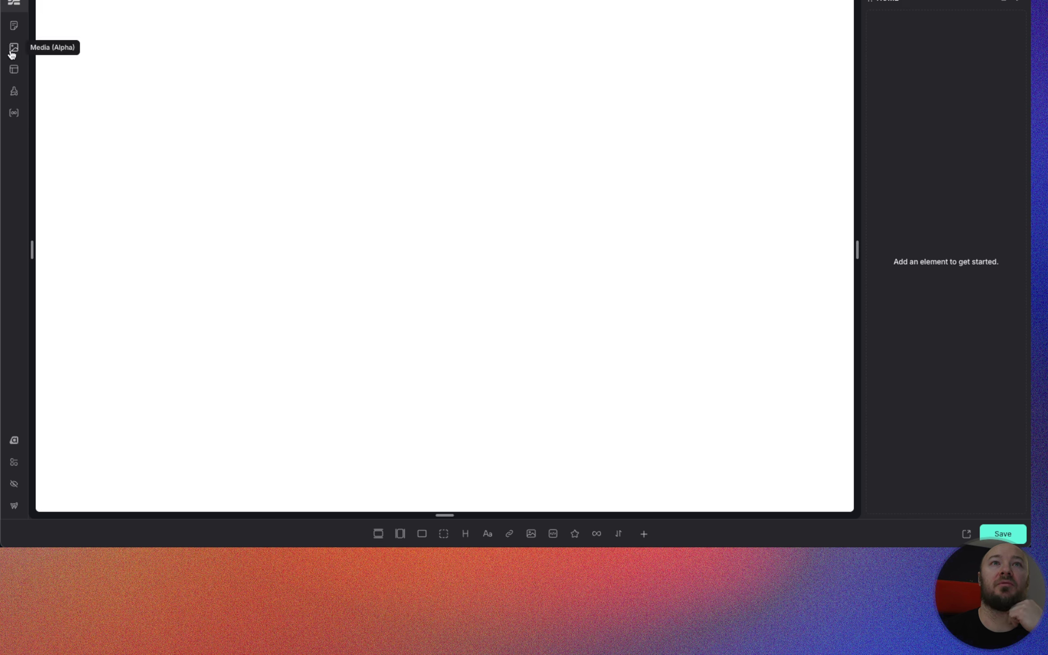
Step: Open the Index template from the Miscellaneous templates for editing
left_click(12, 69)
mouse_move(107, 135)
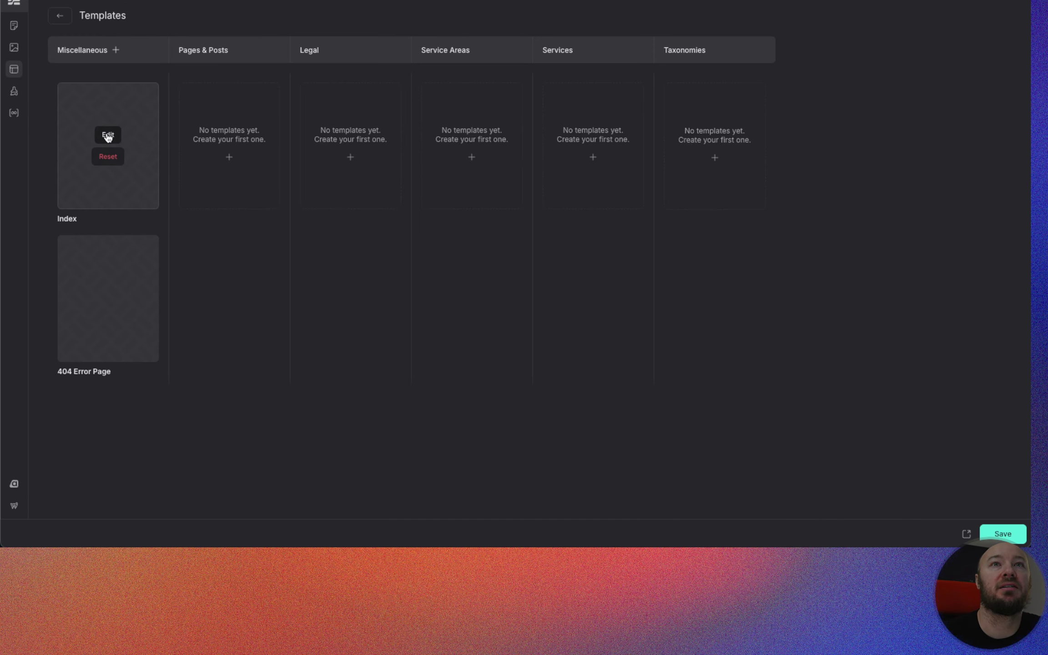
left_click(108, 135)
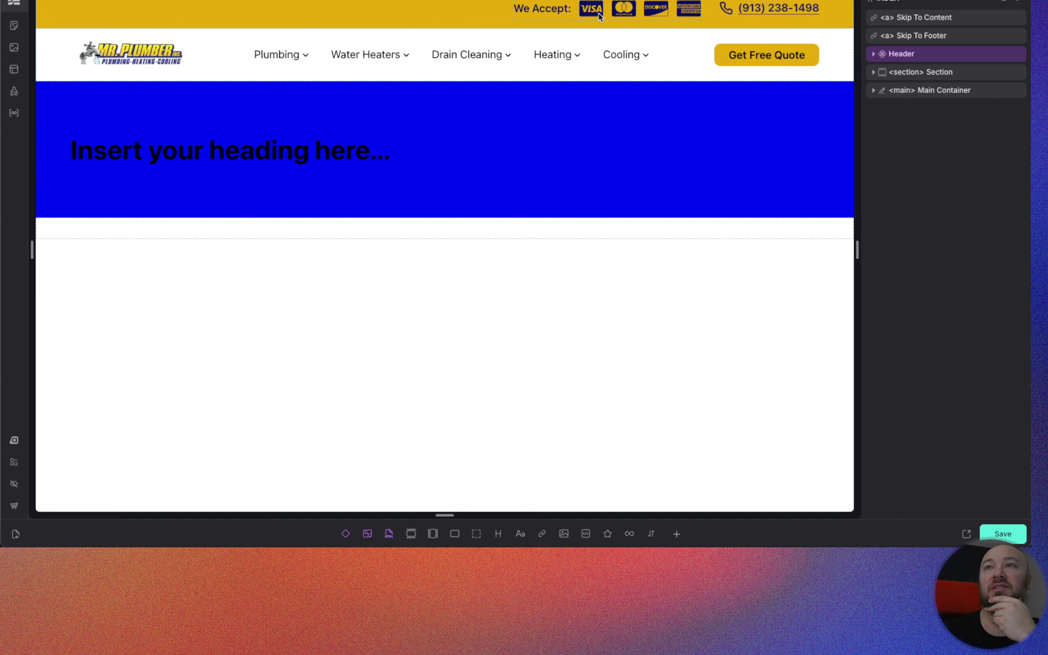
Step: Open the Header component for editing and expand its structure down to the contents of the Payment Wrapper
right_click(933, 52)
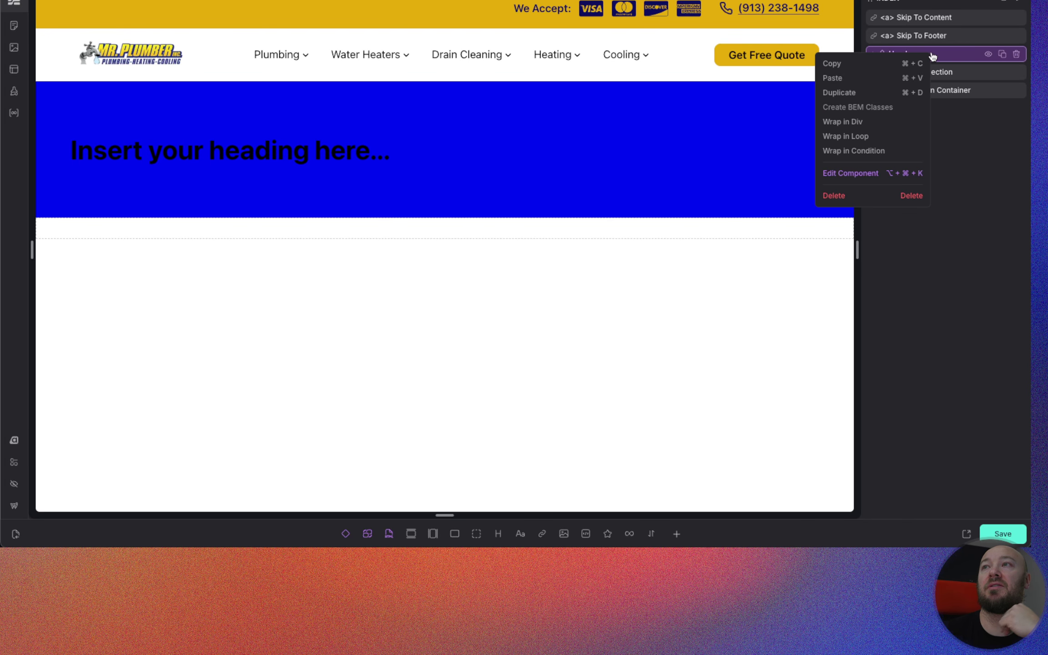
left_click(853, 175)
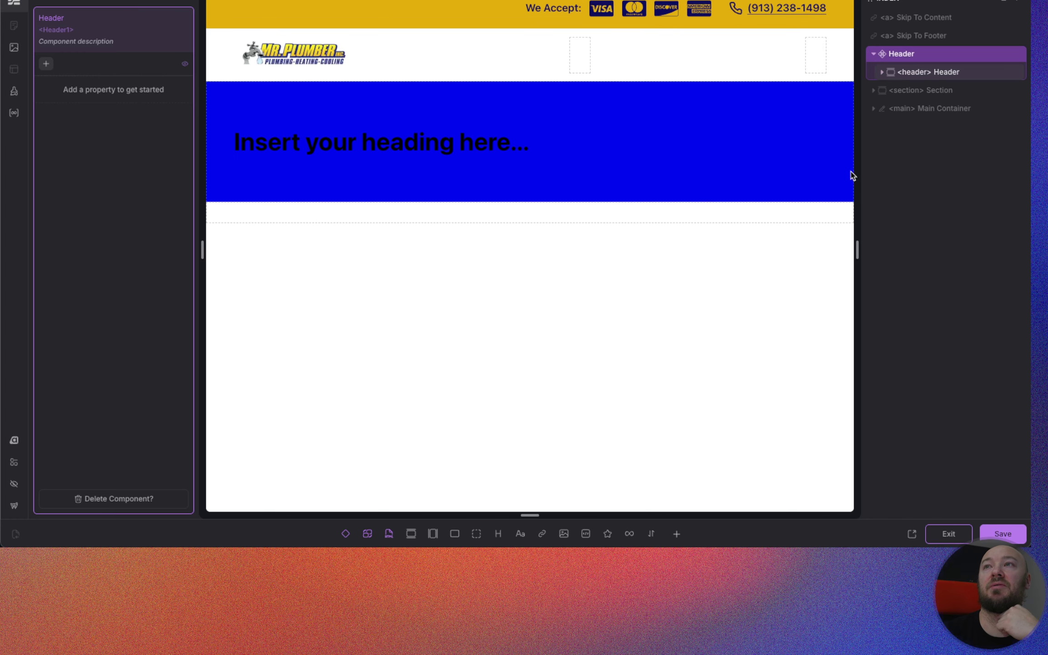
left_click(884, 73)
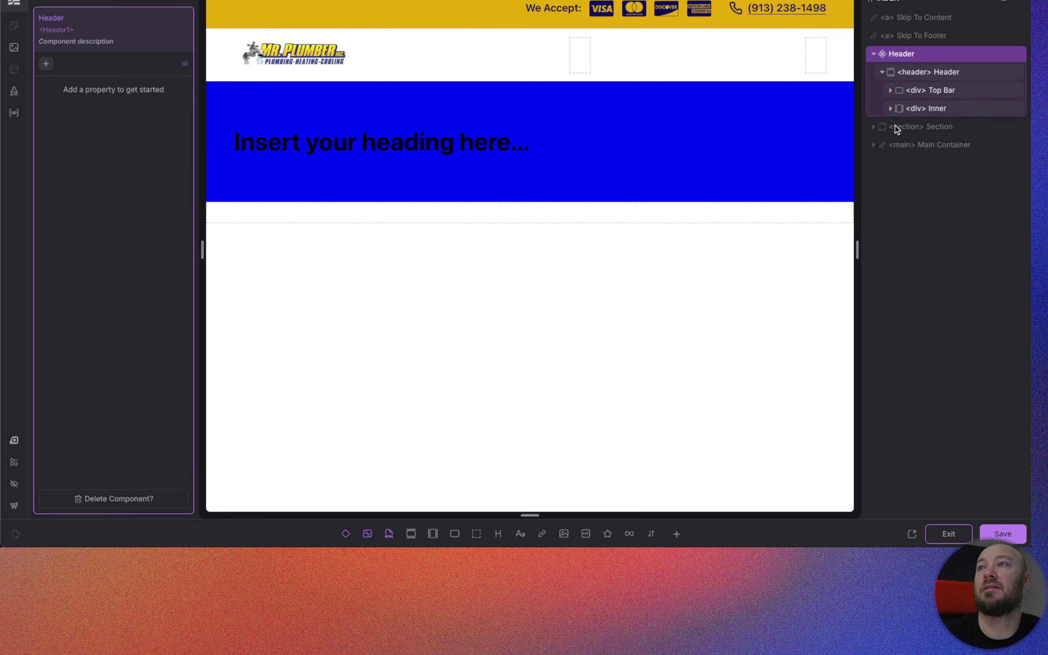
left_click(890, 91)
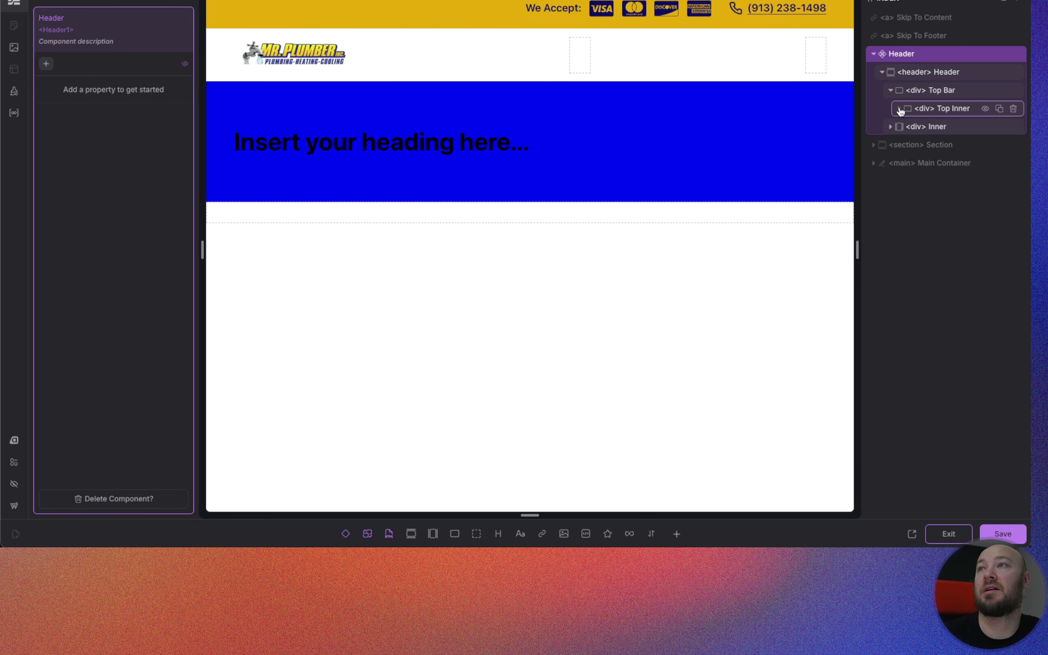
left_click(899, 109)
left_click(906, 128)
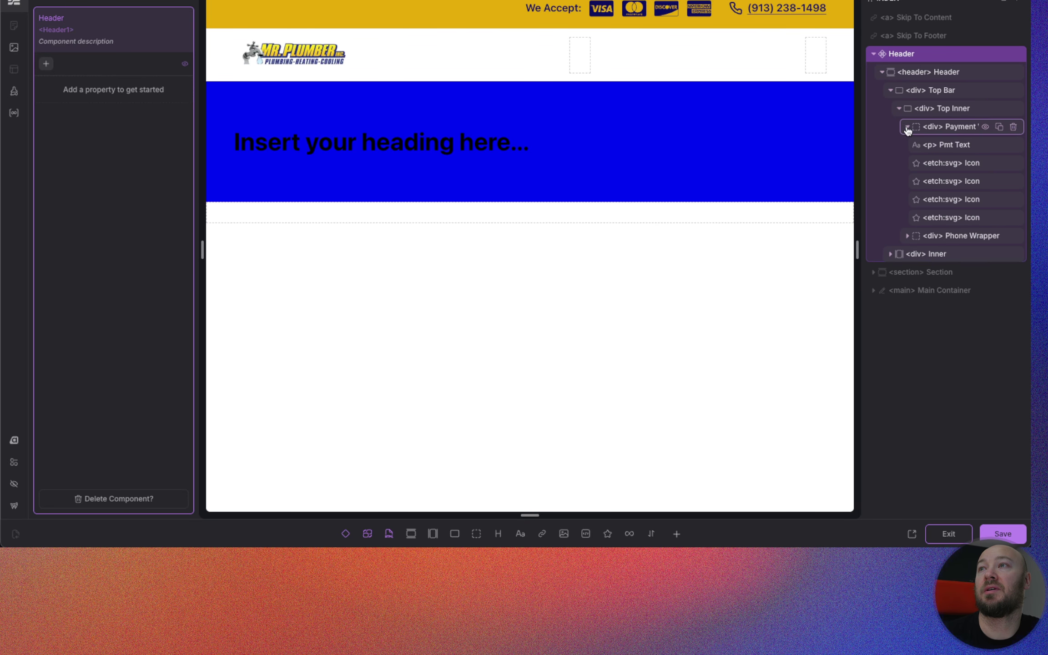
Step: Duplicate the Pmt Text paragraph and set the copy's content to "We Accept: Visa, Mastercard, Discover, and American Express"
left_click(944, 146)
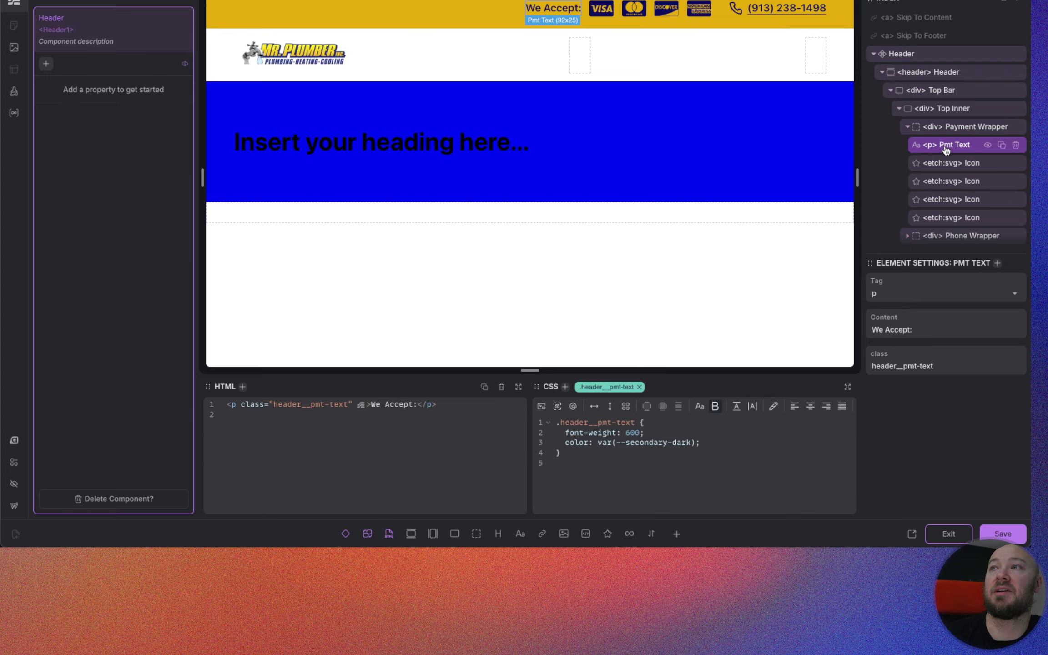
left_click(1002, 146)
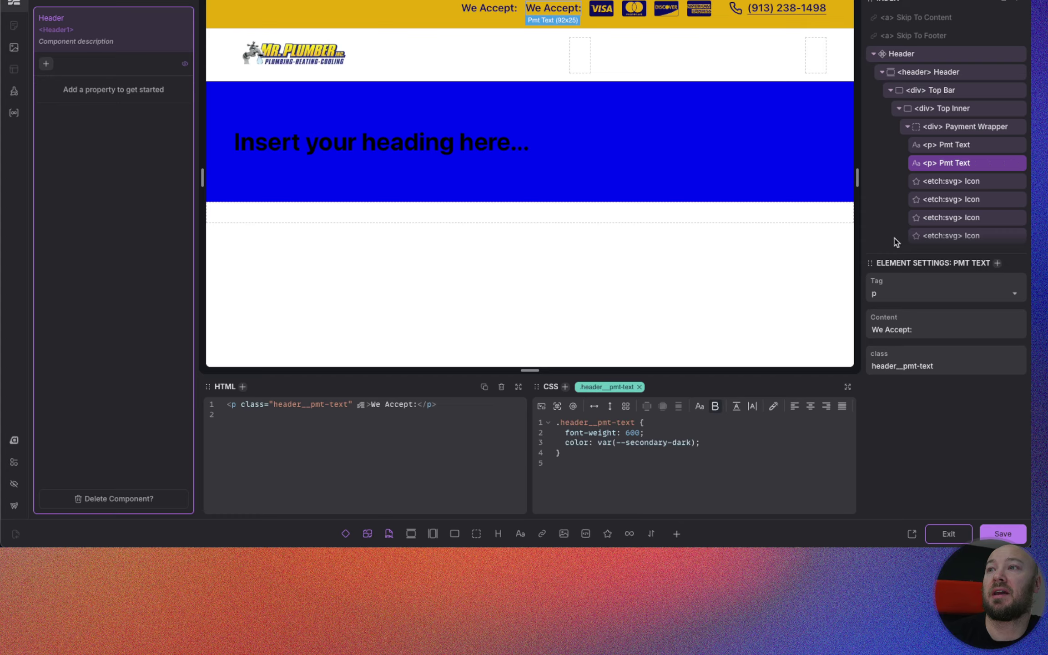
left_click(932, 330)
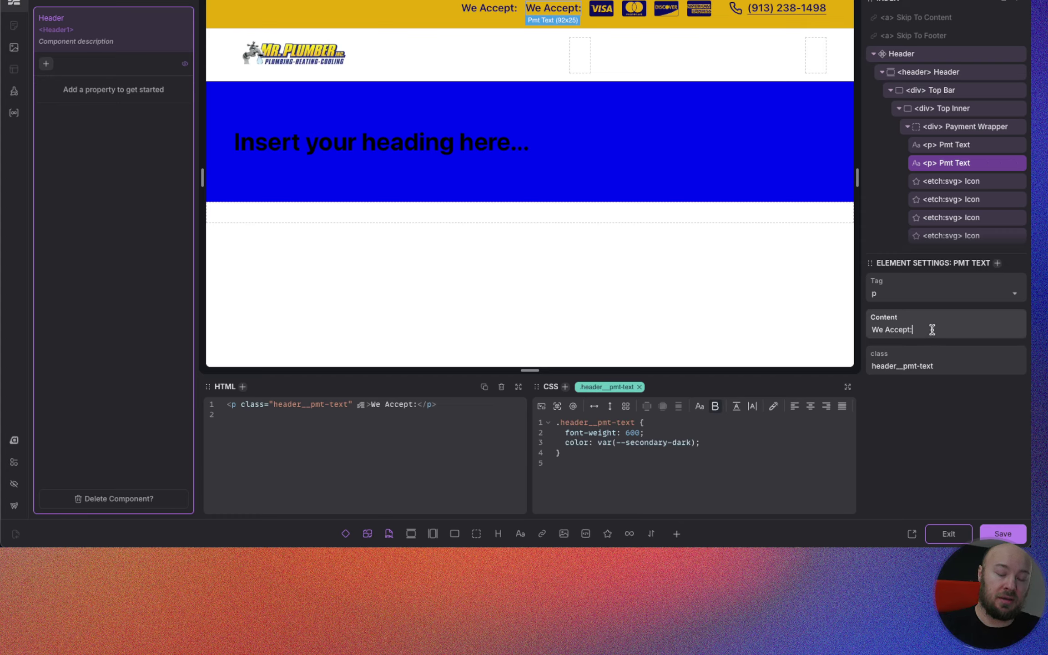
type("Vi")
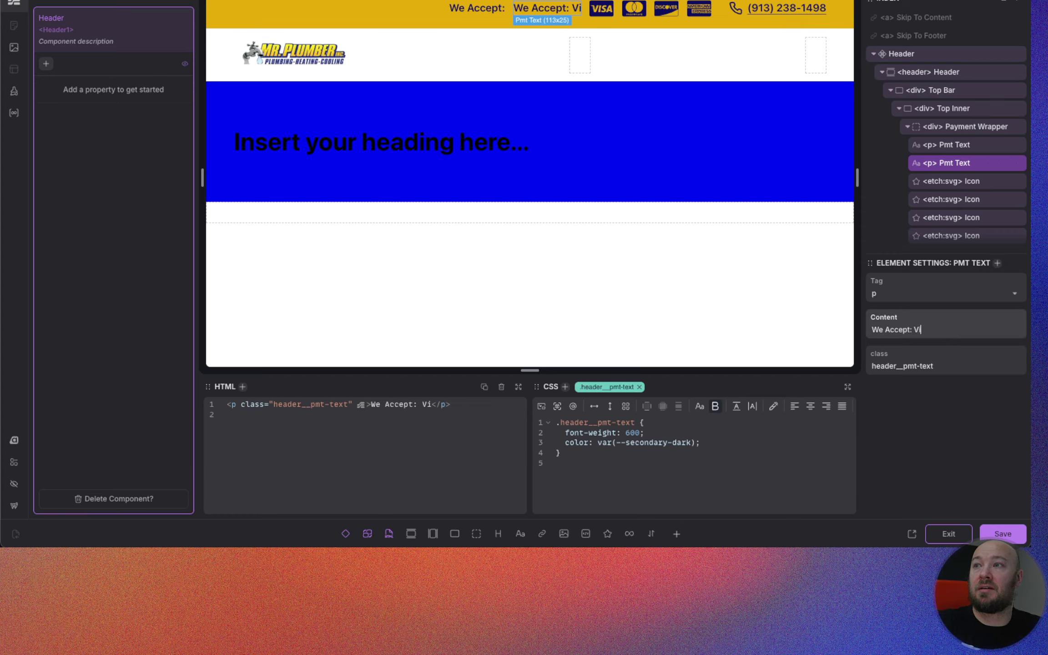
type("sa, Mast")
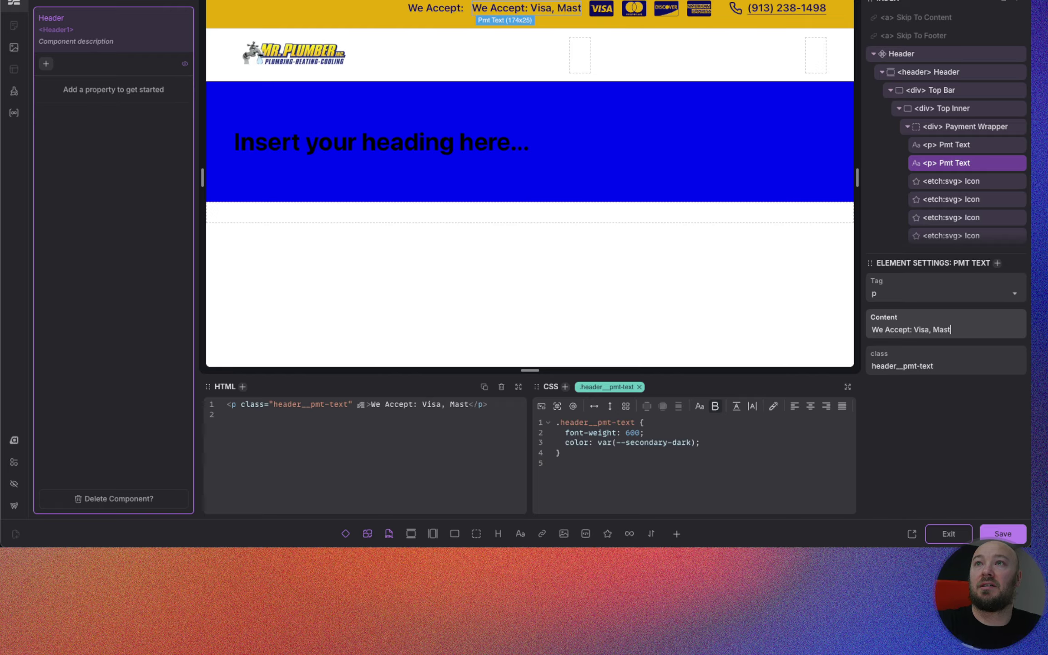
type("ercard,")
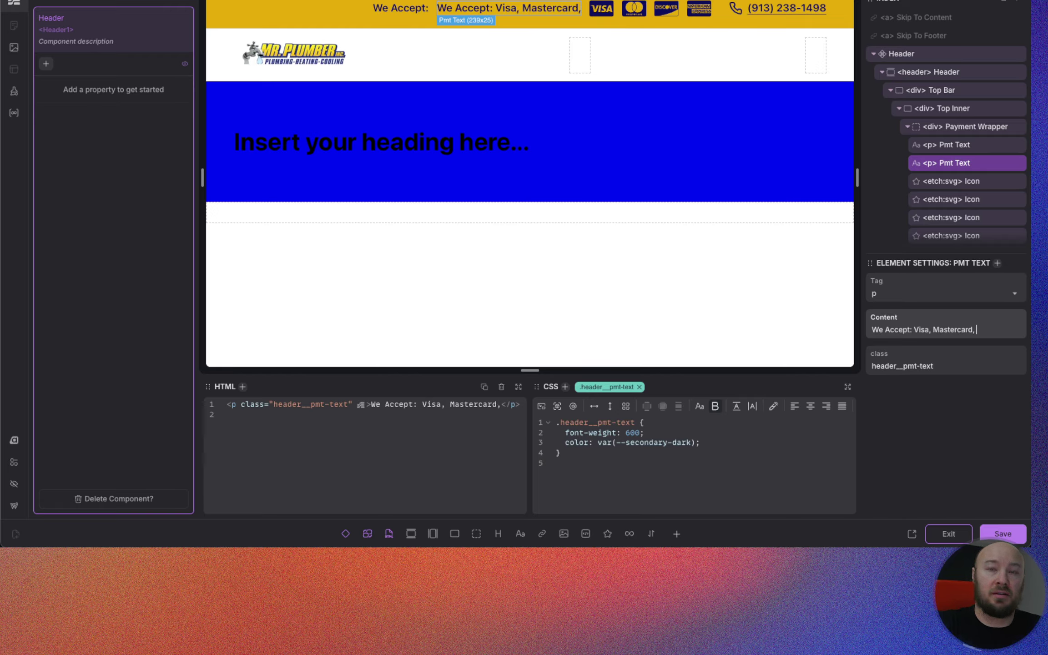
type(" Discover, an")
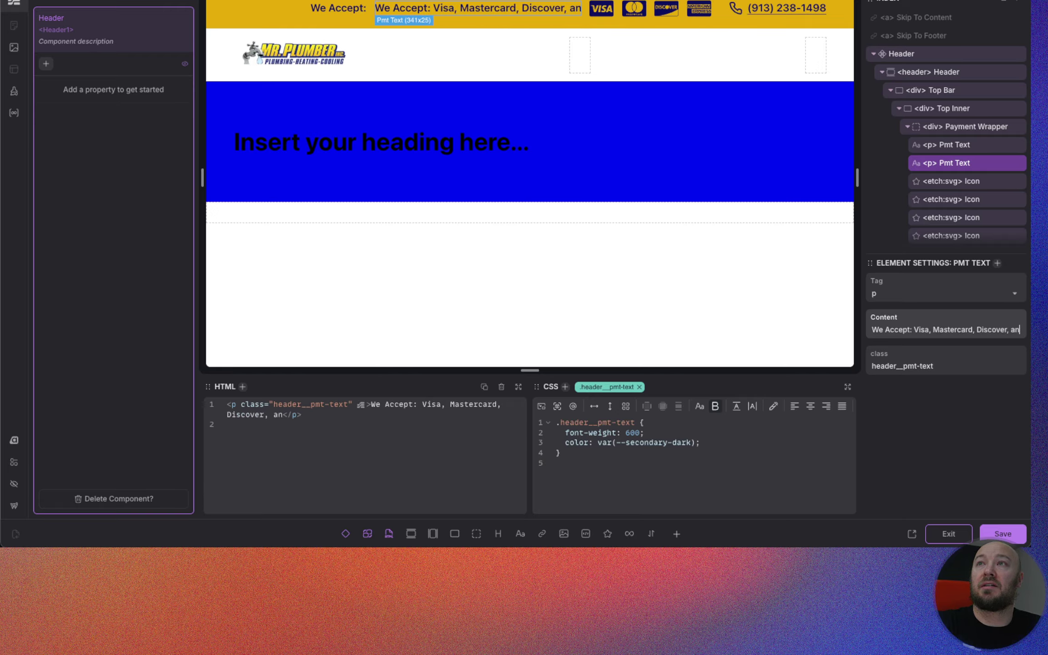
type("d American")
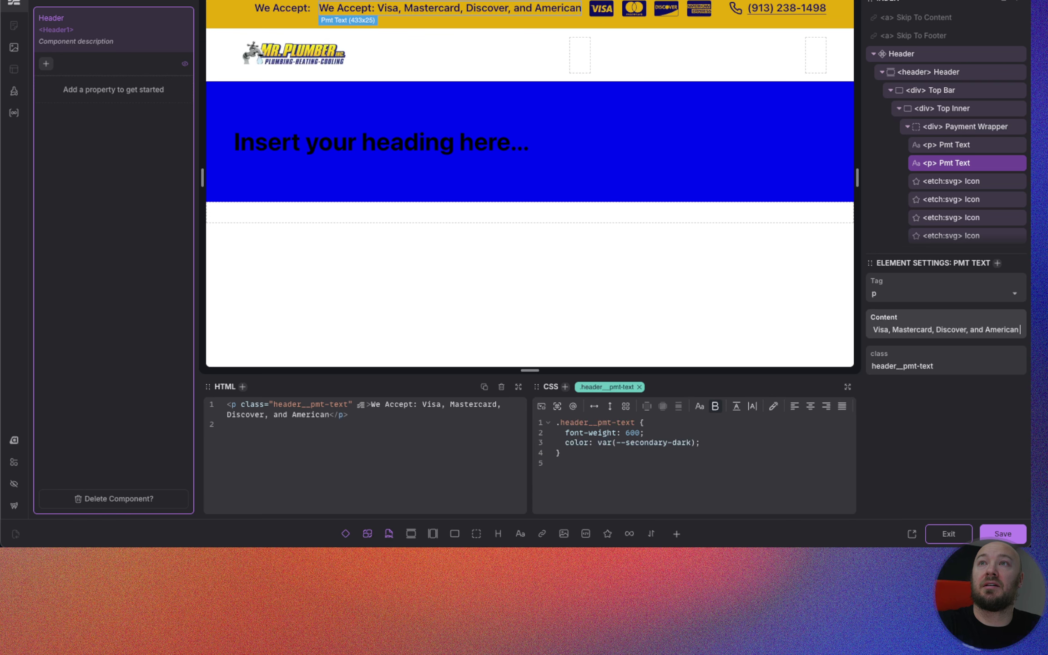
type(" Express")
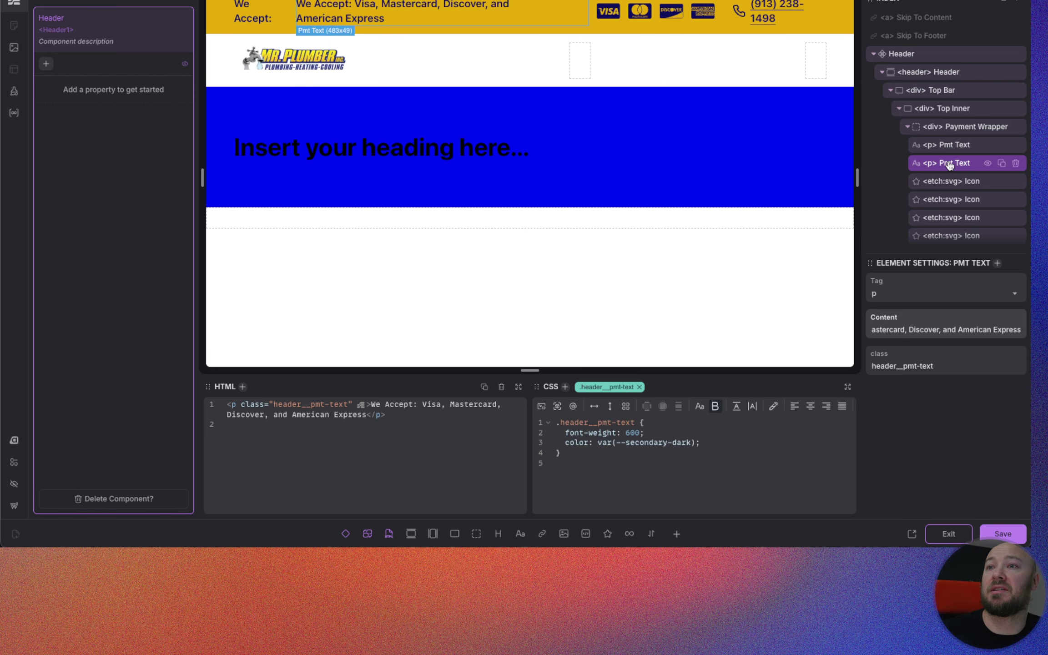
Step: Add the class .hidden-accessible to the duplicated payment text and place it above the original paragraph
left_click(566, 388)
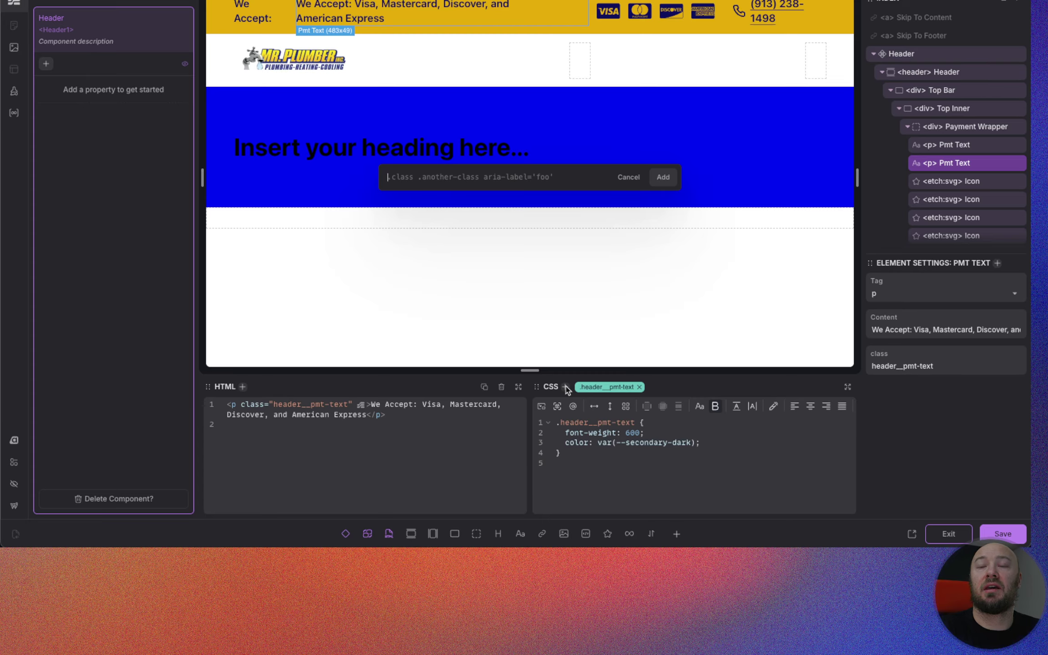
type(".")
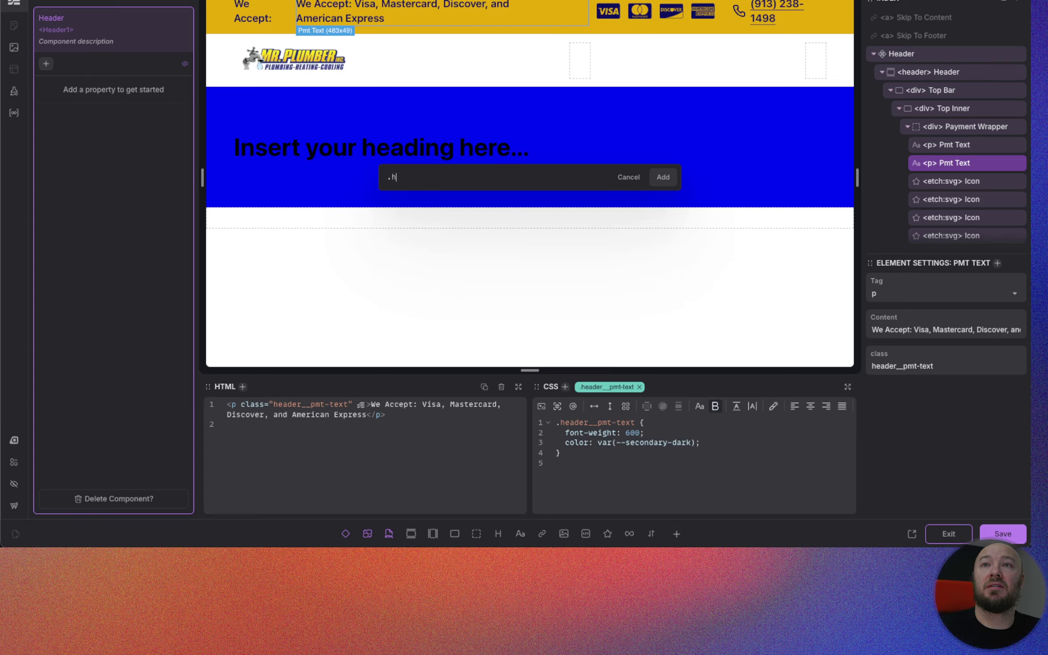
type("hidden-a")
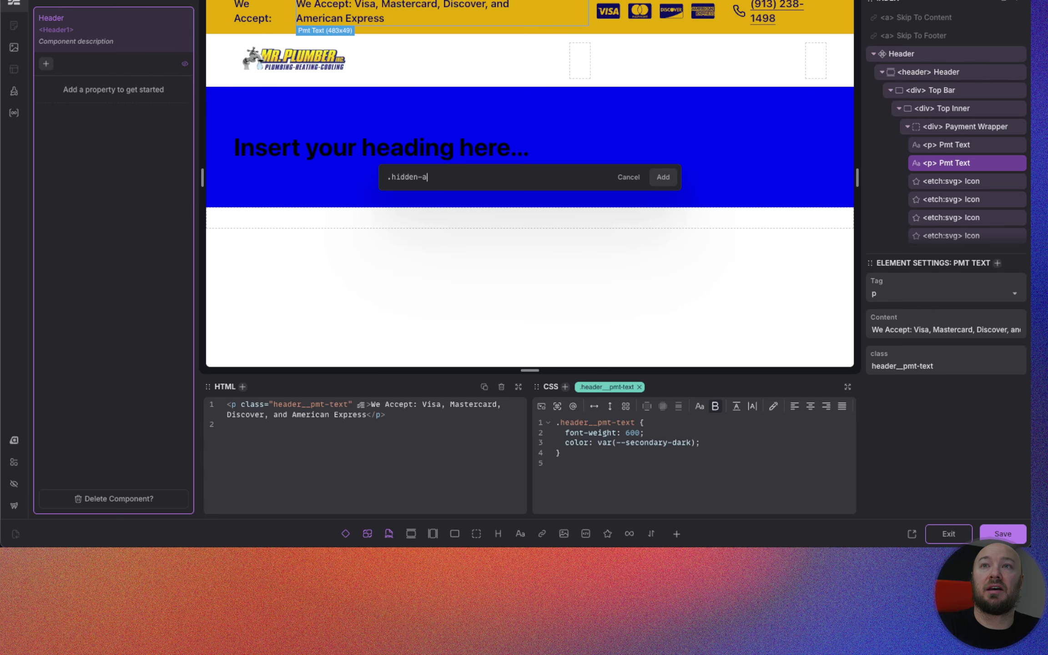
type("ccessible")
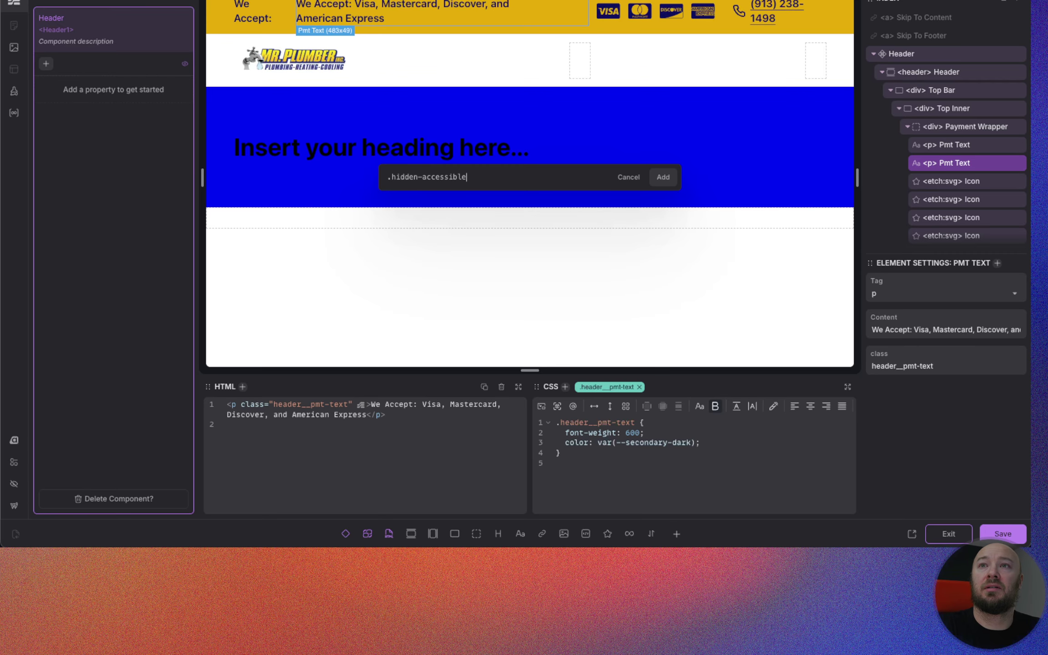
key("Return")
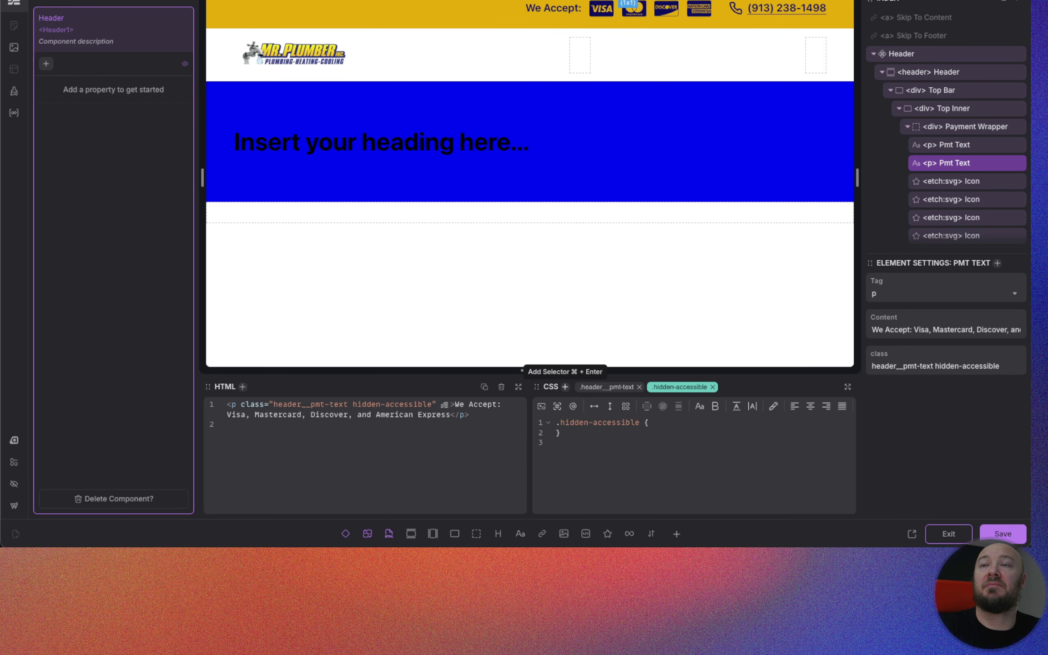
left_click_drag(950, 163, 954, 144)
Step: Add the attribute aria-hidden="true" to the original "We Accept:" paragraph, copying the attribute text for reuse
left_click(948, 164)
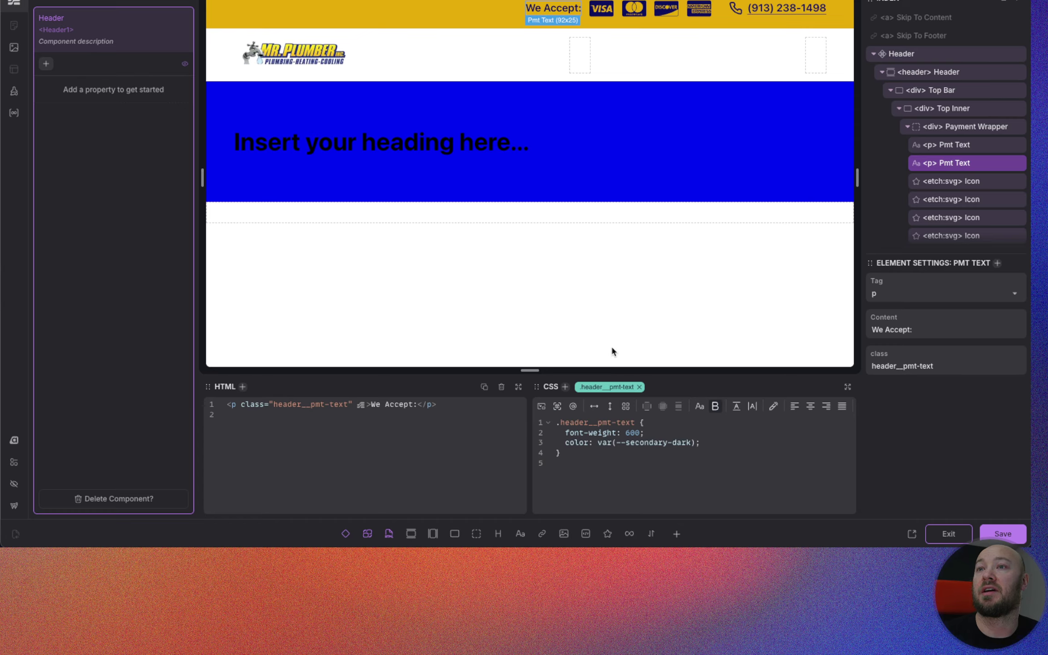
left_click(564, 387)
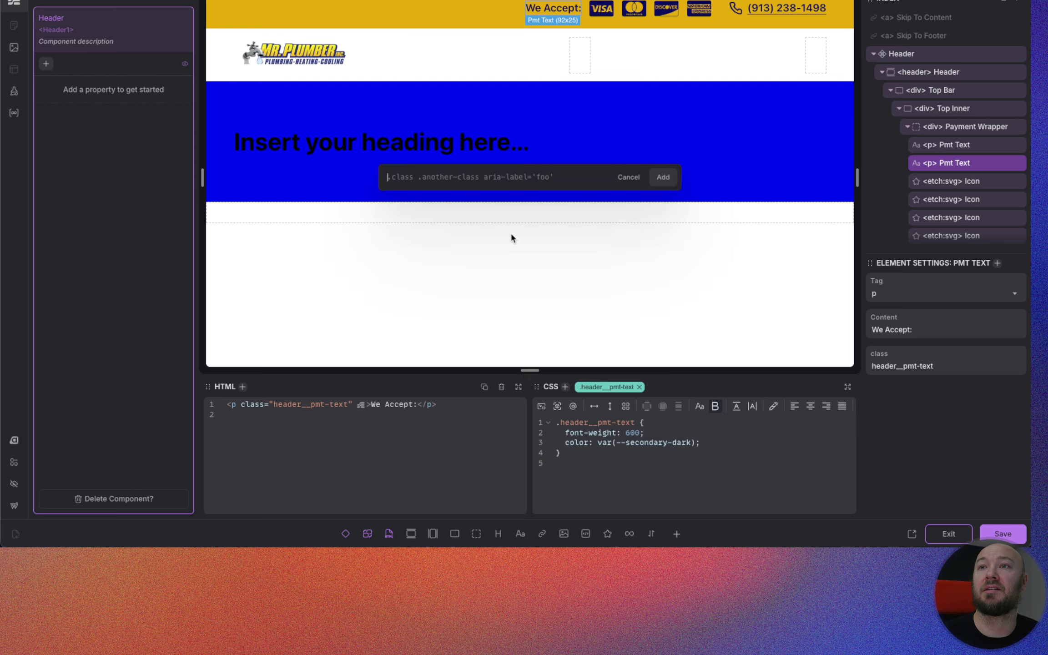
type("aria")
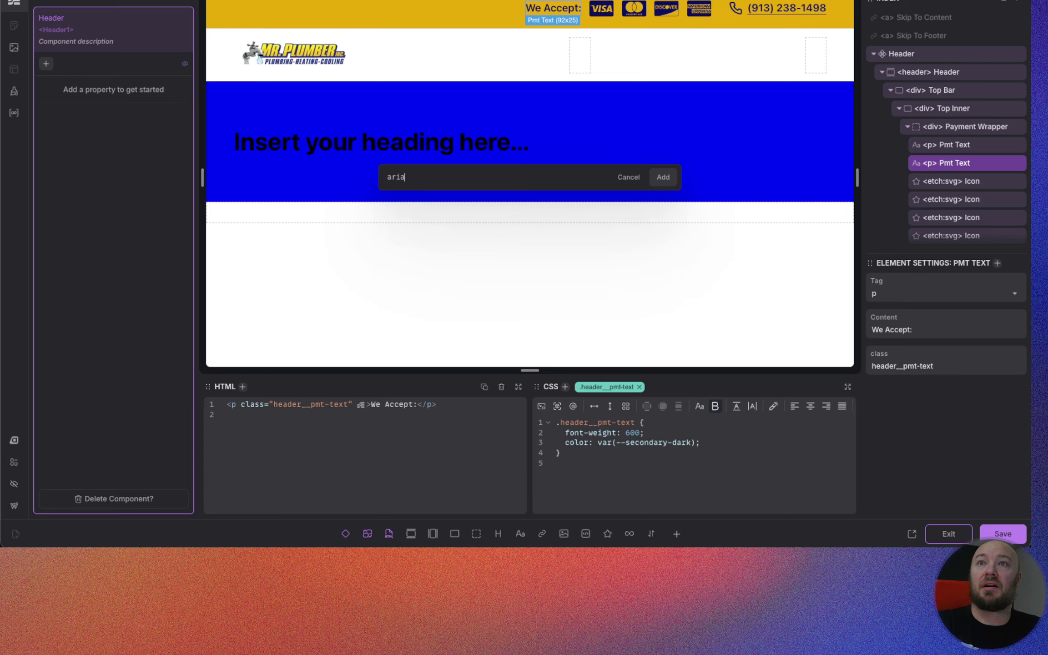
type("-hidden=\"true")
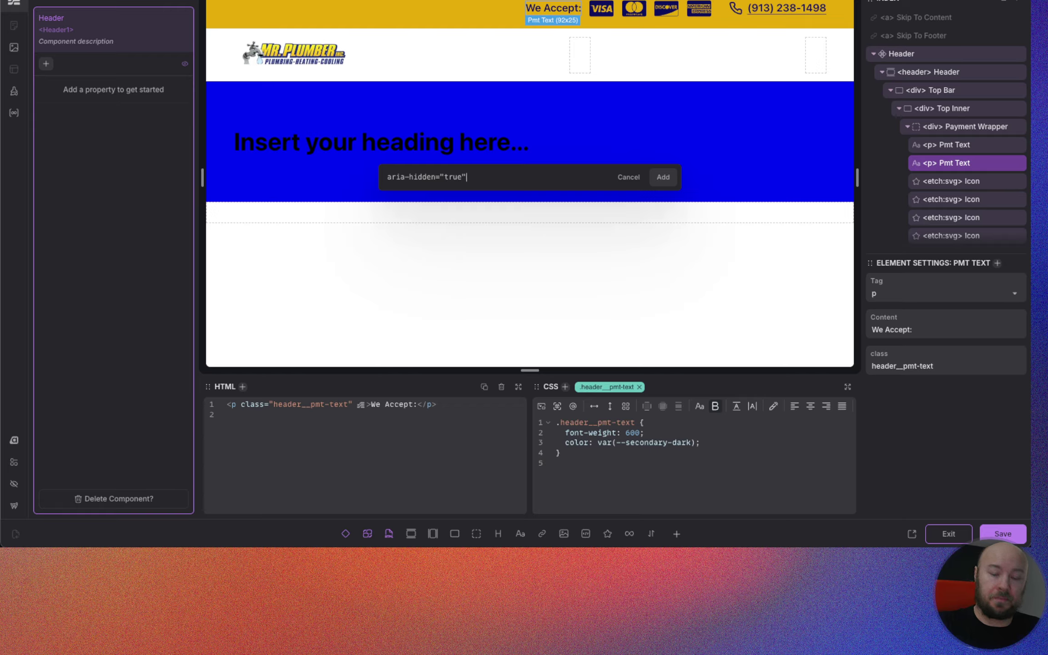
left_click_drag(476, 176, 379, 180)
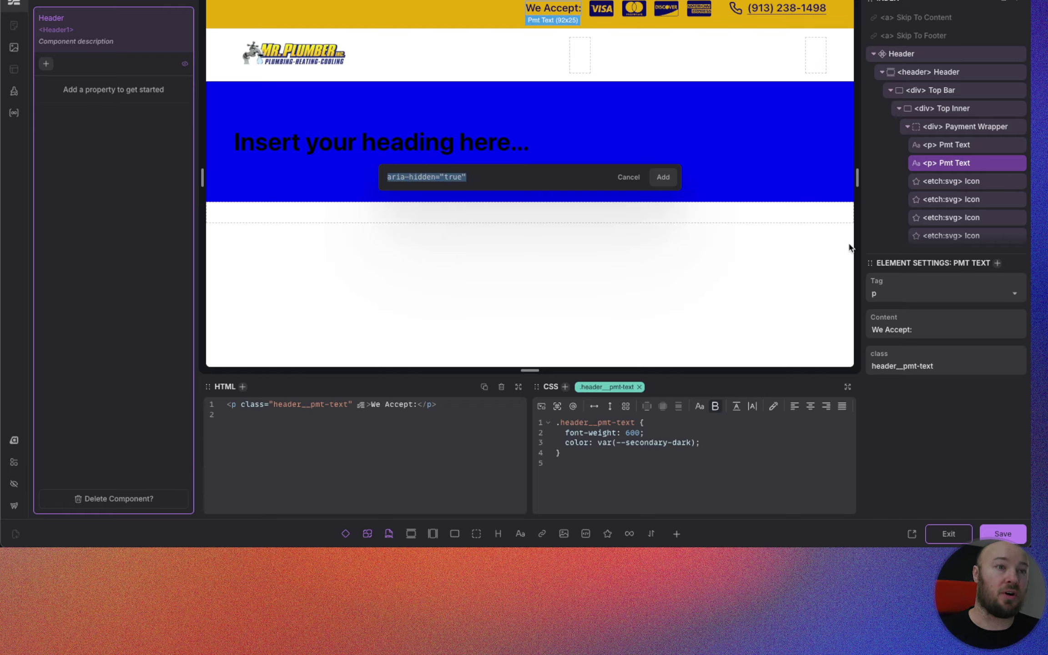
left_click(664, 177)
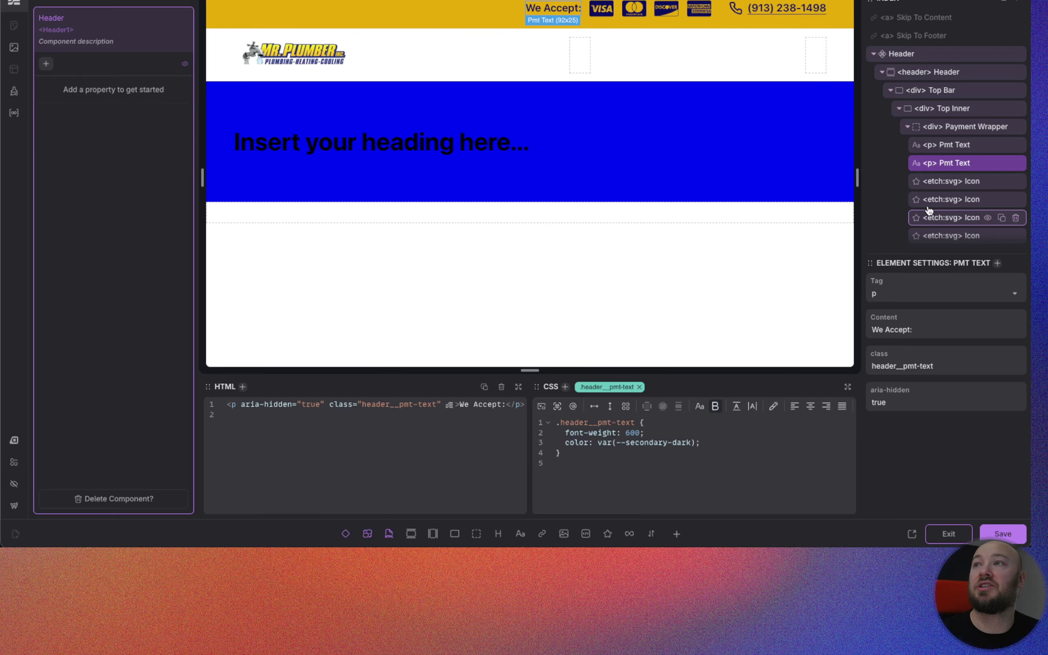
Step: Add aria-hidden="true" to the Visa and Mastercard icons in the Payment Wrapper
left_click(947, 186)
key("super+Return")
type("aria-hidden=\"true\"")
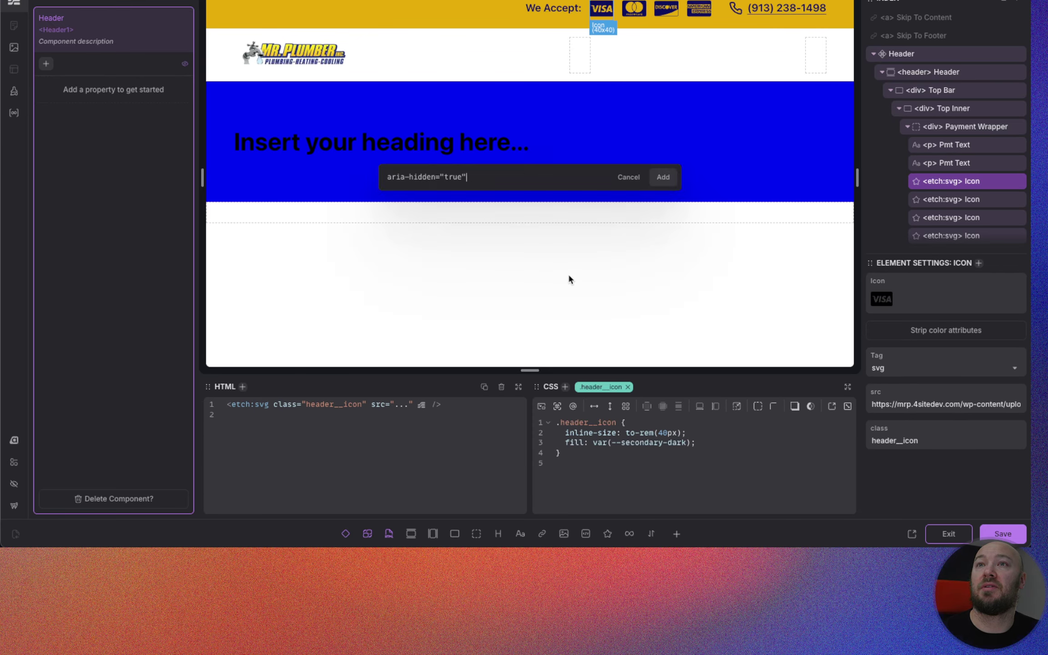
key("Return")
left_click(973, 199)
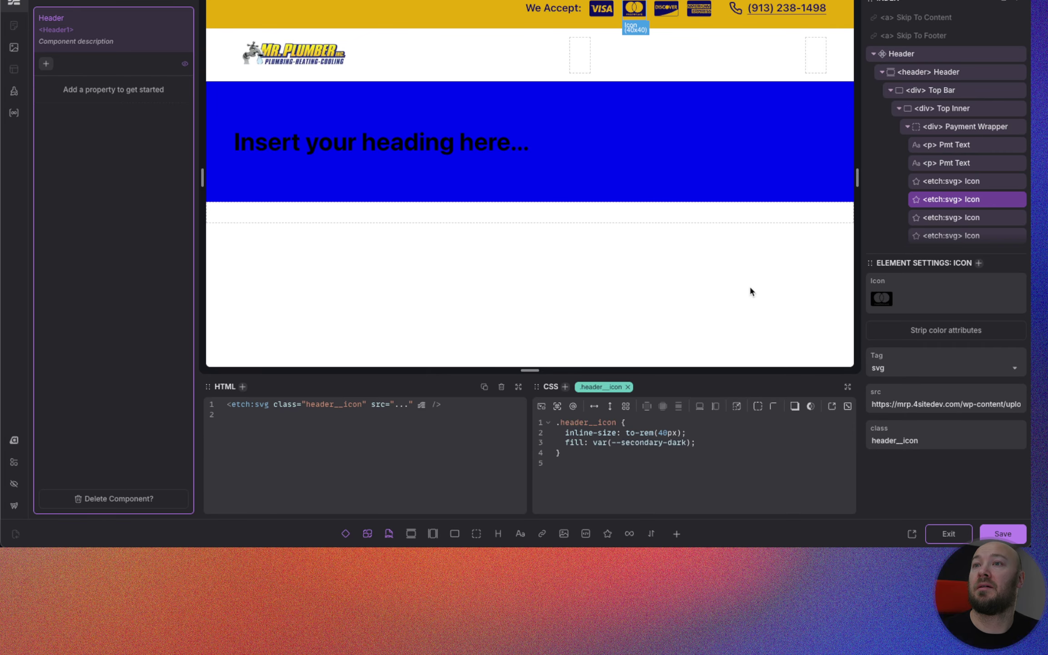
left_click(566, 388)
type("aria-hidden=\"true\"")
key("Return")
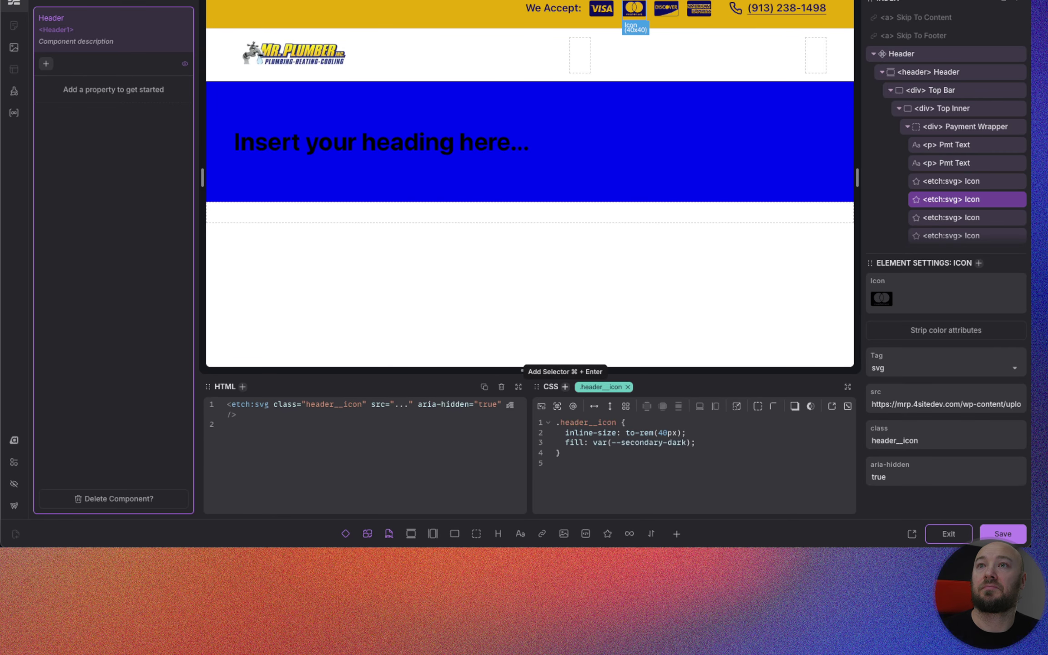
Step: Add aria-hidden="true" to the Discover and American Express icons in the Payment Wrapper
left_click(939, 217)
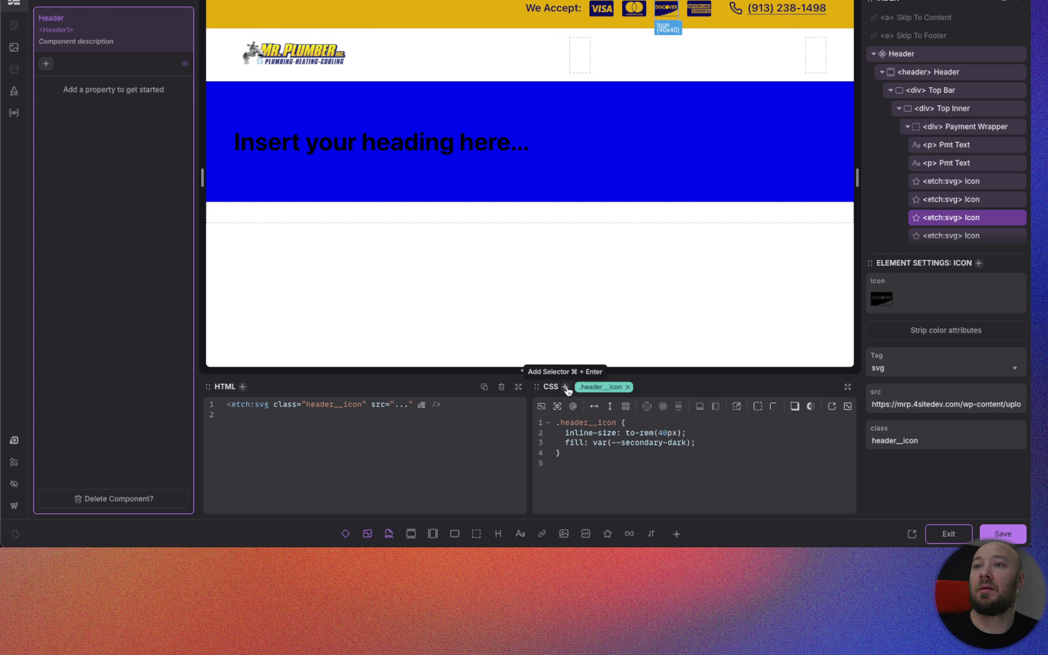
left_click(566, 387)
type("aria-hidden=\"true\"")
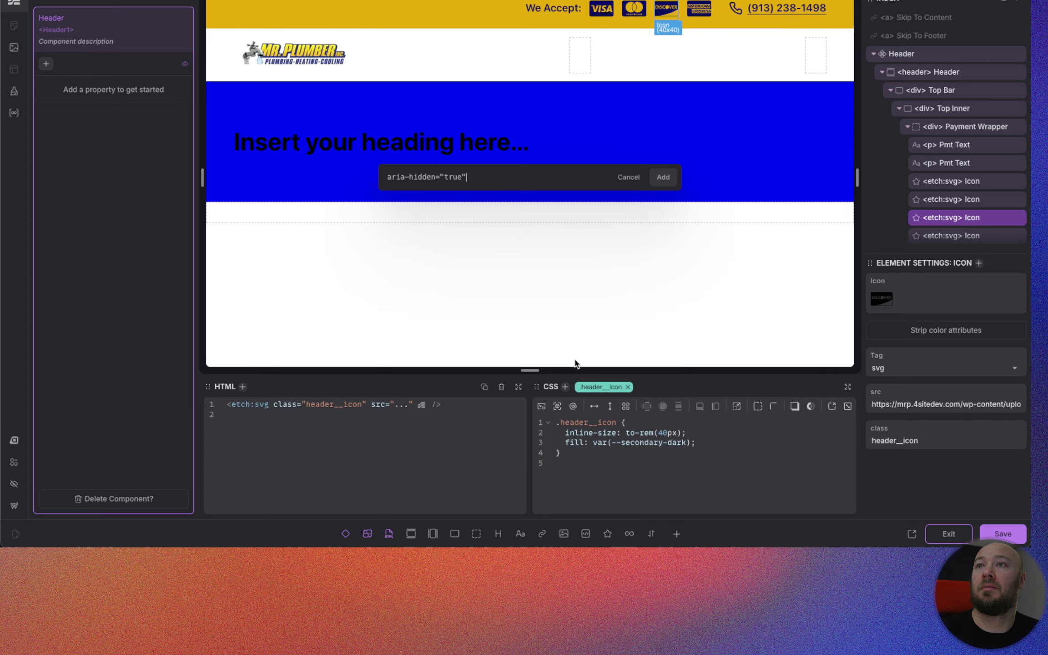
key("Return")
left_click(918, 223)
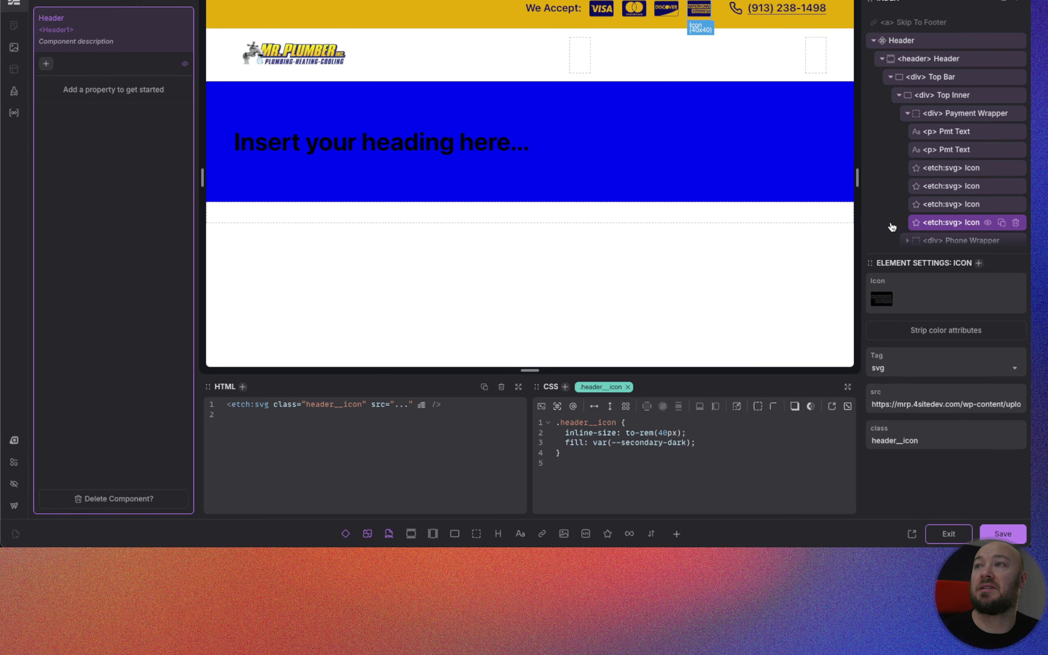
left_click(565, 387)
type("aria-hidden=\"true\"")
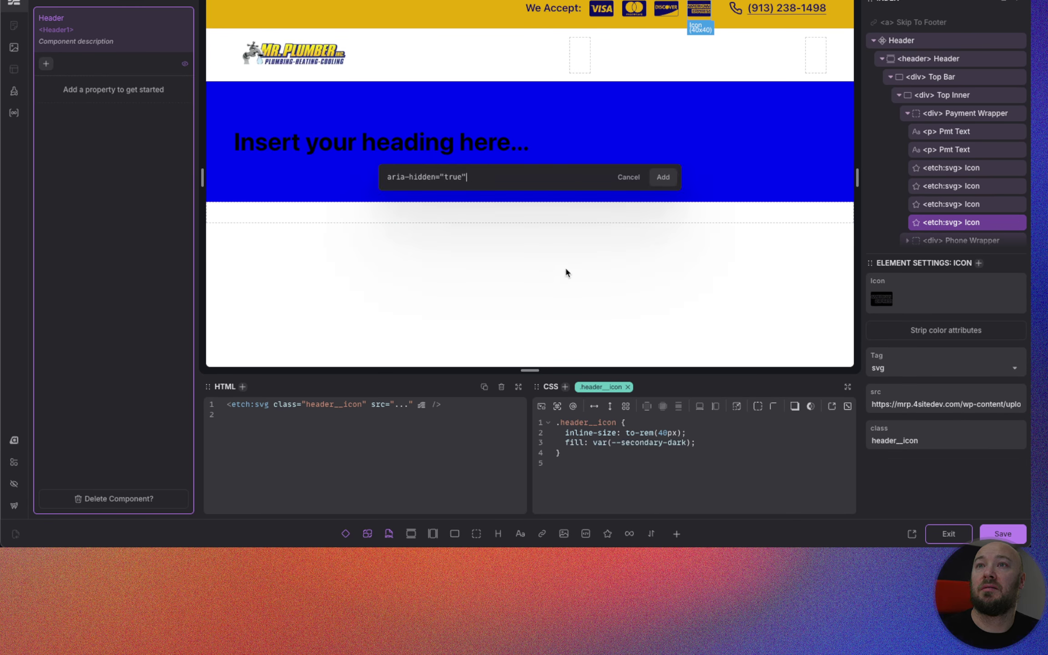
key("Return")
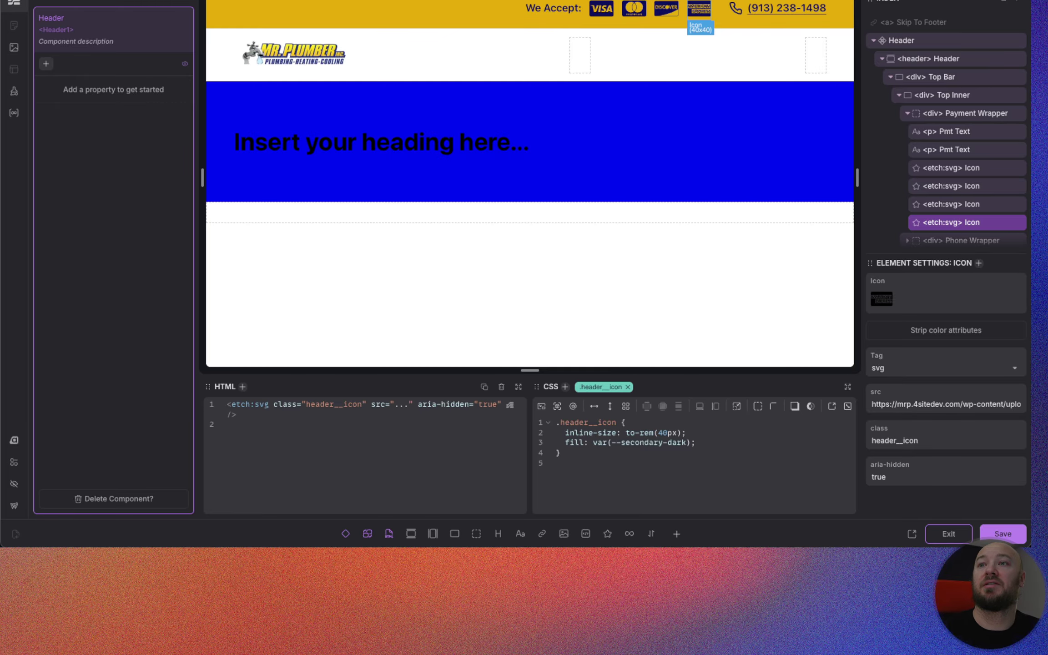
Step: Check the hidden payment text's content, save the Header component and exit component editing
scroll(958, 201, "down", 1)
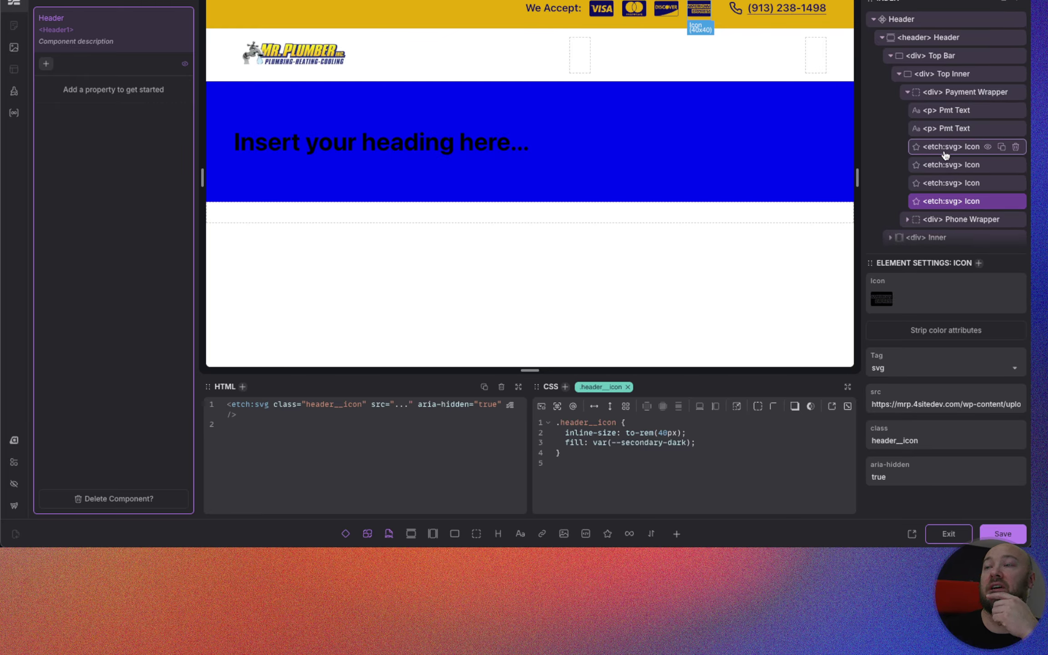
left_click(948, 111)
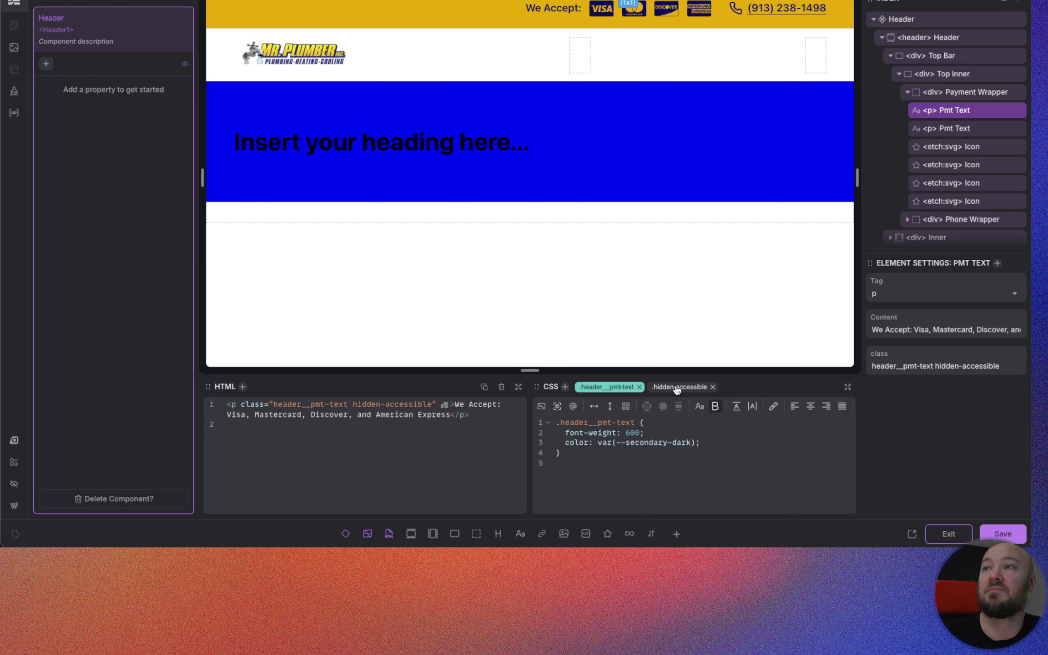
left_click(884, 331)
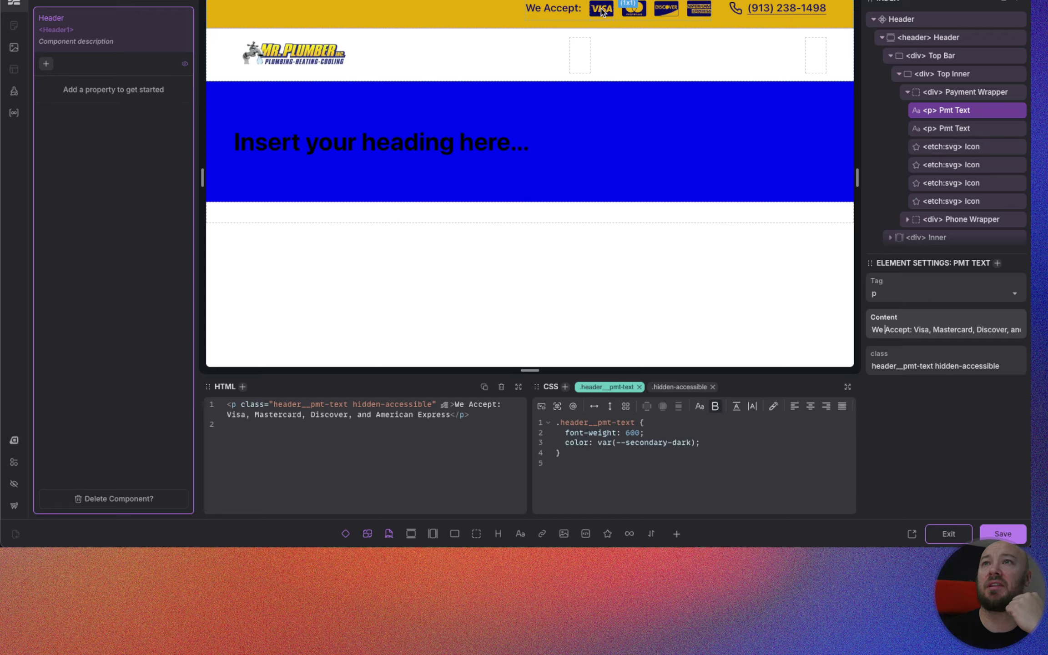
left_click(996, 535)
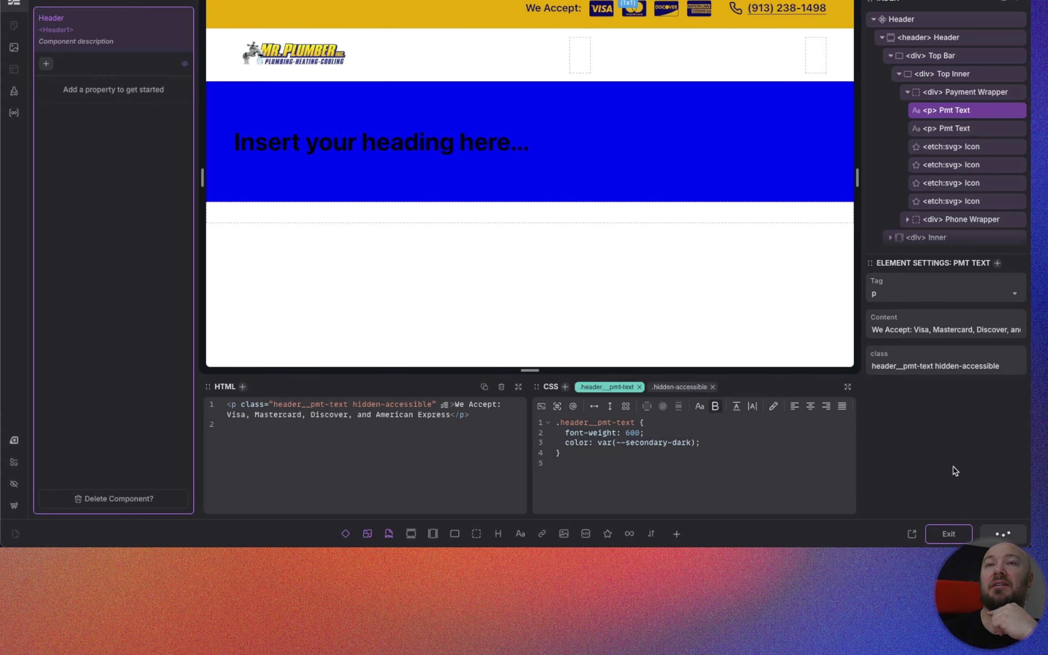
left_click(949, 534)
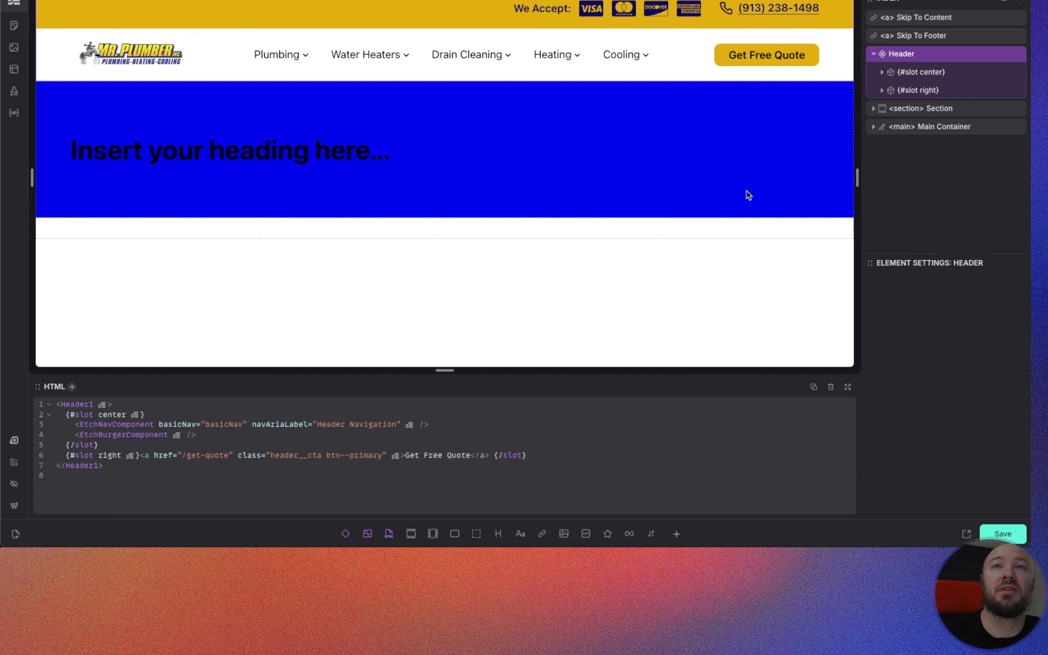
Step: Review the Basic Nav loop's JSON labels and URLs in the Loop Manager and return to the page builder
left_click(10, 74)
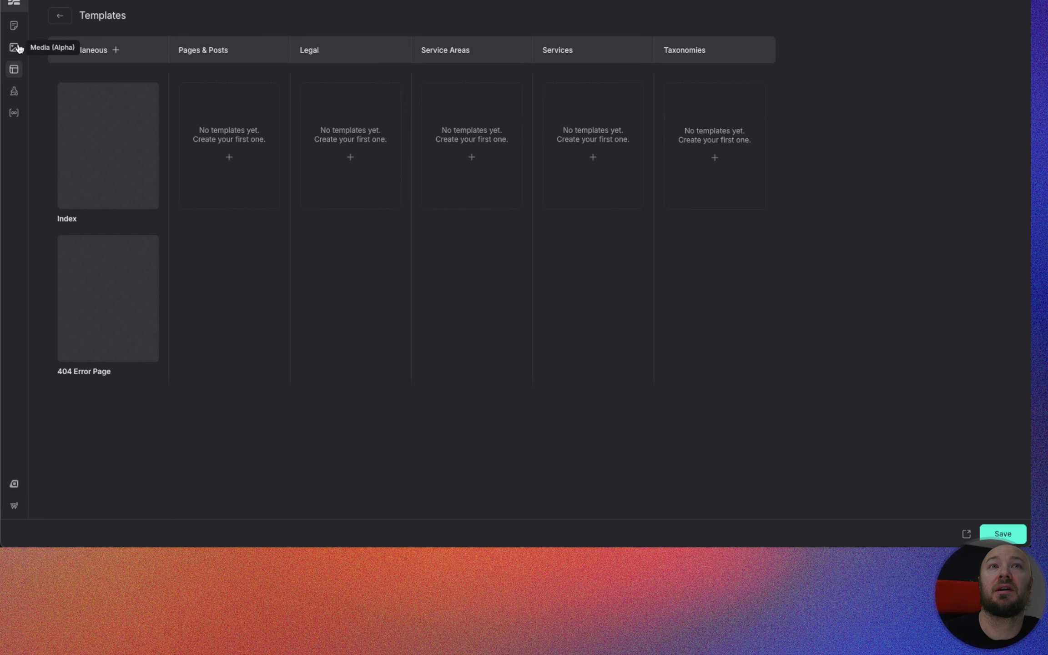
left_click(13, 113)
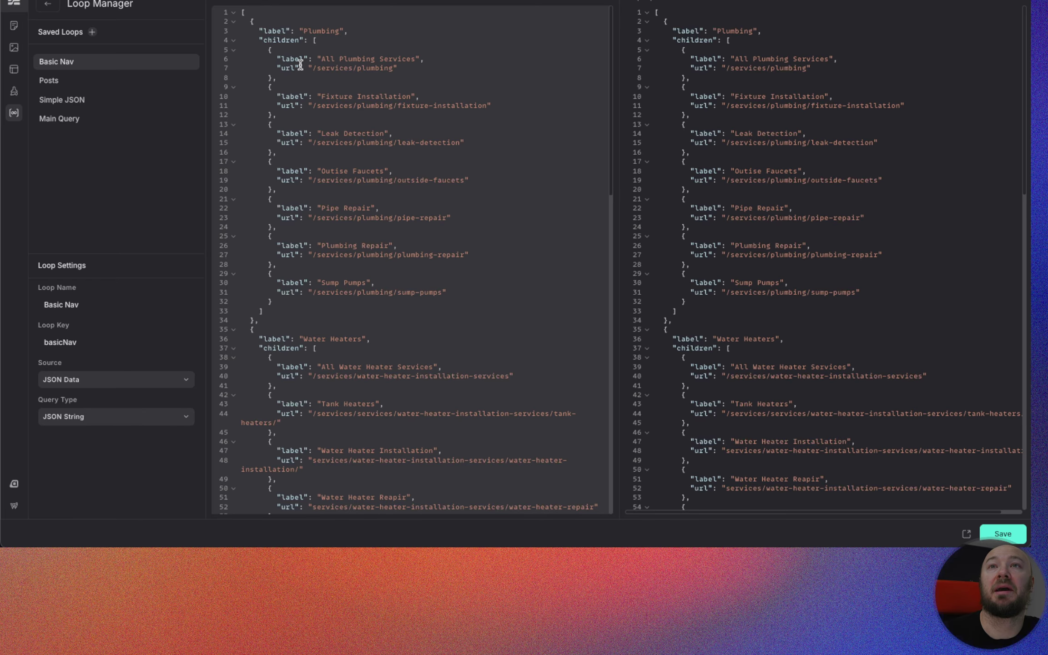
scroll(355, 113, "down", 10)
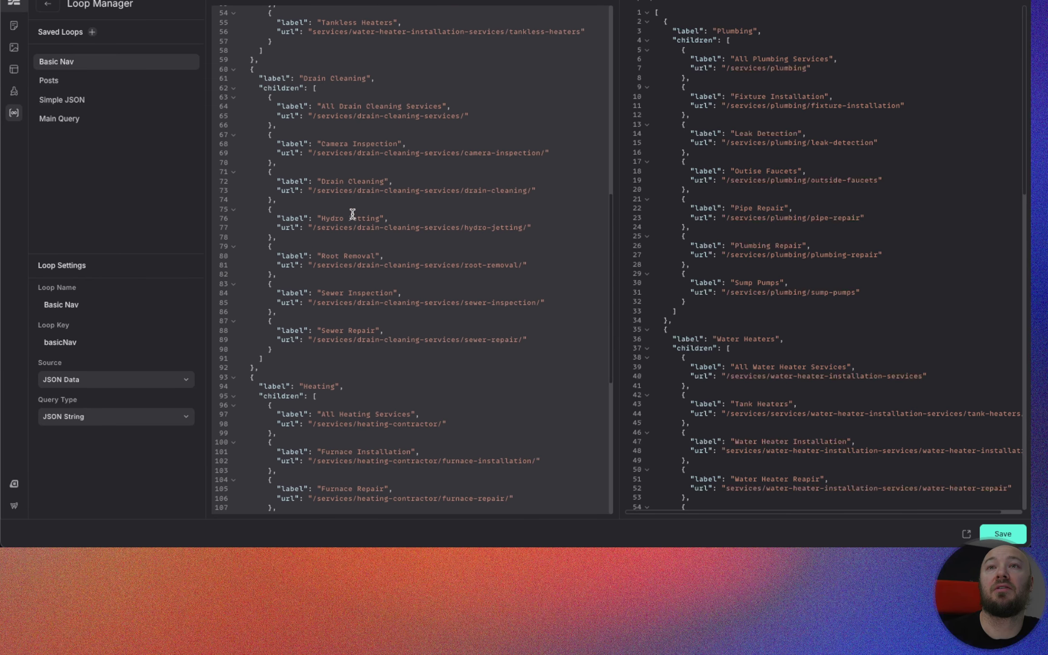
scroll(353, 217, "down", 7)
scroll(367, 275, "up", 15)
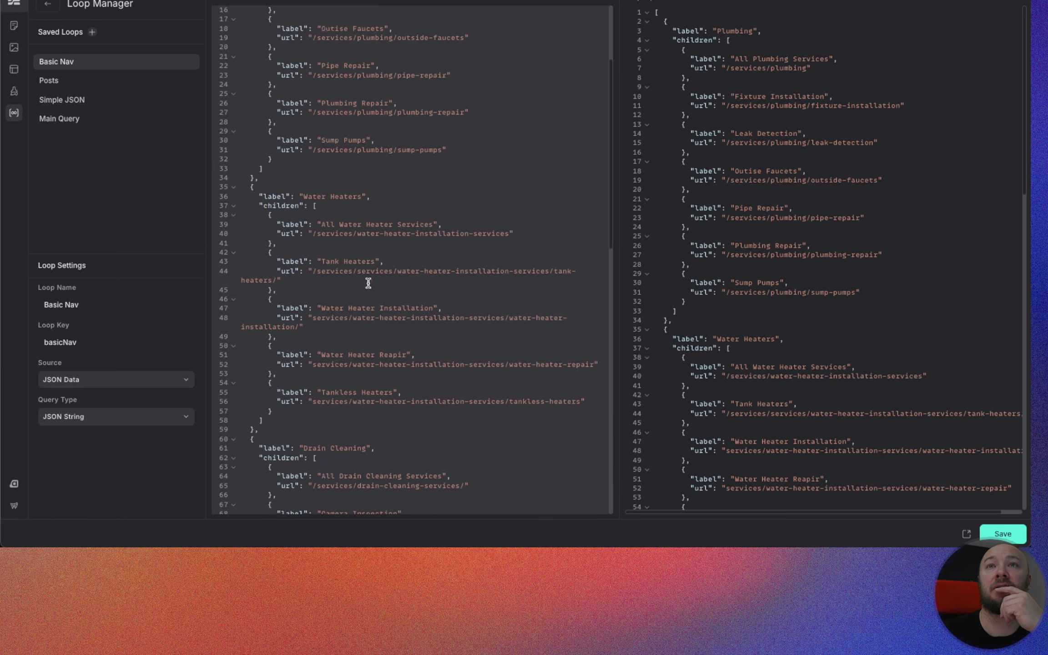
scroll(368, 283, "up", 6)
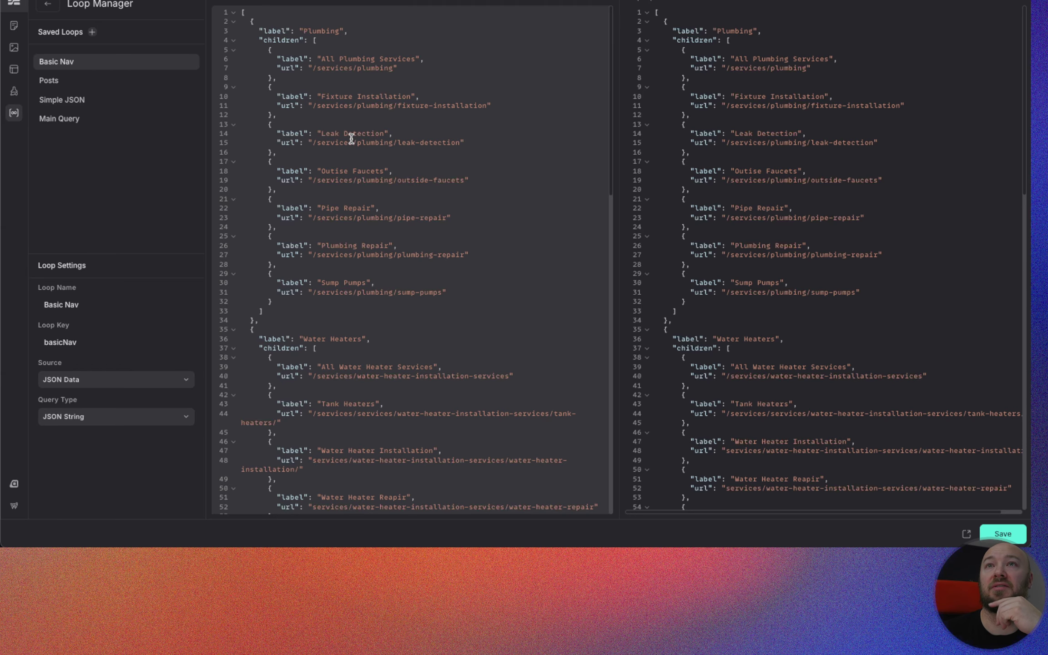
left_click(44, 10)
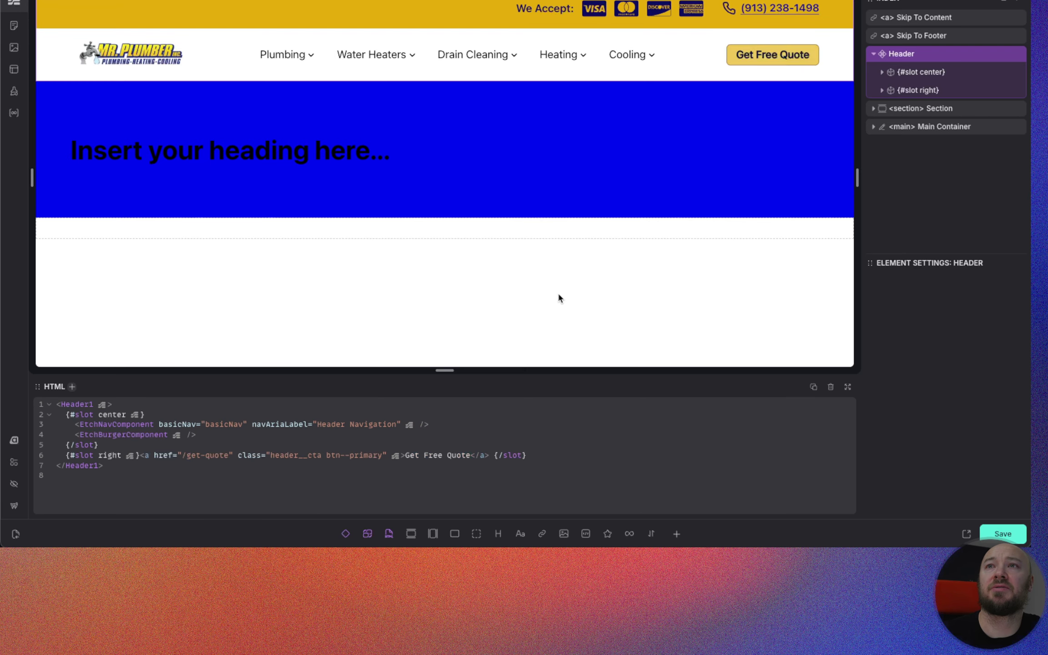
Step: Open the EtchNavComponent in the header's center slot for editing and show its Etch Nav element's code in enlarged editors
mouse_move(287, 51)
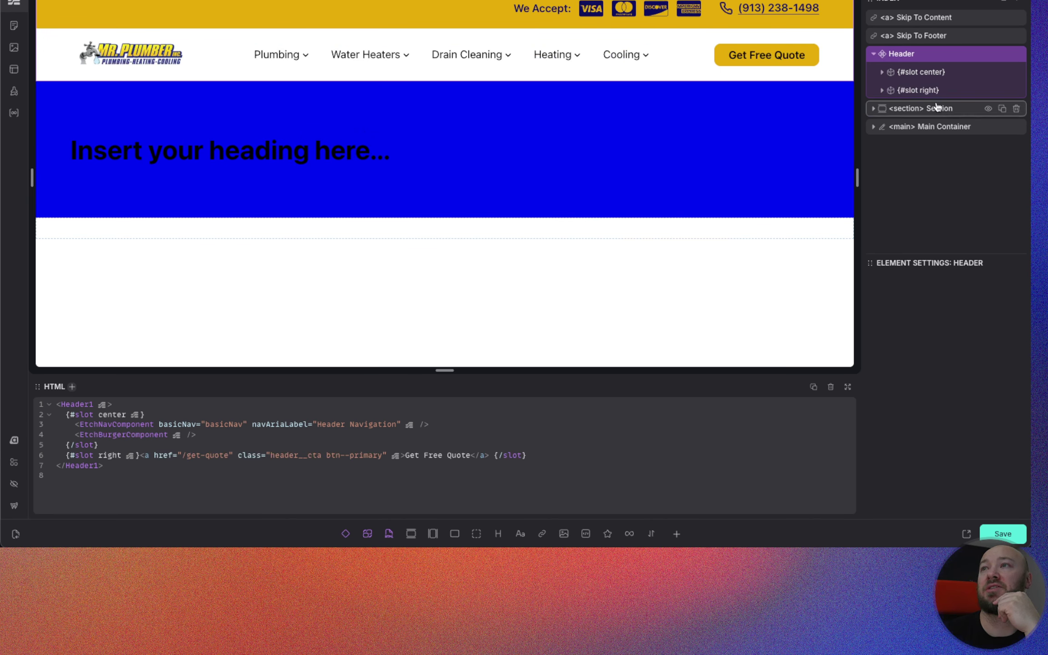
left_click(882, 72)
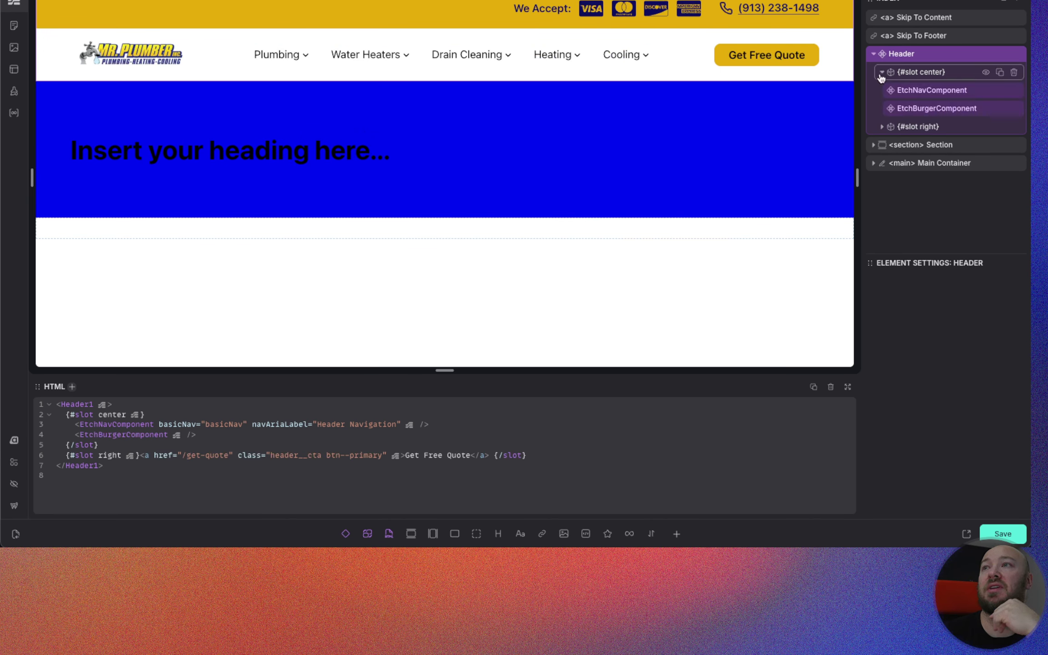
left_click(930, 93)
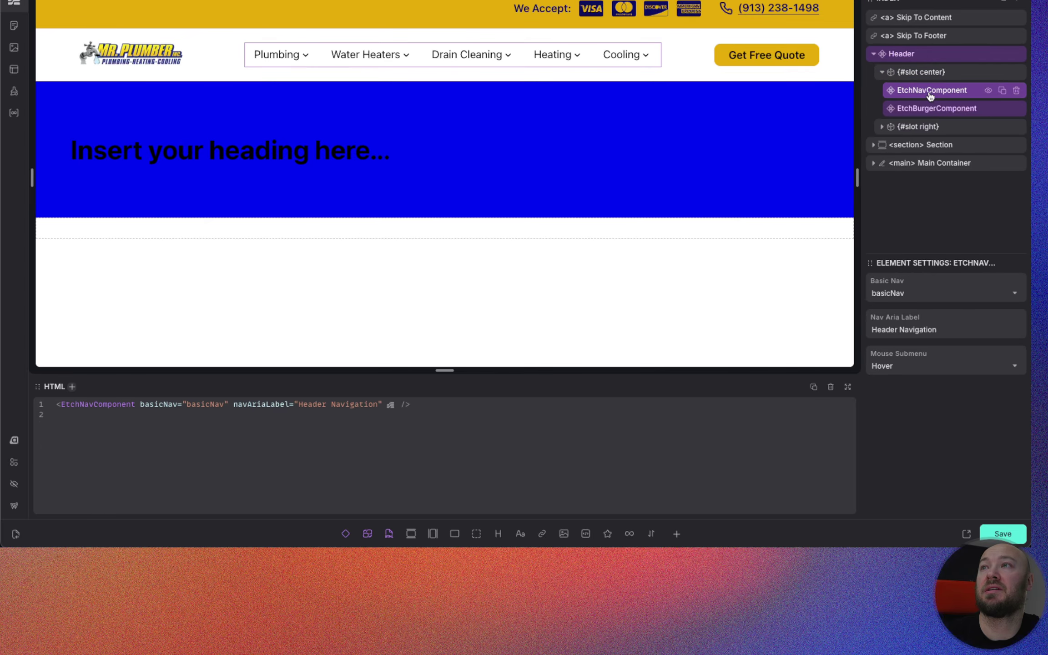
right_click(930, 93)
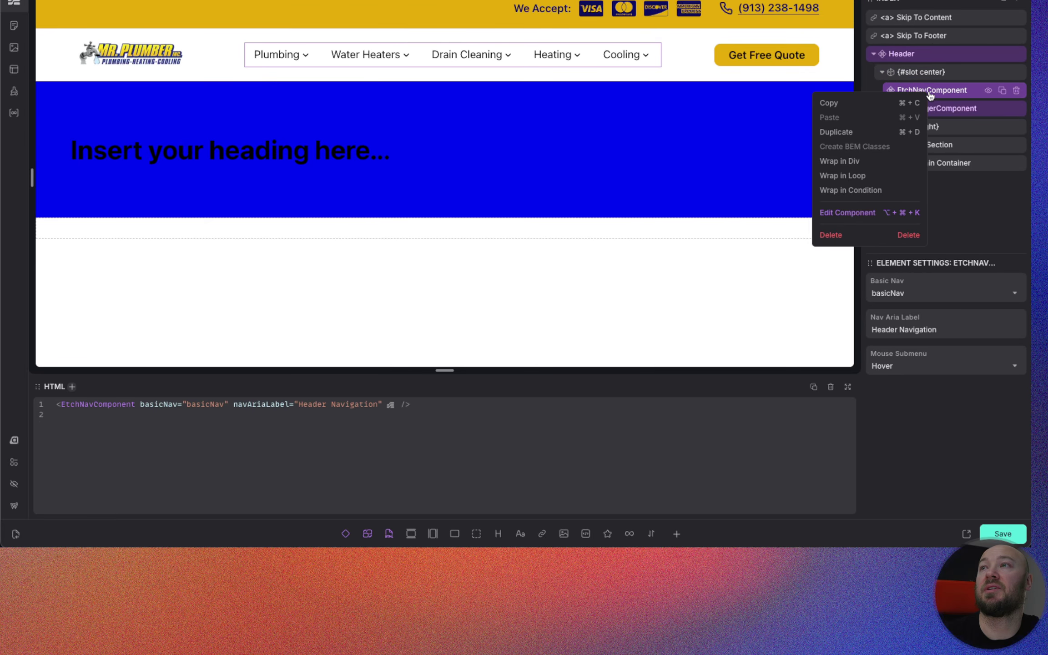
left_click(844, 215)
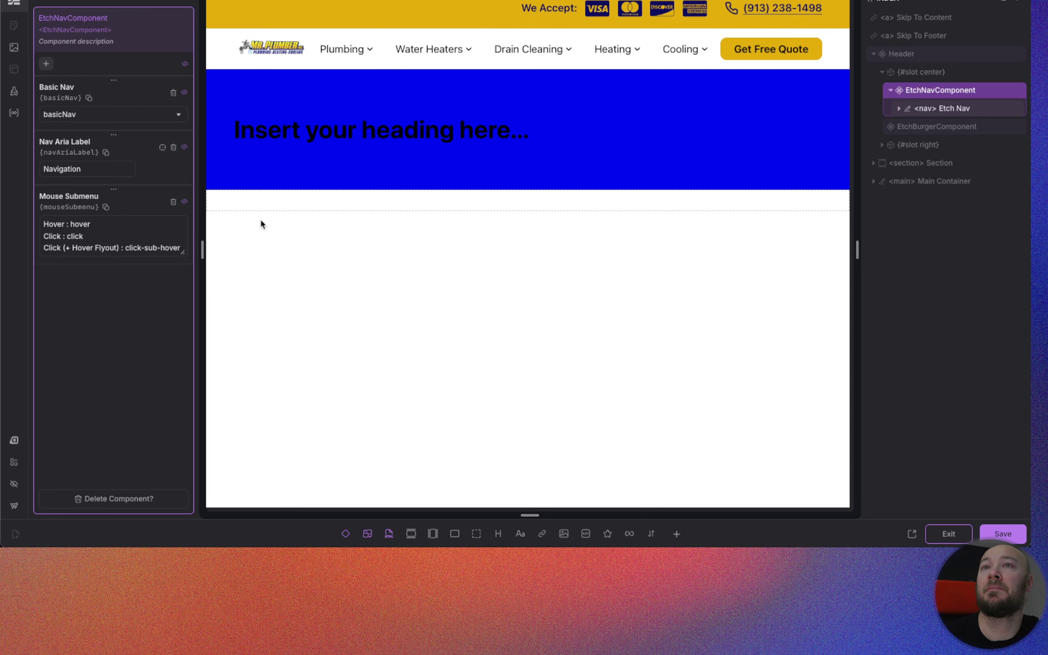
left_click(946, 109)
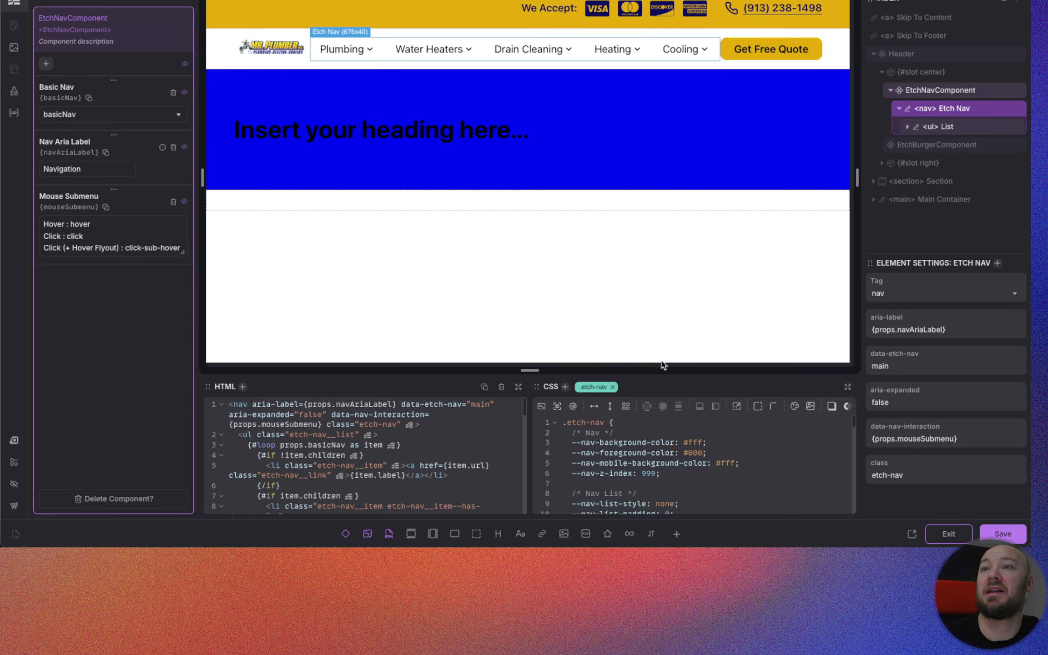
left_click_drag(556, 368, 554, 154)
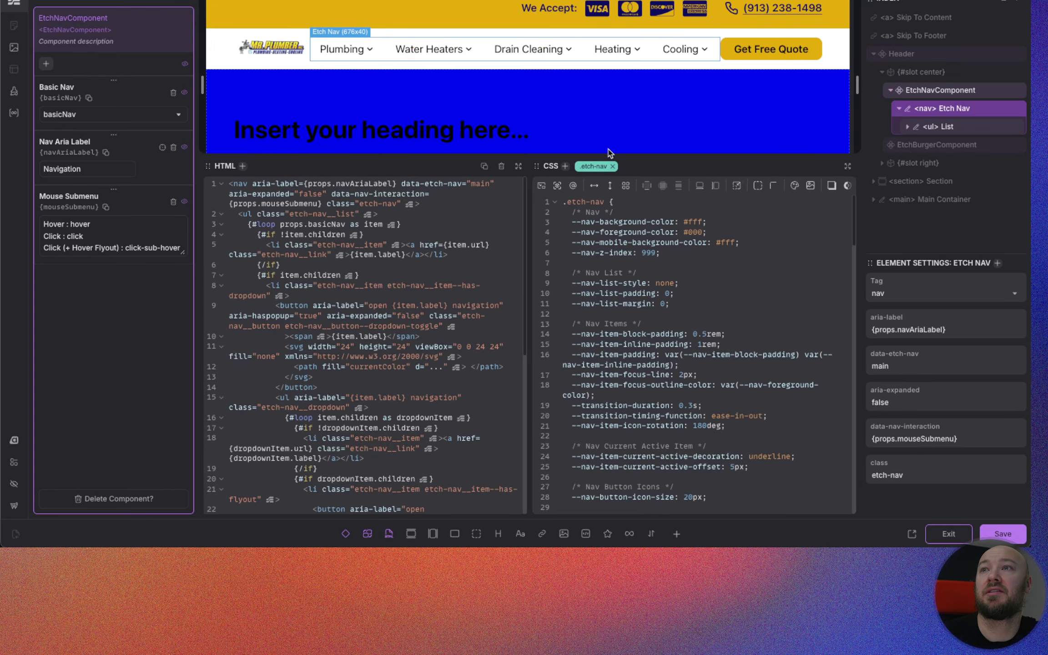
Step: Preview the Plumbing and Cooling submenus of the header navigation on the canvas
mouse_move(325, 53)
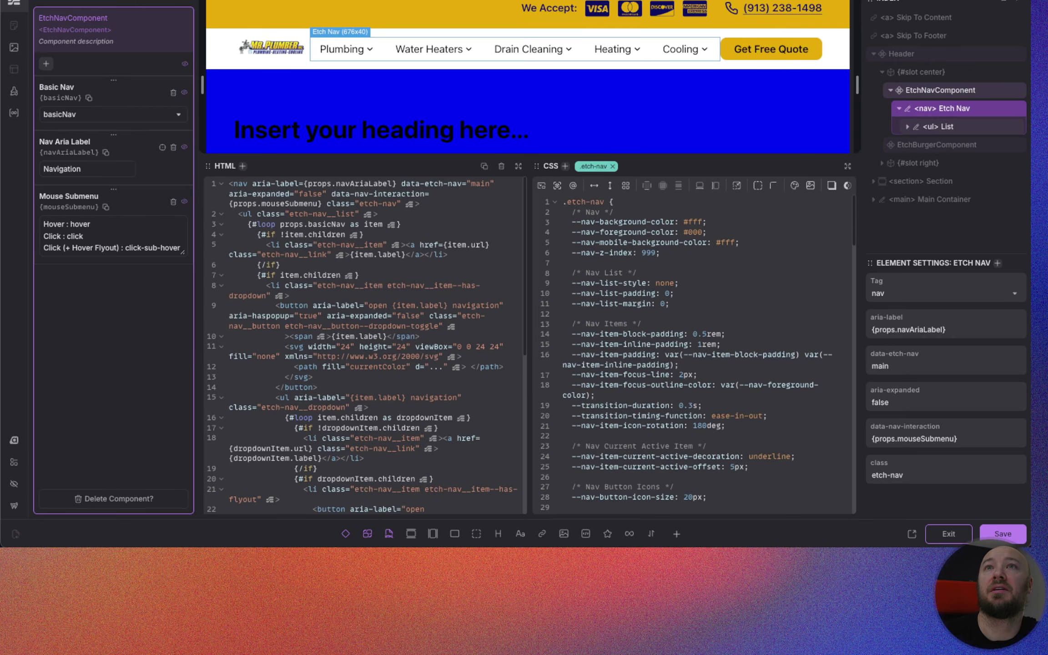
left_click(346, 50)
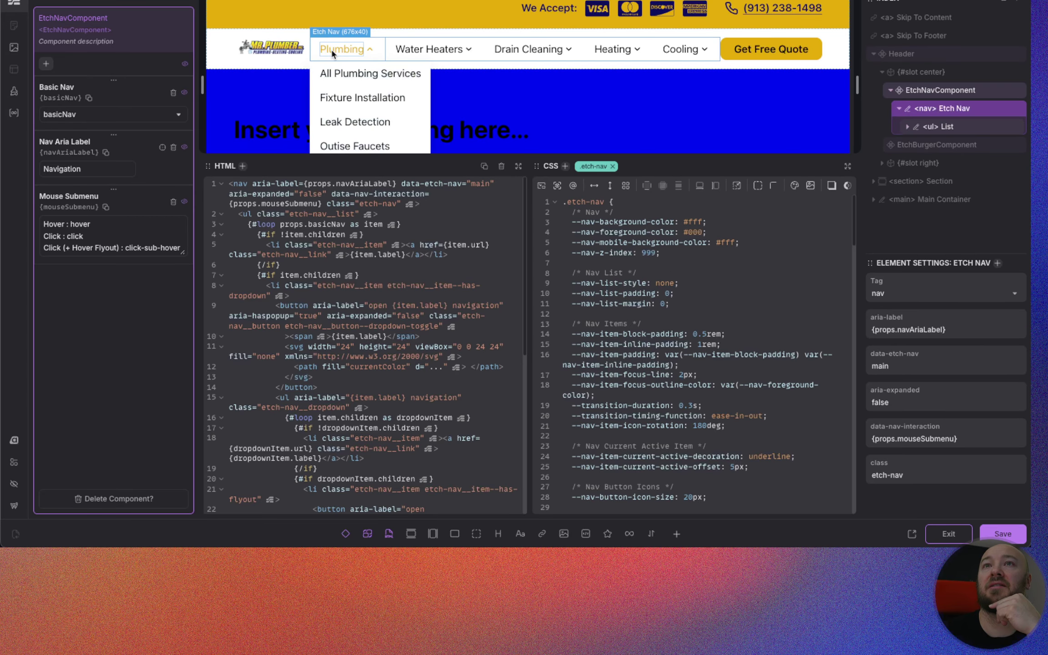
mouse_move(681, 50)
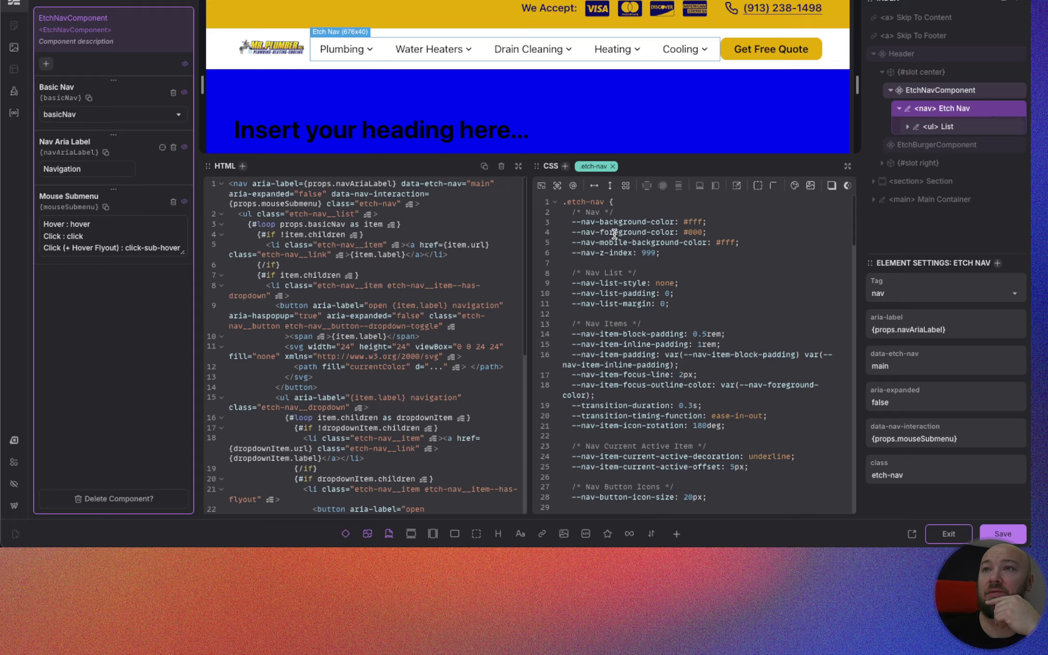
Step: Review the .etch-nav CSS, from its custom properties to the rules for the nav list, items, links and buttons
scroll(628, 260, "down", 1)
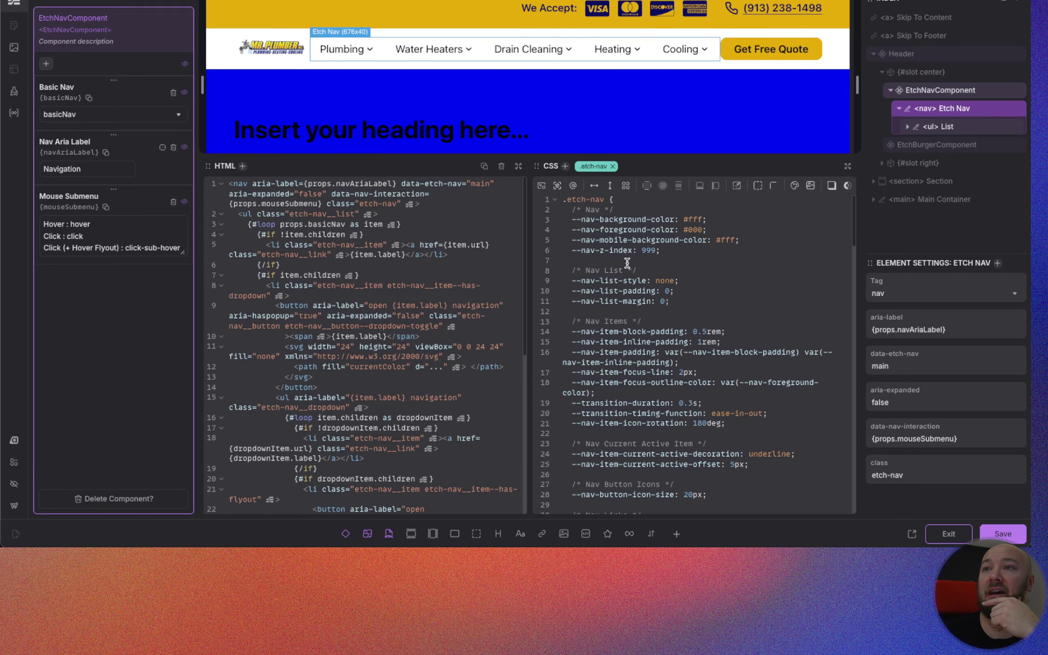
scroll(648, 291, "down", 2)
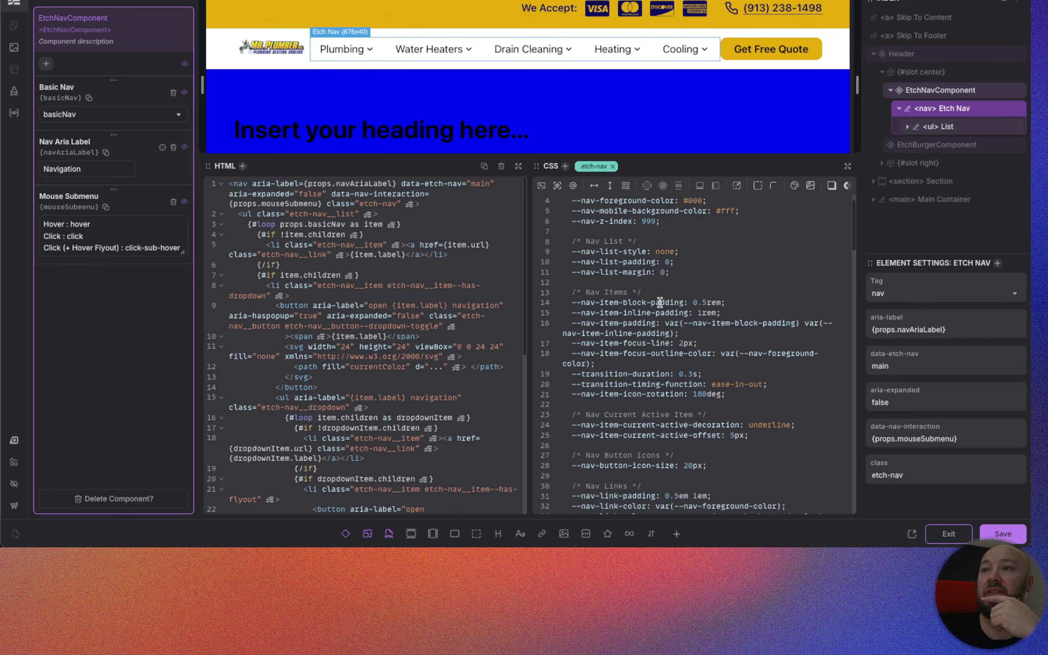
scroll(657, 307, "down", 2)
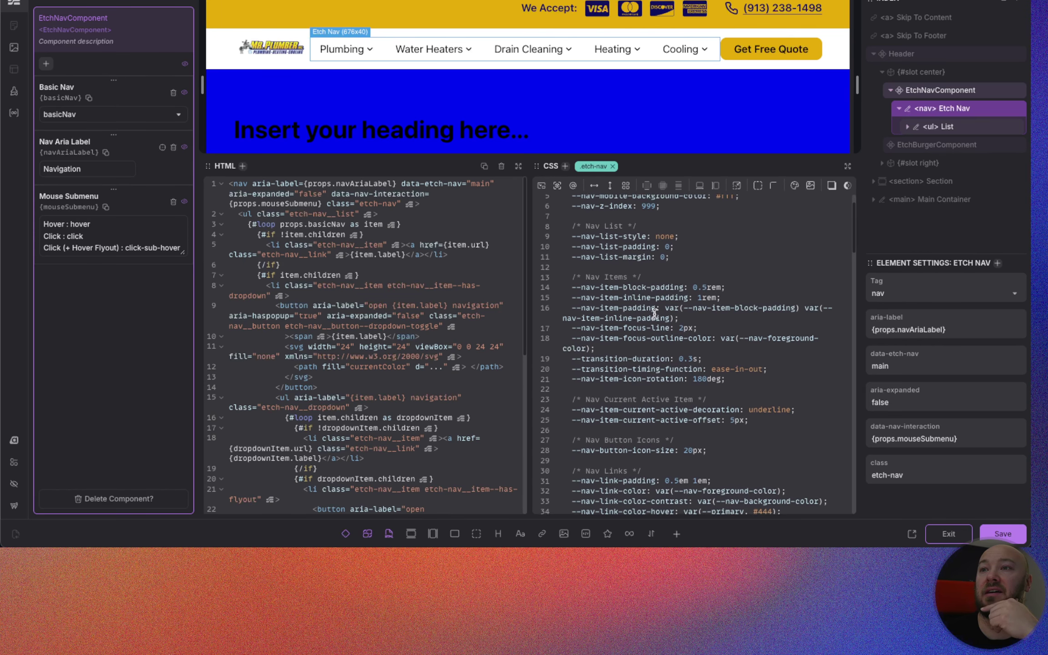
scroll(654, 314, "down", 3)
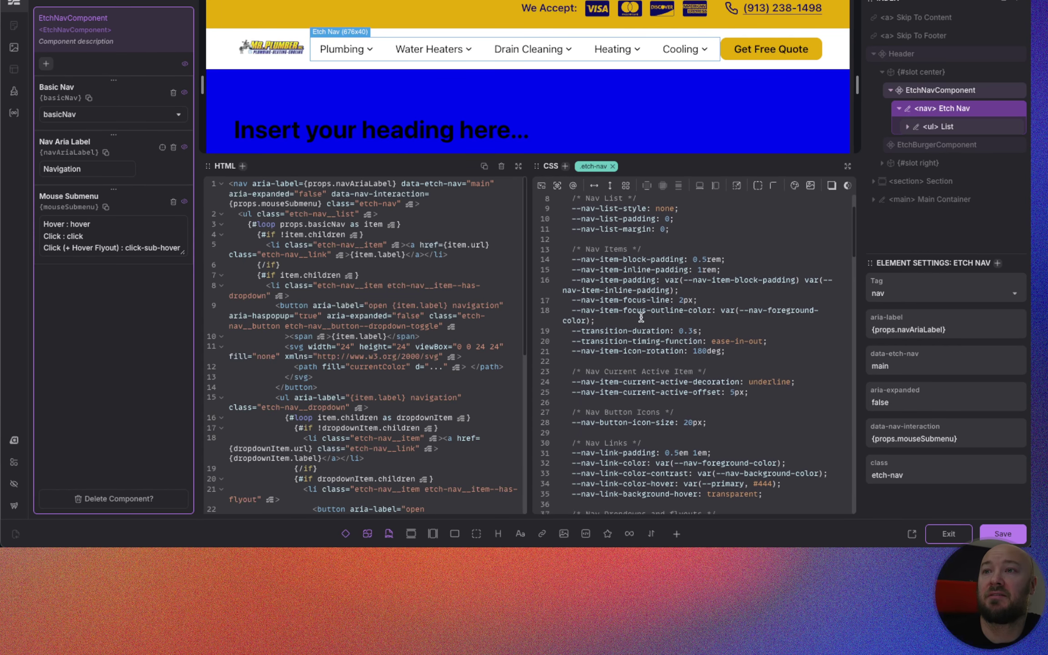
scroll(639, 316, "down", 1)
scroll(636, 316, "down", 2)
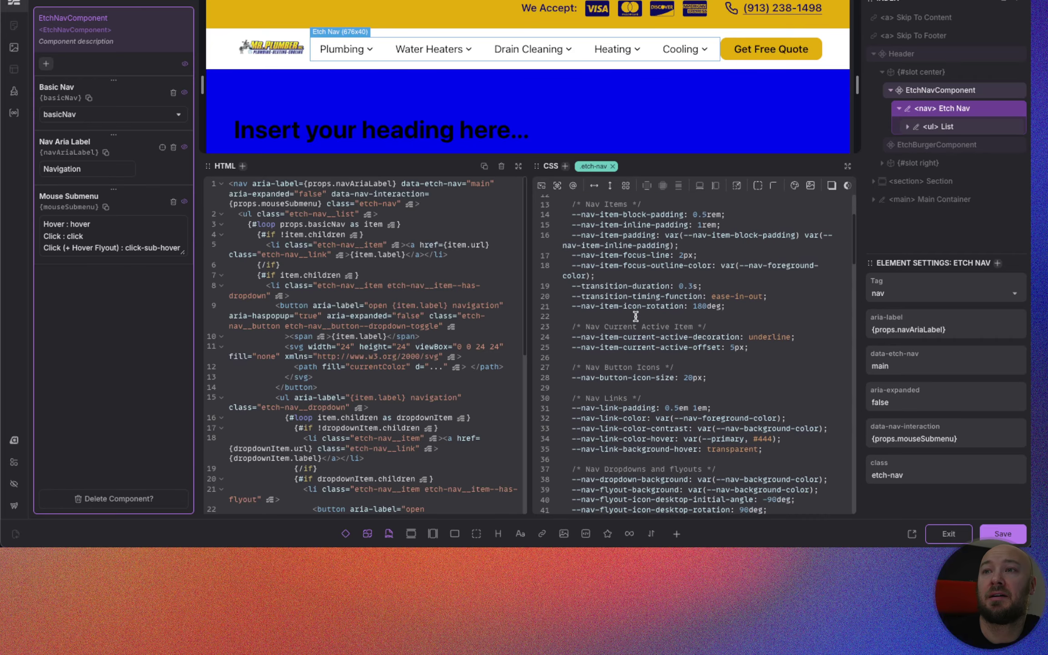
scroll(635, 316, "down", 2)
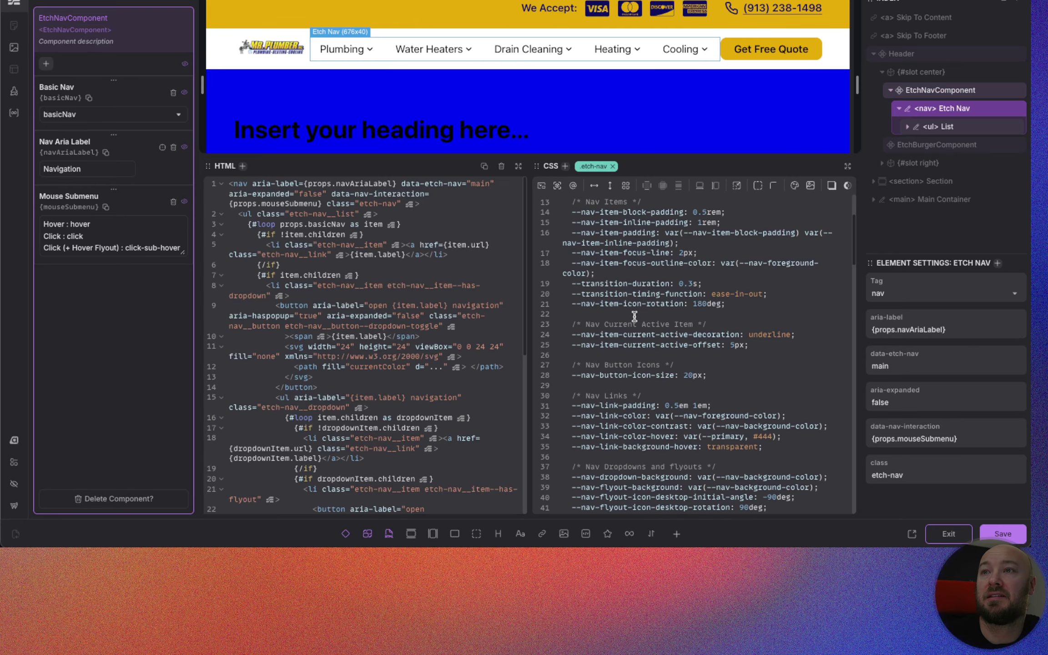
scroll(633, 317, "down", 3)
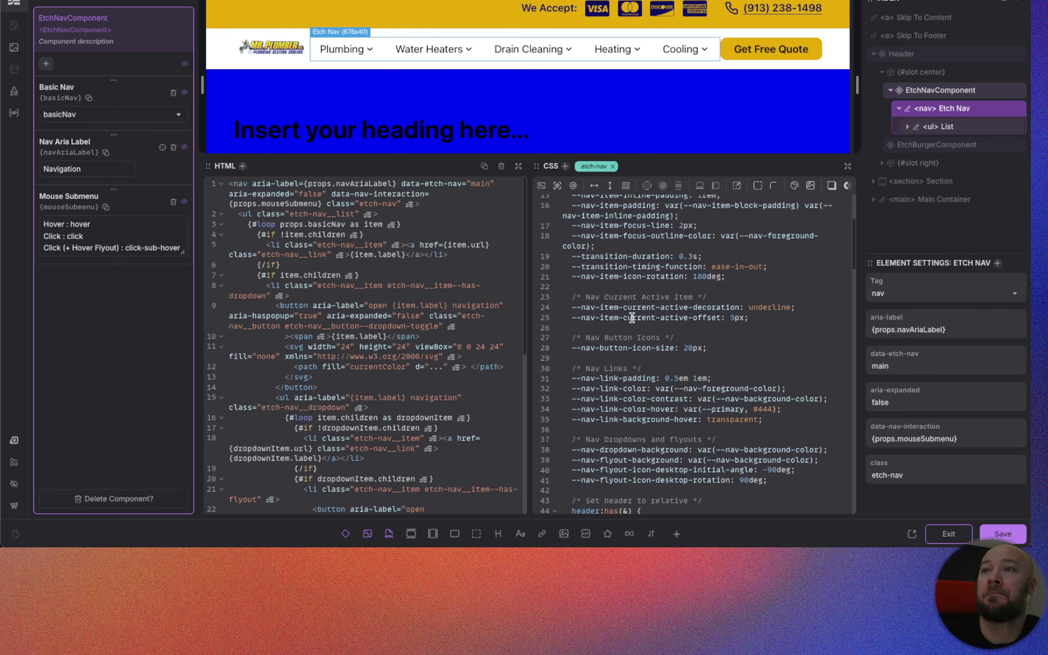
scroll(630, 317, "down", 8)
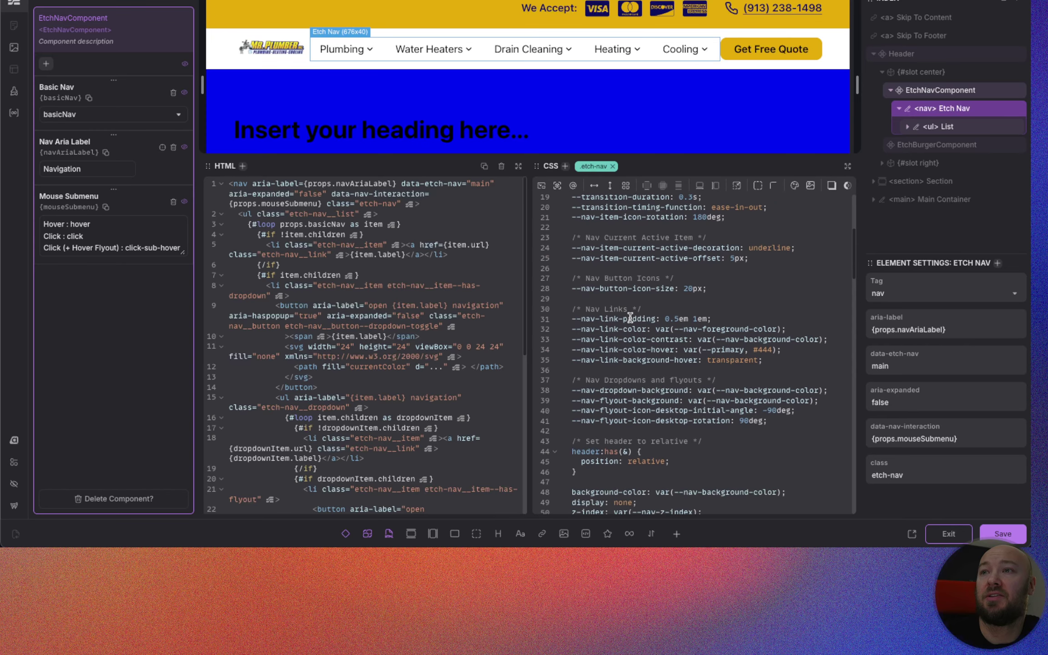
scroll(629, 317, "down", 10)
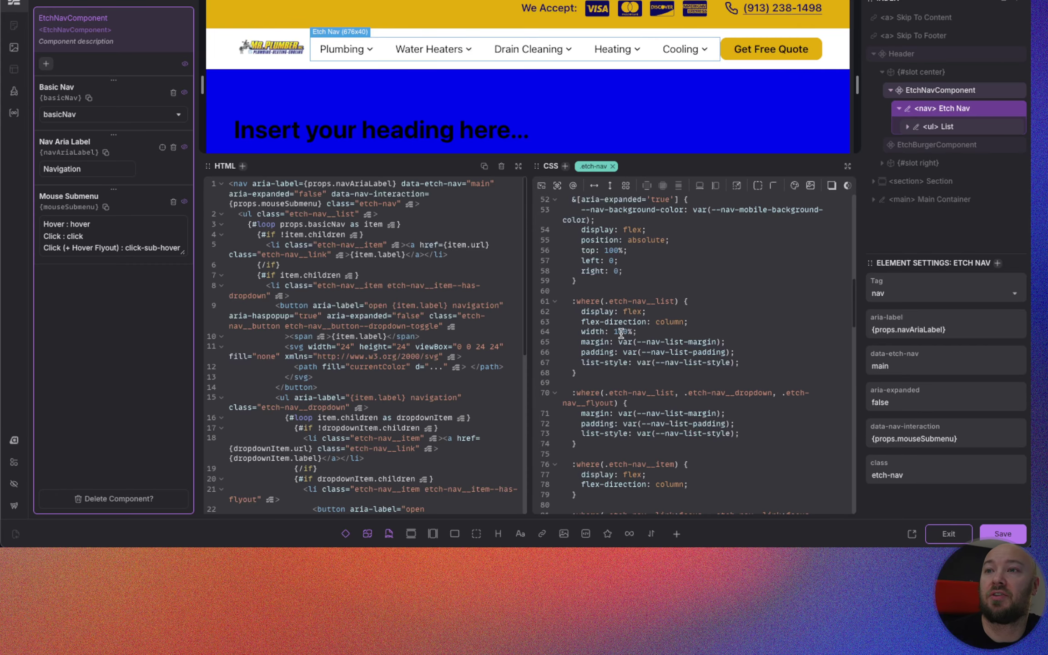
scroll(629, 339, "down", 1)
scroll(619, 335, "down", 1)
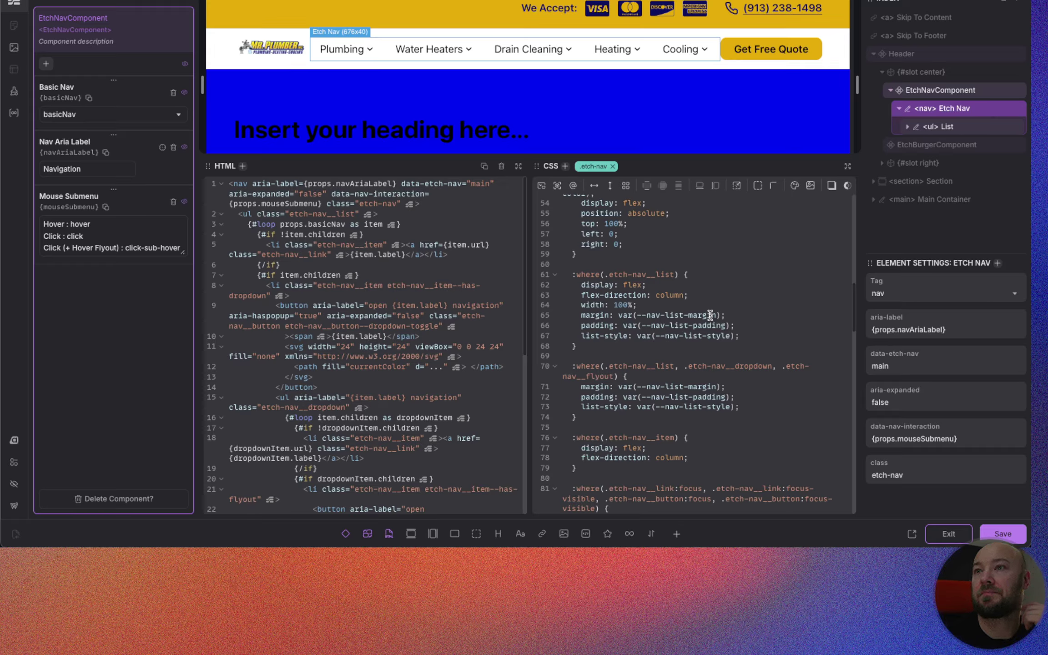
scroll(700, 314, "down", 3)
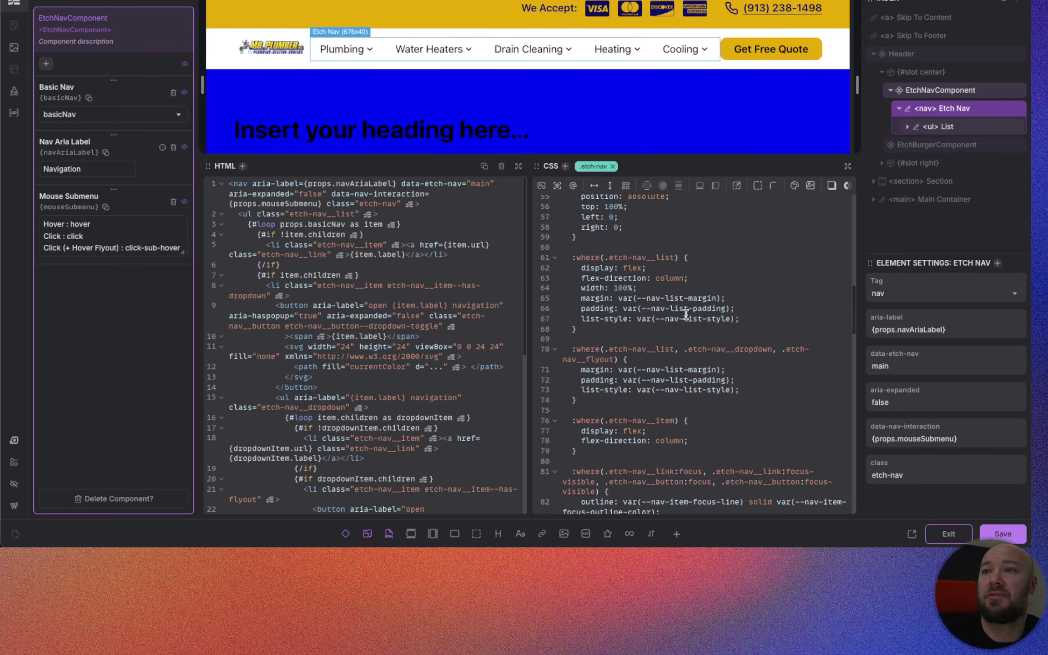
scroll(686, 314, "down", 5)
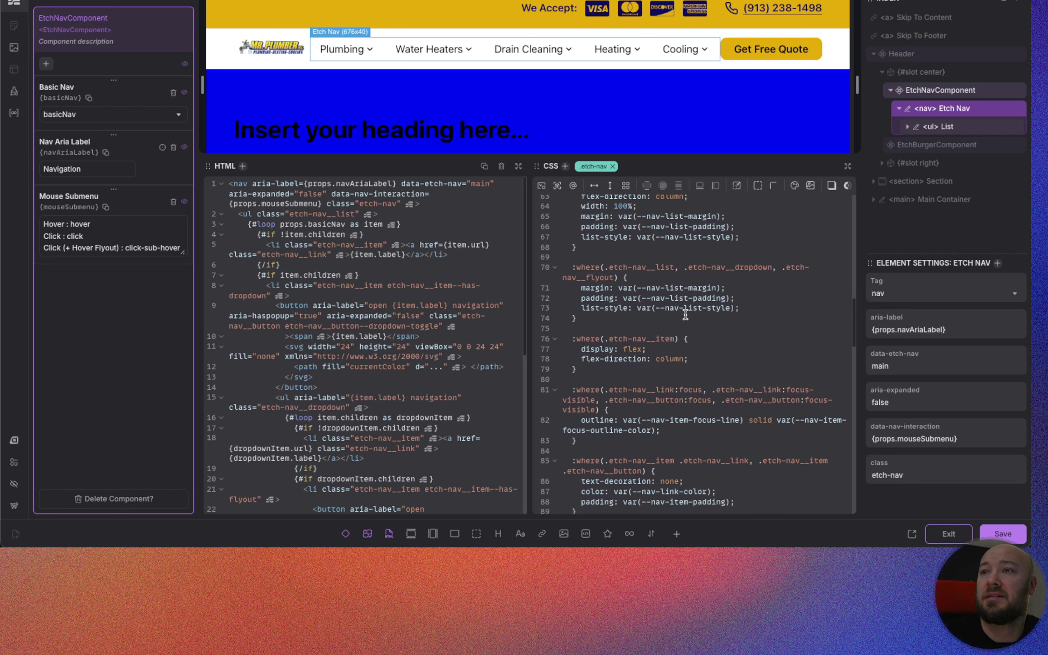
scroll(686, 315, "down", 2)
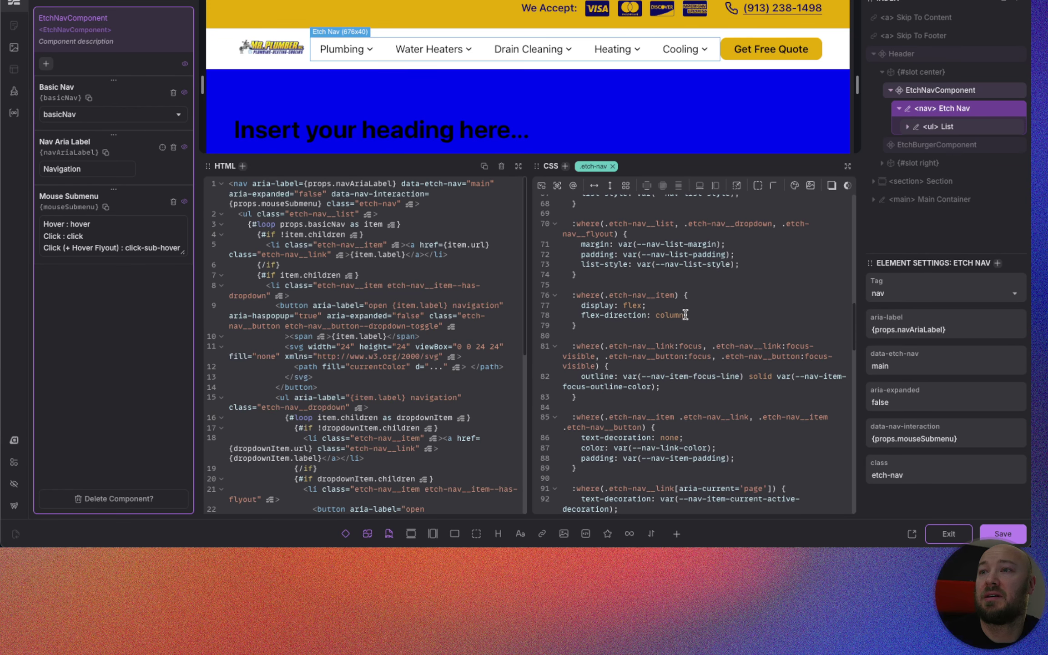
scroll(686, 315, "down", 1)
scroll(686, 315, "down", 1)
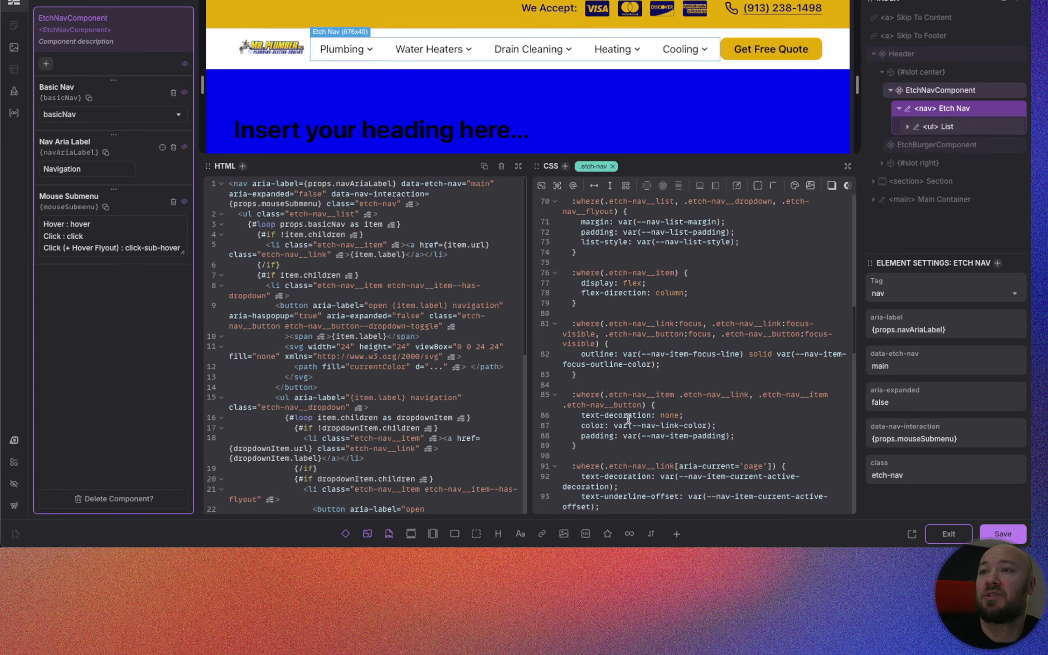
Step: Add a font-weight of 600 to the rule for nav item links and buttons, and reduce it to 500
left_click(748, 439)
key("Return")
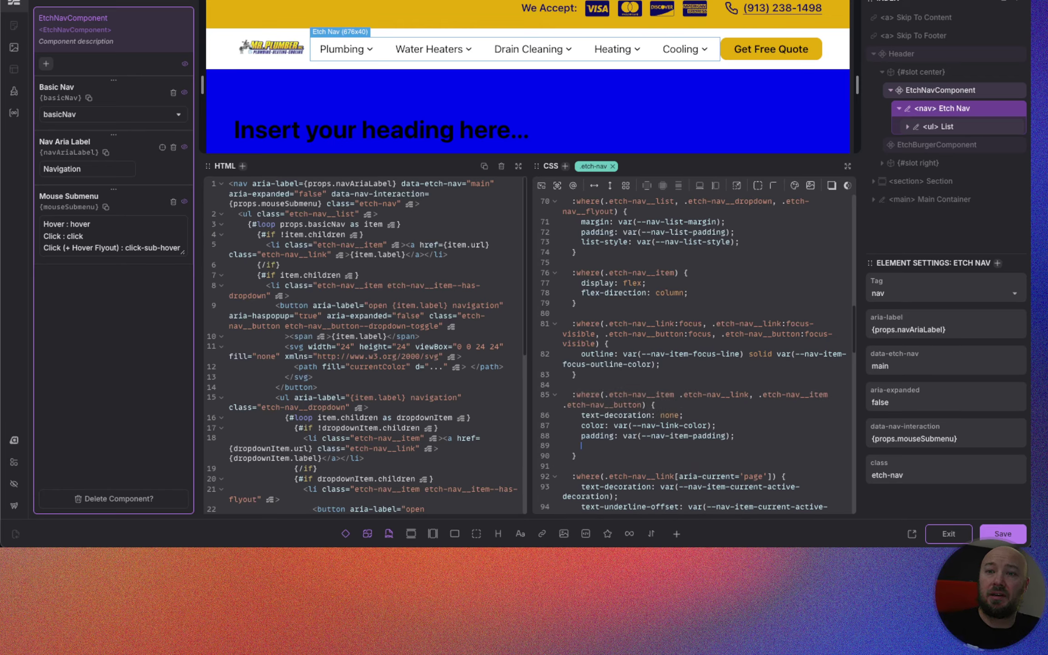
type("font-")
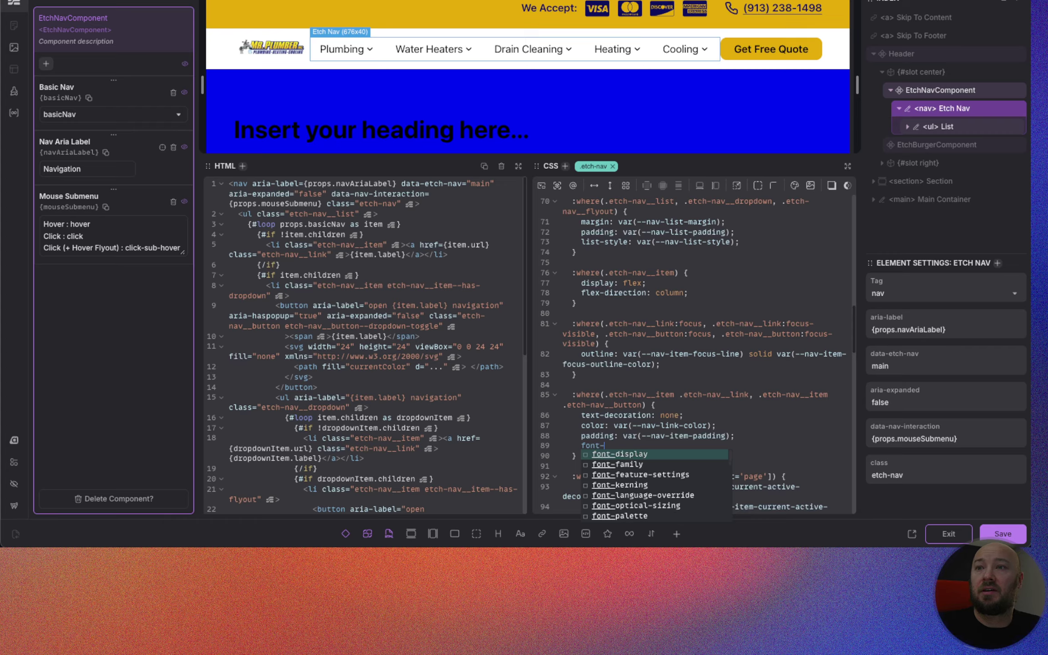
type("w")
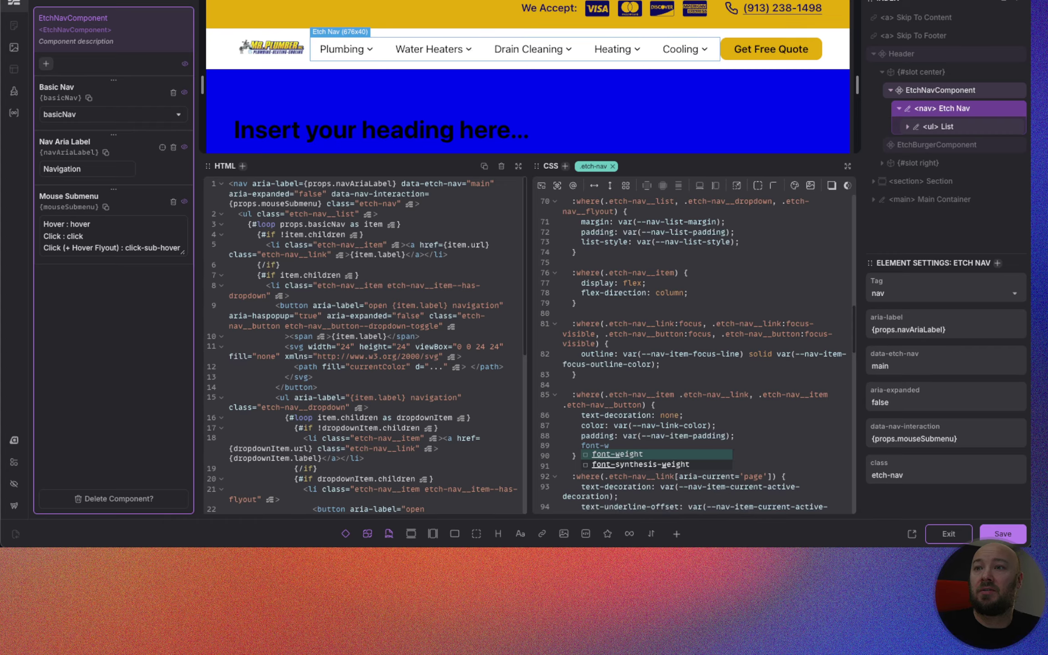
key("Return")
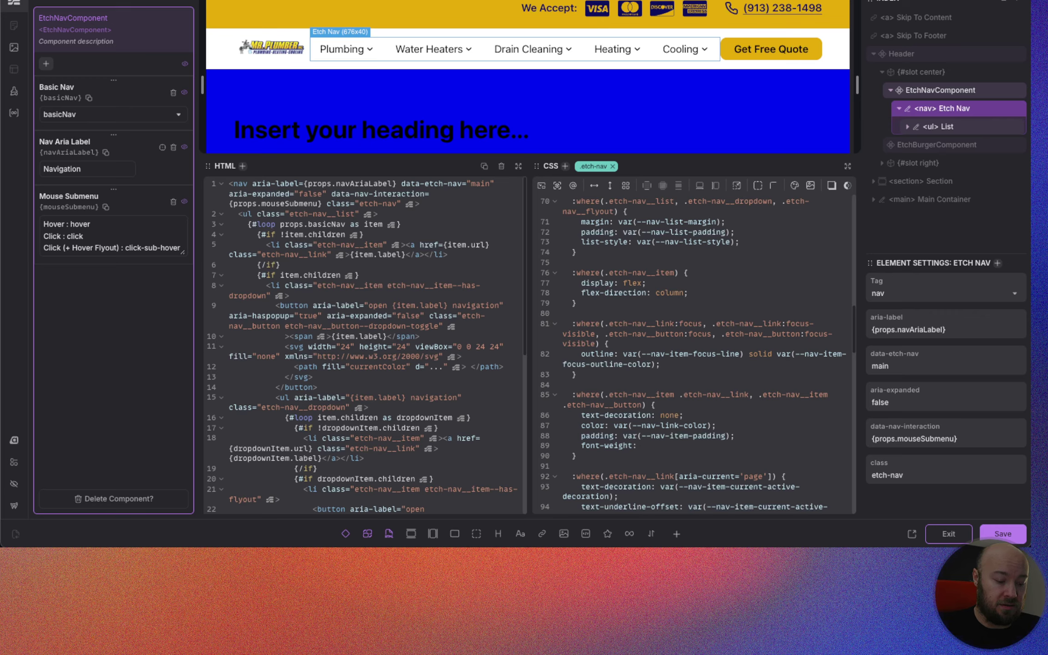
type("600")
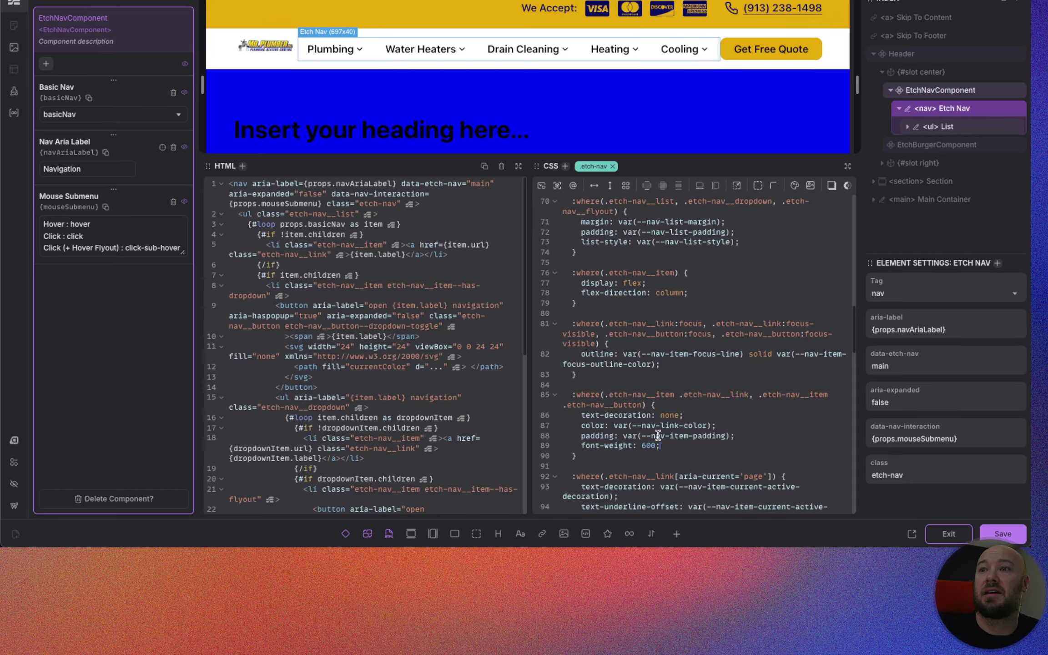
type("5")
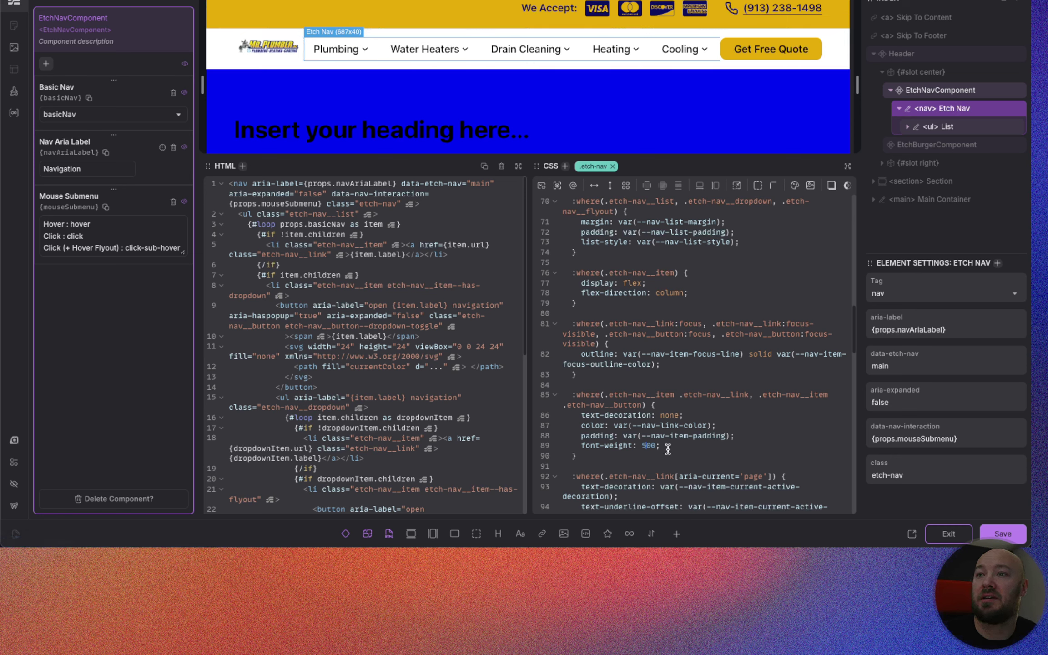
Step: Turn the nav link and button font-weight value into var(--nav-font-weight, 500)
left_click(642, 445)
type("var")
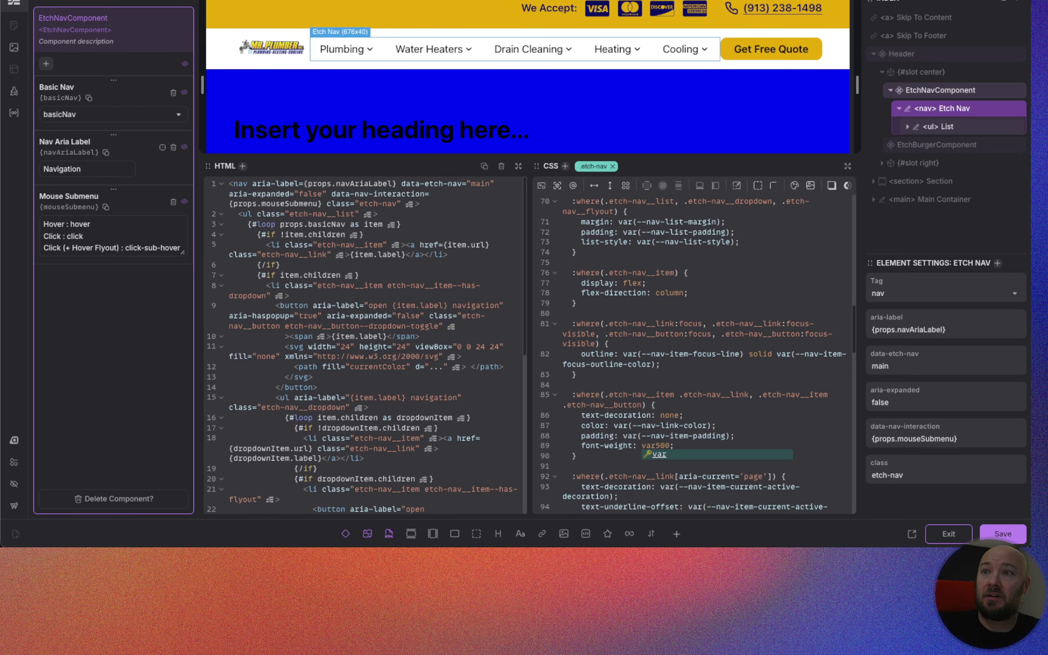
type("(")
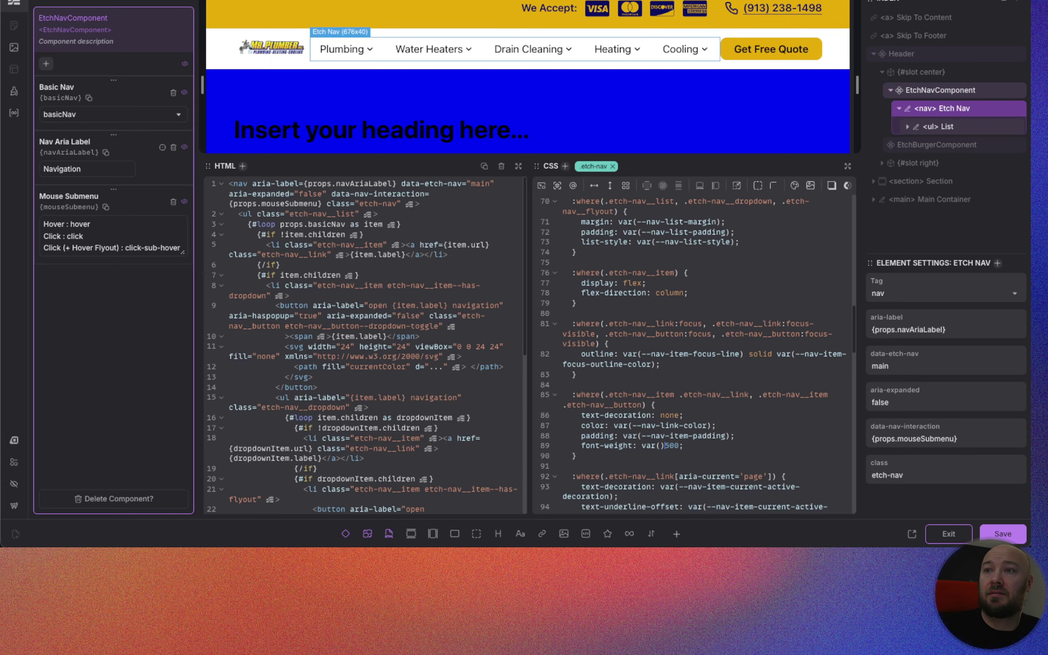
key("BackSpace")
type(")")
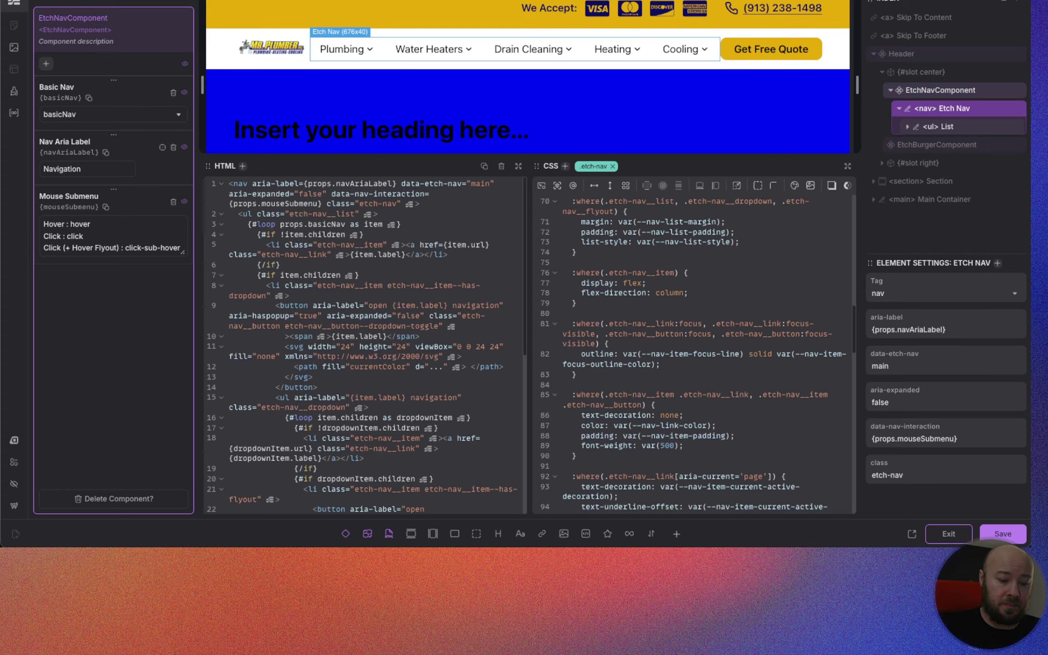
type("--nav")
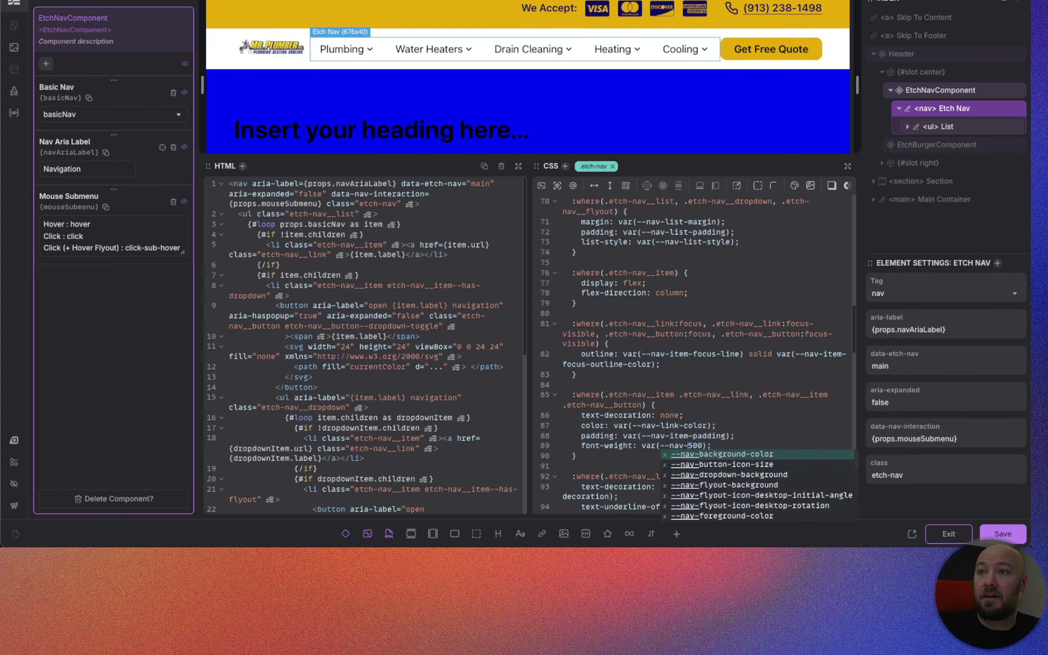
type("-font-weight")
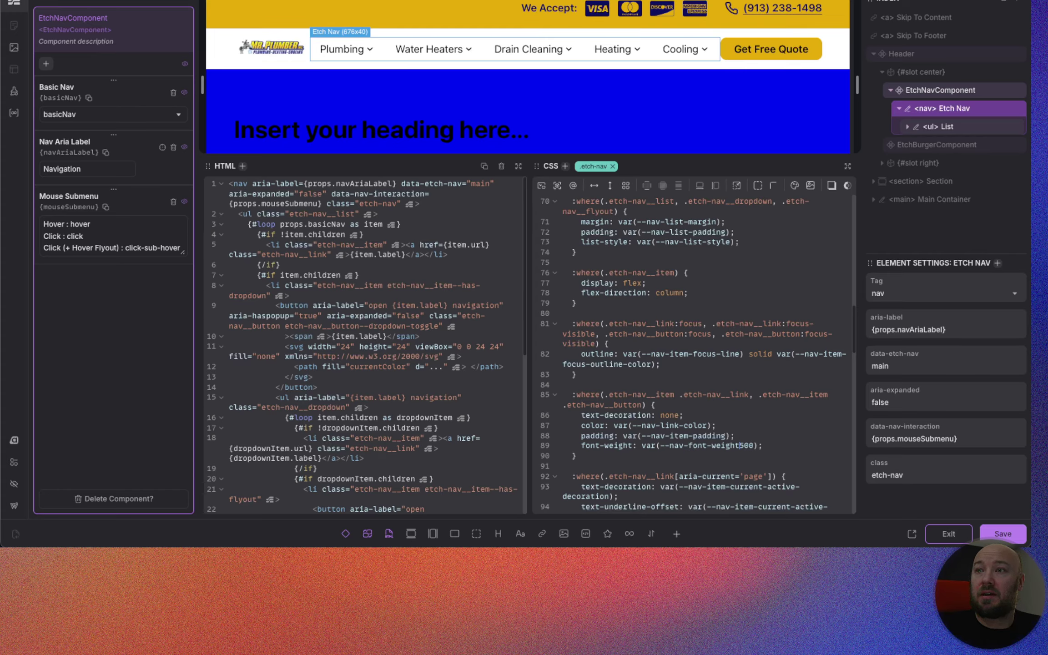
type(",")
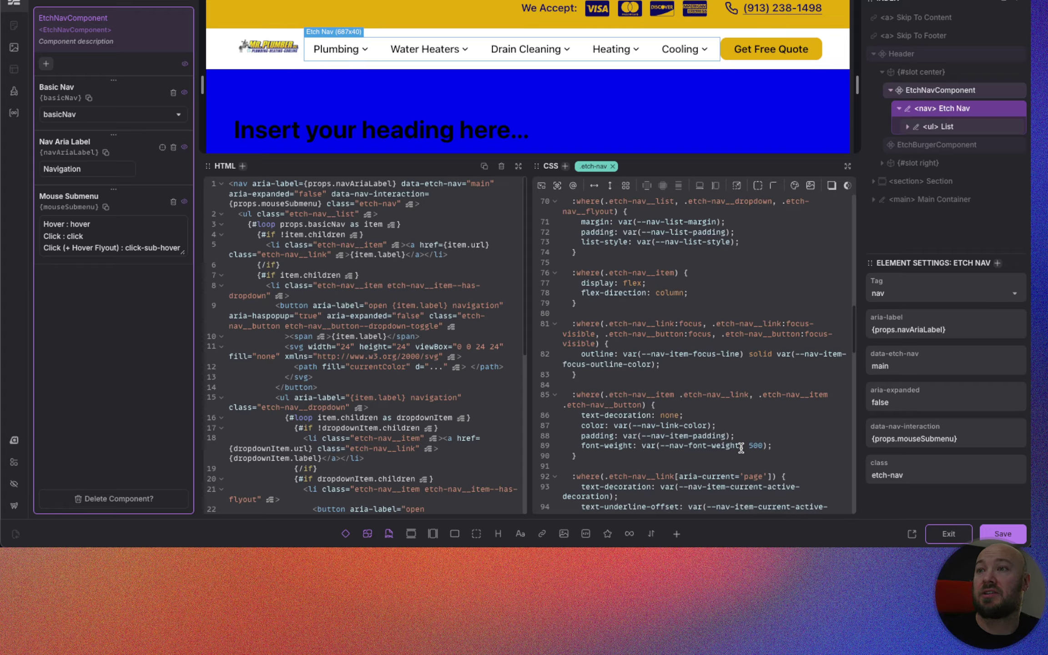
Step: Define --nav-font-weight: 500; at the end of the Nav Links custom properties in .etch-nav
left_click_drag(739, 448, 664, 448)
scroll(674, 459, "up", 1)
scroll(675, 459, "up", 20)
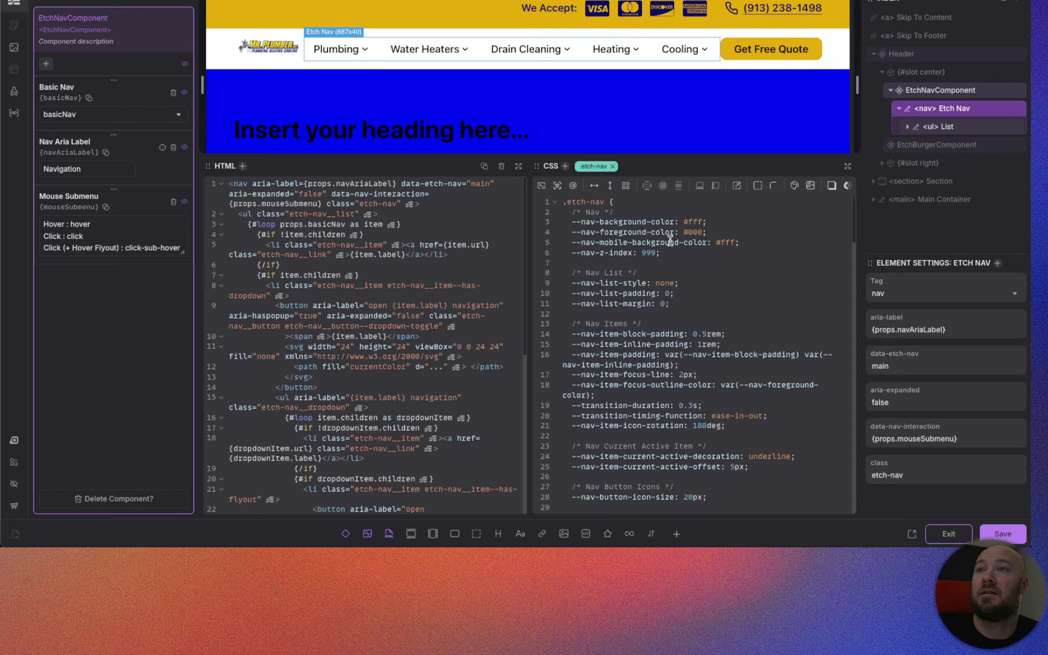
scroll(609, 341, "down", 1)
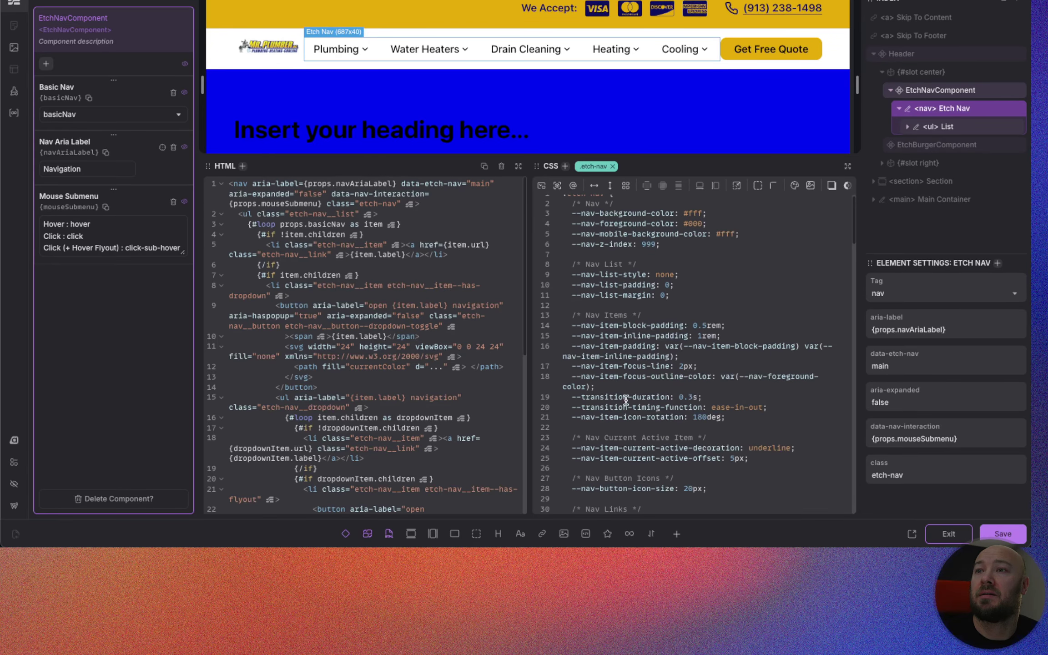
scroll(625, 398, "down", 4)
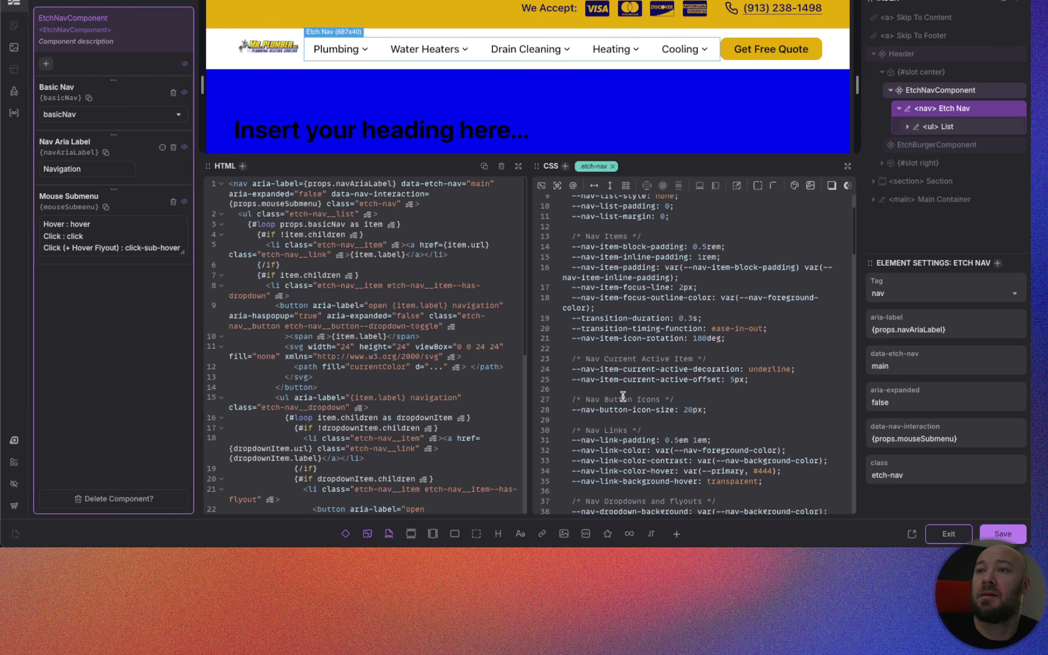
scroll(623, 396, "down", 2)
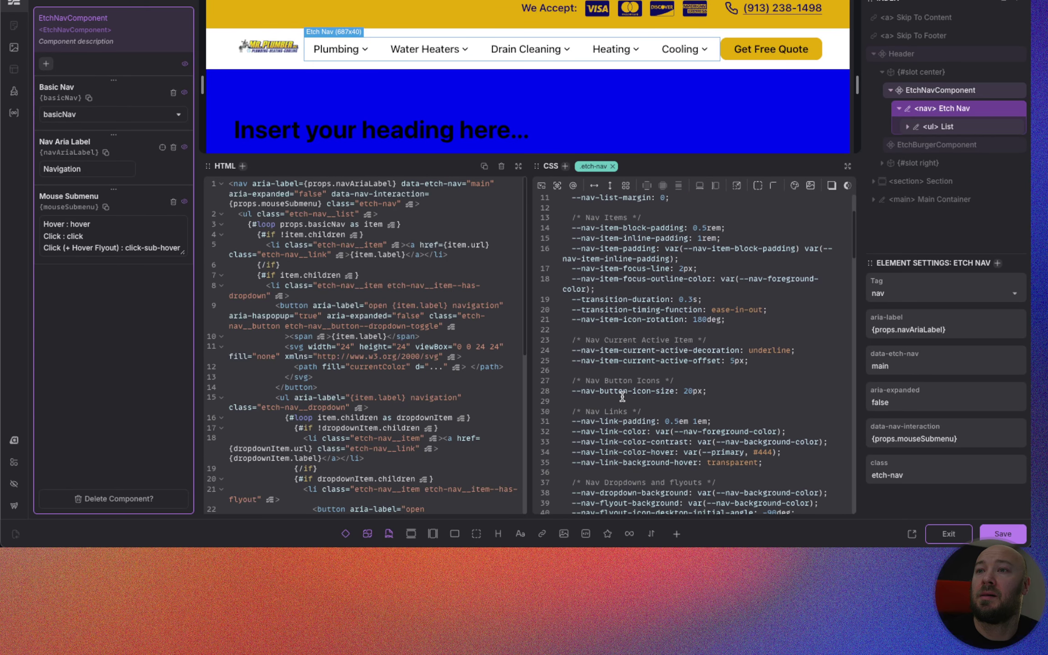
scroll(620, 396, "down", 2)
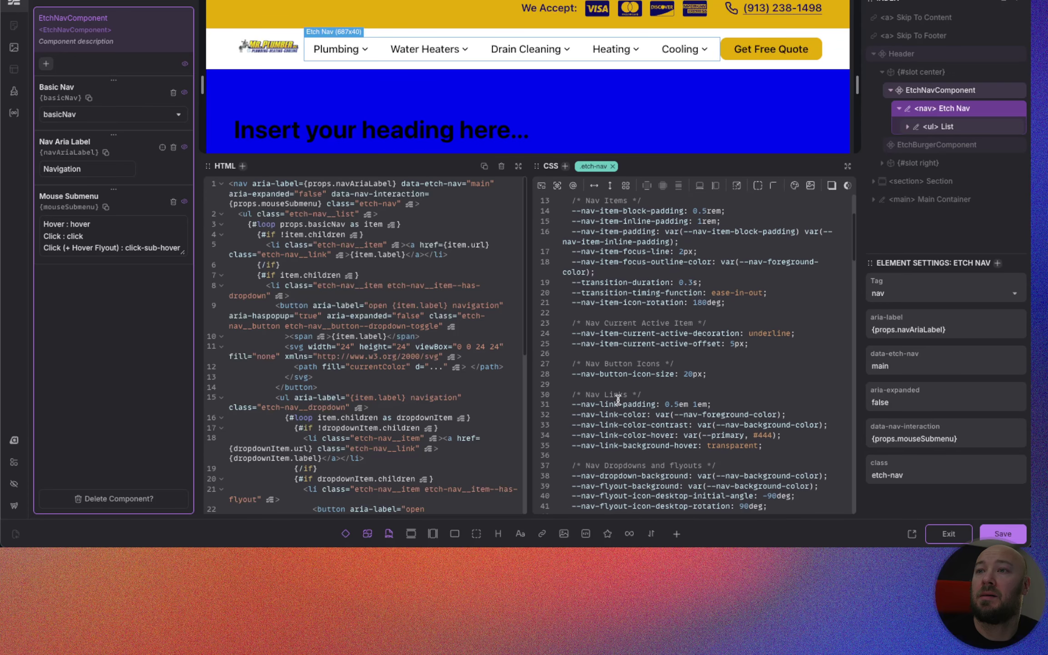
left_click(772, 440)
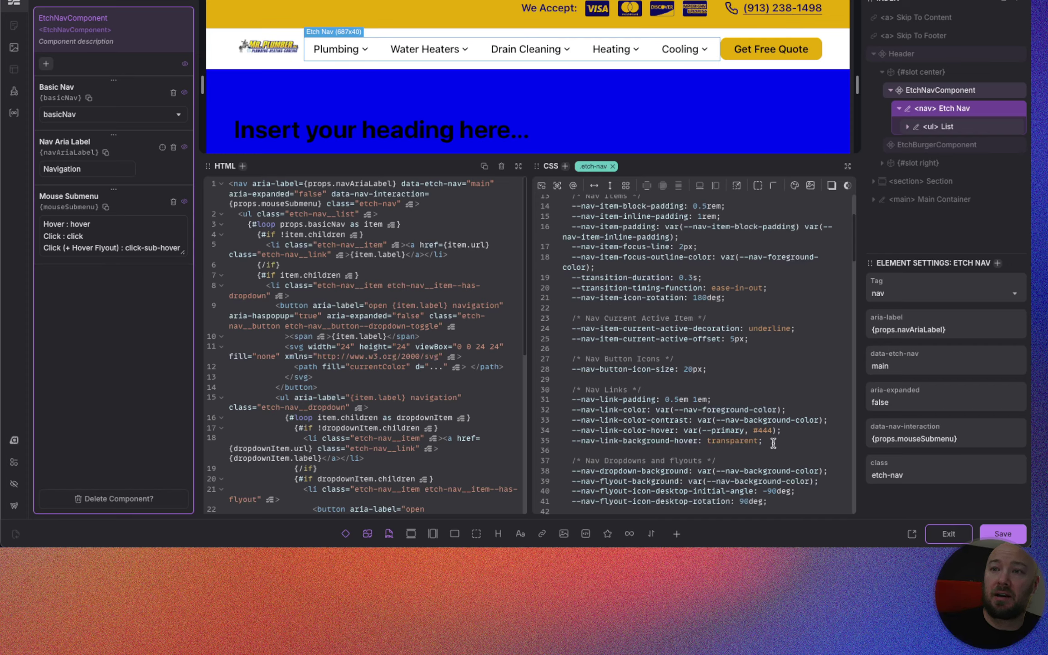
key("Return")
type("--nav-font-weight")
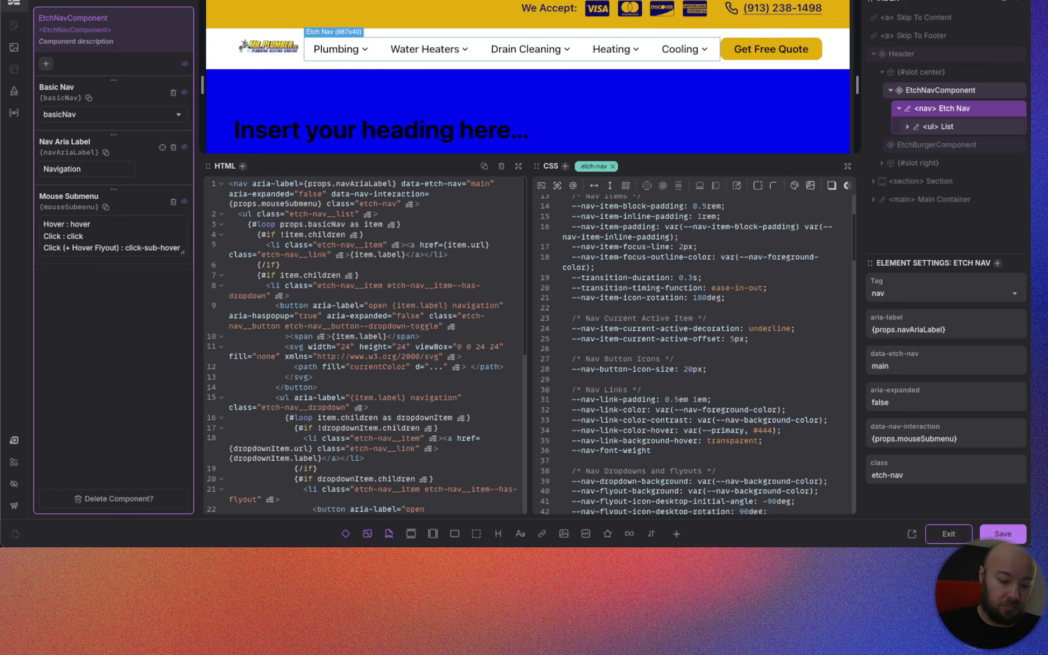
type(": 500;")
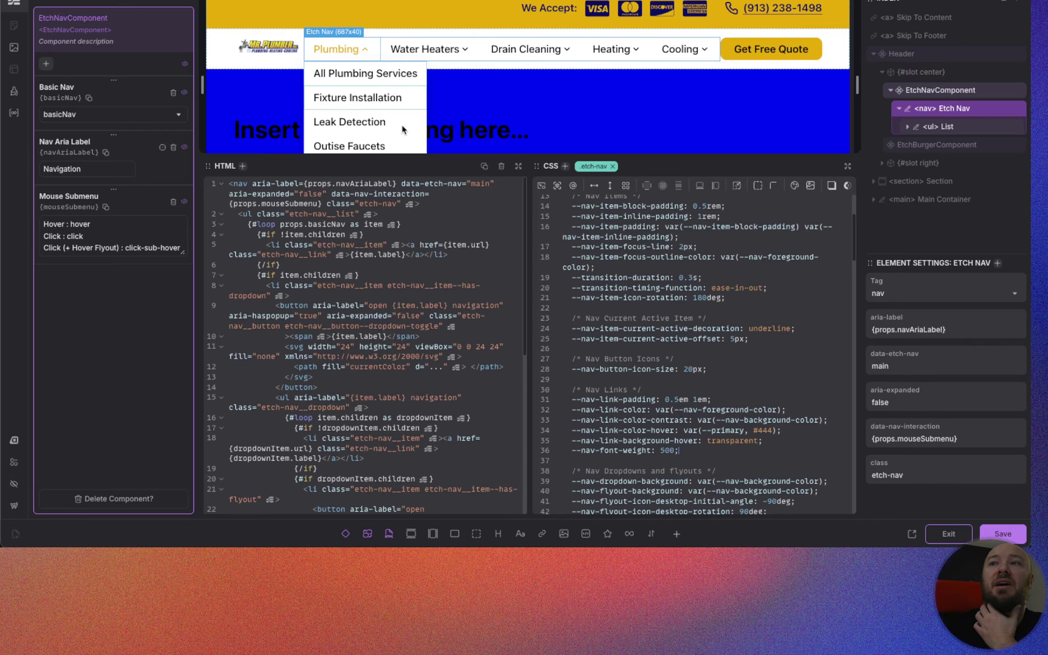
mouse_move(336, 50)
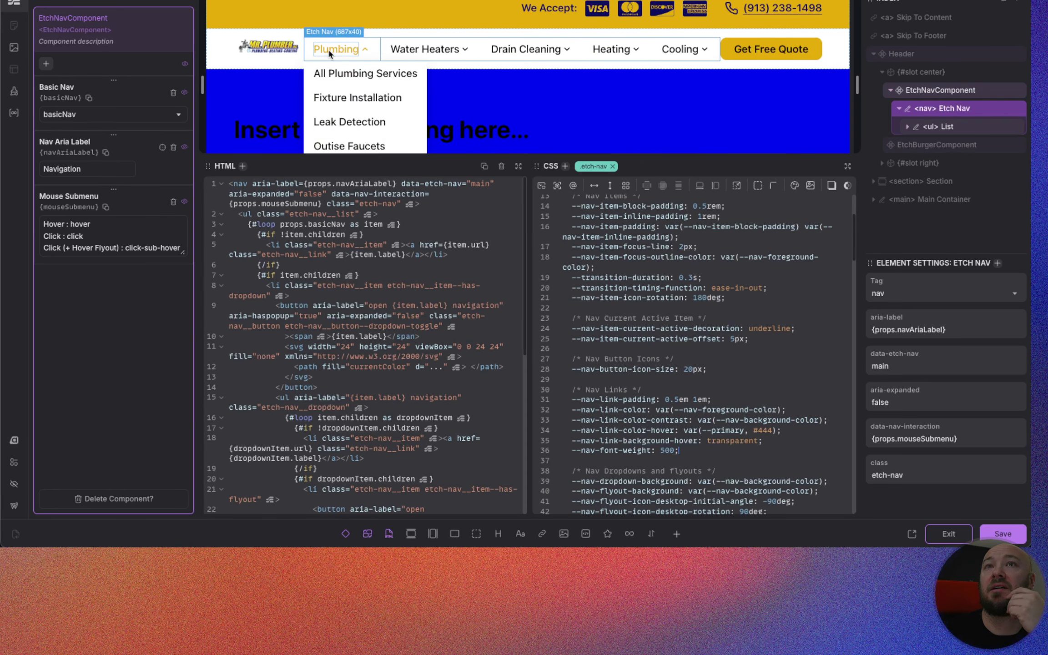
Step: Set --nav-item-current-active-decoration to none in the .etch-nav custom properties
scroll(767, 365, "up", 5)
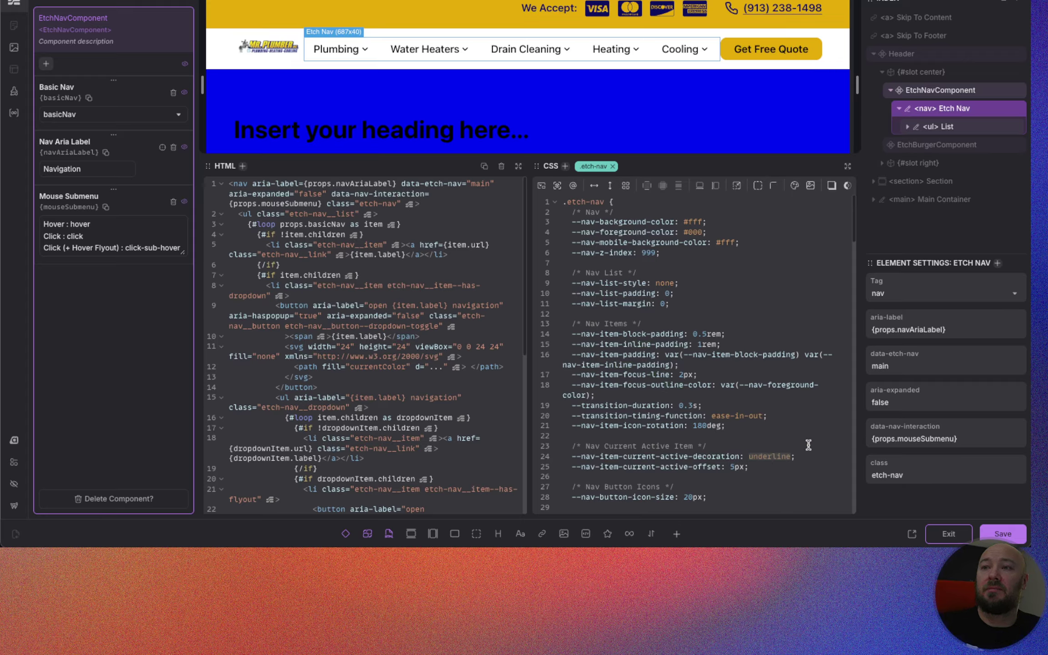
type("none")
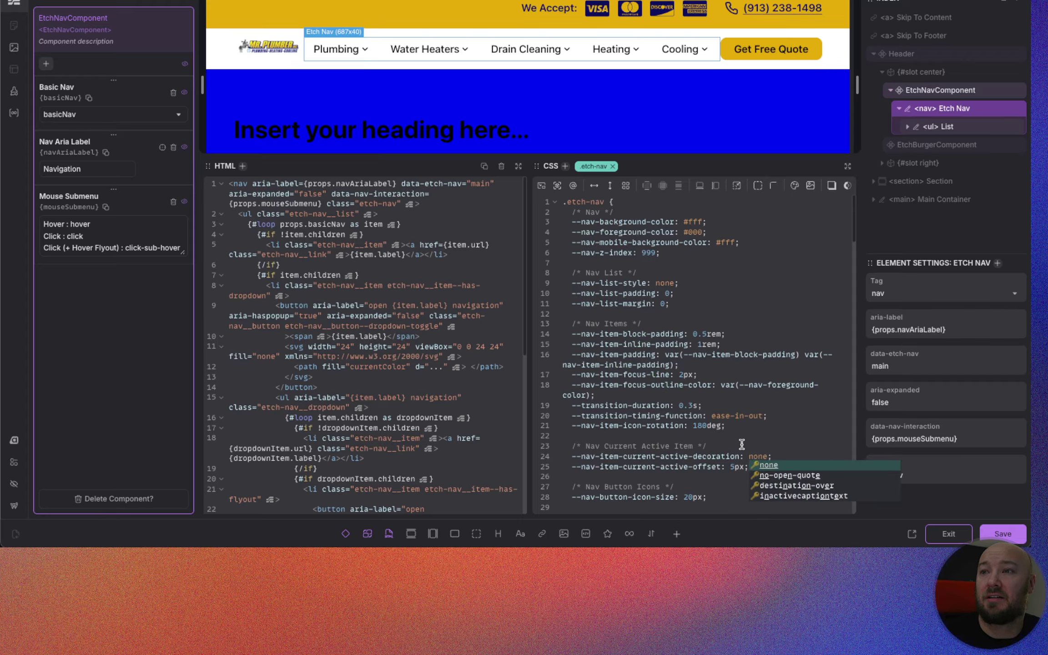
left_click(741, 446)
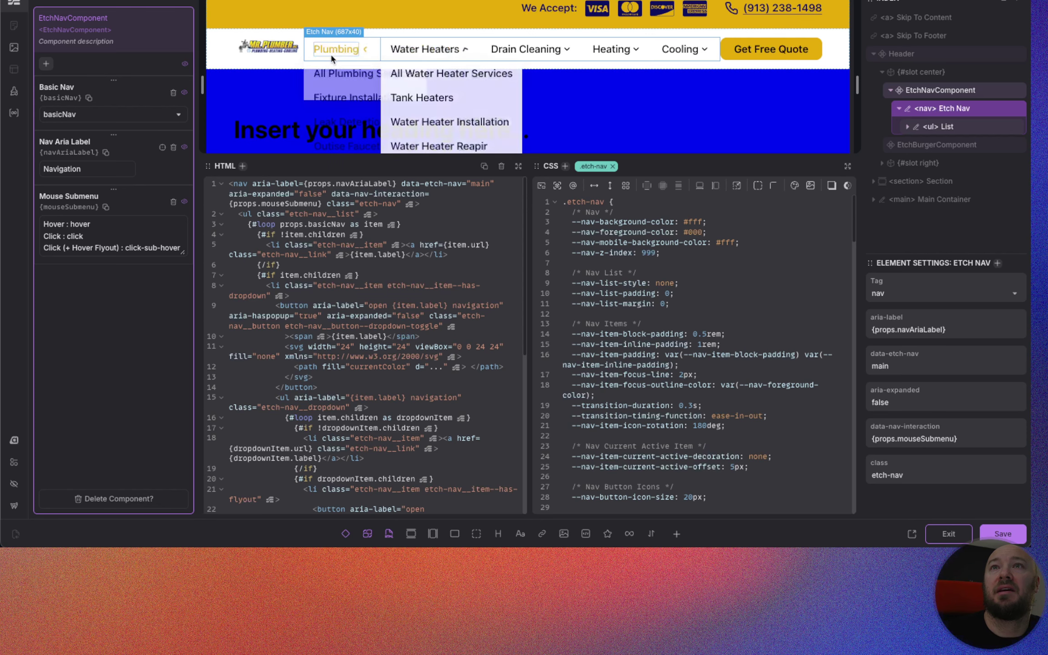
mouse_move(547, 54)
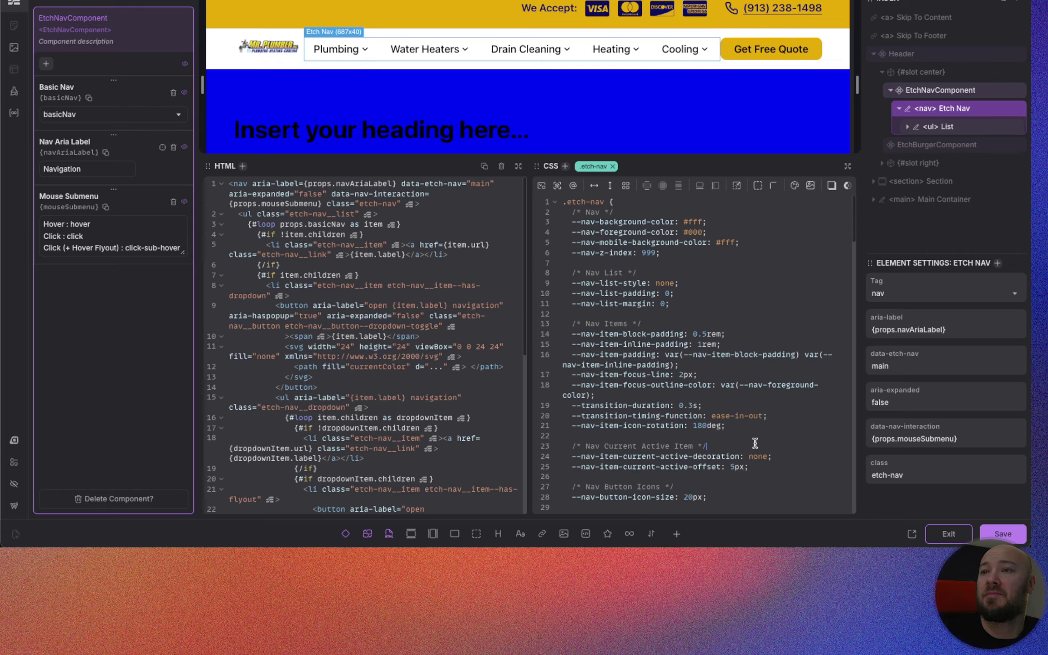
Step: Review the .etch-nav CSS from the custom properties down through the desktop breakpoint's dropdown and flyout rules
scroll(674, 396, "down", 1)
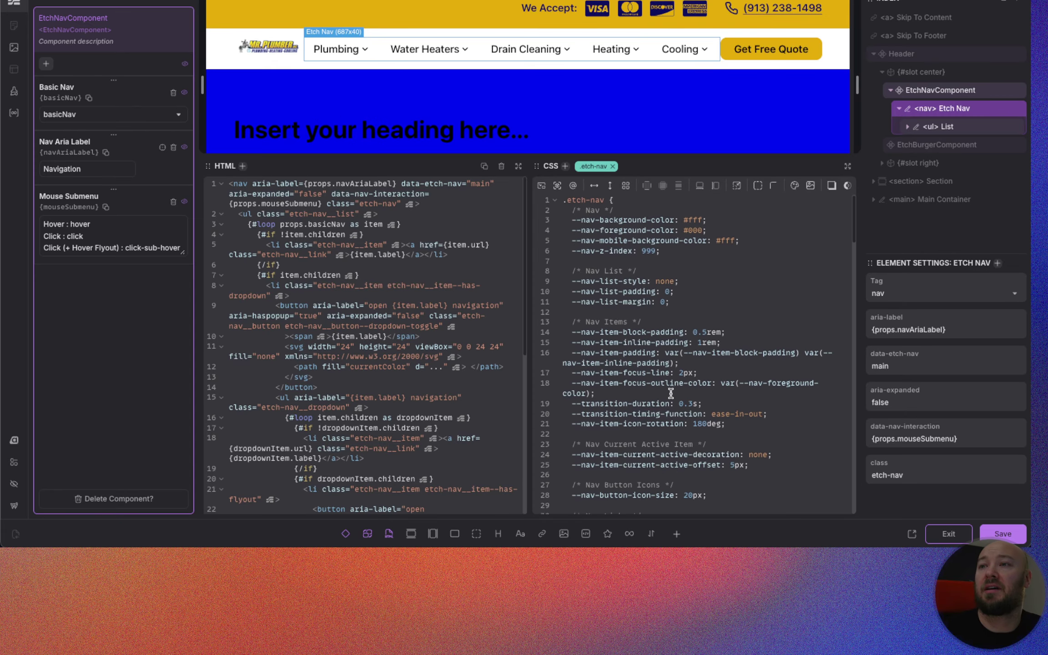
scroll(671, 393, "down", 5)
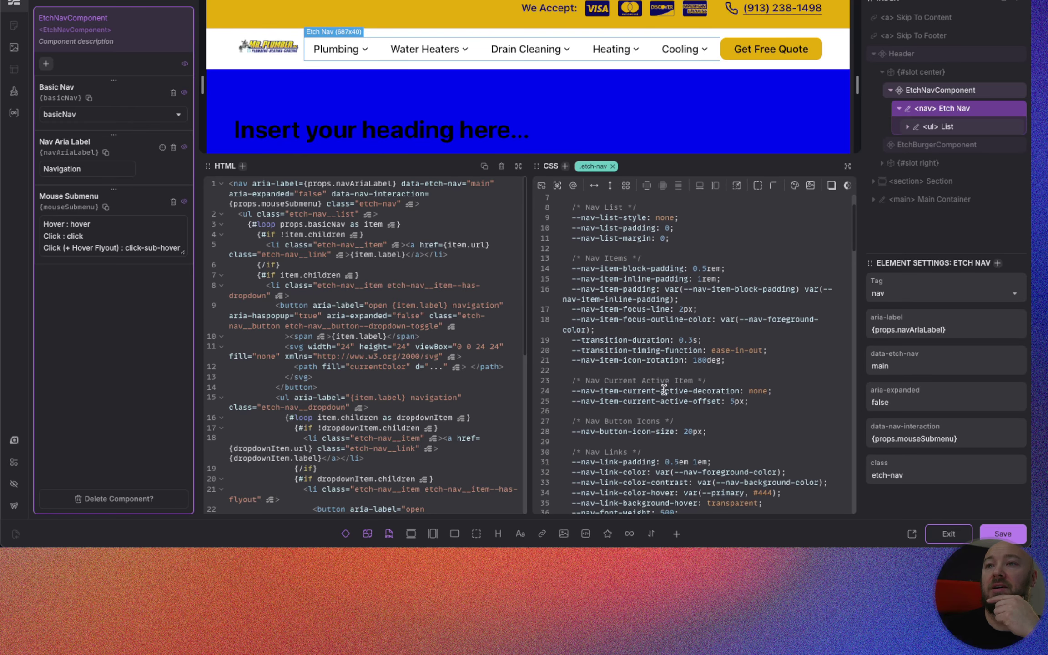
scroll(663, 389, "down", 5)
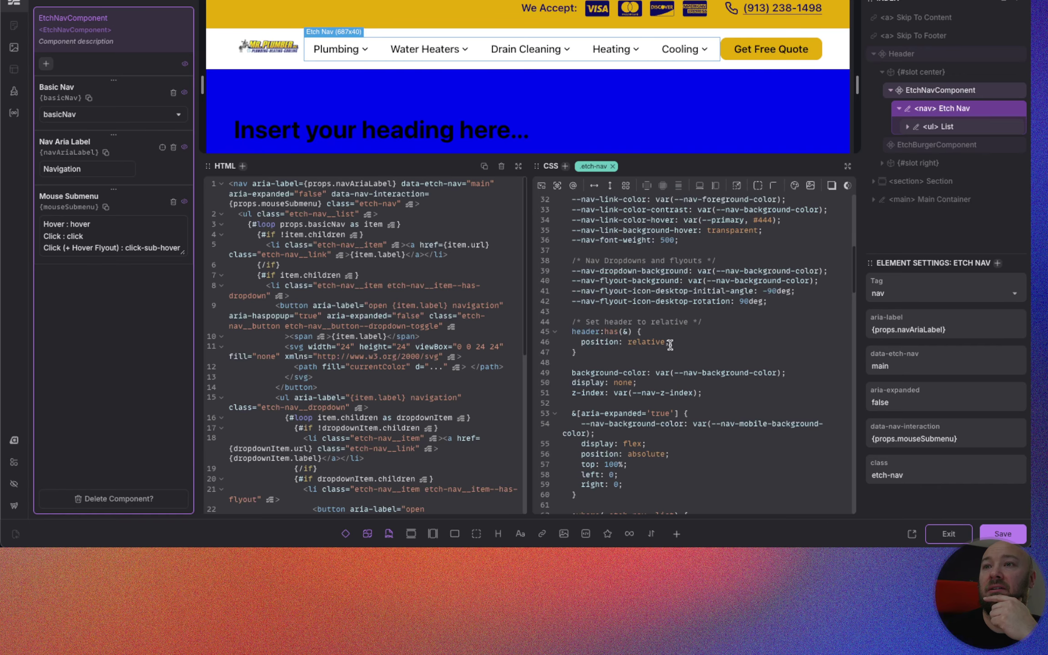
scroll(685, 348, "down", 1)
scroll(728, 384, "down", 8)
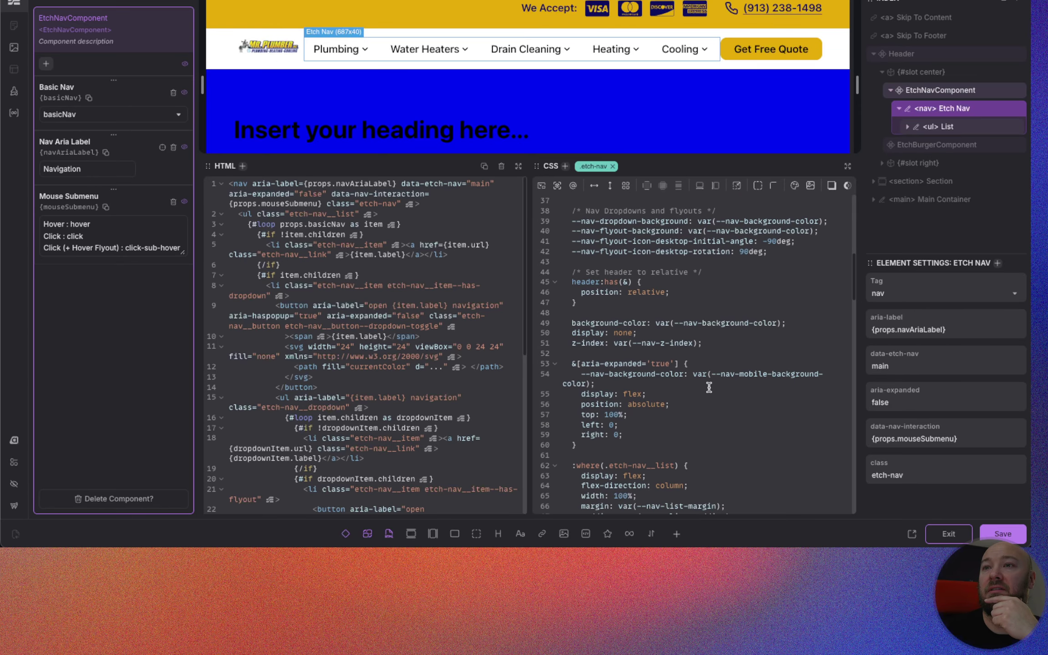
scroll(708, 386, "down", 7)
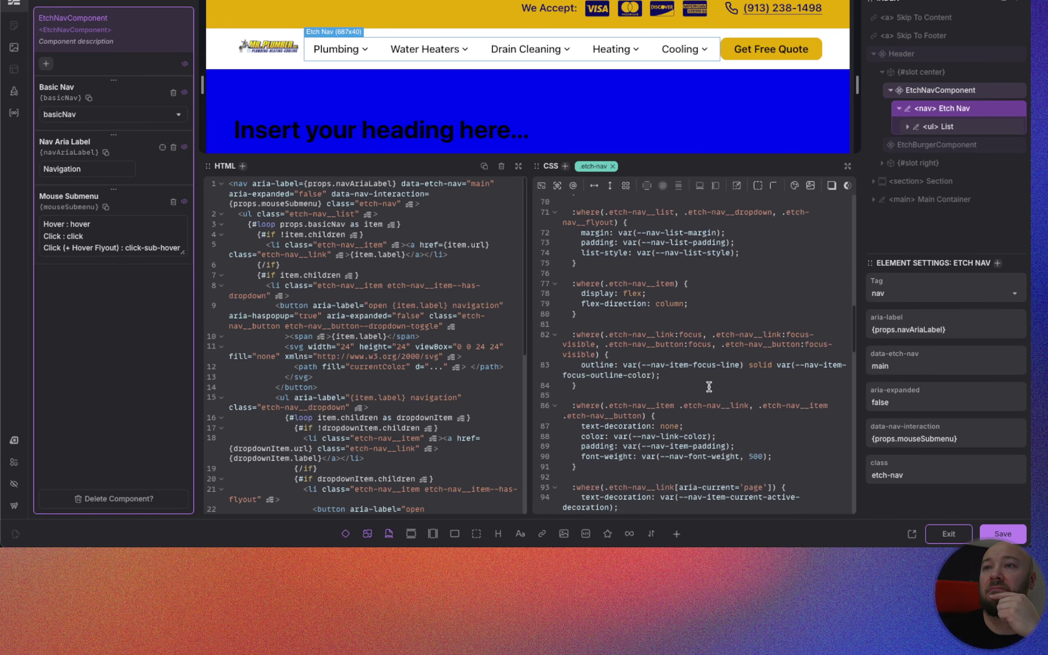
scroll(709, 386, "down", 6)
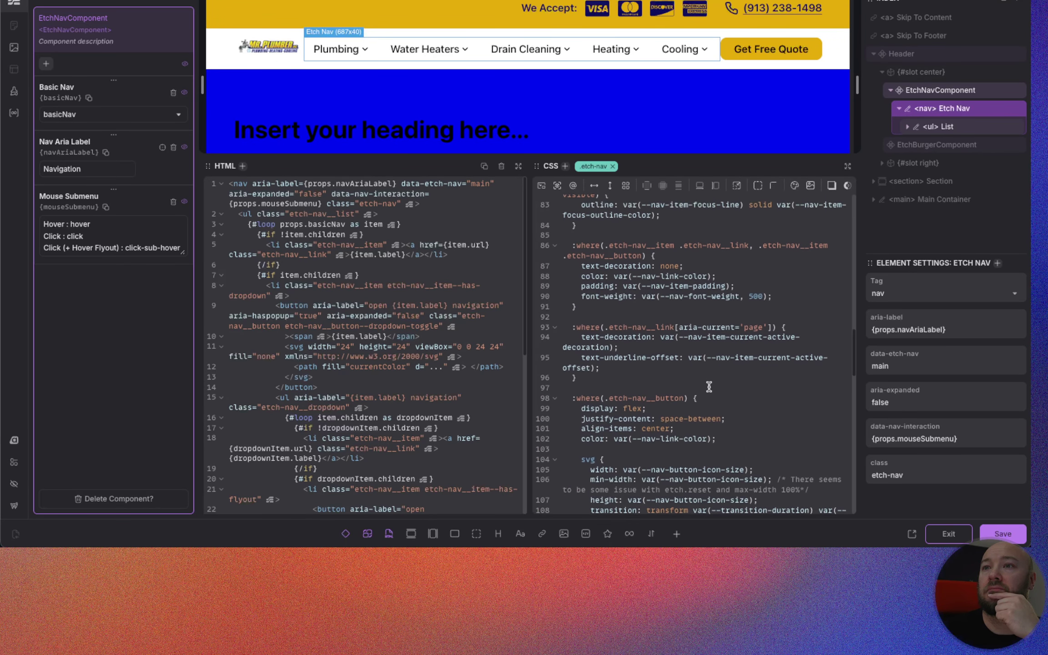
scroll(708, 386, "down", 6)
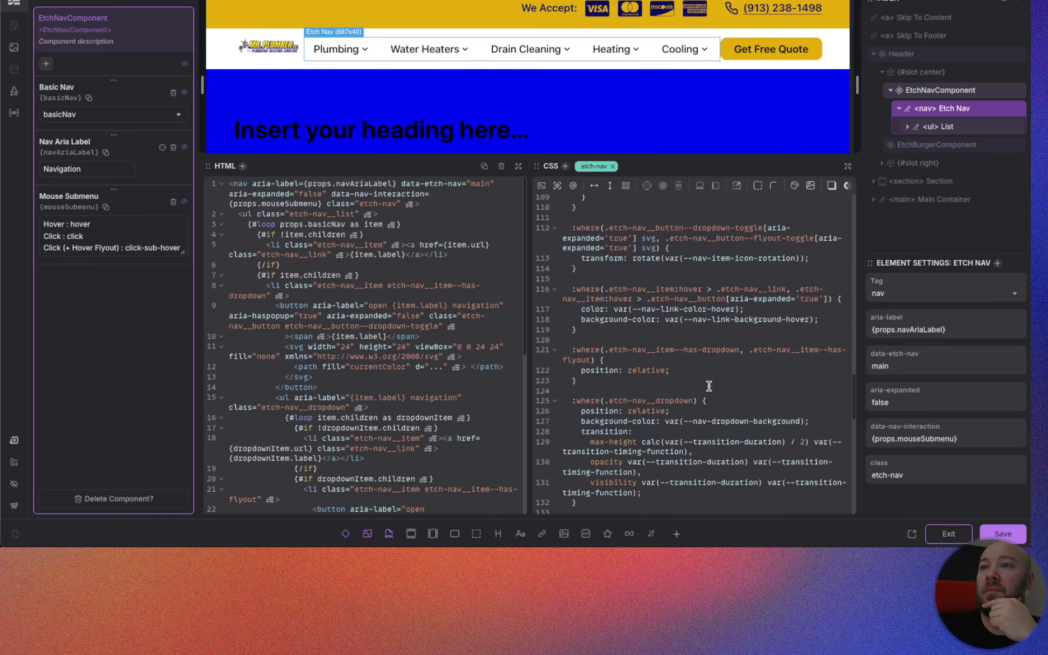
scroll(708, 386, "down", 6)
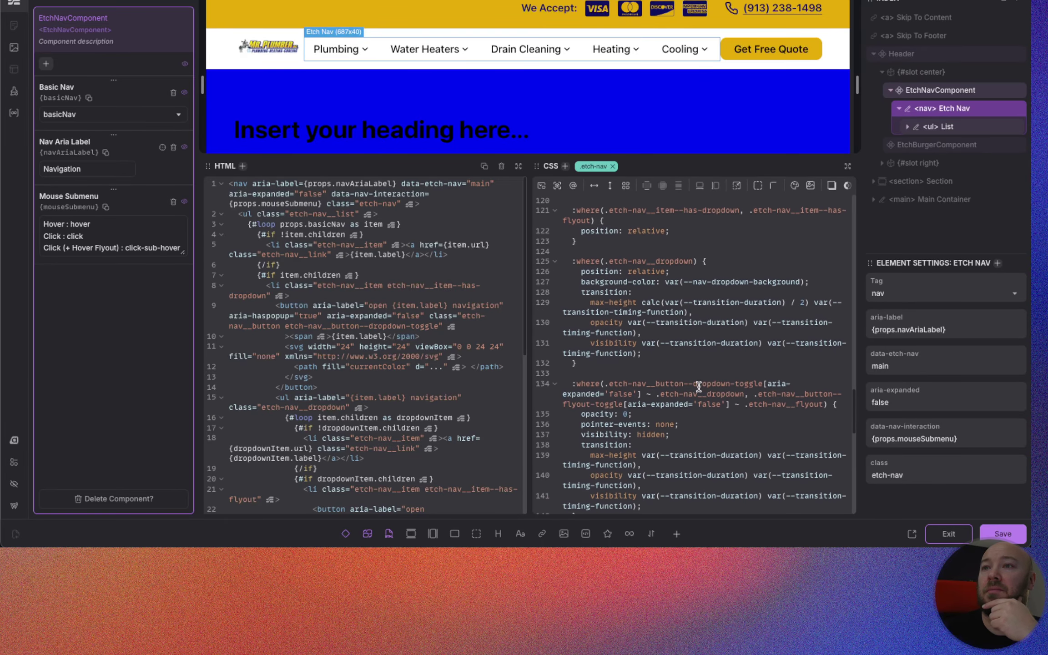
scroll(691, 386, "down", 5)
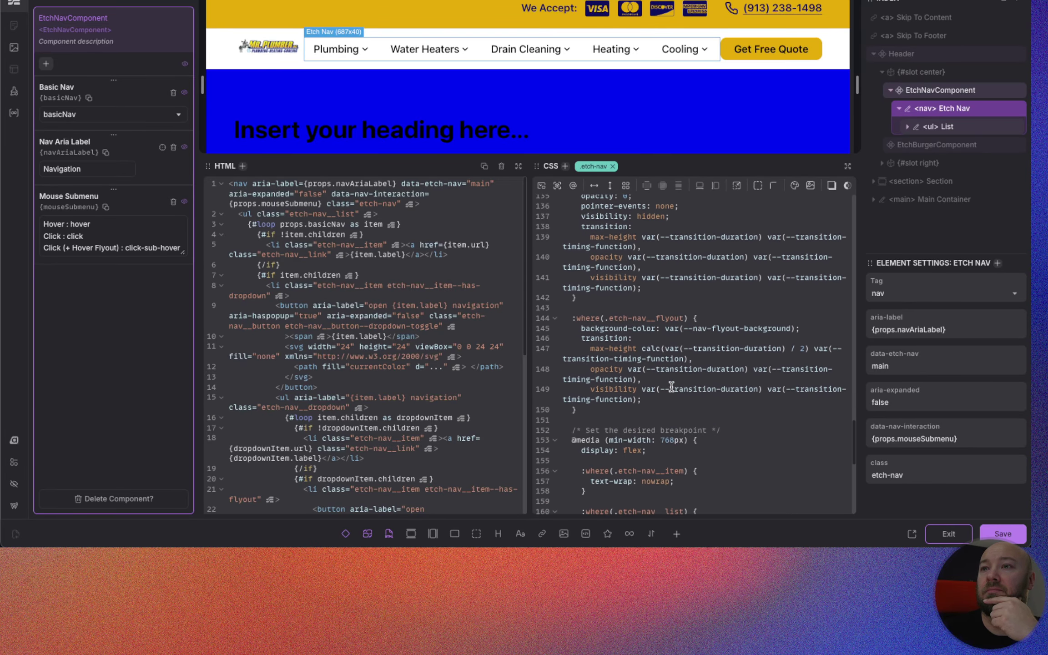
scroll(687, 385, "down", 5)
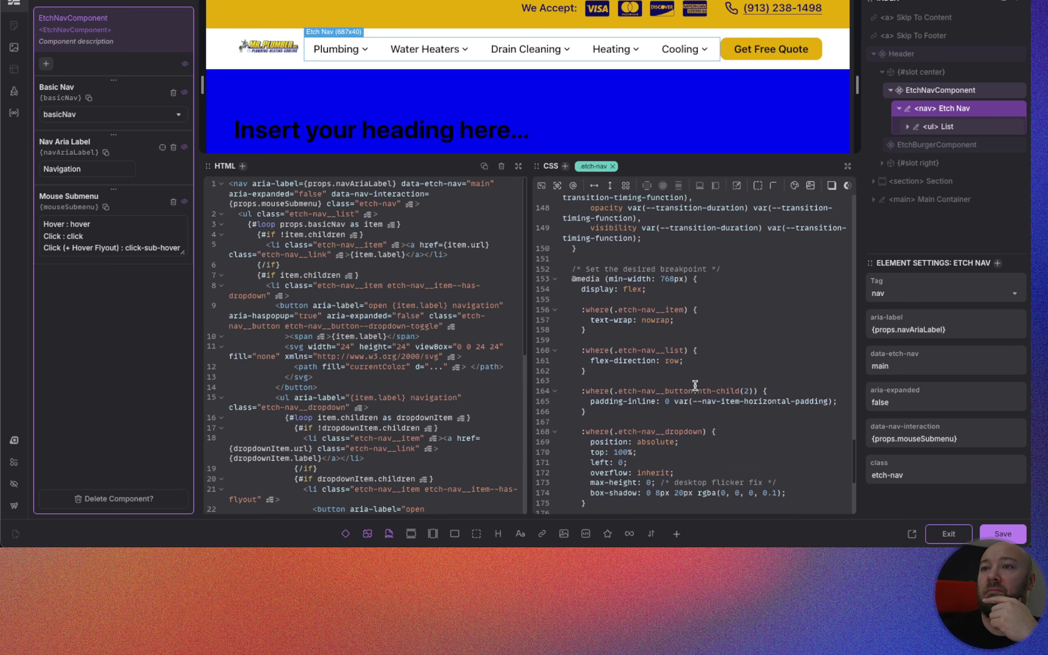
scroll(687, 386, "down", 2)
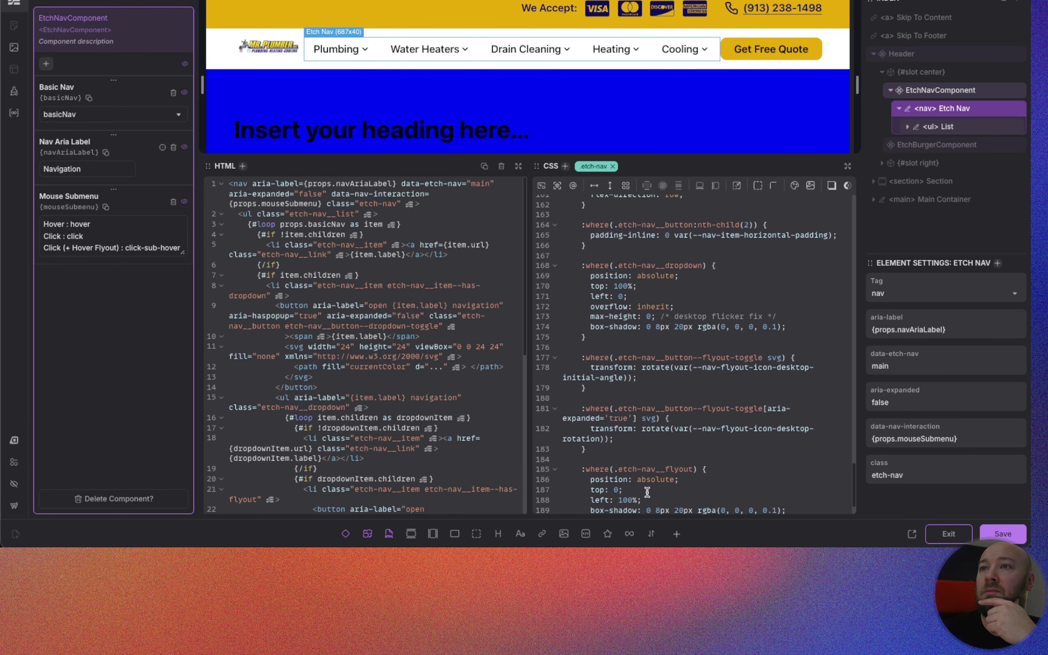
Step: Examine the flyout, dropdown, hover and button rules back up to the aria-current='page' link rule
scroll(648, 489, "up", 5)
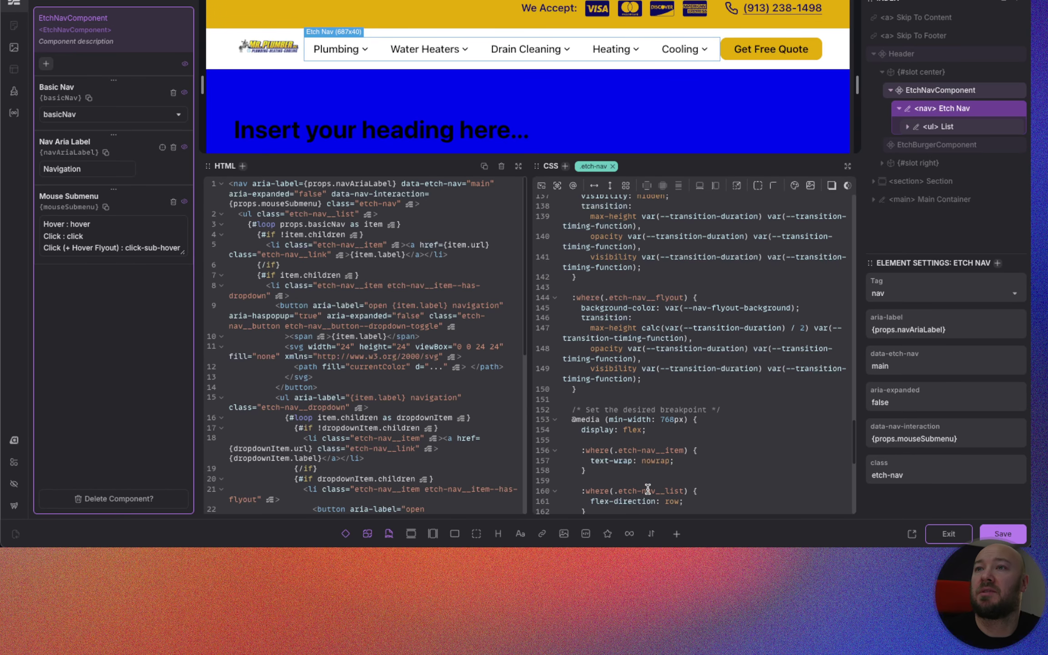
scroll(647, 489, "up", 3)
scroll(645, 486, "up", 4)
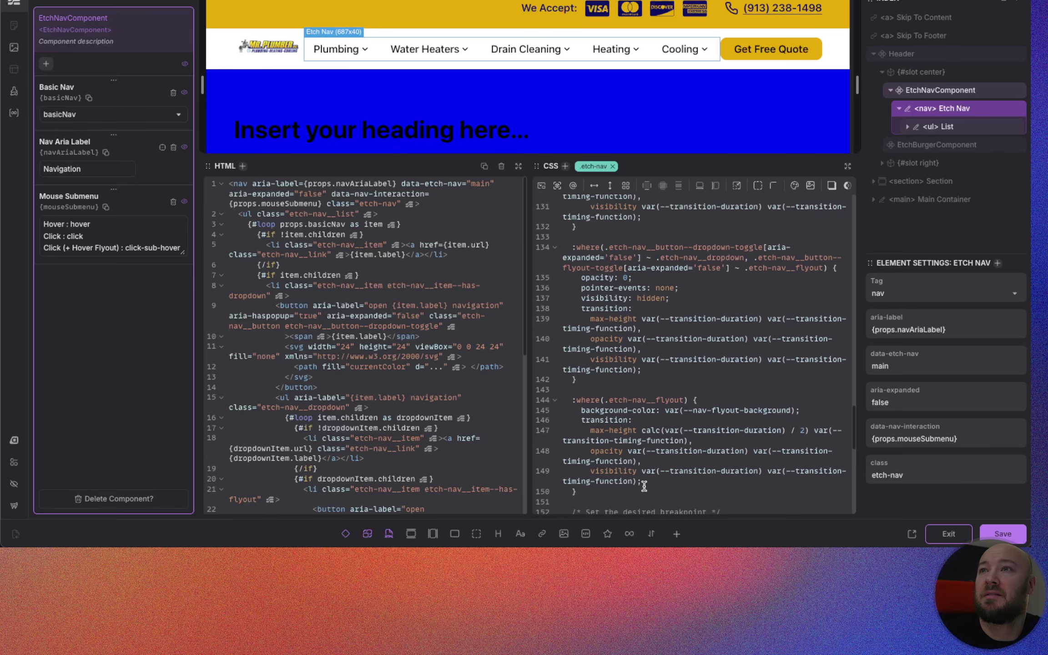
scroll(641, 485, "up", 1)
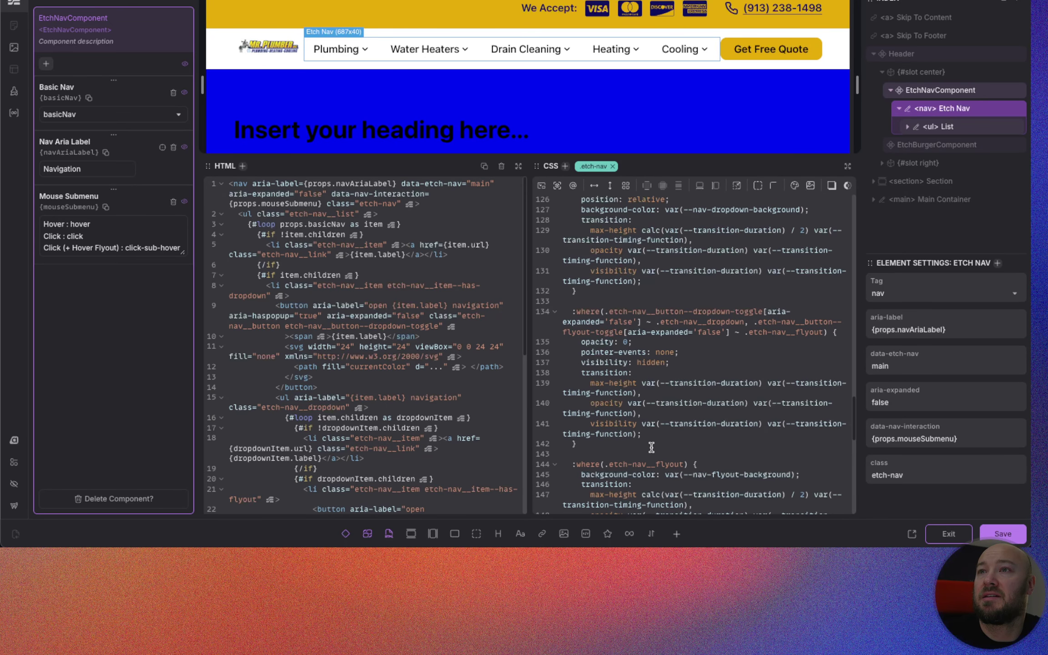
scroll(652, 447, "up", 4)
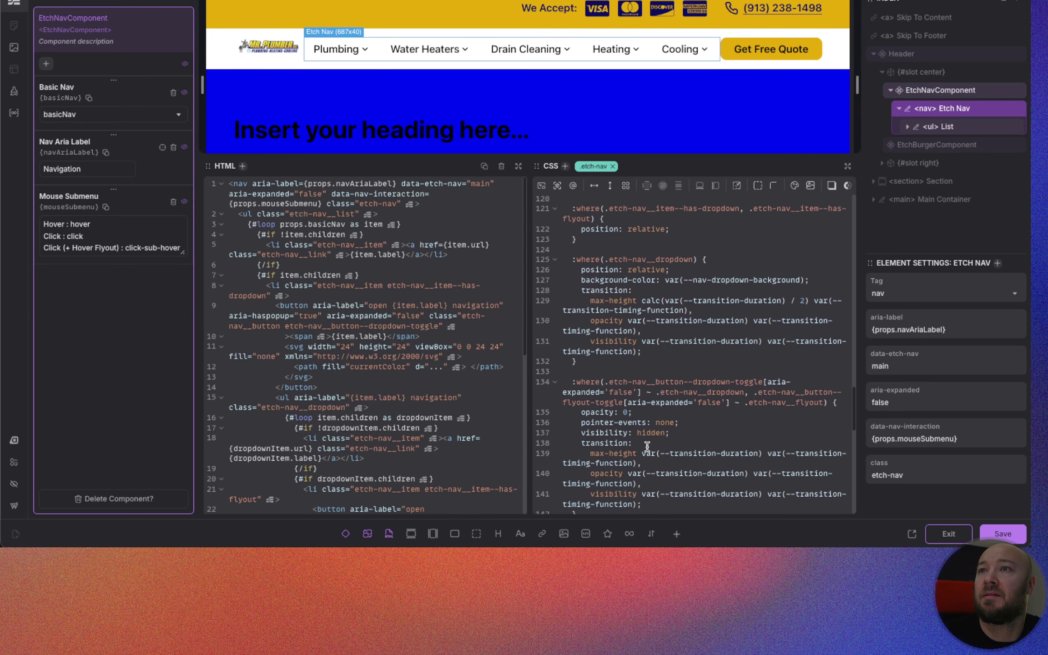
scroll(645, 445, "up", 5)
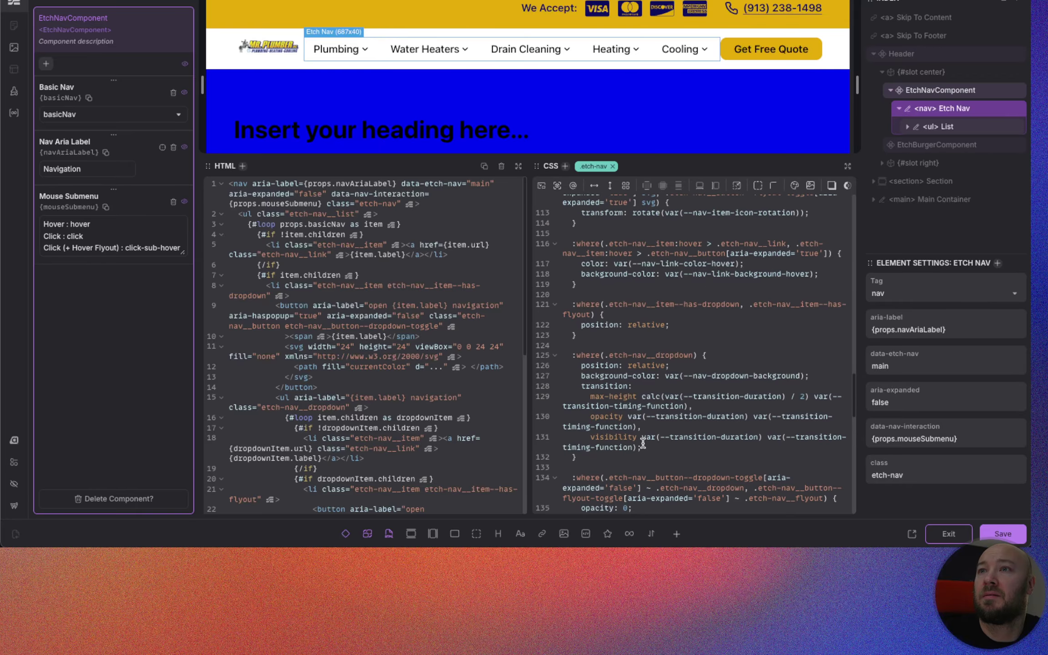
scroll(642, 444, "up", 1)
scroll(643, 443, "up", 3)
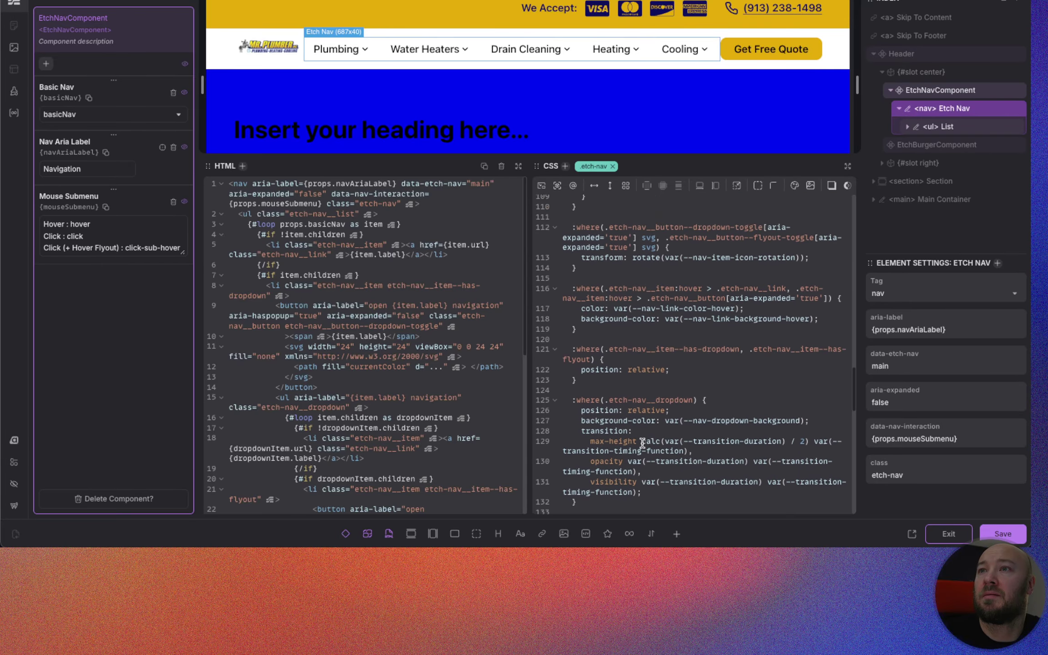
scroll(639, 441, "up", 2)
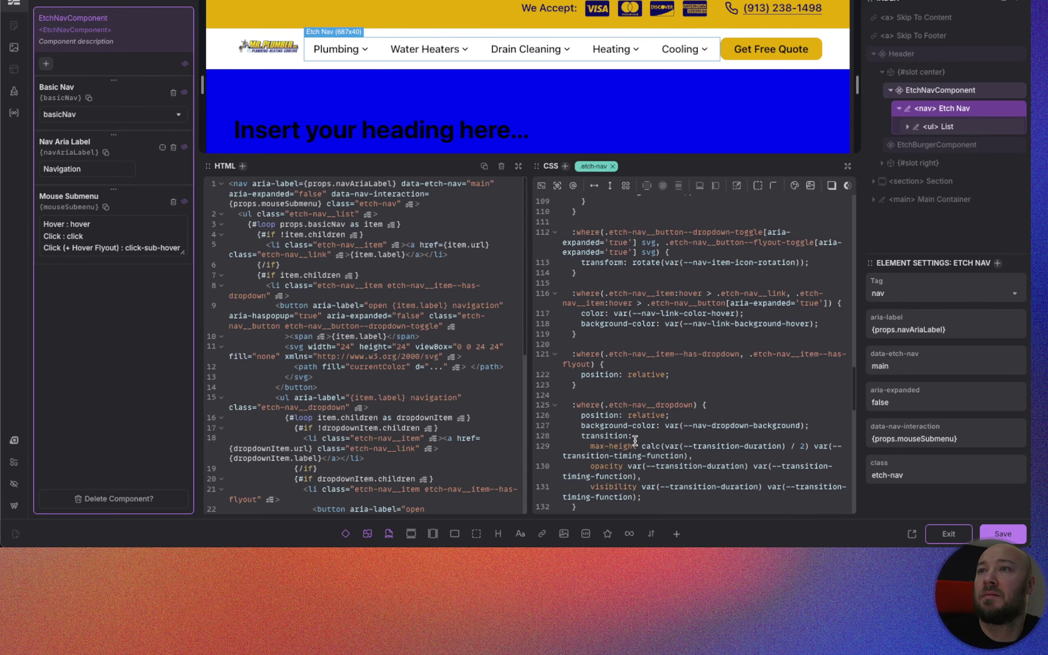
scroll(631, 439, "up", 2)
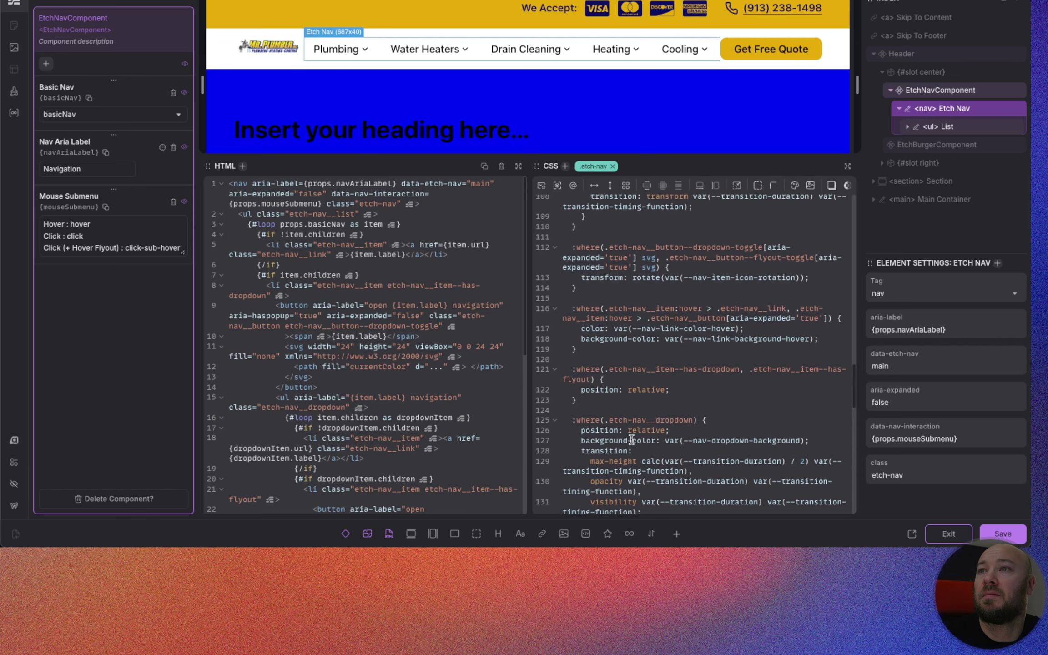
scroll(637, 386, "up", 3)
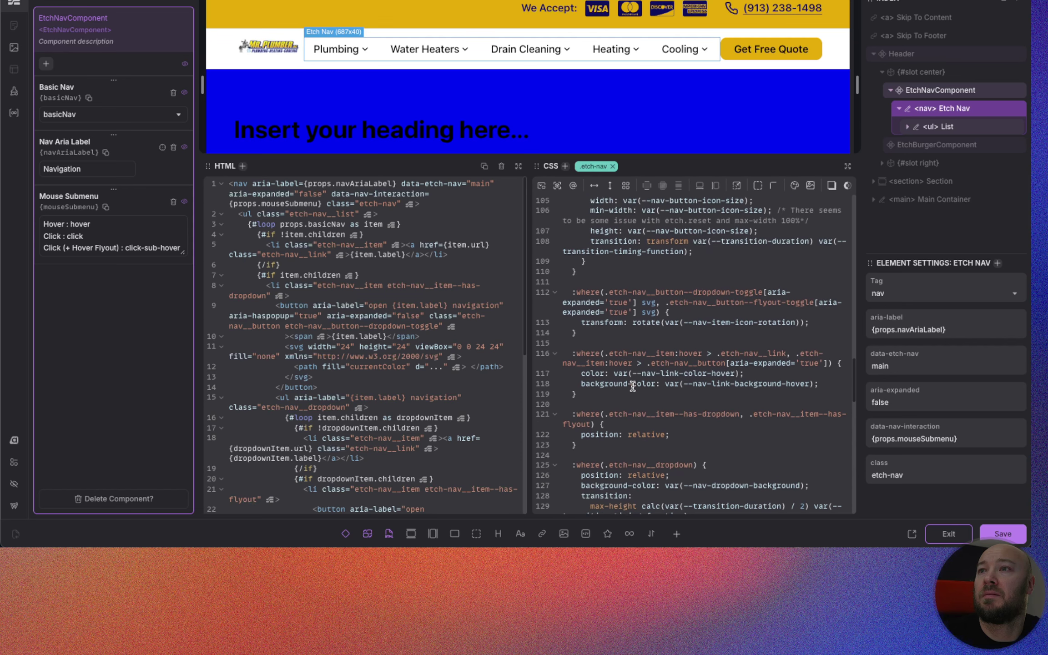
scroll(610, 376, "up", 3)
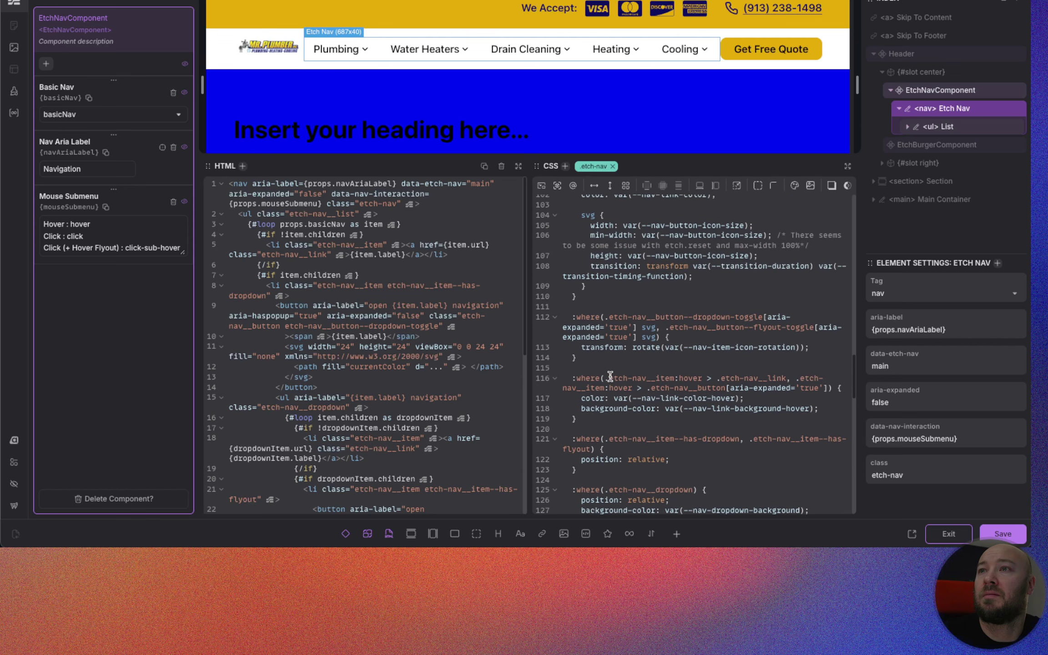
scroll(610, 376, "up", 6)
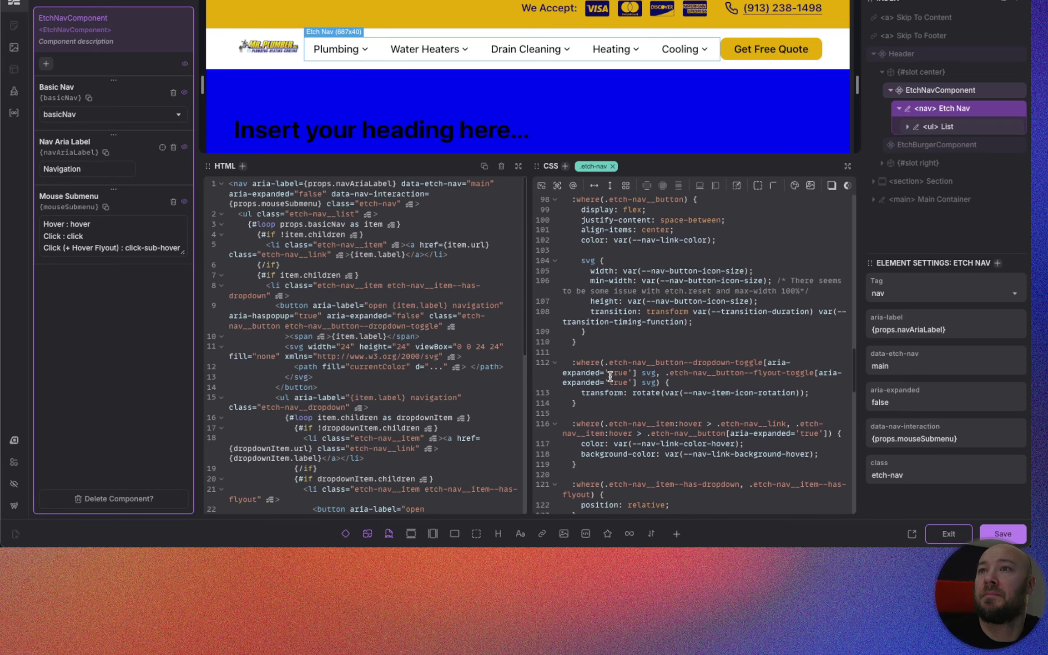
scroll(610, 376, "up", 3)
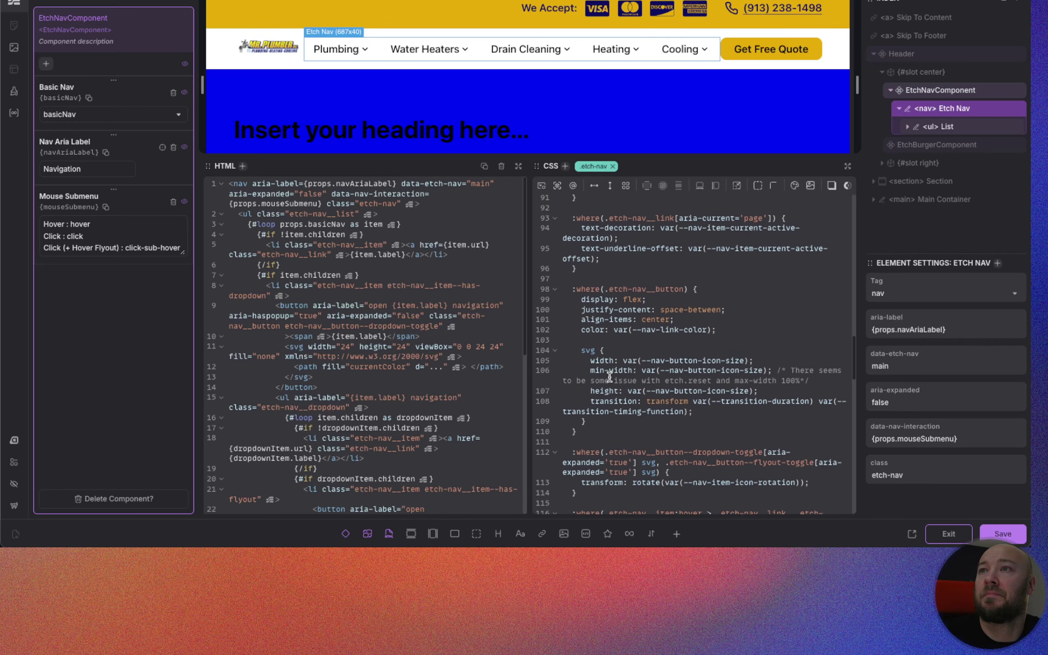
scroll(609, 377, "up", 2)
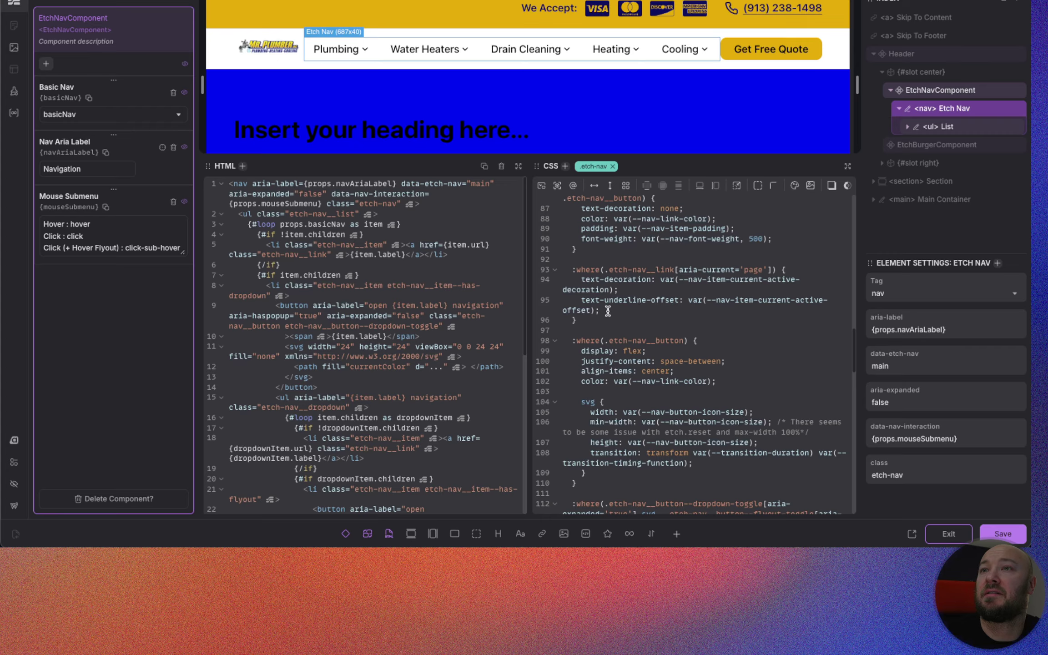
Step: Add color: var(--primary-dark); at the end of the .etch-nav__link[aria-current='page'] rule
key("Return")
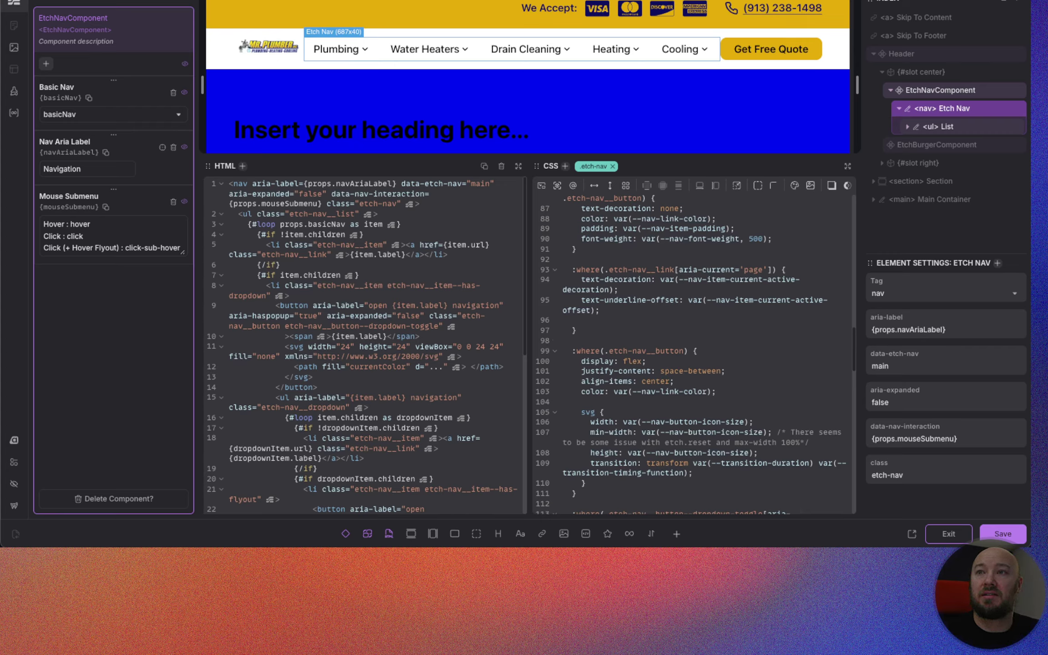
type("color")
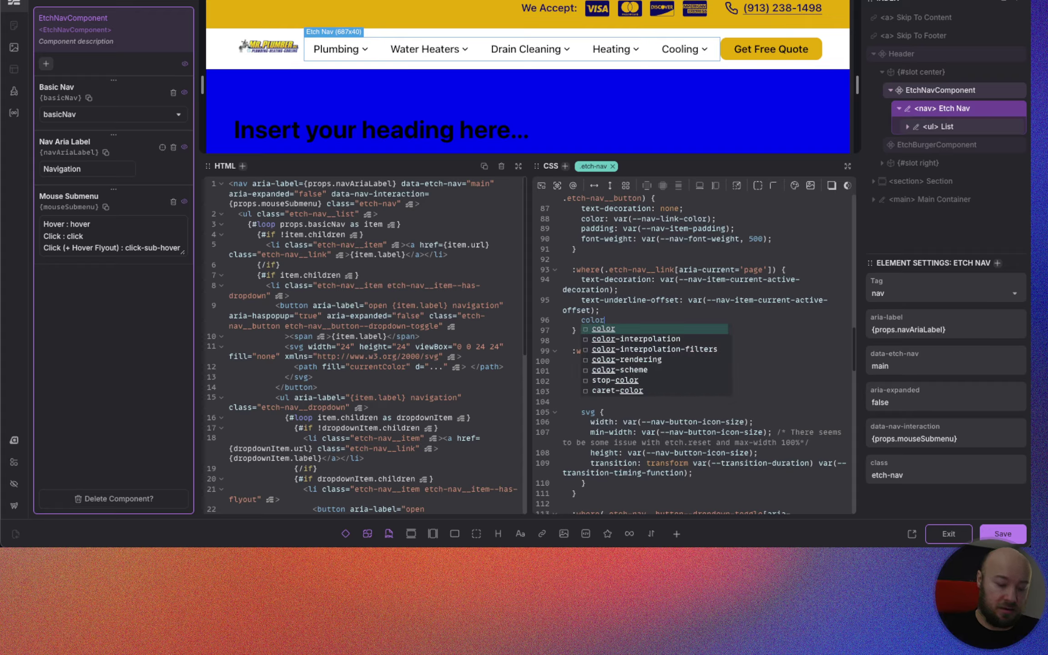
key("Return")
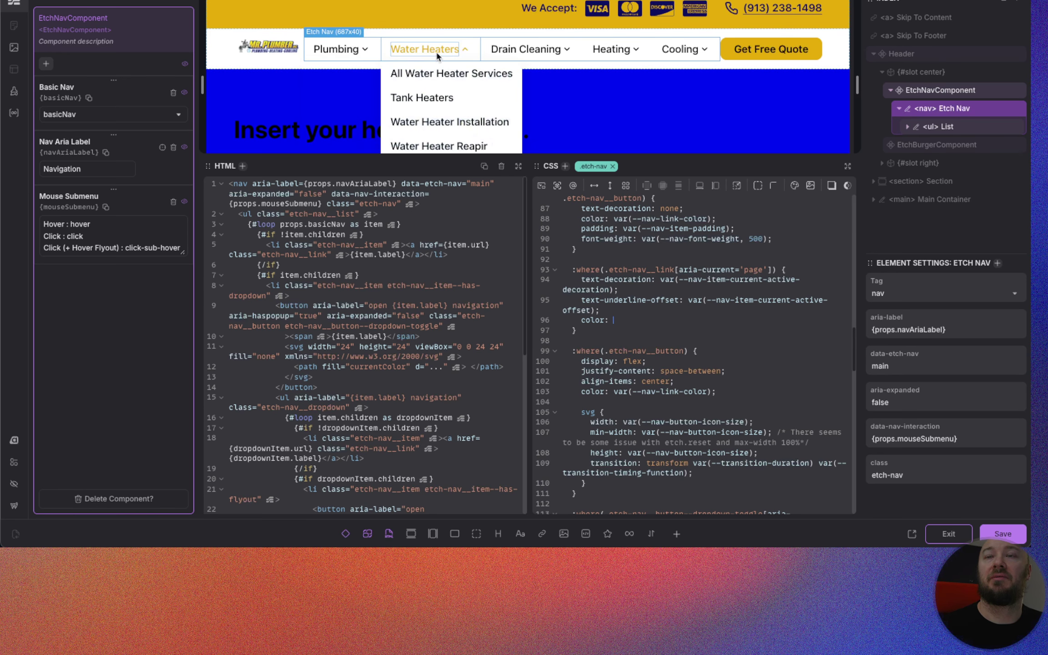
mouse_move(683, 88)
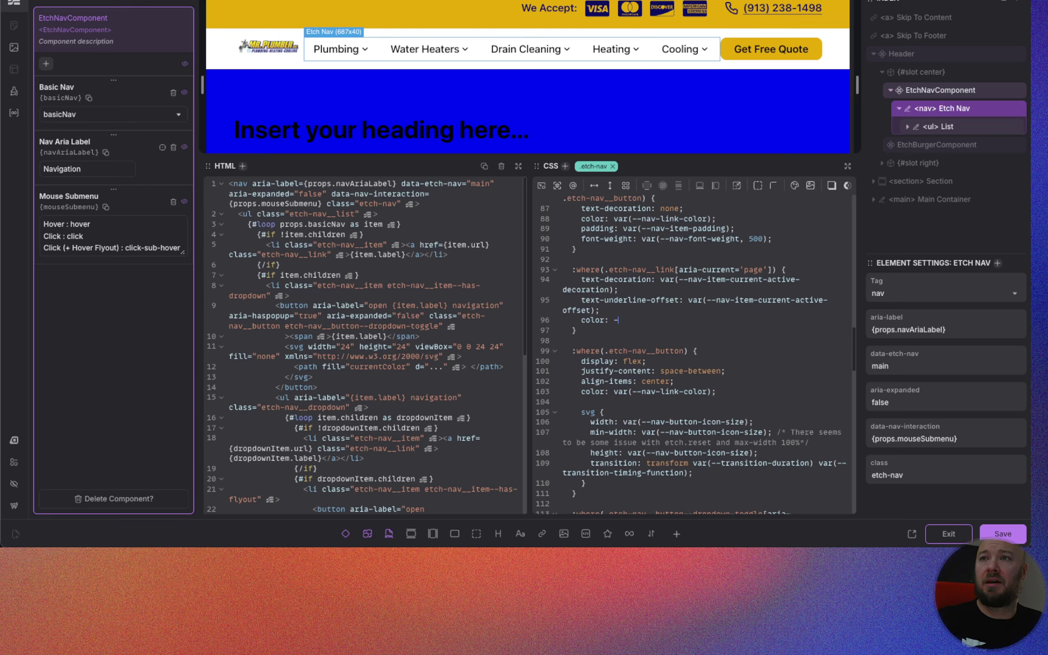
type("-p")
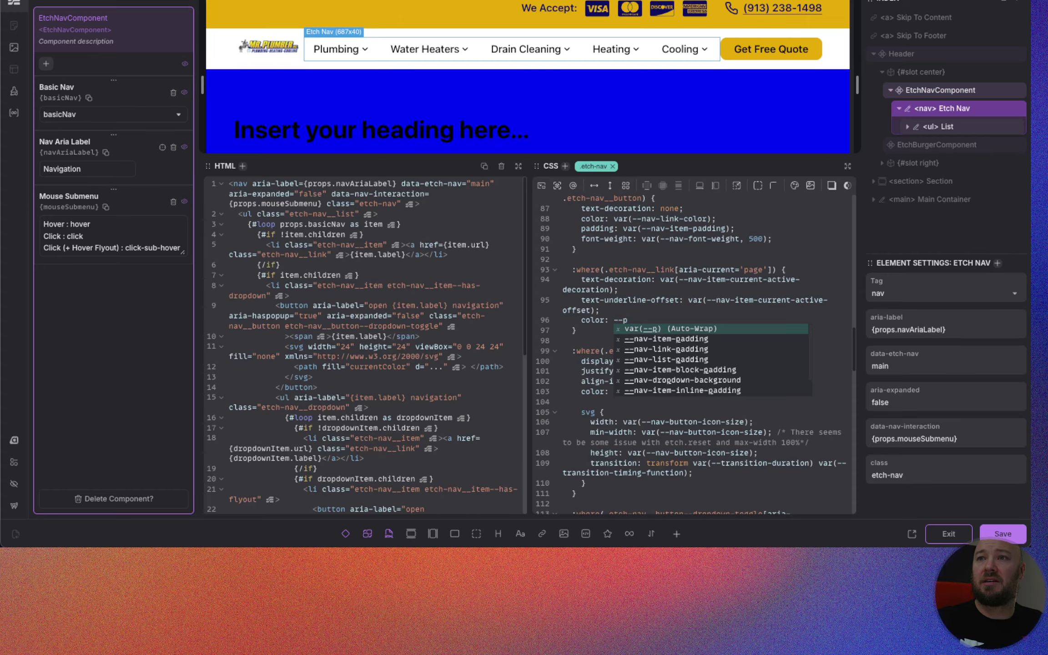
type("r")
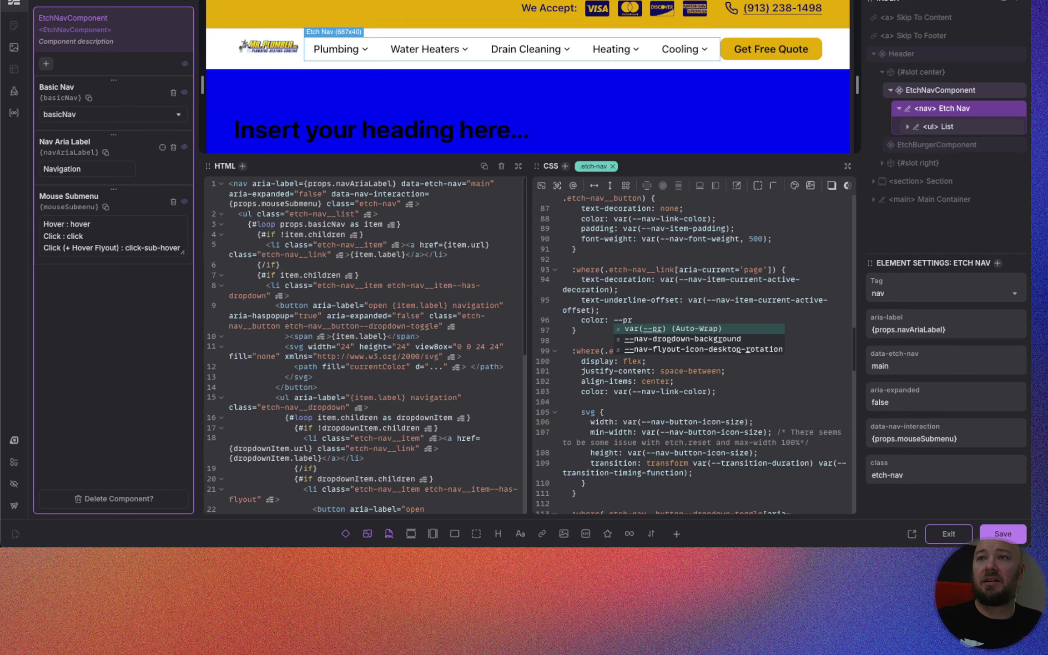
type("imary-dark")
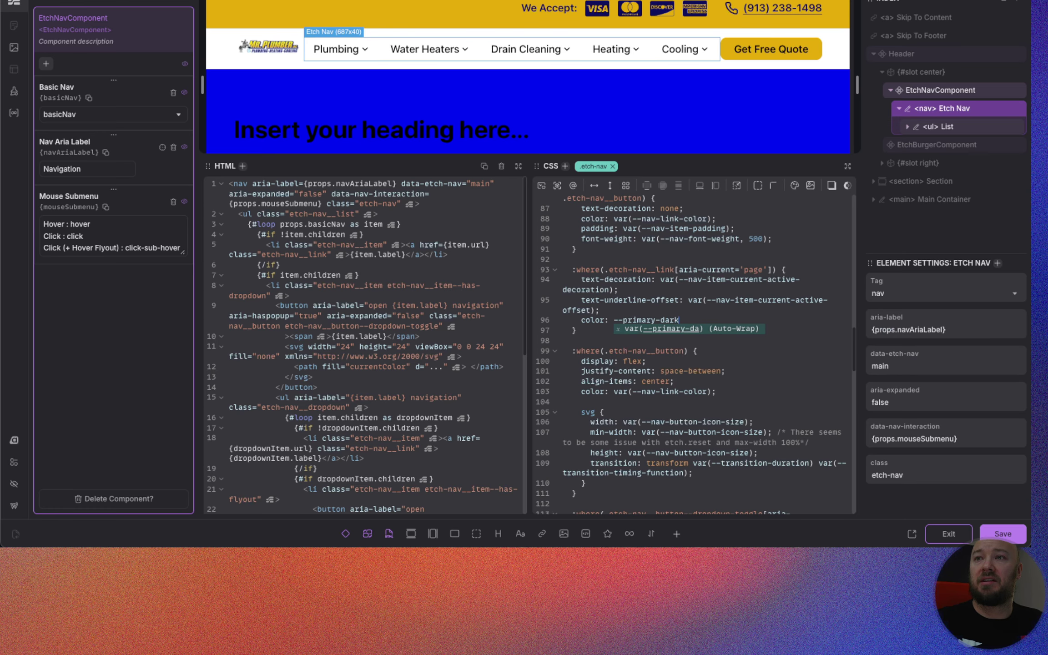
key("Return")
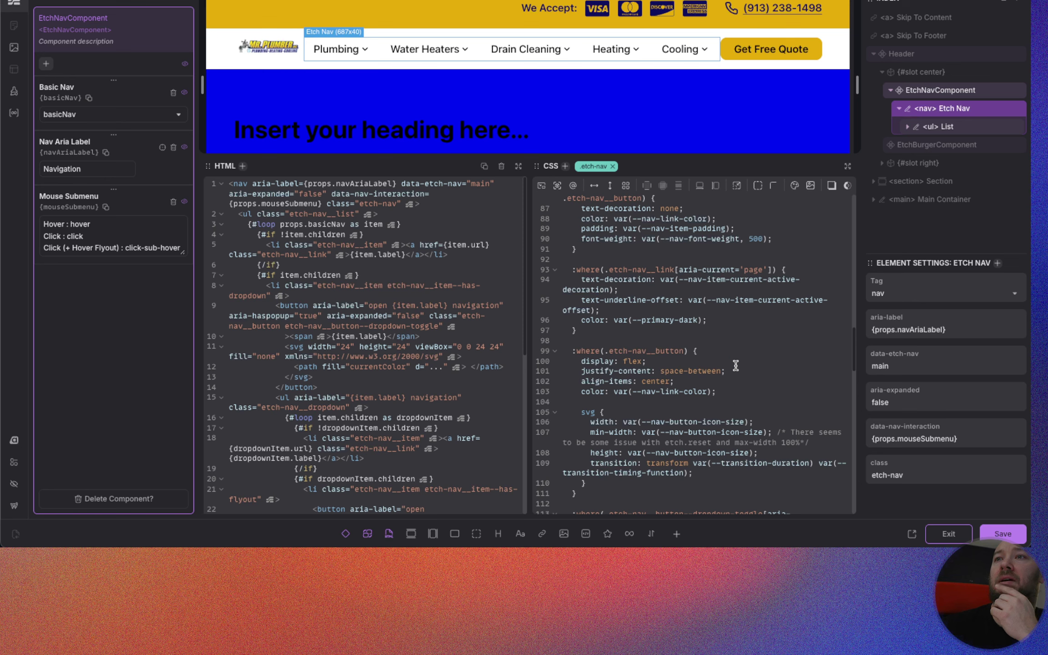
Step: Check the nav items' hover state in the preview and review the .etch-nav CSS back up to its first custom properties
scroll(740, 379, "up", 1)
scroll(738, 379, "up", 3)
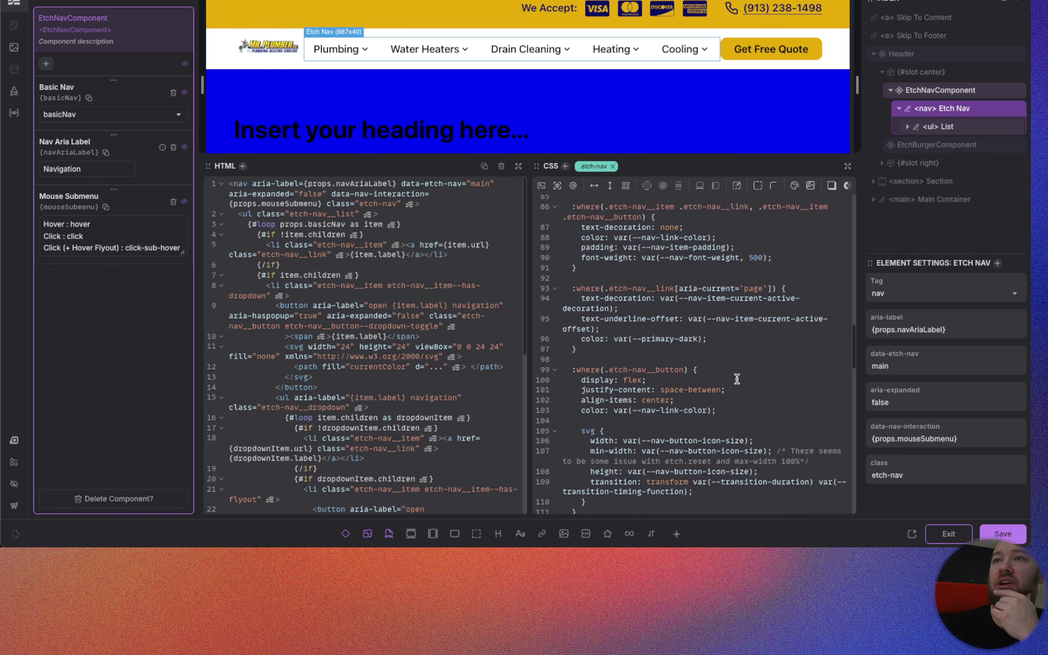
mouse_move(341, 44)
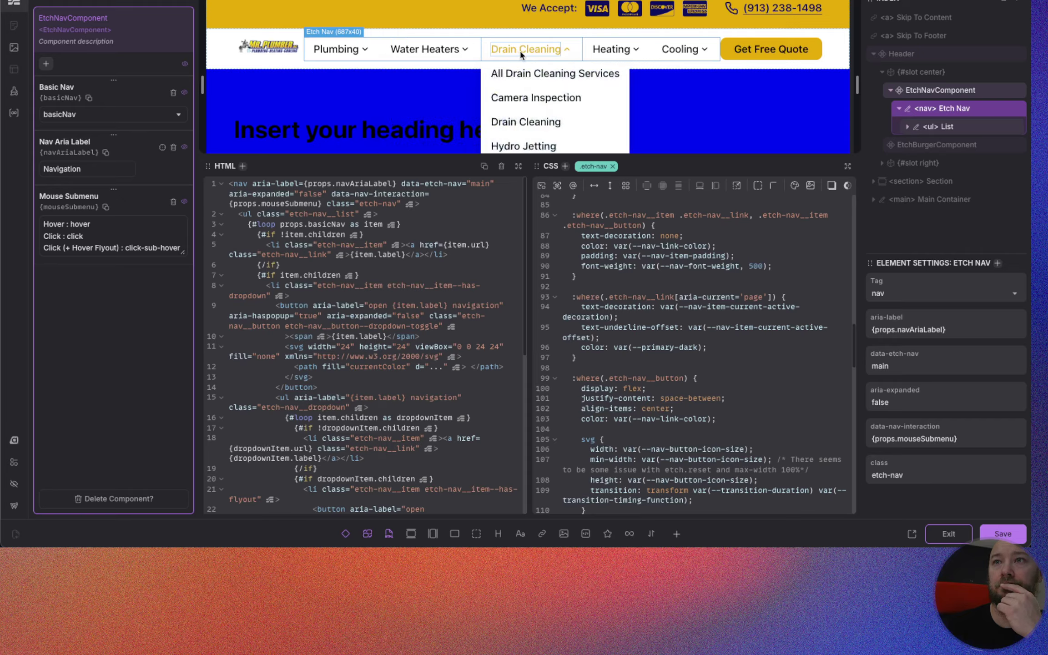
scroll(712, 373, "up", 15)
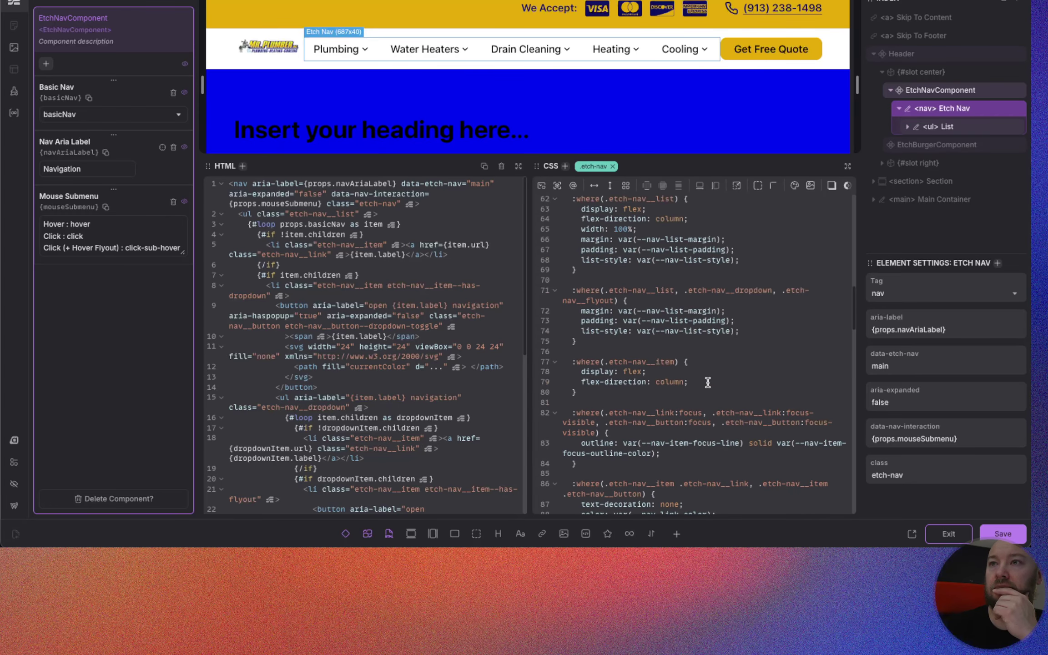
scroll(707, 380, "up", 1)
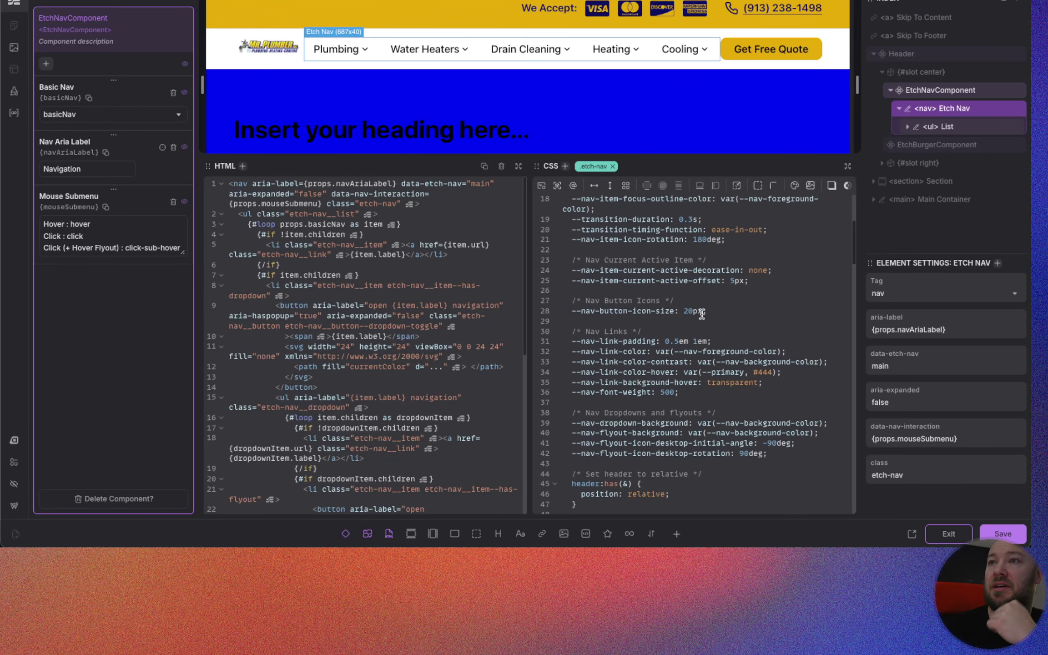
scroll(702, 314, "up", 4)
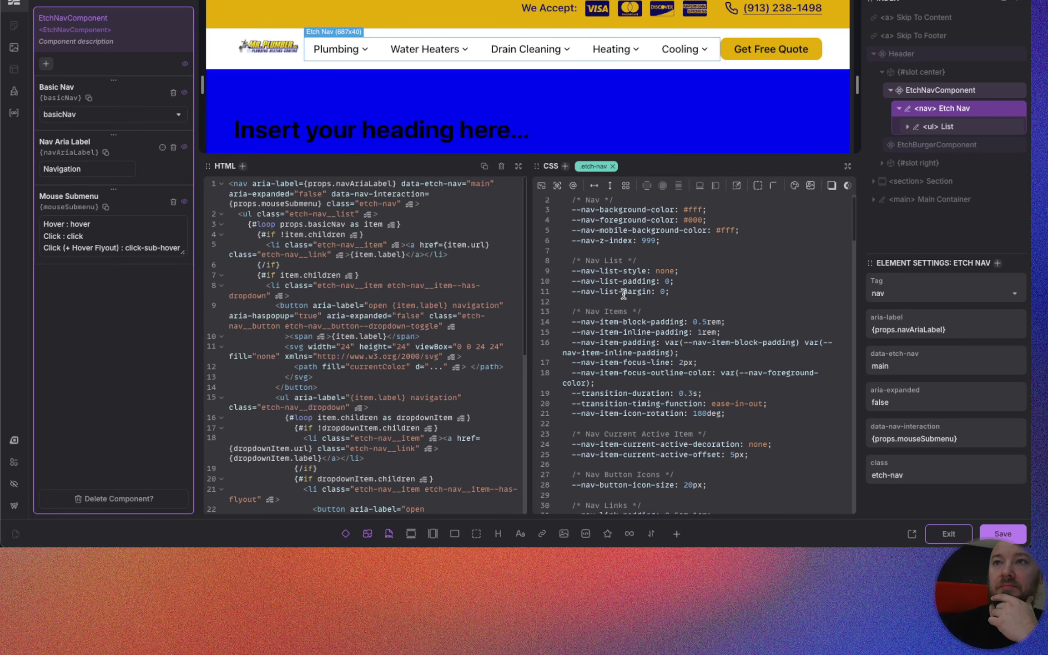
scroll(623, 295, "up", 1)
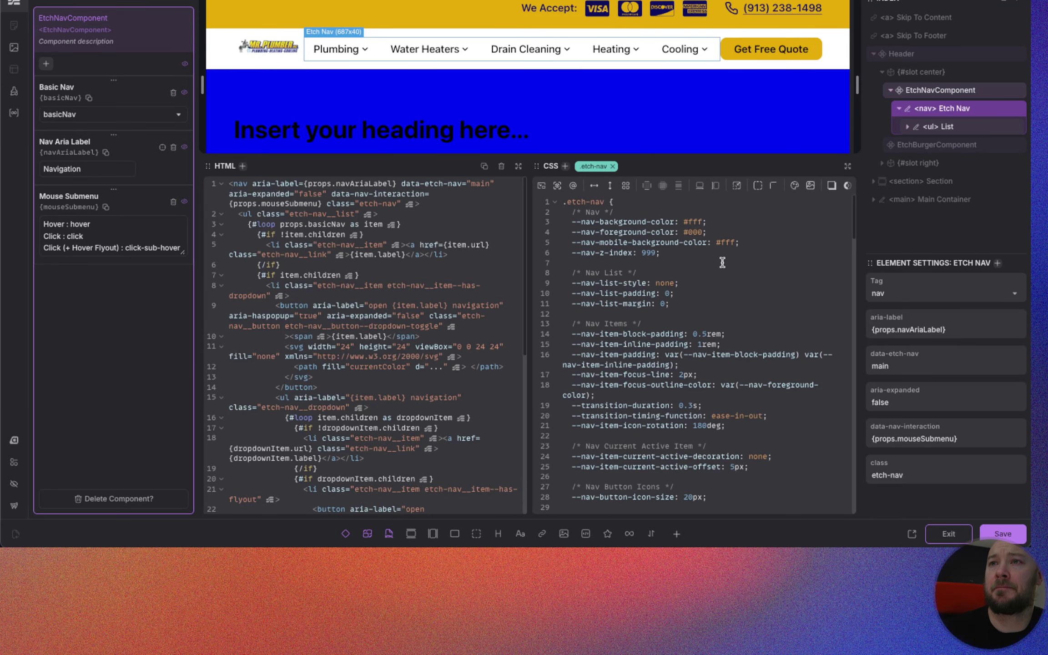
Step: Examine the .etch-nav custom properties from Nav Items through Nav Dropdowns and flyouts for the one controlling the link hover color
scroll(722, 262, "down", 3)
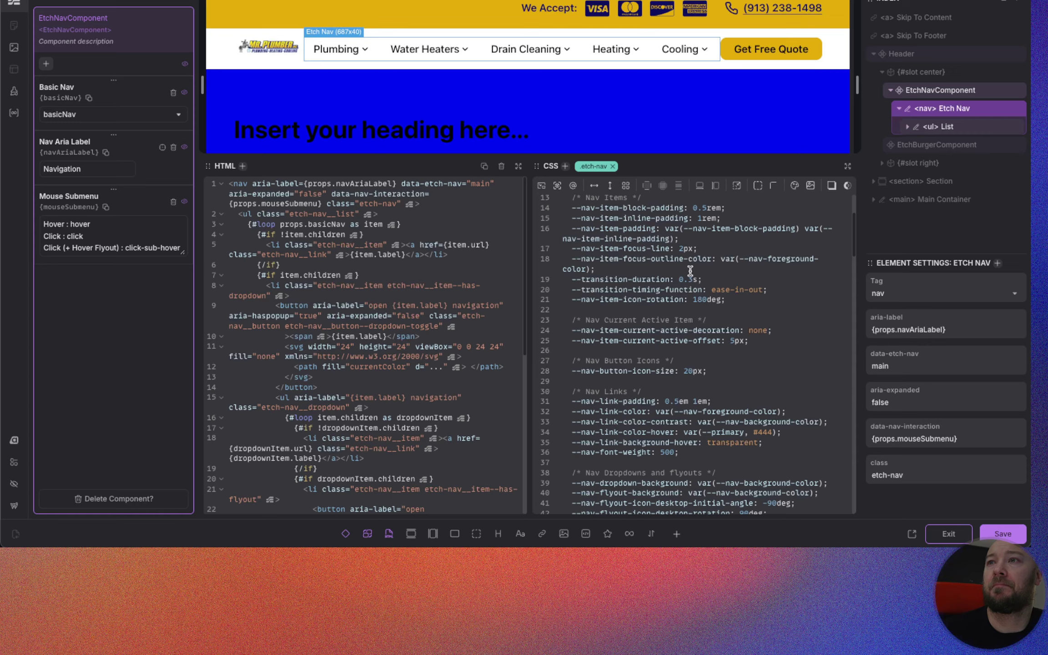
scroll(714, 279, "down", 1)
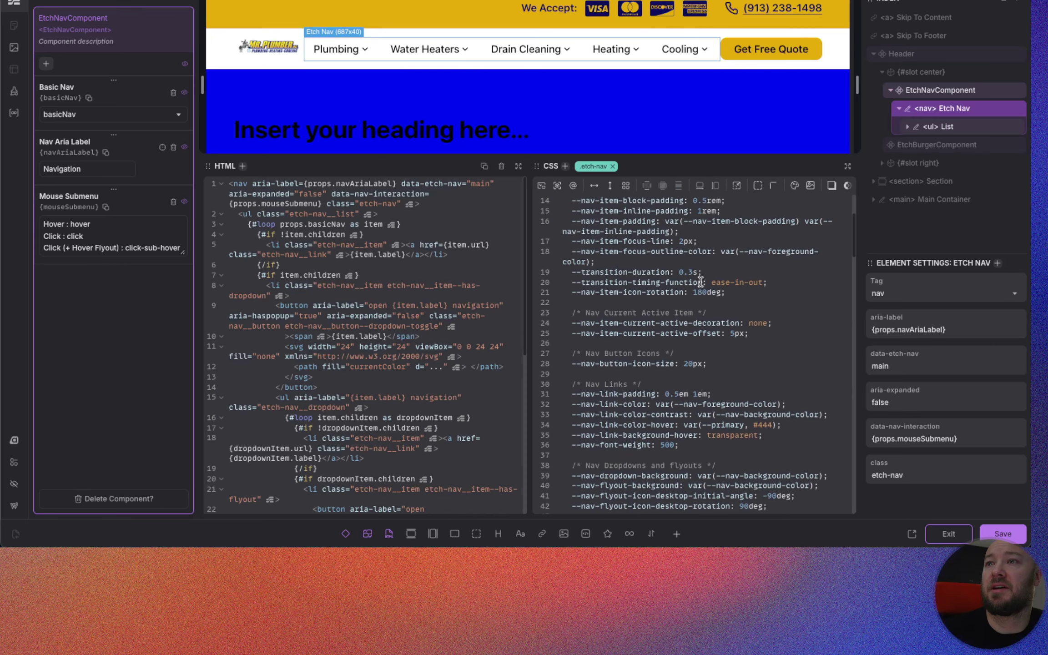
scroll(700, 281, "down", 1)
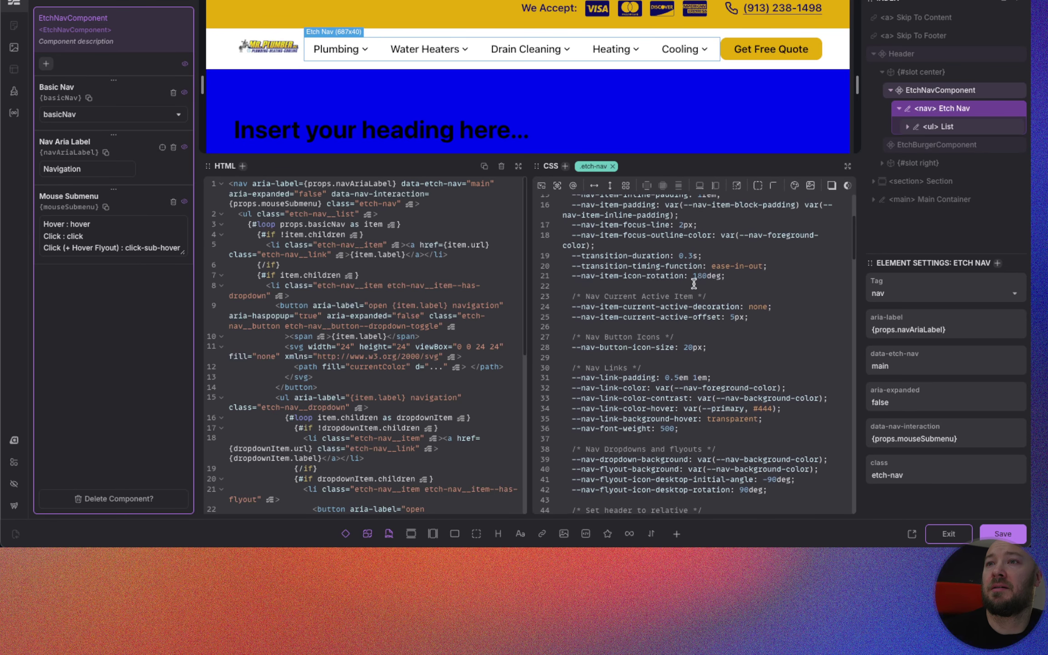
scroll(674, 296, "down", 2)
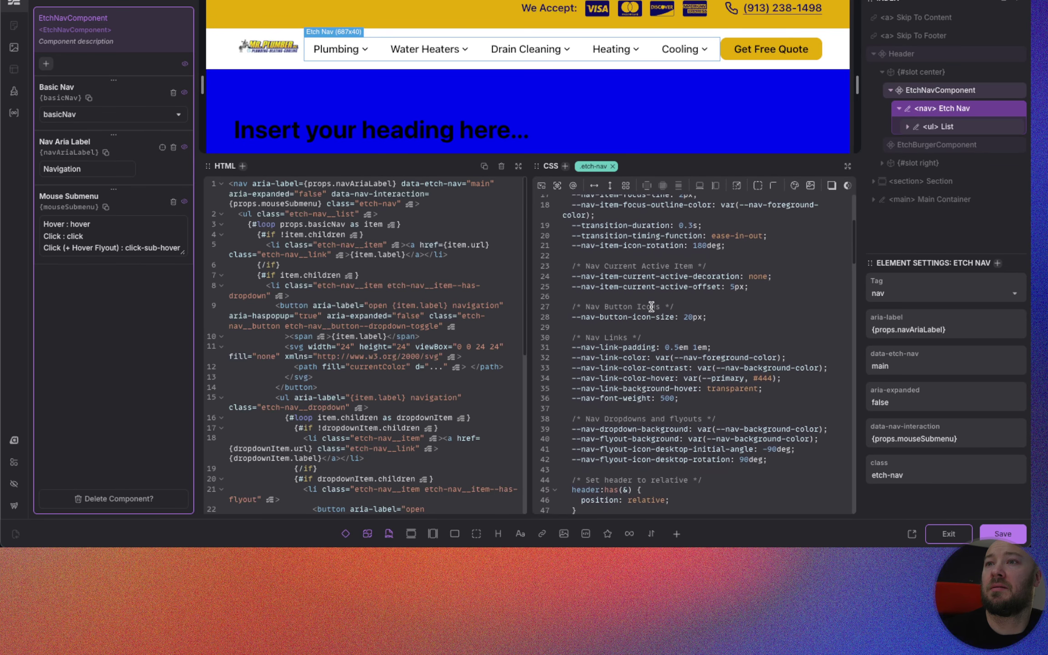
scroll(651, 307, "down", 3)
scroll(650, 306, "down", 2)
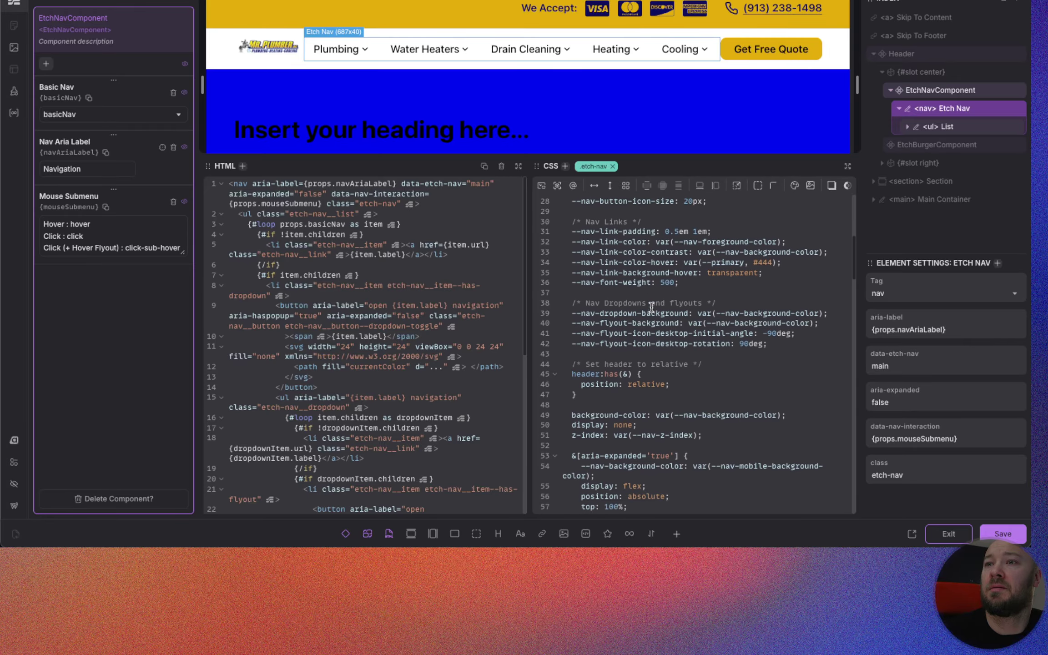
scroll(664, 310, "up", 4)
scroll(761, 337, "up", 5)
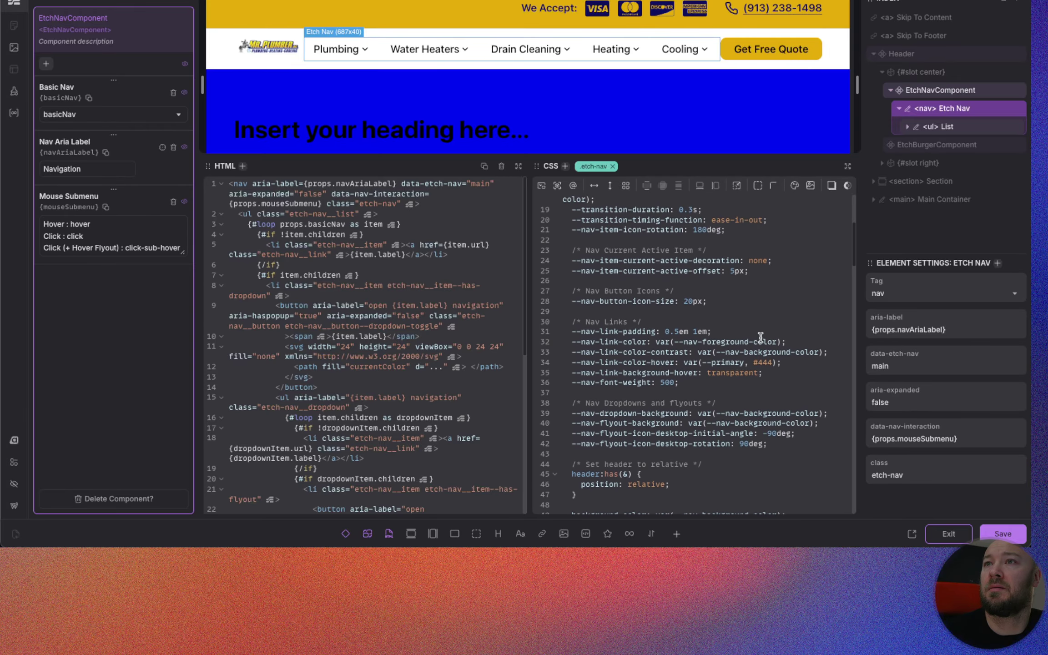
scroll(755, 338, "up", 1)
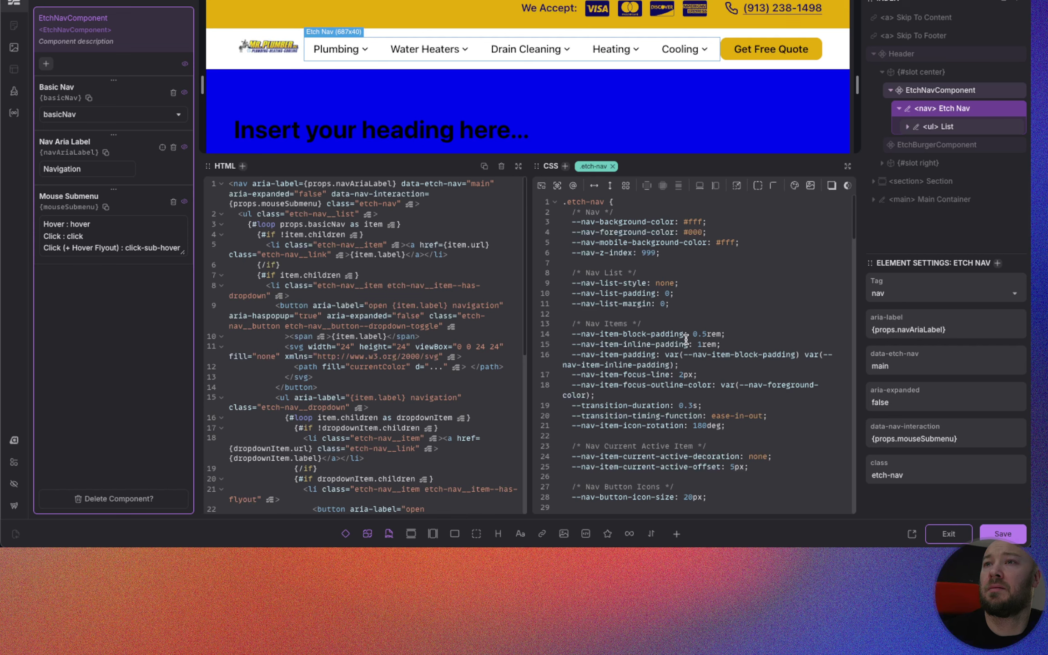
scroll(667, 347, "down", 1)
scroll(668, 347, "down", 2)
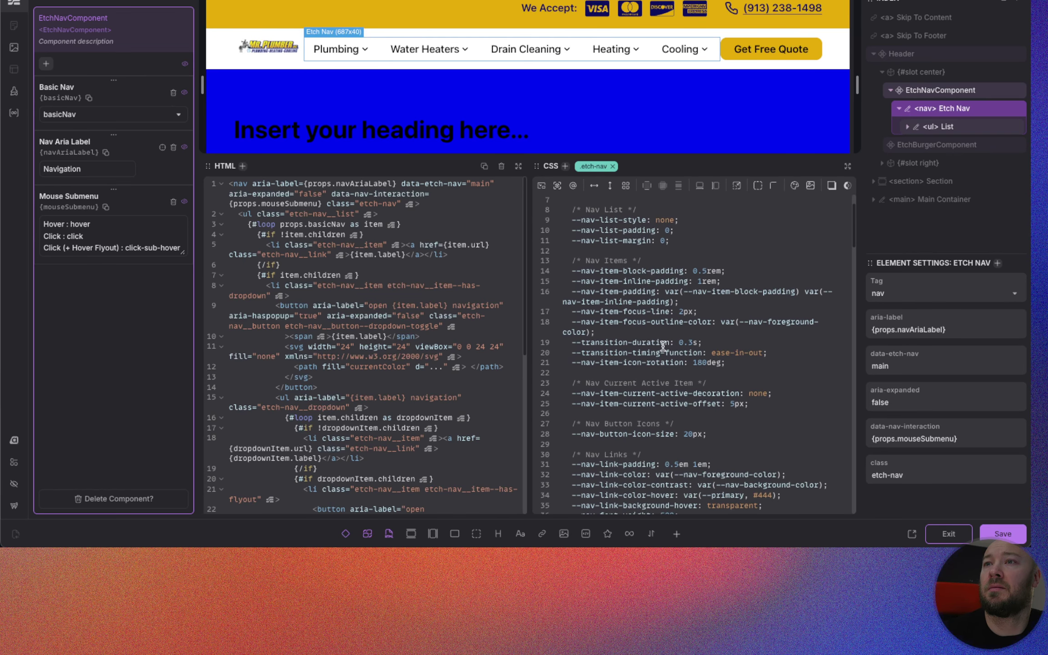
scroll(663, 346, "down", 3)
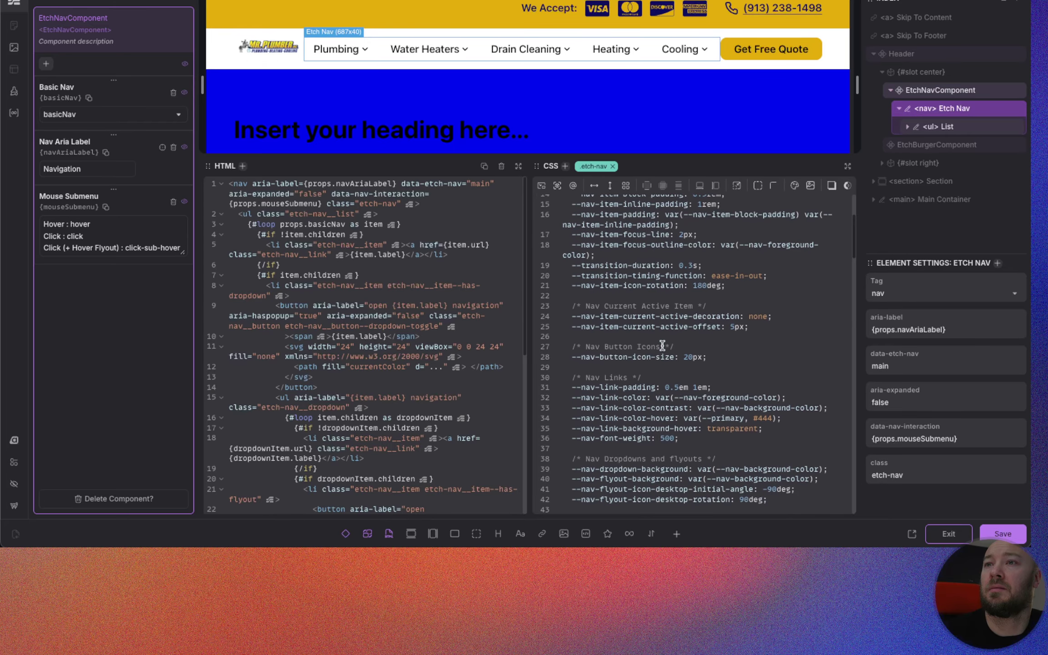
scroll(661, 346, "down", 1)
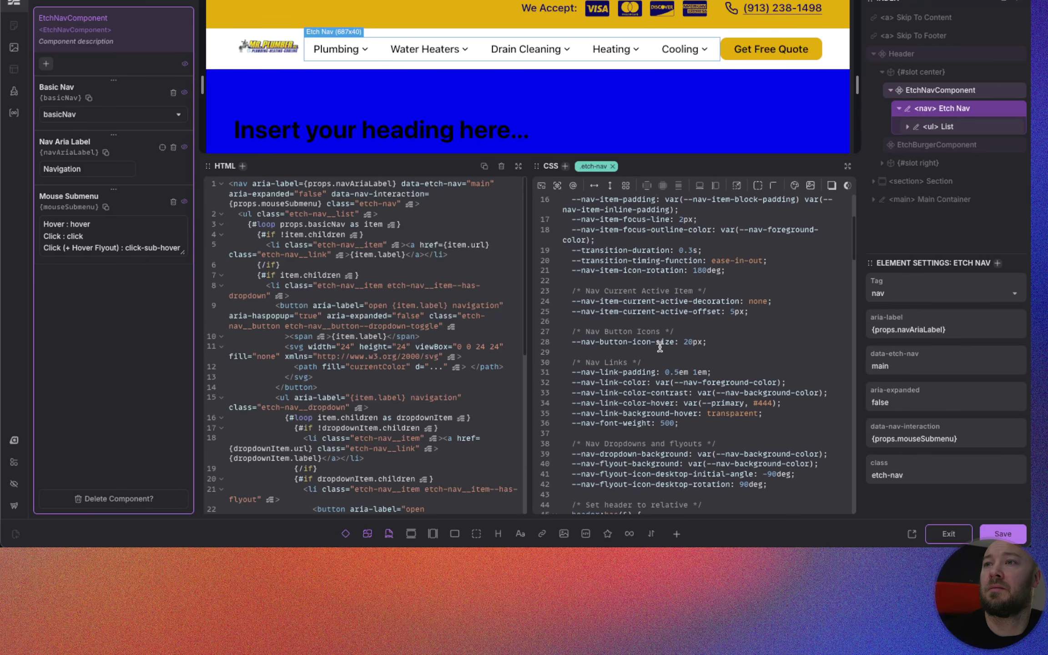
scroll(659, 347, "down", 1)
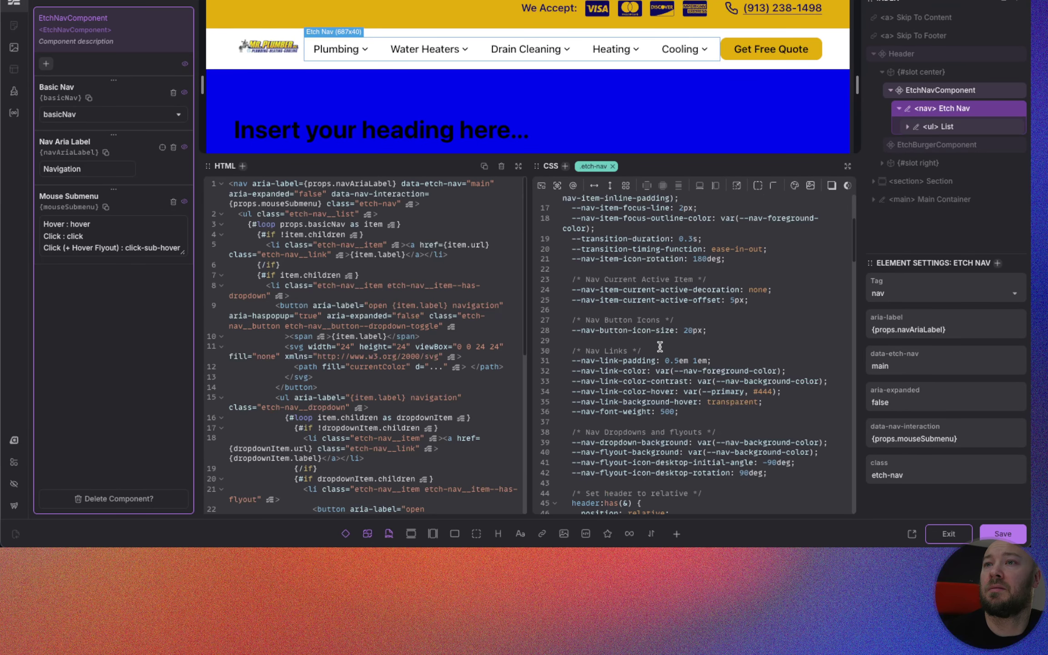
scroll(660, 347, "down", 1)
Step: Set --nav-link-color-hover to var(--primary-ultra-dark, #444) in the Nav Links custom properties and check the hover color in the preview
left_click_drag(568, 357, 636, 378)
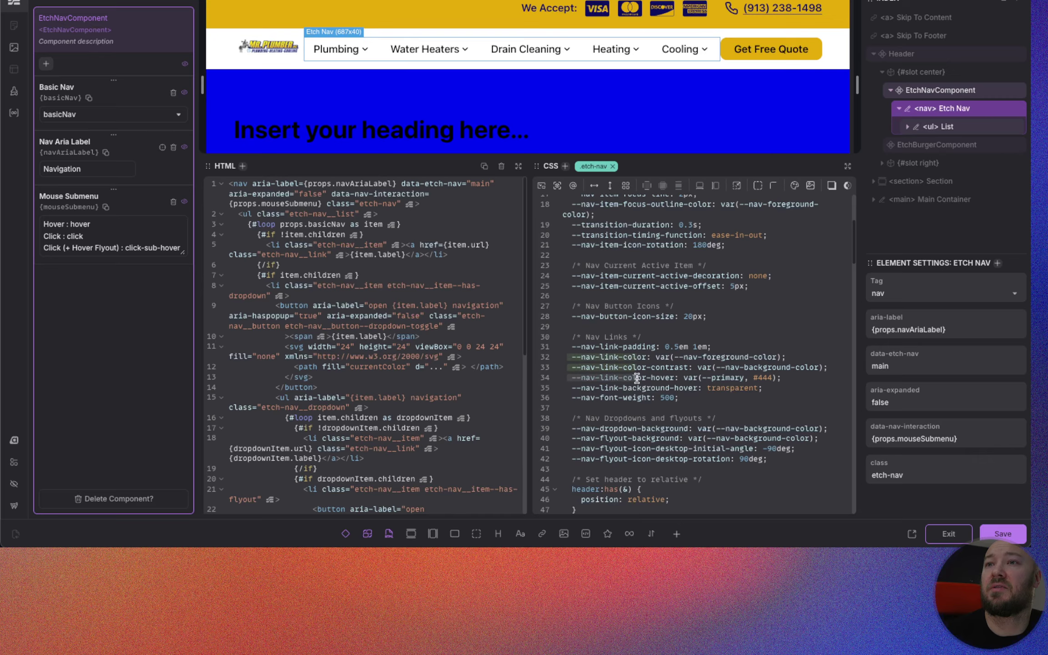
key("Right")
key("Right")
key("Right")
key("Right")
key("Right")
key("Right")
key("Right")
key("Right")
key("Right")
key("Right")
key("Right")
key("Right")
key("Right")
key("Right")
key("Right")
key("Right")
key("Right")
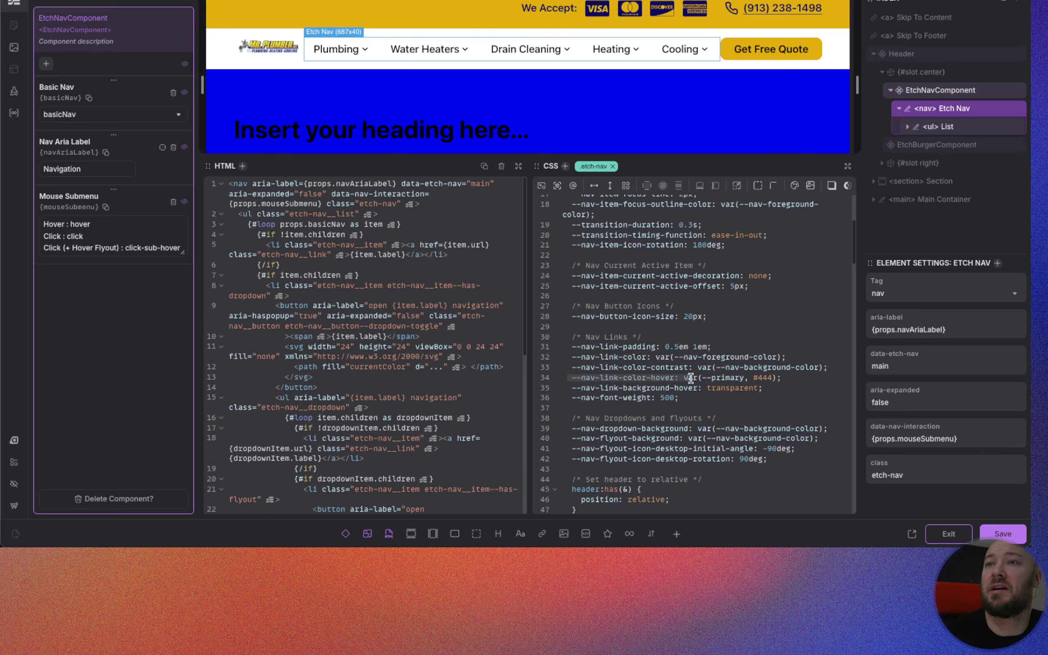
left_click(744, 379)
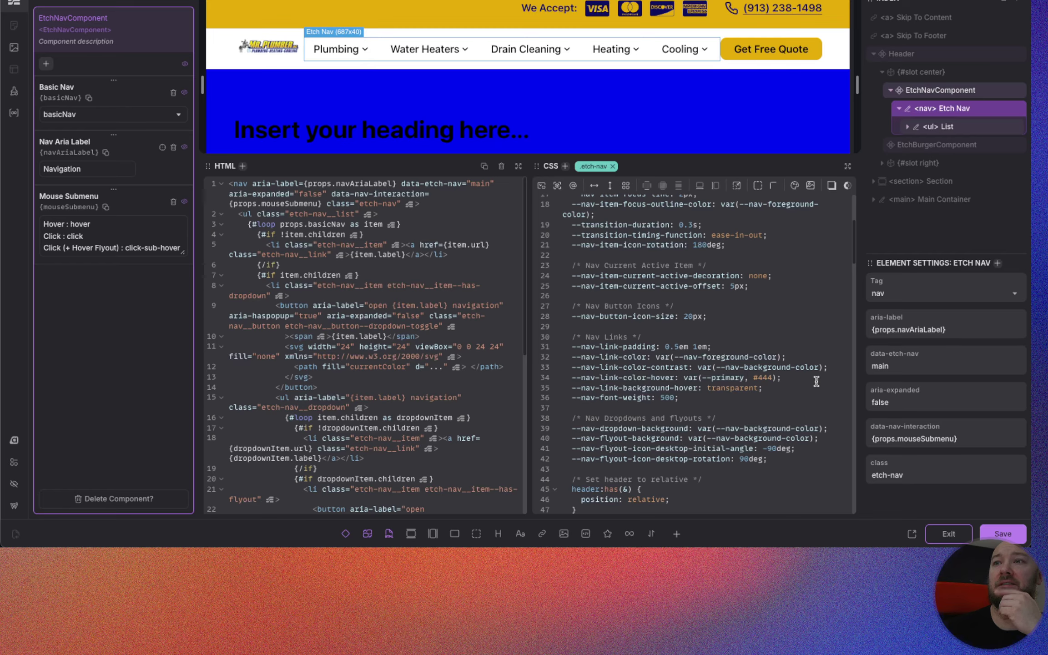
type("-")
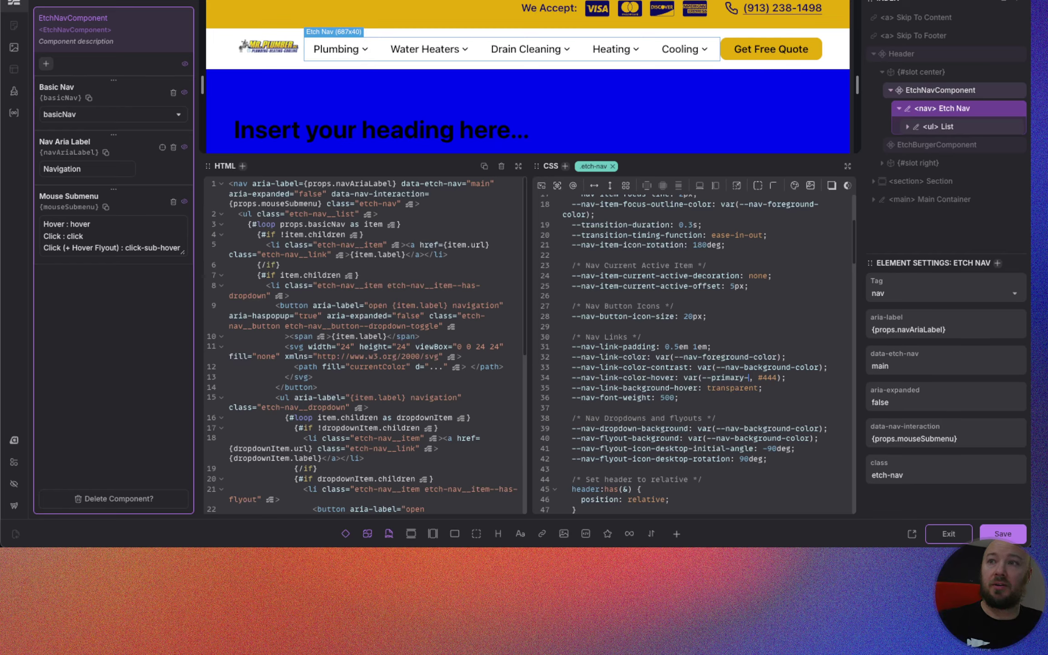
type("ultra")
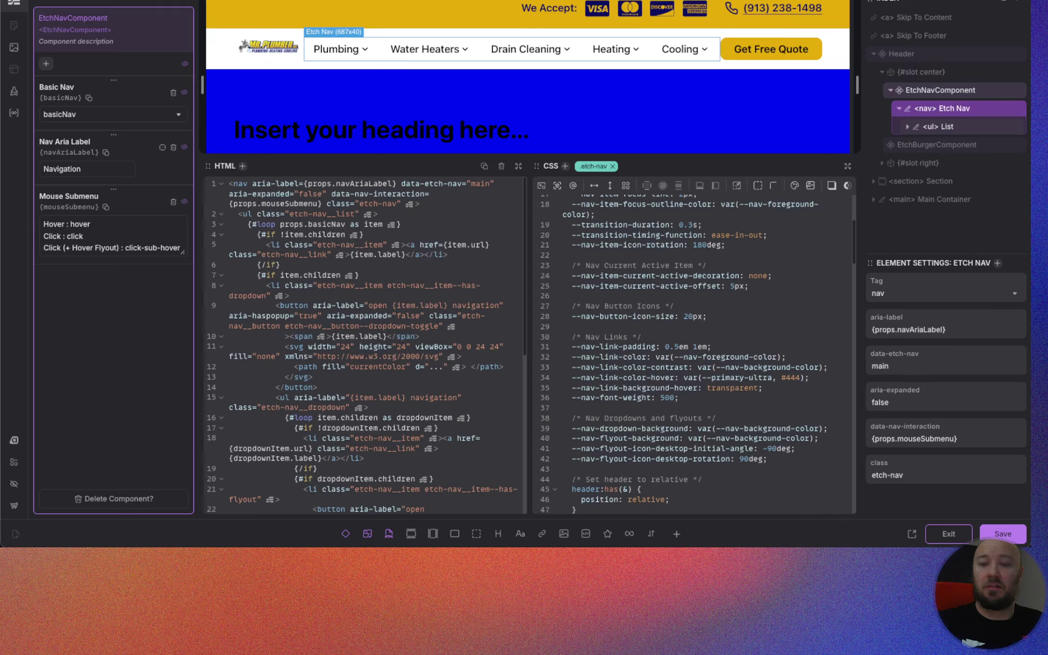
type("-dark")
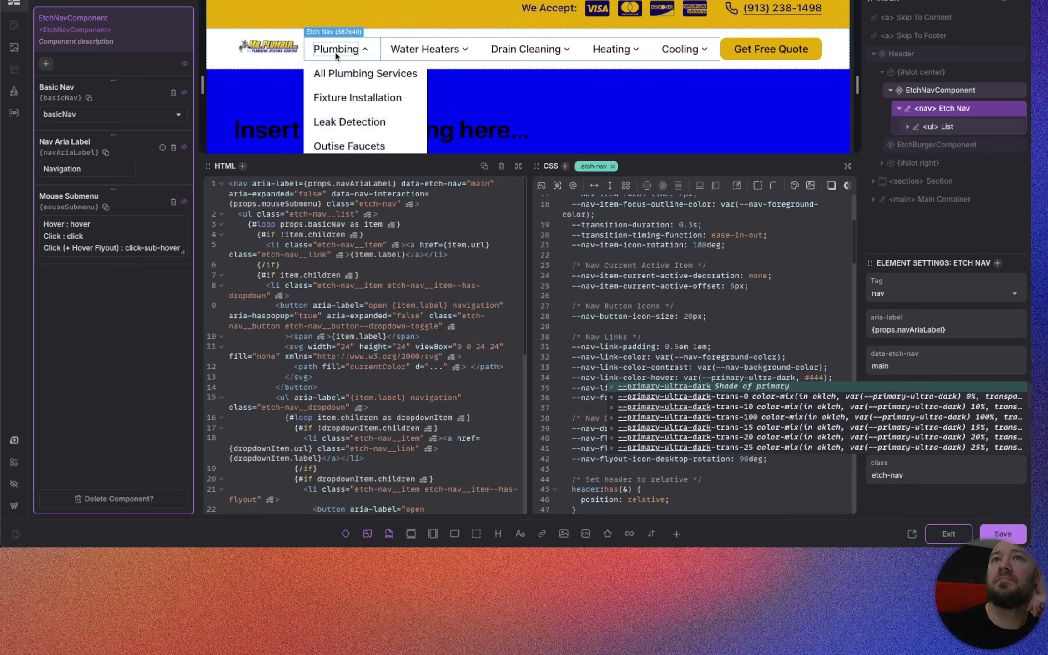
left_click(764, 336)
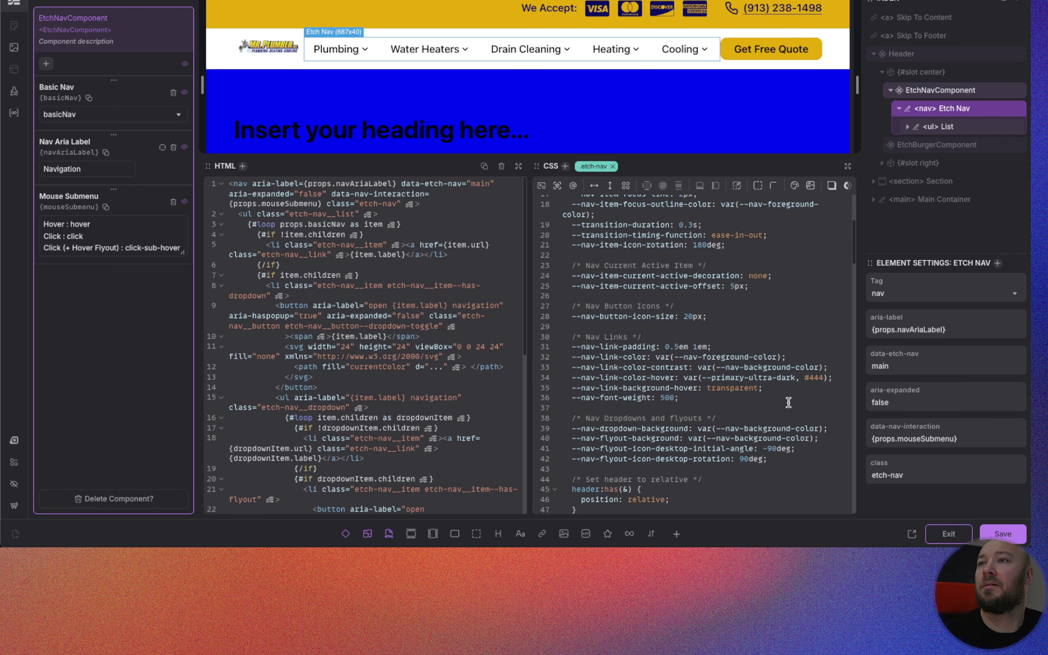
mouse_move(434, 51)
mouse_move(340, 49)
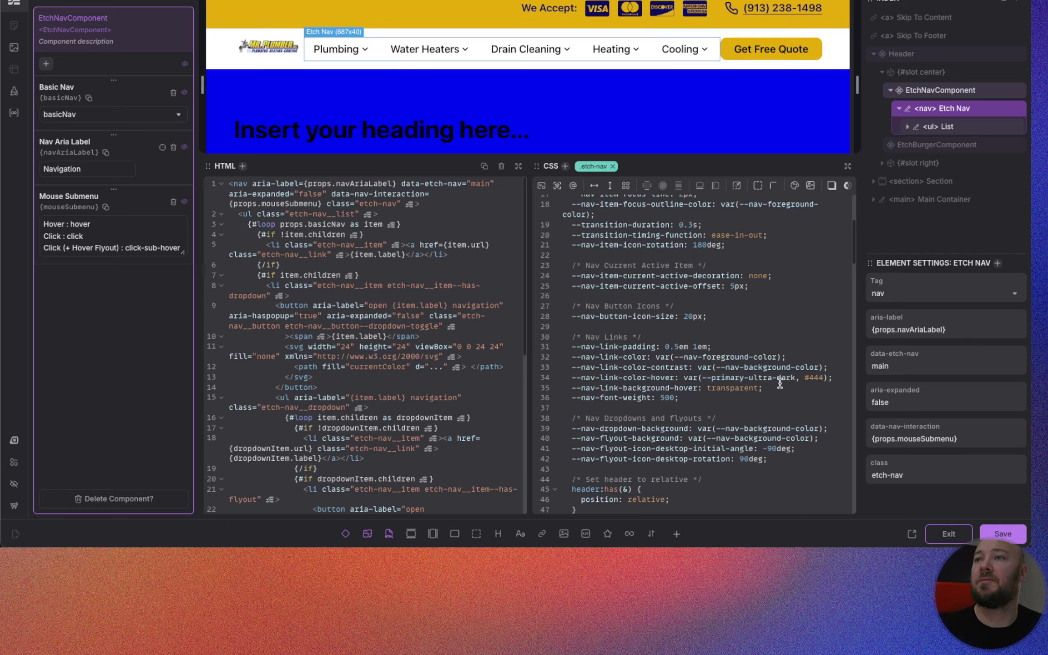
Step: Set --nav-link-color-hover to var(--secondary-dark, #444) and check the hover color on the Plumbing and Water Heaters nav items in the preview
left_click(744, 378)
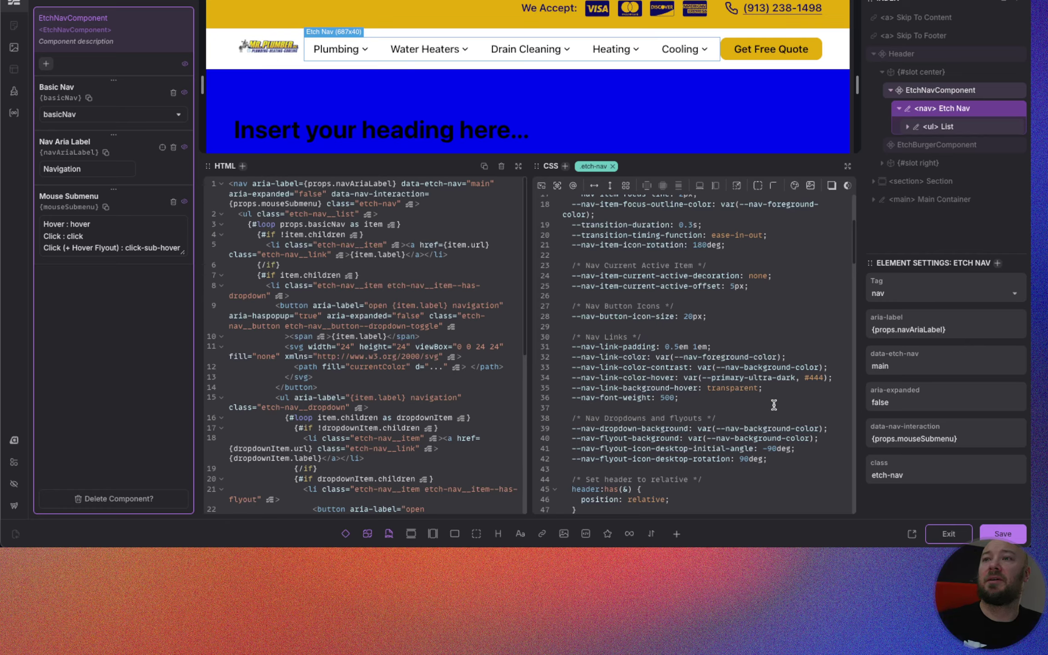
key("BackSpace")
key("BackSpace")
key("BackSpace")
key("BackSpace")
key("BackSpace")
key("BackSpace")
key("BackSpace")
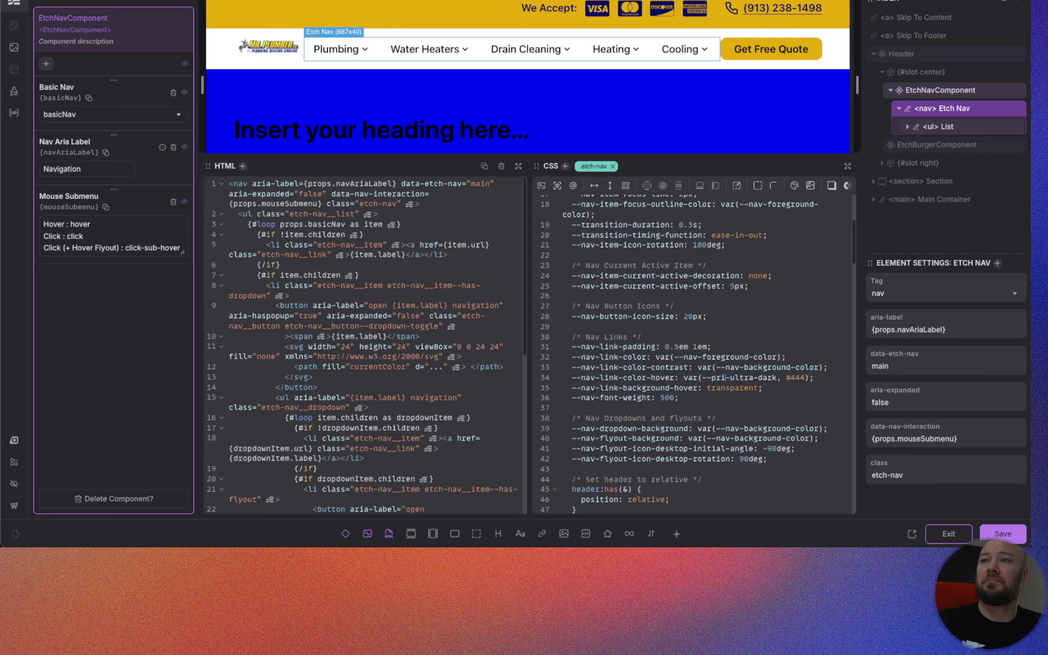
type("secondary")
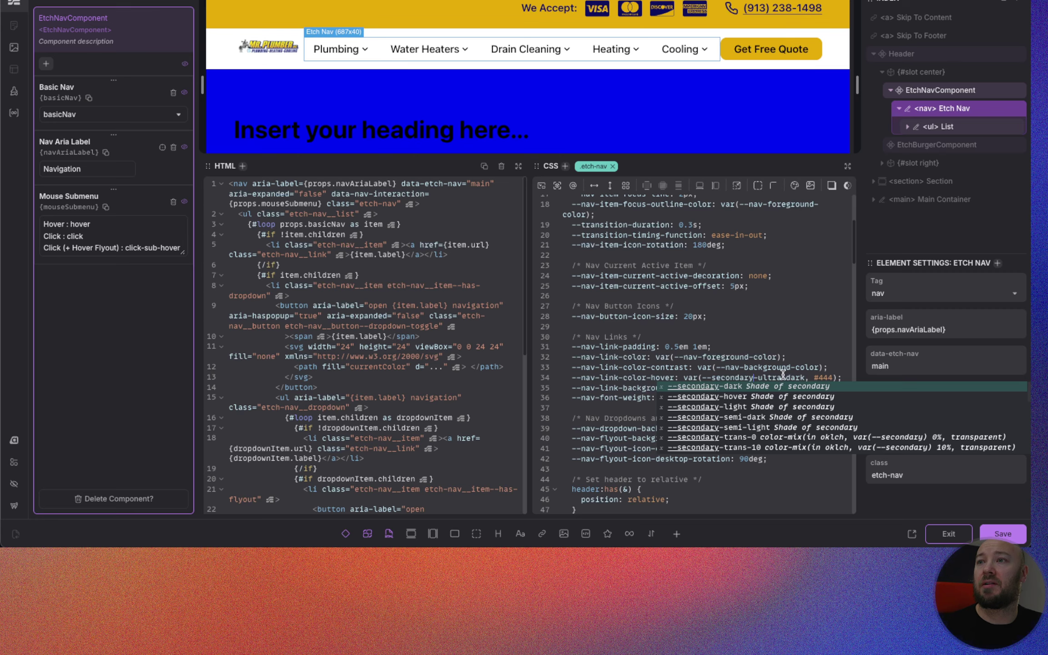
key("Escape")
key("Delete")
key("Delete")
key("Delete")
key("Delete")
key("Delete")
key("Delete")
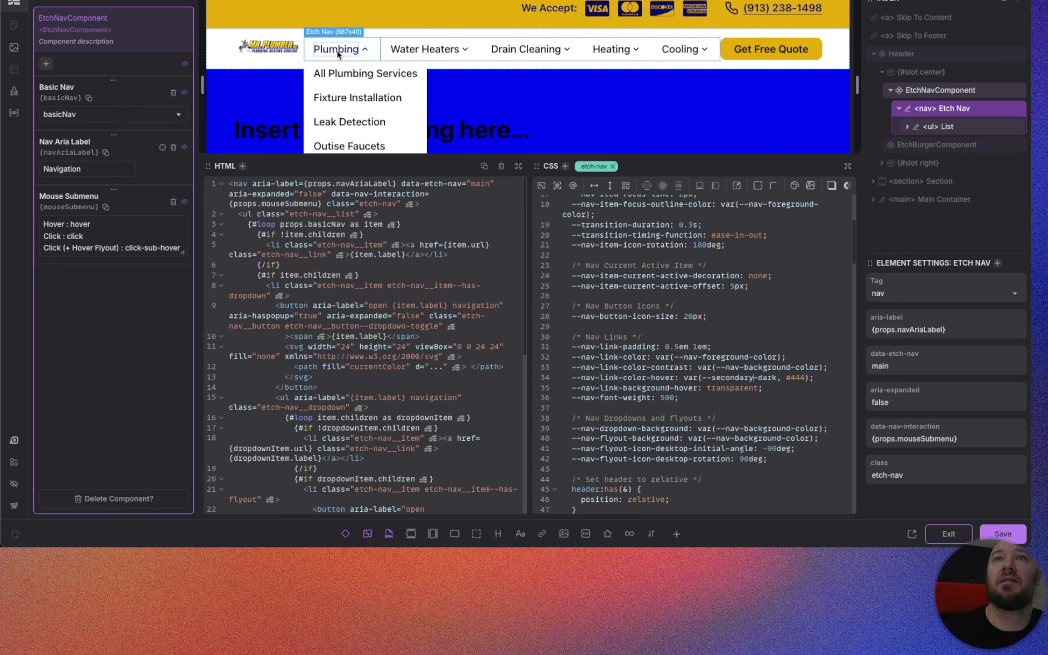
mouse_move(345, 54)
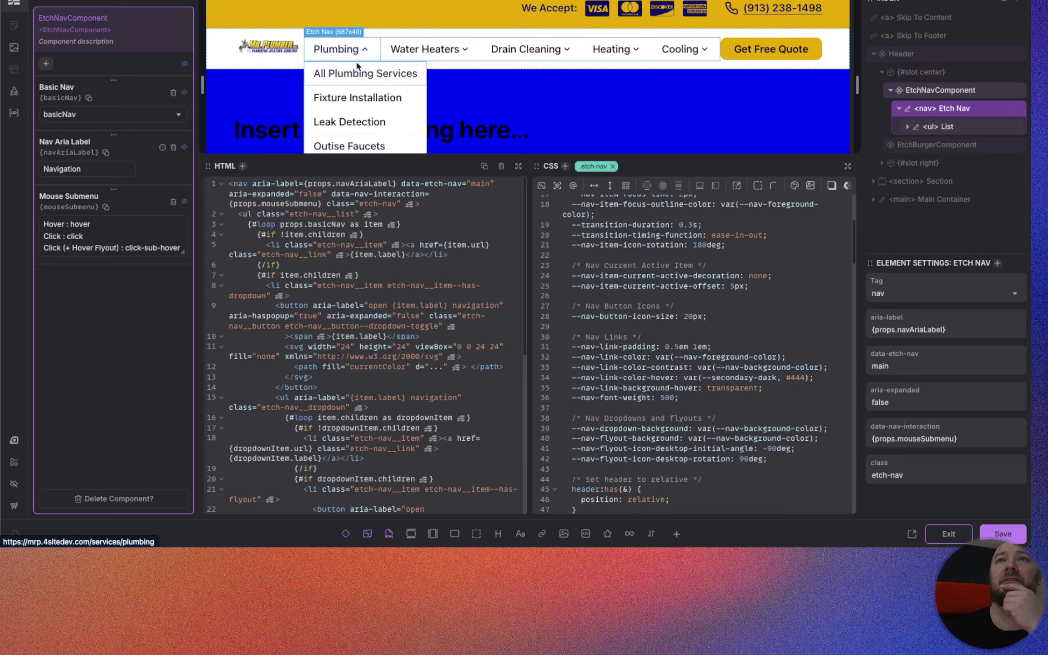
mouse_move(400, 48)
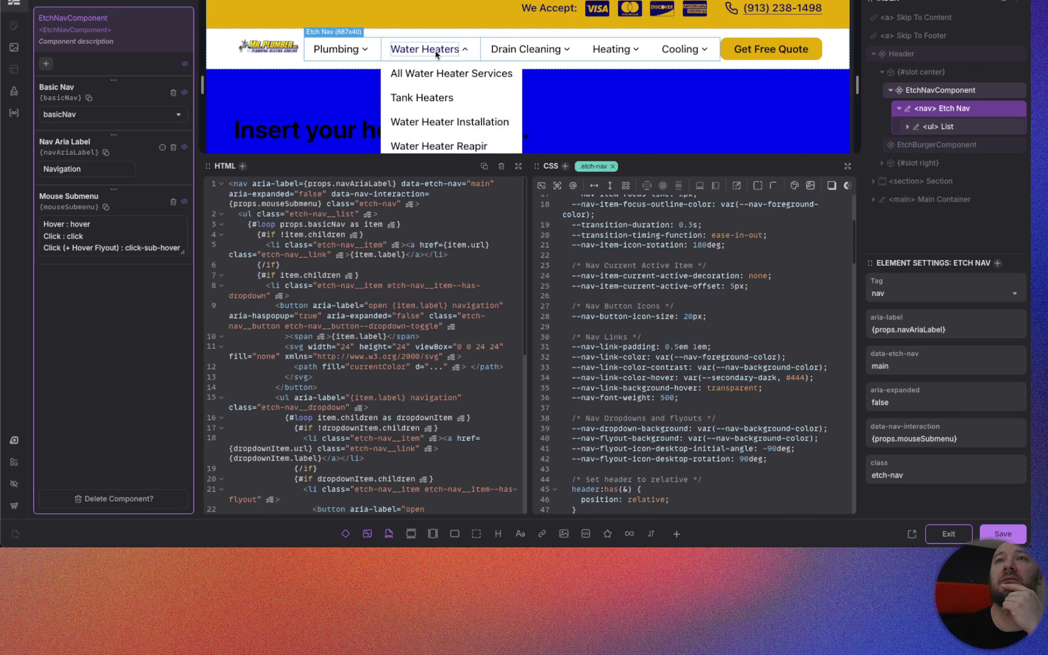
mouse_move(513, 76)
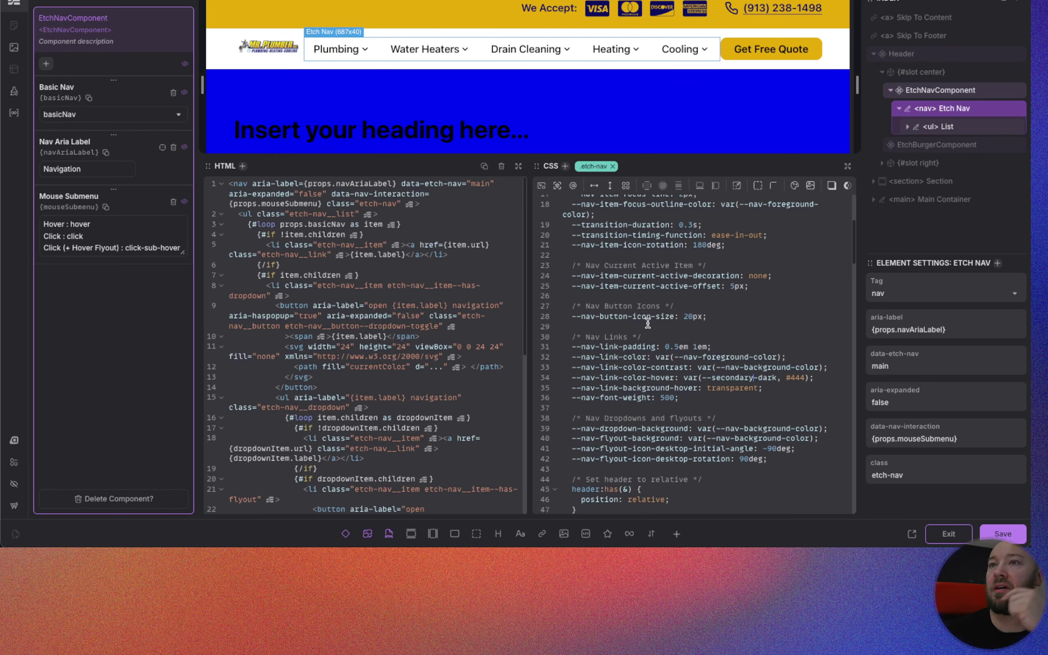
Step: Try var(--primary-ultra-light) as the --nav-background-color value in .etch-nav and check the Plumbing dropdown in the preview
scroll(642, 324, "down", 3)
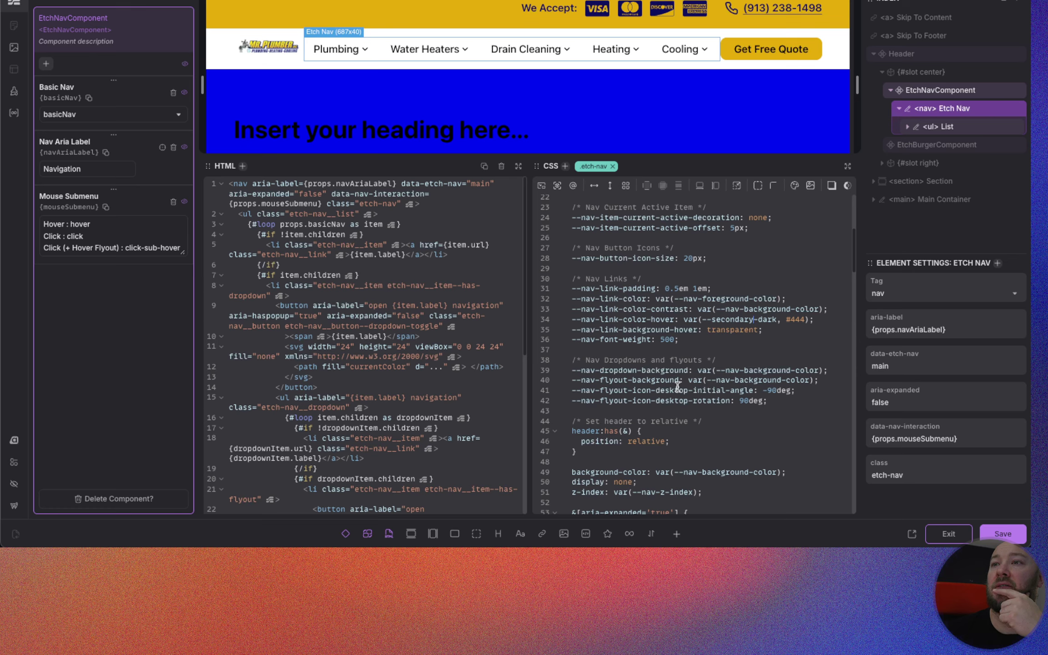
scroll(687, 385, "up", 5)
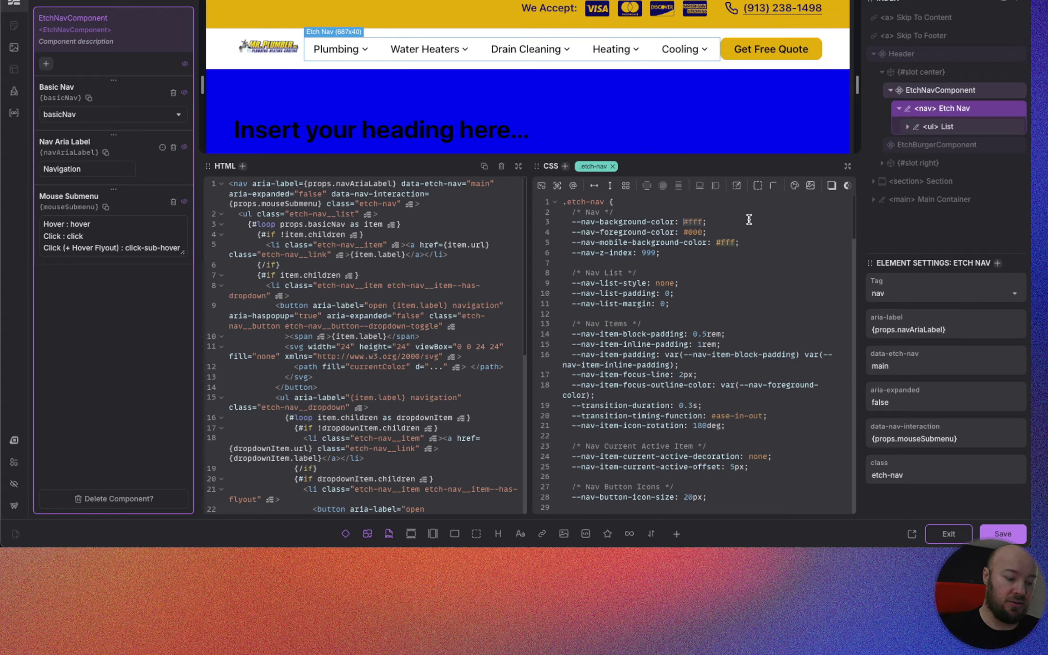
type("(")
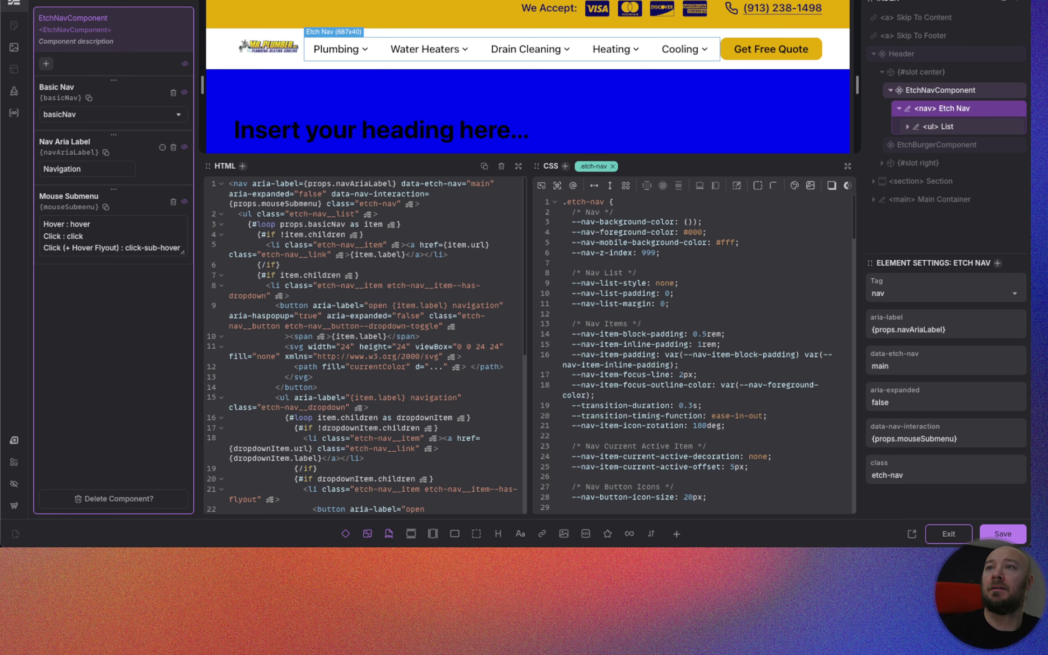
type("var")
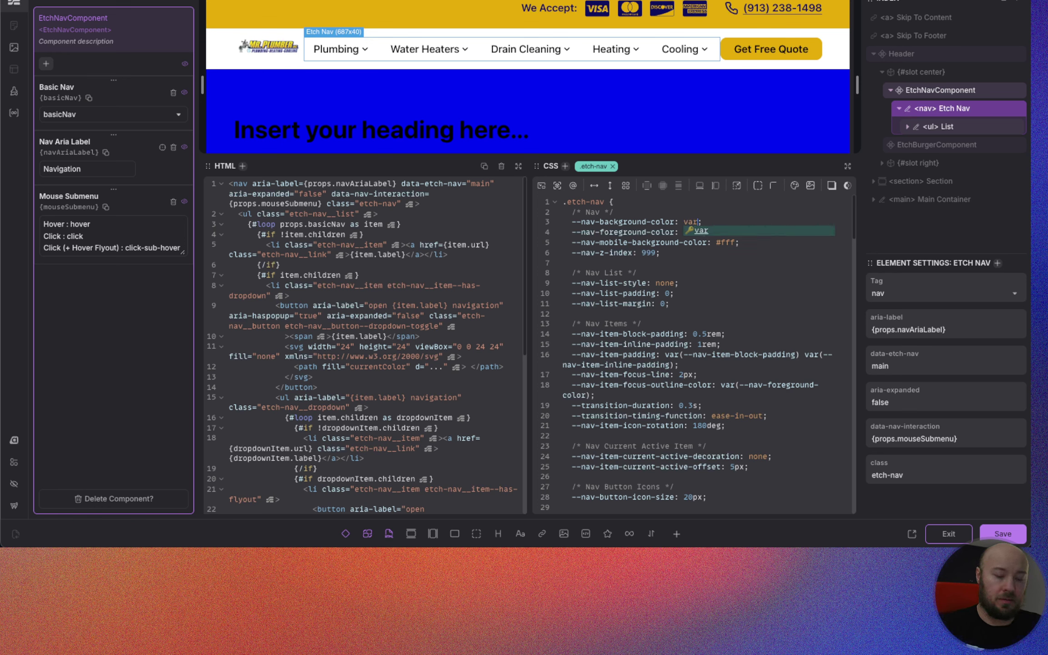
type("(")
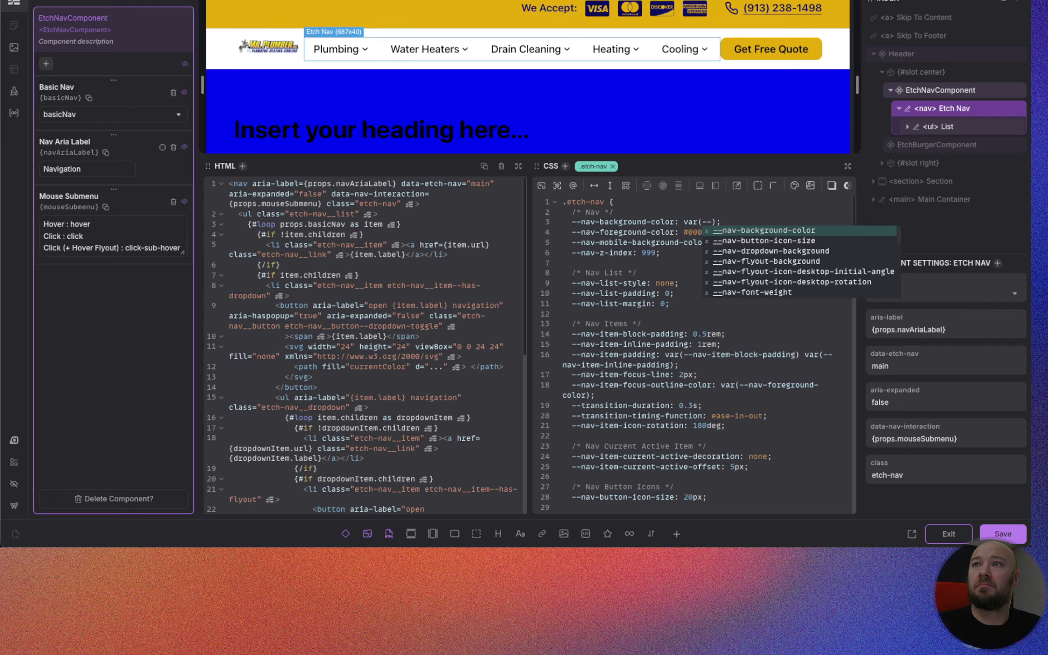
type("--primary-")
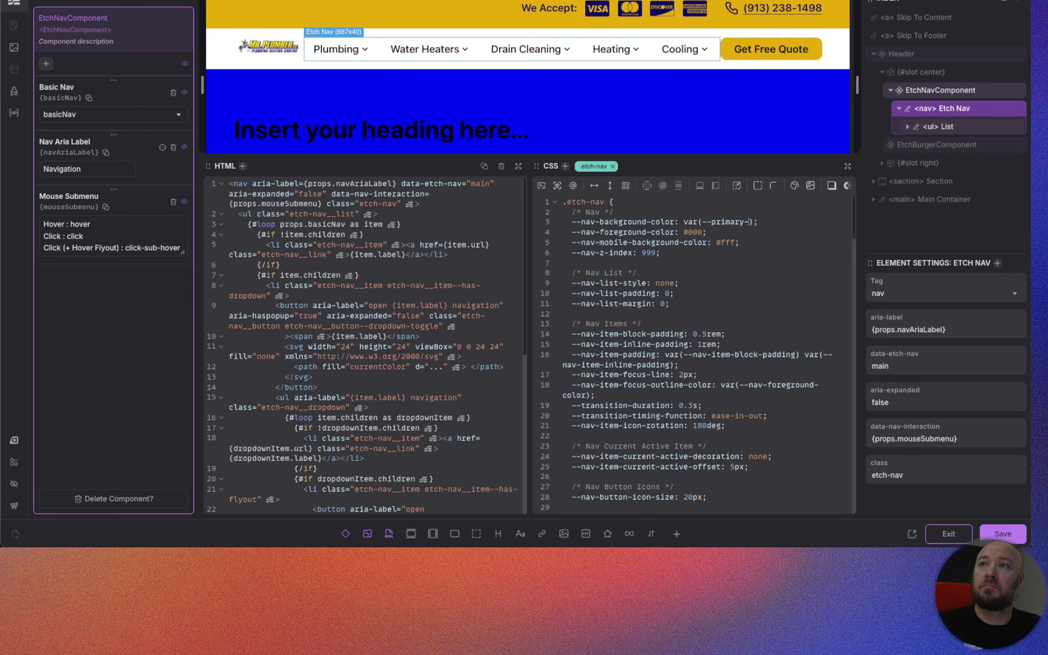
type("ultra-light")
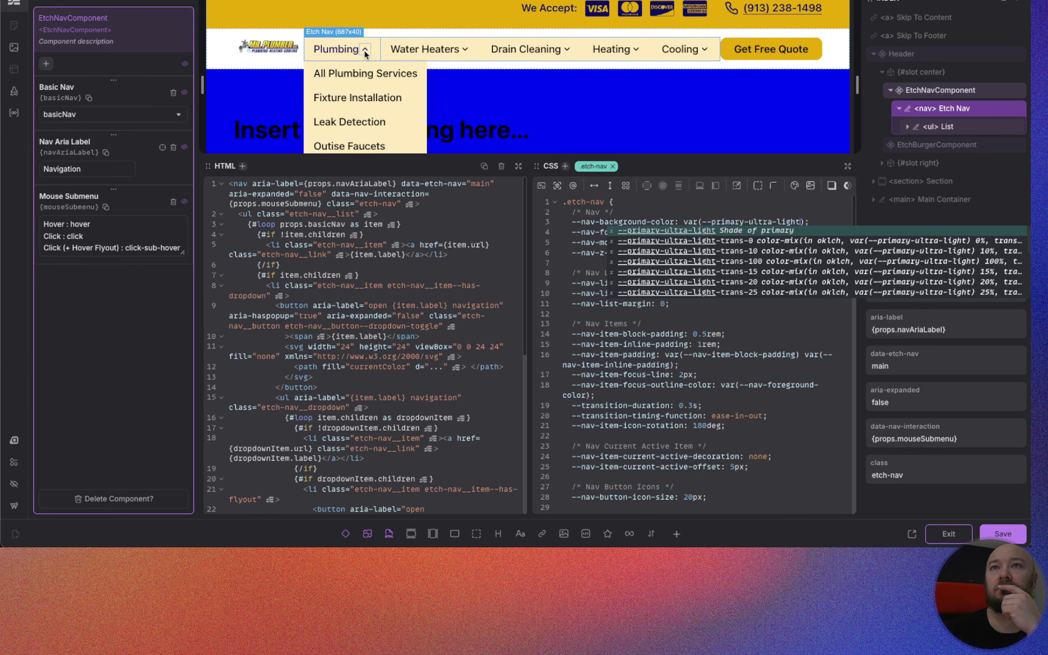
left_click(779, 211)
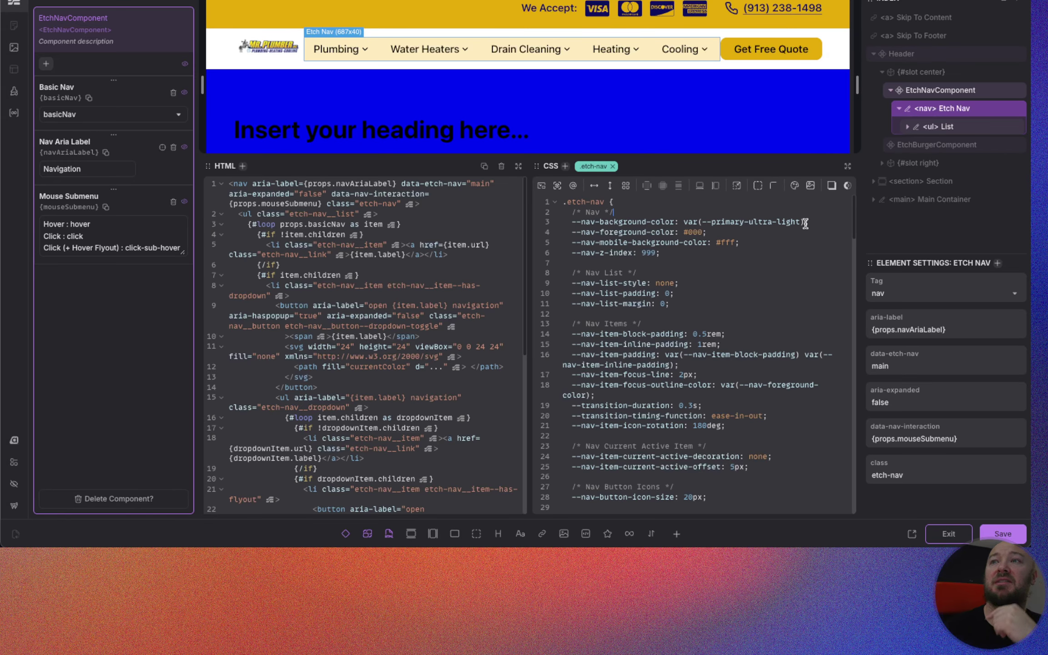
Step: Restore --nav-background-color to #fff in the Nav custom properties
left_click_drag(804, 223, 684, 223)
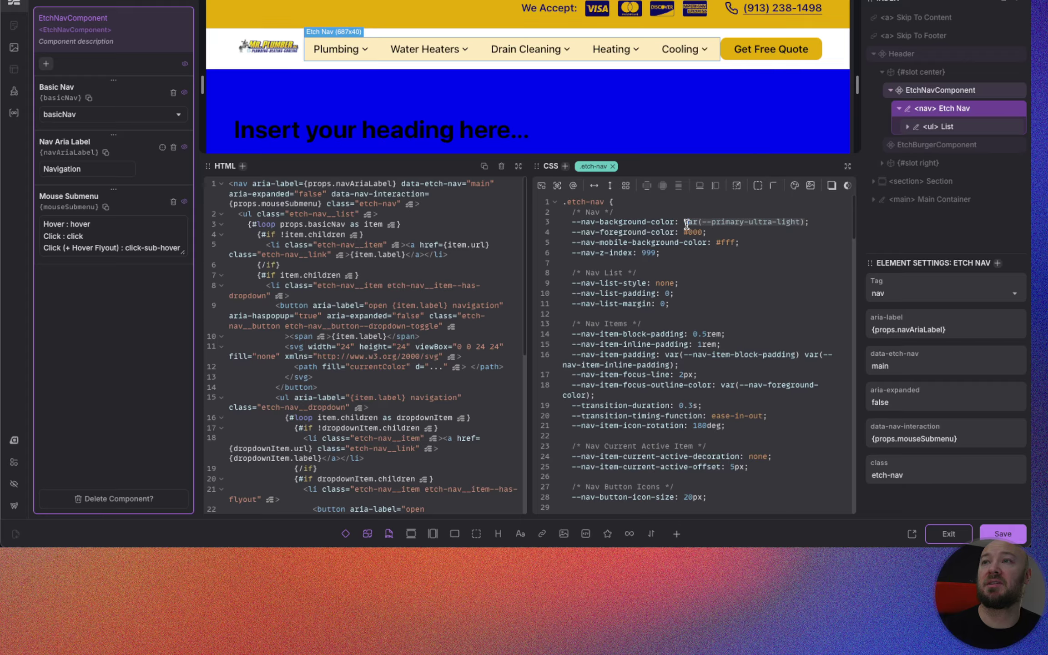
type("v")
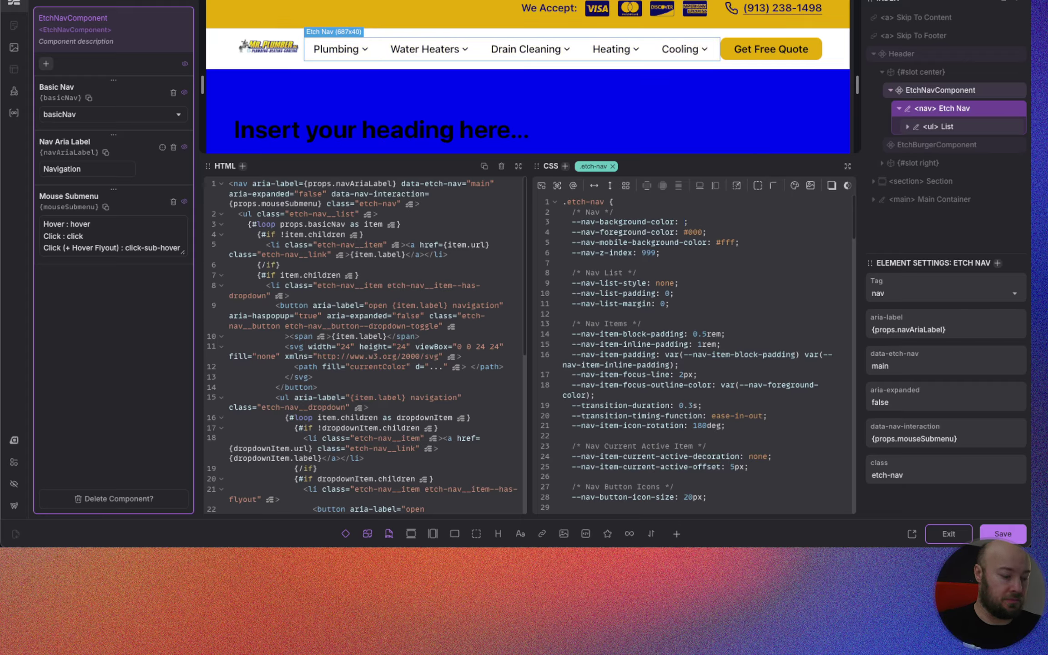
type("#fff")
mouse_move(357, 50)
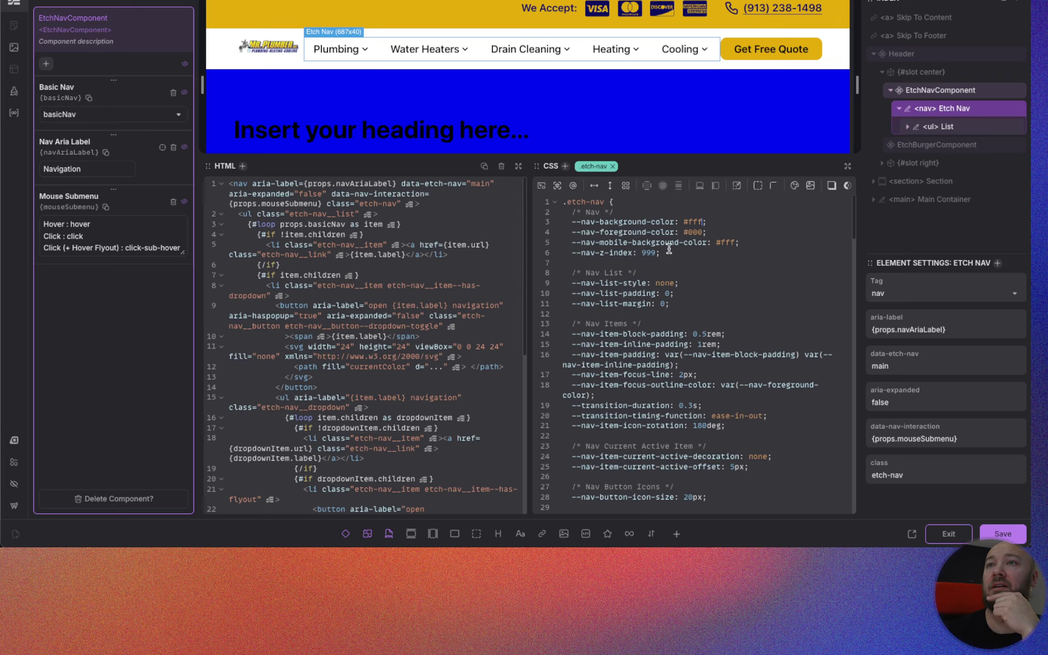
Step: Set --nav-dropdown-background to var(--primary-ultra-light) in the Nav Dropdowns and flyouts properties and check the dropdown menus in the preview
scroll(668, 287, "down", 1)
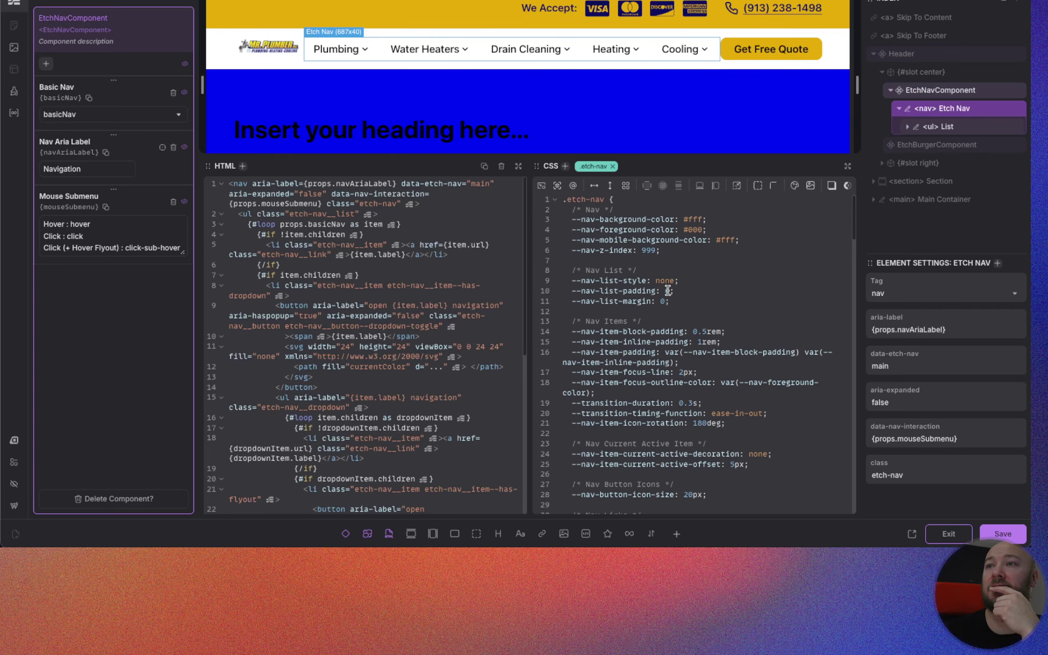
scroll(665, 291, "down", 6)
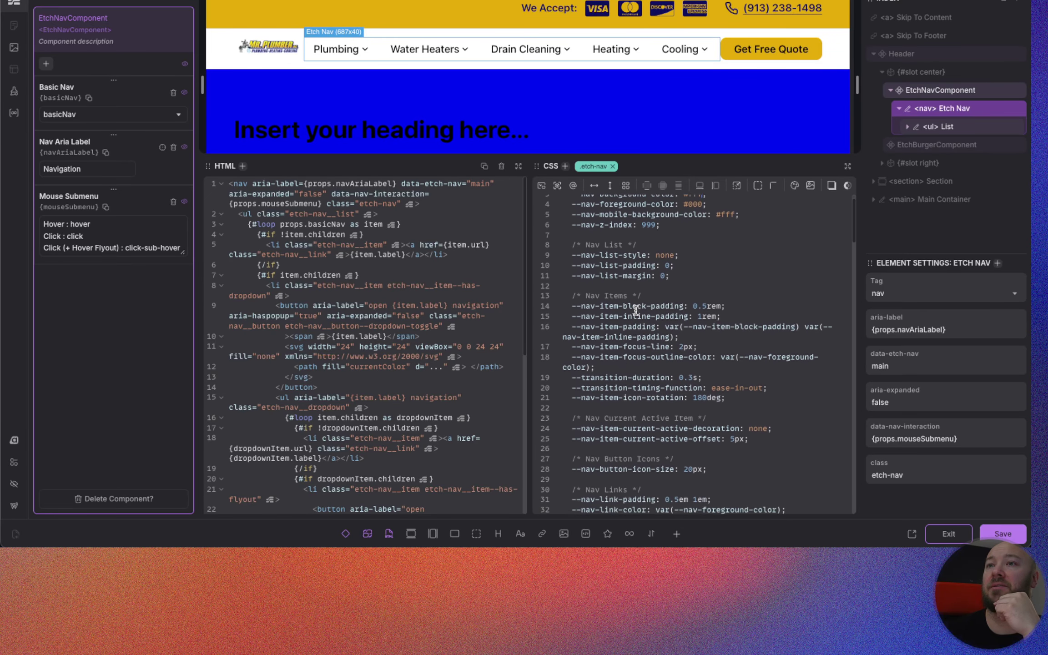
scroll(632, 314, "down", 4)
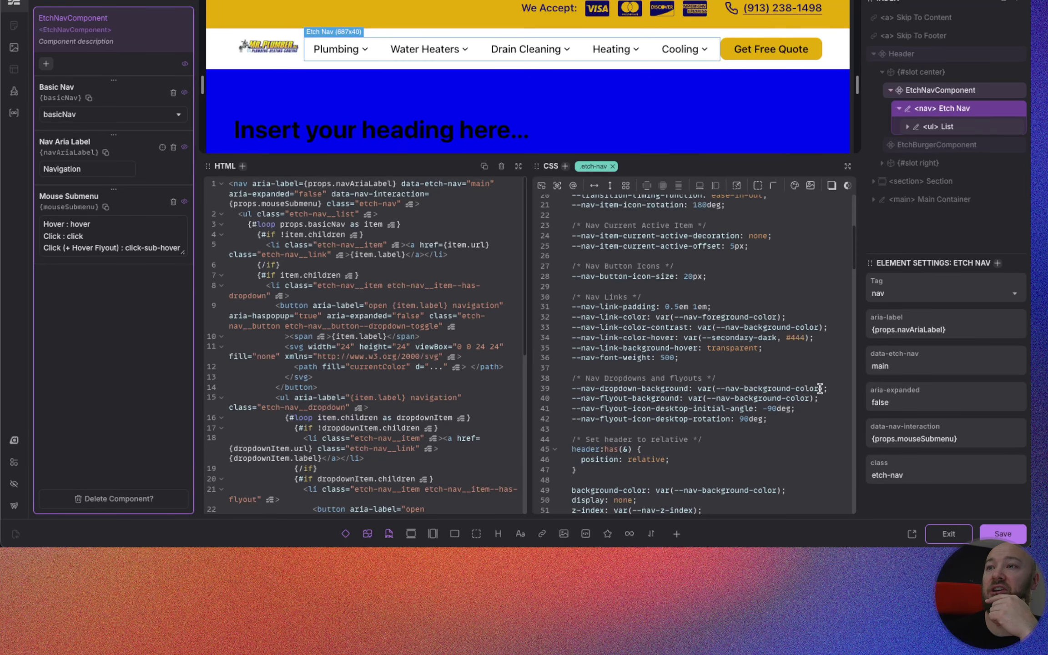
left_click_drag(819, 389, 727, 389)
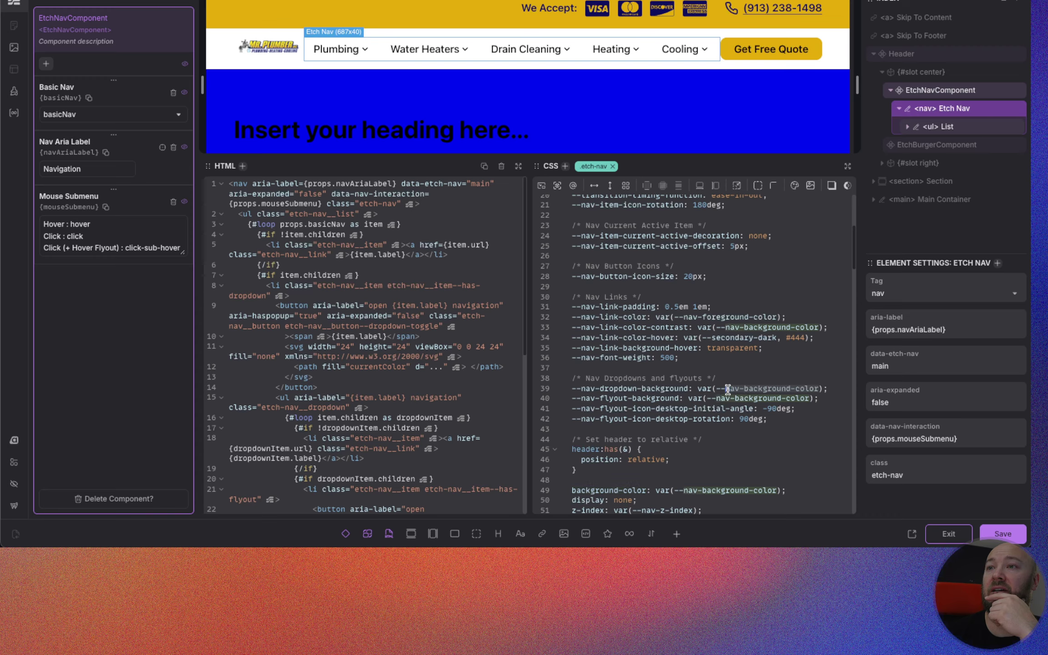
type("p")
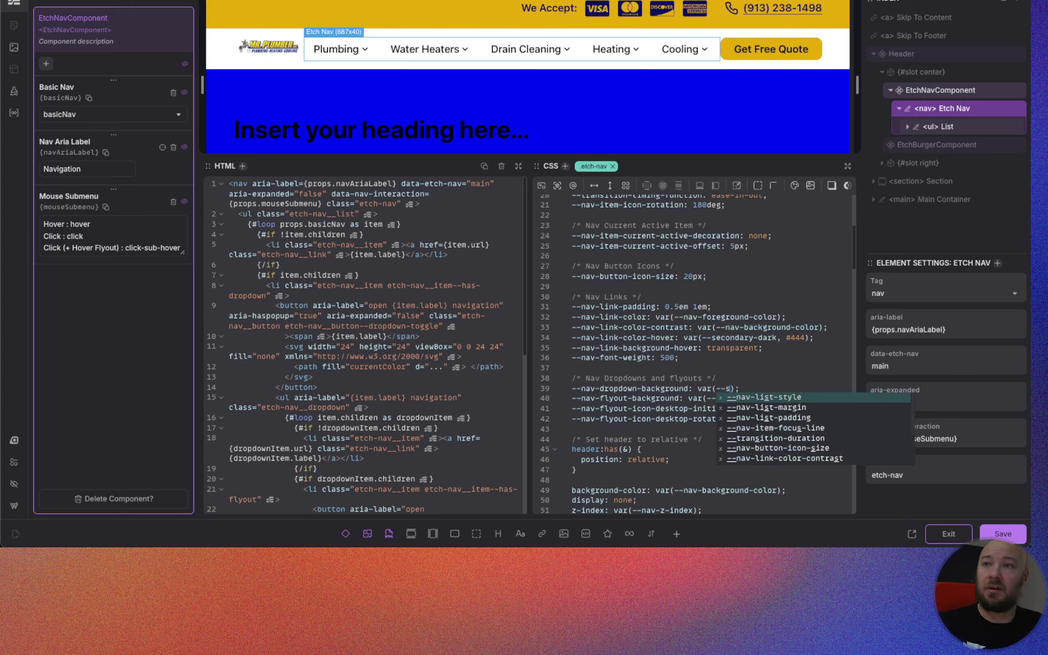
type("rimary")
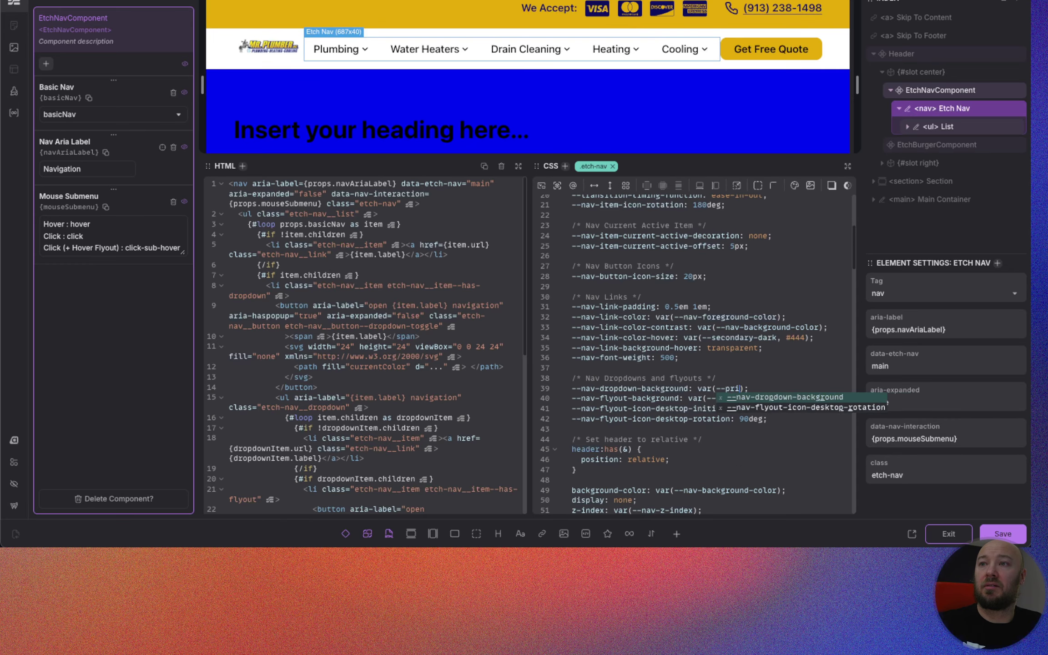
type("-ul")
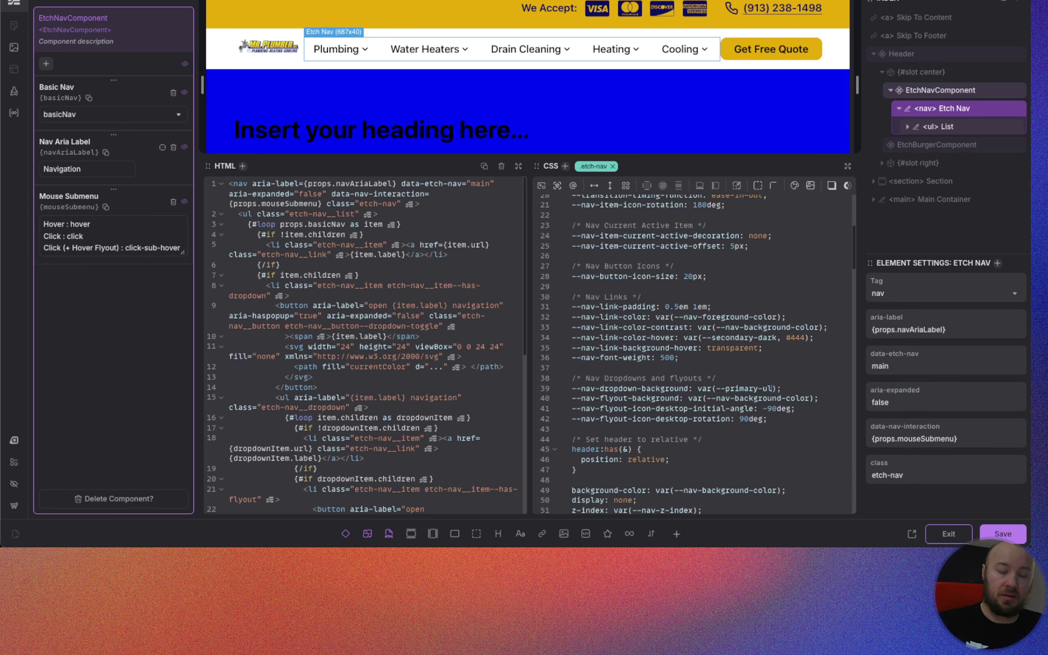
type("tra-light")
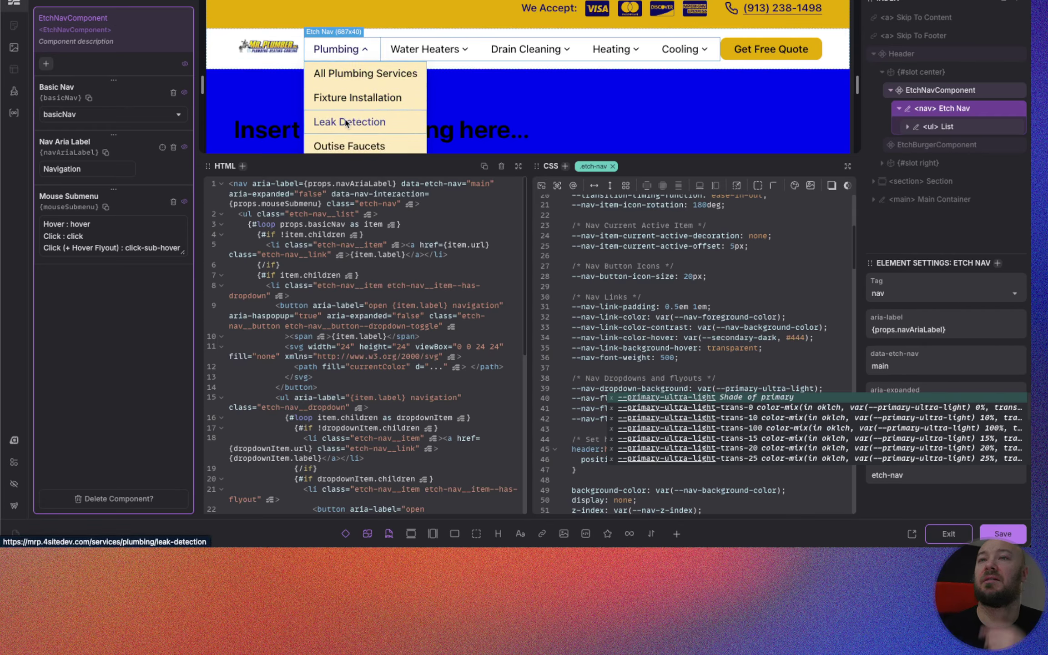
mouse_move(426, 49)
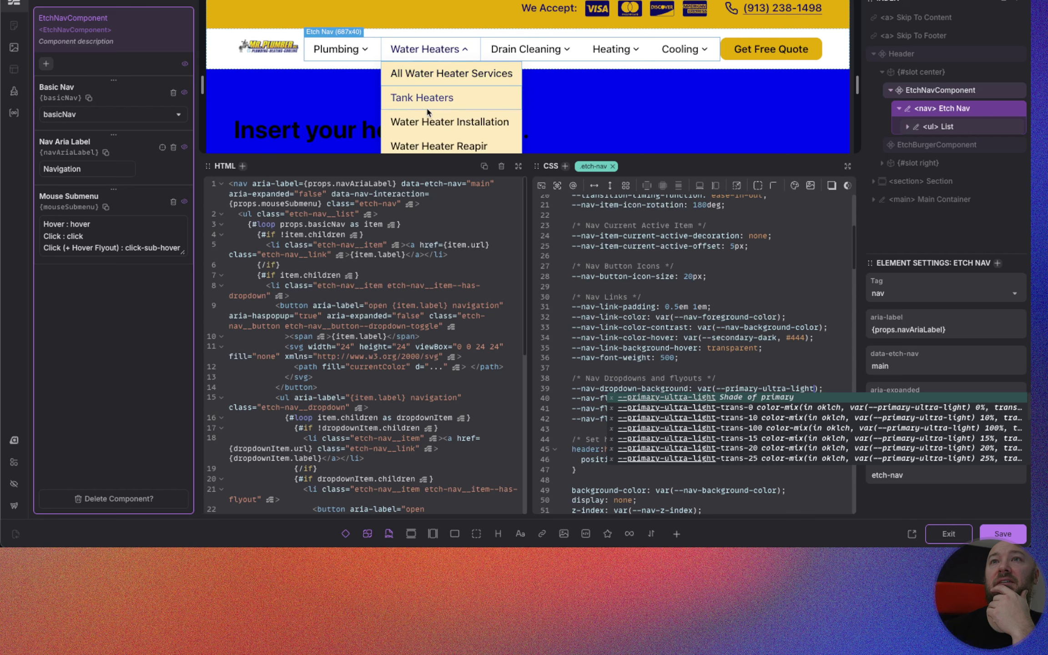
mouse_move(527, 49)
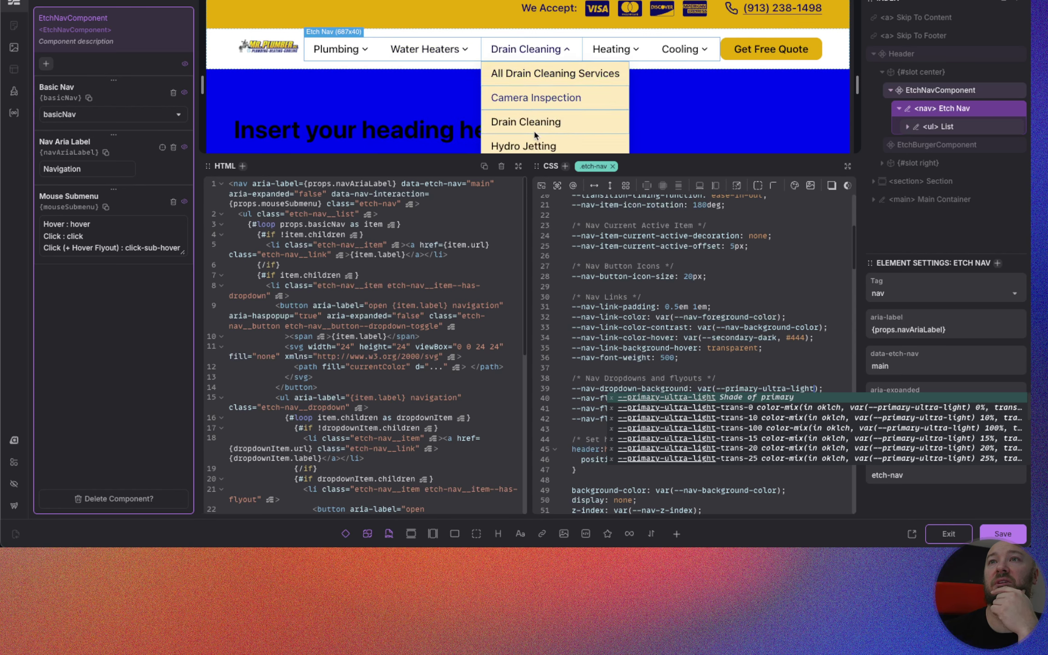
mouse_move(614, 50)
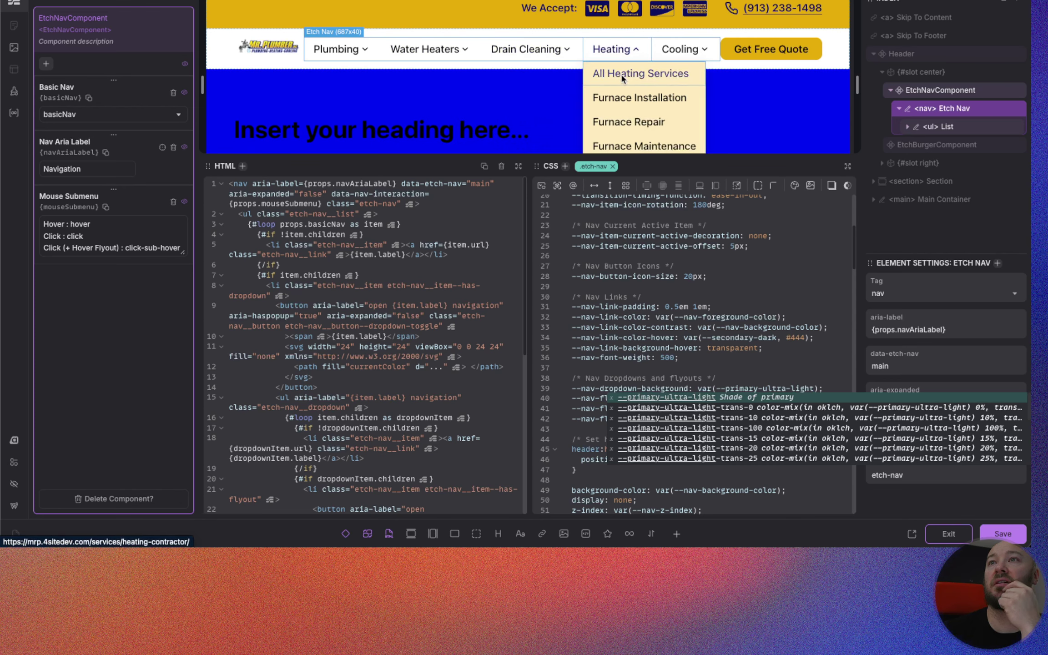
mouse_move(678, 59)
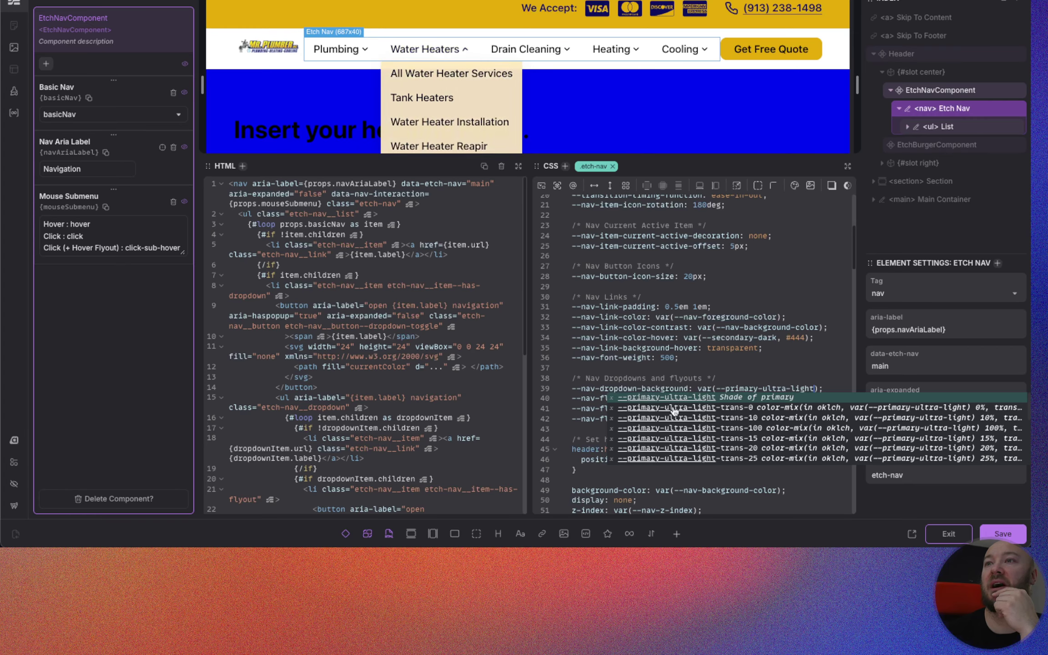
left_click(724, 371)
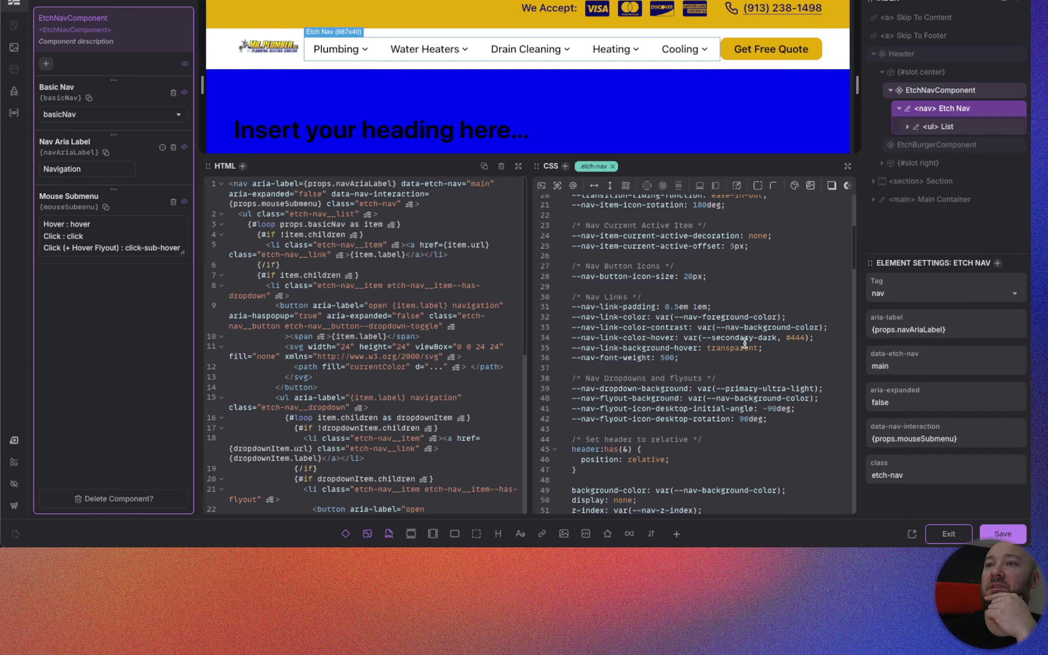
Step: Inspect the --nav-link-background-hover value under Nav Links and check the Plumbing item's hover background in the preview
scroll(675, 393, "down", 1)
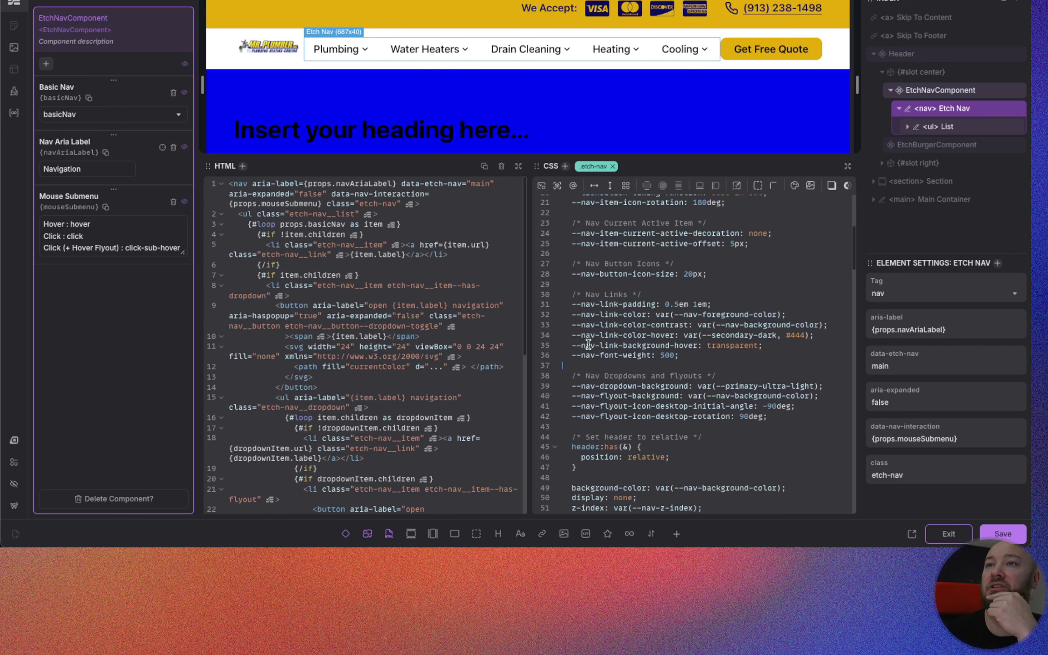
left_click_drag(763, 346, 702, 345)
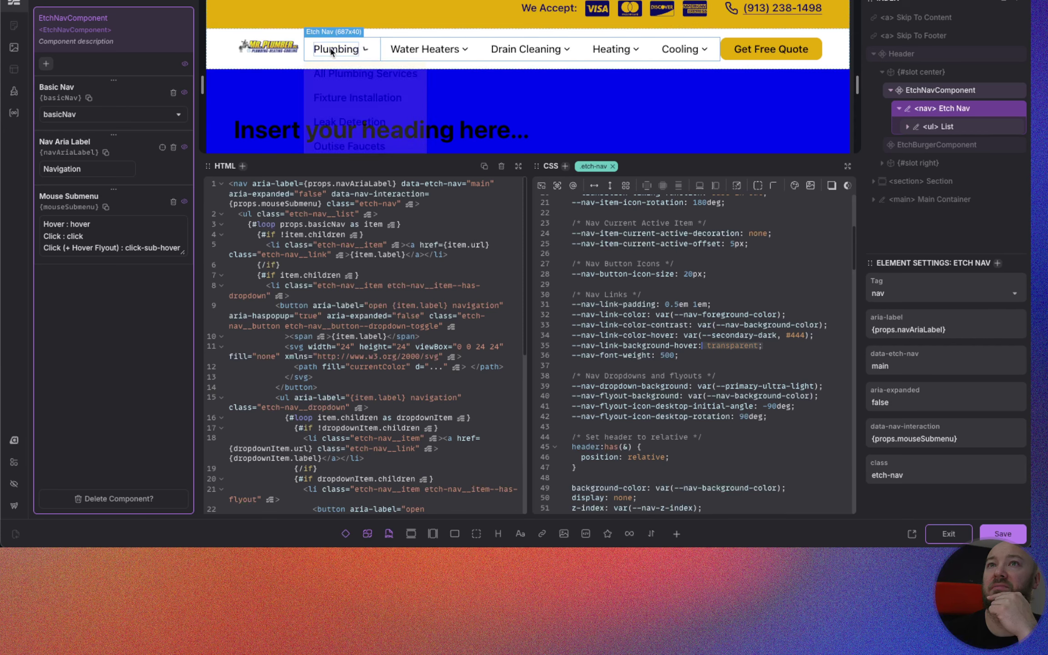
mouse_move(661, 57)
scroll(684, 353, "down", 1)
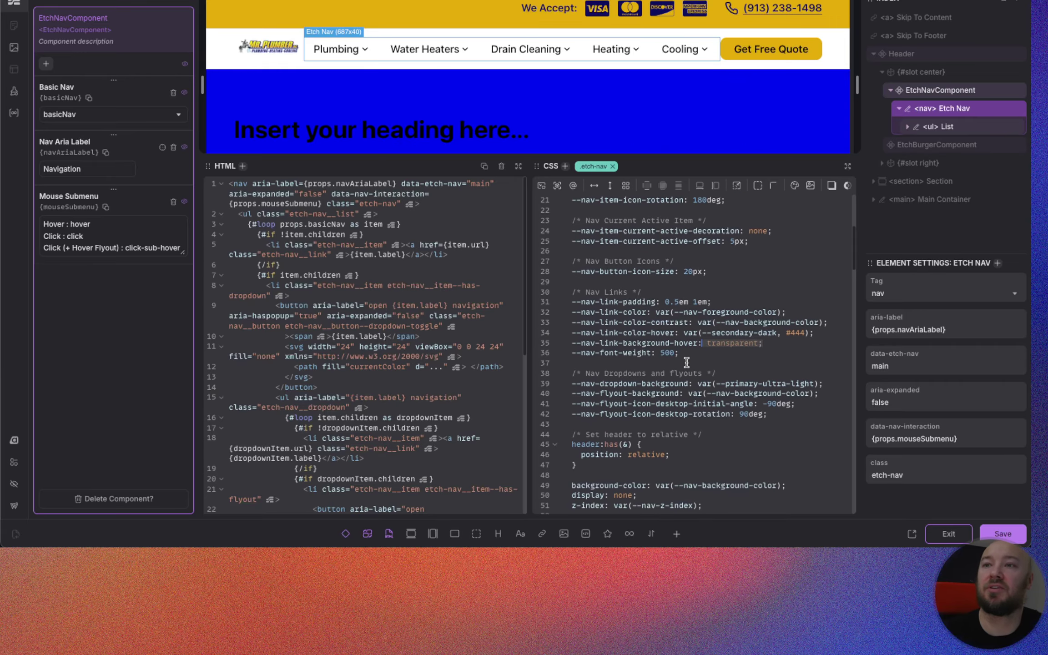
Step: Review the .etch-nav rules for the list, items, links, current page, buttons and hover state, checking the Plumbing dropdown in the preview
scroll(685, 354, "down", 6)
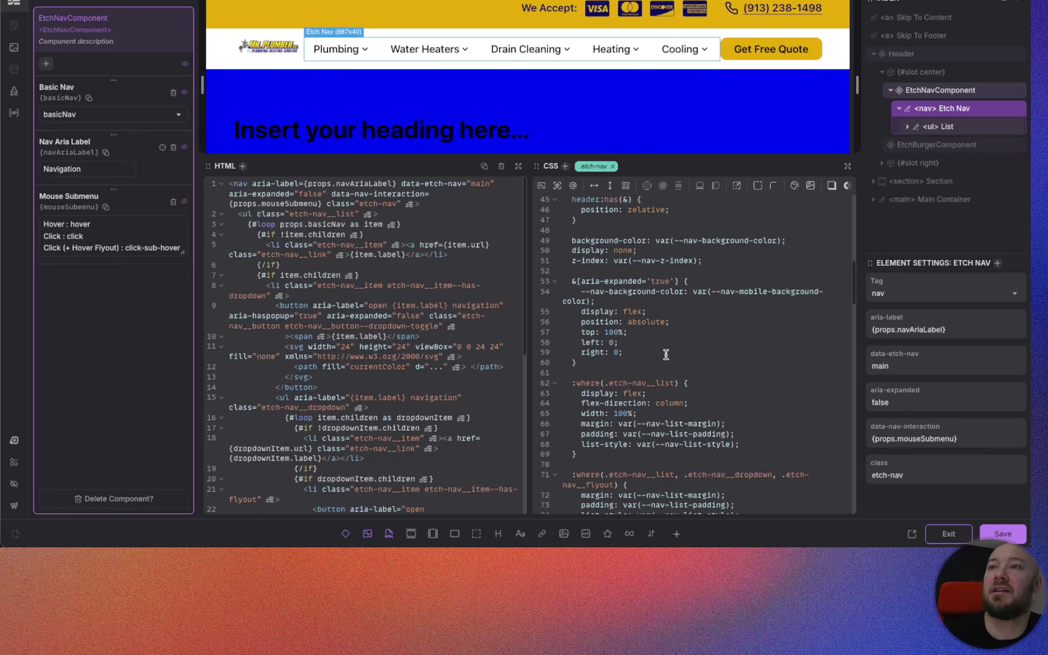
scroll(658, 355, "down", 4)
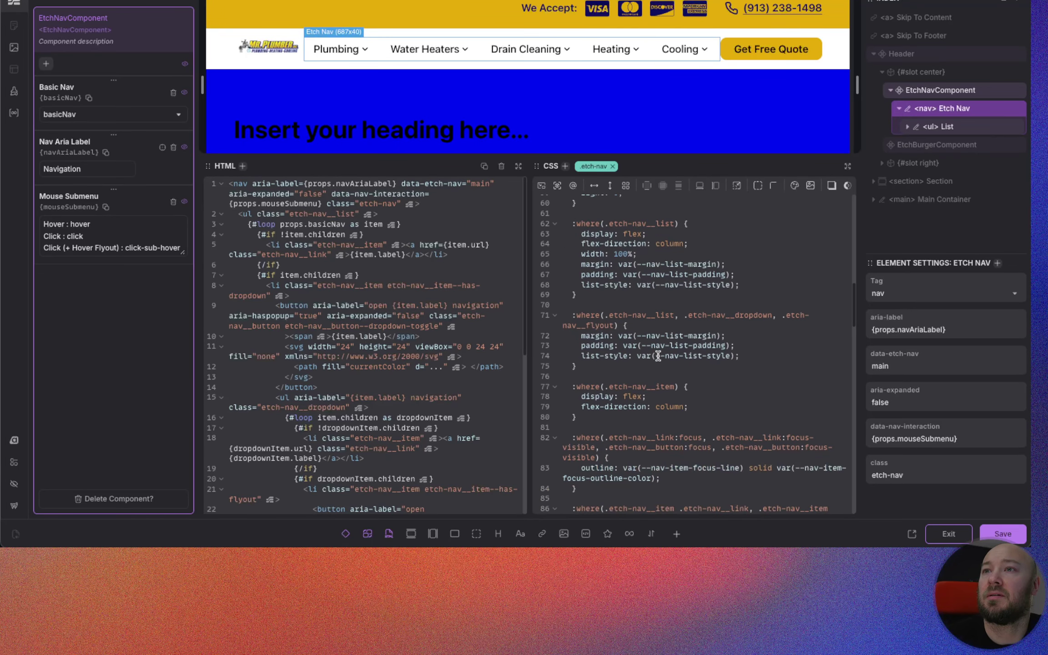
scroll(655, 346, "down", 3)
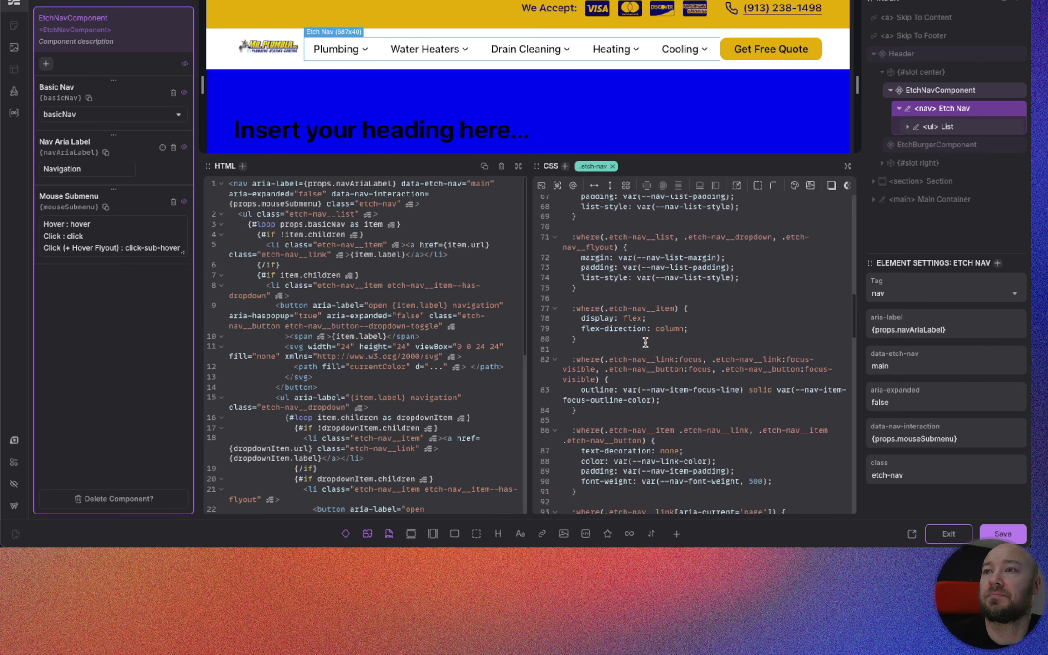
scroll(640, 340, "down", 3)
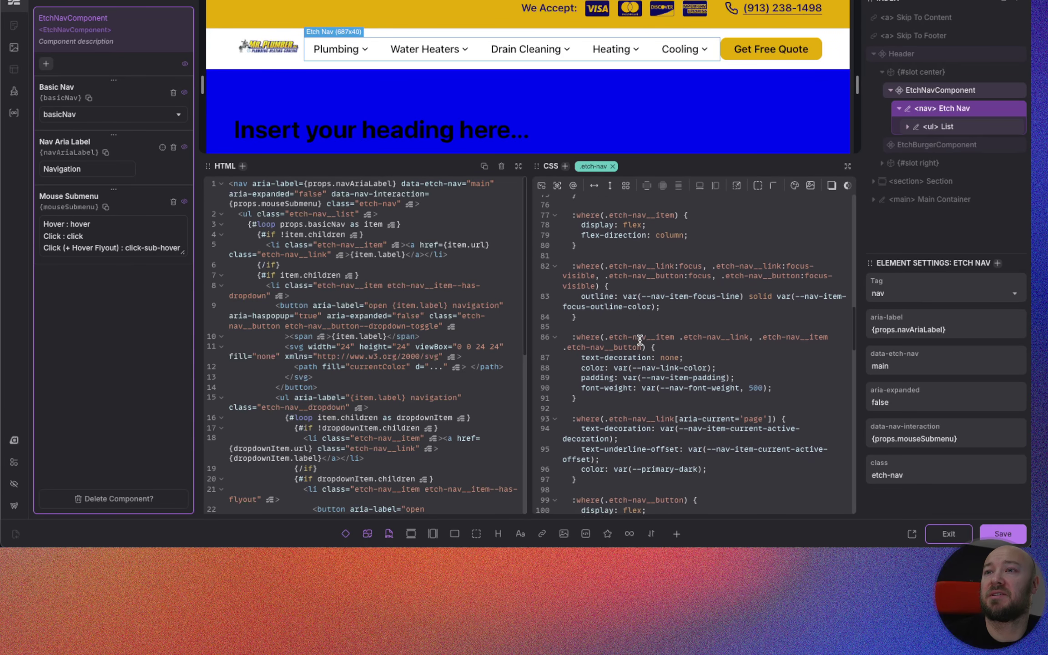
scroll(638, 338, "down", 4)
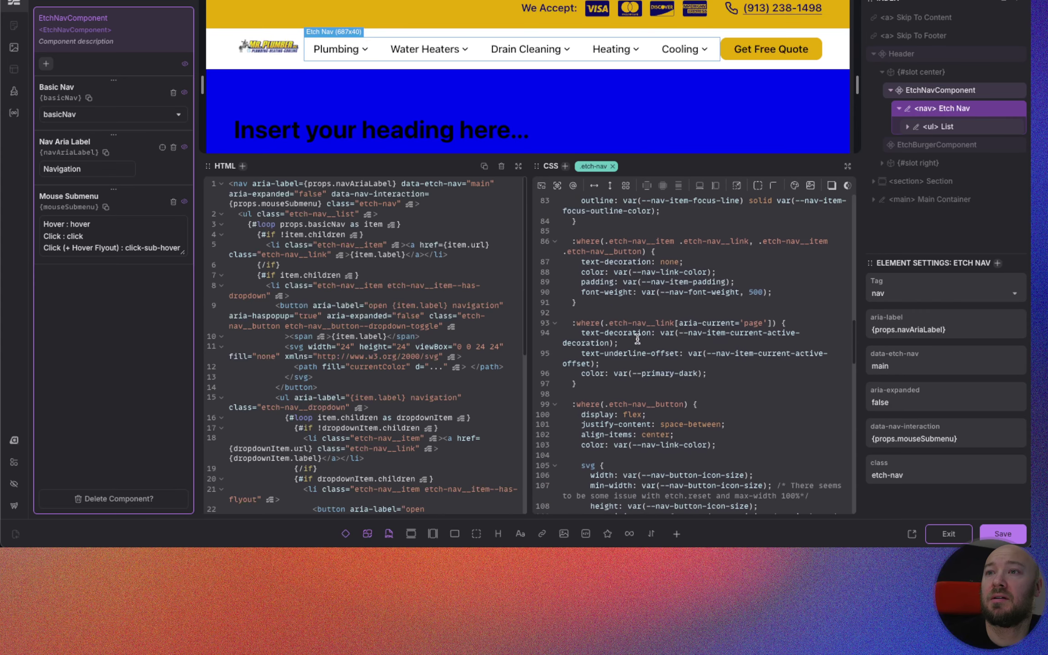
scroll(637, 339, "down", 3)
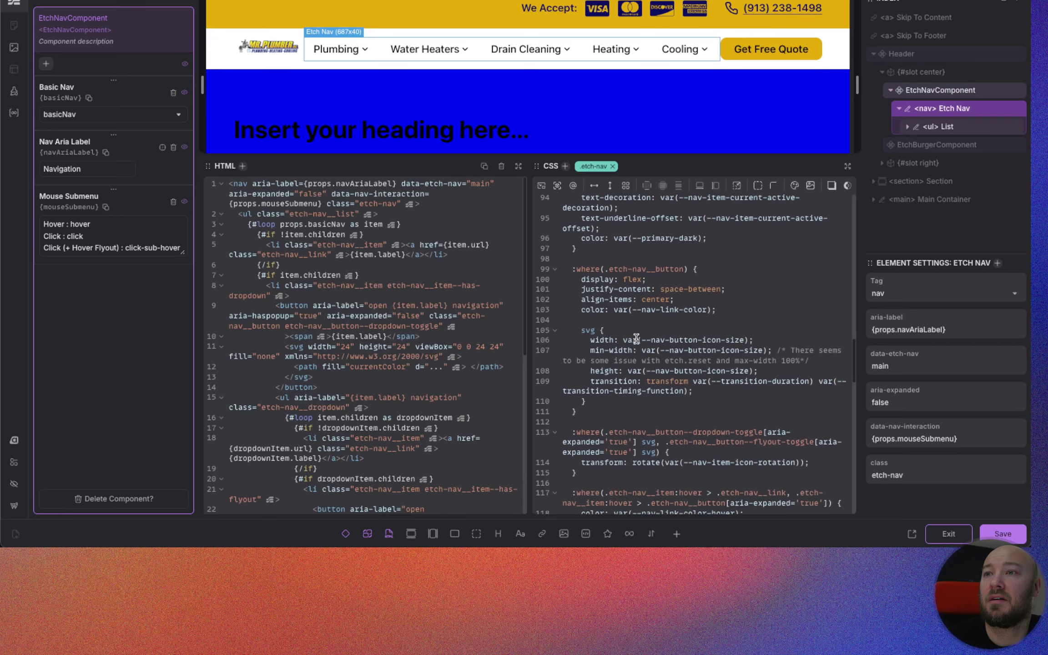
scroll(636, 339, "down", 4)
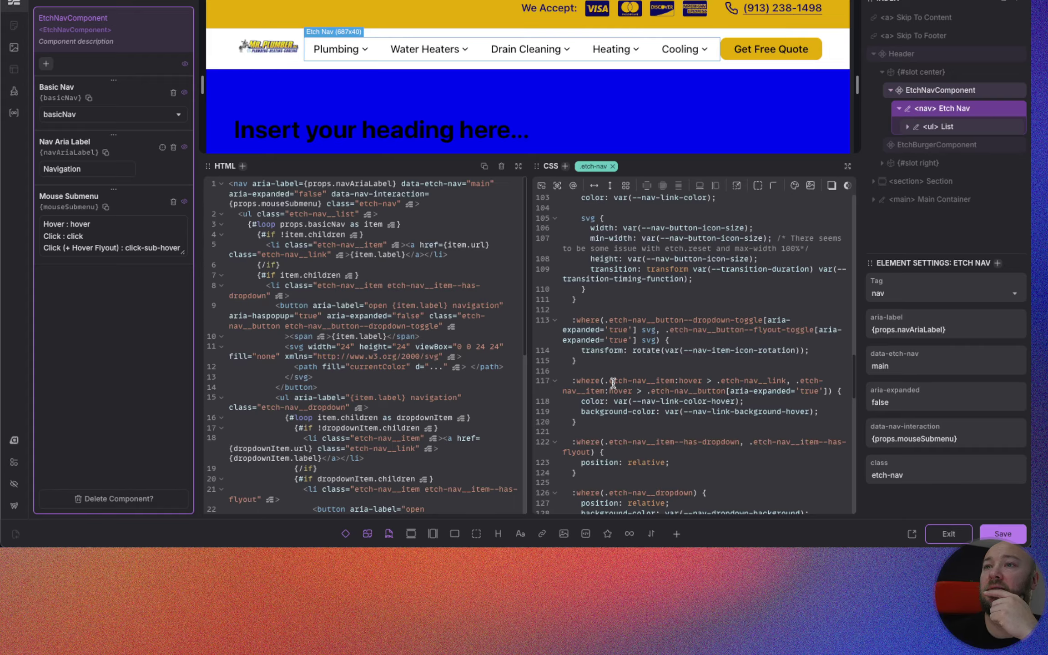
scroll(637, 383, "down", 1)
scroll(628, 385, "down", 1)
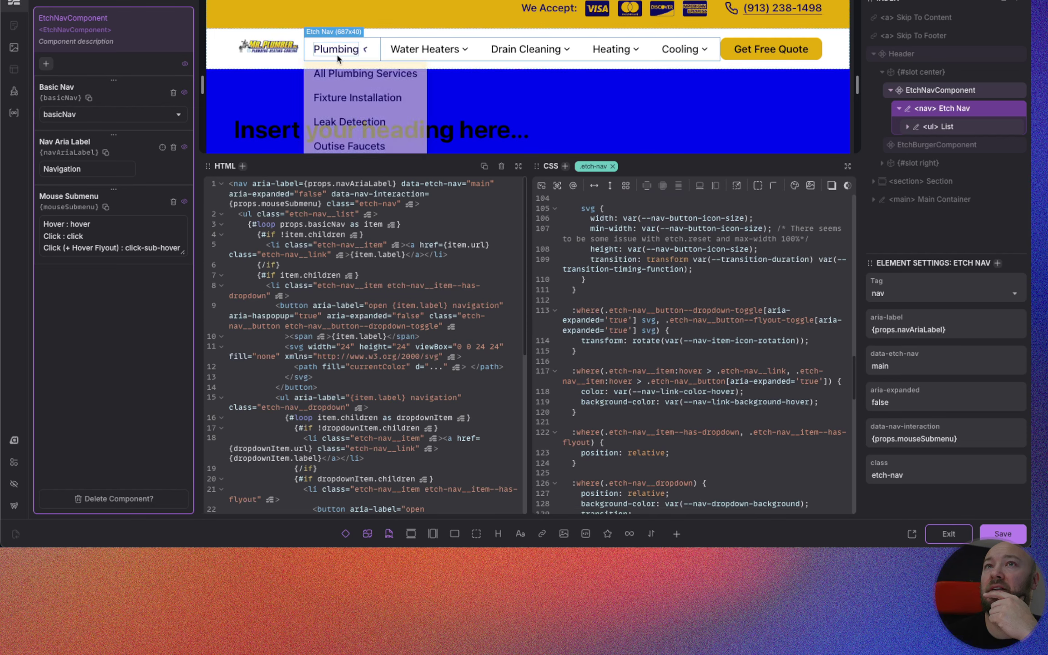
scroll(646, 358, "down", 5)
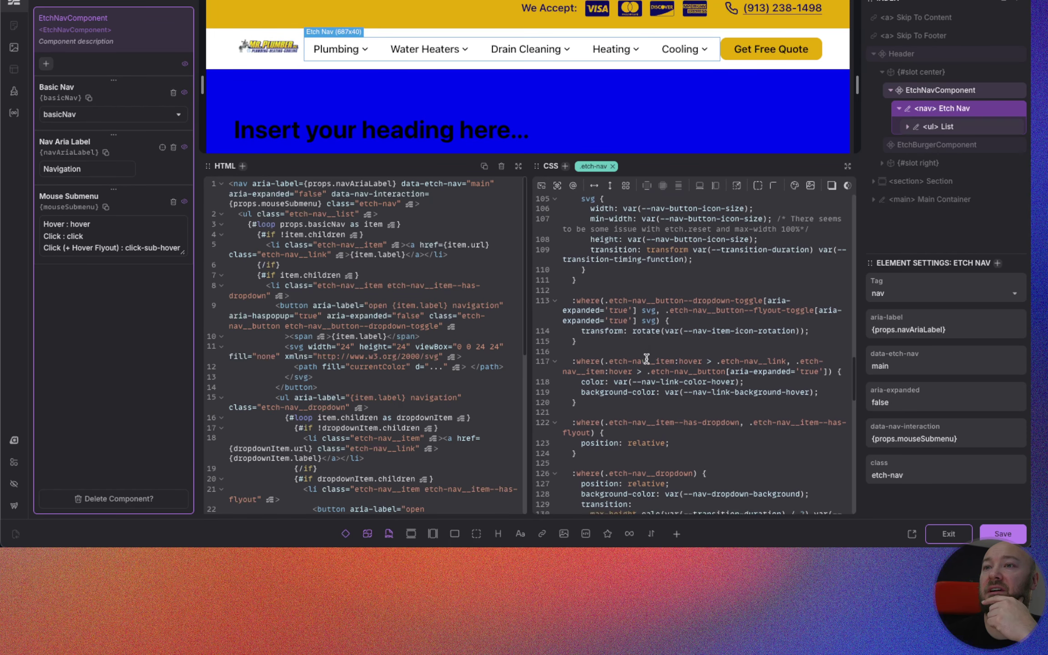
scroll(646, 356, "down", 2)
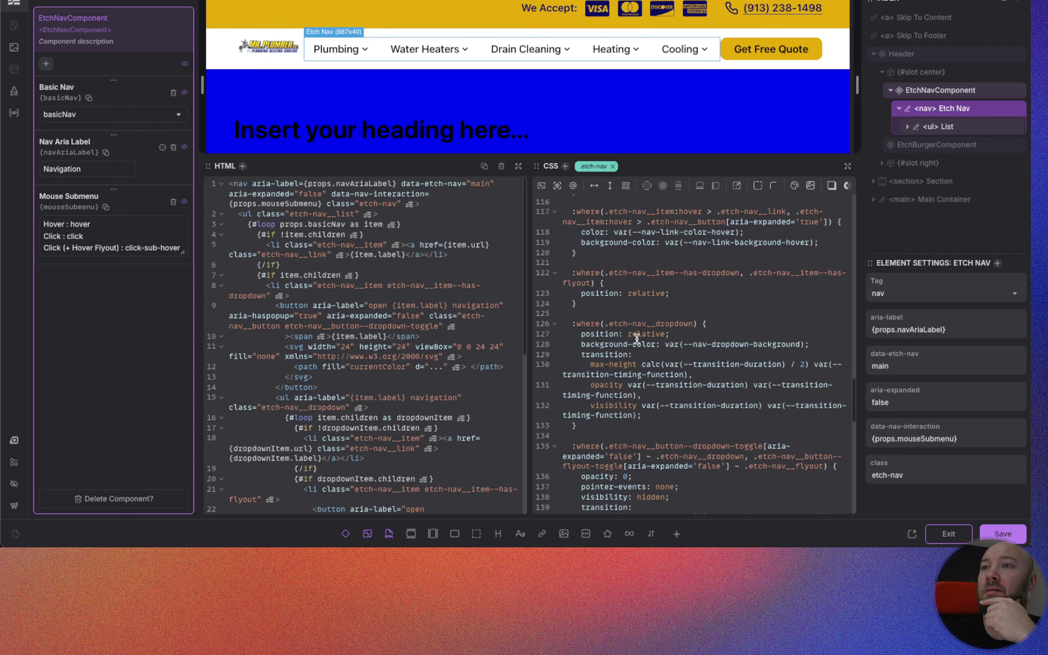
Step: Review the dropdown, flyout and desktop breakpoint rules through the end of the .etch-nav CSS
scroll(645, 386, "down", 1)
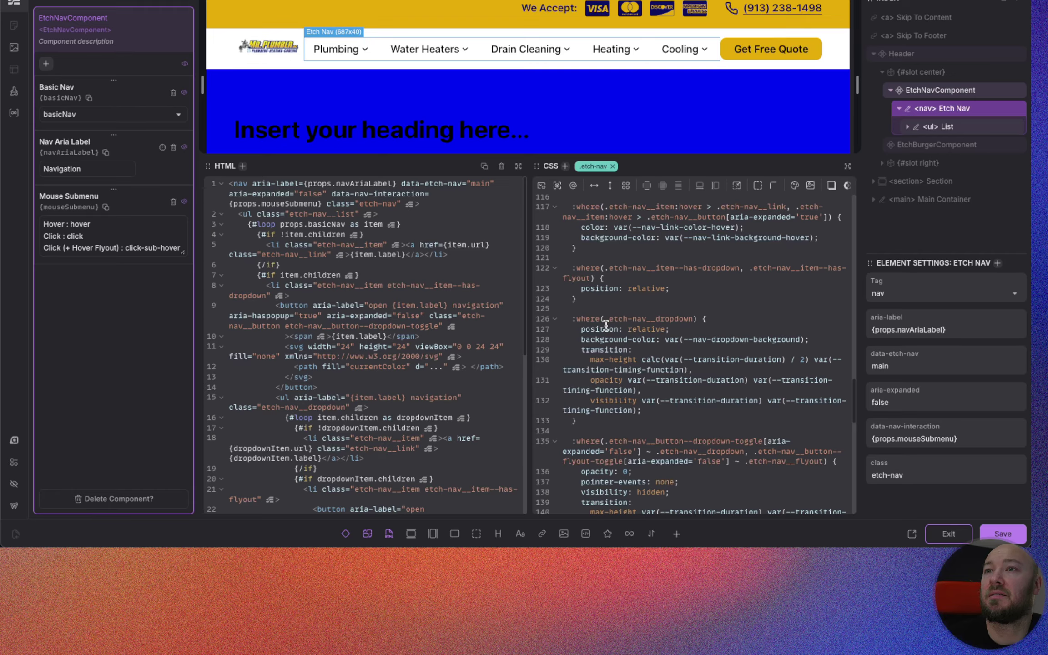
scroll(606, 324, "down", 1)
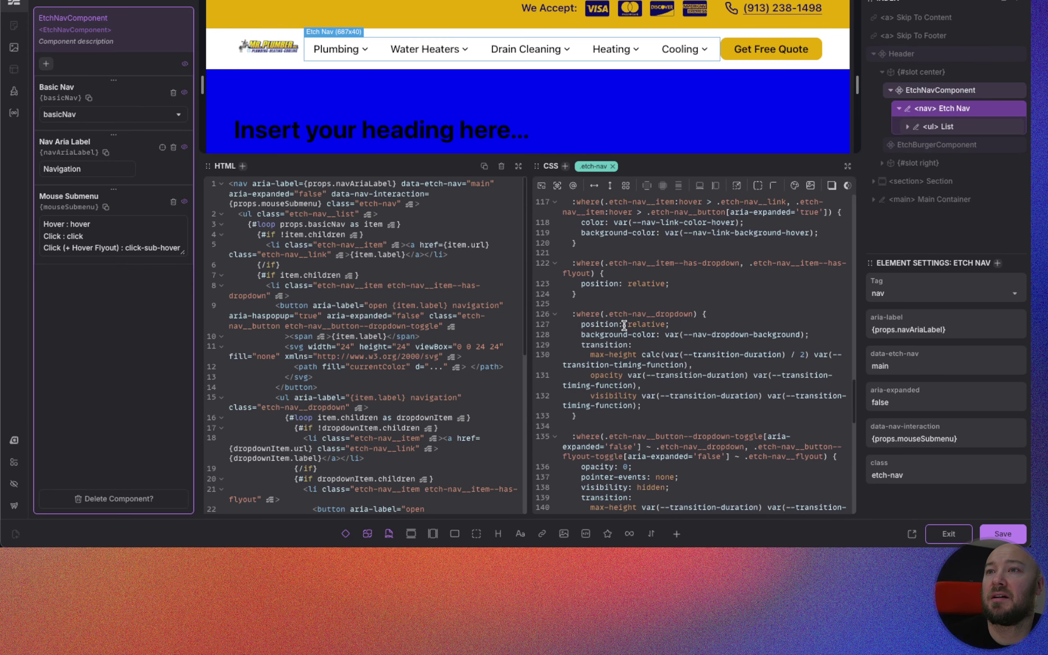
scroll(624, 324, "down", 5)
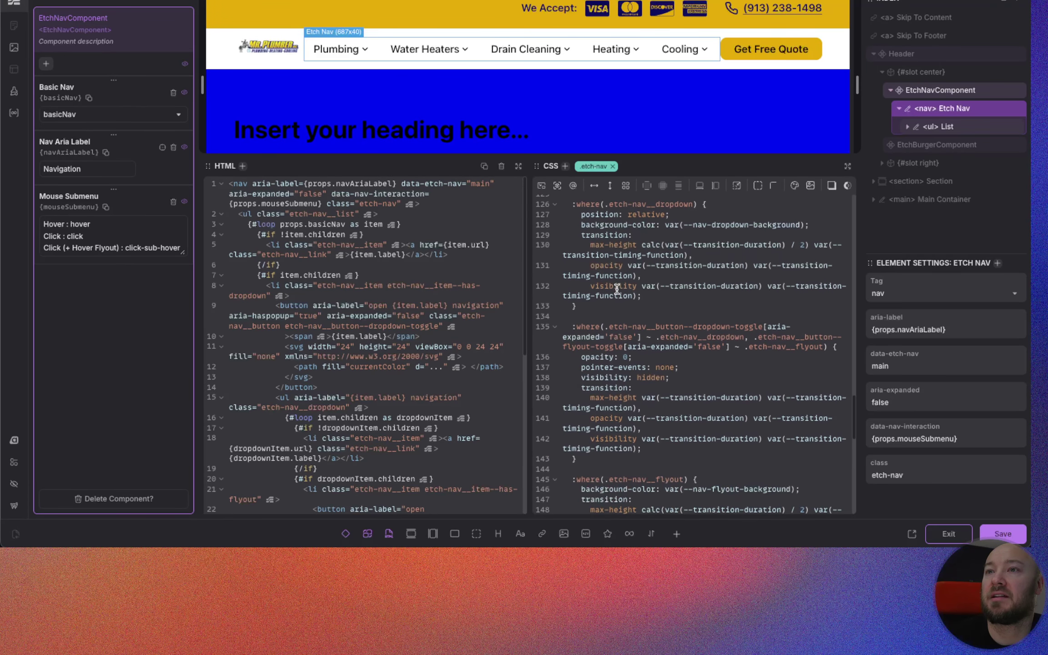
scroll(617, 289, "down", 5)
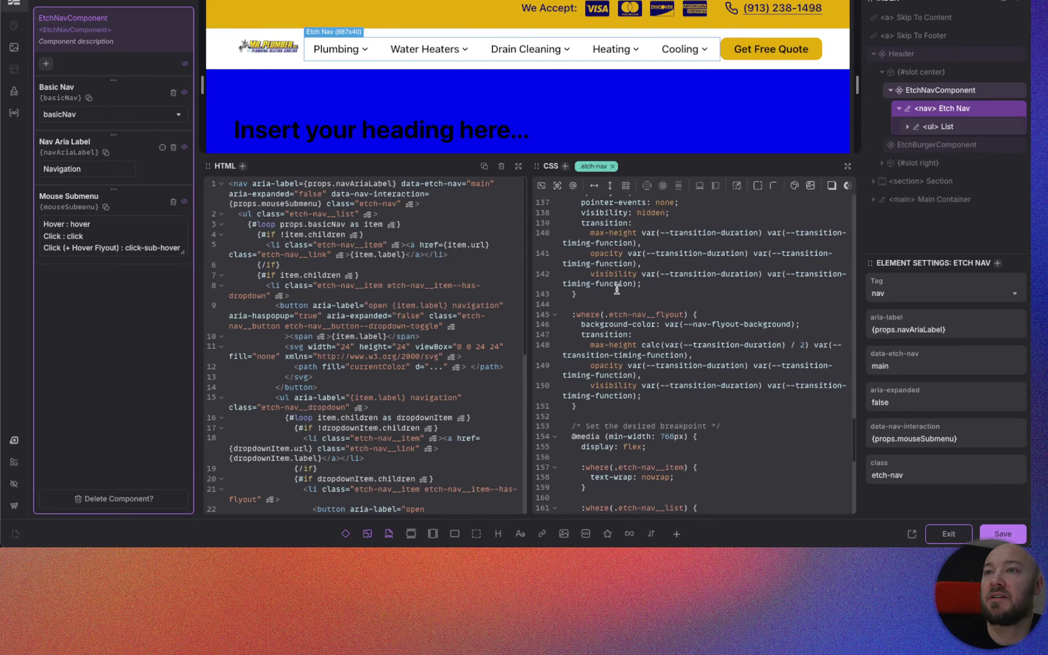
scroll(617, 288, "down", 5)
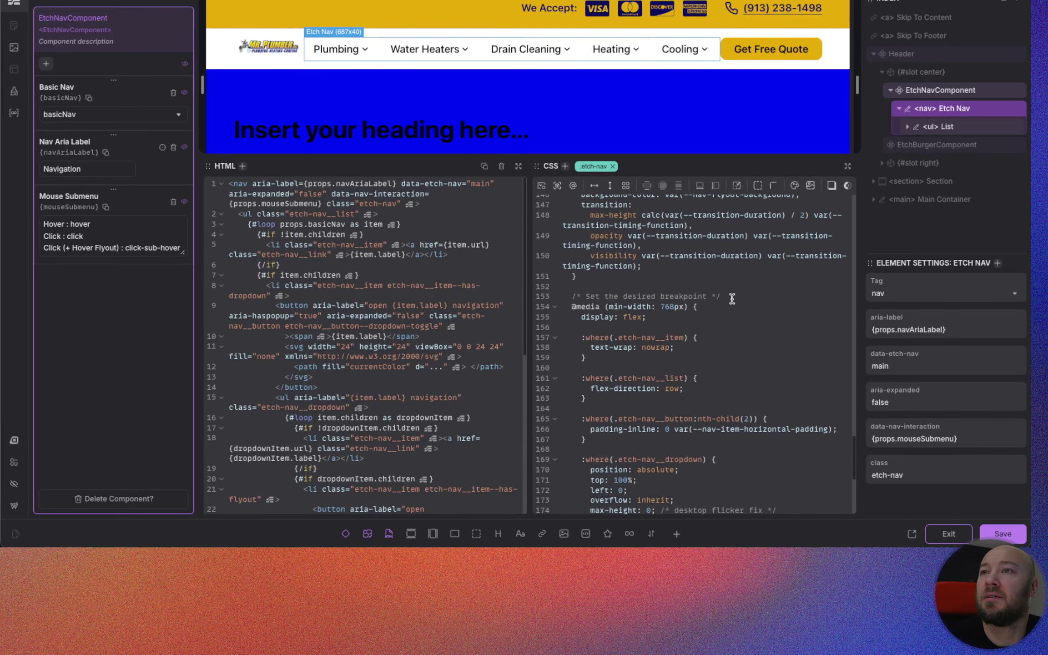
scroll(731, 298, "down", 1)
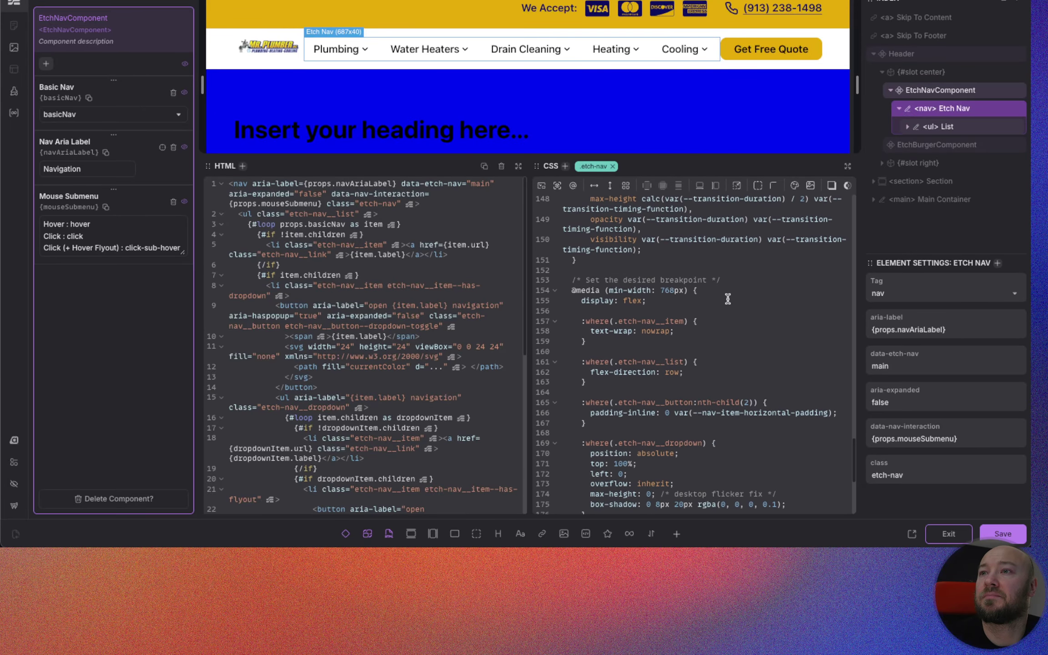
scroll(728, 299, "down", 4)
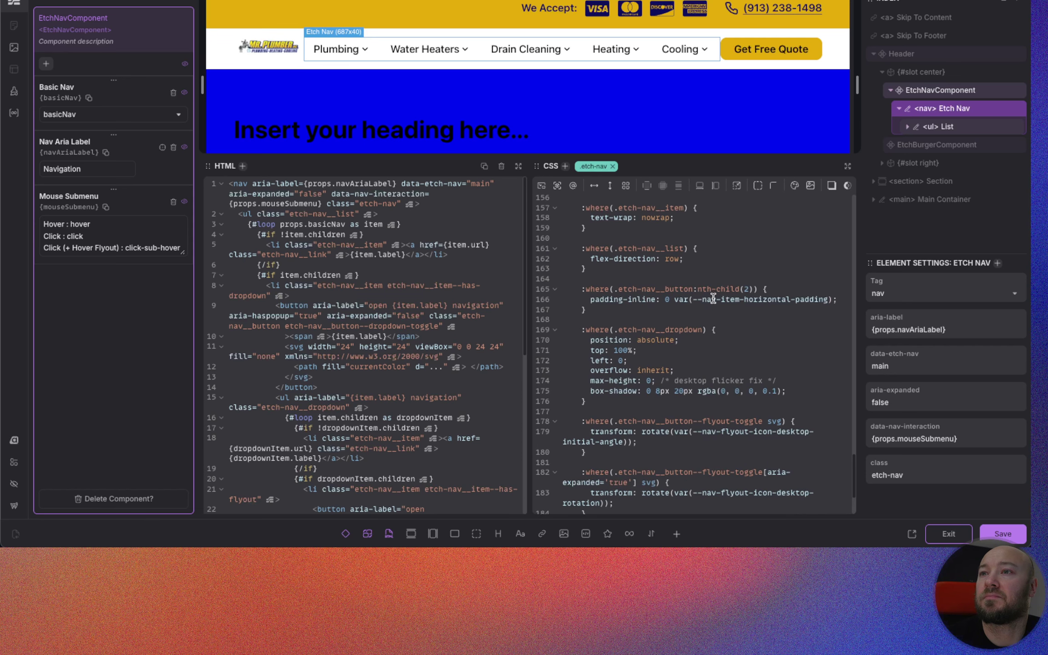
scroll(696, 298, "down", 5)
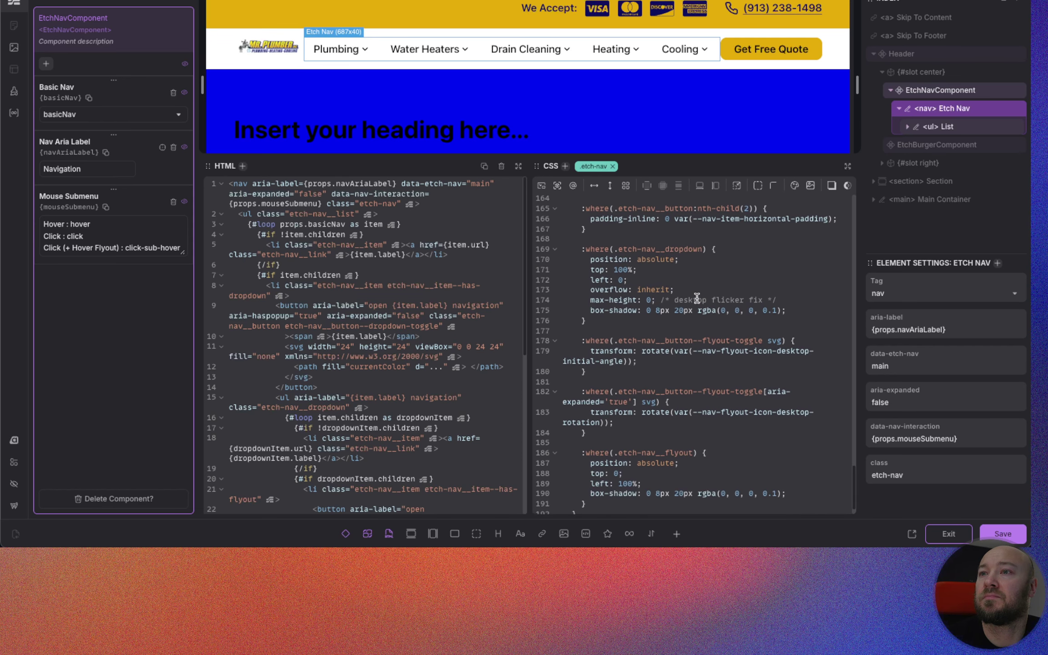
Step: Go back over the flyout and collapsed-submenu rules to the background-color declaration in the .etch-nav__dropdown rule
scroll(682, 337, "up", 10)
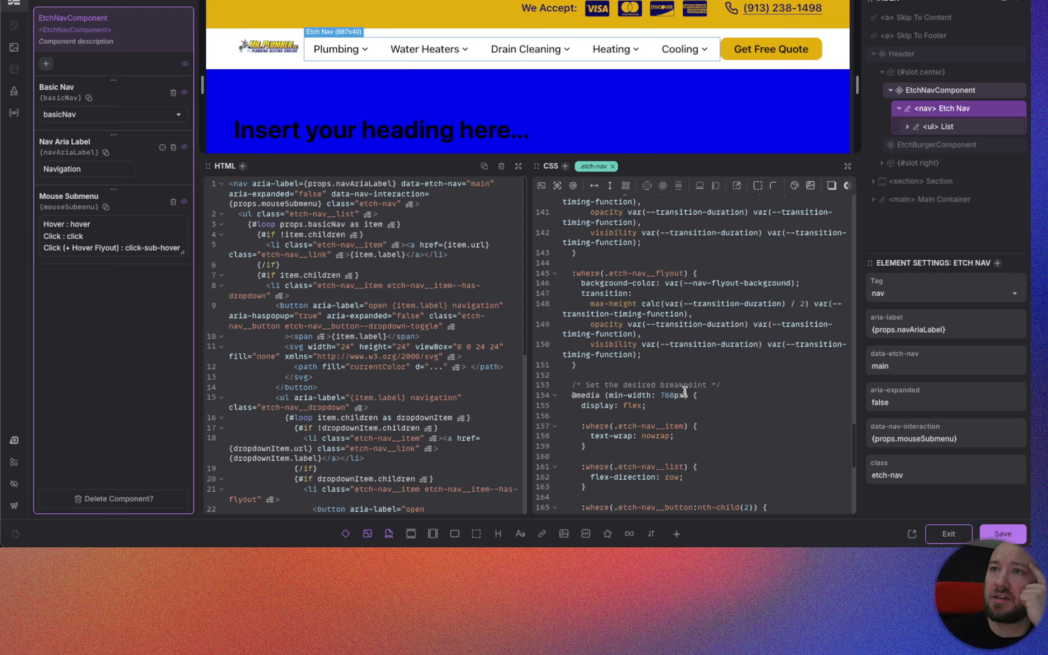
scroll(682, 394, "up", 3)
scroll(677, 394, "up", 2)
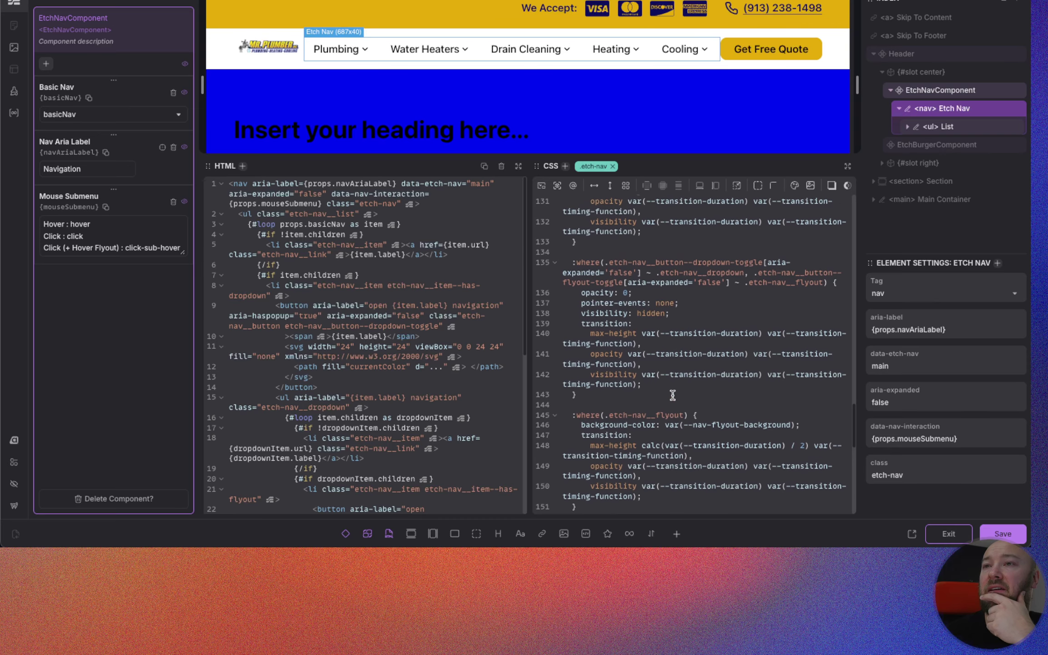
scroll(670, 396, "up", 1)
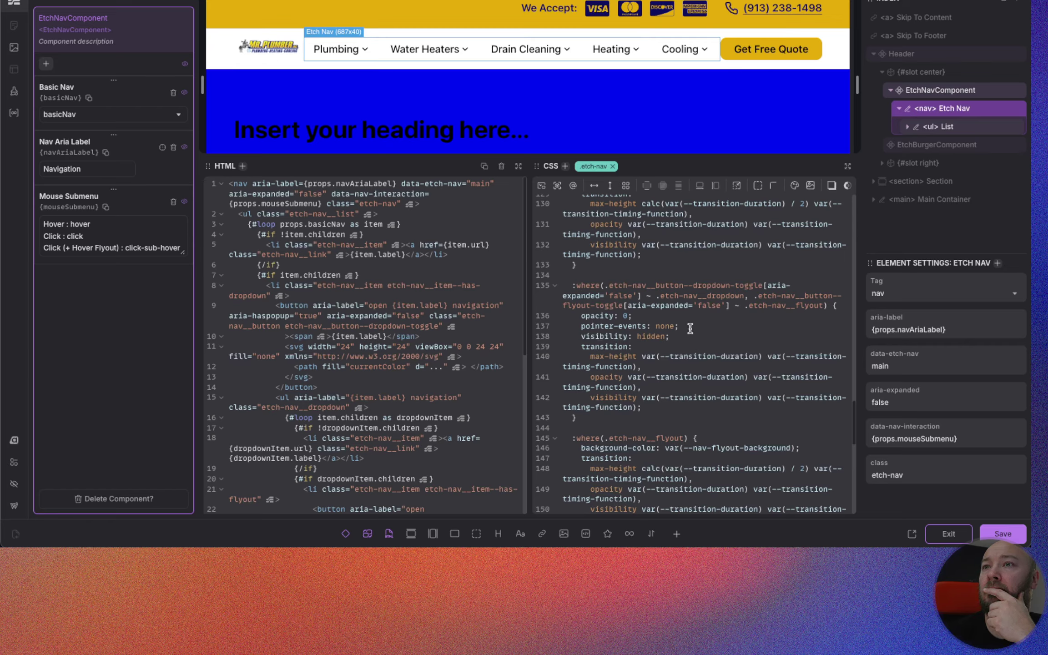
scroll(690, 334, "up", 2)
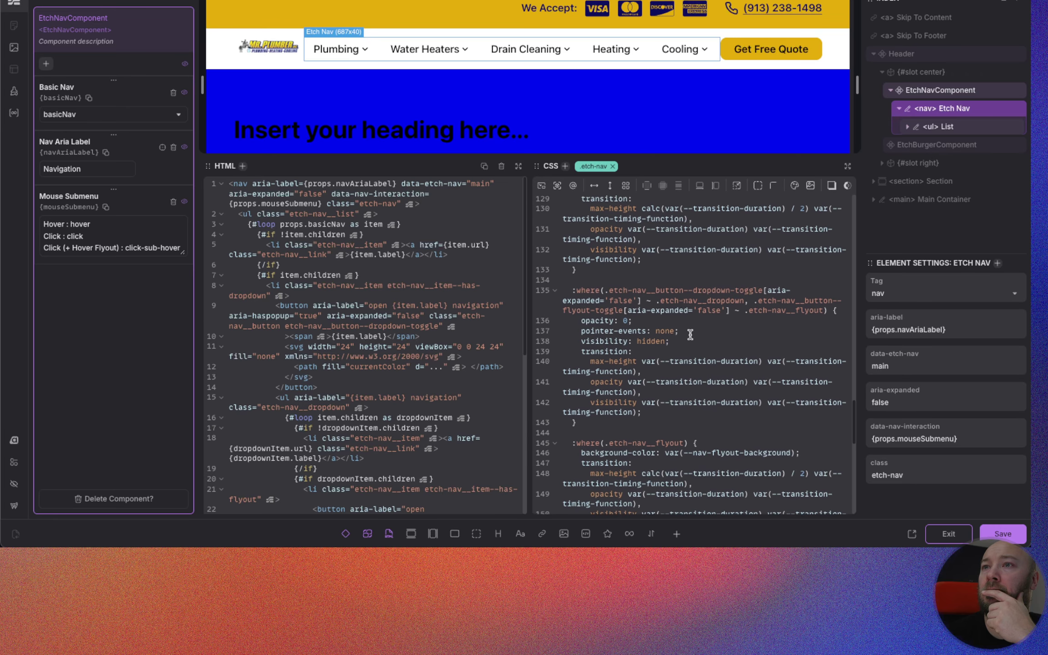
scroll(691, 341, "up", 3)
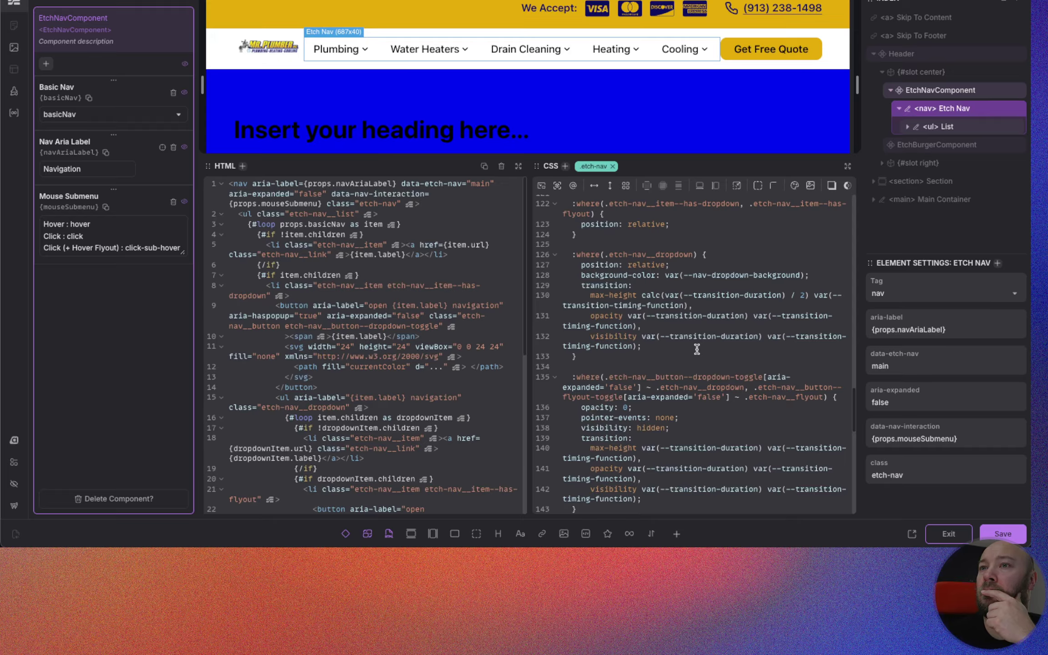
scroll(695, 348, "up", 2)
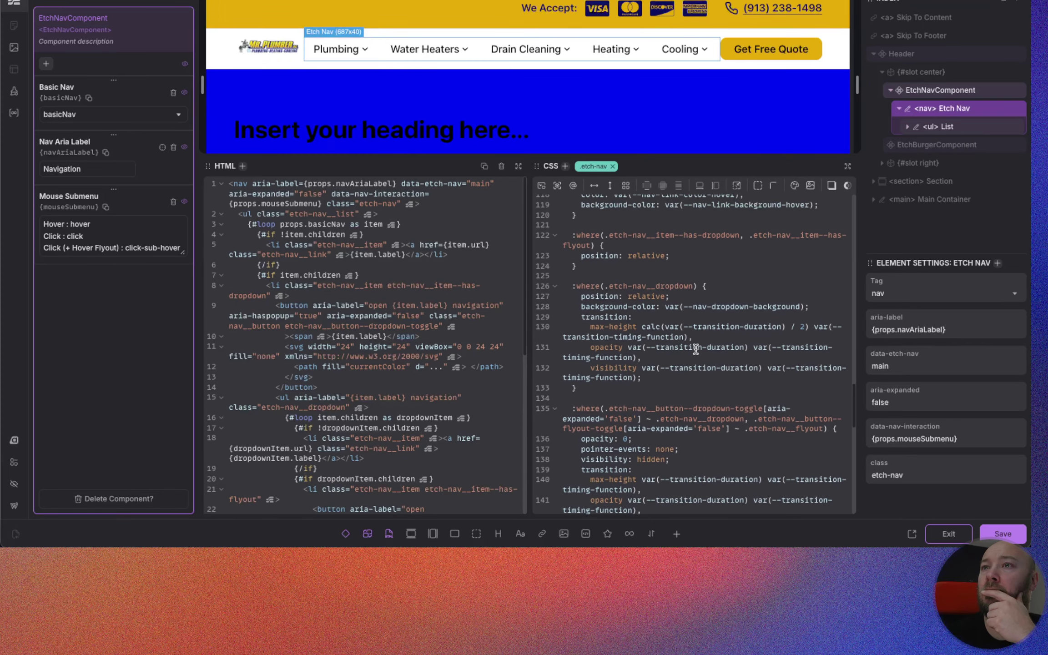
left_click(802, 307)
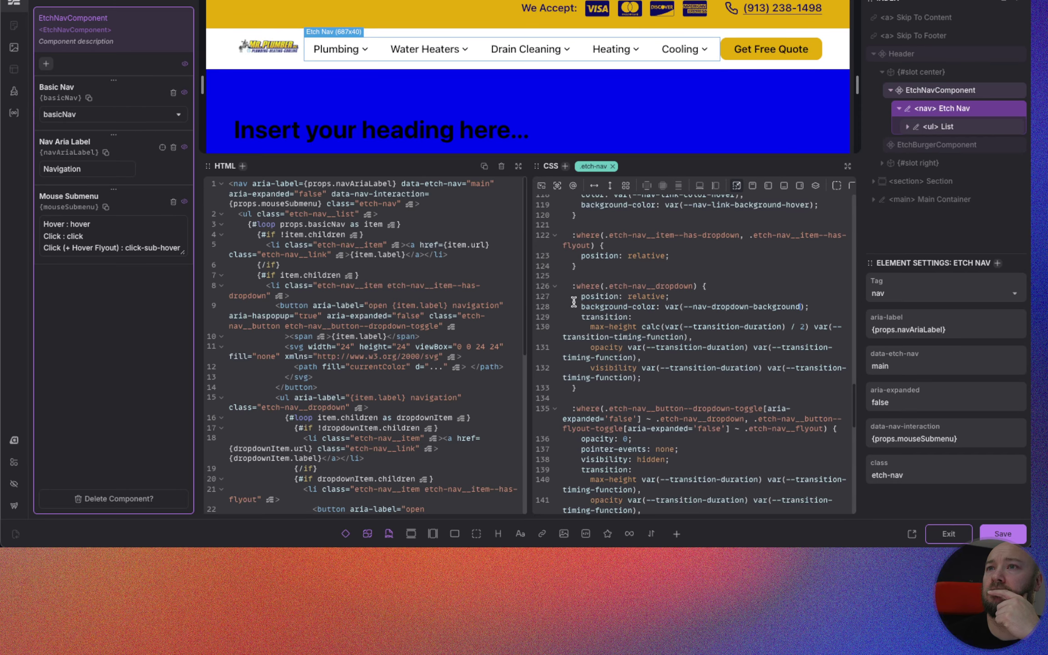
Step: Set background-color to blue in the .etch-nav__item:hover rule covering links and expanded buttons
scroll(573, 302, "up", 2)
scroll(697, 327, "up", 1)
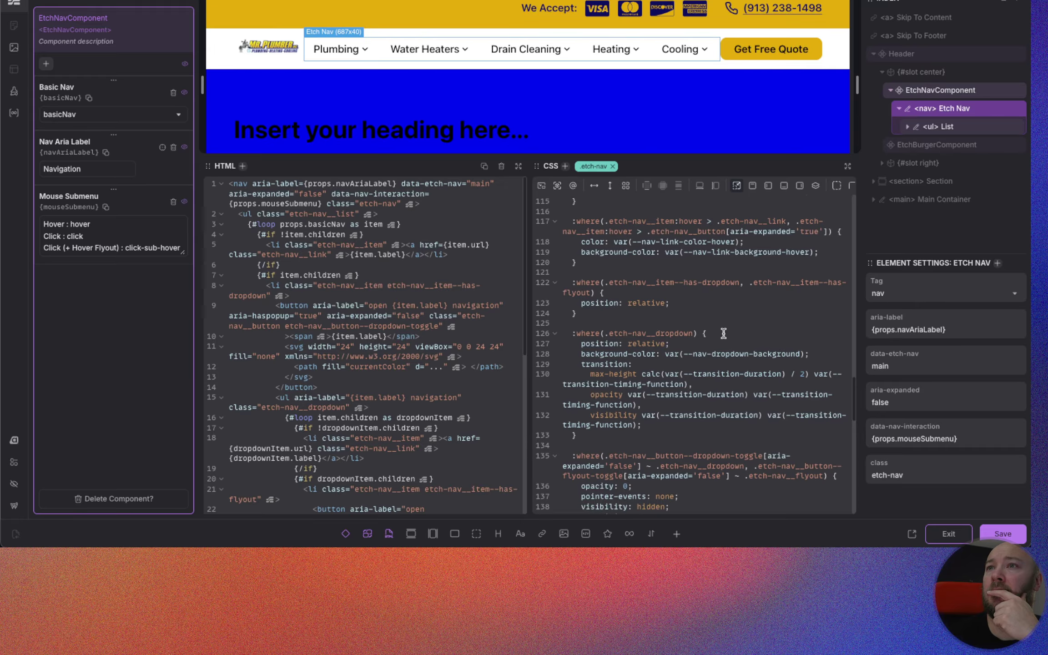
scroll(723, 333, "up", 1)
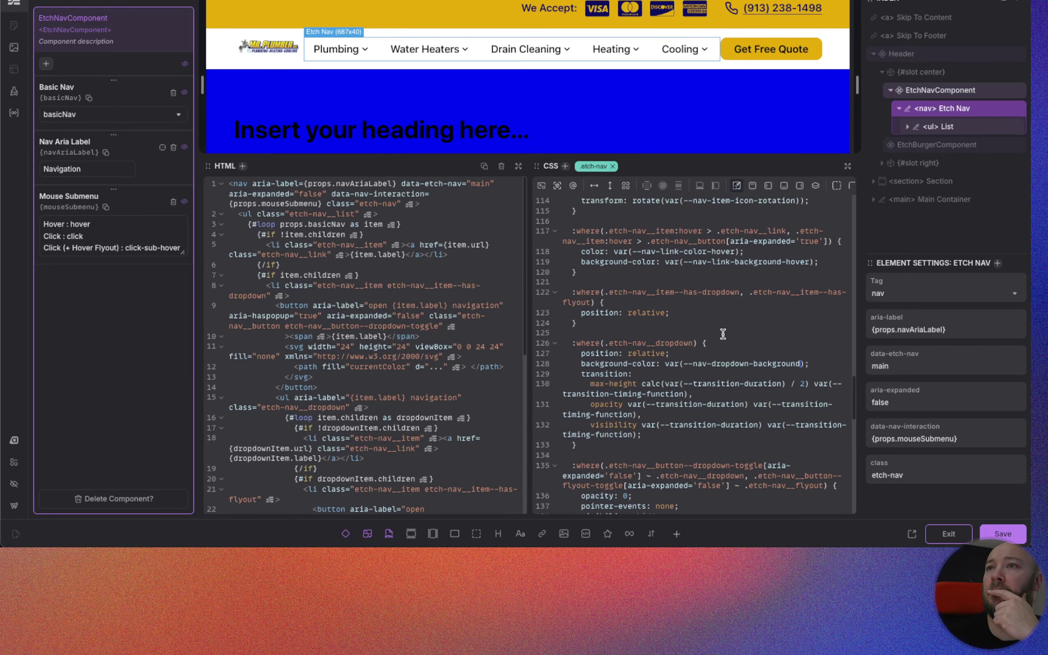
scroll(723, 334, "up", 1)
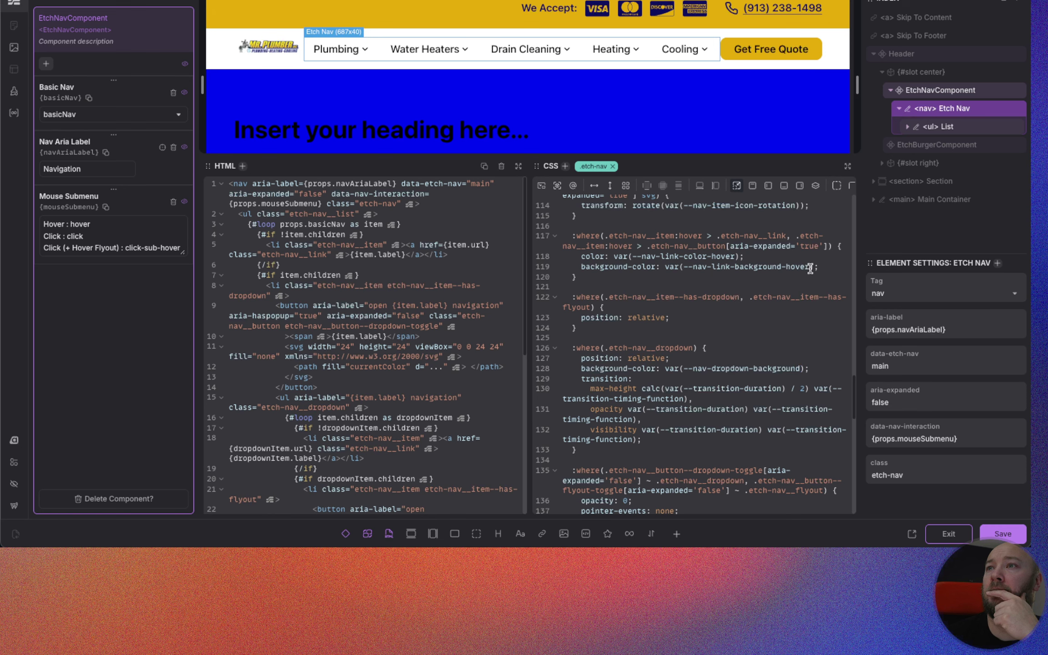
left_click_drag(810, 268, 686, 267)
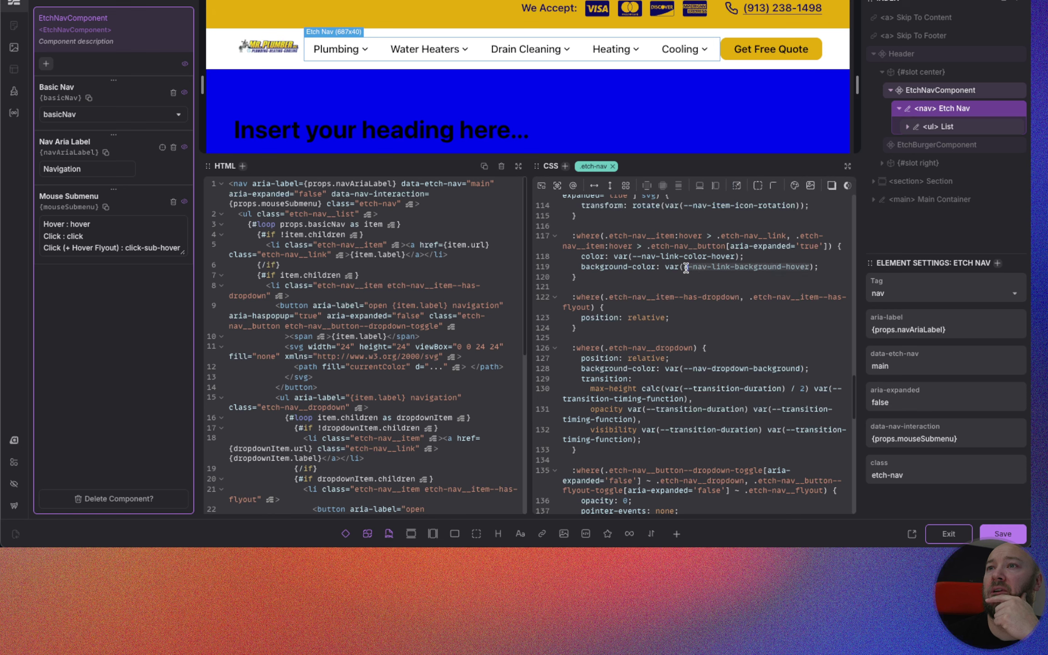
left_click(813, 268)
left_click_drag(813, 269, 665, 268)
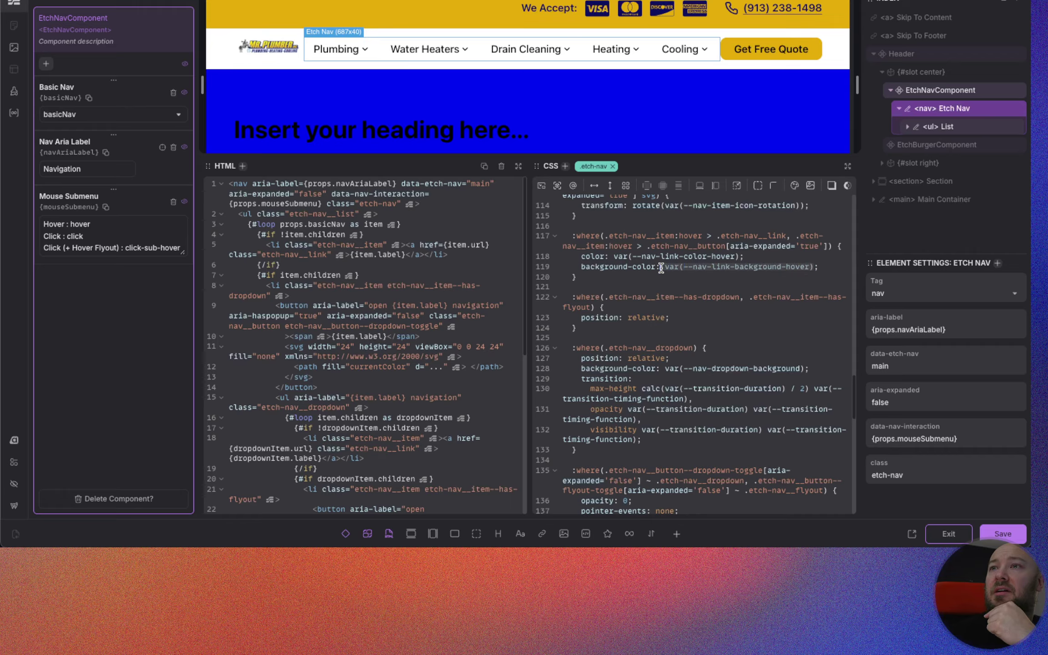
key("BackSpace")
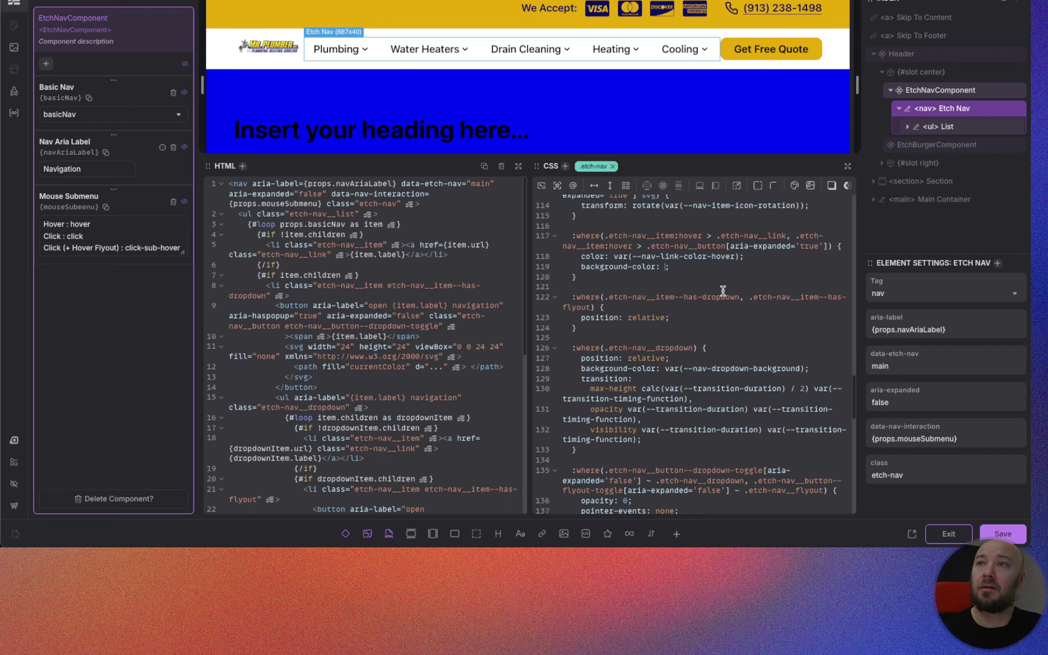
type("blue")
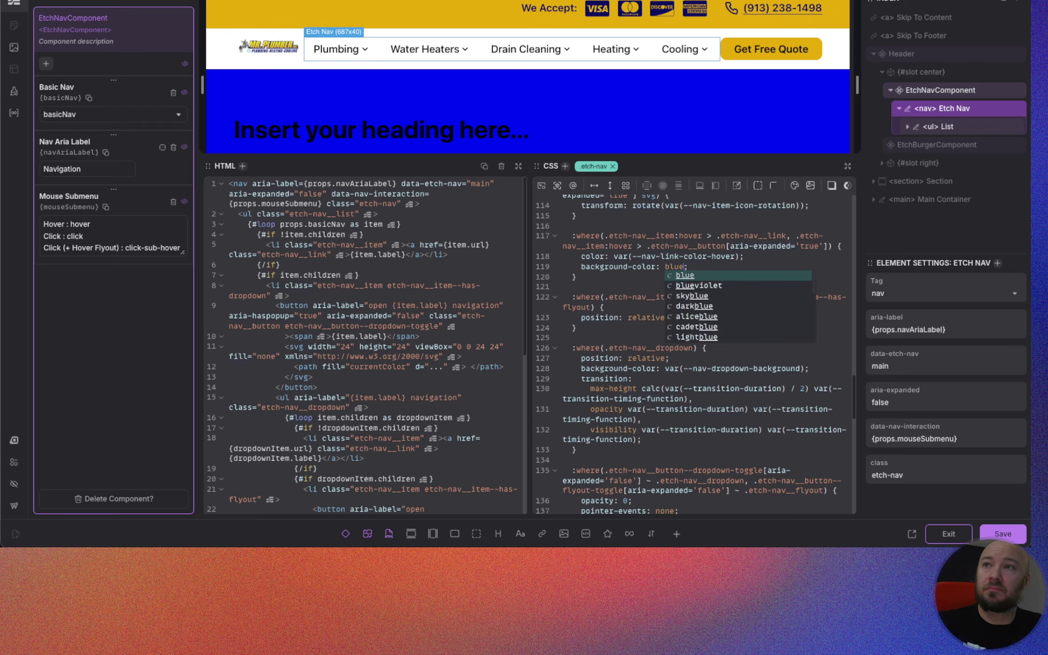
Step: Undo the blue override, restoring background-color to var(--nav-link-background-hover) in the .etch-nav__item:hover rule
mouse_move(504, 54)
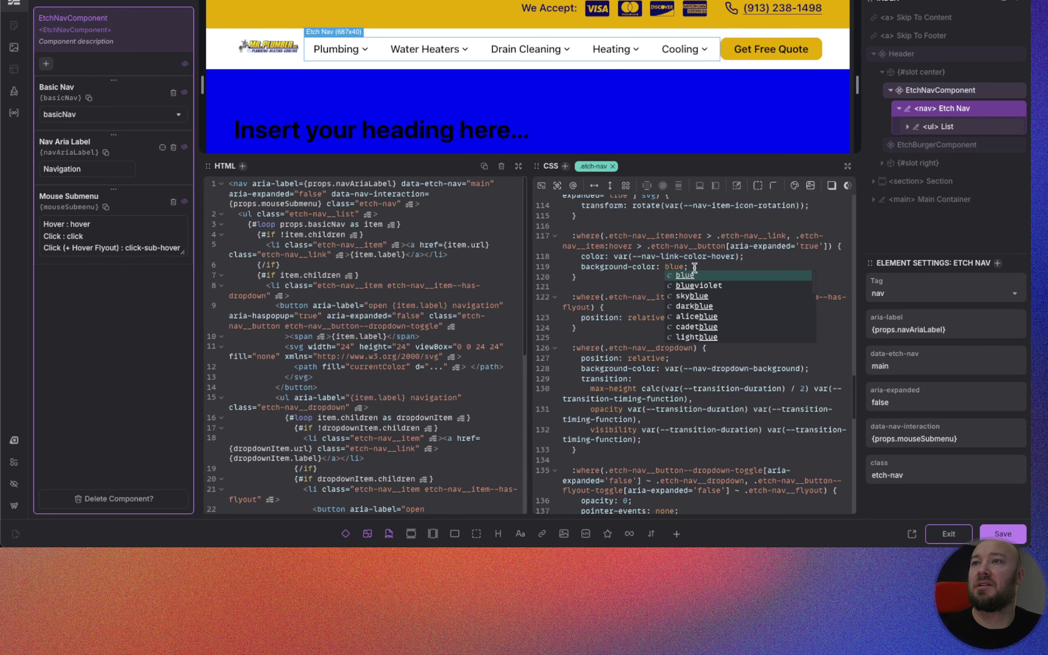
left_click(681, 267)
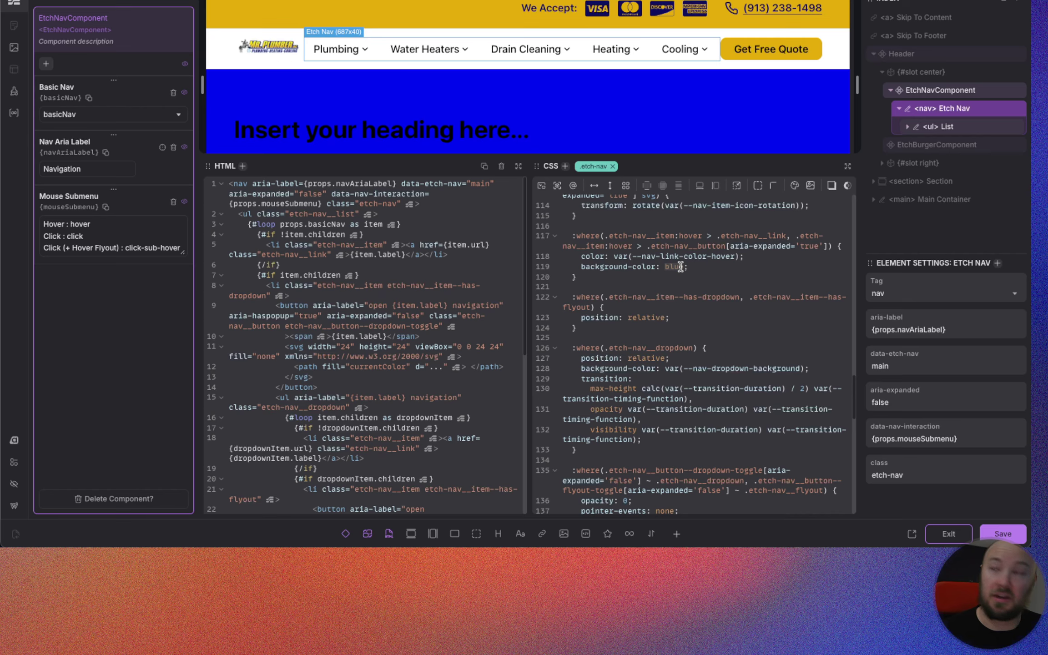
key("super+z")
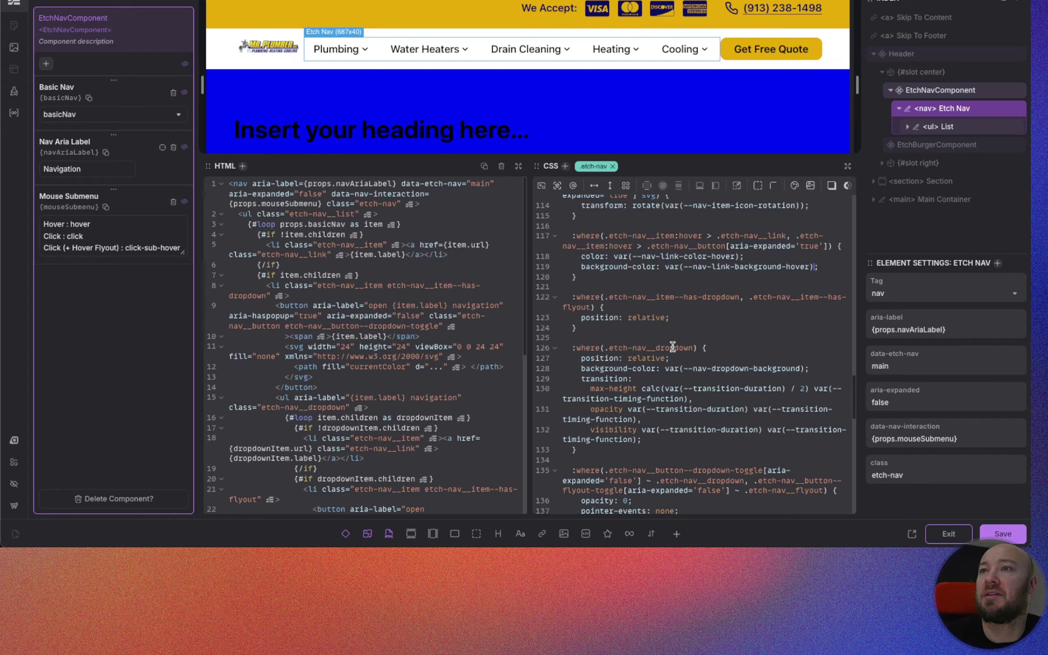
Step: Duplicate the :where(.etch-nav__dropdown) rule directly below the original
left_click_drag(580, 452, 571, 348)
key("ctrl+c")
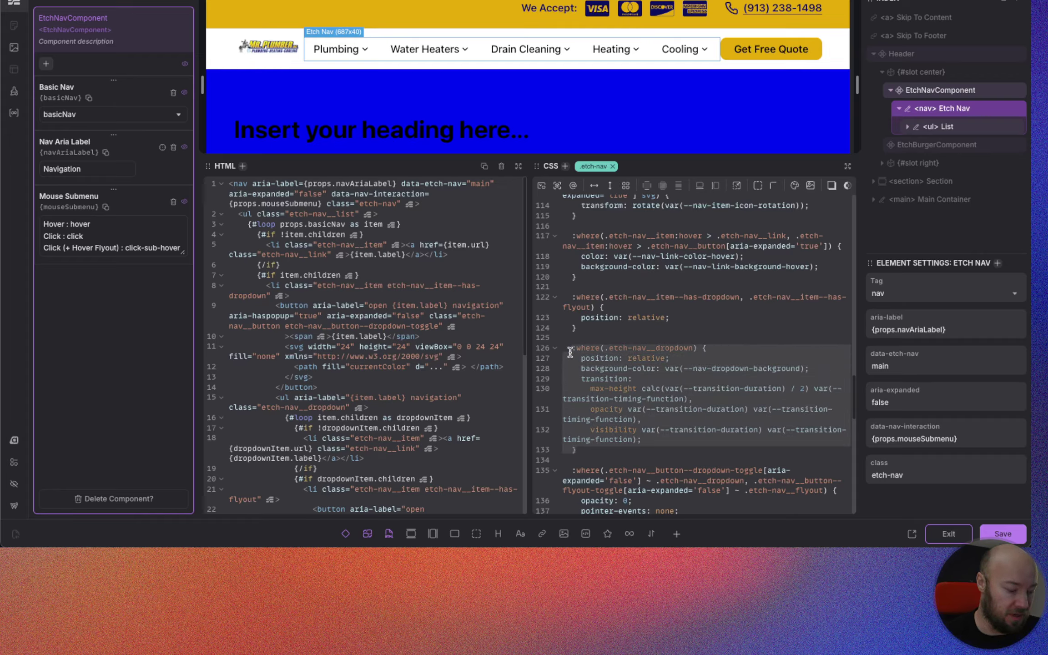
left_click(583, 451)
key("Return")
key("ctrl+v")
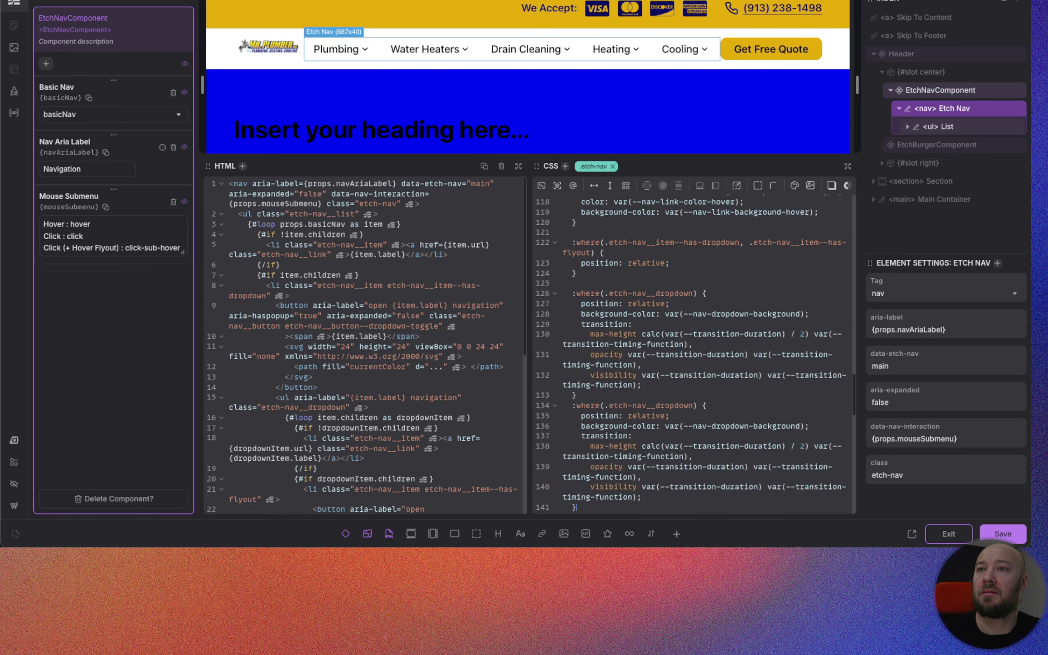
Step: Strip the transition and position declarations from the duplicated .etch-nav__dropdown rule, leaving only background-color
scroll(691, 413, "down", 1)
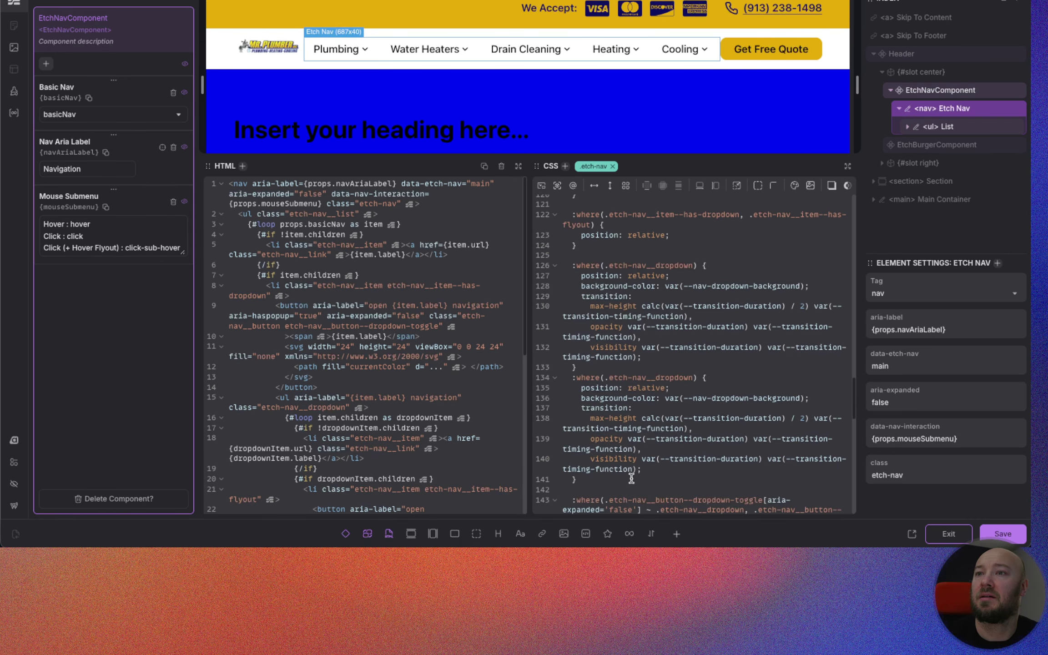
left_click_drag(641, 469, 586, 410)
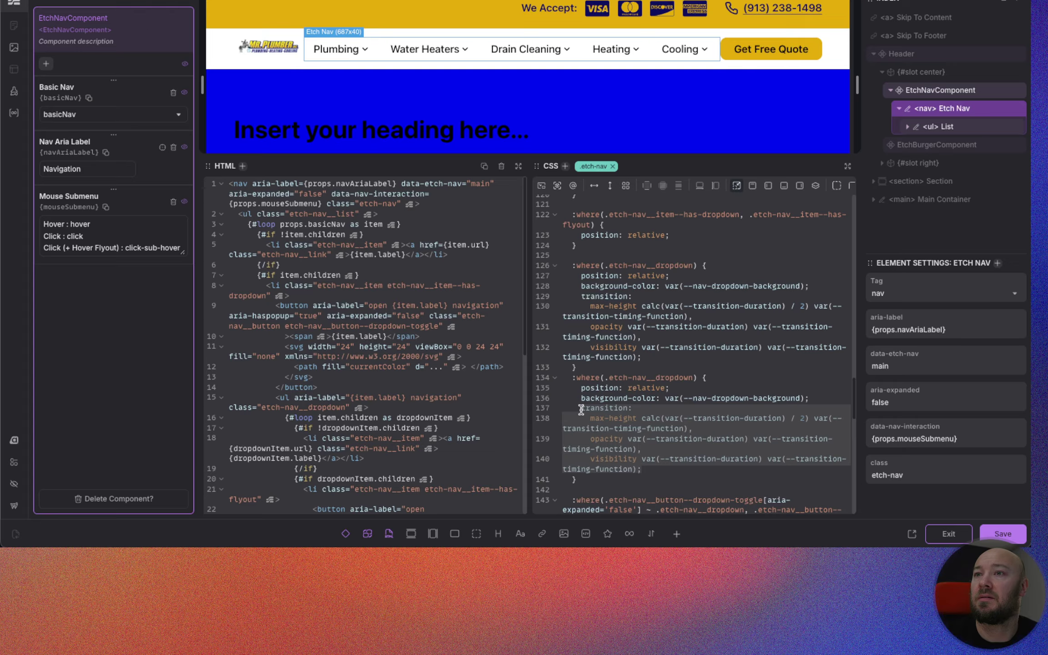
key("BackSpace")
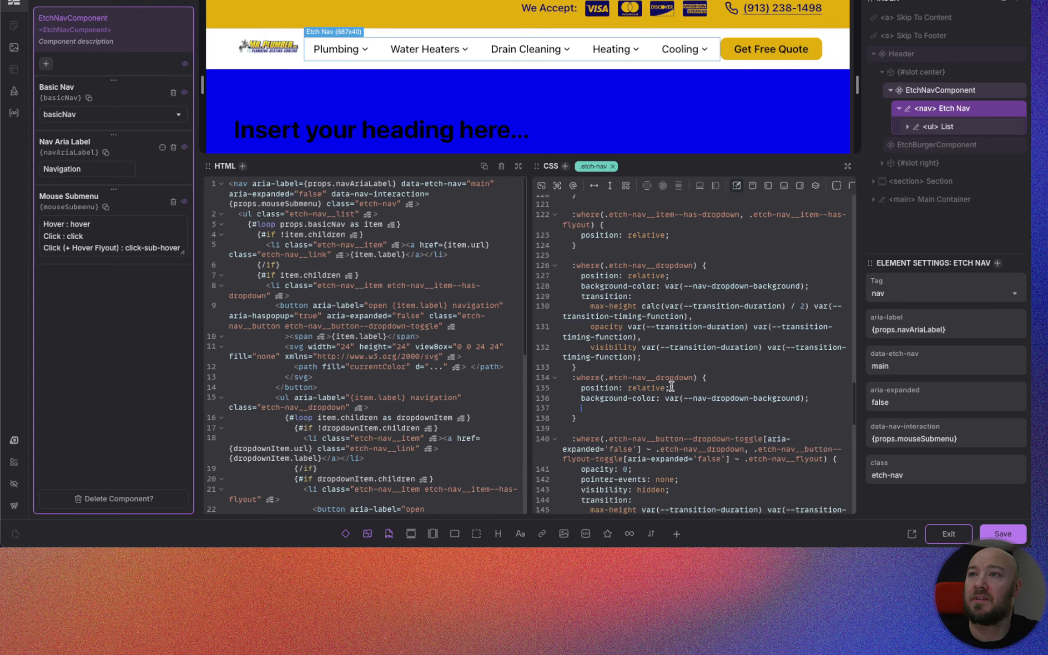
left_click_drag(670, 388, 581, 385)
key("BackSpace")
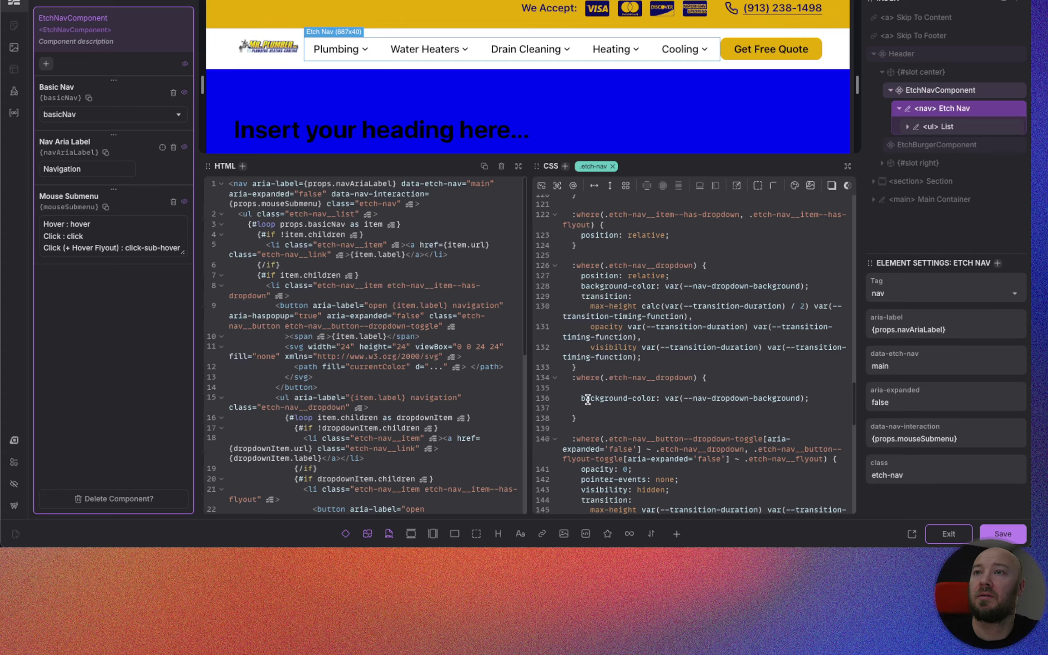
key("BackSpace")
key("BackSpace")
key("BackSpace")
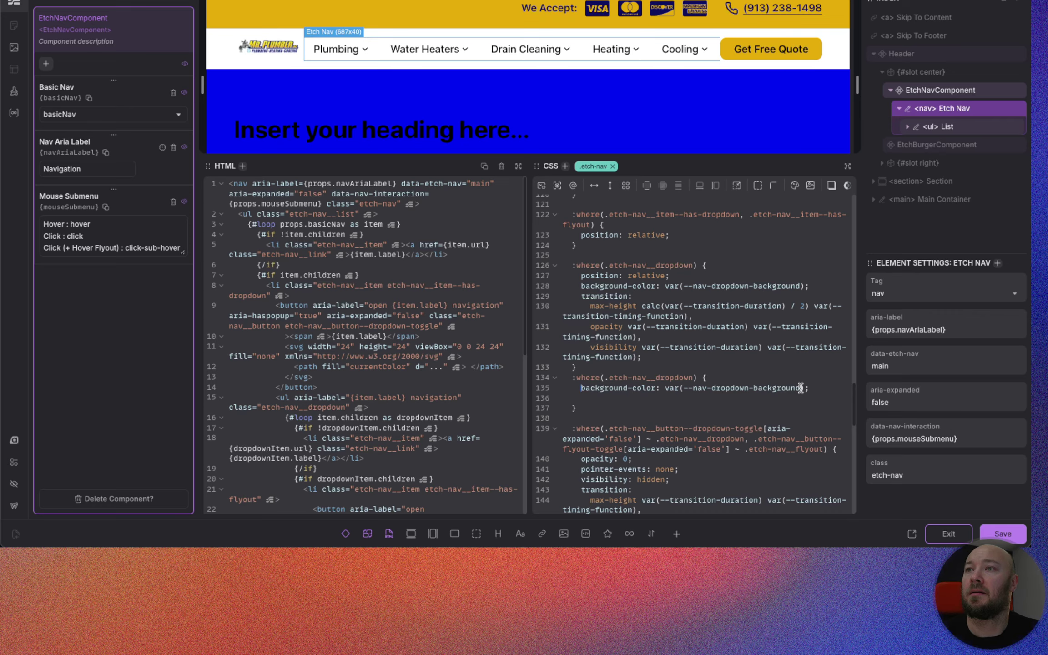
Step: Set the duplicated dropdown rule's background-color to var(--primary-light) and check the Plumbing dropdown in the preview
left_click_drag(800, 387, 693, 387)
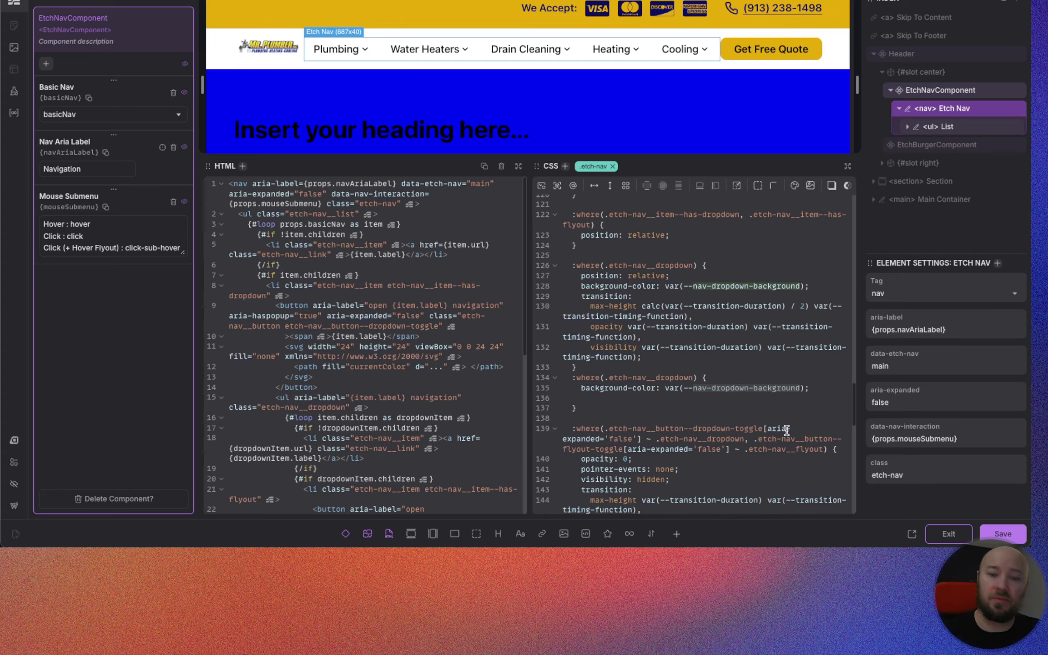
type("pri")
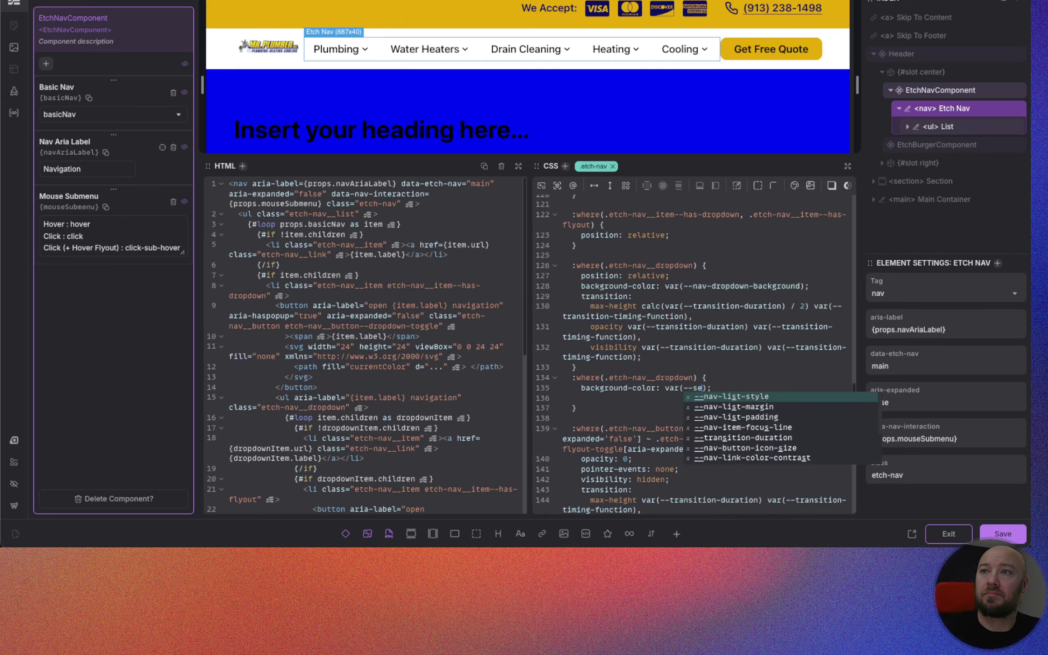
type("mary-light")
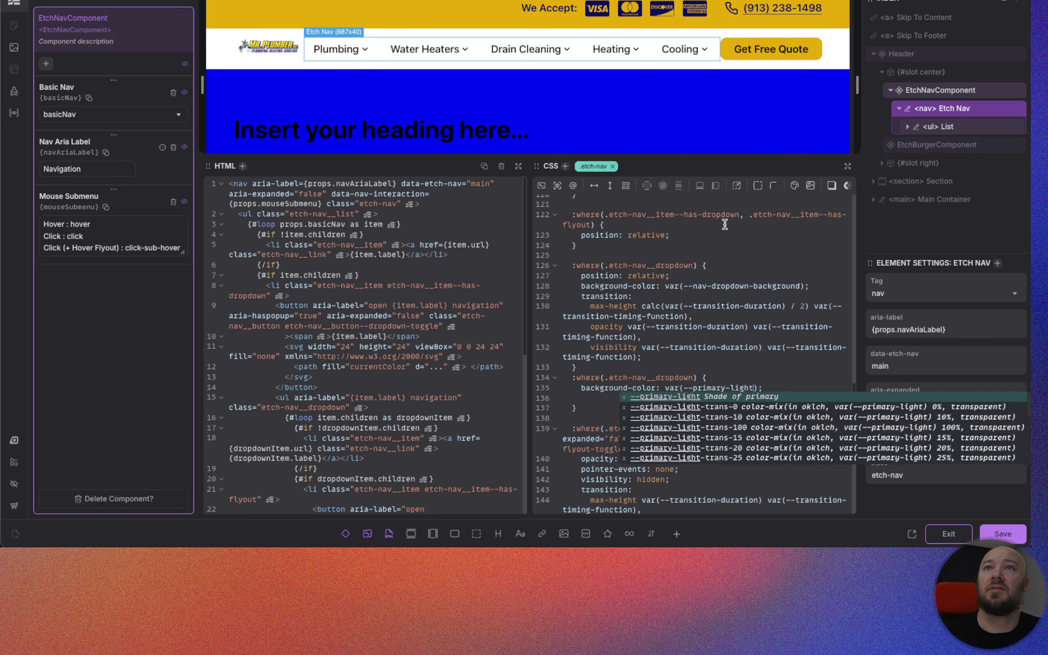
mouse_move(351, 50)
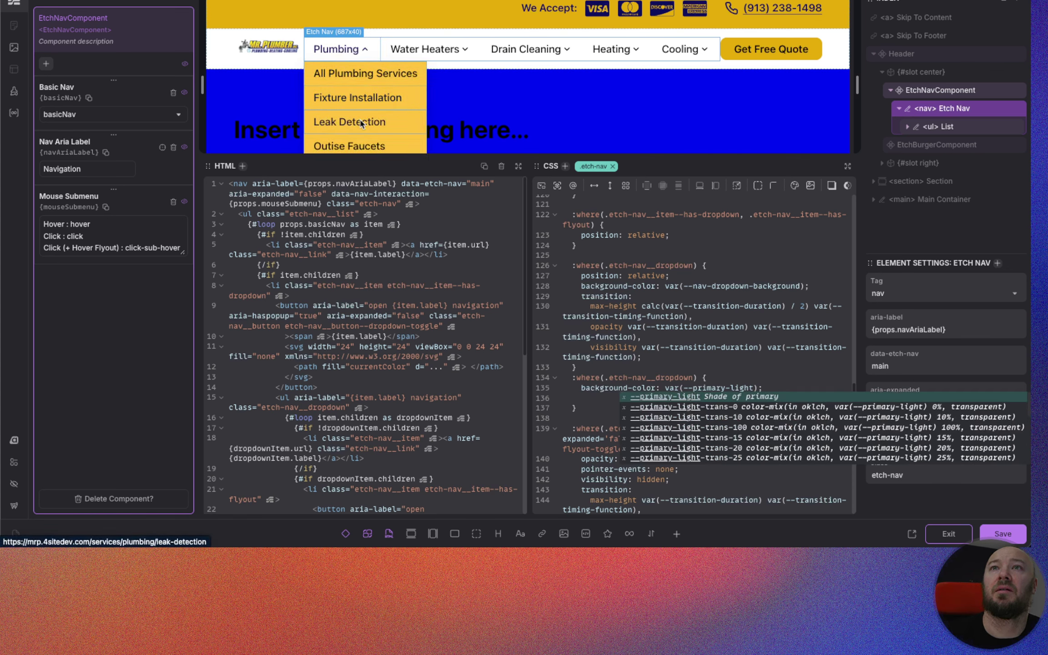
Step: Add :hover to the duplicated .etch-nav__dropdown selector and test it on the Plumbing dropdown's items
left_click(699, 378)
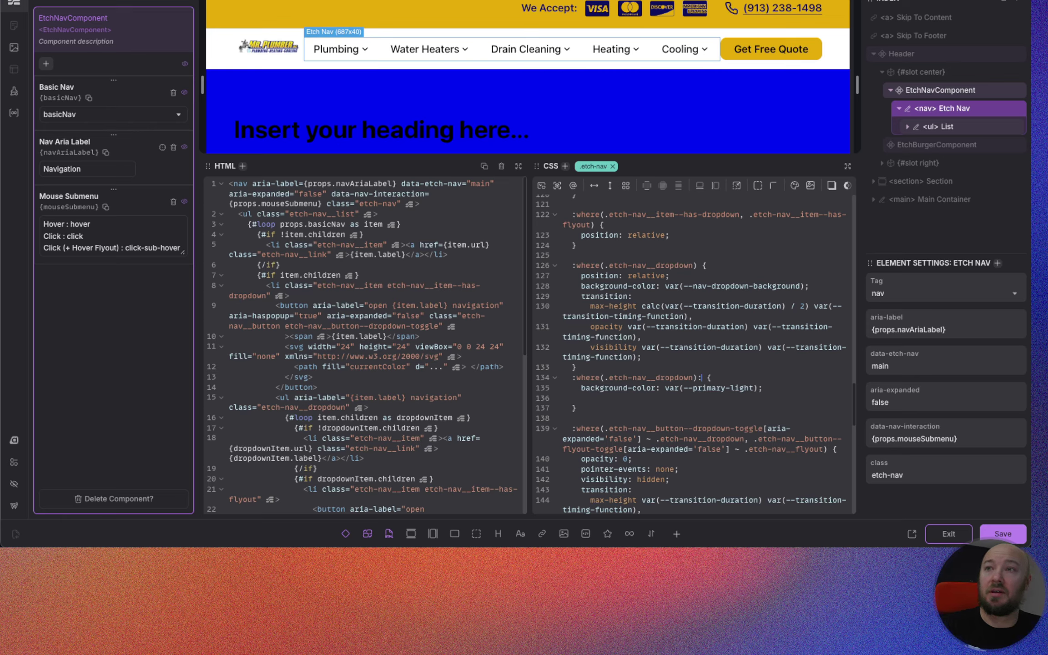
type("hover")
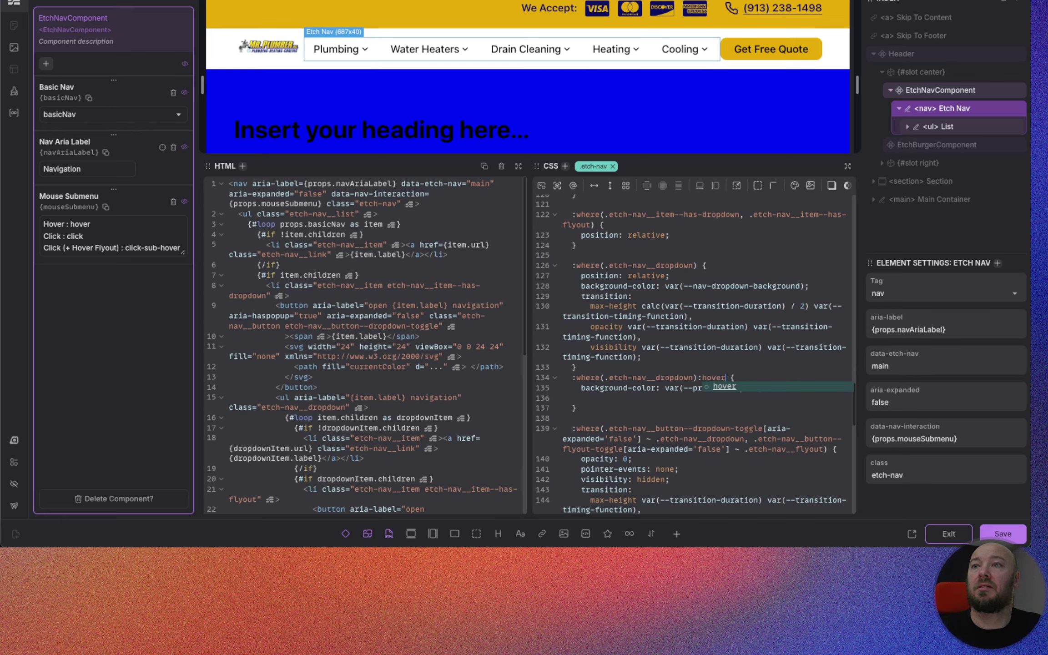
left_click(741, 367)
mouse_move(330, 47)
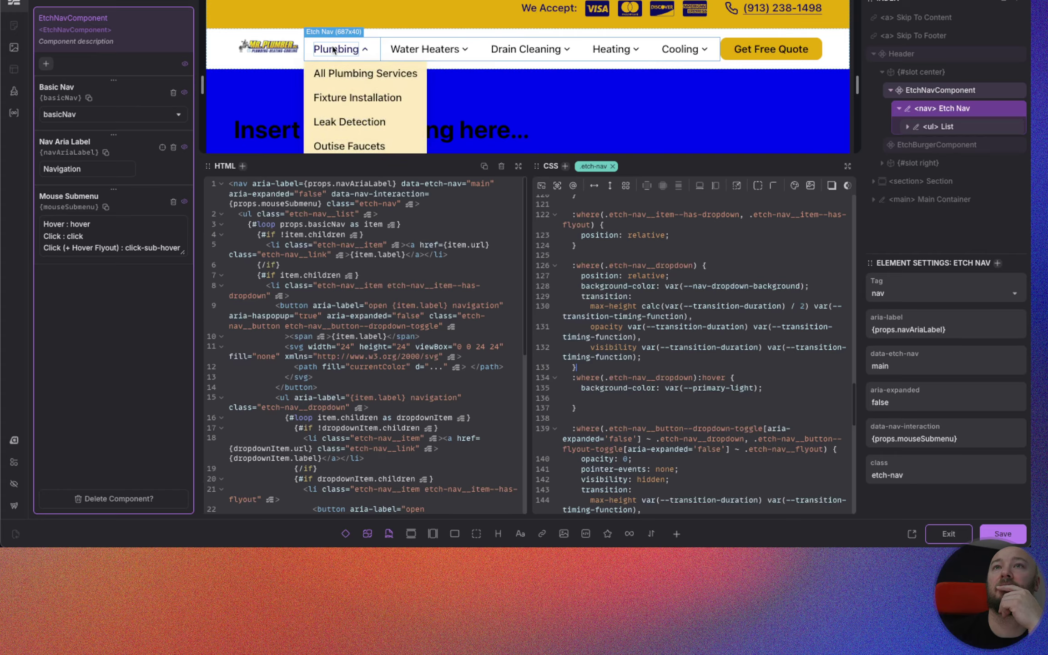
left_click(335, 76)
left_click(337, 75)
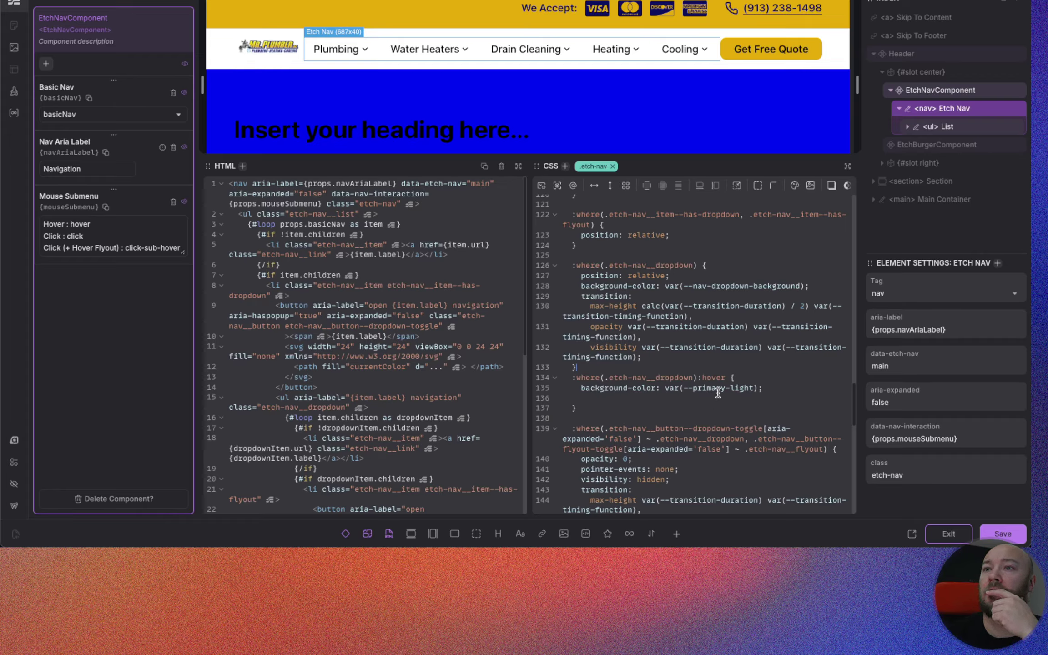
Step: Examine the .etch-nav rules from the link and button styles to the desktop breakpoint for the selector governing dropdown item hover
scroll(718, 394, "down", 1)
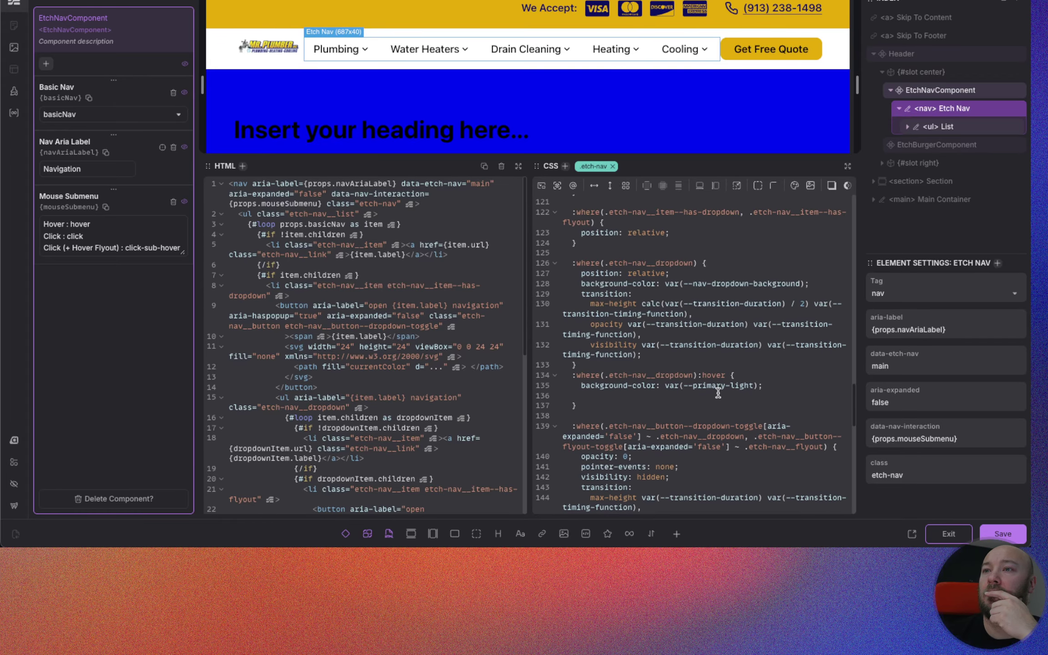
scroll(717, 393, "down", 3)
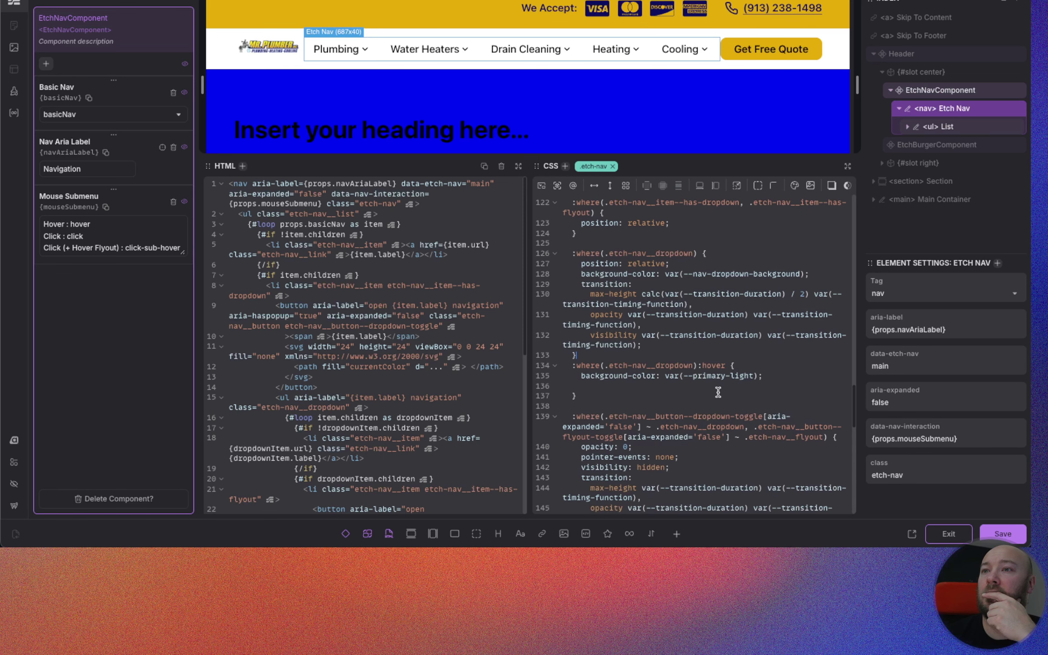
scroll(718, 392, "down", 3)
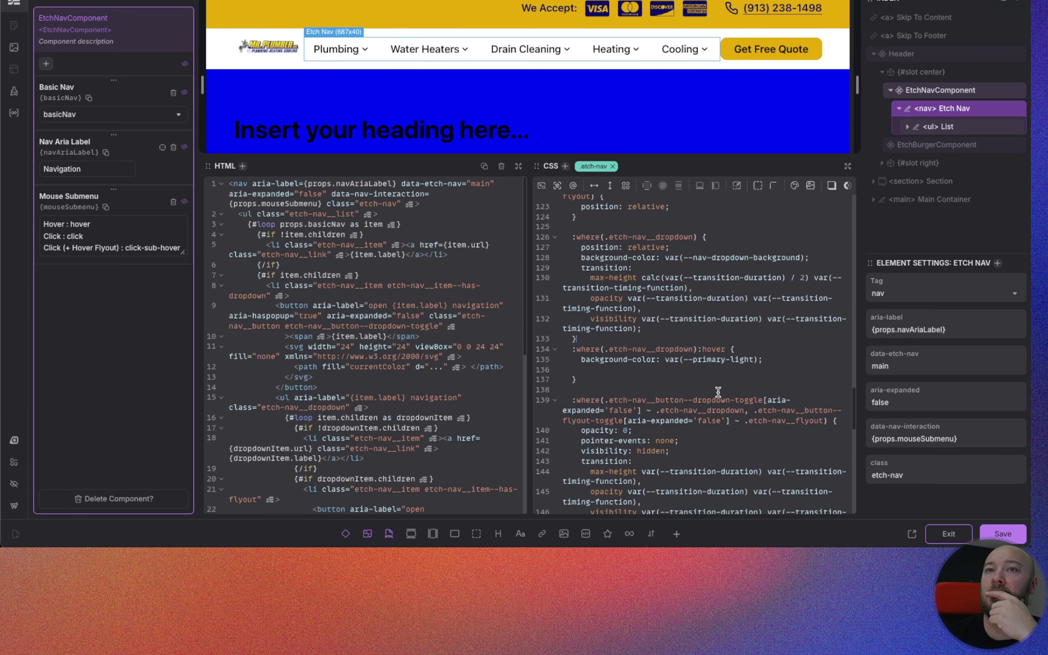
scroll(717, 392, "down", 10)
scroll(715, 388, "down", 15)
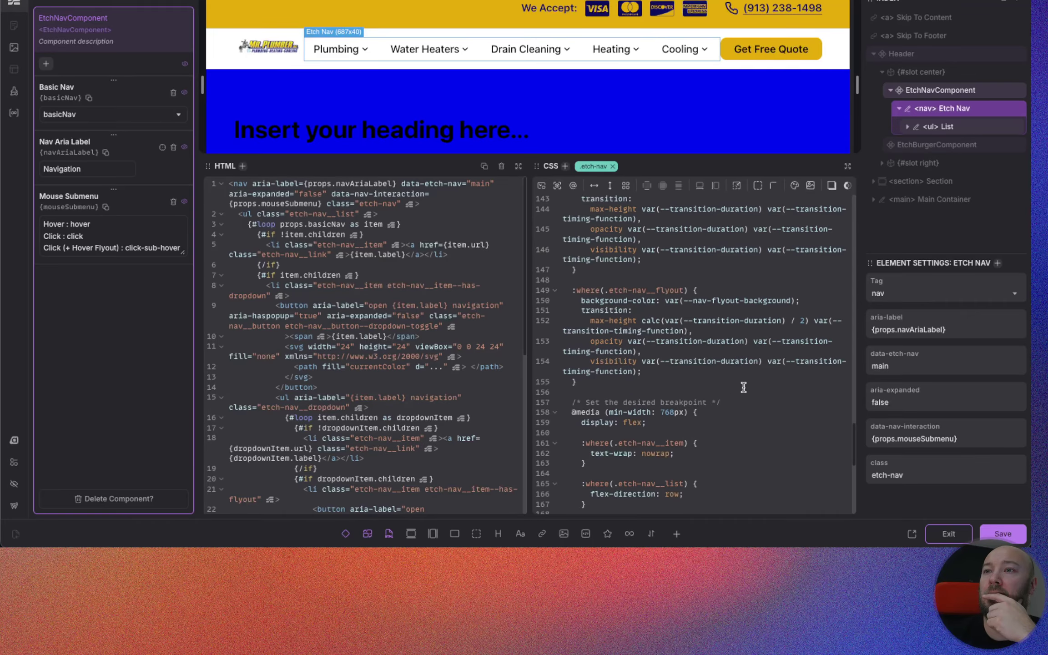
scroll(769, 416, "up", 2)
scroll(767, 421, "up", 12)
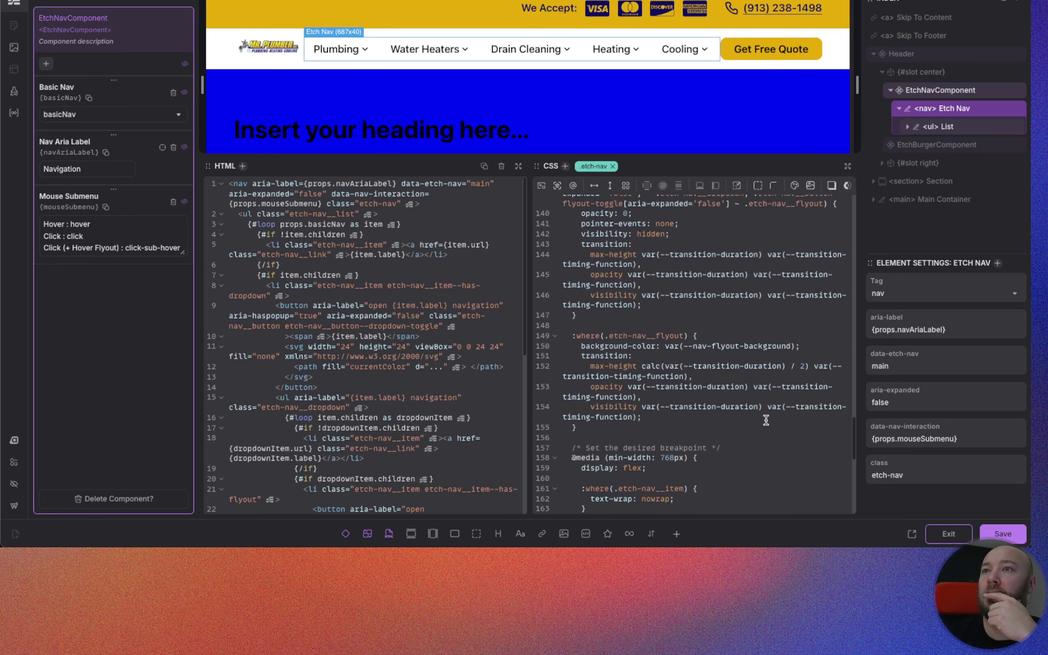
scroll(758, 416, "up", 5)
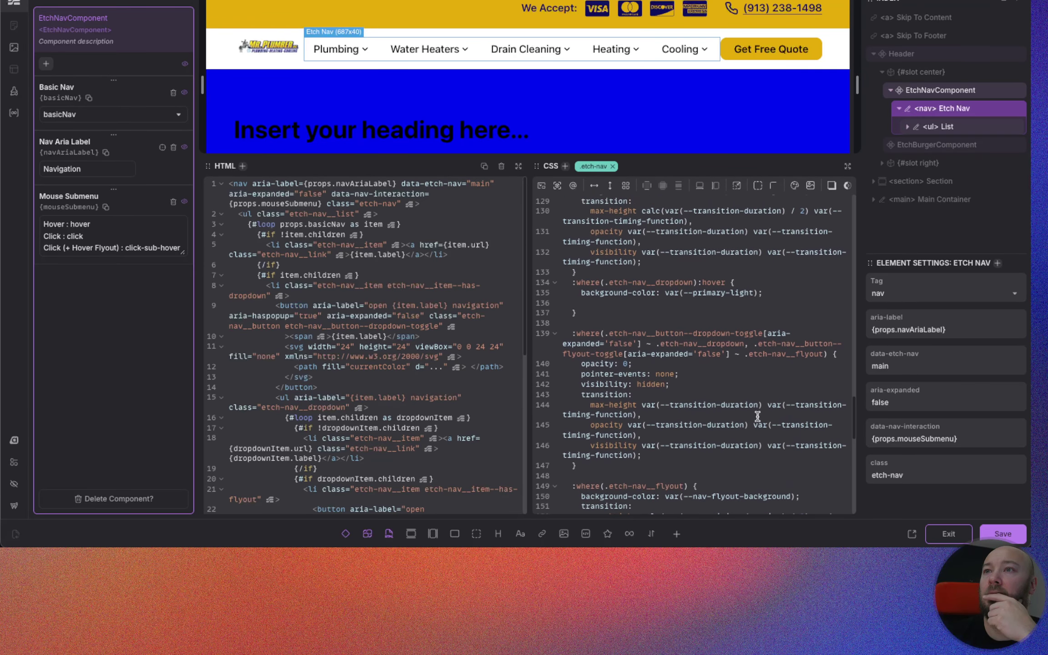
scroll(764, 415, "up", 3)
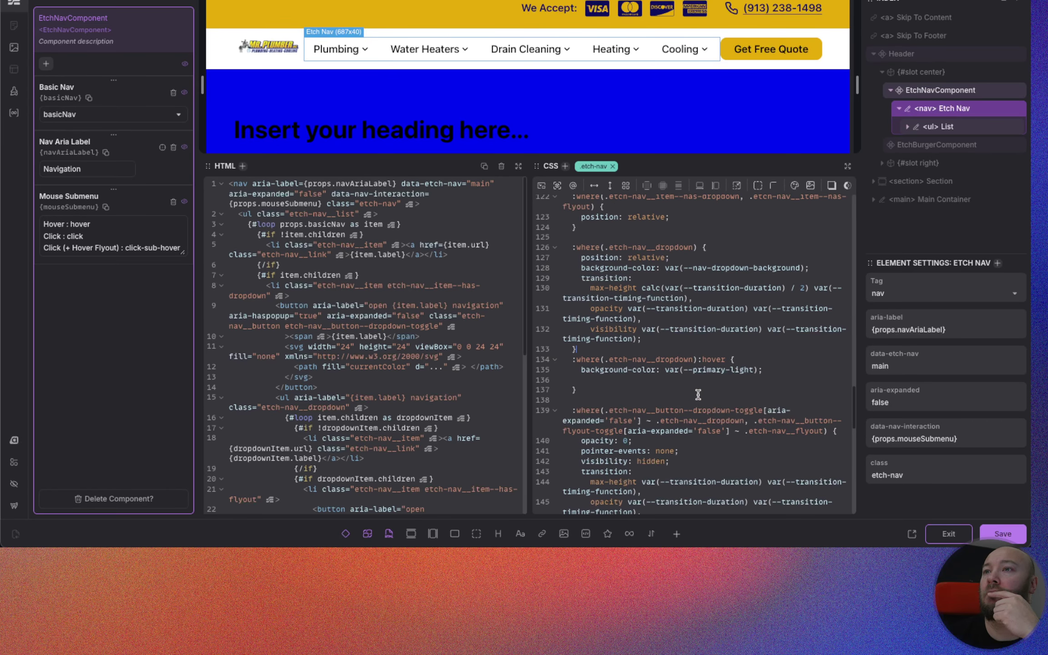
scroll(691, 410, "down", 10)
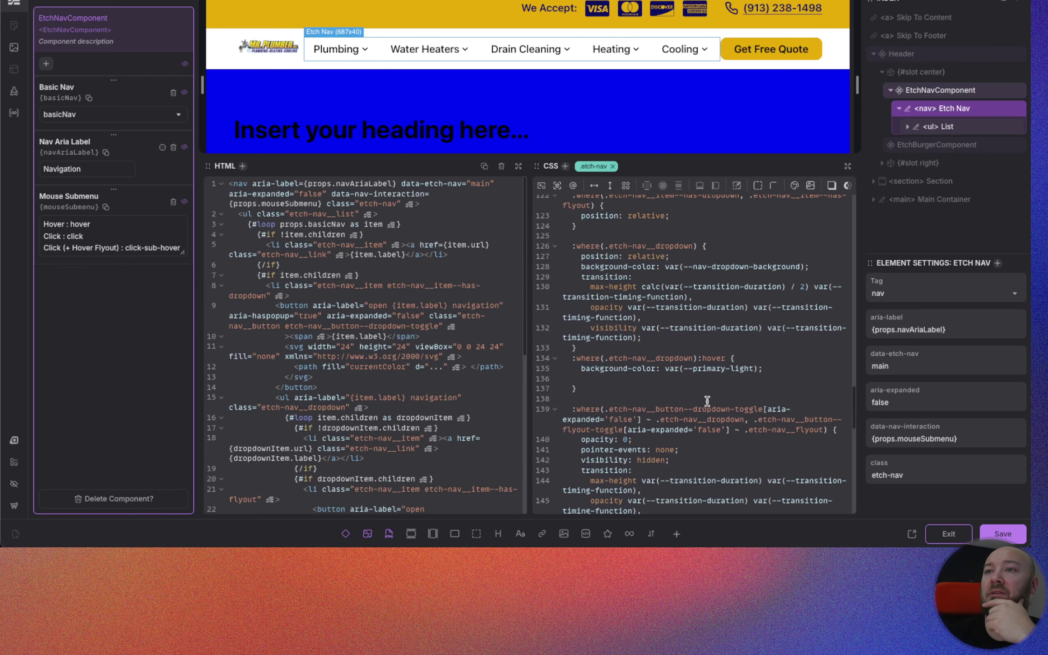
scroll(617, 442, "down", 10)
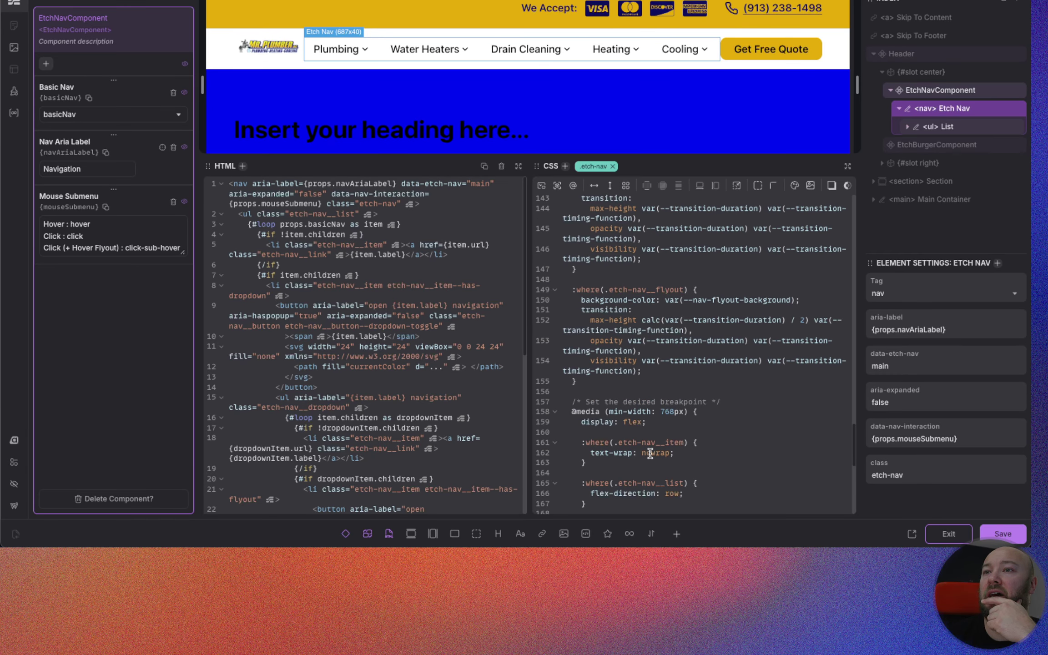
scroll(708, 454, "up", 18)
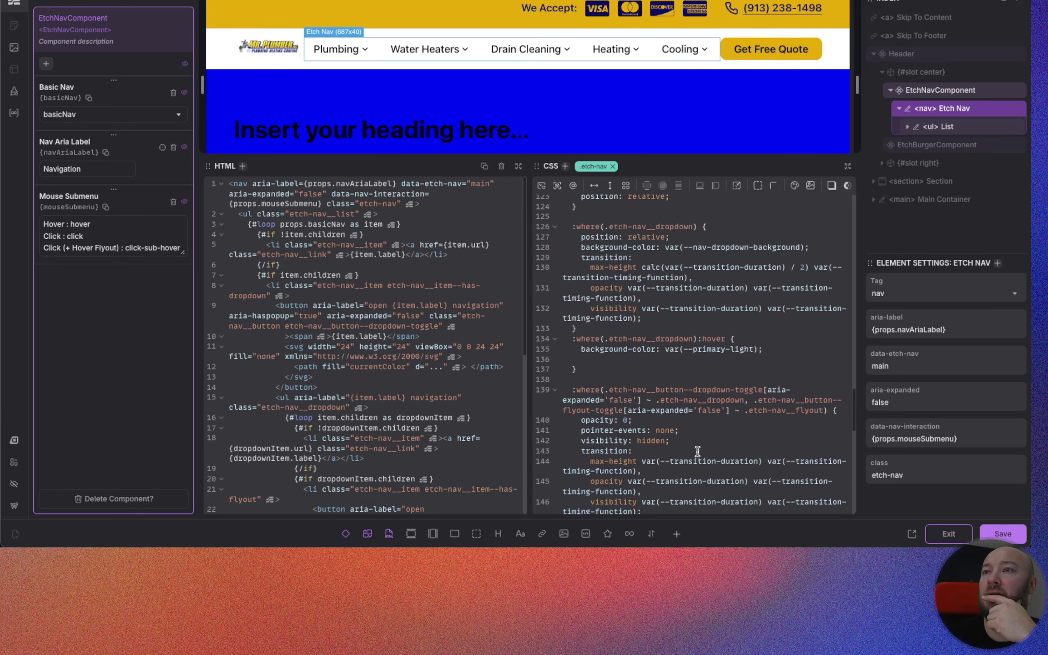
scroll(695, 451, "up", 20)
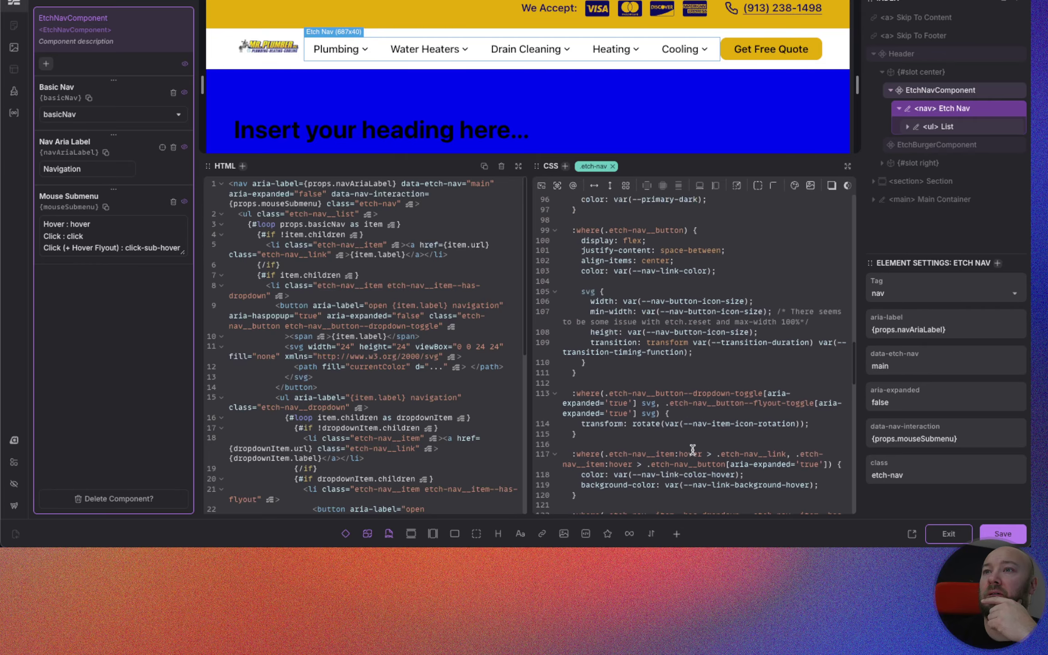
scroll(682, 446, "down", 8)
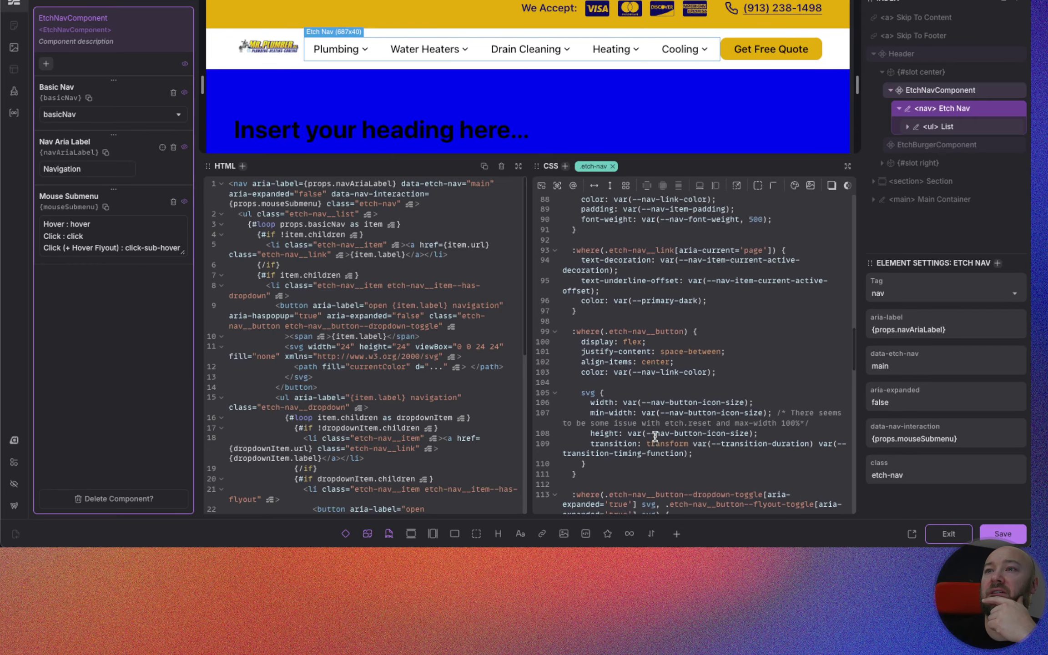
scroll(668, 422, "up", 1)
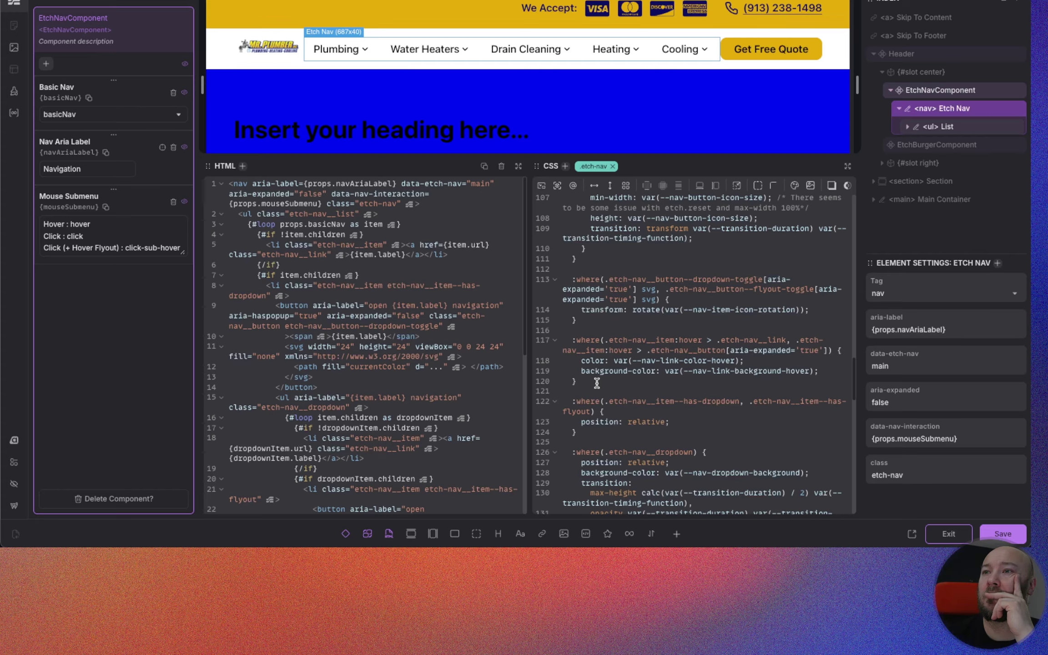
Step: Replace the .etch-nav__dropdown:hover rule with a copy of the .etch-nav__item:hover rule for links and expanded buttons
left_click_drag(583, 385, 564, 339)
key("super+c")
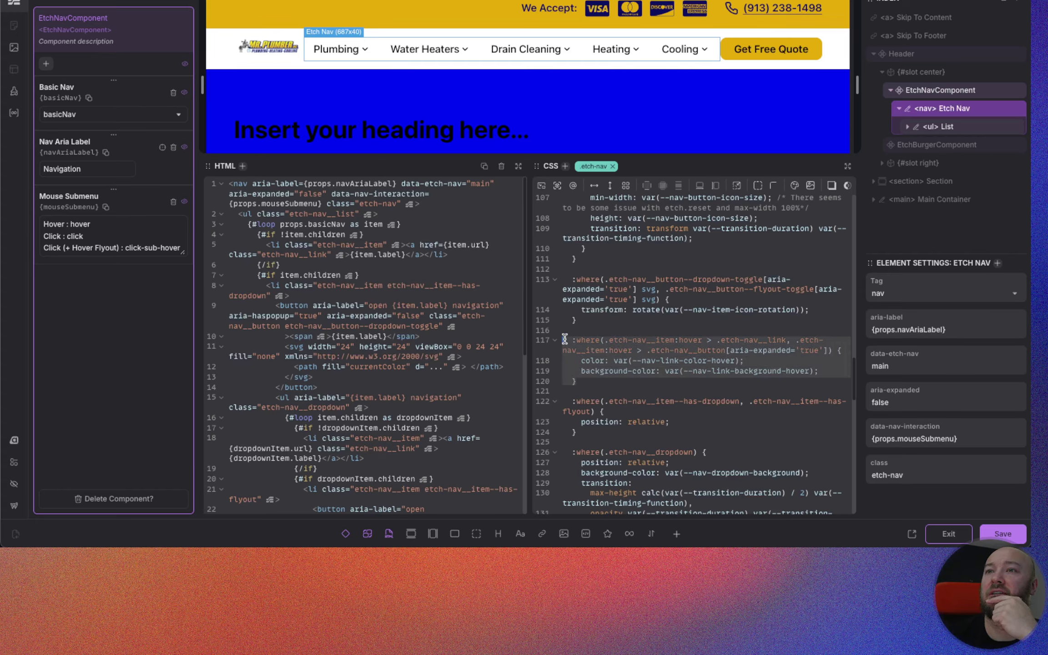
scroll(626, 375, "down", 3)
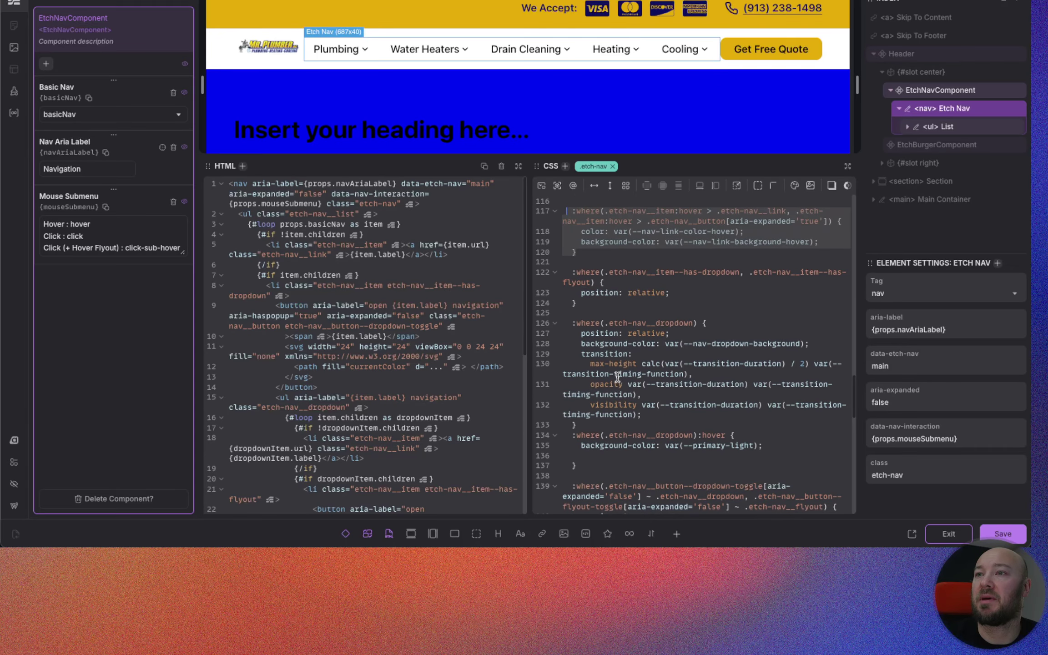
left_click(576, 462)
left_click_drag(575, 462, 571, 431)
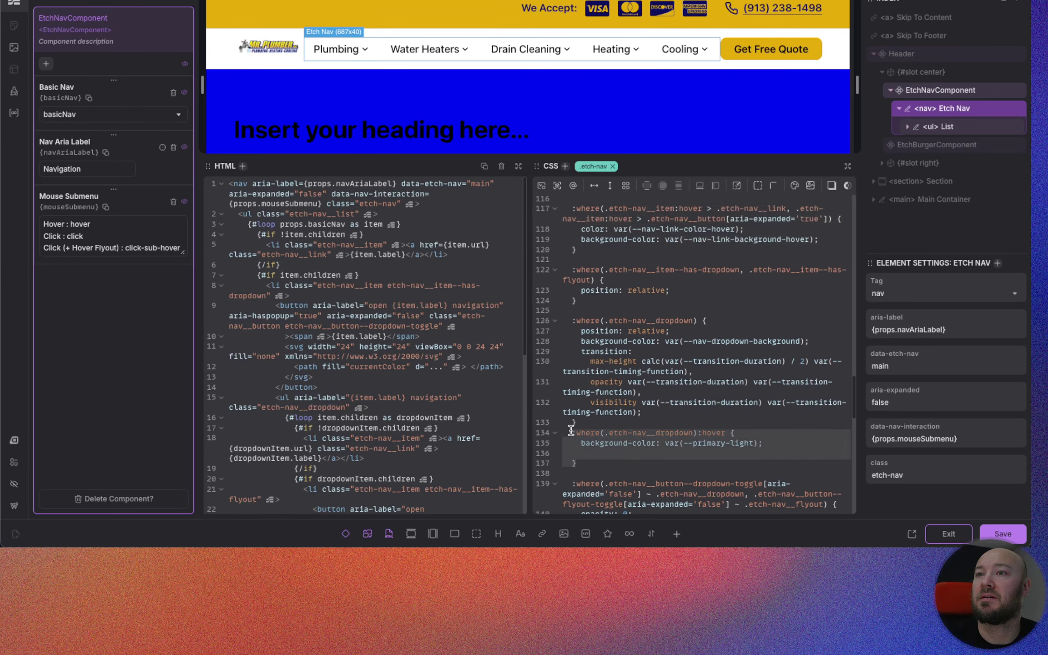
key("super+v")
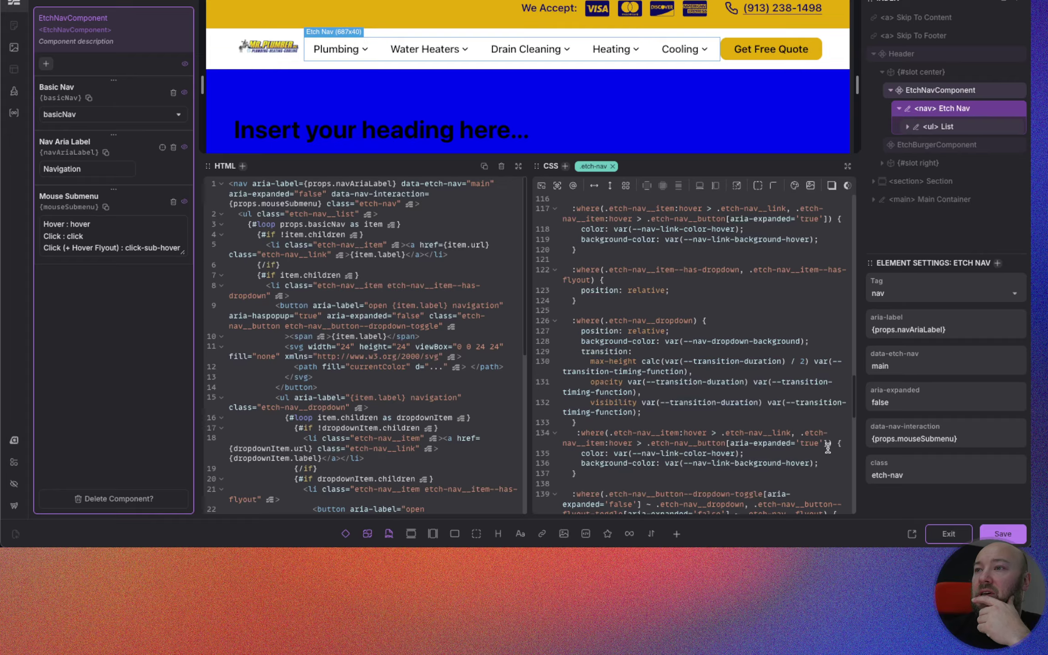
Step: Remove the > .etch-nav__button[aria-expanded='true'] part from the copied hover rule's selector
left_click_drag(827, 443, 639, 446)
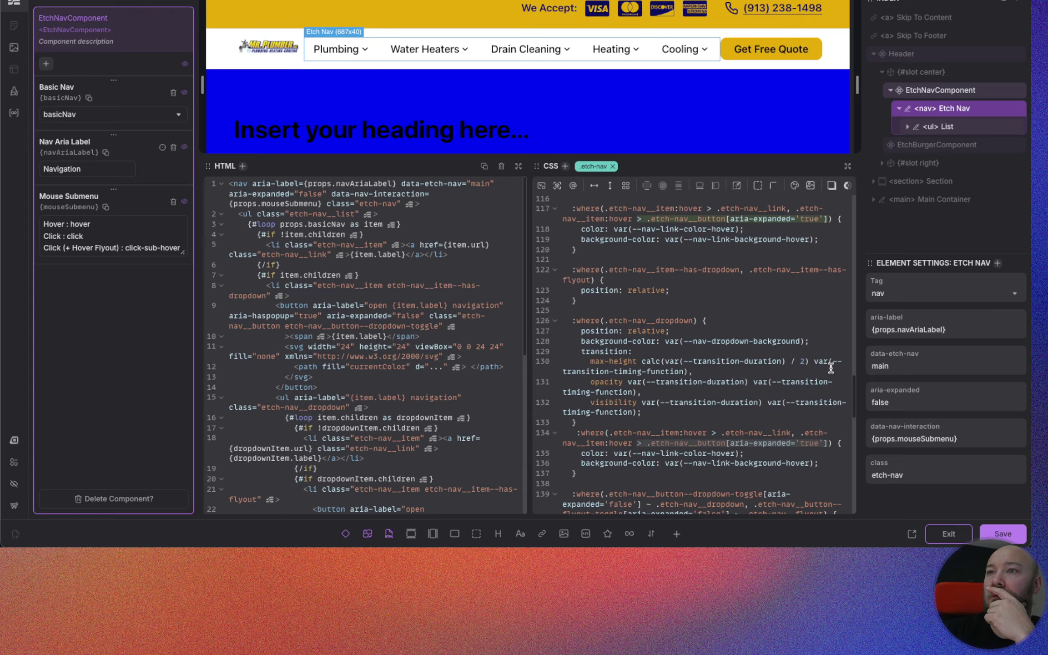
key("BackSpace")
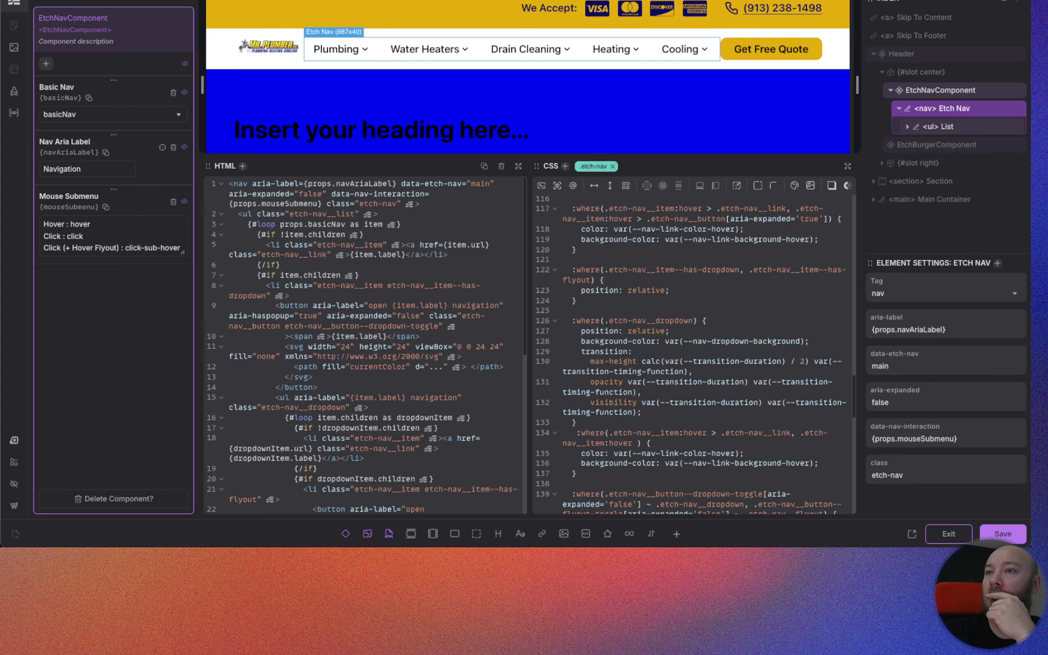
key("BackSpace")
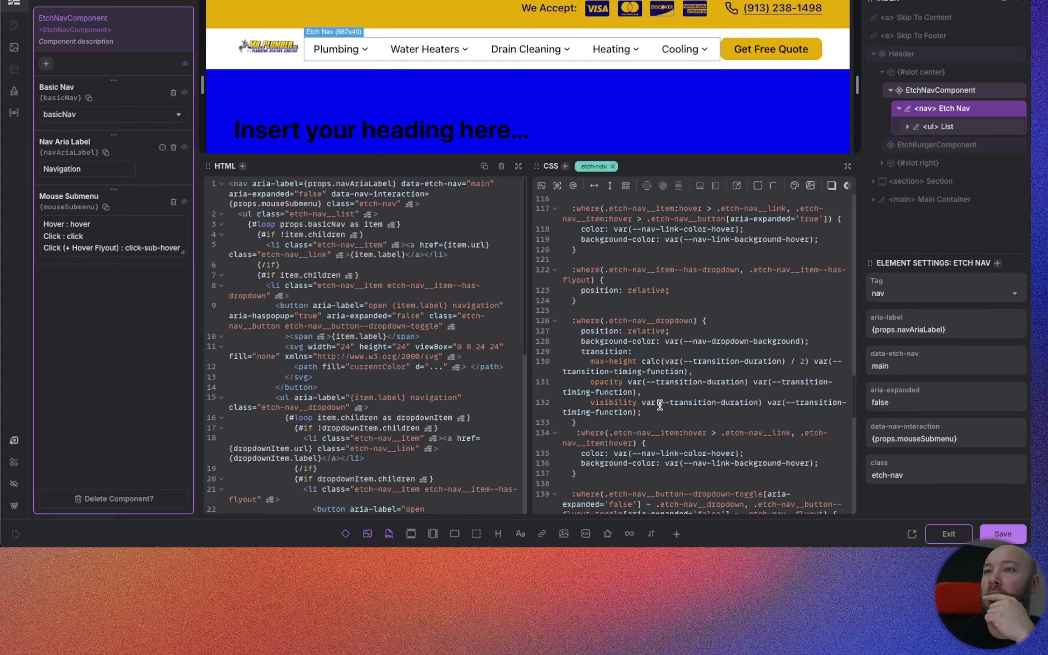
mouse_move(339, 50)
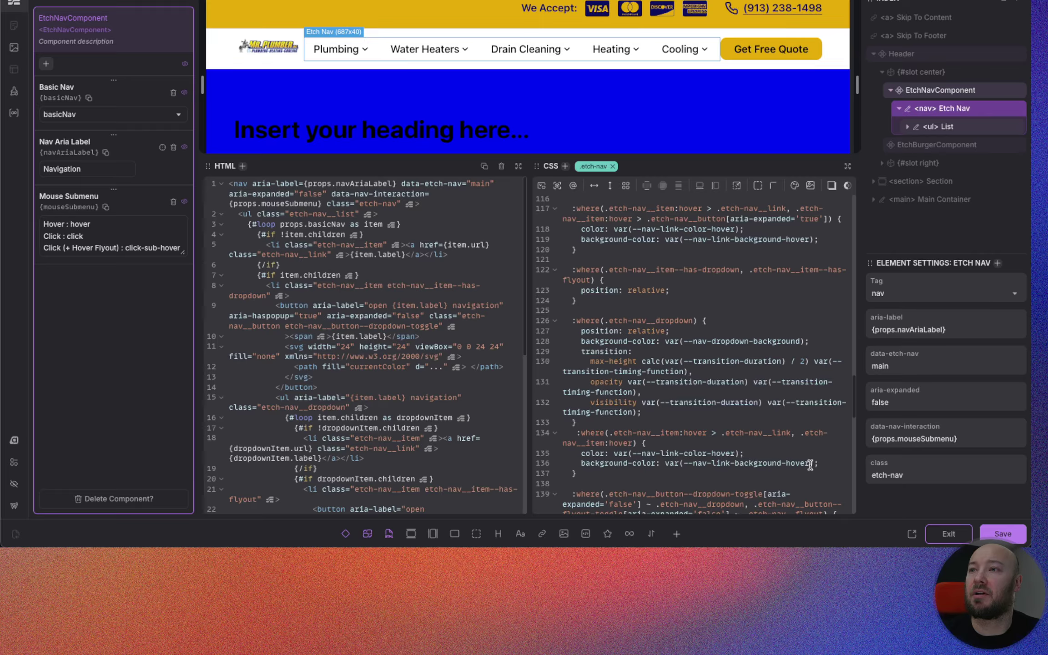
Step: Set the copied hover rule's background-color to blue and test it on the Plumbing dropdown
left_click_drag(814, 464, 665, 463)
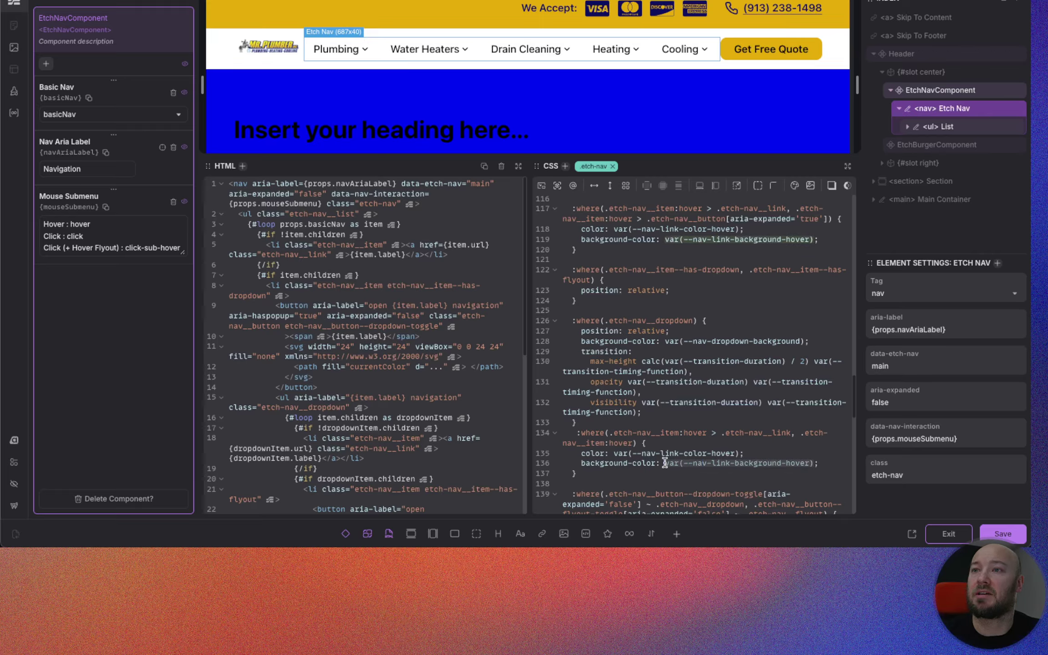
type("blue;")
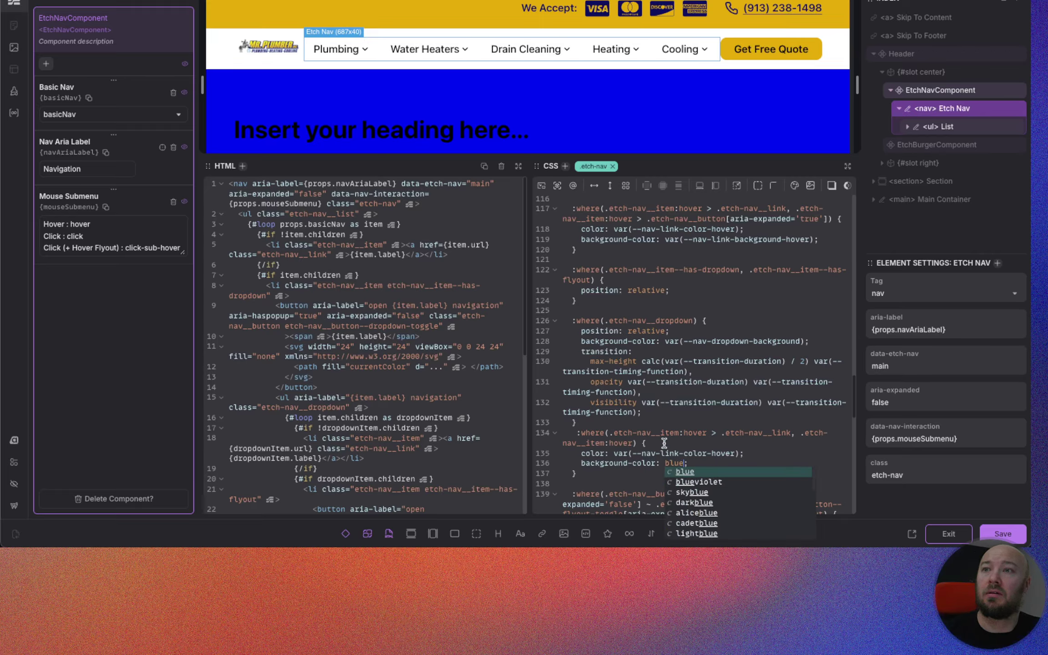
mouse_move(355, 50)
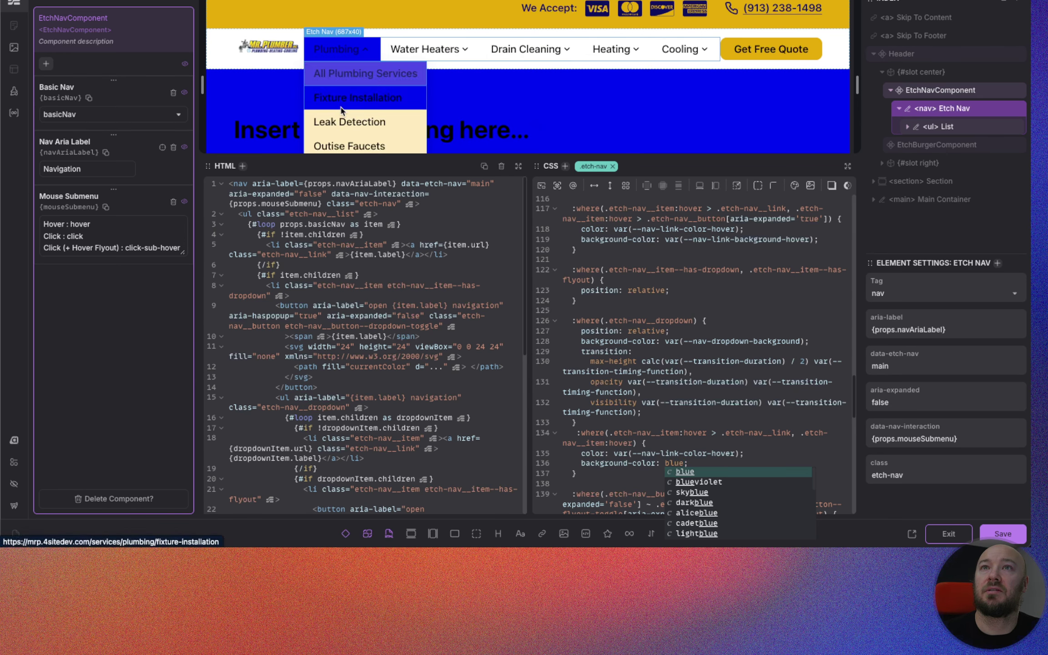
Step: Prefix the copied hover rule's selector with .etch-nav__dropdown > and test it on the Plumbing dropdown
left_click(742, 453)
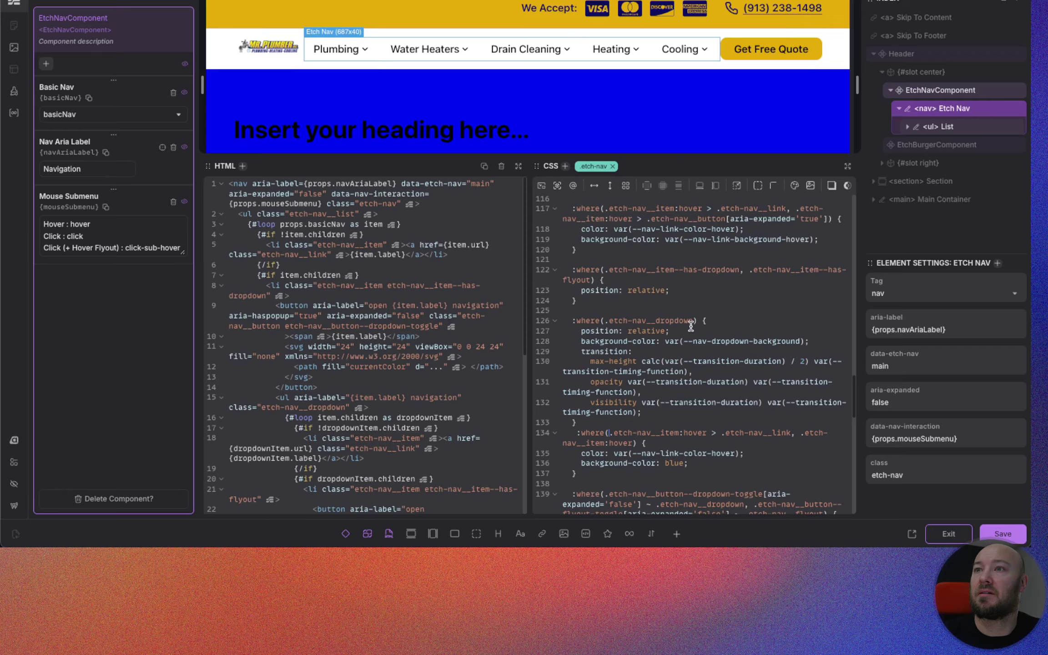
left_click(669, 322)
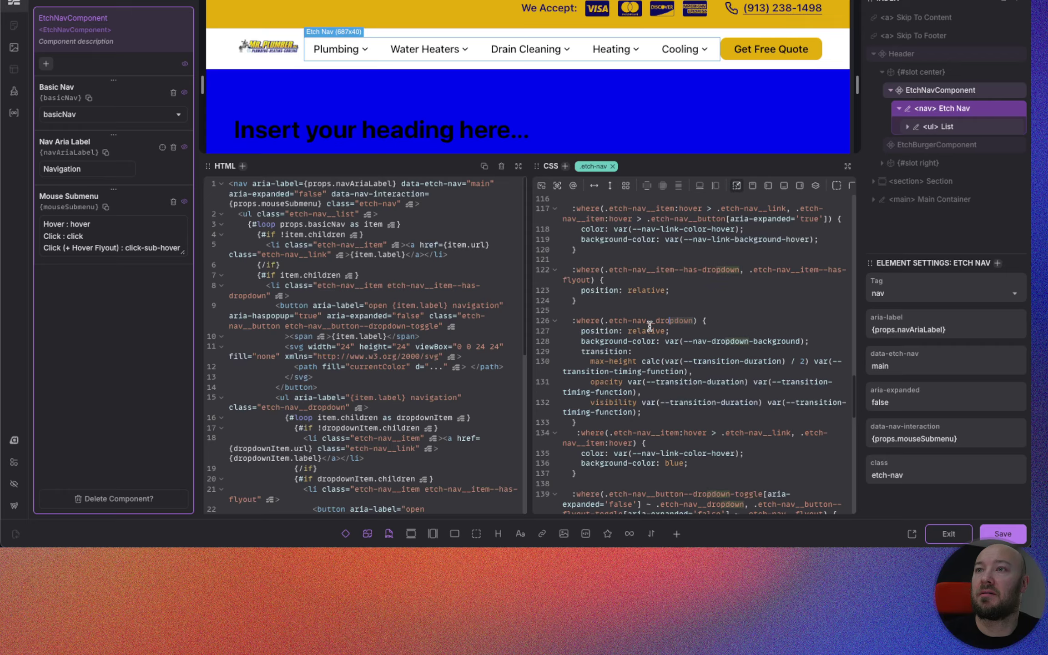
left_click(610, 433)
type(".etch-nav__dropdown")
type(">")
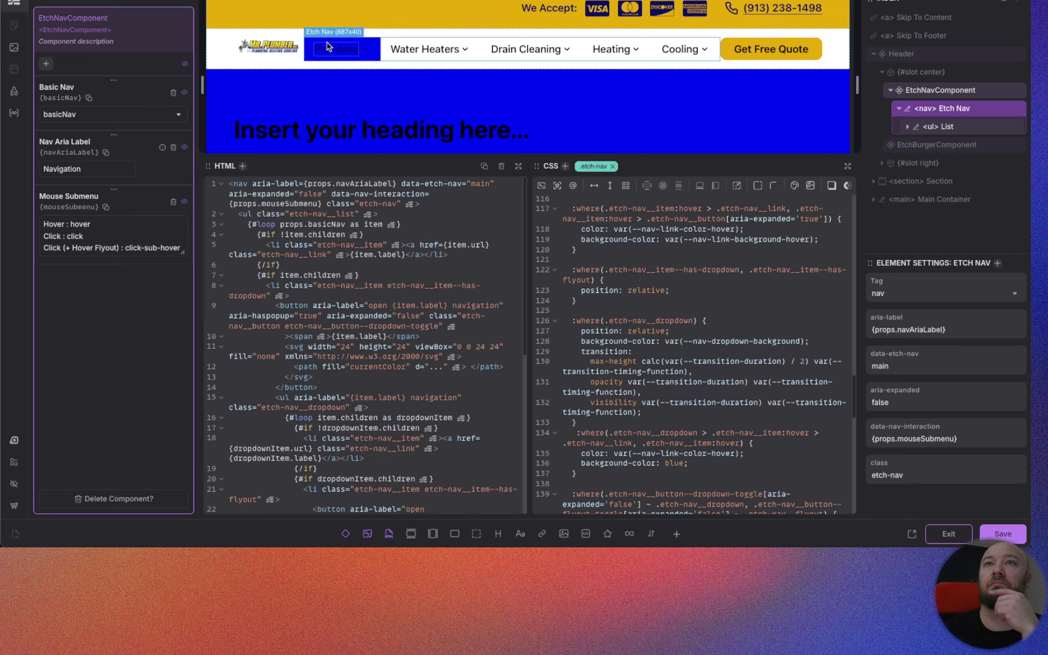
mouse_move(334, 48)
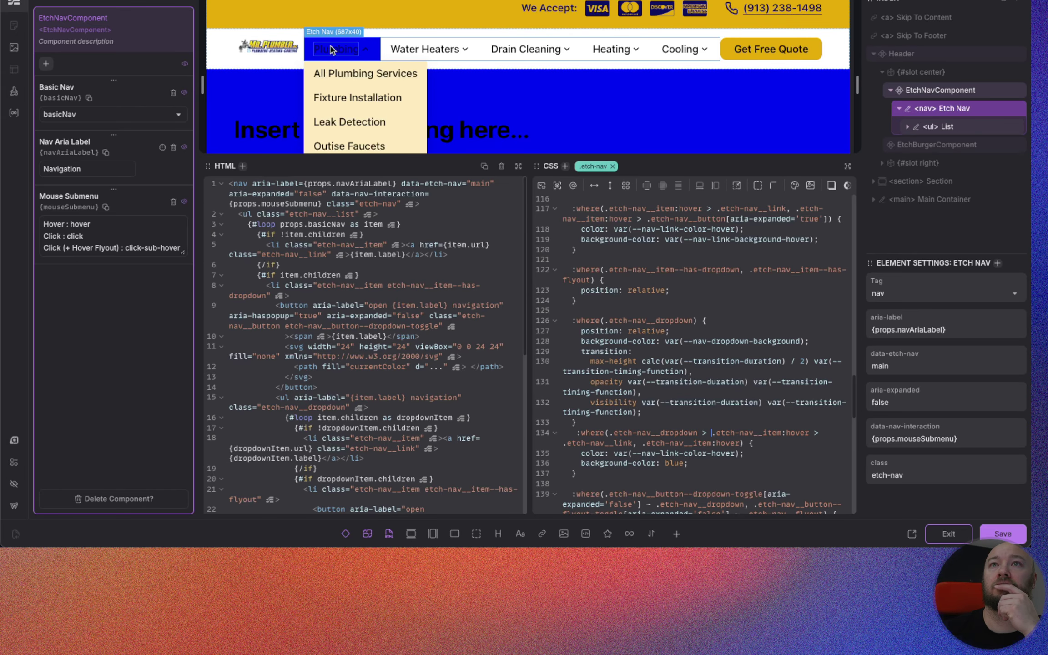
left_click(780, 463)
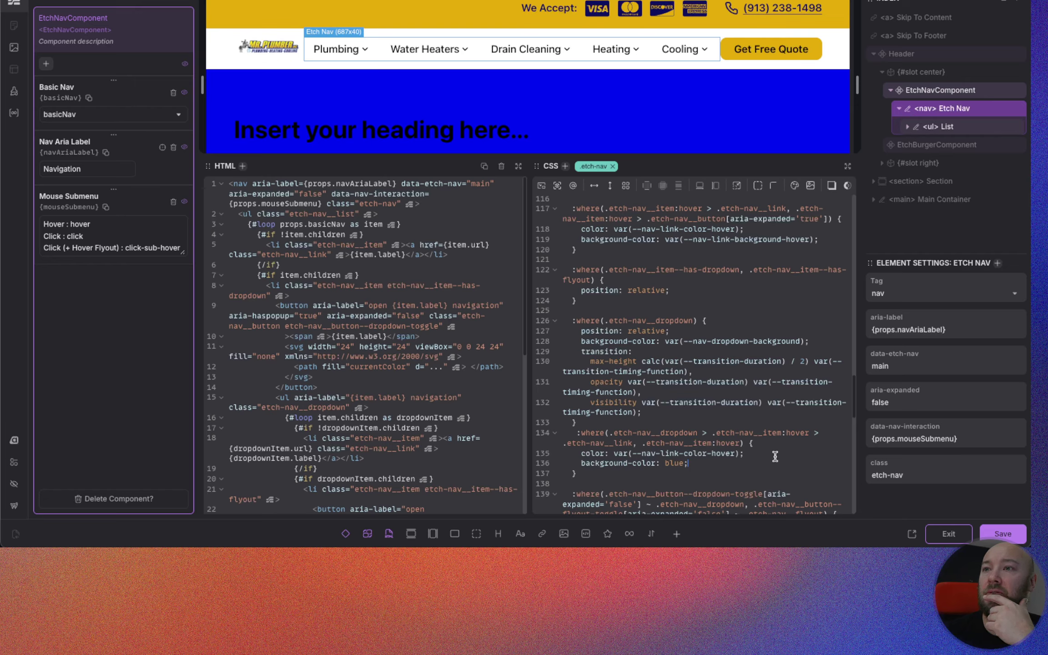
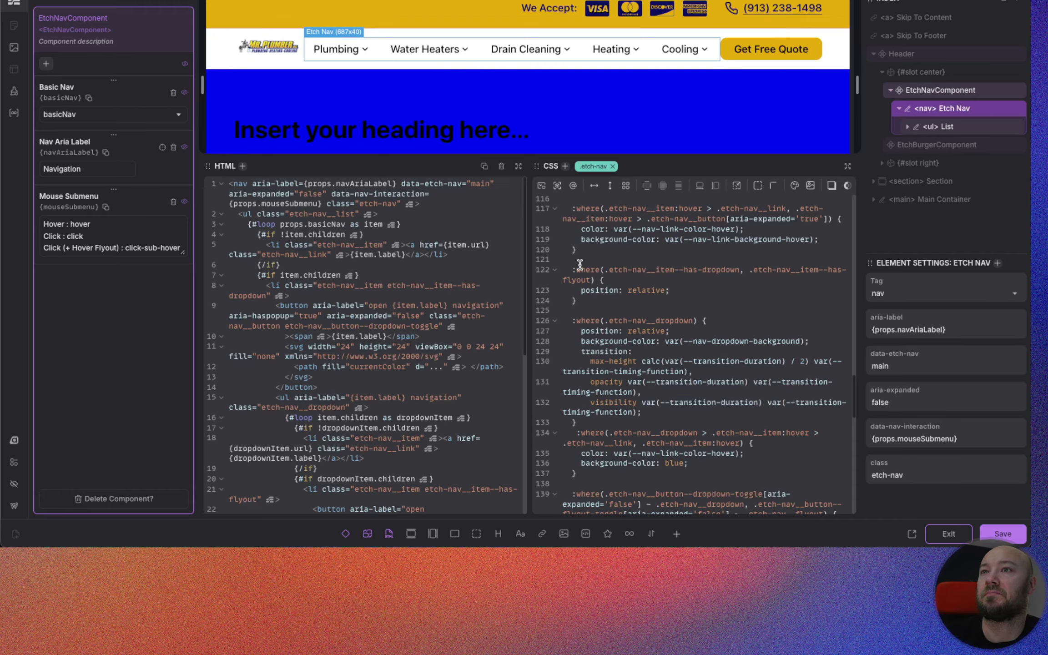
Step: Delete the .etch-nav__dropdown > .etch-nav__item:hover rule, check the dropdowns in the preview and save the changes
scroll(732, 359, "up", 1)
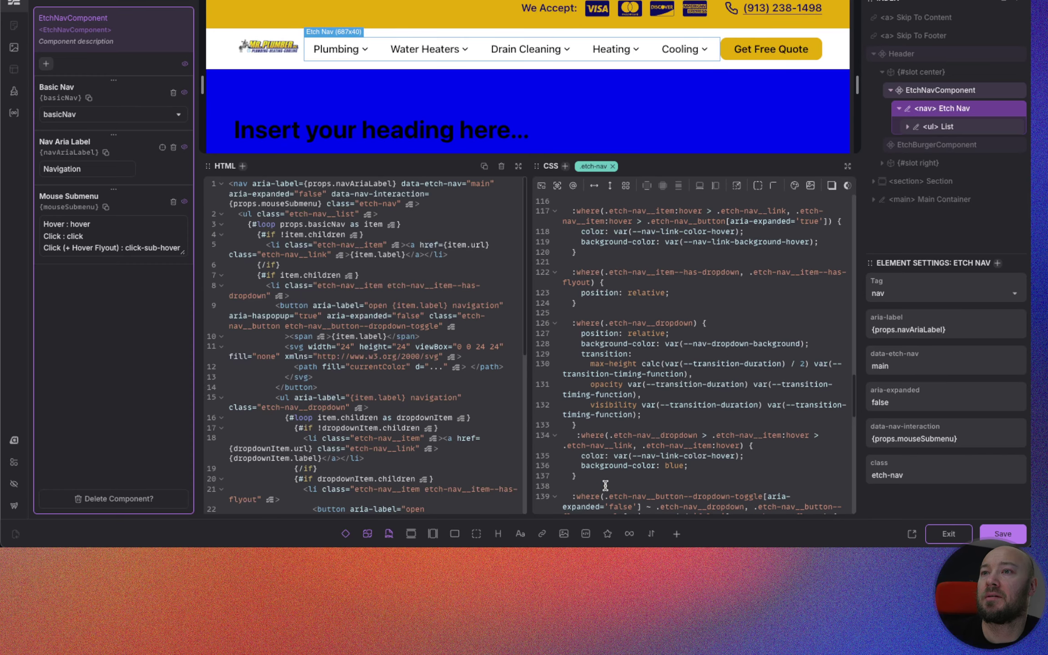
left_click_drag(579, 476, 572, 437)
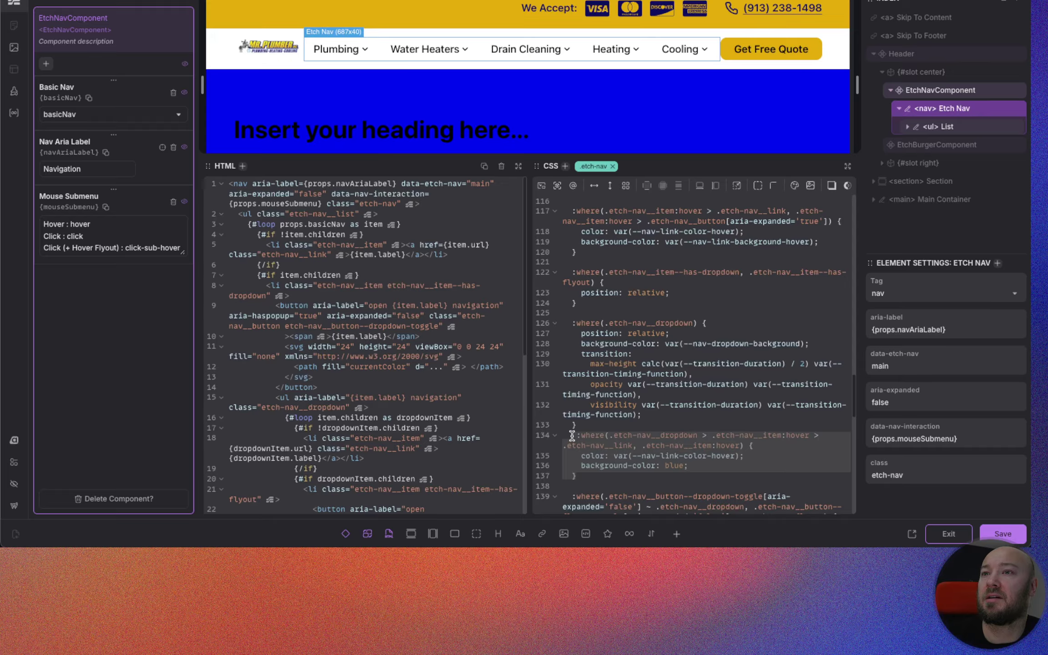
key("BackSpace")
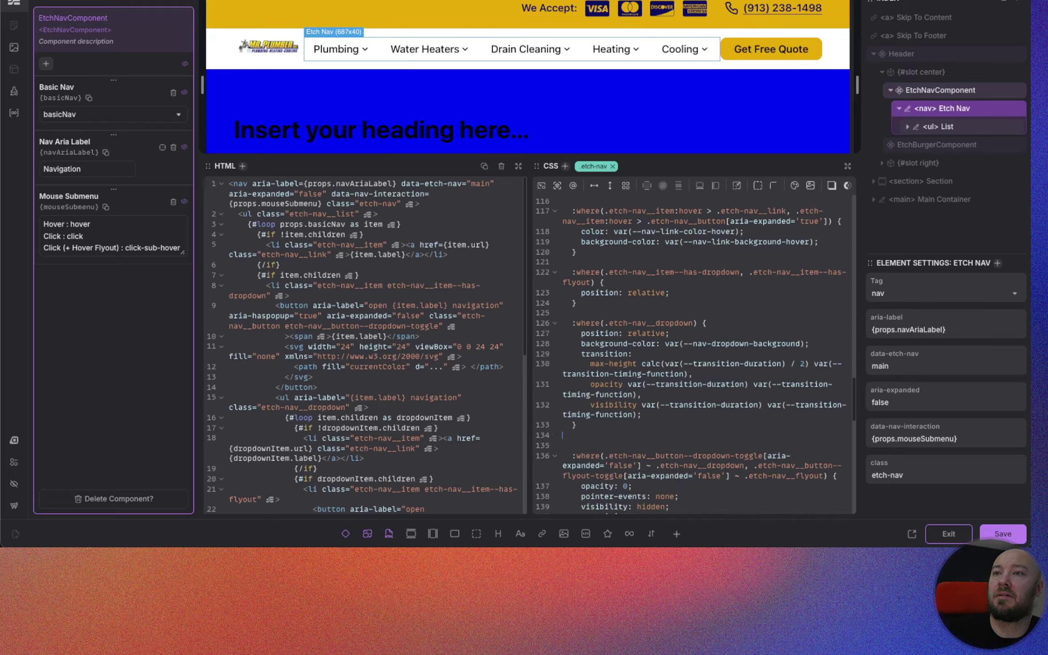
key("BackSpace")
left_click(342, 48)
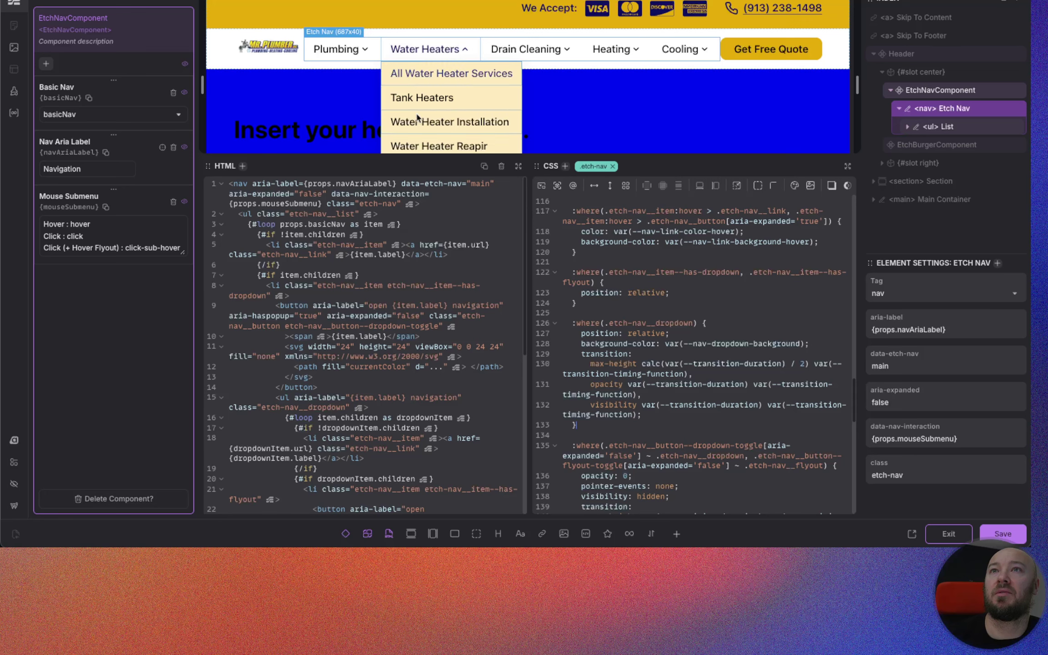
mouse_move(534, 55)
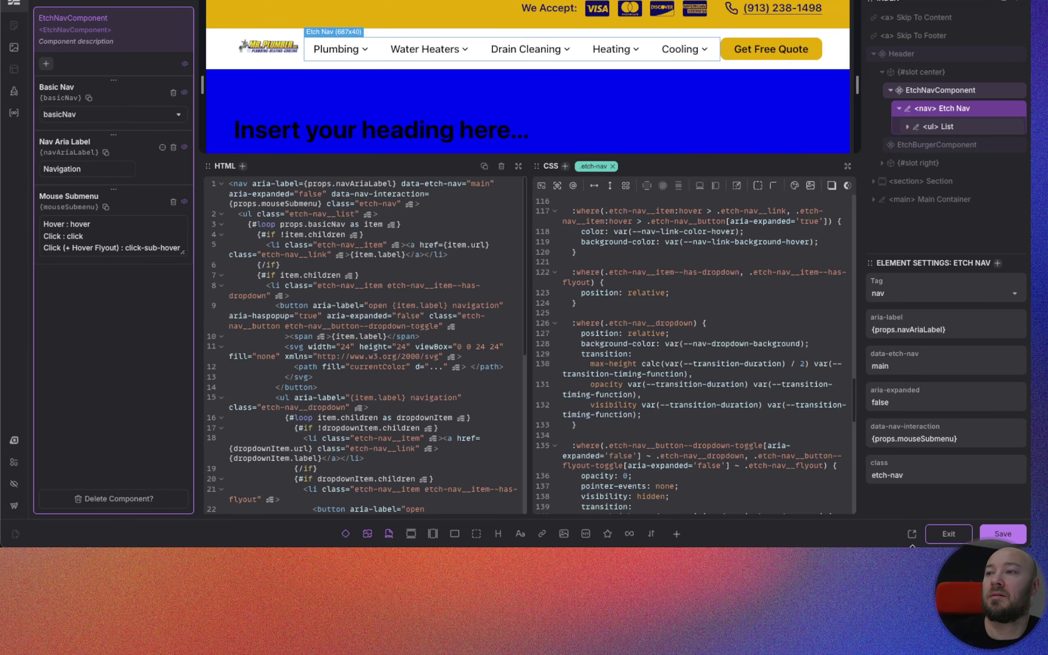
left_click(1002, 534)
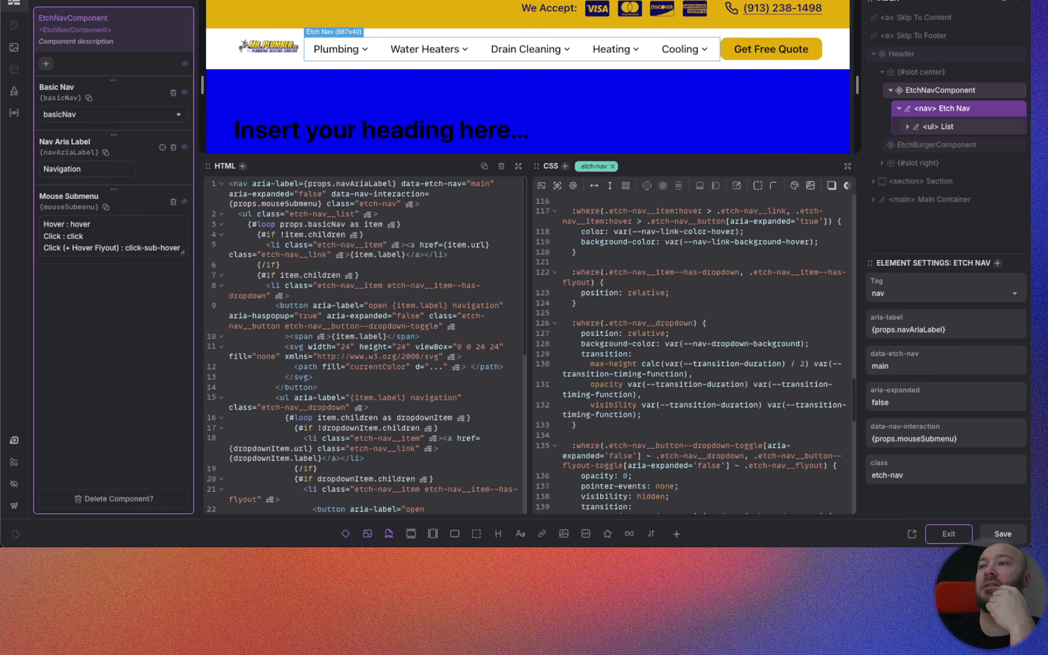
Step: Exit to the live page and test the Plumbing dropdown and its All Plumbing Services and Fixture Installation links
left_click(948, 534)
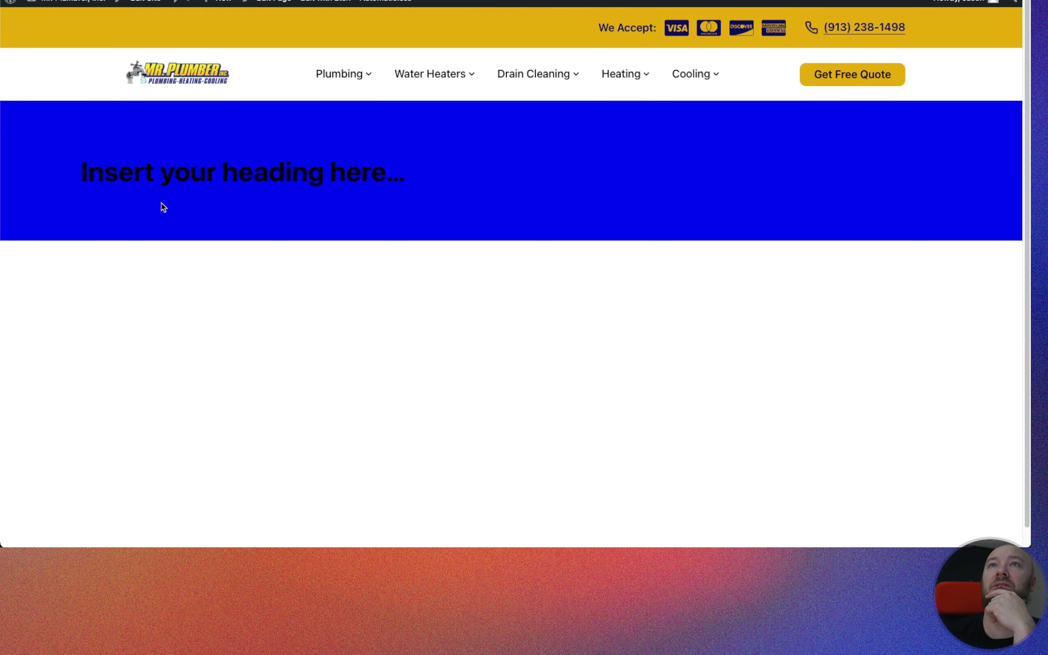
mouse_move(344, 75)
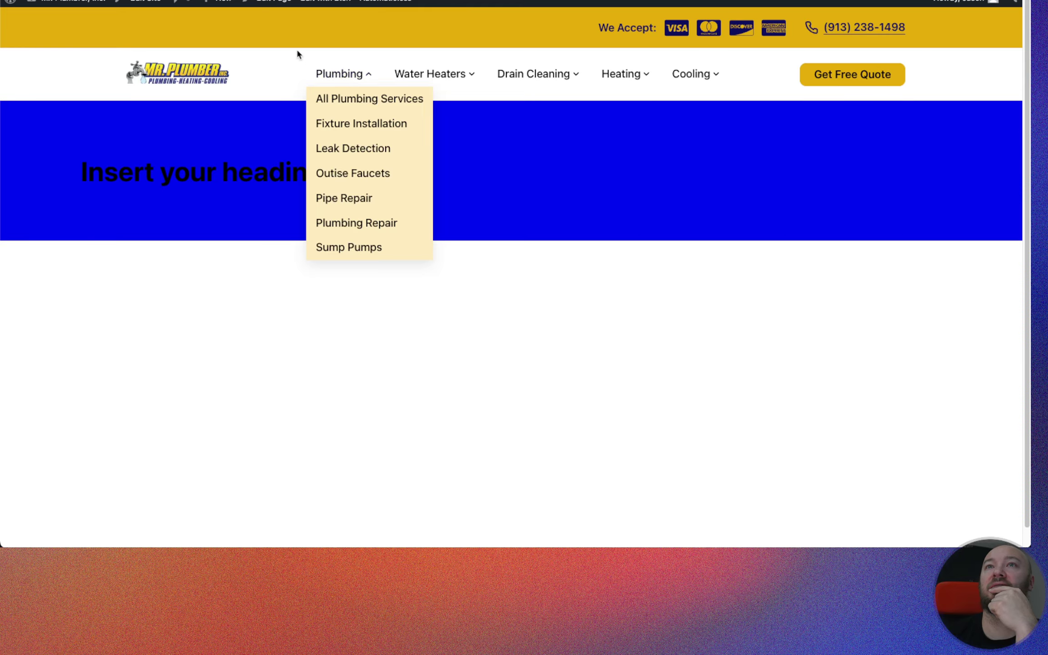
left_click(335, 75)
left_click(335, 74)
left_click(335, 74)
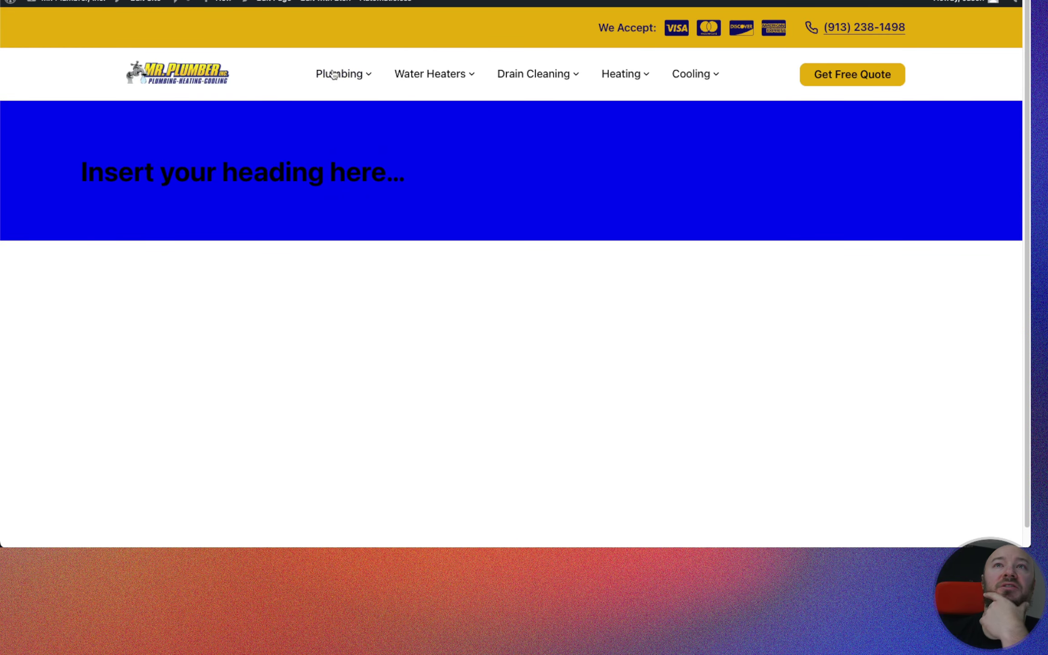
left_click(332, 73)
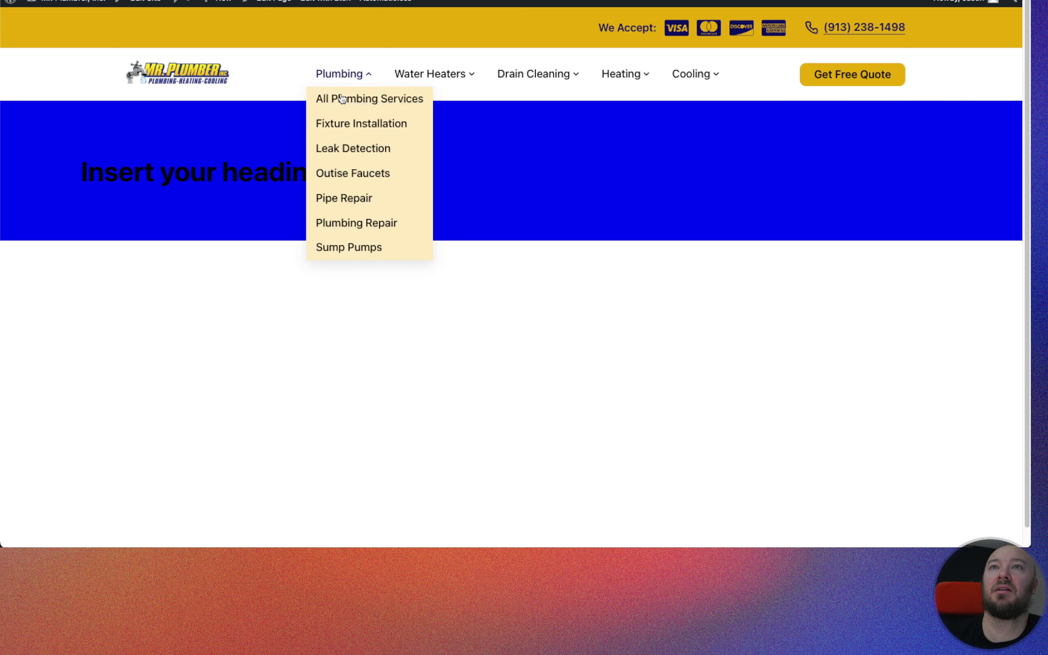
left_click(340, 100)
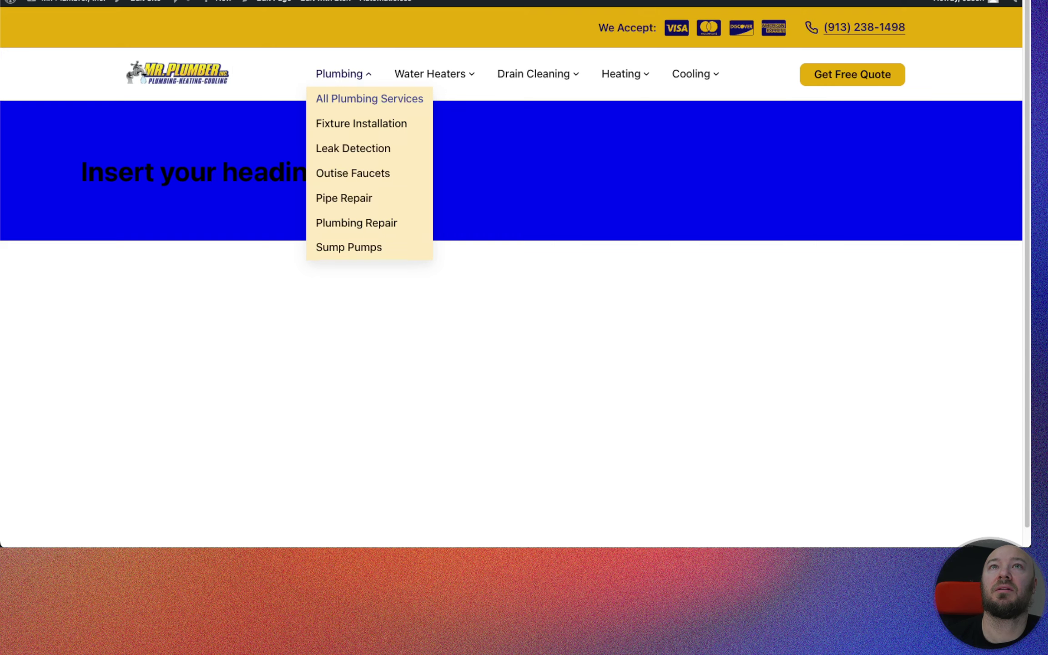
left_click(354, 128)
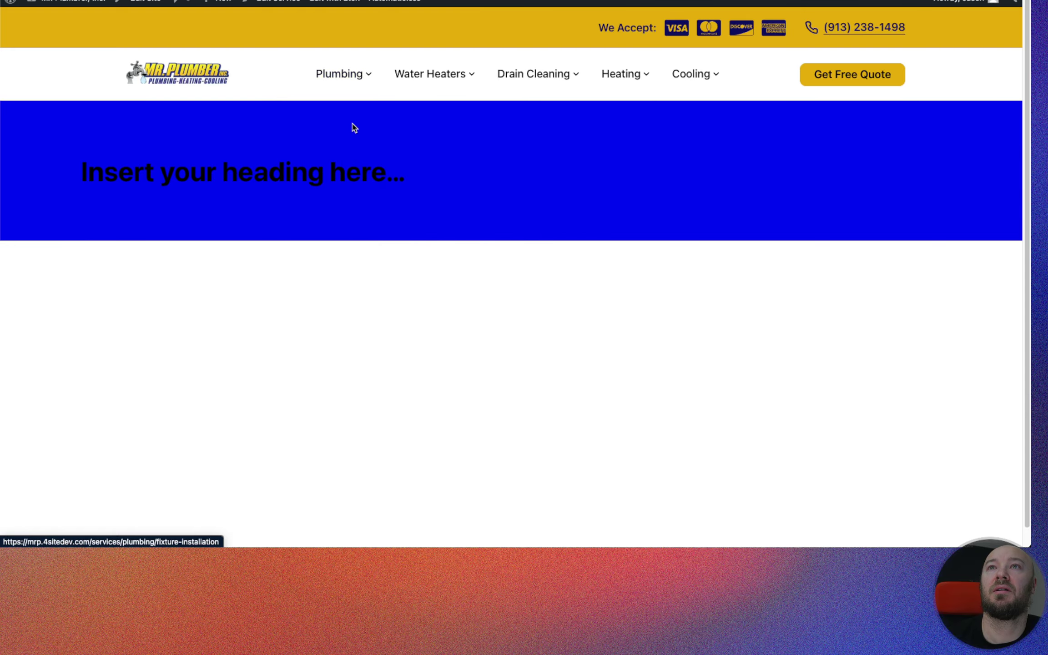
mouse_move(53, 1)
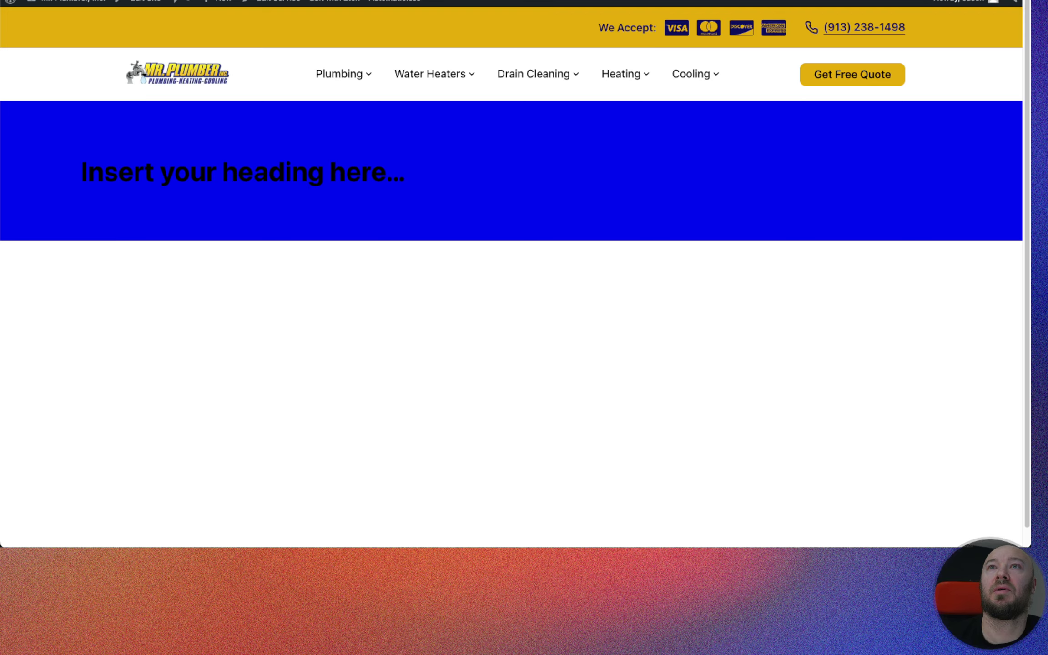
mouse_move(344, 78)
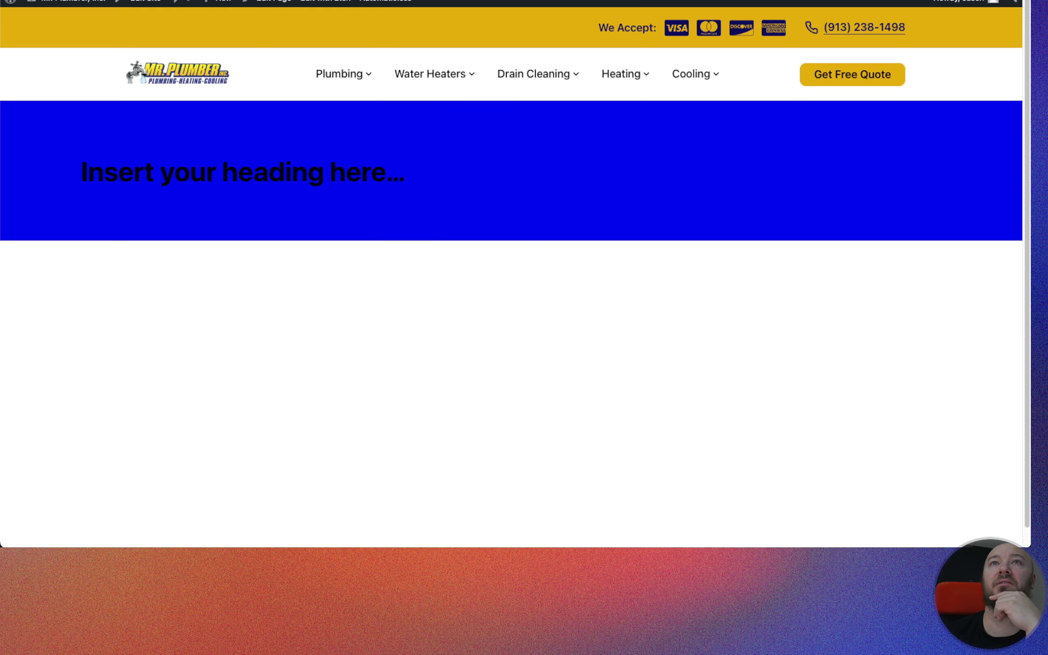
Step: Reopen the page in the Etch editor and resize the preview taller and narrower, to about 616 px wide
left_click(318, 1)
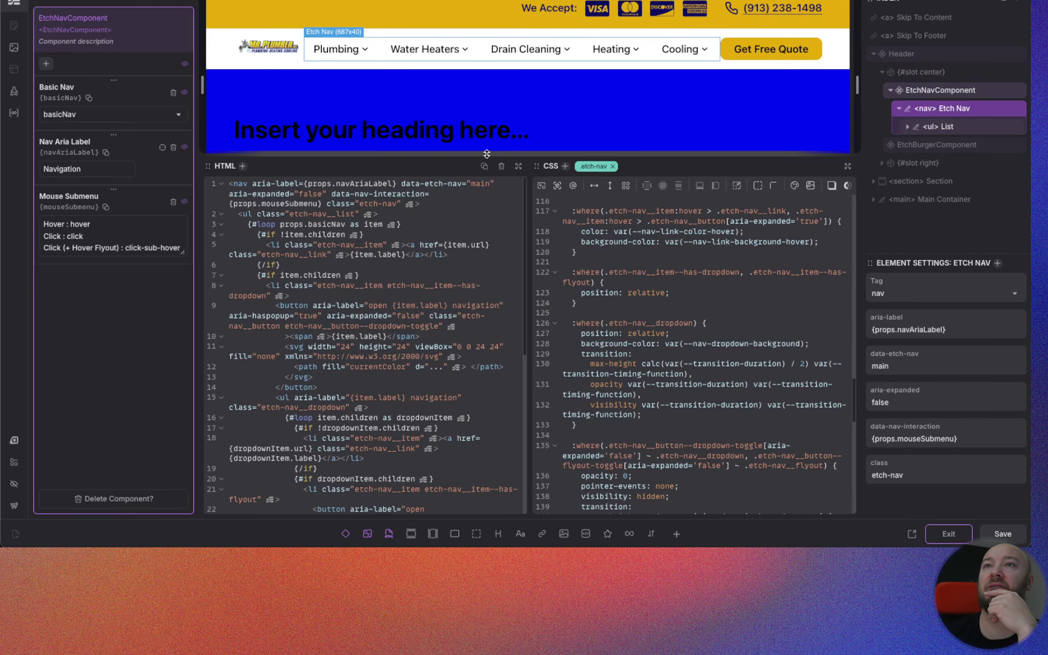
left_click_drag(493, 152, 477, 311)
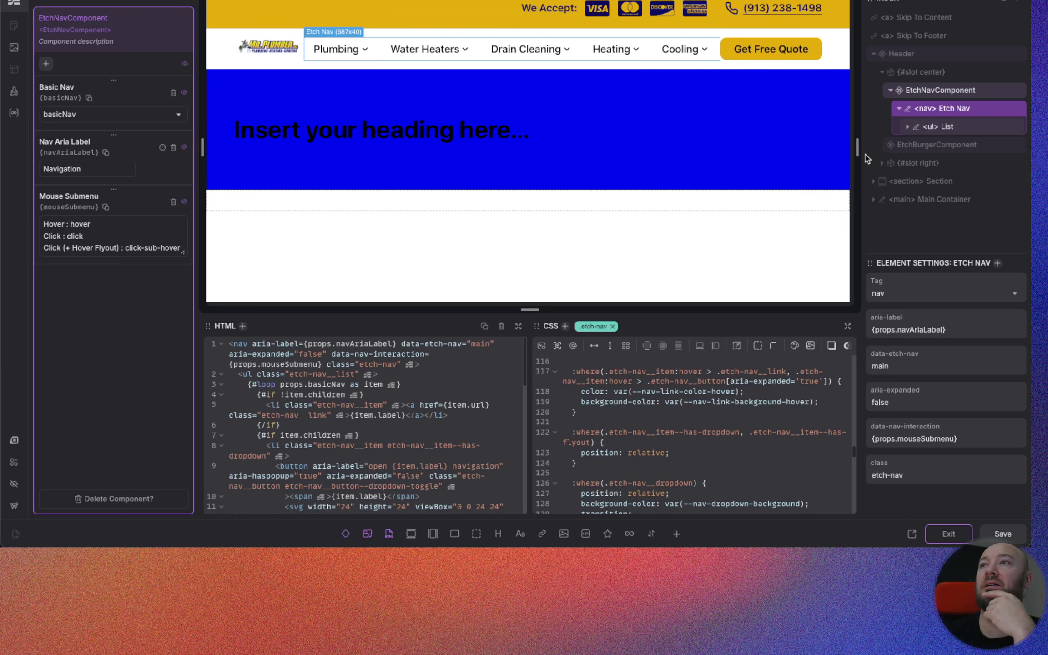
left_click_drag(859, 152, 720, 148)
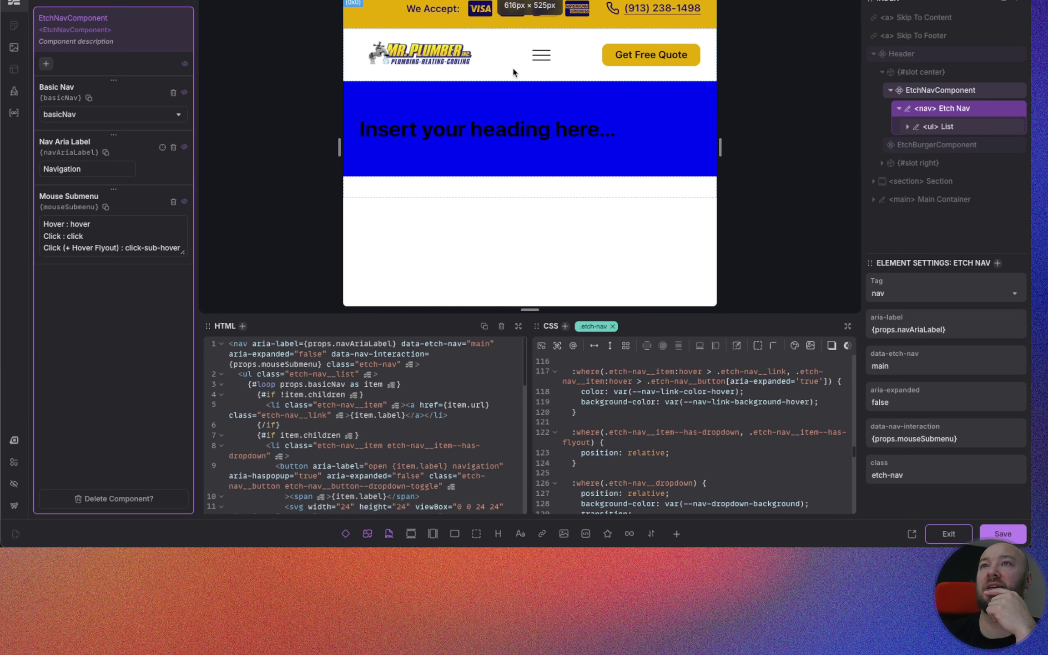
Step: Test opening and closing the mobile burger menu in the narrow preview
left_click(541, 55)
left_click(542, 56)
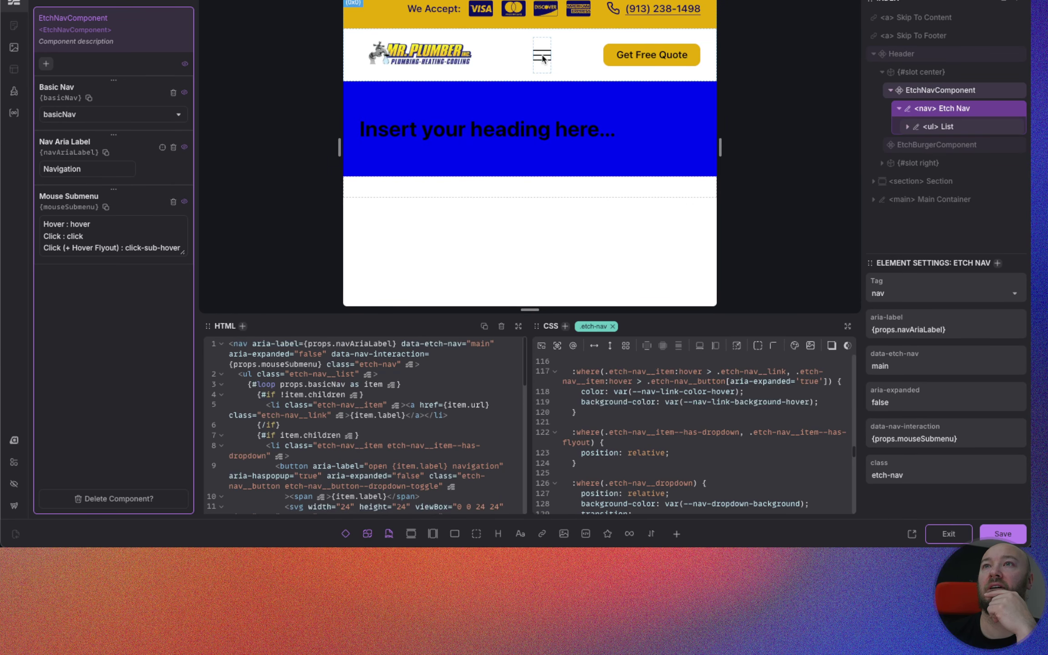
left_click(542, 56)
left_click(541, 55)
Step: Set --nav-mobile-background-color in the .etch-nav CSS to the neutral-trans-50 variable's color-mix value and save the changes
scroll(801, 428, "up", 20)
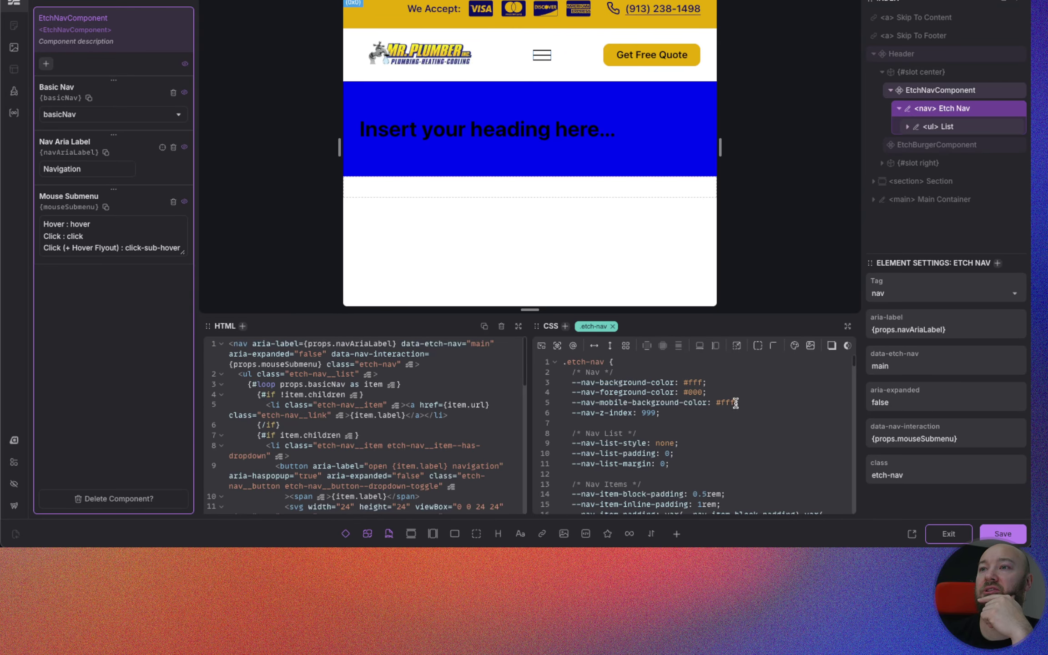
left_click_drag(736, 403, 718, 403)
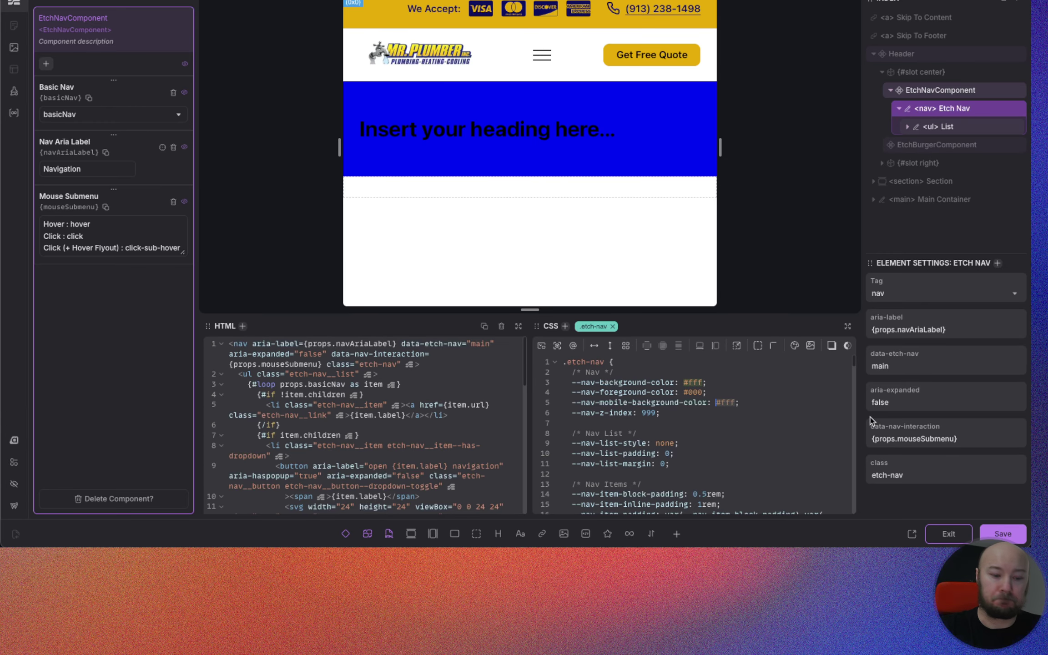
type("v")
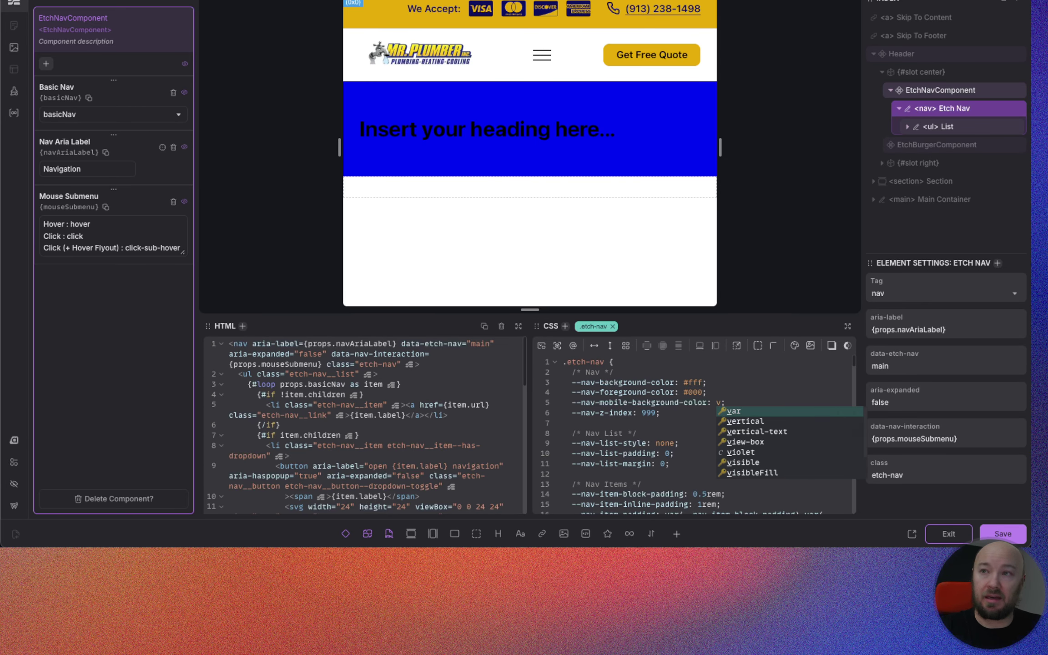
key("BackSpace")
type("--tra")
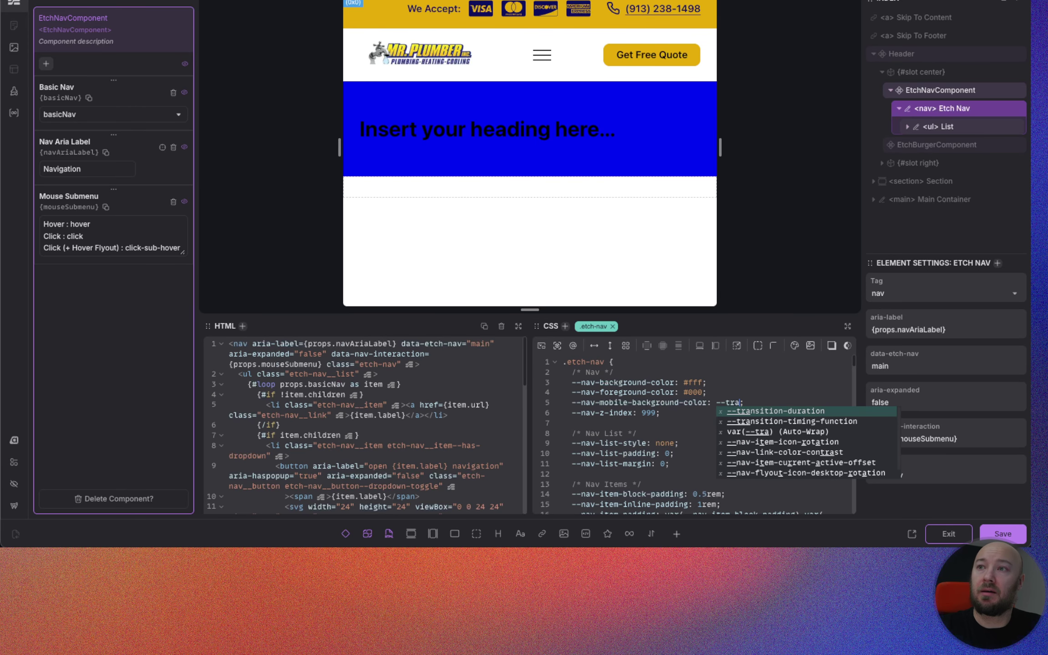
key("BackSpace")
key("BackSpace")
type("n")
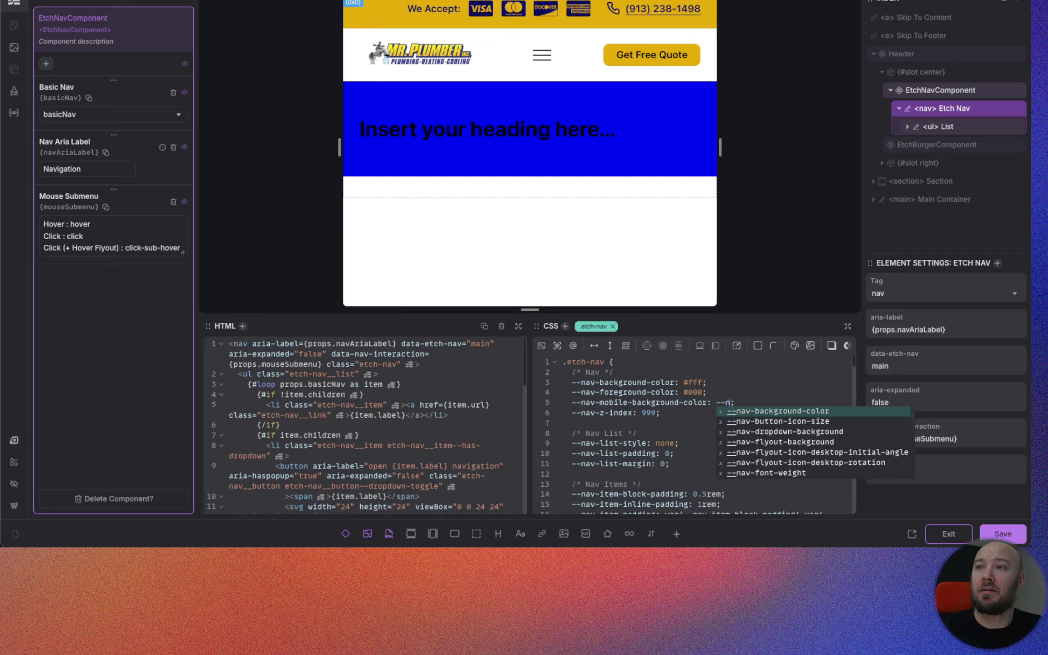
type("eutral-")
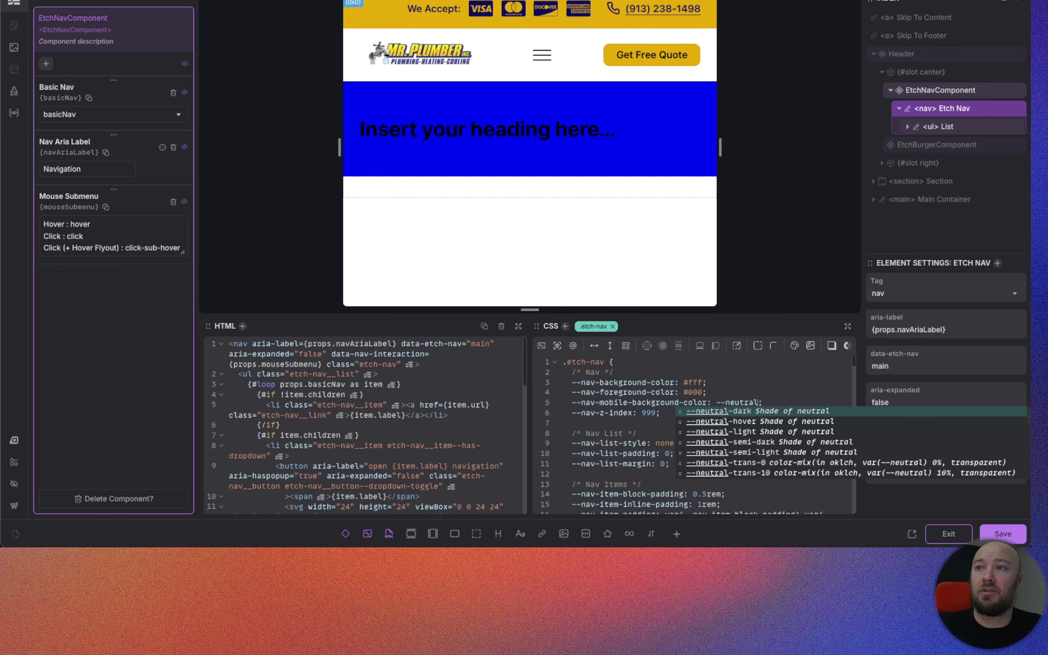
type("trans")
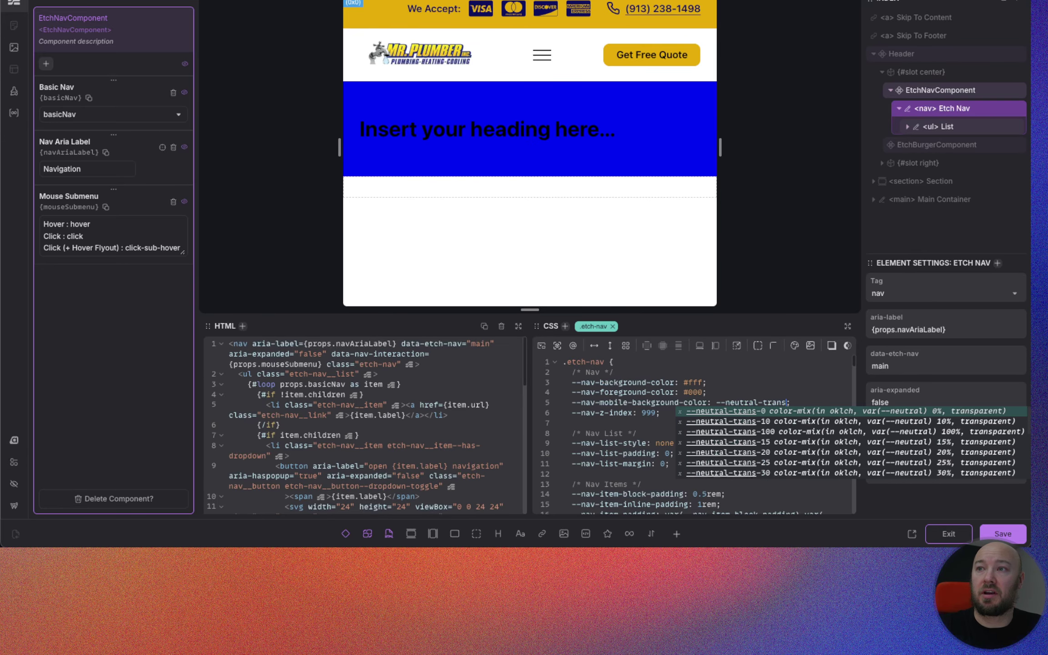
type("-20")
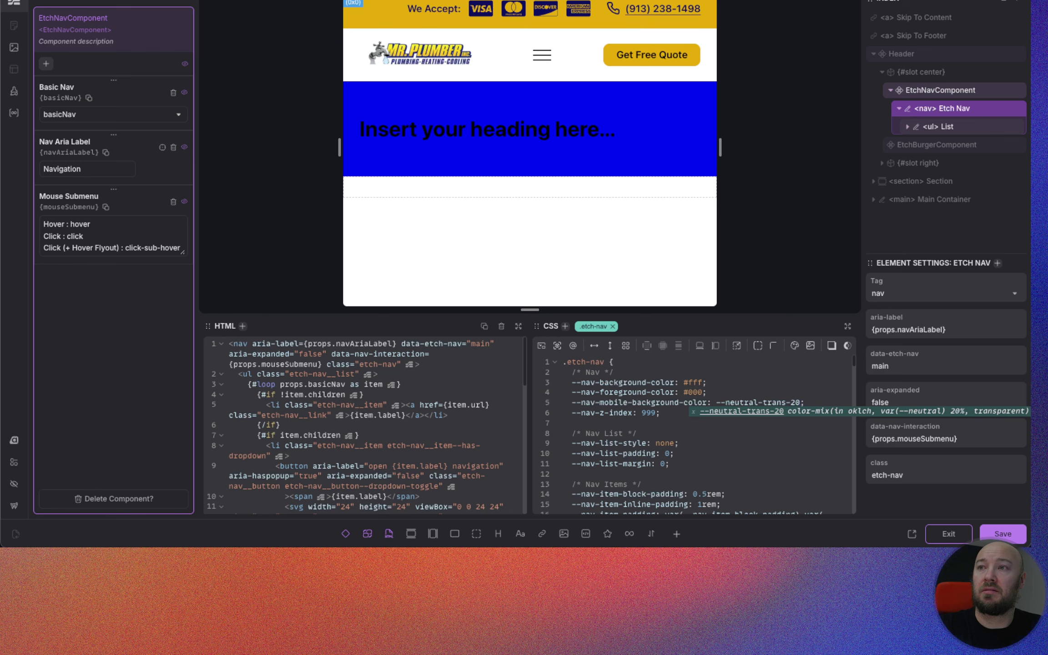
key("BackSpace")
key("BackSpace")
type("5")
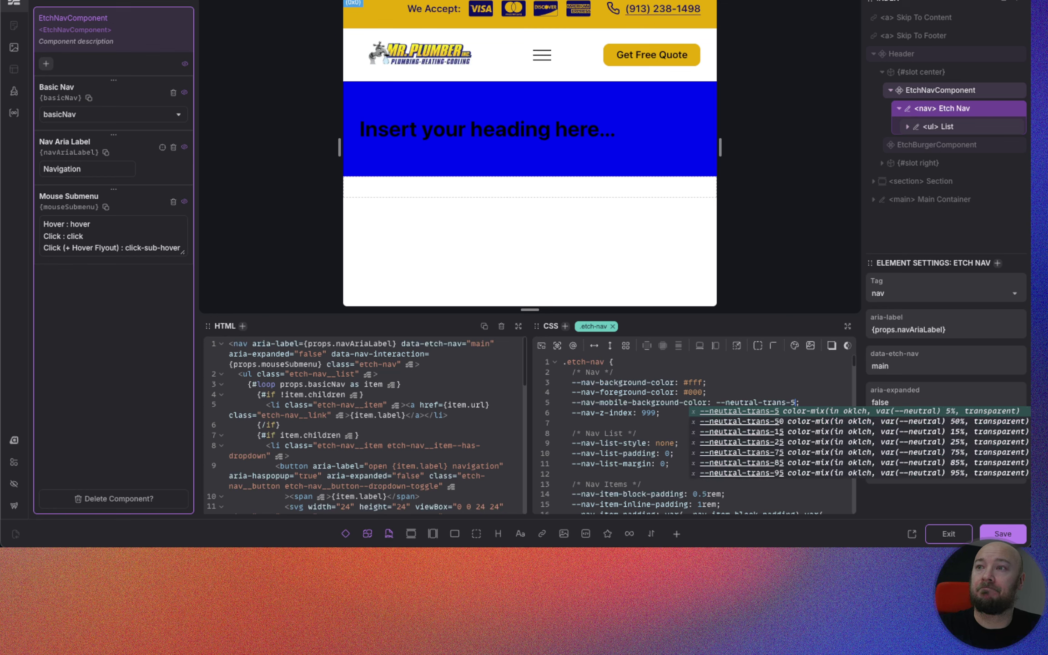
type("0")
key("Return")
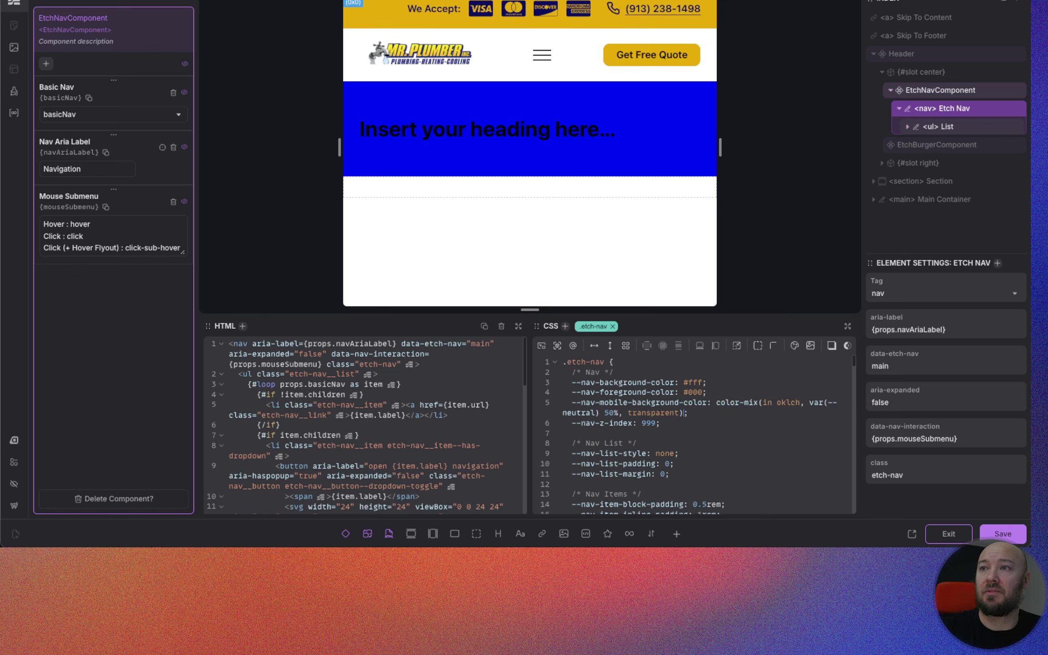
double_click(752, 404)
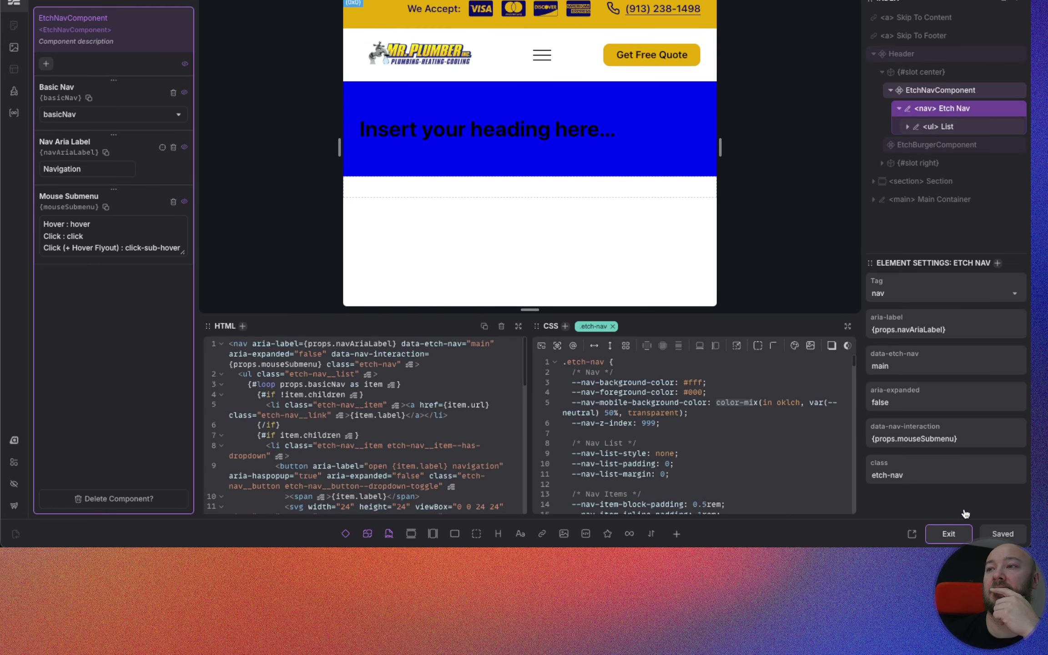
Step: Exit to the live page and use the browser developer tools' device emulation to narrow the viewport to about 680 px wide
left_click(950, 533)
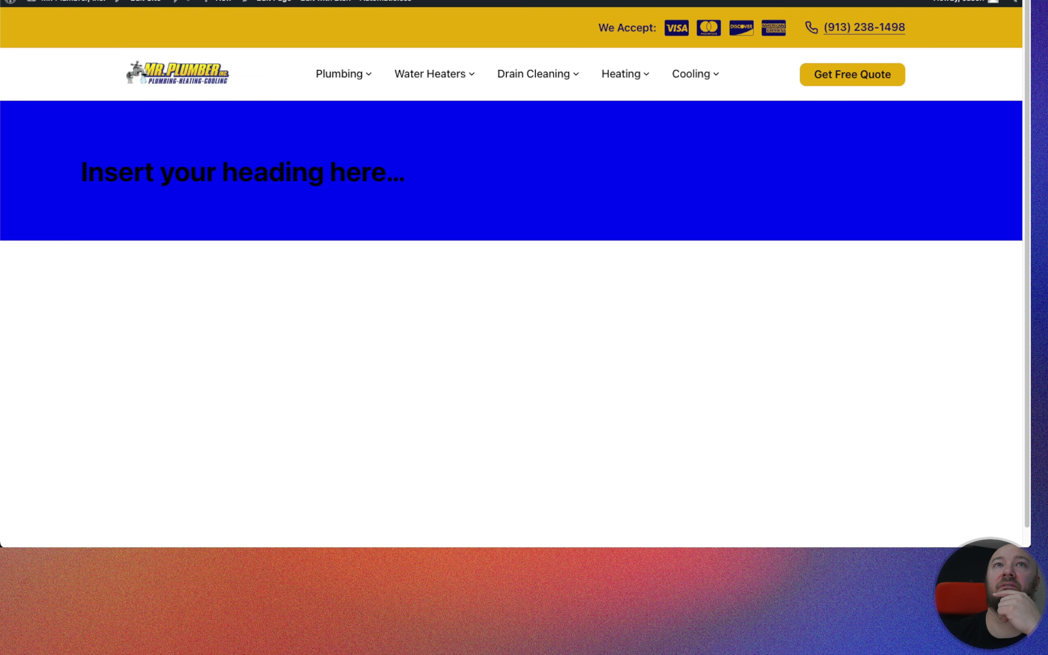
right_click(423, 196)
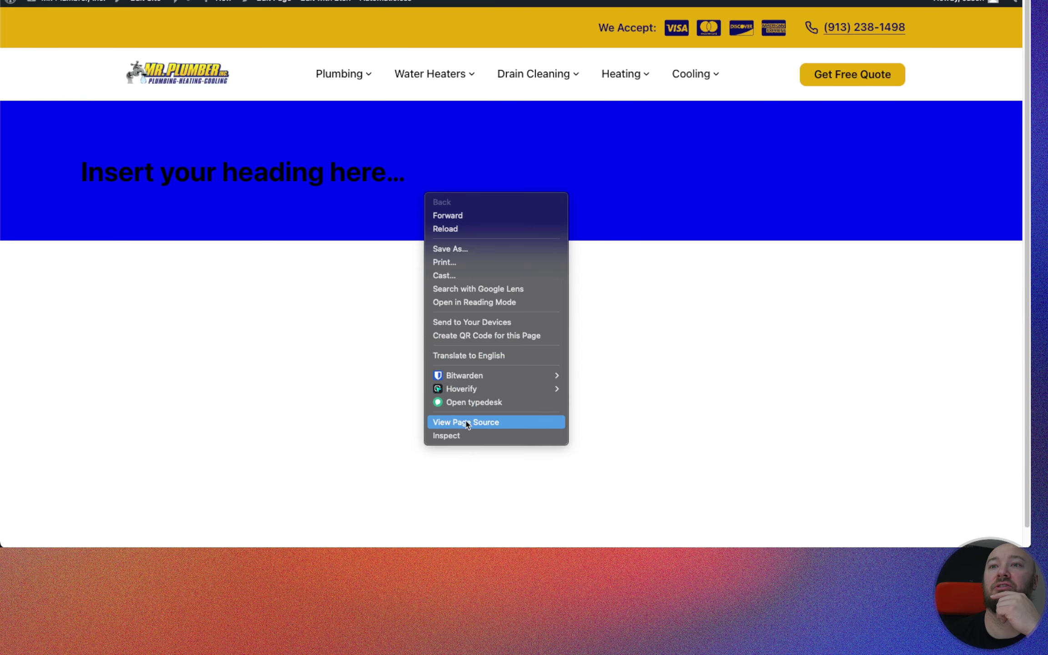
left_click(471, 441)
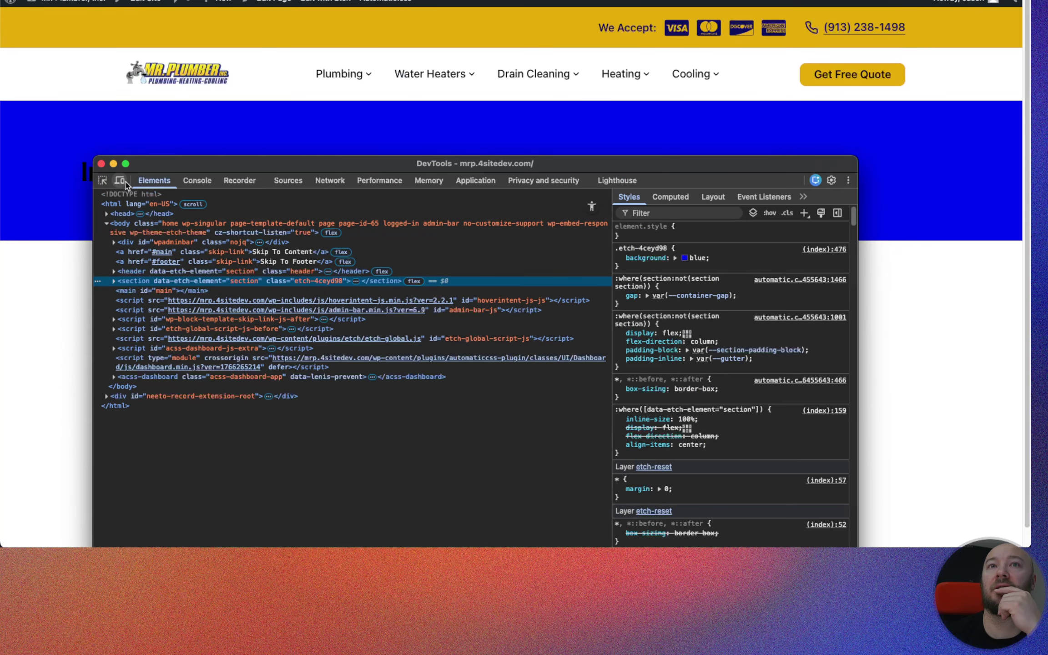
left_click(120, 181)
left_click_drag(466, 159, 746, 128)
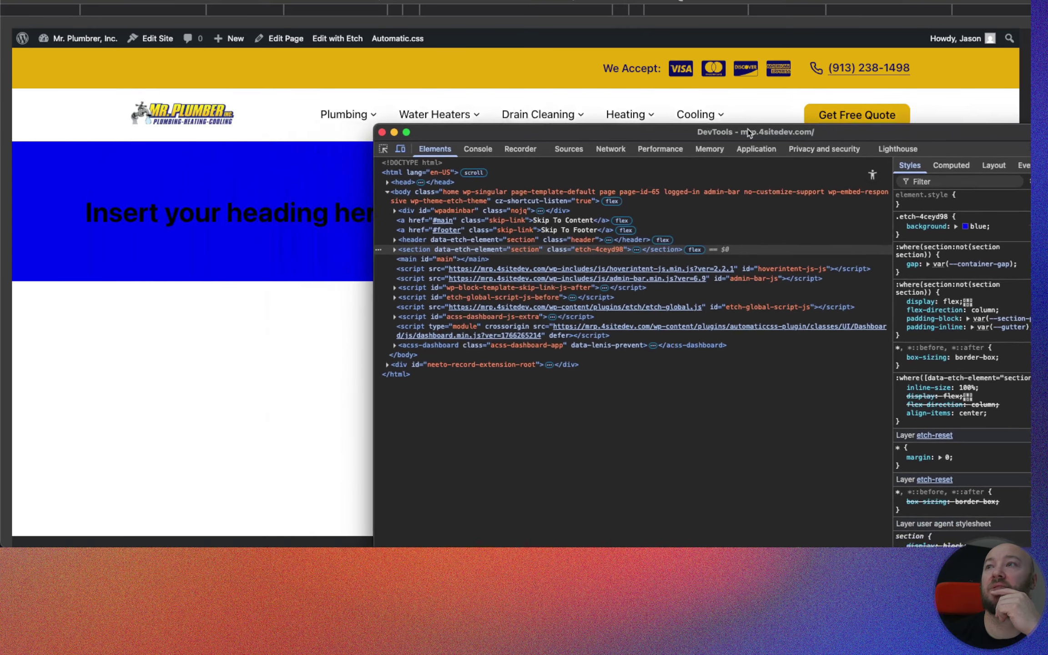
left_click(298, 304)
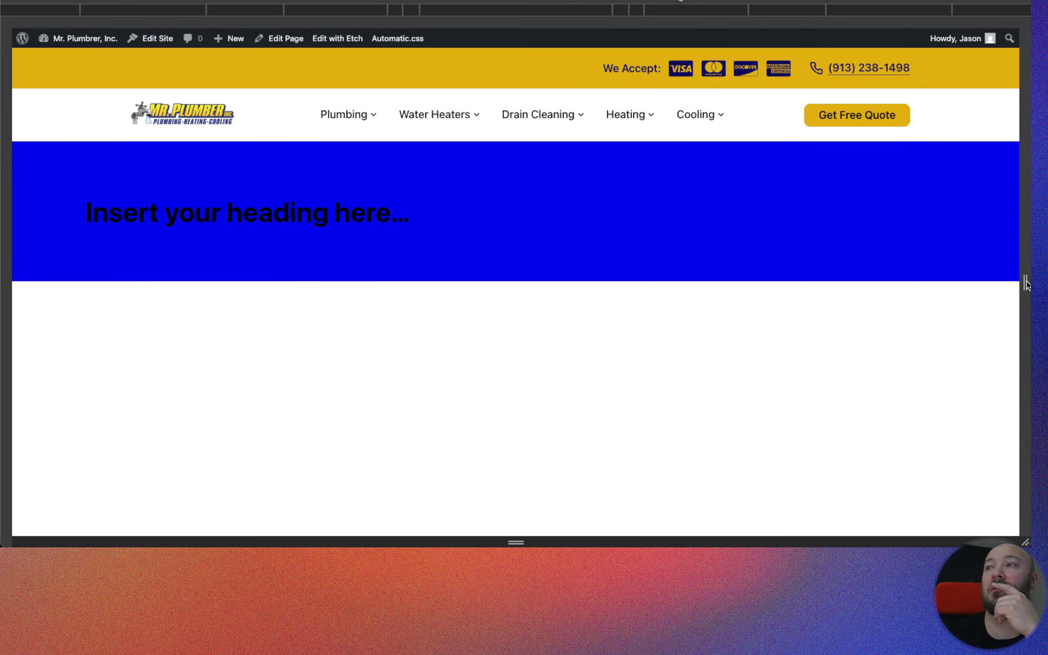
left_click_drag(1026, 284, 727, 282)
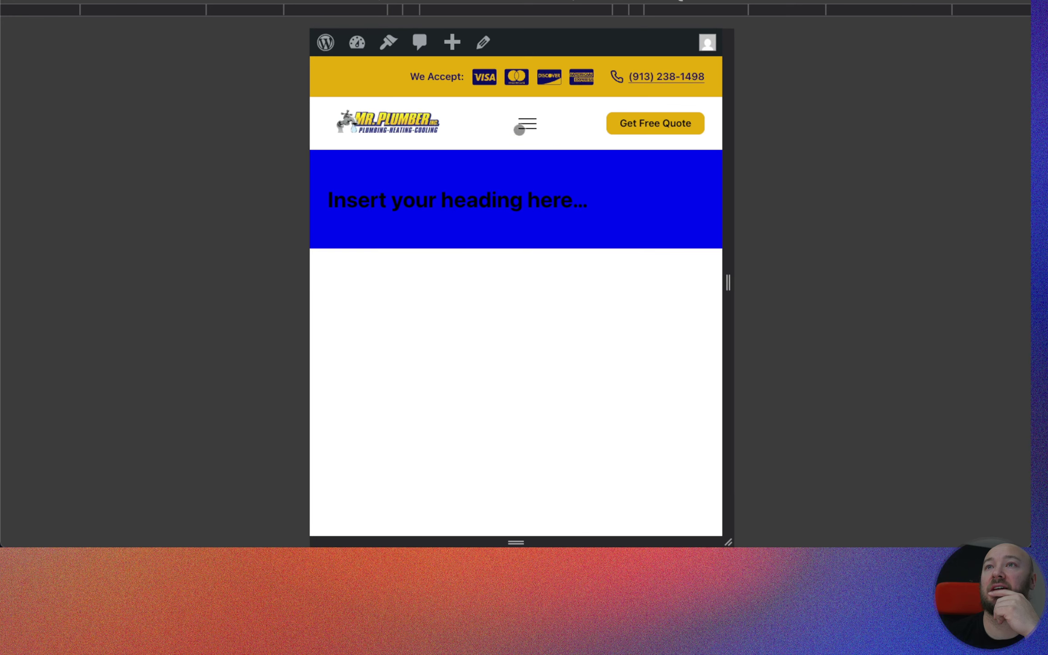
Step: Test opening and closing the burger menu on the live page and leave it open to check its background
left_click(519, 130)
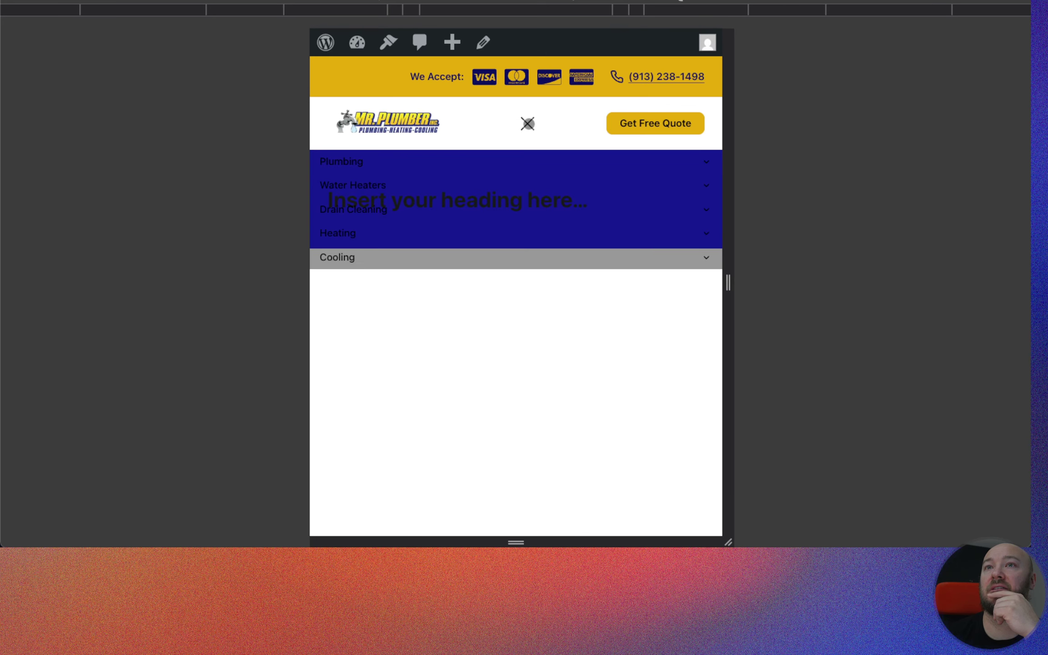
left_click(527, 123)
left_click(528, 124)
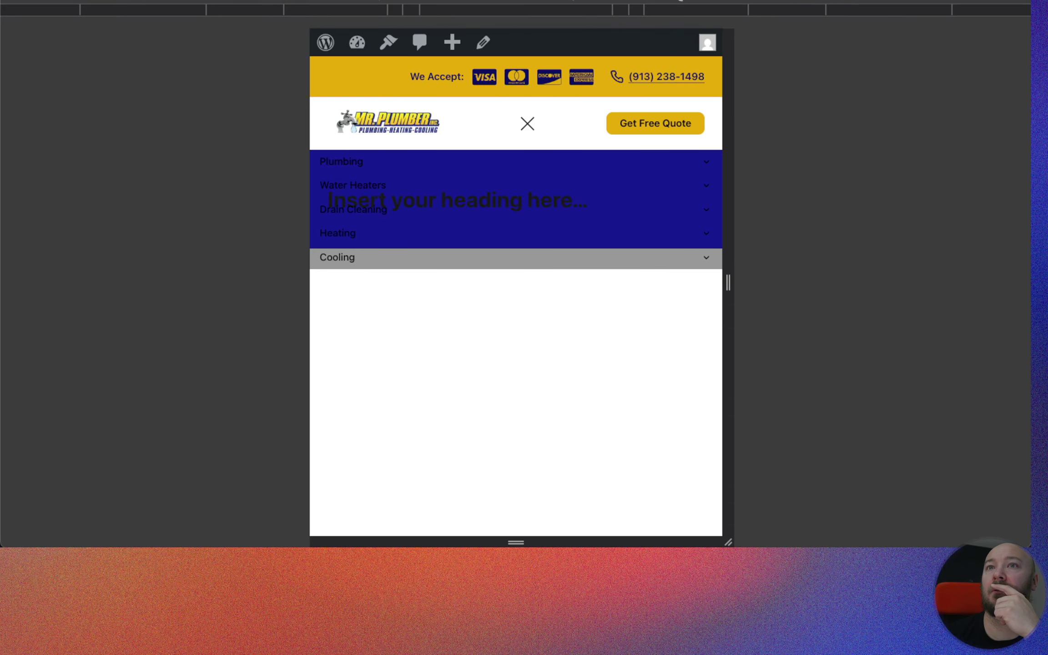
Step: Expand the header markup in DevTools down to header__nav-wrapper and inspect the nav.etch-nav element's styles
key("super+alt+i")
left_click_drag(995, 137, 1019, 268)
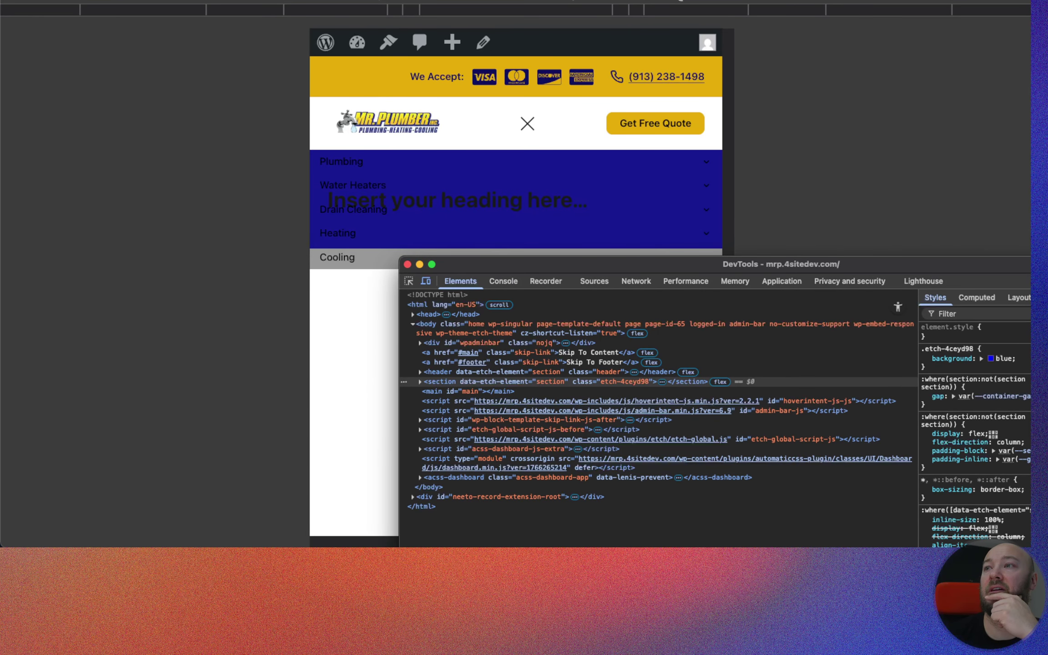
left_click(420, 372)
left_click(427, 382)
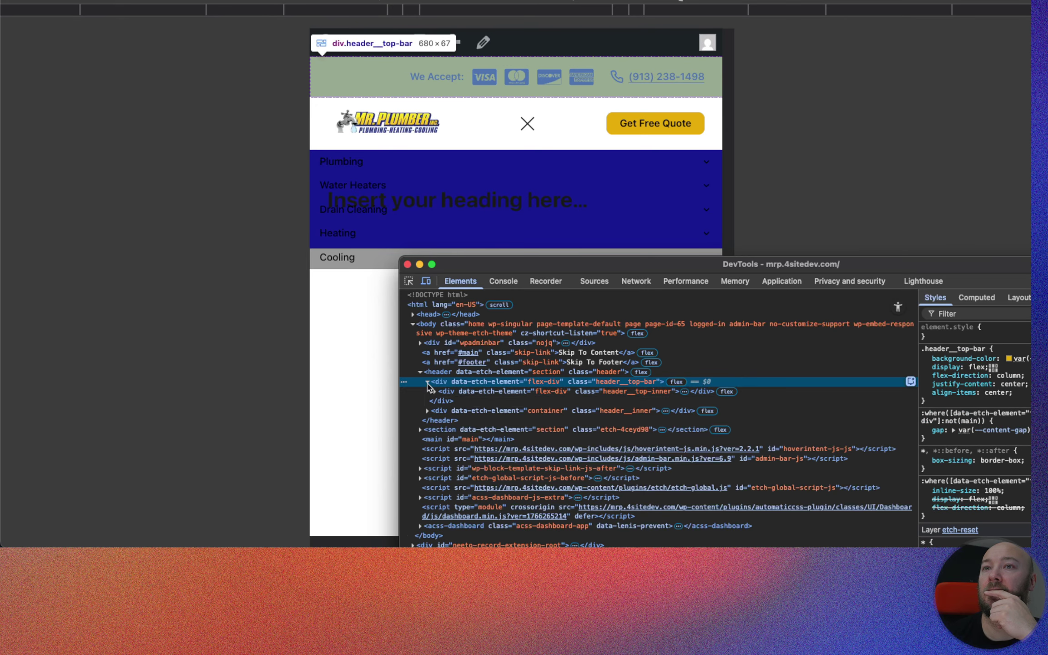
left_click(428, 381)
left_click(430, 392)
left_click(427, 392)
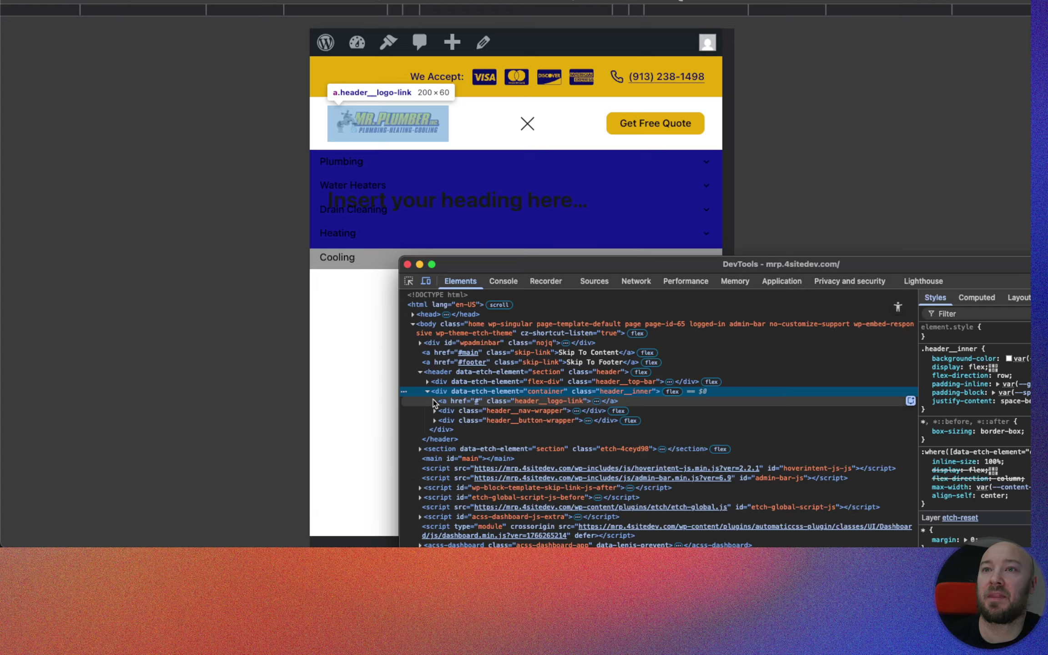
left_click(434, 411)
left_click(433, 411)
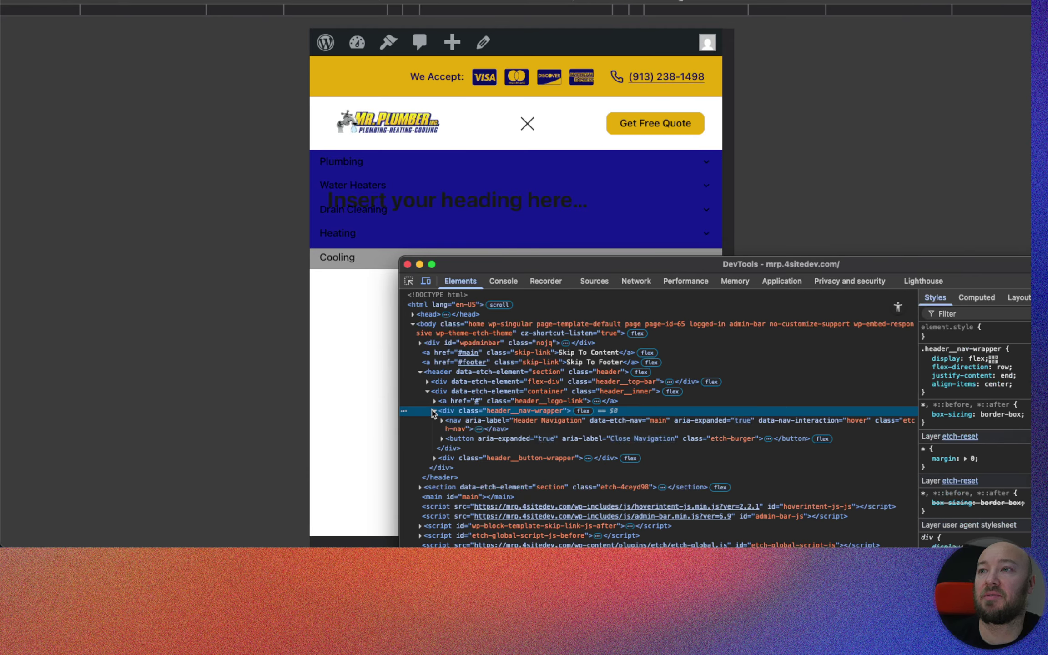
left_click(453, 423)
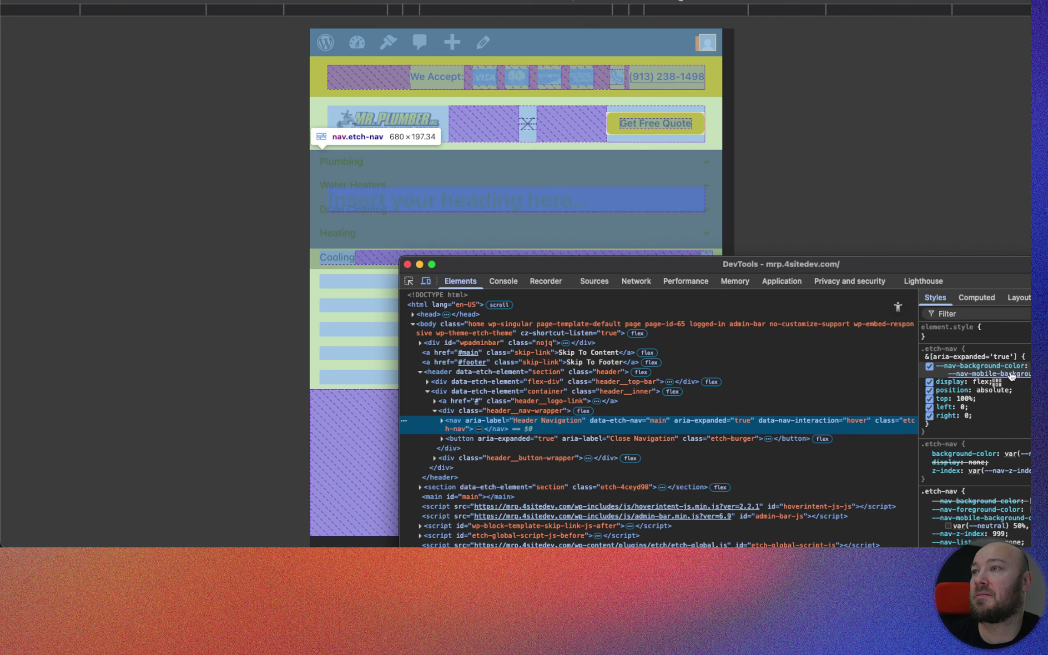
Step: Try other color-mix values for --nav-mobile-background-color in DevTools, including 80% opacity and a lighter neutral shade
mouse_move(1011, 376)
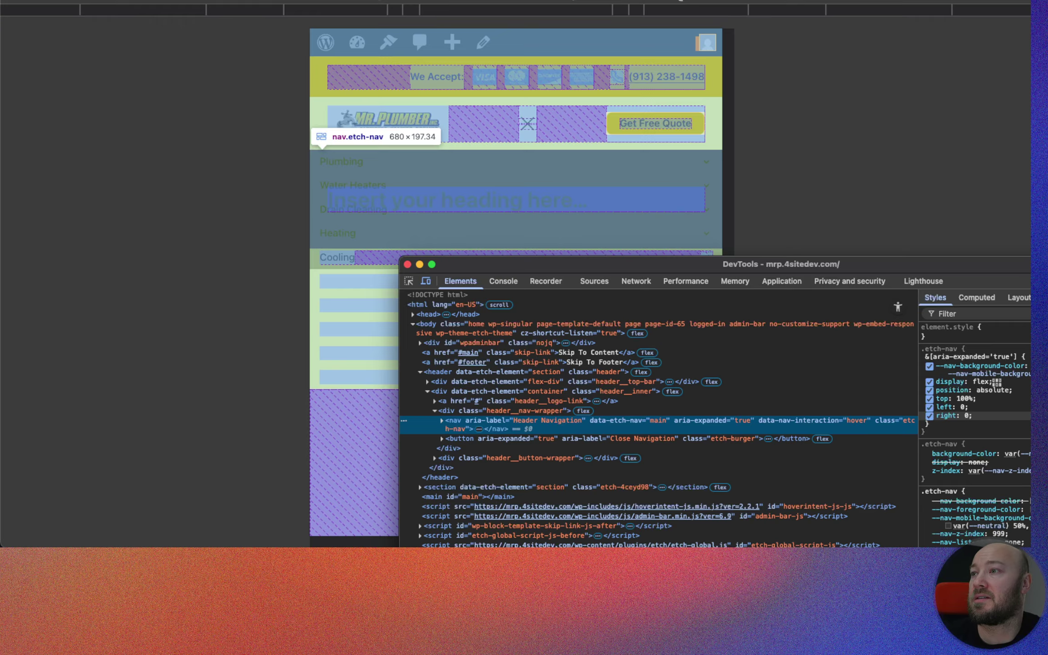
left_click(1007, 526)
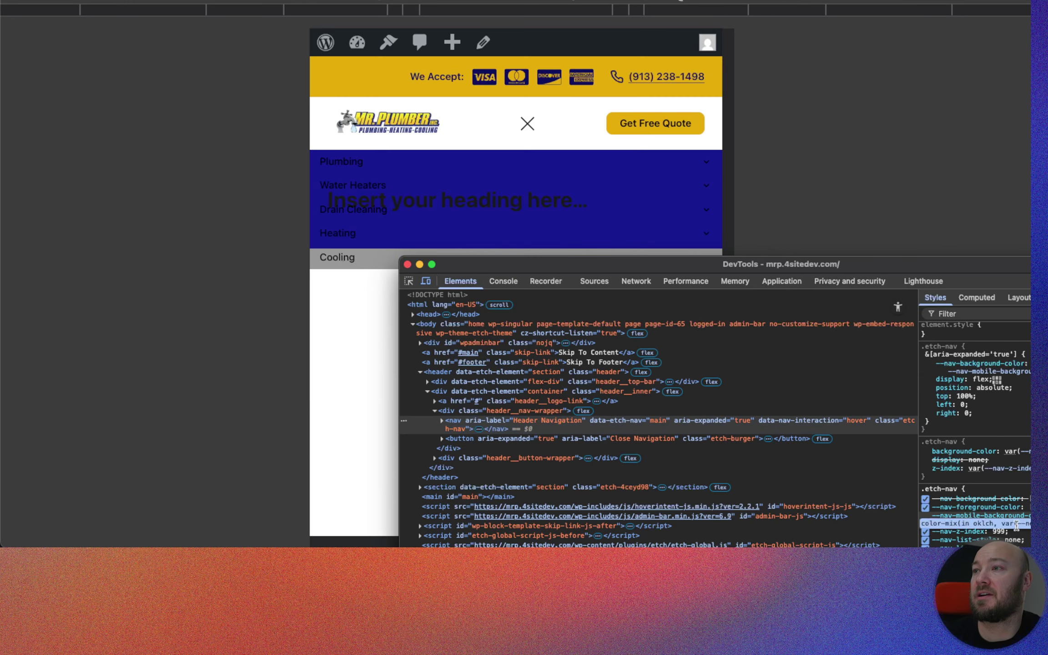
double_click(1029, 523)
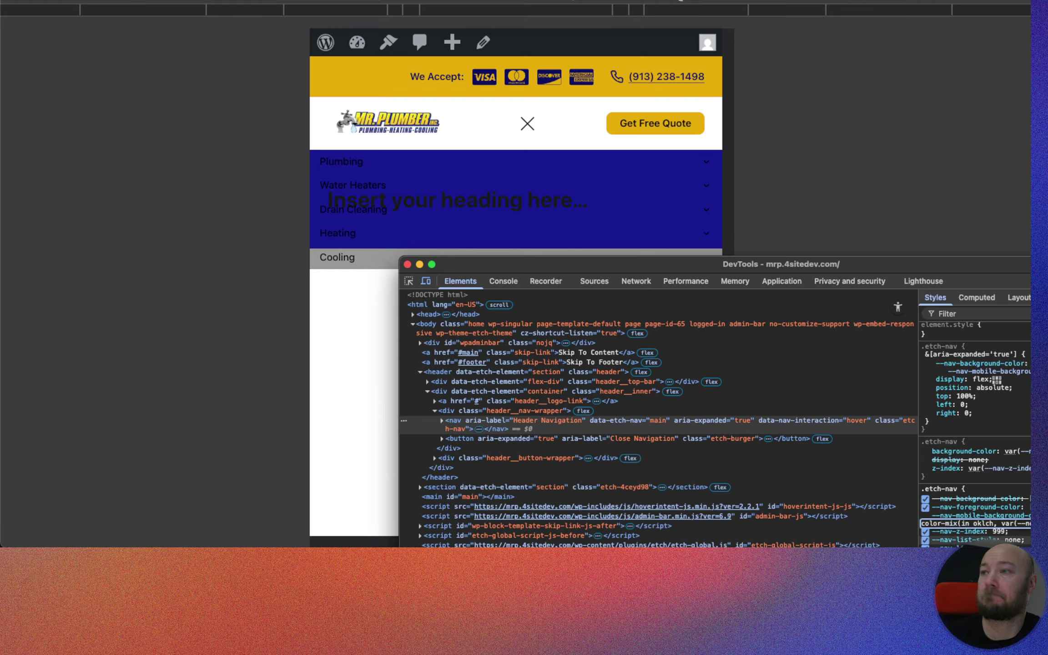
type("80")
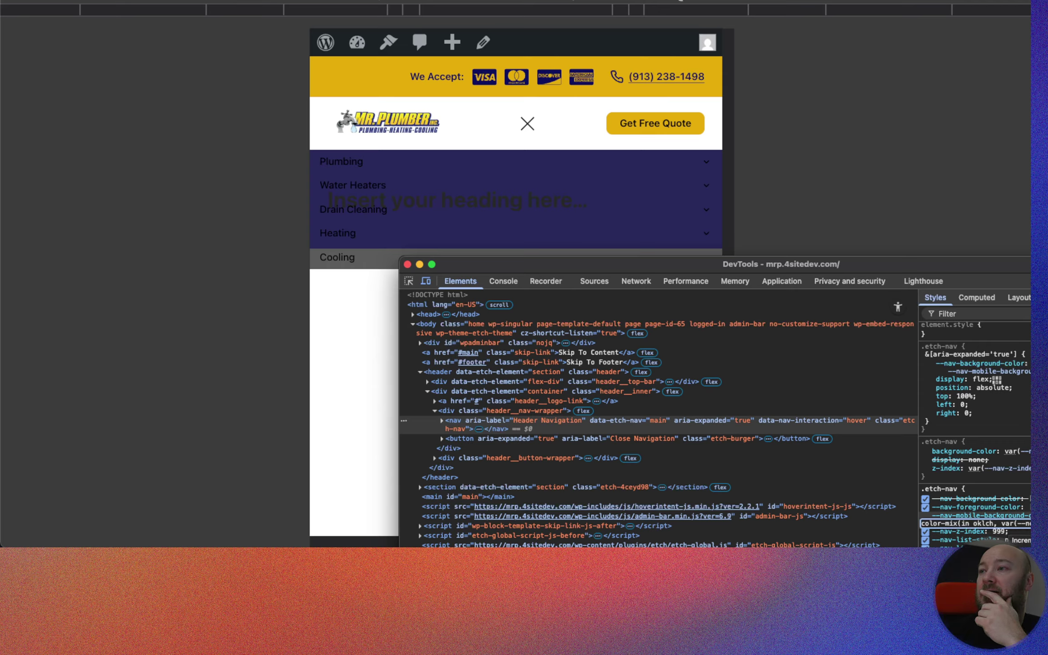
type("-ne ")
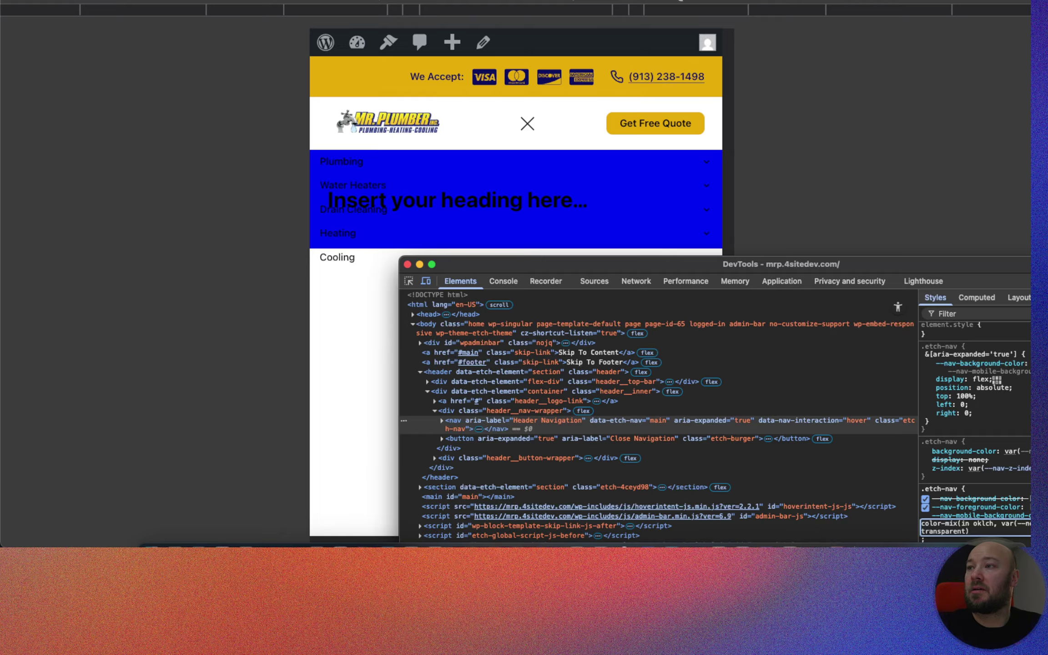
type("t")
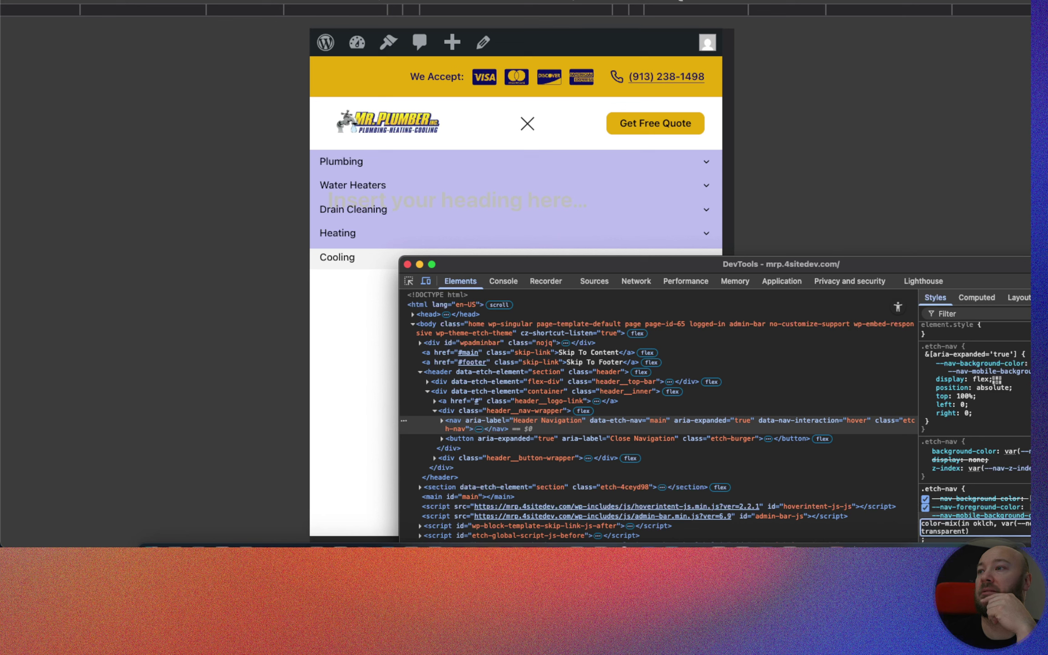
key("BackSpace")
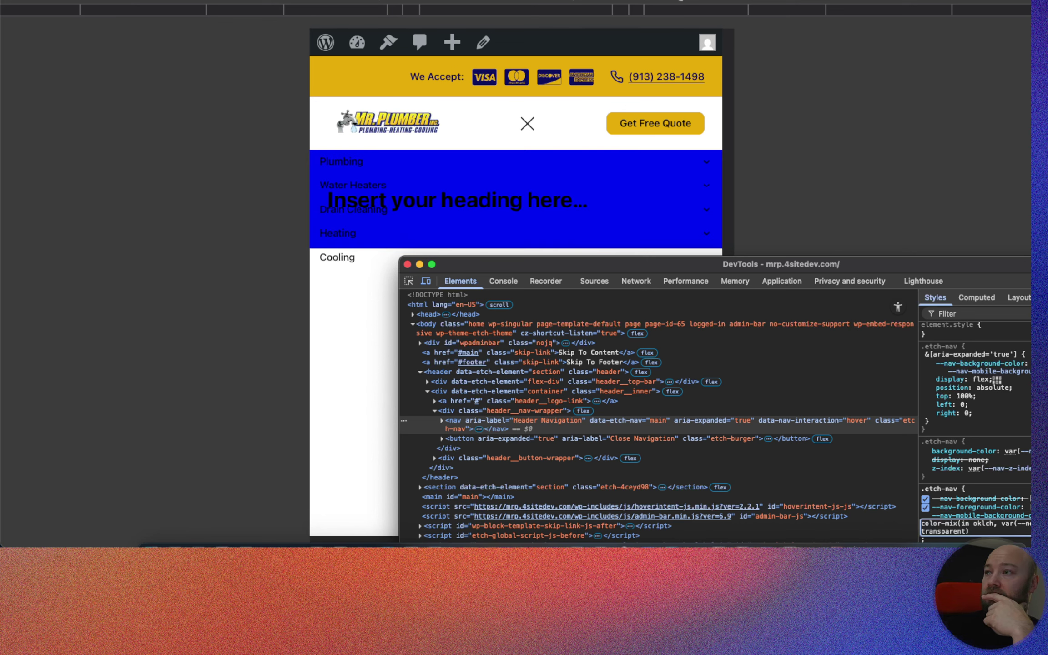
type("9")
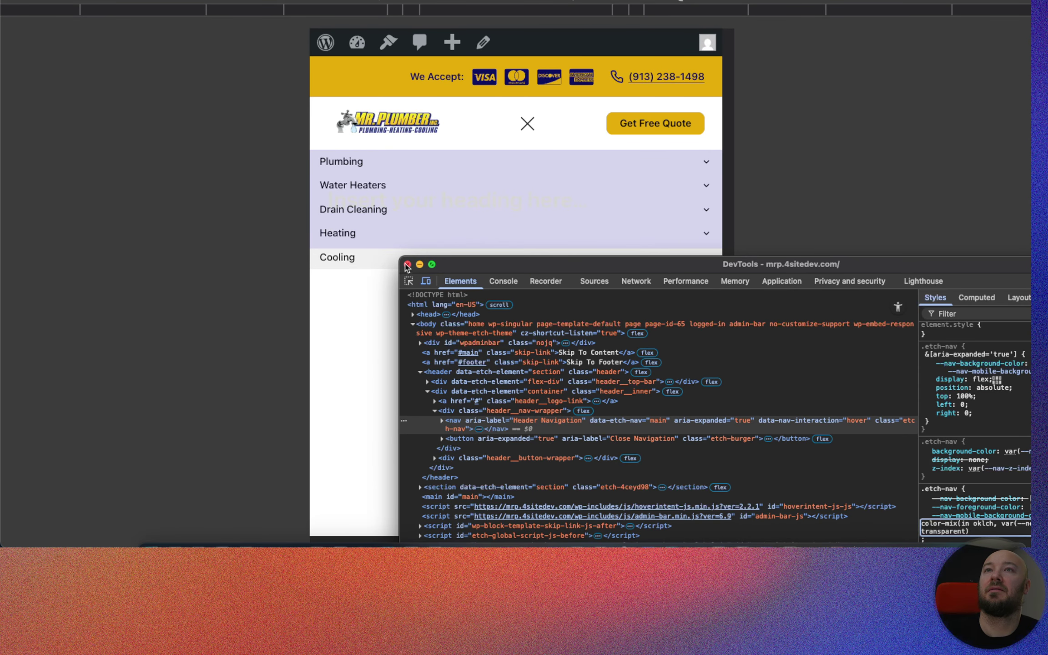
Step: Switch back to the Etch editor and set .etch-nav's --nav-mobile-background-color to var(--neutral-ultra-light), removing the color-mix transparency
left_click(291, 1)
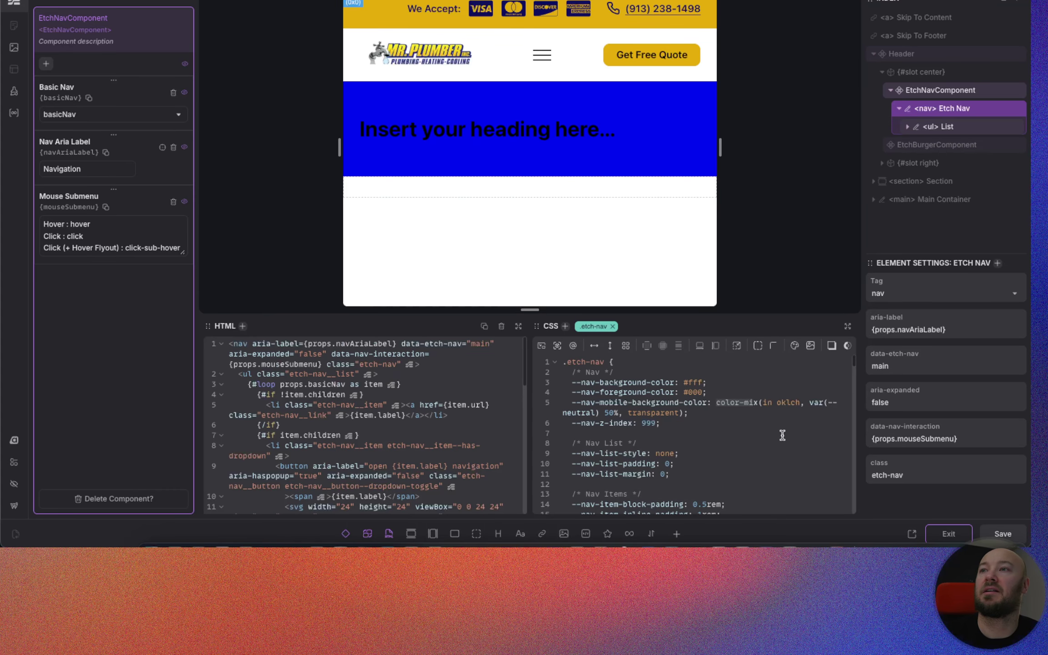
left_click(759, 437)
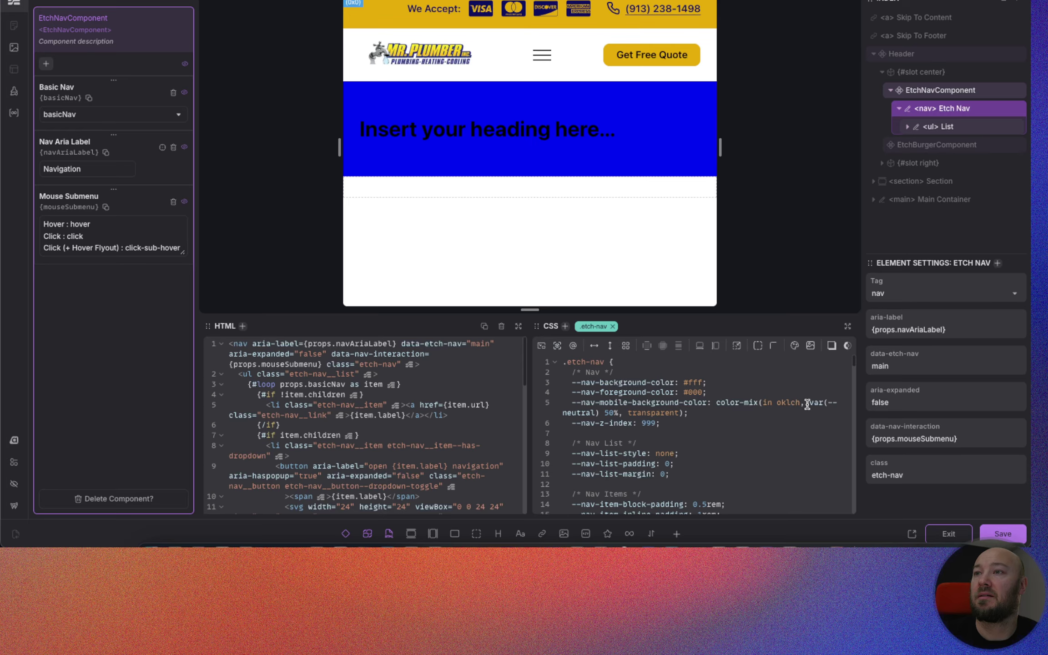
left_click_drag(807, 404, 715, 401)
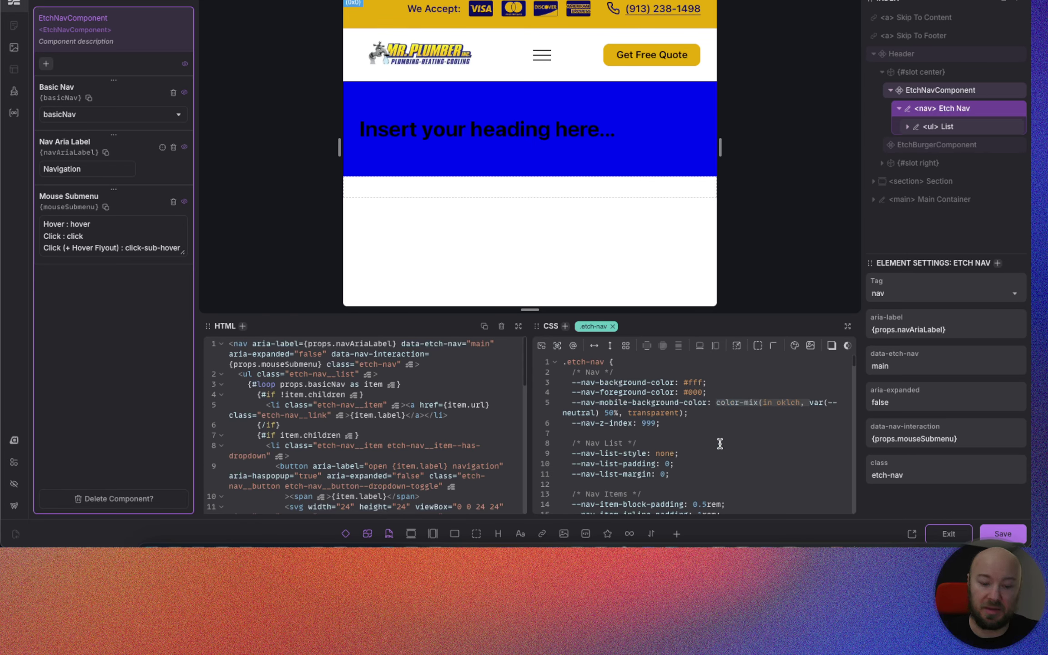
key("BackSpace")
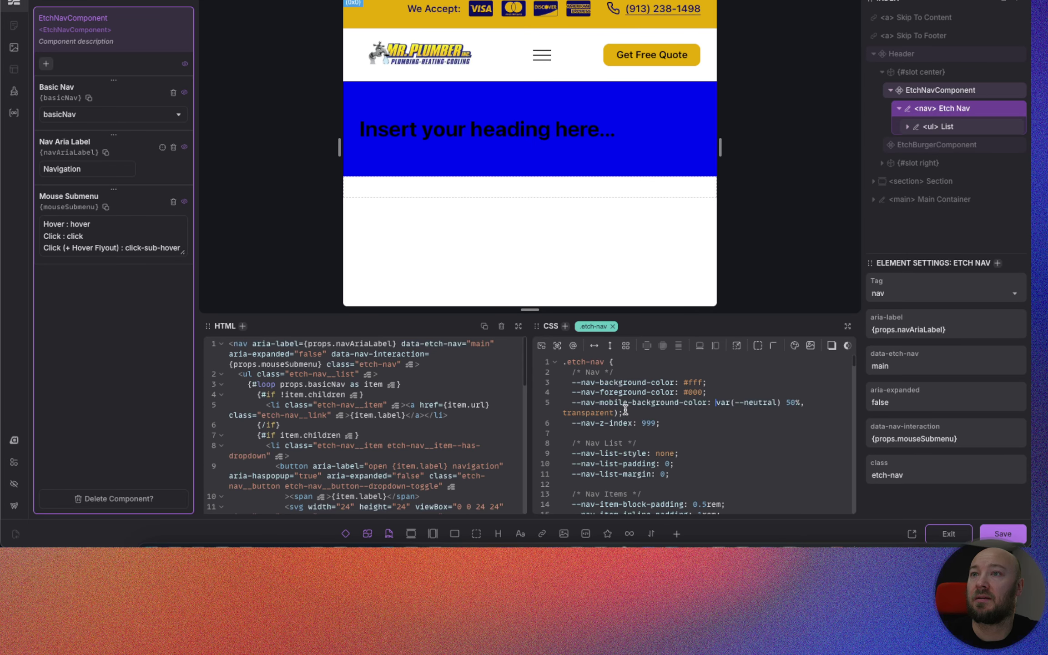
left_click_drag(623, 413, 560, 413)
key("BackSpace")
key("BackSpace")
key("BackSpace")
key("BackSpace")
key("BackSpace")
key("BackSpace")
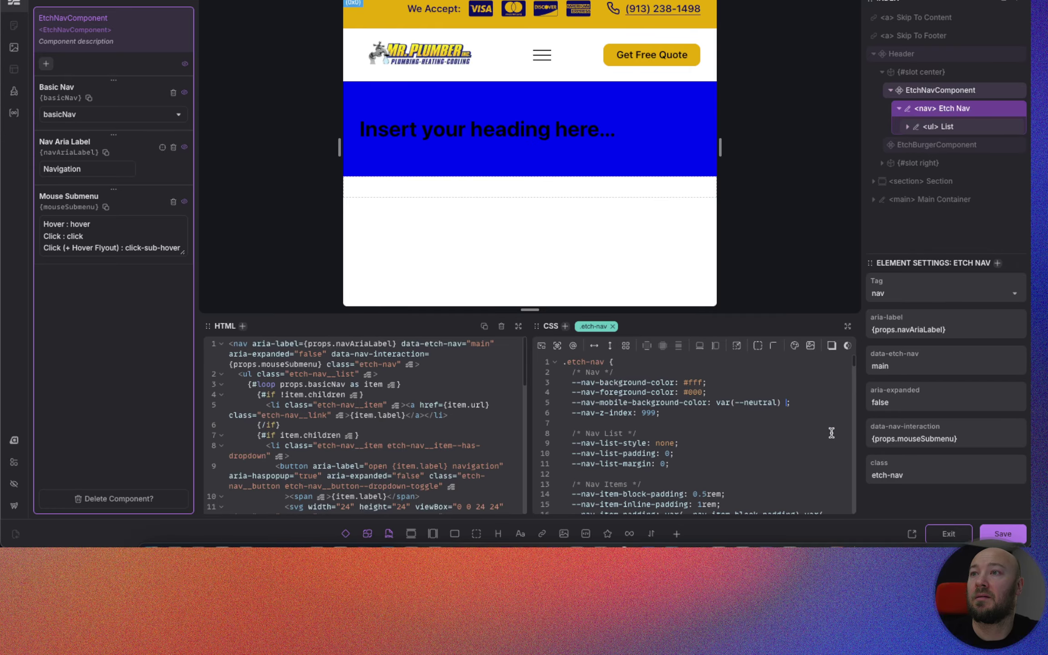
key("BackSpace")
key("Left")
type("-u")
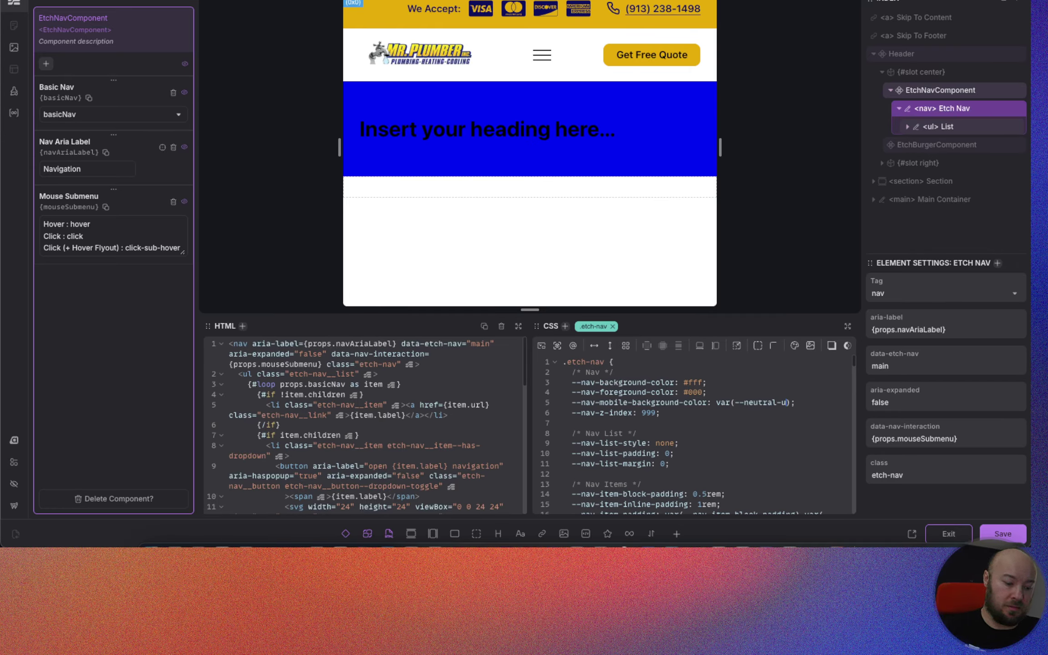
type("ltra-light")
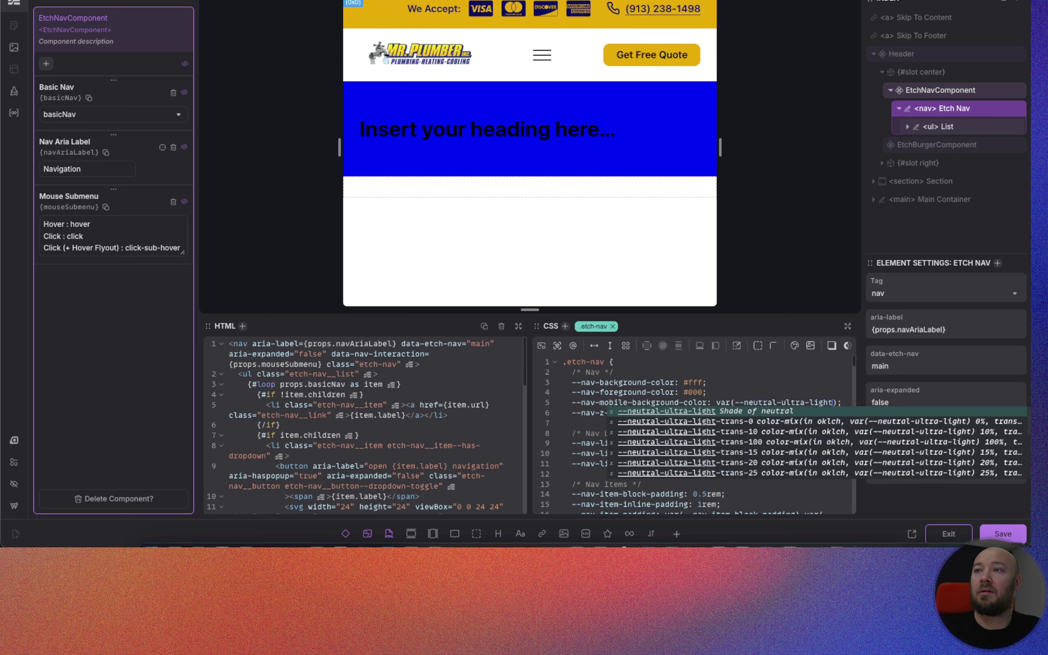
left_click(775, 381)
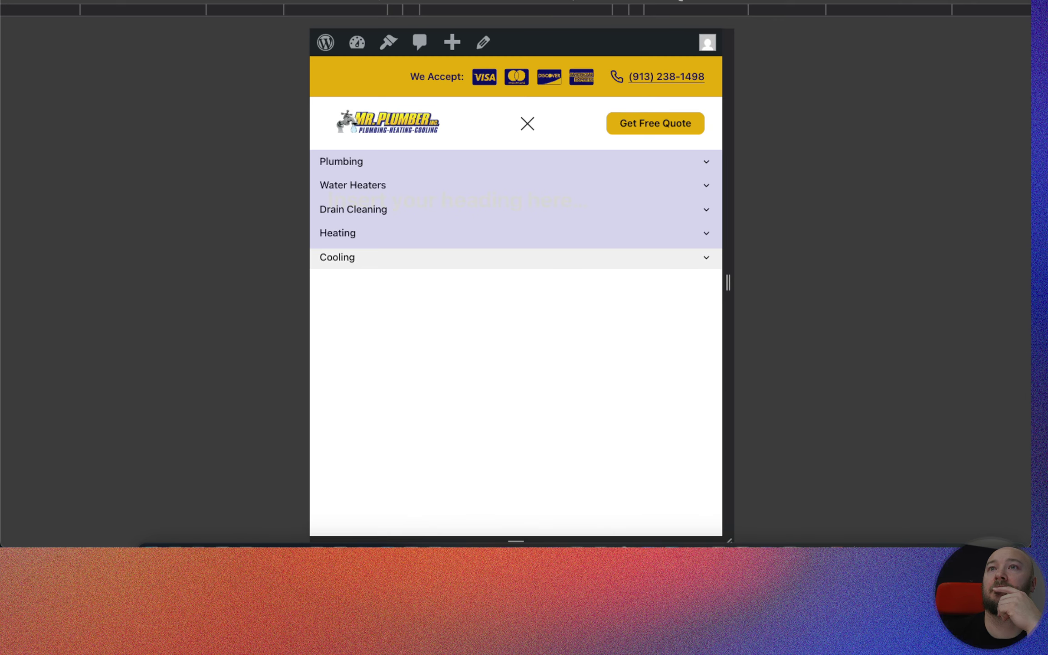
Step: Test the burger menu on the reloaded live page, expanding and collapsing the Plumbing, Water Heaters, Drain Cleaning and Cooling submenus, and close it
left_click(478, 280)
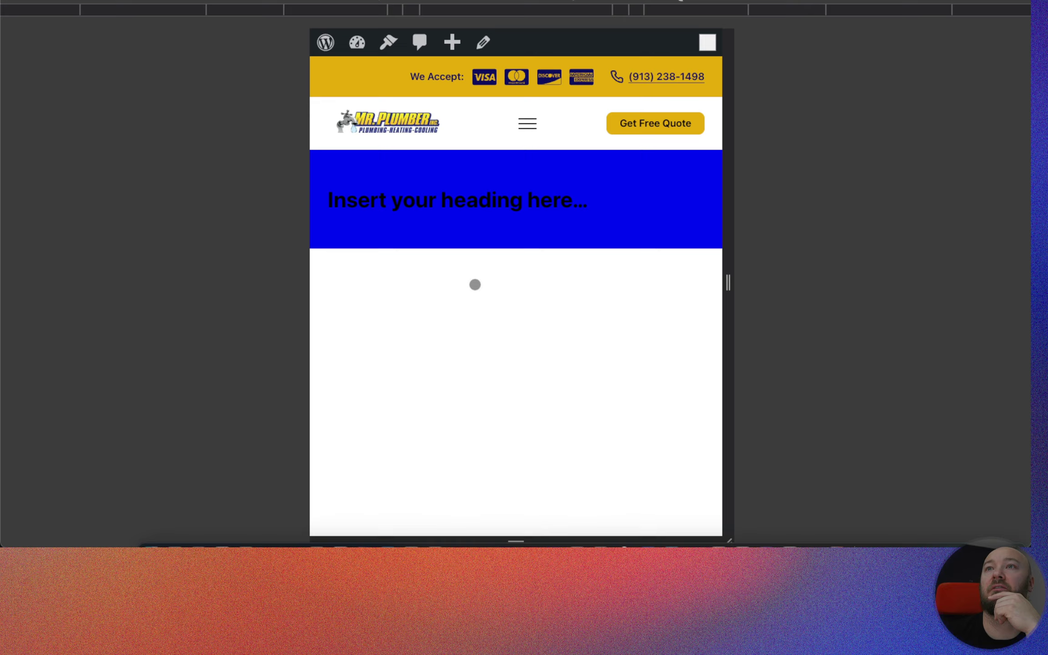
left_click(528, 129)
left_click(702, 162)
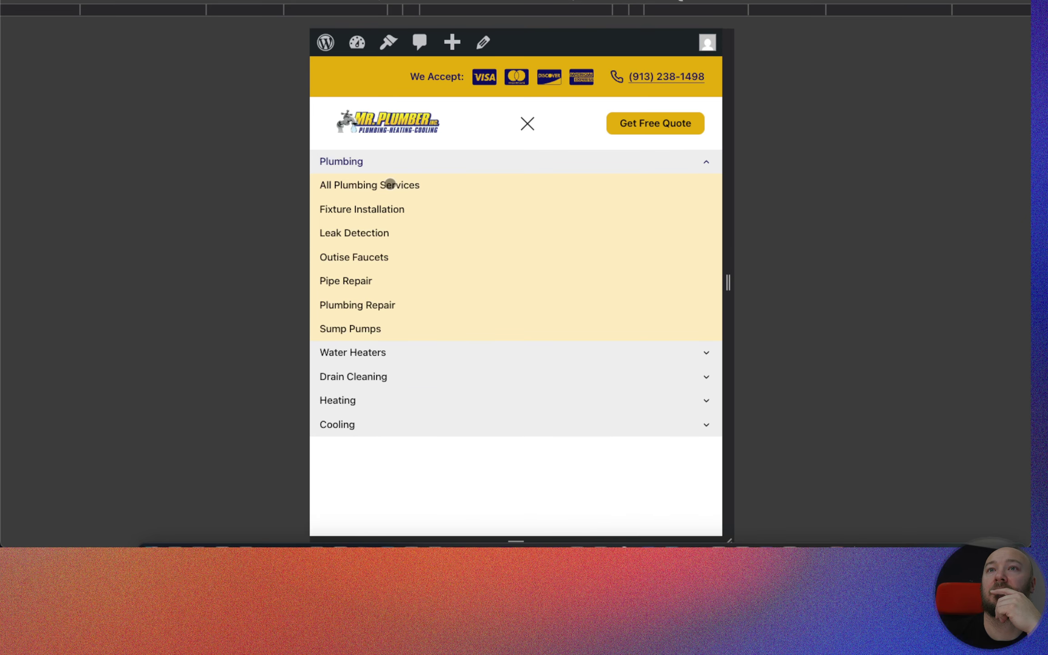
left_click(706, 162)
left_click(707, 184)
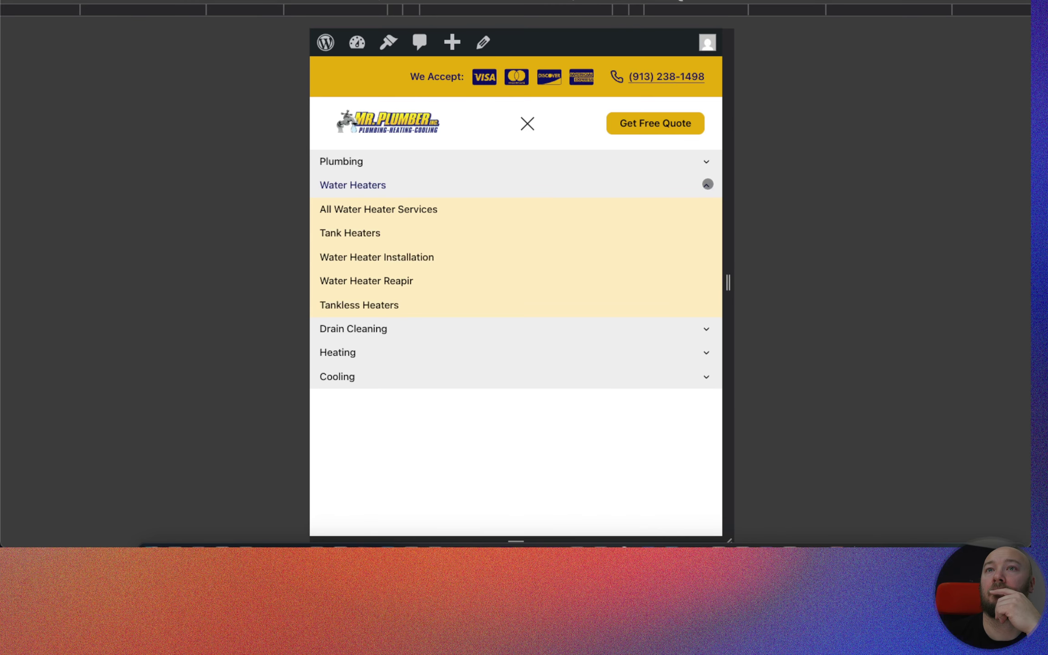
left_click(706, 184)
left_click(707, 208)
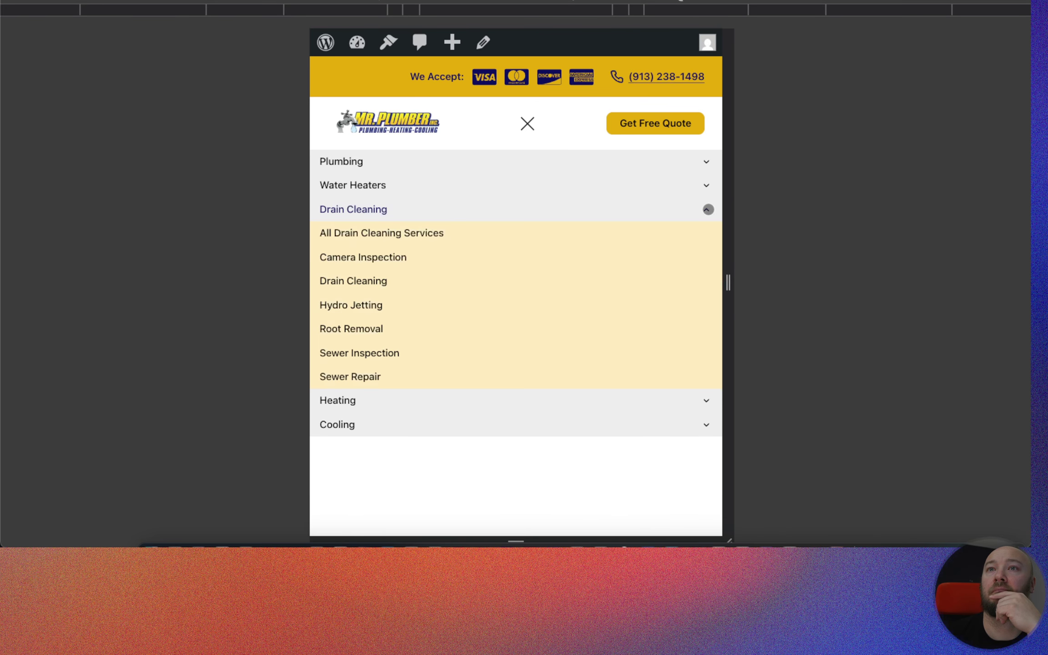
left_click(707, 209)
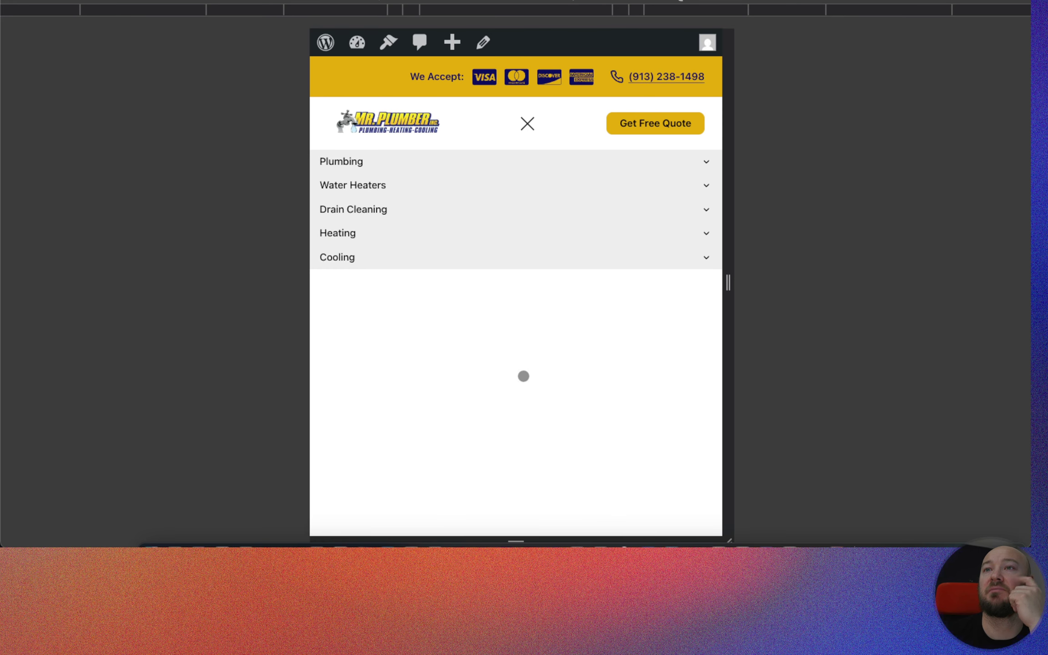
left_click(705, 258)
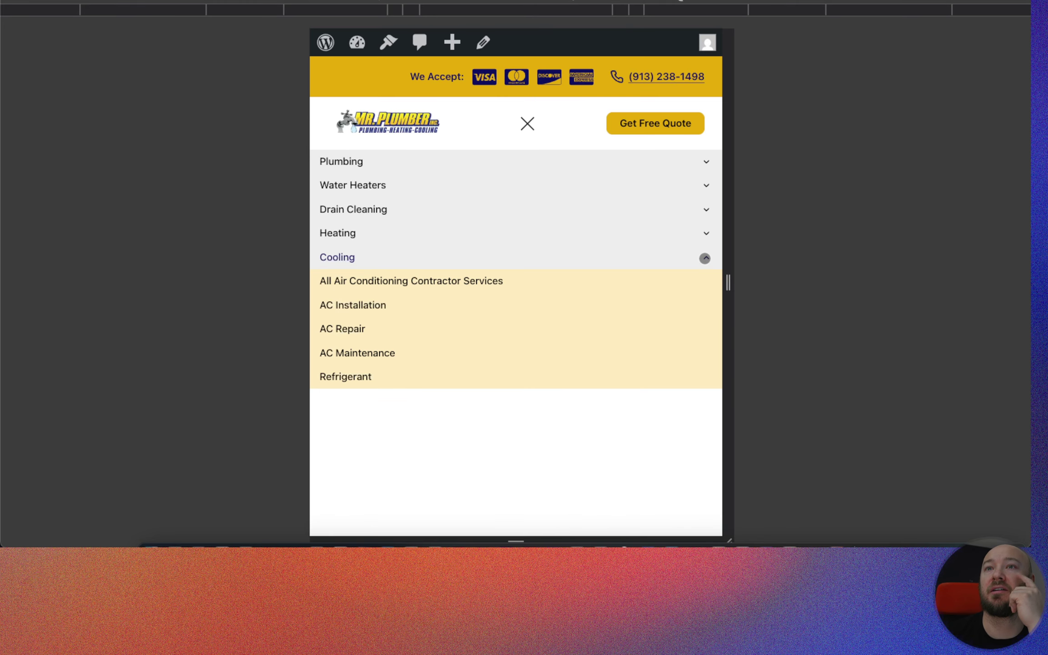
left_click(671, 257)
left_click(707, 162)
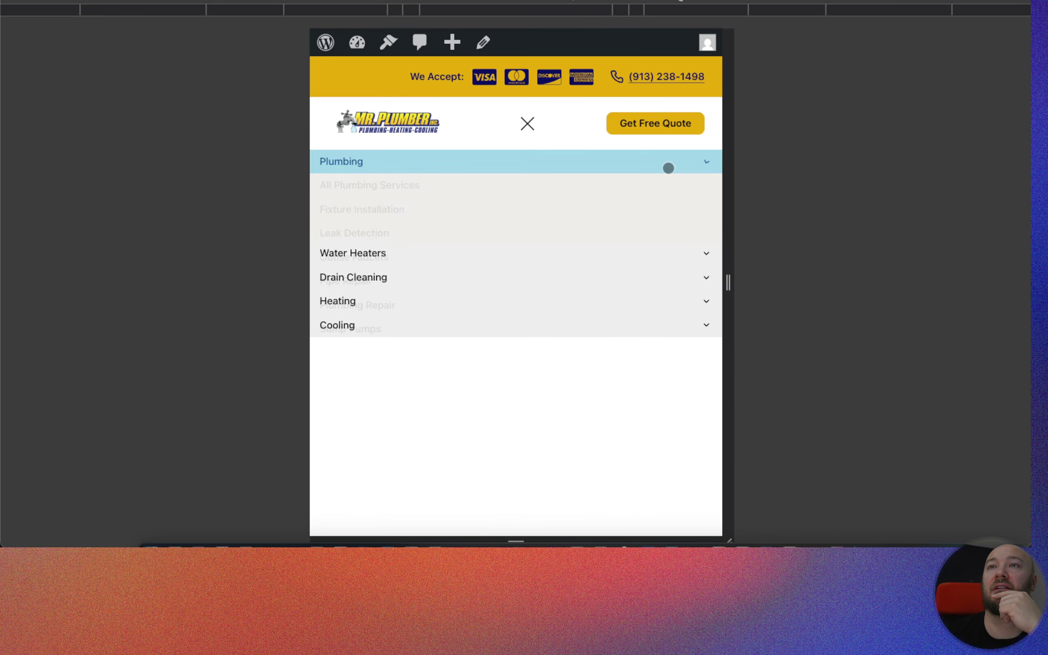
left_click(707, 160)
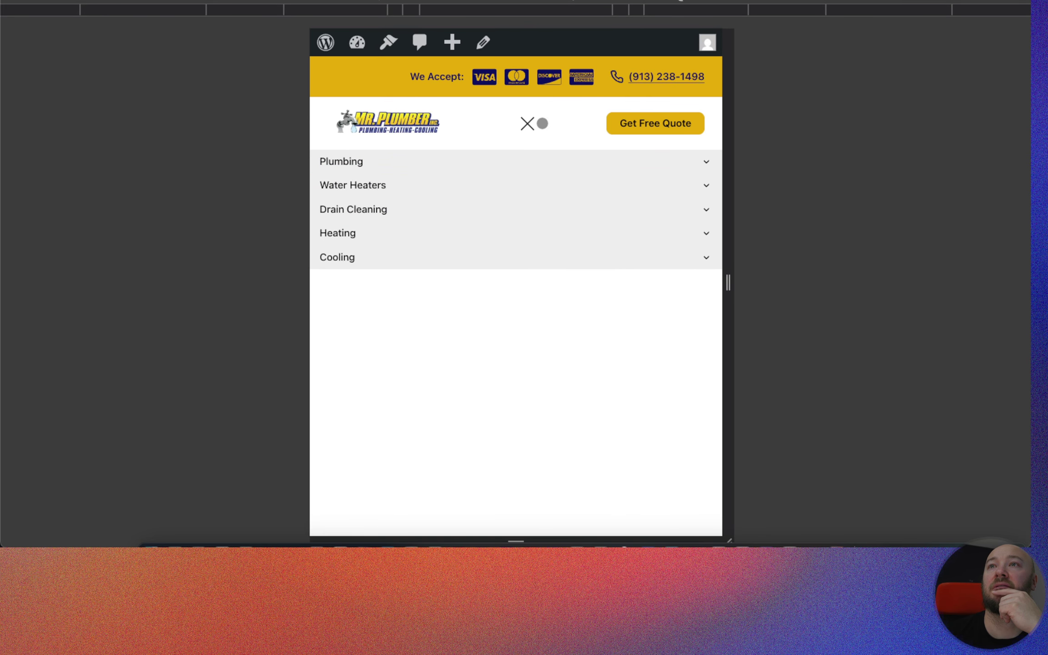
left_click(528, 124)
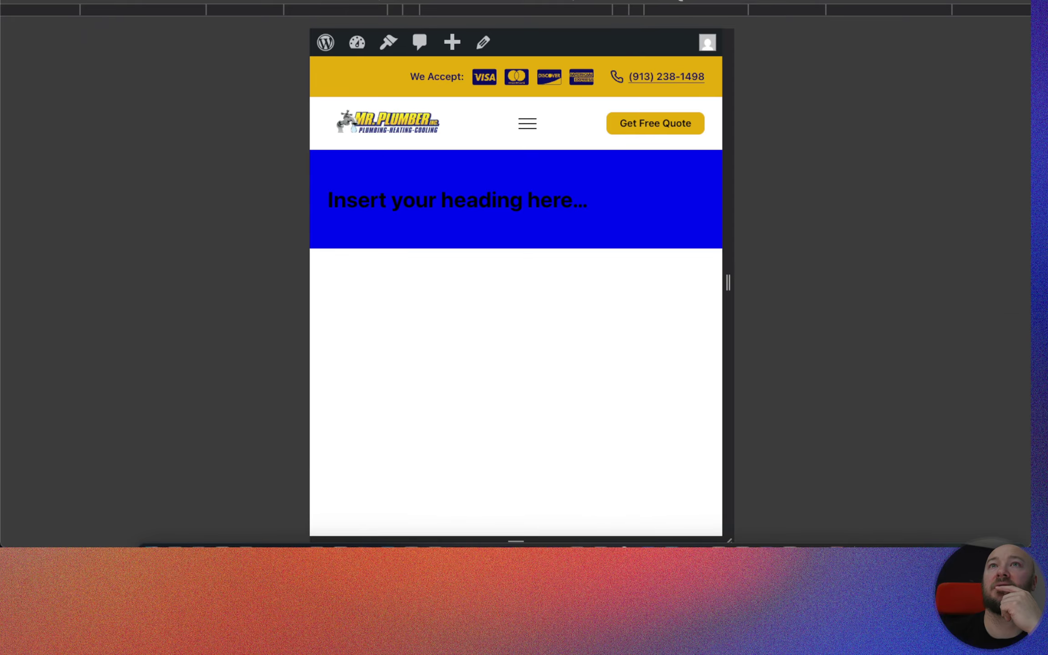
Step: Return to the Etch editor, exit EtchNavComponent editing and widen the preview canvas to desktop width, about 1349 px
key("ctrl+shift+Tab")
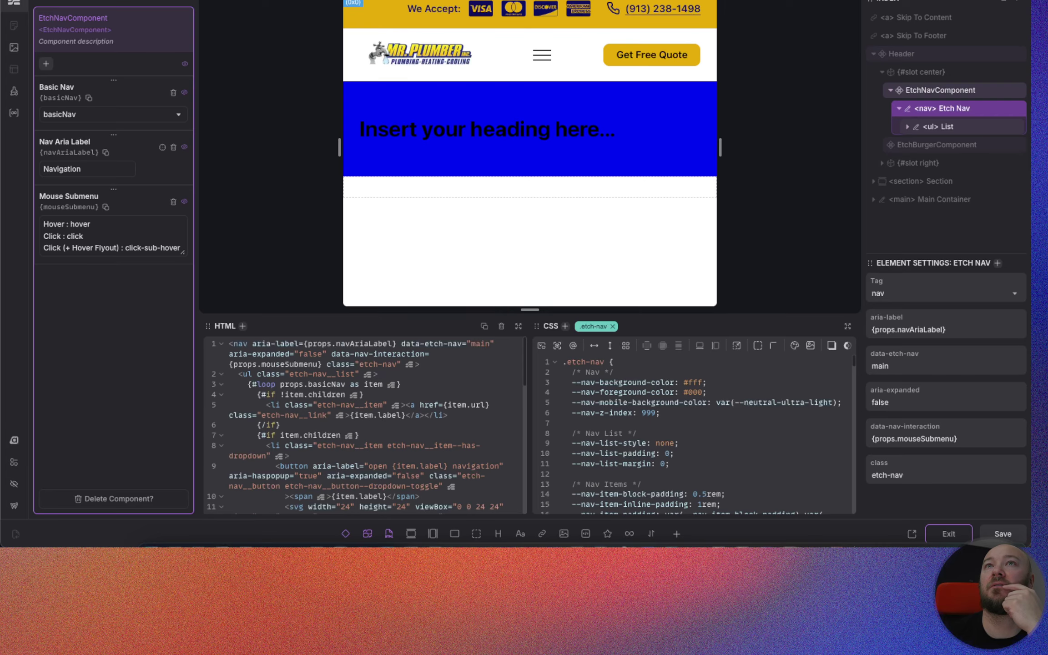
left_click(946, 535)
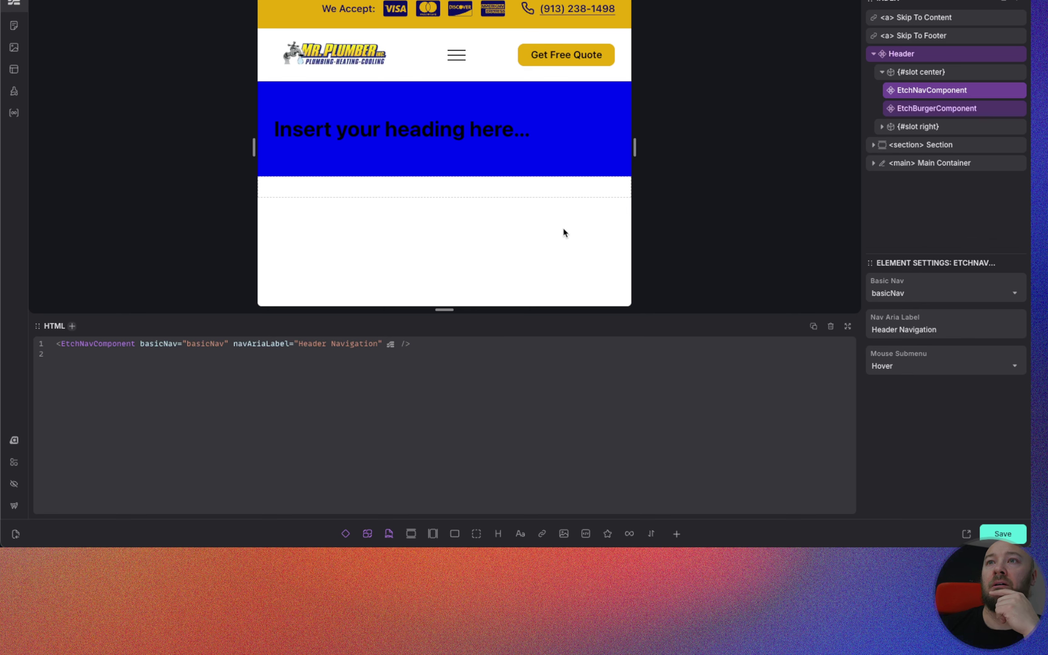
double_click(635, 147)
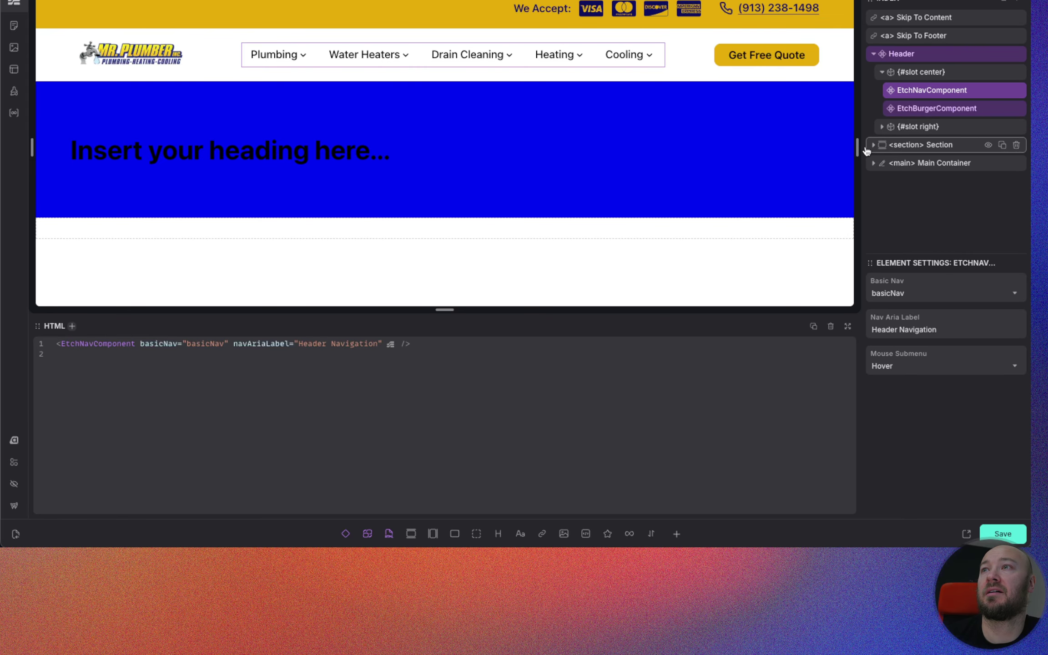
mouse_move(858, 148)
left_mouse_down()
mouse_move(556, 146)
mouse_move(859, 149)
left_mouse_up()
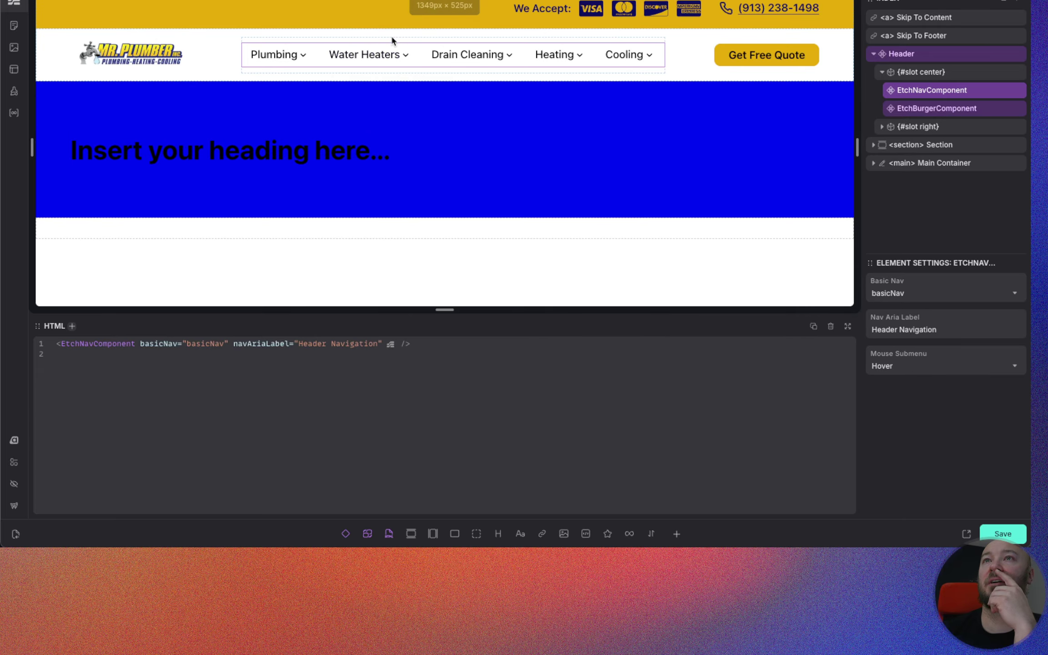
Step: Open the Header component for editing and expand its Inner div in the element tree
left_click(935, 57)
right_click(931, 57)
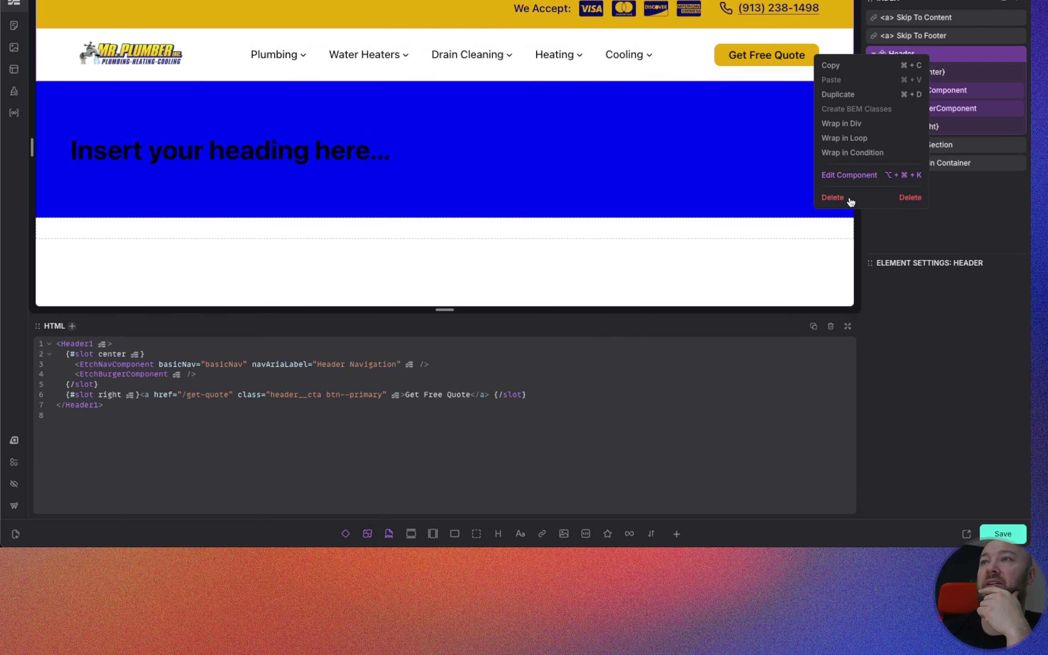
left_click(849, 176)
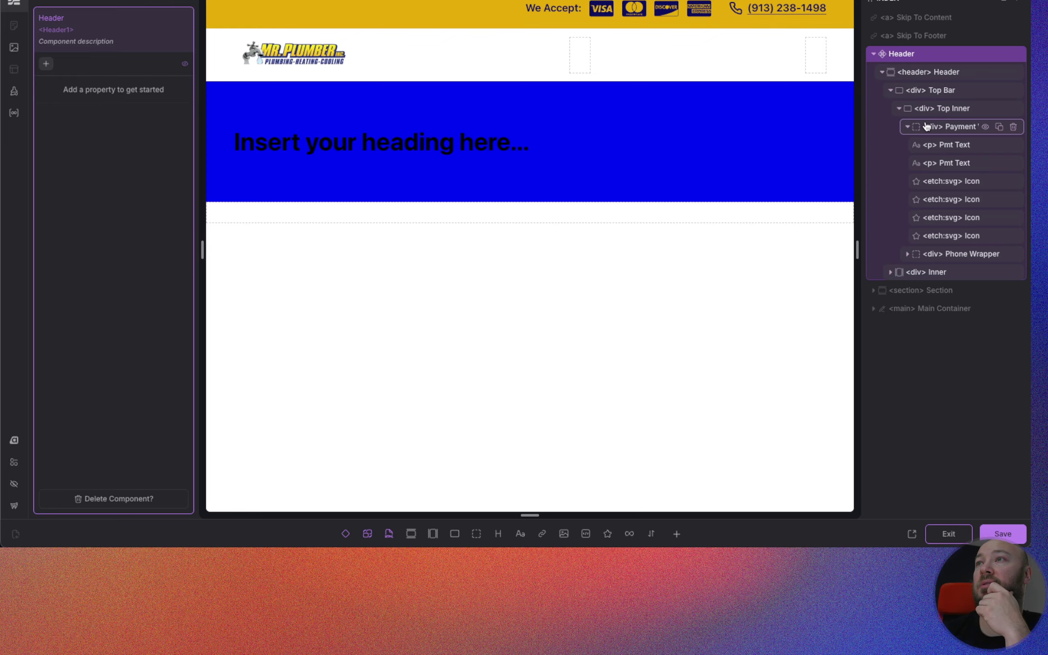
left_click(890, 272)
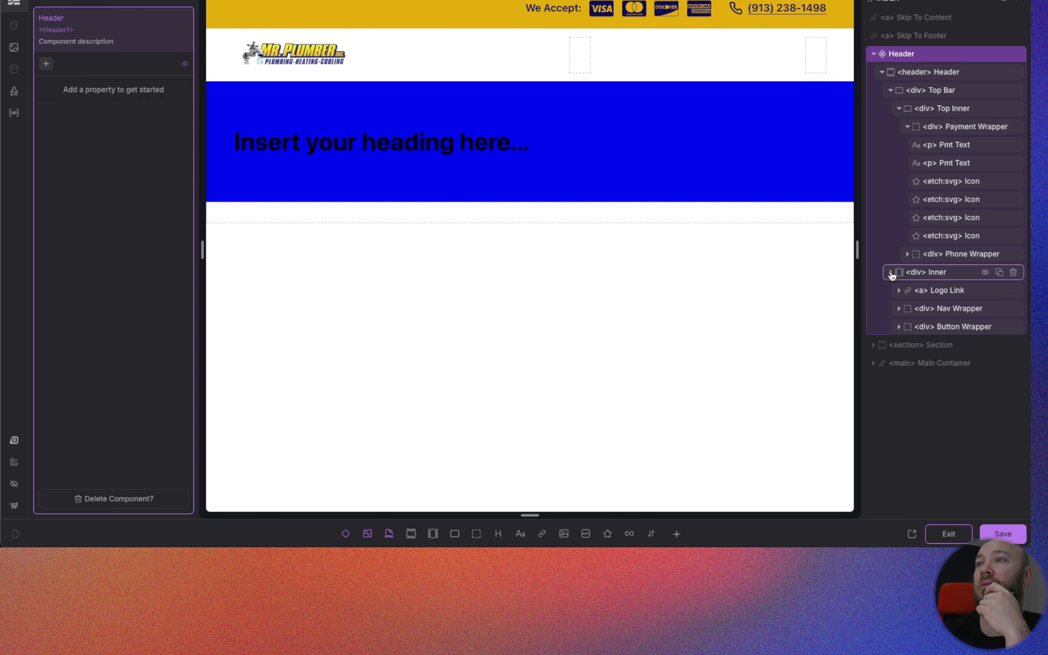
Step: Set the href of the header's Logo Link to "/"
left_click(926, 293)
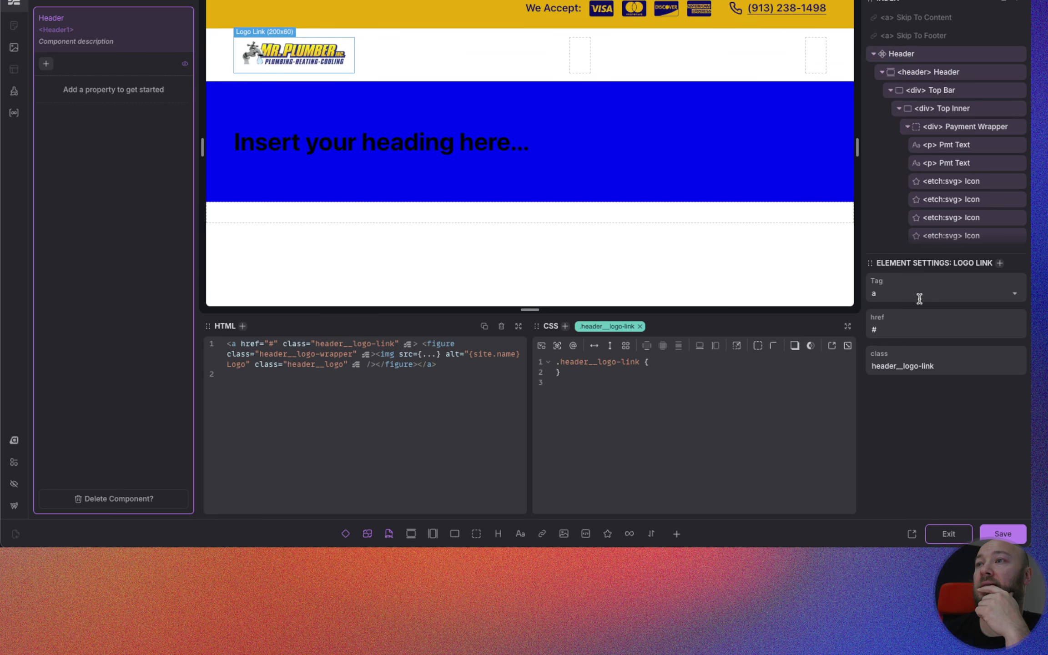
left_click(896, 329)
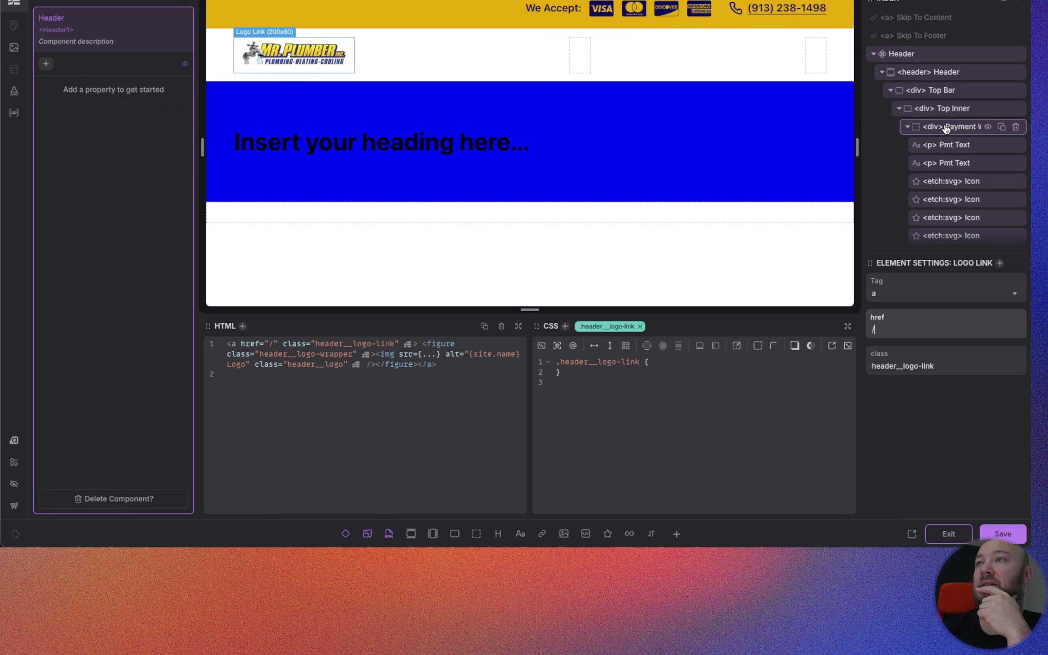
Step: Examine the markup and CSS of the logo image, its figure wrapper, the Logo Link and the Inner container
scroll(947, 130, "down", 3)
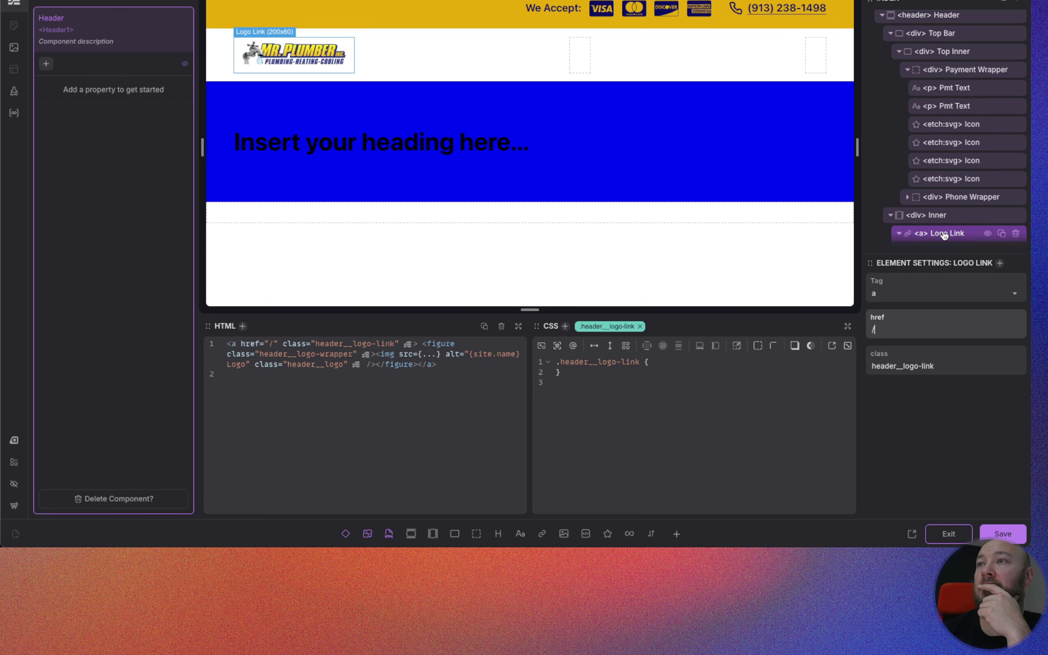
scroll(933, 160, "down", 5)
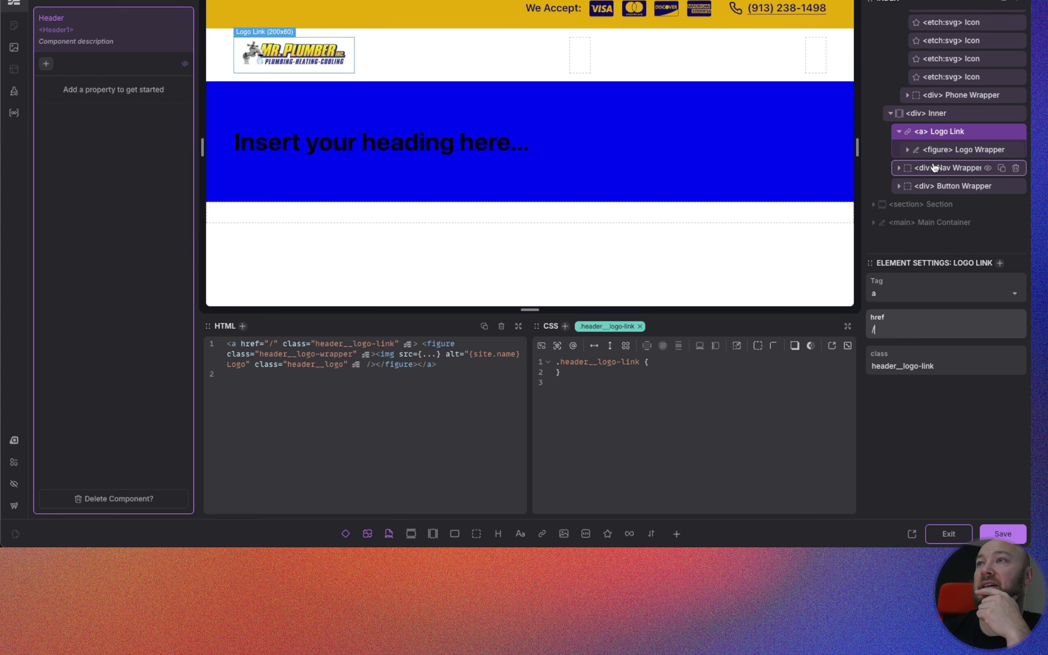
left_click(907, 149)
left_click(952, 169)
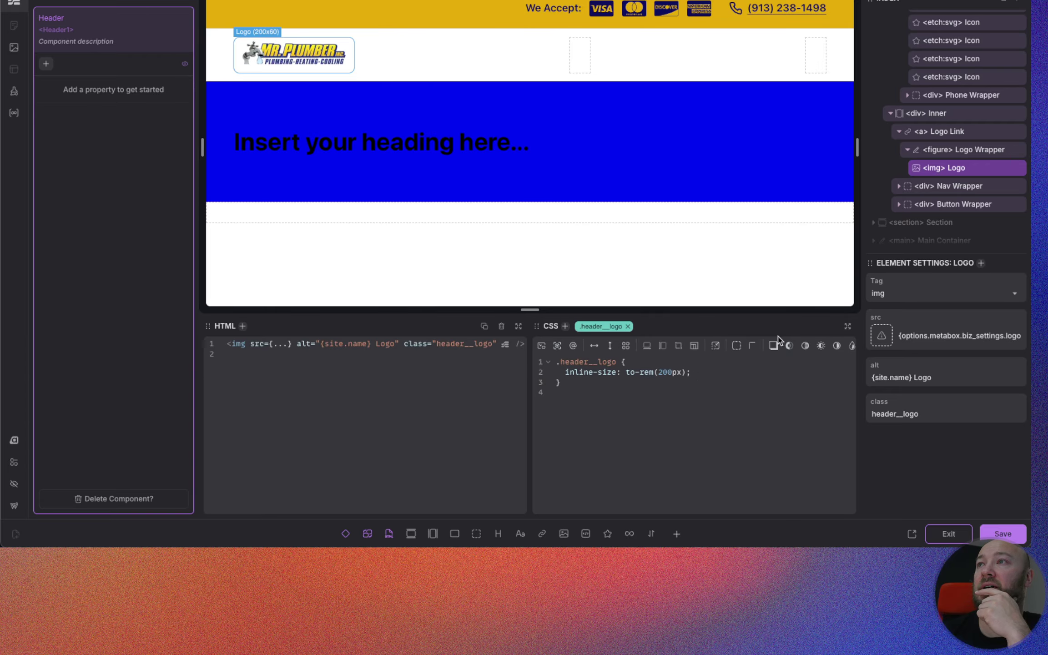
left_click(934, 153)
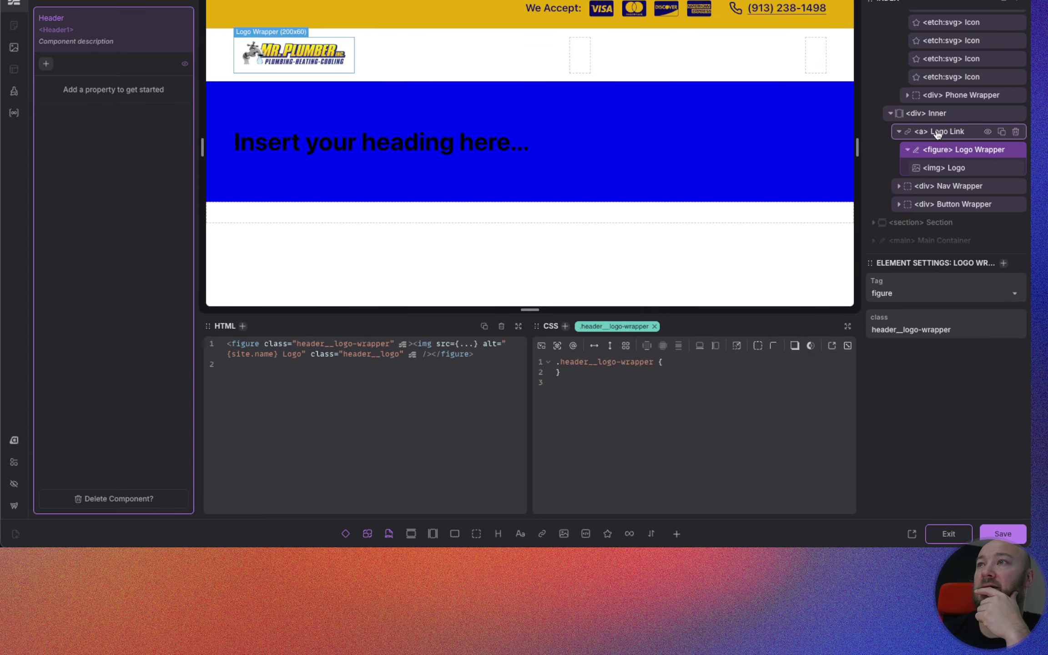
left_click(938, 132)
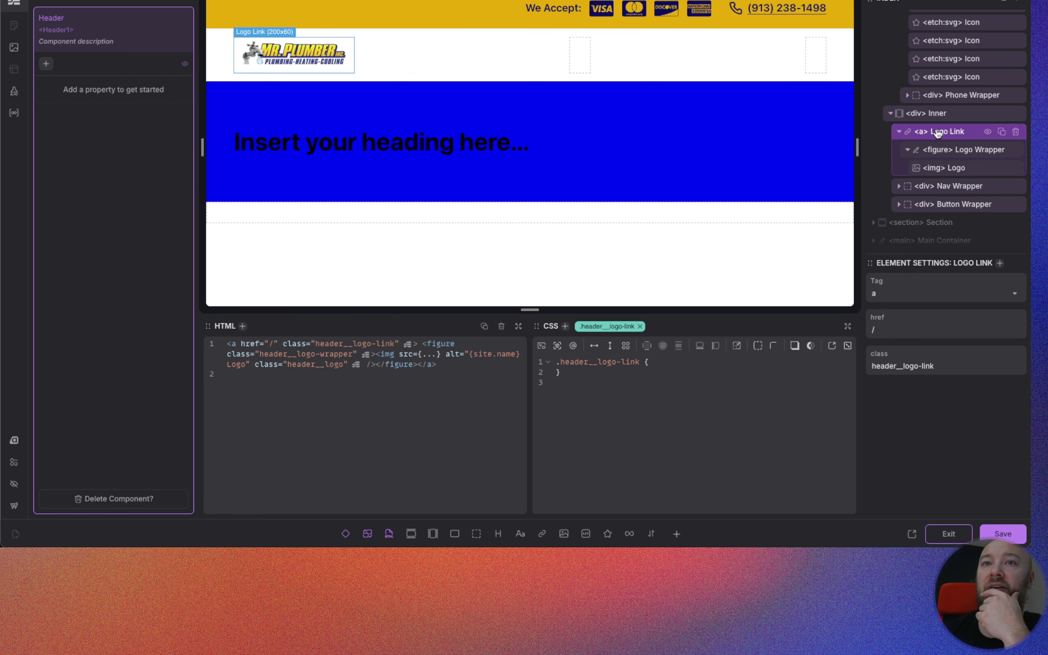
left_click(936, 115)
left_click(938, 136)
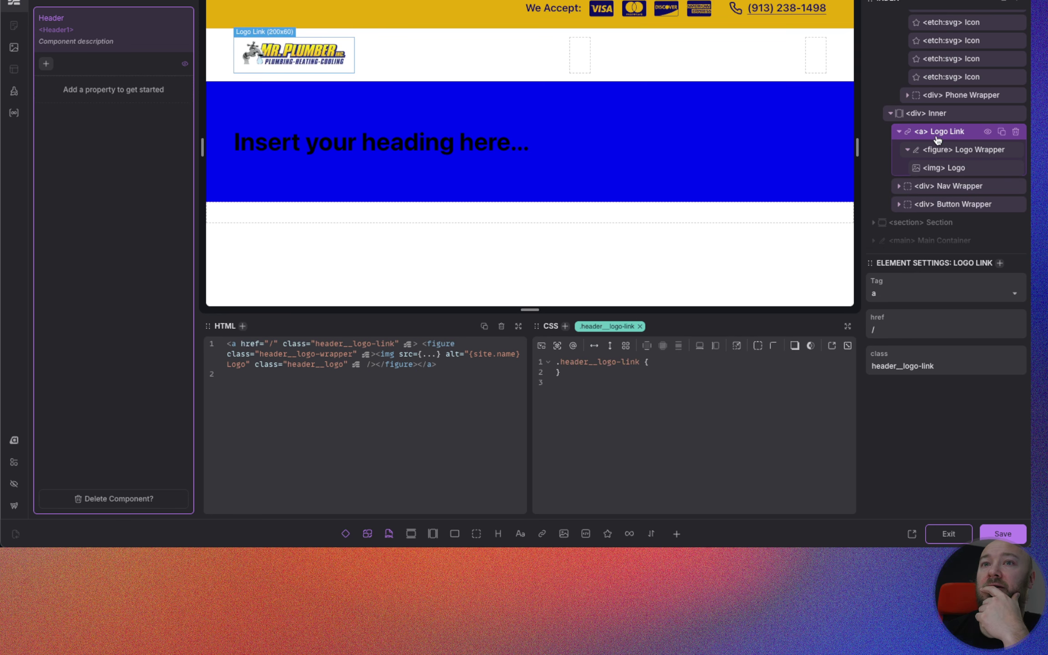
left_click(950, 118)
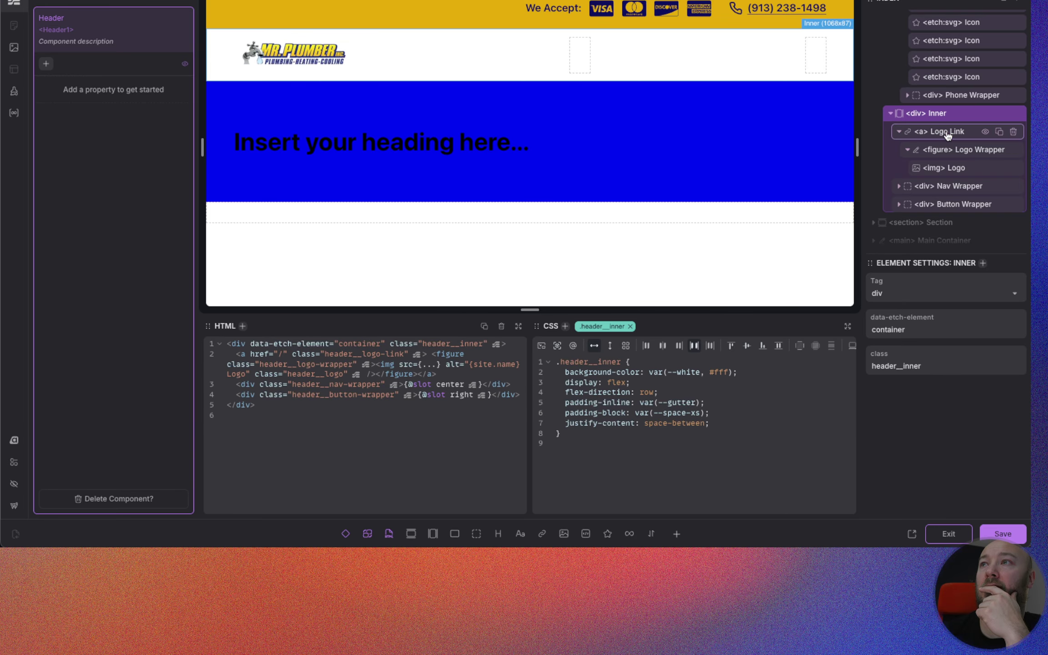
Step: Add a flex-shrink: 1 declaration to the Logo Link's .header__logo-link class
left_click(947, 133)
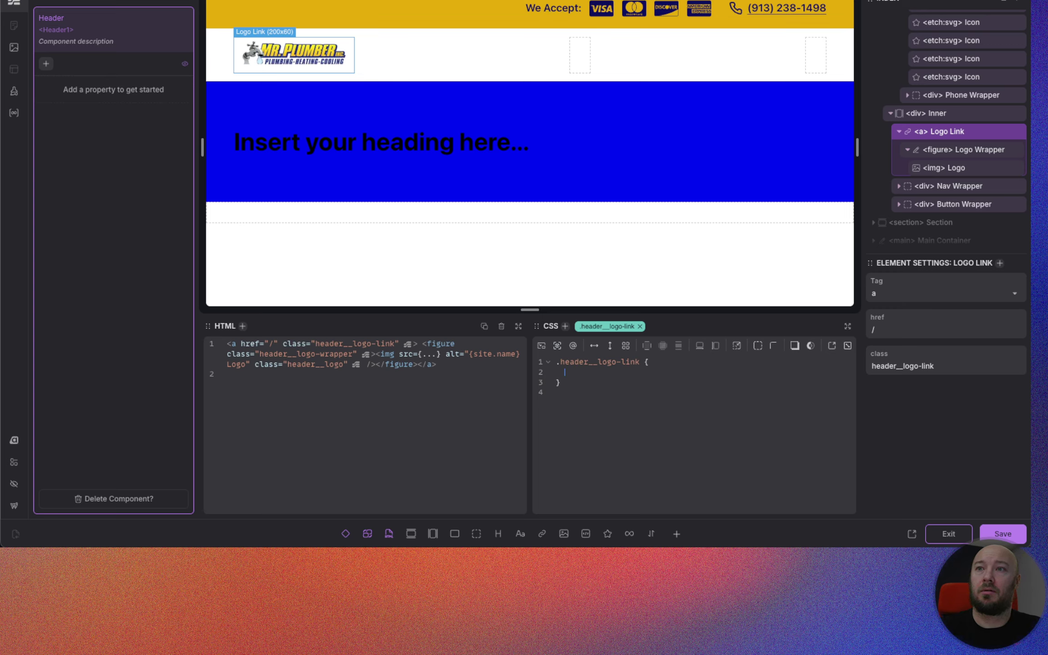
type("lex")
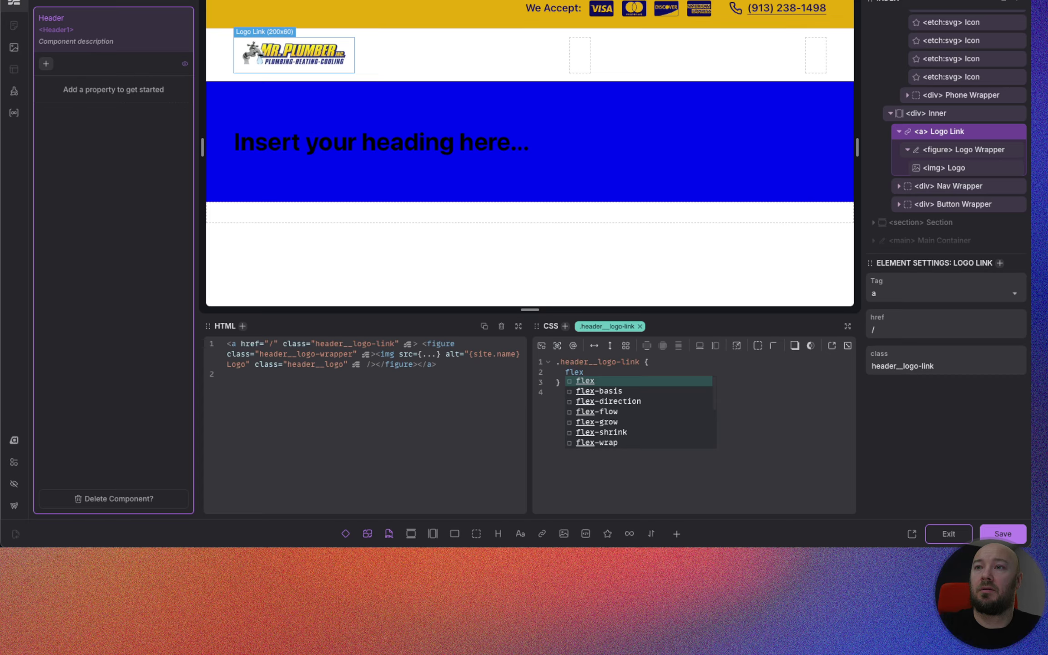
key("Down")
key("Down")
key("Down")
key("Down")
key("Down")
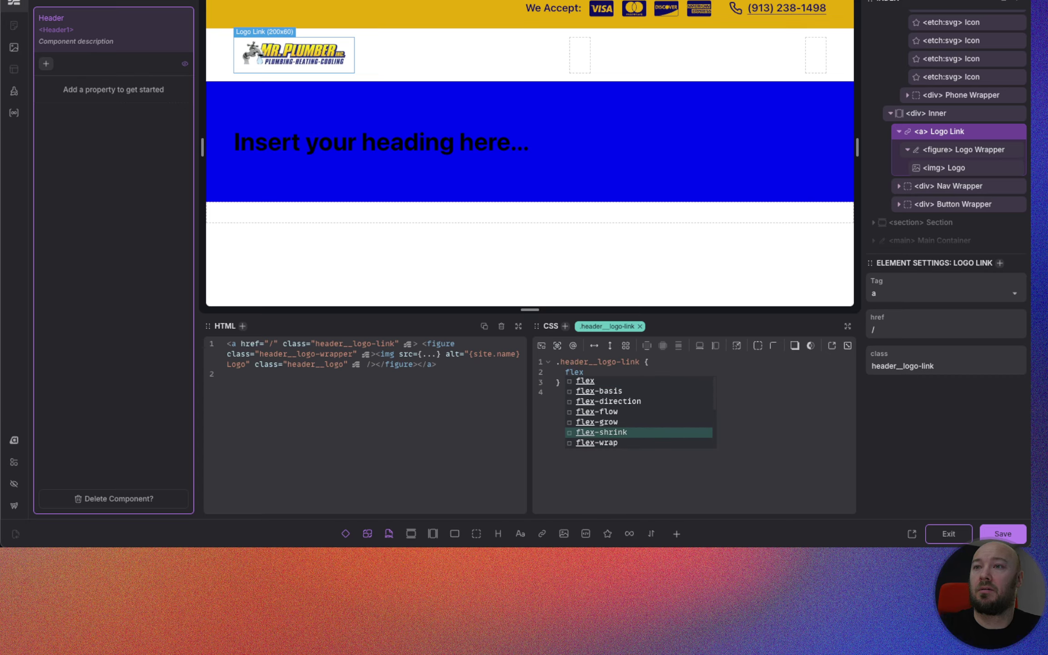
key("Return")
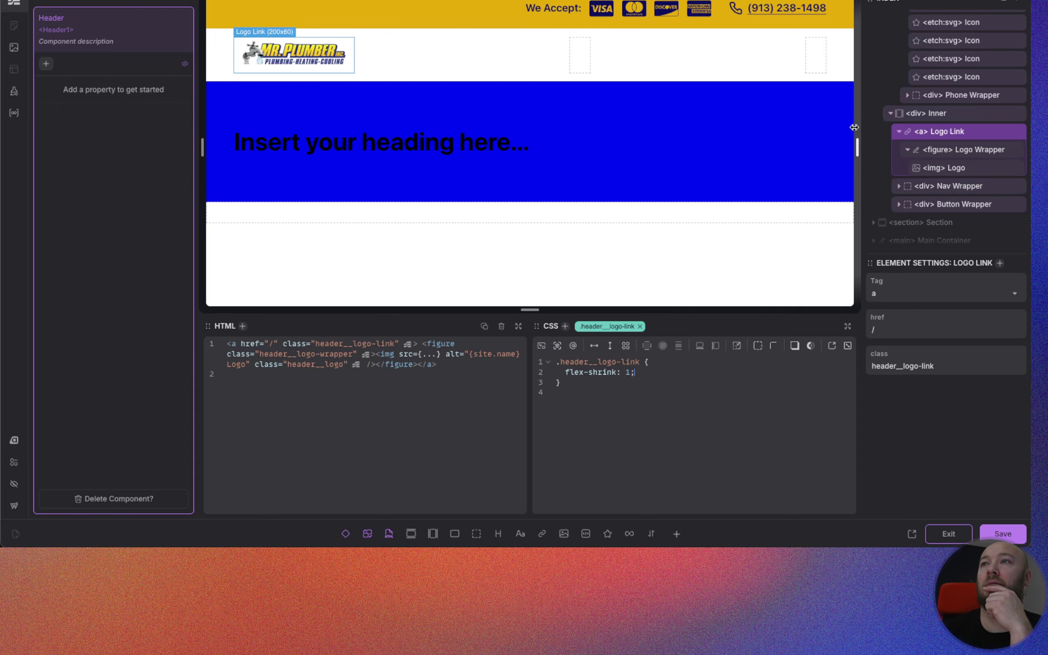
Step: Check the header on the live page at narrow and wide widths and inspect the logo link's flex-shrink rule
mouse_move(857, 155)
left_mouse_down()
mouse_move(619, 156)
mouse_move(869, 157)
left_mouse_up()
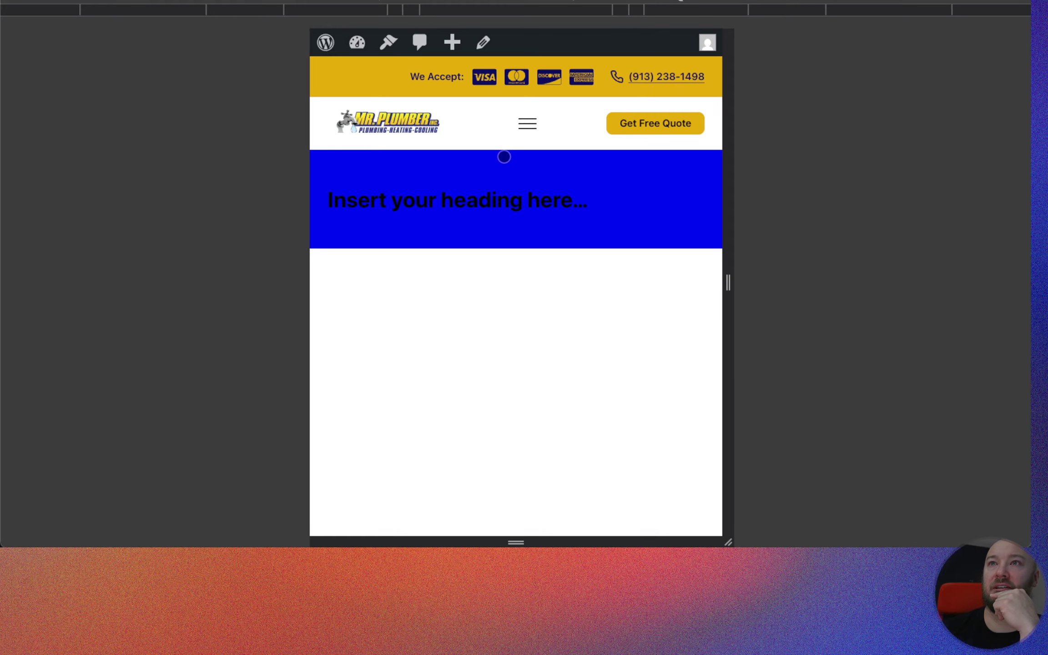
left_click_drag(728, 283, 675, 283)
right_click(431, 126)
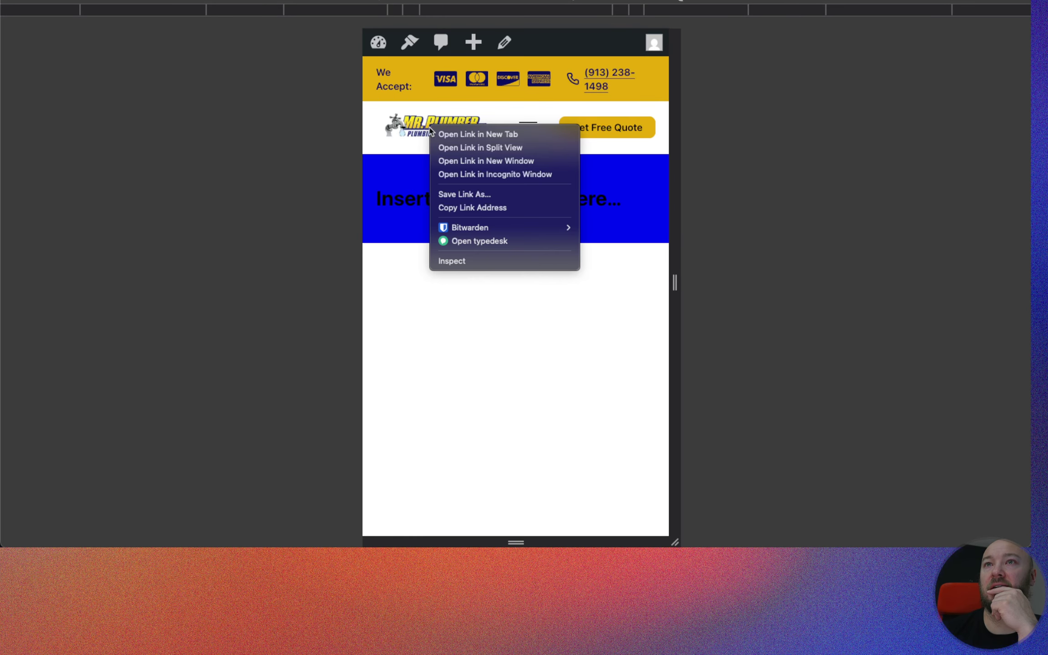
left_click(486, 266)
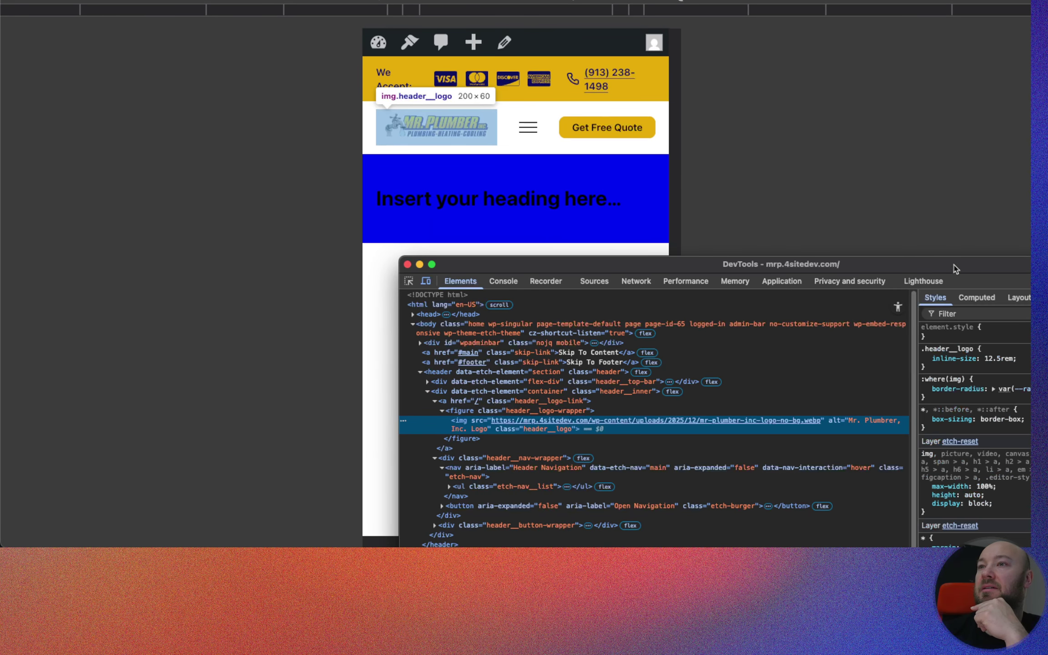
left_click(471, 403)
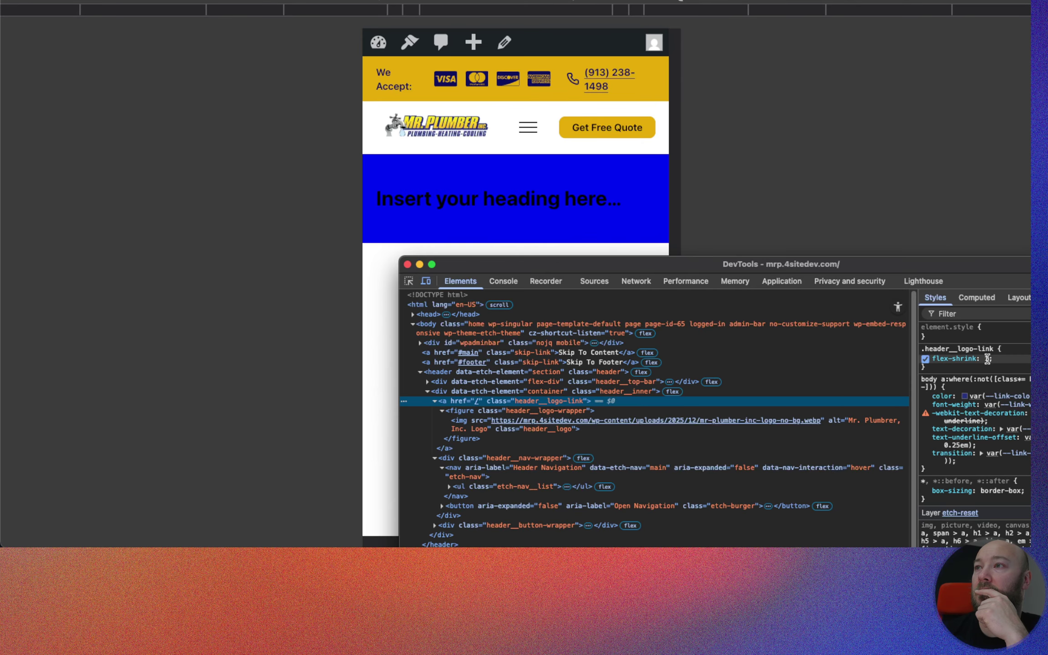
left_click(987, 359)
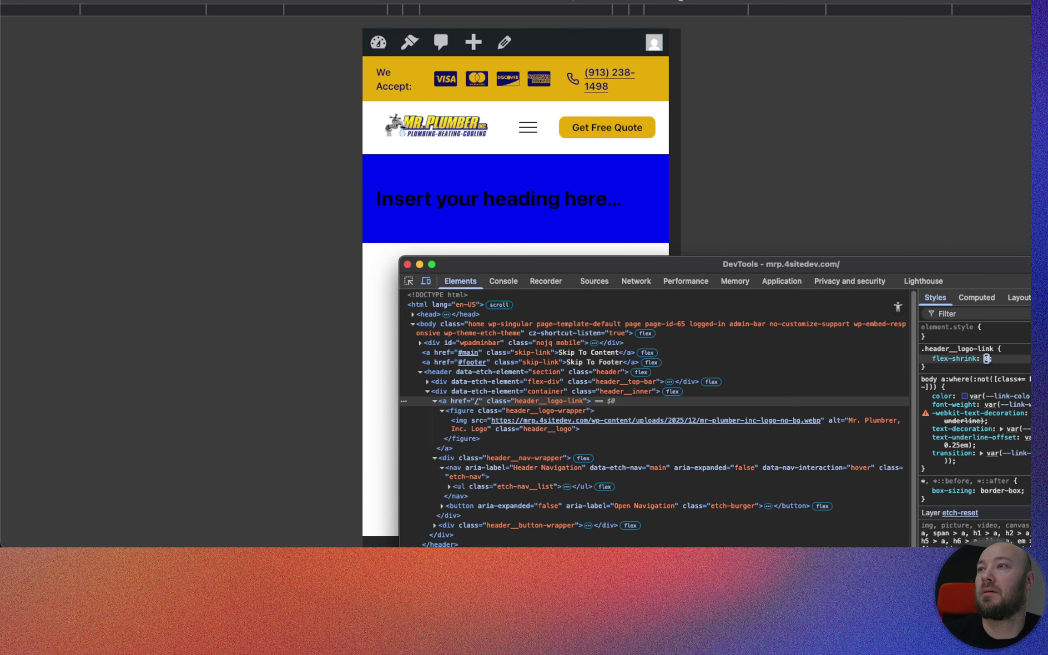
left_click(636, 178)
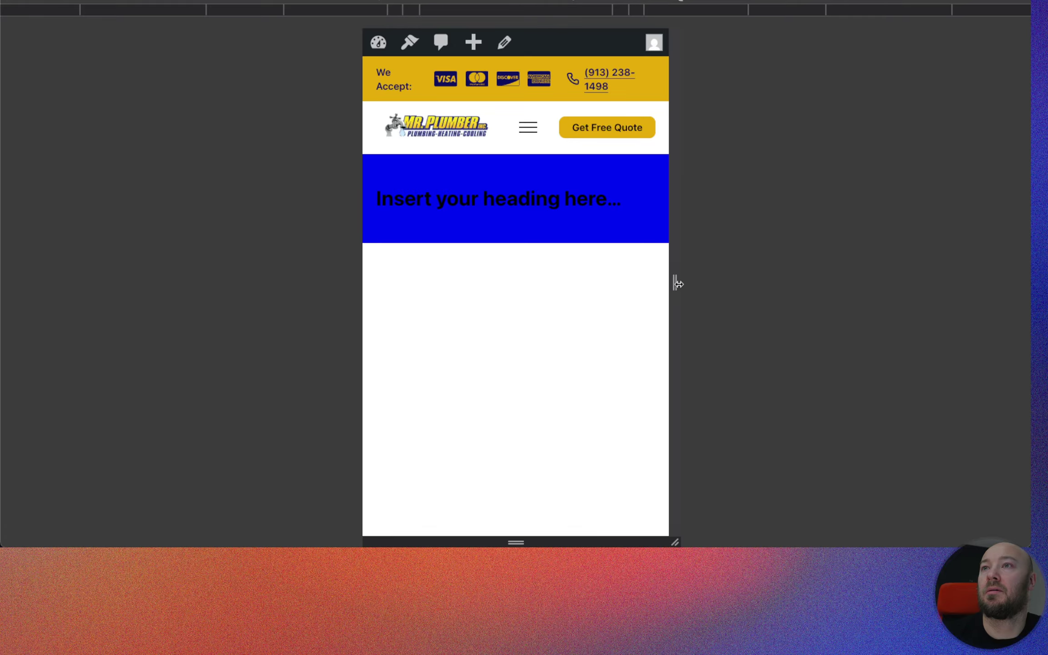
left_click_drag(676, 281, 846, 275)
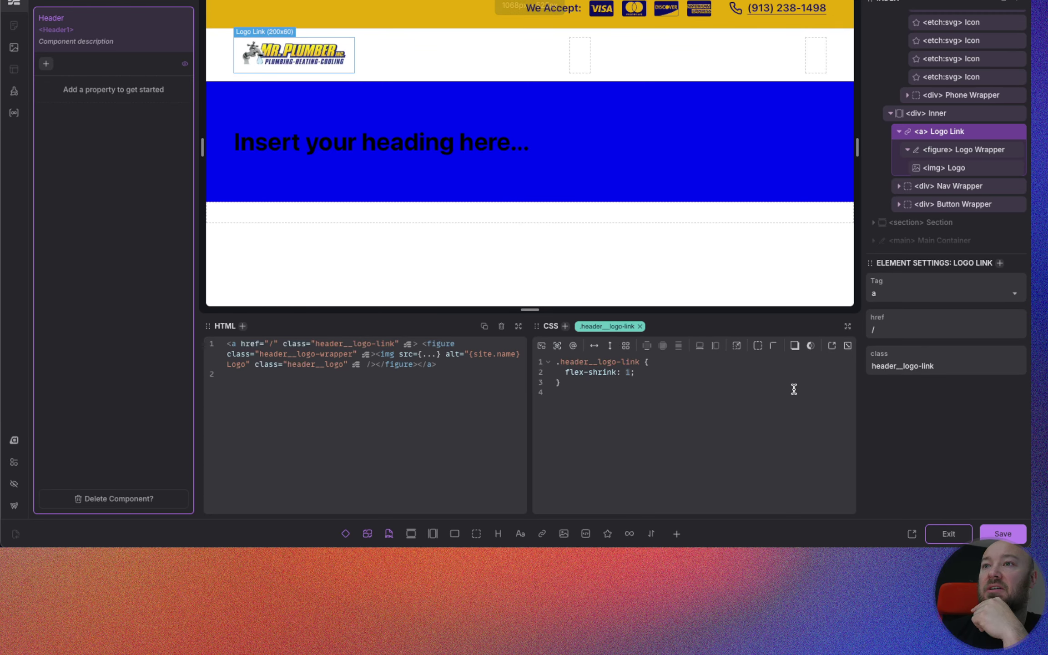
Step: Set flex-shrink to 0 in the .header__logo-link class and save the header component
left_click(944, 116)
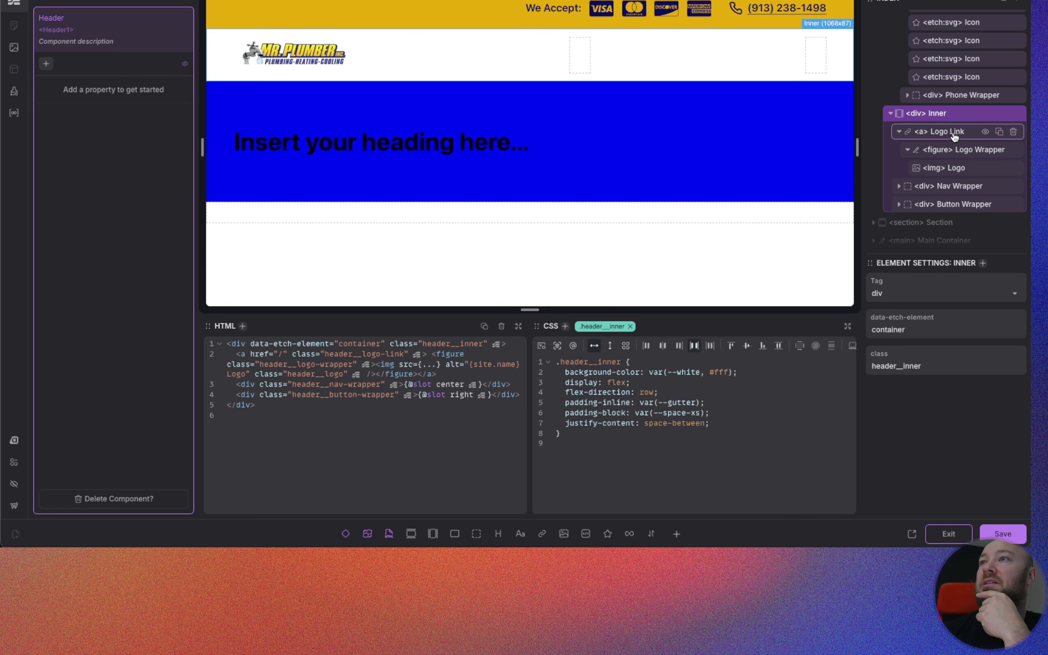
left_click(953, 134)
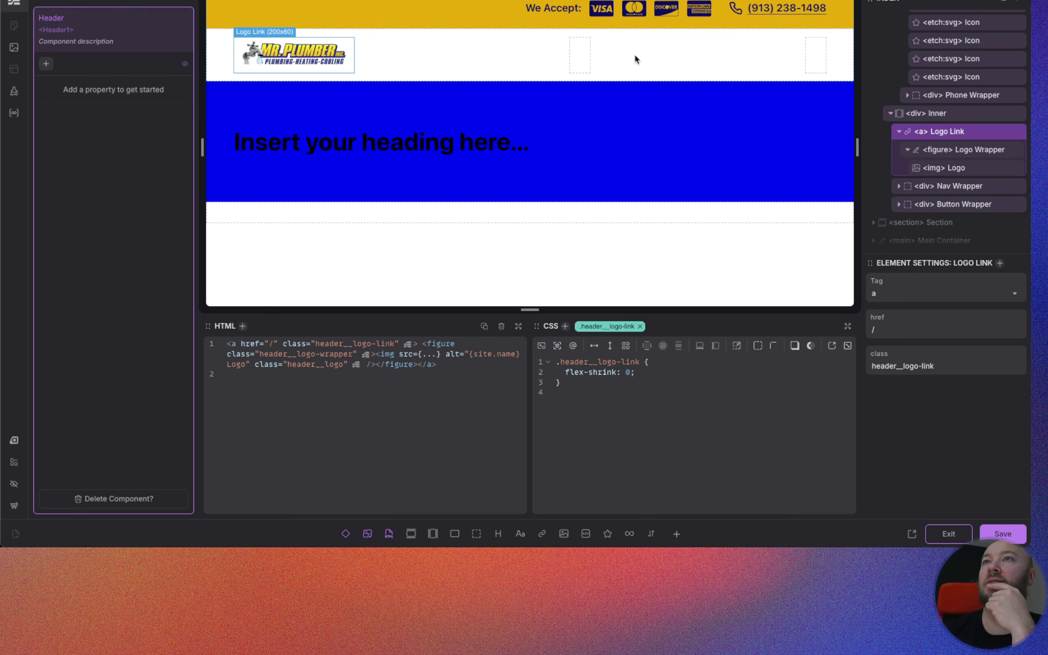
left_click(1000, 535)
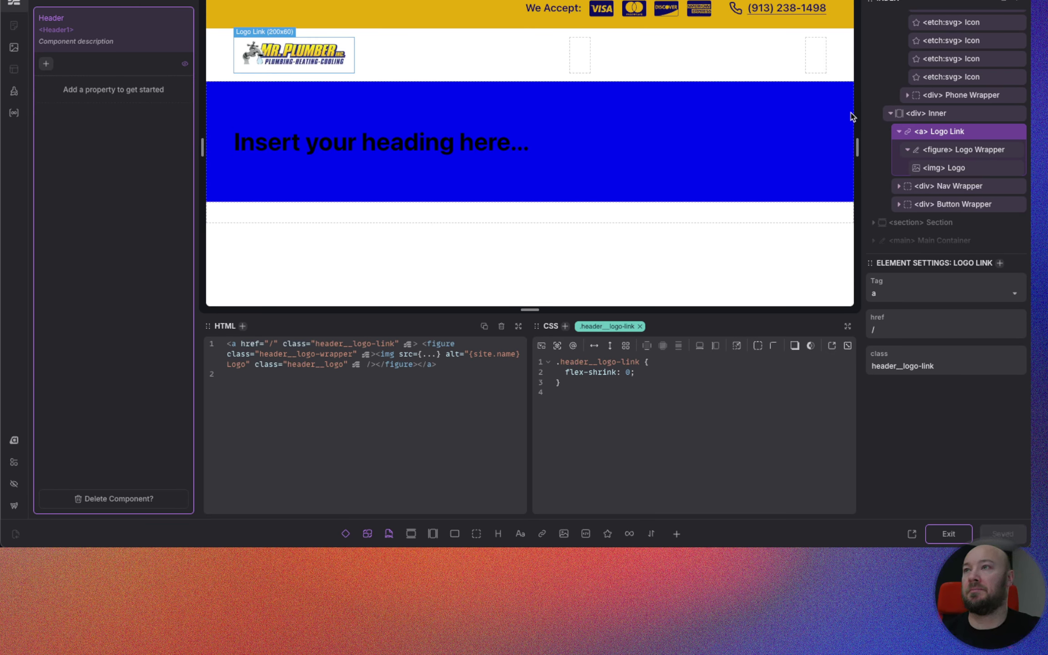
Step: Review the Button Wrapper's CSS and check how the header behaves on the live page as its width is reduced
left_click(946, 207)
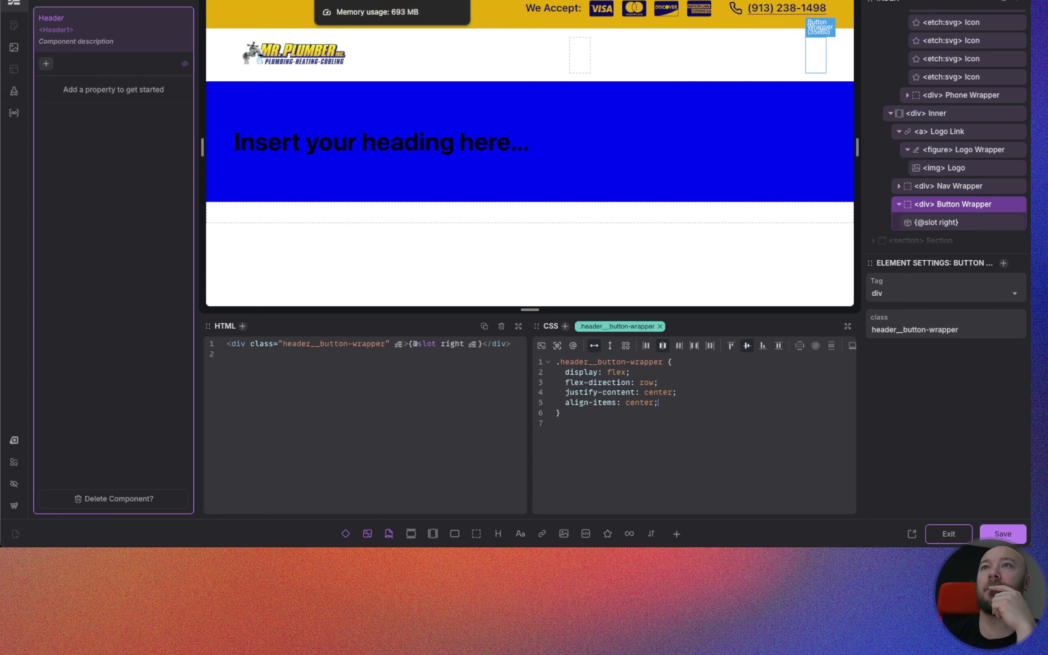
left_click(395, 8)
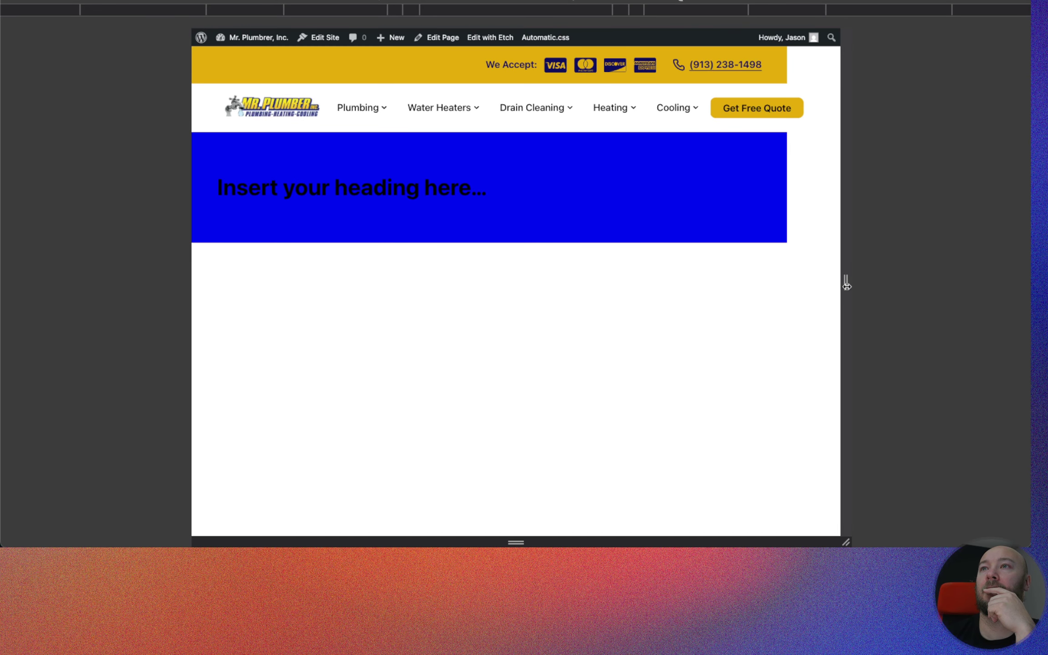
left_click_drag(846, 283, 754, 280)
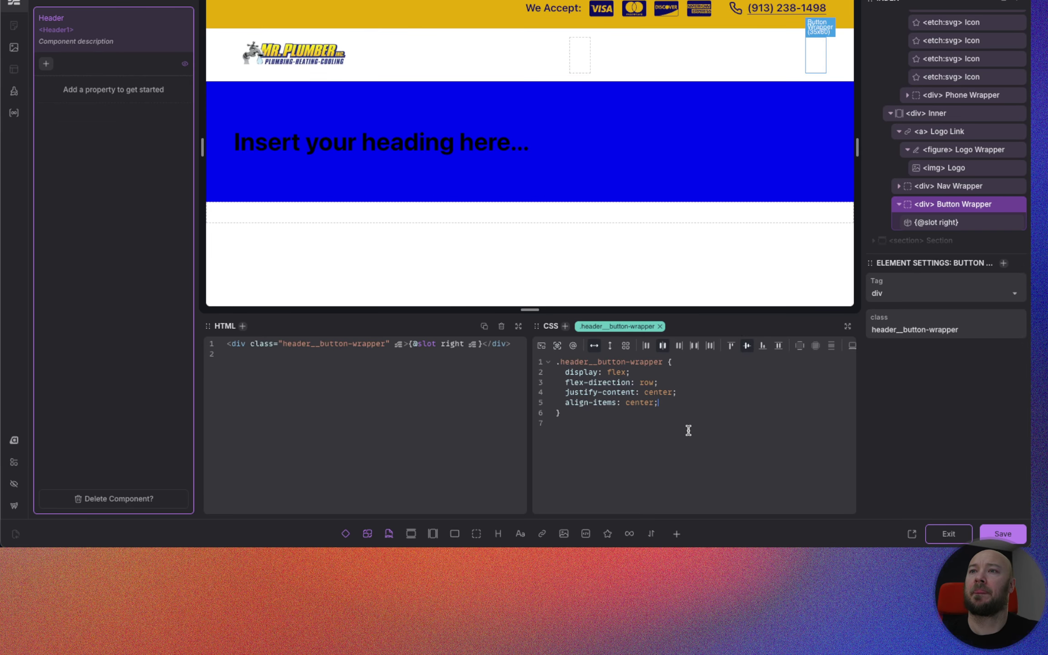
Step: Add a media query for width <= to-rem(768px) with display: none to .header__button-wrapper, and check the live header at a wider width
key("Return")
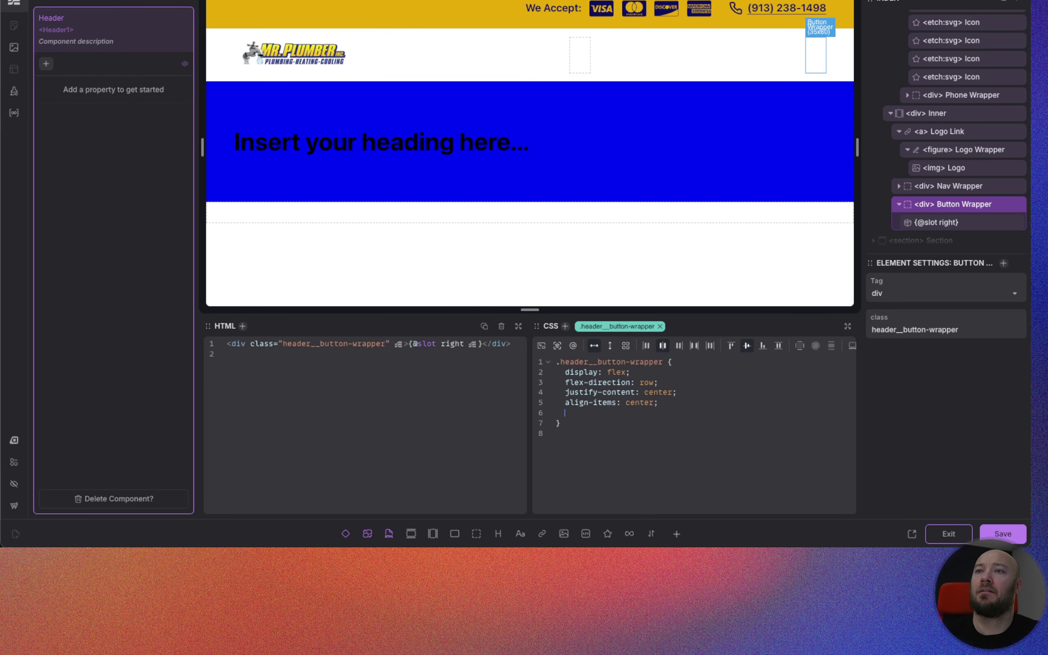
left_click(574, 346)
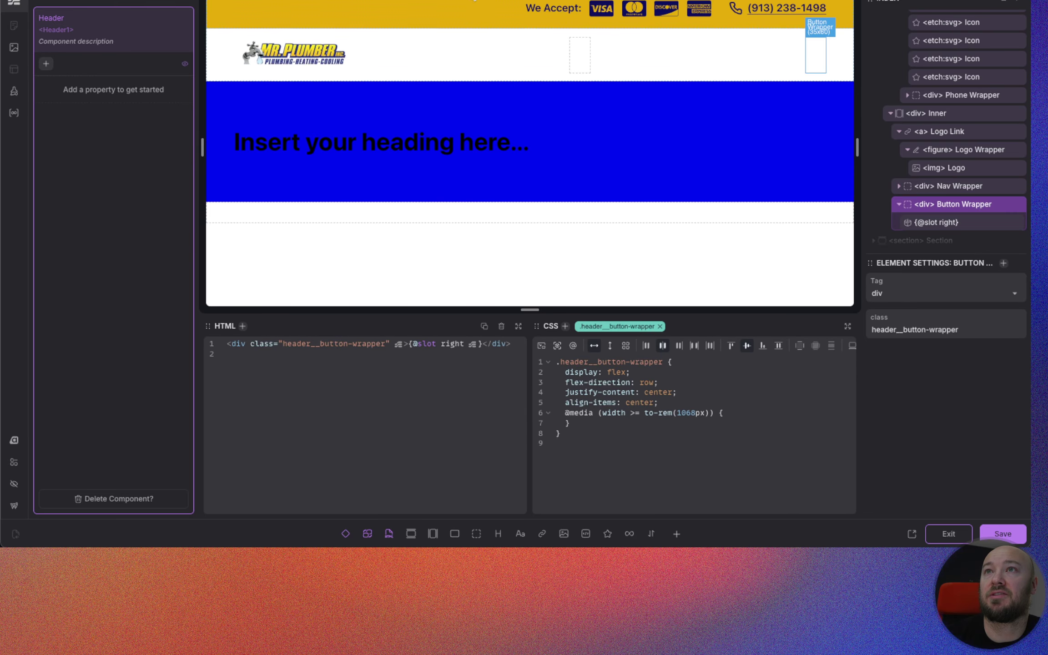
left_click(696, 413)
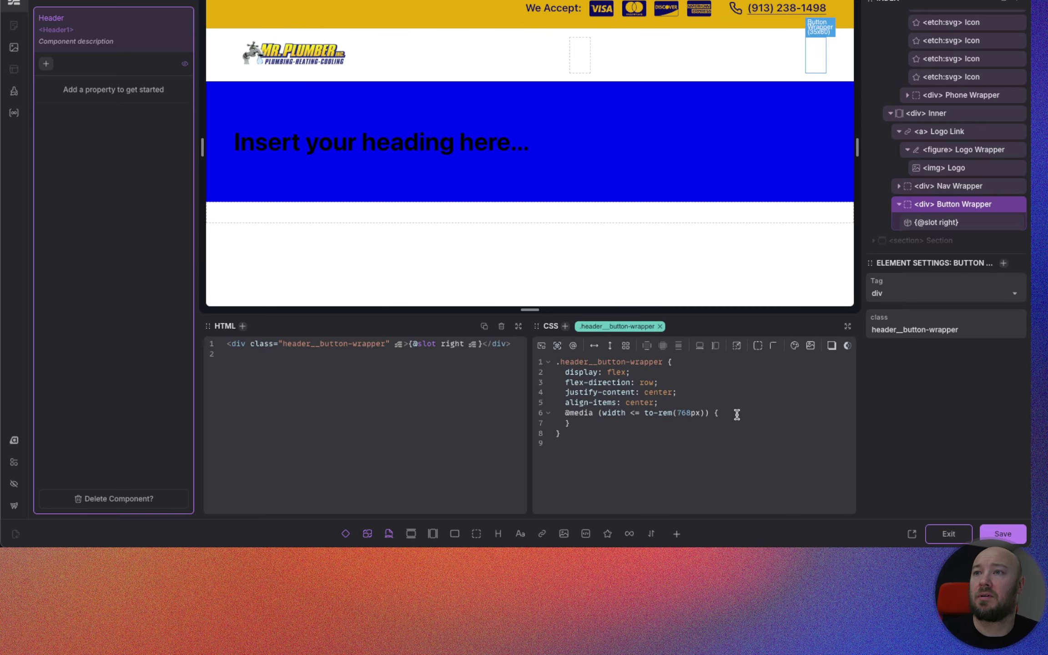
key("Return")
type("dis")
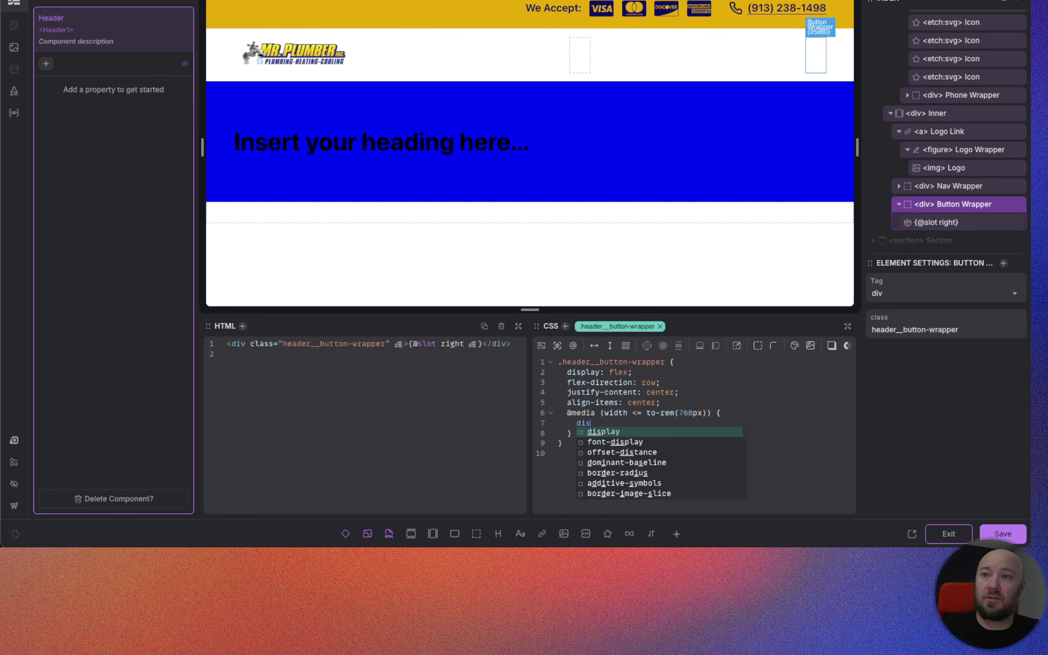
key("Return")
type("none;")
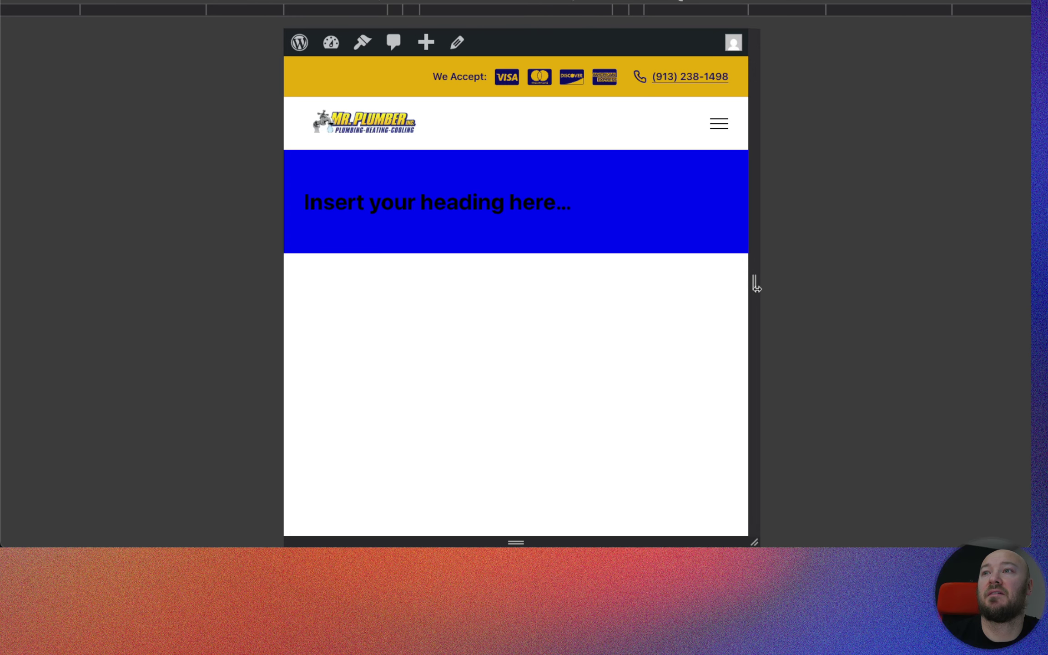
left_click_drag(756, 286, 809, 281)
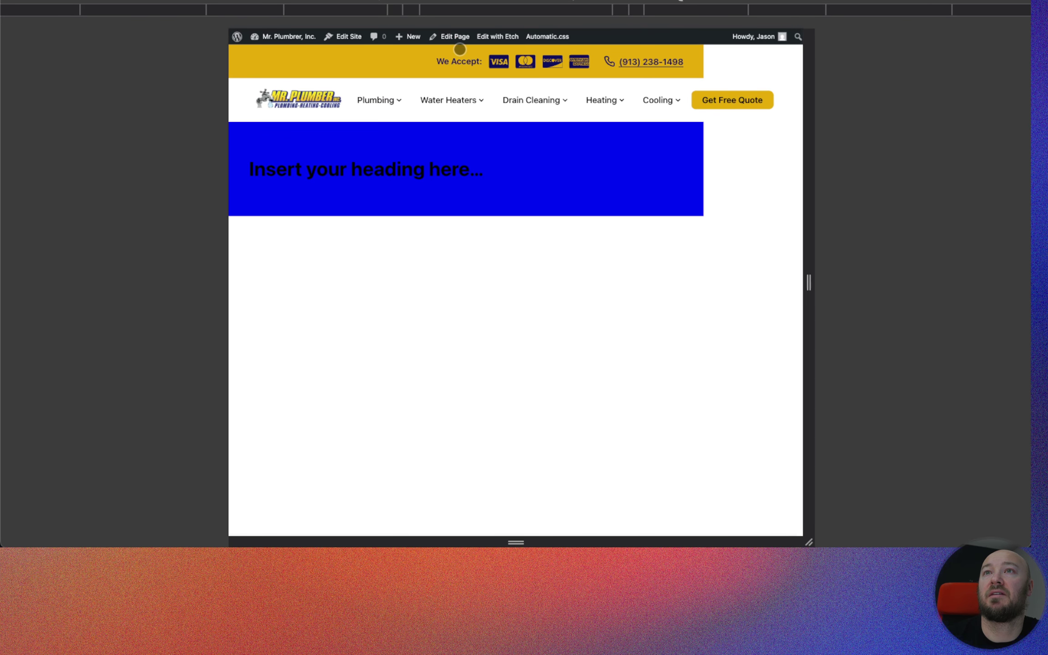
left_click(364, 0)
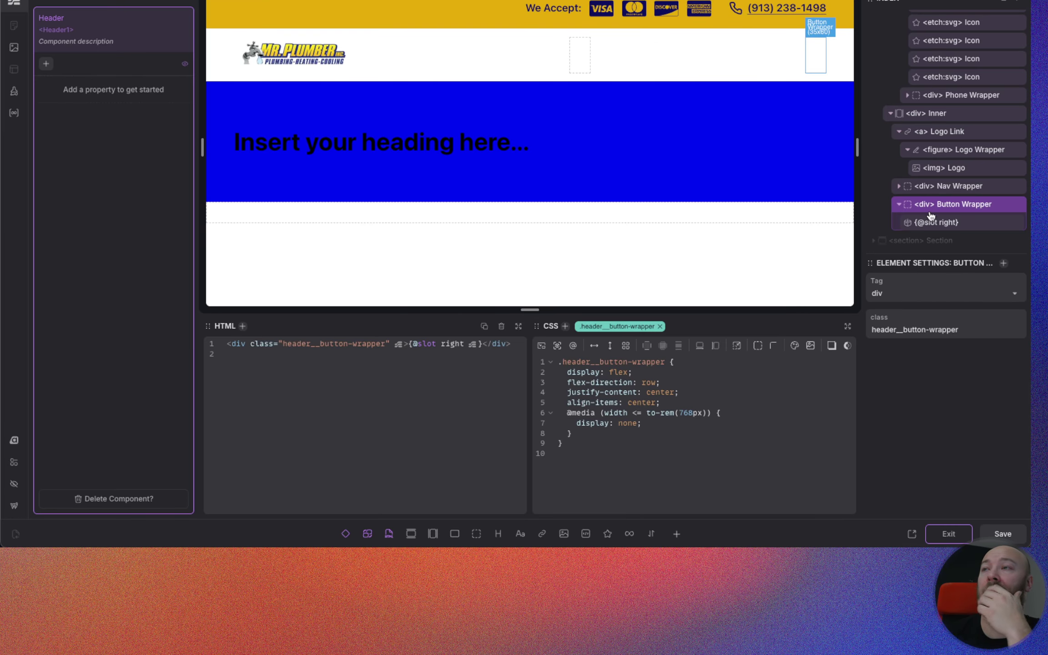
Step: Copy the 768px media query with display: none from .header__button-wrapper into the Payment Wrapper's .header__payment-wrapper CSS
mouse_move(941, 200)
scroll(955, 202, "up", 3)
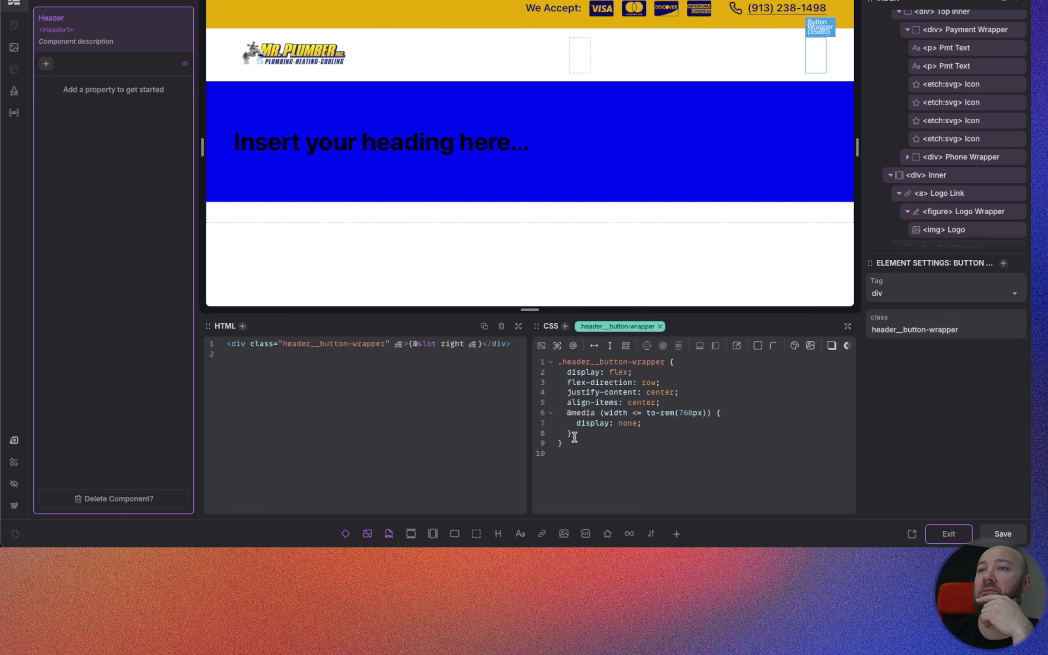
left_click_drag(576, 434, 564, 415)
key("super+c")
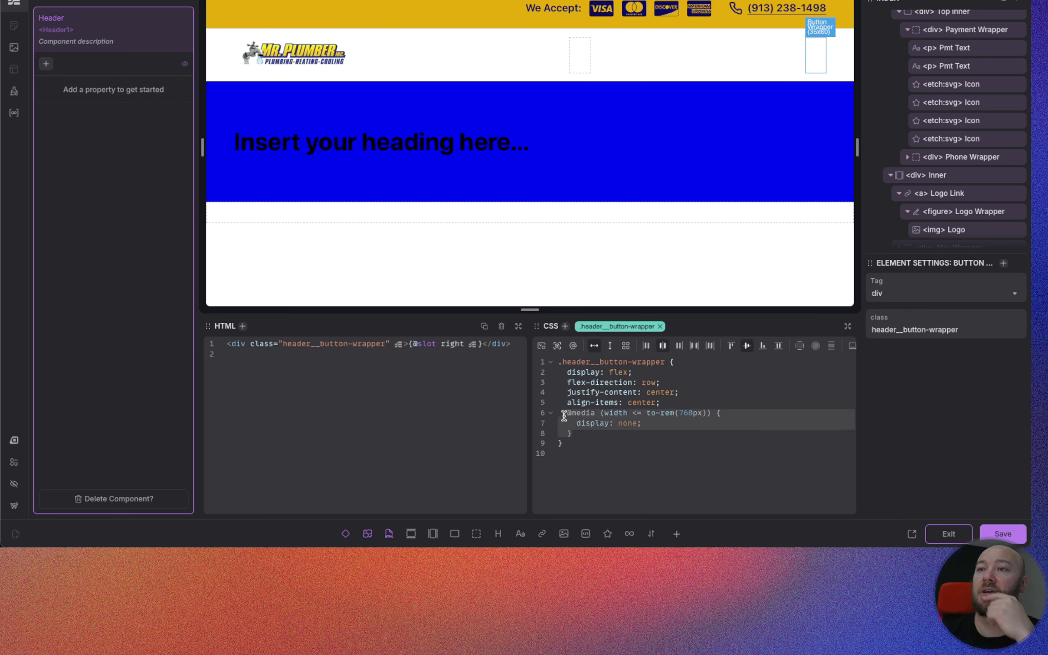
scroll(941, 173, "up", 3)
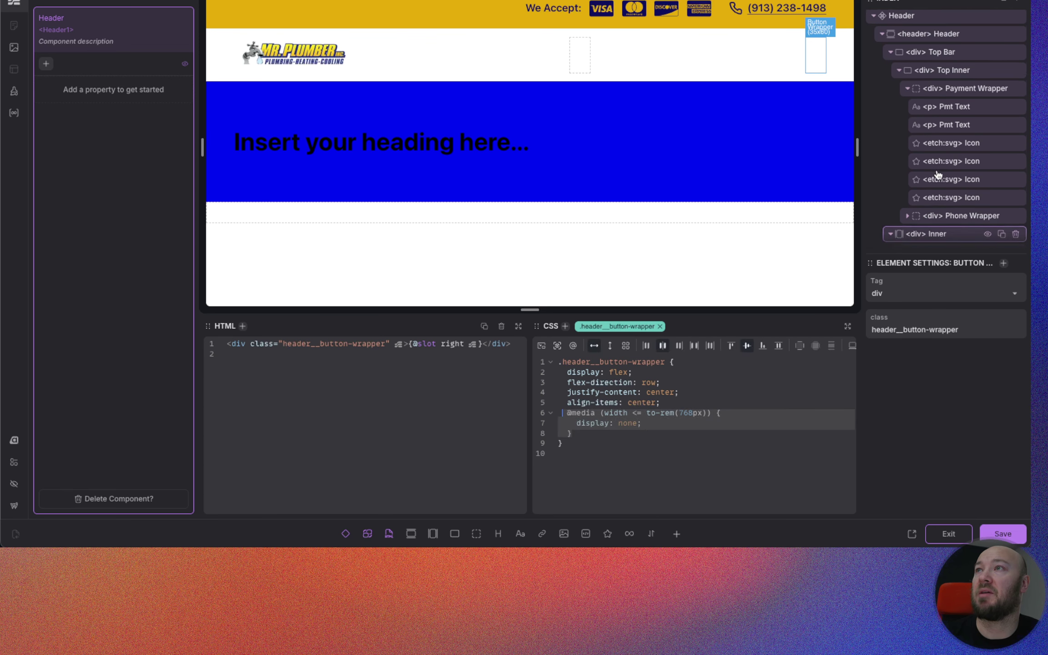
left_click(952, 95)
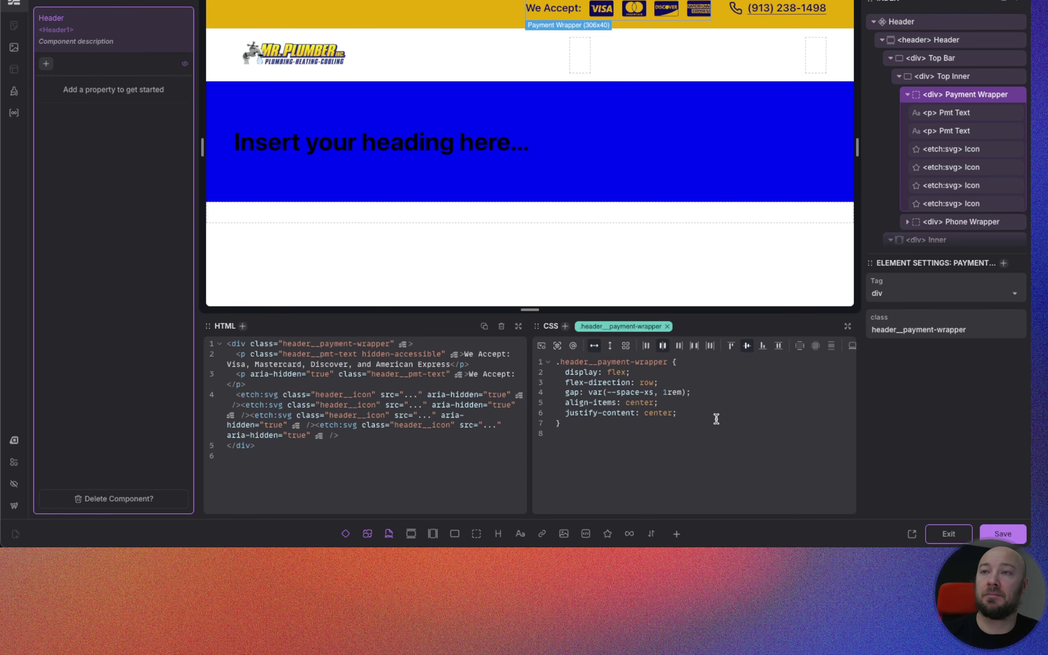
key("super+v")
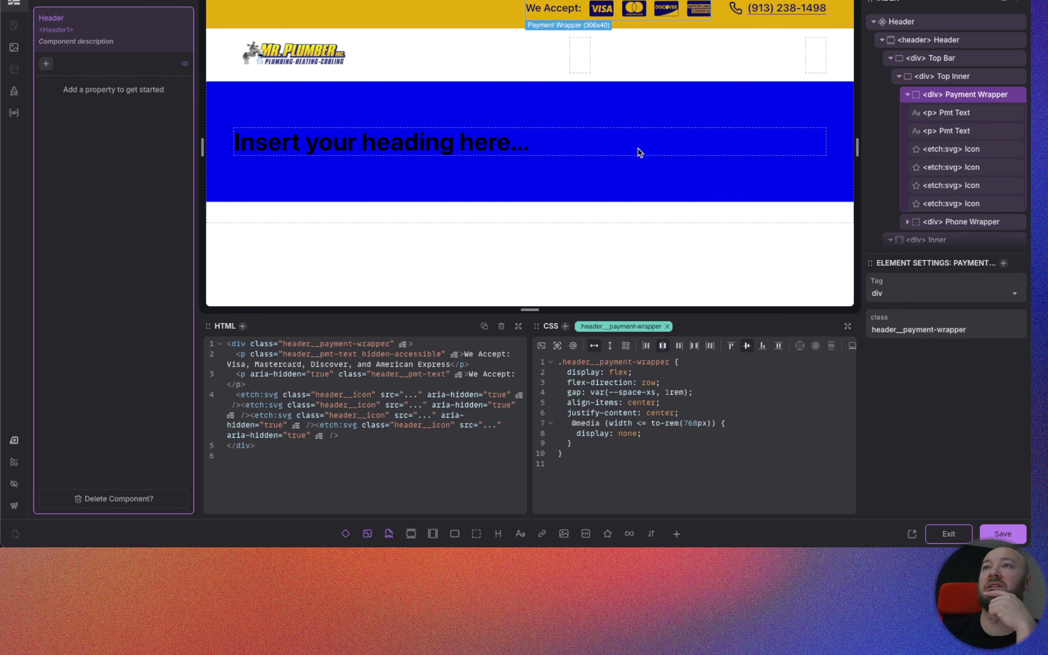
Step: Check the header in a narrowed preview of 560px, change the Payment Wrapper's media query to to-rem(568px), and restore the preview width
left_click_drag(856, 146, 703, 144)
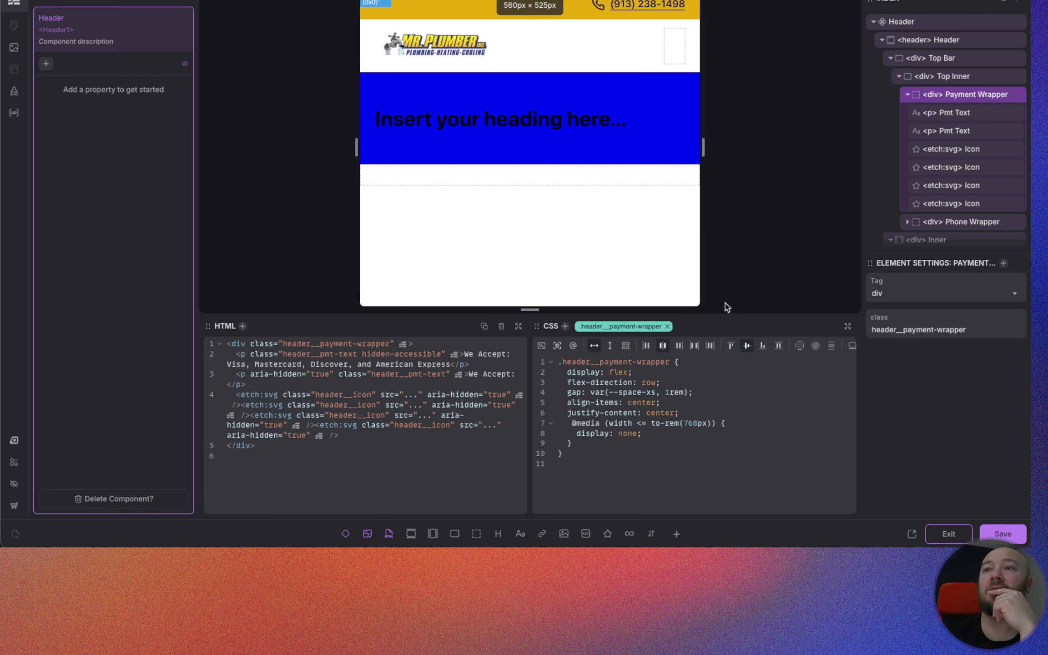
left_click(689, 424)
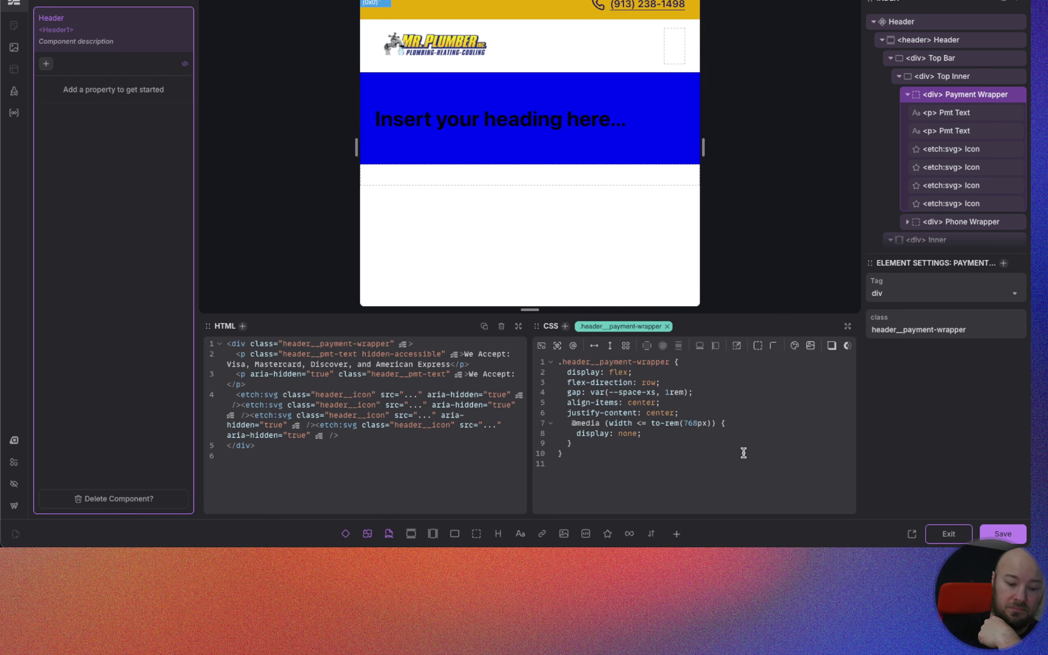
key("BackSpace")
type("5")
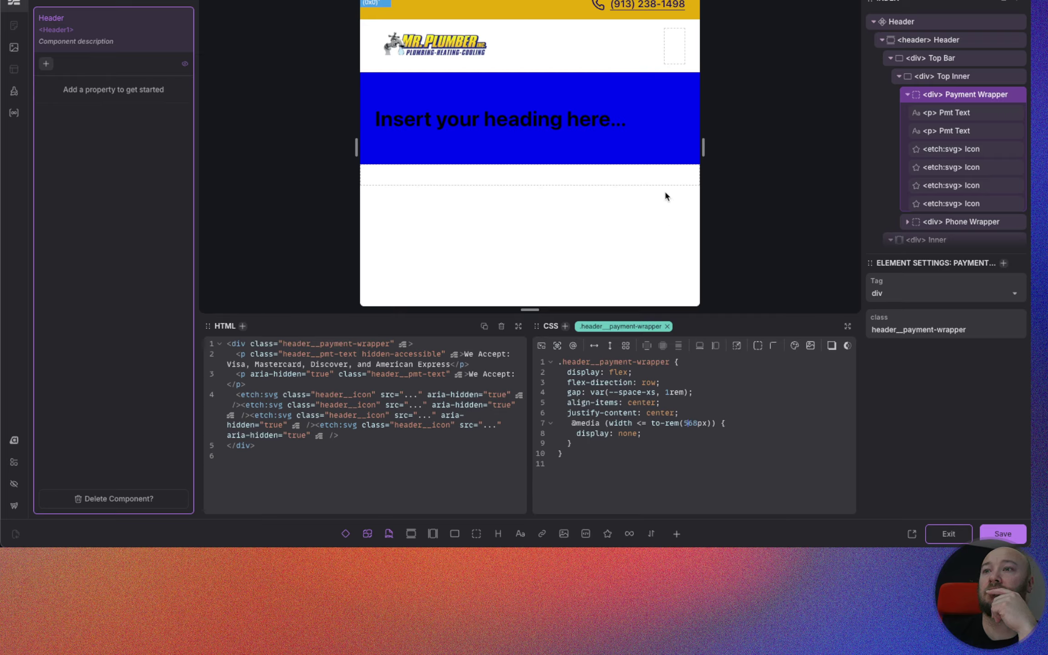
left_click_drag(703, 146, 856, 164)
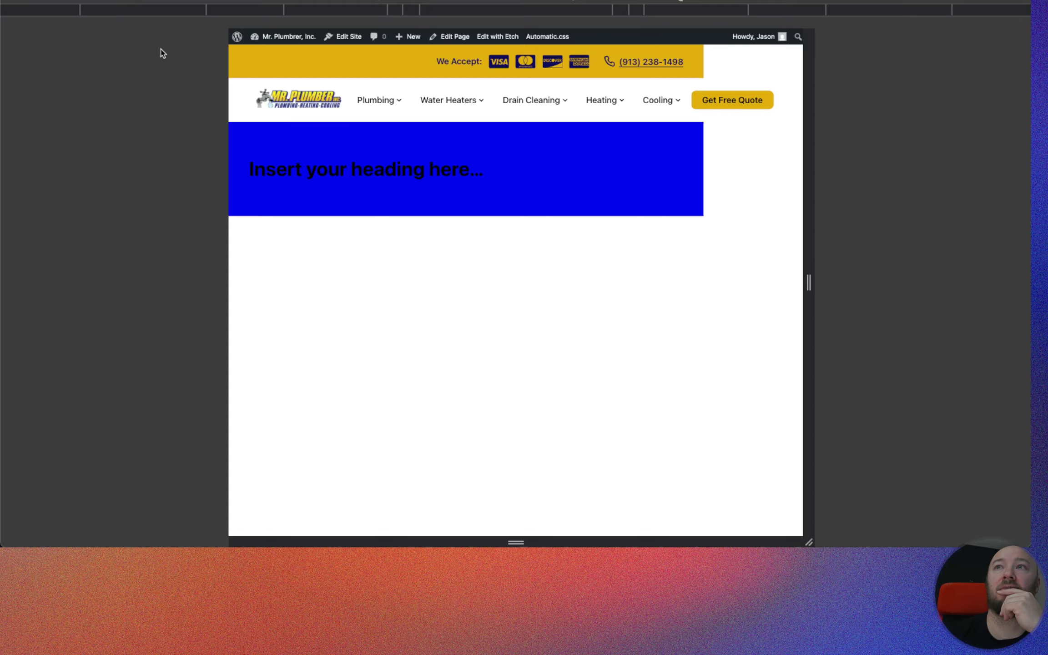
Step: Check the live header at narrower and wider widths and review the Button Wrapper's media query in the header component
mouse_move(809, 283)
left_mouse_down()
mouse_move(1025, 283)
mouse_move(799, 285)
left_mouse_up()
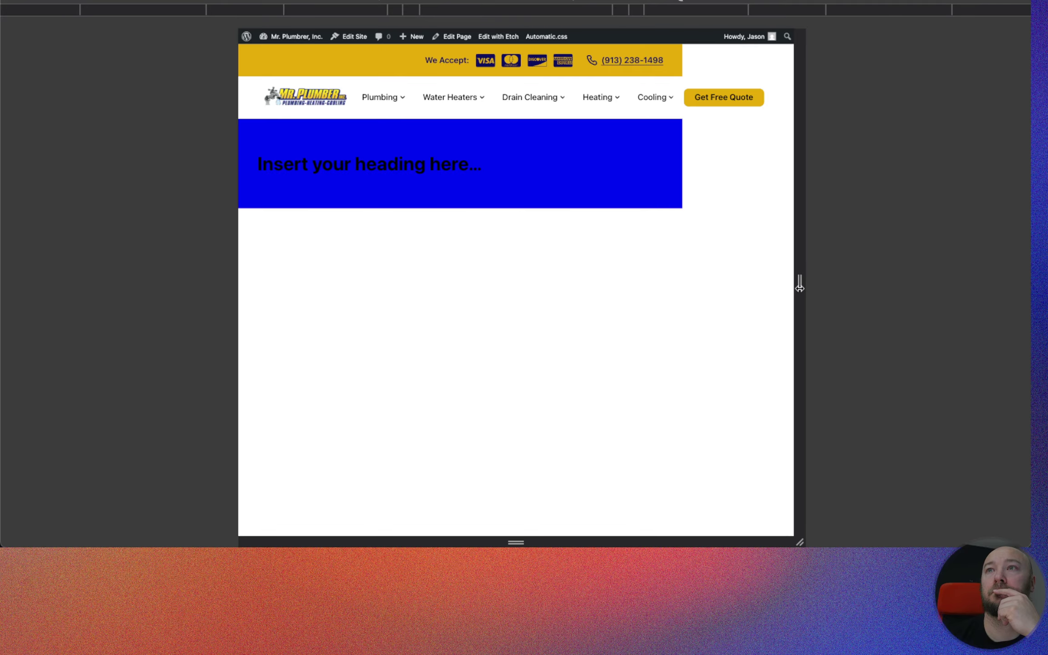
left_click_drag(800, 285, 891, 284)
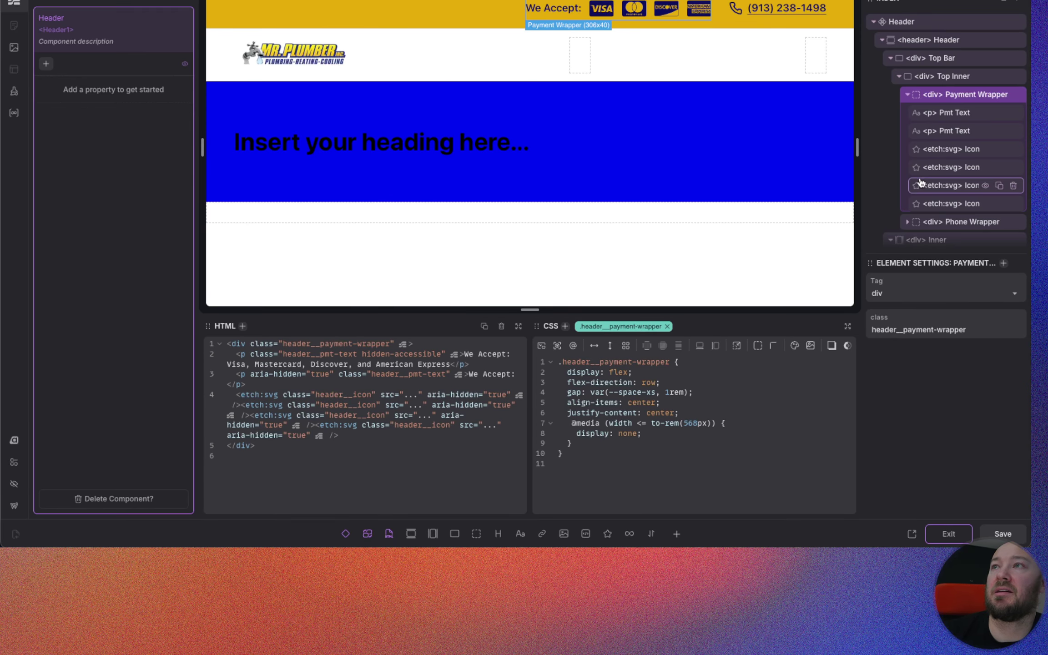
scroll(903, 201, "up", 1)
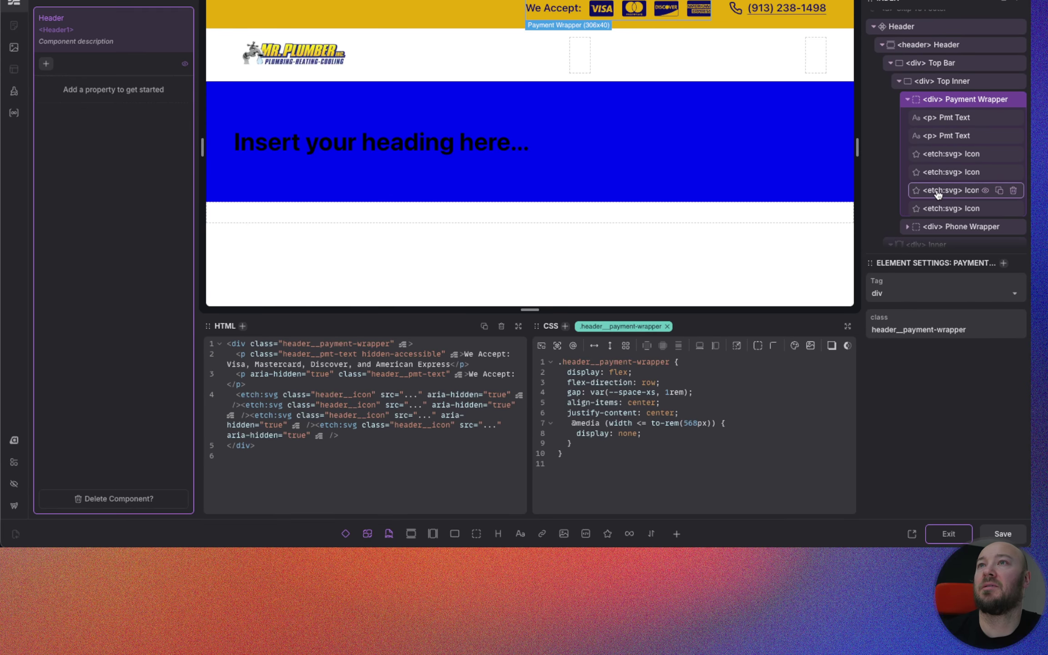
scroll(931, 191, "up", 1)
scroll(933, 186, "down", 1)
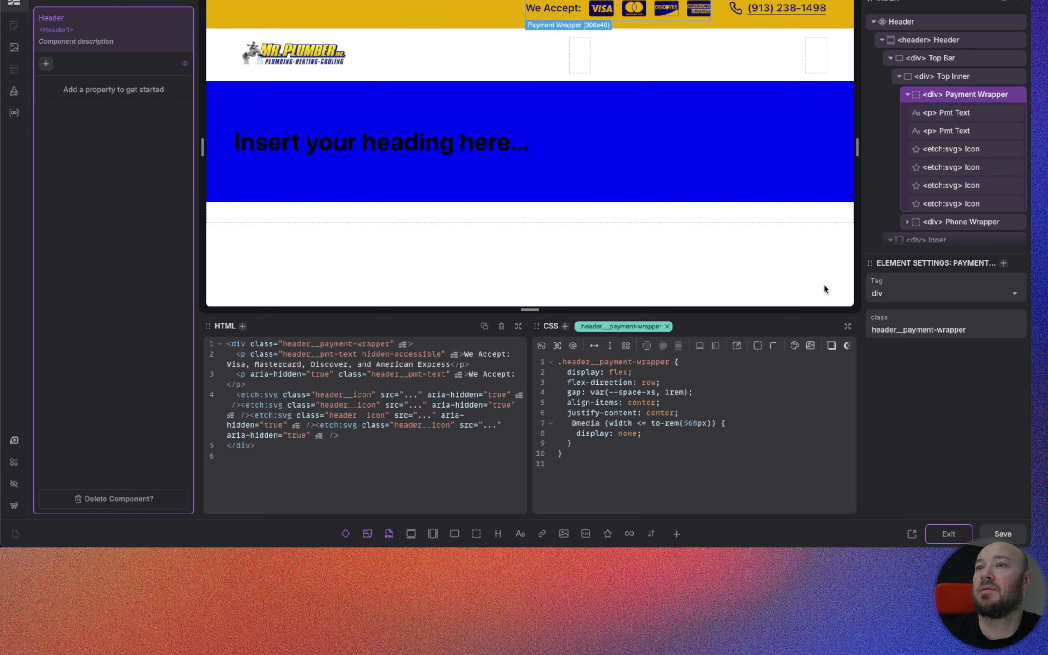
scroll(934, 201, "down", 5)
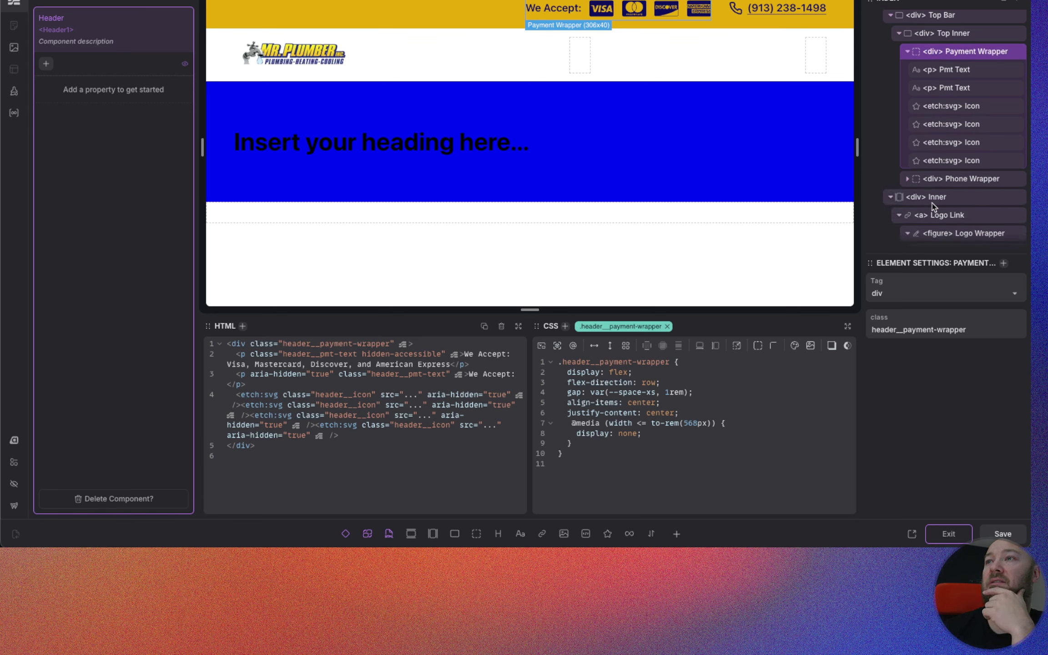
scroll(935, 206, "down", 2)
left_click(953, 185)
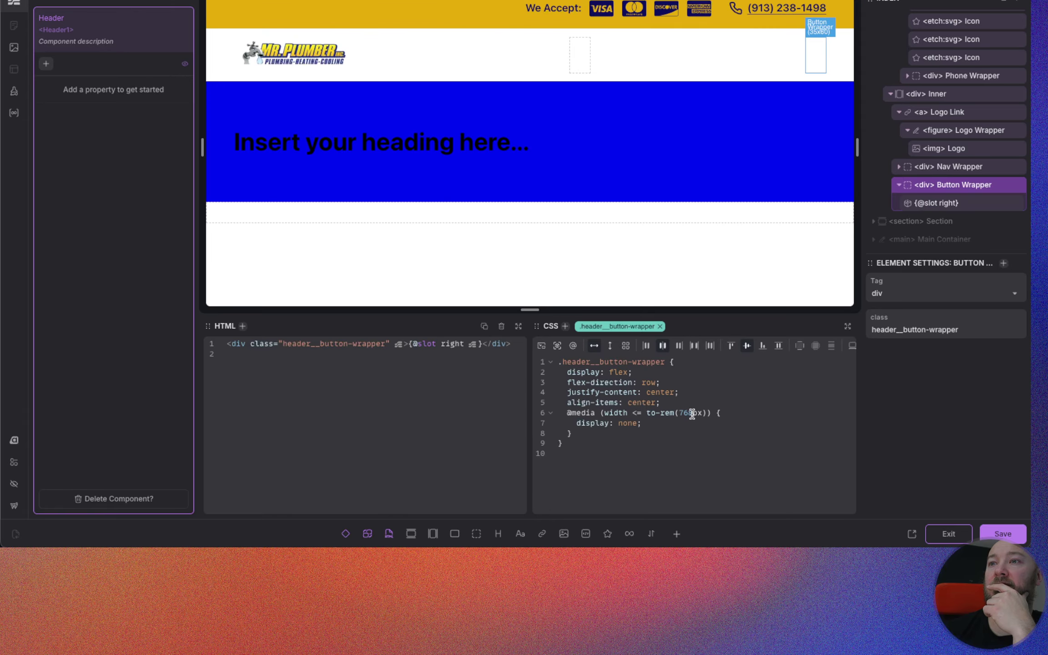
Step: Exit the header component and open the EtchNavComponent in the header's center slot for editing
left_click(948, 534)
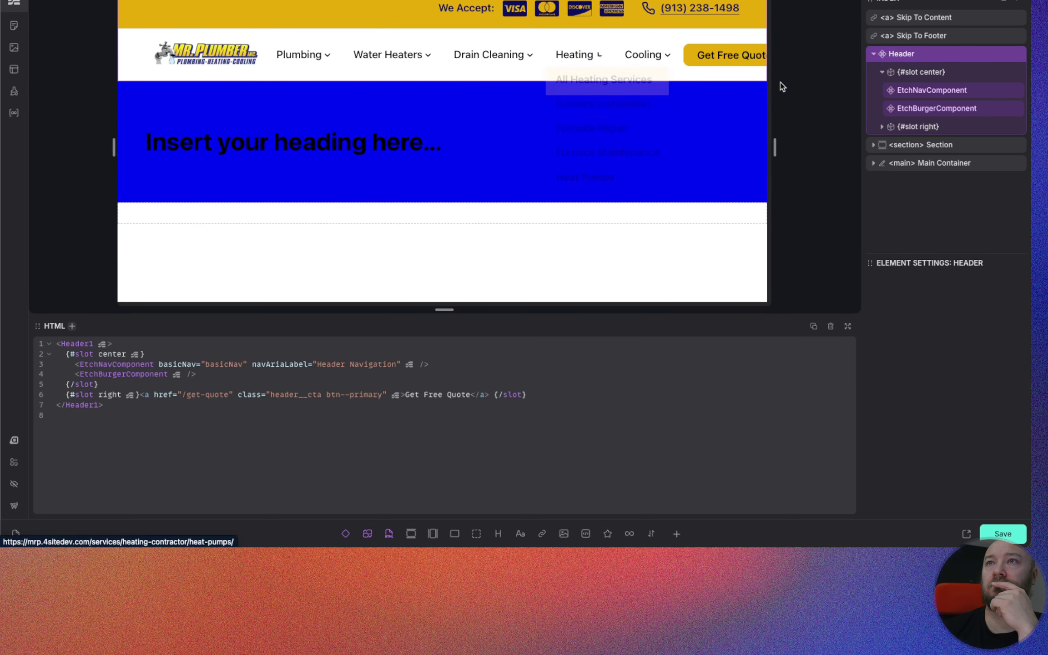
left_click(932, 92)
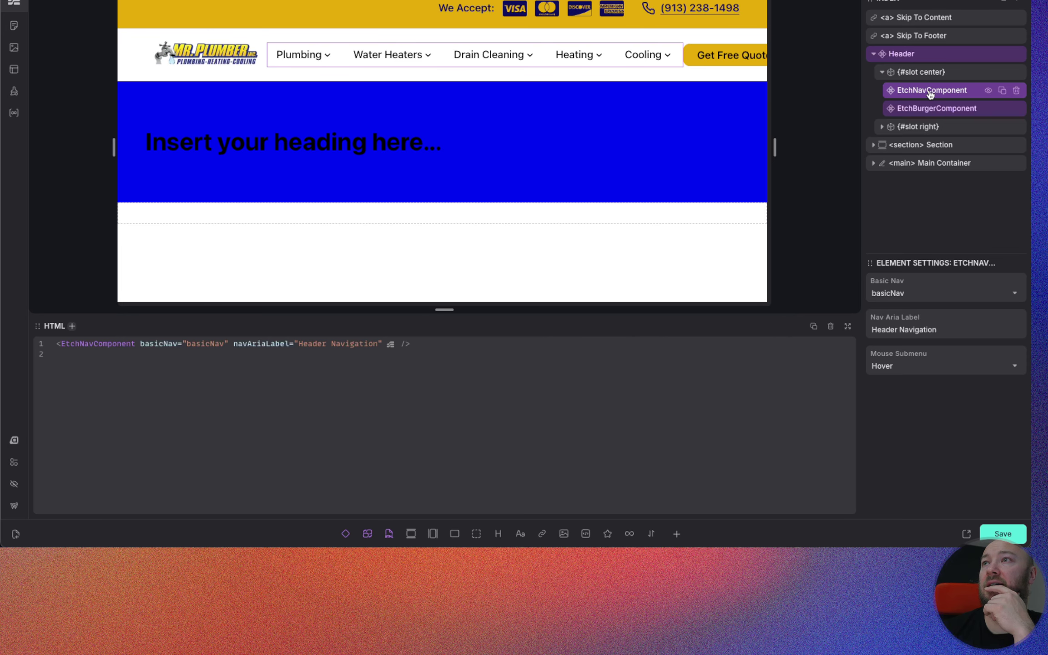
right_click(930, 94)
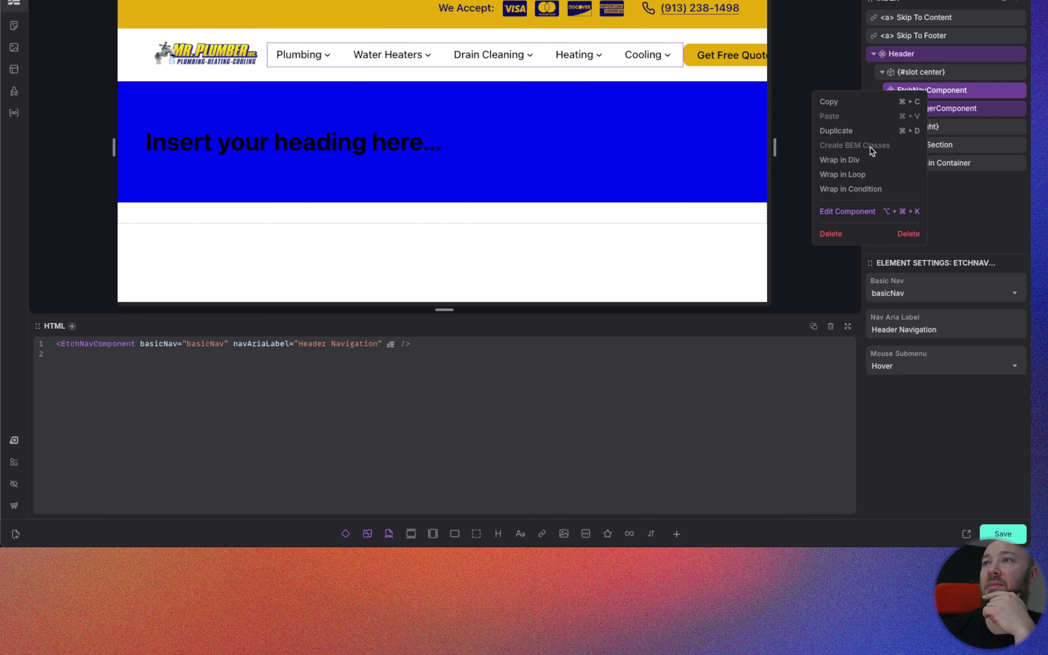
left_click(827, 212)
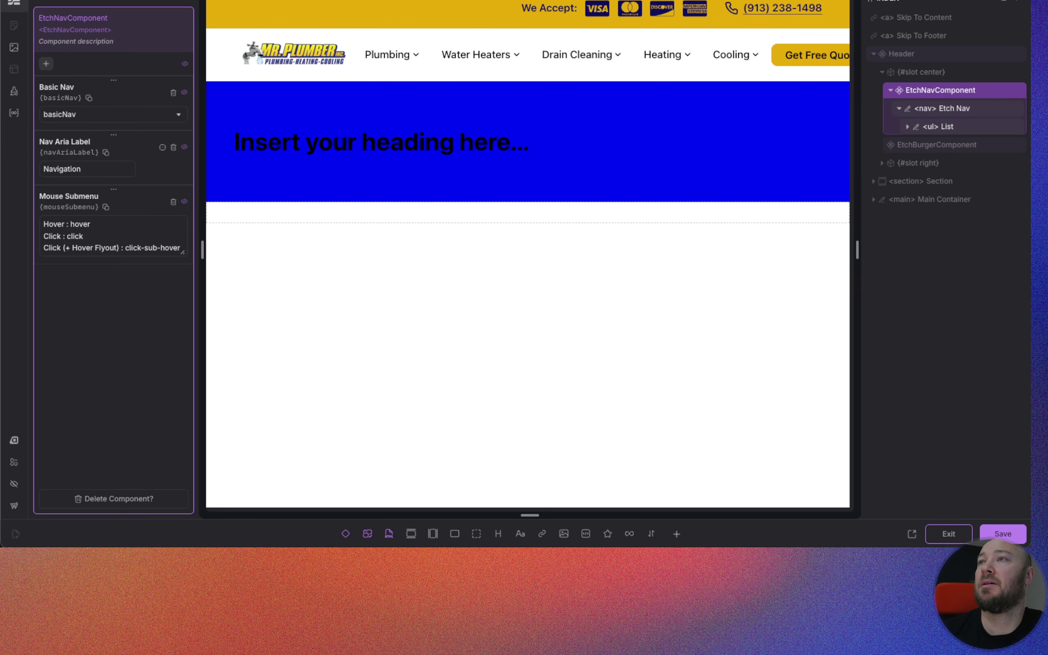
Step: Set --nav-item-inline-padding to .75rem in the Etch Nav element's .etch-nav CSS
left_click(953, 109)
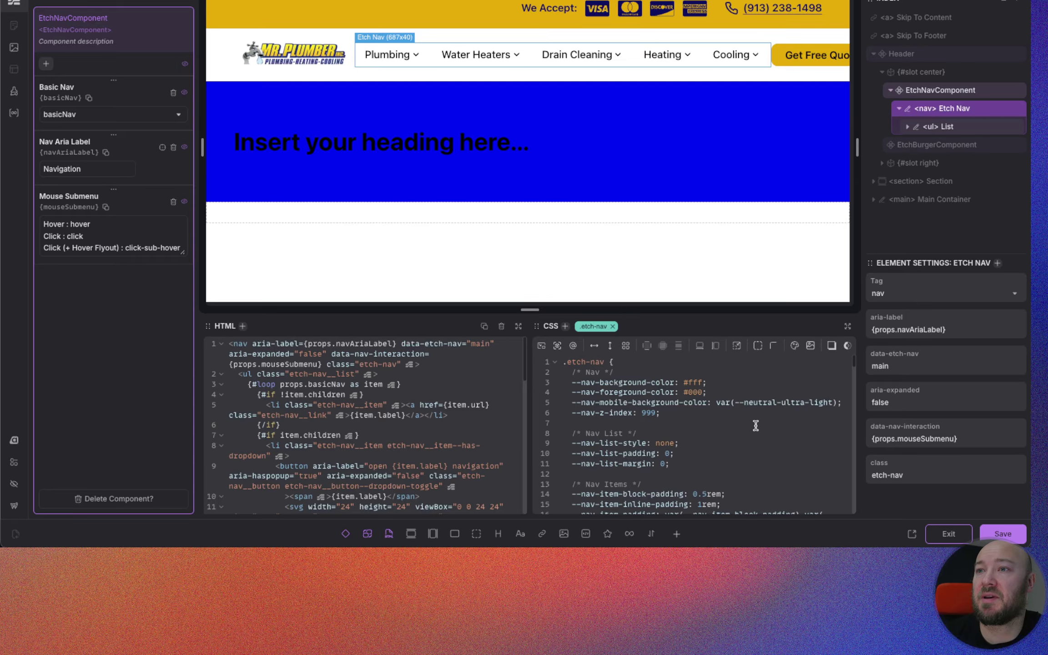
scroll(755, 425, "down", 3)
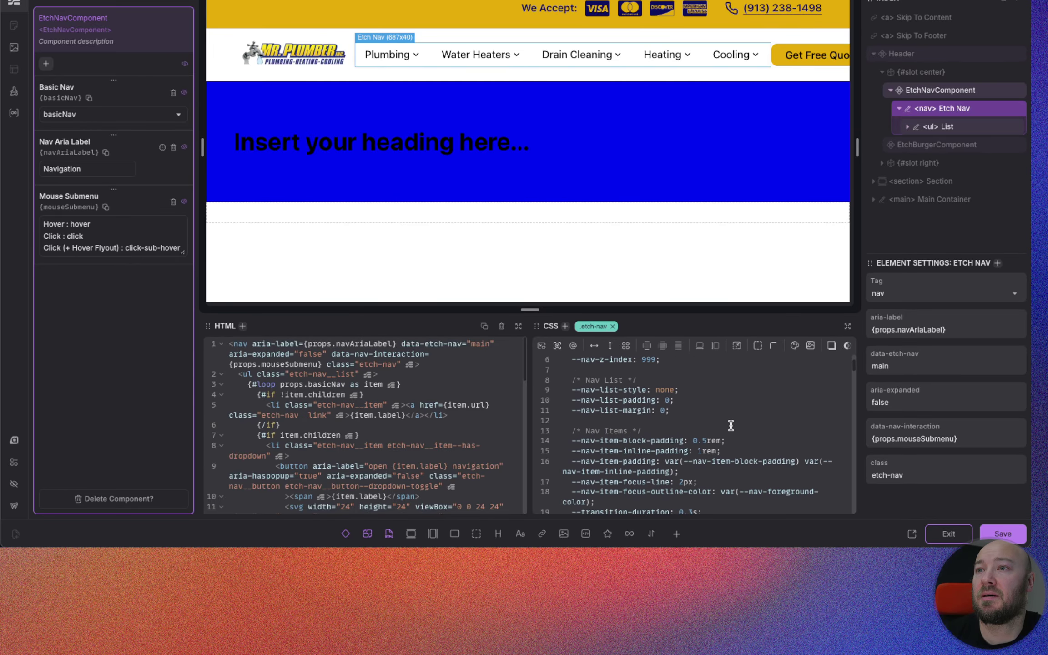
scroll(729, 425, "down", 1)
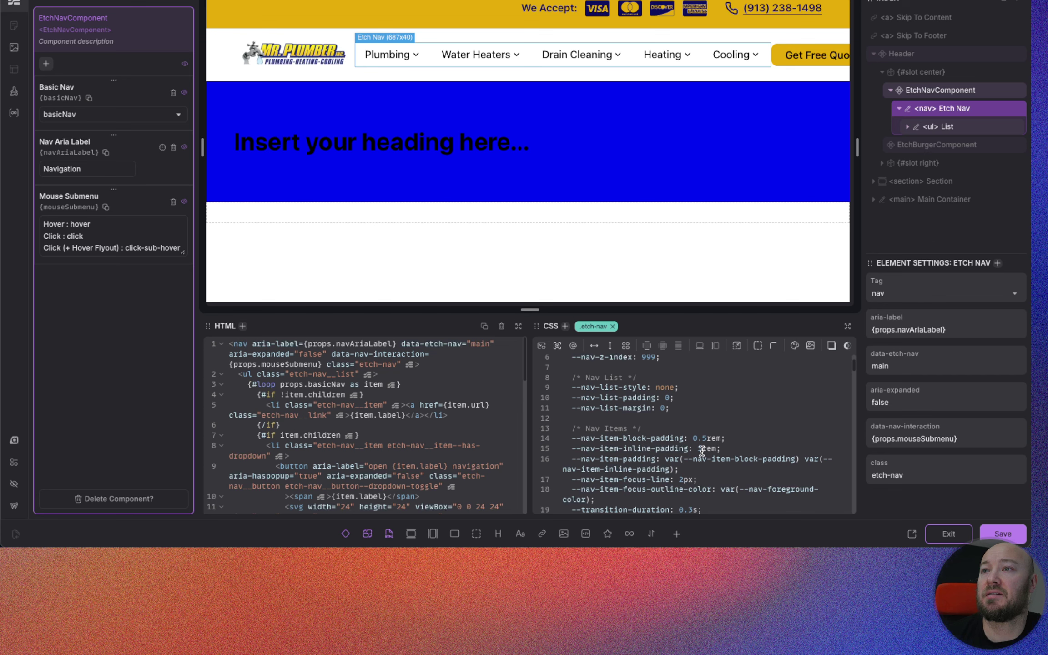
key("BackSpace")
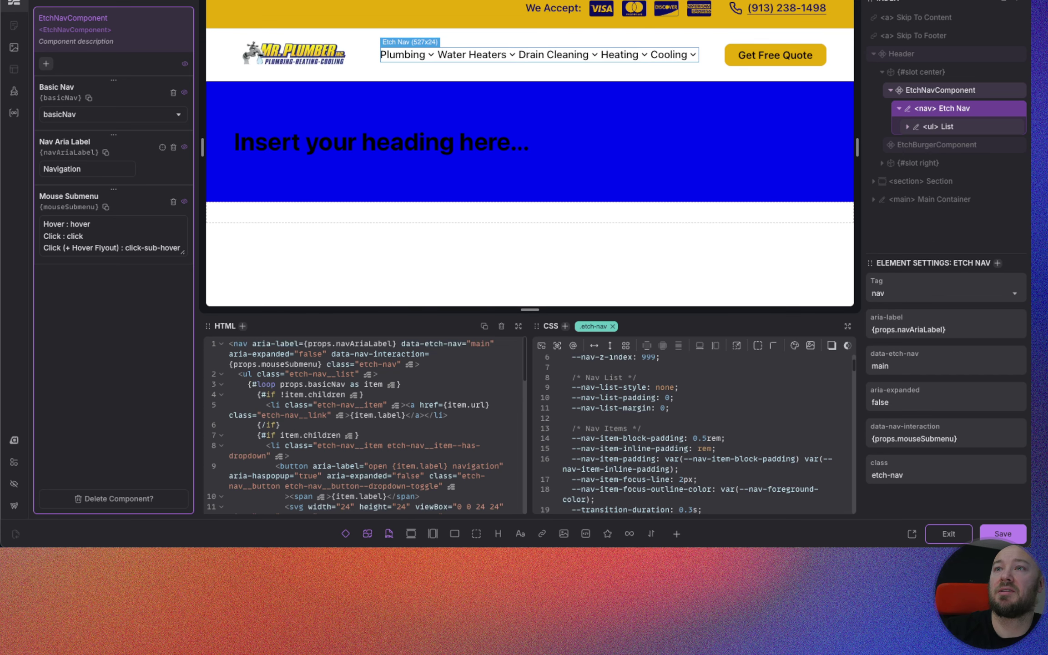
type(".5")
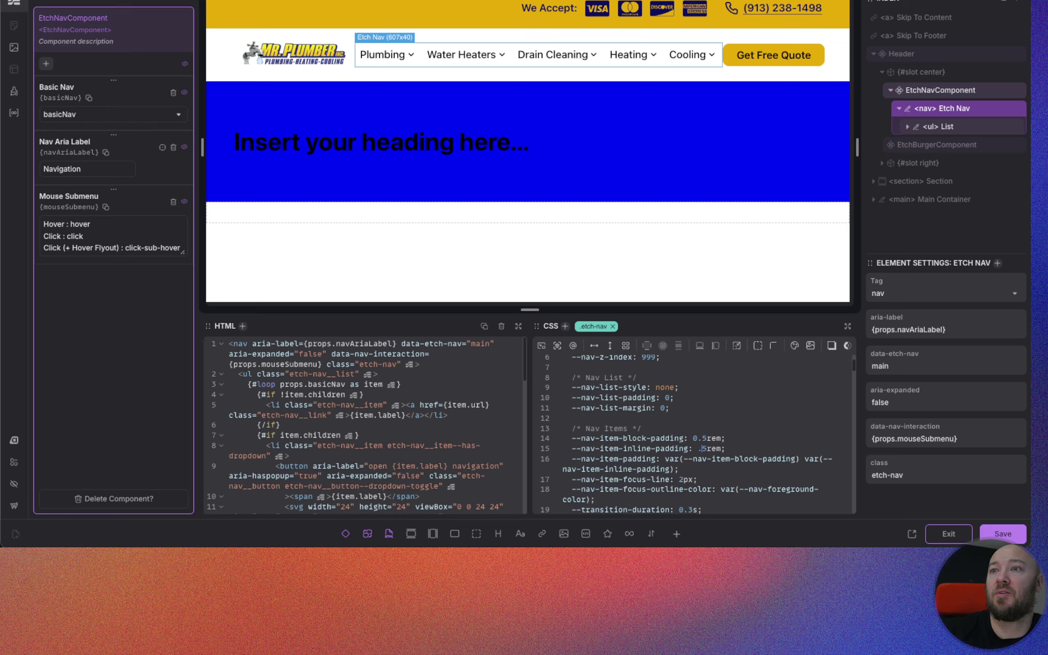
type("7")
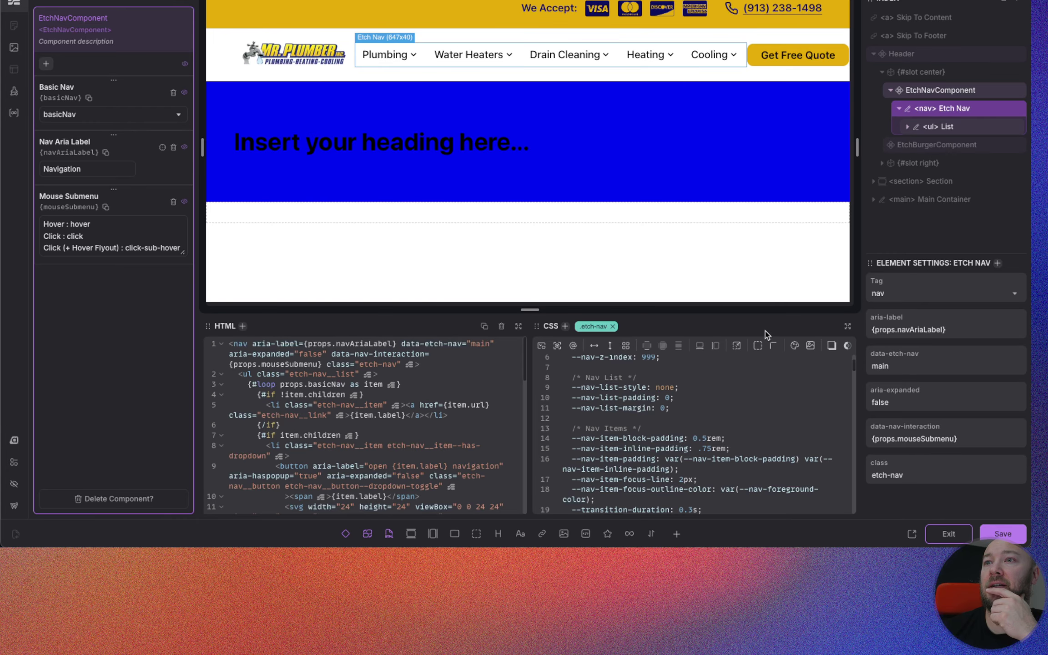
Step: Examine the .etch-nav CSS from its variables down to the media query that sets the desired breakpoint
scroll(767, 437, "up", 3)
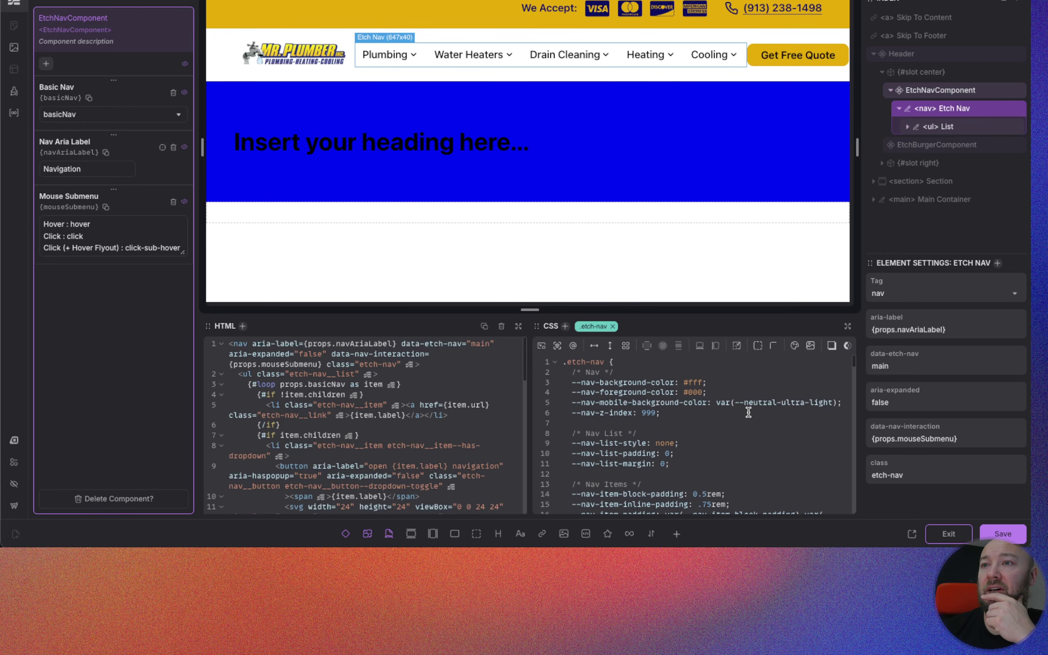
scroll(748, 412, "down", 1)
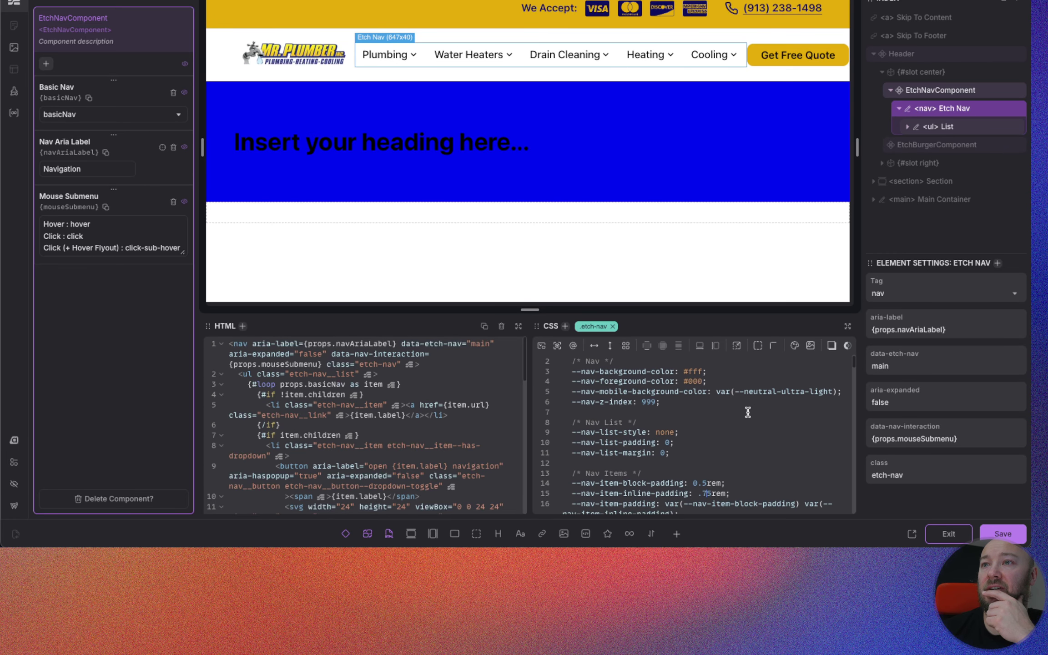
scroll(657, 413, "down", 5)
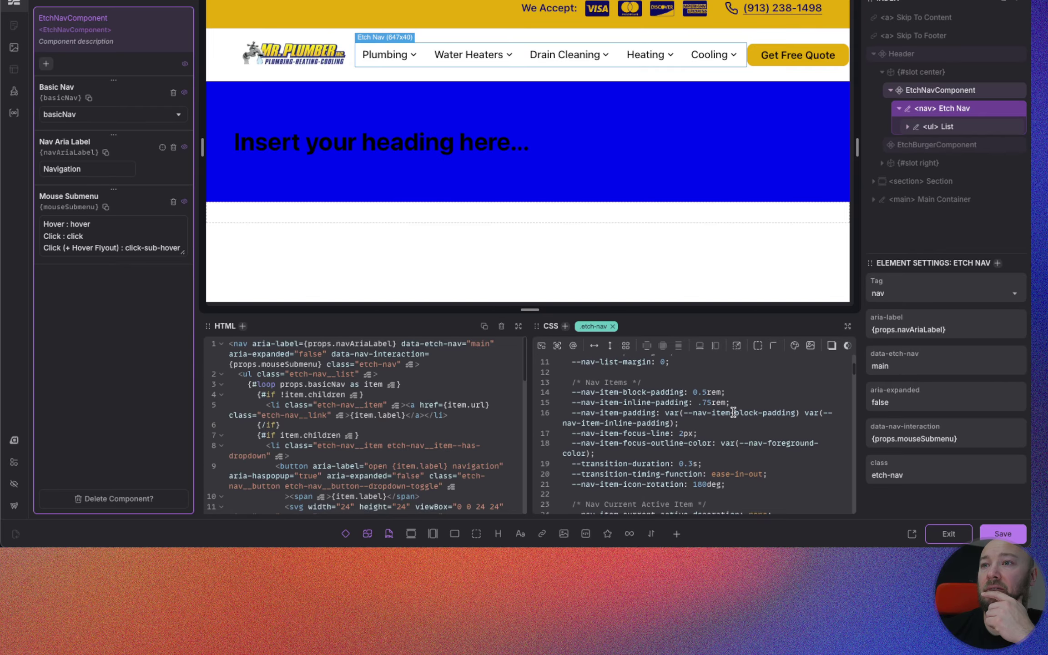
scroll(733, 412, "down", 1)
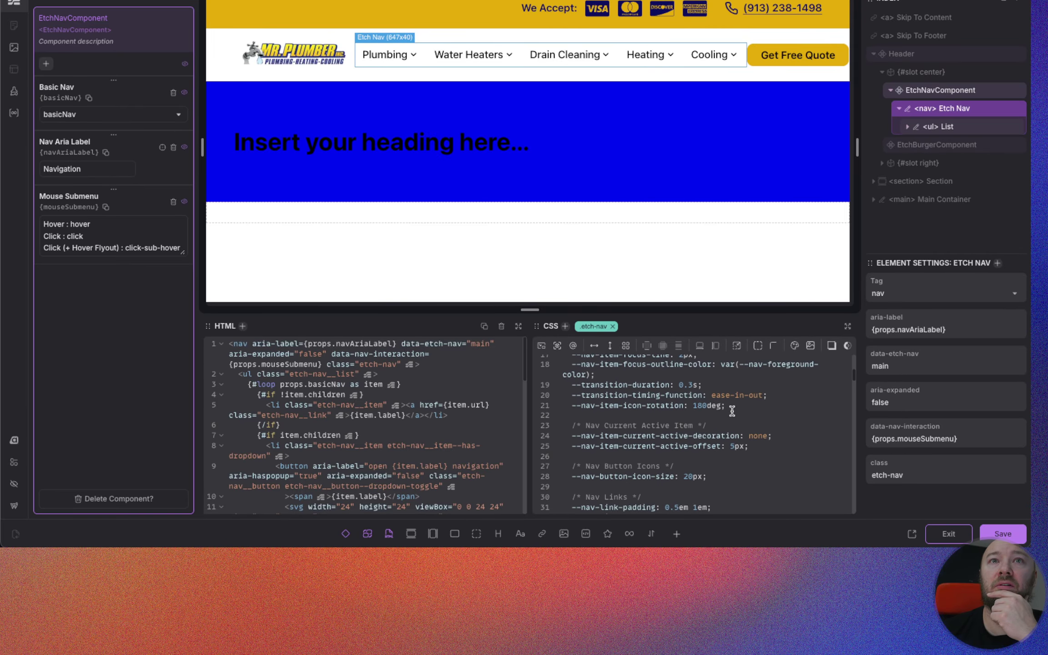
scroll(732, 411, "down", 4)
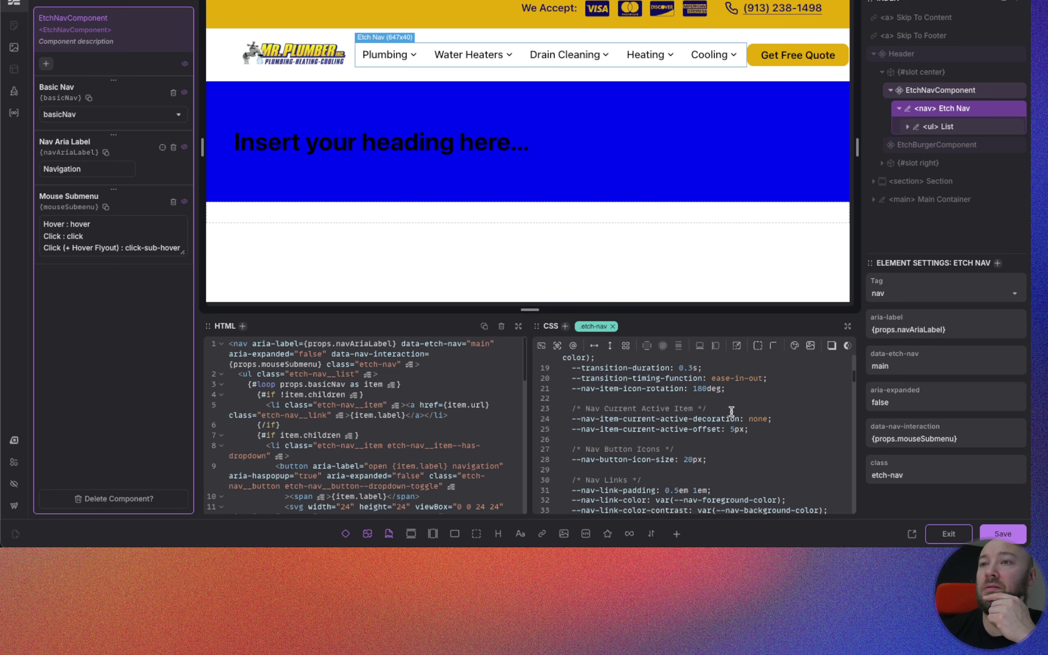
scroll(731, 412, "down", 8)
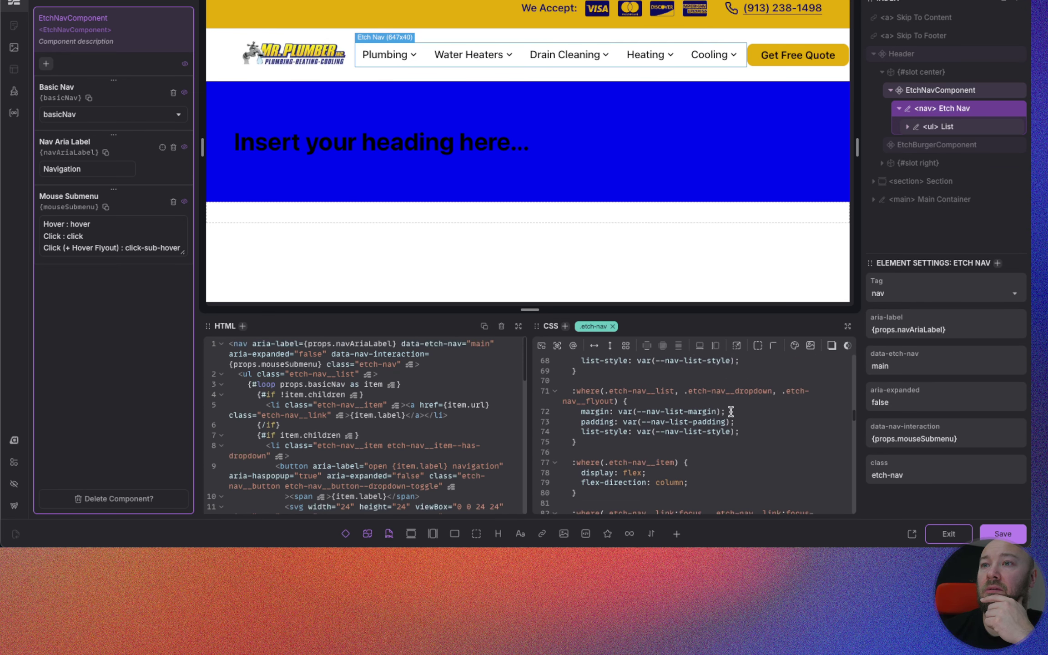
scroll(731, 411, "down", 5)
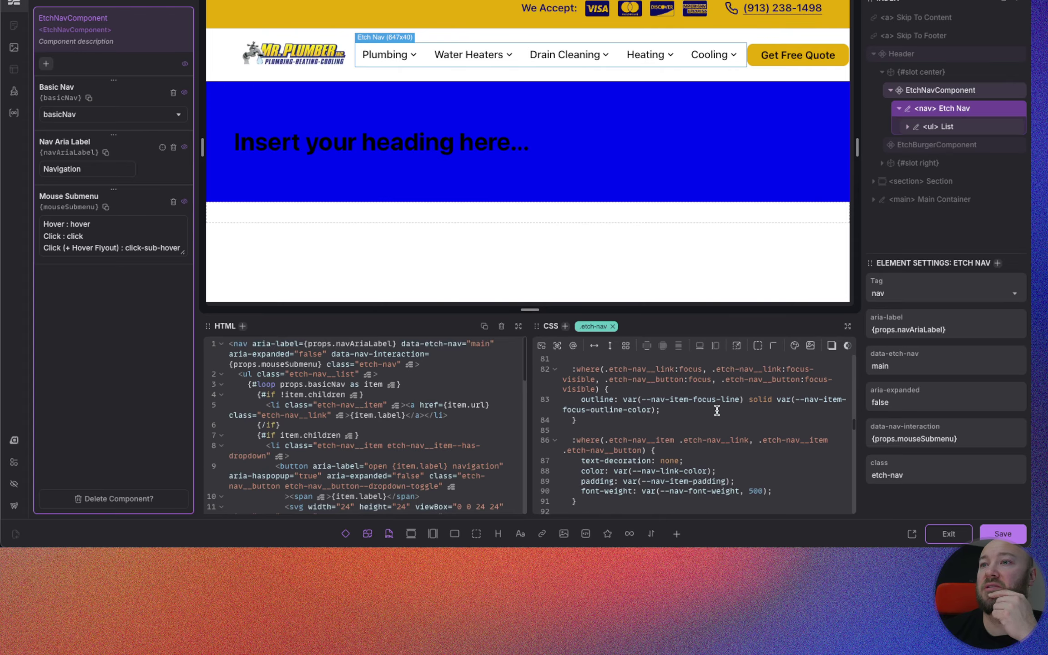
scroll(716, 410, "down", 6)
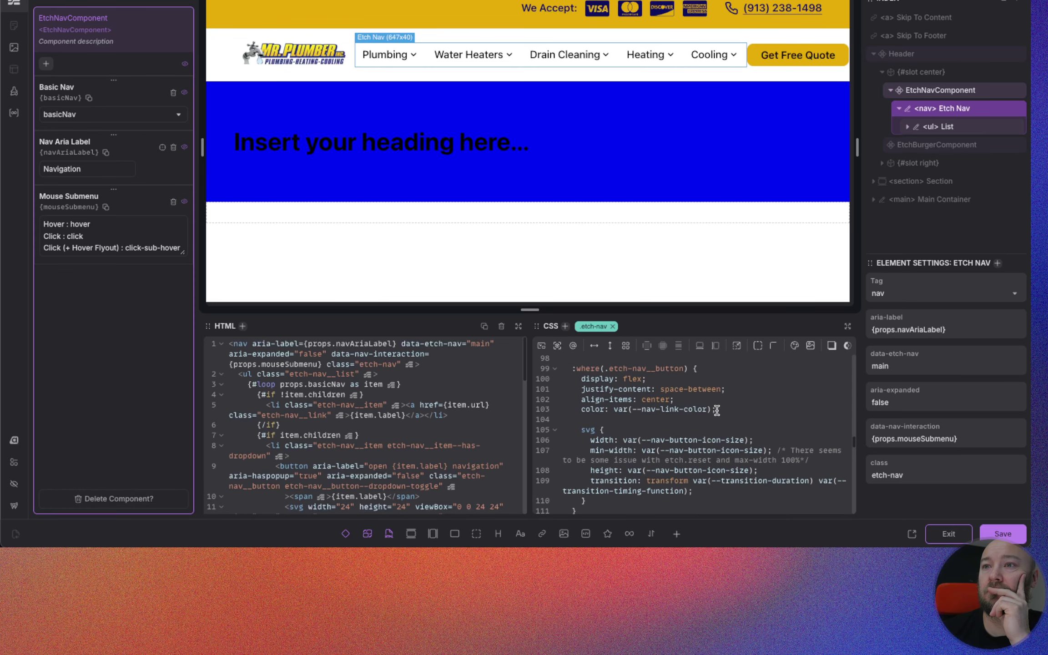
scroll(716, 410, "down", 5)
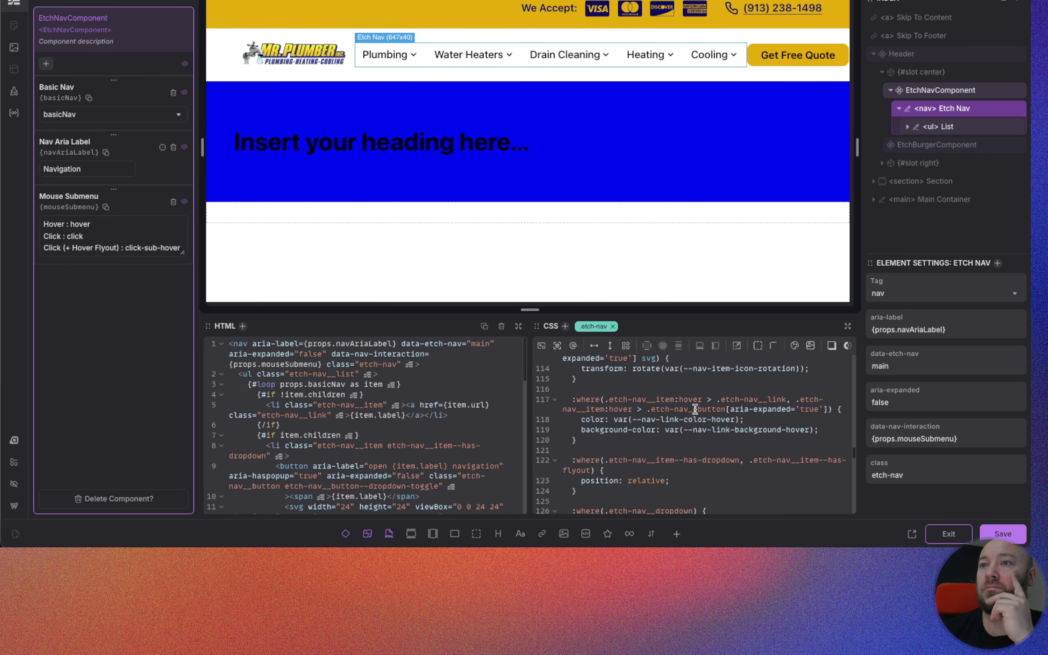
scroll(694, 409, "down", 7)
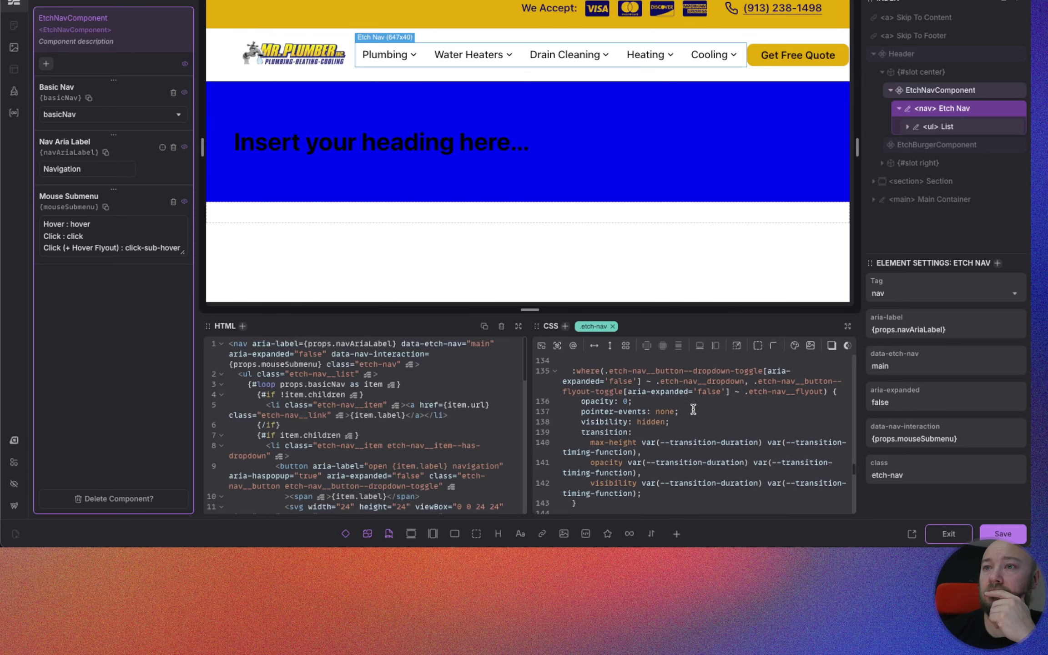
scroll(693, 409, "down", 5)
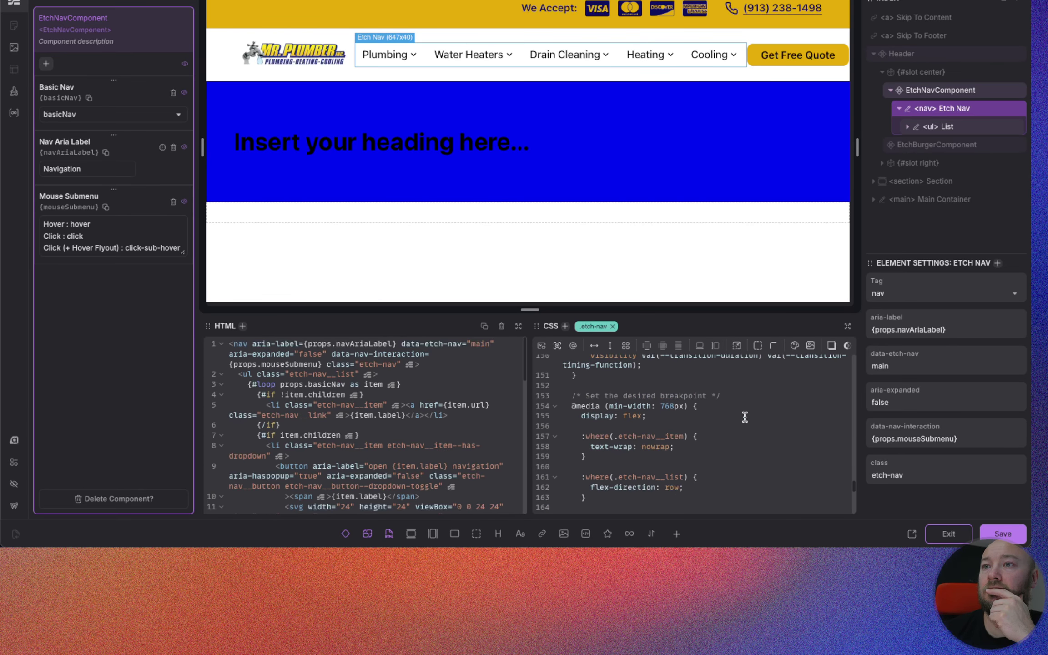
scroll(744, 417, "down", 1)
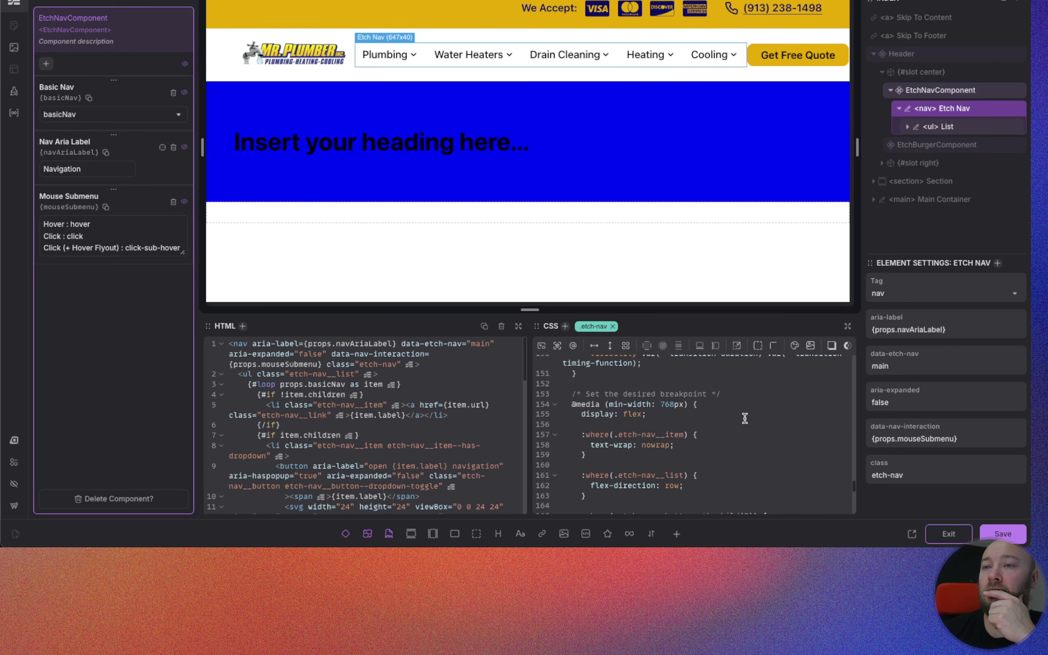
left_click(672, 402)
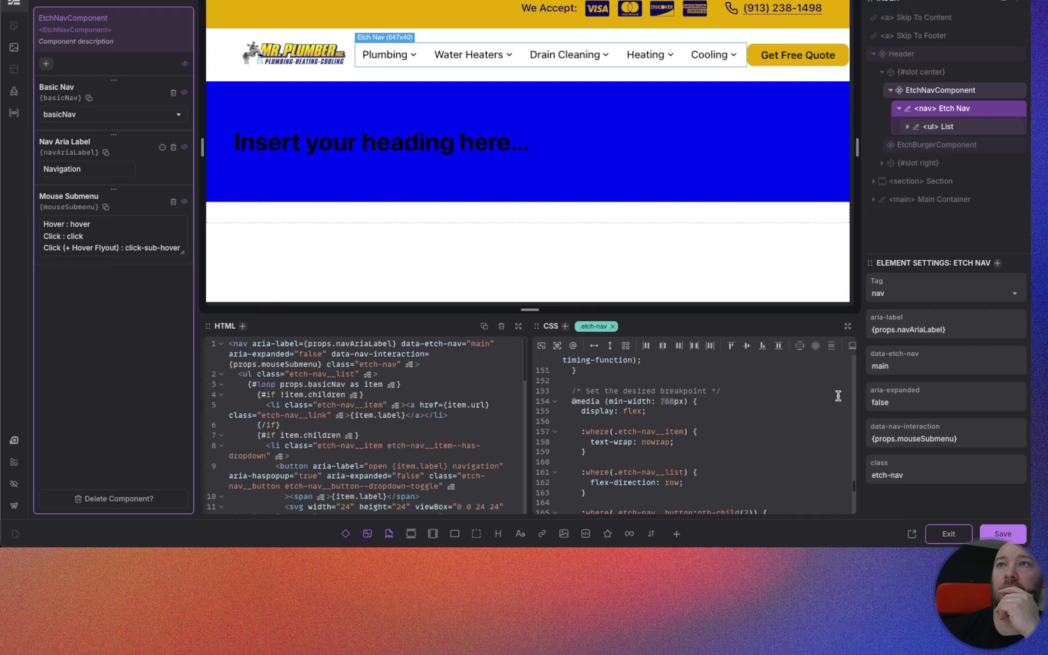
Step: Check the header in a preview widened to about 1106px with the side panels hidden, and restore the editing interface
mouse_move(857, 147)
left_mouse_down()
mouse_move(845, 154)
mouse_move(870, 153)
left_mouse_up()
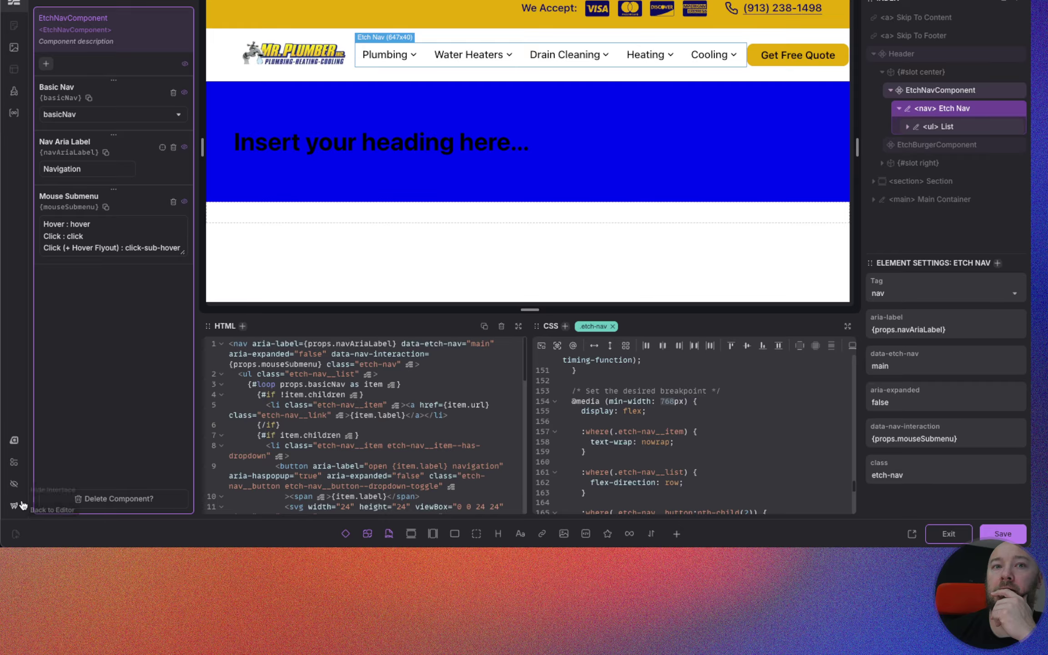
left_click(14, 483)
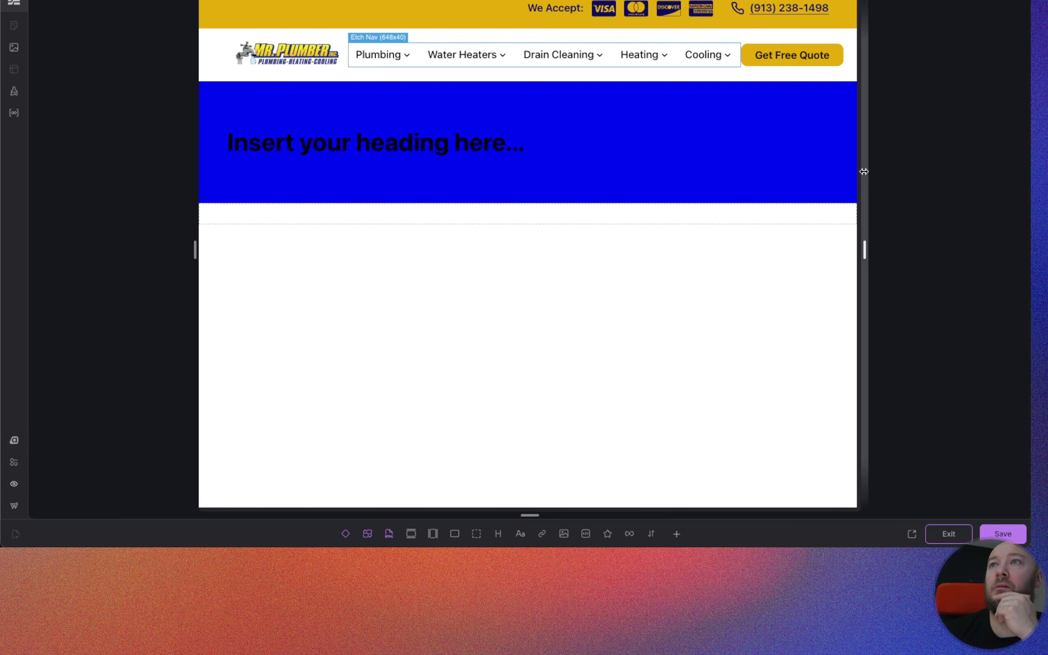
mouse_move(864, 251)
left_mouse_down()
mouse_move(988, 252)
mouse_move(836, 252)
mouse_move(869, 248)
left_mouse_up()
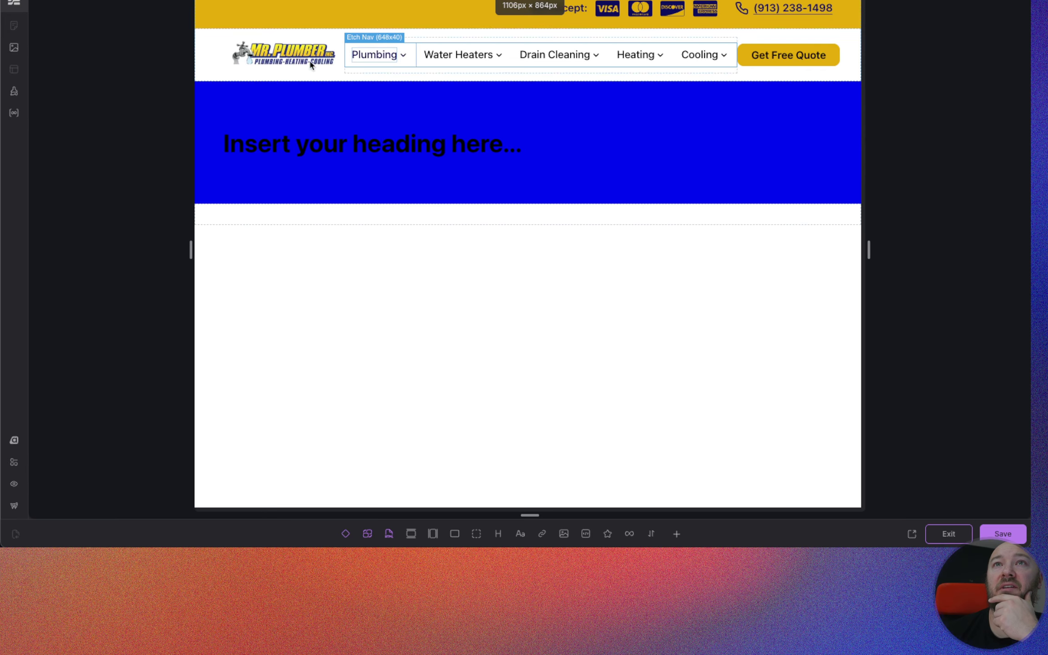
left_click(14, 484)
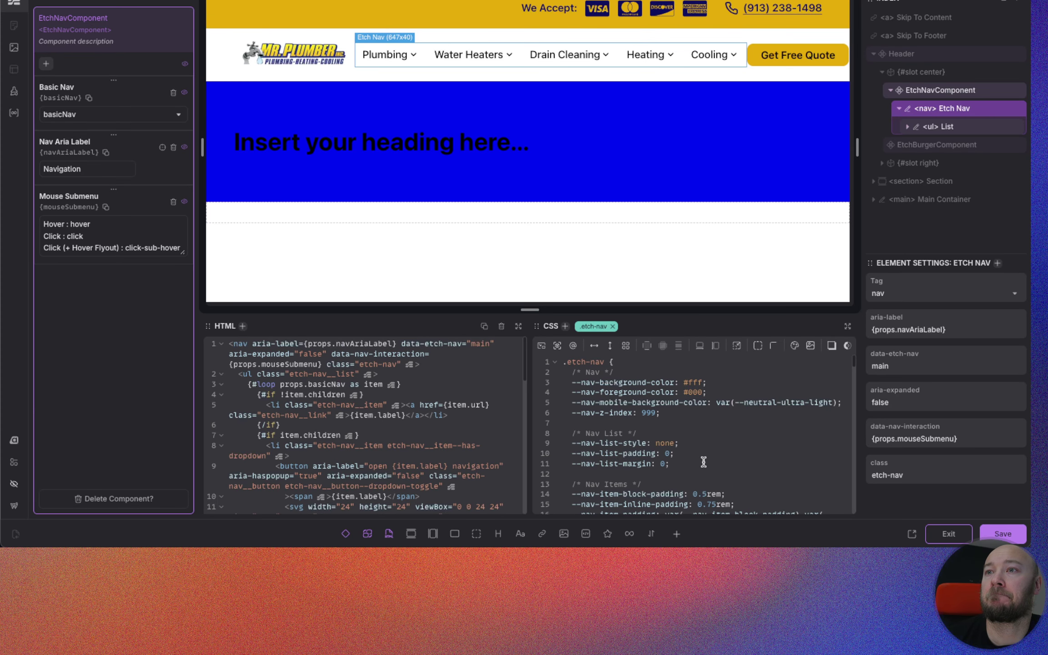
Step: Set the desired-breakpoint media query in the .etch-nav CSS to min-width: 1100px
scroll(696, 455, "down", 15)
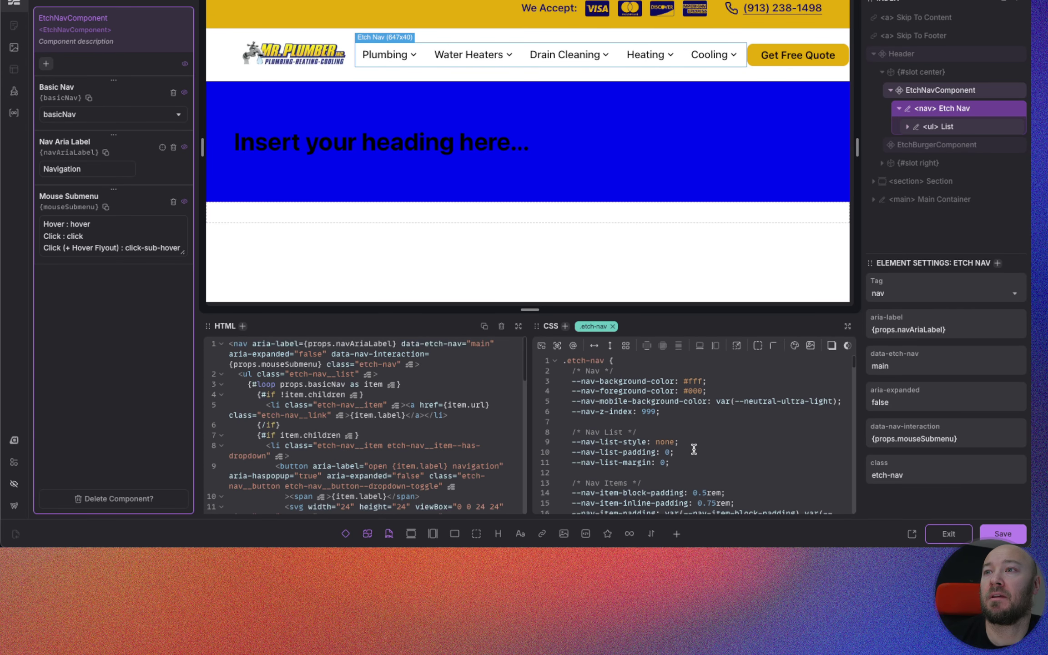
scroll(694, 446, "down", 20)
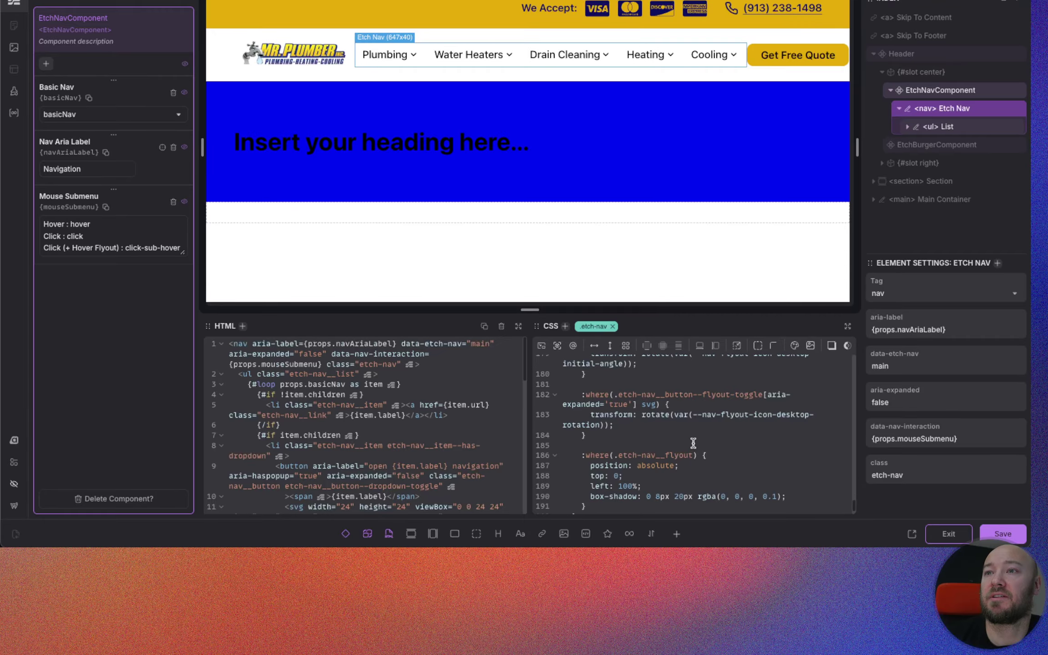
scroll(690, 439, "up", 10)
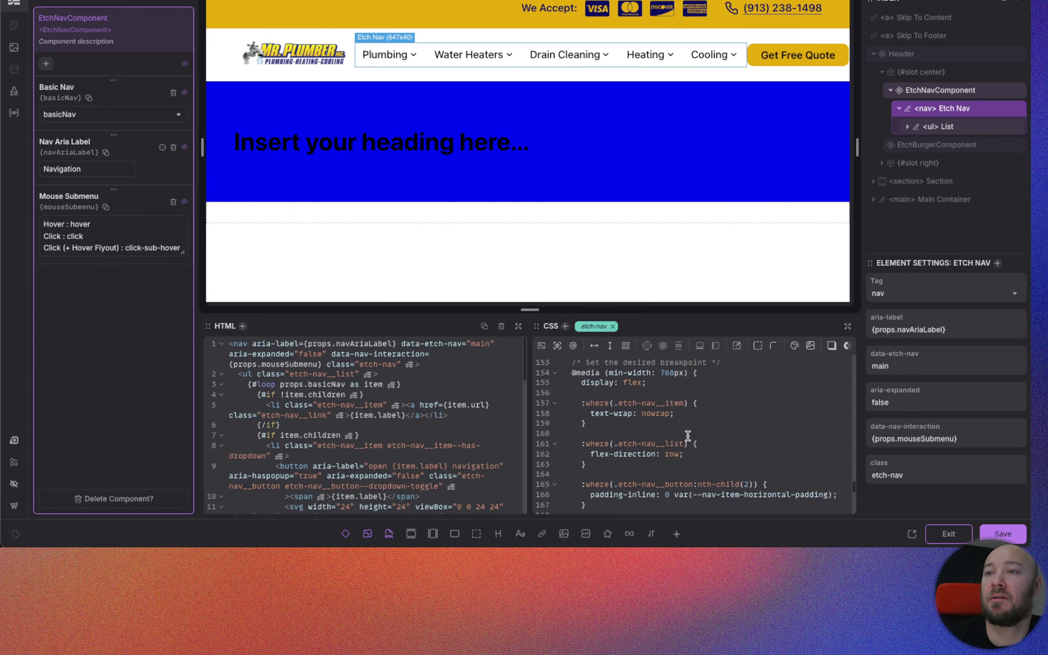
scroll(688, 436, "up", 3)
left_click(672, 403)
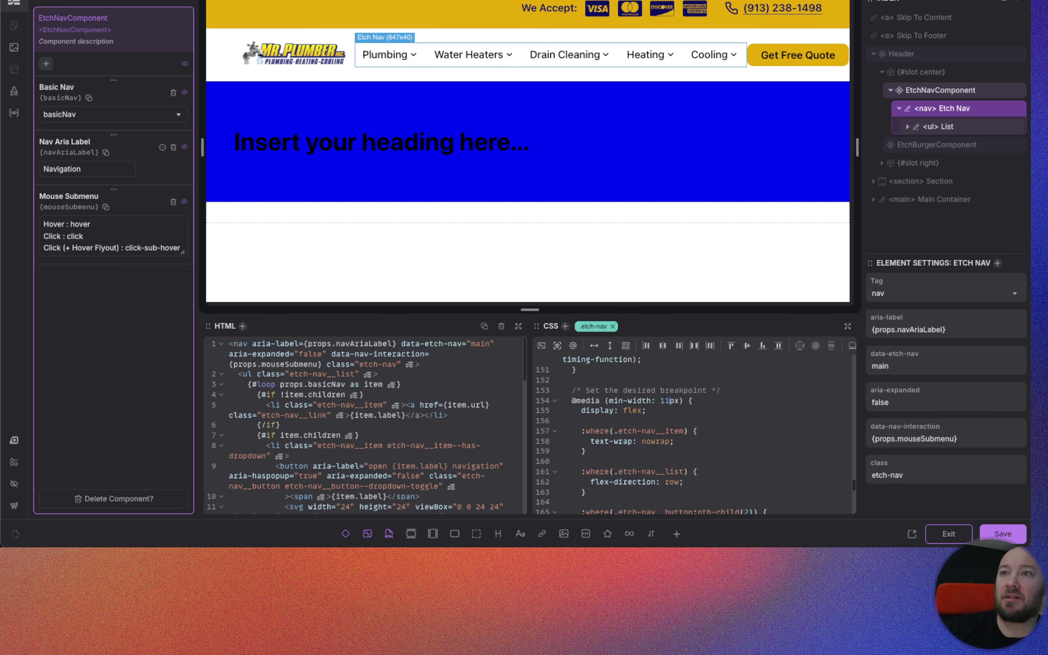
type("1100")
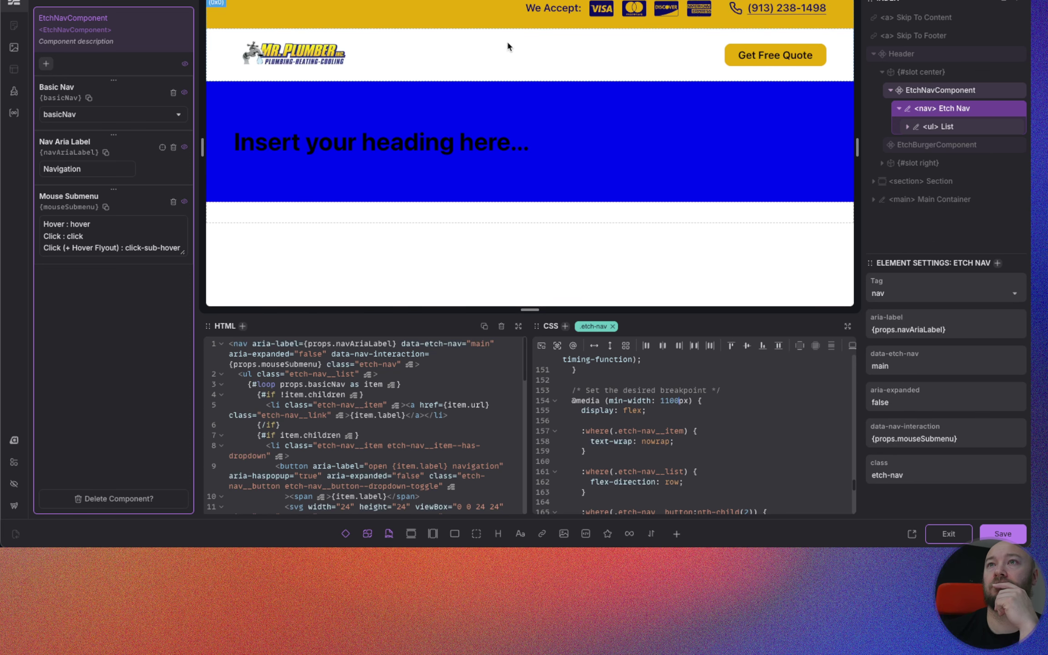
Step: Check the preview's width, save the navigation changes and exit the EtchNavComponent
mouse_move(857, 146)
left_mouse_down()
mouse_move(714, 147)
mouse_move(859, 145)
left_mouse_up()
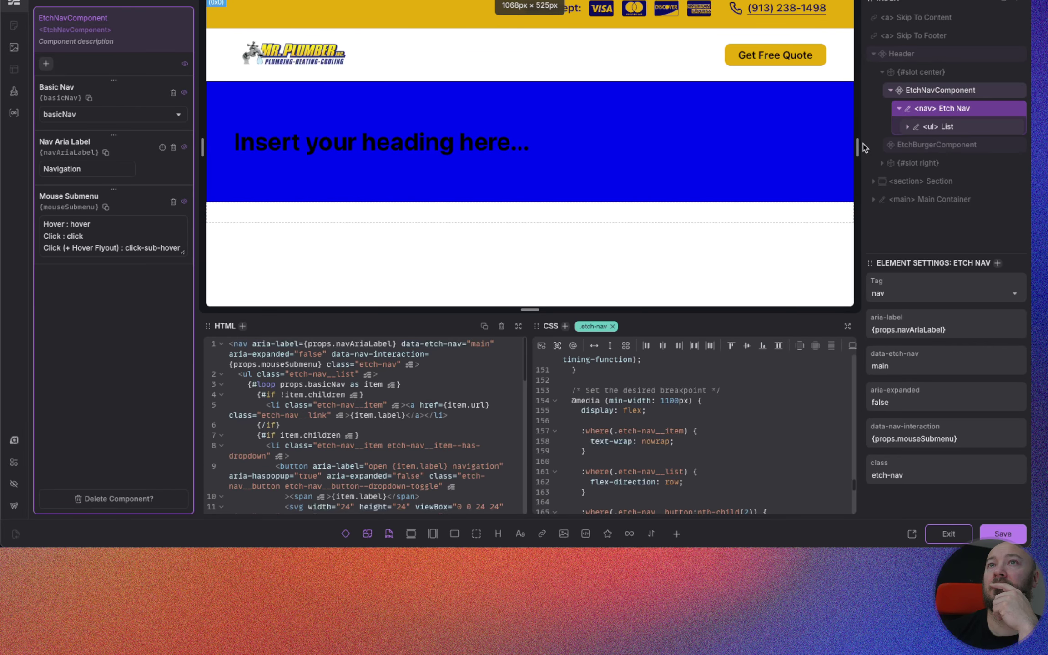
left_click(1003, 535)
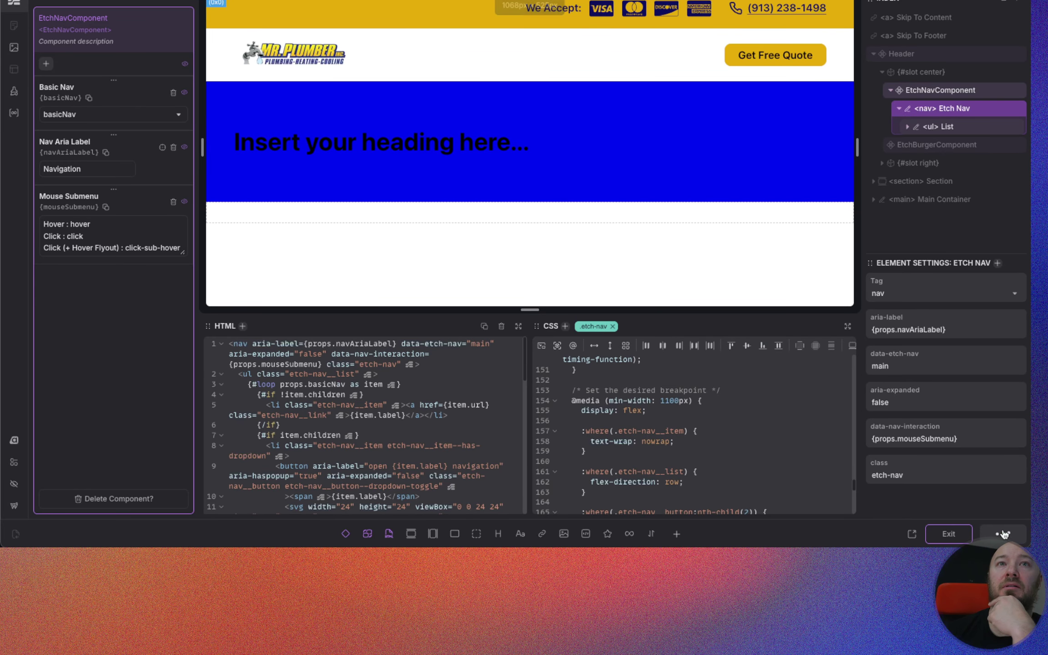
left_click(952, 534)
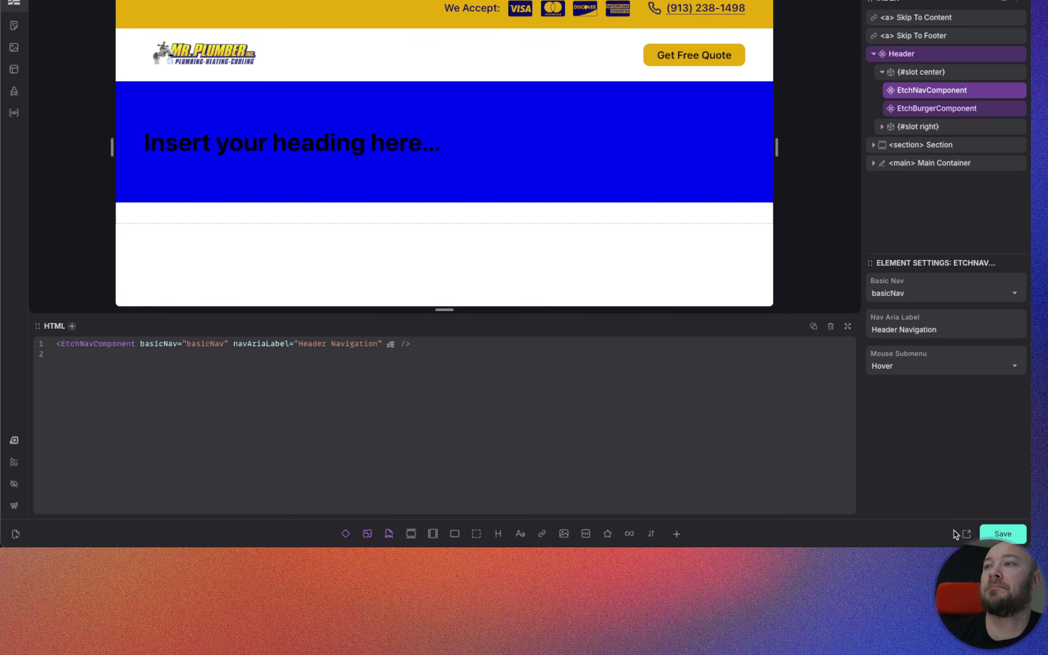
Step: Open the EtchBurgerComponent in the header's center slot for editing and select its Etch Burger button element
left_click(939, 109)
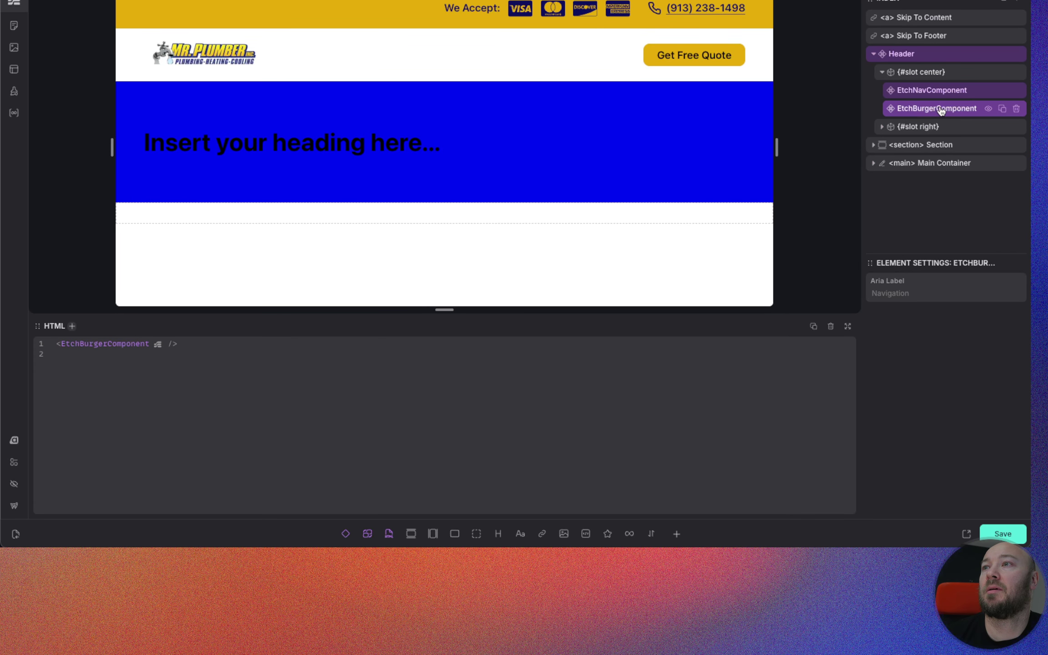
right_click(940, 111)
left_click(857, 227)
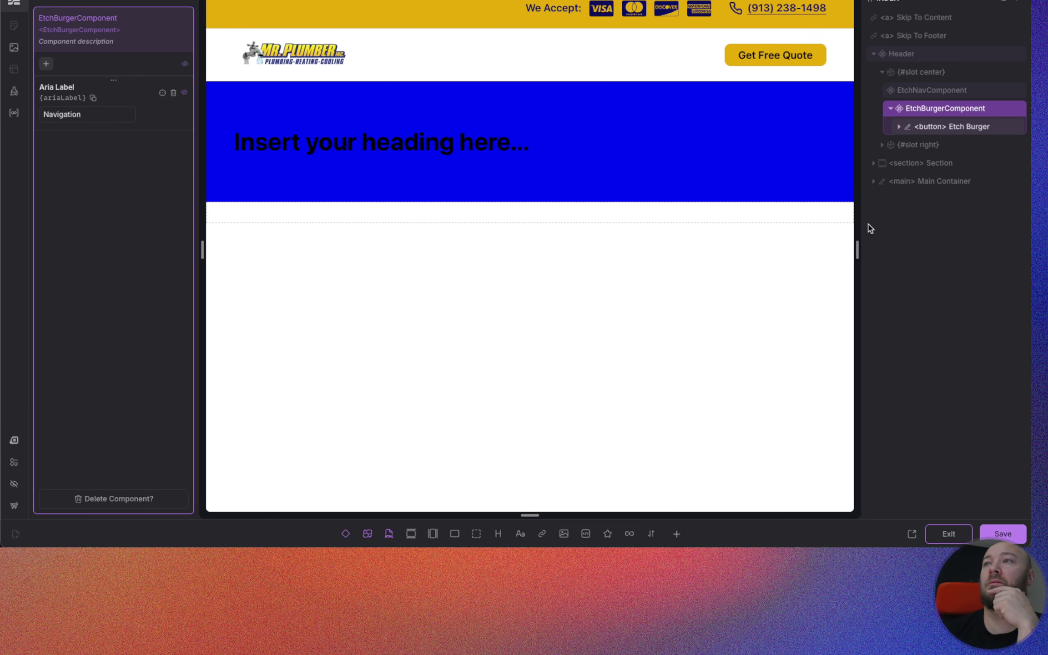
left_click(957, 128)
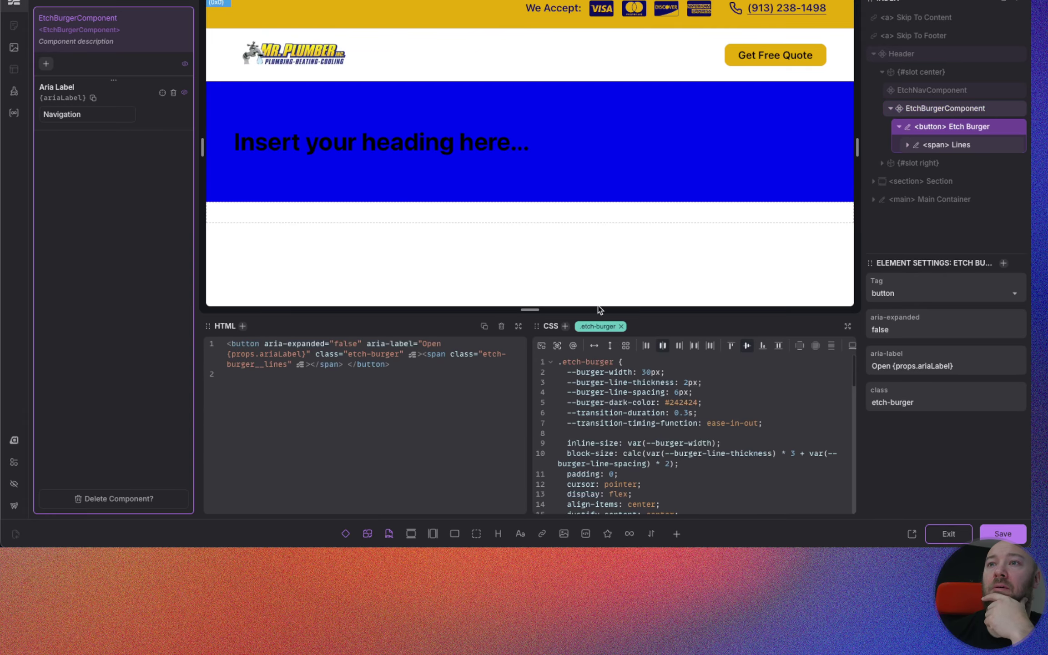
Step: Set the "Hide Burger above X breakpoint" media query in the .etch-burger CSS to min-width: 1100px and save the change
scroll(701, 434, "down", 5)
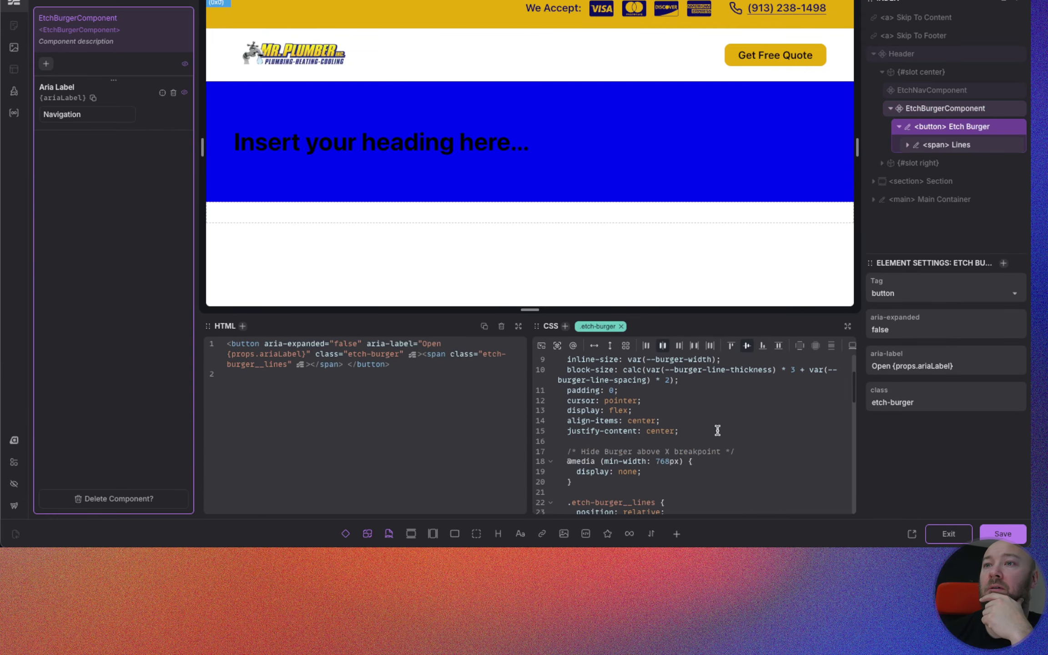
scroll(719, 429, "down", 10)
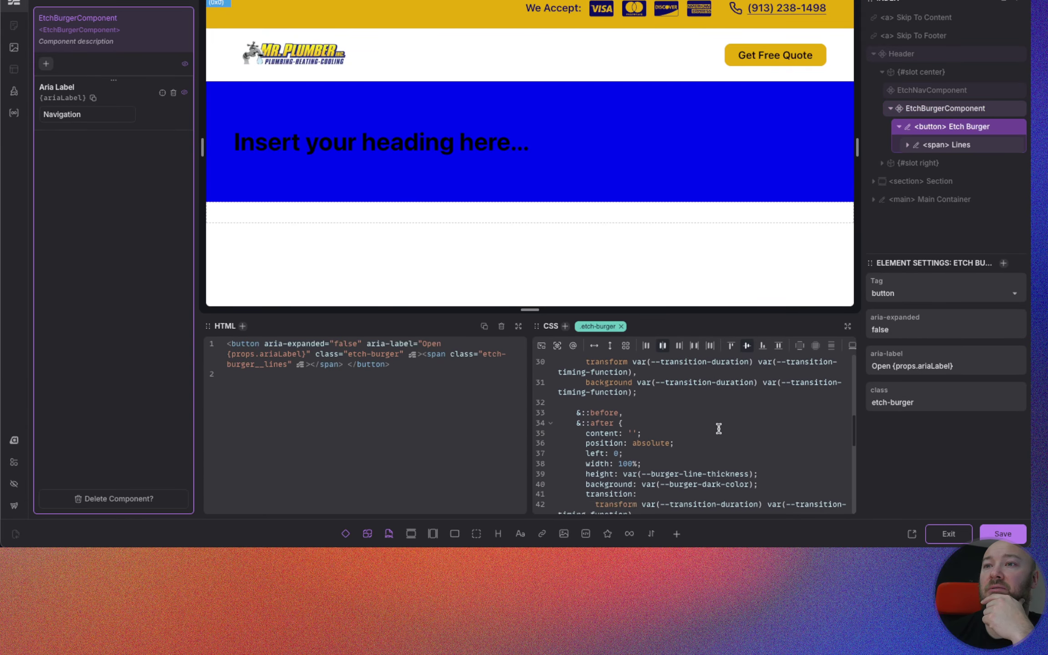
scroll(717, 428, "down", 5)
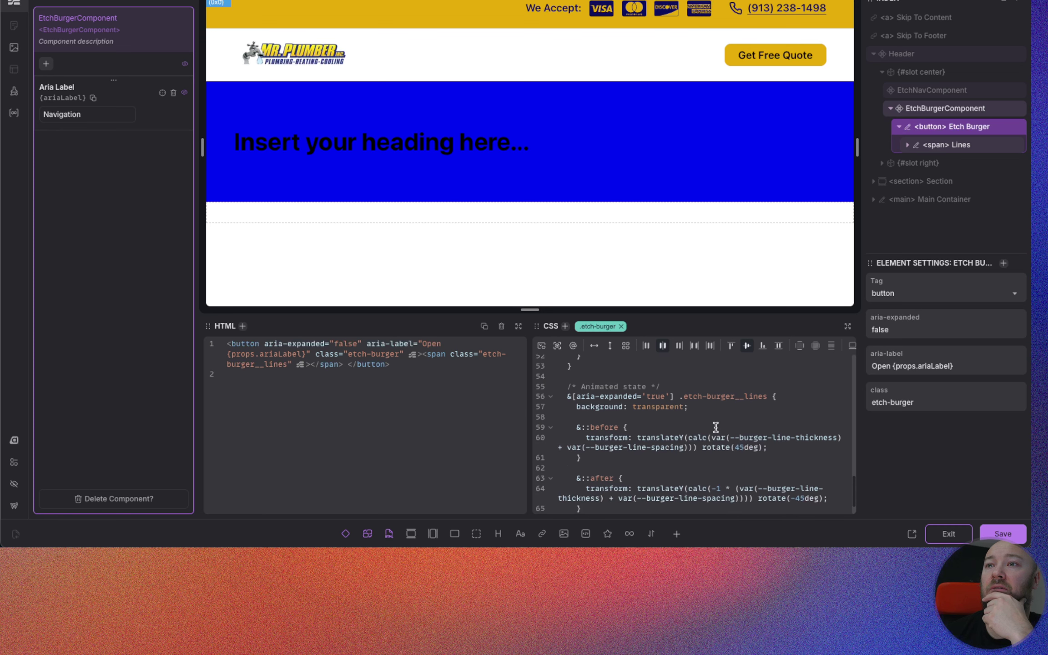
scroll(650, 486, "up", 20)
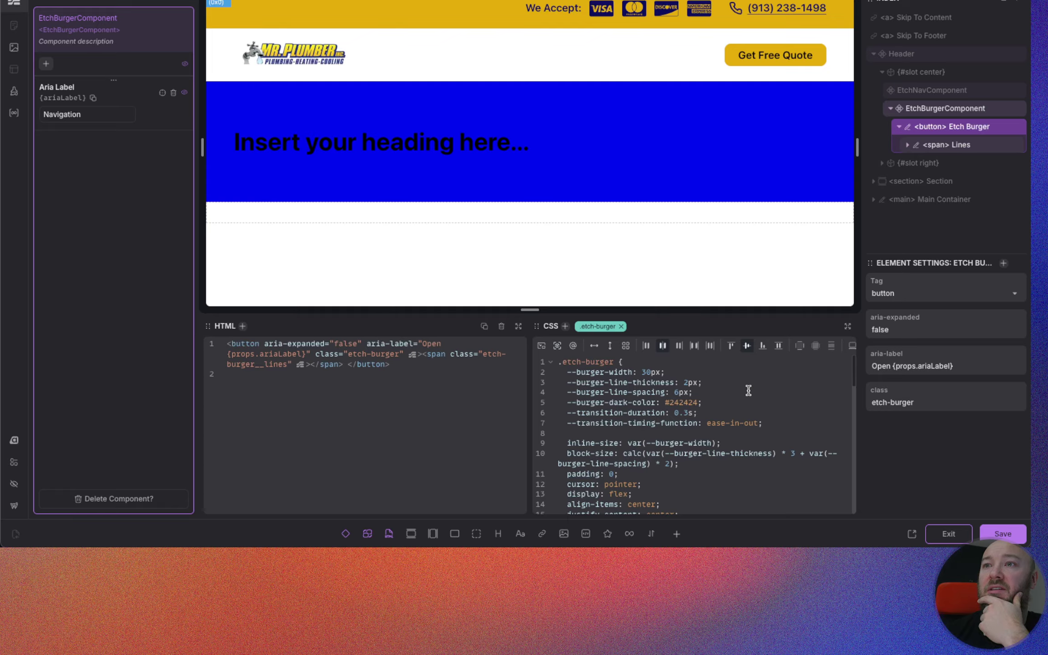
scroll(747, 390, "down", 3)
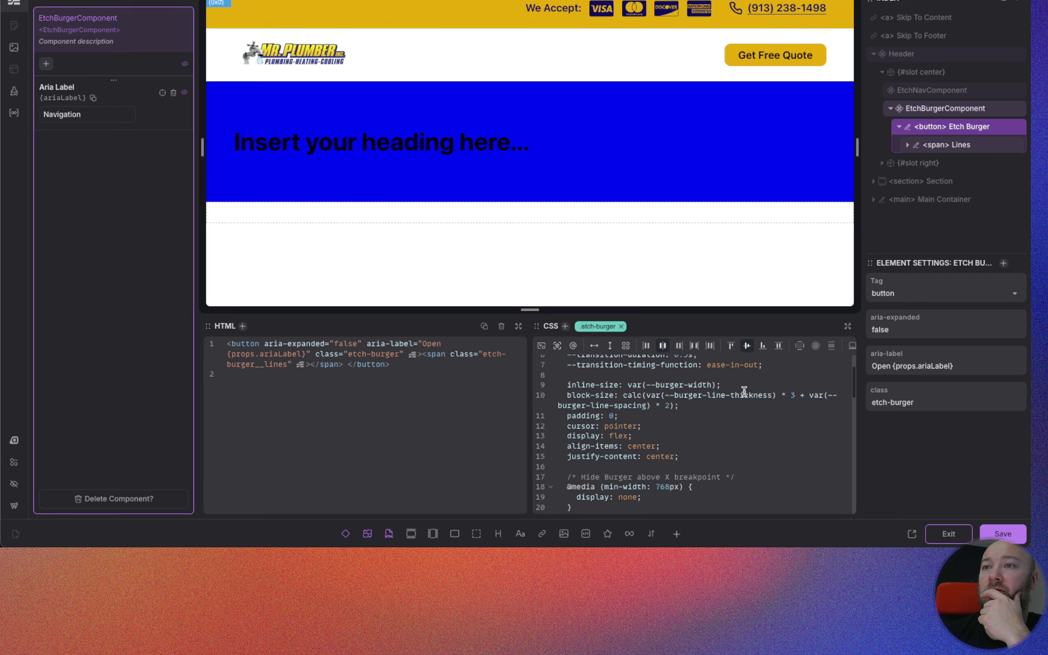
scroll(700, 432, "down", 1)
left_click_drag(669, 460, 663, 460)
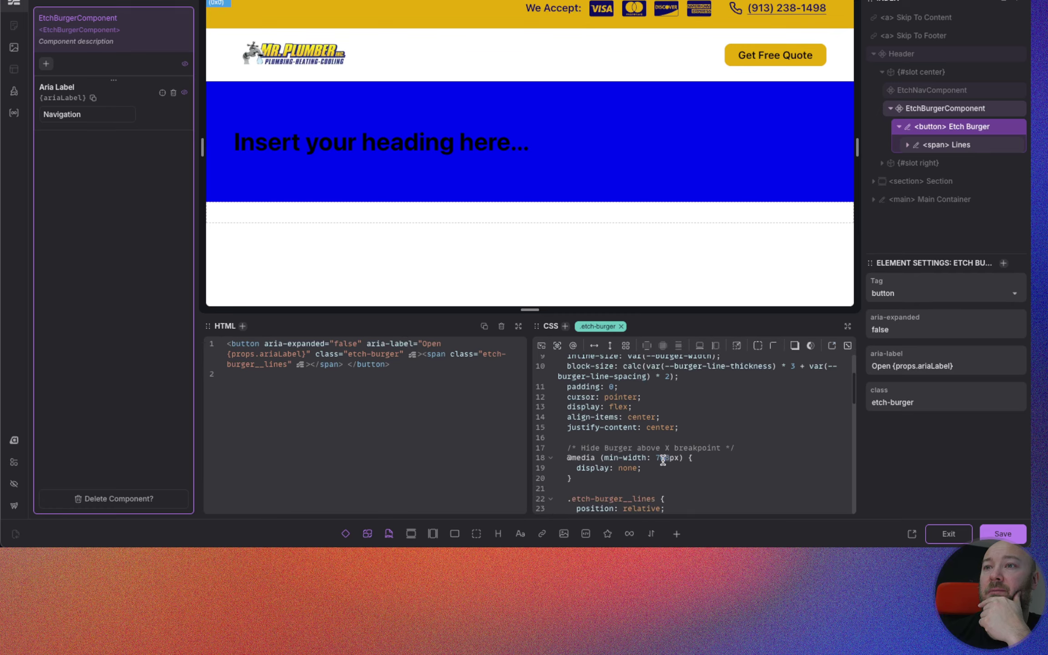
type("110")
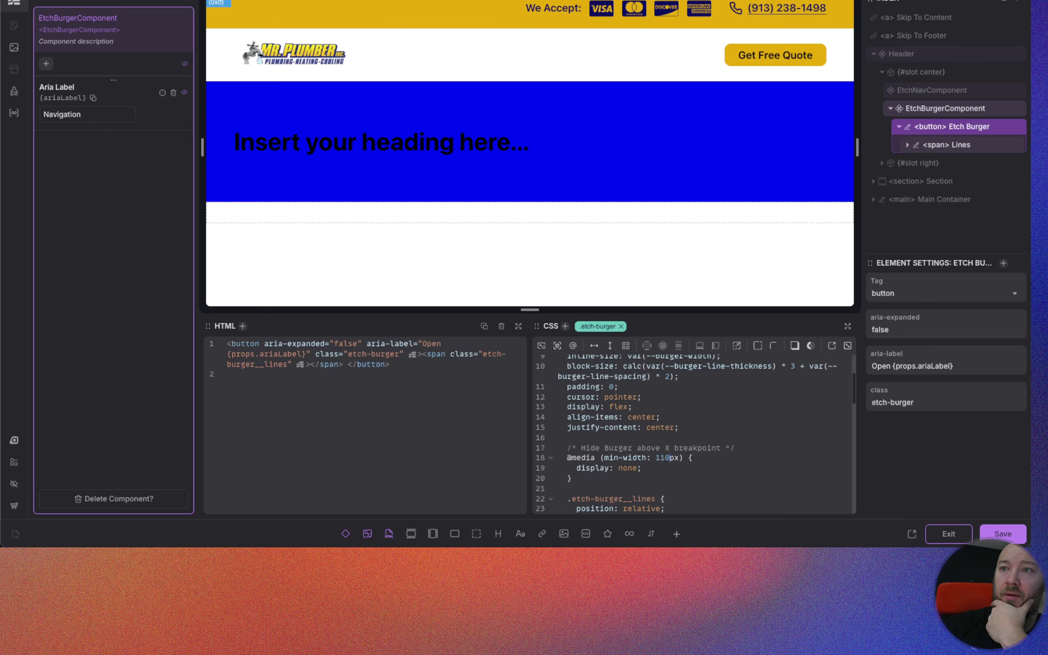
type("0")
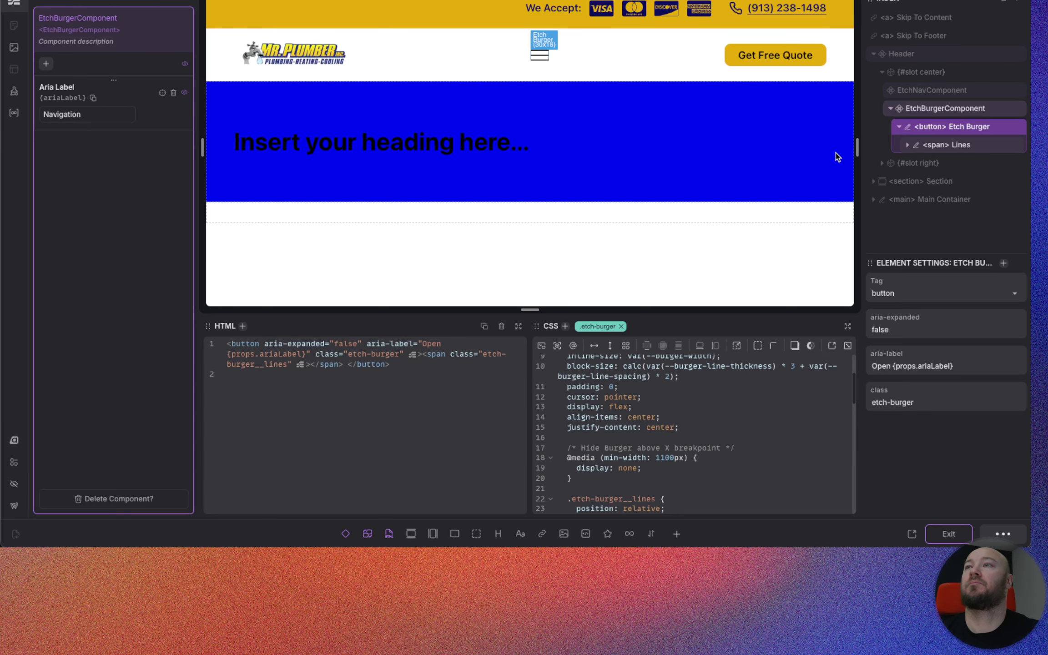
Step: Check the front-end header at a narrower width, opening and closing the burger menu, and widen the viewport again
mouse_move(857, 147)
left_mouse_down()
mouse_move(630, 147)
mouse_move(858, 146)
left_mouse_up()
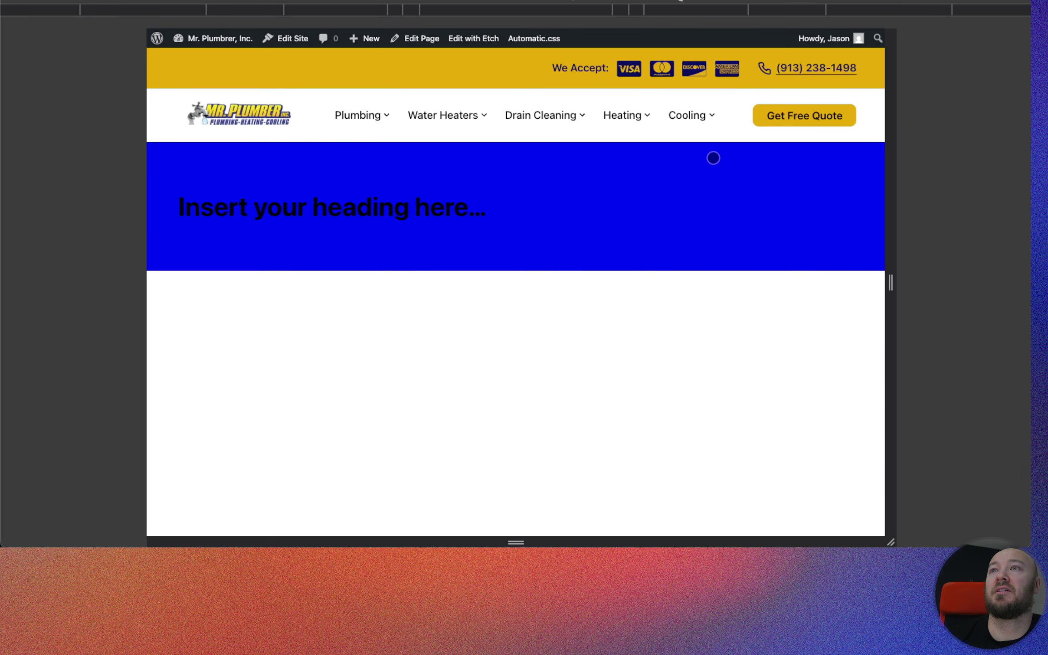
left_click_drag(890, 282, 858, 283)
left_click_drag(844, 283, 787, 282)
left_click(523, 117)
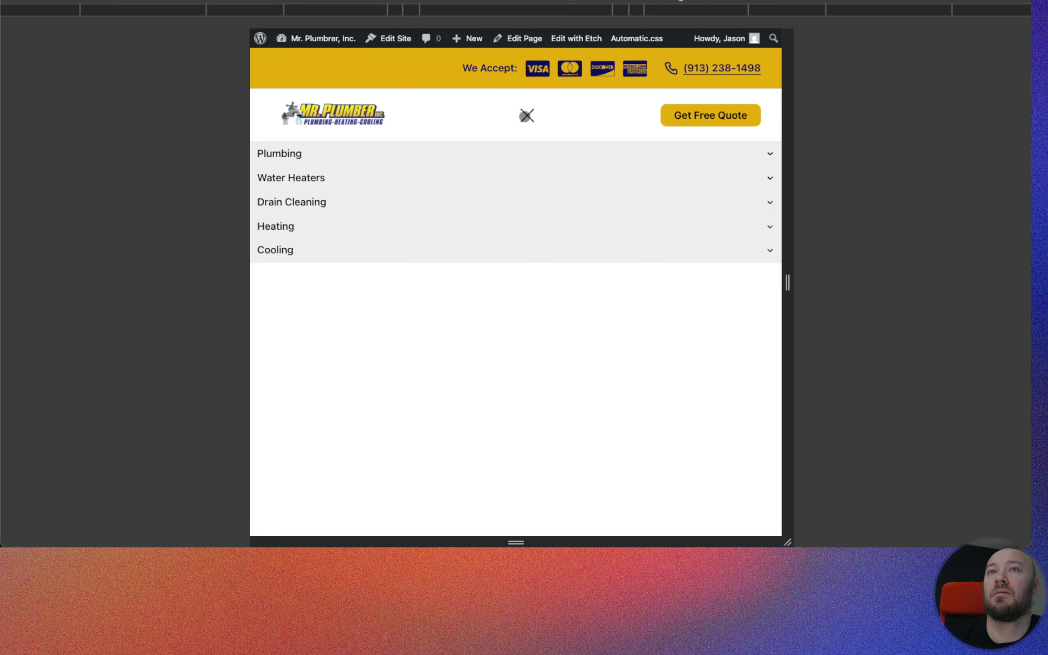
left_click(526, 116)
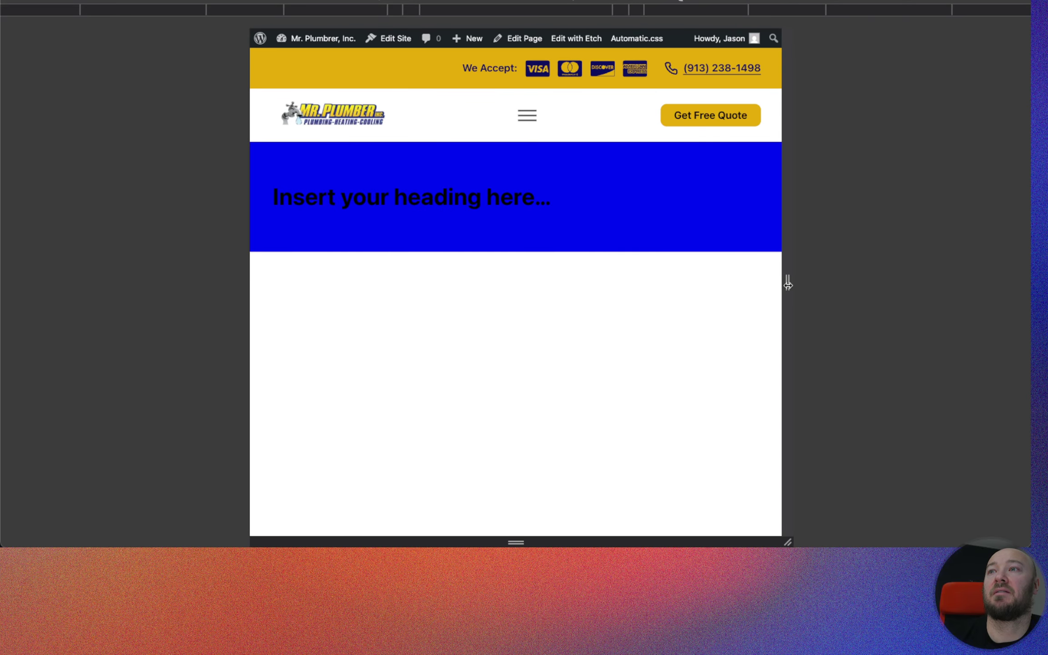
left_click_drag(787, 283, 955, 283)
Step: Leave the responsive device view and check the Water Heaters dropdown on the full-width page
key("super+grave")
left_click(426, 282)
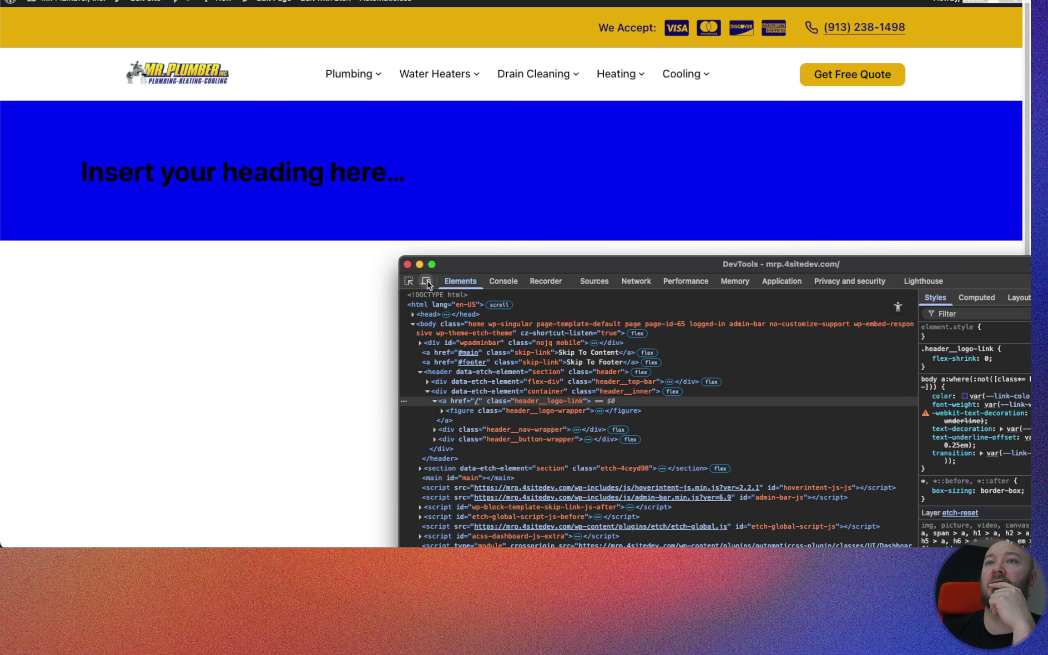
left_click(302, 303)
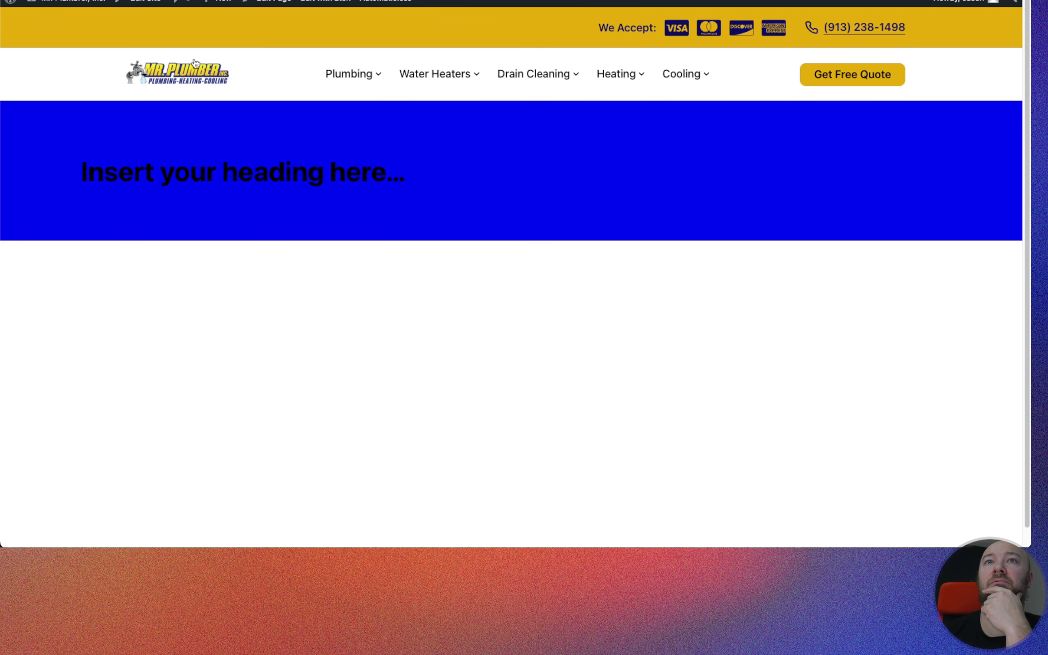
mouse_move(354, 76)
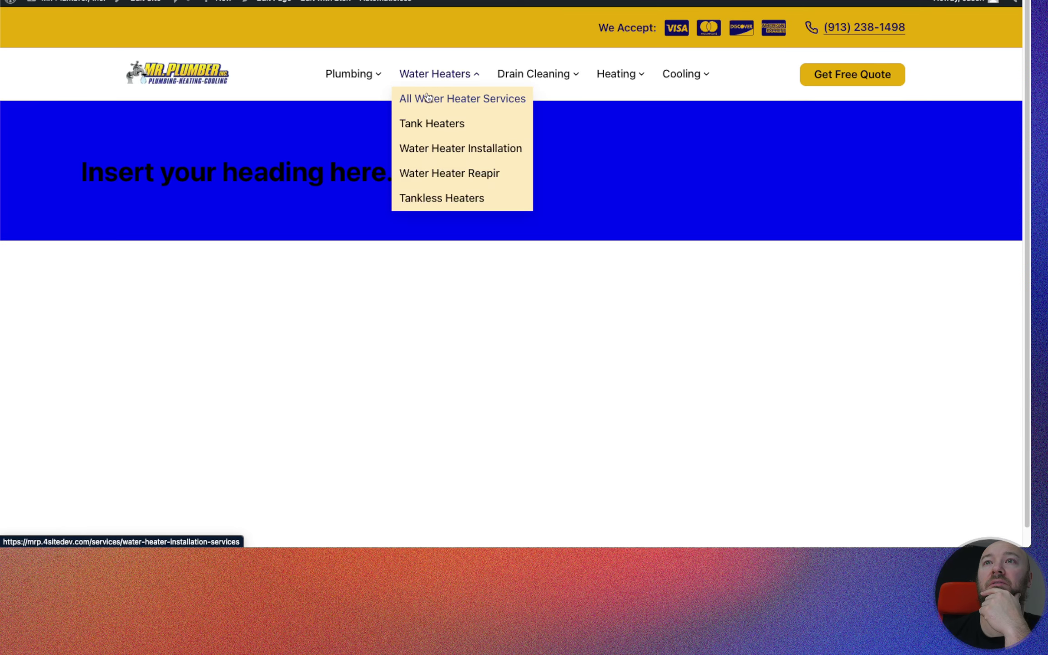
left_click_drag(592, 29, 617, 28)
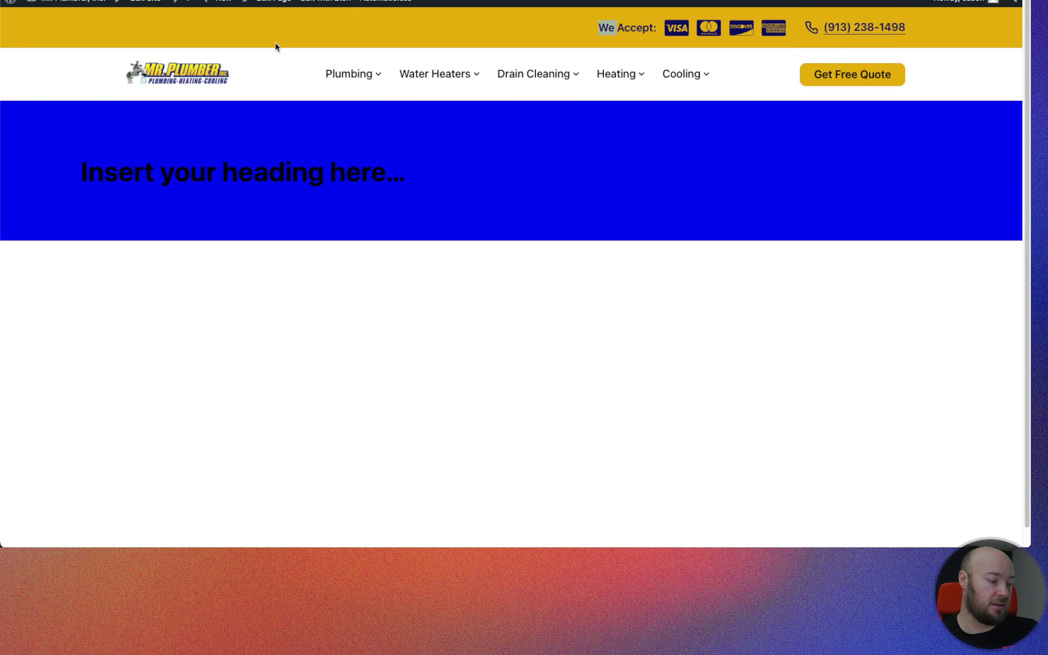
Step: Test keyboard focus forward from the logo through the expanded Plumbing submenu and on to the Cooling menu item
key("Tab")
key("Tab")
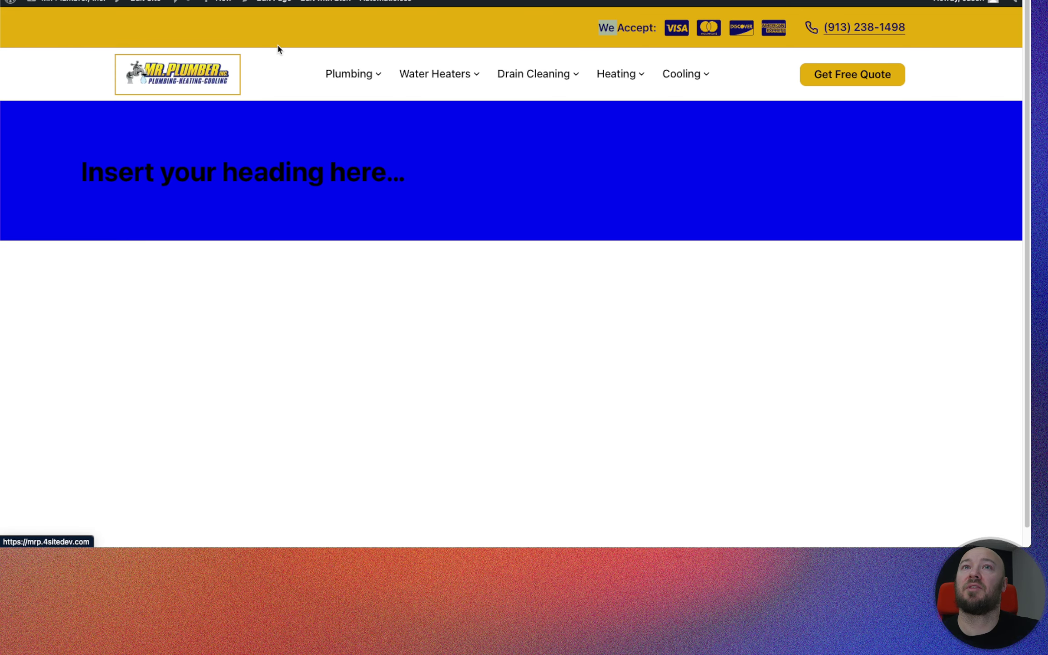
key("Tab")
key("Return")
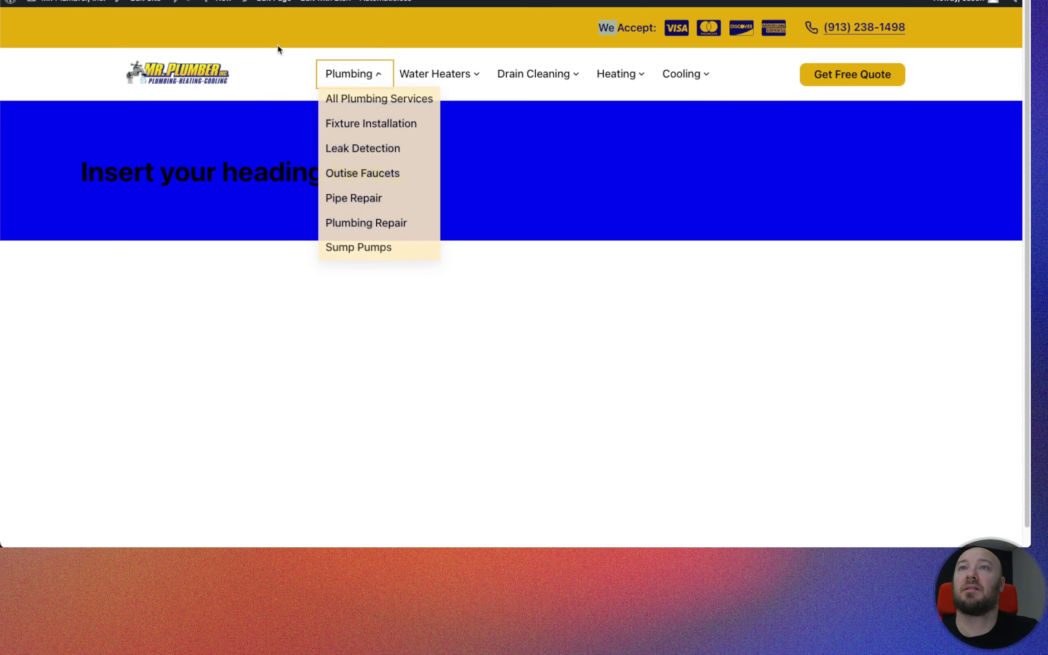
key("Tab")
key("Tab")
key("Tab")
key("Tab")
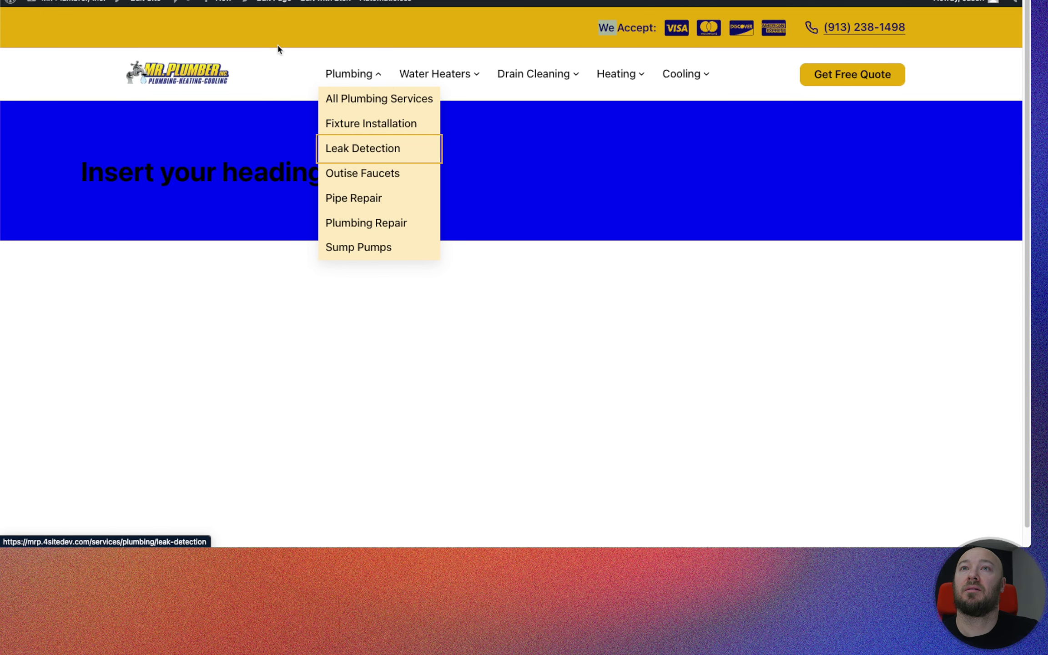
key("Tab")
key("Tab")
key("Tab")
key("Tab")
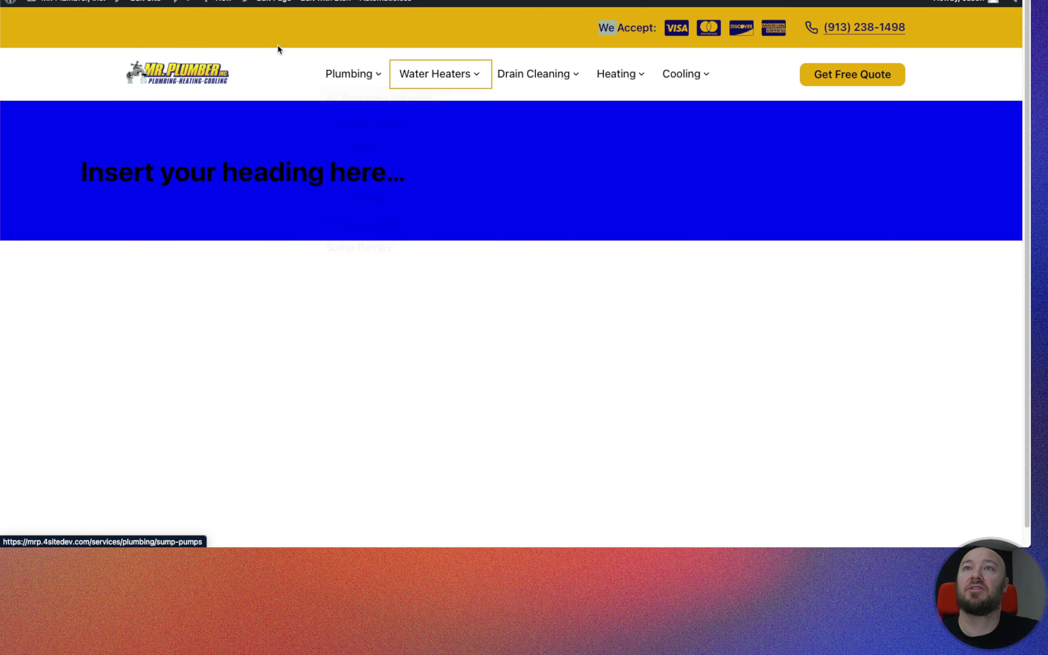
key("Tab")
key("Tab")
key("Tab")
key("Tab")
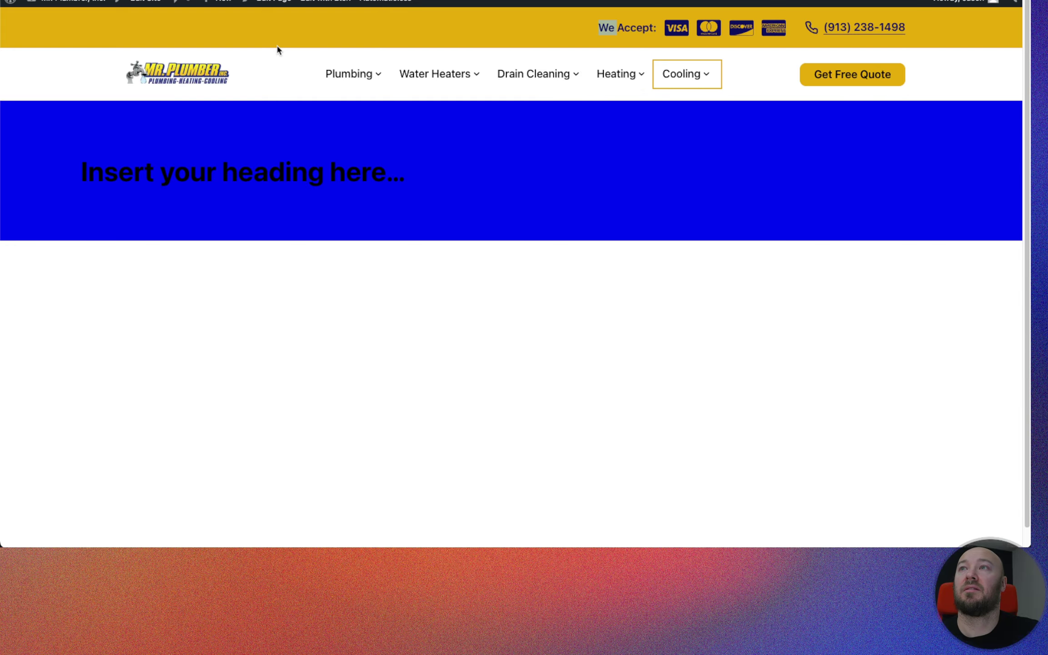
Step: Test keyboard focus backward through the navigation to the Skip To Footer and Skip To Content links
key("shift+Tab")
key("shift+Tab")
key("shift+Tab")
key("shift+Tab")
key("shift+Tab")
key("shift+Tab")
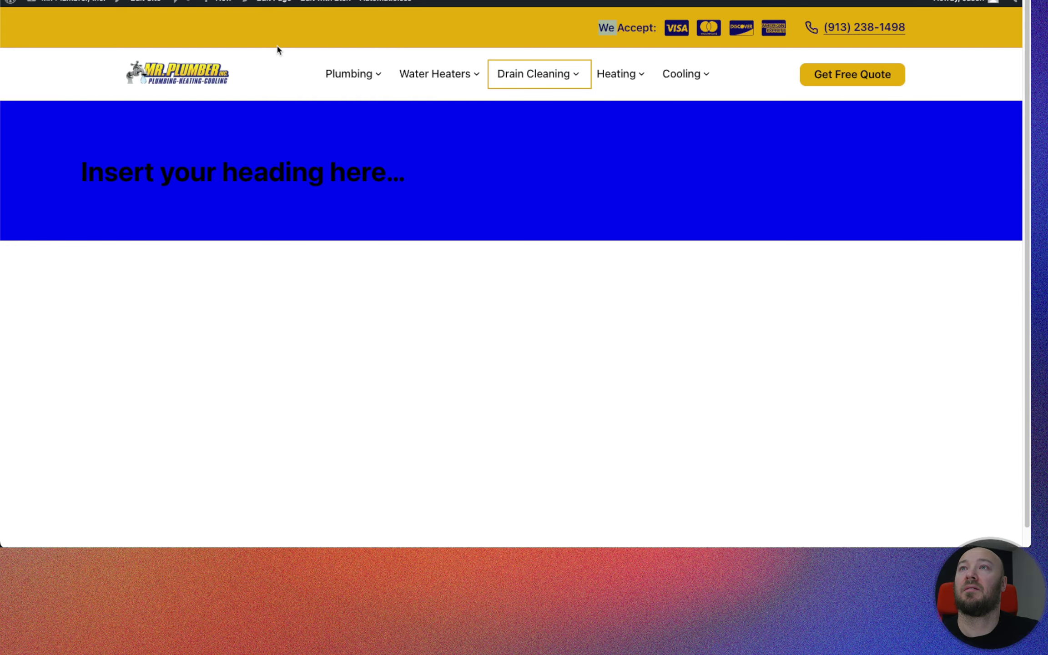
key("shift+Tab")
key("shift+Tab")
key("shift+Tab")
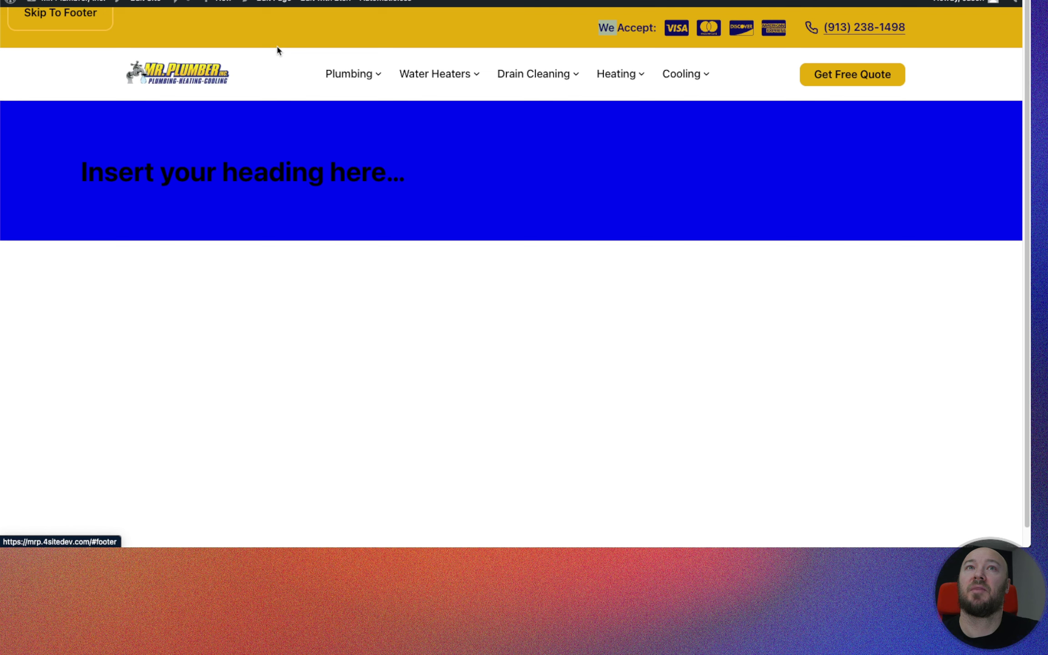
key("shift+Tab")
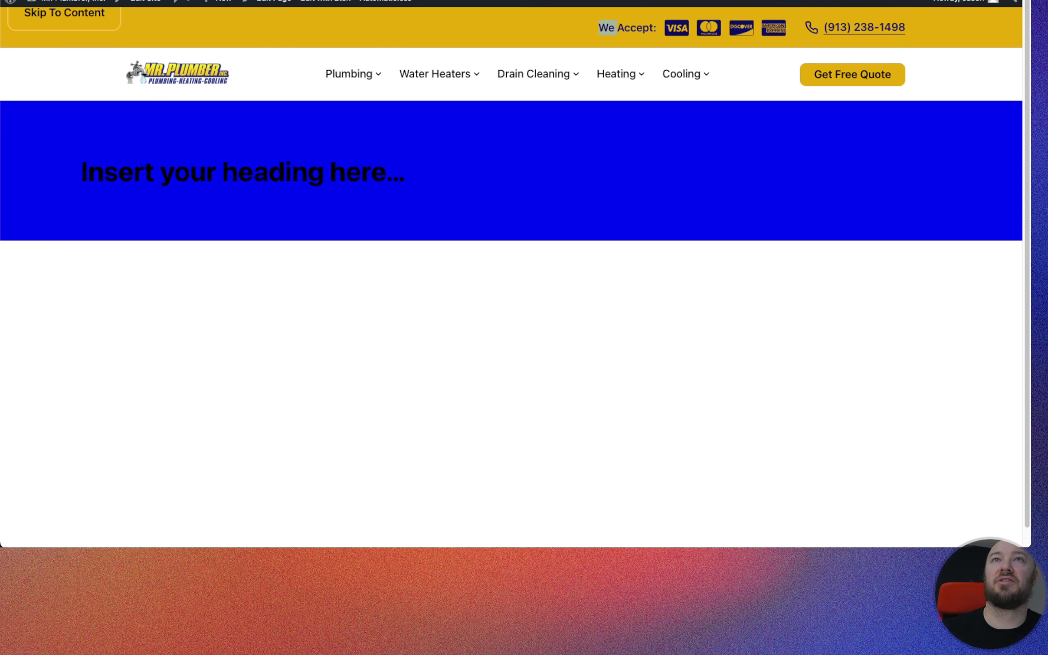
Step: Switch back to the Etch editor, exit the EtchBurgerComponent and select the Skip To Content link
left_click(214, 1)
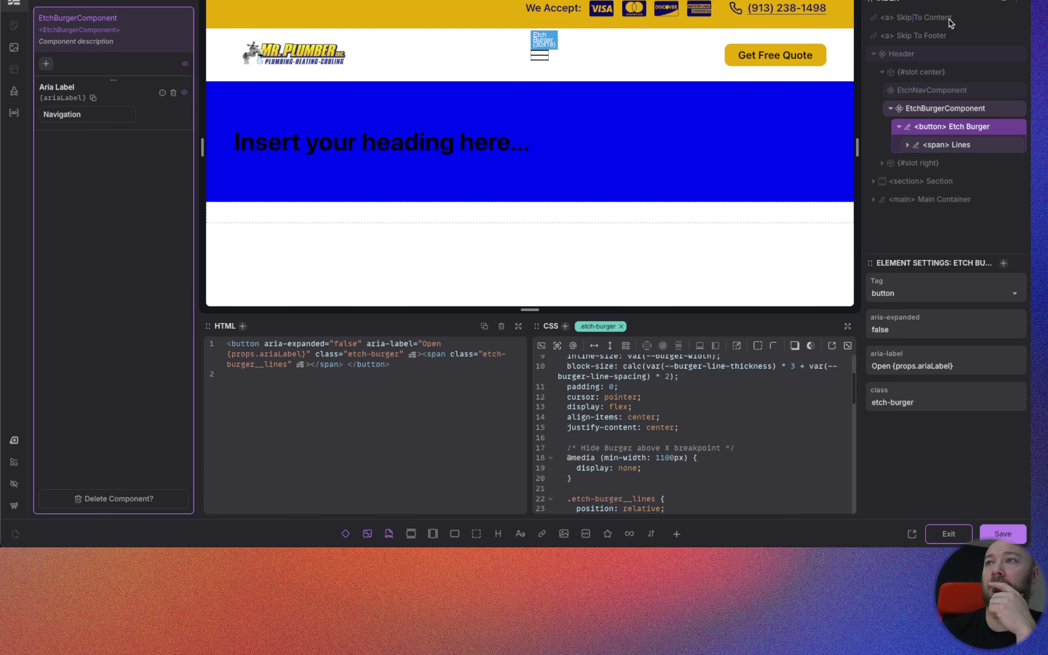
key("Escape")
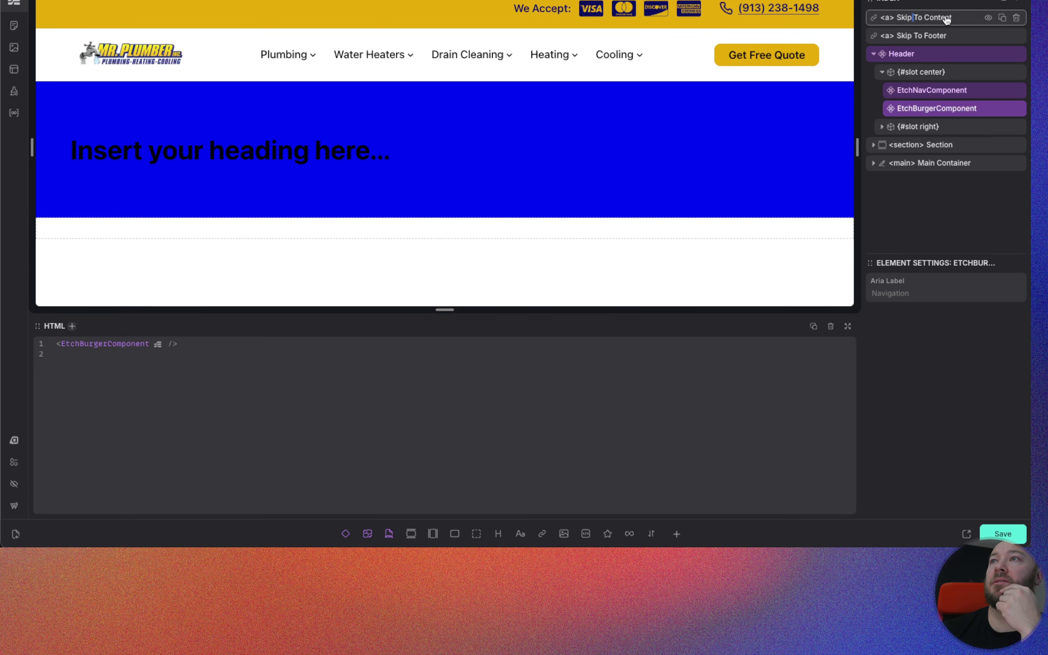
left_click(946, 18)
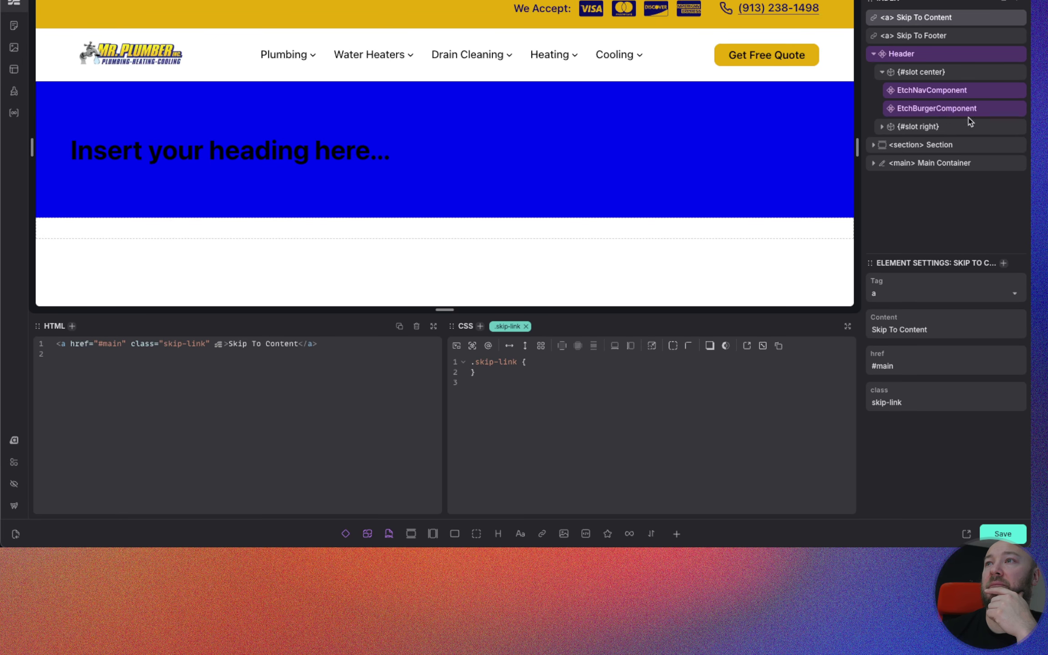
Step: Inspect the Skip To Content link's .skip-link styles and its background variable in the browser's developer tools
key("super+alt+i")
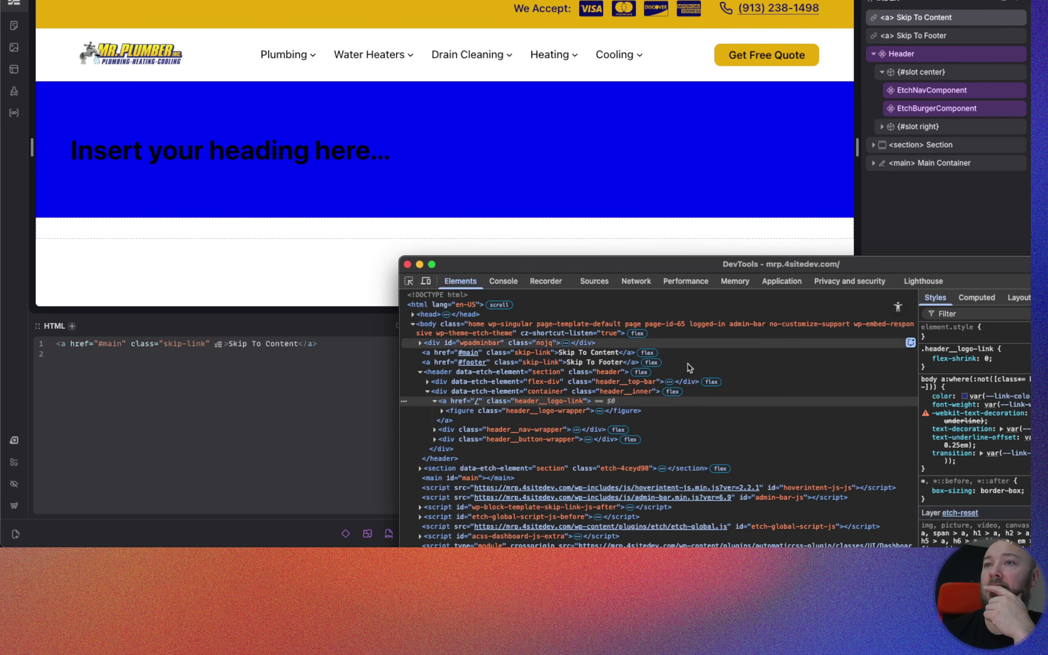
left_click_drag(571, 262, 323, 125)
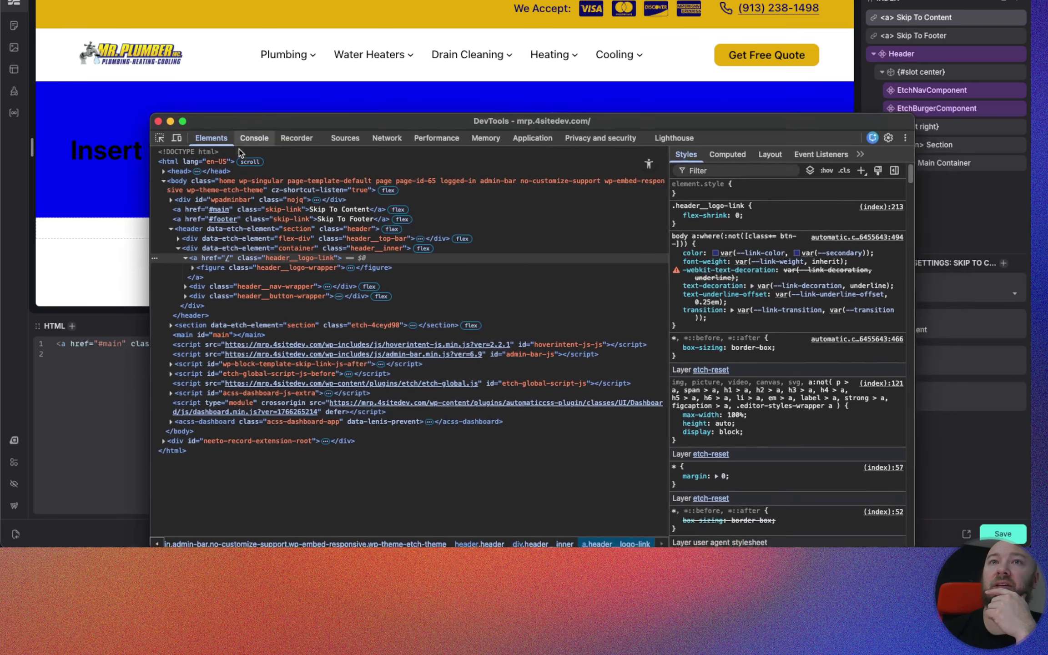
left_click(284, 210)
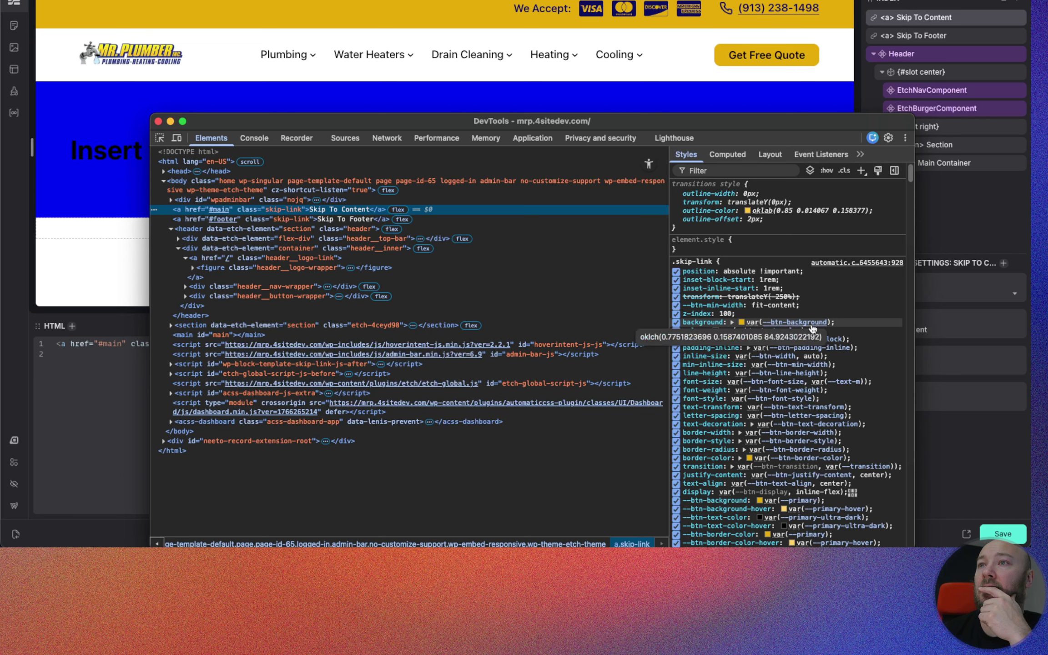
mouse_move(816, 327)
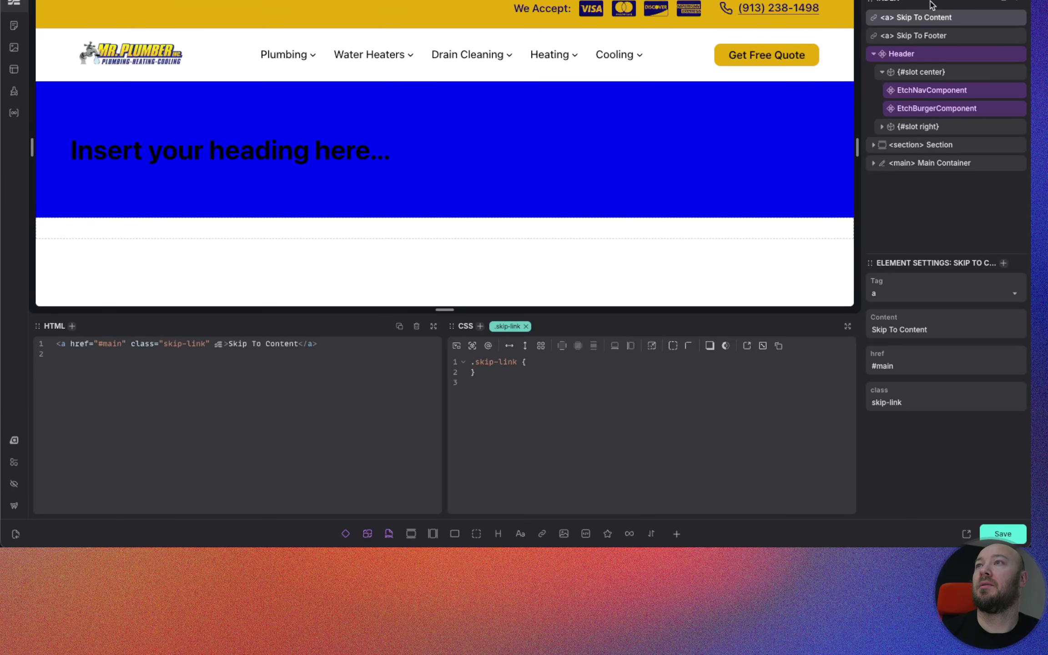
Step: Add the class .skip--btn to the Skip To Content link
left_click(481, 327)
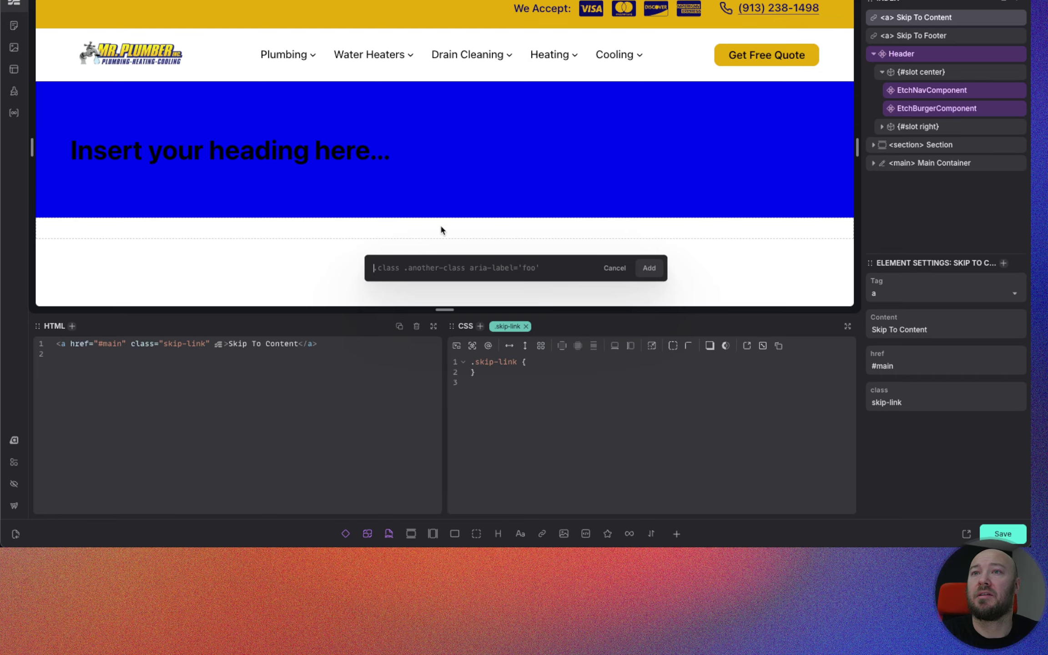
type(".skip-")
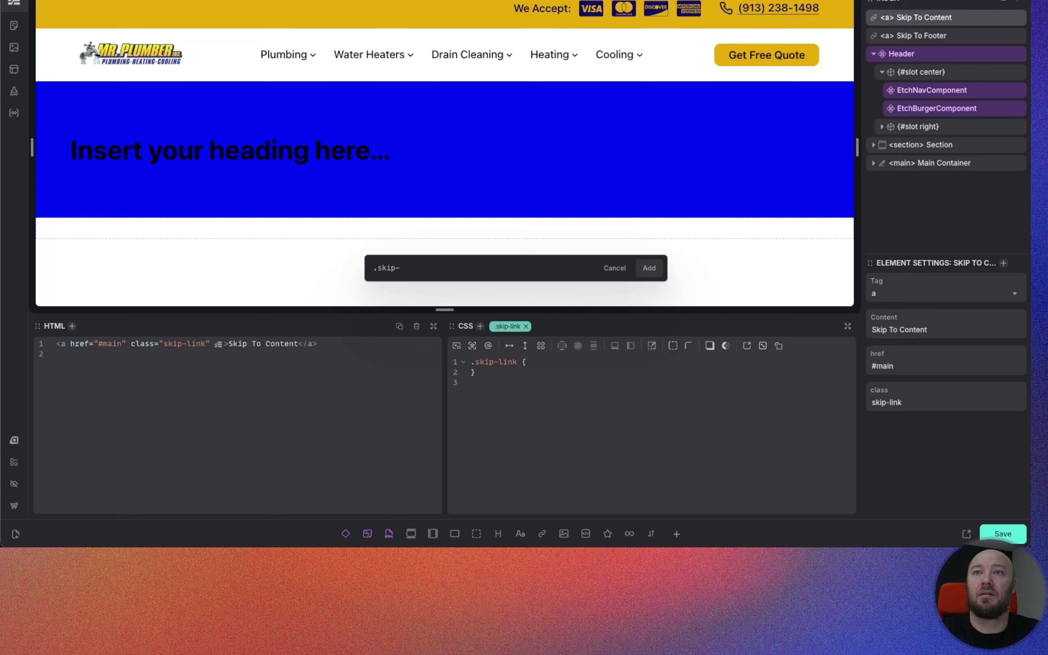
type("tn")
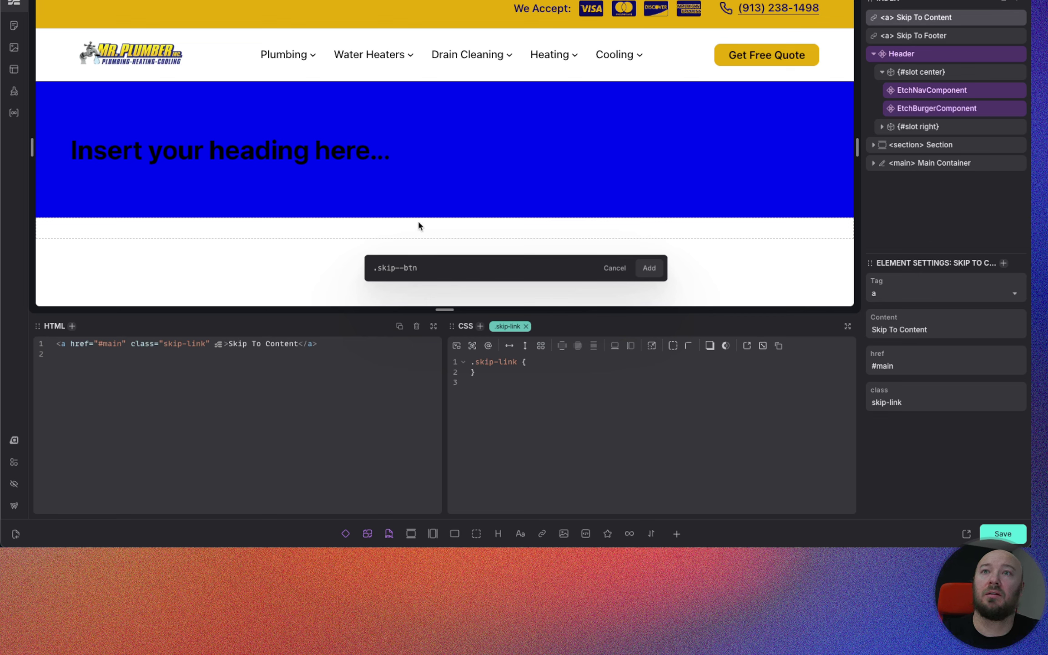
left_click_drag(418, 267, 372, 269)
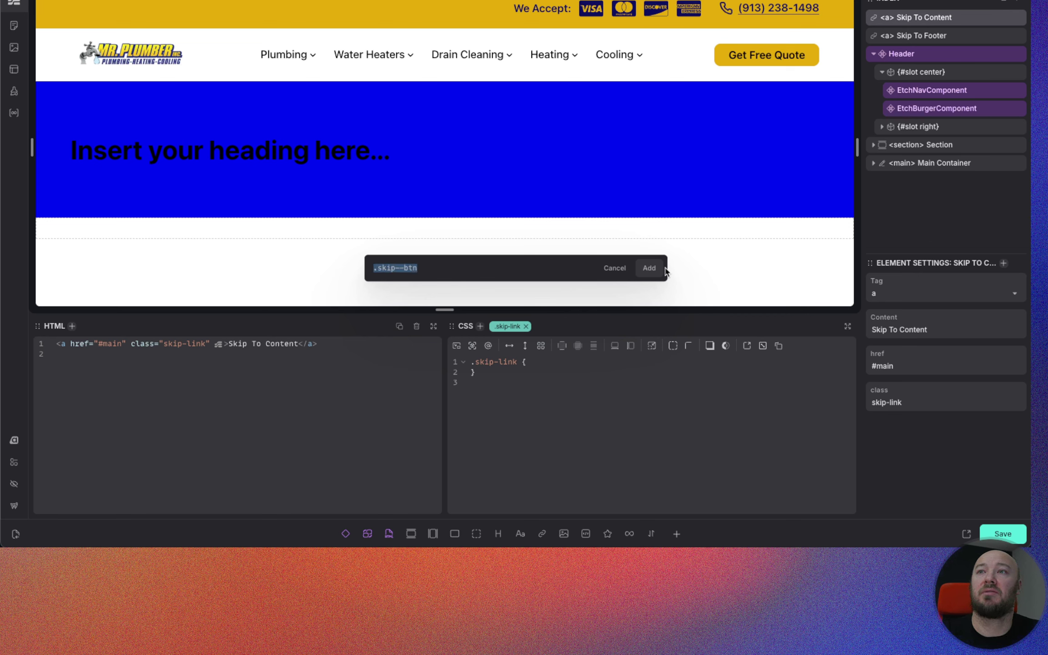
left_click(649, 268)
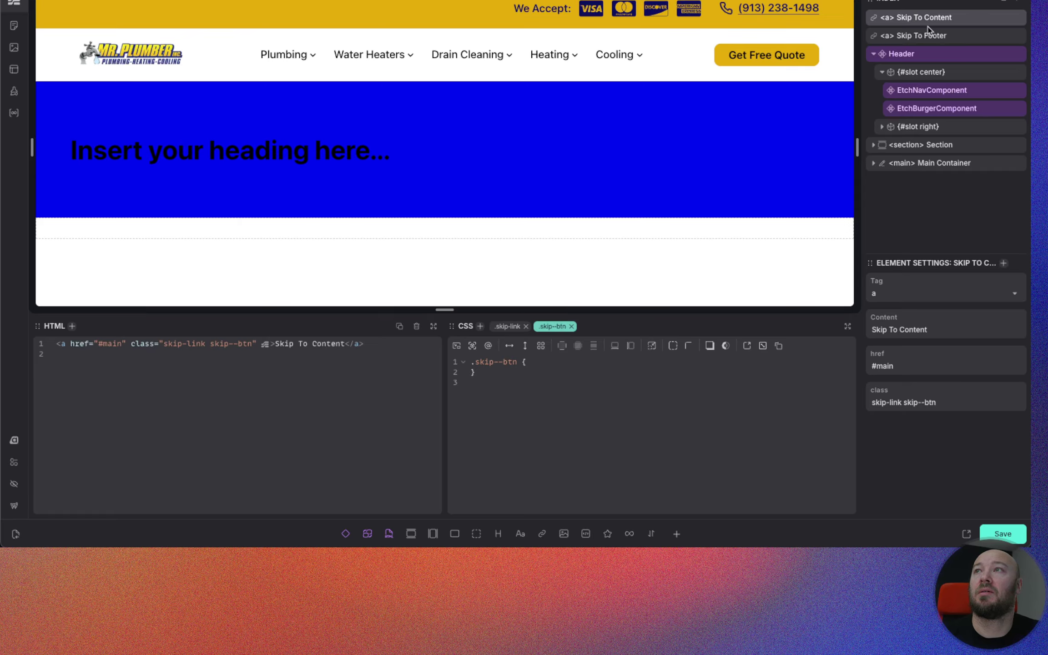
Step: Add the class .skip--btn to the Skip To Footer link
left_click(941, 37)
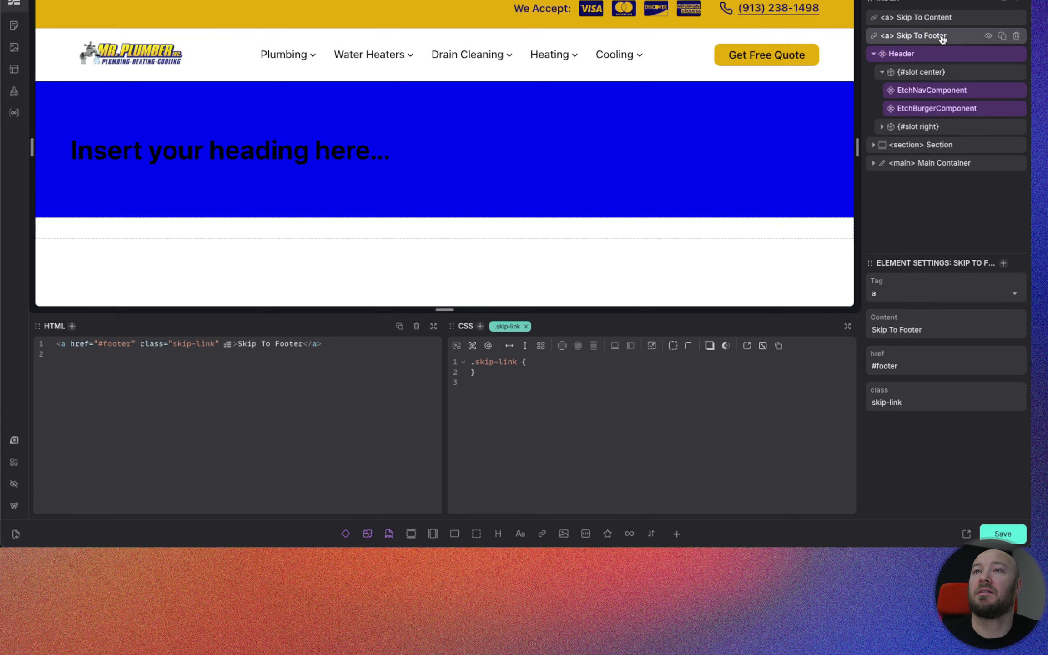
left_click(480, 326)
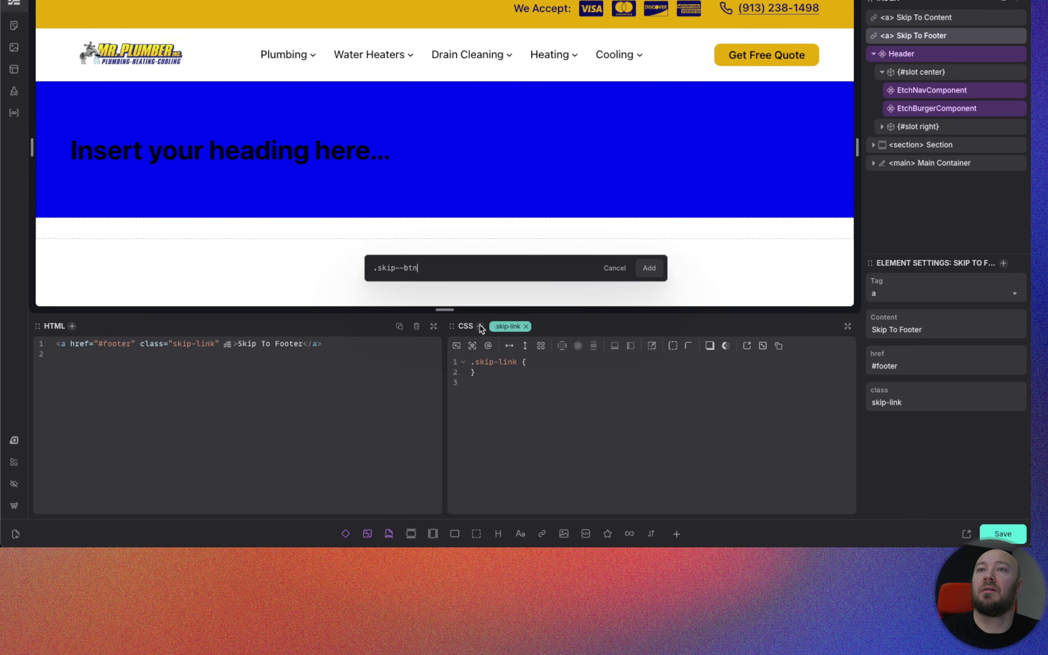
key("Return")
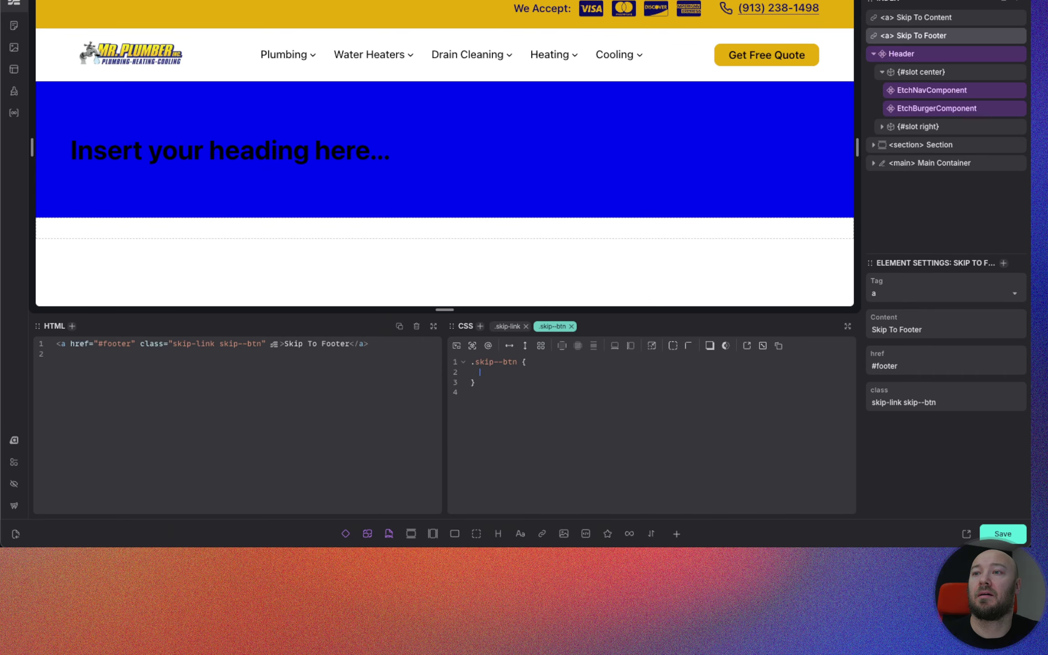
Step: Check the skip link's button variables in the developer tools and declare --btn-background as --secondary in the .skip--btn rule
key("super+alt+i")
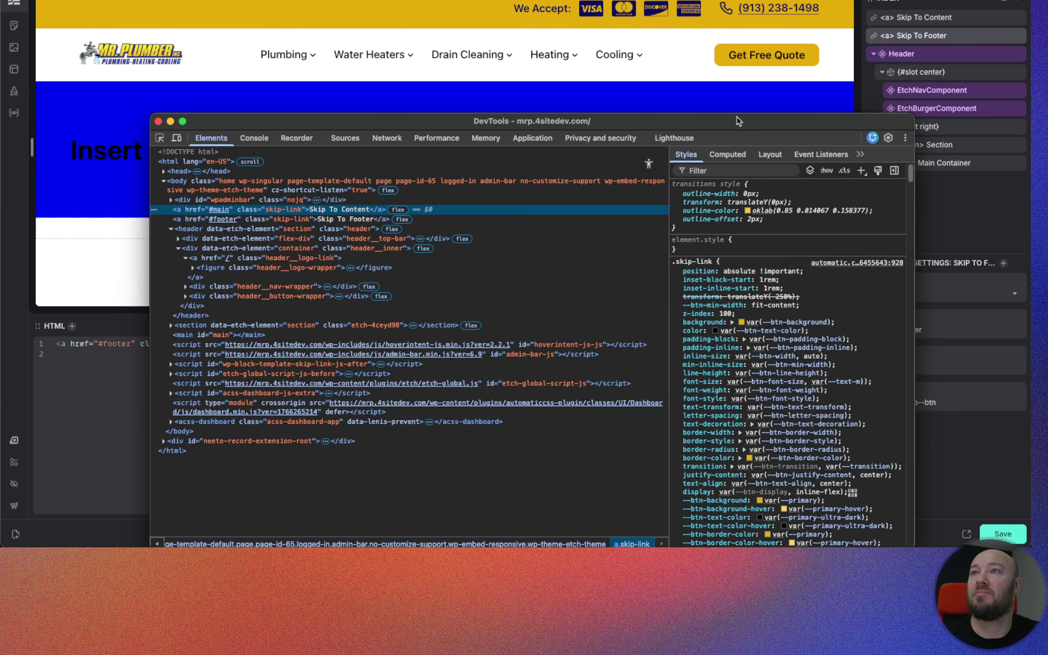
left_click(48, 391)
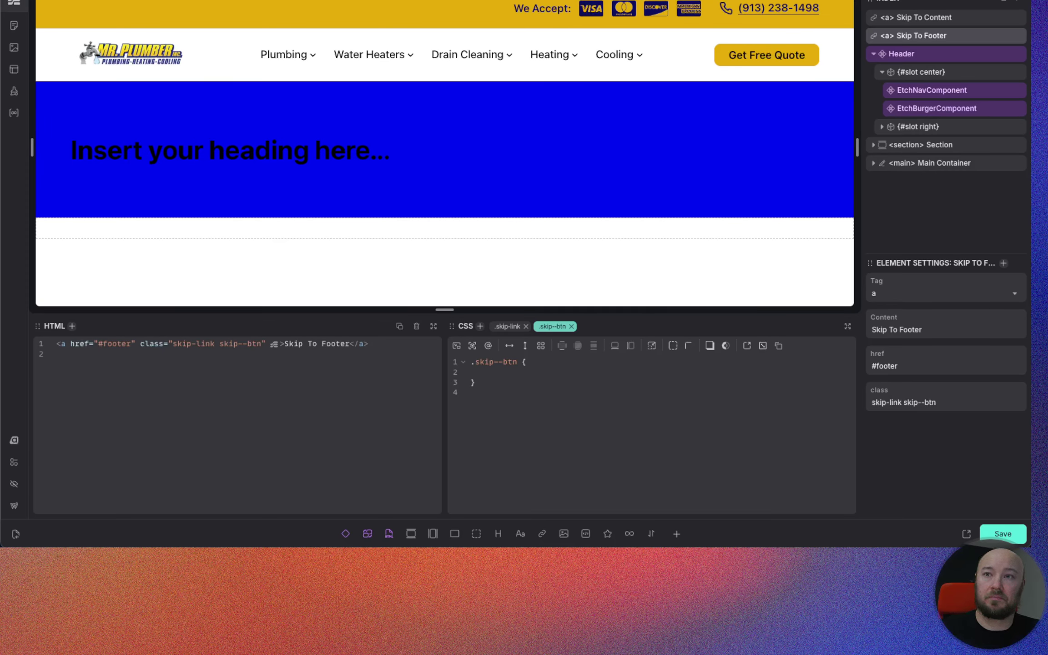
type("tn-background")
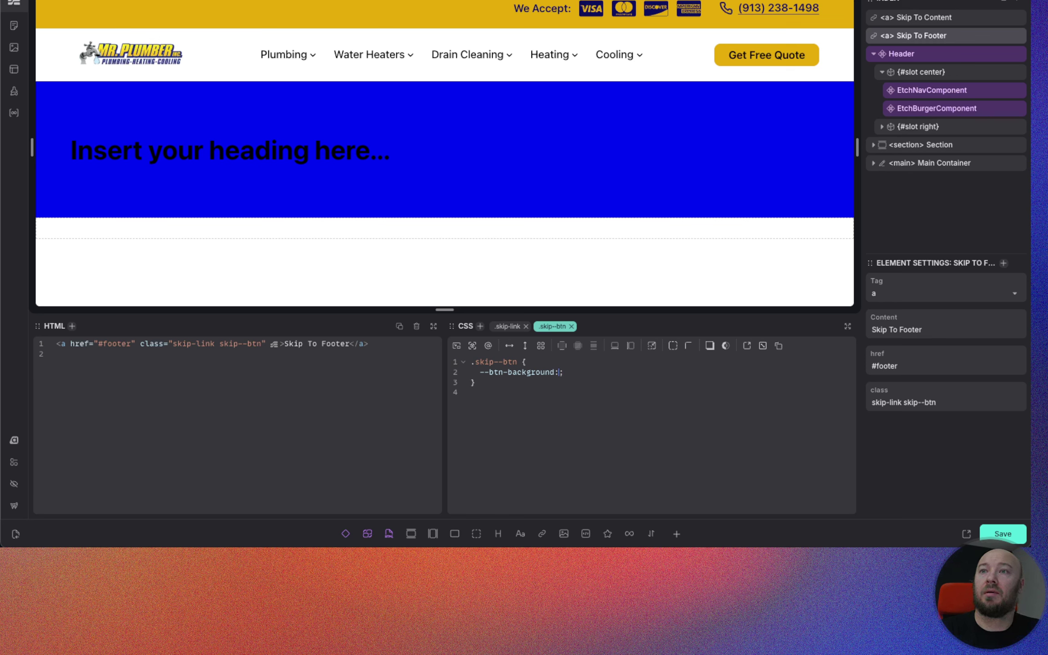
type(": --secondary")
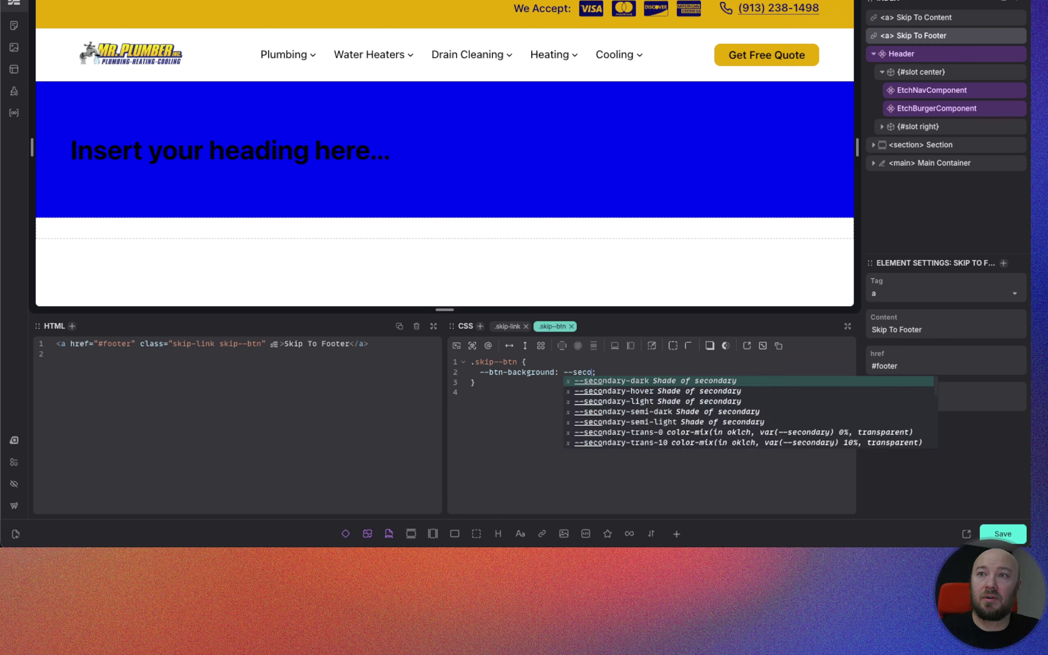
type(";")
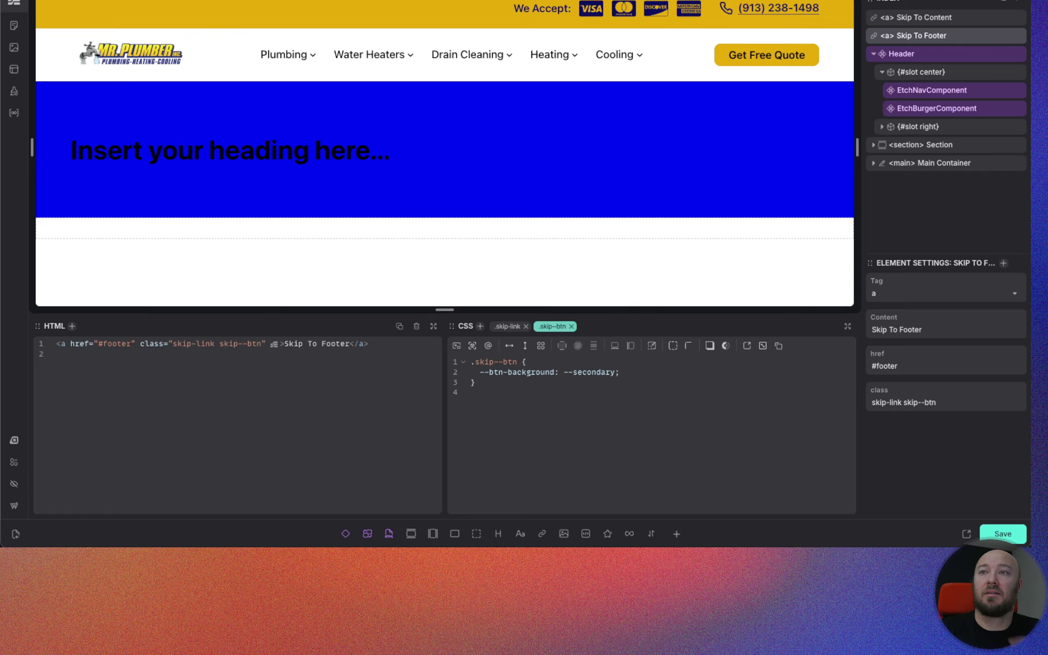
Step: Look up the text color variable in the developer tools and start a --btn-text-color declaration in the .skip--btn rule
key("super+alt+i")
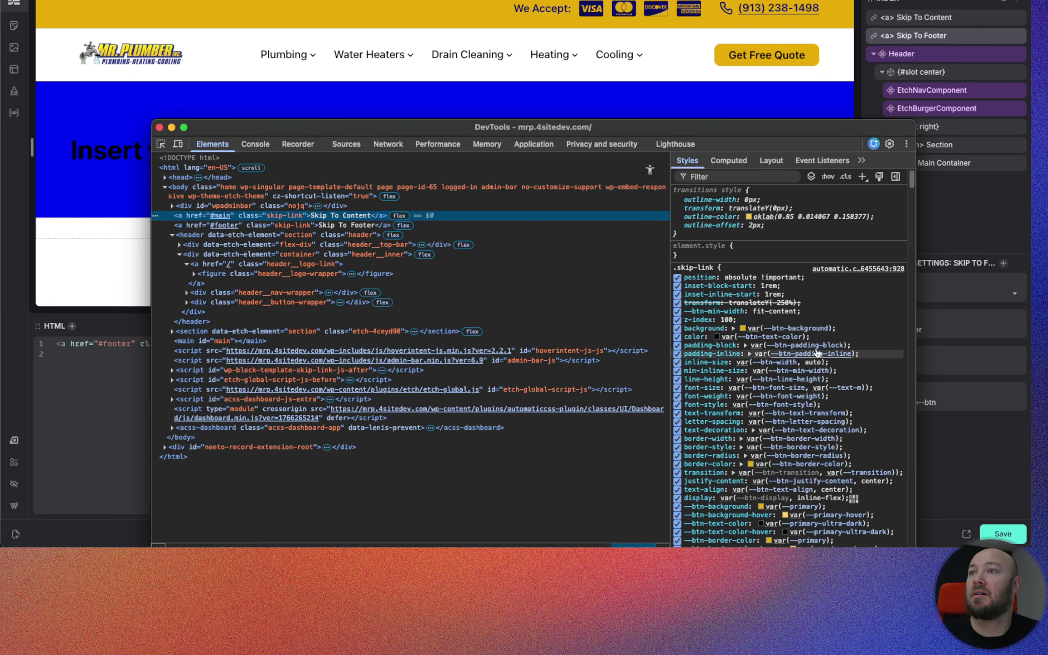
mouse_move(791, 341)
key("super+alt+i")
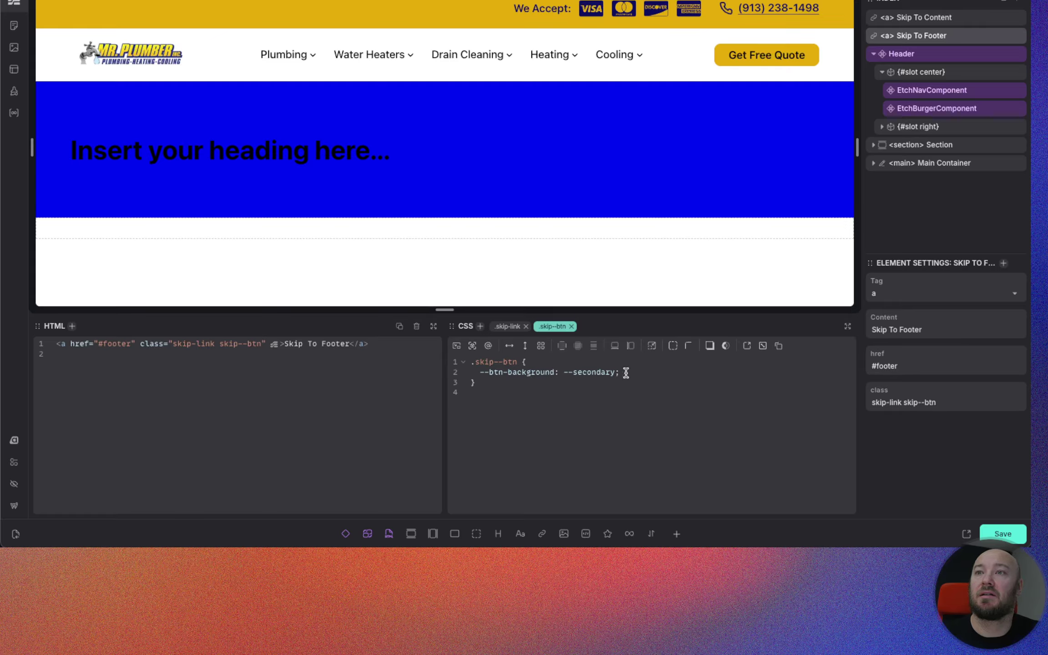
key("Return")
type("--bt")
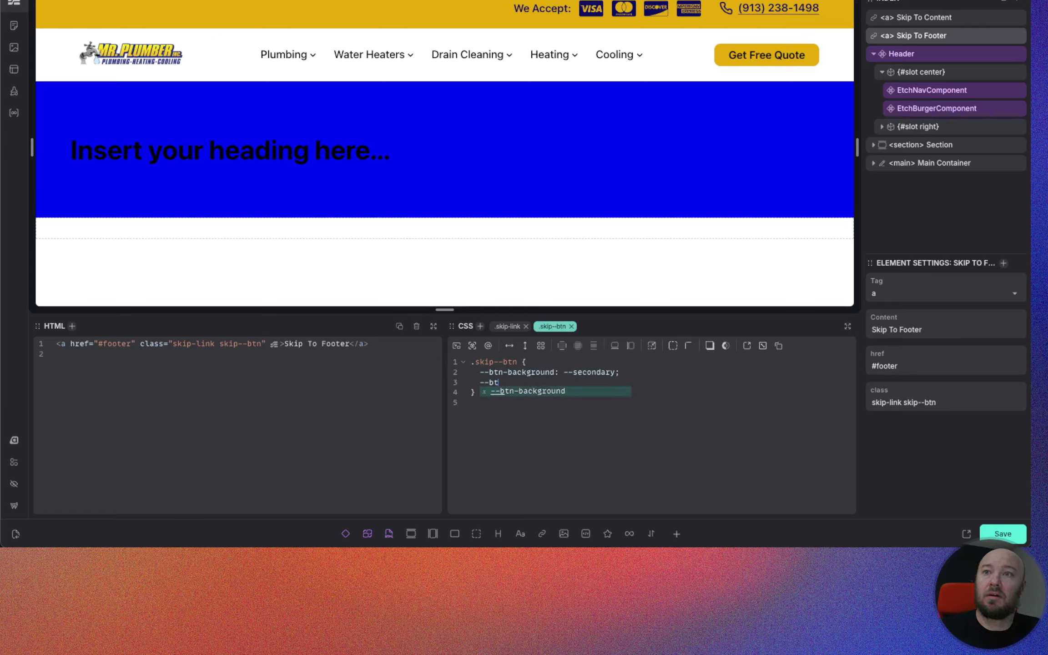
type("n-text-color:")
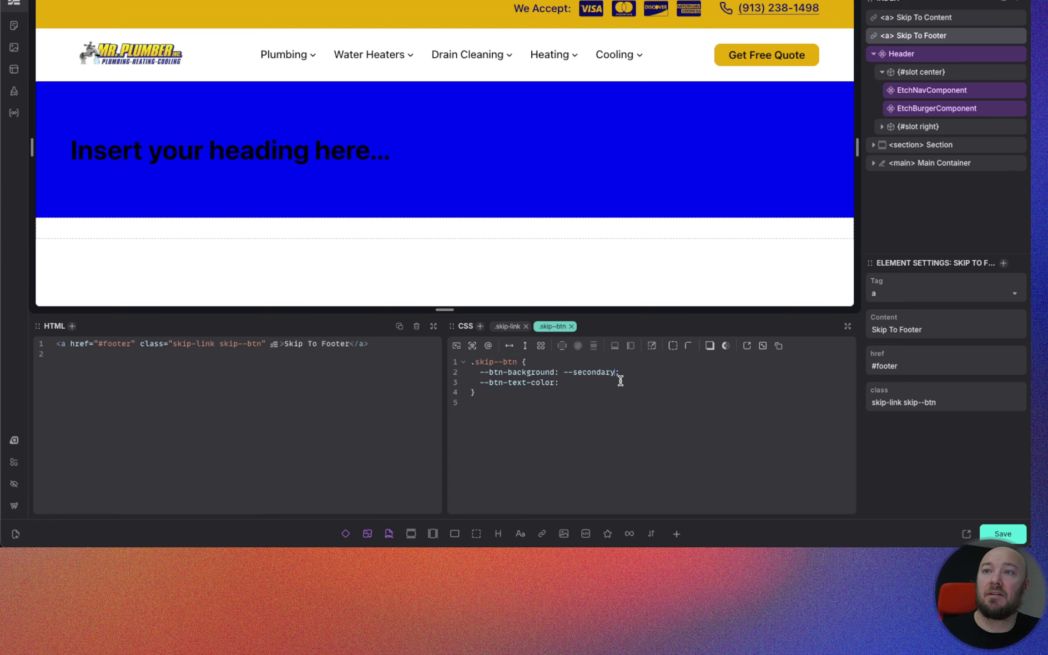
Step: Change the --btn-background value in the .skip--btn rule to var(--secondary)
type("y-d")
key("Return")
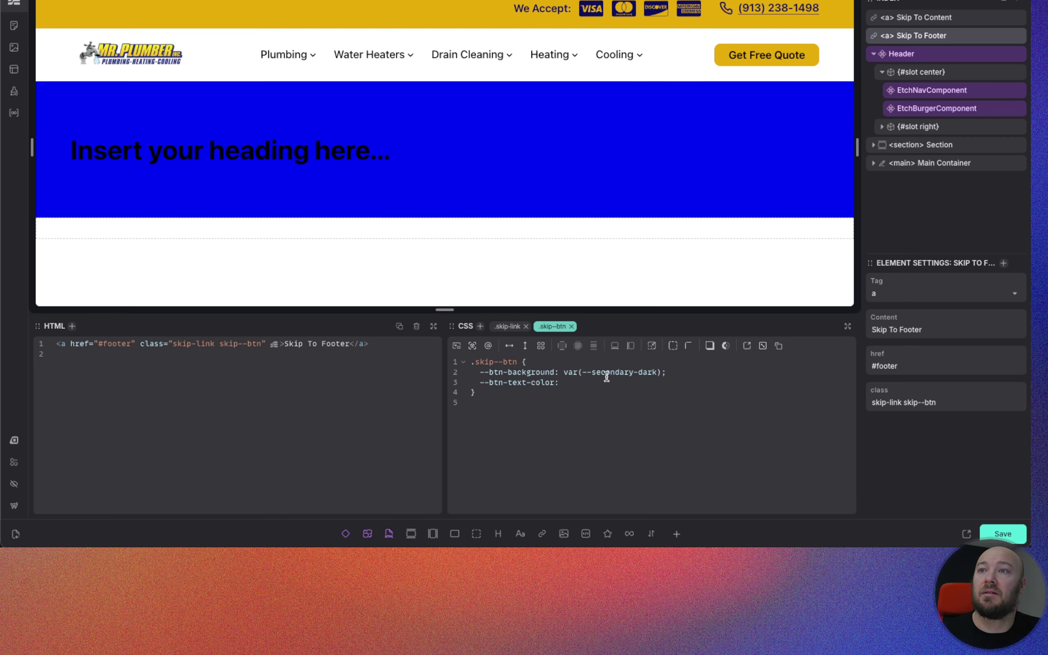
key("Left")
key("BackSpace")
key("BackSpace")
key("BackSpace")
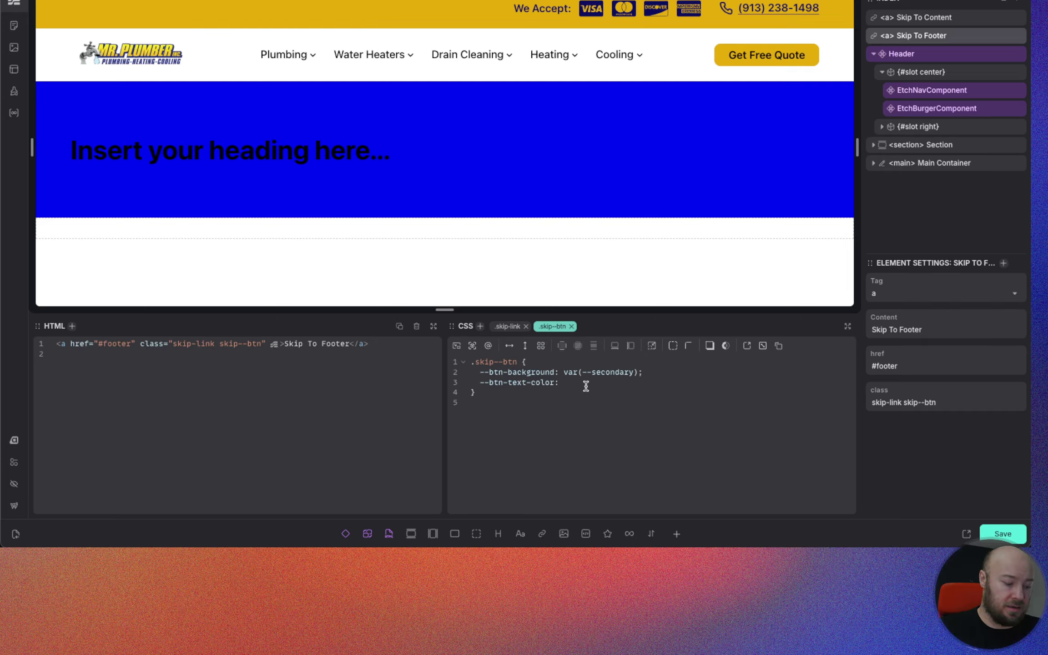
Step: Set --btn-text-color in the .skip--btn rule to var(--secondary-ultra-light) and save the page
type("var(--sec")
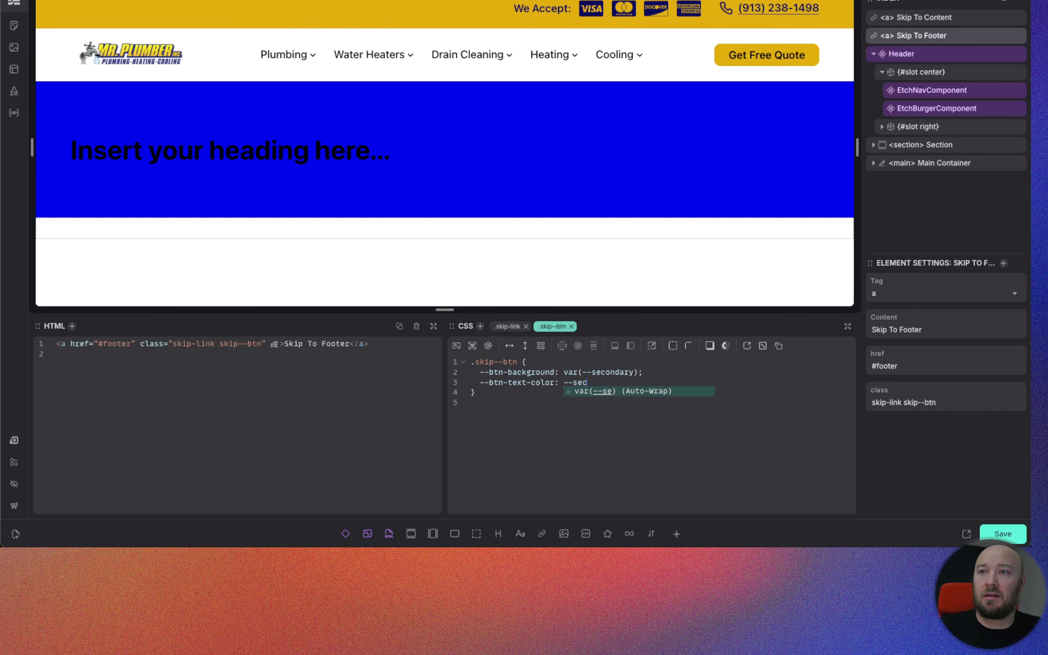
type("ondary-ultra-")
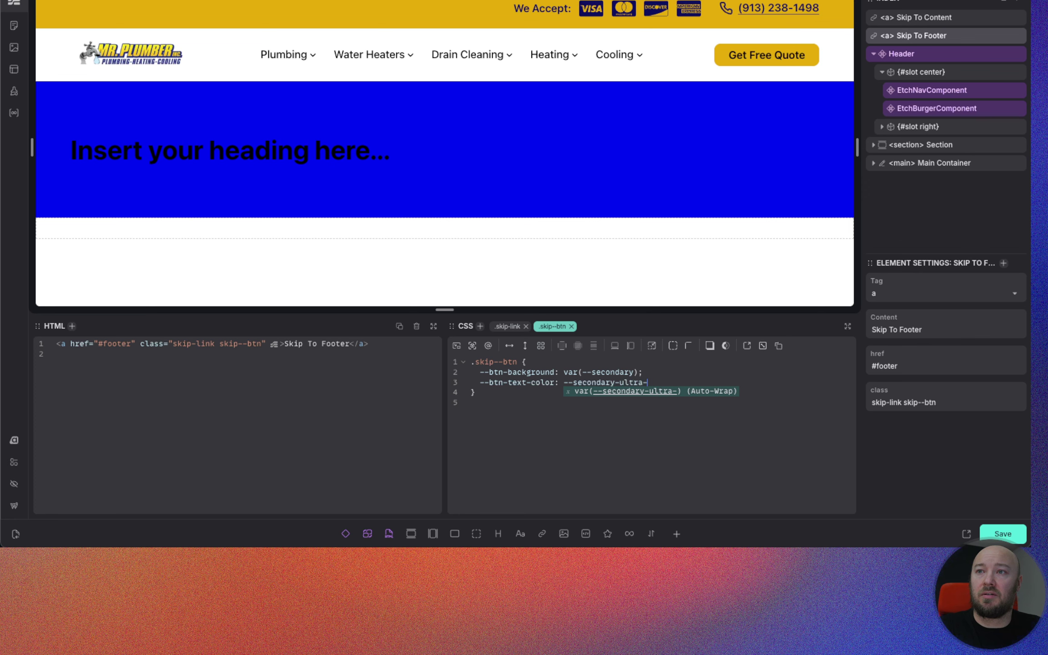
type("light")
key("Return")
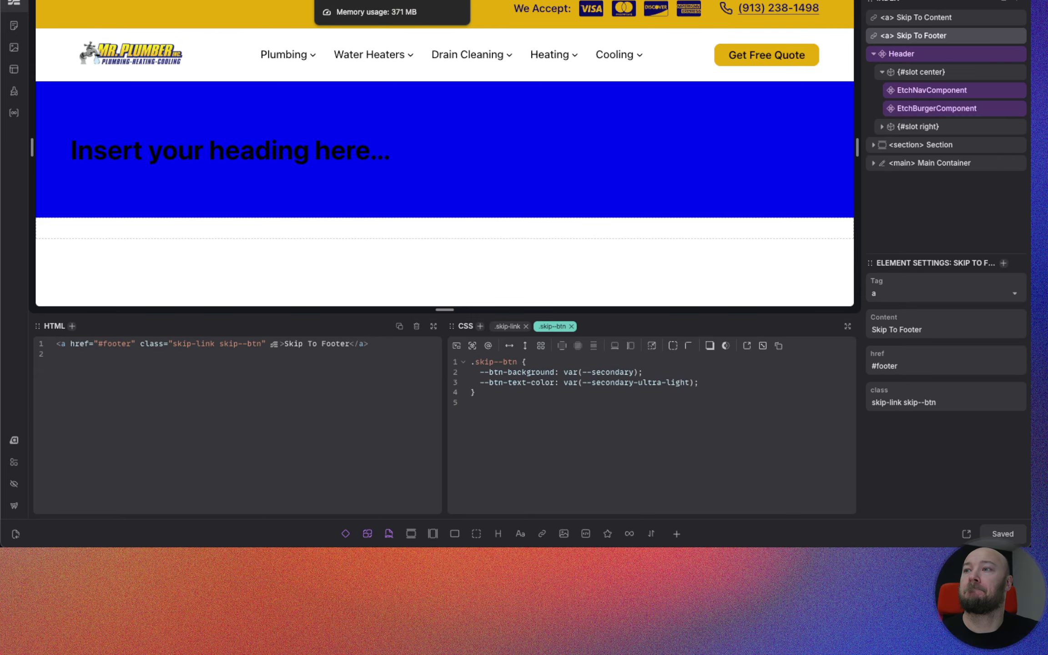
Step: Open the live page and check the skip links' styling with keyboard focus, before and after reloading
left_click(966, 534)
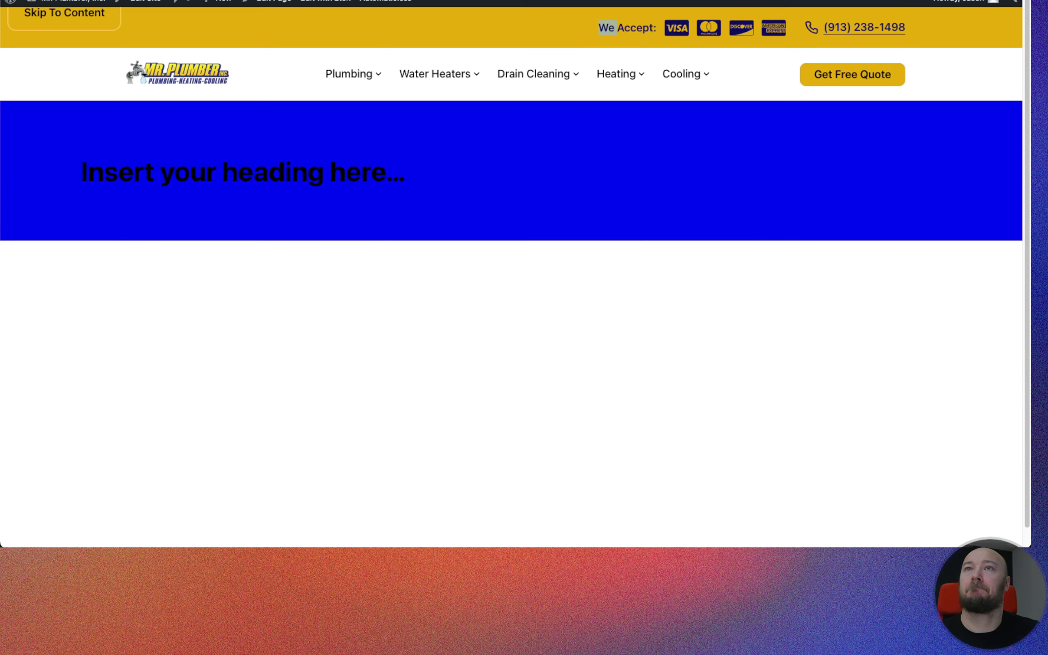
left_click(257, 140)
key("Tab")
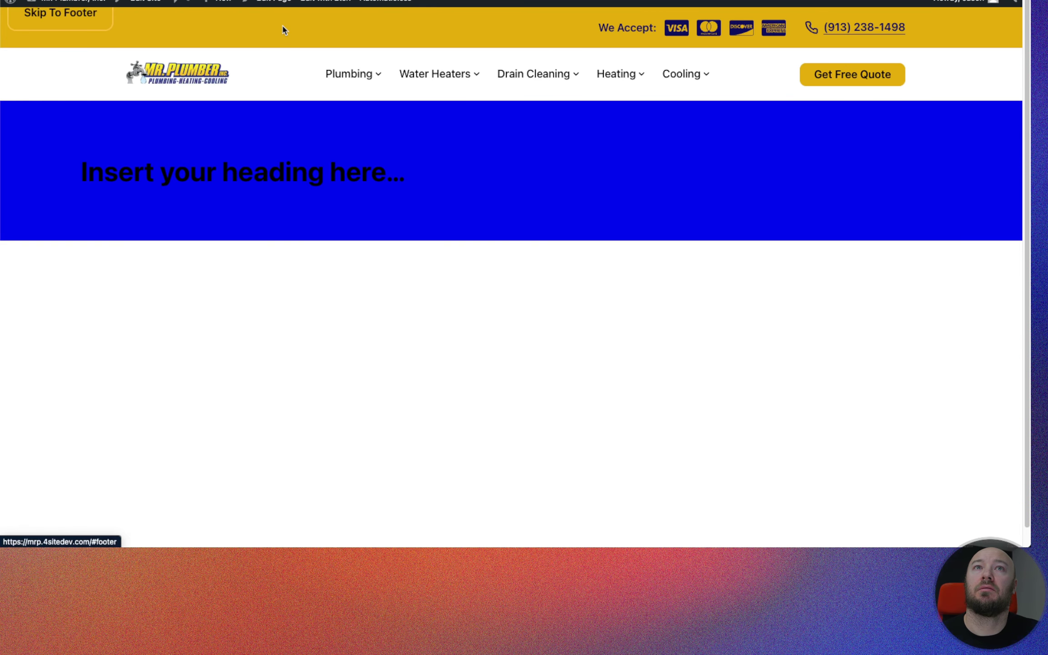
key("shift+Tab")
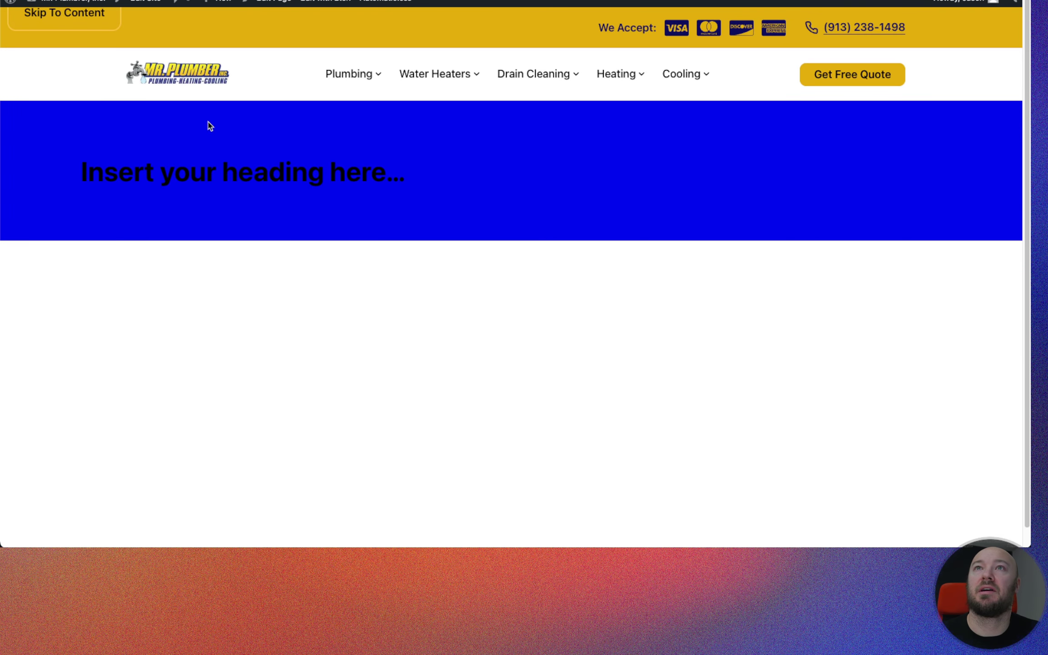
key("super+r")
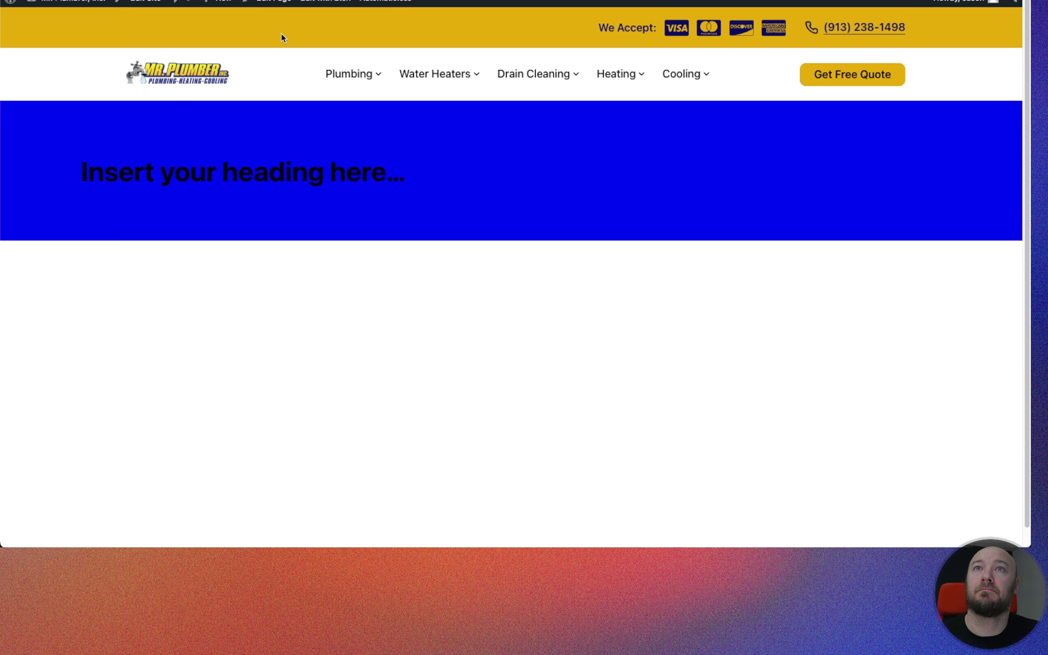
key("Tab")
key("Tab")
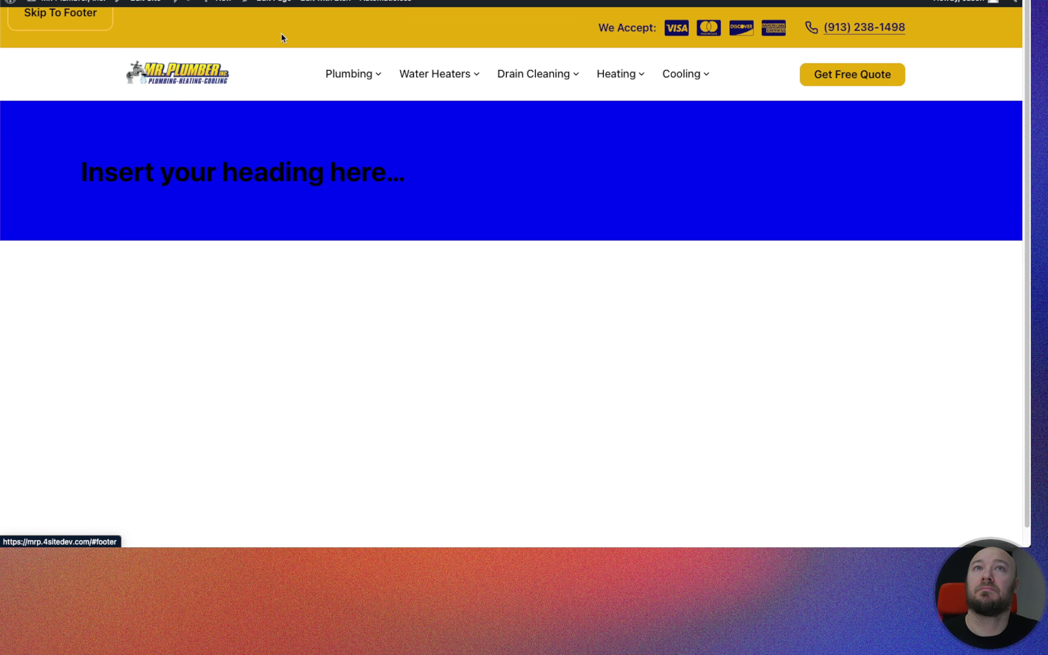
Step: Inspect the Skip To Footer link and compare its .skip-link and .skip--btn rules in the developer tools
right_click(95, 14)
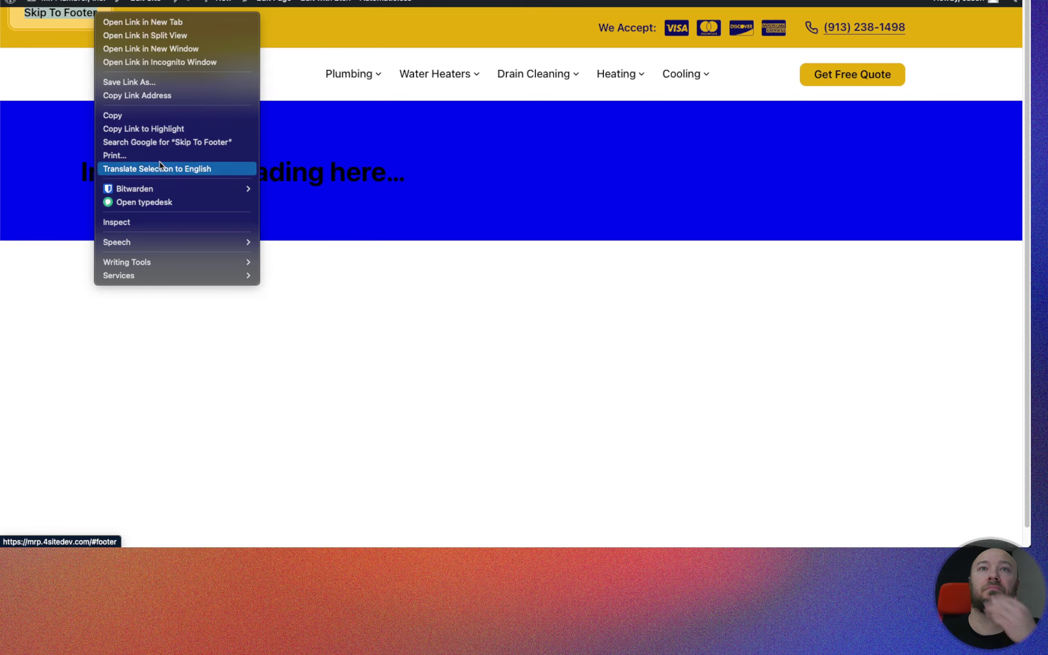
left_click(144, 222)
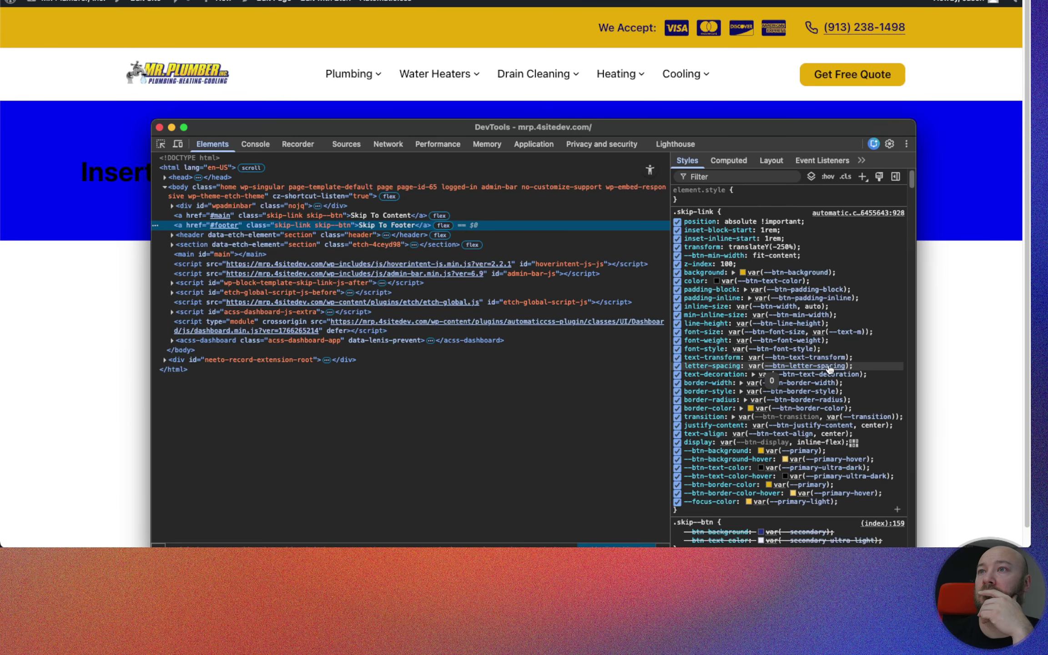
scroll(839, 298, "down", 1)
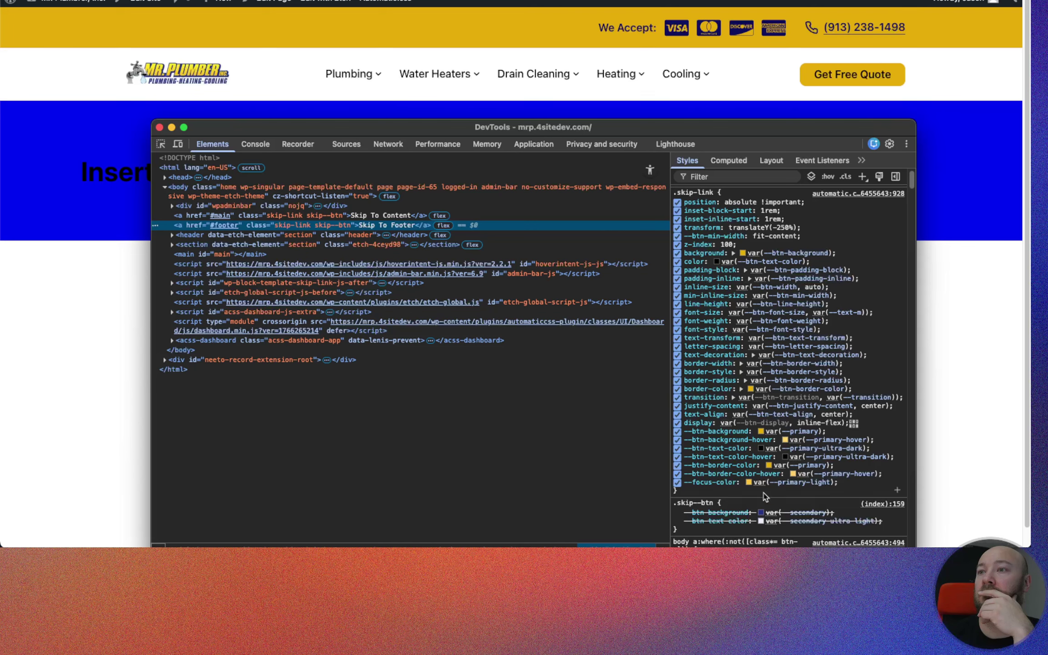
scroll(744, 507, "up", 1)
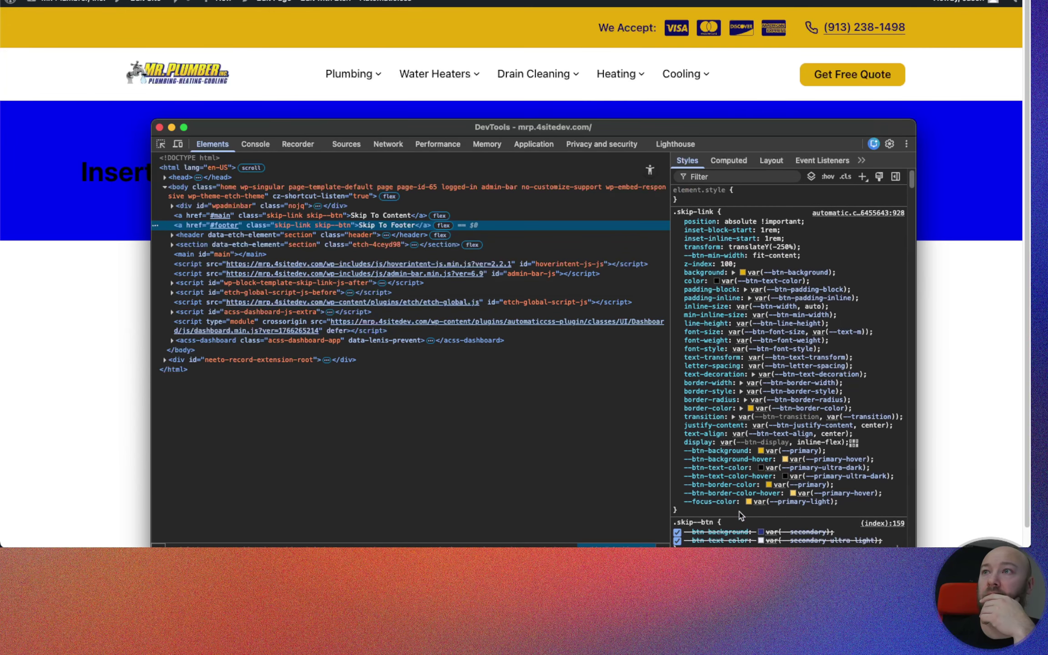
scroll(743, 502, "down", 2)
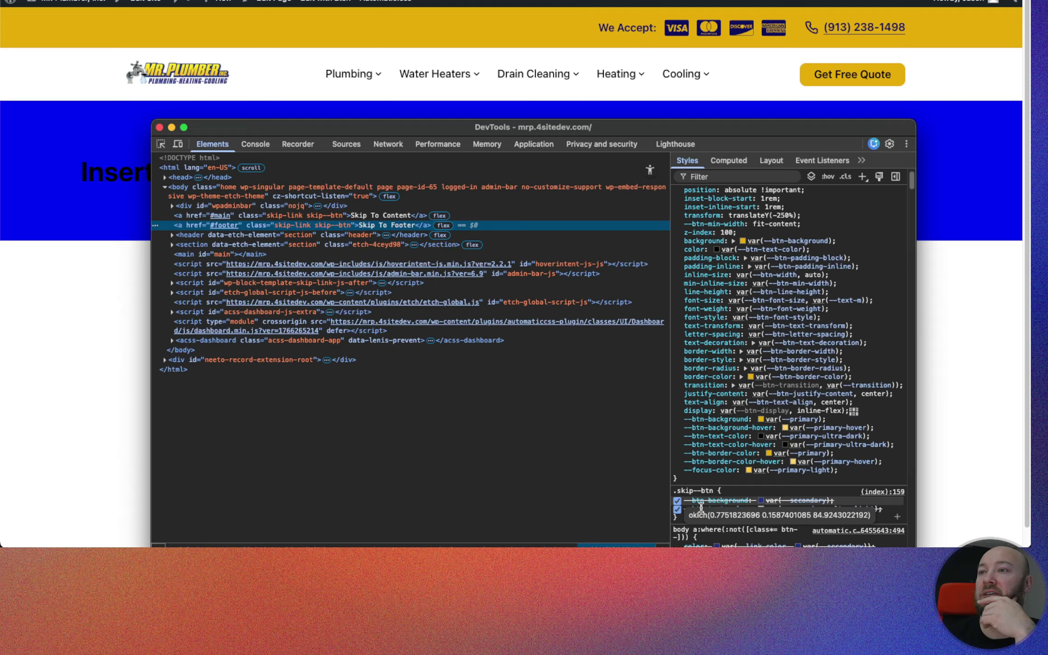
scroll(751, 282, "up", 2)
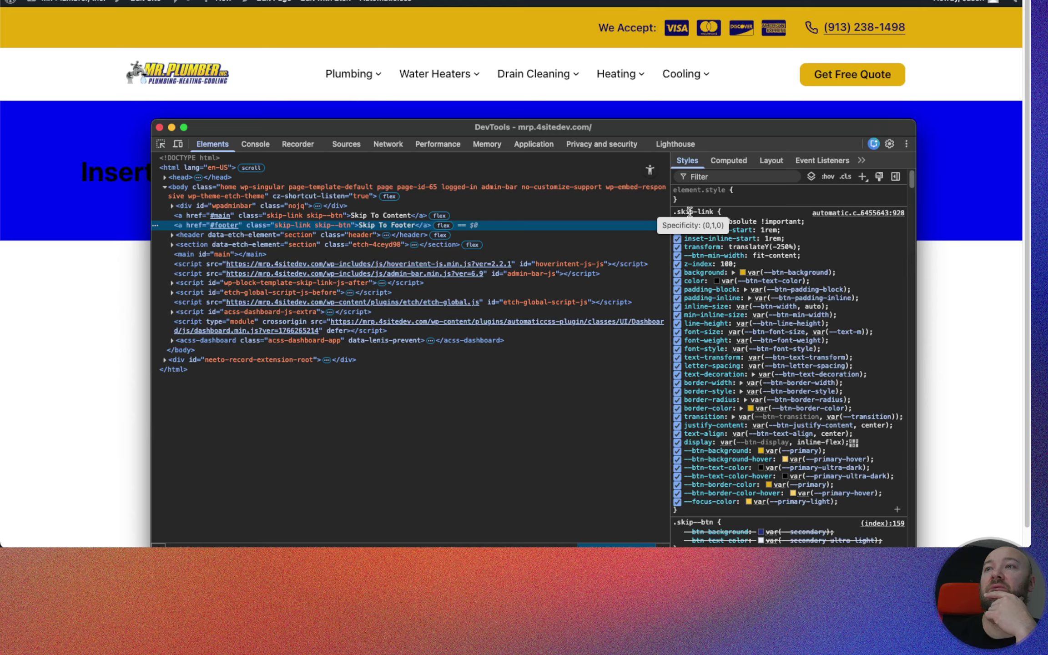
scroll(690, 211, "down", 5)
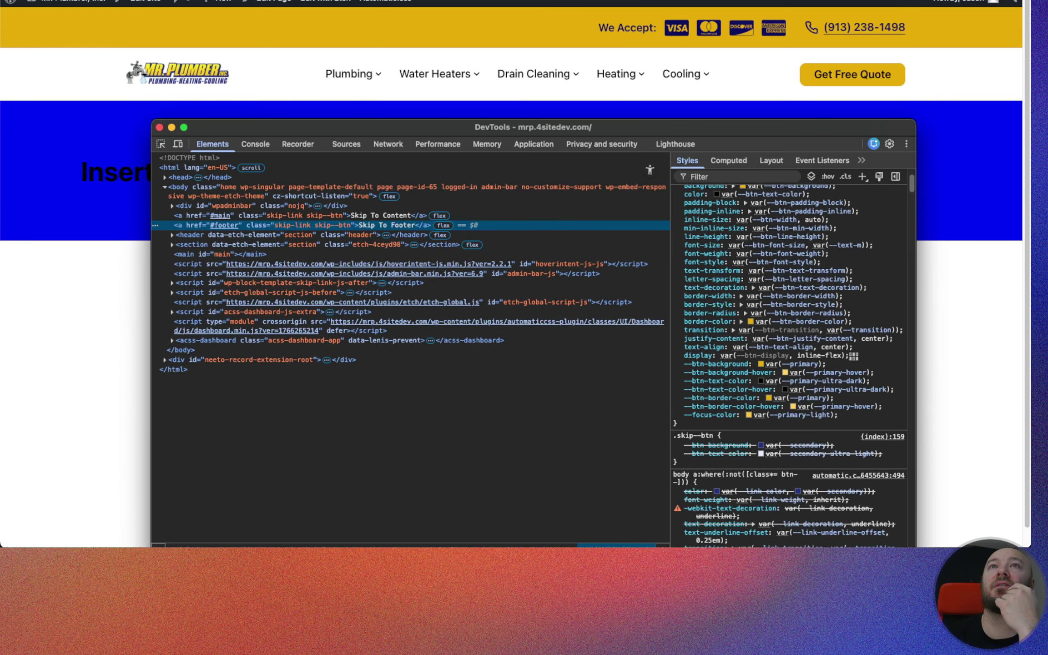
Step: Return to the page editor and insert an empty line at the start of the .skip--btn rule
left_click(255, 2)
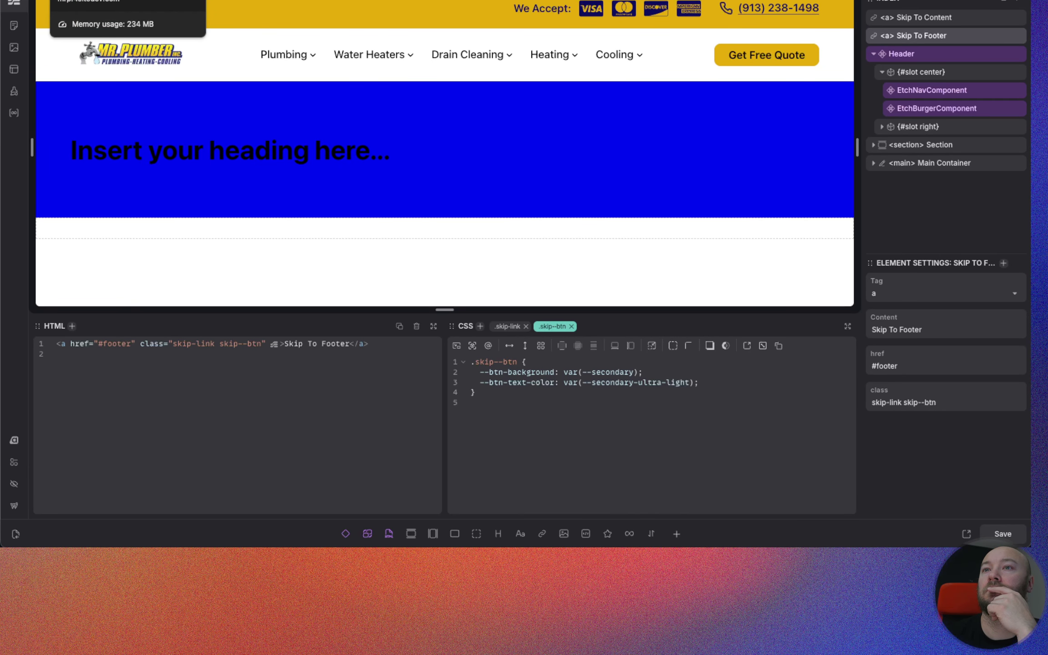
left_click(101, 1)
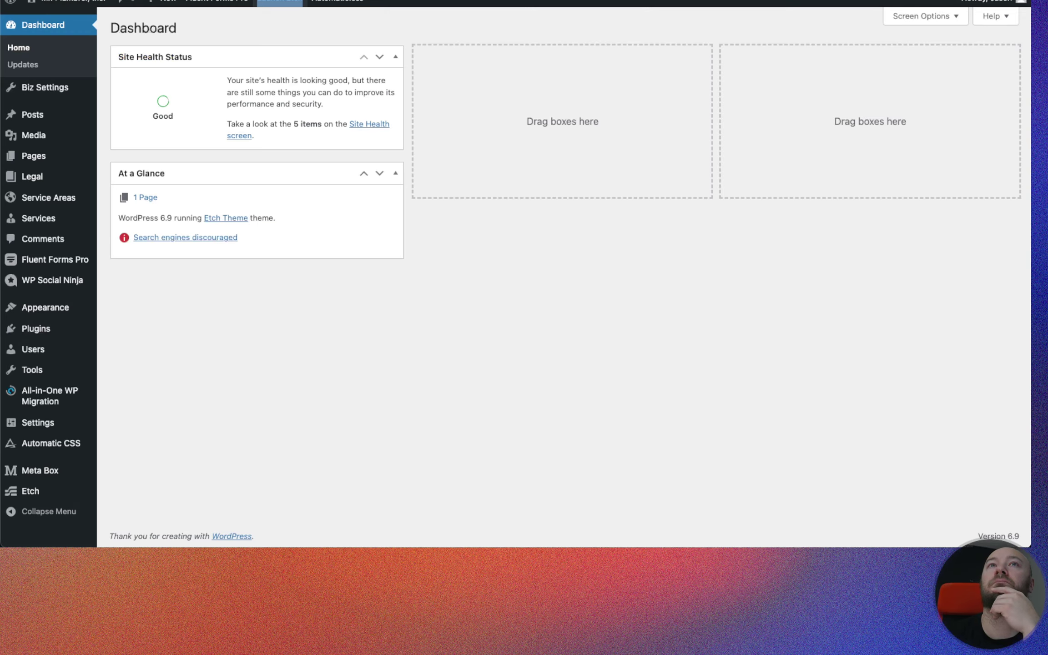
left_click(227, 1)
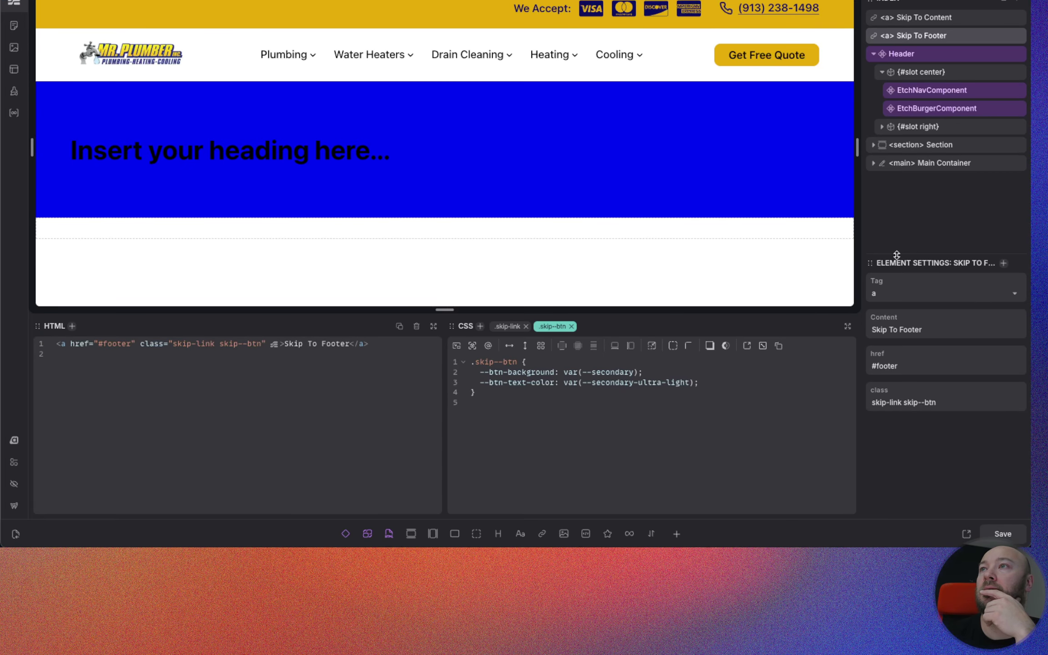
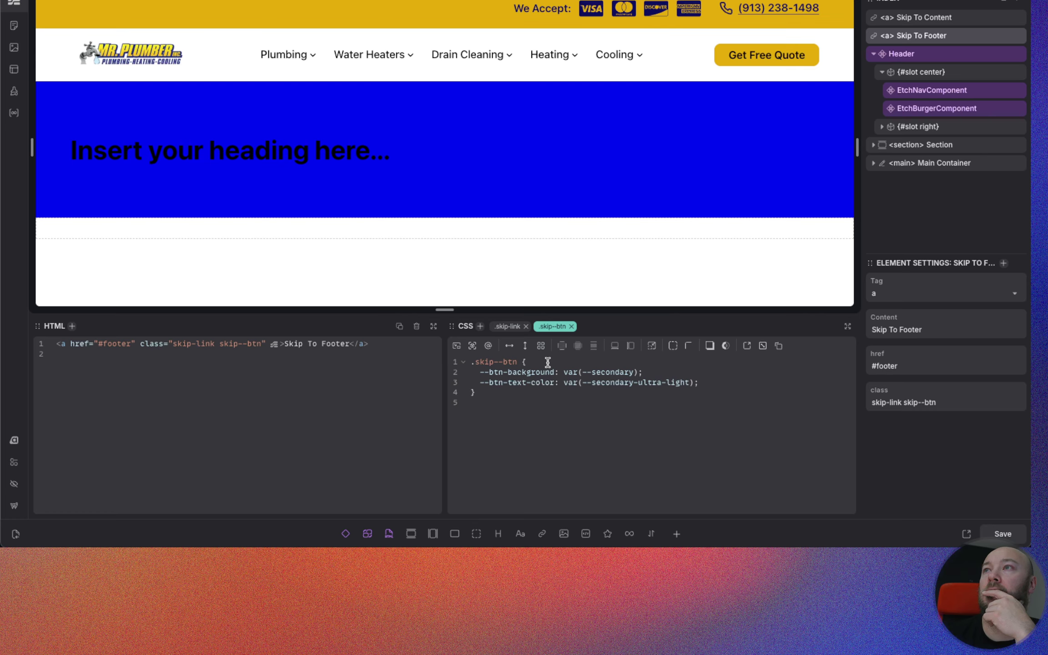
left_click(548, 362)
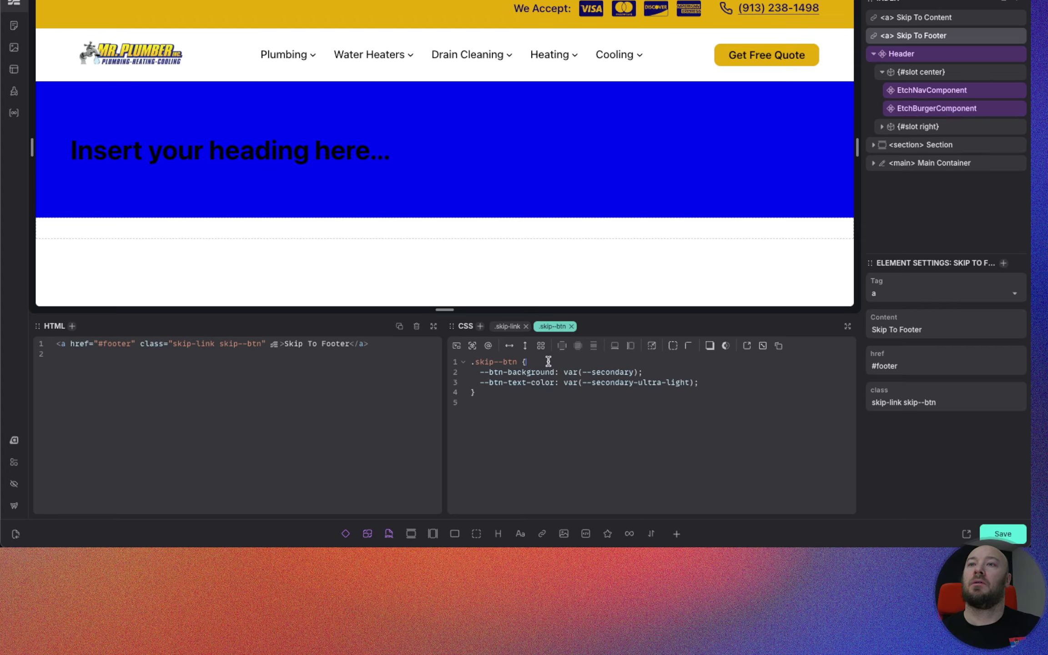
key("Return")
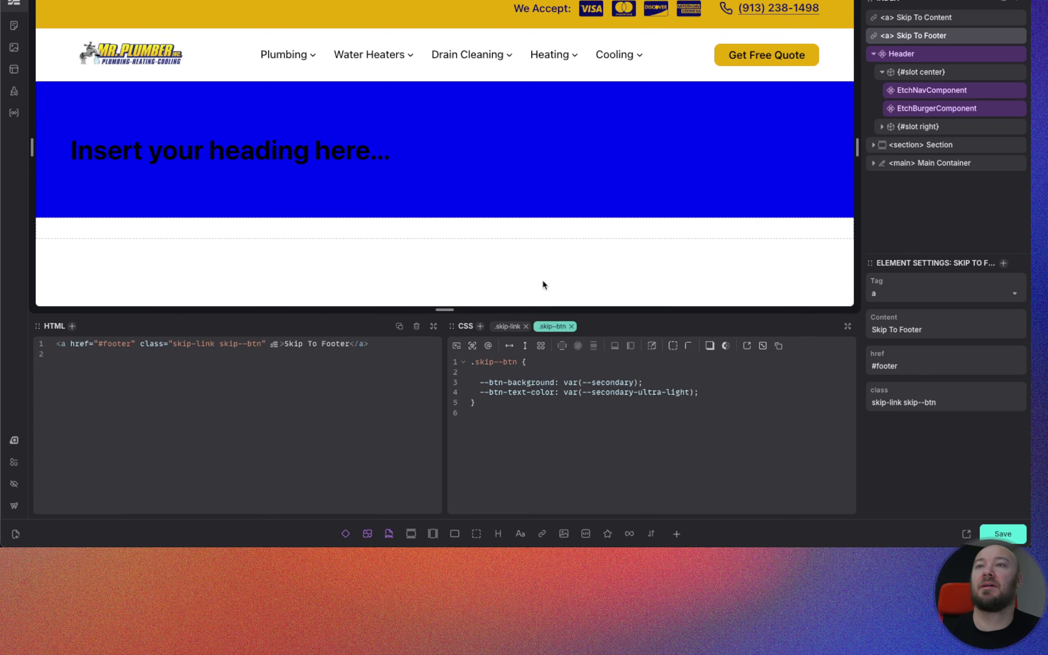
Step: Remove the .skip-link class from Skip To Footer, add it again after .skip--btn, and save the page
left_click(525, 326)
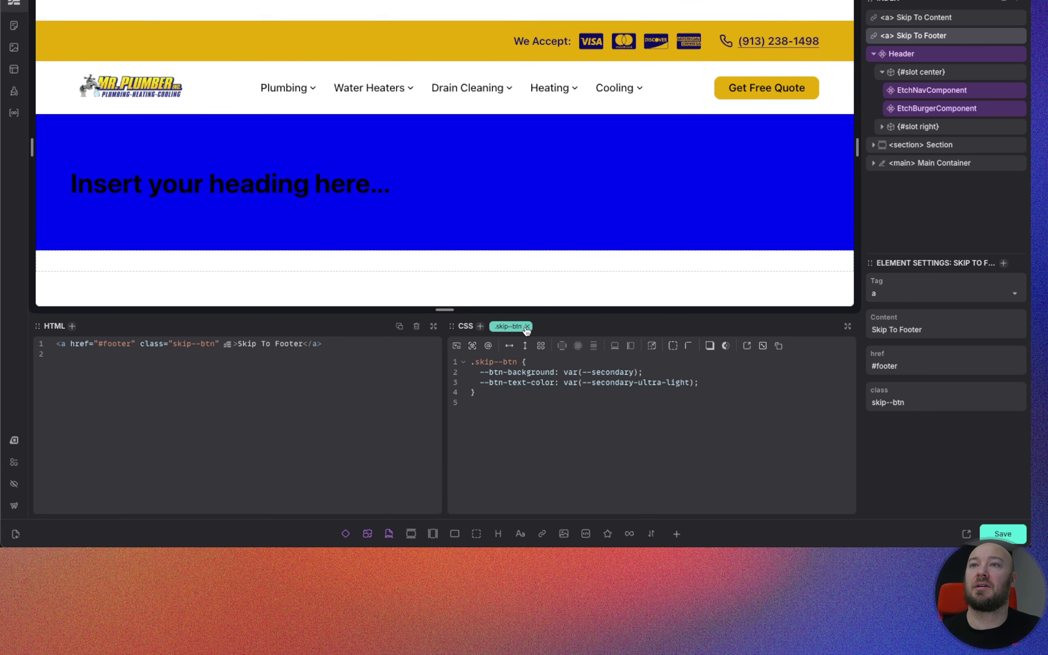
left_click(480, 326)
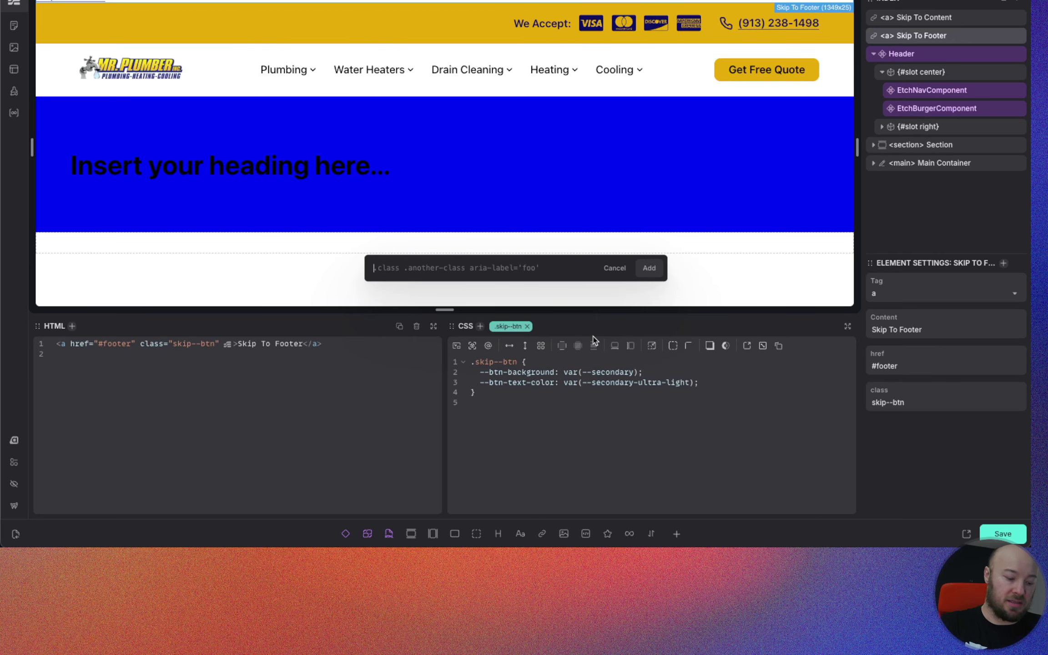
type(".skip-")
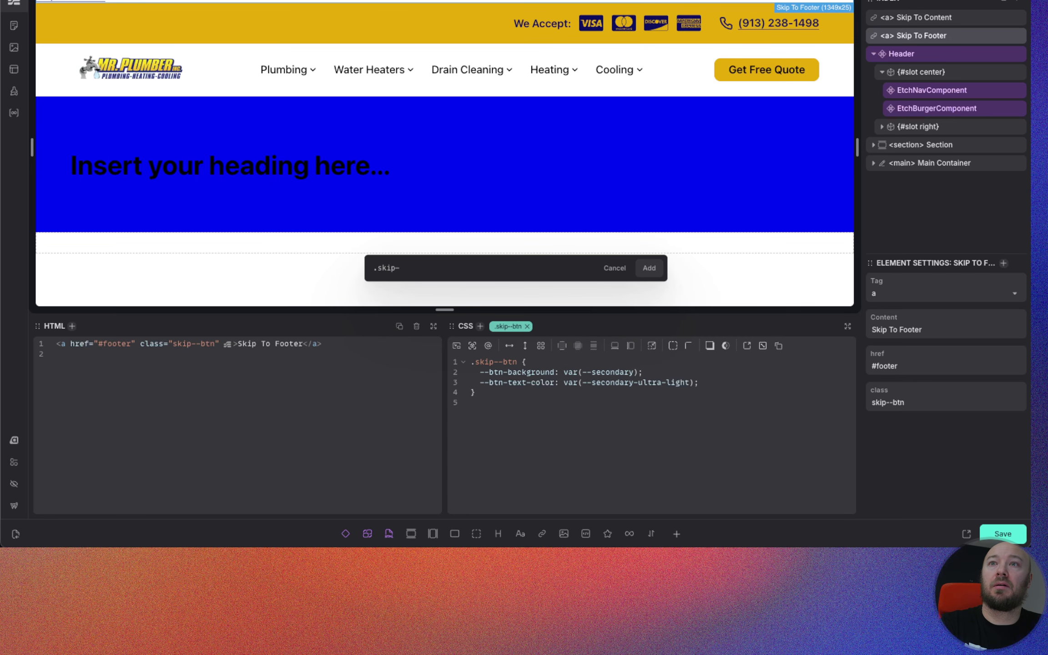
type("link")
key("Return")
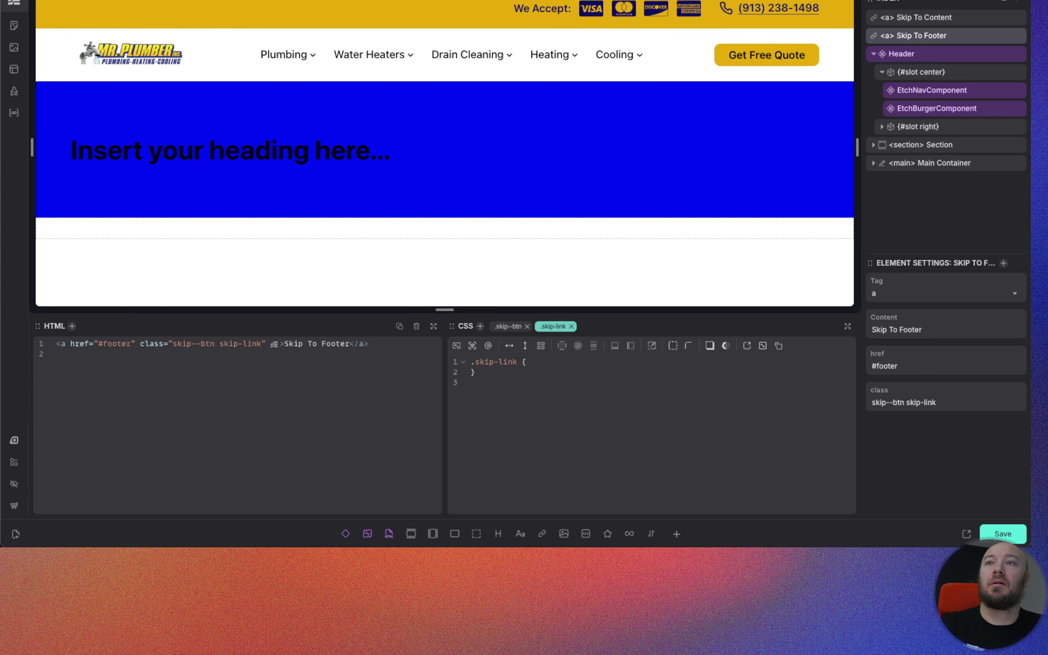
left_click(1001, 535)
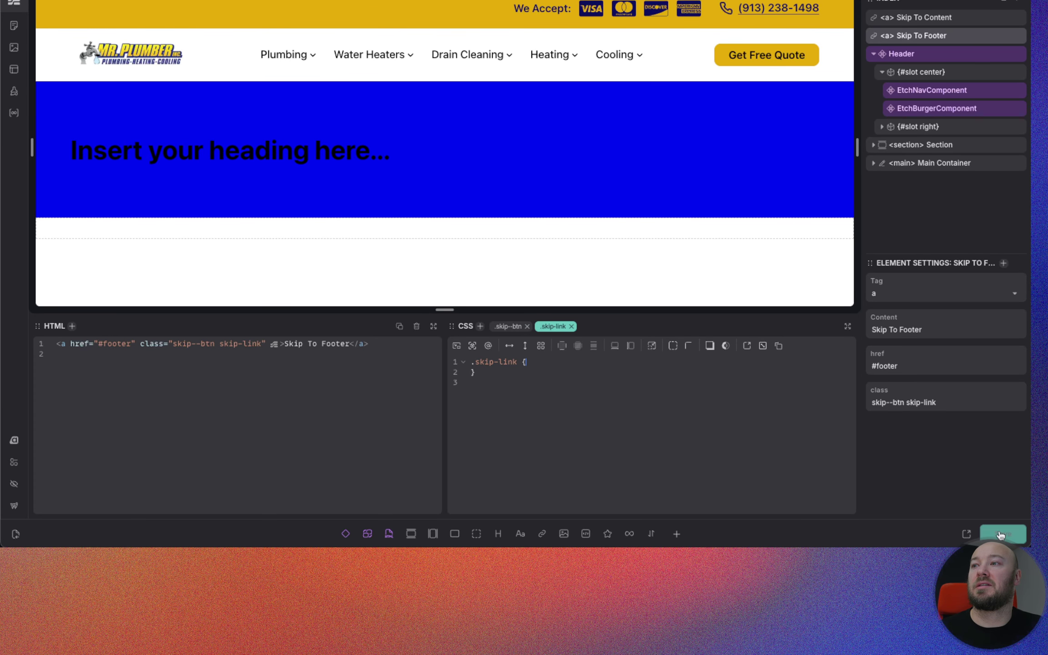
Step: Check the styling of both skip links on the live page by moving keyboard focus through them
key("ctrl+Tab")
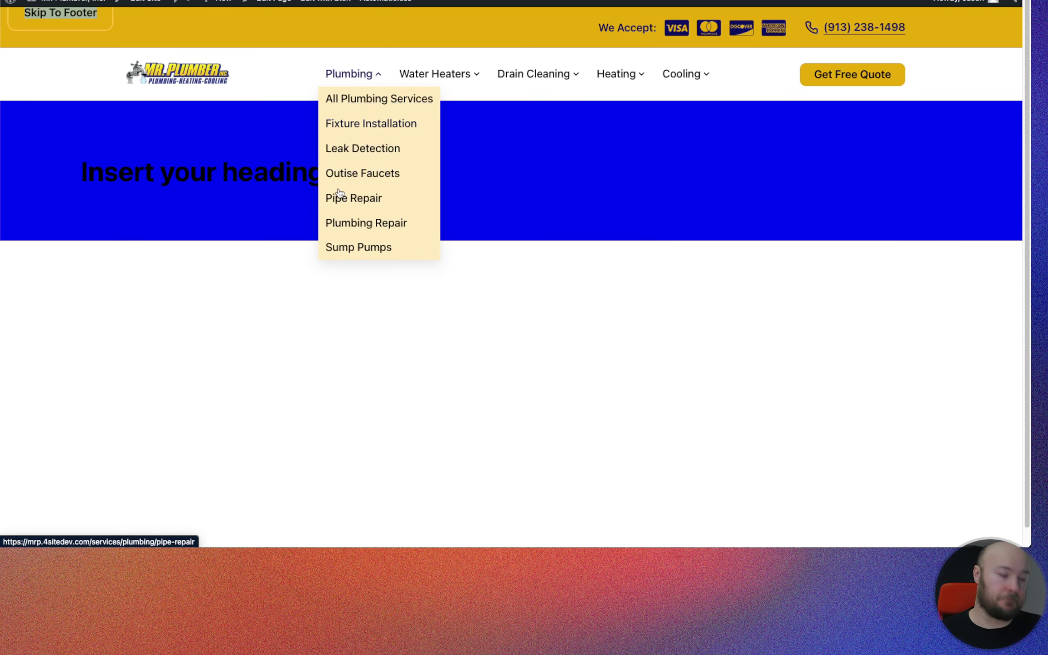
left_click(394, 331)
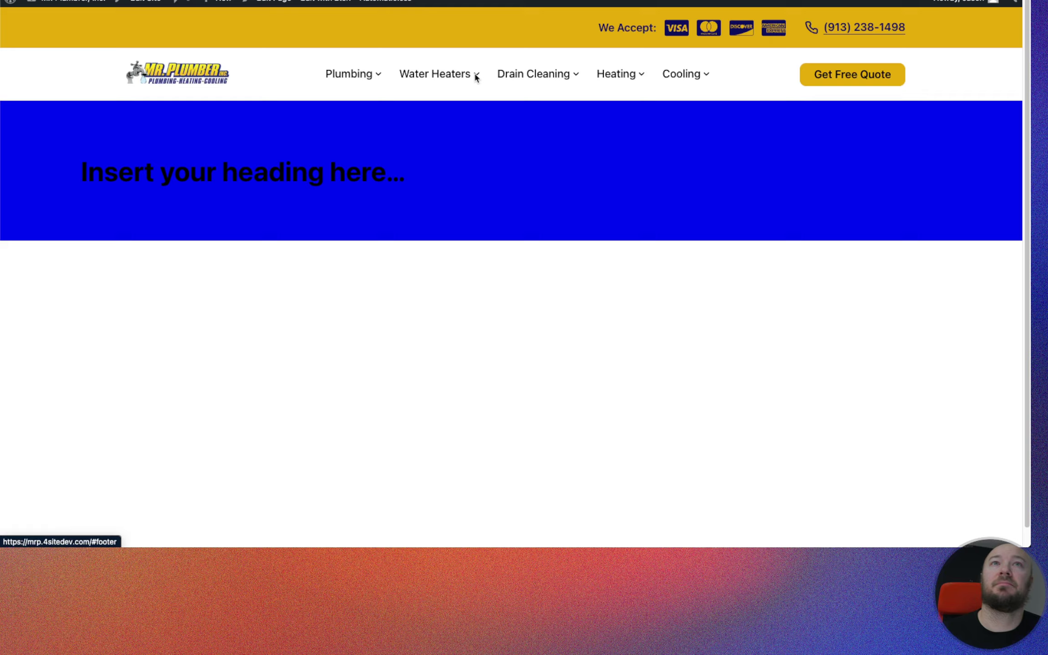
key("Tab")
left_click(467, 37)
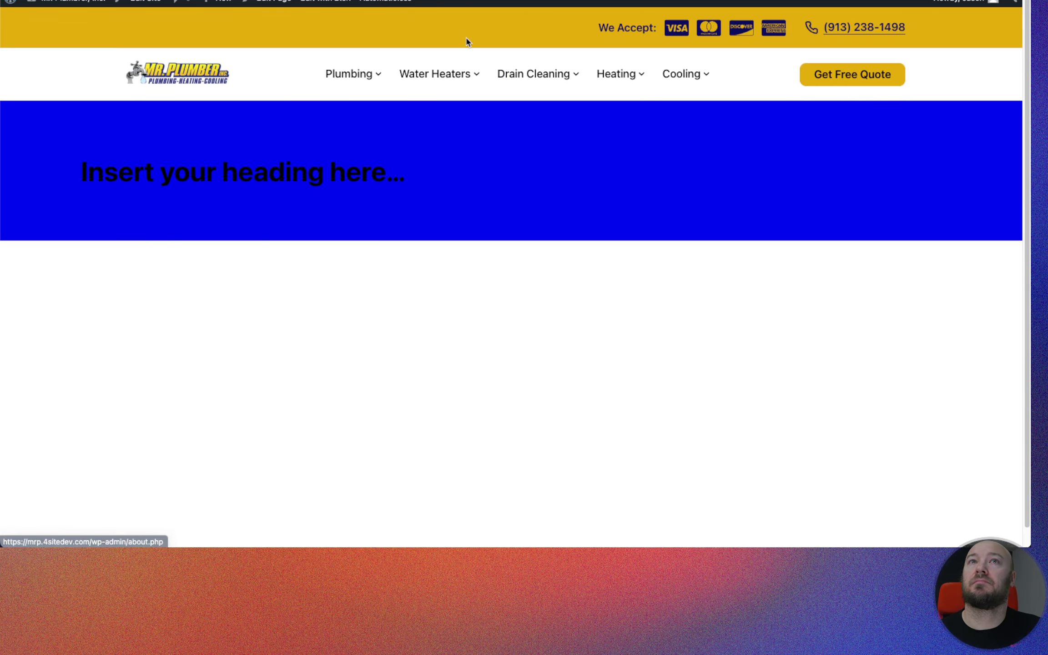
left_click_drag(607, 29, 583, 29)
key("Tab")
key("shift+Tab")
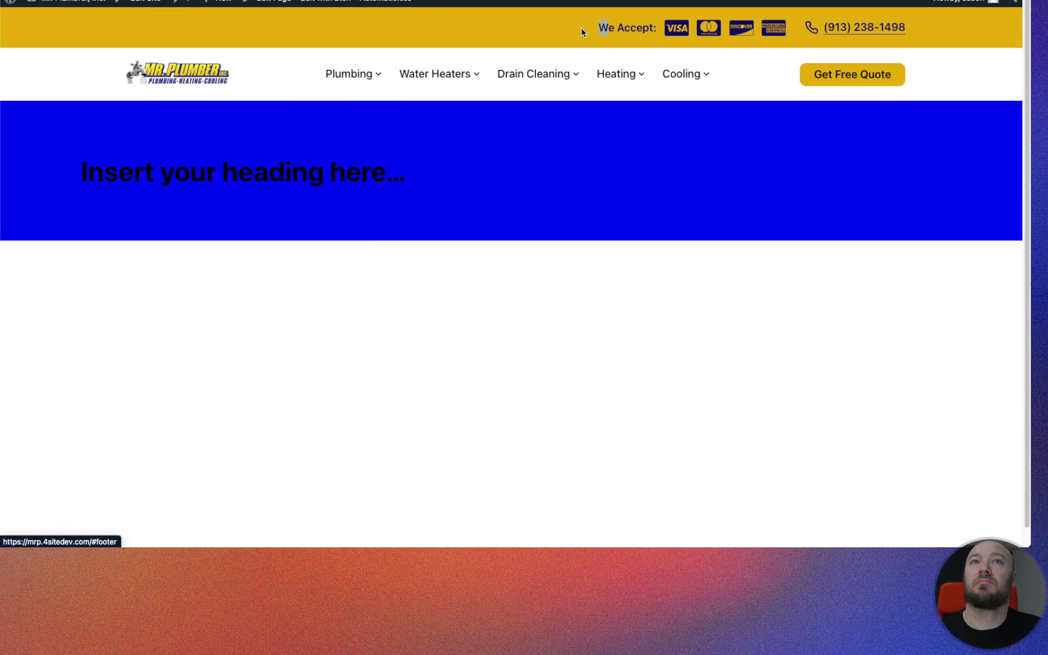
key("shift+Tab")
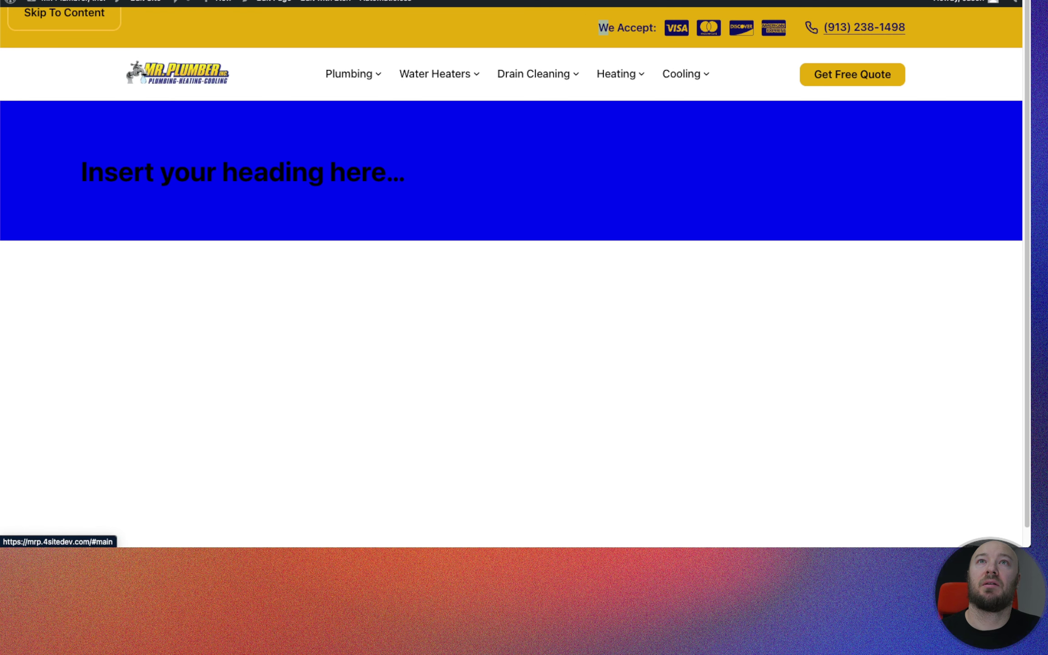
Step: Return to the page editor and remove the .skip--btn class from the Skip To Footer link
left_click(228, 1)
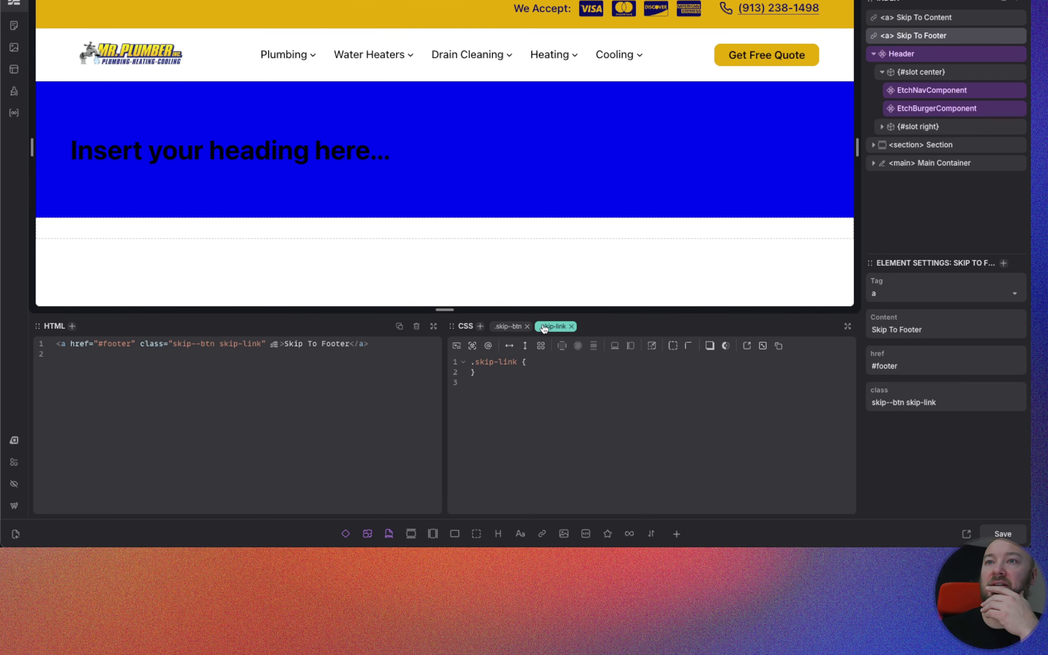
left_click(511, 328)
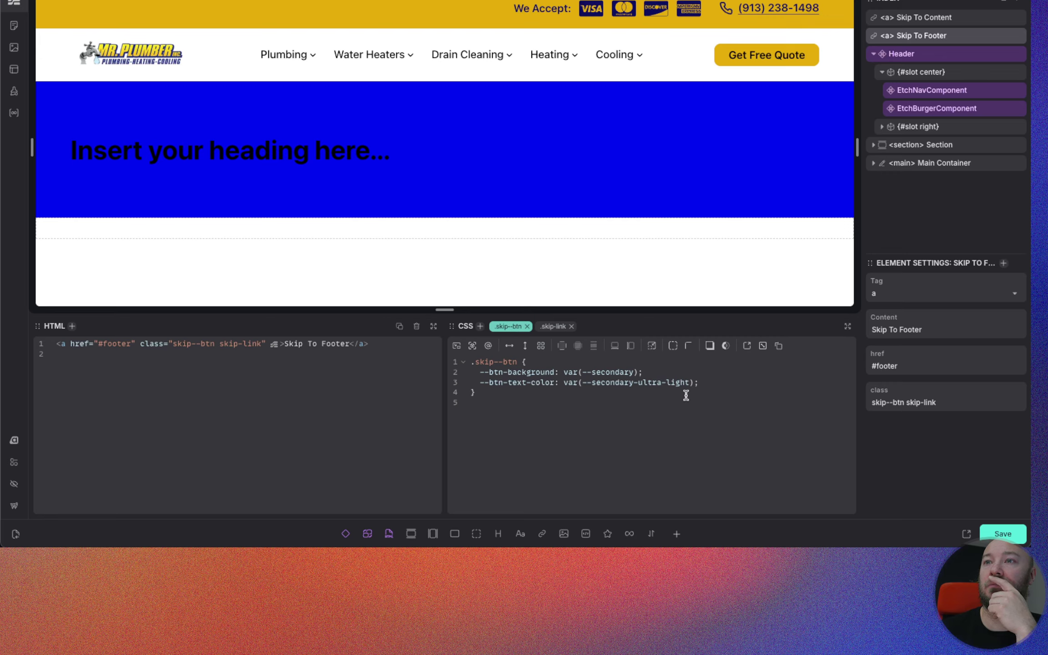
left_click_drag(701, 383, 477, 372)
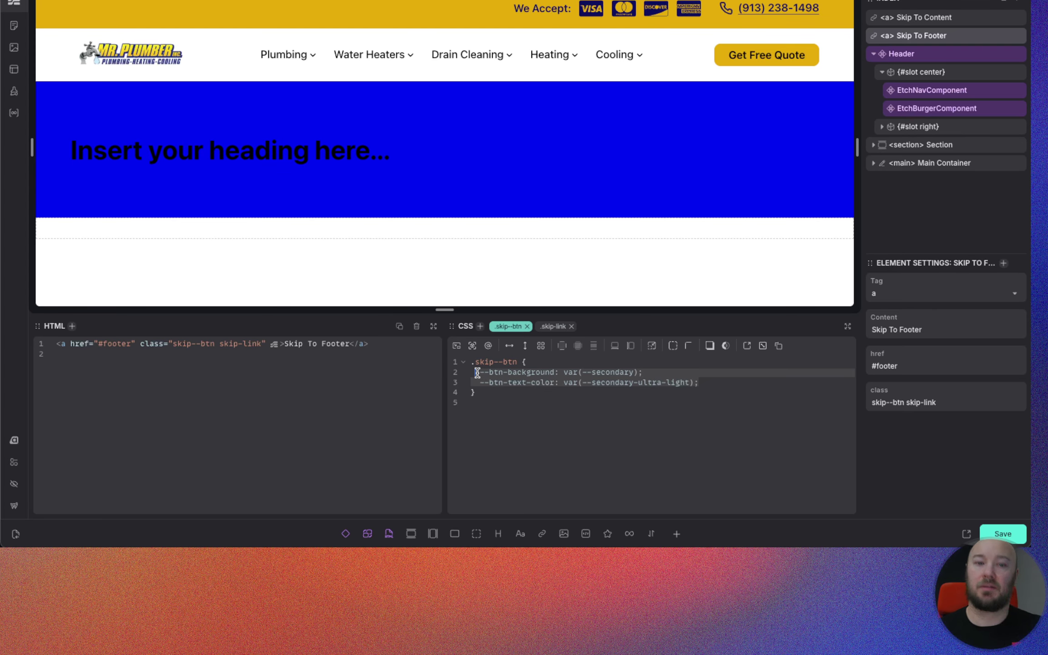
left_click(526, 327)
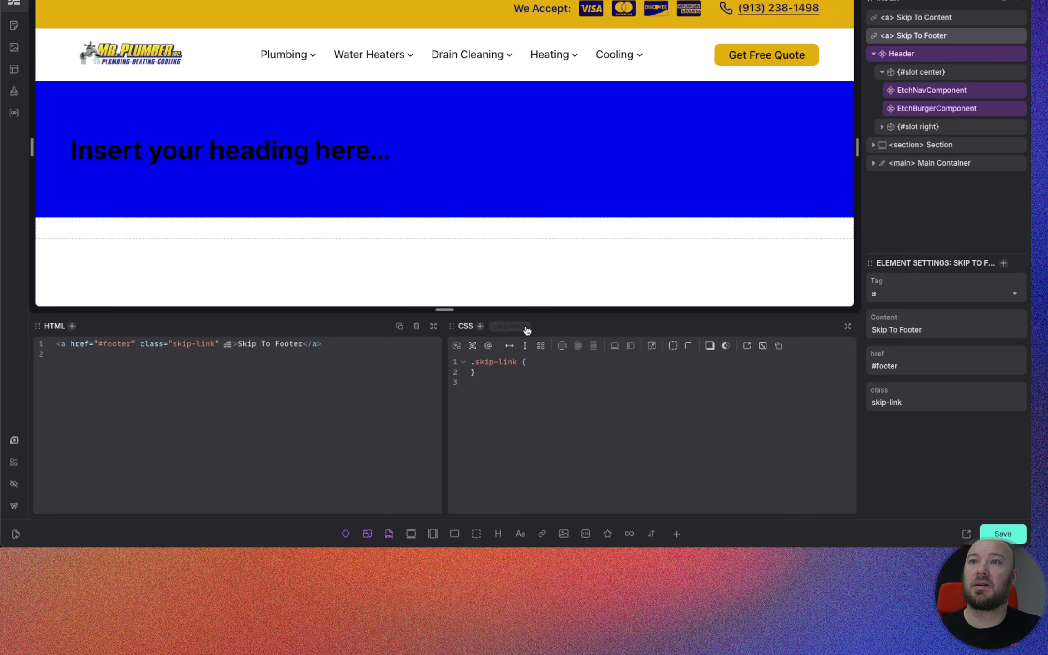
Step: Try to add the selector a.skip--btn to the Skip To Footer link
left_click(481, 327)
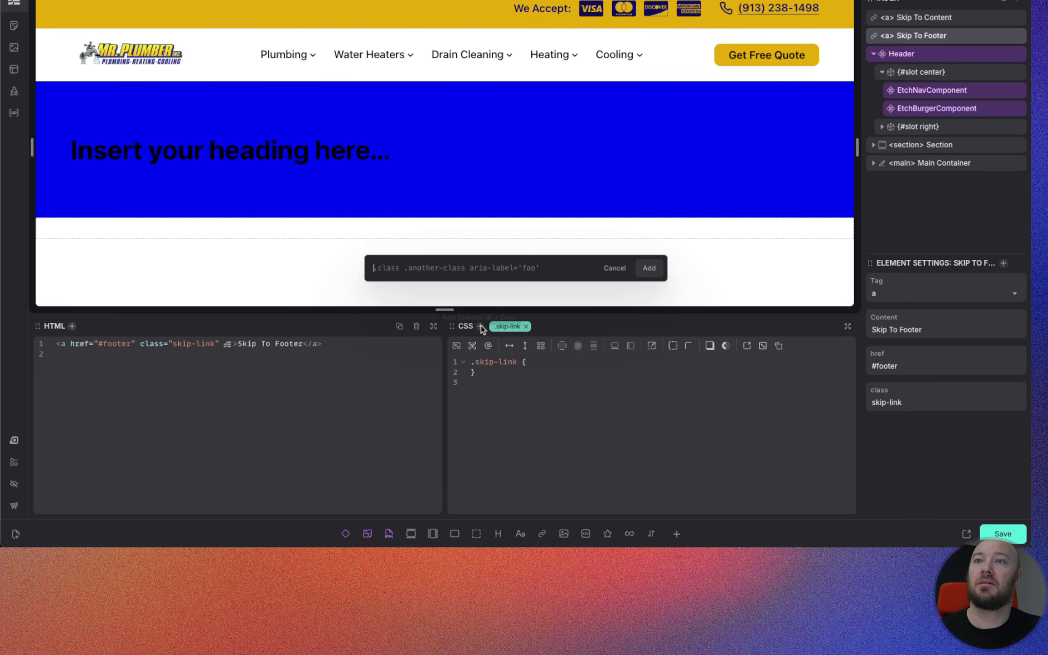
type("a")
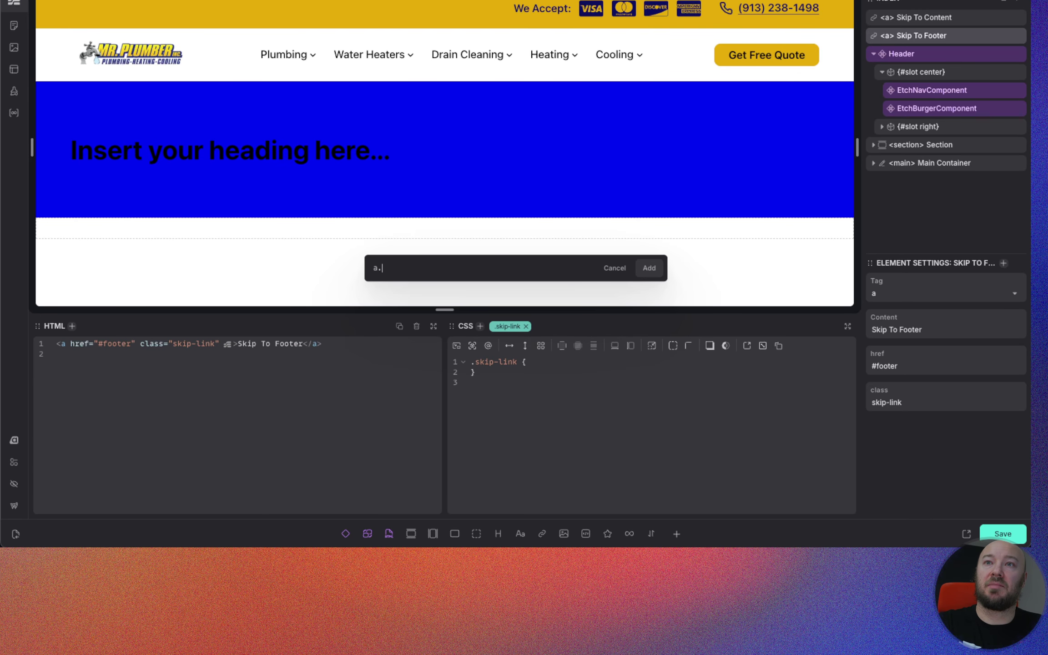
type(".skip")
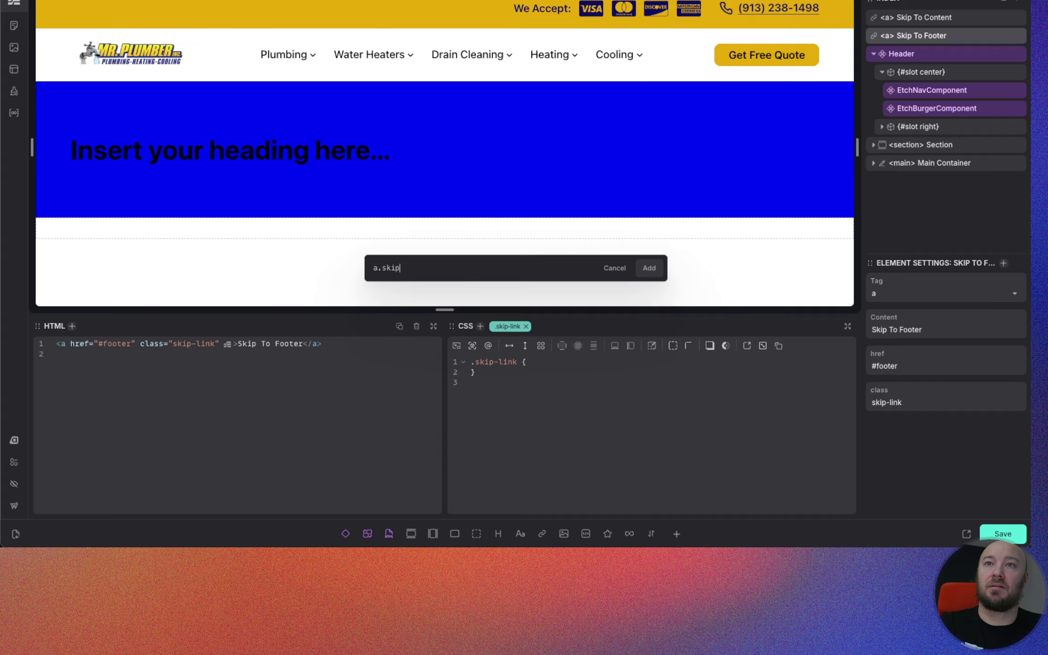
type("-link")
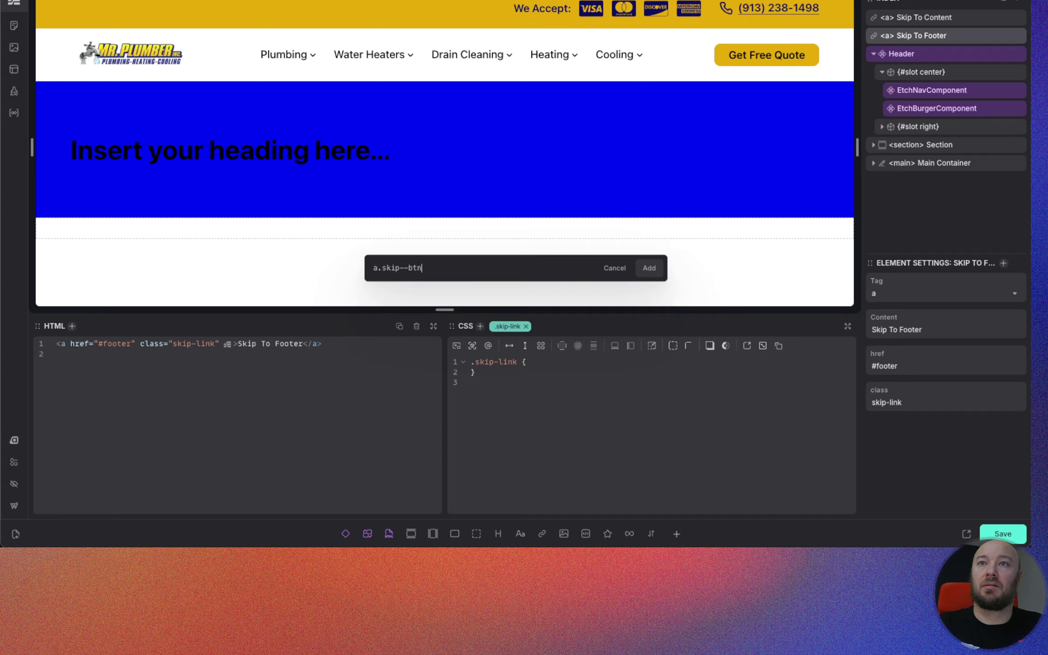
key("Return")
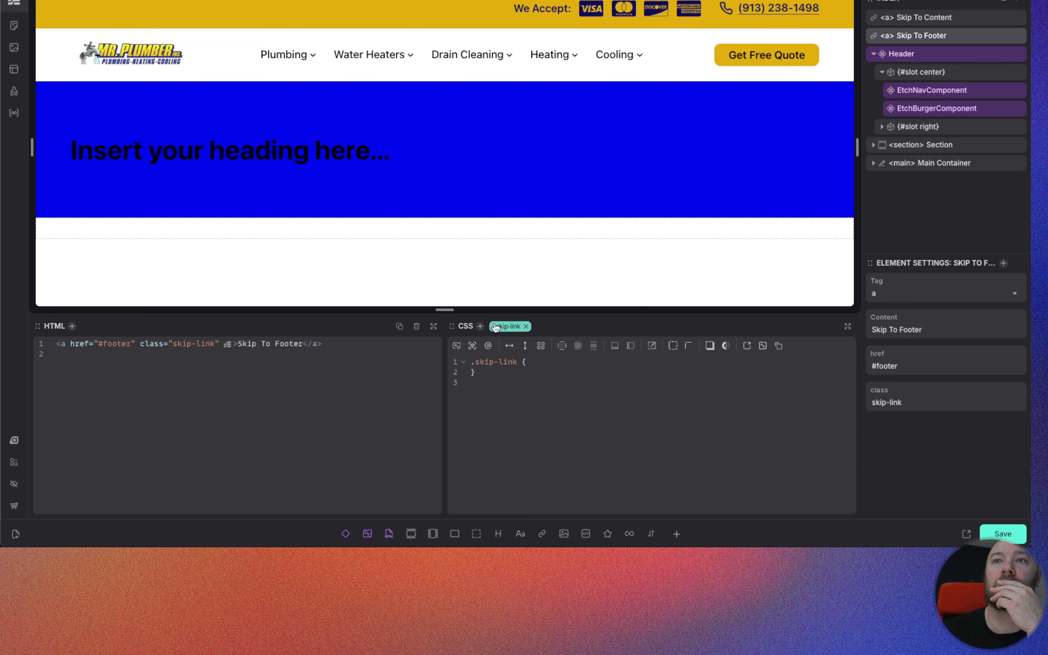
Step: Add the .skip--btn class to the Skip To Footer link after .skip-link and save the page
left_click(481, 326)
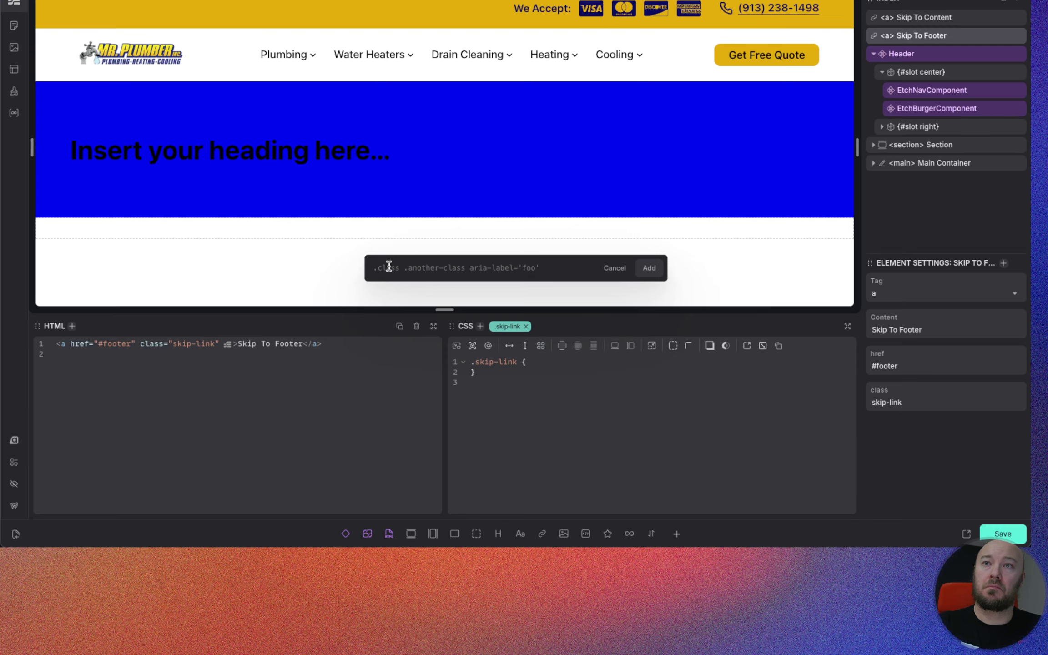
type(".sk")
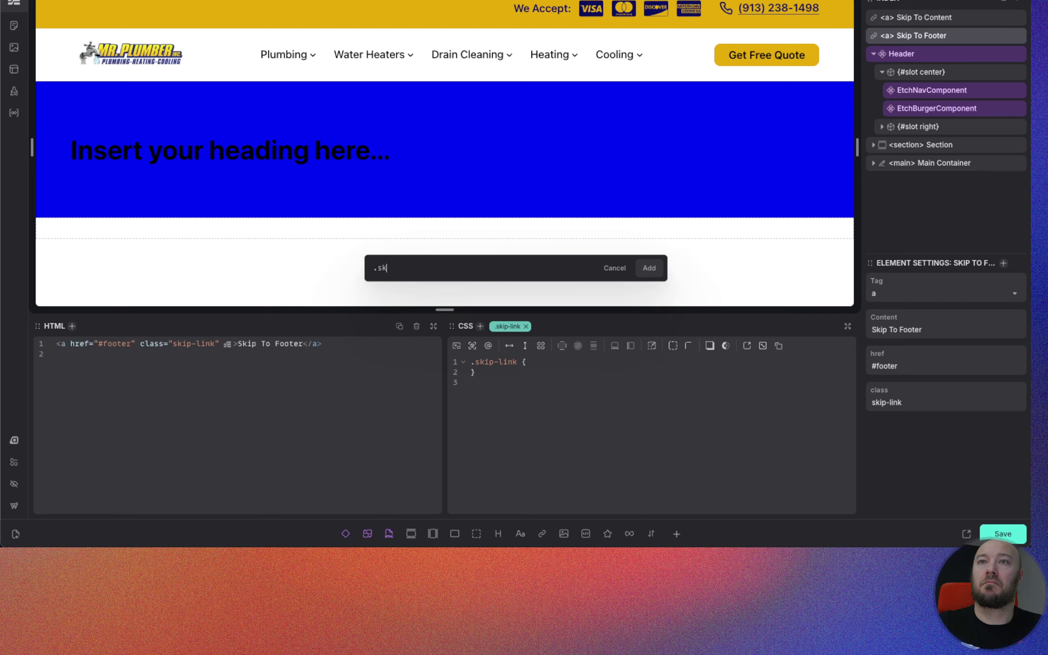
type("ip--btn")
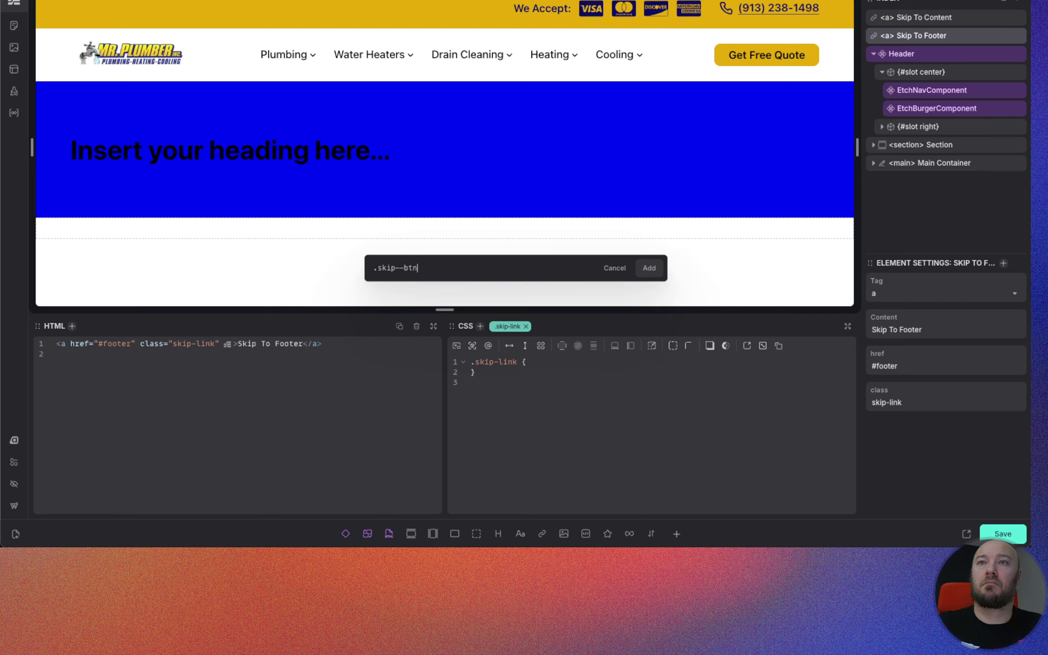
key("Return")
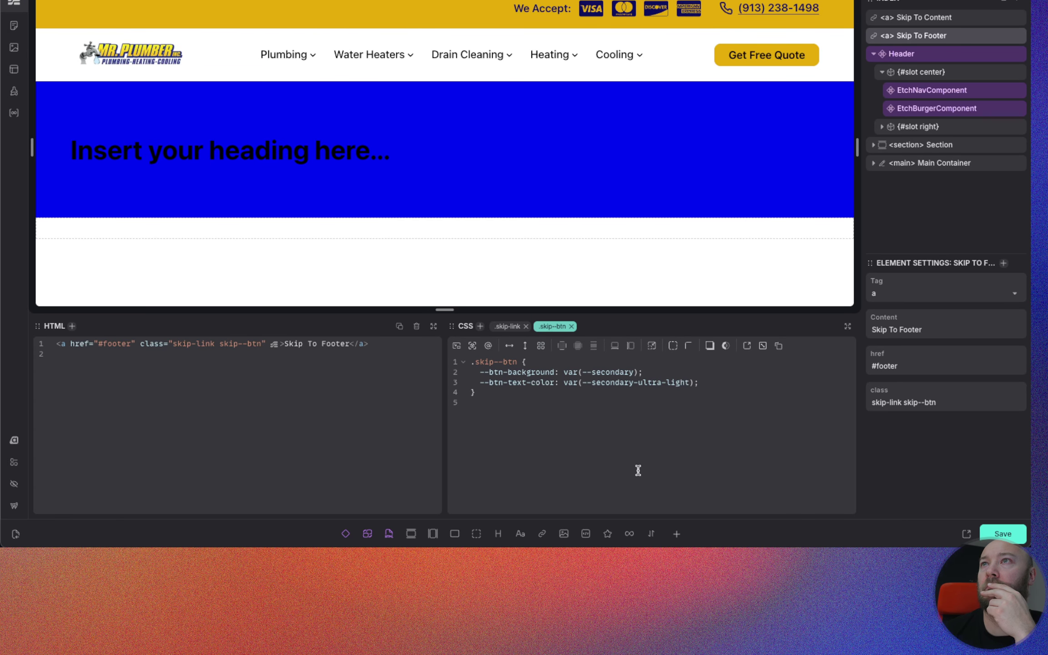
left_click(264, 1)
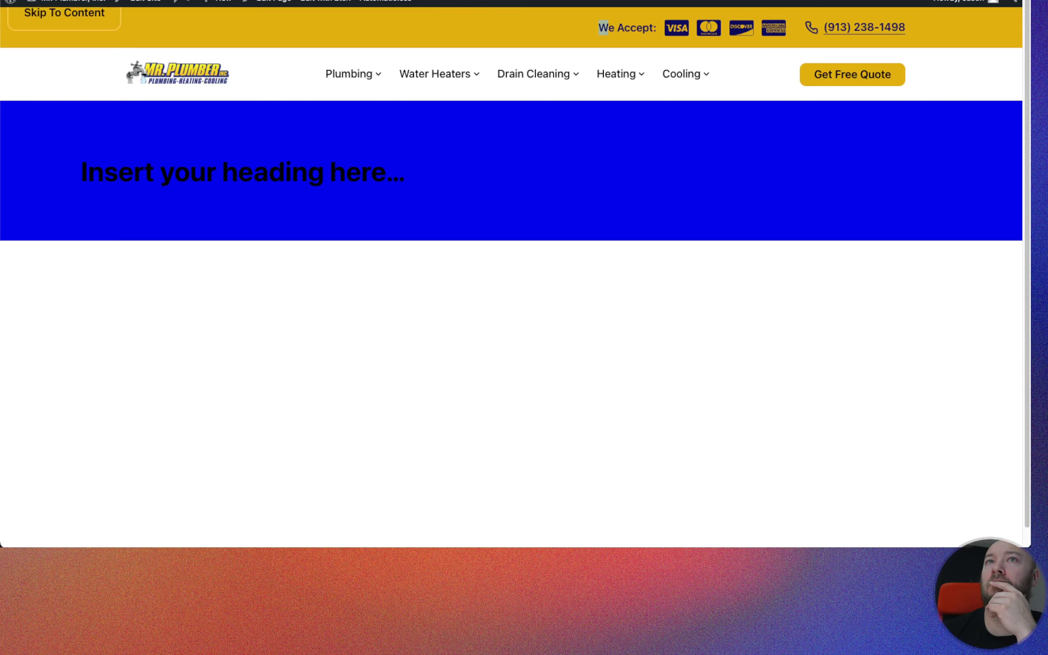
key("ctrl+shift+Tab")
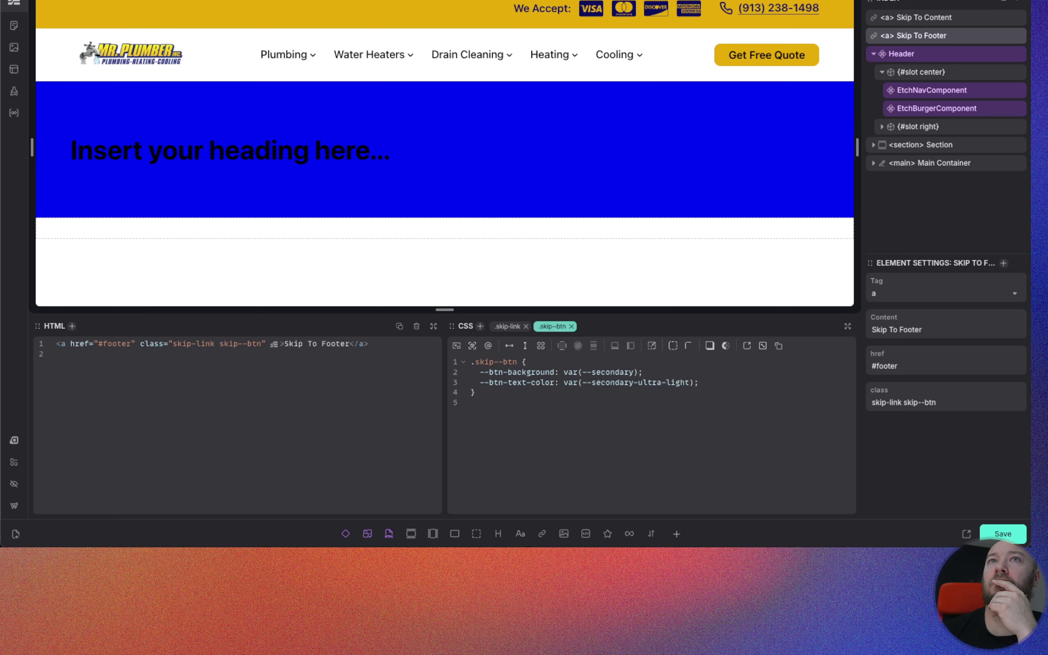
left_click(716, 384)
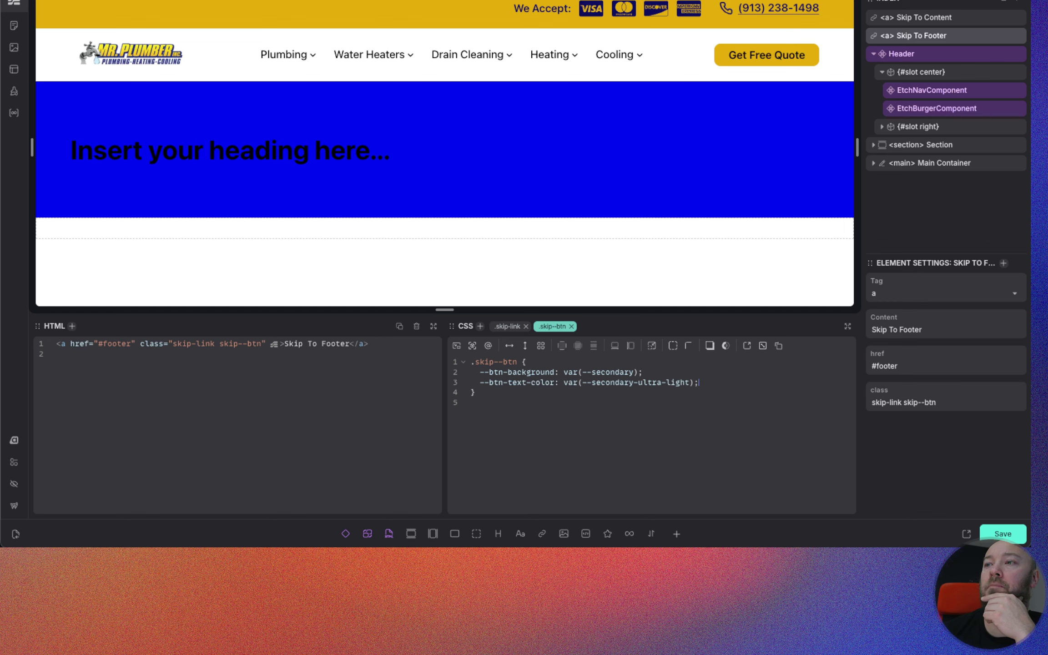
left_click(990, 533)
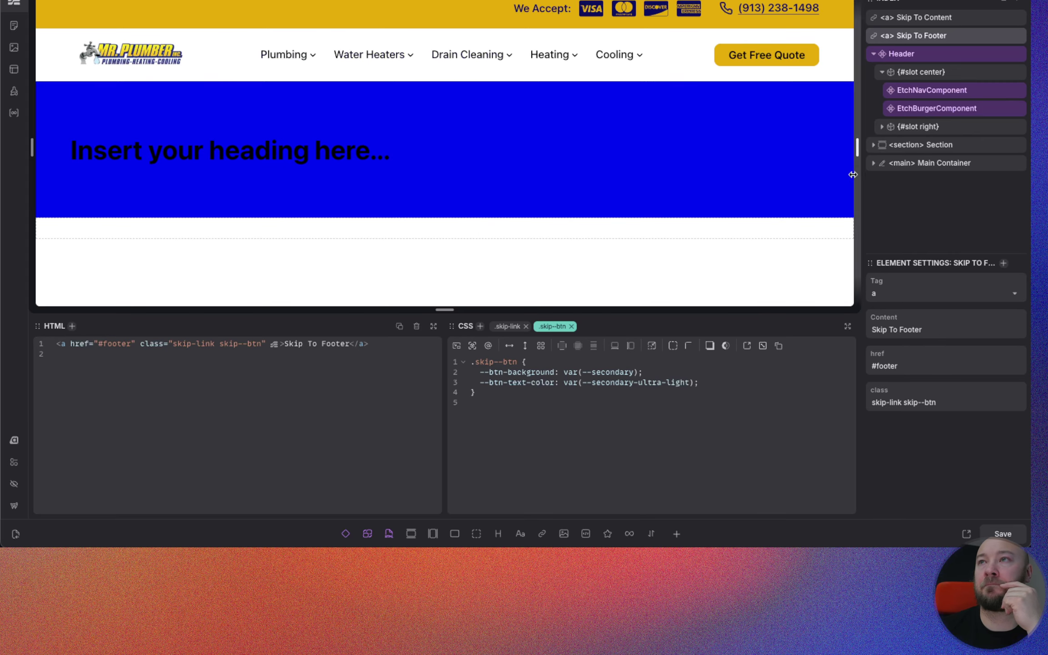
Step: Narrow the preview canvas slightly and check the Plumbing item in the header navigation
left_click_drag(858, 146, 821, 148)
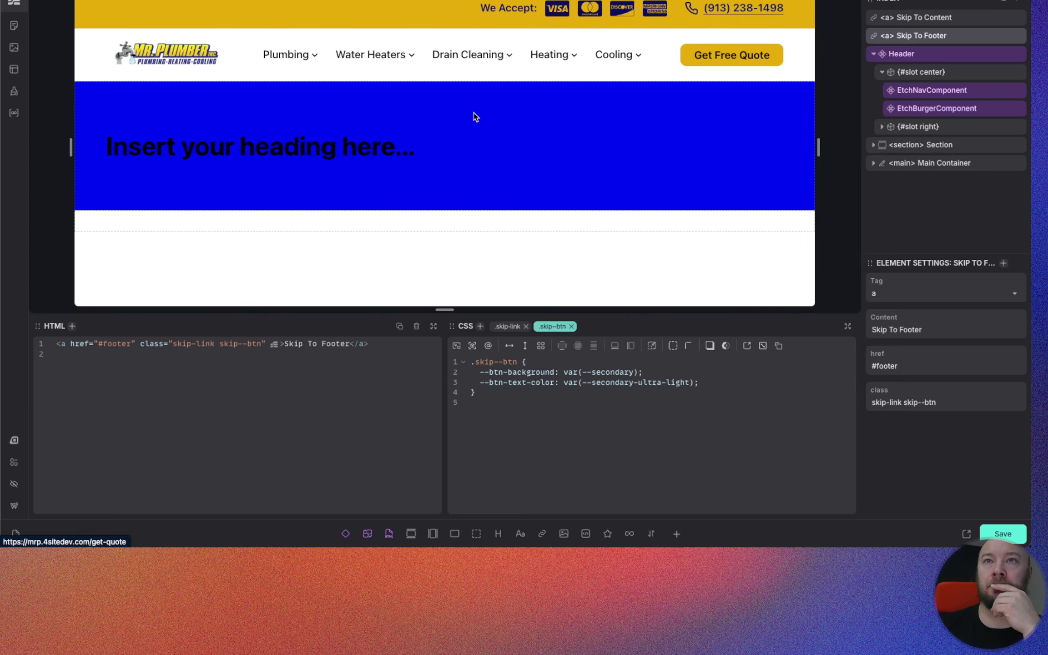
mouse_move(285, 55)
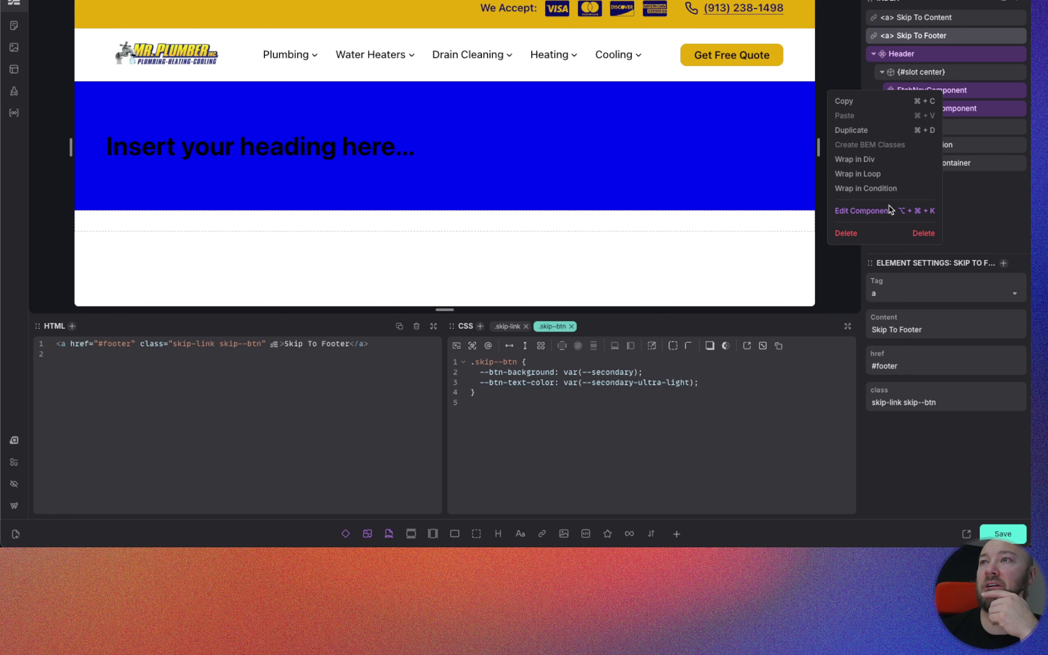
Step: Open EtchNavComponent for editing, select its Etch Nav element, and enlarge the code area beneath the preview
left_click(864, 211)
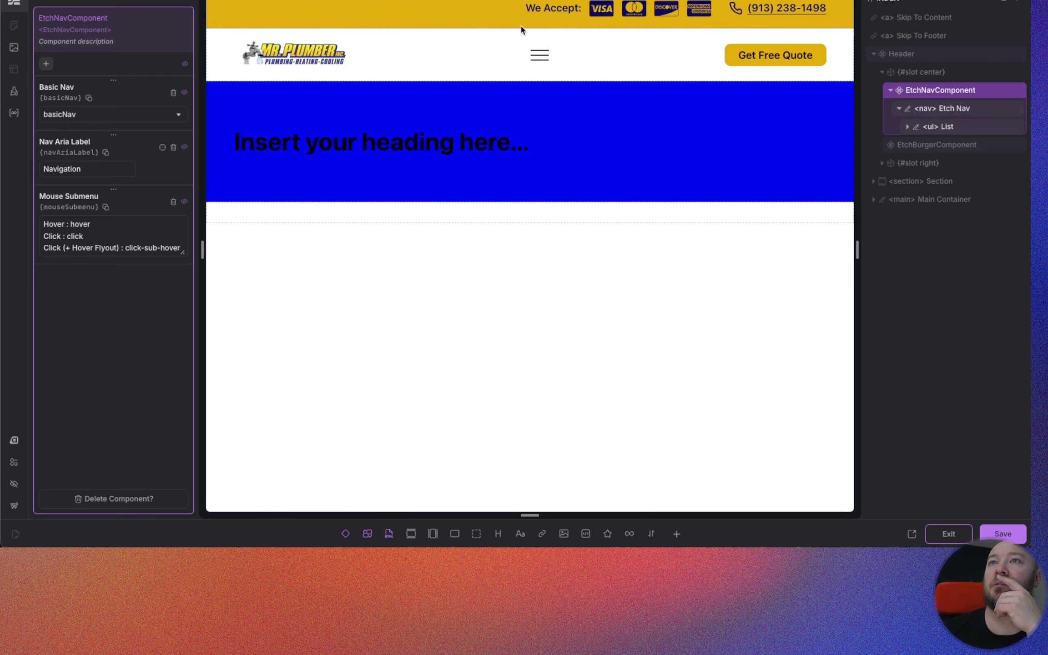
left_click(943, 111)
left_click_drag(641, 324, 643, 150)
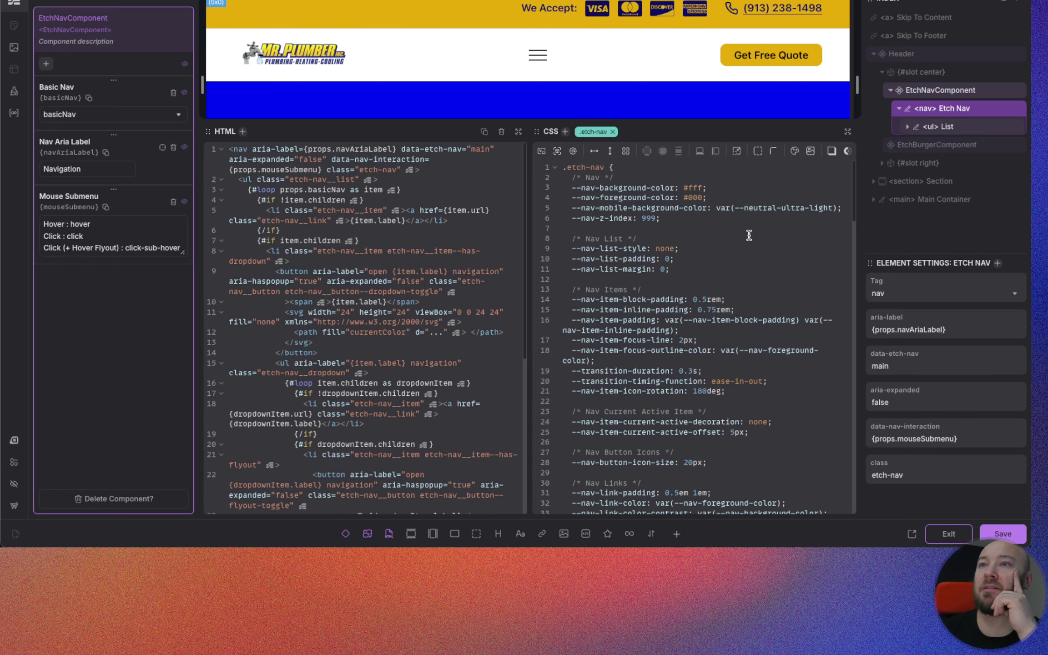
Step: Examine the .etch-nav CSS from its custom properties through the list, item and focus rules
scroll(735, 239, "down", 1)
scroll(688, 303, "down", 10)
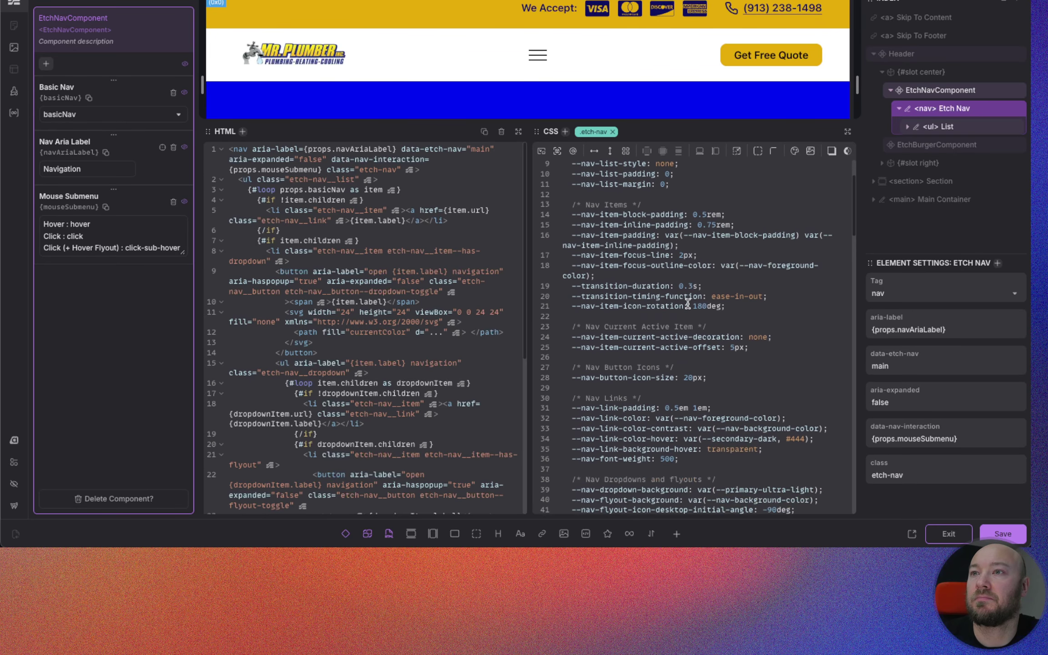
scroll(686, 303, "down", 8)
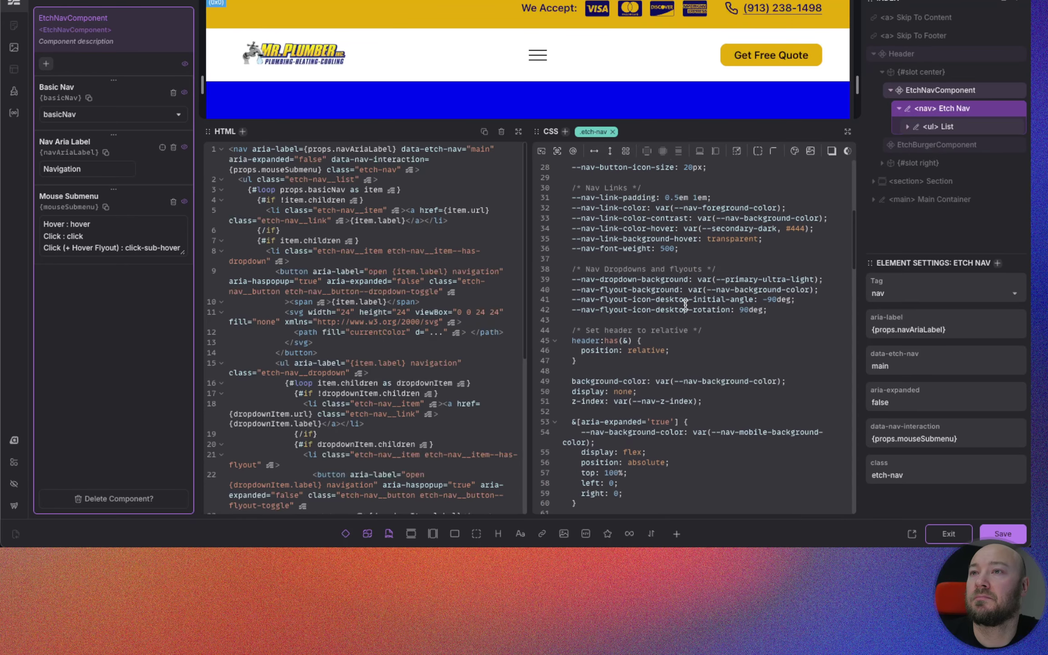
scroll(703, 311, "down", 2)
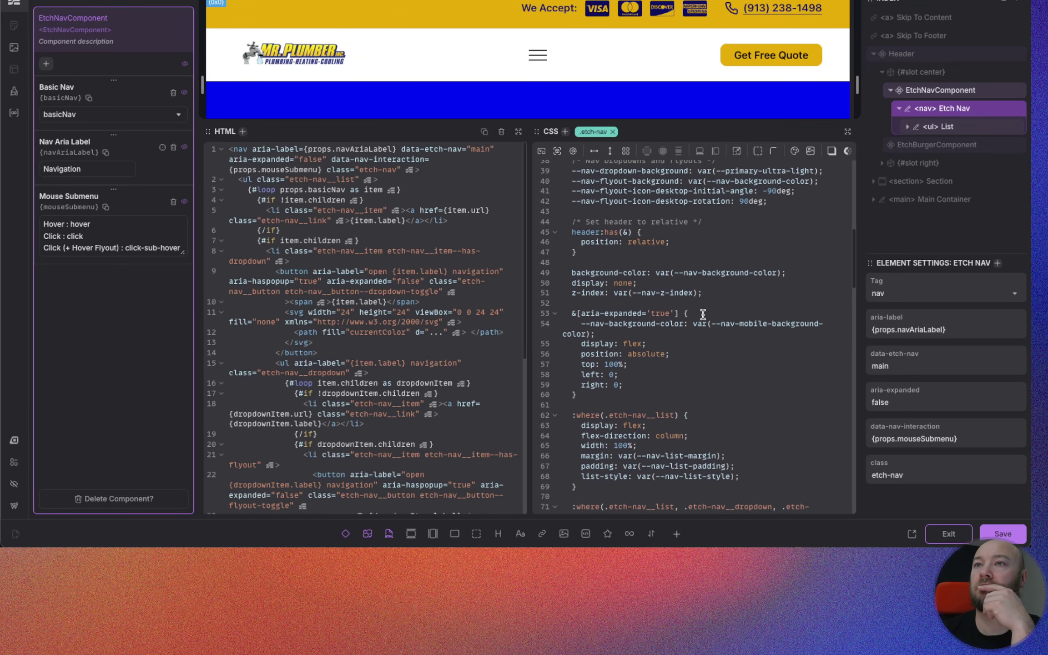
scroll(560, 295, "down", 6)
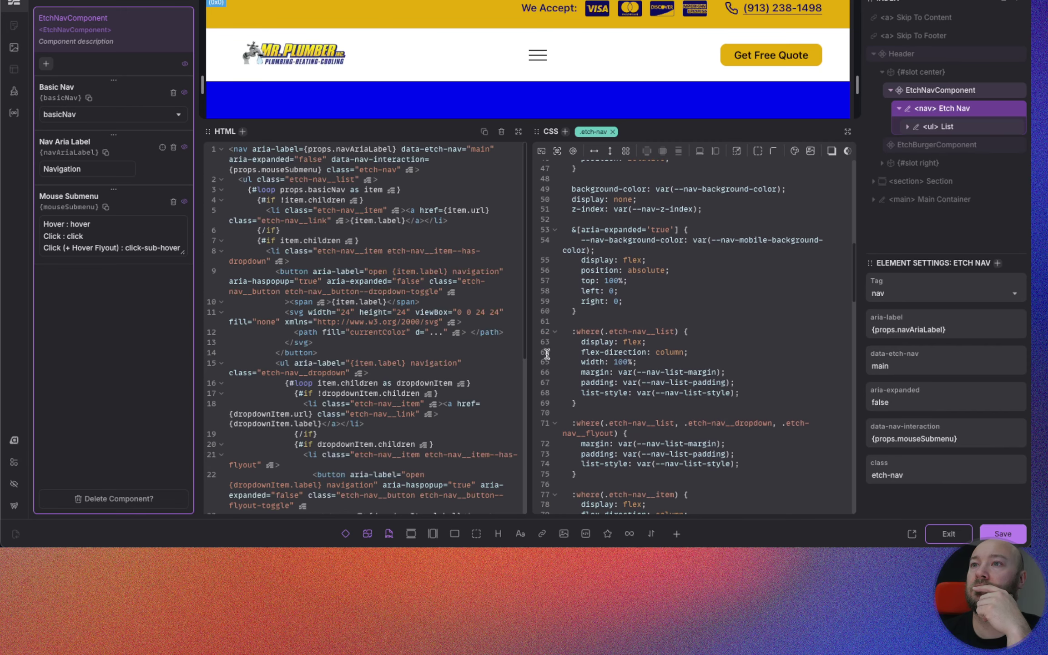
scroll(618, 346, "down", 1)
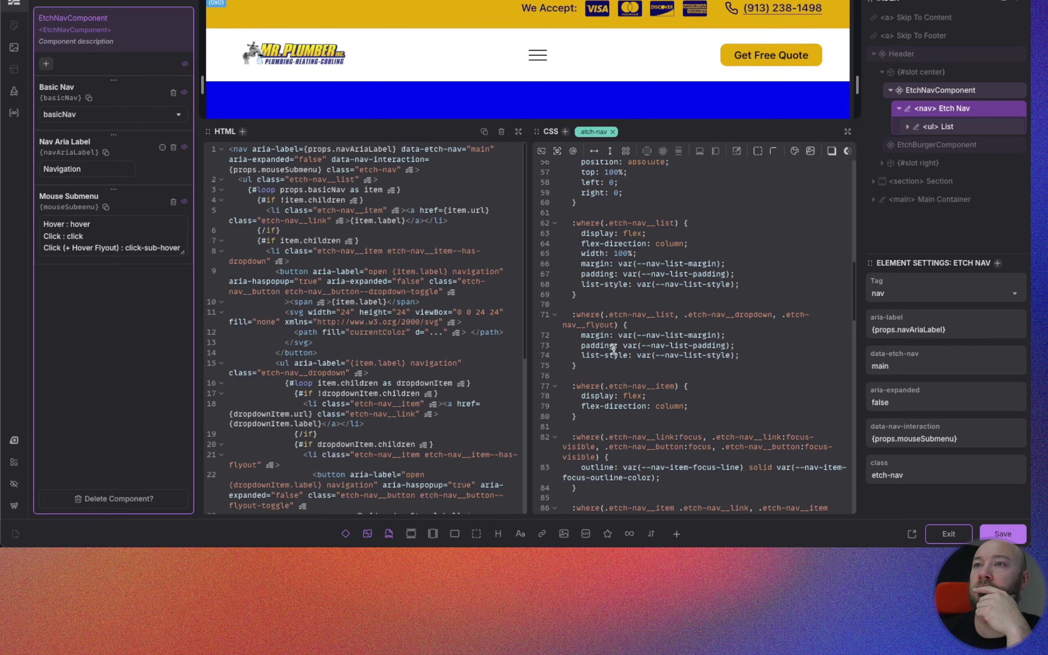
scroll(615, 350, "down", 1)
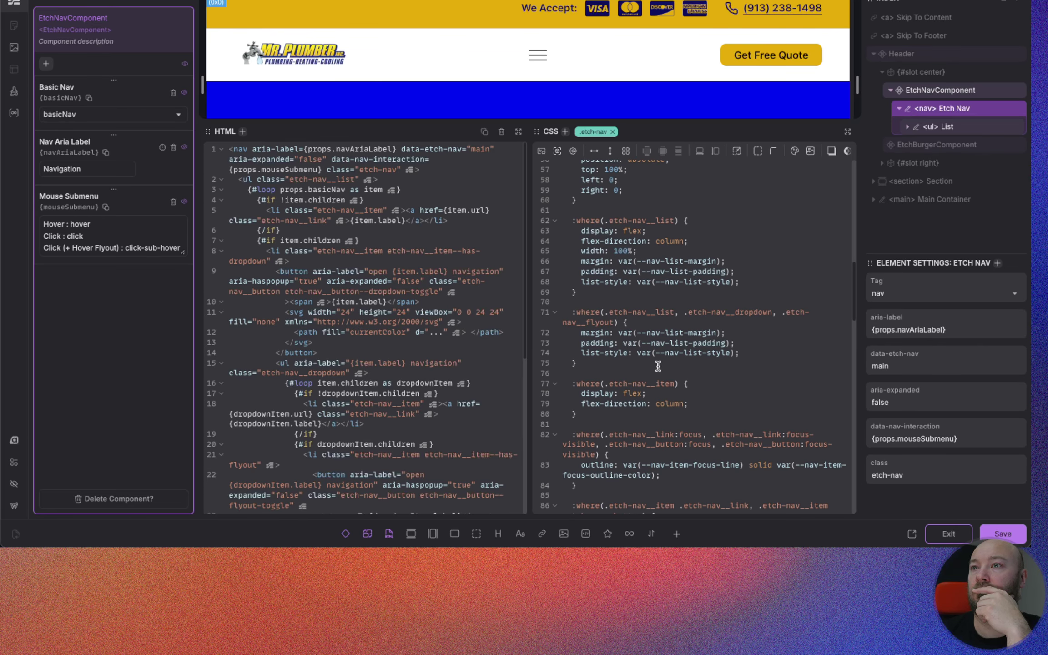
scroll(658, 366, "down", 1)
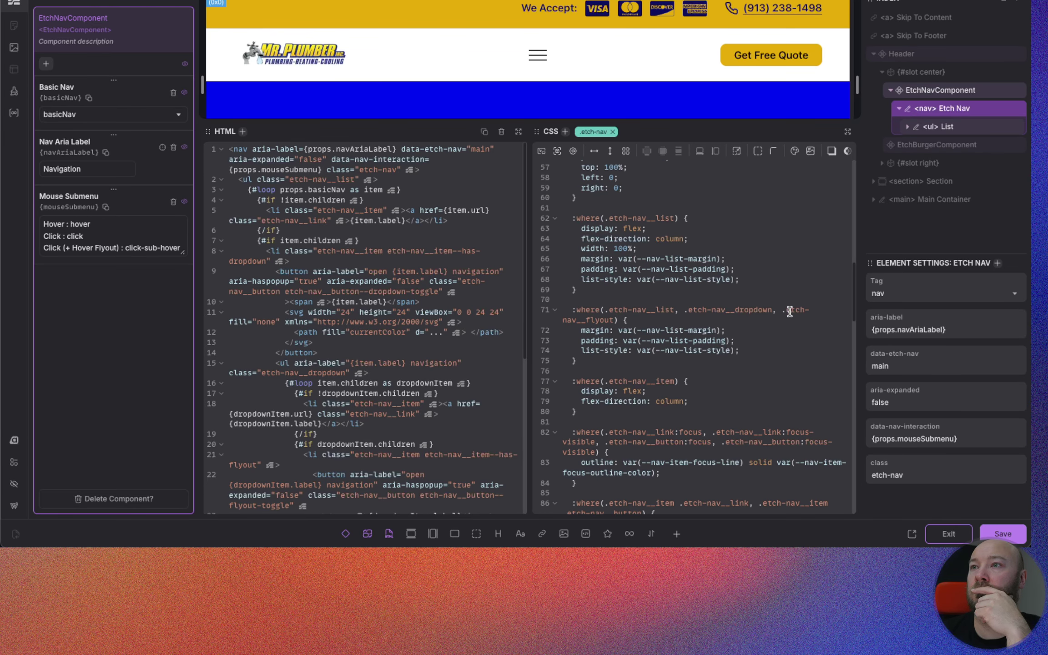
scroll(782, 312, "down", 1)
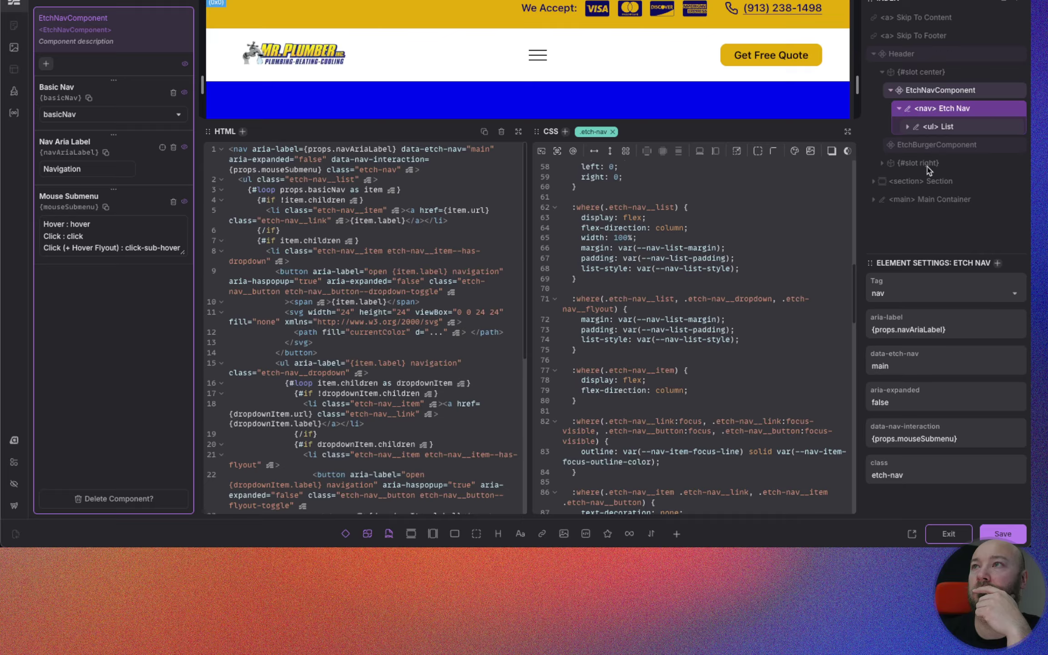
Step: Expand the List element's loop and both of its conditions, and inspect the Item that contains the dropdown
left_click(907, 129)
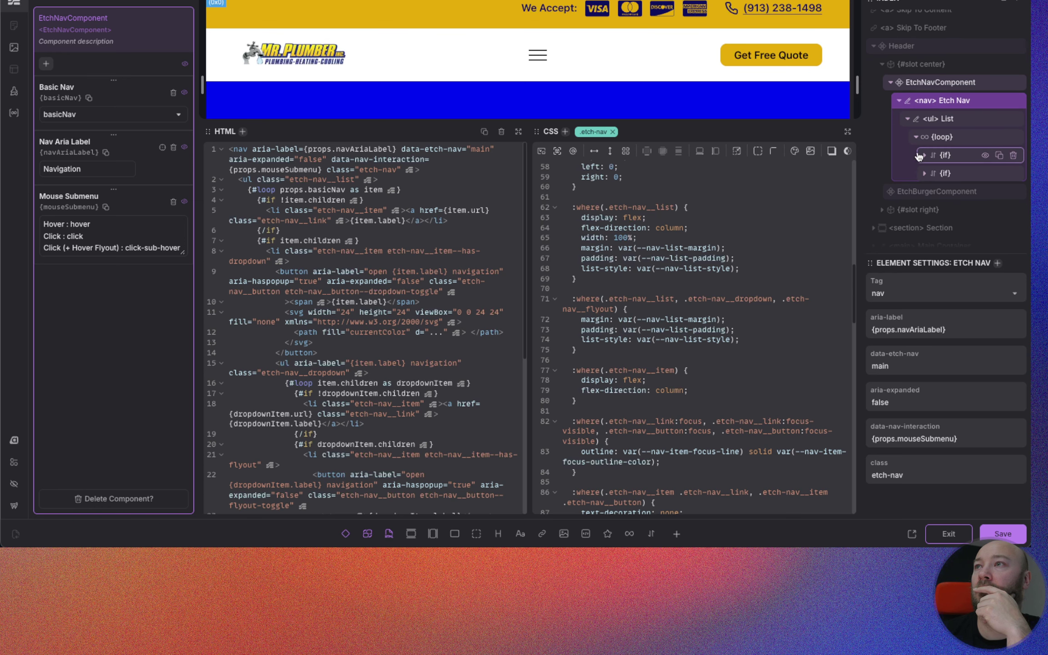
left_click(925, 157)
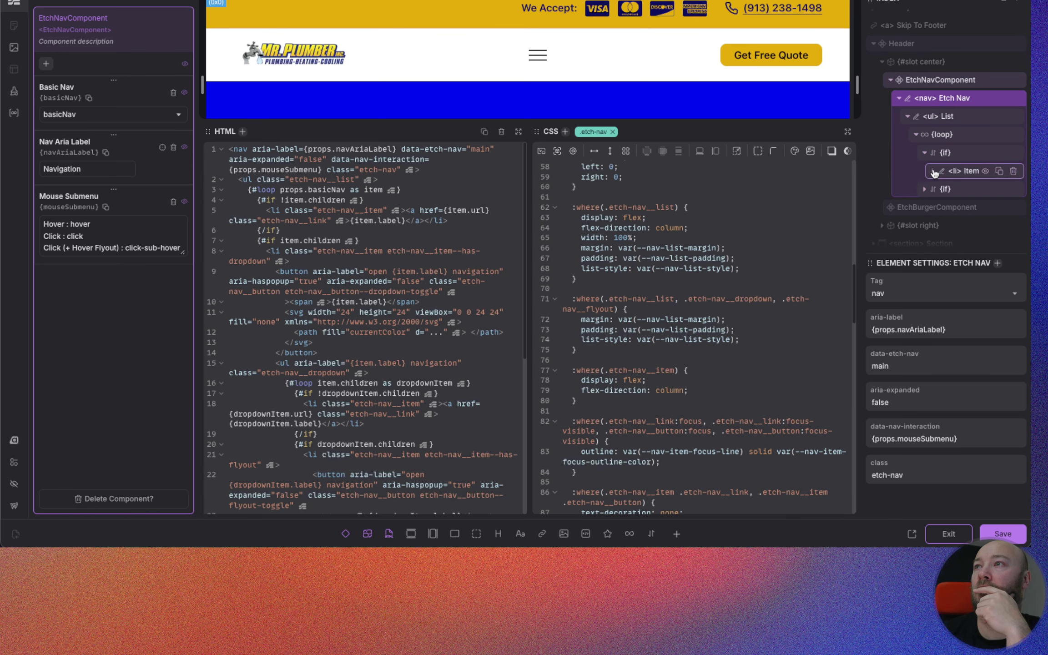
left_click(934, 173)
left_click(926, 207)
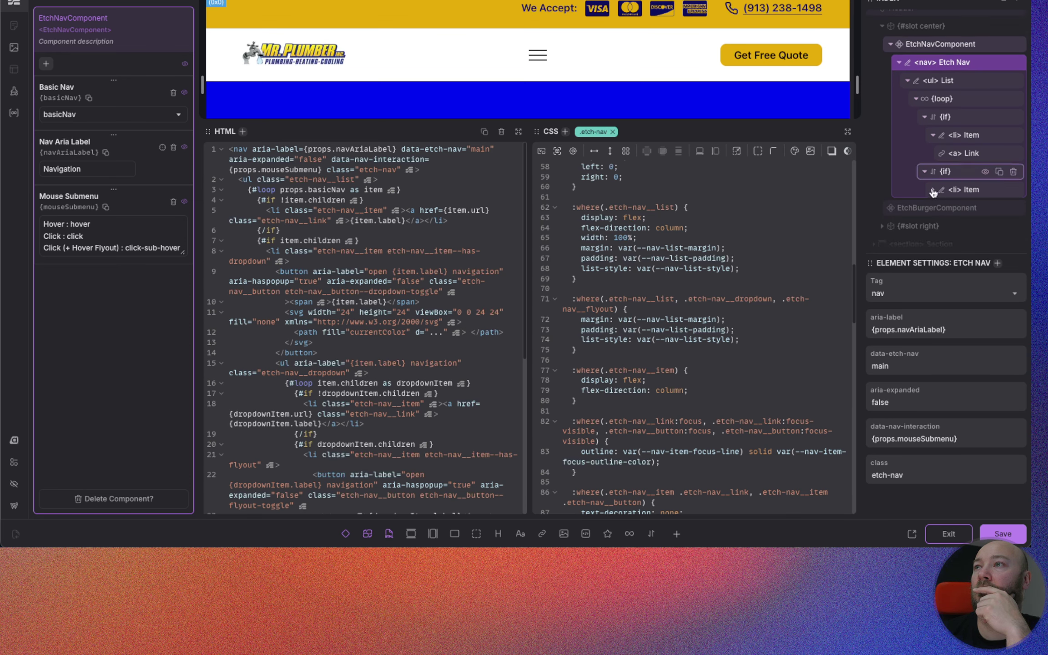
left_click(934, 159)
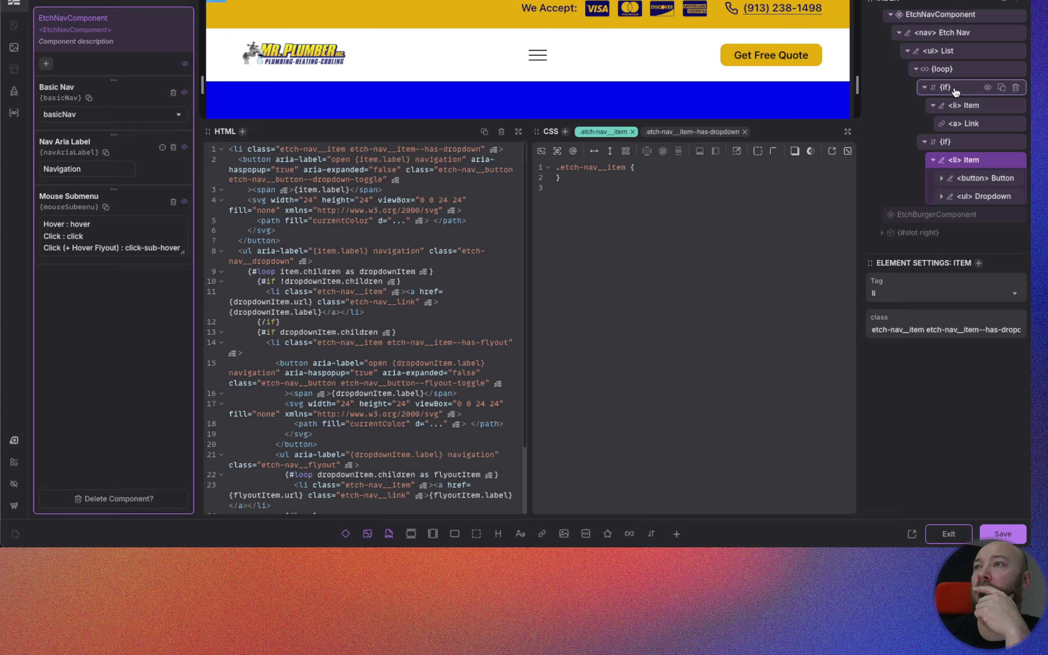
Step: Expand the Dropdown list's loop and first condition, and inspect the CSS of its Link and Item elements
left_click(942, 197)
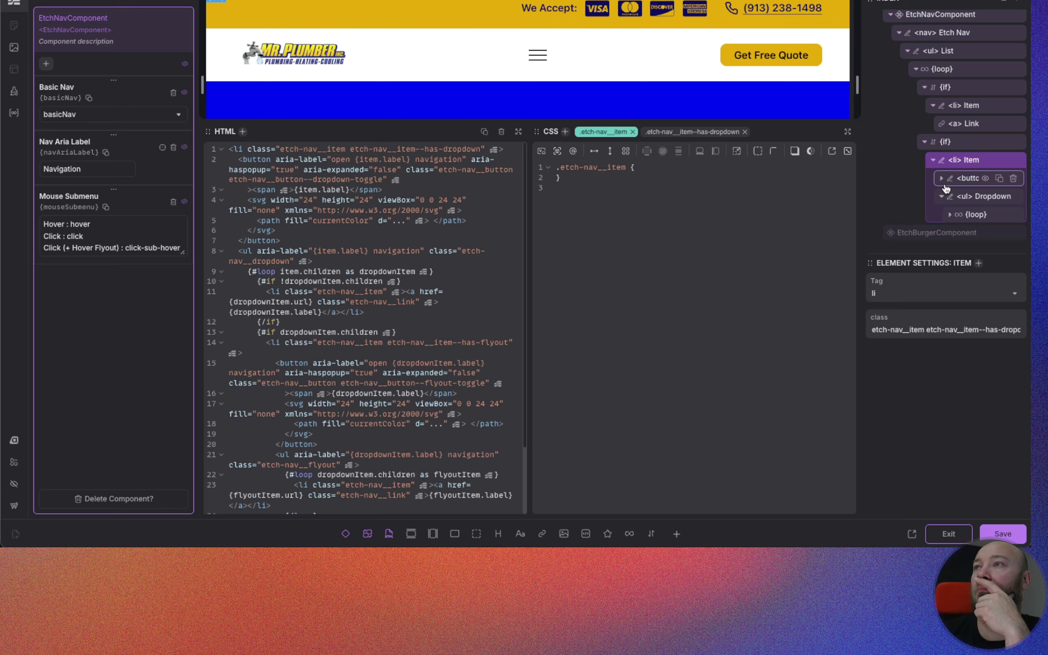
left_click(950, 214)
left_click(959, 233)
scroll(969, 182, "down", 3)
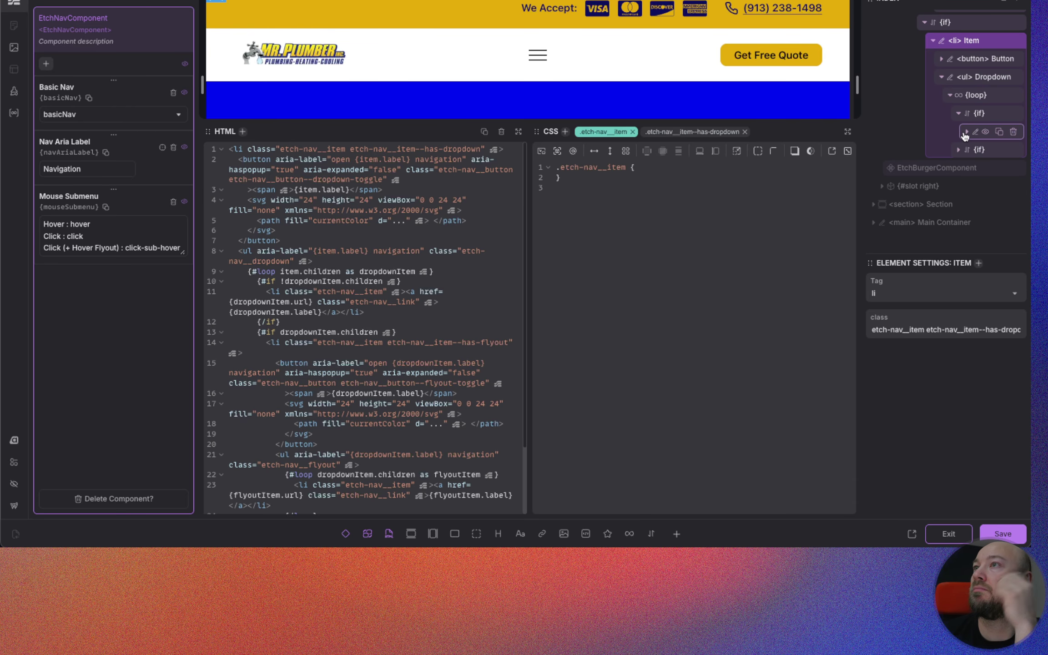
left_click(967, 131)
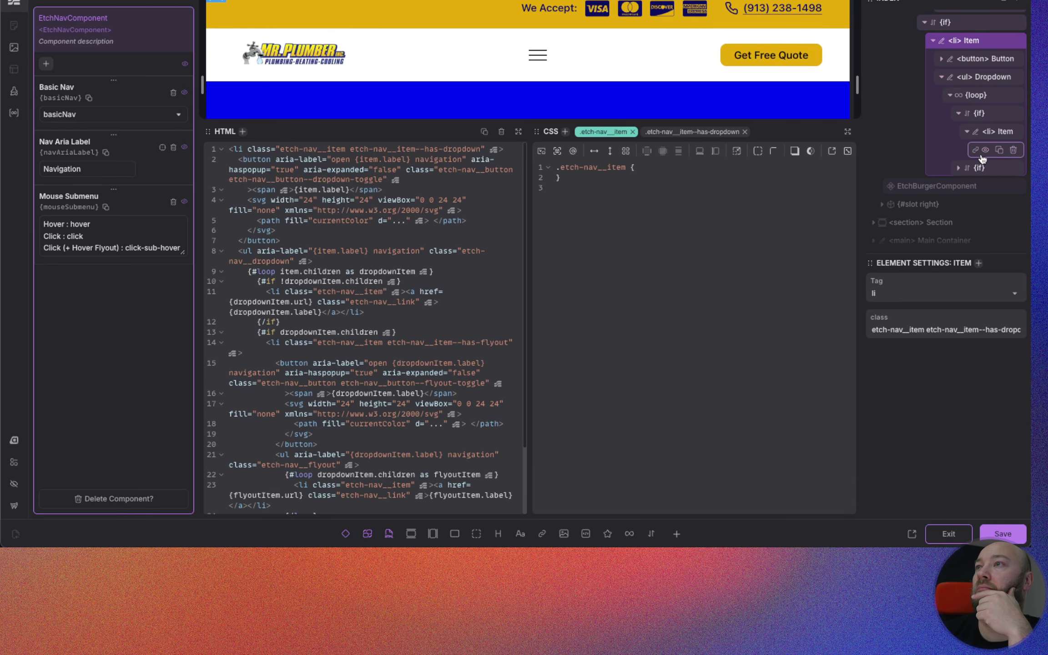
left_click(982, 152)
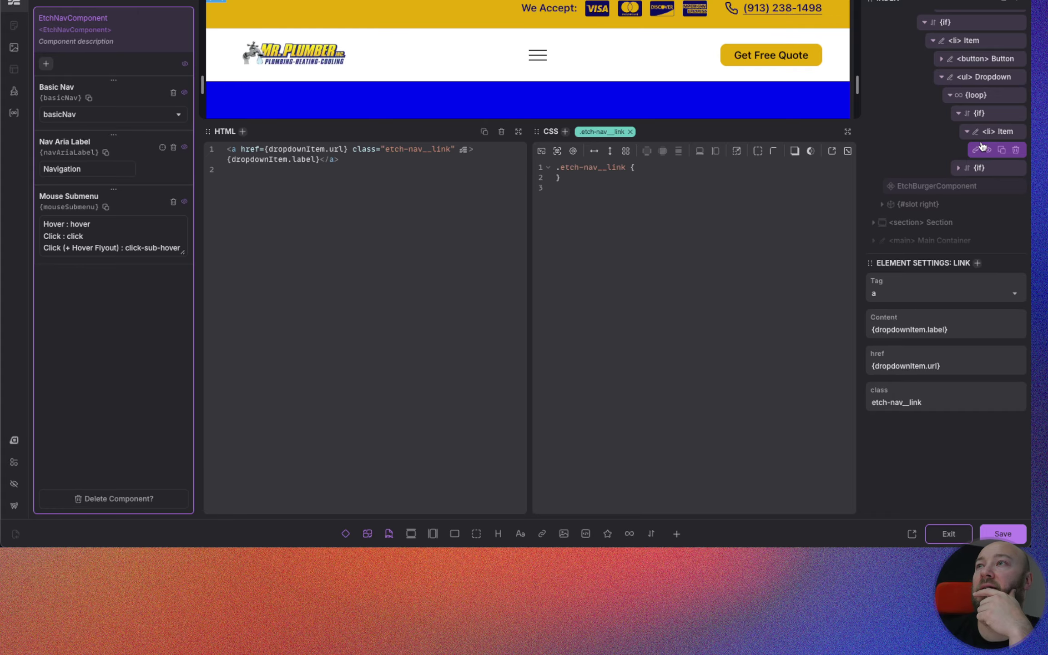
left_click(983, 137)
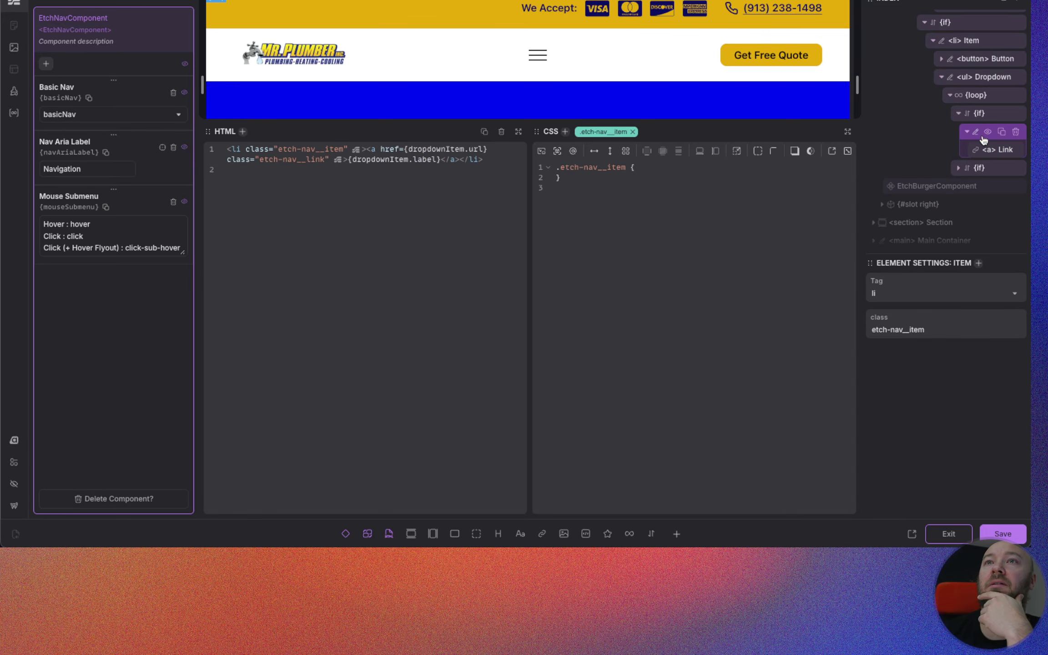
Step: Return to EtchNavComponent and reselect its Etch Nav element to show the .etch-nav CSS
scroll(982, 107, "up", 1)
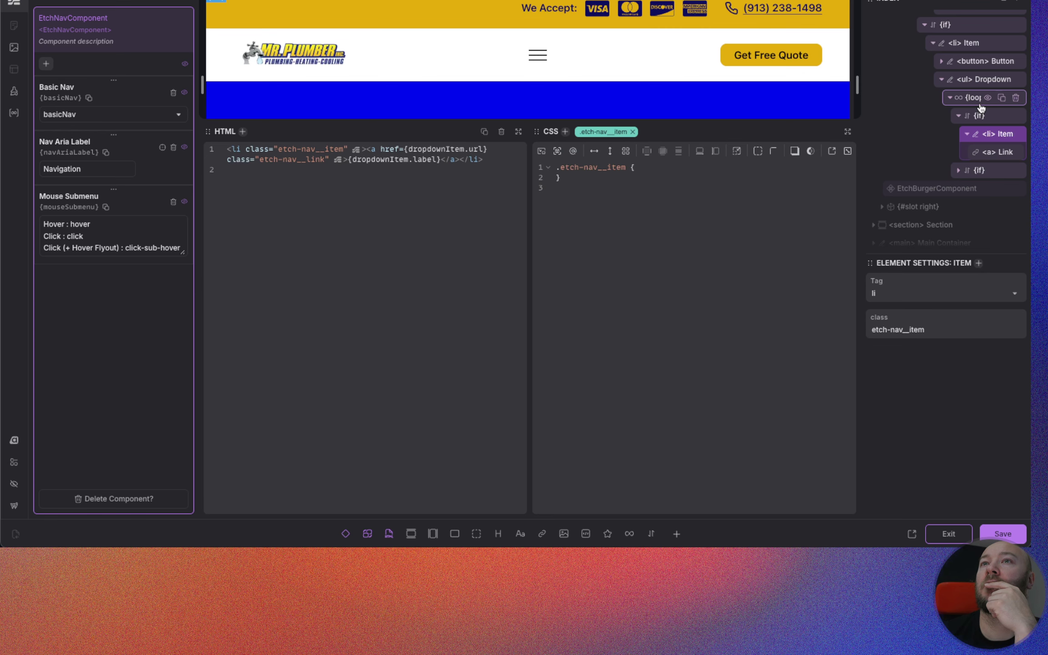
scroll(982, 107, "up", 5)
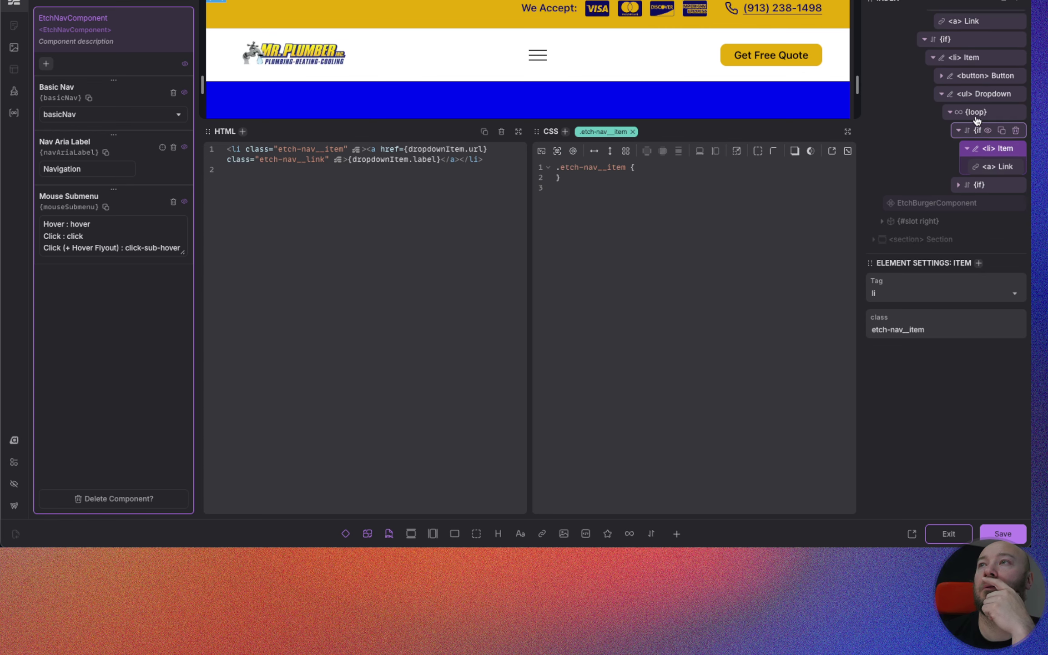
scroll(959, 109, "up", 2)
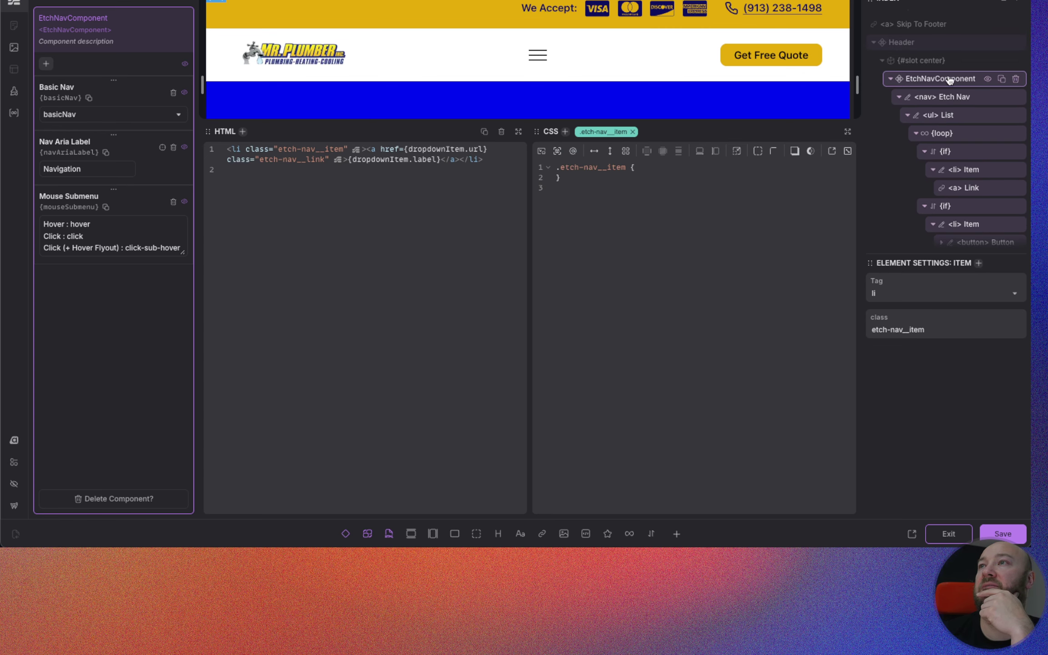
left_click(954, 79)
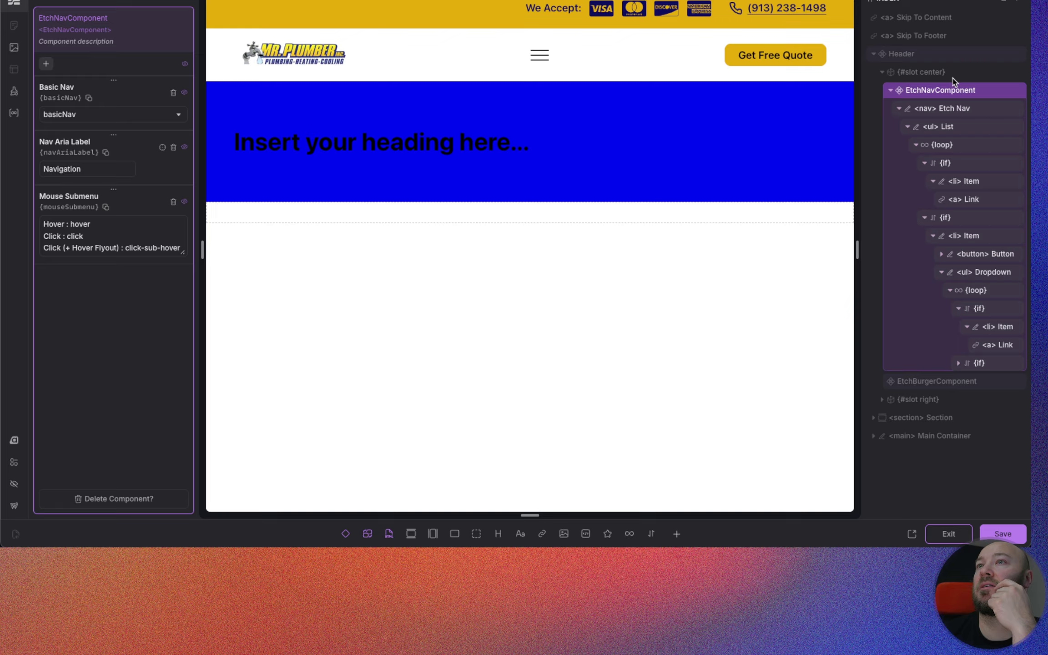
left_click(959, 106)
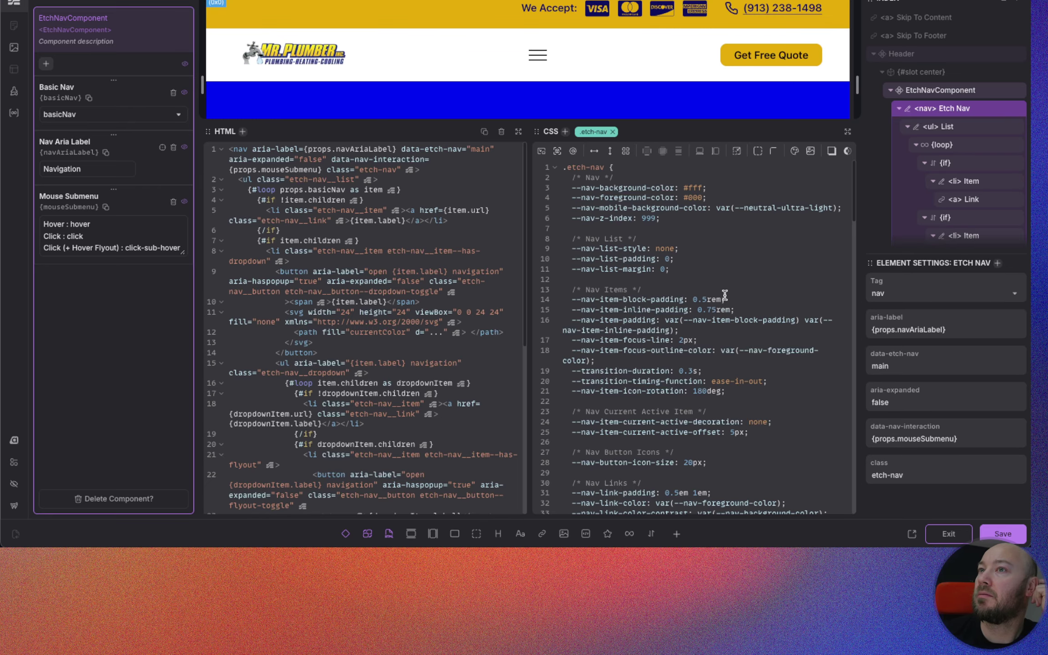
Step: Examine the .etch-nav CSS from the list and item rules through the link, current-page, button and hover rules
scroll(724, 294, "down", 10)
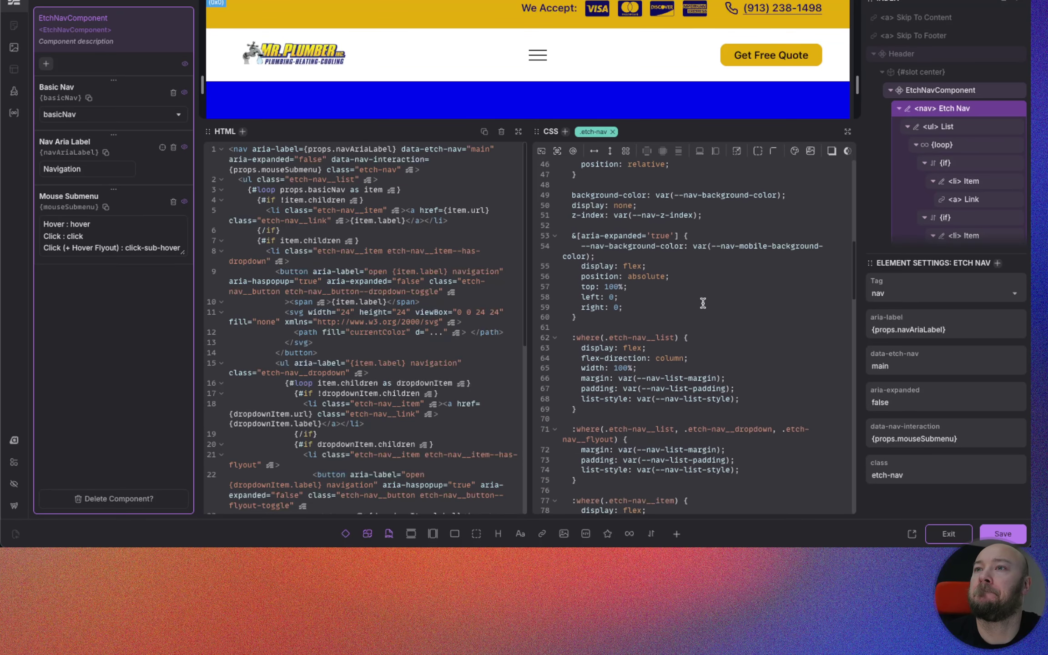
scroll(703, 303, "down", 3)
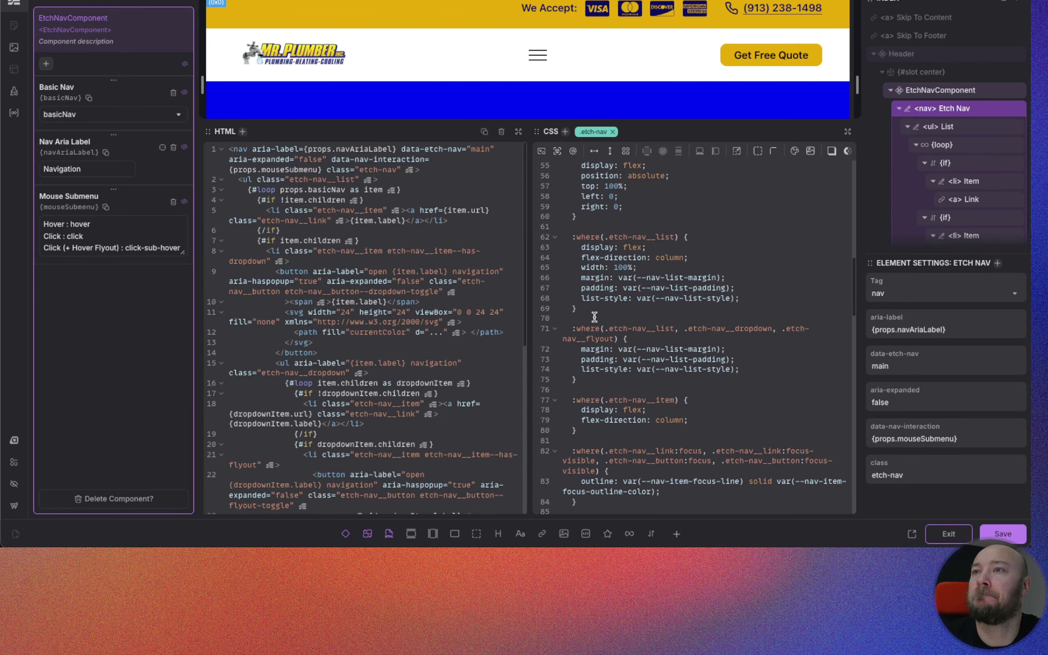
scroll(592, 318, "down", 1)
scroll(744, 321, "down", 1)
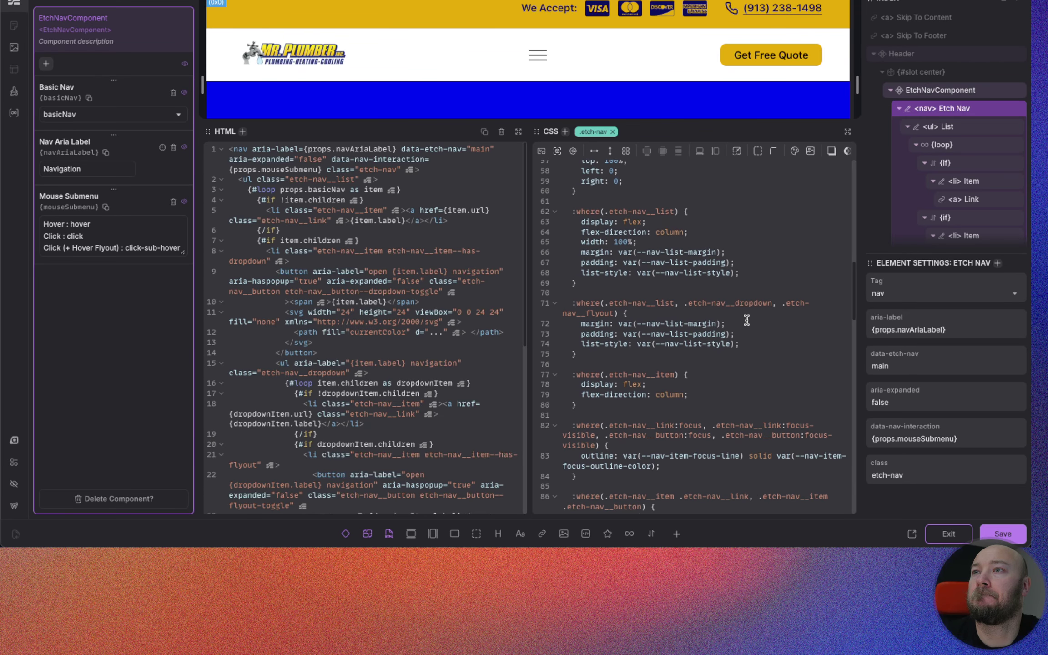
scroll(746, 321, "down", 3)
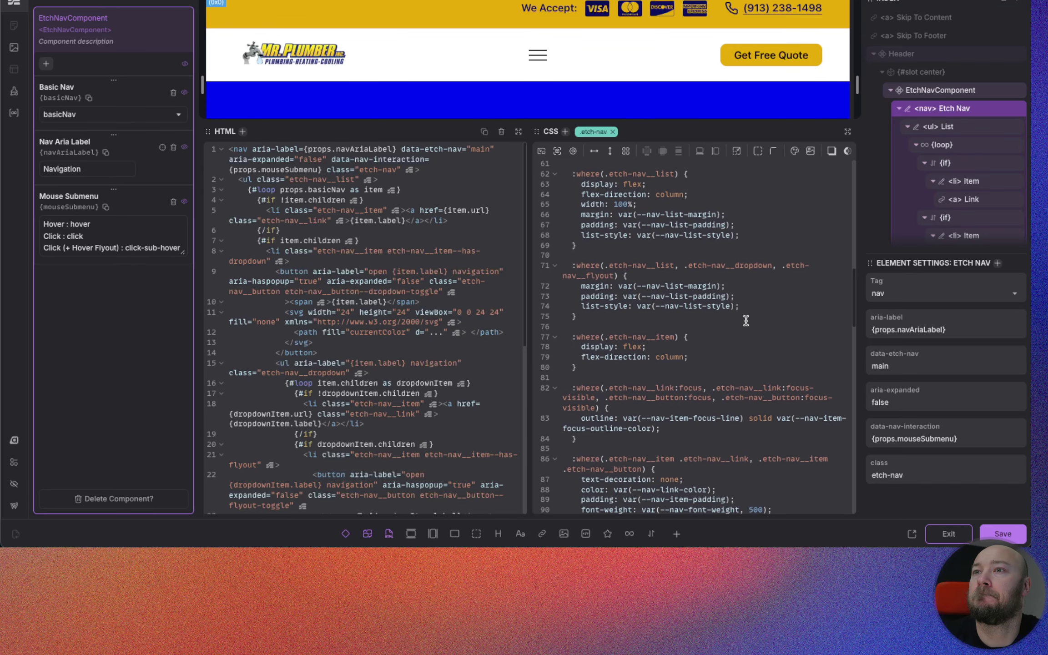
scroll(743, 321, "down", 5)
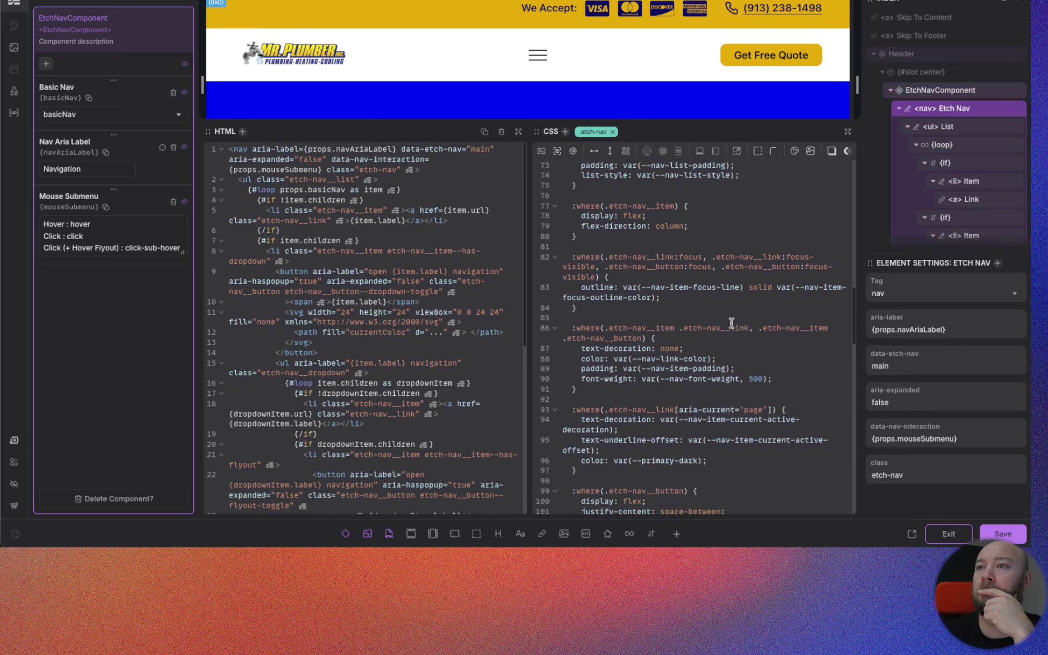
scroll(715, 330, "down", 4)
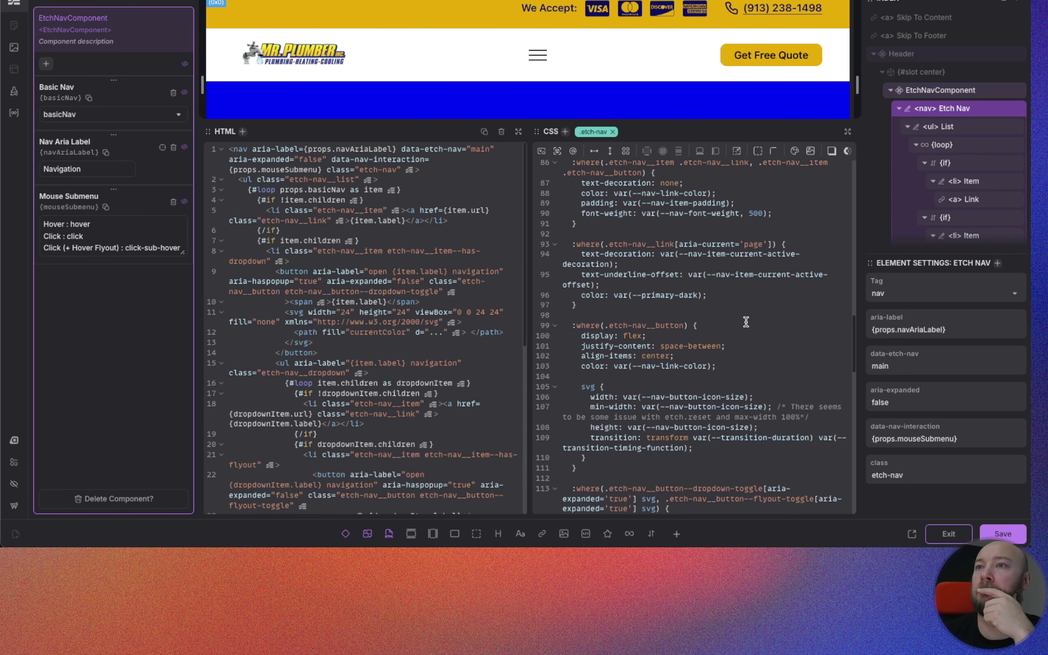
scroll(746, 322, "down", 4)
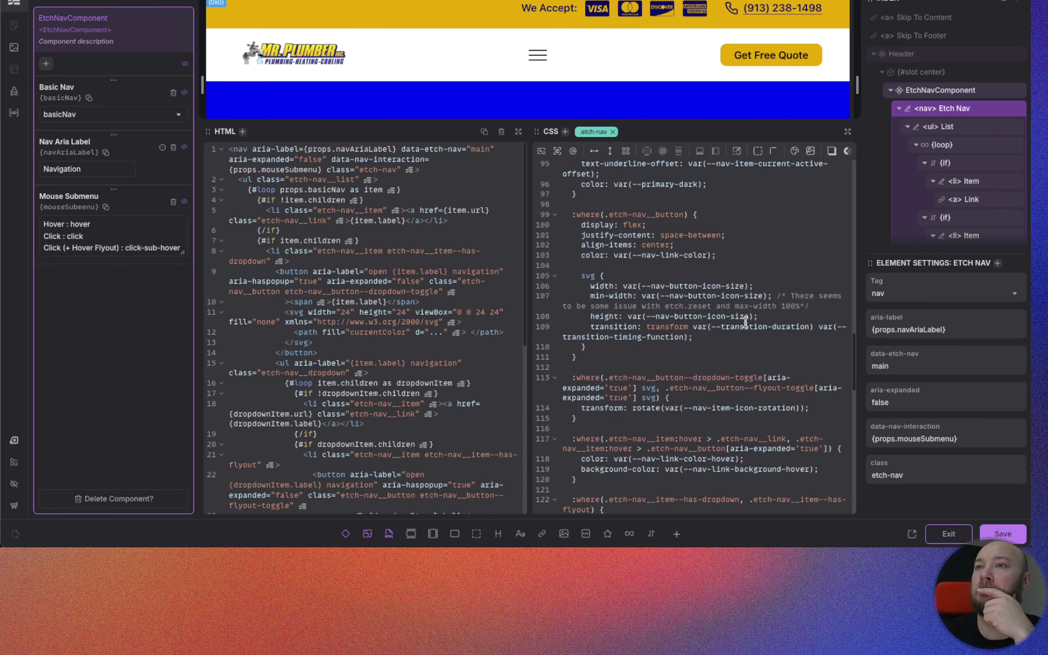
scroll(746, 323, "down", 1)
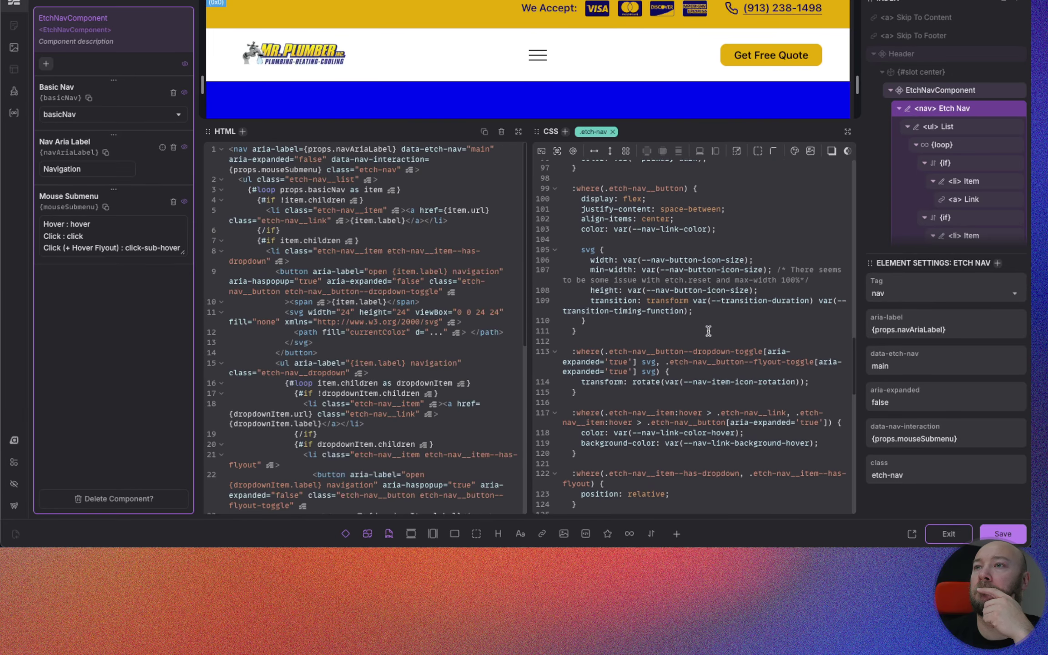
scroll(664, 346, "down", 1)
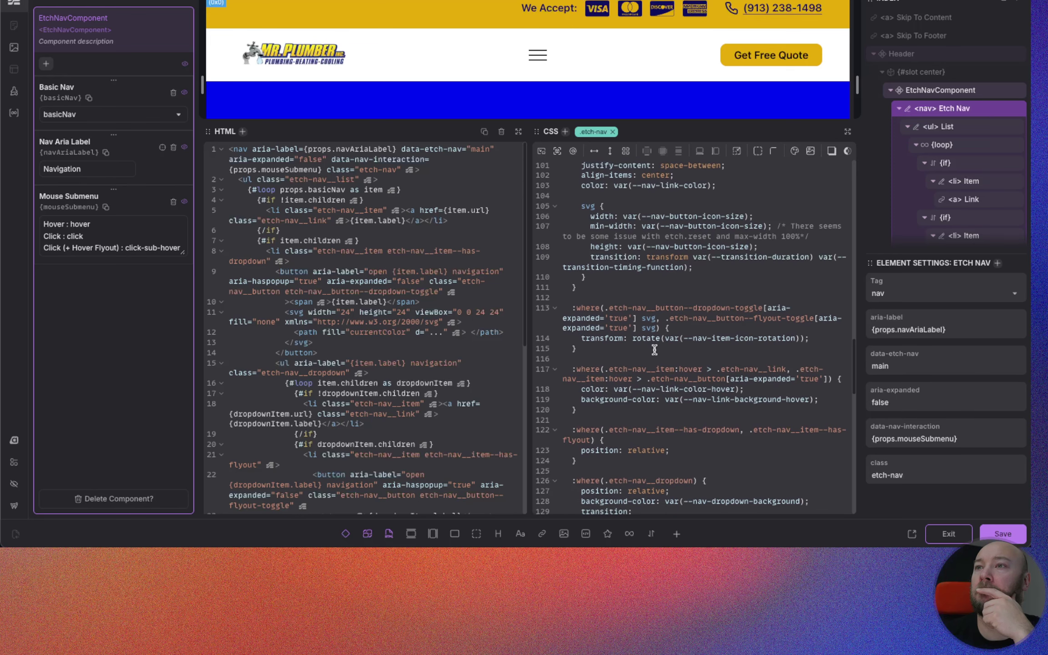
scroll(665, 345, "down", 3)
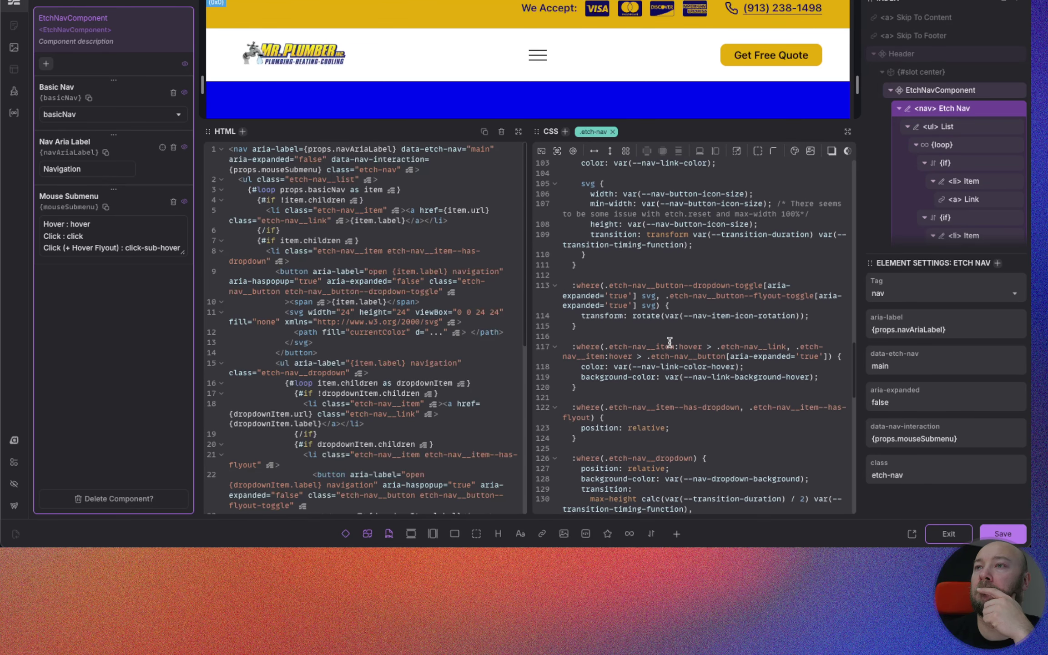
scroll(669, 342, "down", 3)
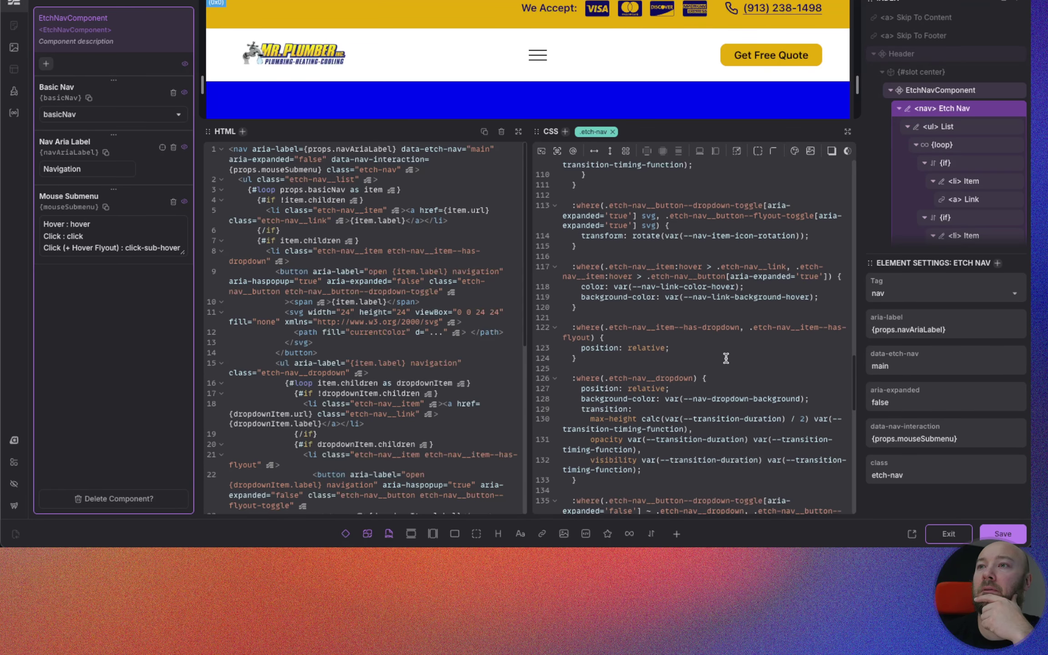
Step: Examine the .etch-nav dropdown, collapsed submenu and flyout rules, plus the 1100px breakpoint block through the end of the CSS
scroll(725, 357, "down", 3)
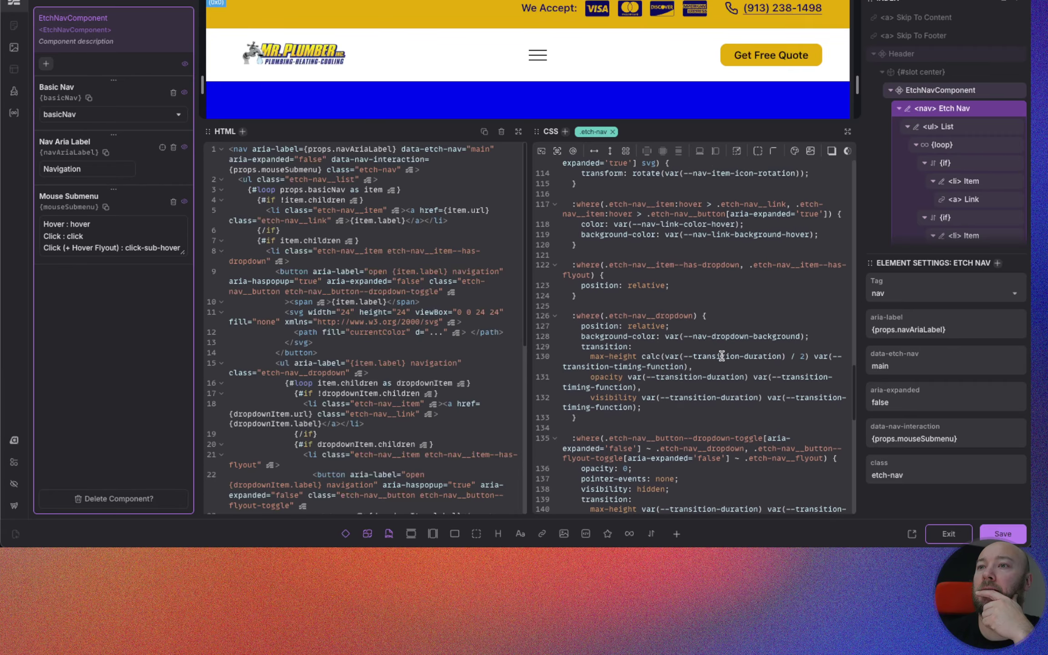
scroll(721, 356, "down", 3)
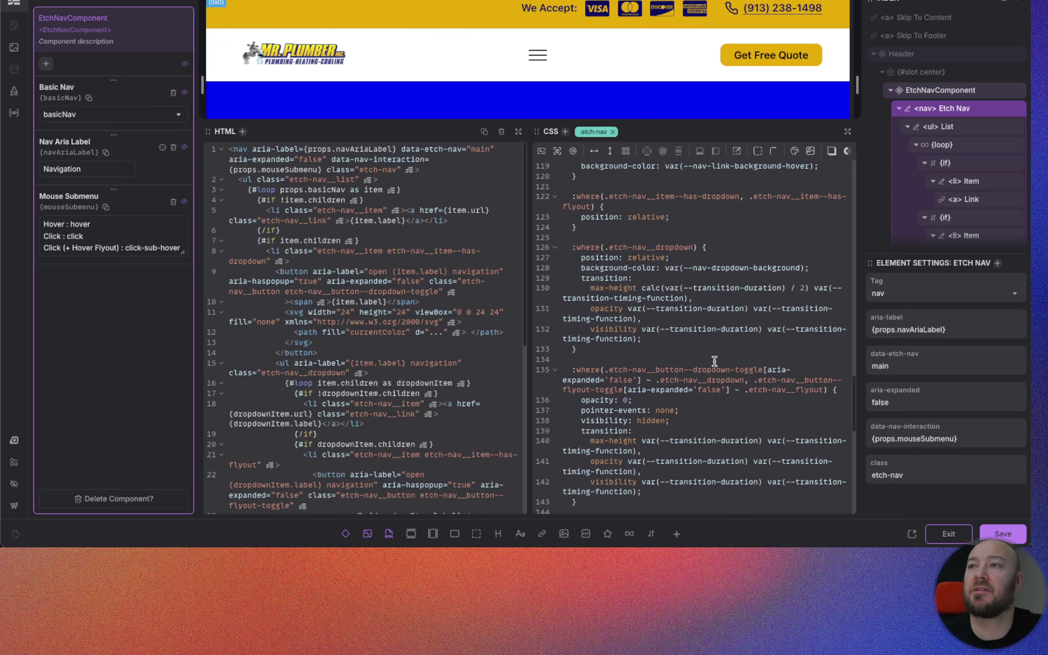
scroll(710, 366, "down", 2)
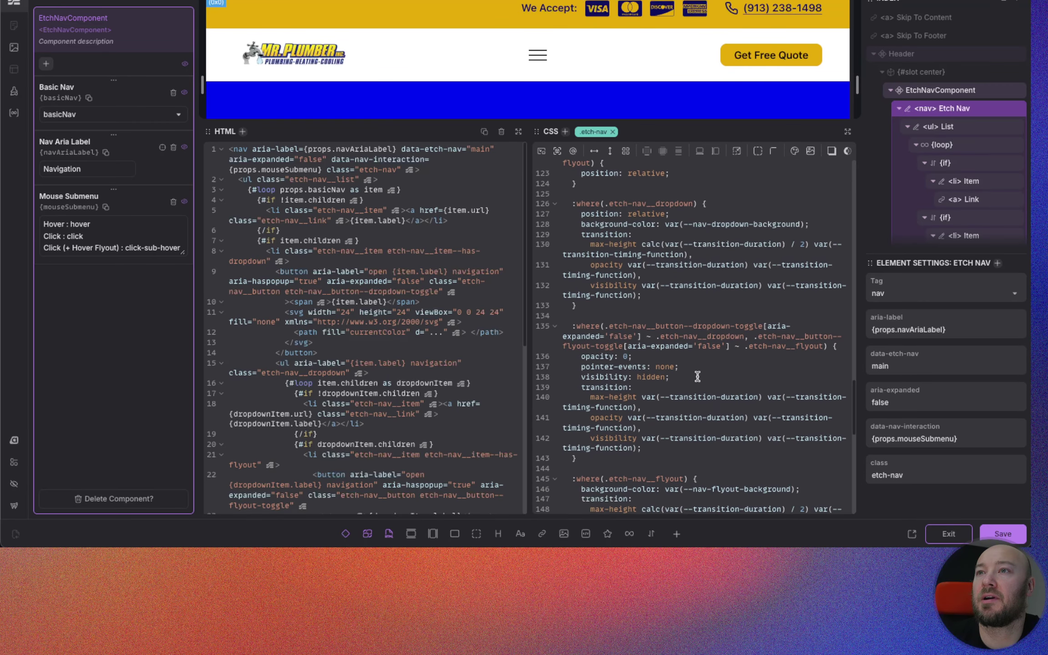
scroll(696, 376, "down", 1)
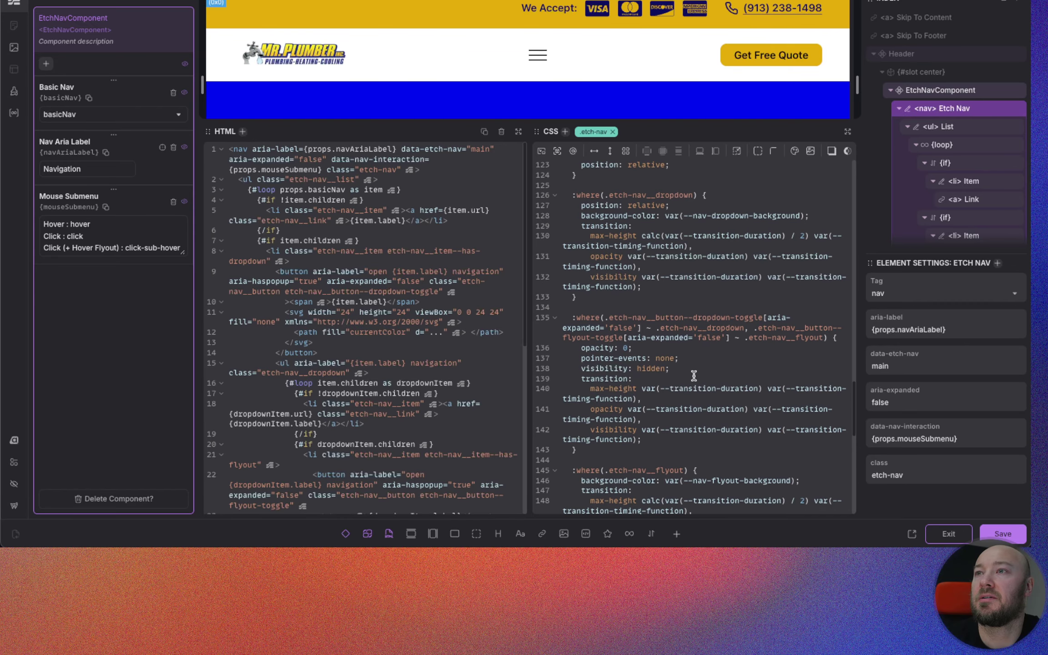
scroll(692, 374, "down", 6)
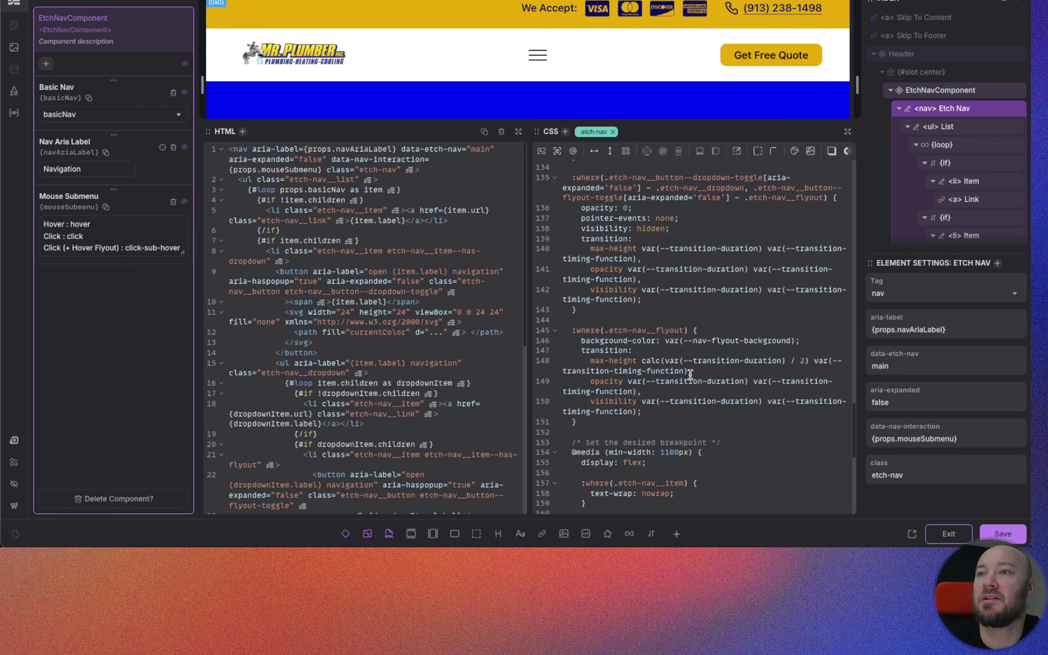
scroll(695, 372, "down", 2)
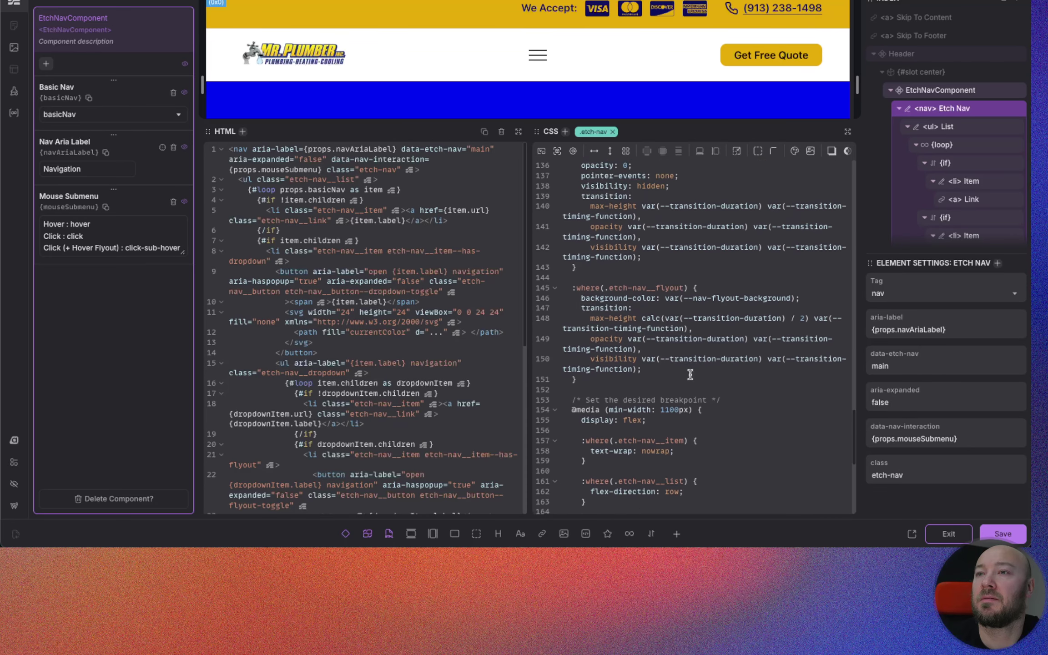
scroll(705, 369, "down", 5)
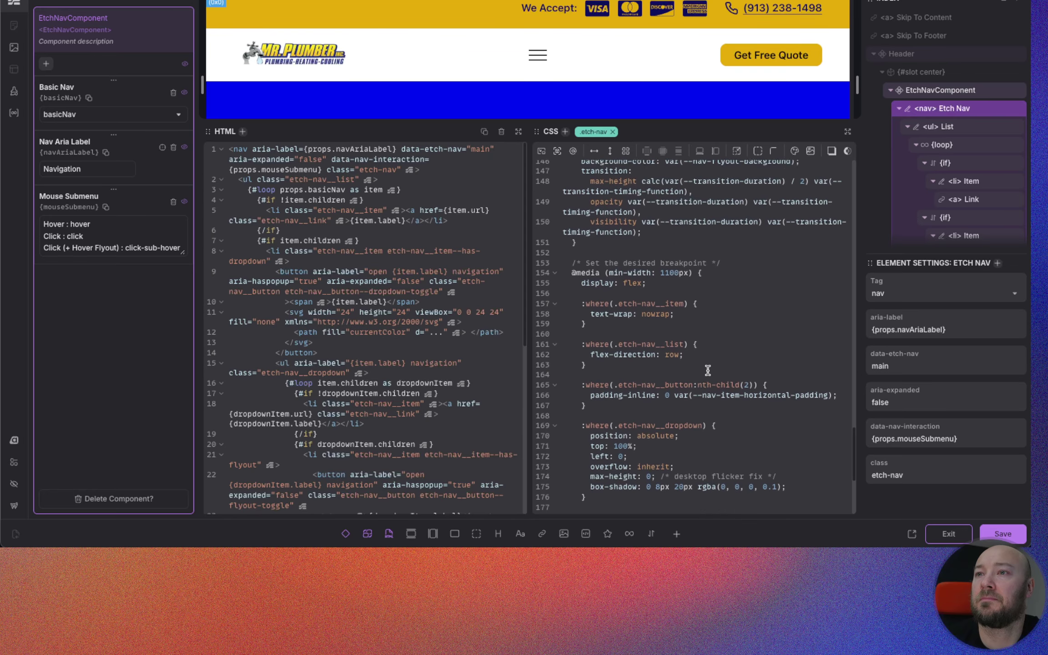
scroll(706, 371, "down", 2)
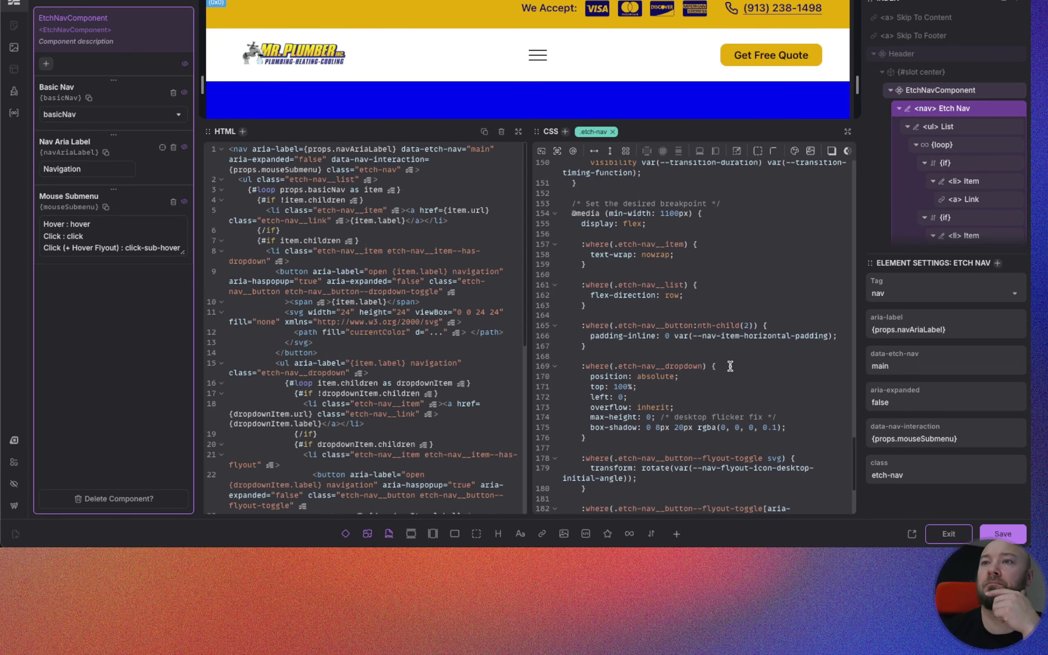
scroll(727, 362, "down", 1)
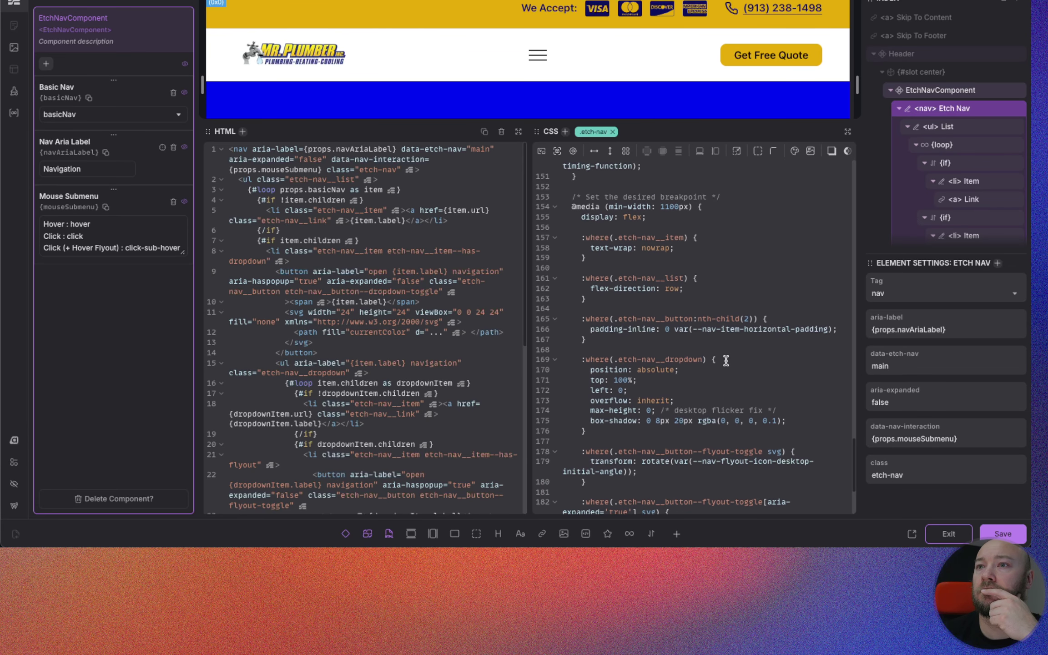
scroll(726, 361, "down", 3)
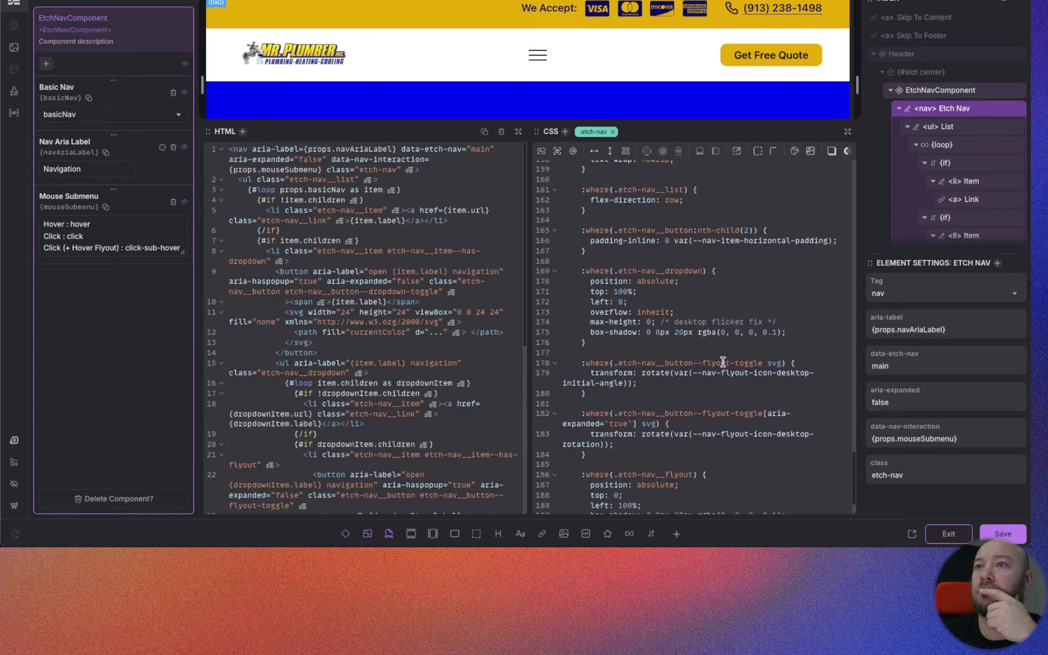
scroll(717, 365, "down", 2)
scroll(701, 371, "down", 2)
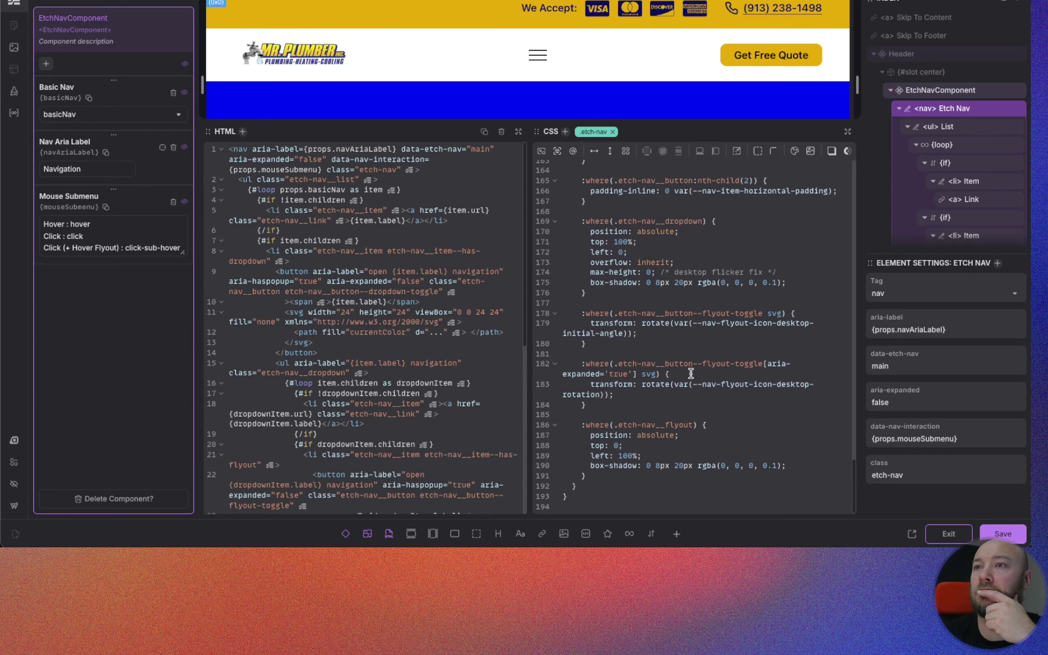
Step: Recheck the flyout, collapsed submenu and dropdown rules above the breakpoint block in the .etch-nav CSS
scroll(693, 373, "up", 15)
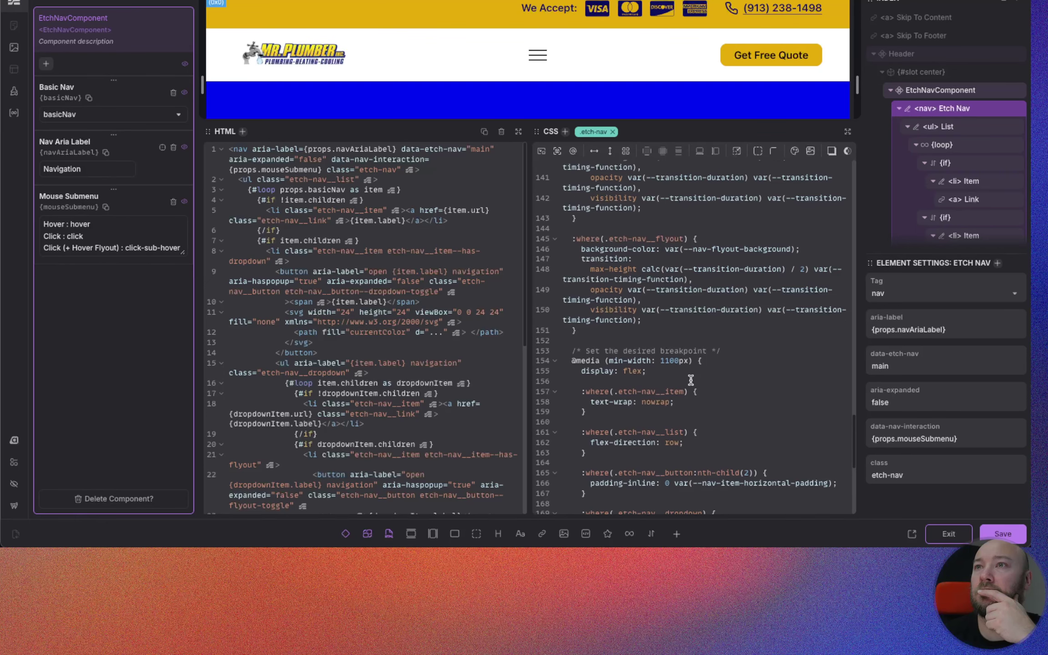
scroll(701, 381, "up", 4)
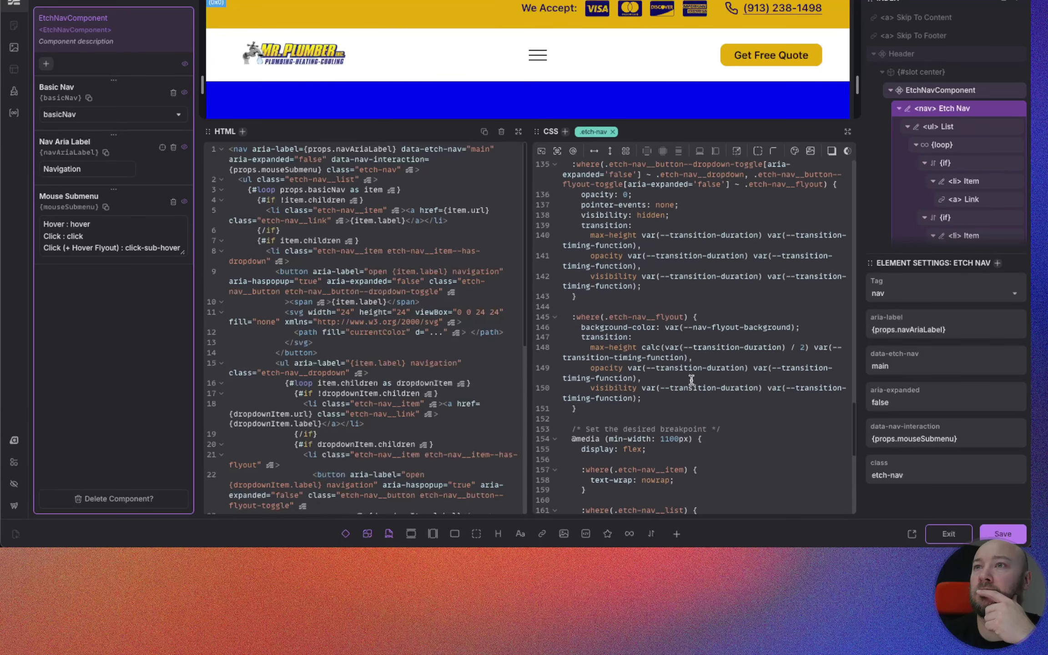
scroll(659, 380, "up", 5)
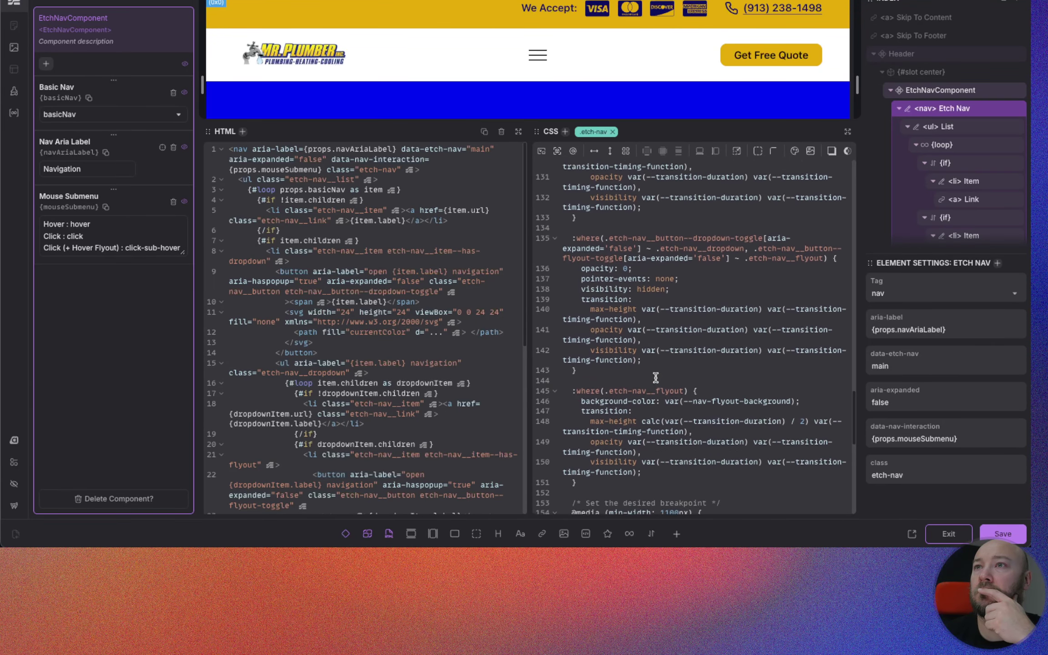
scroll(659, 362, "up", 5)
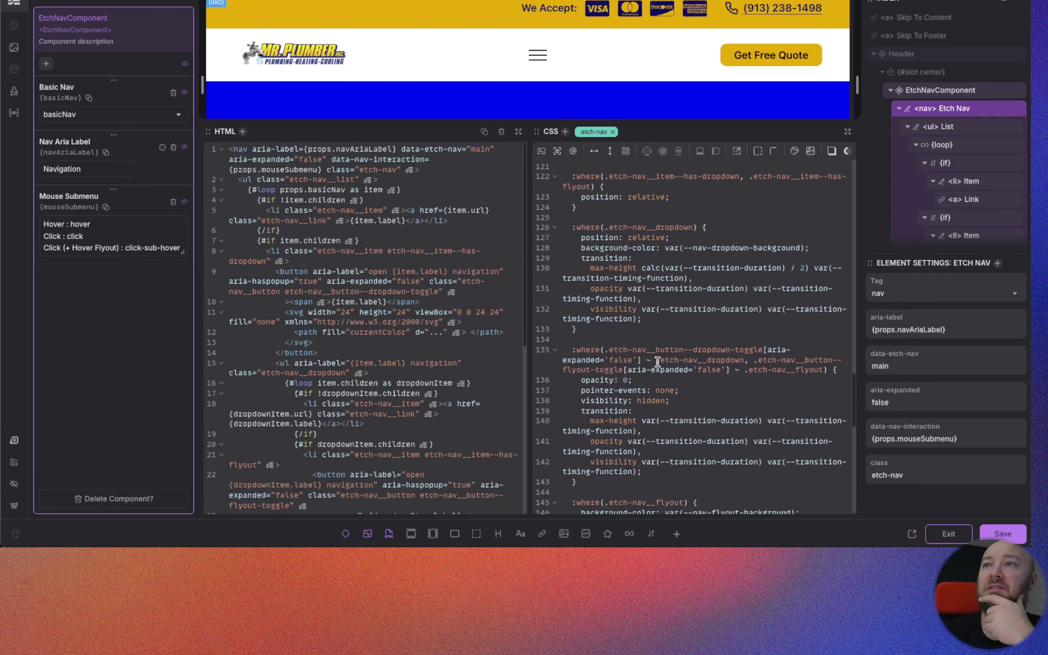
scroll(655, 362, "up", 5)
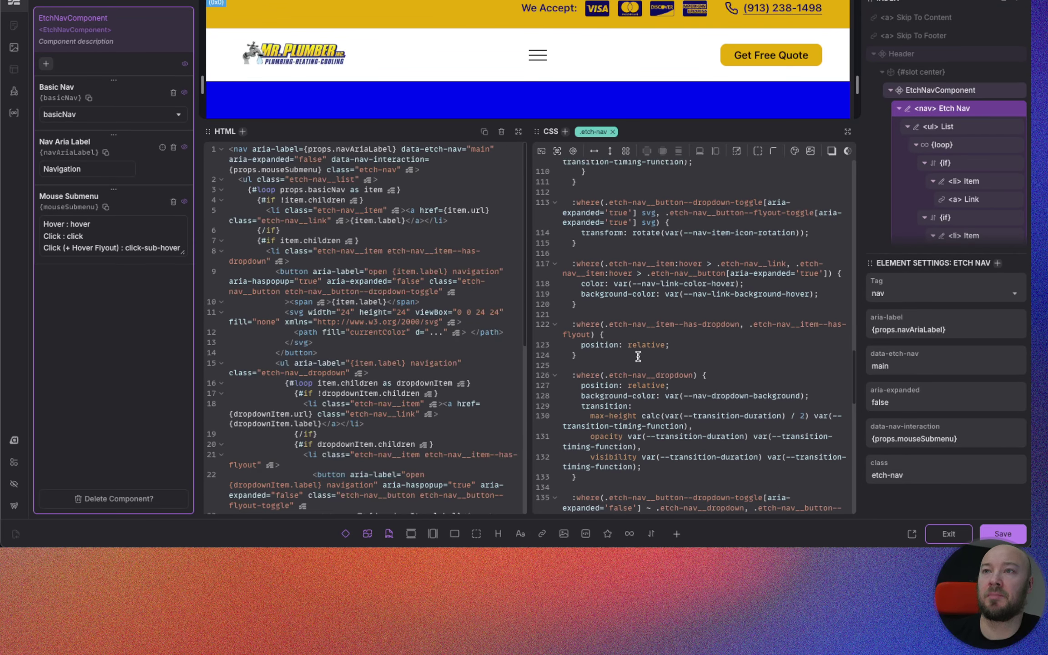
scroll(589, 355, "up", 1)
scroll(591, 366, "up", 1)
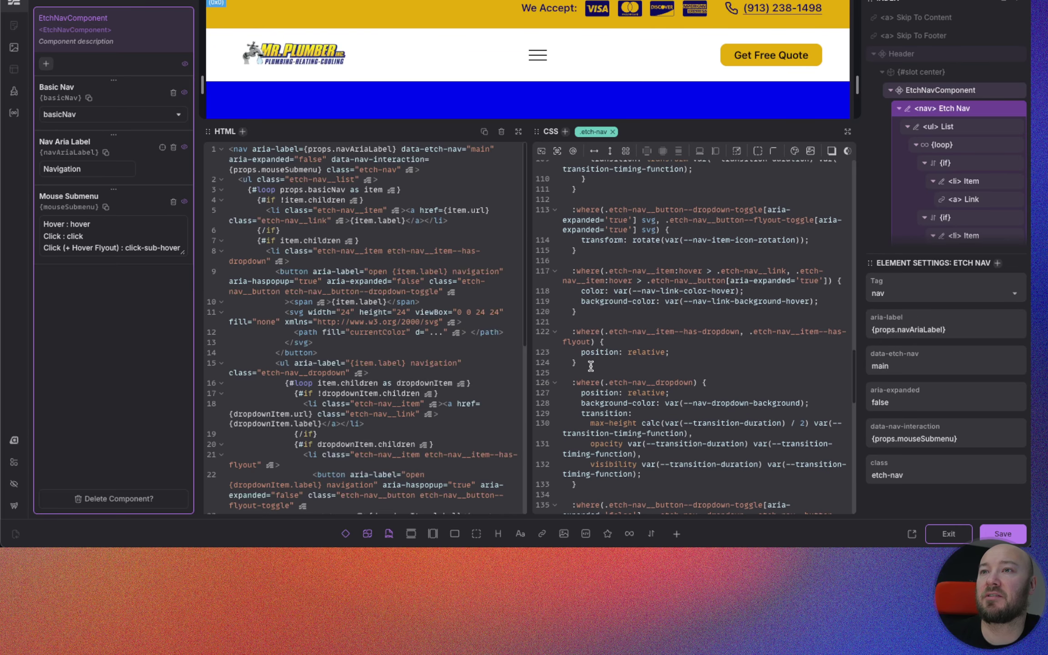
Step: Highlight and inspect the rule styling links and expanded buttons of hovered items, along with the button rules above it
scroll(659, 367, "up", 1)
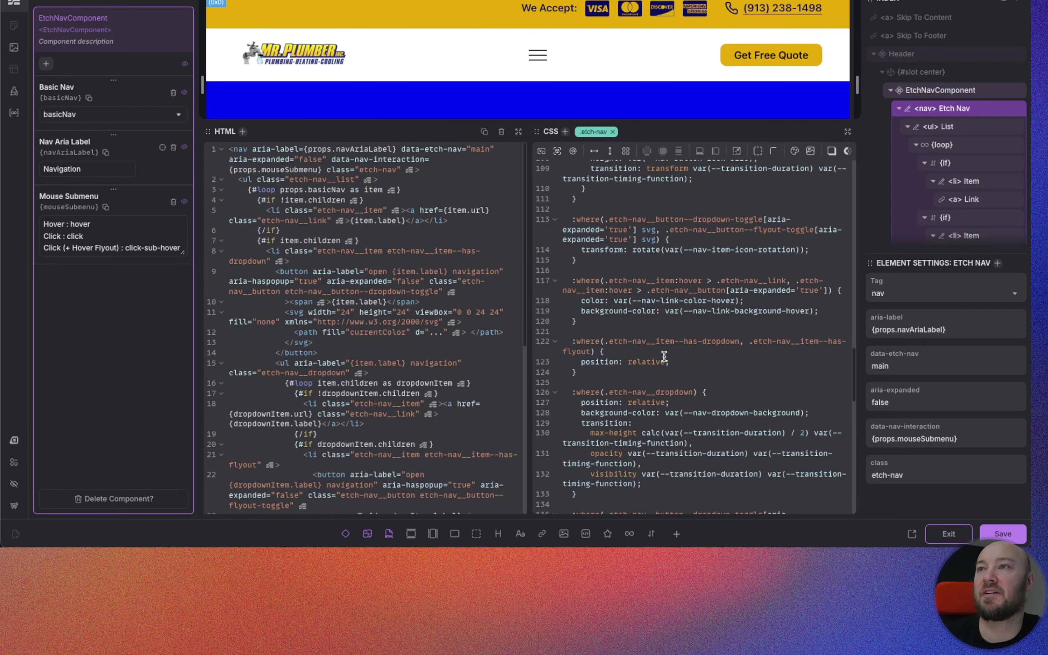
scroll(662, 357, "up", 1)
scroll(659, 361, "up", 2)
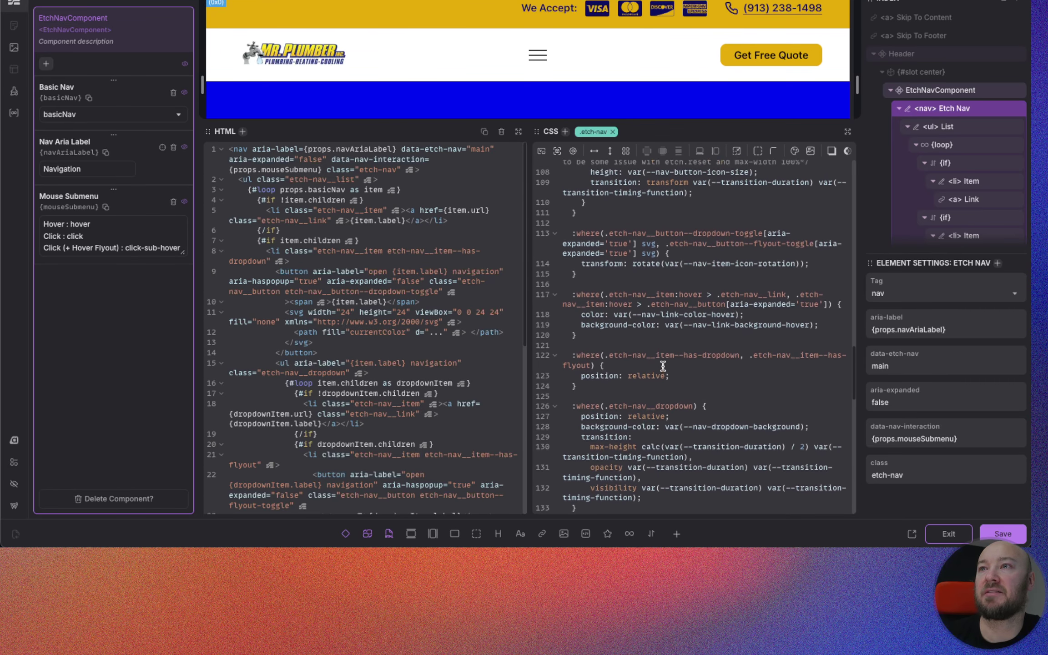
scroll(637, 359, "up", 4)
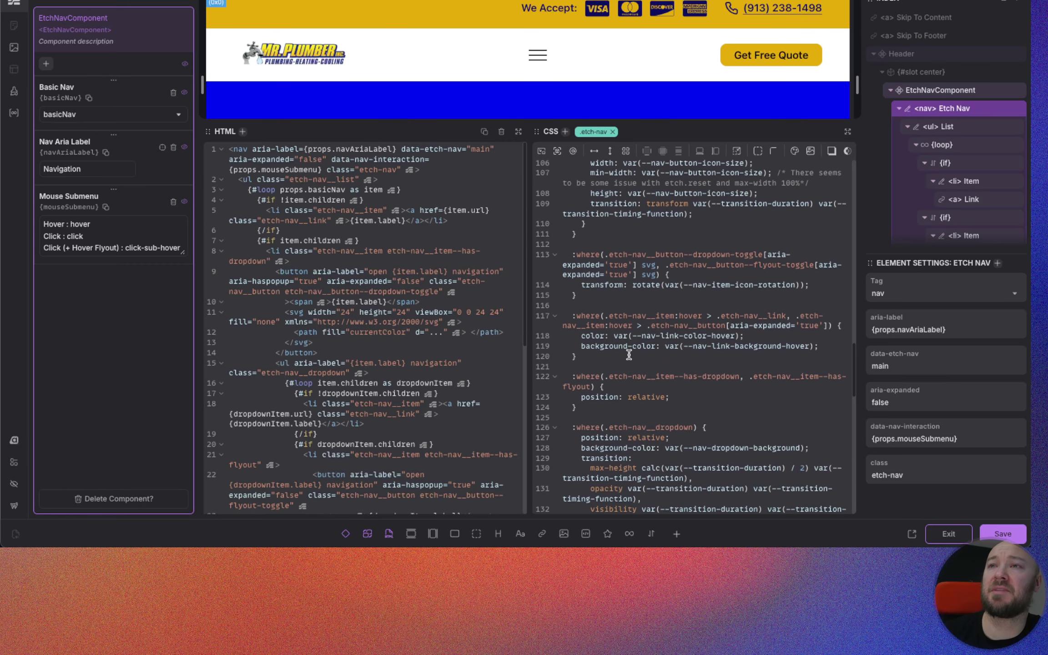
scroll(620, 364, "up", 2)
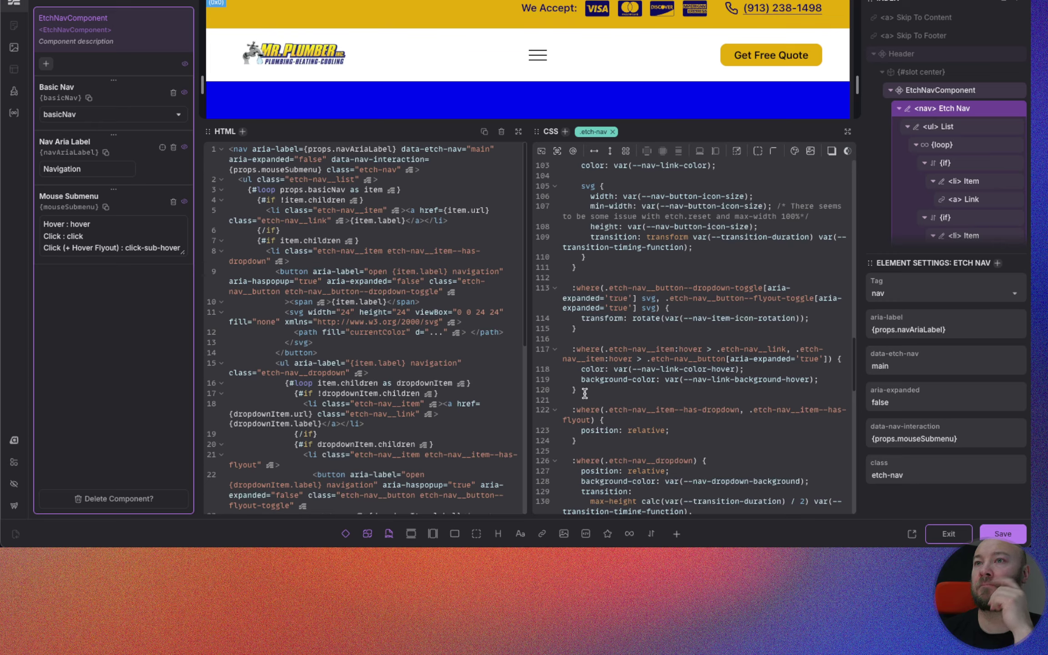
left_click_drag(585, 393, 572, 349)
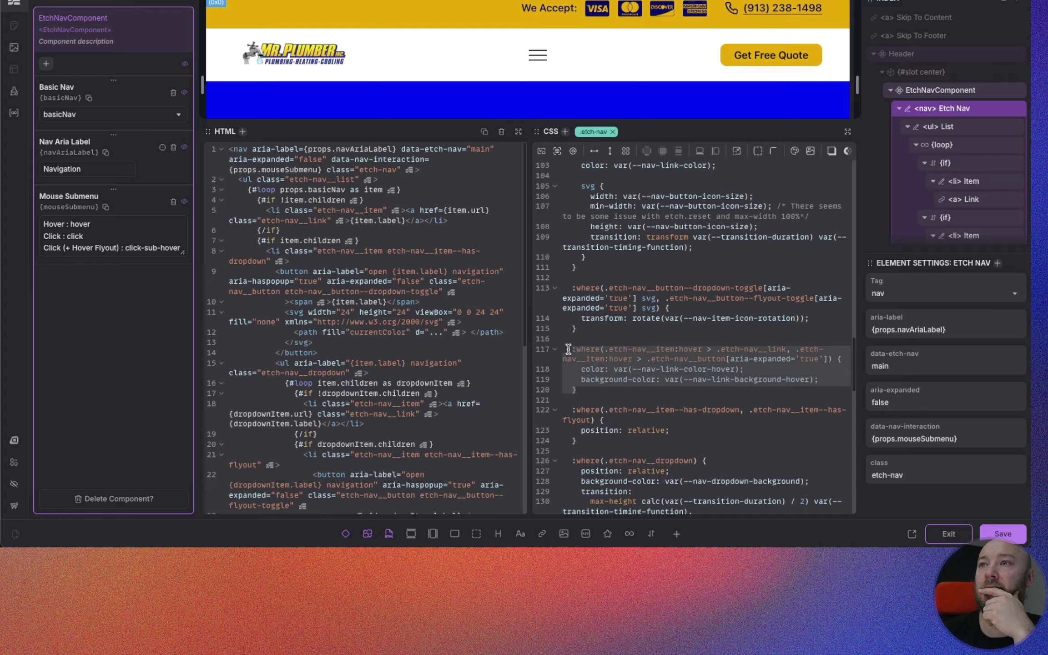
left_click(587, 391)
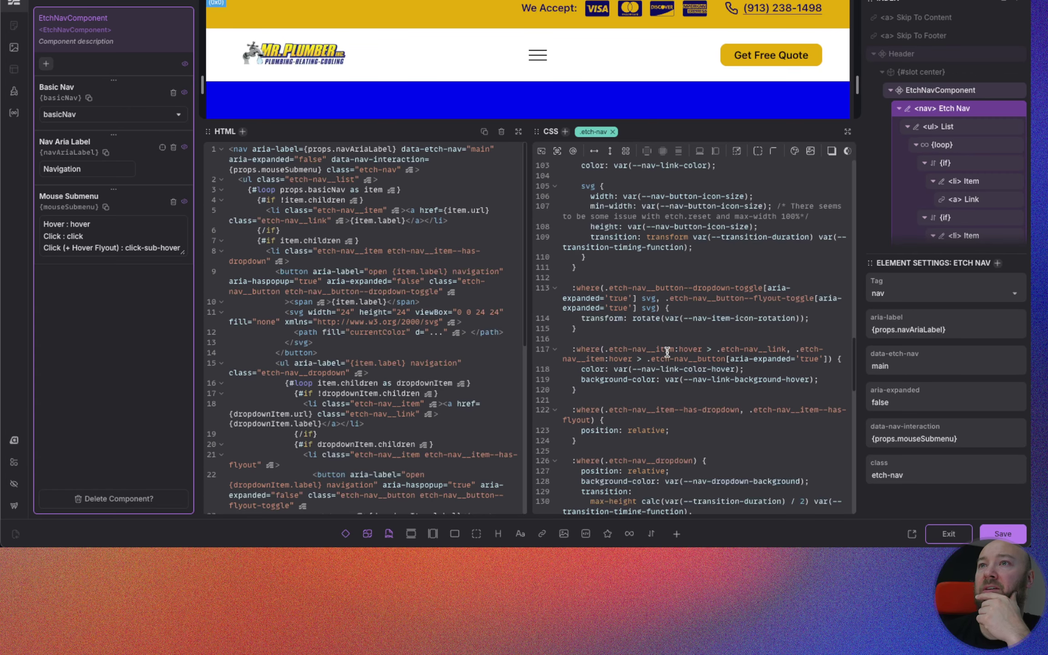
scroll(666, 352, "up", 4)
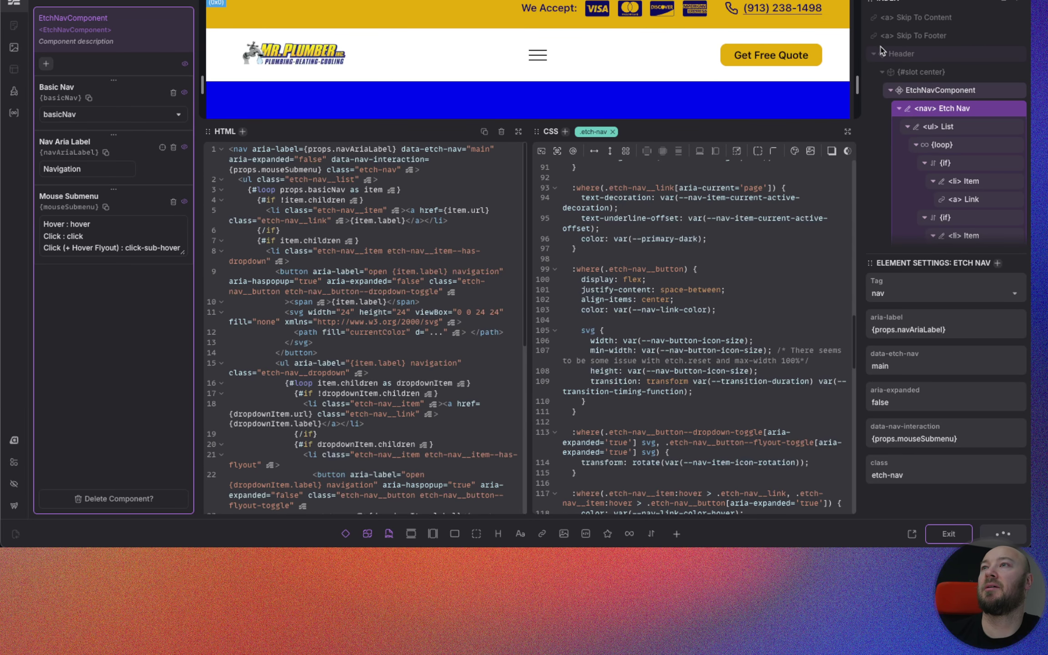
Step: Leave the navigation component's editing mode and enlarge the page preview, with the Header collapsed in the structure
left_click(946, 535)
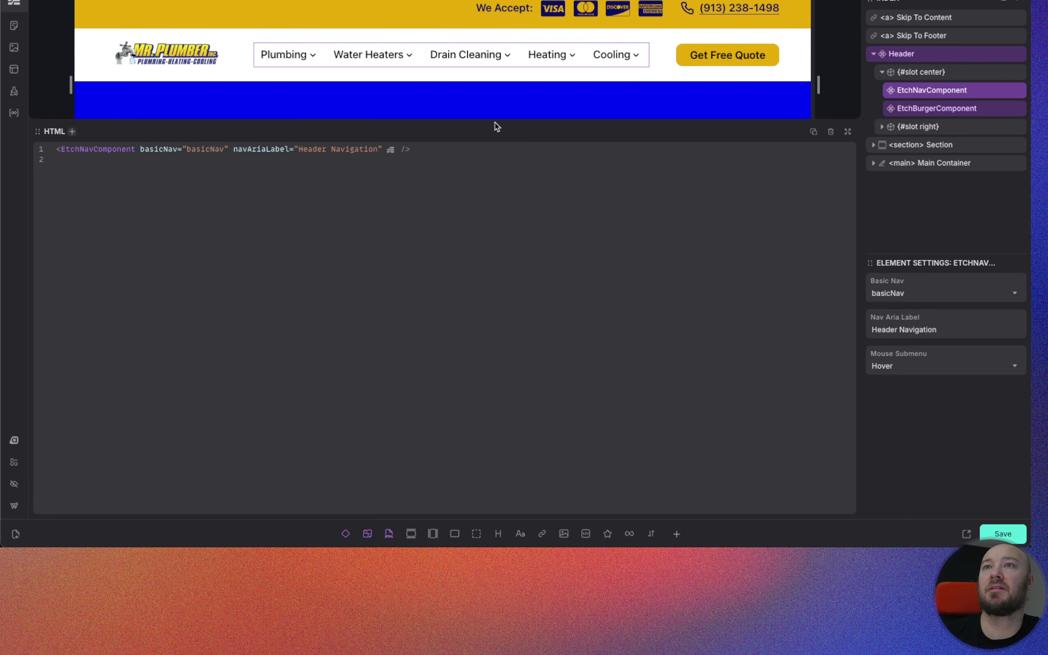
left_click_drag(493, 122, 479, 295)
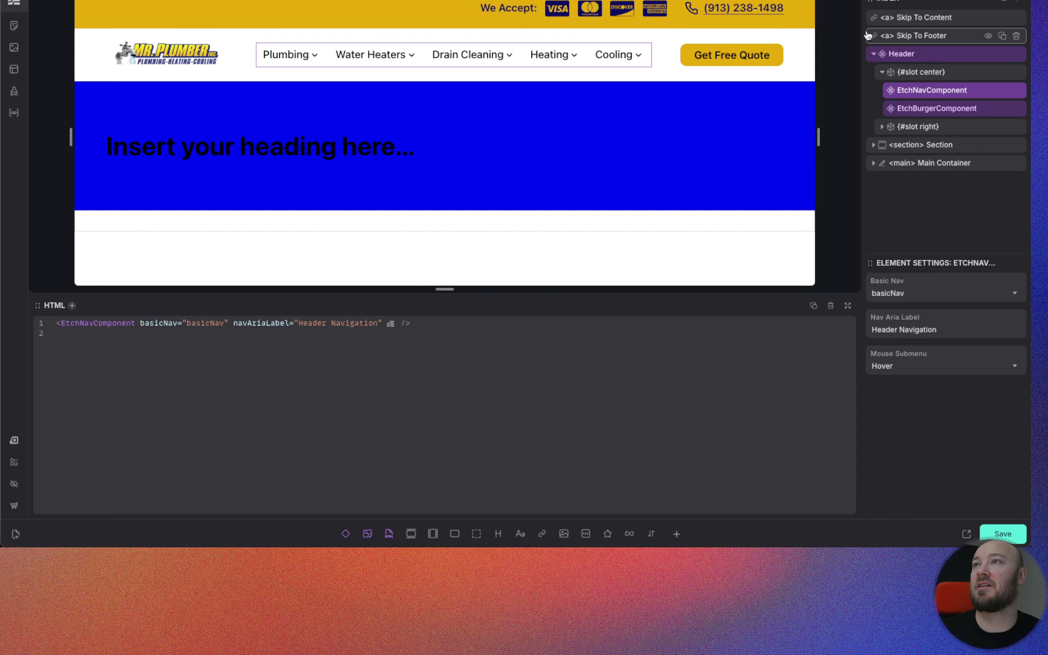
left_click(873, 53)
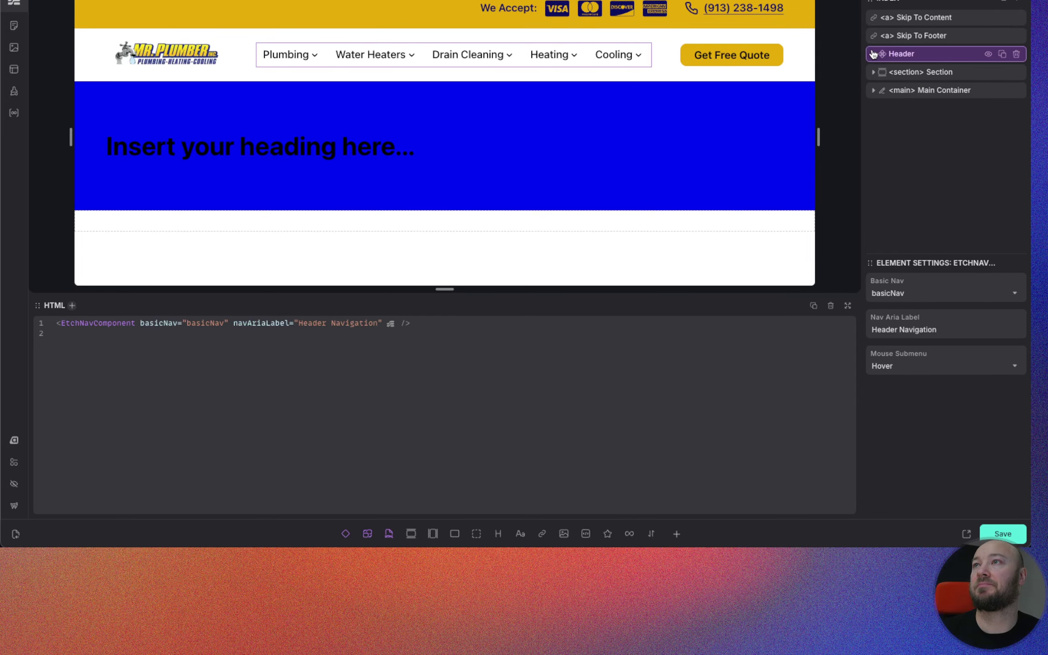
Step: Add a section named Footer with the footer tag after the Main Container, and rename its container Inner
left_click(410, 533)
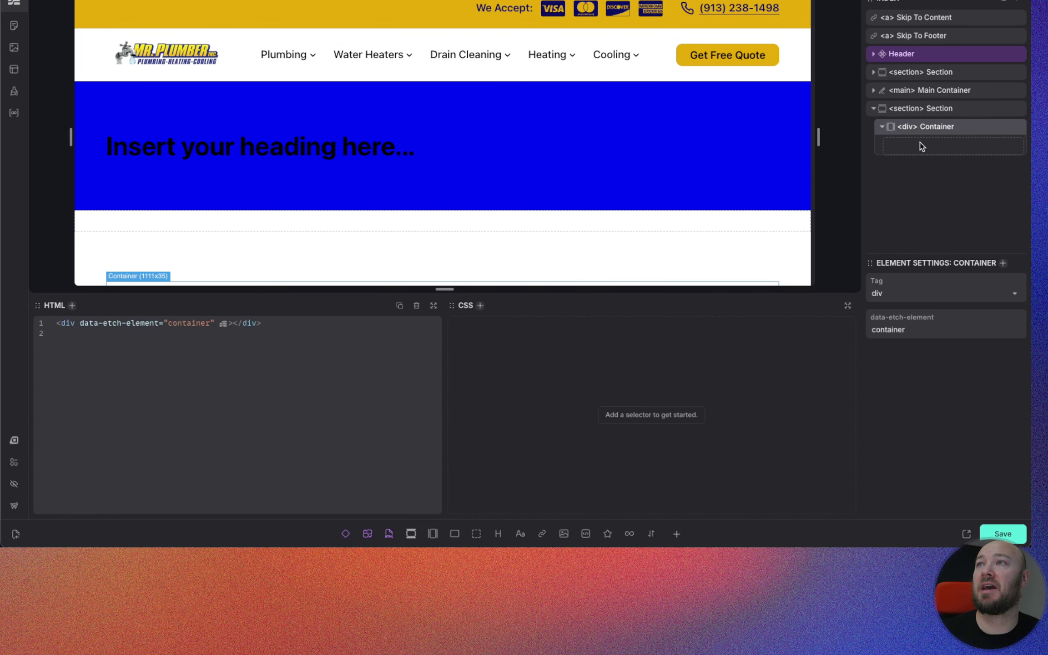
double_click(946, 108)
type("Footer")
key("Return")
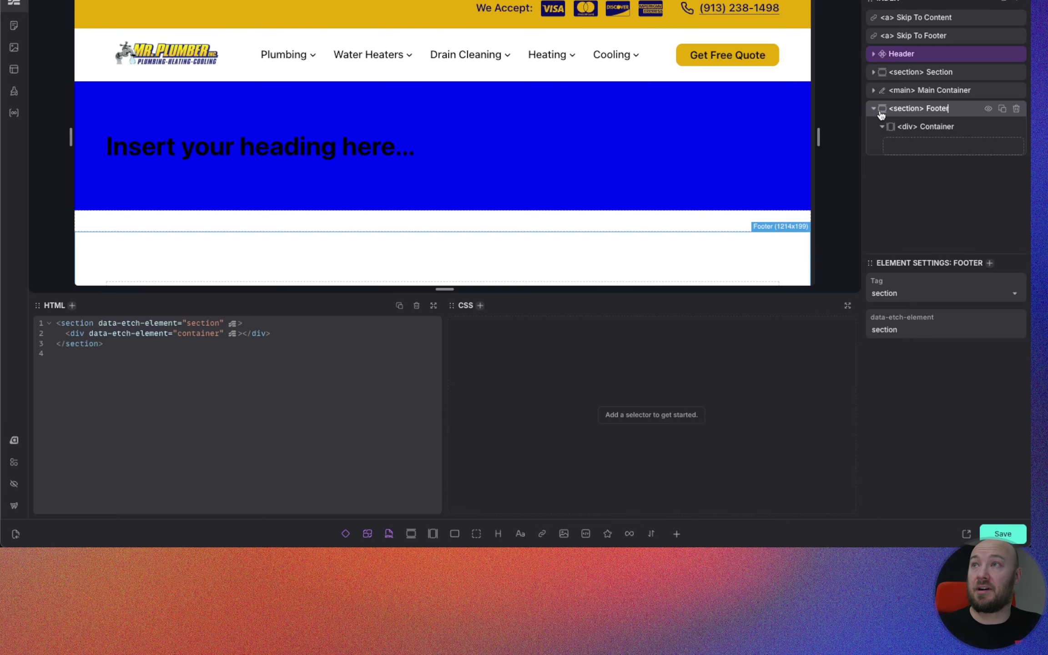
type("footer")
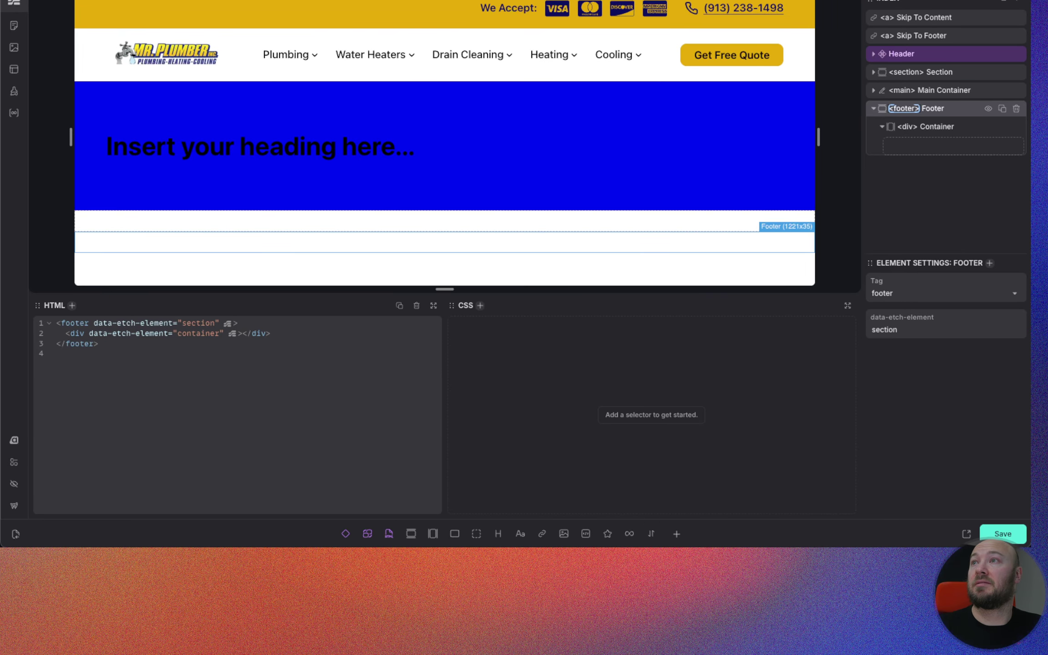
double_click(930, 127)
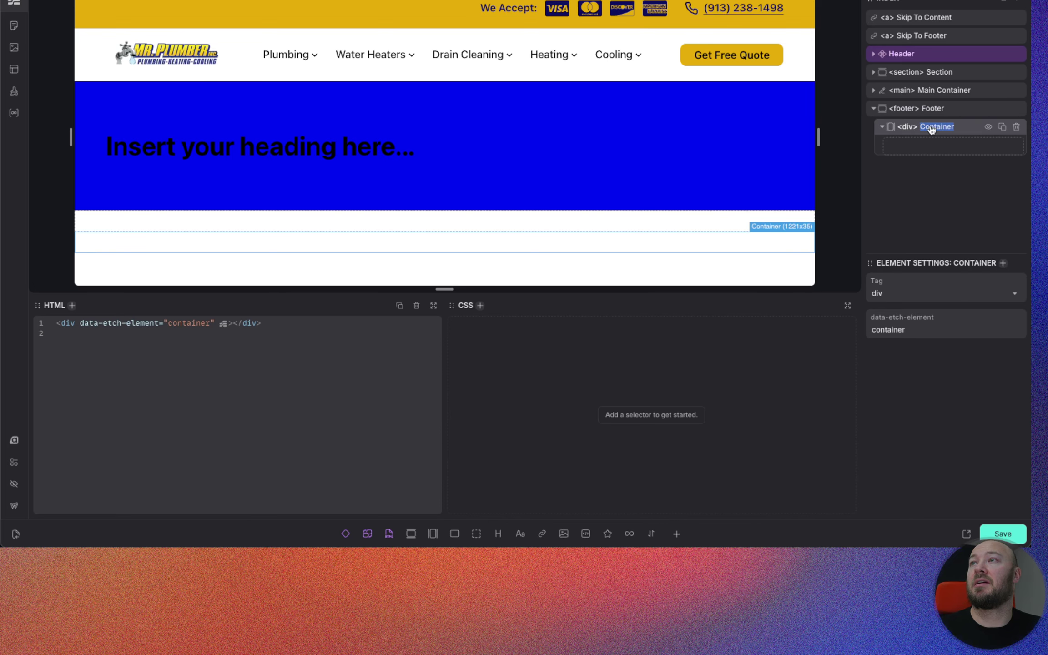
type("Inner")
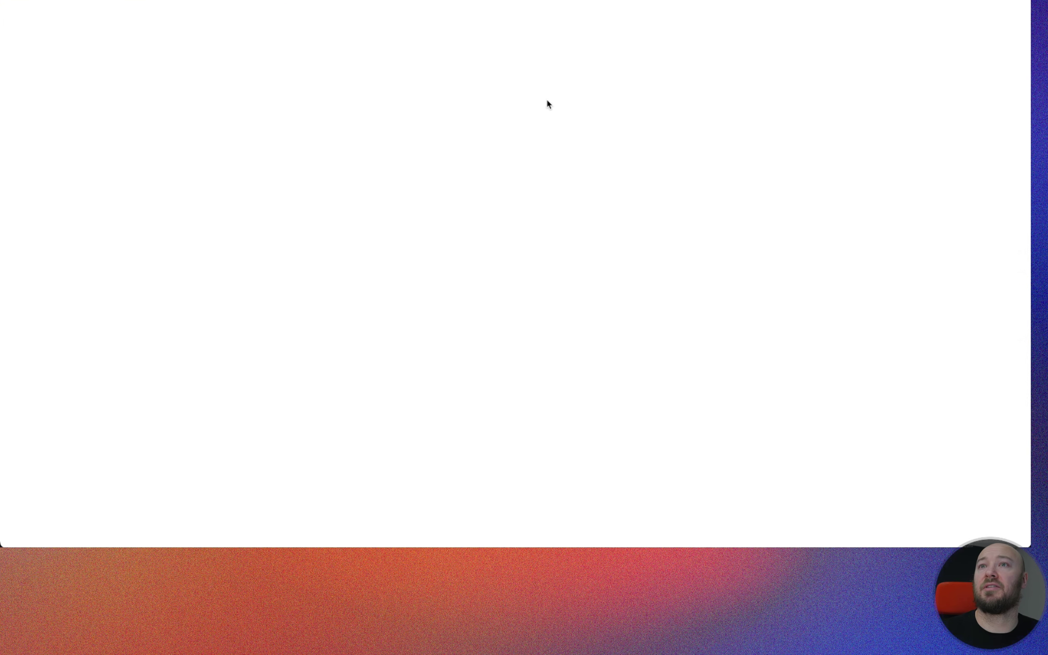
Step: Switch to the Sprint Project design in Figma and review the page down past the Contact Us section
scroll(374, 195, "down", 10)
scroll(471, 210, "down", 20)
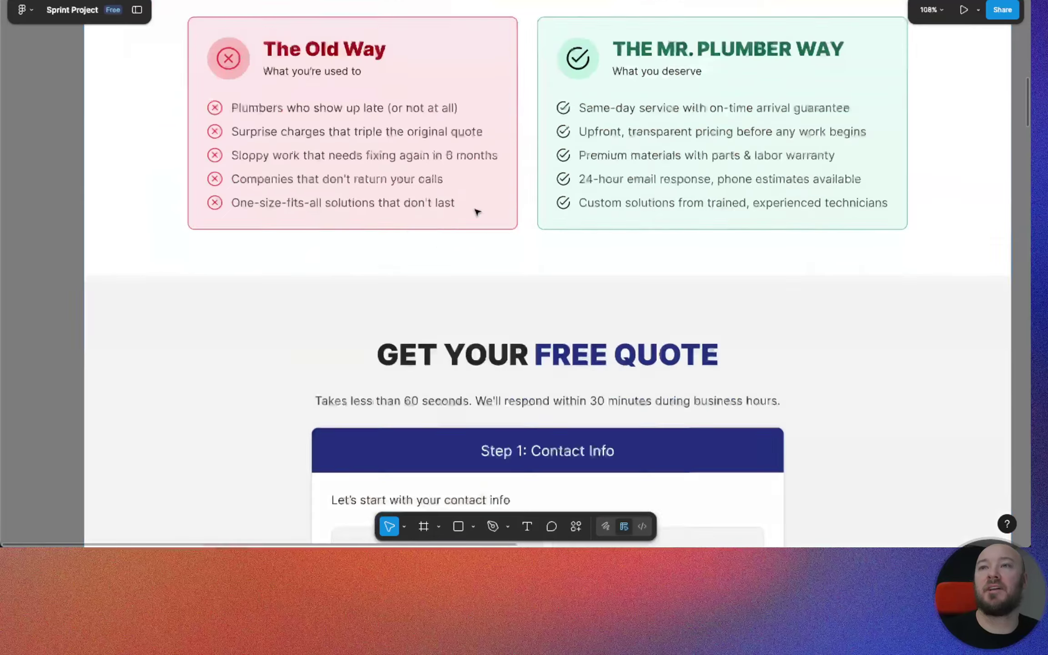
scroll(473, 210, "down", 20)
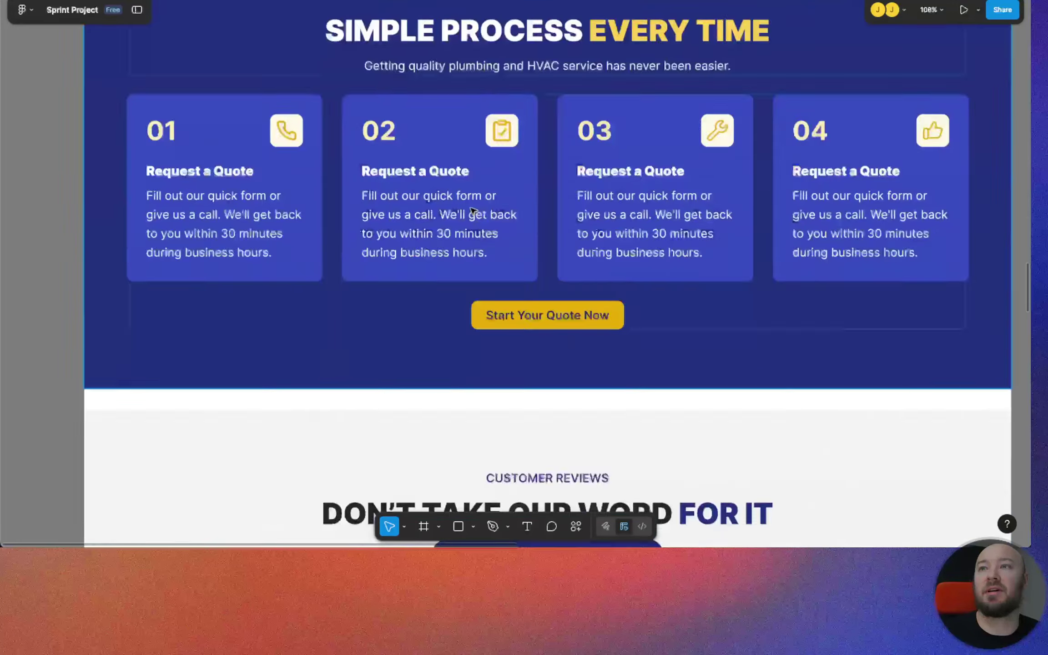
scroll(450, 207, "down", 15)
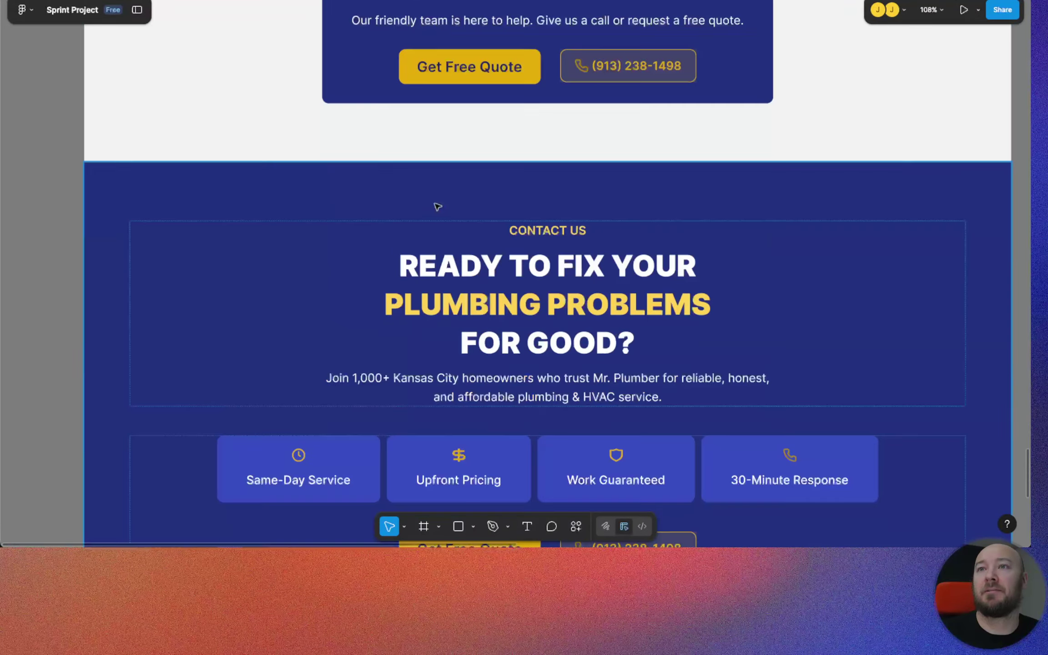
scroll(185, 182, "down", 8)
scroll(184, 182, "down", 5)
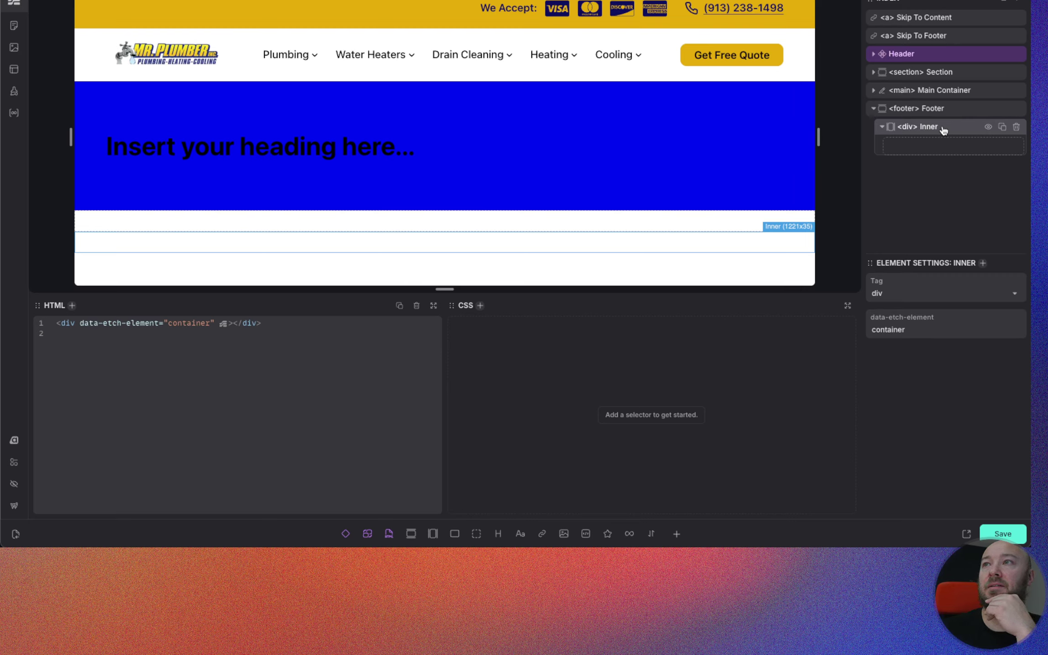
Step: Back in Etch, add a second container named Bottom Bar to the Footer, placed directly below Inner
left_click(433, 535)
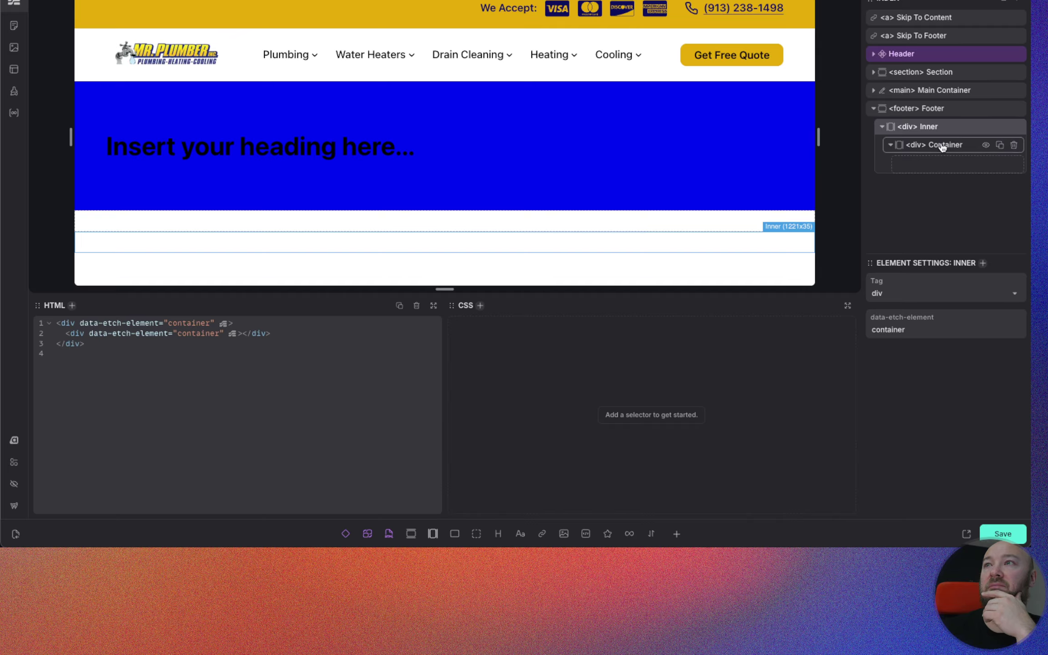
mouse_move(938, 150)
left_mouse_down()
mouse_move(938, 116)
mouse_move(929, 169)
mouse_move(934, 129)
left_mouse_up()
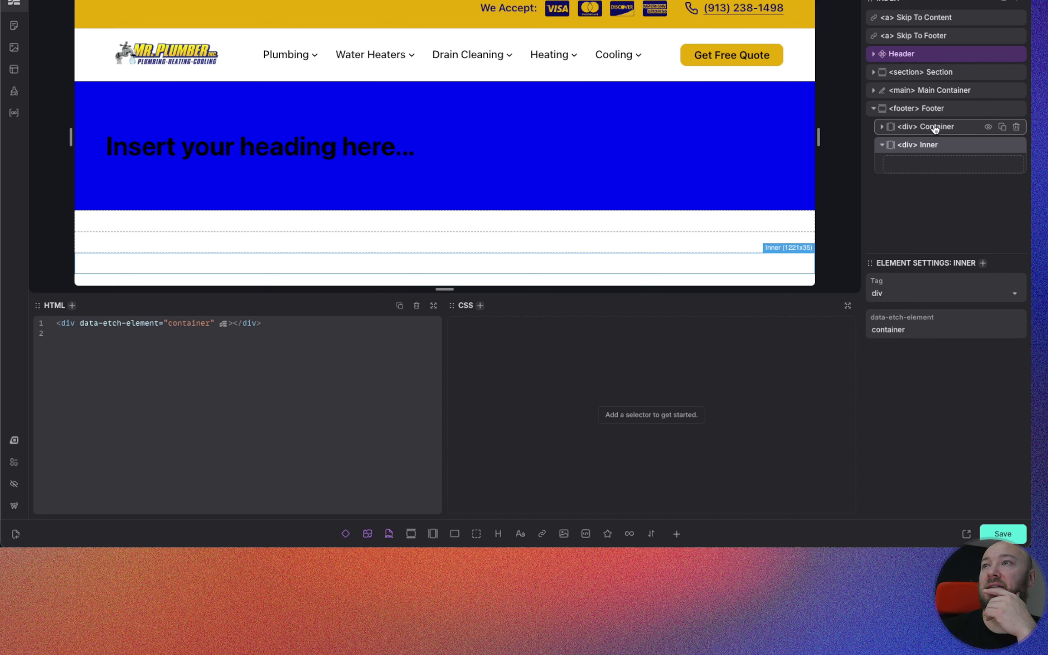
double_click(935, 128)
type("Bottom Bar")
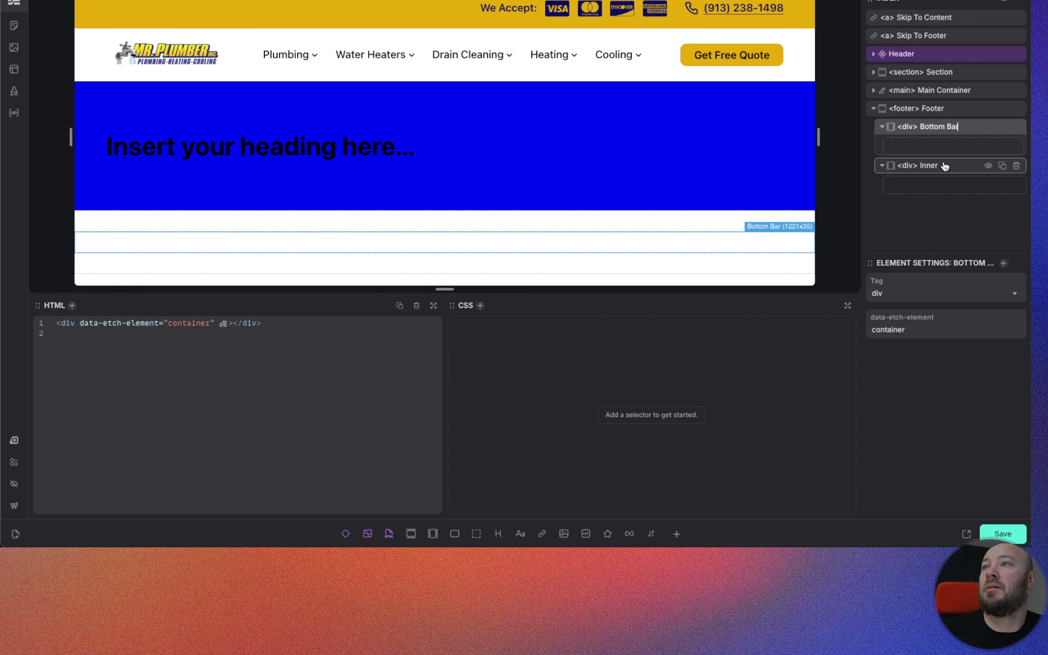
left_click_drag(944, 168, 947, 118)
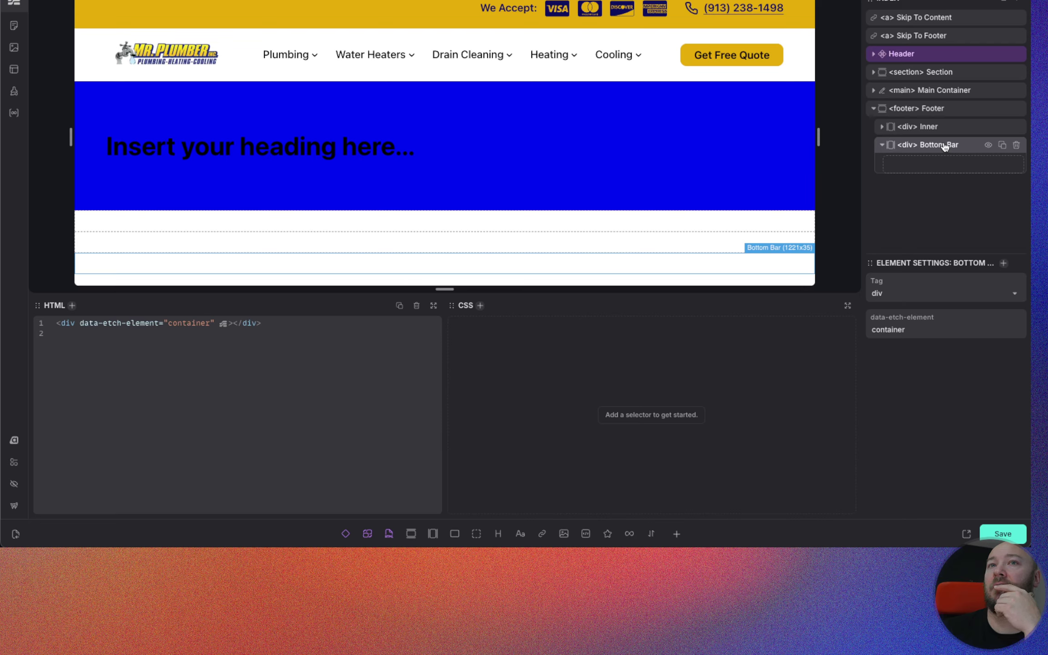
Step: Add an h2 heading inside the Footer's Inner container with the content "Footer"
left_click(941, 110)
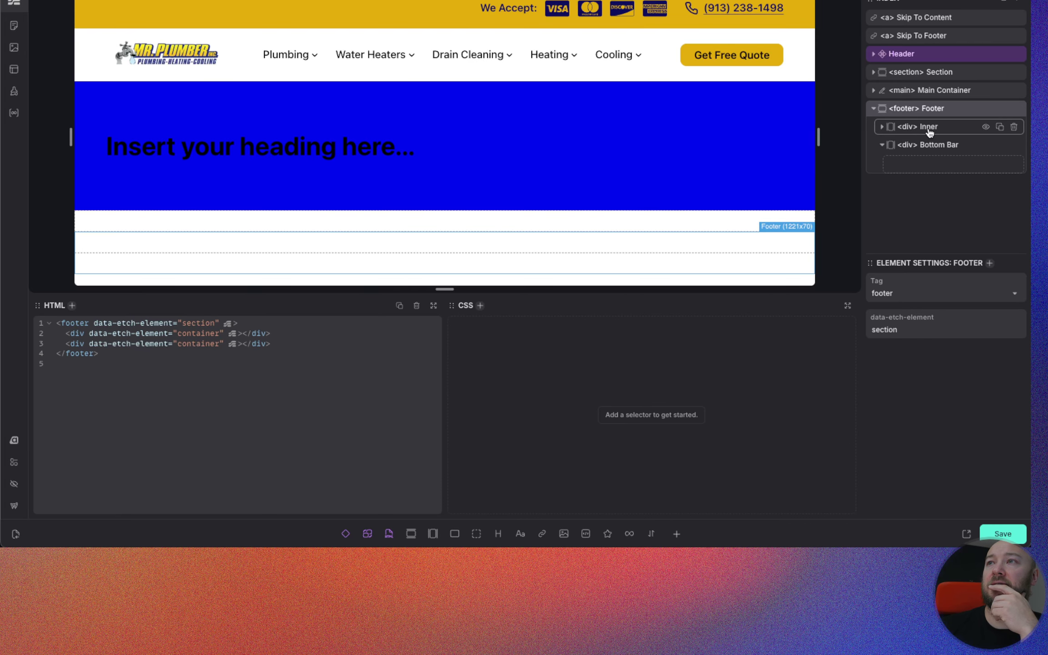
left_click(882, 127)
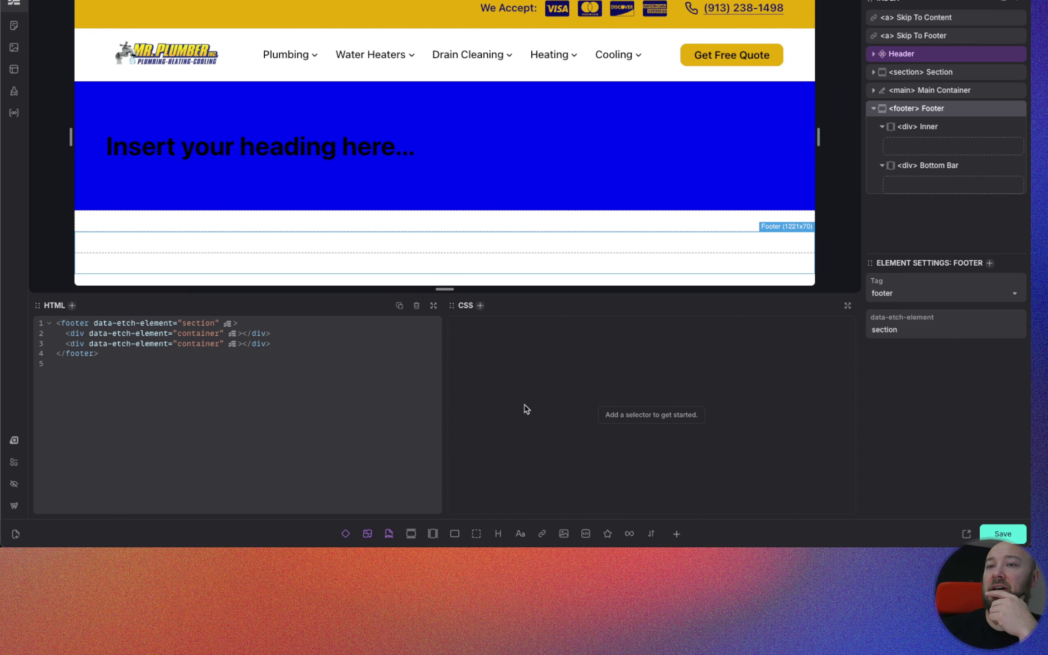
left_click(498, 535)
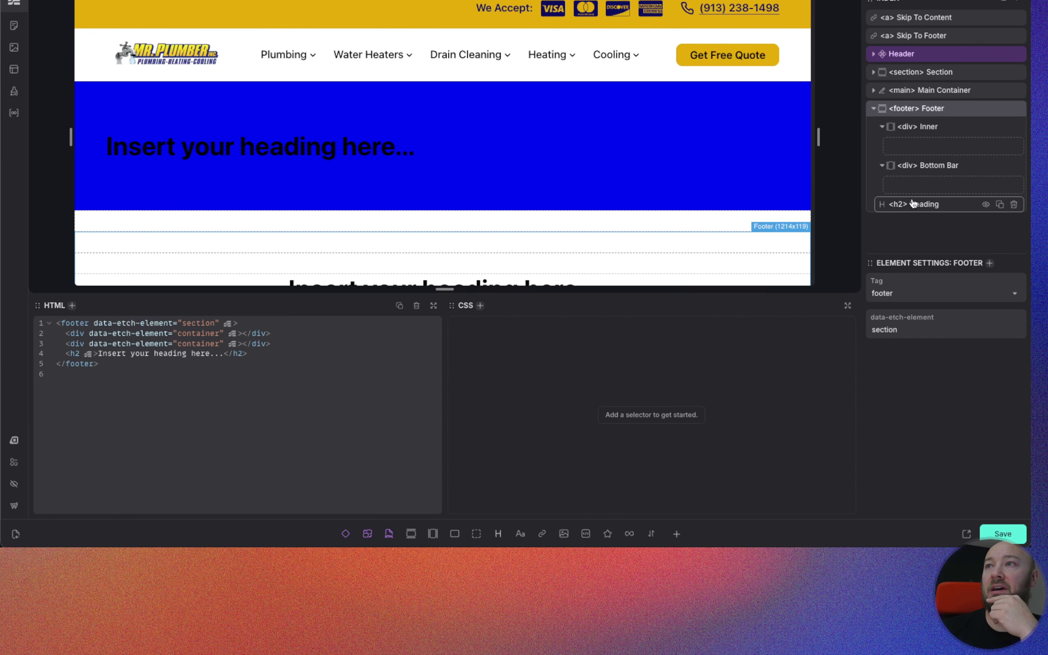
left_click_drag(907, 200, 936, 150)
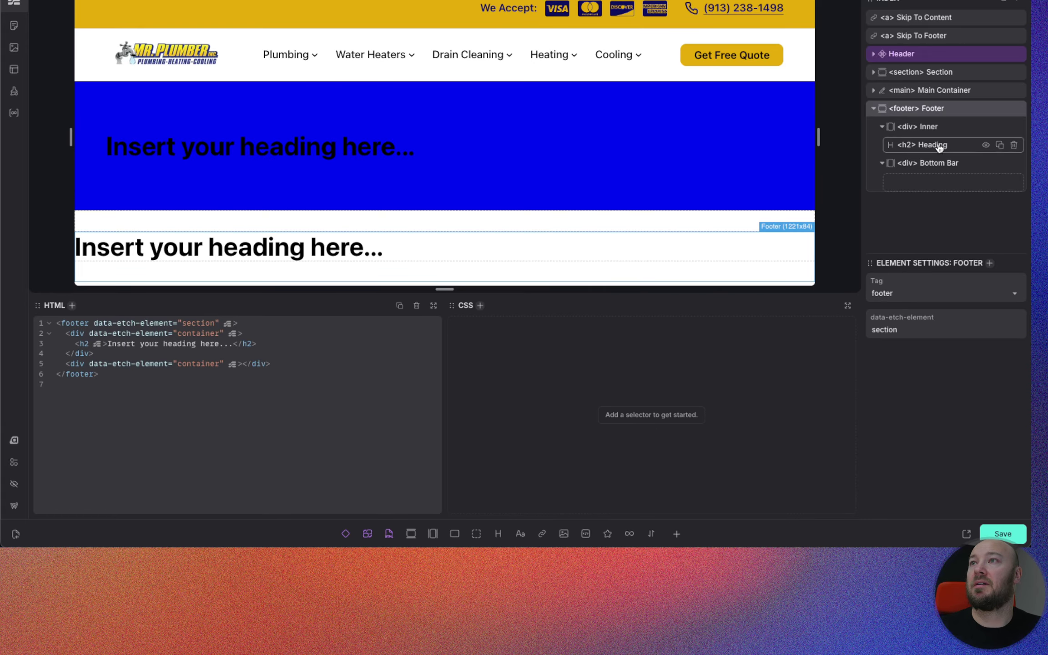
left_click(919, 145)
triple_click(961, 329)
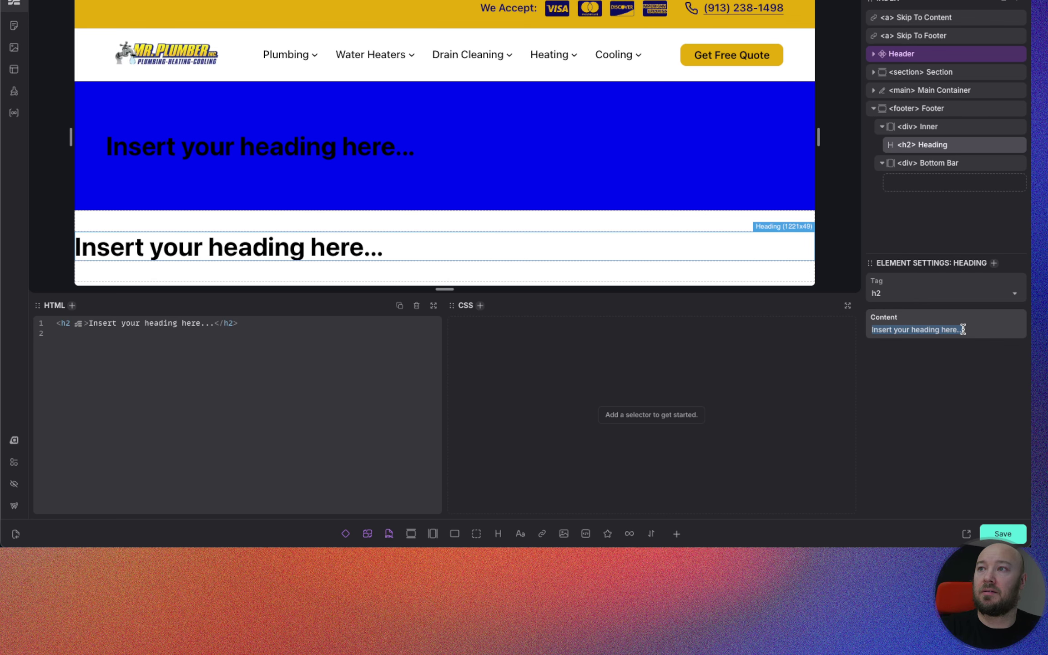
type("Footer")
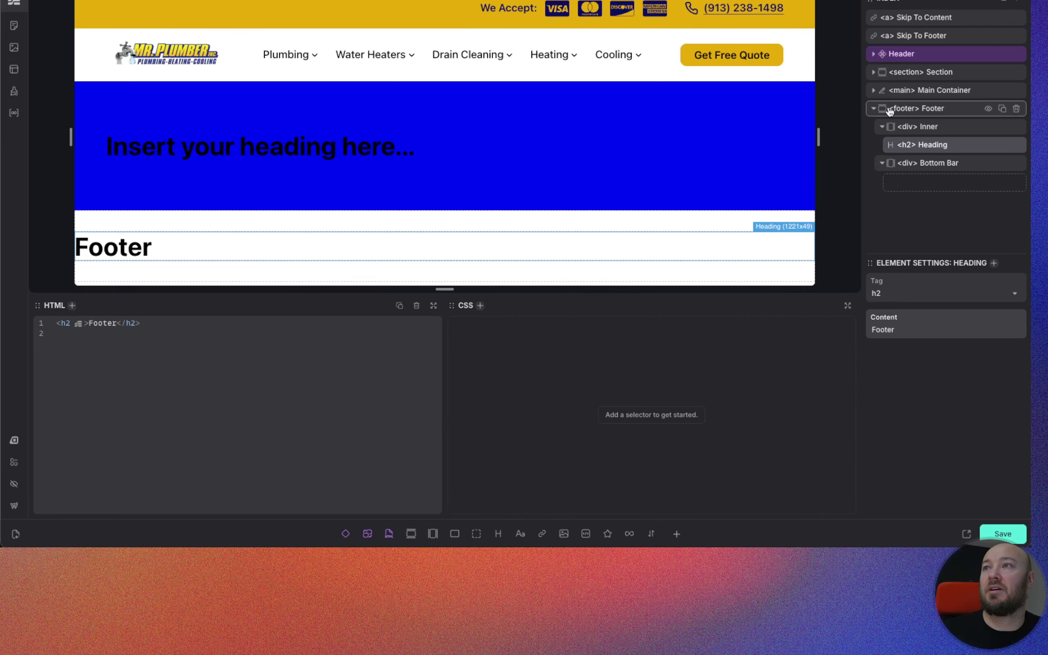
Step: Assign the class .hidden-accessible to the Footer heading
left_click(480, 306)
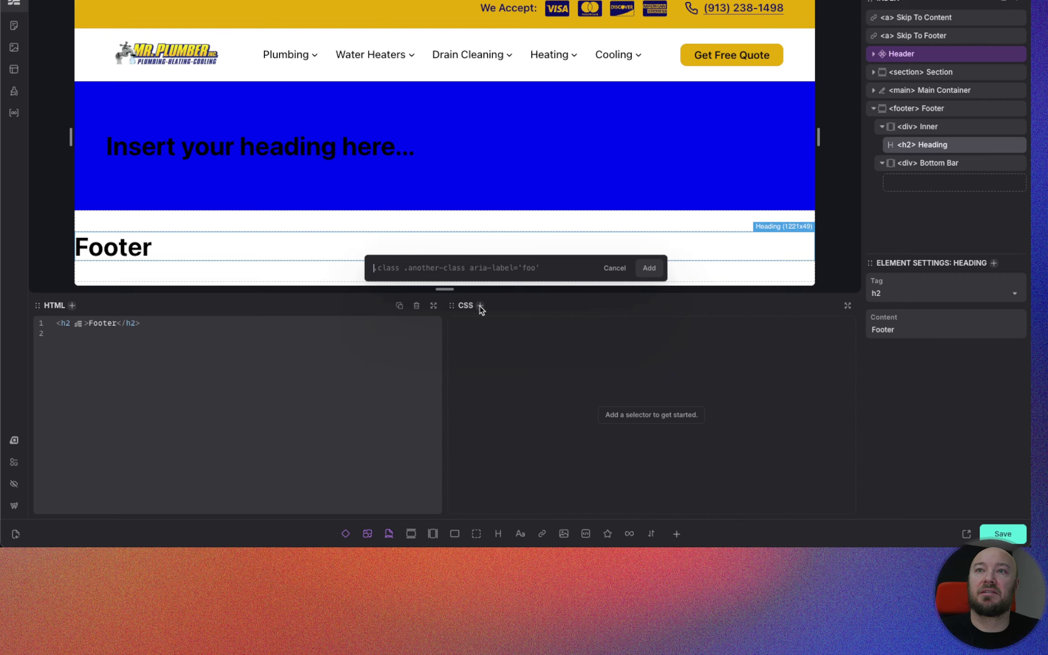
type("..")
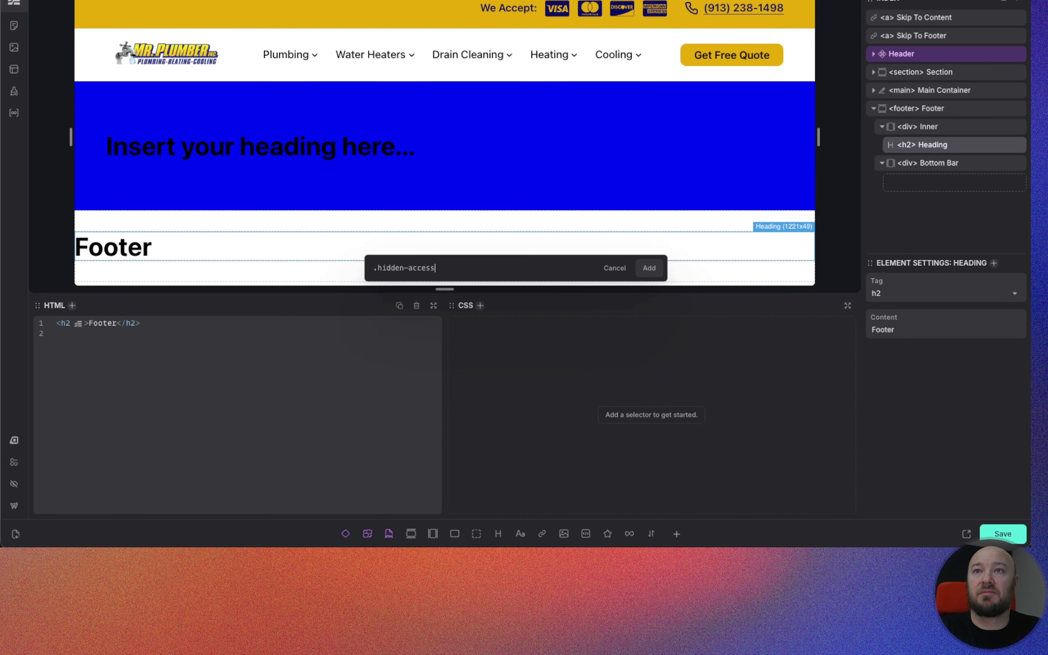
key("Return")
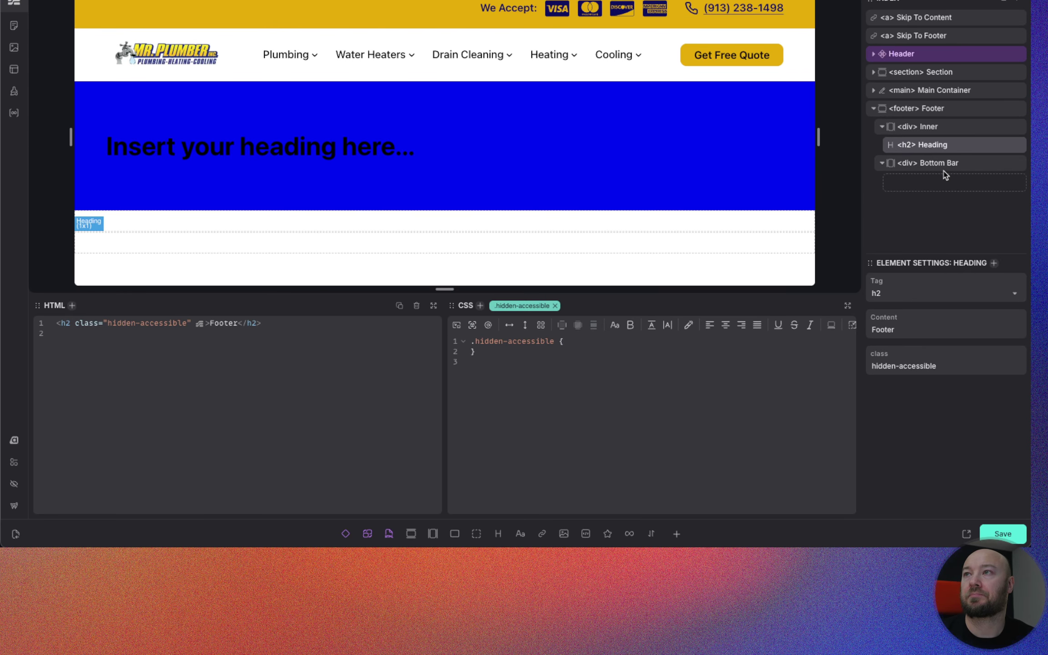
Step: Add a flex div below the heading in the Inner container and name it Content Wrapper
left_click(943, 131)
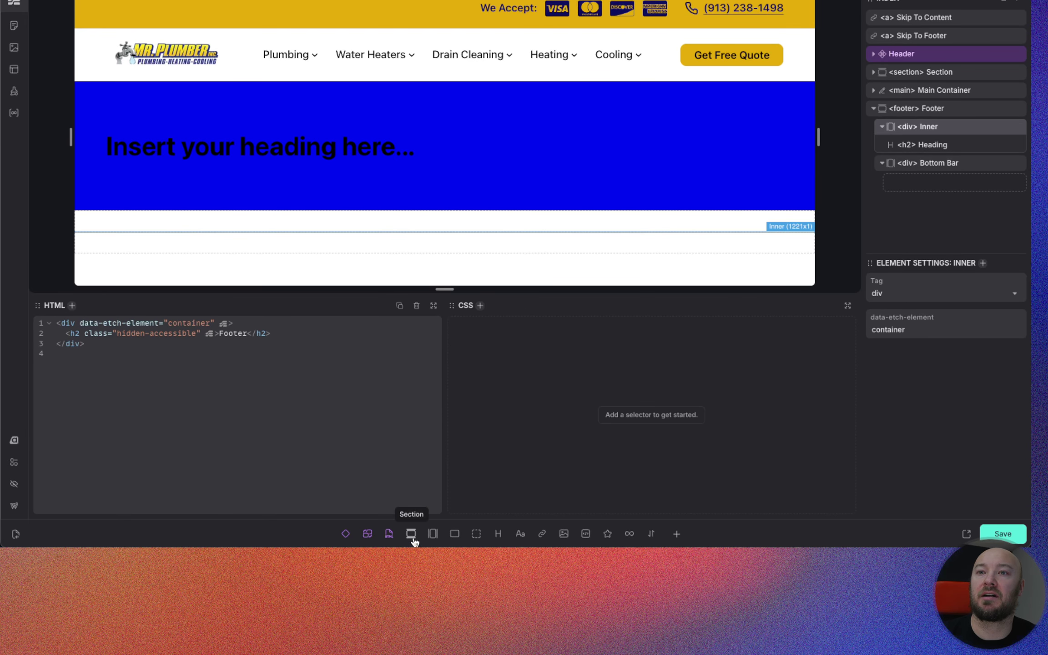
left_click(454, 534)
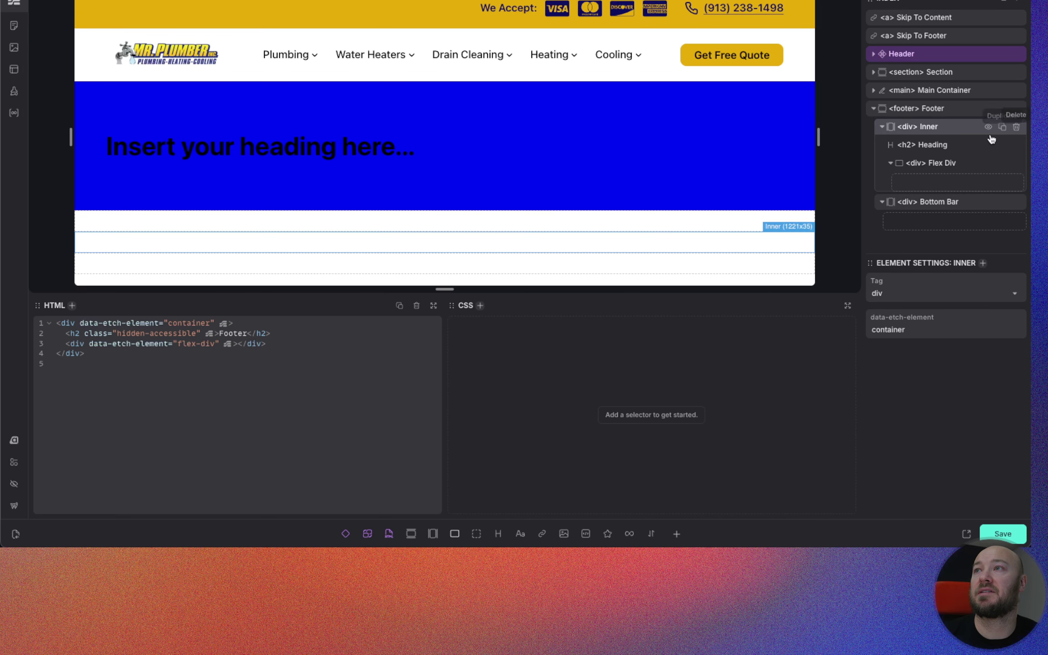
double_click(937, 168)
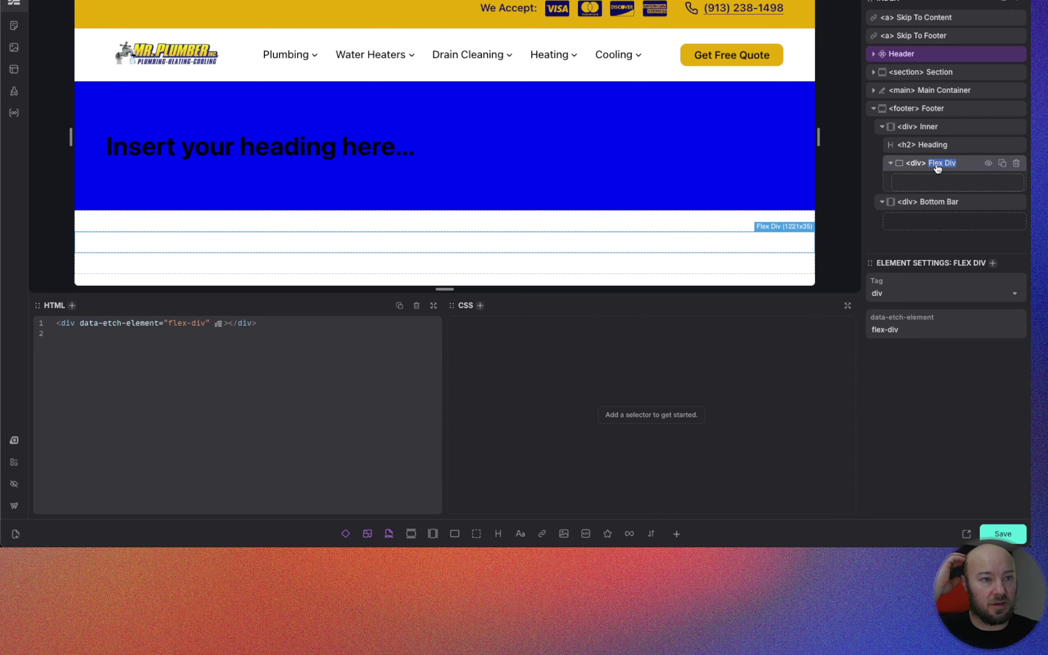
type("COntent")
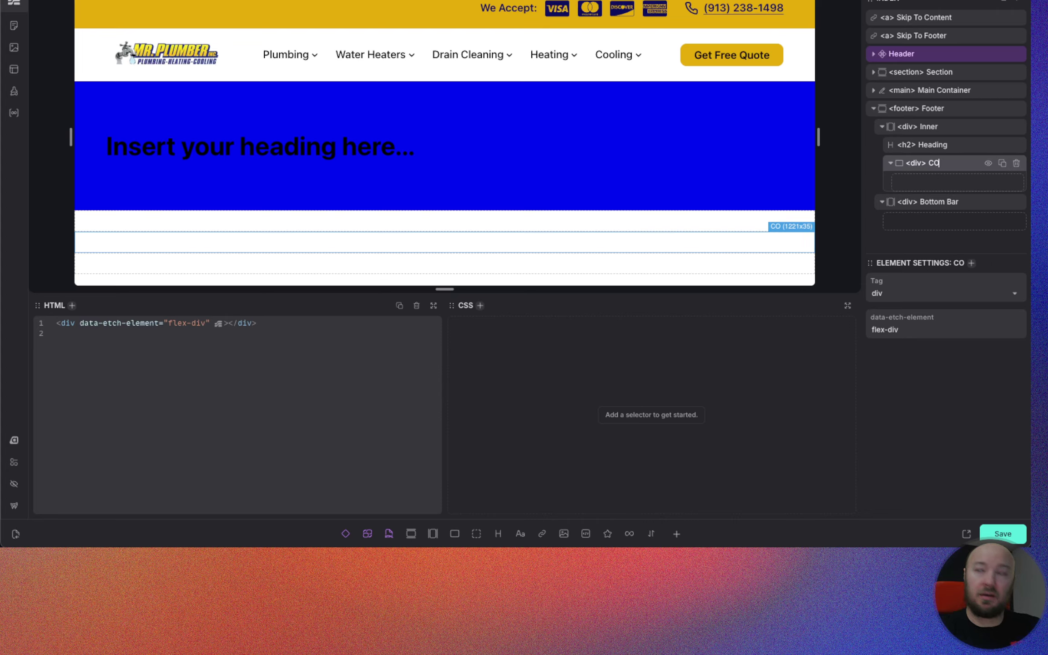
key("BackSpace")
key("BackSpace")
key("BackSpace")
key("BackSpace")
key("BackSpace")
key("BackSpace")
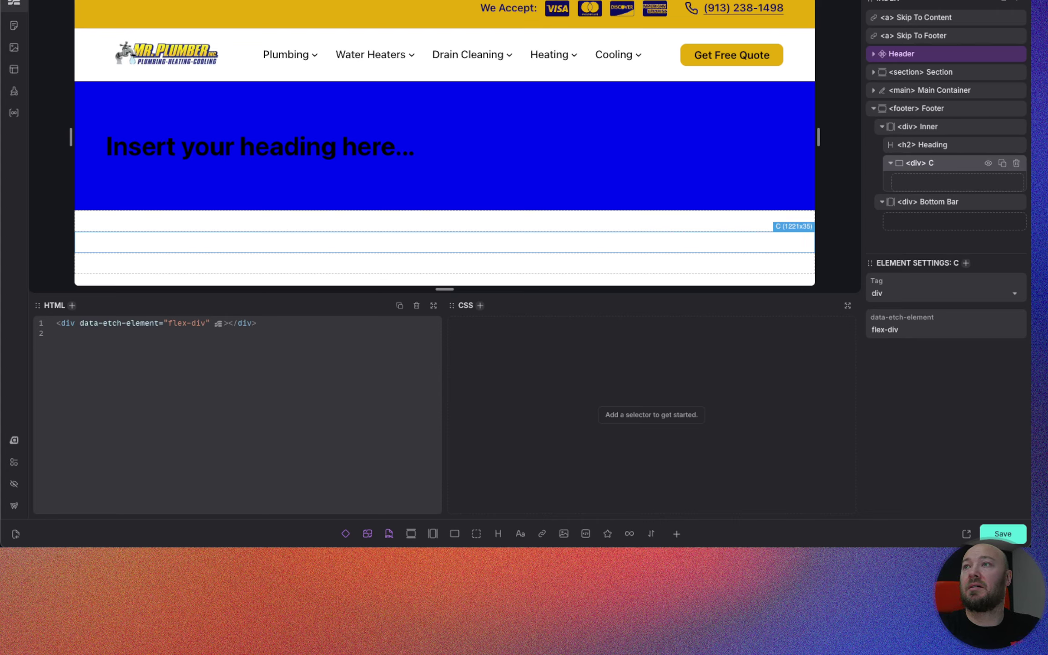
type("ontent")
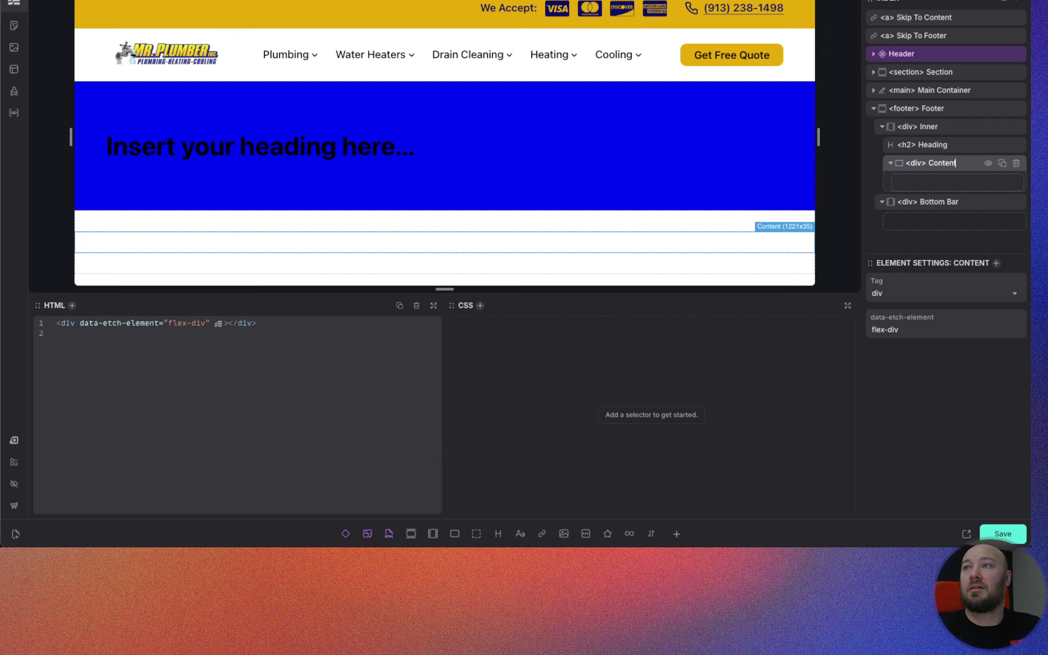
type(" Wrapper")
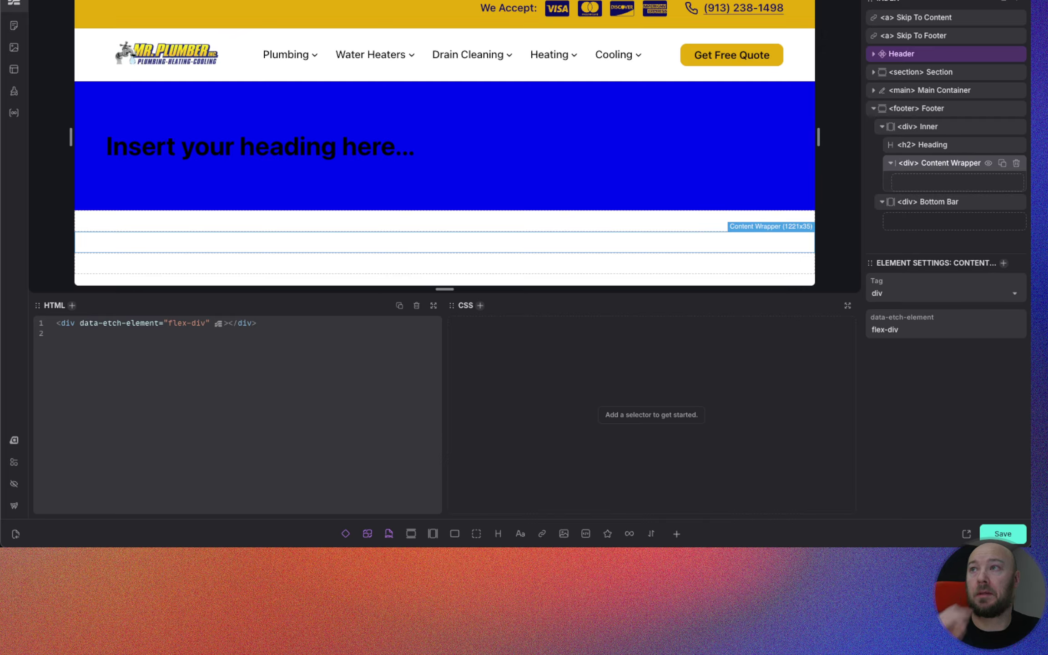
Step: Add a text element inside the Footer's Bottom Bar container and name it Copyright
left_click(933, 203)
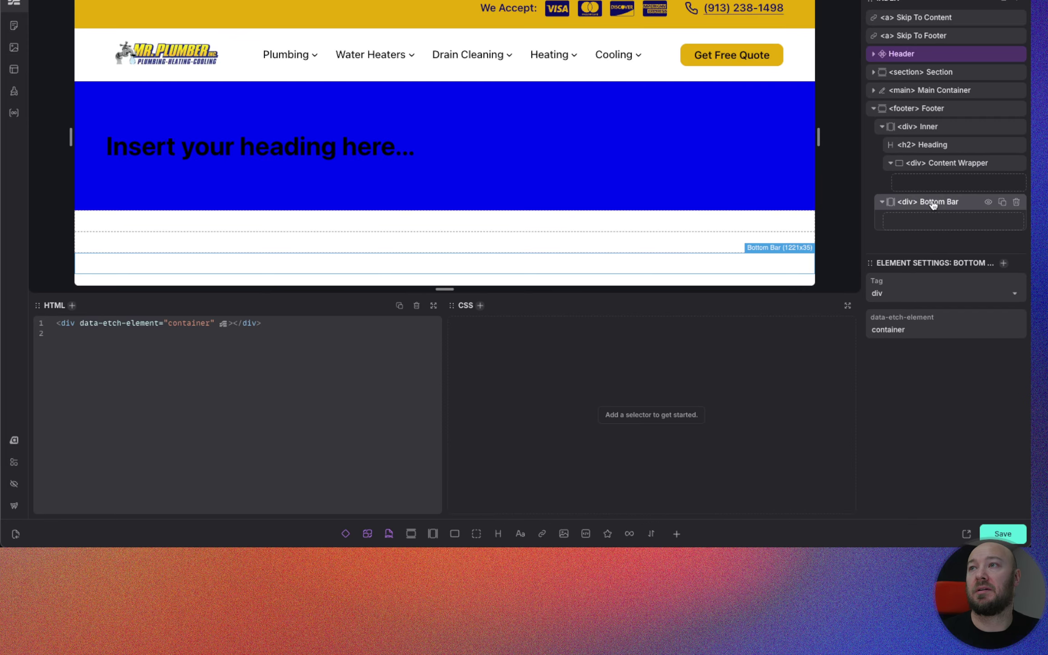
left_click(521, 535)
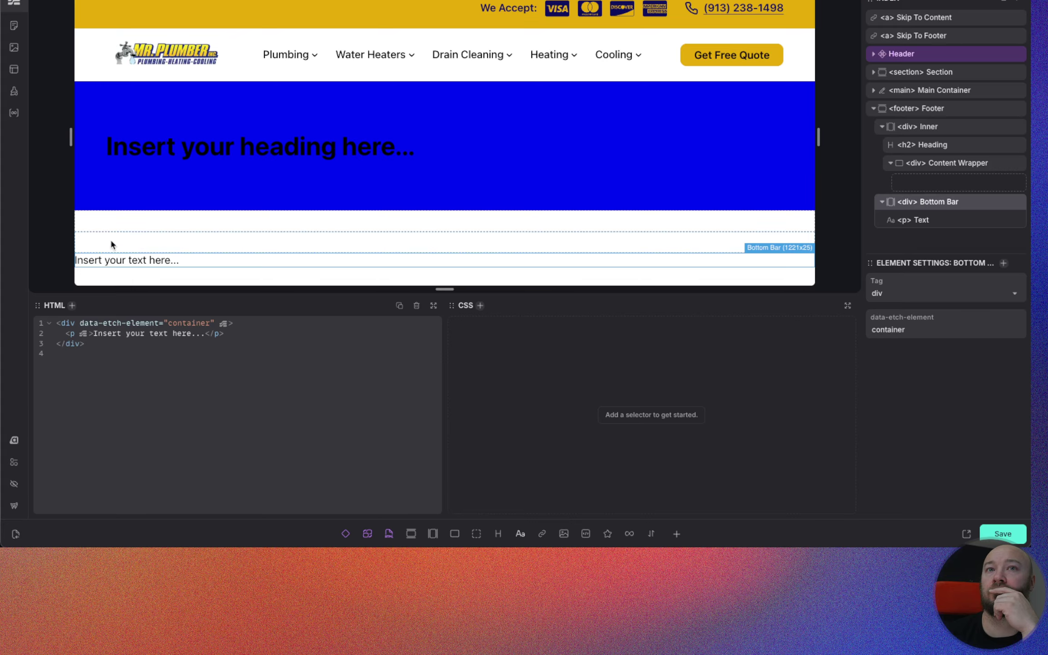
double_click(922, 221)
type("c")
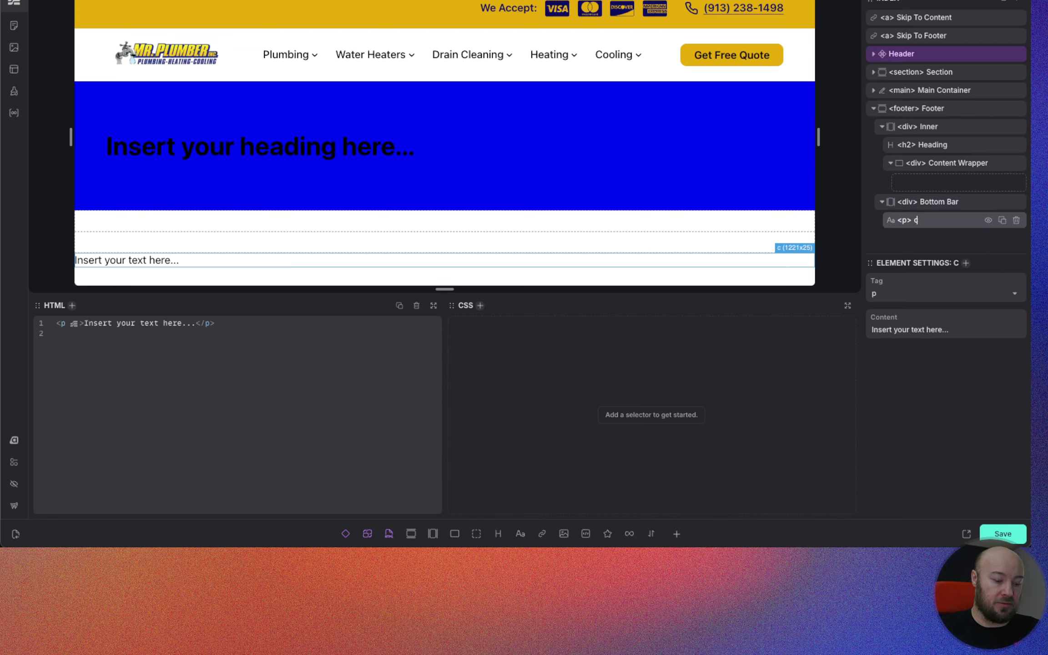
type("opyright")
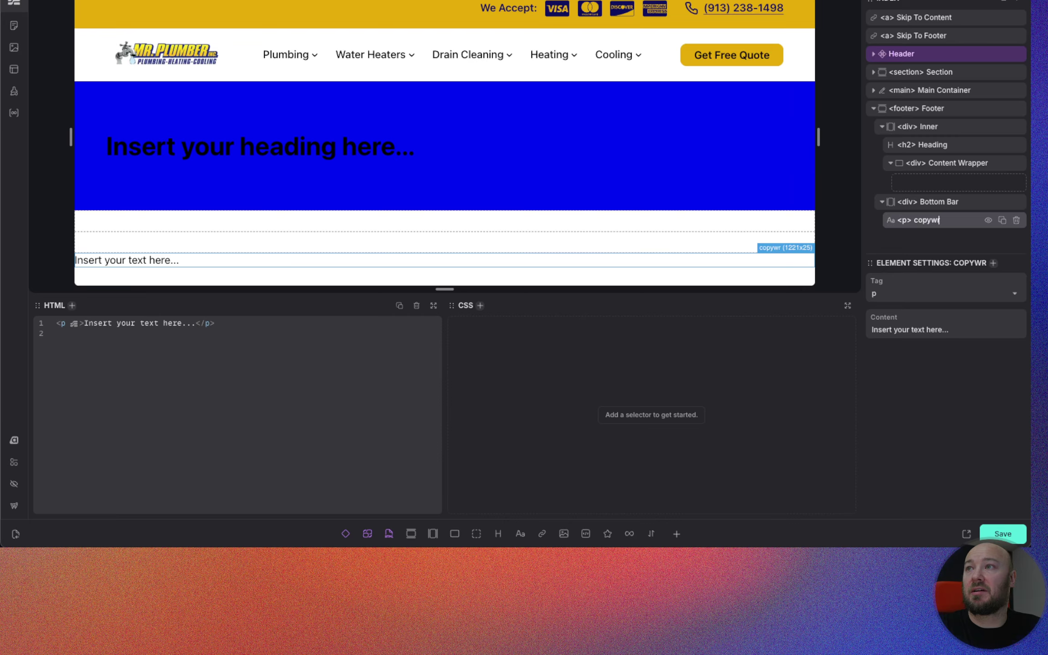
key("BackSpace")
key("BackSpace")
key("BackSpace")
key("BackSpace")
key("BackSpace")
key("BackSpace")
key("BackSpace")
type("pyri")
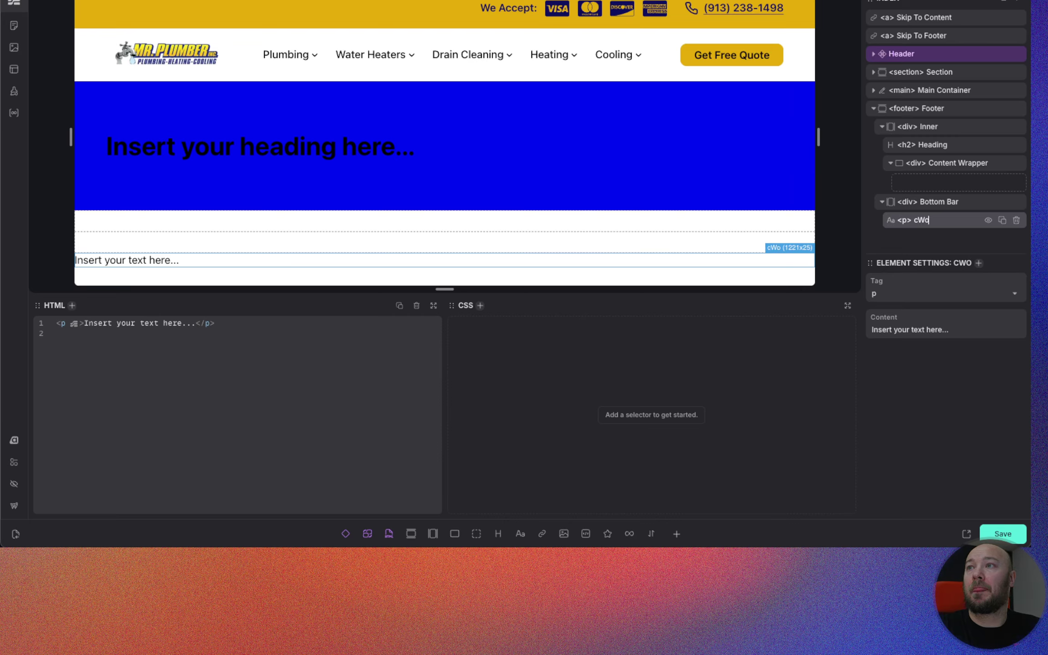
key("BackSpace")
key("BackSpace")
key("BackSpace")
key("BackSpace")
key("BackSpace")
key("BackSpace")
type("C")
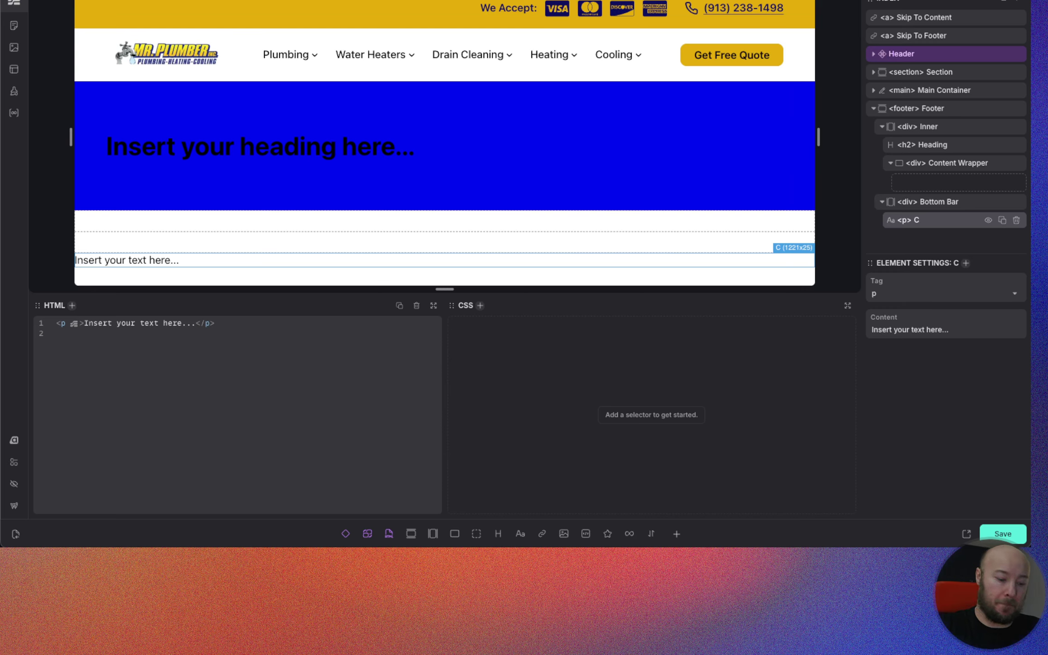
type("opyw")
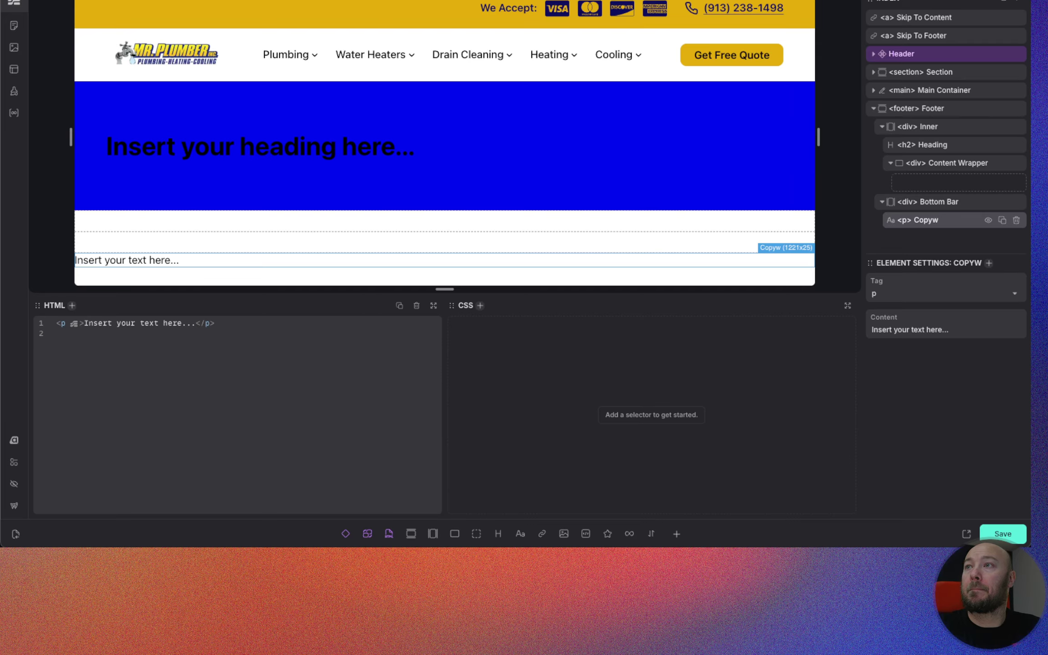
key("BackSpace")
type("right")
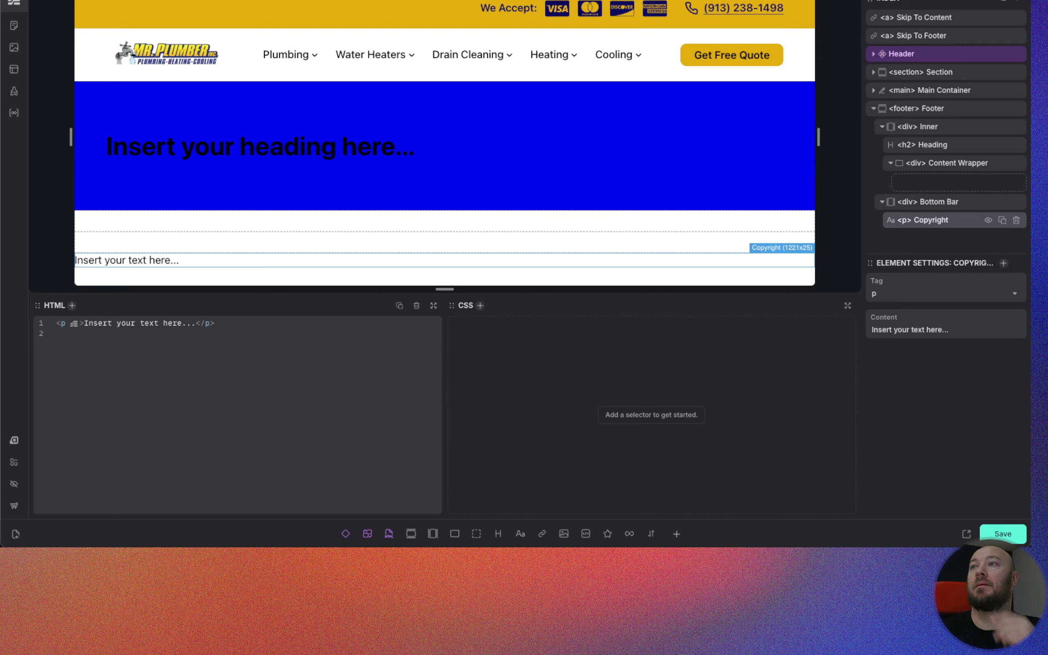
Step: Check the footer columns in the Figma design, and in Etch create four flex divs inside Content Wrapper by adding one and duplicating it
left_click(943, 165)
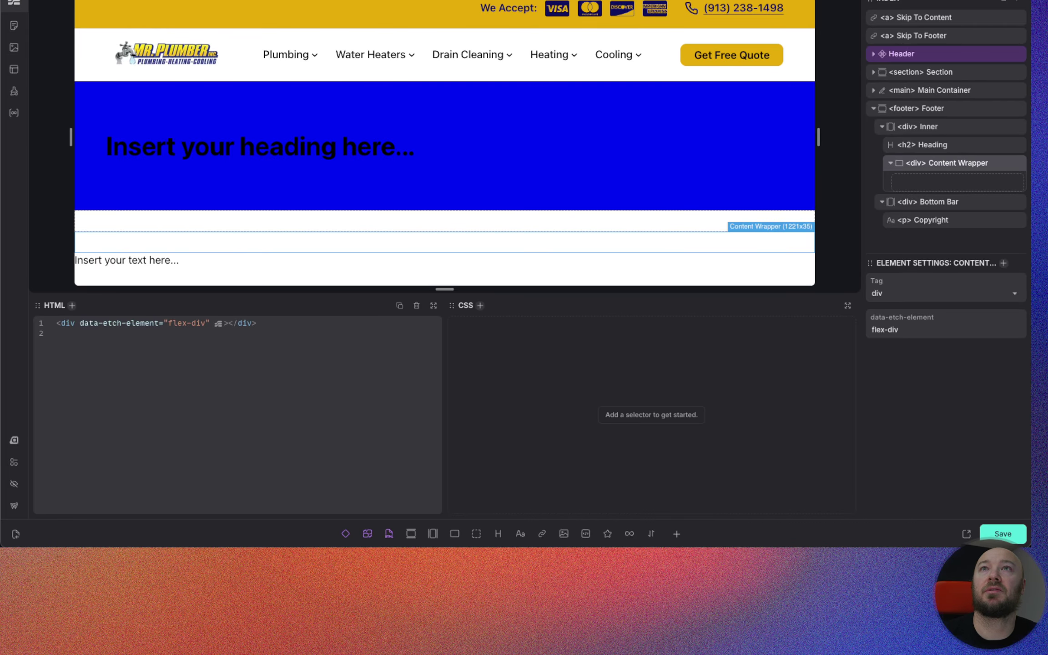
key("super+Tab")
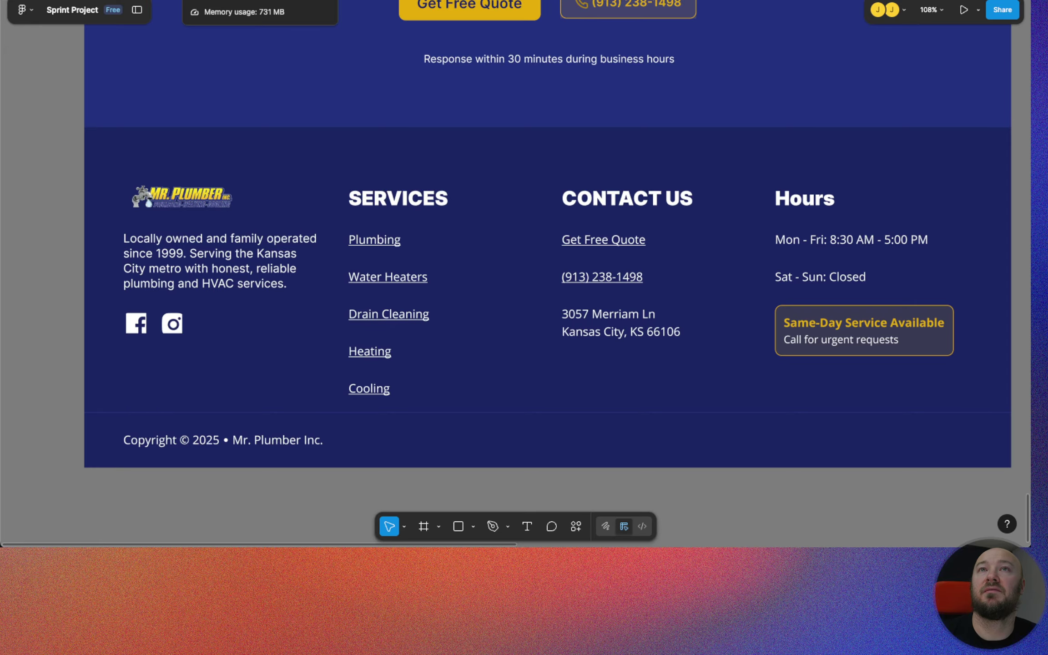
key("super+Tab")
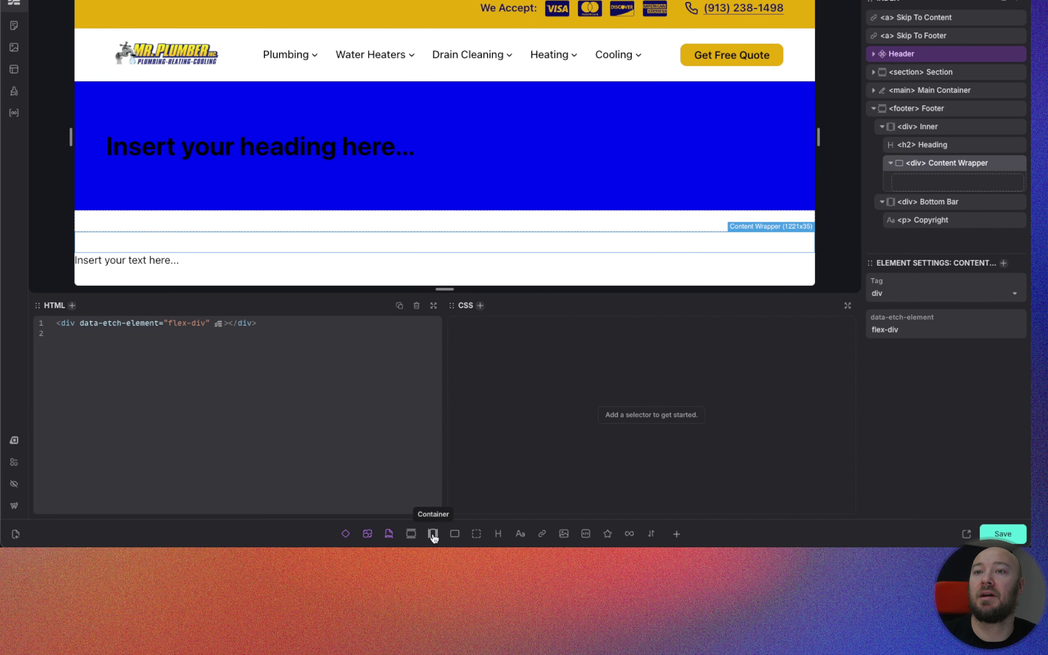
left_click(455, 535)
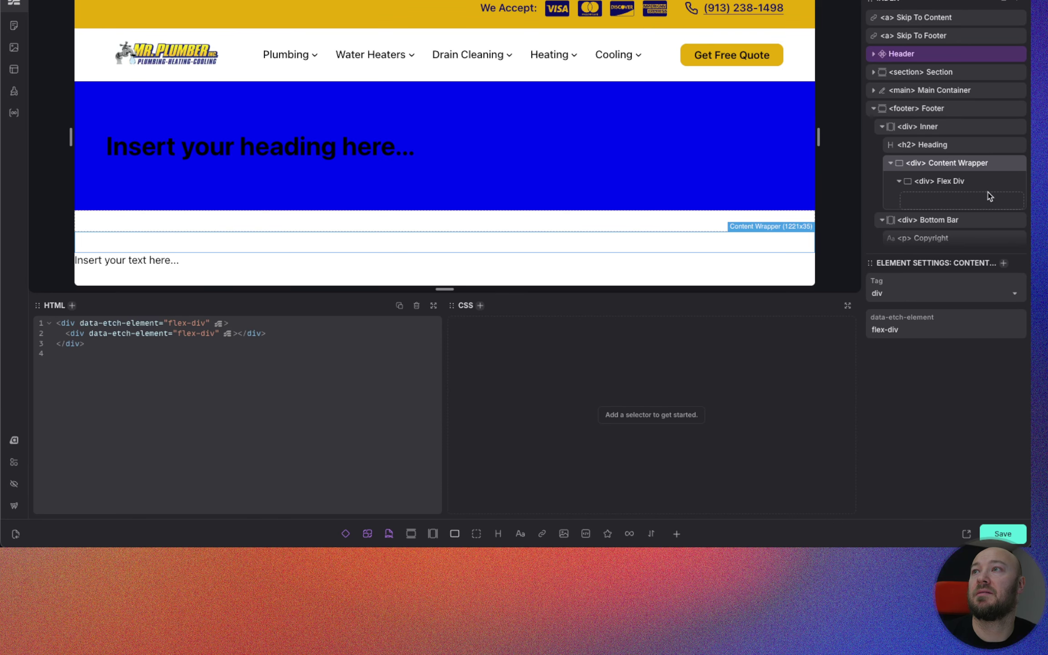
left_click(1002, 182)
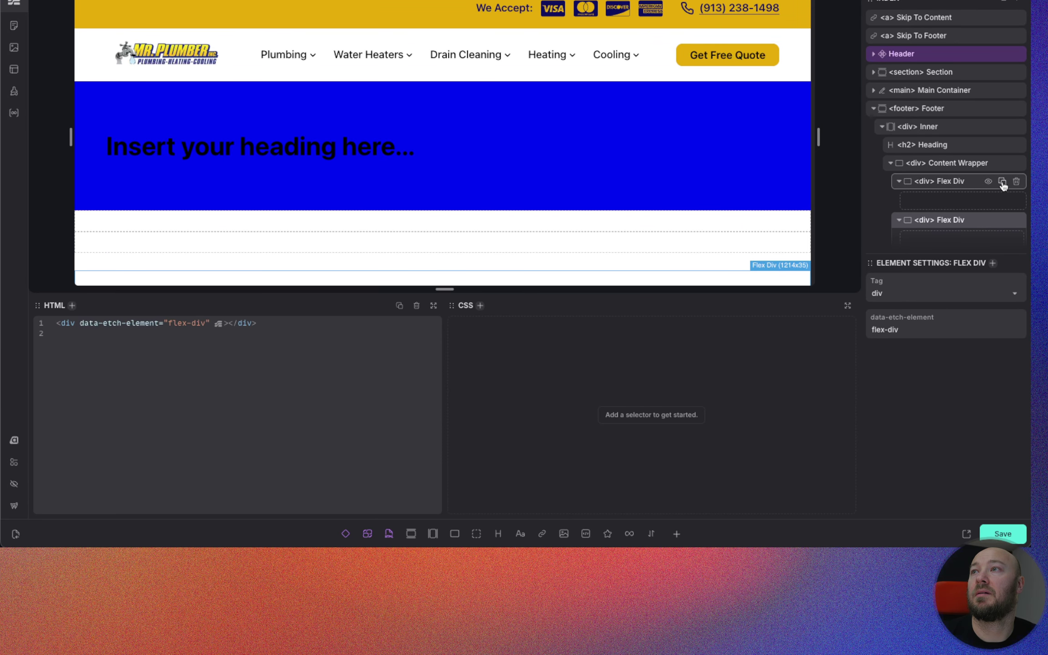
scroll(959, 199, "down", 3)
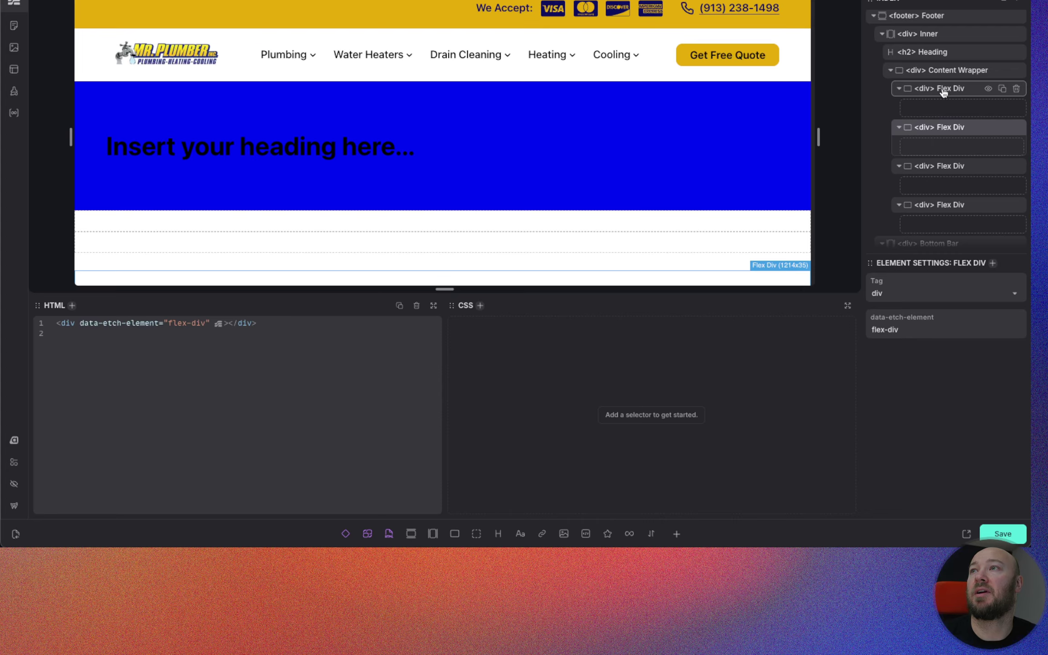
Step: Rename the first flex div inside Content Wrapper to Column
double_click(944, 92)
type("C")
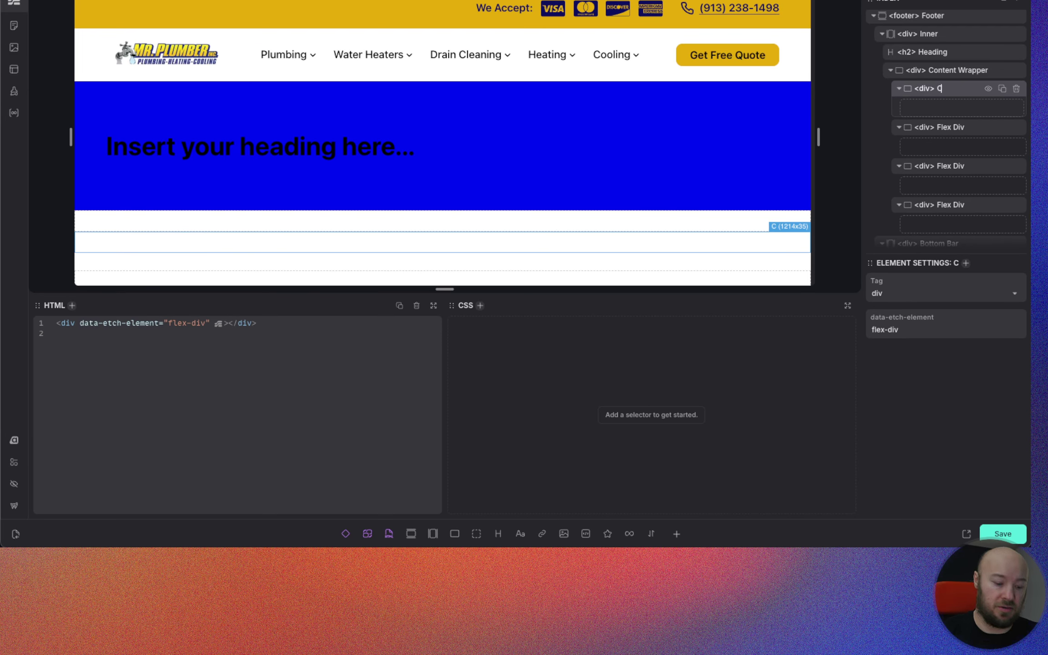
type("olumn")
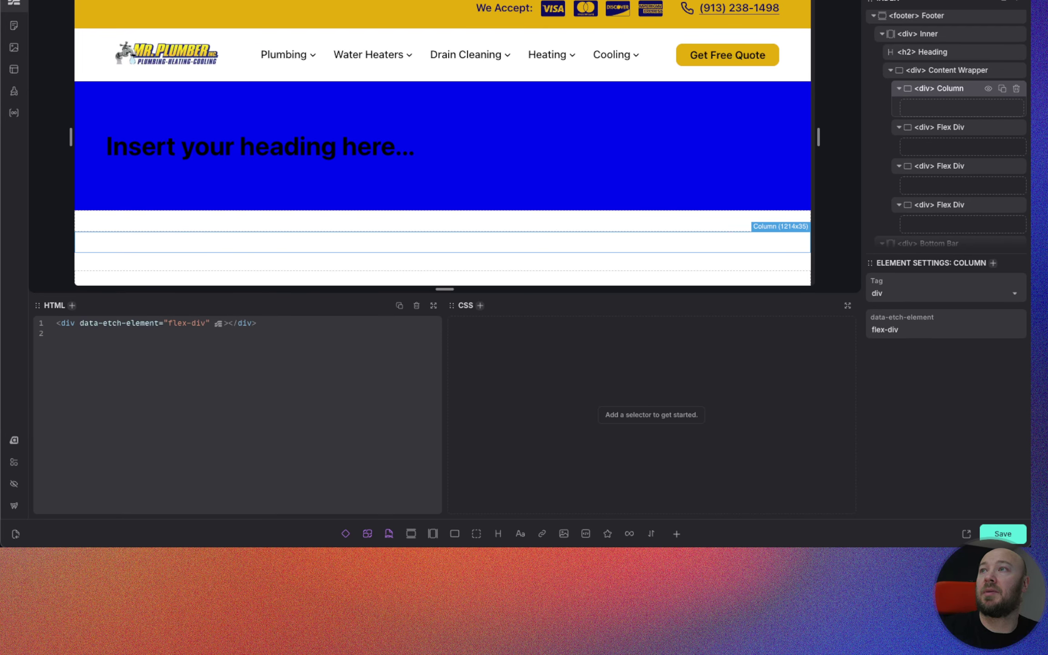
Step: Delete the three unnamed flex divs from Content Wrapper and duplicate the Column div once
left_click(1017, 128)
left_click(1017, 128)
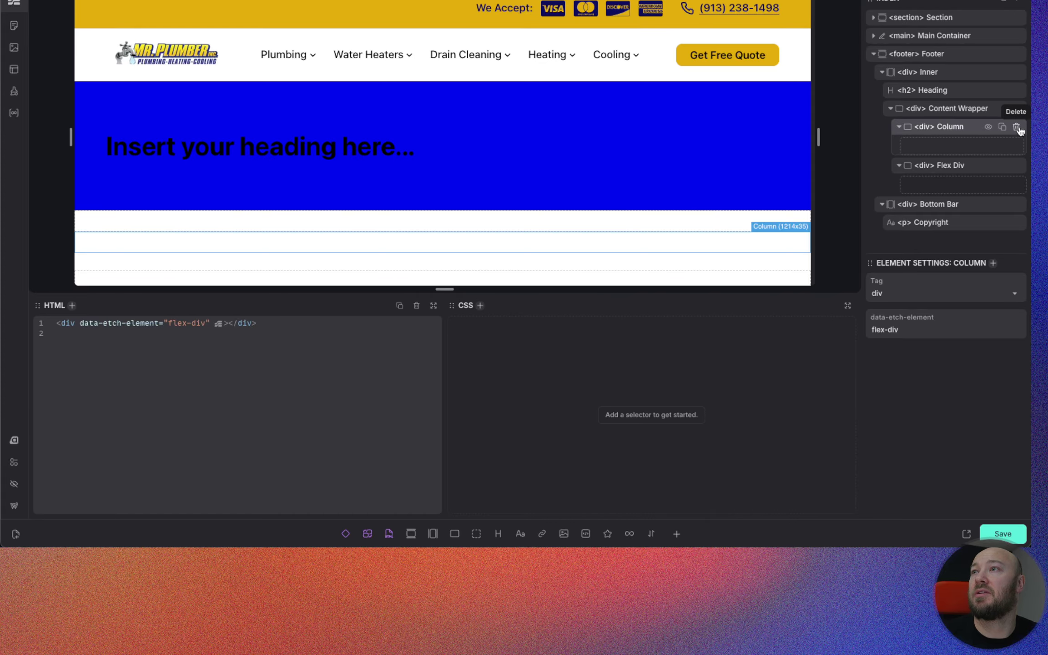
left_click(1016, 166)
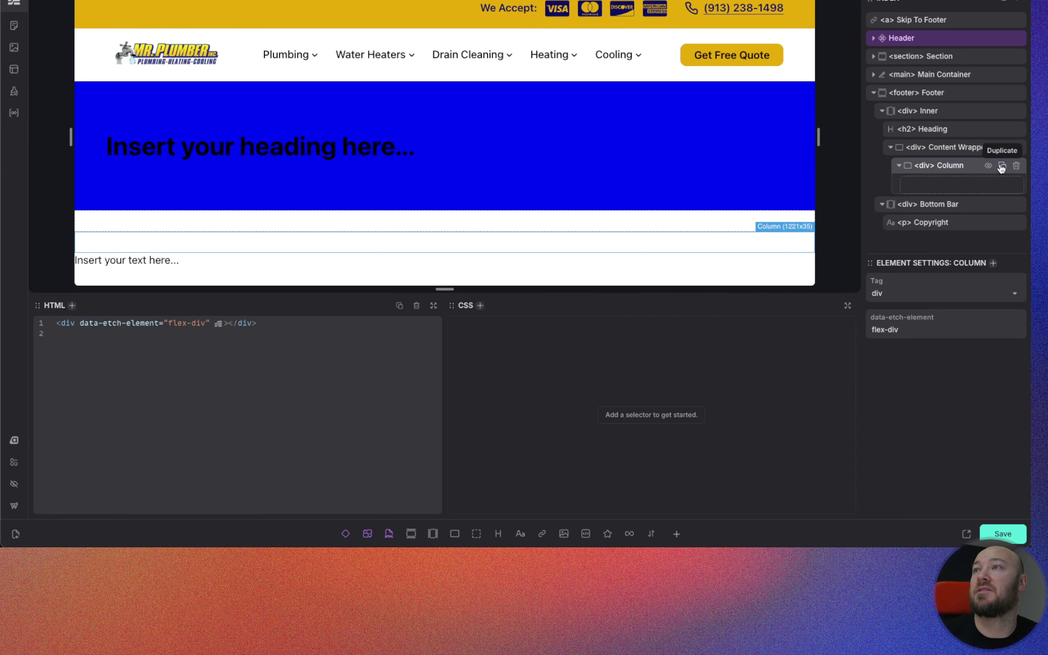
left_click(1001, 167)
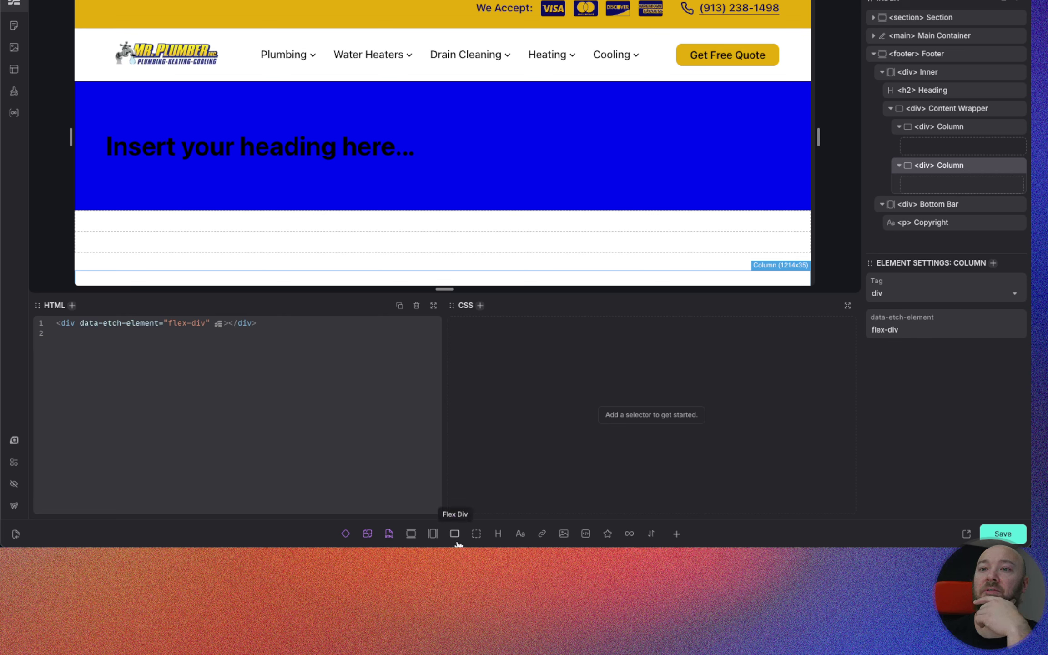
Step: Add an h2 heading and an anchor link below it inside the second Column
left_click(498, 534)
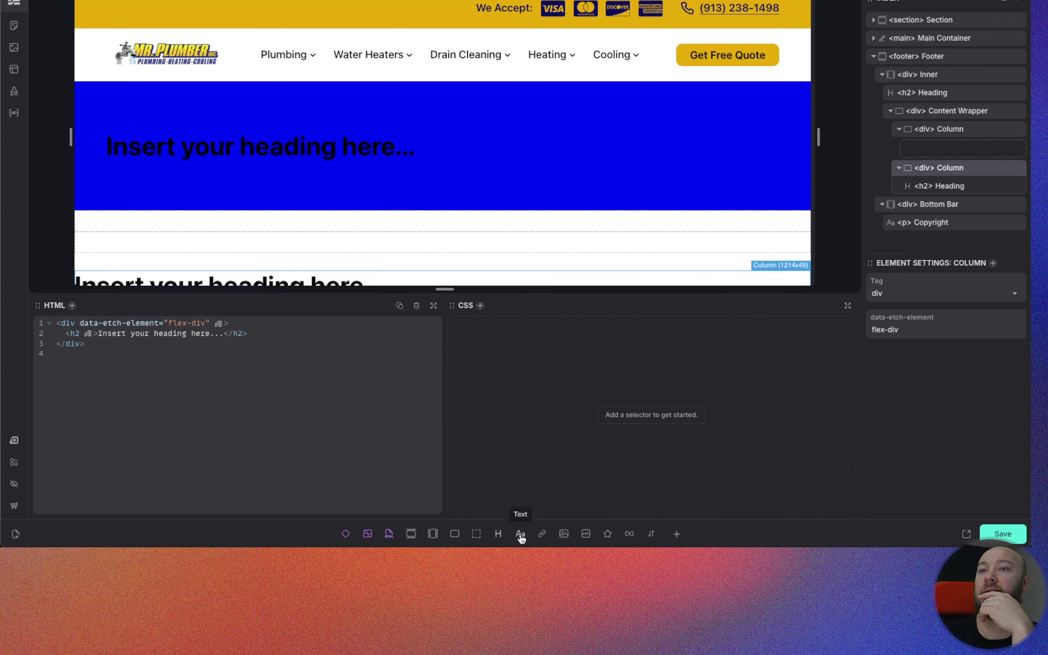
left_click(542, 534)
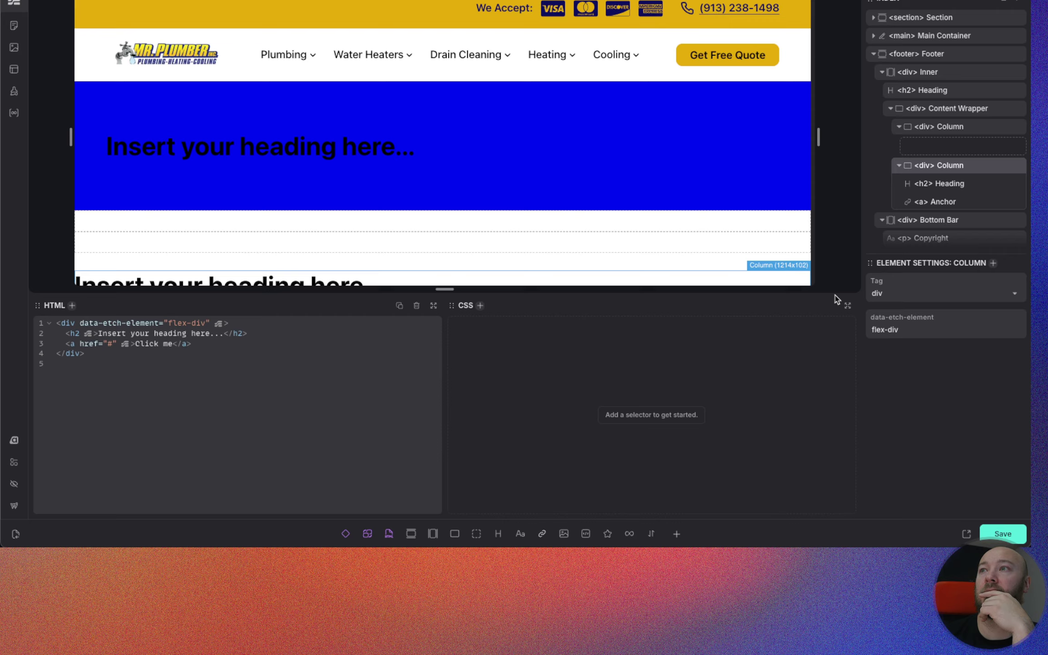
right_click(959, 207)
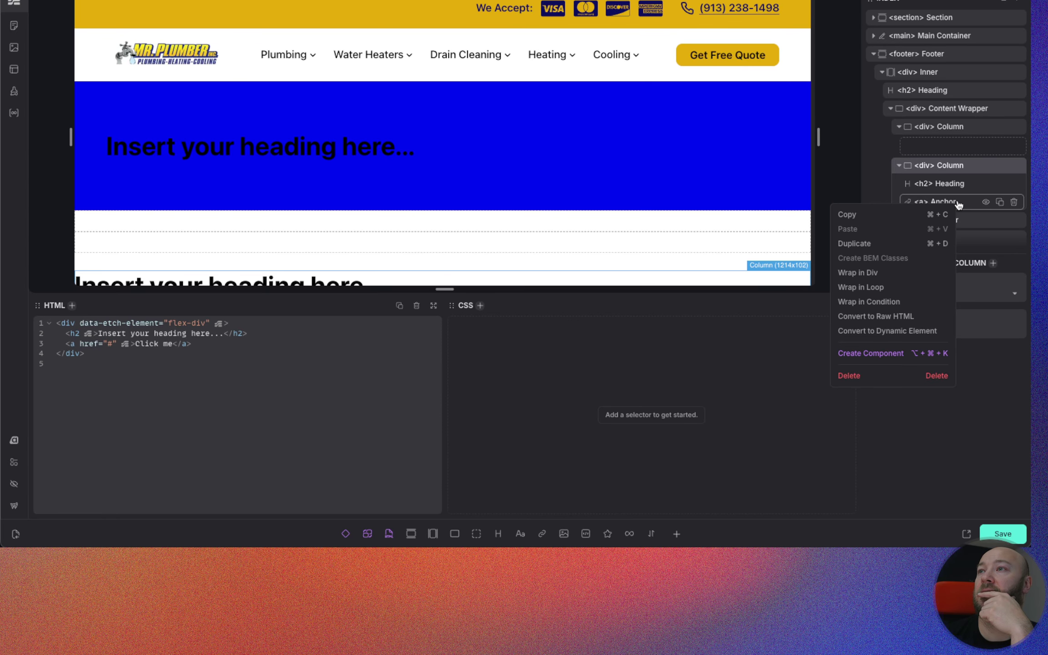
left_click(962, 203)
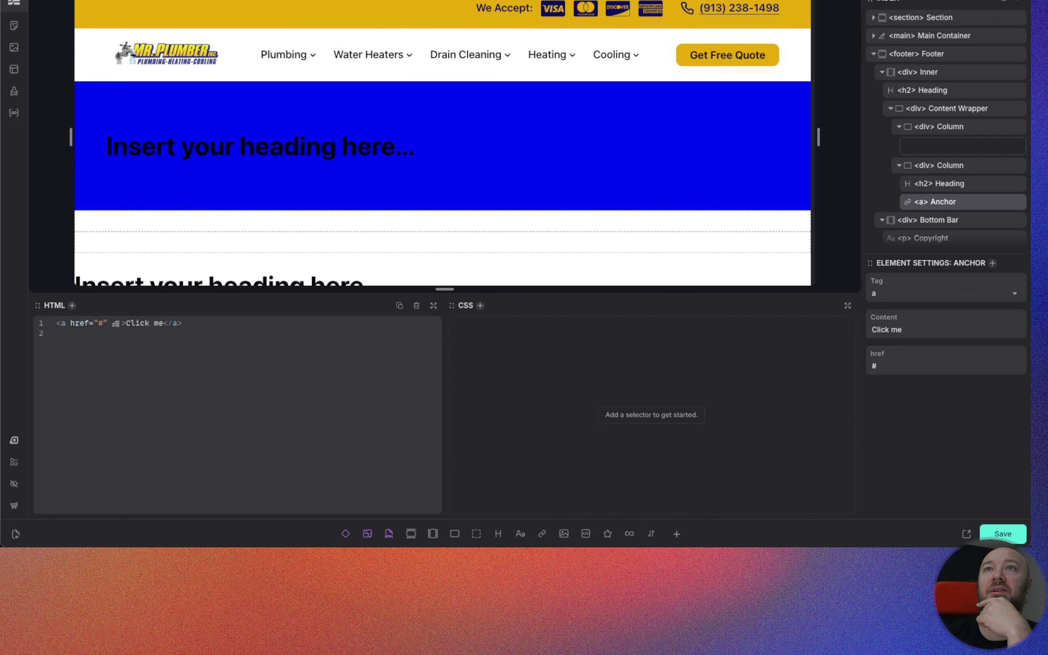
Step: Wrap the anchor in the second Column in two nested divs
key("ctrl+Tab")
key("ctrl+Tab")
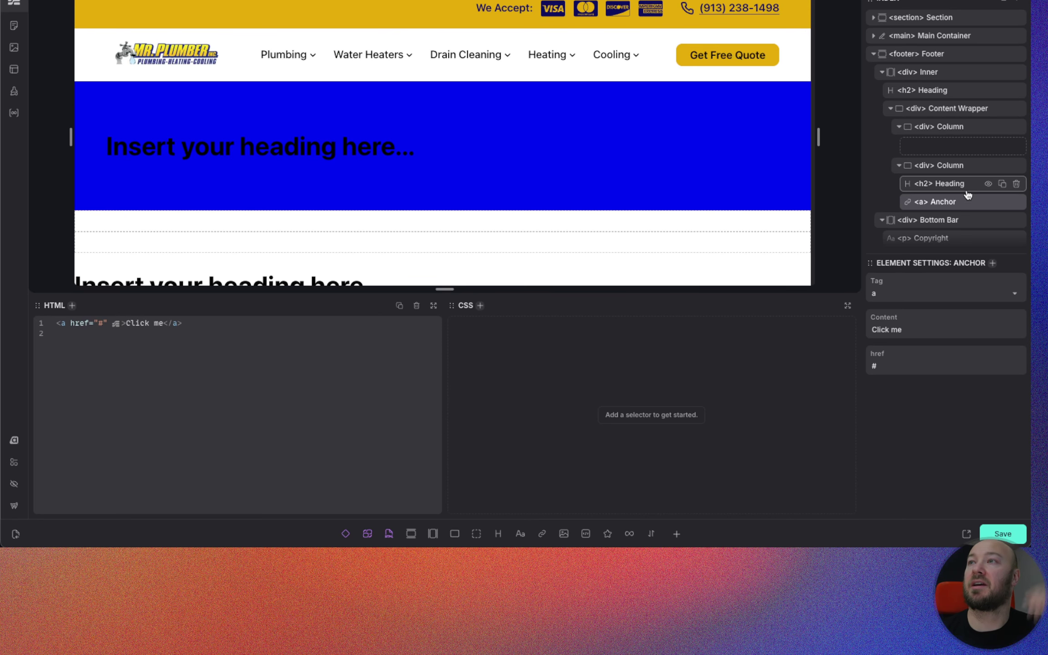
scroll(965, 193, "down", 1)
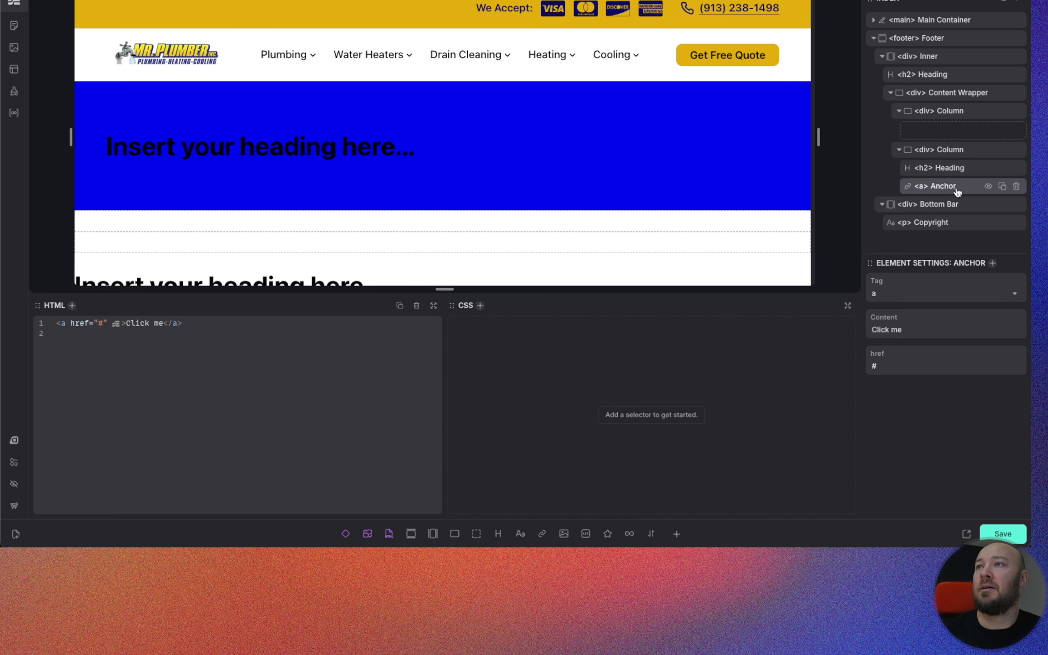
right_click(963, 190)
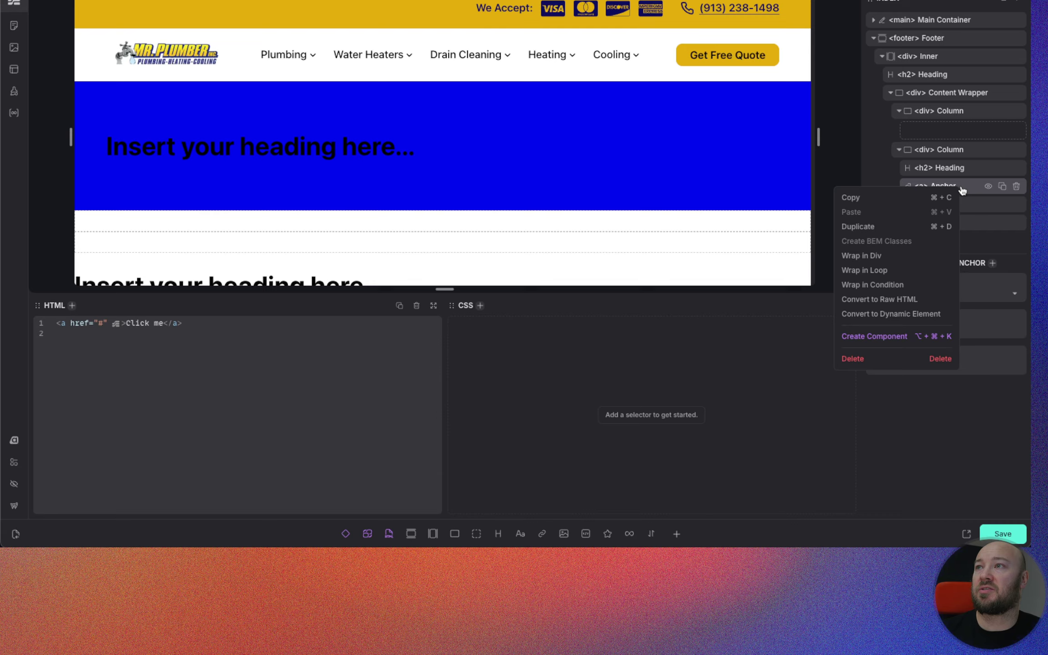
left_click(873, 257)
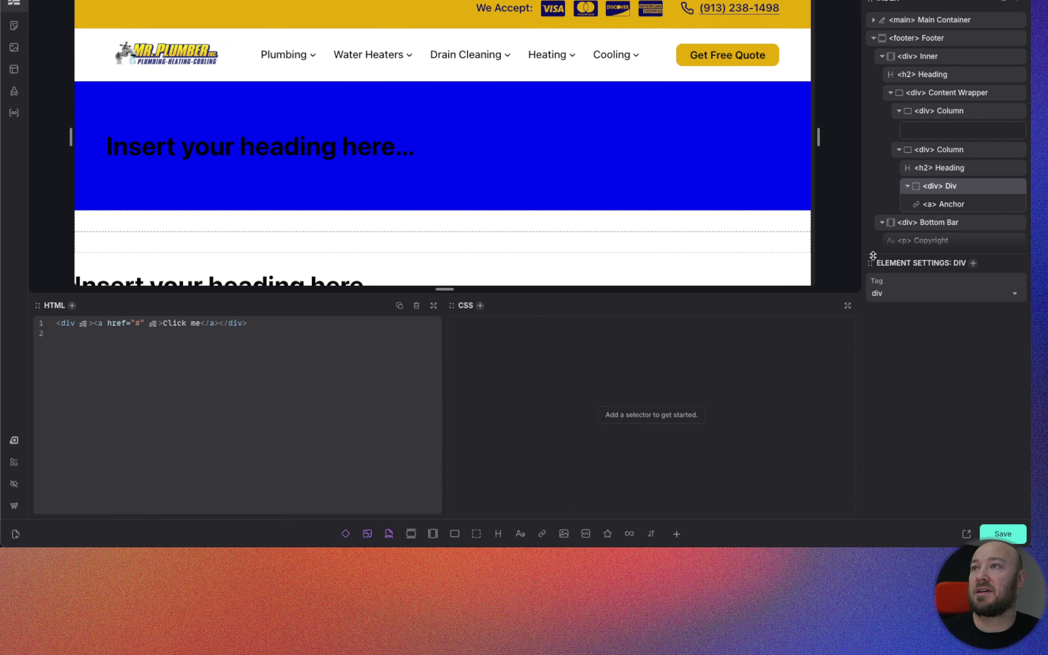
right_click(955, 188)
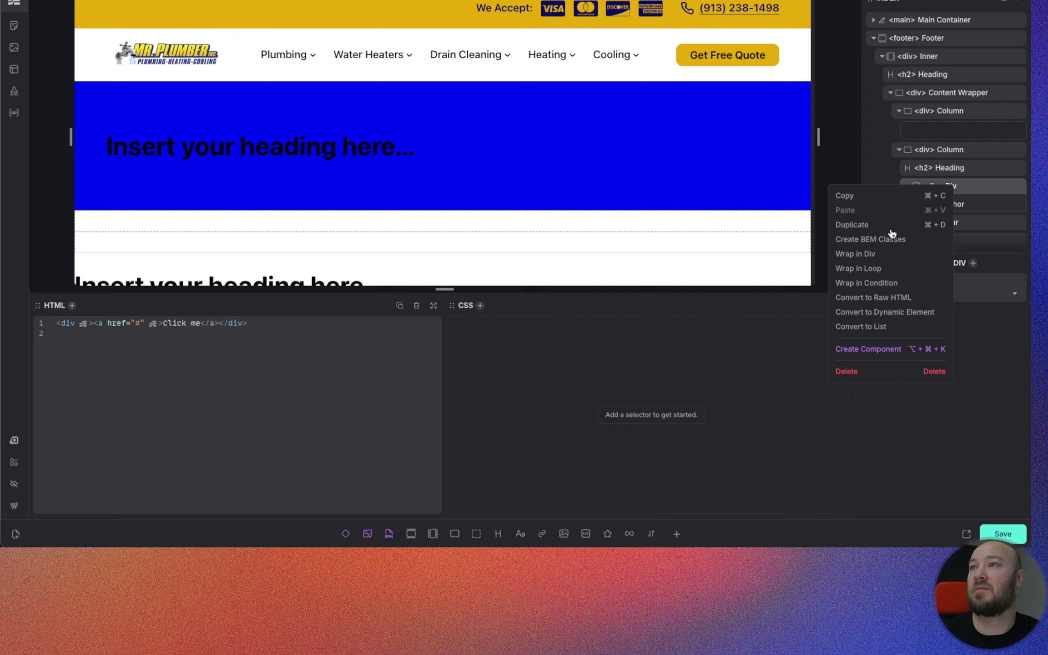
left_click(869, 255)
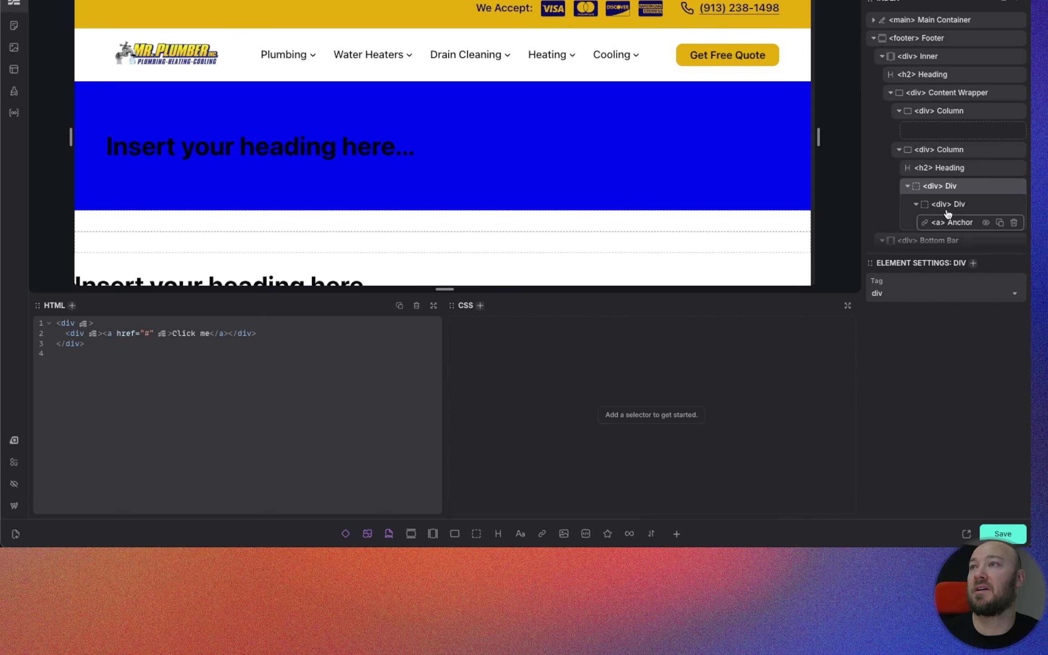
Step: Change the outer wrapper div's tag to ul and the inner wrapper div's tag to li
double_click(931, 188)
type("ul")
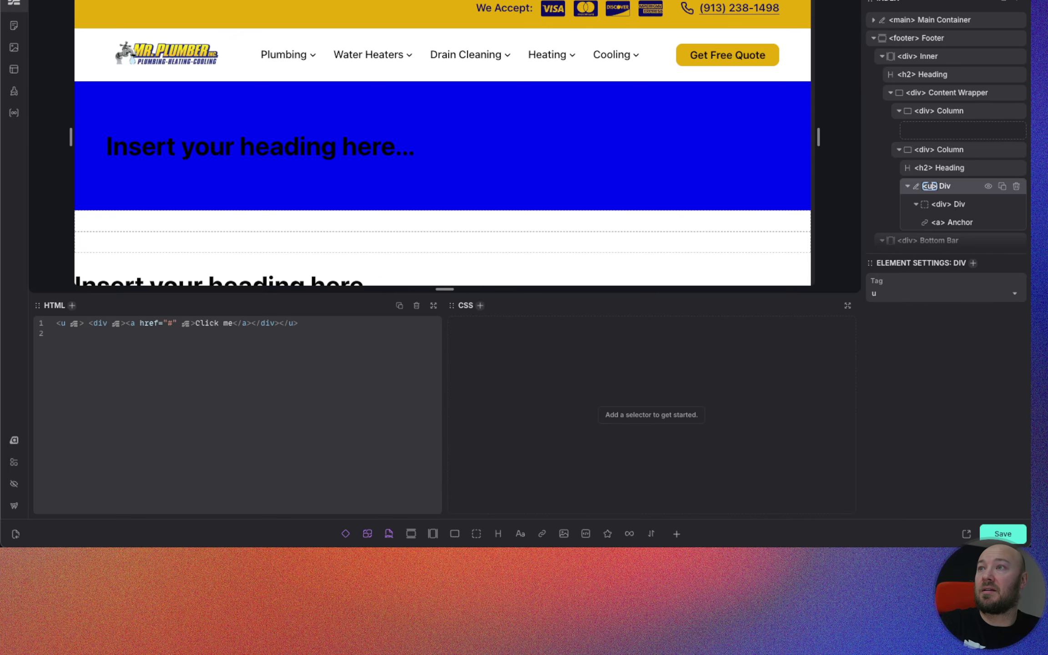
left_click(939, 206)
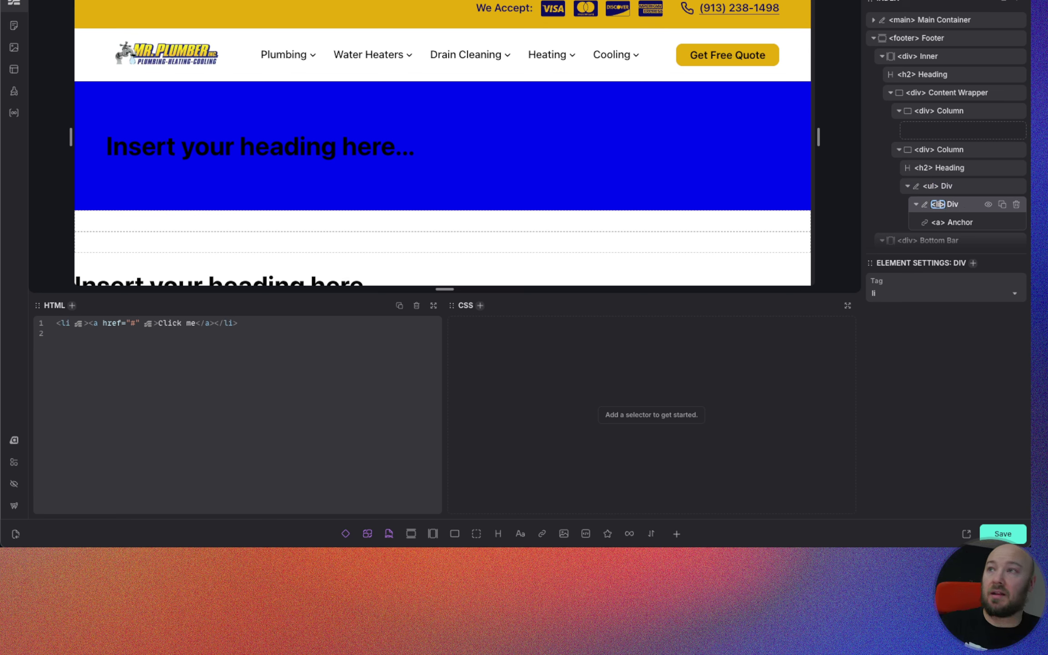
left_click(959, 189)
scroll(960, 190, "down", 1)
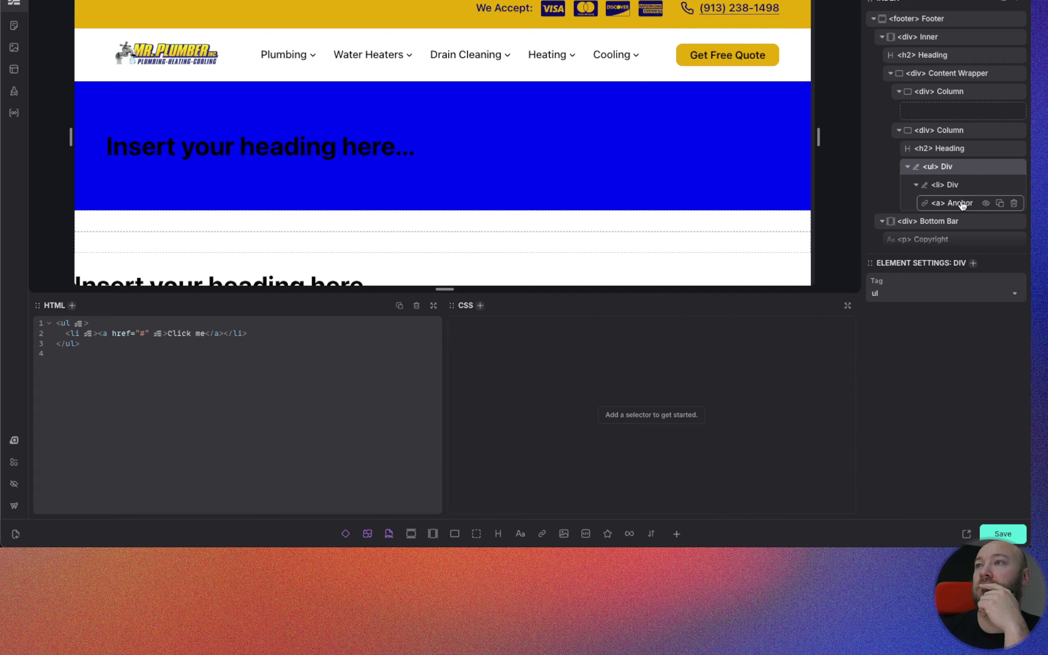
Step: Rename the anchor inside the li element to Footer Link
double_click(959, 205)
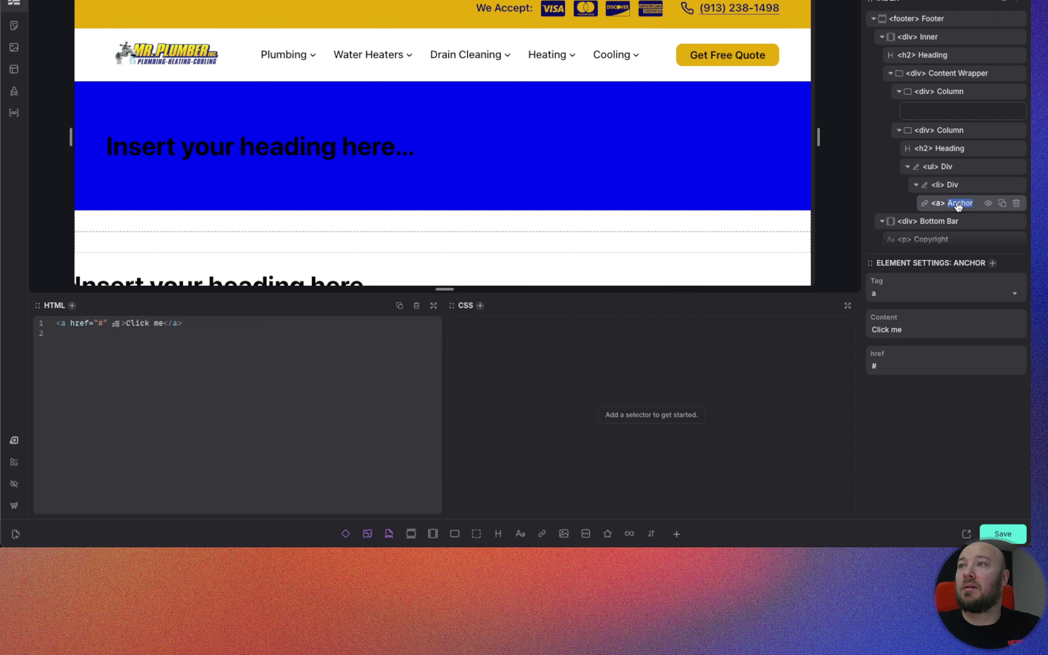
type("Fotter")
key("BackSpace")
key("BackSpace")
key("BackSpace")
key("BackSpace")
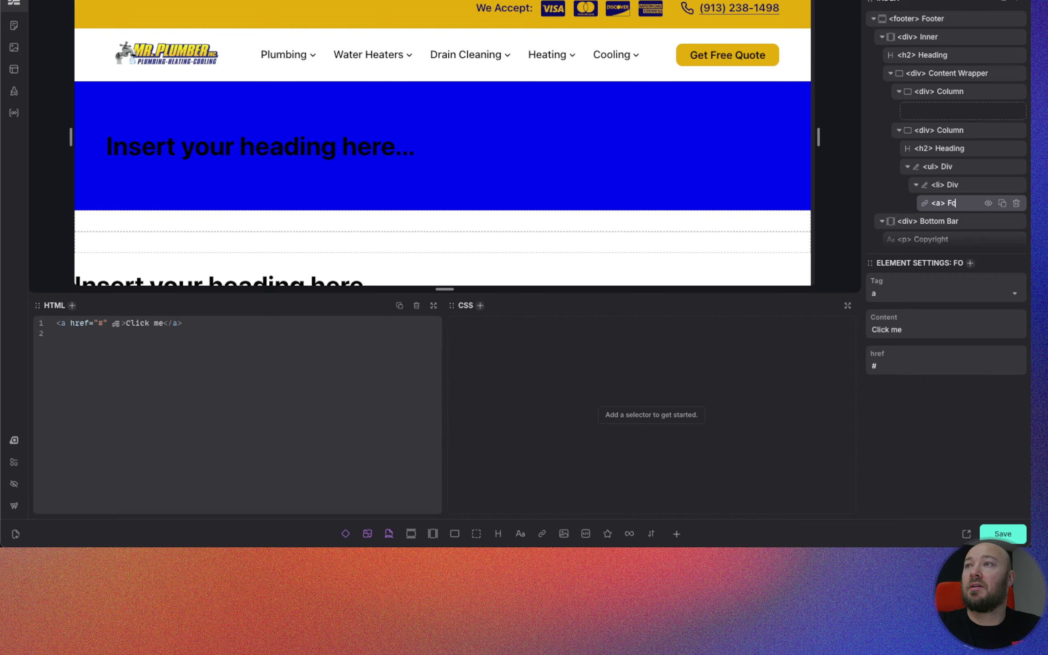
type("oter Link")
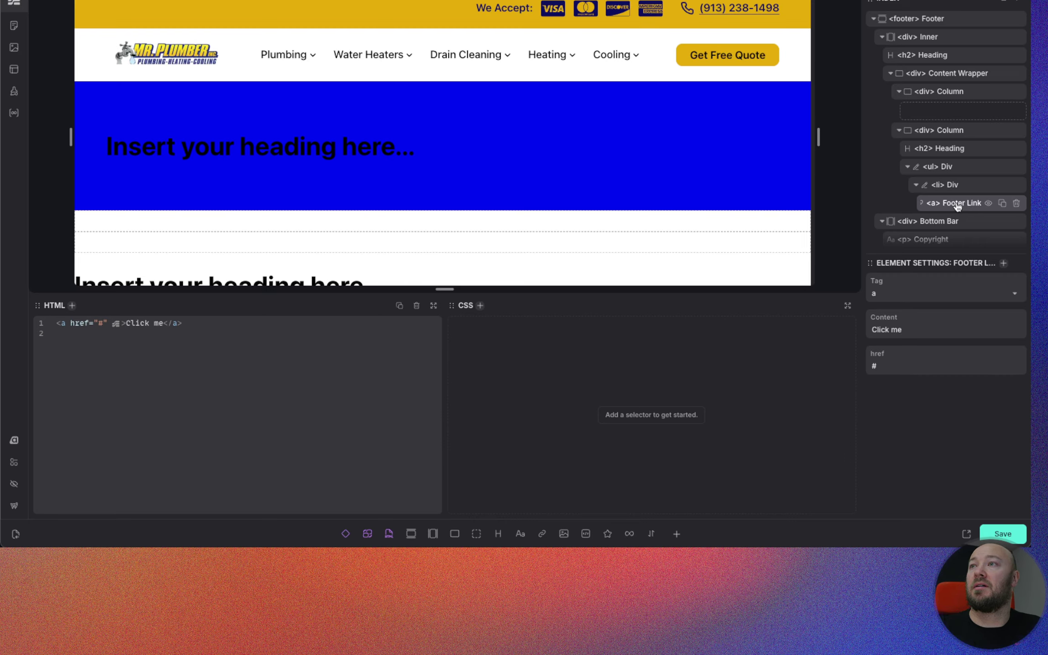
Step: Rename the li element in the second Column to Footer Nav Item
double_click(956, 187)
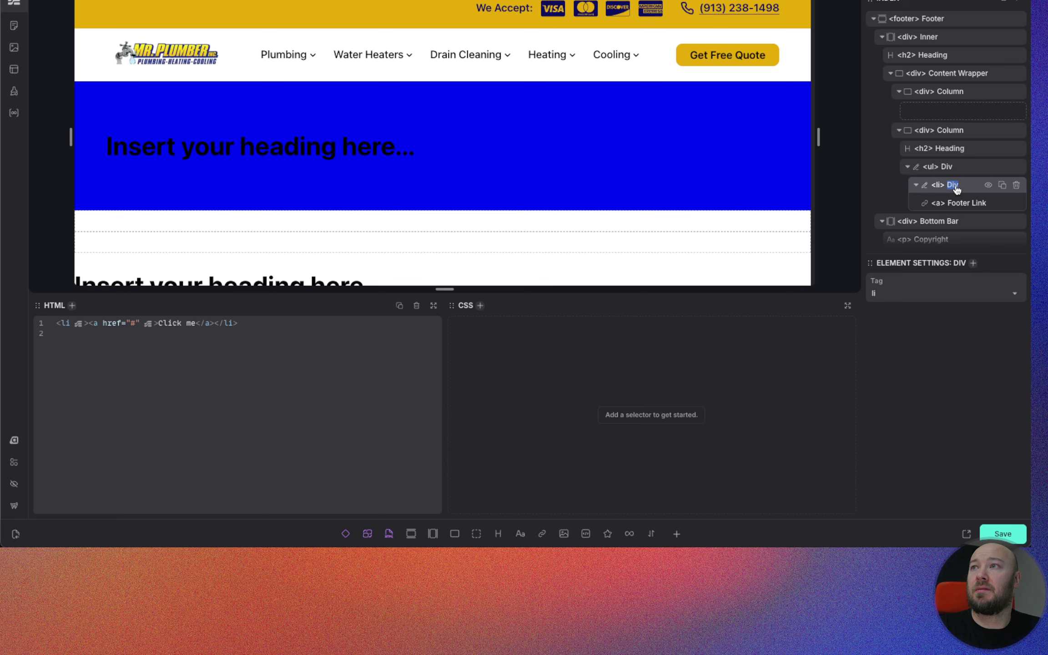
type("Footer")
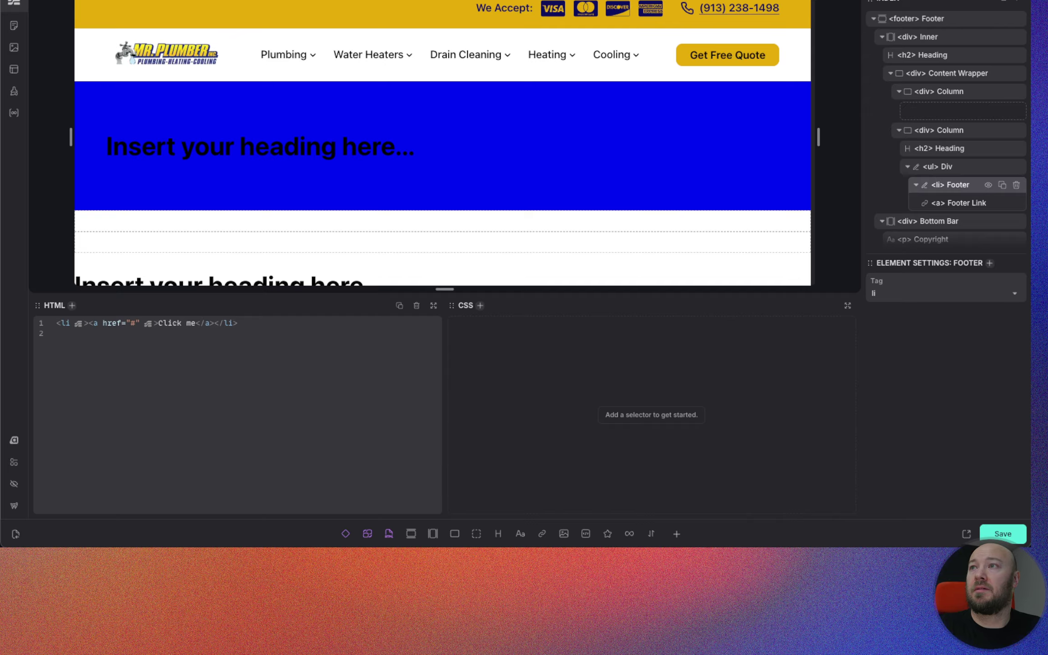
type(" Nav Item")
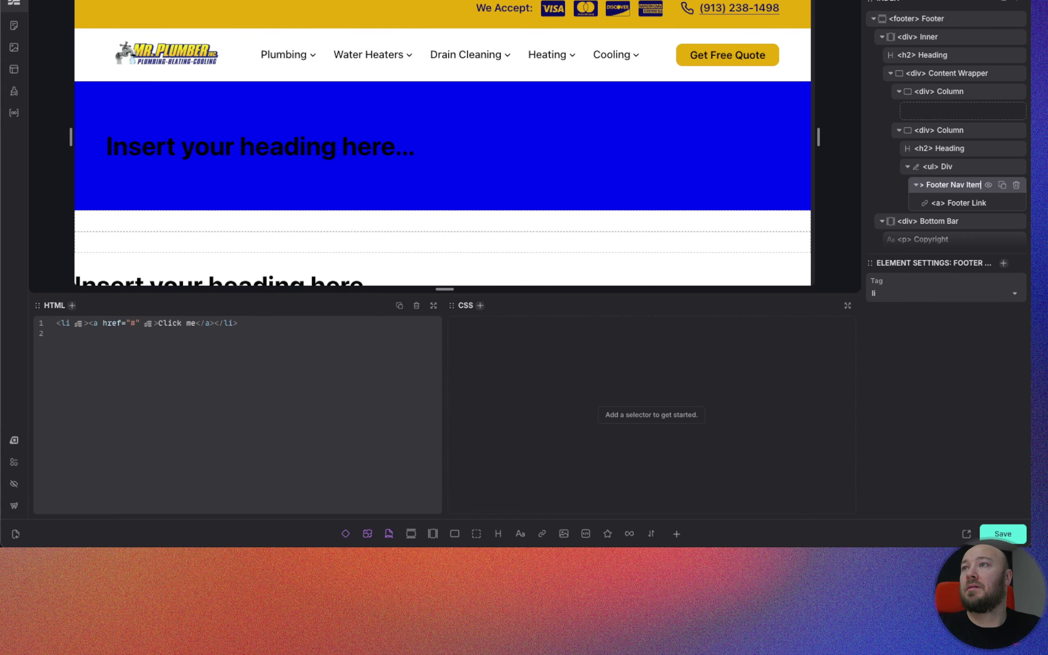
Step: Inspect the markup of the header's Plumbing menu item on the live page
double_click(947, 167)
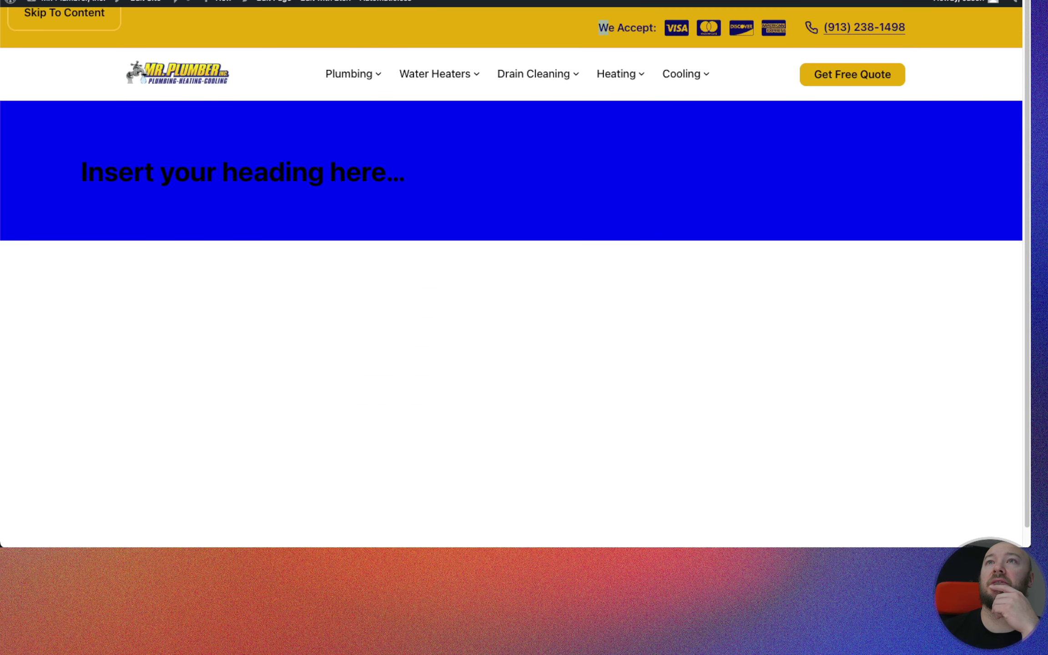
right_click(359, 73)
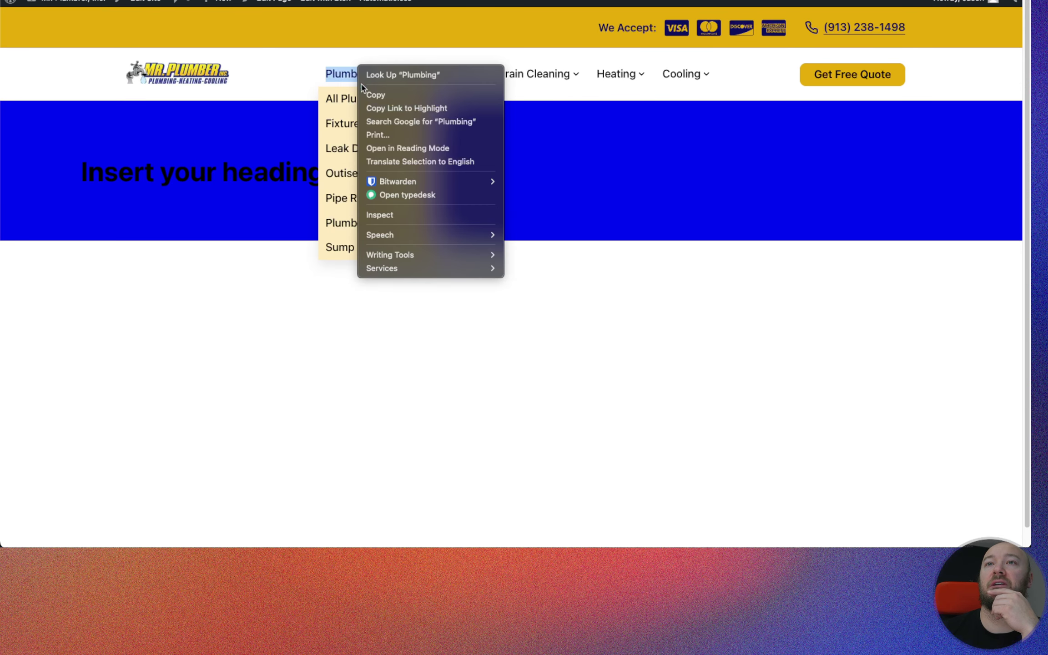
left_click(394, 213)
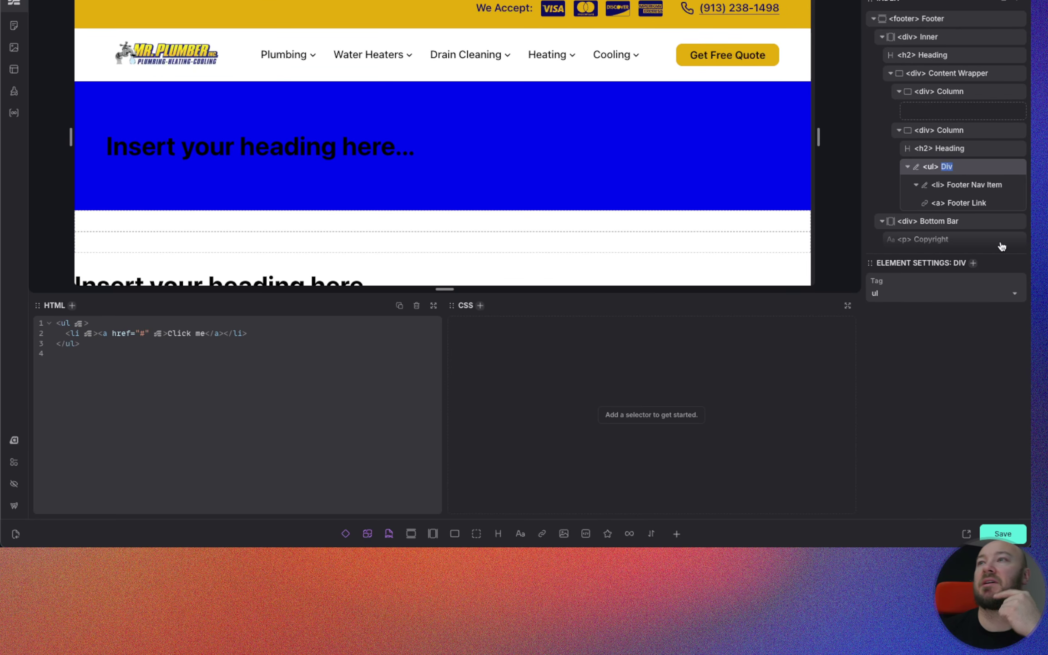
Step: Wrap the ul element in a div and change the wrapper's tag to nav
right_click(961, 167)
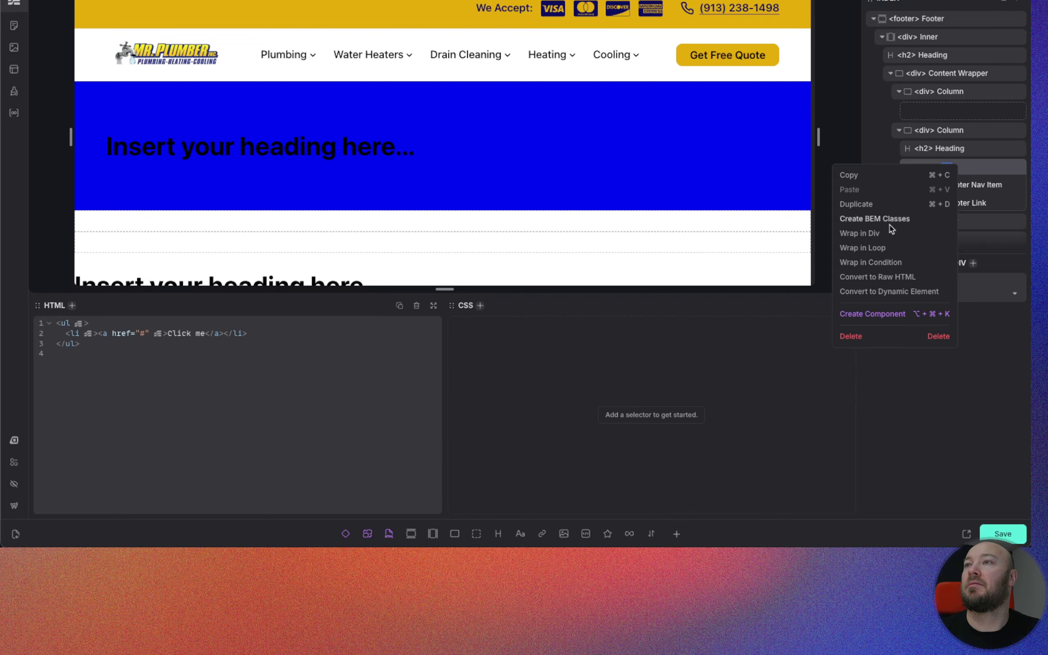
left_click(864, 234)
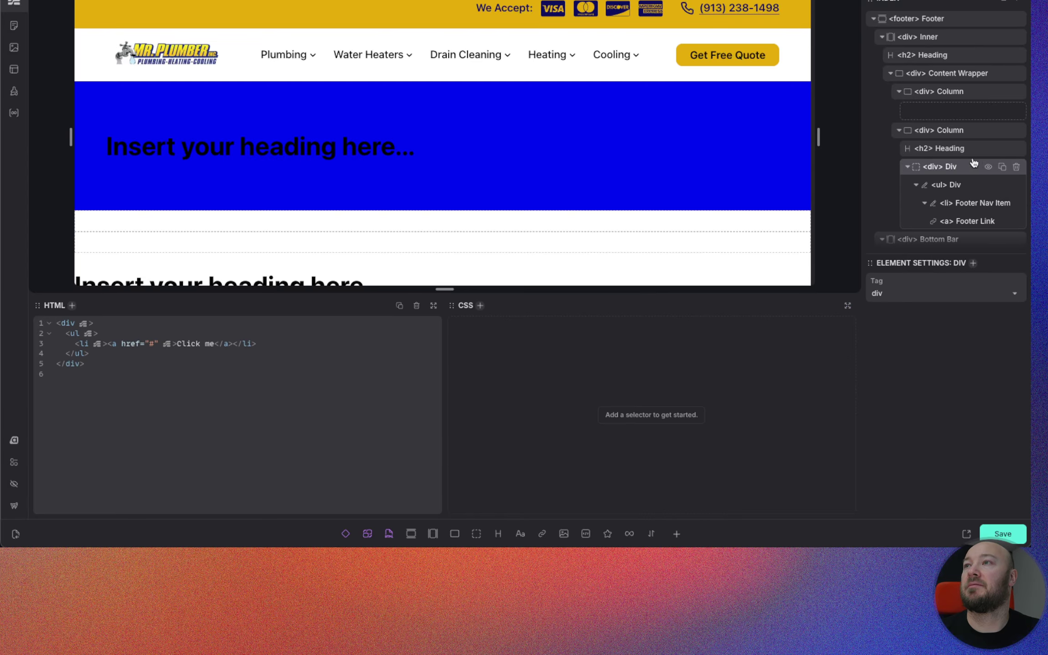
double_click(933, 167)
type("nav")
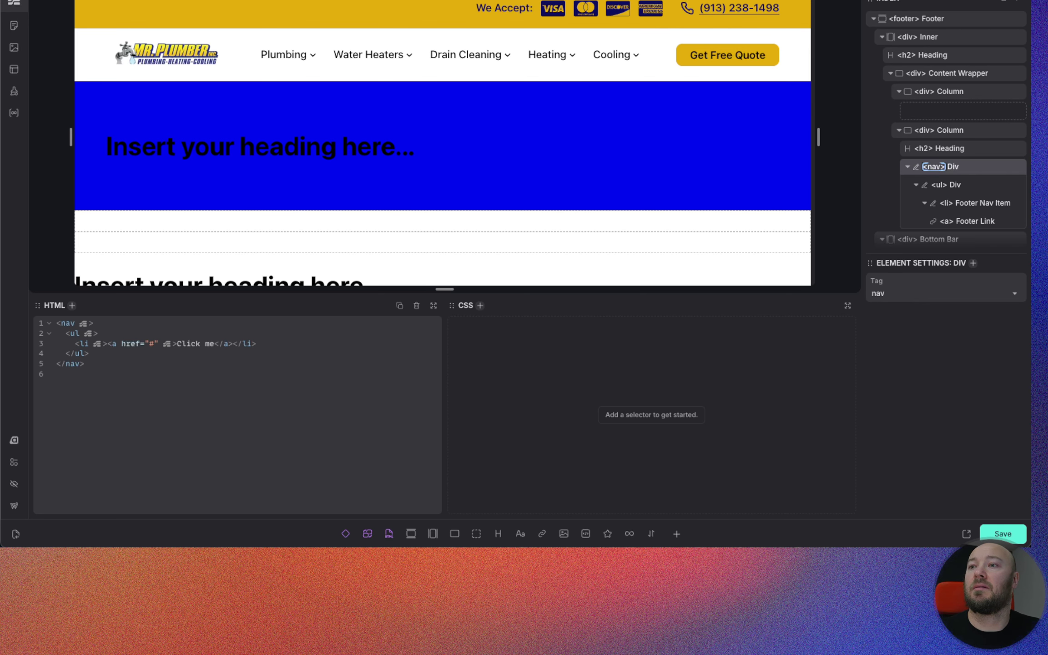
Step: Check the header navigation's markup in the developer tools and rename the new nav element to Footer Nav
key("super+alt+i")
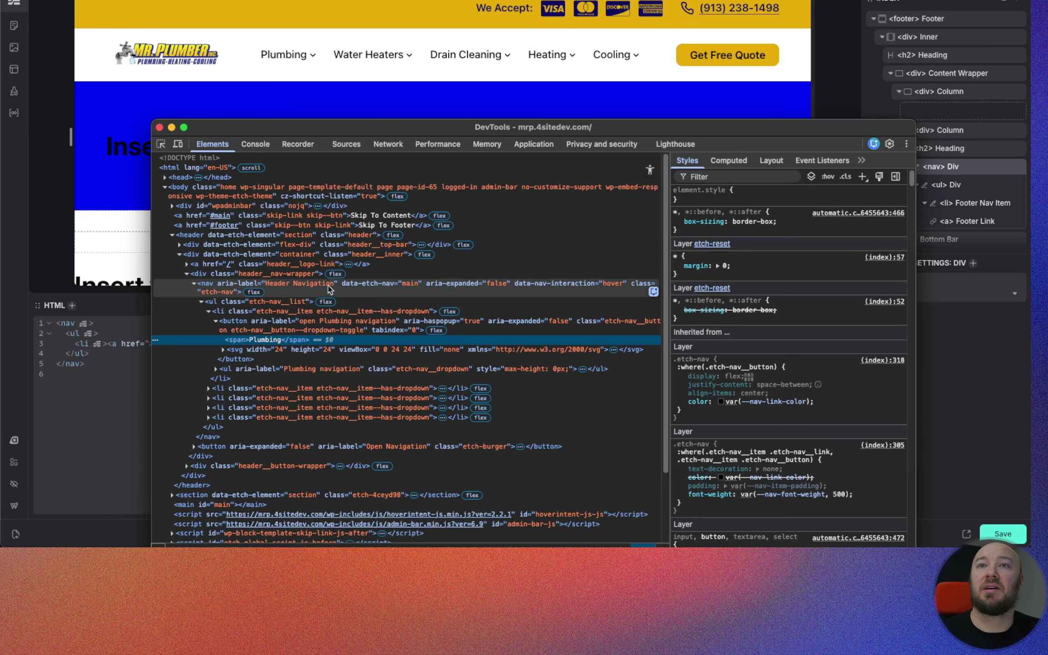
left_click(124, 411)
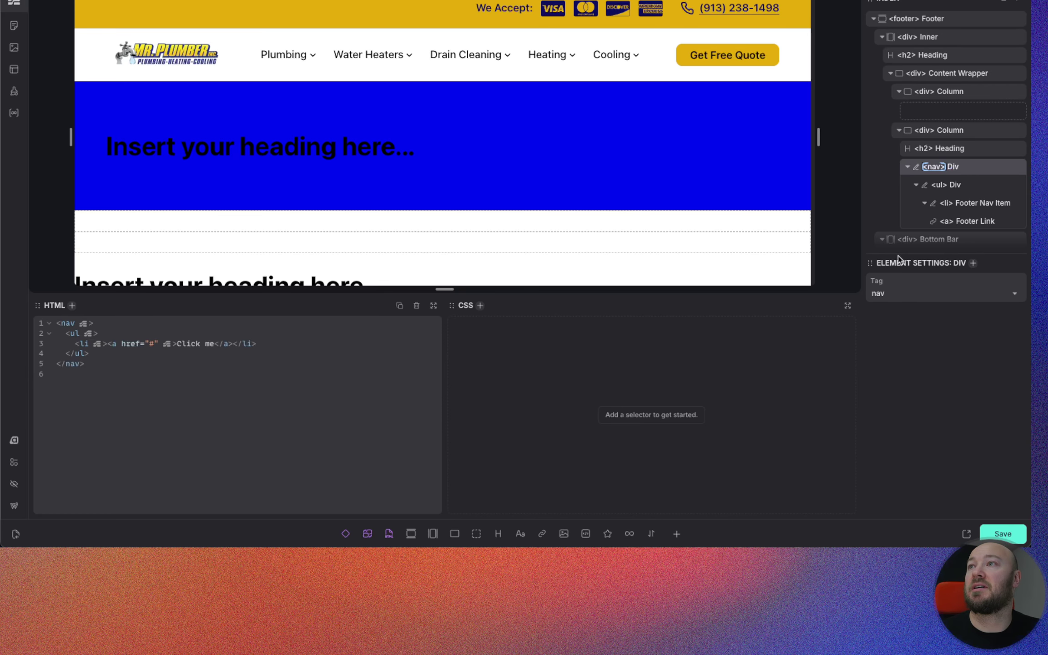
double_click(954, 167)
type("Footer Nav")
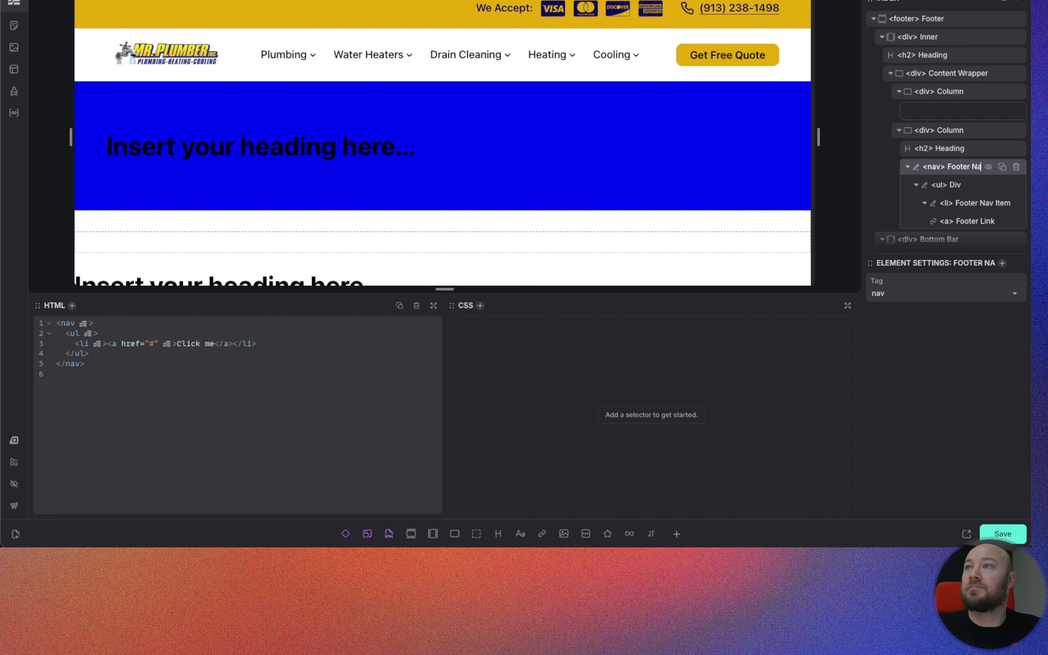
Step: Add an aria-label attribute with the value "footer navigation" to the Footer Nav element
left_click(480, 305)
type("aria")
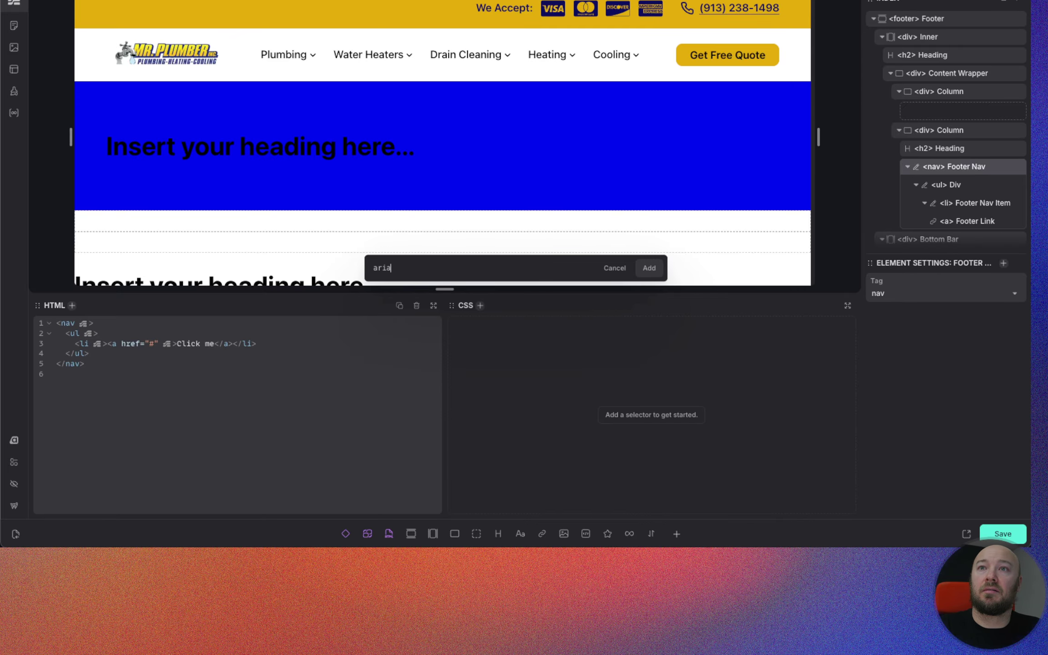
type("-la")
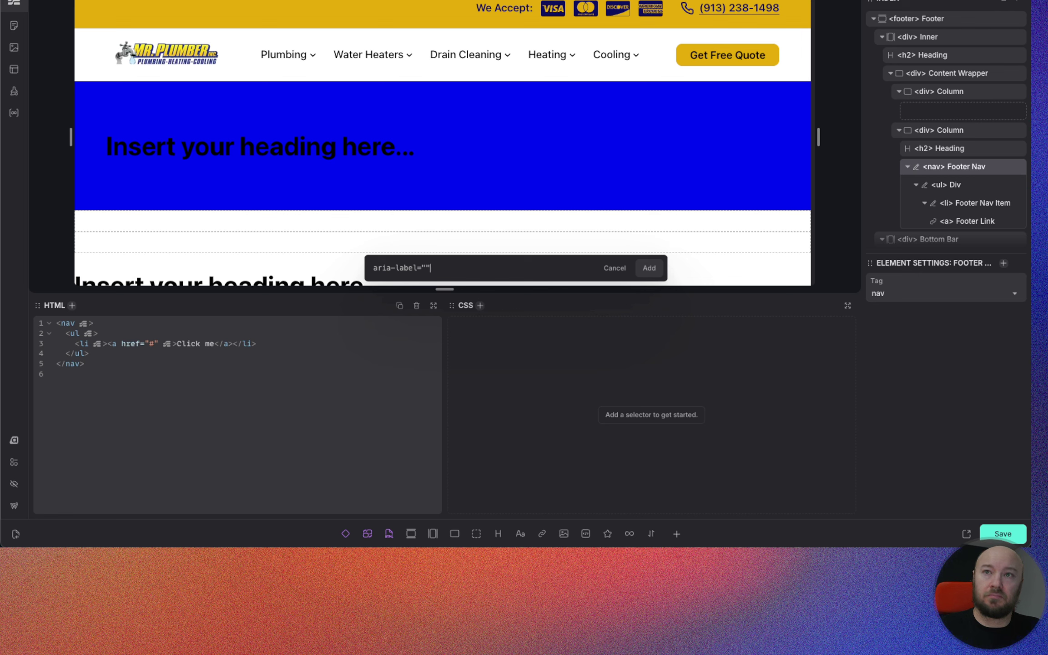
type("bel=\"footer")
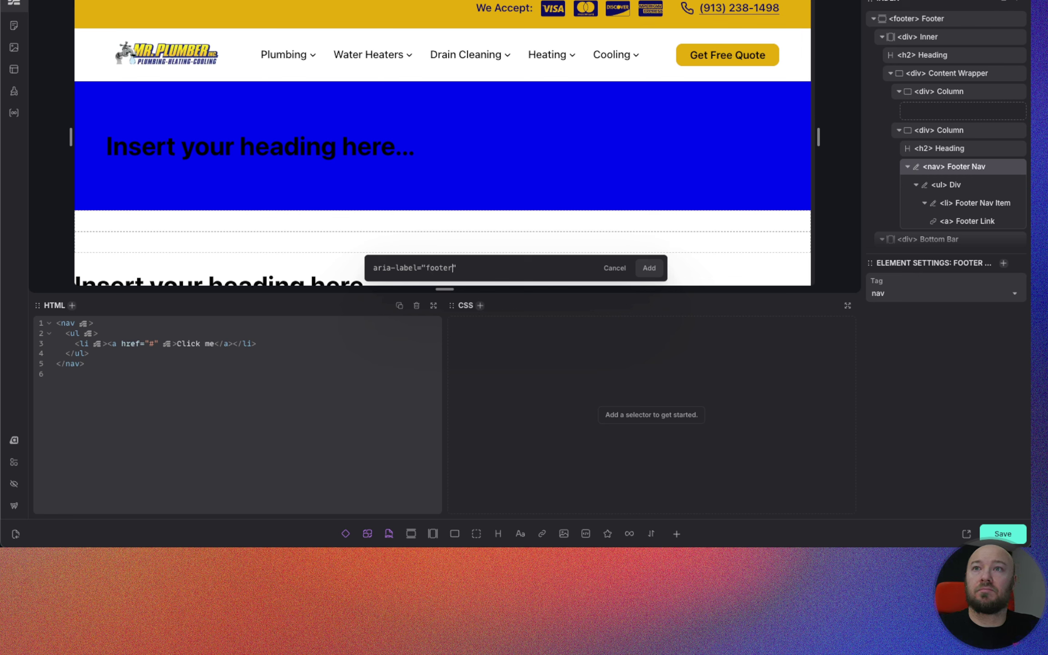
type(" navigation")
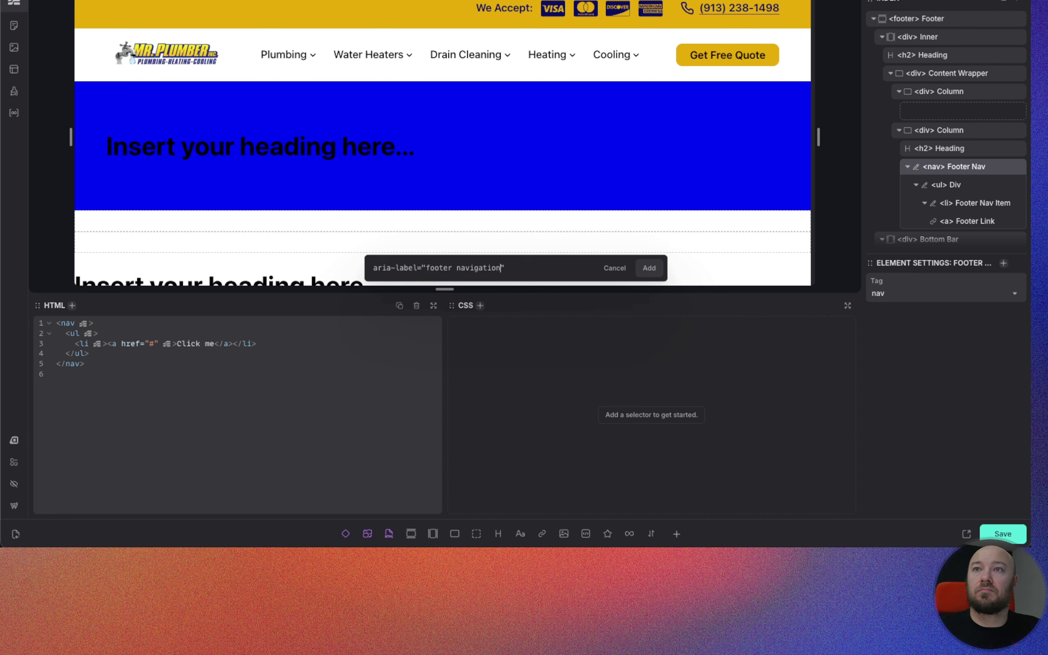
key("Return")
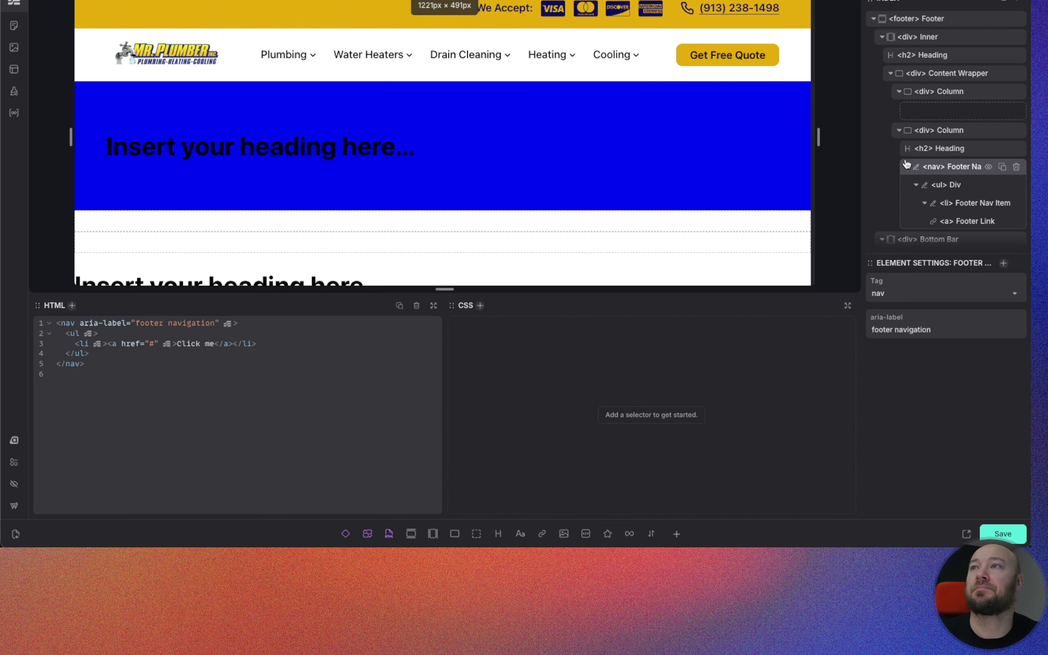
Step: Select the empty first Column and examine the footer's first column in the Figma design
scroll(528, 127, "down", 2)
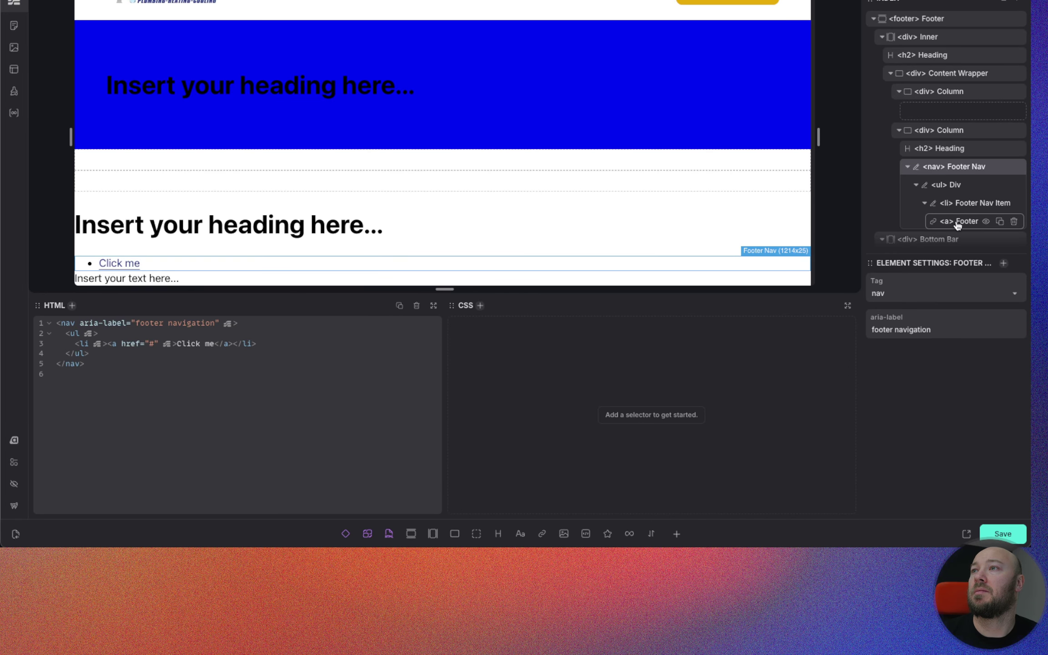
scroll(955, 219, "down", 1)
scroll(946, 133, "up", 1)
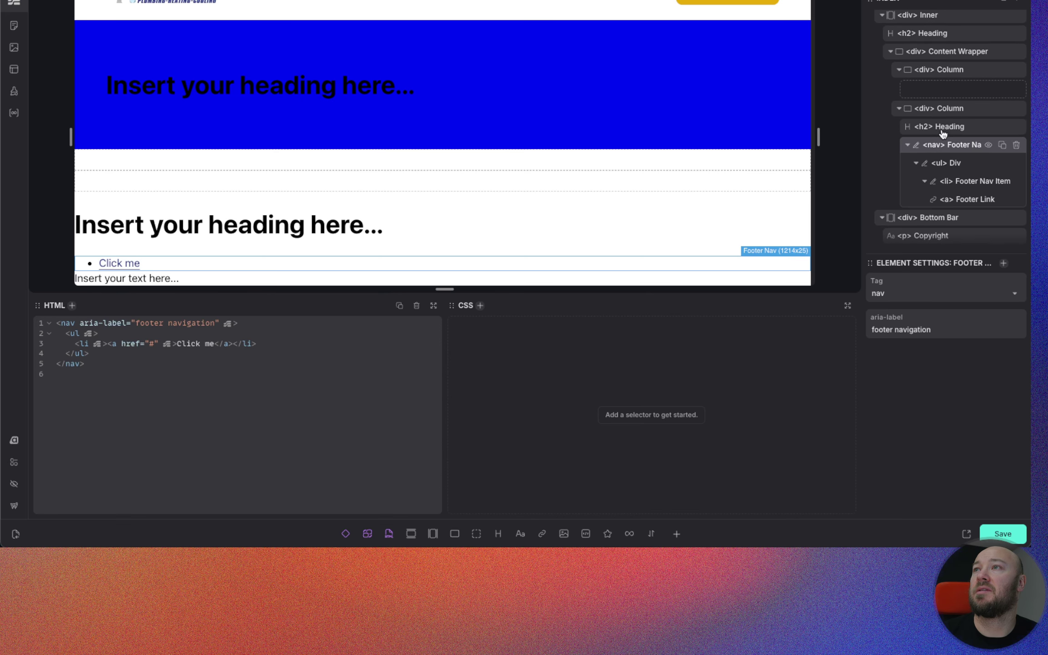
left_click(951, 73)
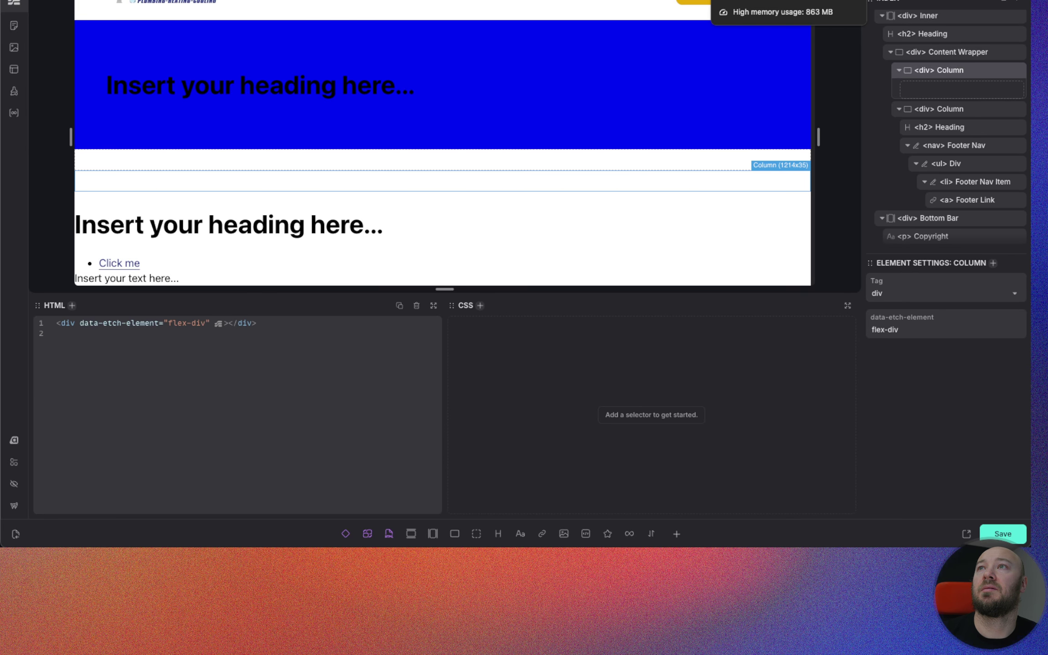
left_click(751, 1)
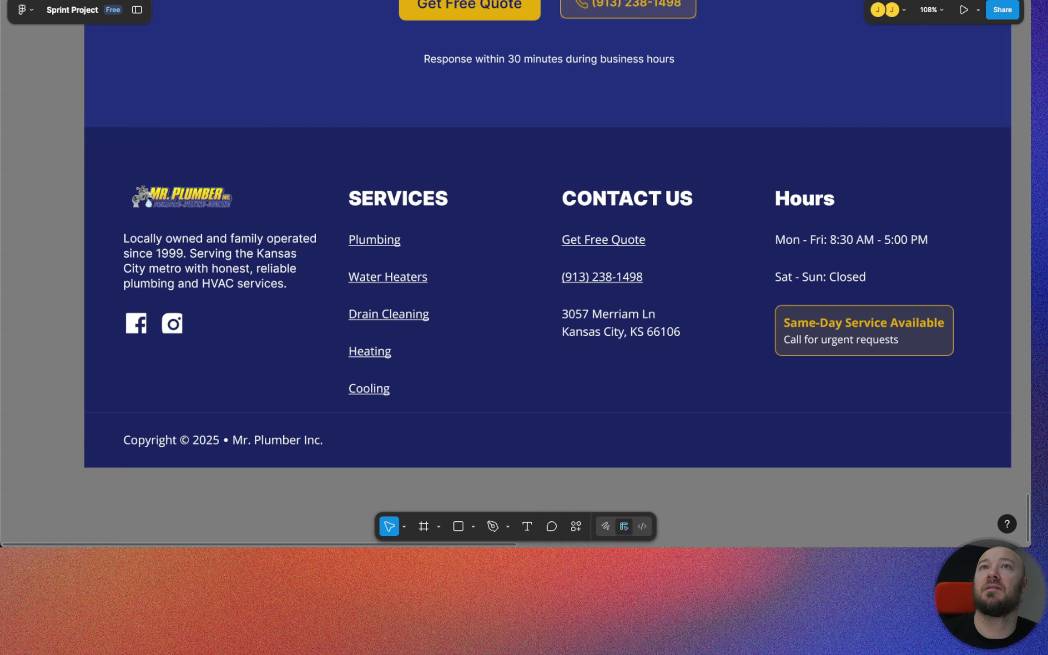
key("ctrl+shift+Tab")
key("ctrl+Tab")
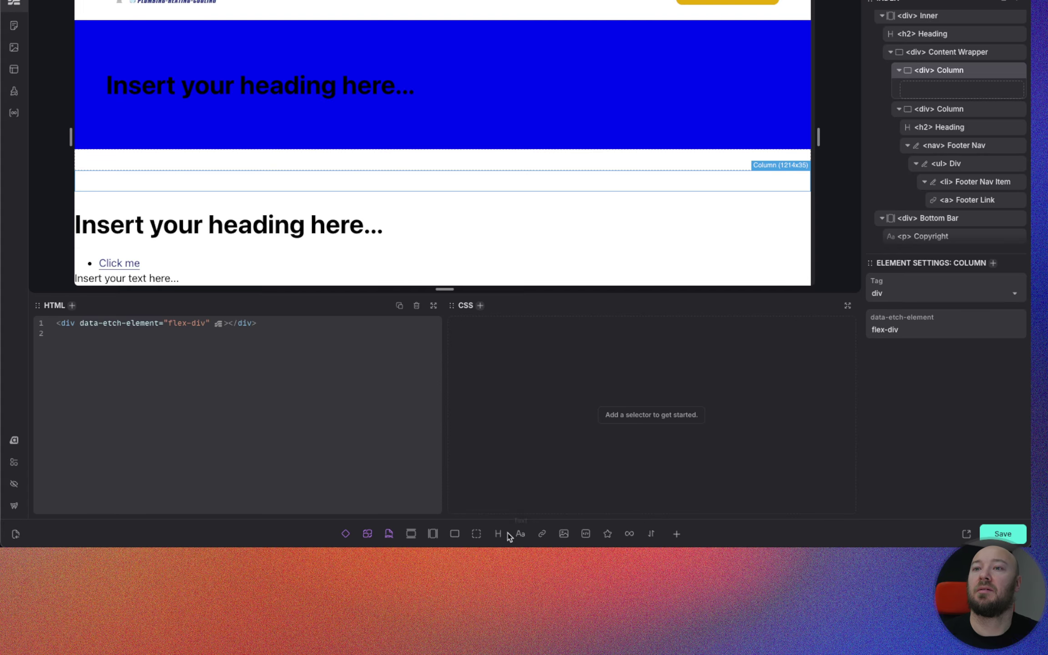
Step: Add a div to the first Column and place an image inside it
left_click(475, 534)
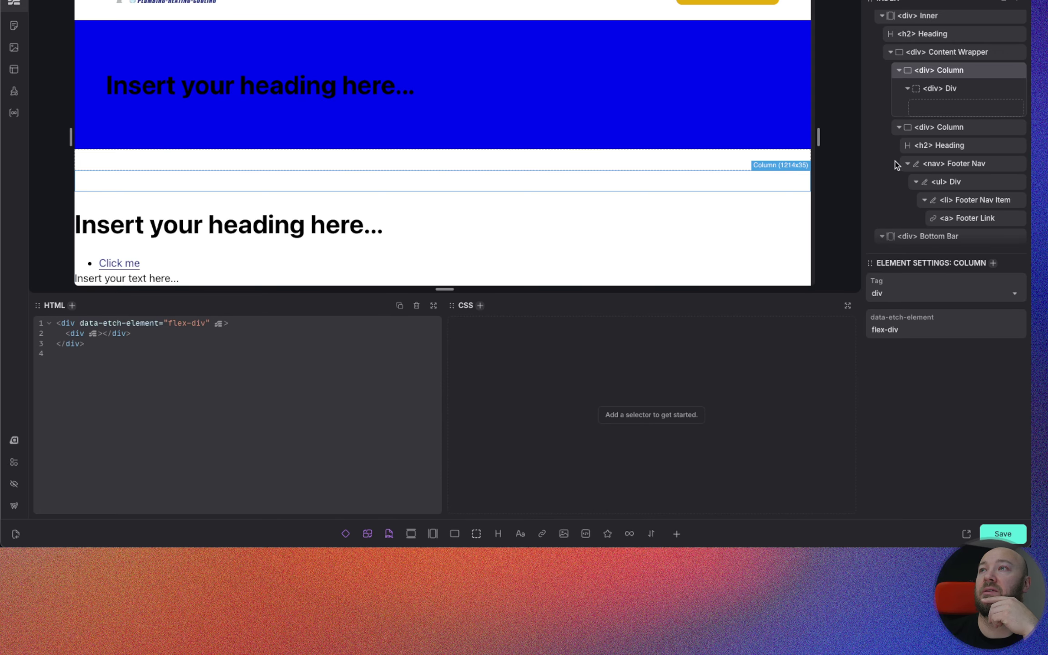
left_click(998, 89)
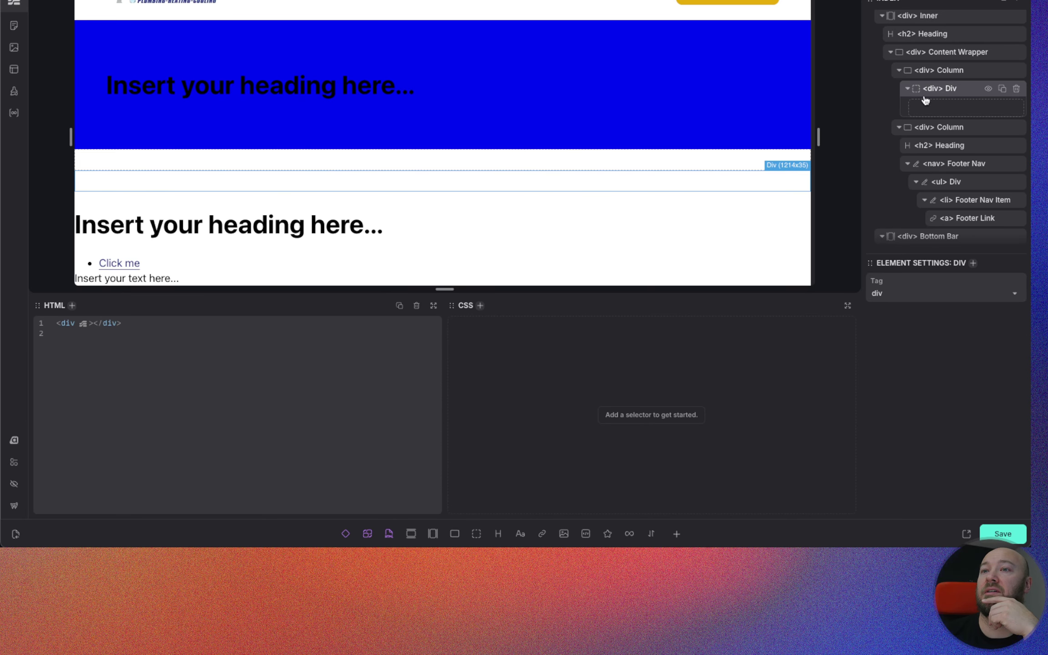
left_click(564, 534)
Step: Add a text paragraph and a flex div below the image's div in the first Column
left_click(941, 70)
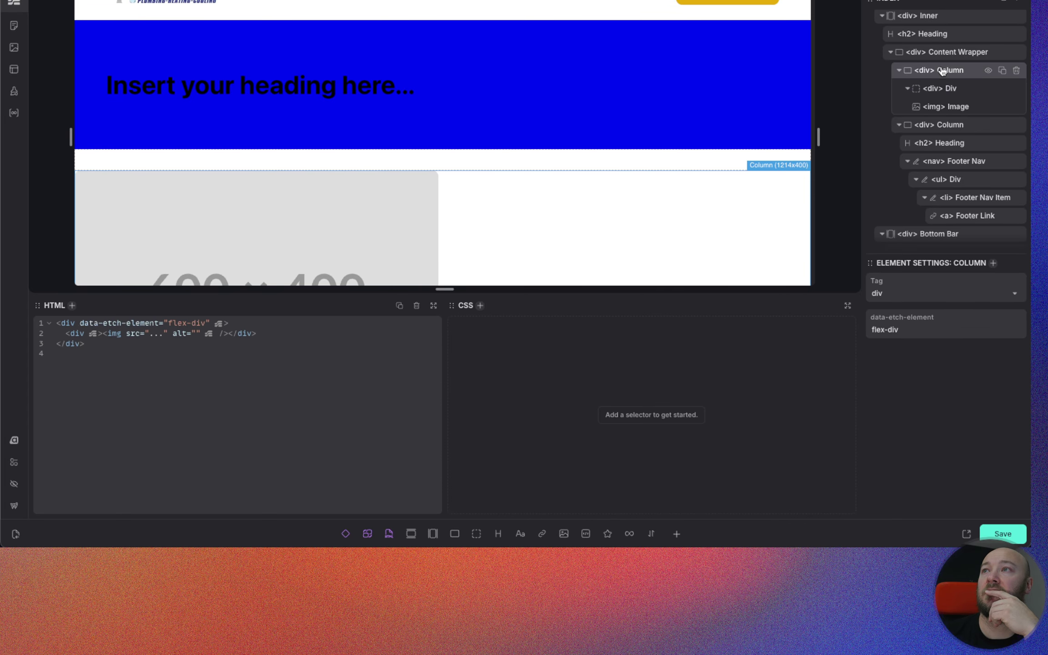
left_click(520, 535)
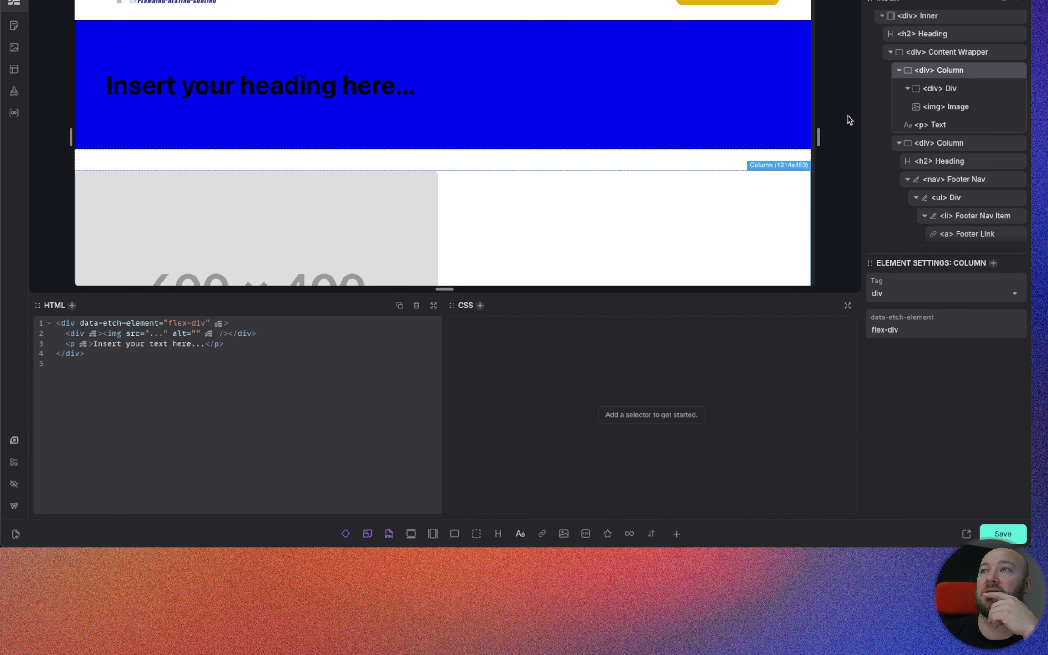
left_click(455, 535)
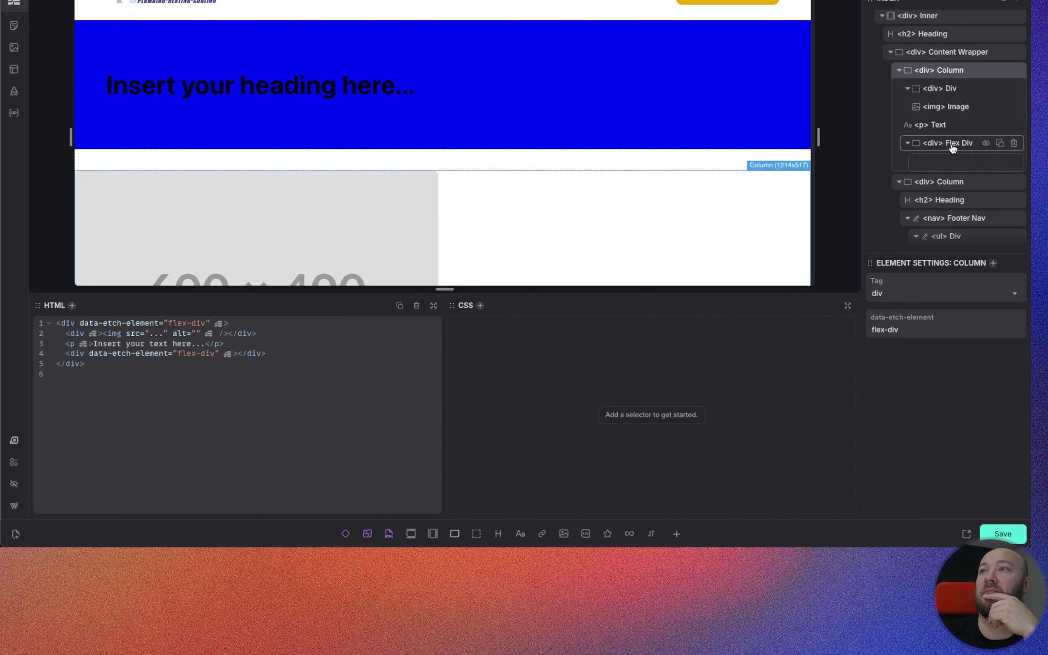
Step: Rename the div around the image to Media Wrapper
double_click(950, 89)
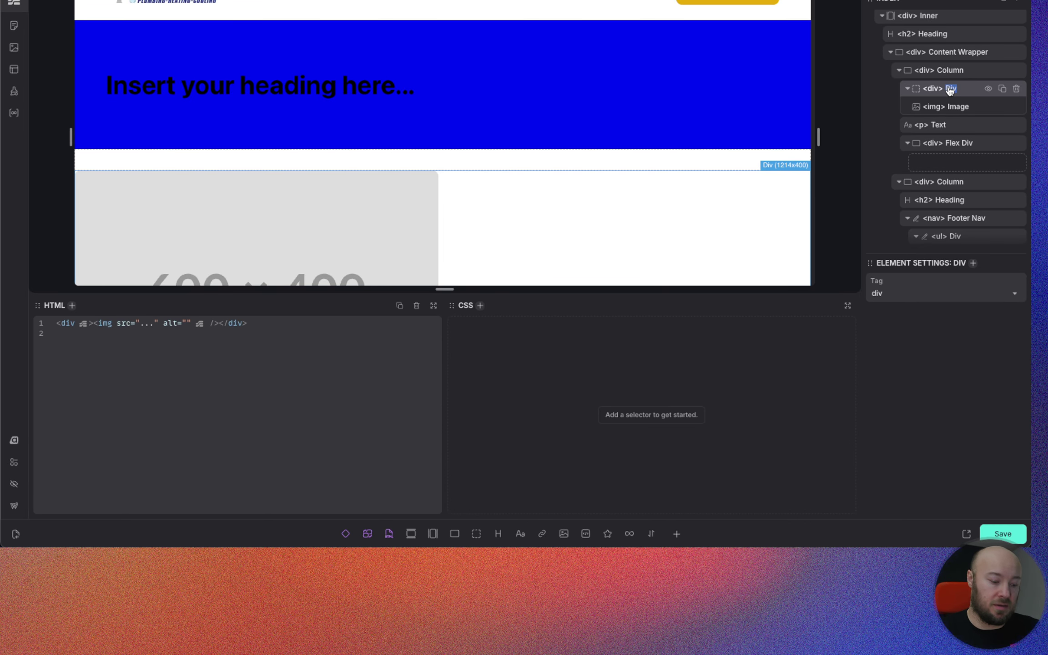
type("Media Wrapper")
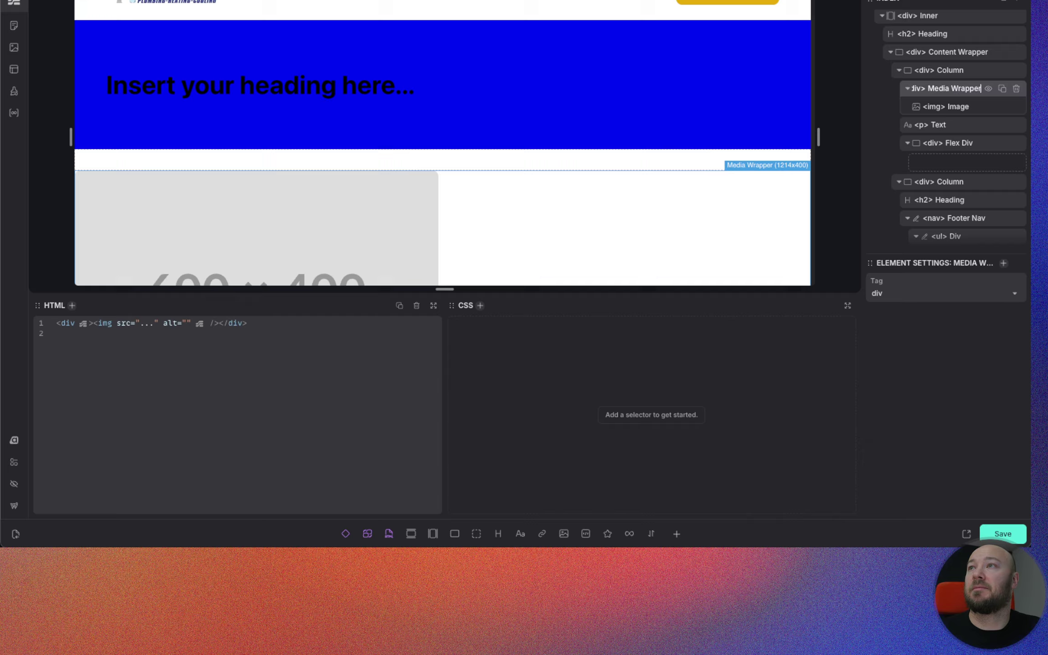
Step: Rename the image element inside the Media Wrapper as Logo
double_click(957, 107)
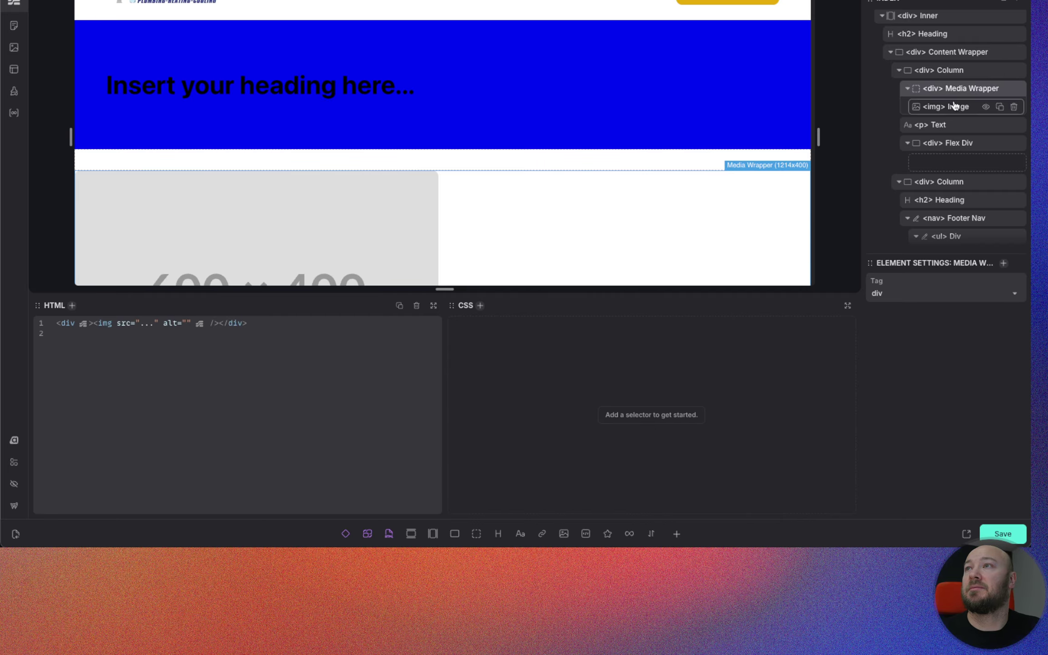
type("M")
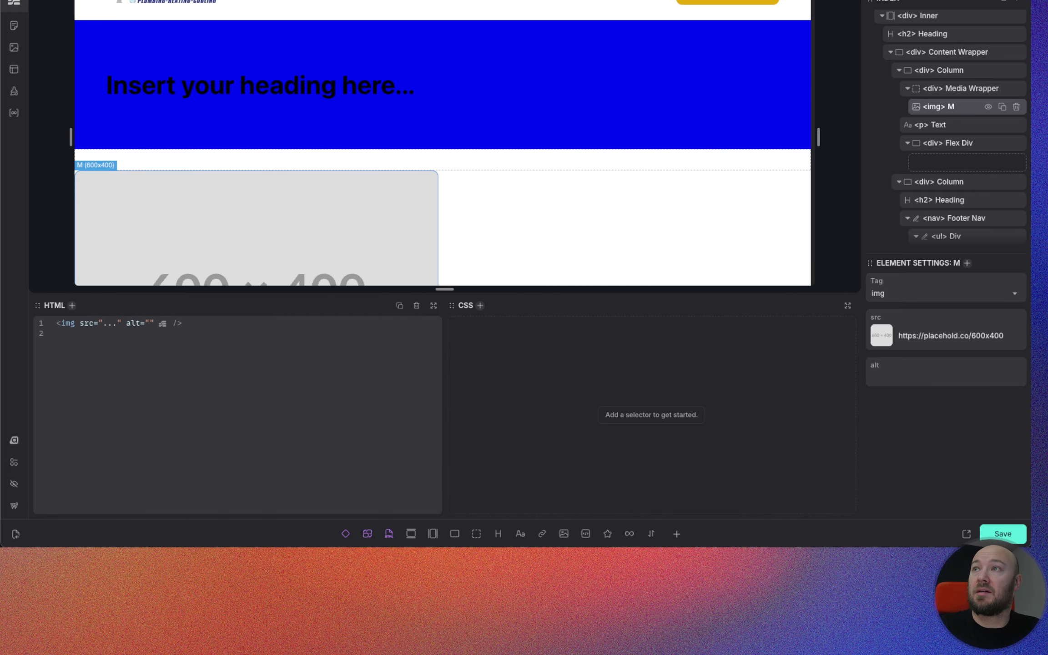
key("BackSpace")
type("Logo")
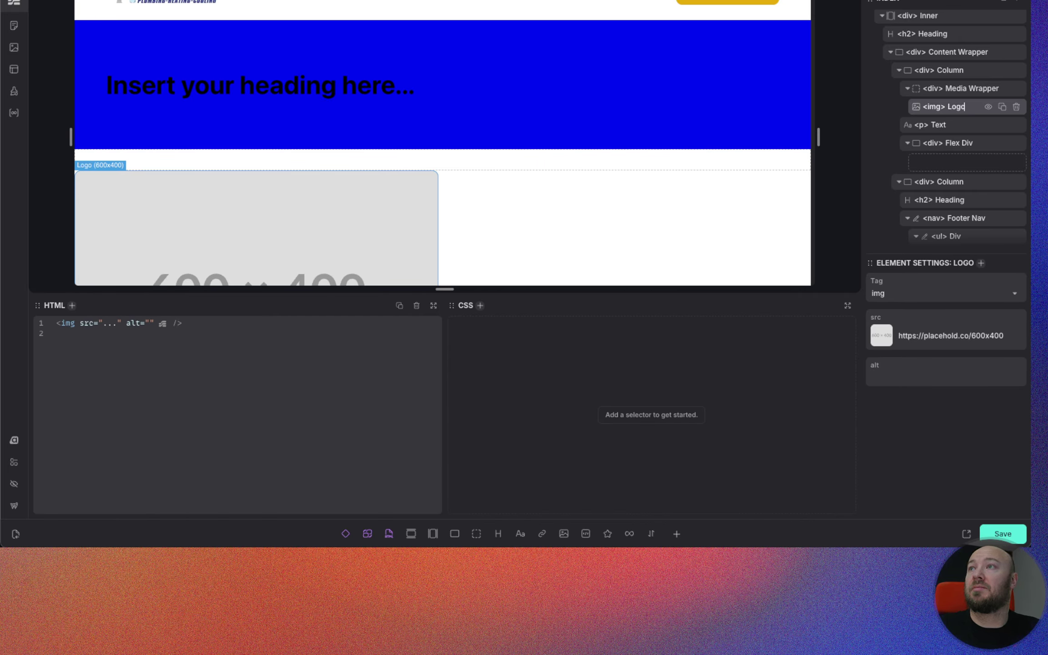
Step: Change the Media Wrapper's HTML tag to figure
left_click(931, 90)
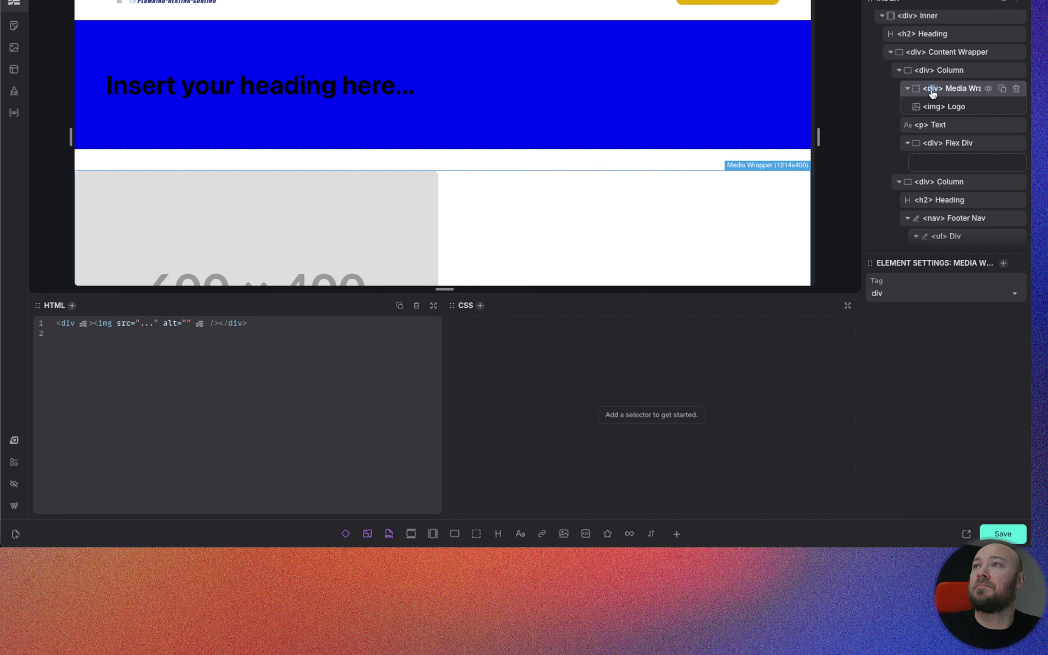
double_click(932, 89)
type("figure")
key("Return")
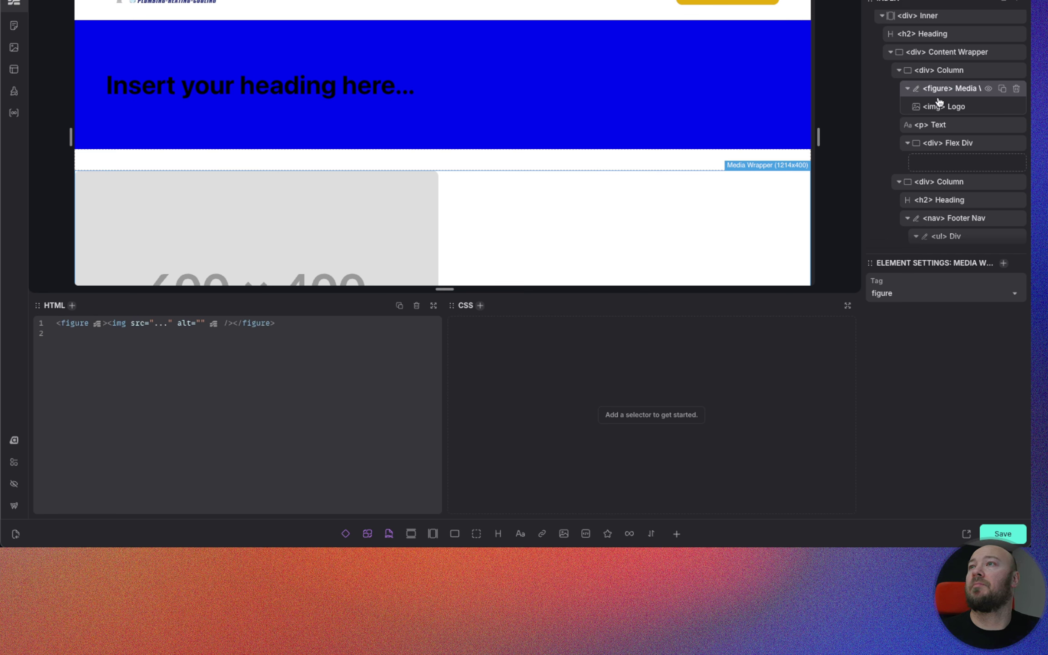
Step: Rename the first column's flex div as Social Wrapper and its text paragraph as Footer Lede
double_click(954, 143)
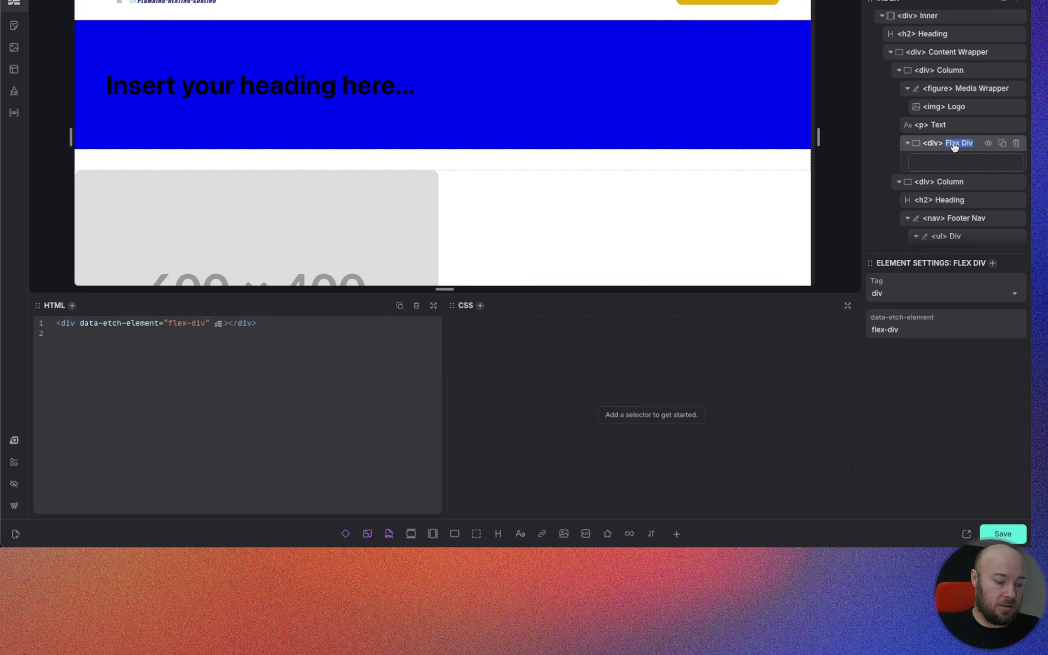
type("Social W")
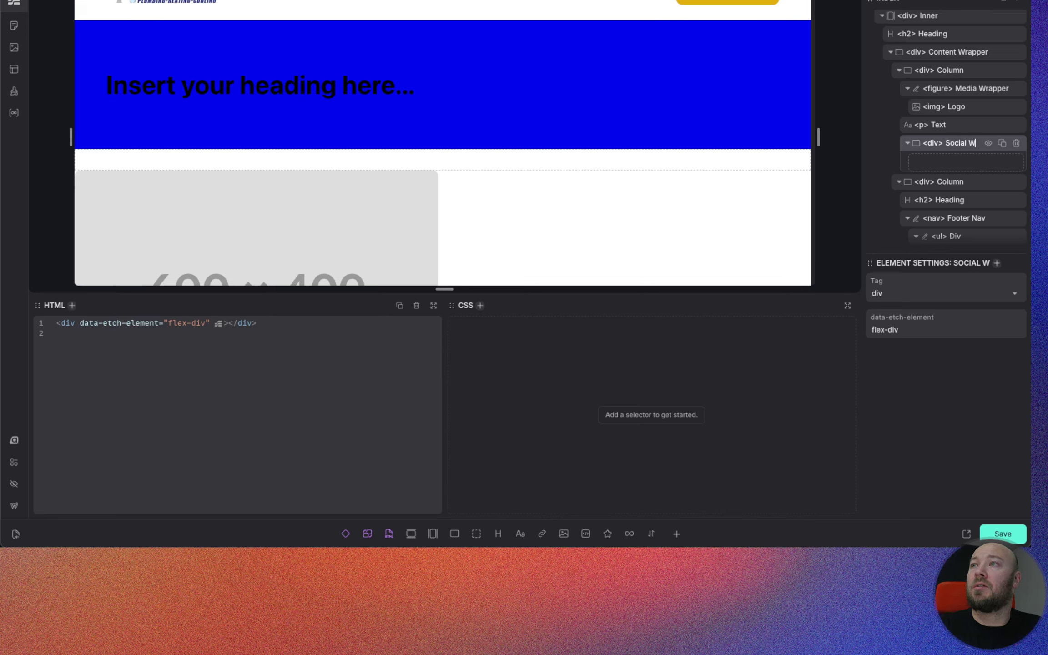
type("rapper")
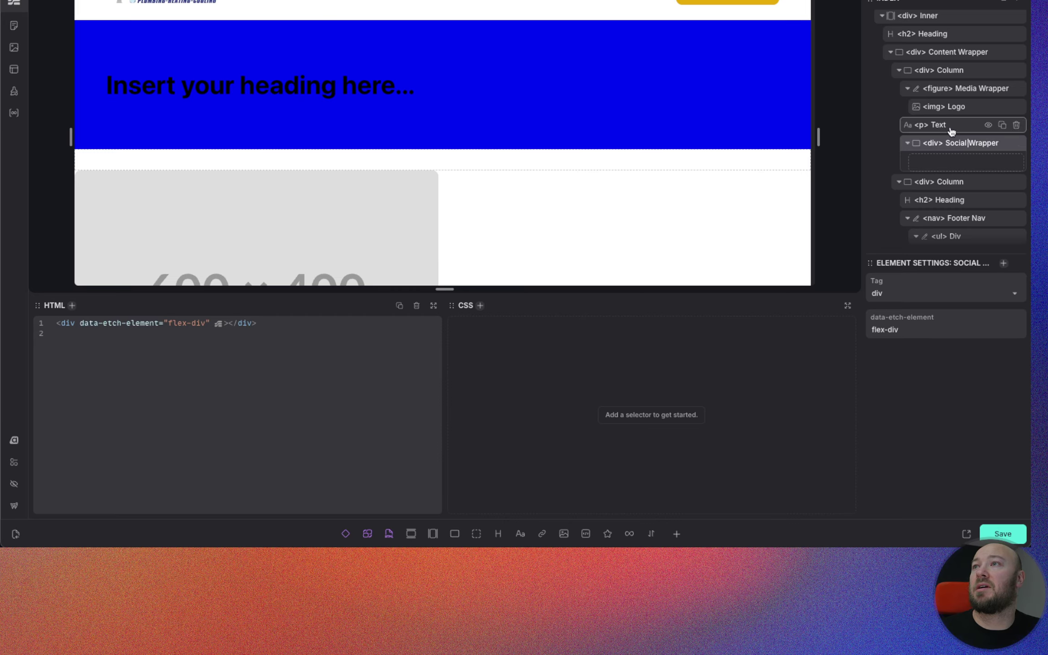
double_click(938, 126)
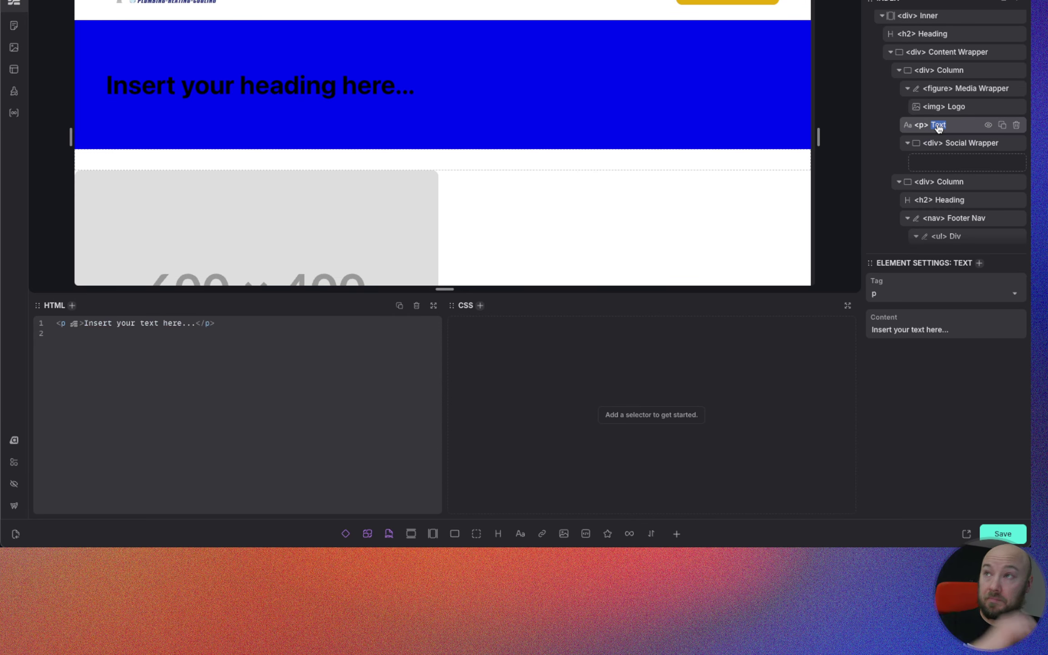
type("Footer Lede")
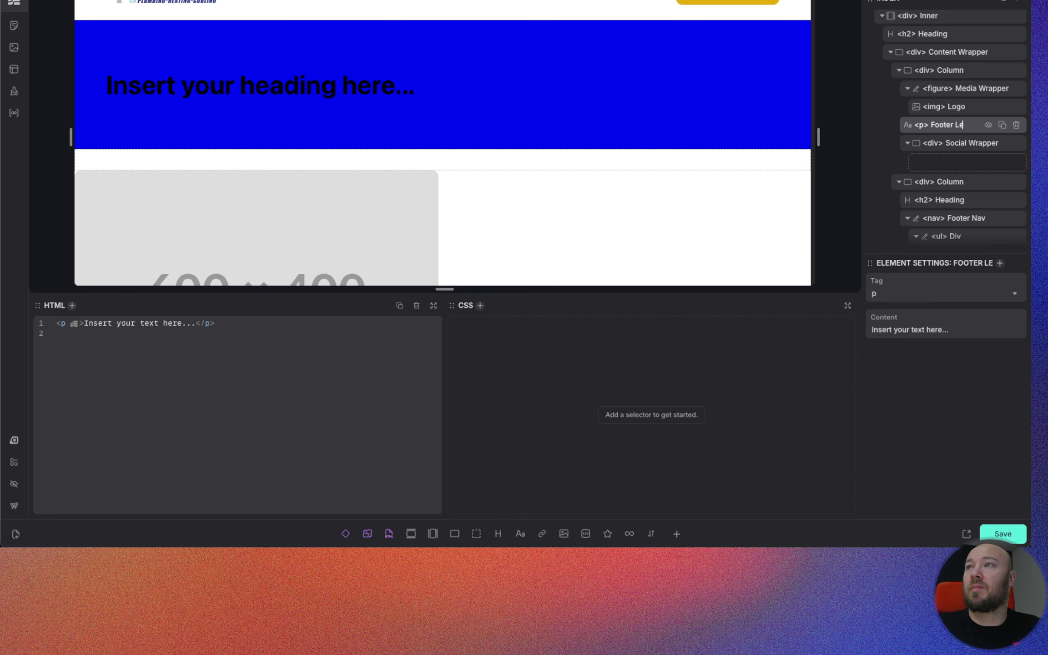
Step: Add a div inside the Social Wrapper and place one SVG element in it
left_click(948, 143)
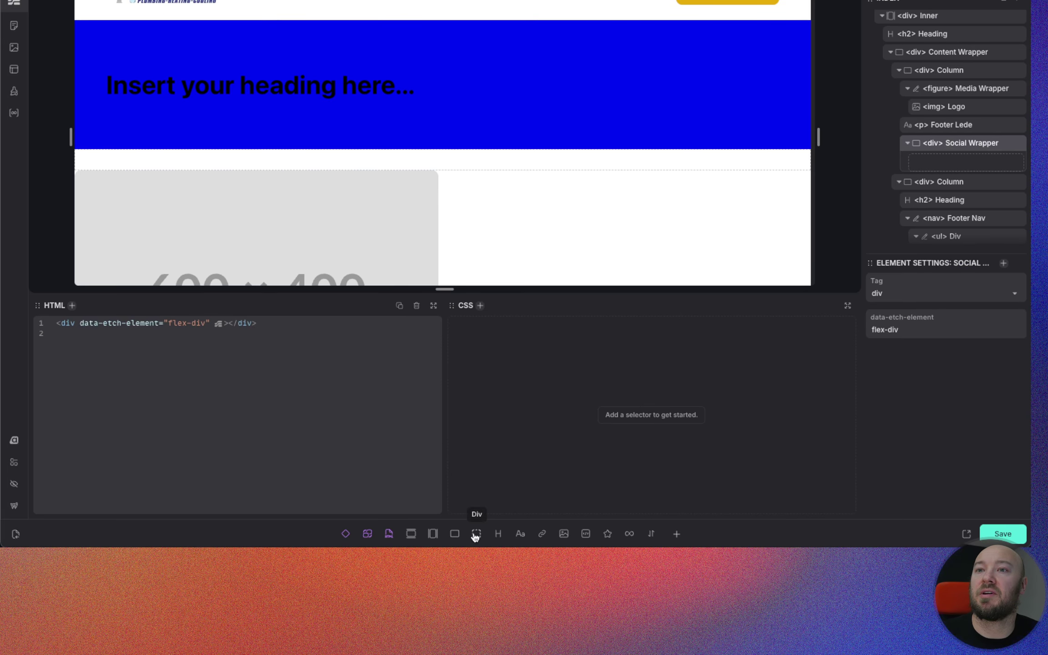
left_click(476, 534)
left_click(958, 164)
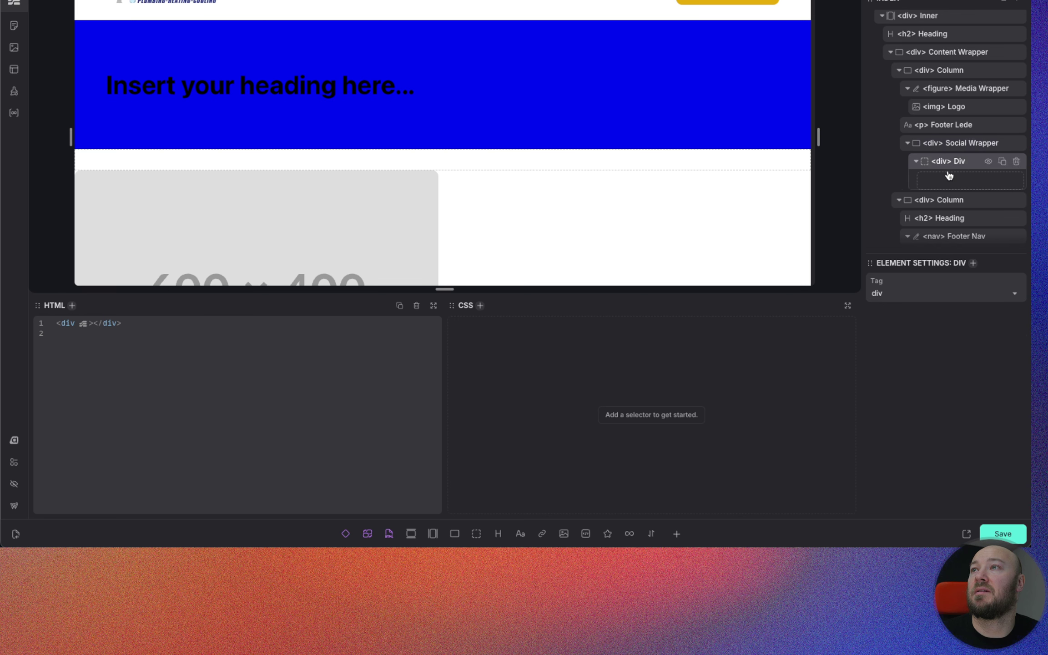
left_click(608, 534)
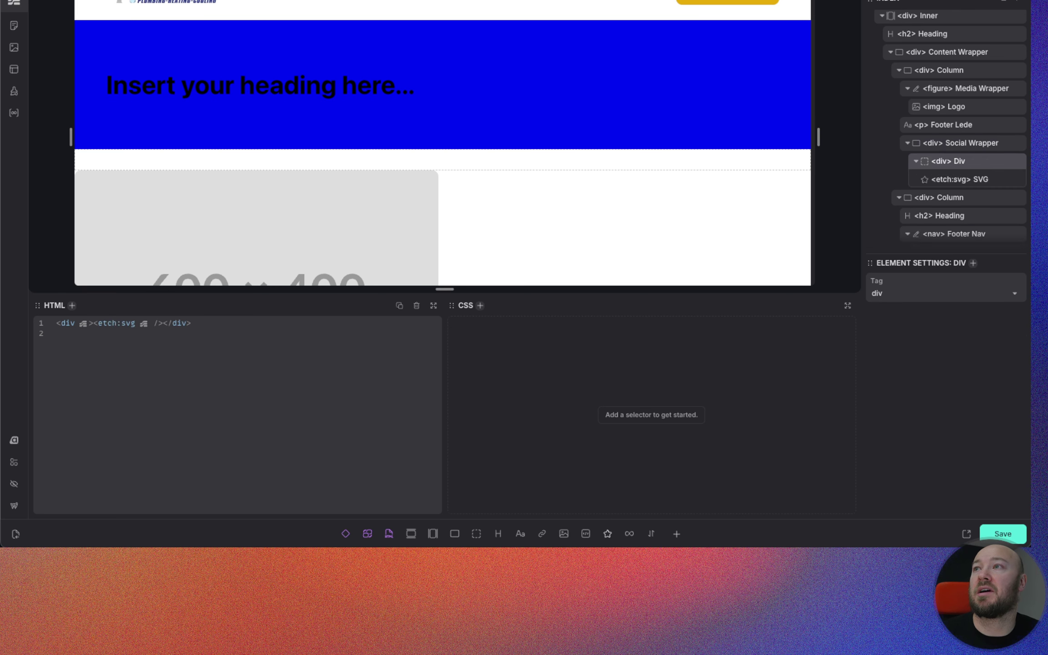
left_click(1002, 161)
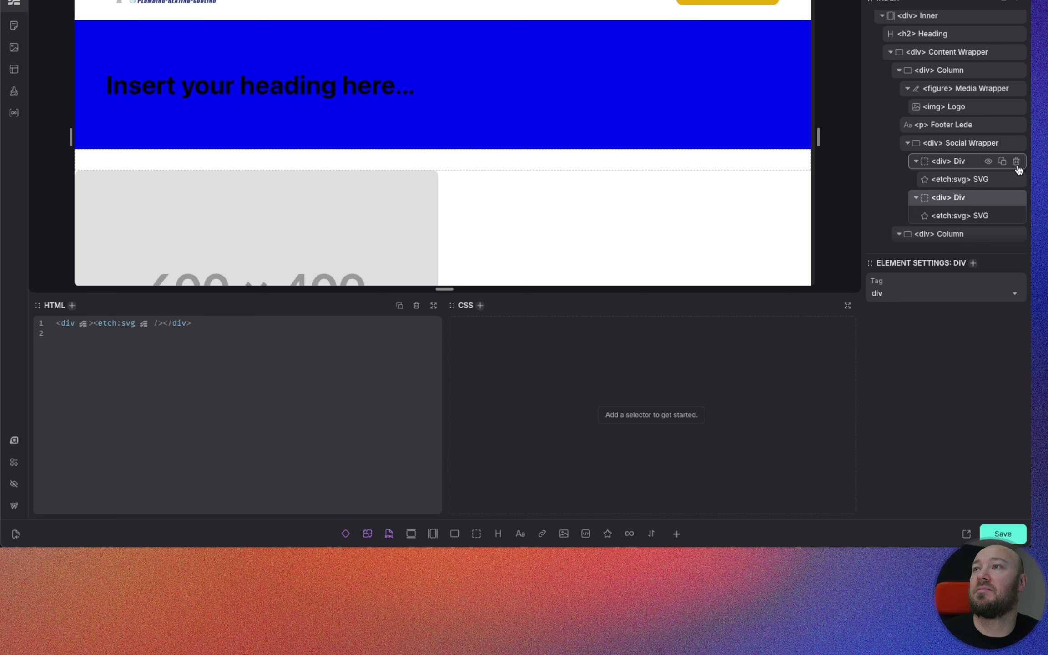
left_click(1016, 197)
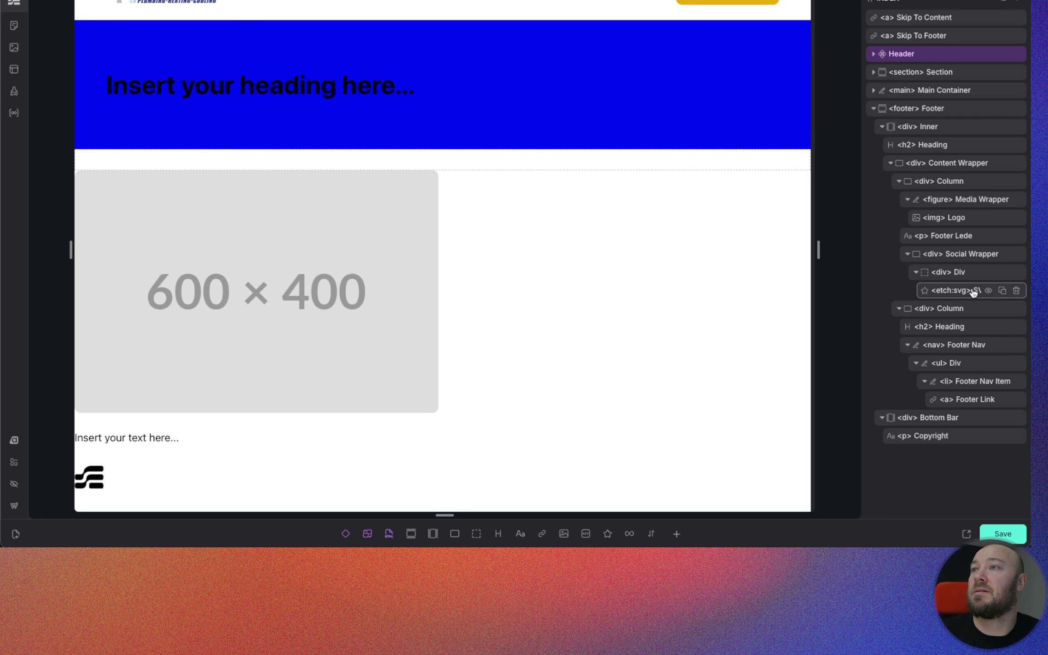
Step: Rename the div that holds the SVG as Social Wrapper
left_click(959, 272)
scroll(958, 223, "down", 5)
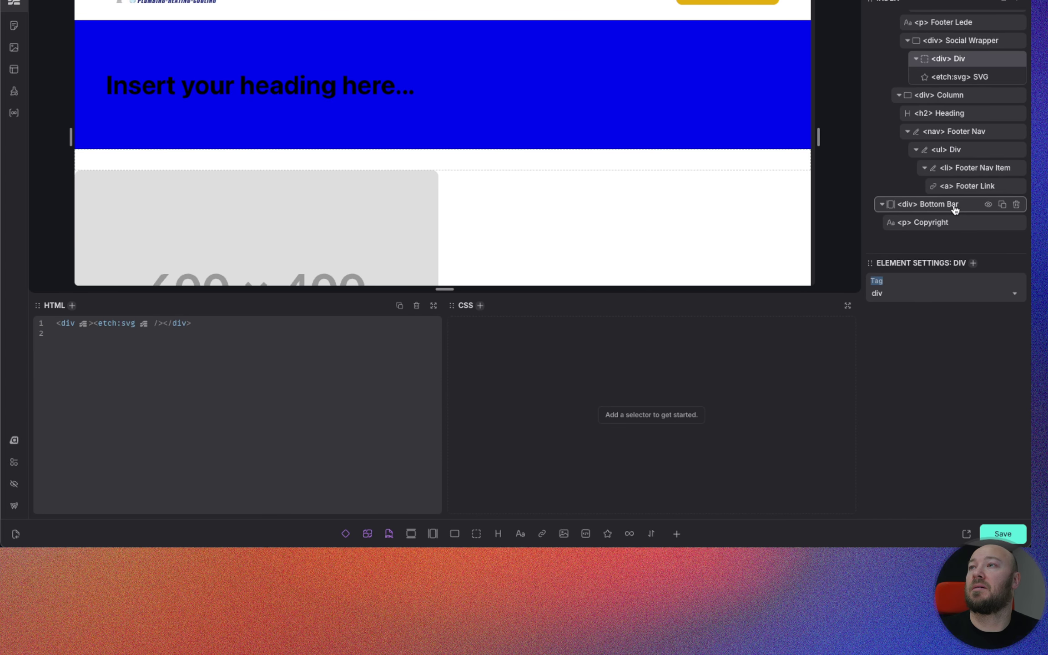
double_click(955, 150)
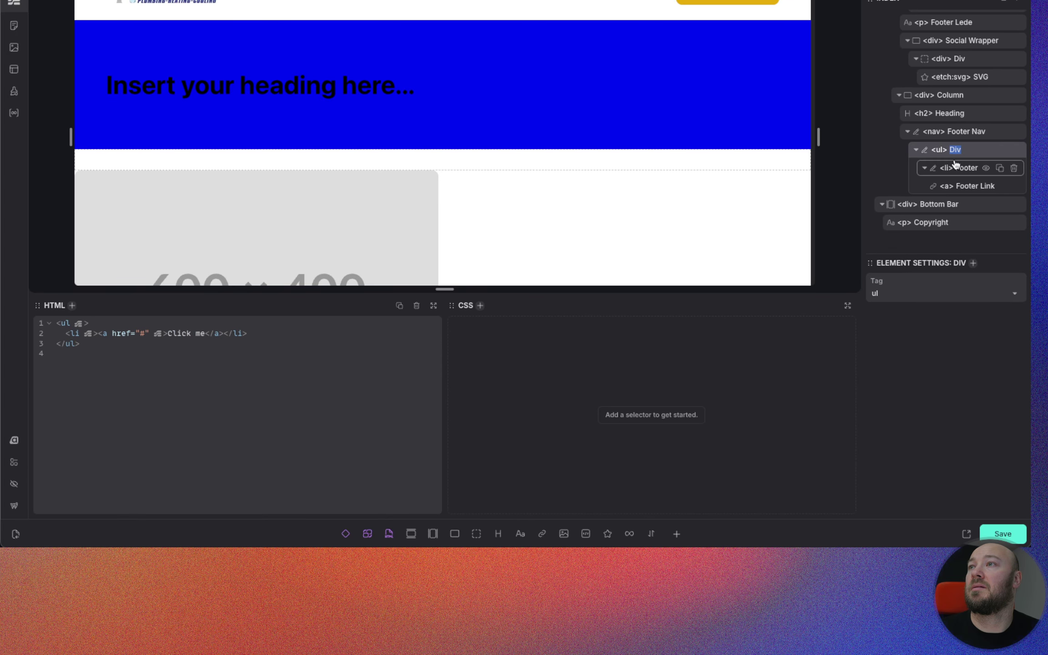
scroll(957, 113, "up", 1)
left_click(960, 82)
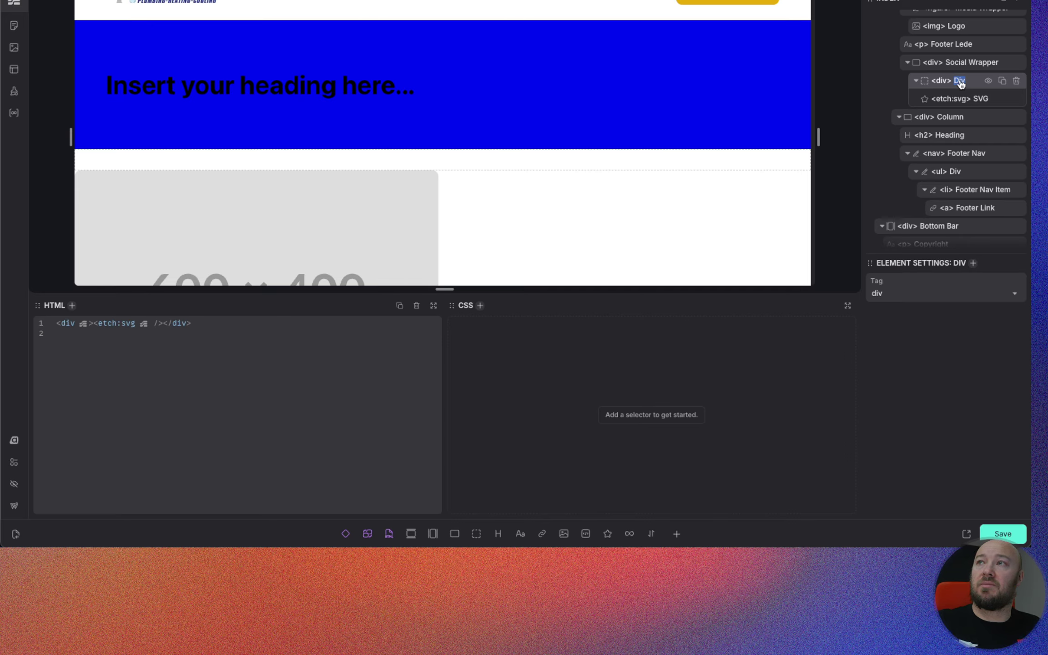
type("Social Wrapper")
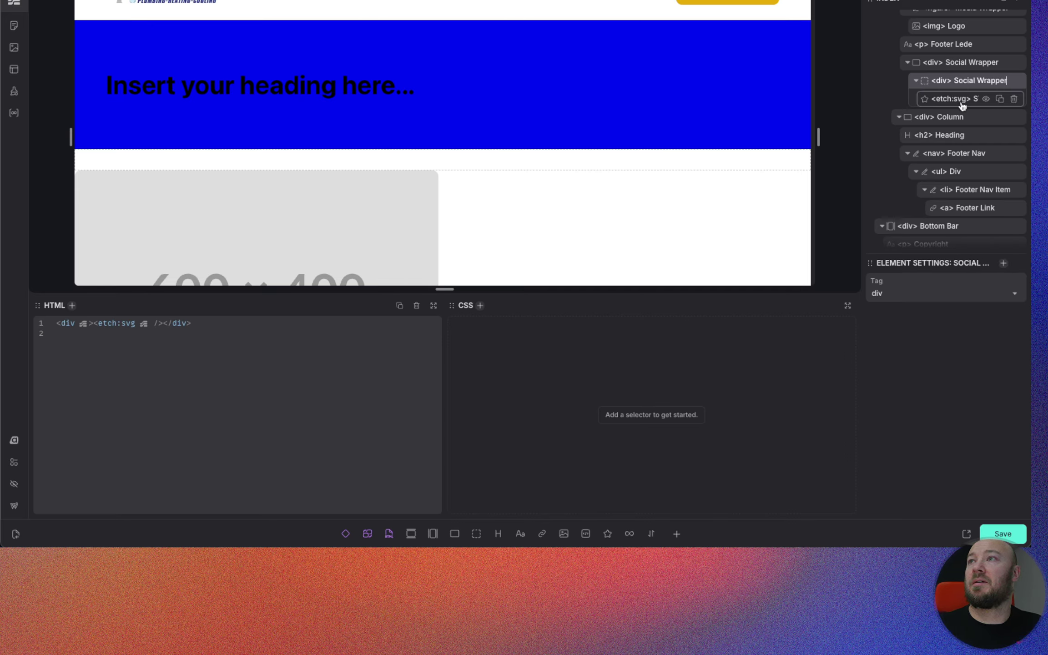
Step: Rename the SVG element inside the nested wrapper as Social Icon
left_click(977, 100)
left_click(977, 99)
type("Soci")
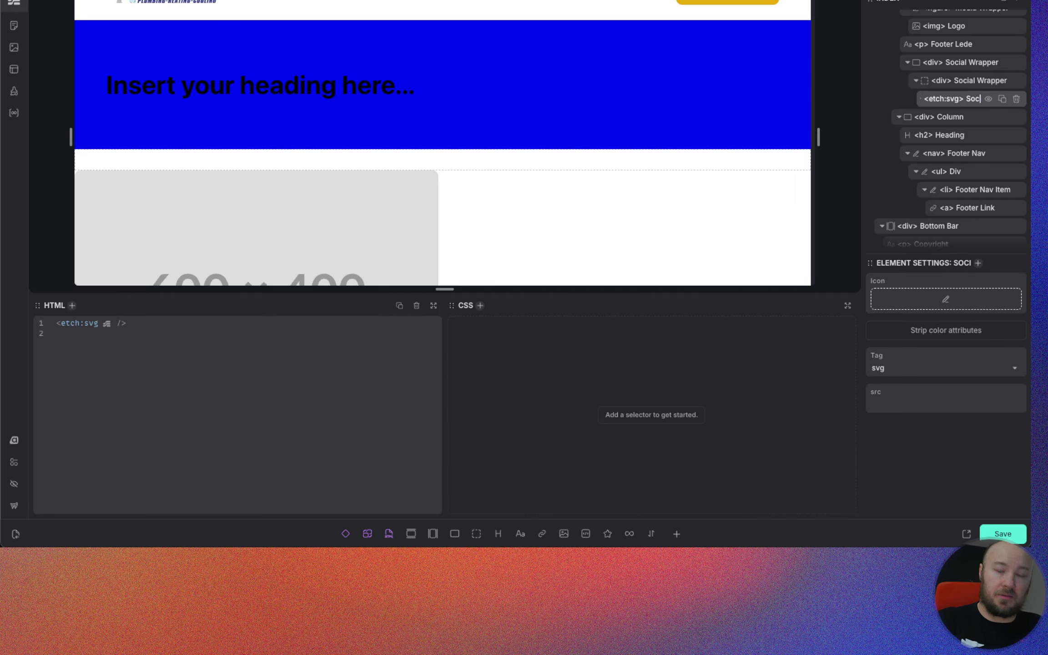
type("al Icon")
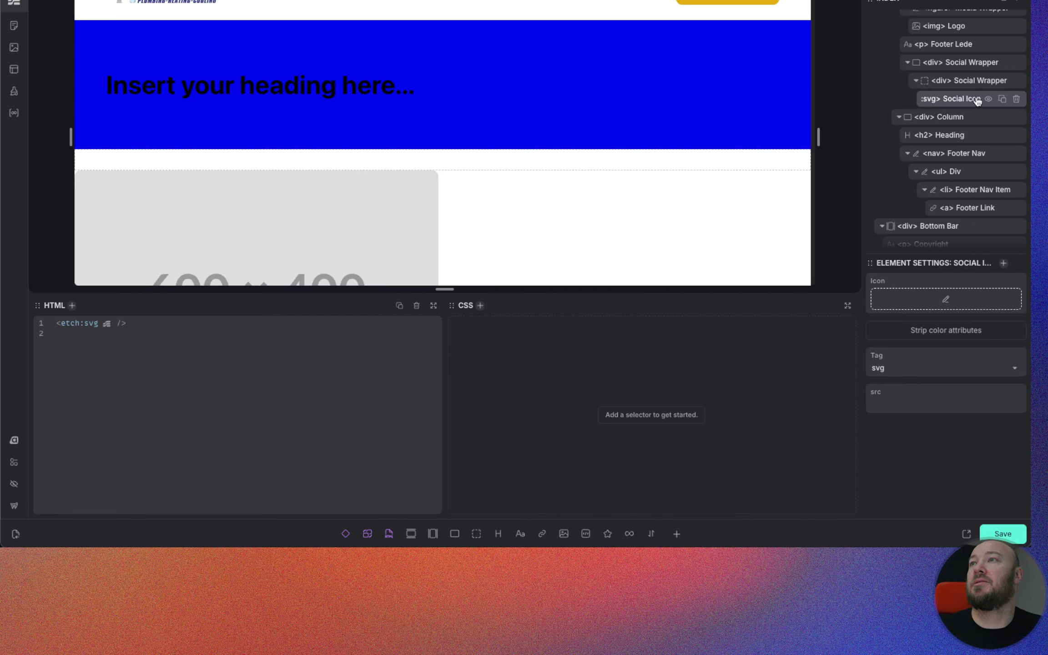
key("Return")
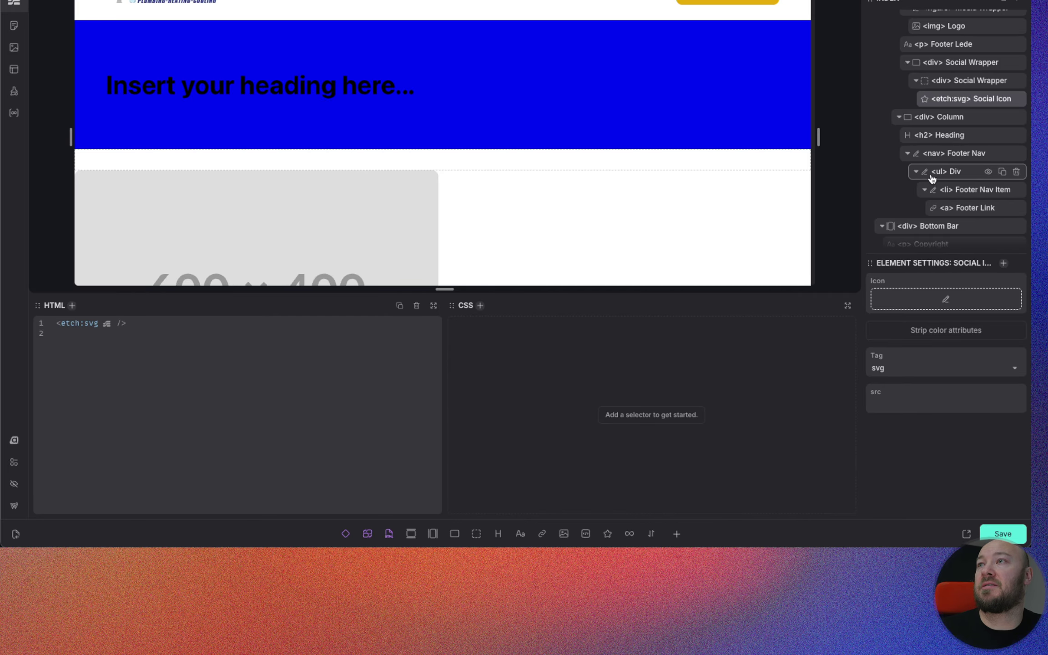
Step: Review the footer's element structure from the hidden h2 heading through both columns to the Bottom Bar
scroll(977, 189, "down", 1)
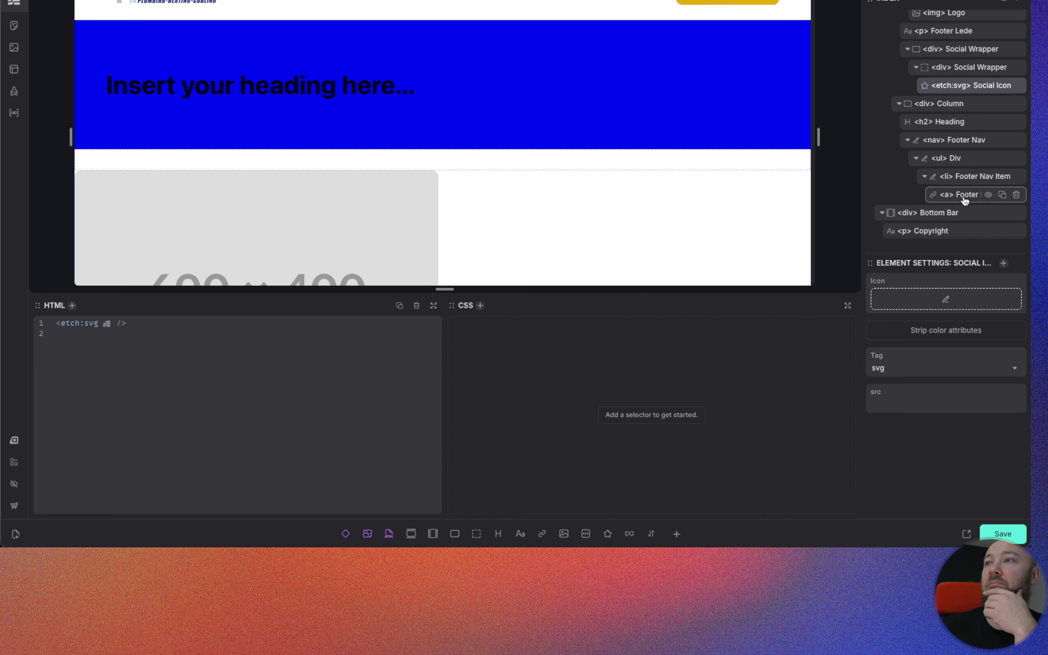
scroll(974, 193, "up", 3)
scroll(964, 202, "up", 1)
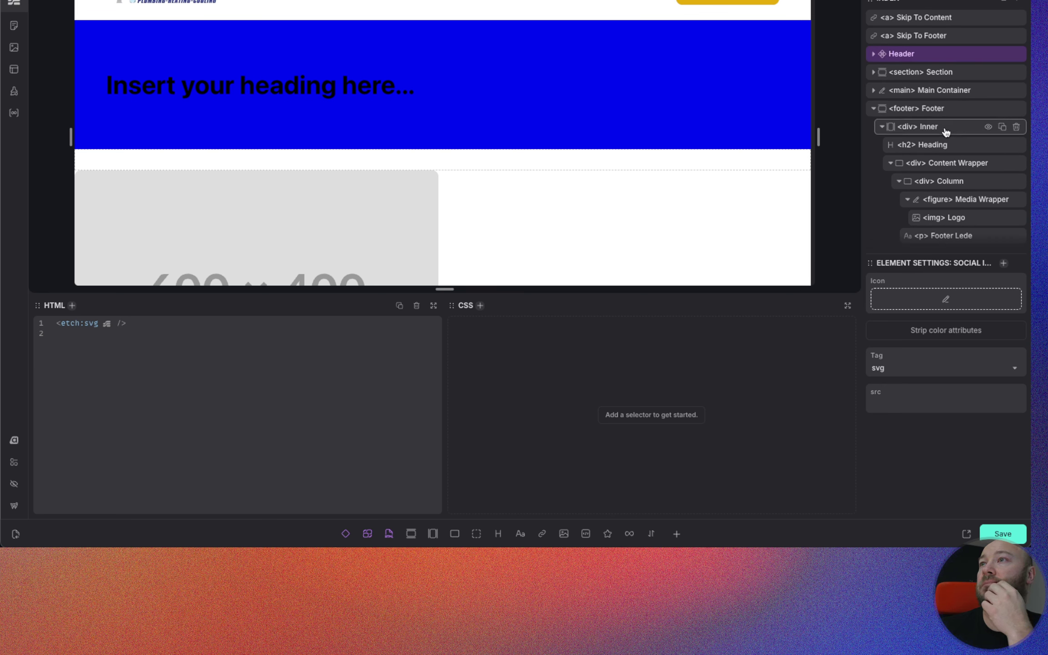
scroll(952, 146, "down", 1)
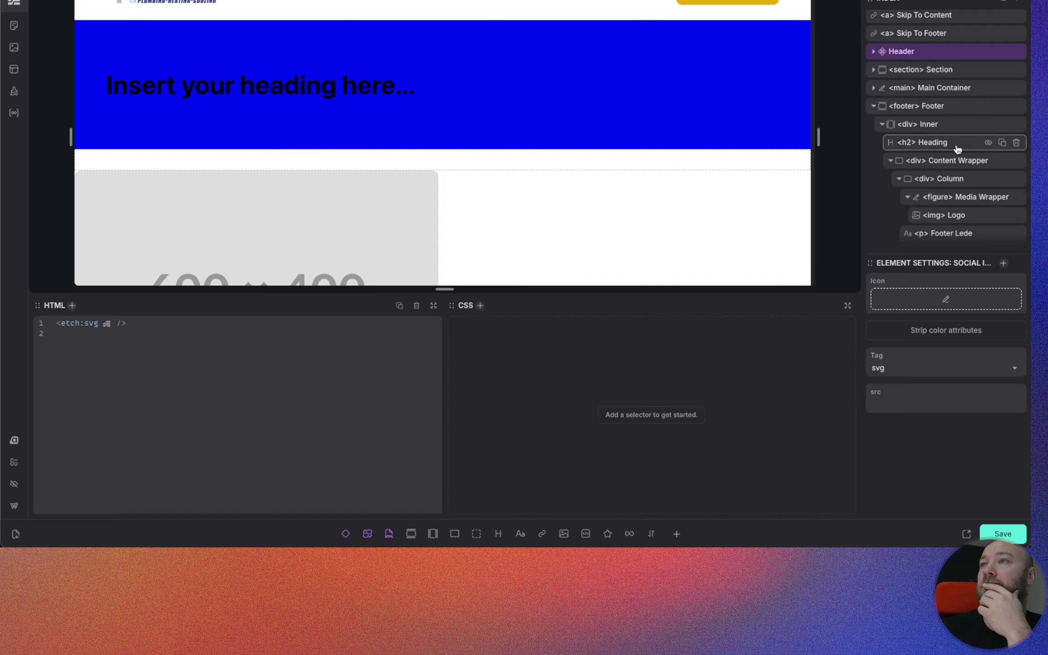
left_click(925, 144)
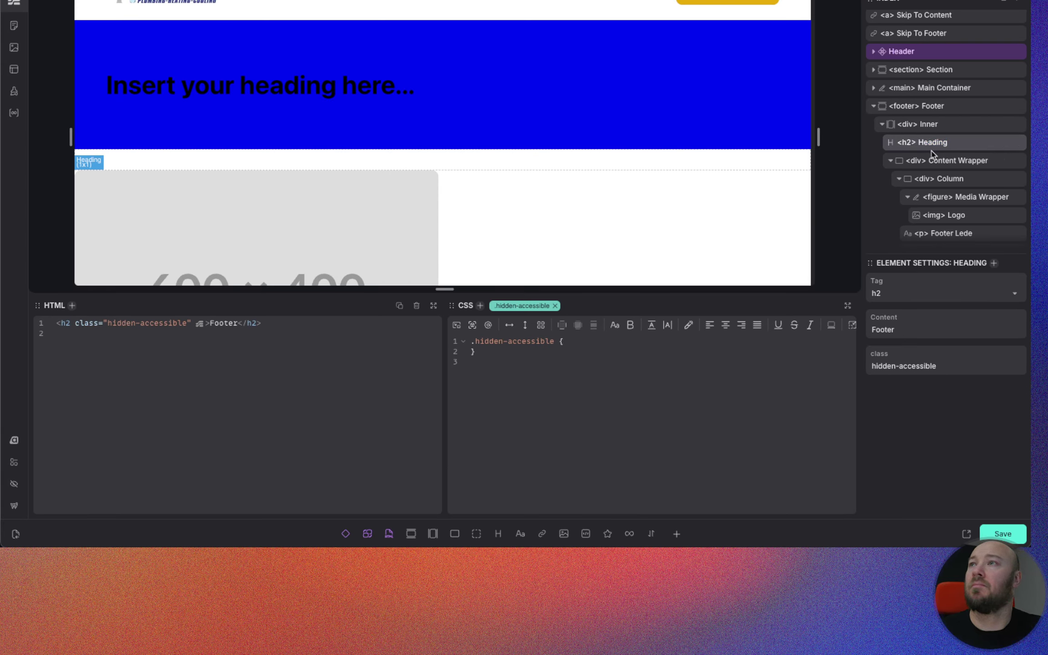
scroll(946, 155, "down", 5)
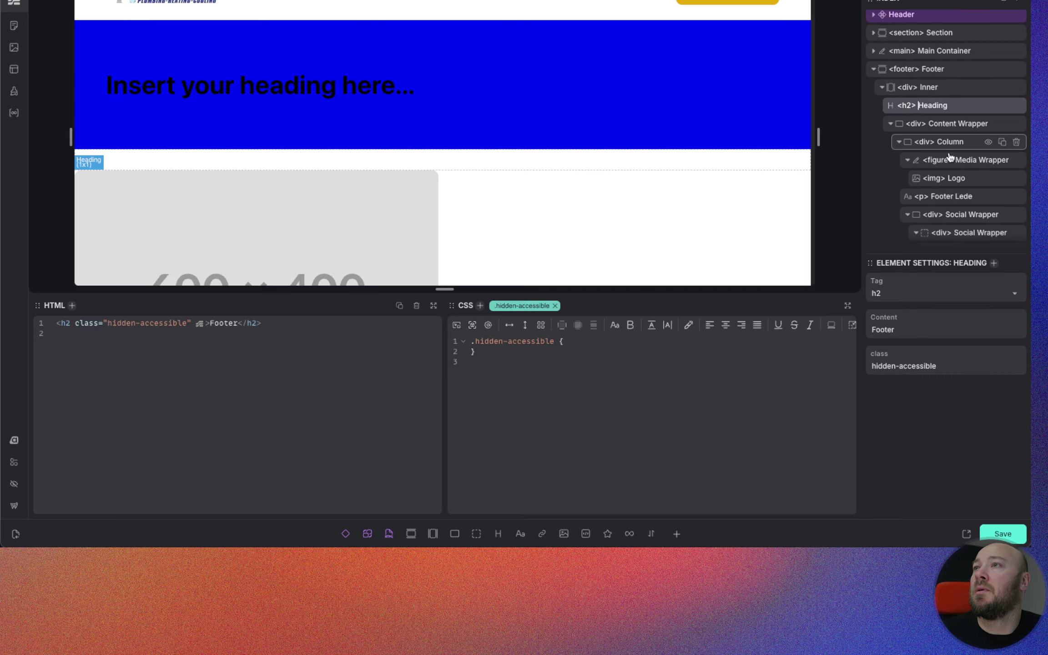
scroll(950, 153, "down", 6)
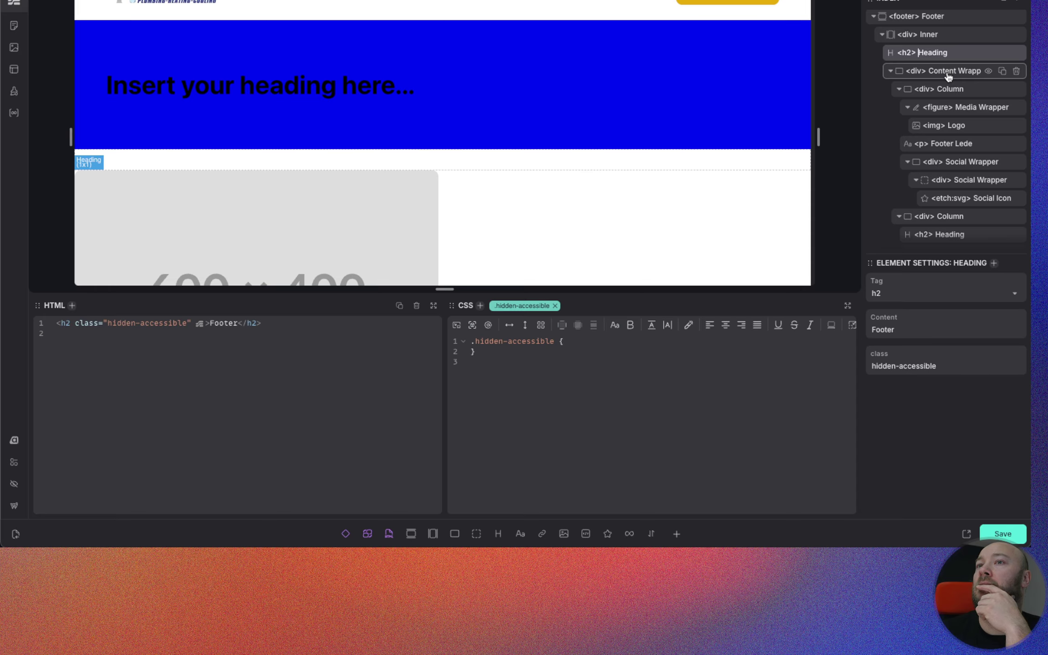
scroll(949, 91, "down", 2)
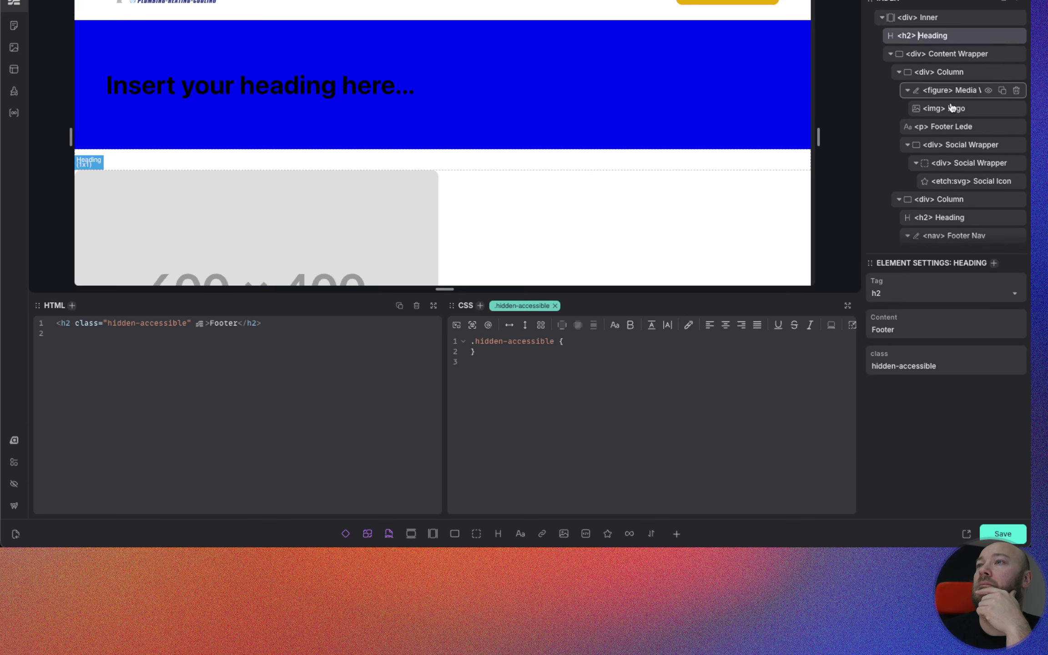
scroll(952, 107, "down", 10)
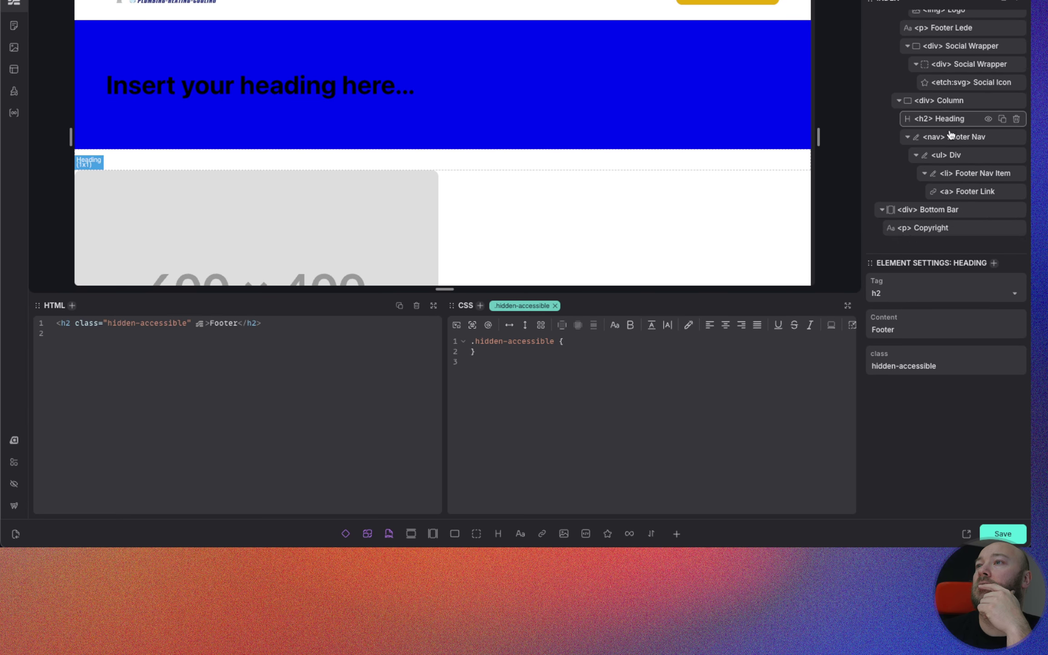
scroll(951, 134, "down", 1)
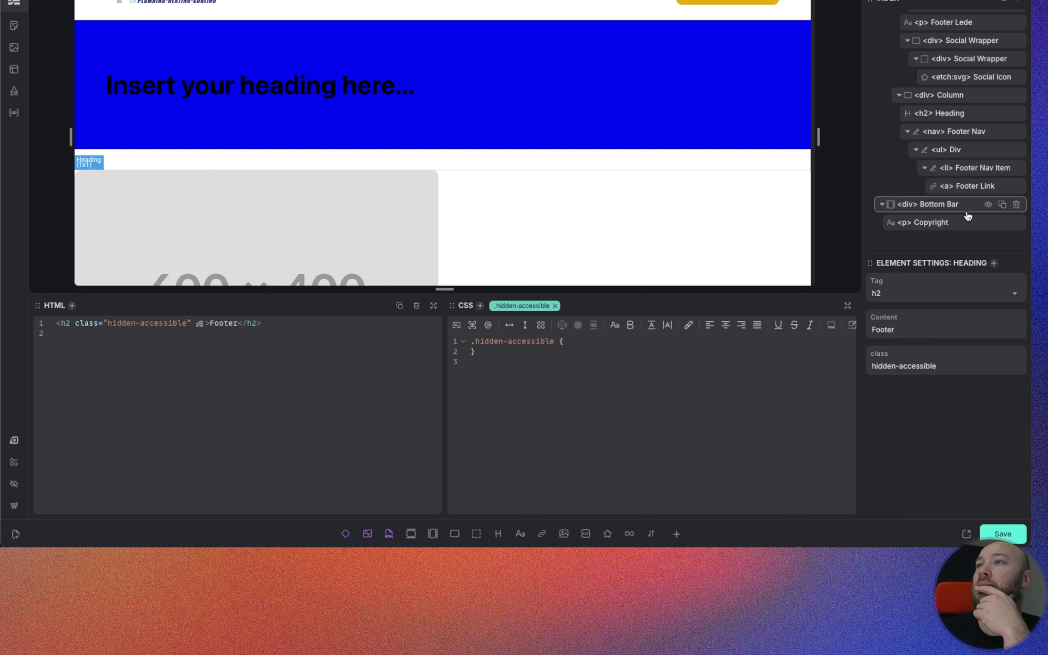
scroll(964, 209, "up", 1)
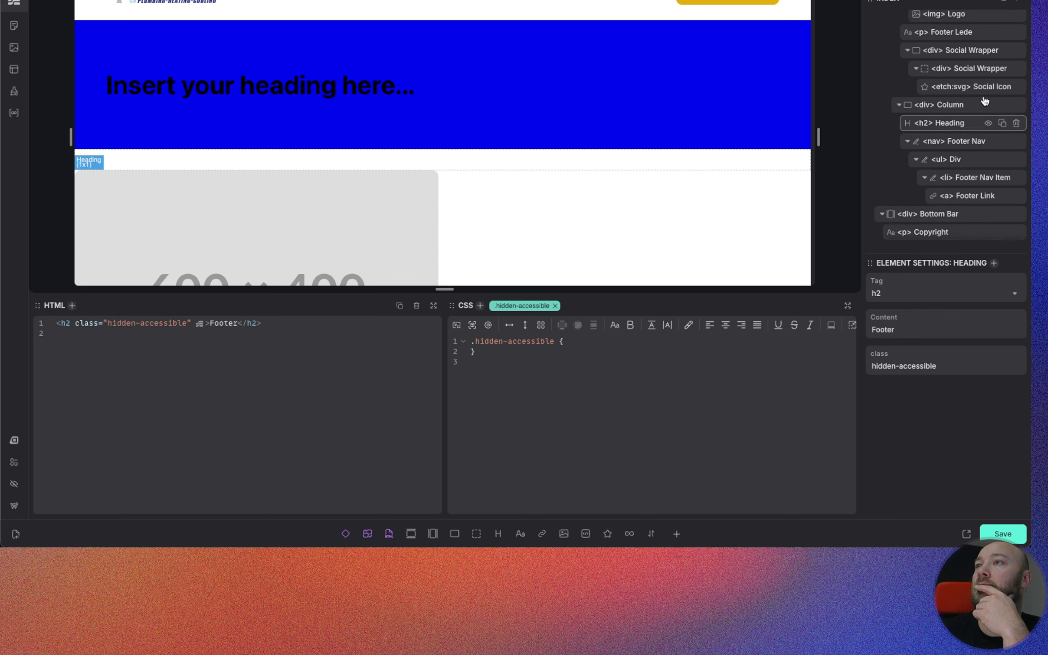
scroll(957, 192, "up", 5)
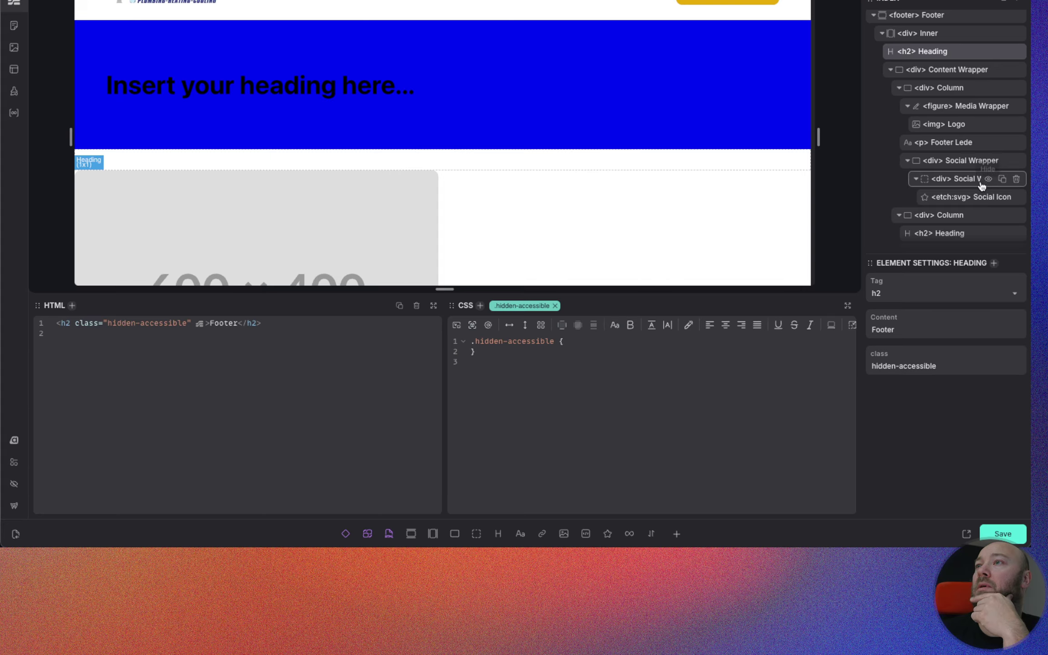
Step: Duplicate the footer column that contains the h2 heading and the Footer Nav
scroll(963, 182, "down", 2)
left_click(967, 184)
scroll(978, 150, "down", 4)
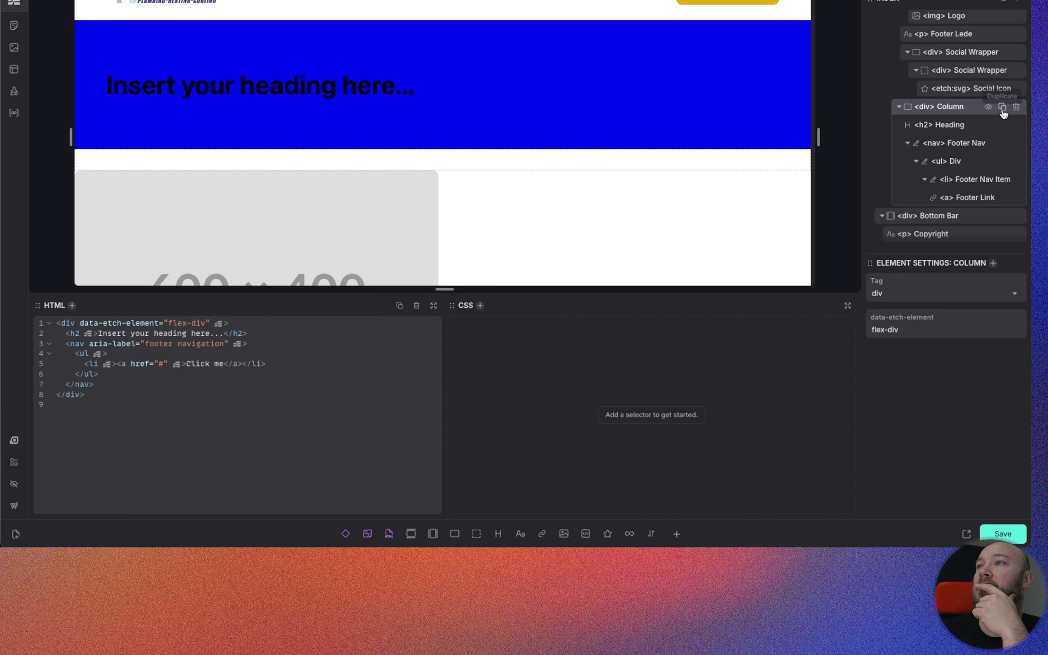
left_click(1003, 109)
scroll(951, 196, "down", 6)
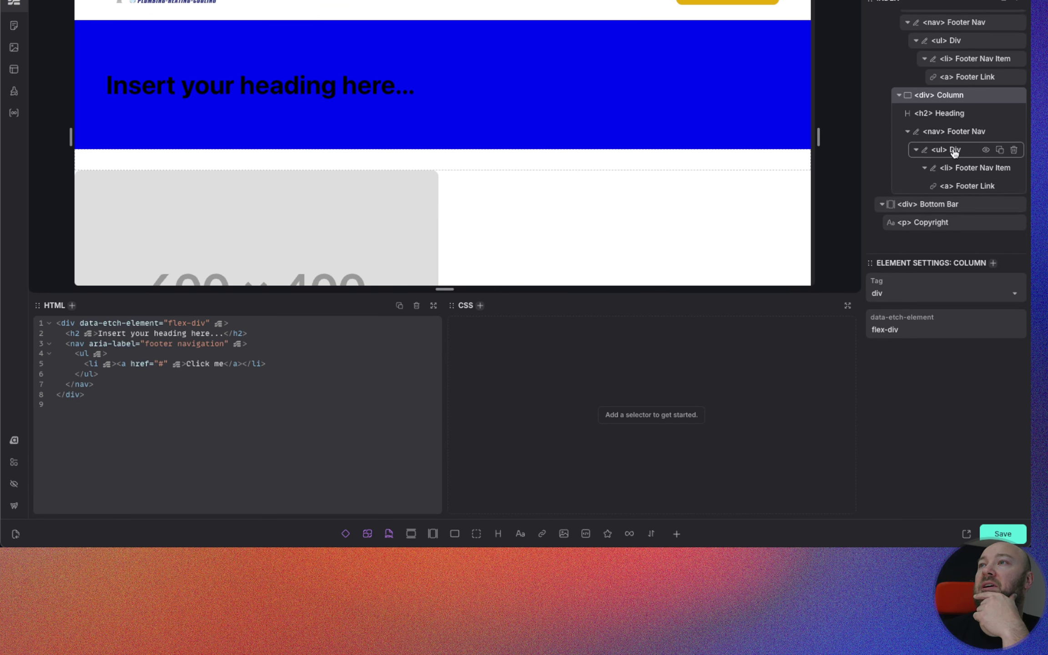
Step: Duplicate the last footer column and delete the Footer Nav from the copy, keeping its h2 heading
scroll(969, 41, "up", 1)
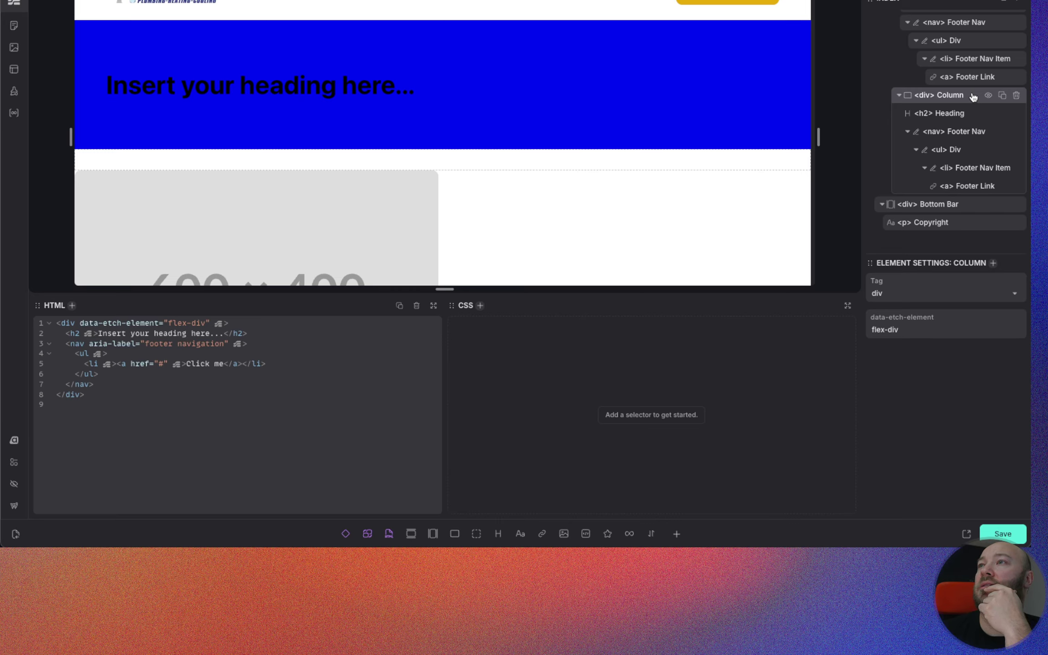
left_click(1003, 96)
scroll(946, 169, "down", 3)
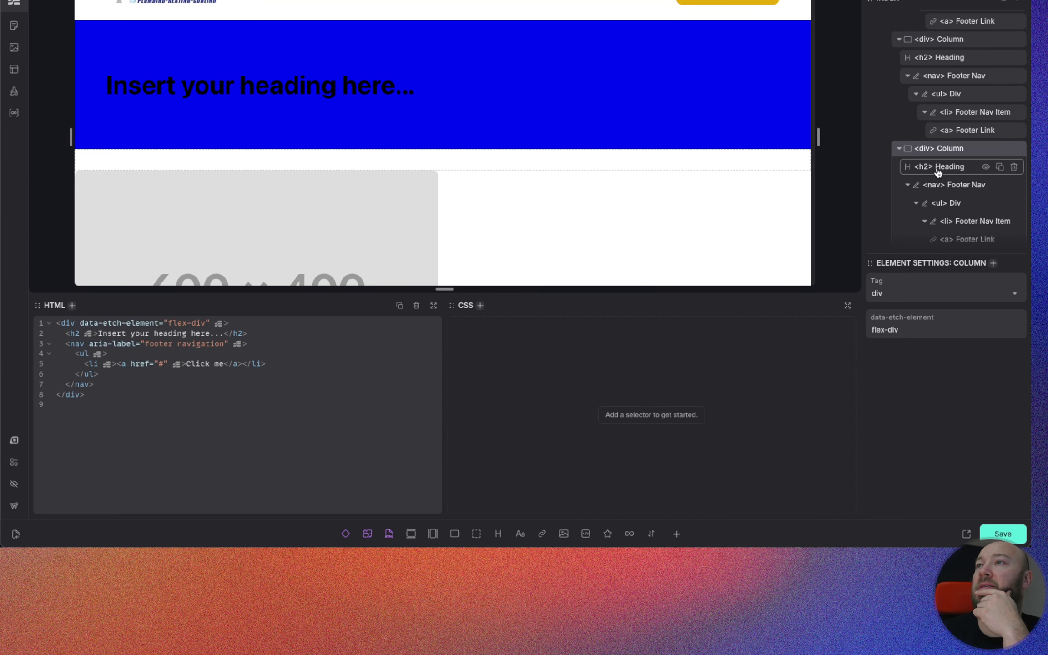
scroll(946, 164, "down", 1)
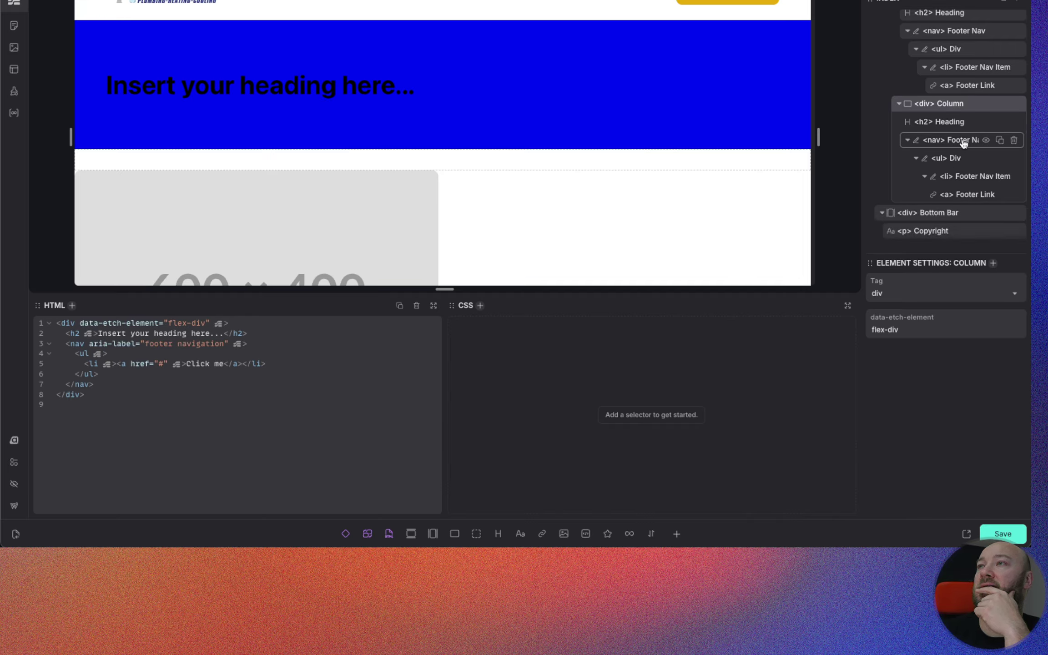
left_click(1013, 140)
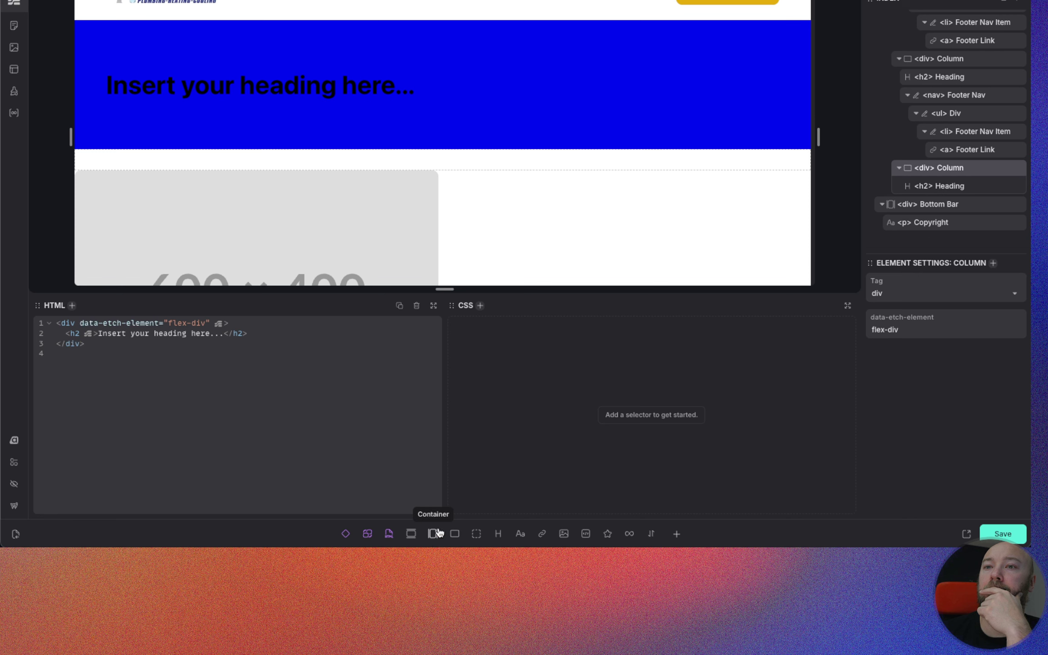
Step: Add a flex div named Hours Wrapper below the last column's h2 heading and insert two text elements inside it
left_click(453, 536)
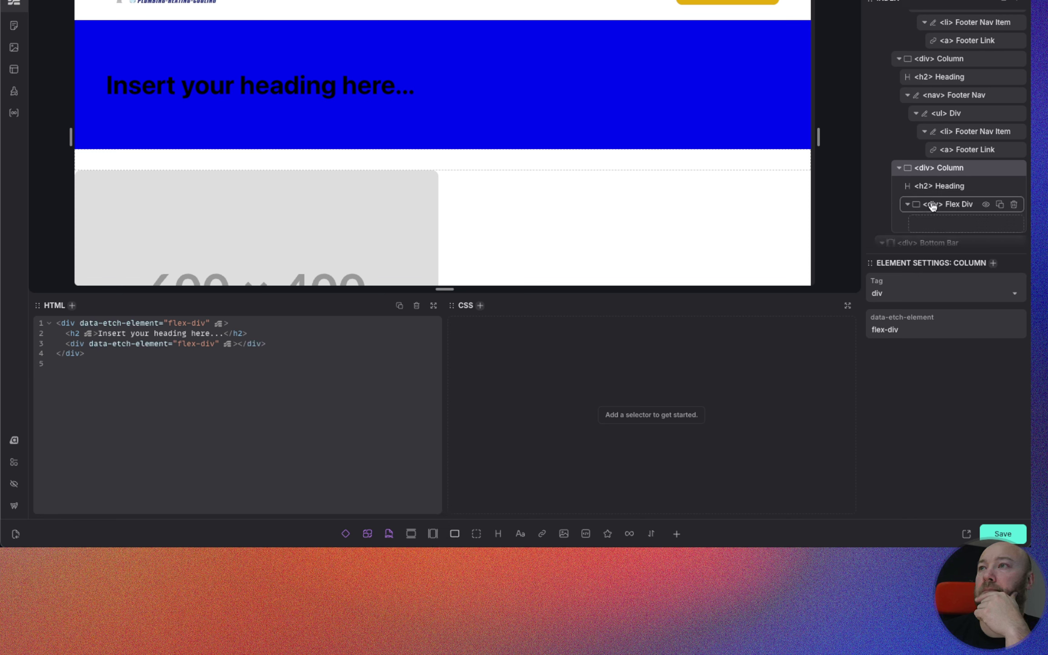
left_click(958, 206)
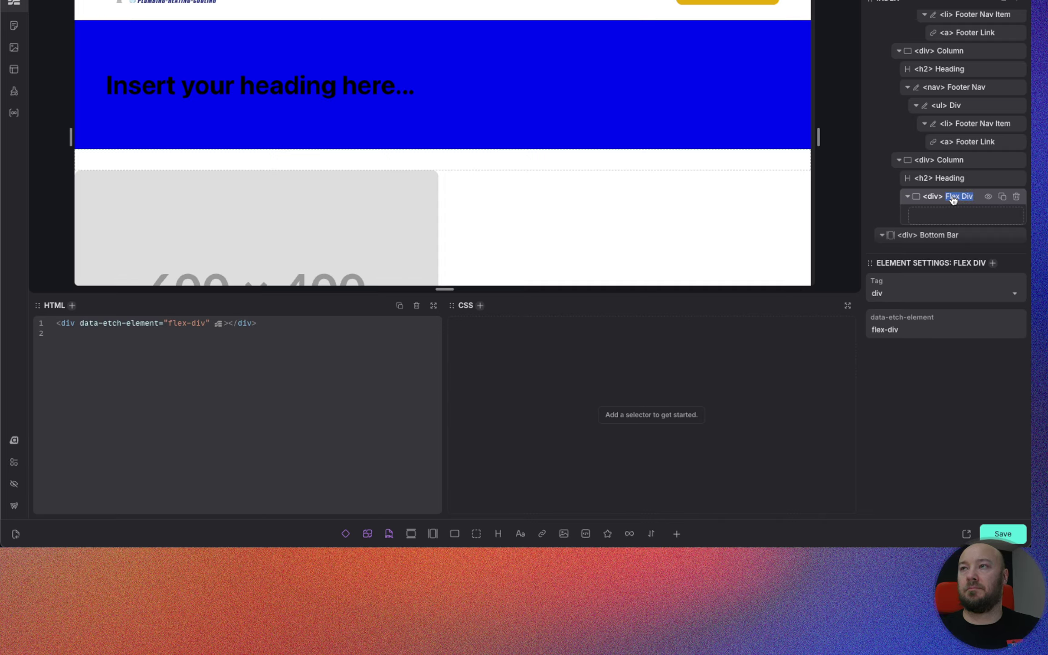
type("Hours Wrapper")
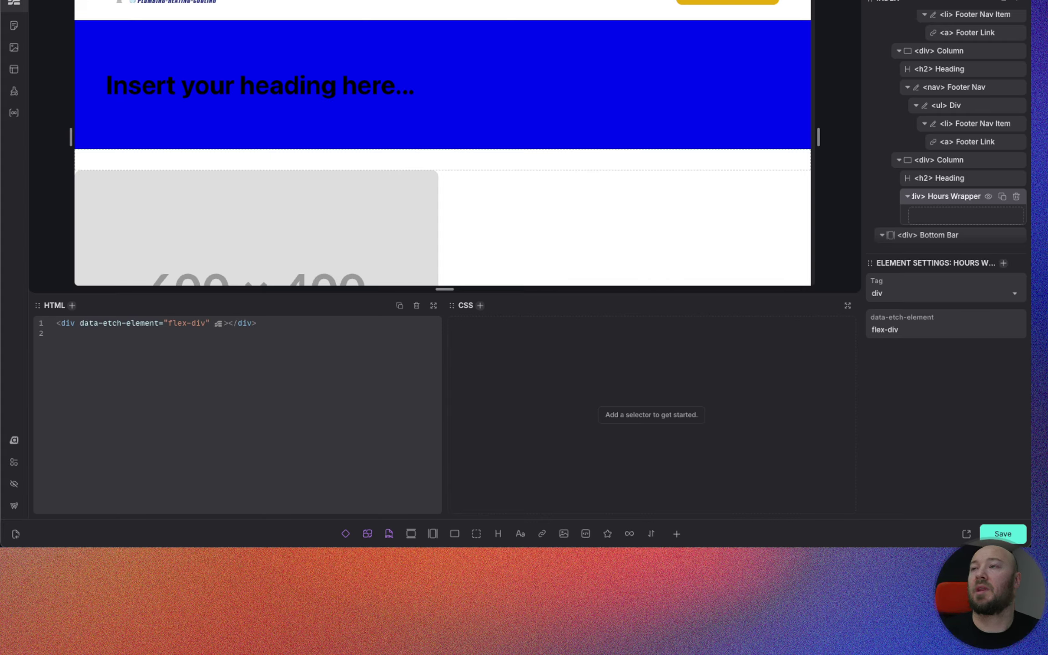
key("Return")
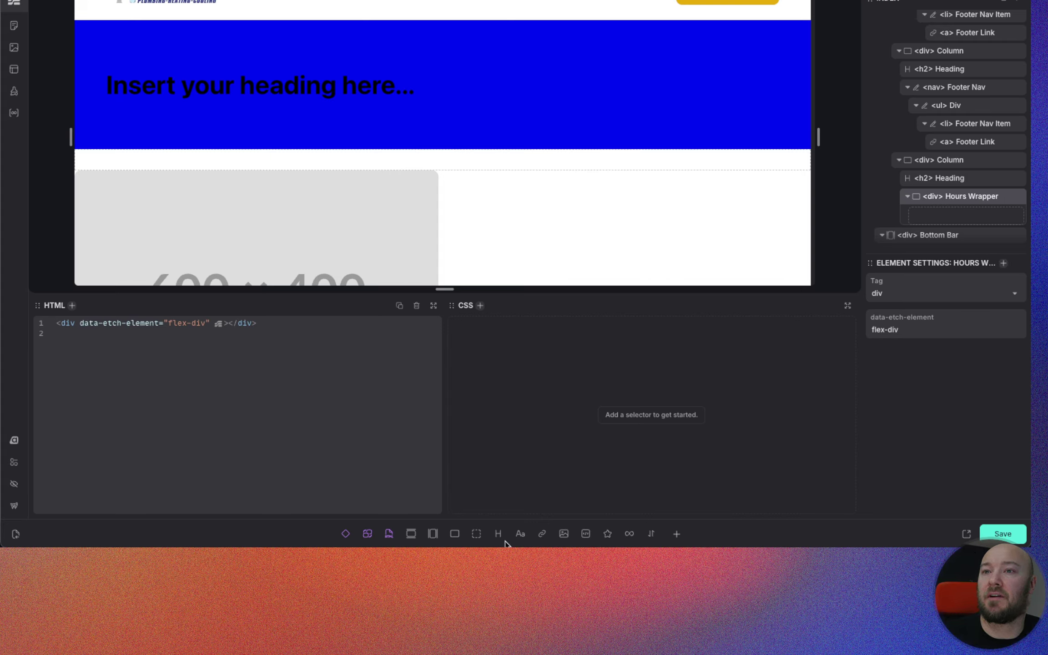
left_click(519, 537)
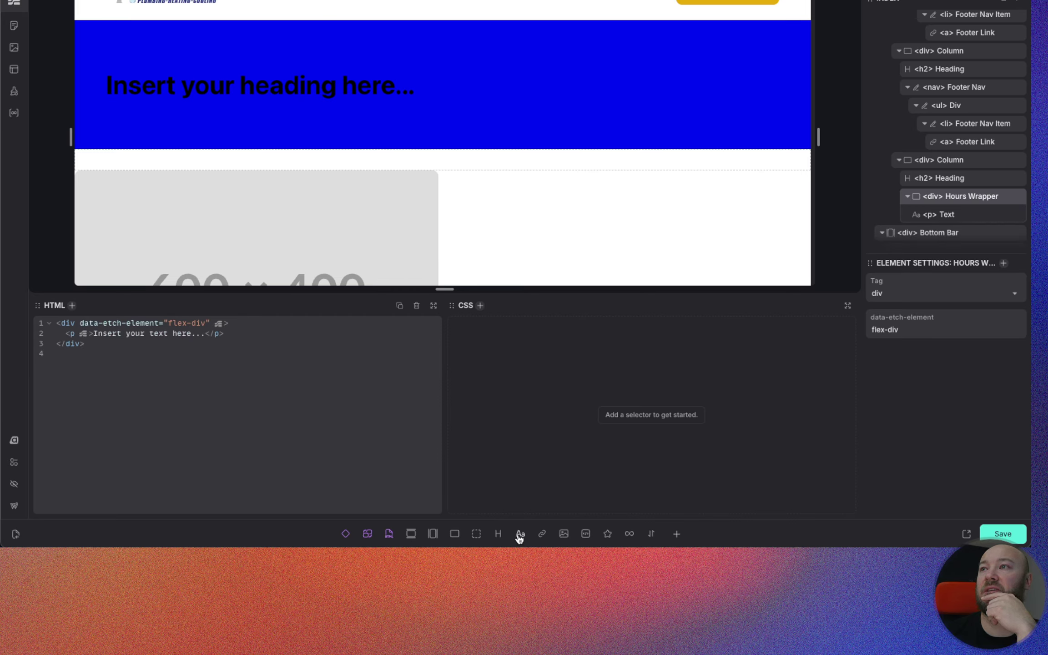
left_click(519, 537)
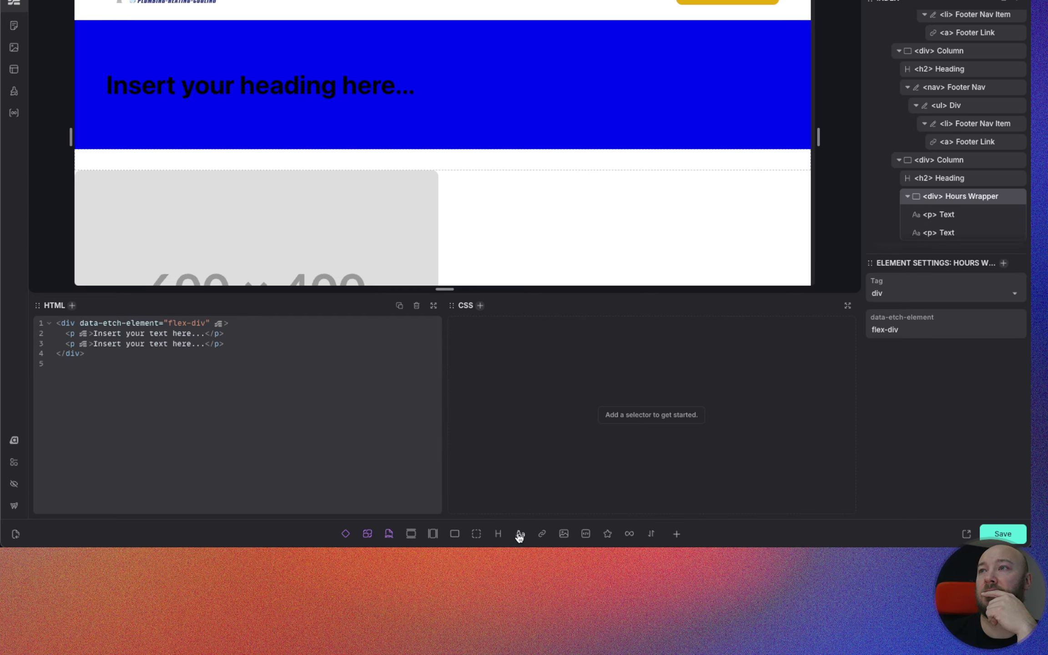
Step: Add a flex div below the Hours Wrapper in the last column, check the footer design, and name the div Same Day Card
left_click(952, 159)
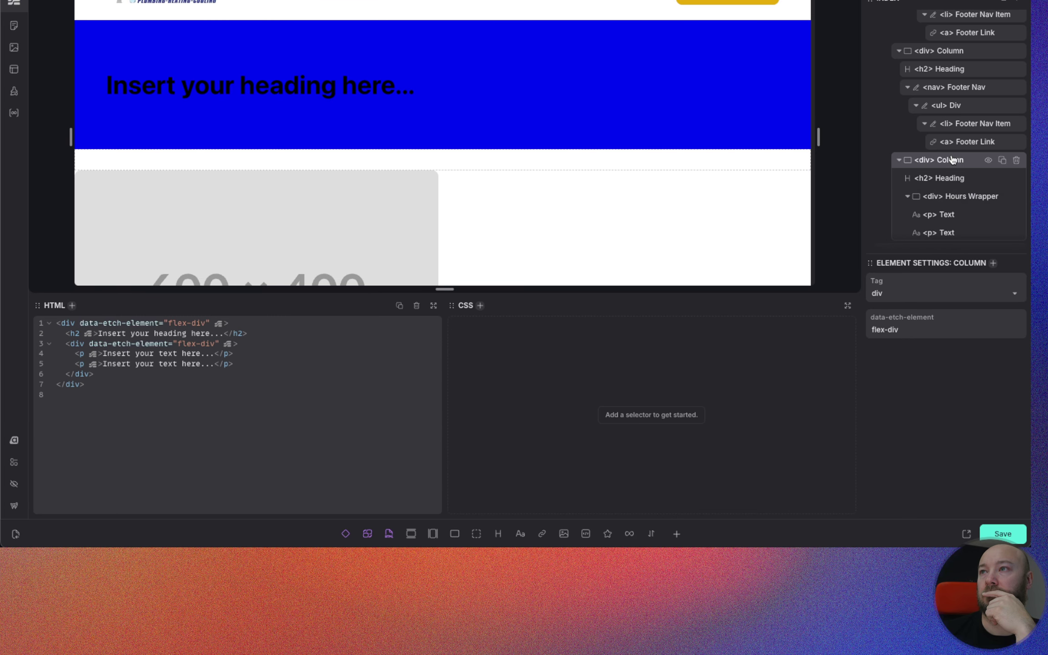
left_click(455, 533)
scroll(952, 161, "down", 3)
double_click(953, 183)
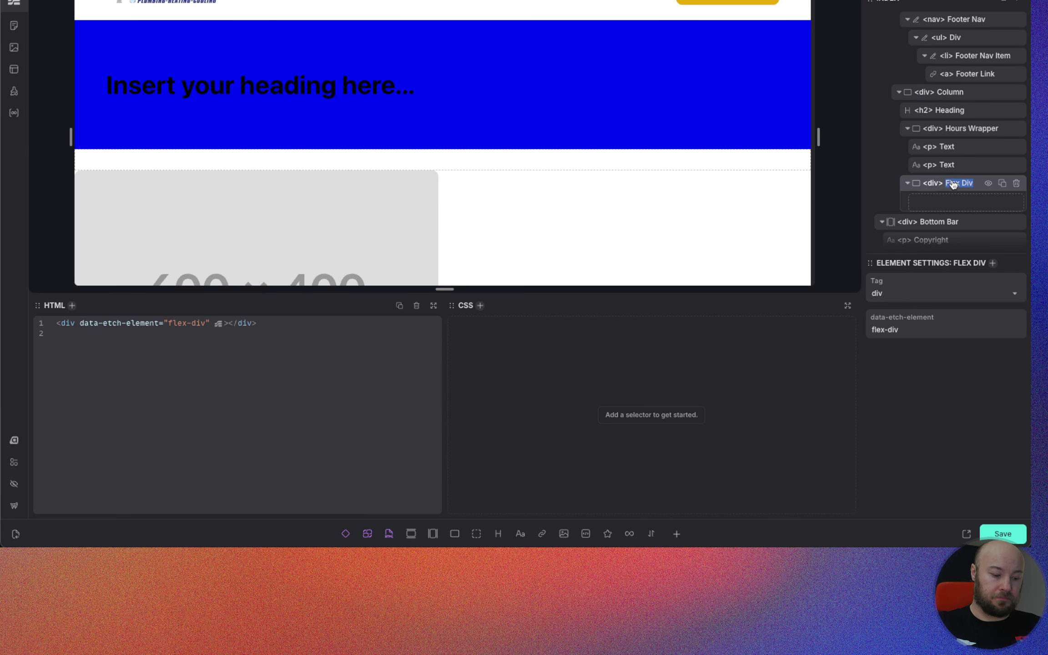
left_click(327, 1)
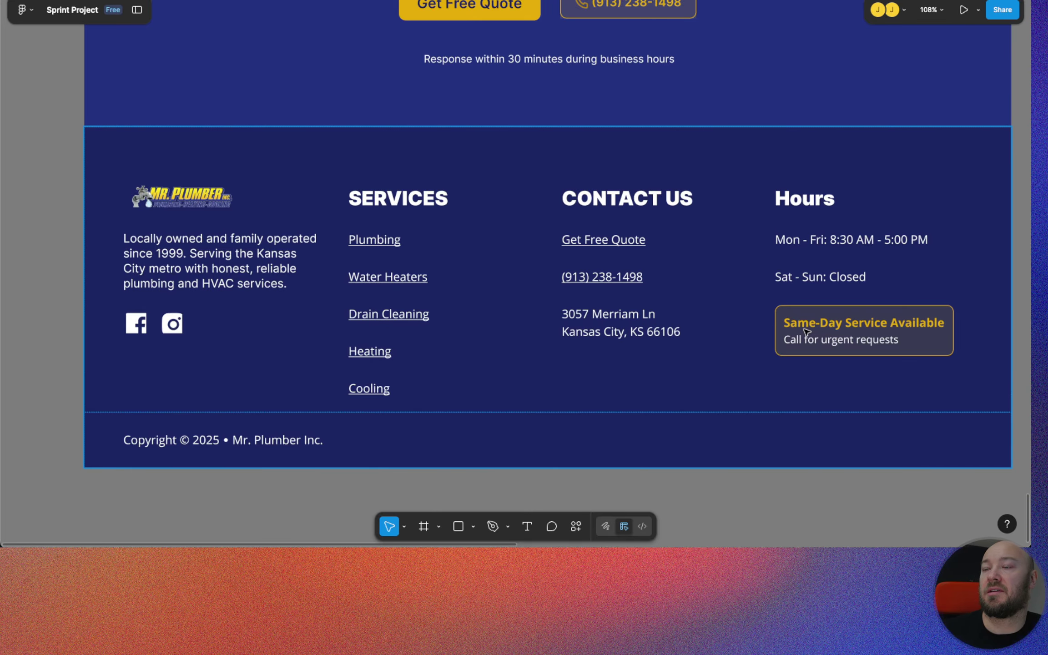
key("super+Tab")
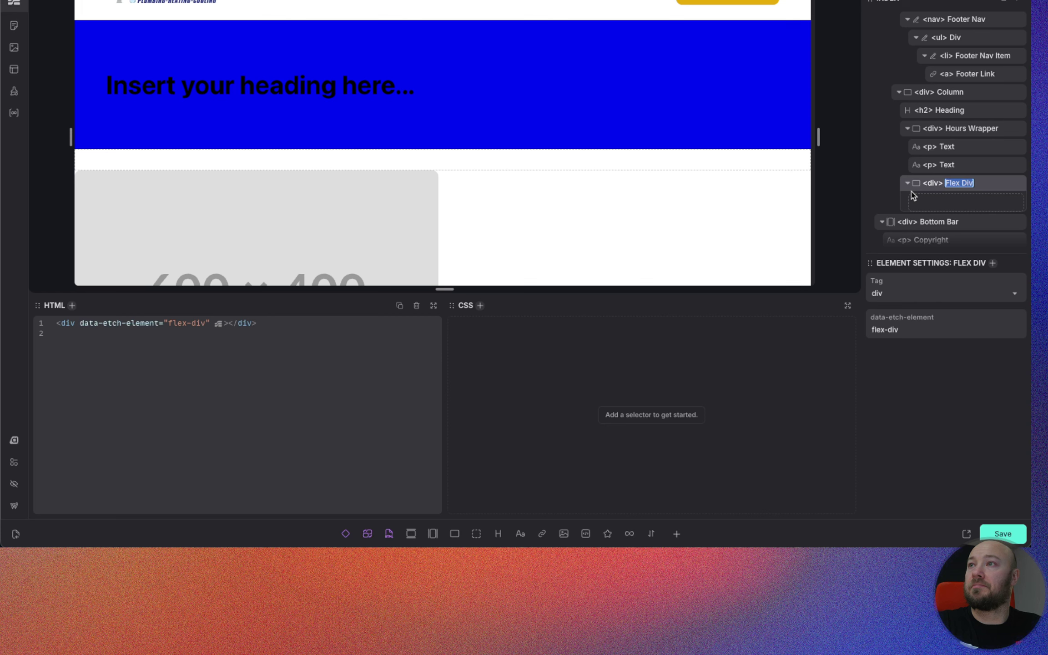
double_click(964, 184)
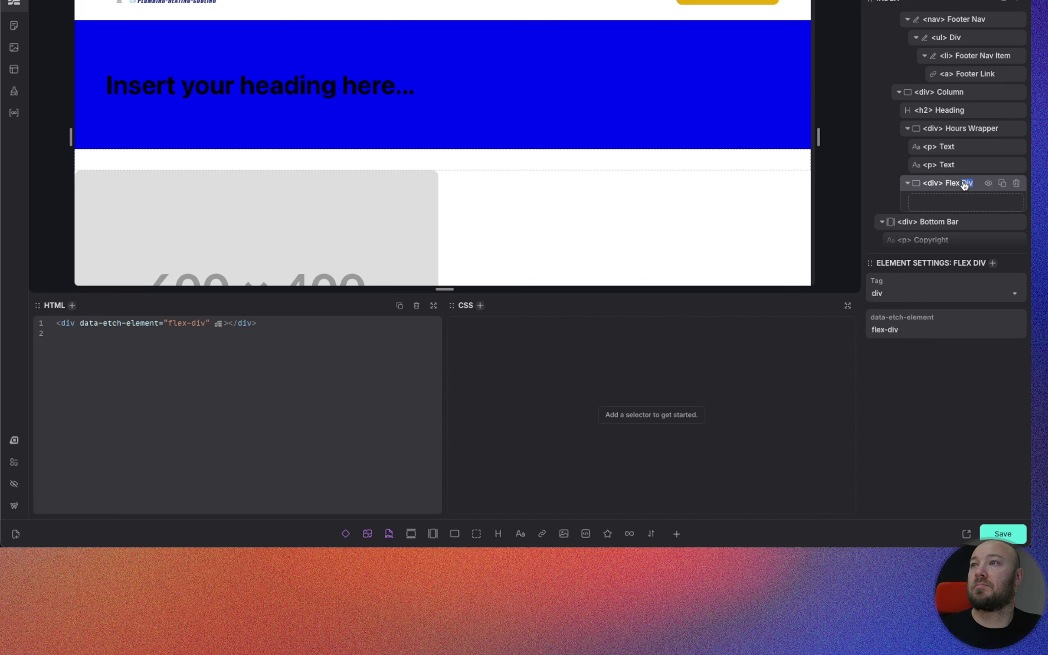
type("Same")
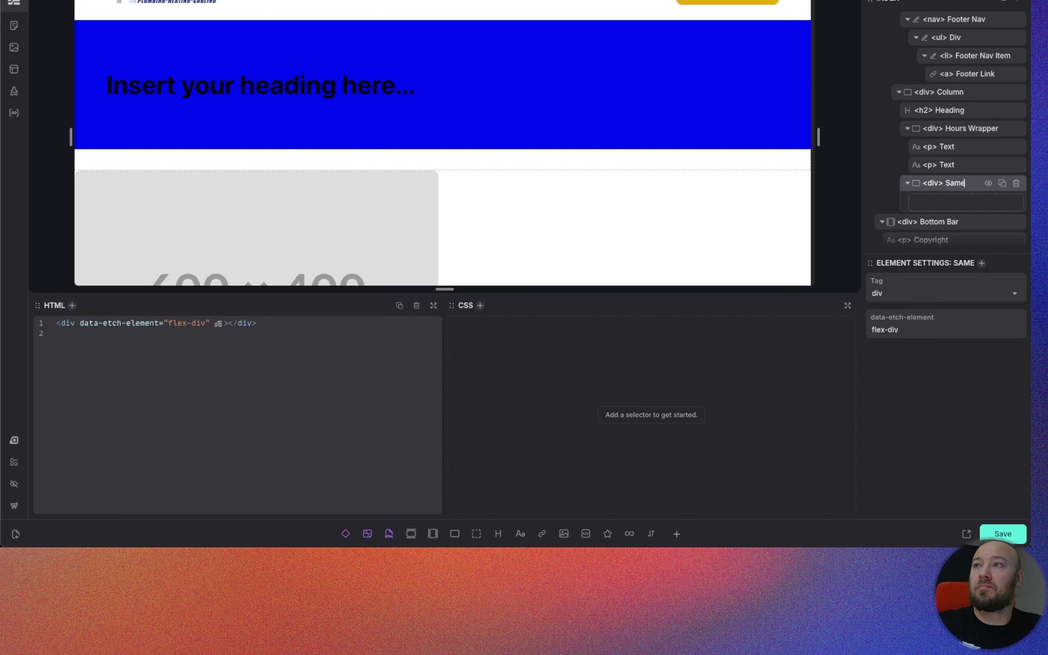
type(" Day Card")
key("Return")
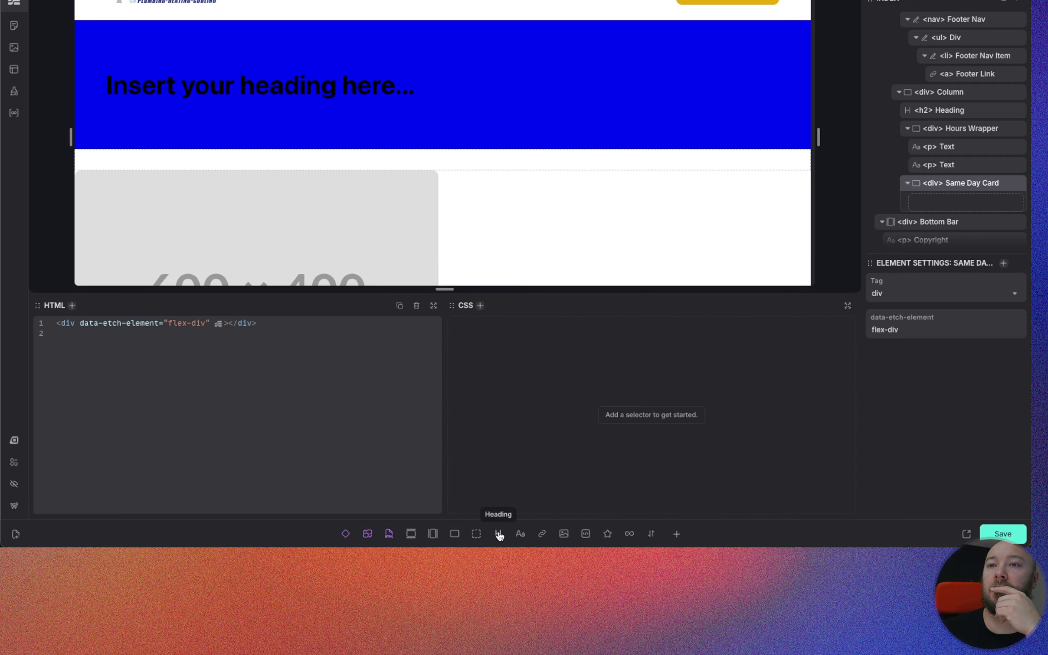
Step: Insert two text elements into the Same Day Card and rename the first one as Heading
left_click(521, 535)
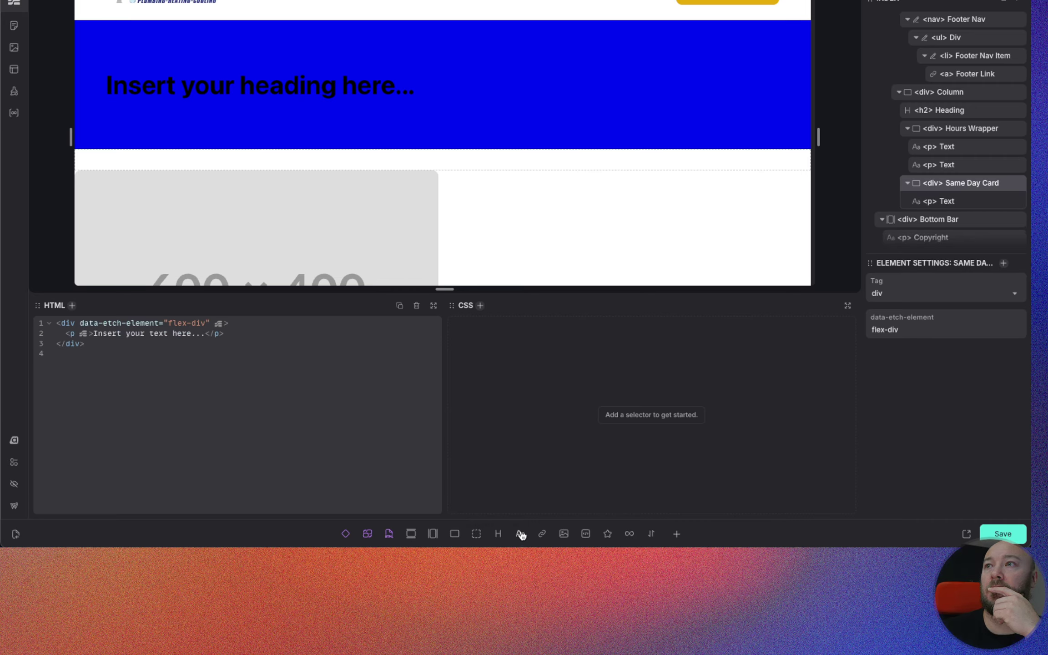
left_click(520, 534)
double_click(948, 202)
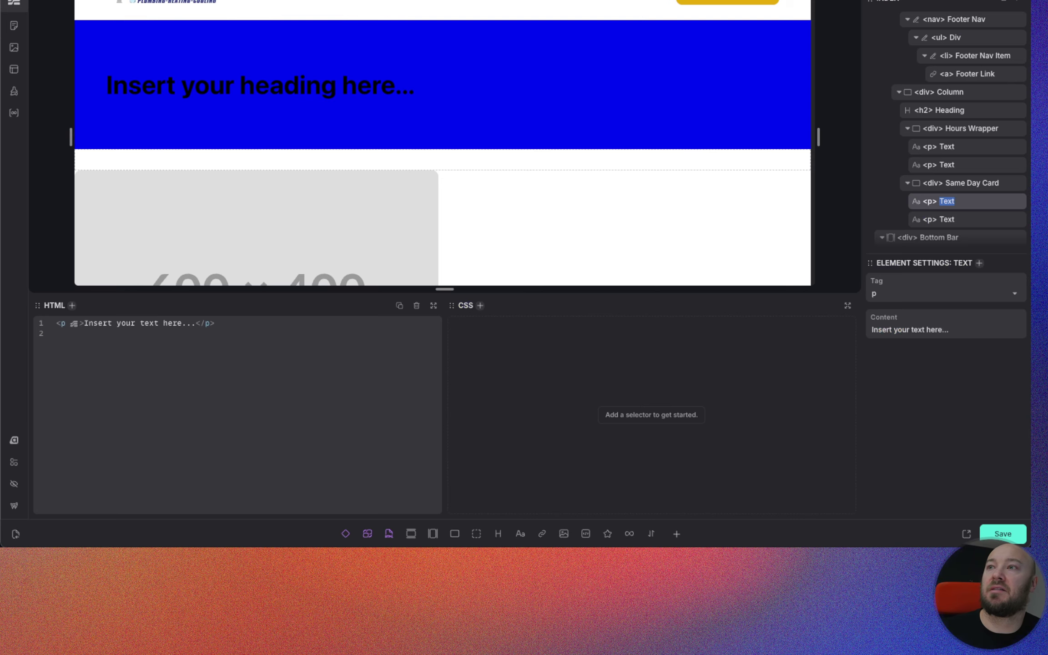
left_click(949, 205)
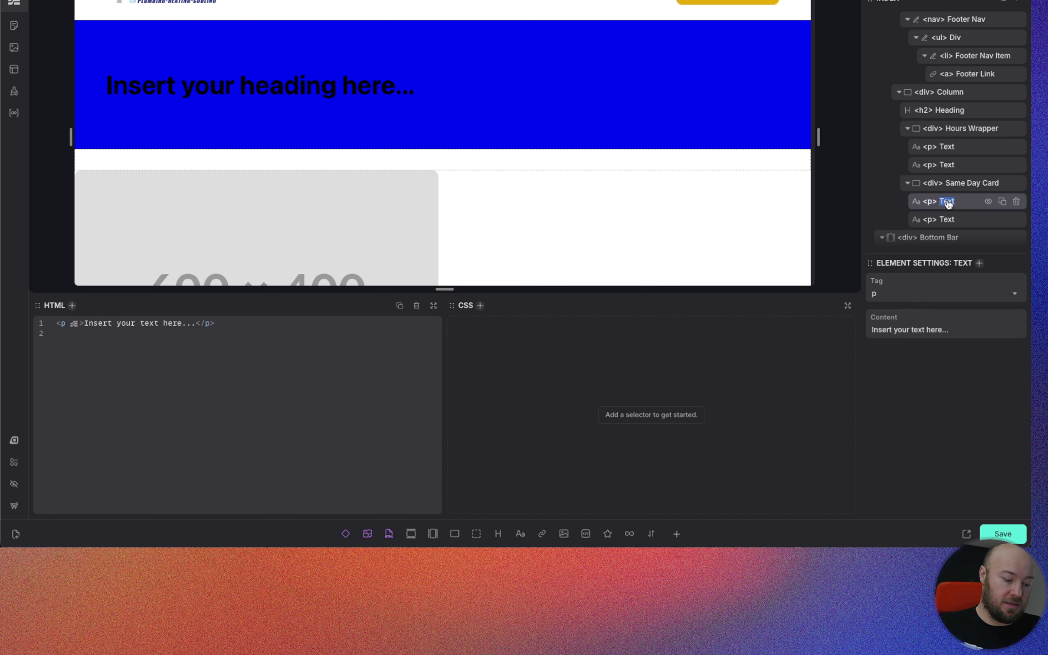
type("Head")
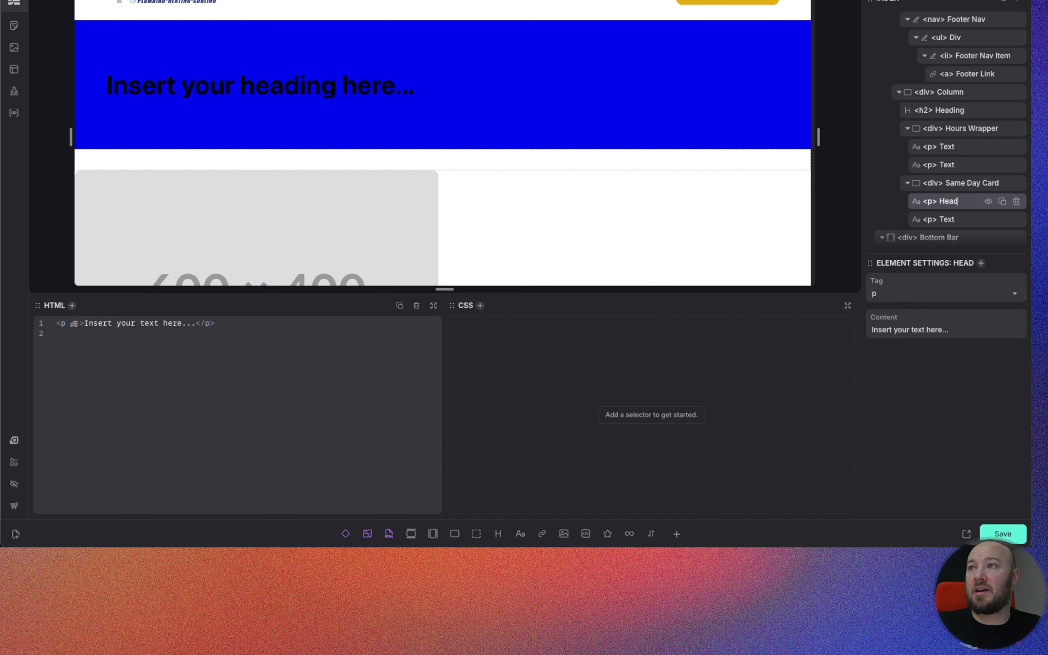
type("ing")
Step: Rename the second text element in the Same Day Card as Desc
double_click(949, 219)
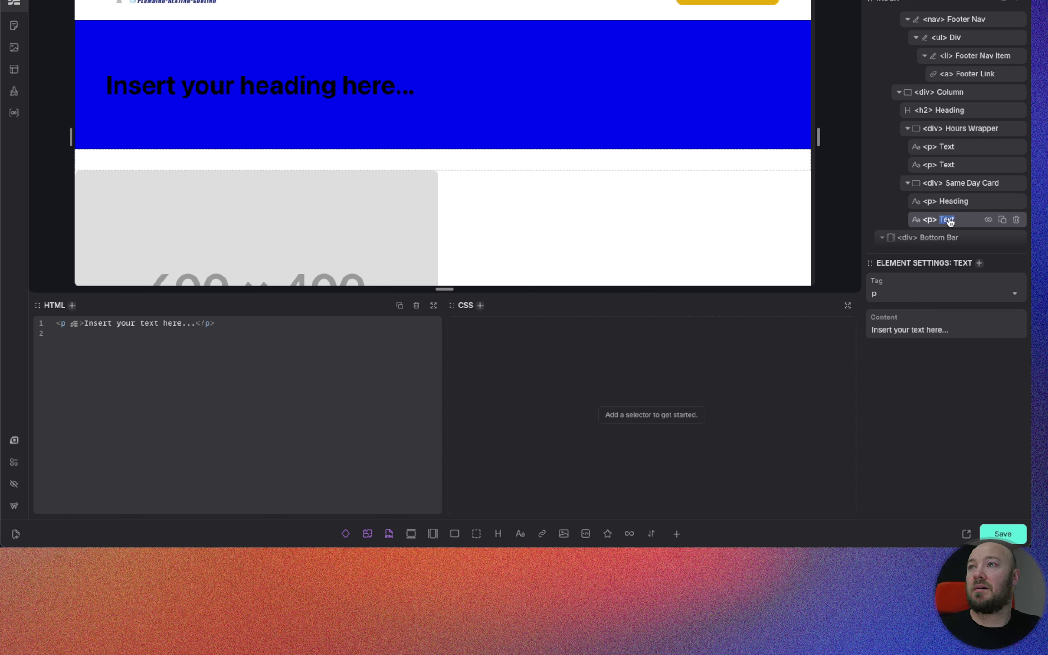
type("desc")
key("BackSpace")
key("BackSpace")
key("BackSpace")
key("BackSpace")
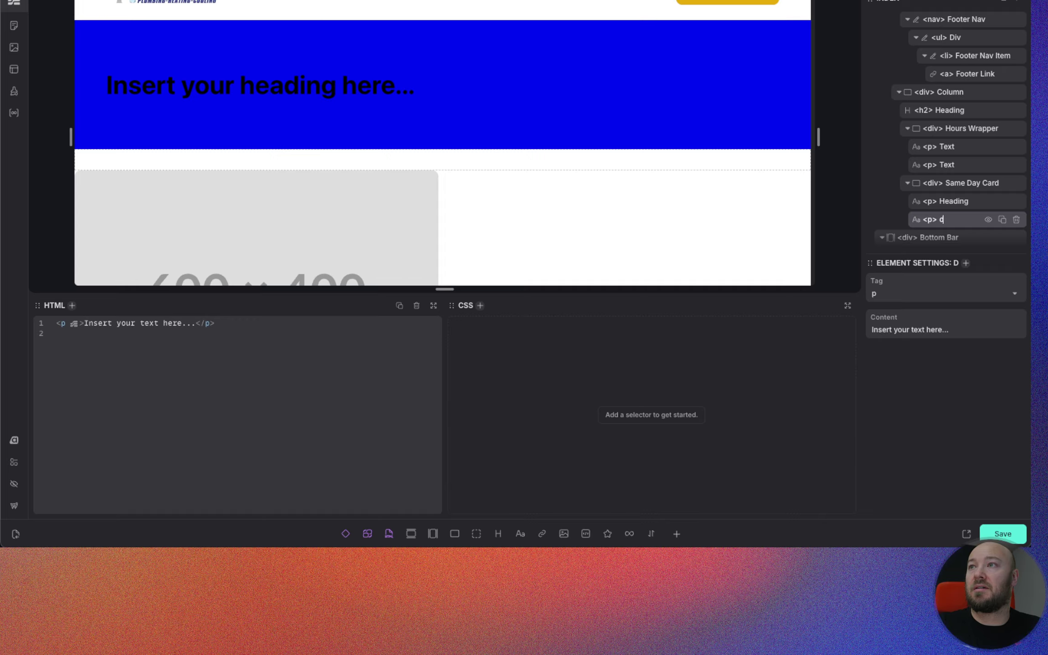
type("Desc")
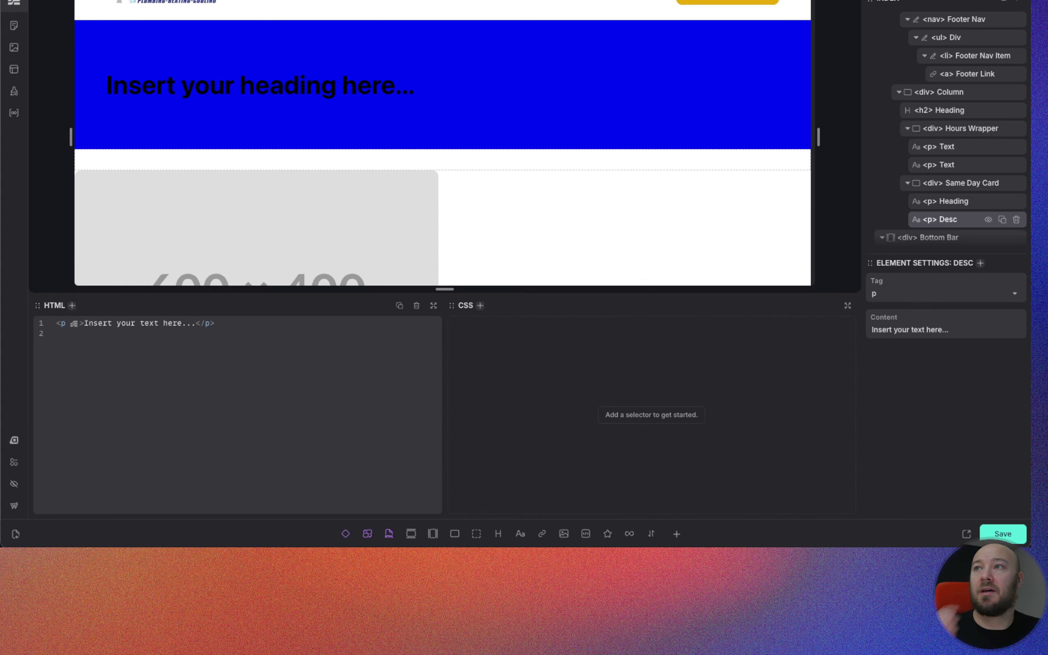
Step: Create BEM classes for the Same Day Card and its child elements
left_click(955, 187)
right_click(956, 187)
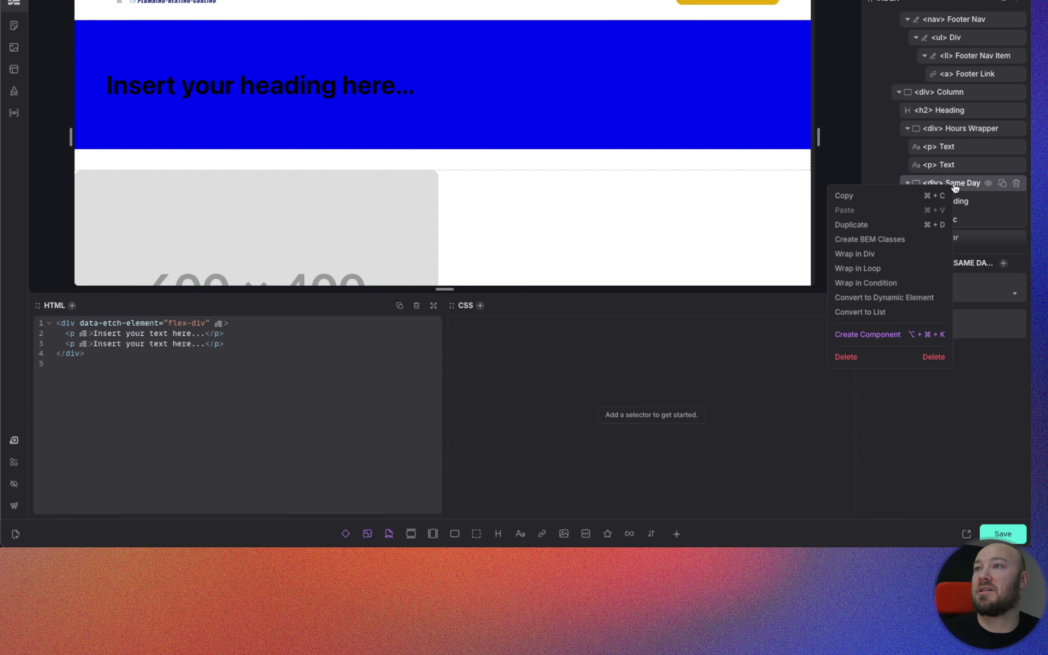
left_click(887, 240)
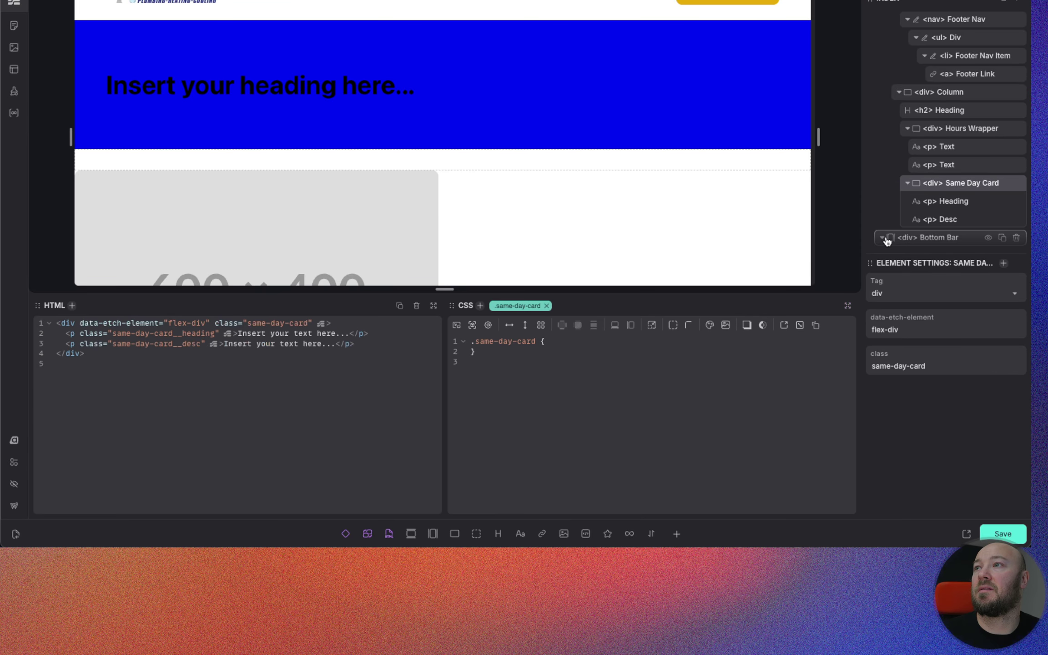
Step: Convert the Same Day Card into a component, save it, and exit component editing
right_click(954, 186)
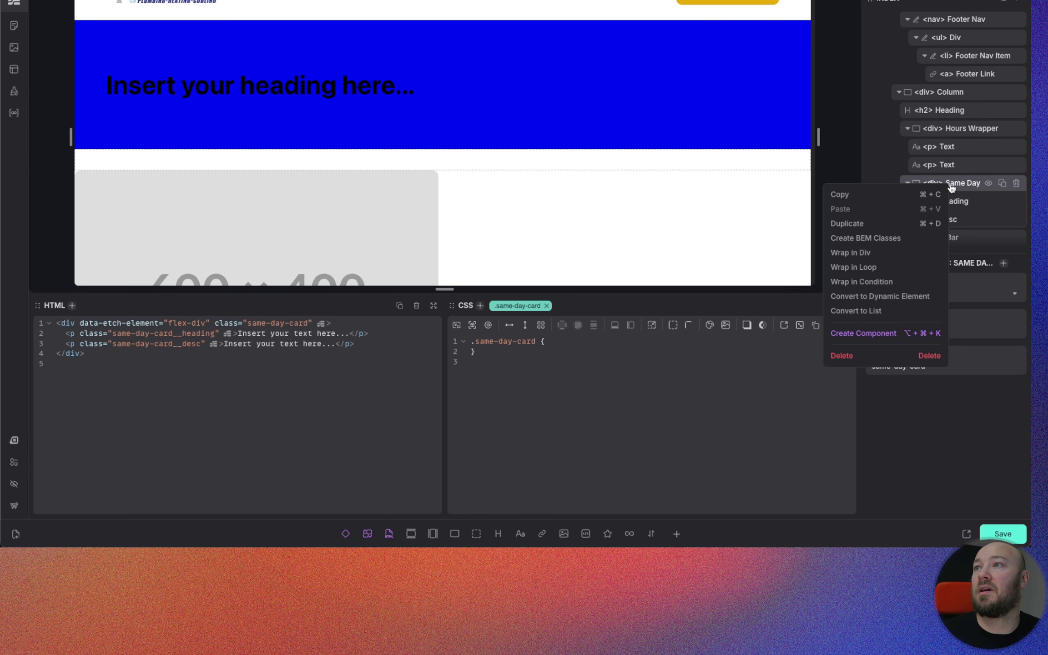
left_click(875, 333)
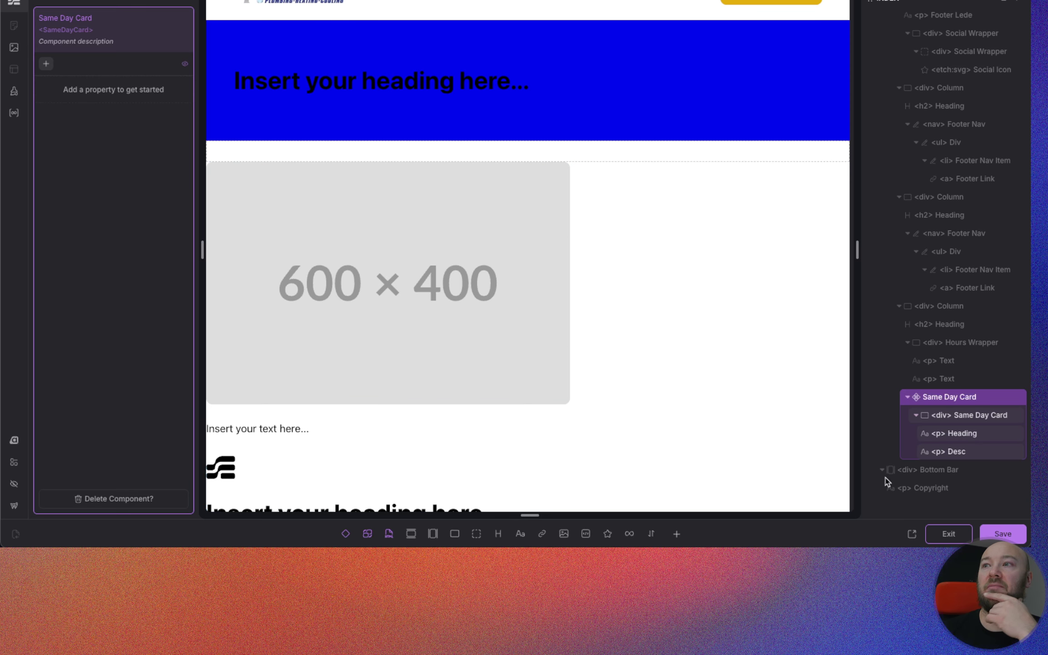
left_click(999, 535)
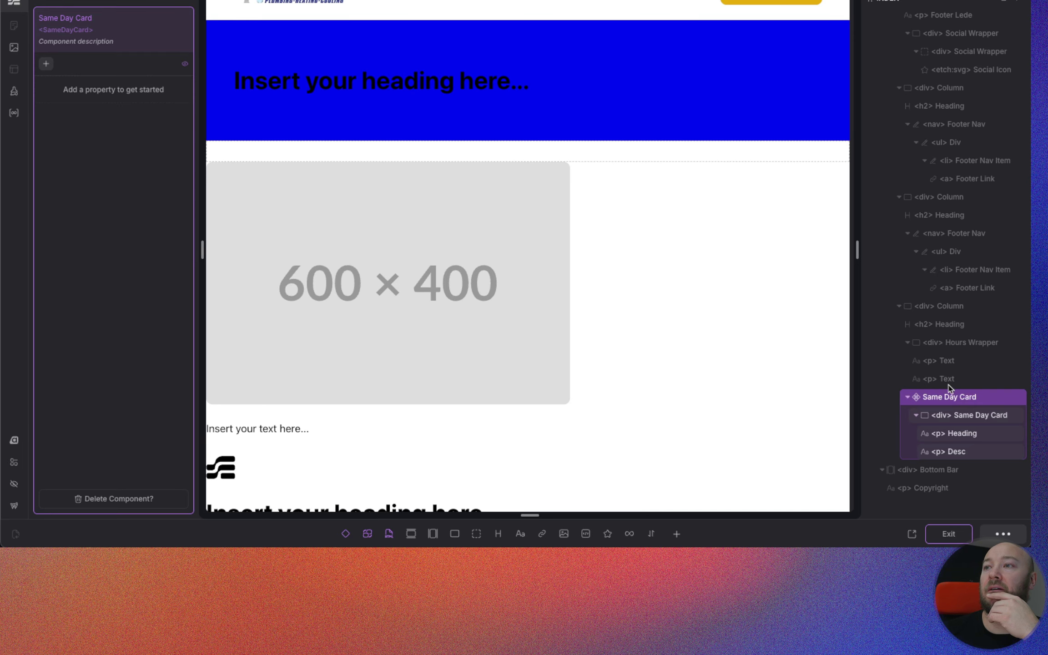
left_click(949, 534)
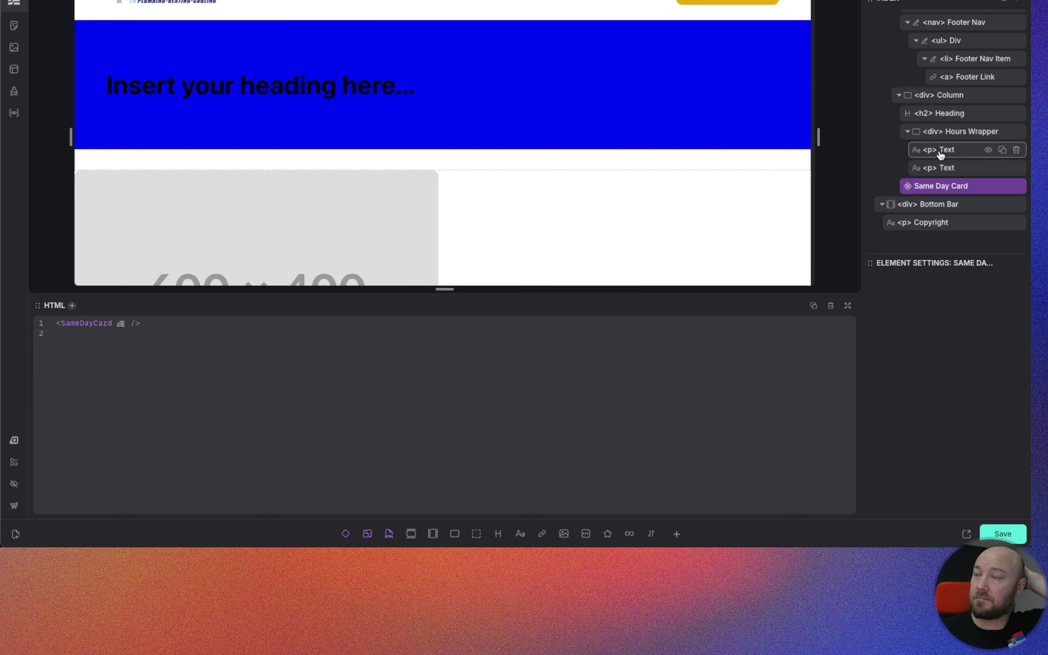
Step: Check the media library for an image to use as the footer Logo's source, and close it without choosing one
scroll(530, 144, "down", 3)
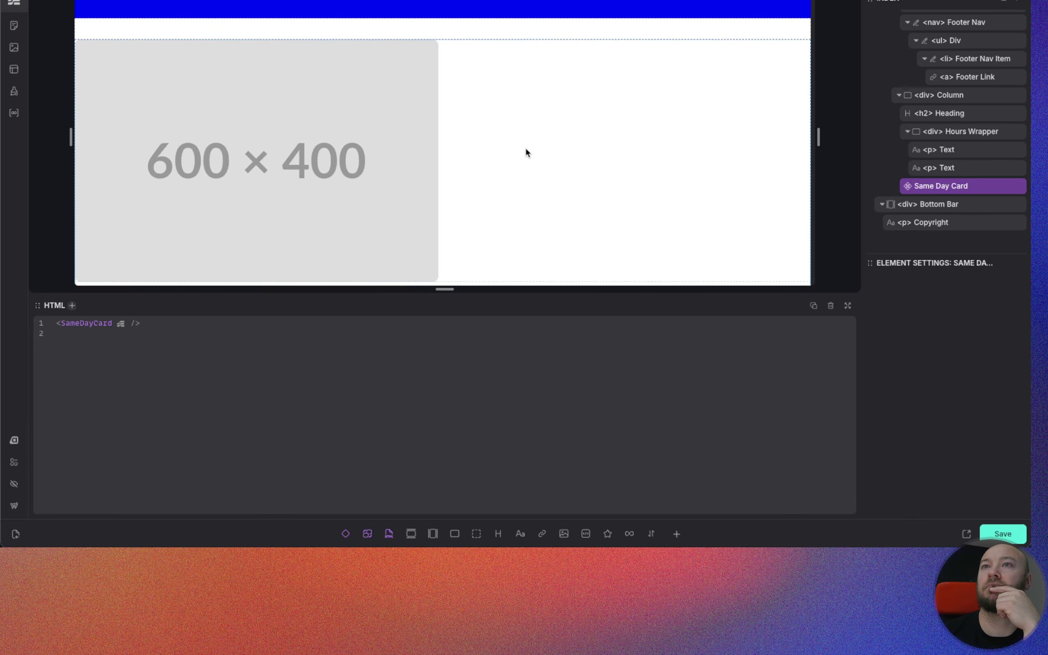
scroll(917, 155, "up", 5)
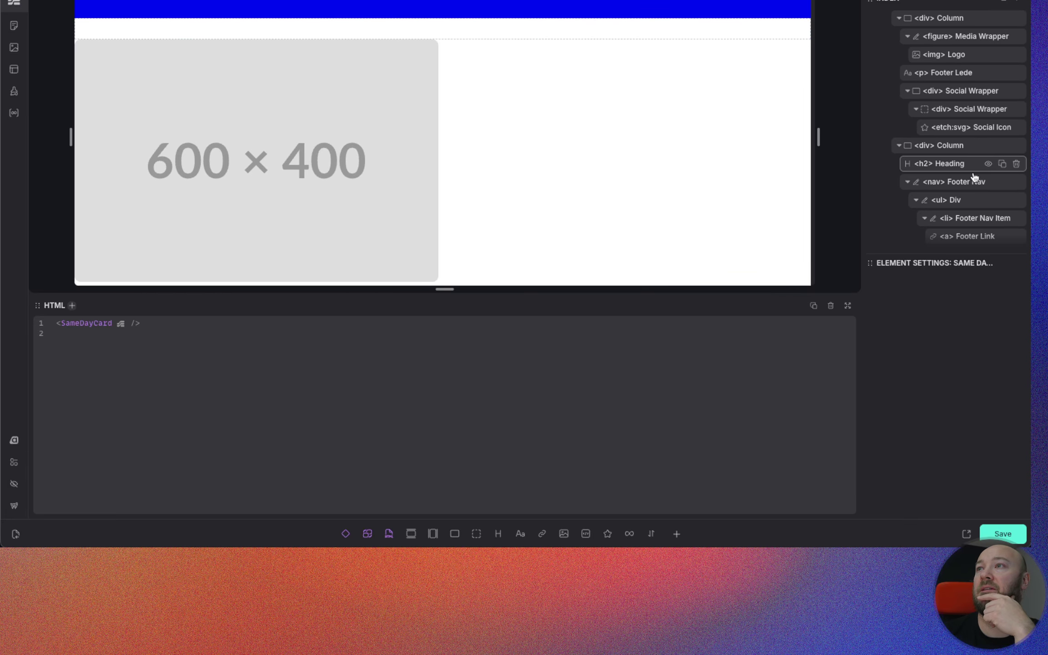
scroll(959, 204, "up", 3)
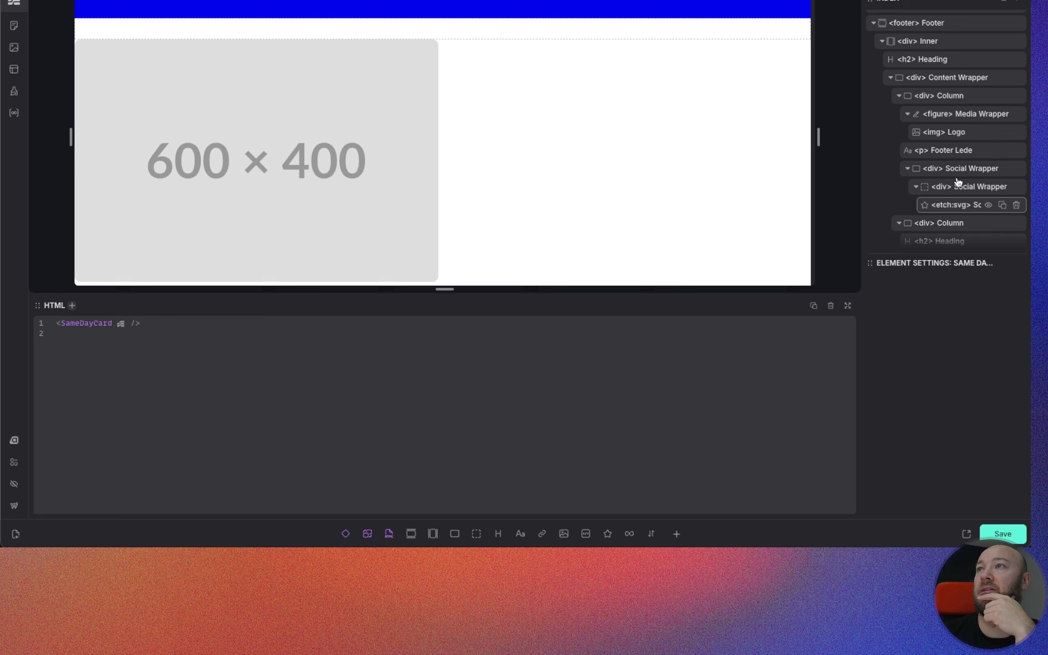
left_click(958, 130)
left_click(883, 330)
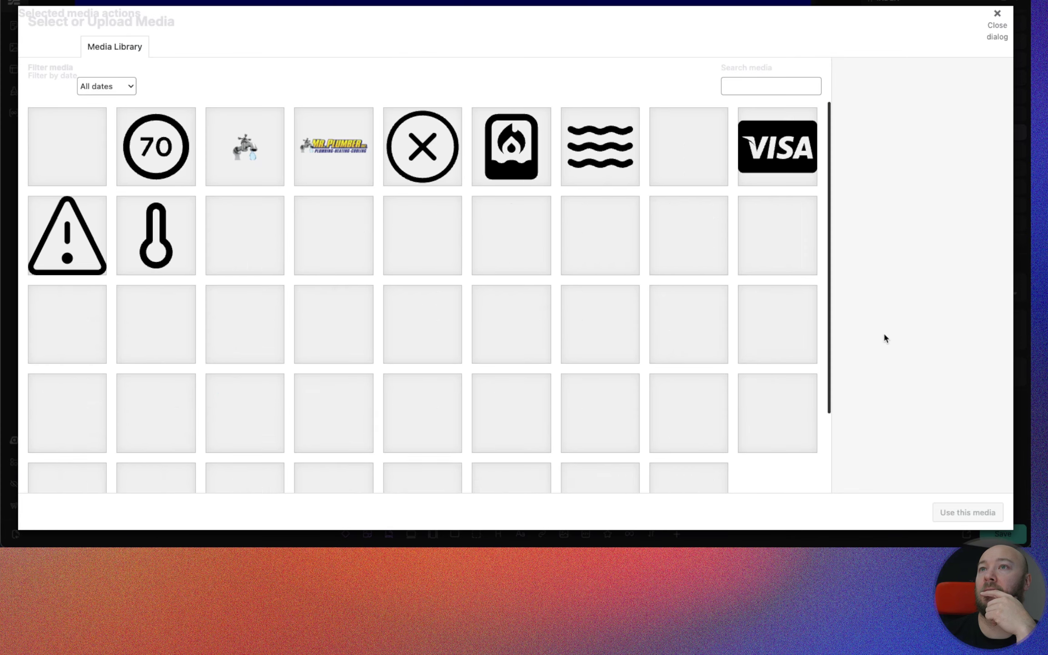
left_click(996, 15)
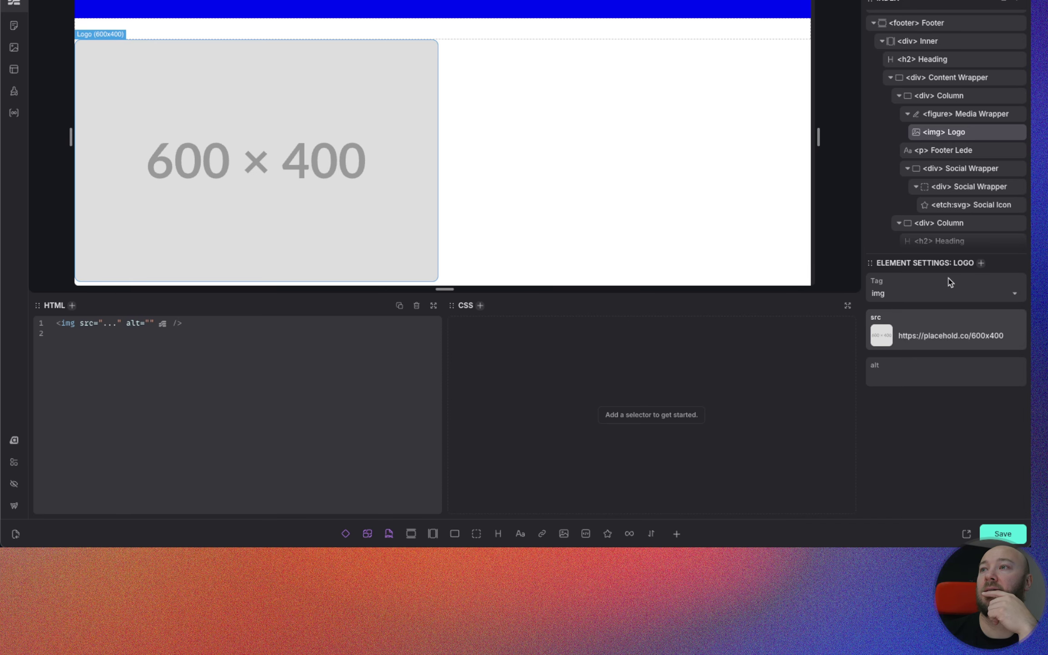
Step: Replace the footer Logo's image source with the dynamic expression {options.metabox.biz_settings.logo}
triple_click(929, 335)
key("BackSpace")
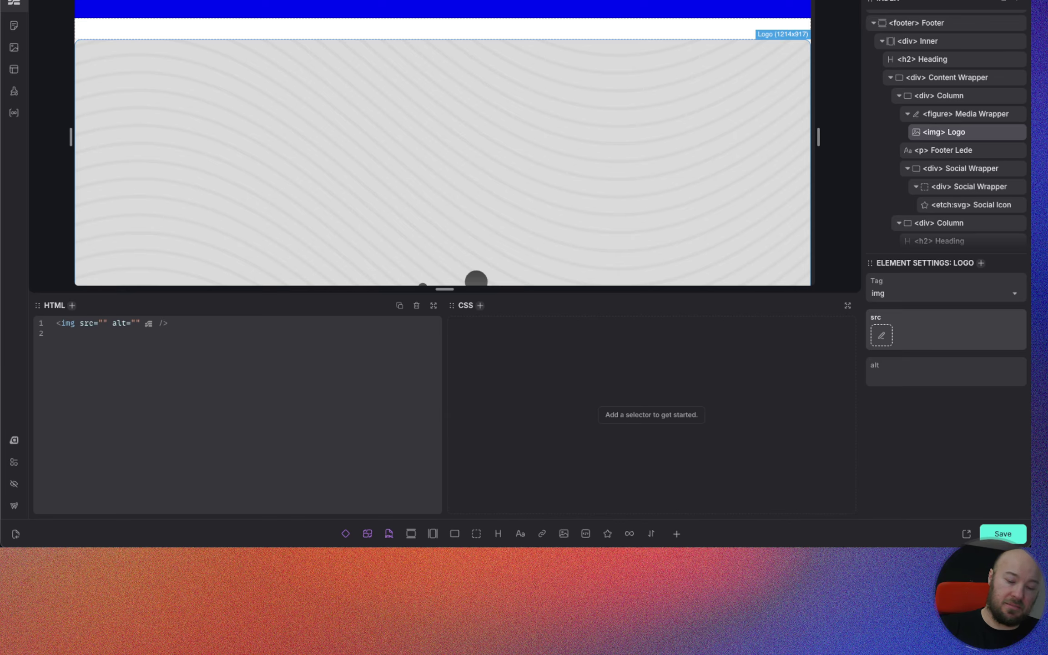
key("super+v")
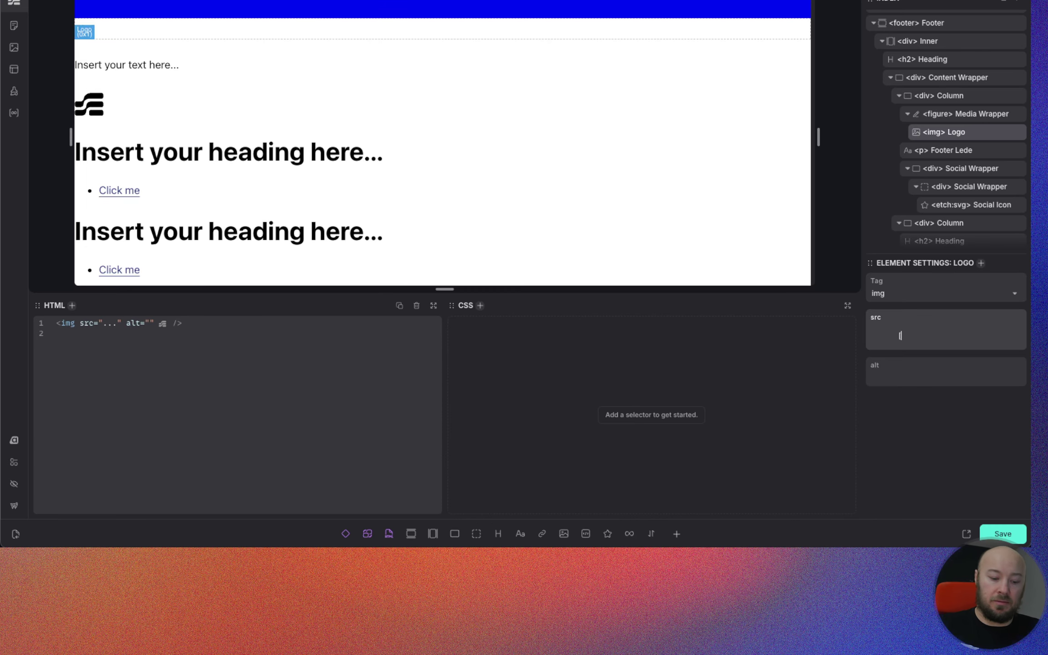
type("{")
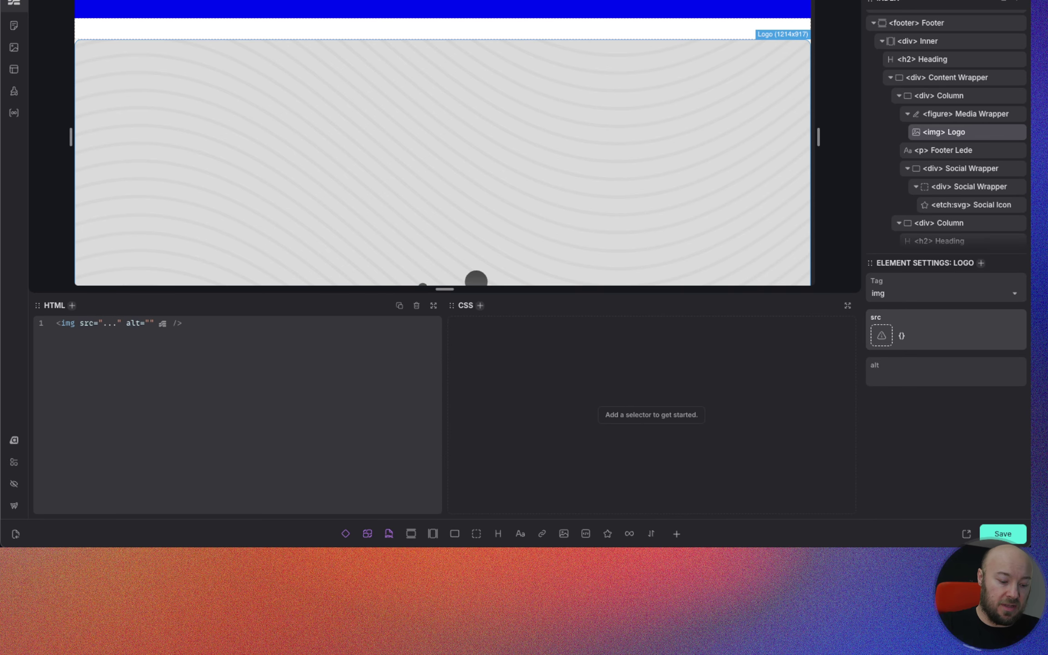
type("options")
type(".metabox.biz")
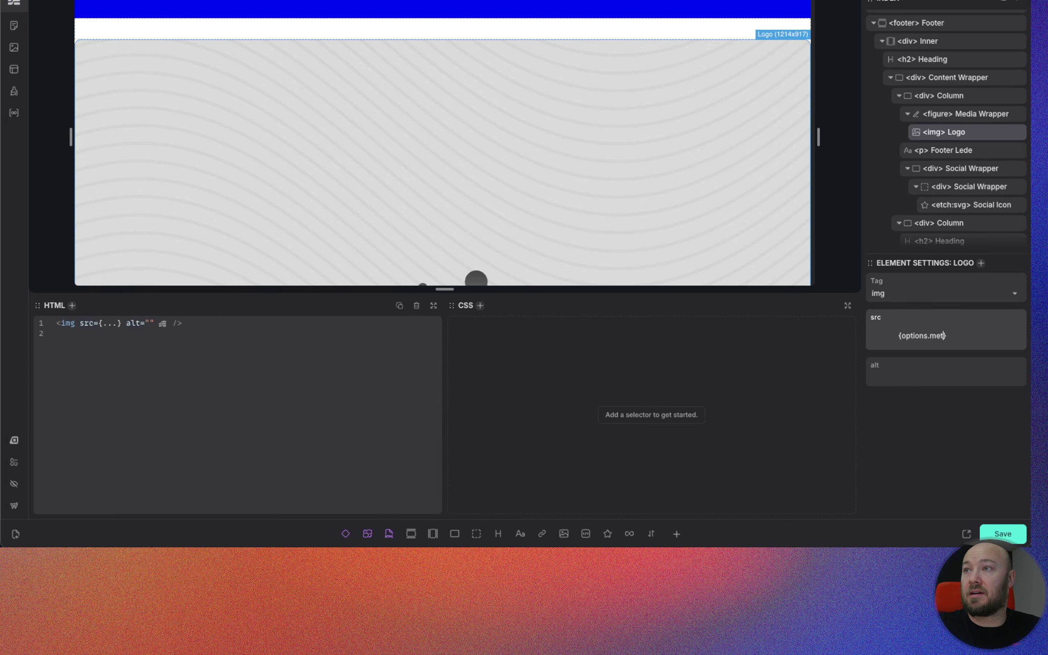
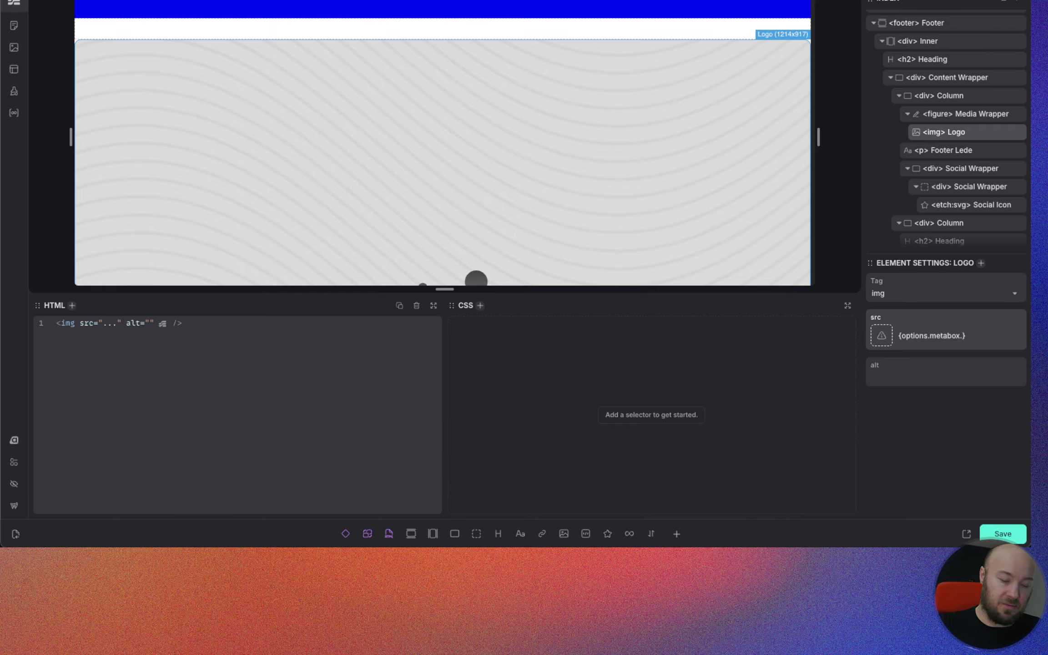
type("bix")
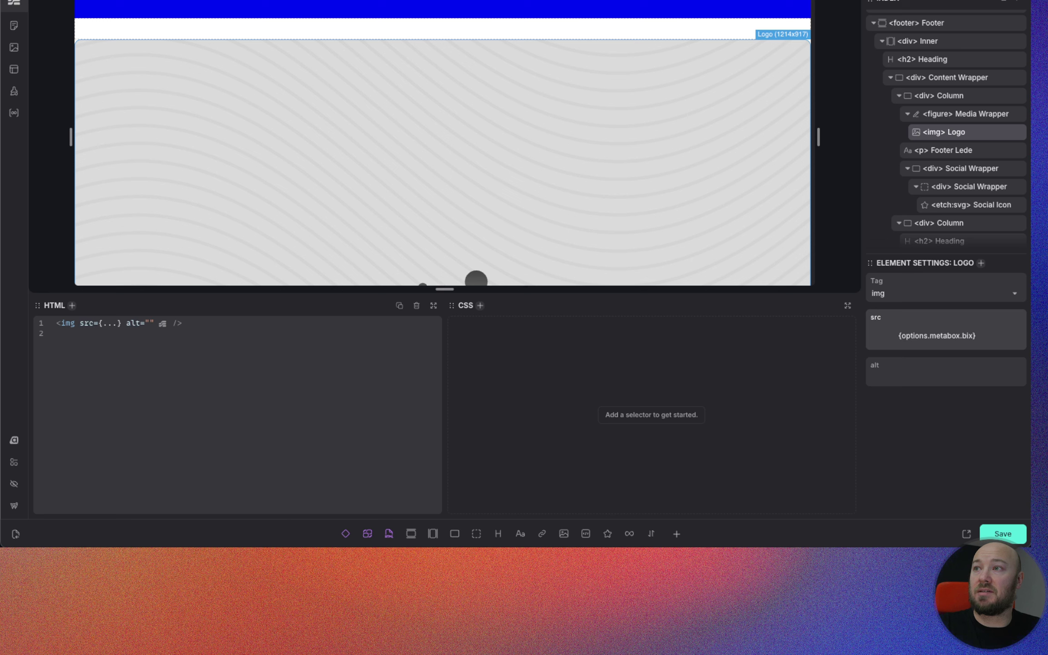
type("+")
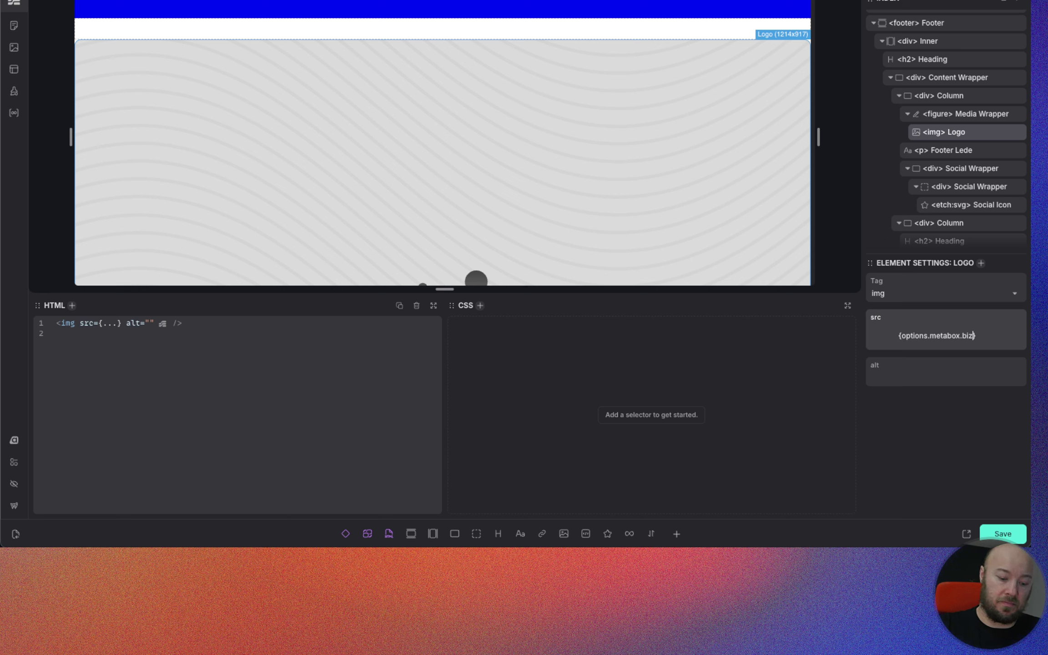
key("BackSpace")
type("_settings")
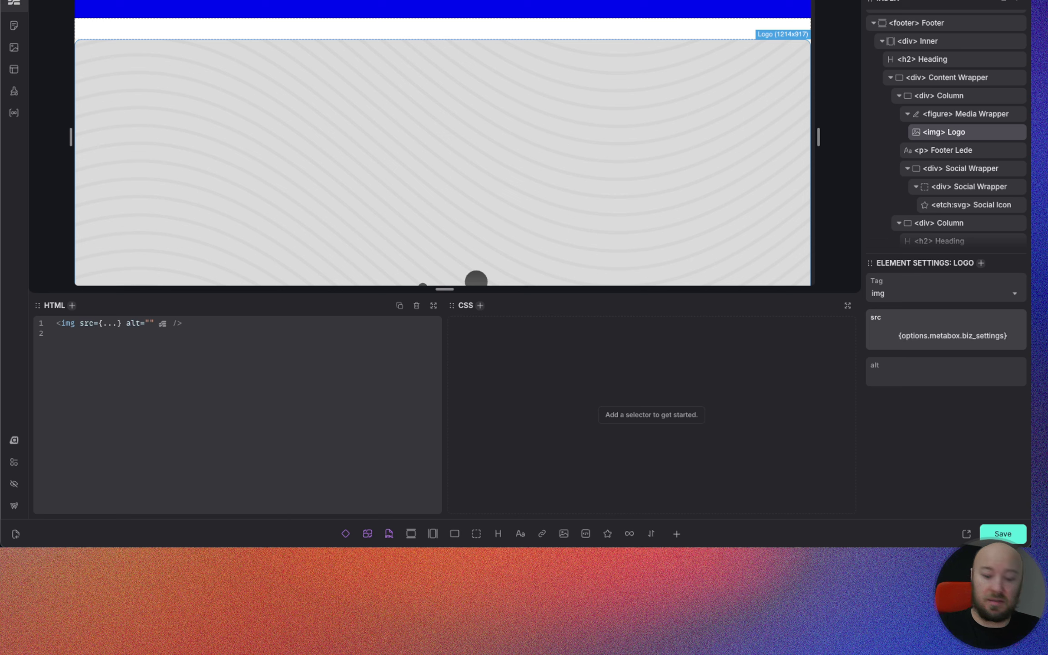
type(".")
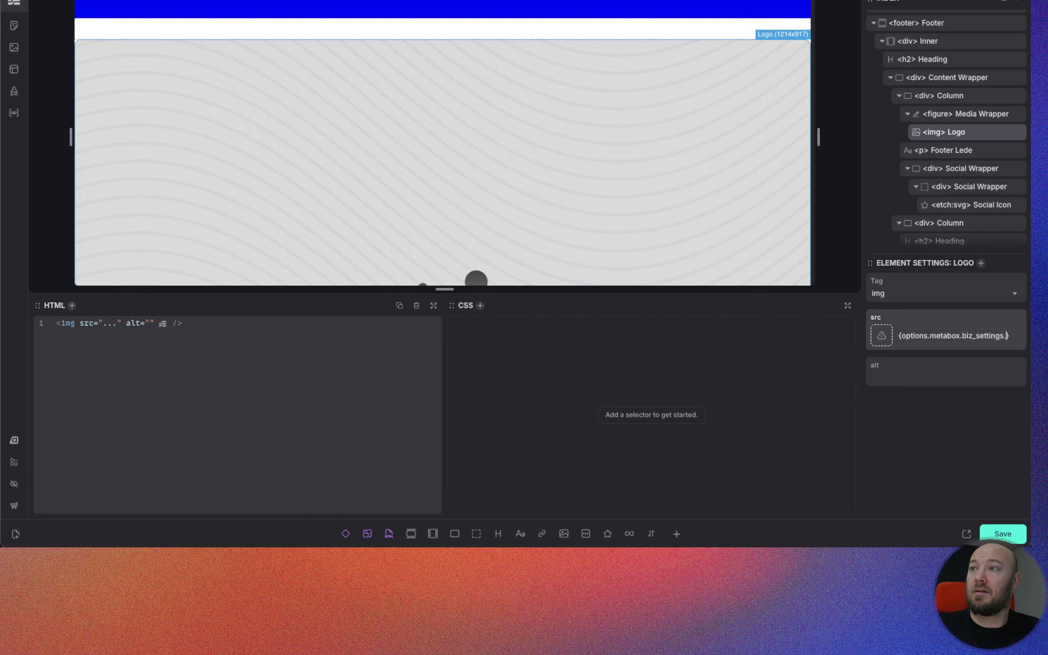
type("logo")
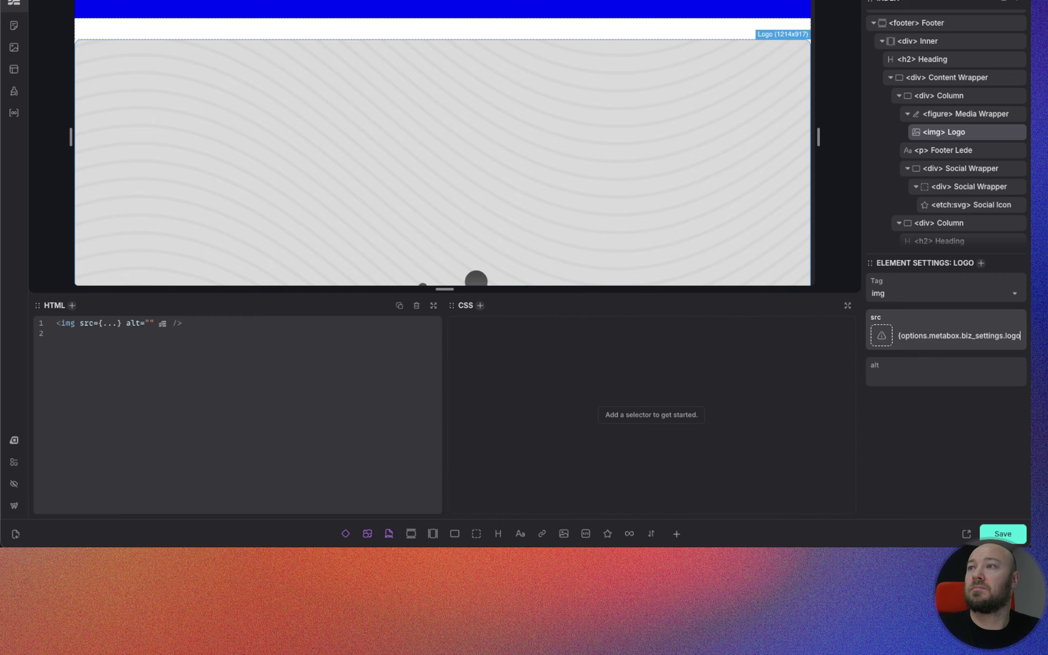
type("}")
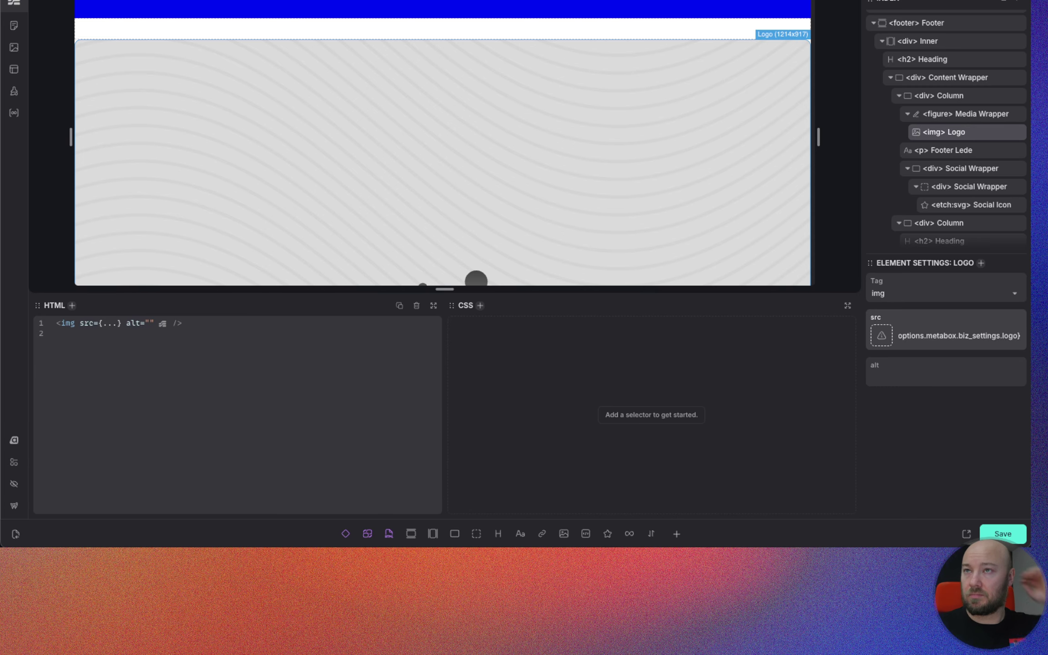
Step: Test the logo expression {options.metabox.biz_settings.logo} as the Footer Lede's text content
scroll(476, 151, "down", 10)
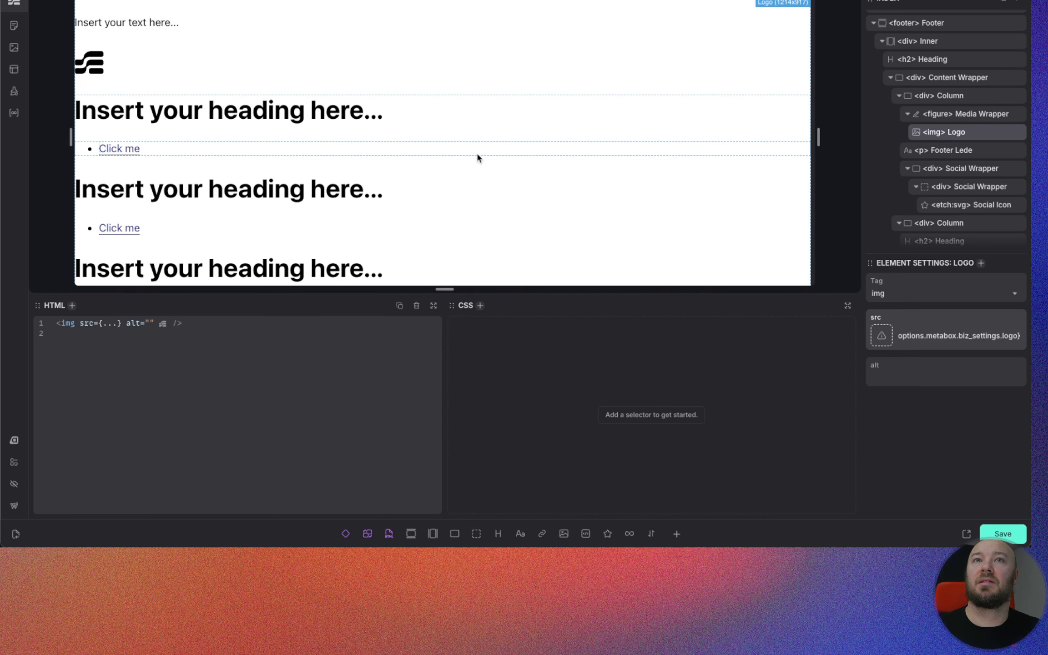
triple_click(941, 335)
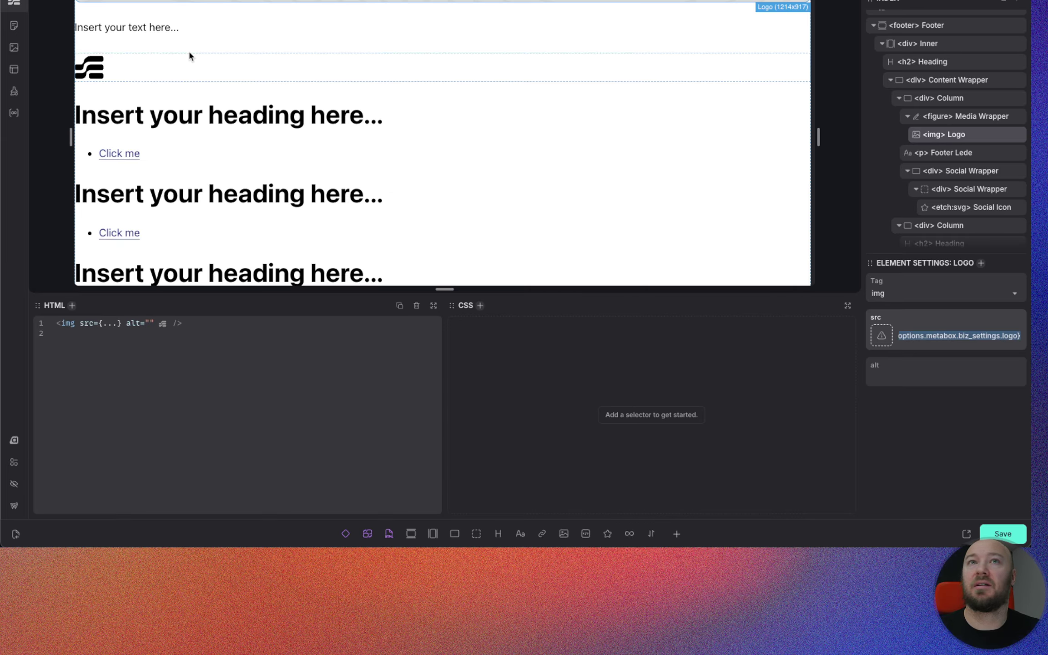
left_click(128, 27)
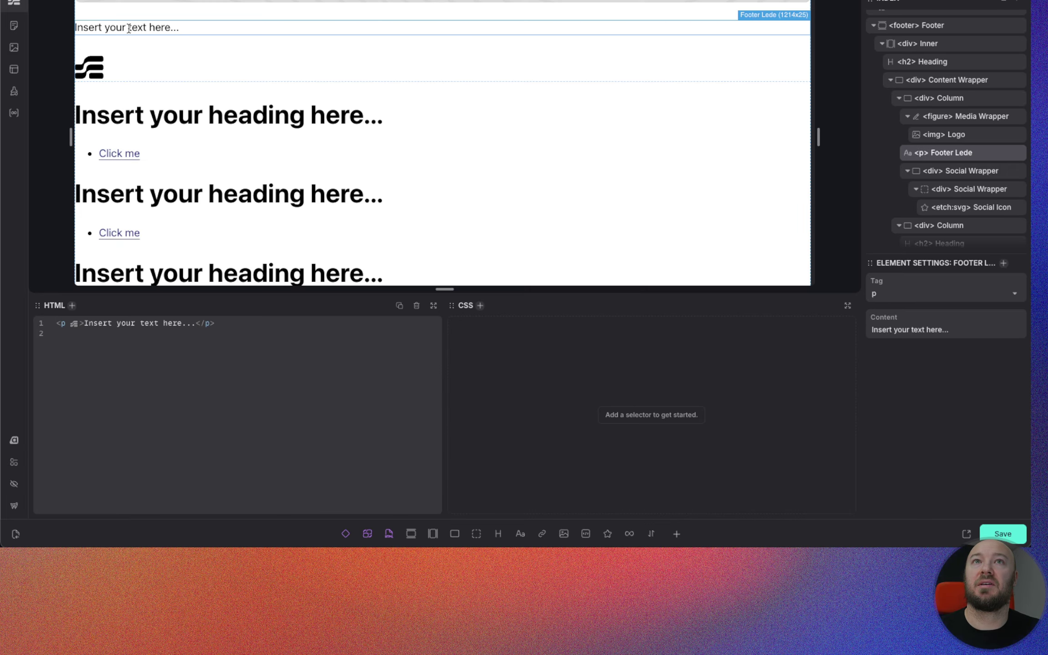
triple_click(943, 330)
type("{options.metabox.biz_settings.logo}")
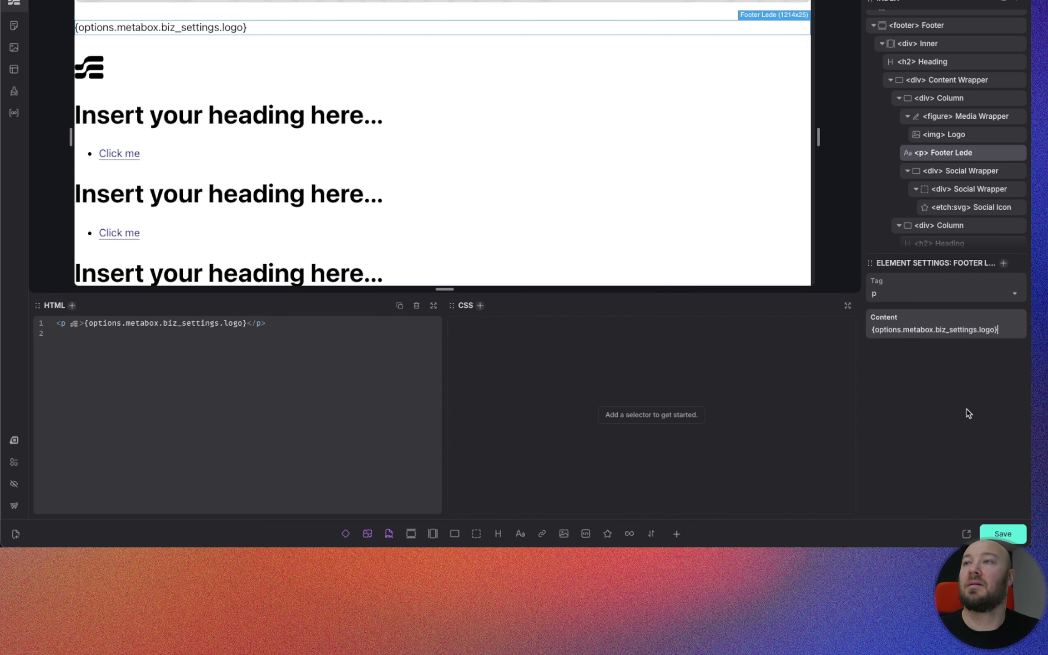
Step: Trim the Footer Lede's test expression back to {options.metabox}
left_click(995, 330)
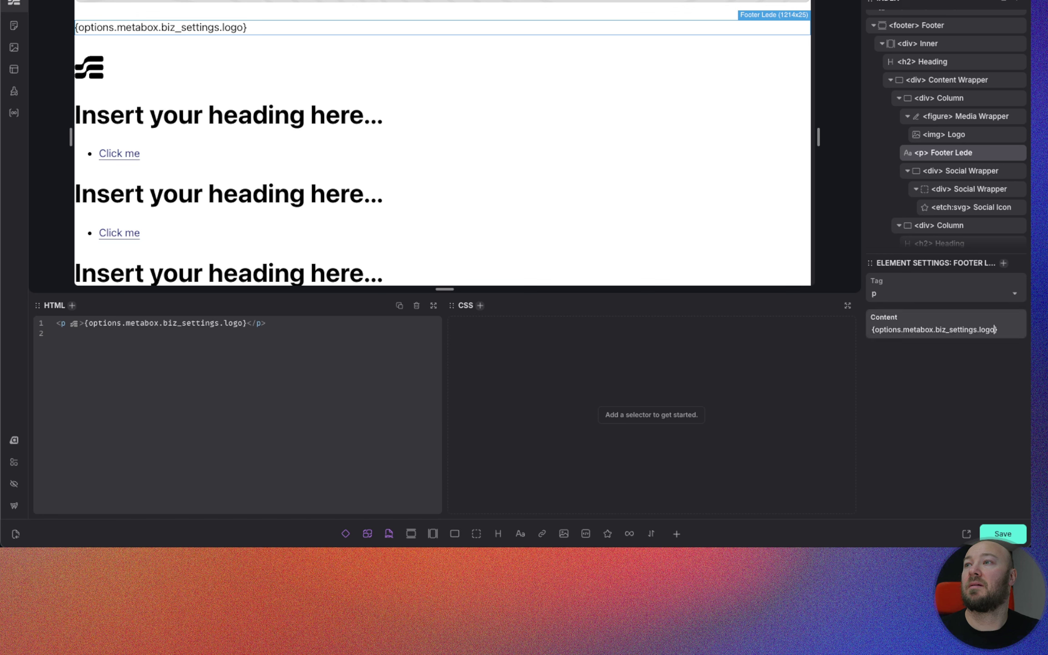
key("Left")
key("BackSpace")
key("BackSpace")
key("BackSpace")
key("BackSpace")
key("BackSpace")
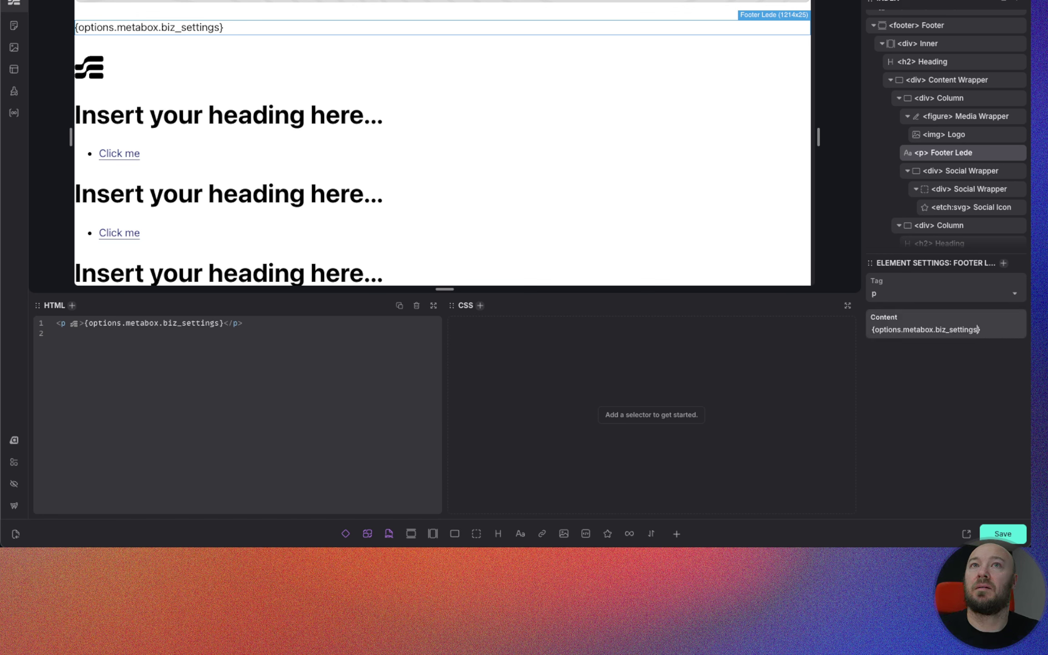
key("BackSpace")
key("BackSpace")
key("BackSpace")
key("BackSpace")
key("BackSpace")
key("BackSpace")
key("BackSpace")
key("BackSpace")
key("BackSpace")
key("BackSpace")
key("BackSpace")
key("BackSpace")
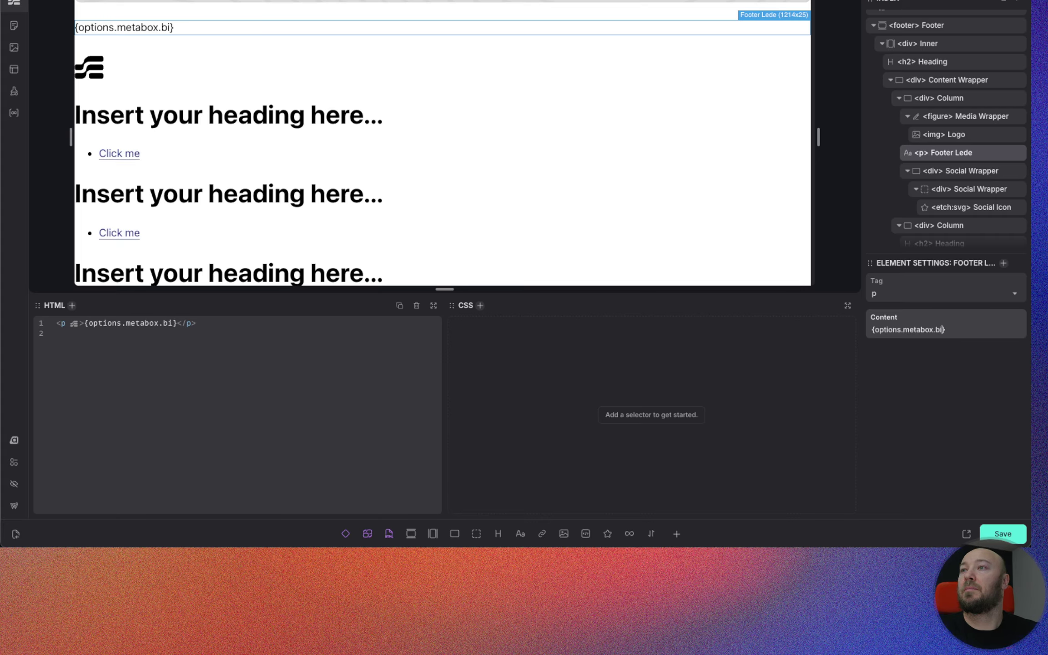
key("BackSpace")
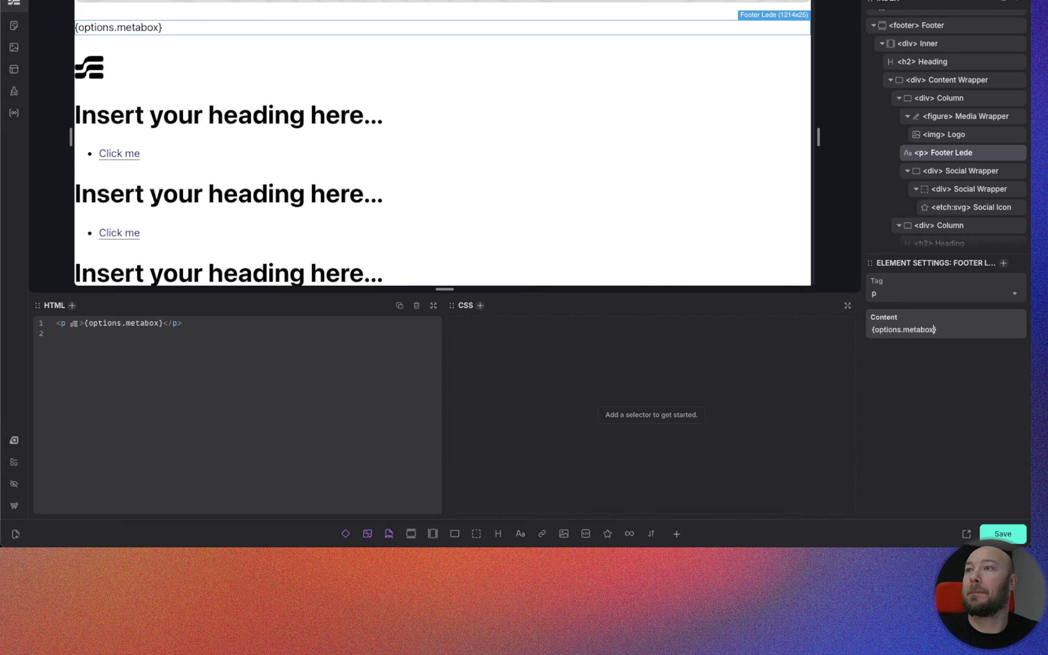
Step: Rebuild the Footer Lede's test expression as {options.metabox.biz_settings.logo.url}
key("BackSpace")
key("BackSpace")
key("BackSpace")
key("BackSpace")
key("BackSpace")
key("BackSpace")
key("BackSpace")
key("BackSpace")
key("BackSpace")
key("BackSpace")
key("BackSpace")
key("BackSpace")
key("BackSpace")
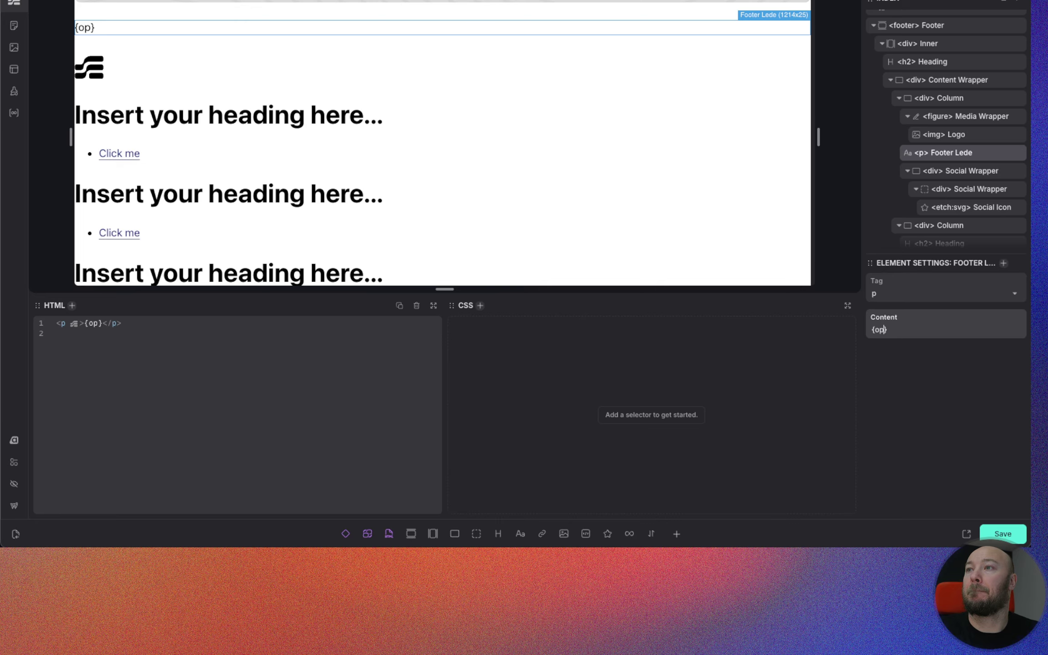
type("tions")
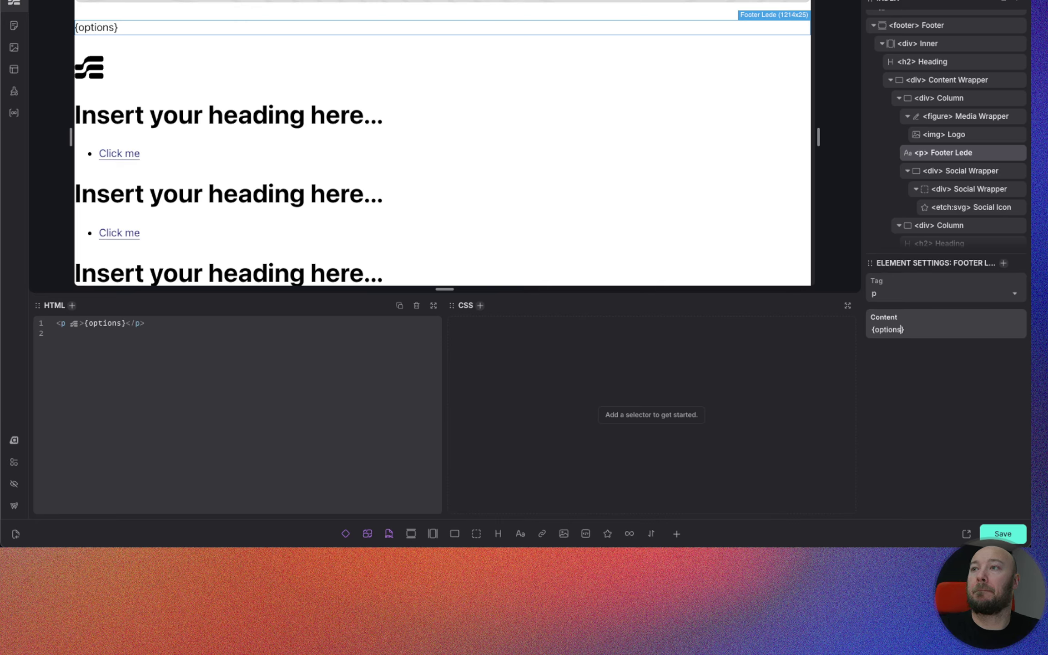
type(".metabox")
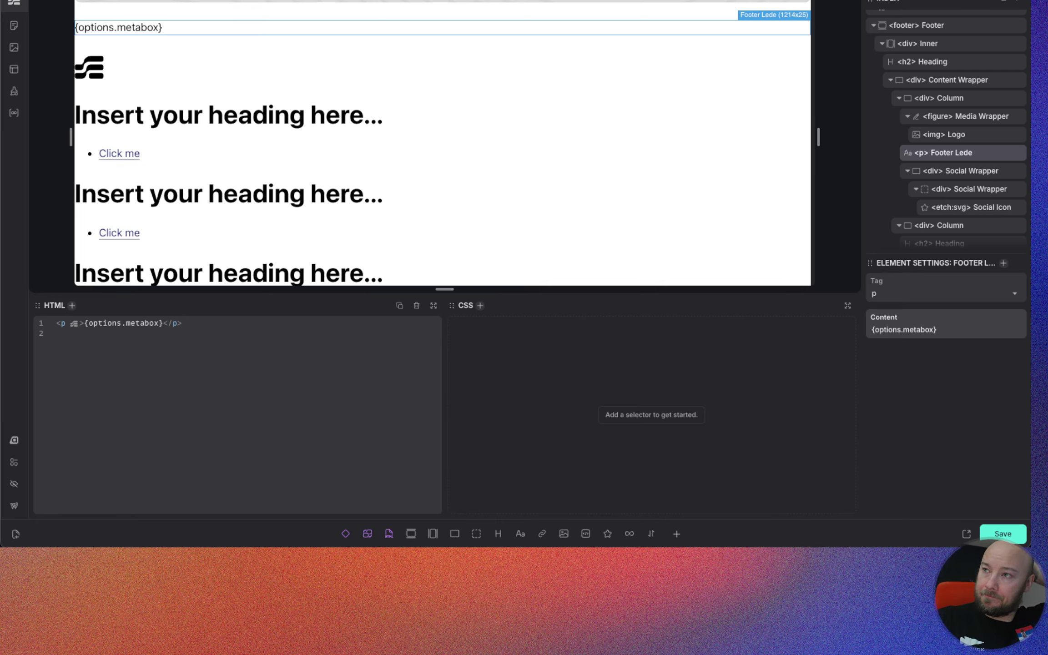
type(".")
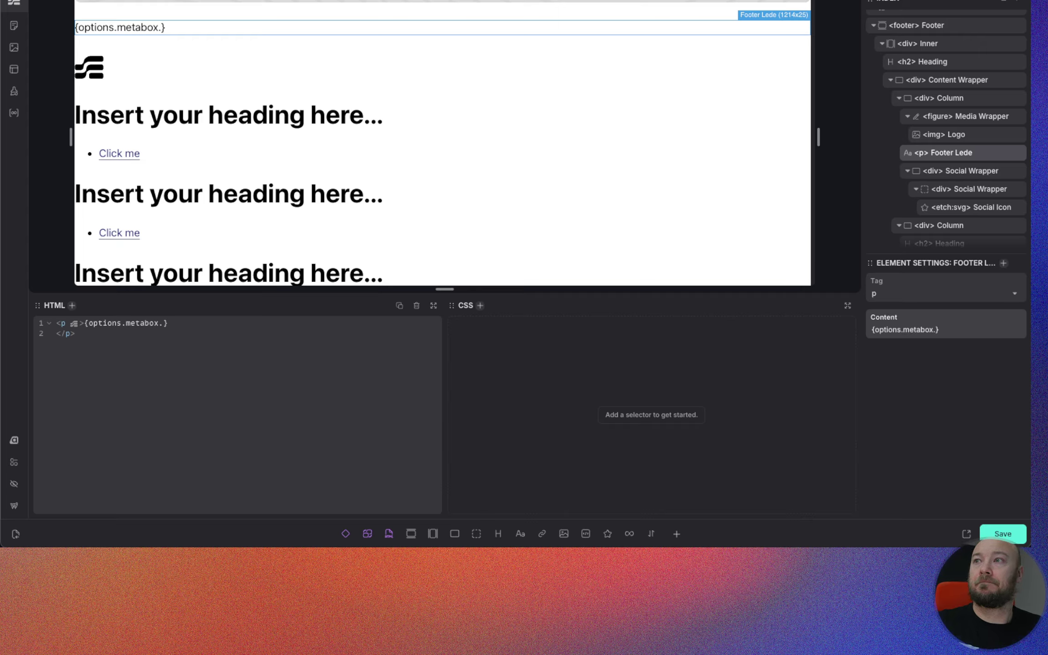
type("bix")
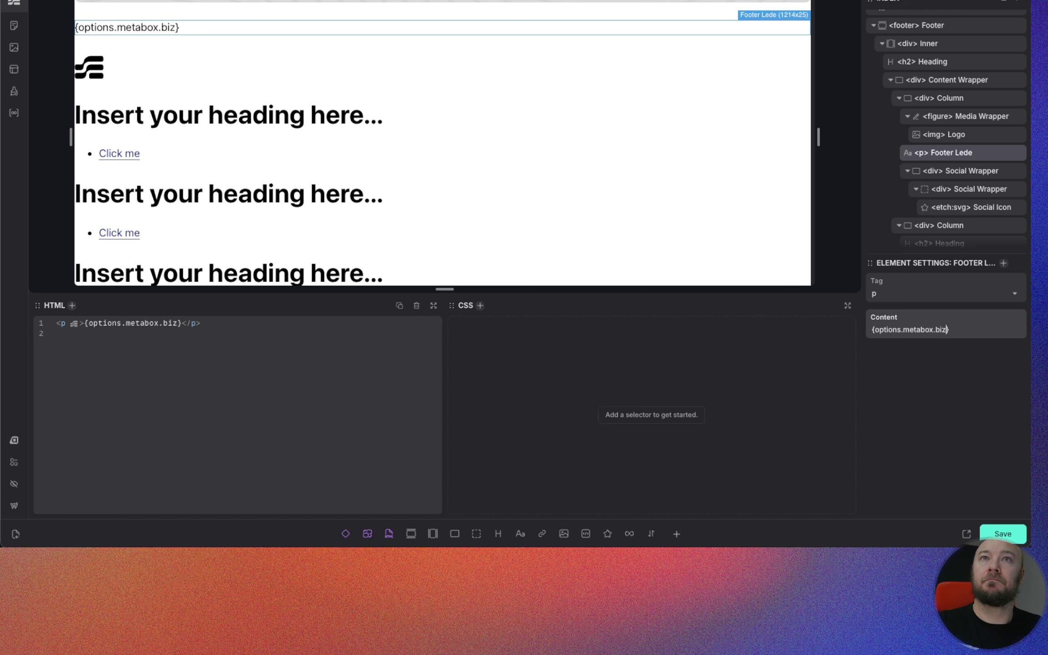
type("_settings")
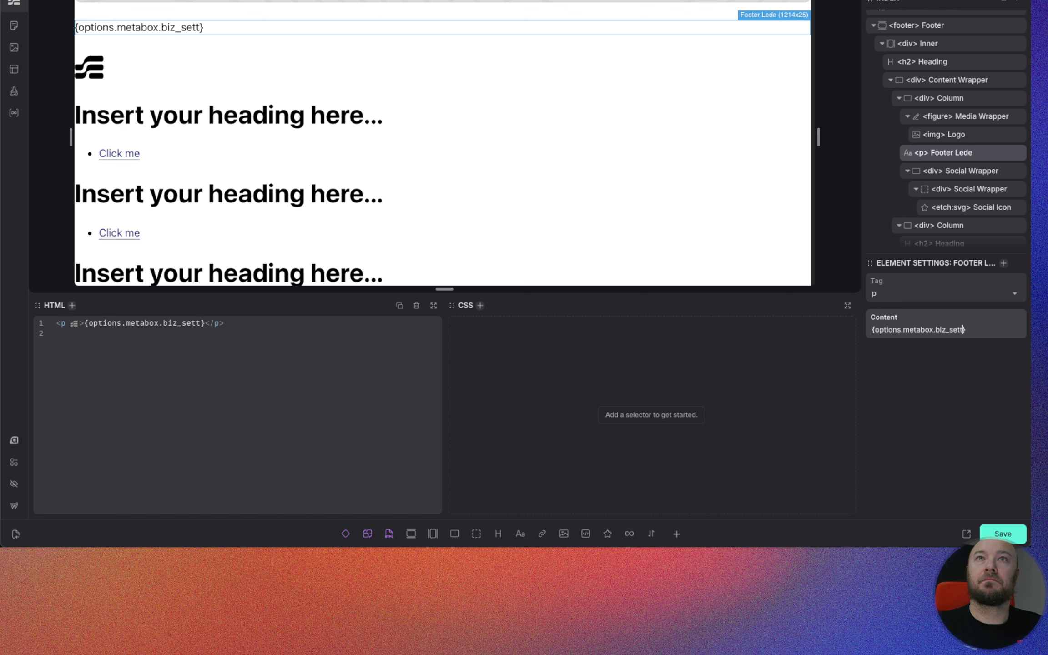
type(".lo")
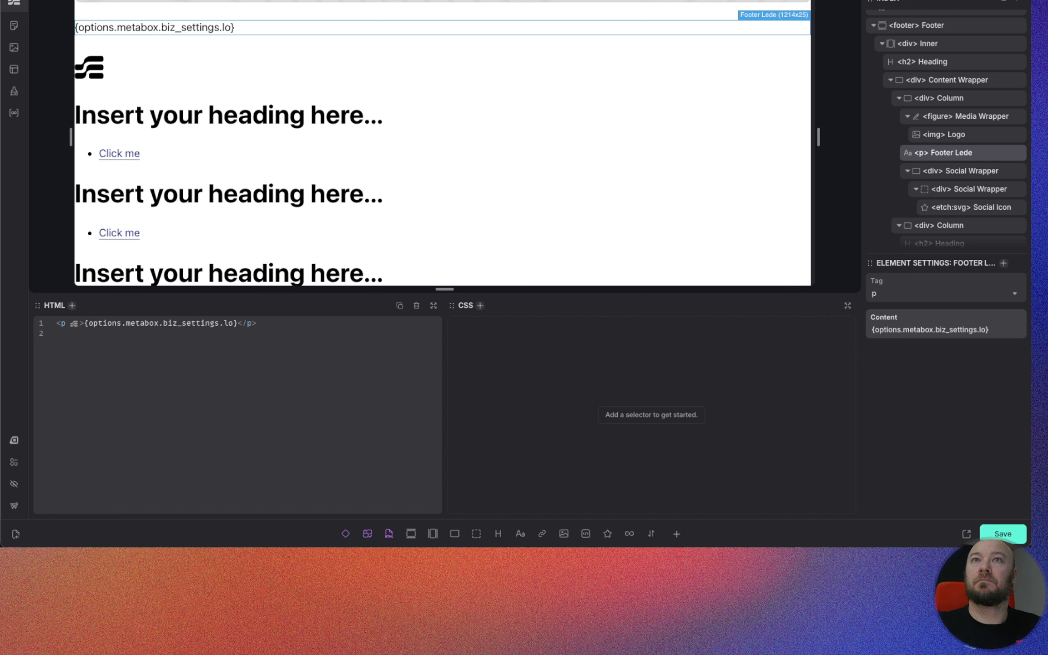
type("go.url")
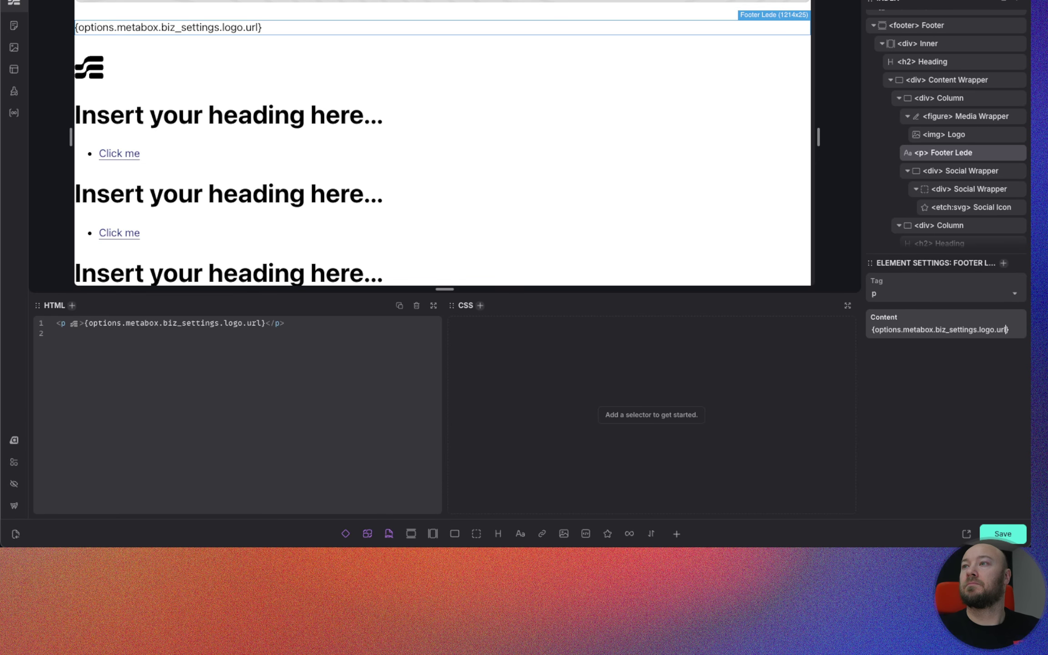
Step: Replace the Footer Lede's content with the placeholder text sdf, reselect the Logo image and save the page
left_click_drag(1010, 329, 869, 330)
type("sdf")
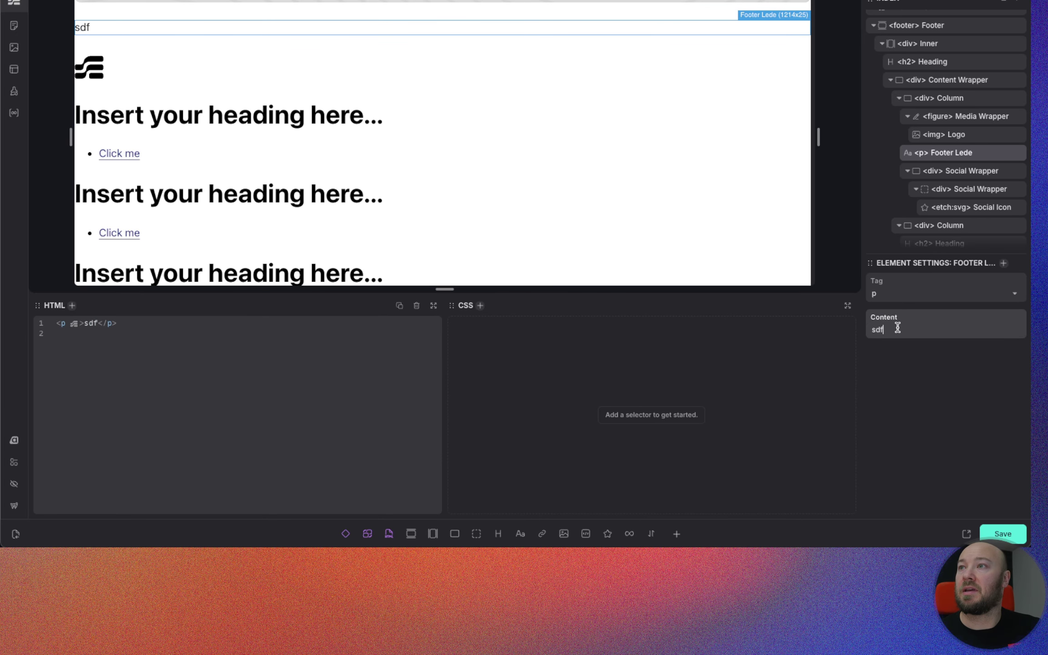
left_click(957, 134)
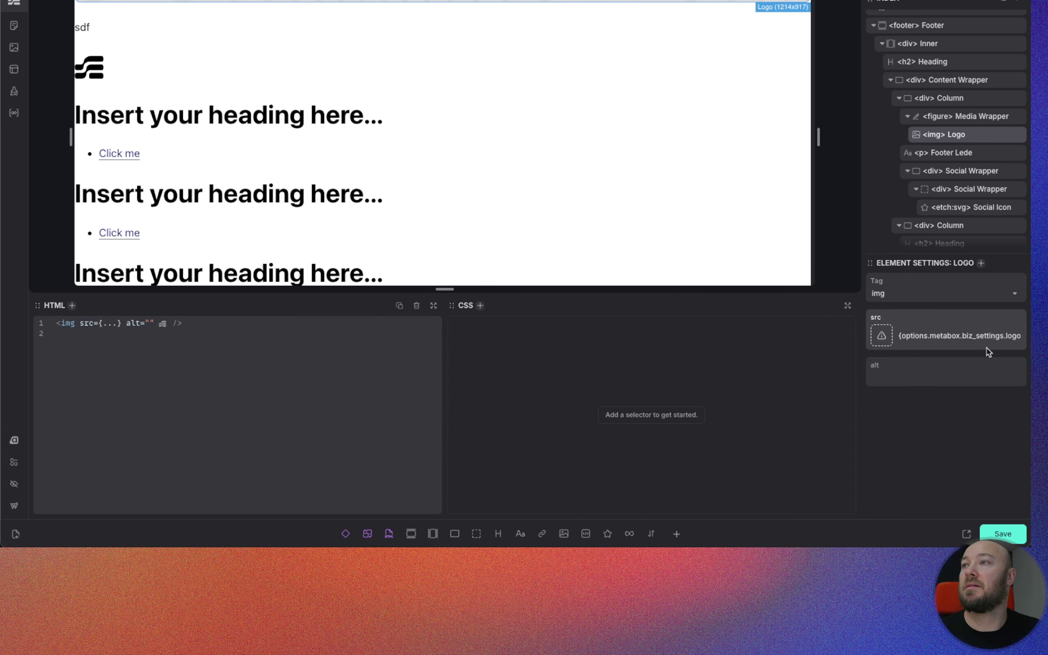
left_click(1013, 541)
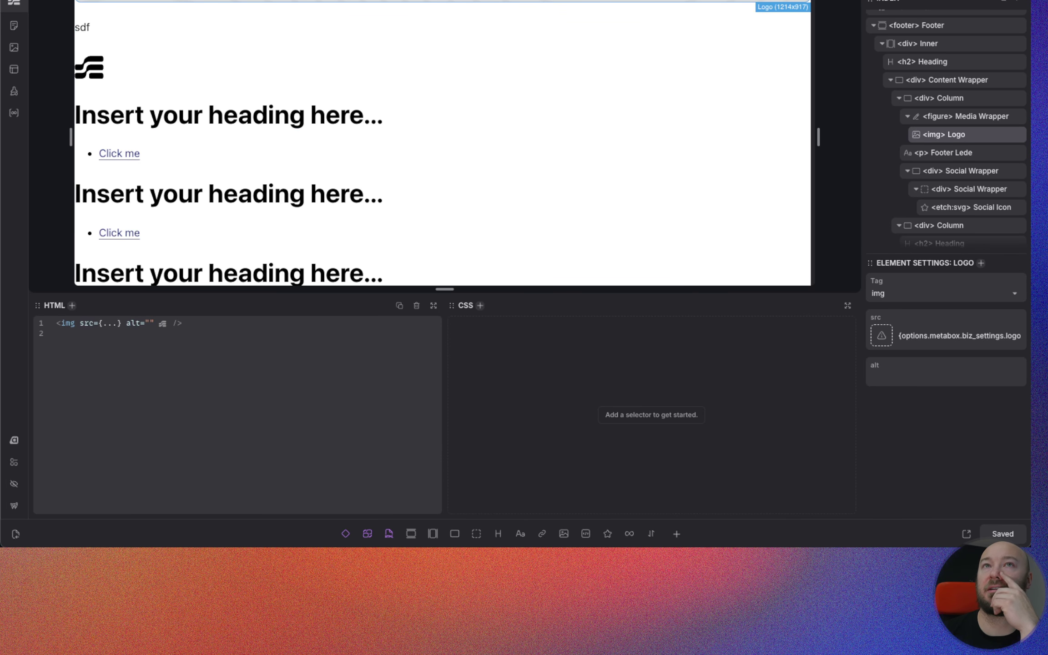
Step: Switch to the WordPress admin and check the Meta Box settings pages
left_click(296, 1)
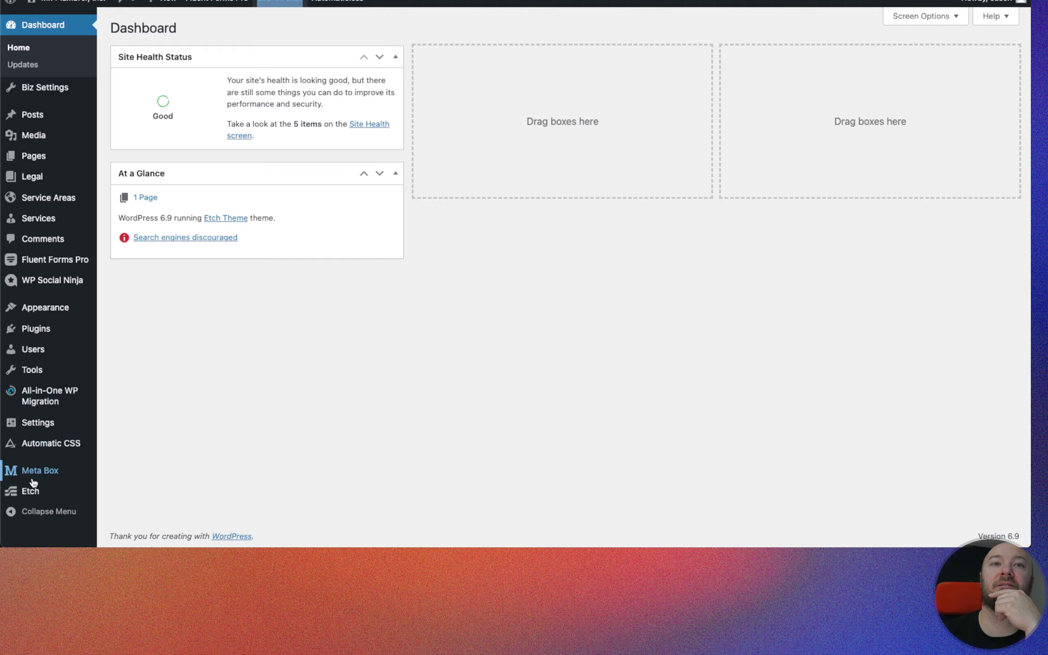
mouse_move(38, 473)
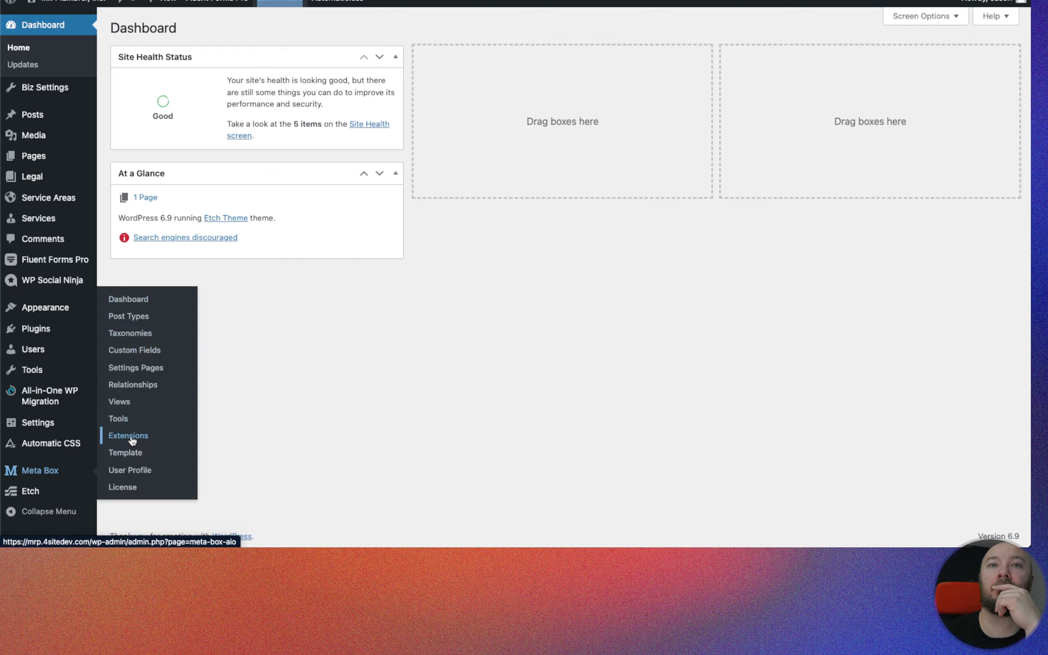
left_click(143, 370)
left_click(206, 131)
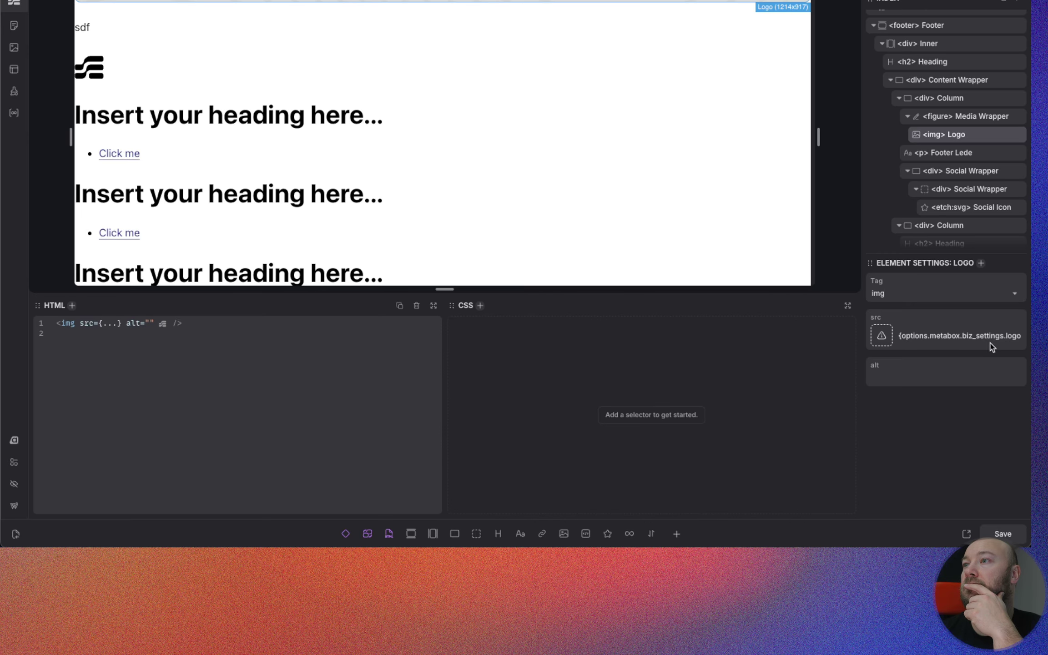
Step: Open the Header component for editing, copy its Logo image's source expression and exit the component
scroll(957, 68, "up", 2)
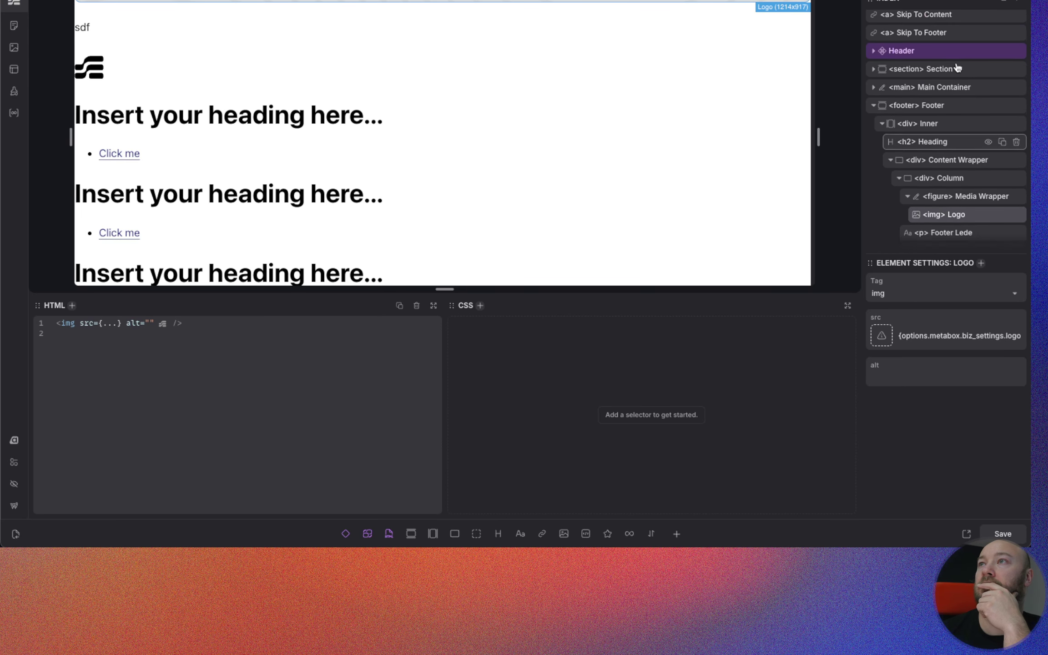
left_click(931, 57)
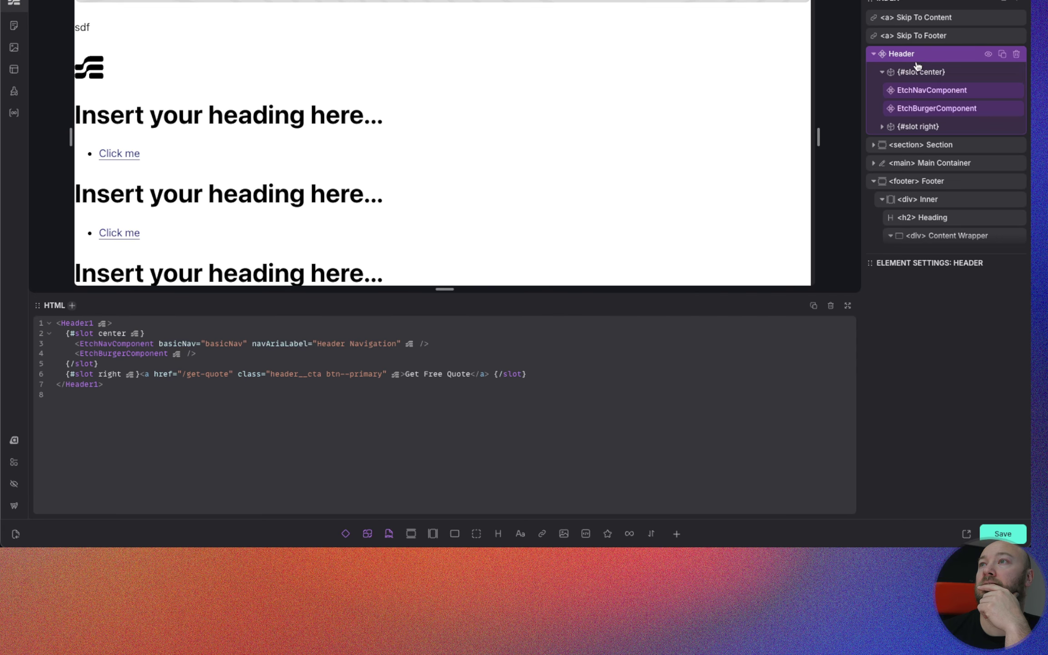
right_click(931, 55)
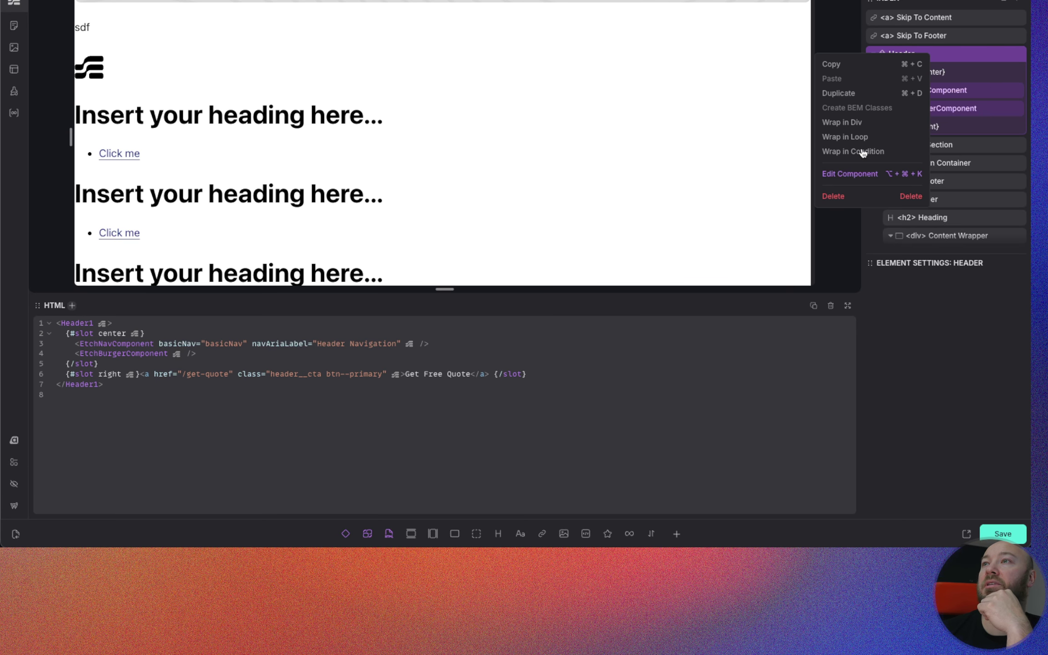
left_click(849, 178)
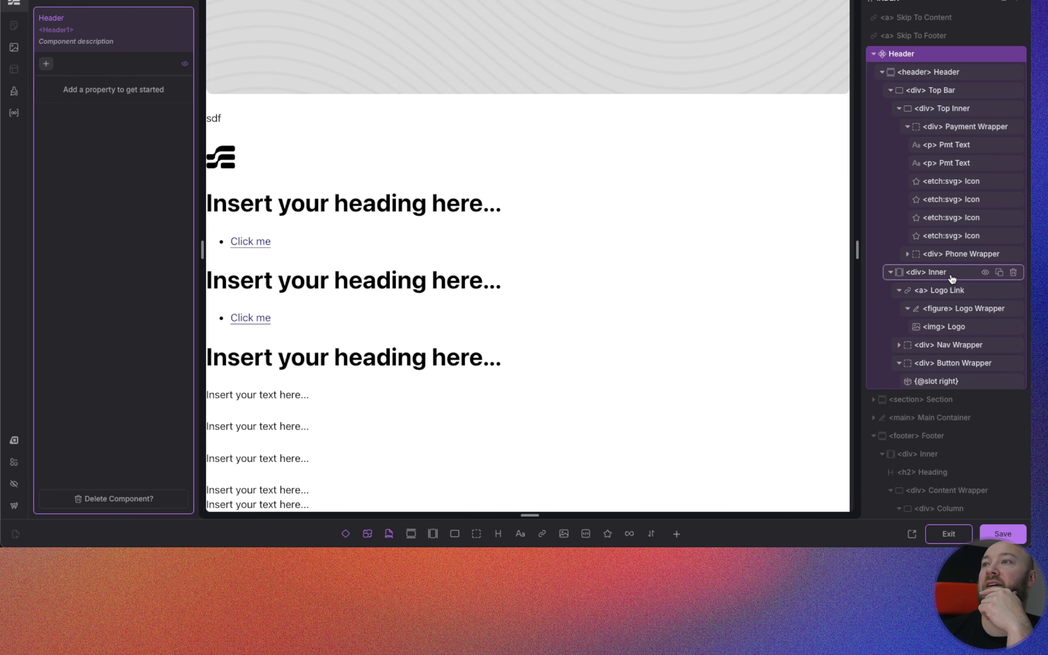
left_click(955, 327)
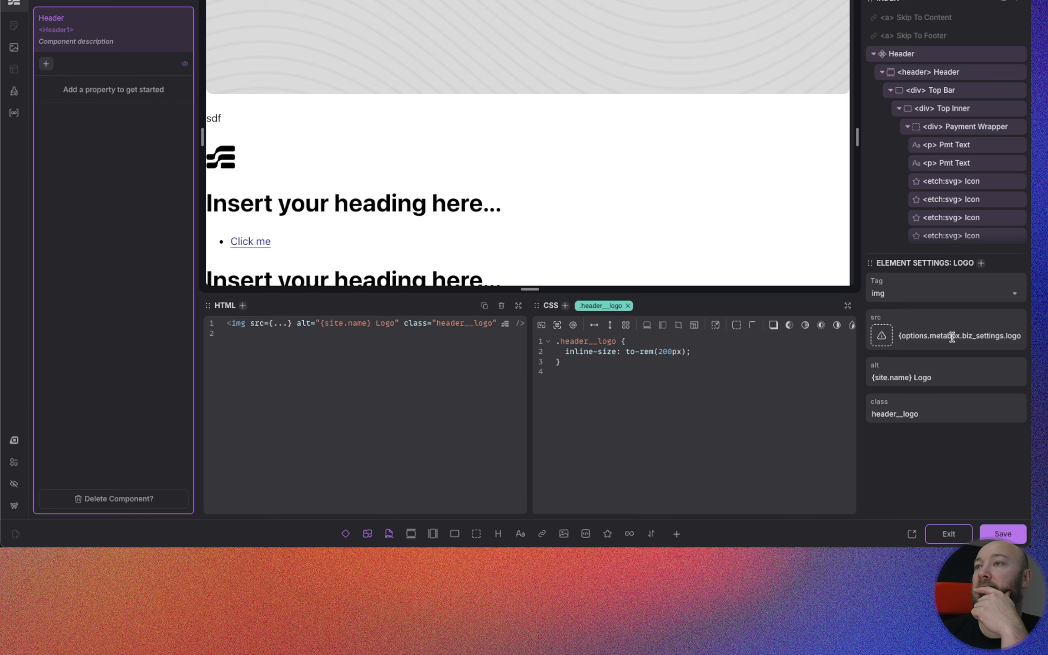
triple_click(918, 337)
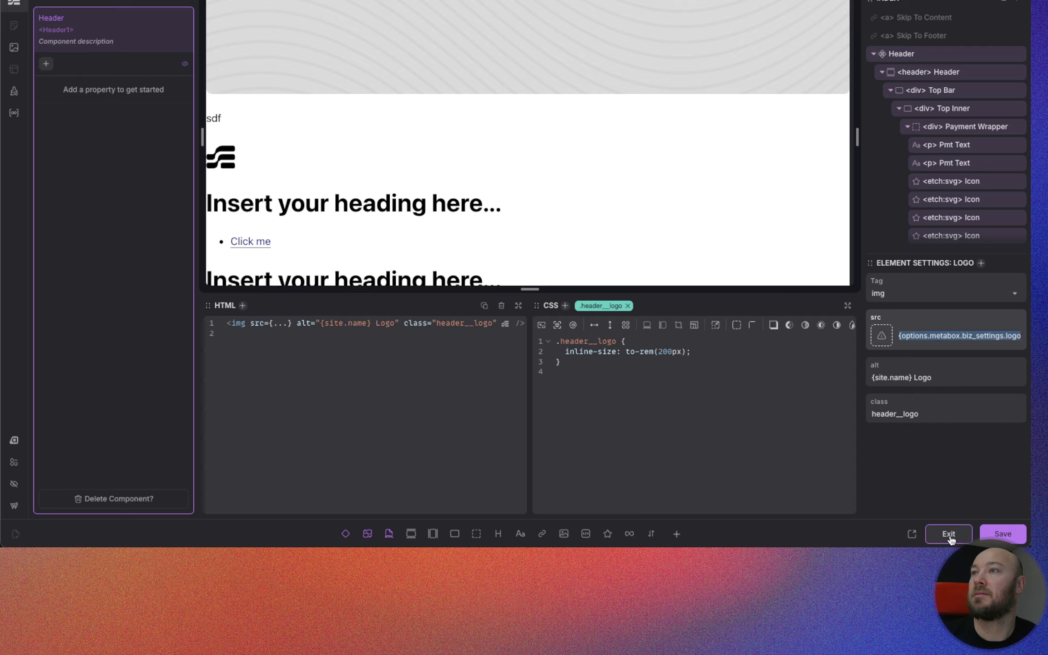
left_click(993, 539)
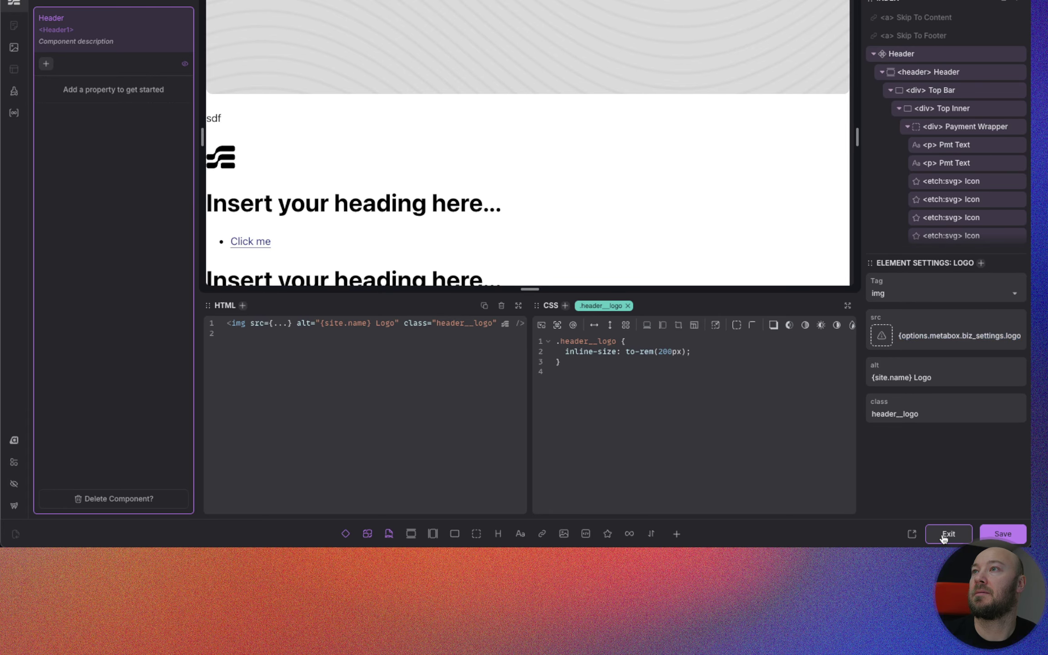
left_click(947, 533)
Step: Replace the footer Logo's image source with the copied expression {options.metabox.biz_settings.logo.url} and check the logo in the page preview
scroll(950, 245, "down", 3)
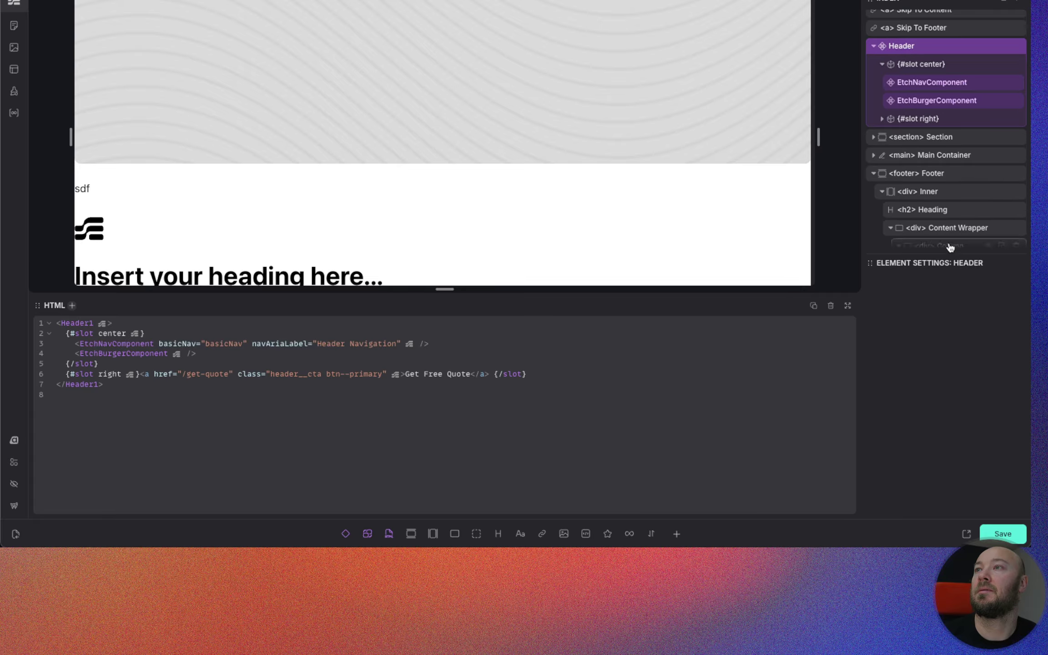
left_click(932, 200)
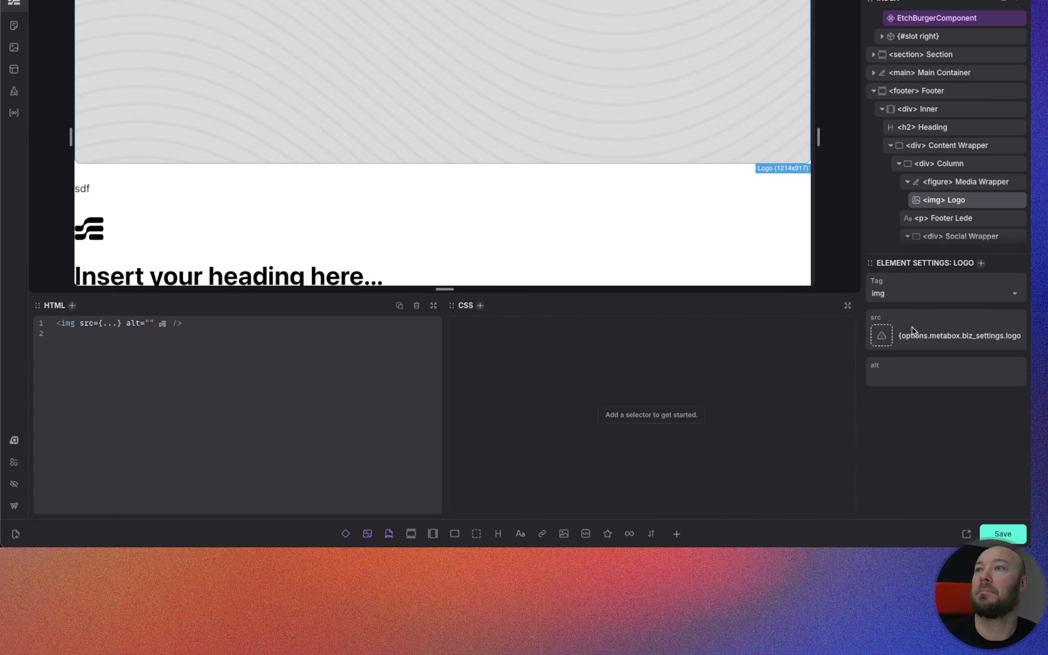
left_click(948, 336)
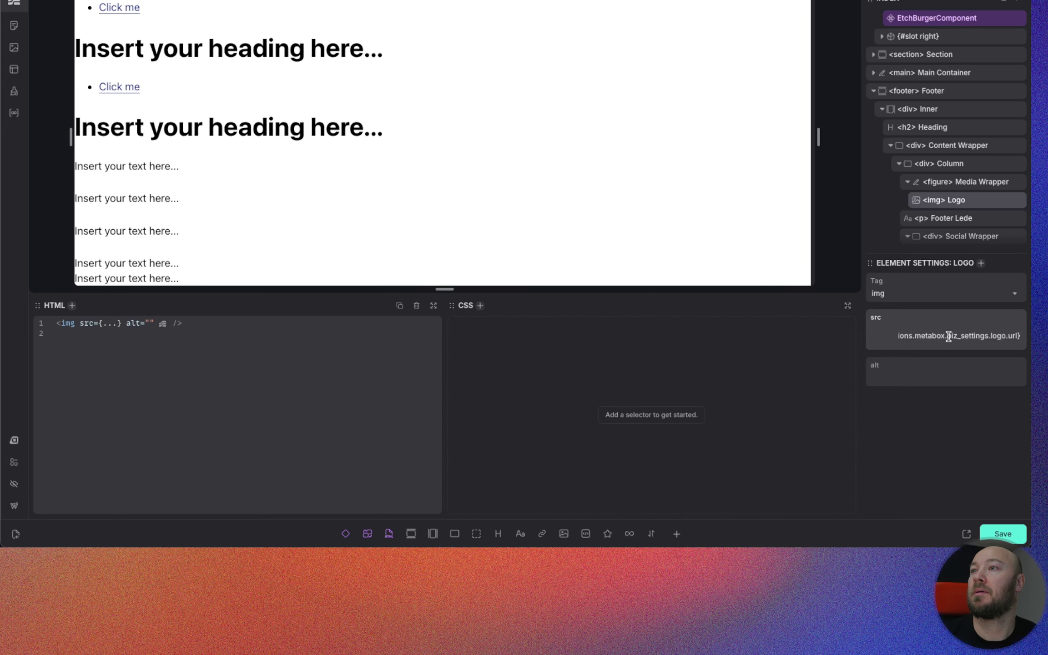
left_click(924, 356)
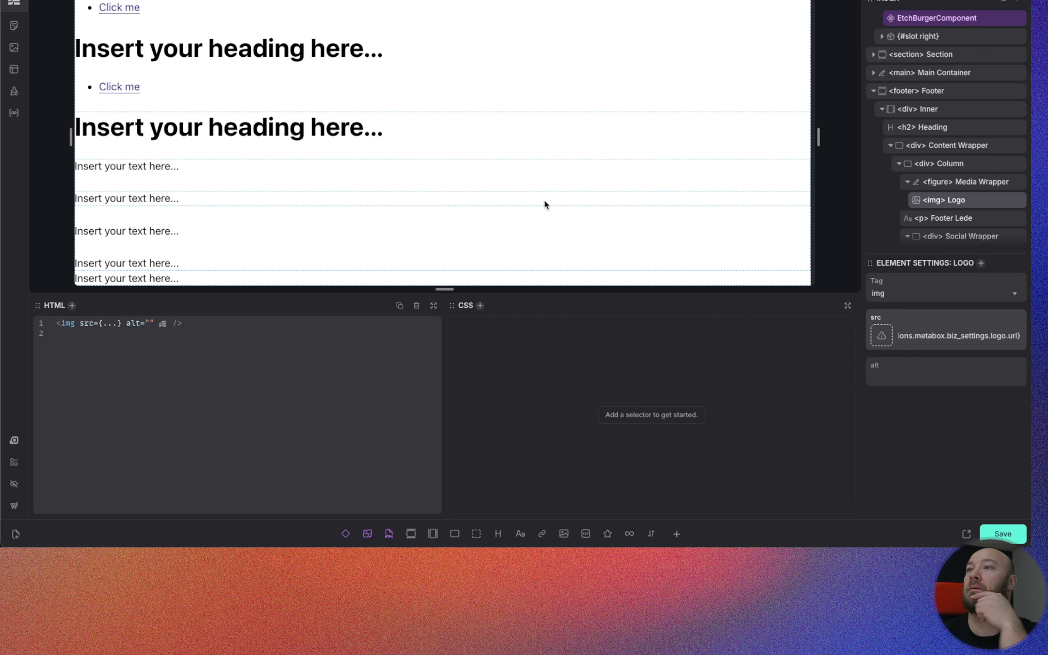
scroll(541, 197, "up", 10)
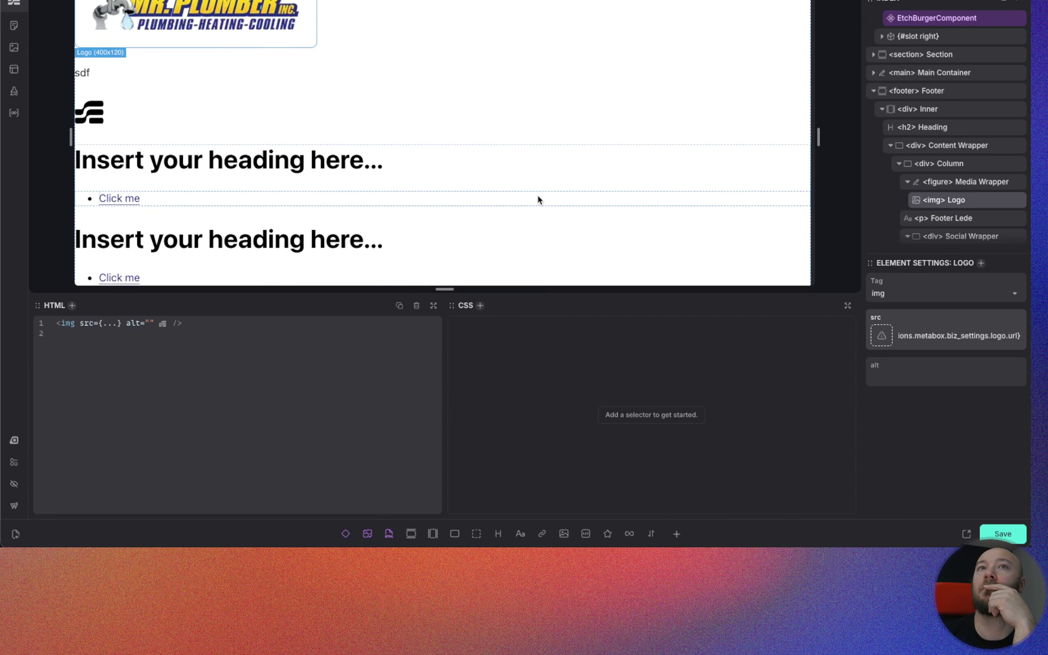
scroll(537, 199, "up", 3)
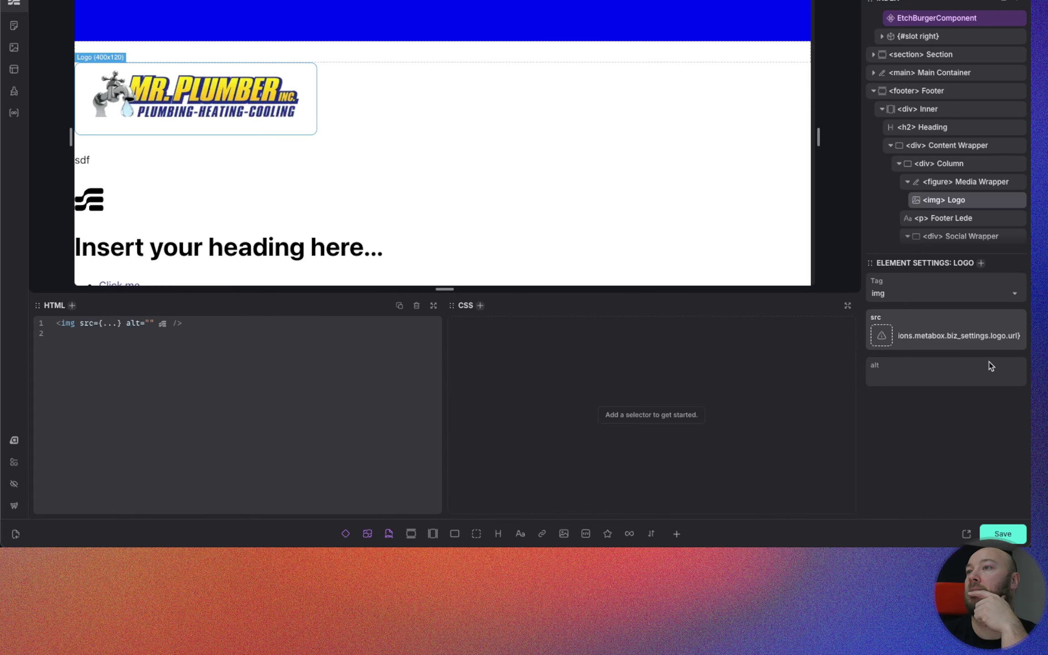
Step: Read through the footer Logo's image source expression from start to end
key("Left")
key("Left")
key("Left")
key("Left")
key("Left")
key("Left")
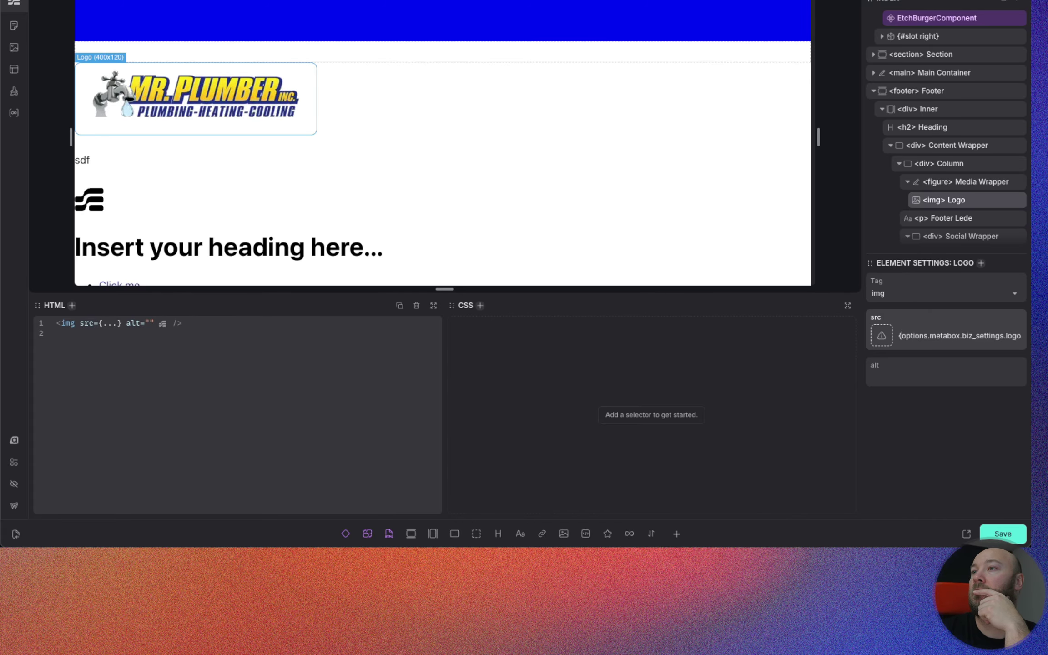
key("Right")
key("Right")
key("Right")
key("Right")
key("Right")
key("Right")
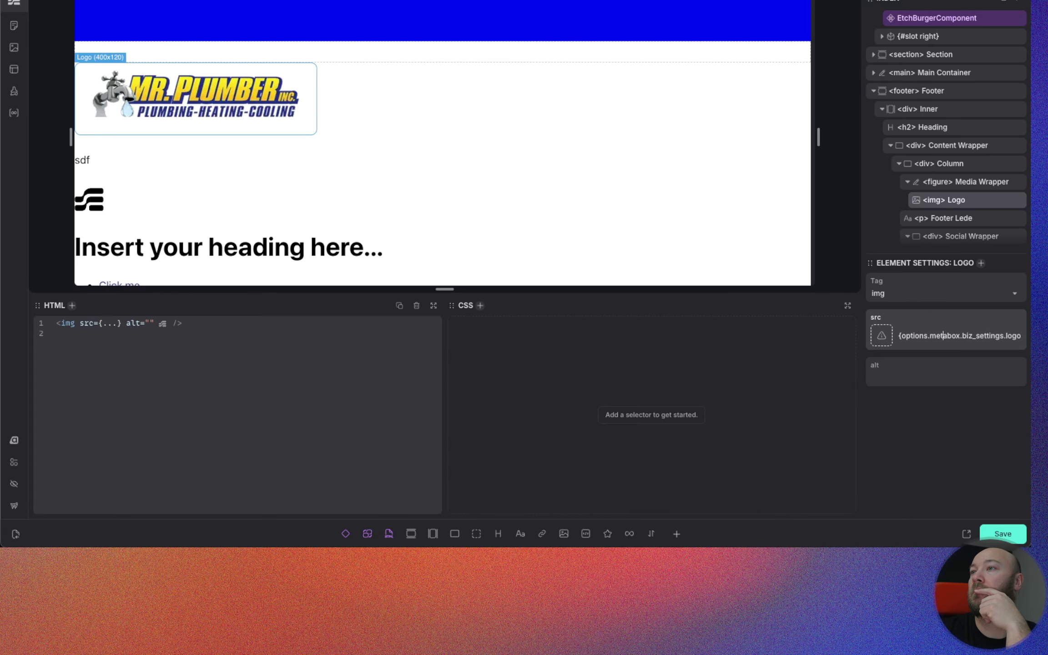
key("Right")
key("Right")
key("Right")
key("Right")
key("Right")
key("Right")
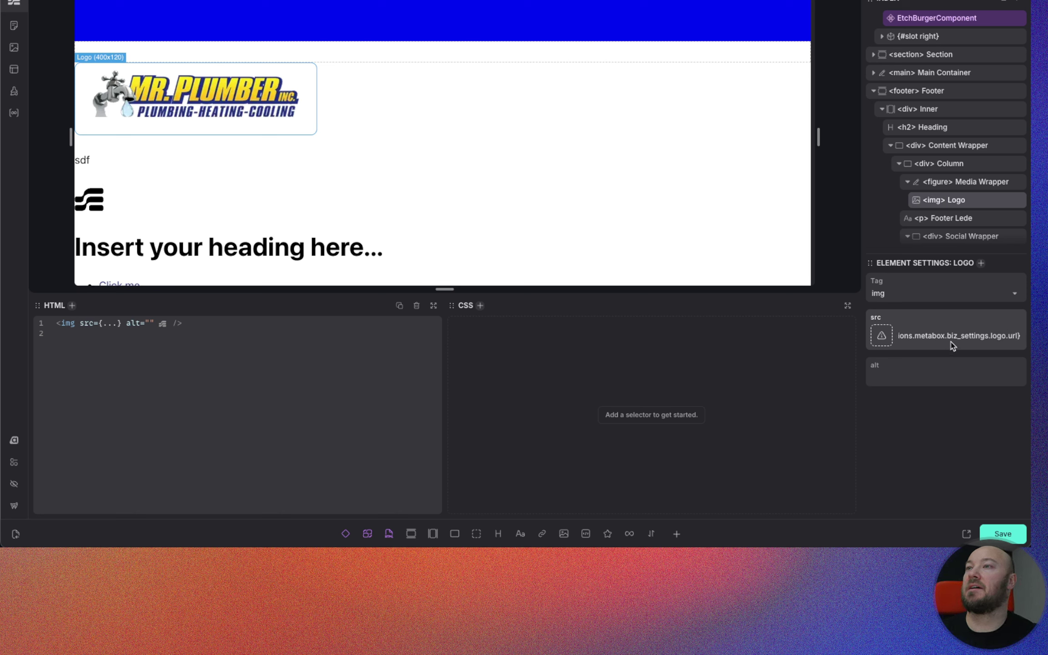
Step: Set the footer Logo's alt text to {site.name} Logo and save the page
left_click(889, 379)
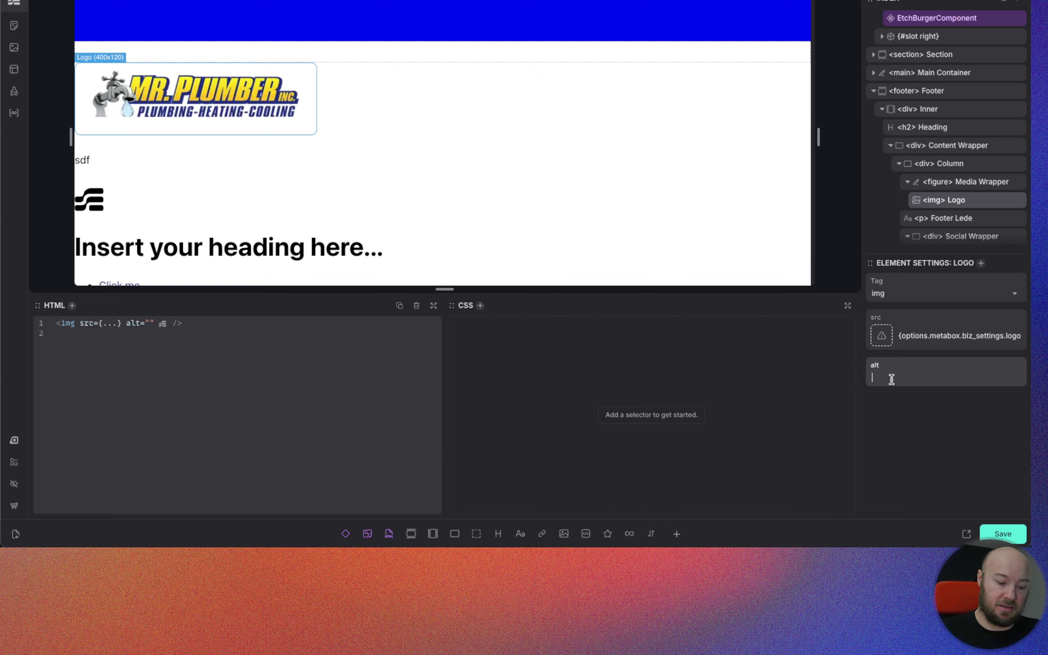
type("{}")
key("Left")
type("s")
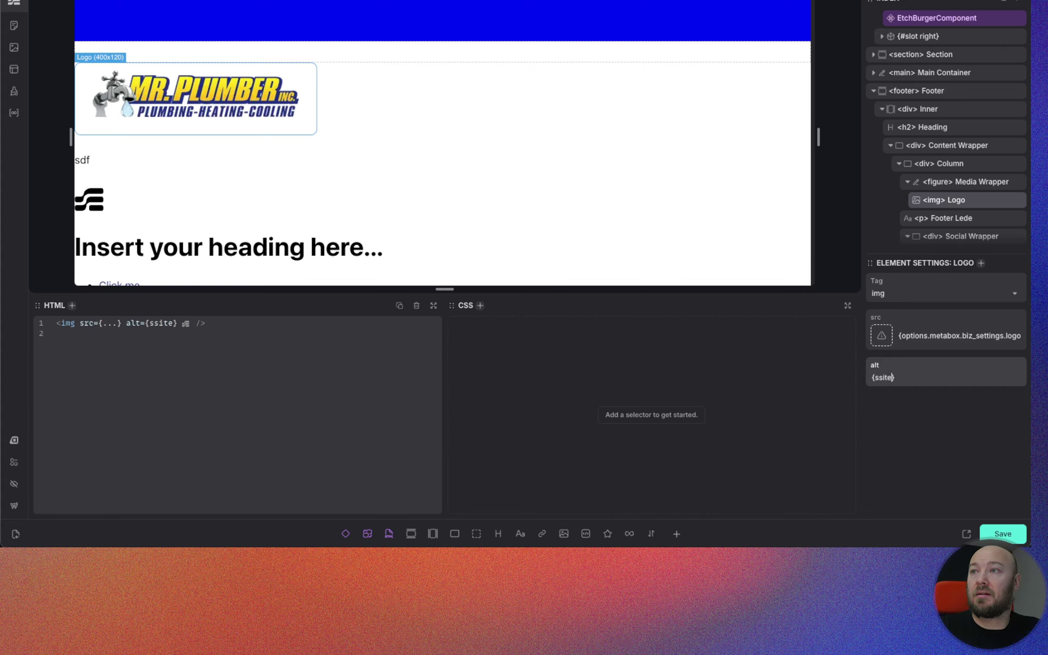
type("it")
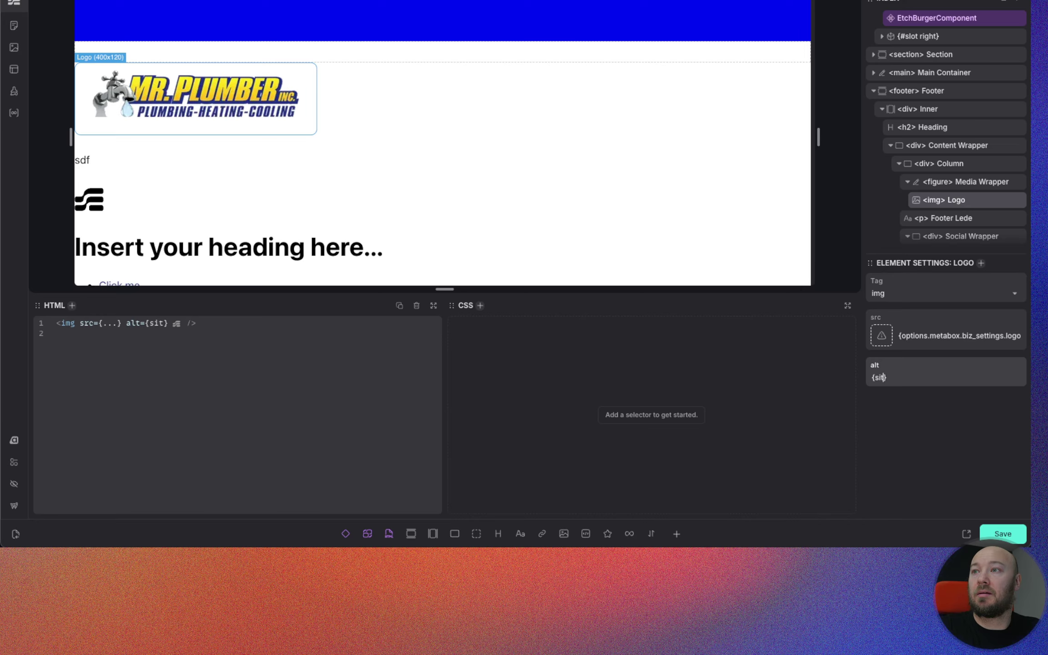
type("e.nam")
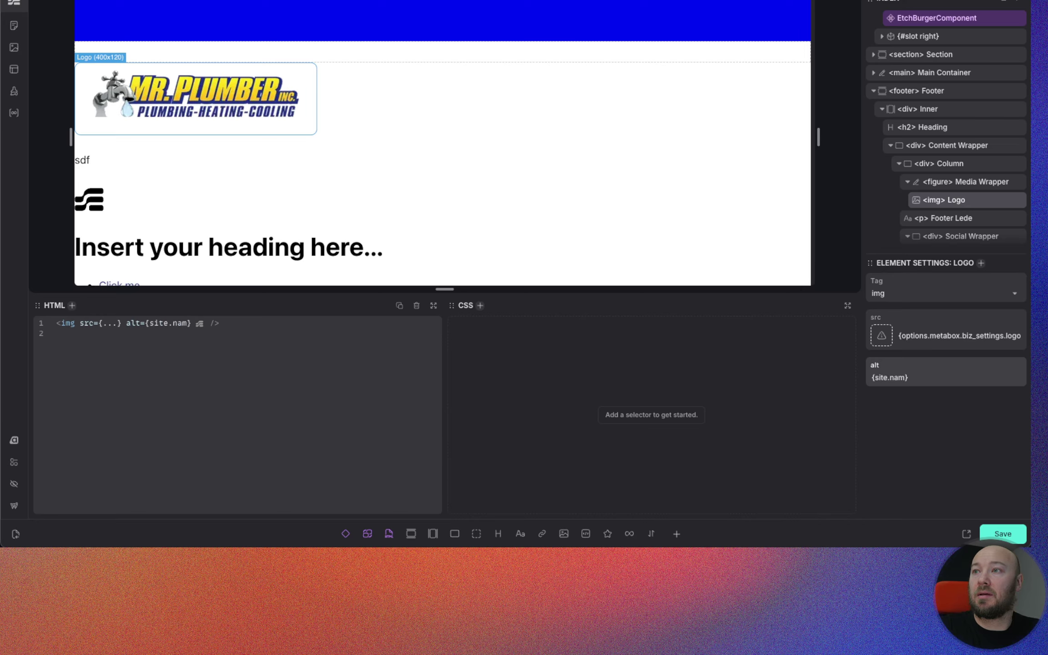
type("e")
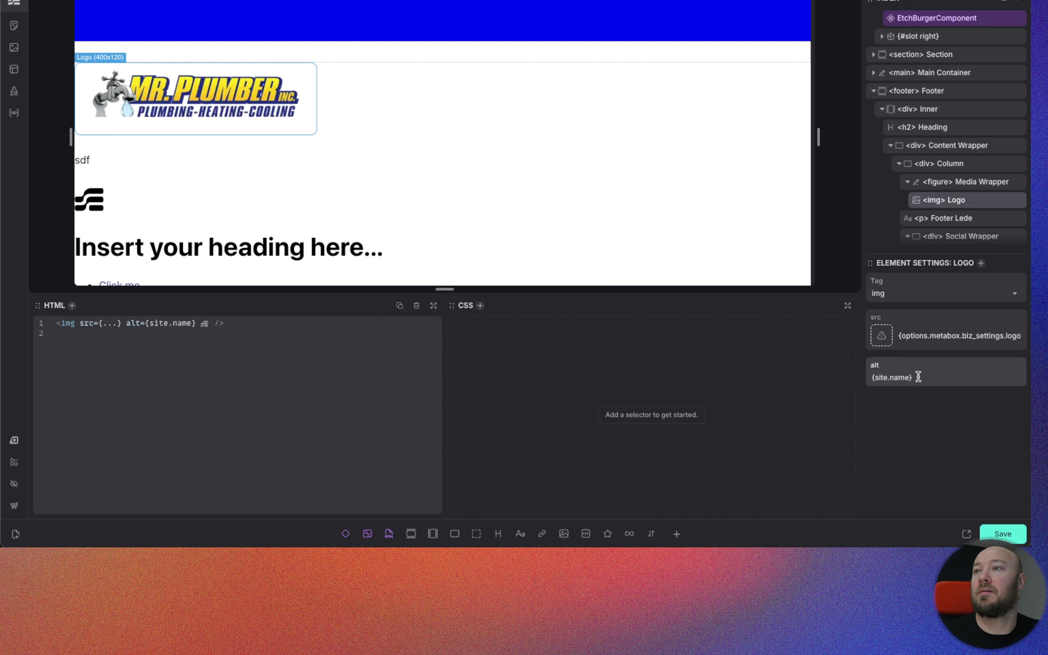
type(" Lgo")
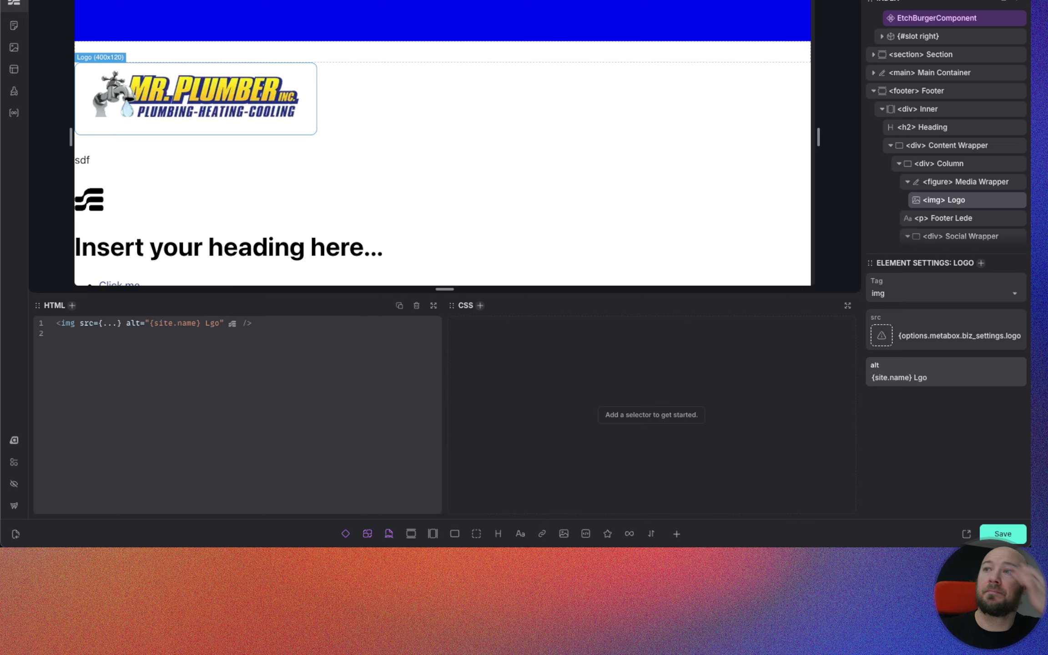
key("BackSpace")
key("BackSpace")
type("ogo")
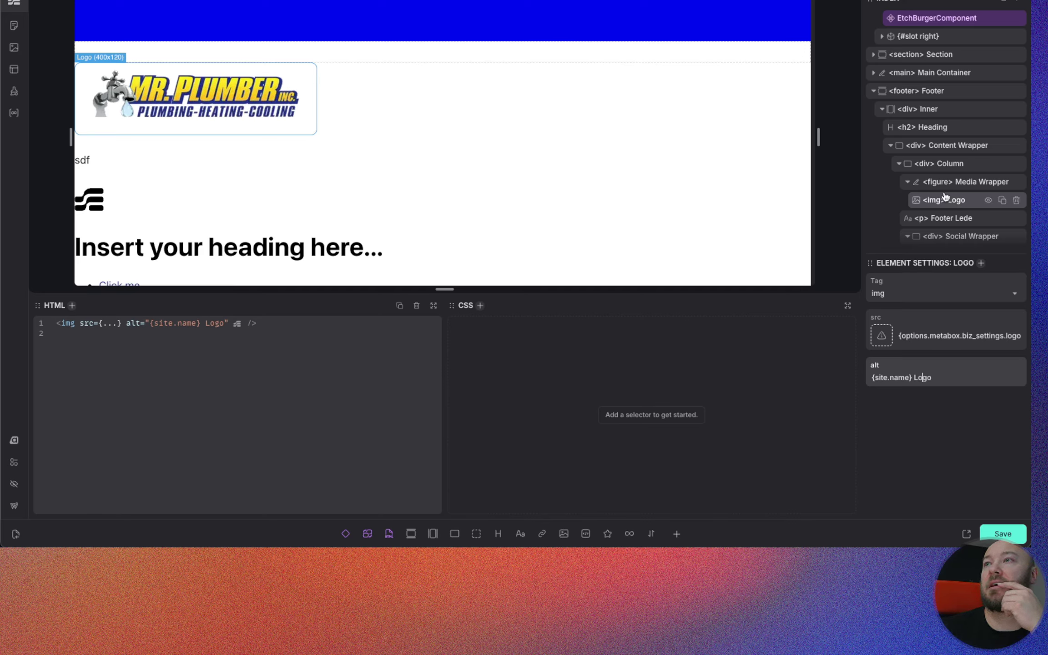
scroll(258, 98, "down", 10)
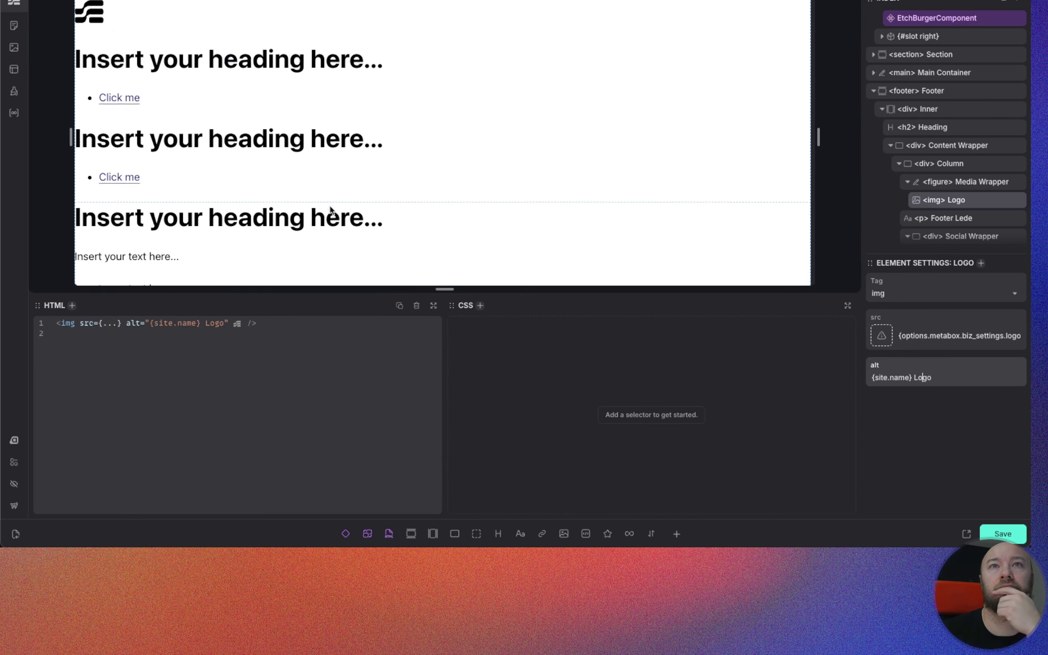
scroll(938, 191, "up", 5)
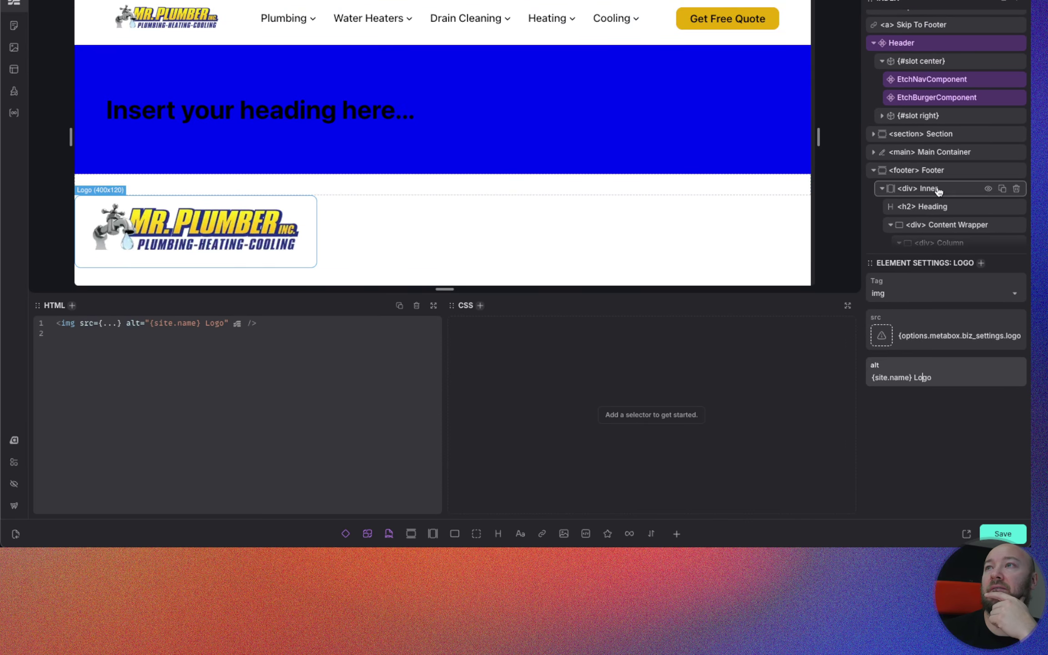
left_click(1005, 532)
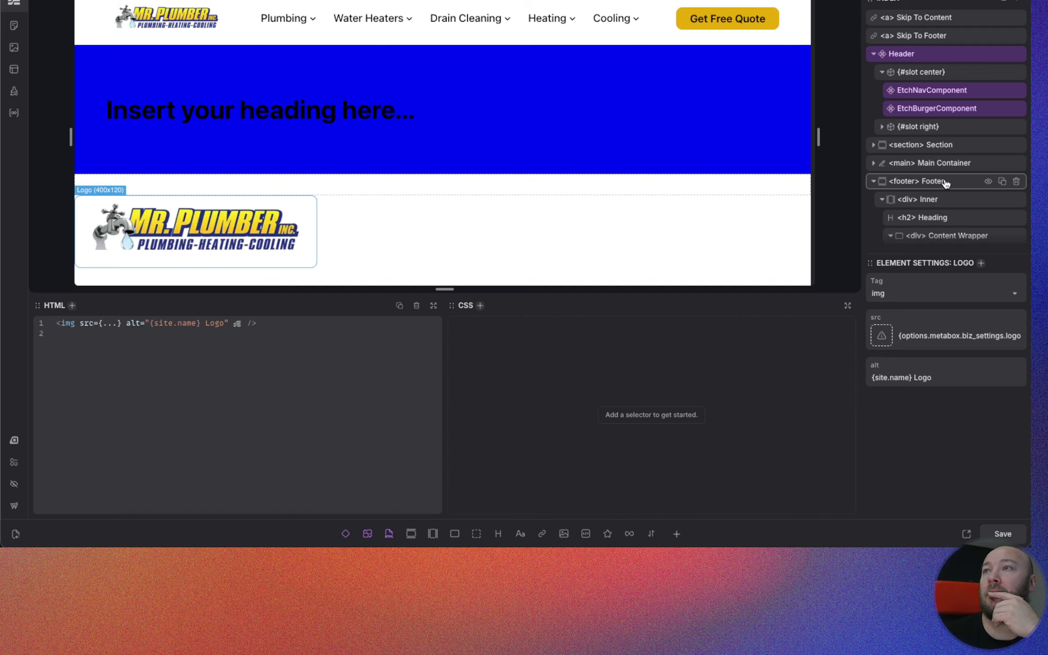
Step: Collapse the Header in the element tree and create BEM classes for the Footer and its nested elements
left_click(873, 54)
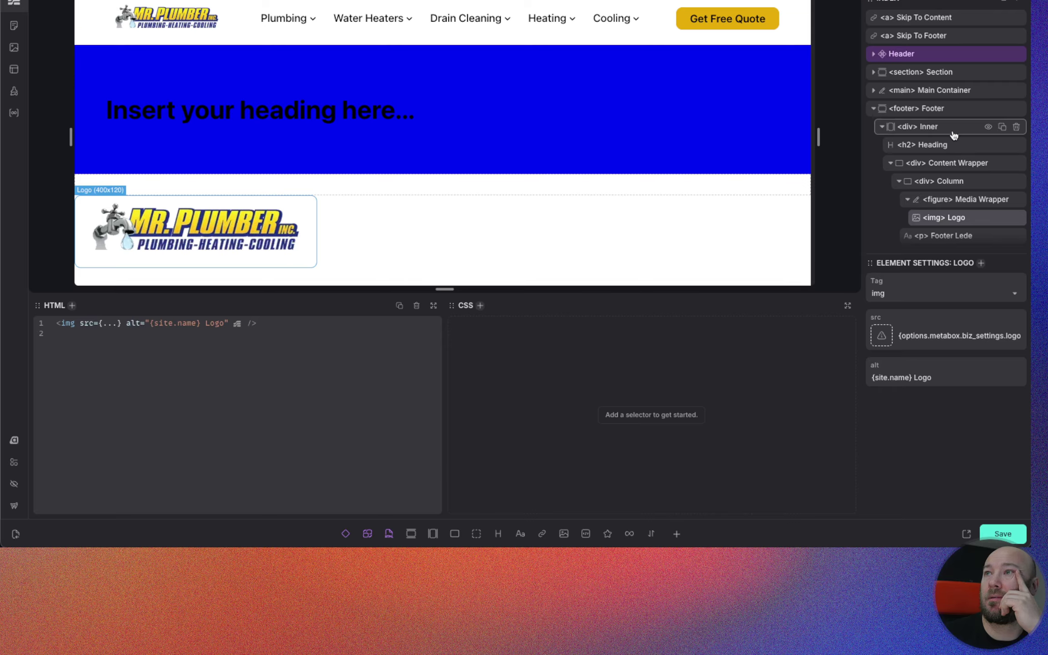
left_click(950, 110)
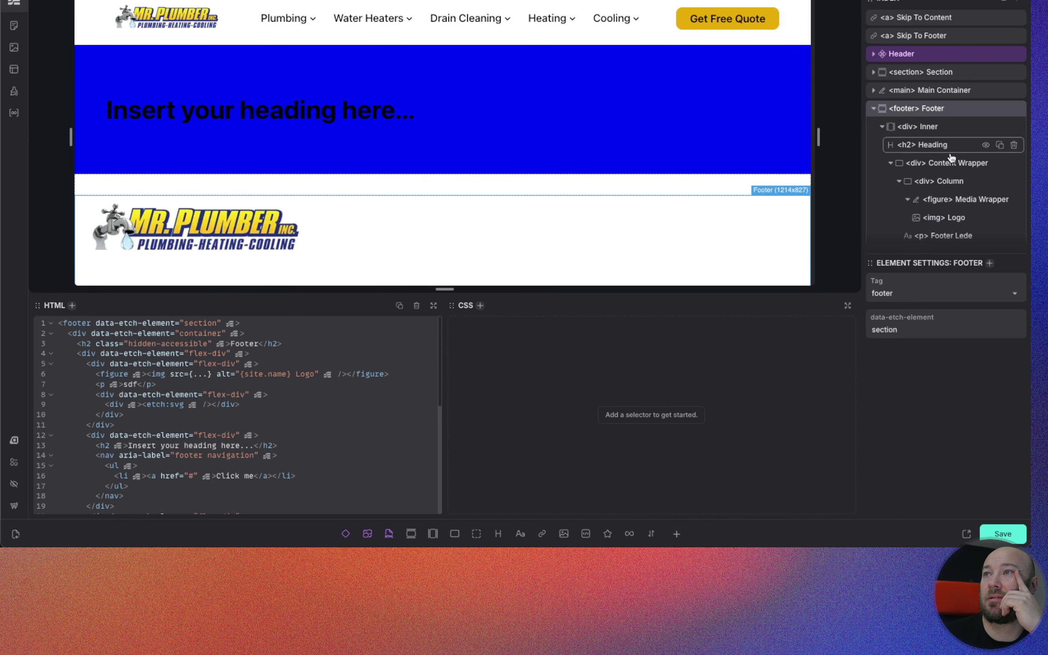
scroll(950, 136, "down", 10)
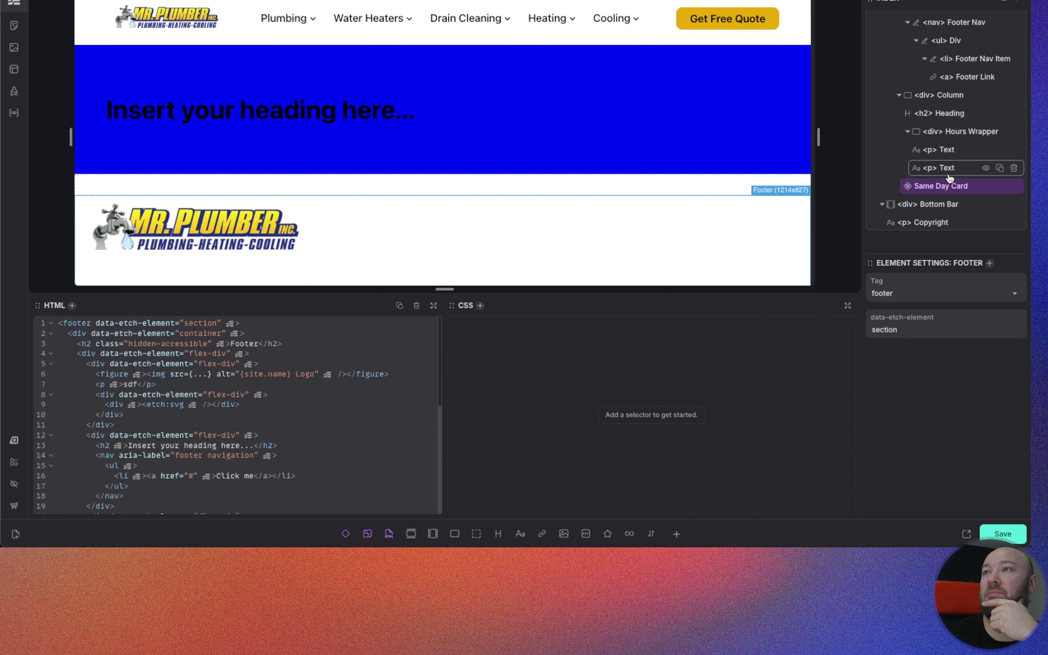
scroll(944, 202, "up", 5)
scroll(940, 199, "up", 2)
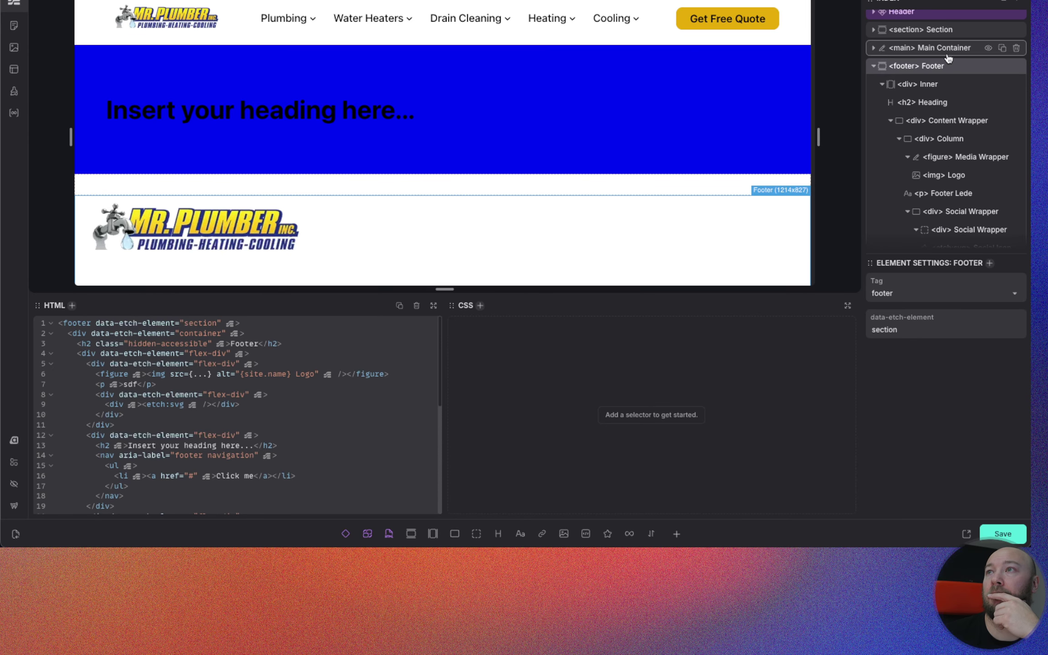
right_click(951, 67)
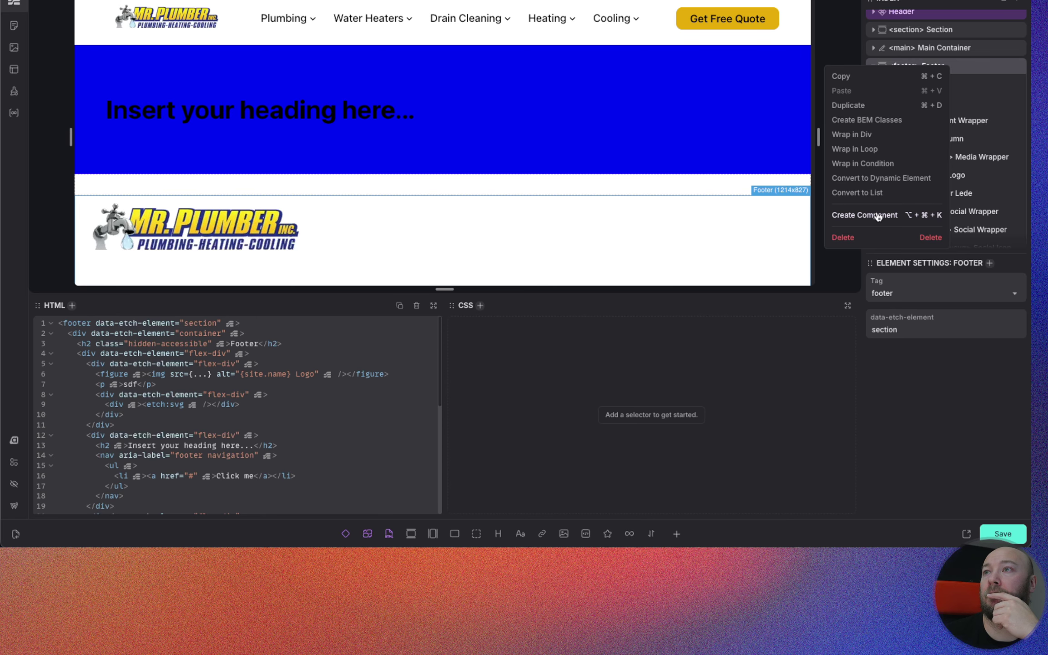
left_click(862, 120)
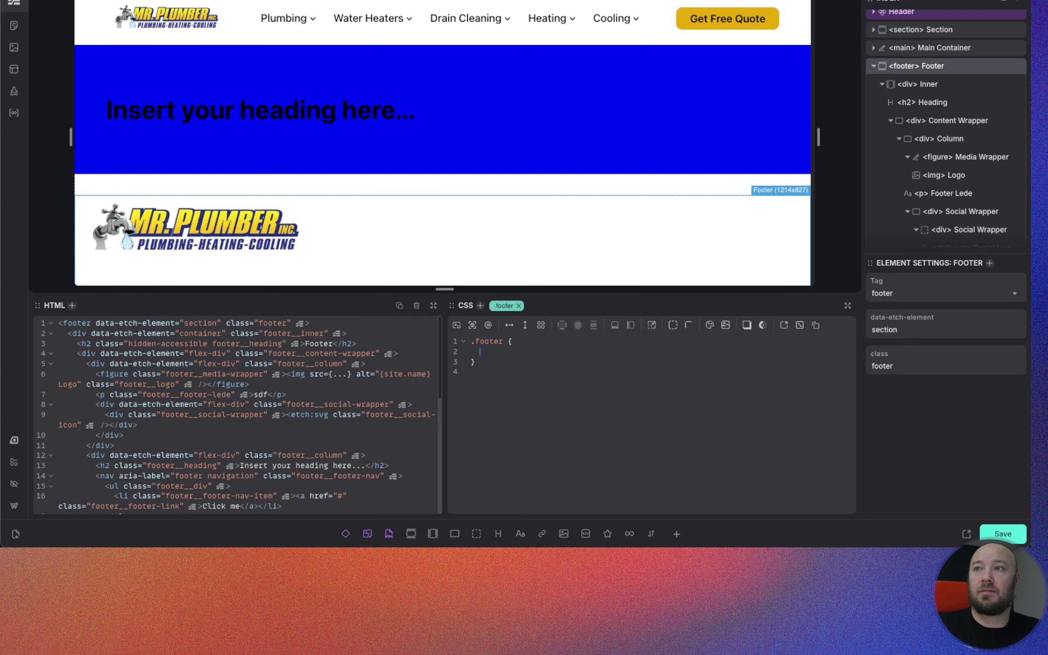
Step: Set the footer class's background to var(--secondary-dark) and check the footer in the page preview
type("backgroun")
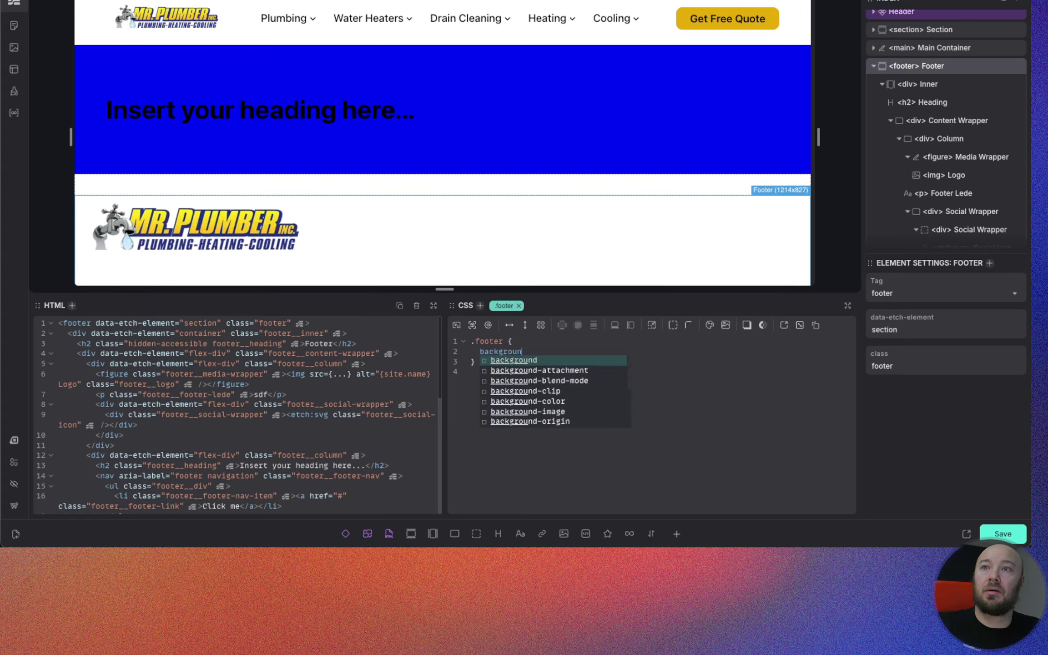
type("d:")
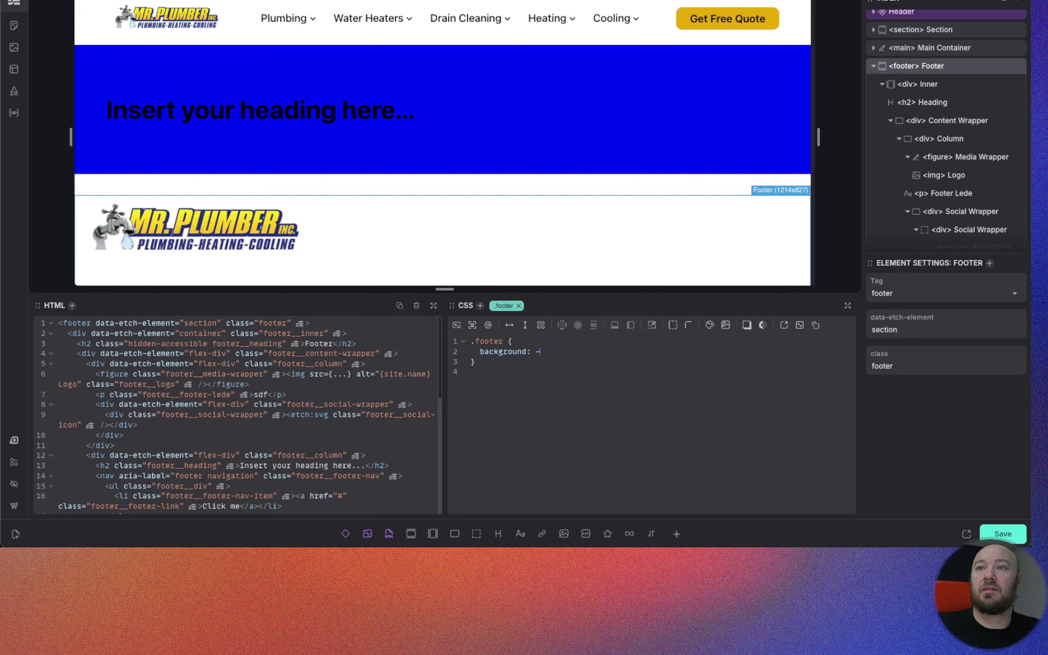
type(" --sec")
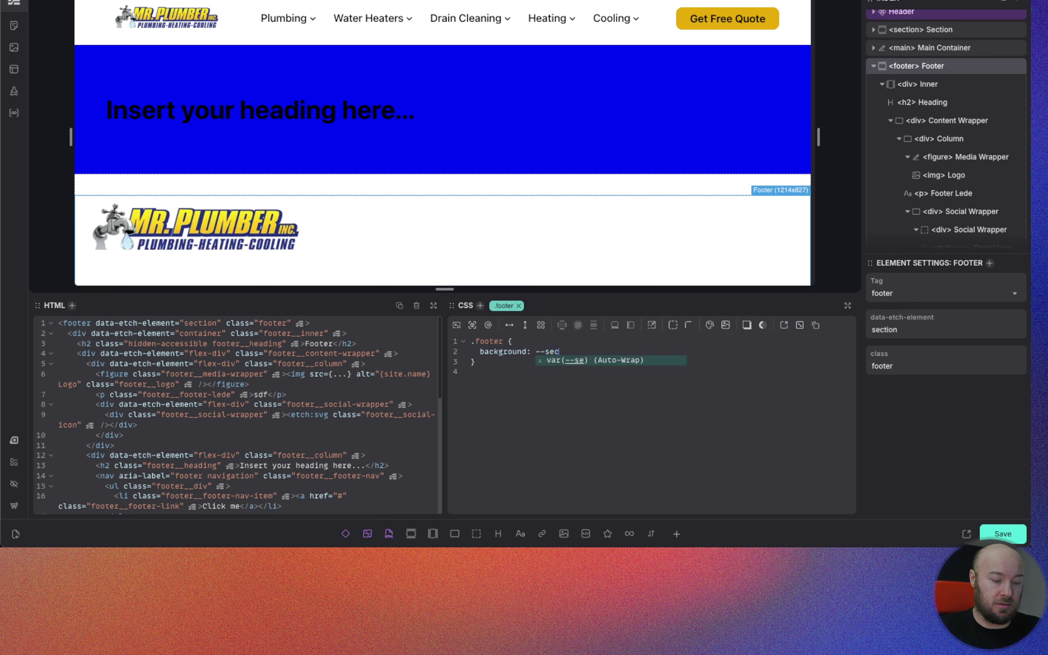
type("ondary-dark")
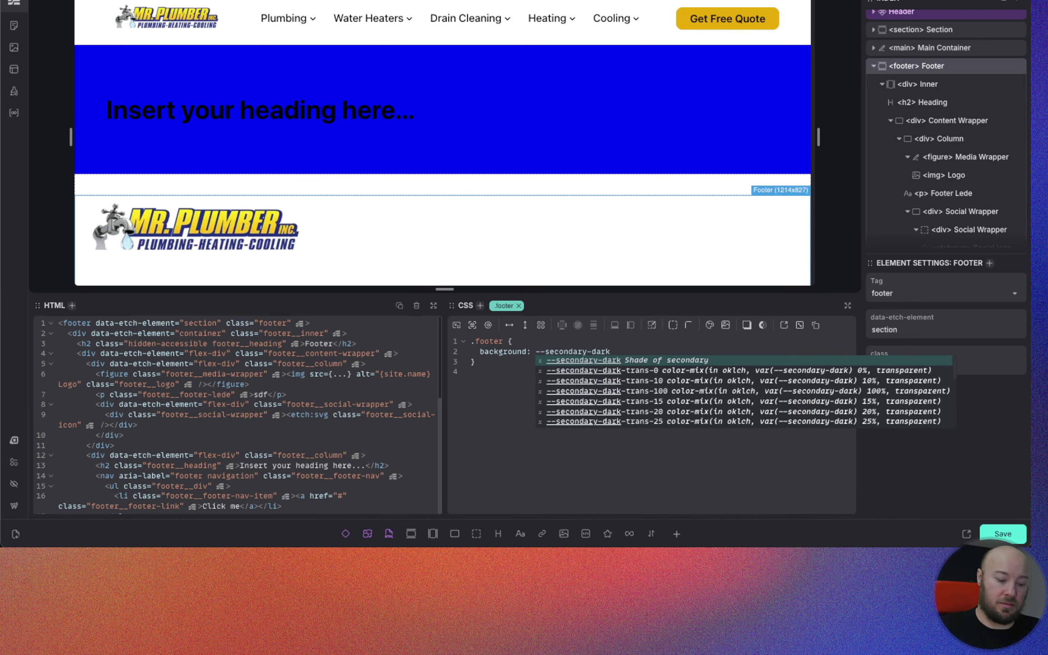
key("Return")
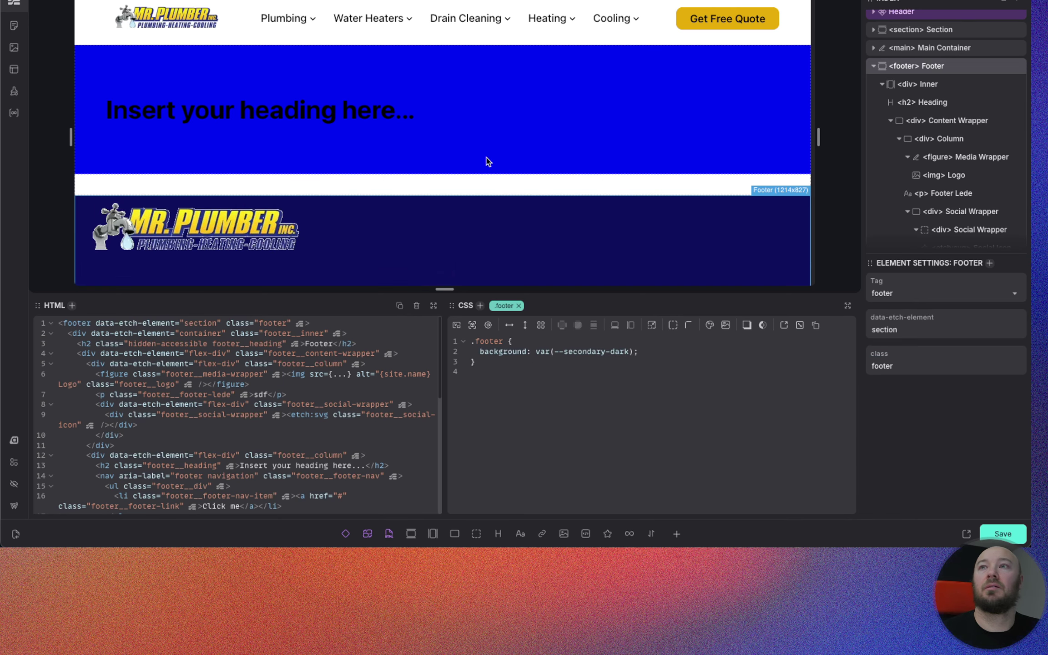
scroll(487, 157, "down", 1)
scroll(523, 184, "down", 5)
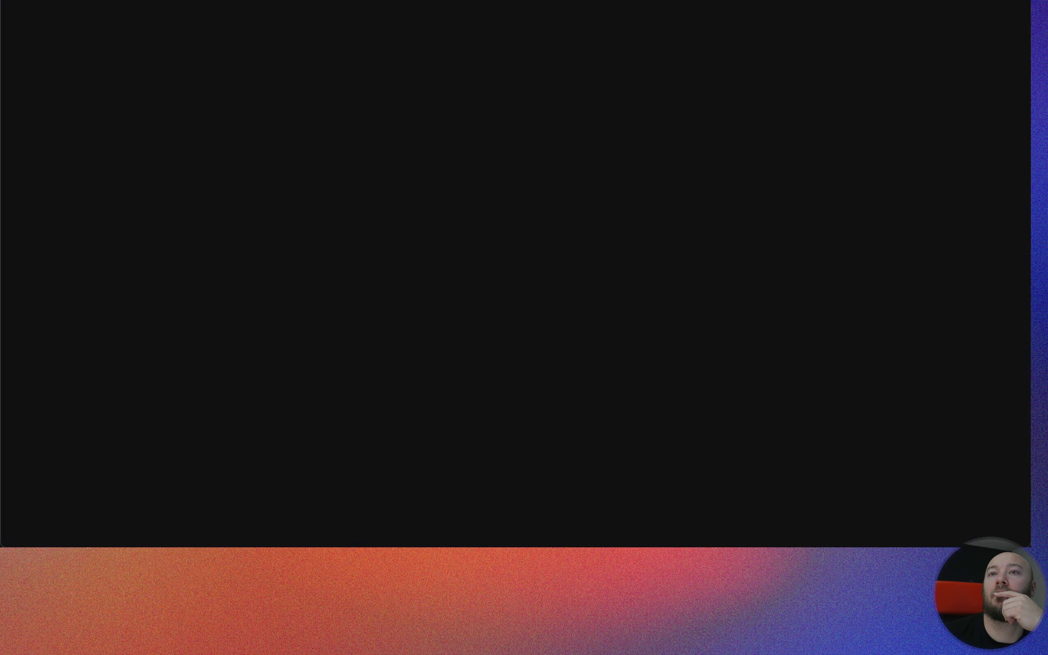
scroll(416, 209, "down", 3)
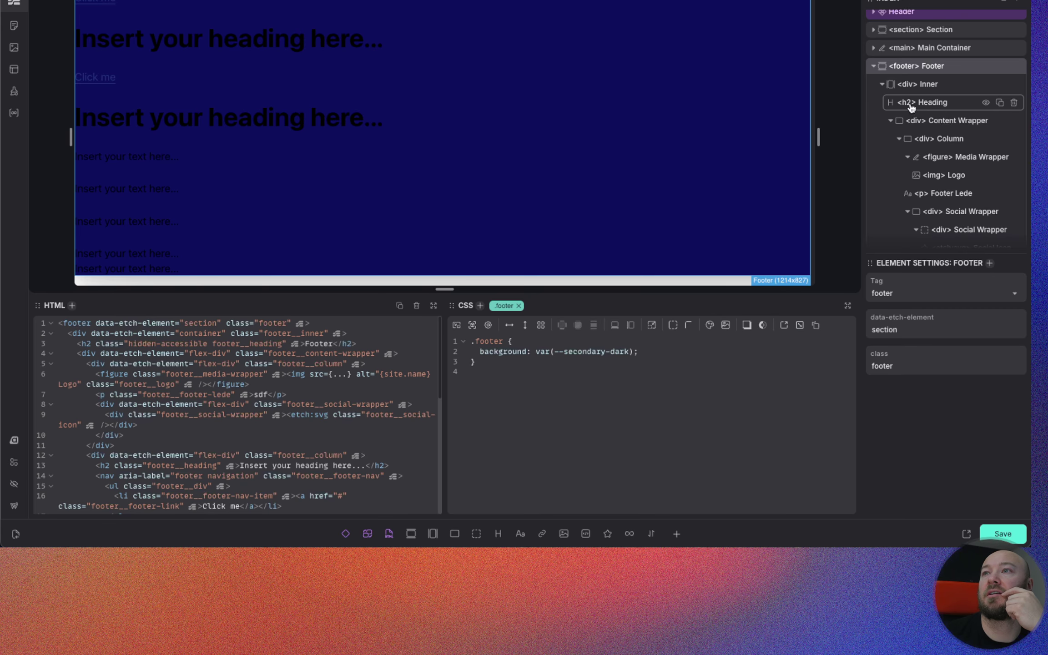
Step: Widen the page preview to full width and give the footer's Bottom Bar a padding-block of var(--space-xs)
scroll(941, 155, "down", 6)
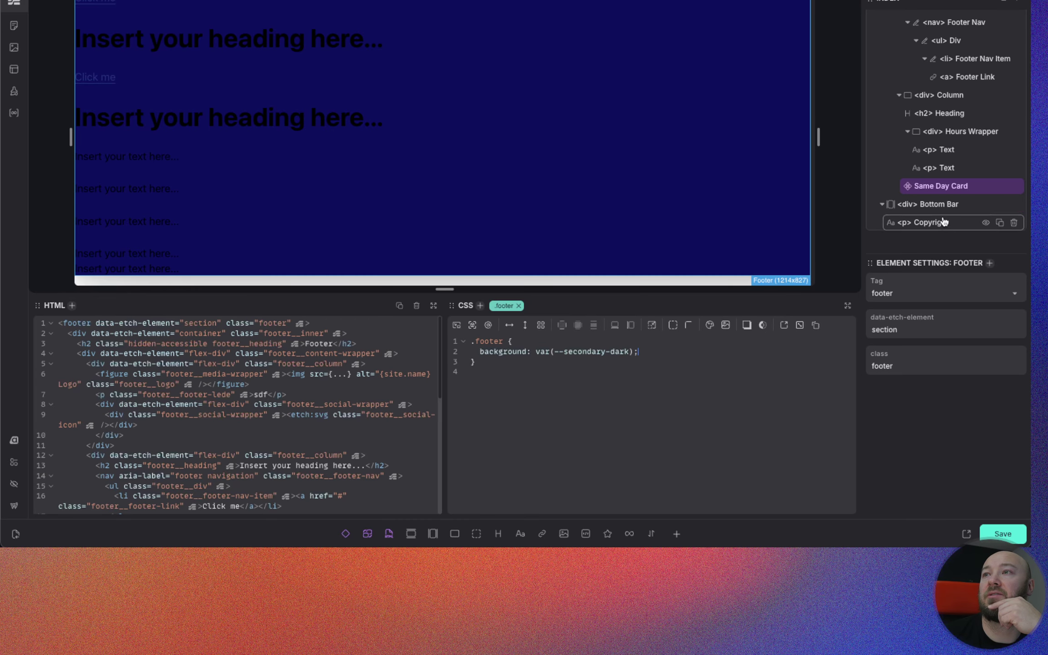
left_click(941, 208)
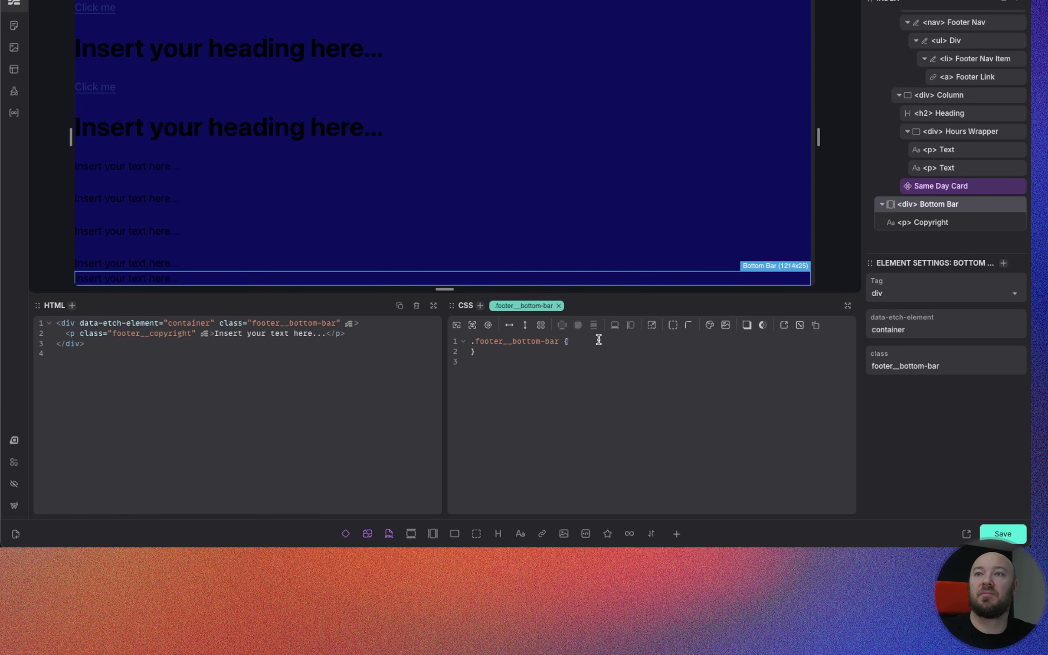
key("Return")
type("--")
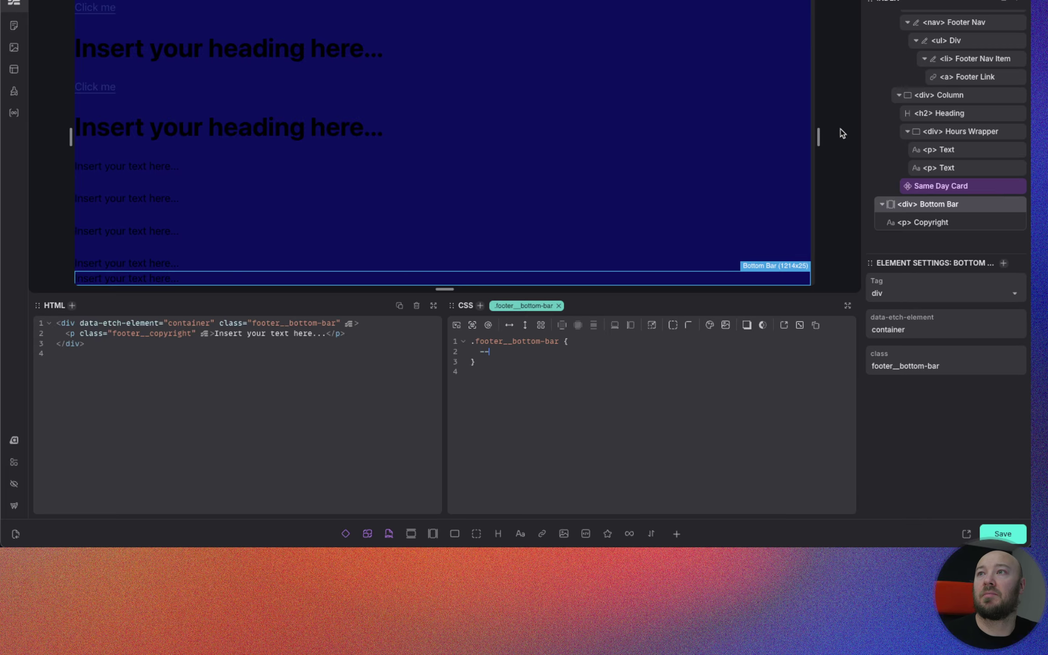
double_click(819, 137)
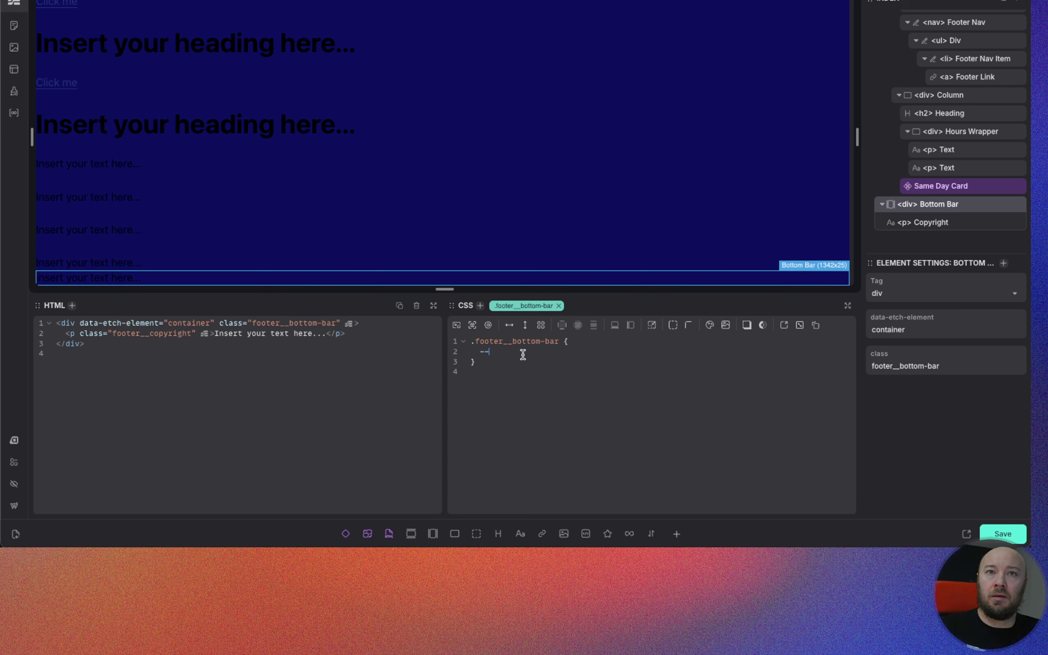
key("BackSpace")
key("BackSpace")
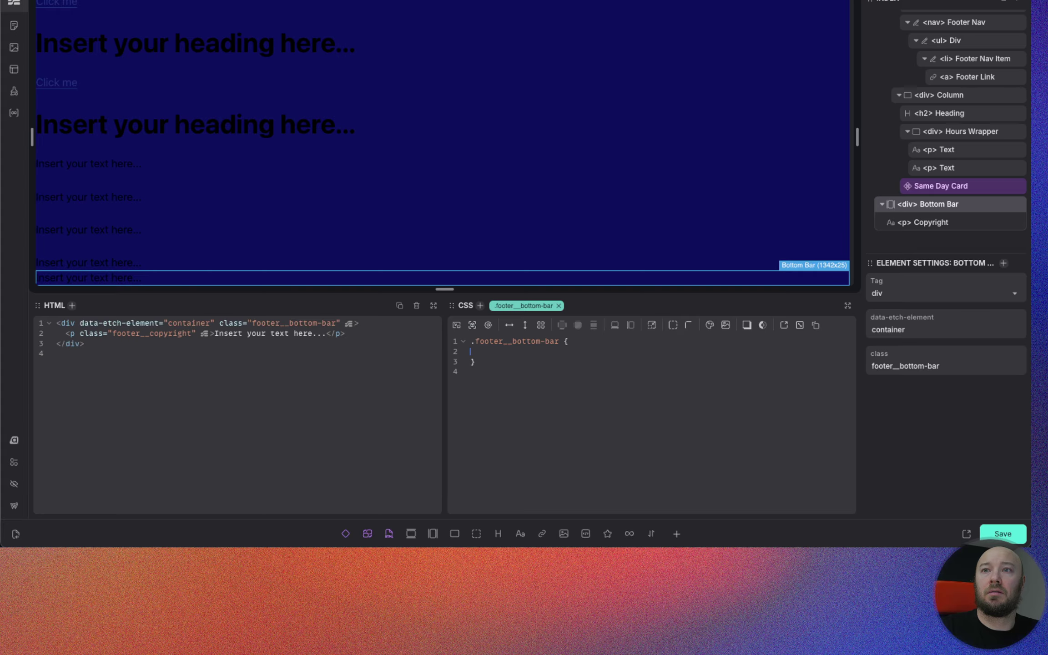
type("padd")
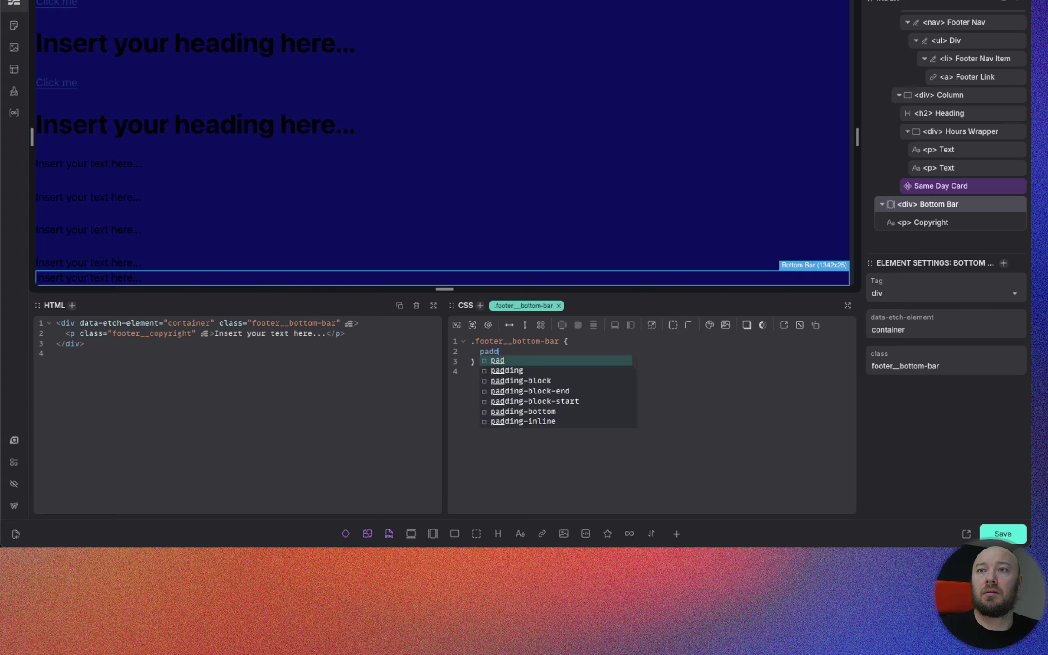
key("Down")
key("Return")
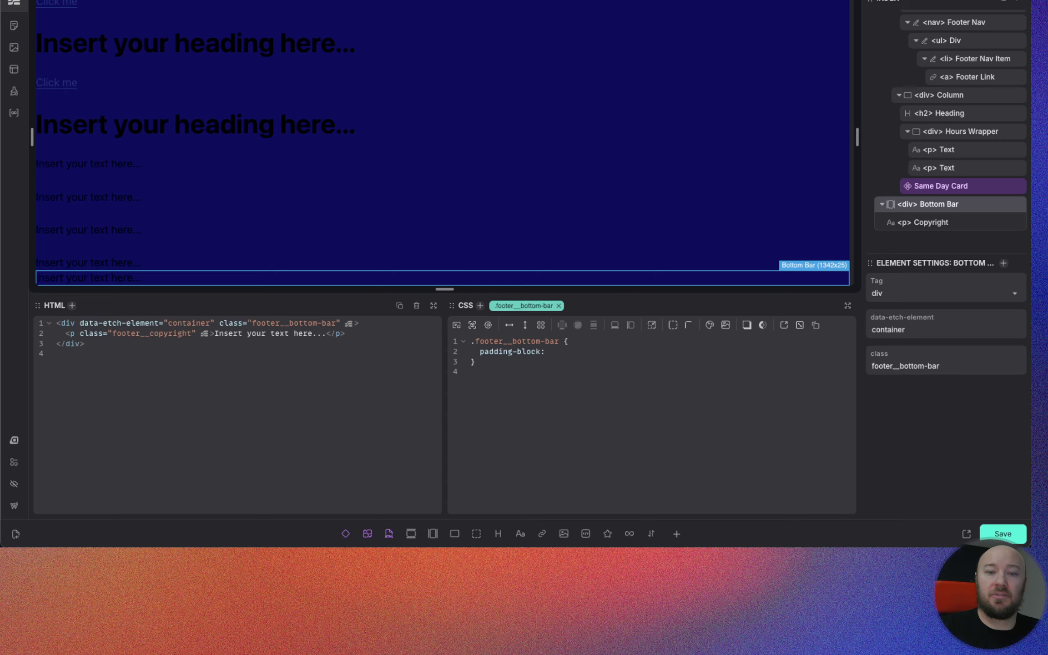
type("--space-xs")
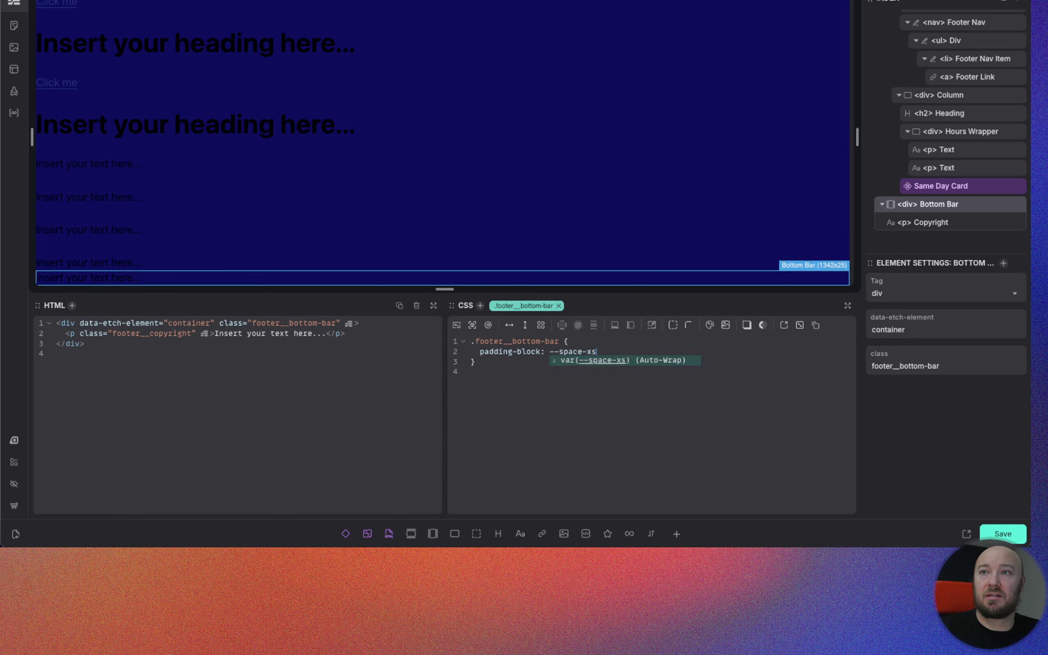
key("Return")
scroll(494, 191, "down", 1)
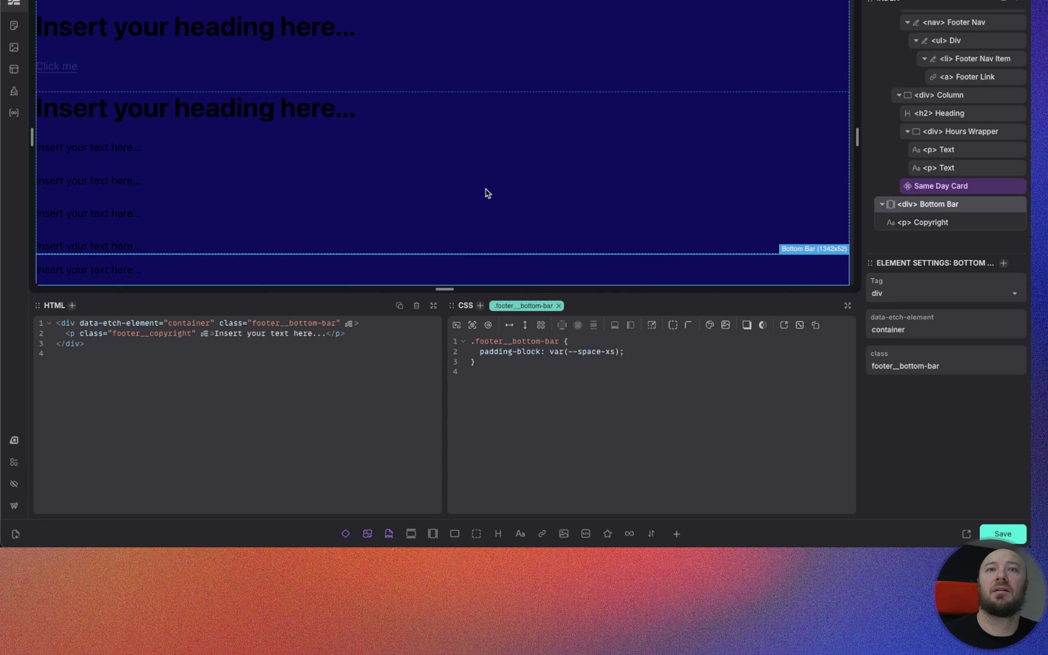
Step: Change the Bottom Bar's padding-block to var(--space-s) and check its spacing in the preview
left_click(610, 351)
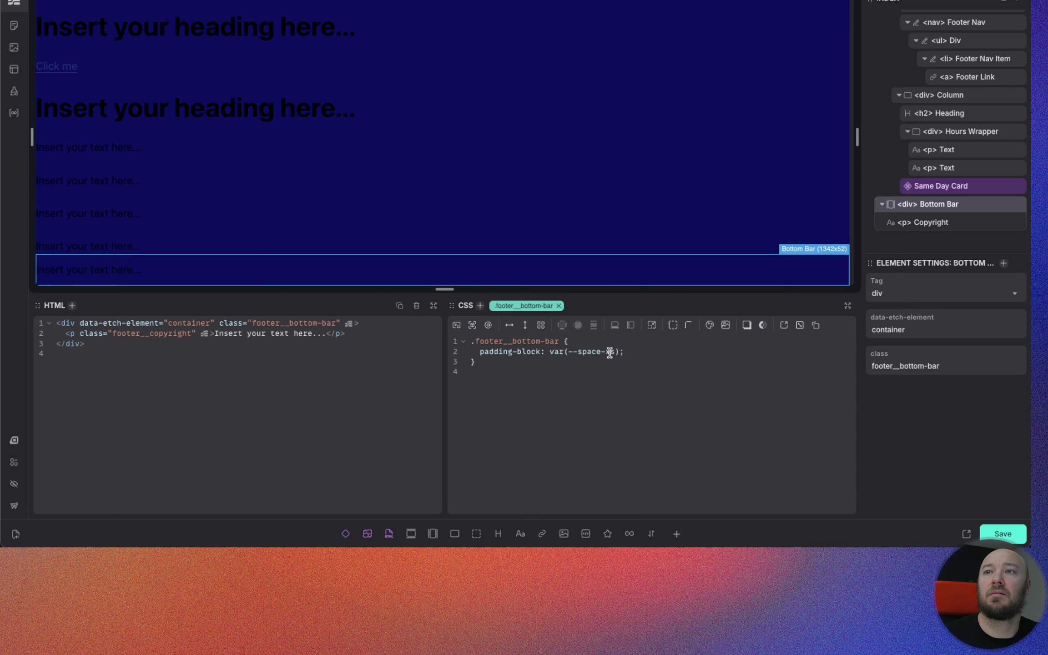
key("BackSpace")
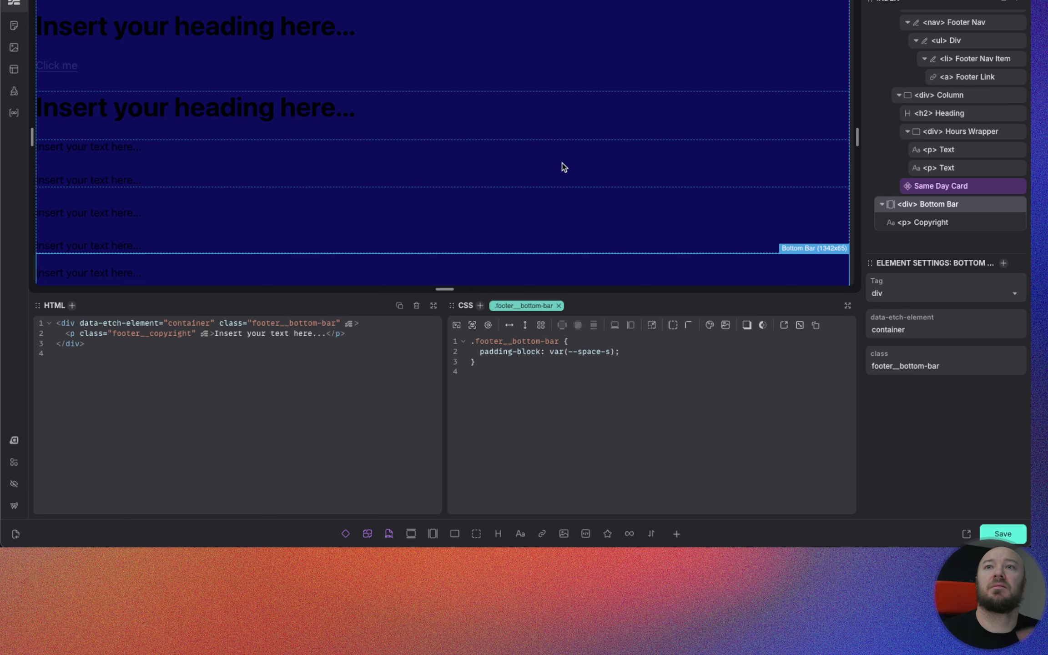
scroll(561, 166, "down", 1)
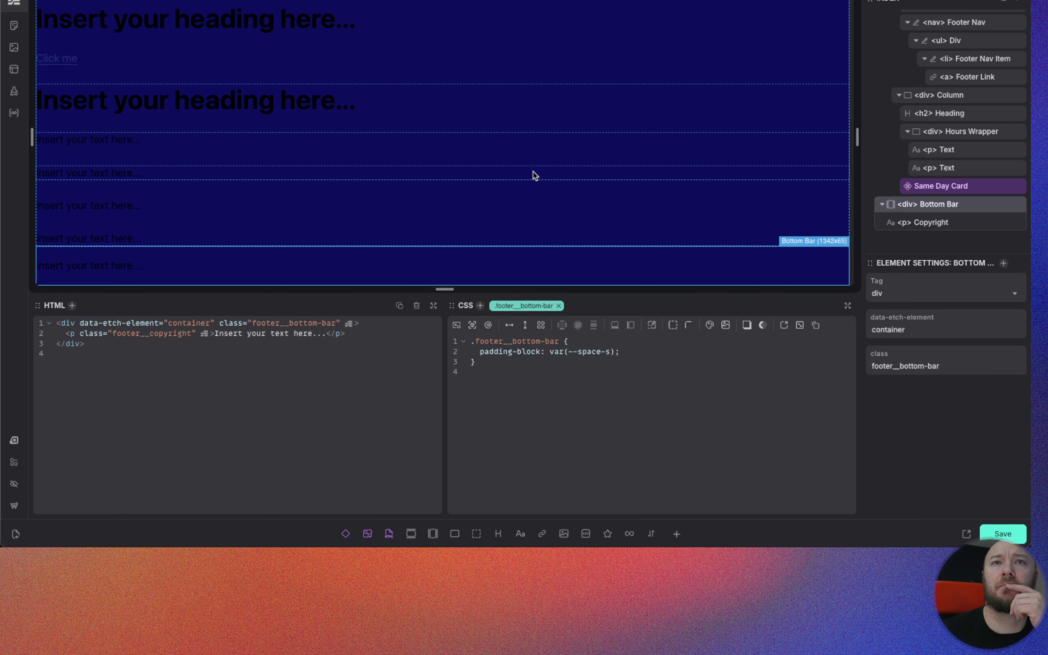
Step: Add a padding-inline of var(--gutter) to the Bottom Bar's CSS class
left_click(630, 352)
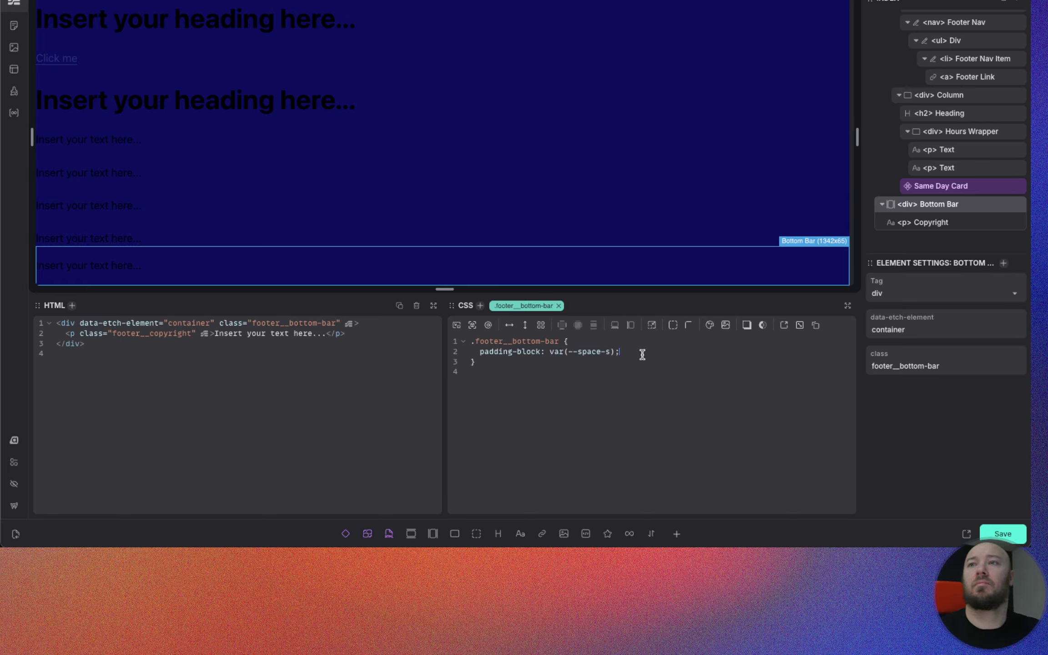
key("Return")
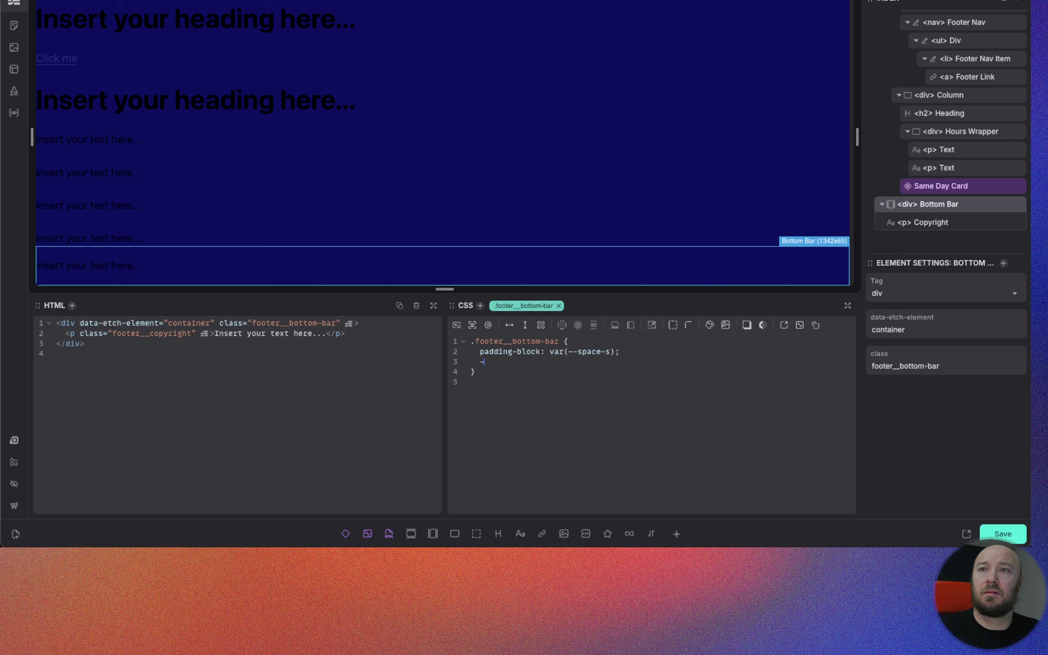
type("pa")
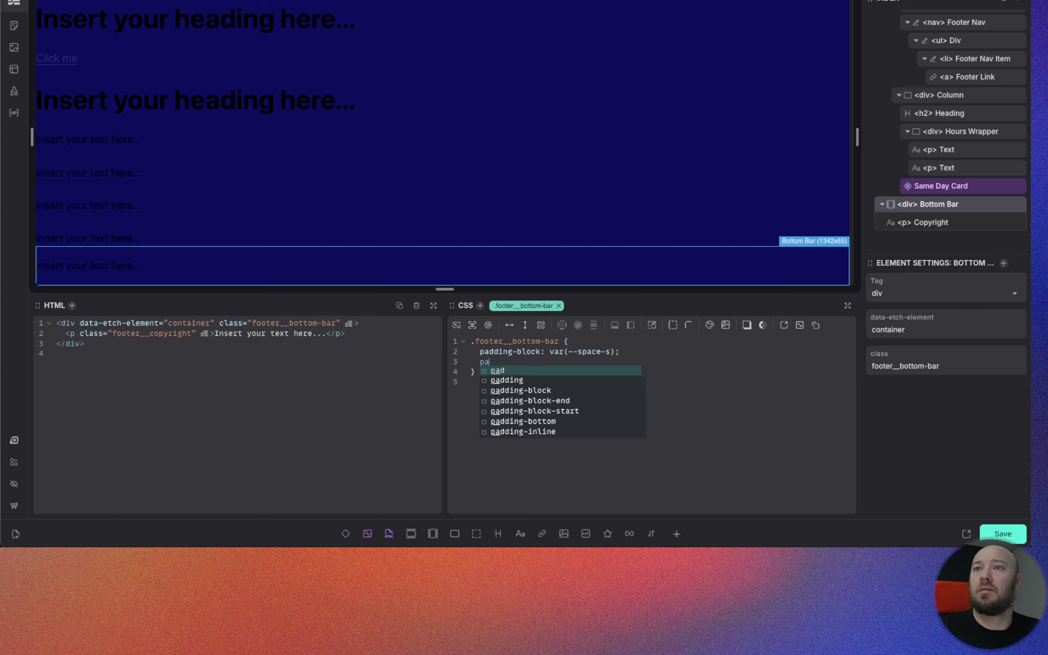
type("dd")
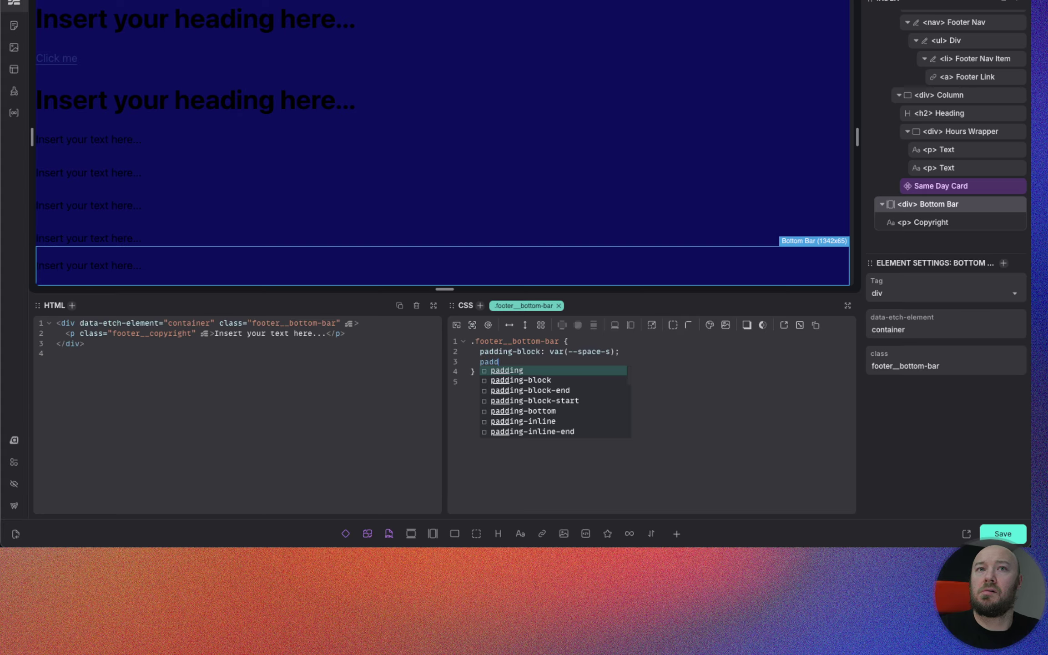
key("Down")
key("Down")
key("Down")
key("Down")
key("Down")
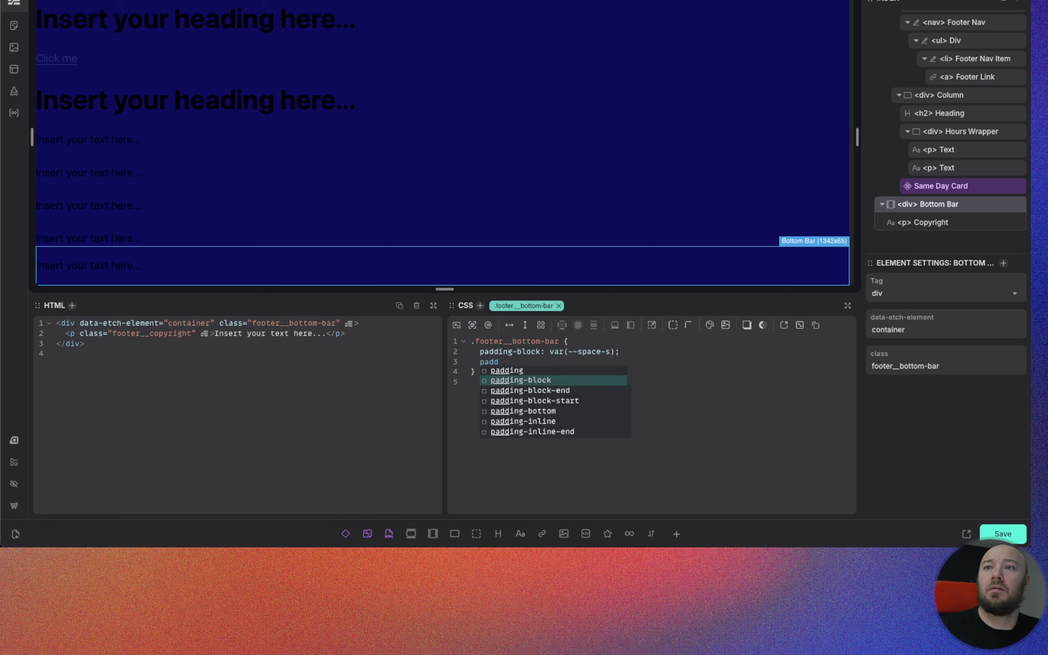
key("Return")
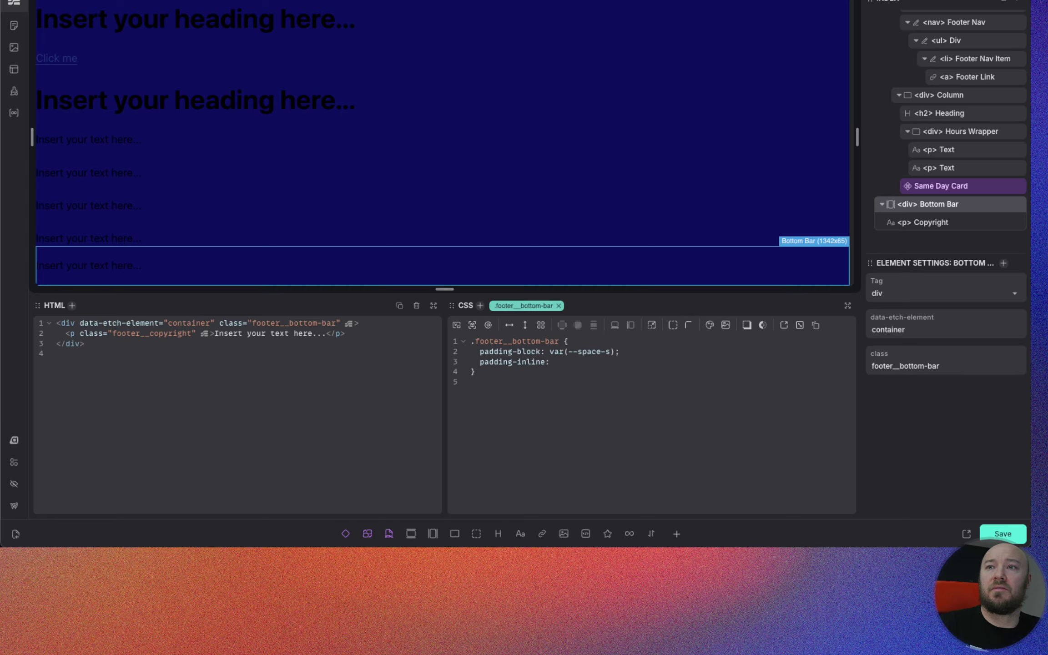
type("--gutter")
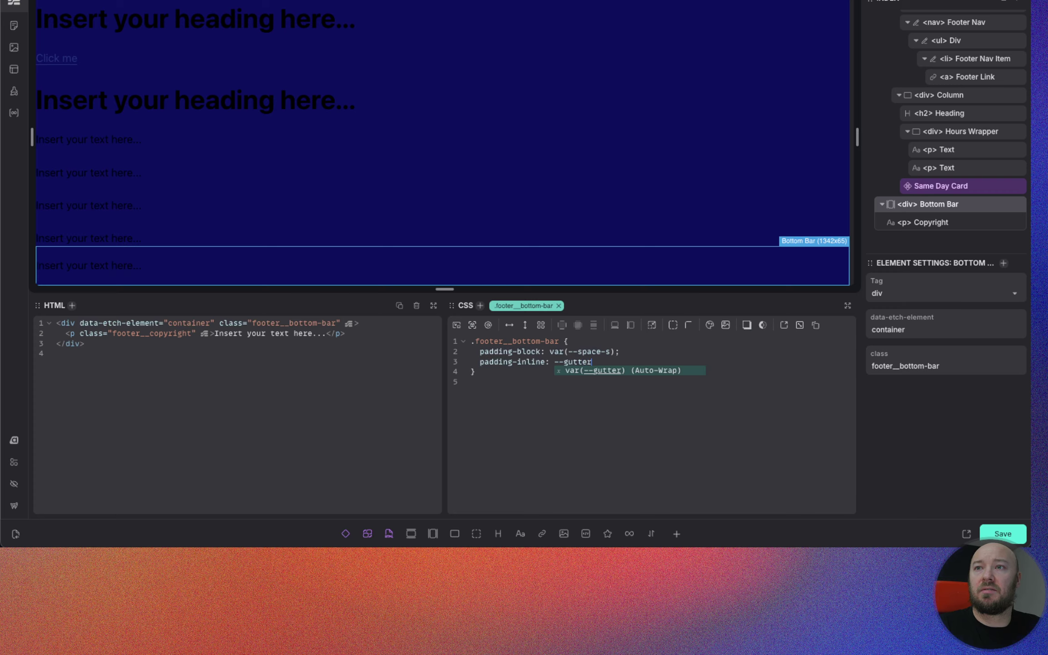
key("Return")
type(";")
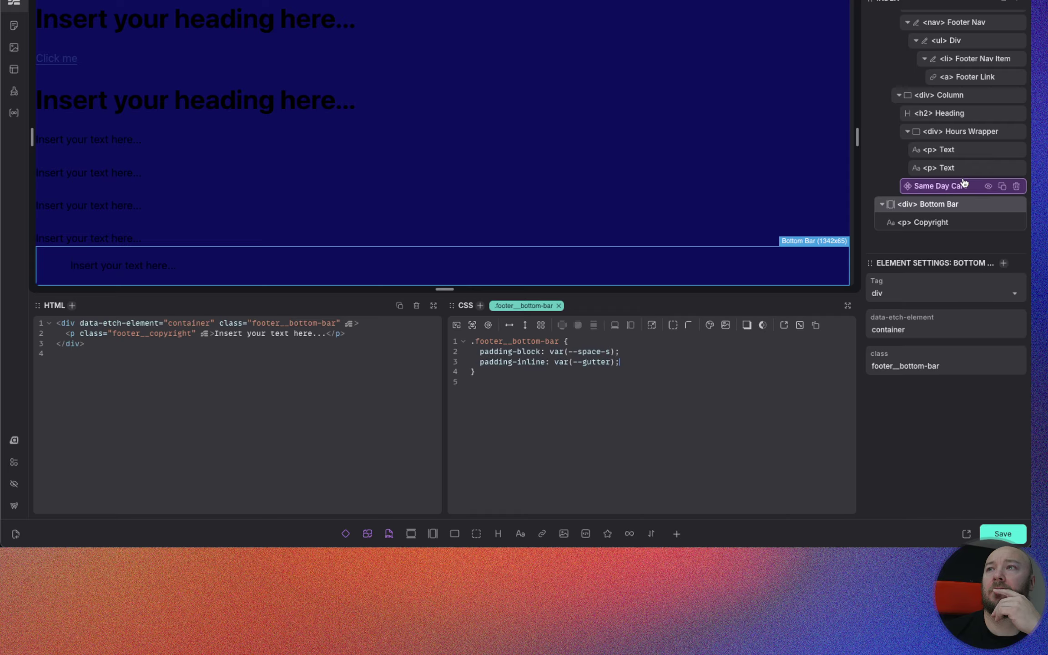
Step: Set the text color of the Copyright paragraph in the Bottom Bar to var(--text-light)
left_click(951, 225)
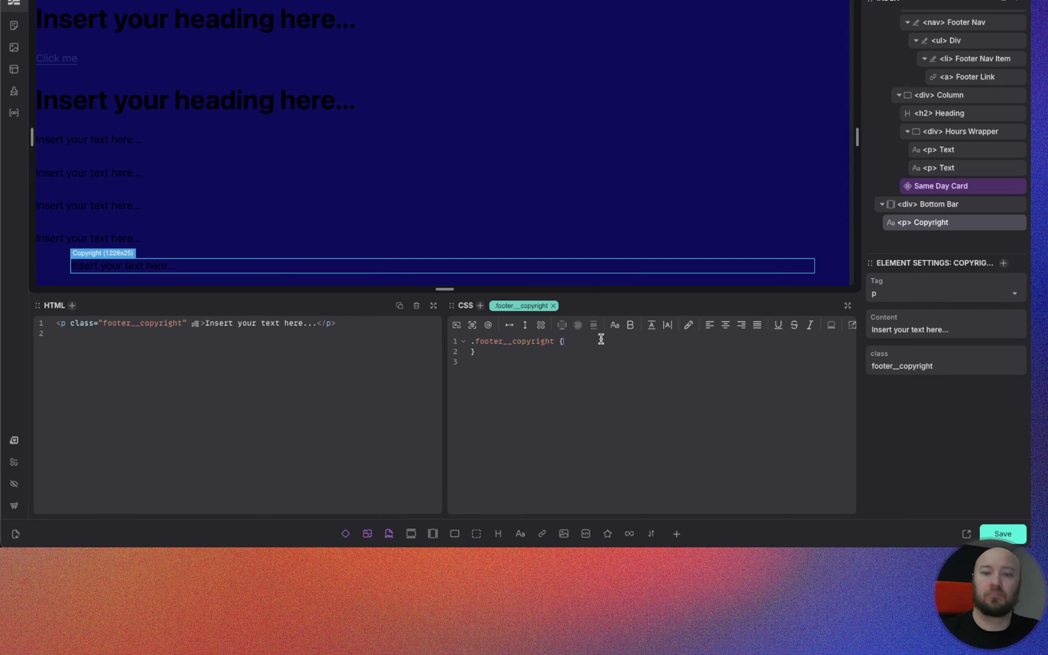
key("Return")
type("color:")
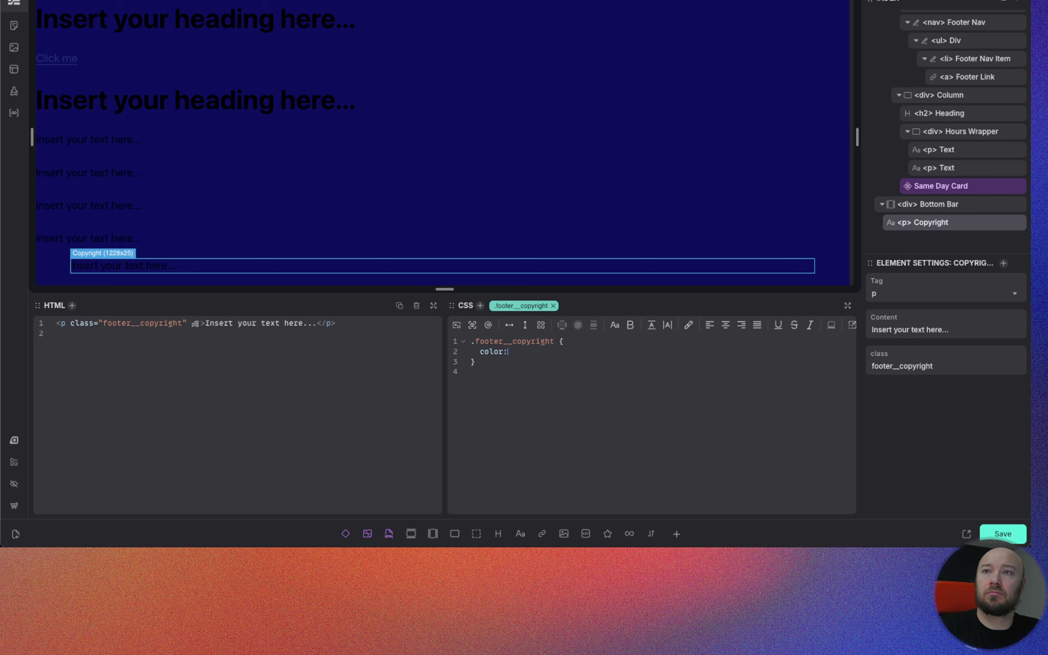
type(" var(--text-lig")
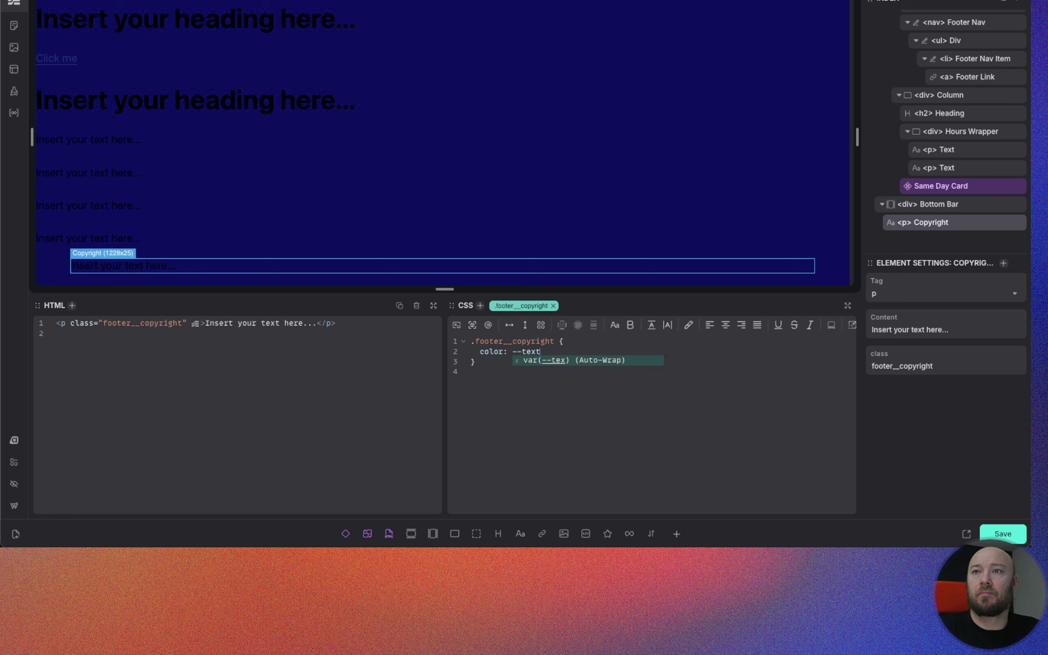
type("ht")
key("Return")
type(";")
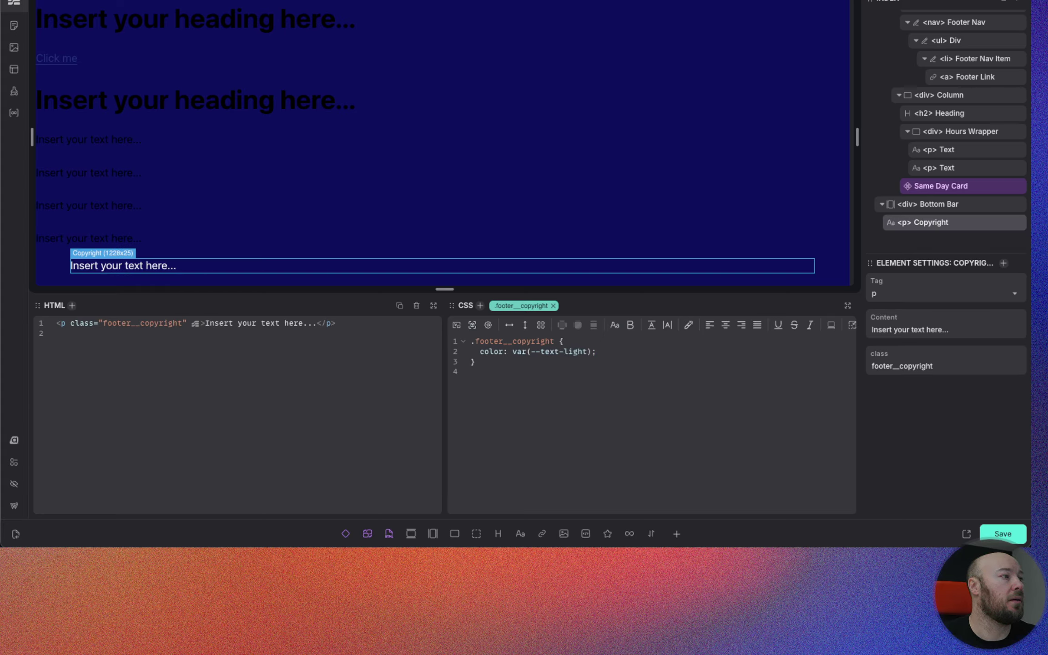
Step: Replace the Copyright paragraph's placeholder content with "© Copyright"
triple_click(897, 328)
type("©")
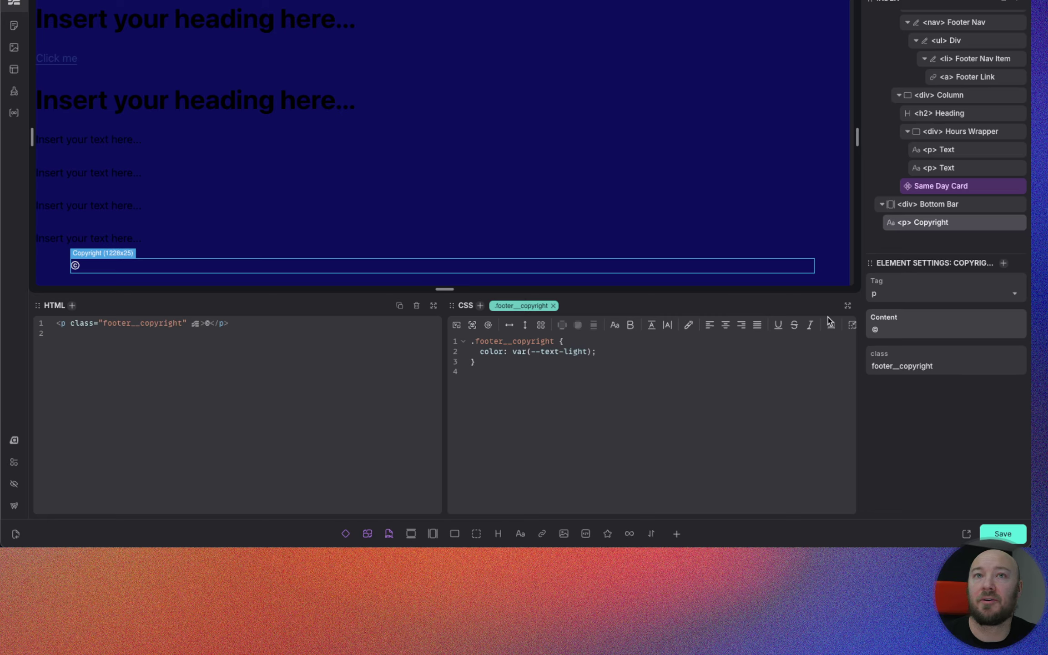
type(" Copy")
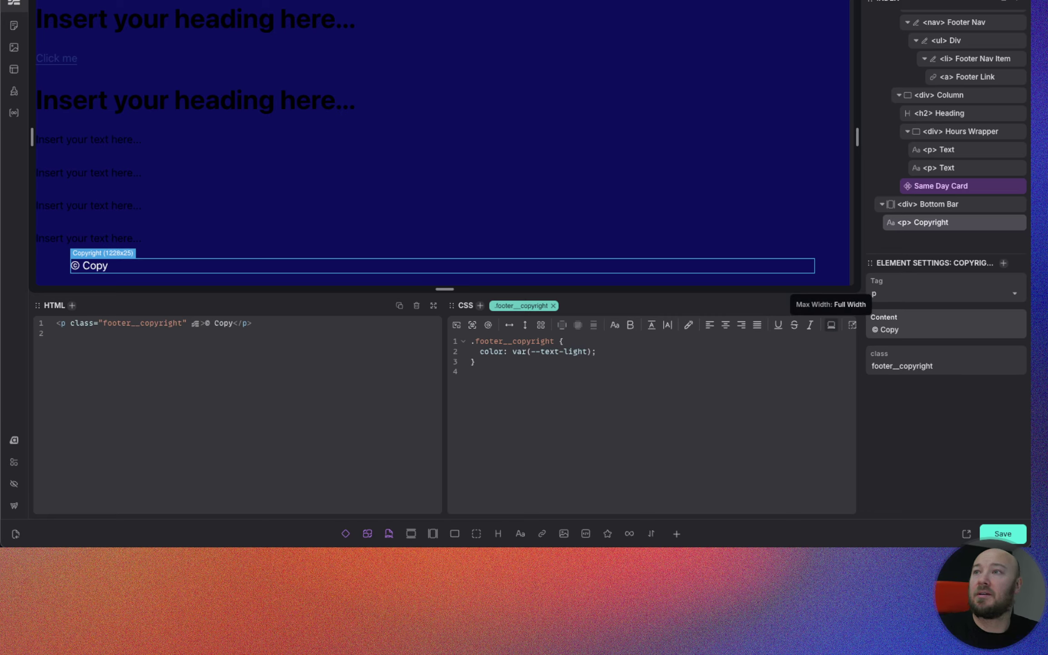
type("right")
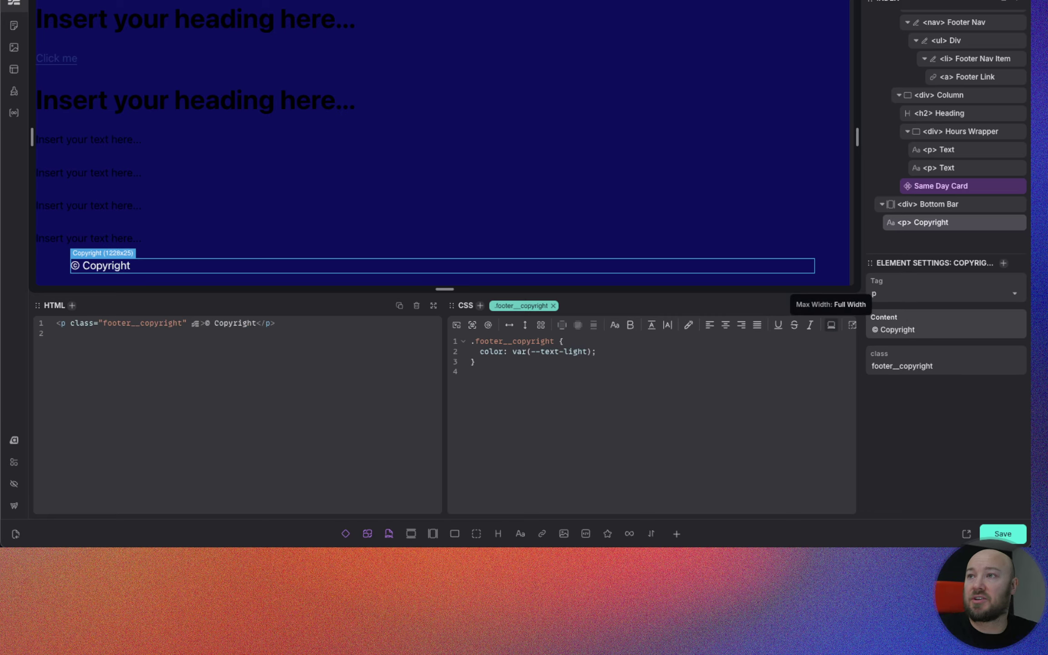
Step: Append the dynamic year expression {site.currentDate.dateFormat('Y')} to the Copyright paragraph's content
type(" {}")
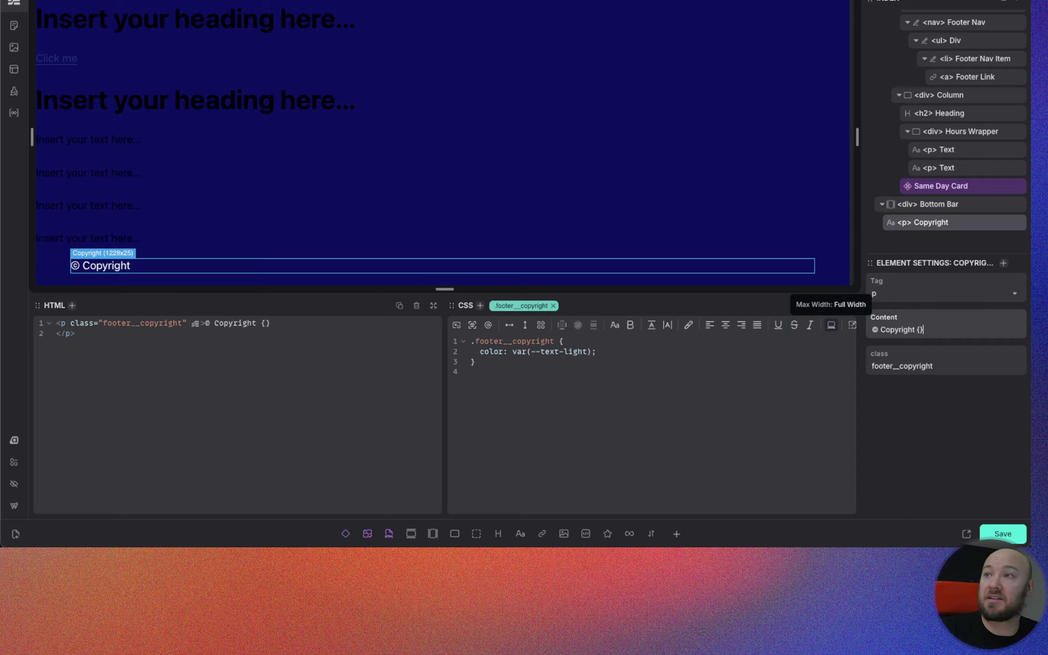
key("Left")
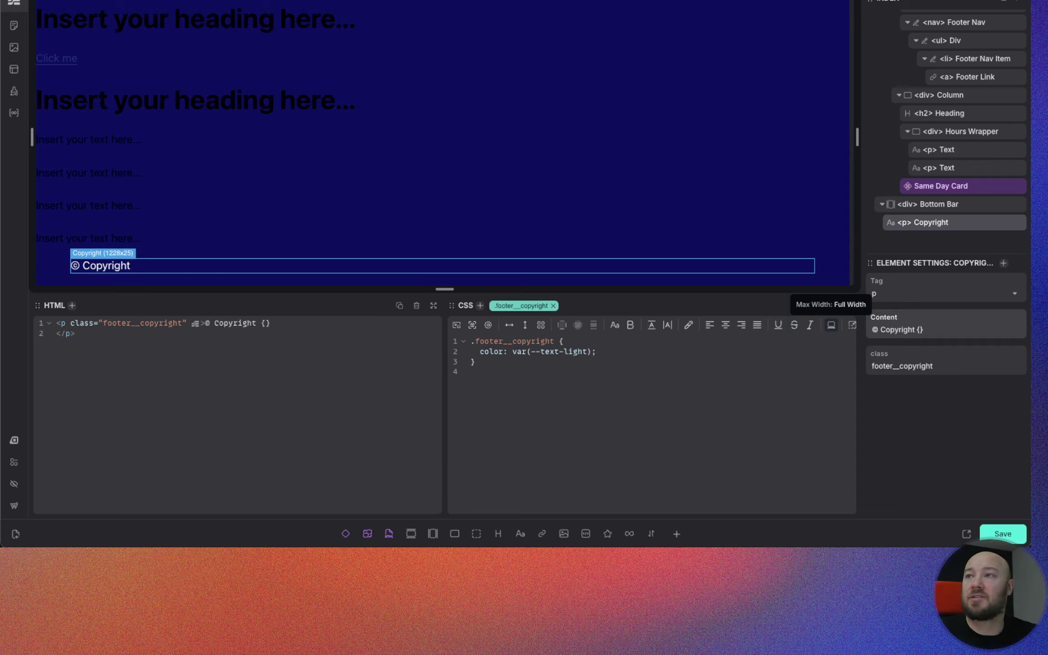
type("site.")
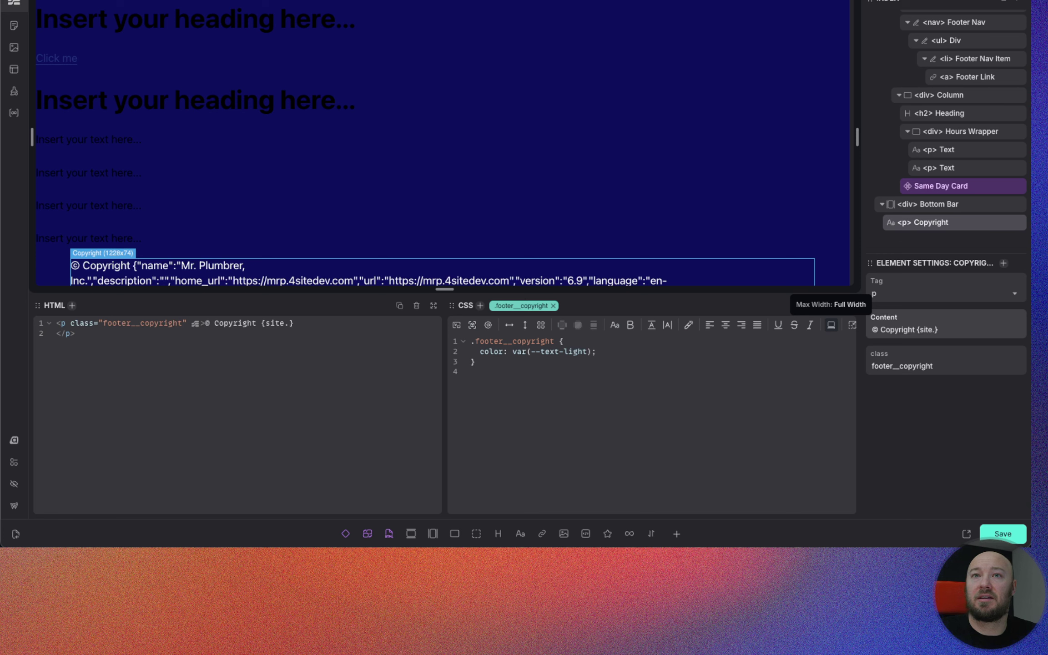
type("currentDate")
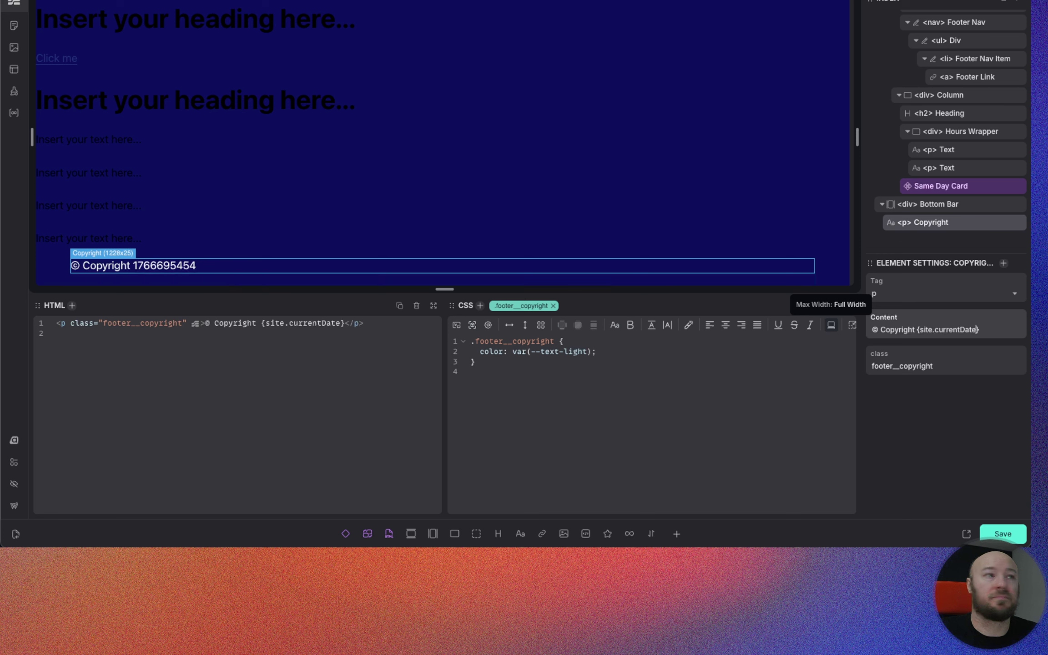
type(".date")
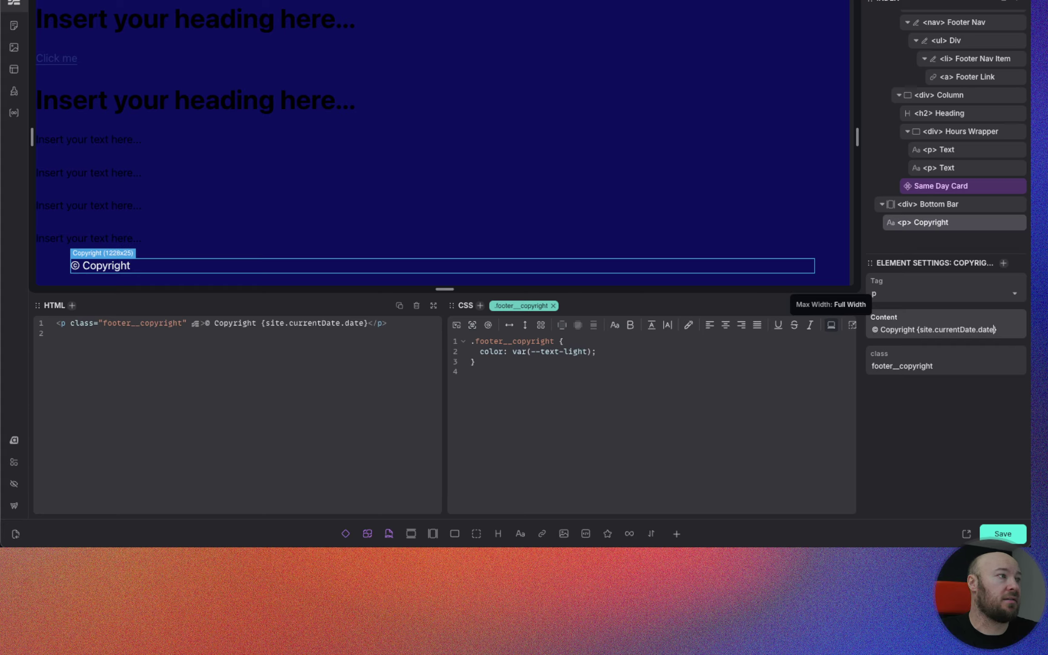
type("Format")
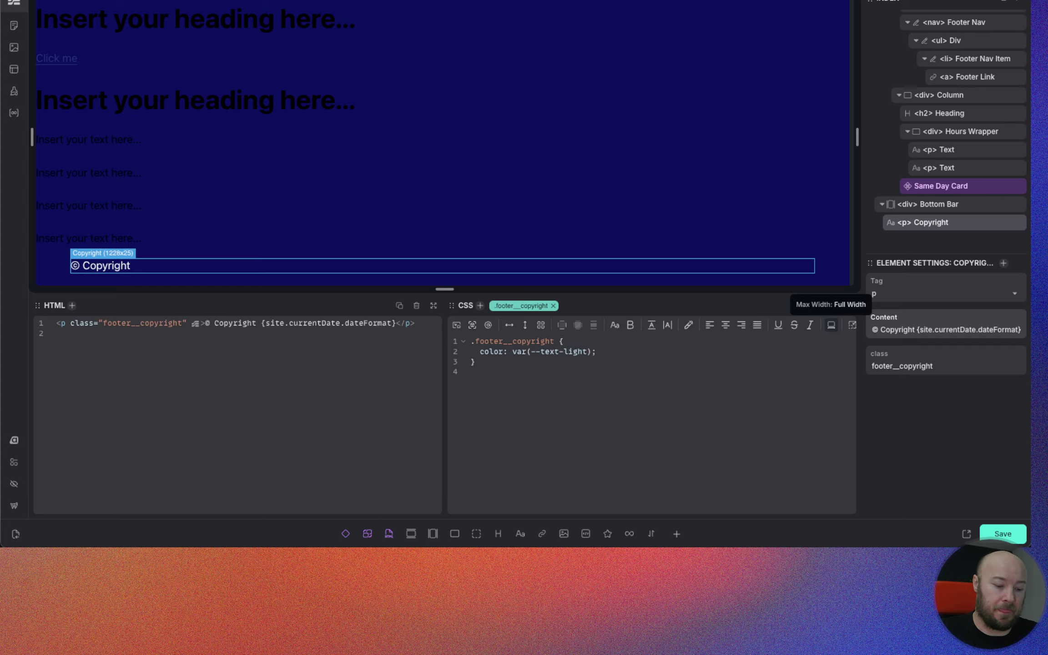
type("()")
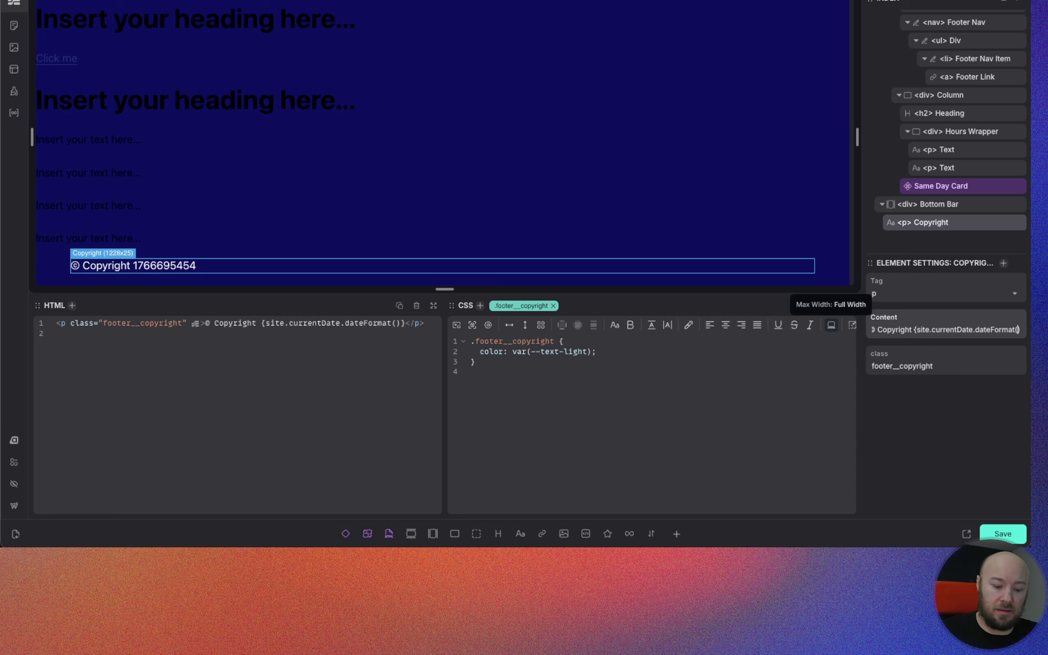
type("'")
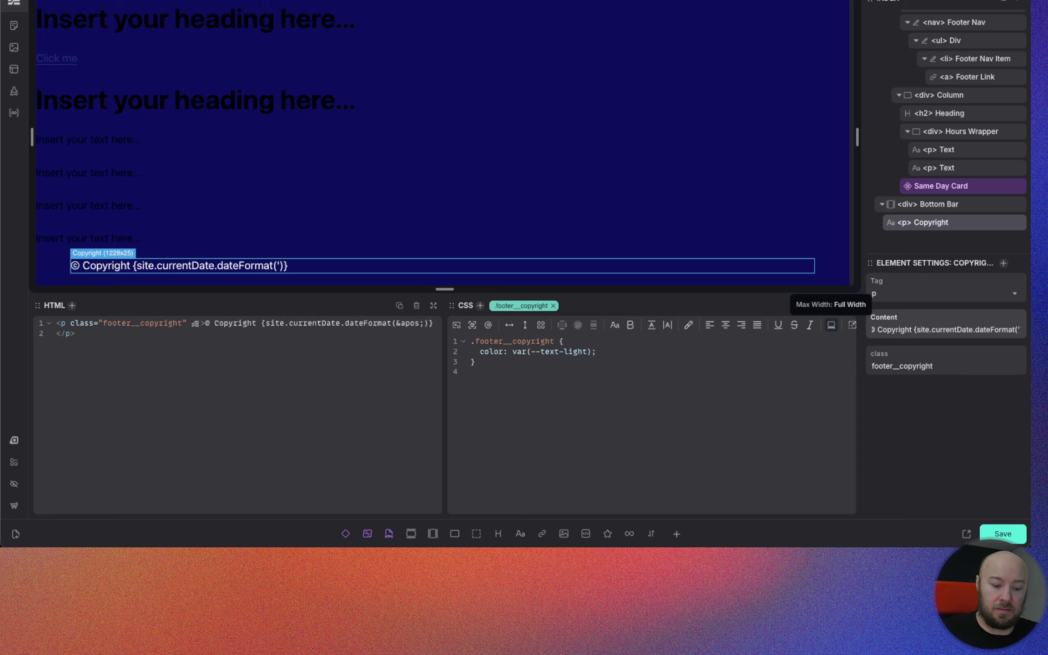
type("'")
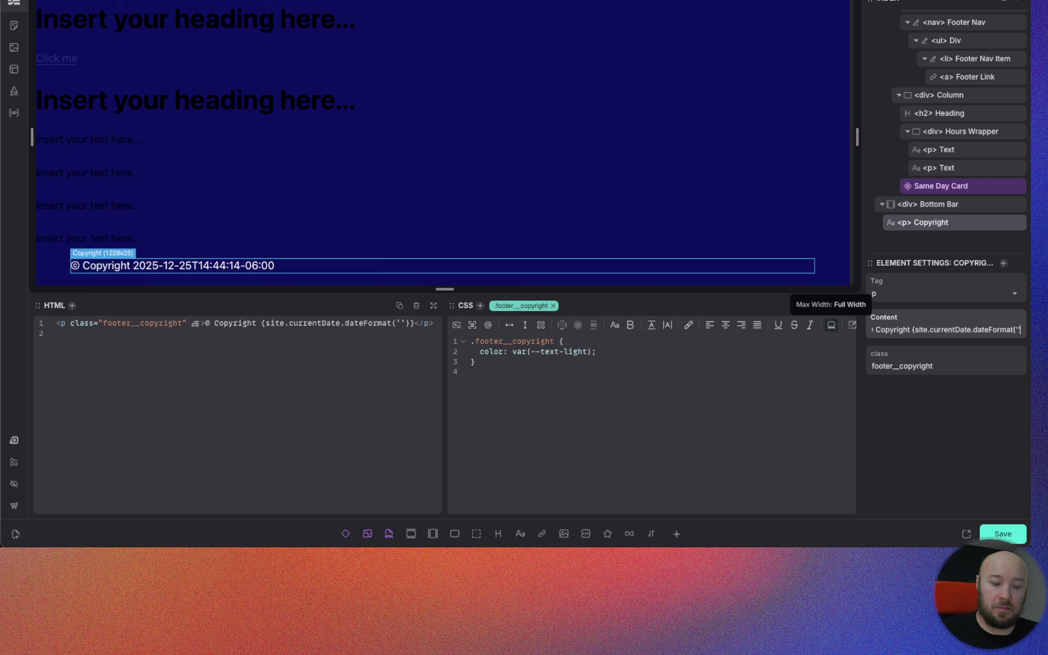
type("Y")
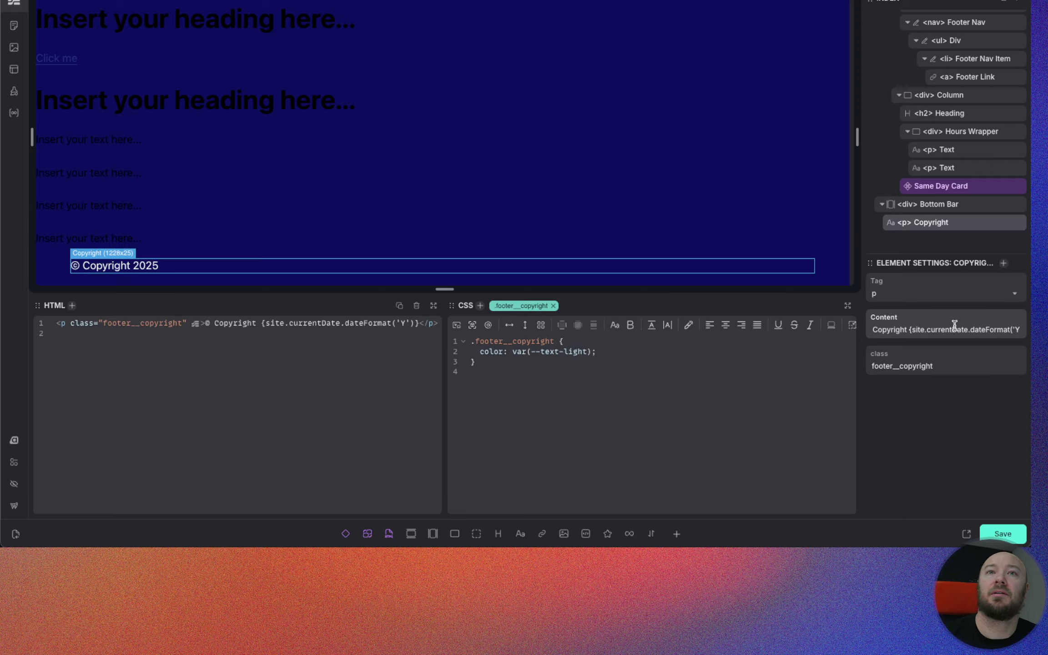
Step: Check the copyright line in the Figma footer design and append the dynamic site name {site.name} after the year expression in Etch
left_click(1013, 329)
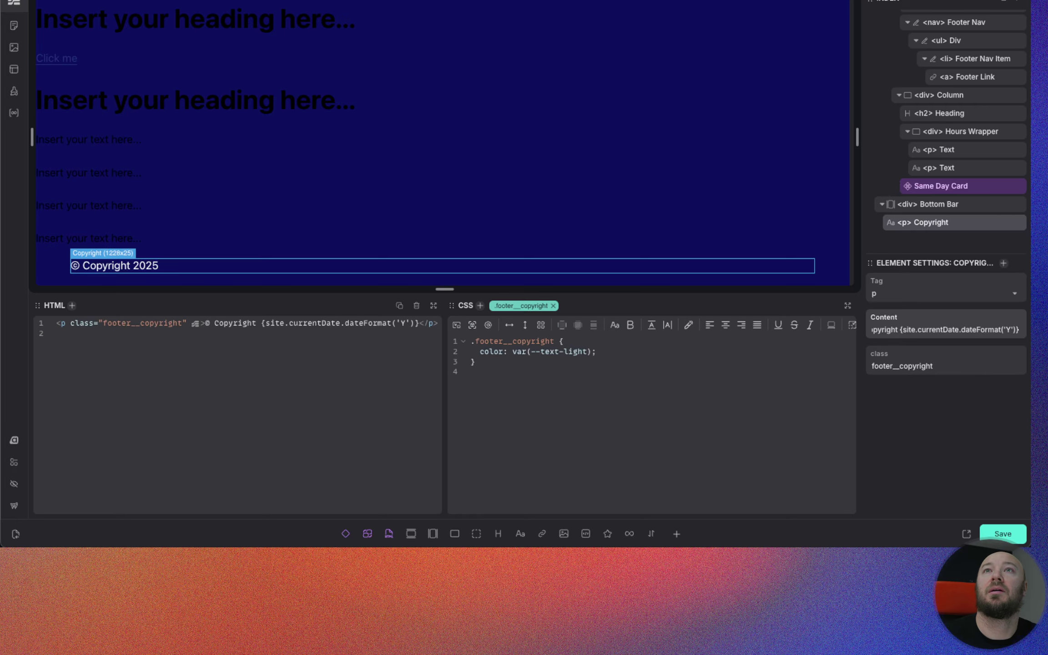
key("super+Tab")
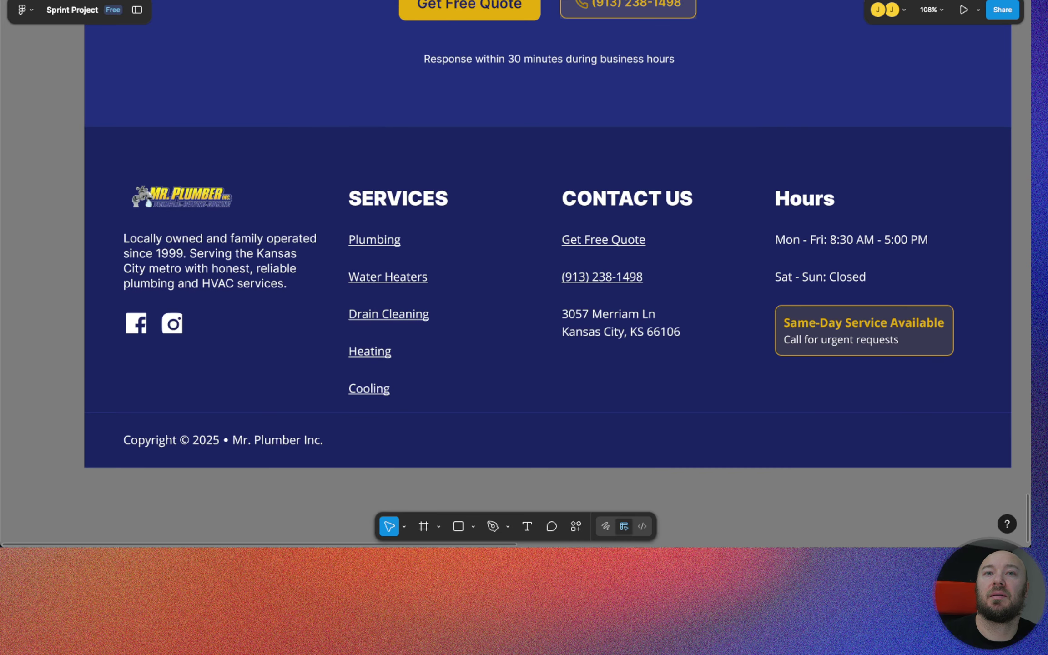
key("super+Tab")
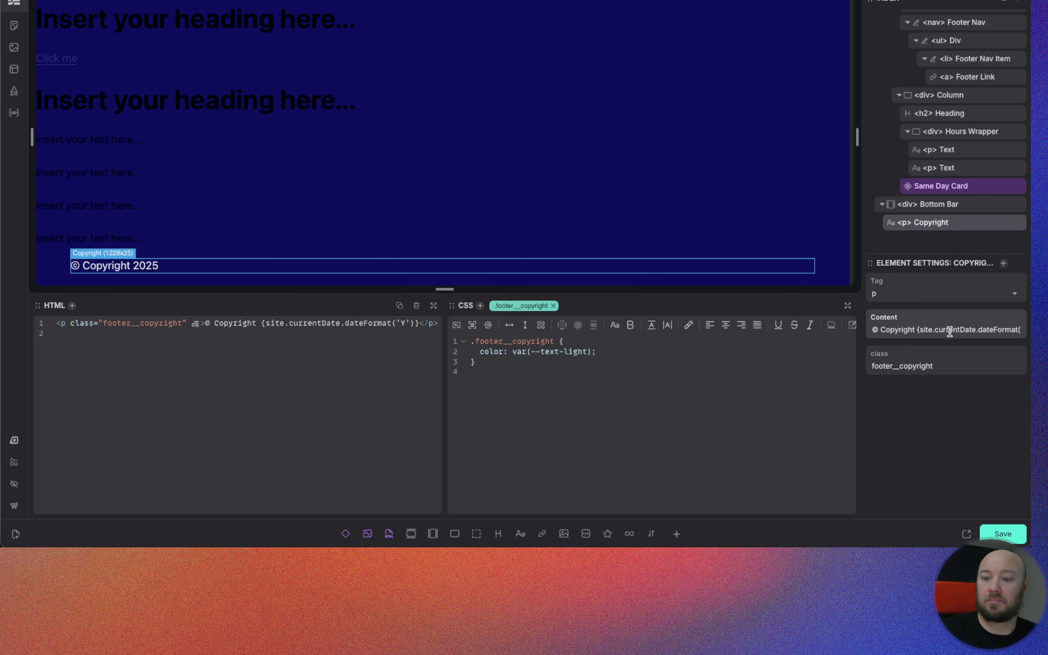
left_click(1016, 330)
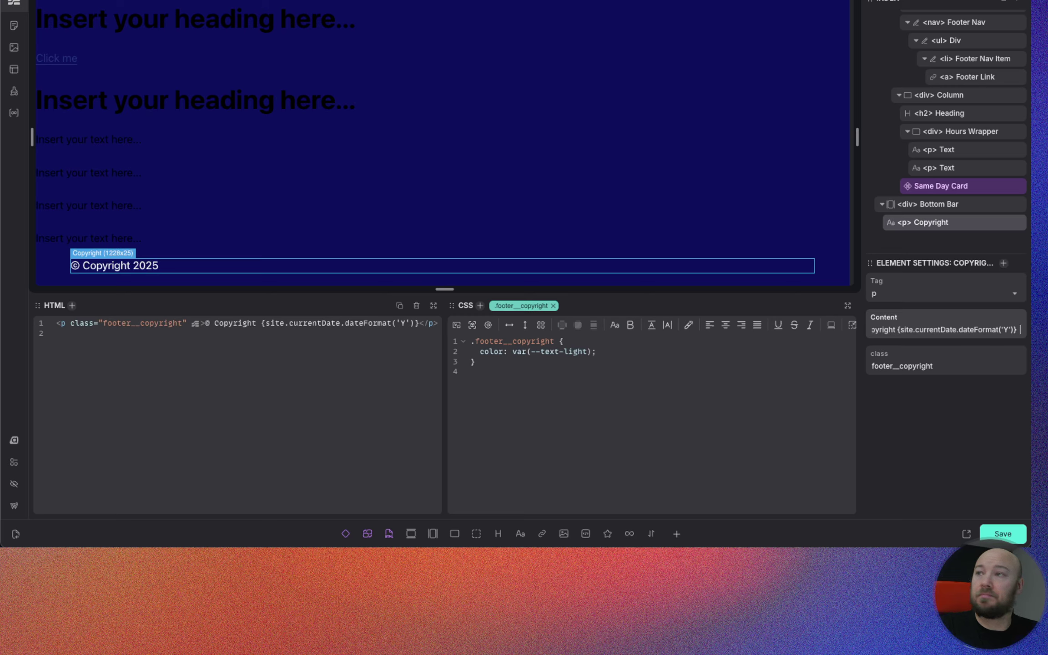
type("{}")
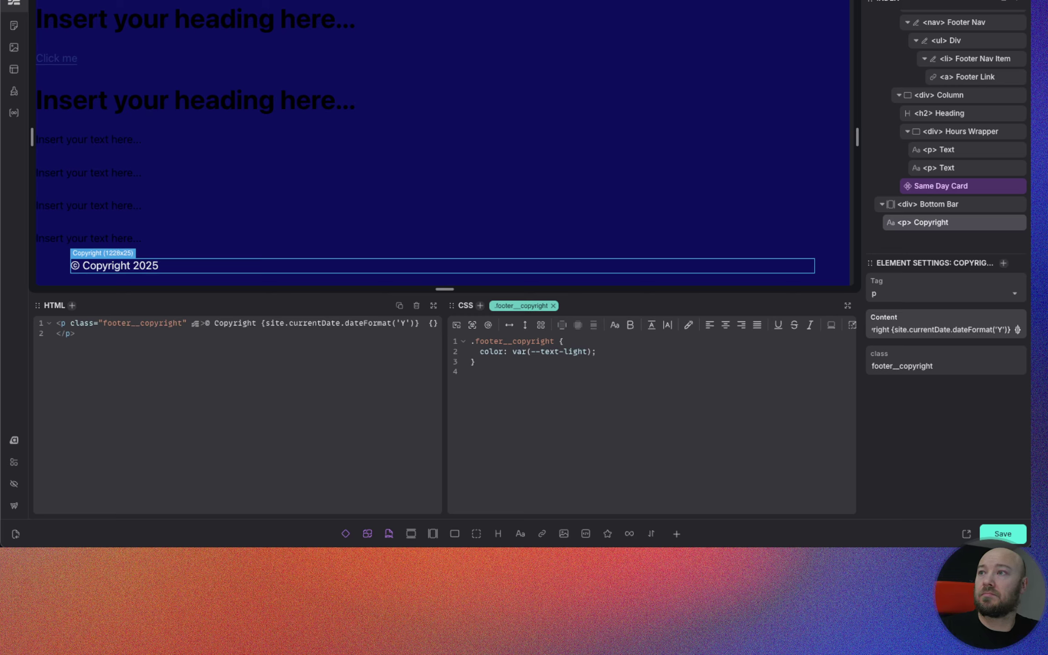
type("site.name")
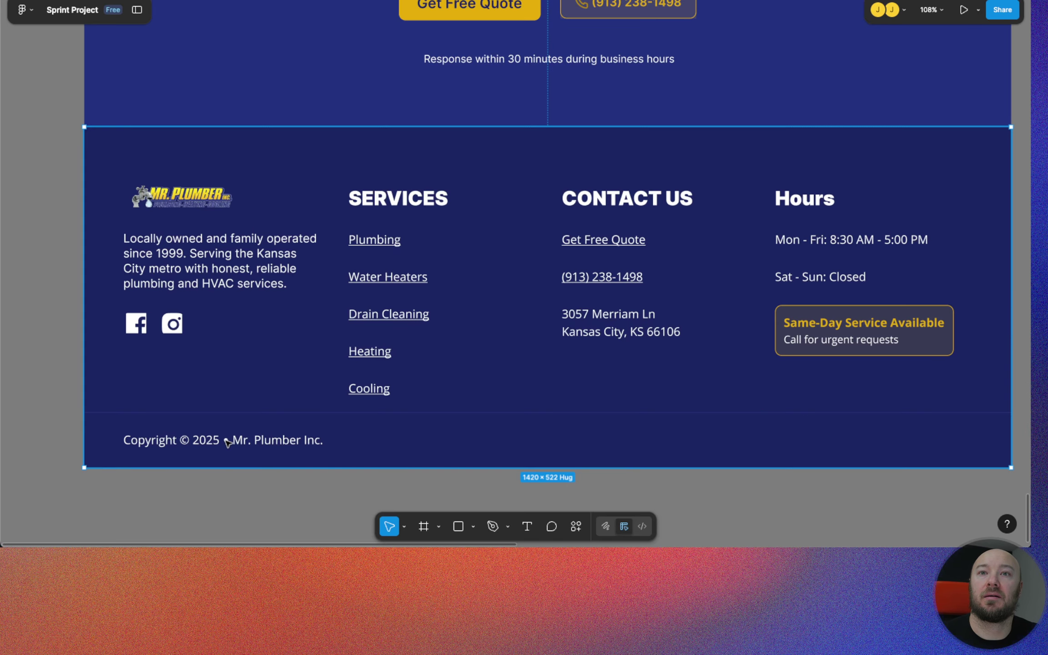
Step: Copy the bullet from the Figma copyright line, insert "•" between the year and site name expressions in Etch, and save
double_click(227, 444)
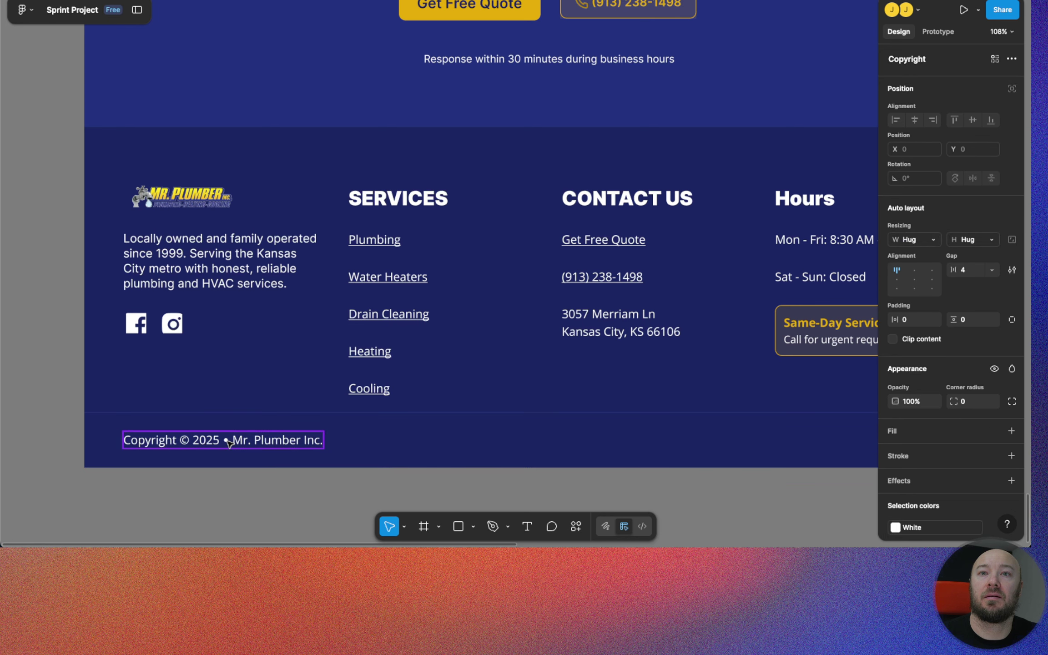
left_click(227, 440)
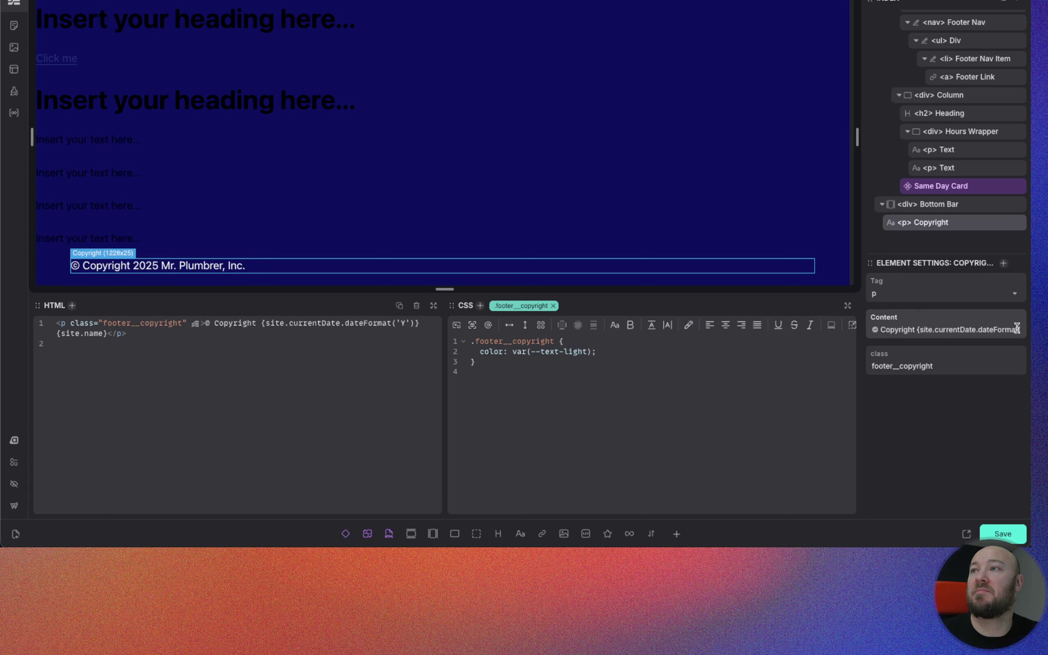
key("Right")
key("Right")
key("Right")
key("Right")
key("Right")
key("Right")
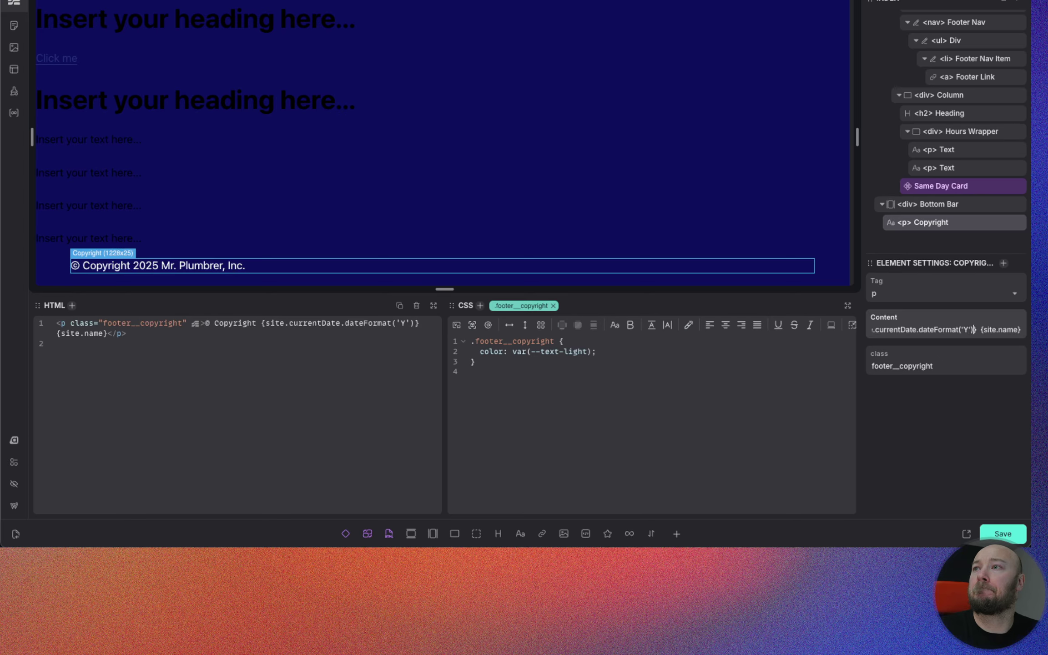
type("•")
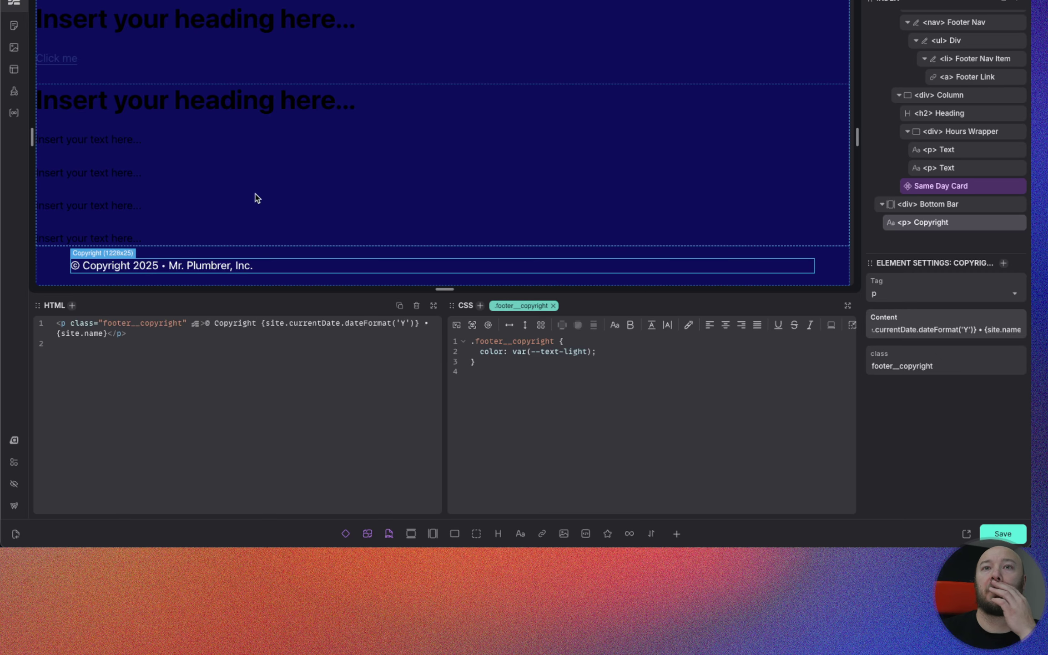
left_click(1013, 533)
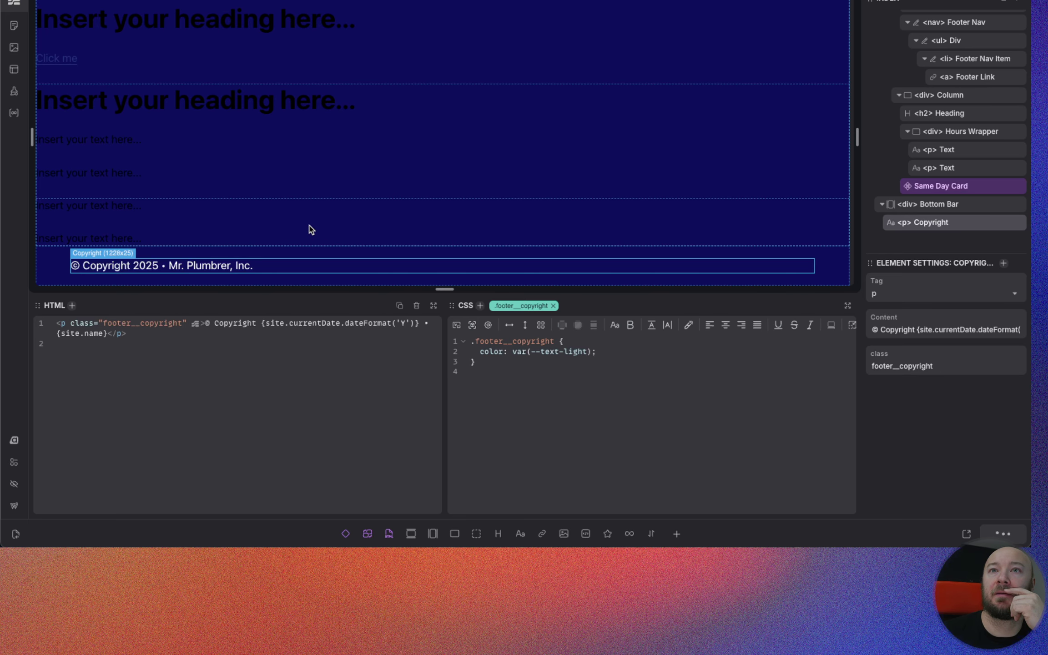
Step: Switch to the Figma footer design and copy the company description below the logo
scroll(291, 251, "up", 3)
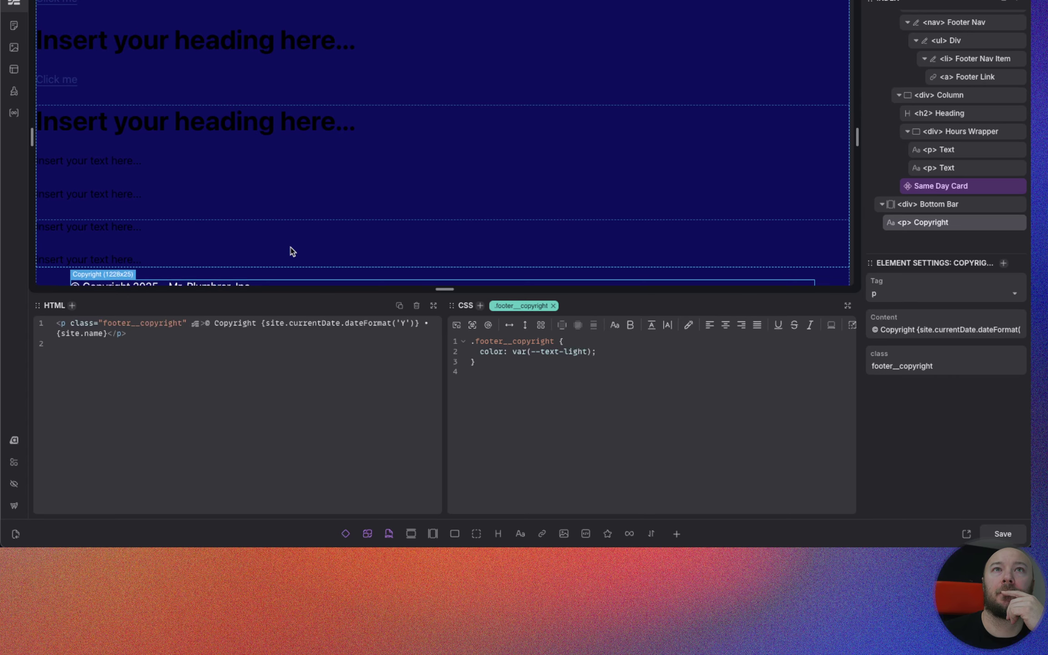
scroll(291, 249, "up", 5)
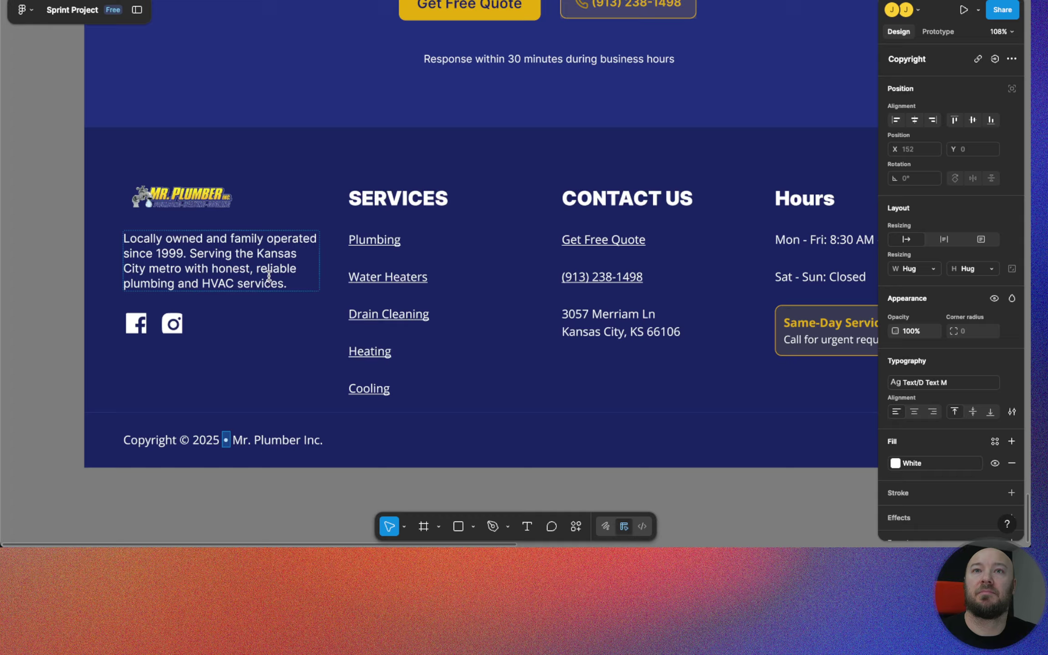
triple_click(270, 275)
key("super+c")
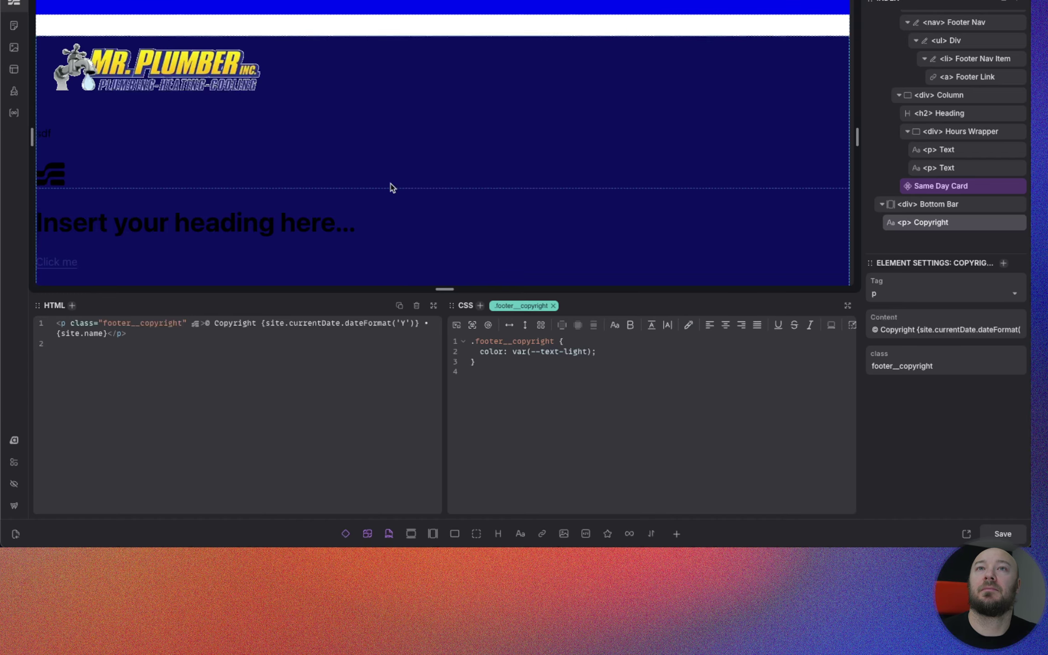
Step: Replace the Footer Lede paragraph's content in Etch with the copied description beginning "Locally owned and family operated since 1999."
scroll(133, 205, "up", 1)
left_click(46, 158)
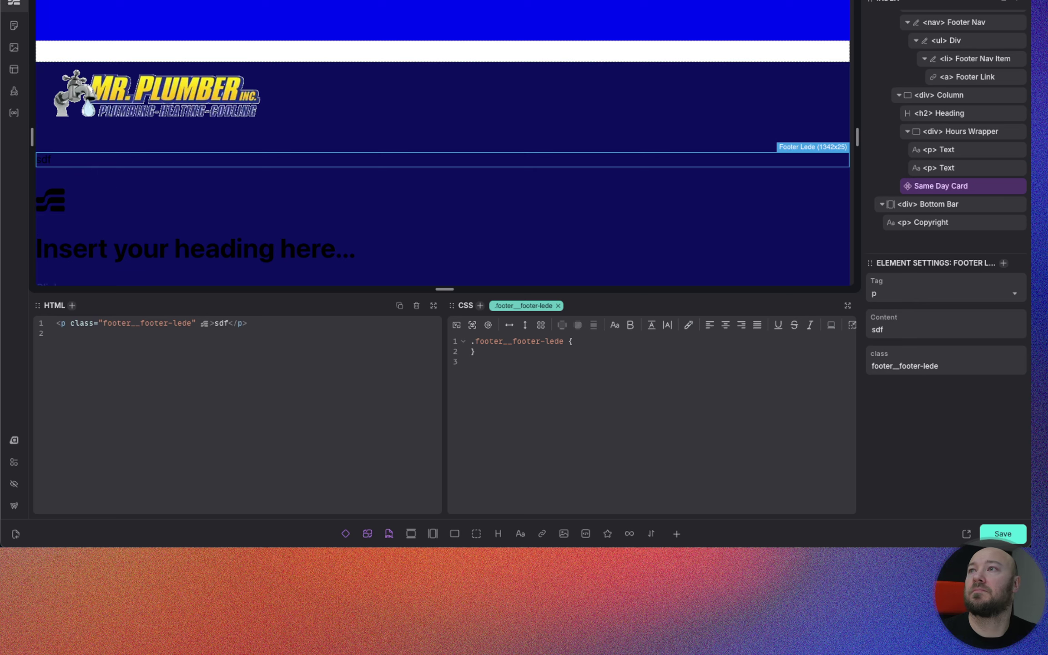
scroll(955, 191, "up", 8)
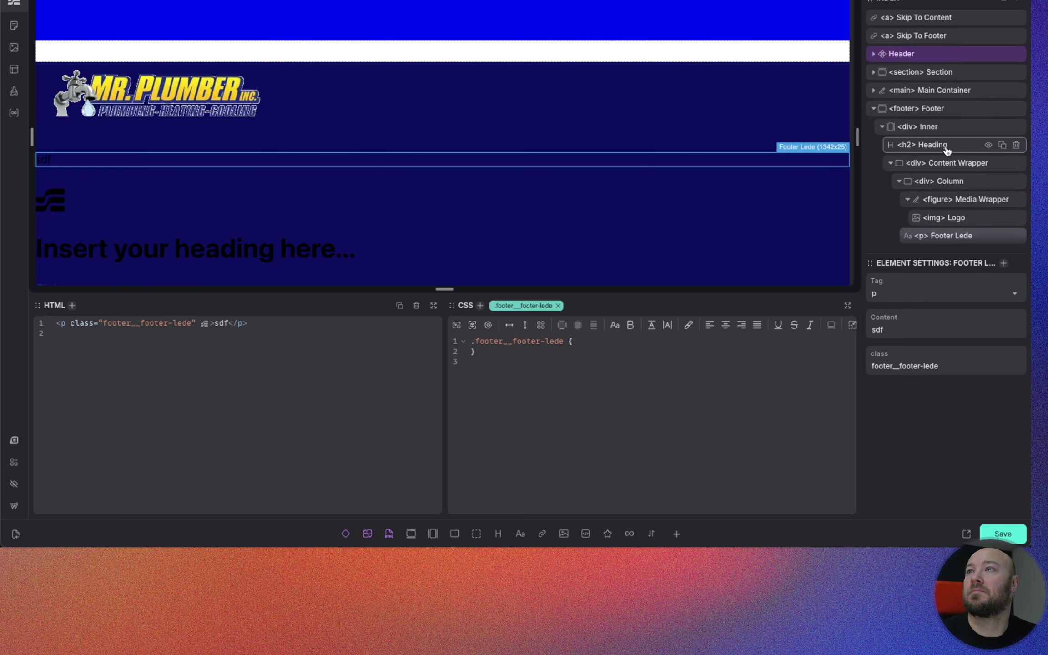
scroll(947, 151, "down", 2)
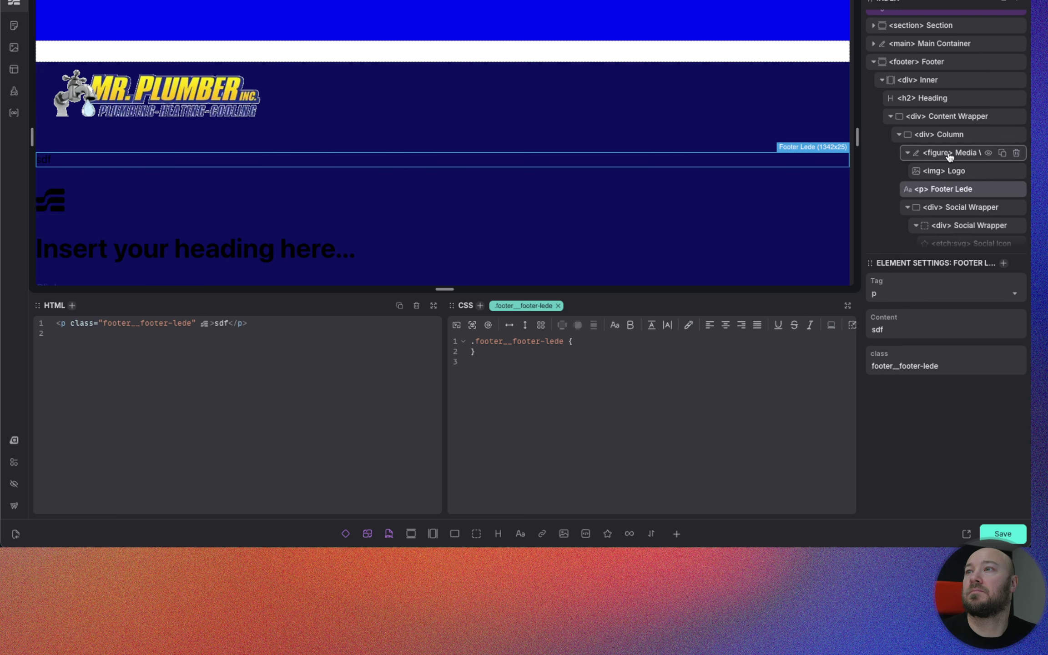
left_click(899, 331)
key("super+v")
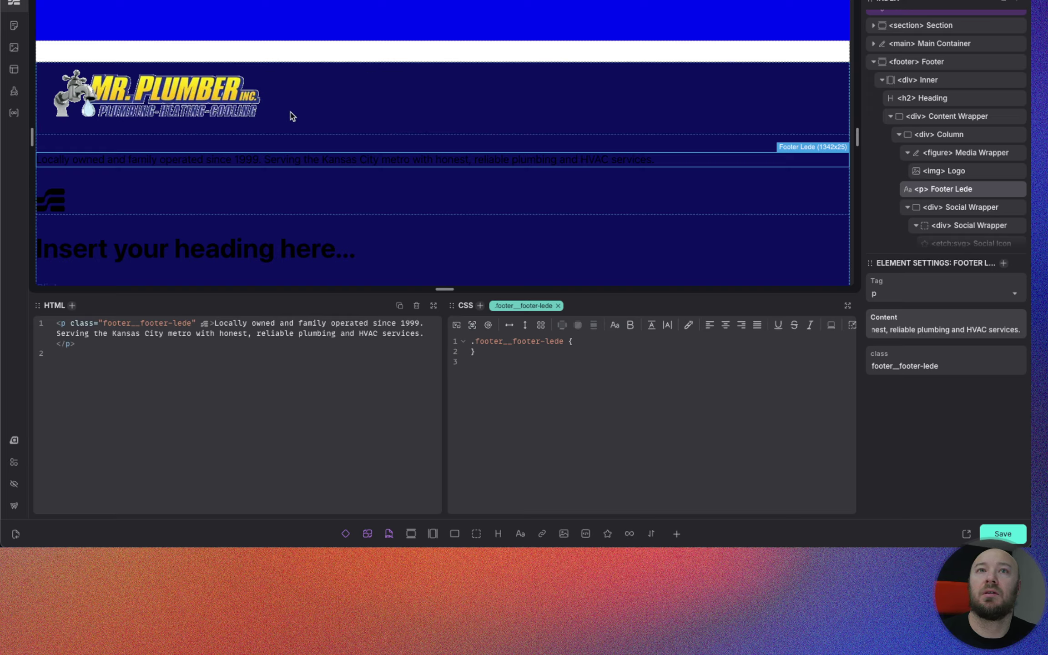
Step: Set the text color of the Footer Lede's CSS class to var(--text-light)
left_click(603, 341)
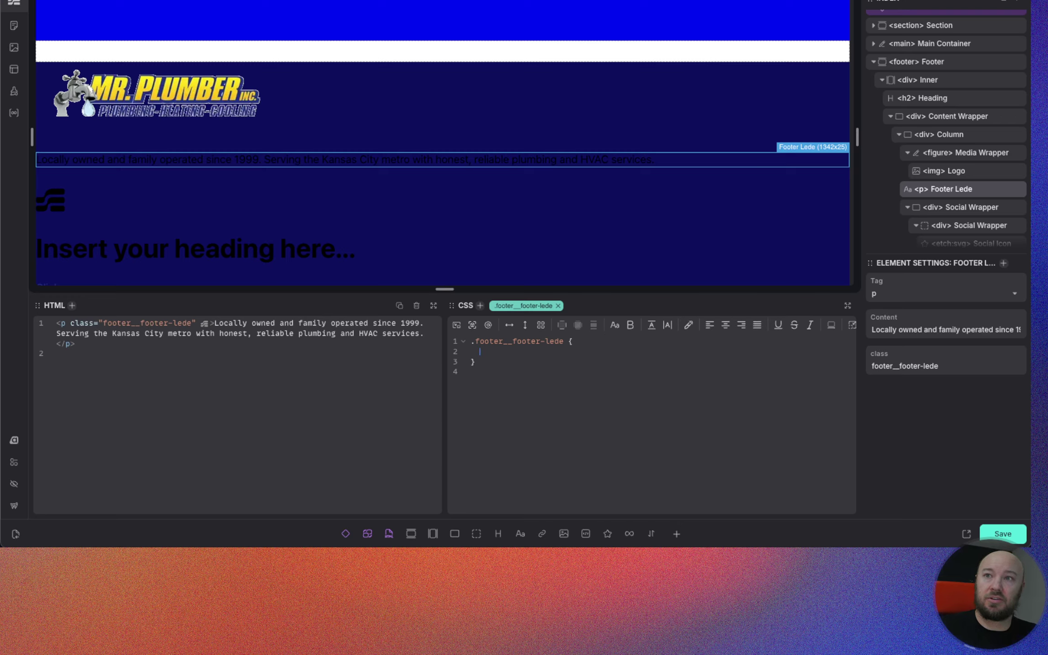
type("color:")
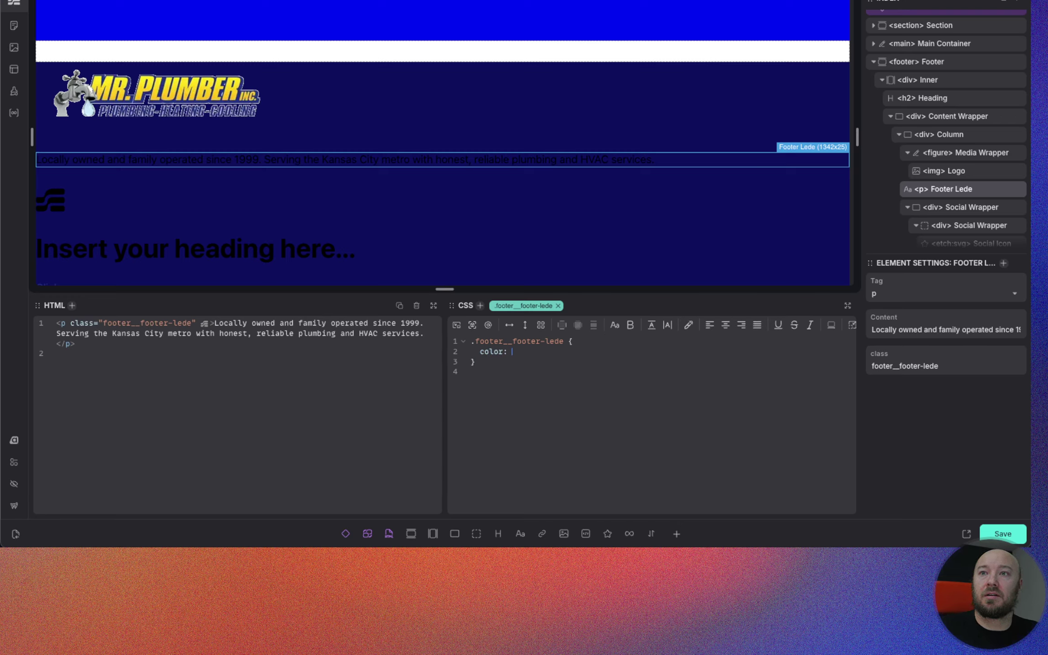
type(" var(--text-light")
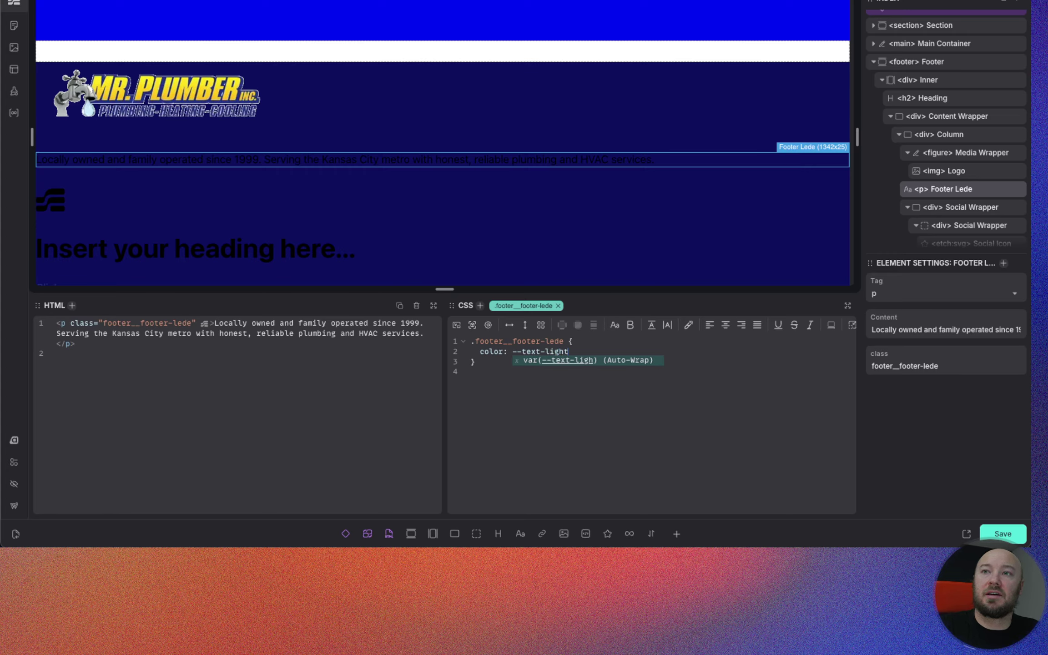
key("Return")
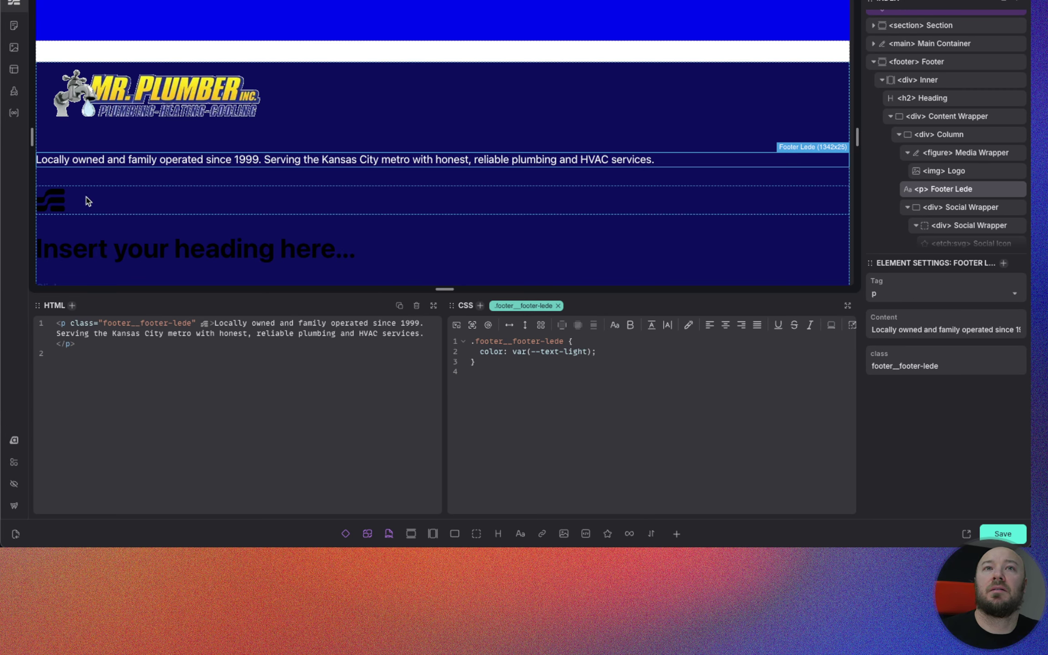
Step: Change the tag of the heading in the second footer column from h2 to h3
scroll(271, 217, "down", 2)
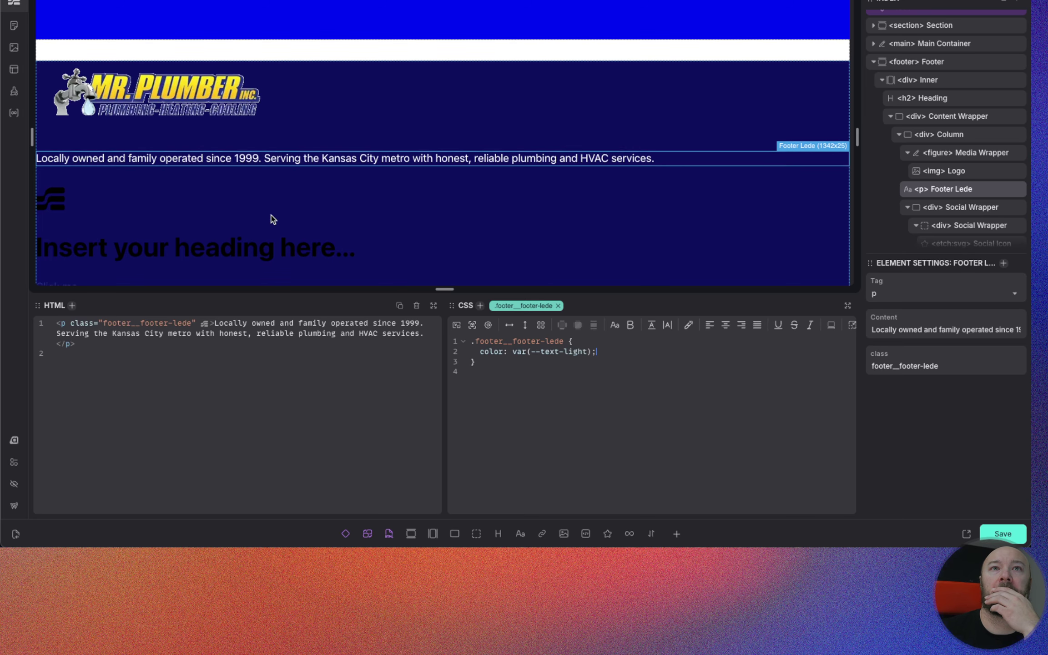
scroll(273, 196, "down", 5)
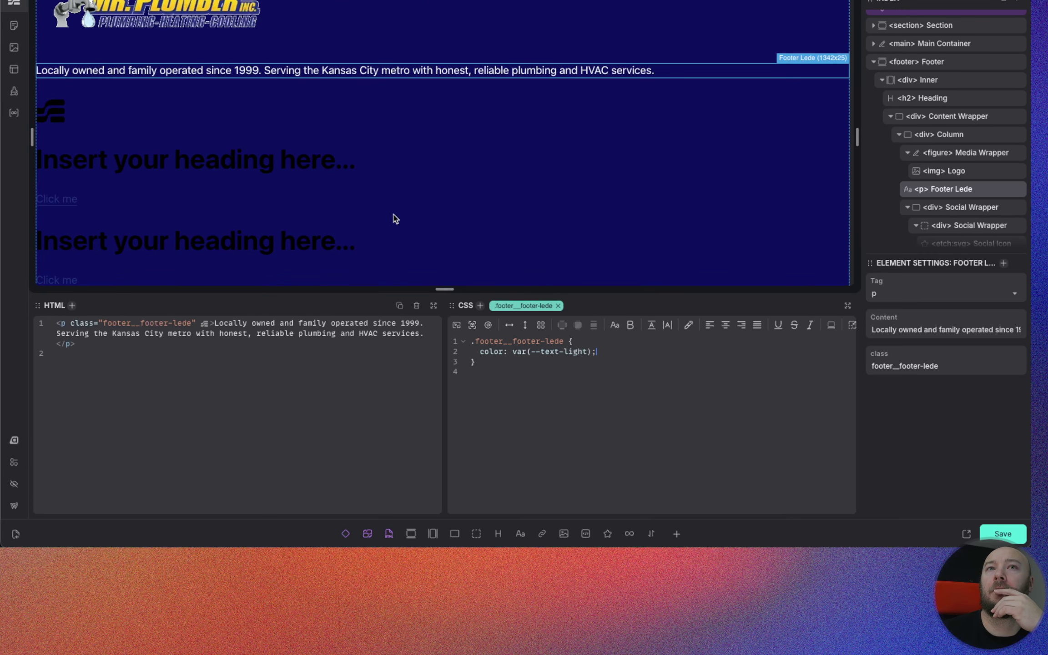
left_click(282, 166)
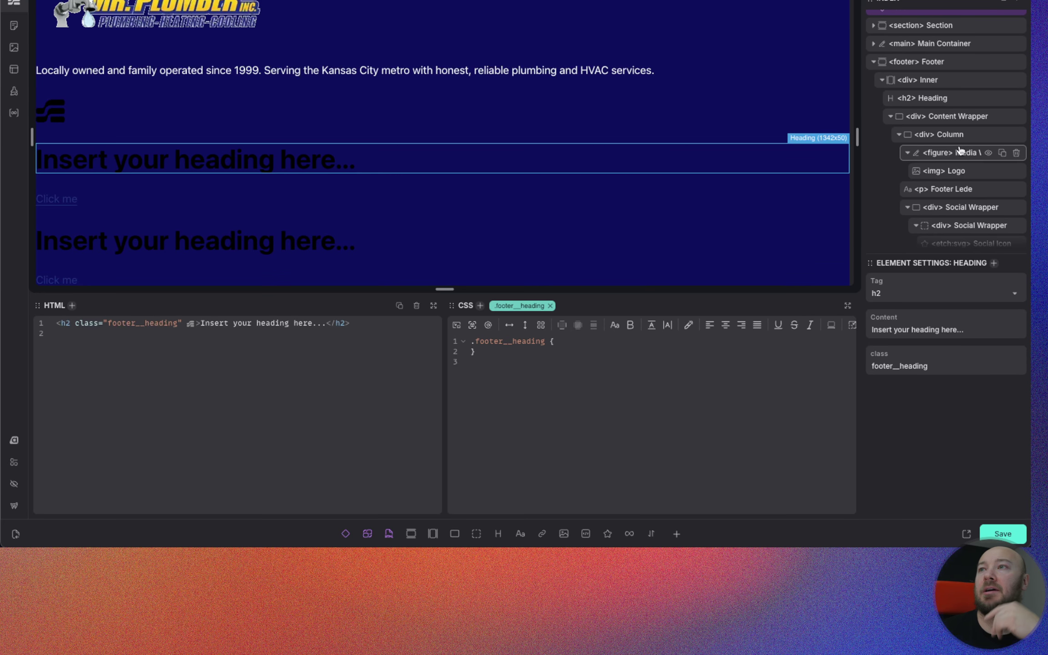
scroll(926, 76, "down", 1)
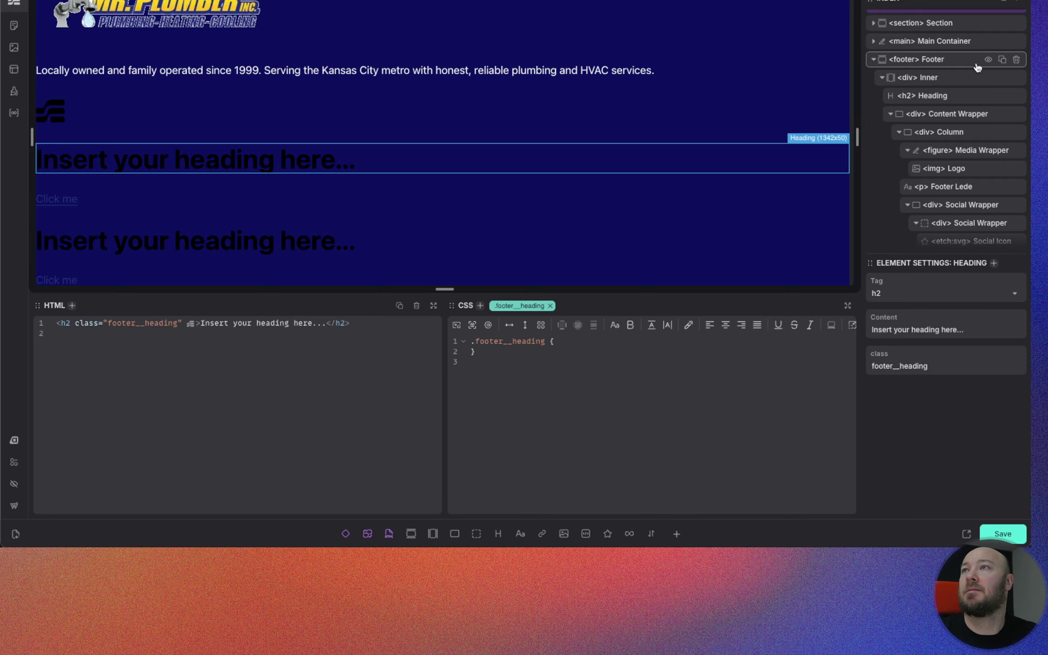
scroll(928, 128, "down", 5)
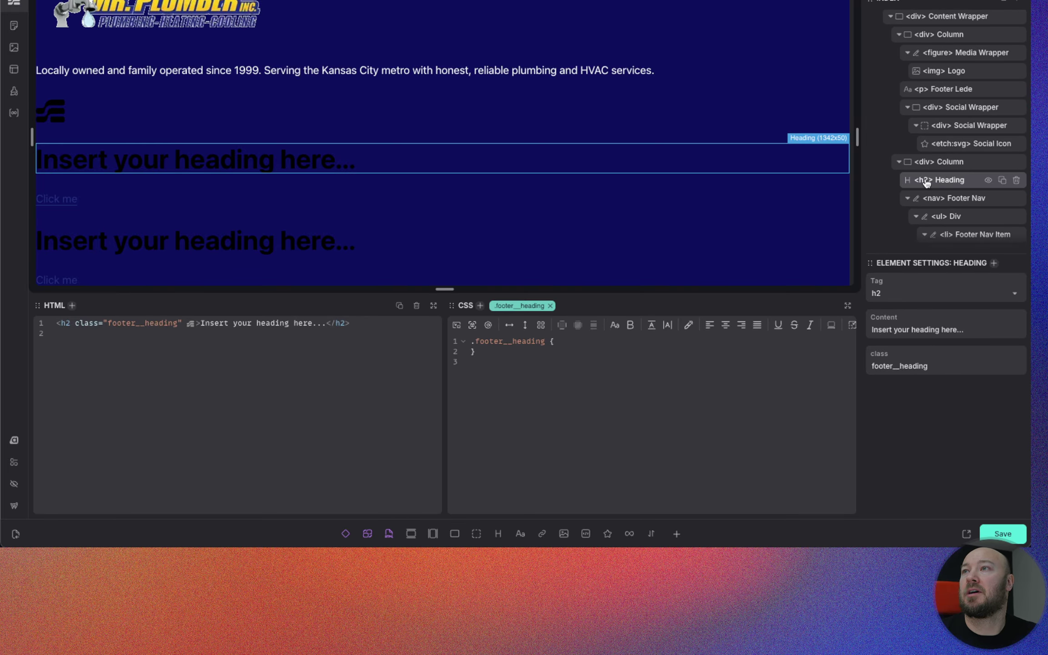
left_click(920, 293)
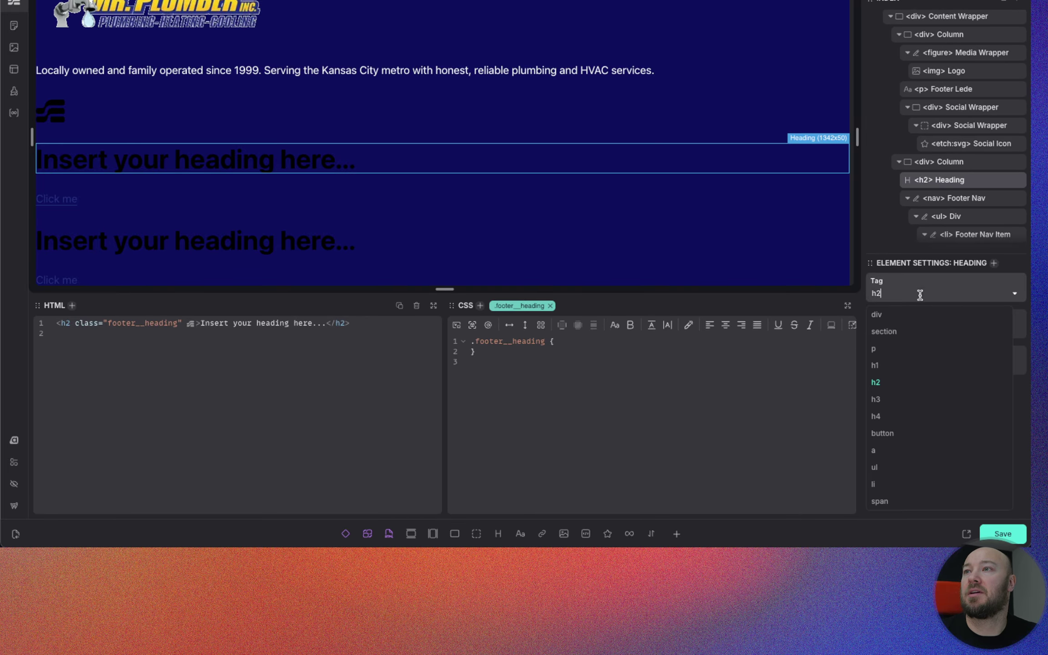
left_click(883, 399)
Step: Set the text color of the footer__heading class to var(--text-light)
scroll(955, 199, "down", 1)
left_click(593, 342)
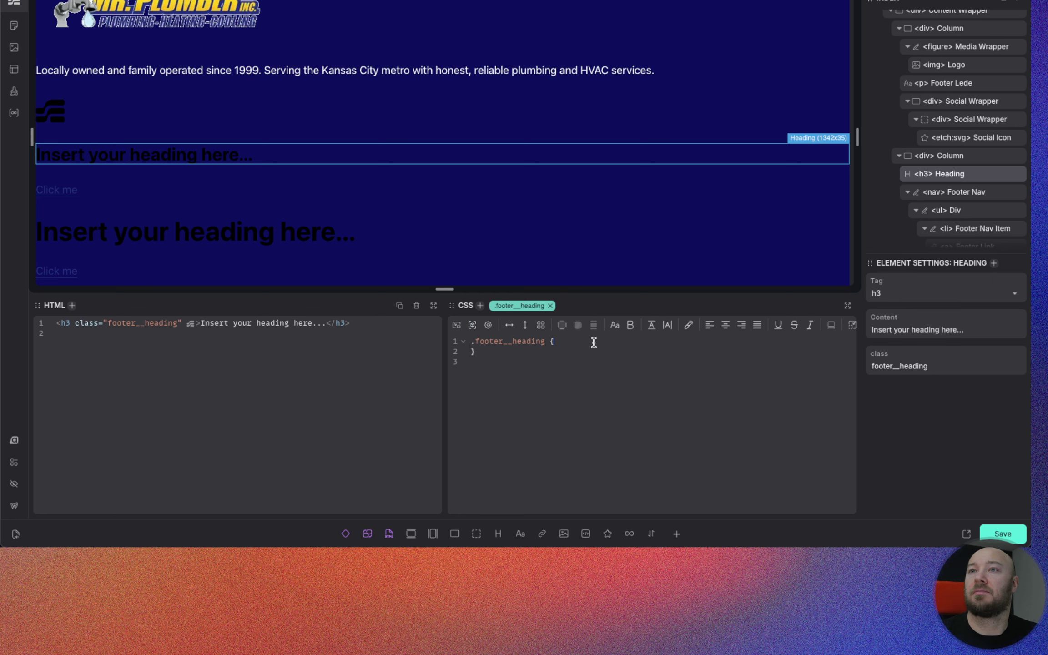
type("color:")
key("Return")
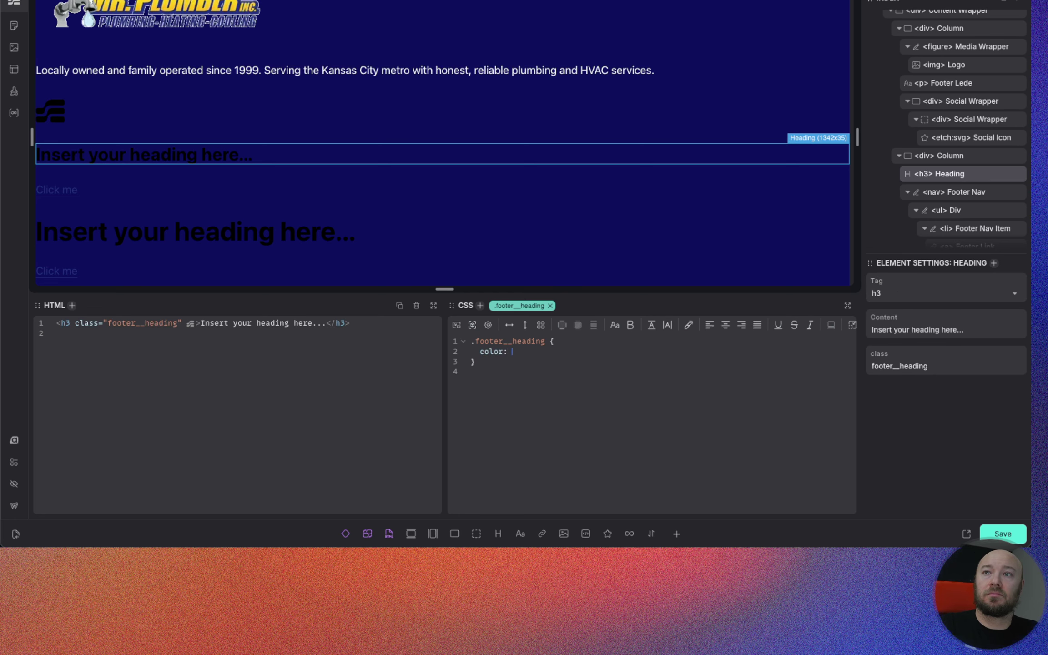
type("--text-light")
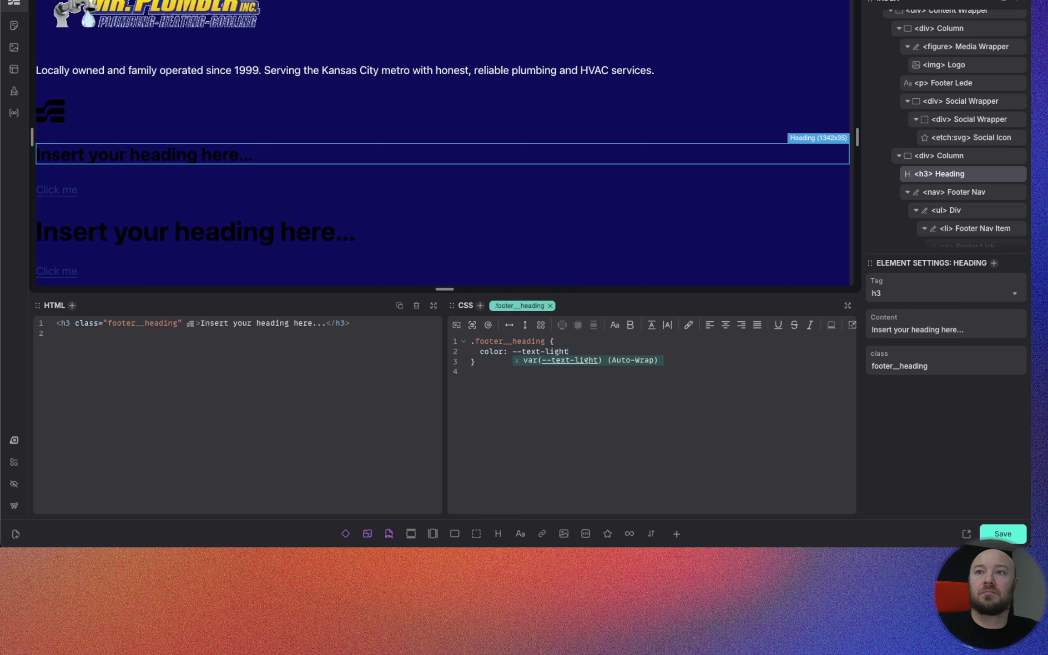
key("Return")
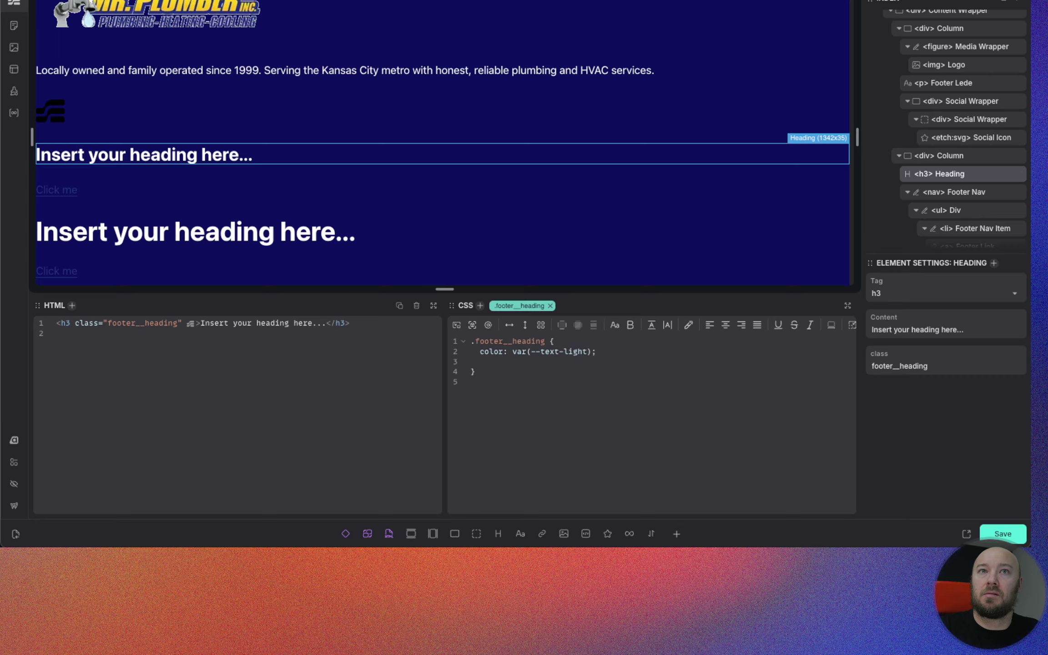
Step: Add text-transform: uppercase to the footer__heading class
type("text")
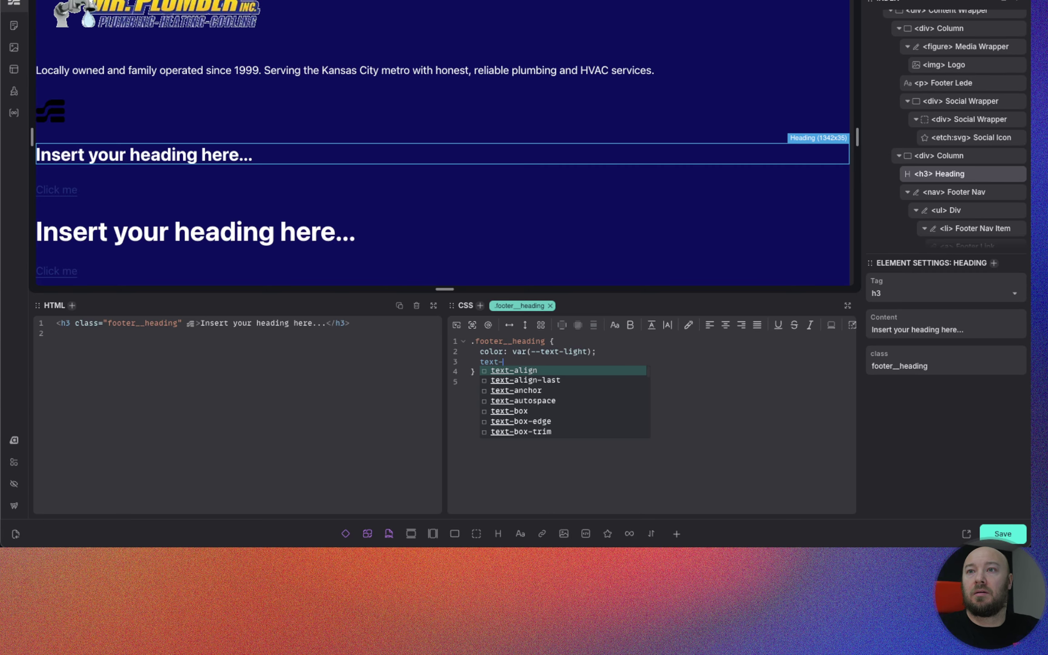
type("-tr")
key("Return")
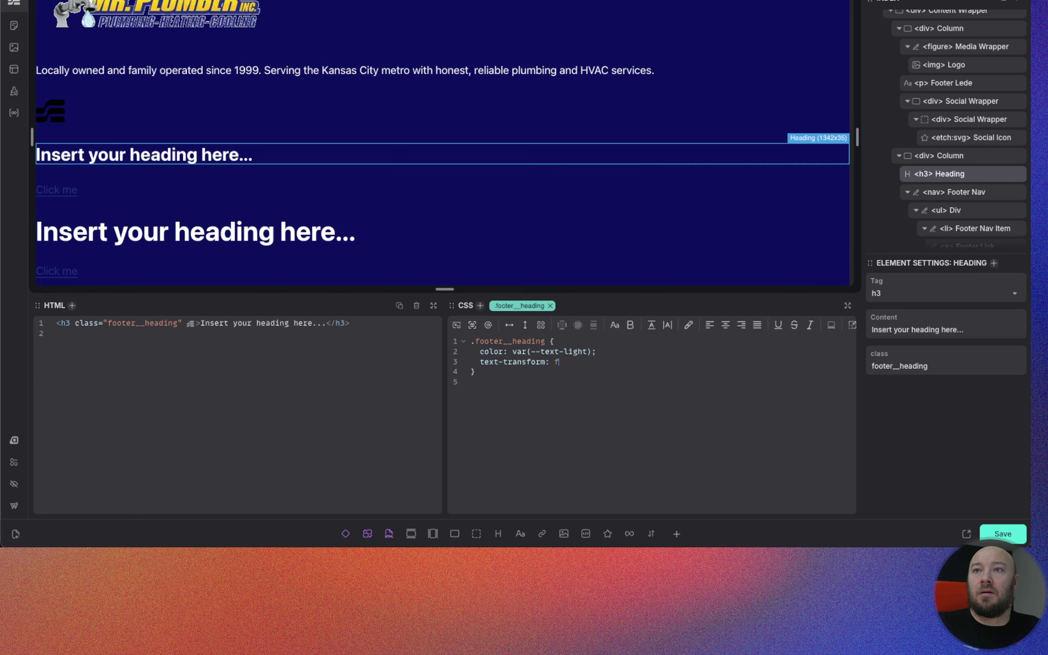
type("uppercase")
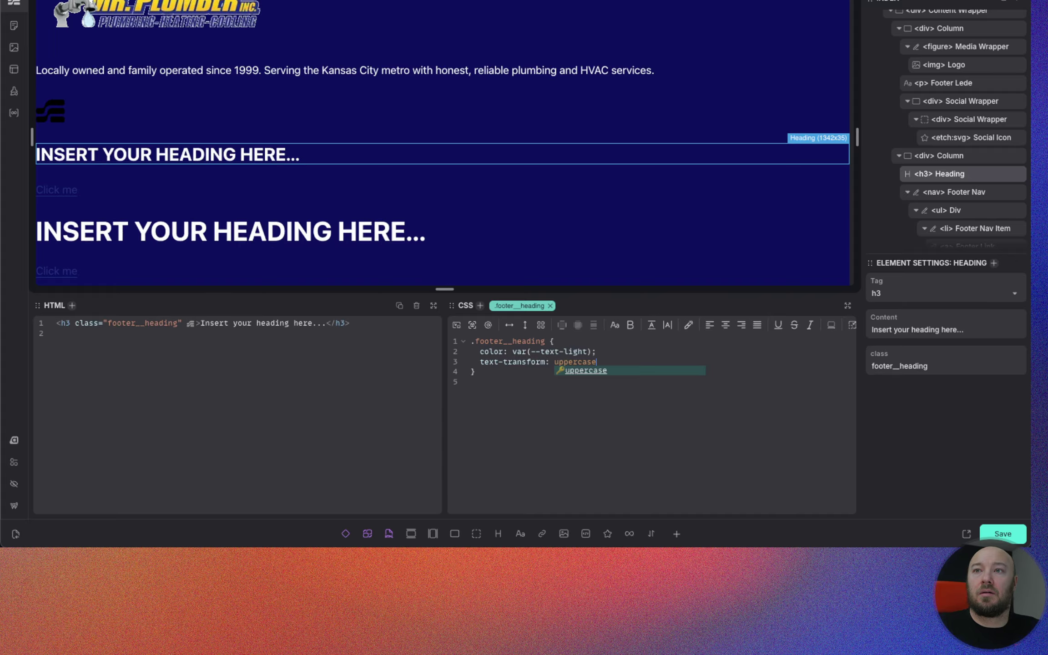
type(";")
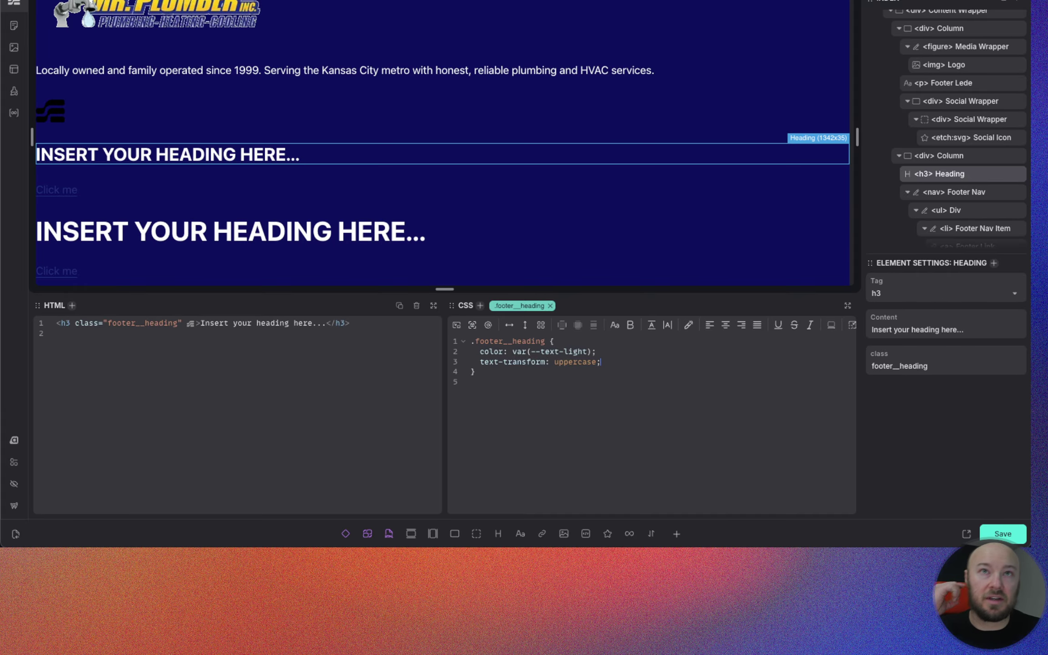
Step: Replace the placeholder content of the second column's heading with "Services"
scroll(934, 116, "down", 5)
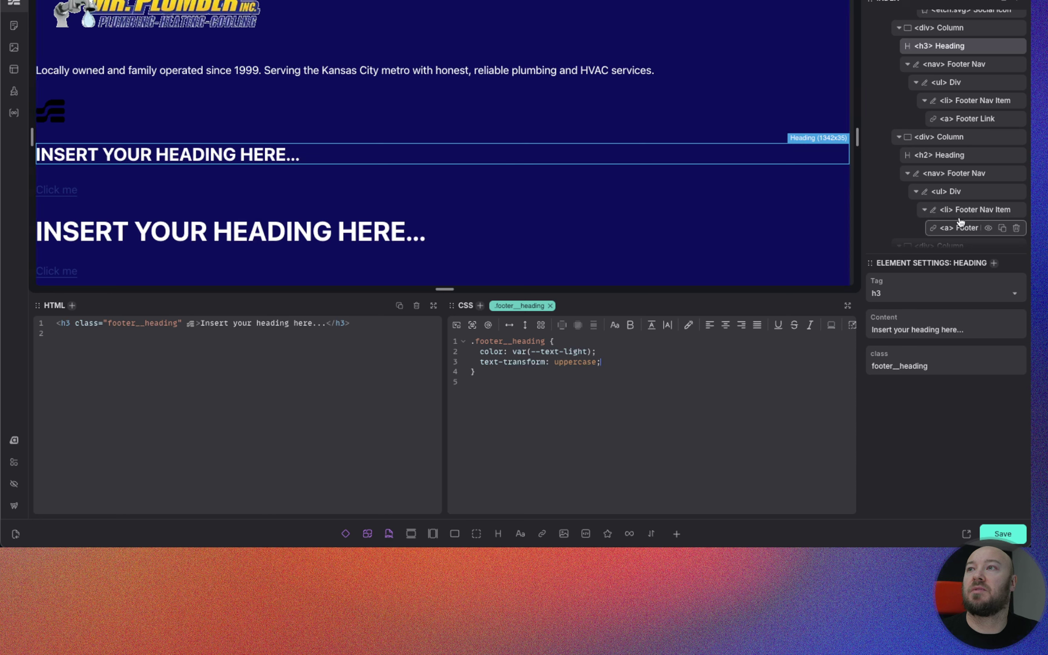
triple_click(906, 330)
type("Ser")
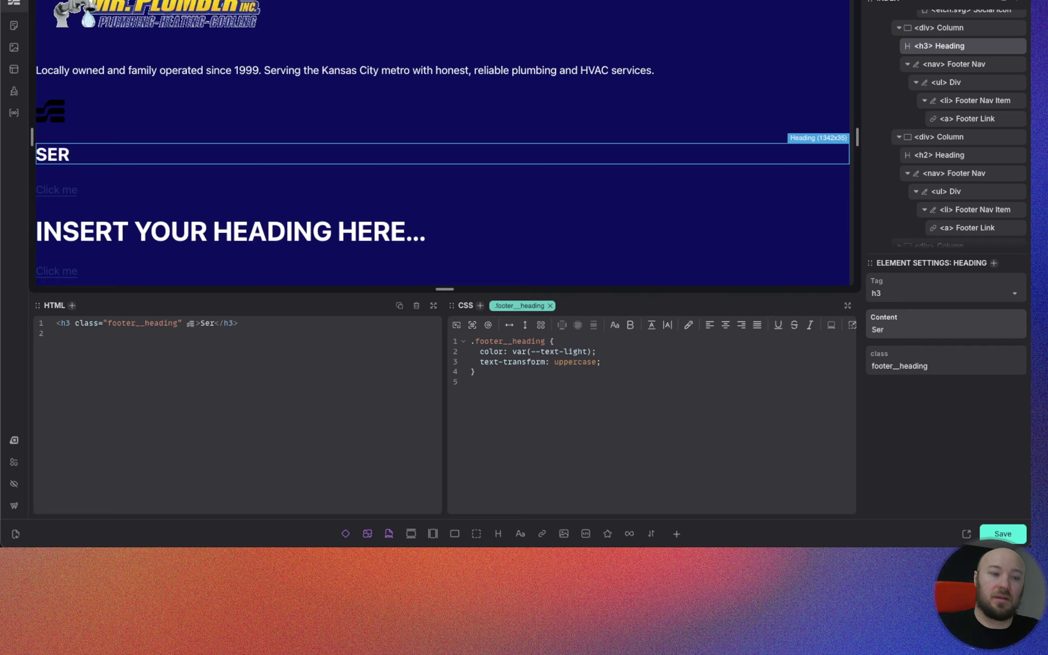
type("vices")
Step: Change the tag of the heading above the Hours Wrapper in the last footer column to h3
scroll(946, 145, "down", 3)
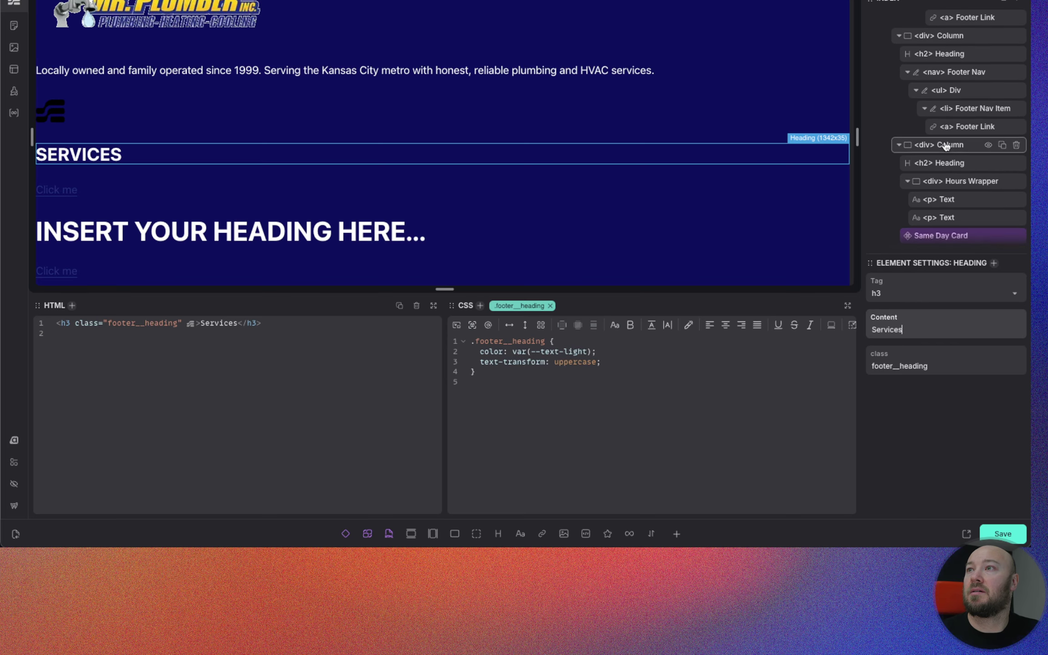
scroll(945, 146, "down", 2)
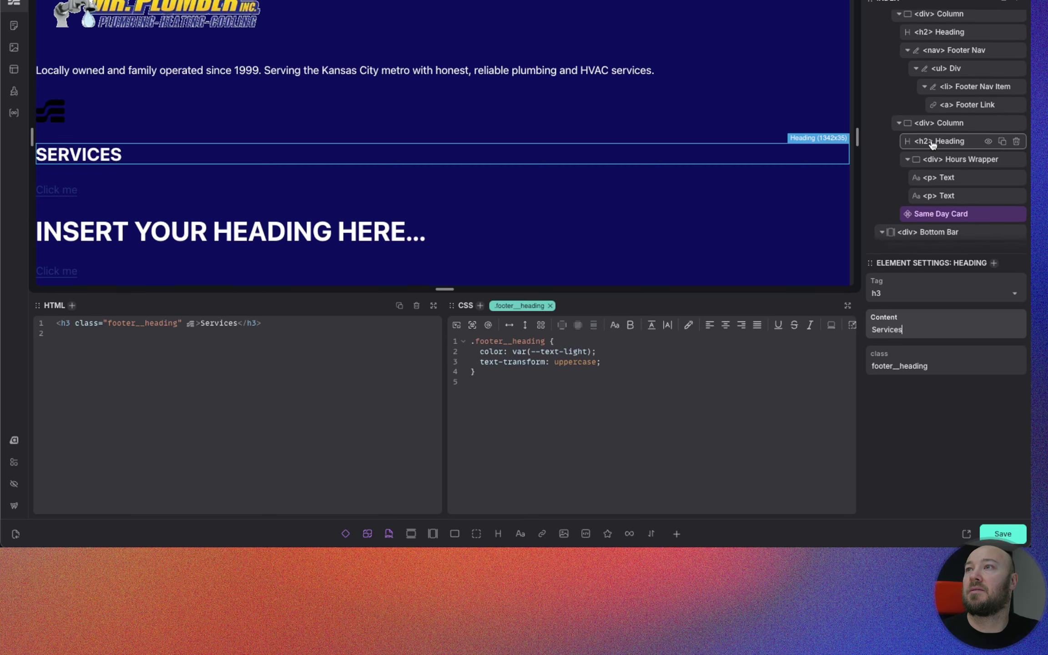
left_click(931, 142)
left_click(884, 293)
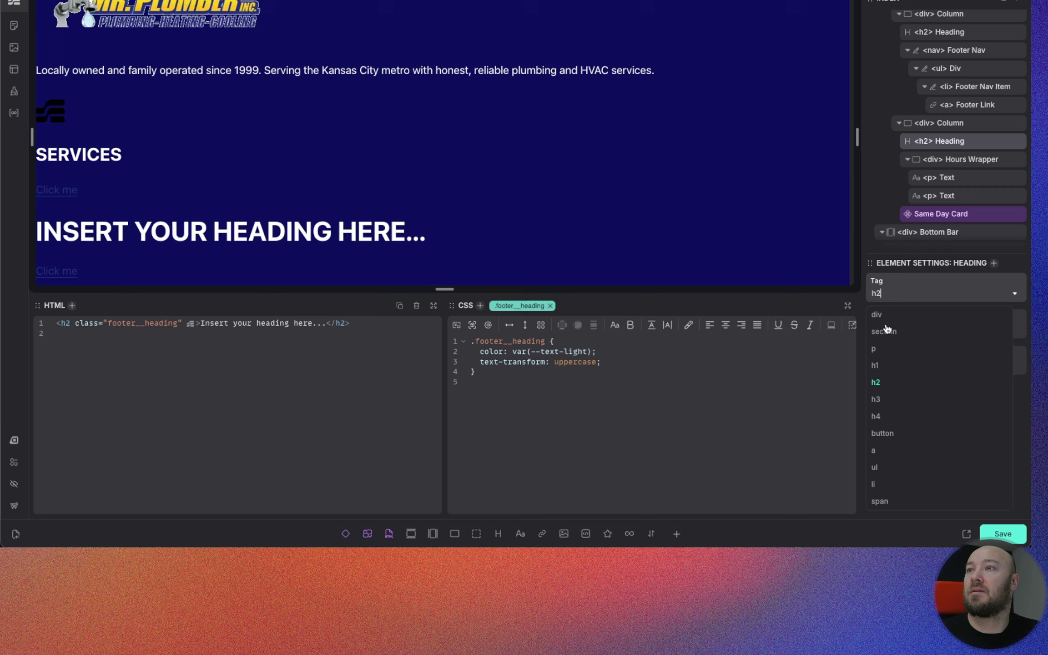
left_click(878, 399)
triple_click(909, 332)
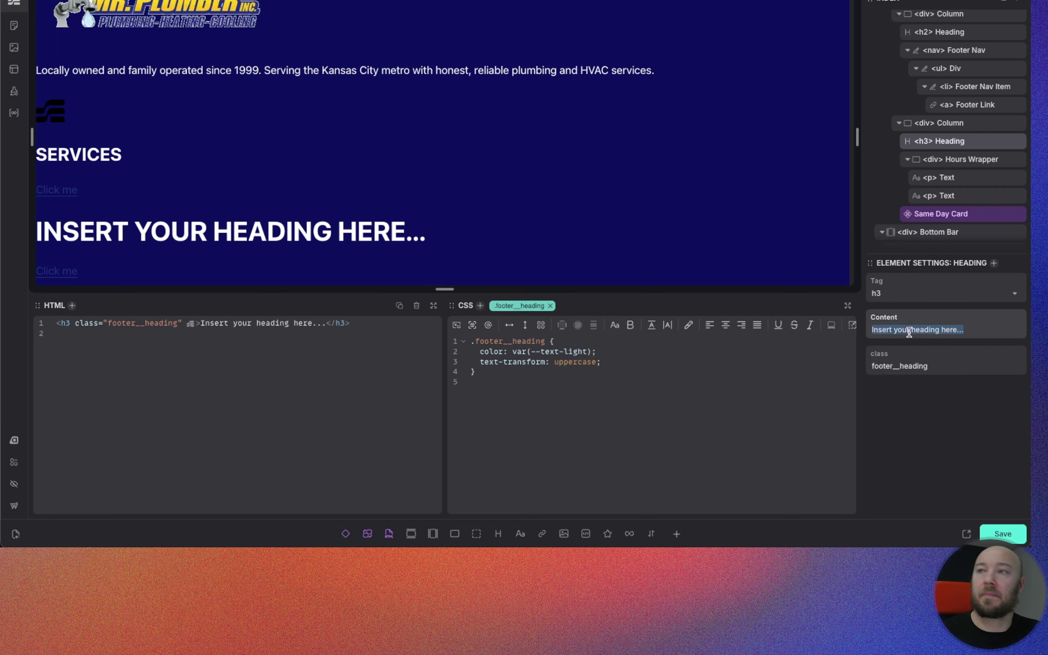
type("Contact")
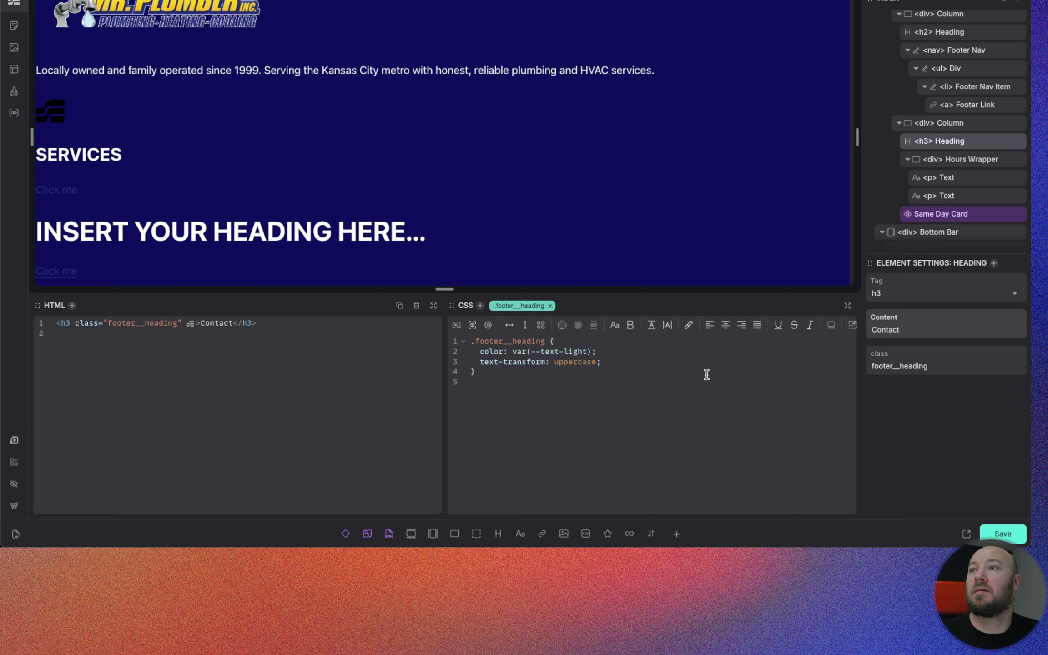
scroll(356, 159, "down", 3)
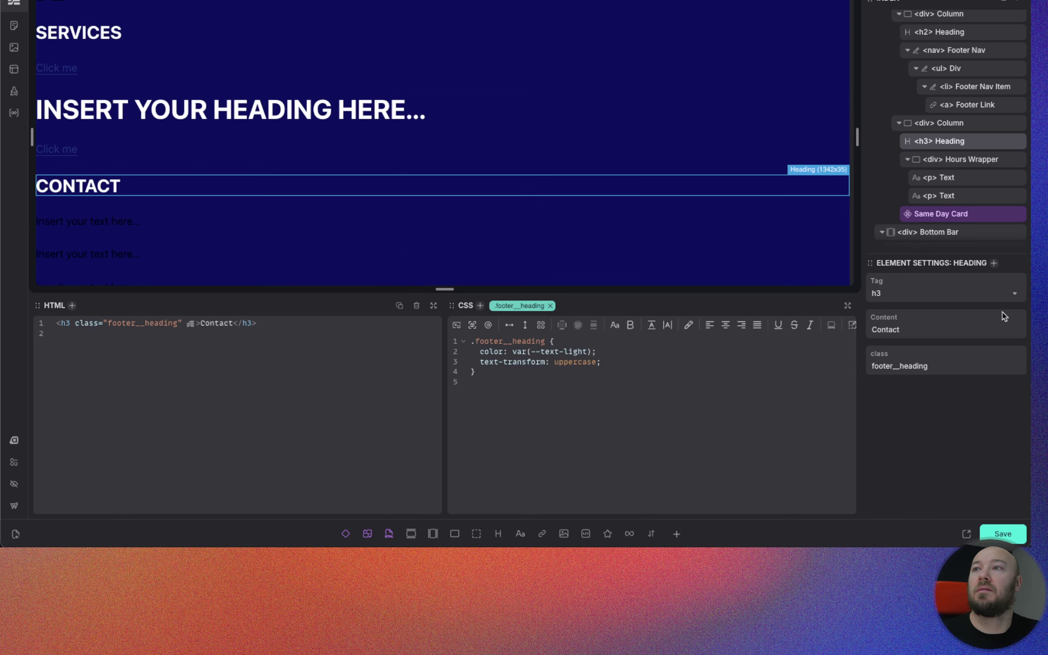
Step: Set the content of the last footer column's heading to "Hours"
double_click(897, 331)
type("Hours")
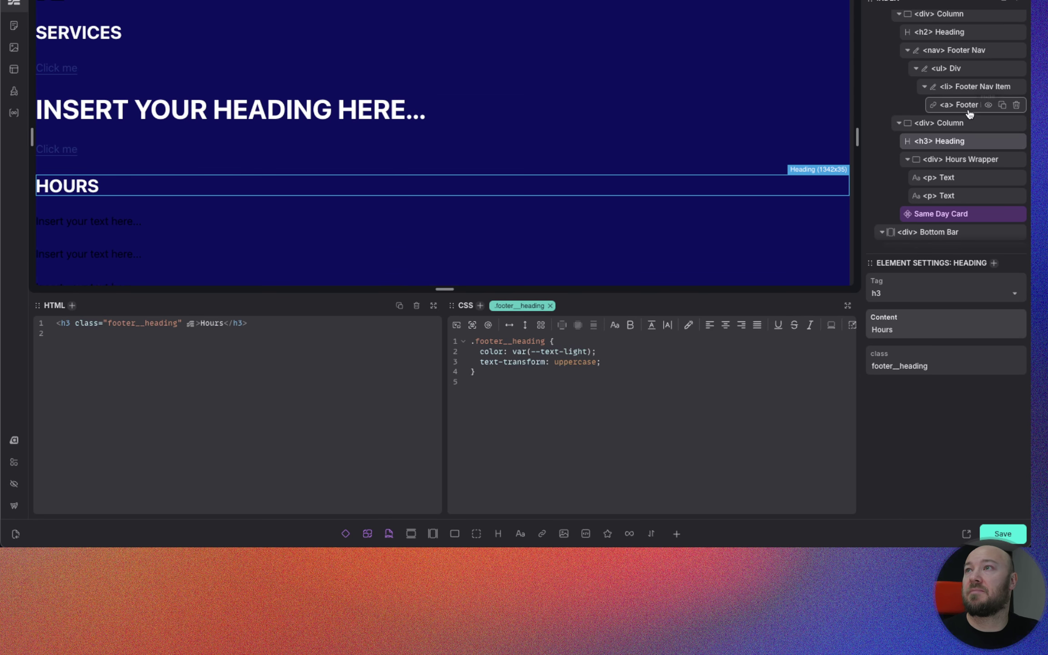
Step: Change the third footer column's heading to an h3 and set its content to "Contact"
scroll(953, 116, "up", 1)
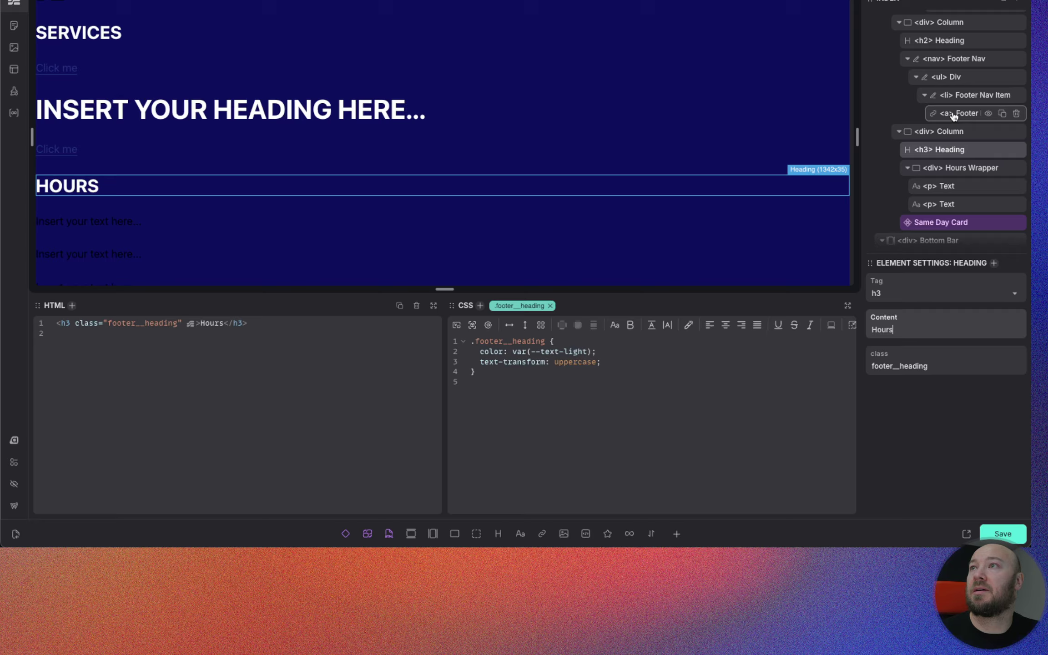
left_click(946, 41)
left_click(892, 296)
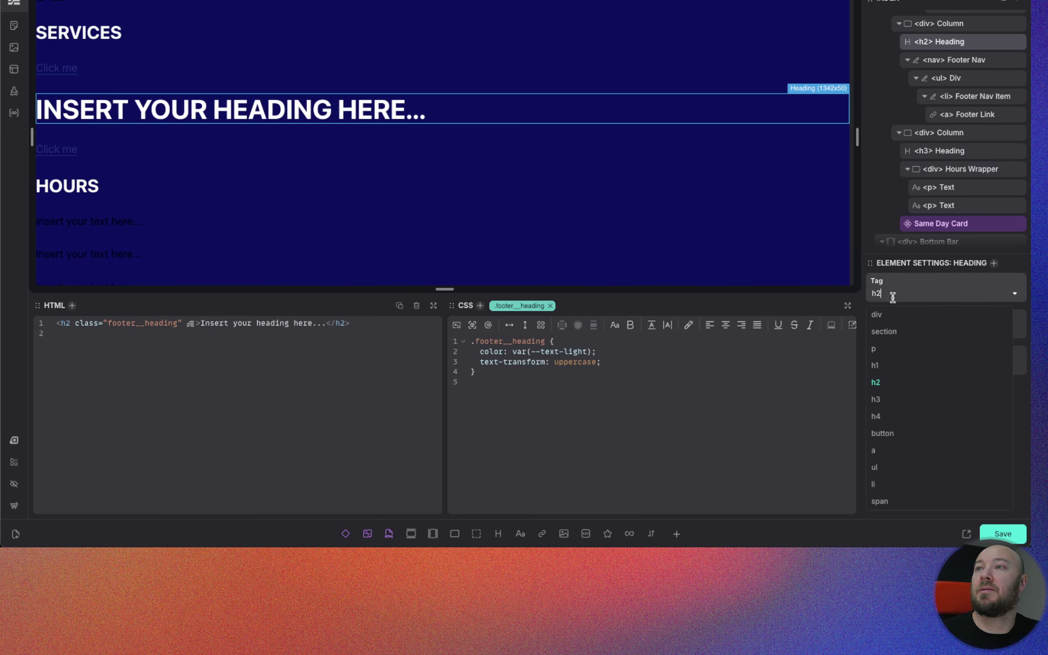
left_click(886, 399)
triple_click(899, 331)
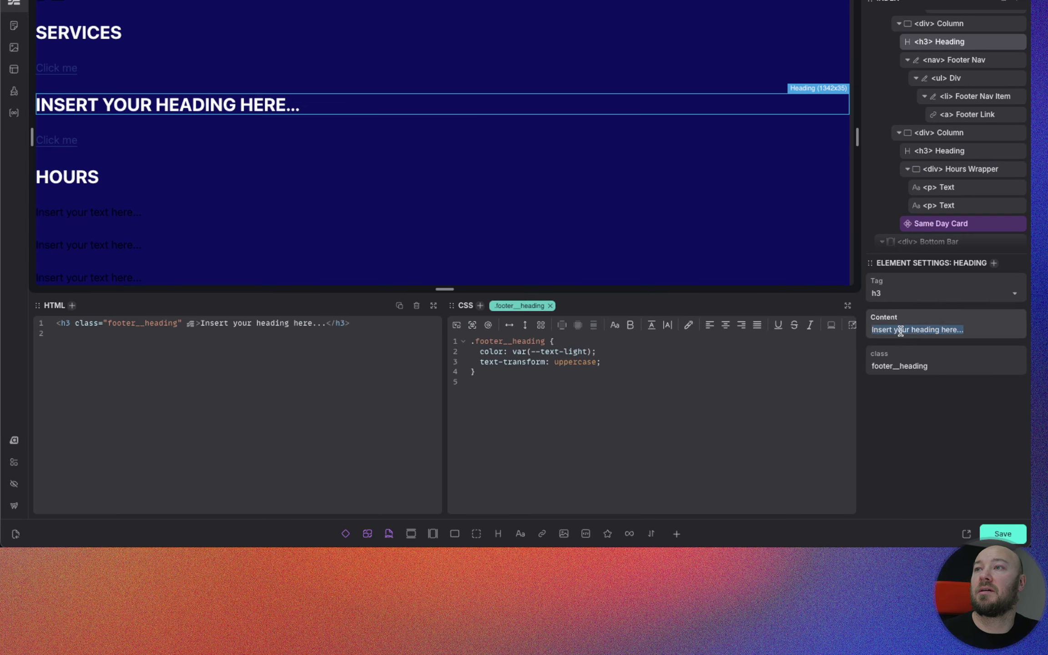
type("Contact")
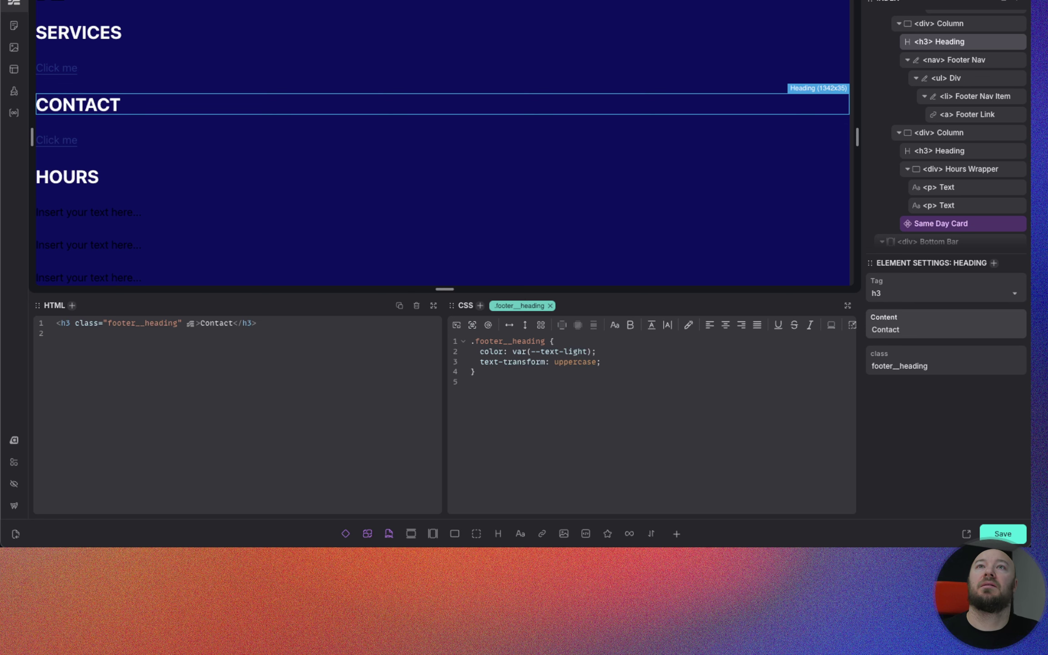
Step: Check the footer layout in the Figma design, return to Etch, and add display: grid to the Content Wrapper's CSS class
key("super+Tab")
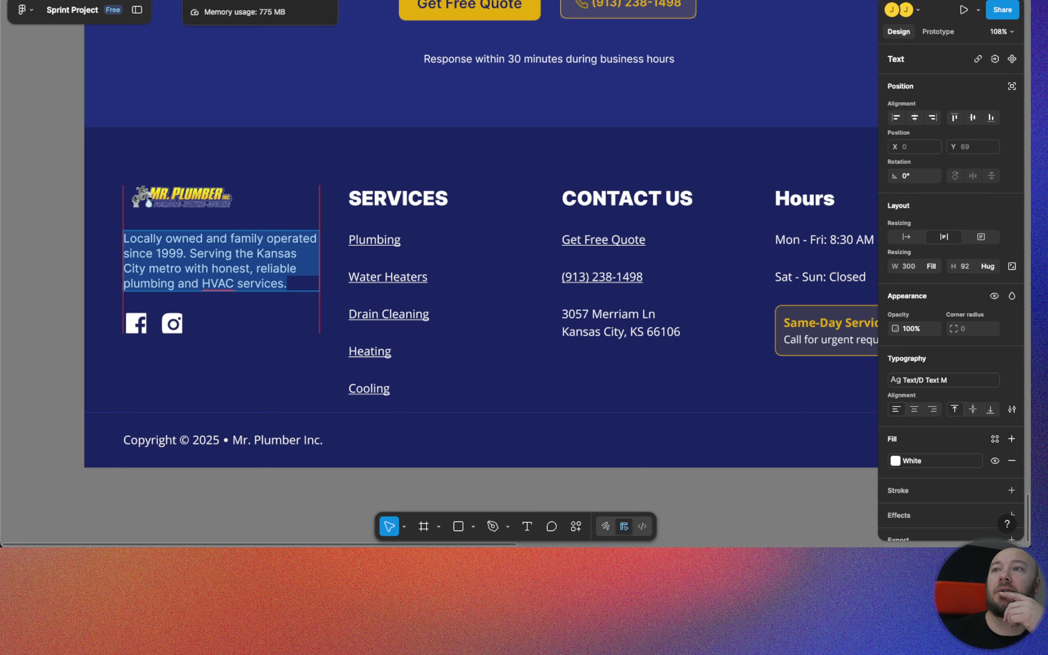
key("super+Tab")
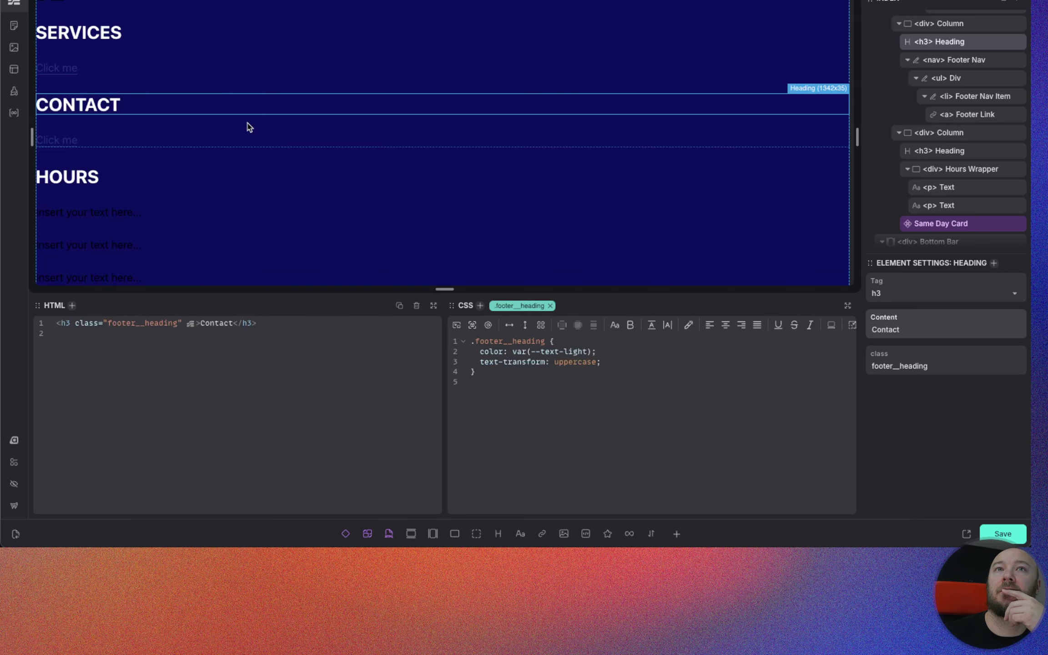
scroll(249, 127, "up", 3)
scroll(250, 127, "down", 5)
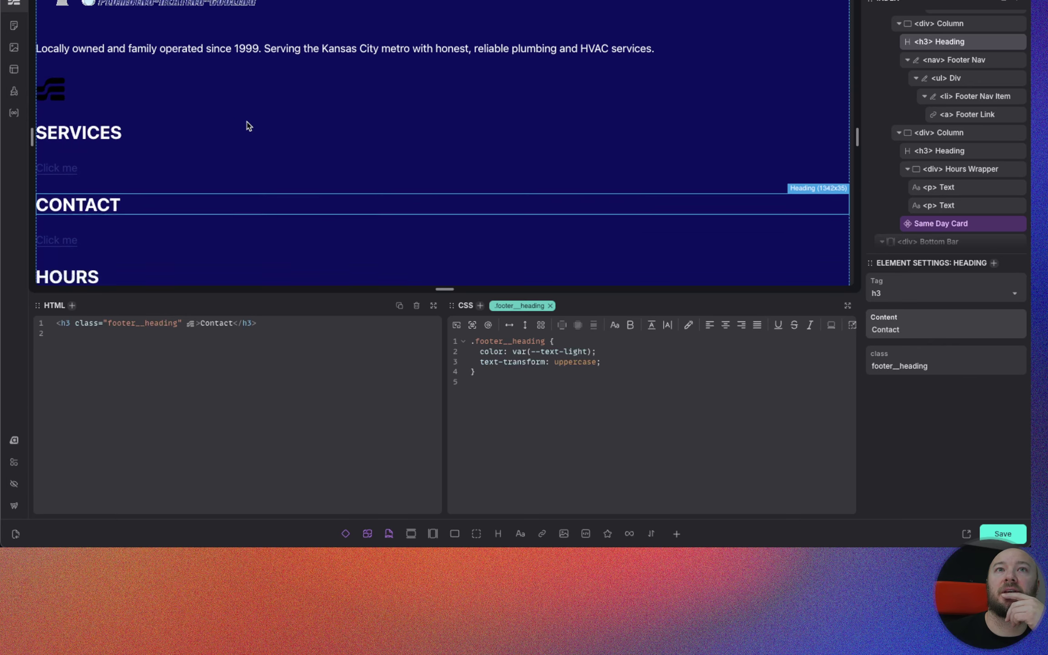
scroll(978, 114, "up", 3)
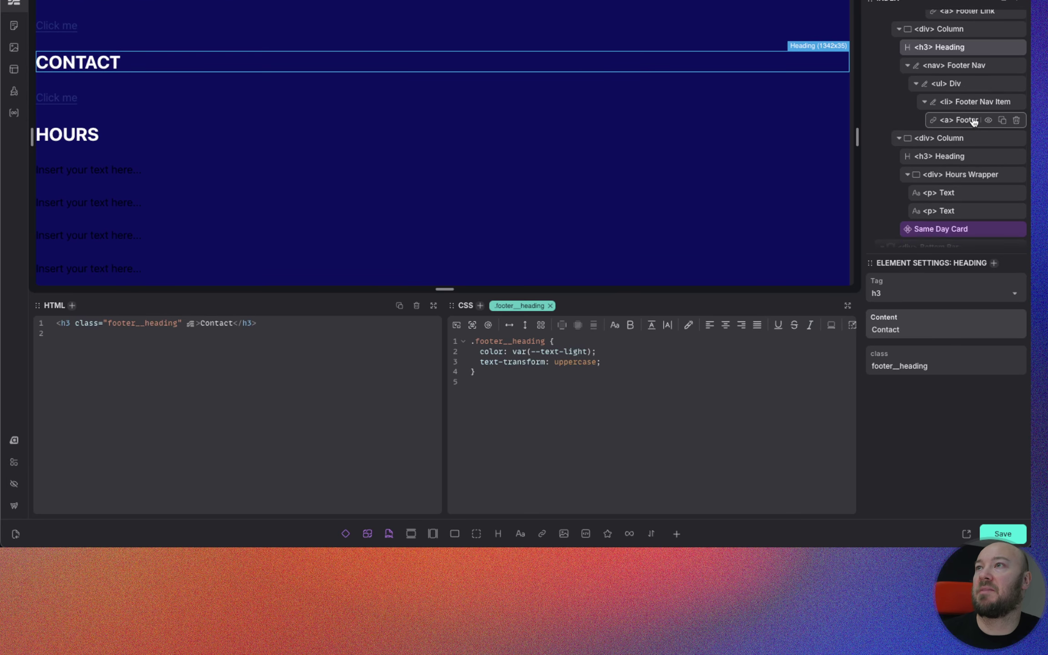
scroll(965, 122, "up", 4)
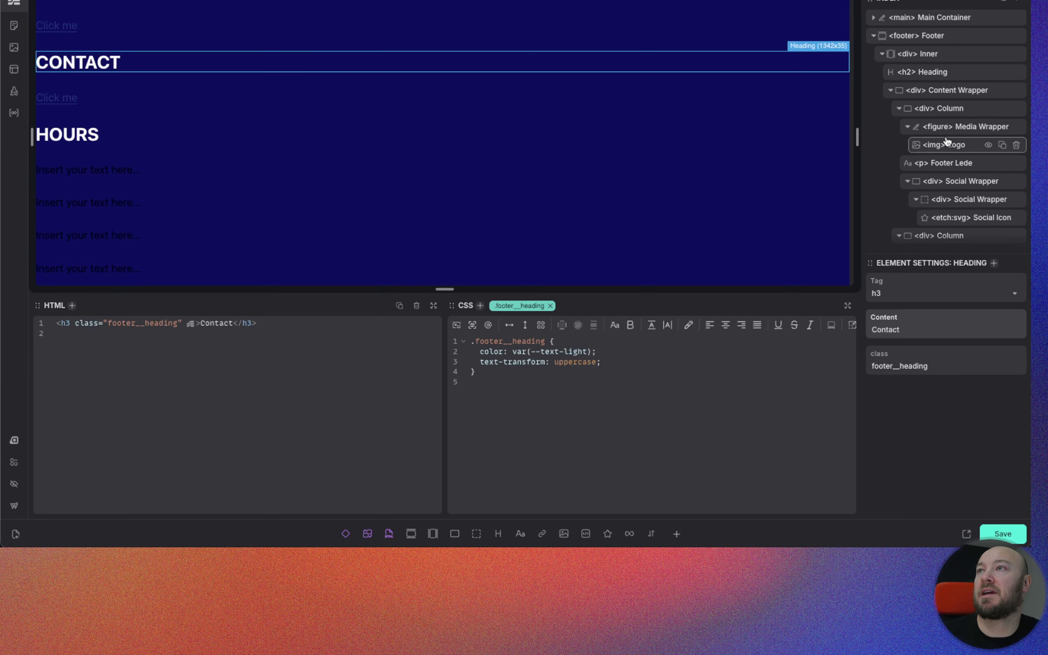
left_click(951, 112)
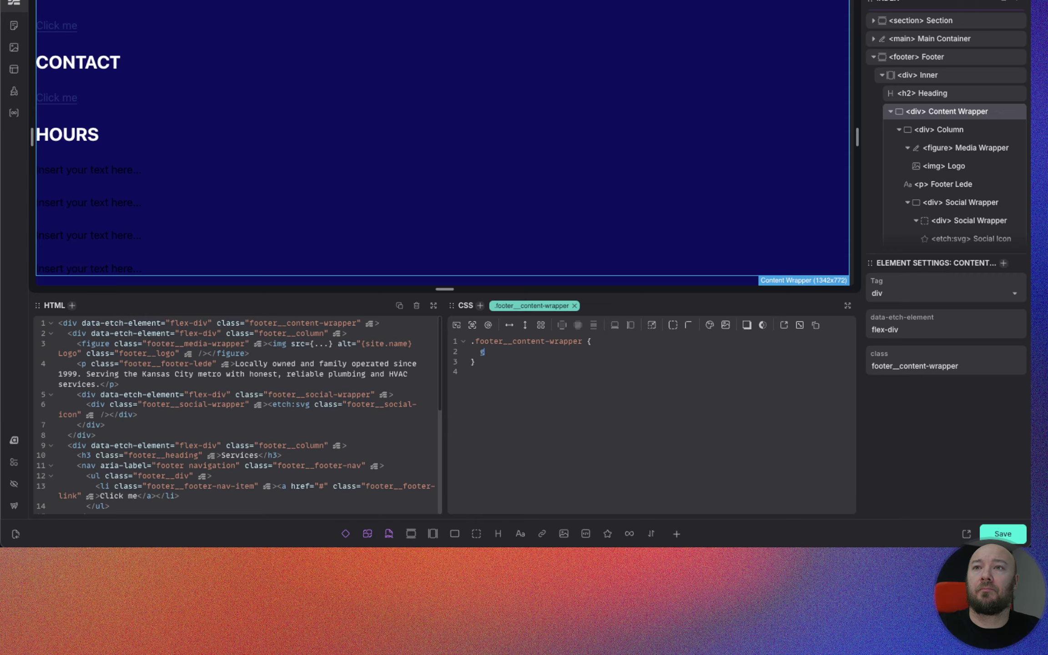
key("BackSpace")
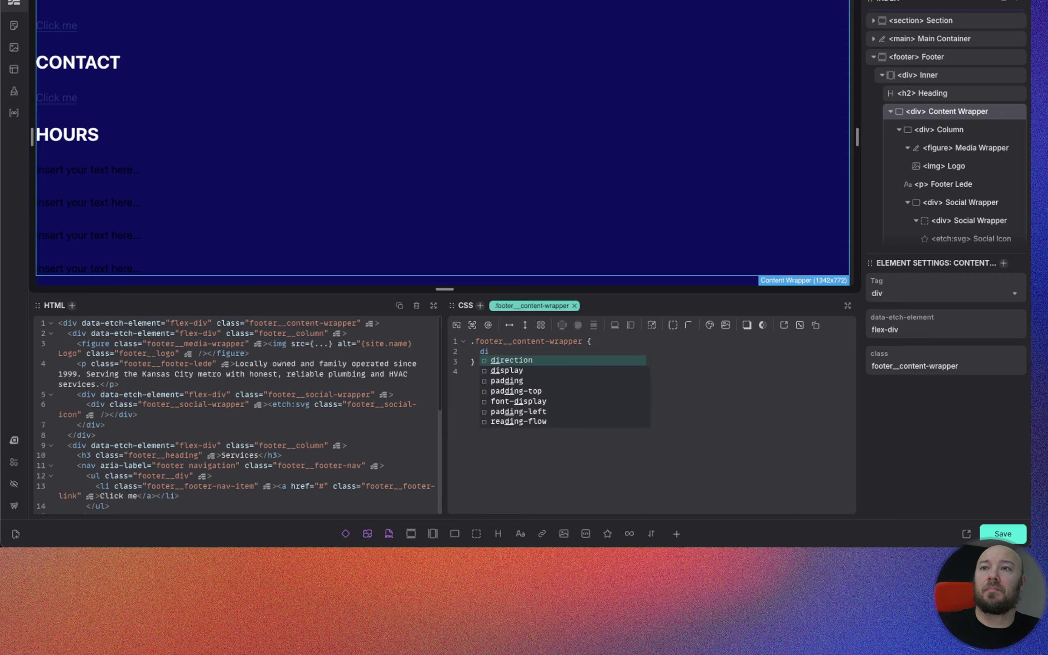
type("splay: grid;")
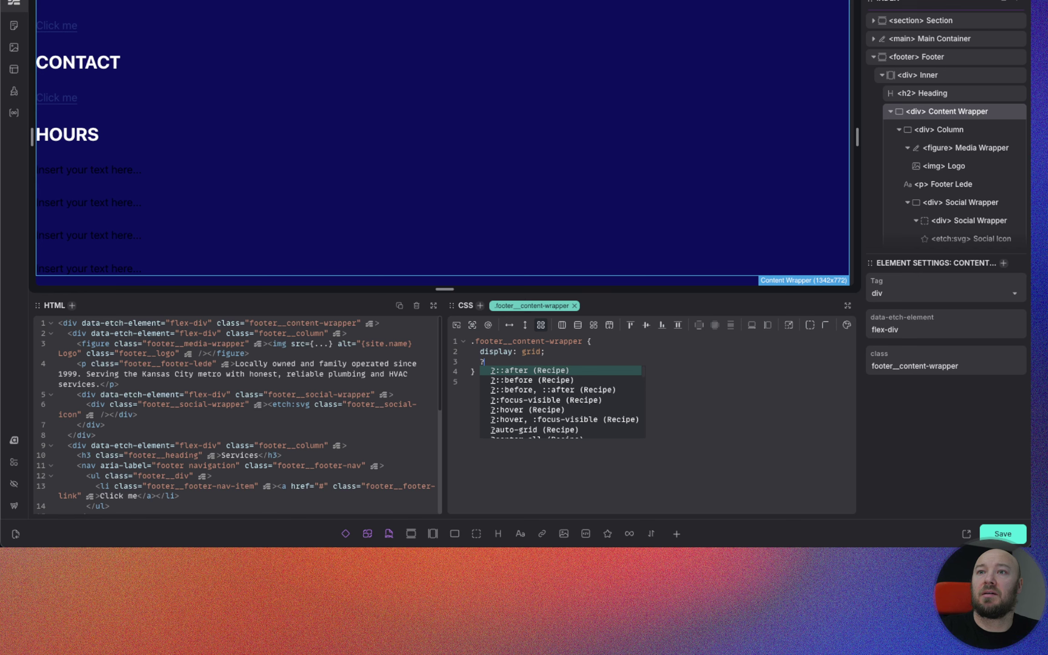
Step: Insert the grid-4 recipe into the Content Wrapper's CSS class to lay the footer out in four equal columns
type("gr")
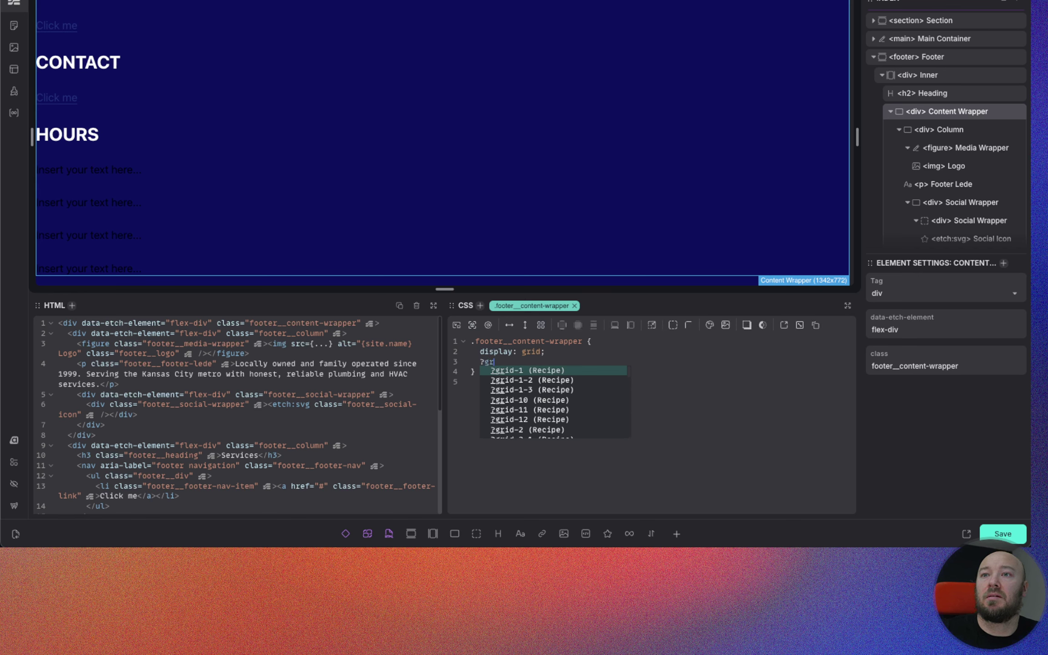
key("Down")
key("Down")
key("Down")
key("Down")
key("Down")
key("Down")
key("Down")
key("Down")
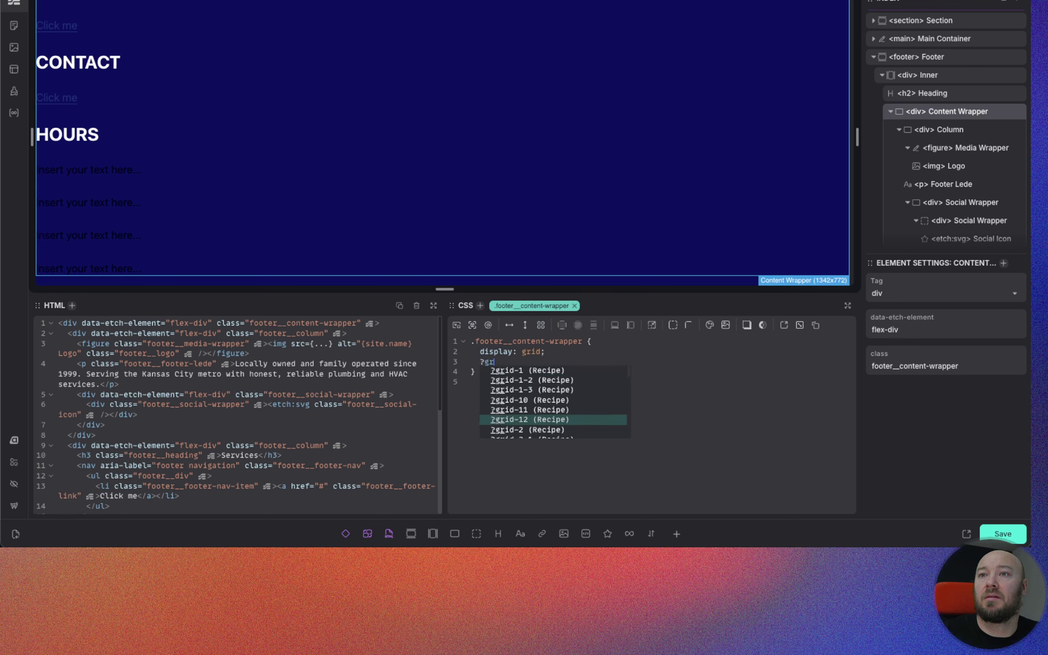
key("Down")
key("Down")
key("Down")
key("Down")
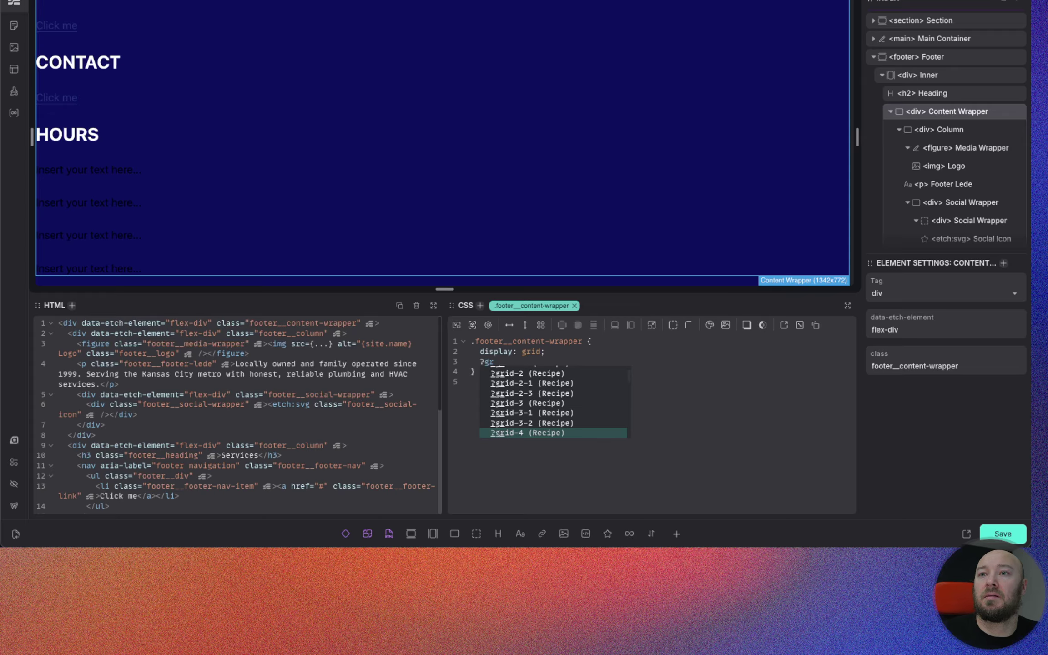
key("Return")
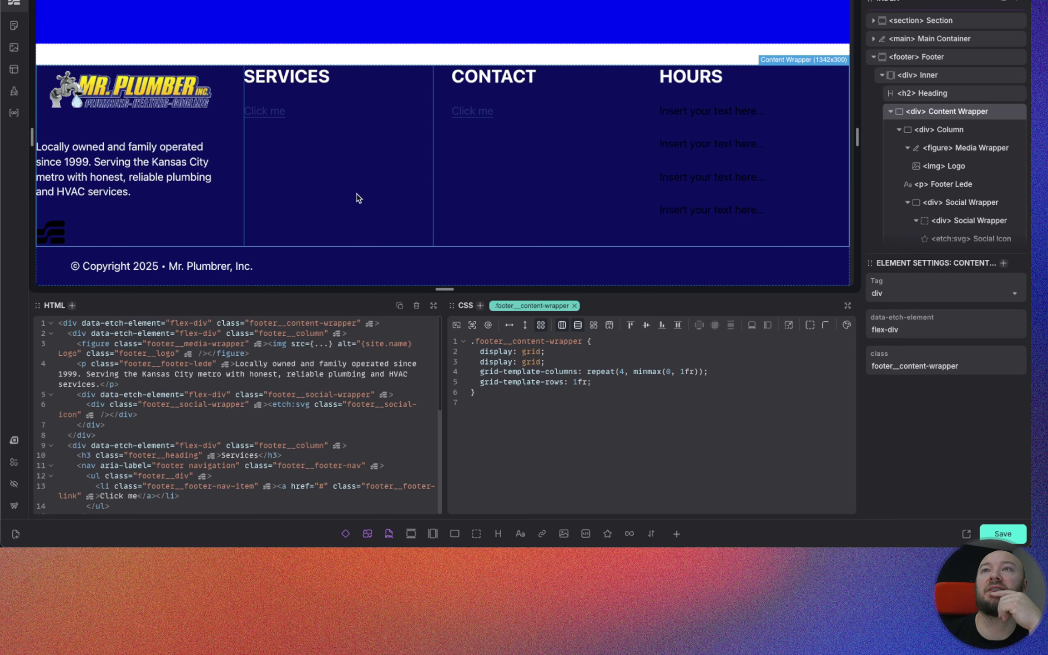
scroll(416, 164, "up", 2)
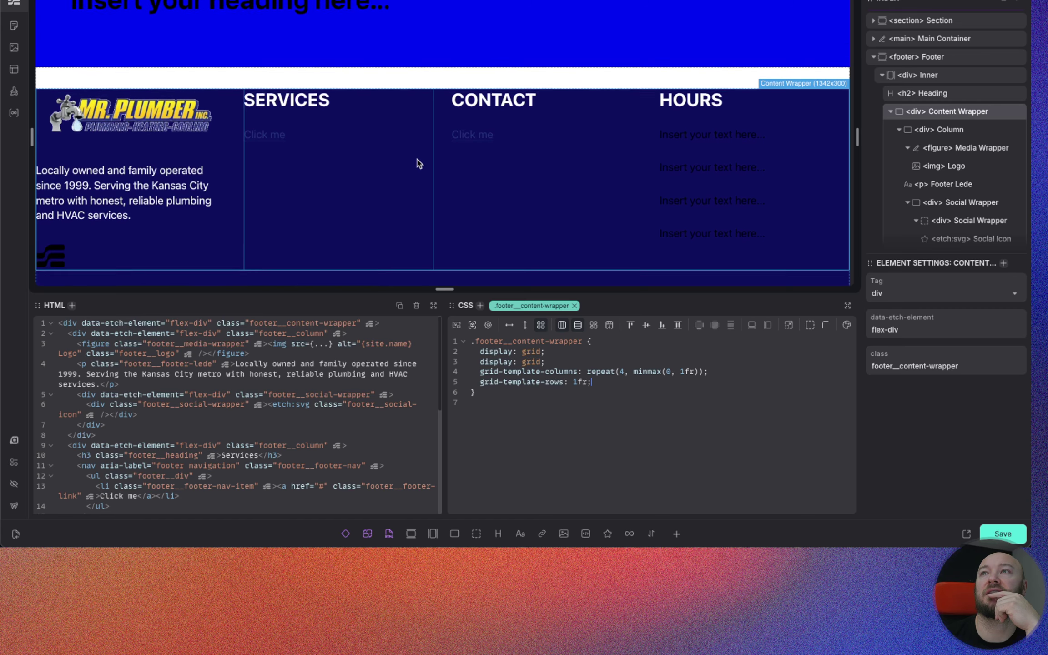
scroll(412, 163, "down", 2)
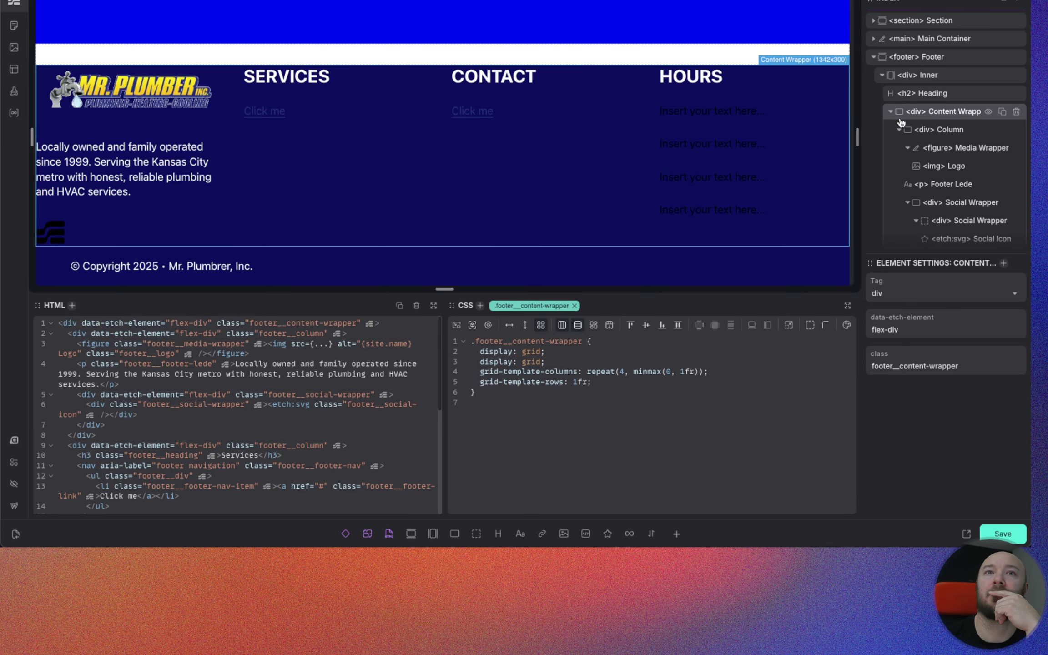
Step: Add padding-inline: var(--gutter) to the footer element's CSS class
left_click(939, 58)
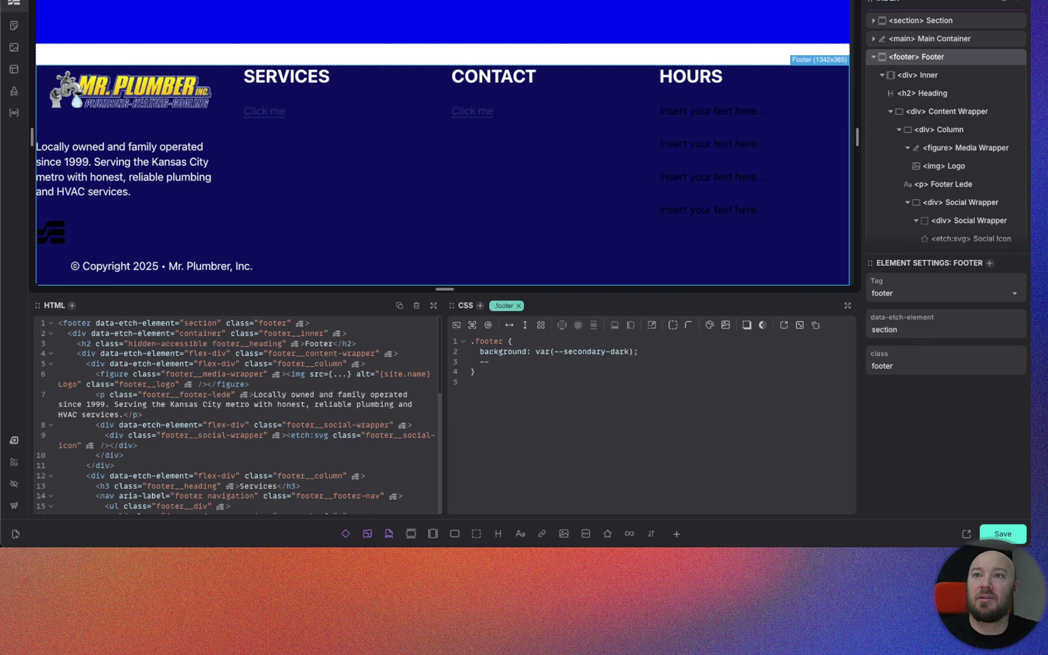
type("padd")
key("Down")
key("Down")
key("Down")
key("Down")
key("Down")
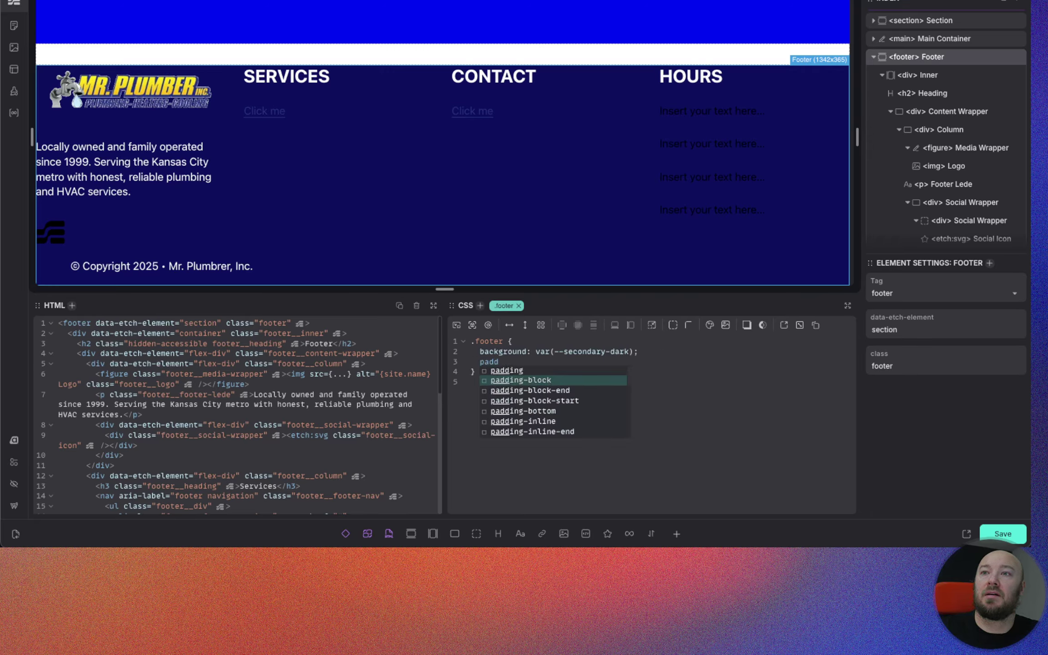
key("Return")
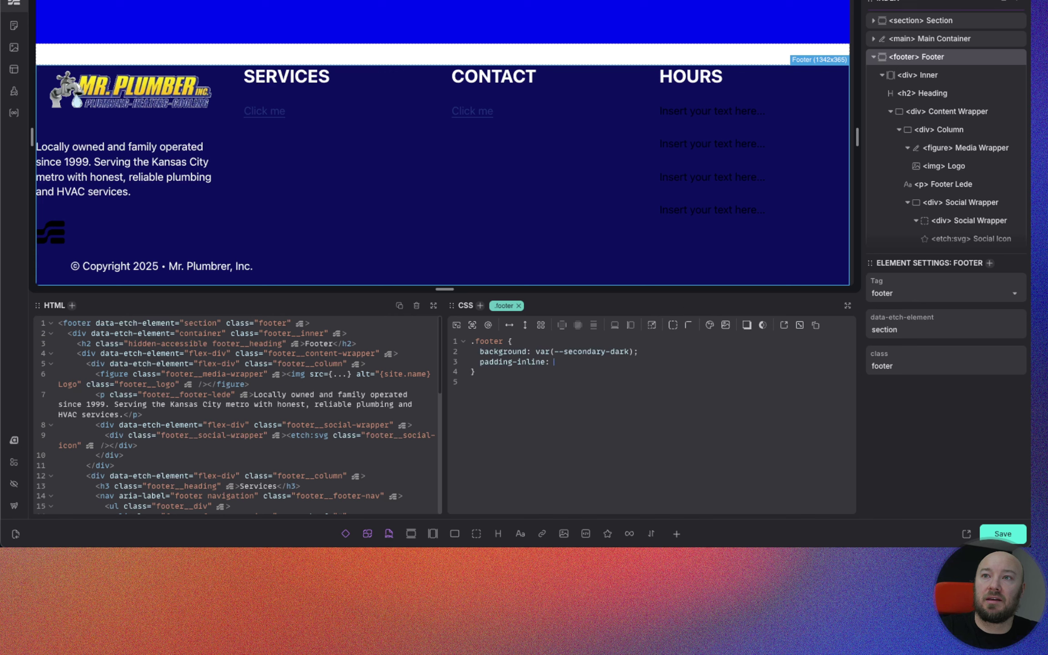
type("--gu")
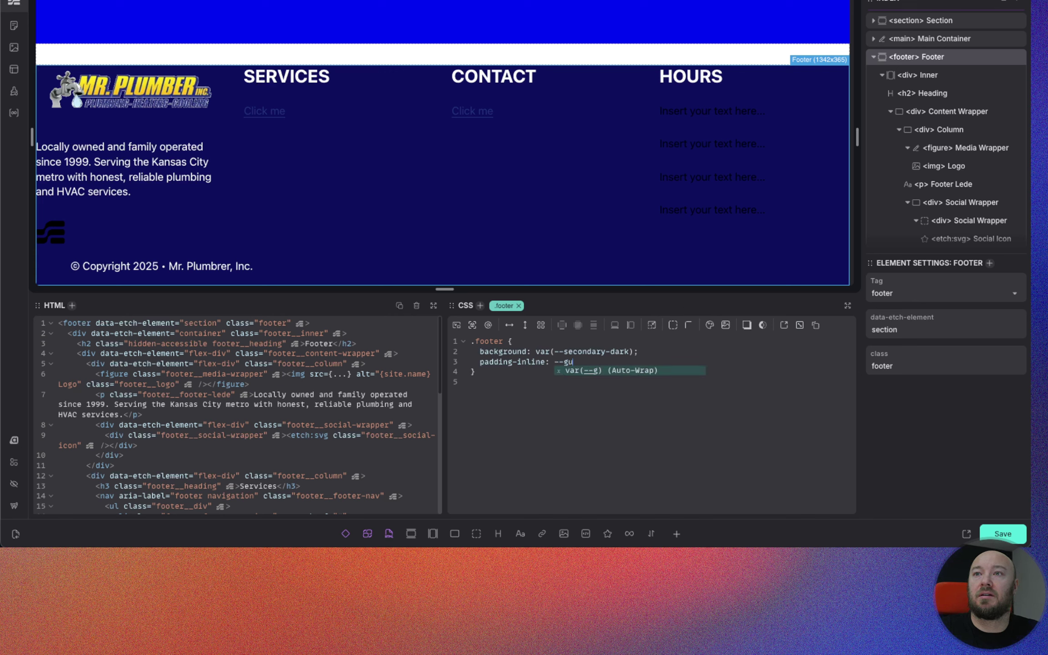
type("tter")
key("Return")
type(";")
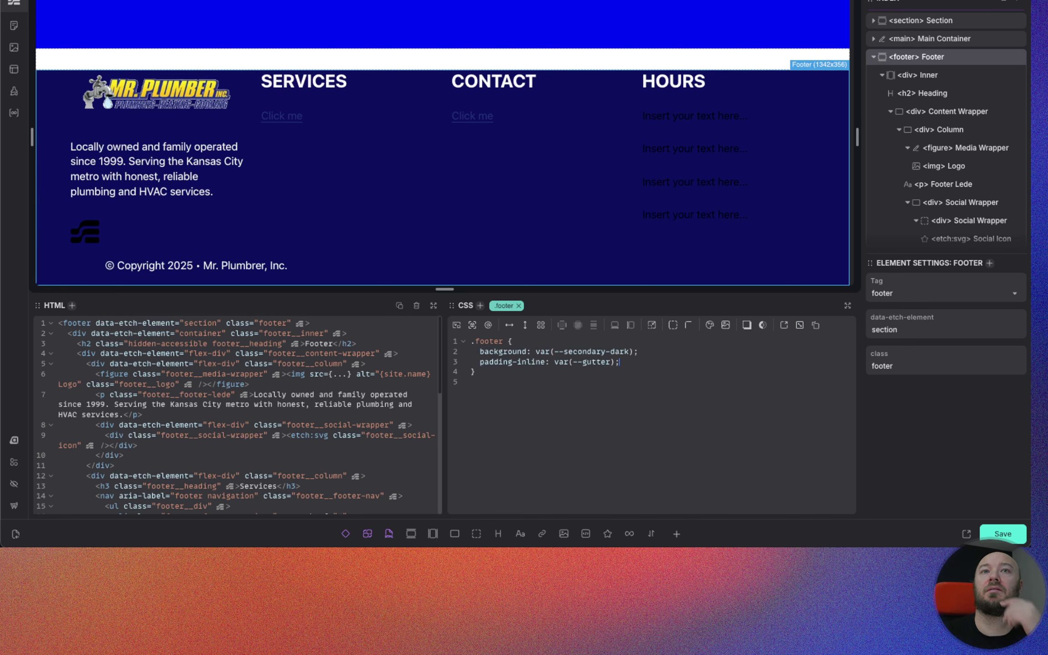
Step: Remove the padding-inline declaration from the Bottom Bar's CSS class
scroll(961, 226, "down", 10)
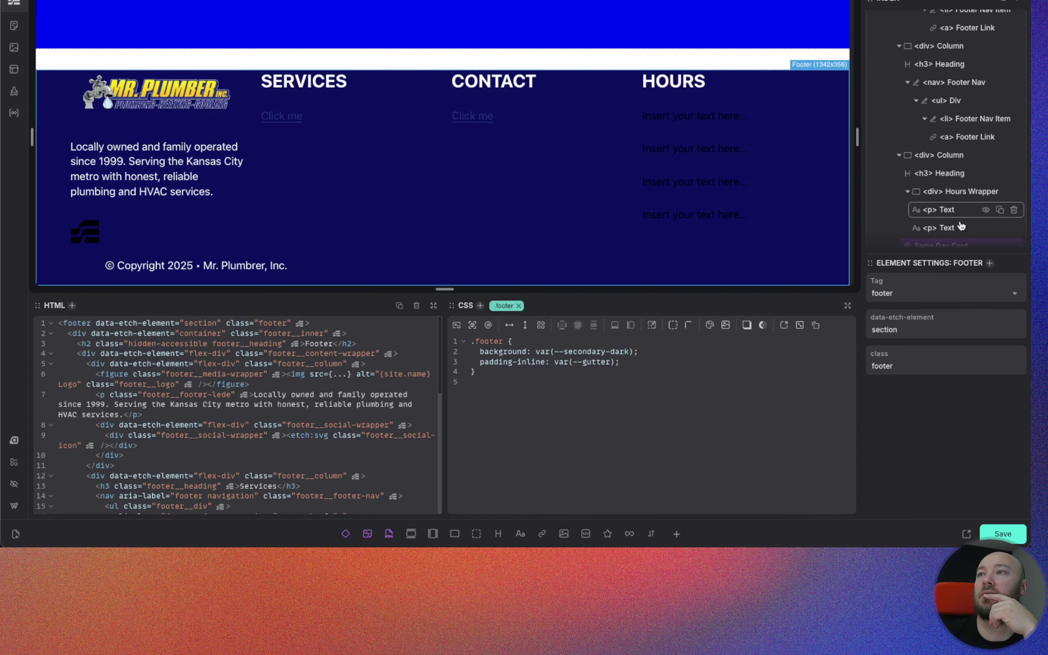
scroll(961, 226, "down", 3)
left_click(955, 204)
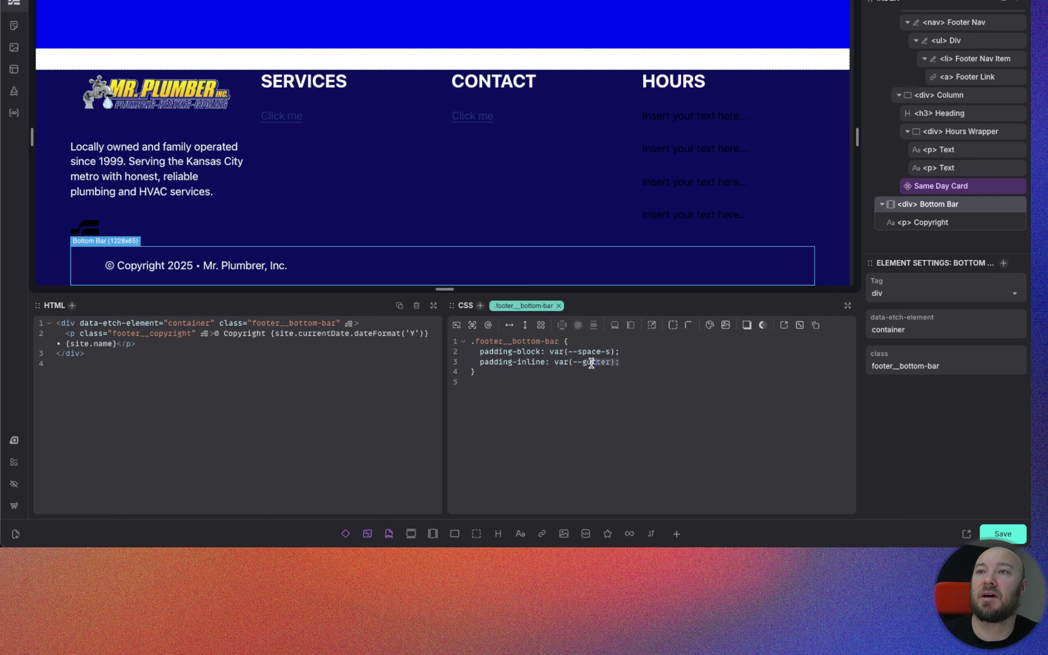
left_click_drag(590, 363, 478, 362)
key("BackSpace")
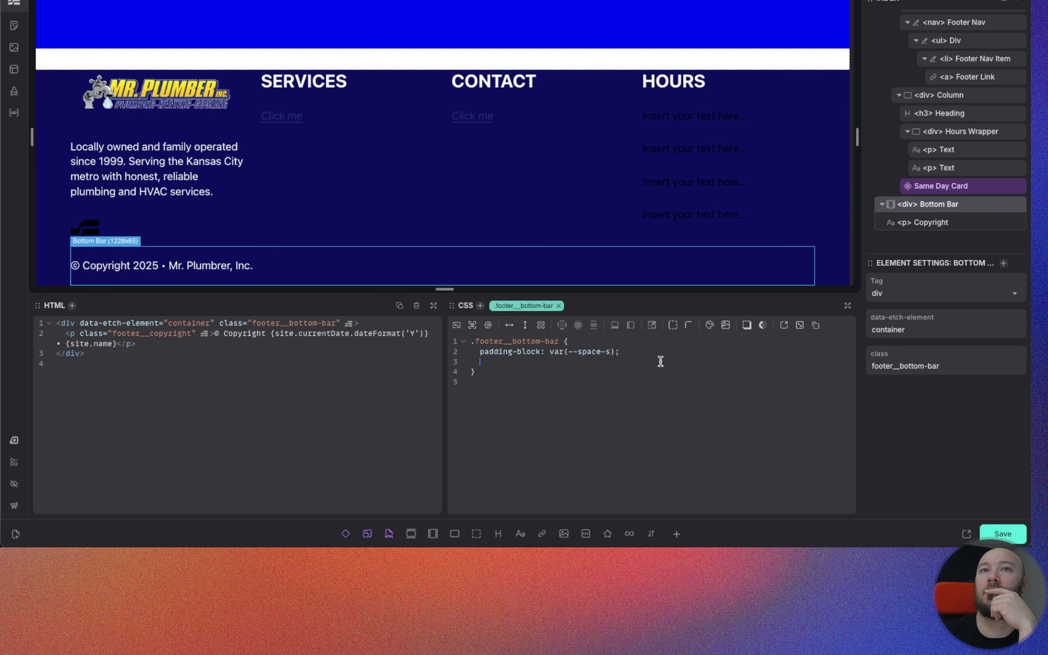
scroll(353, 169, "up", 1)
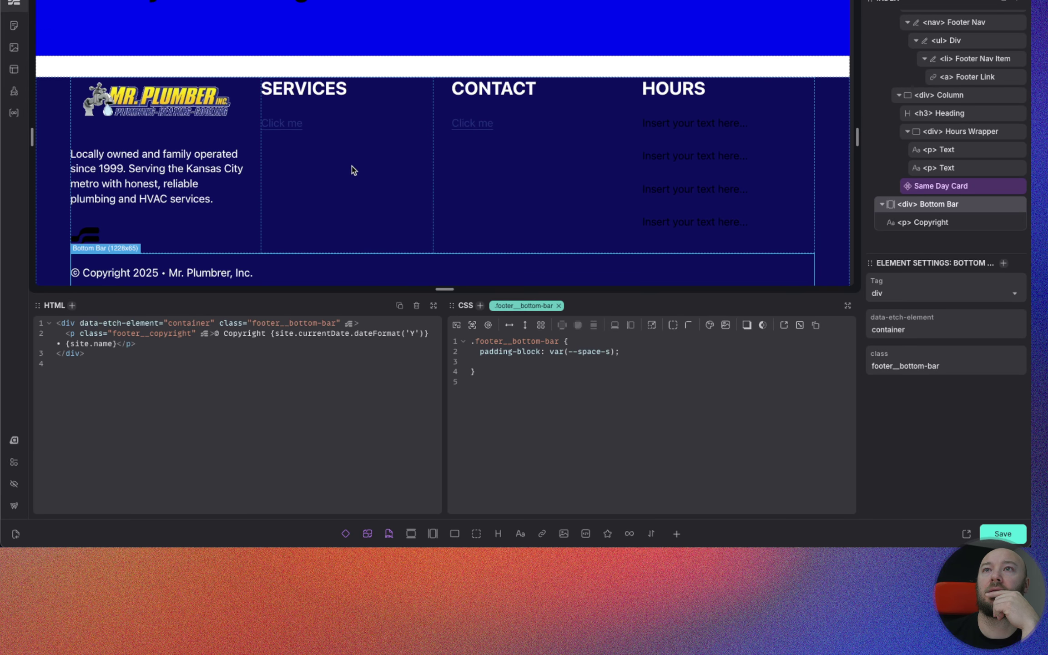
scroll(353, 169, "up", 1)
Step: Add a padding-block-start property below the inline padding in the footer element's CSS class
scroll(940, 155, "up", 4)
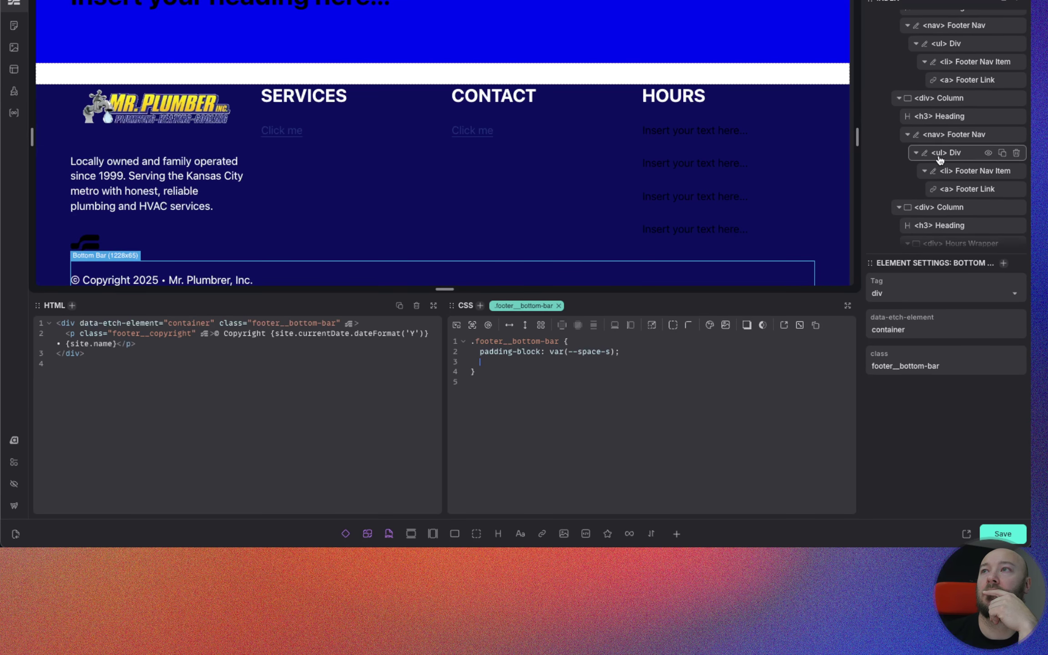
scroll(939, 158, "up", 8)
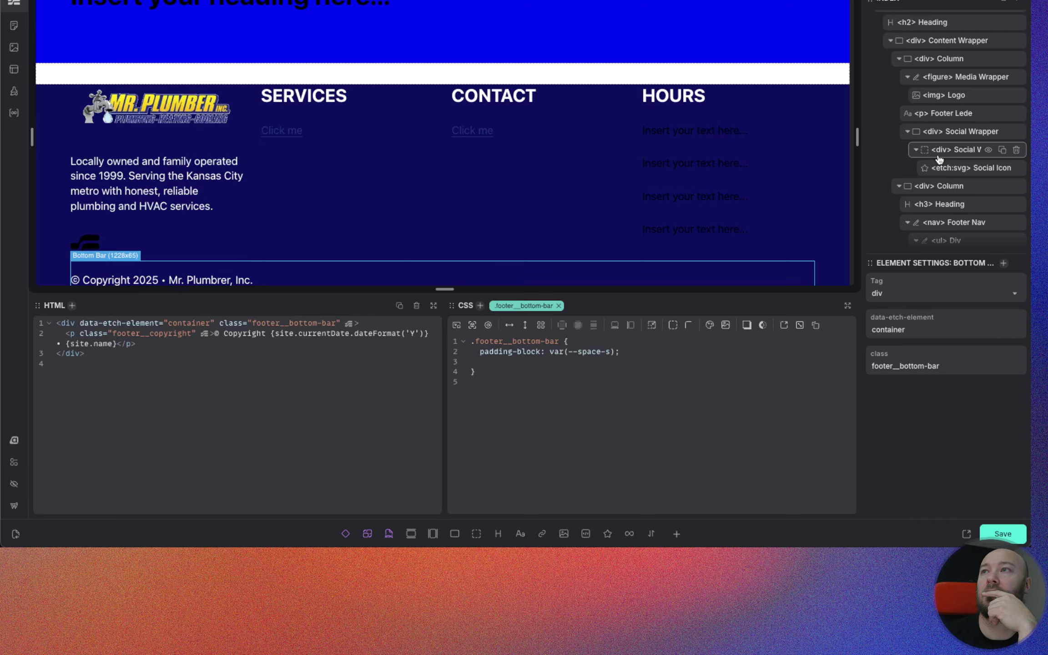
scroll(940, 158, "up", 1)
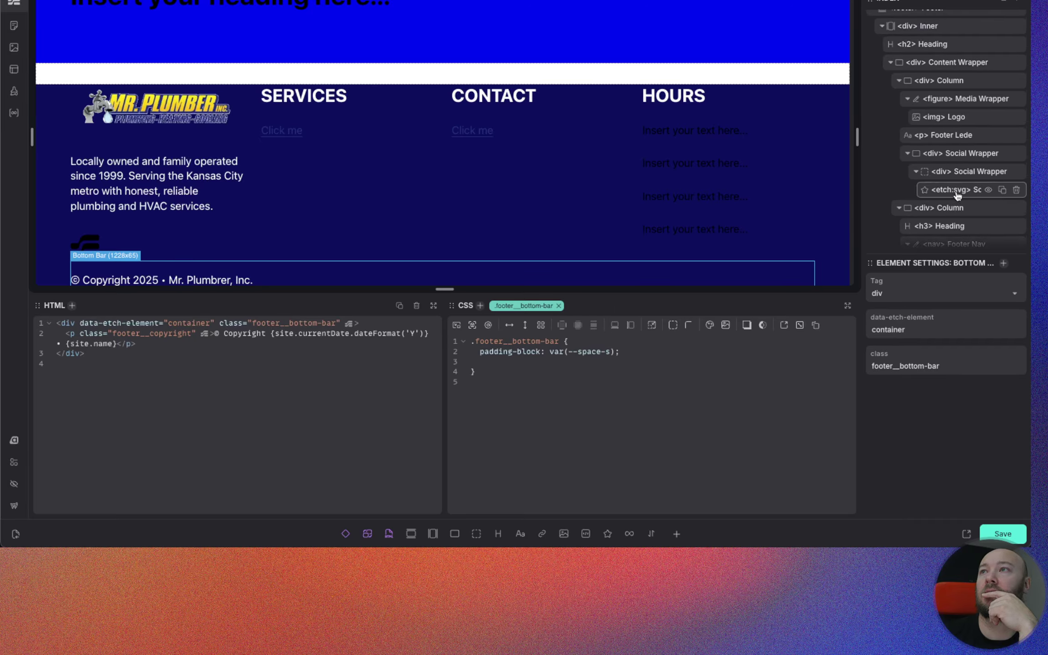
scroll(955, 191, "up", 3)
left_click(951, 72)
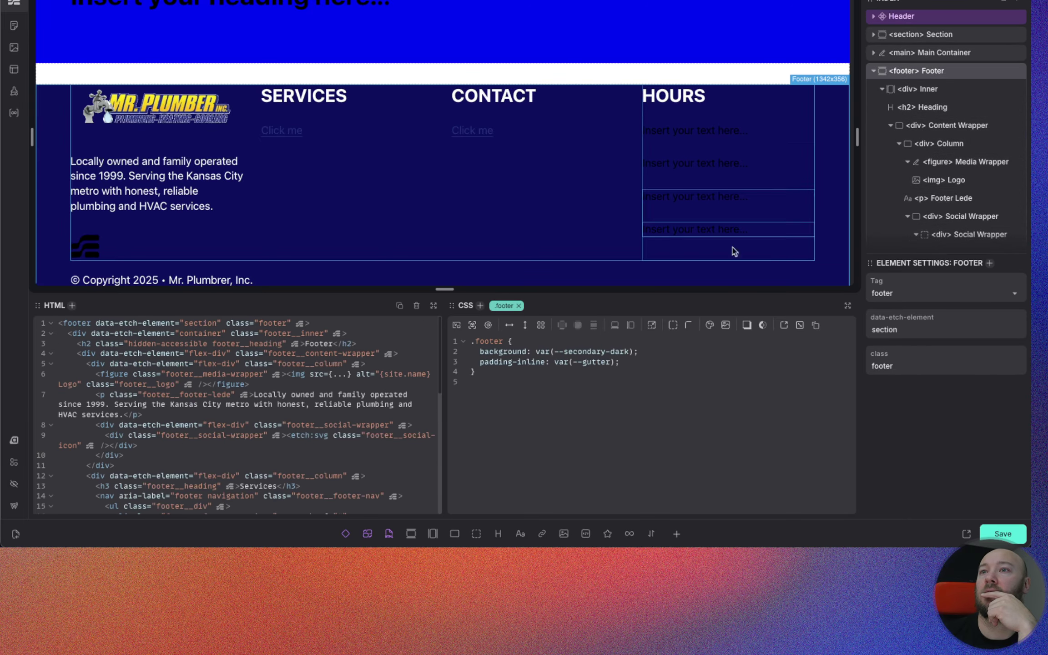
left_click(629, 362)
key("Return")
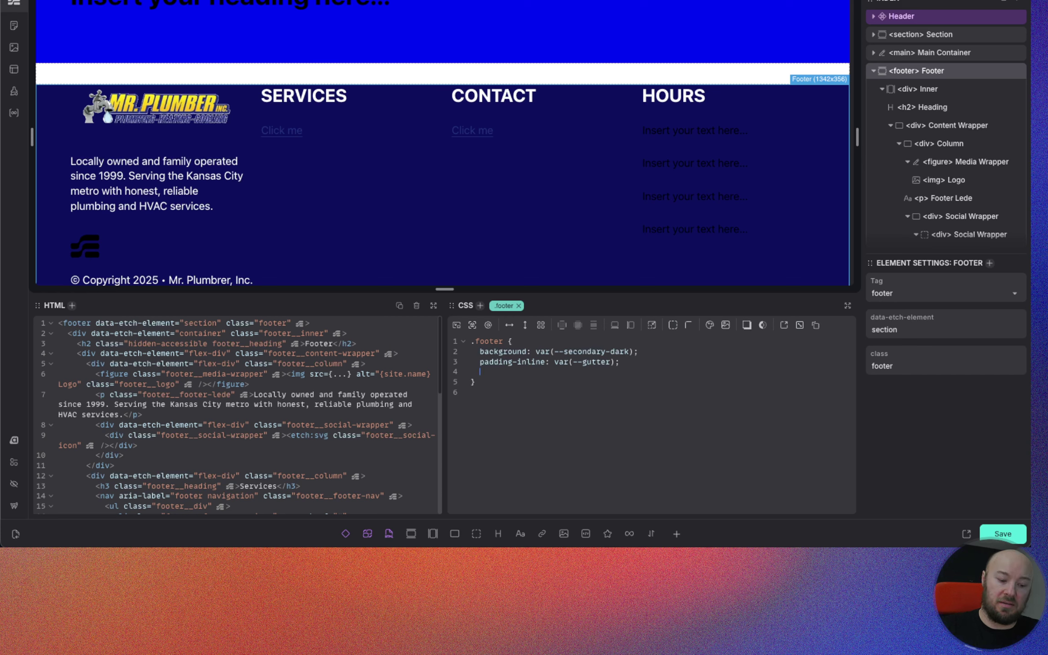
type("pa")
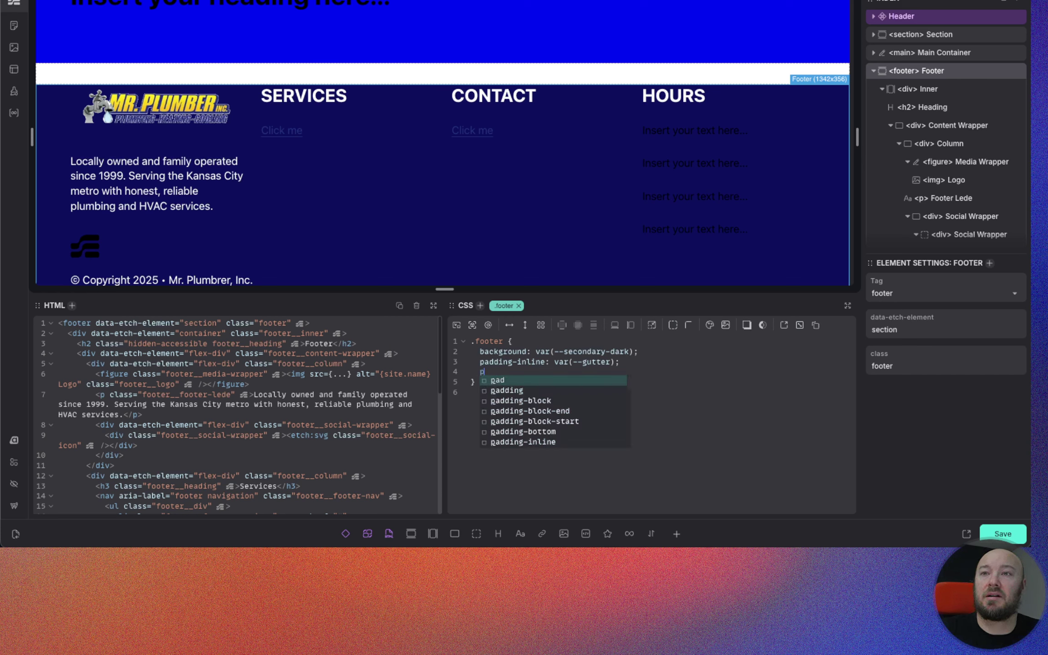
key("Down")
key("Down")
key("Down")
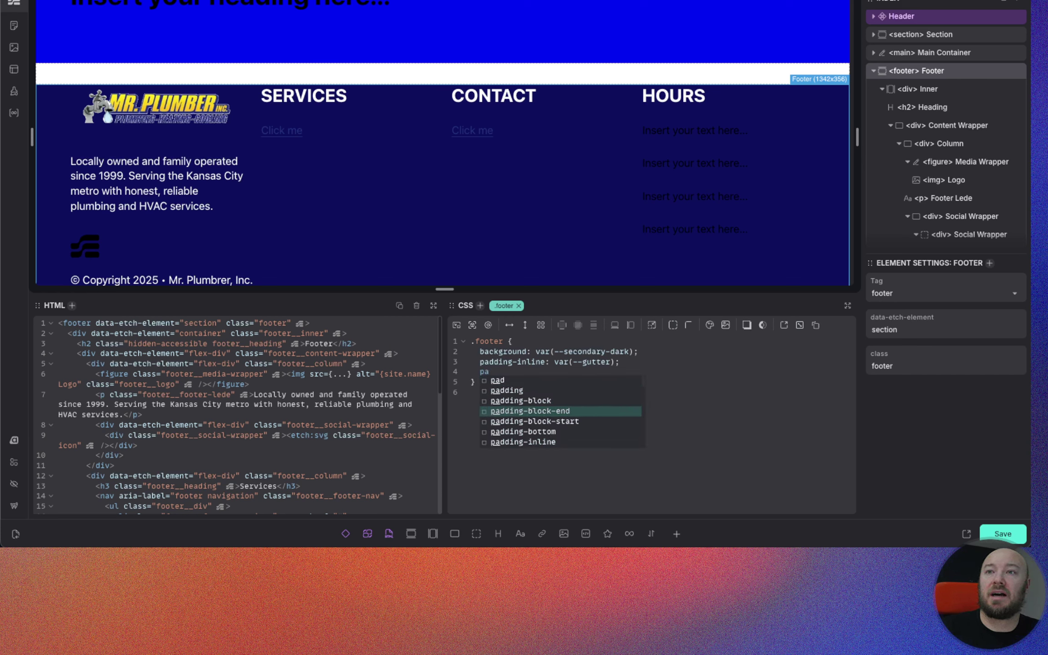
key("Down")
key("Return")
type("--sect")
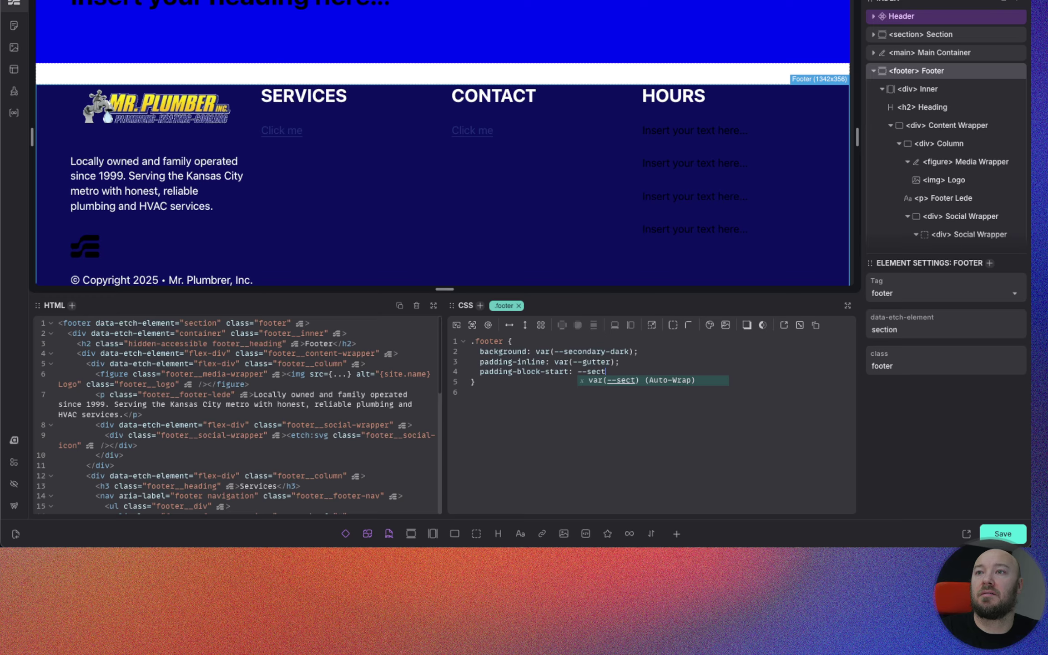
type("ion-padd")
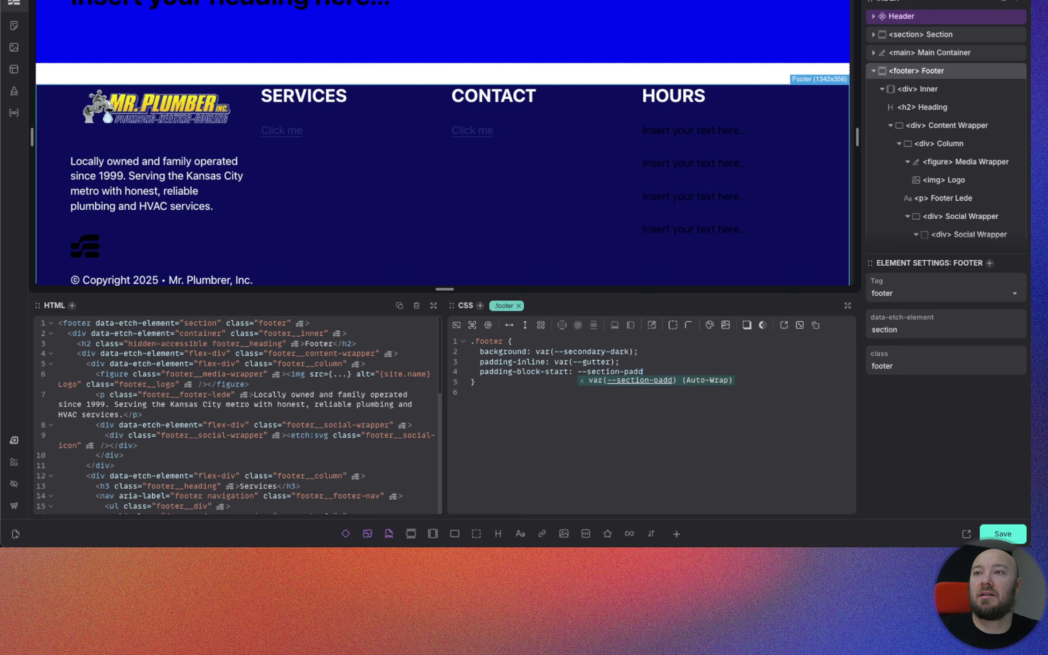
key("BackSpace")
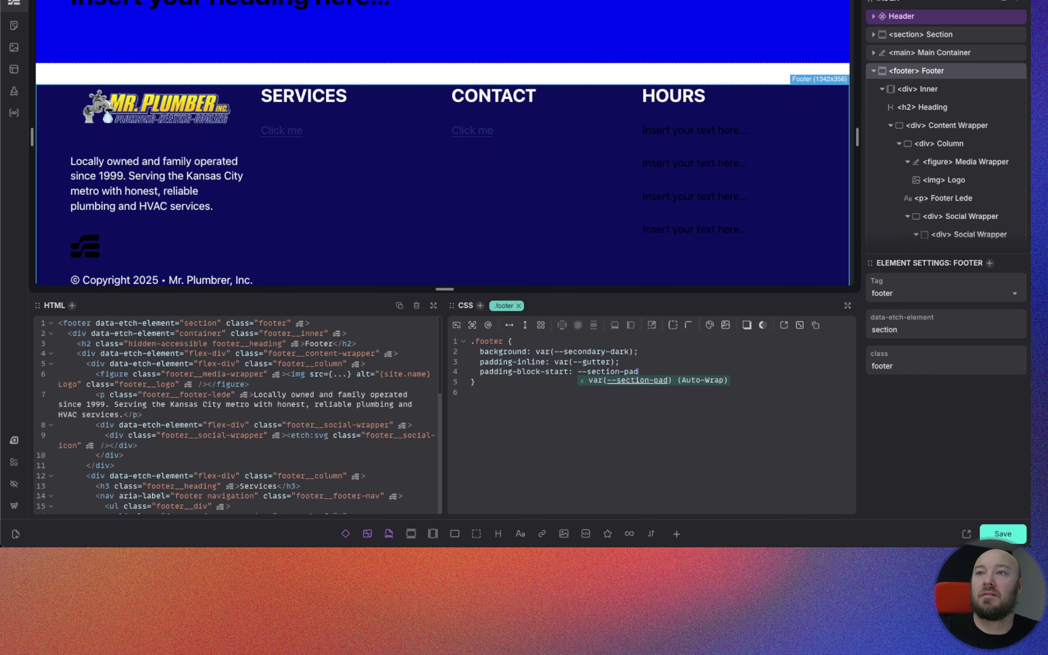
key("BackSpace")
key("BackSpace")
key("BackSpace")
key("BackSpace")
key("BackSpace")
key("BackSpace")
key("BackSpace")
key("BackSpace")
key("BackSpace")
key("BackSpace")
key("BackSpace")
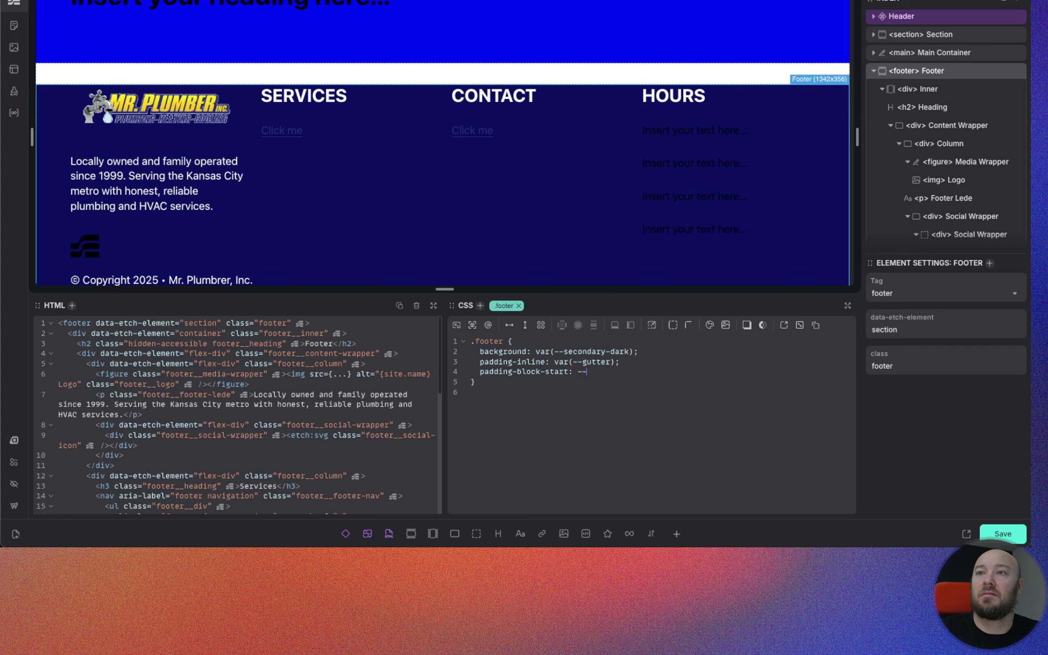
type("pad")
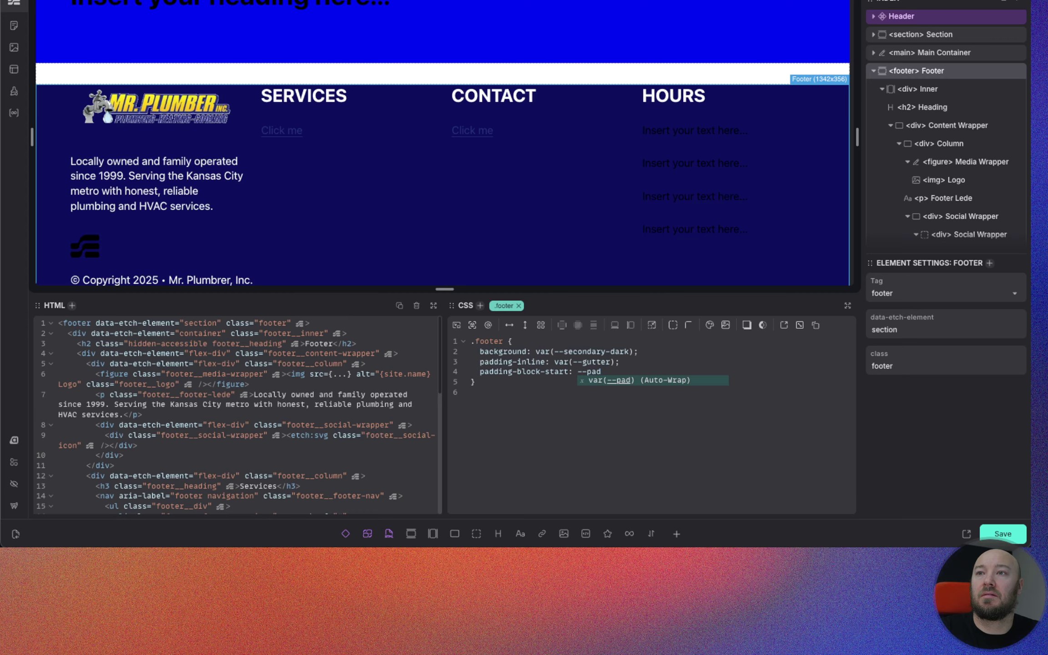
key("BackSpace")
key("BackSpace")
key("BackSpace")
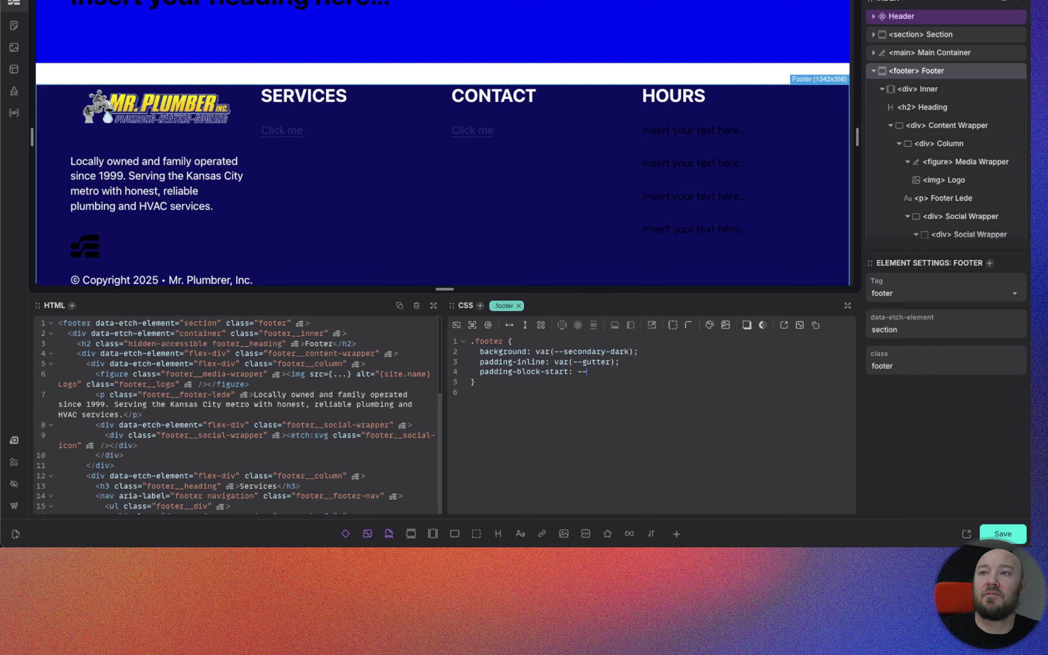
Step: Set the footer's padding-block-start to var(--section-pad-l) and save the page
type("sectio")
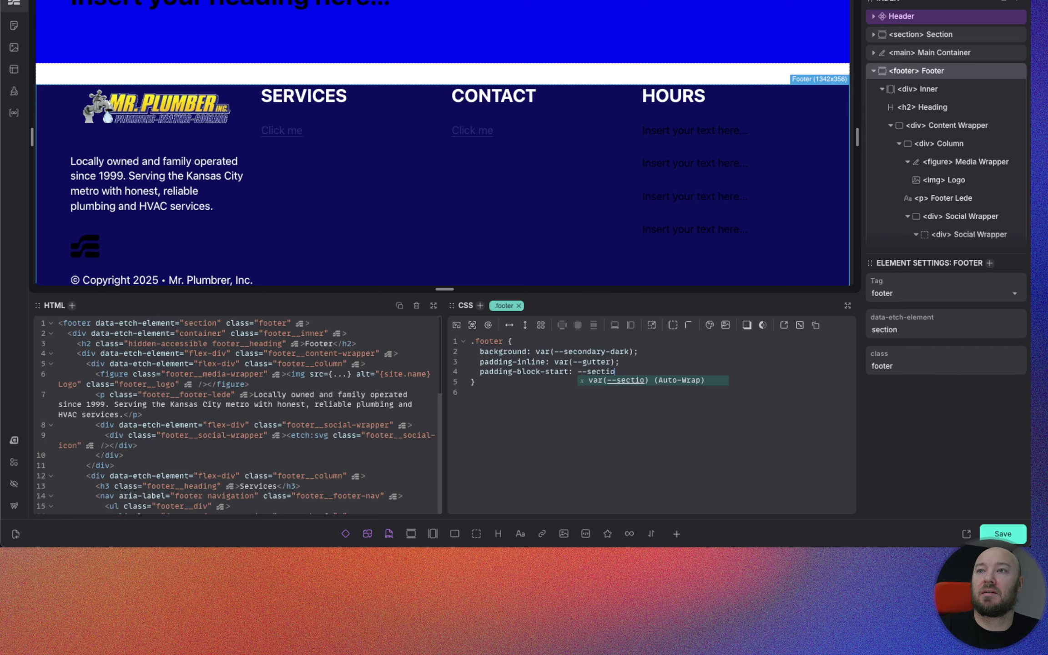
type("n-pad-l")
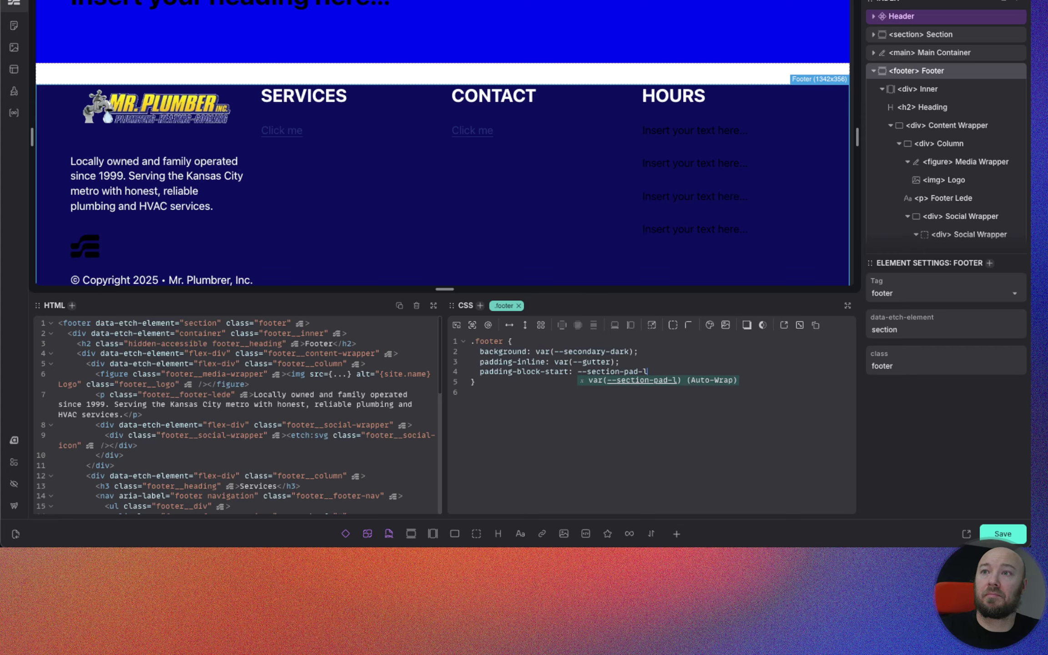
key("Return")
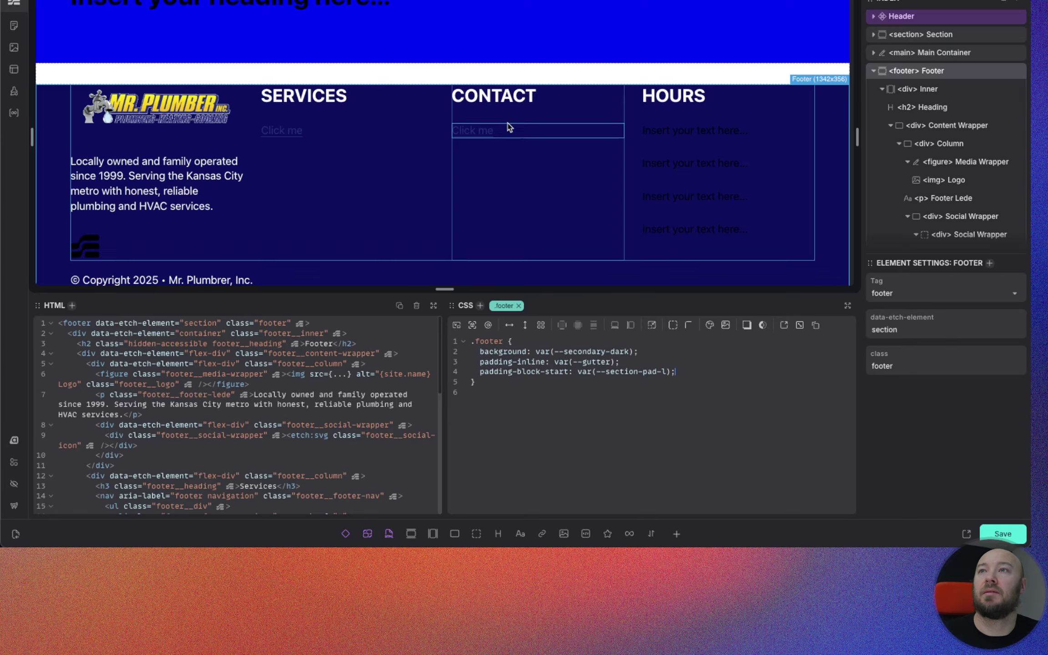
left_click(998, 534)
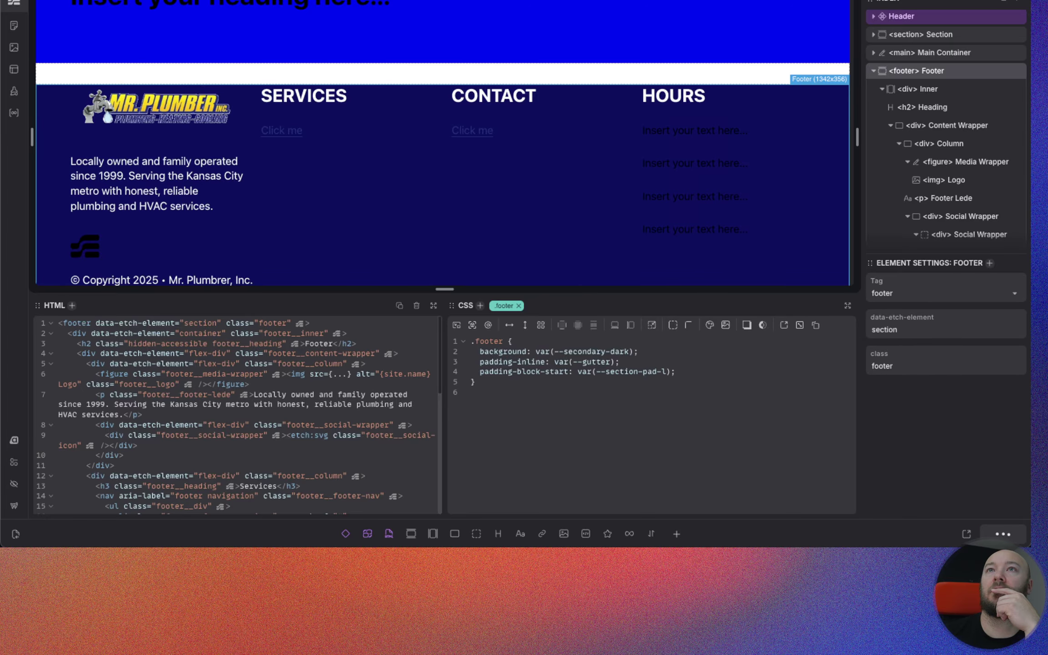
Step: Check the Figma footer spacing, switch to the live page in the browser, and inspect its section element in DevTools
key("super+Tab")
scroll(480, 174, "up", 5)
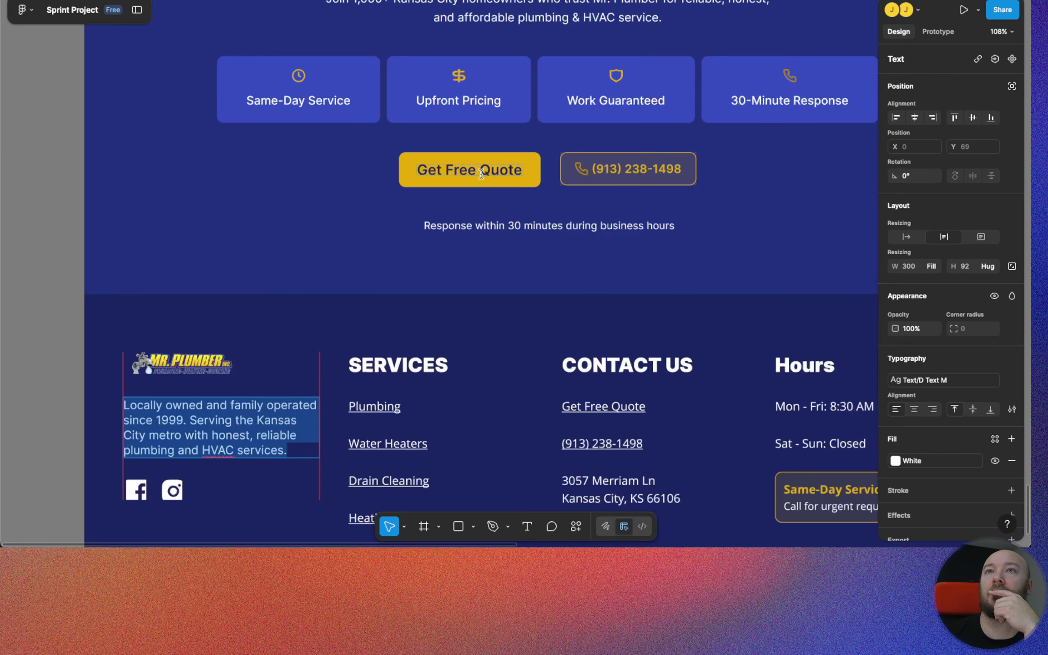
key("super+Tab")
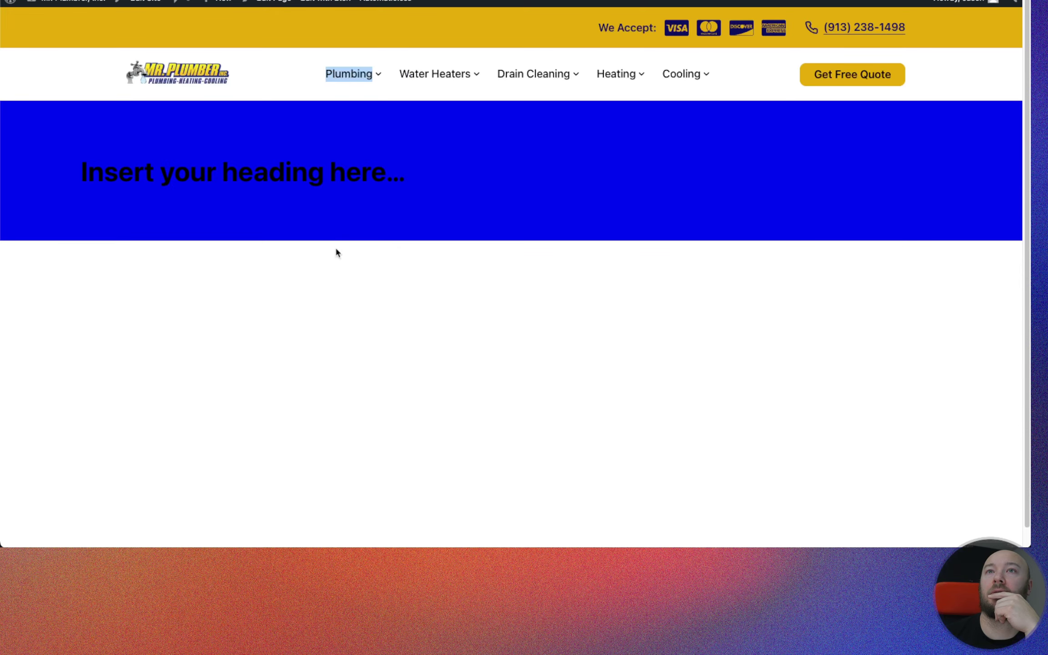
right_click(310, 173)
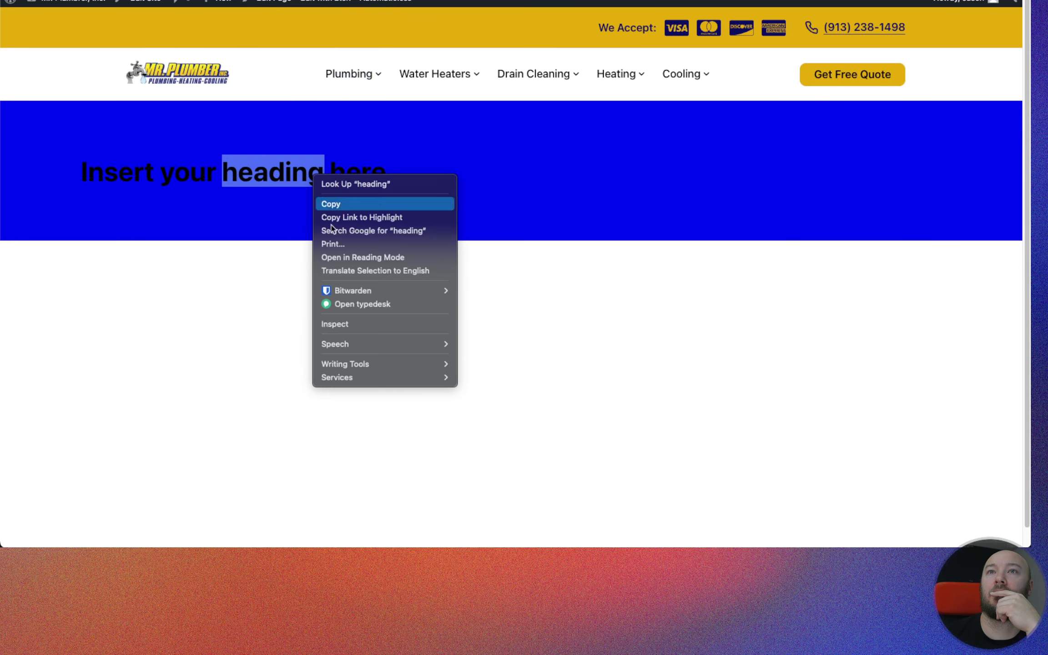
left_click(343, 323)
scroll(304, 377, "down", 1)
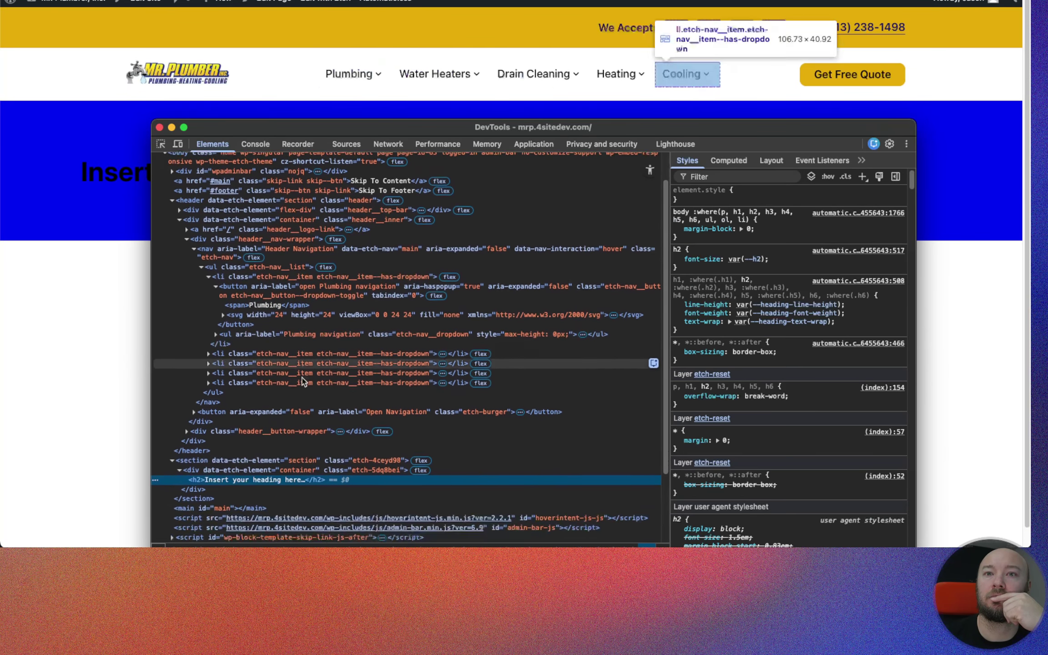
left_click(254, 455)
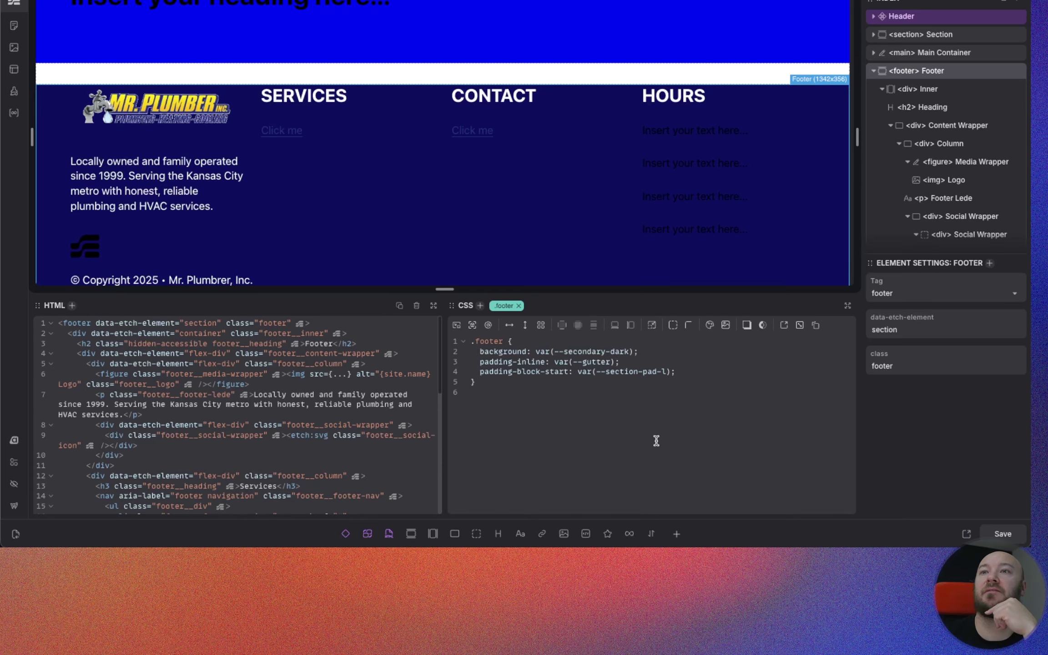
Step: Change the footer class's padding-block-start value to var(--section-padding-block)
key("BackSpace")
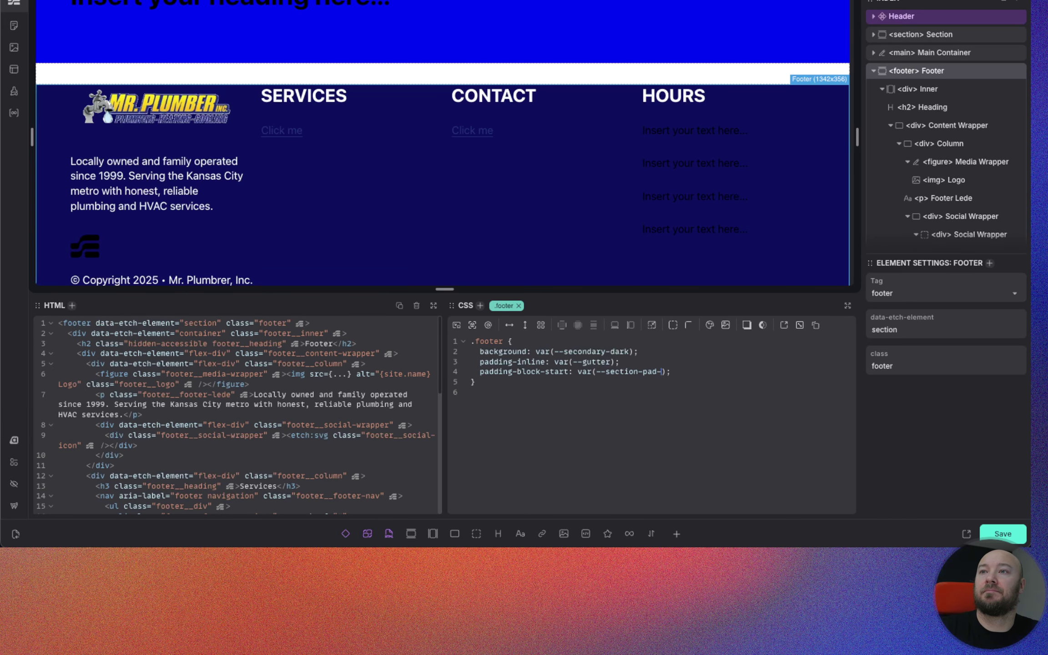
type("ing-block")
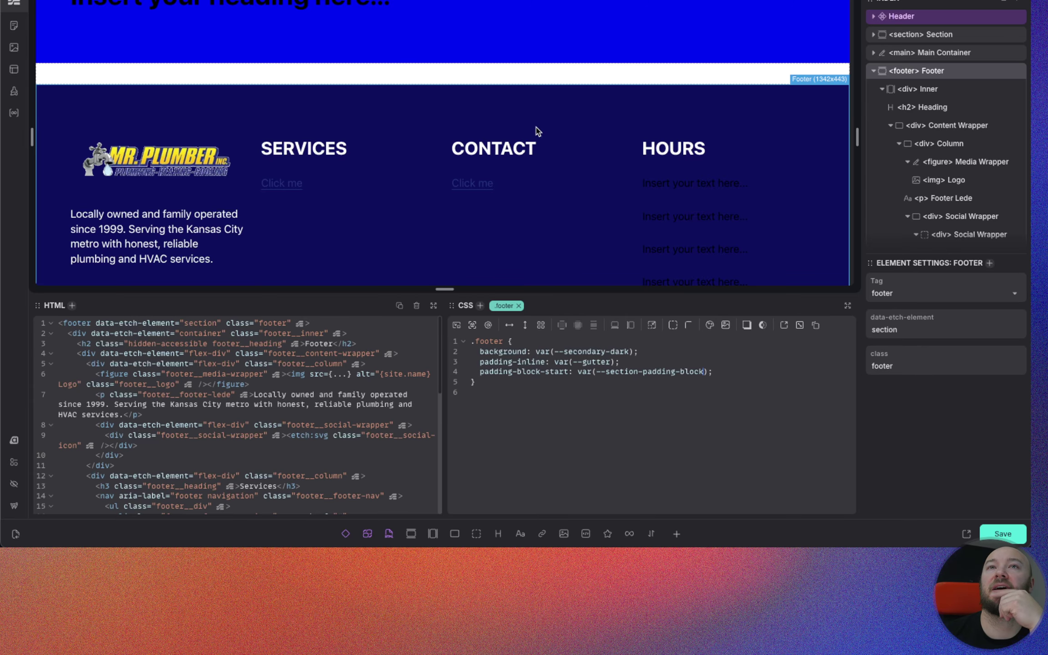
scroll(484, 128, "down", 1)
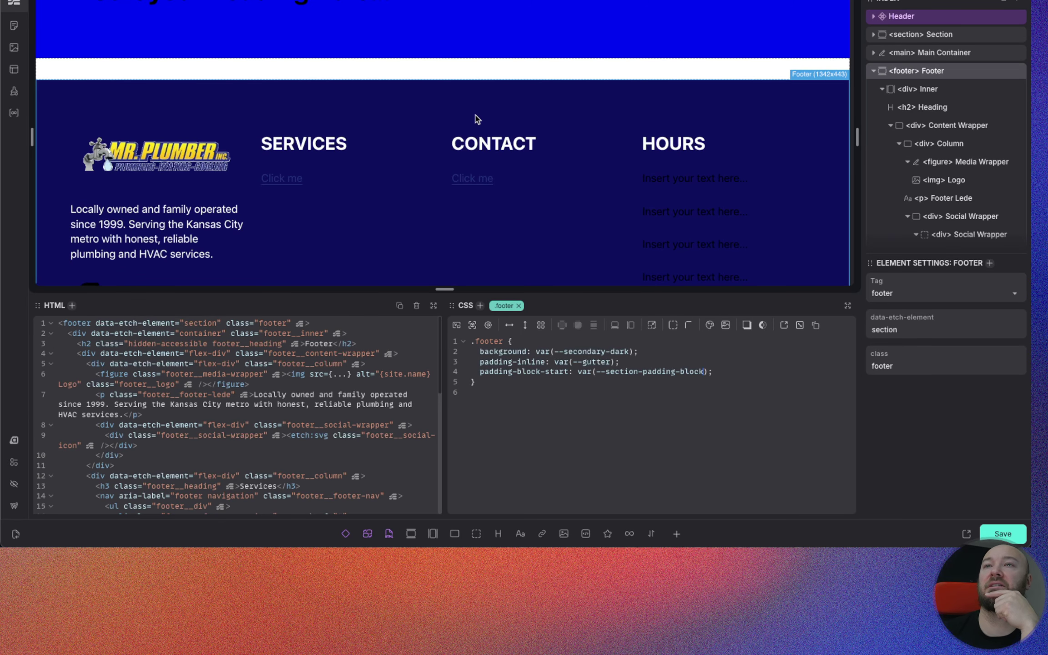
scroll(460, 118, "down", 3)
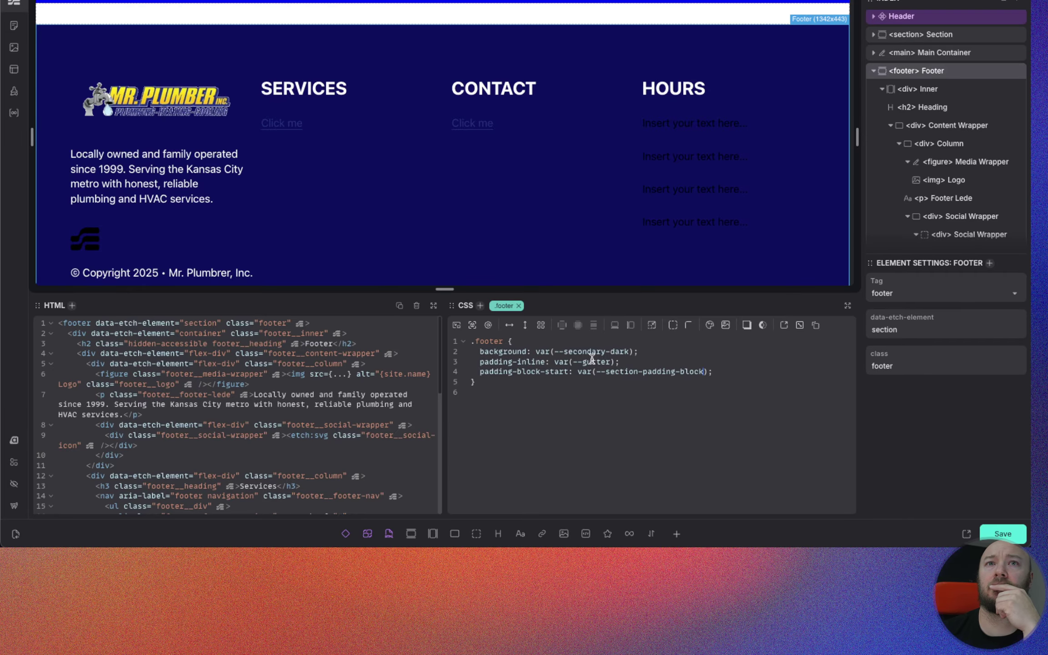
Step: Set the footer logo's inline-size to to-rem(200px) in its footer__logo class
left_click(943, 94)
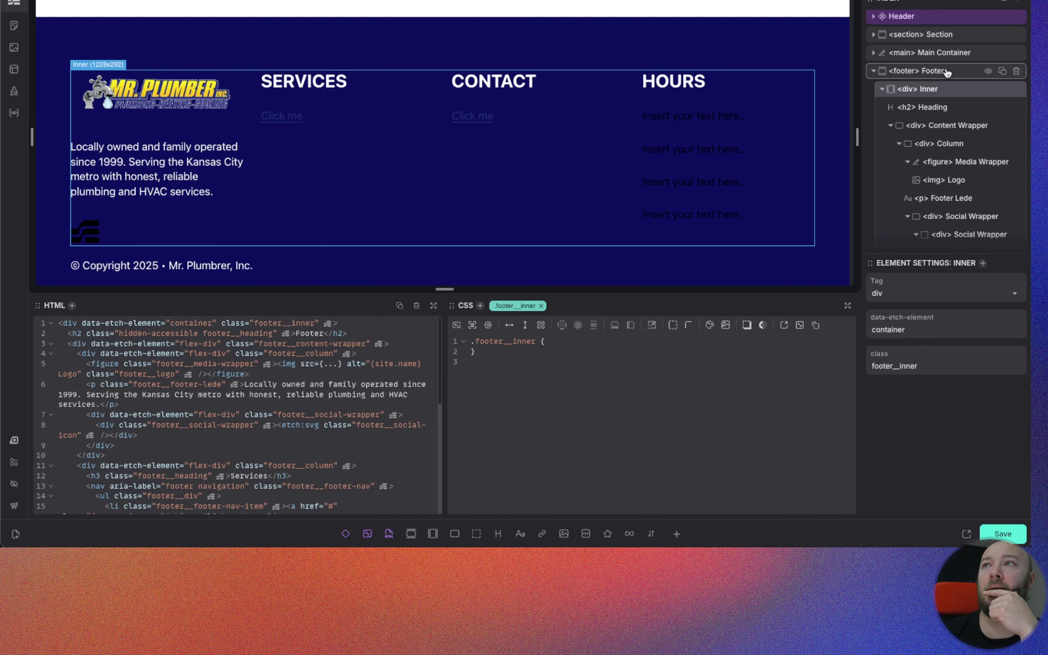
left_click(950, 109)
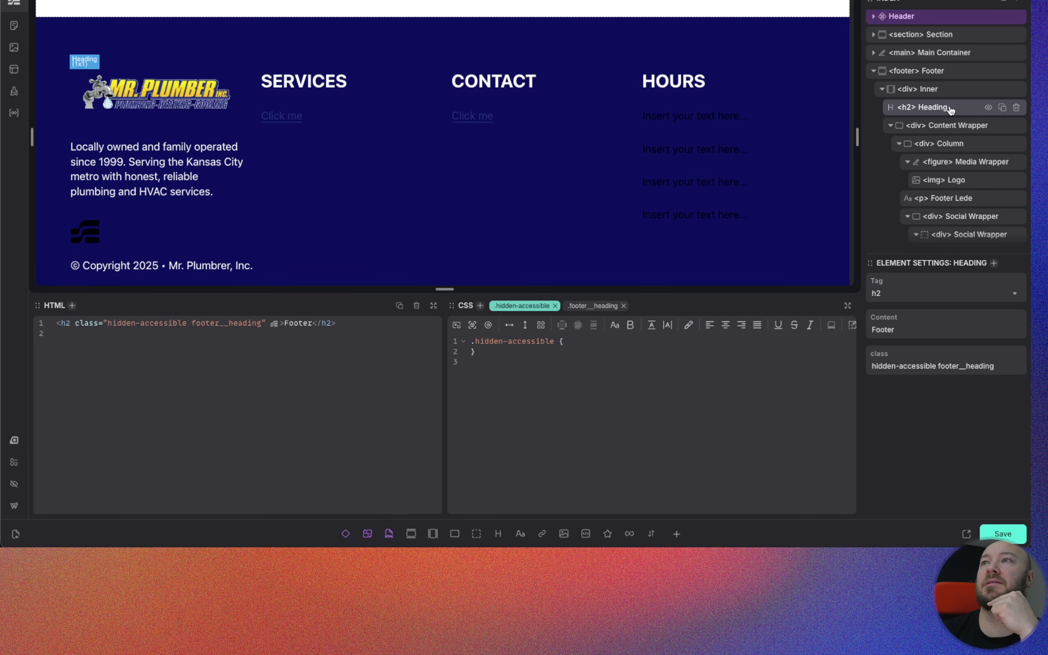
left_click(947, 127)
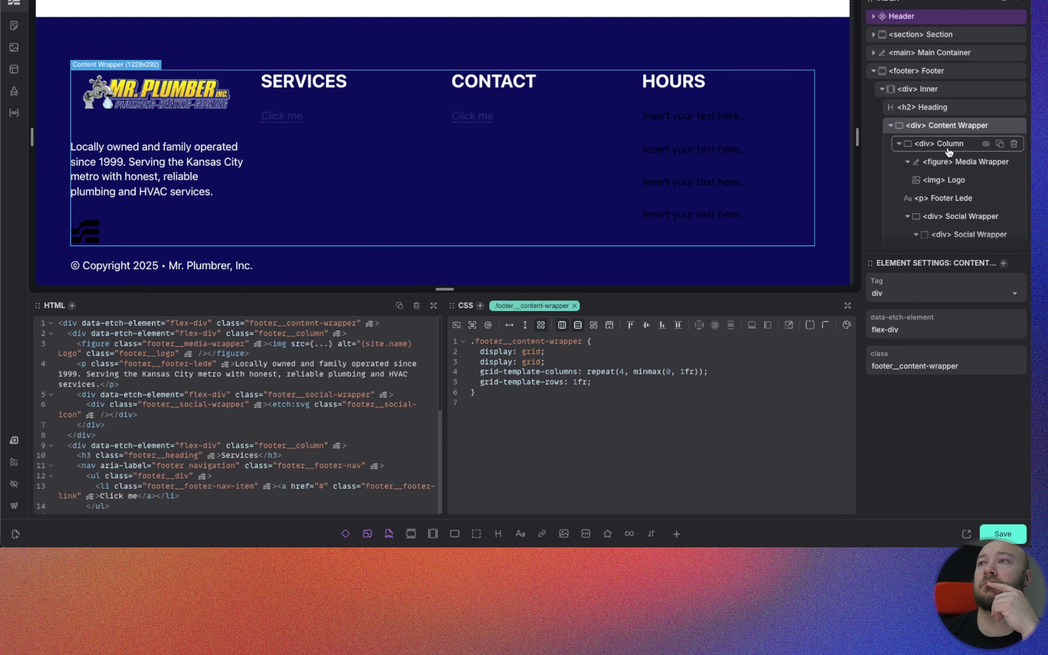
left_click(951, 181)
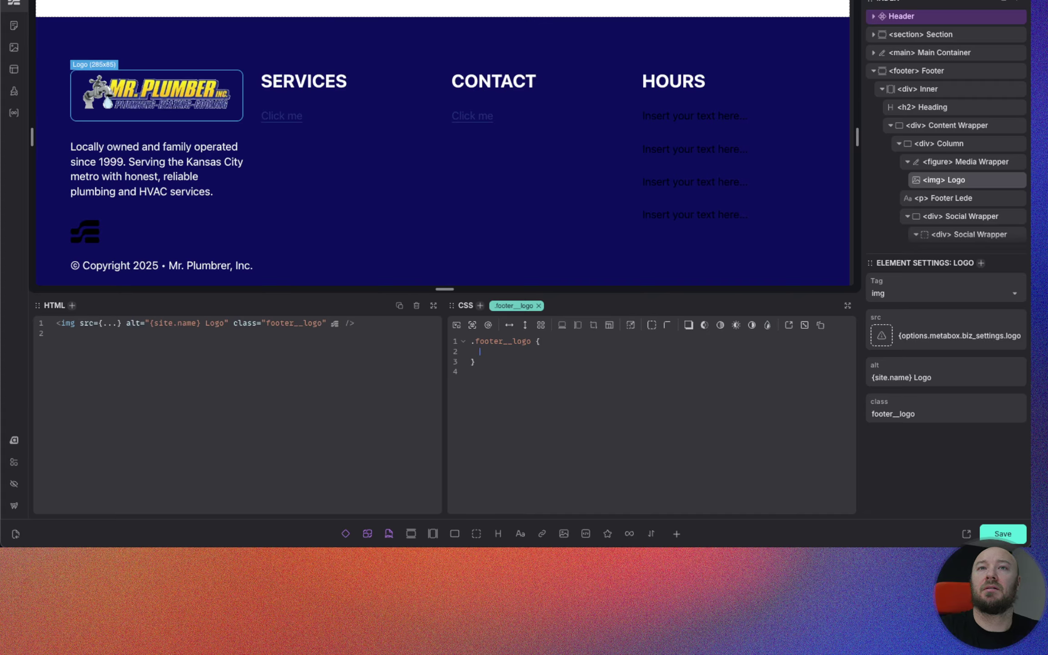
type("inline-size: ")
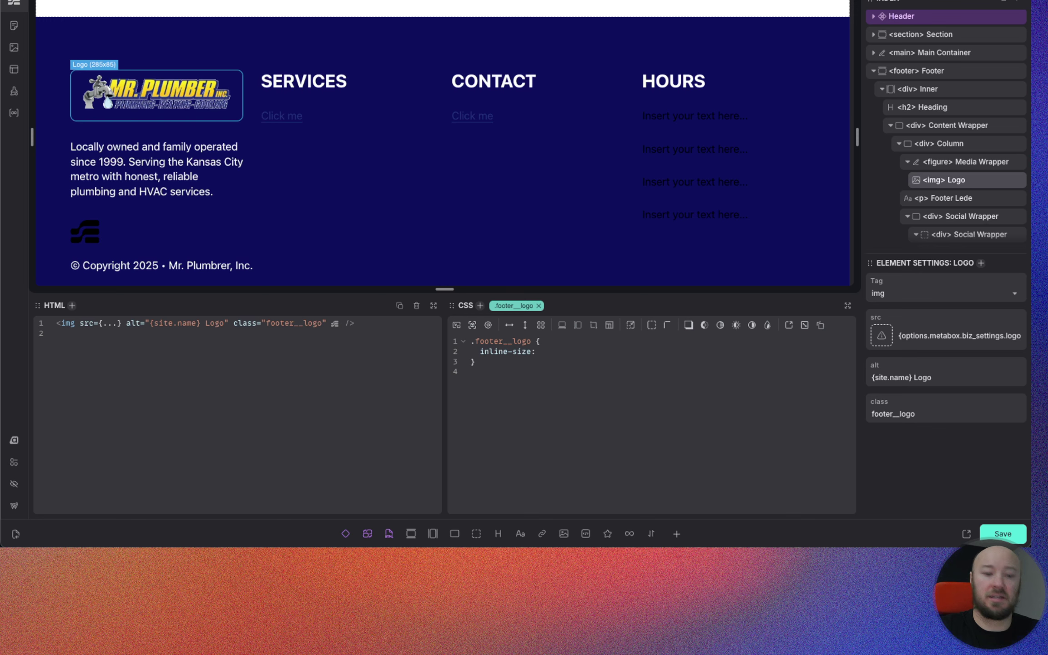
type("to-rem(")
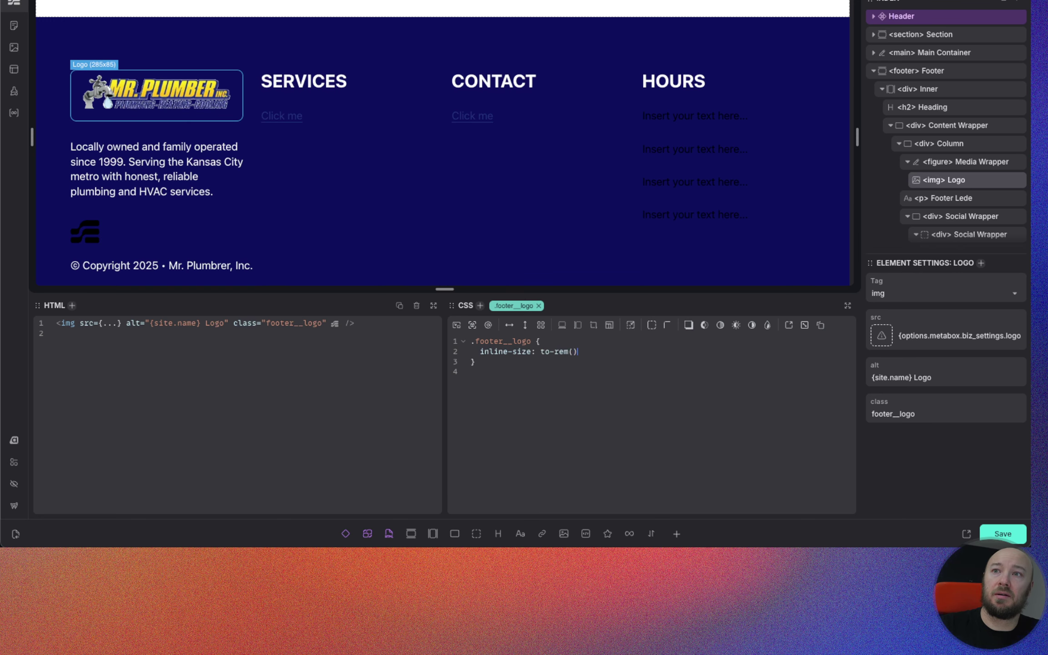
type("200")
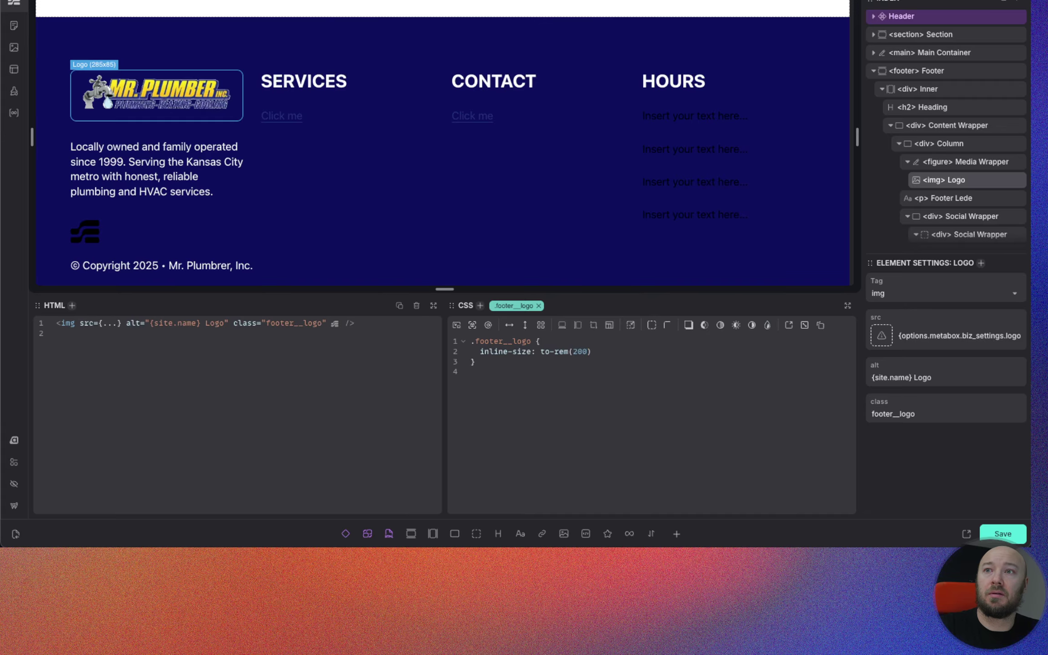
type("px")
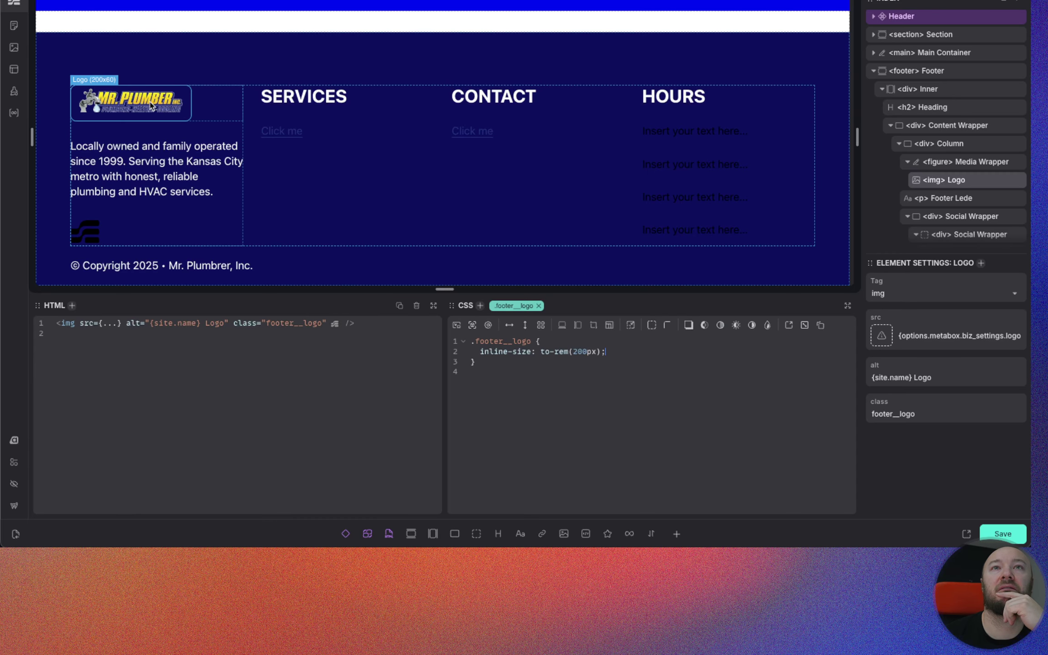
left_click(664, 357)
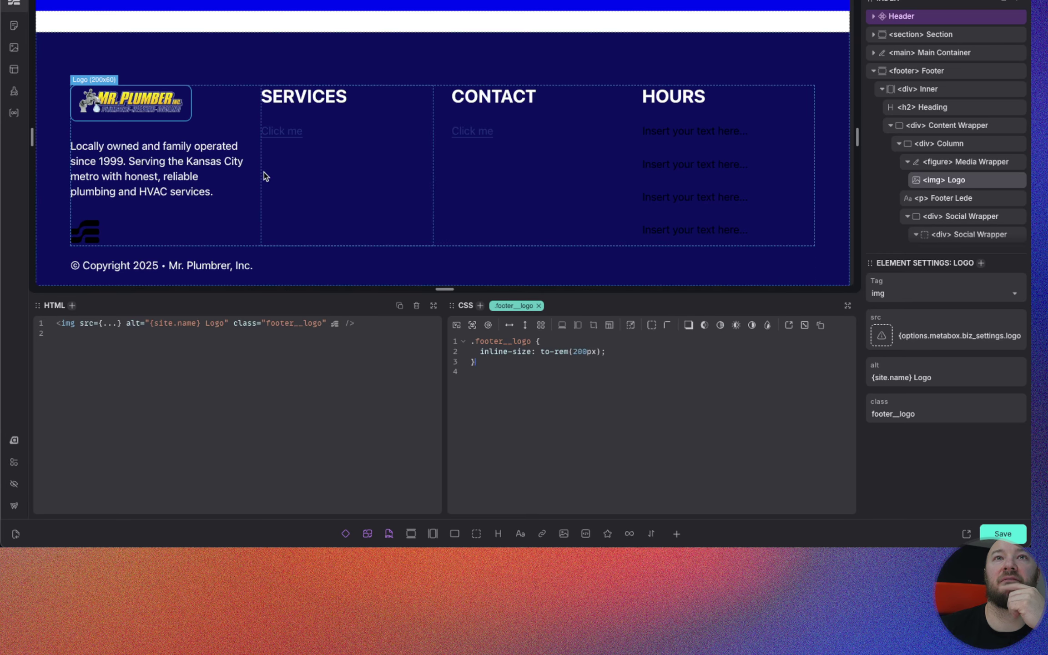
left_click(626, 358)
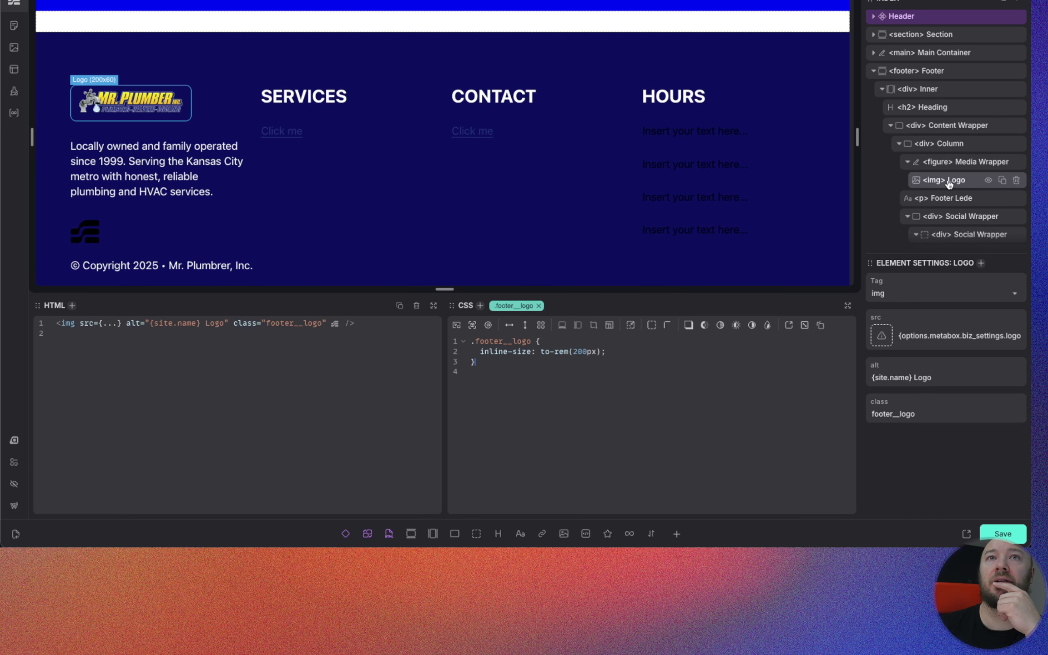
Step: Duplicate the inner Social Wrapper in the first footer column and give the footer__social-wrapper class a flex row layout
left_click(166, 161)
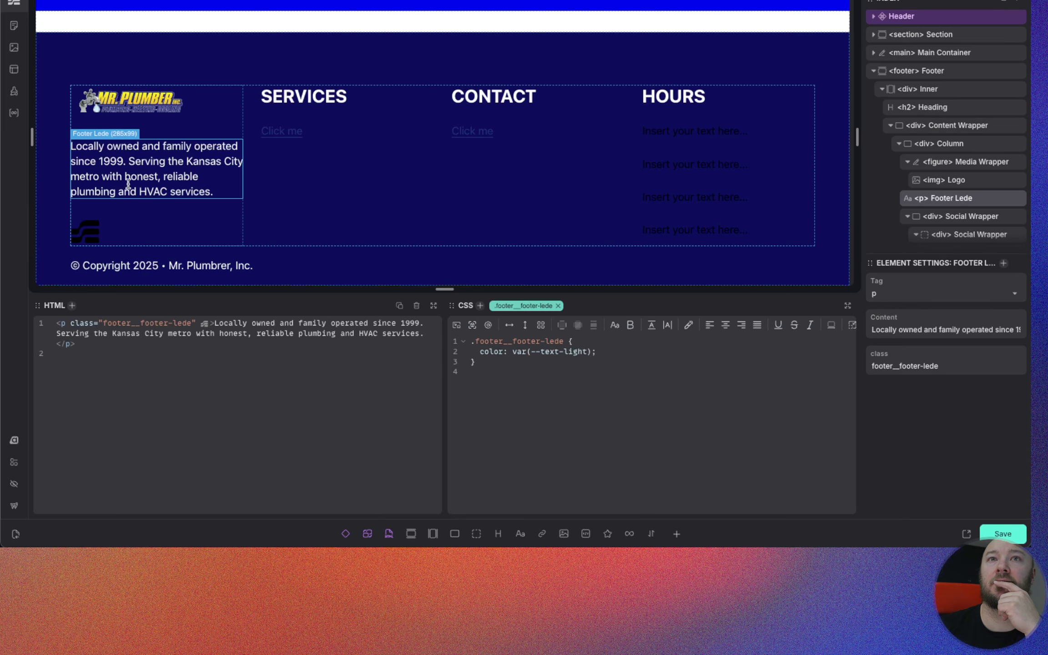
scroll(981, 176, "down", 2)
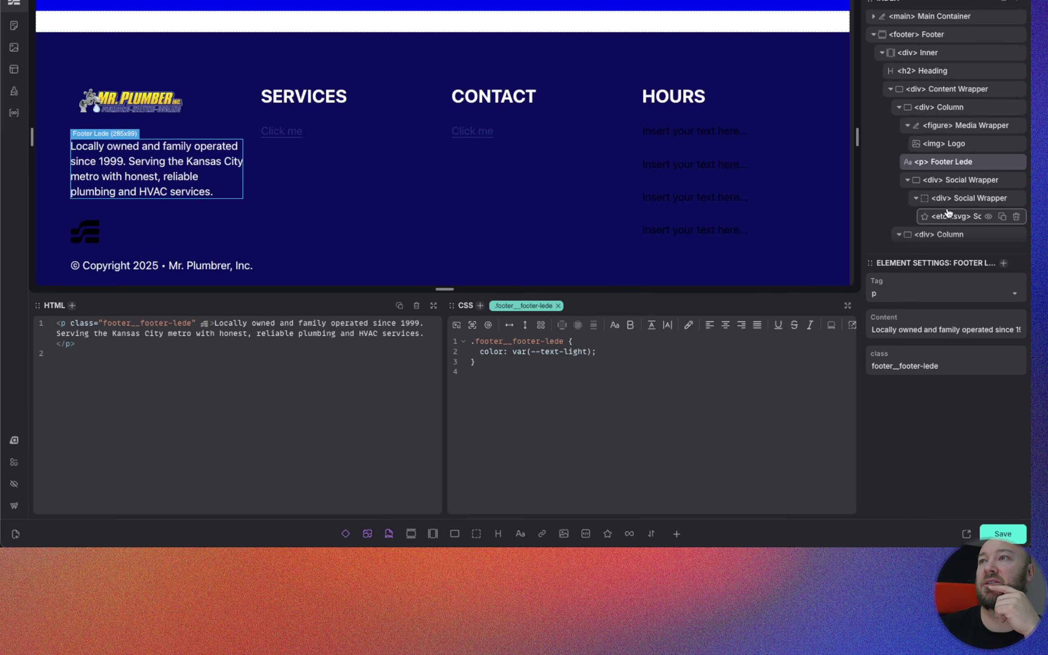
left_click(961, 200)
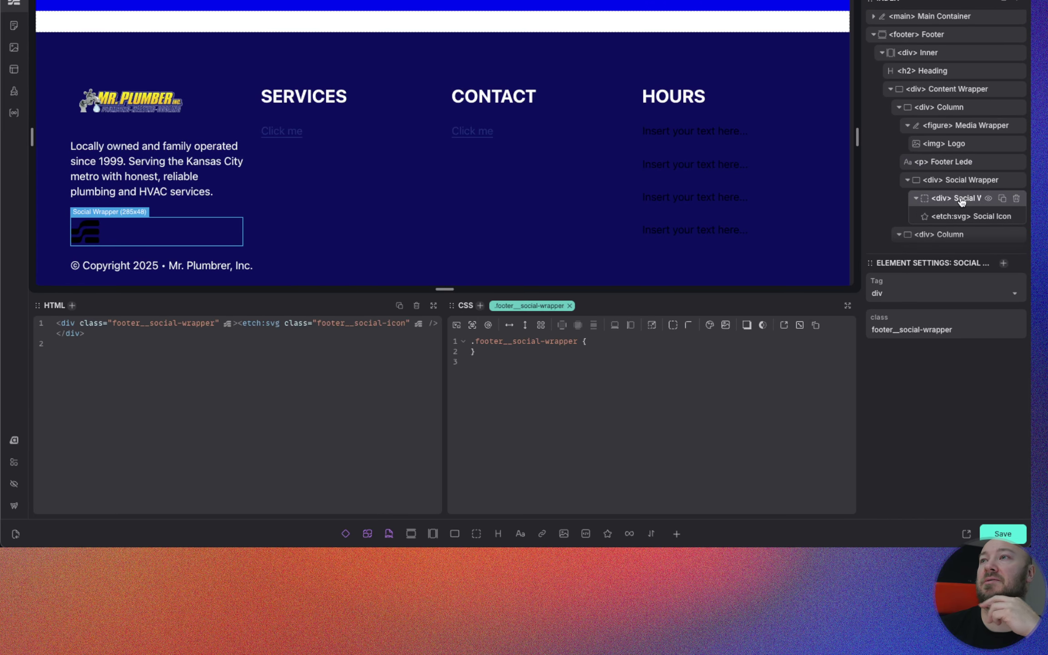
scroll(965, 200, "down", 1)
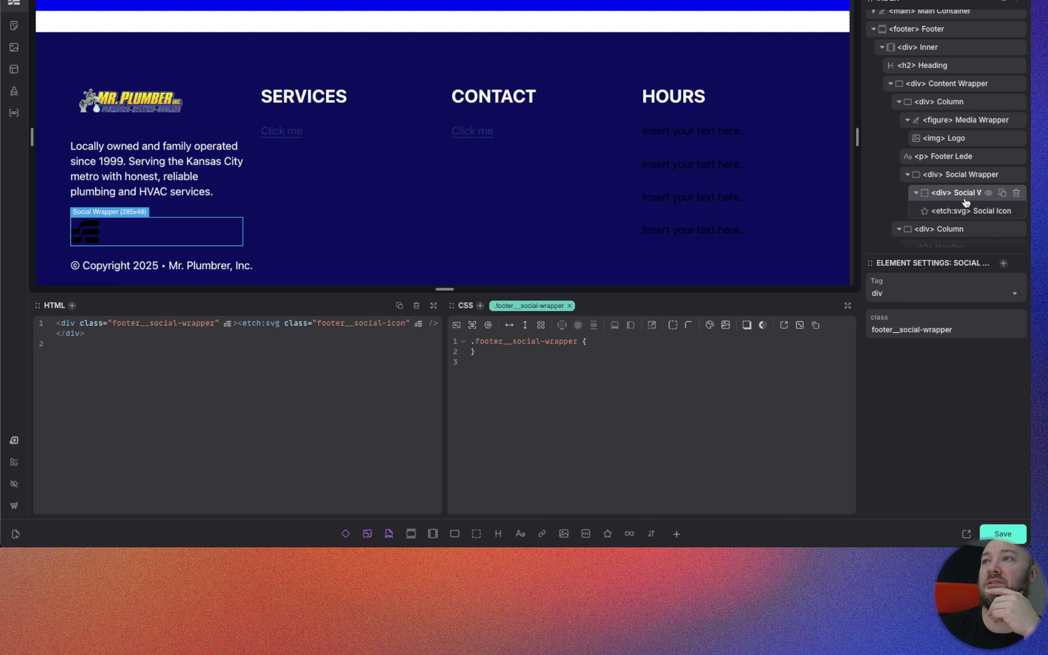
left_click(1002, 192)
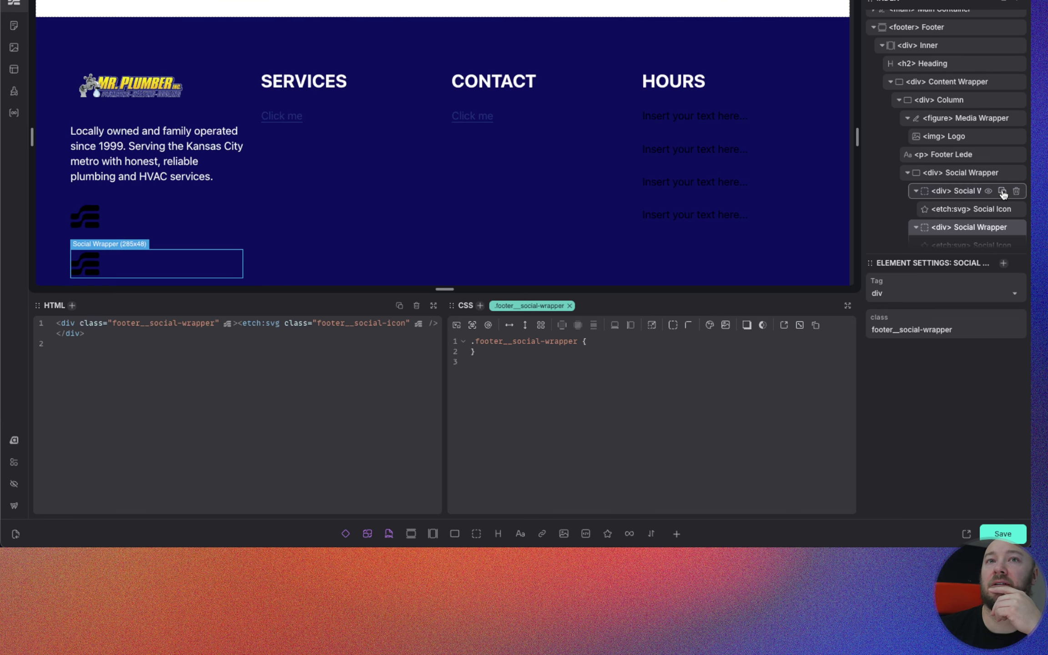
left_click(961, 176)
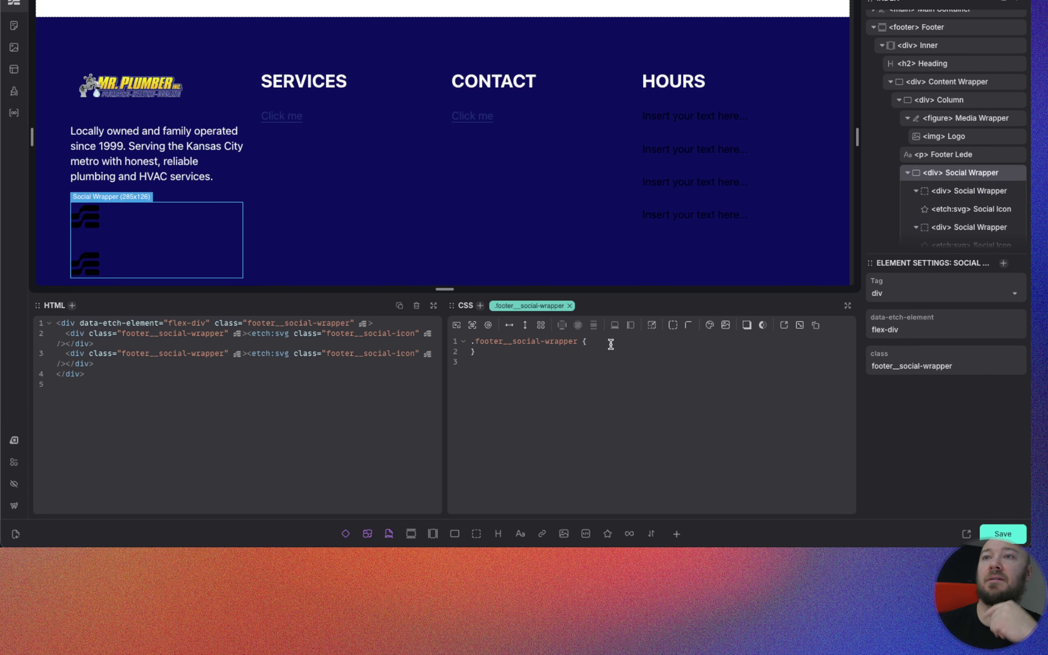
left_click(509, 326)
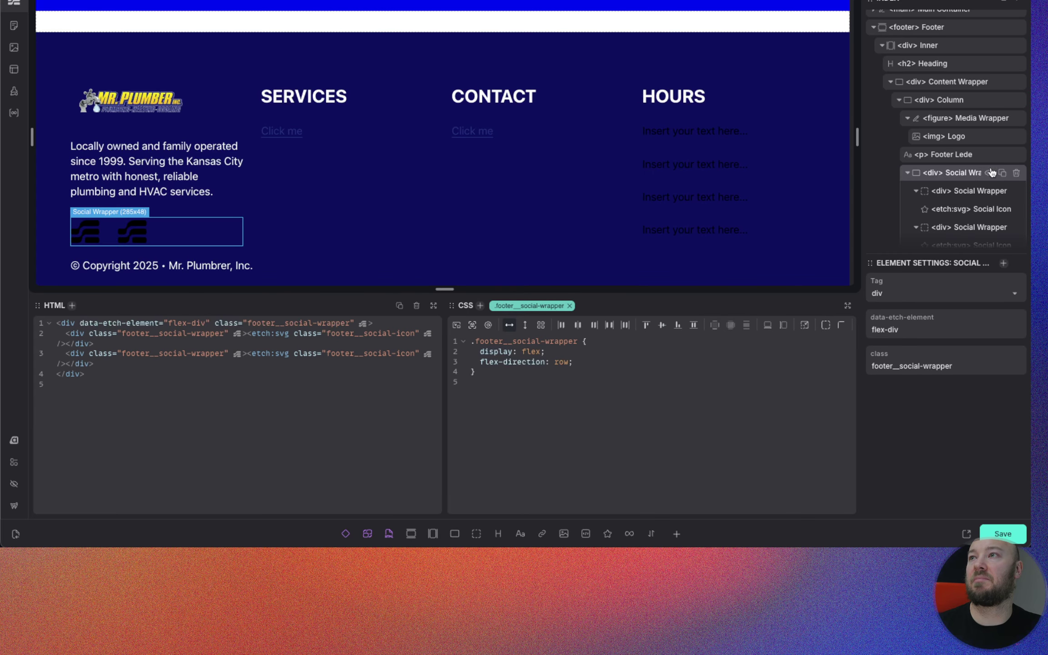
Step: Assign the Facebook icon from the media library to the first Social Icon
left_click(950, 213)
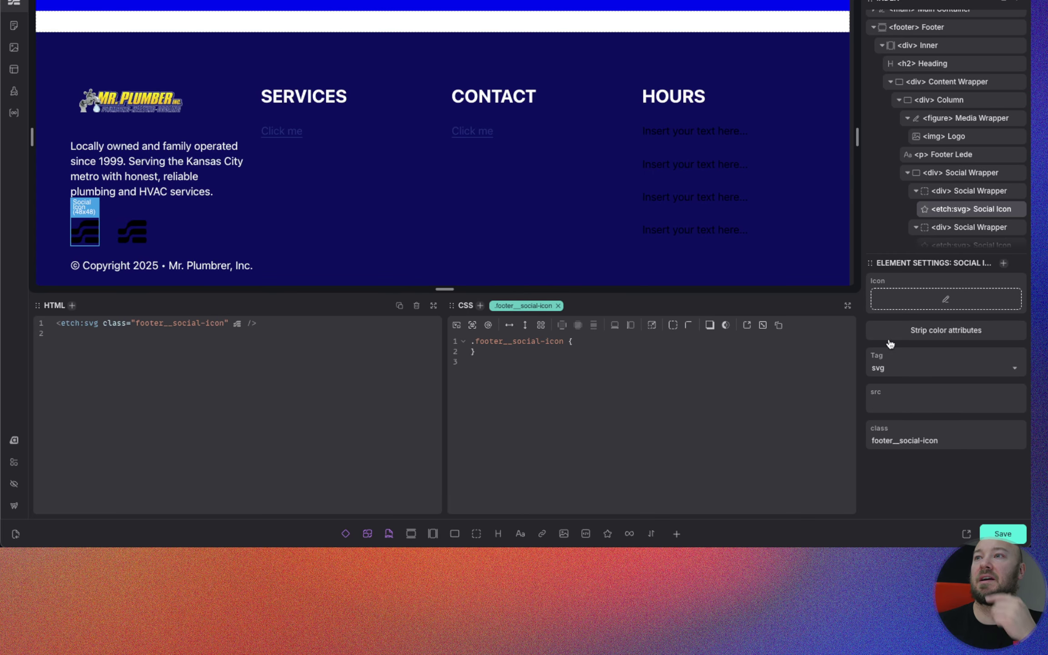
left_click(947, 302)
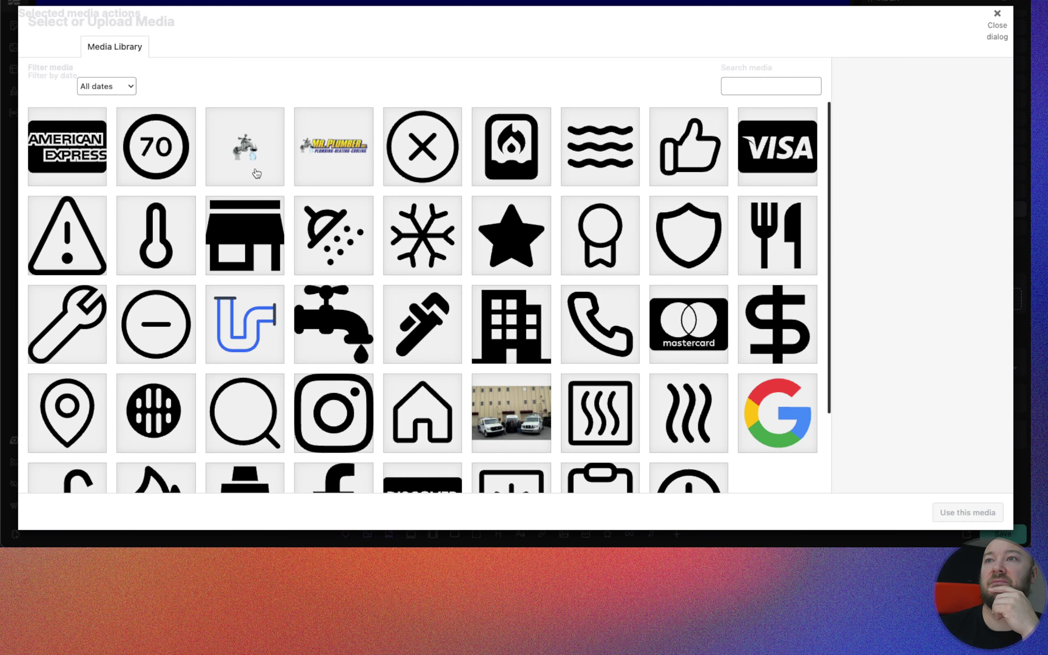
scroll(513, 255, "down", 3)
left_click(328, 431)
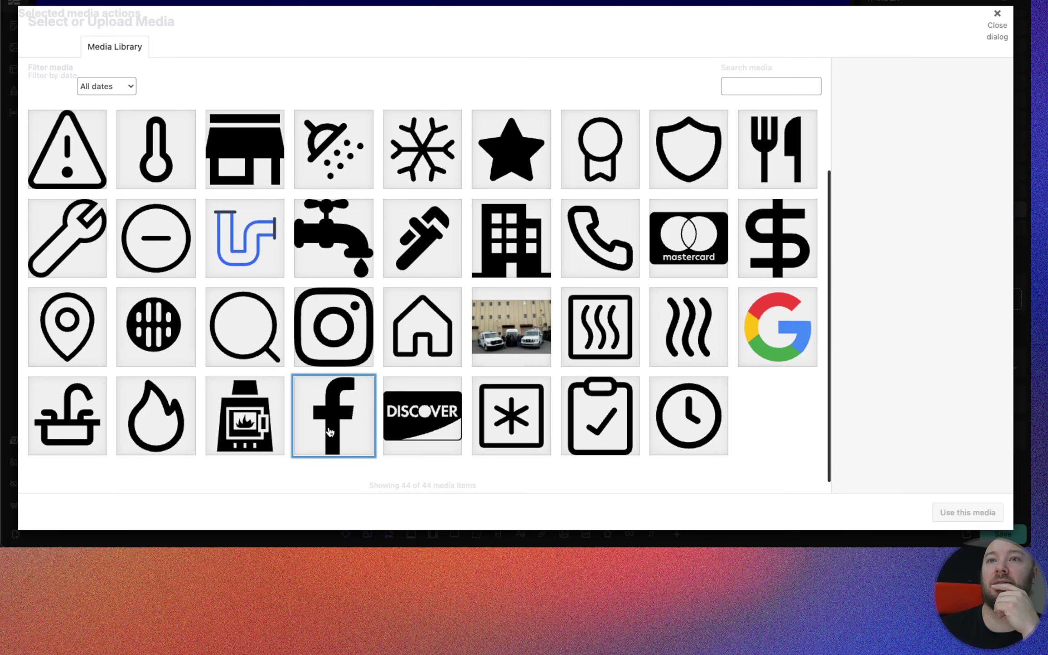
left_click(938, 510)
Step: Assign the Instagram icon from the media library to the second Social Icon
scroll(930, 236, "down", 2)
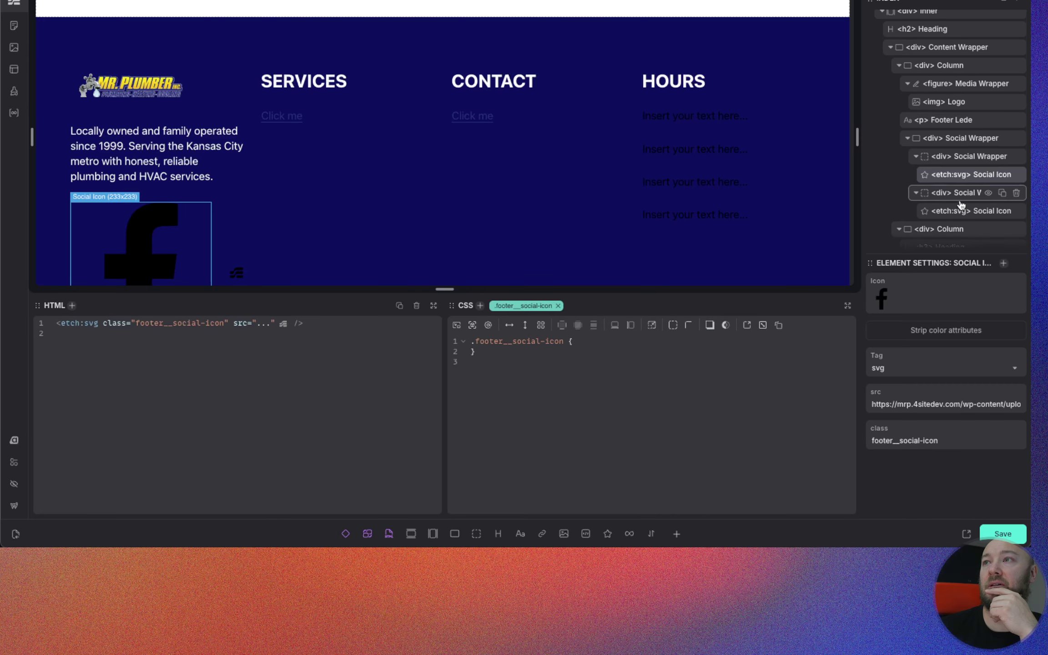
left_click(936, 207)
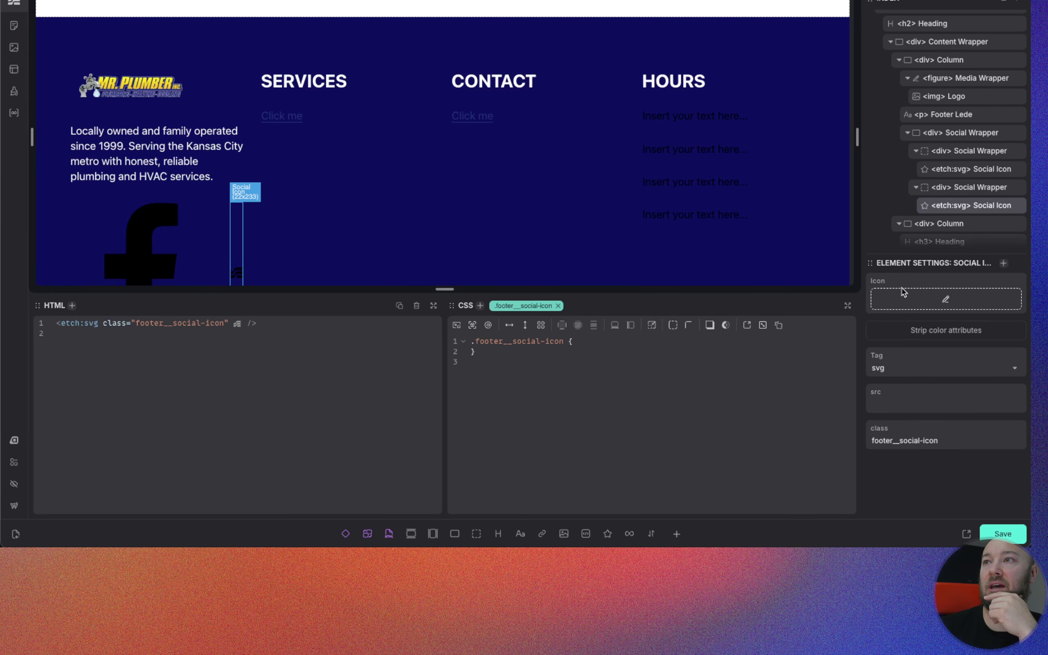
left_click(923, 304)
scroll(532, 263, "down", 3)
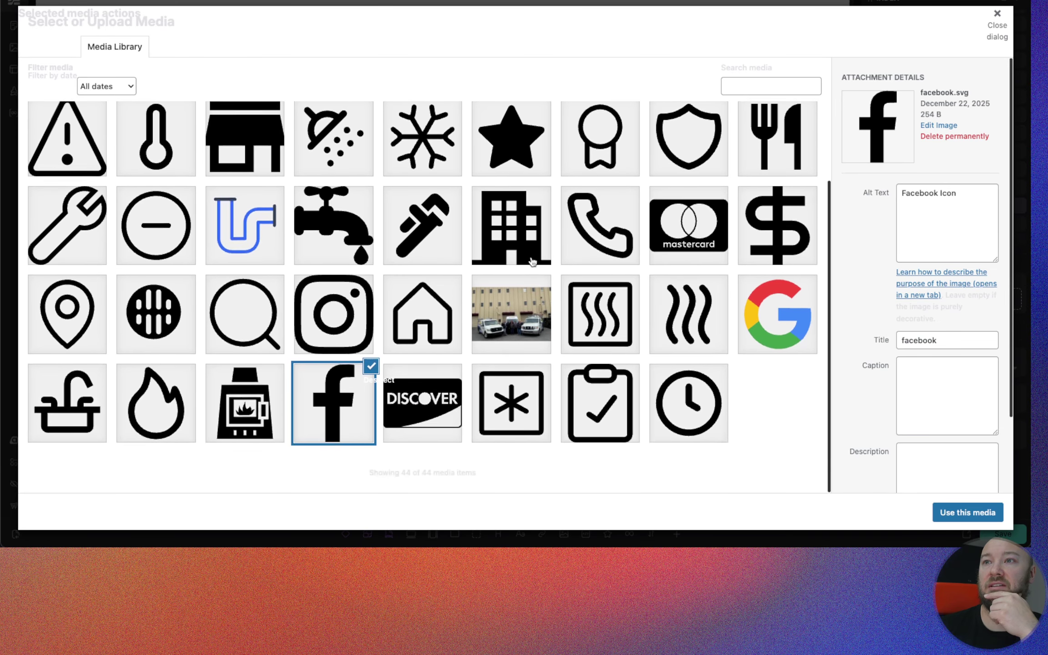
scroll(142, 409, "up", 2)
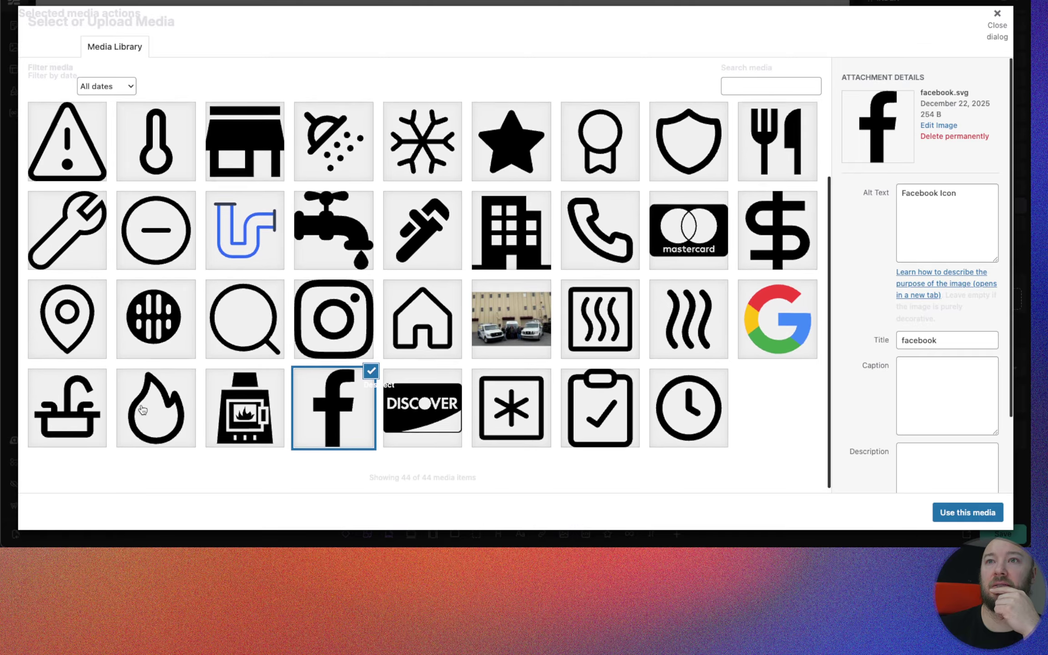
scroll(143, 409, "up", 1)
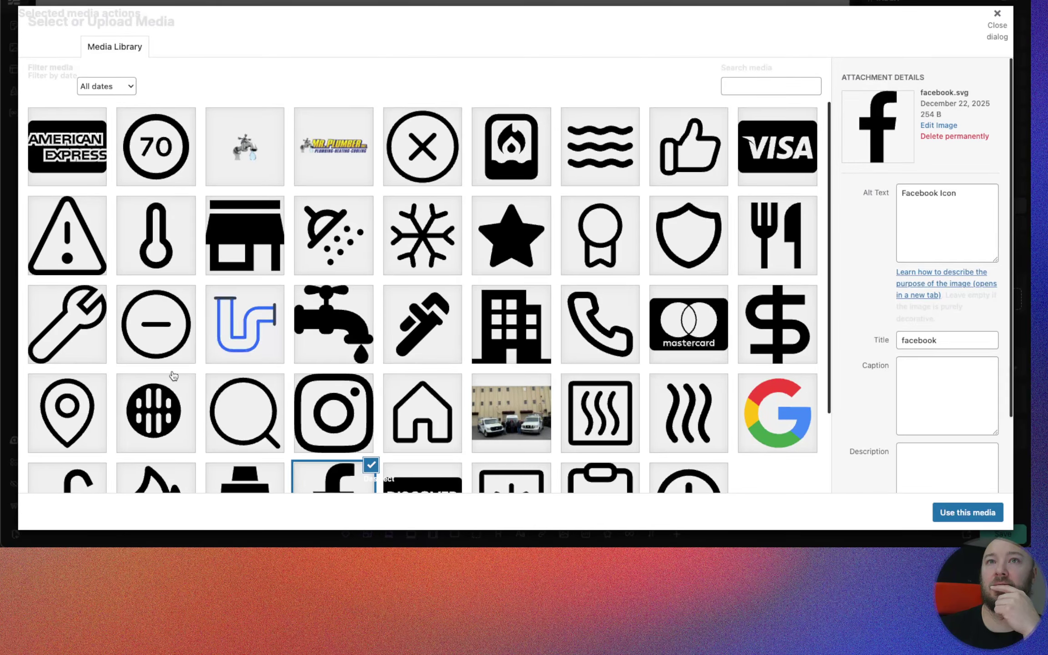
scroll(344, 246, "down", 3)
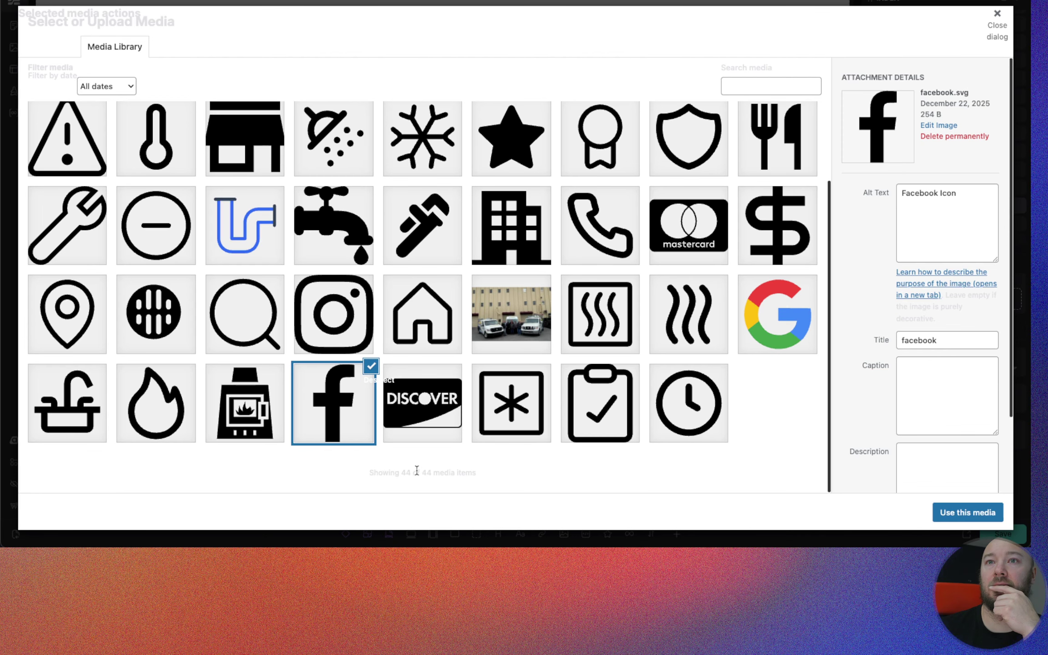
left_click(341, 301)
left_click(938, 512)
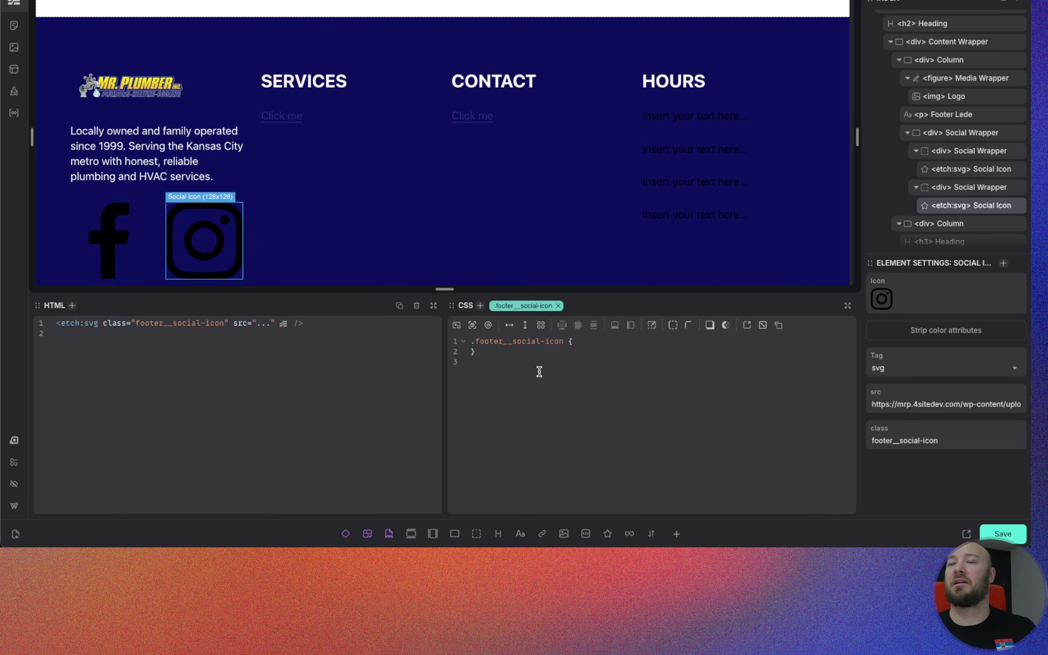
Step: Strip the color attributes from both the Instagram and Facebook Social Icons
left_click(925, 329)
left_click(955, 169)
left_click(932, 331)
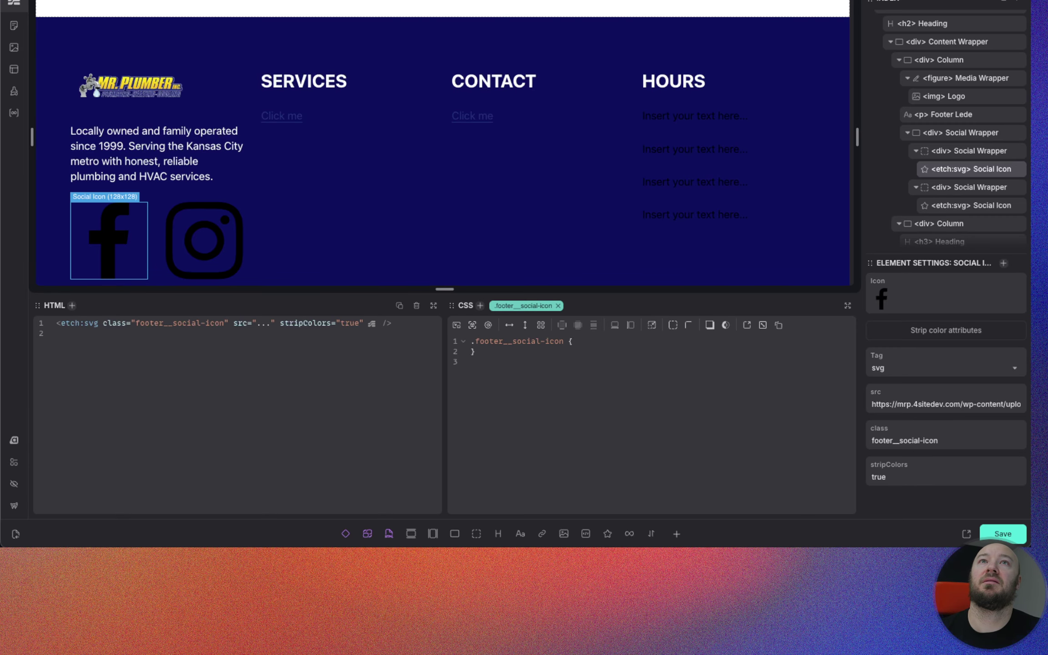
Step: Check the social icons in the Figma footer design, and set the footer__social-icon class's fill to var(--secondary-dark)
key("super+Tab")
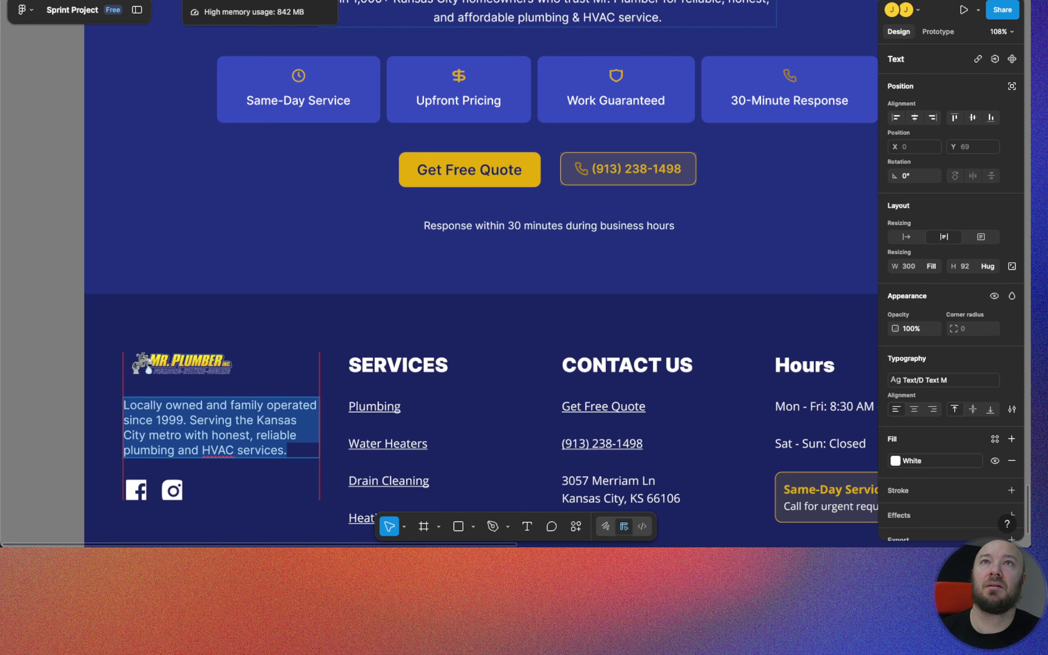
key("super+Tab")
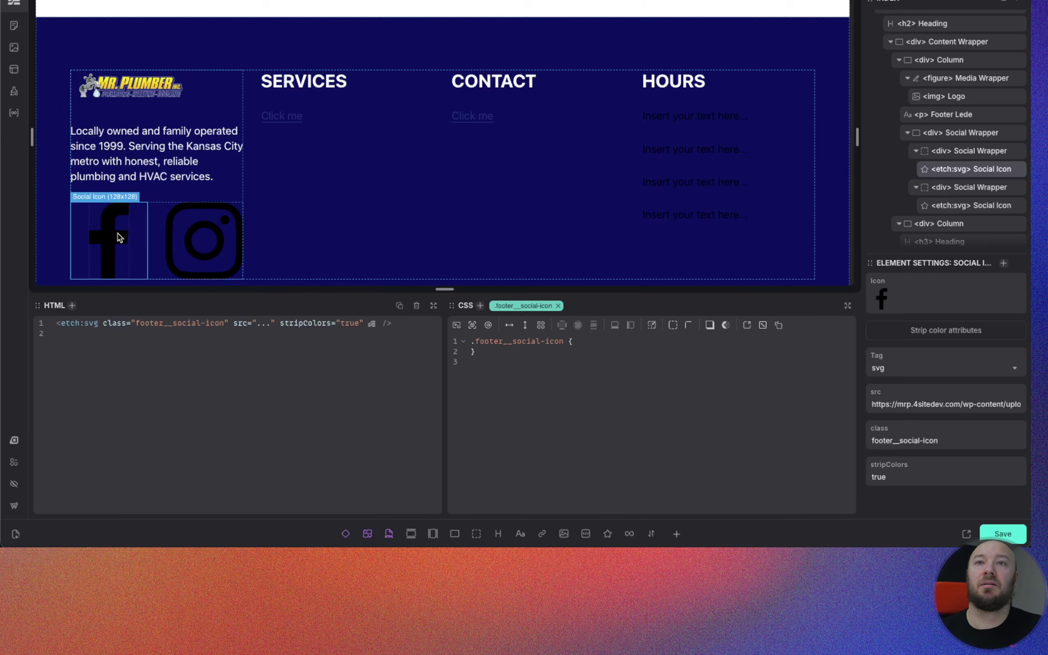
left_click(599, 339)
key("Return")
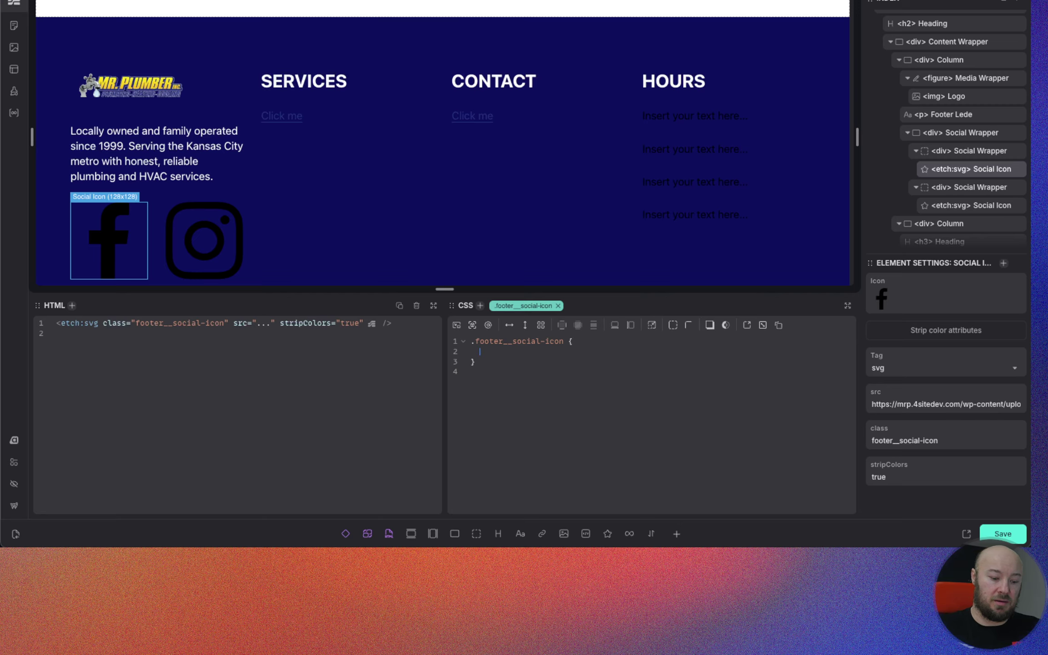
type("fil")
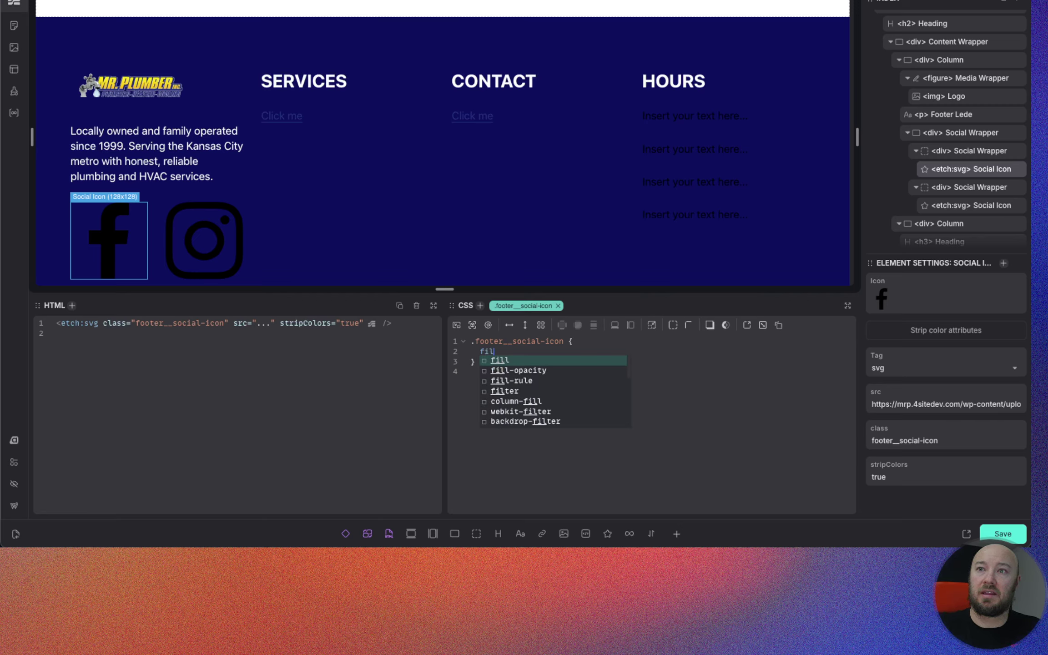
type("l: --")
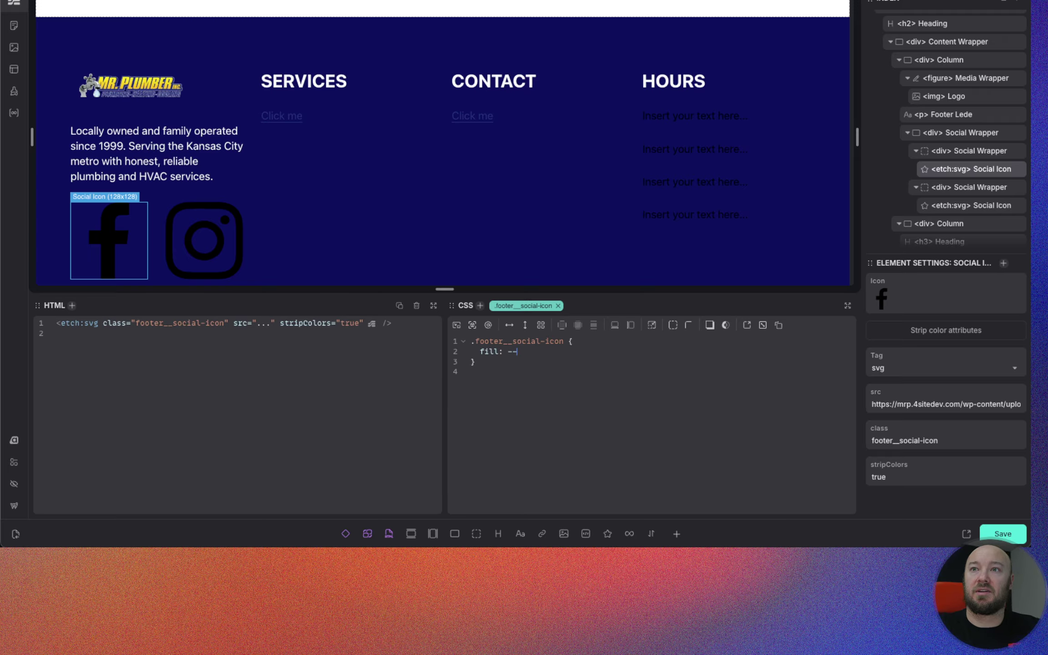
type(" var(--s")
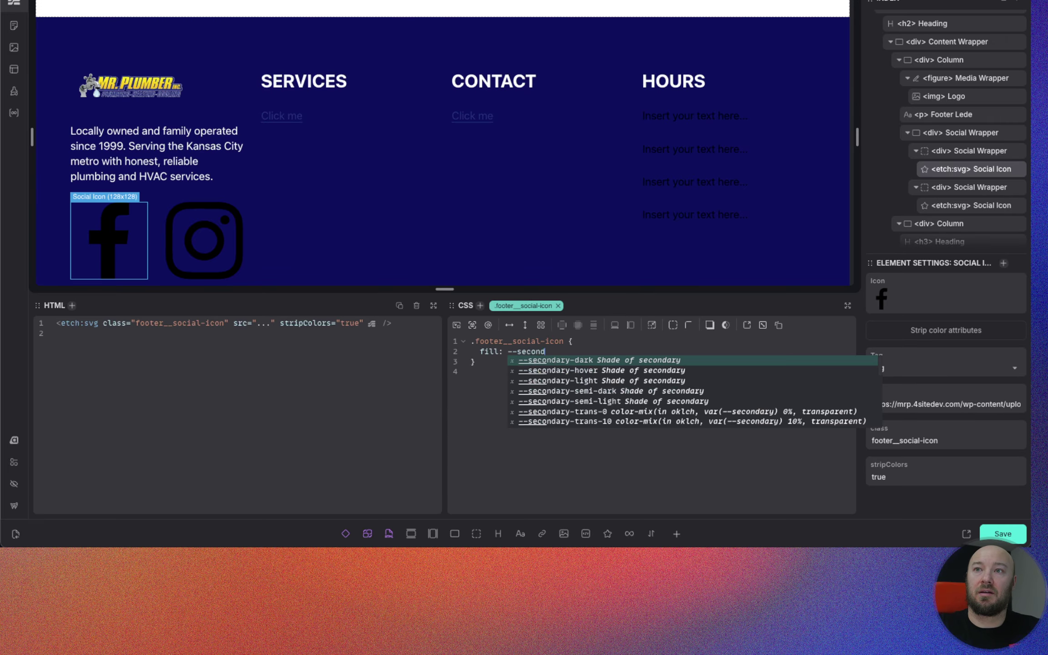
type("ec")
key("Return")
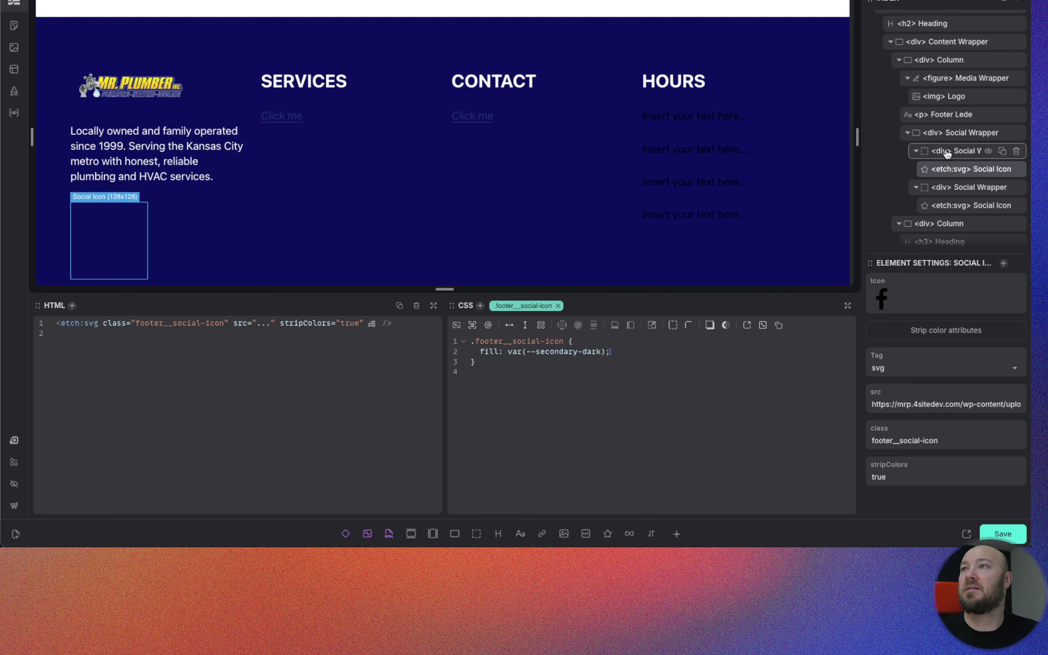
Step: Set the footer__social-wrapper class's background to var(--white)
left_click(959, 155)
left_click(593, 362)
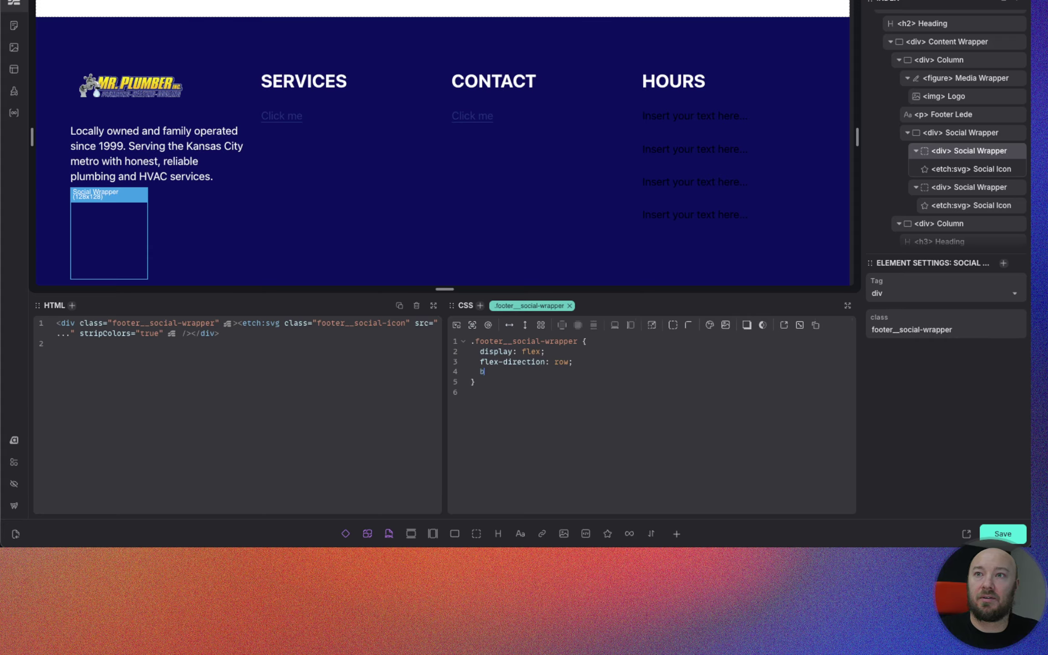
type("back")
key("Down")
key("Down")
key("Return")
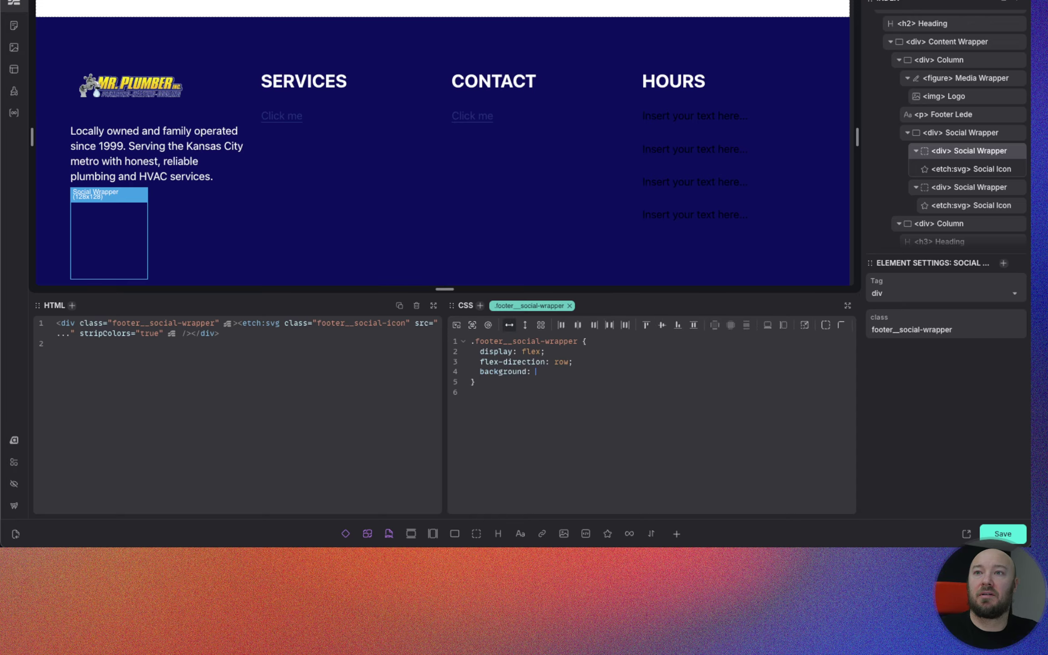
type("--white;")
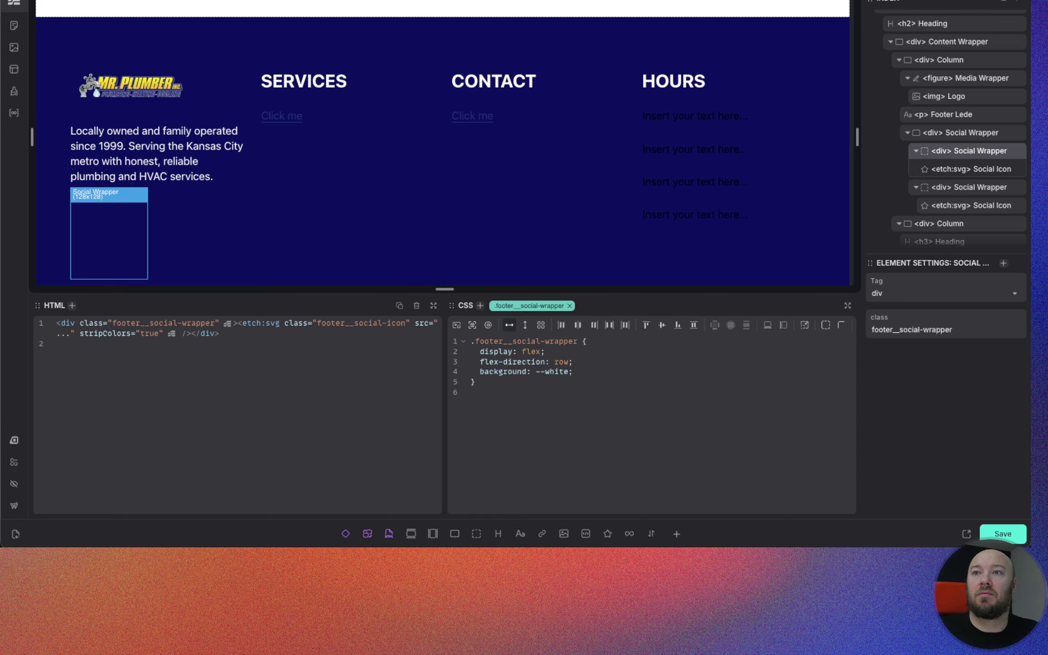
type("e")
key("Return")
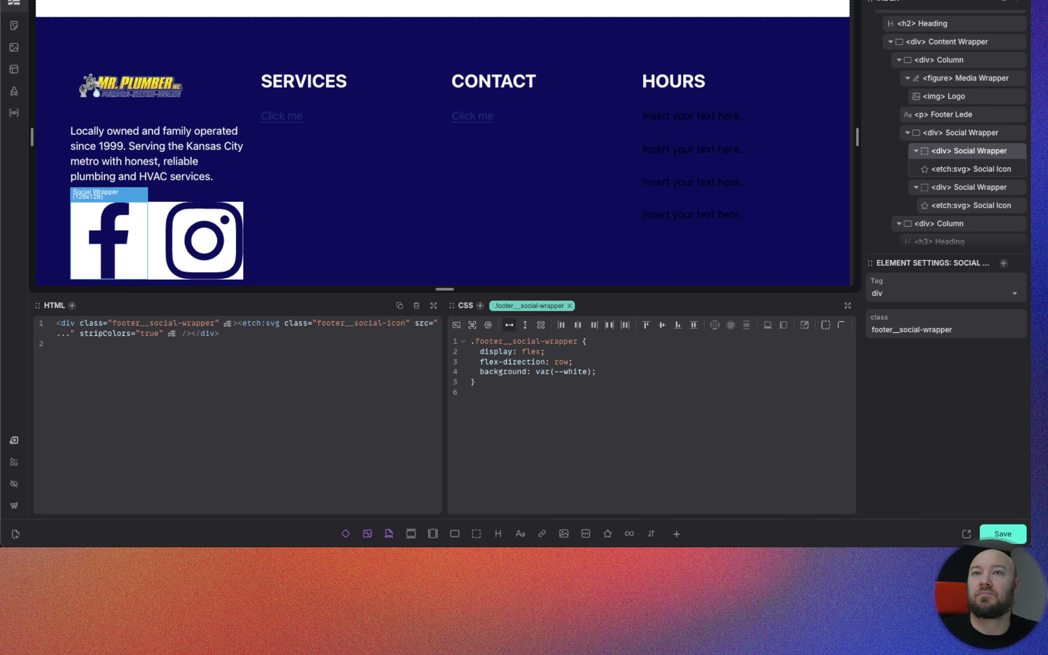
Step: Add padding of var(--space-xs) to the footer__social-wrapper class
type("padd")
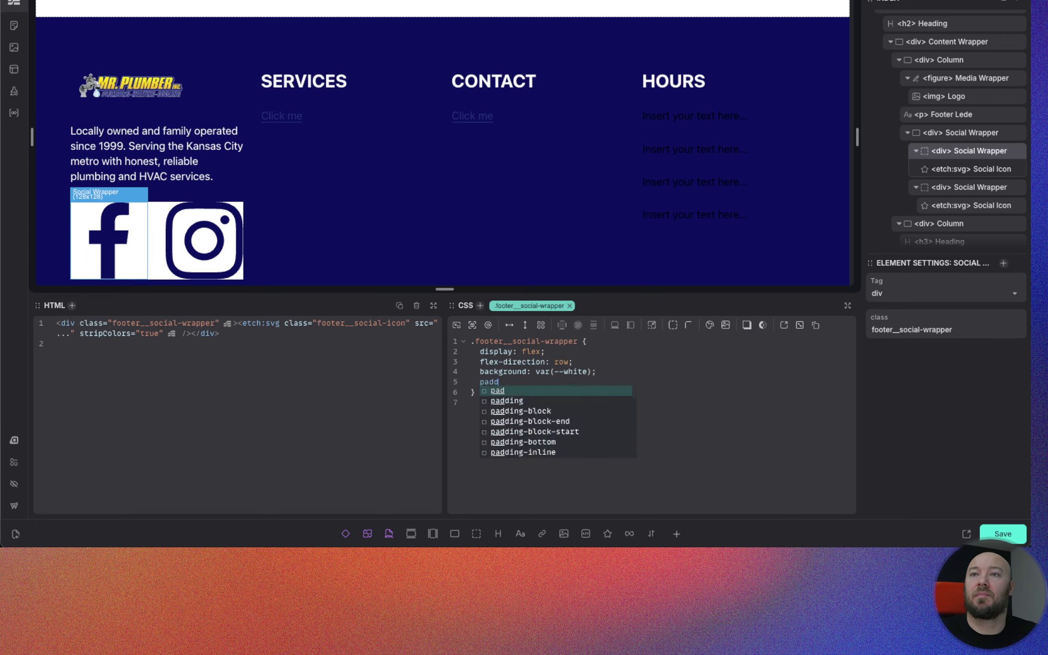
type("ing: var(--sp")
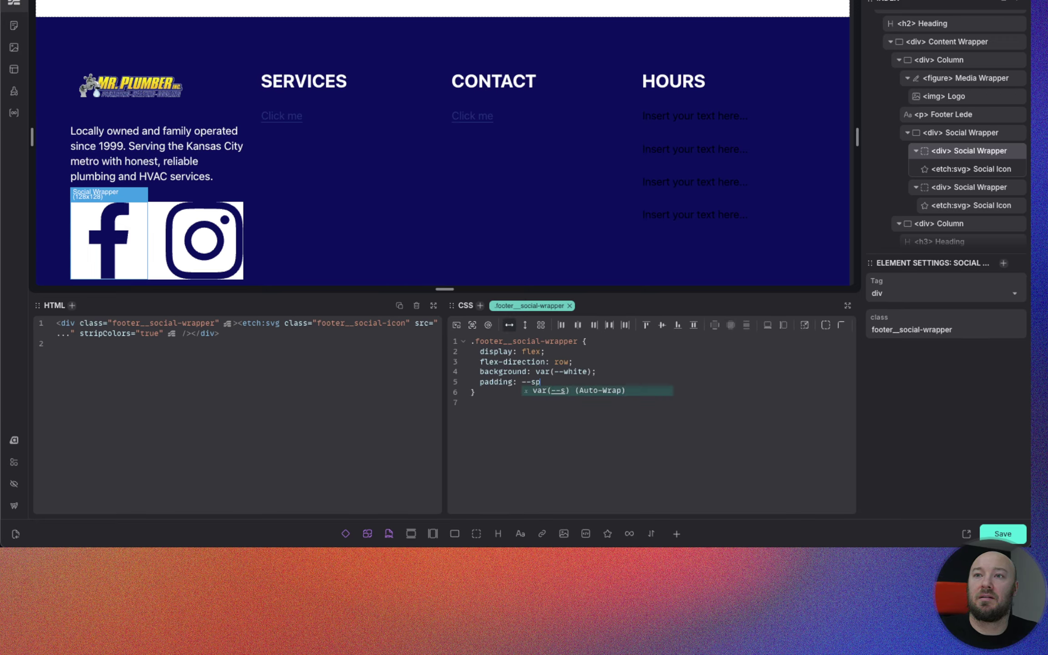
type("ac")
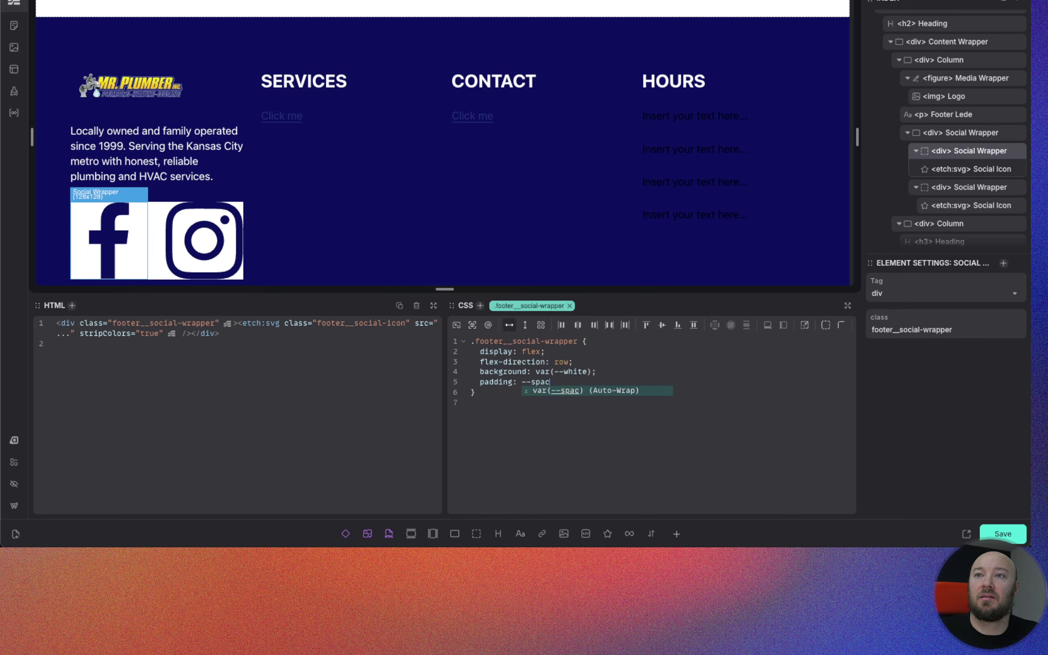
type("e-xs")
key("Return")
type(";")
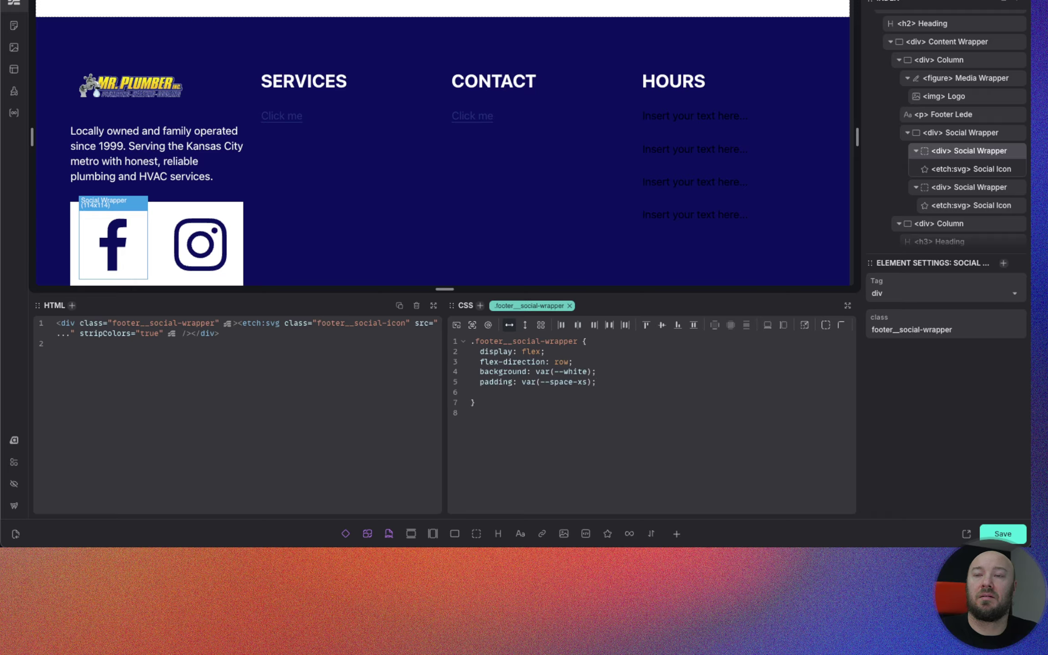
Step: Add a border-radius of var(--radius) to the footer__social-wrapper class
type("rad")
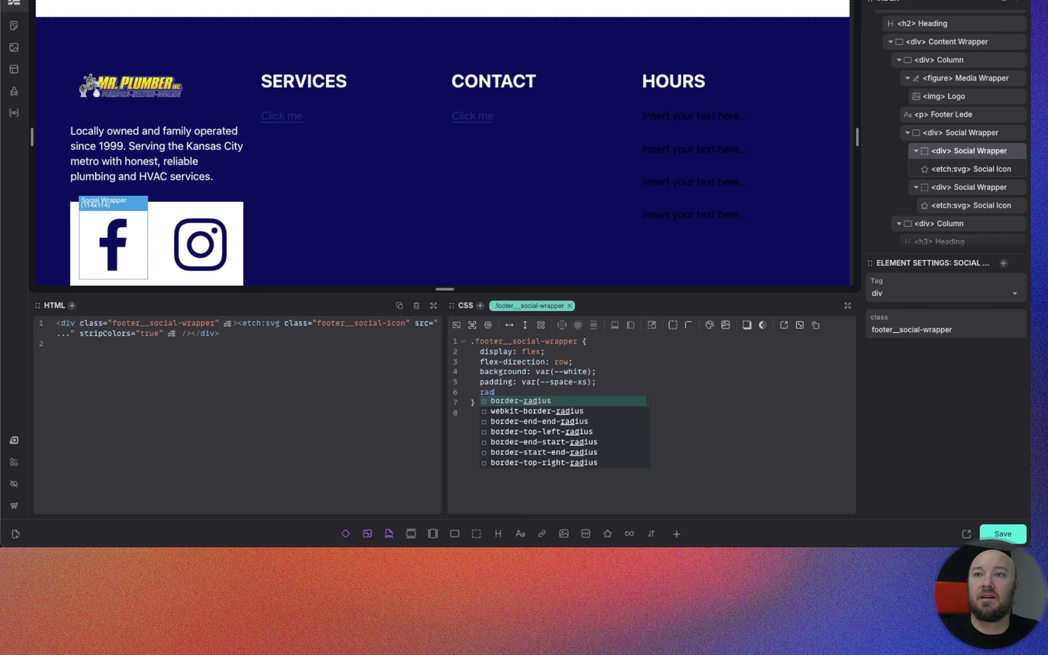
key("Return")
type("--")
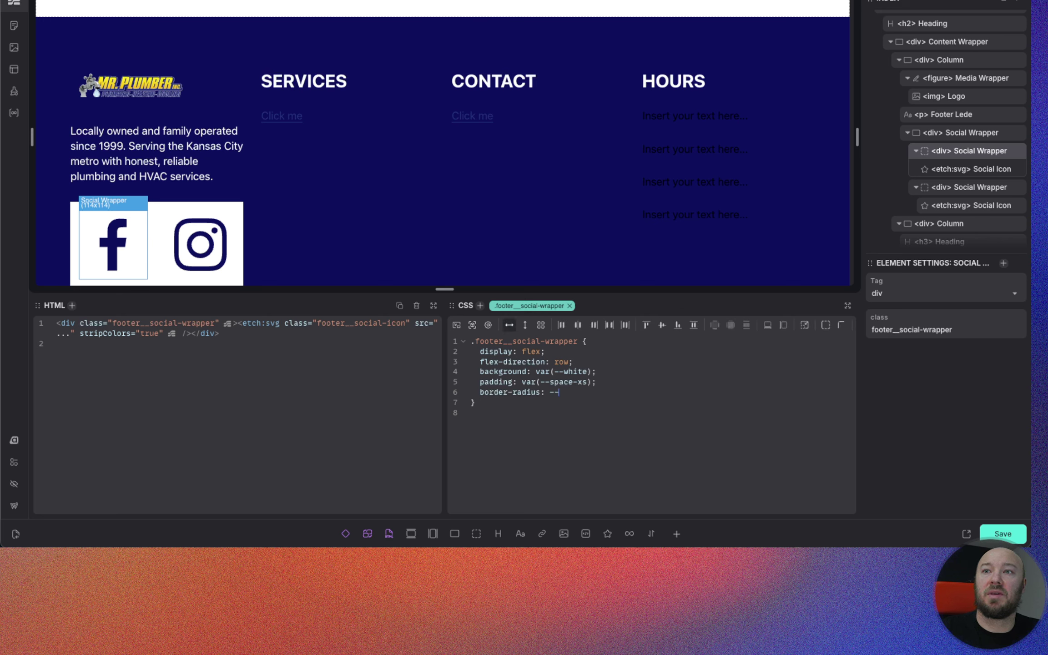
type("radi")
key("Return")
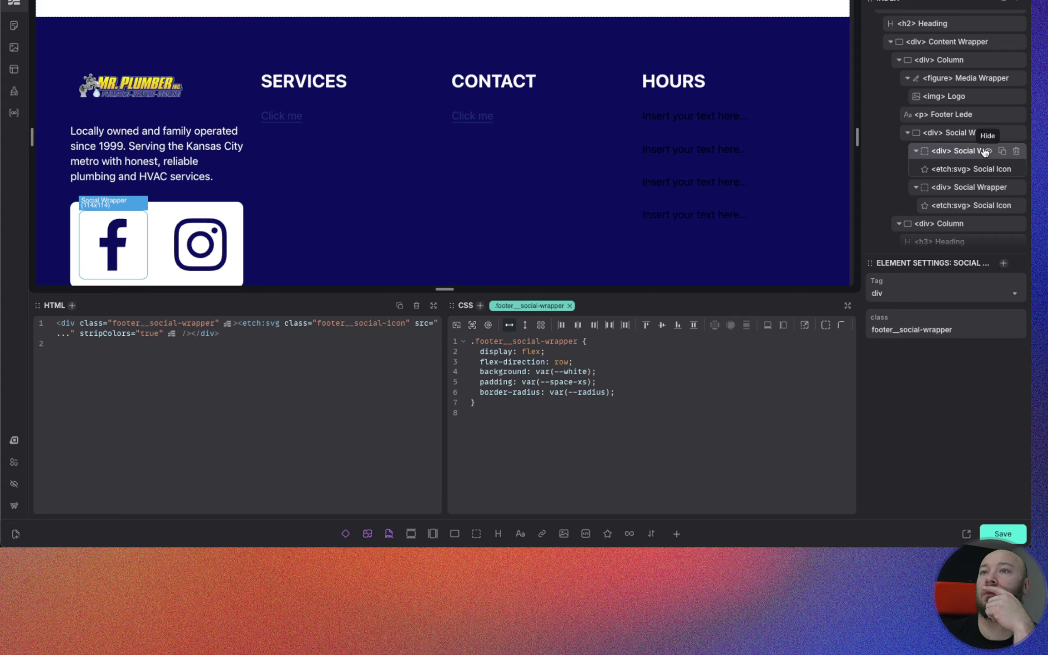
Step: On the first inner Social Wrapper, replace the footer__social-wrapper class with a new footer__social-icon-wrapper class holding the copied flex, background, padding and border-radius declarations
left_click(961, 136)
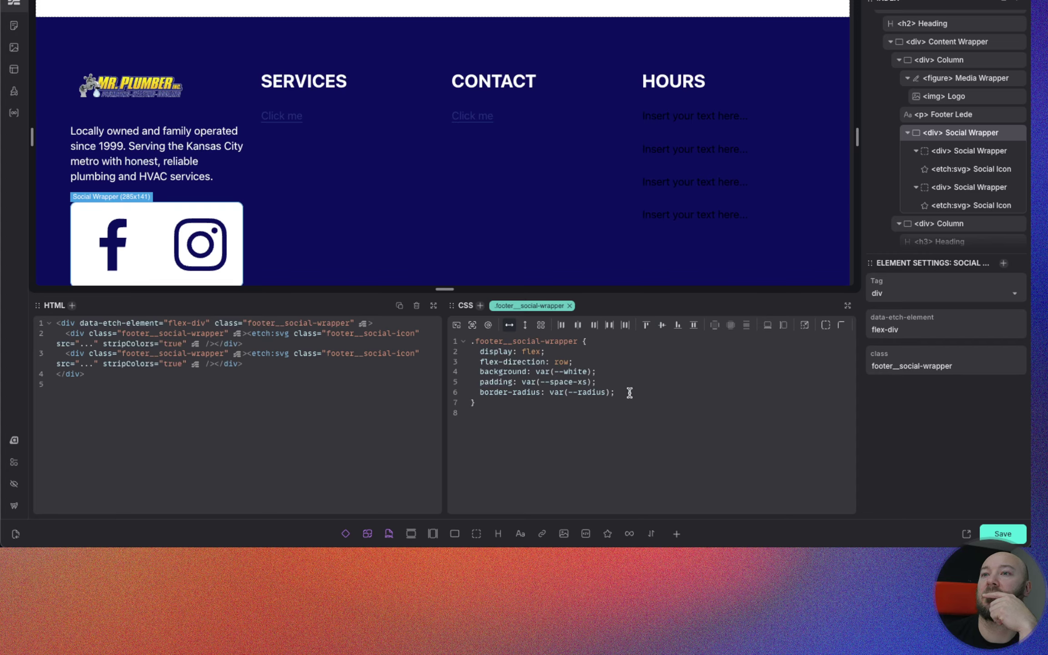
left_click_drag(629, 392, 481, 355)
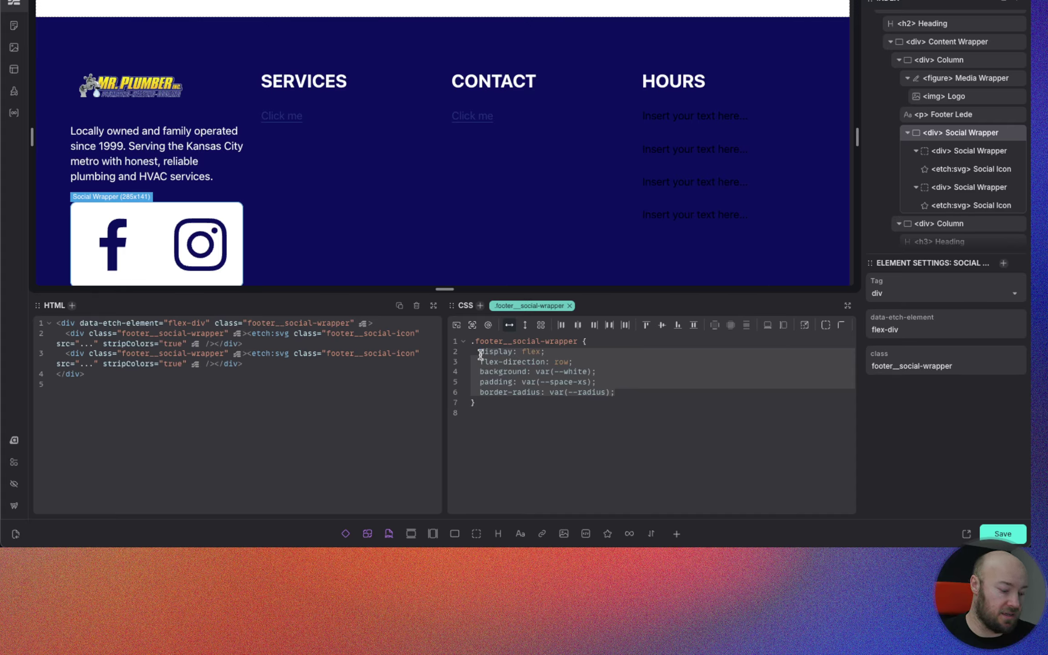
left_click(955, 152)
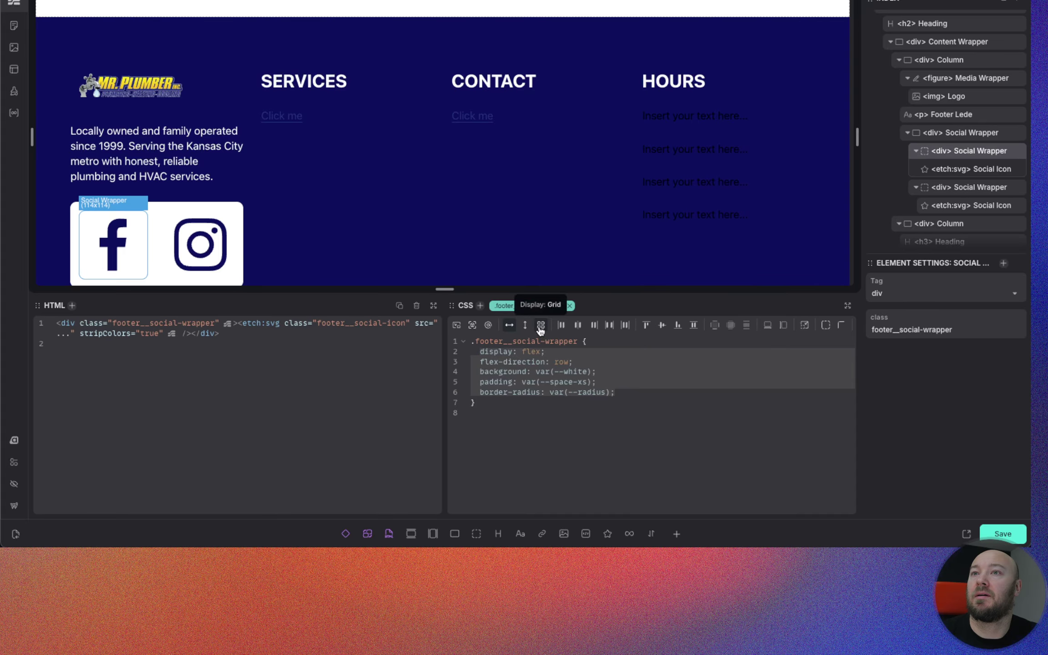
left_click(480, 305)
type(".")
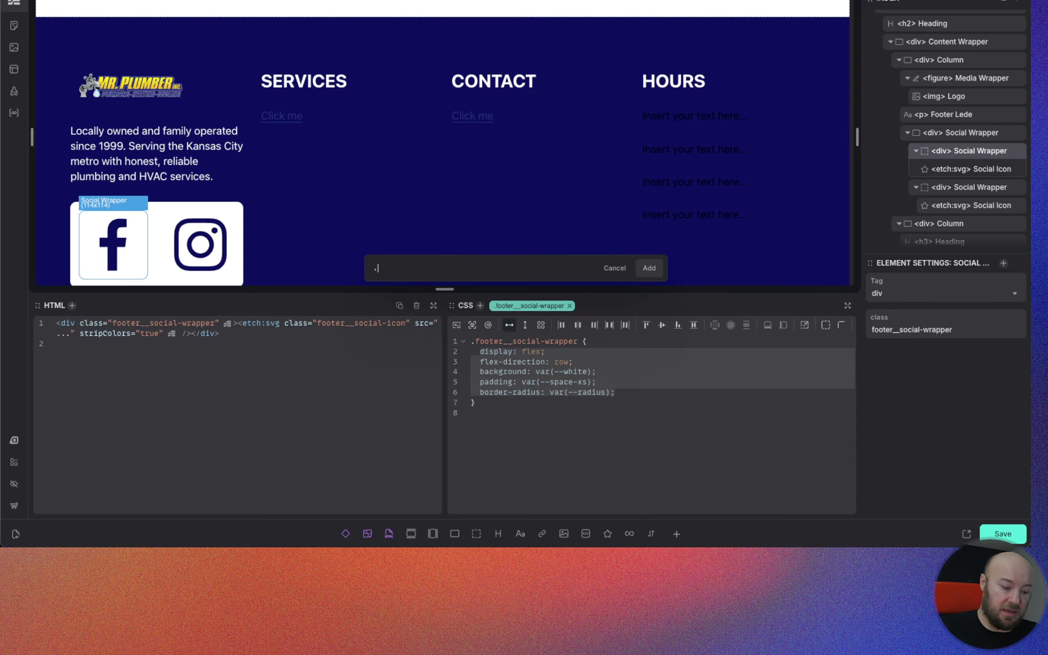
type("footer__social")
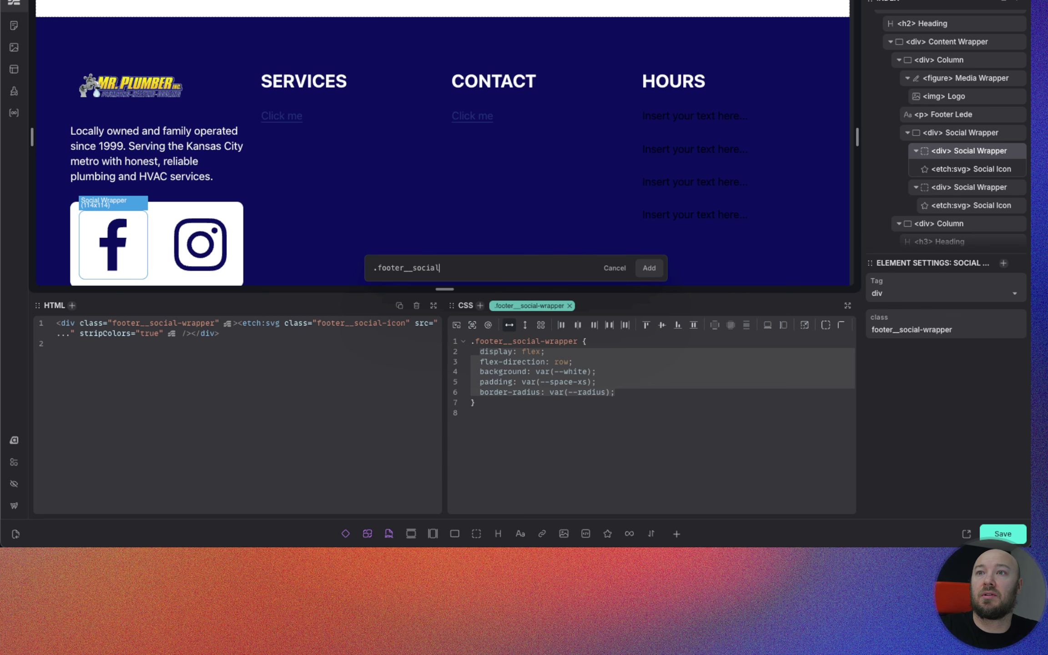
type("-icon-wrapper")
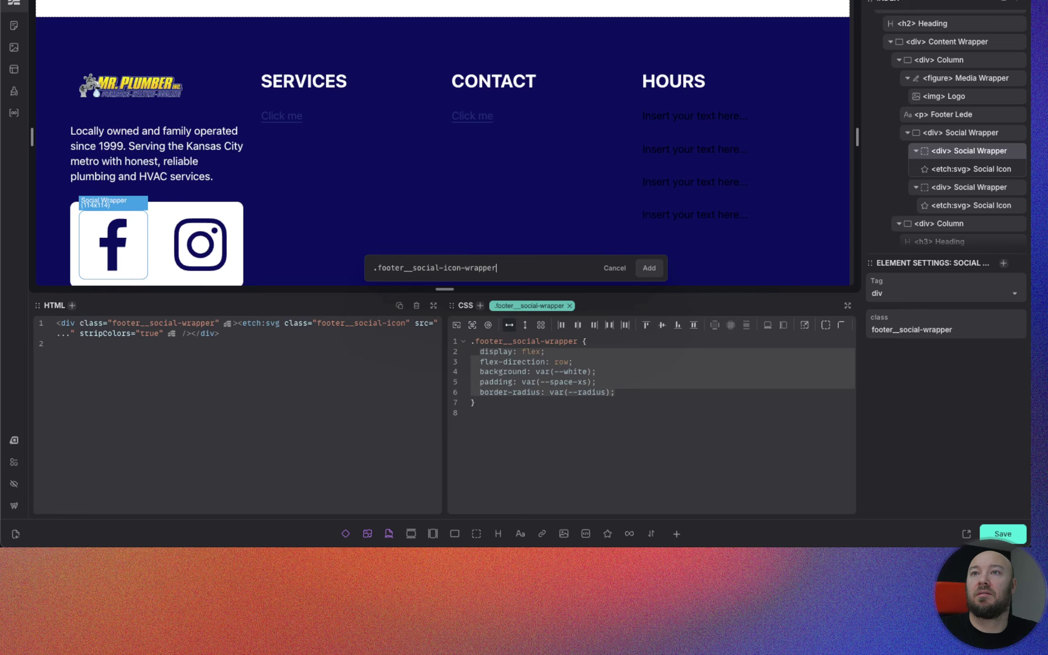
key("Return")
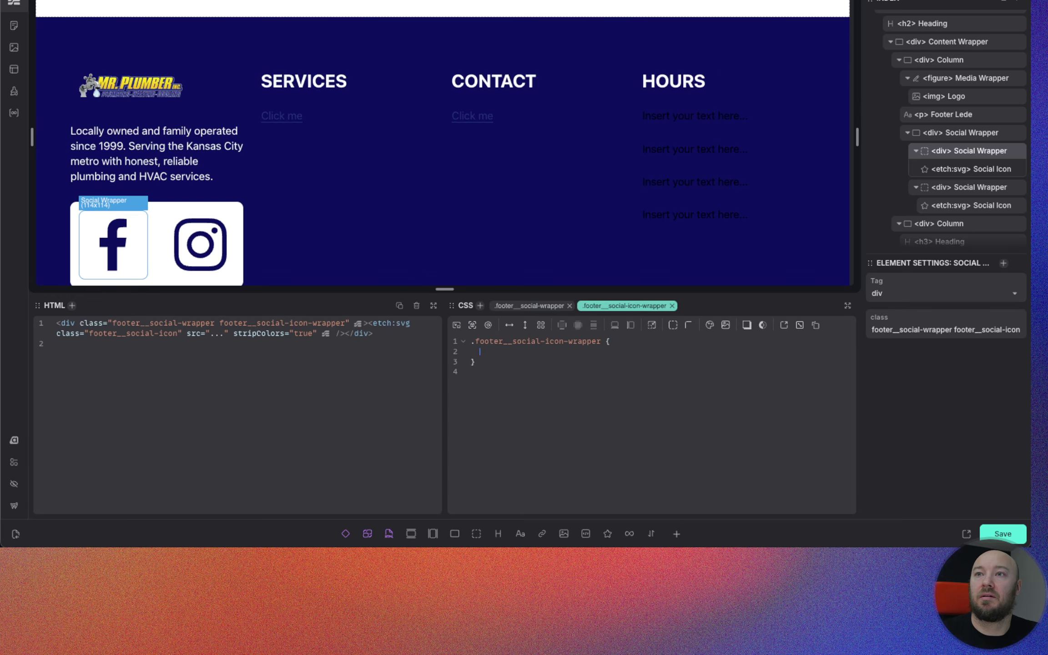
left_click(534, 305)
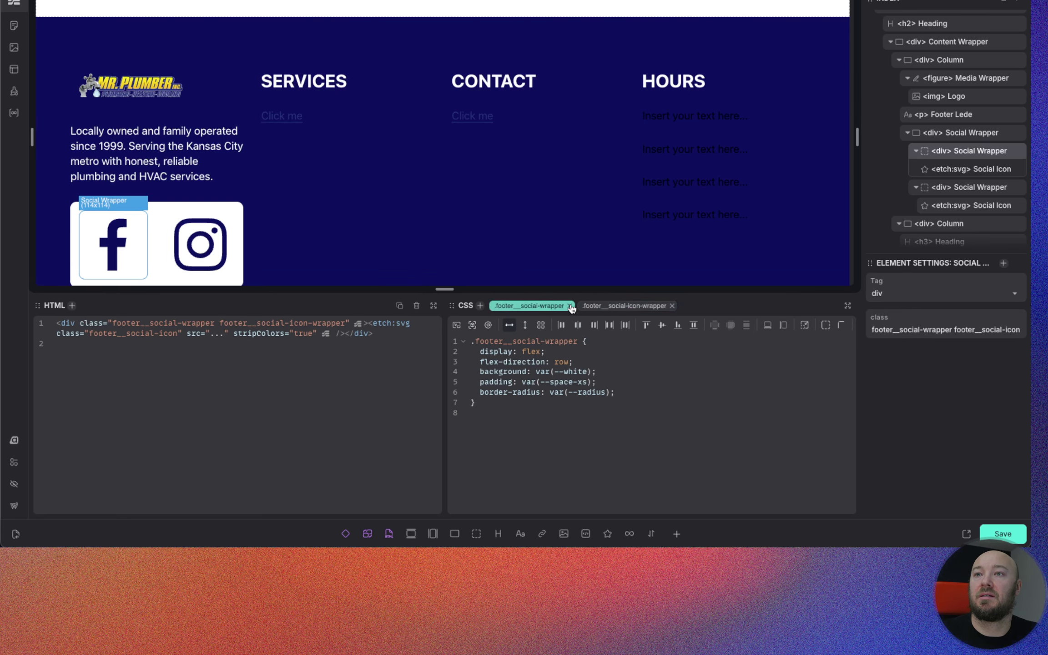
left_click(571, 307)
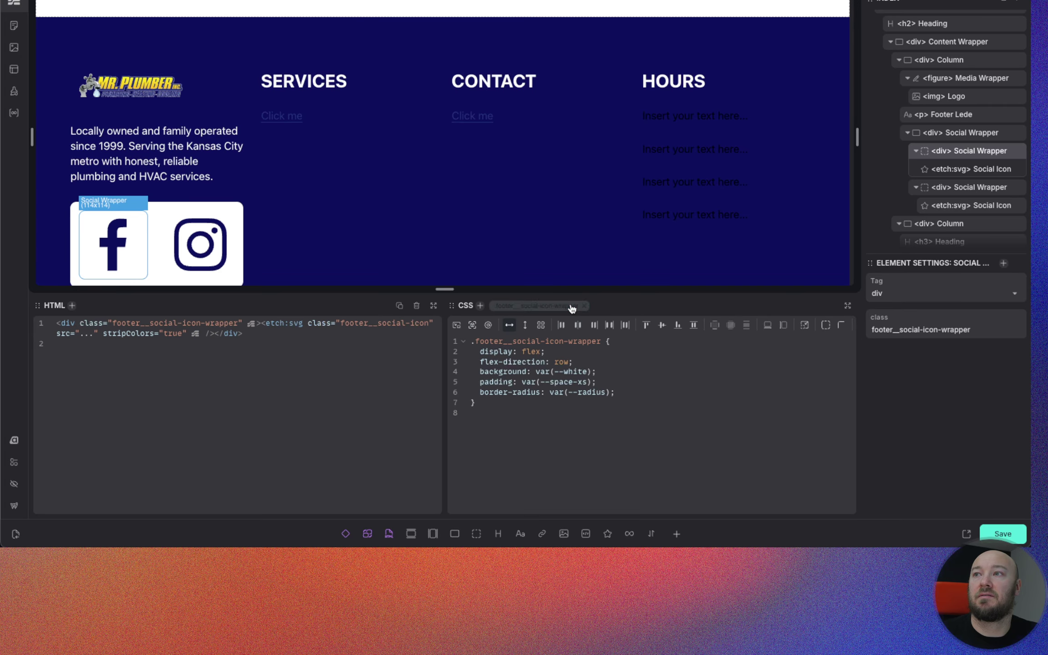
Step: On the second inner Social Wrapper, replace the footer__social-wrapper class with the footer__social-icon-wrapper class
left_click_drag(994, 328, 871, 328)
key("super+c")
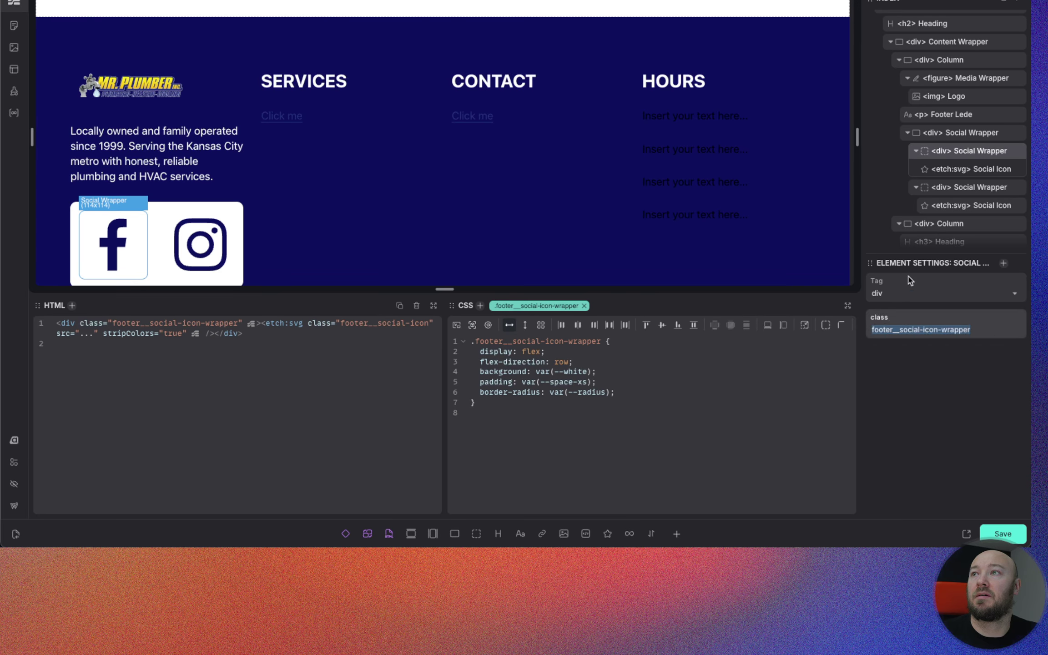
left_click(955, 186)
left_click(480, 306)
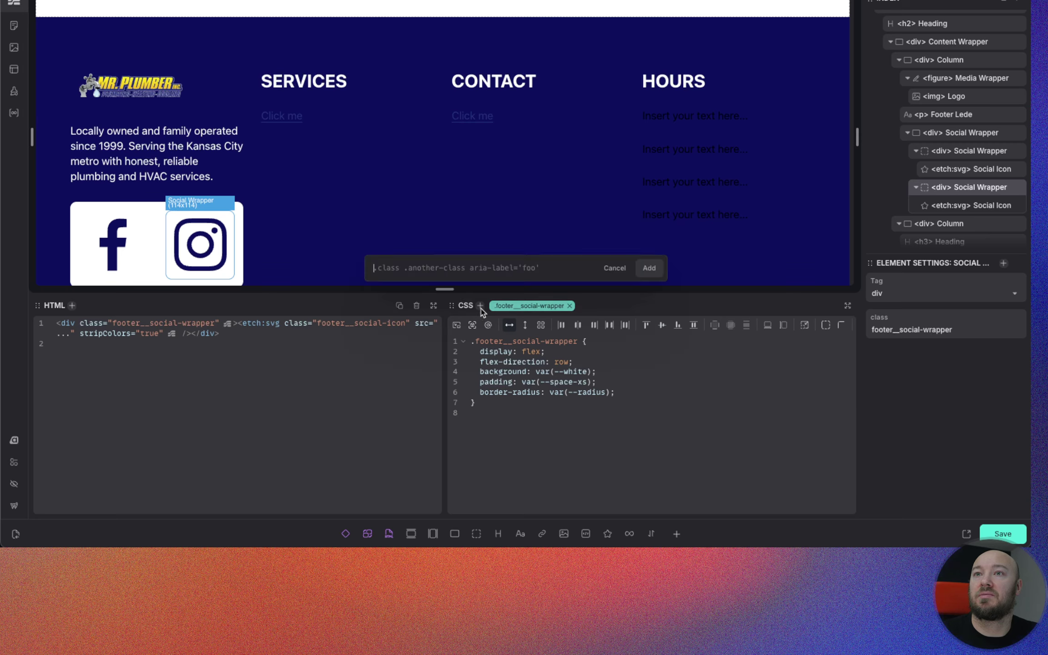
type(".")
key("super+v")
key("Return")
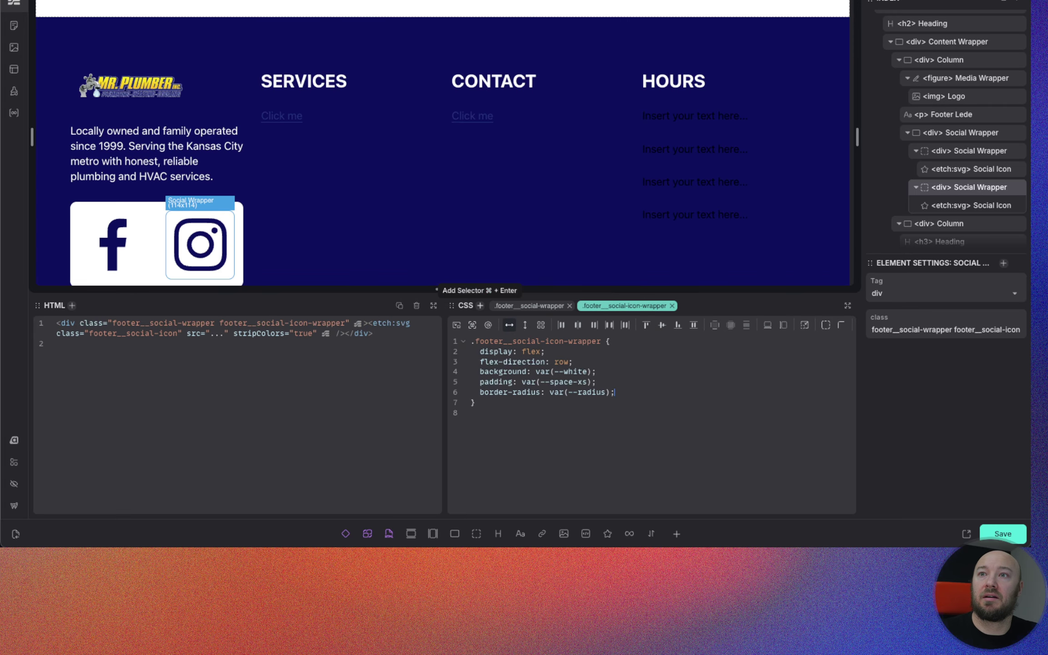
left_click(549, 310)
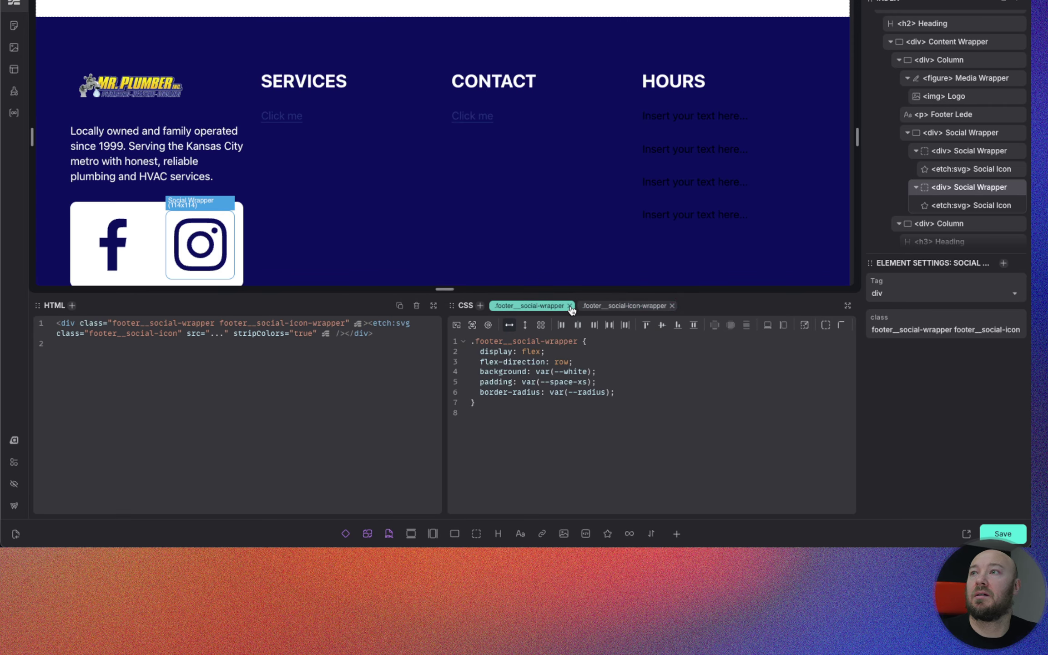
left_click(570, 306)
Step: Remove the background, padding and border-radius declarations from the outer Social Wrapper's footer__social-wrapper class
left_click(922, 136)
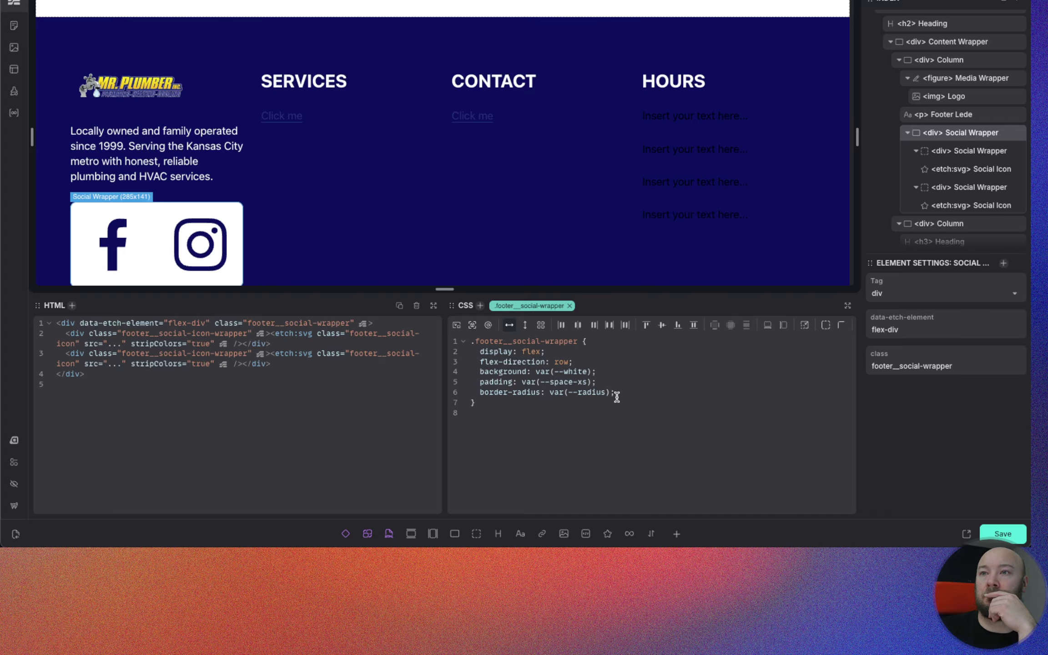
left_click_drag(614, 392, 471, 373)
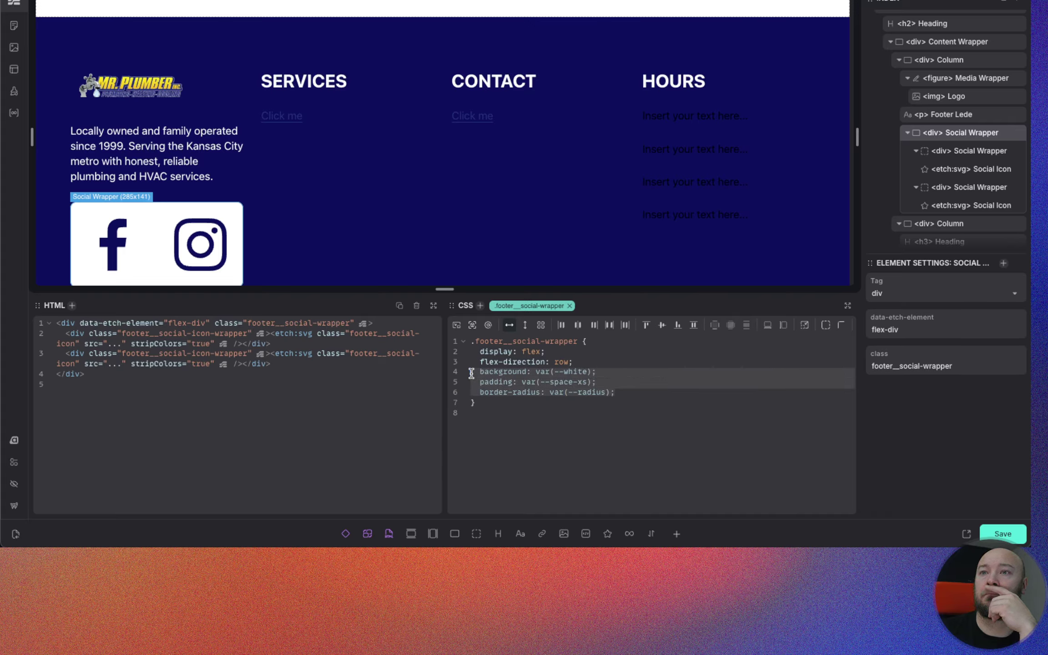
key("BackSpace")
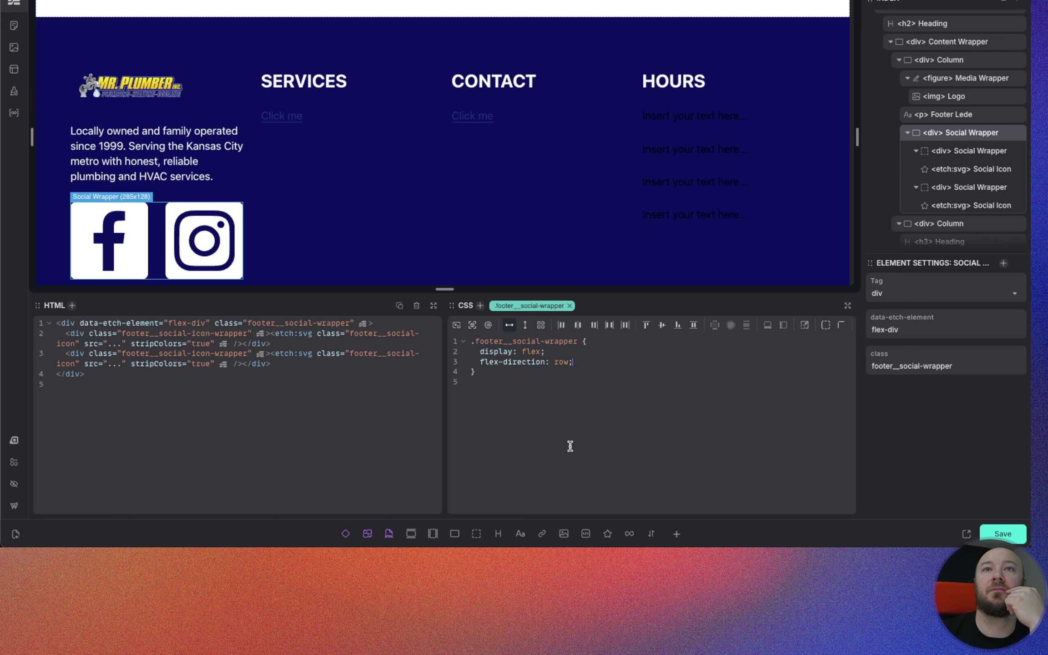
Step: Open the Facebook Social Icon's footer__social-icon class for editing
left_click(943, 174)
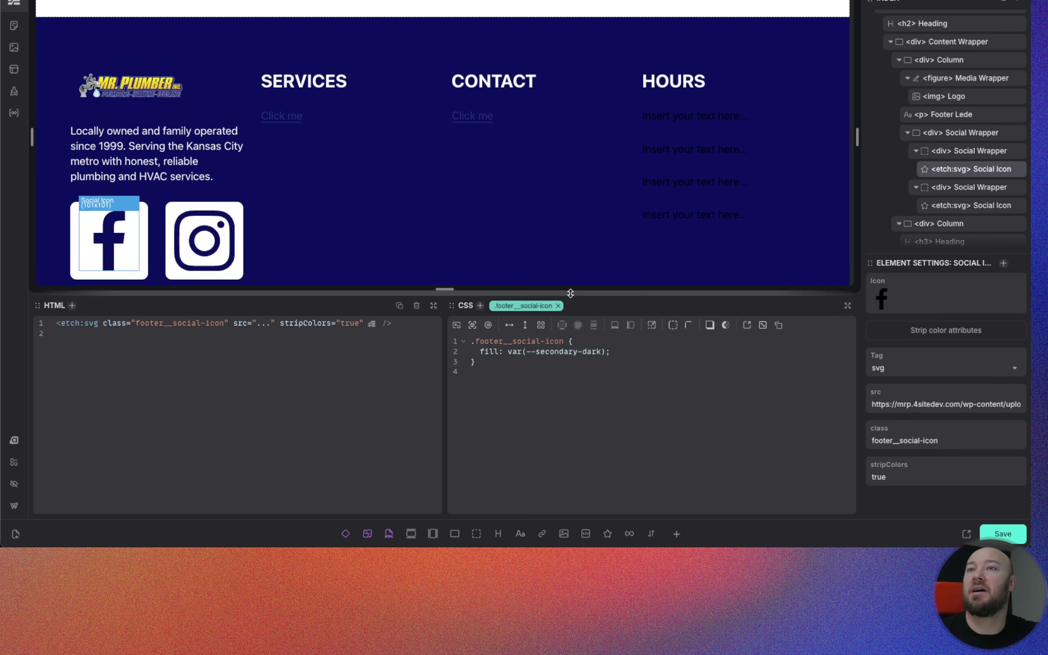
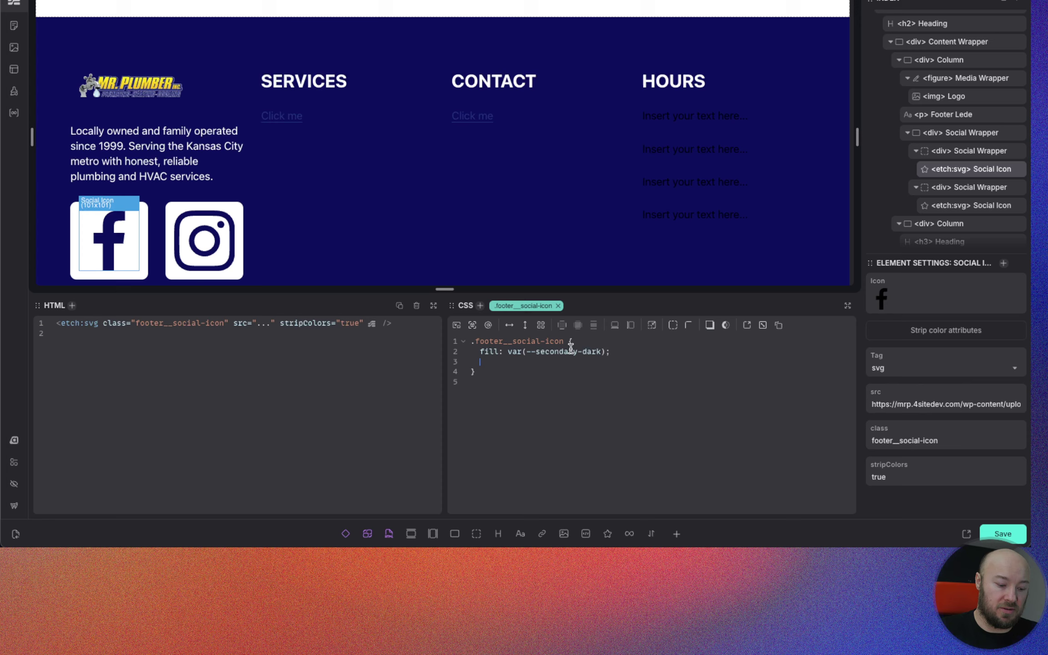
Step: Add an inline-size of to-rem(30px) to the .footer__social-icon rule and raise it to to-rem(35px)
type("inl")
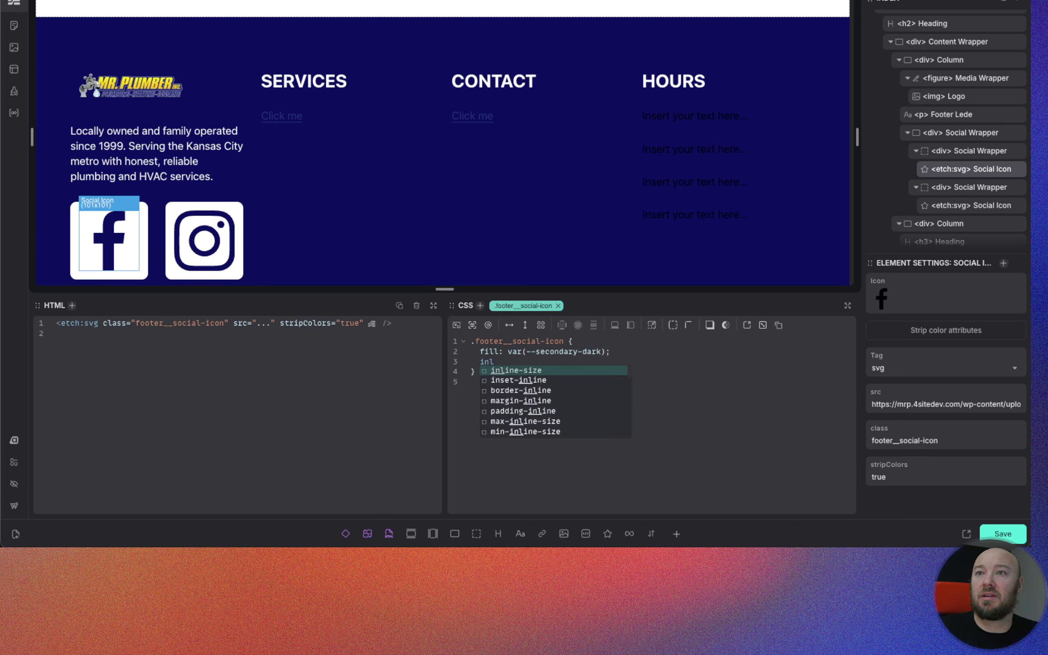
key("Return")
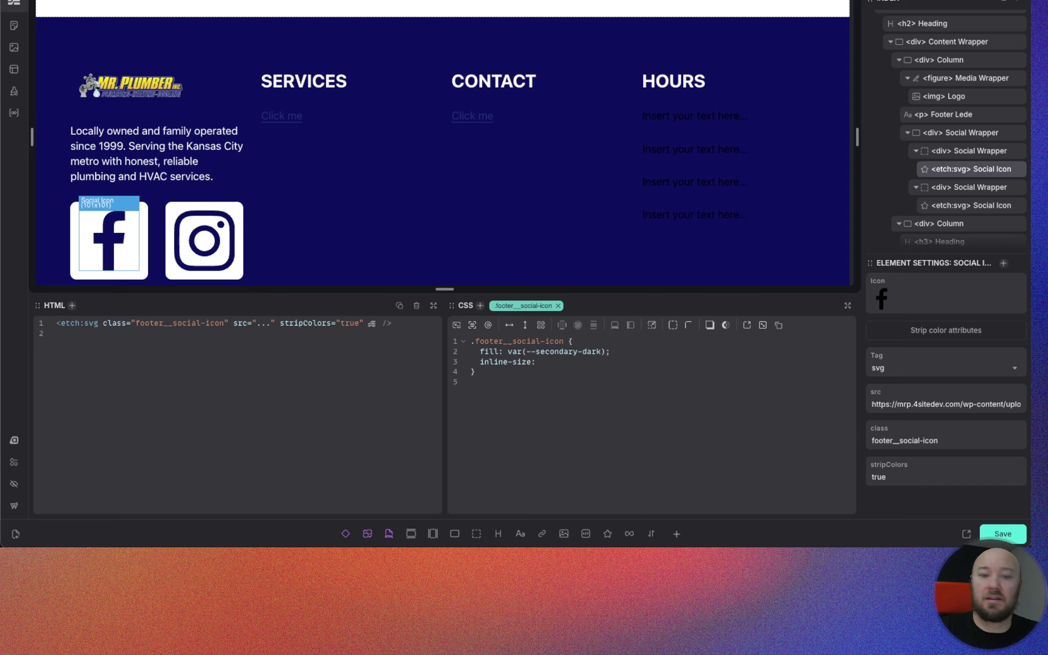
type("to-rem")
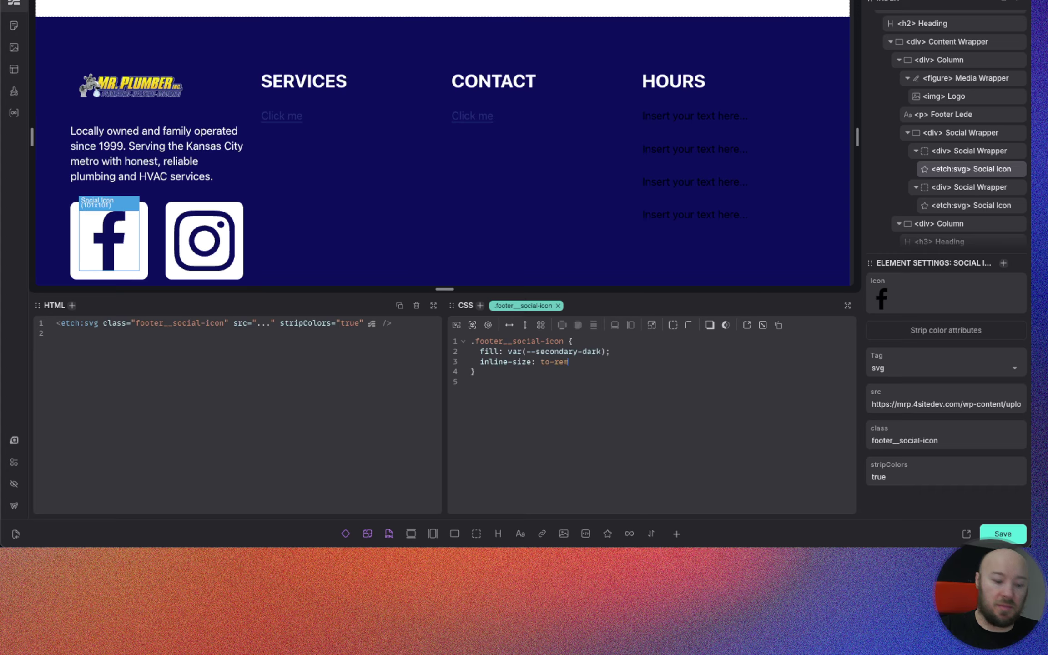
type("()")
type("30px);")
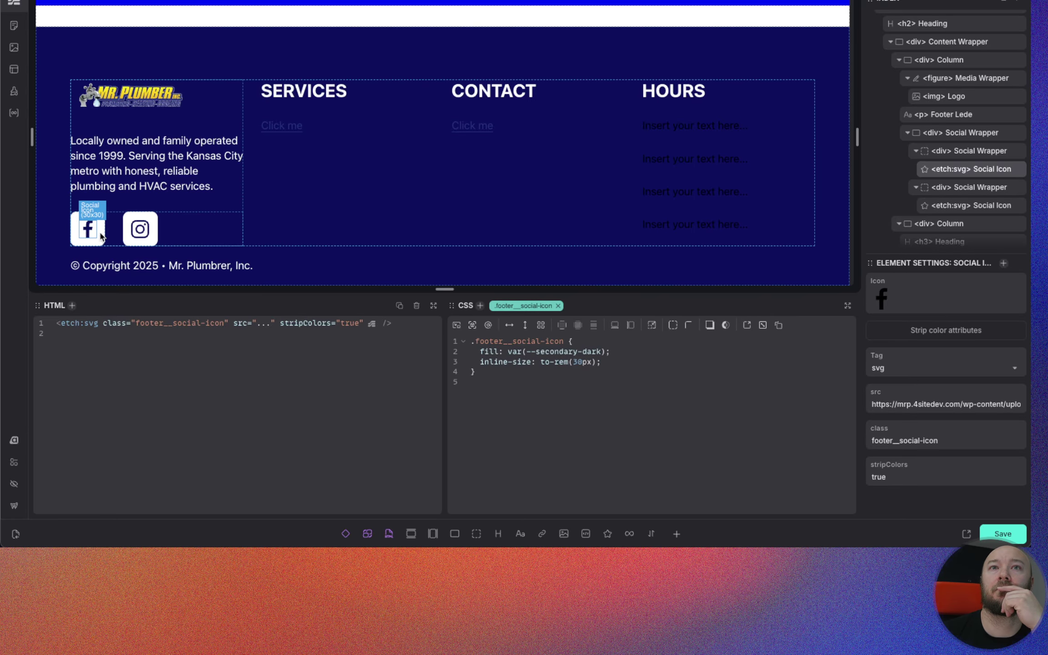
left_click(582, 364)
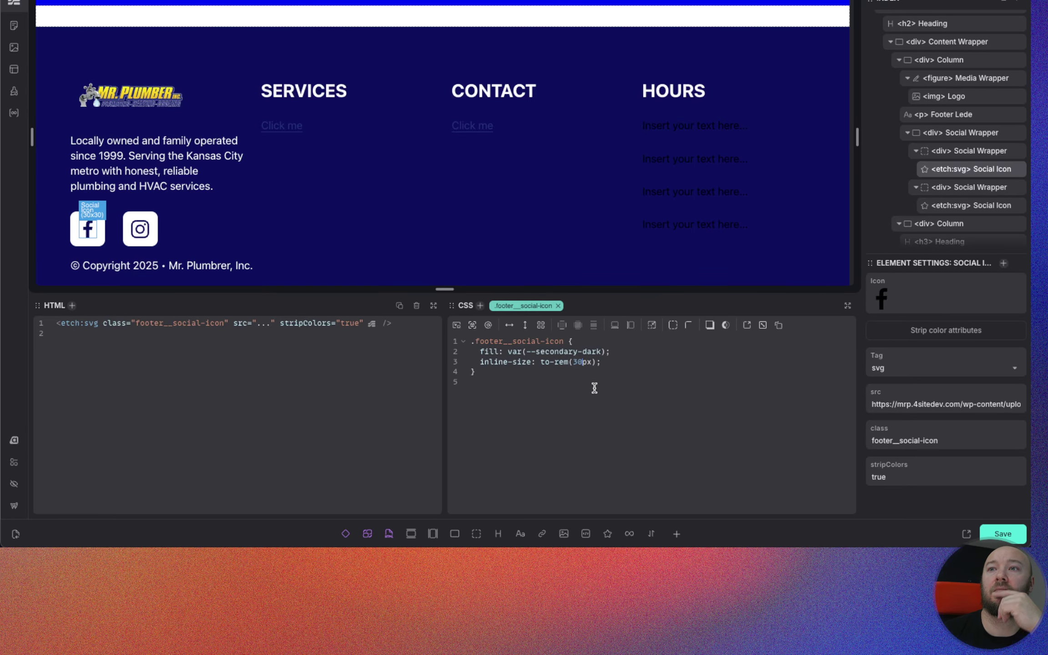
key("BackSpace")
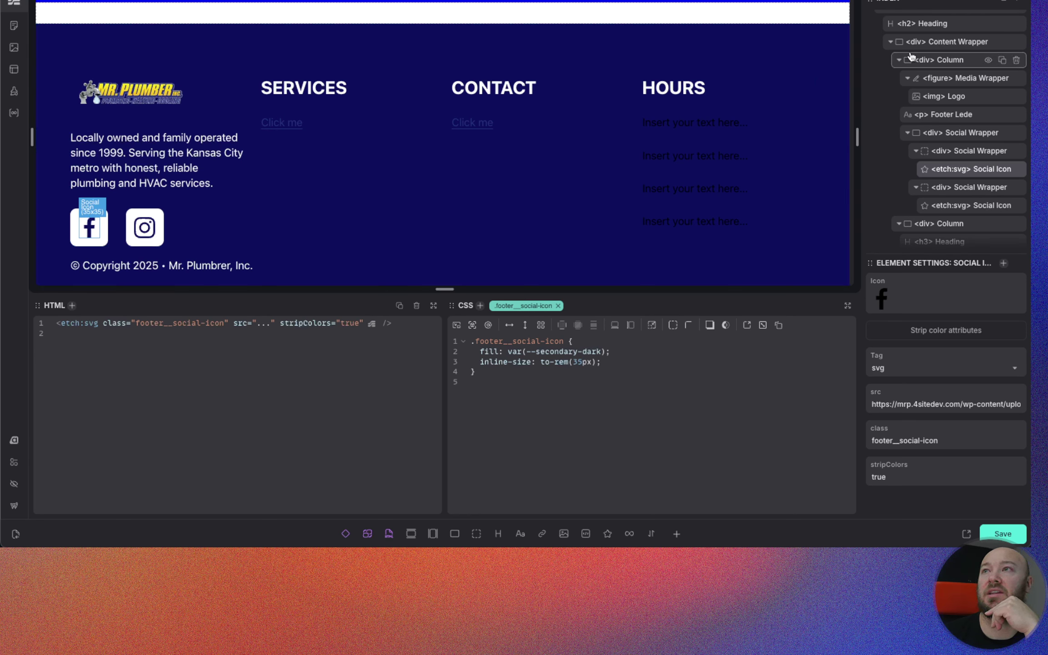
Step: Add a text element inside the Facebook icon's social wrapper and rename it Screen Reader Text
left_click(962, 156)
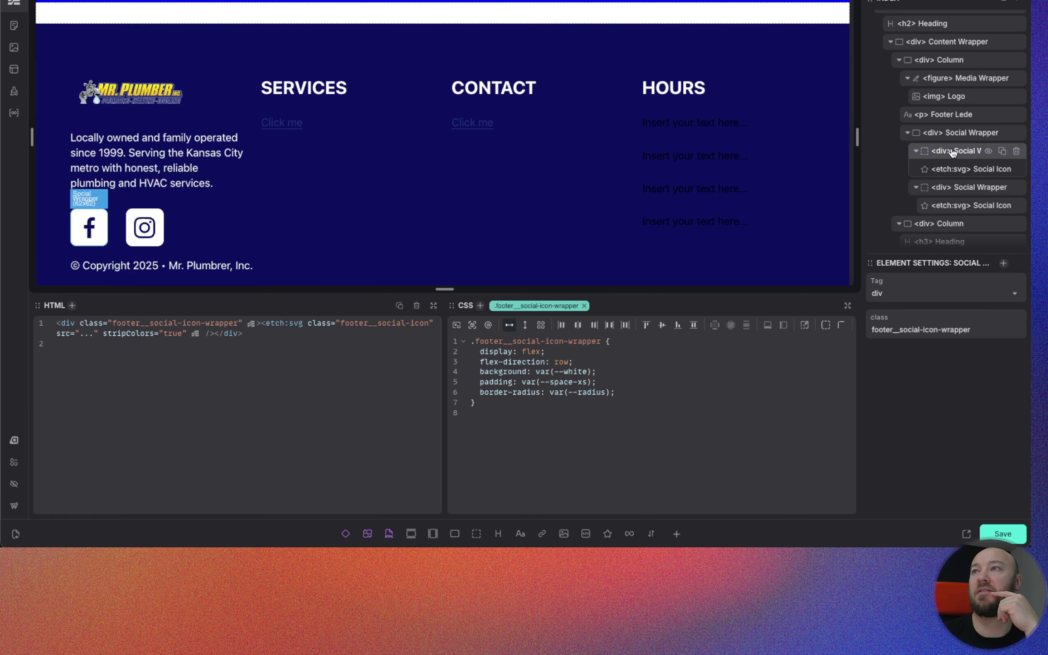
left_click(520, 533)
left_click(955, 188)
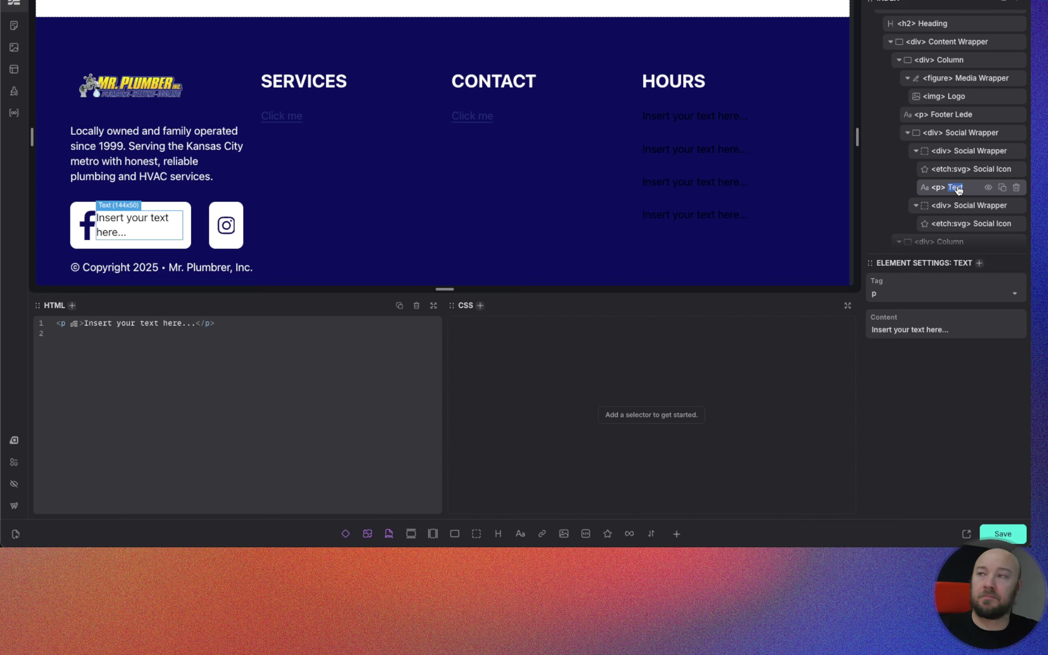
type("Sec")
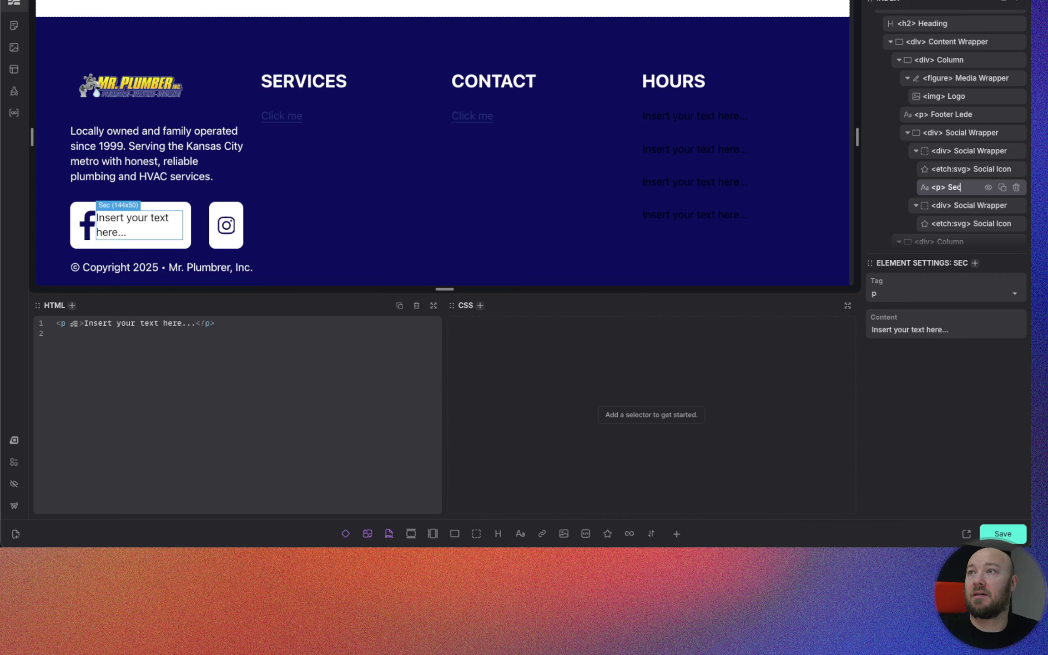
key("BackSpace")
key("BackSpace")
type("re")
key("BackSpace")
key("BackSpace")
type("creen r")
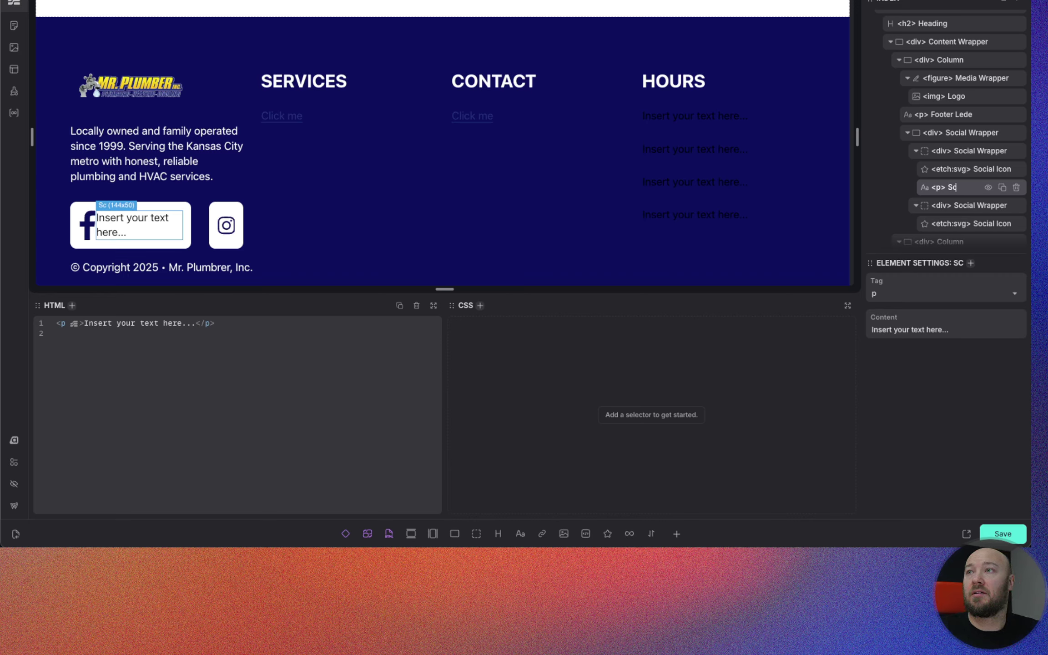
key("BackSpace")
type("Re")
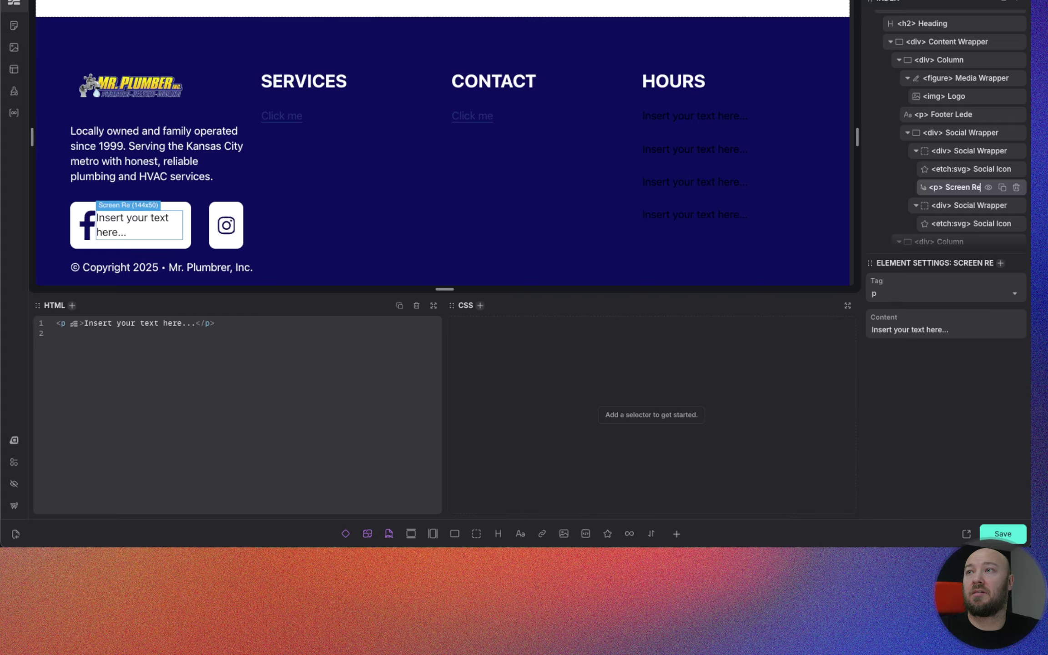
type("ader Text")
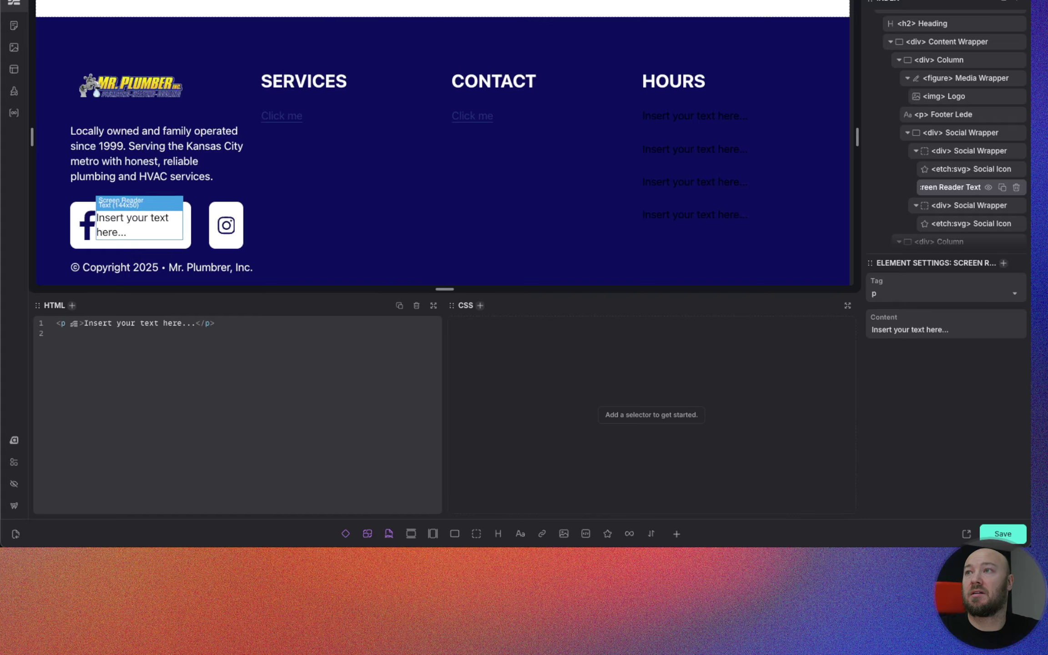
key("Return")
Step: Set the content of the Screen Reader Text element to "Check us out on Facebook"
triple_click(913, 332)
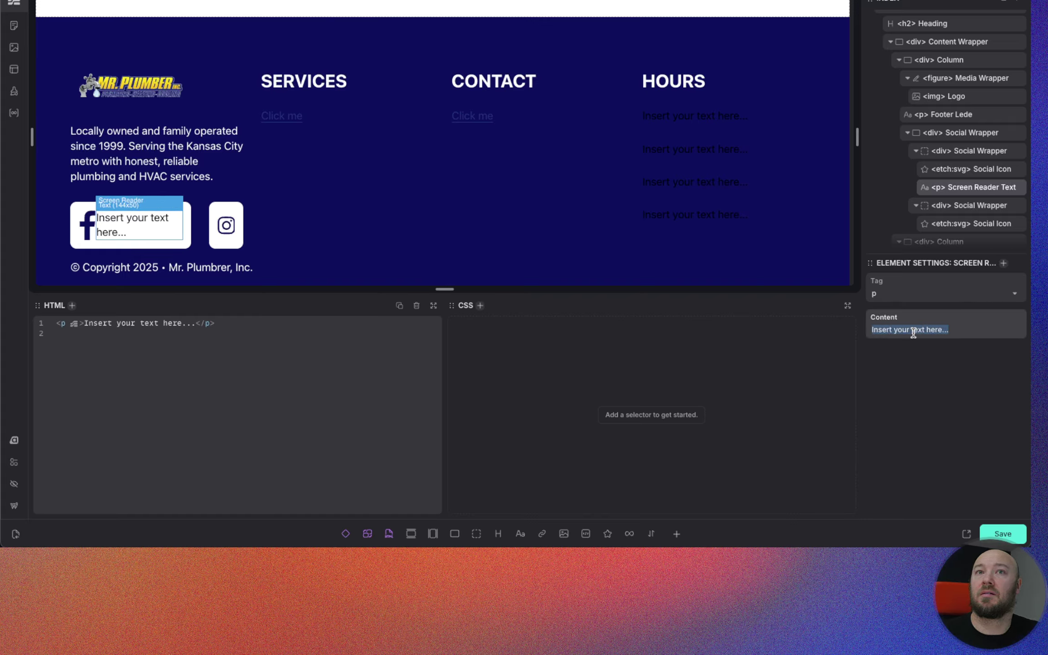
type("Check o")
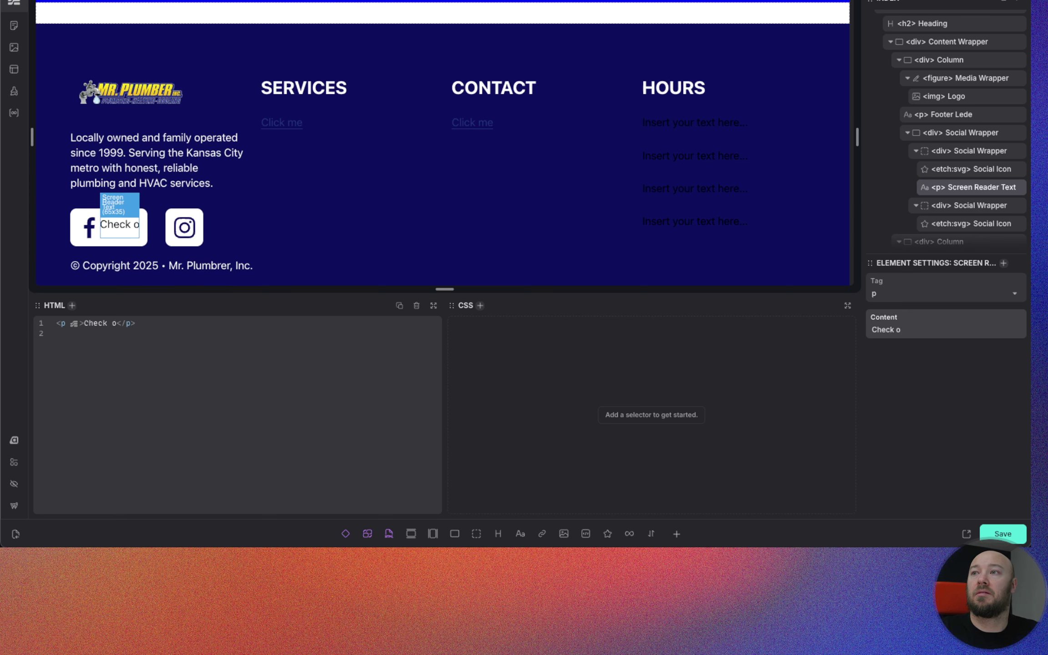
key("BackSpace")
type("us")
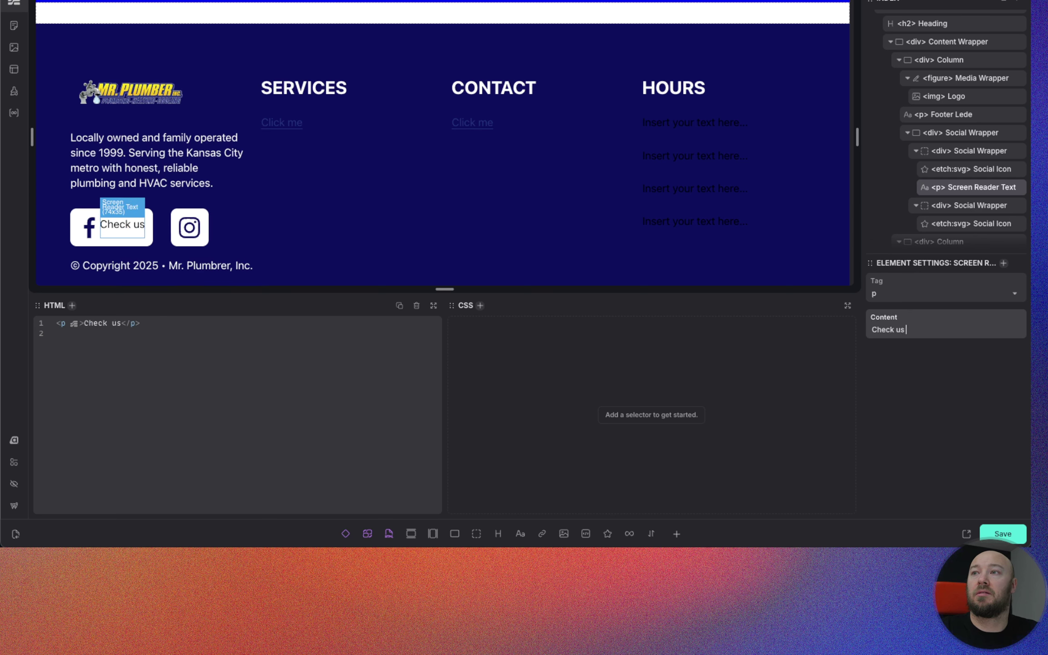
type(" out on Facebook")
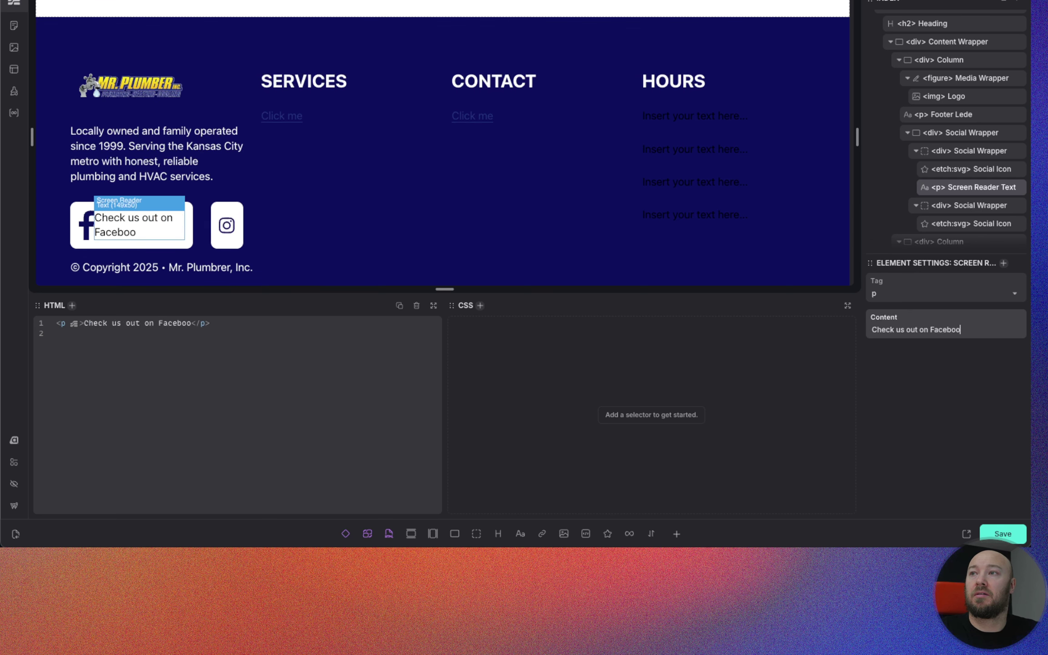
Step: Add the .hidden-accessible class to the Facebook Screen Reader Text element
mouse_move(997, 187)
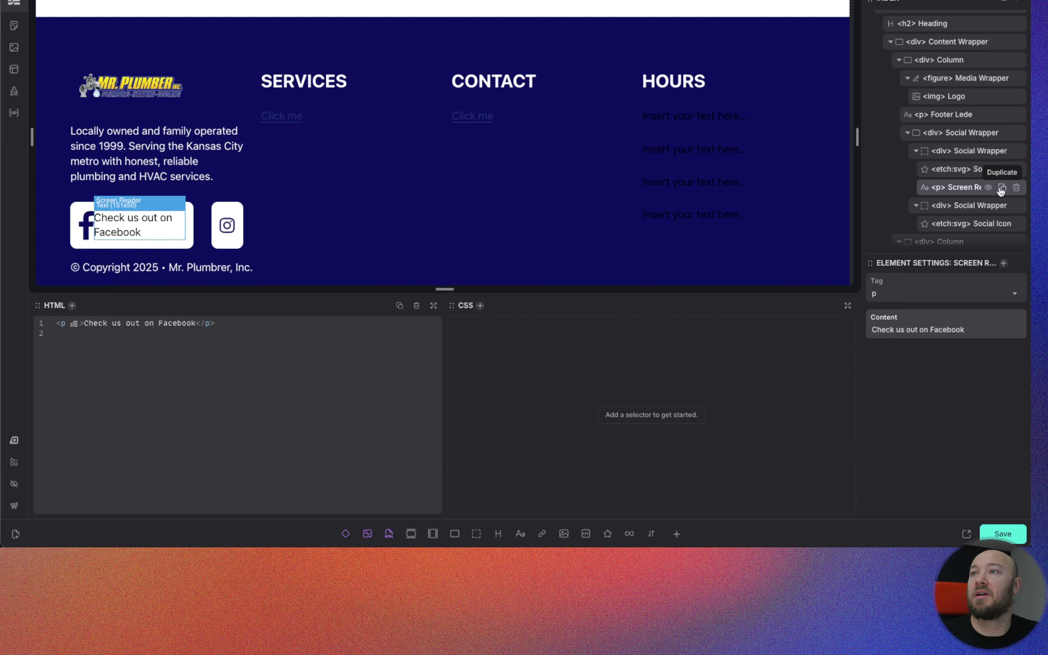
left_click(480, 306)
type(".hidden-accessible")
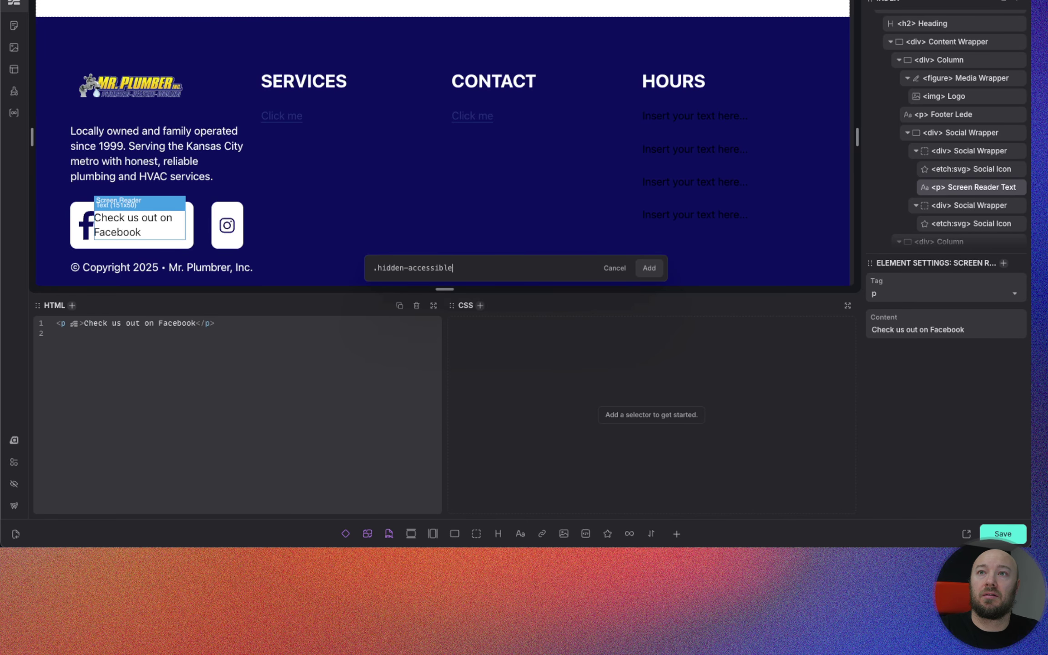
key("Return")
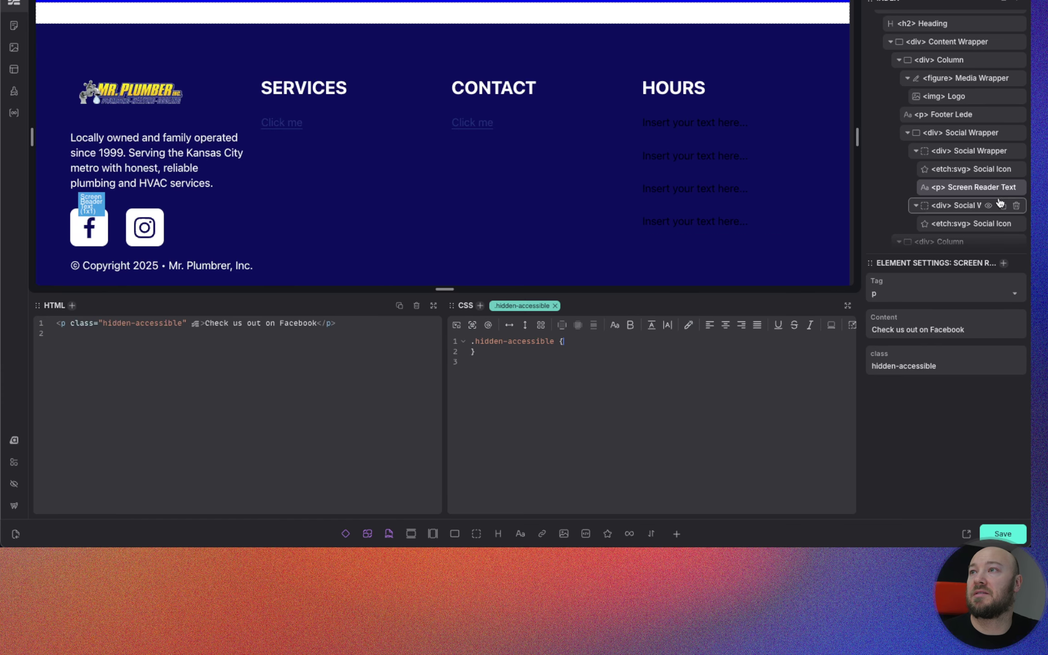
Step: Place a copy of the Screen Reader Text in the Instagram social wrapper, with the content "Check us out on Instagram"
left_click_drag(1002, 193, 967, 201)
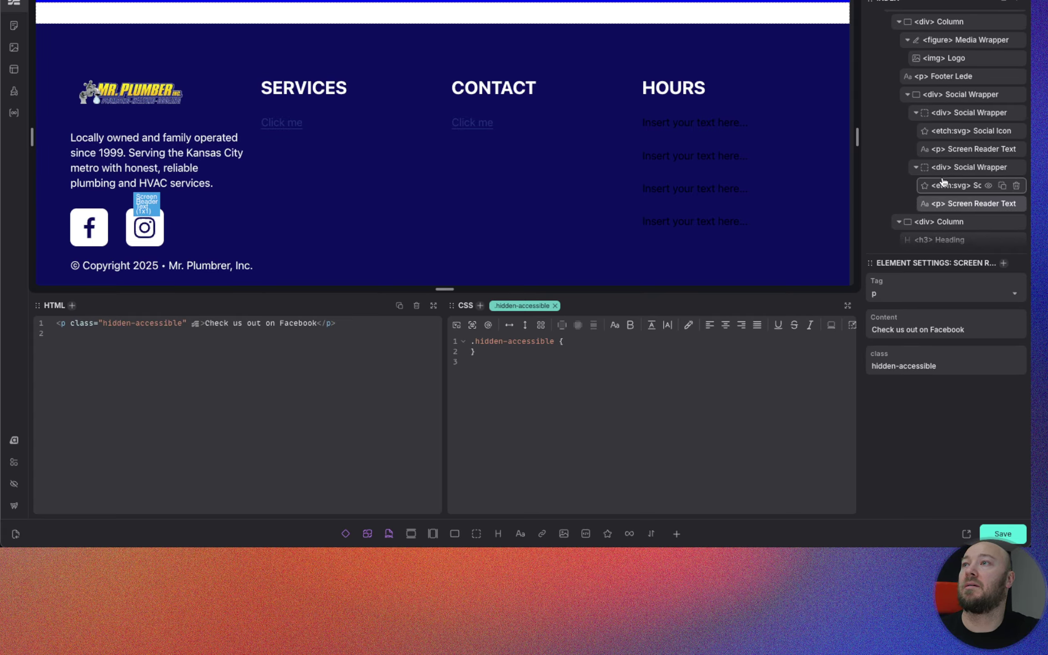
double_click(955, 330)
type("Instagram")
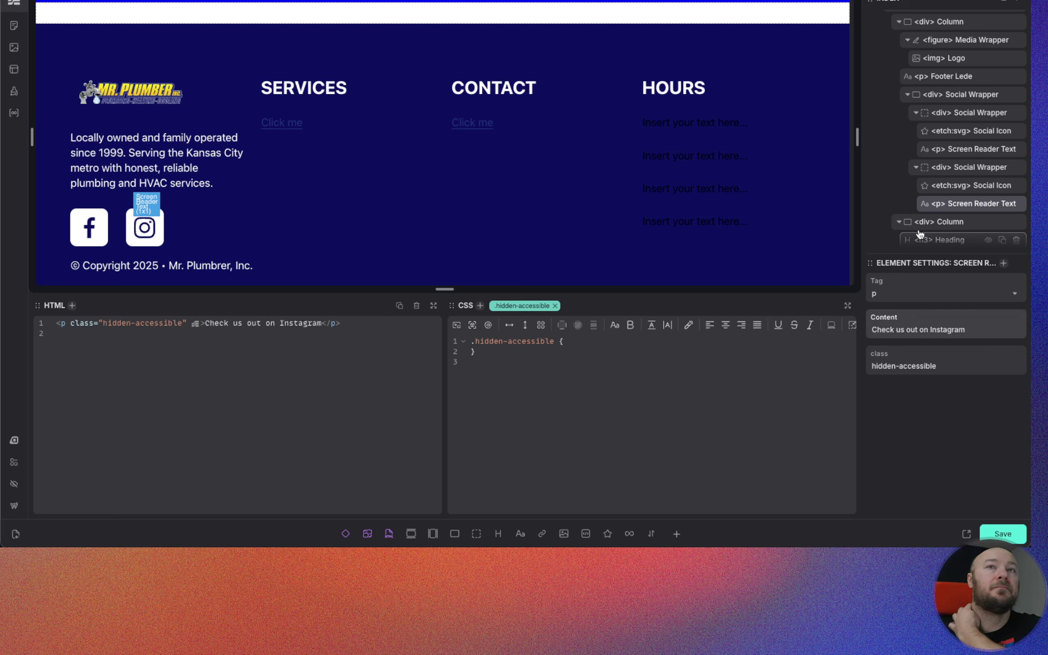
Step: Change the HTML tag of both the Facebook and Instagram social icon wrappers to a
left_click(973, 190)
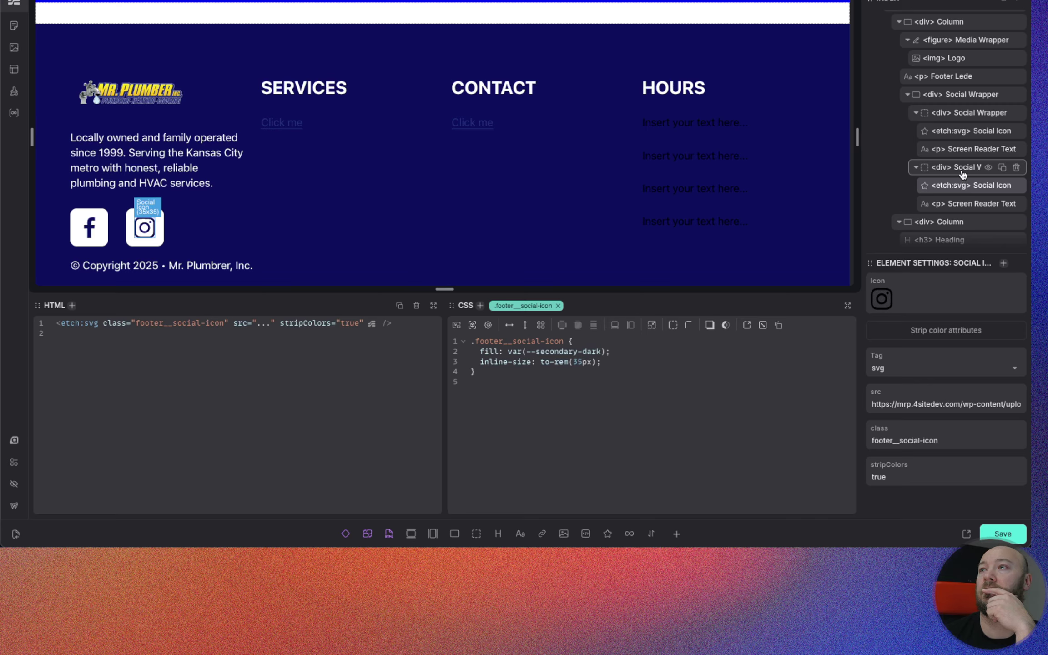
left_click(962, 174)
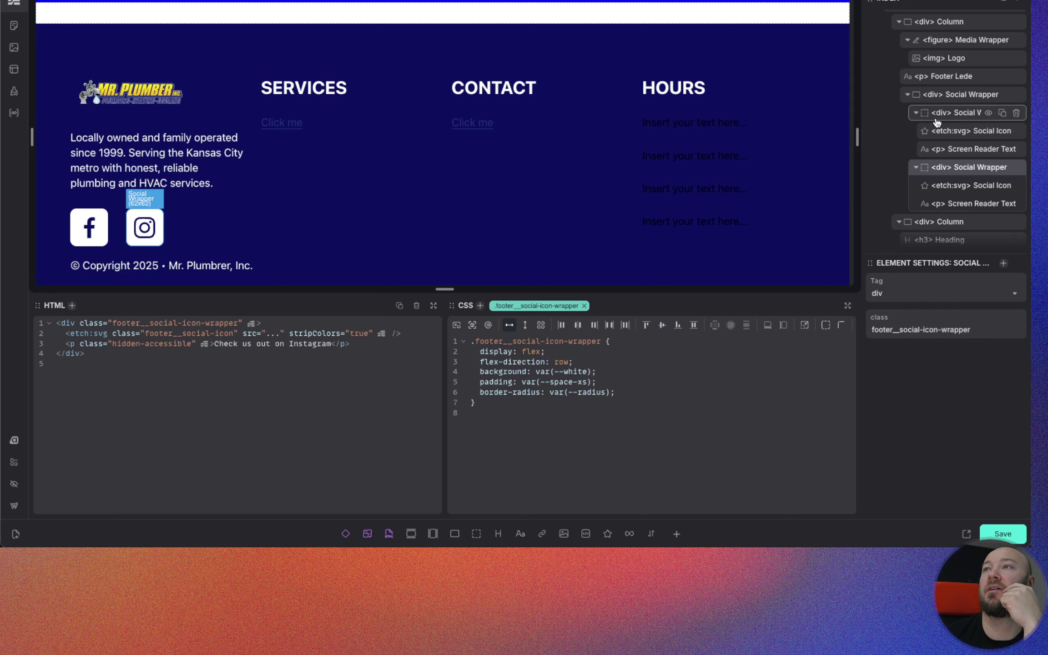
left_click(957, 118)
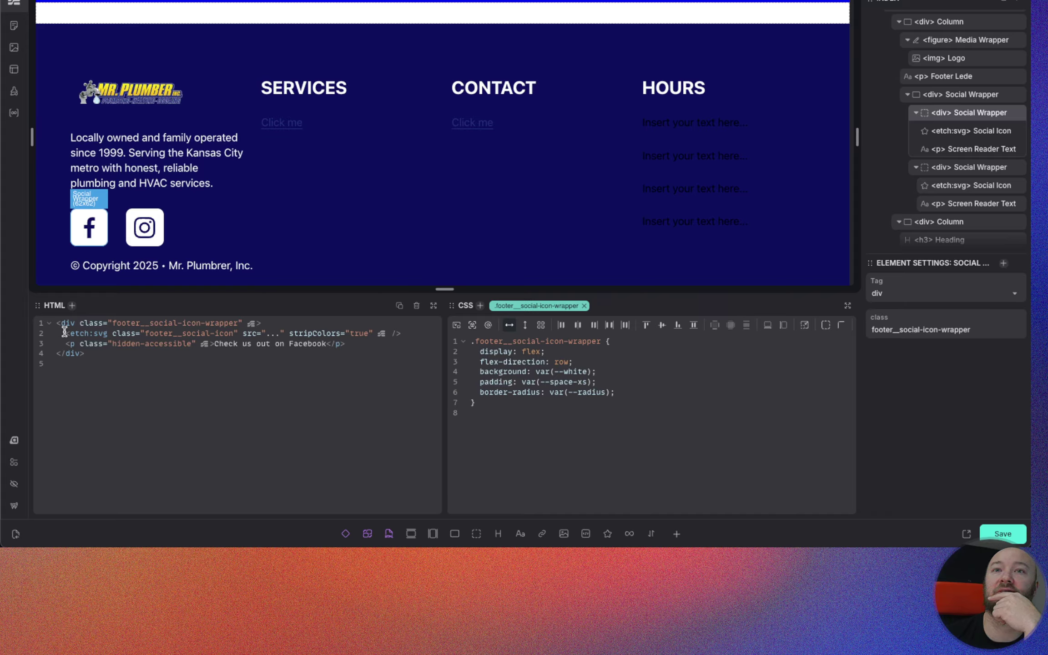
left_click(76, 324)
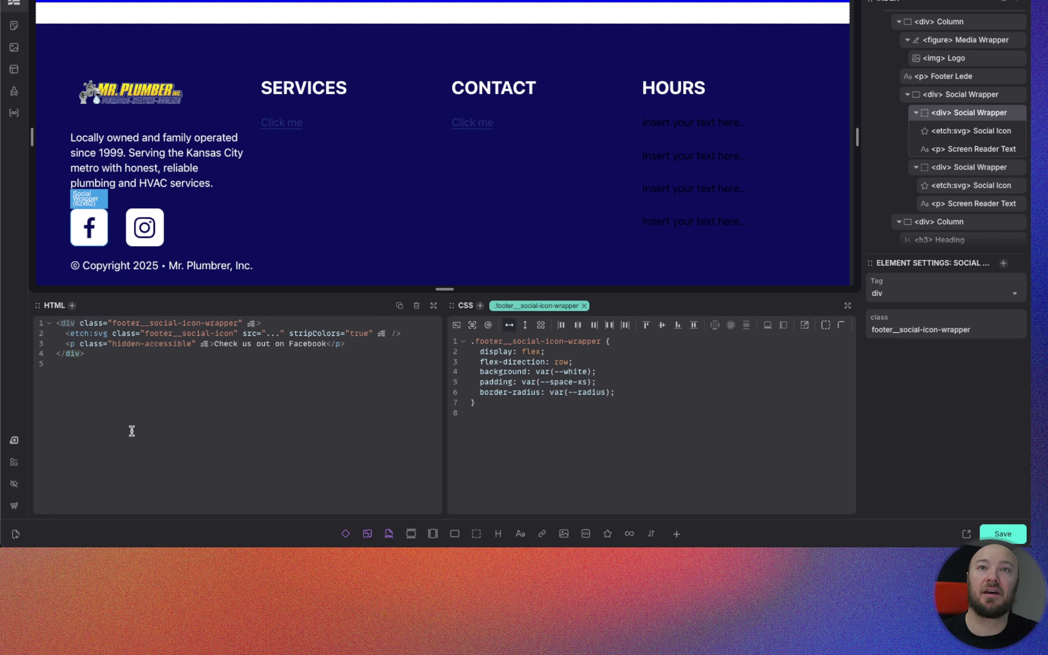
key("BackSpace")
key("BackSpace")
key("BackSpace")
type("a")
key("Escape")
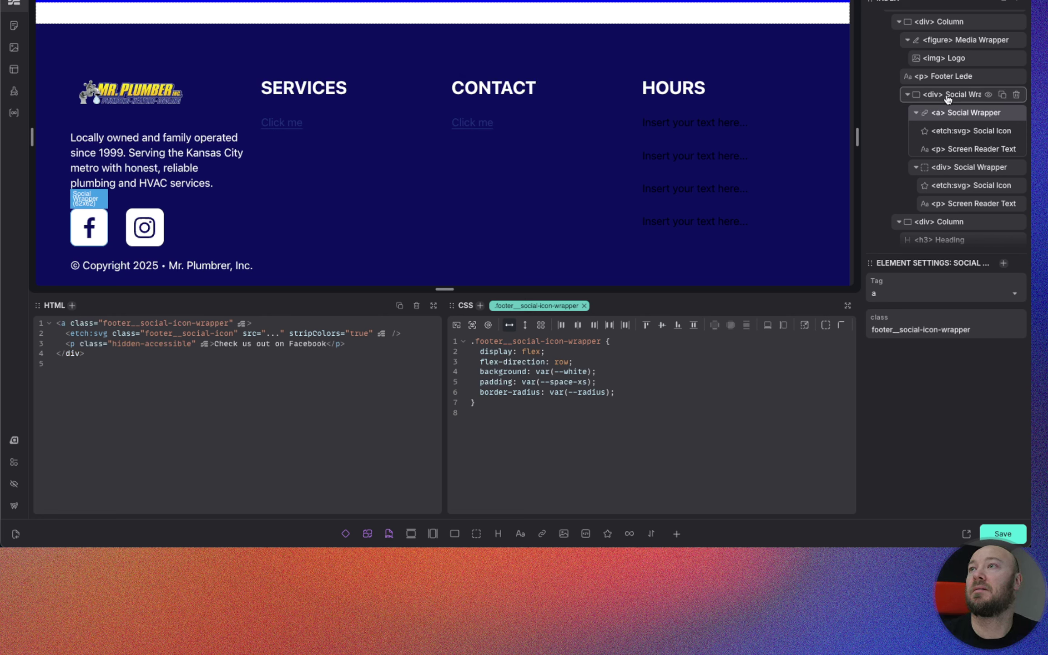
left_click(956, 169)
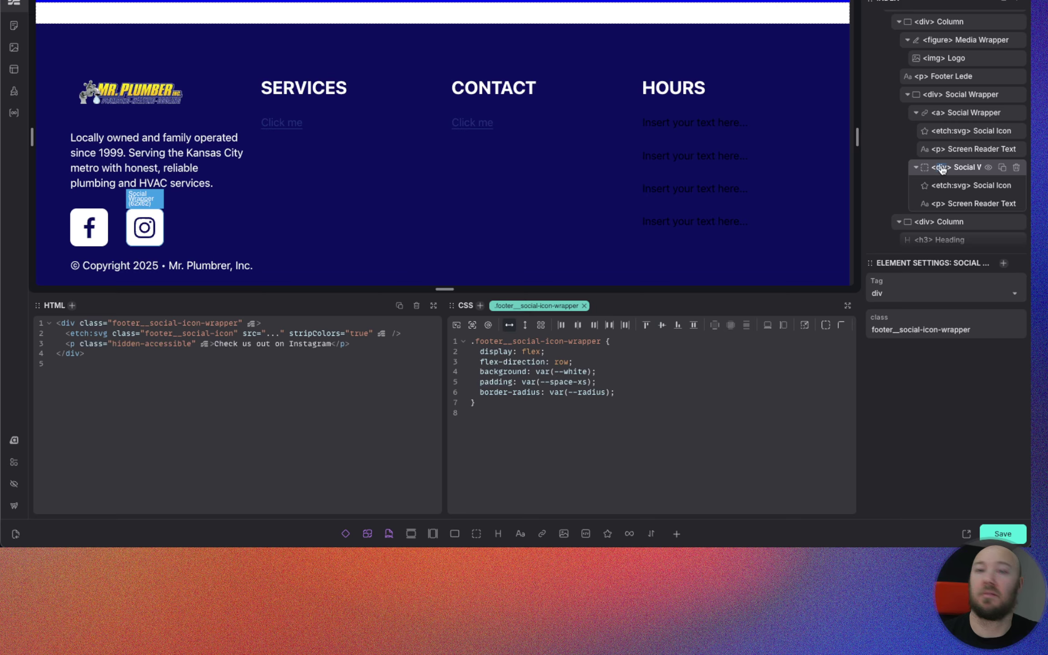
type("a")
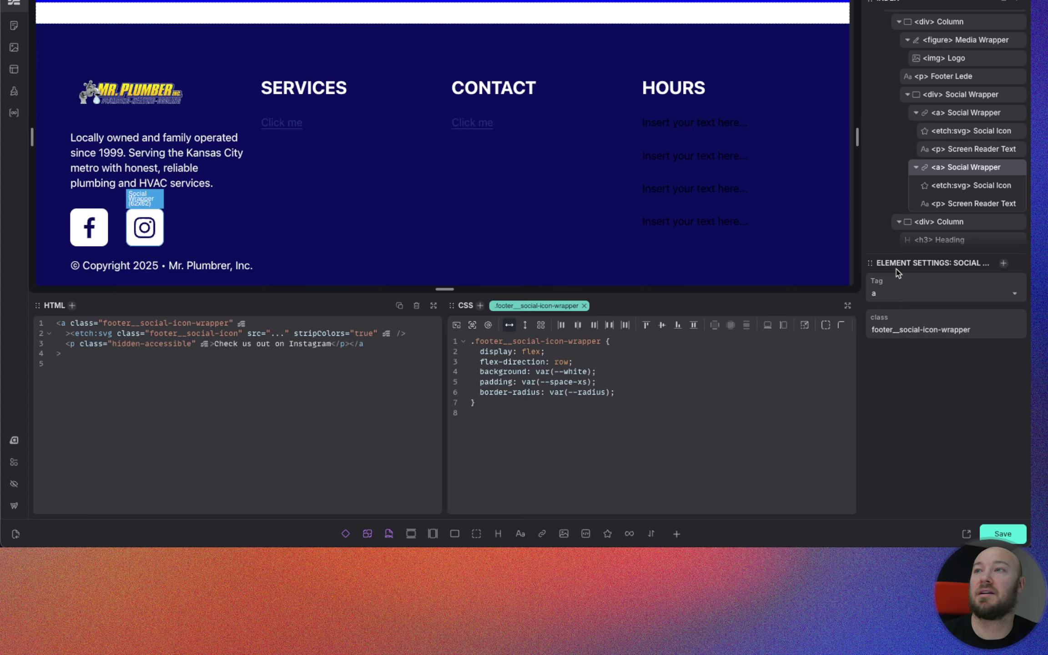
Step: Add the attribute href="/" to the Instagram social wrapper link
left_click(479, 306)
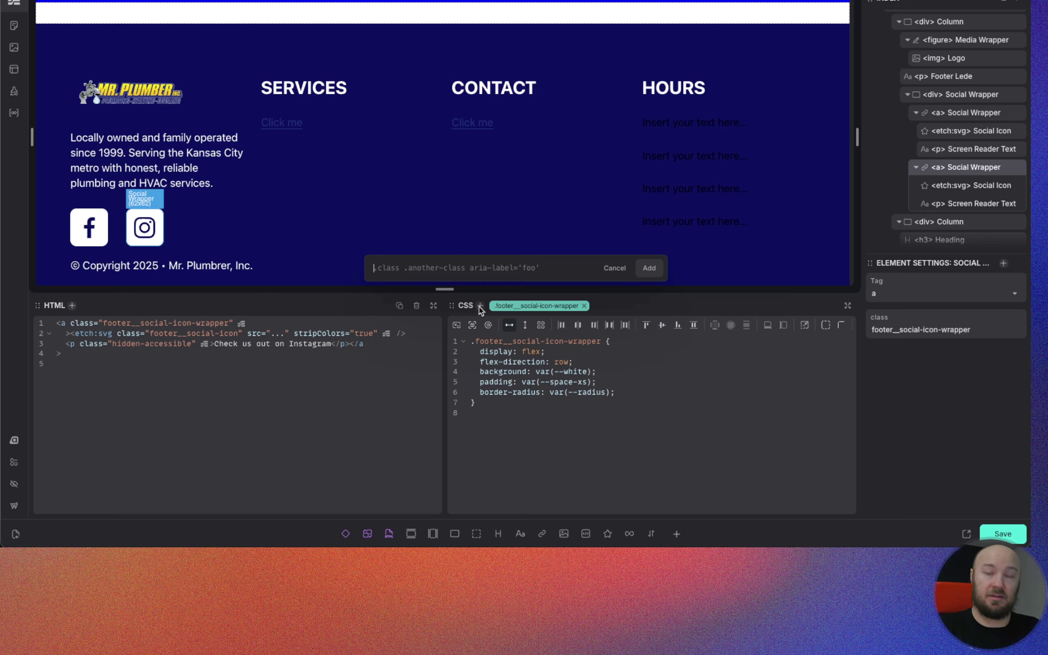
type("href=\"/")
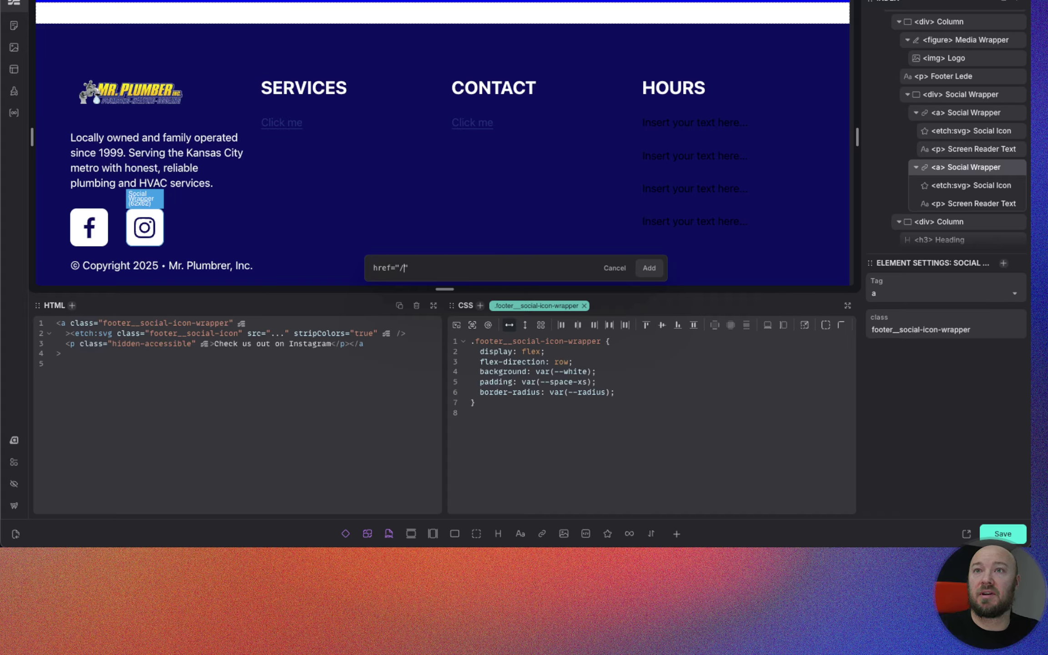
left_click_drag(408, 268, 375, 268)
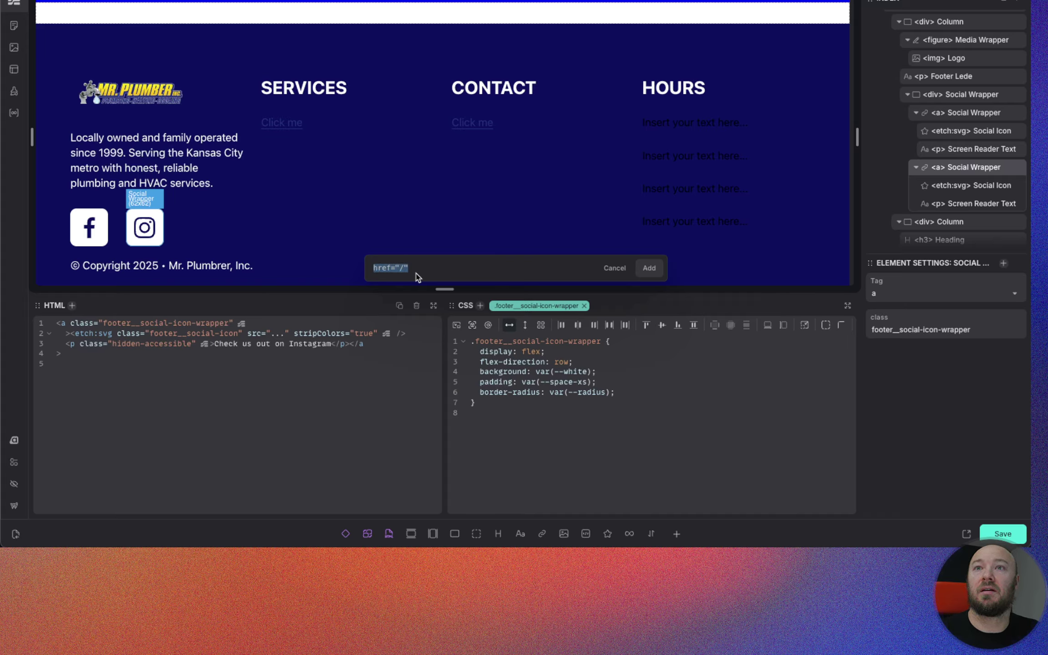
key("Return")
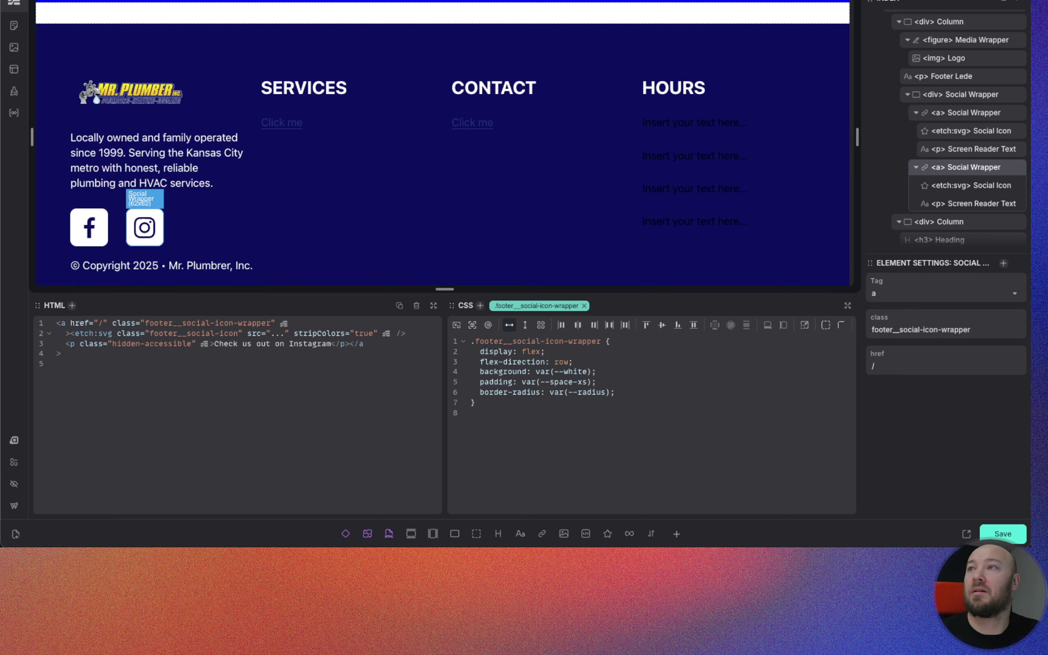
Step: Add the same href="/" attribute to the Facebook social wrapper link
left_click(959, 112)
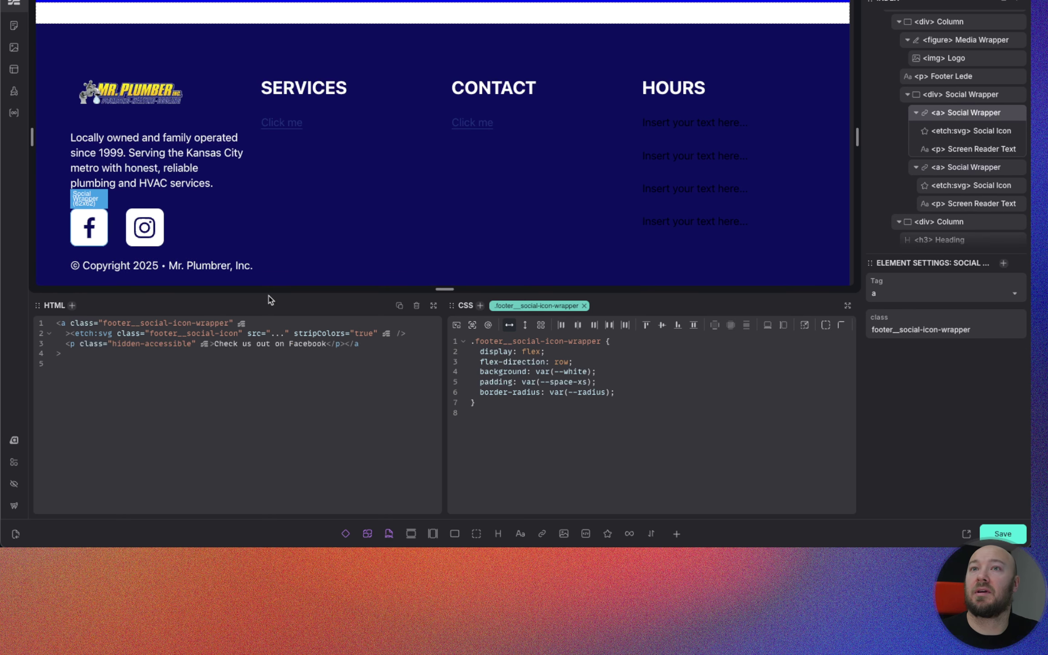
left_click(480, 305)
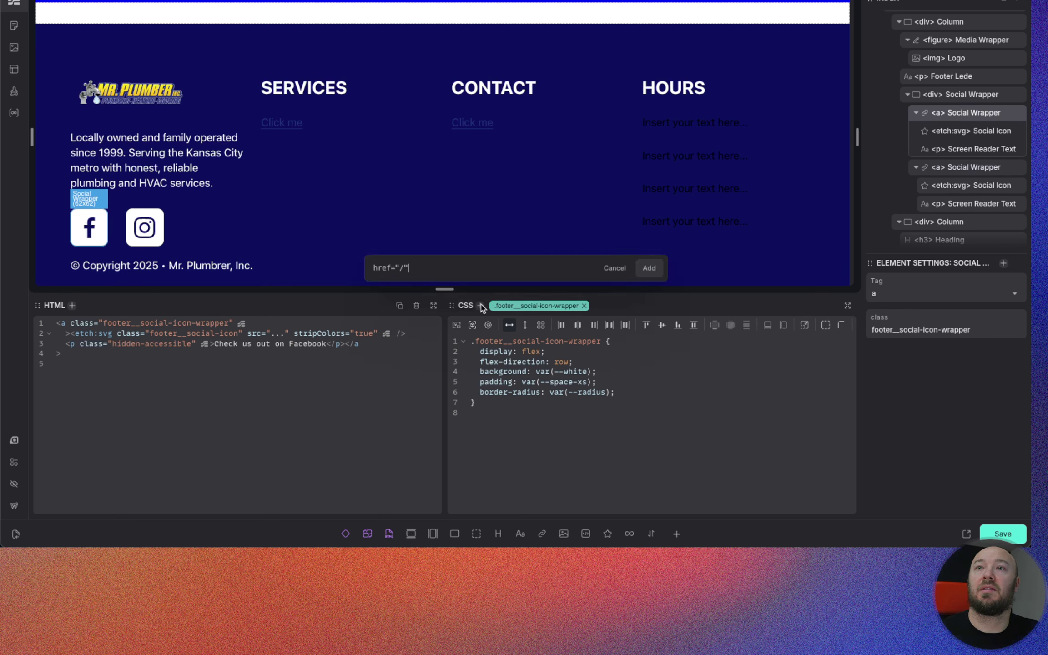
key("Return")
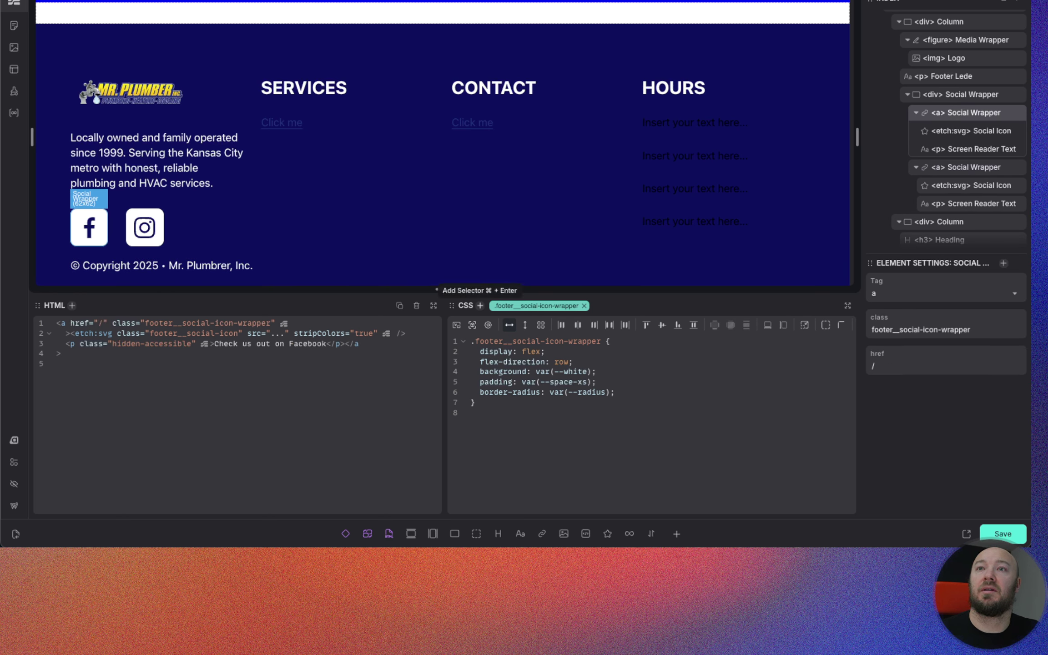
Step: Set the Facebook social wrapper's href to {options.metabox.biz_settings.facebook.url}
left_click(887, 367)
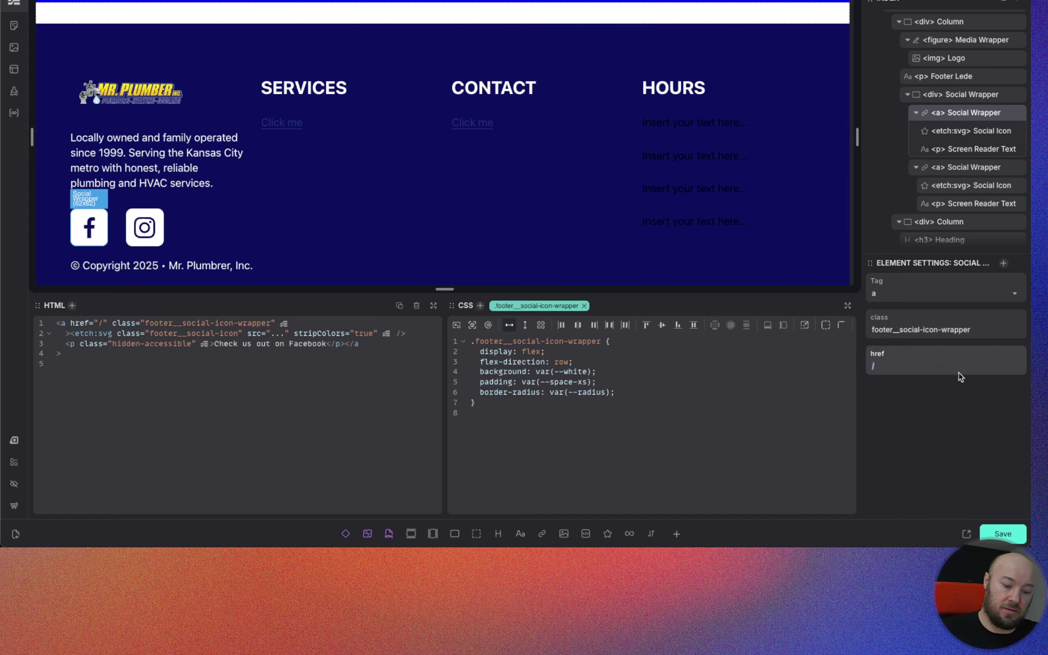
type("{}")
type("options.")
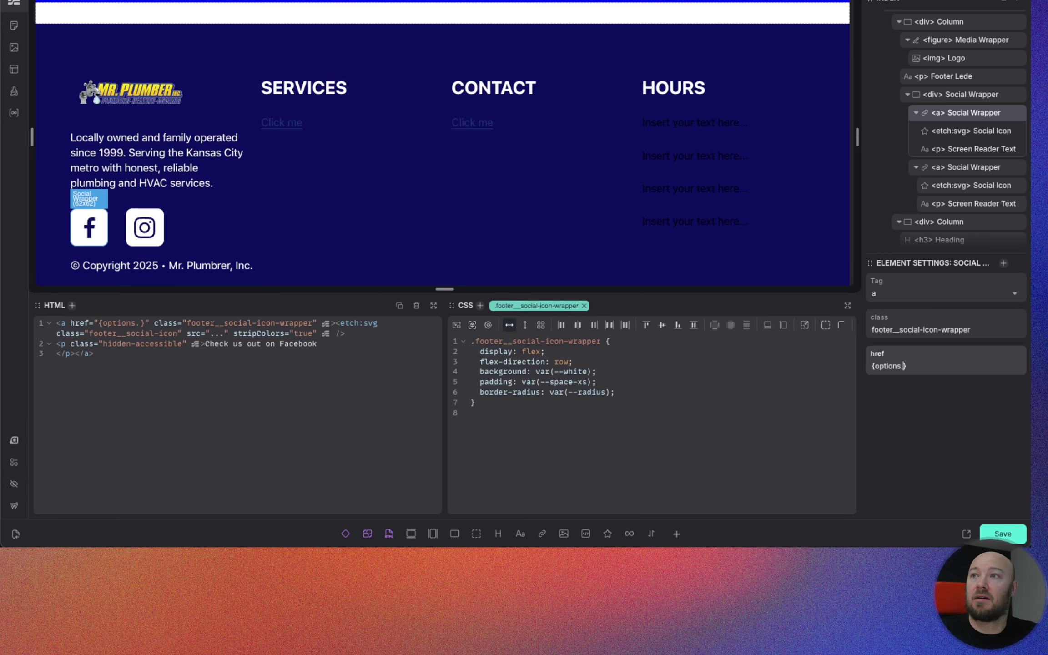
type("metabox")
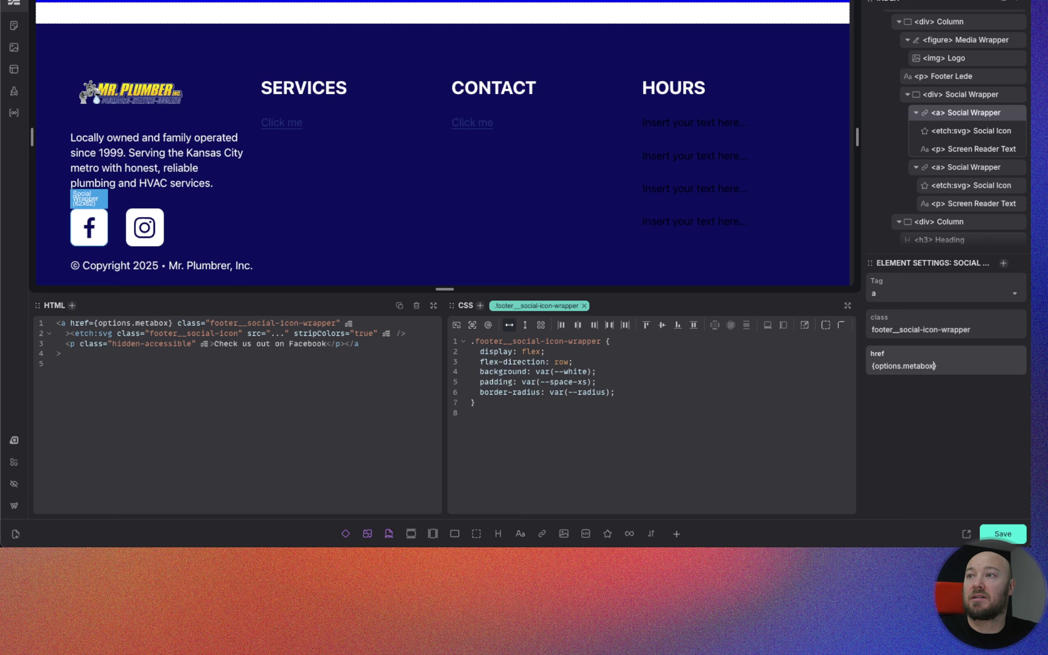
type(".")
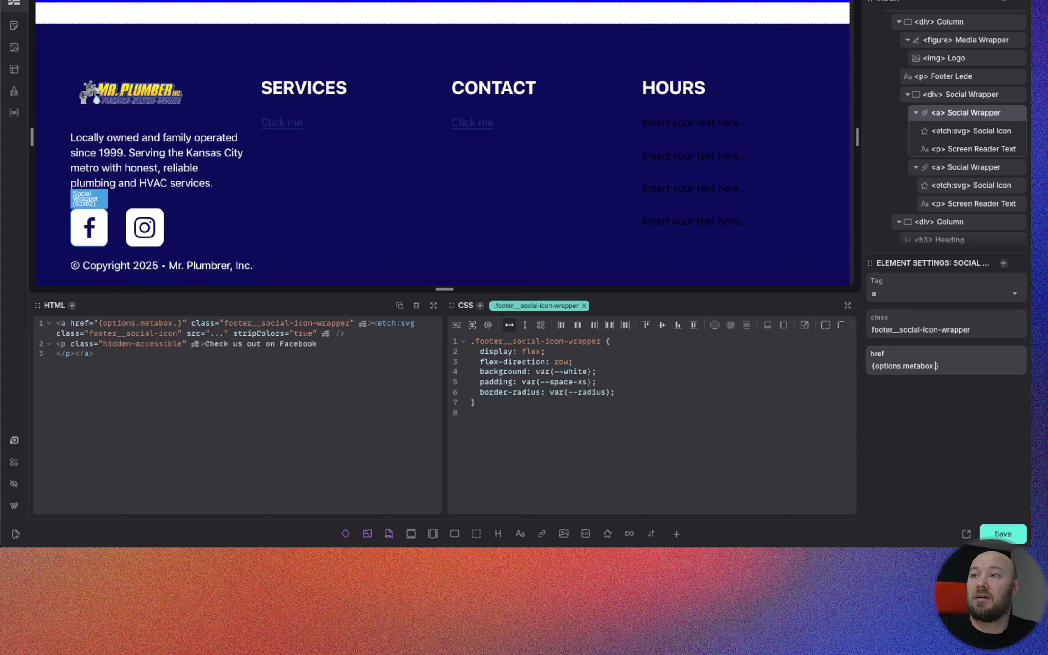
type("m")
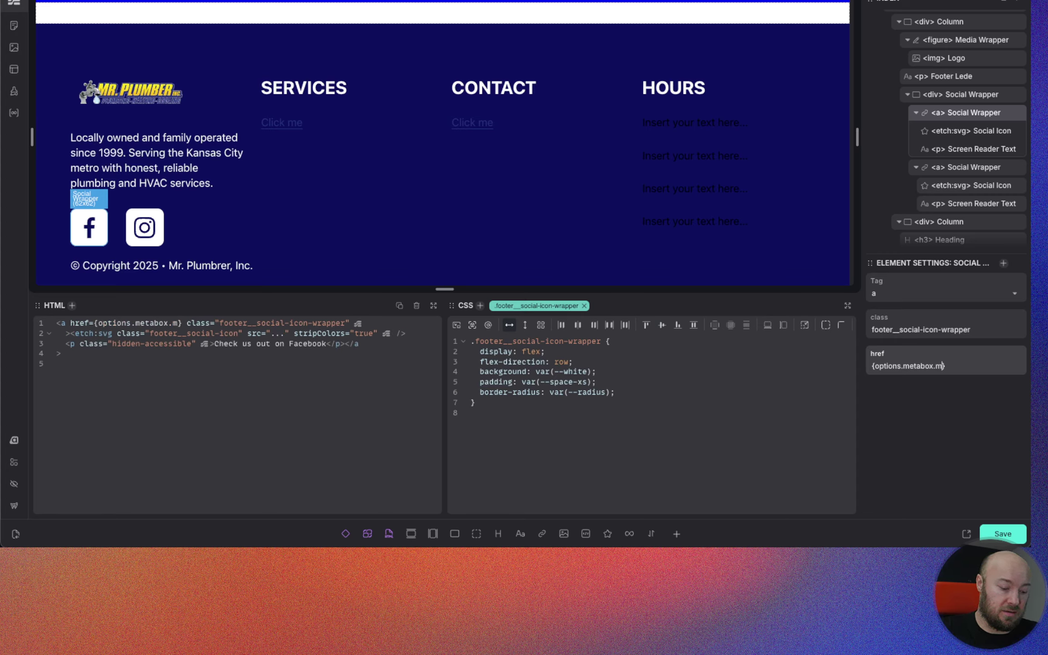
type("iz")
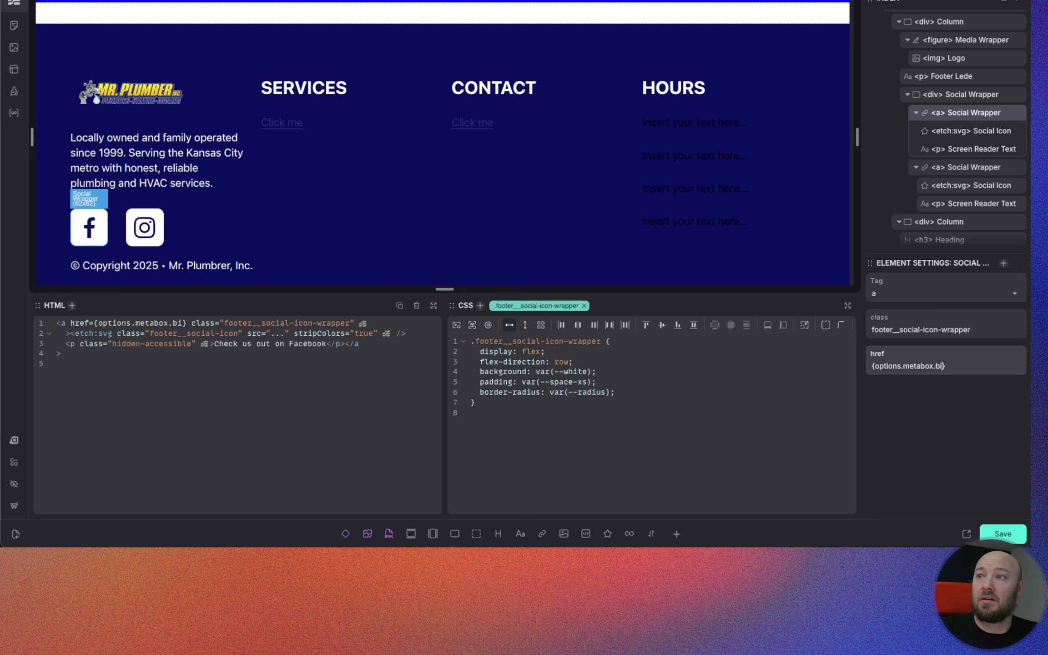
type("_setti")
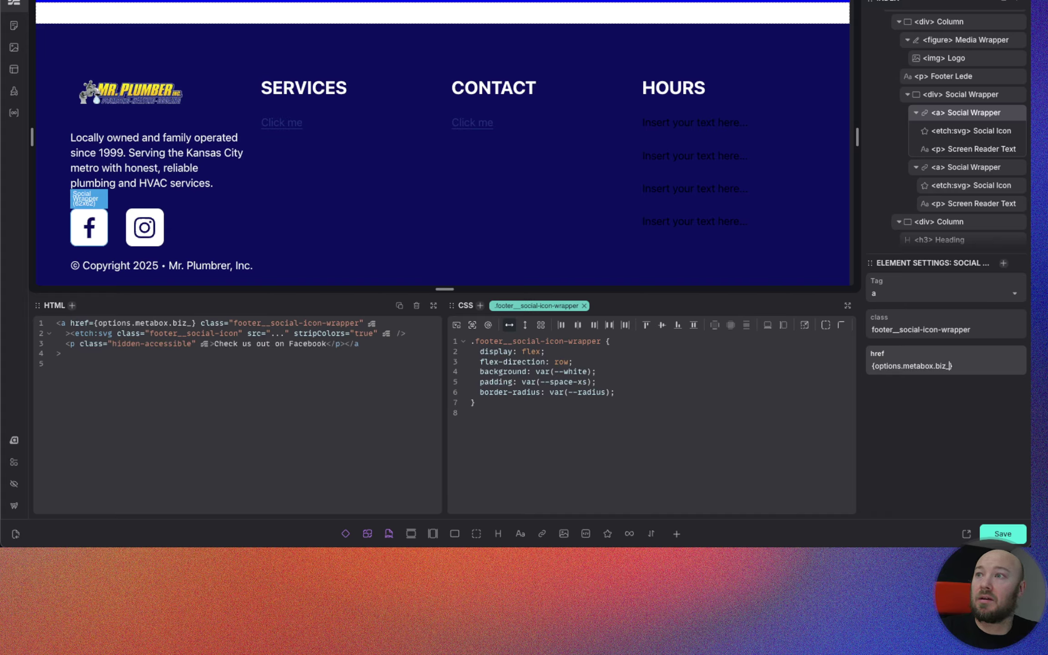
type("ngs")
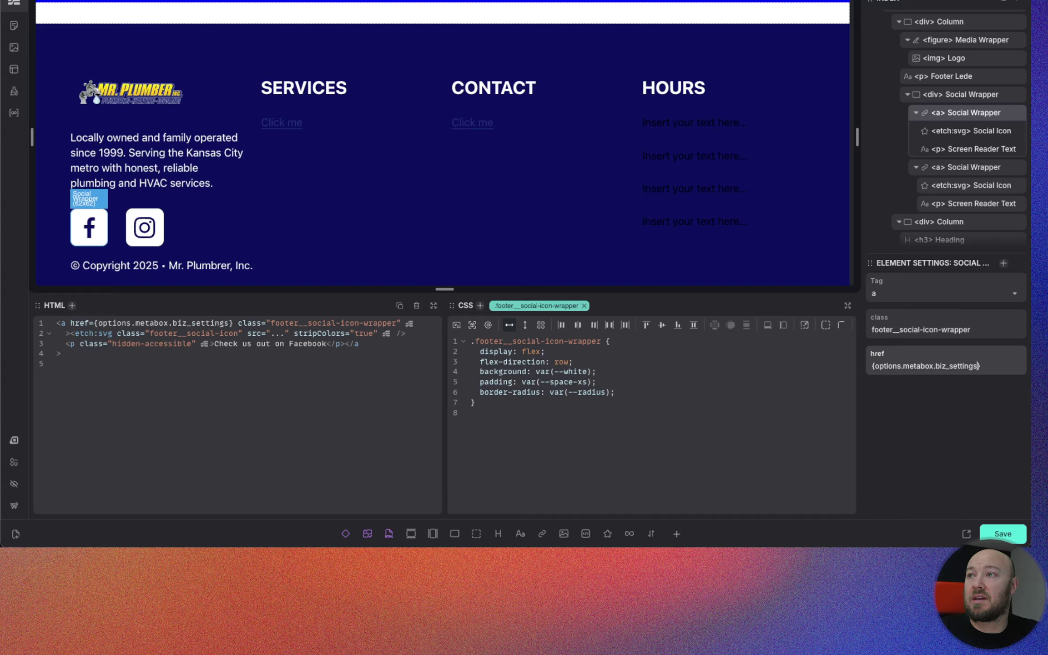
type(".")
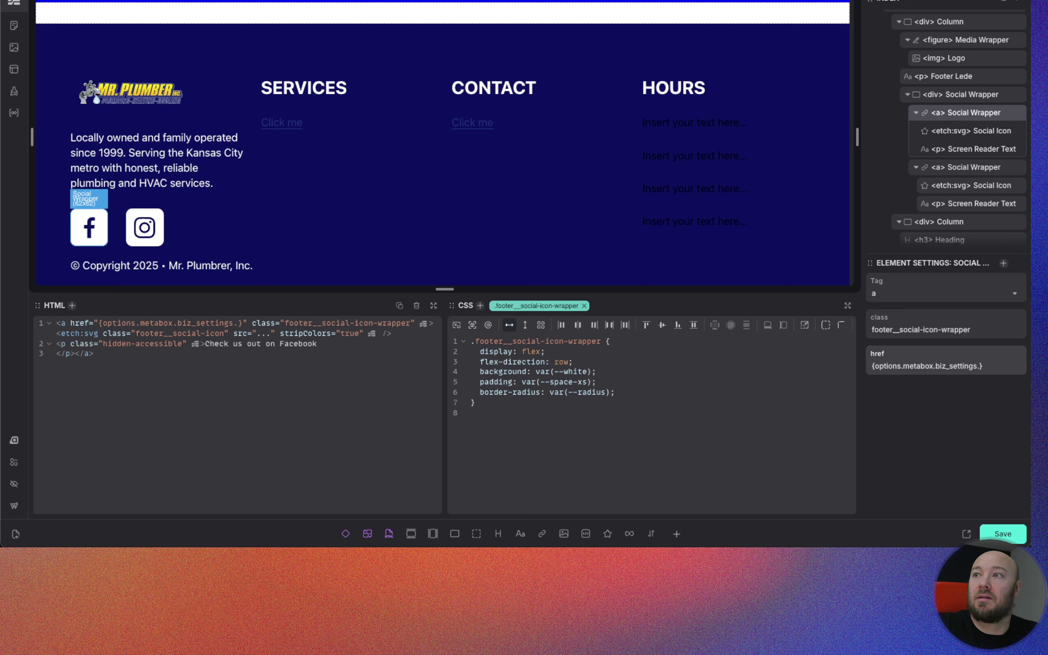
type("facebook")
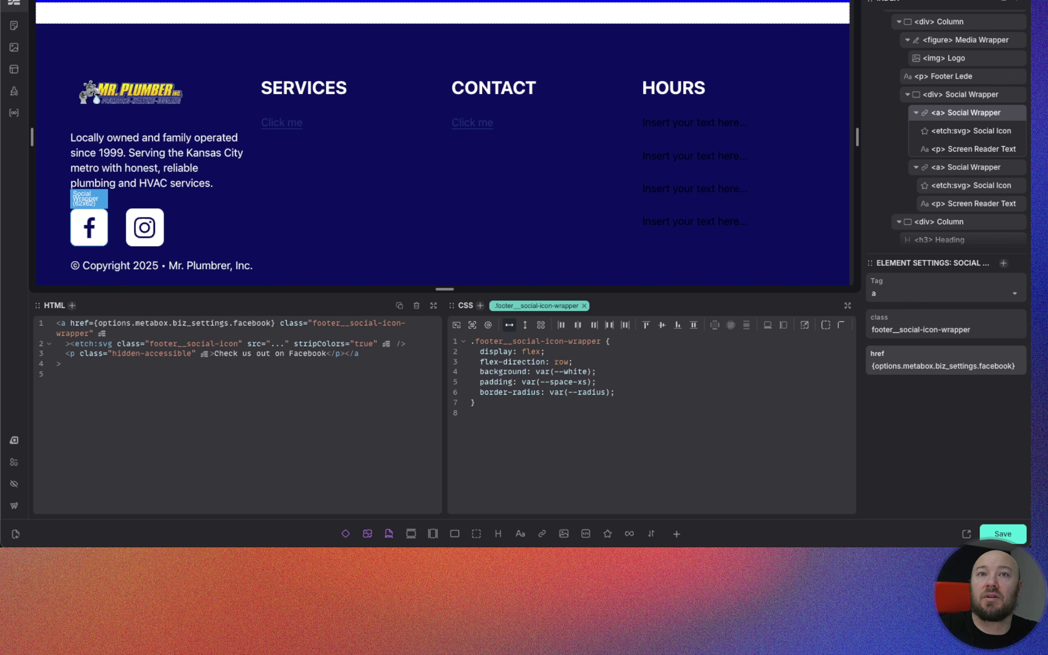
type(".url")
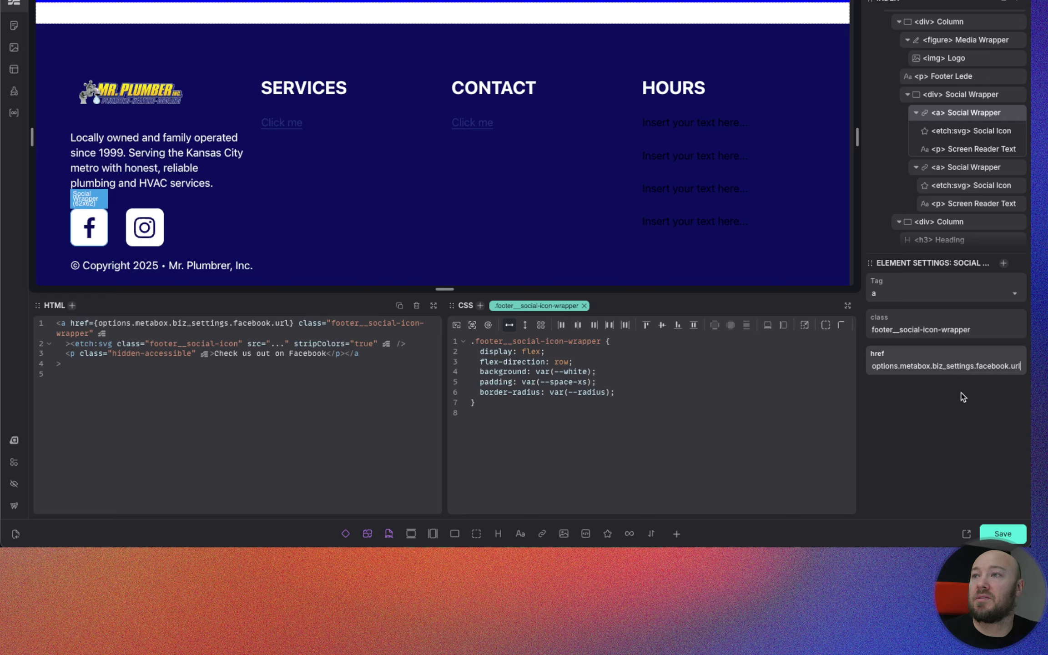
Step: Copy the Facebook social wrapper's href expression into the Instagram social wrapper's href
triple_click(966, 366)
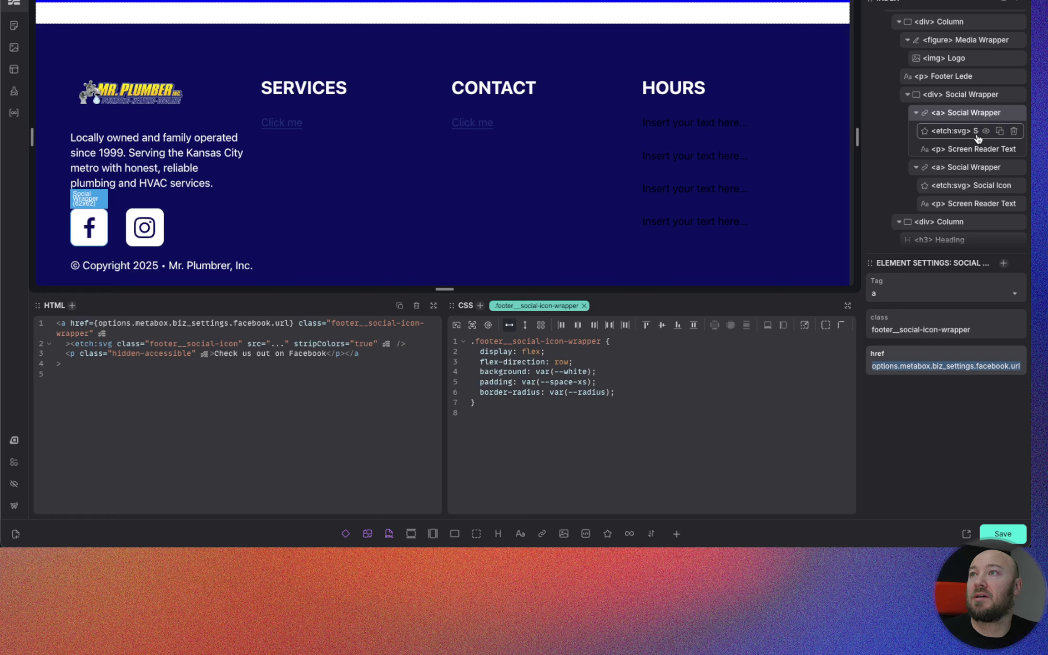
left_click(958, 167)
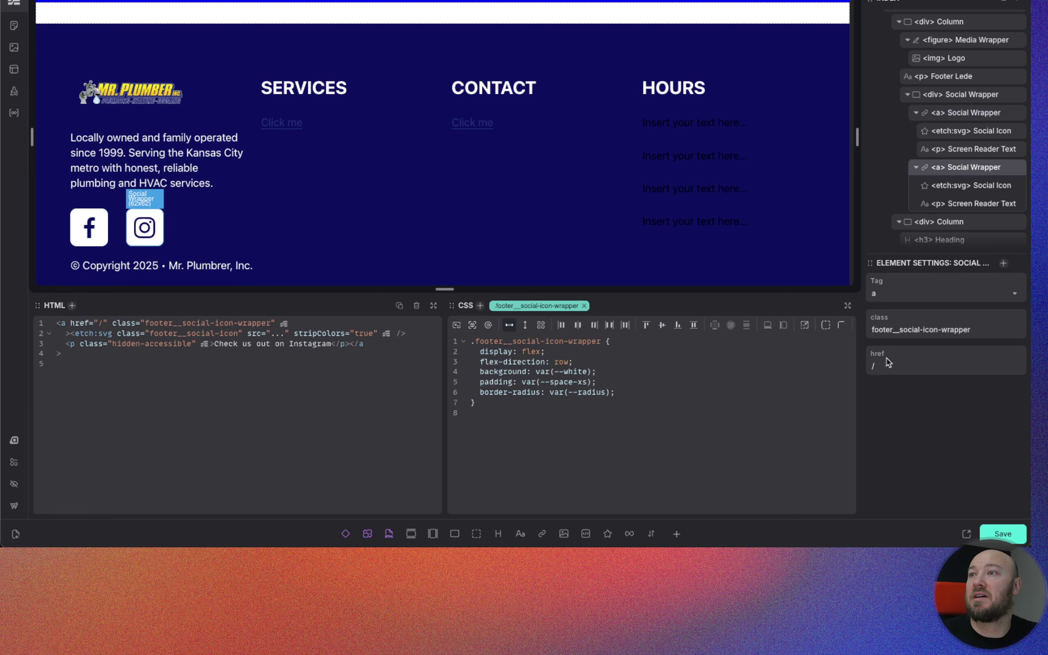
left_click(900, 368)
type("{options.metabox.biz_settings.facebook.url}")
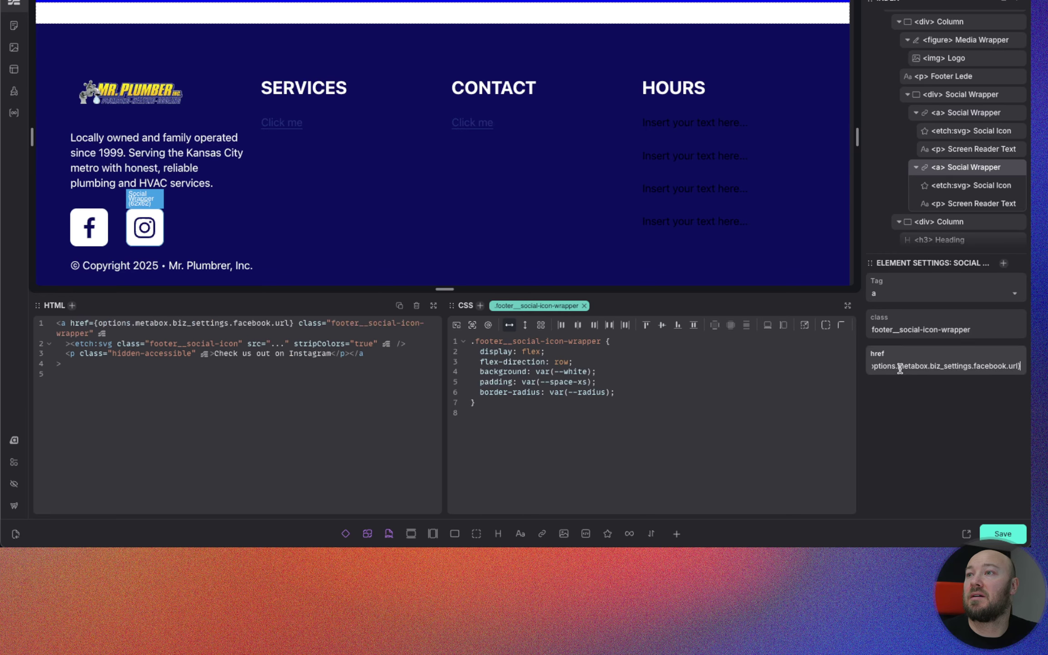
Step: Change facebook to instagram in the Instagram social wrapper's href, giving {options.metabox.biz_settings.instagram.url}
left_click(1007, 368)
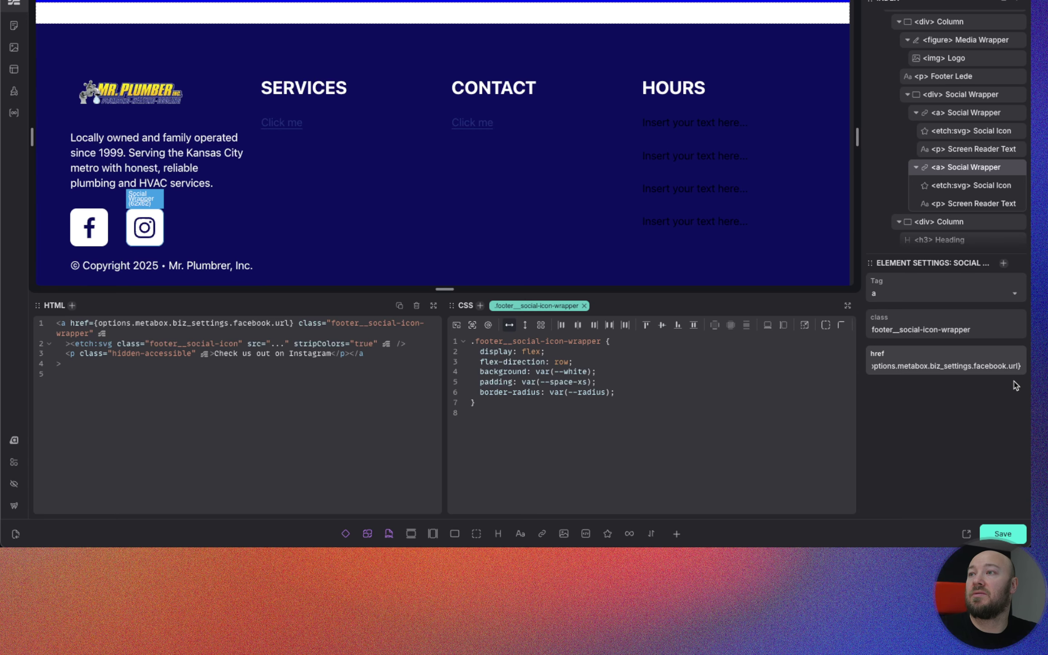
key("BackSpace")
key("BackSpace")
key("BackSpace")
key("BackSpace")
key("BackSpace")
key("BackSpace")
key("BackSpace")
key("BackSpace")
type("i")
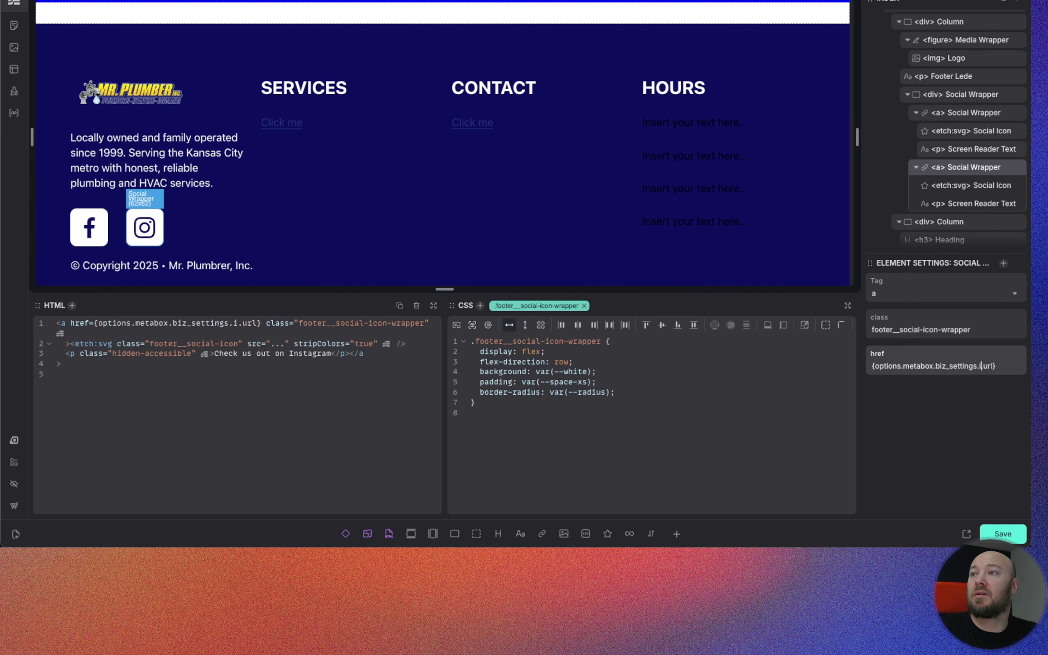
type("nstagram")
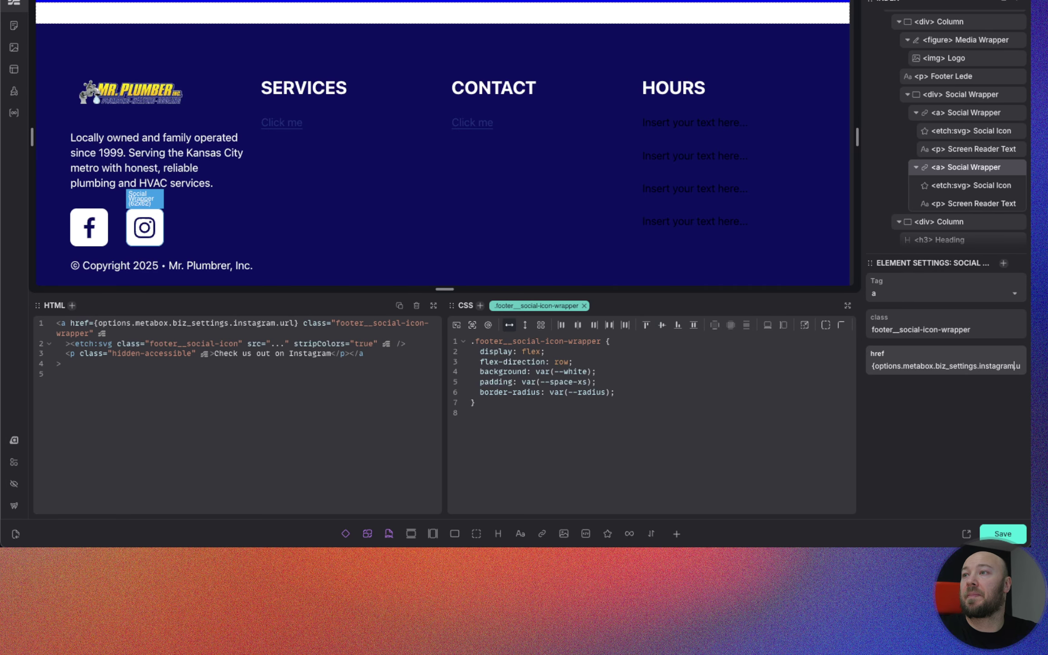
Step: Open the Biz Settings – Social field group among the Meta Box custom fields in WordPress to check its social fields
key("ctrl+shift+Tab")
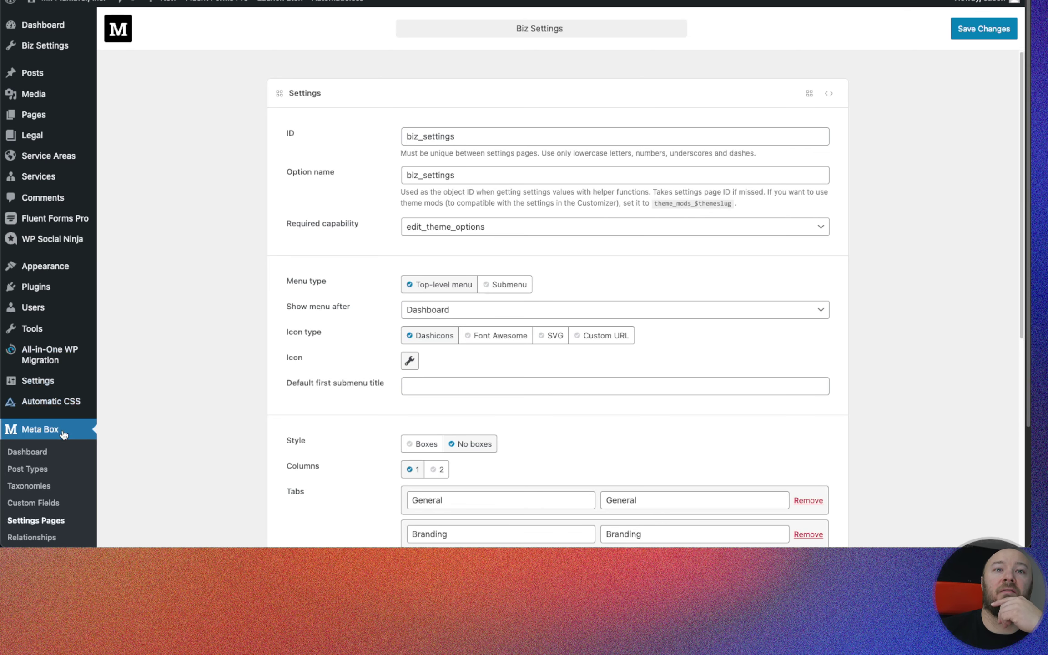
left_click(40, 500)
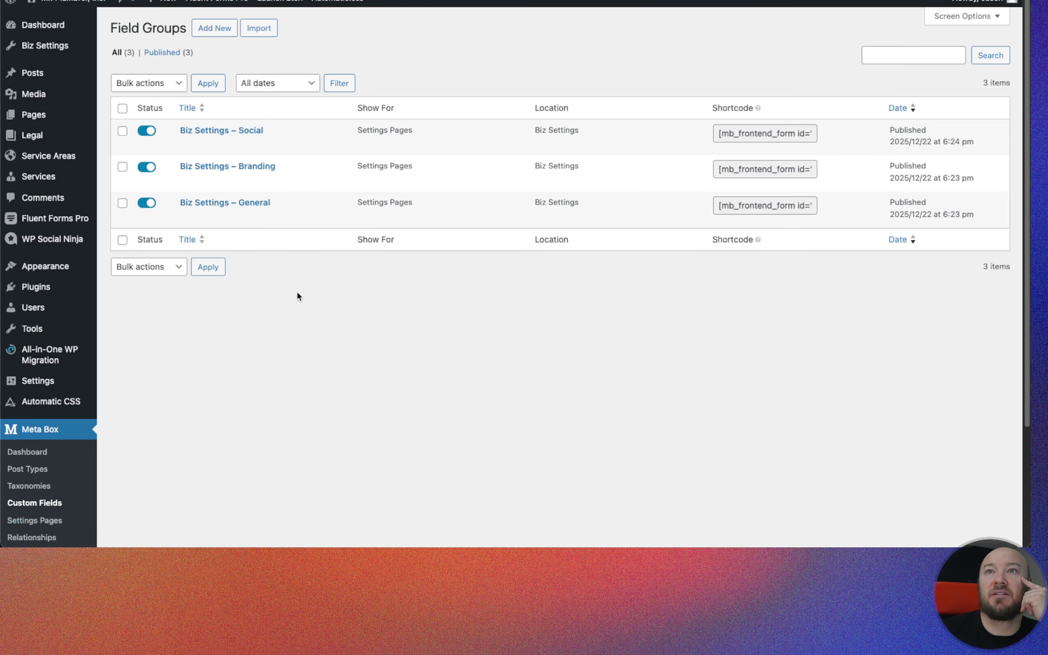
left_click(235, 133)
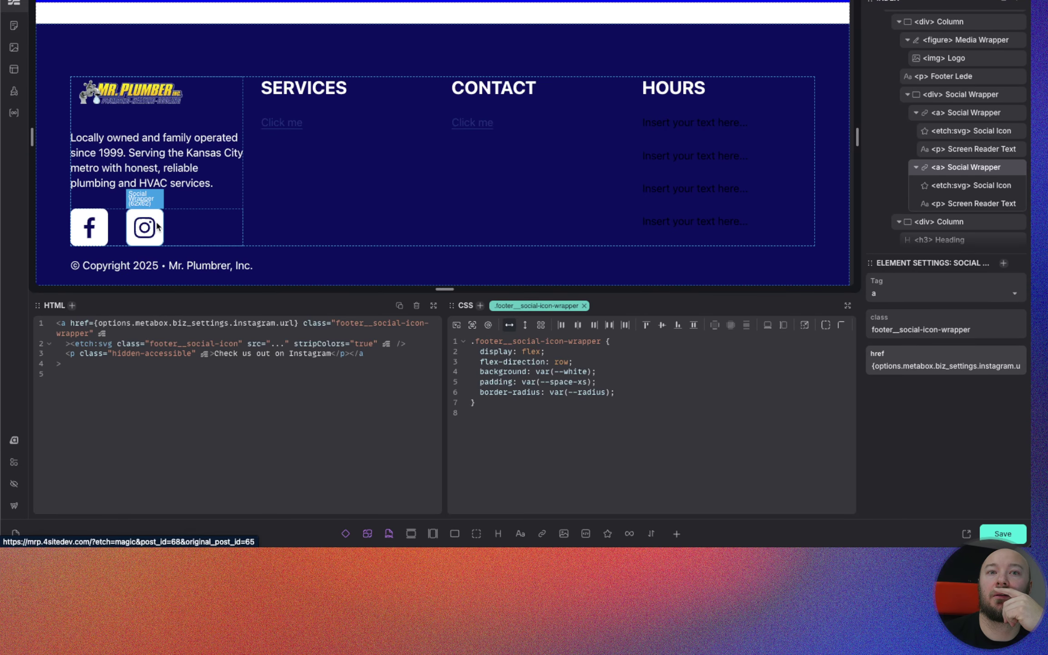
Step: Save the footer changes and check the social icons on the live page
left_click(1002, 533)
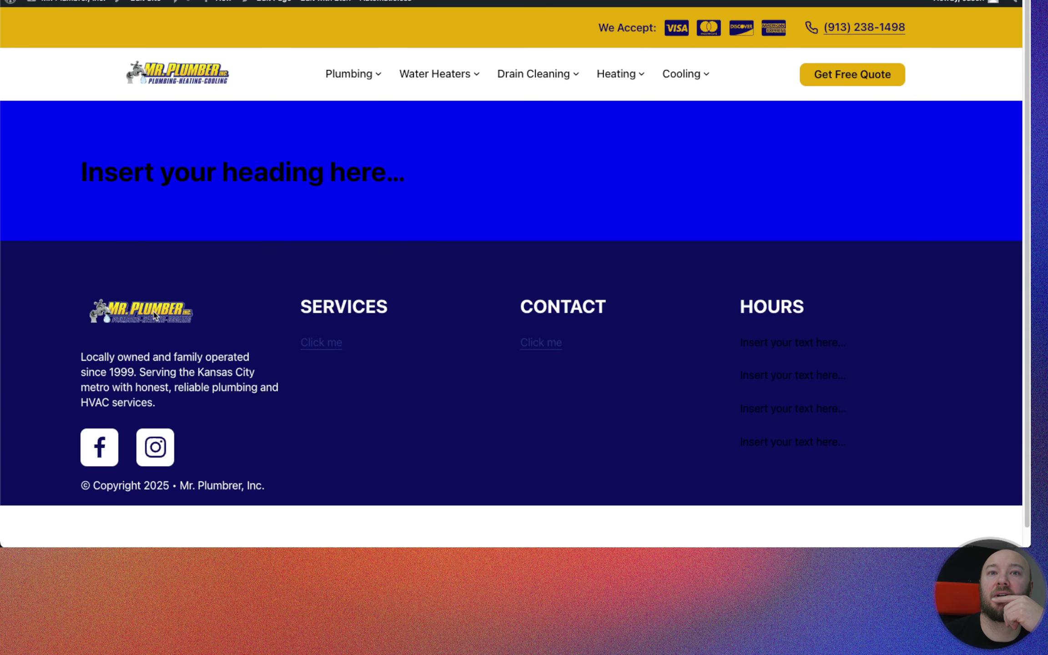
key("ctrl+shift+Tab")
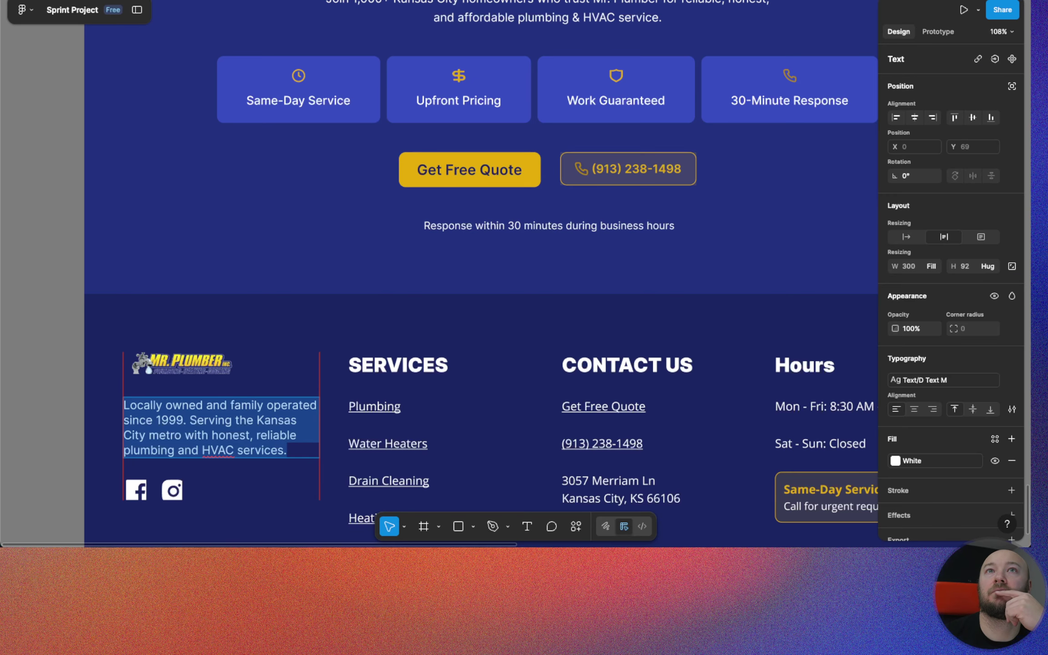
key("ctrl+shift+Tab")
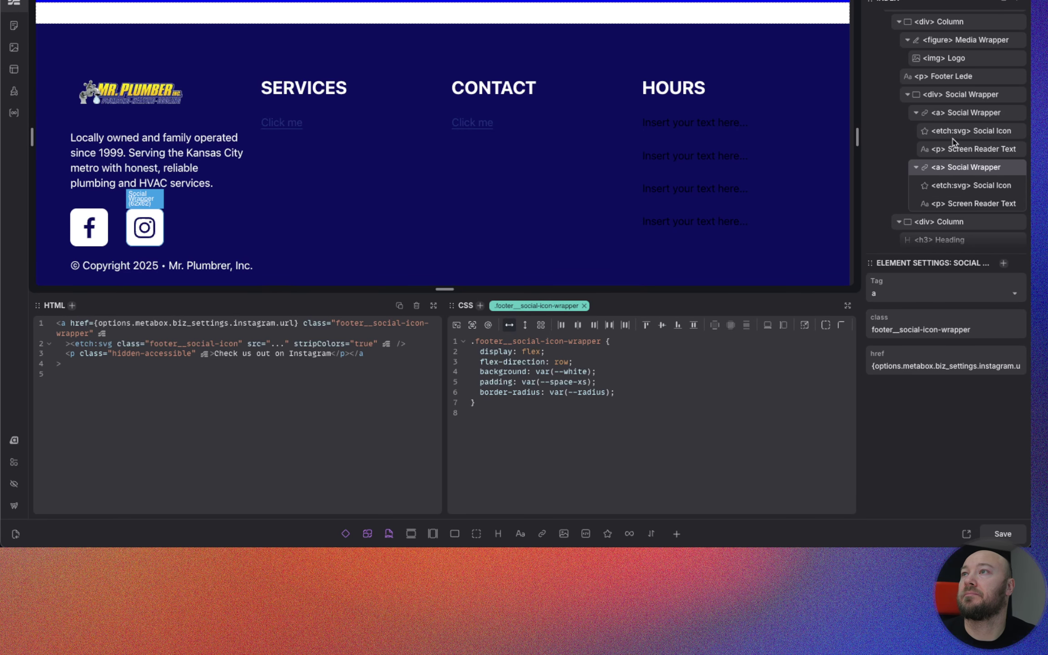
Step: Check the footer logo's src expression for comparison and copy the Instagram social wrapper's full href expression
left_click(954, 59)
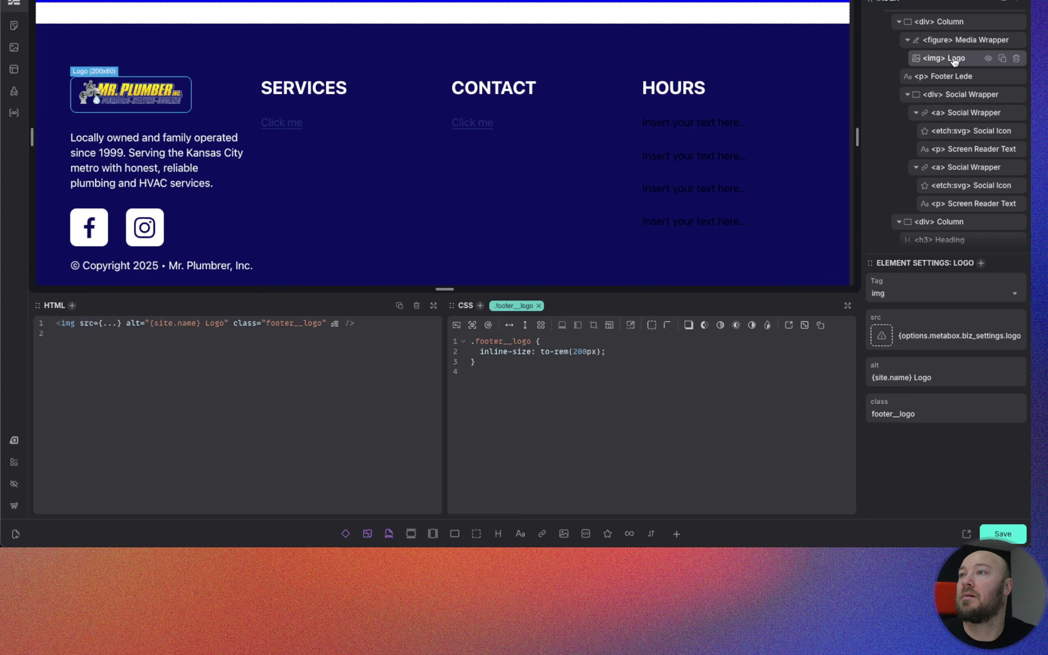
left_click(954, 169)
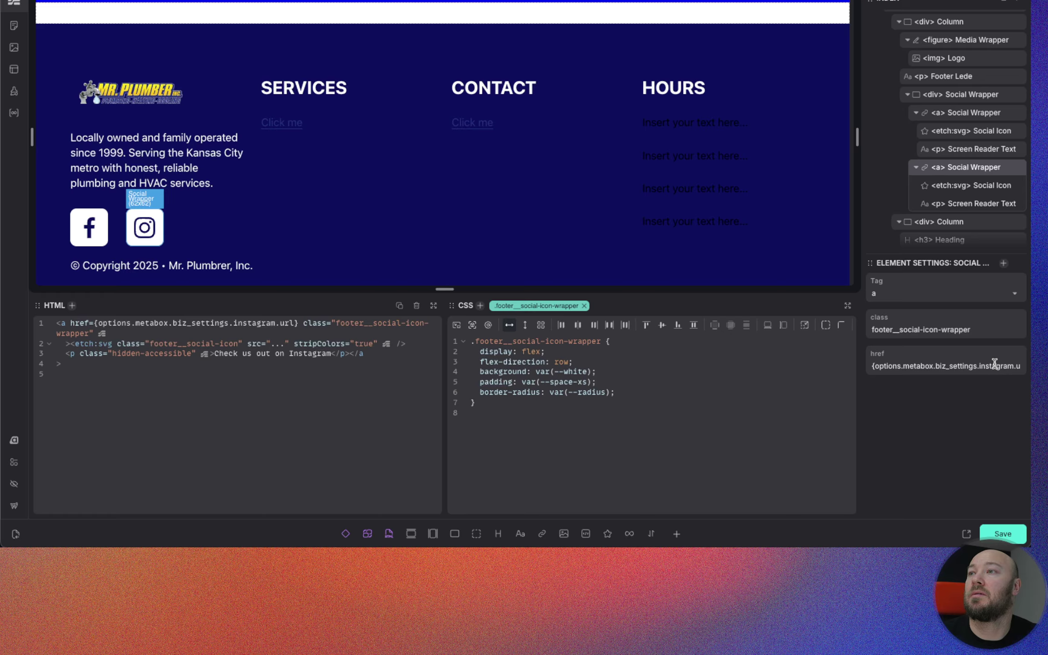
left_click(934, 366)
key("super+a")
key("super+c")
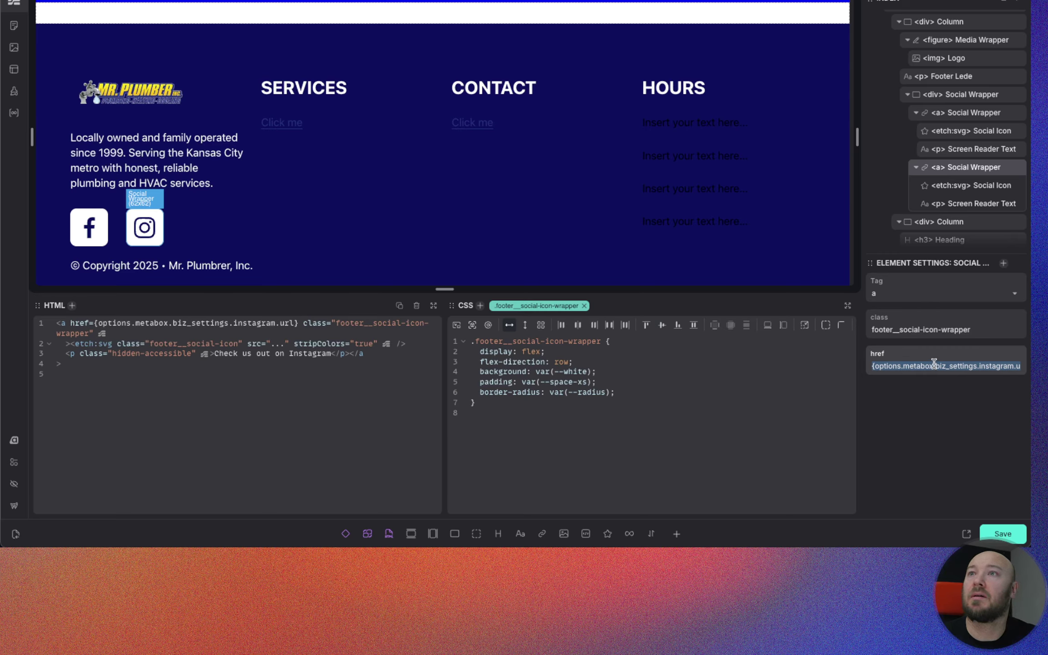
Step: Replace the content of the first text under Hours with the copied expression {options.metabox.biz_settings.instagram.url}
left_click(705, 124)
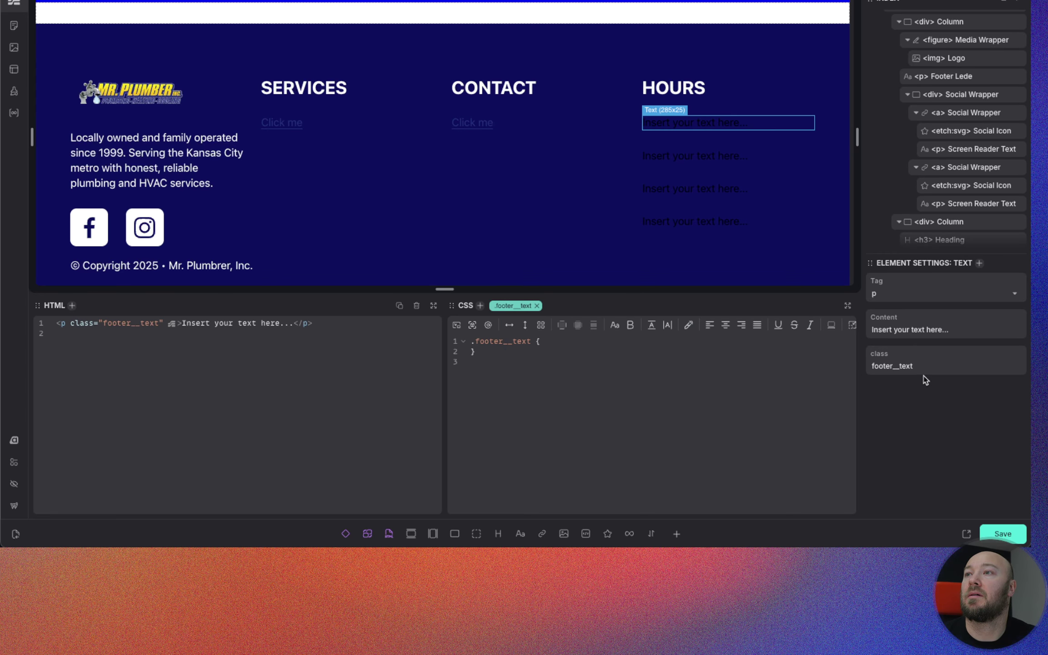
left_click(945, 330)
key("super+a")
key("super+v")
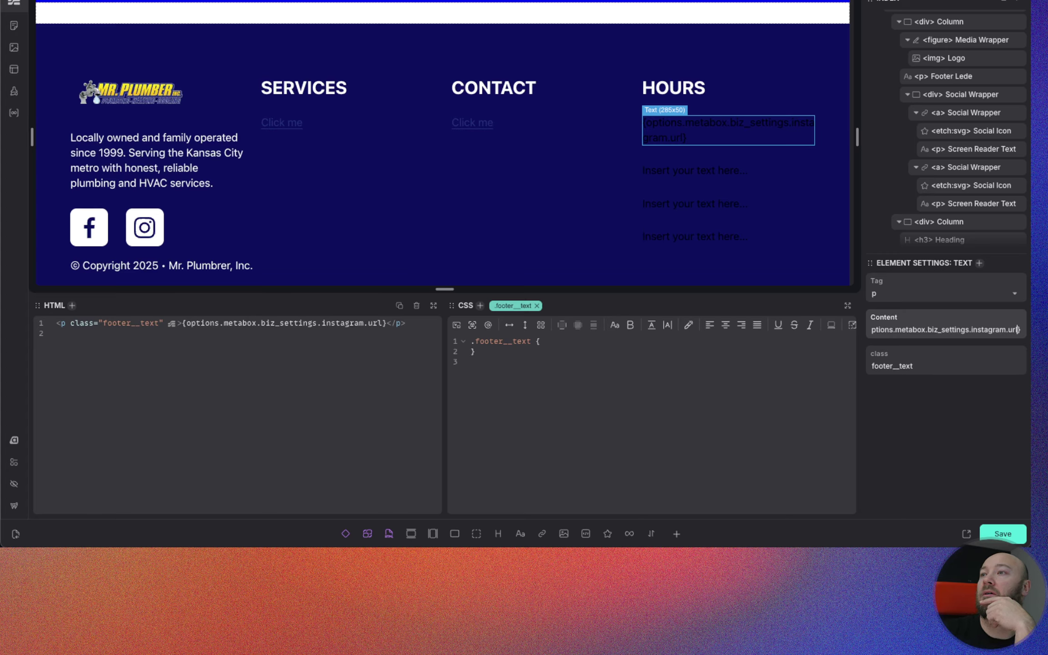
Step: Shorten the first Hours text's expression to {options.metabox.biz_settings.instagram} to test its output
key("BackSpace")
key("BackSpace")
key("BackSpace")
key("BackSpace")
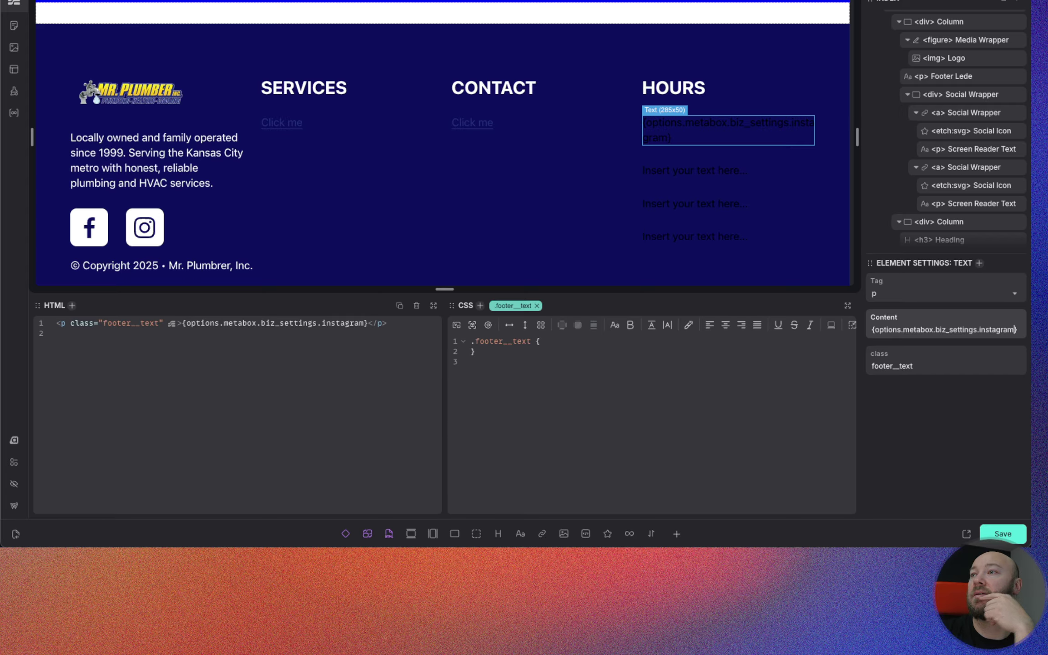
Step: Remove the instagram part from the first Hours text's expression, leaving {options.metabox.biz_settings}
key("BackSpace")
key("BackSpace")
key("BackSpace")
key("BackSpace")
key("BackSpace")
key("BackSpace")
key("BackSpace")
key("BackSpace")
key("BackSpace")
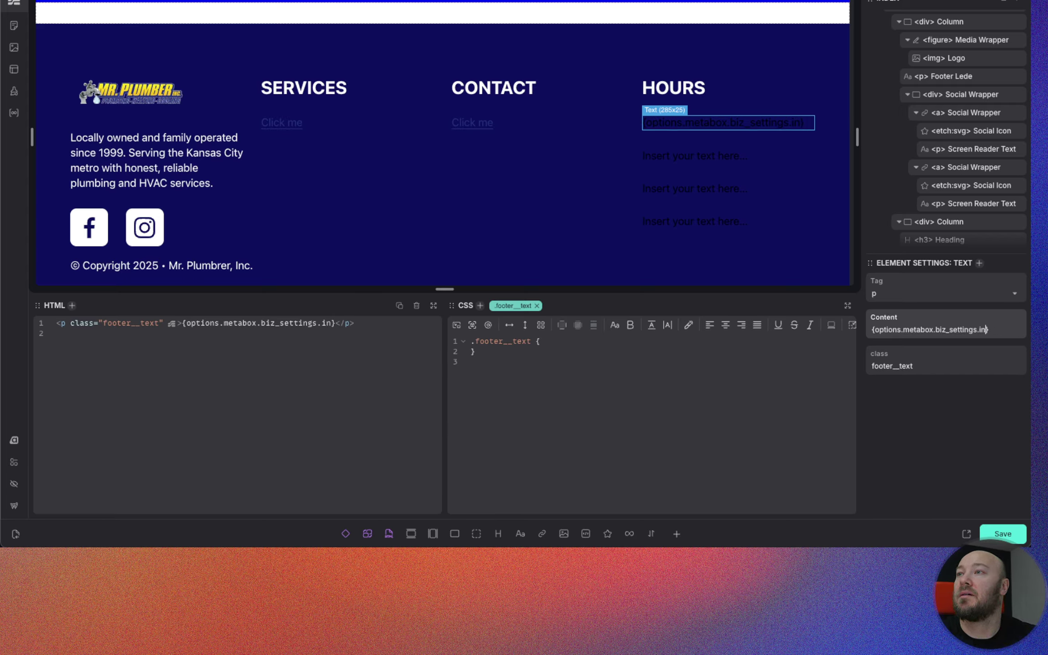
key("BackSpace")
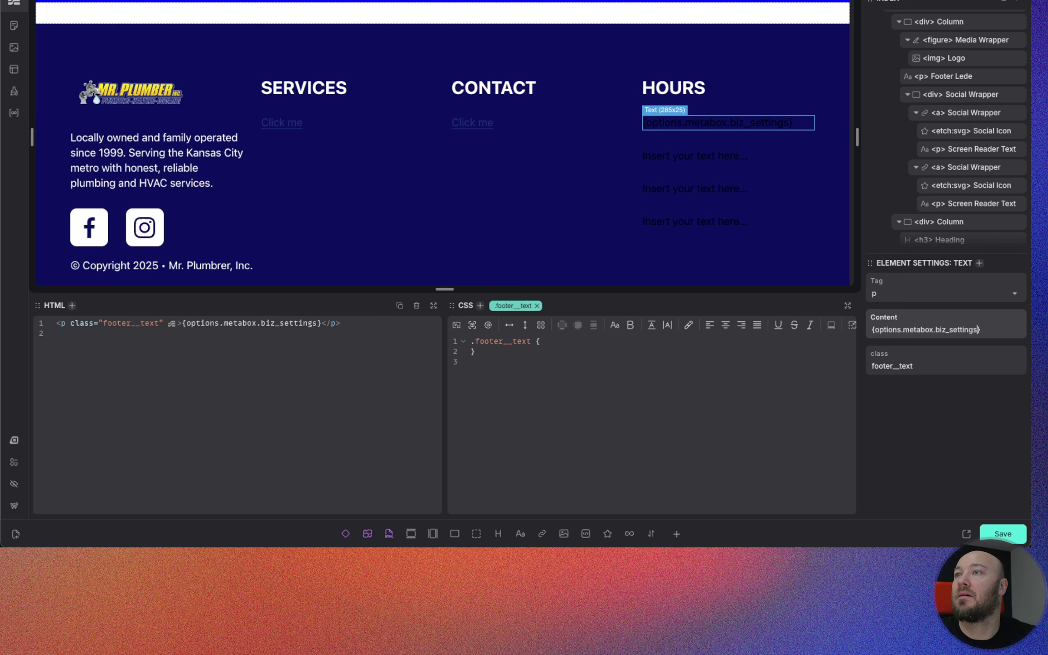
Step: Cut the first Hours text's expression back to its root and rewrite it as {options.metabox.} to test broader output
key("BackSpace")
key("BackSpace")
key("BackSpace")
key("BackSpace")
key("BackSpace")
key("BackSpace")
key("BackSpace")
key("BackSpace")
key("BackSpace")
key("BackSpace")
key("BackSpace")
key("BackSpace")
key("BackSpace")
key("BackSpace")
key("BackSpace")
key("BackSpace")
key("BackSpace")
key("BackSpace")
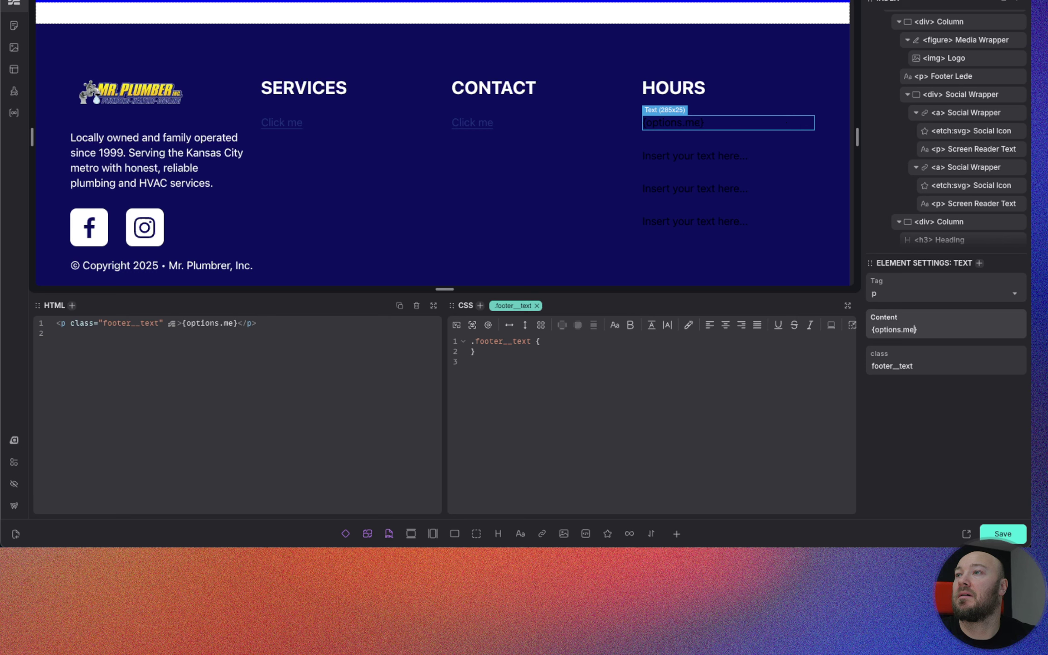
key("BackSpace")
key("BackSpace")
key("BackSpace")
key("BackSpace")
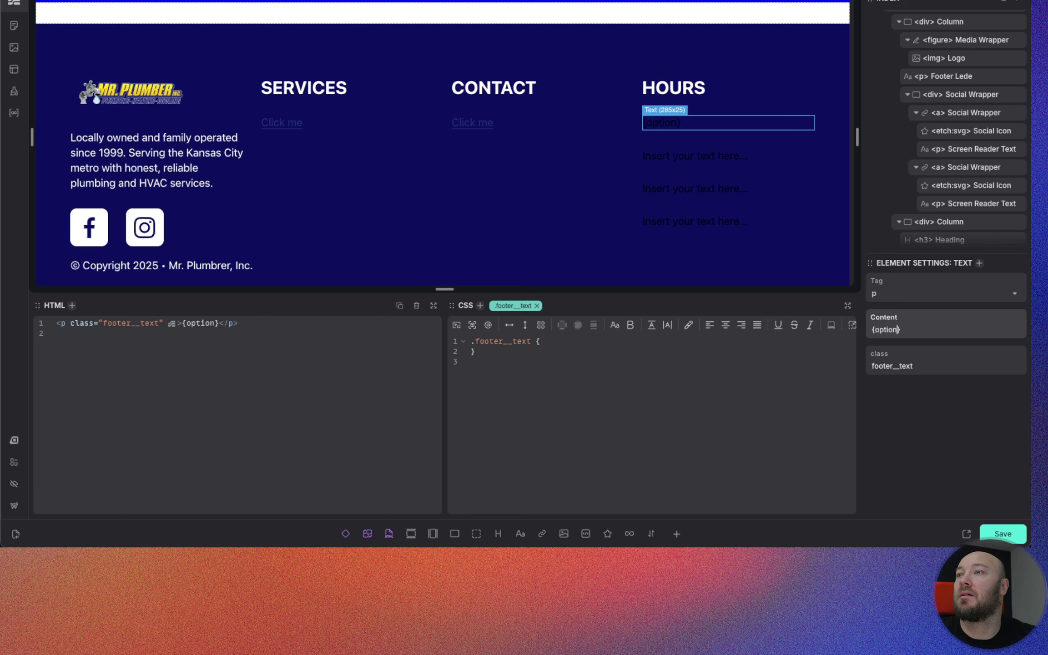
type("s")
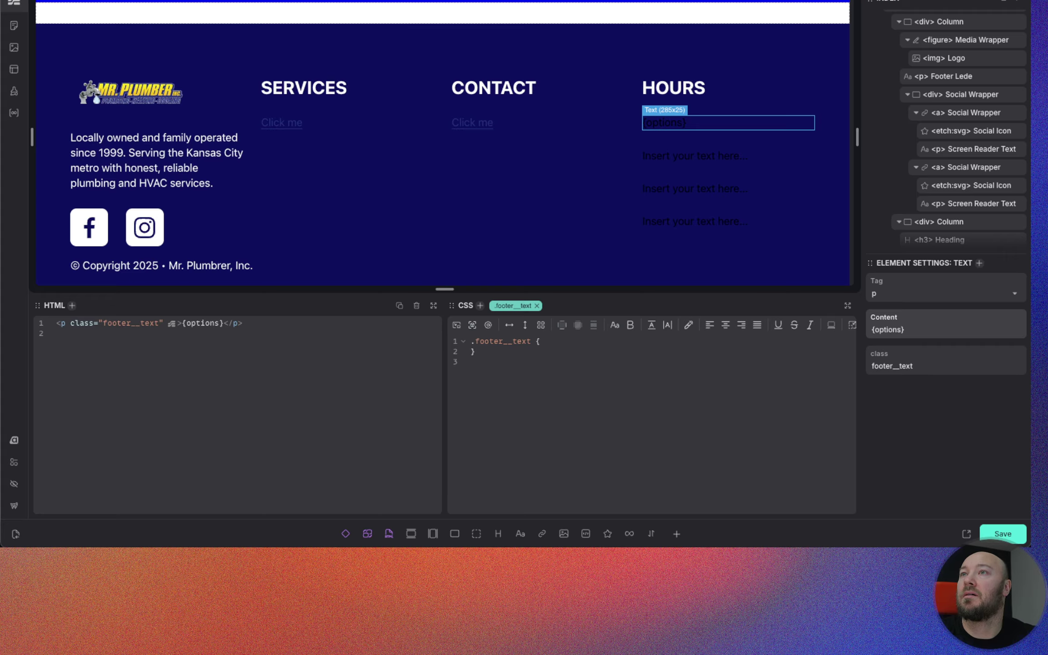
type(".metabo")
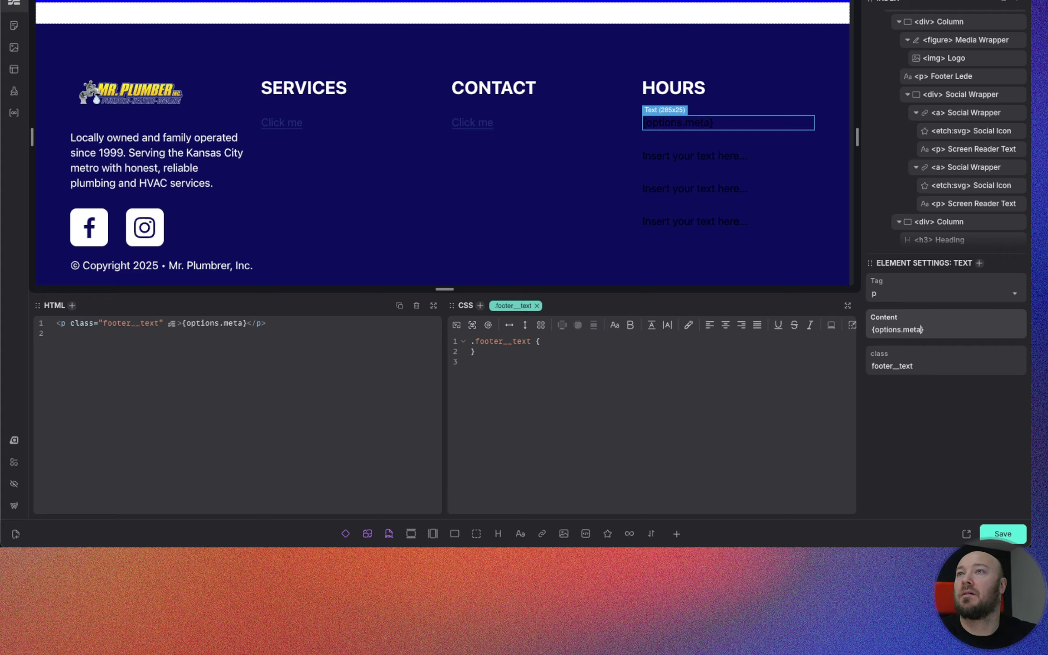
type("x.")
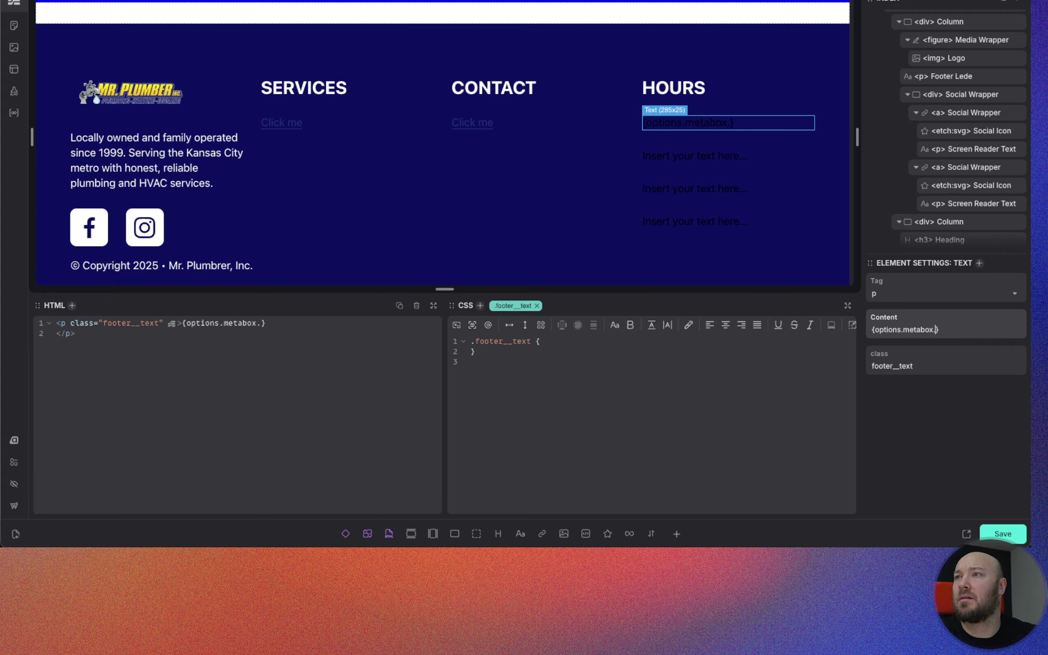
Step: Check the footer logo's src expression for comparison and copy it
left_click(954, 58)
triple_click(944, 339)
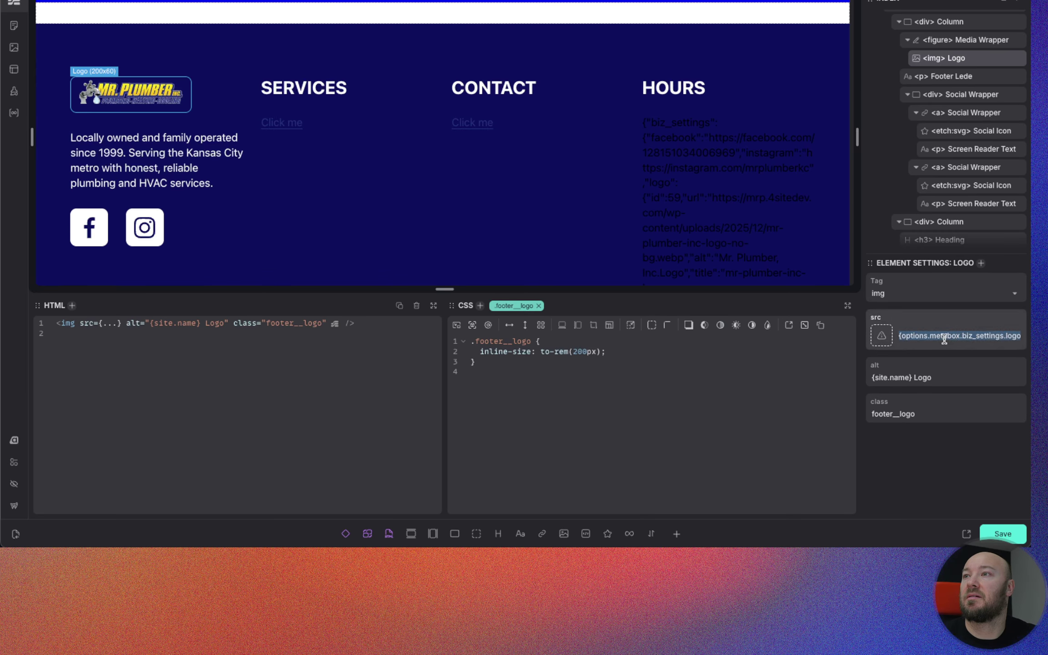
key("ctrl+c")
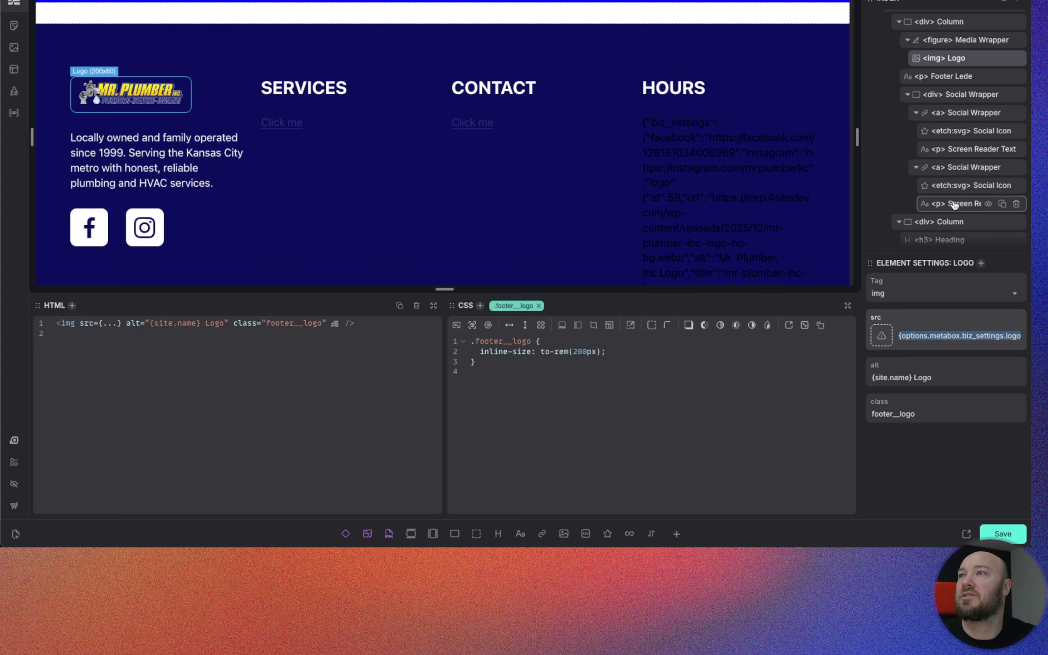
Step: Extend the first Hours text's expression to {options.metabox.biz_settings.}
scroll(955, 214, "down", 1)
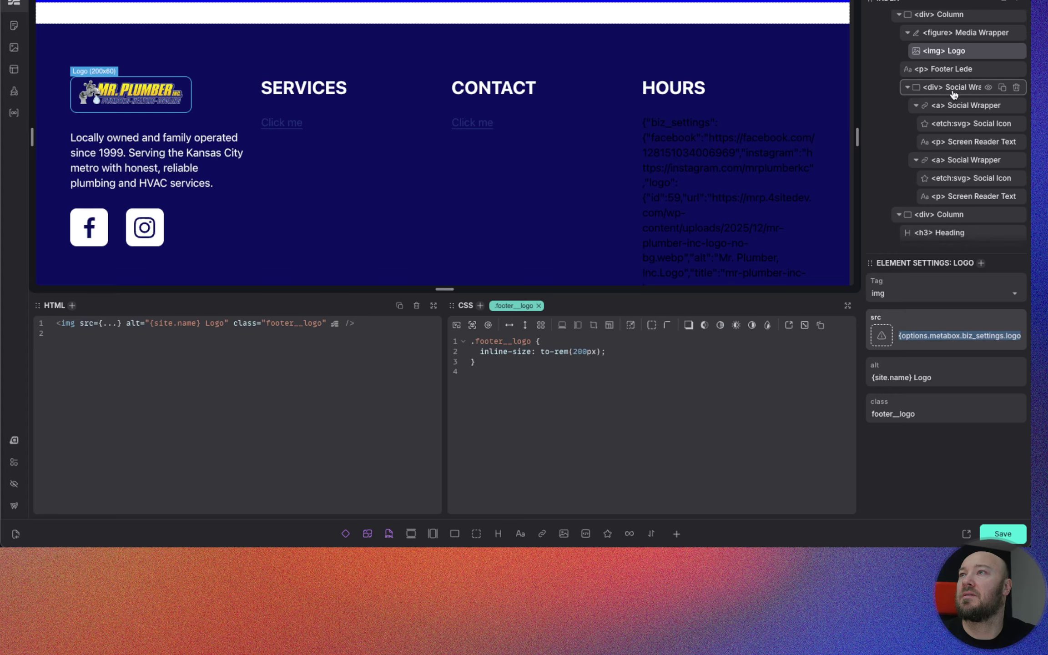
left_click(737, 164)
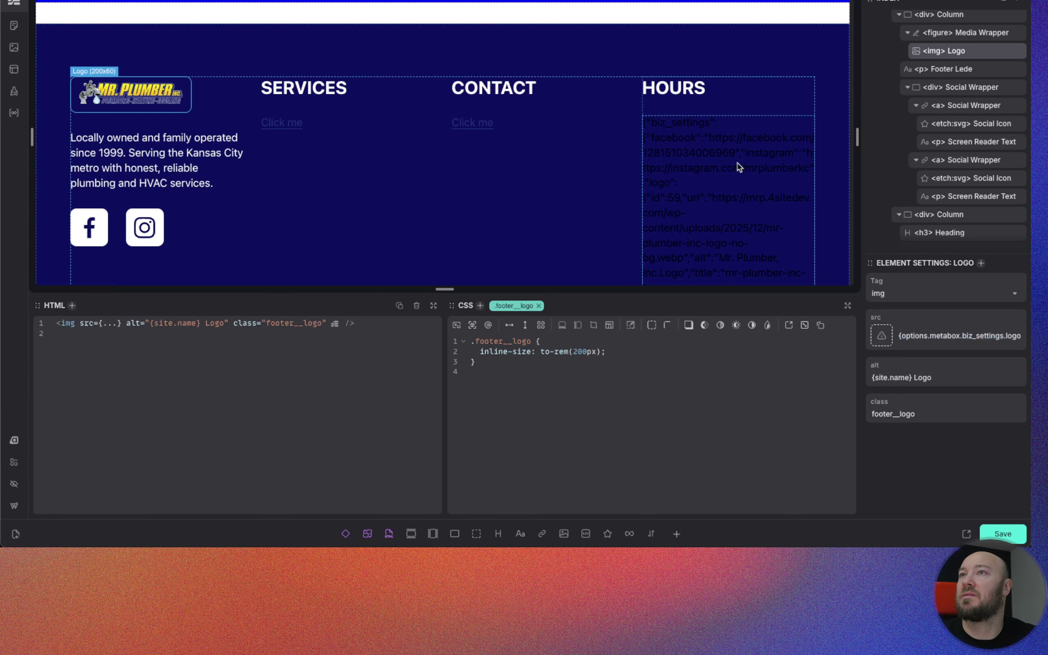
left_click(954, 333)
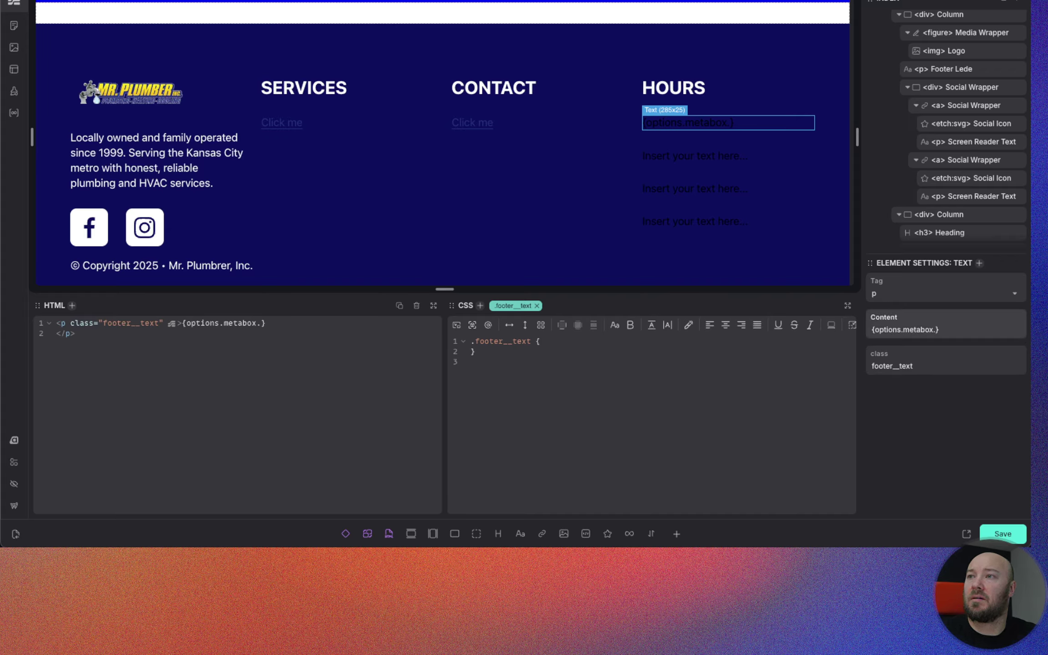
type("bi")
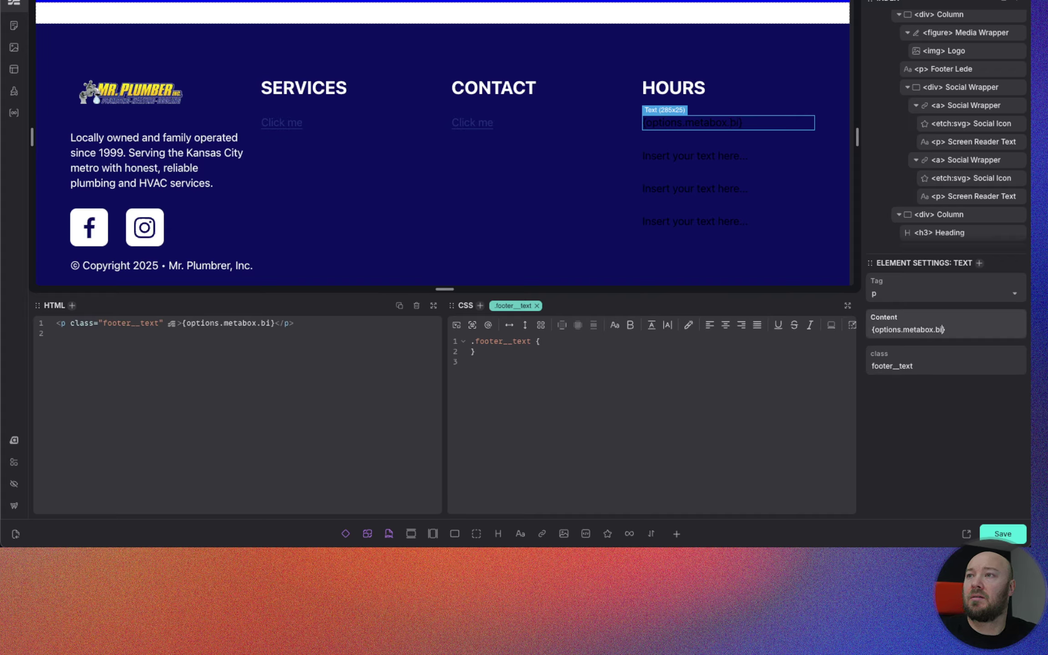
type("z_sett")
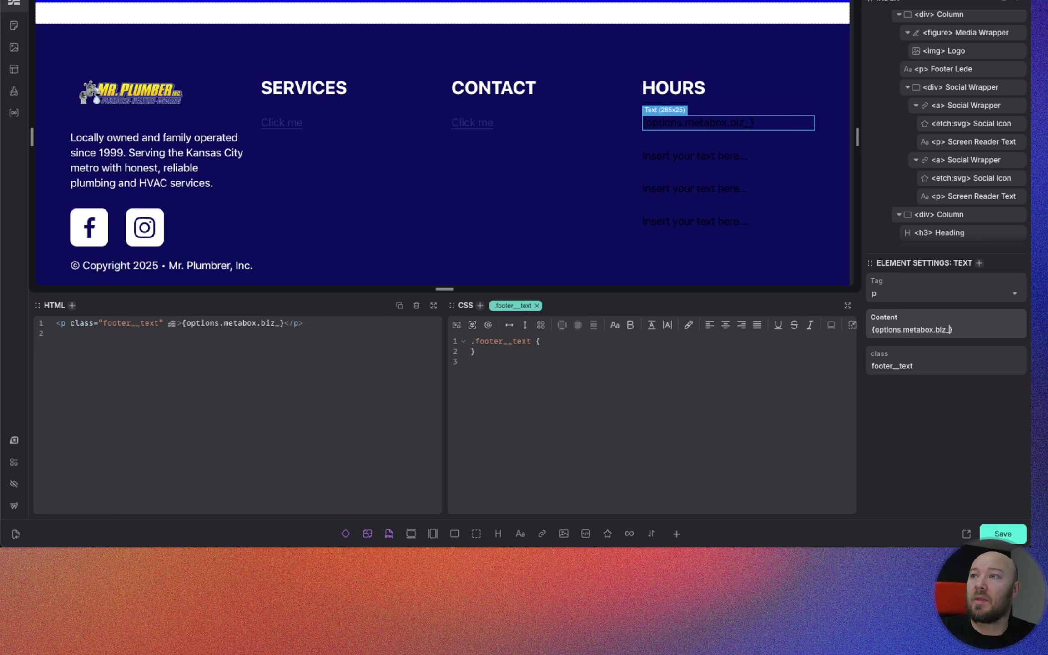
type("ings.")
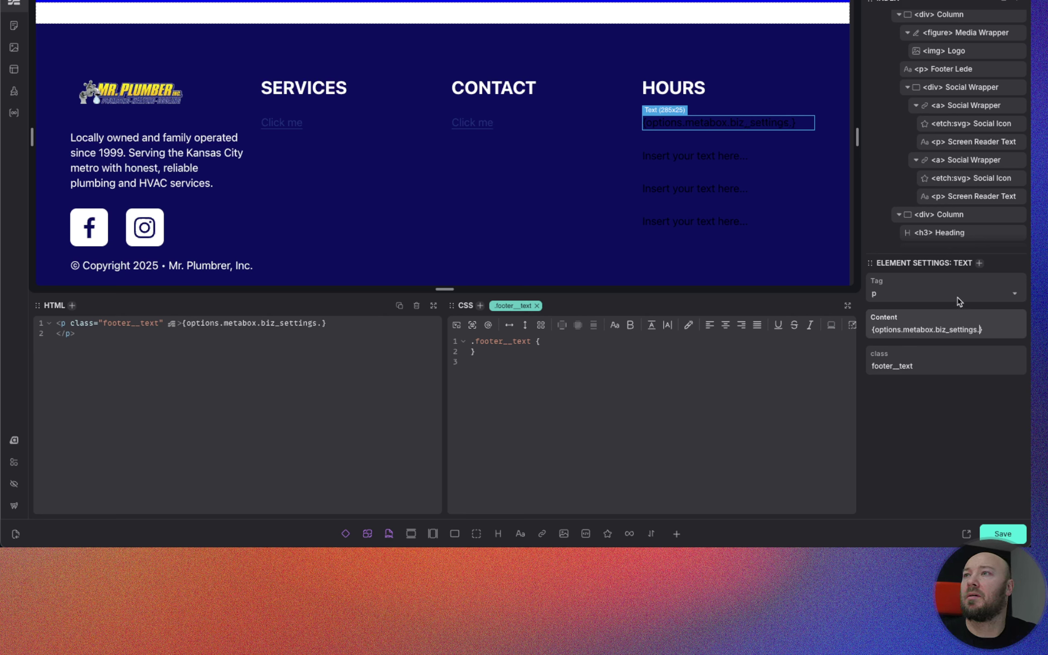
Step: Examine the business settings data rendered under Hours for the structure of the Facebook, Instagram, logo and contact fields
left_click(955, 105)
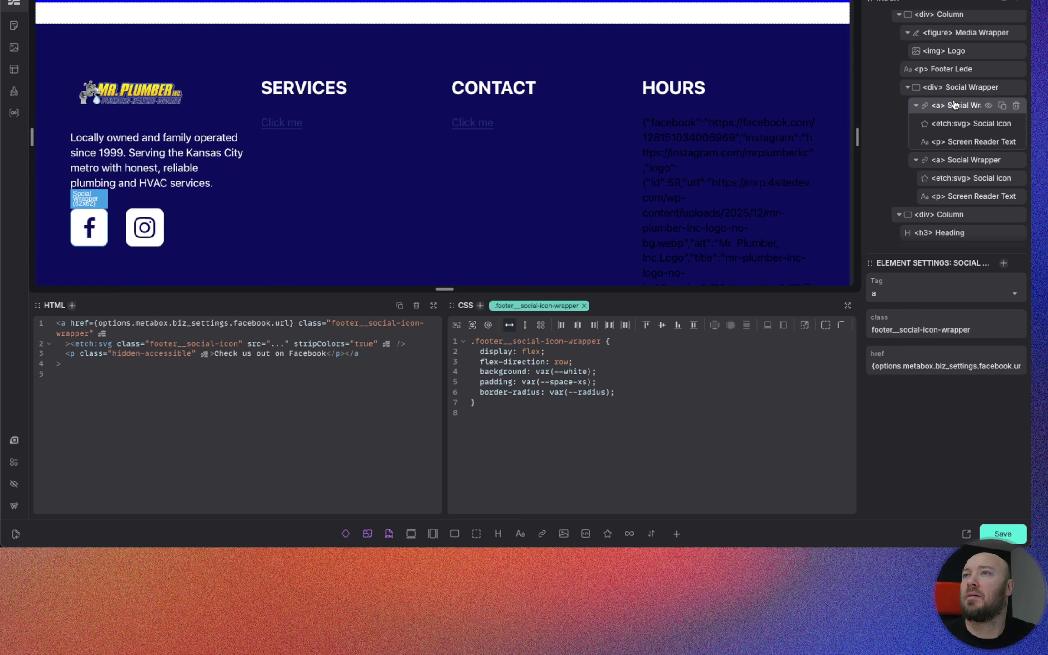
scroll(766, 170, "down", 1)
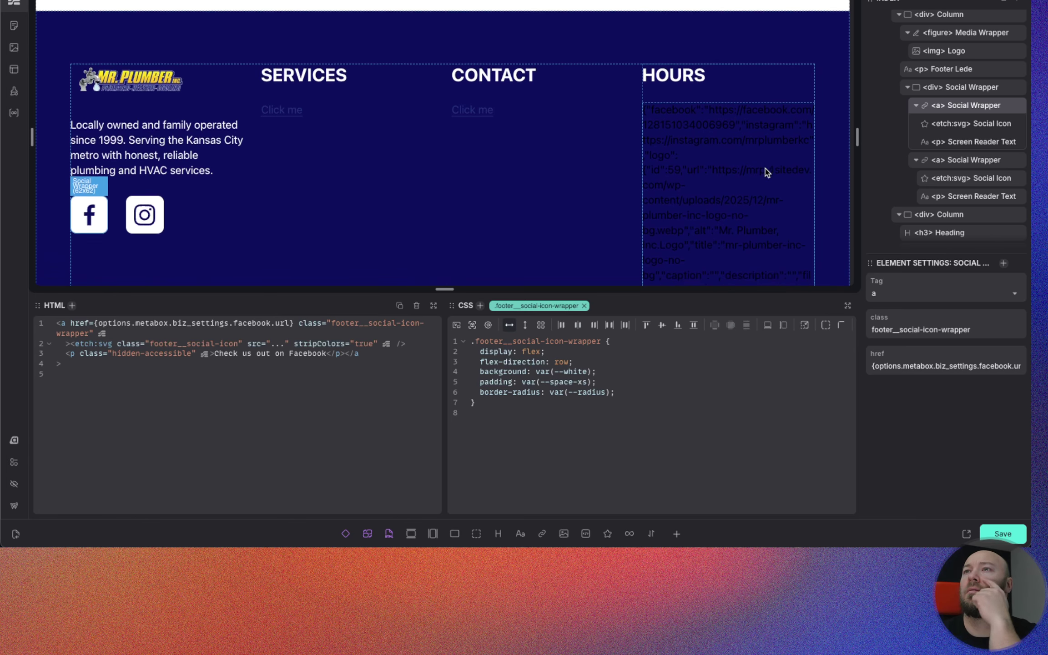
scroll(767, 171, "down", 5)
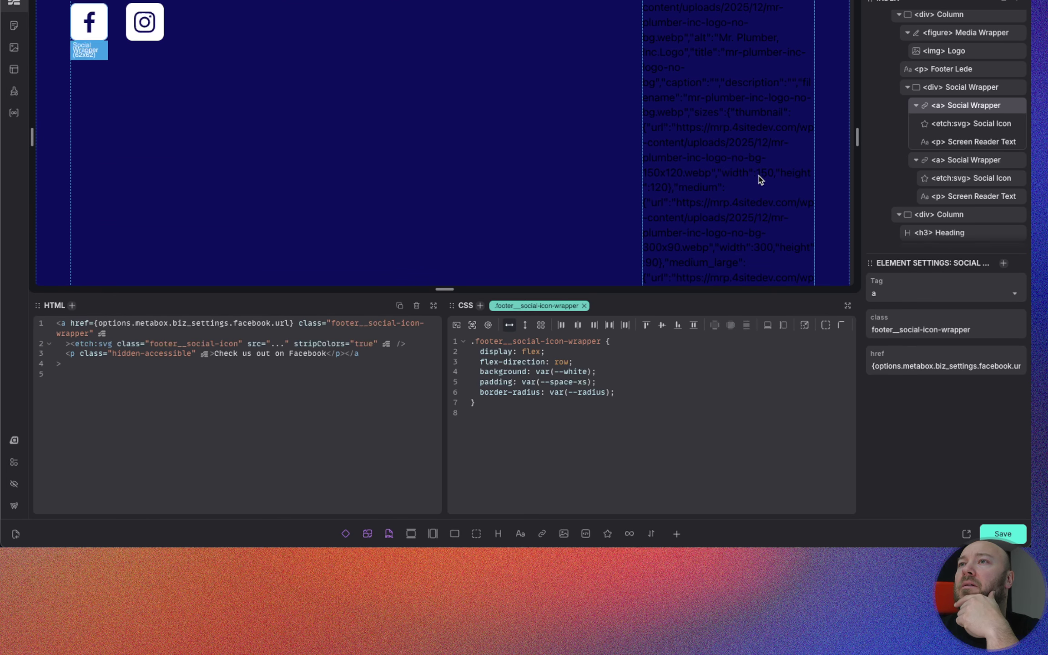
scroll(756, 171, "down", 4)
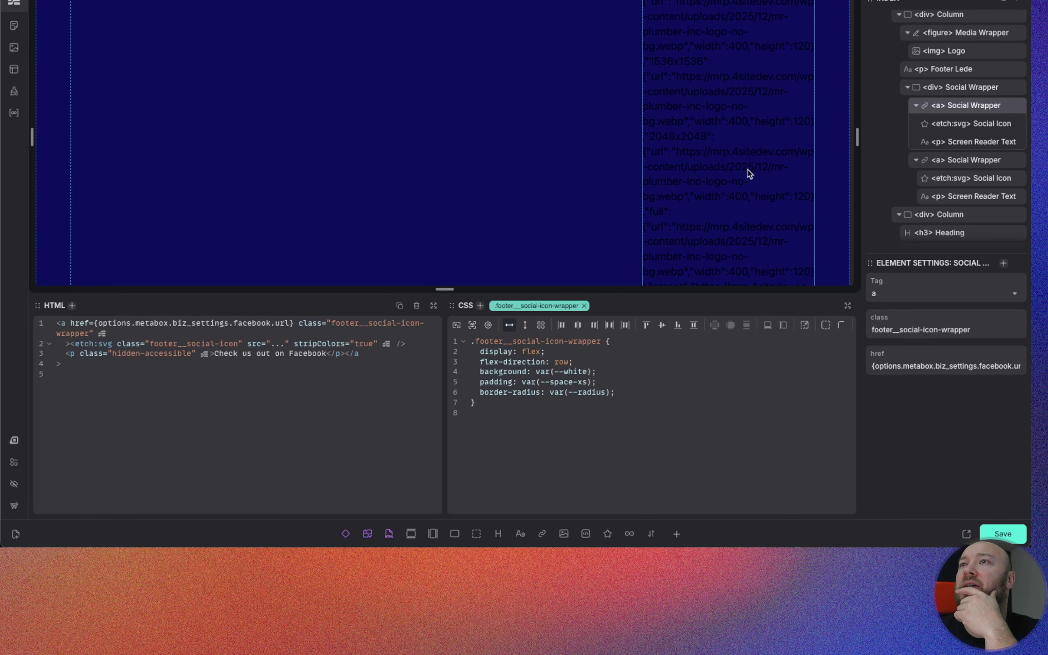
scroll(744, 174, "down", 1)
scroll(744, 174, "down", 1)
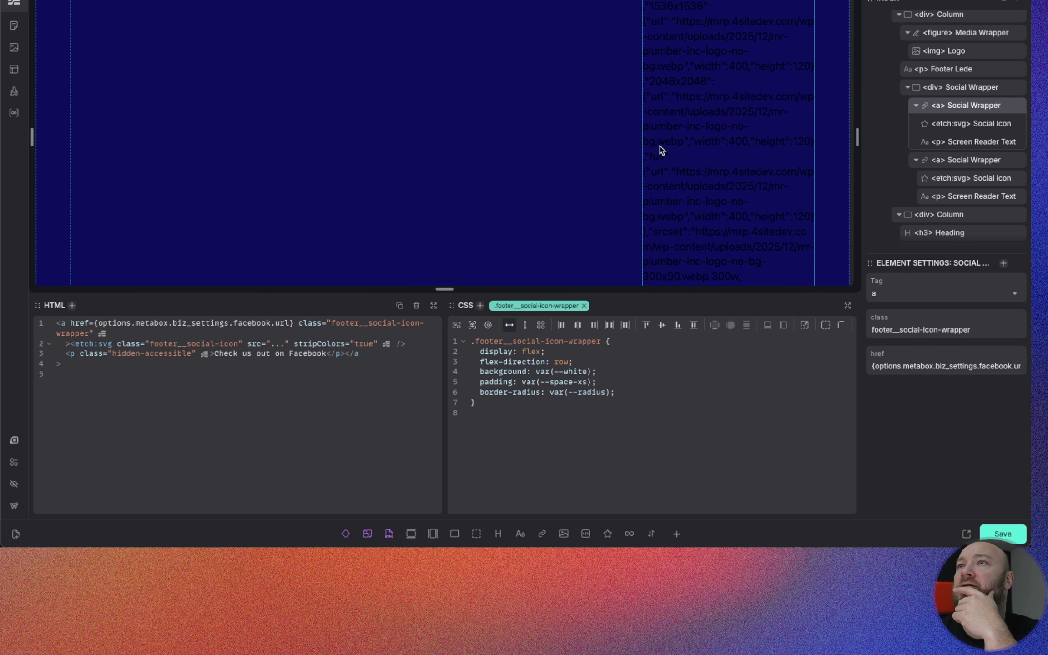
scroll(728, 169, "down", 5)
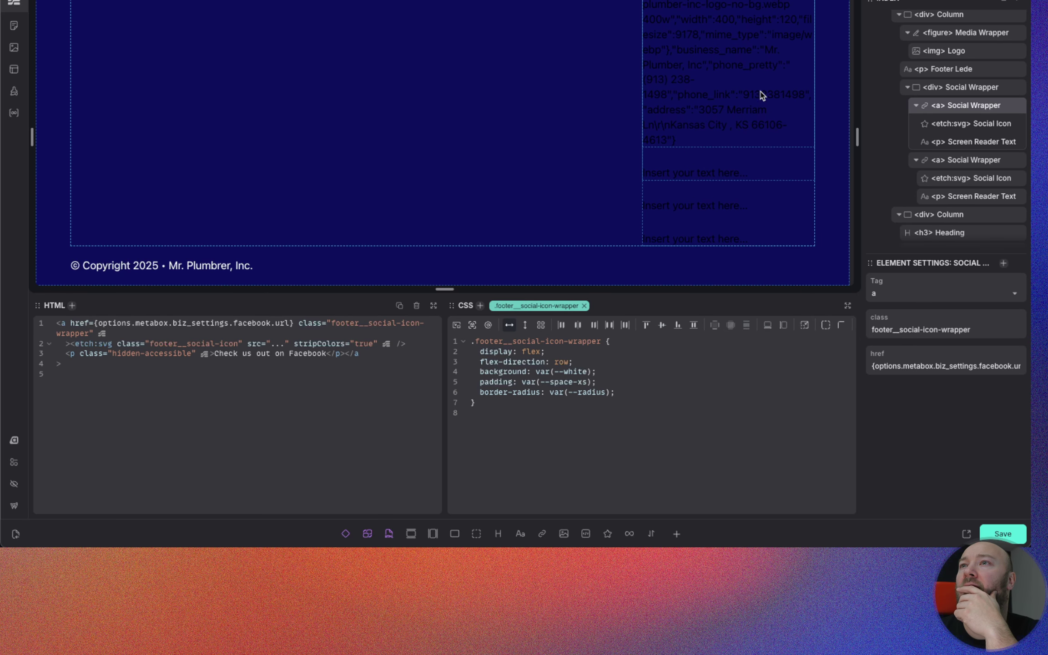
scroll(742, 141, "up", 3)
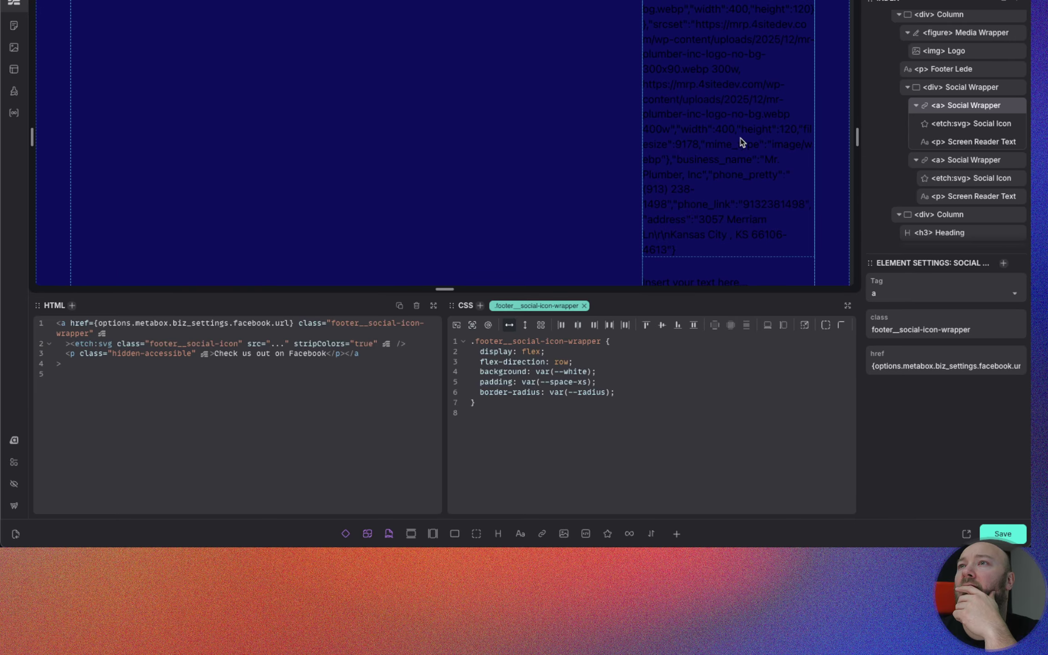
scroll(727, 200, "up", 1)
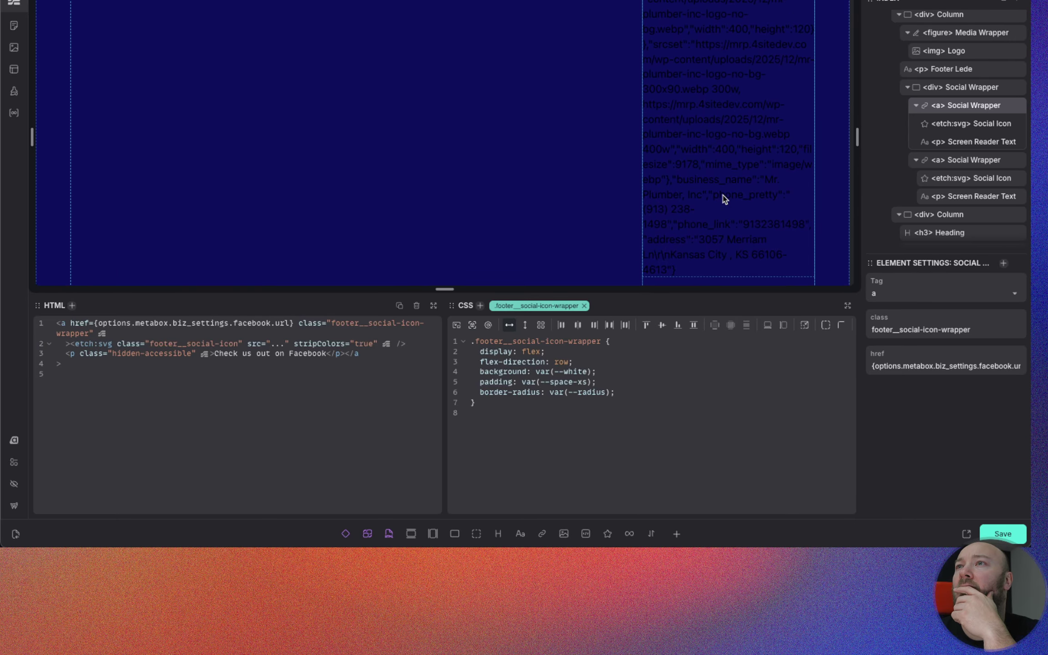
scroll(724, 199, "up", 2)
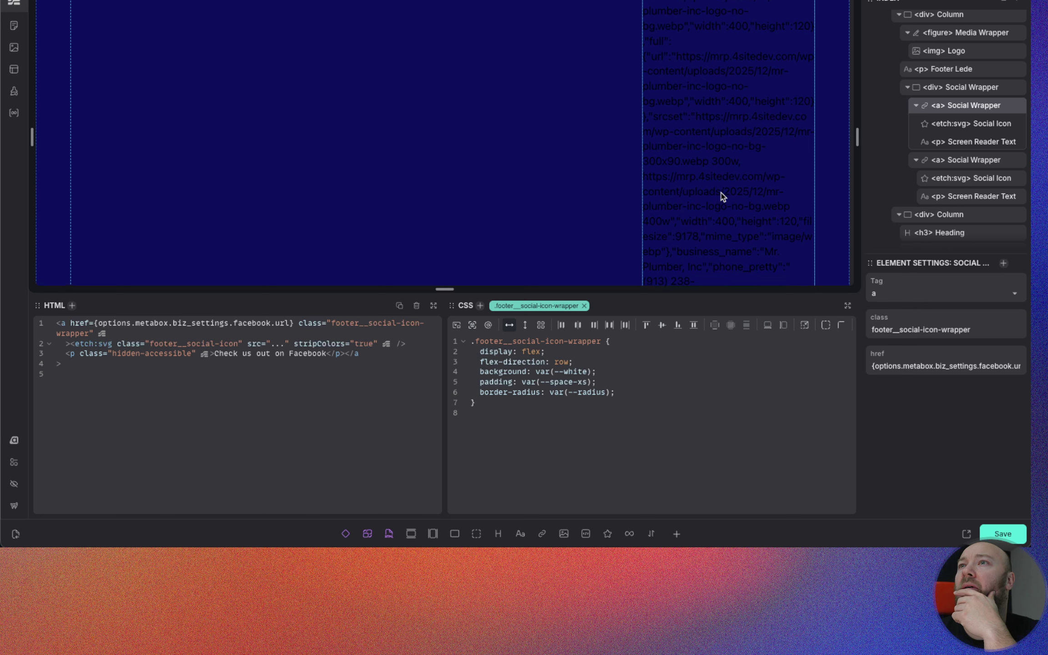
scroll(720, 194, "up", 1)
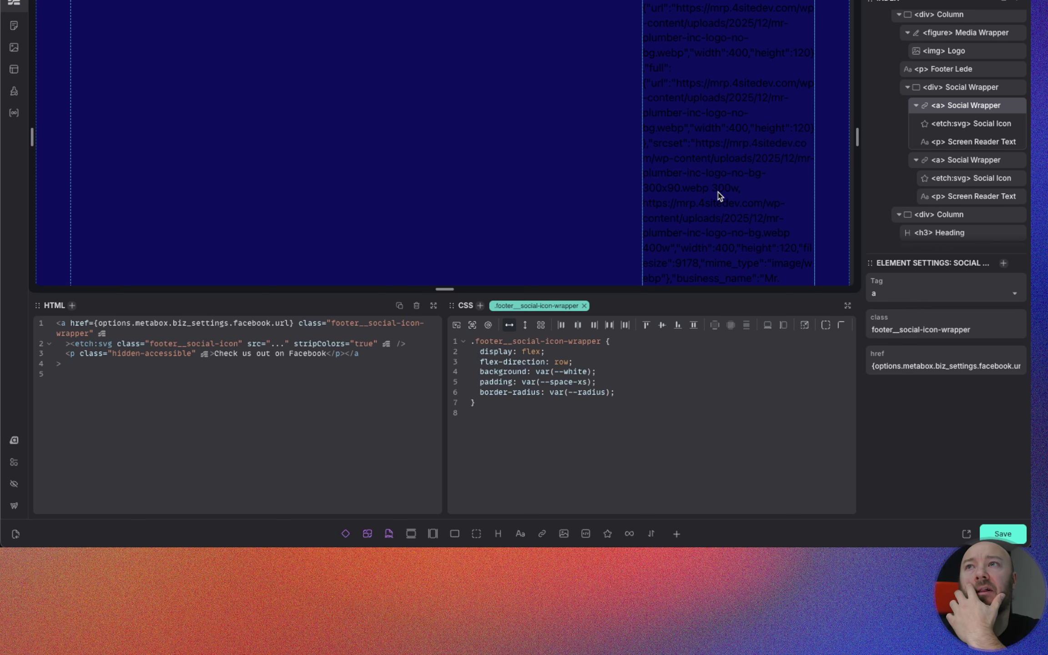
scroll(719, 196, "up", 5)
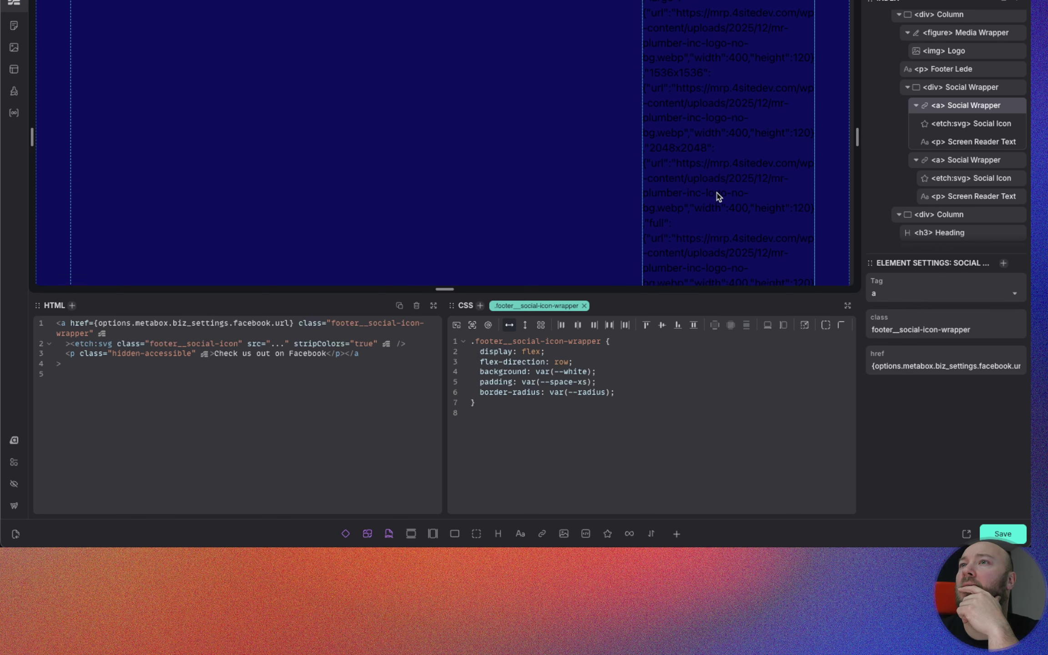
scroll(717, 197, "up", 1)
scroll(717, 197, "up", 3)
scroll(717, 197, "up", 6)
scroll(718, 197, "up", 3)
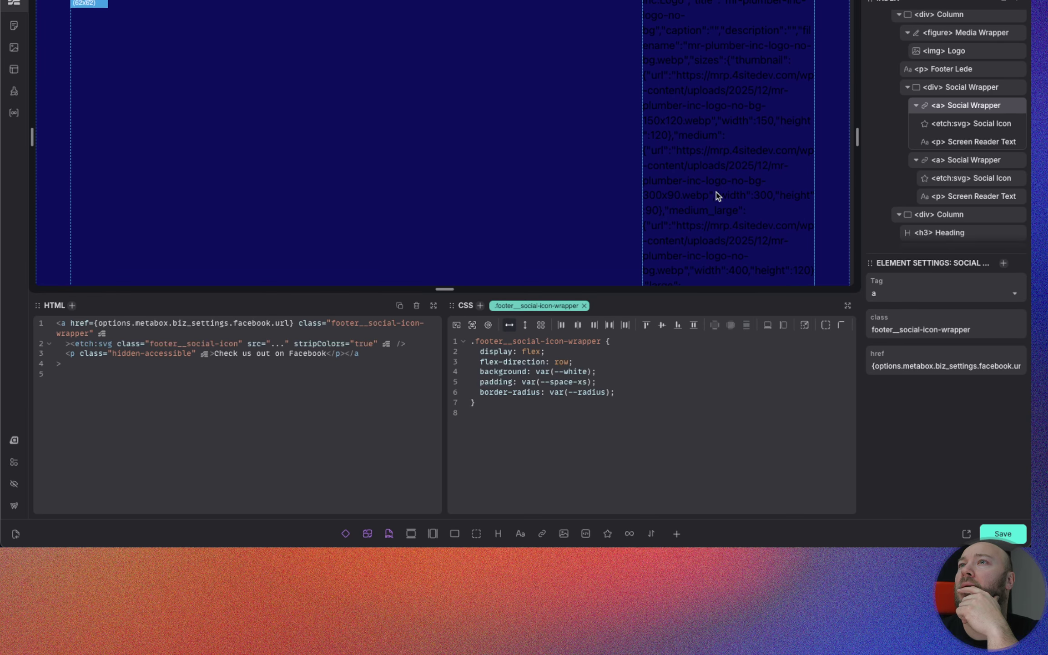
scroll(718, 197, "up", 8)
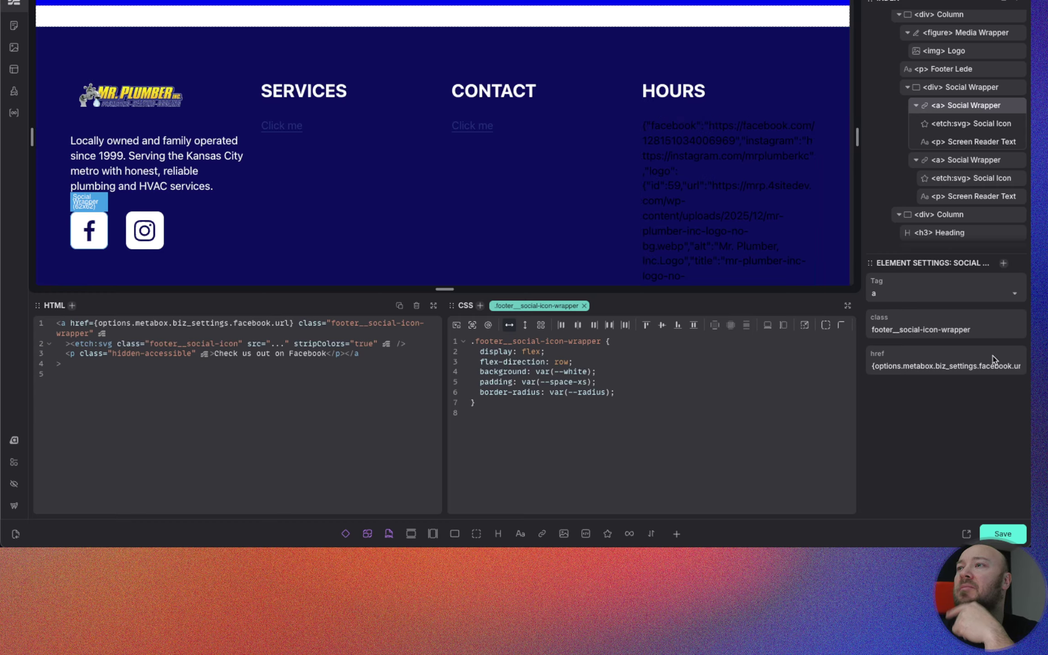
Step: Remove .url from the Facebook social wrapper's href, leaving {options.metabox.biz_settings.facebook}
left_click(1010, 364)
left_click(1012, 365)
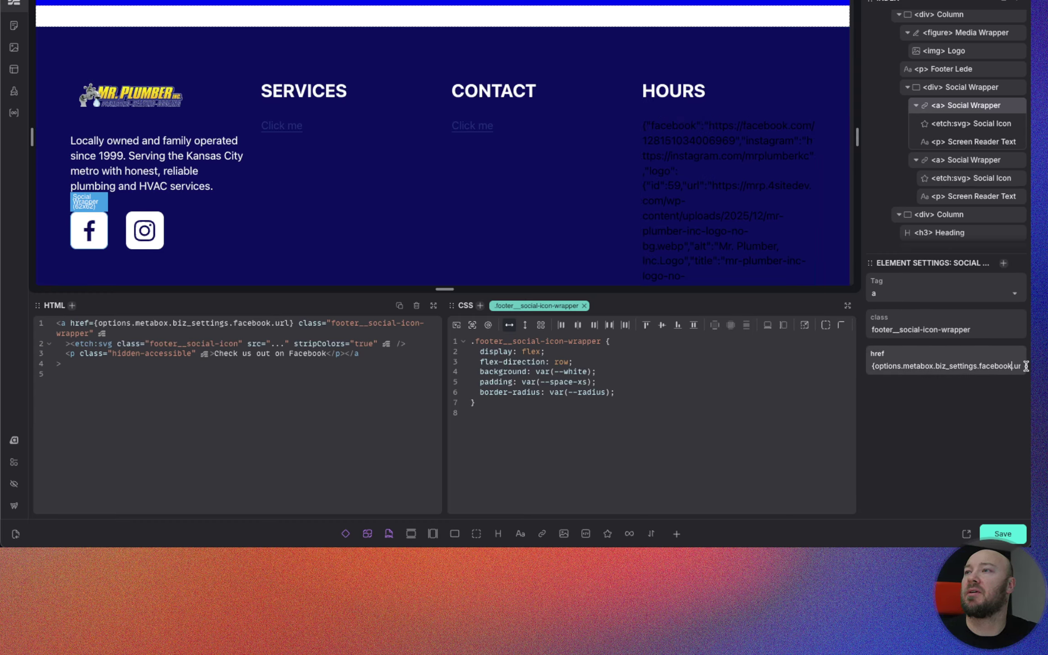
left_click(1017, 366)
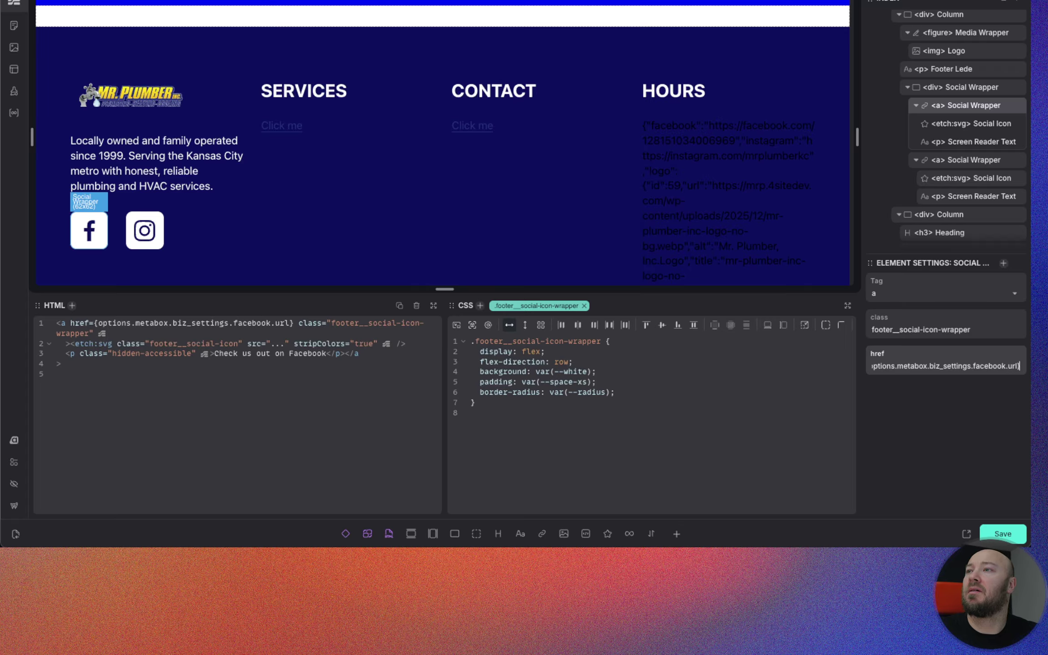
key("BackSpace")
key("BackSpace")
key("BackSpace")
key("BackSpace")
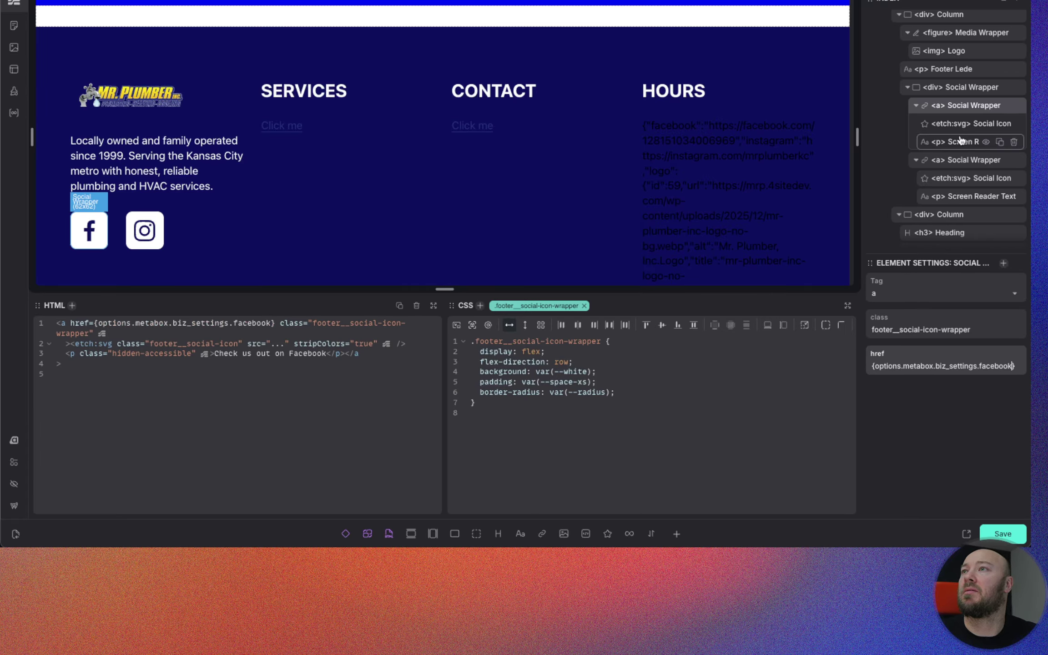
Step: Shorten the Instagram social wrapper's href expression by trimming the .url part after instagram
left_click(953, 162)
left_click(1007, 366)
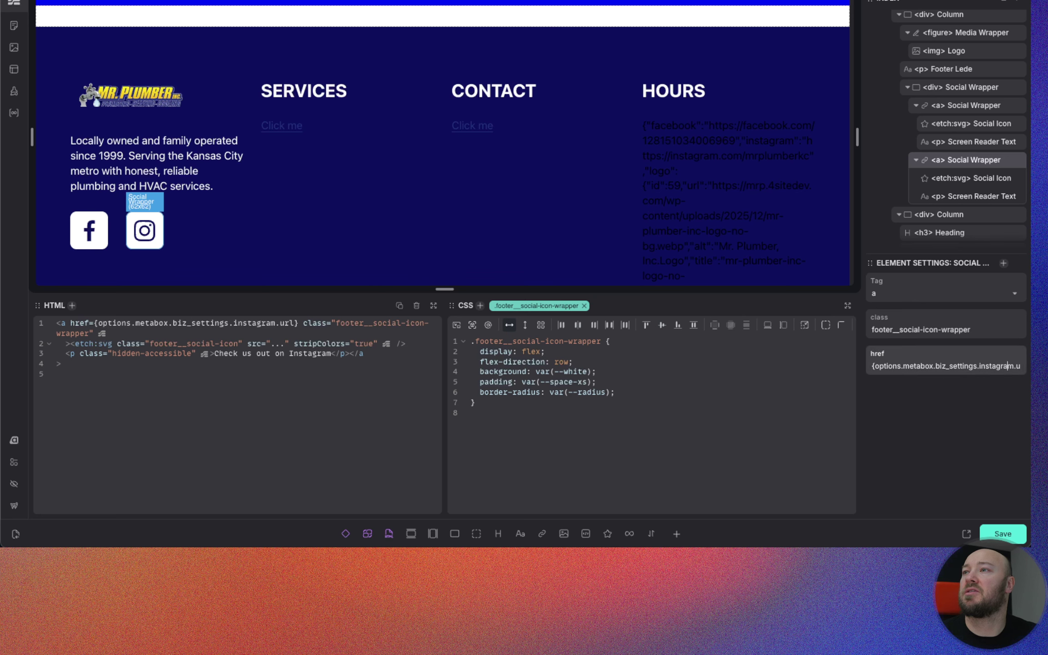
key("Right")
key("Right")
key("Right")
key("Right")
key("BackSpace")
key("BackSpace")
key("BackSpace")
key("BackSpace")
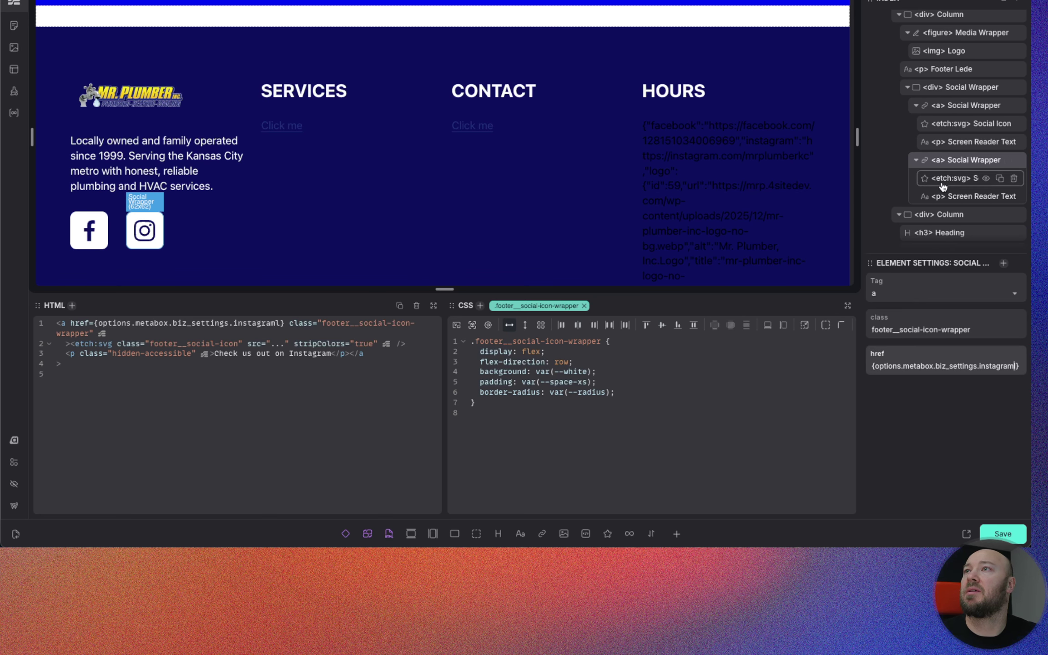
Step: Complete the first Hours text's expression as {options.metabox.biz_settings.facebook} and select the outer Social Wrapper div to render its output
scroll(942, 182, "up", 1)
left_click(733, 148)
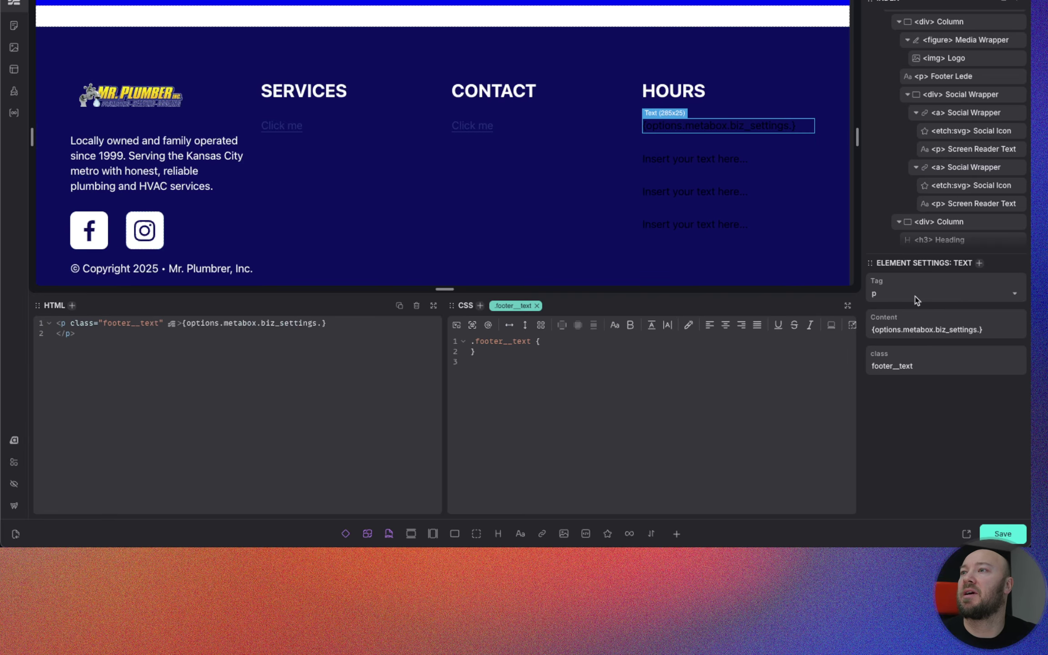
left_click(979, 330)
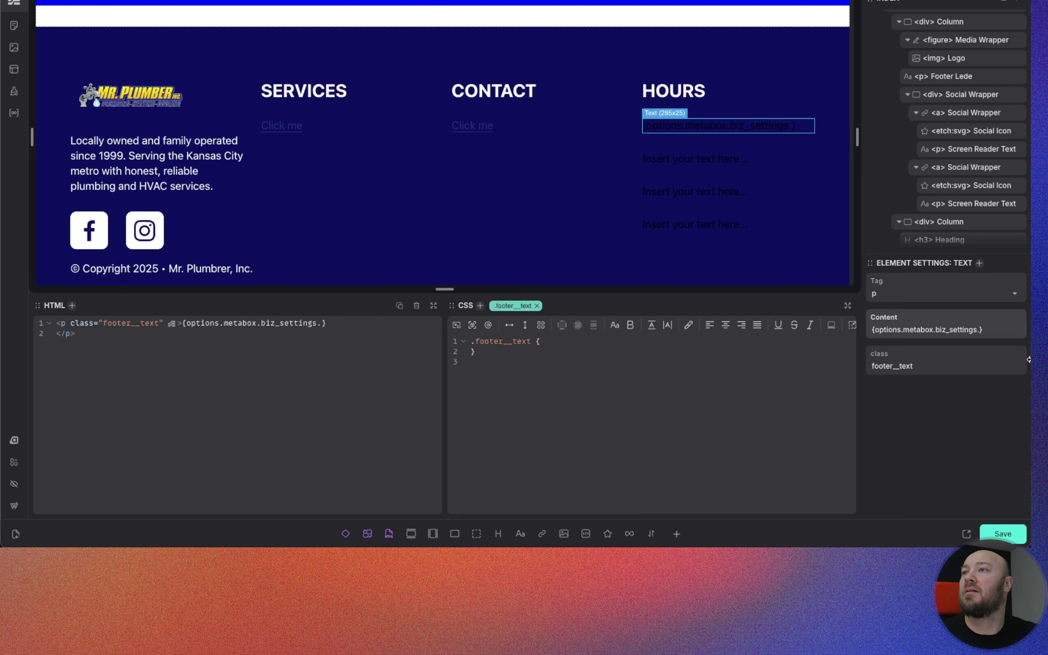
type("facebook")
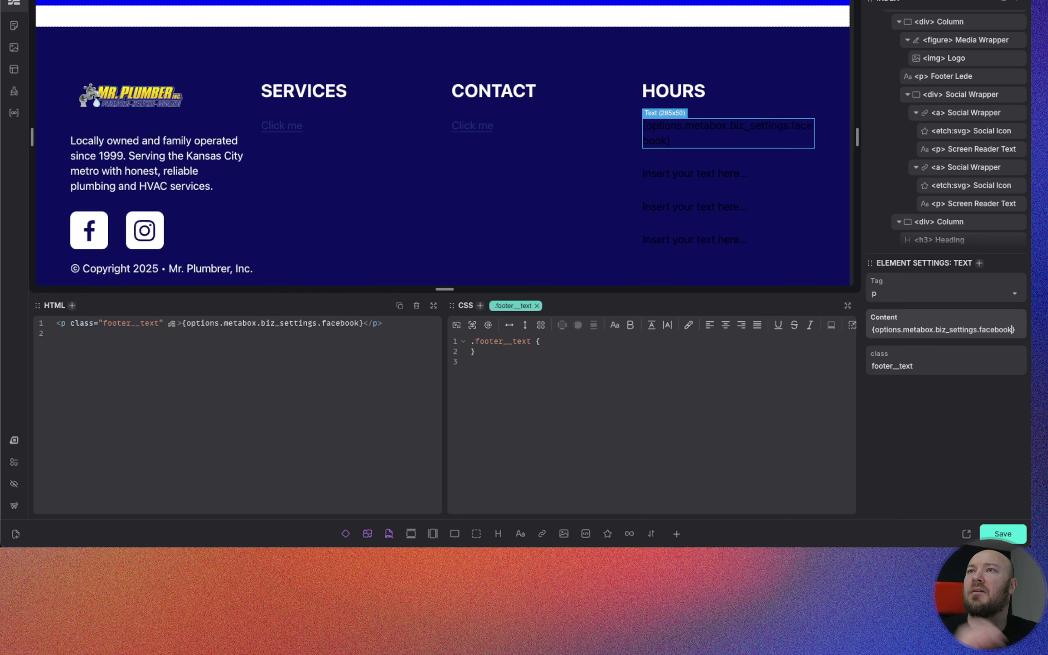
left_click(966, 95)
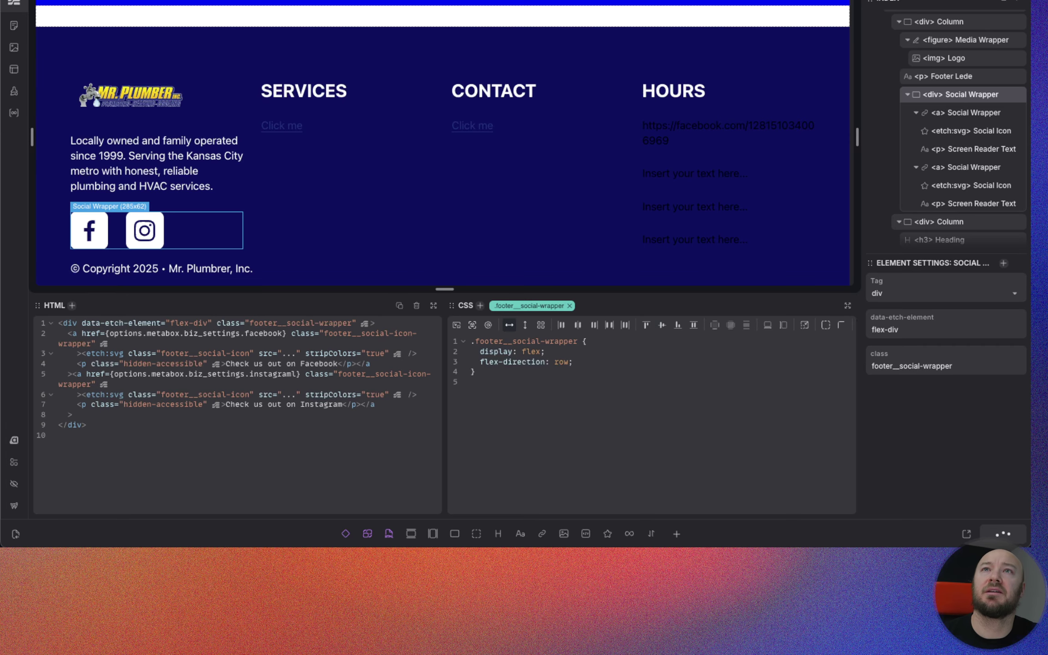
Step: Correct the Instagram social wrapper's href to {options.metabox.biz_settings.instagram} and save the change
left_click(144, 0)
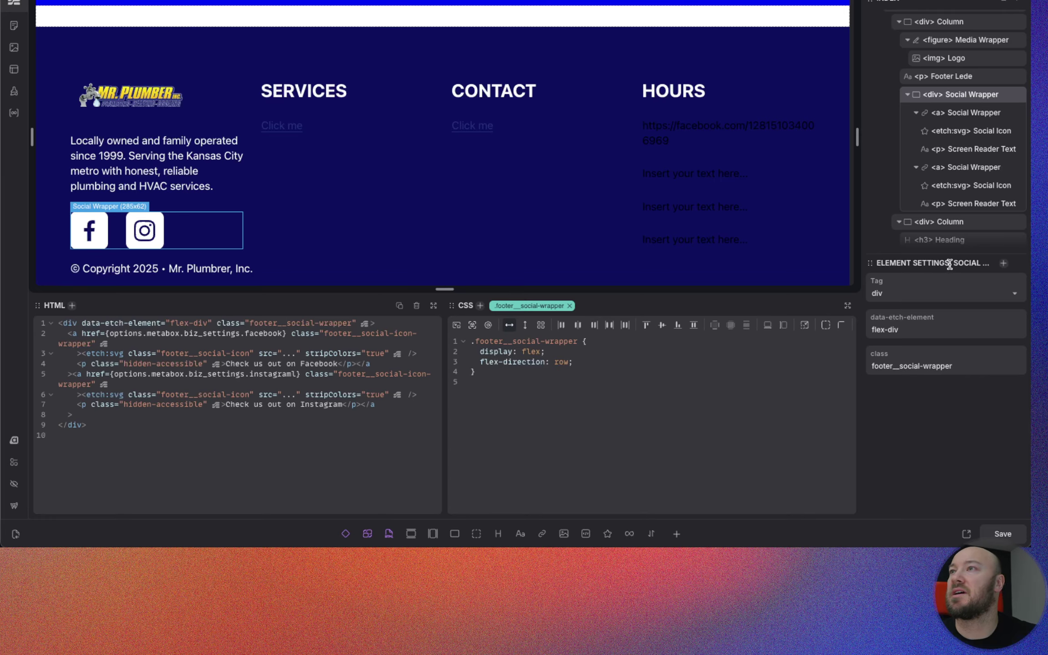
scroll(946, 83, "down", 1)
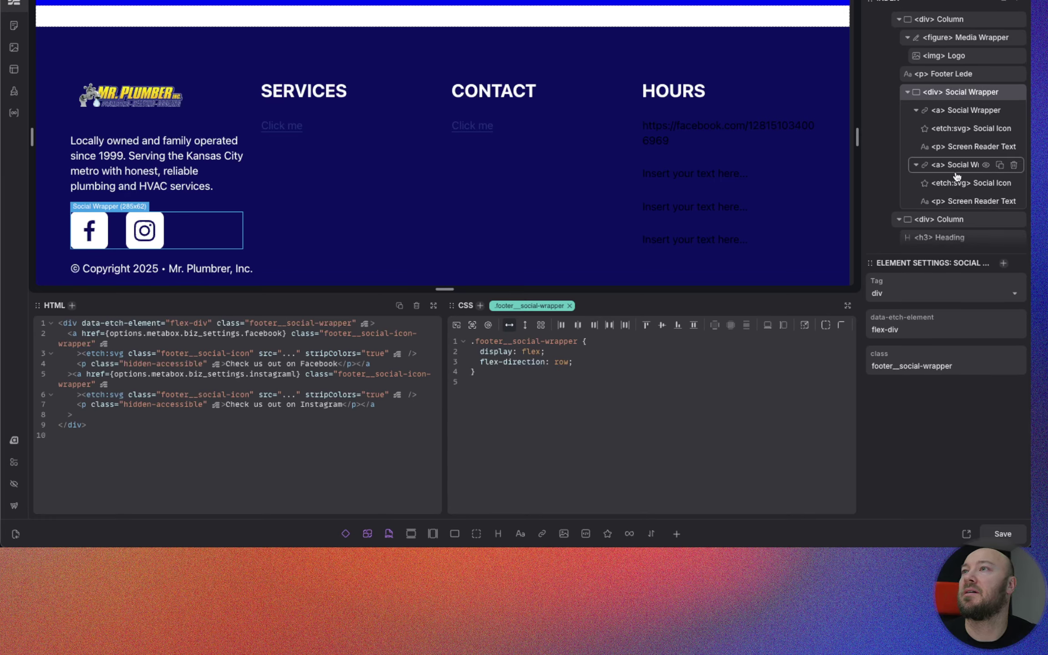
scroll(956, 165, "down", 1)
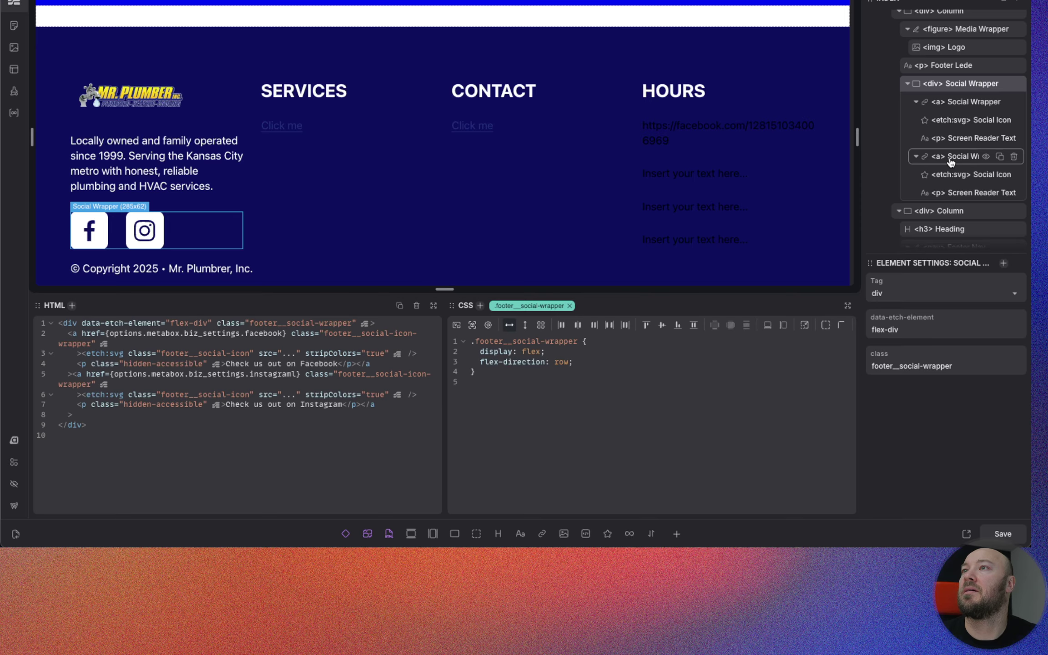
left_click(951, 159)
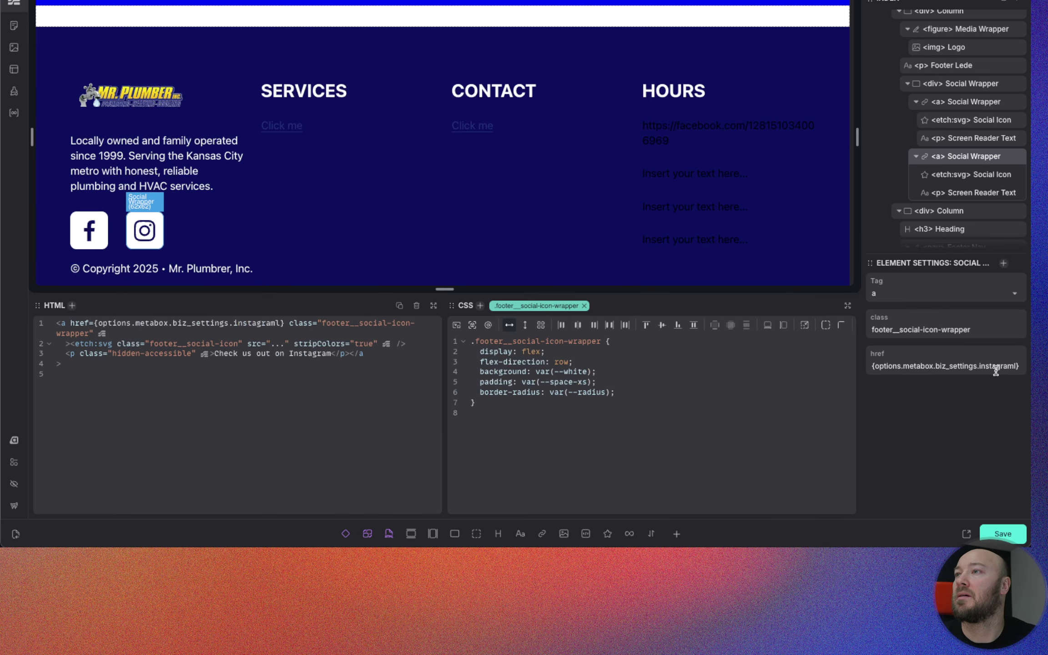
left_click(1012, 367)
key("BackSpace")
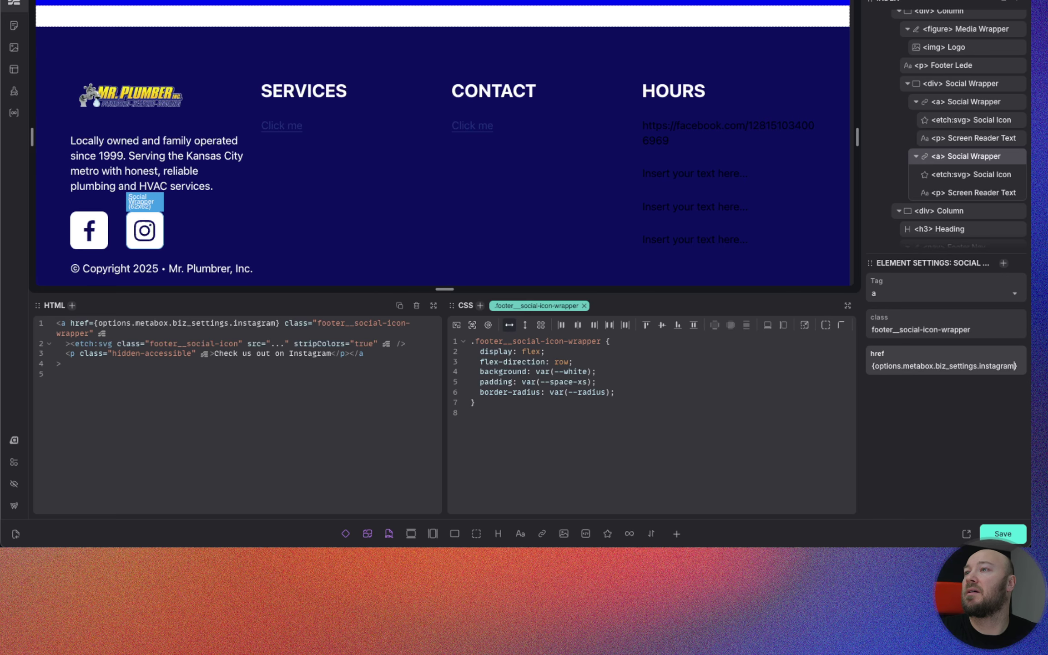
left_click(981, 492)
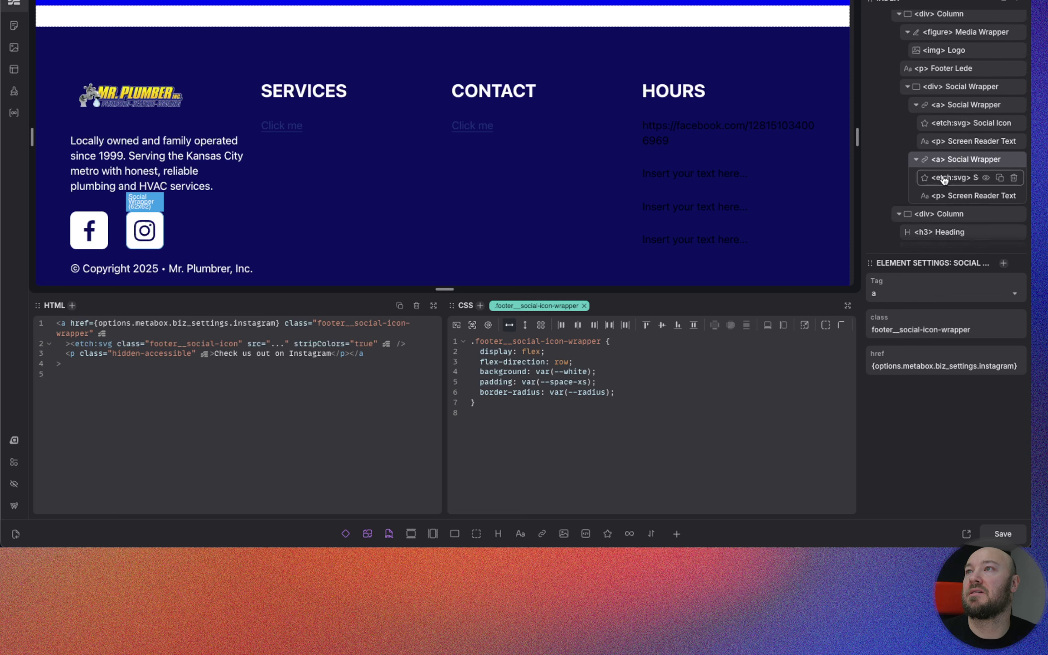
Step: Add the attribute target="blank_" to the Instagram social wrapper link, copying the attribute text for reuse
scroll(947, 205, "up", 1)
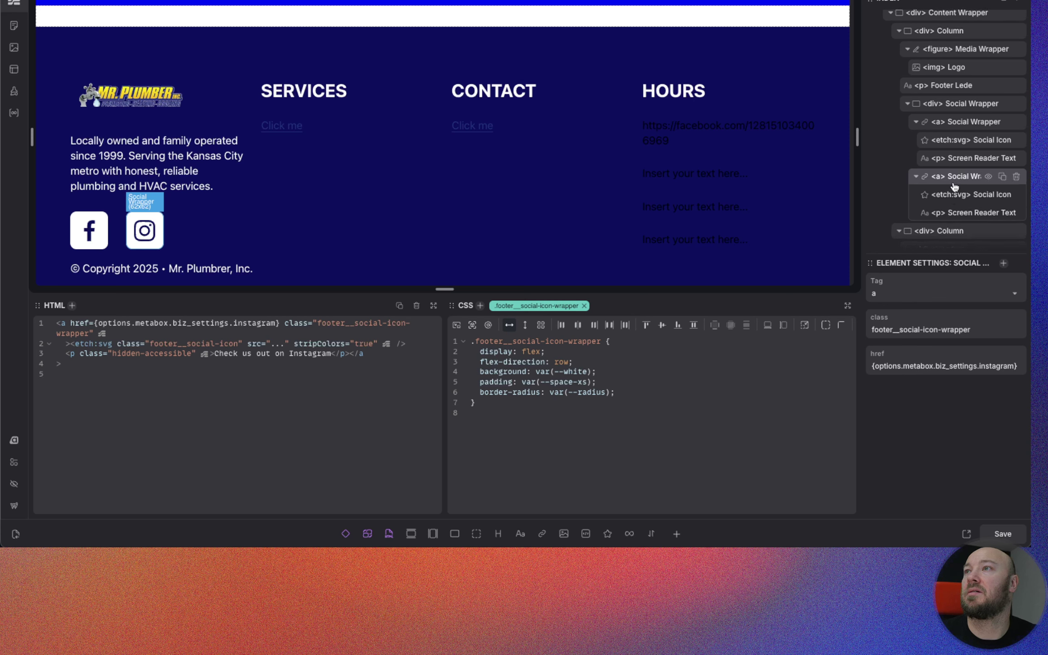
left_click(480, 305)
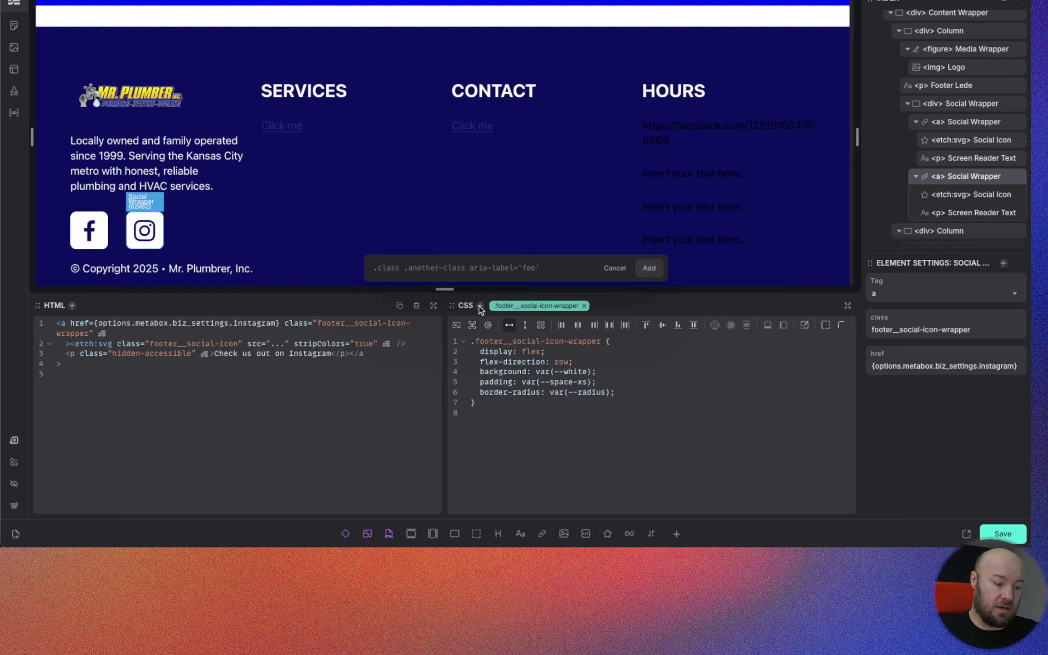
type("target=\"blank_")
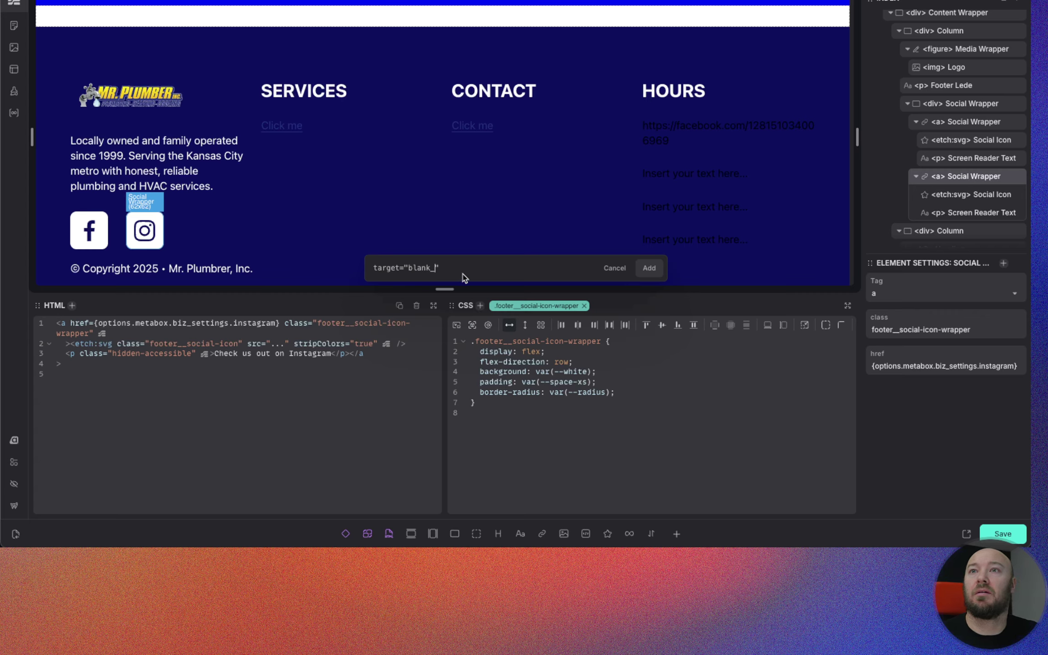
left_click_drag(459, 267, 369, 267)
key("super+c")
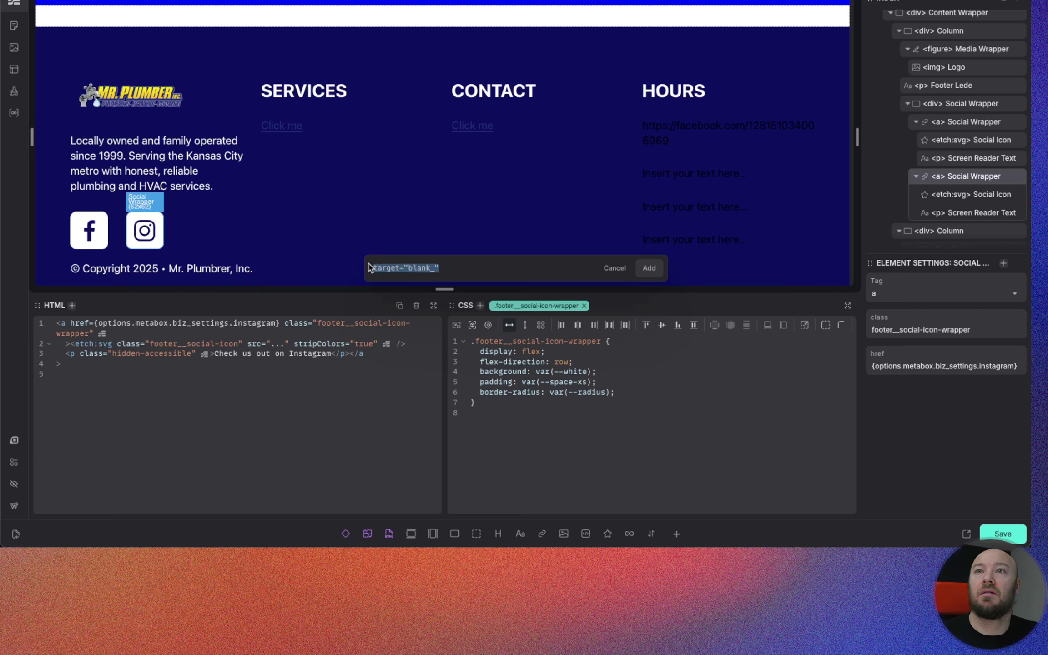
left_click(650, 269)
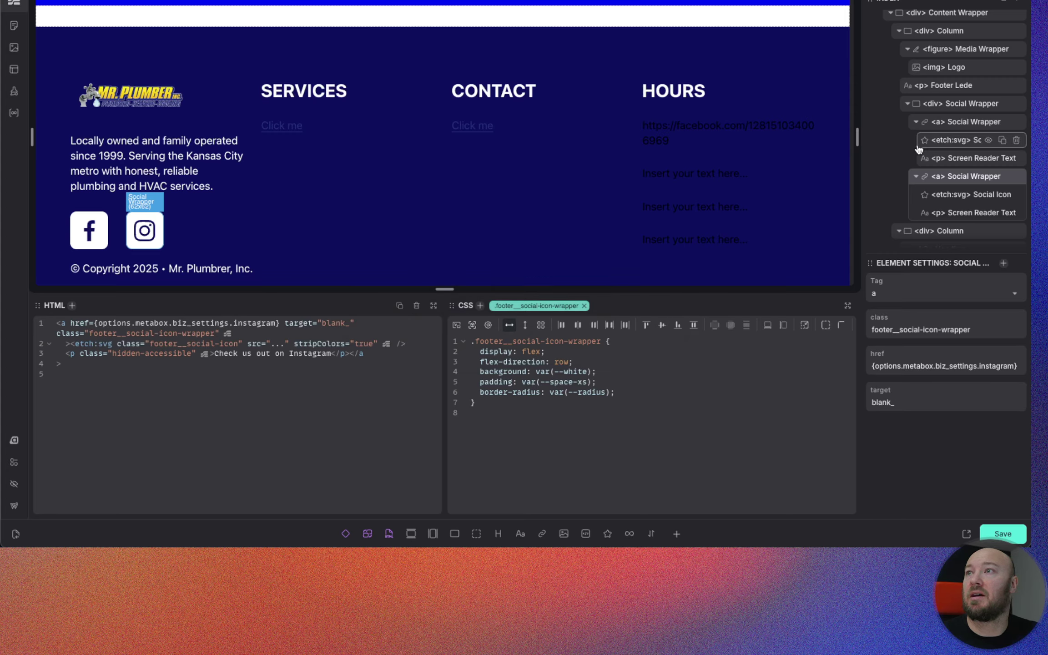
Step: Add the same target="blank_" attribute to the Facebook social wrapper link and save the footer
scroll(928, 155, "down", 1)
left_click(930, 100)
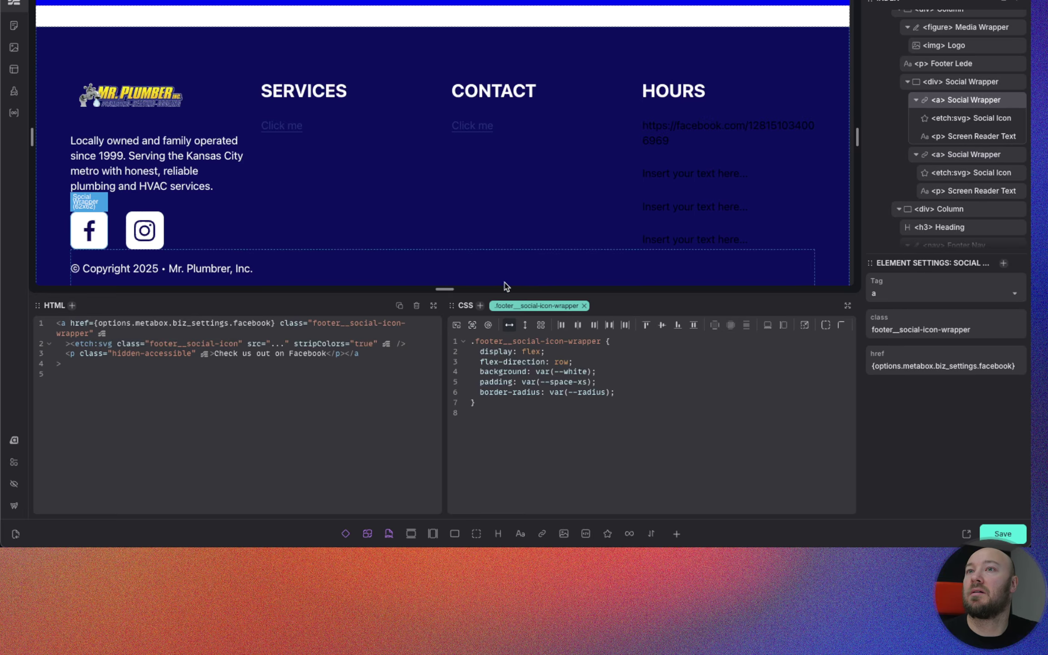
key("super+shift+a")
key("super+v")
key("Return")
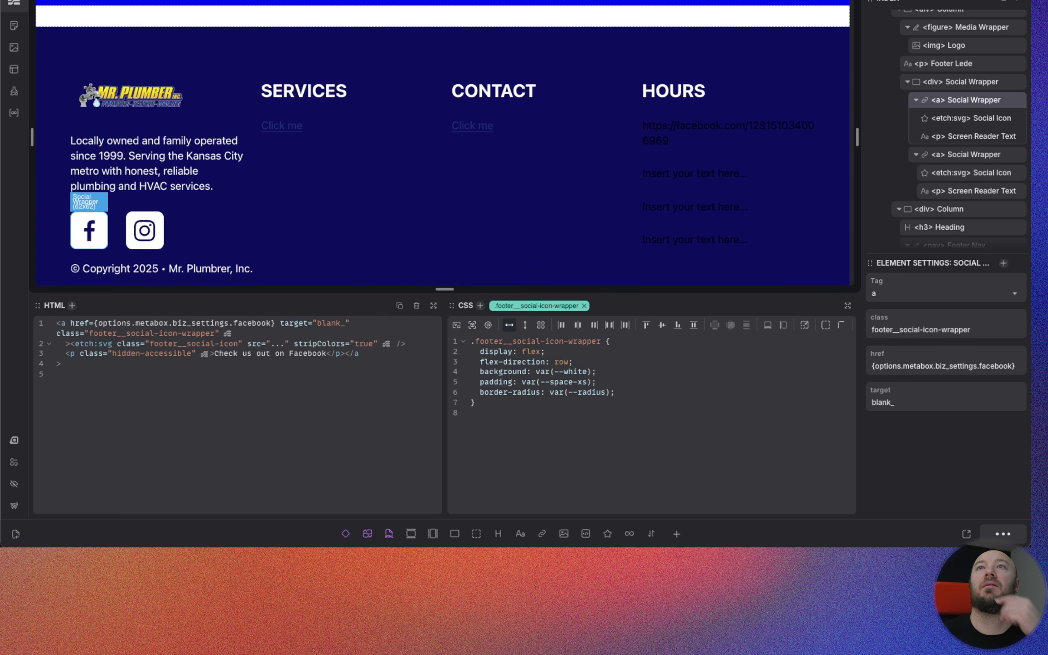
Step: Test the footer's Facebook icon link on the live page, close the page it opens and return to the editor
key("ctrl+Tab")
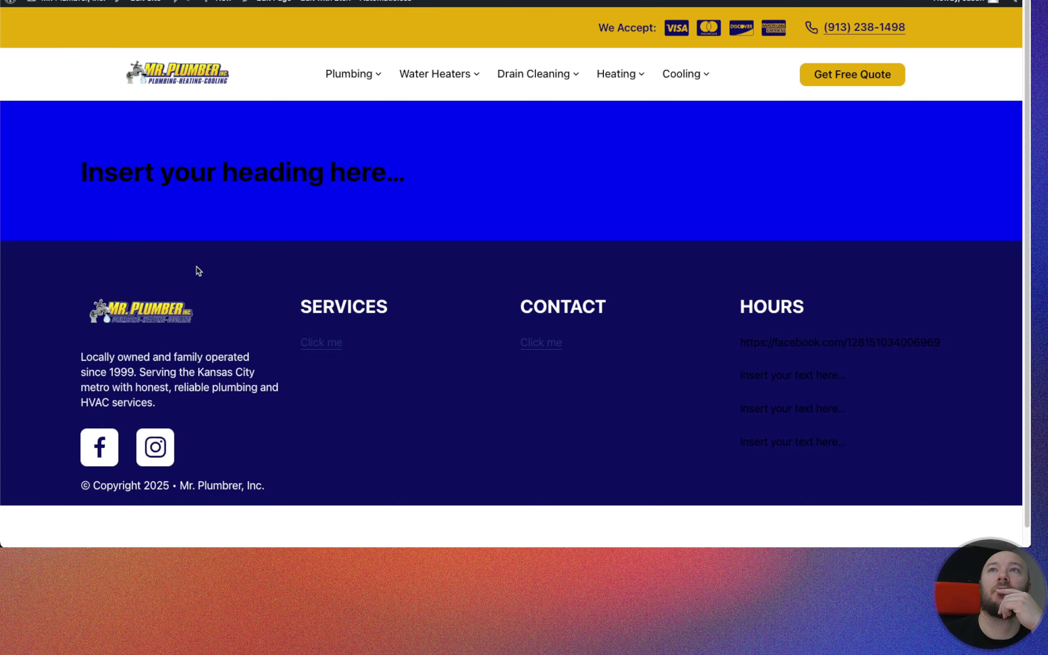
left_click(102, 454)
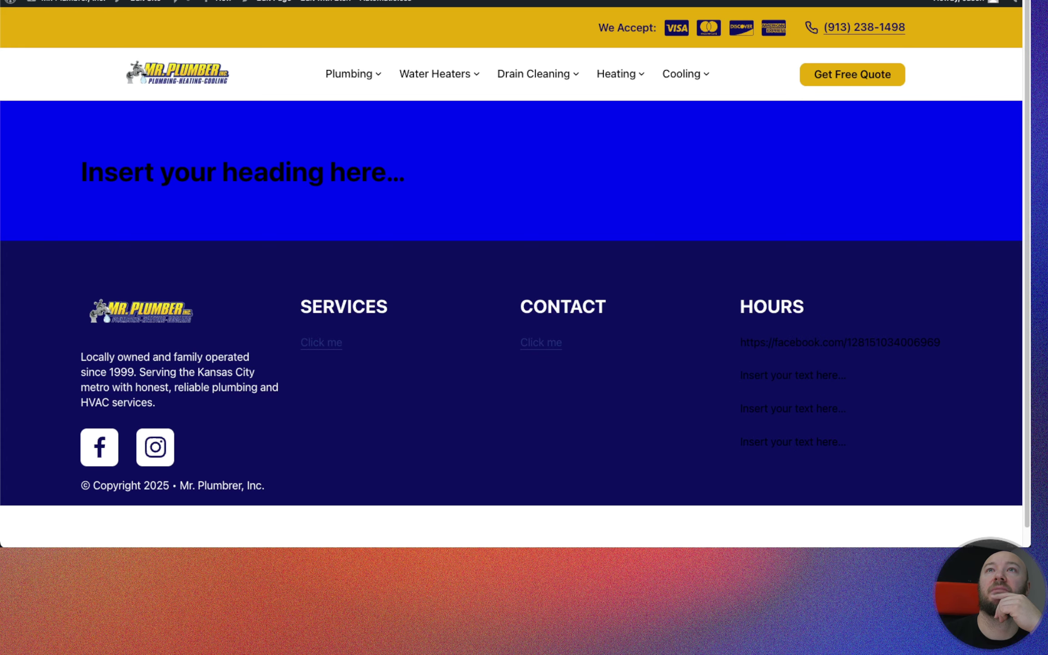
key("super+w")
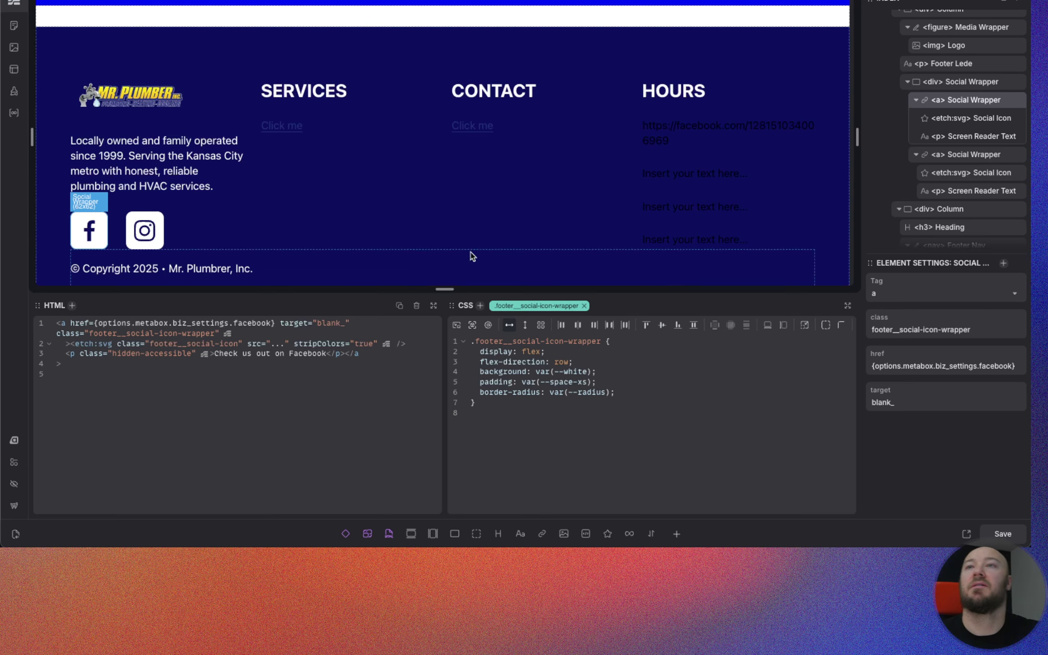
Step: Add the attribute rel="noopener" to the Facebook social wrapper link, copying the attribute text for reuse
left_click(481, 306)
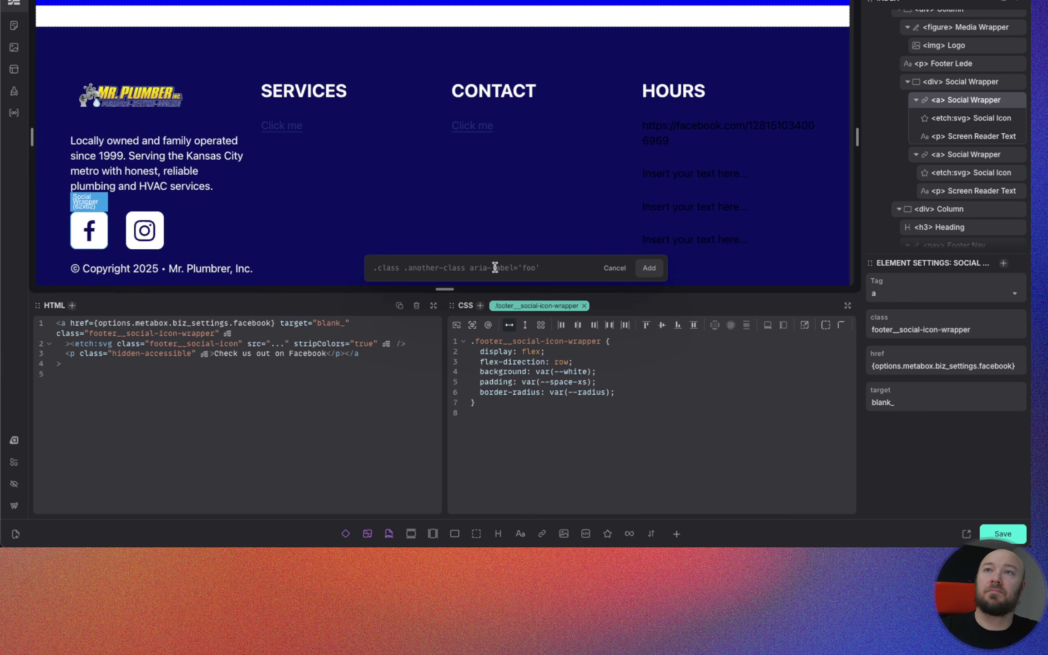
type("rel=\"noop")
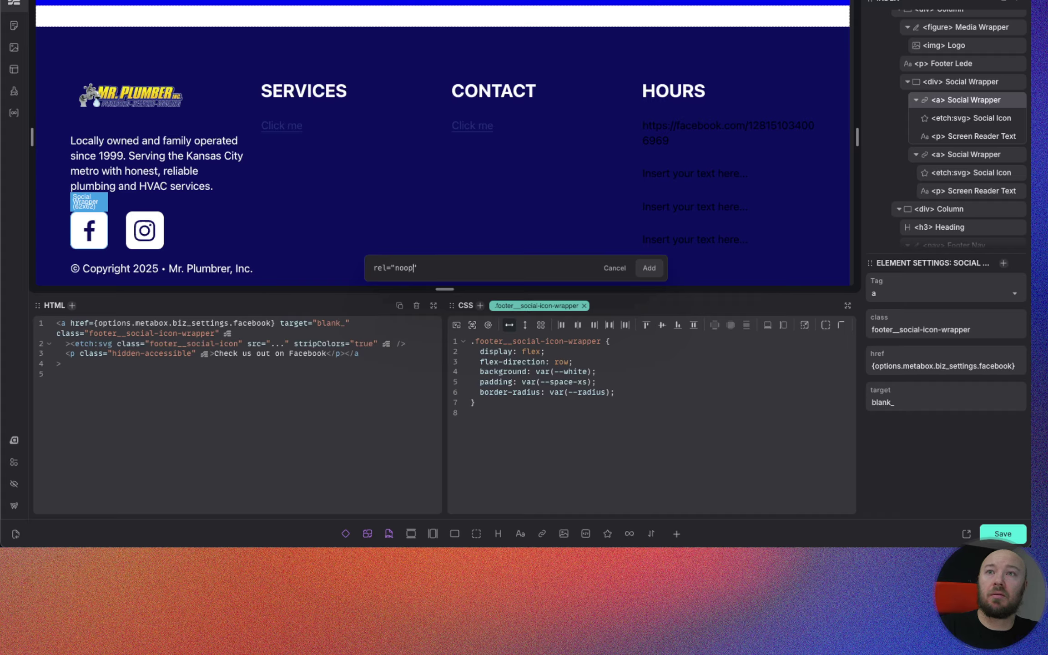
type("ner")
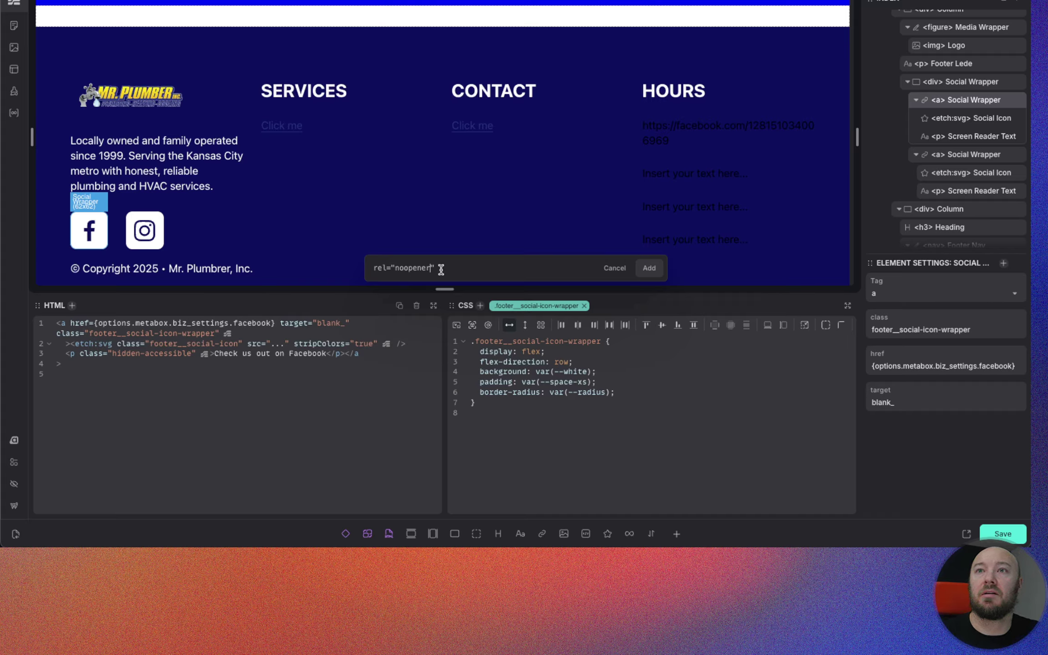
left_click_drag(437, 269, 317, 253)
key("super+c")
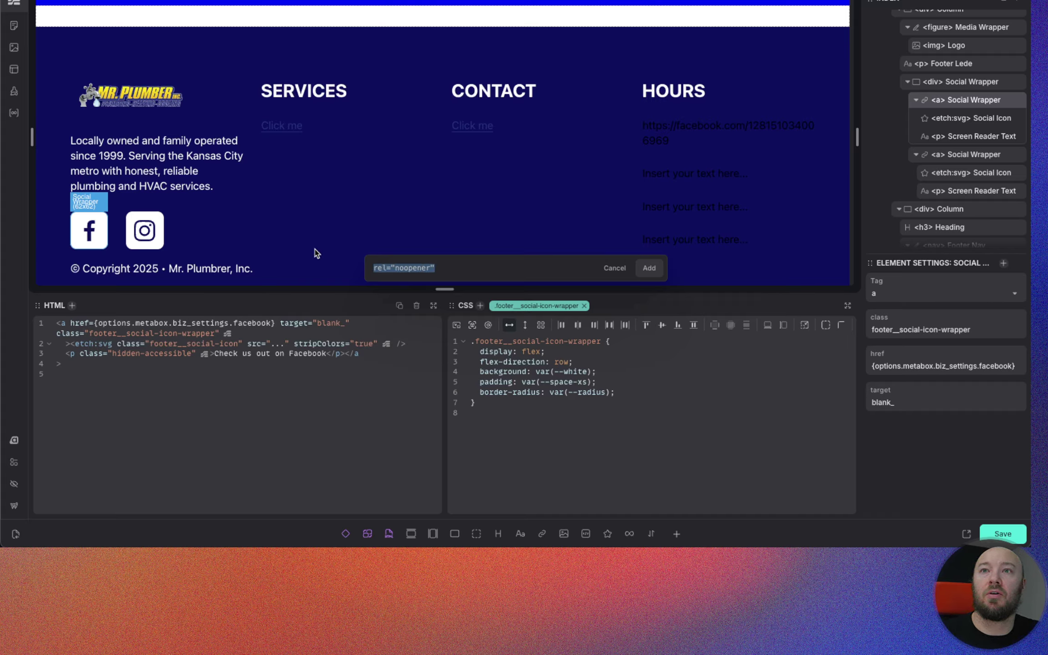
left_click(653, 269)
Step: Add the same rel="noopener" attribute to the Instagram social wrapper link and save the footer
left_click(949, 154)
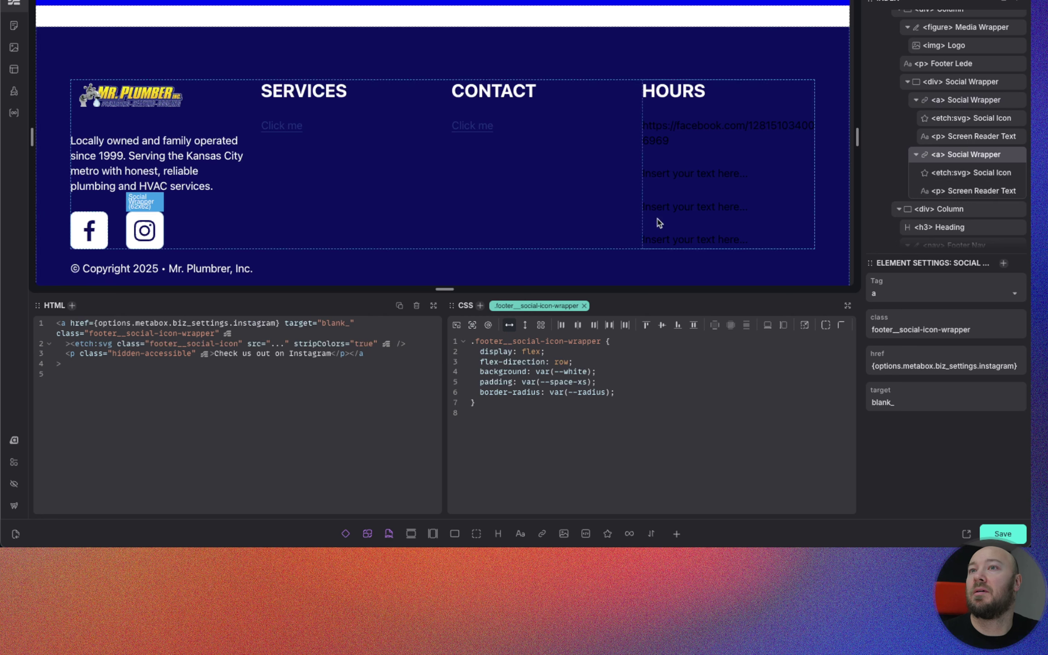
key("a")
key("super+v")
key("Return")
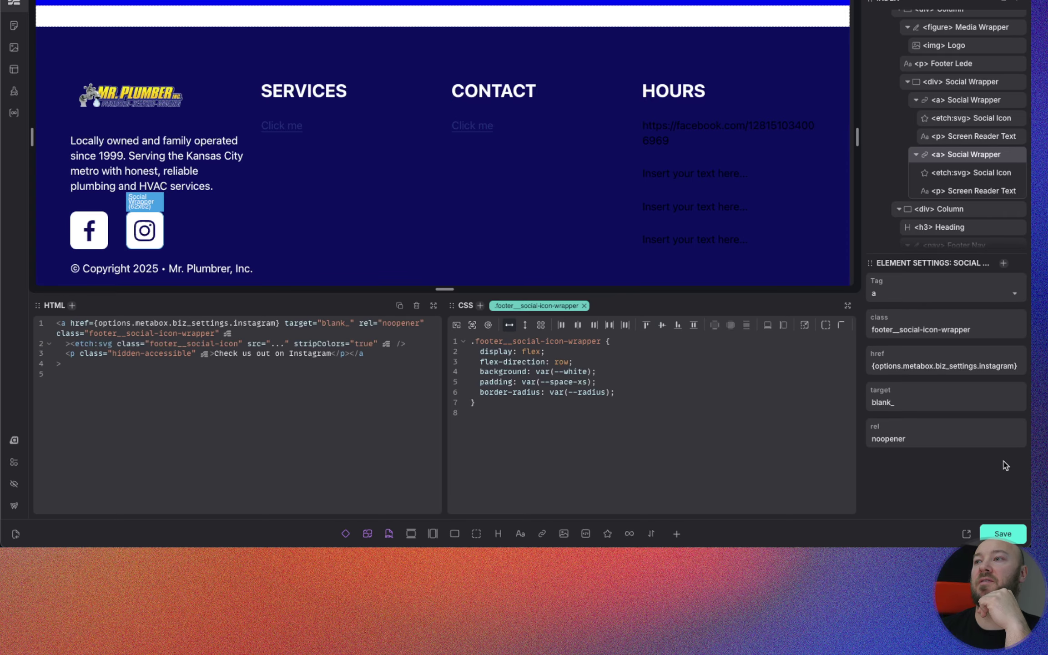
left_click(1003, 533)
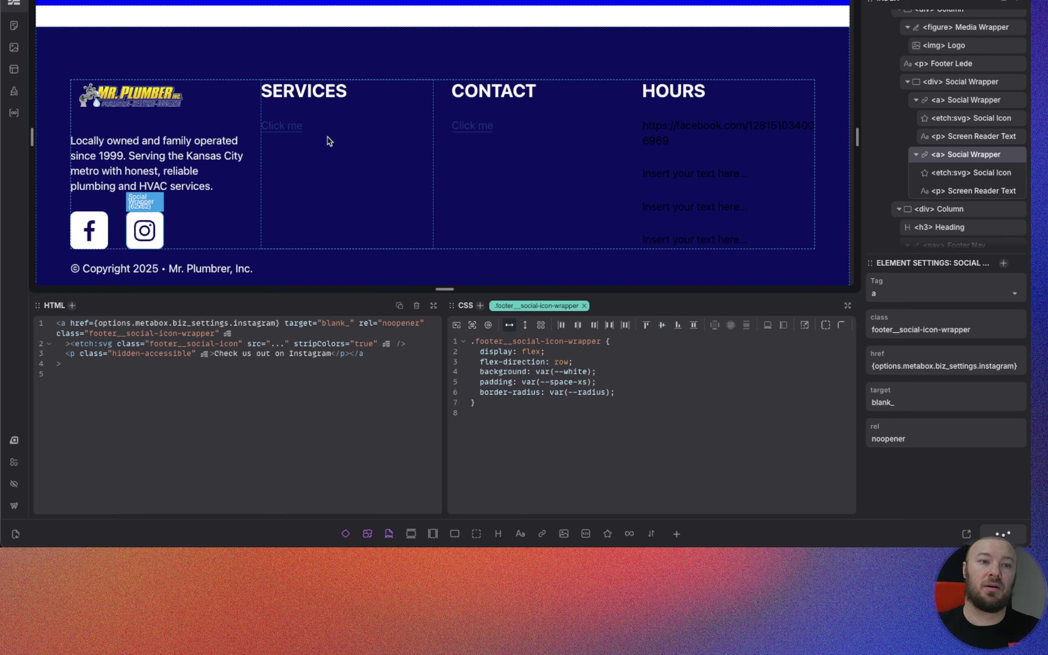
Step: Collapse the first footer column and wrap the Services column's Footer Nav Item in a loop
scroll(949, 130, "up", 3)
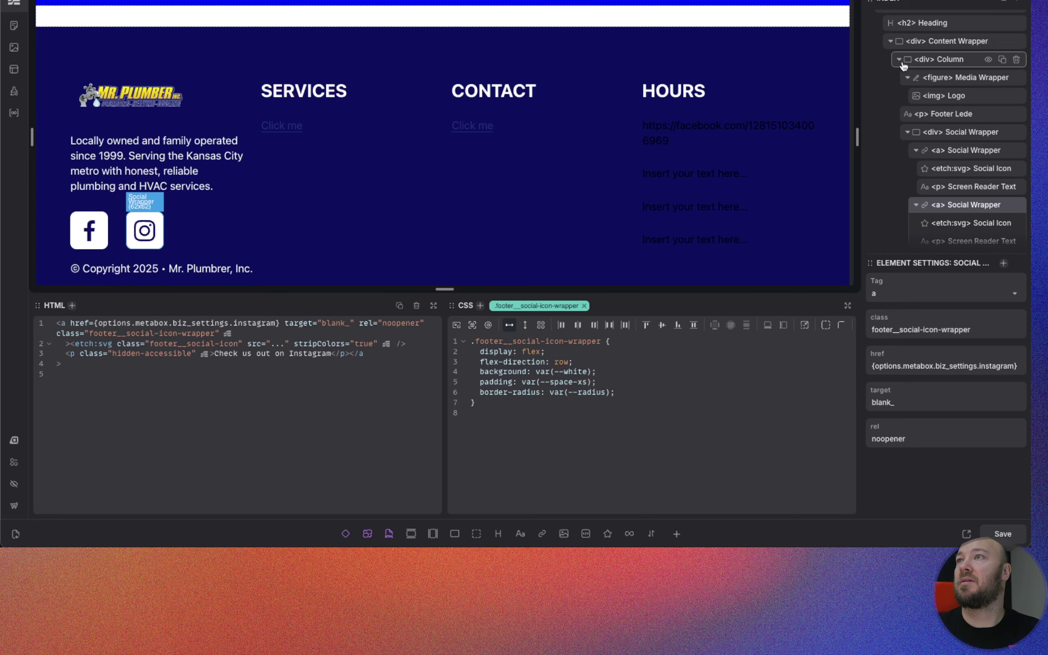
left_click(899, 60)
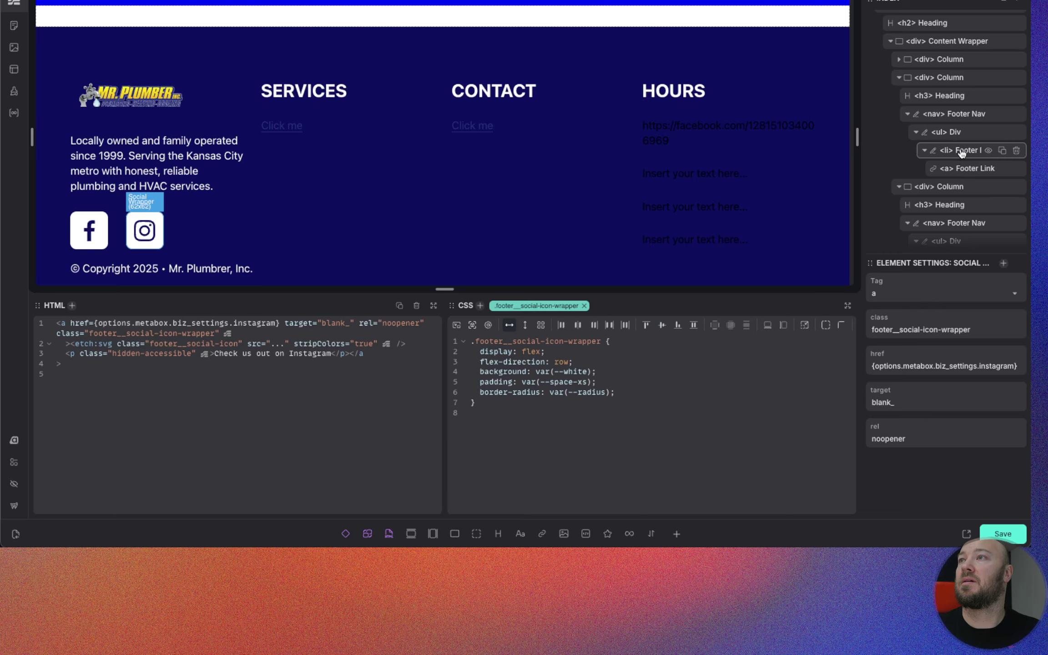
left_click(953, 81)
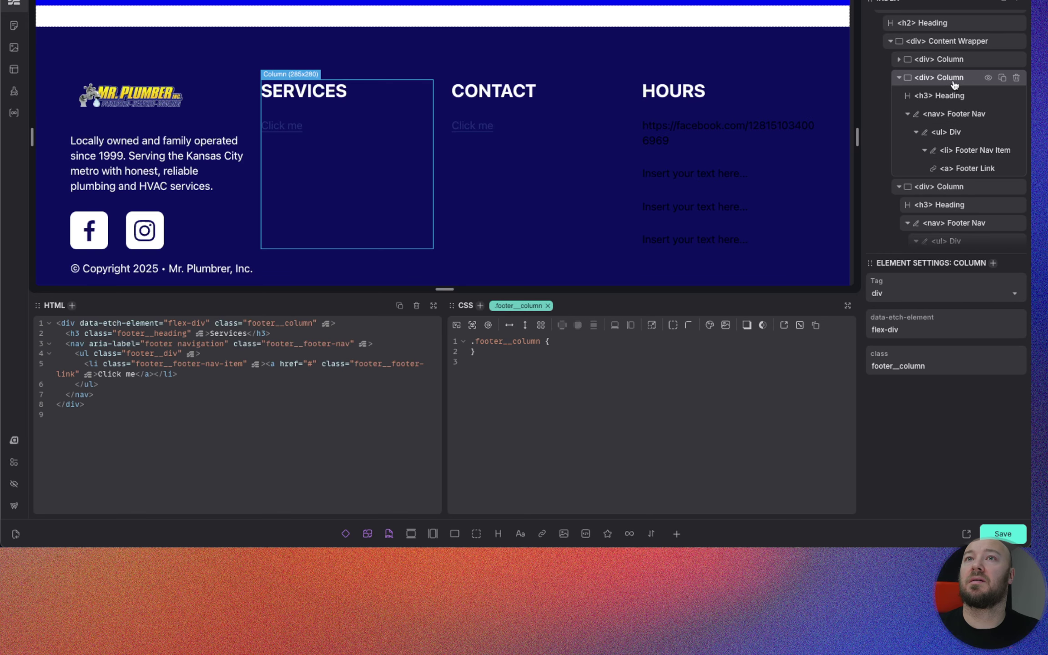
left_click(961, 153)
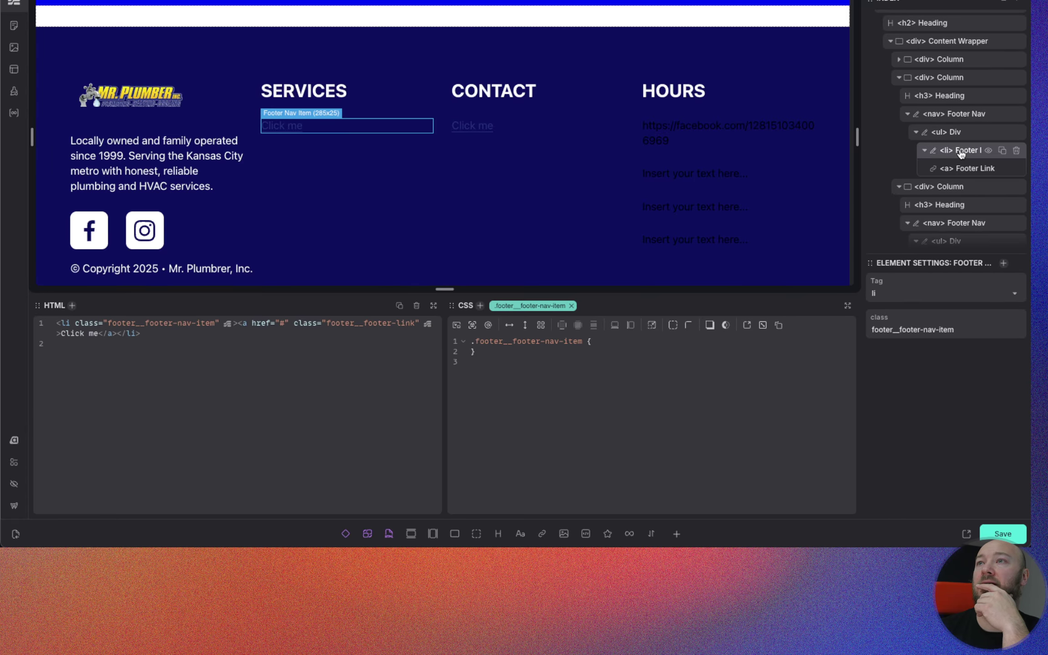
right_click(961, 153)
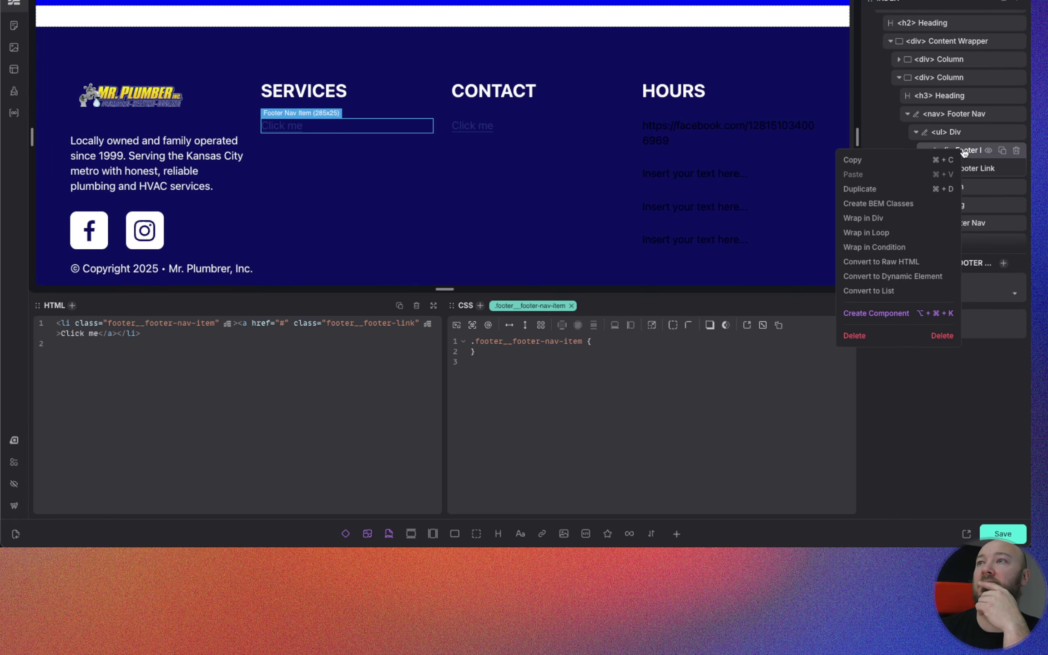
left_click(879, 233)
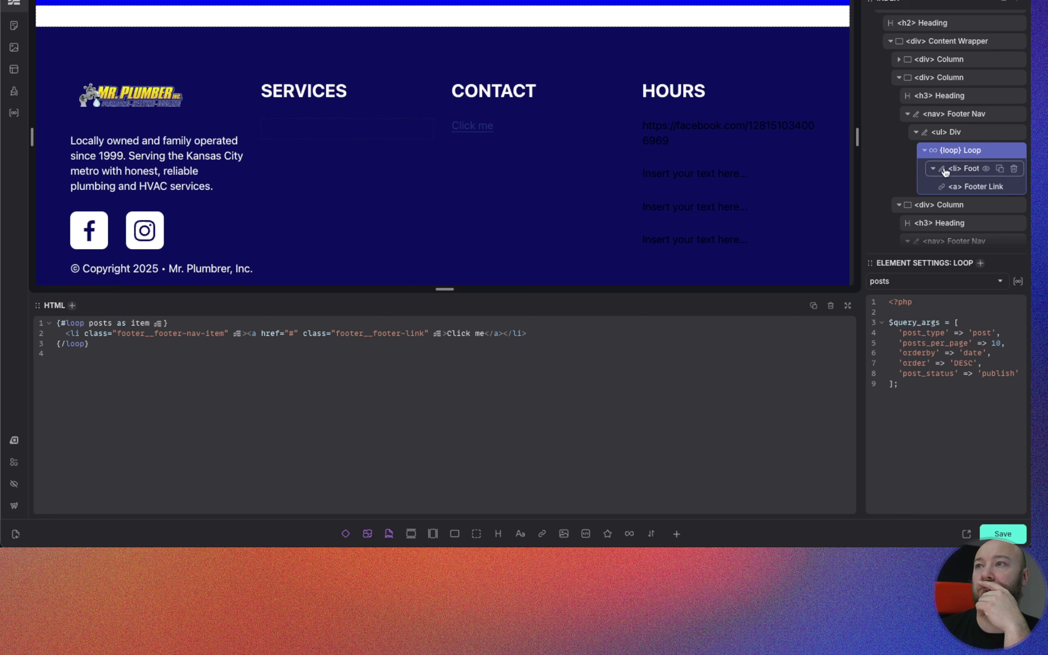
Step: Set the text color of the footer link class .footer__footer-link to var(--white)
left_click(964, 191)
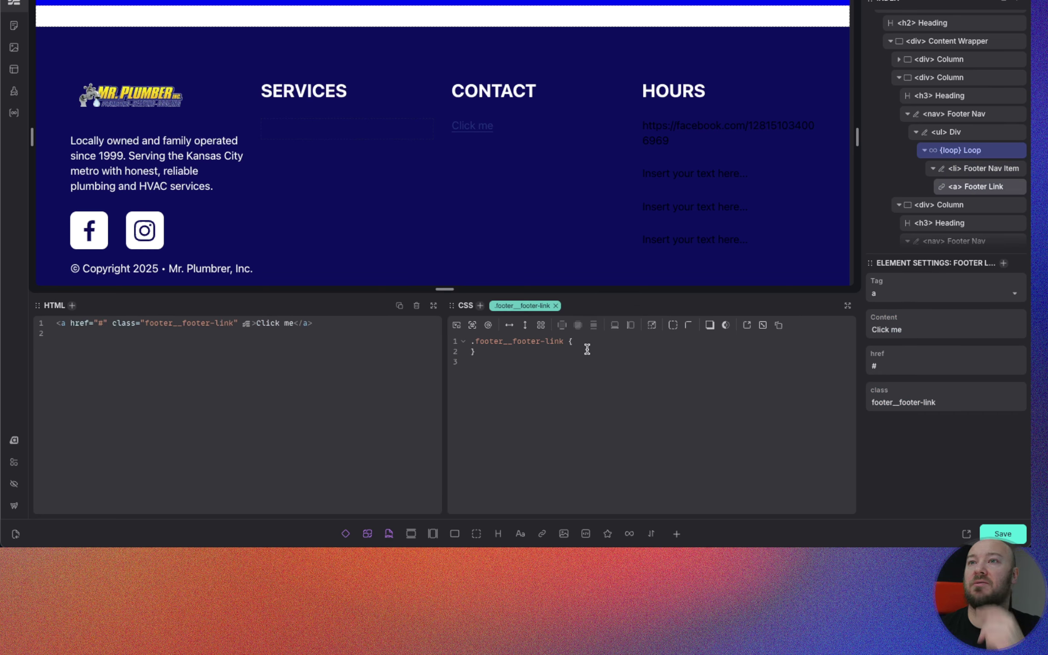
type("color")
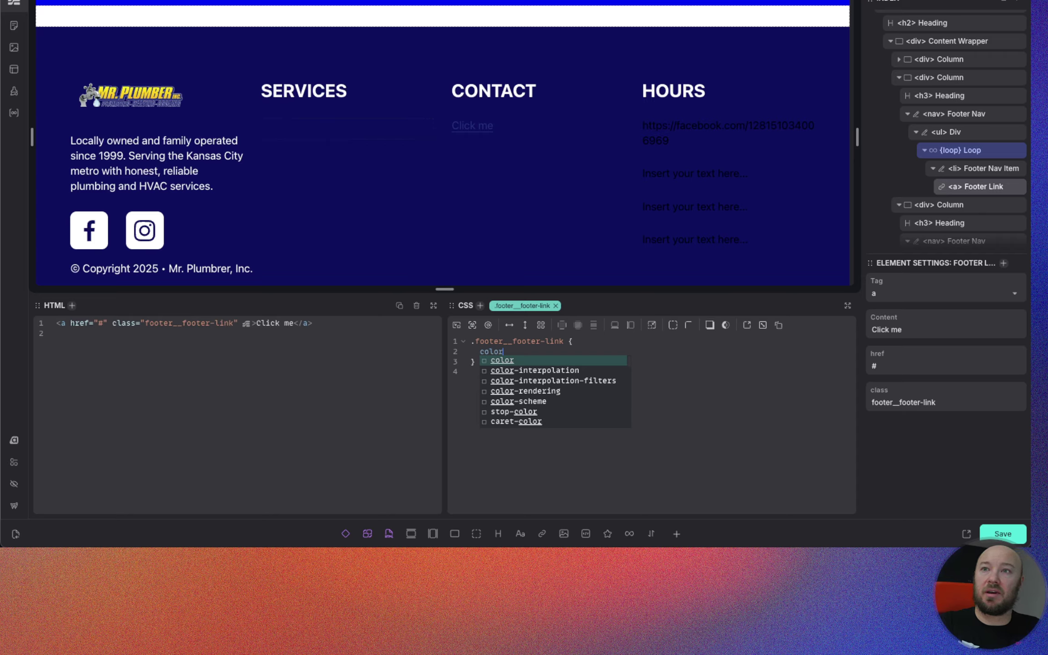
type(": --white;")
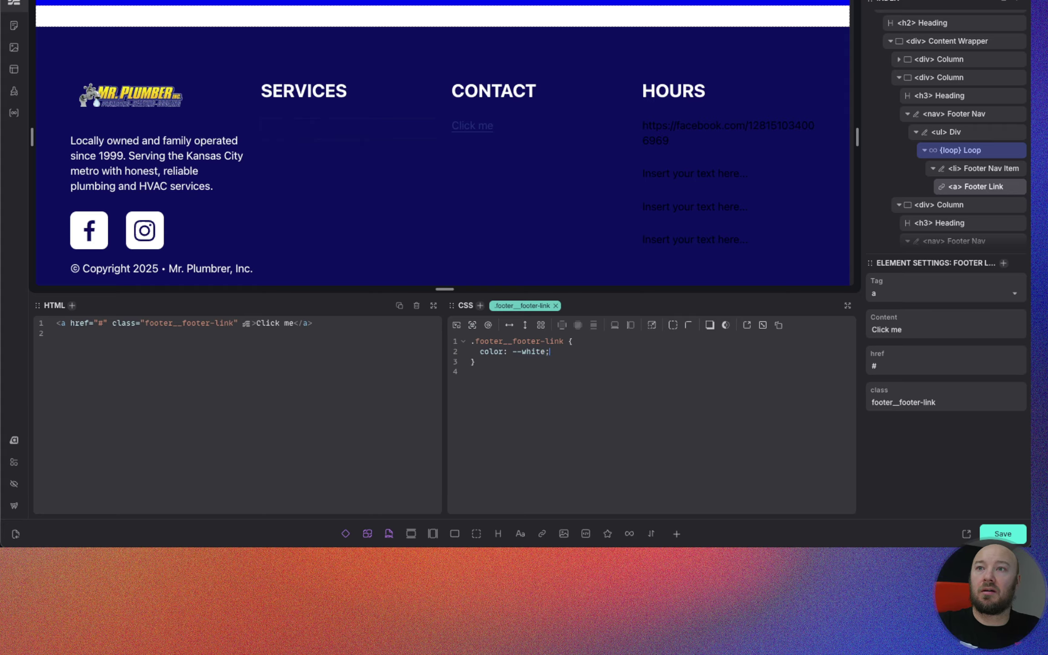
key("Return")
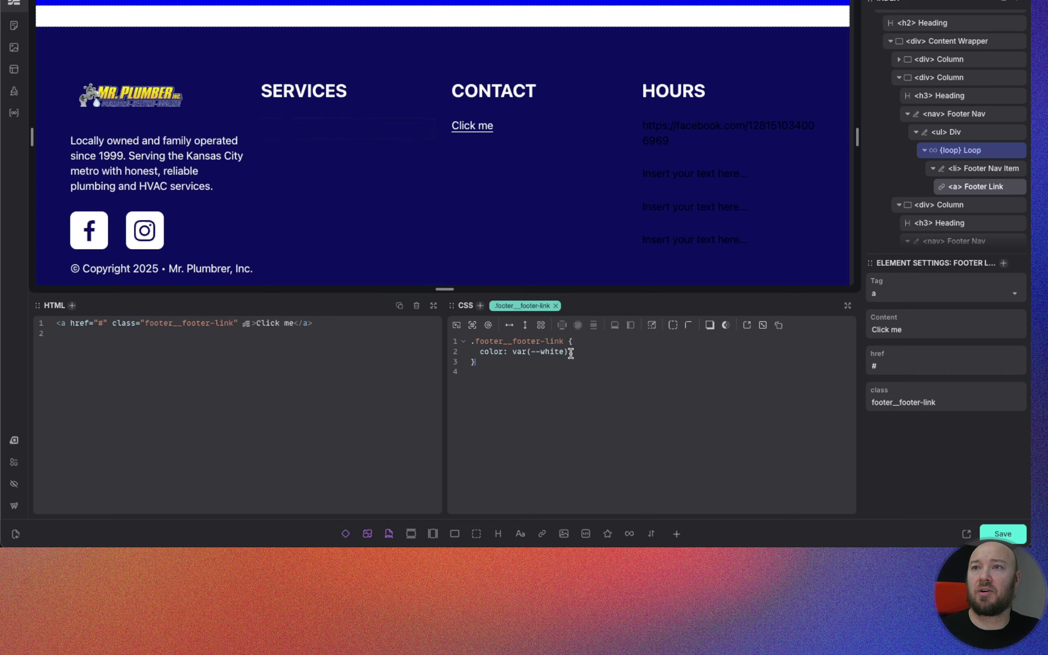
Step: Replace the color declaration in .footer__footer-link with --link-color: var(--white)
left_click_drag(576, 352, 476, 352)
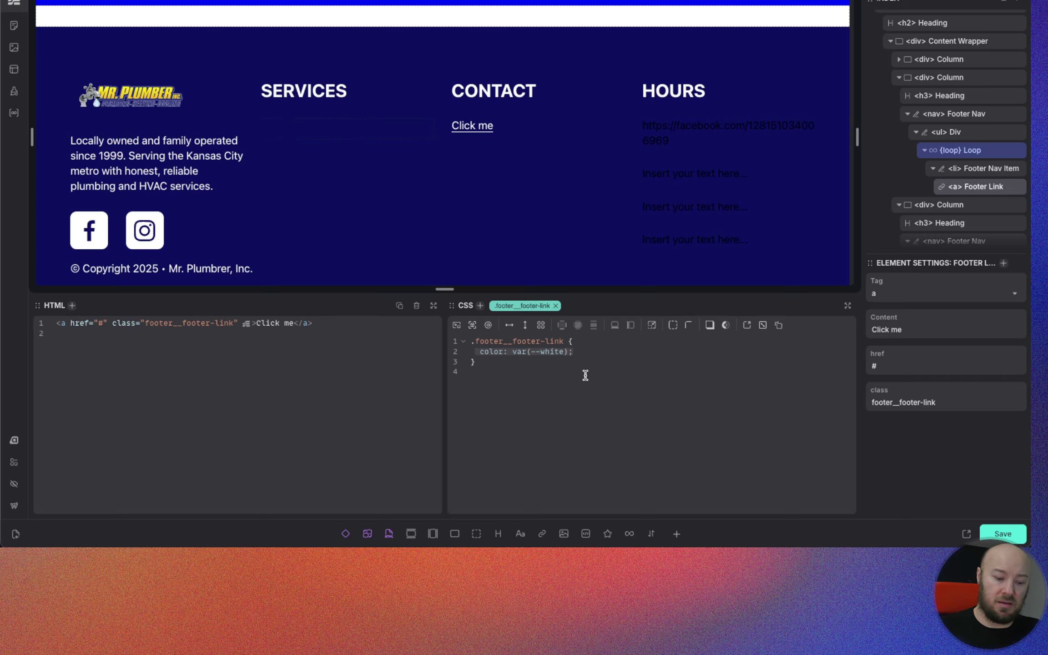
type("--link-co")
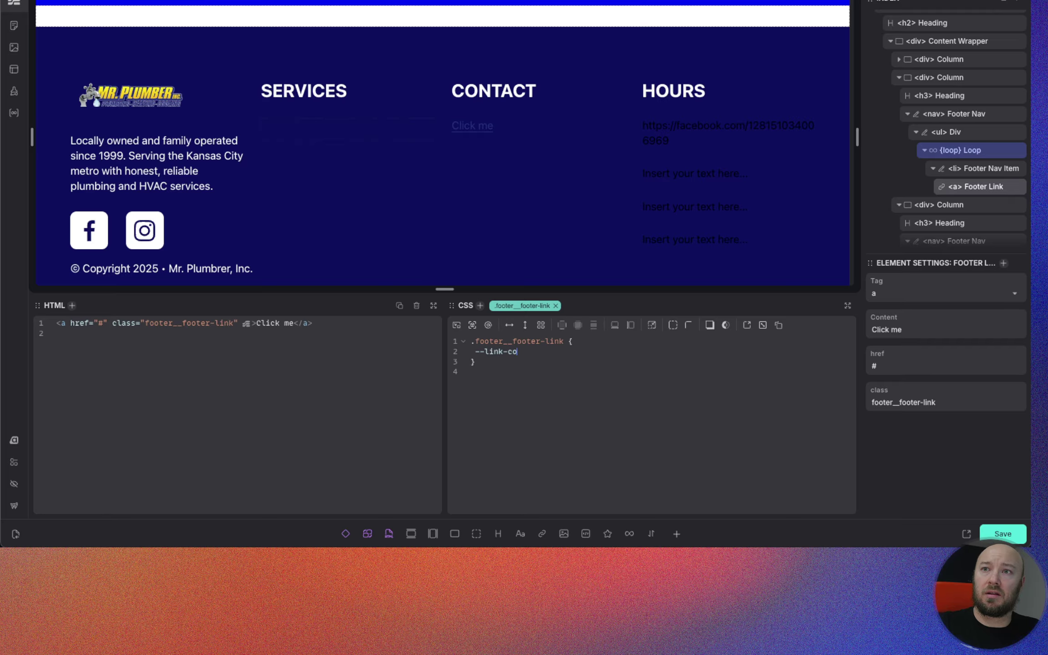
type("lor: --white;")
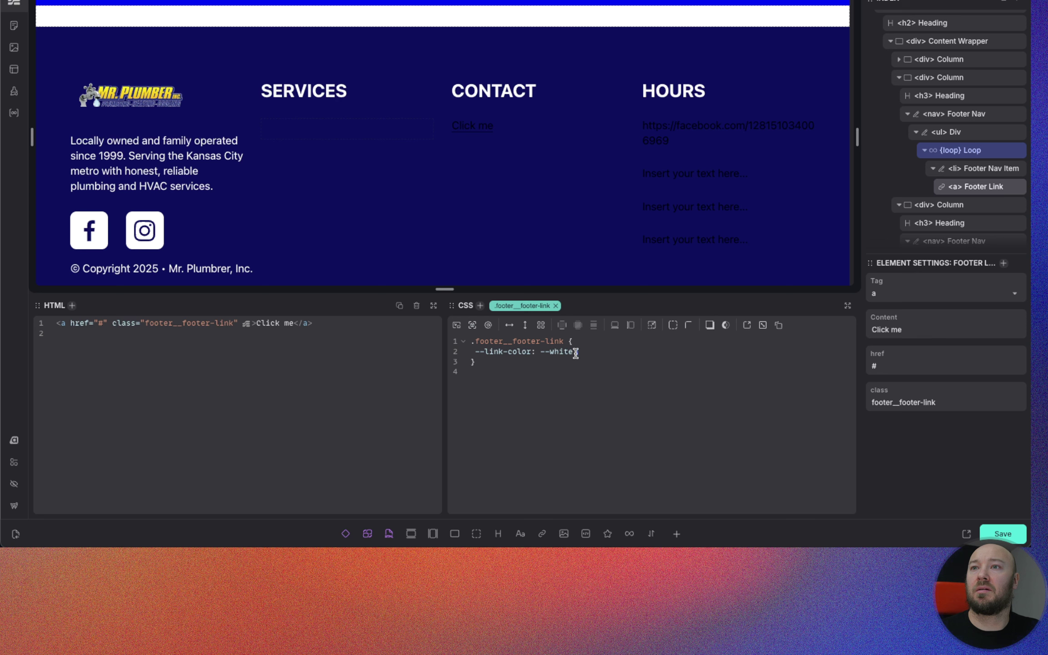
key("Left")
key("Return")
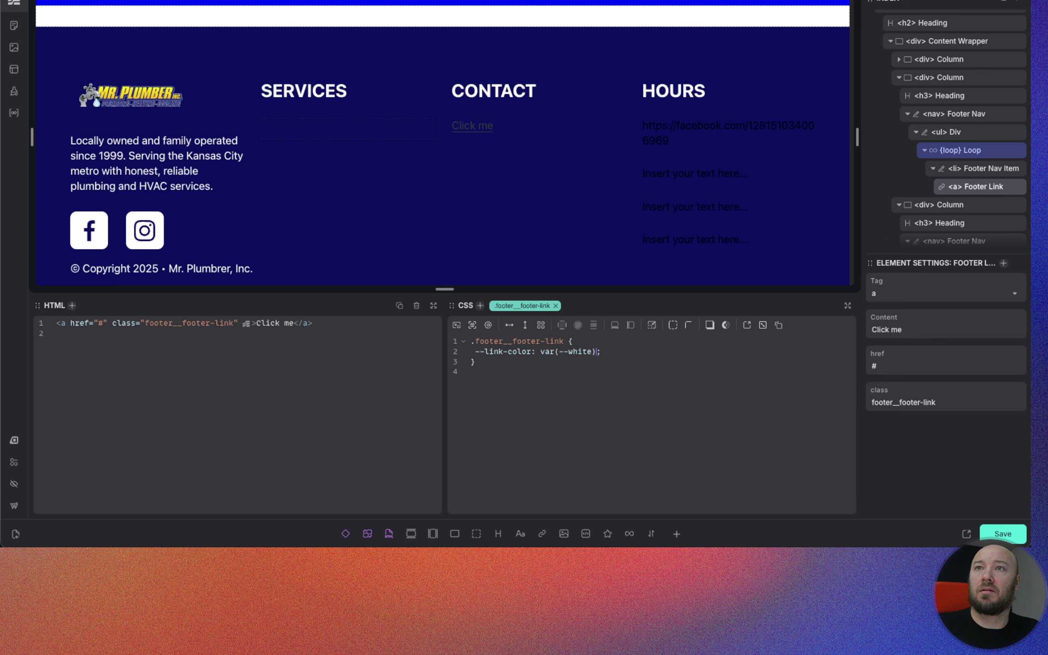
Step: Add the declaration --link-hover-color: var(--text-light-muted) to .footer__footer-link below the link color
left_click(630, 348)
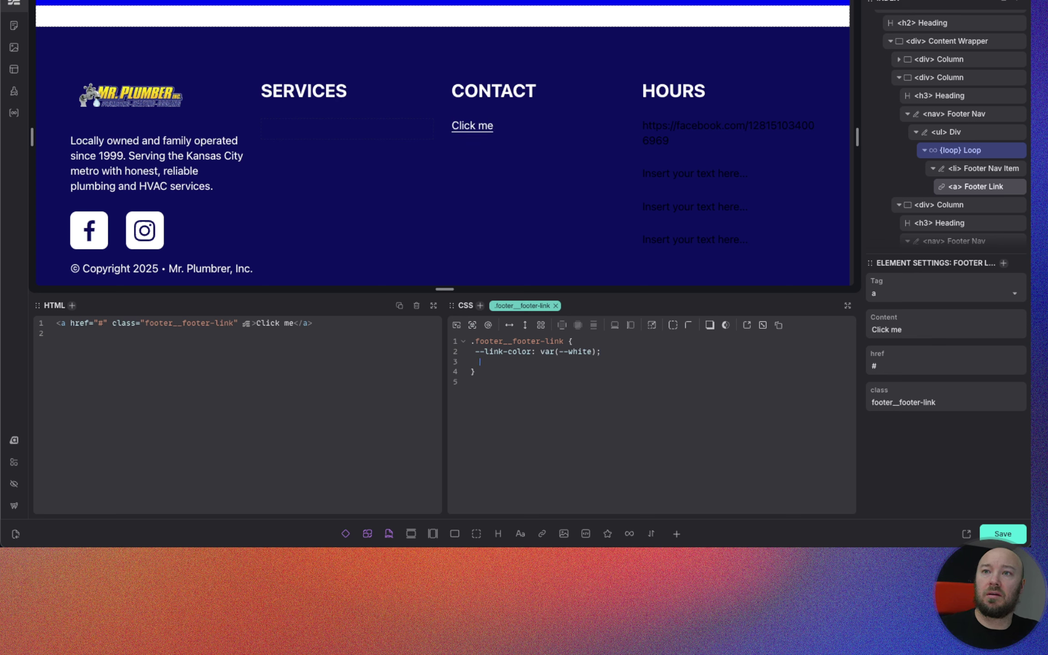
type("--link-")
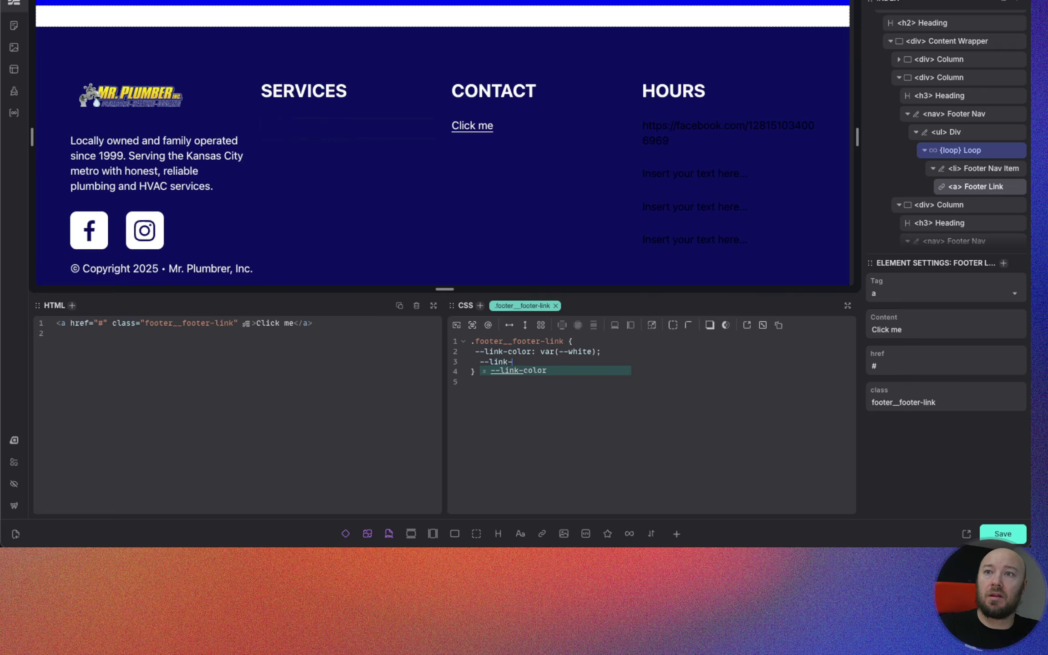
type("hover-color:")
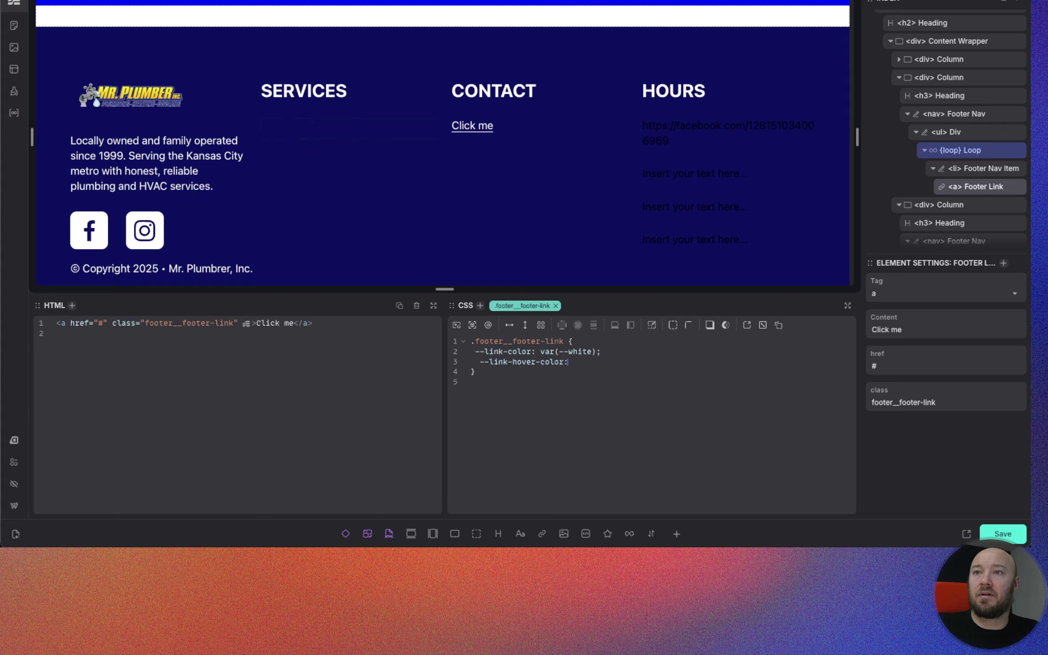
type(" --text")
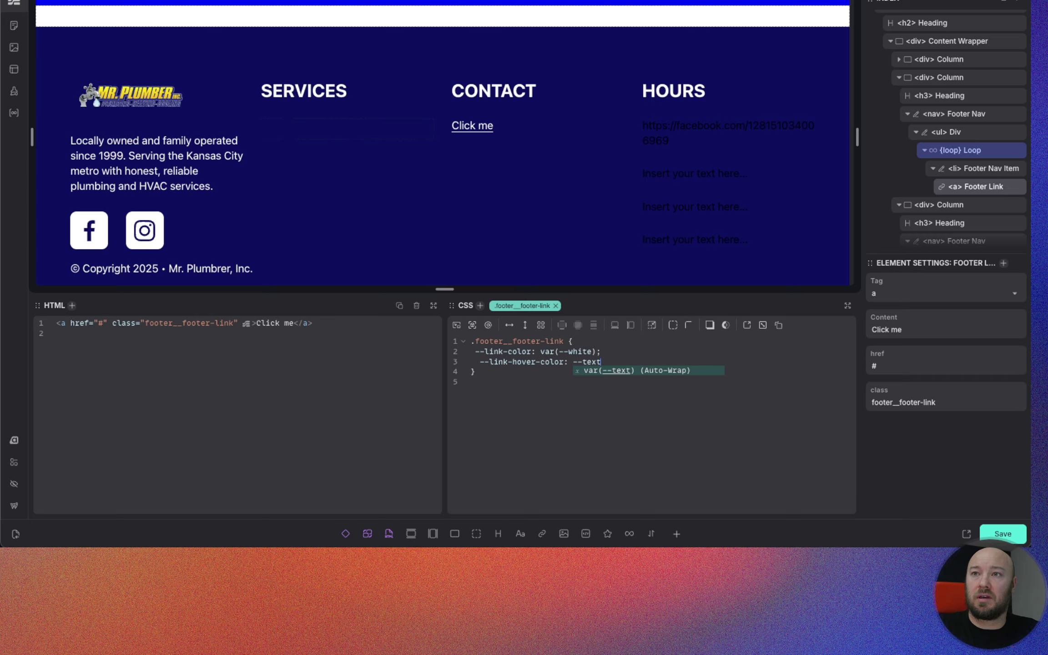
type("-light-muted")
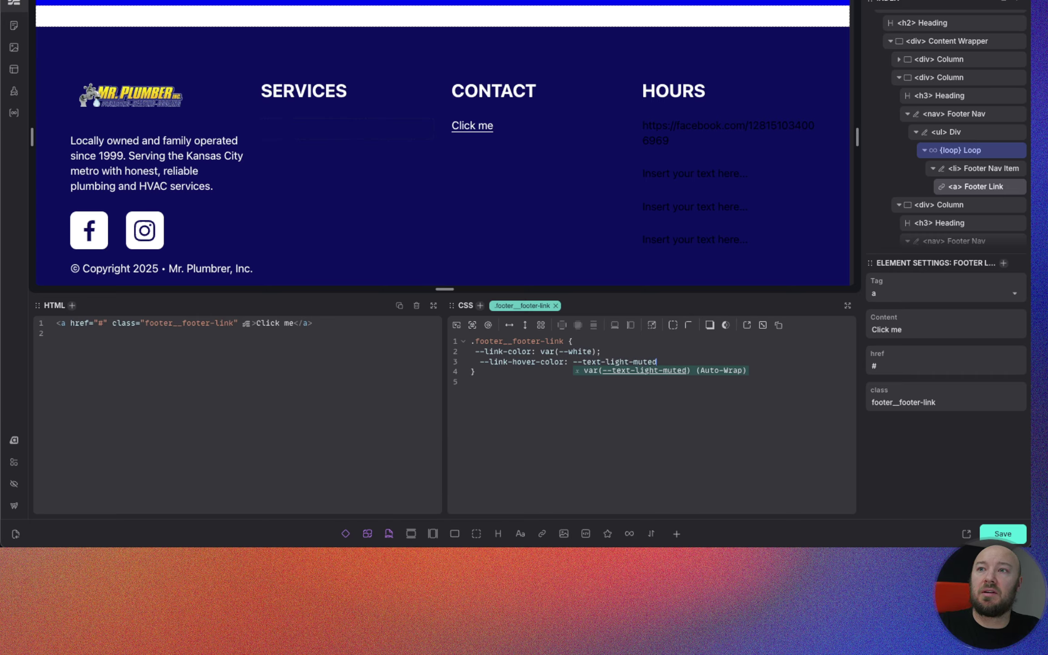
key("Return")
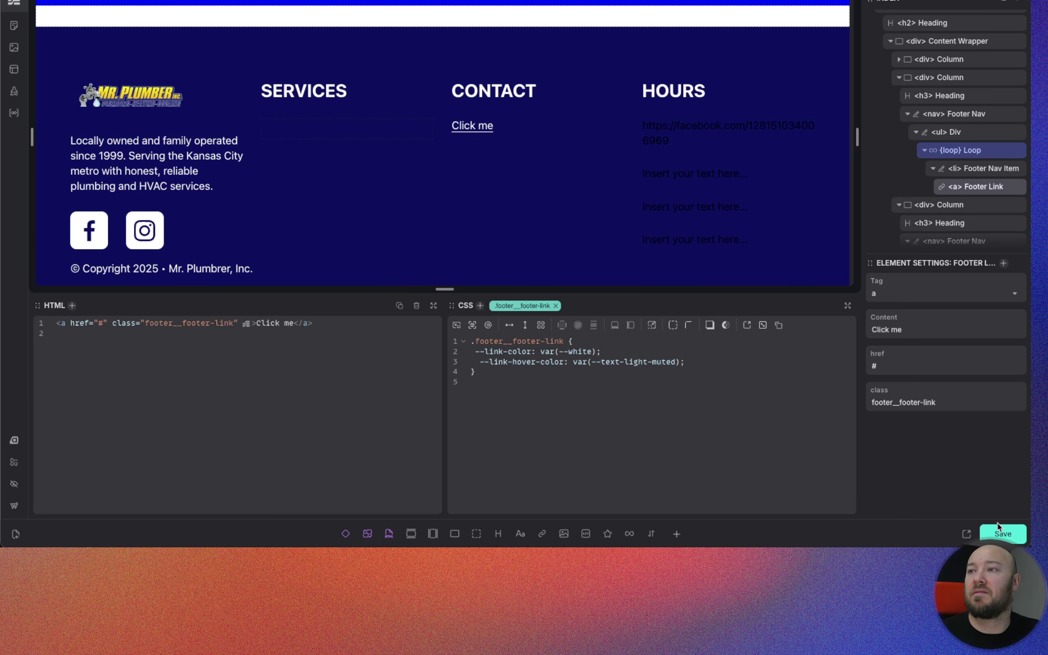
Step: Reload the live page and inspect the Contact column's link with its :hover state forced to check which variable sets the hover color
key("ctrl+Tab")
key("super+r")
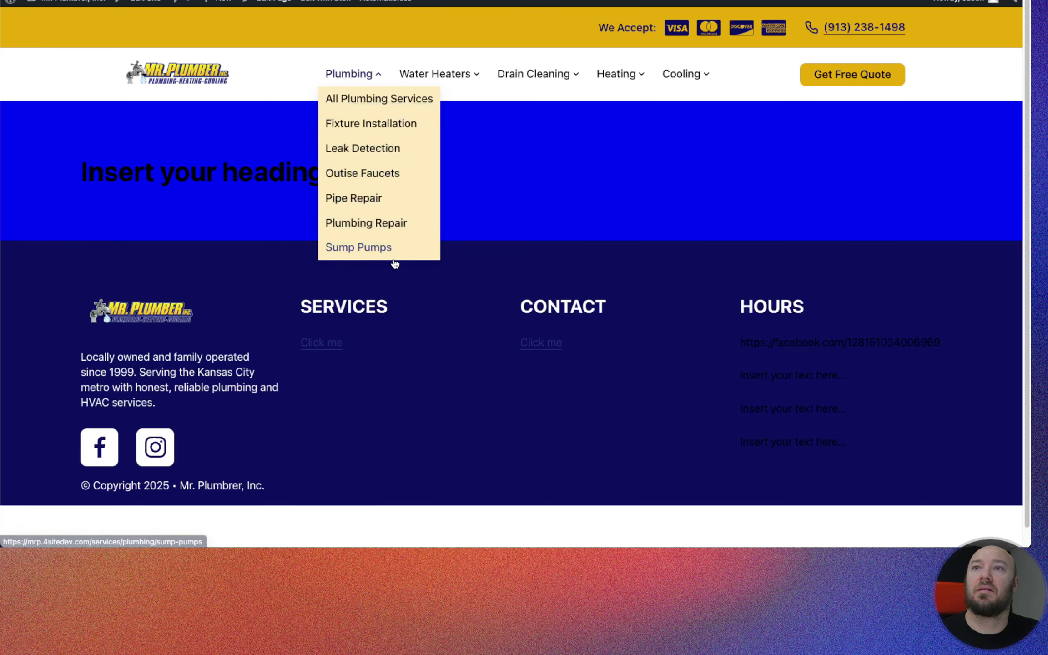
triple_click(549, 346)
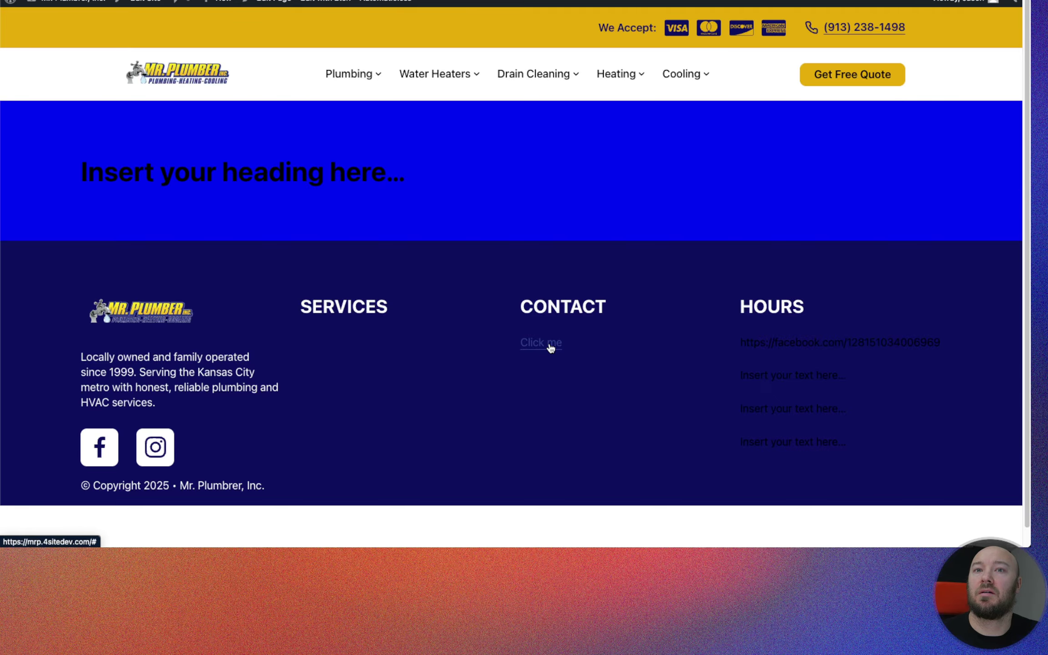
right_click(550, 346)
left_click(609, 510)
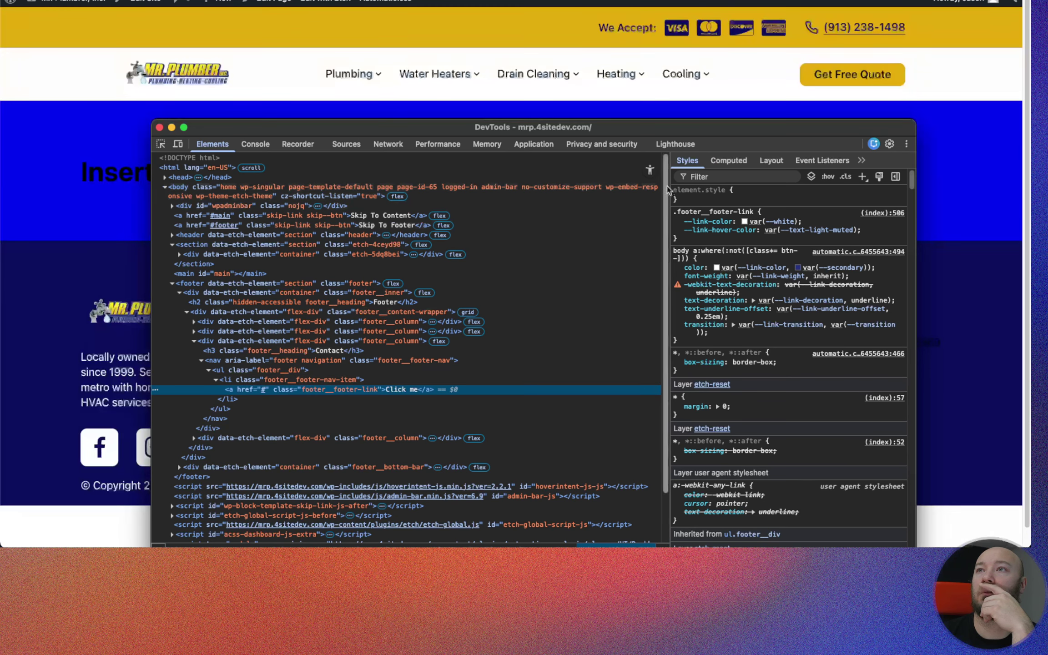
left_click(753, 160)
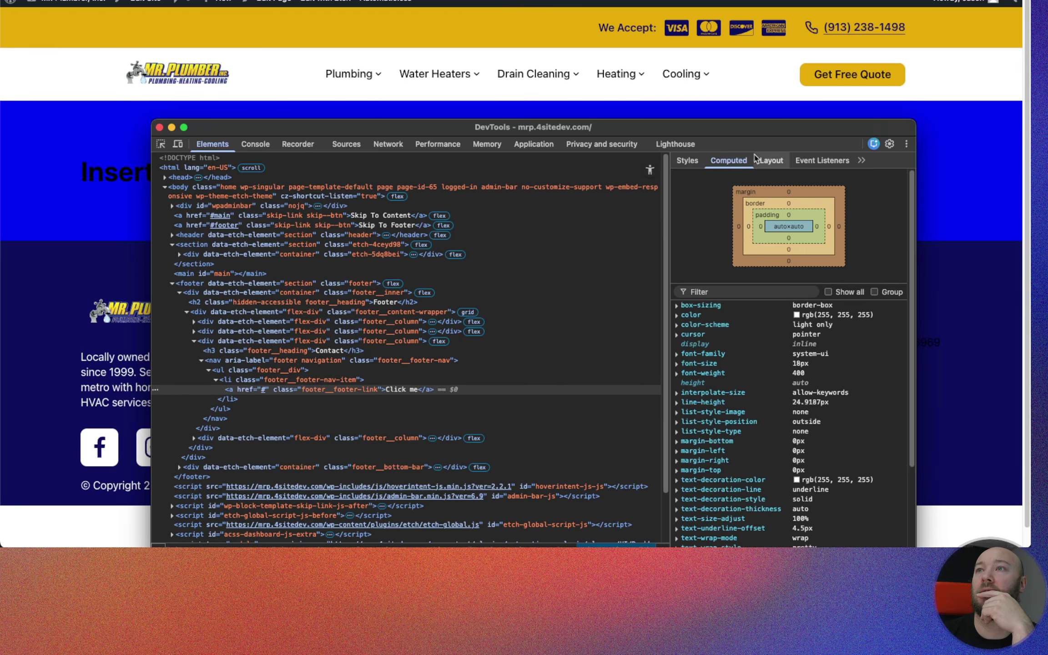
left_click(687, 160)
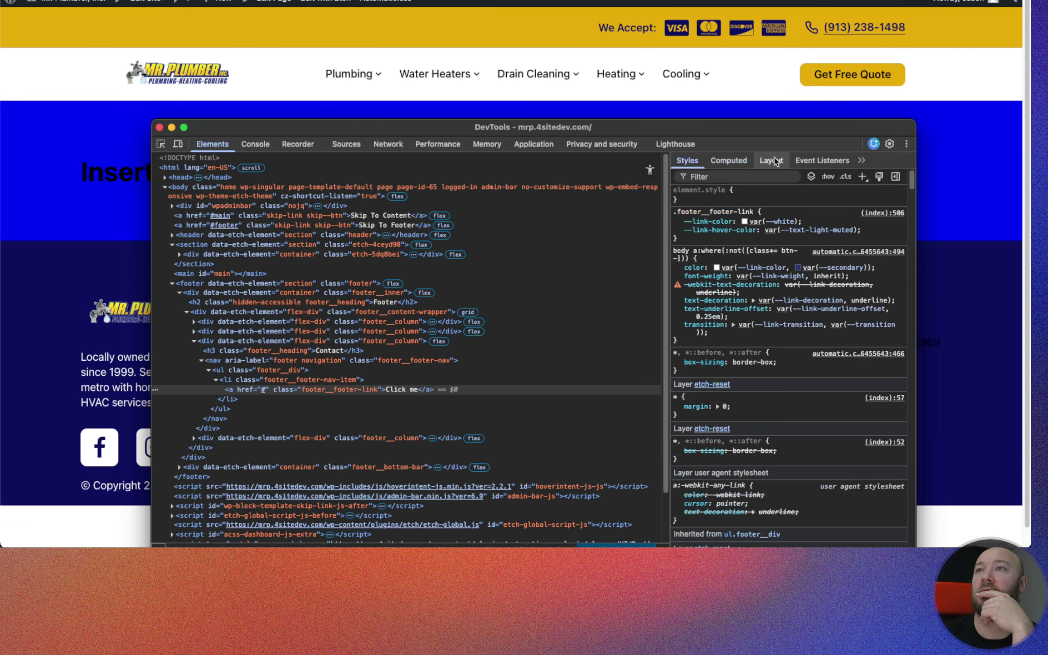
left_click(827, 177)
left_click(799, 224)
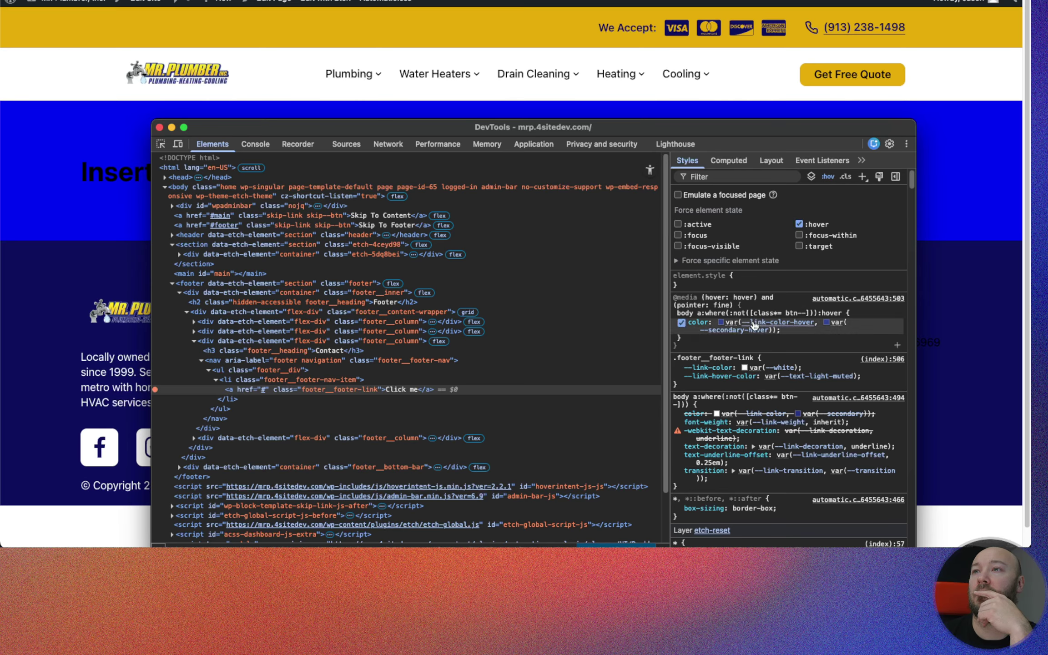
mouse_move(787, 328)
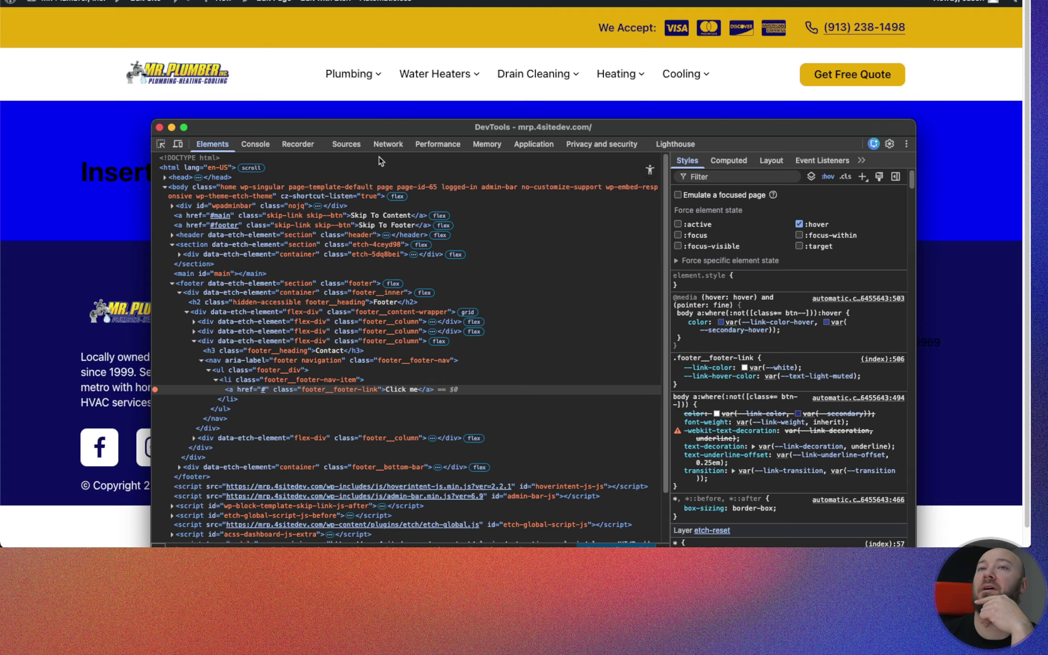
left_click(159, 128)
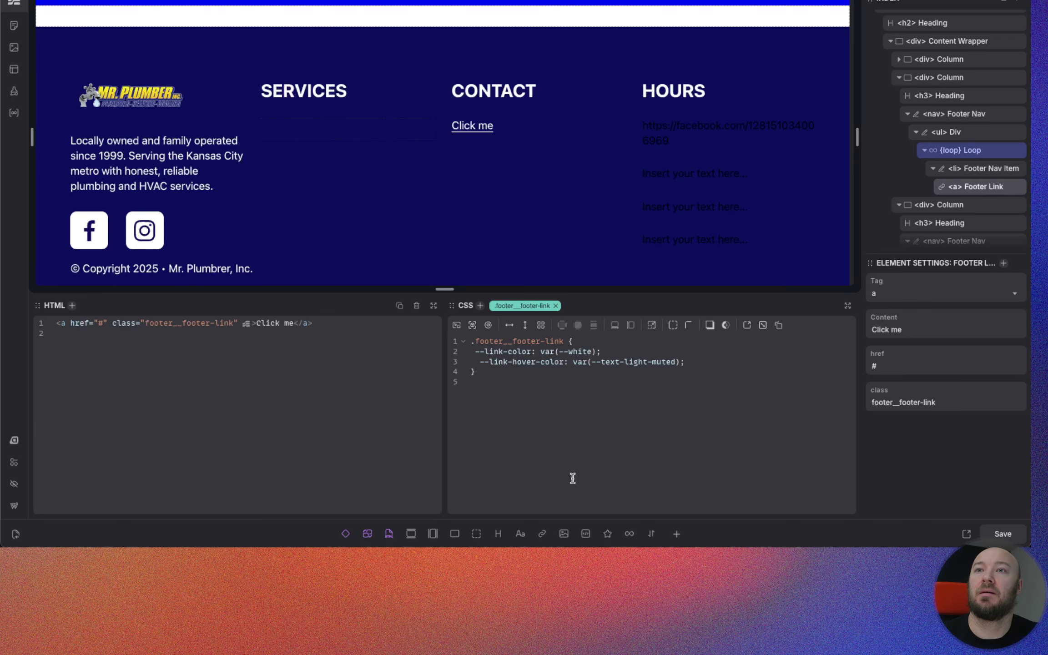
Step: Rename the hover variable in .footer__footer-link to --link-color-hover and keep its line indented
left_click(511, 362)
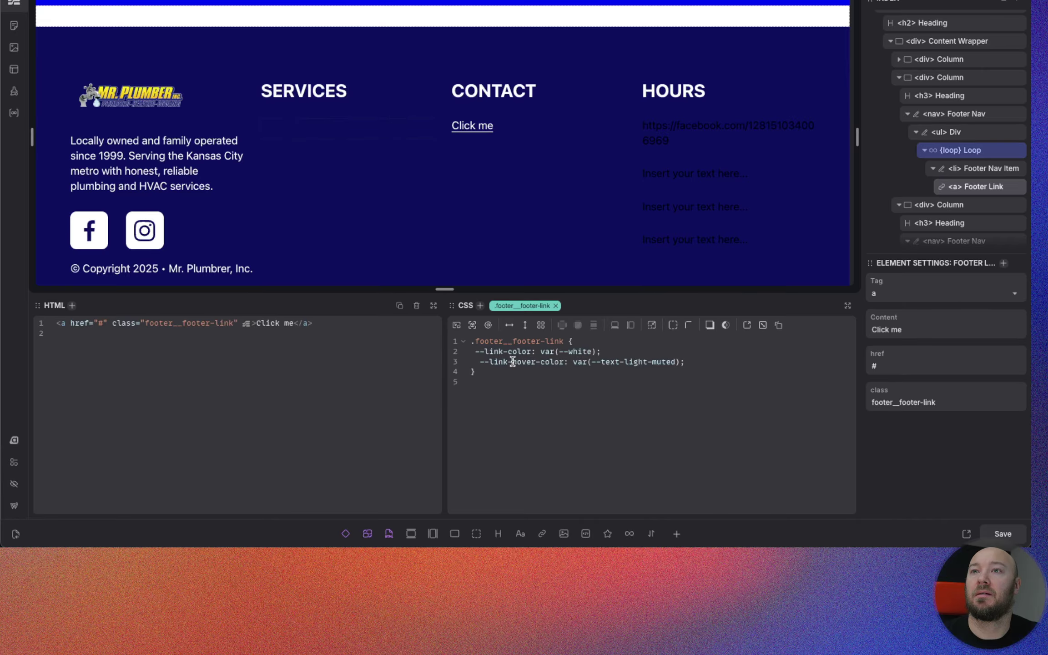
type("color")
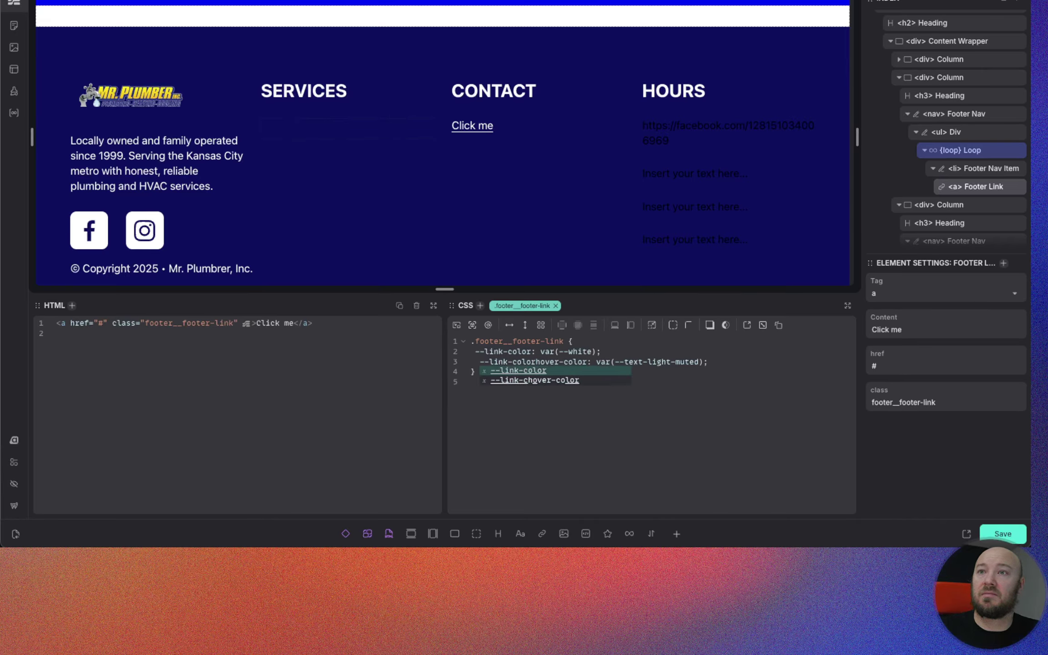
type("-")
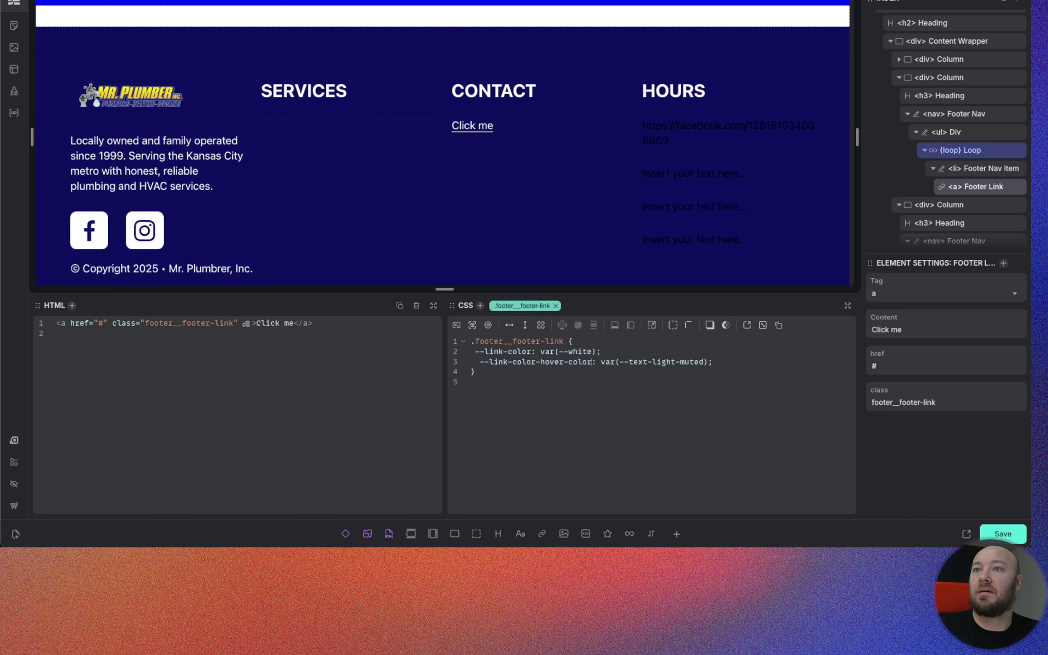
key("BackSpace")
key("BackSpace")
key("BackSpace")
key("BackSpace")
key("BackSpace")
key("BackSpace")
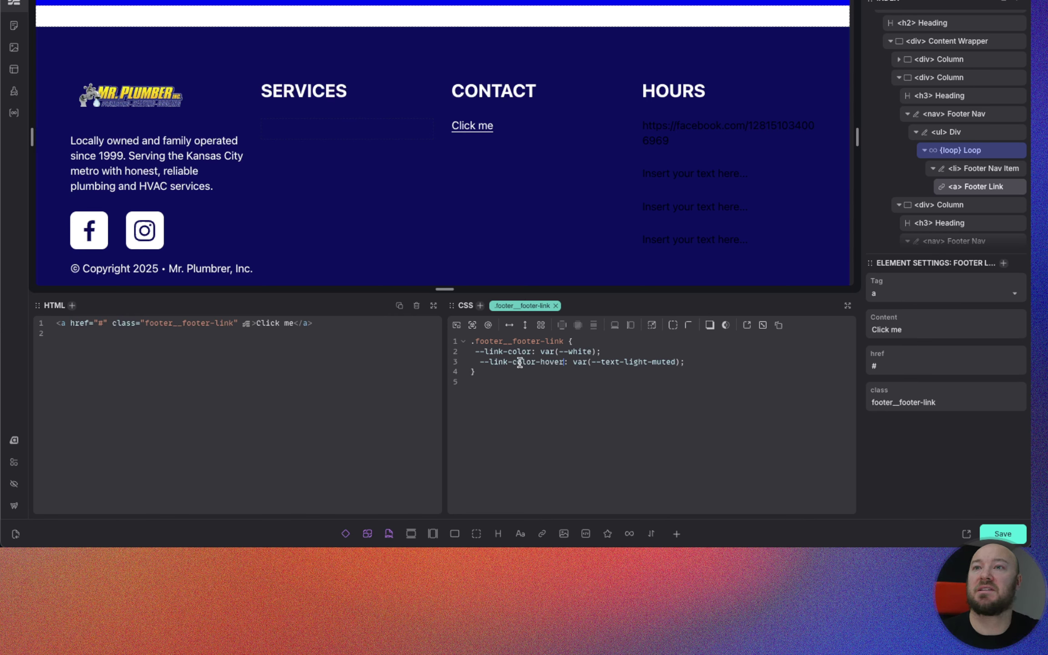
left_click(478, 362)
key("BackSpace")
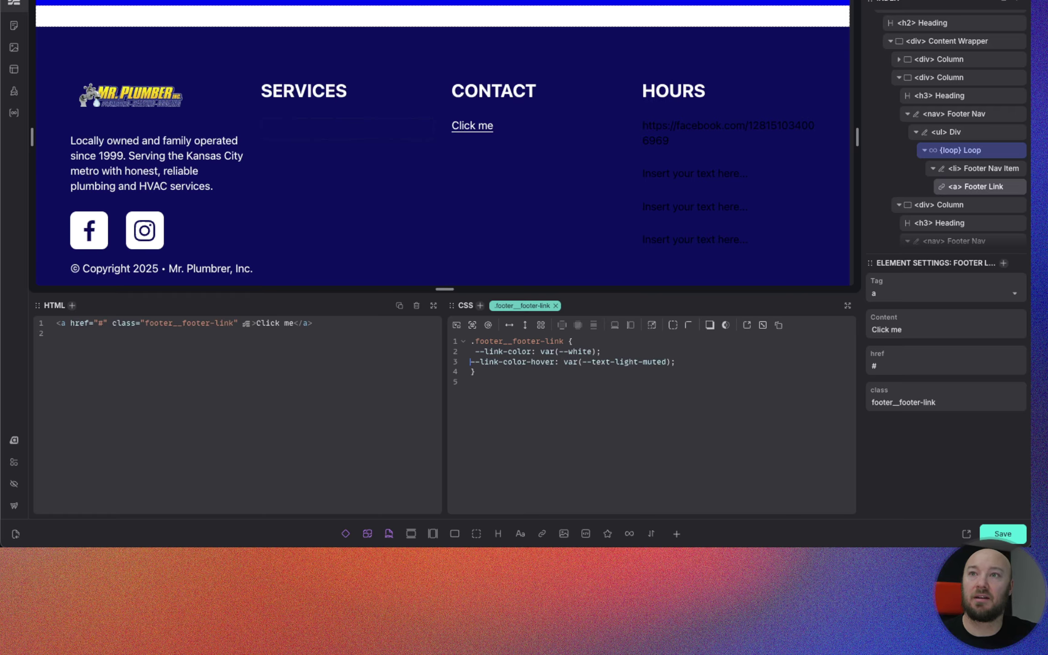
key("Tab")
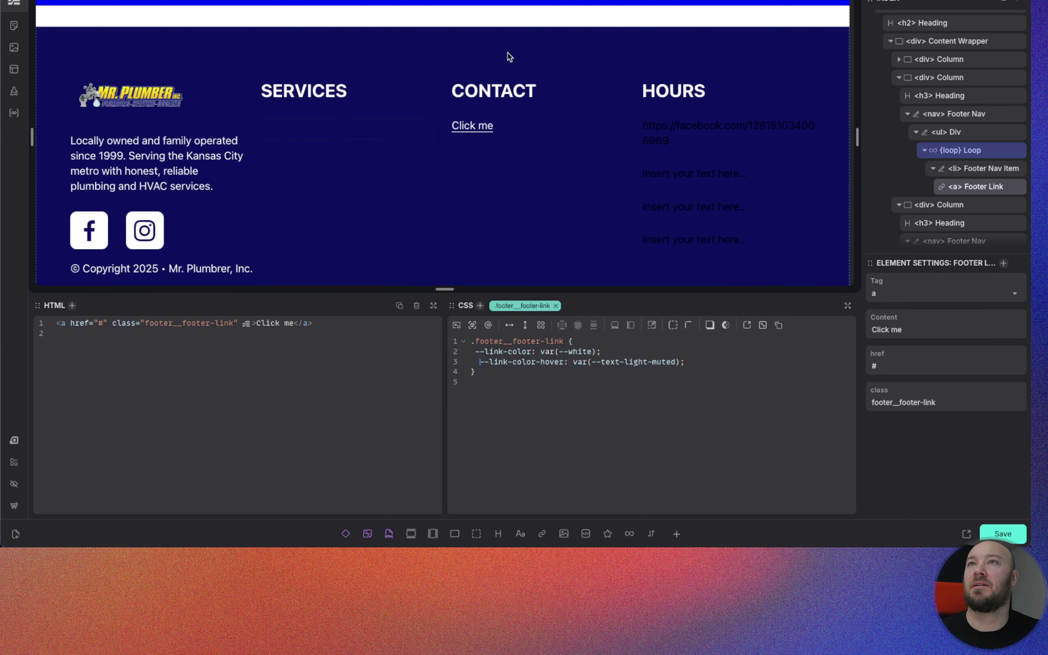
Step: Check the footer's service links in the Figma design and view the Services column loop's query settings in the builder
left_click(450, 1)
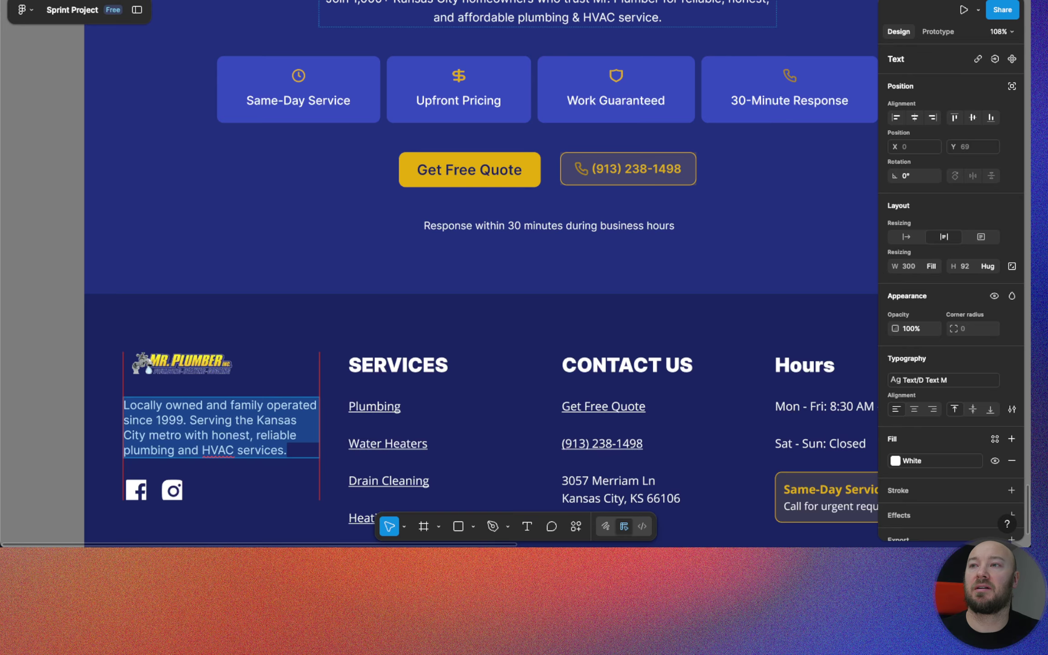
scroll(402, 400, "down", 5)
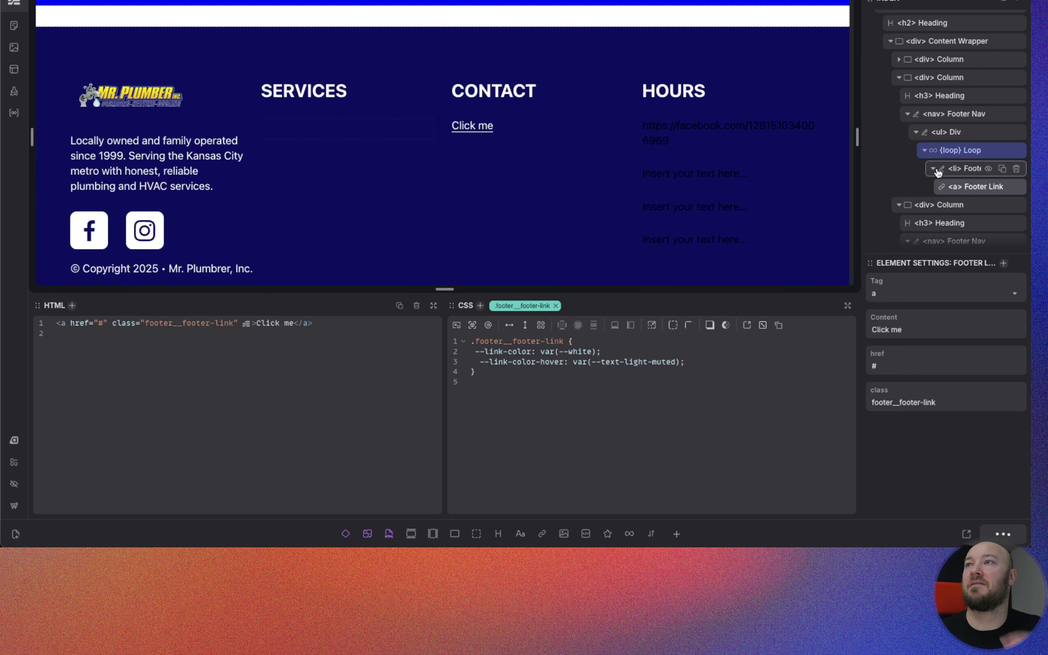
left_click(966, 153)
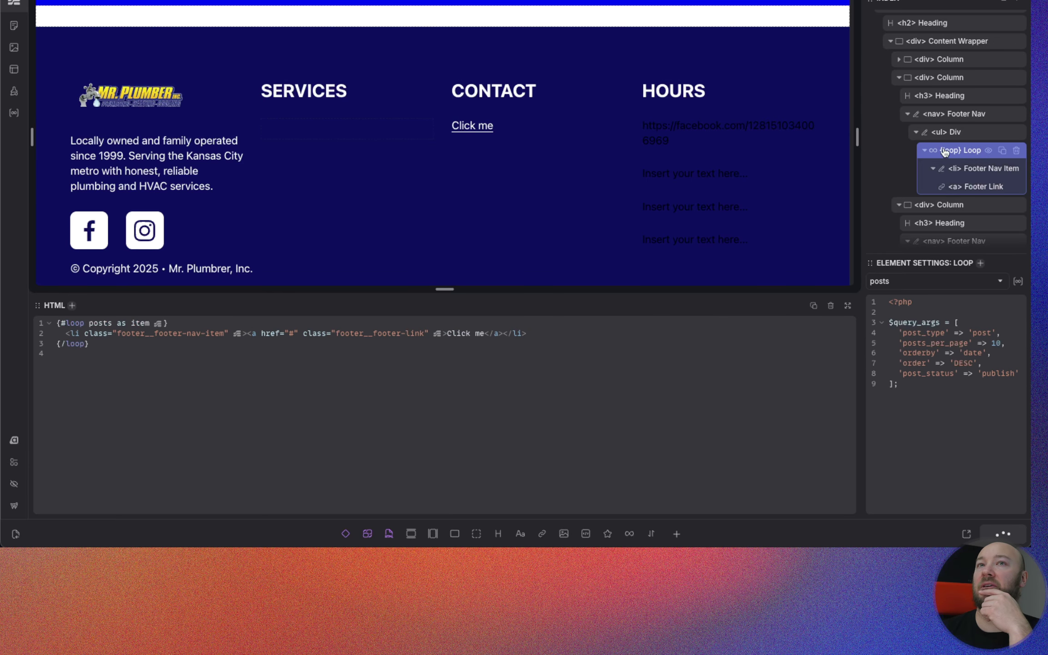
Step: Open the saved Basic Nav loop in the Loop Manager and select all menu entries inside its outer JSON brackets
left_click(14, 114)
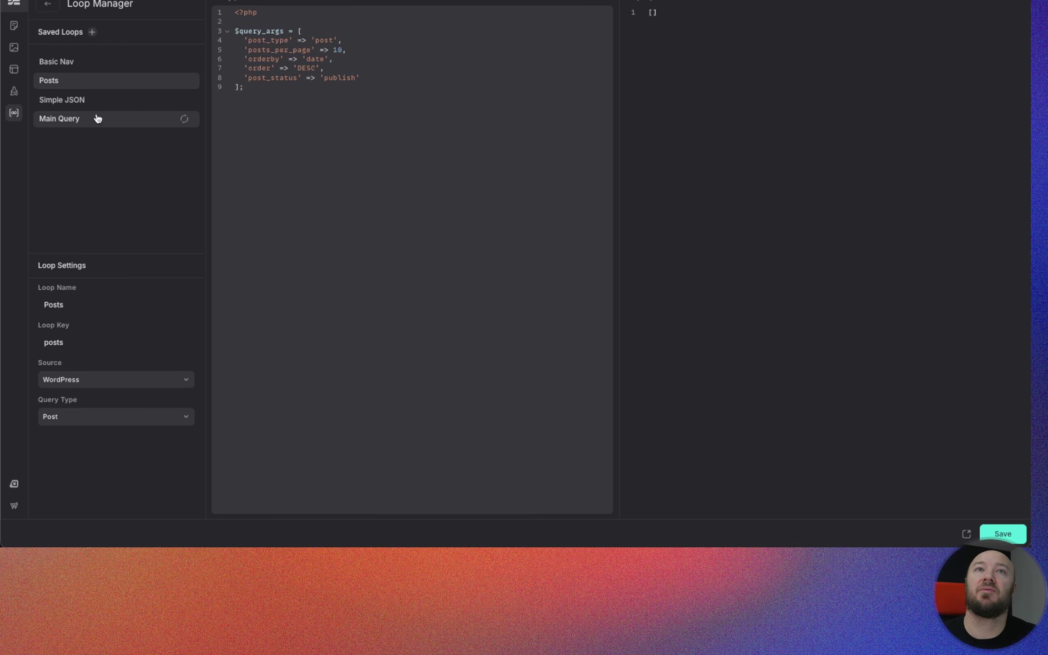
left_click(70, 63)
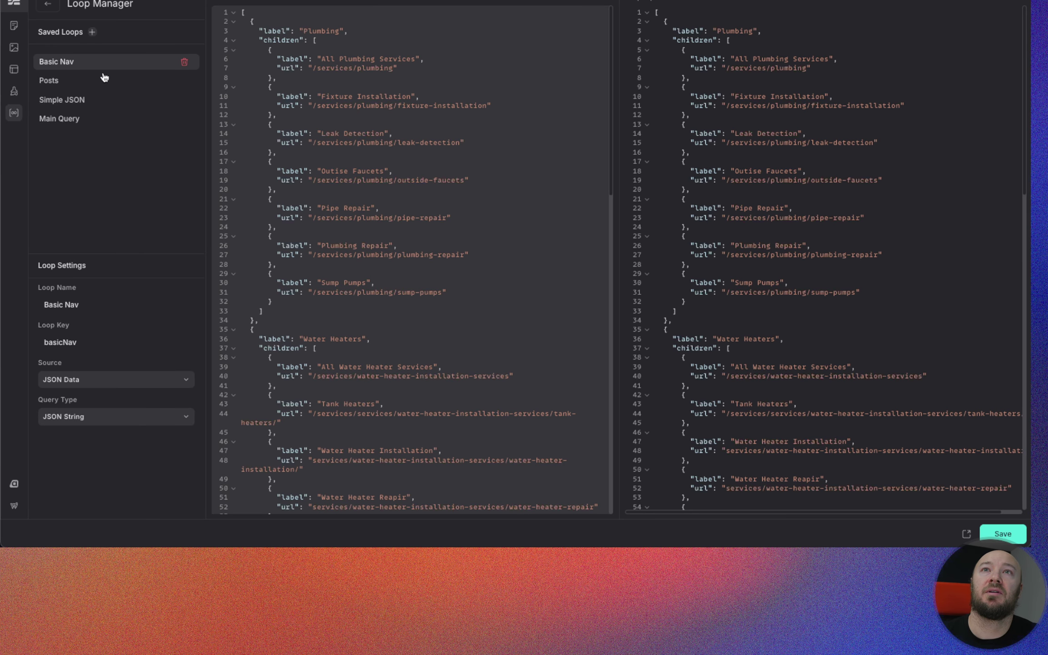
left_click(317, 133)
left_click(289, 31)
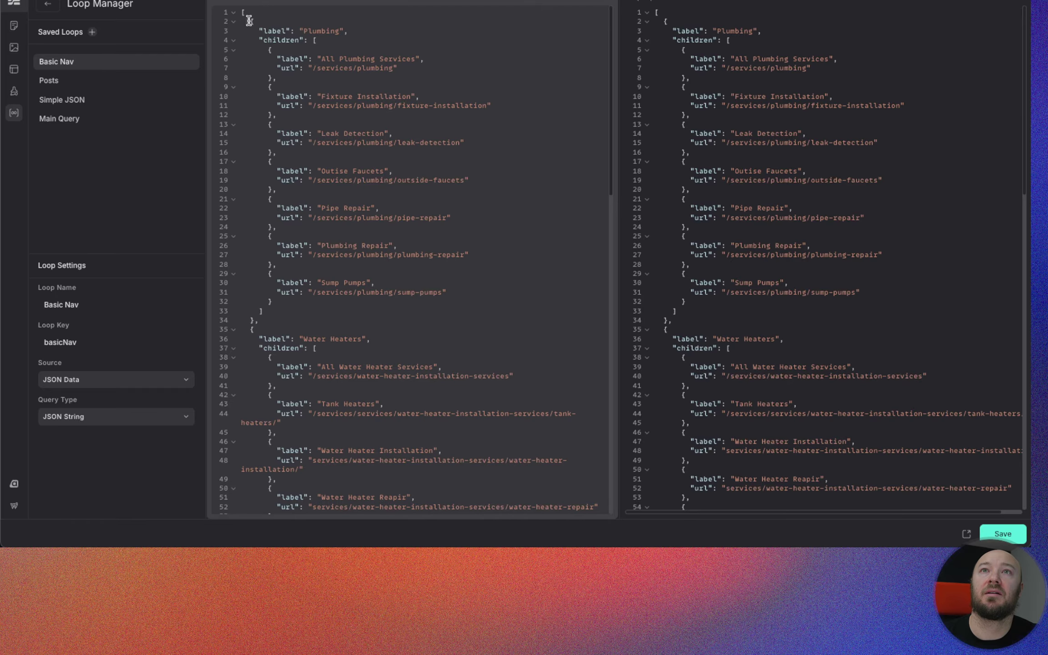
left_click_drag(249, 21, 399, 496)
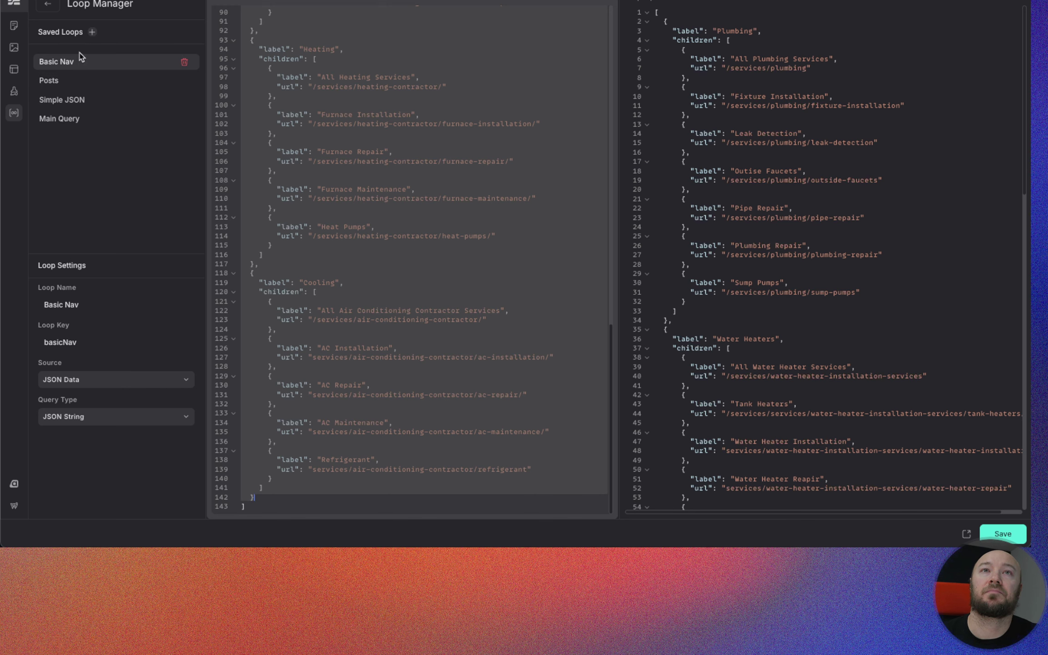
Step: Add a new saved loop and set its source to JSON Data
left_click(92, 32)
left_click(60, 137)
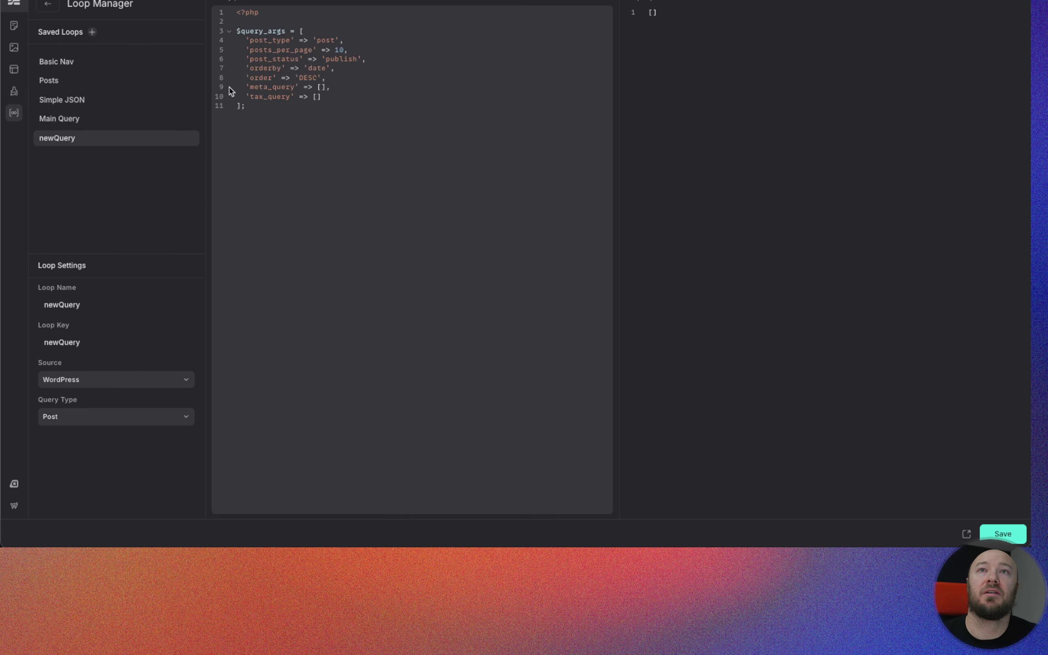
left_click(84, 381)
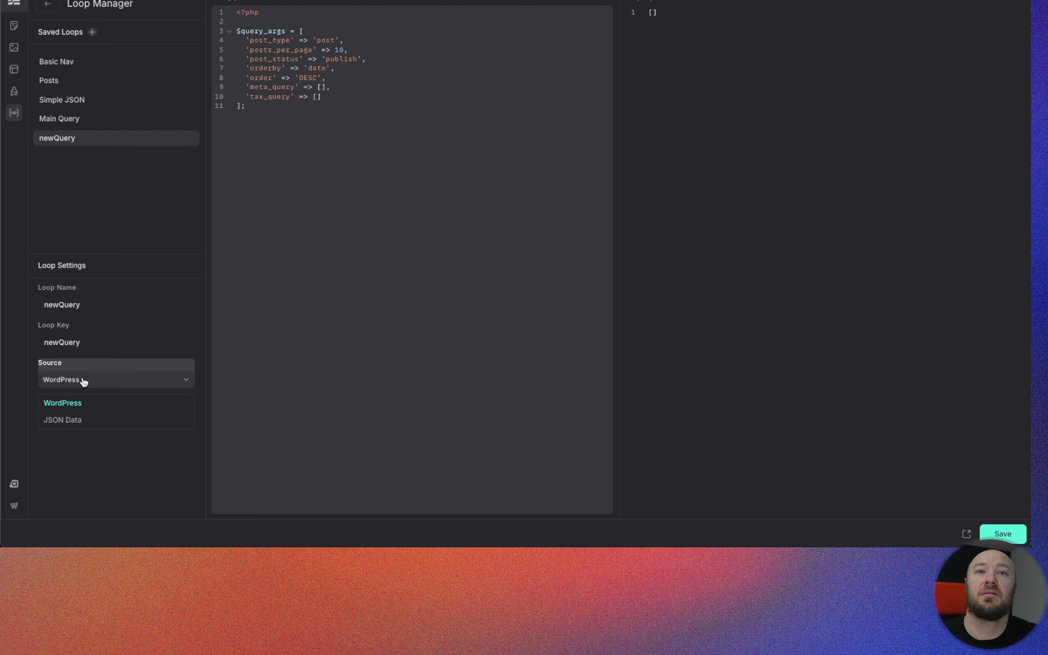
left_click(82, 421)
left_click(83, 418)
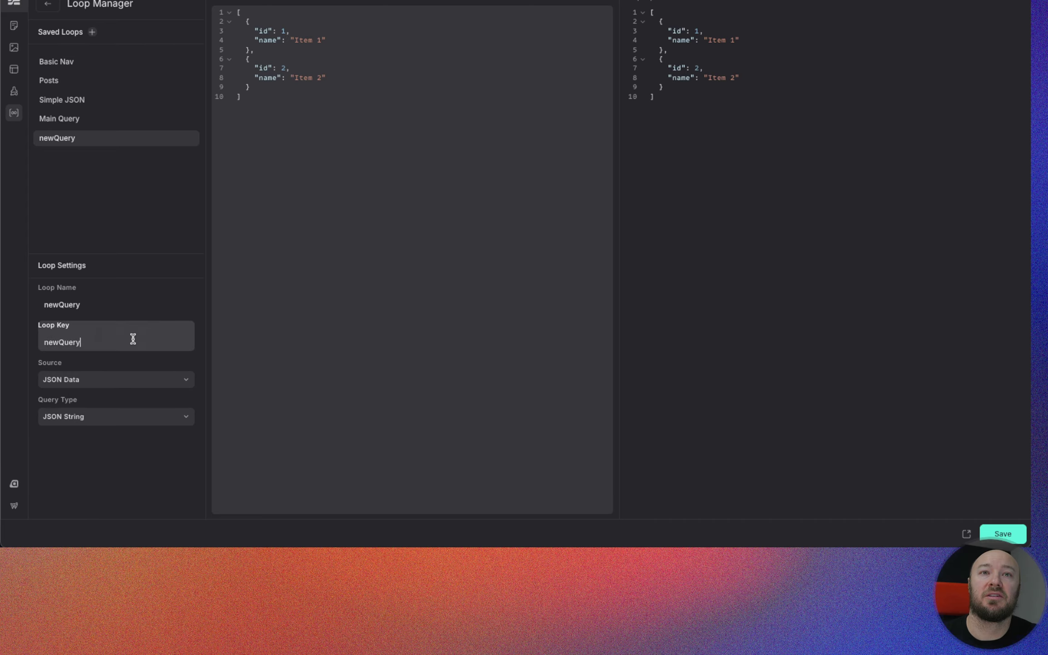
Step: Rename the new loop to Footer Nav
double_click(74, 304)
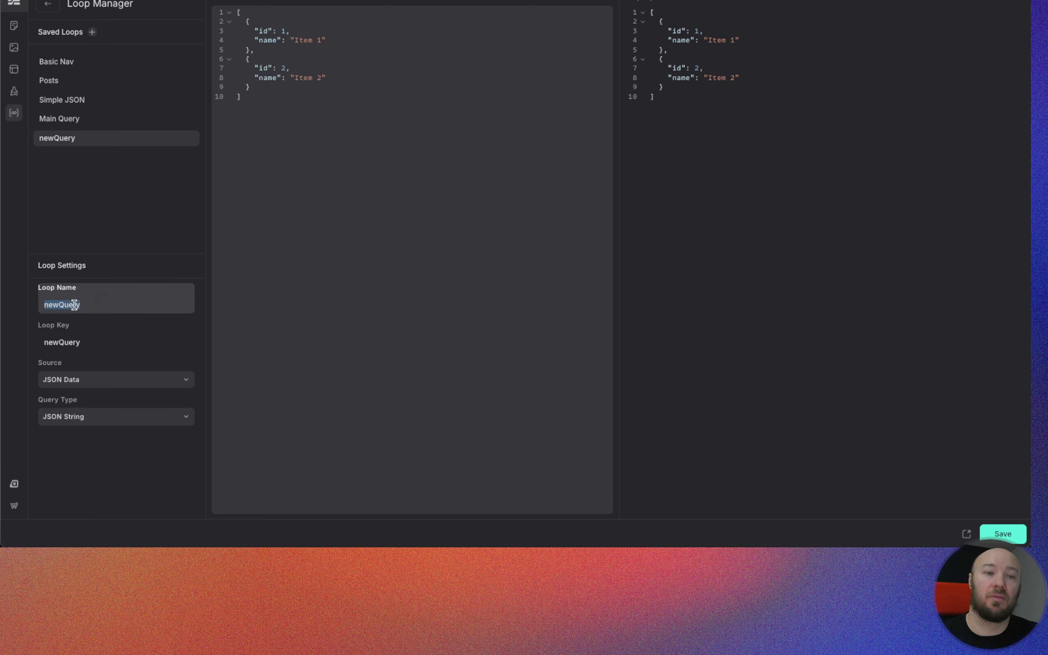
type("Footer")
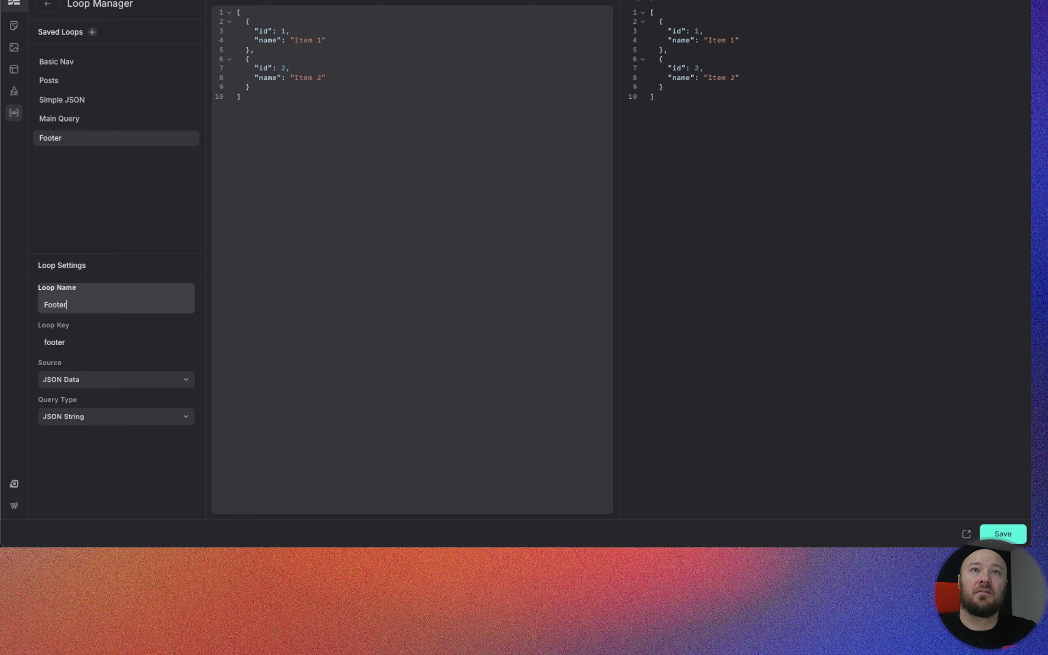
type(" nav")
key("BackSpace")
key("BackSpace")
type("Nav")
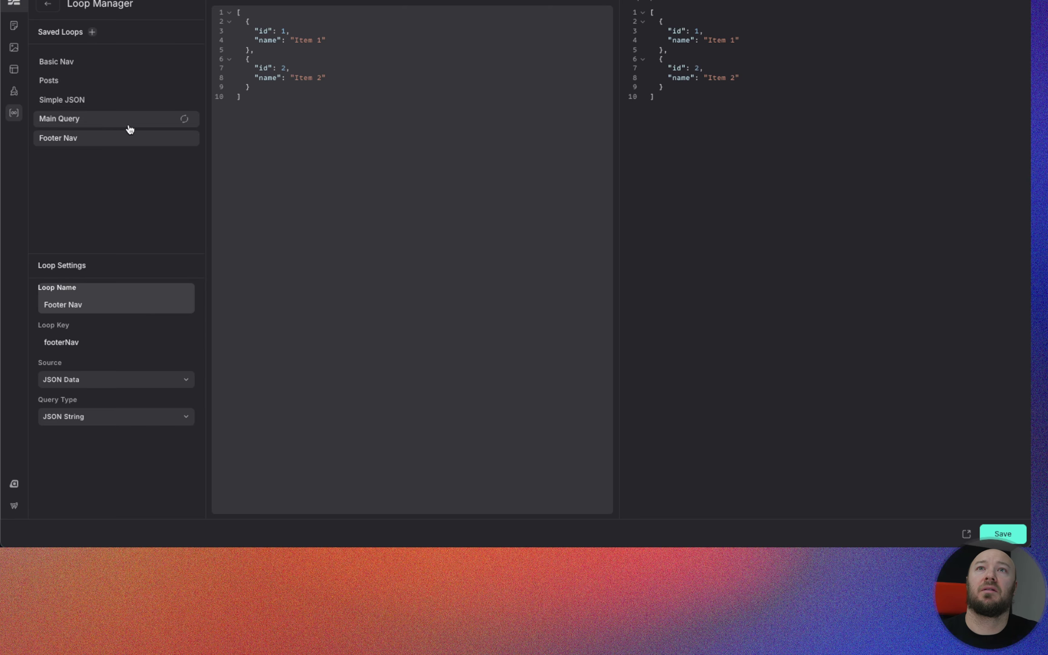
Step: Replace the sample items inside the Footer Nav JSON brackets with the menu entries copied from Basic Nav
left_click_drag(257, 86, 238, 22)
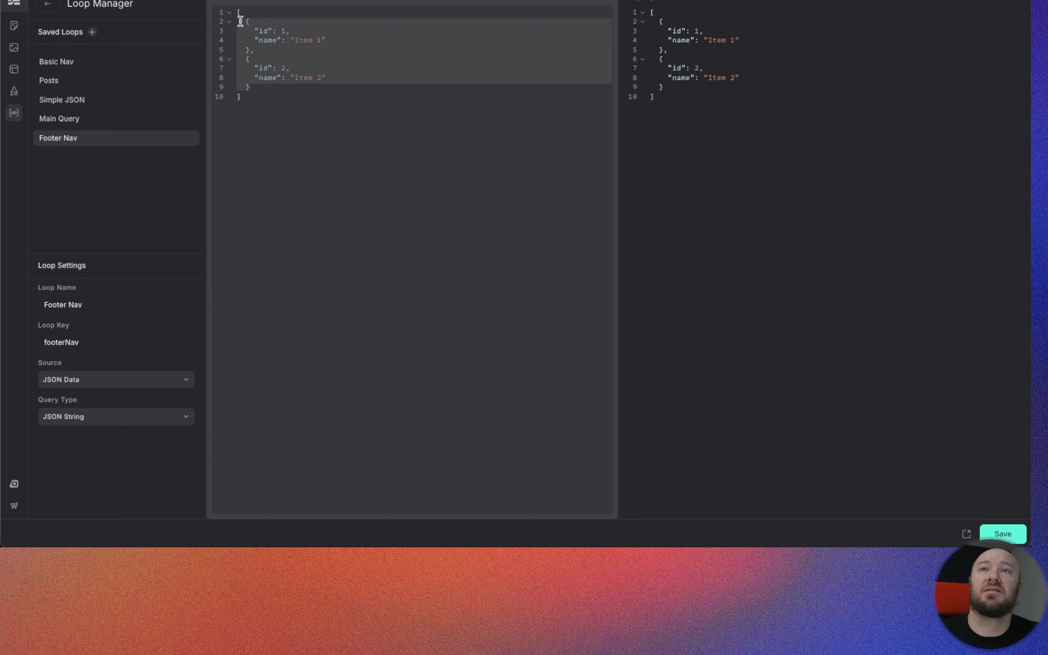
key("ctrl+v")
scroll(369, 214, "up", 15)
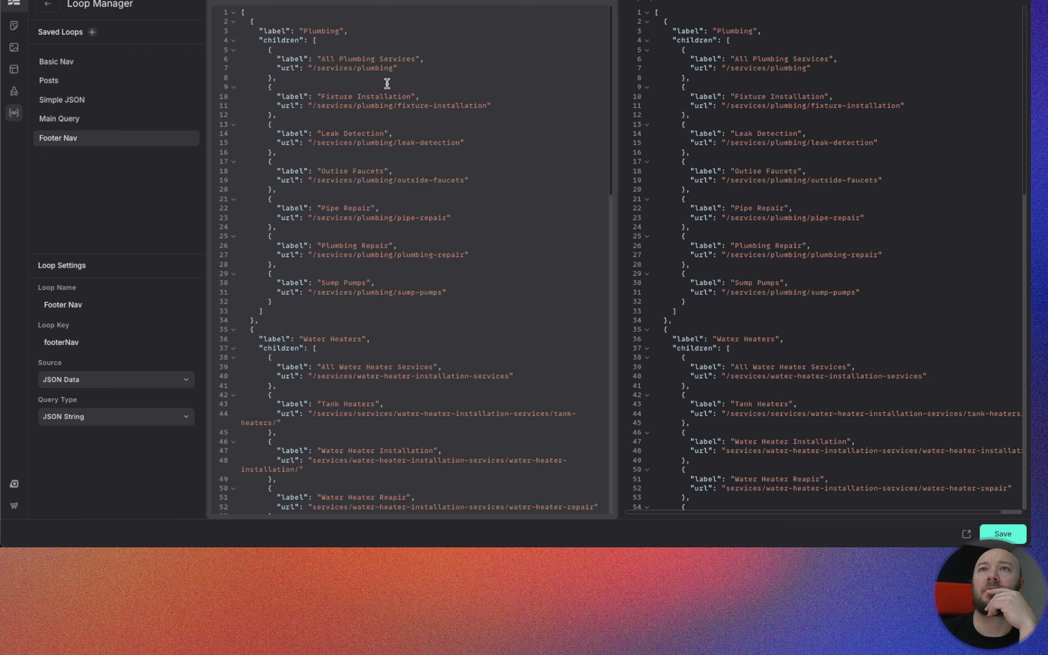
Step: Move the "url": "/services/plumbing" line from the All Plumbing Services child to directly under the Plumbing label
left_click_drag(398, 68, 277, 68)
key("super+c")
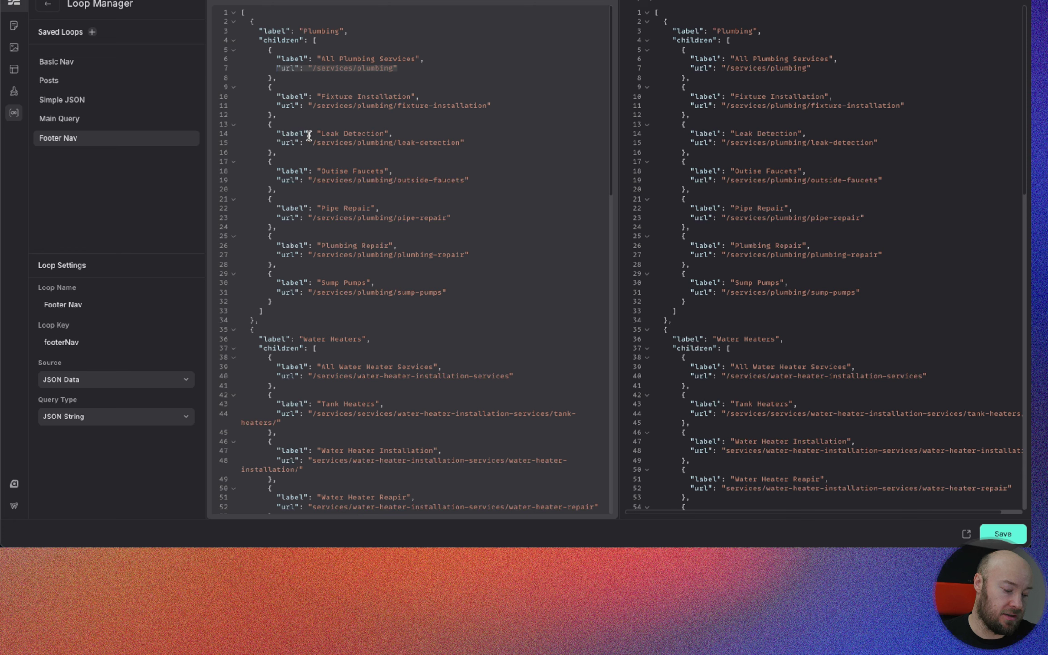
key("BackSpace")
left_click(350, 32)
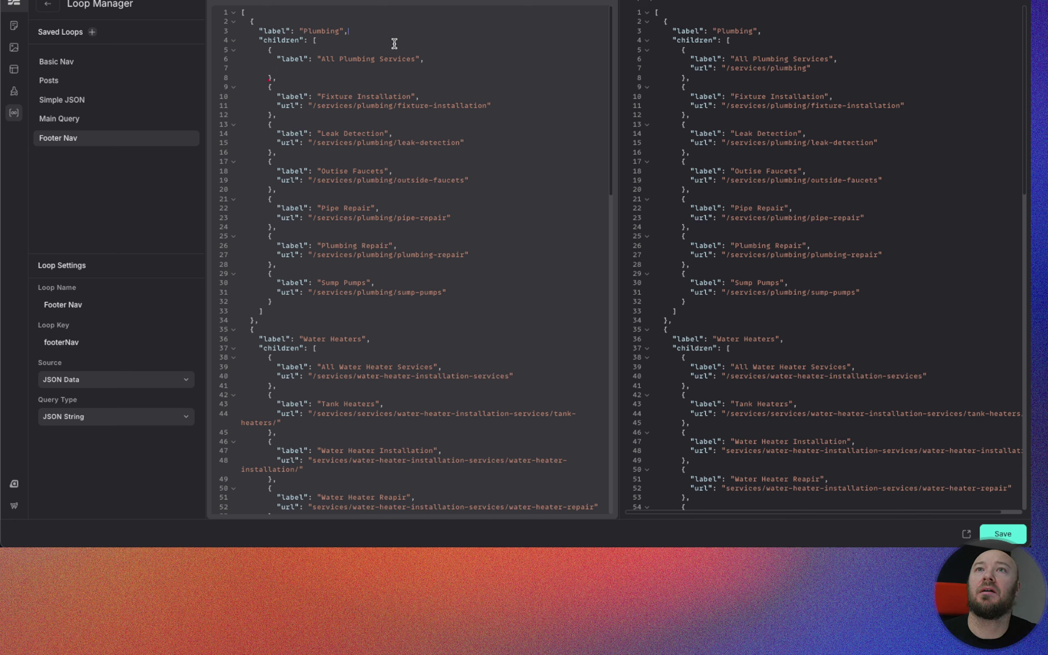
key("Return")
key("super+v")
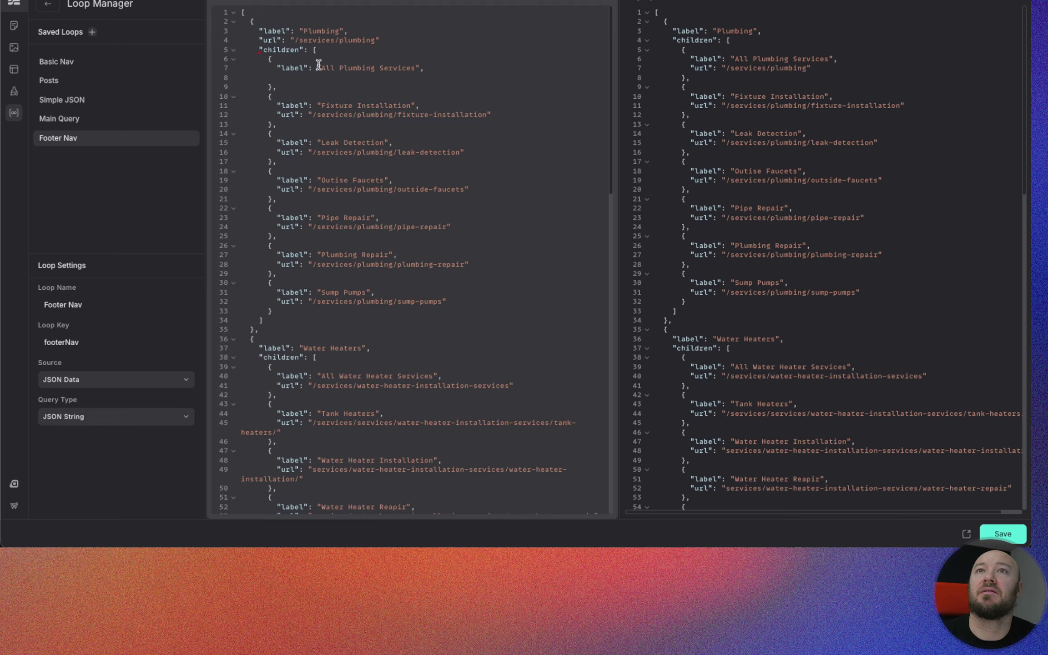
Step: Delete the Plumbing entry's whole children array and the blank line it leaves
left_click(269, 57)
left_click_drag(254, 49, 312, 320)
key("BackSpace")
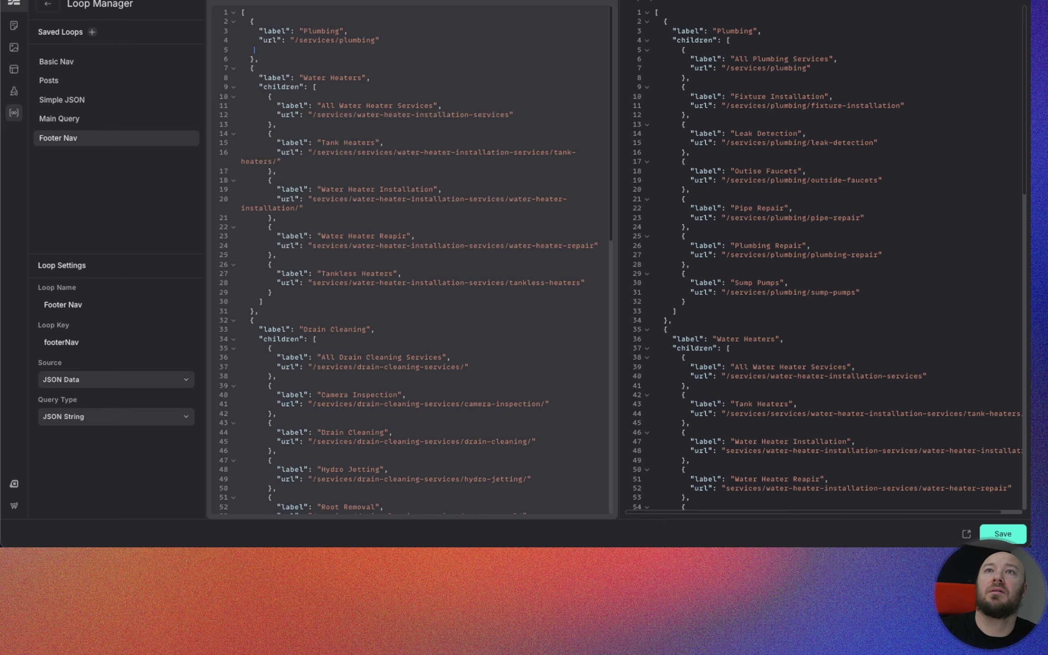
key("BackSpace")
key("BackSpace")
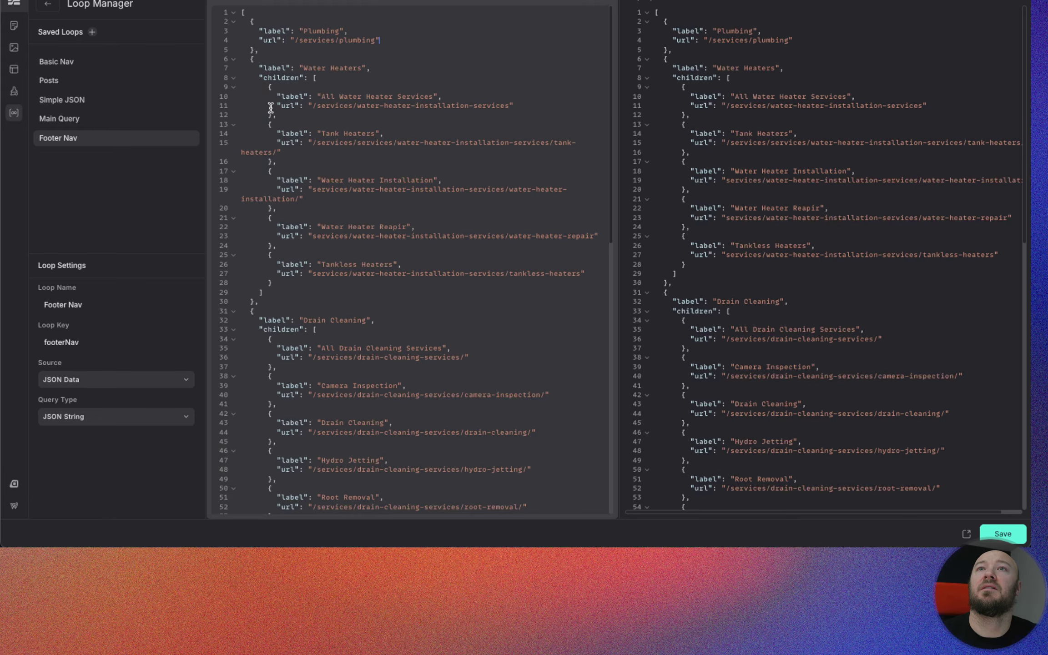
Step: Move the "url": "/services/water-heater-installation-services" line from the All Water Heater Services child to under the Water Heaters label
left_click_drag(453, 97, 275, 97)
left_click(370, 107)
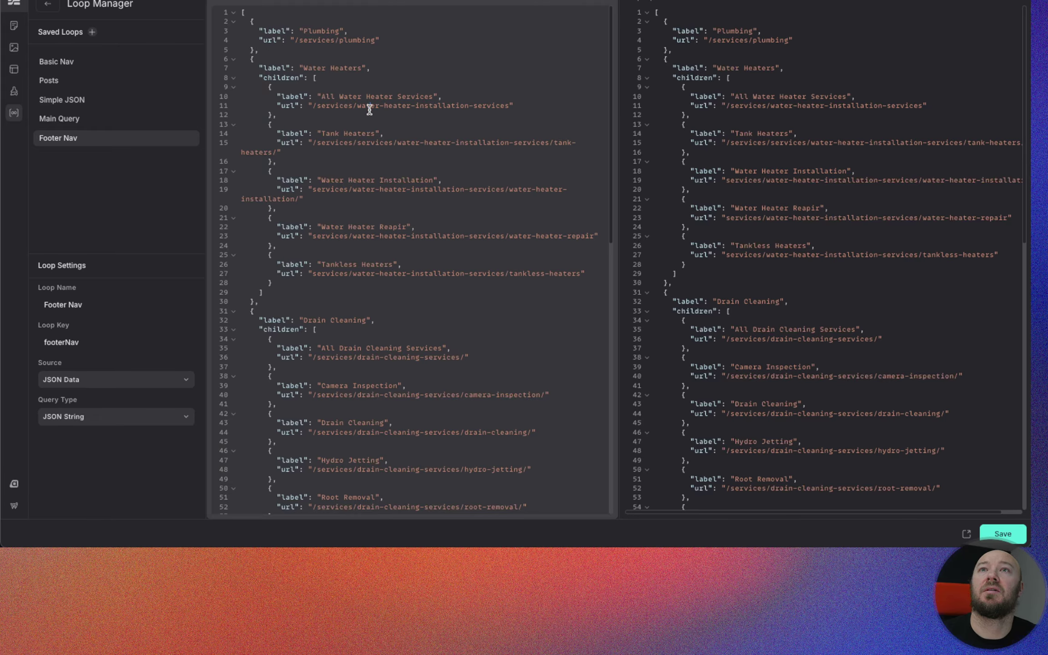
left_click_drag(534, 106, 281, 105)
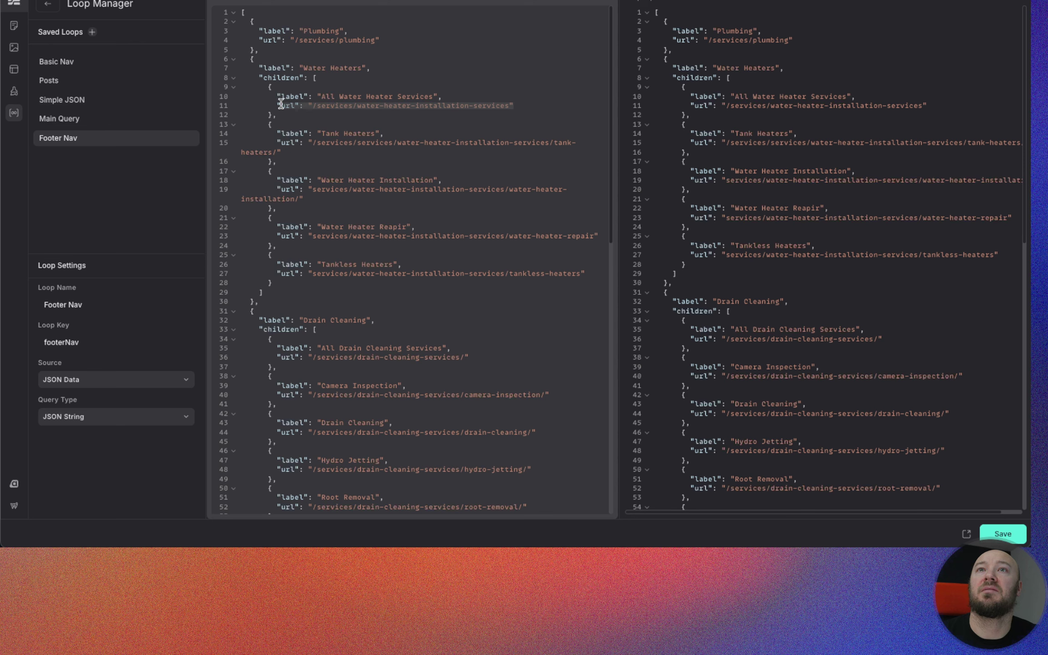
key("BackSpace")
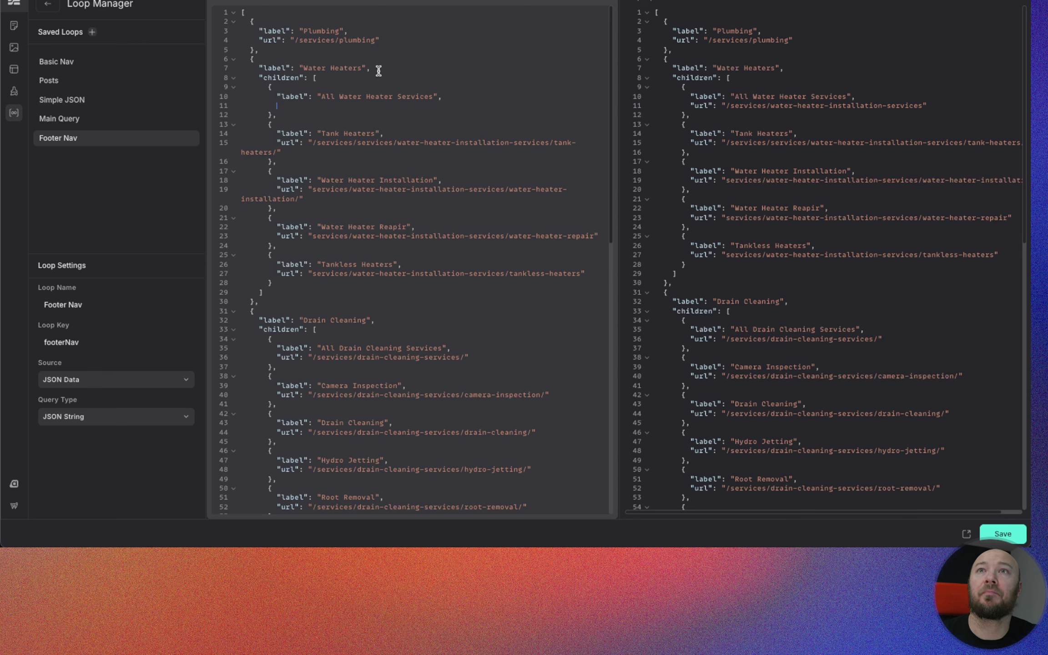
left_click(376, 69)
key("Return")
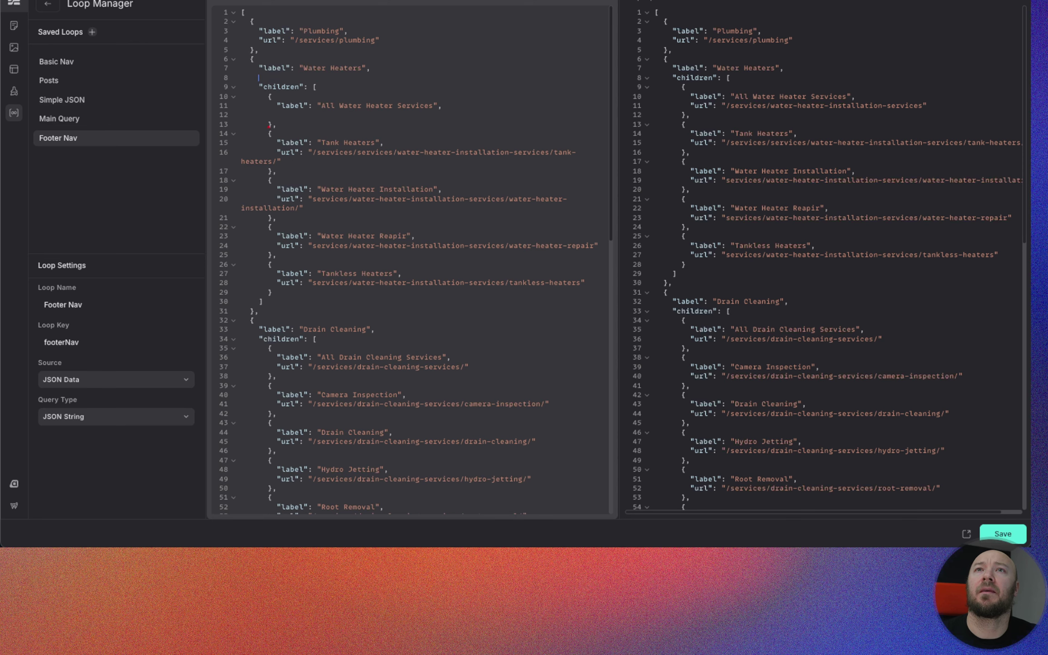
type("\"url\": \"/services/water-heater-installation-services\"")
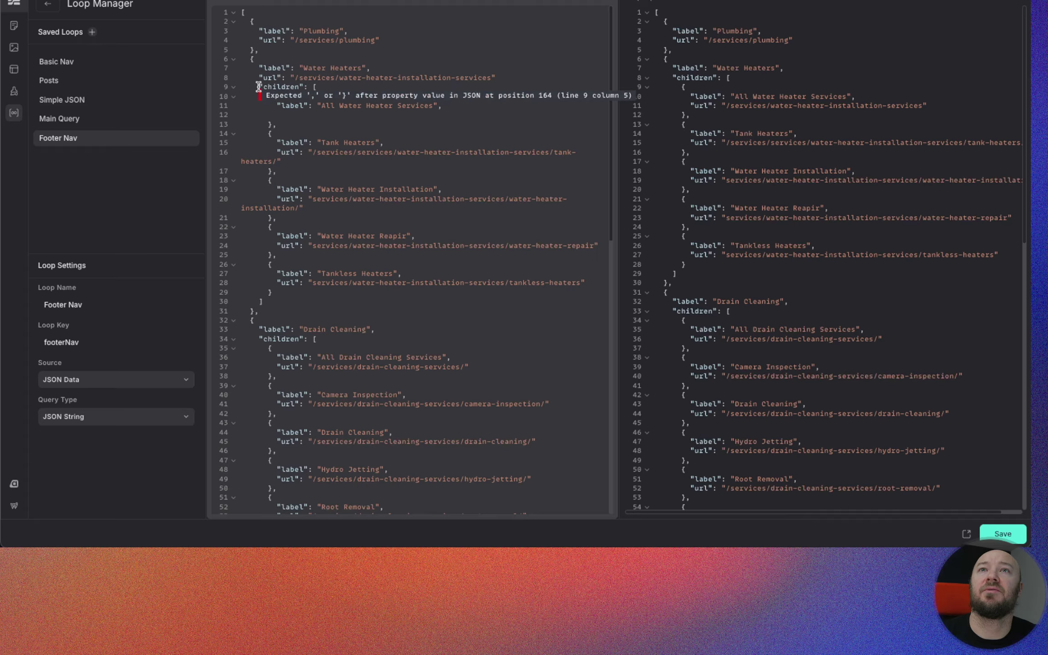
Step: Delete the Water Heaters entry's whole children array and the blank line it leaves
left_click_drag(258, 86, 335, 303)
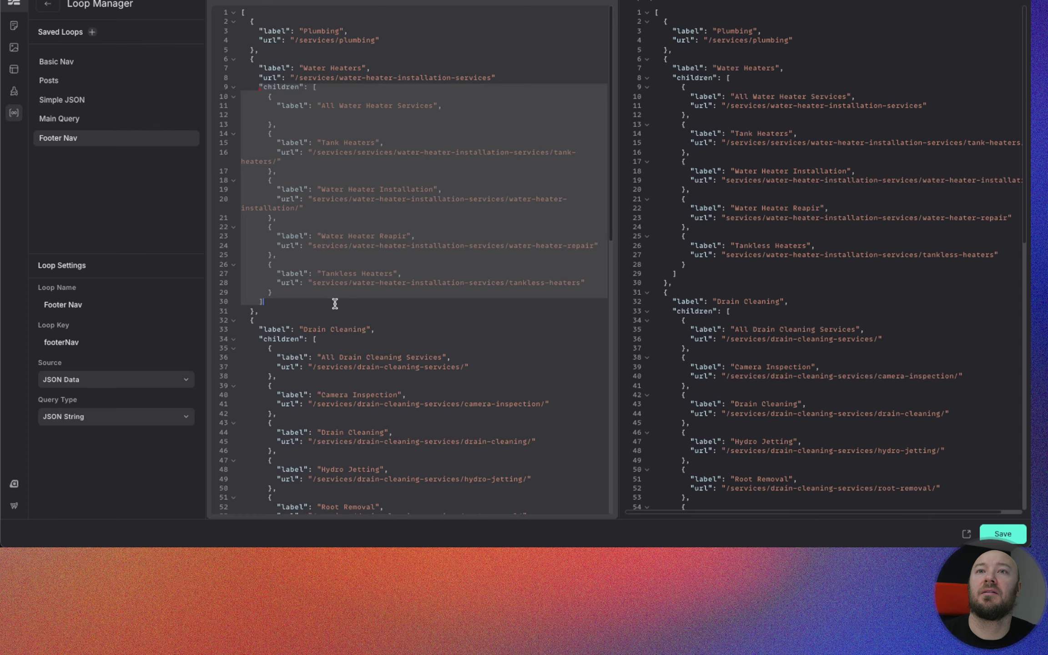
key("BackSpace")
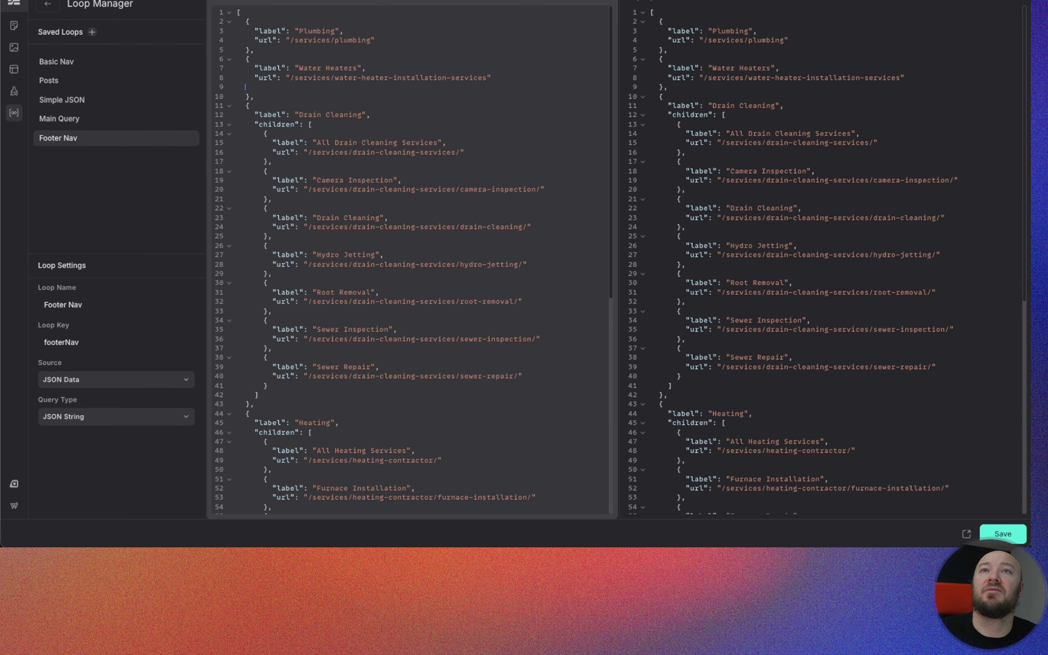
key("BackSpace")
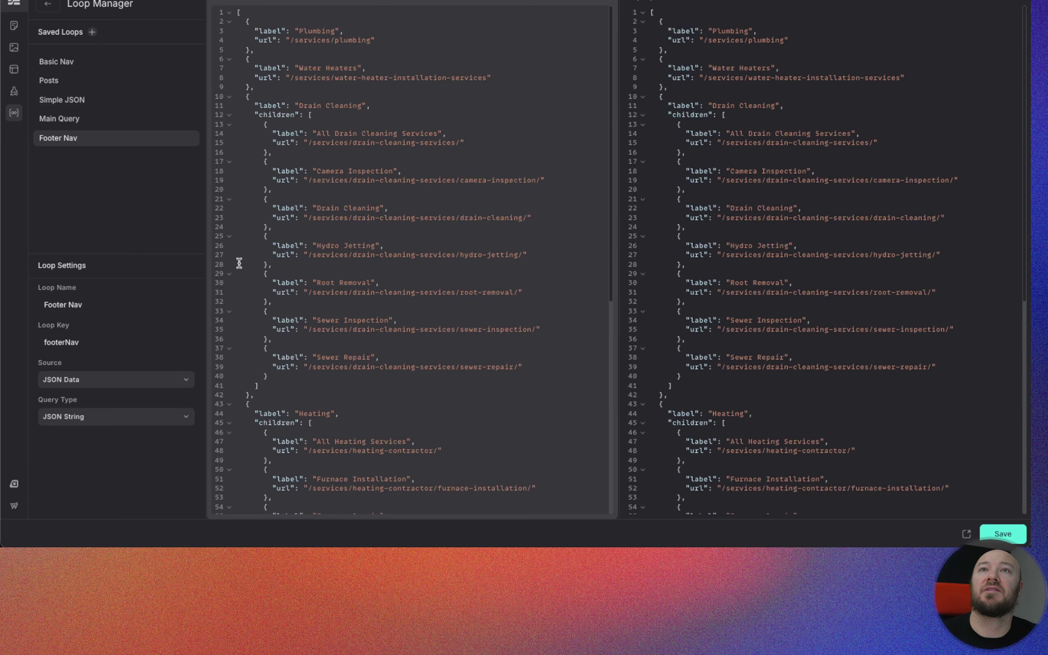
Step: Move the "url": "/services/drain-cleaning-services/" line from the All Drain Cleaning Services child to under the Drain Cleaning label
left_click_drag(469, 143, 278, 143)
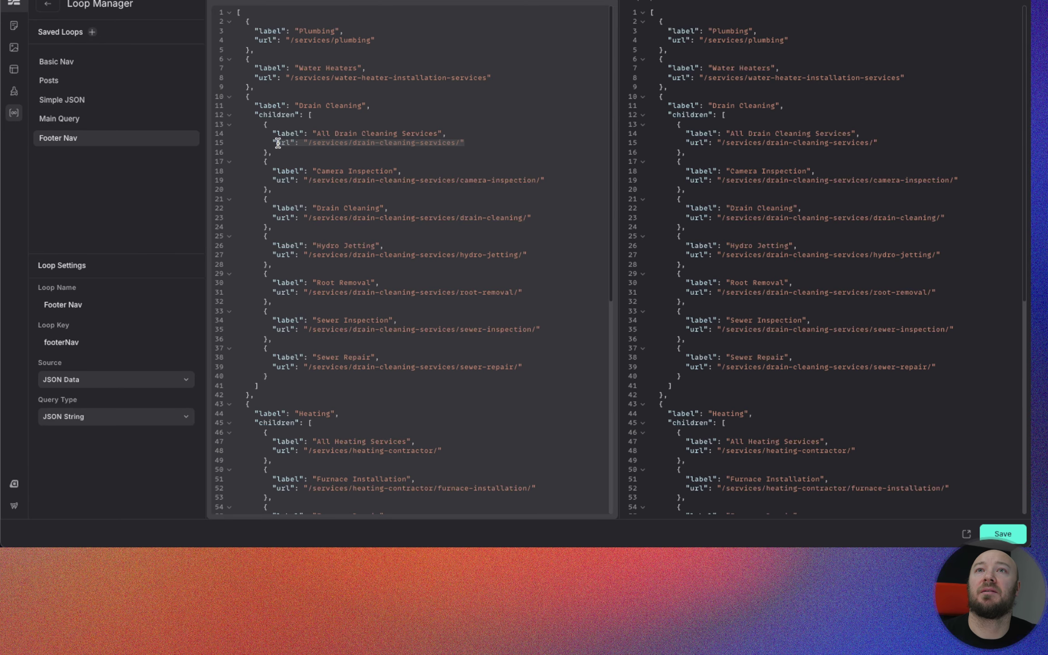
key("BackSpace")
key("BackSpace")
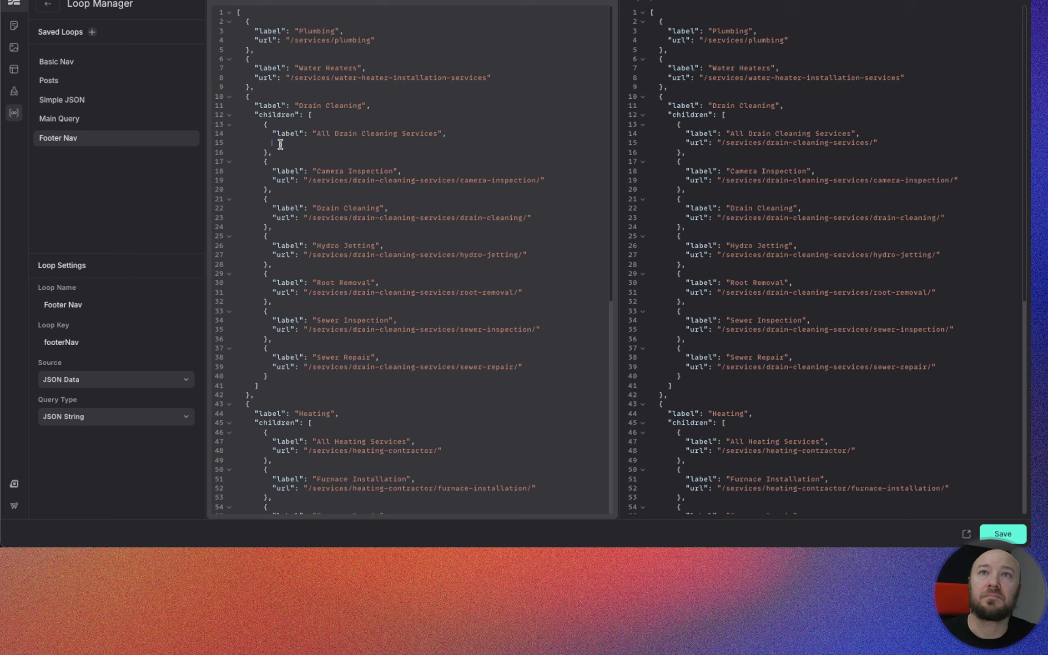
left_click(371, 106)
key("Return")
type("\"url\": \"/services/drain-cleaning-services/\"")
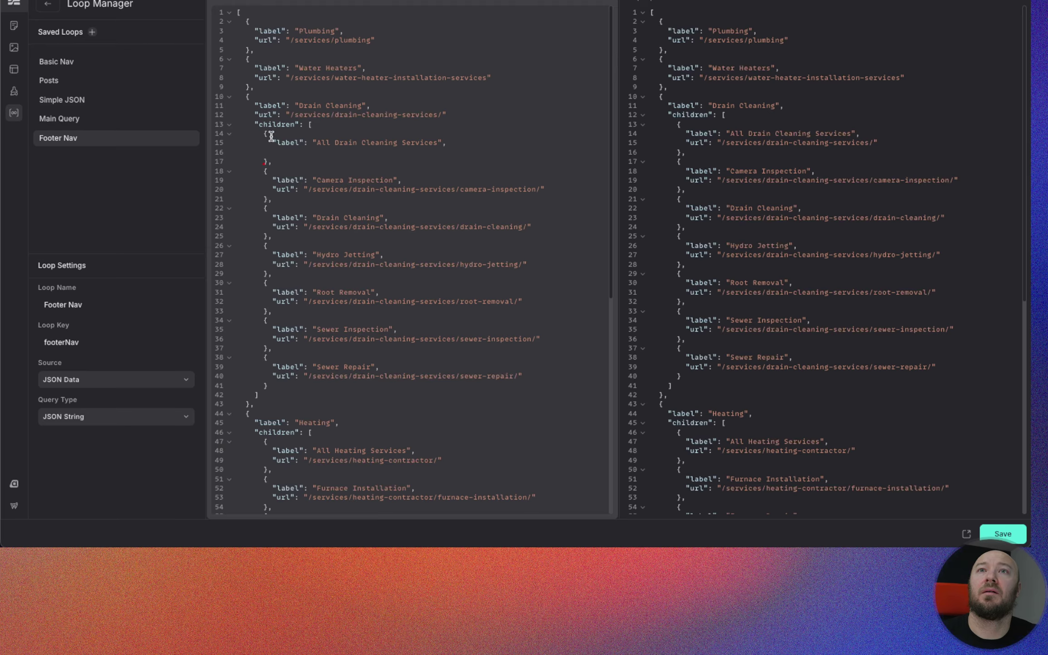
Step: Delete the Drain Cleaning entry's whole children array and the blank line it leaves
left_click_drag(254, 125, 356, 400)
left_click(356, 400)
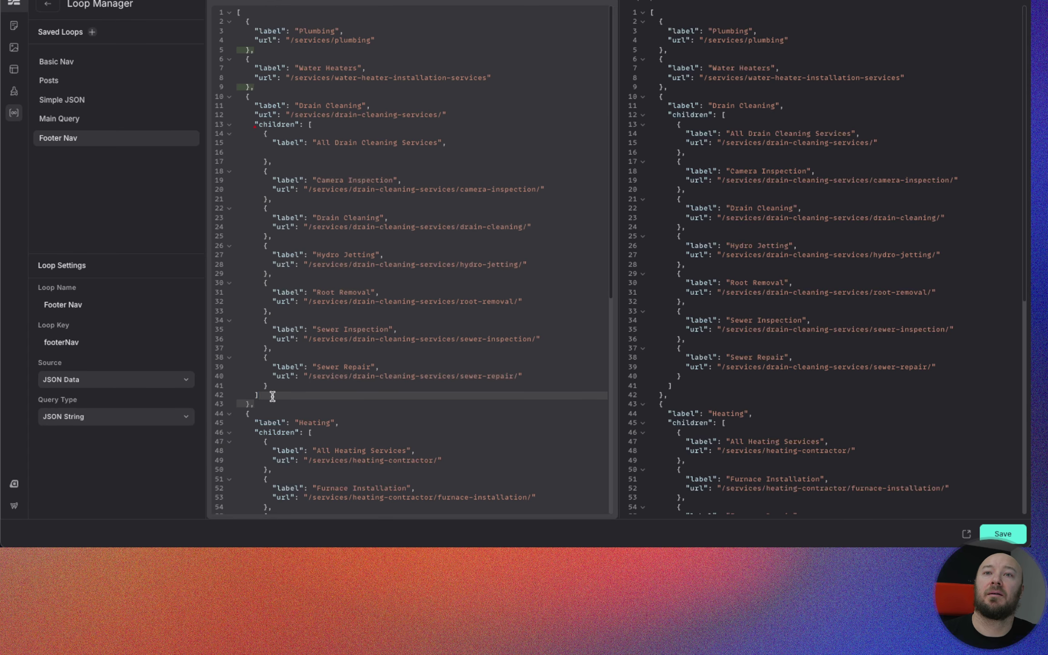
left_click_drag(272, 397, 258, 123)
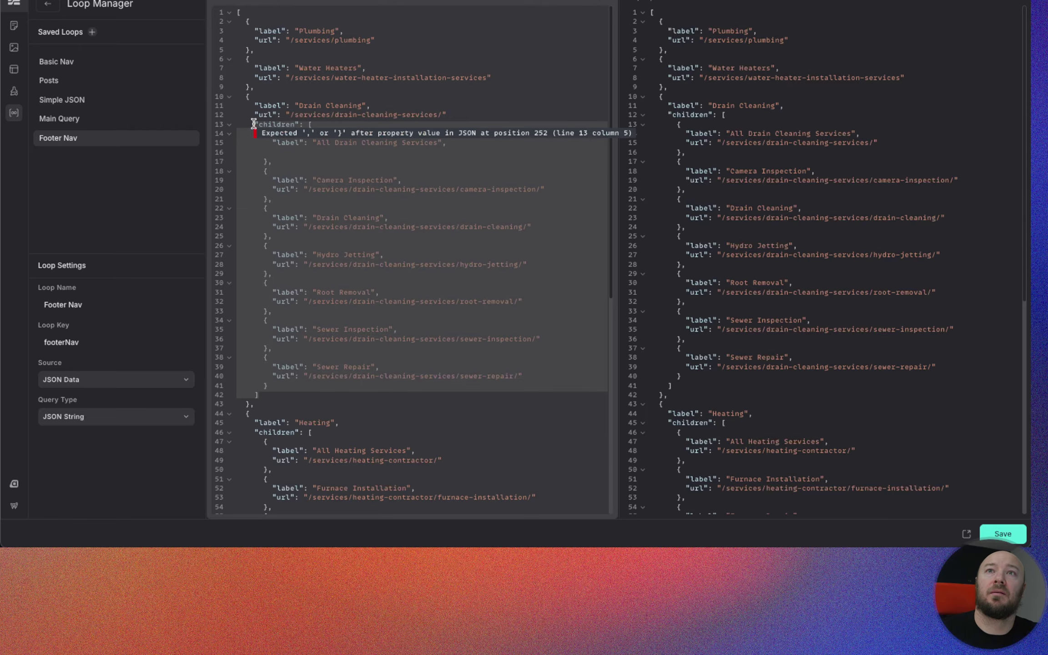
key("BackSpace")
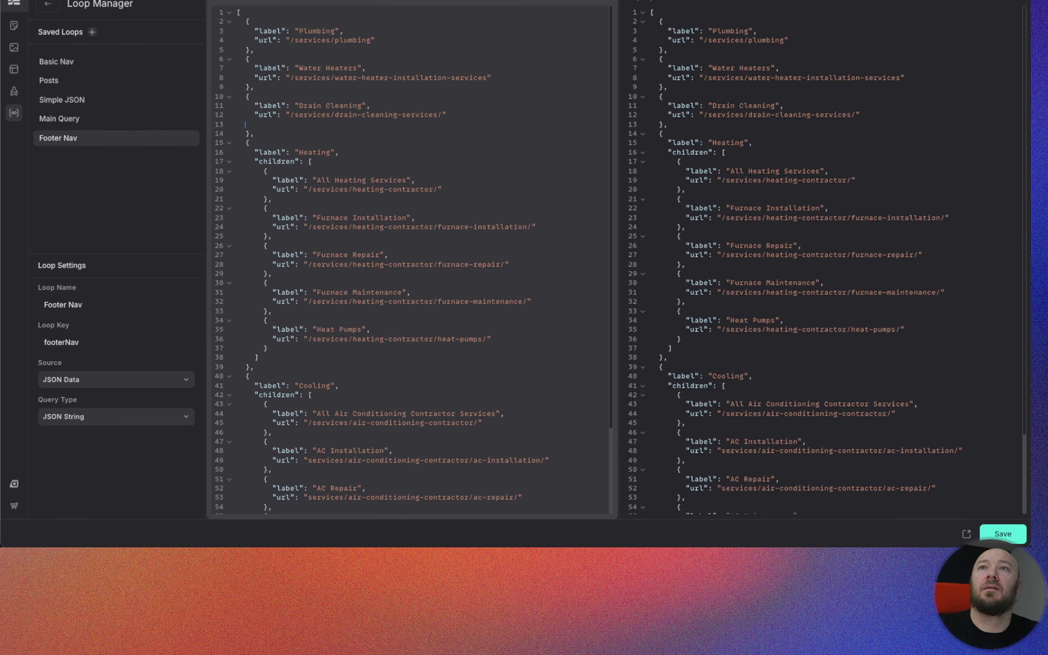
key("BackSpace")
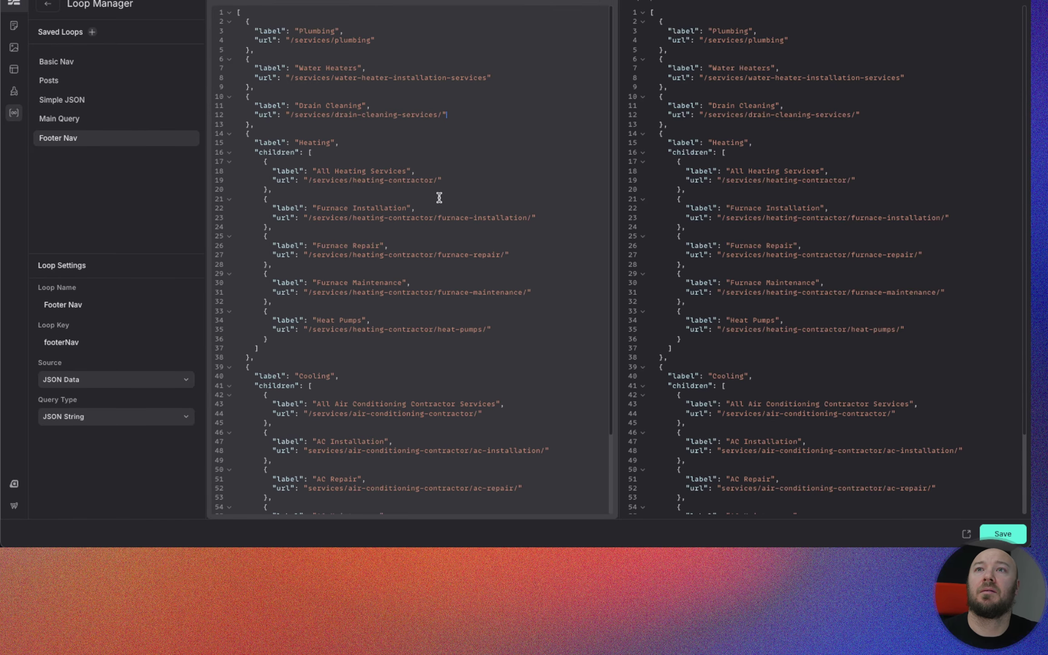
Step: Move the "url": "/services/heating-contractor/" line from the All Heating Services child to under the Heating label
left_click_drag(445, 184, 272, 179)
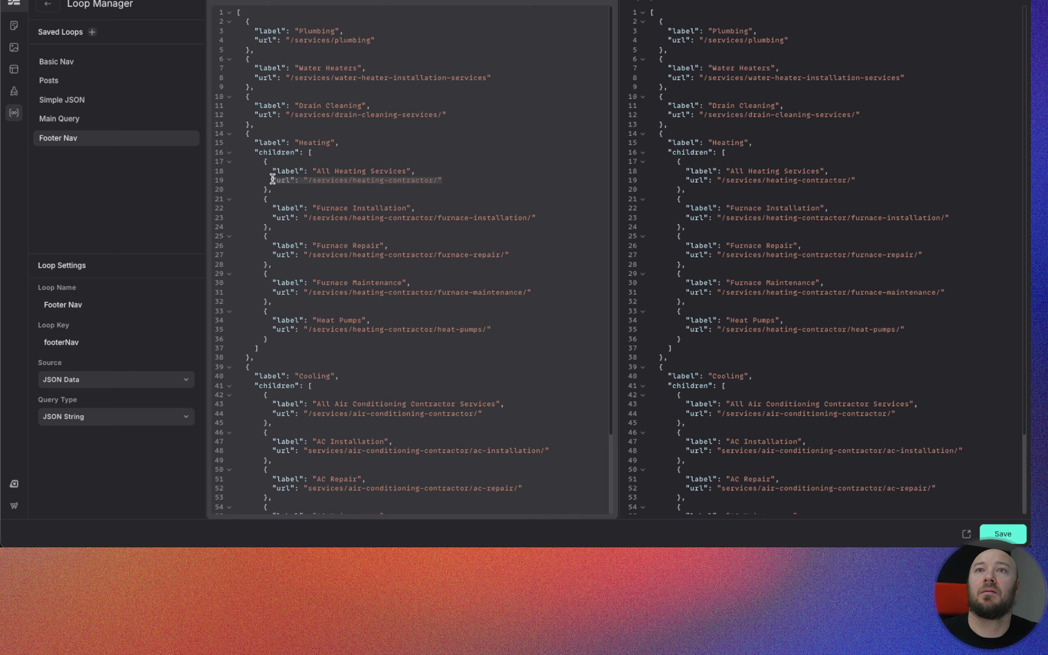
key("super+x")
left_click(340, 143)
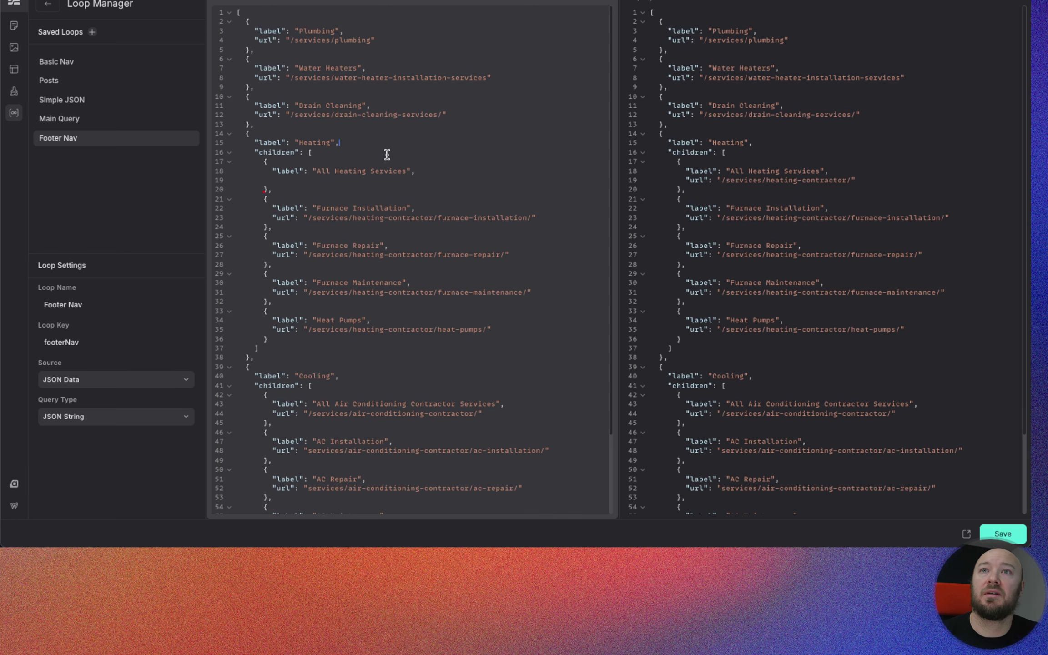
key("Return")
key("super+v")
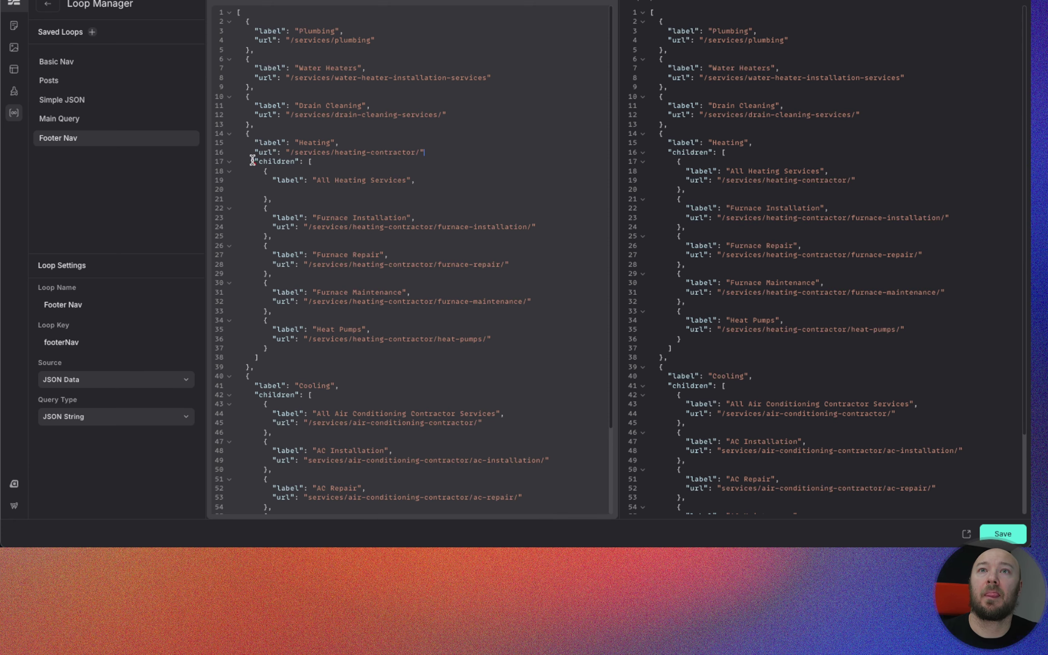
Step: Delete the Heating entry's whole children array and the blank line it leaves
left_click_drag(255, 162, 319, 358)
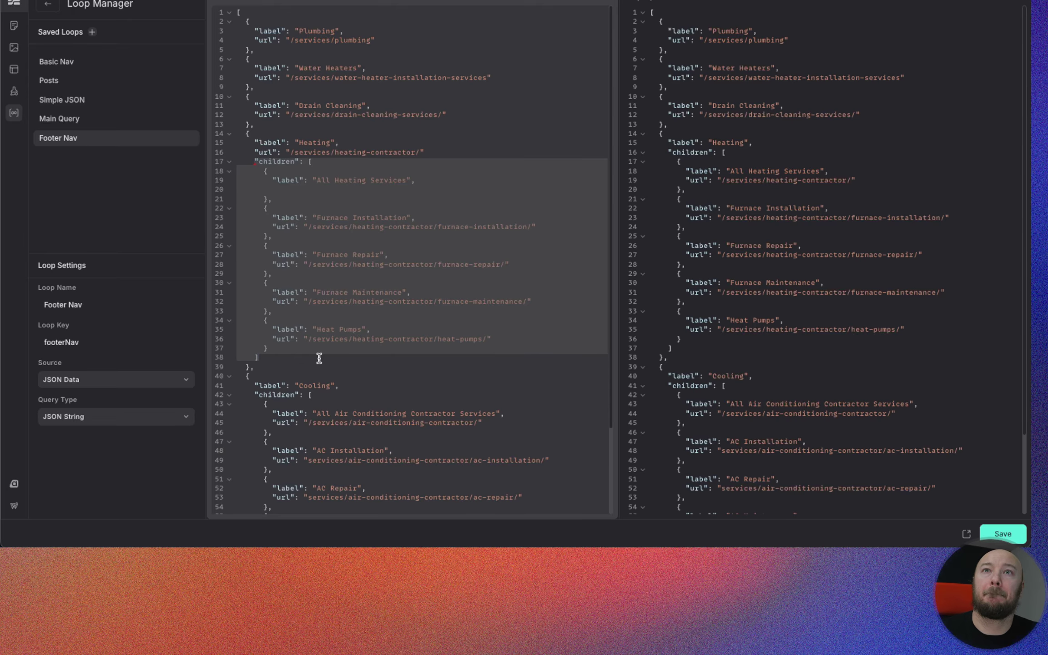
key("super+x")
key("BackSpace")
key("BackSpace")
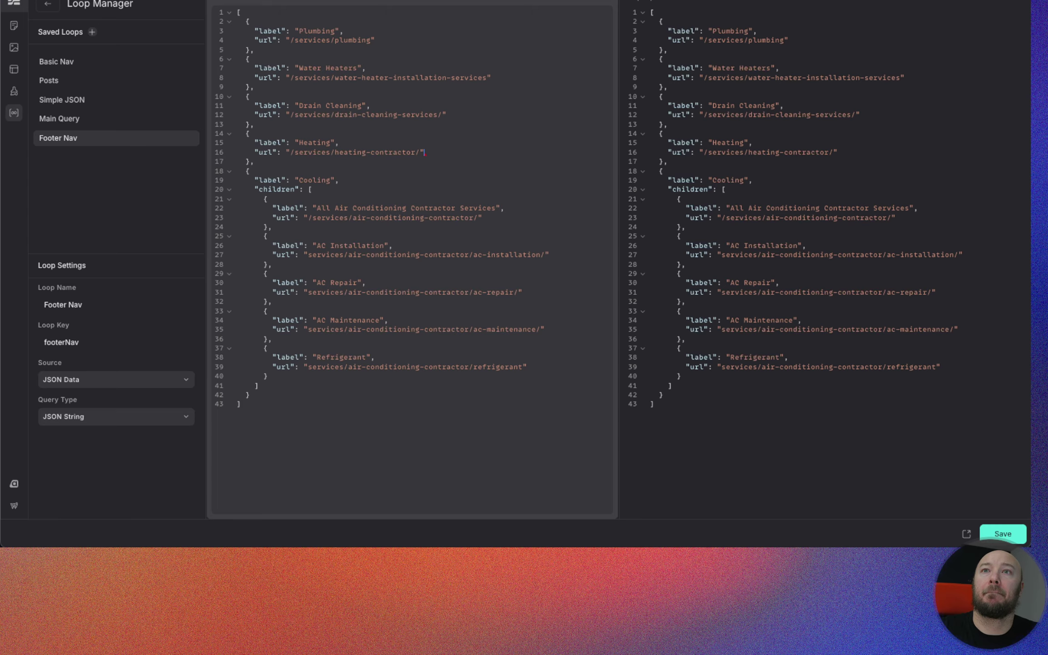
Step: Move the "url": "/services/air-conditioning-contractor/" line from the All Air Conditioning Contractor Services child to under the Cooling label
left_click_drag(498, 217, 273, 217)
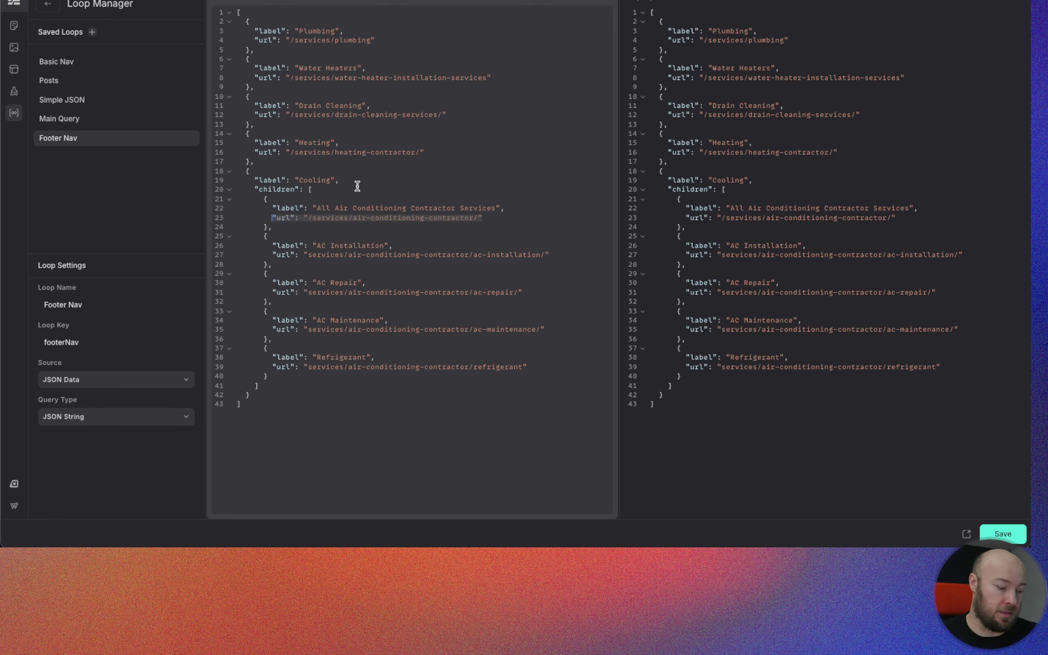
key("BackSpace")
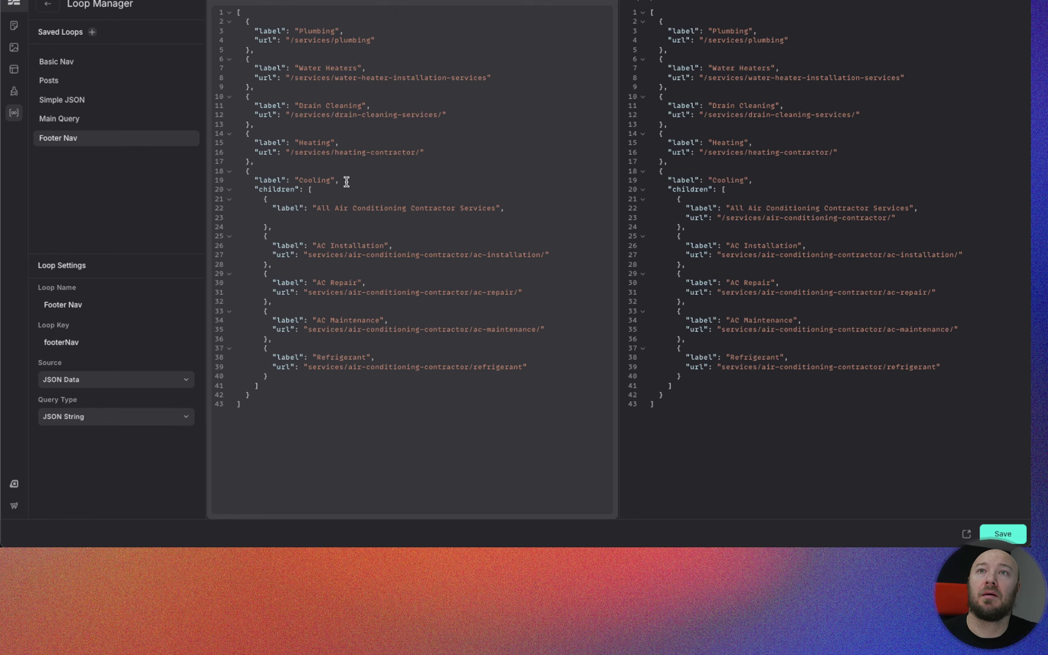
key("Return")
key("super+v")
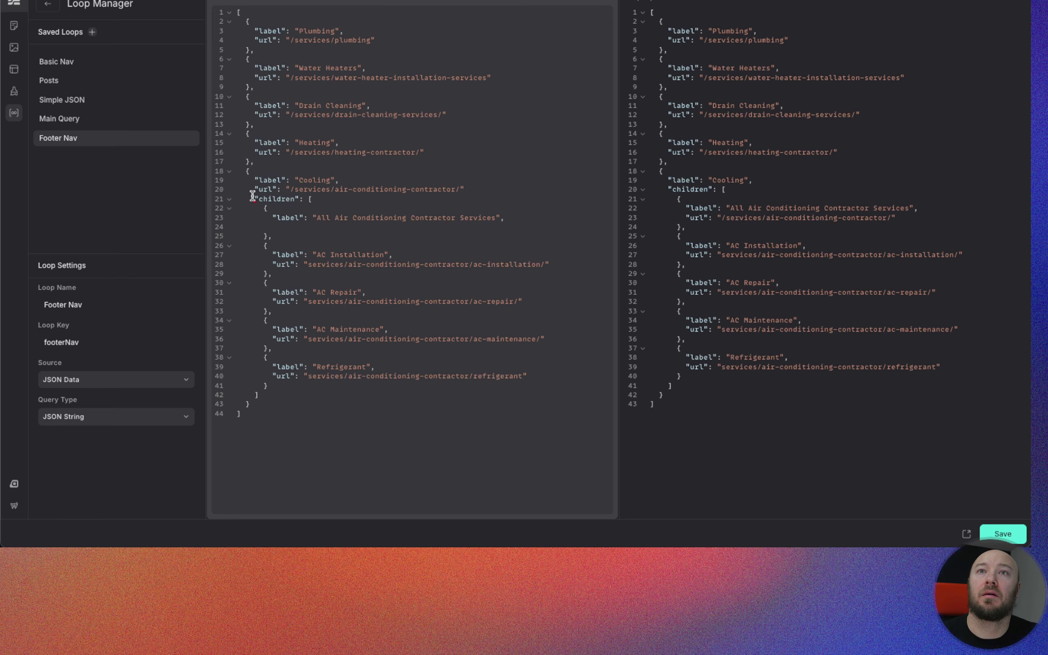
Step: Delete the Cooling entry's whole children array and save the Footer Nav loop
left_click_drag(251, 198, 373, 397)
key("BackSpace")
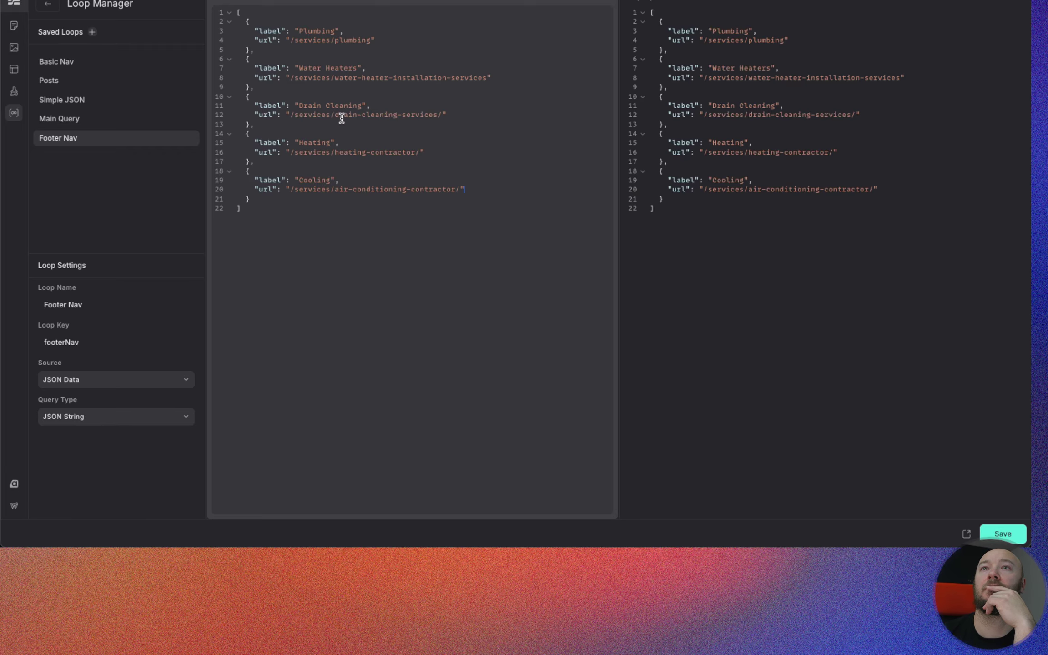
left_click(1003, 533)
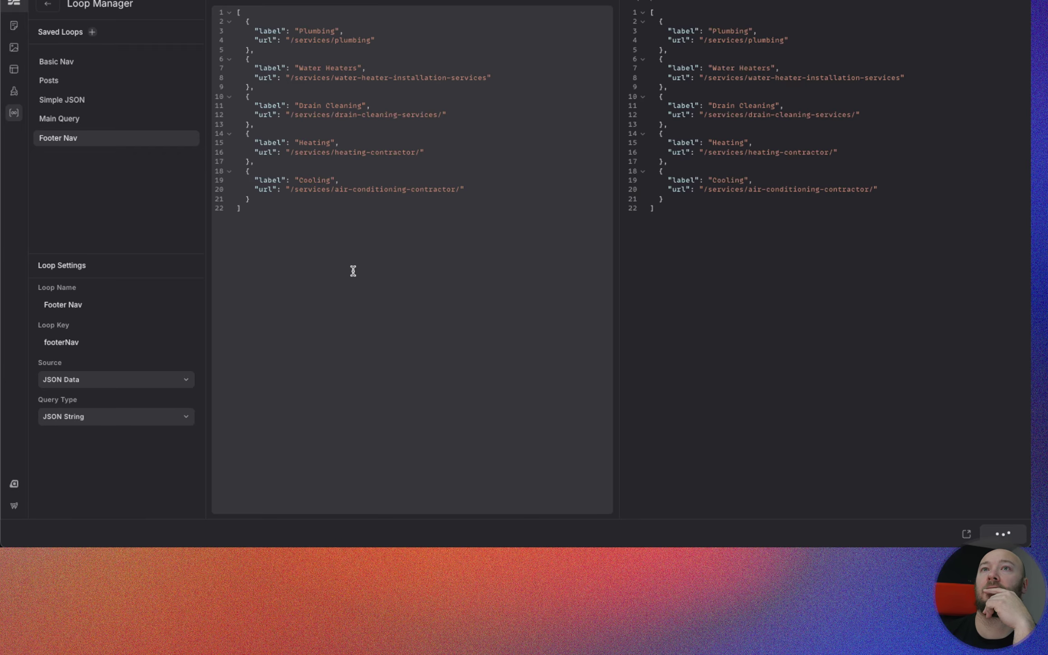
Step: Return to the footer layout and set the Services column's loop source to Footer Nav
left_click(50, 10)
scroll(832, 155, "down", 5)
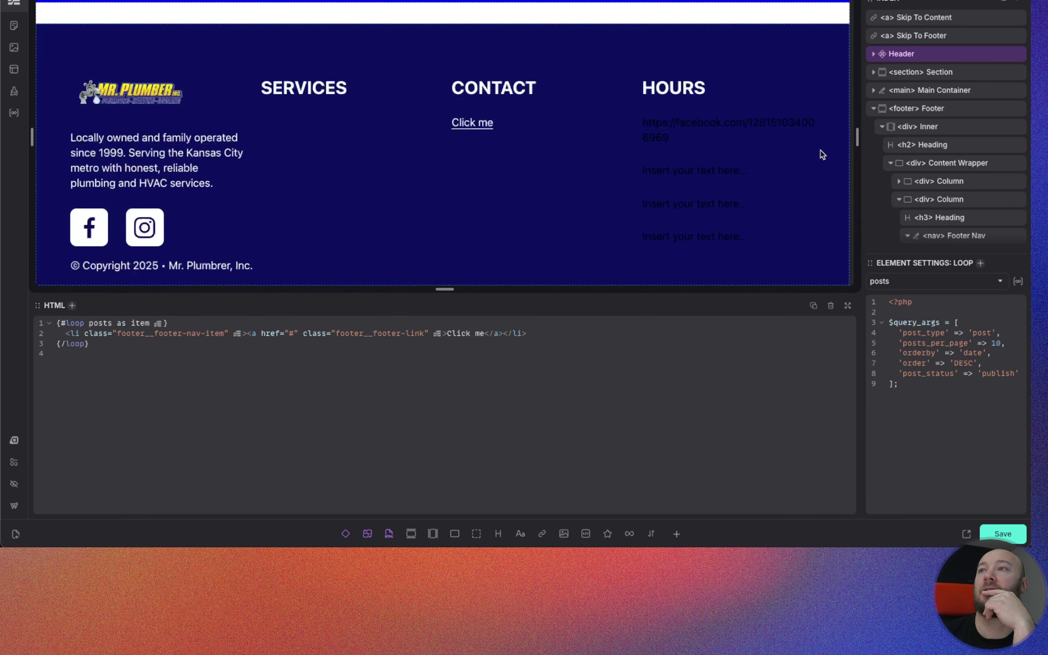
scroll(942, 196, "down", 5)
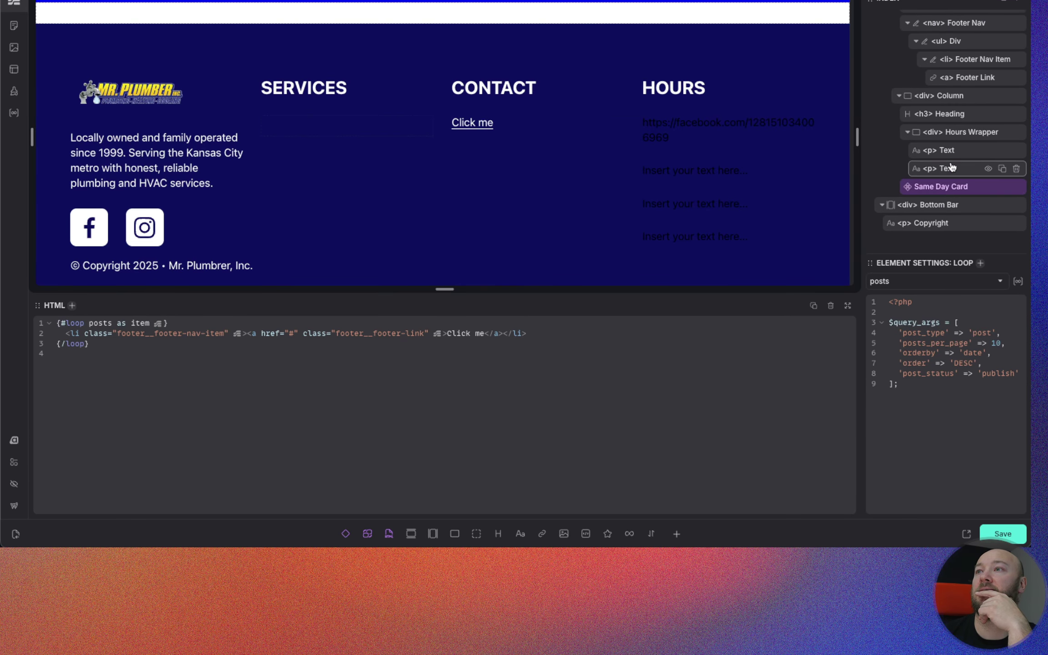
scroll(948, 173, "up", 5)
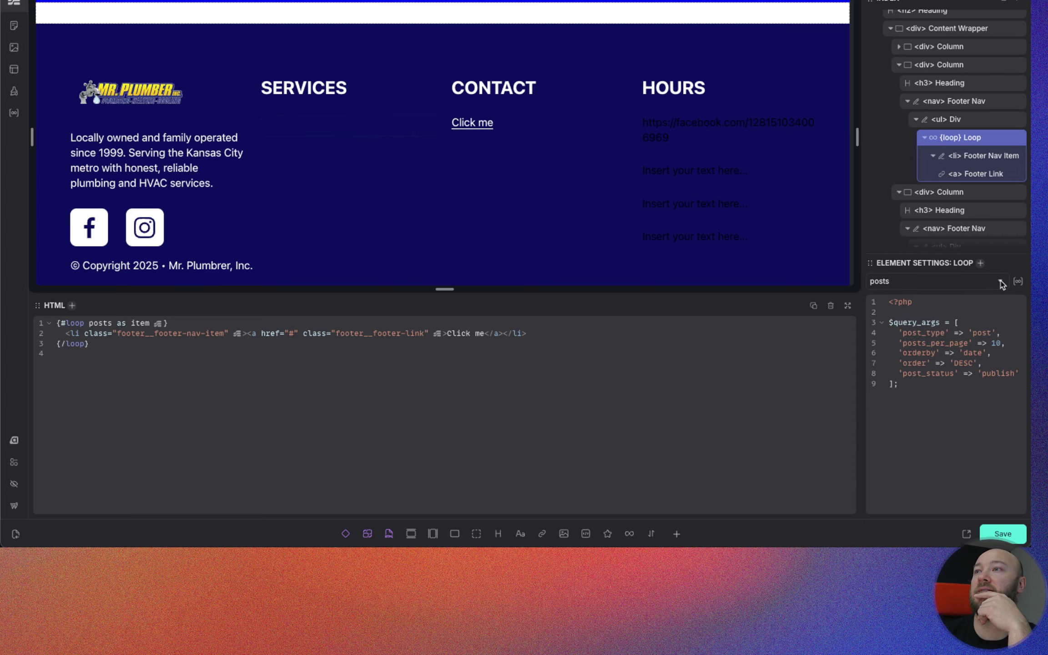
left_click(951, 280)
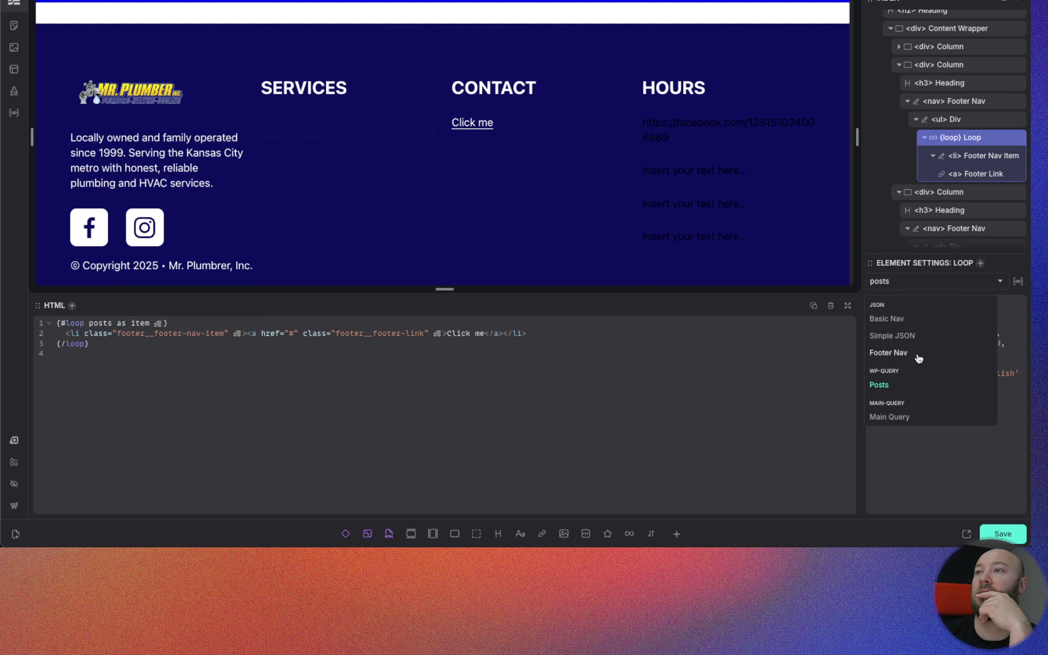
left_click(901, 354)
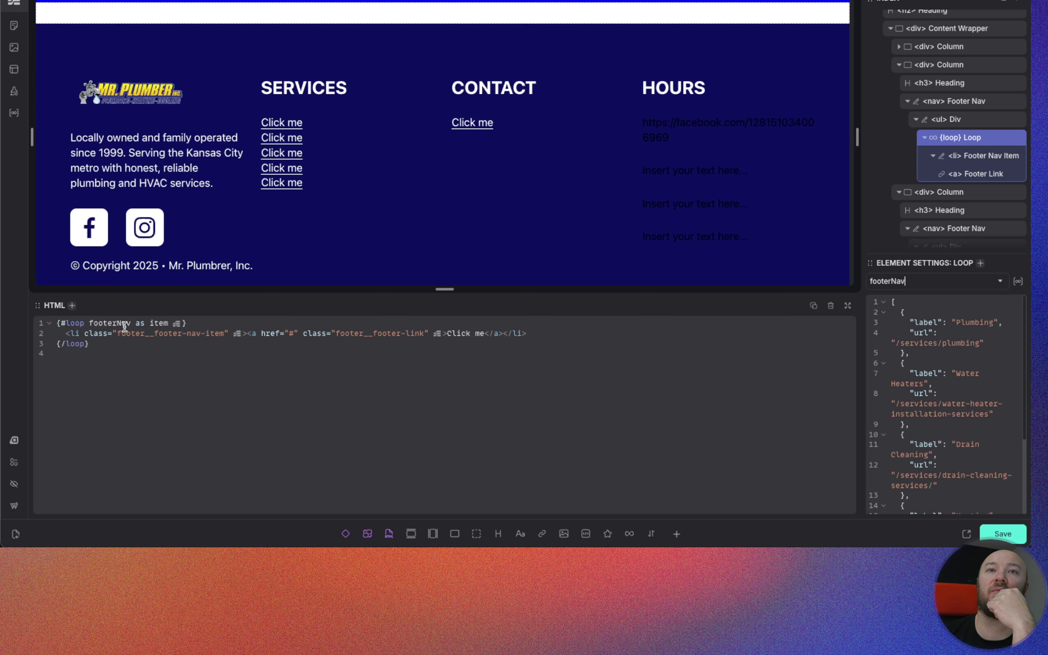
Step: Set the content of the Footer Link inside the Services loop to {item.label}
left_click(968, 177)
triple_click(901, 330)
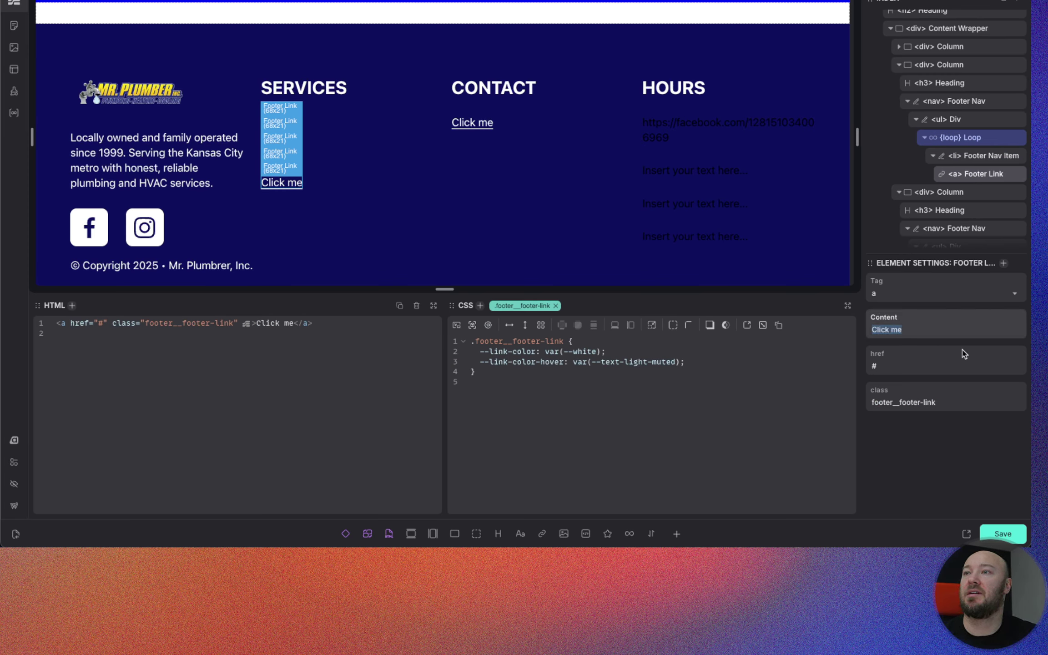
type("{}")
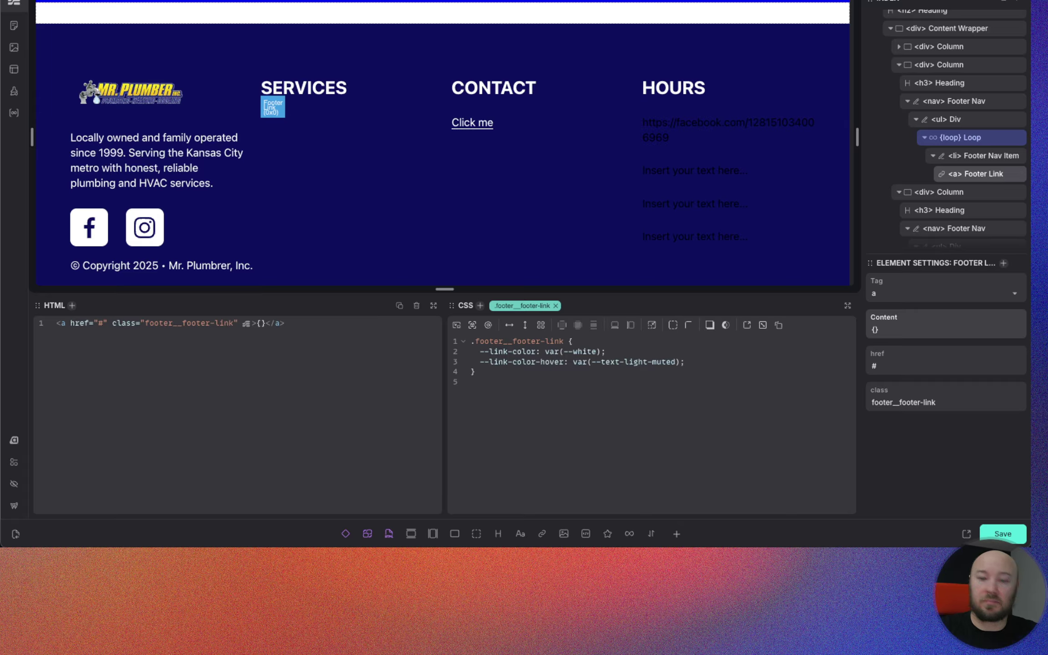
type("ite")
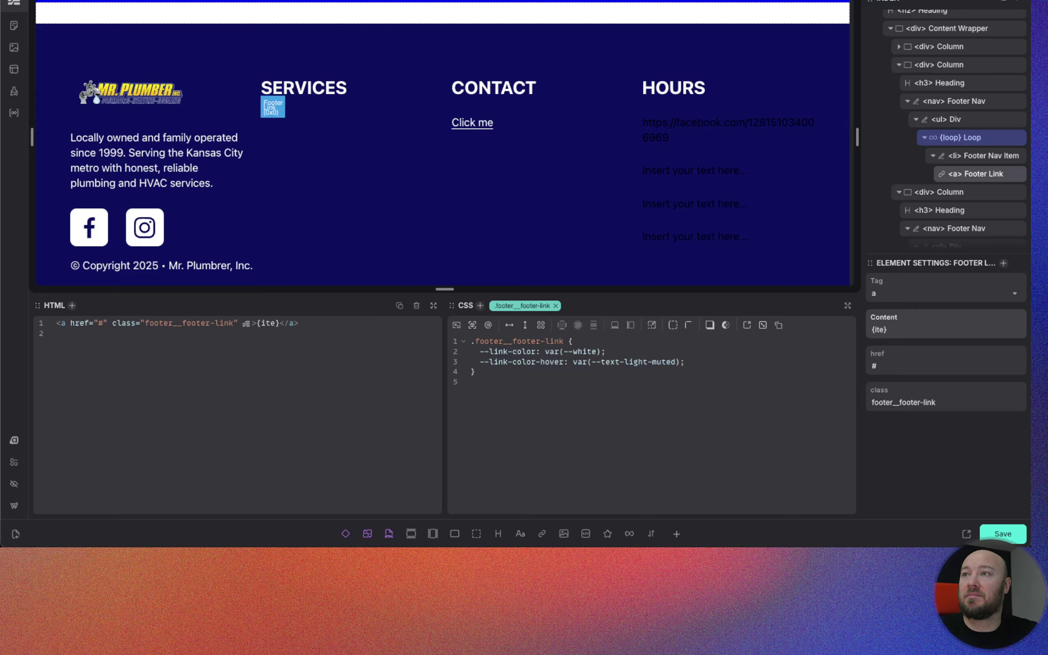
type("m")
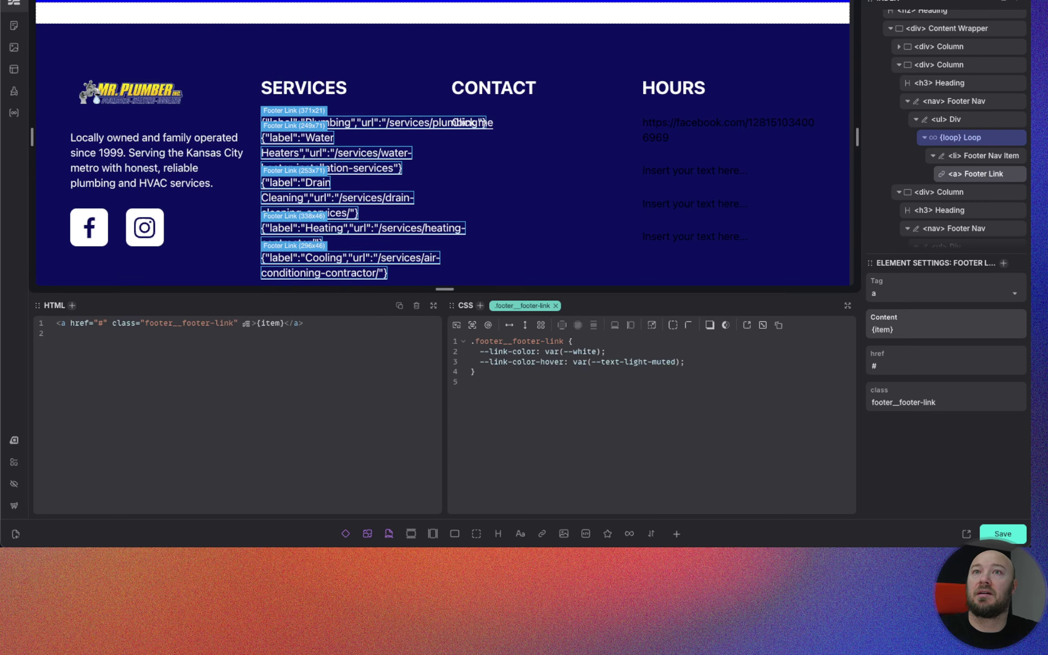
type(".label")
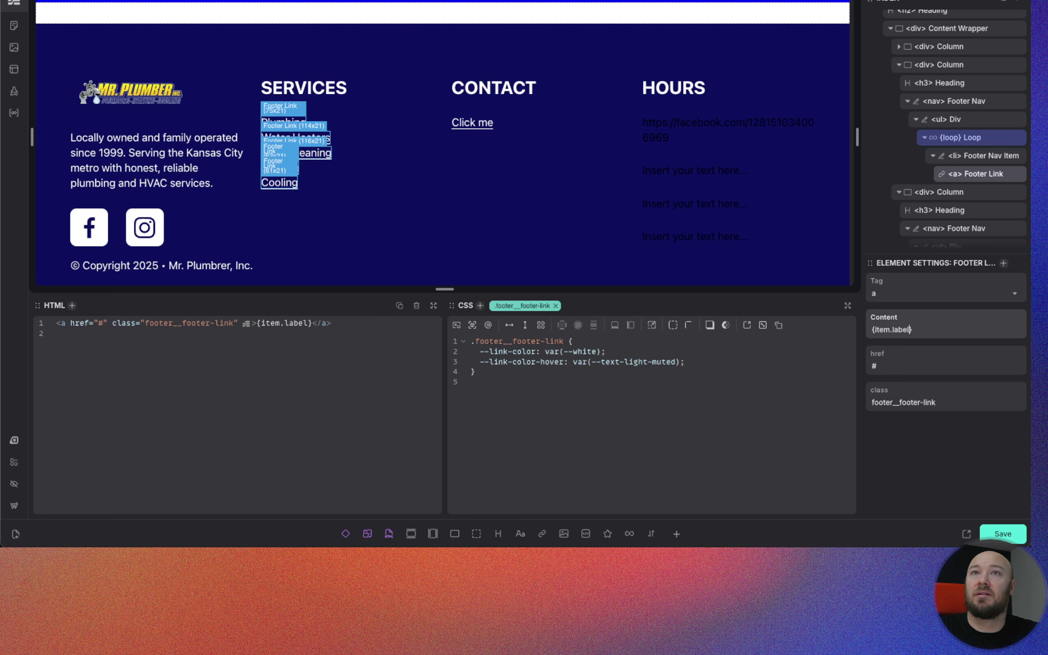
Step: Set the href of the looped Services Footer Link to {item.url}
left_click(902, 364)
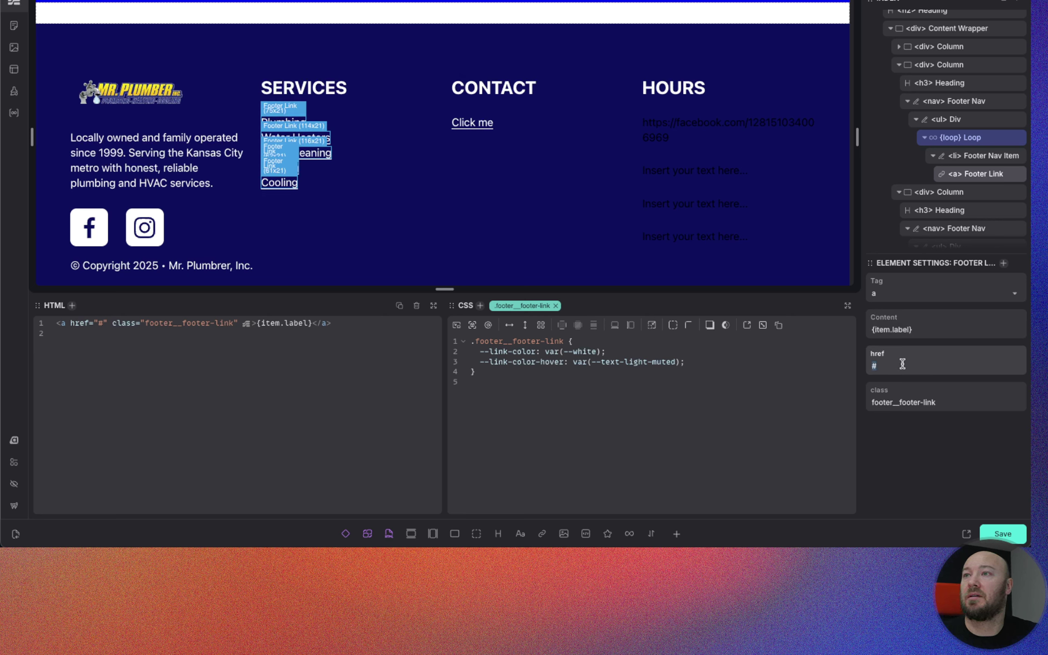
type("{")
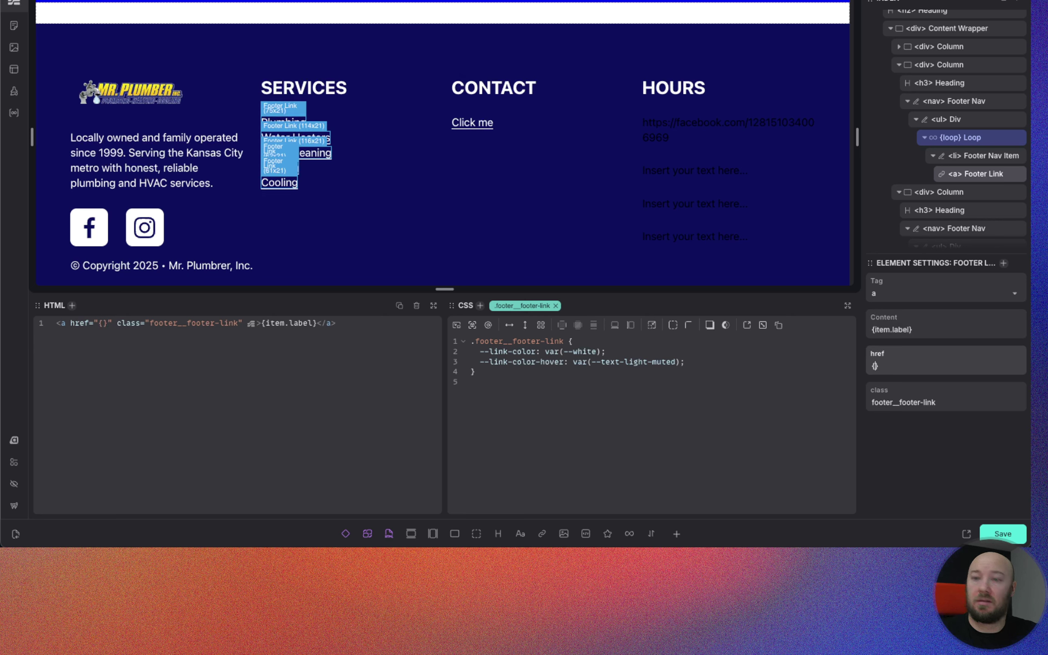
type("item.")
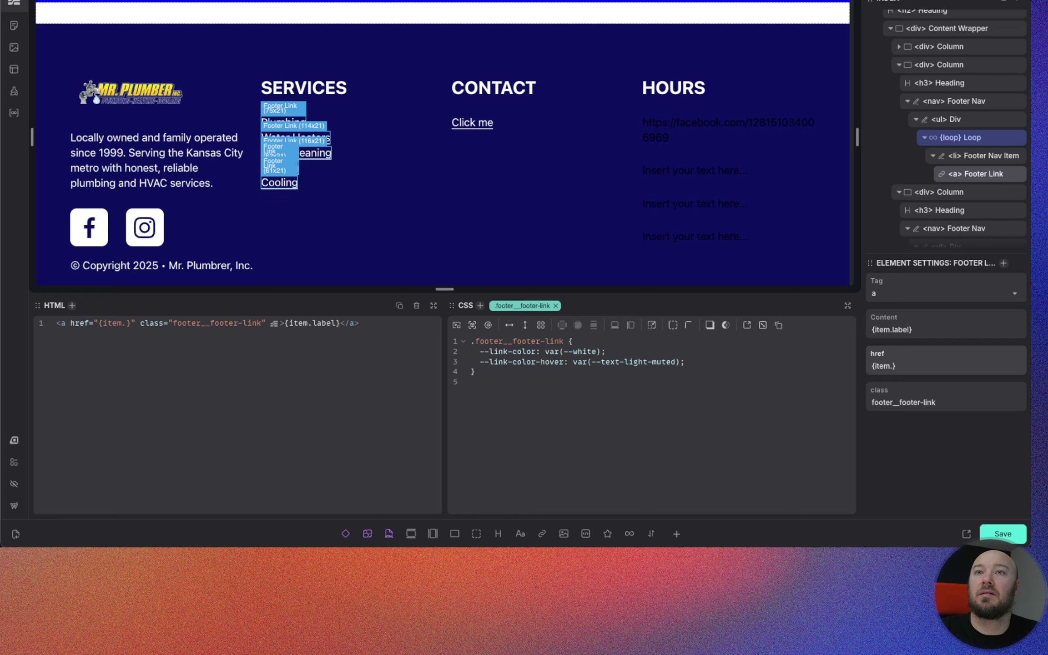
type("url")
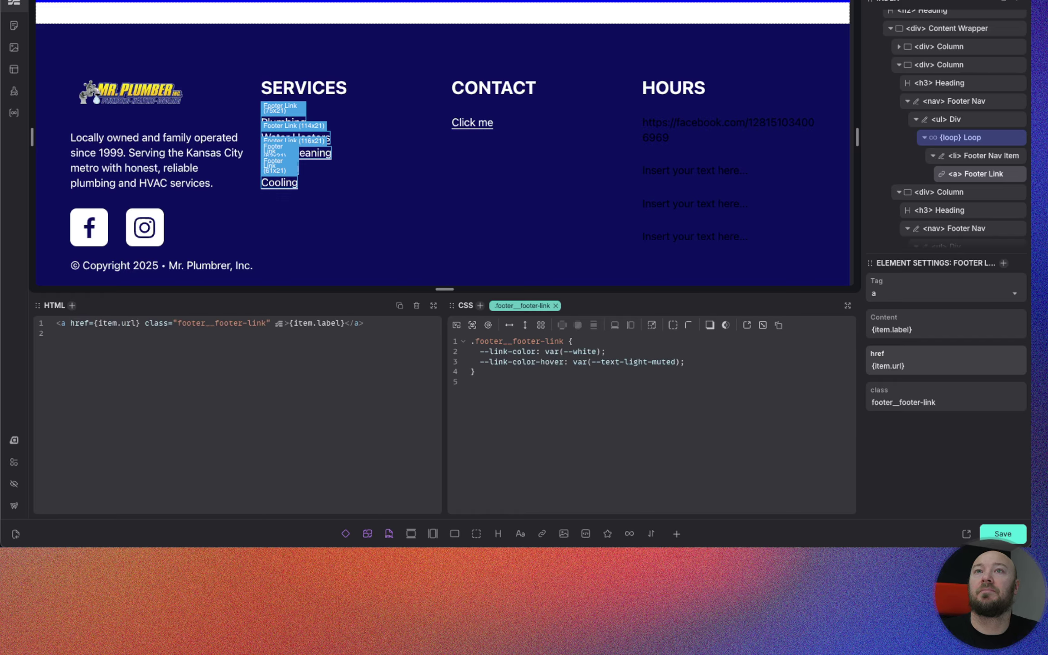
left_click(958, 329)
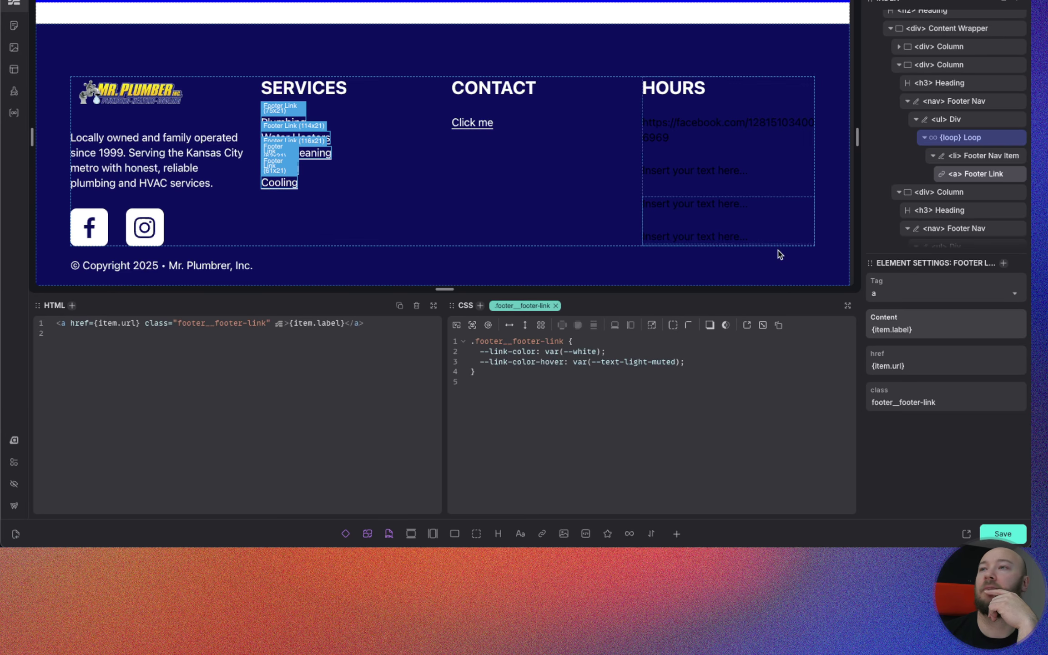
Step: Make the Services list's .footer__div class a column flexbox with gap: var(--content-gap, 1rem)
left_click(966, 124)
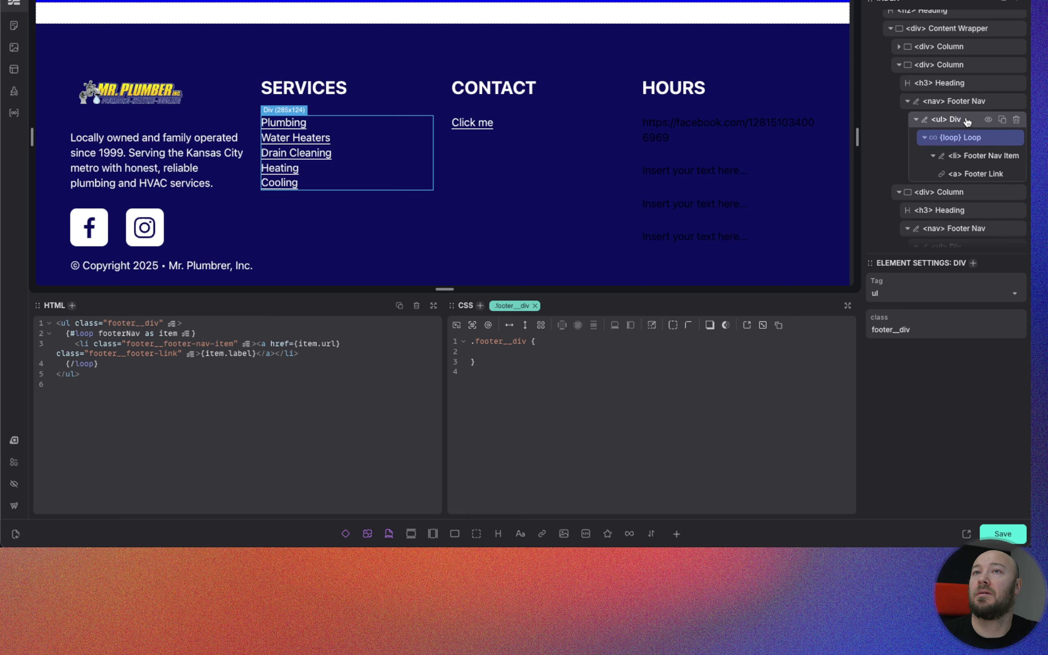
left_click(525, 326)
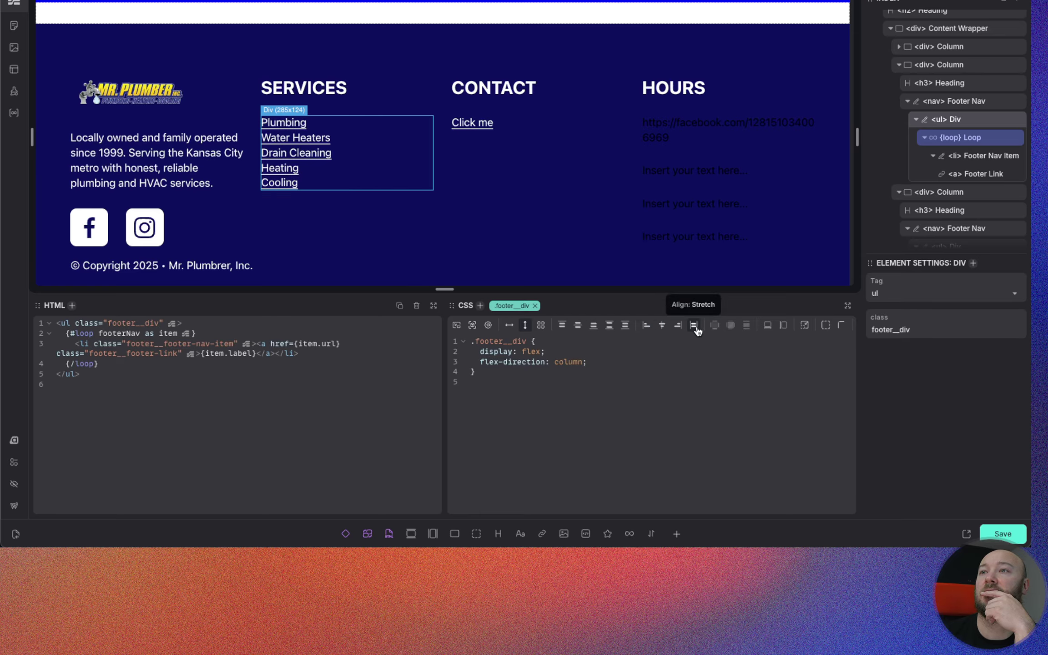
left_click(746, 326)
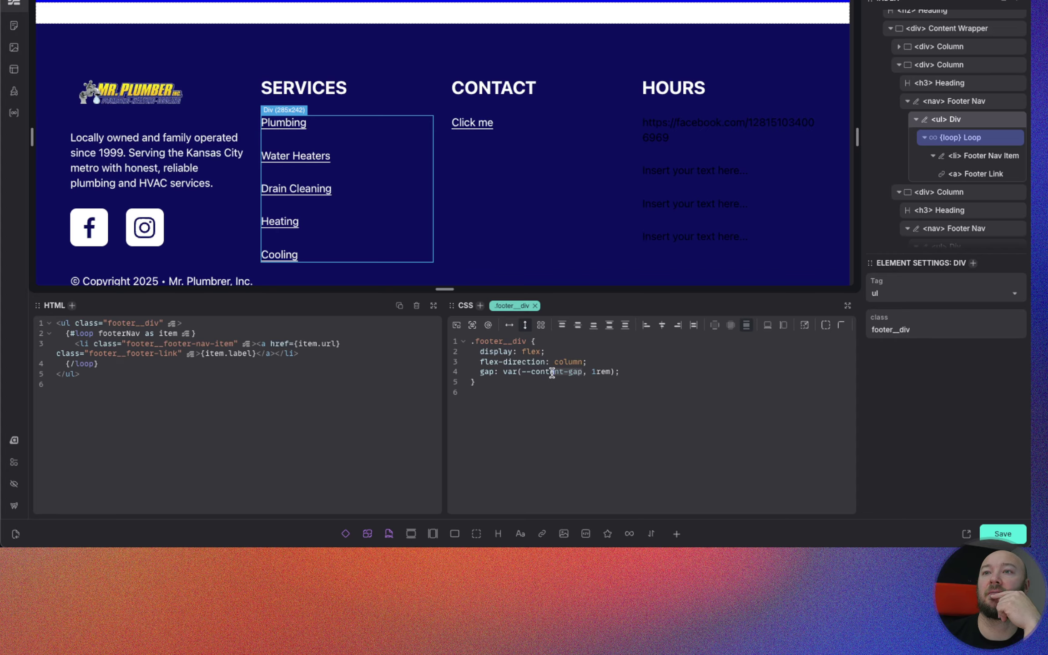
left_click(573, 381)
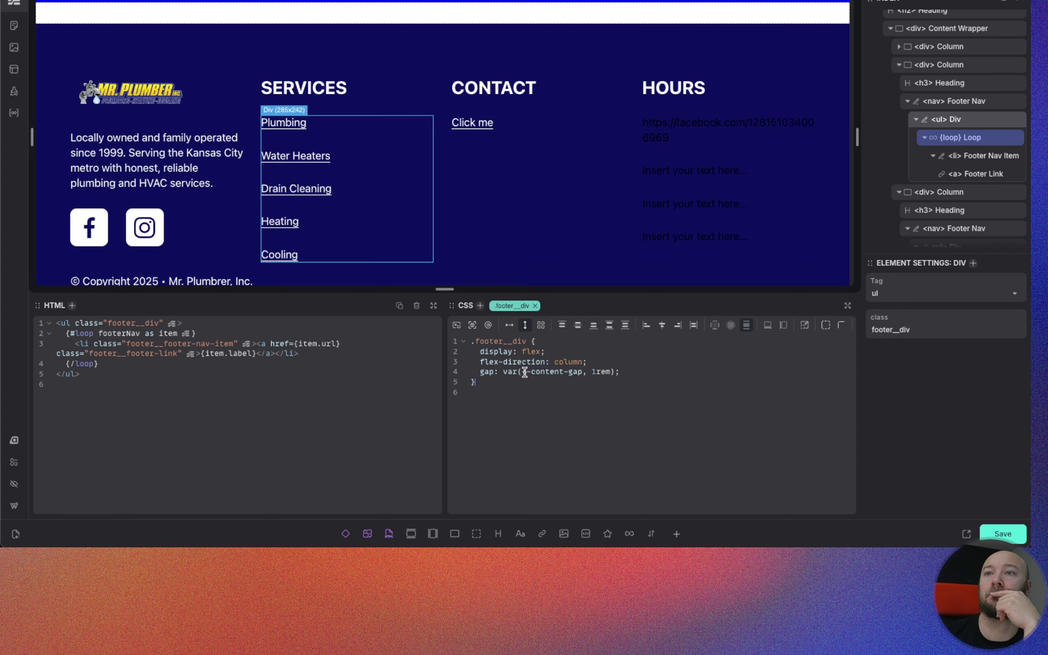
Step: Replace the gap value in .footer__div with calc(var(--content-gap) / 2); to halve the spacing between list items
left_click(746, 329)
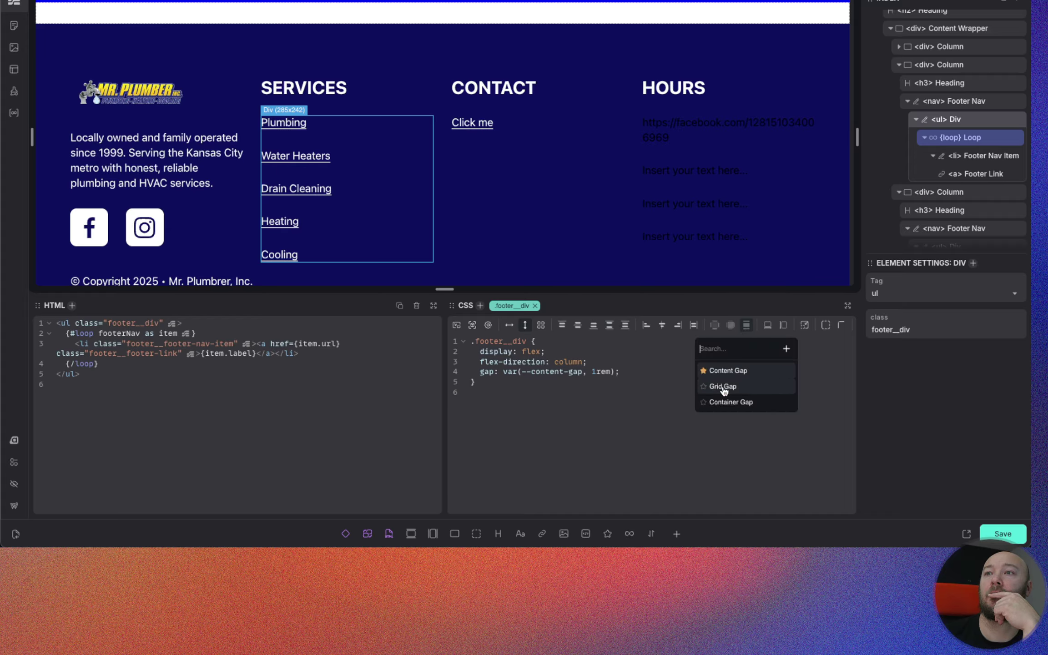
left_click(608, 378)
left_click_drag(633, 372, 499, 372)
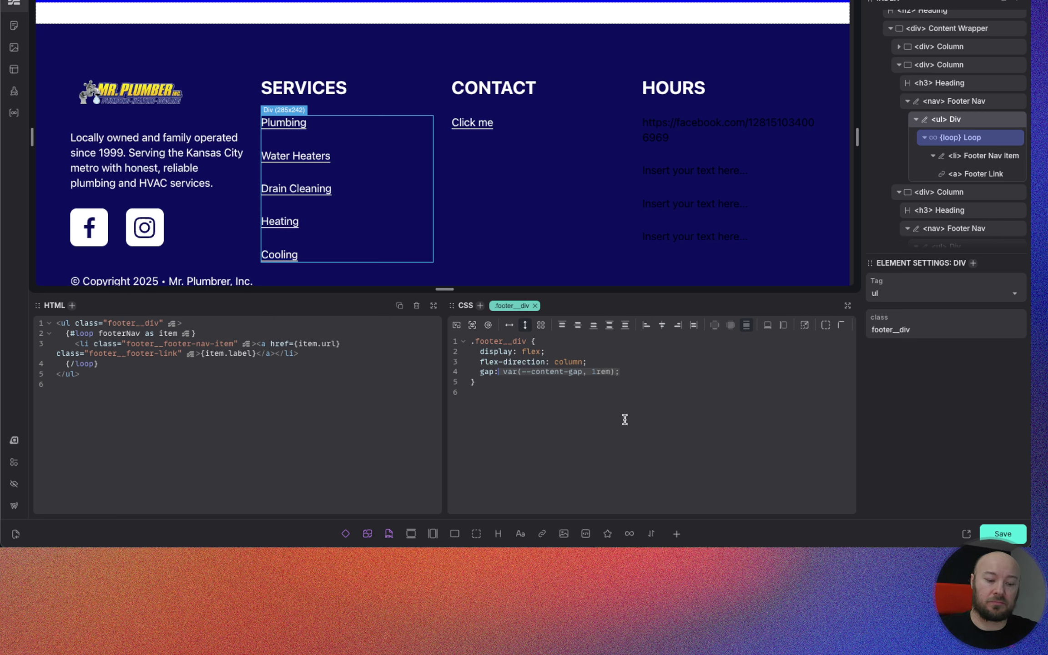
key("BackSpace")
type("--cont")
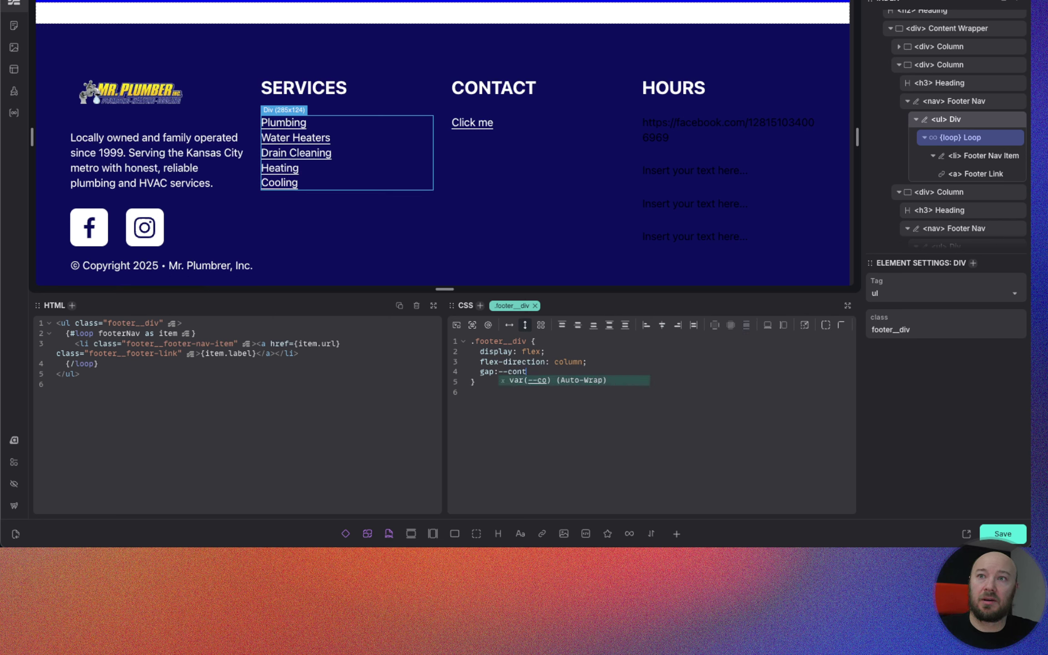
type("ent-gap")
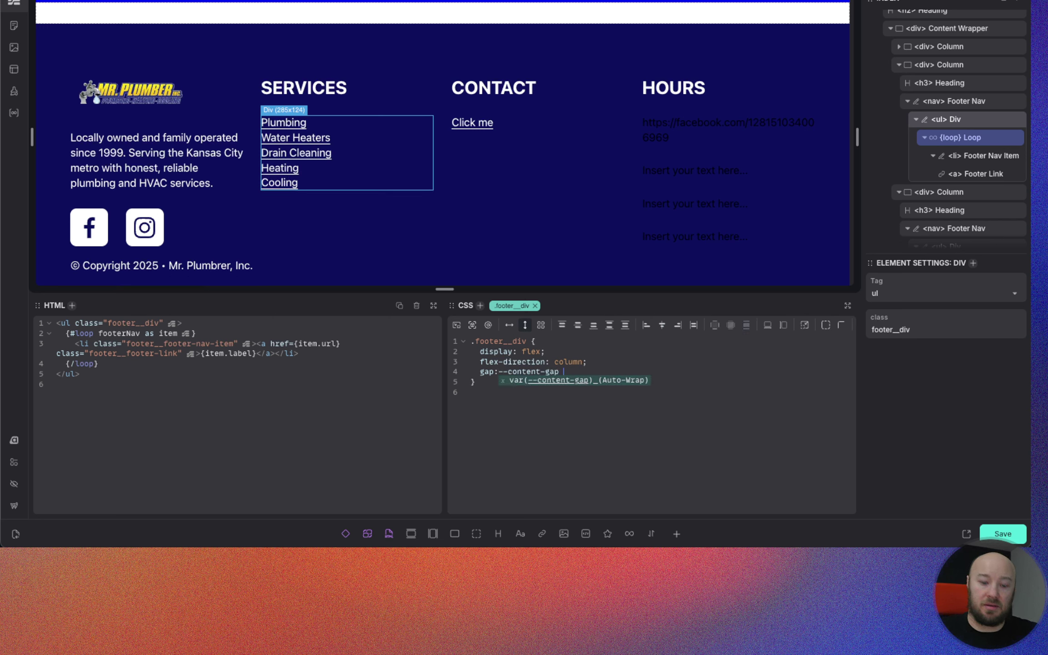
type(") / 2")
key("Return")
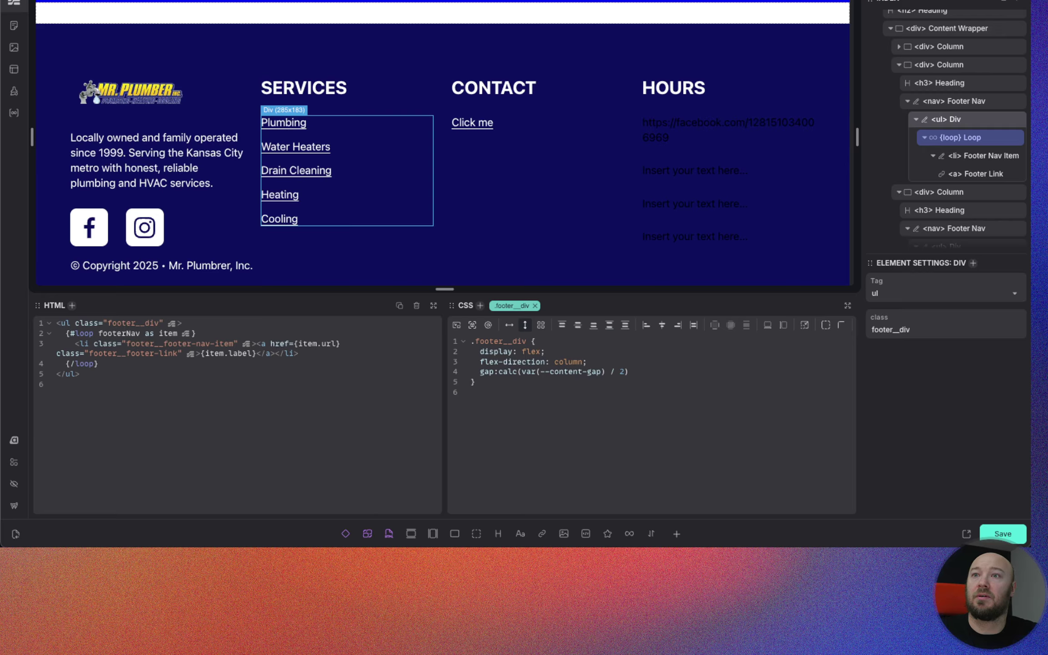
left_click(500, 371)
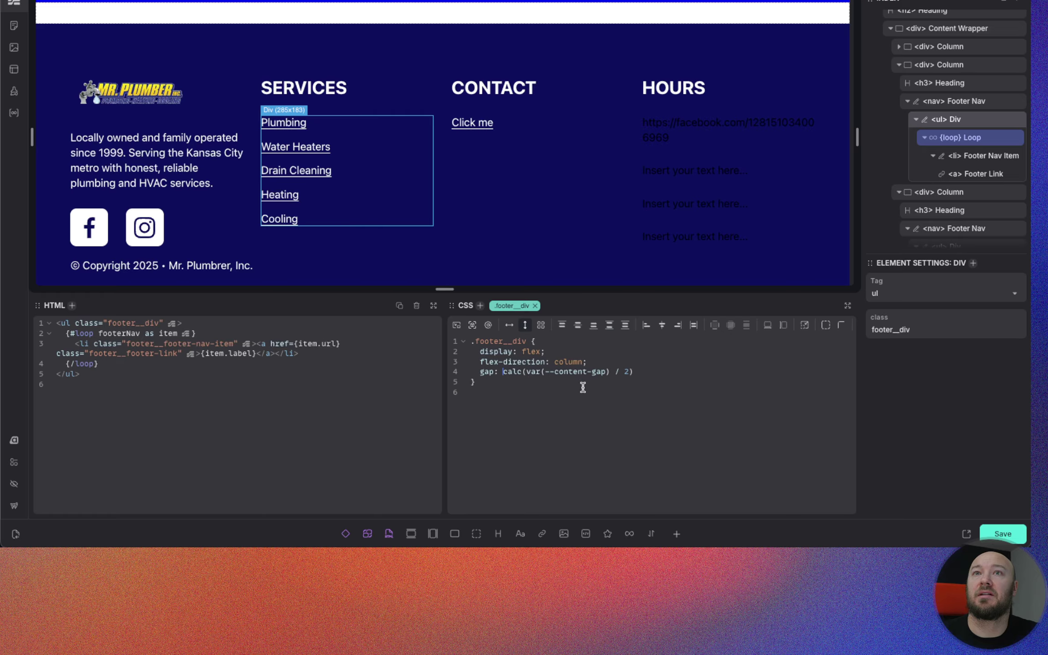
left_click(639, 370)
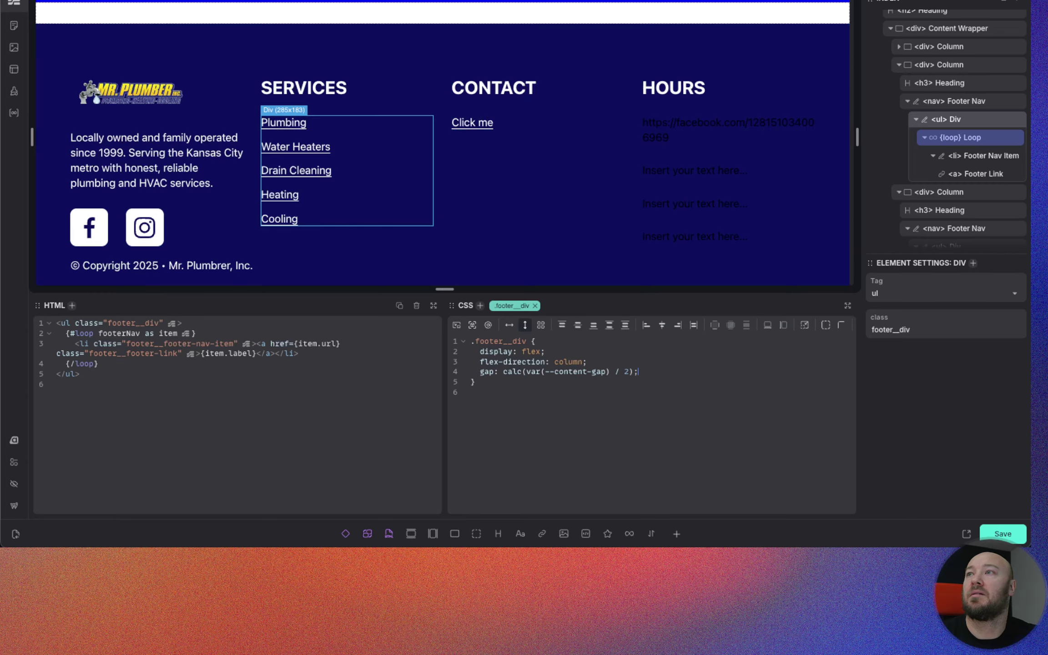
Step: Duplicate the Contact list's Footer Nav Item twice and replace the link in the last copy with a Text element
left_click(915, 120)
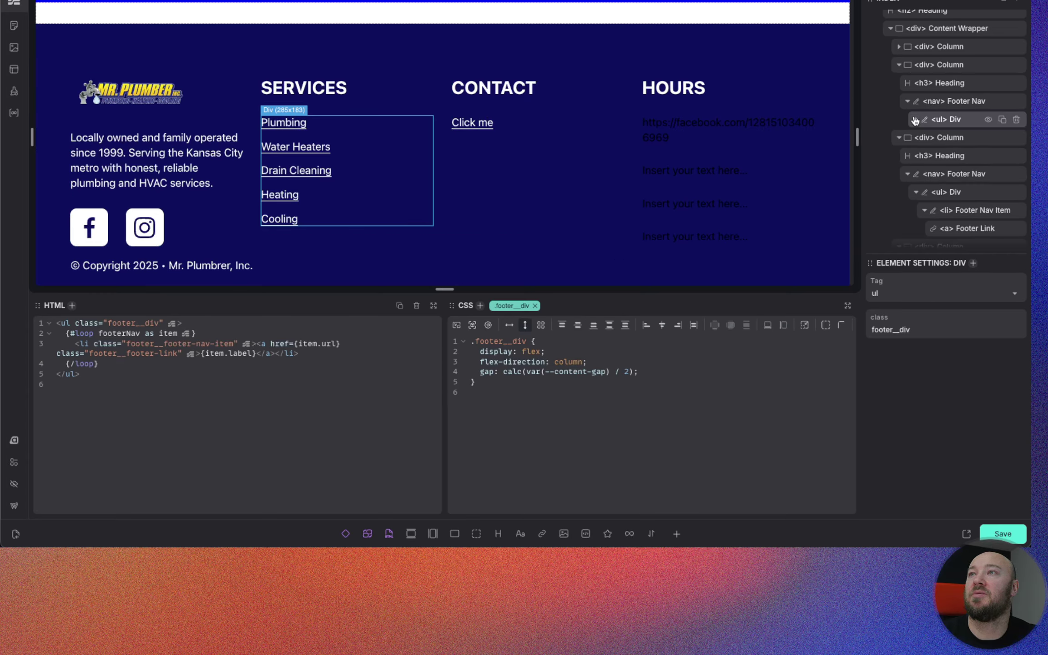
scroll(958, 150, "down", 2)
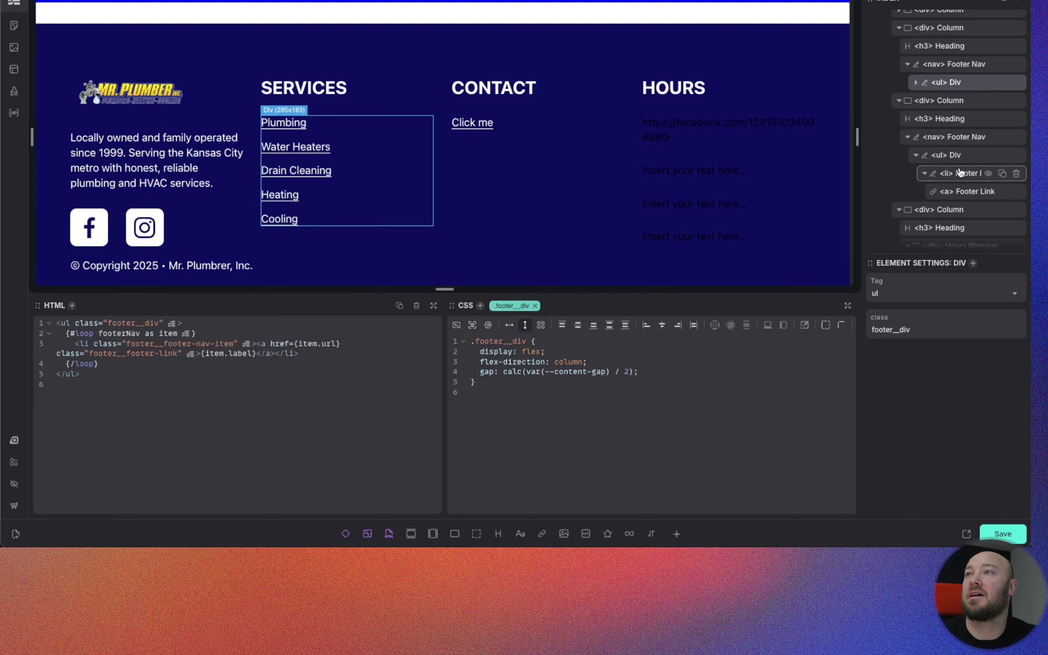
scroll(959, 154, "down", 1)
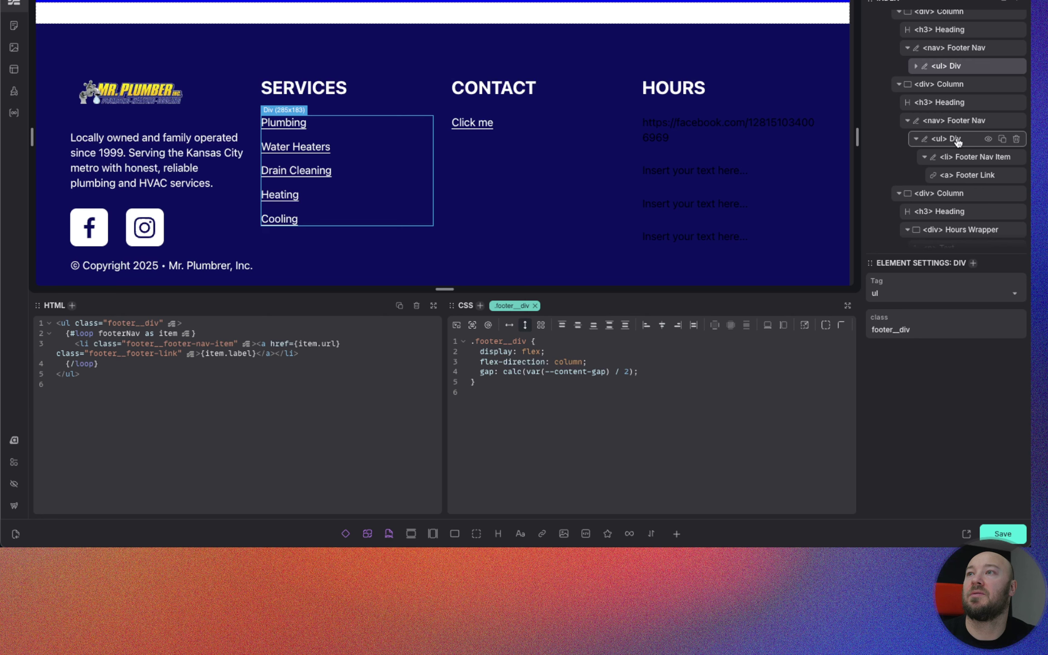
left_click(959, 141)
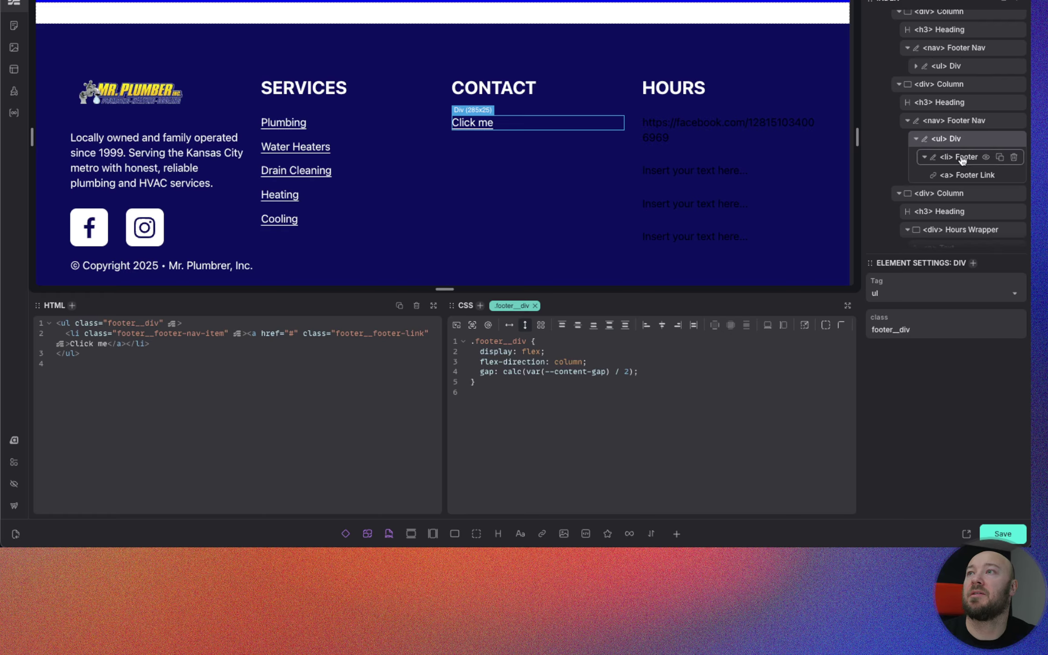
left_click(1000, 158)
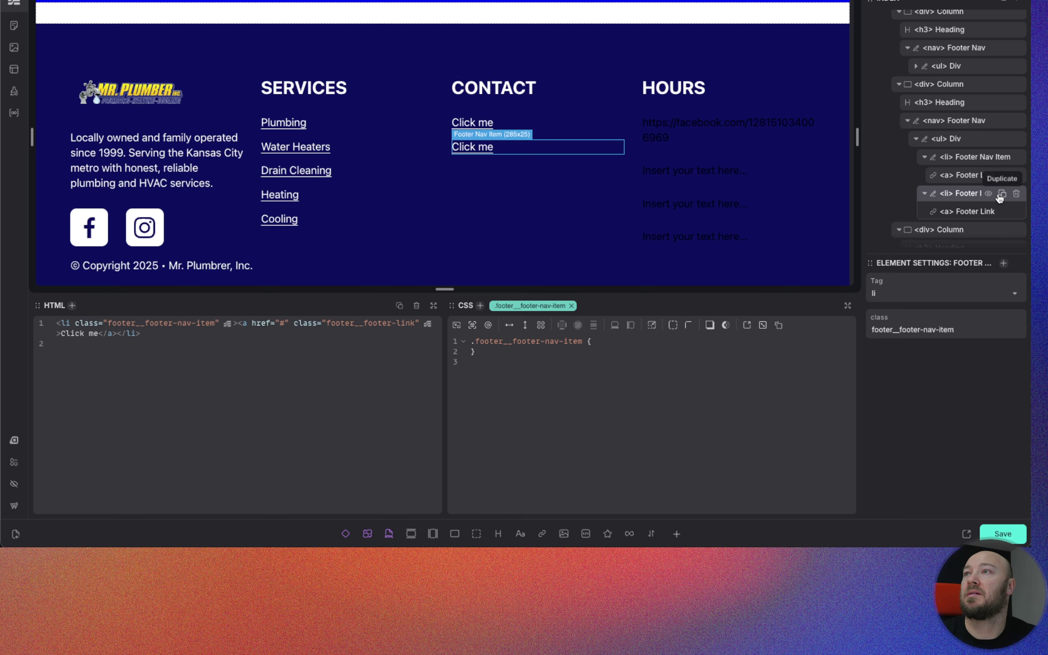
left_click(1002, 195)
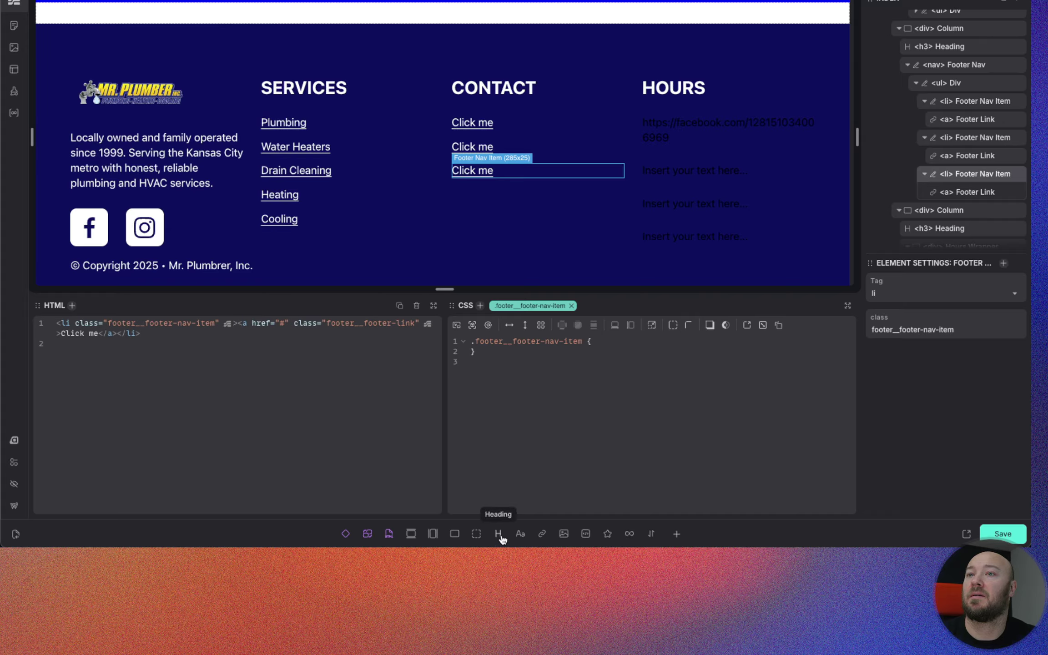
left_click(520, 533)
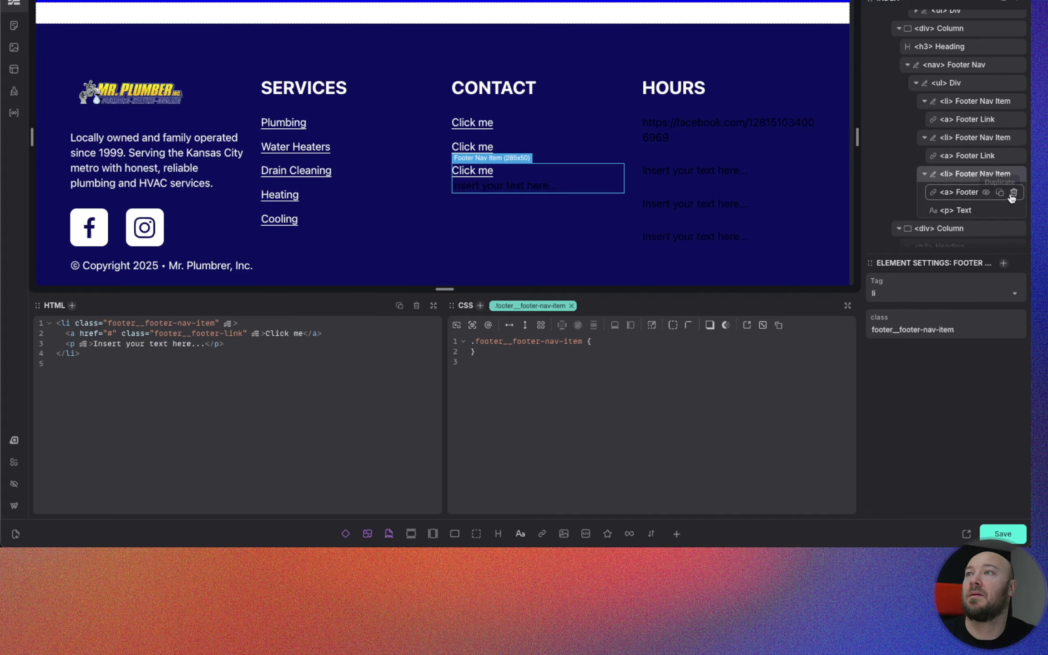
left_click(1013, 193)
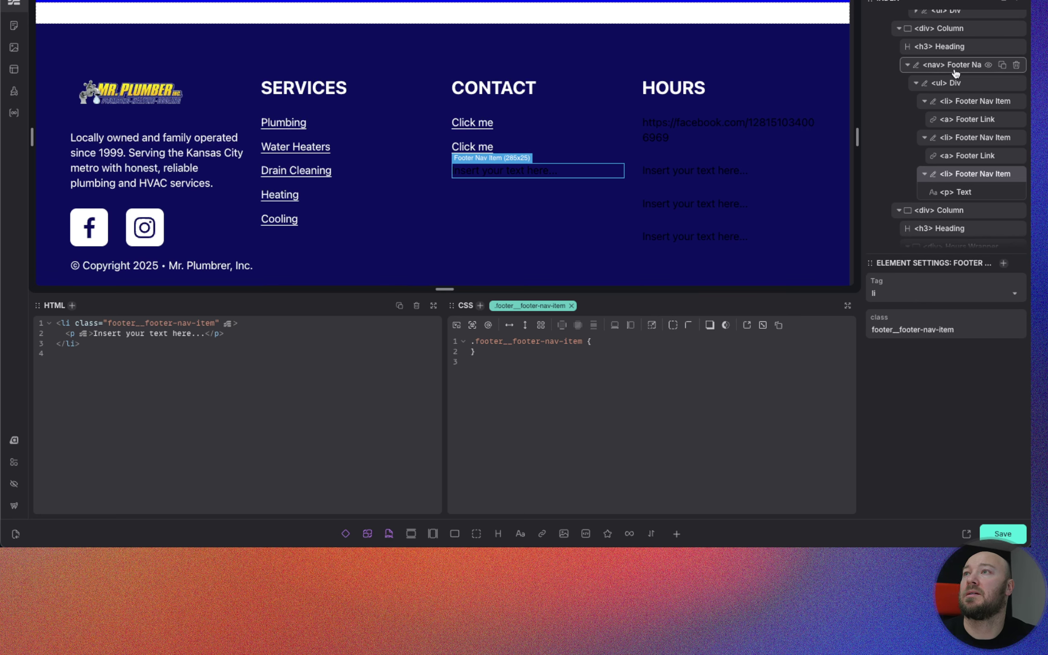
Step: Set the first Contact Footer Link's content to Get Free Quote and its href to /get-quote/
left_click(970, 122)
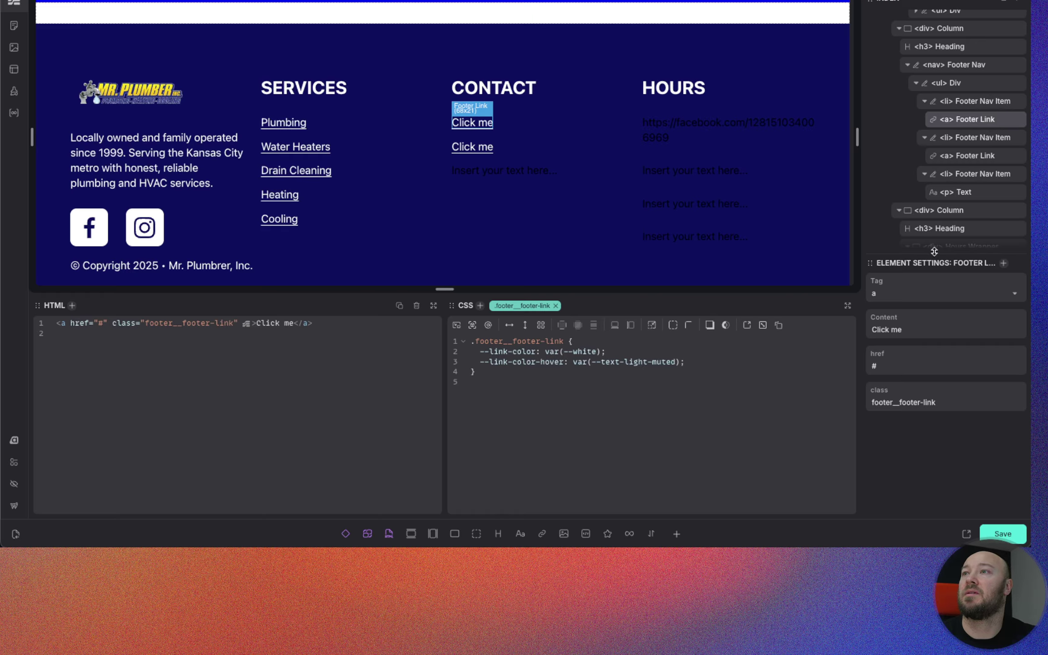
triple_click(908, 331)
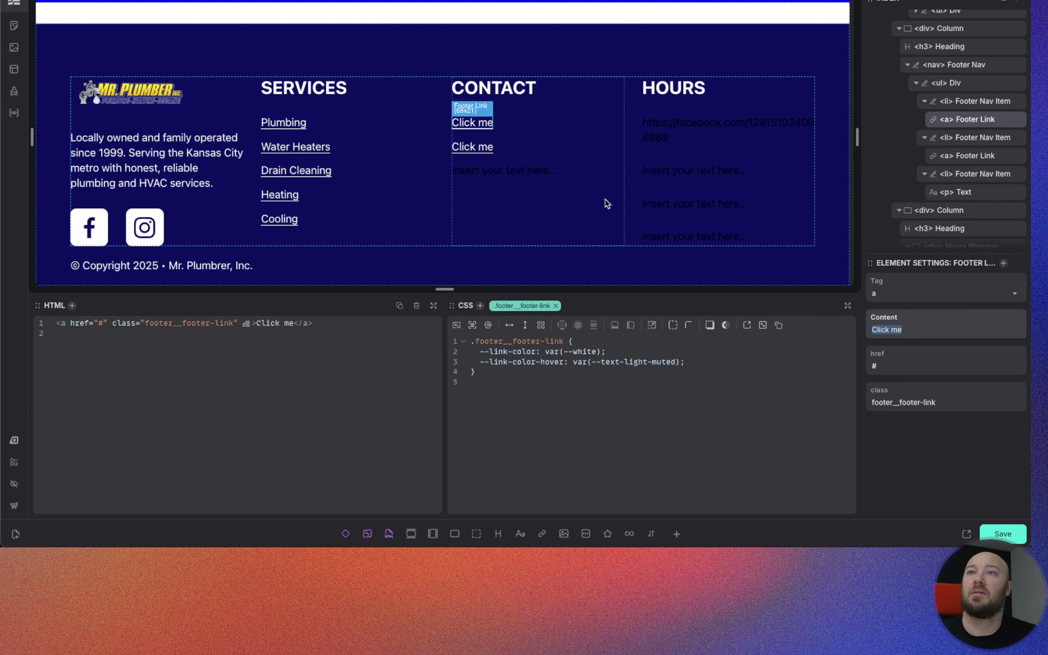
type("G")
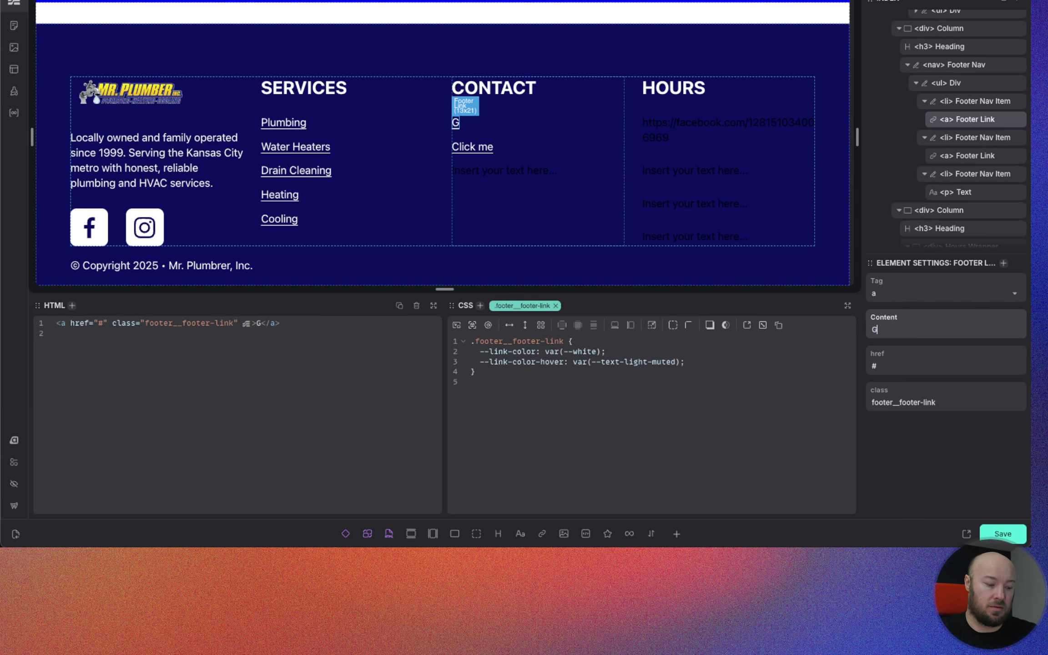
type("et Fre")
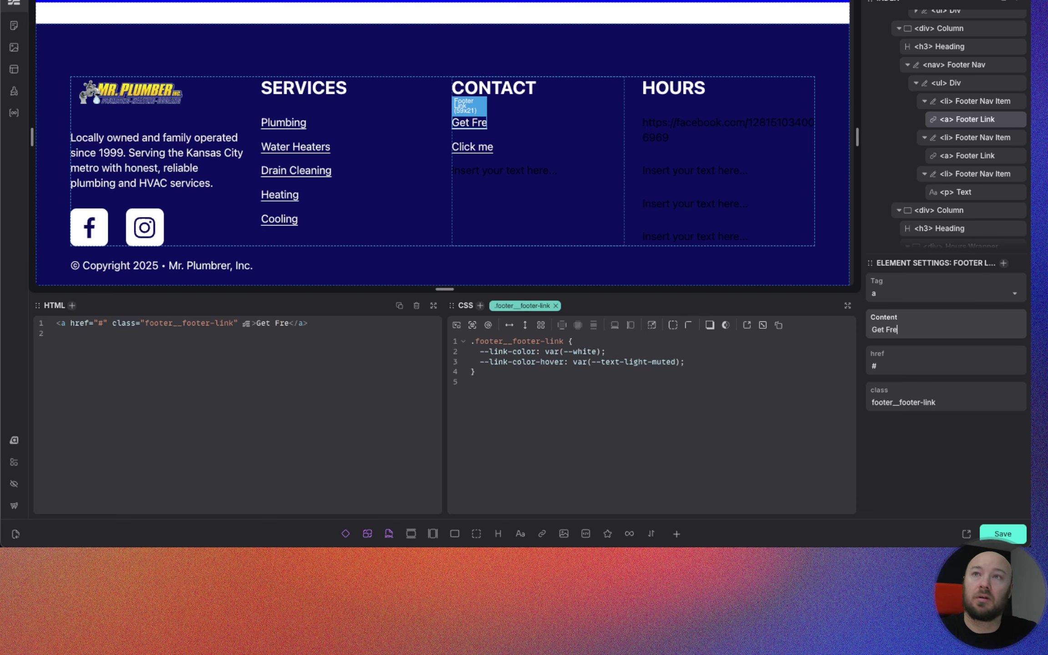
type("e Quote")
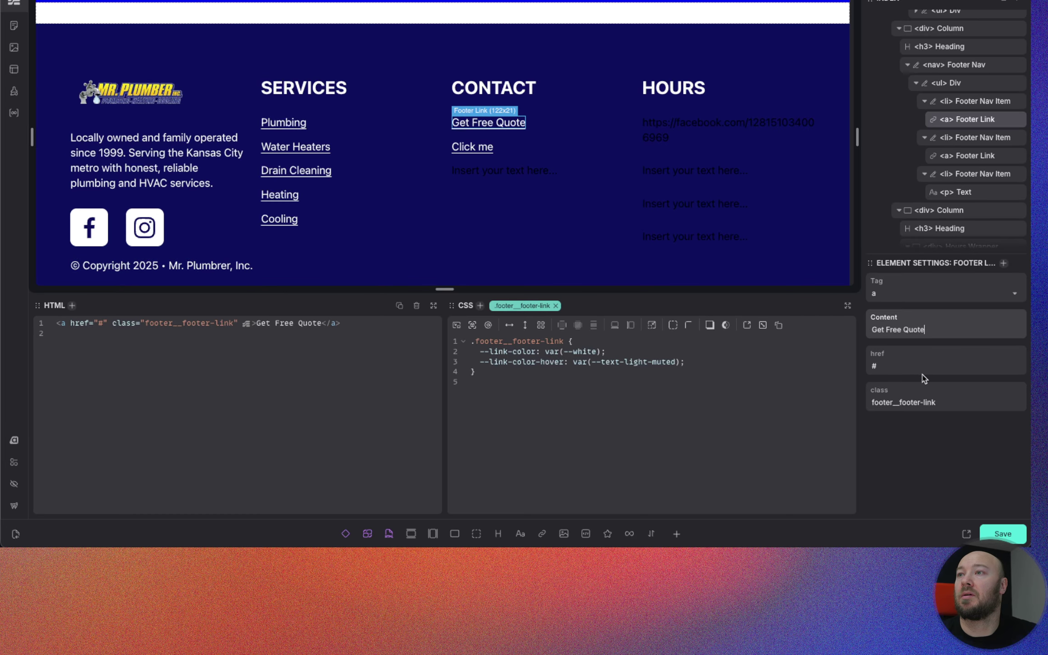
left_click(914, 367)
type("/")
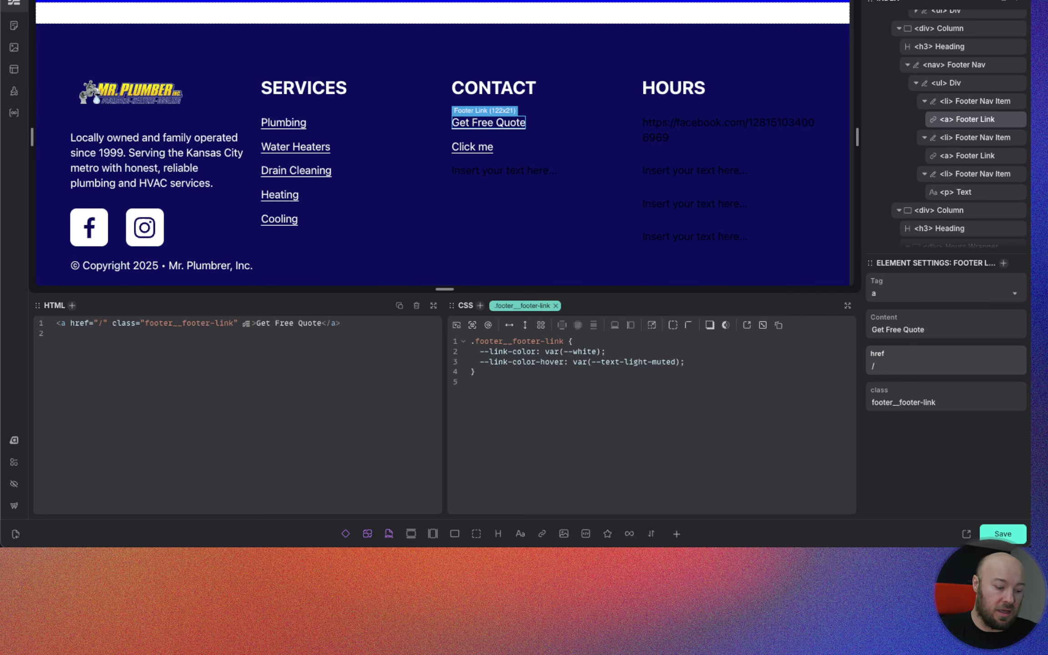
type("get-quote/")
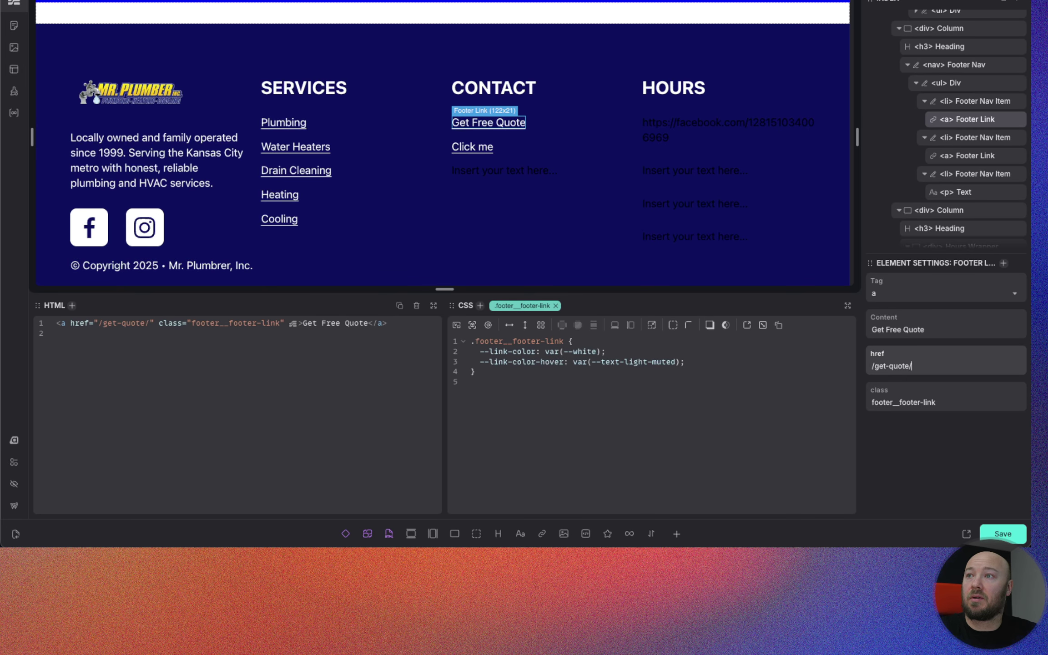
Step: Set the content of the second Contact Footer Link to {options.metabox.biz_settings.phone_pretty}
left_click(963, 156)
double_click(908, 329)
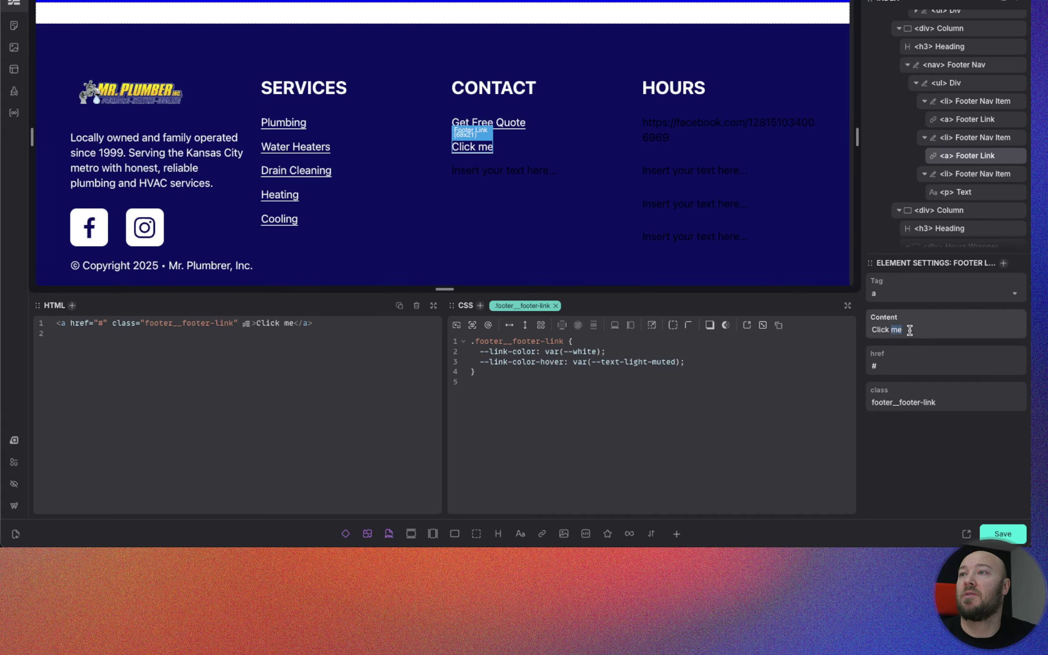
triple_click(909, 330)
type("{}")
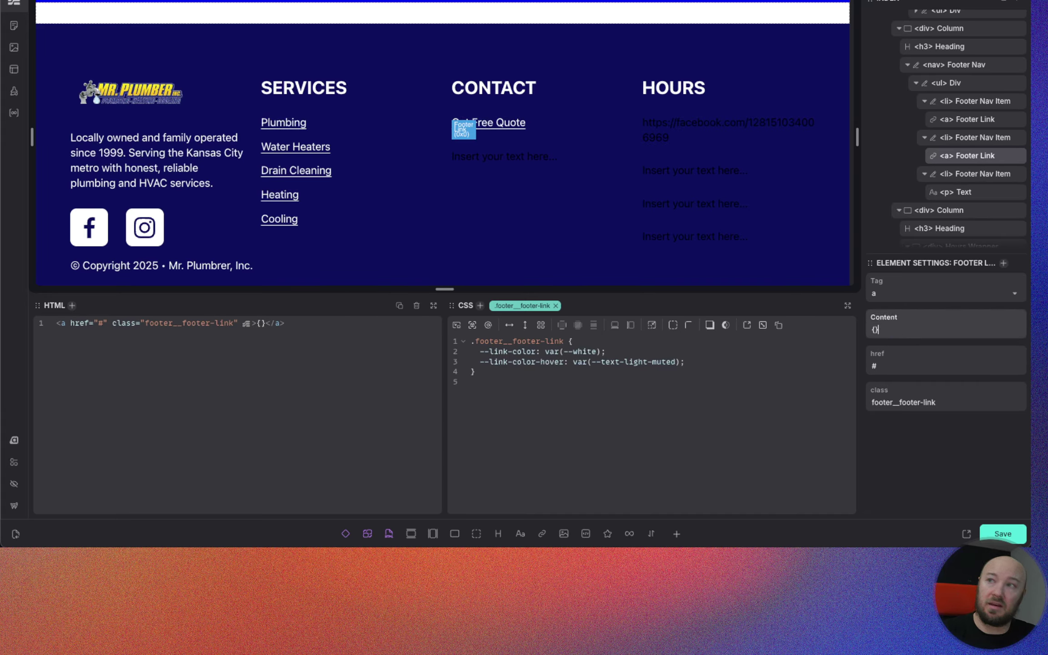
type("op")
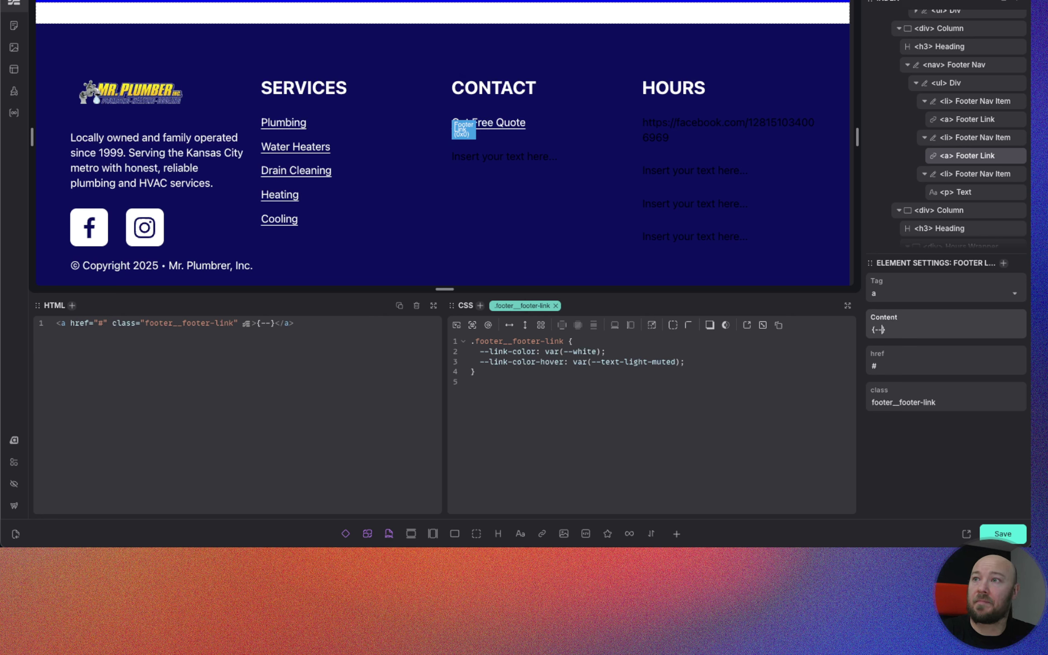
type("tions")
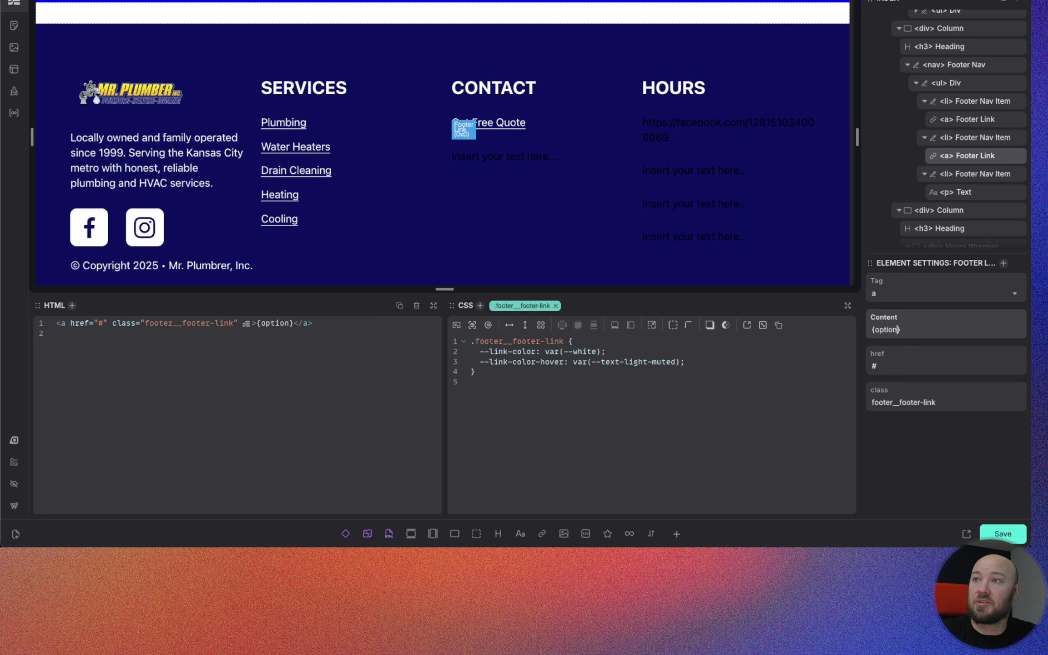
type(".meta")
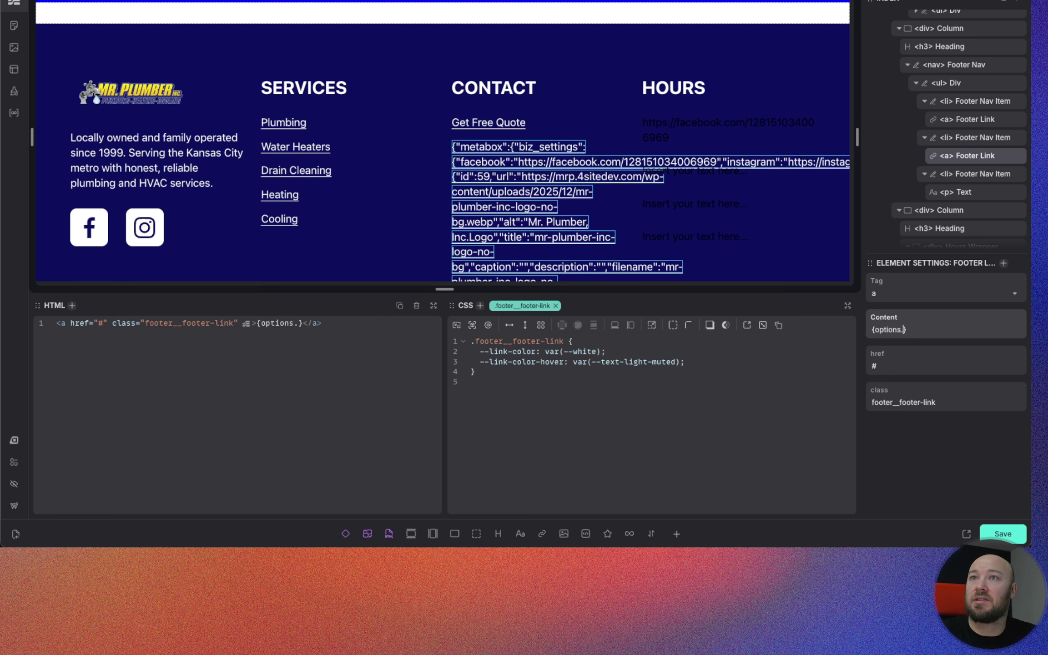
type("box")
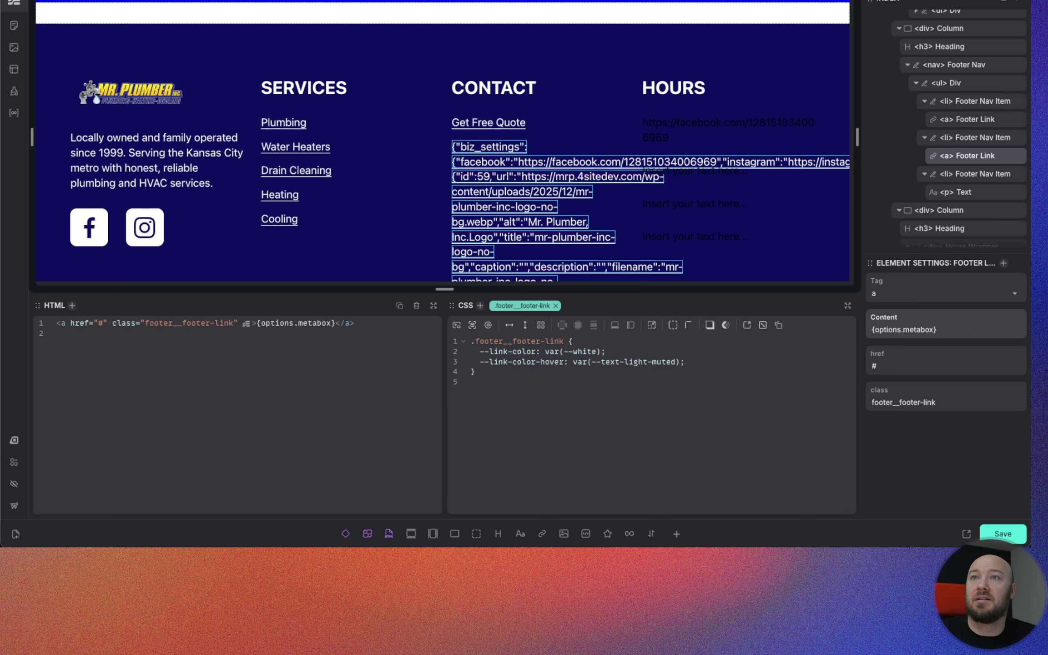
type(".")
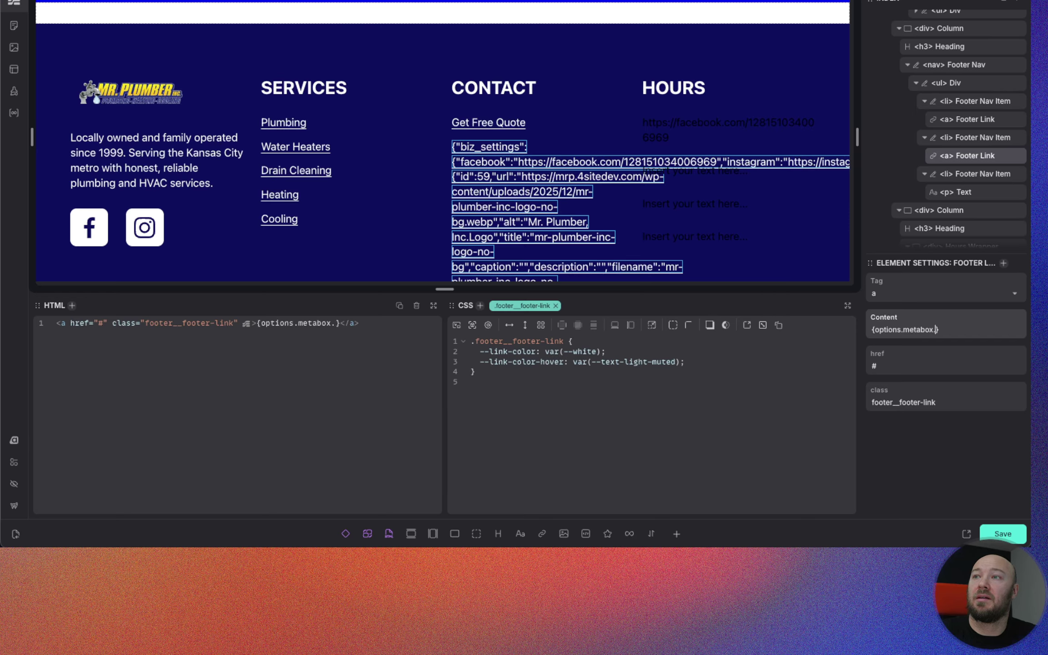
type("b")
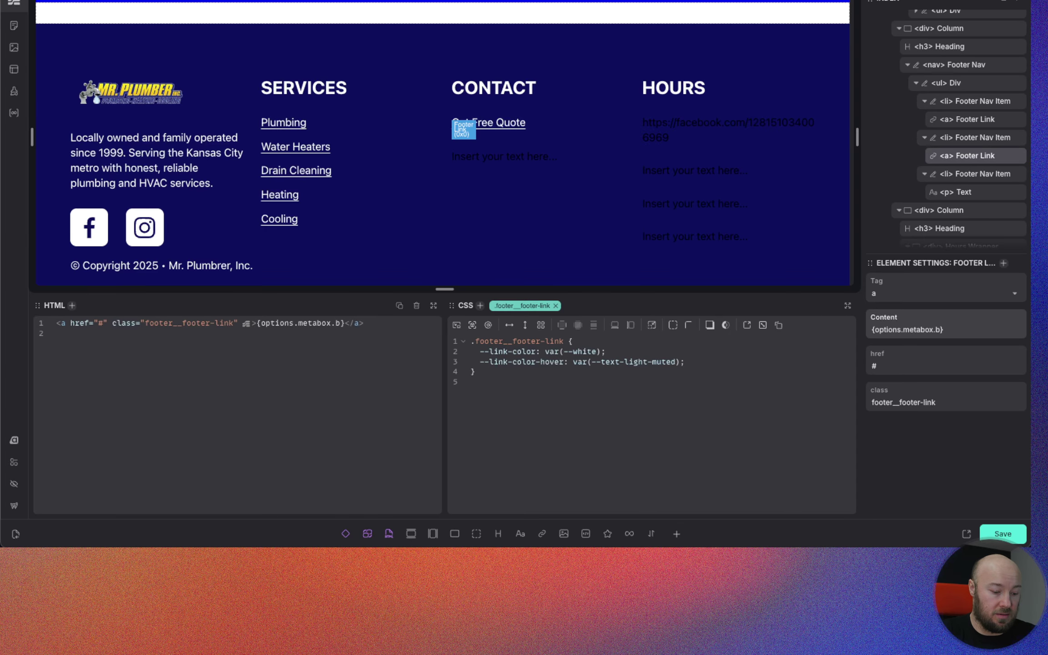
type("iz_setting")
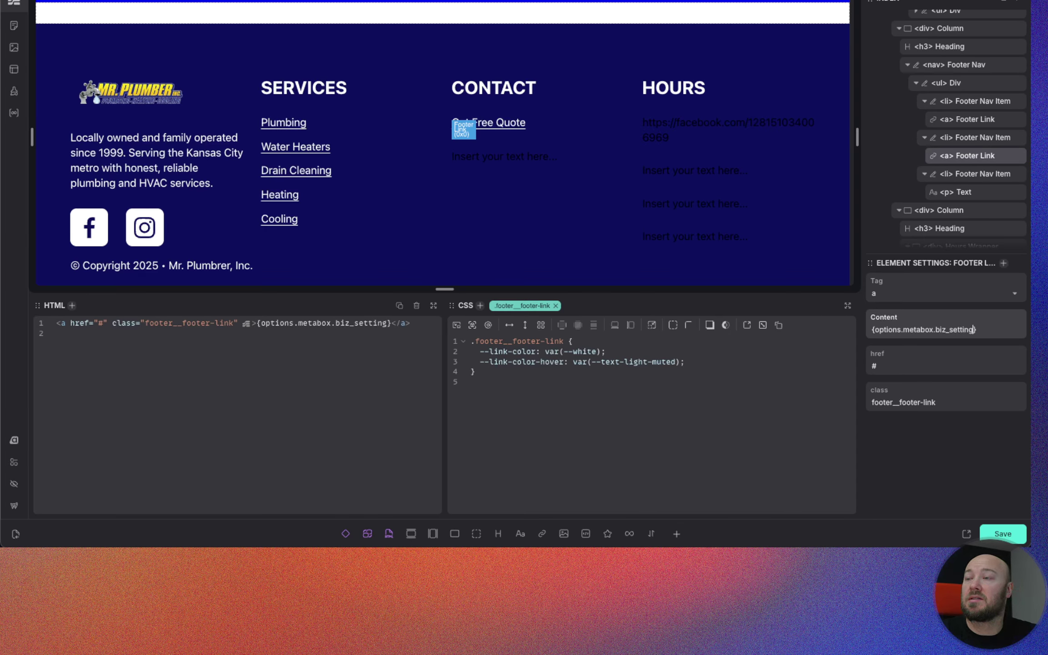
type("s")
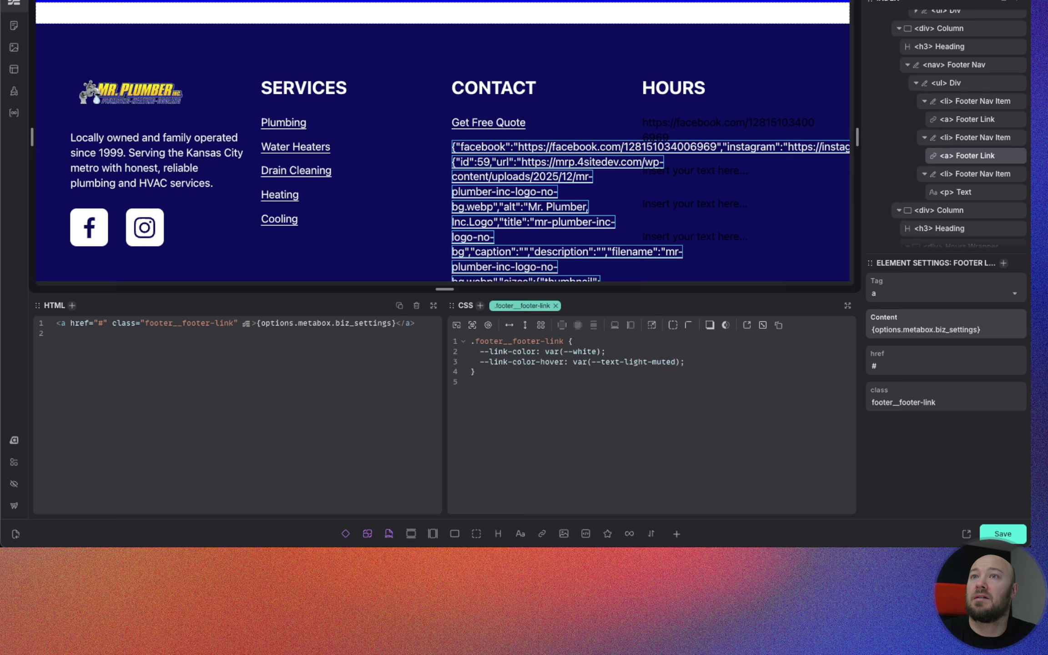
type(".")
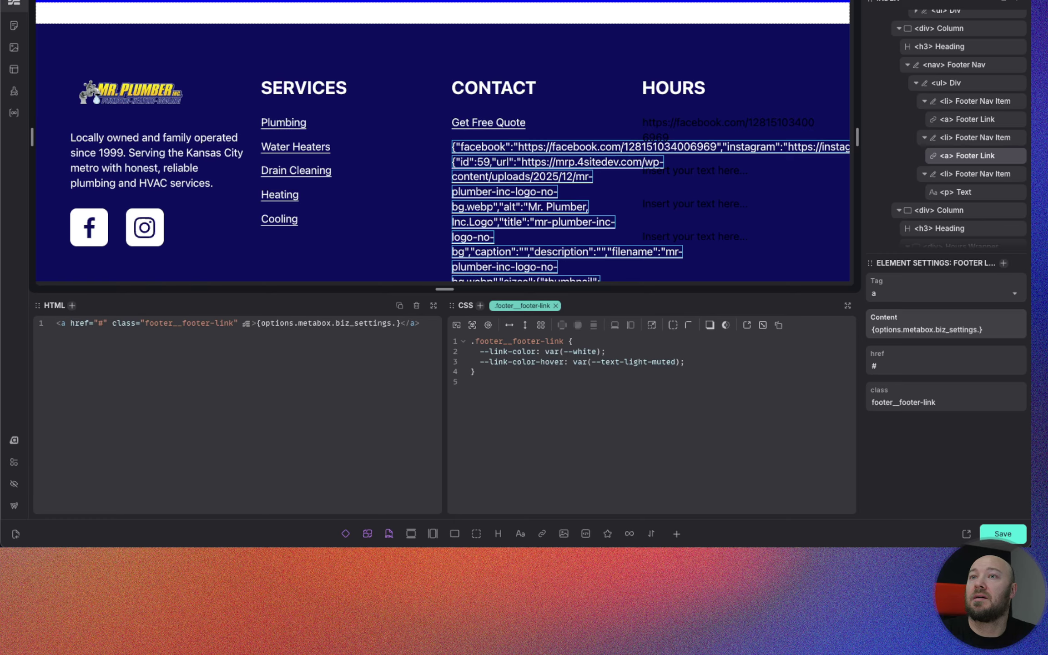
type("phon")
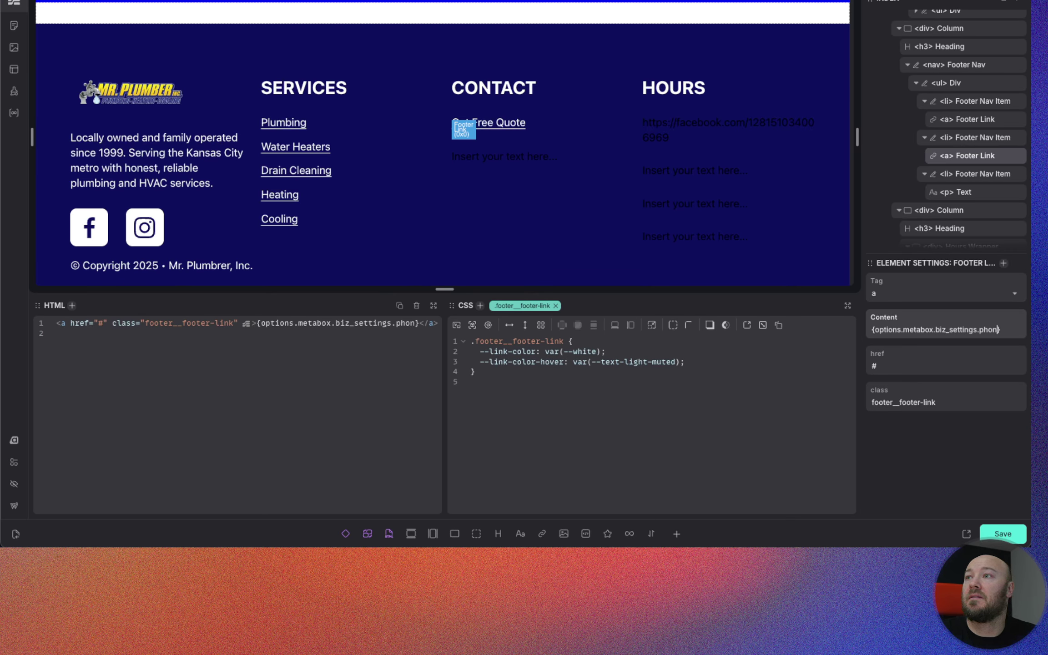
type("e")
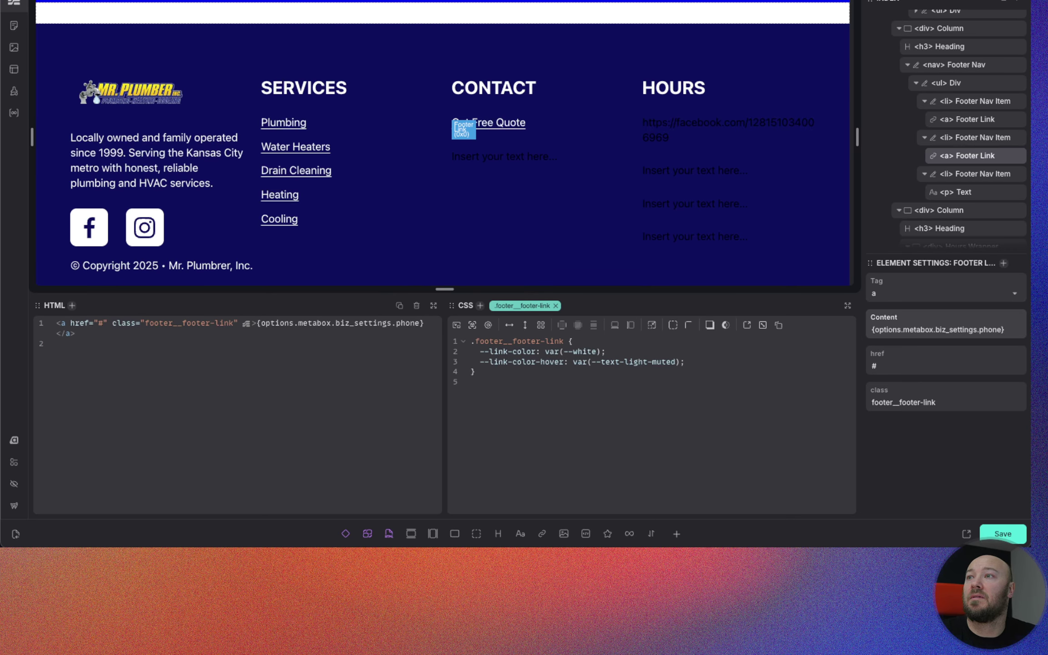
type("_pretty")
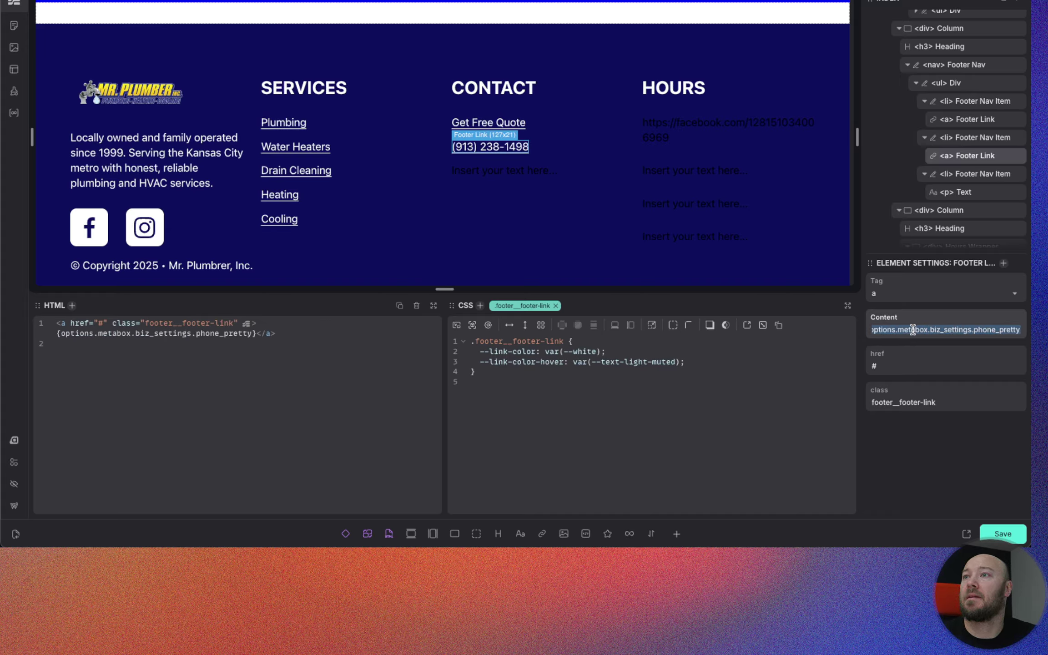
Step: Set the href of the second Contact Footer Link to tel:{options.metabox.biz_settings.phone_link}
left_click(900, 368)
type("t")
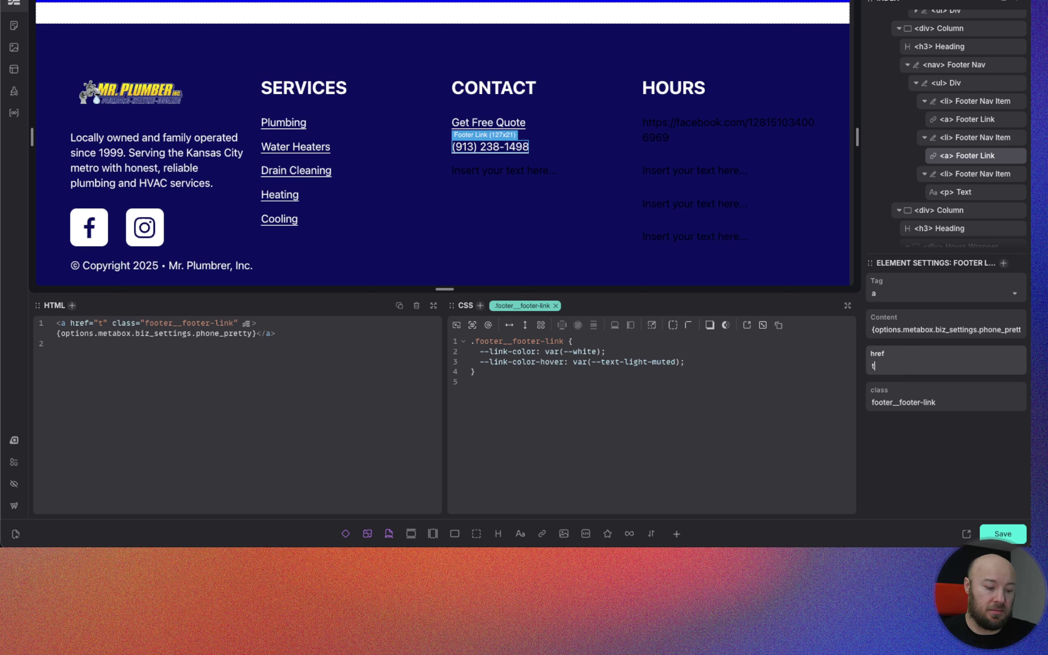
type("el{}")
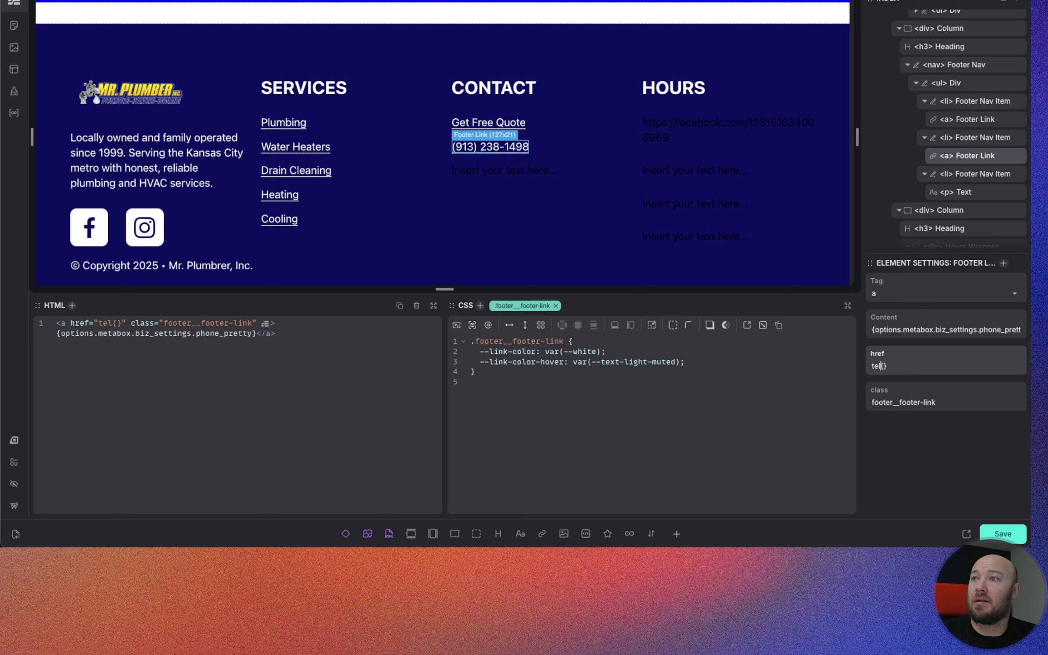
type(":")
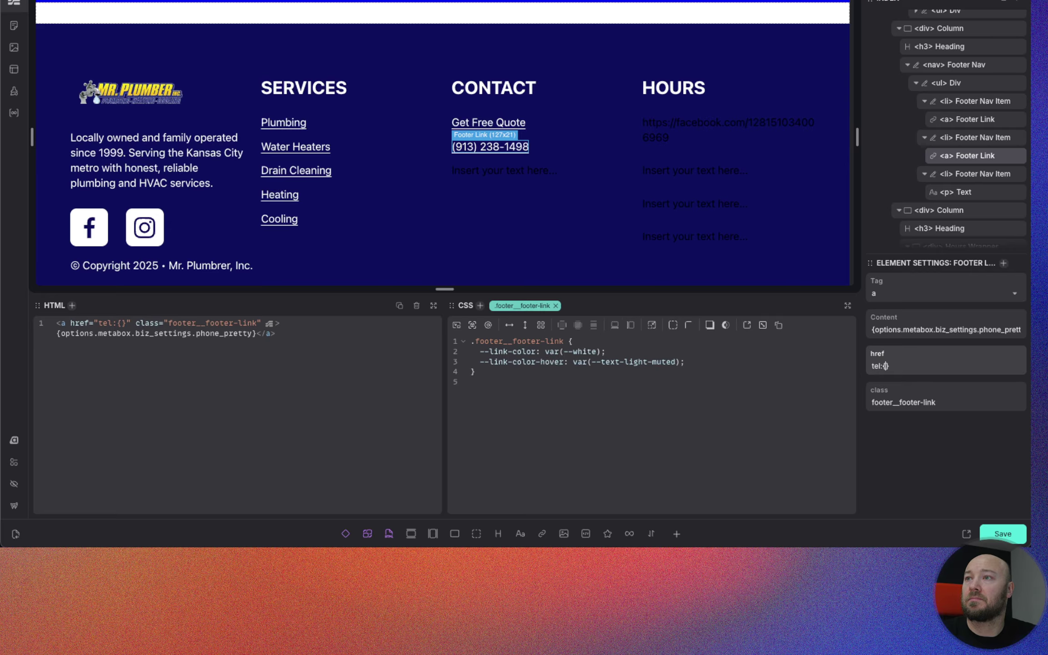
type("options.metabox.biz_settings.phone_pretty")
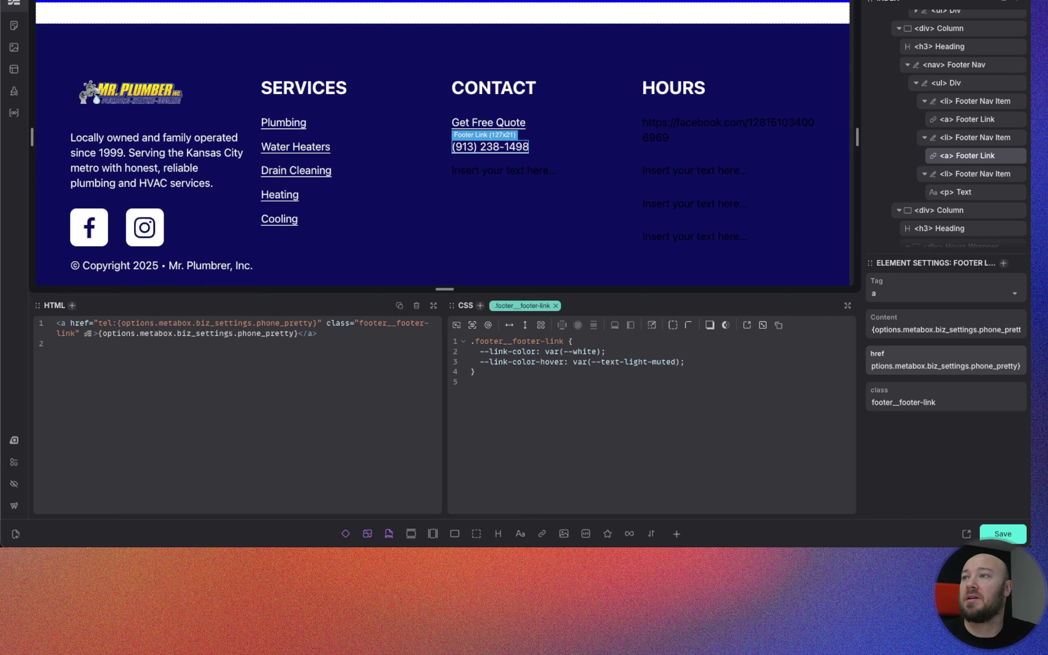
key("BackSpace")
key("BackSpace")
key("BackSpace")
key("BackSpace")
key("BackSpace")
key("BackSpace")
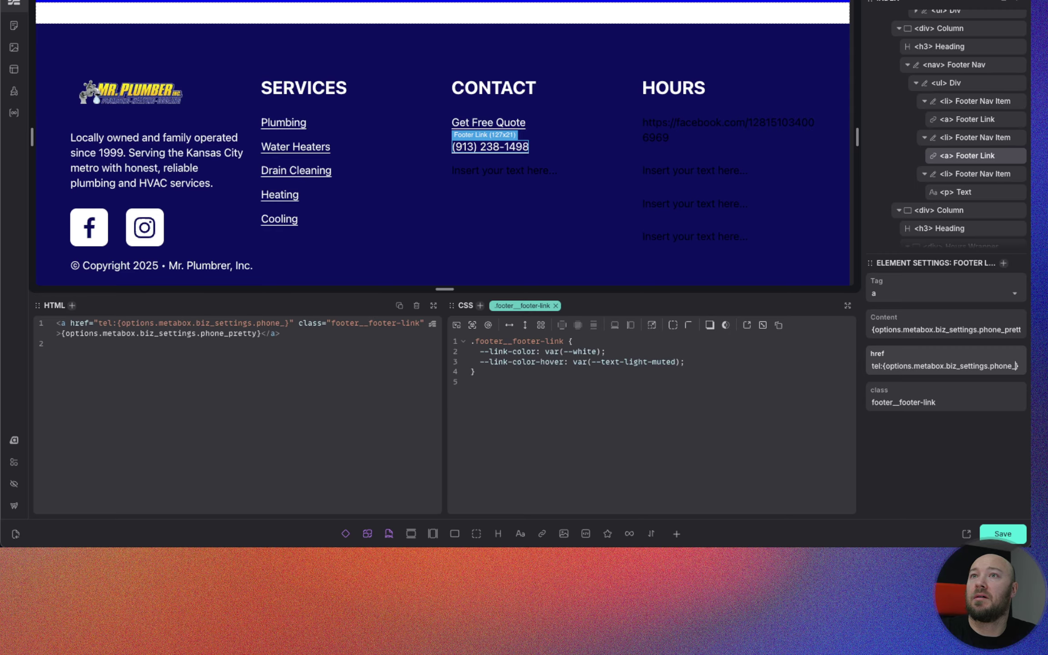
type("link")
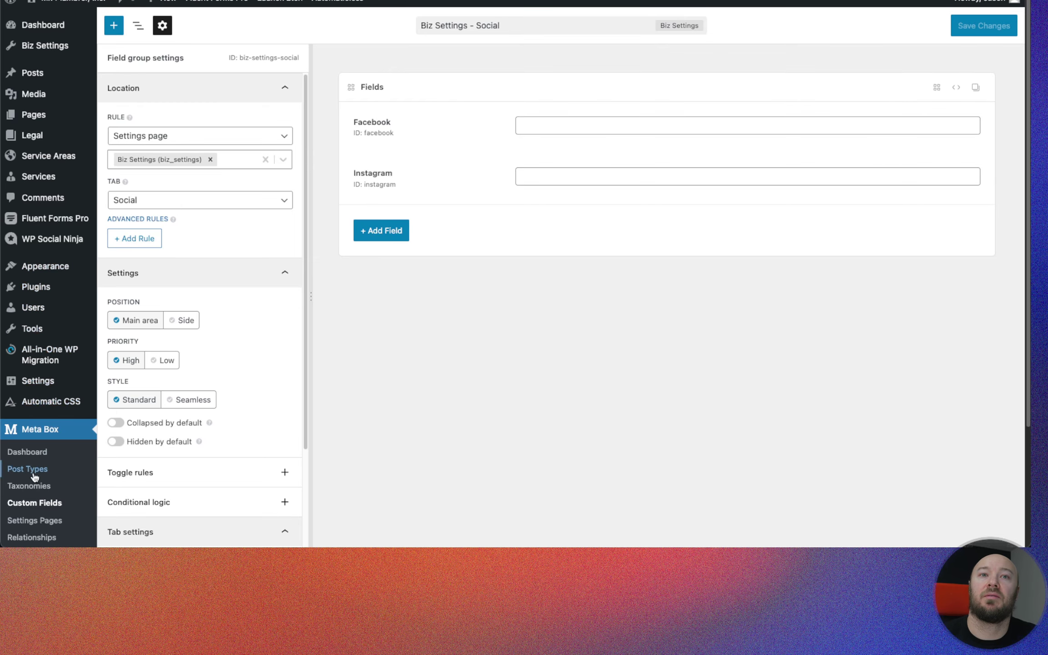
Step: Check the address field's ID in the Biz Settings – General field group, and return to the footer in Etch
left_click(82, 501)
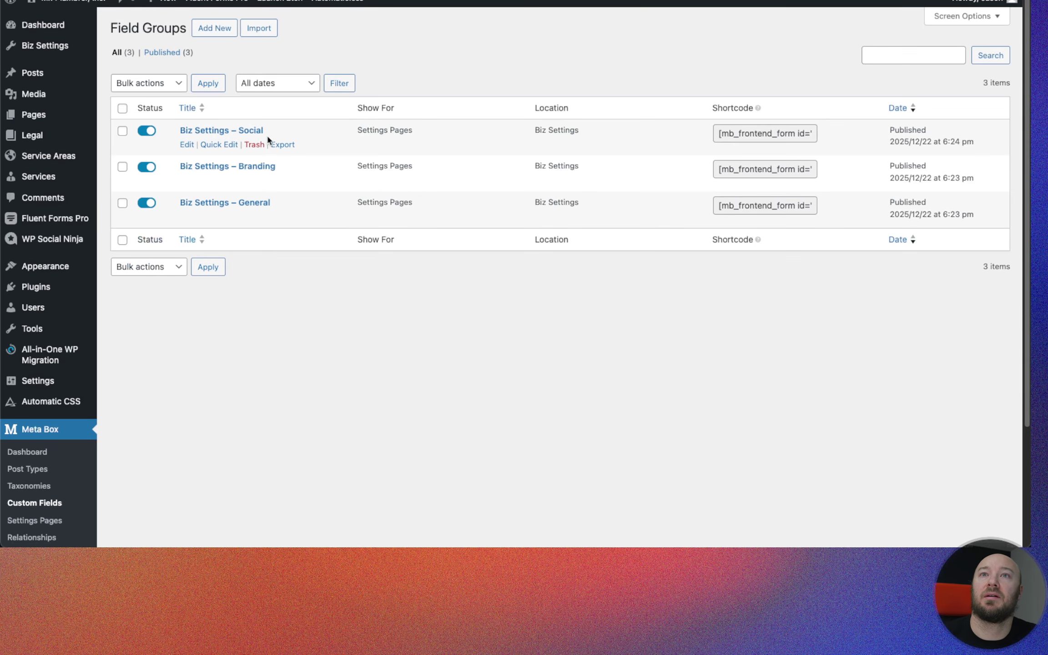
left_click(254, 202)
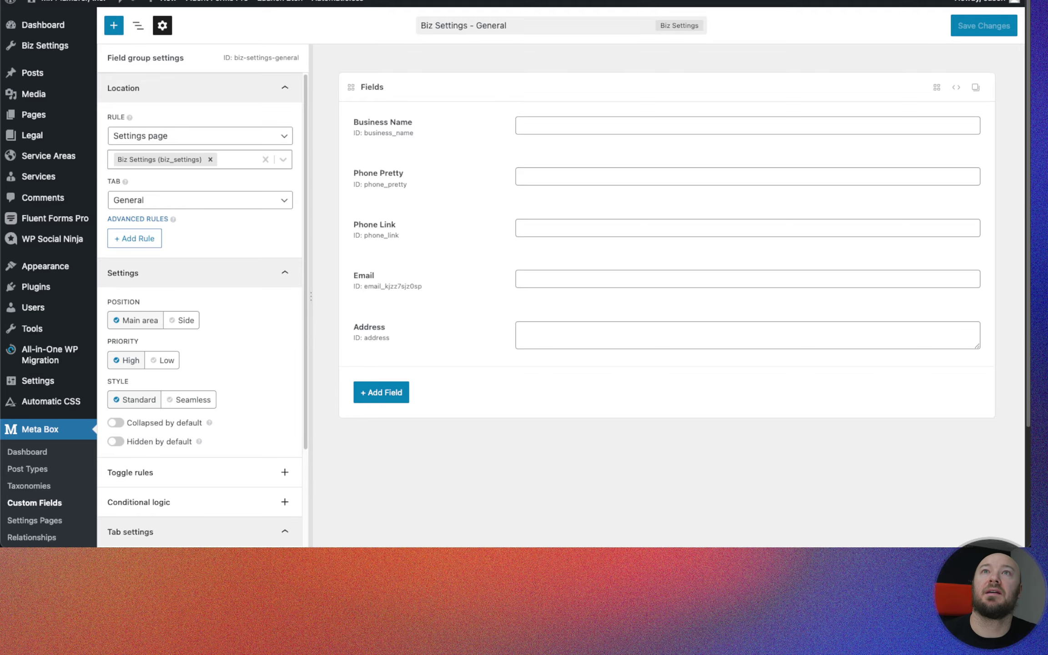
key("ctrl+Tab")
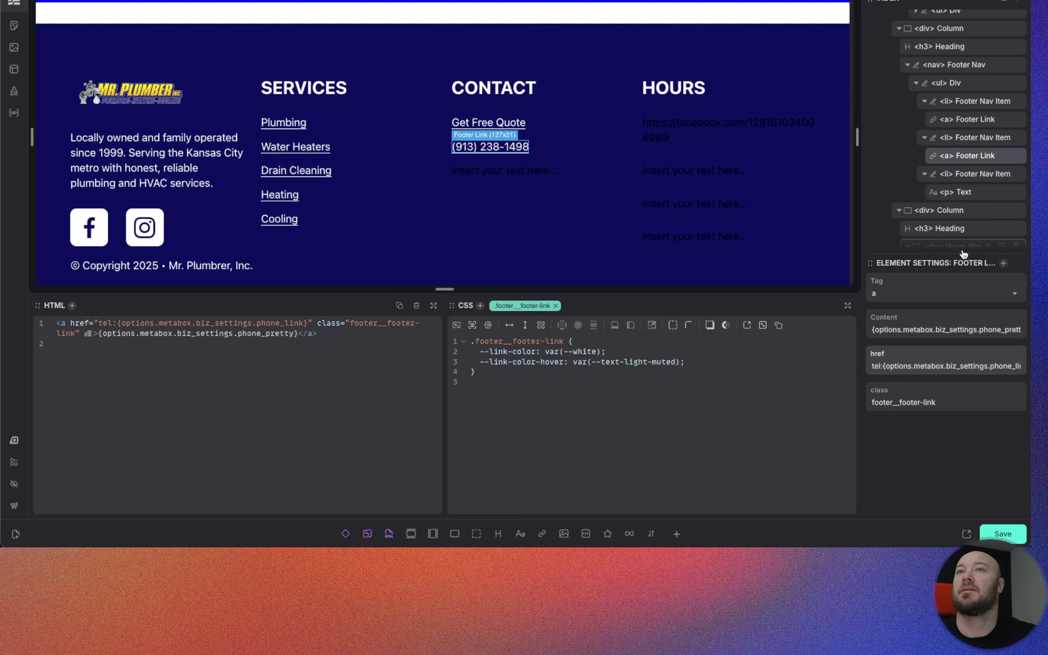
Step: Add the class .footer__address to the Text element in the Contact list's third Footer Nav Item
scroll(944, 189, "down", 1)
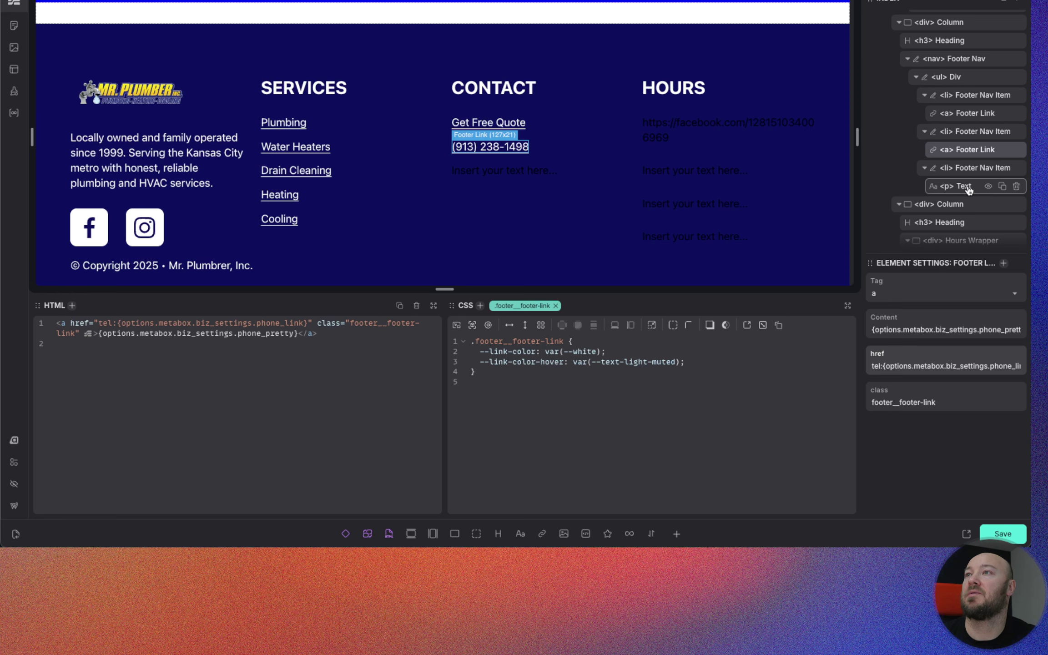
left_click(967, 190)
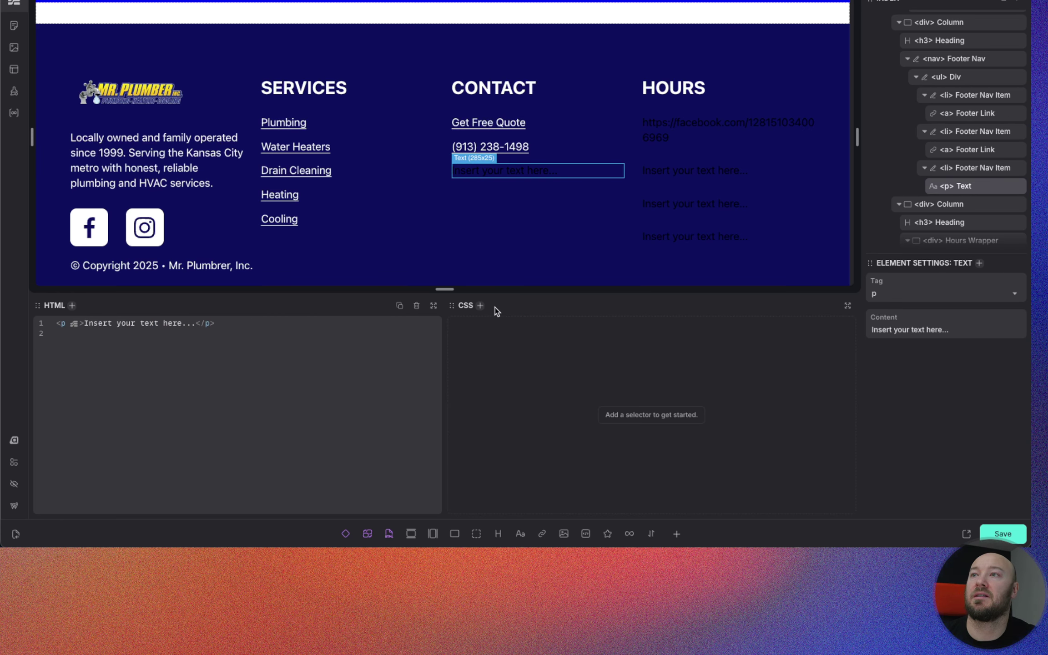
left_click(481, 306)
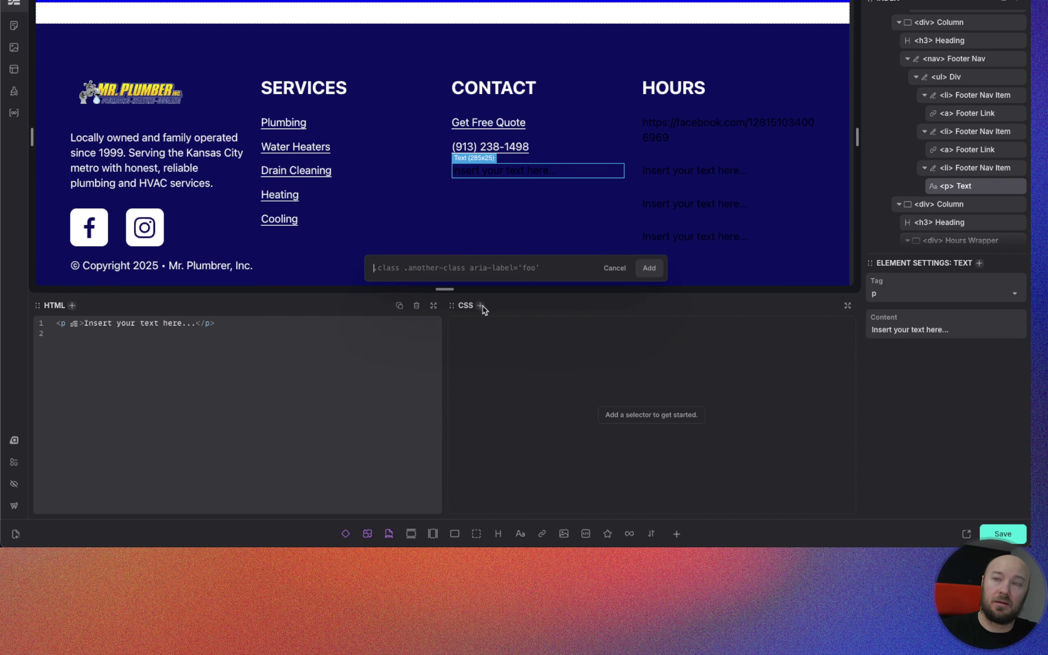
type(".footer__")
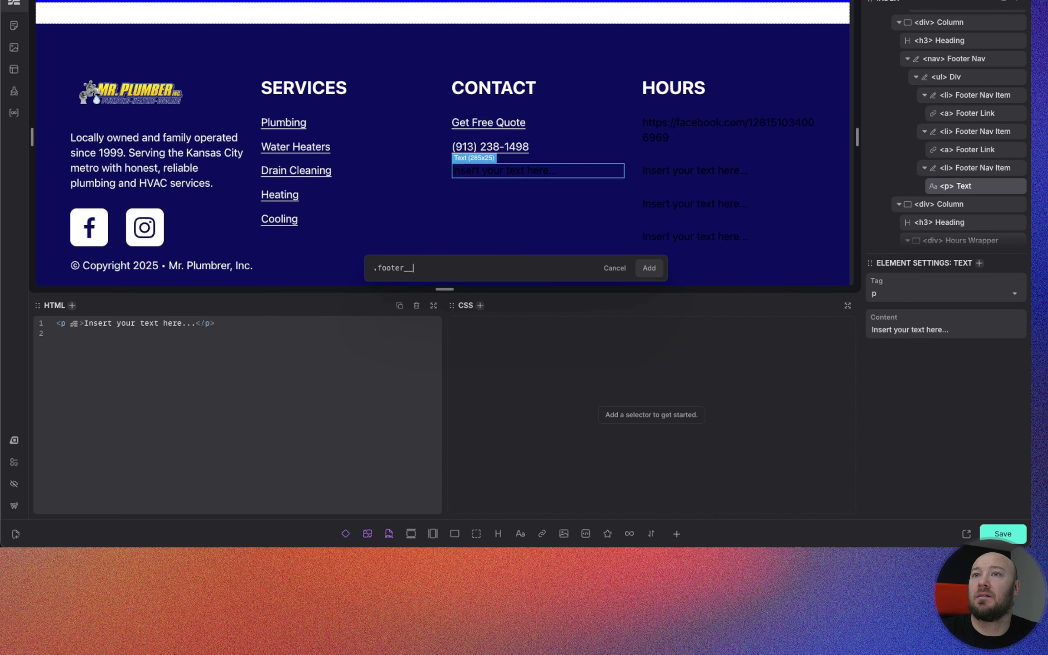
type("ddress")
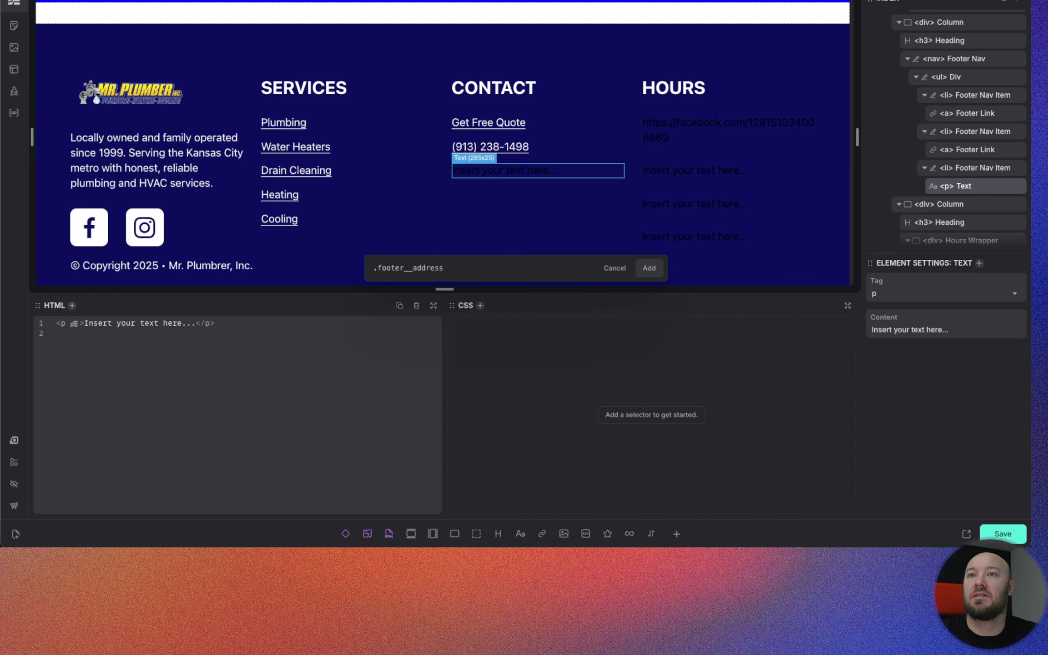
key("Return")
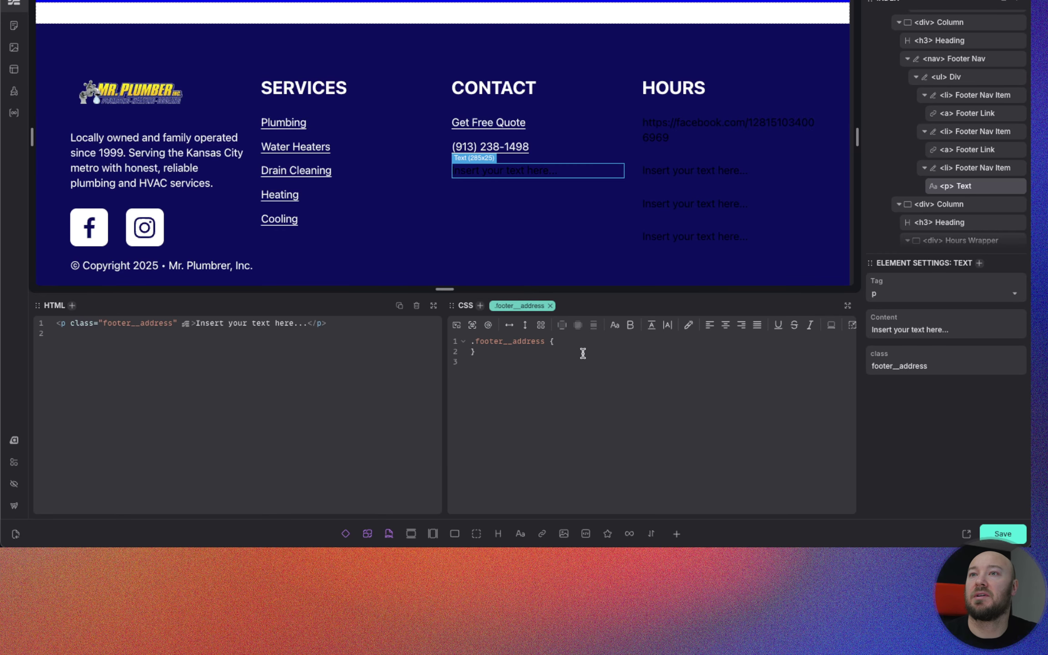
Step: Set the color of .footer__address to var(--white) in its CSS rule
key("Return")
type("color: ")
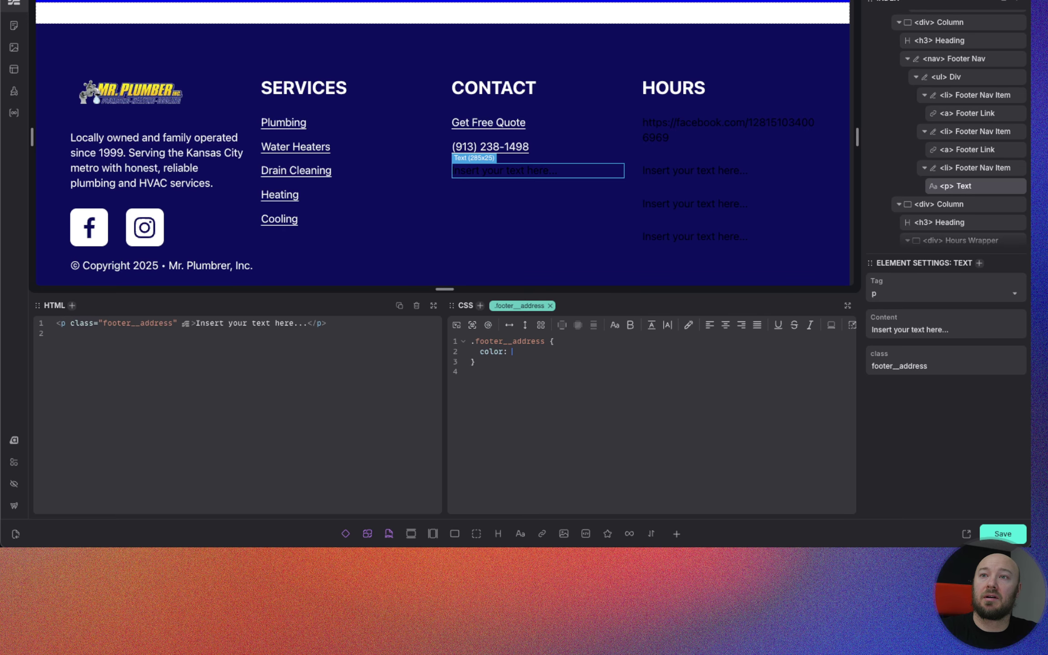
type("var(--whote);")
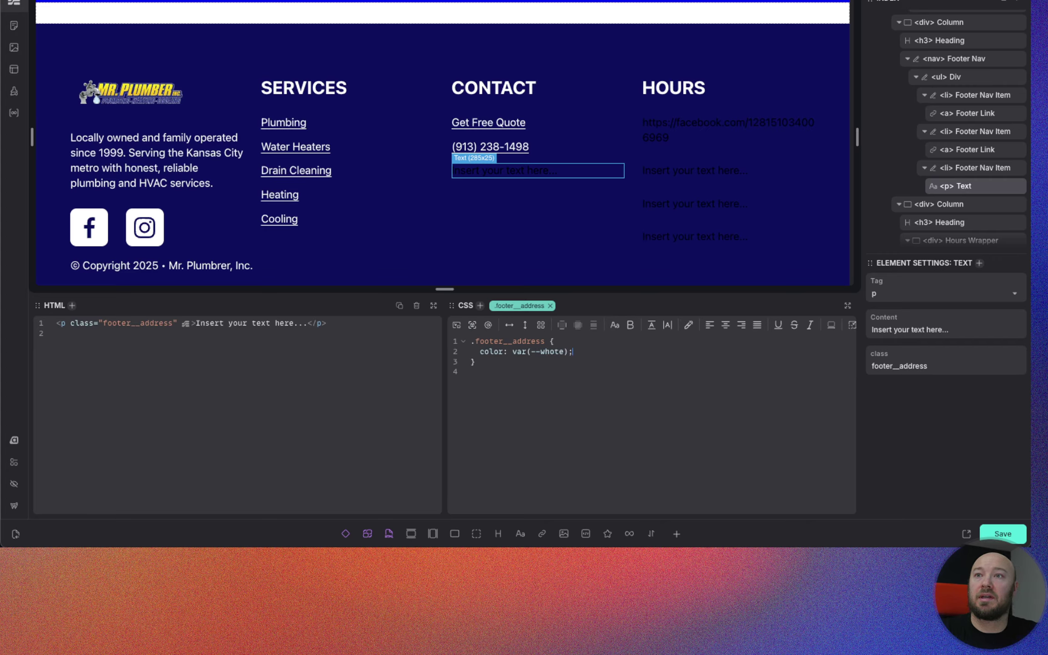
left_click(553, 350)
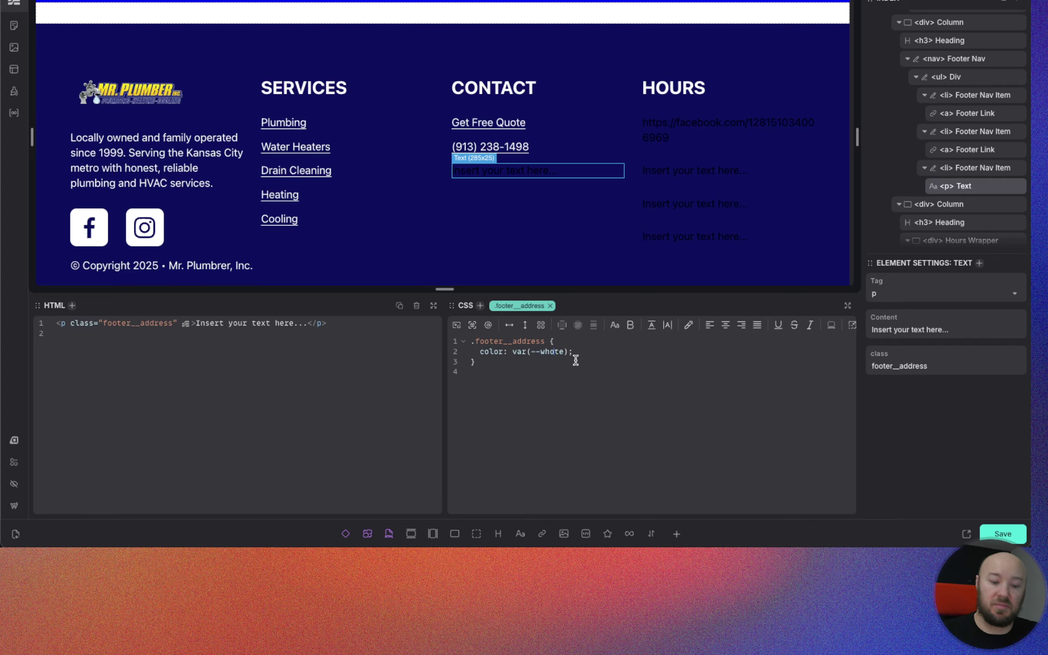
key("BackSpace")
type("i")
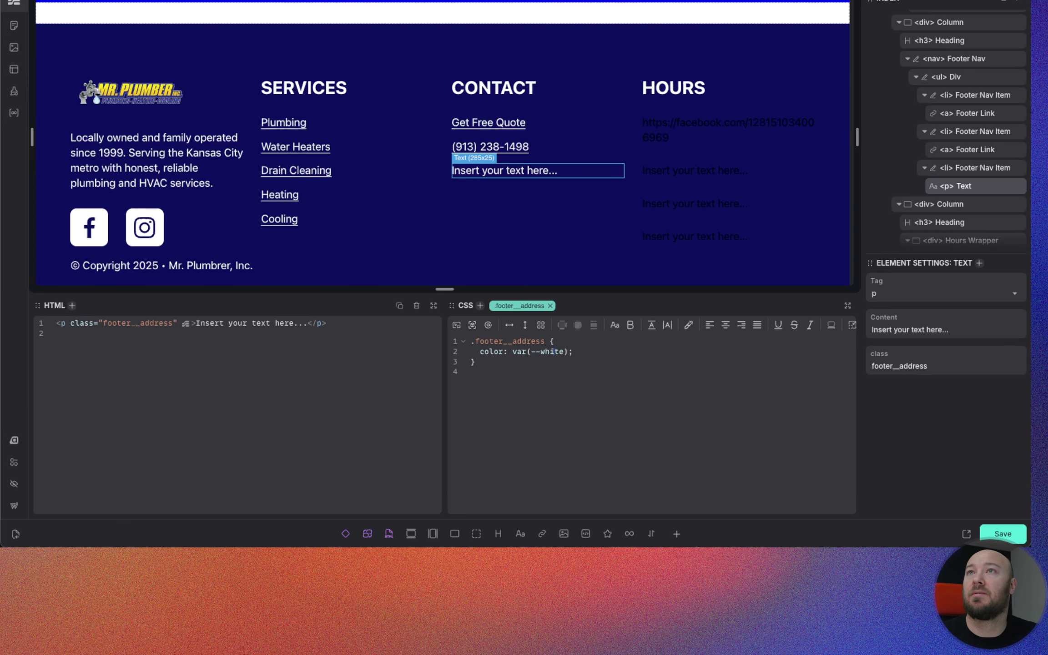
Step: Set the content of the Contact list's Text element to {options.metabox.biz_settings.address}
triple_click(929, 329)
type("{options.metabox.biz_settings.phone_pretty}")
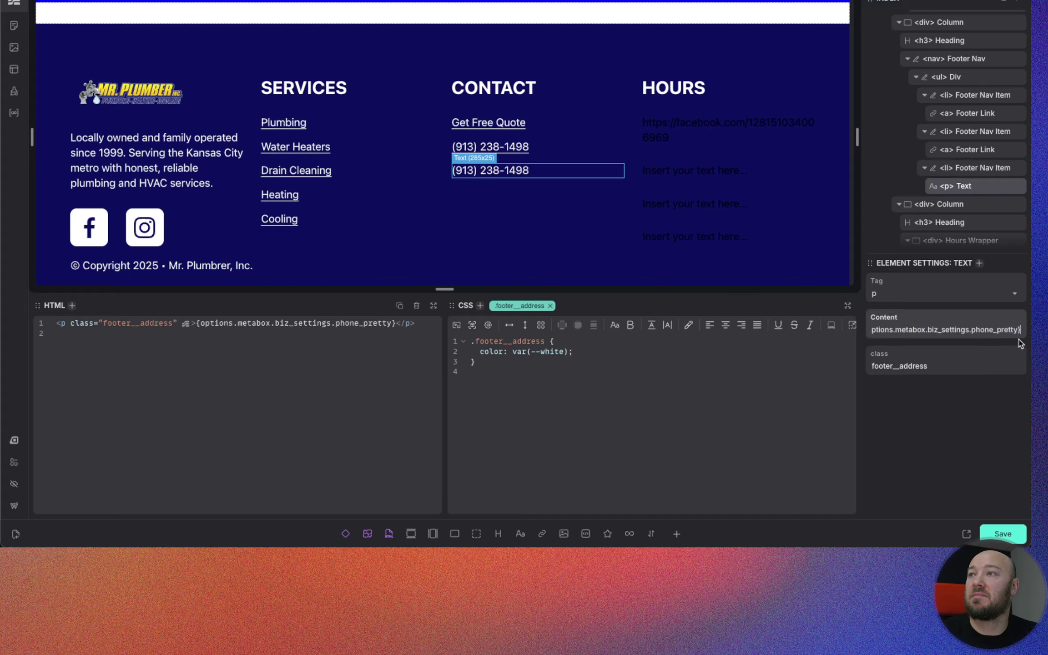
key("BackSpace")
key("BackSpace")
key("BackSpace")
key("BackSpace")
key("BackSpace")
key("BackSpace")
key("BackSpace")
key("BackSpace")
key("BackSpace")
key("BackSpace")
key("BackSpace")
key("BackSpace")
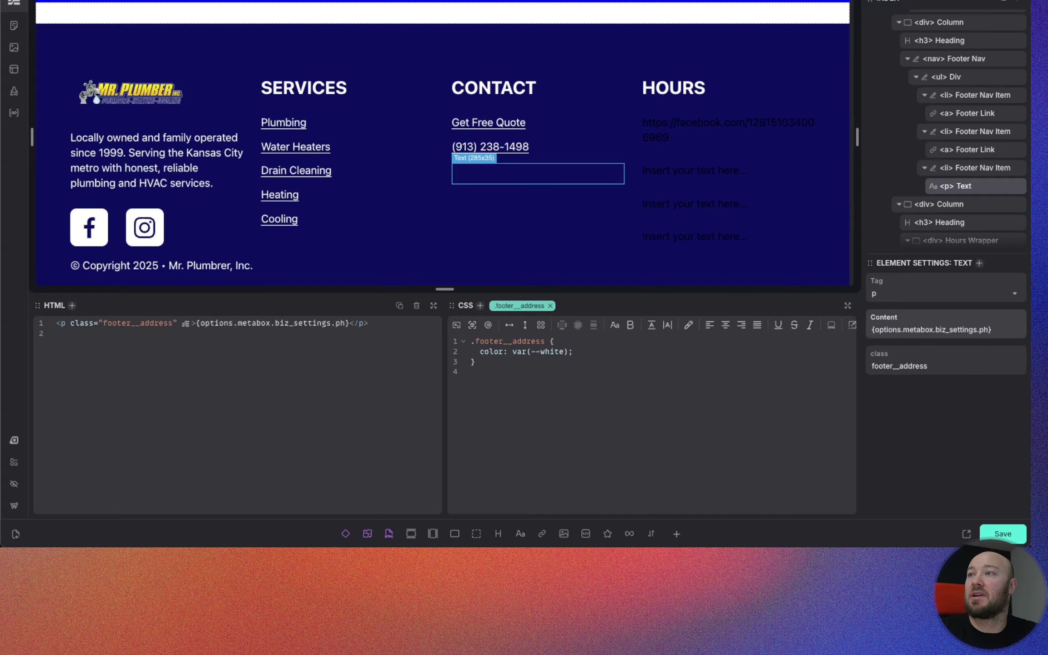
type("address")
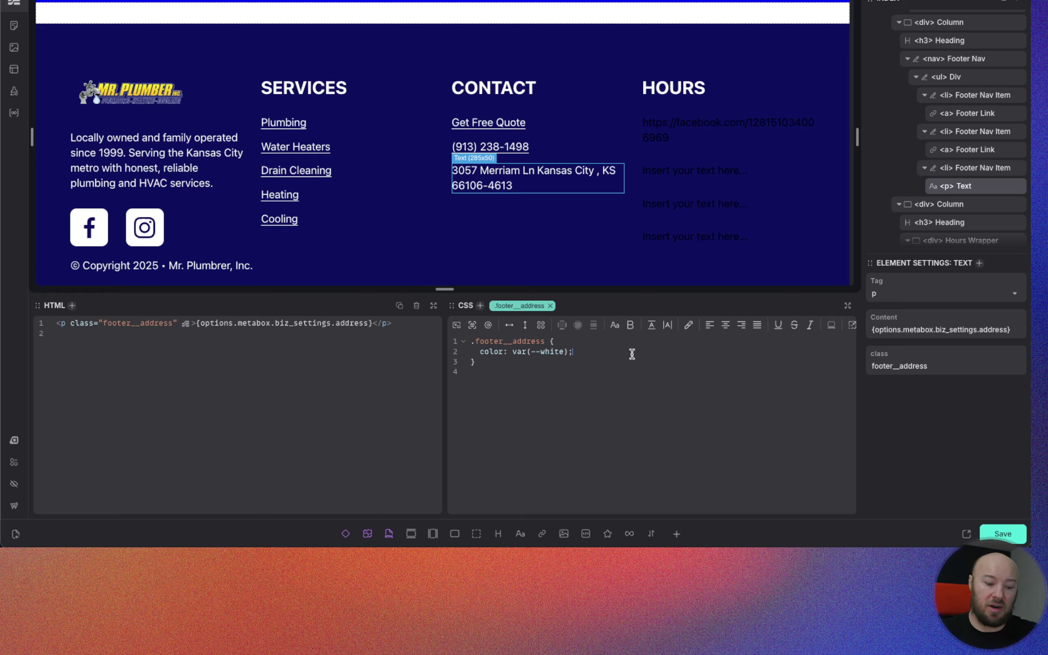
Step: Add text-wrap: balance; to the .footer__address CSS rule
type("ext")
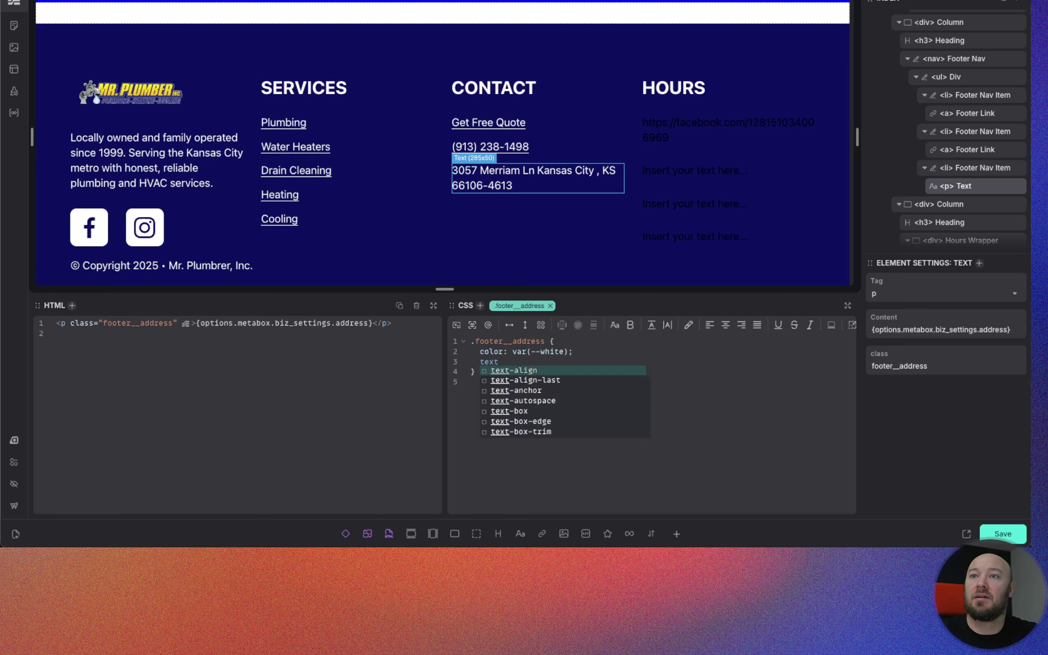
type("-wrap: bal")
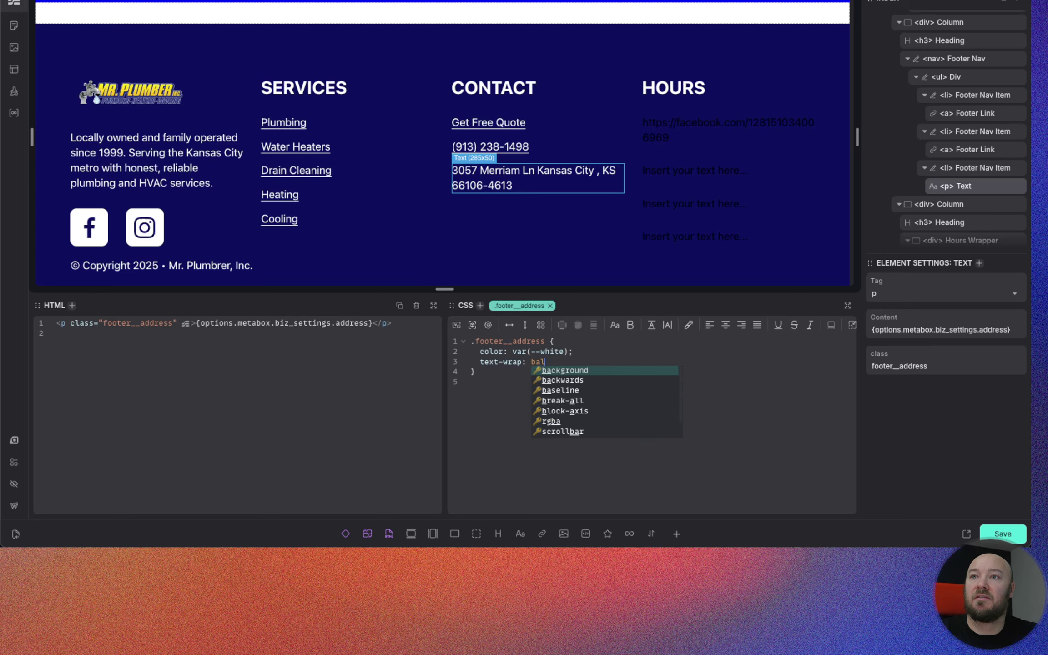
type("ance;")
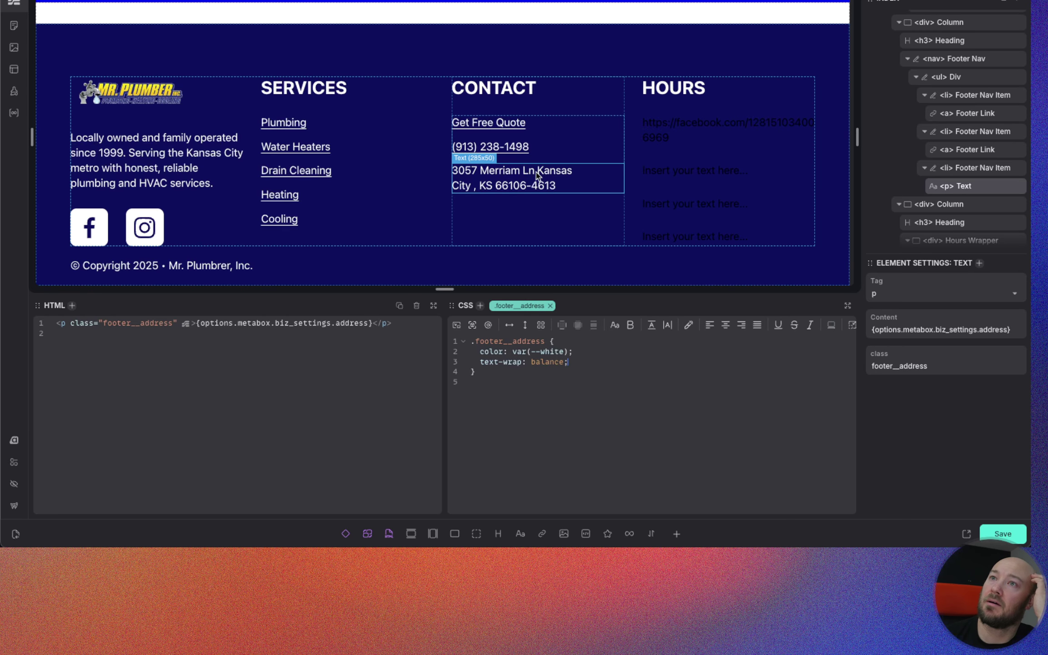
Step: Compare the line breaks of the Address entry in Biz Settings with the address in the footer's Contact column
key("ctrl+Tab")
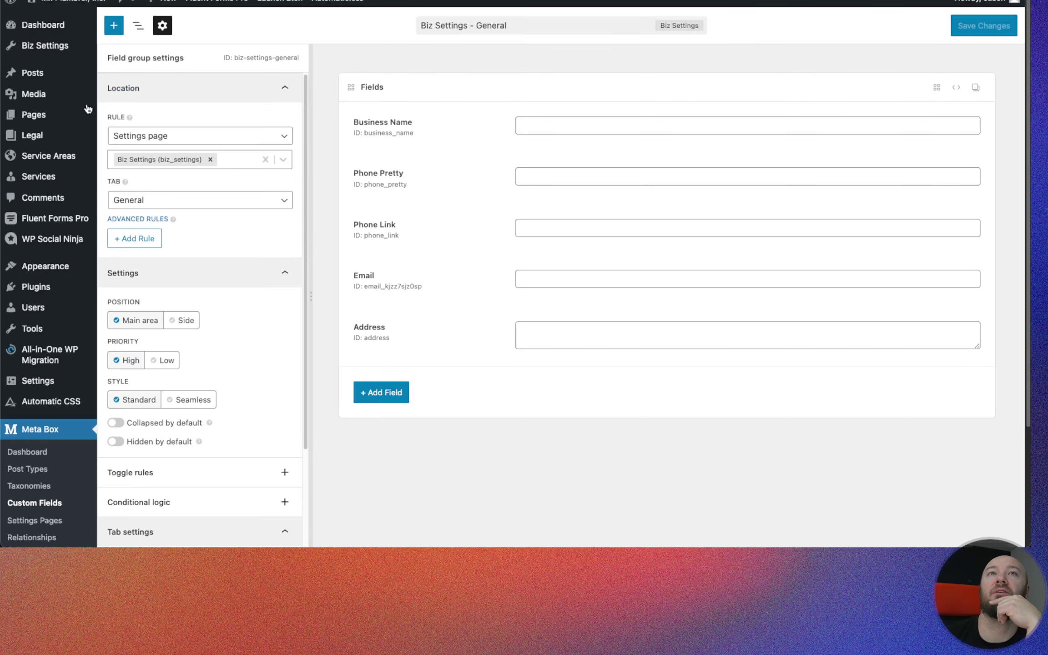
key("ctrl+Tab")
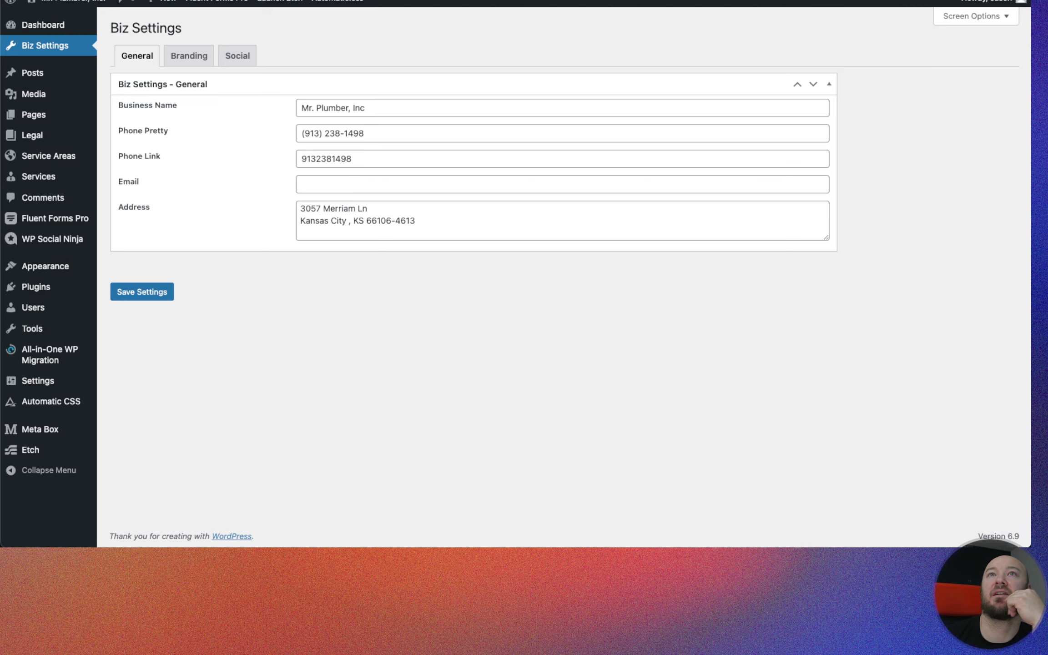
key("ctrl+shift+Tab")
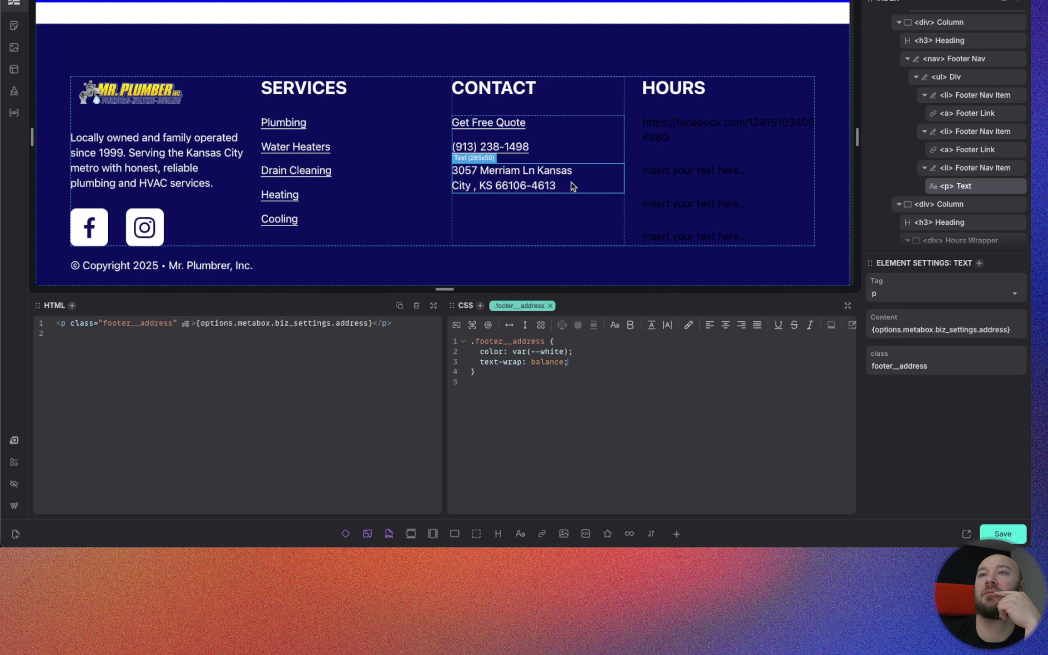
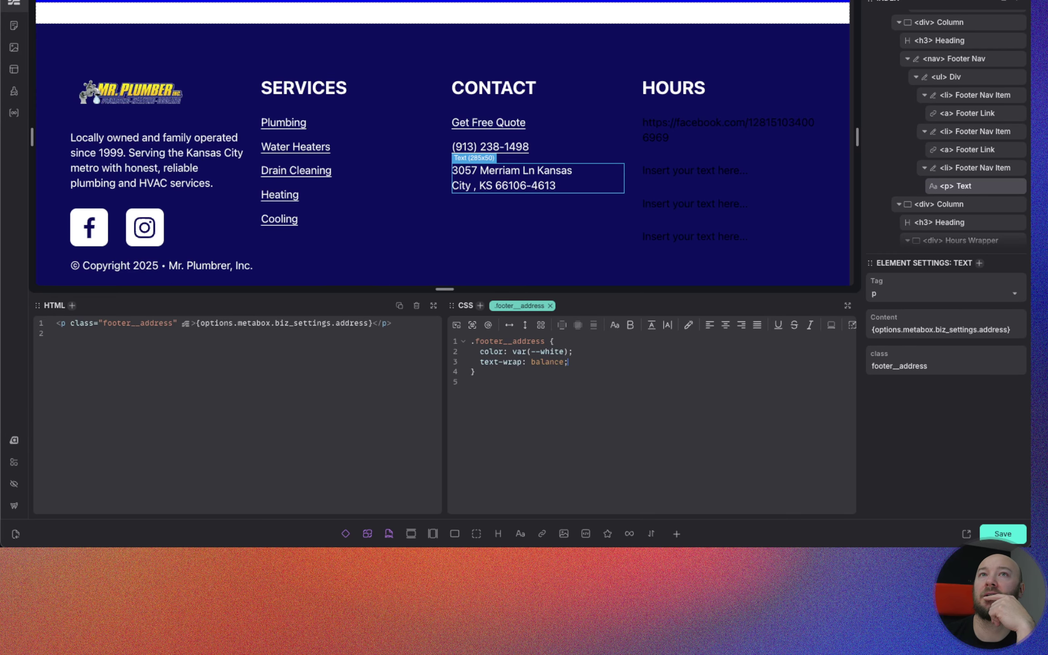
key("ctrl+Tab")
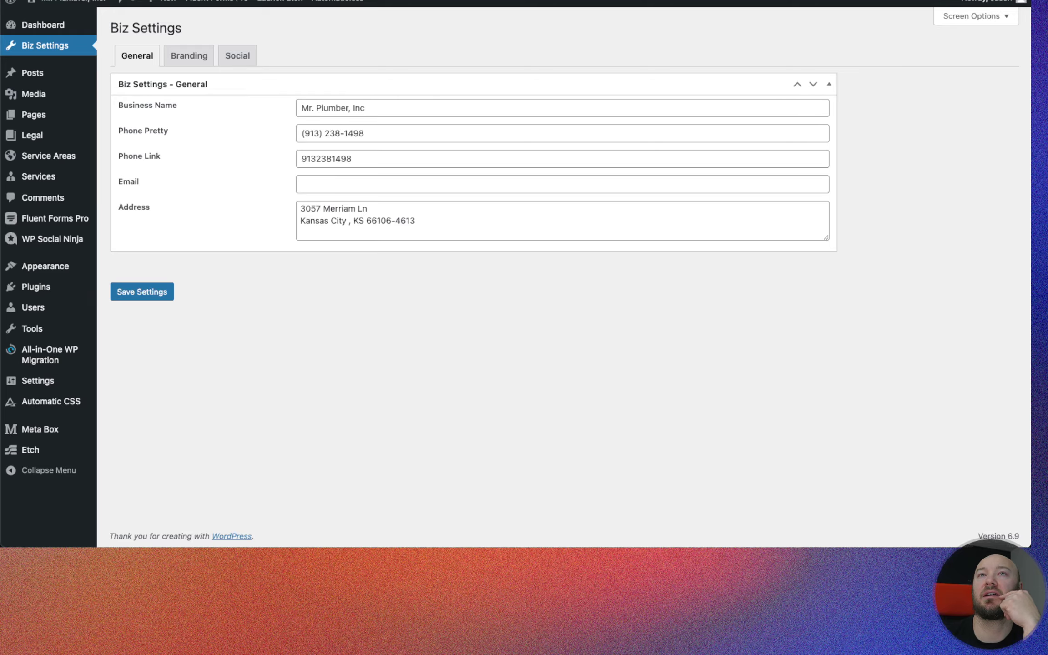
key("ctrl+shift+Tab")
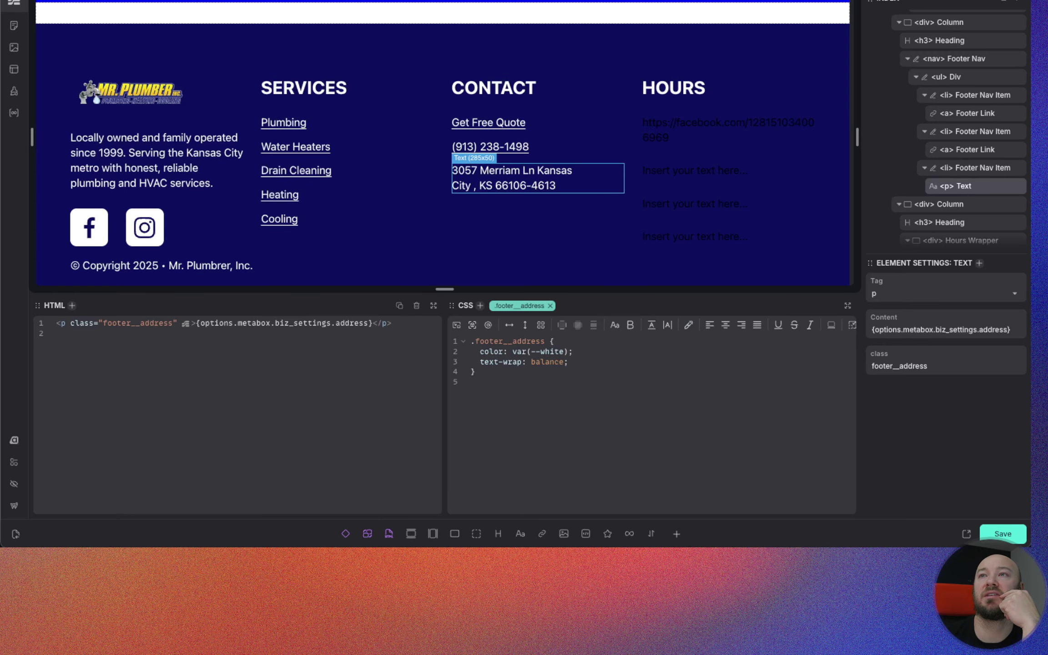
Step: Copy the weekday hours from the Figma footer design and set the first Hours text to Mon - Fri: 8:30 AM - 5:00 PM
left_click(698, 129)
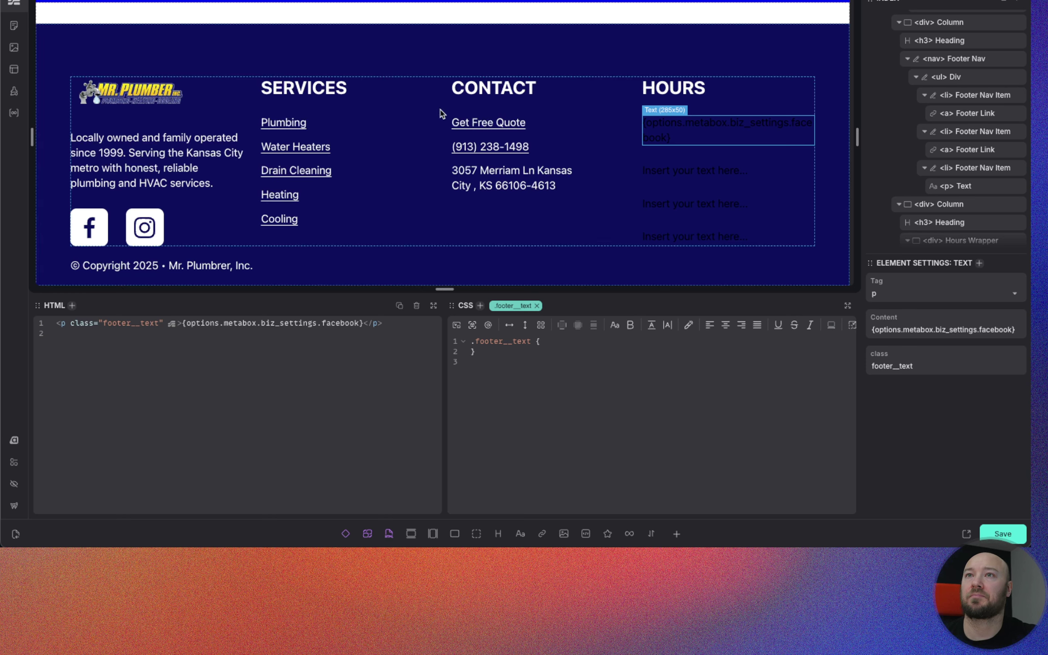
triple_click(934, 328)
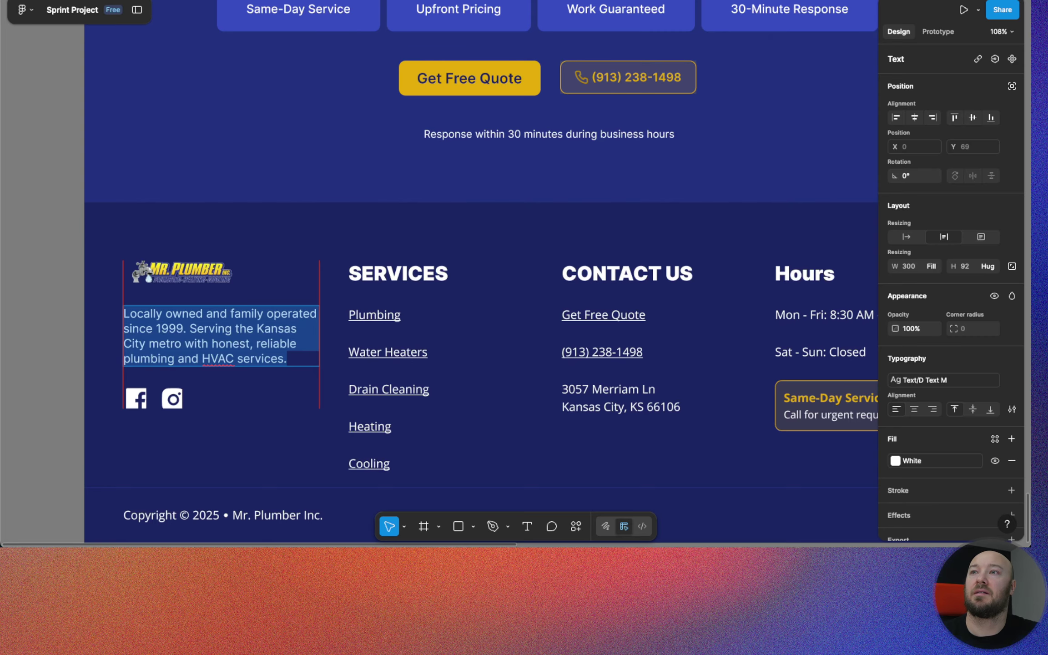
scroll(678, 334, "down", 1)
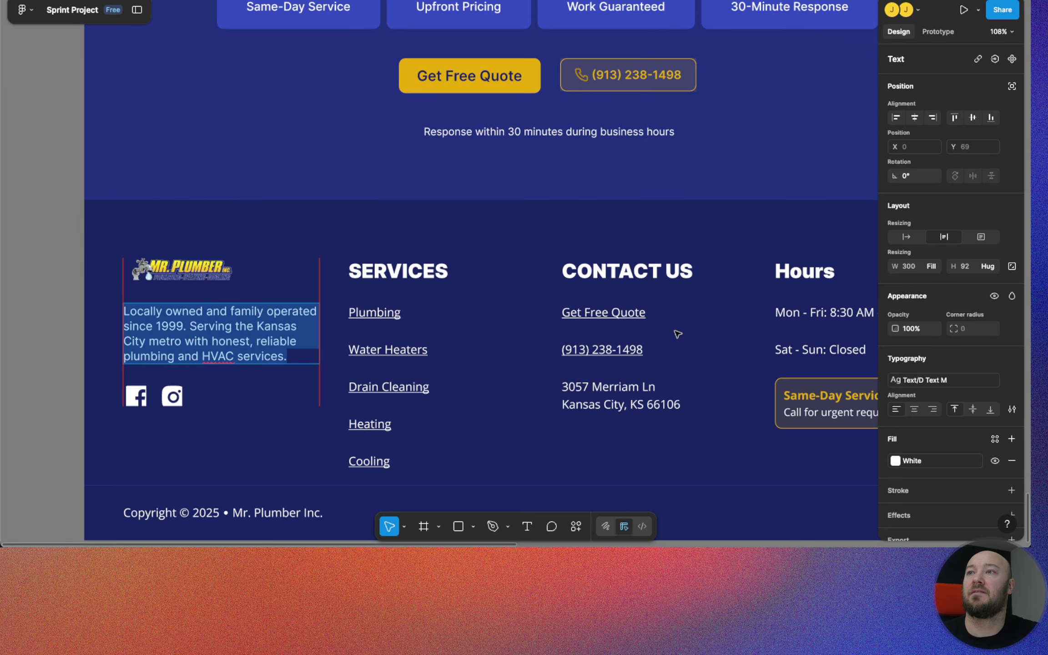
scroll(677, 334, "right", 5)
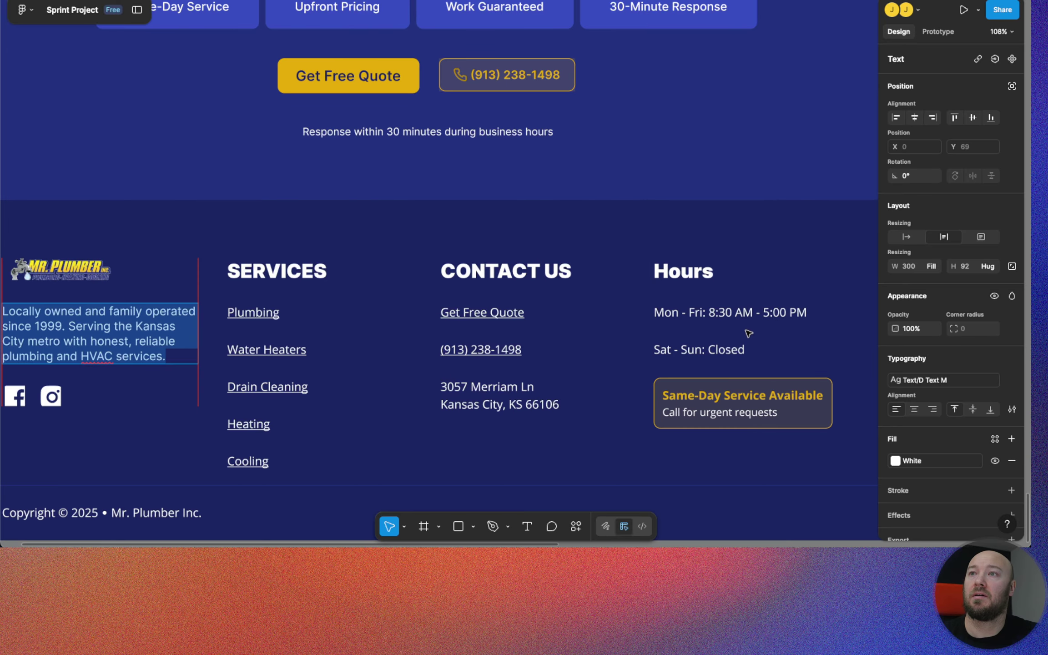
double_click(701, 307)
key("ctrl+c")
key("super+Tab")
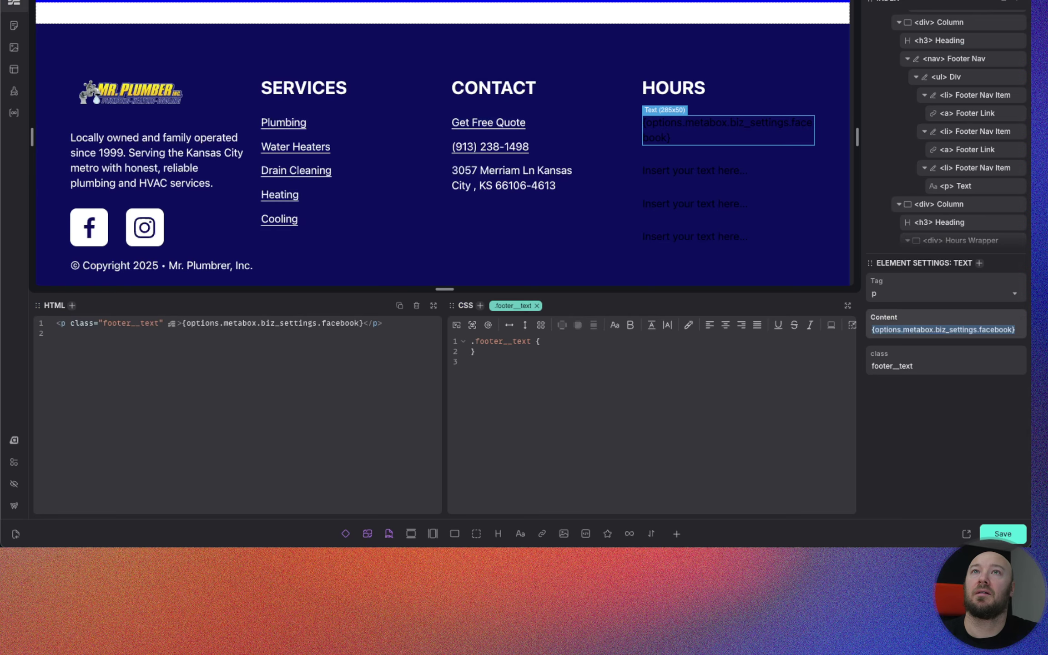
left_click(949, 327)
key("ctrl+a")
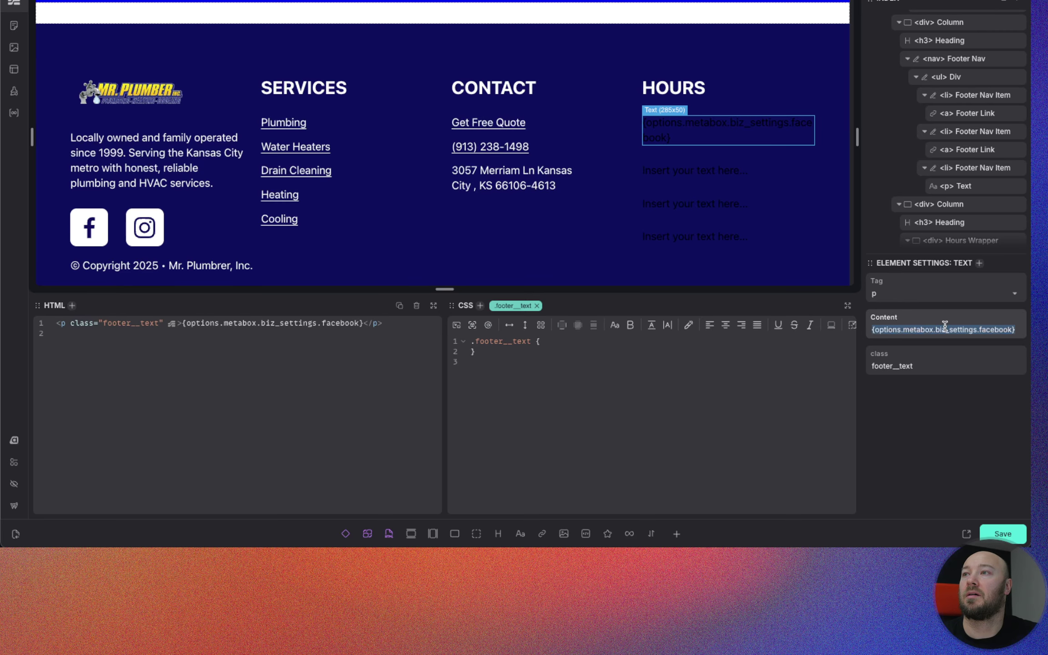
key("ctrl+v")
Step: Copy the weekend hours from the Figma footer design and set the second Hours text to Sat - Sun: Closed
key("super+Tab")
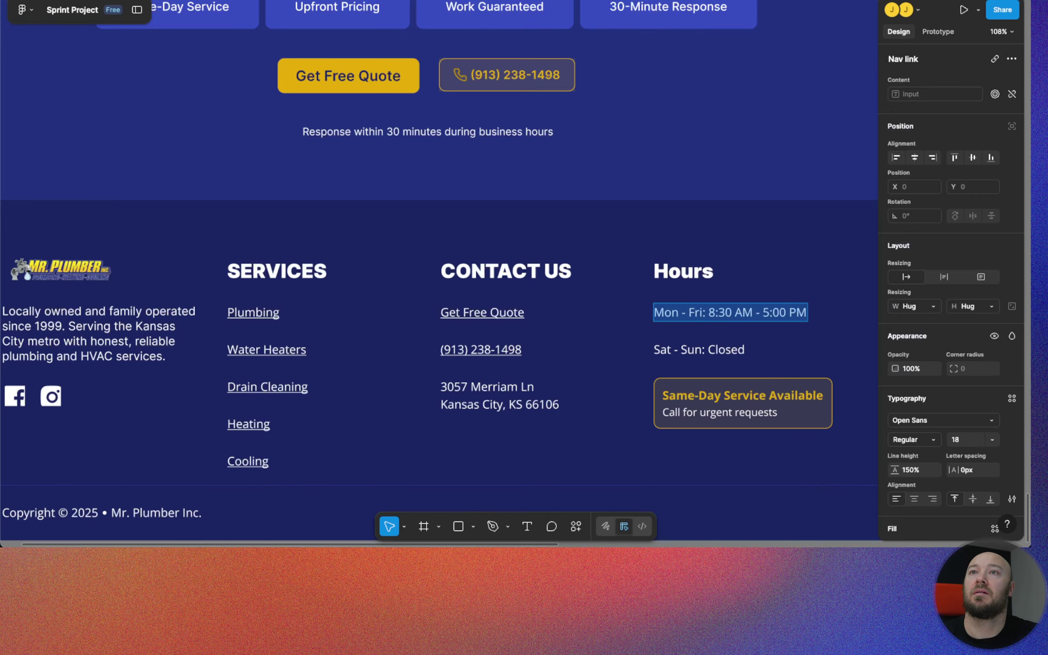
double_click(696, 346)
key("super+c")
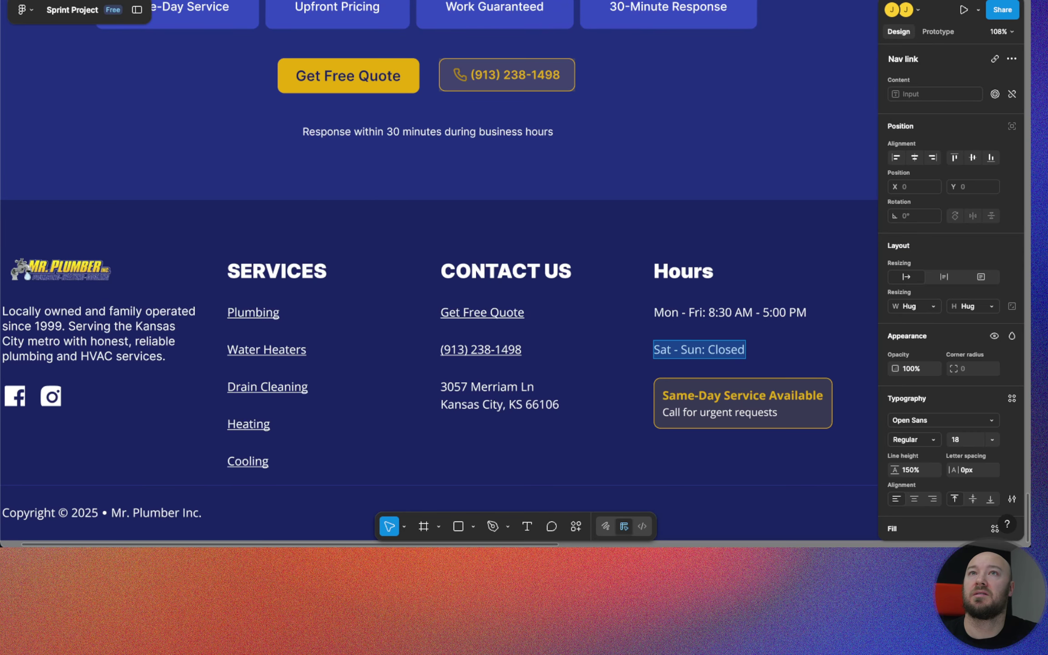
key("super+Tab")
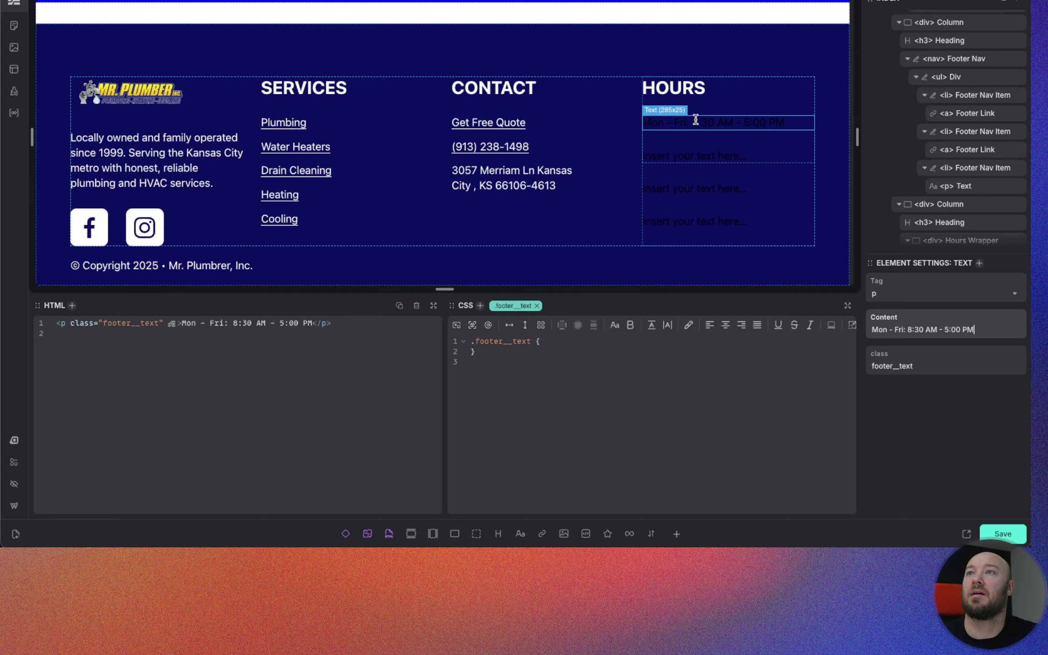
double_click(691, 155)
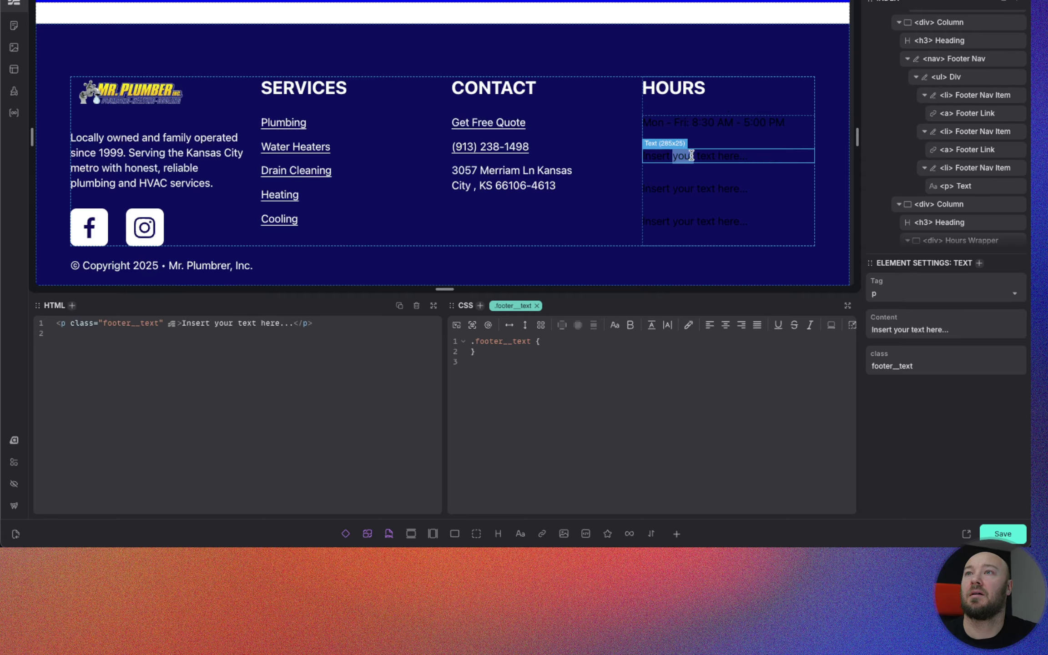
triple_click(691, 156)
key("super+v")
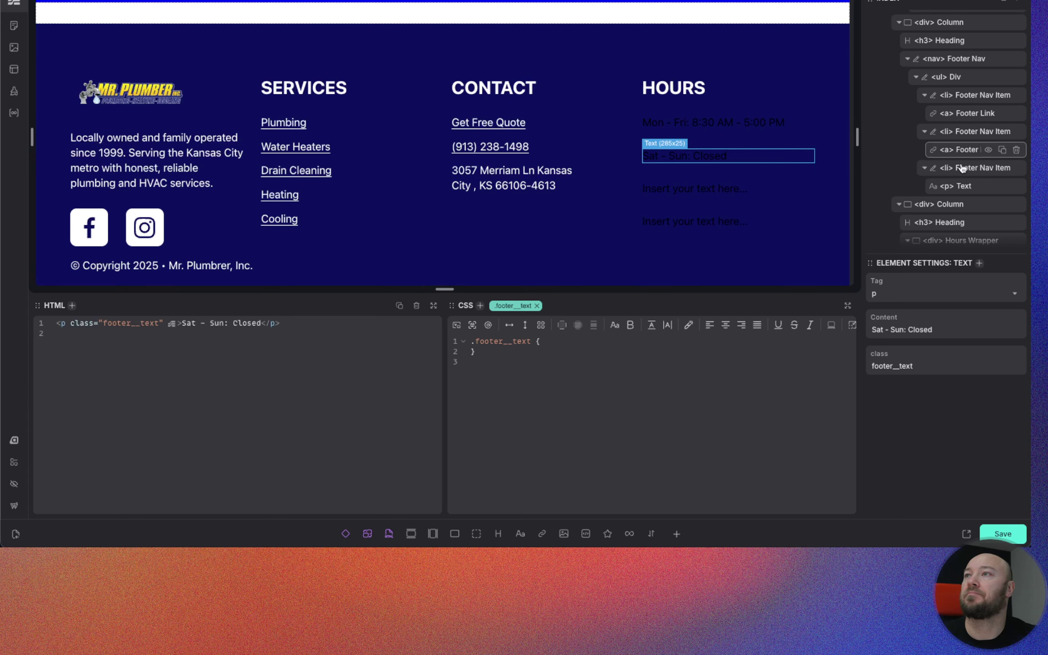
Step: Remove the .footer__text class from both text elements in the Hours Wrapper
scroll(959, 168, "down", 3)
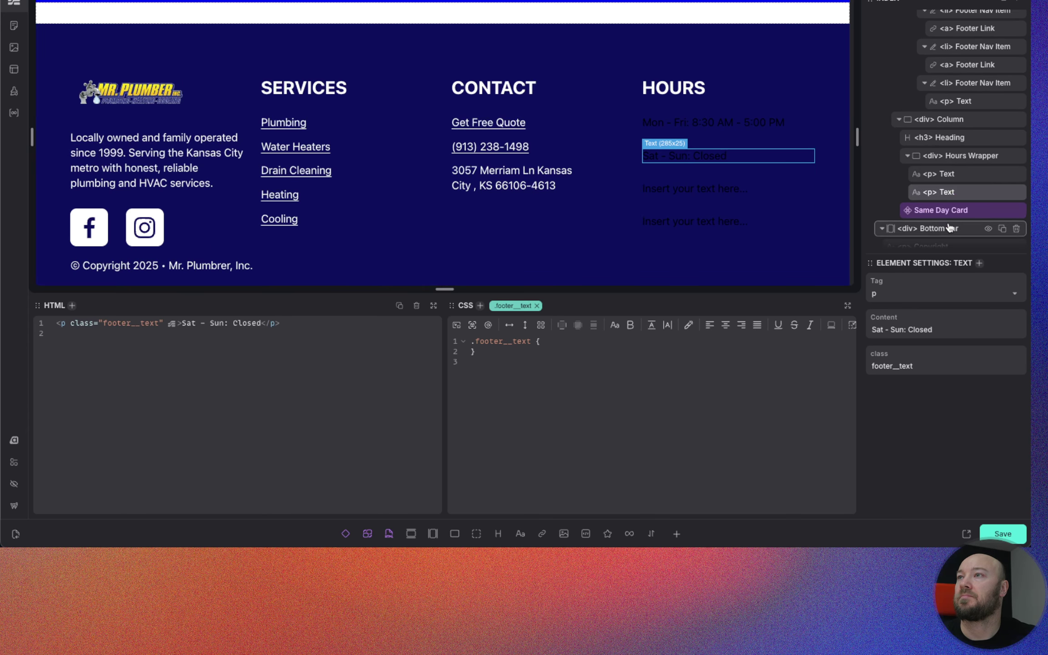
left_click(957, 170)
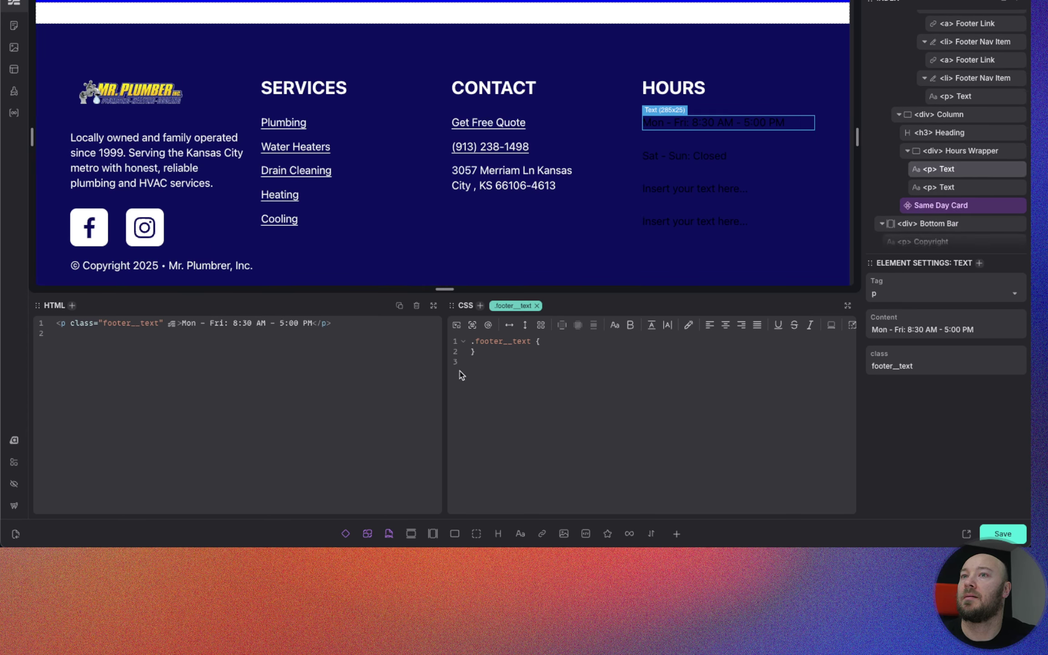
left_click(555, 341)
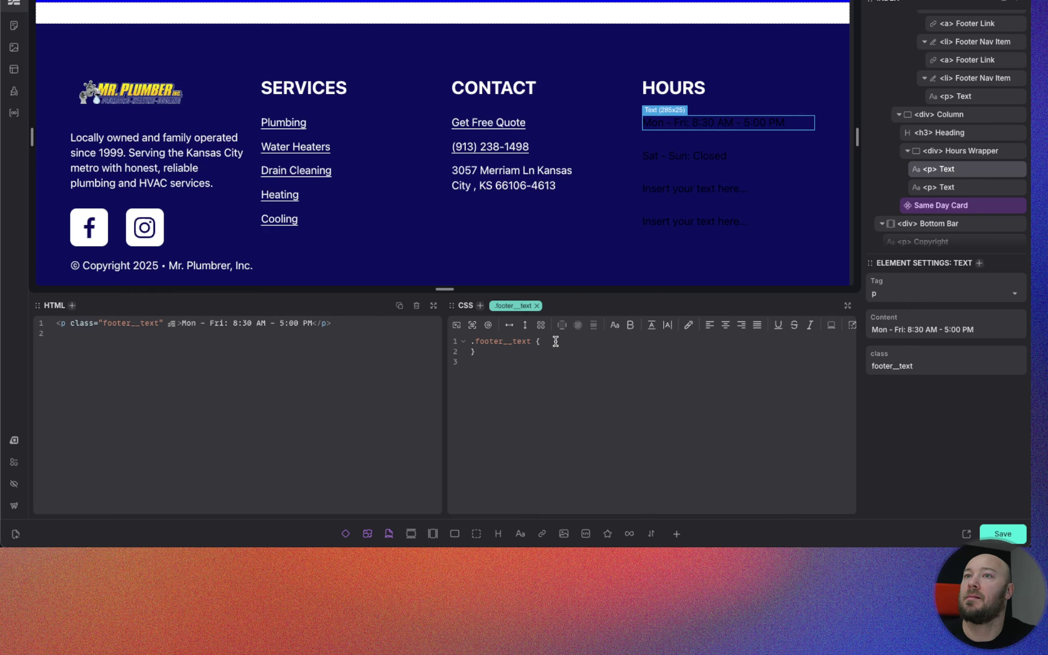
left_click(537, 306)
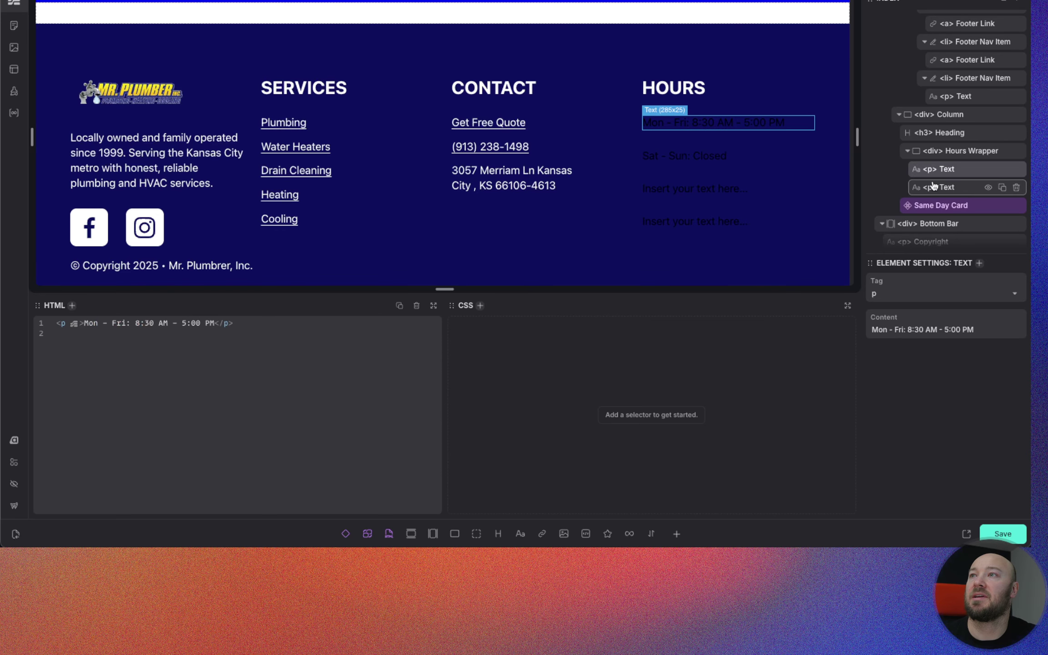
left_click(955, 187)
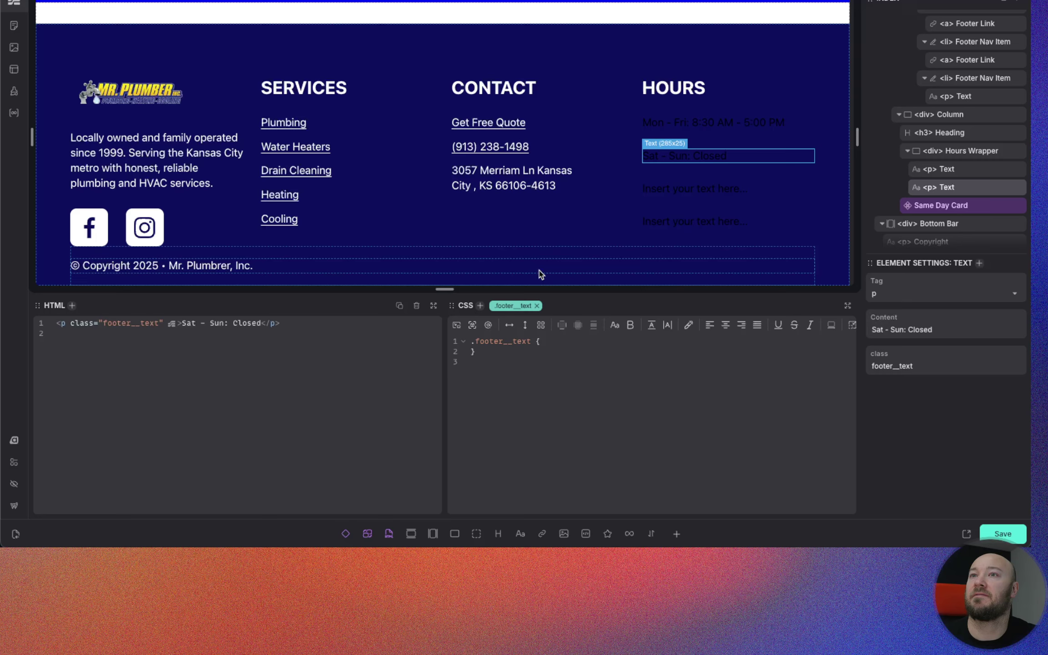
left_click(537, 306)
Step: Add the class .footer__hours to the Sat - Sun text and give it color: var(--white)
left_click(480, 306)
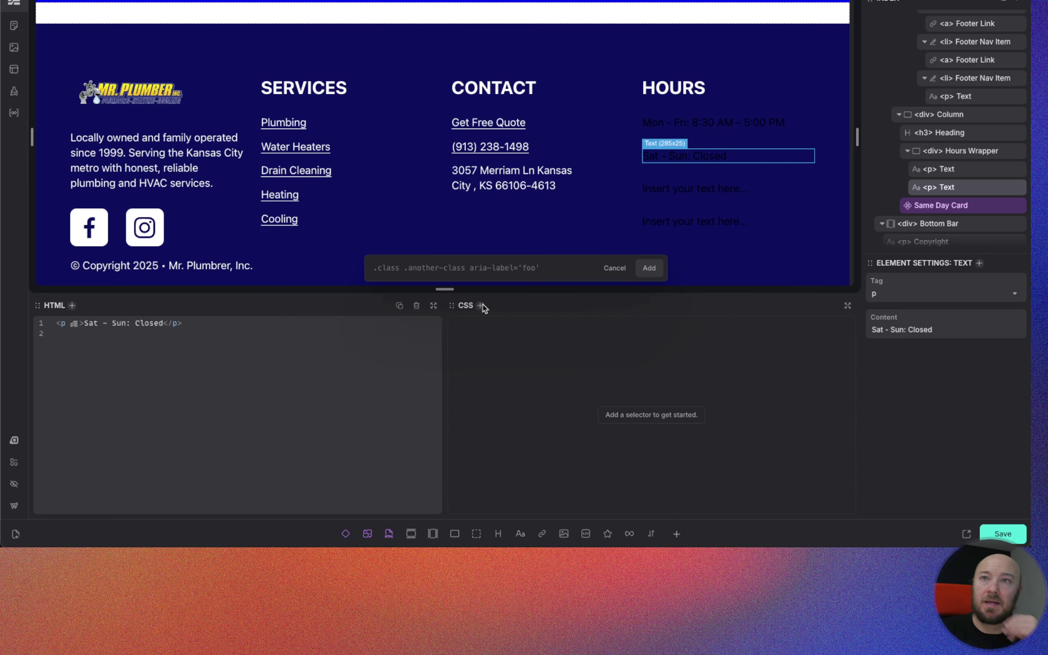
type(".footer")
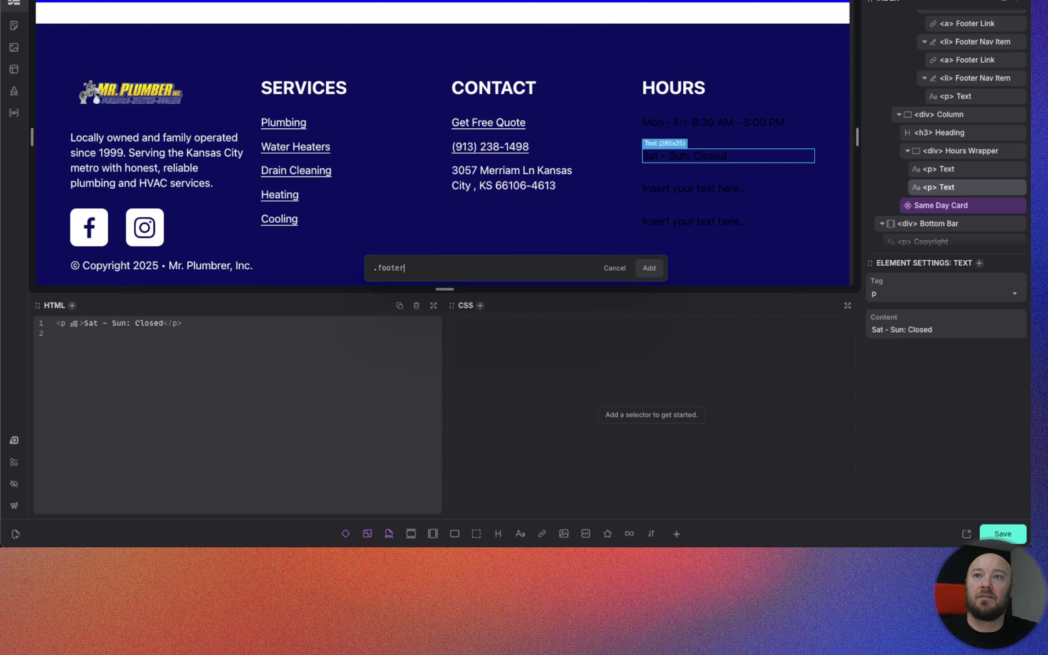
type("__hour")
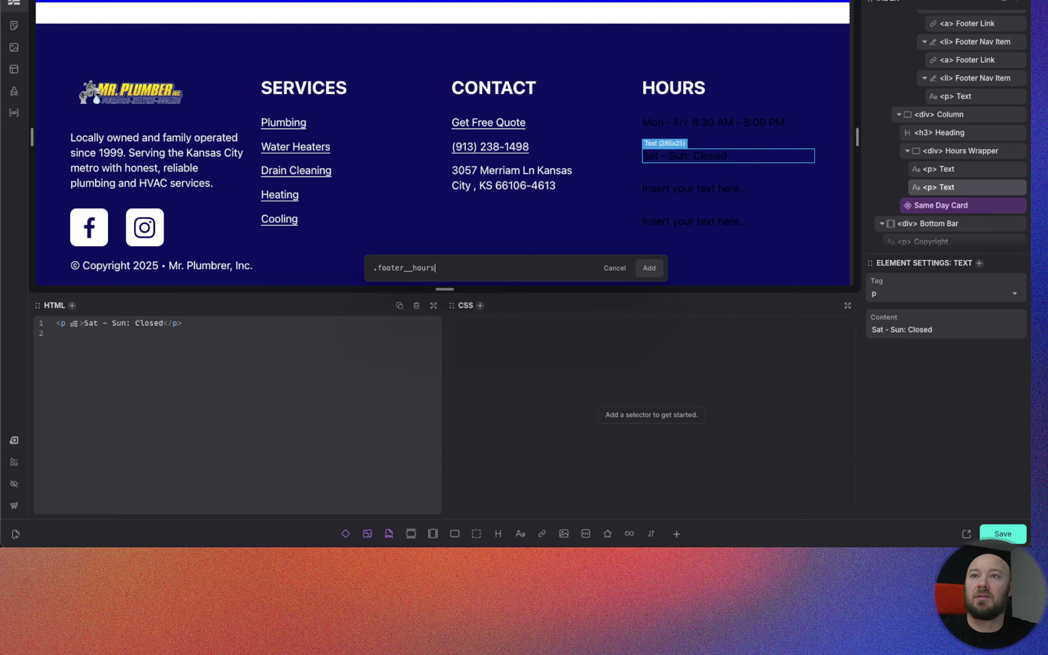
type("s")
key("Return")
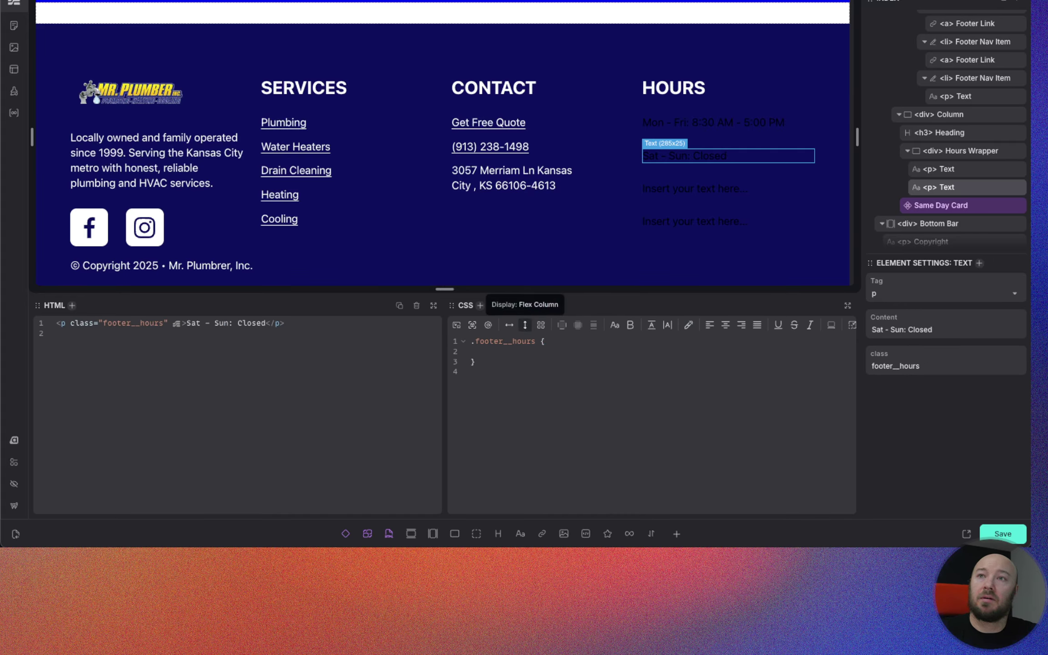
type("color: --")
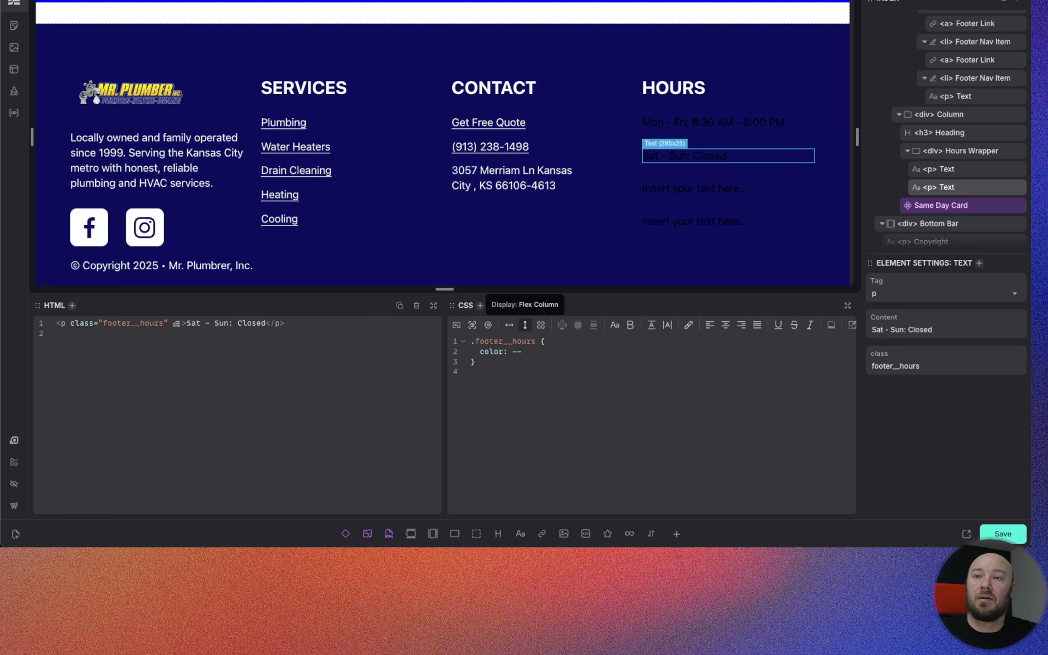
type("white")
key("Return")
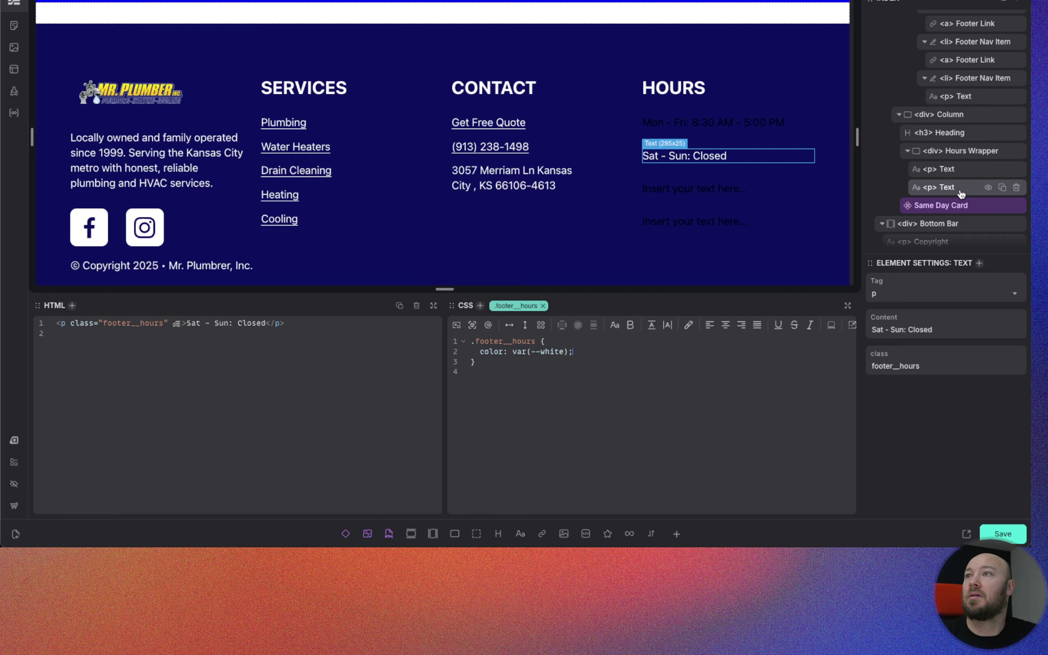
Step: Rename both text elements inside the Hours Wrapper to Hours
left_click(952, 173)
double_click(948, 170)
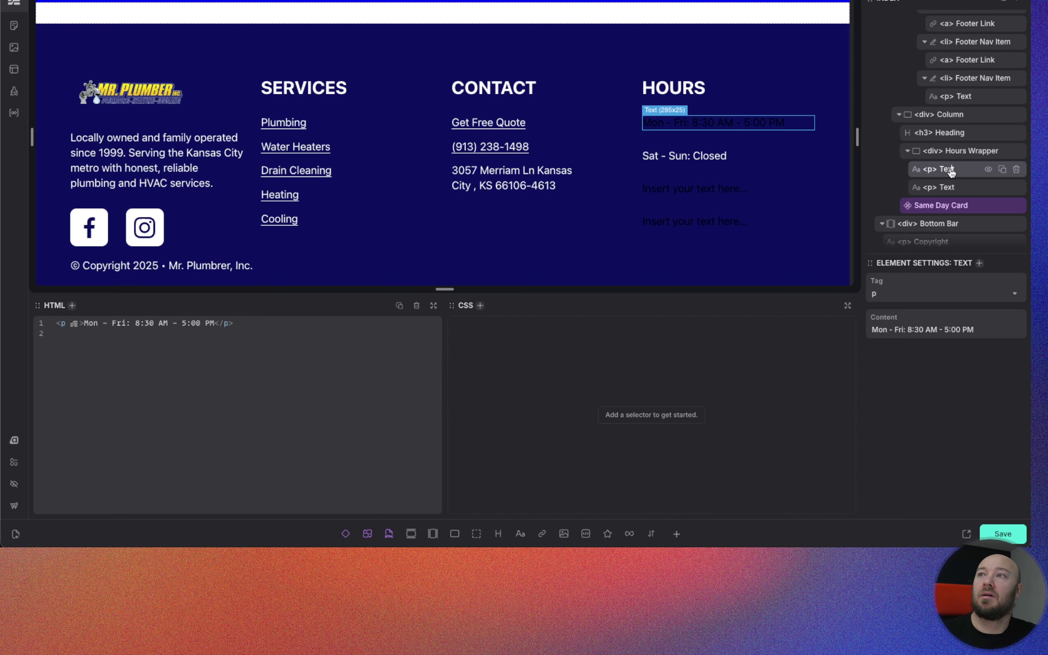
type("Hours")
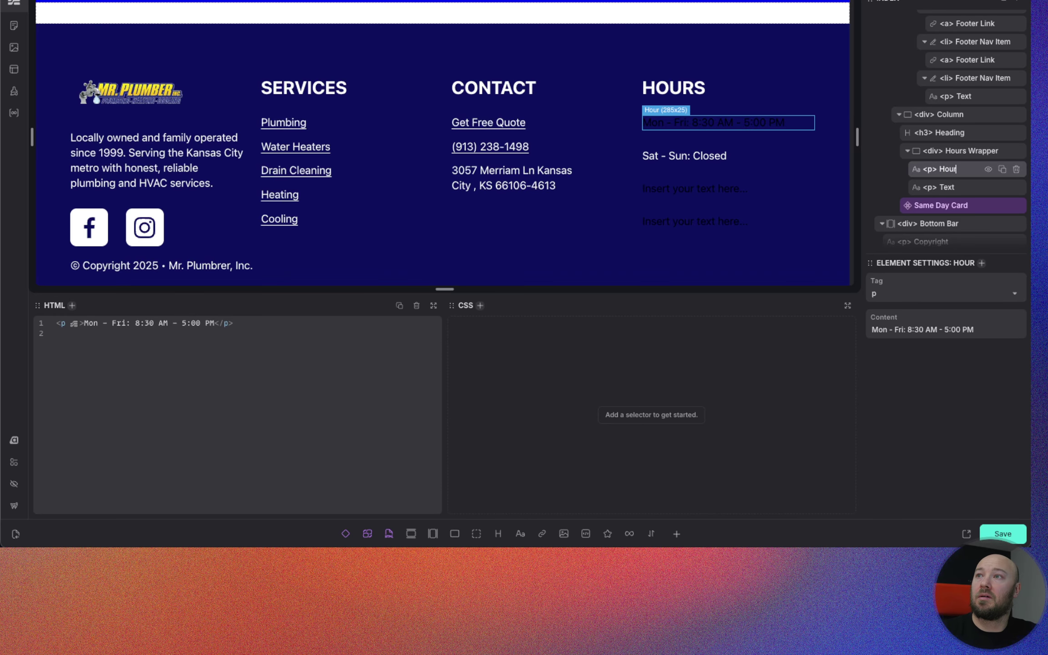
key("Return")
double_click(952, 188)
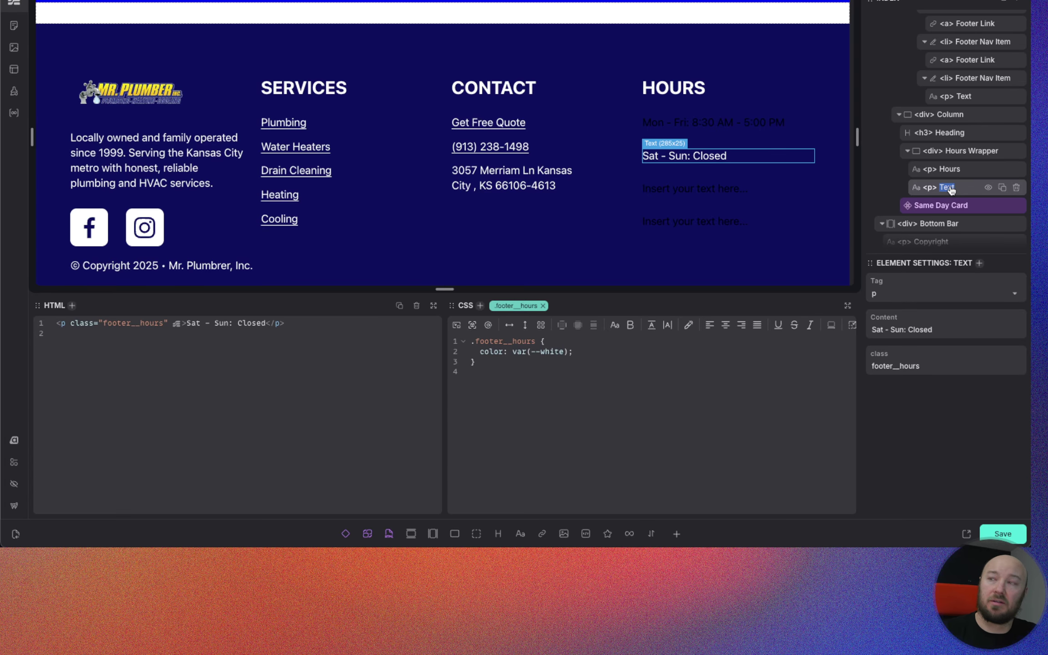
type("Hours")
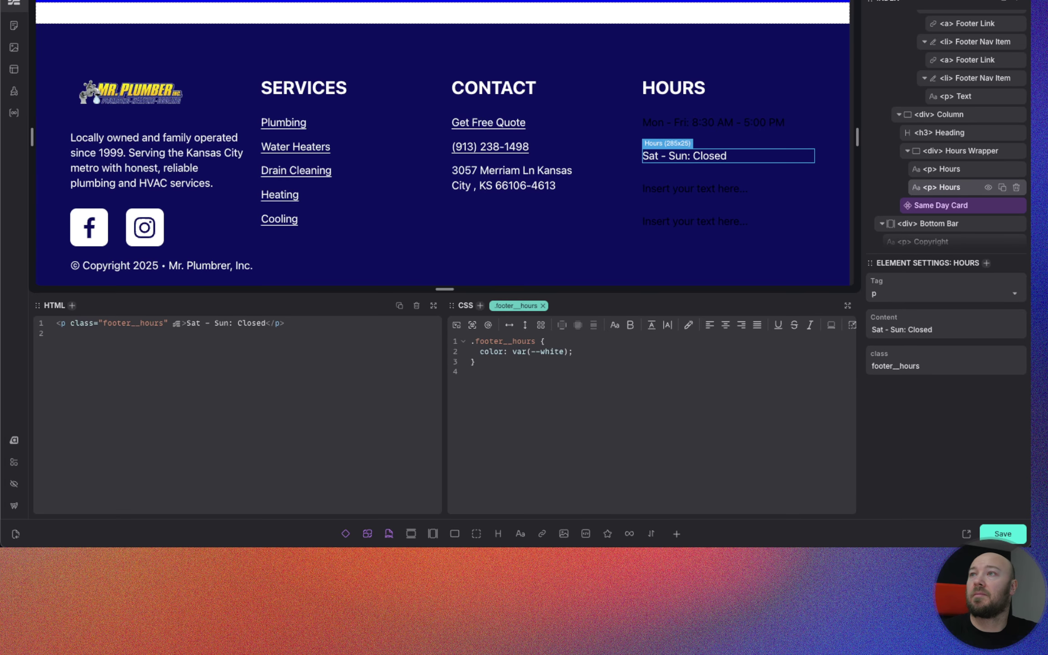
Step: Add the class .footer__hours to the Mon - Fri text element
left_click(950, 168)
left_click(480, 306)
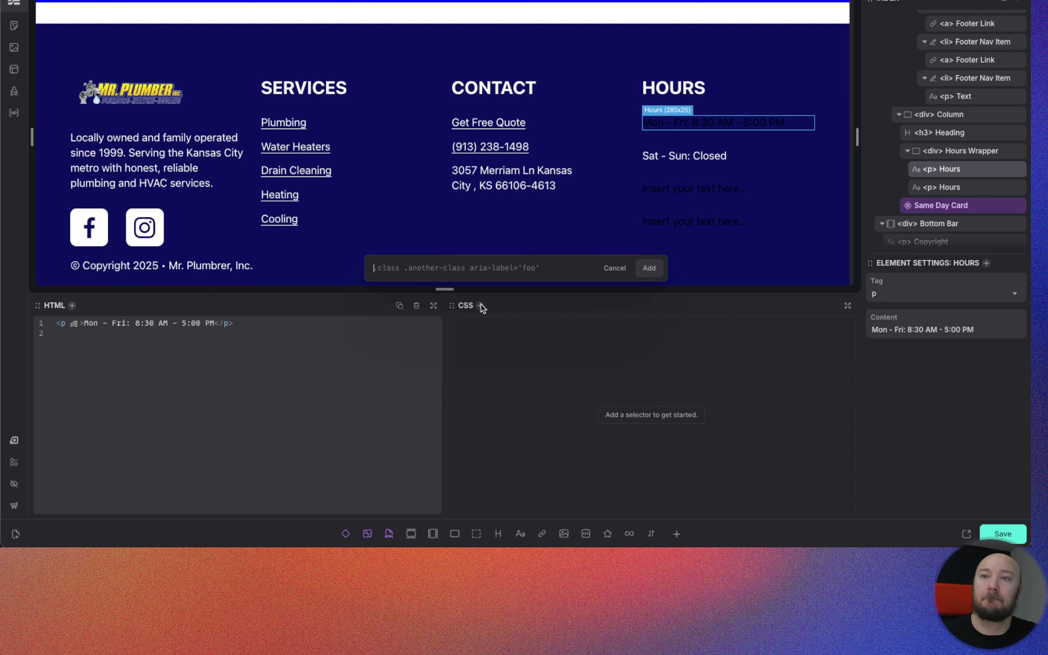
type(".footer__")
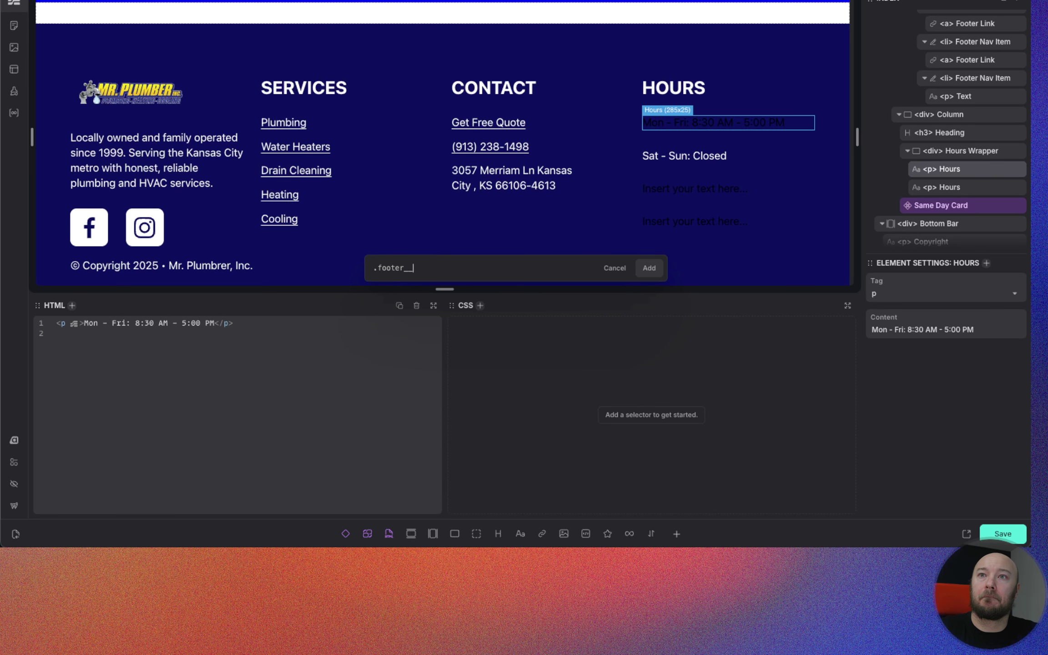
type("hours")
key("Return")
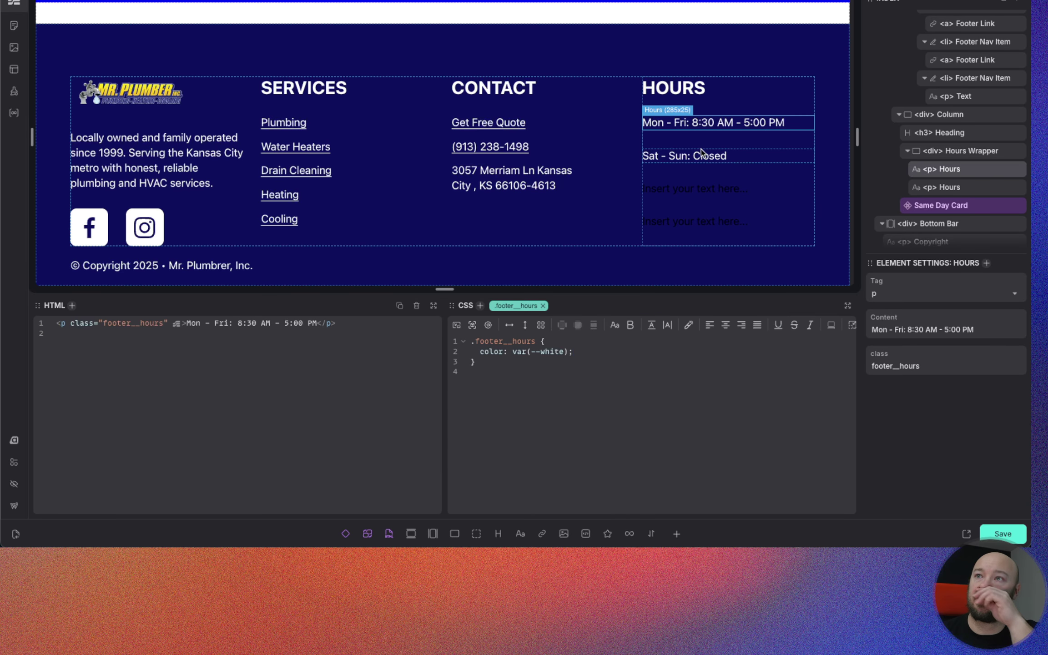
Step: Add the modifier class .footer__hours--closed to the Sat - Sun text element
left_click(998, 187)
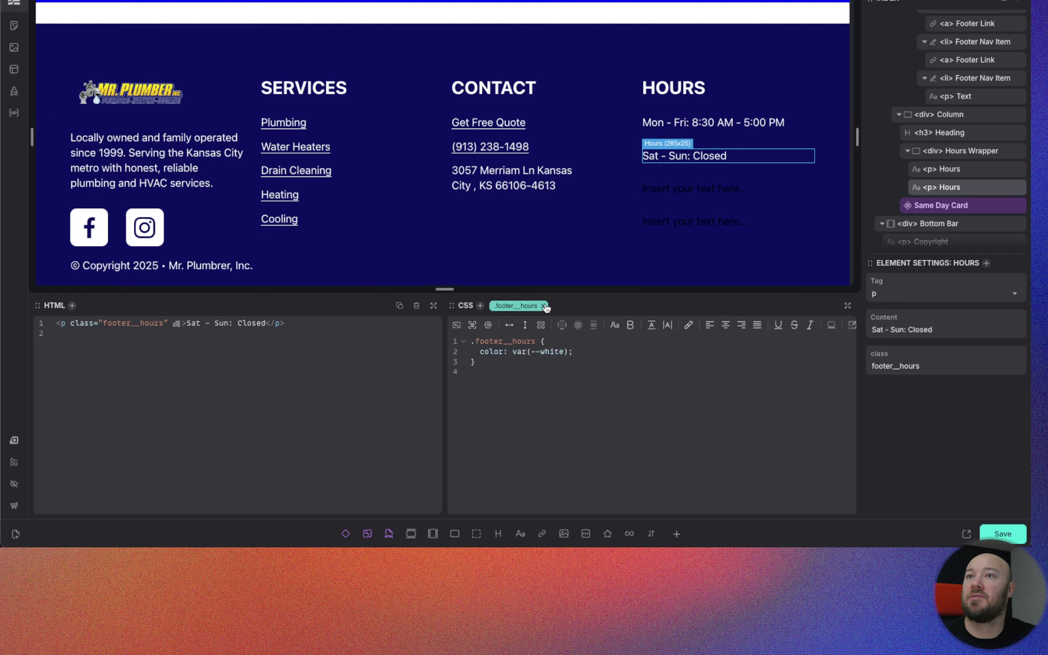
left_click(480, 306)
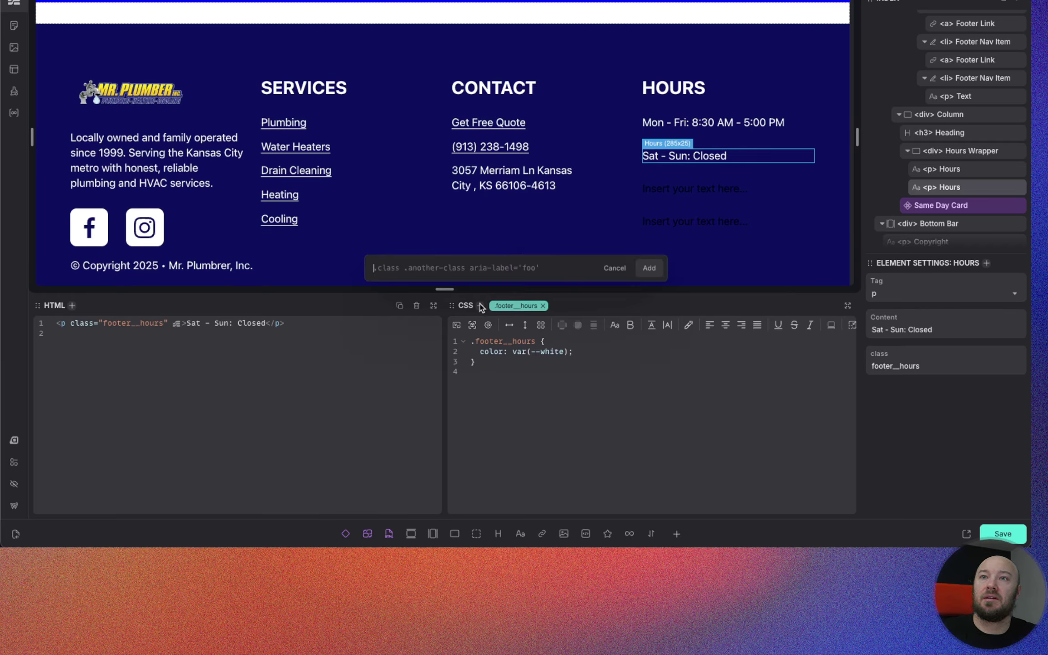
type(".f")
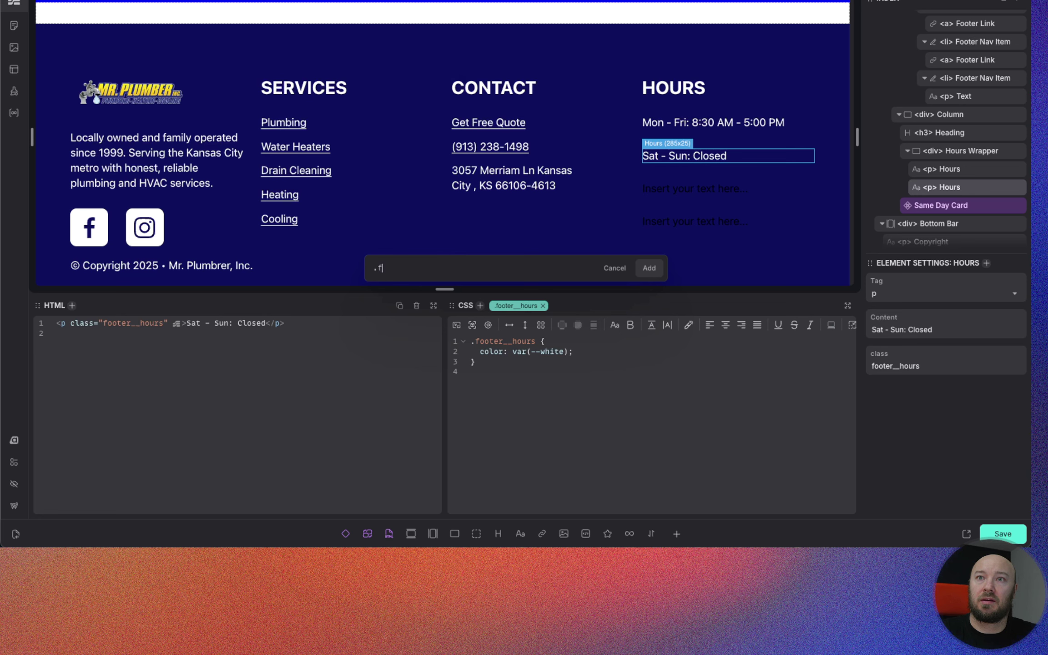
type("ooter")
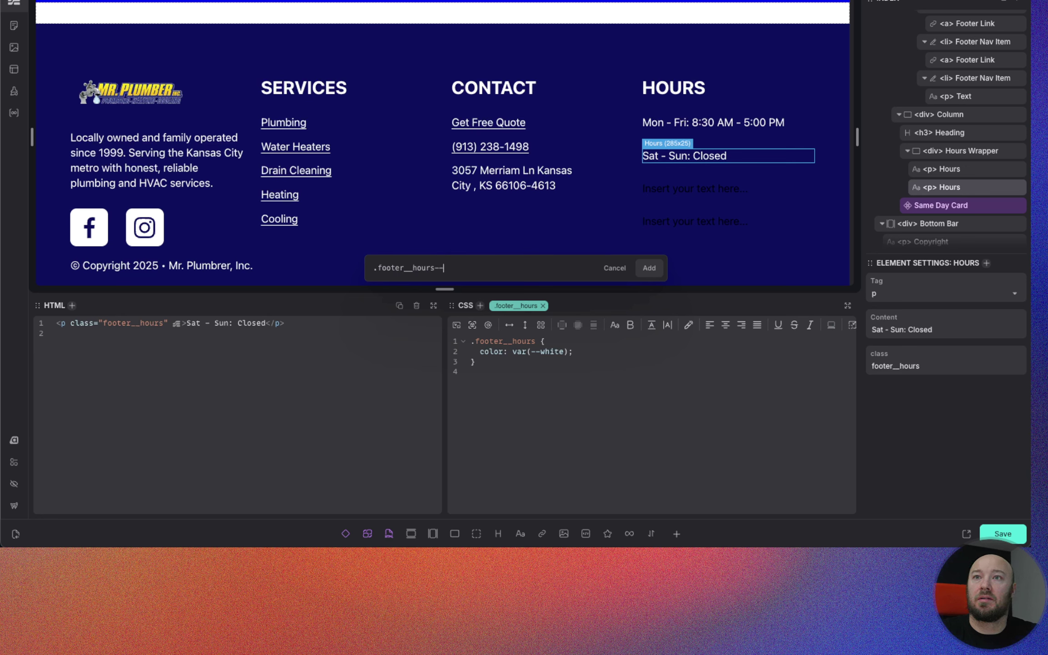
type("__hours--")
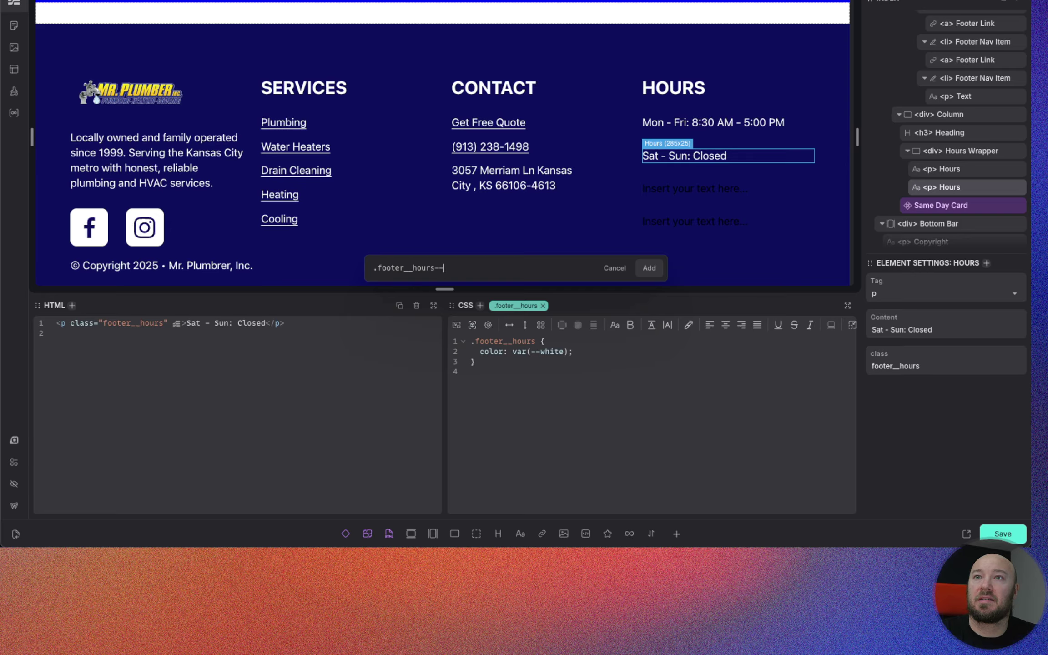
type("closed")
key("Return")
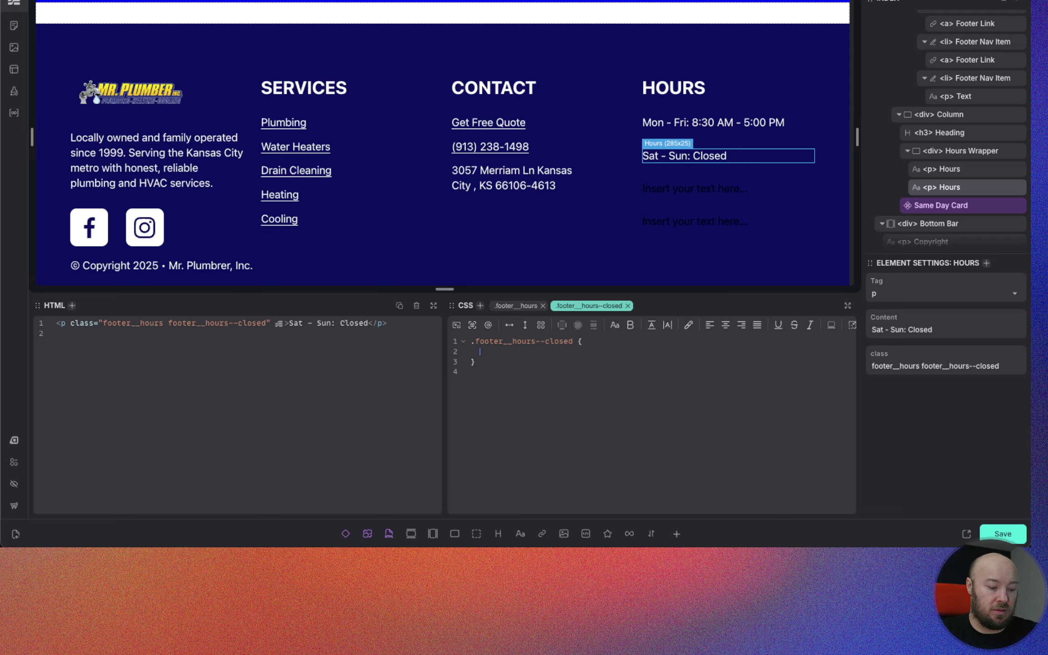
Step: Set color: var(--text-light-muted) in the .footer__hours--closed rule and save the changes
type("color: var(")
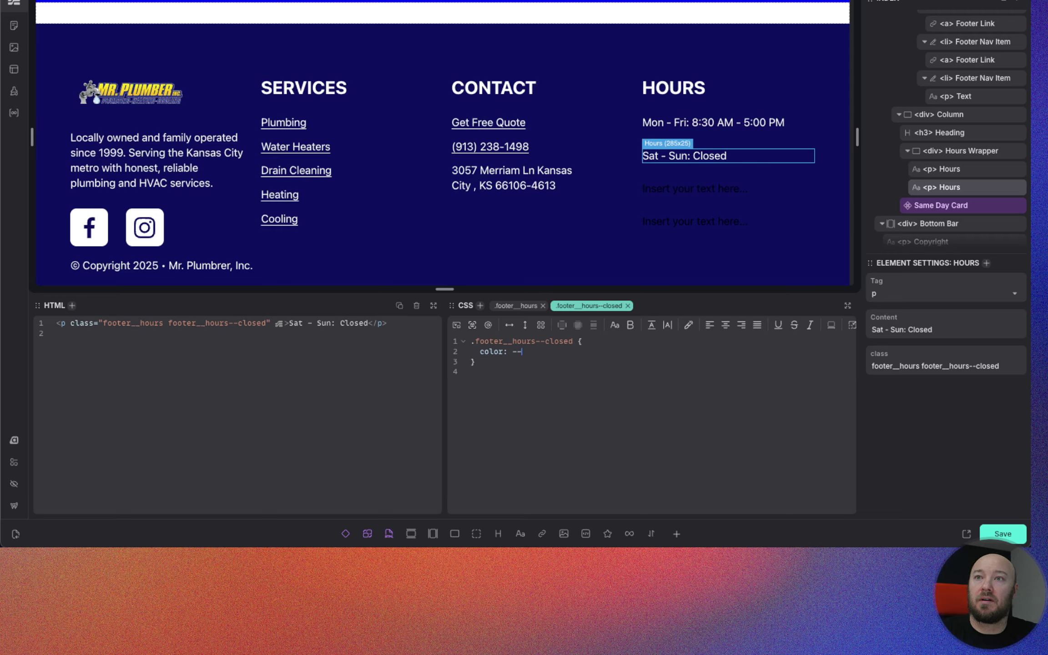
type("--tex")
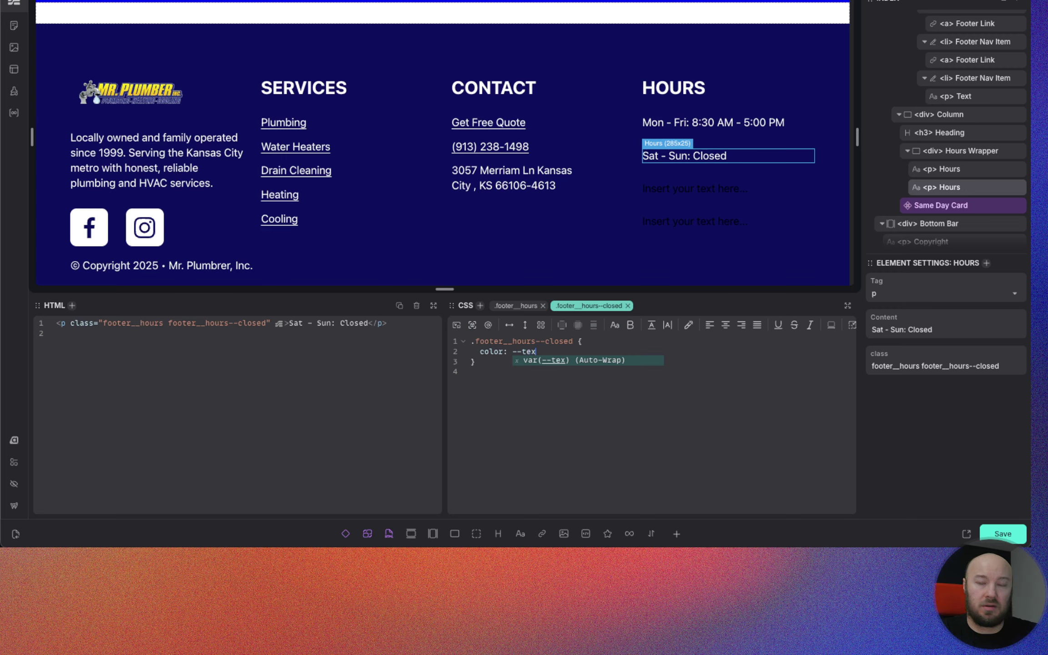
type("t-light-muted);")
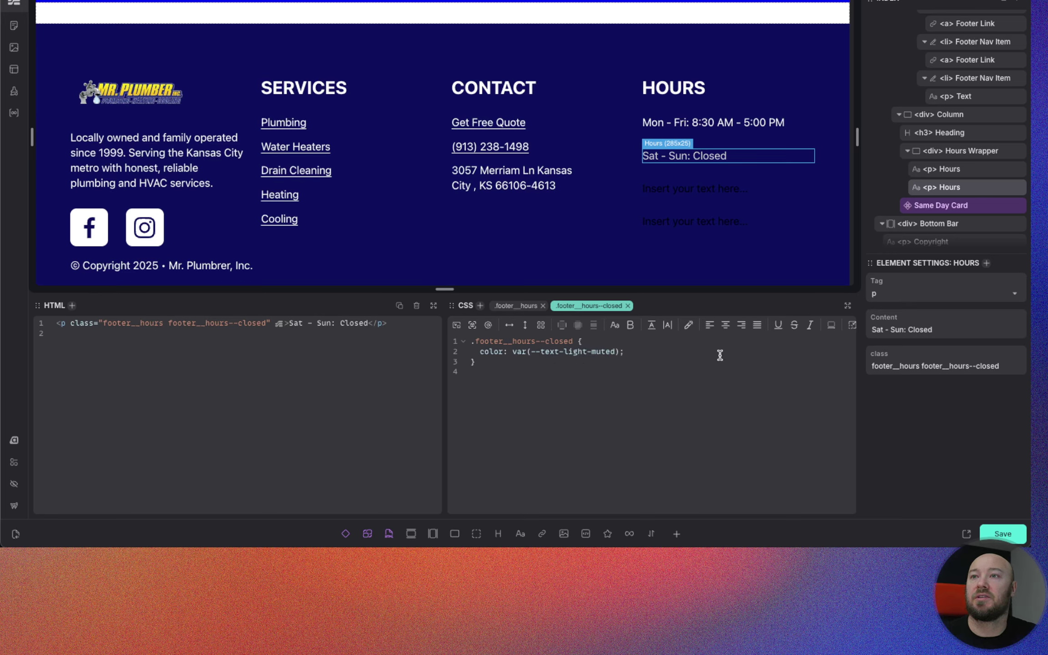
left_click(1004, 535)
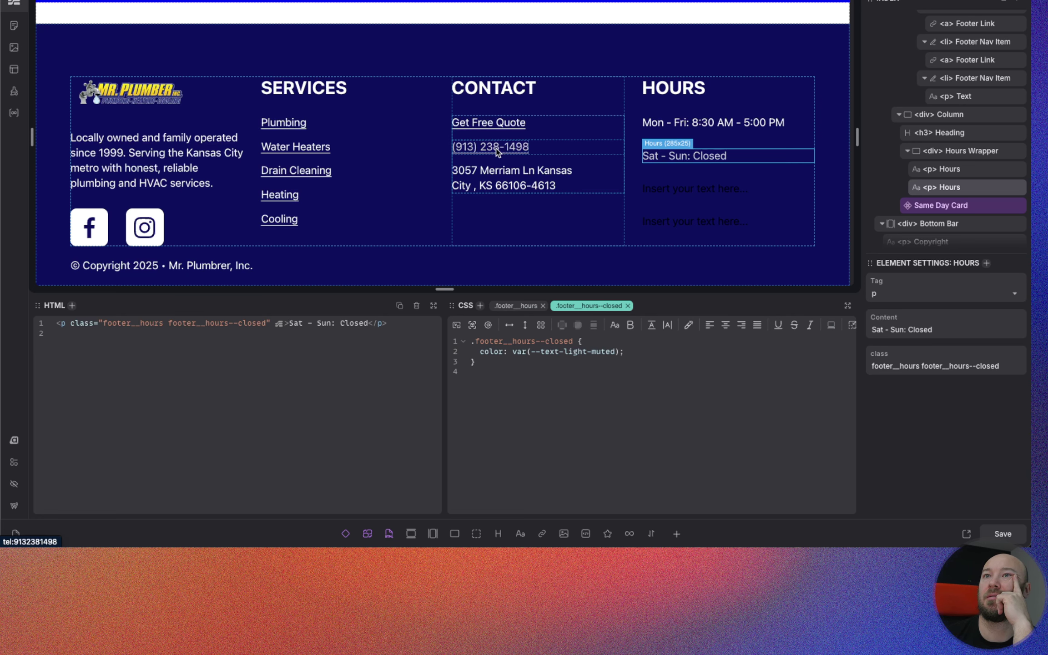
Step: Wrap each of the two Hours text elements, Sat - Sun and Mon - Fri, in its own div
right_click(948, 188)
left_click(854, 255)
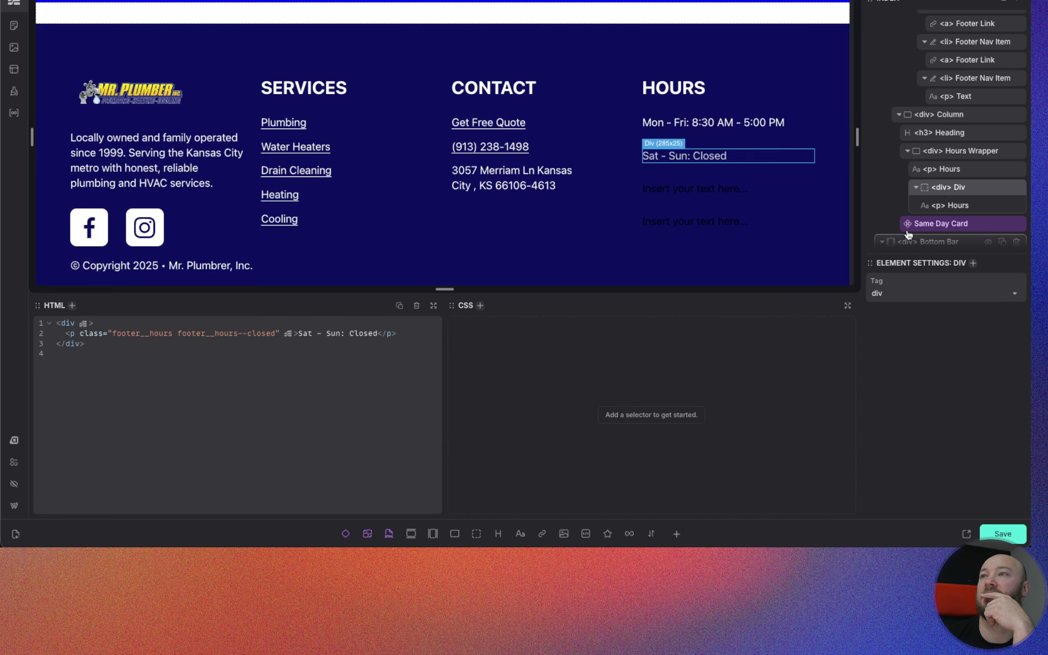
left_click(957, 170)
right_click(956, 170)
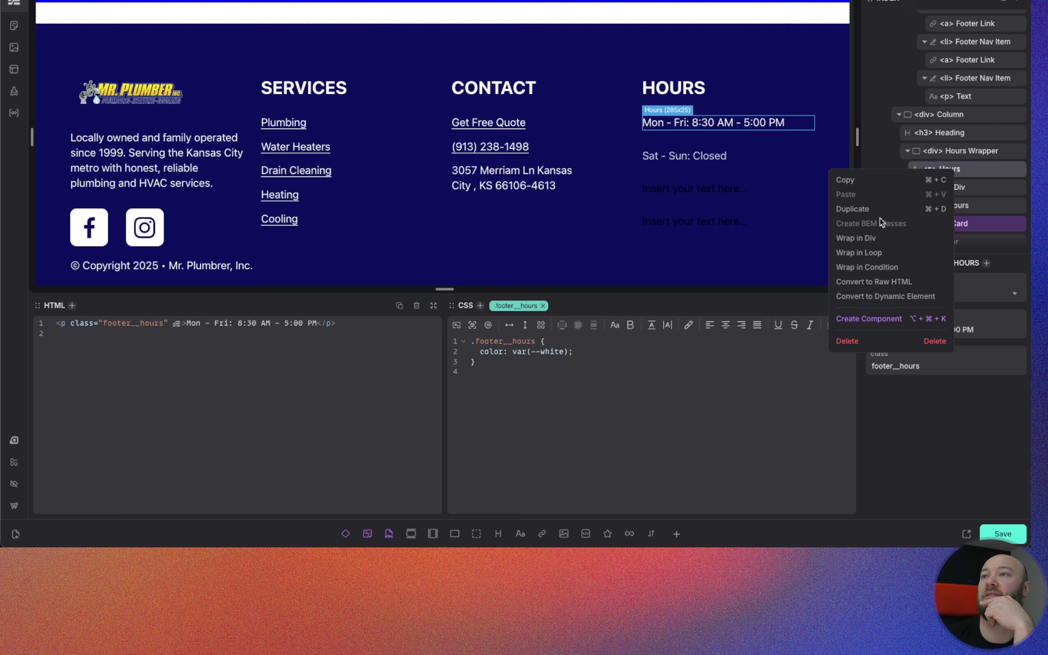
left_click(864, 238)
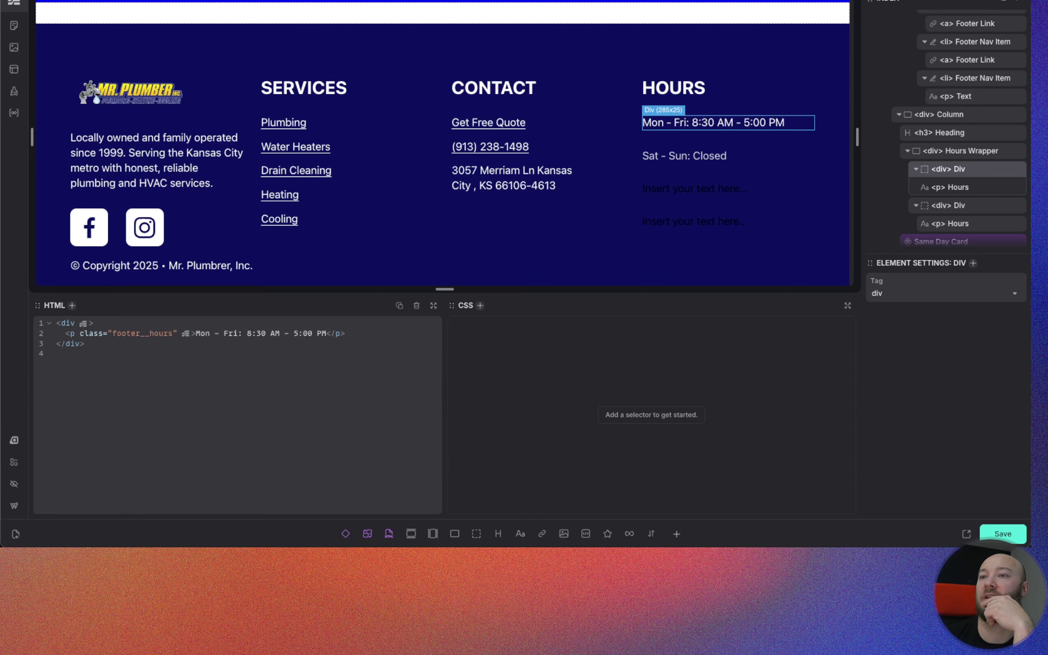
Step: Add an SVG element to the Mon - Fri div and place it above the Hours text
left_click(608, 535)
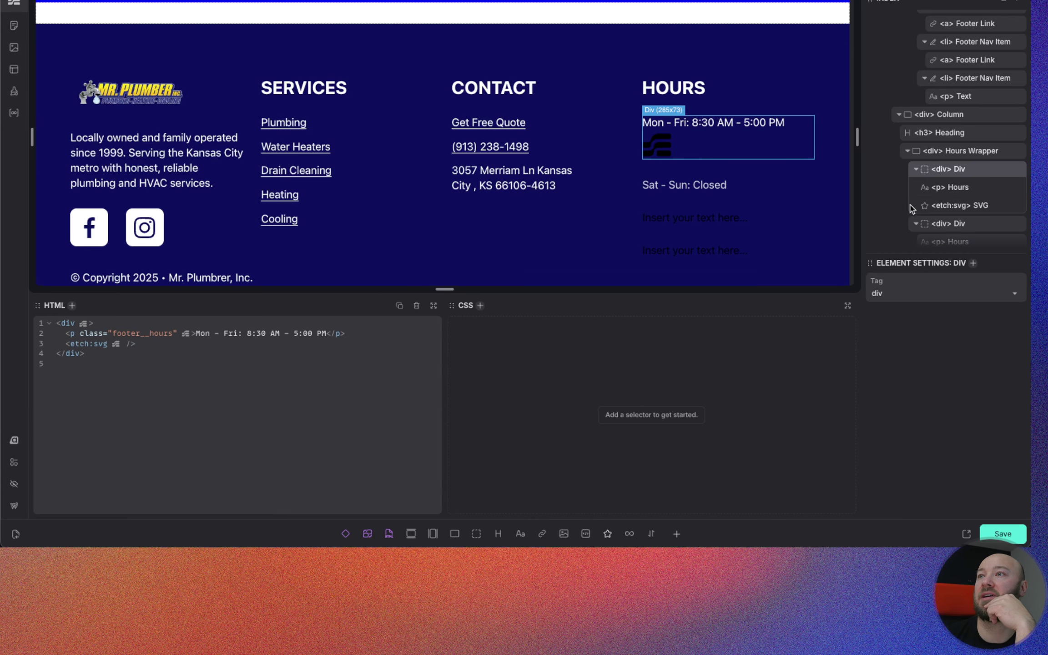
scroll(971, 186, "down", 2)
left_click_drag(969, 175, 968, 153)
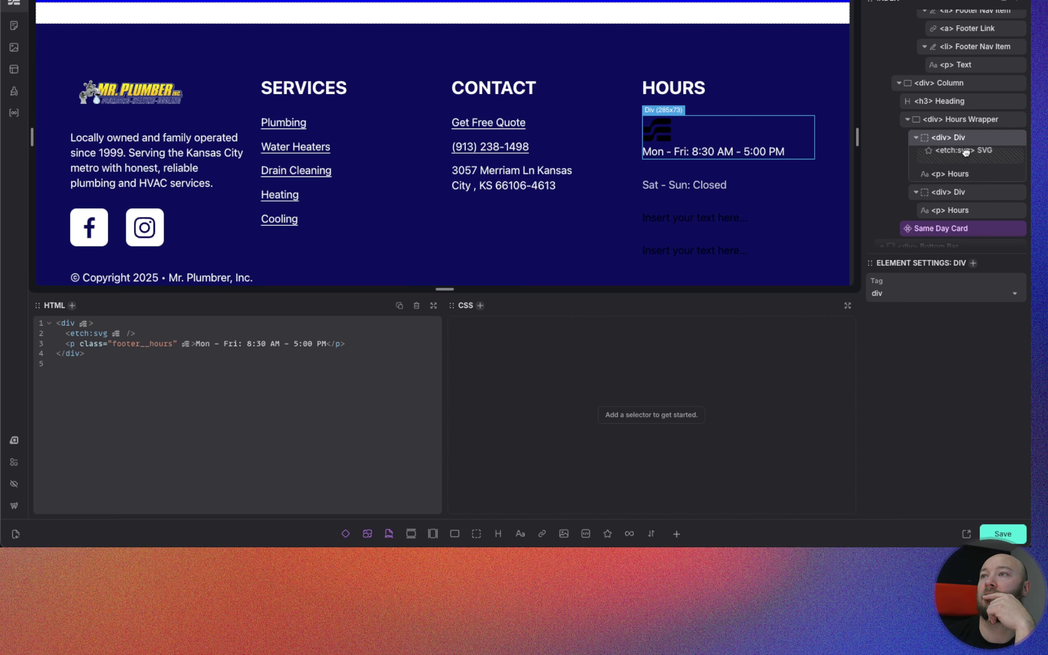
Step: Add an SVG element to the Sat - Sun div and place it above its Hours text
left_click(965, 193)
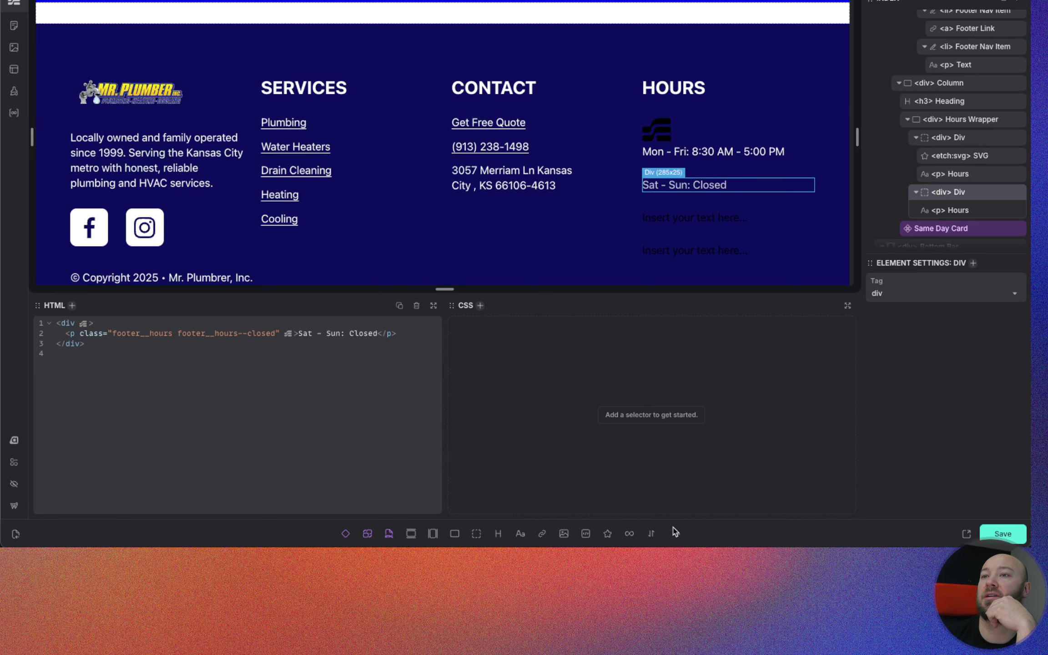
left_click(607, 534)
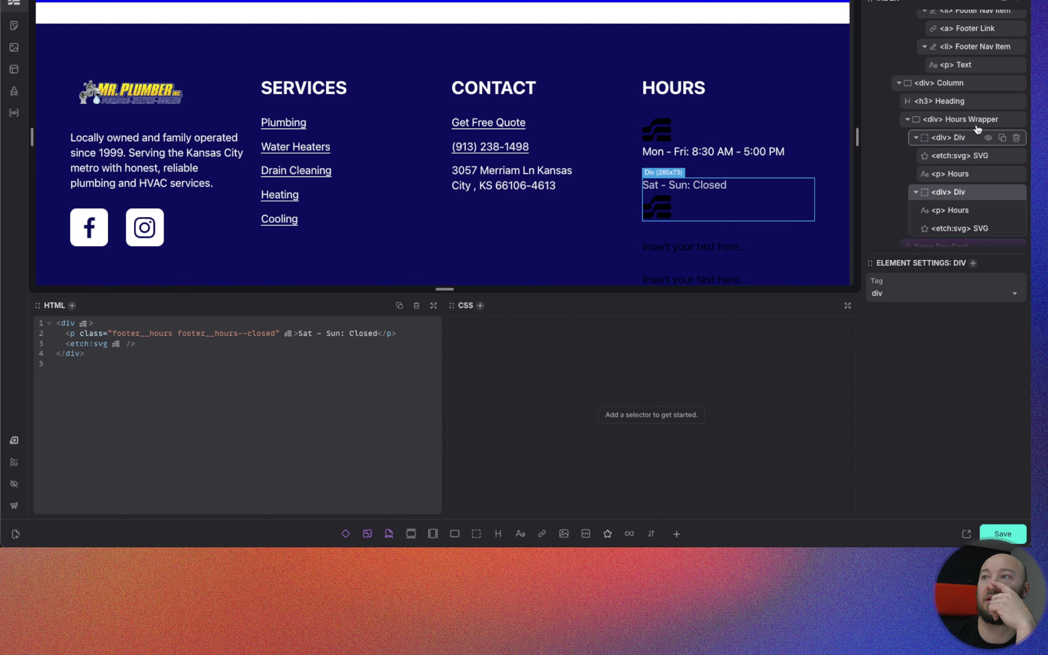
left_click_drag(952, 231, 954, 210)
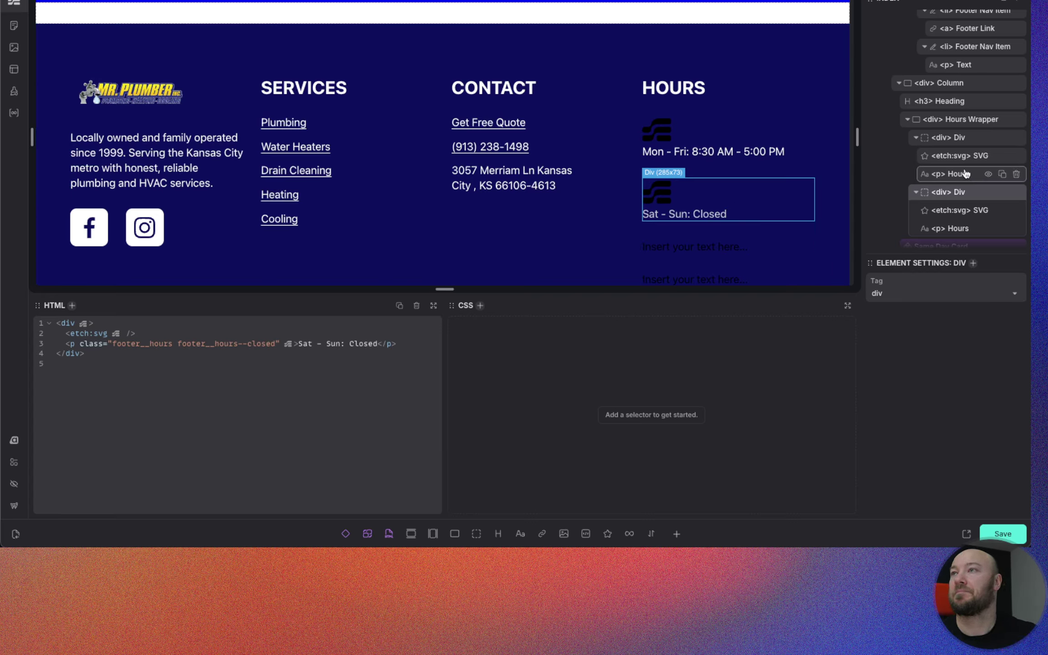
Step: Rename both divs inside the Hours Wrapper to Hours Inner Wrapper
double_click(960, 138)
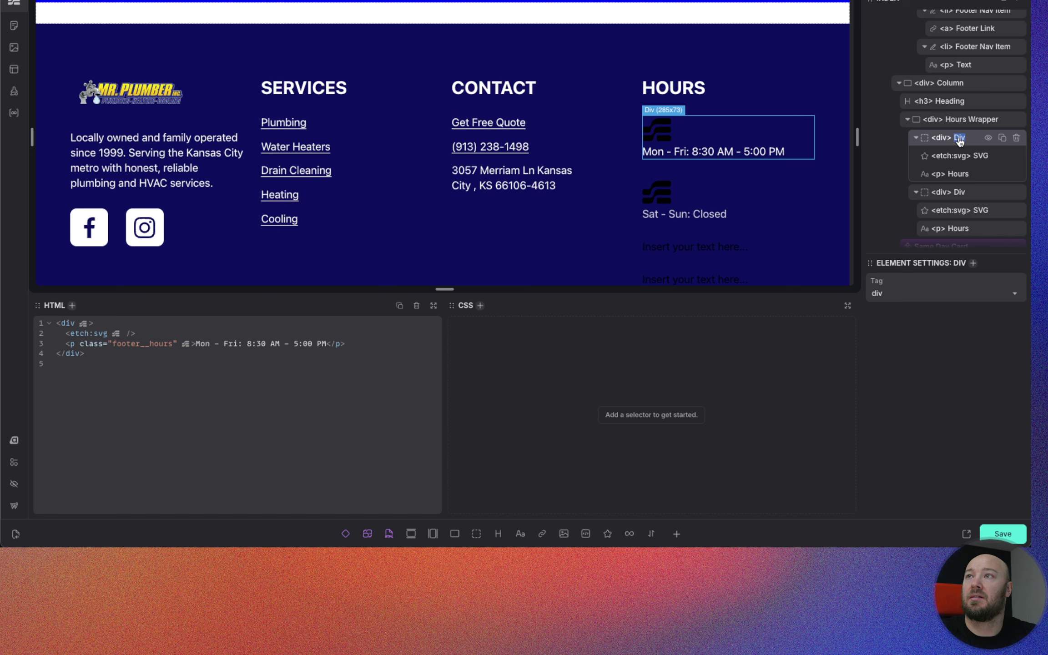
type("Hours Inne")
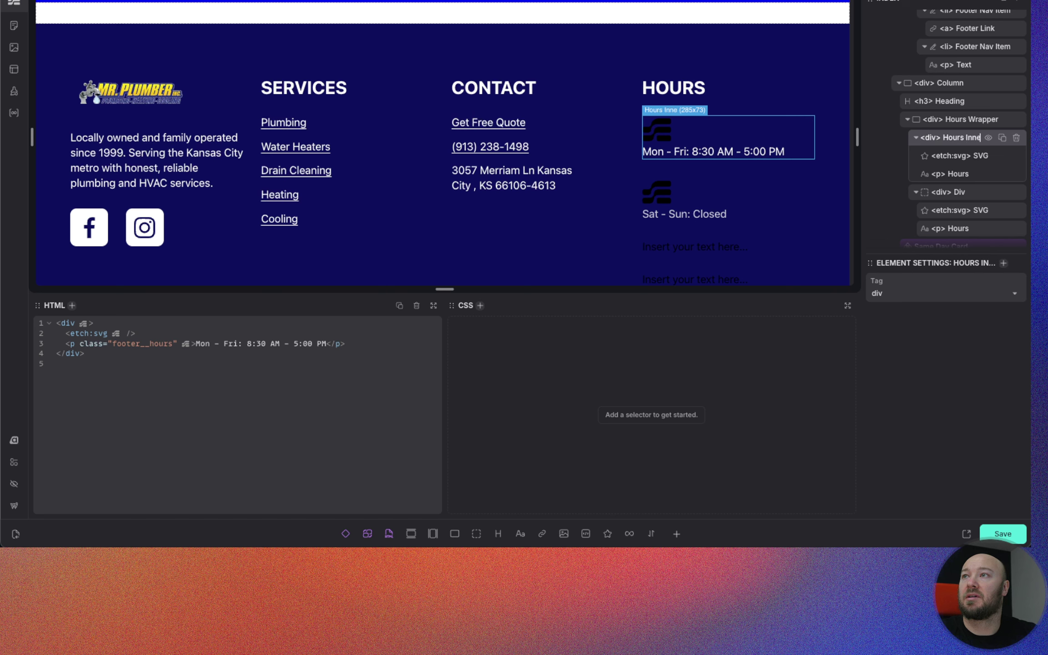
type("r Wrapper")
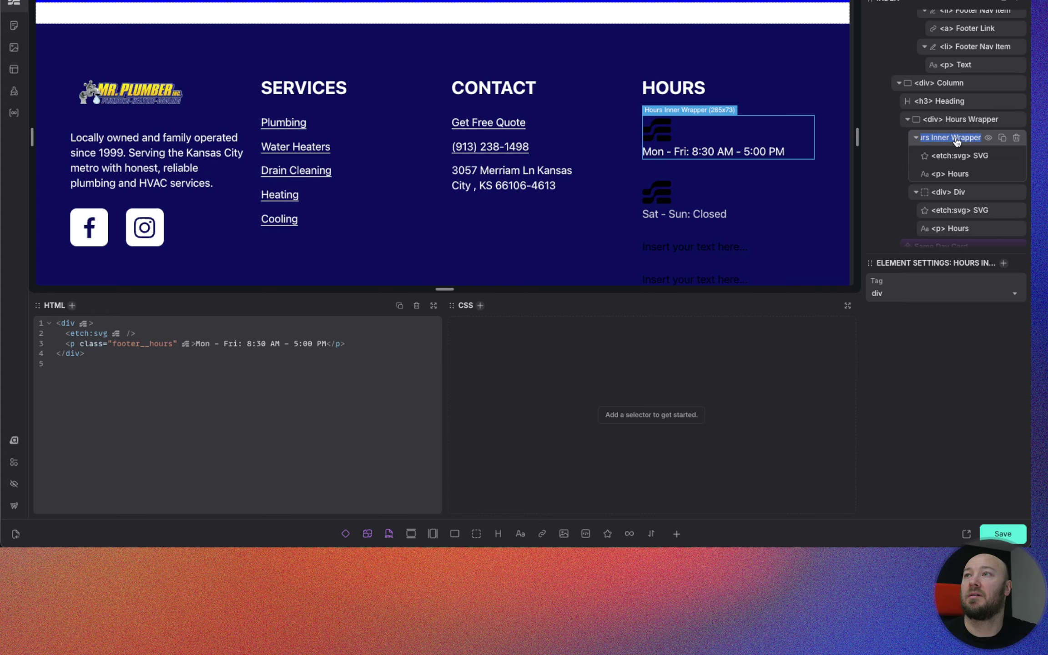
key("Return")
double_click(959, 192)
type("Hours Inner Wrapper")
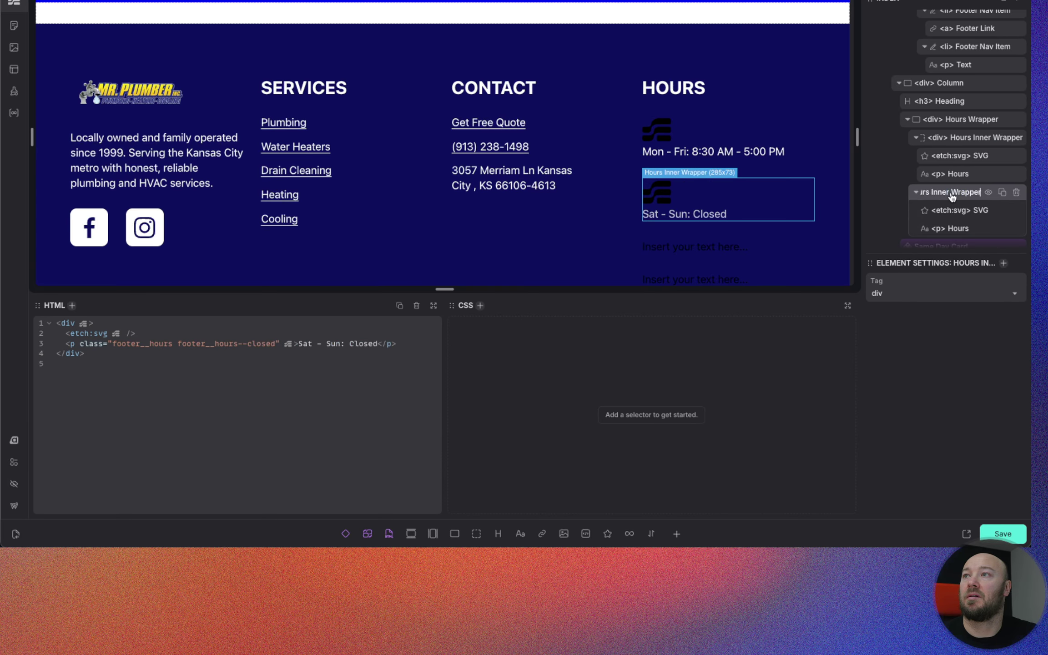
Step: Add the class .footer__hours-inner-wrapper to the Hours Inner Wrapper holding the Sat - Sun hours
key("Return")
left_click(480, 306)
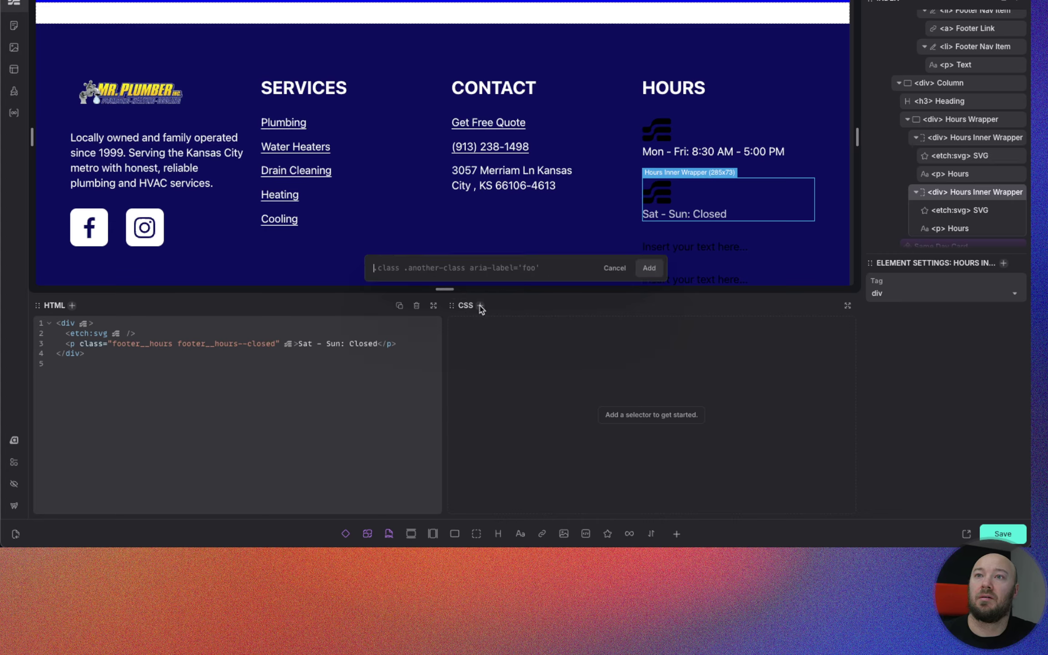
type(".foot")
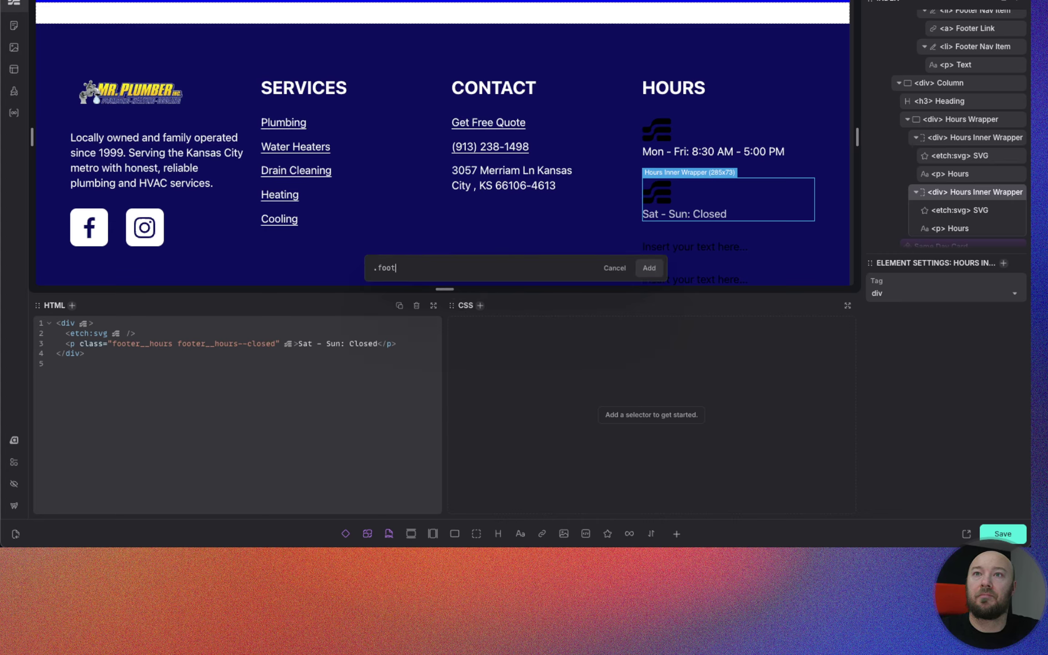
type("er__hou")
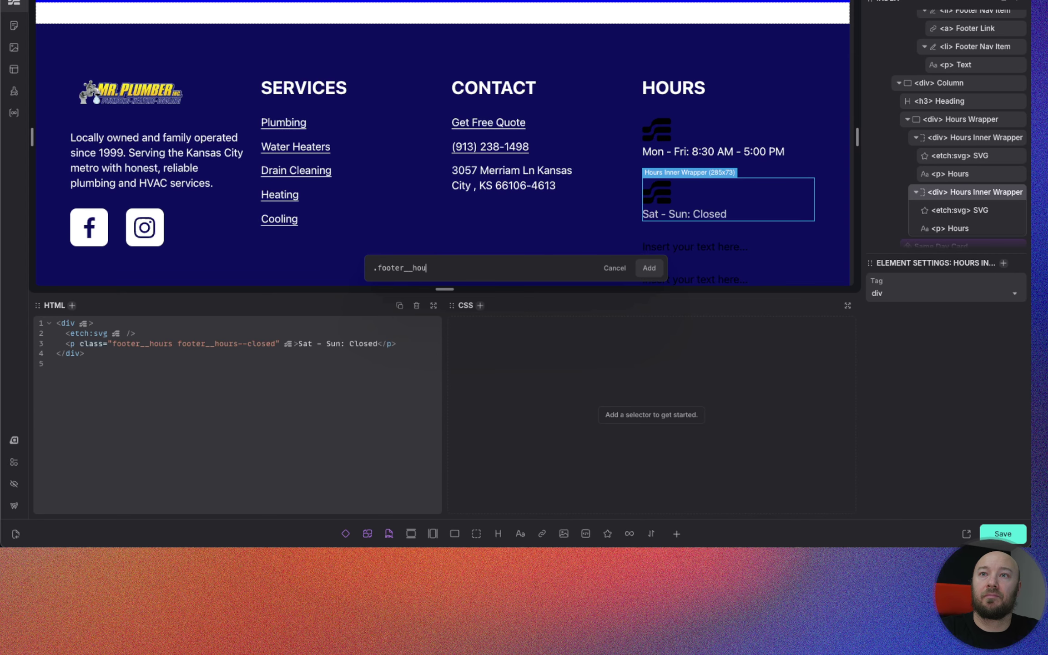
type("rs-in")
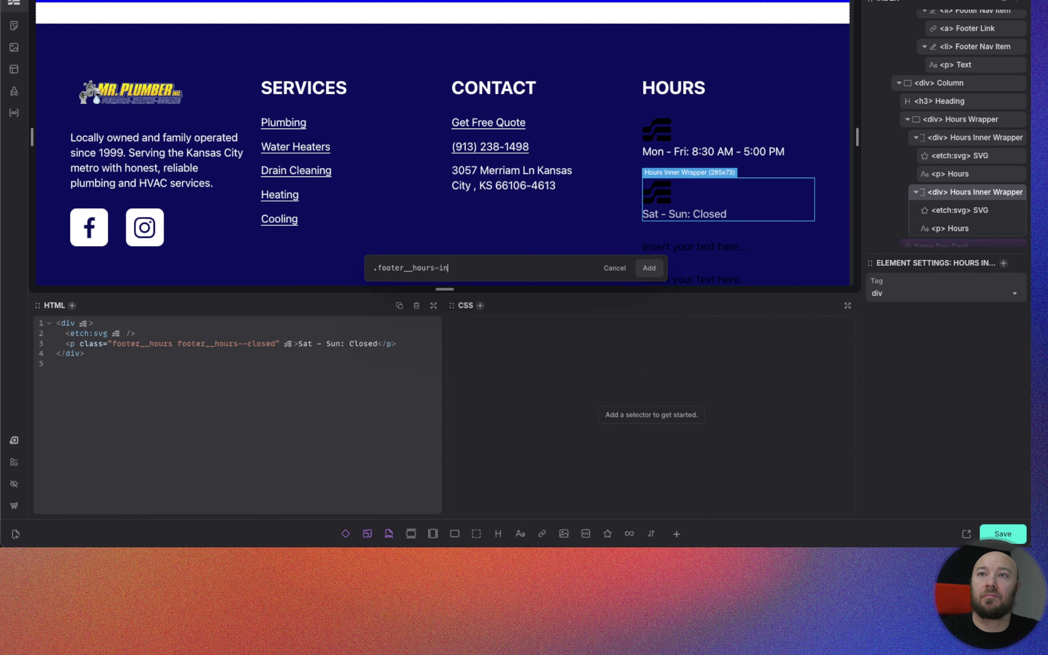
type("ner-wrapper")
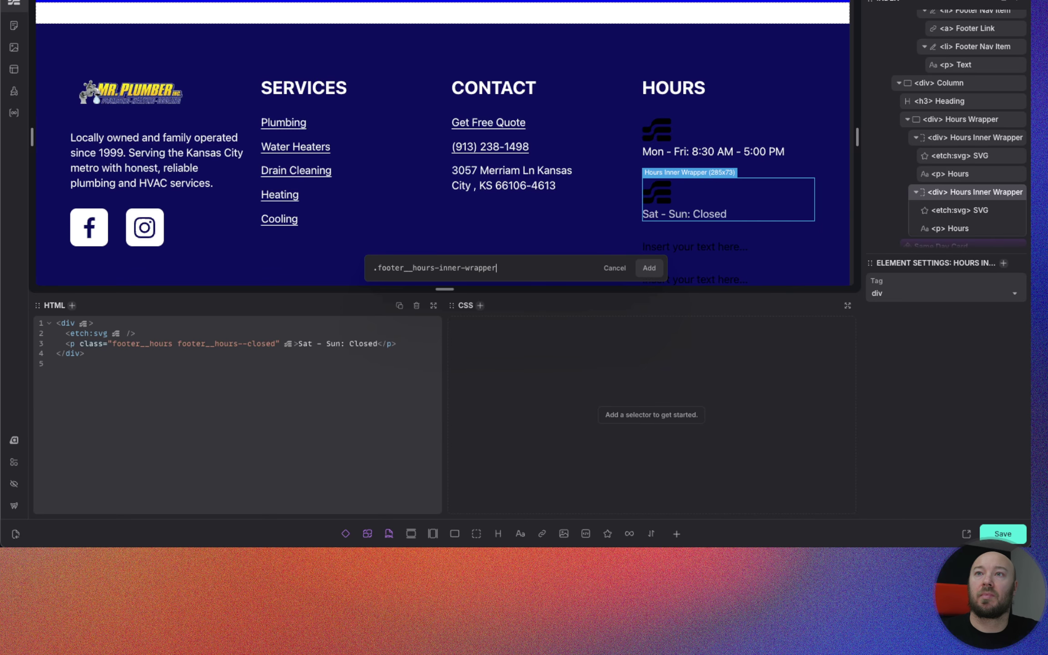
double_click(509, 268)
triple_click(509, 268)
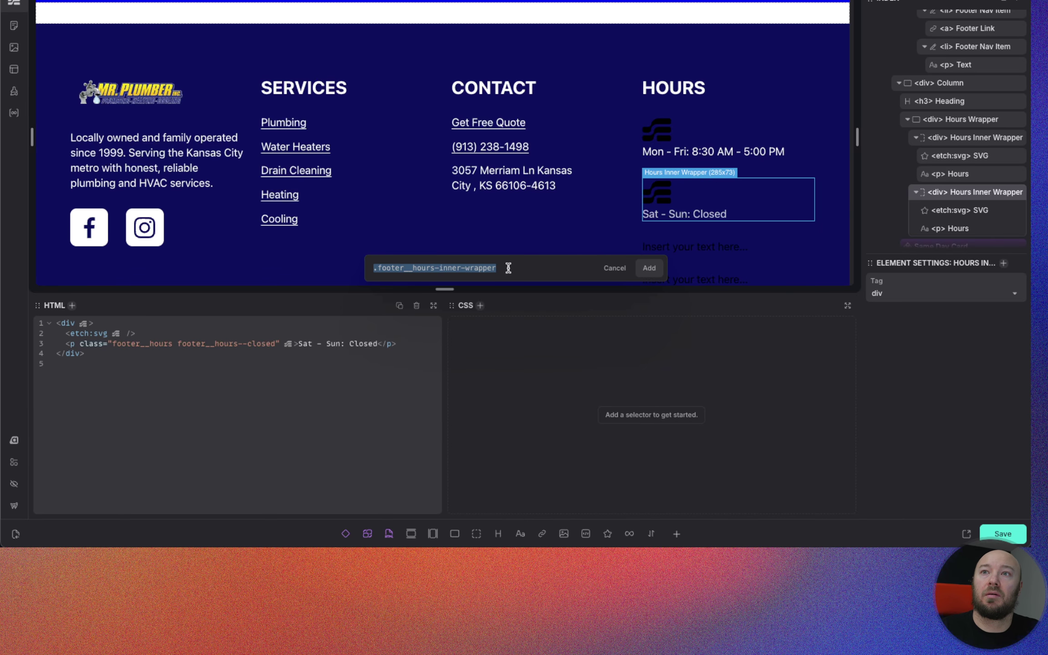
key("Return")
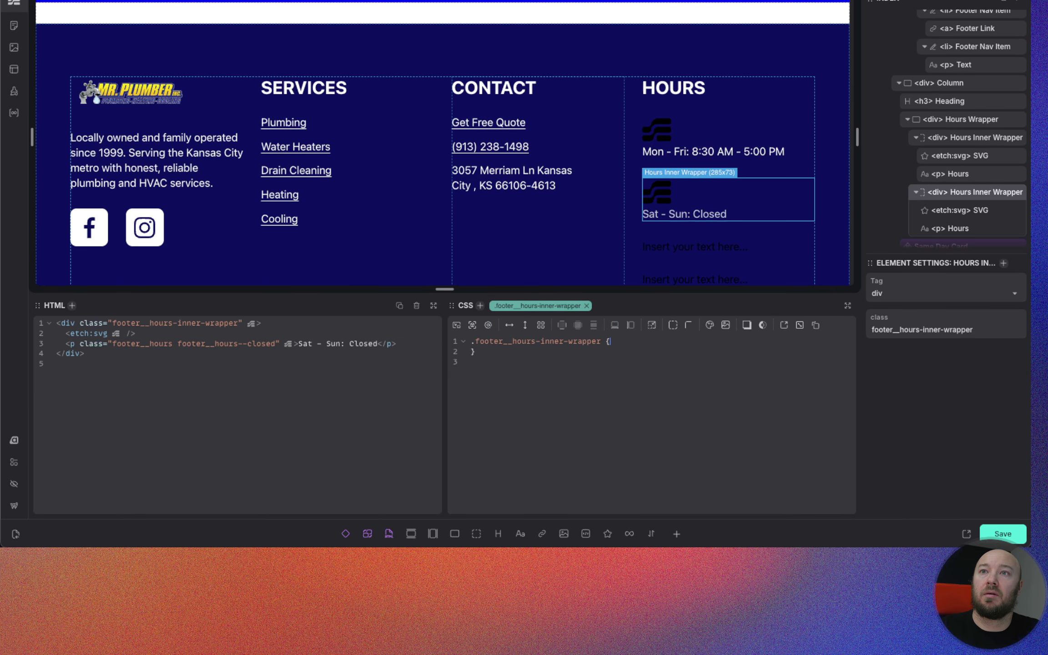
Step: Apply the same .footer__hours-inner-wrapper class to the Hours Inner Wrapper holding the Mon - Fri hours
left_click(958, 141)
left_click(480, 305)
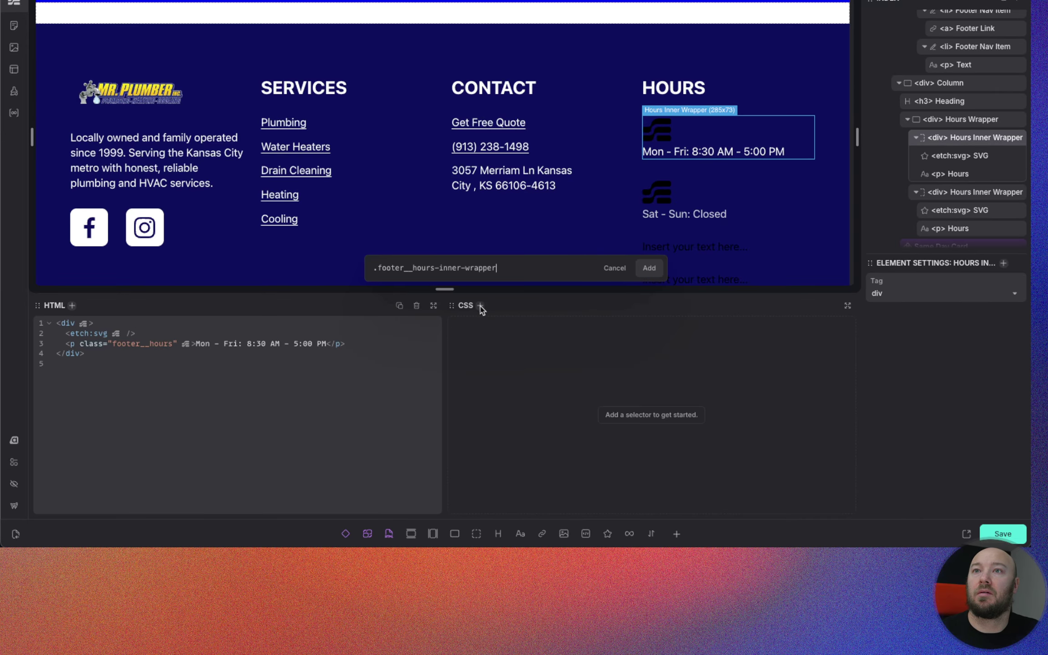
key("Return")
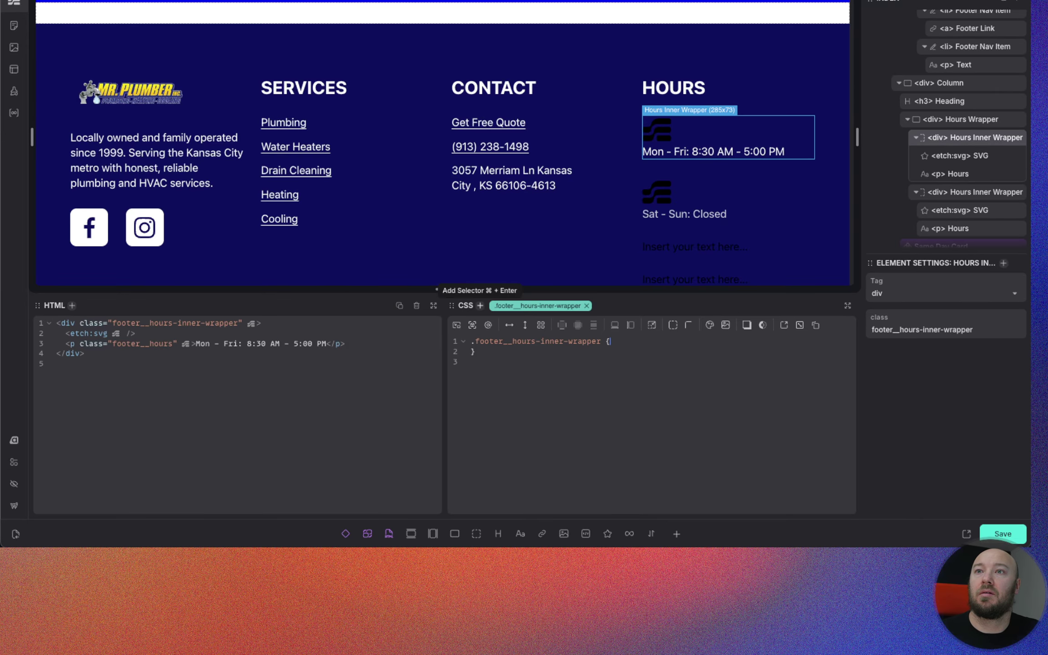
Step: Style .footer__hours-inner-wrapper as a flex row with justify-content and align-items both set to center
left_click(509, 327)
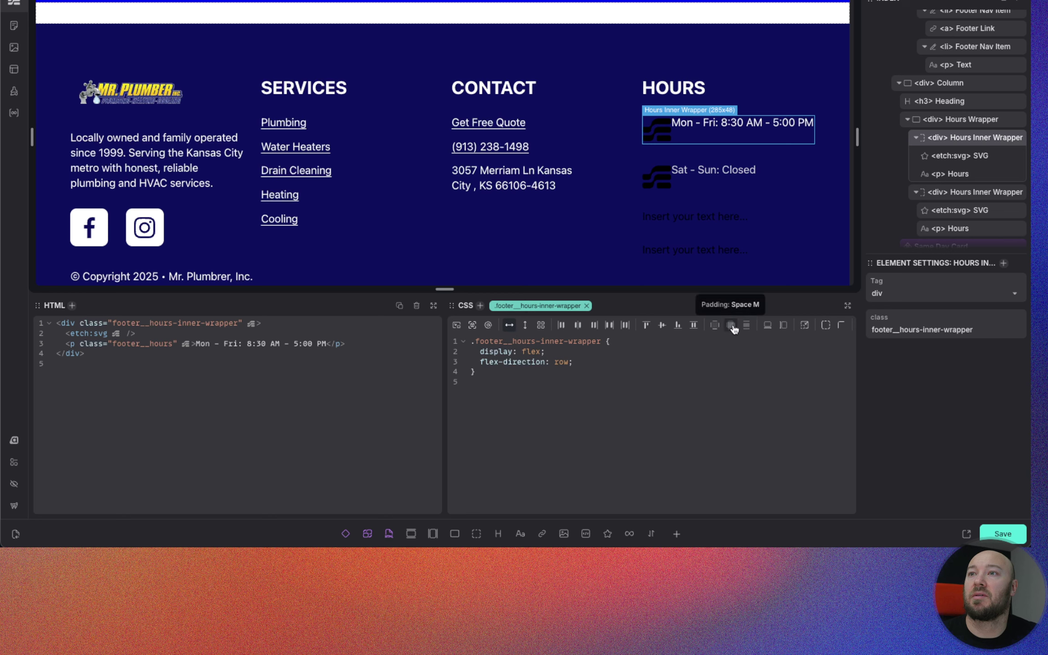
left_click(577, 325)
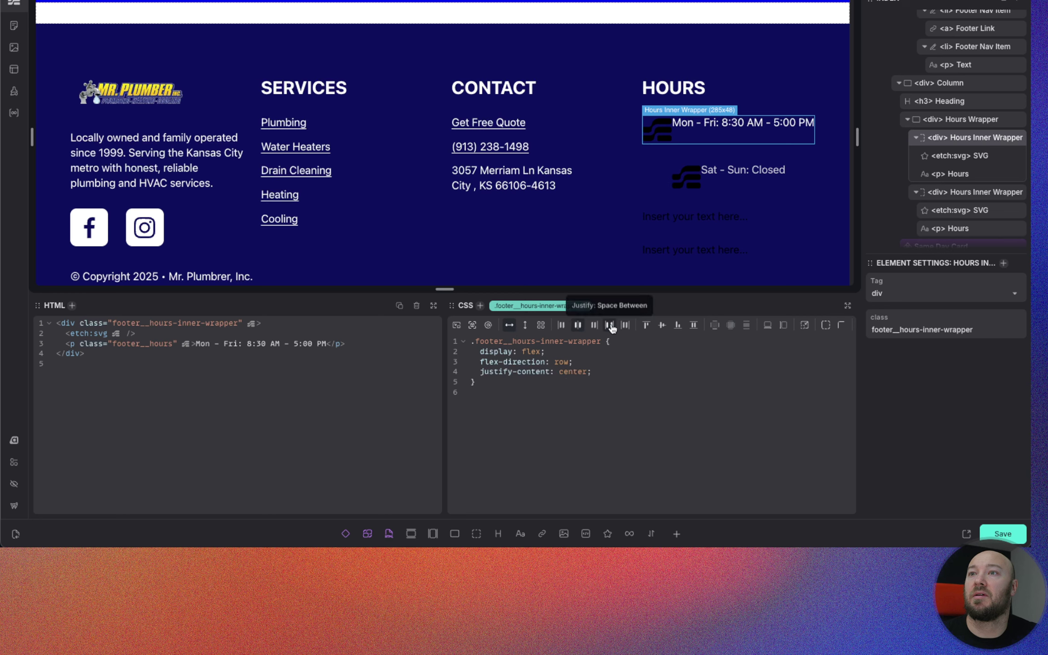
left_click(662, 324)
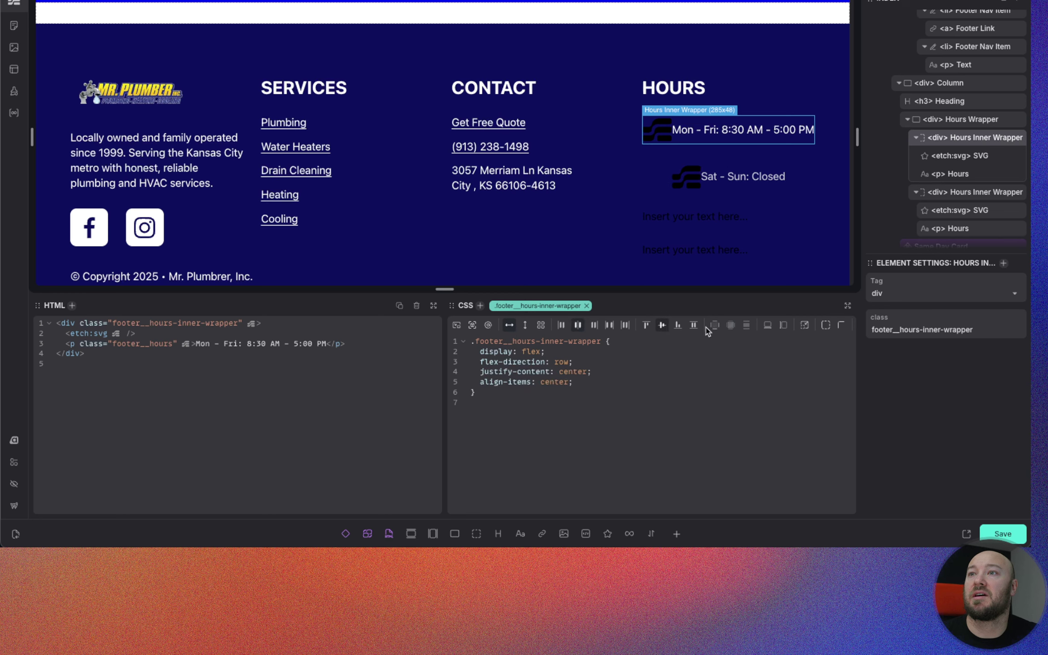
Step: Add a gap of 1em to .footer__hours-inner-wrapper after trying .5em
left_click(747, 326)
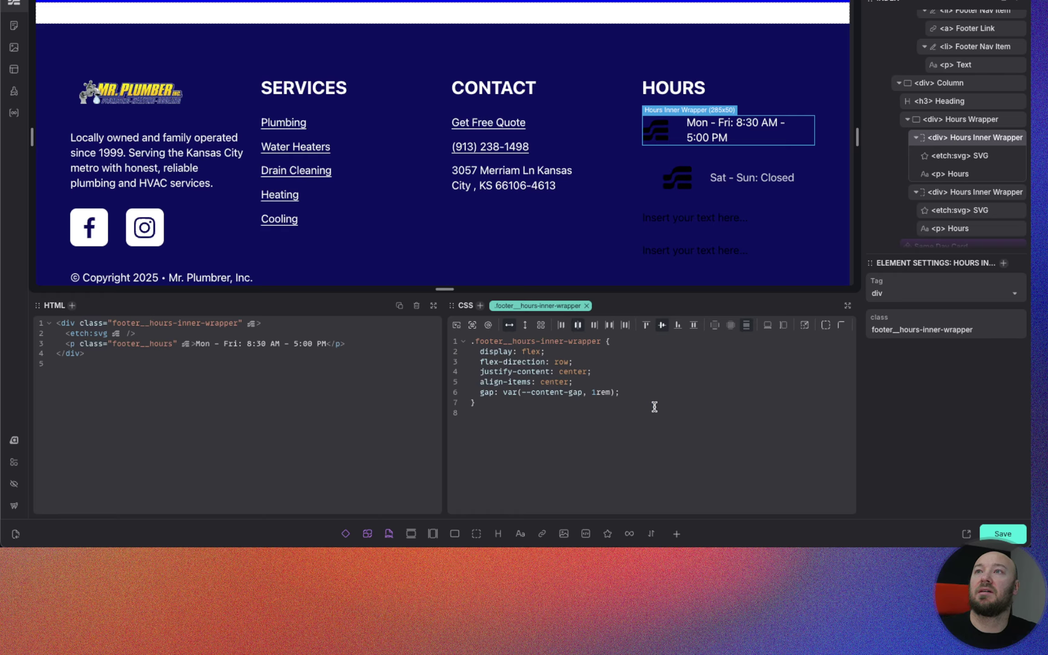
key("BackSpace")
key("BackSpace")
key("BackSpace")
key("BackSpace")
key("BackSpace")
key("BackSpace")
key("BackSpace")
key("BackSpace")
key("BackSpace")
key("BackSpace")
key("BackSpace")
key("BackSpace")
key("BackSpace")
key("BackSpace")
key("BackSpace")
key("BackSpace")
key("BackSpace")
key("BackSpace")
key("BackSpace")
key("BackSpace")
key("BackSpace")
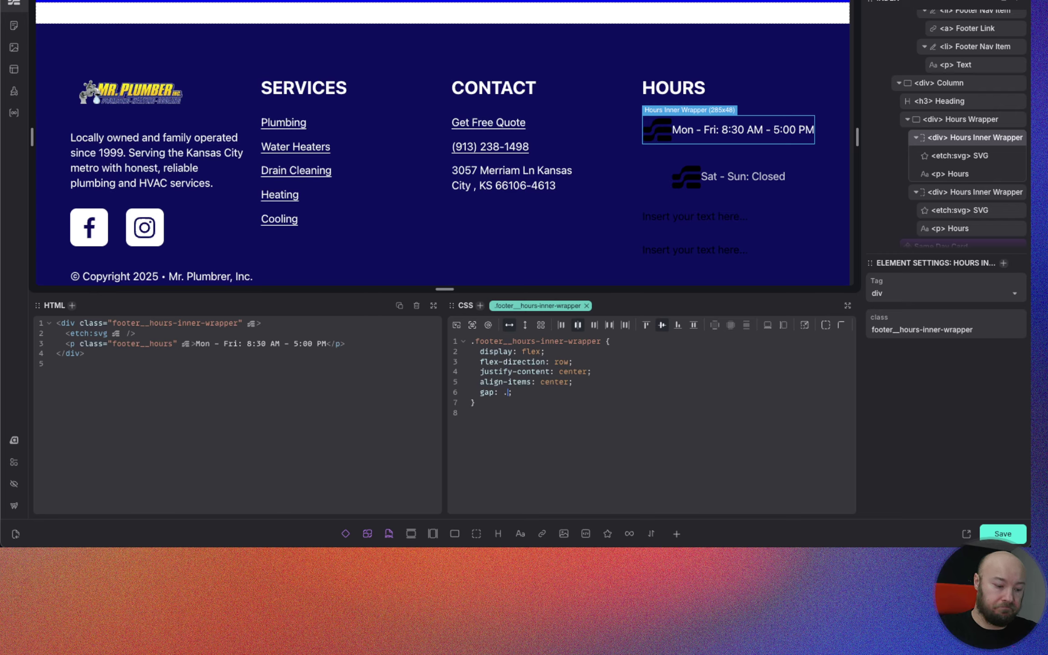
type(".5em")
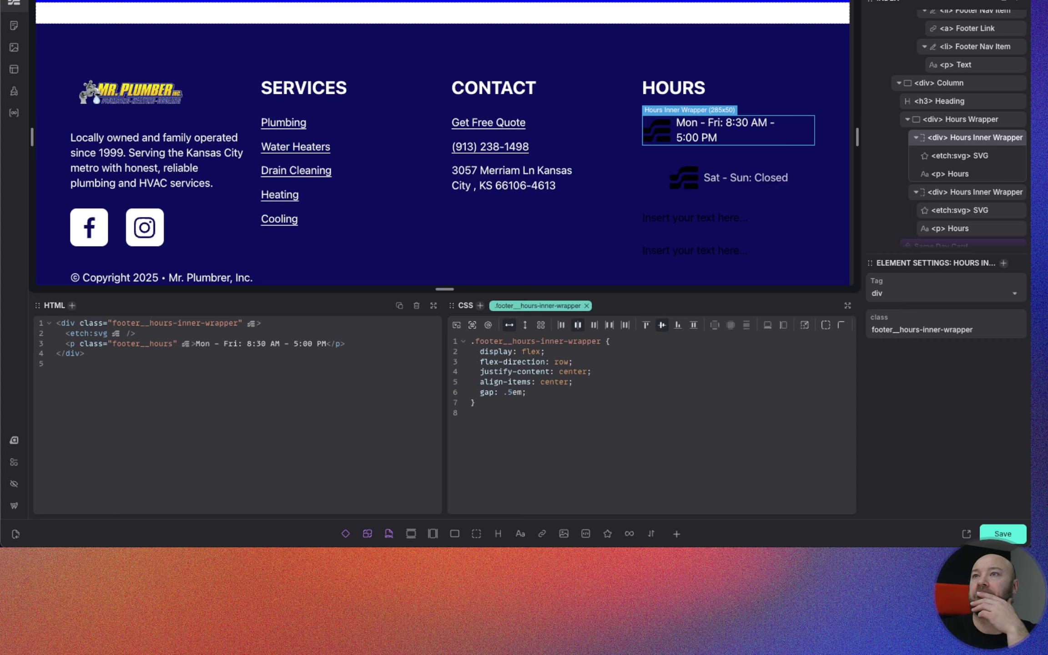
key("BackSpace")
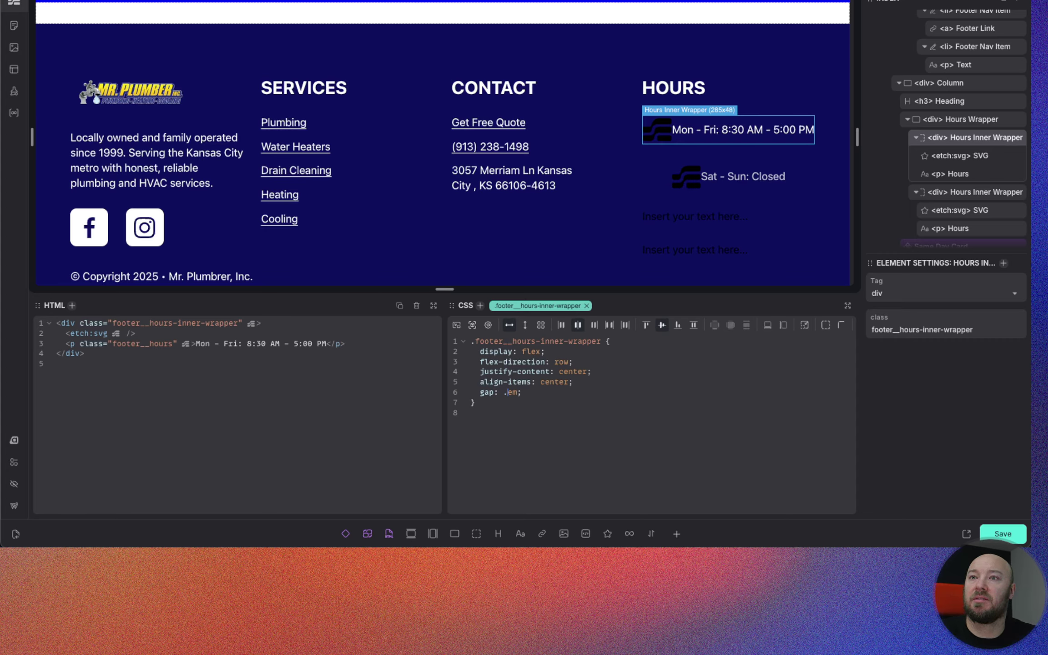
key("BackSpace")
type("1")
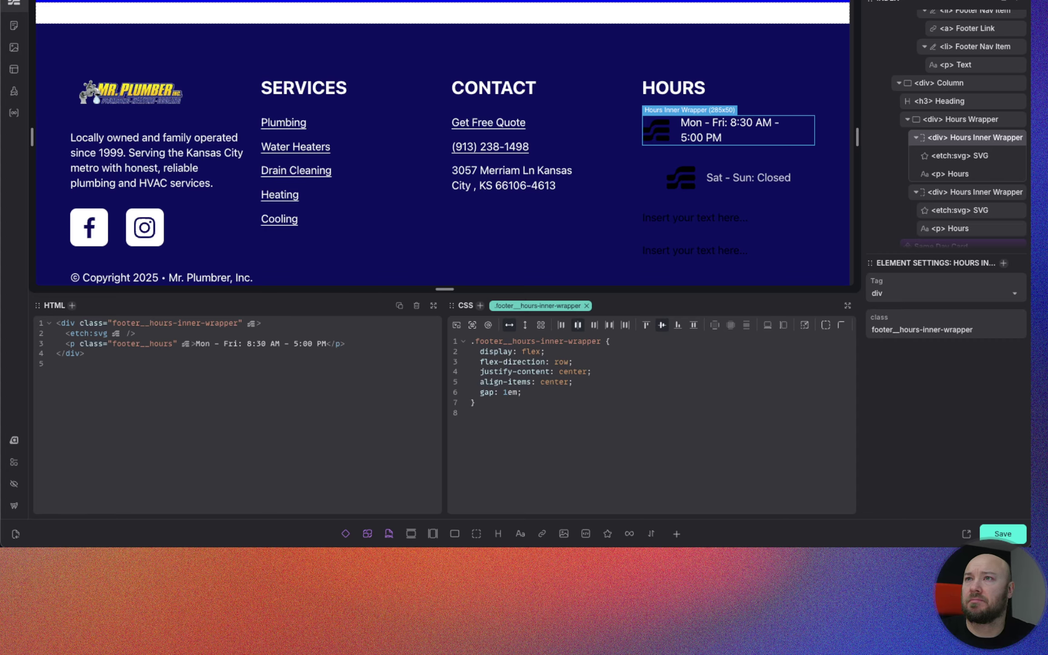
Step: Rename the SVG beside the Mon - Fri hours to Hour Icon and assign it the clock image from the media library
left_click(974, 160)
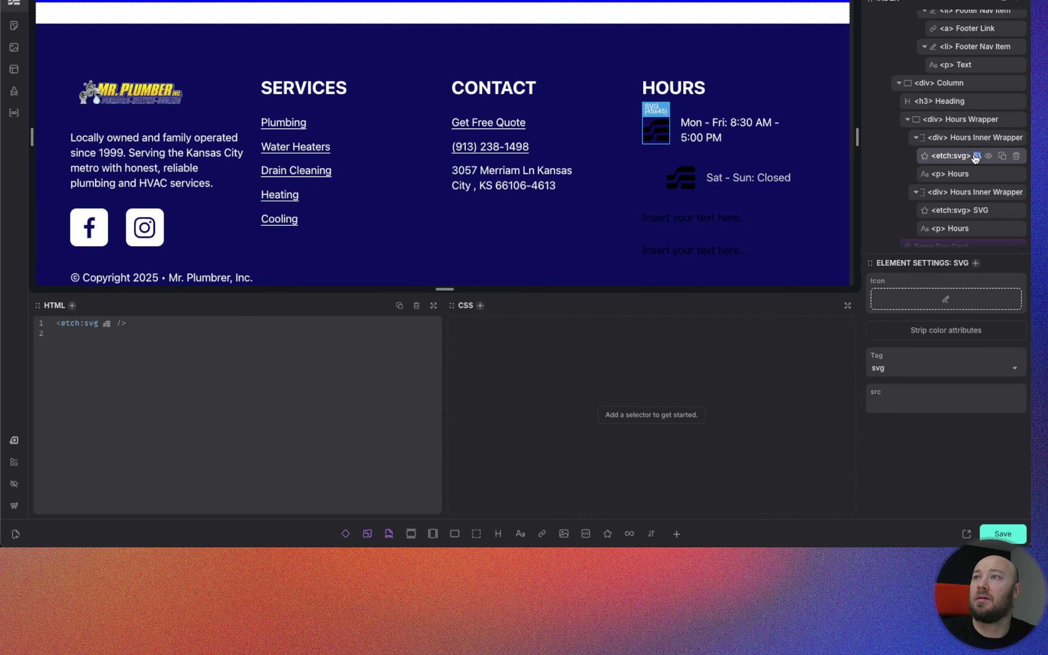
type("Hour Icon")
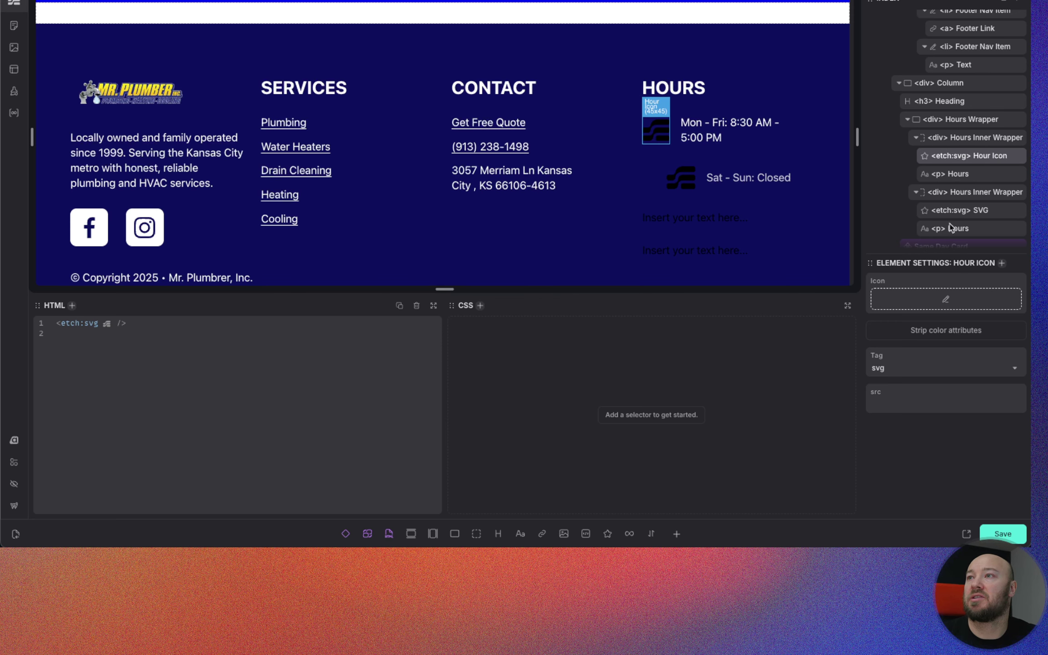
left_click(946, 299)
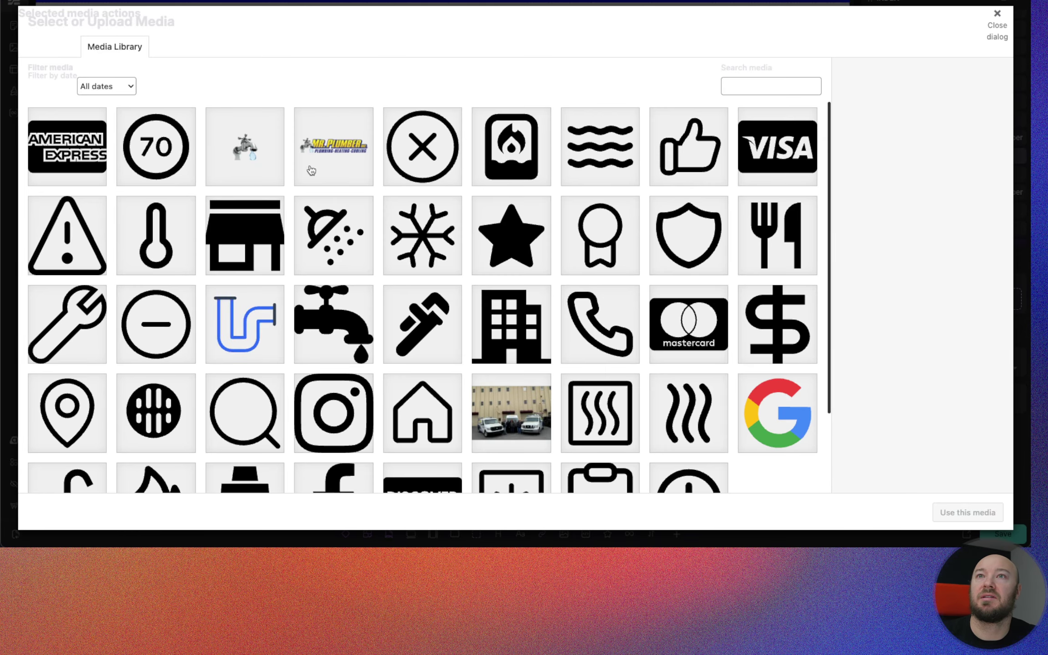
scroll(405, 168, "down", 3)
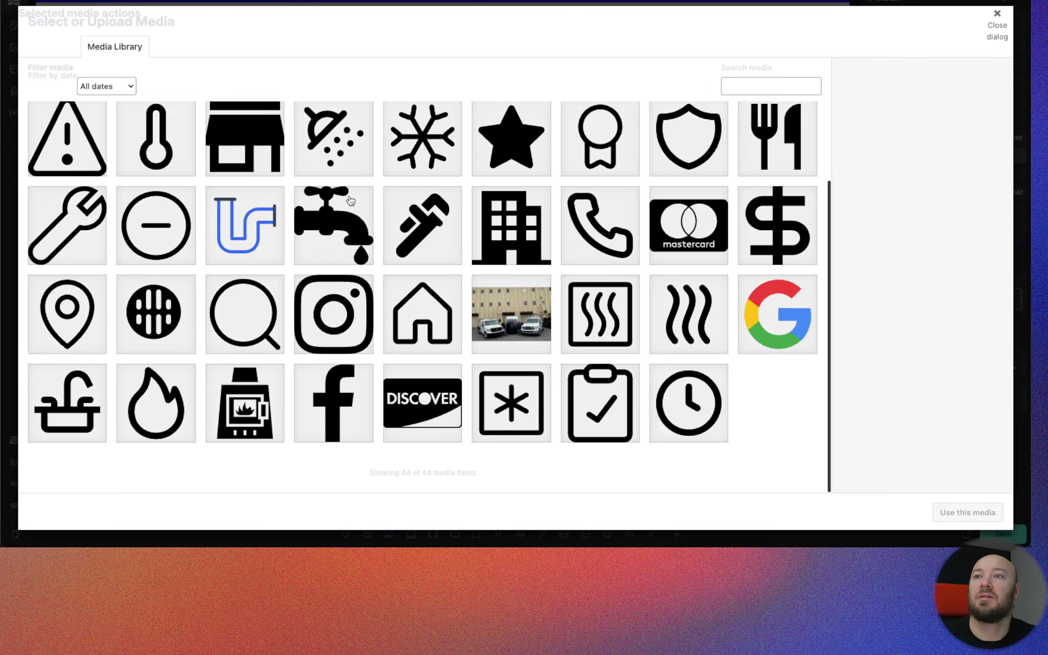
left_click(712, 408)
left_click(968, 513)
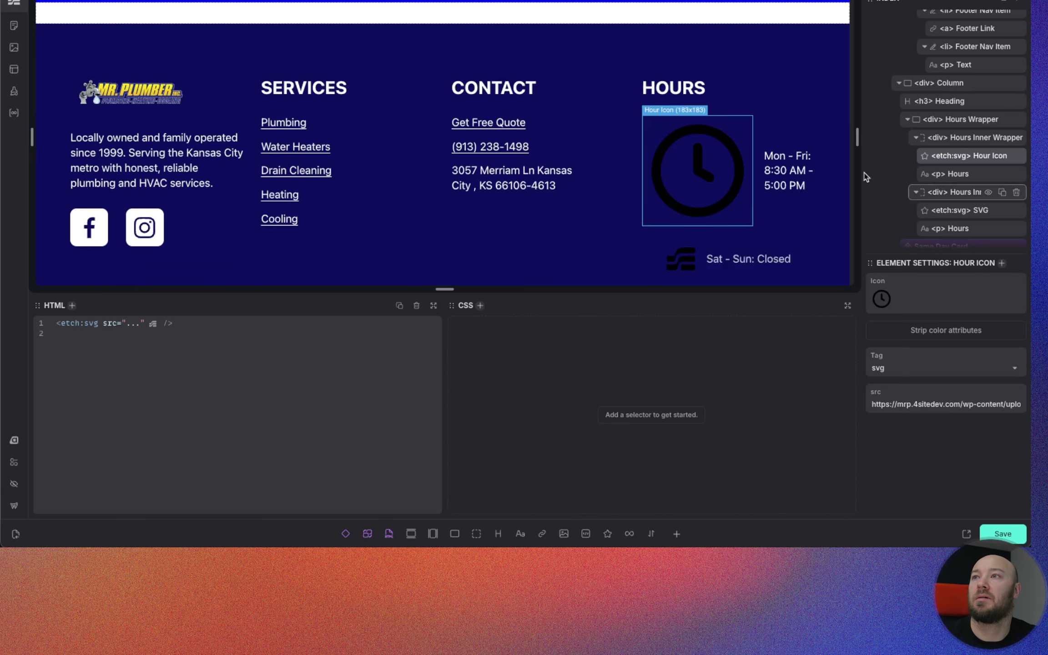
Step: Strip the color attributes from Hour Icon and add the class .footer__hours-icon to it
left_click(927, 332)
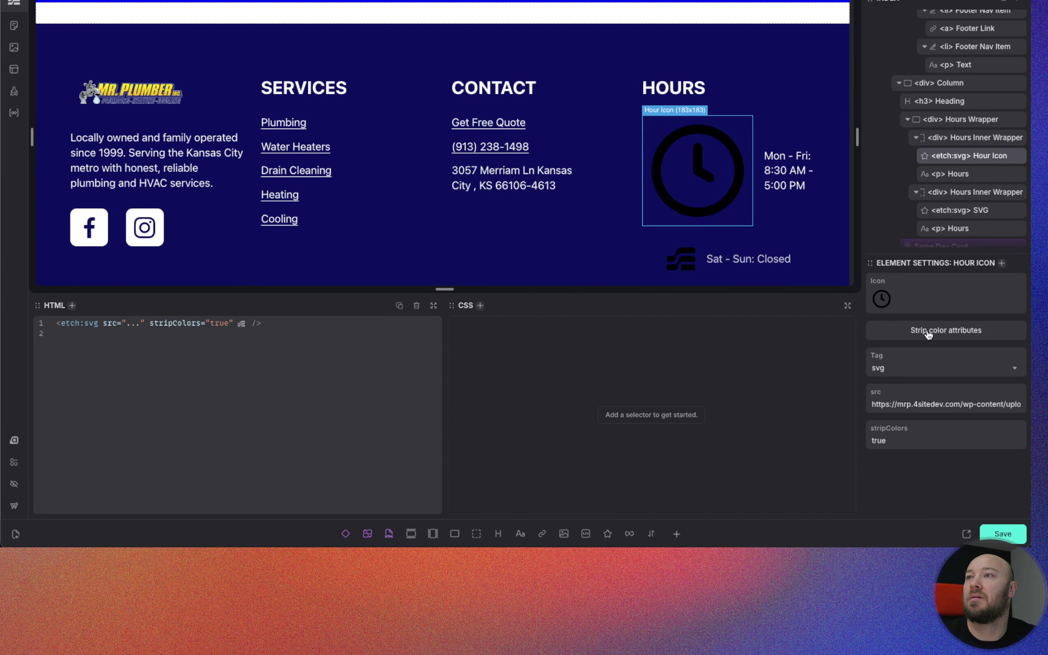
left_click(480, 305)
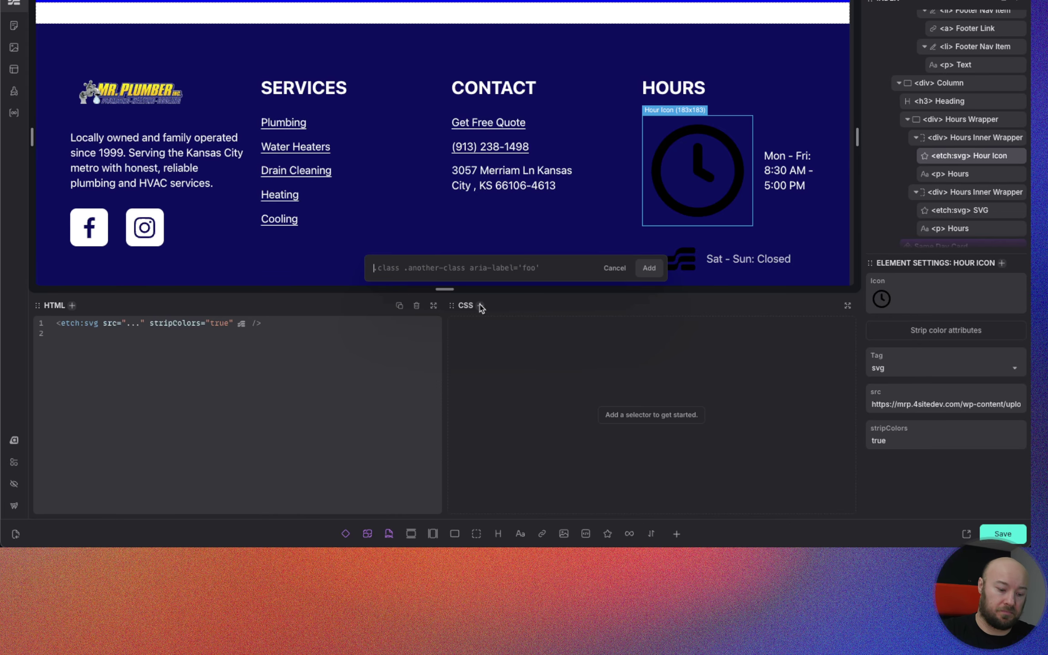
type(".footer__")
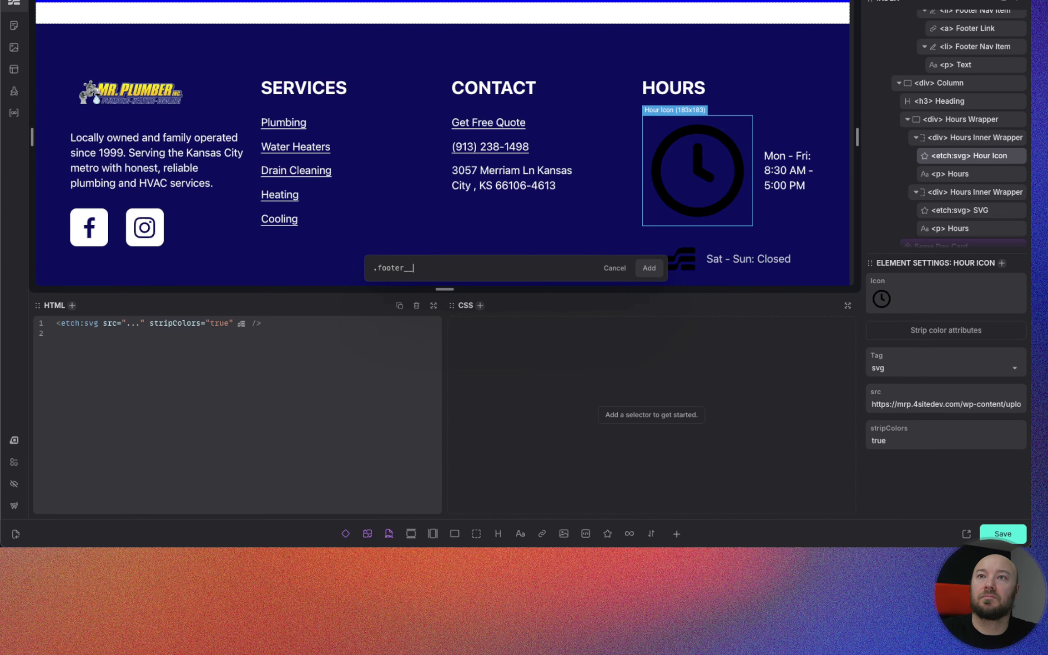
type("hours")
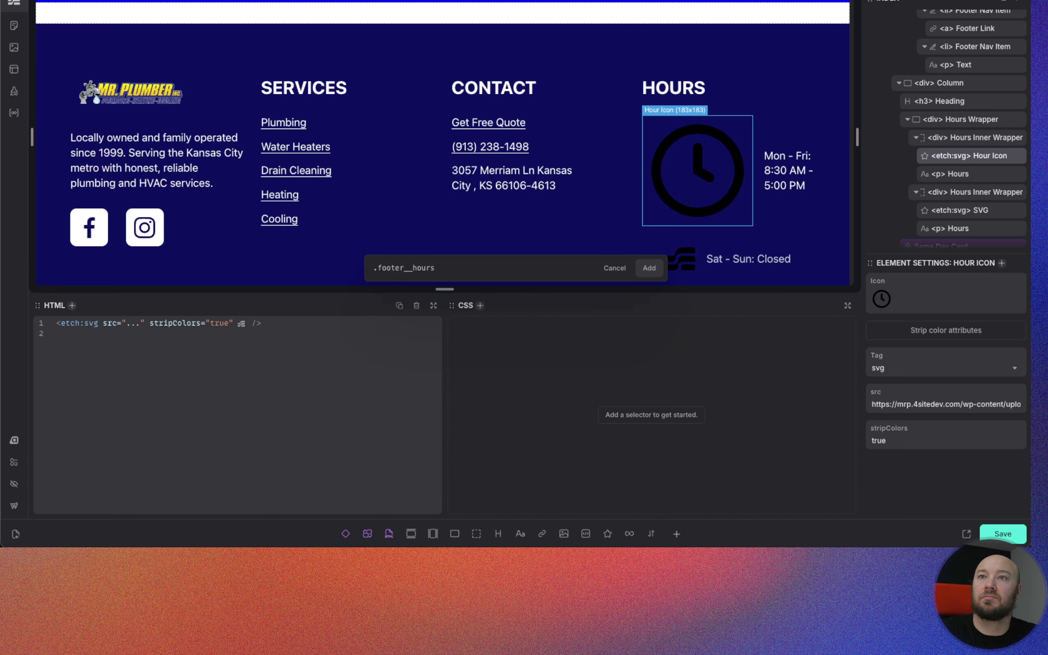
type("-icon")
key("Return")
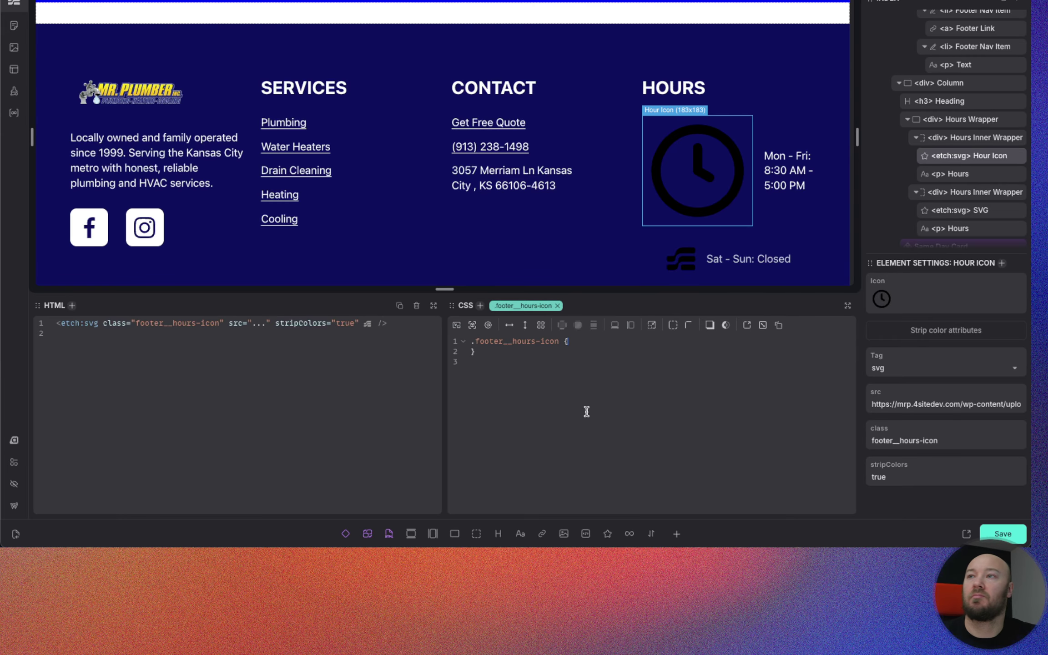
Step: Replace the placeholder SVG in the Sat - Sun wrapper with a duplicate of Hour Icon placed above its Hours text
left_click(1016, 209)
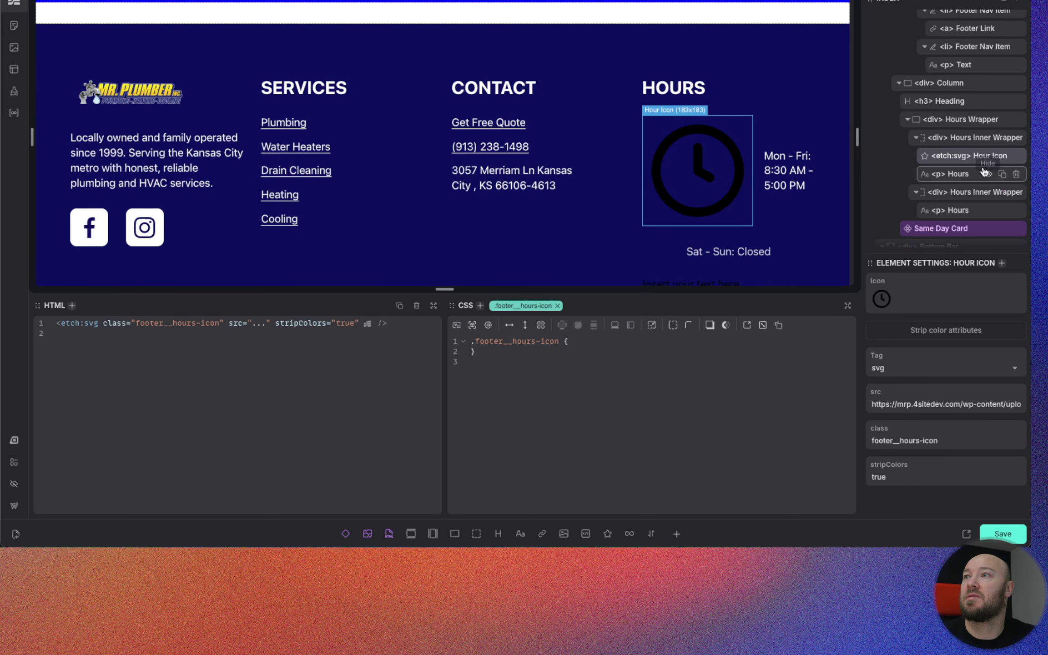
left_click(1002, 156)
left_click_drag(969, 167, 967, 213)
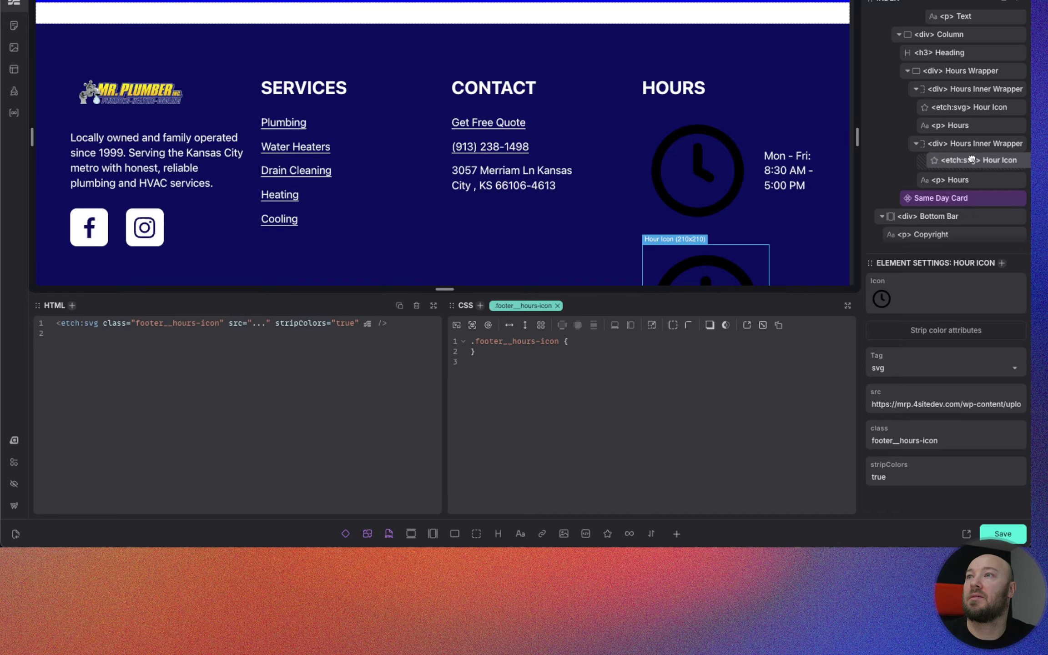
Step: Set the inline-size of .footer__hours-icon to to-rem(20px)
left_click(679, 336)
key("Return")
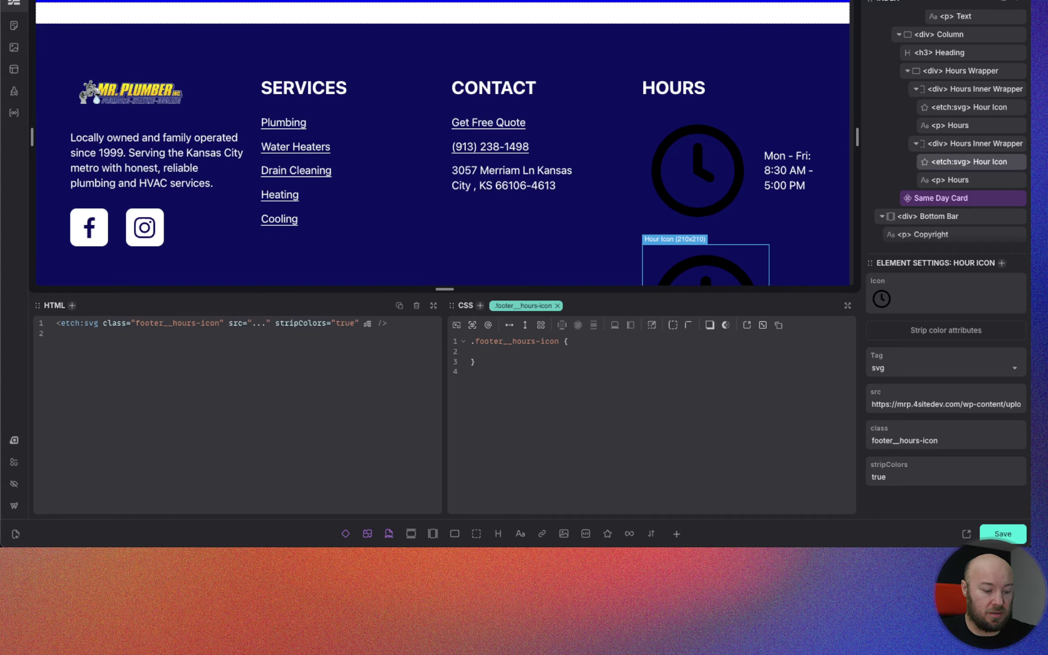
type("inline-size:")
key("Return")
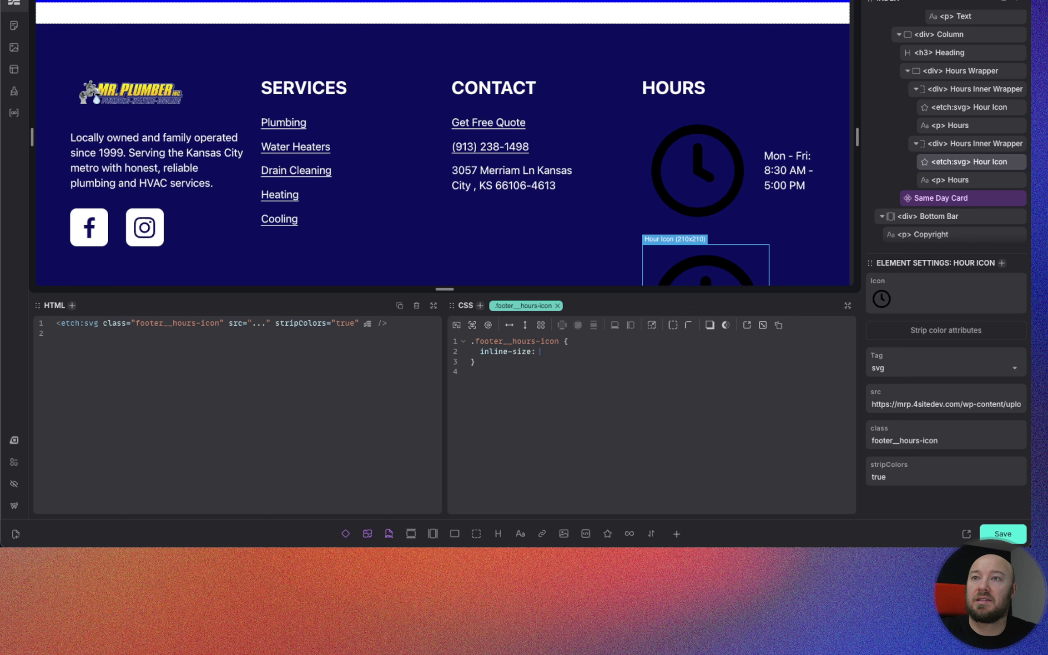
type("to-rem")
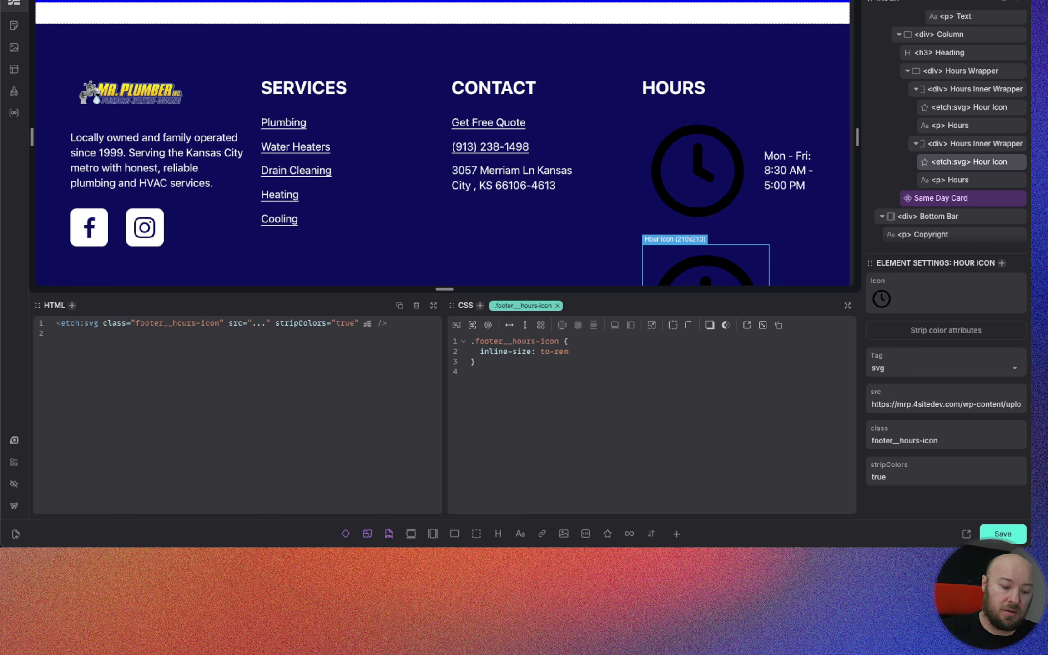
type("(")
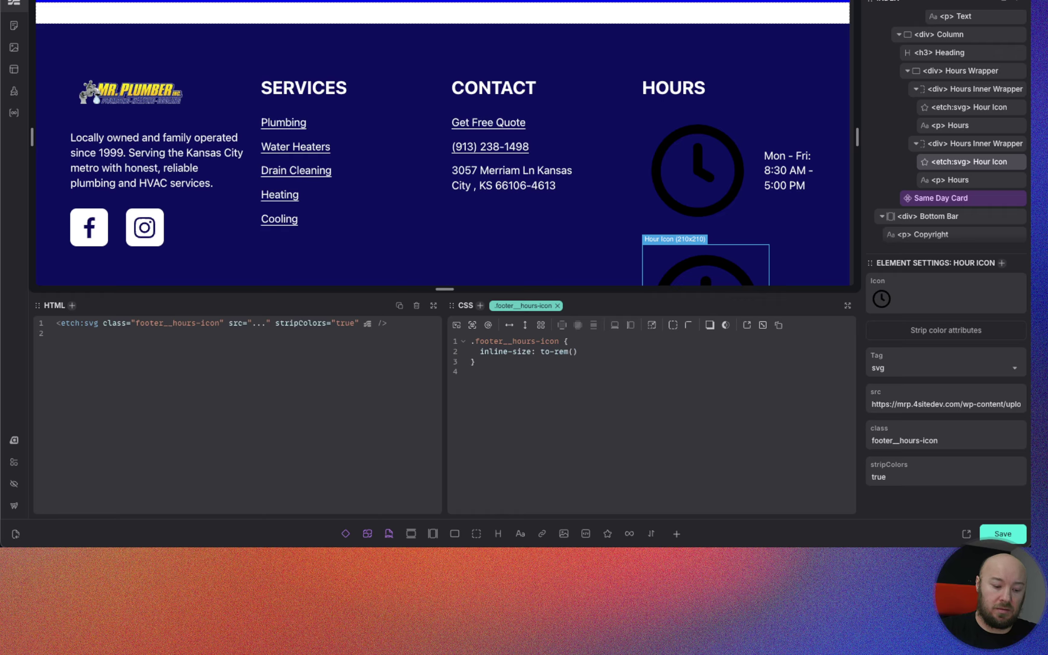
type(";")
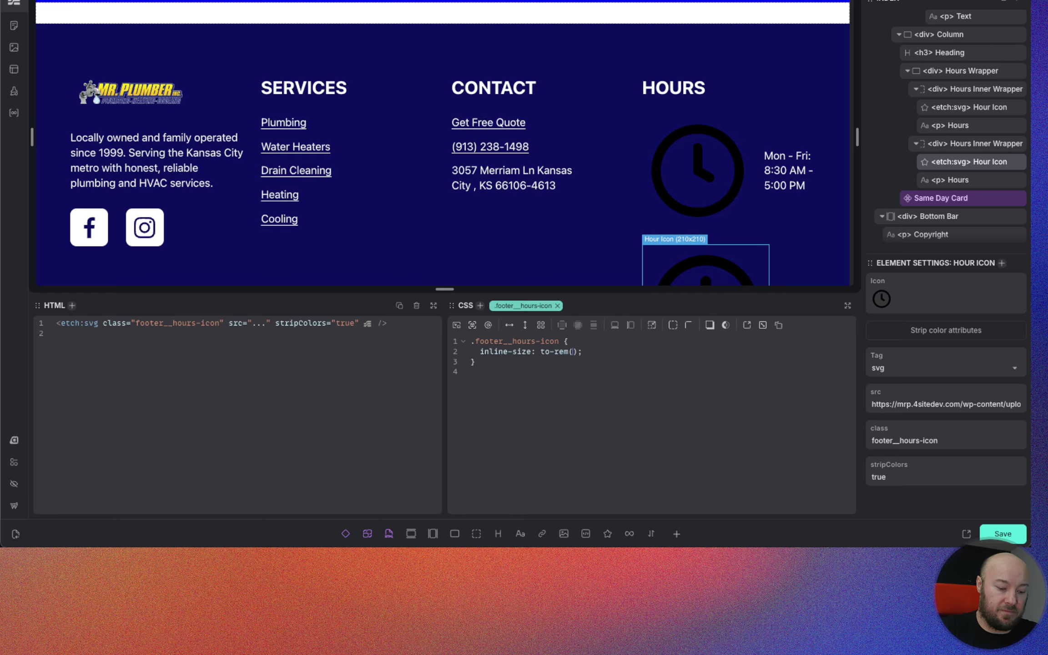
type("20px")
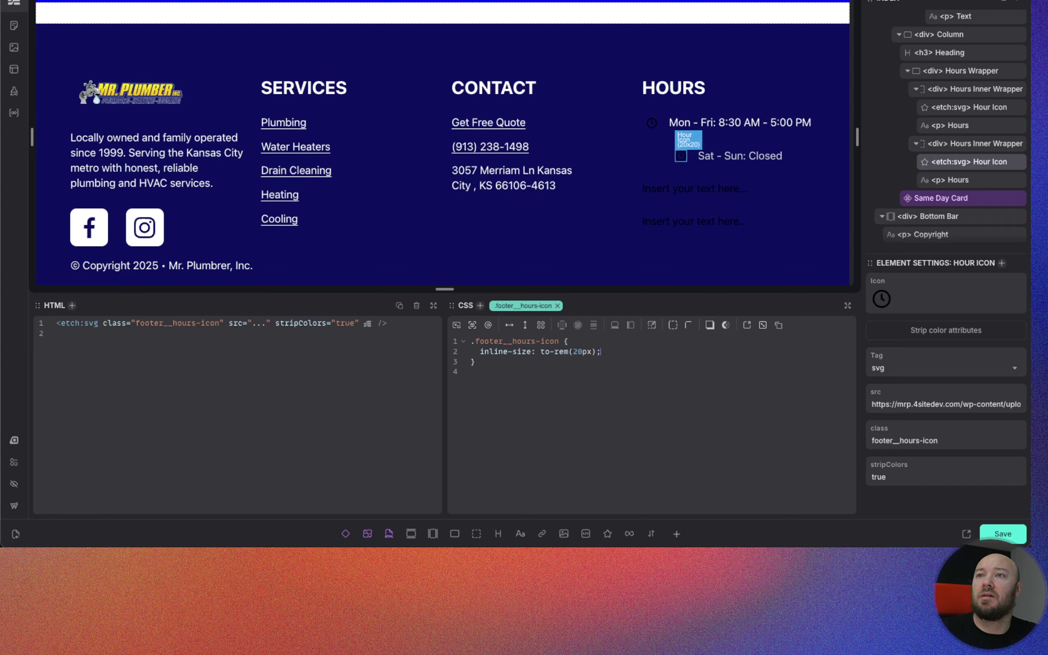
Step: Set the fill of .footer__hours-icon to var(--primary)
type("fill:")
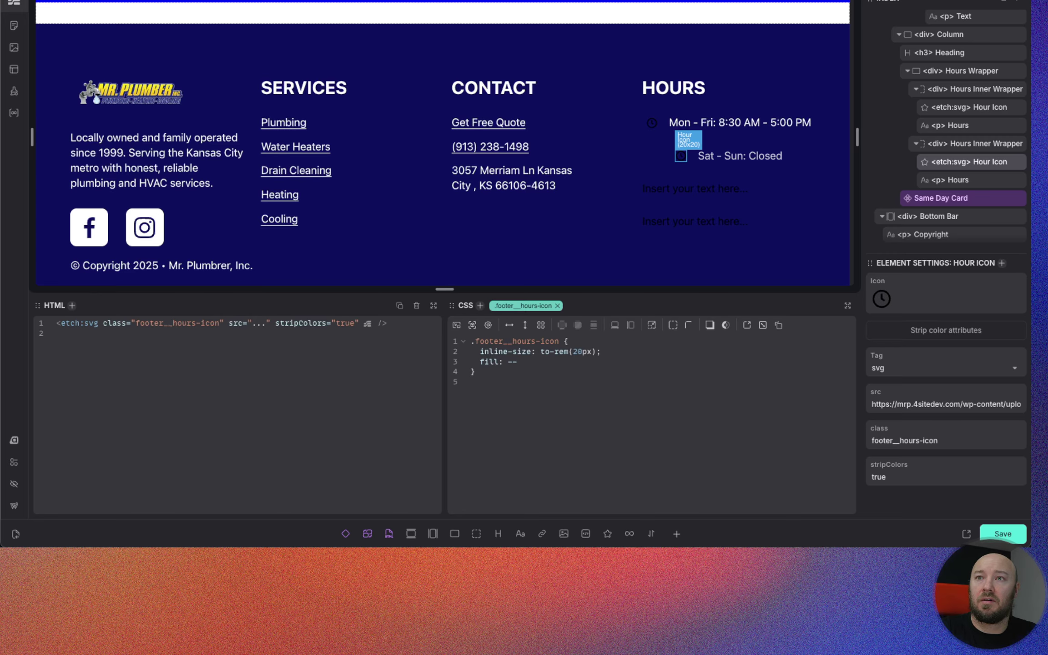
type(" --")
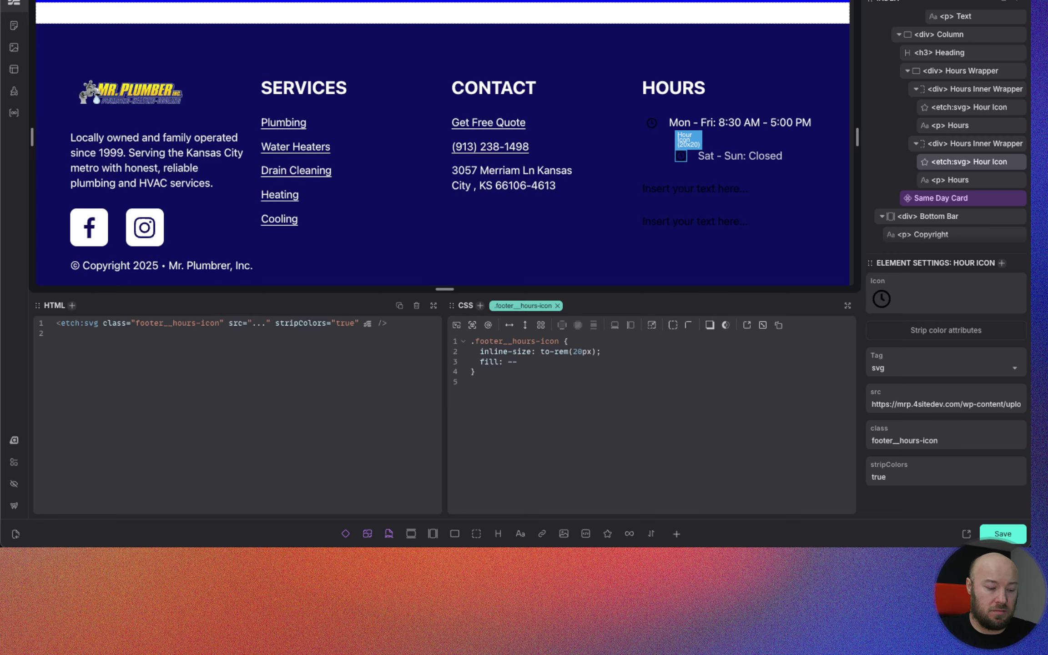
type("primary")
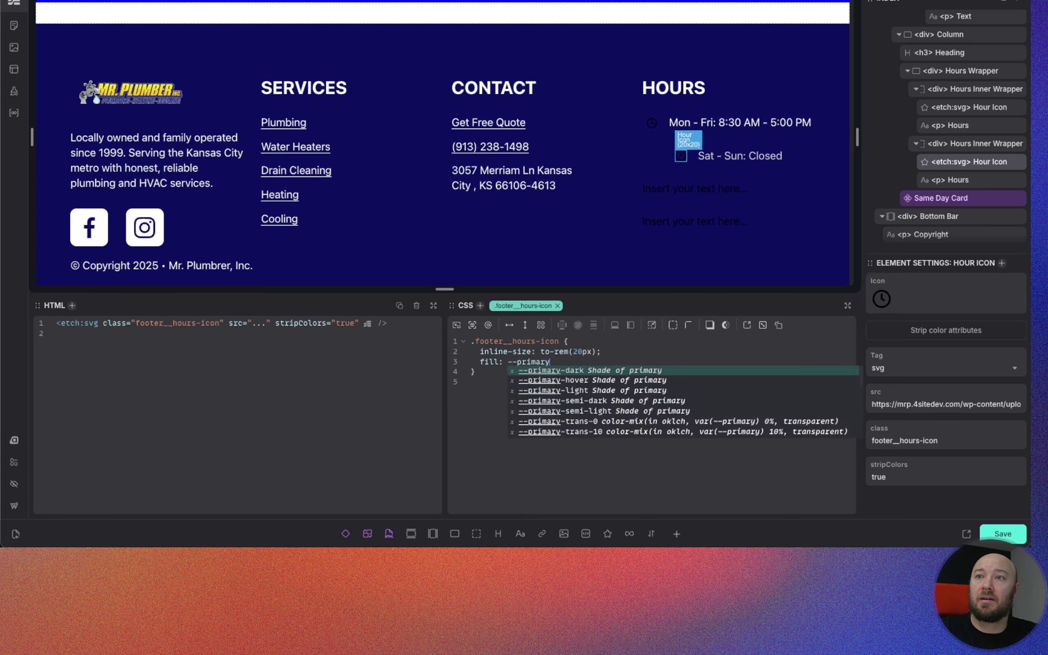
key("Return")
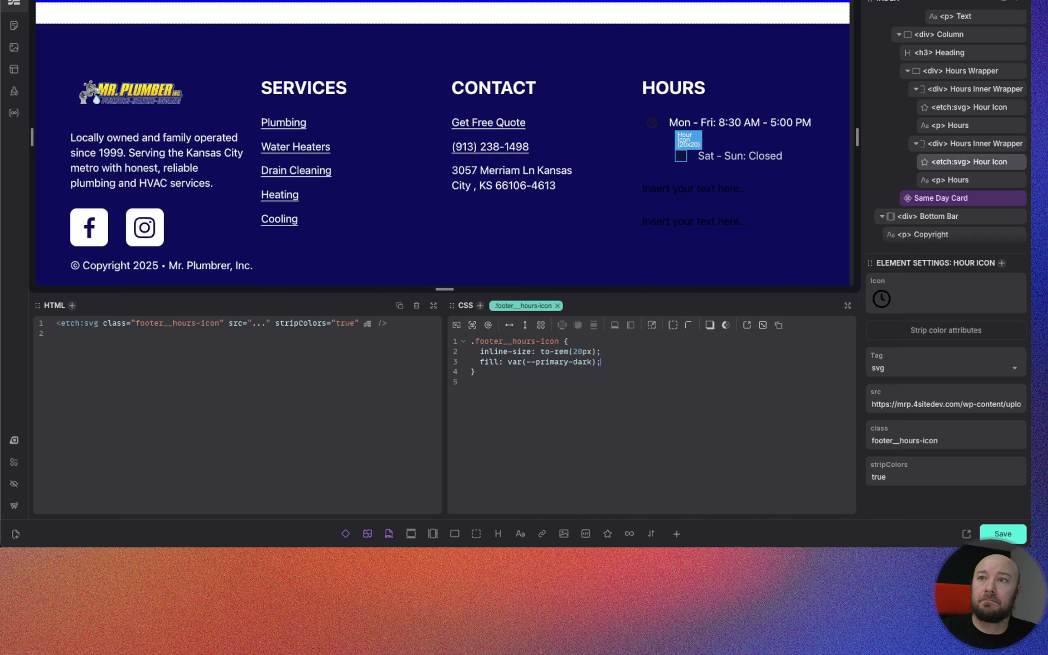
key("BackSpace")
key("BackSpace")
key("BackSpace")
key("BackSpace")
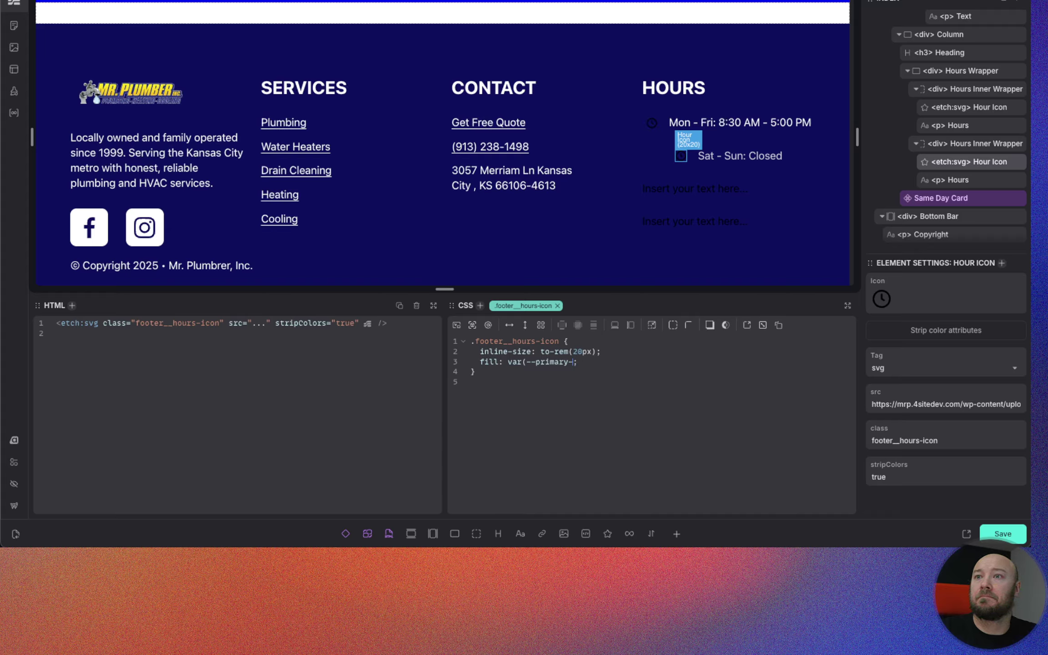
type(")")
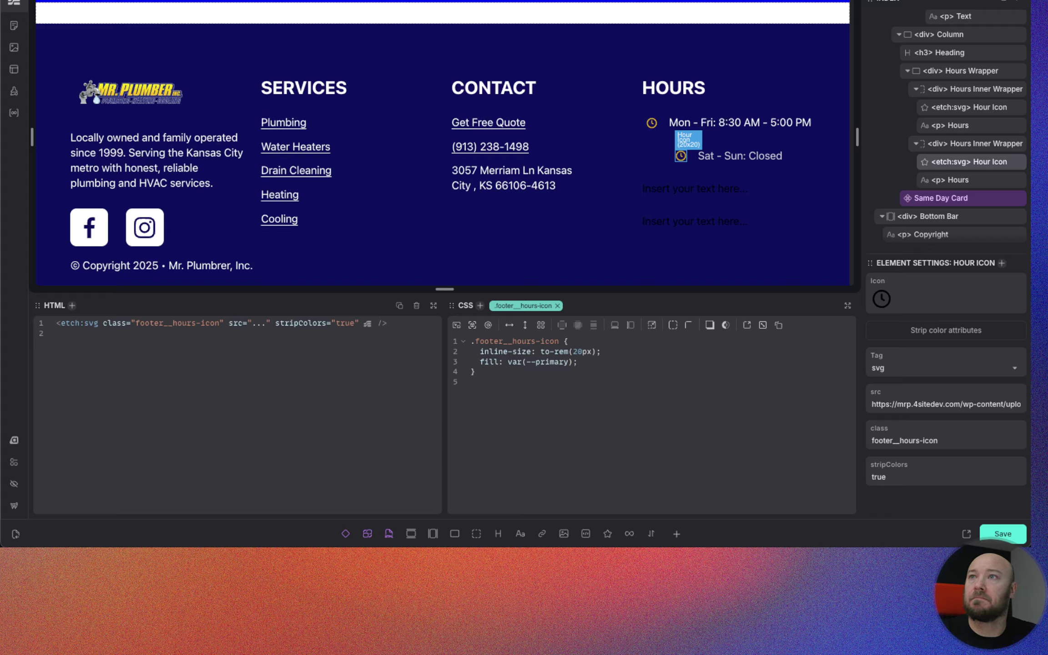
left_click(596, 358)
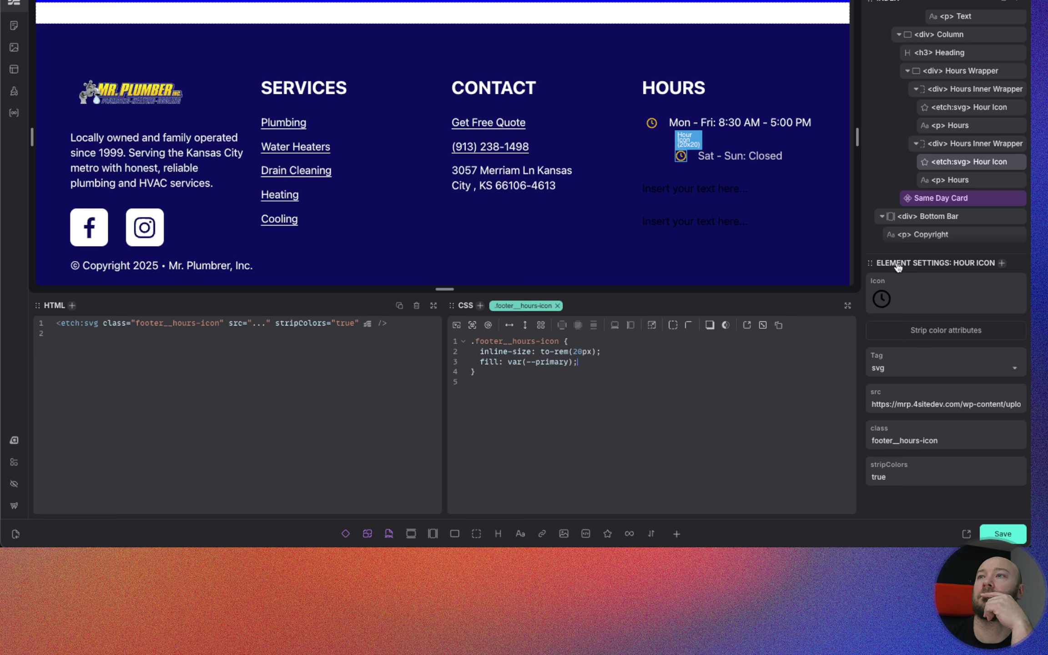
Step: Reduce the gap of .footer__hours-inner-wrapper to .3em
left_click(954, 150)
left_click(506, 393)
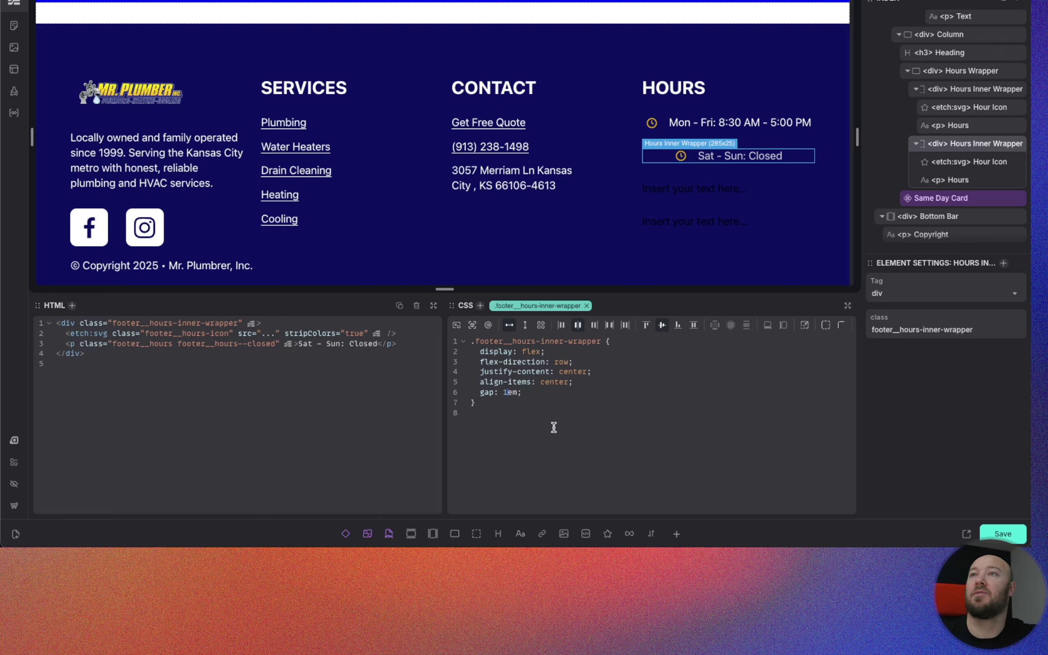
key("BackSpace")
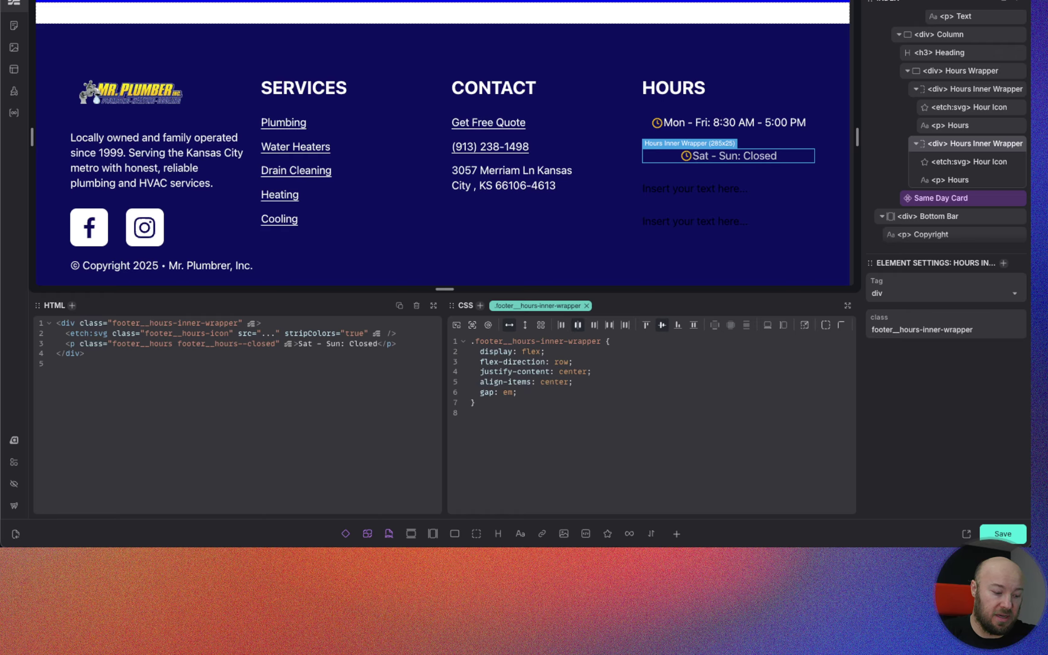
type(".5")
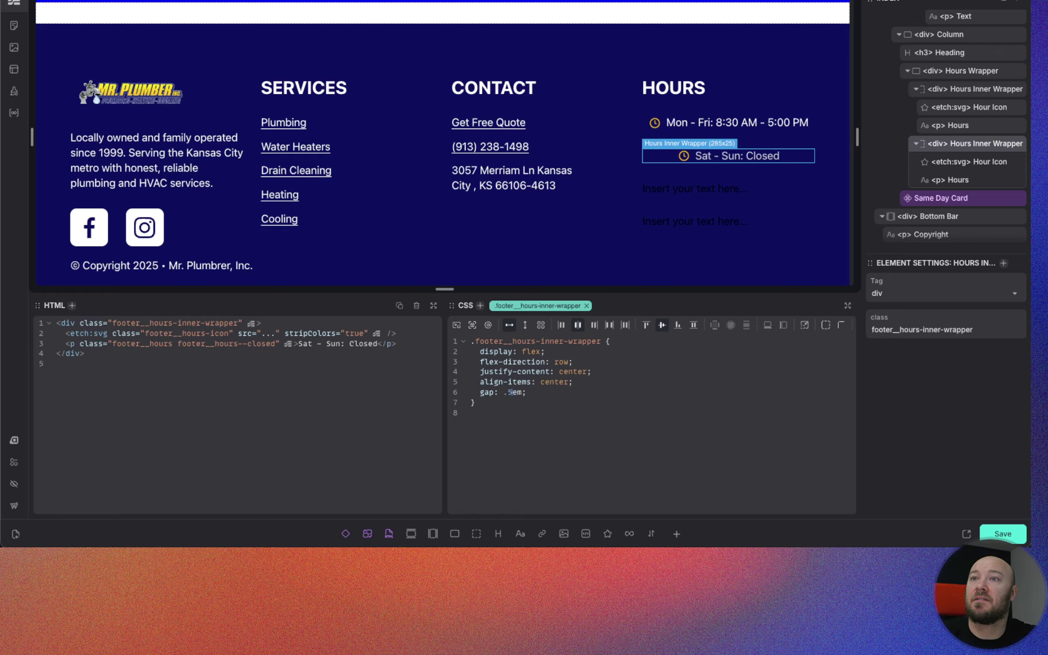
key("BackSpace")
type("3")
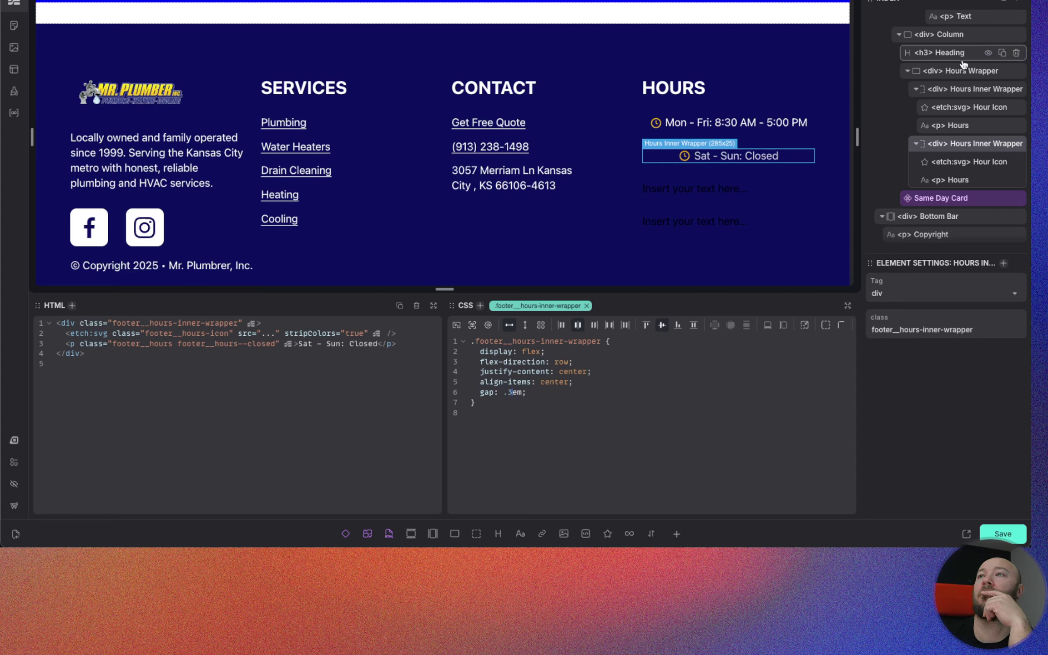
Step: Make the Hours Wrapper a column-direction flex container with its items aligned to start
left_click(958, 36)
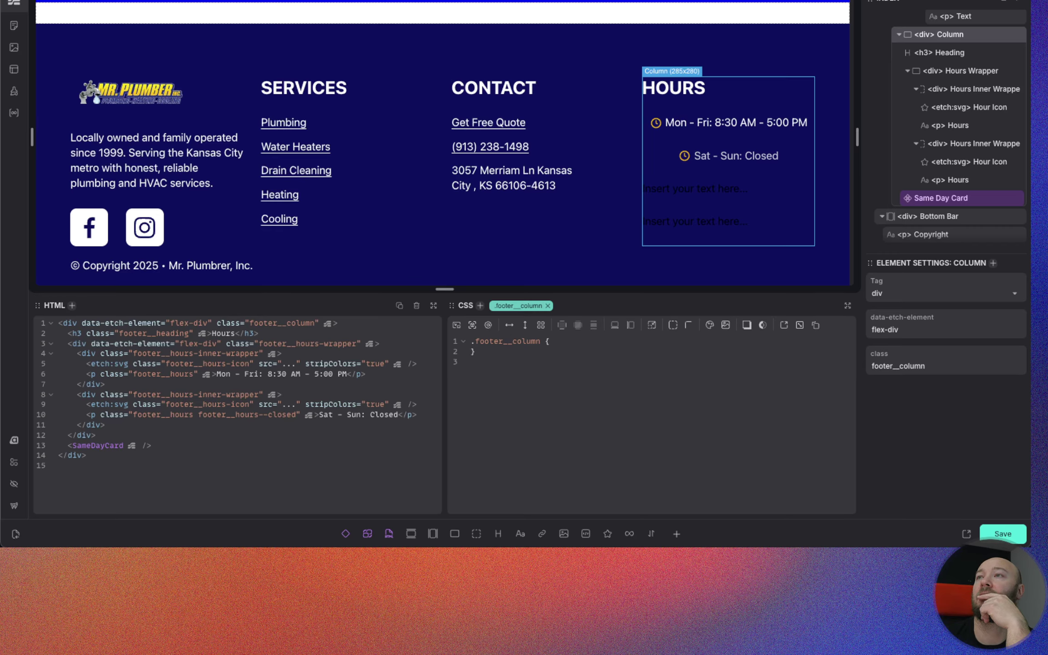
left_click(952, 72)
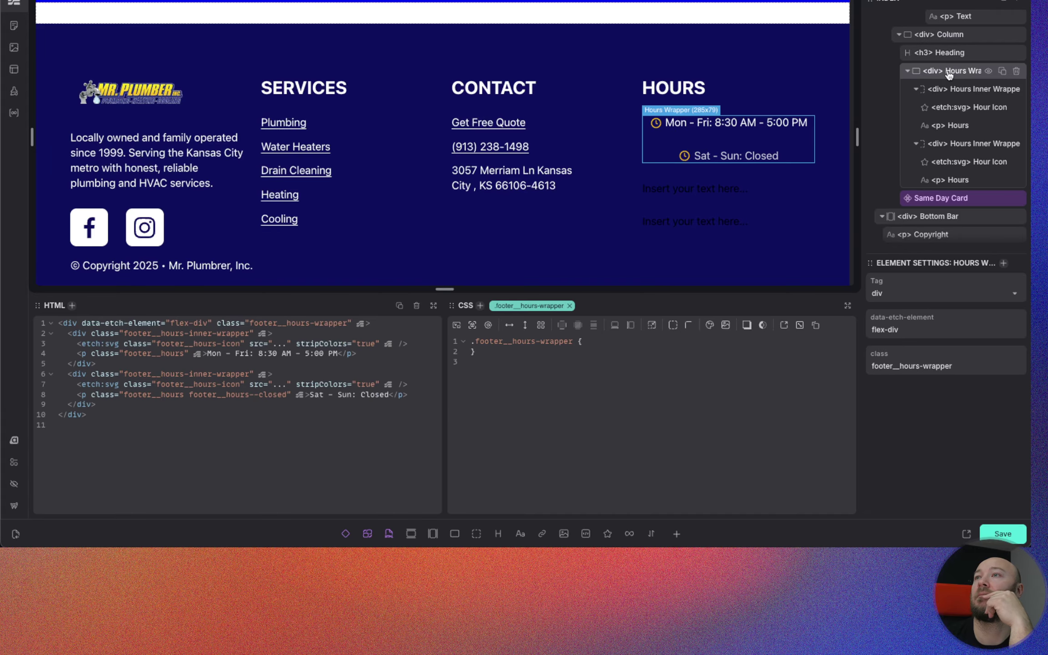
left_click(525, 326)
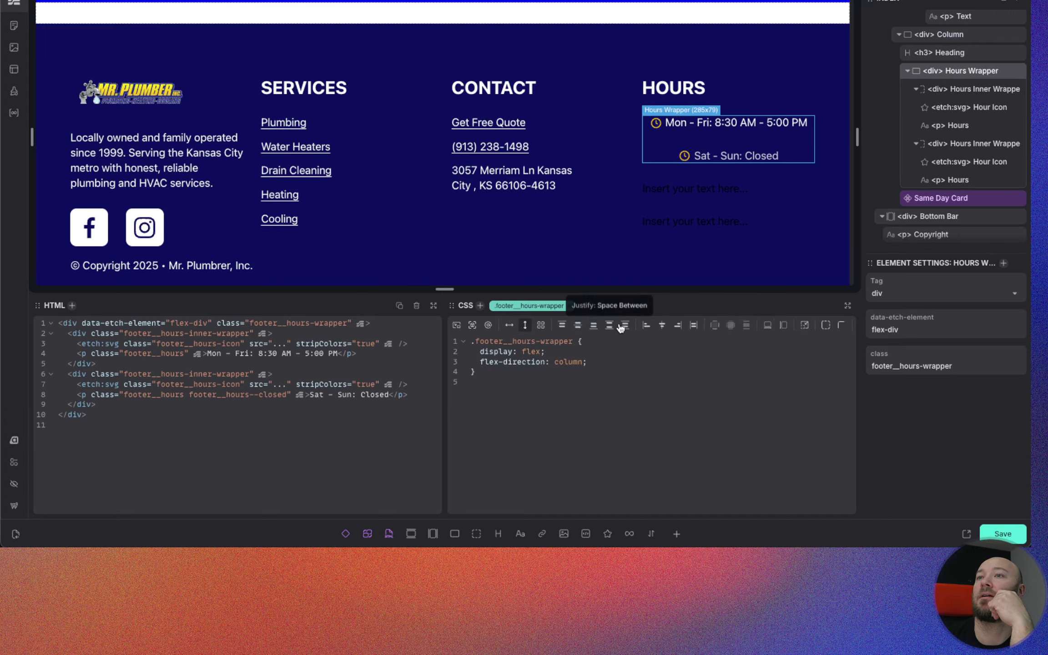
left_click(646, 325)
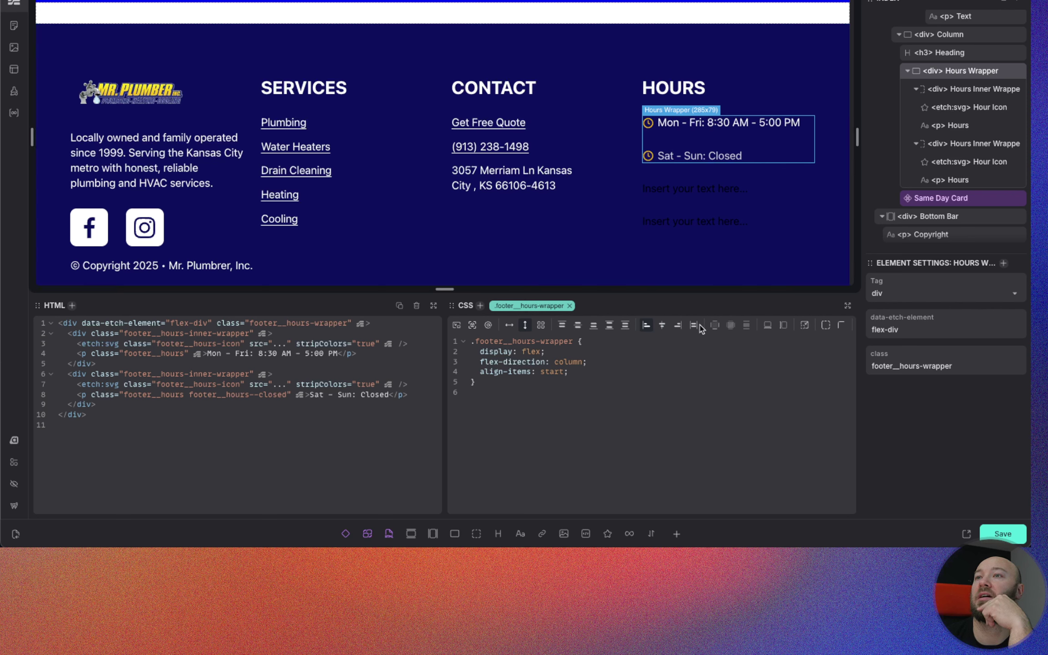
Step: Add a gap of calc(var(--content-gap) / 2) to .footer__hours-wrapper
key("Return")
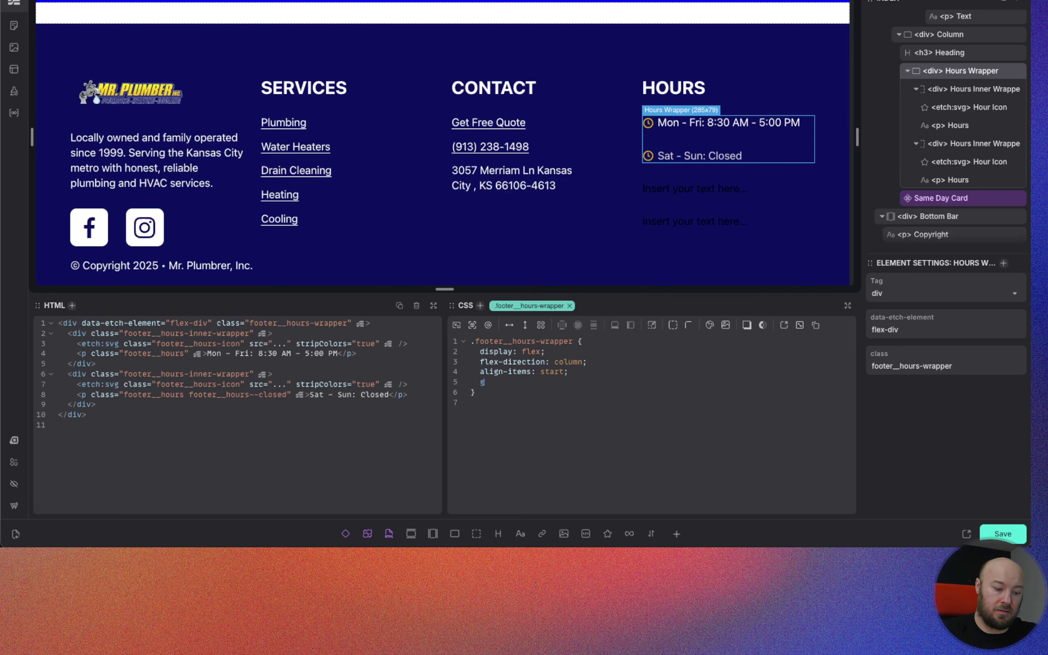
type("gap")
key("Return")
type("--")
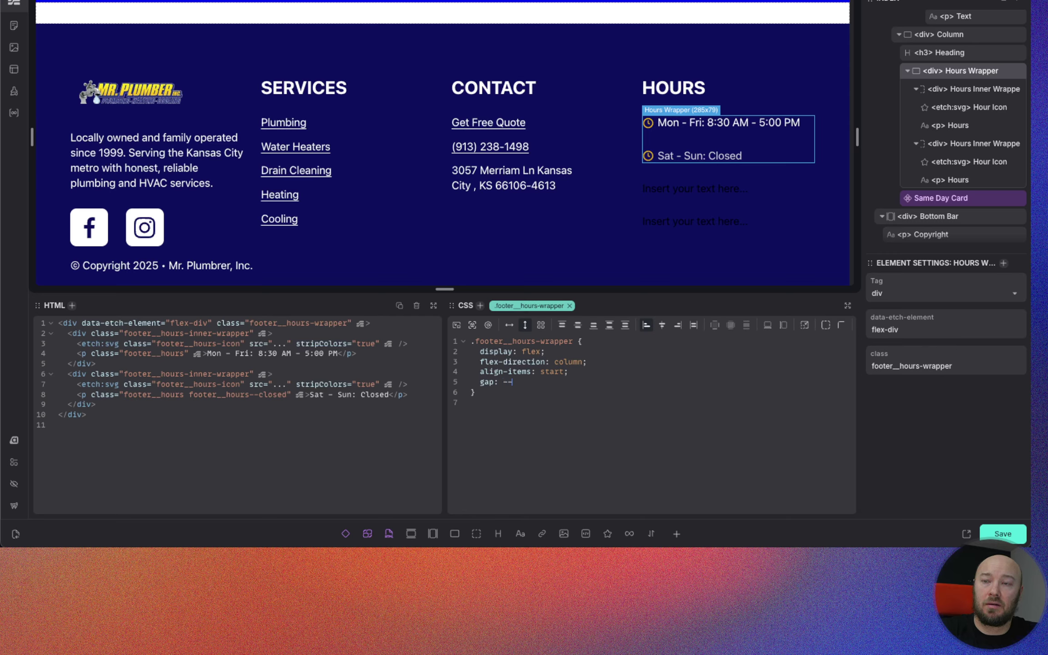
type("contene")
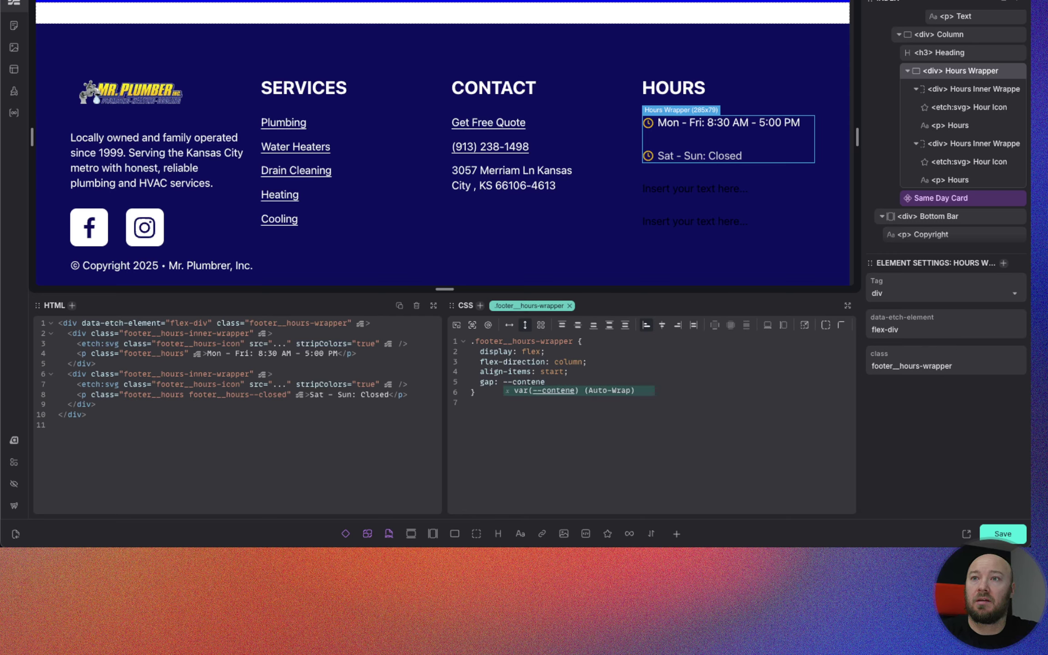
key("BackSpace")
type("t")
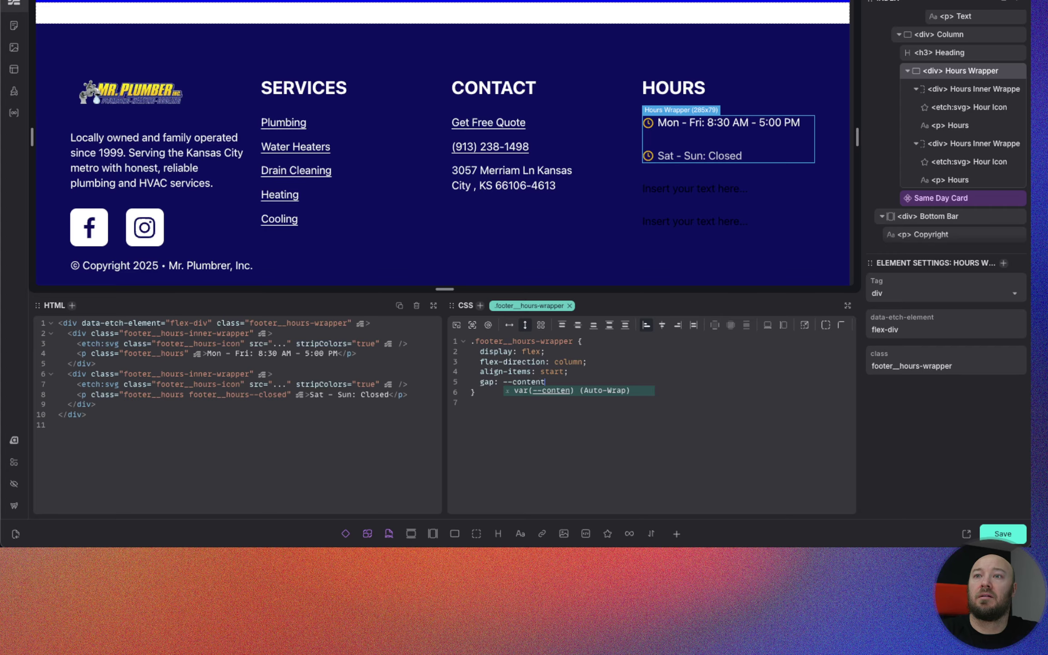
type("-gap")
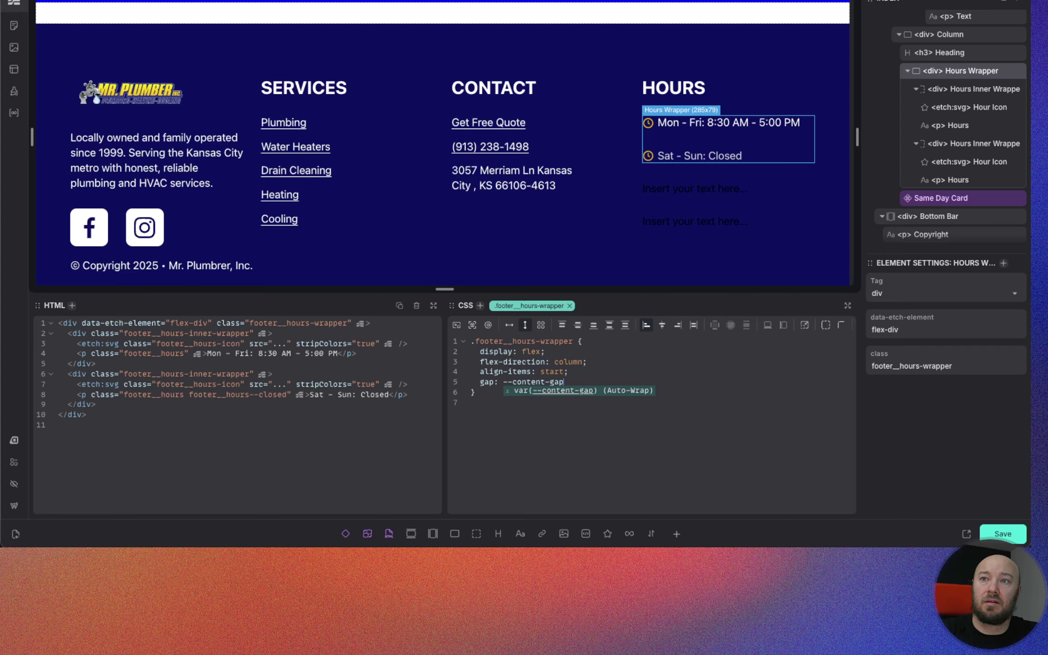
type(" /2")
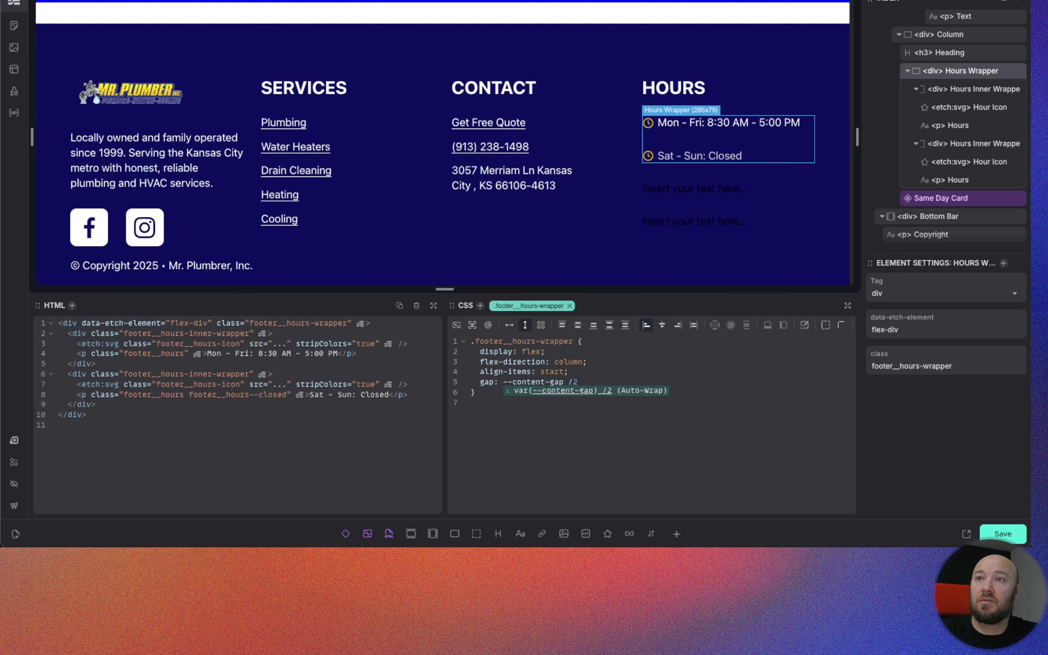
key("Return")
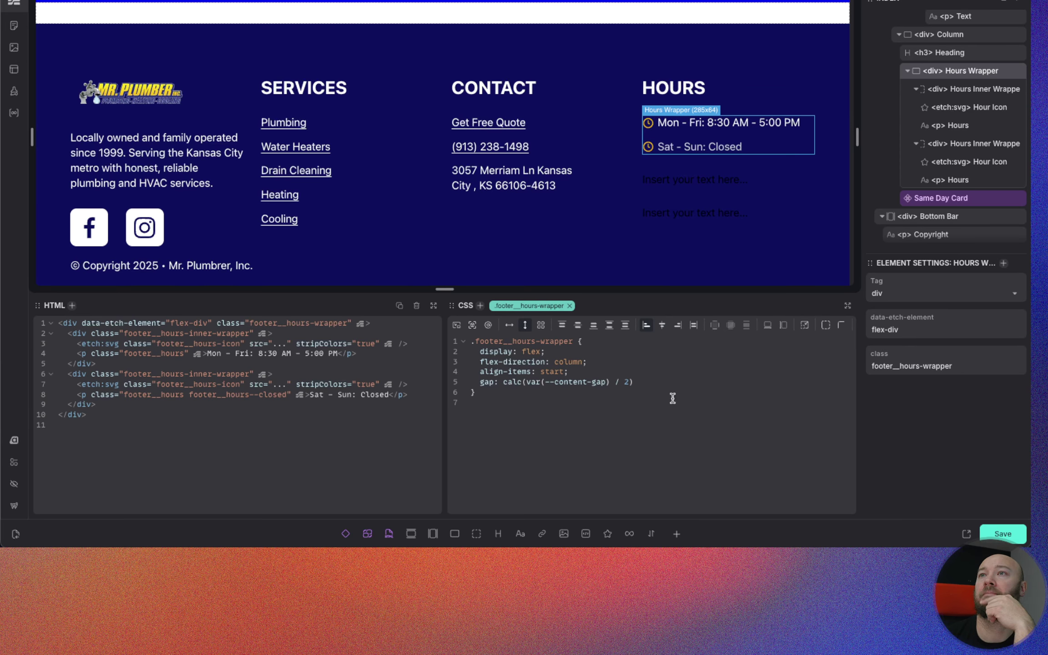
left_click(660, 384)
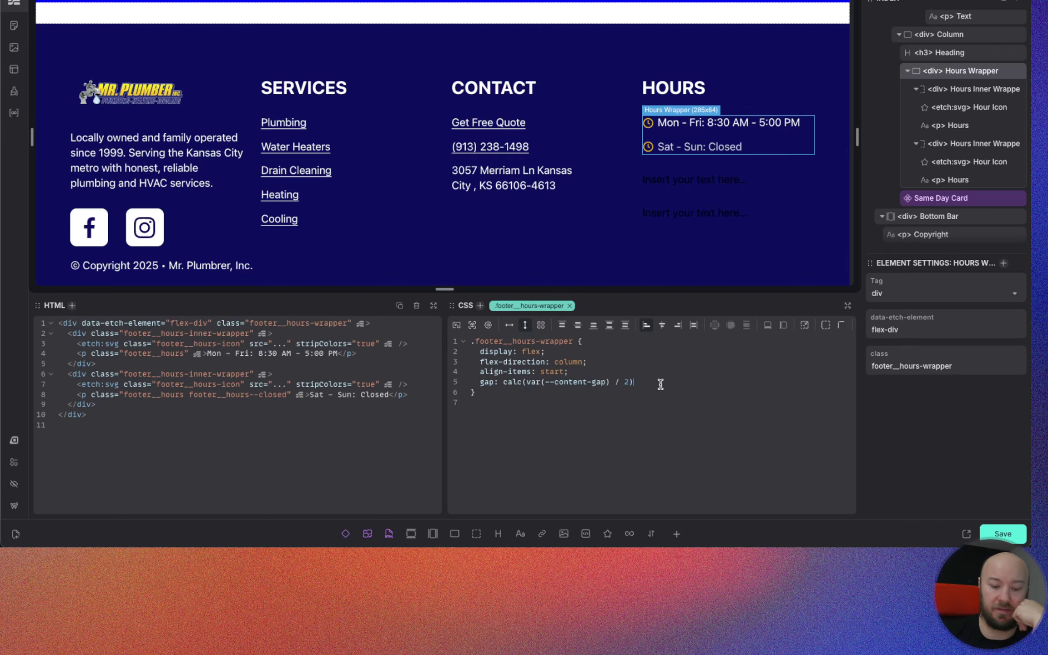
type(";")
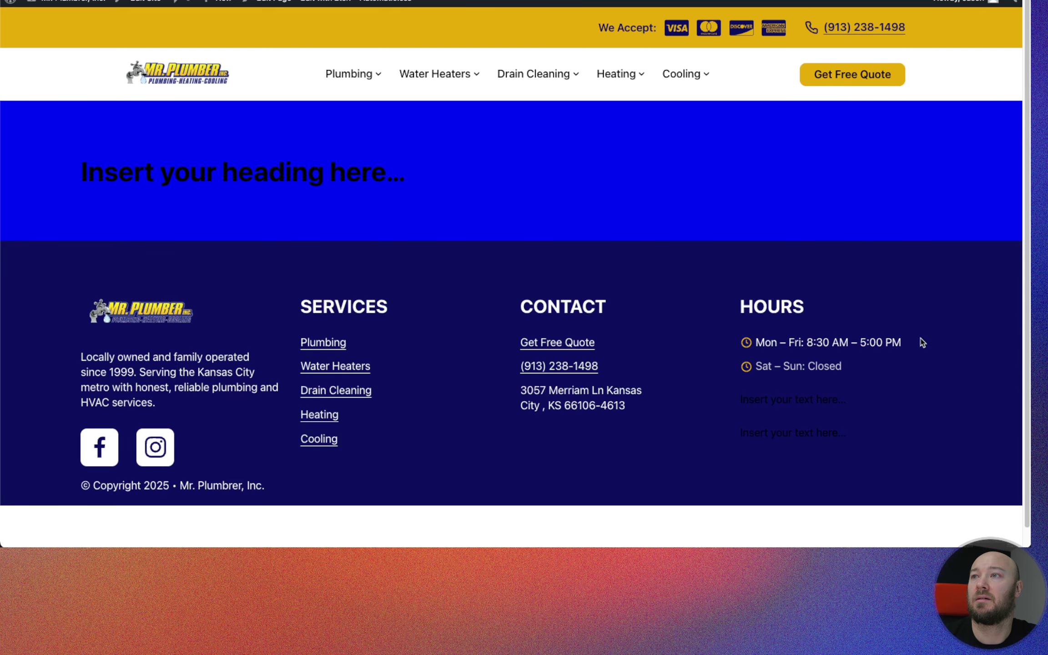
Step: Switch to the Figma design, copy the card heading "Same-Day Service Available" from the footer's Hours column, and return to the Etch builder
key("ctrl+Tab")
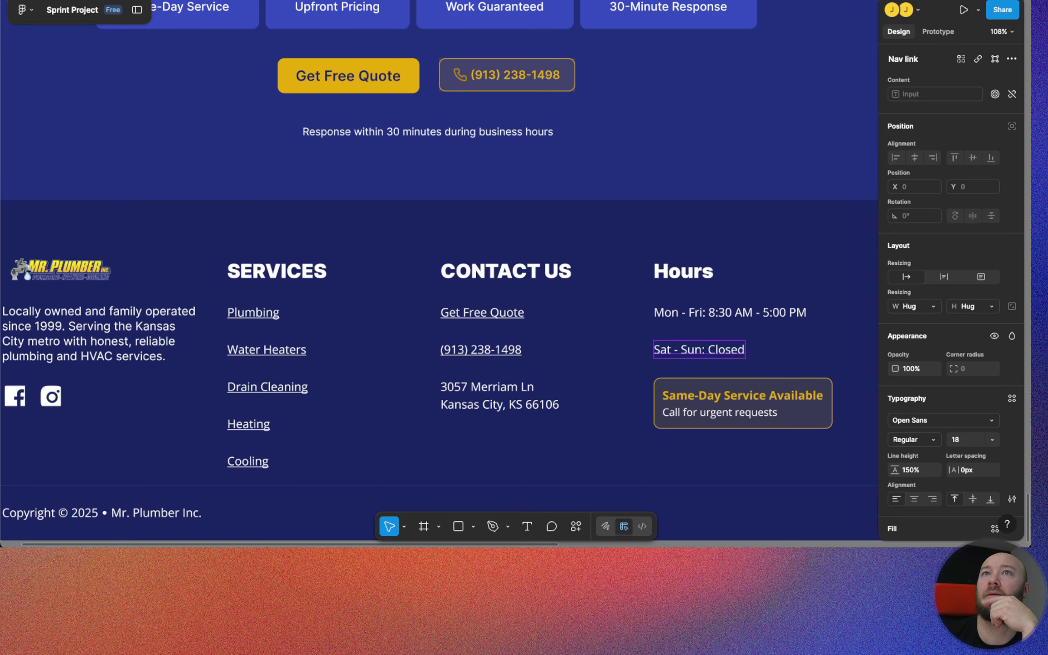
key("ctrl+Tab")
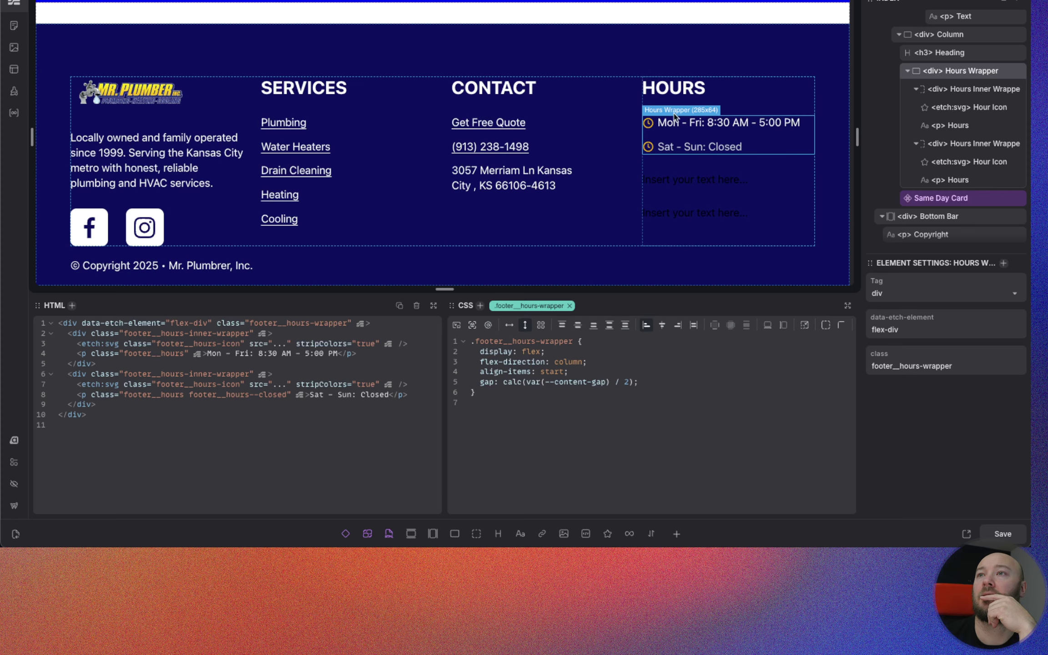
key("ctrl+Tab")
left_click(765, 396)
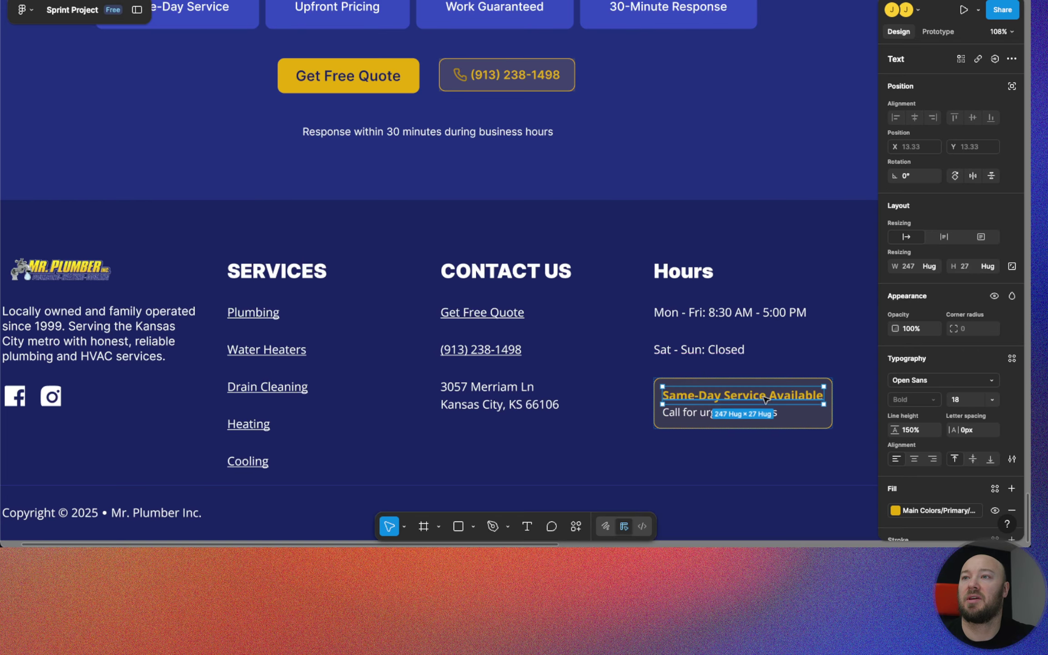
double_click(764, 397)
key("ctrl+Tab")
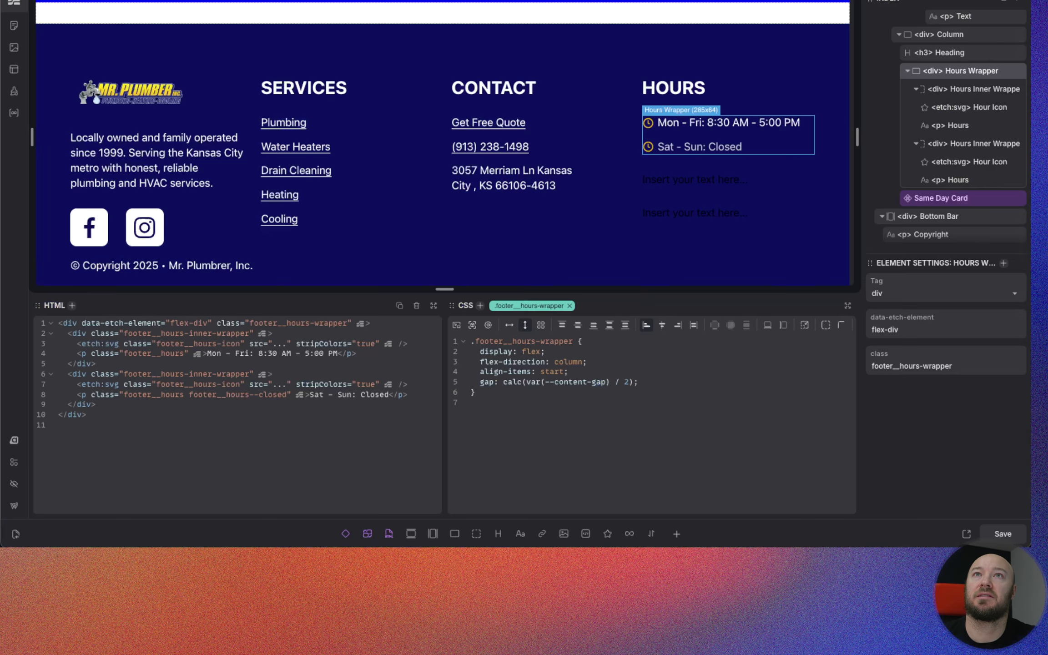
Step: Open the Same Day Card component below the footer hours for editing
left_click(713, 177)
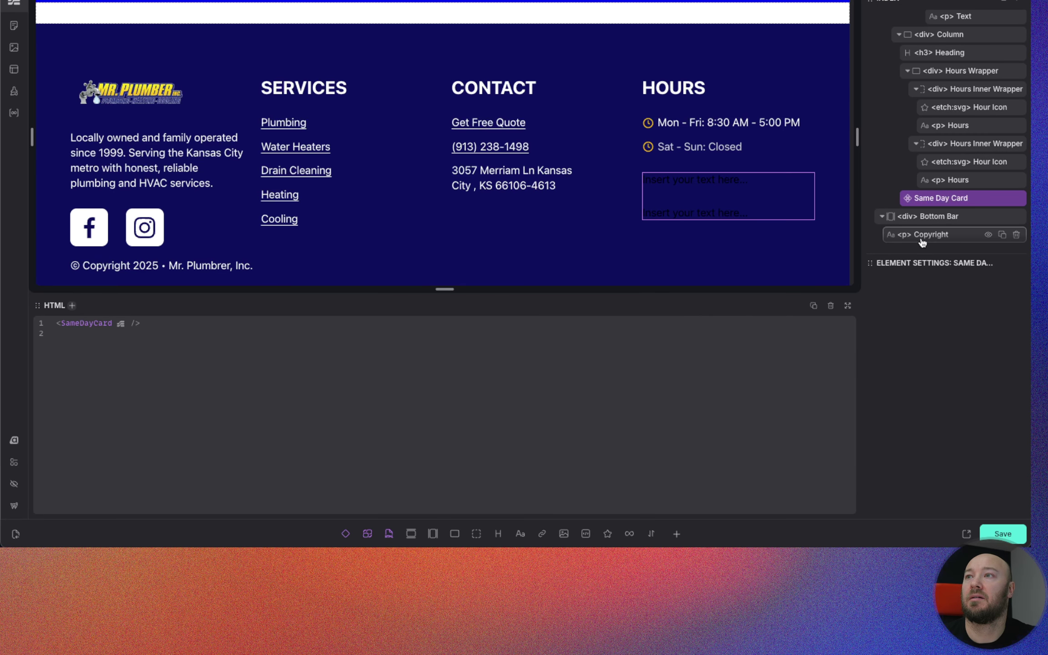
right_click(955, 199)
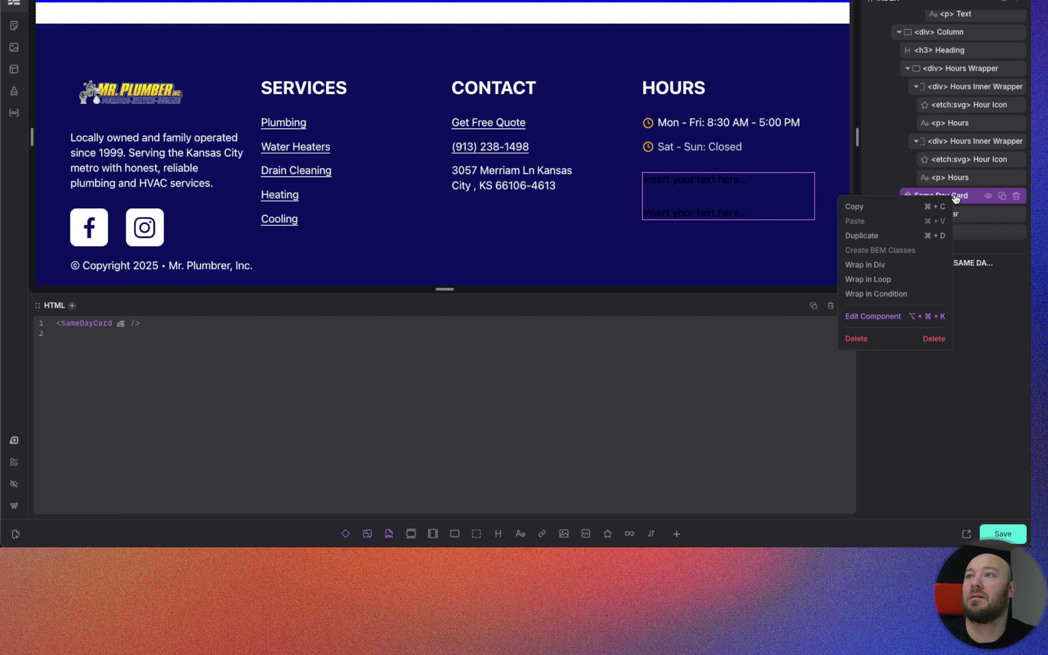
left_click(888, 317)
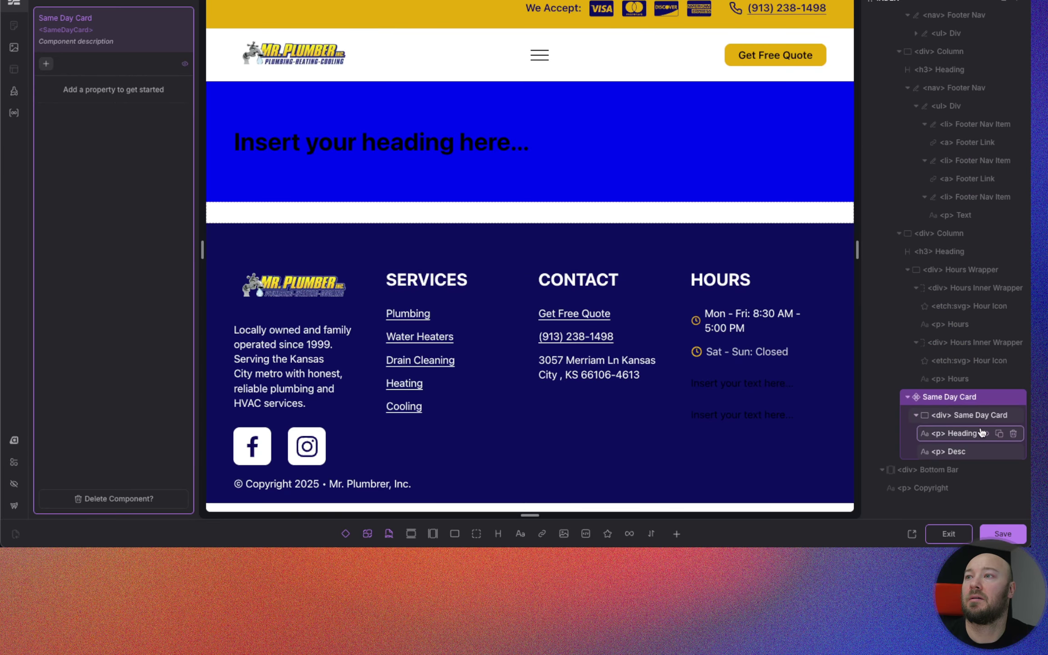
Step: Replace the placeholder content of the Same Day Card's Heading with "Same-Day Service Available"
left_click(966, 435)
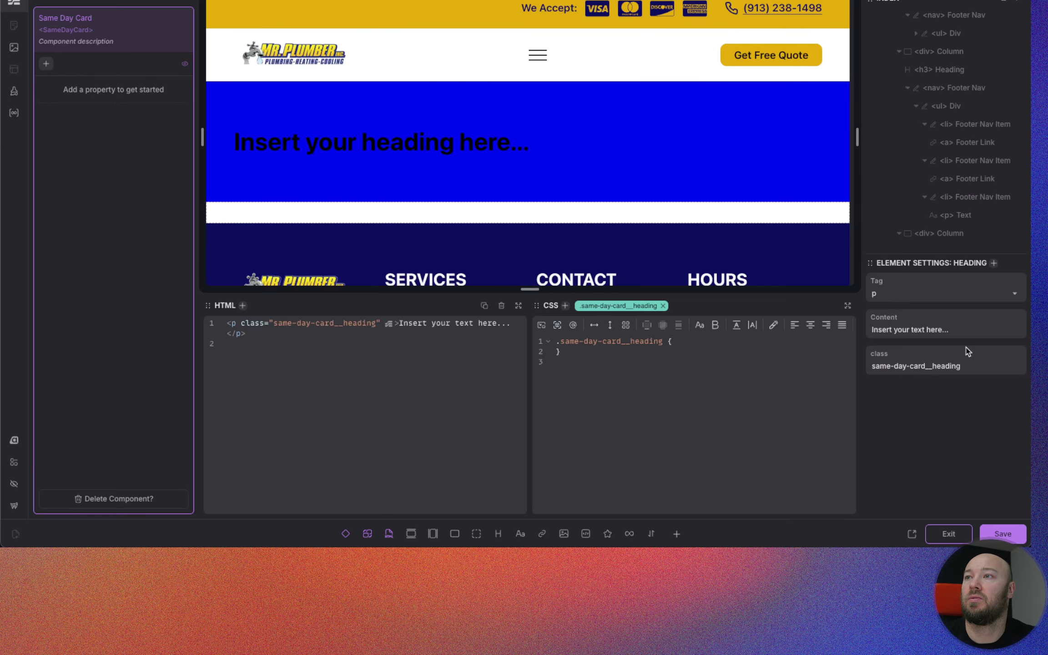
triple_click(915, 329)
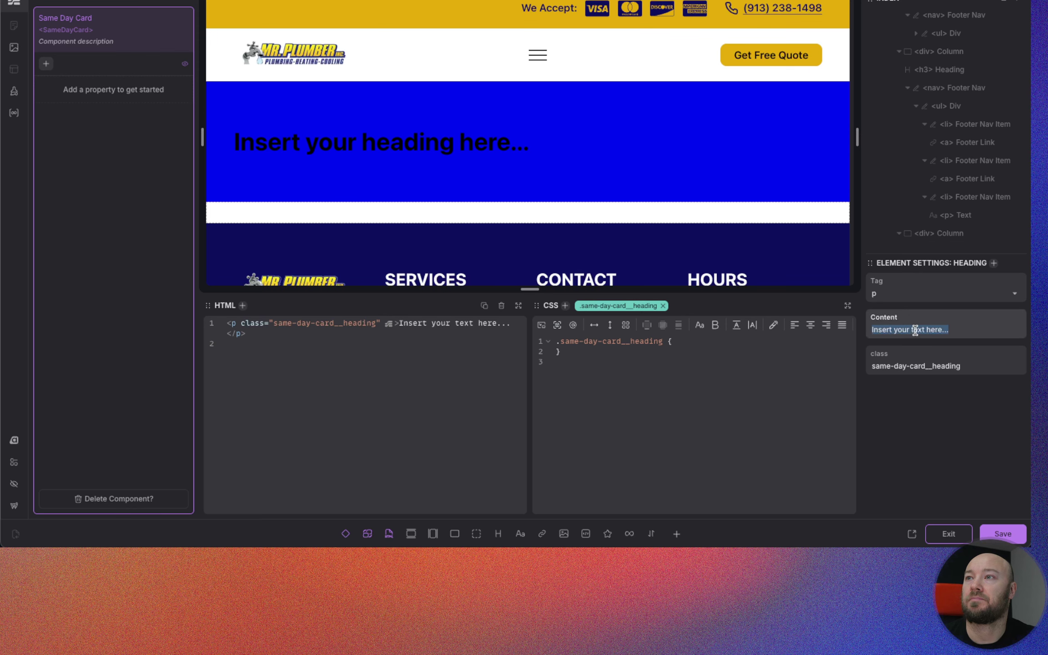
type("Same-Day Service Available")
scroll(679, 168, "down", 3)
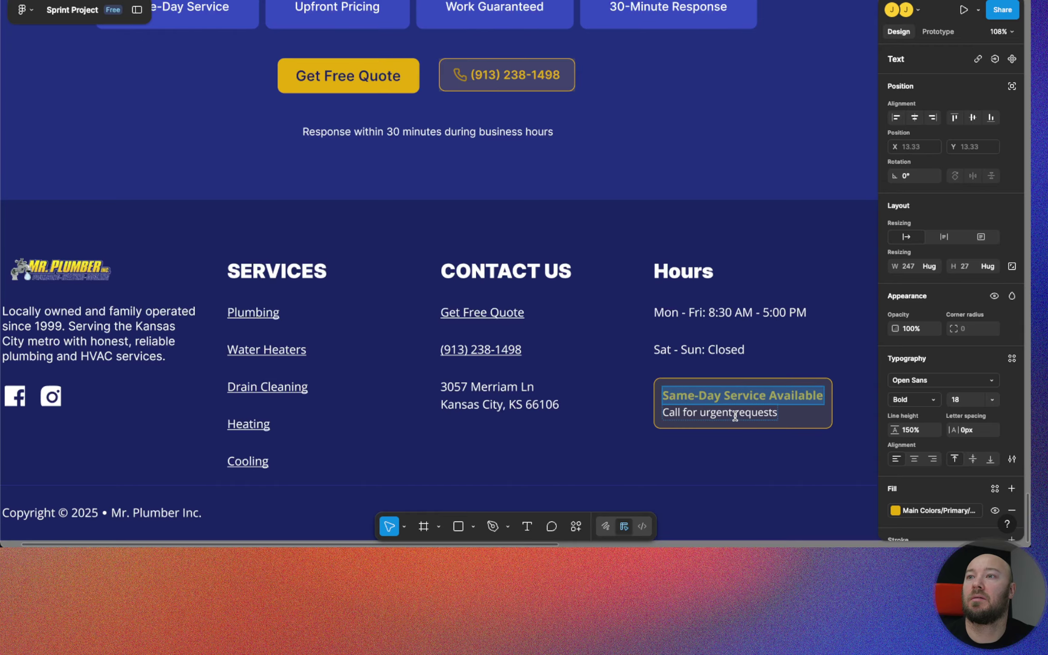
Step: Copy "Call for urgent requests" from the Figma design's service card and use it as the content of the Same Day Card's Desc in Etch
triple_click(735, 413)
key("super+c")
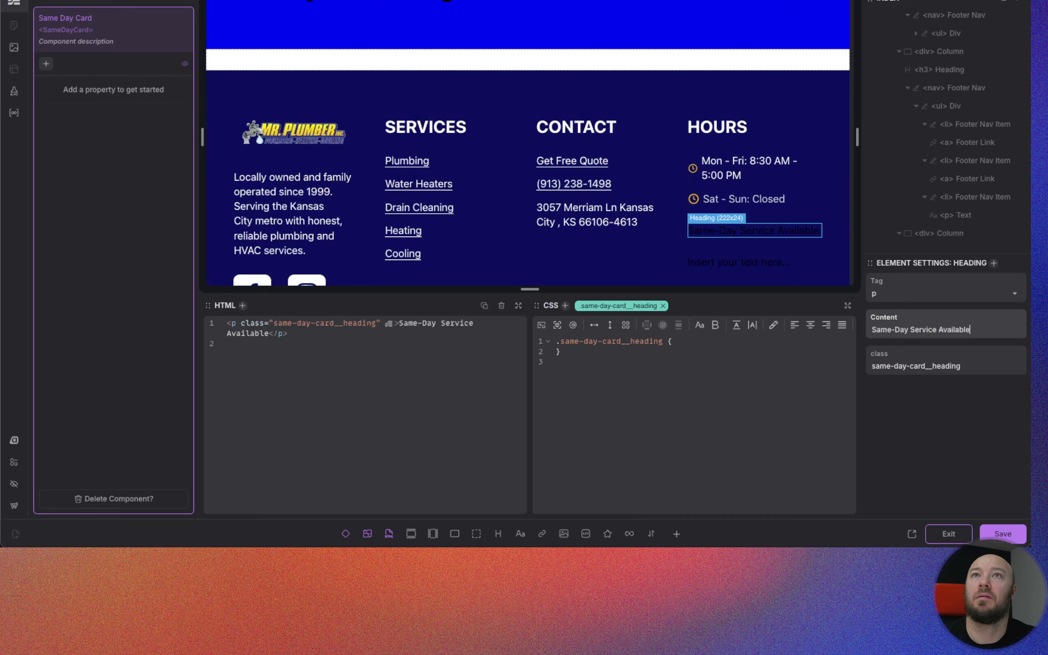
scroll(961, 194, "down", 6)
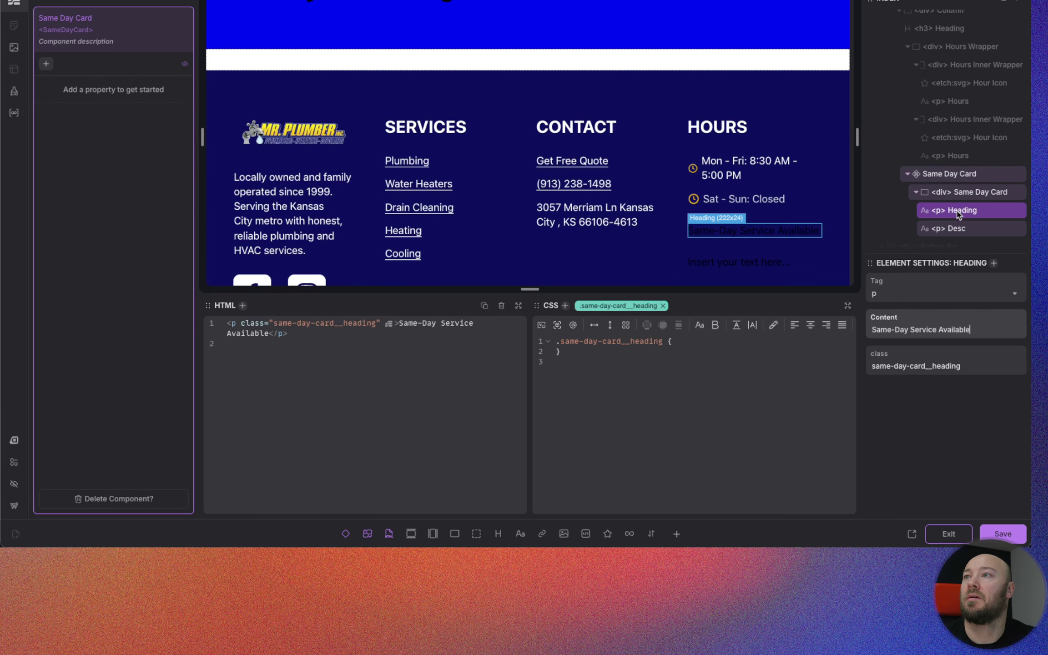
left_click(961, 195)
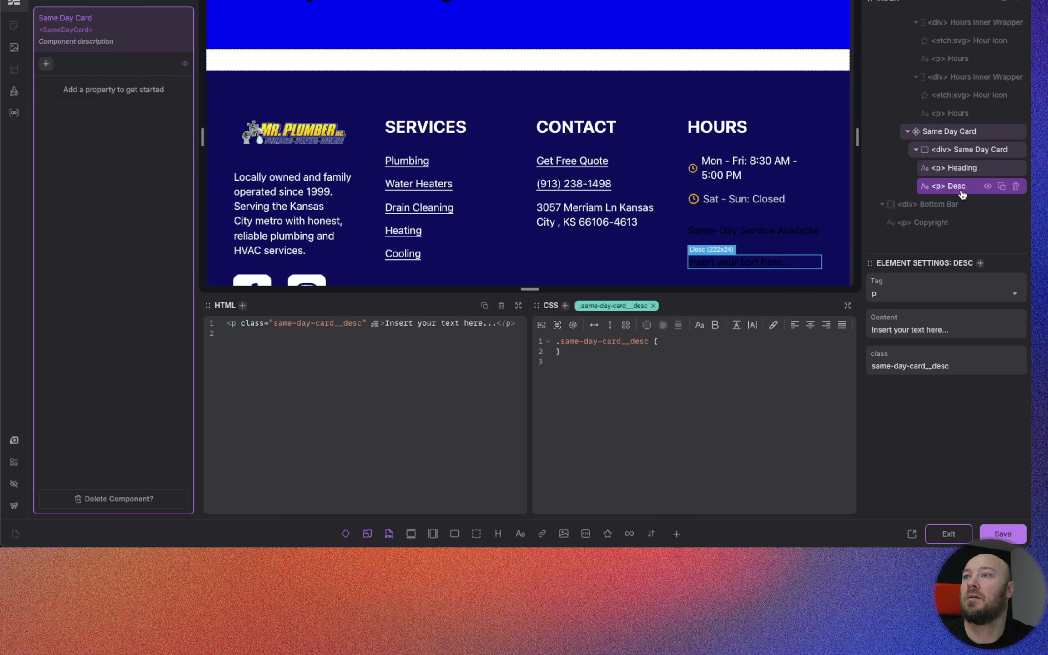
triple_click(917, 328)
key("super+v")
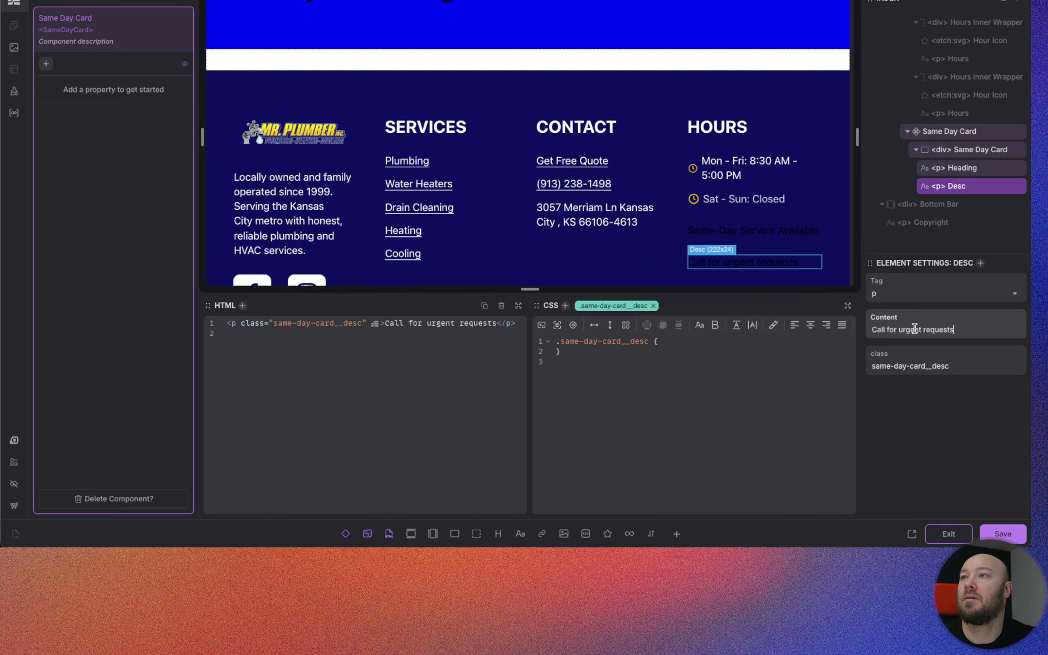
Step: Make the Same Day Card's div a column flex container with justify-content center and align-items start
left_click(955, 131)
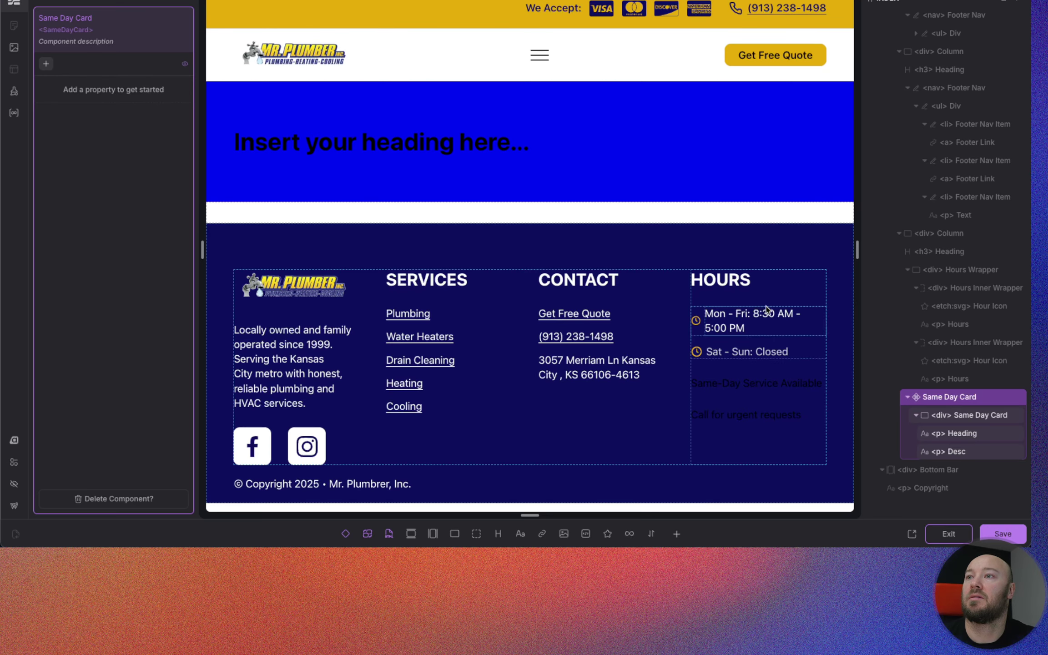
left_click(963, 415)
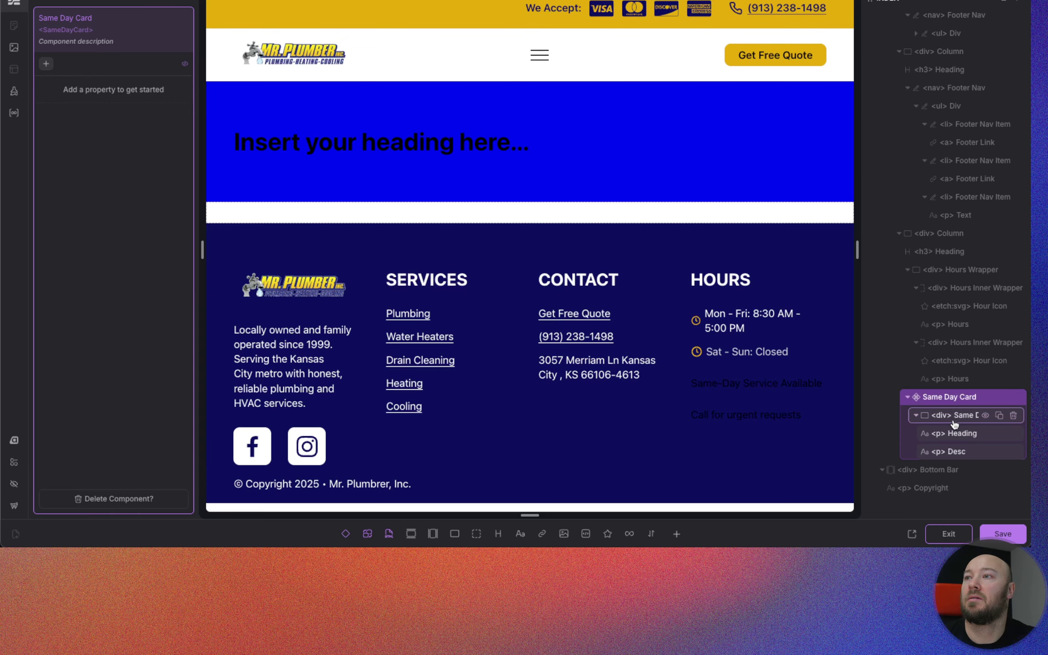
scroll(678, 224, "down", 5)
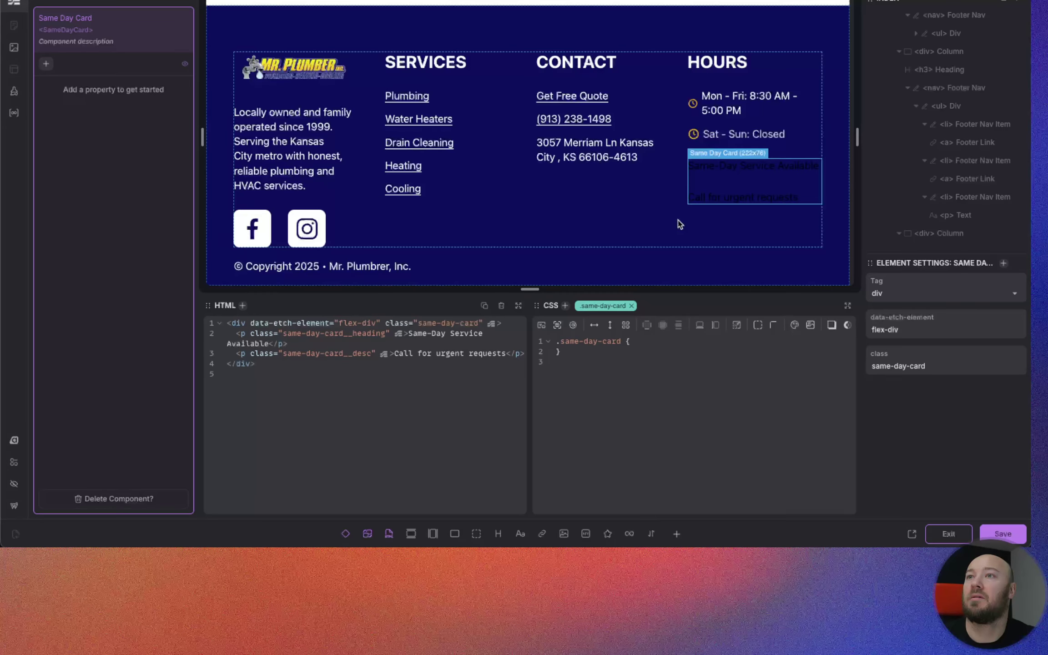
left_click(647, 342)
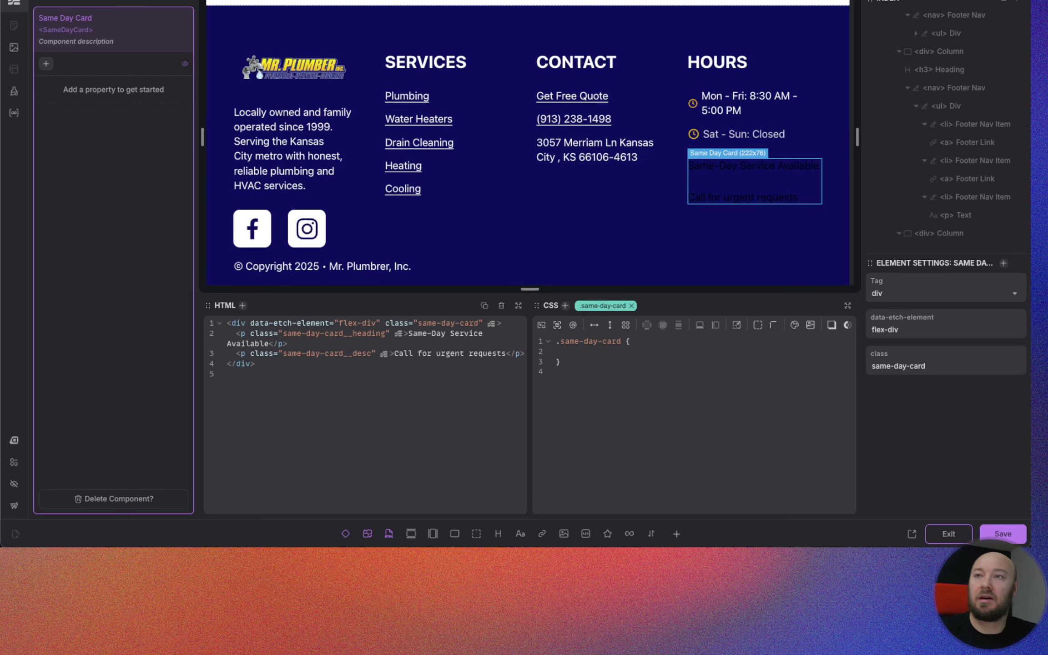
left_click(612, 327)
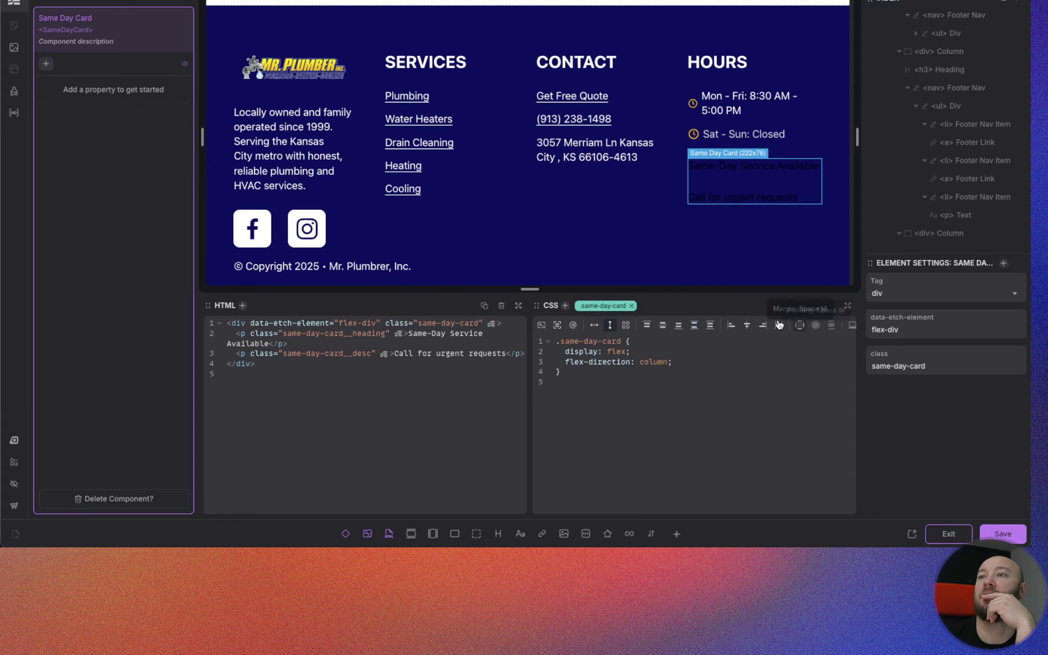
left_click(663, 325)
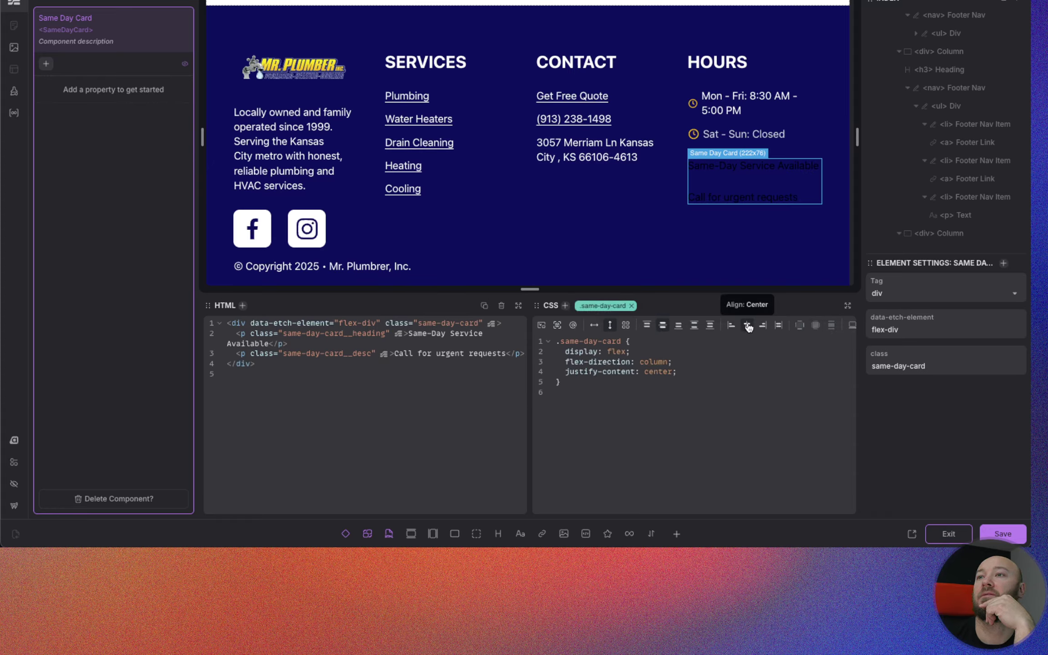
left_click(732, 327)
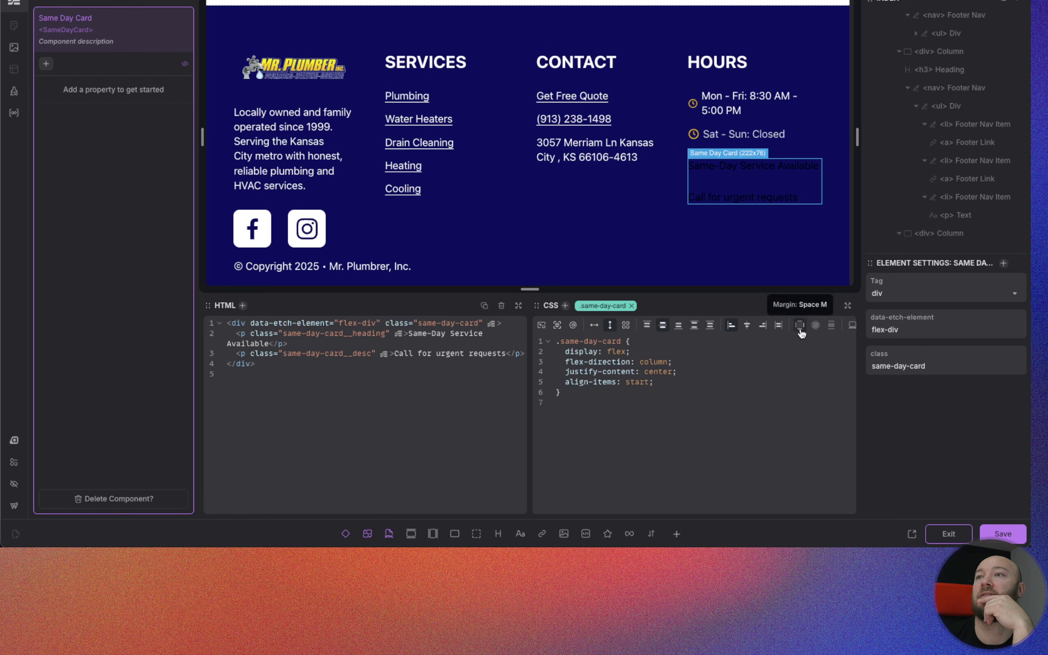
Step: Add a gap of 0 to .same-day-card
left_click(830, 327)
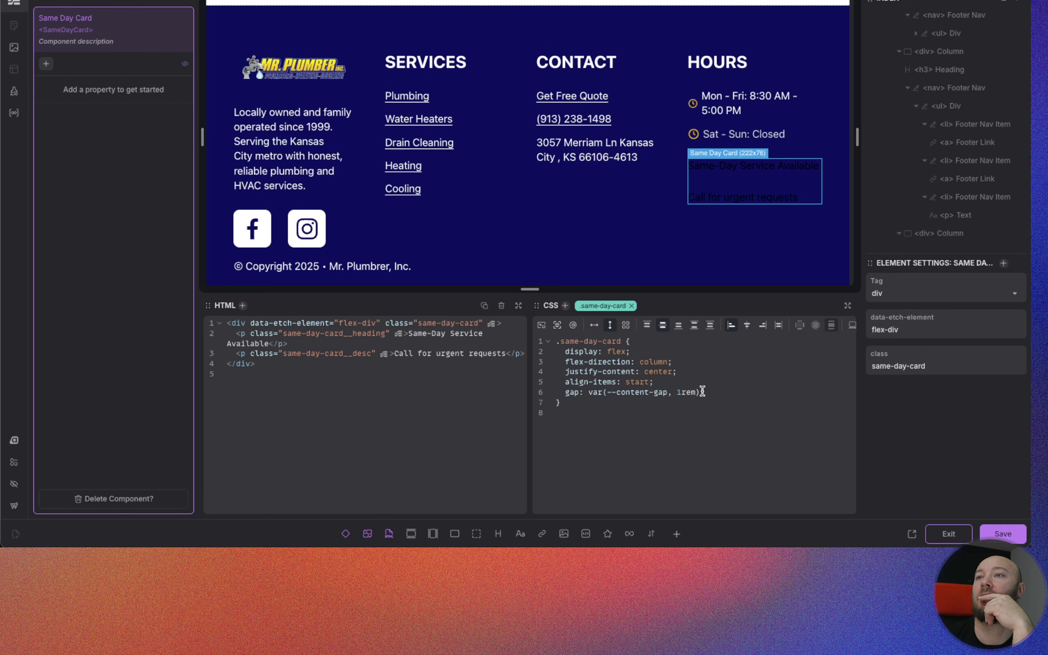
left_click_drag(700, 391, 588, 392)
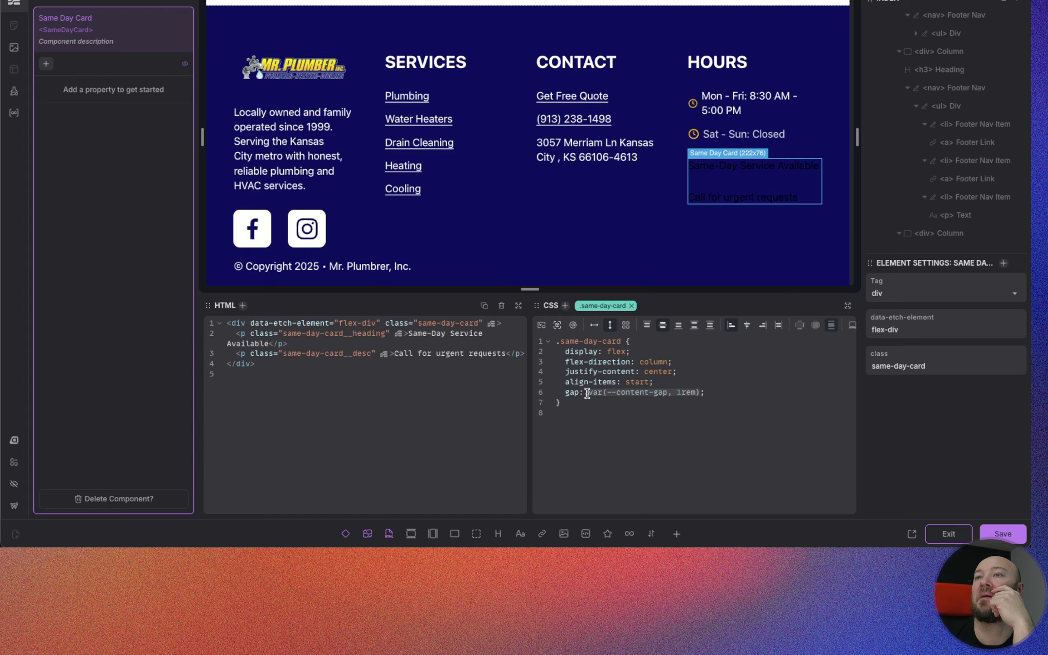
key("BackSpace")
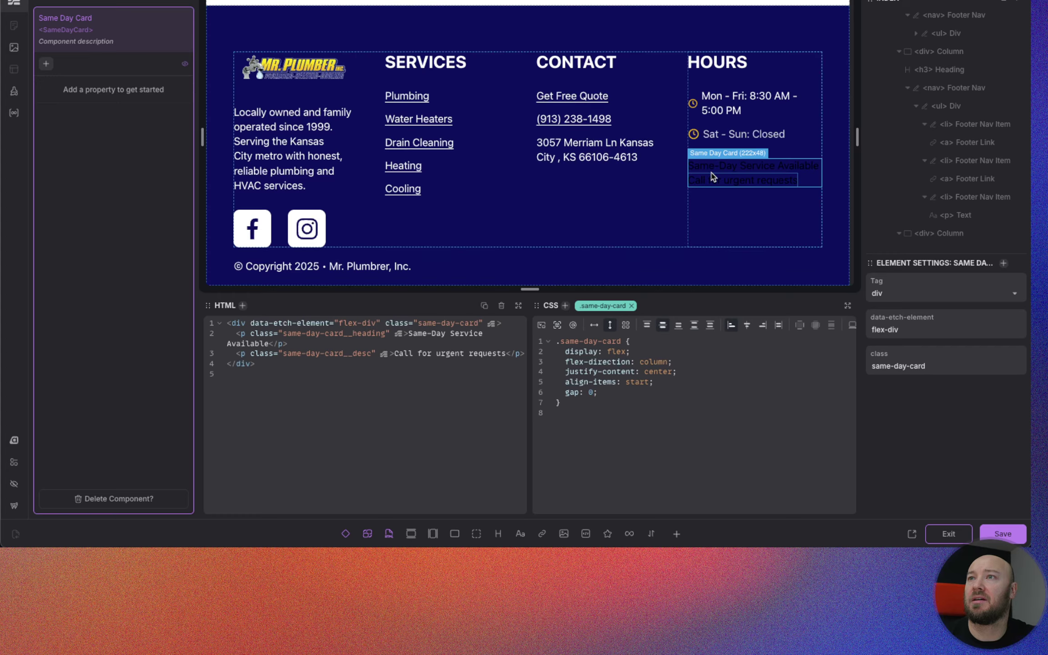
Step: Add padding of var(--space-xs) to .same-day-card below the gap declaration
left_click(607, 392)
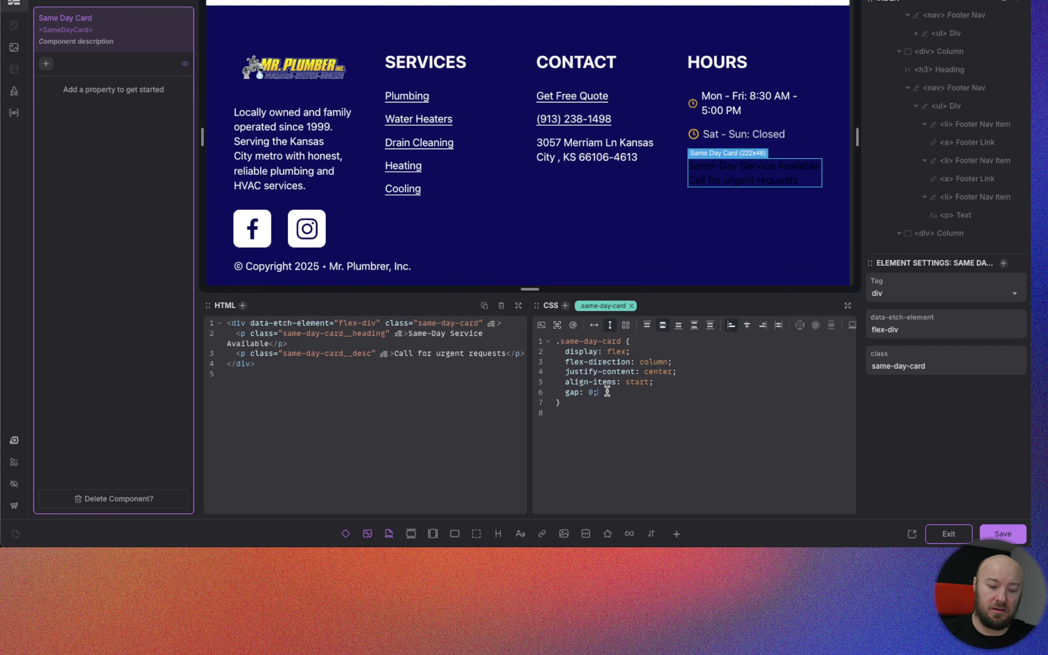
type("p")
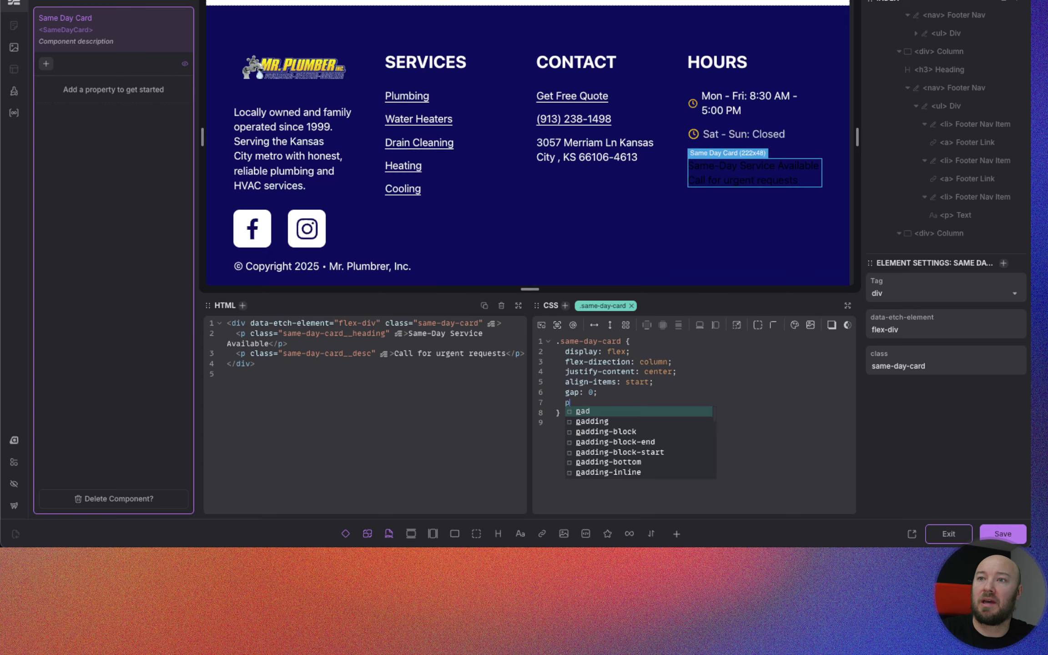
key("Down")
key("Return")
type("--spec")
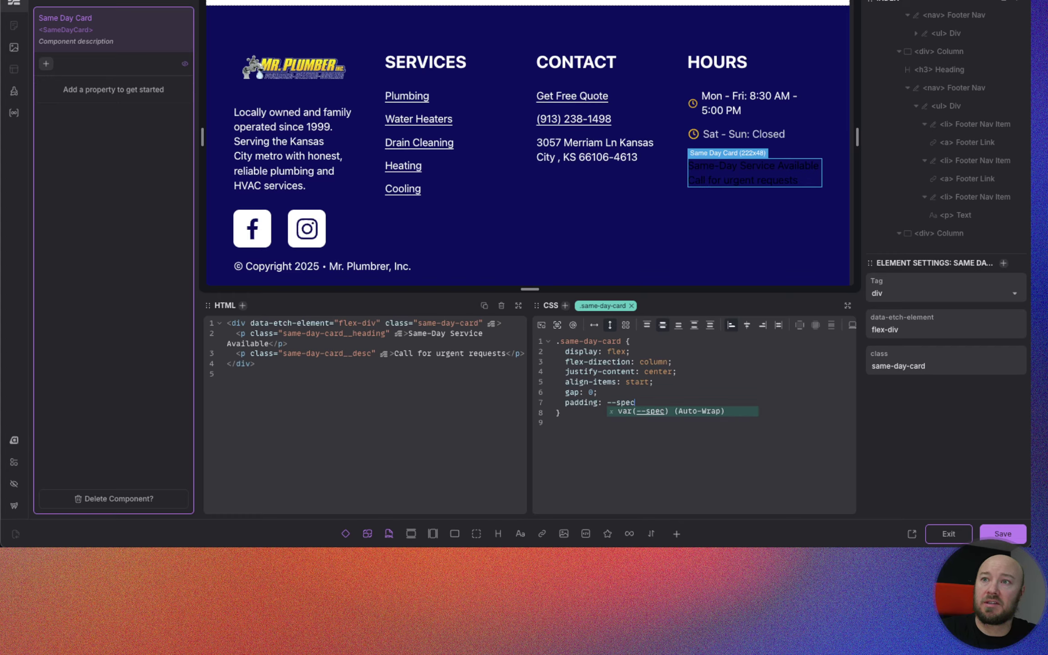
key("BackSpace")
key("BackSpace")
type("a")
type("ce-x")
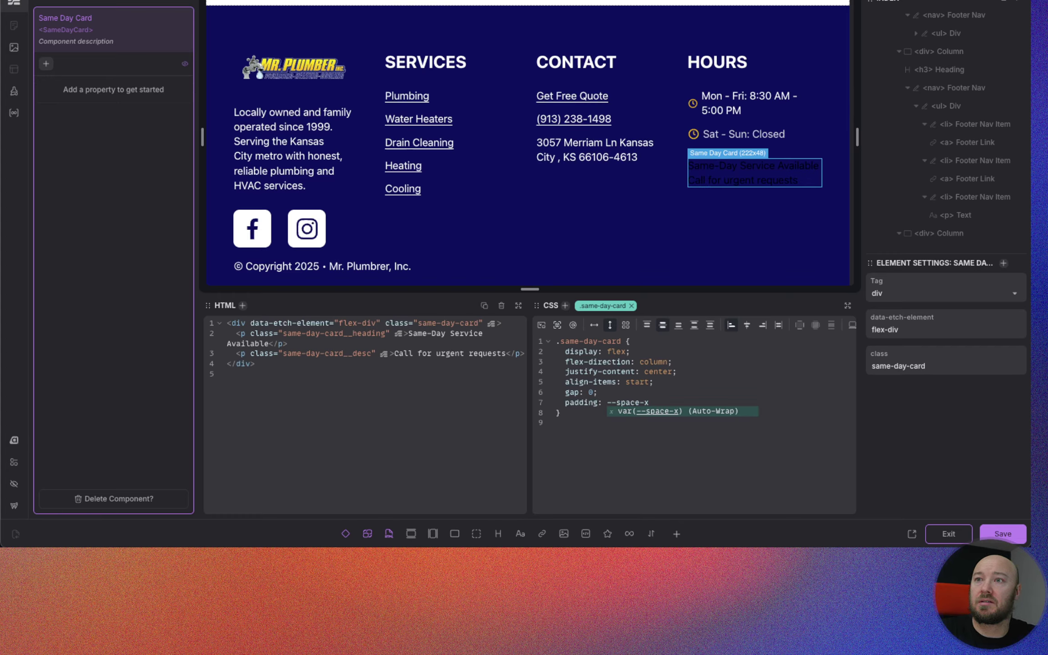
key("BackSpace")
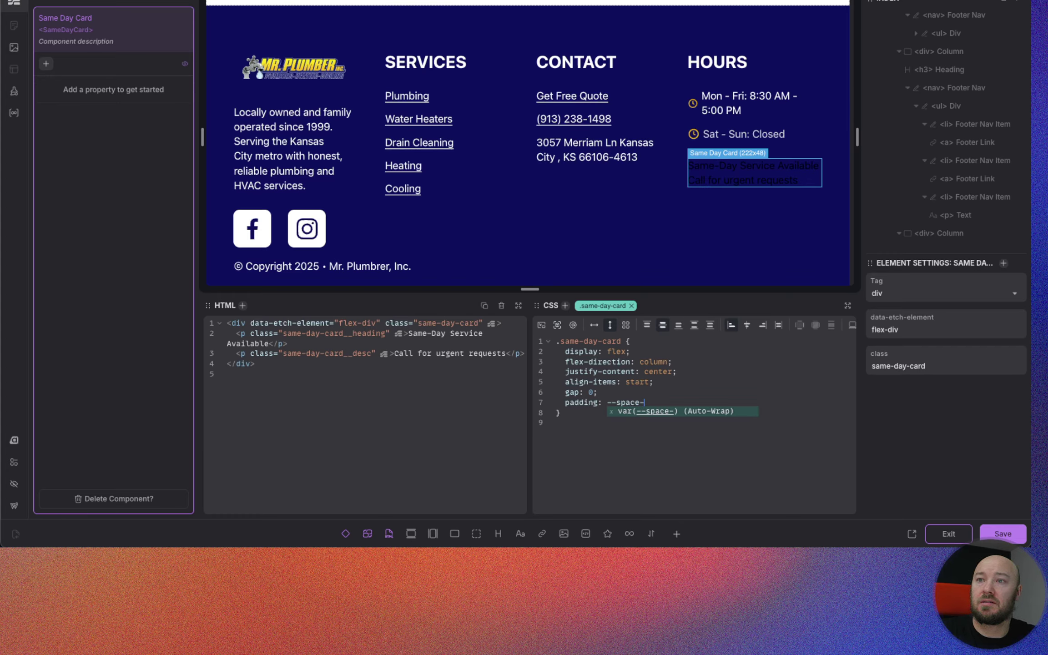
type("xs")
key("Tab")
type(";")
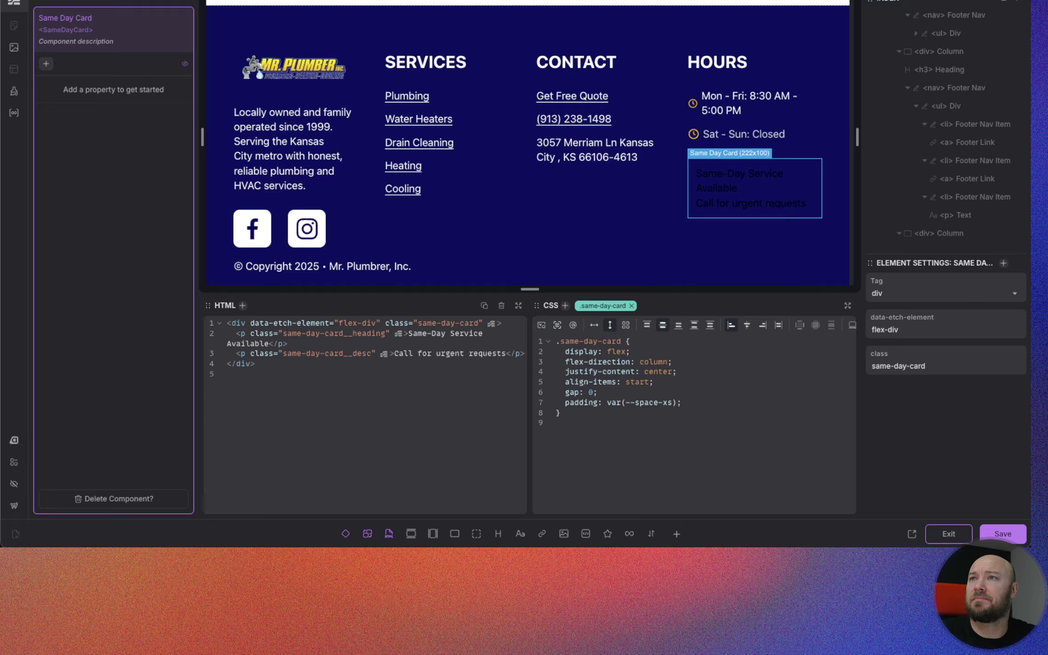
Step: Give .same-day-card a 30% transparent primary background using --primary-trans-30, expanded to color-mix(in oklch, var(--primary) 30%, transparent)
key("Return")
type("b")
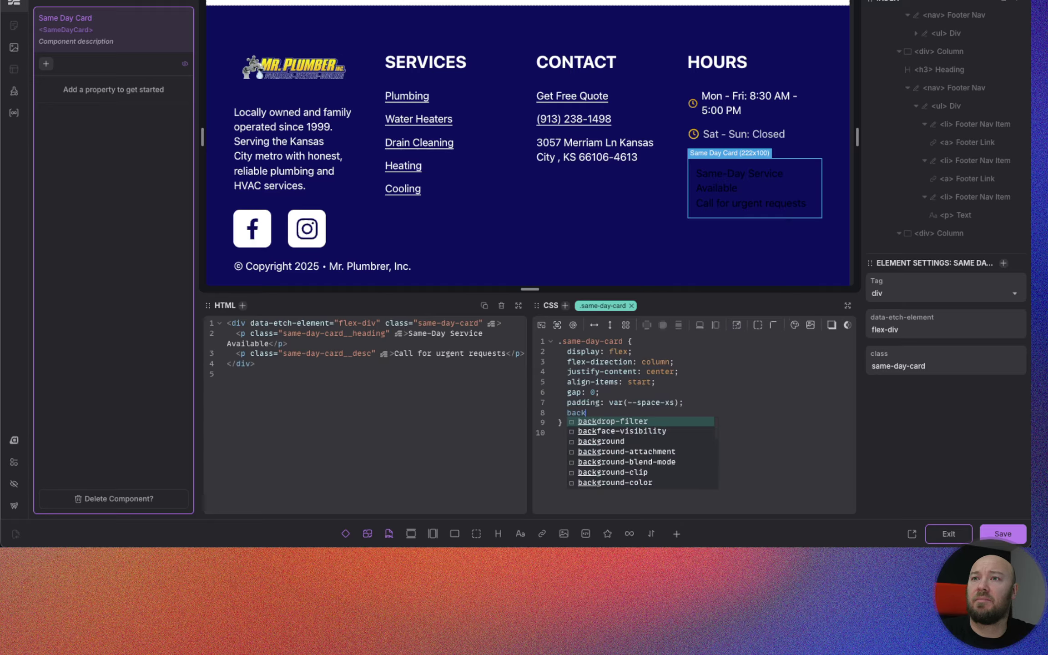
type("ack")
key("Down")
key("Down")
key("Return")
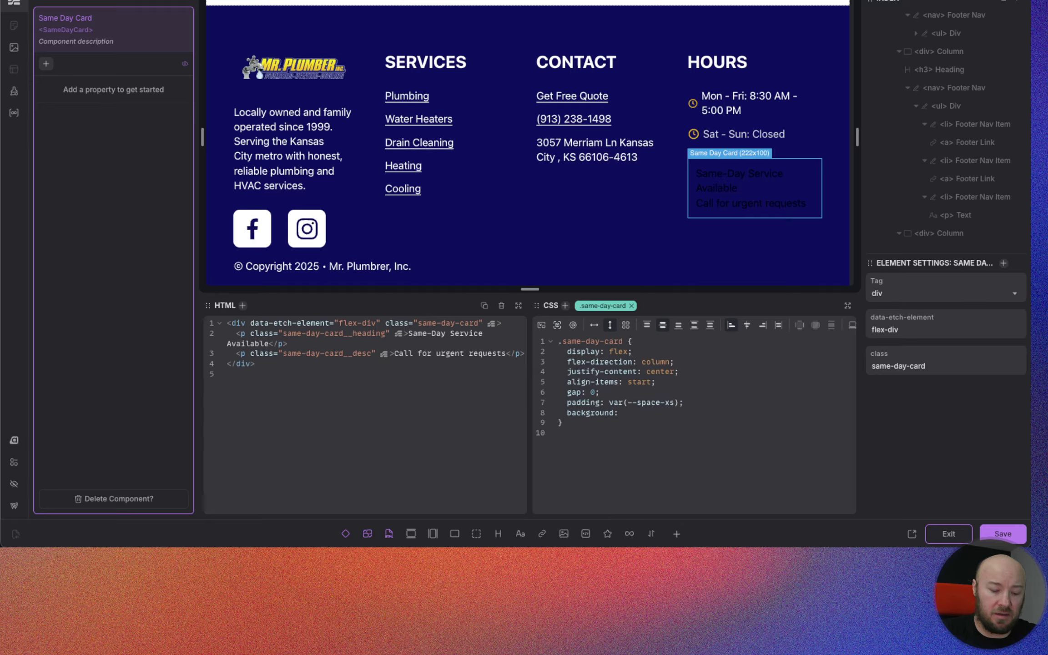
type("--pri")
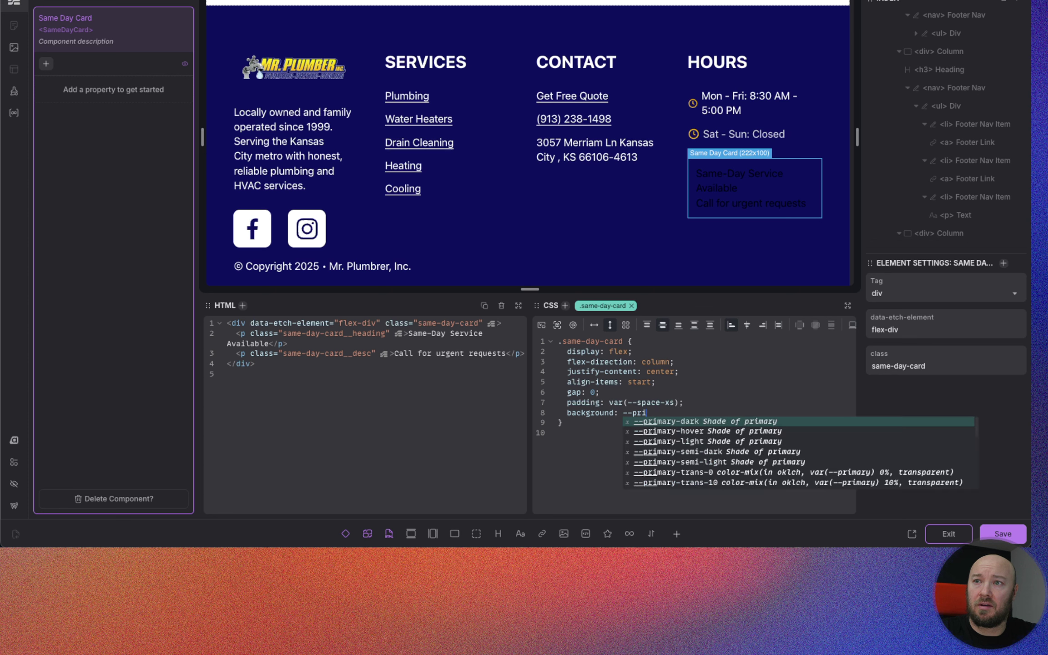
type("mary-t")
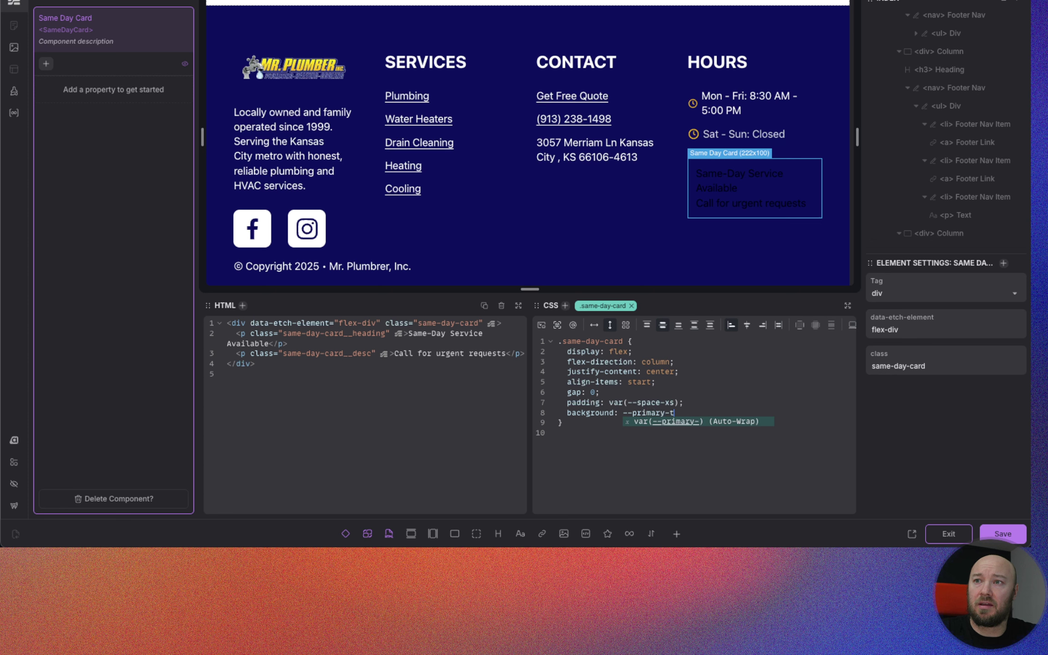
type("rans-30")
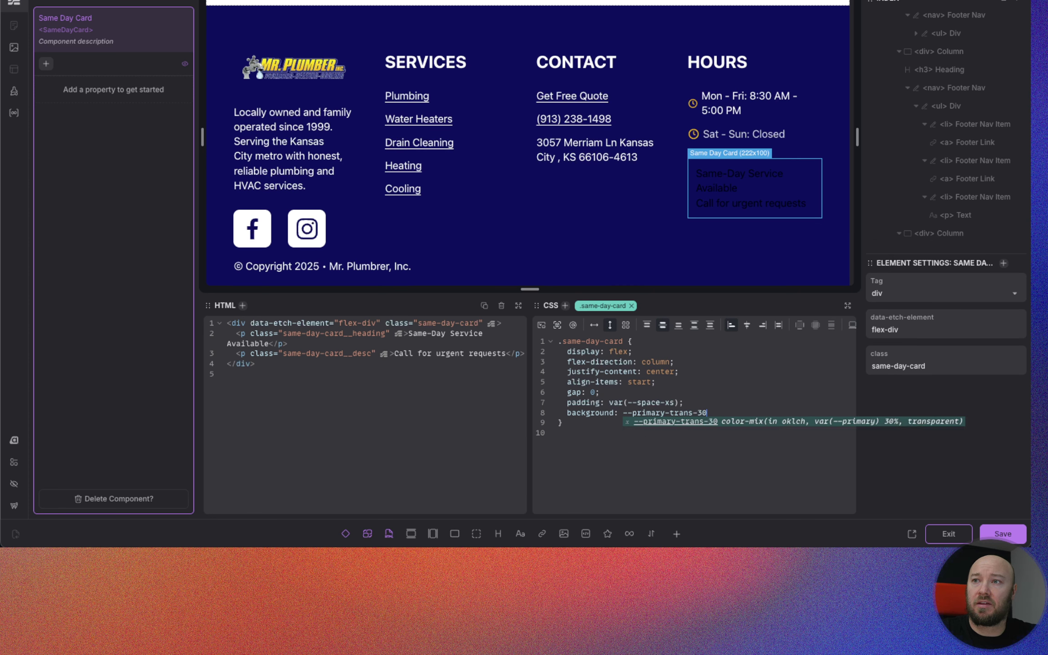
key("Return")
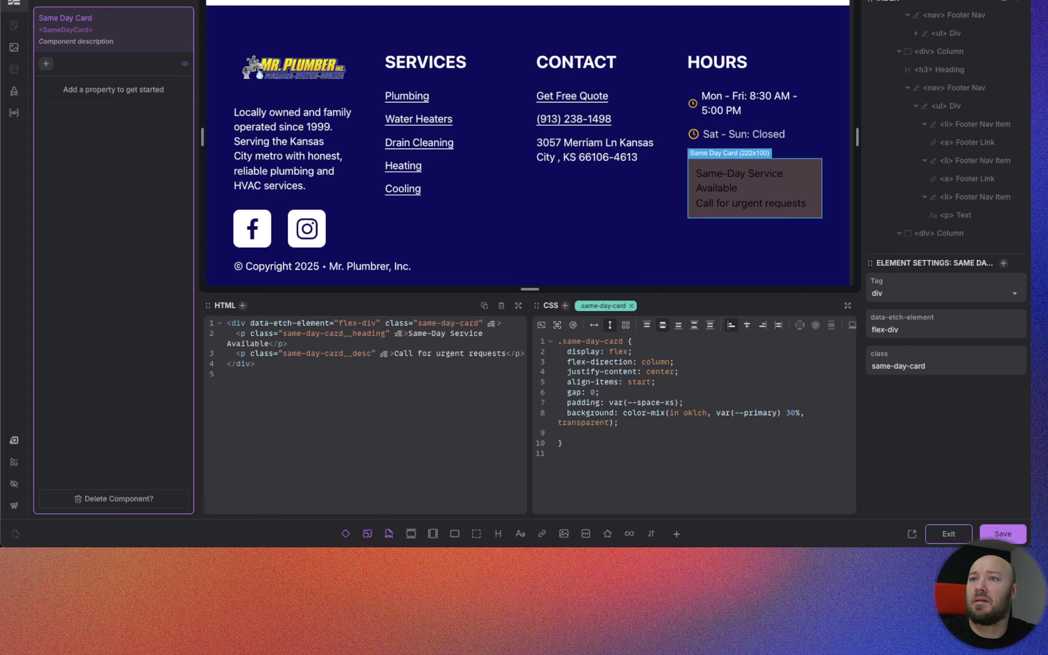
Step: Round the corners of .same-day-card with a border-radius of var(--radius)
type("border-radius: ")
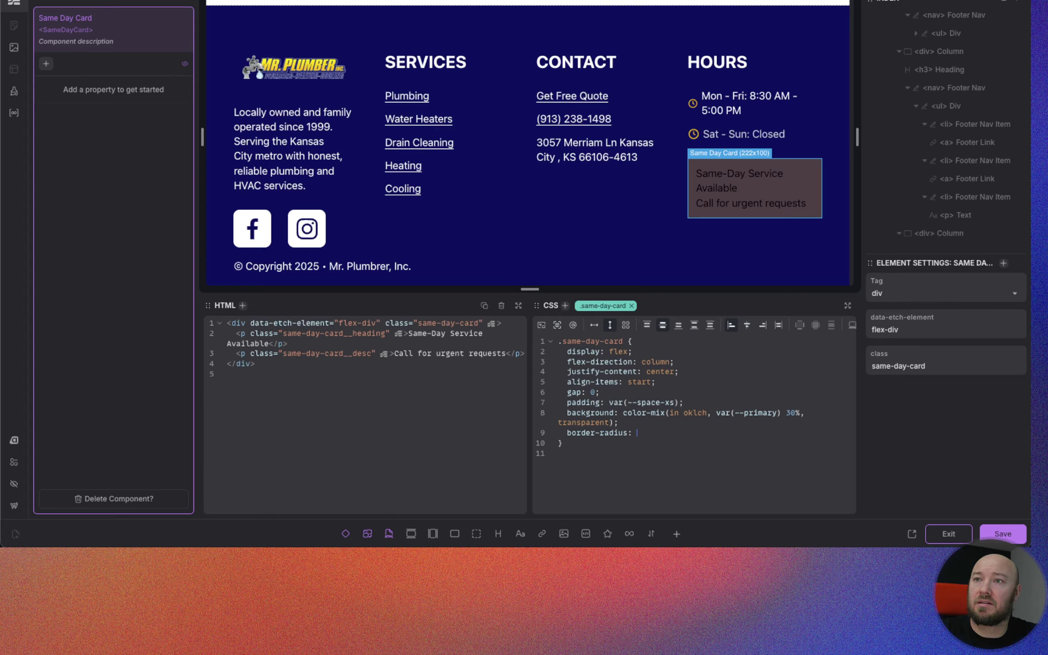
type("var(--rad")
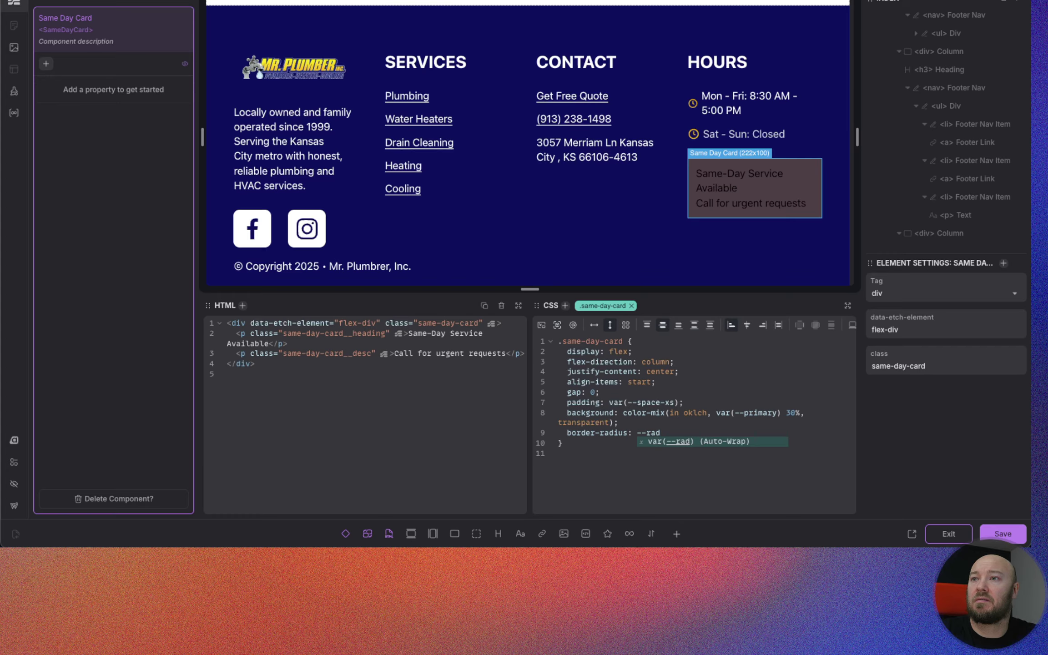
type("ius")
key("Return")
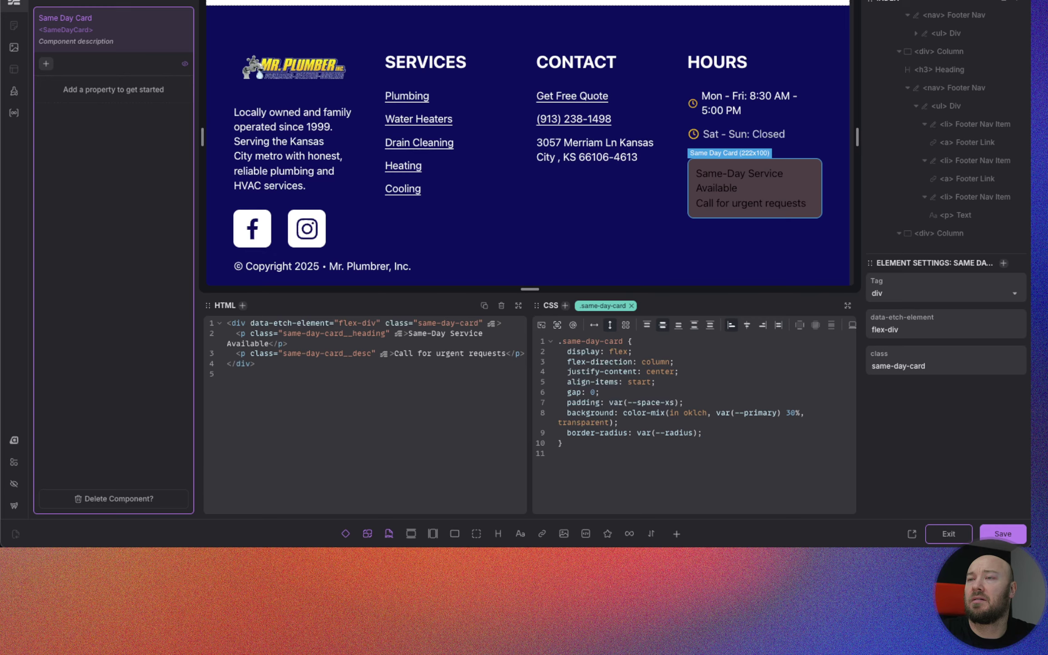
Step: Set the font-weight of the Same Day Card's heading (.same-day-card__heading) to 600
scroll(973, 191, "down", 5)
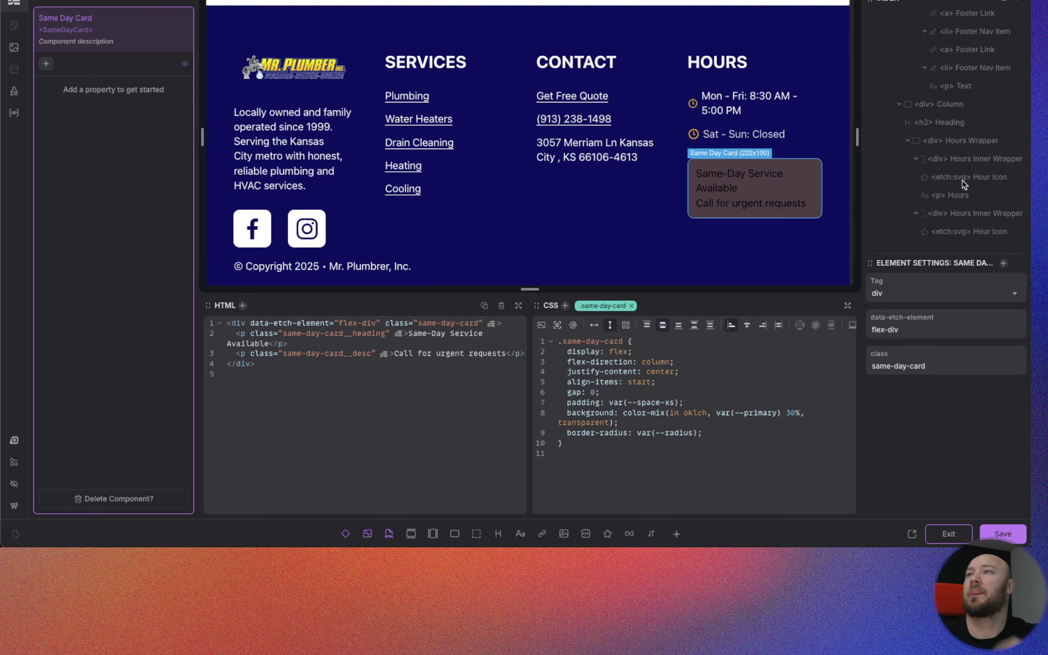
left_click(959, 171)
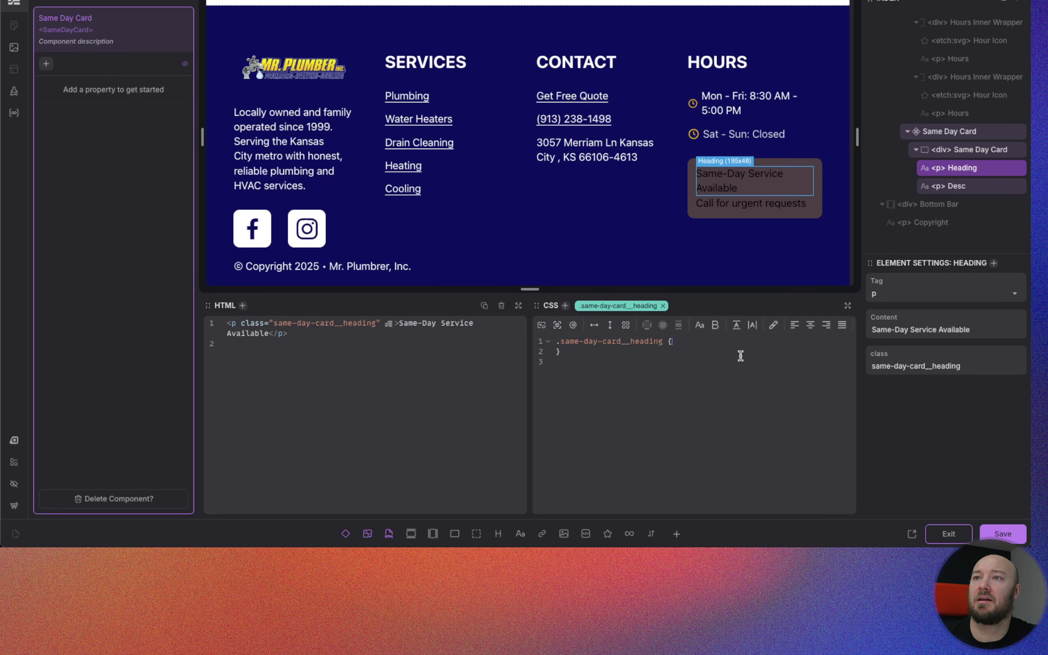
type("font-w")
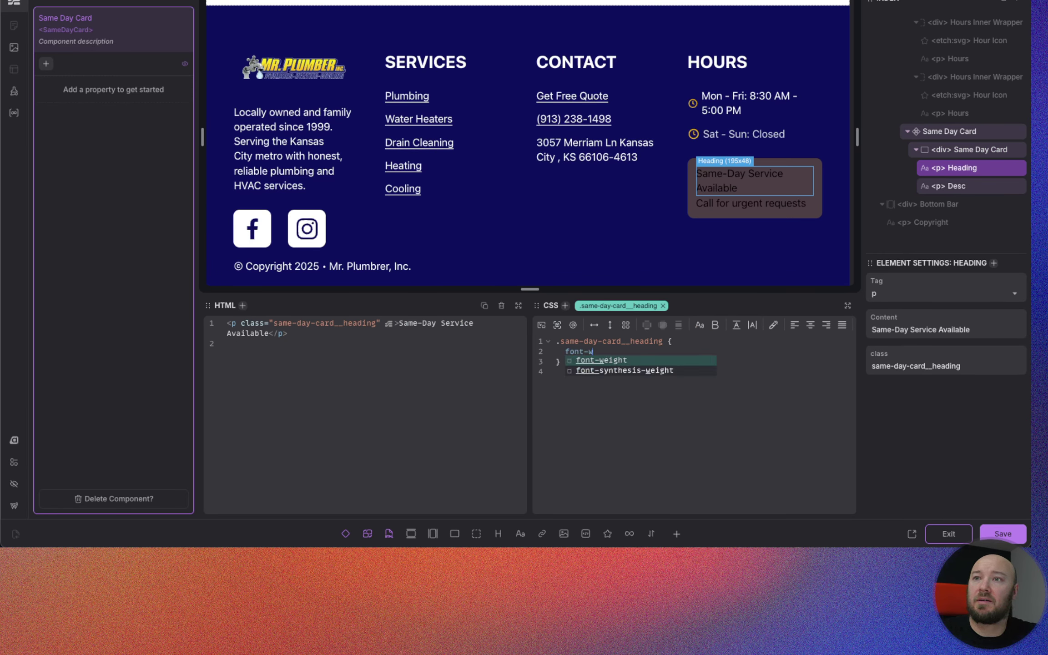
key("Return")
type("60")
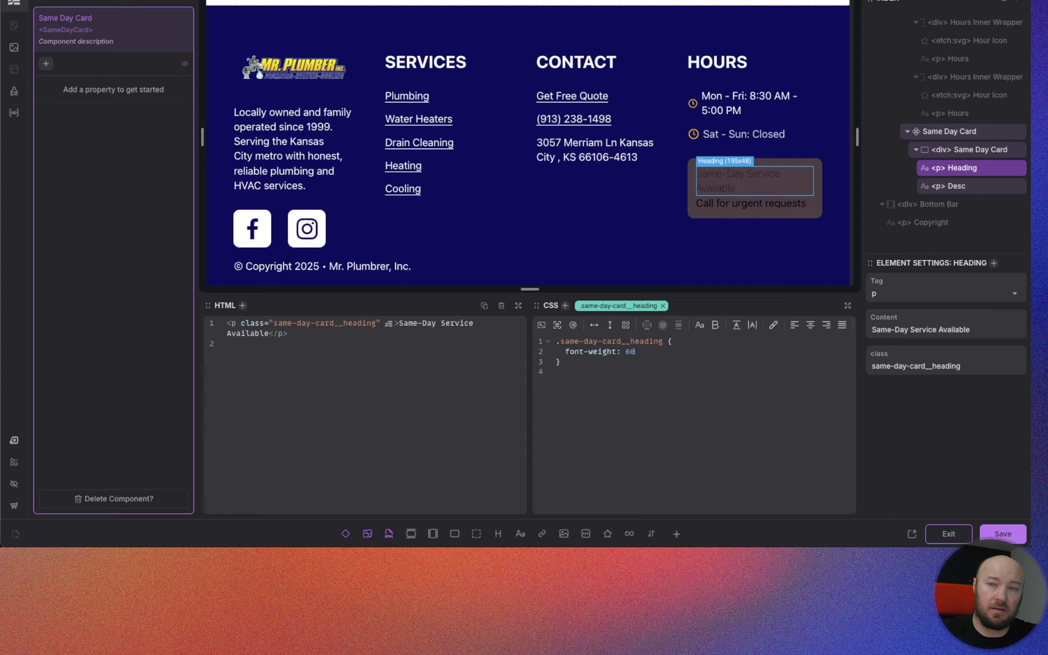
type("0;   color")
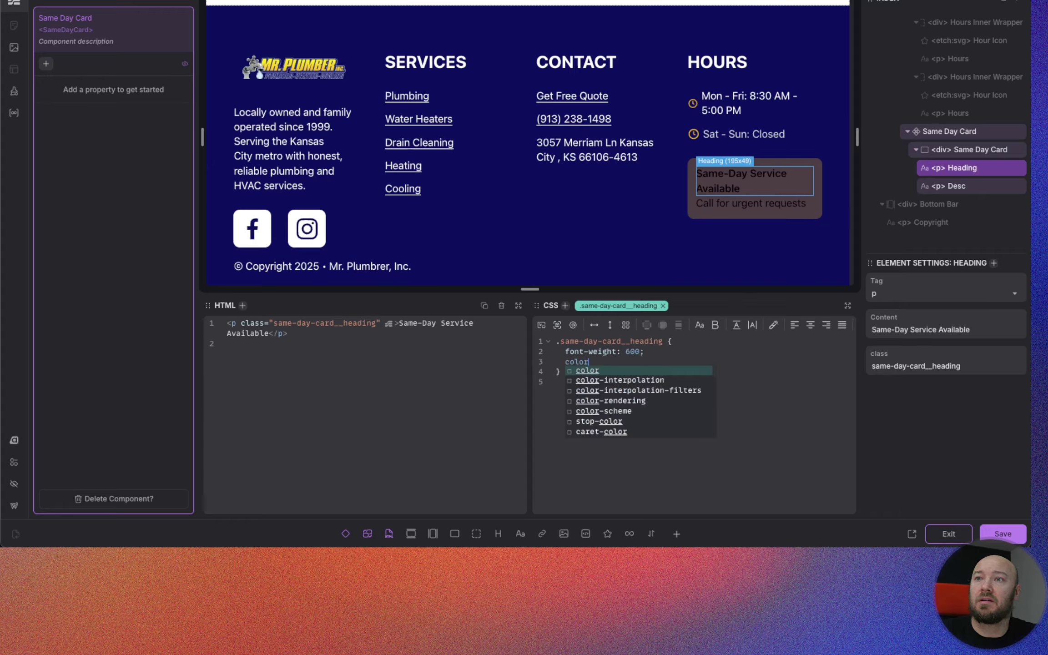
Step: Set the text color of .same-day-card__heading to var(--primary)
key("Return")
type("--primary")
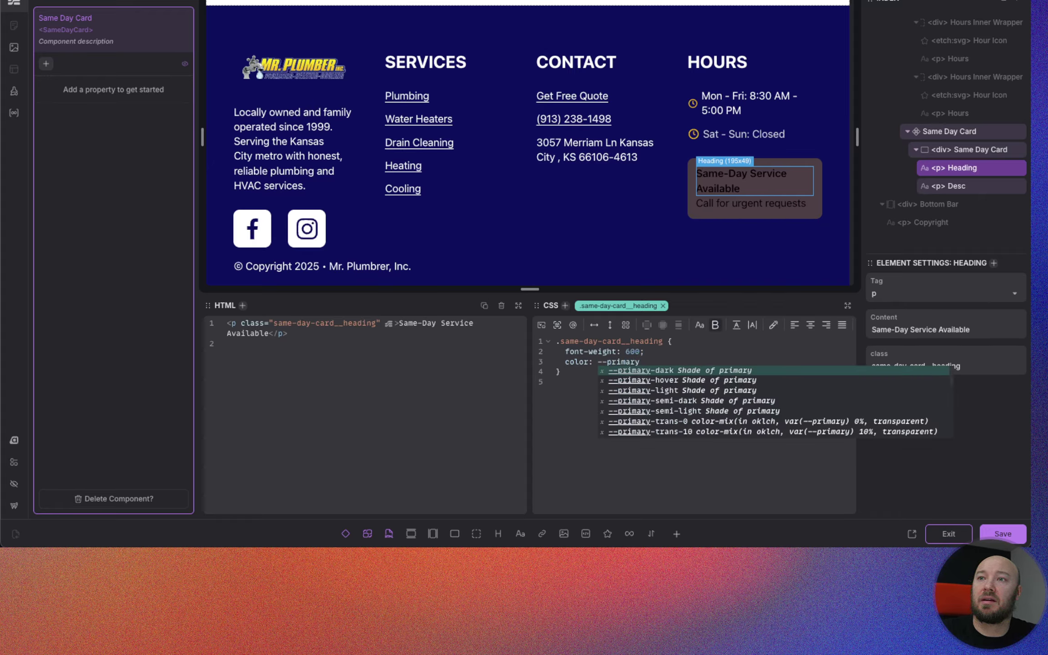
key("Return")
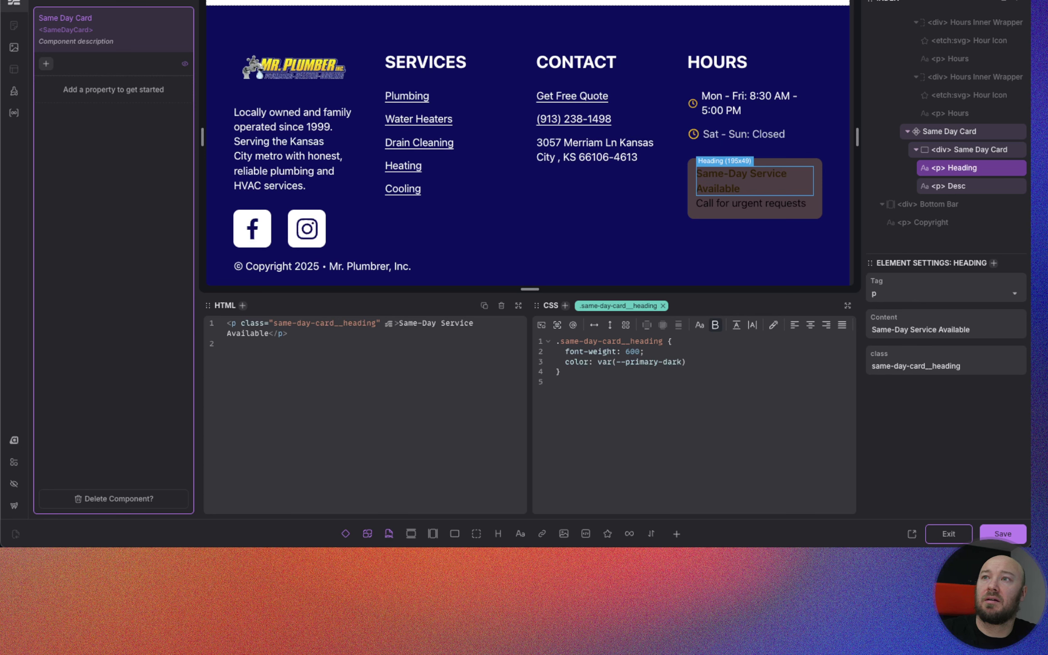
key("BackSpace")
key("BackSpace")
key("BackSpace")
key("BackSpace")
key("BackSpace")
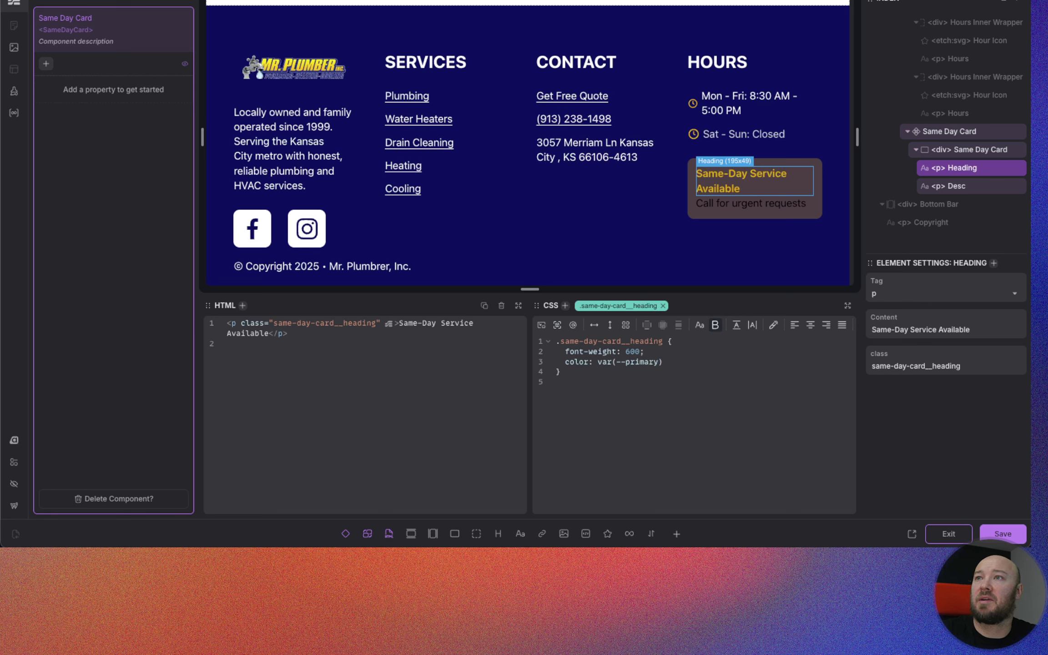
Step: Set the text color of the card's description, .same-day-card__desc, to var(--white)
left_click(971, 188)
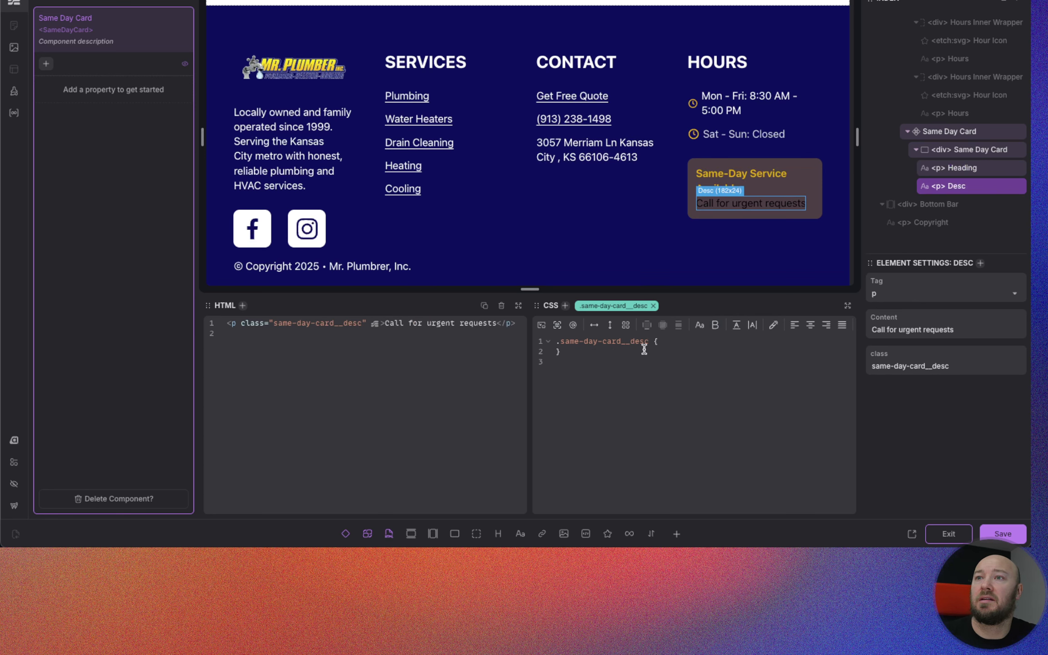
left_click(666, 342)
type("c")
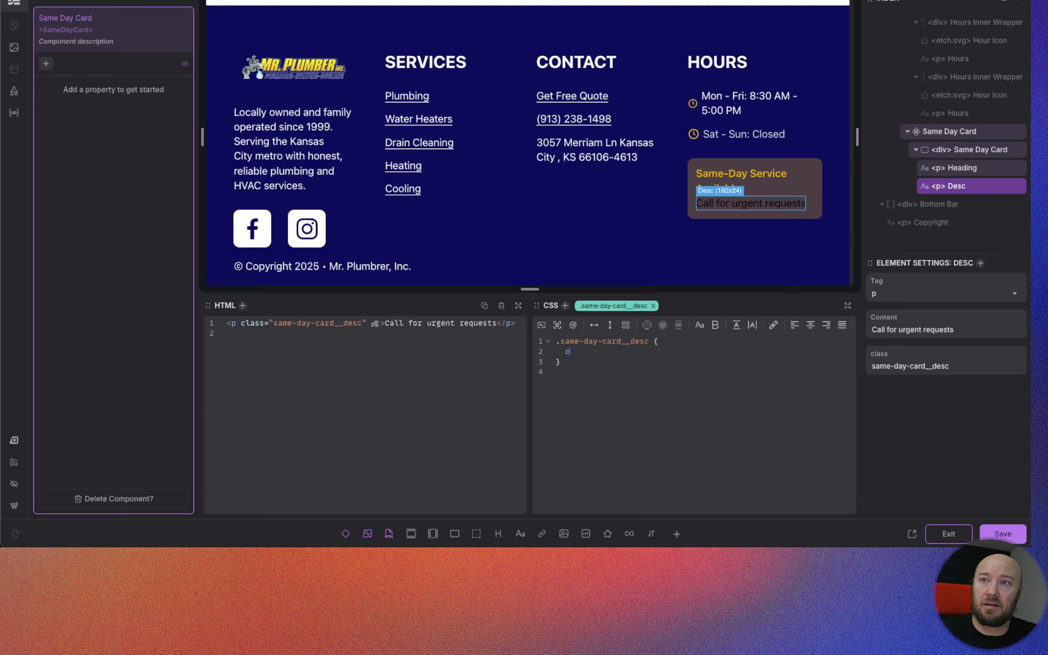
type("olor: var(--")
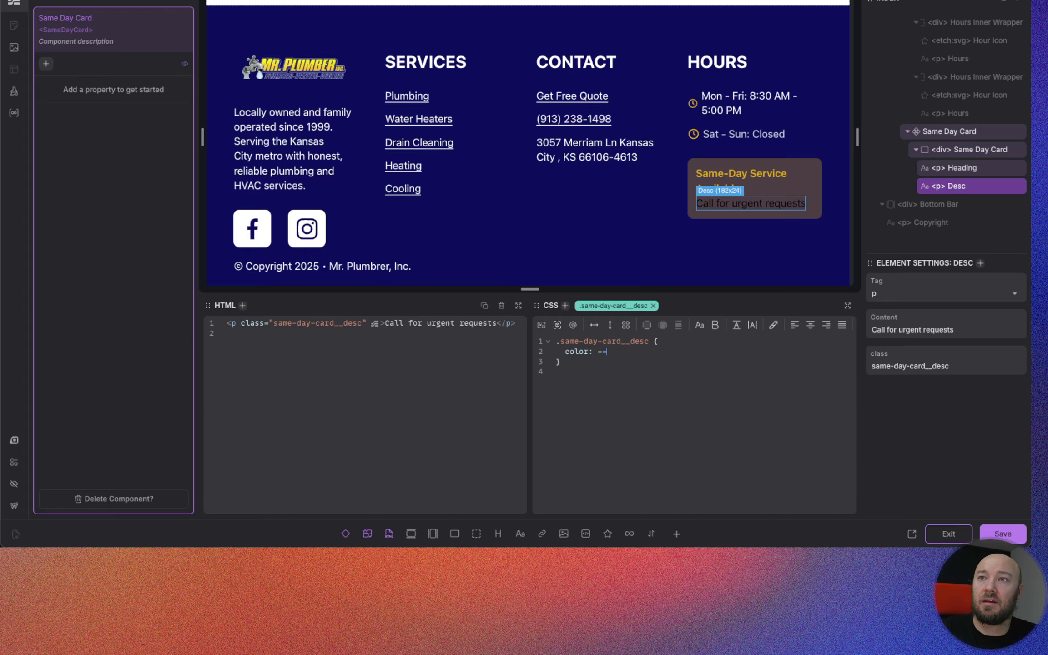
type("whi")
key("Return")
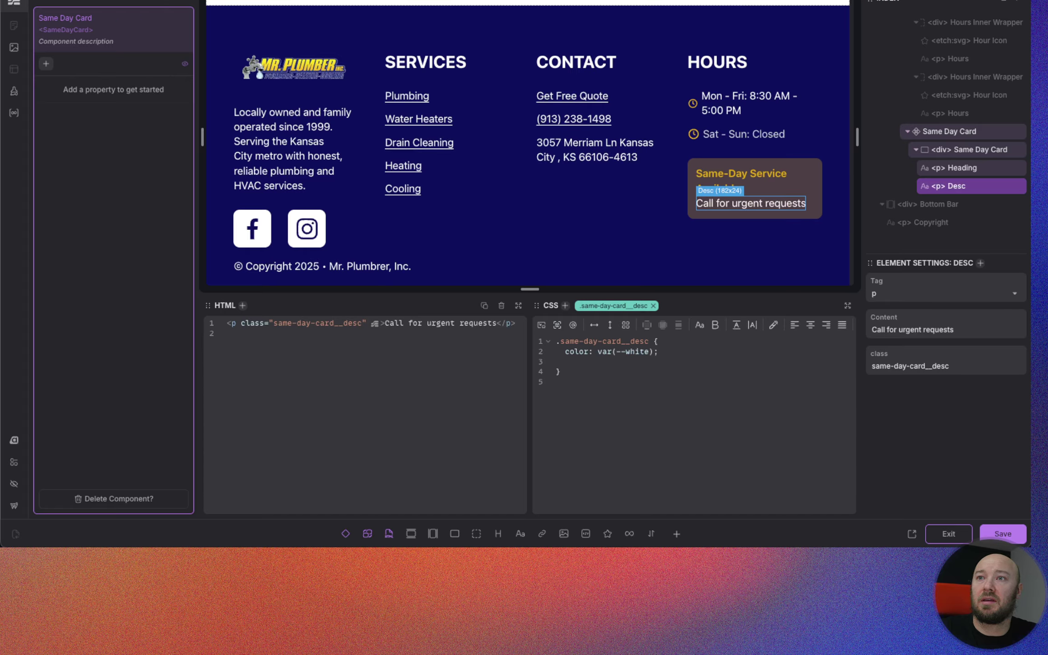
Step: Add a font-size to .same-day-card__desc using the --text-s variable
type("t")
key("BackSpace")
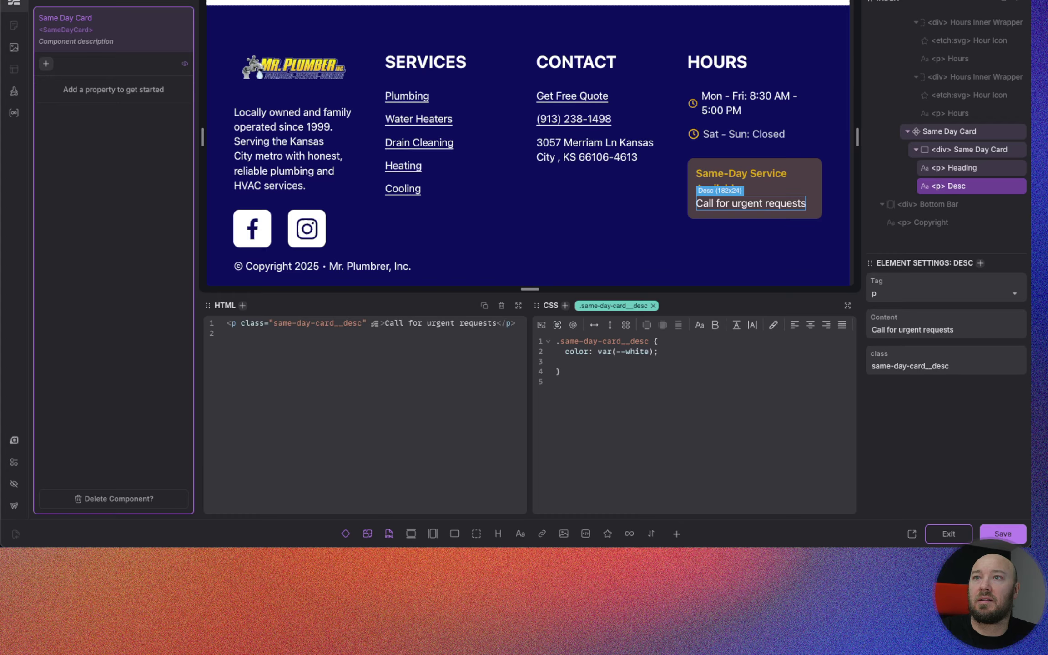
type("font-")
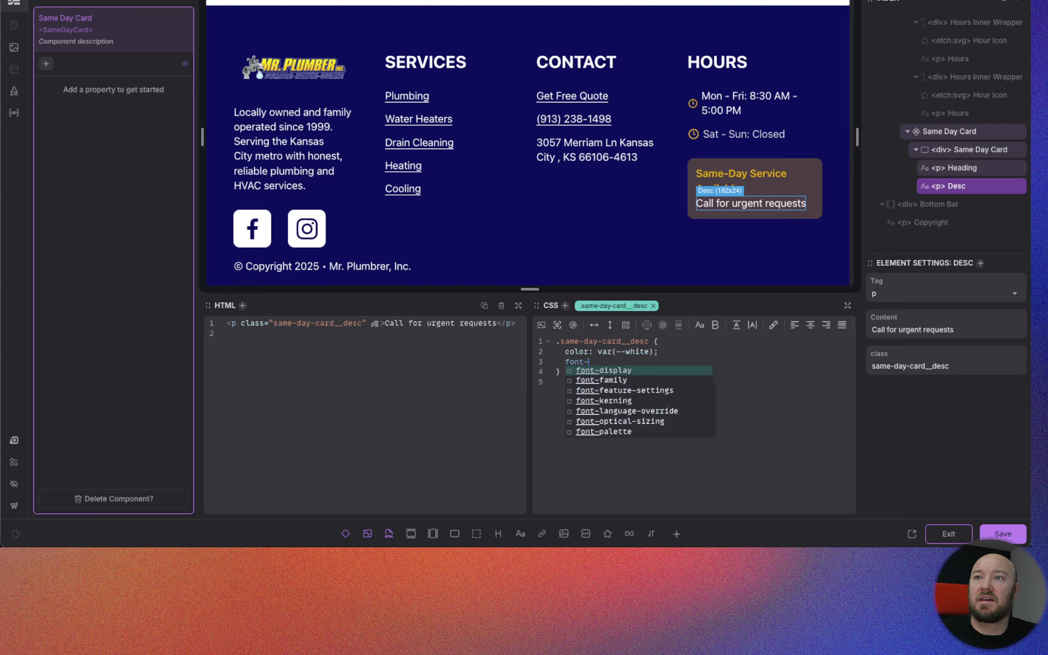
type("si")
key("Return")
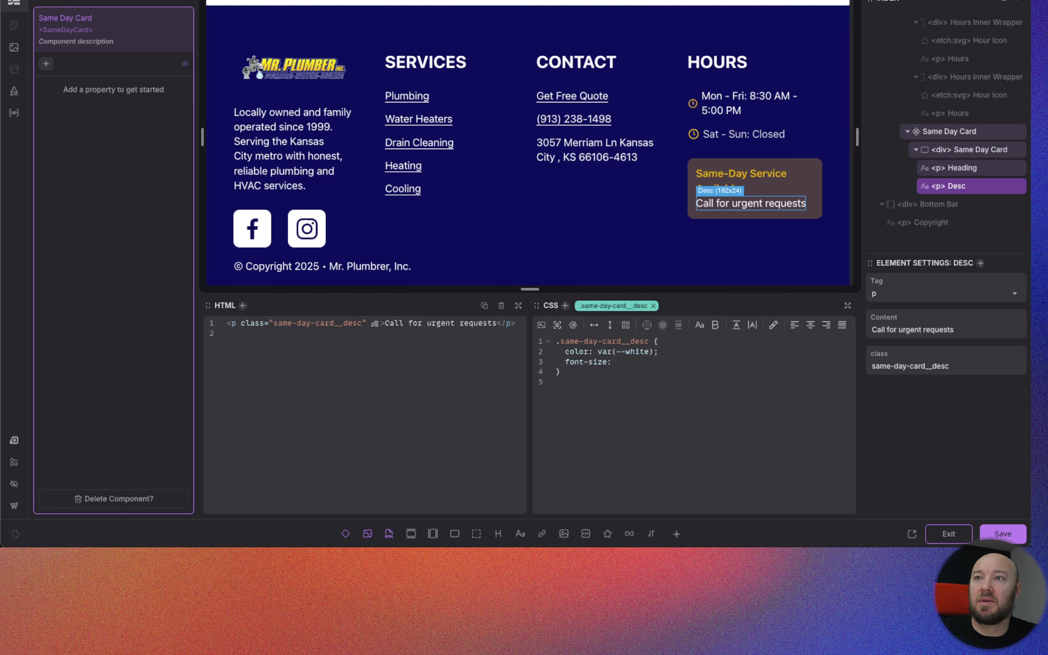
type("--text-s")
key("Return")
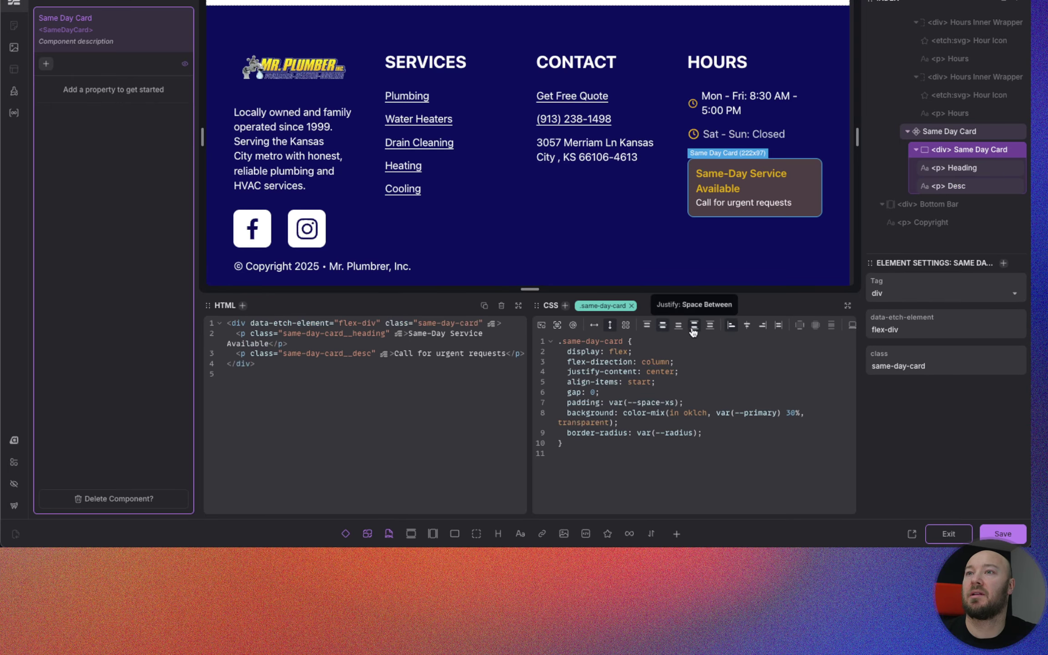
Step: Add a border of 1px solid var(--primary) to .same-day-card below its border-radius
left_click(722, 433)
key("Return")
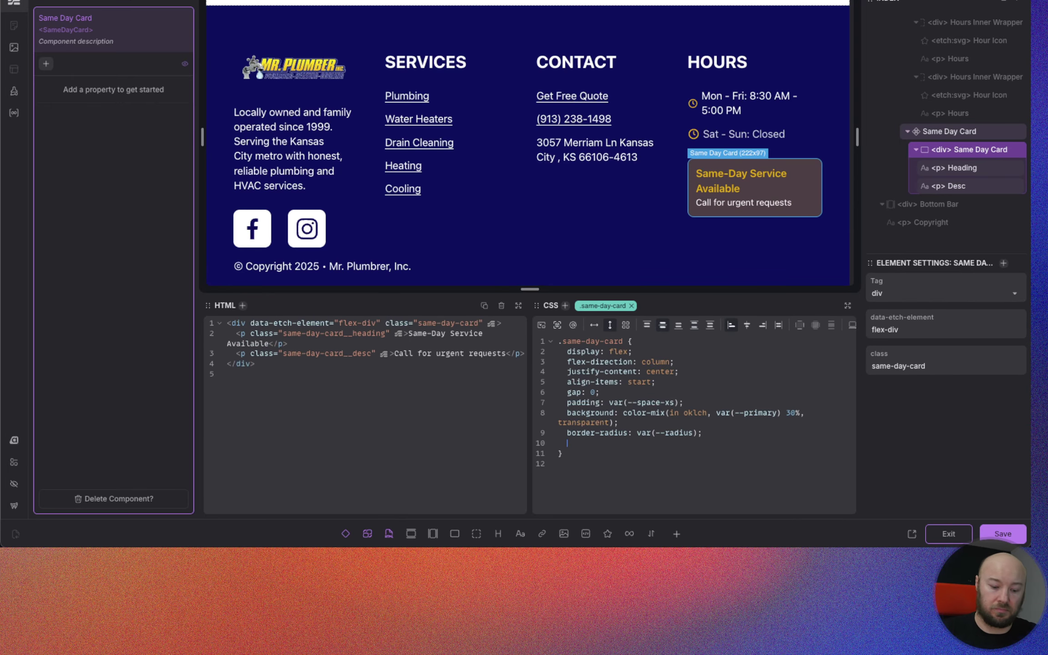
type("border:")
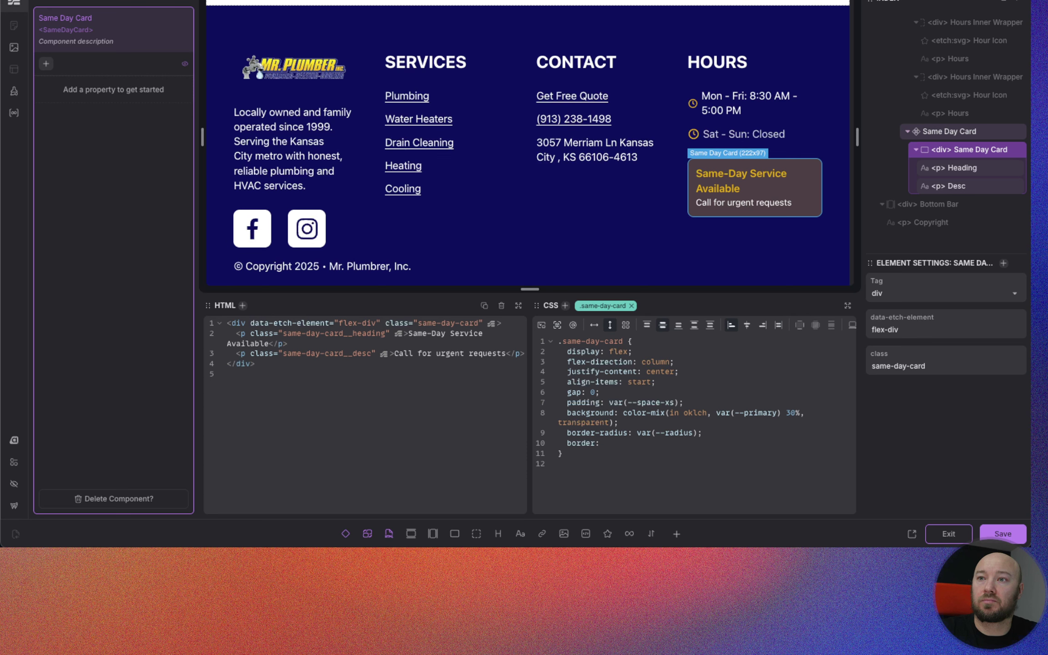
type(" 2")
key("BackSpace")
type("1p")
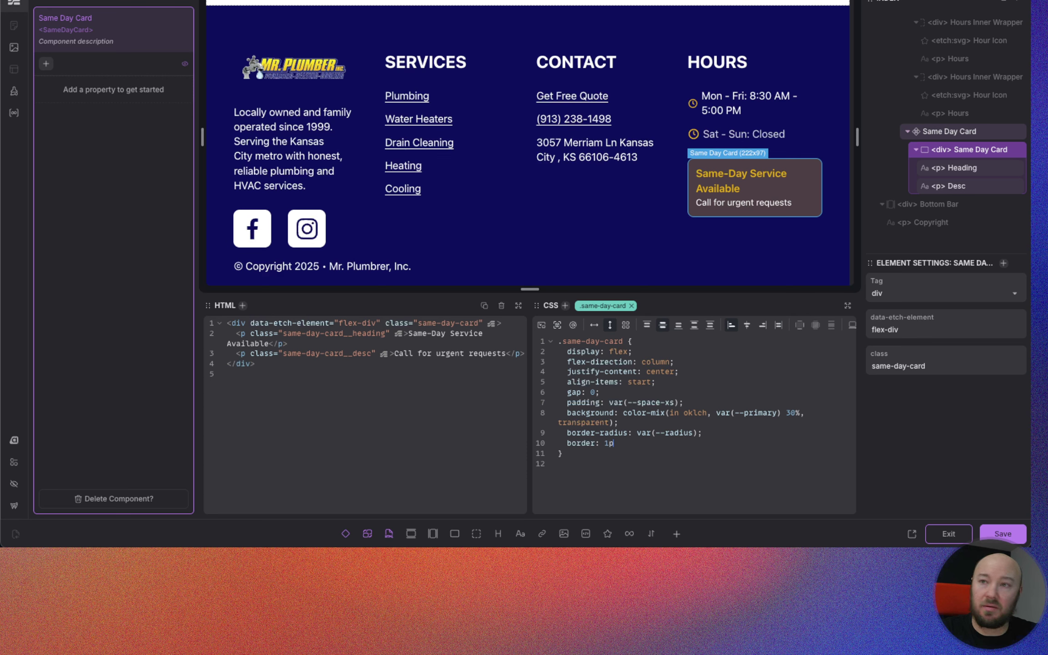
type("x solid")
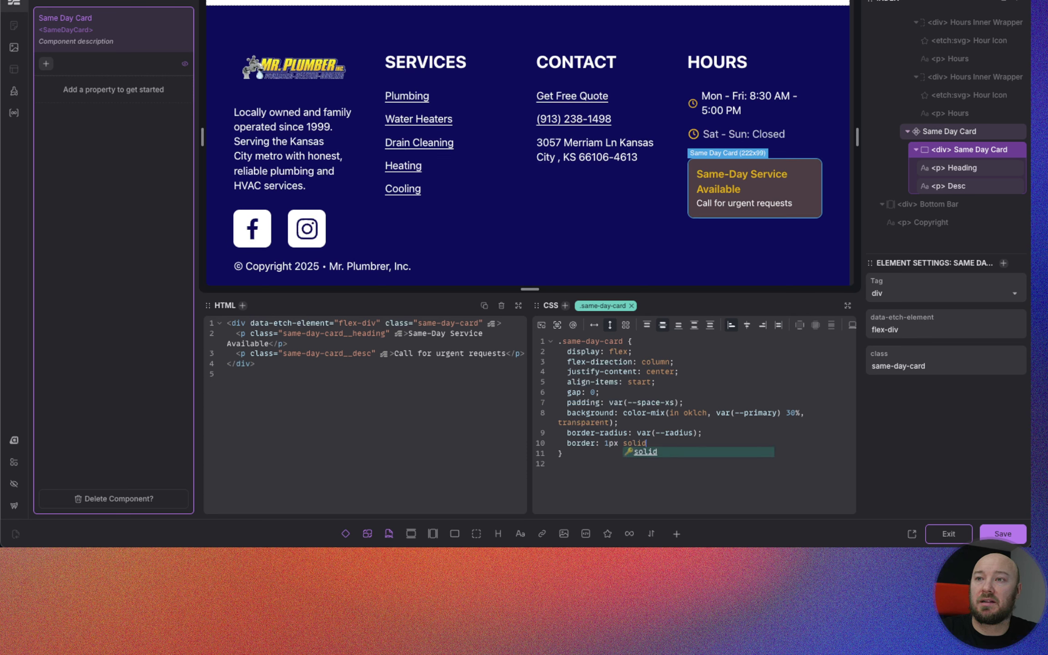
type(" --primary-")
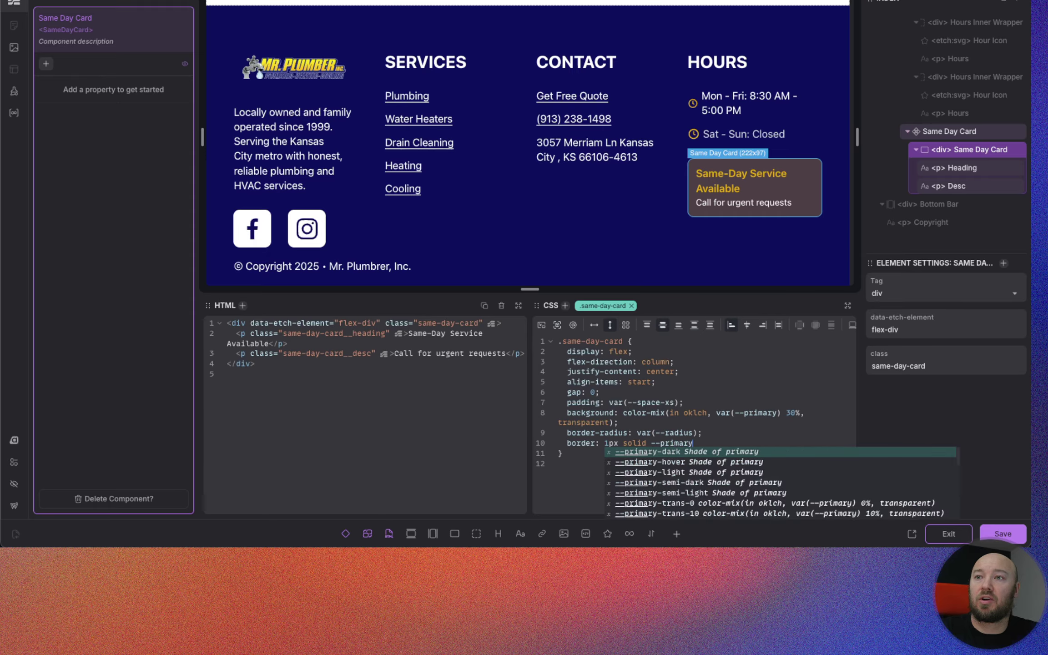
key("Return")
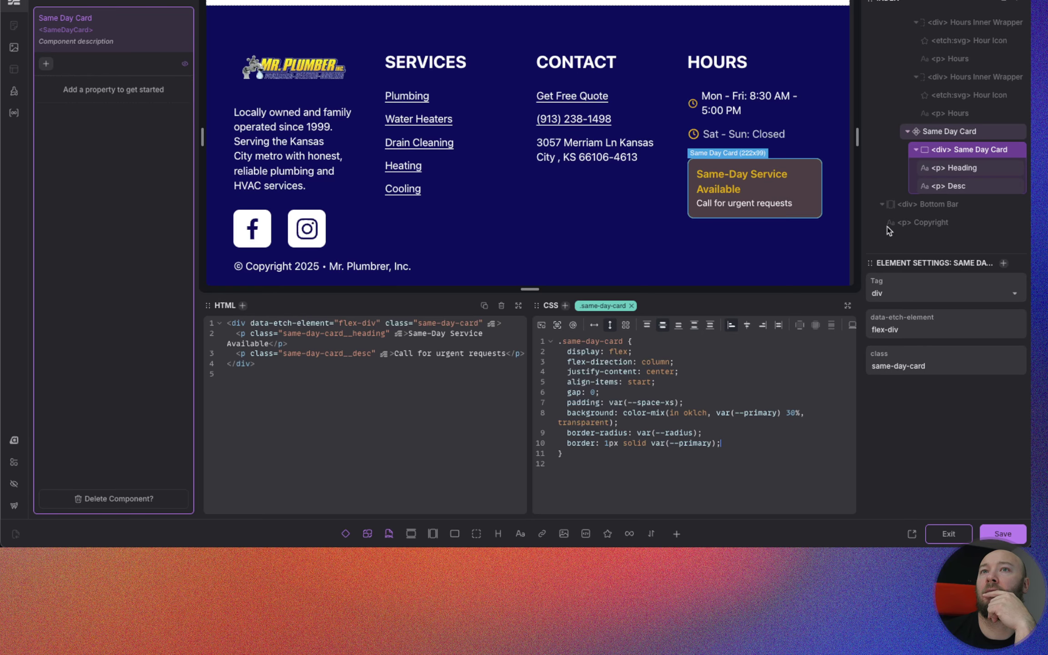
Step: Save the card styling, reload the live page and compare its footer card with the Figma design
left_click(1001, 535)
key("ctrl+Tab")
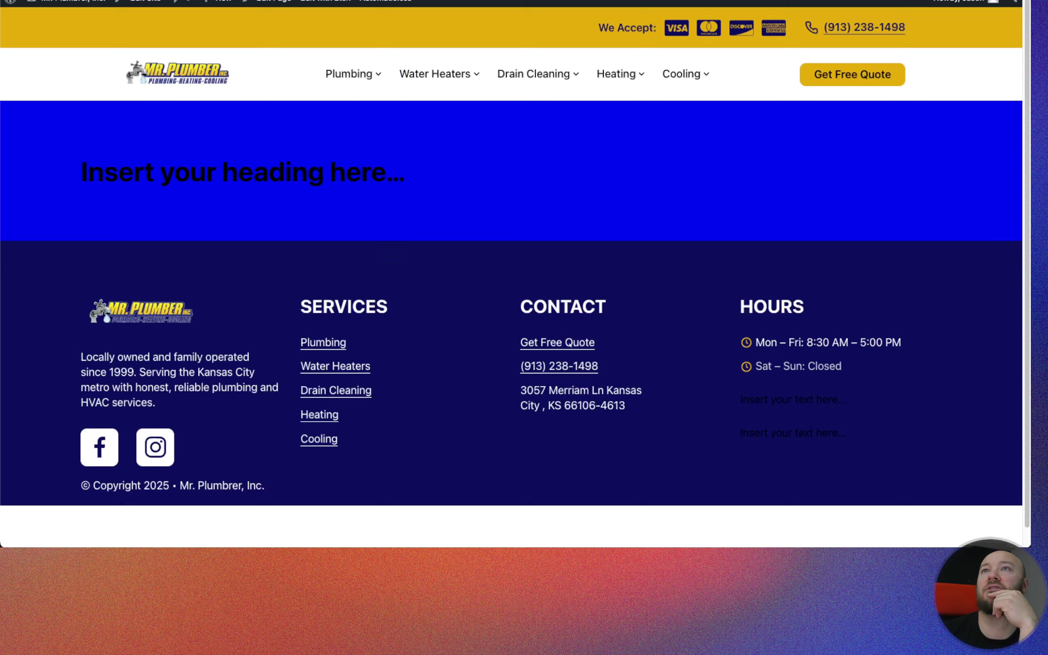
key("super+r")
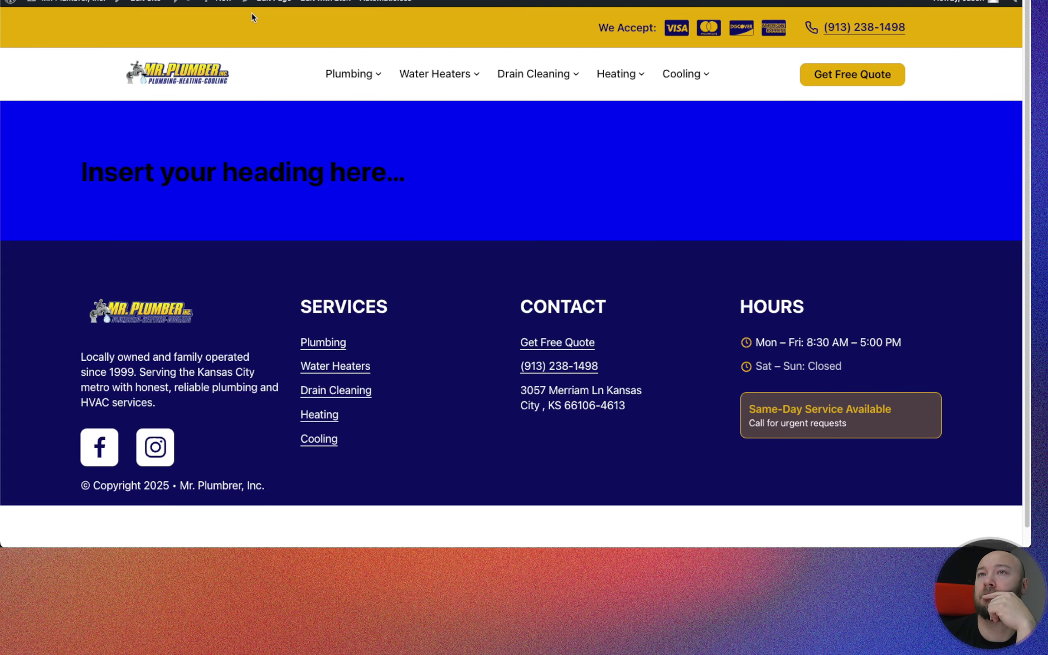
key("super+Tab")
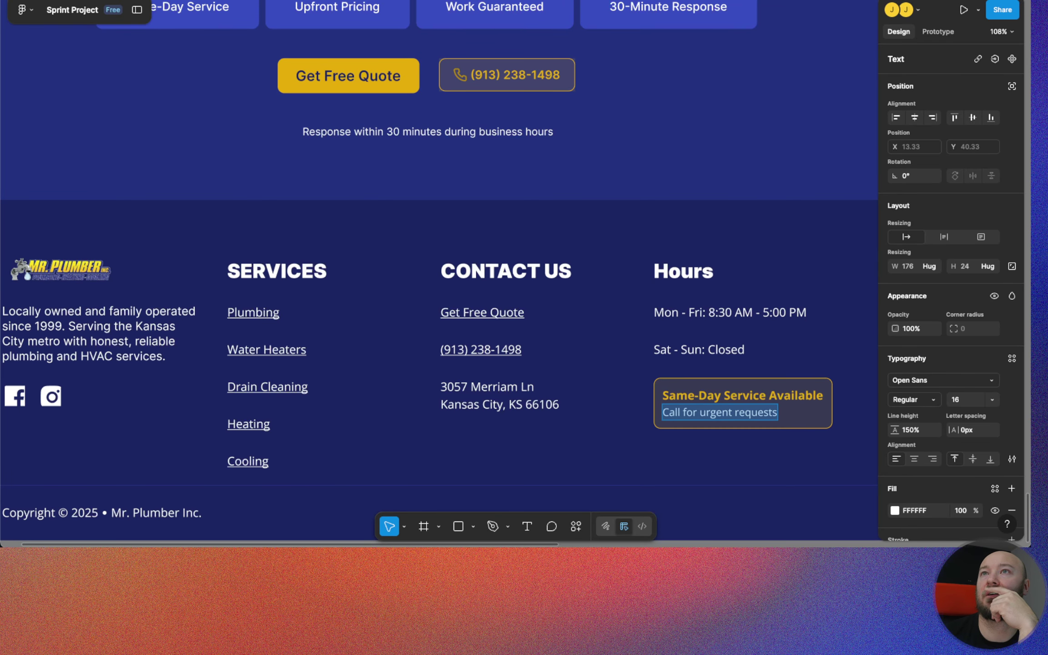
key("super+Tab")
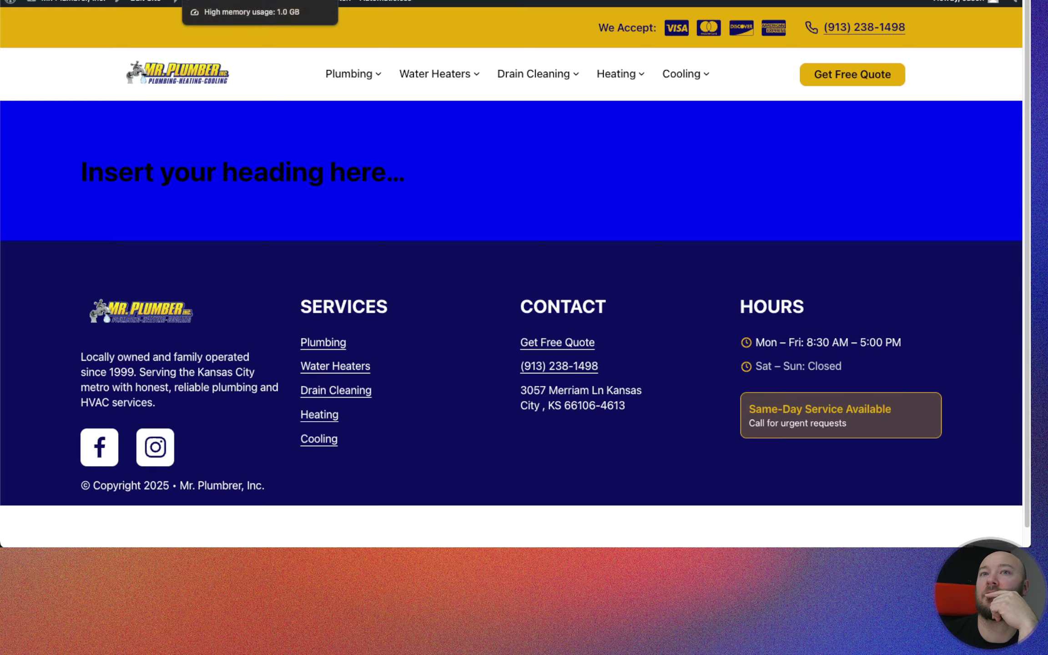
Step: Reduce the primary color share in the .same-day-card background color-mix to 20% and save
left_click(228, 0)
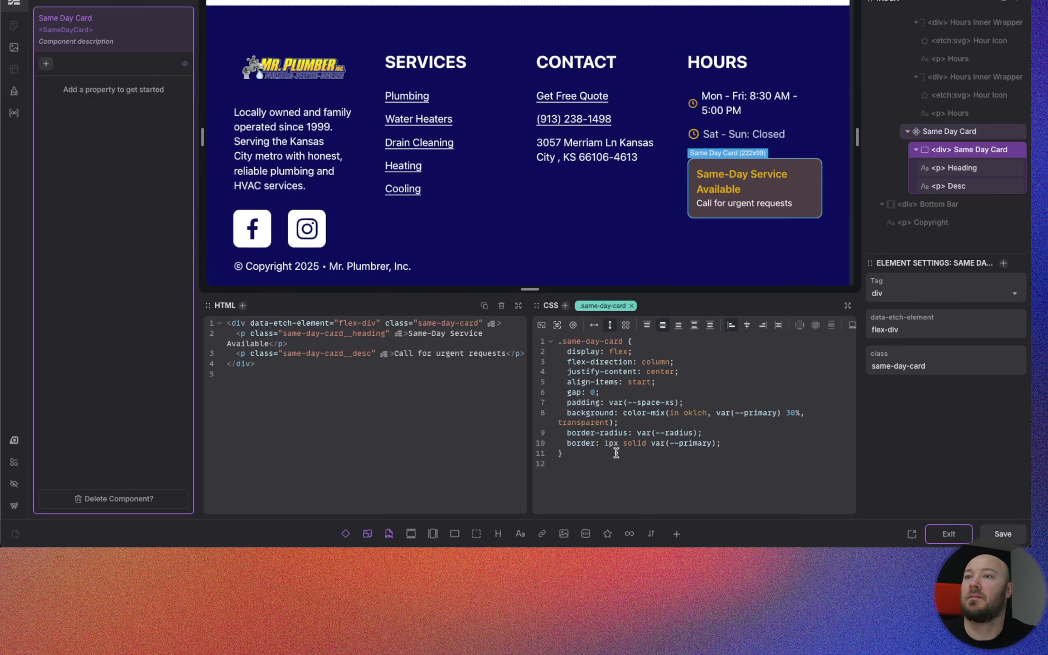
left_click(791, 414)
key("BackSpace")
type("2")
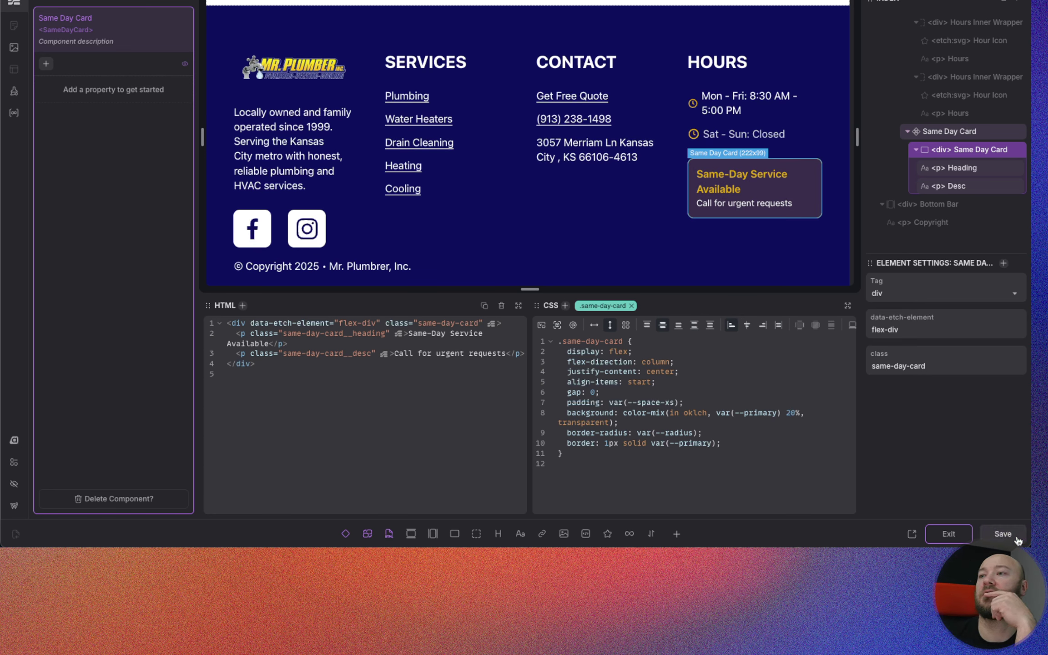
key("ctrl+s")
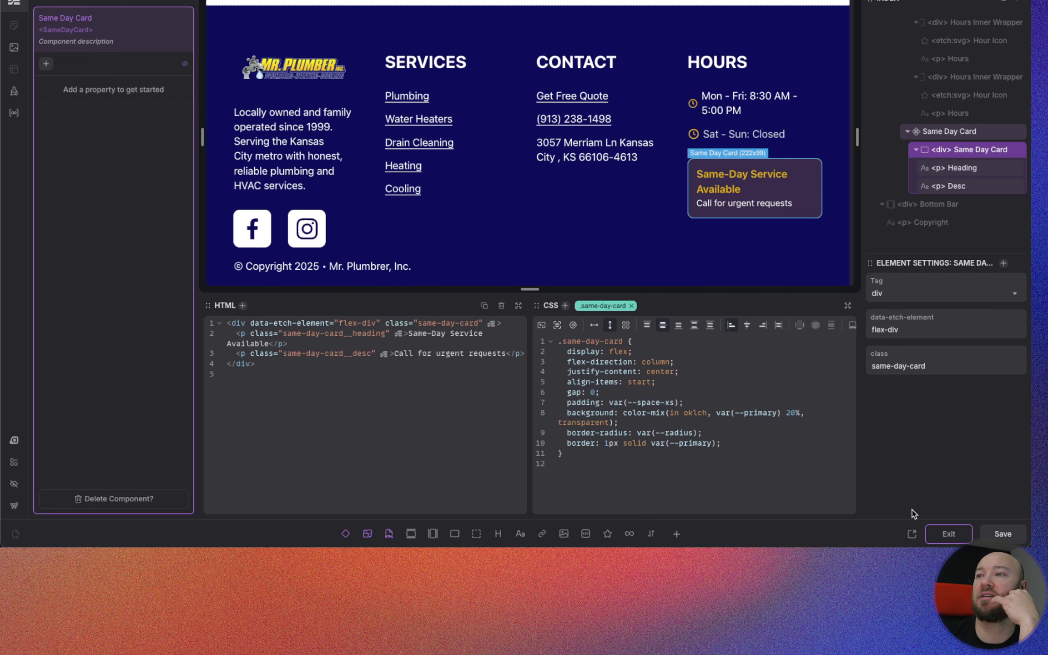
Step: Exit the Same Day Card component, collapse the footer columns in the structure and select the footer's Content Wrapper
left_click(938, 534)
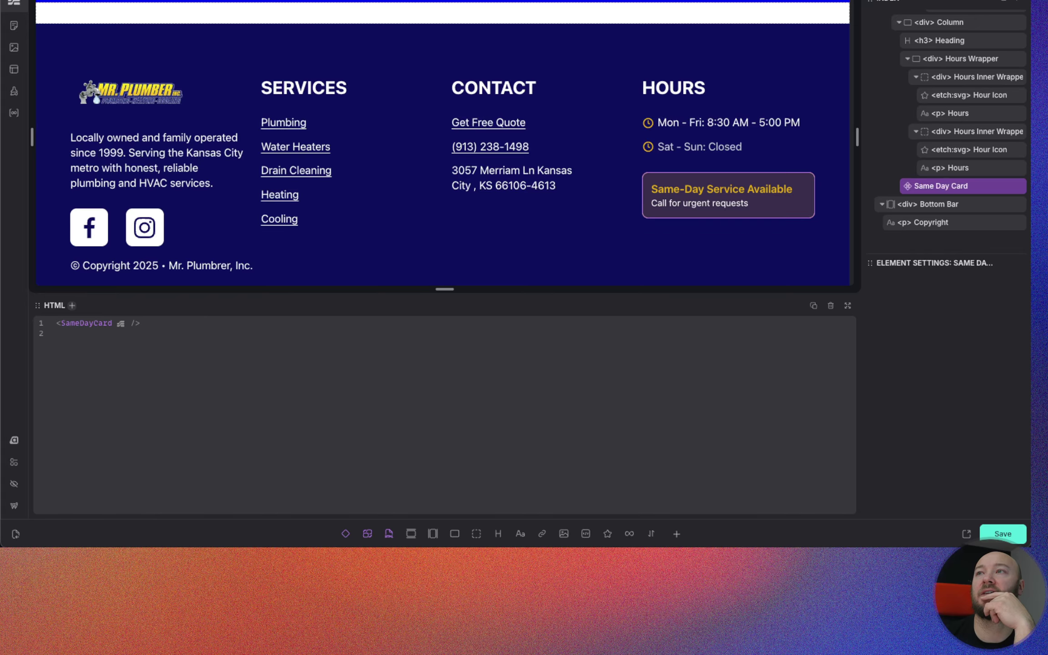
scroll(964, 133, "up", 4)
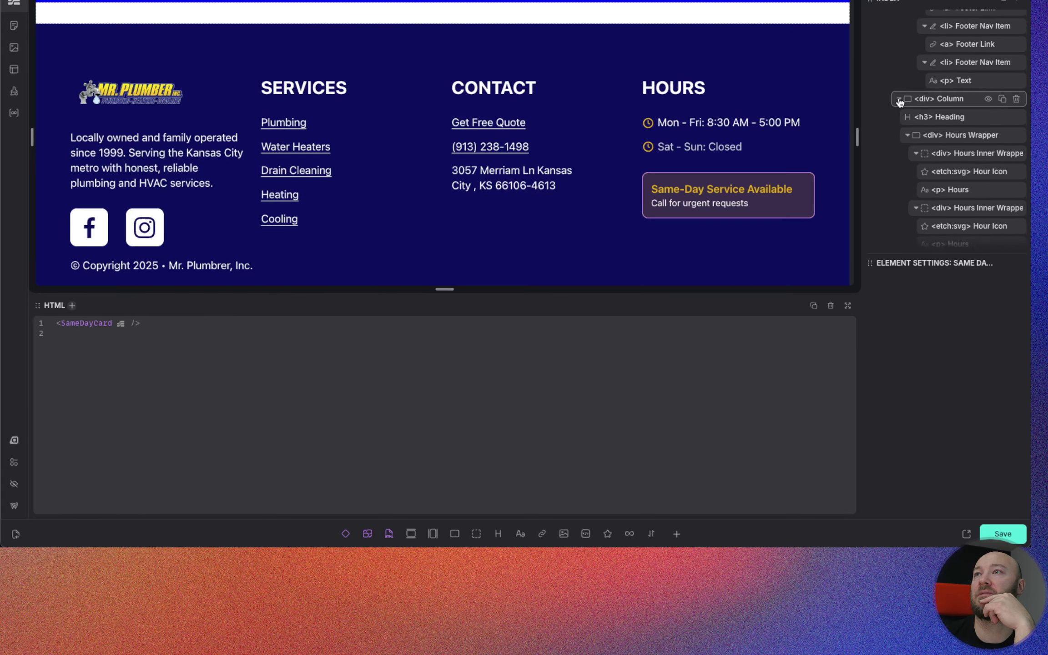
scroll(900, 101, "up", 4)
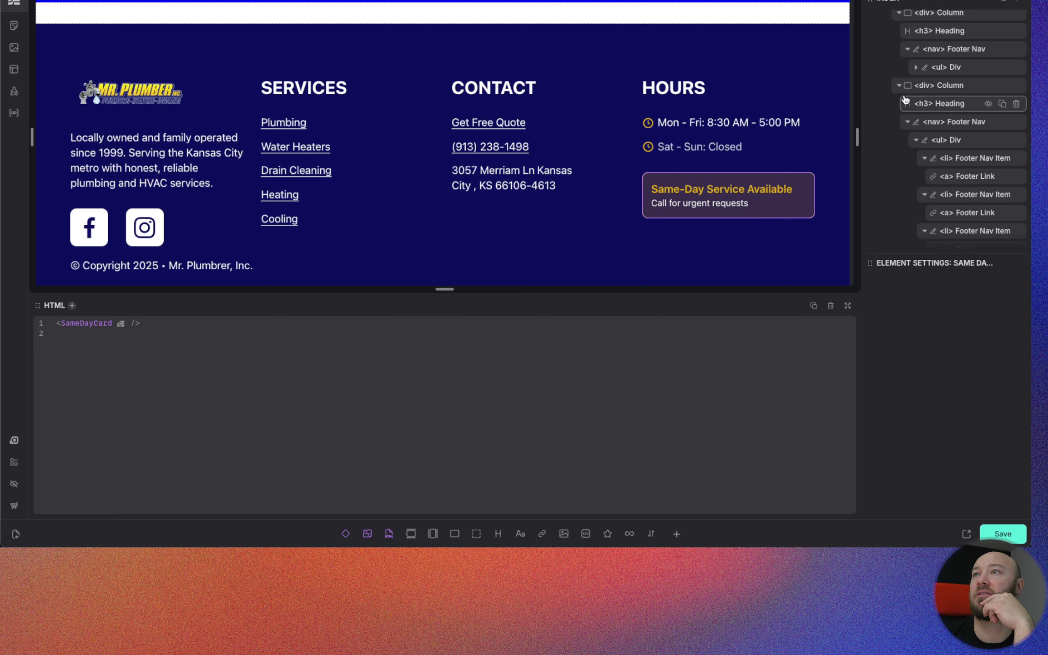
scroll(906, 100, "up", 5)
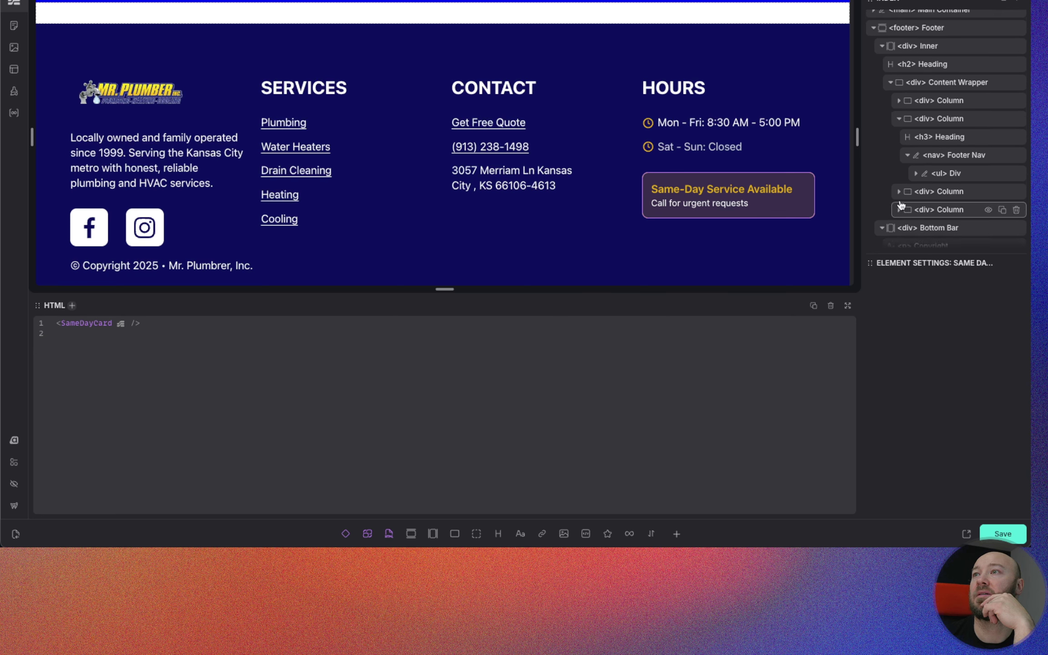
left_click(898, 119)
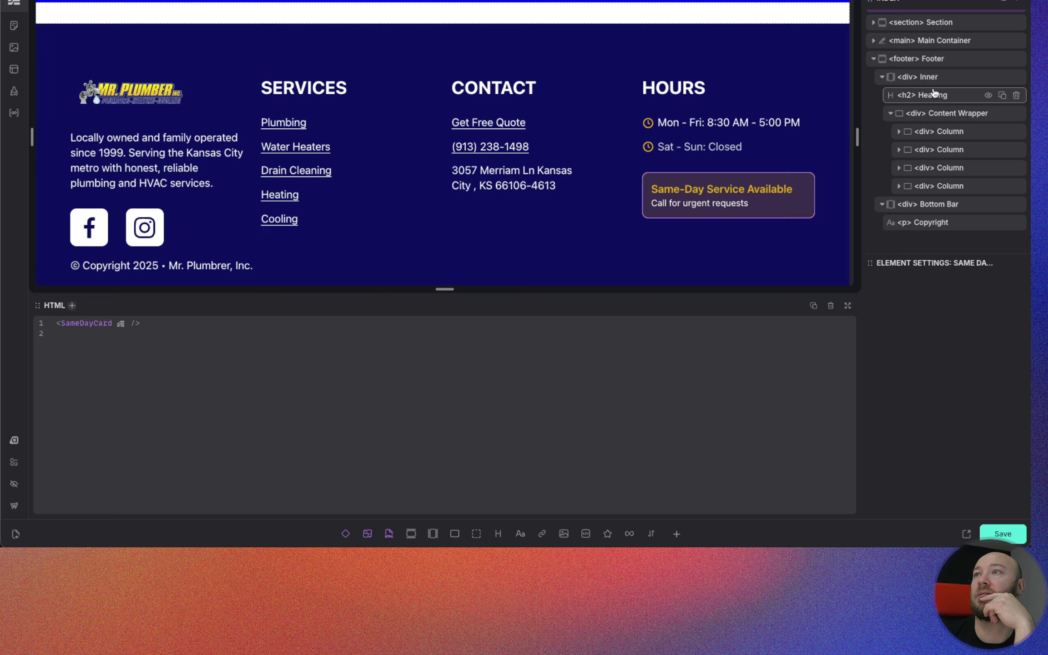
left_click(954, 112)
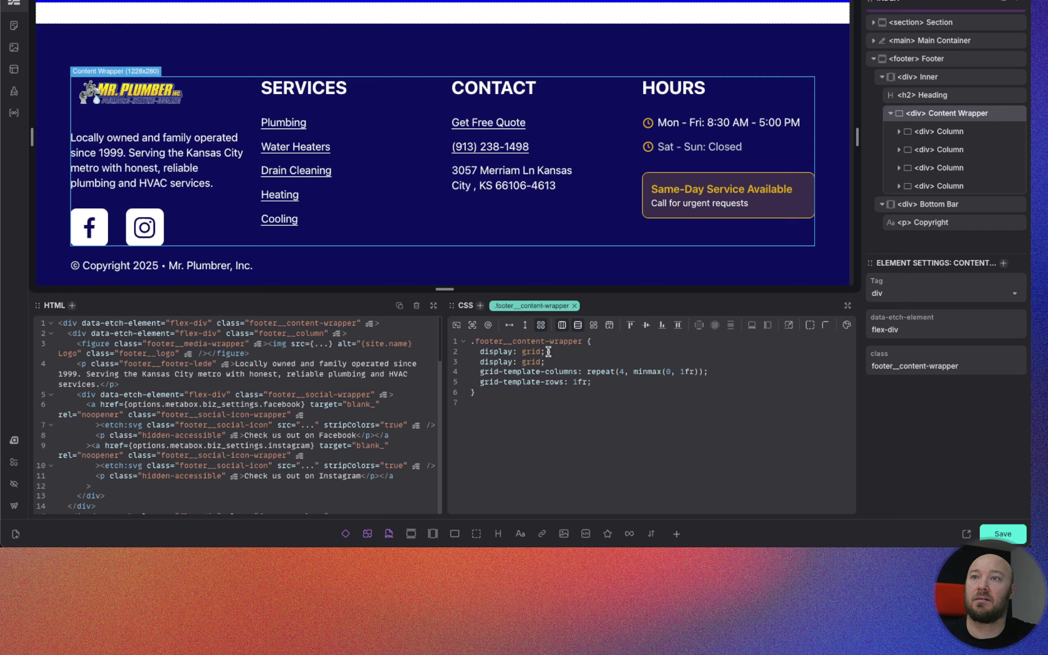
Step: Remove the duplicate display: grid declaration from .footer__content-wrapper
left_click_drag(548, 351, 480, 351)
key("BackSpace")
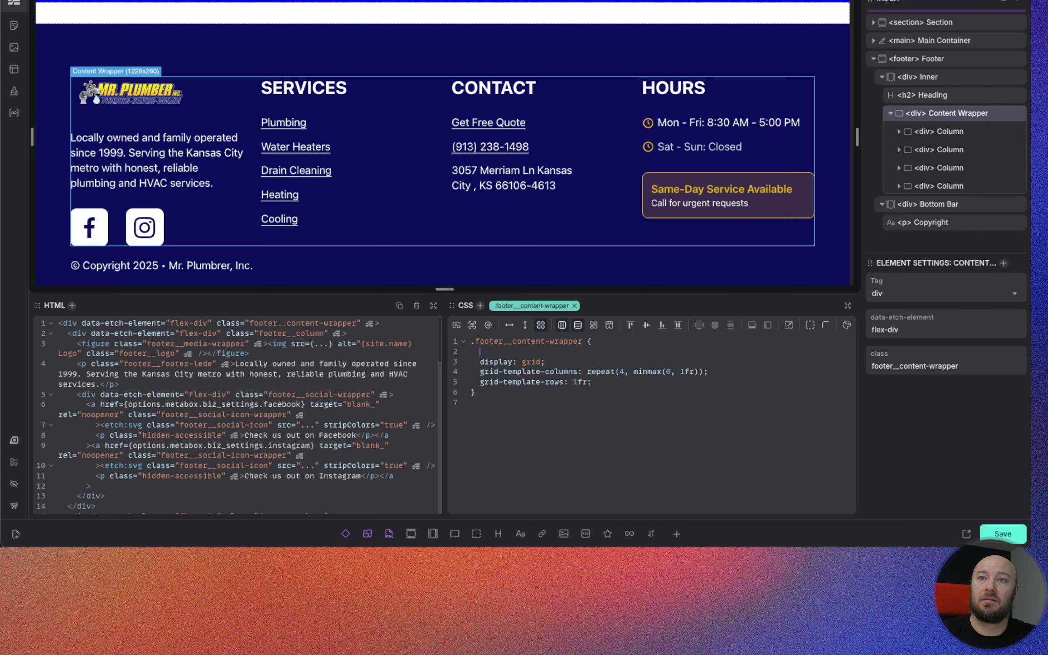
key("Delete")
key("Delete")
key("Delete")
Step: Add a gap of var(--space-l) to .footer__content-wrapper below its grid-template-rows
left_click(622, 371)
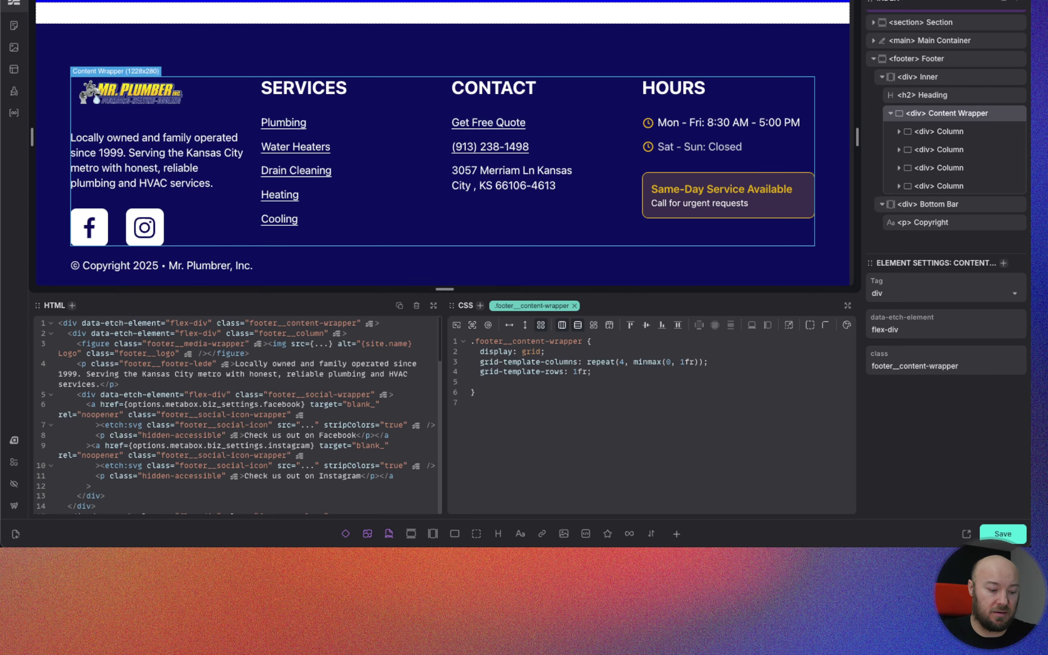
type("gap: var(")
type("--")
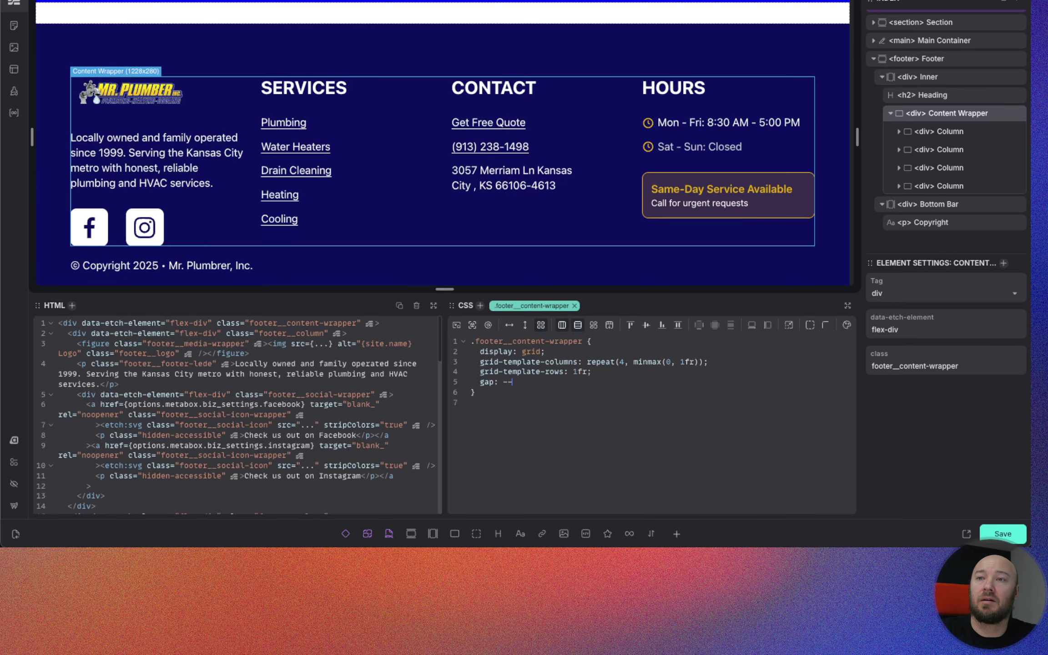
type("space")
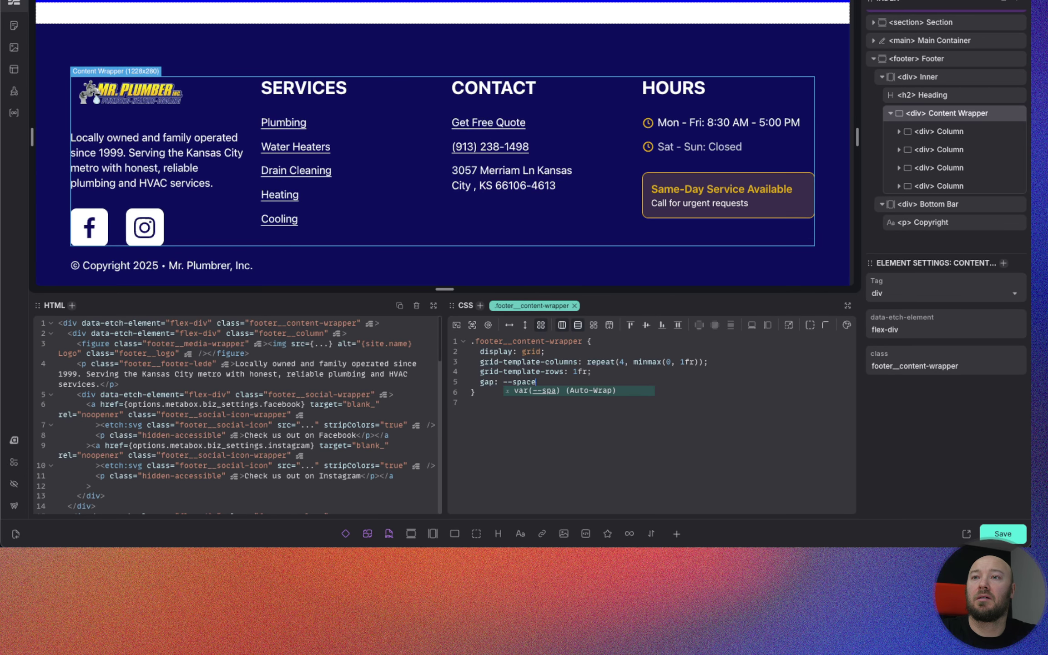
type("-l")
key("Return")
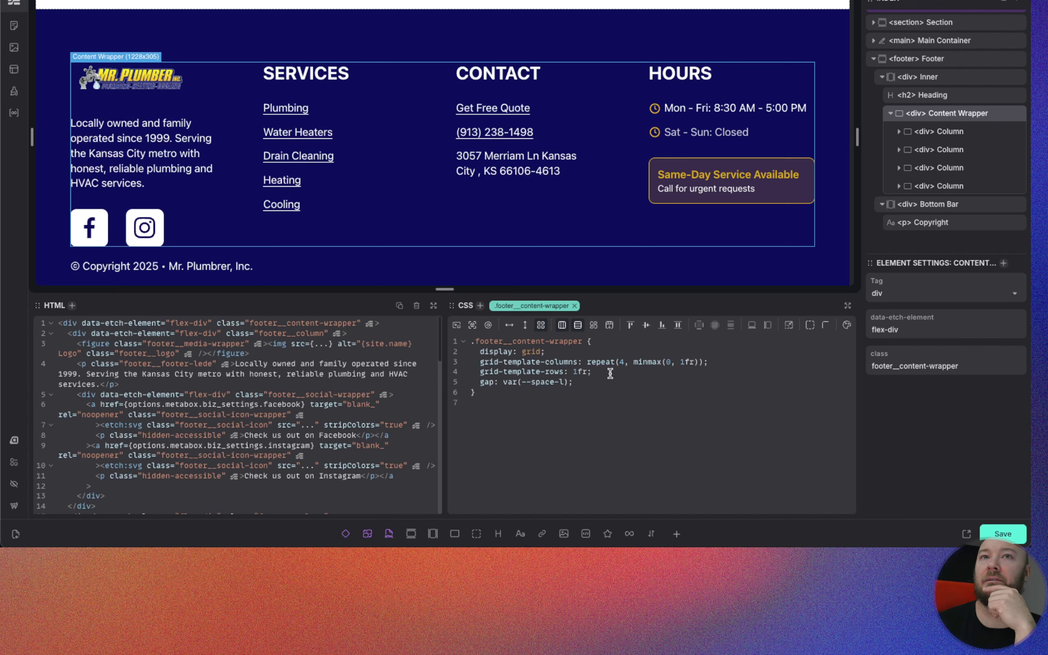
Step: Collapse the footer's Inner div, select the Footer element and add a gap of var(--space-xl) to .footer
left_click(882, 78)
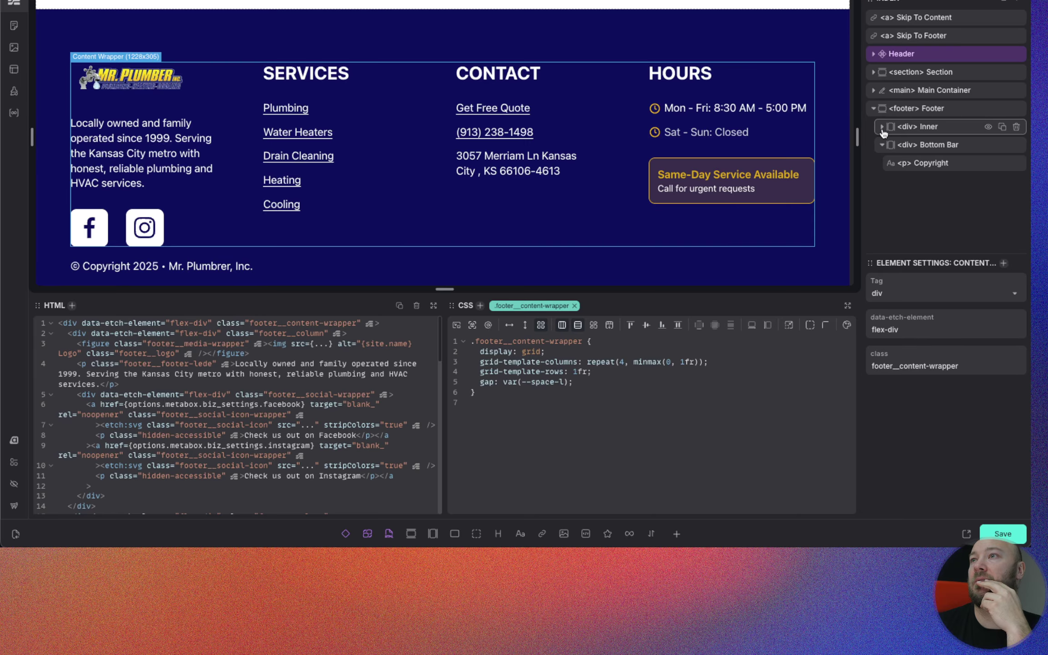
left_click(899, 144)
left_click(898, 109)
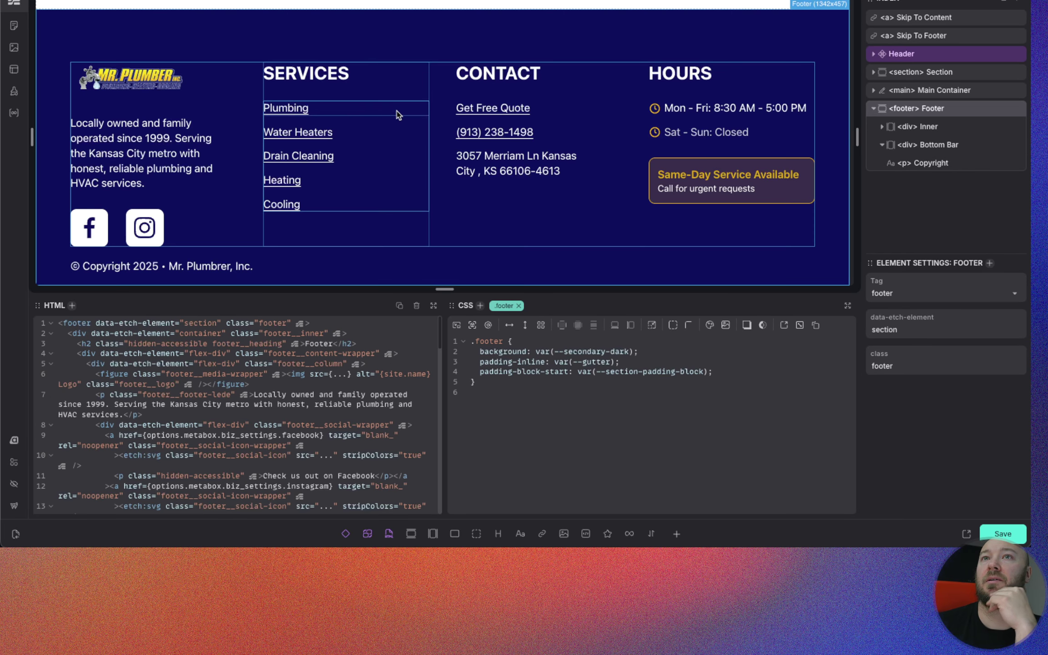
left_click(739, 372)
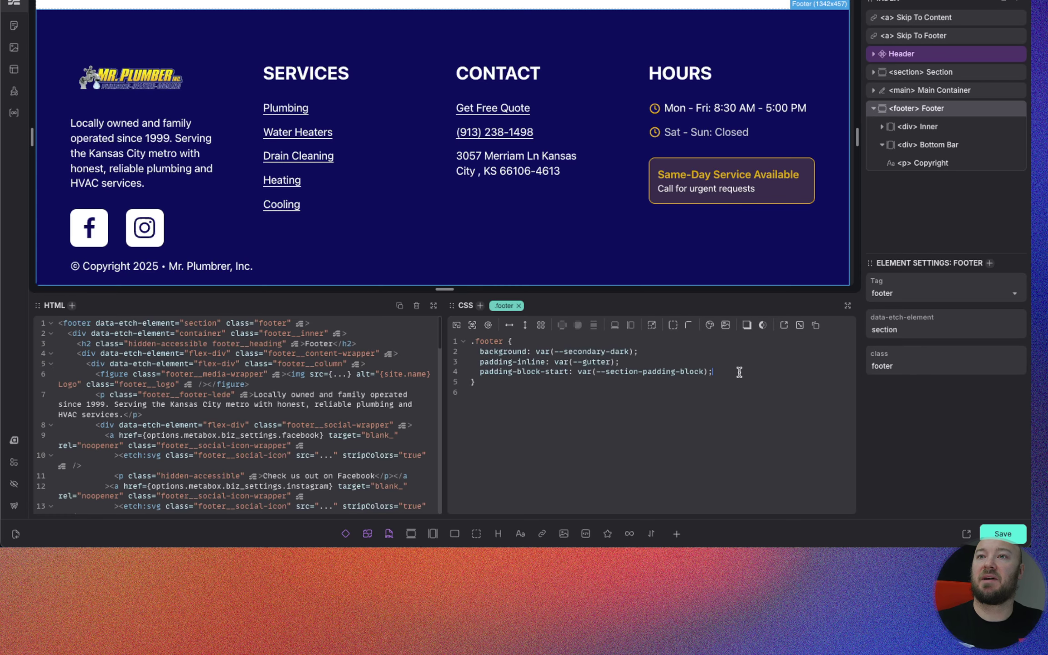
type("ga")
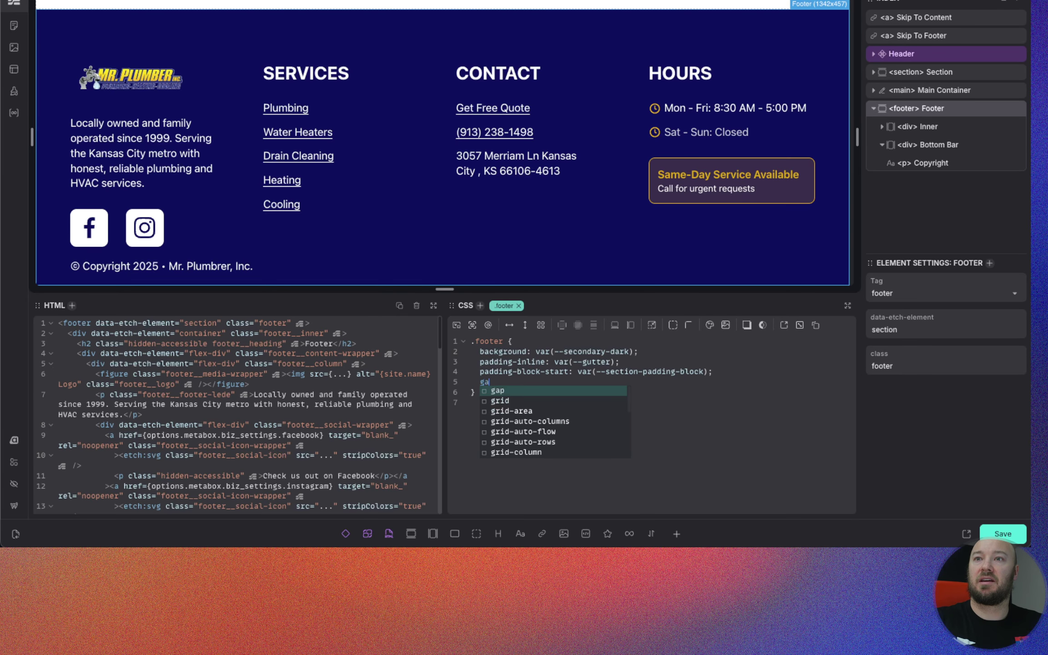
type("p: var(--space-")
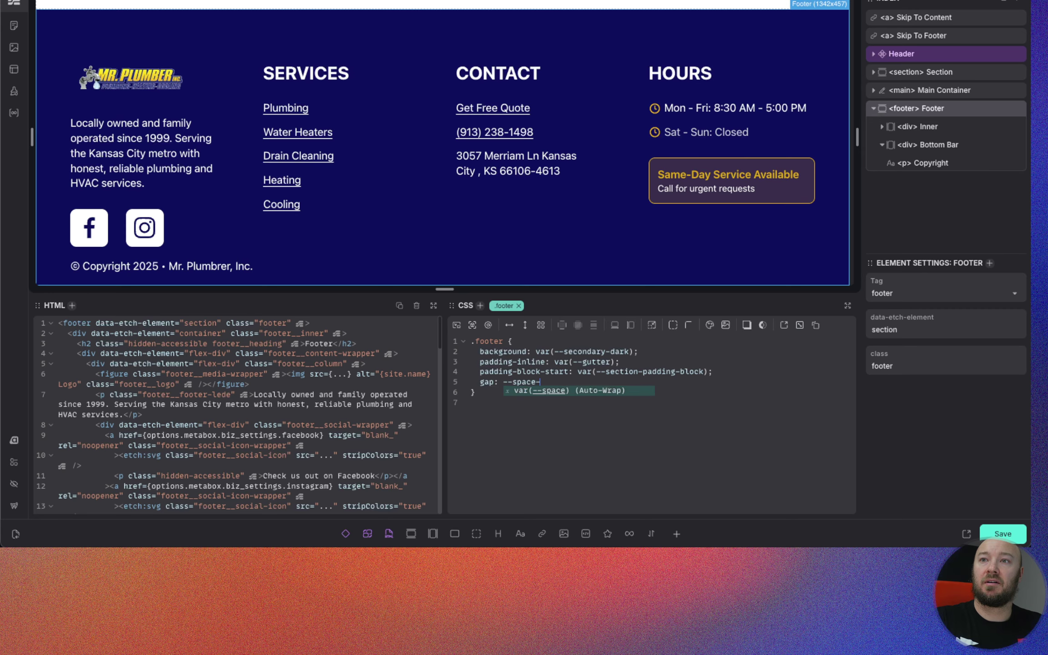
type("xl")
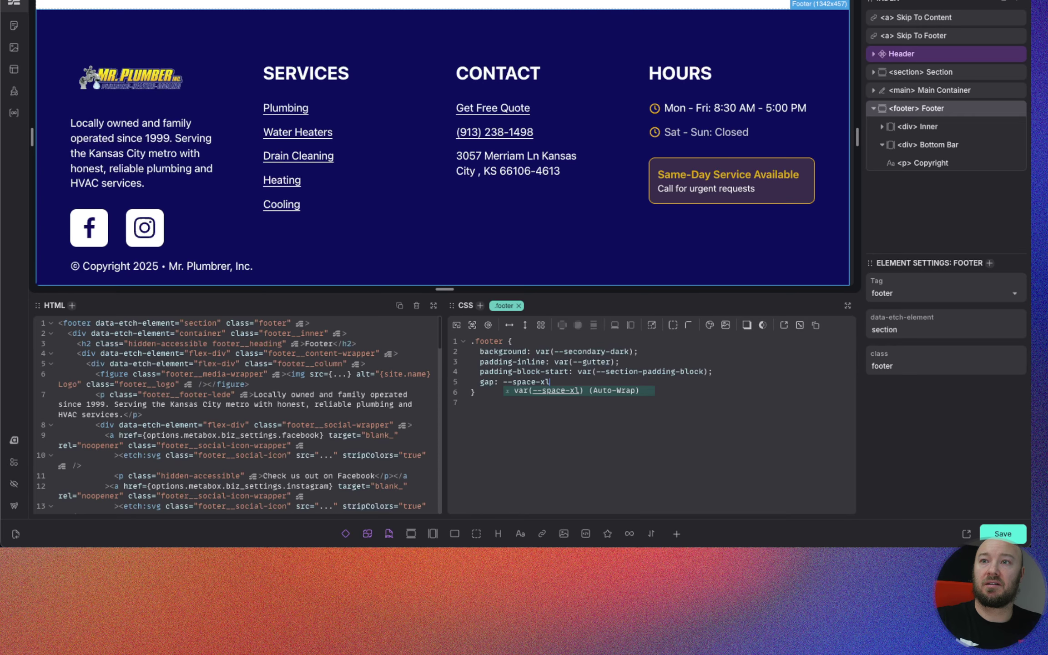
key("Return")
Step: Examine the spacing between the footer columns and the copyright line, and the Bottom Bar's styles
scroll(585, 182, "down", 2)
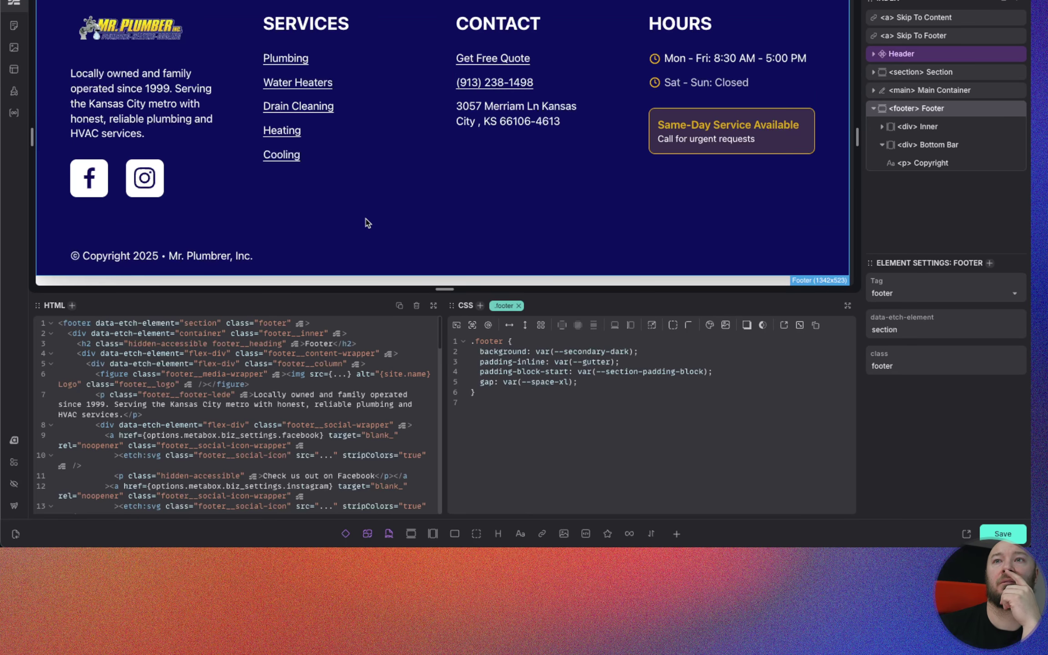
scroll(470, 222, "up", 1)
scroll(470, 223, "down", 1)
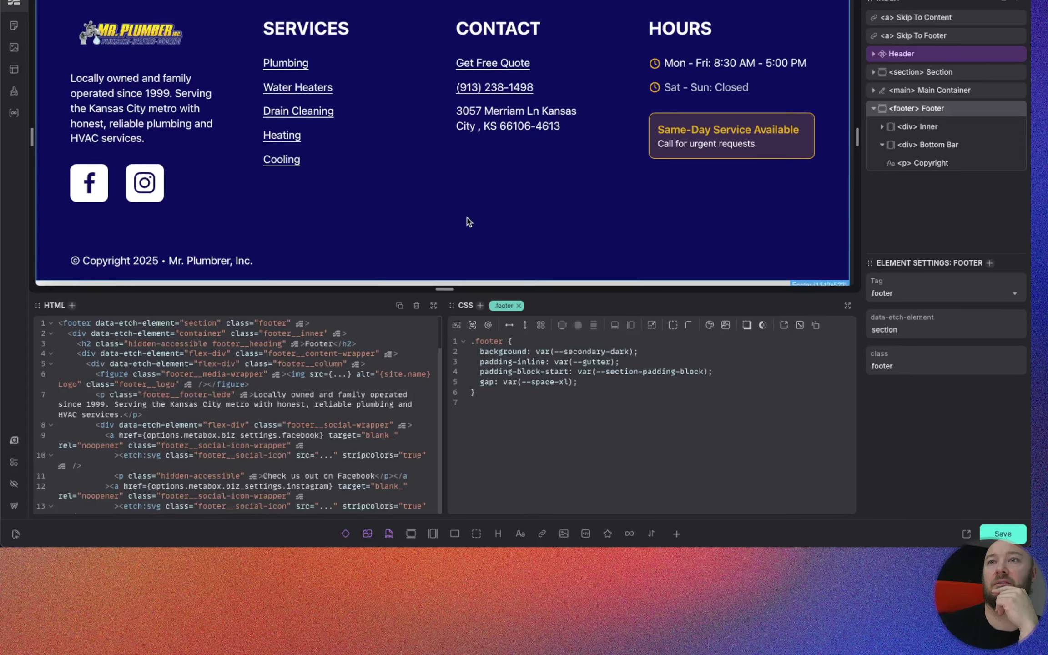
scroll(467, 221, "up", 10)
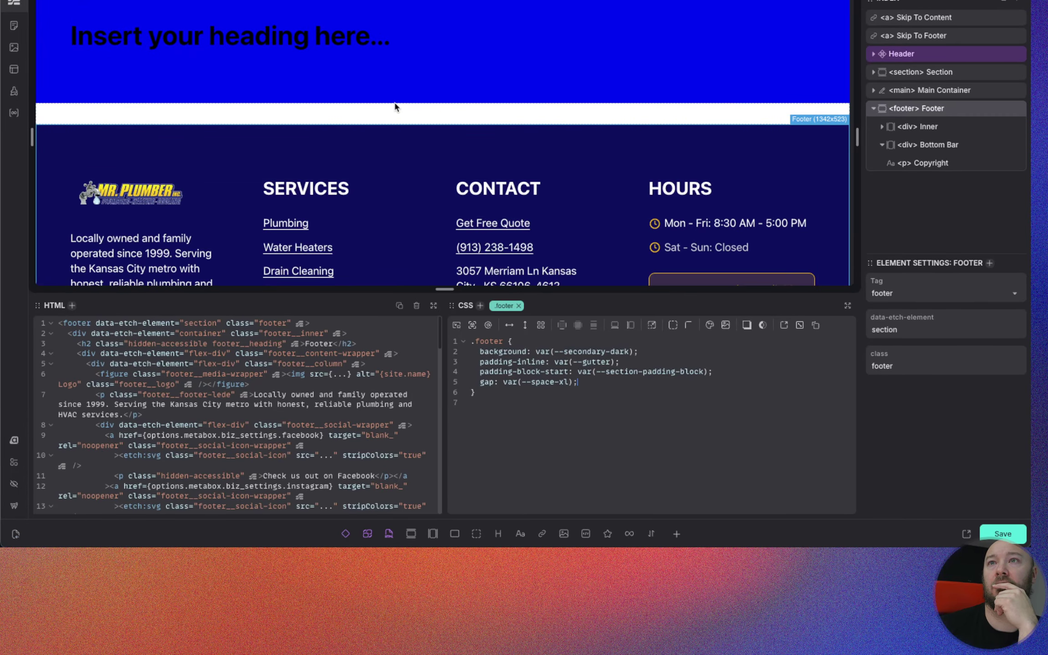
scroll(395, 107, "down", 7)
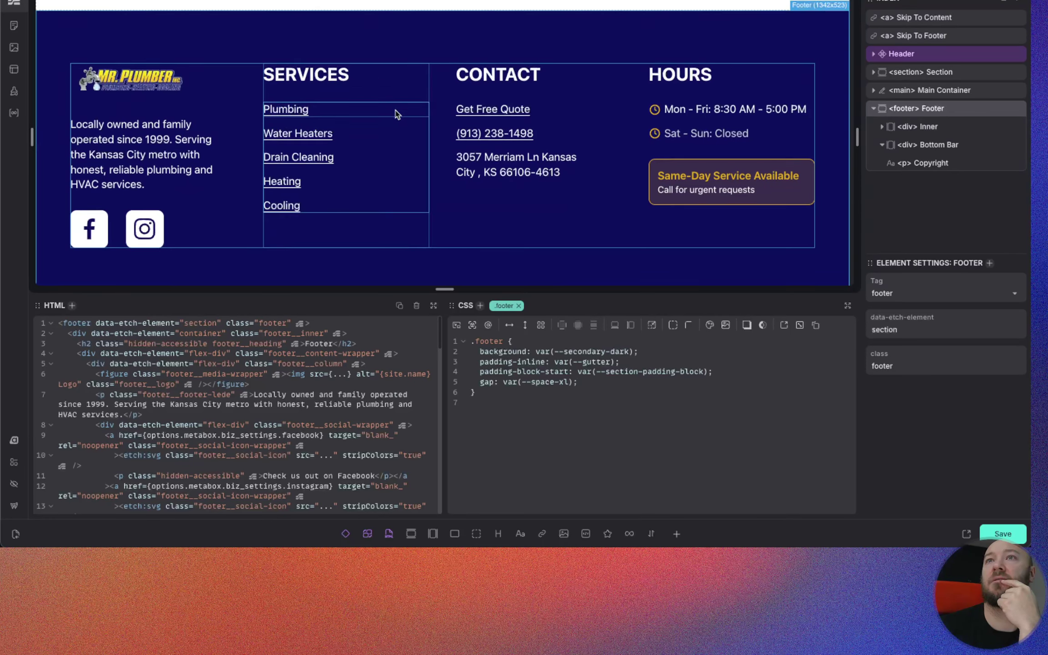
scroll(395, 113, "down", 3)
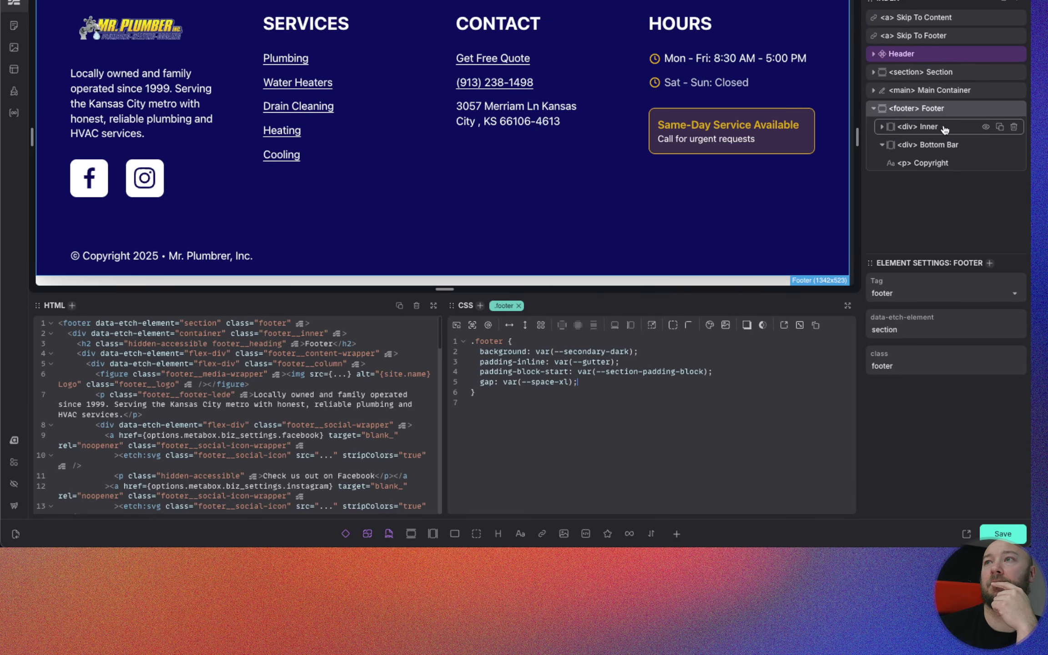
left_click(946, 146)
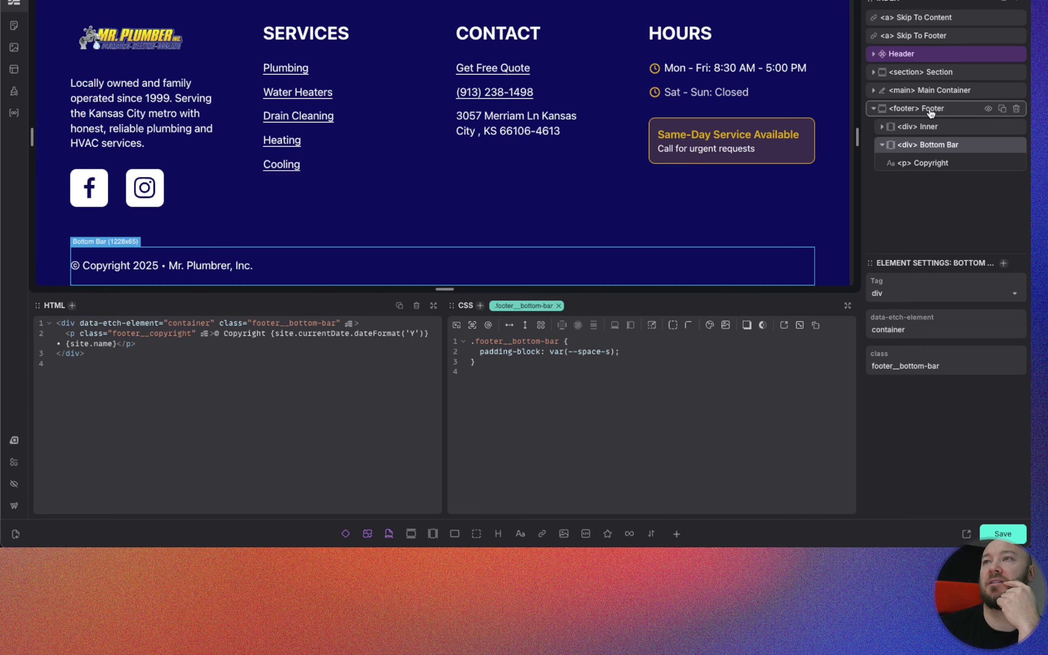
Step: Add a div to the footer, place it above Copyright inside the Bottom Bar and name it Divider
left_click(948, 109)
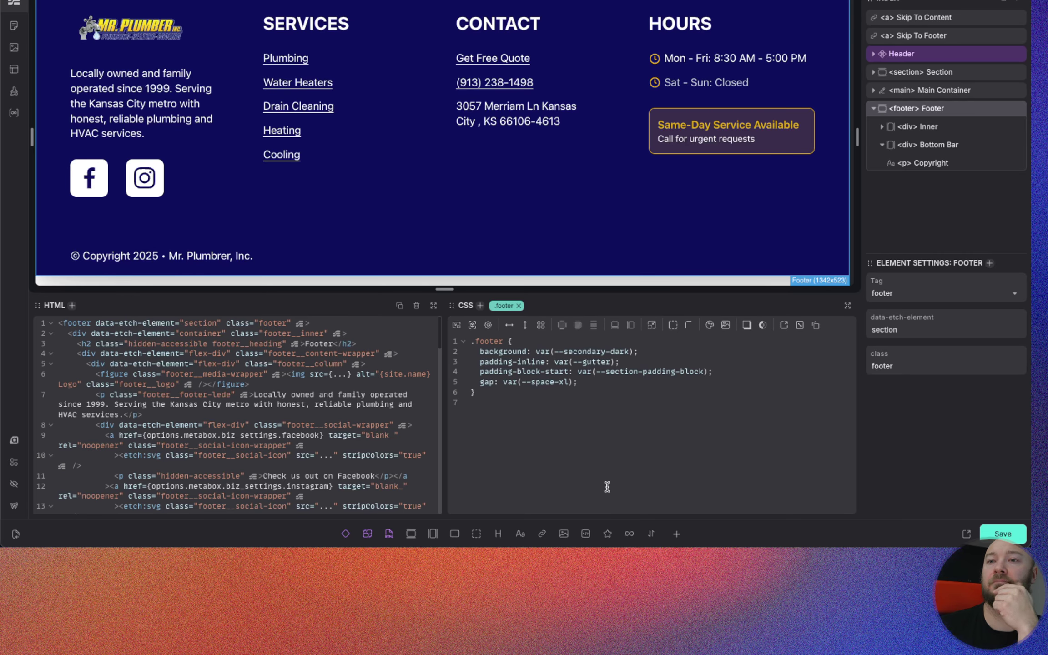
left_click(476, 534)
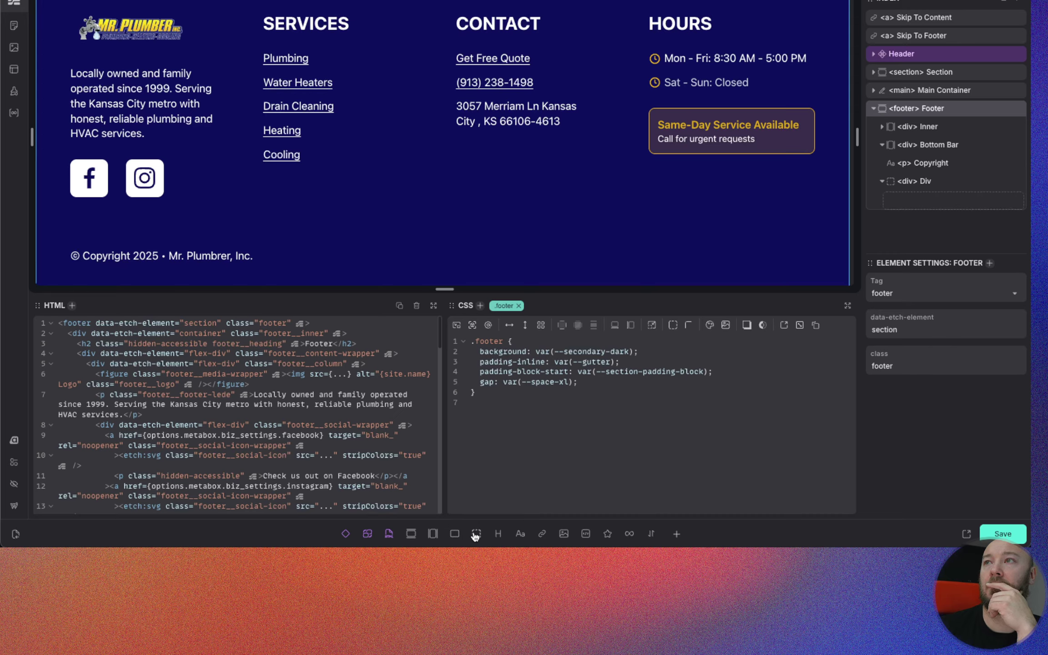
left_click_drag(928, 165, 931, 166)
double_click(932, 163)
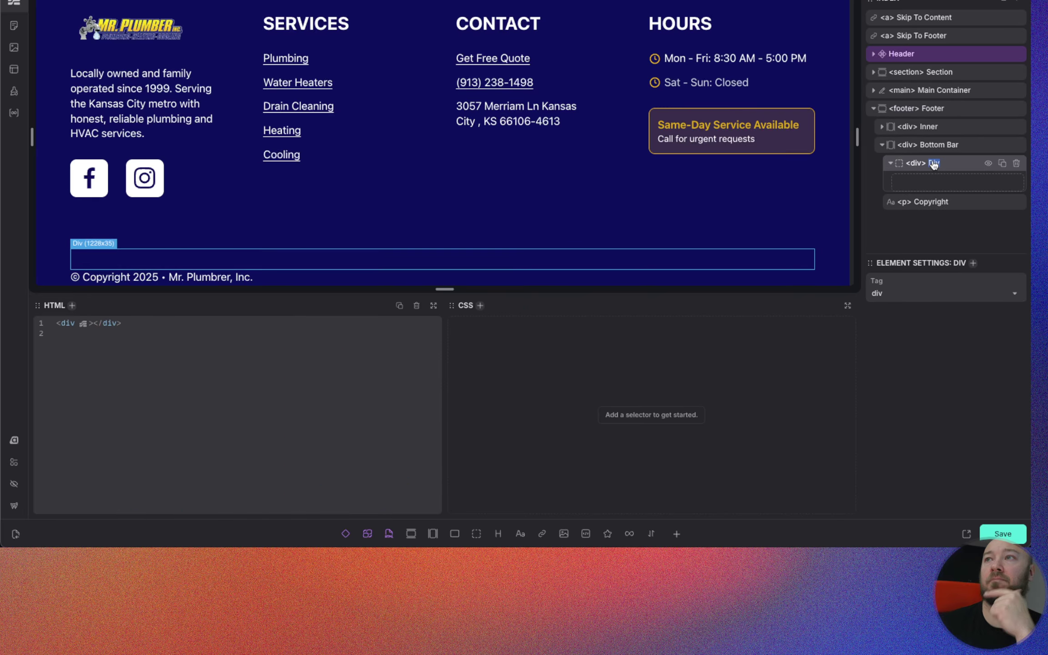
type("Divider")
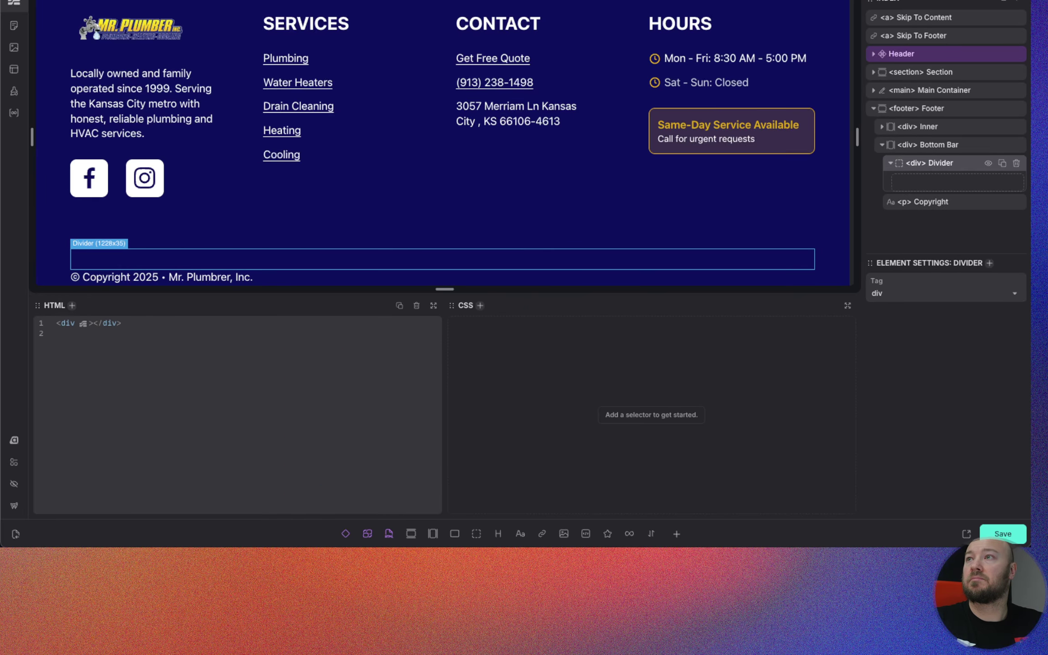
Step: Try the class .divider on the Divider div
left_click(480, 305)
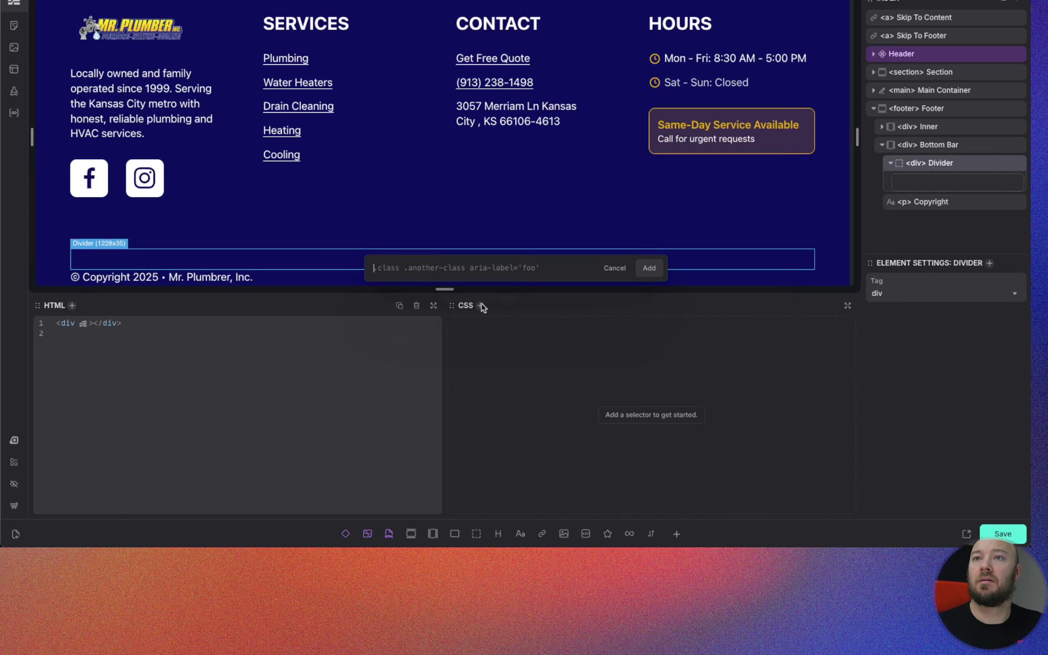
type(".")
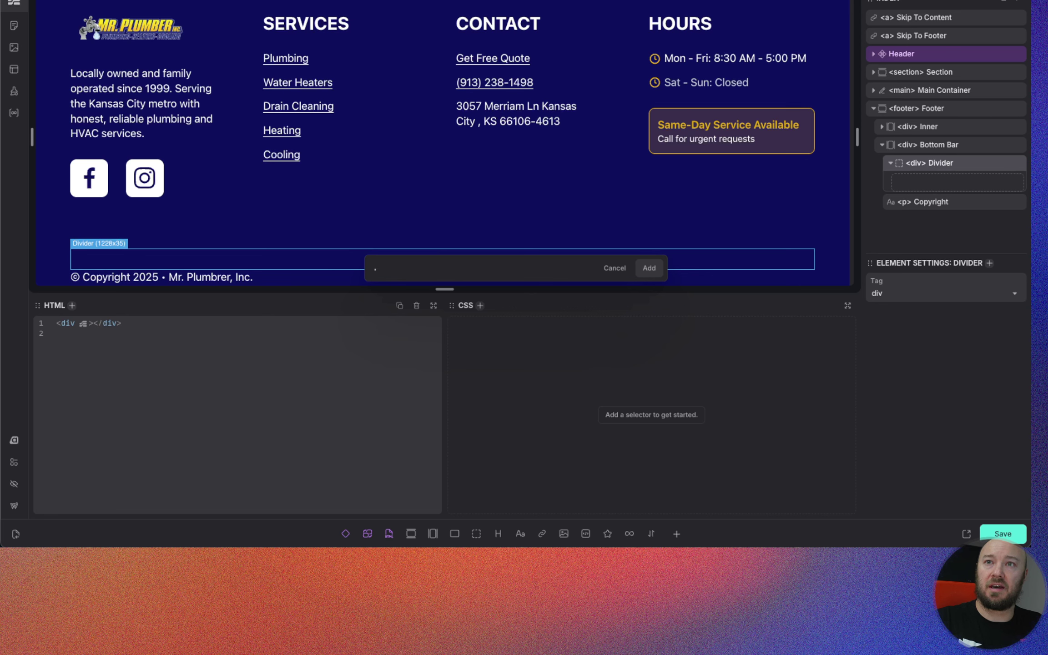
type("divide")
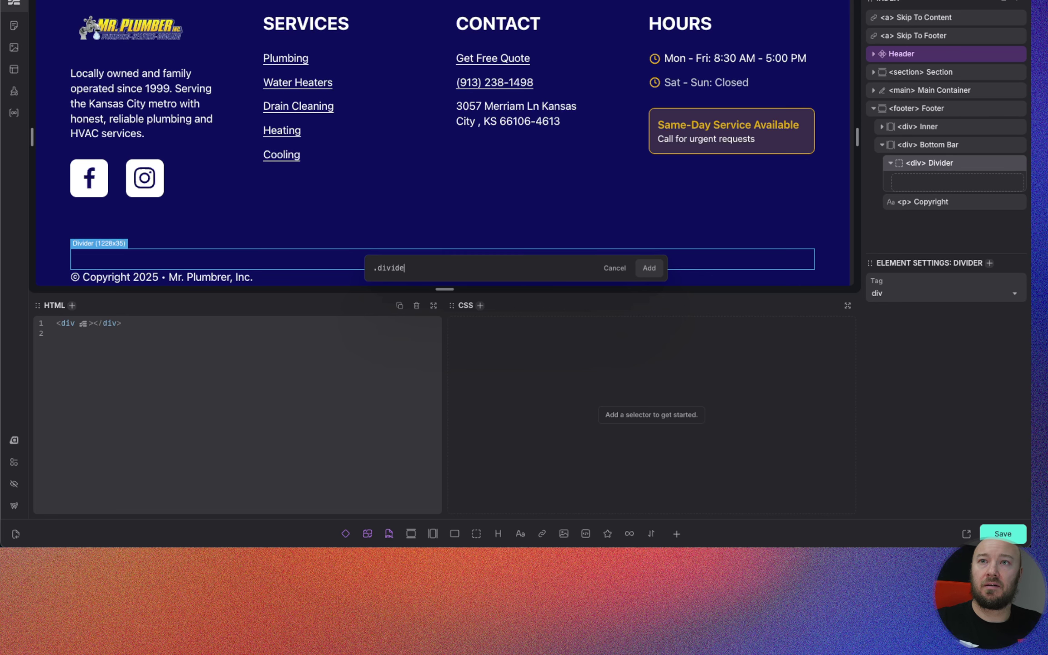
type("r")
key("Return")
scroll(356, 236, "down", 1)
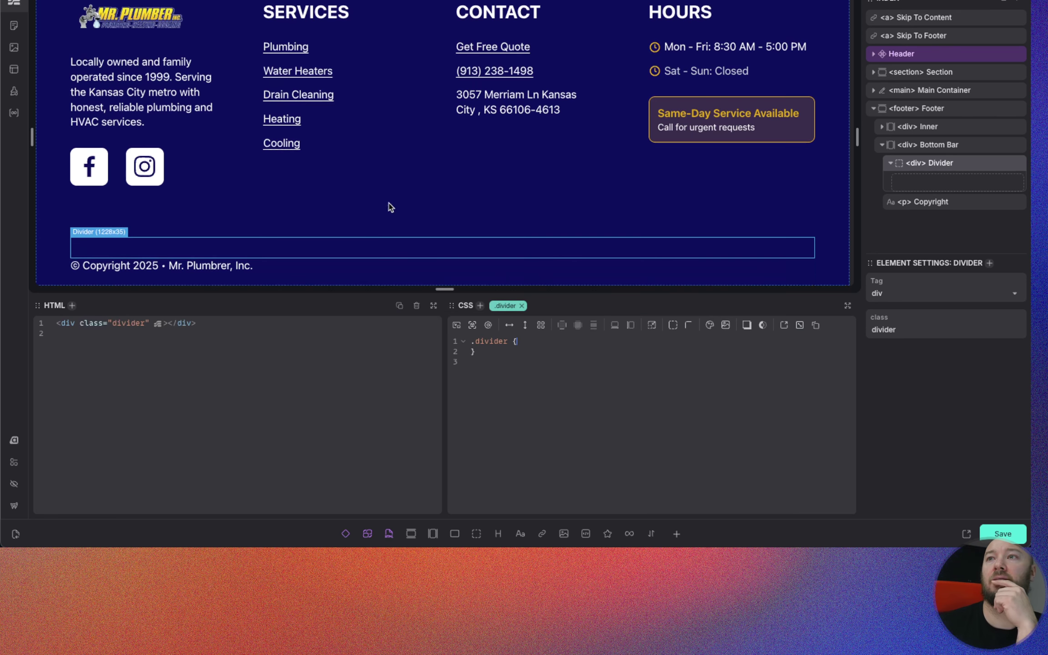
Step: Check the default divider styles in the Automatic.css Borders & Dividers settings
left_click(15, 442)
left_click(105, 340)
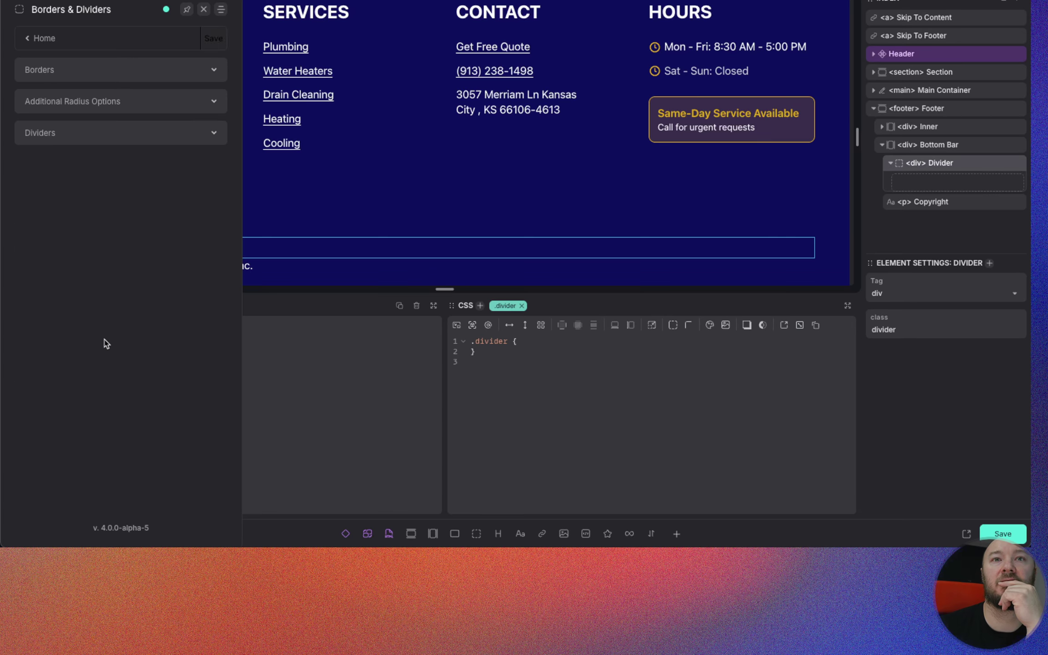
left_click(90, 137)
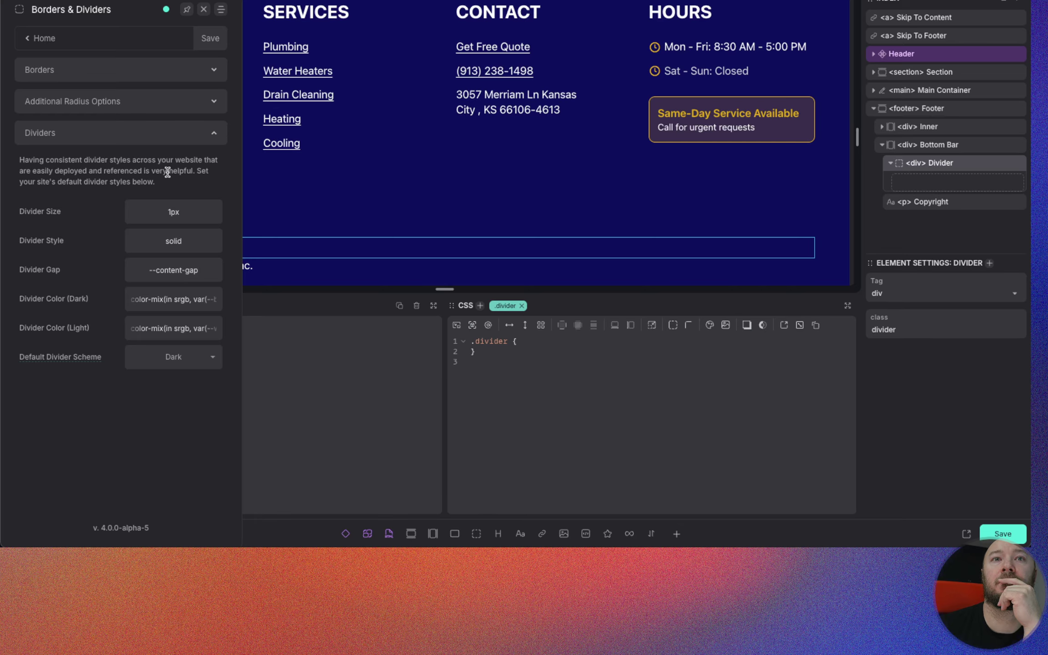
left_click(64, 133)
Step: Search the Automatic.css cheatsheet for "divider" and examine the available divider classes
left_click(41, 39)
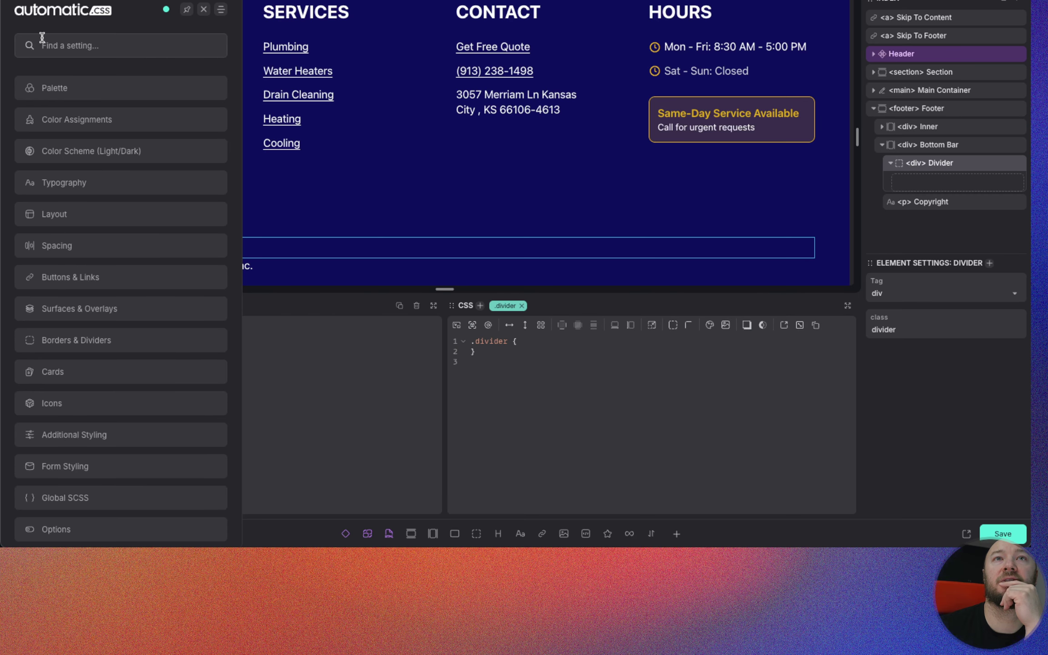
scroll(88, 297, "down", 2)
left_click(93, 485)
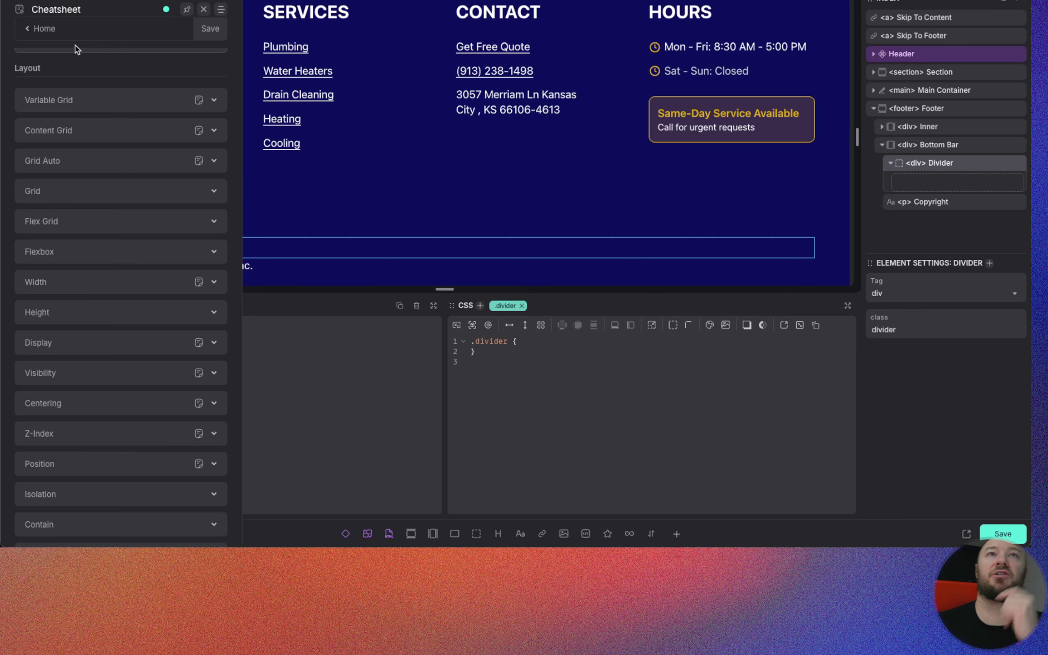
scroll(79, 107, "up", 3)
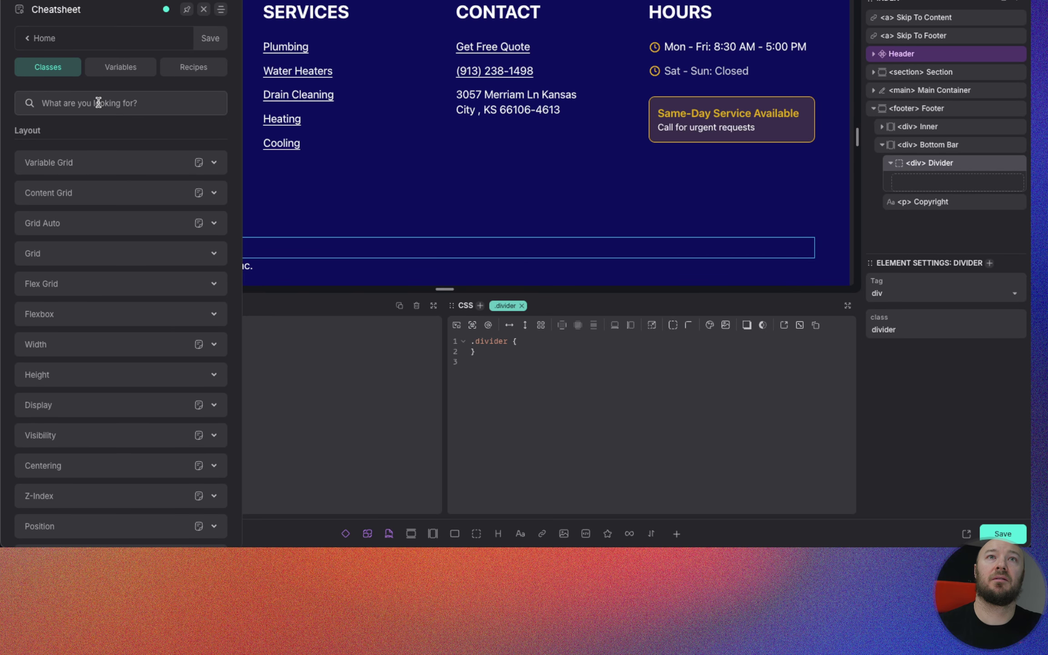
type("divider")
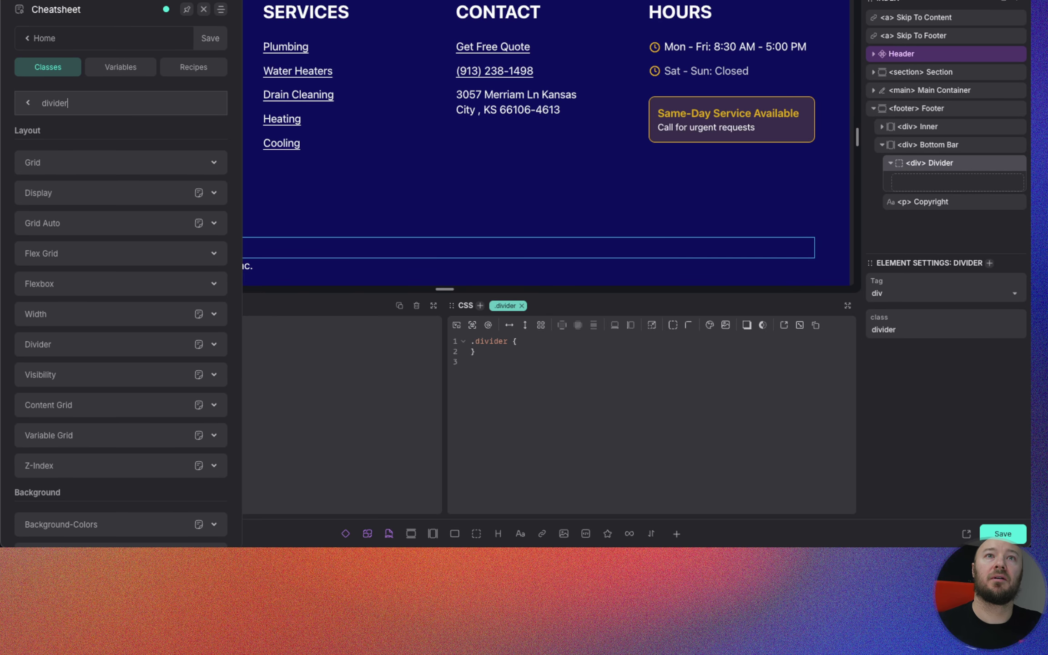
left_click(114, 164)
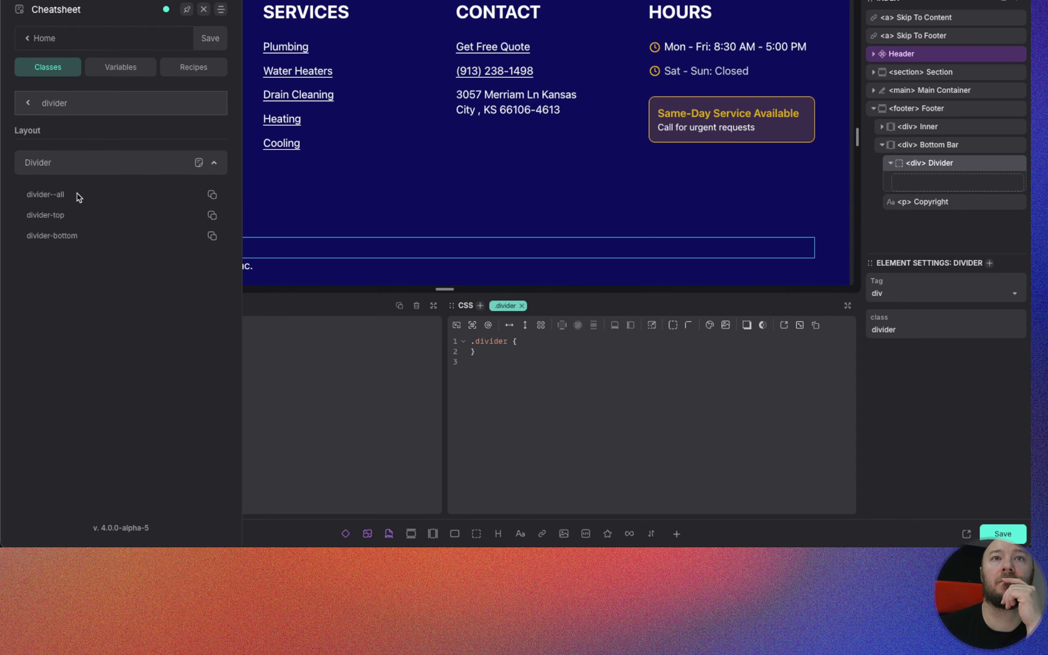
Step: Replace the .divider class on the Divider div with .divider--all
left_click(521, 306)
left_click(480, 306)
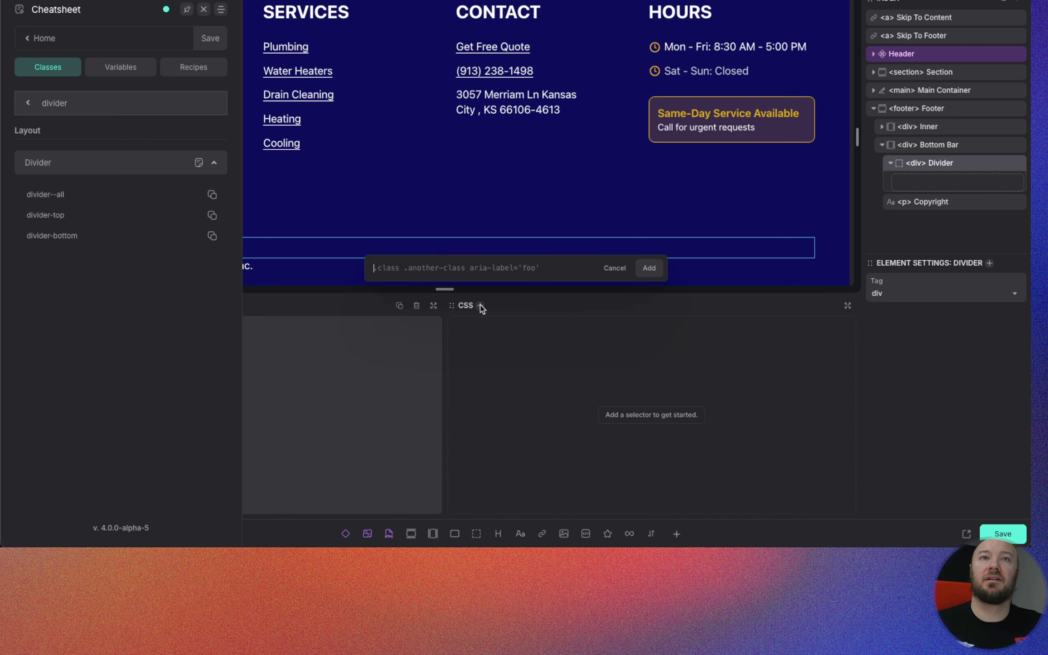
type(".di")
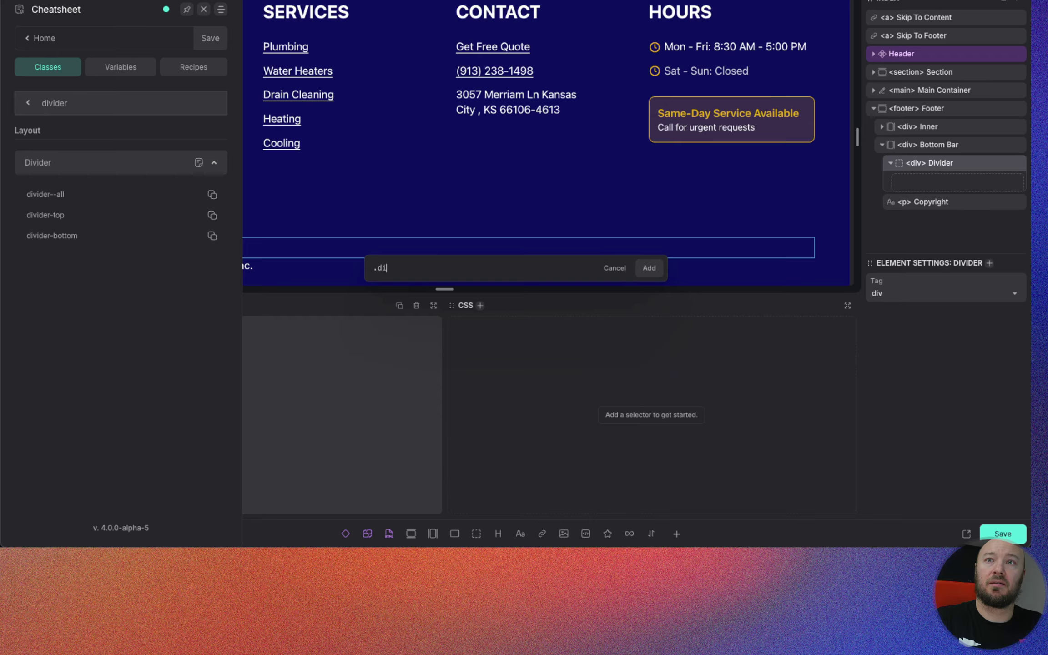
type("vider--al")
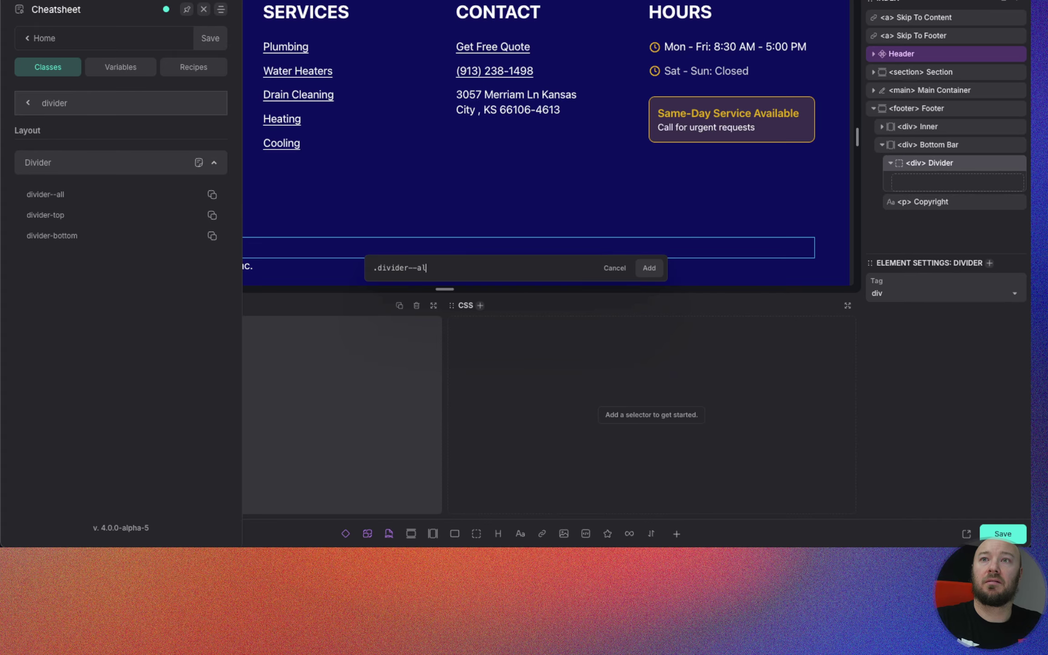
type("l")
key("Return")
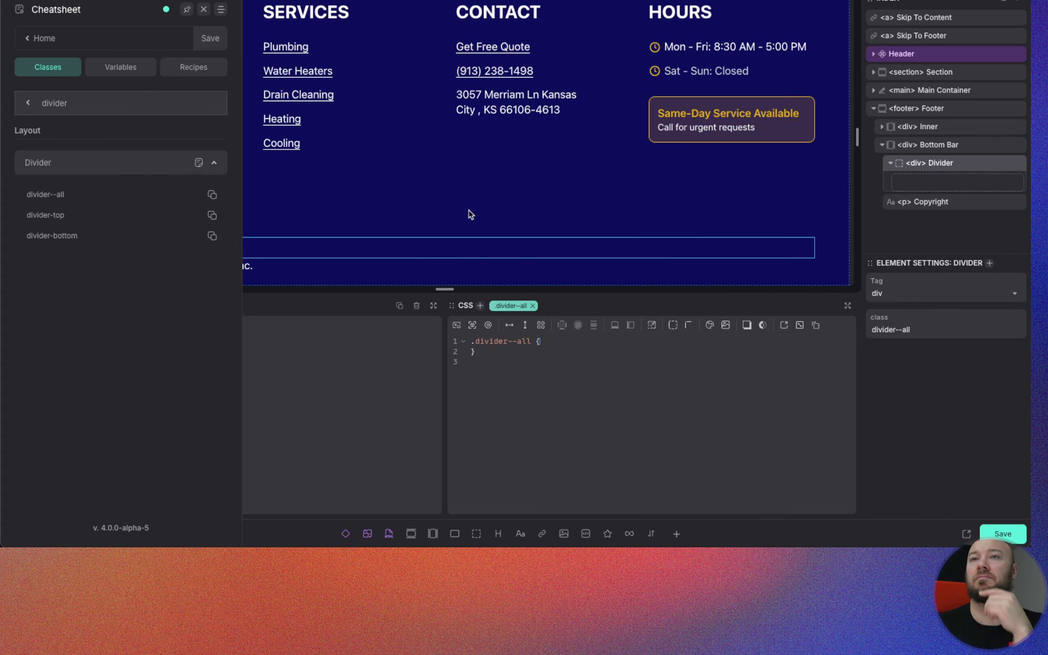
left_click(605, 382)
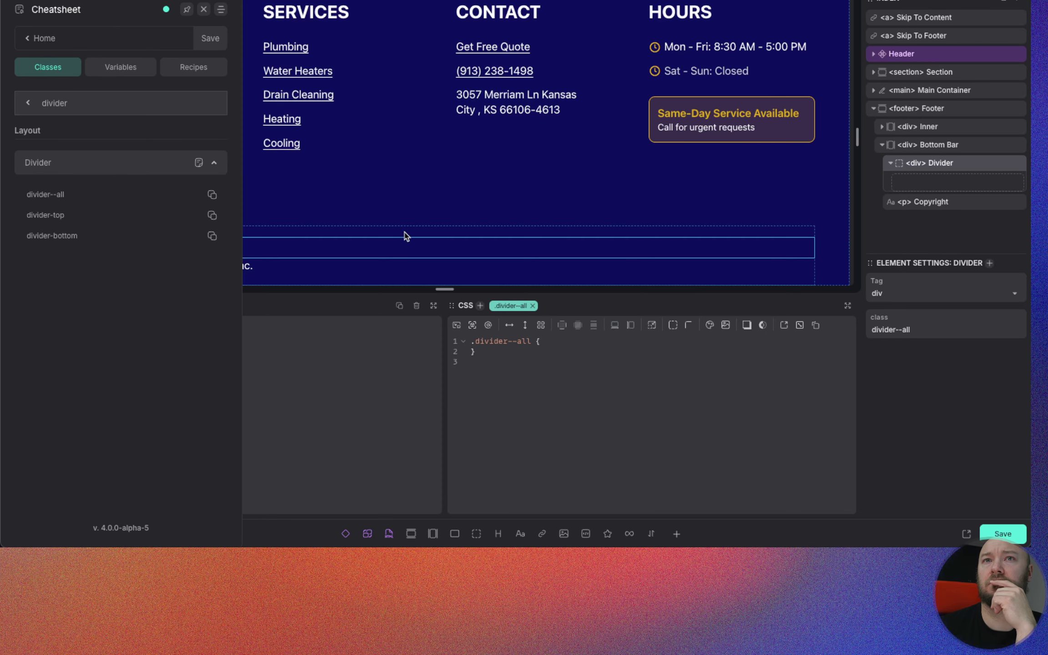
Step: Add the class .divider-top to the Divider div and close the cheatsheet
left_click(480, 305)
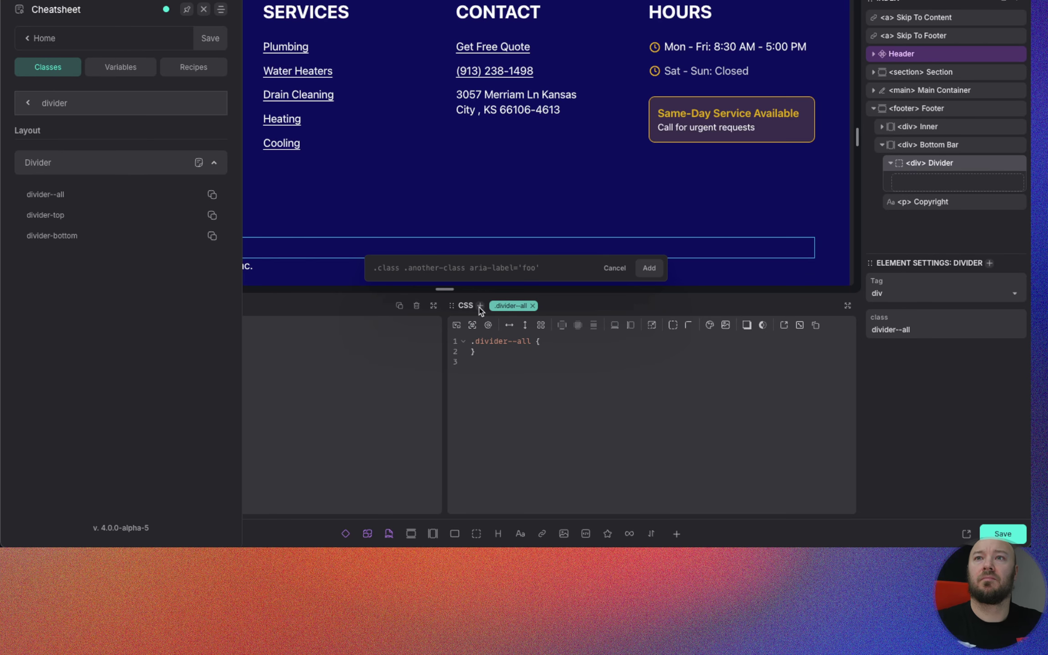
type(".divider-top")
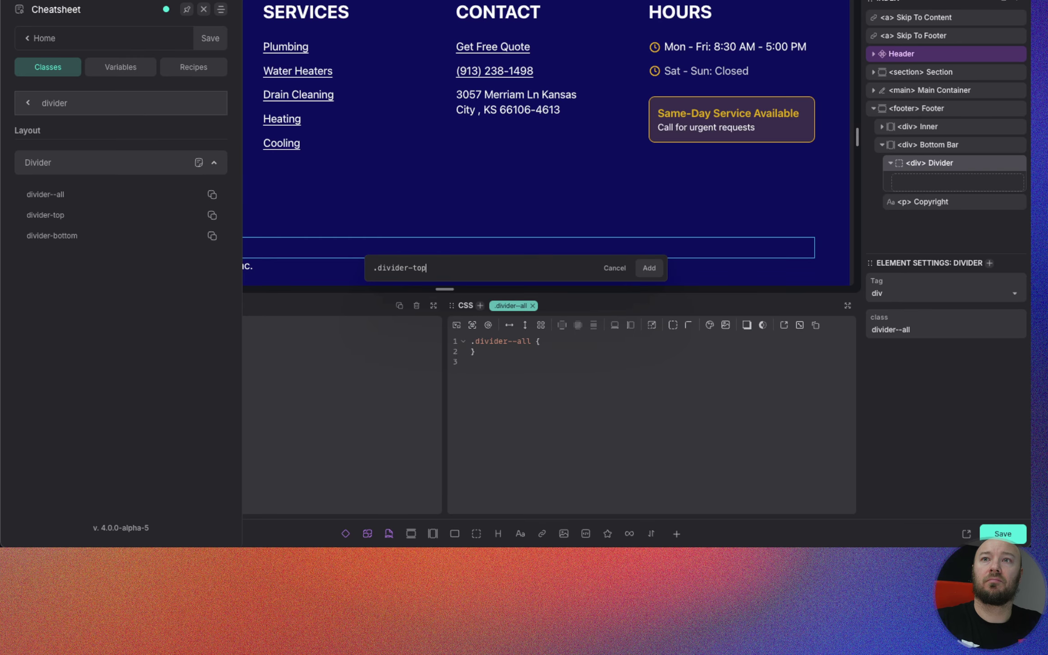
key("Return")
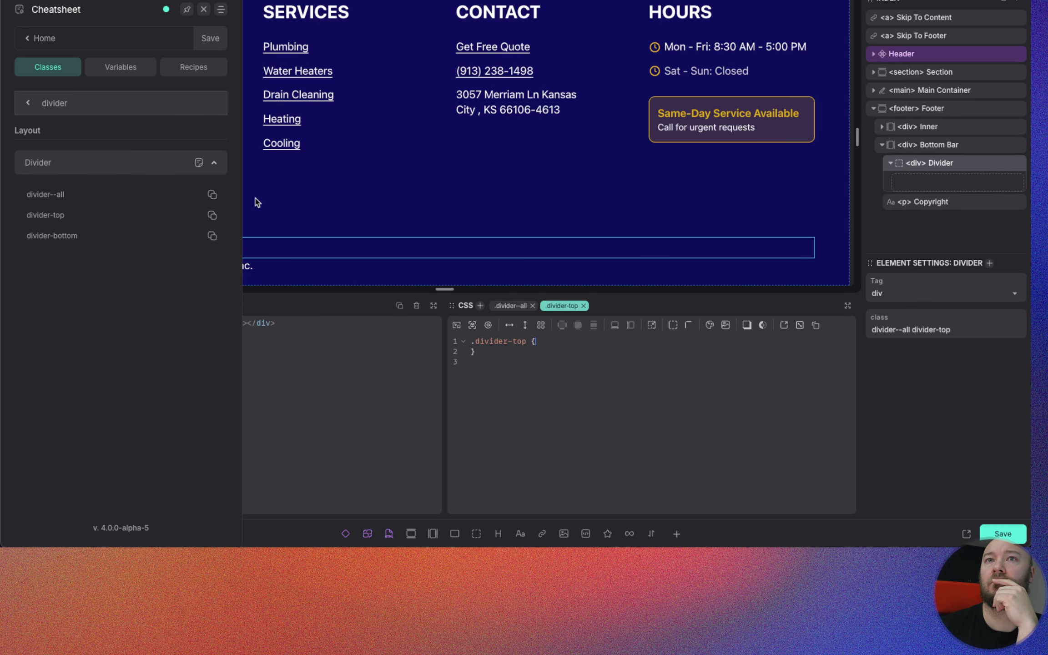
left_click(204, 9)
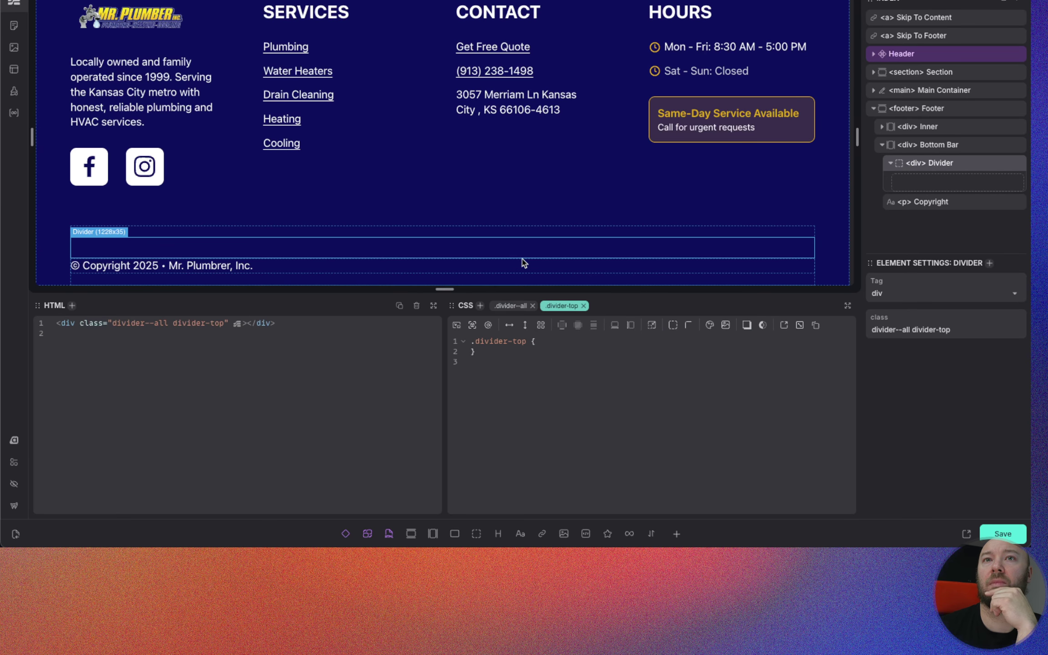
Step: Save the page and check the divider above the copyright line on the live site
left_click(951, 152)
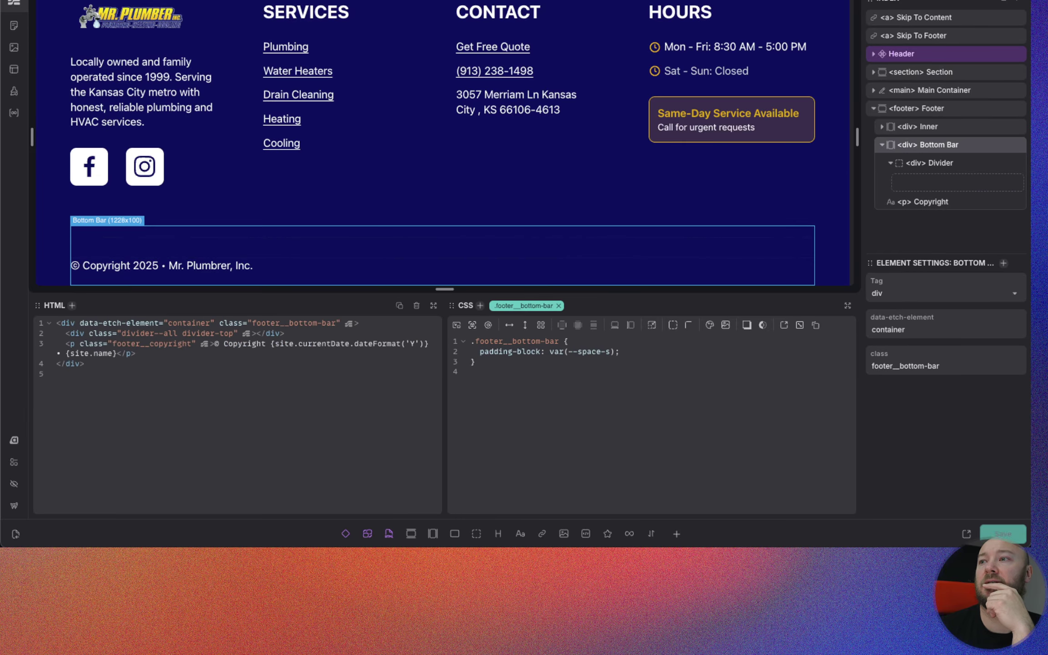
key("ctrl+Tab")
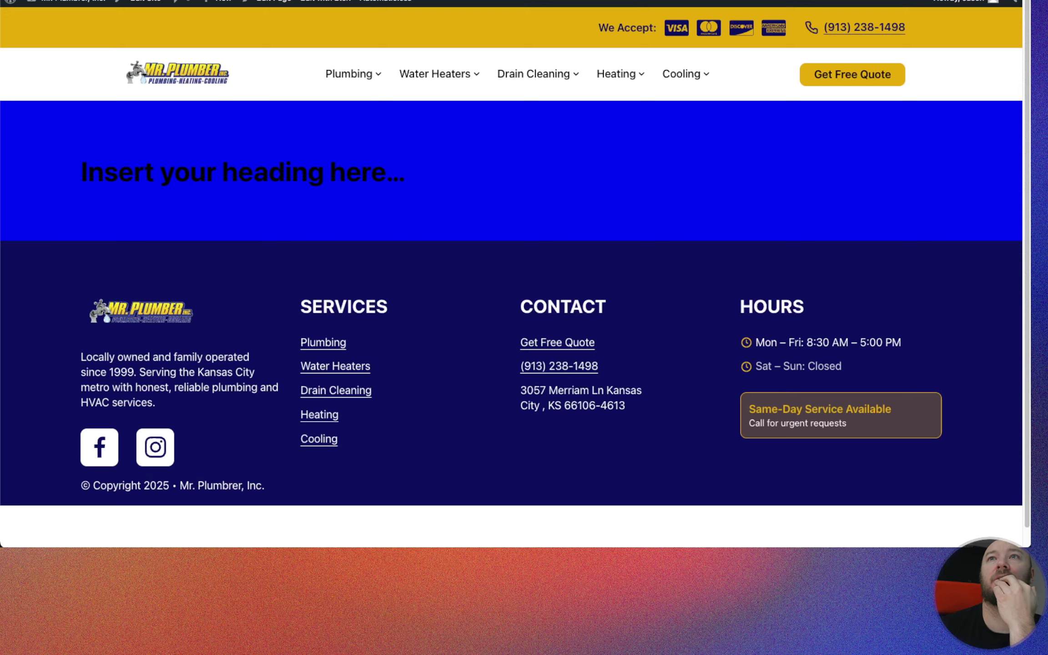
scroll(375, 248, "down", 1)
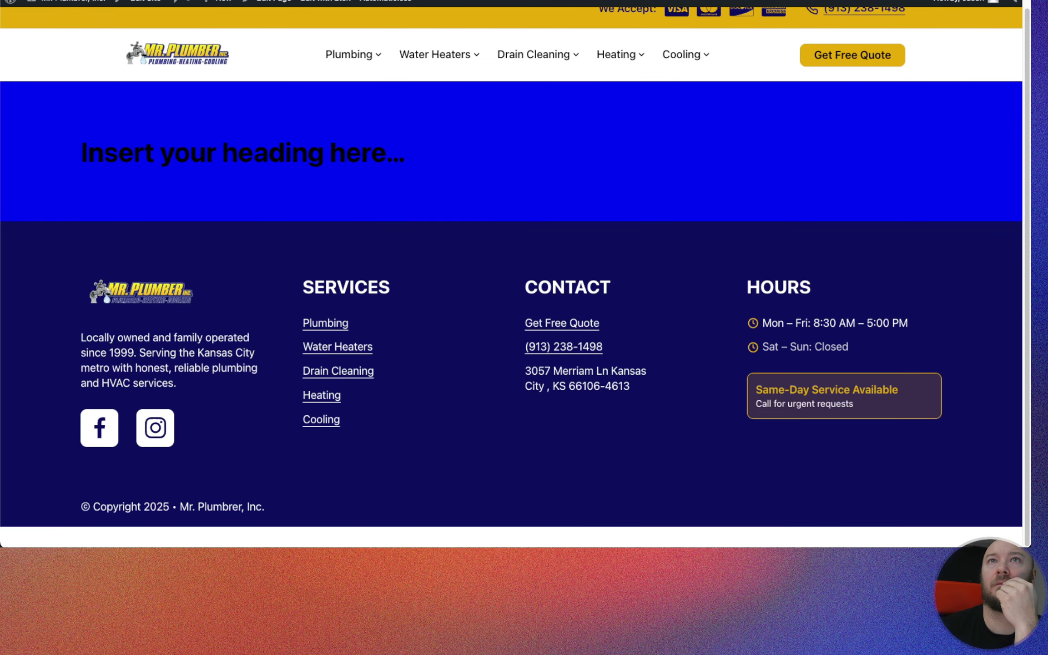
key("ctrl+shift+Tab")
Step: Examine the light and dark divider colors in the Automatic.css Borders & Dividers settings
left_click(14, 439)
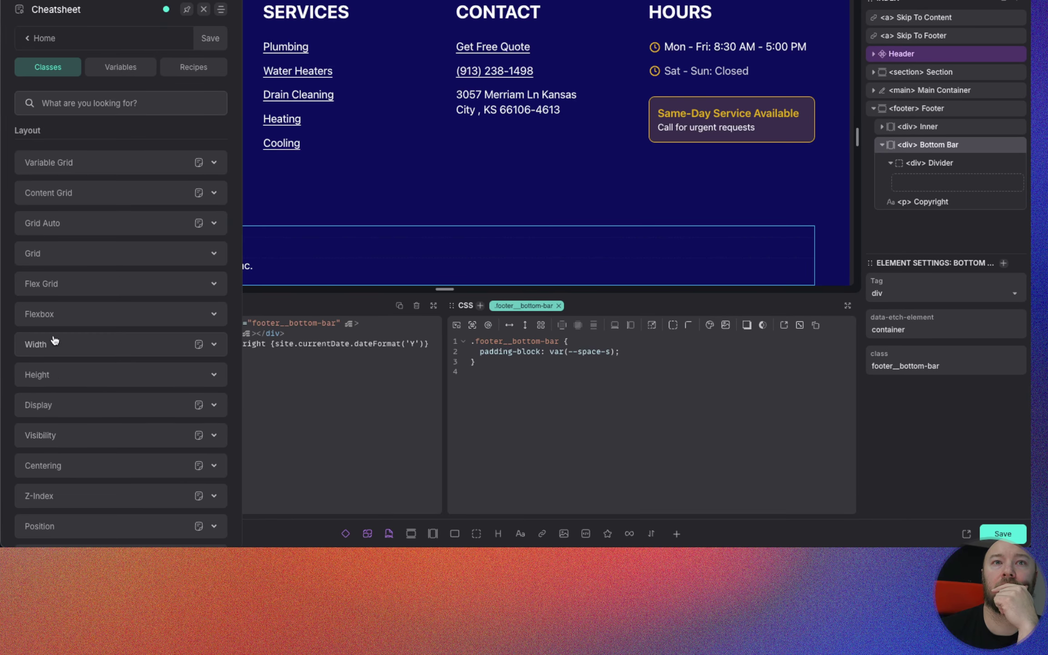
left_click(37, 40)
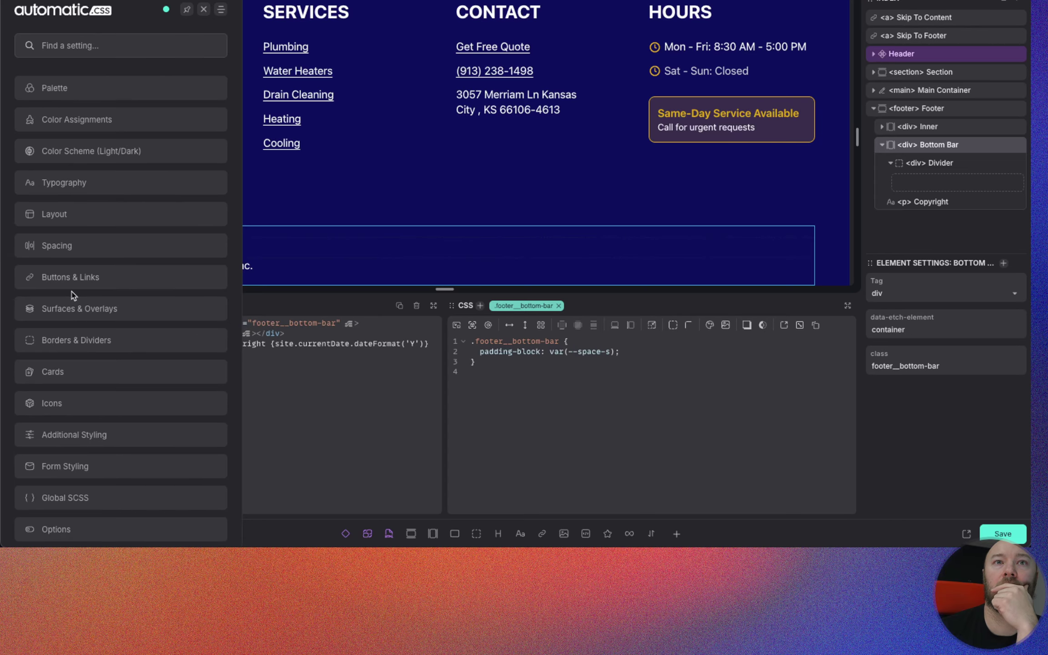
left_click(89, 347)
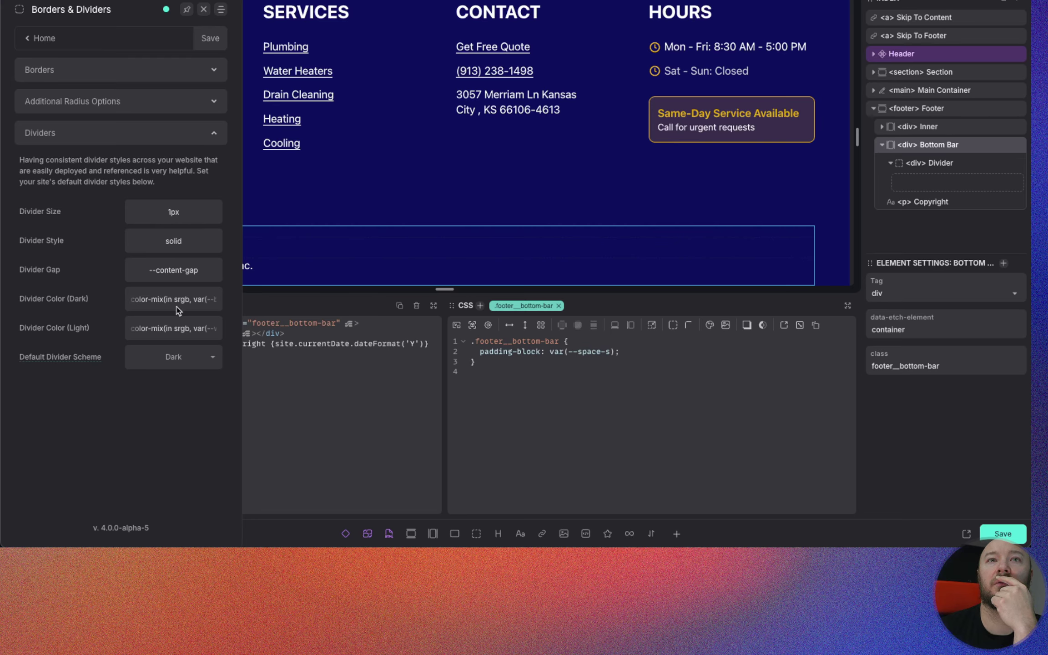
left_click(164, 330)
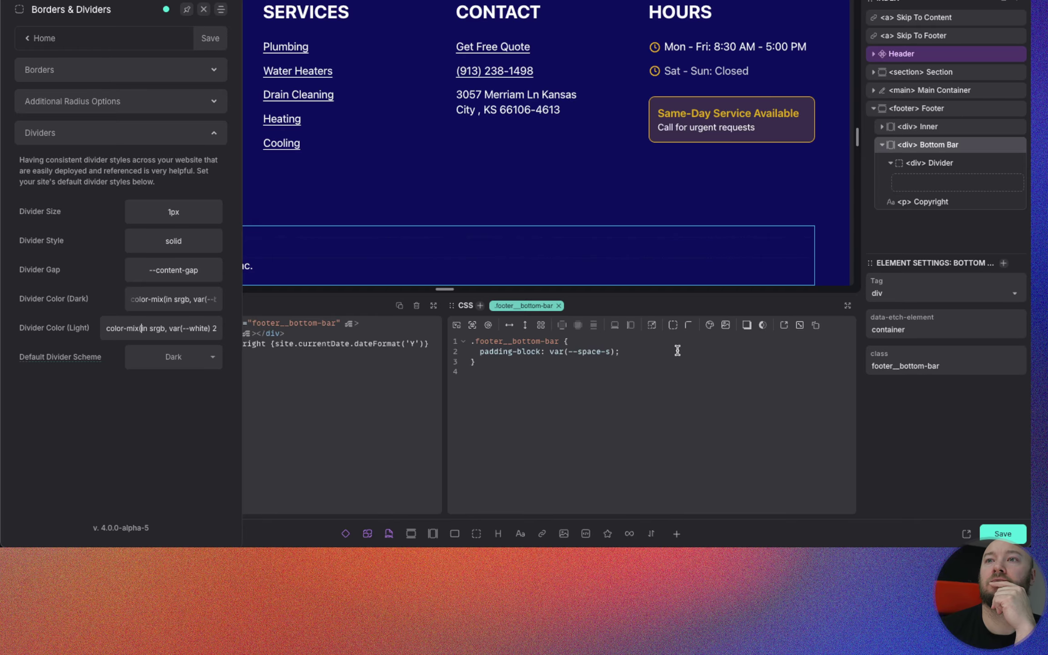
Step: Try the Divider div with only the .divider-top class, and delete the div from the Bottom Bar
left_click(961, 164)
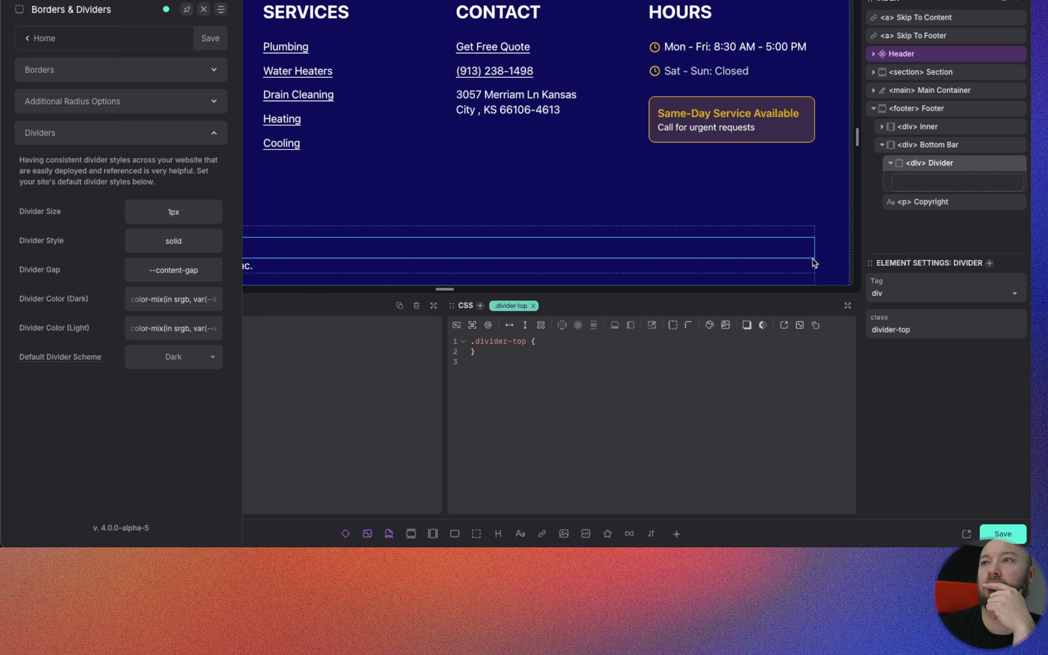
left_click(204, 9)
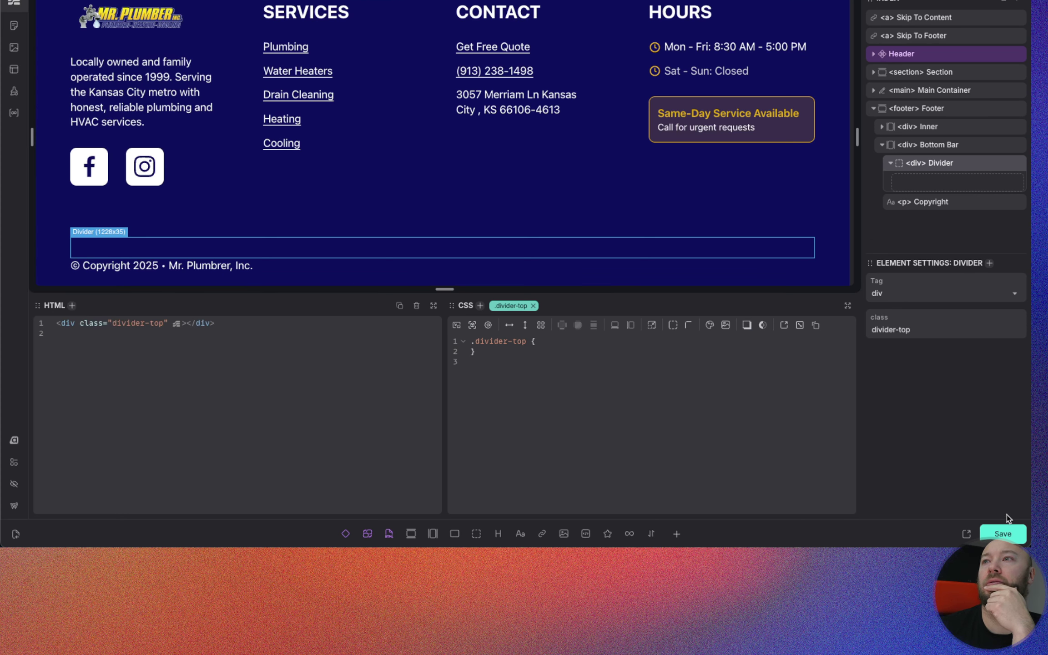
left_click(1002, 535)
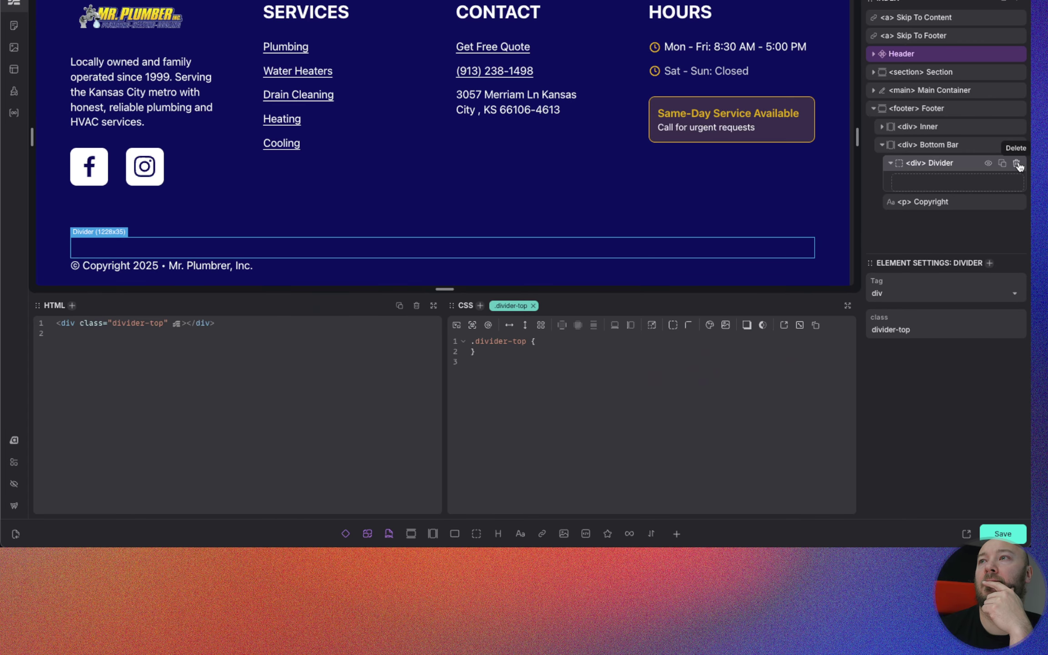
left_click(1018, 165)
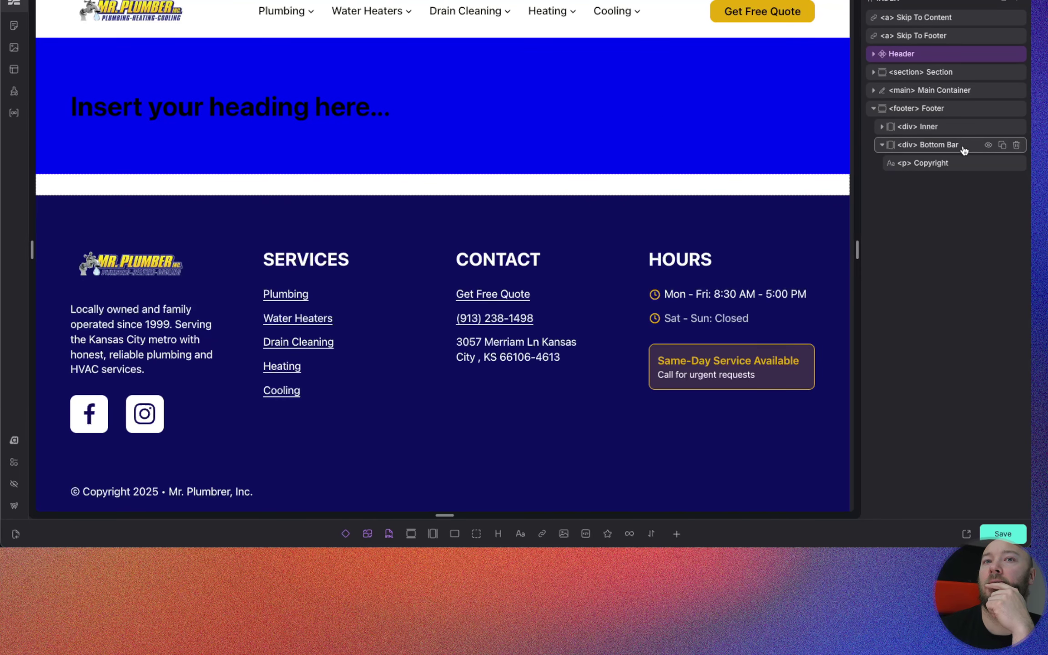
Step: Try the class .divider-top on the Copyright paragraph in the Bottom Bar
left_click(966, 168)
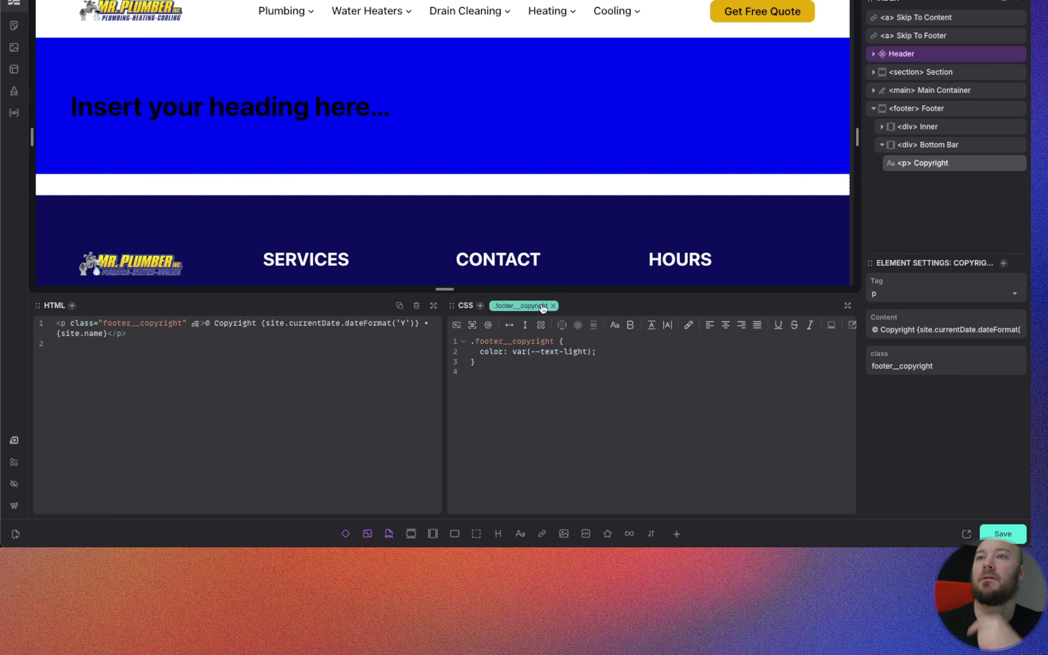
left_click(480, 305)
type(".")
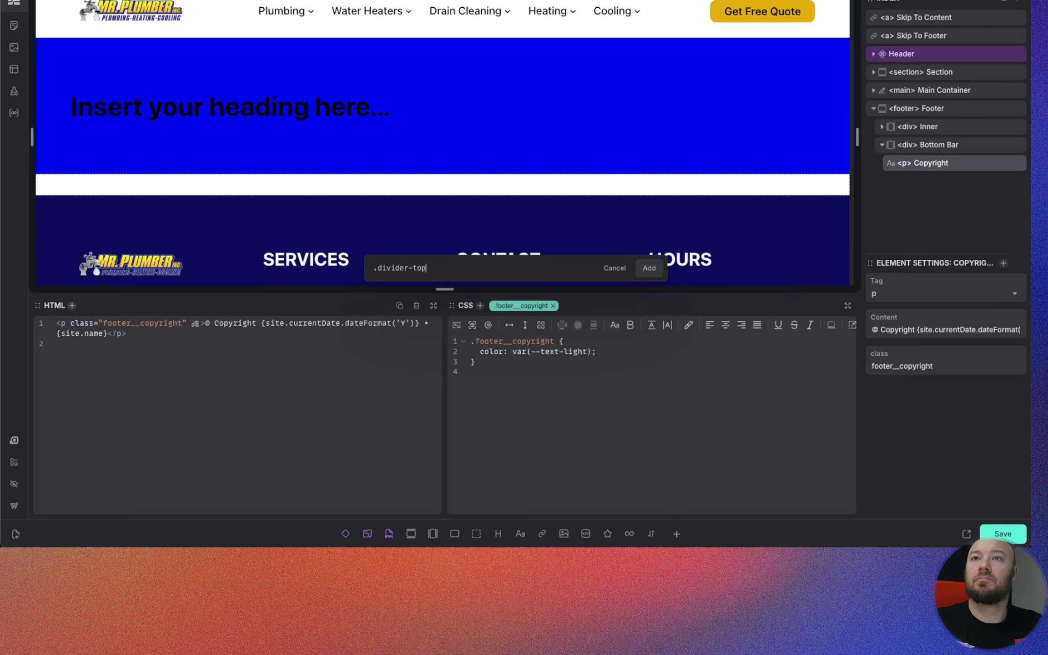
type("divider-top")
key("Return")
scroll(514, 137, "down", 5)
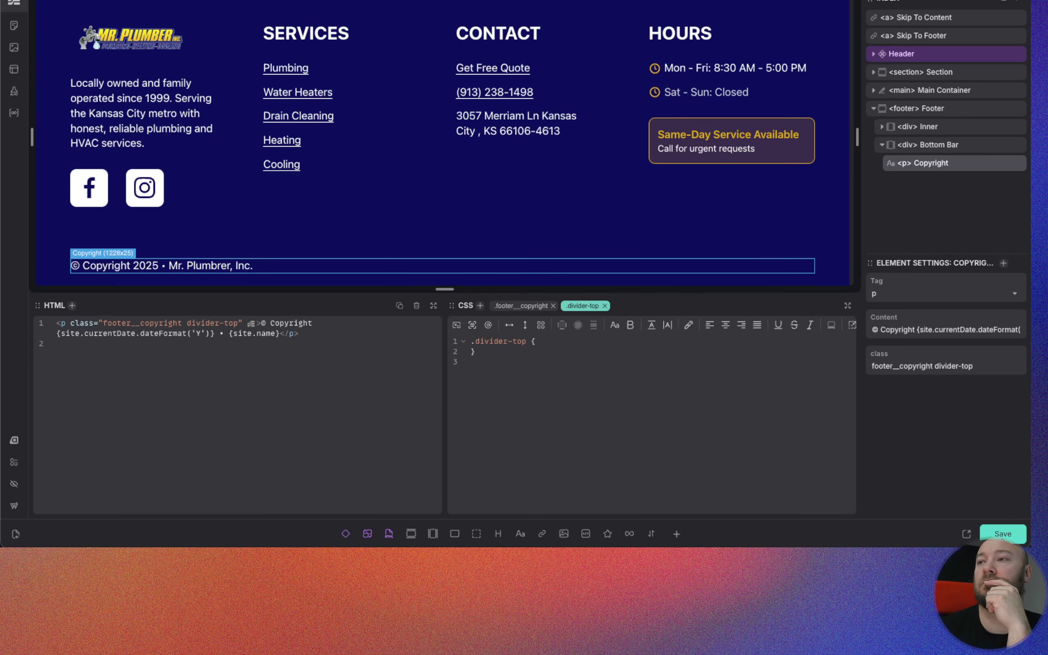
Step: Inspect the styles of the Copyright paragraph and its footer__bottom-bar container on the live page
key("ctrl+Tab")
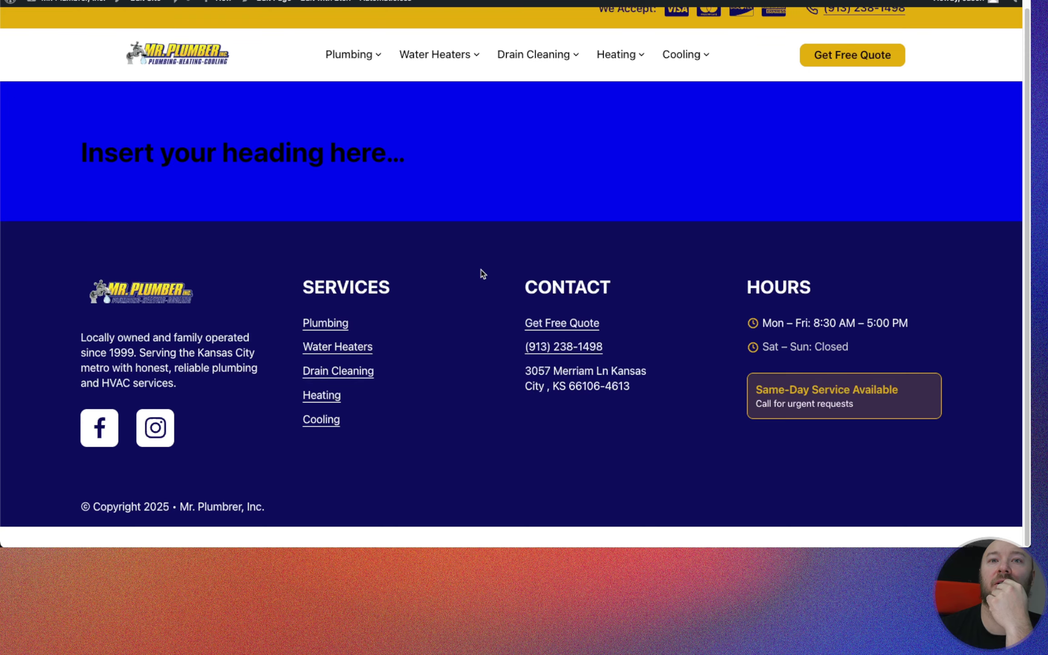
right_click(226, 506)
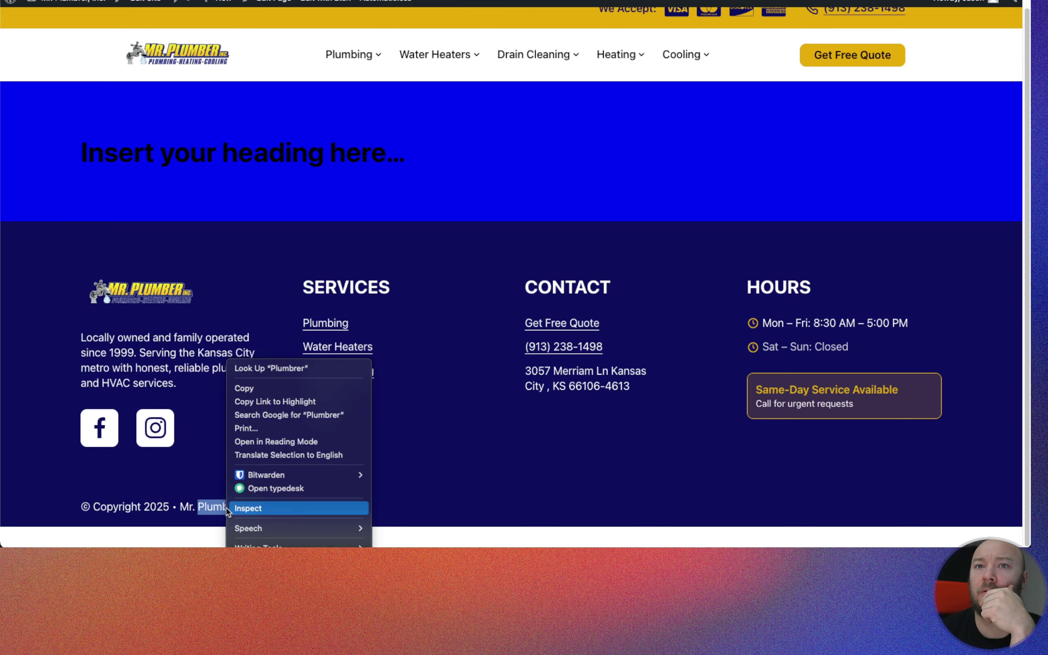
left_click(289, 508)
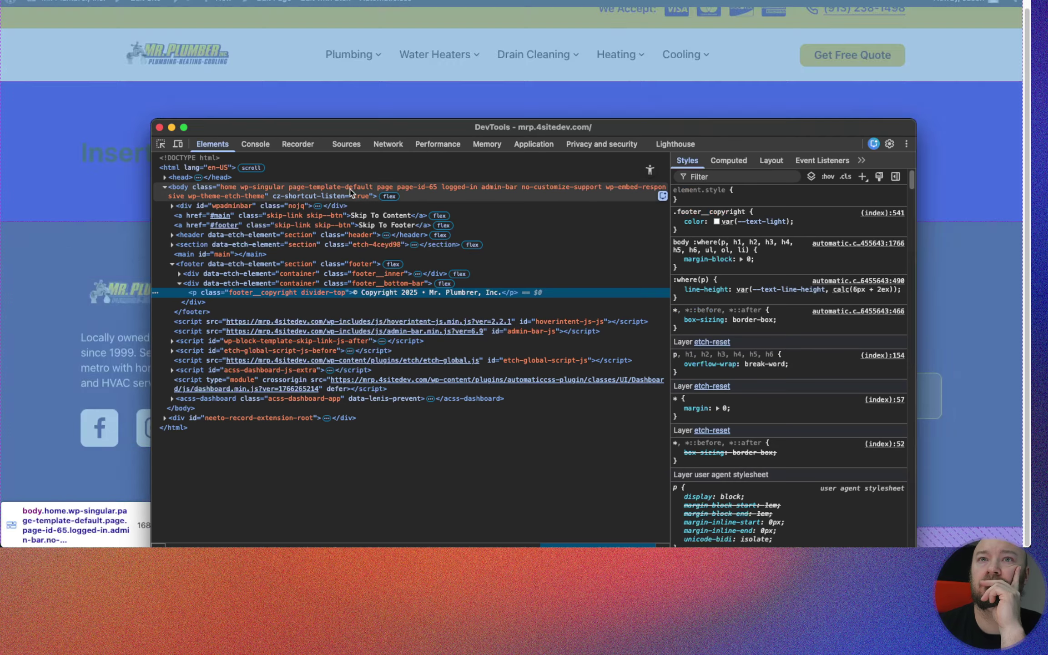
left_click(231, 285)
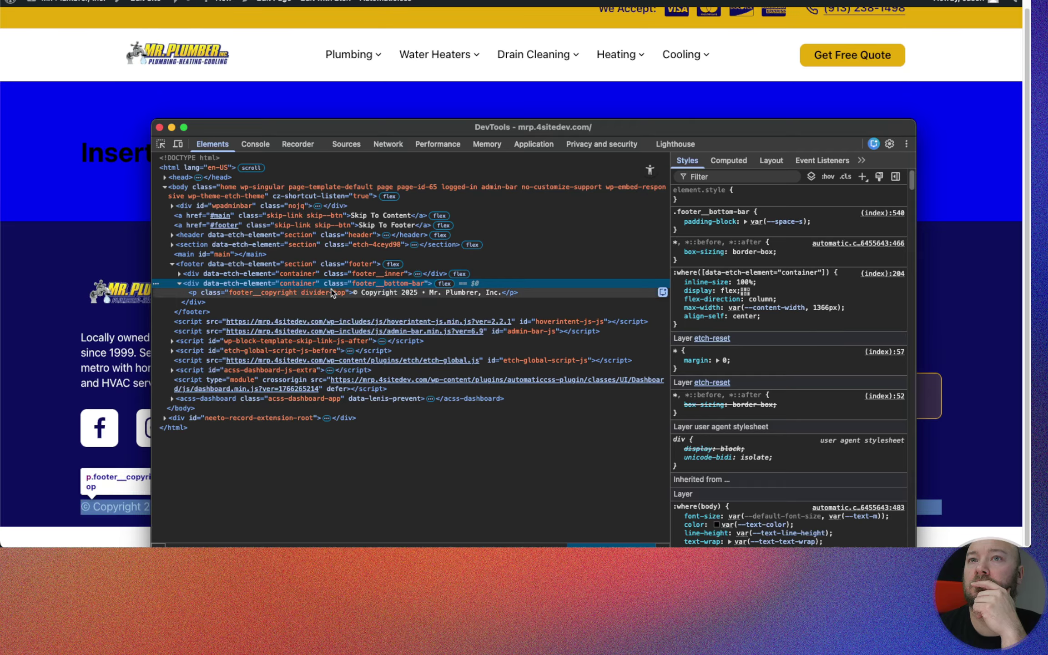
left_click(68, 239)
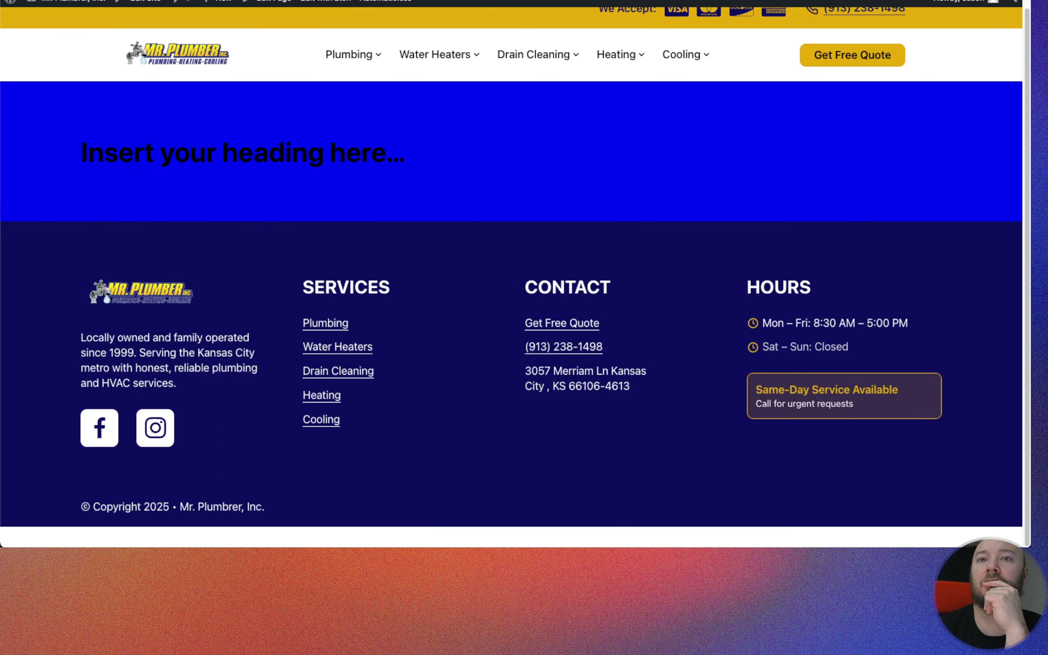
Step: Remove .divider-top from the Copyright paragraph, add it to the Bottom Bar div instead and save
key("ctrl+shift+Tab")
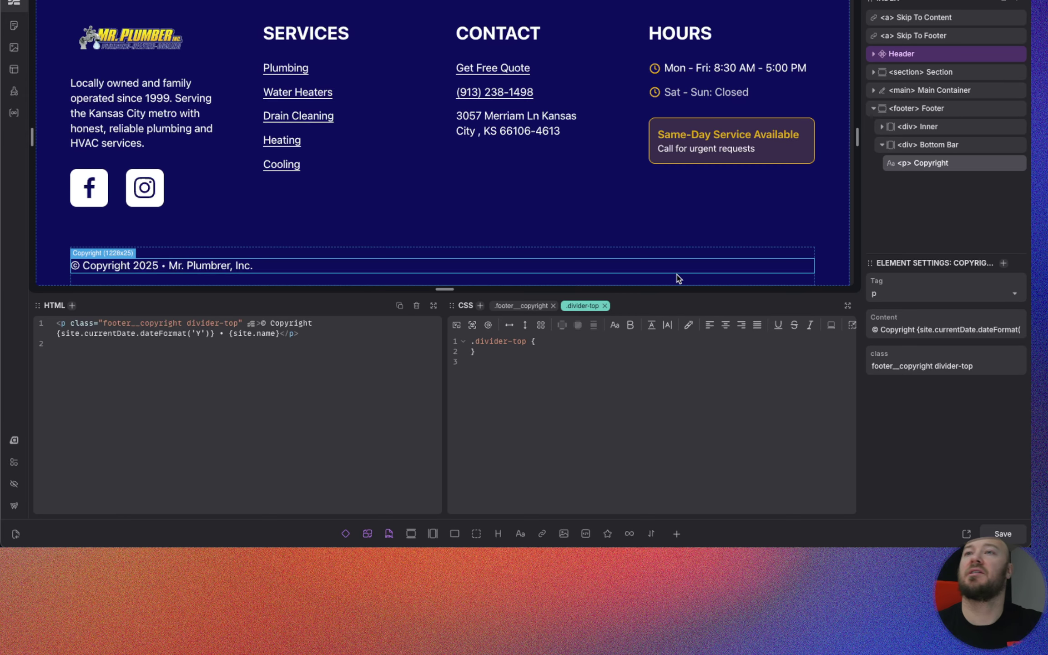
left_click(605, 307)
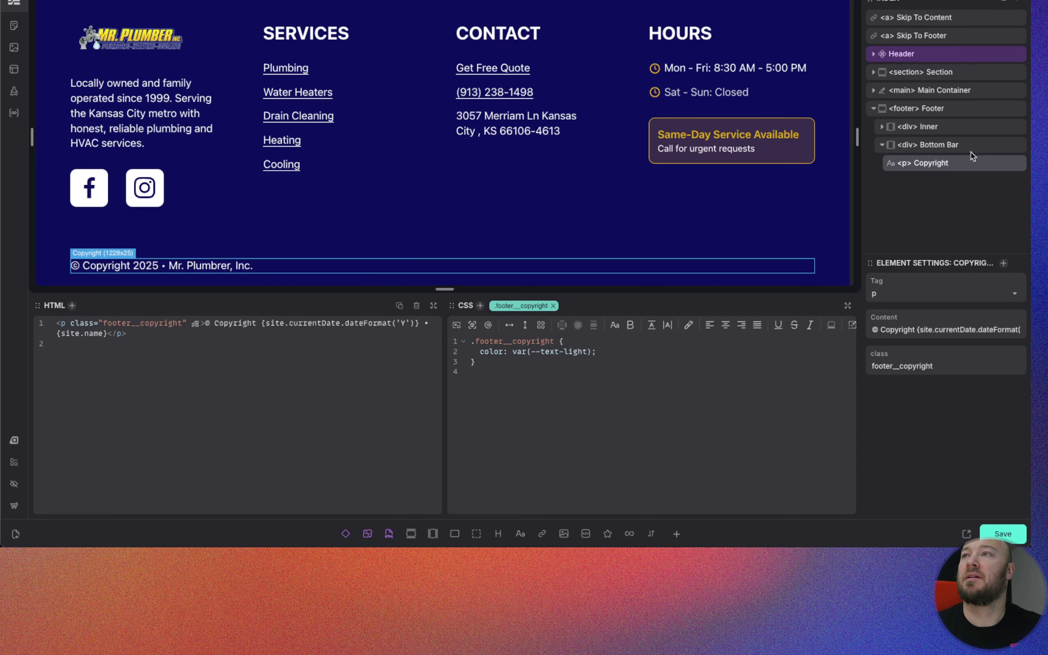
left_click(923, 153)
left_click(481, 305)
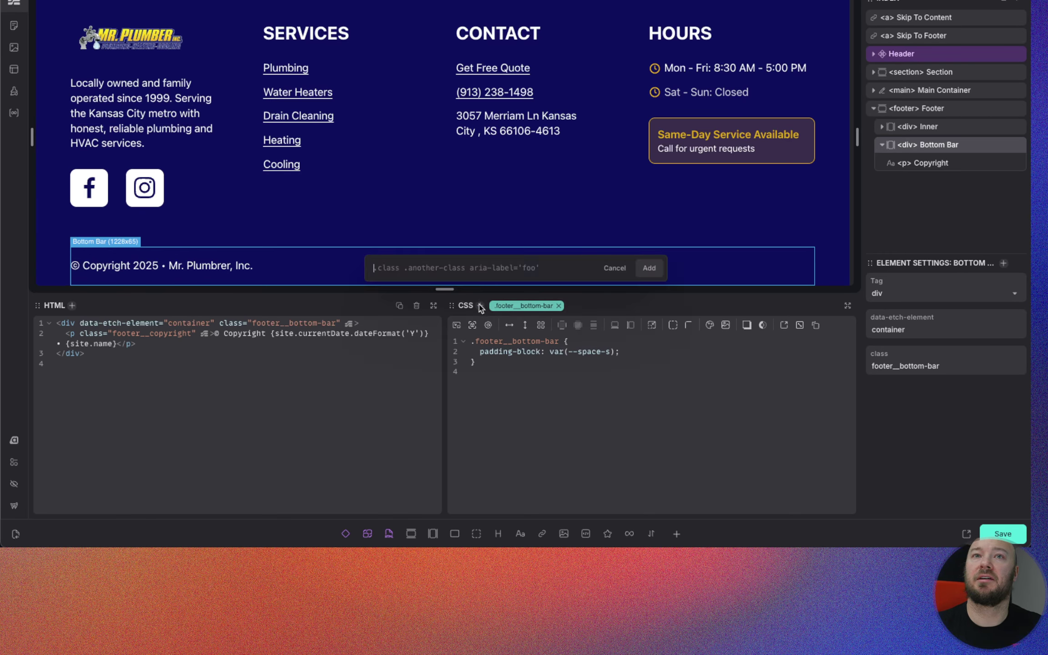
type(".divider-top")
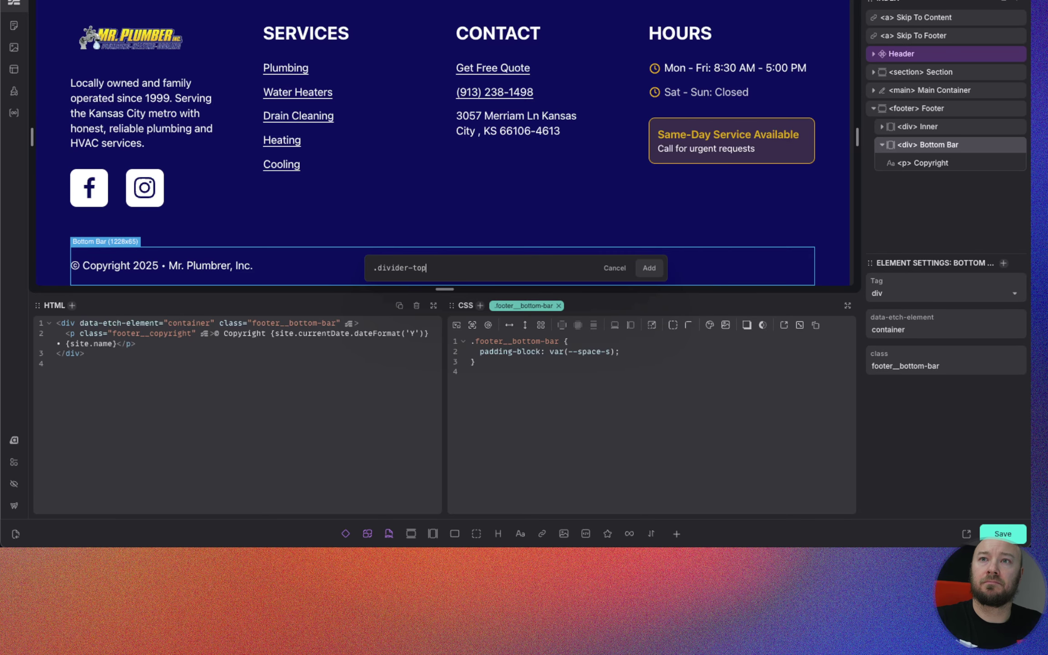
key("Return")
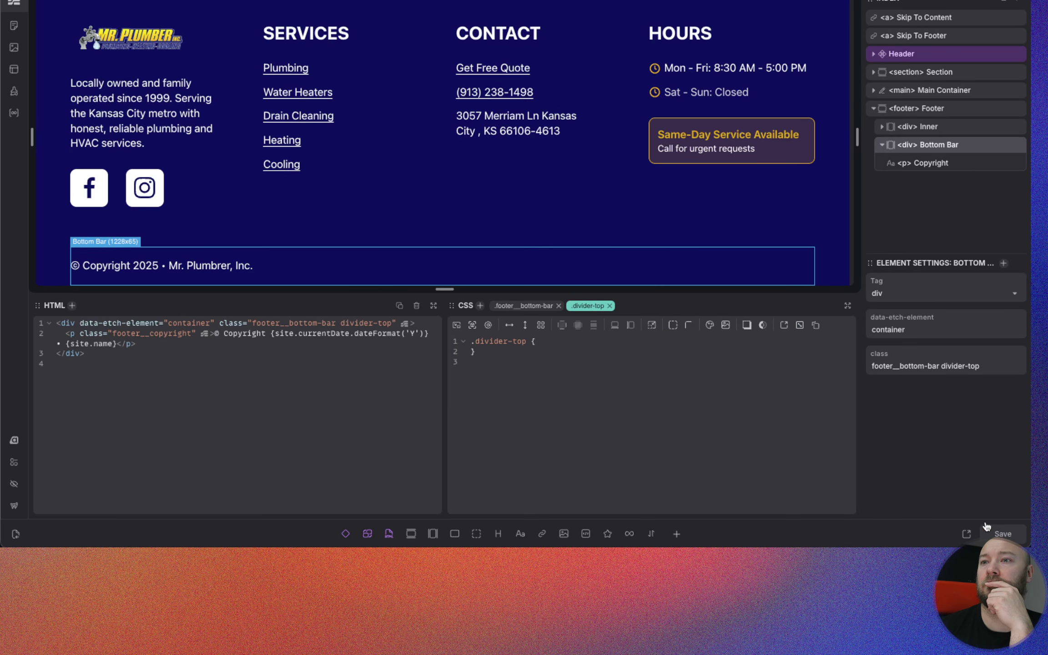
left_click(986, 526)
Step: Check the footer's bottom bar on the live page for the divider line
key("super+alt+i")
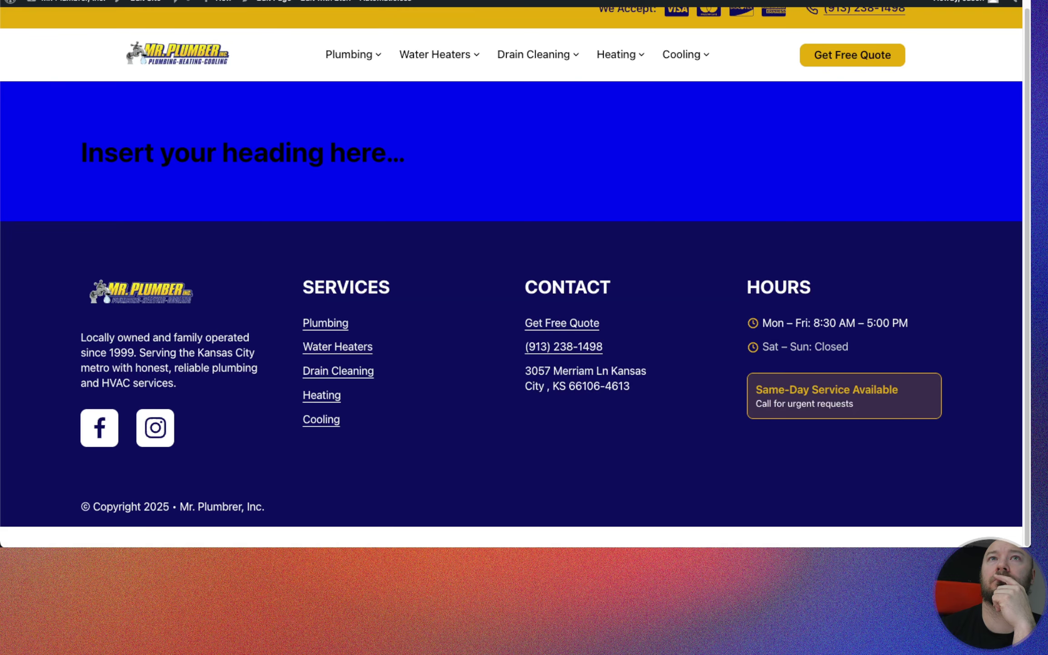
scroll(549, 319, "up", 1)
scroll(719, 443, "down", 1)
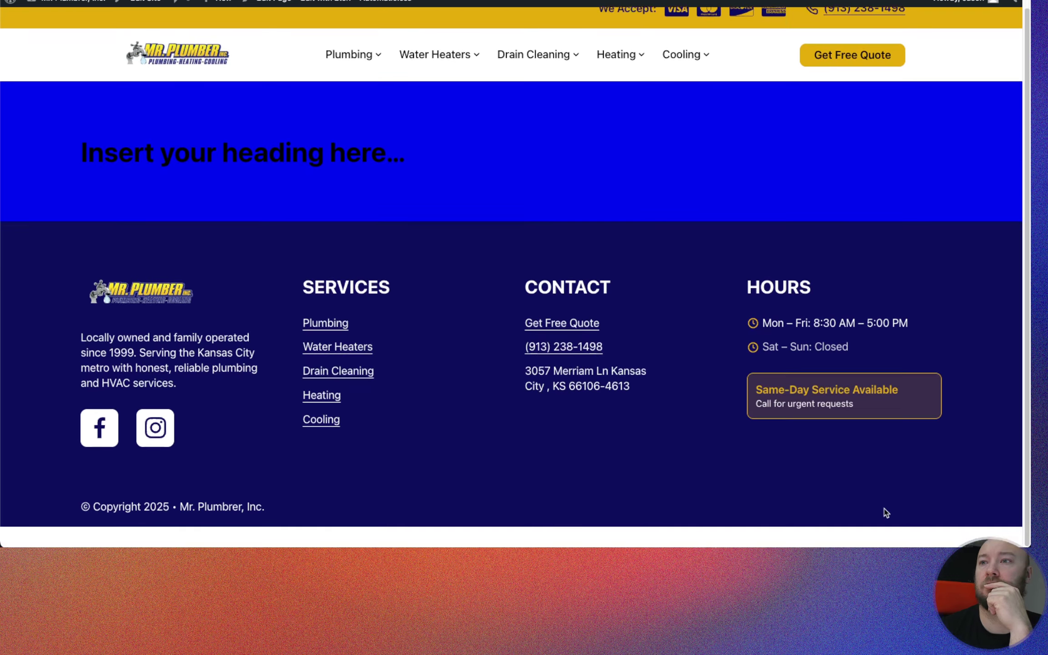
Step: Inspect the styles applied to the footer__bottom-bar container with divider-top and to its Copyright paragraph on the live page
key("super+alt+i")
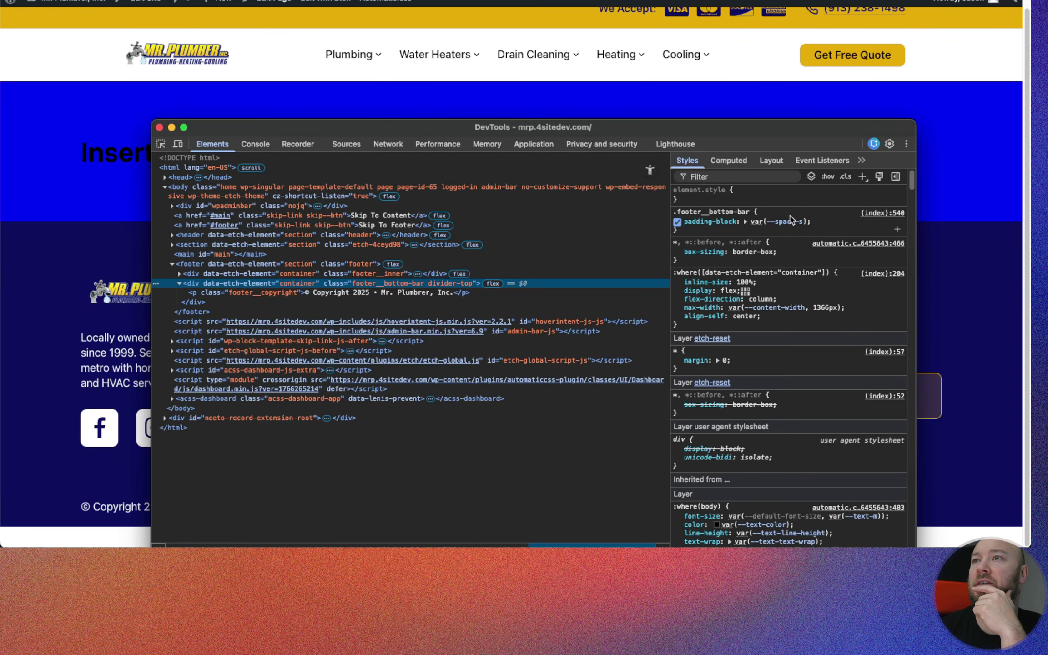
mouse_move(798, 222)
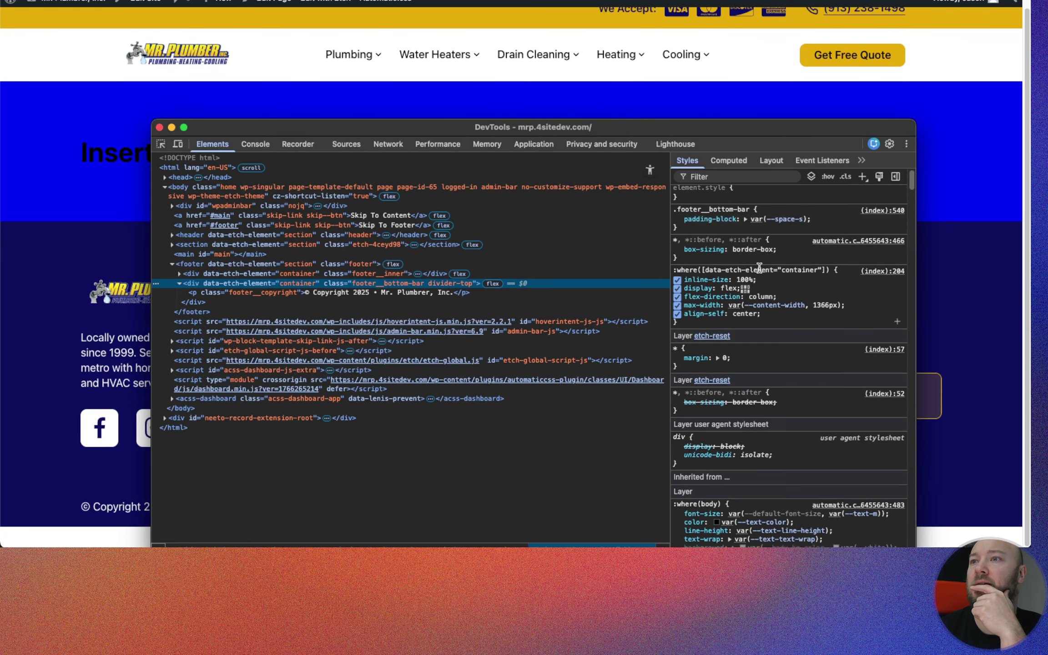
scroll(764, 275, "down", 1)
scroll(767, 282, "down", 6)
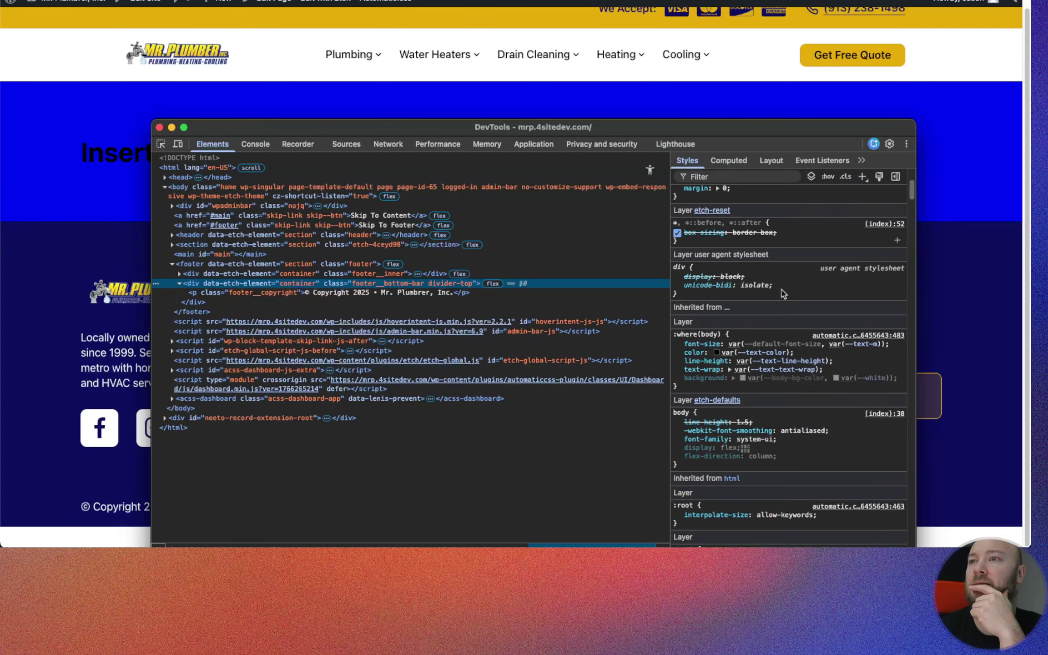
scroll(801, 345, "up", 4)
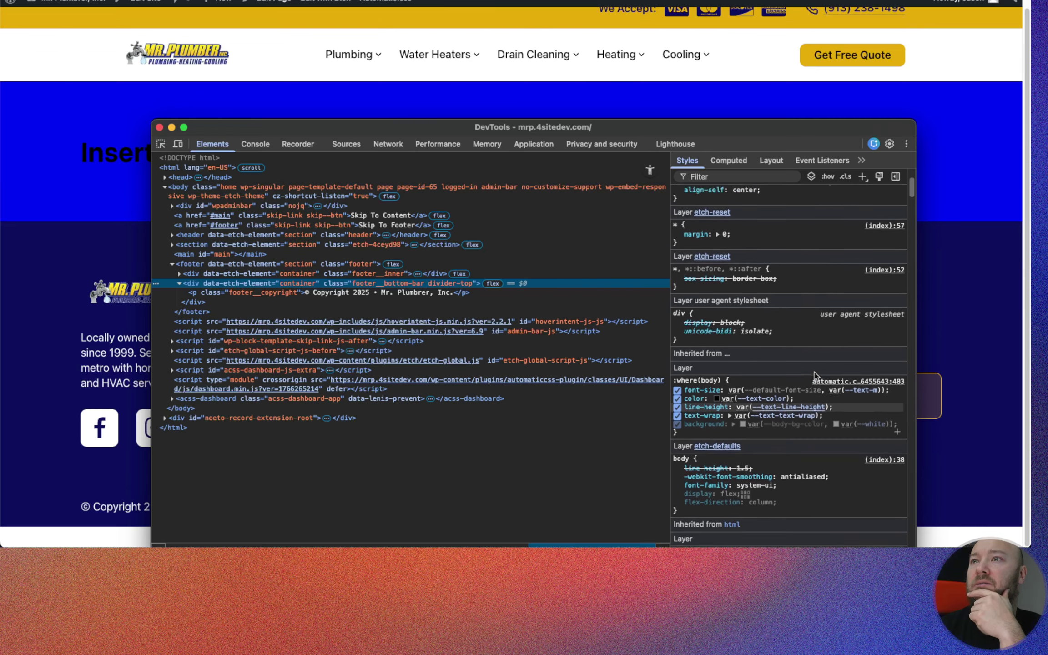
scroll(812, 376, "up", 3)
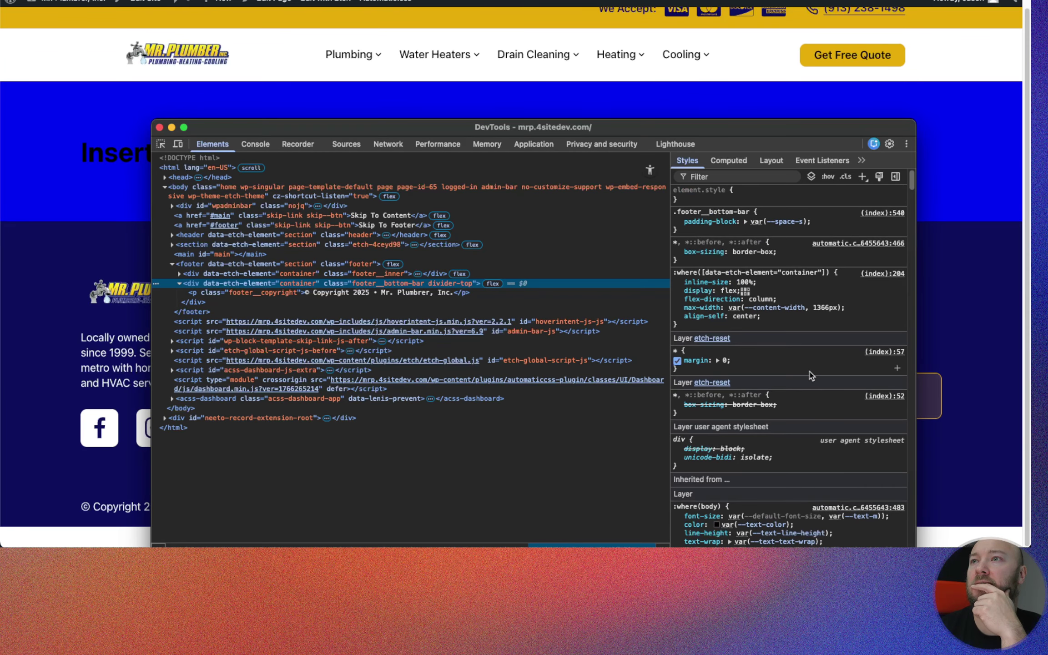
left_click(240, 293)
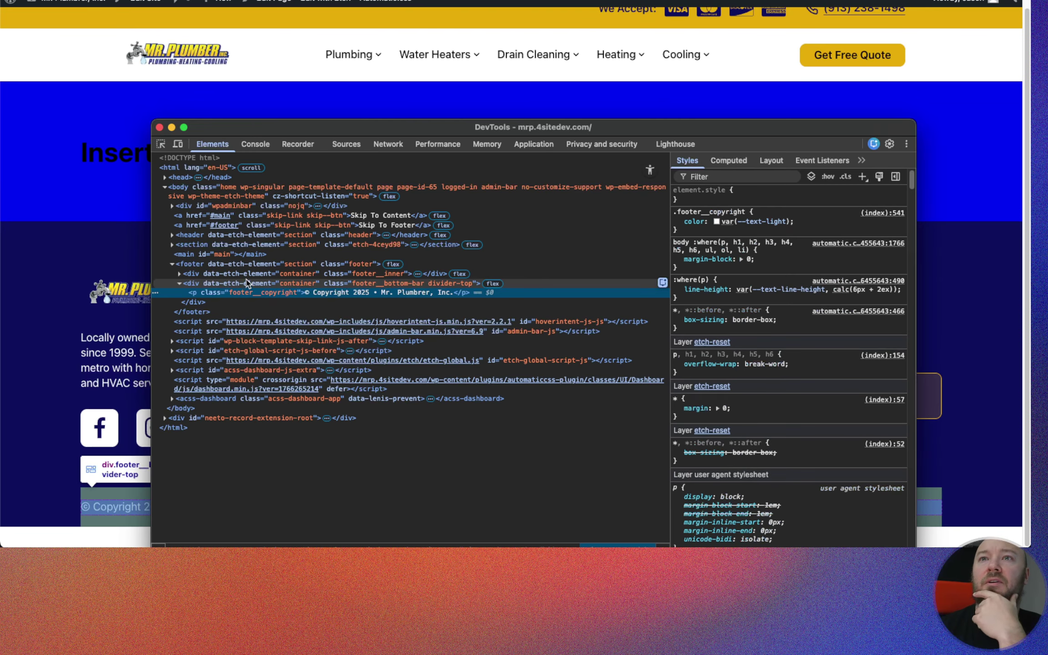
left_click(247, 283)
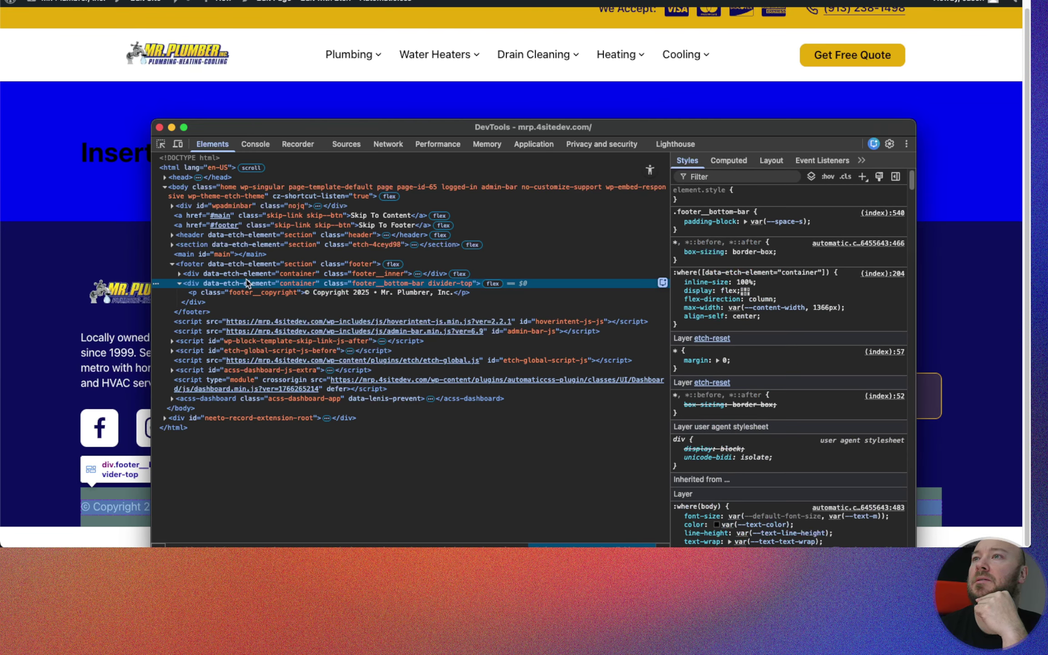
left_click(46, 260)
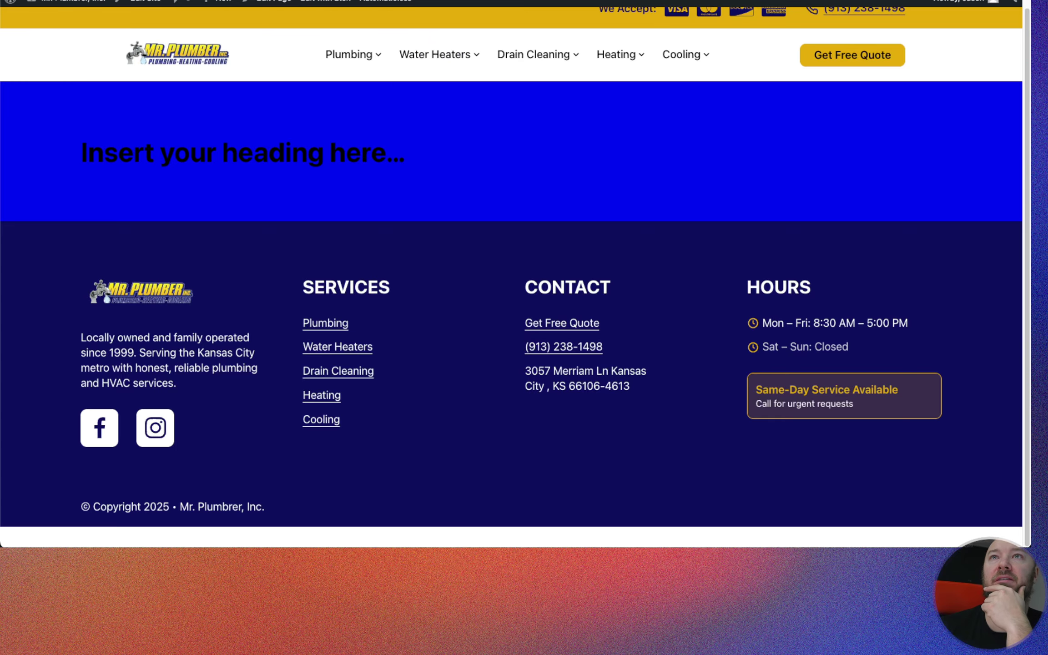
Step: Switch to the Figma design to check its footer and the line above the copyright, and return to the Etch editor
key("ctrl+Tab")
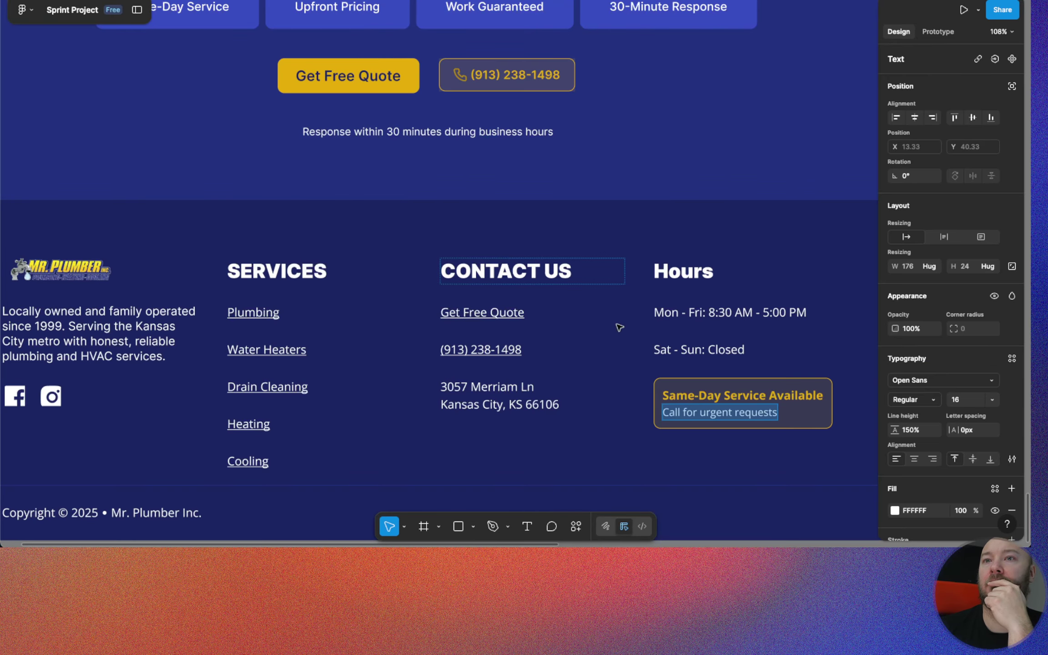
scroll(377, 362, "down", 3)
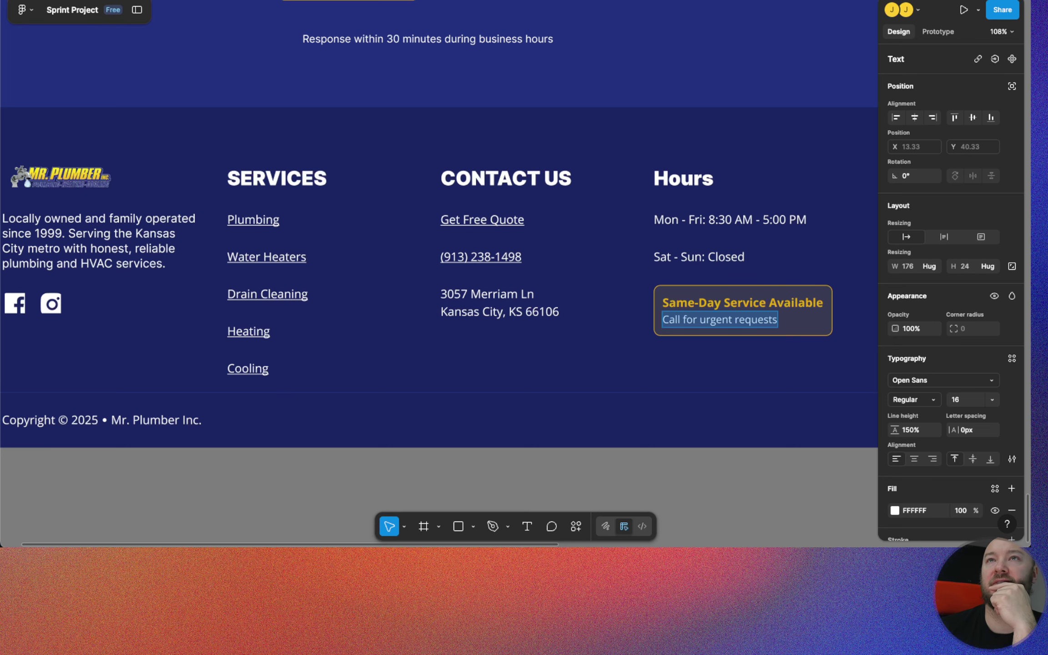
key("ctrl+Tab")
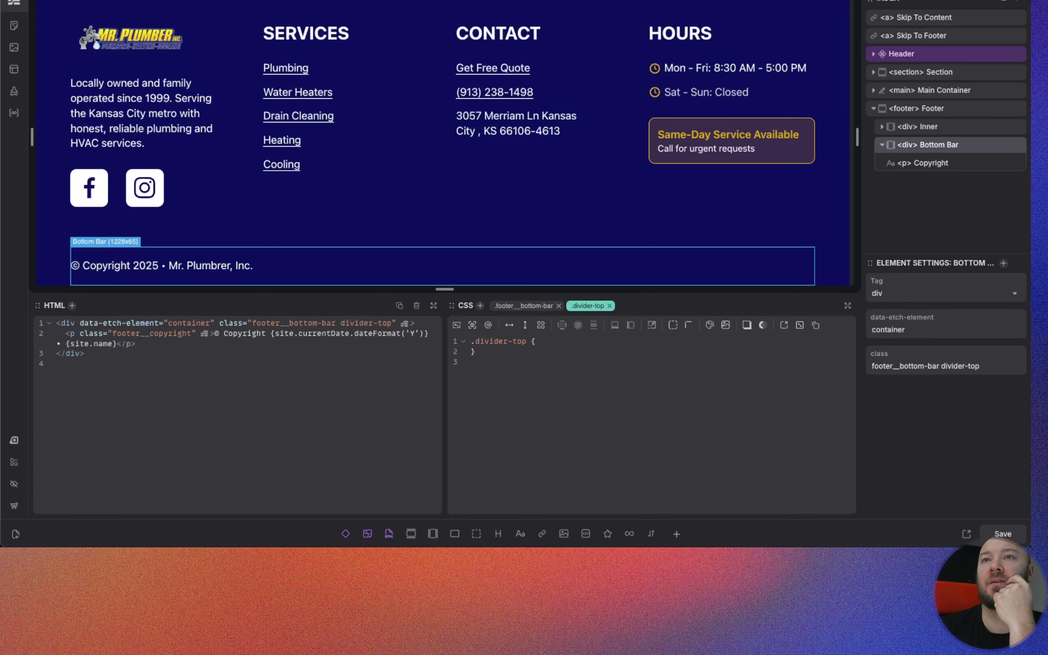
Step: Select the Facebook Social Wrapper link in the footer's first column and open its .footer__social-icon-wrapper CSS at the end of the declarations
scroll(405, 202, "up", 1)
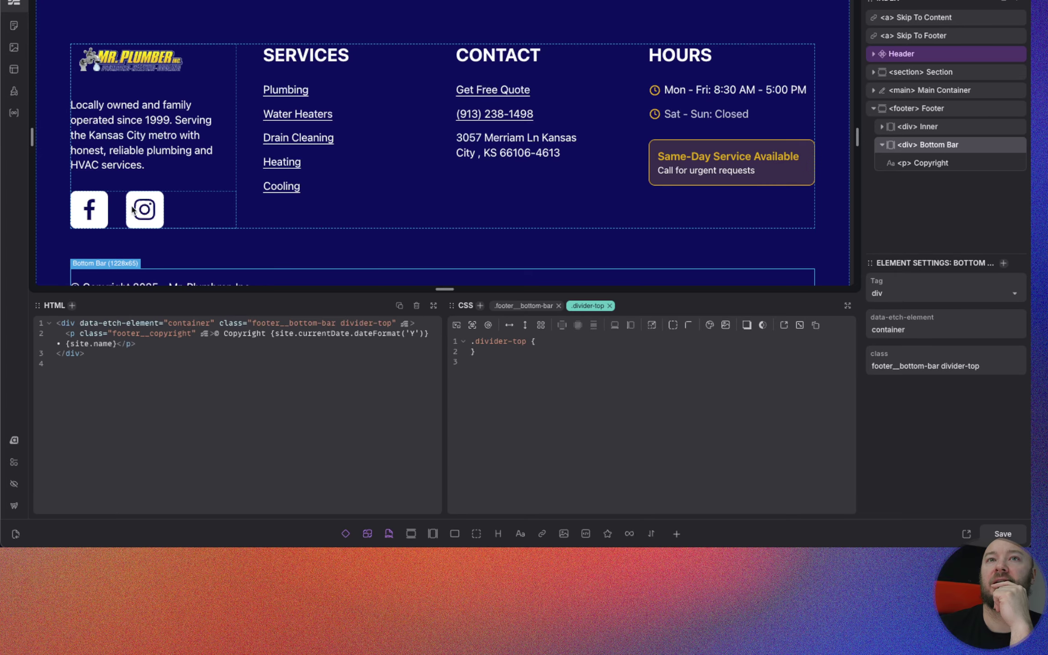
left_click(874, 109)
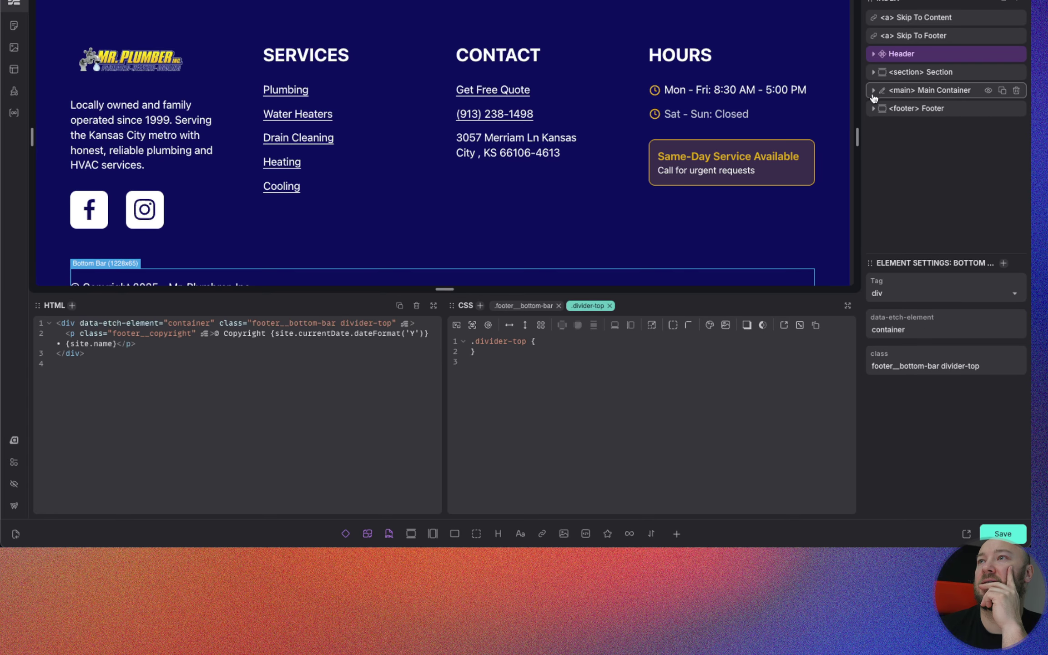
left_click(874, 108)
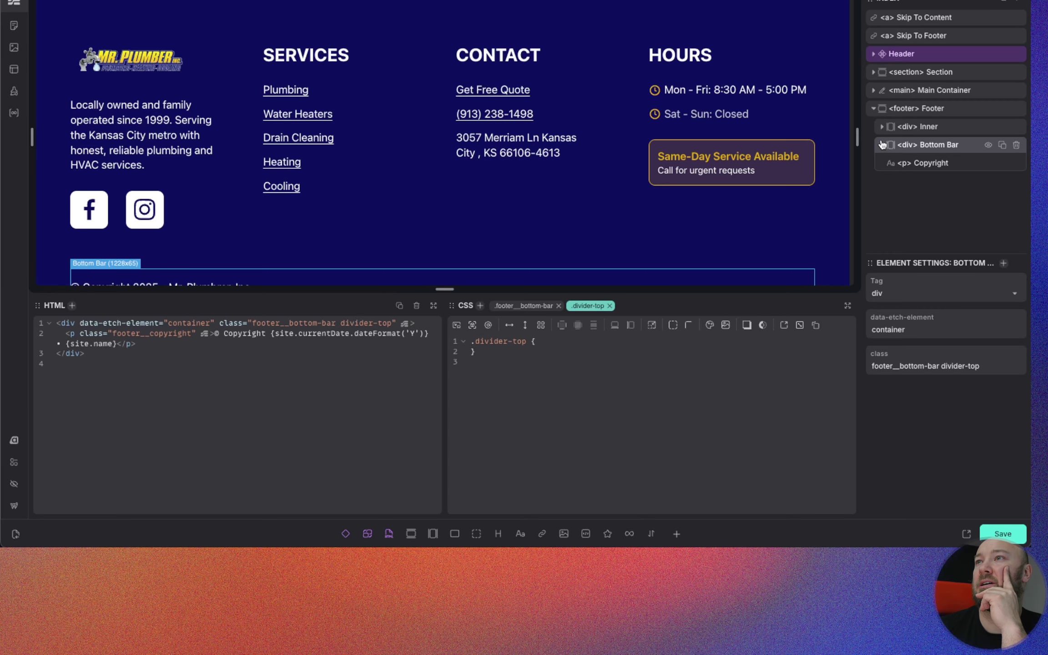
left_click(882, 127)
scroll(896, 182, "down", 1)
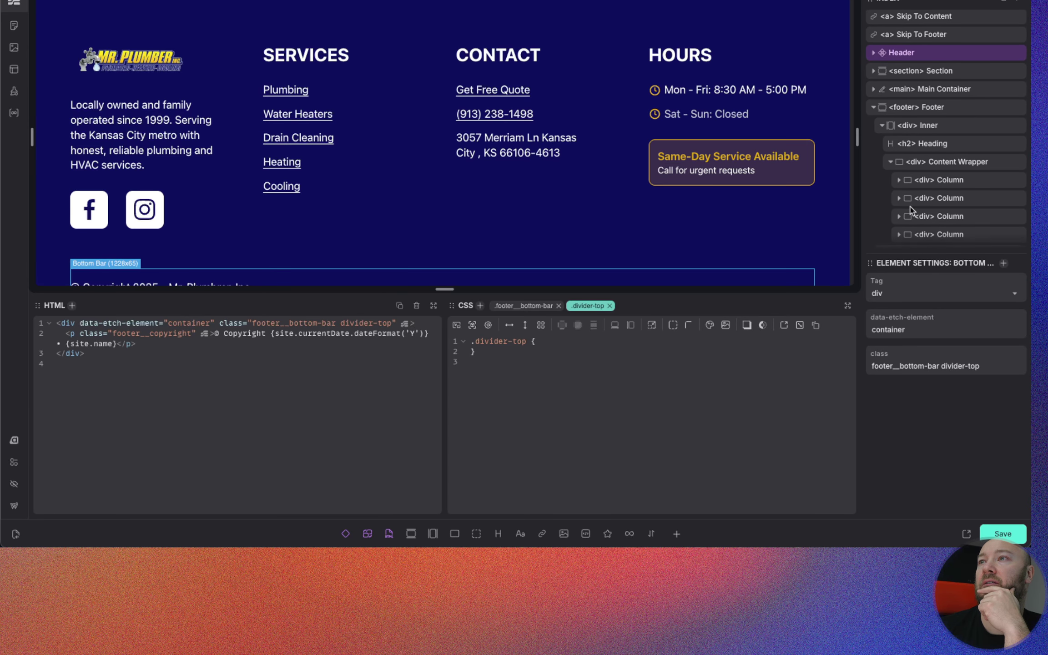
left_click(899, 173)
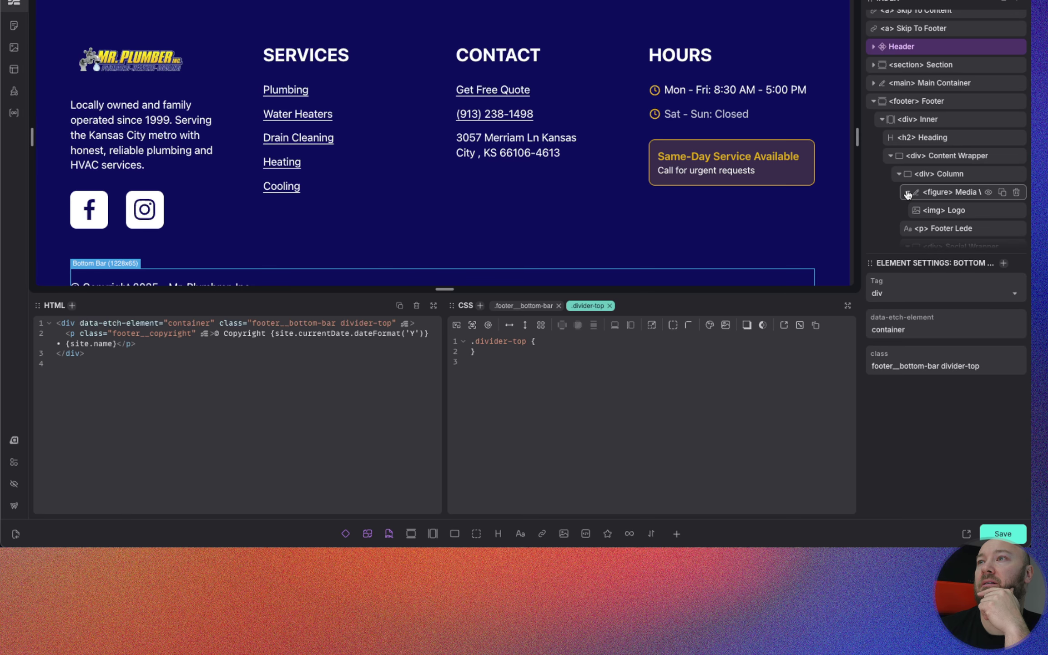
scroll(900, 225, "down", 1)
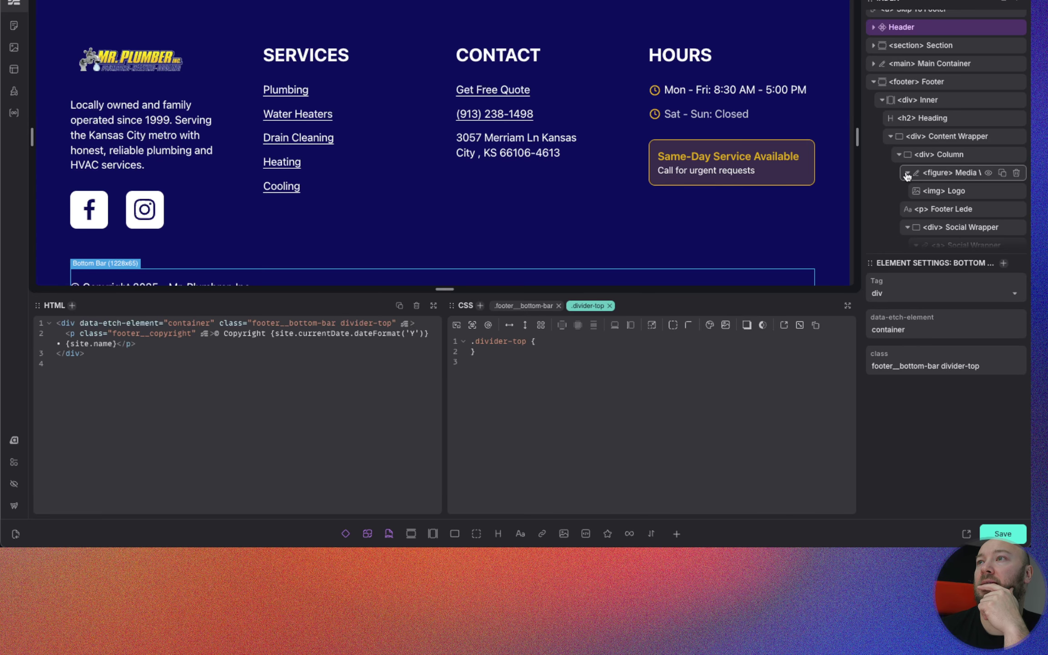
scroll(910, 177, "down", 3)
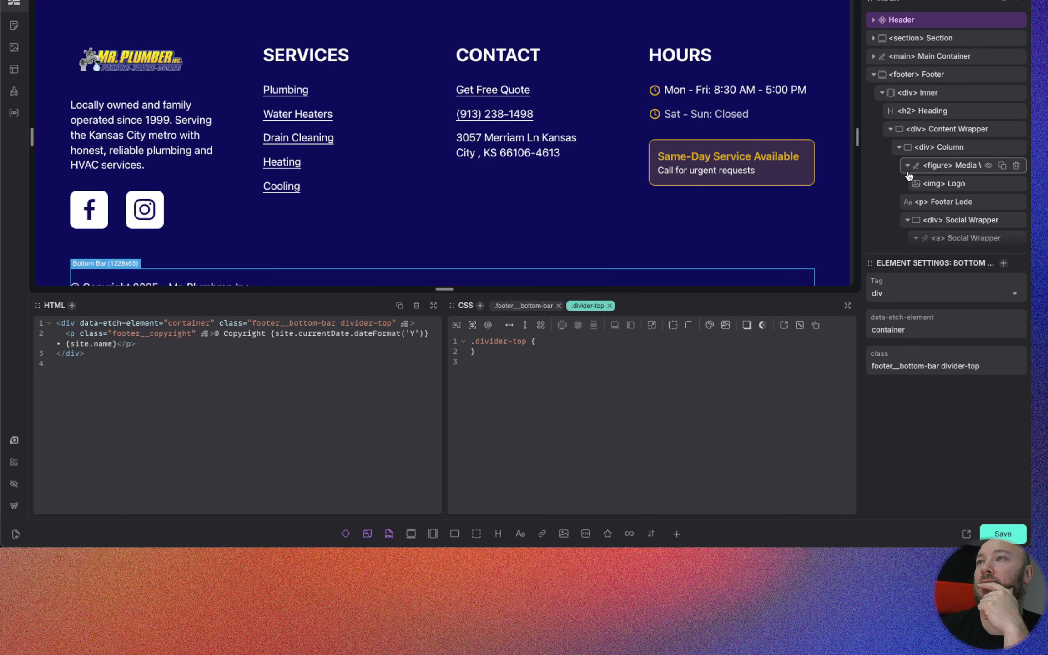
scroll(945, 199, "down", 2)
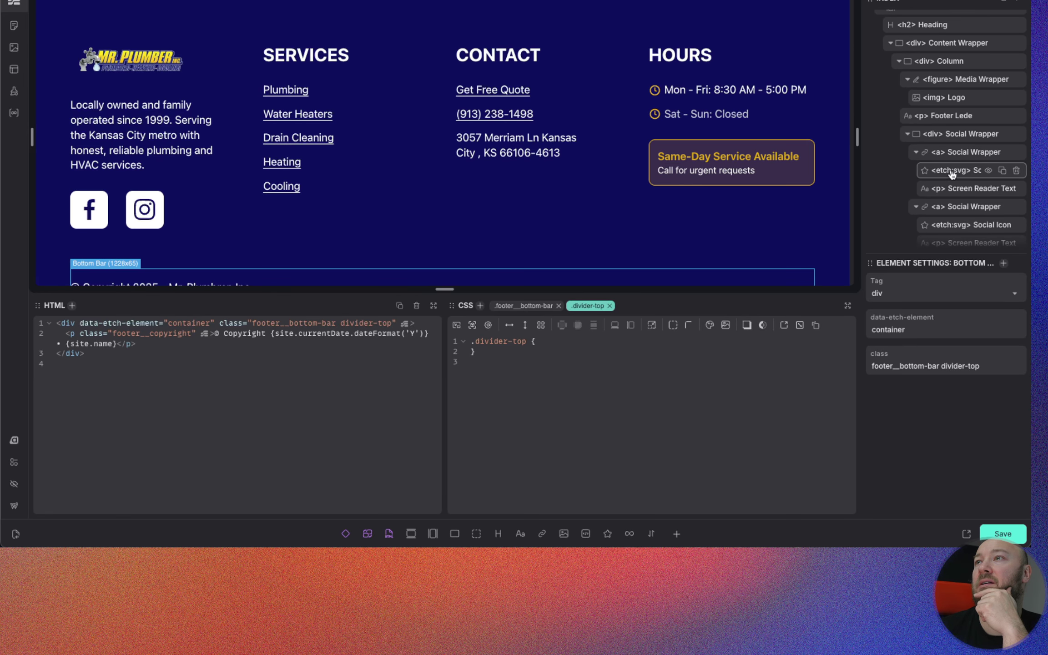
left_click(955, 154)
left_click(625, 393)
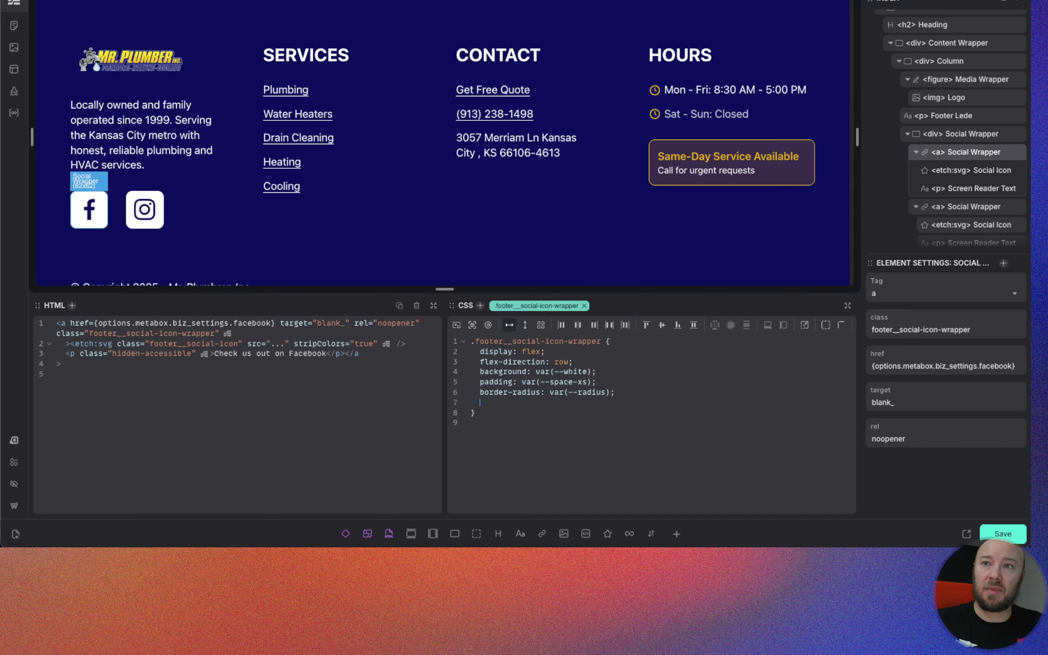
Step: Add an empty nested &:hover rule inside .footer__social-icon-wrapper
type("&")
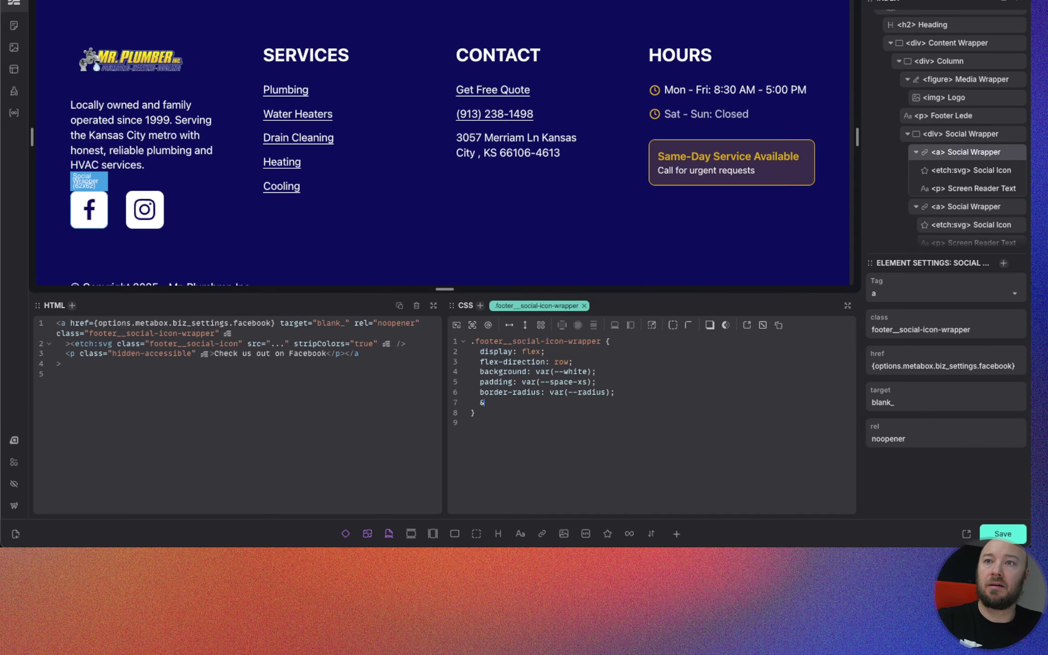
type("hov")
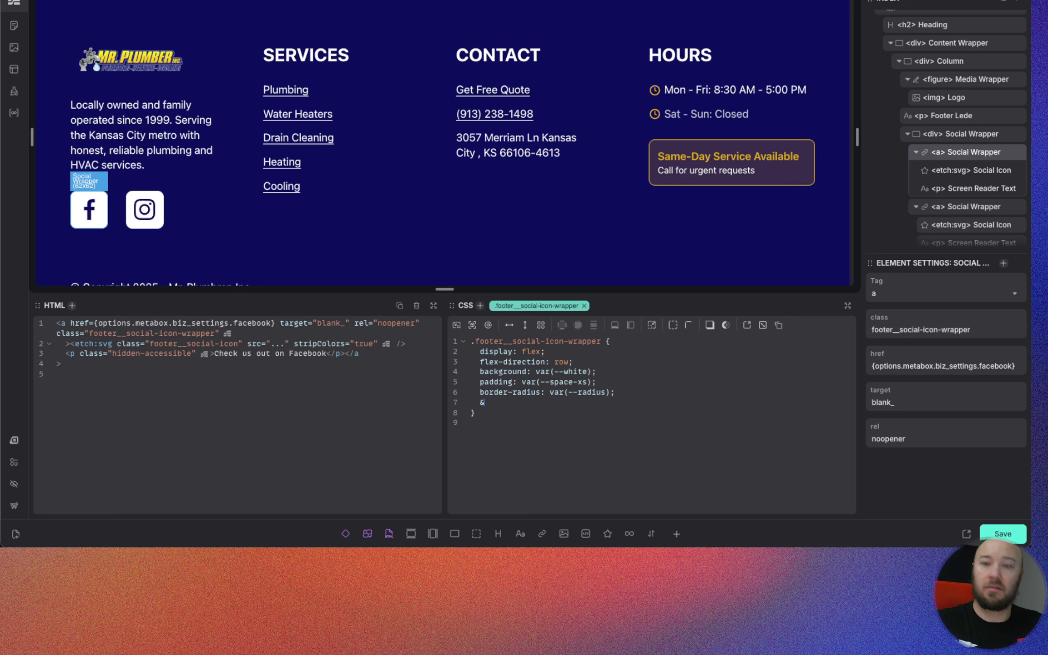
type("hover")
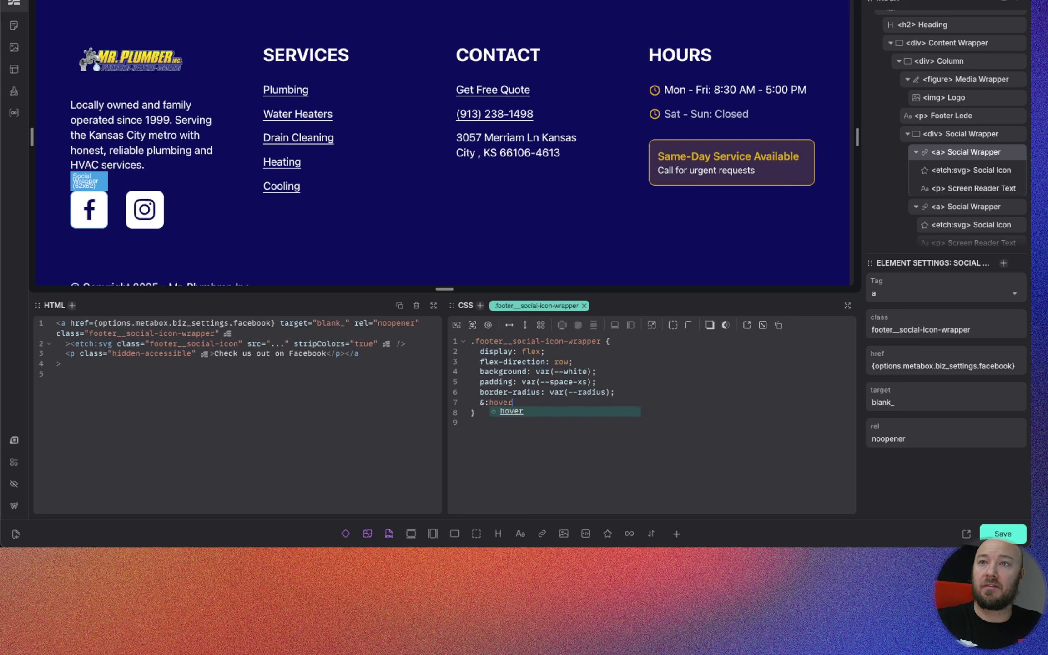
type(" {")
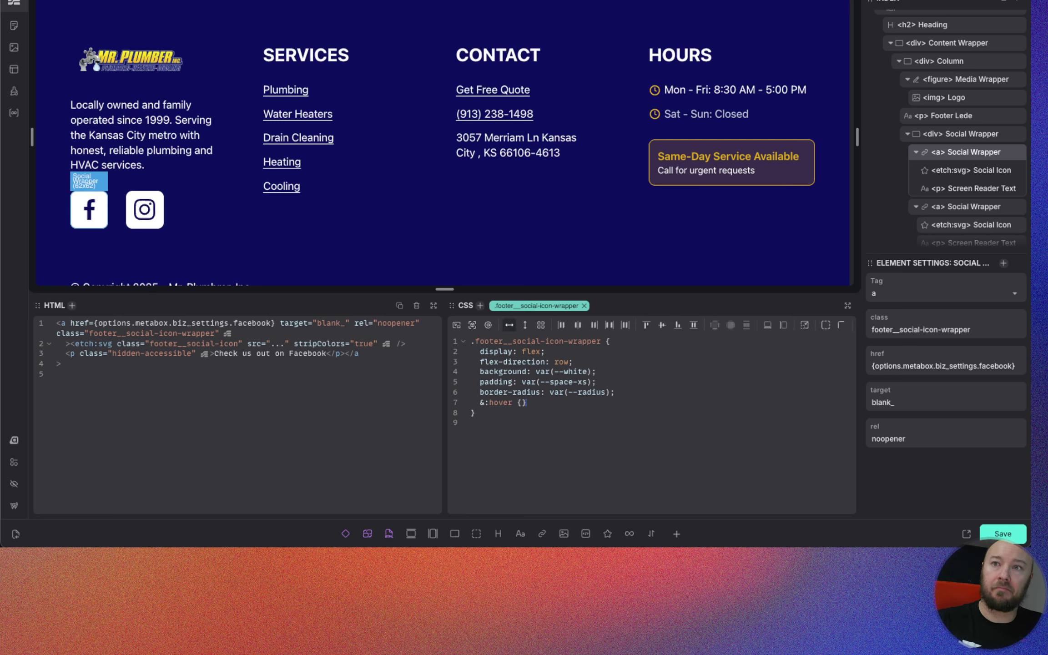
key("Return")
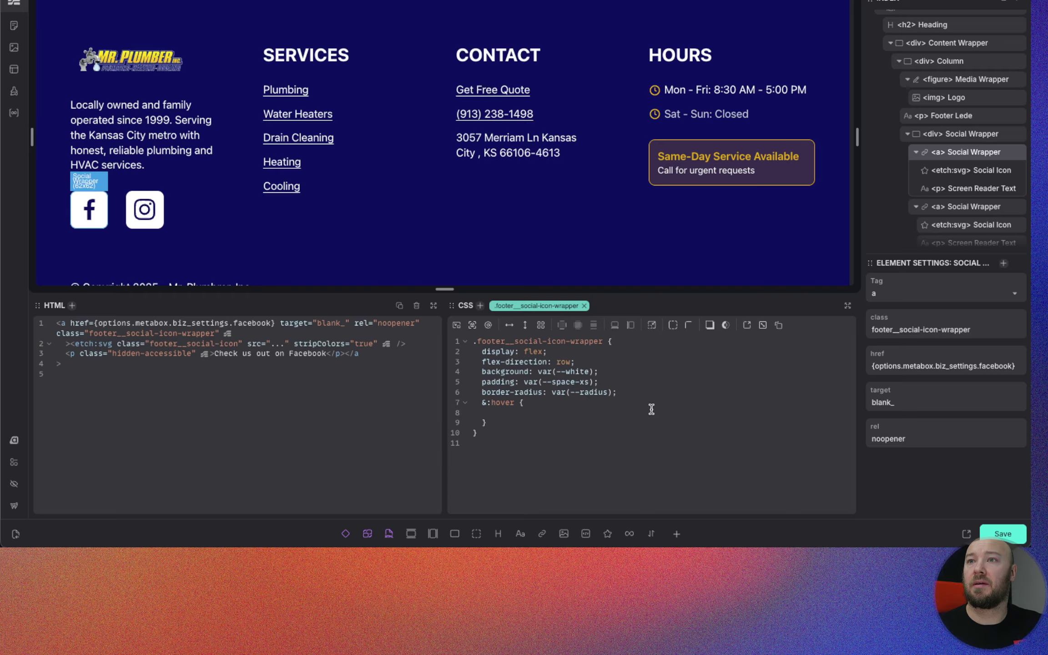
Step: Set the hover rule's color to var(--secondary-ultra-light) and put a blank line before the rule
scroll(967, 184, "down", 1)
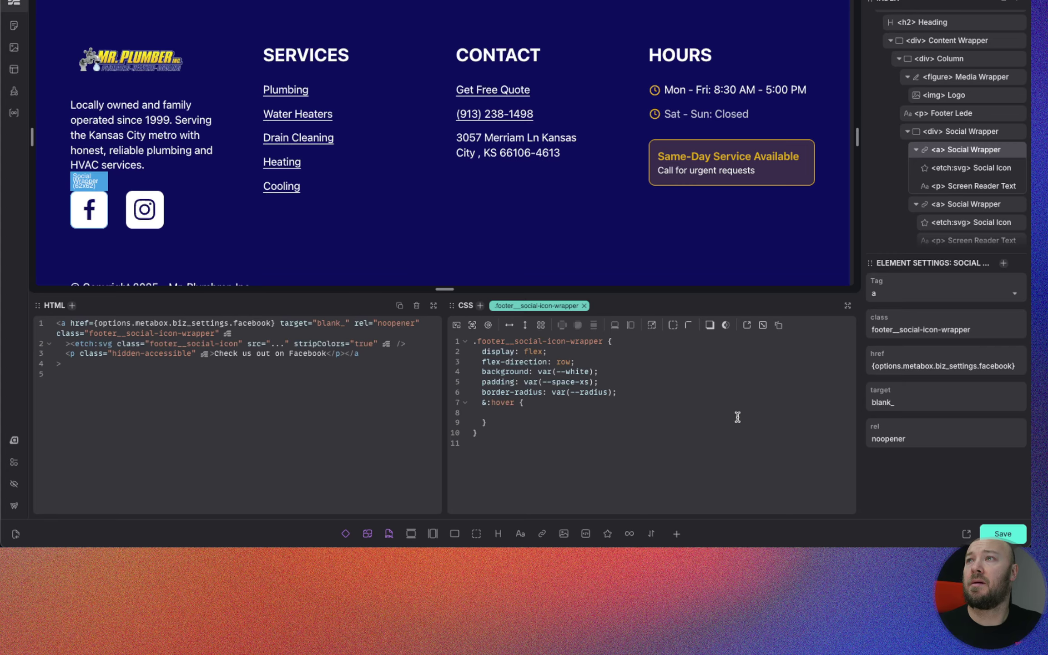
type("co")
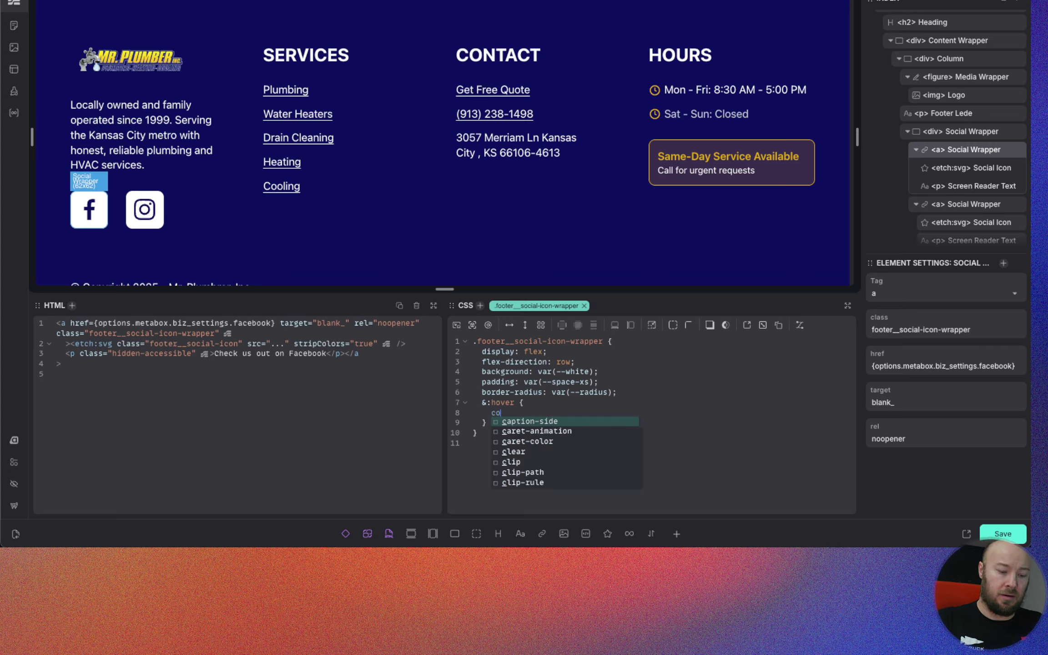
type("lor:")
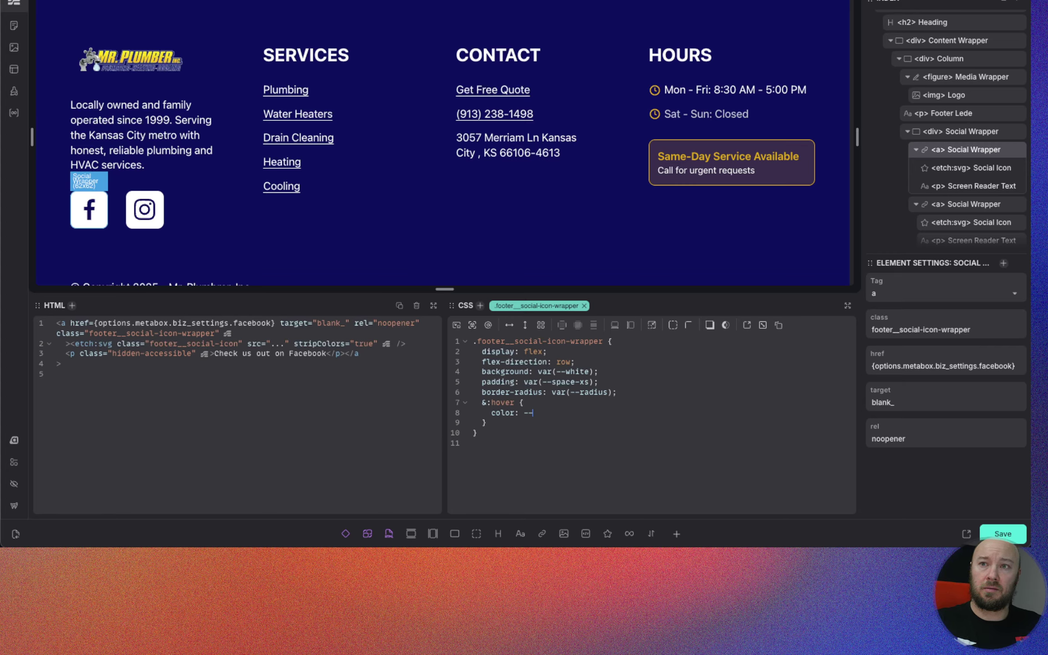
type("--secon")
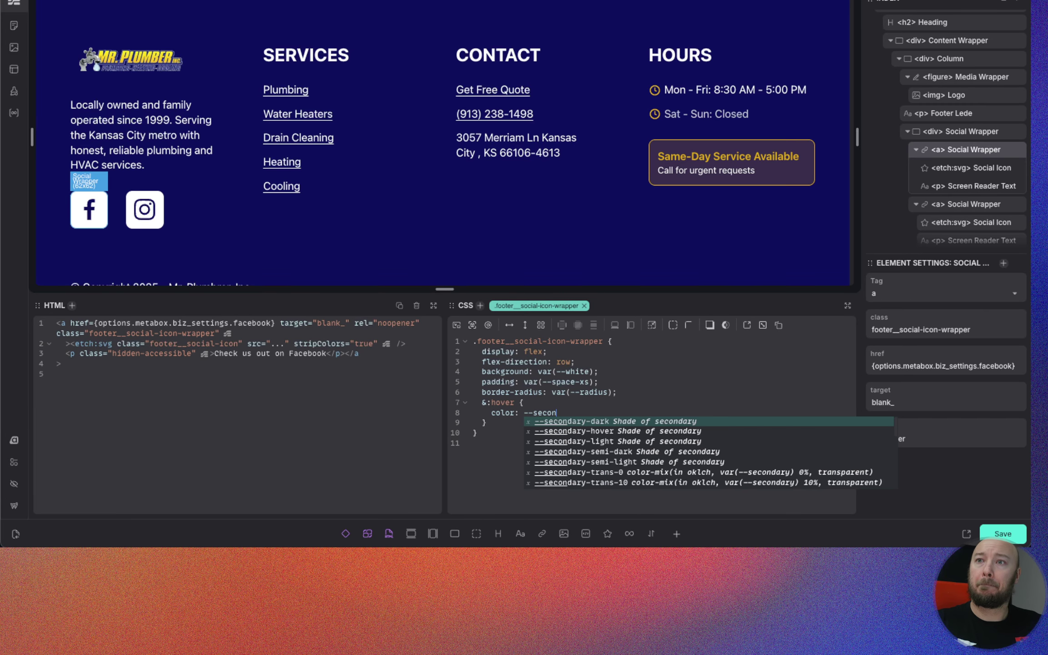
type("dary-ultr")
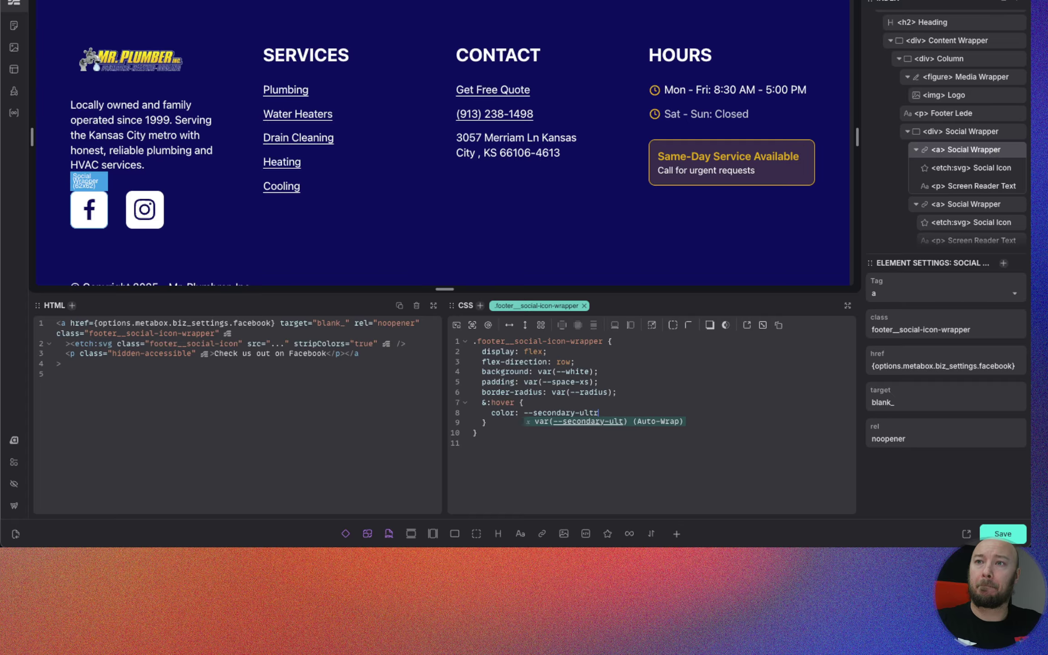
type("a-light")
key("Return")
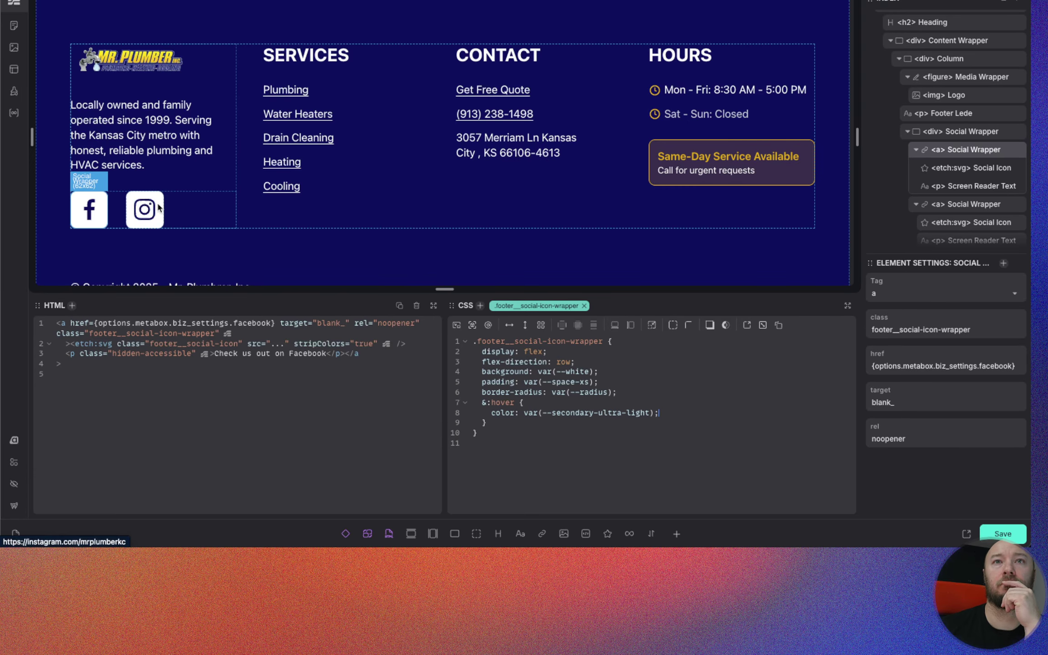
left_click(481, 402)
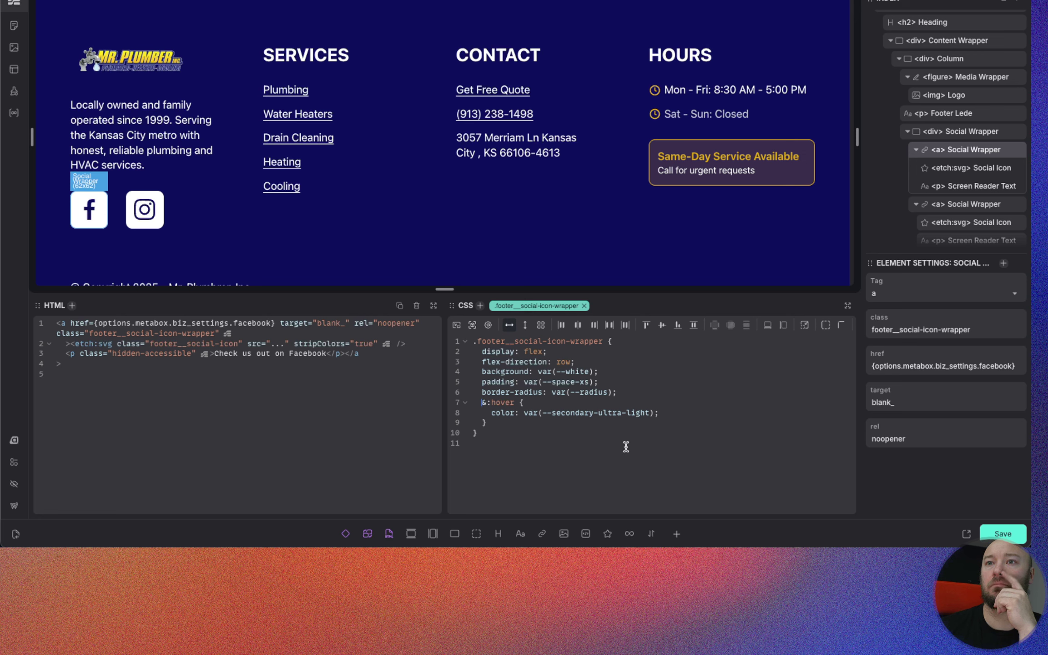
key("Return")
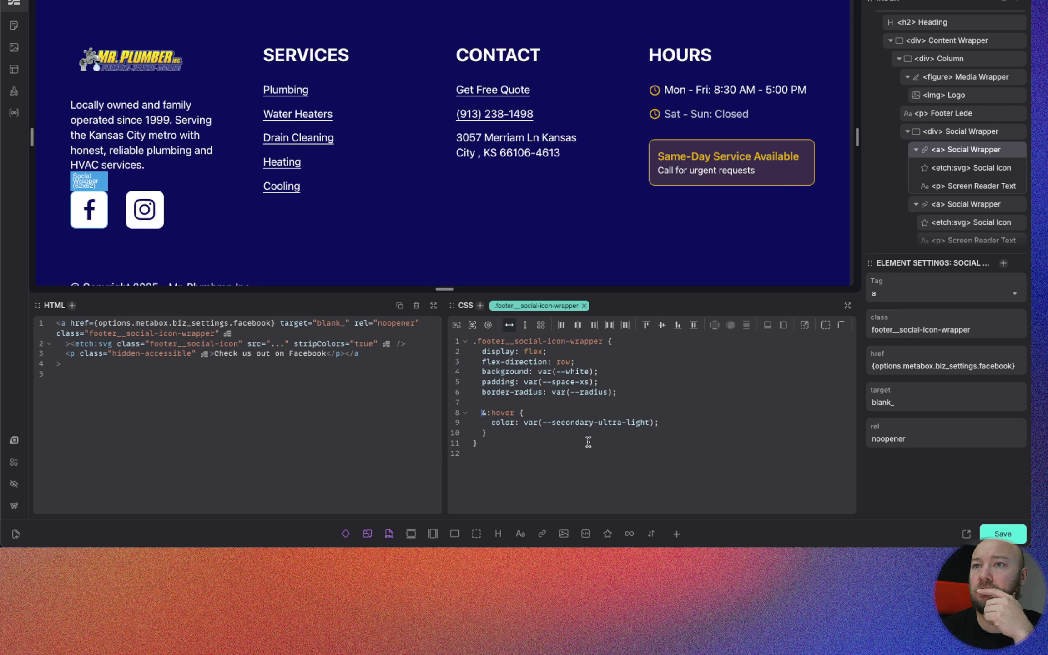
left_click(635, 441)
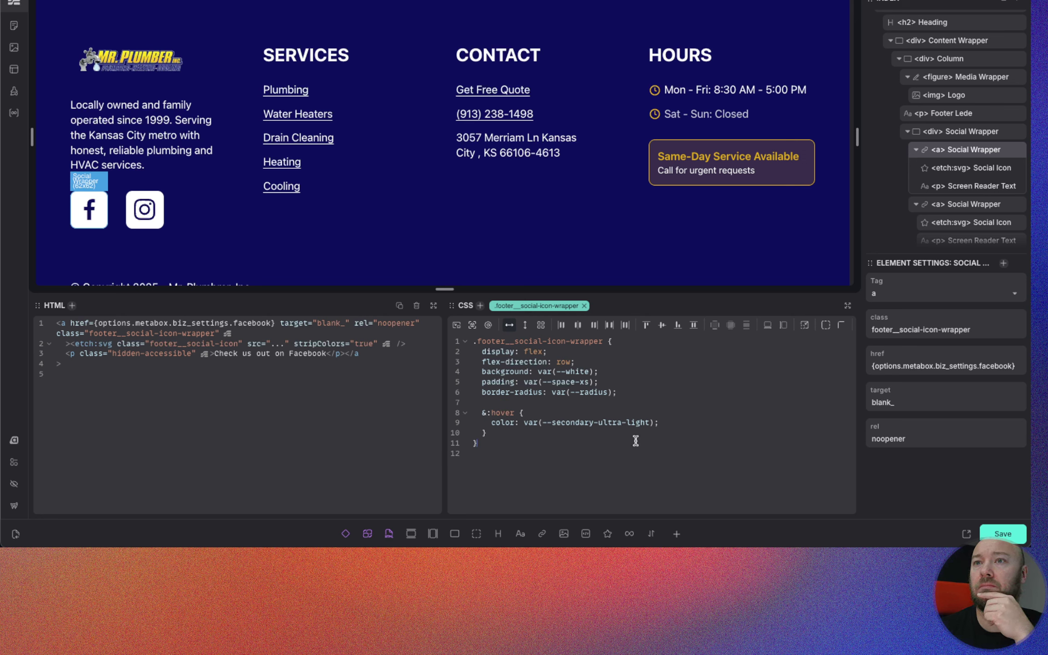
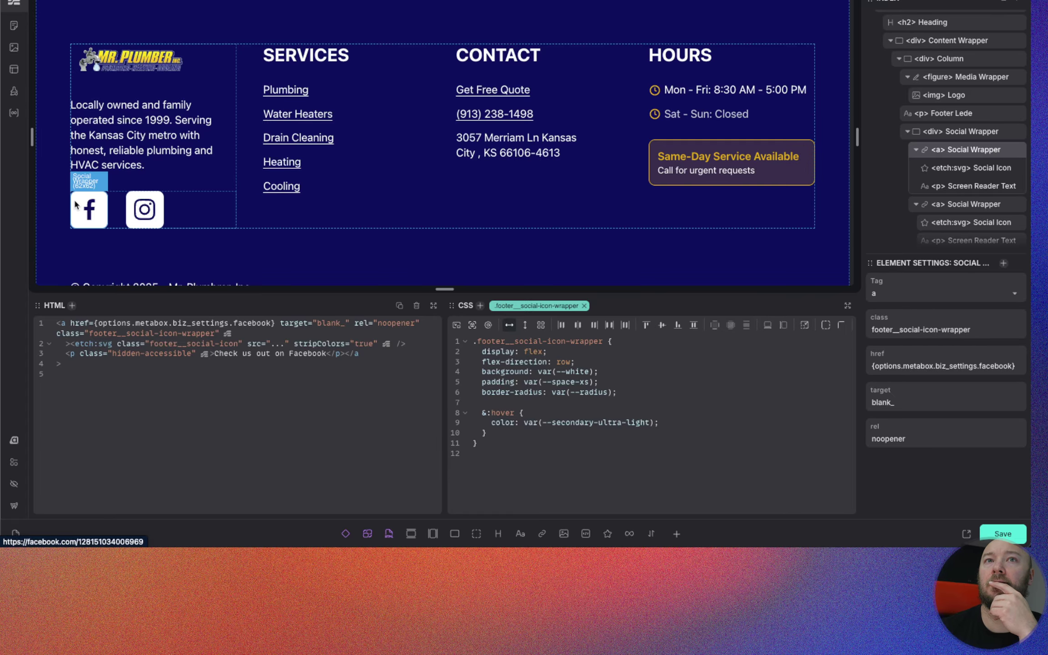
Step: Save the footer changes and re-enter the & before :hover in the .footer__social-icon-wrapper rule
left_click(1007, 534)
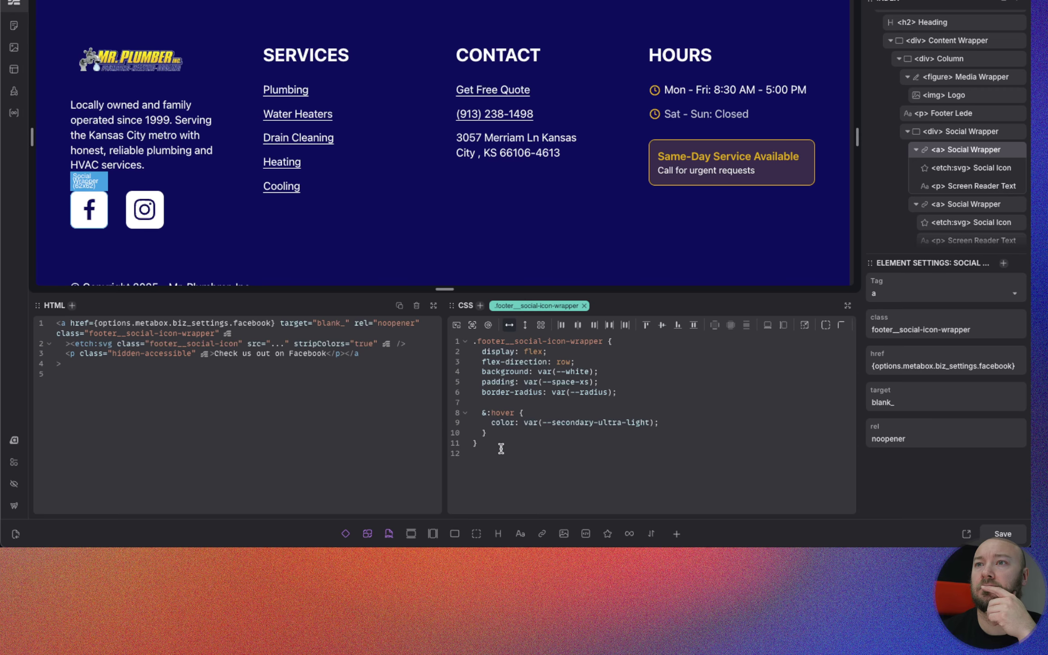
left_click(486, 415)
key("BackSpace")
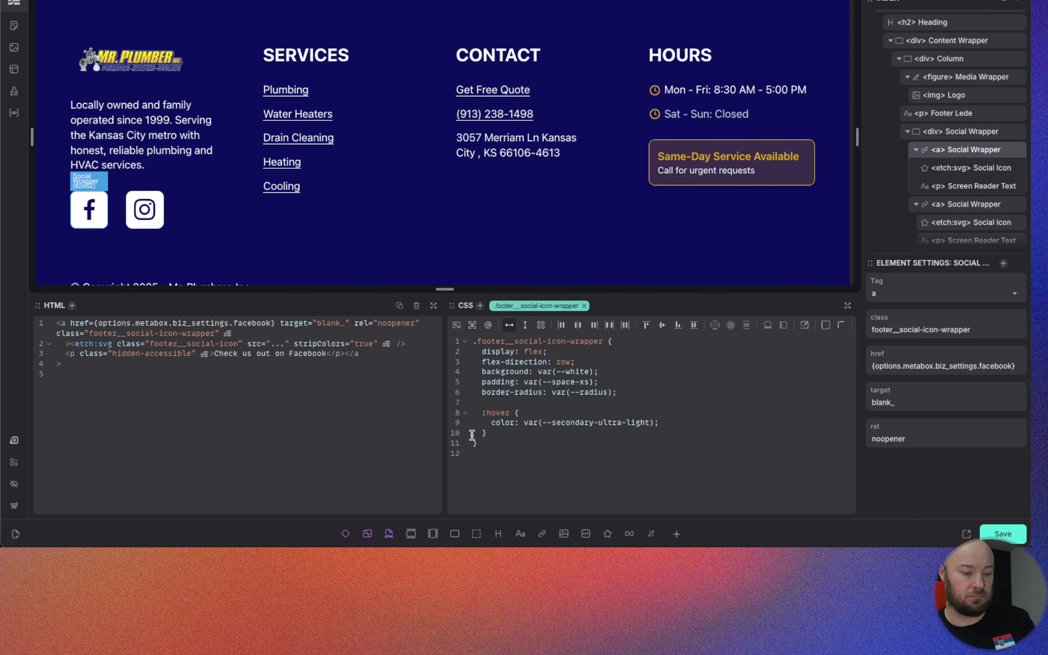
type("&")
left_click(502, 433)
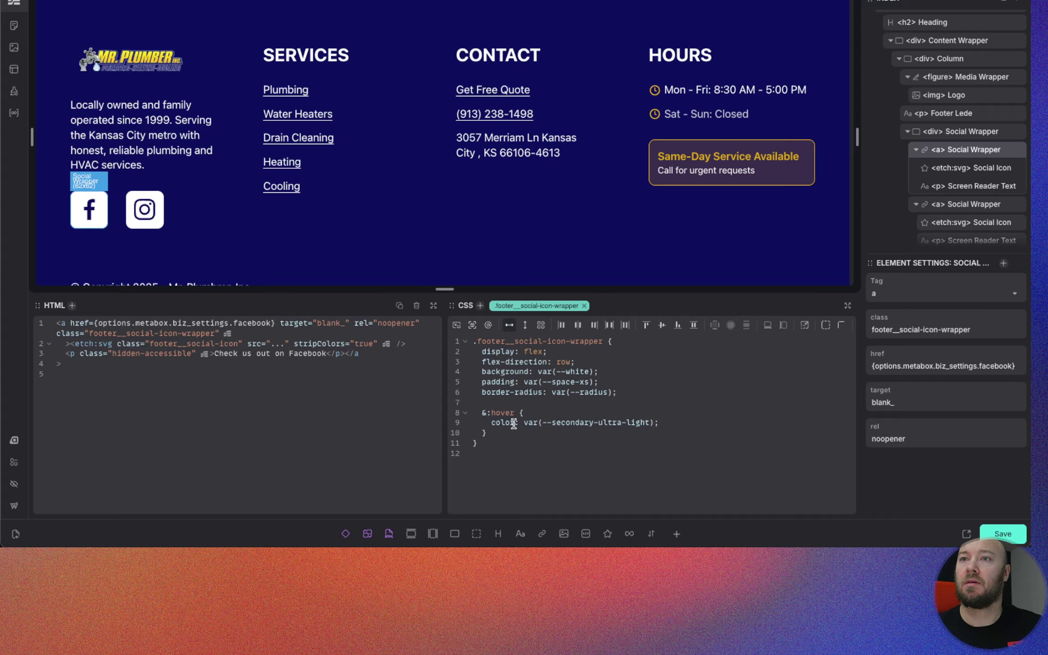
Step: Change the hover rule's property from color to background, so it reads background: var(--secondary-ultra-light)
left_click(492, 423)
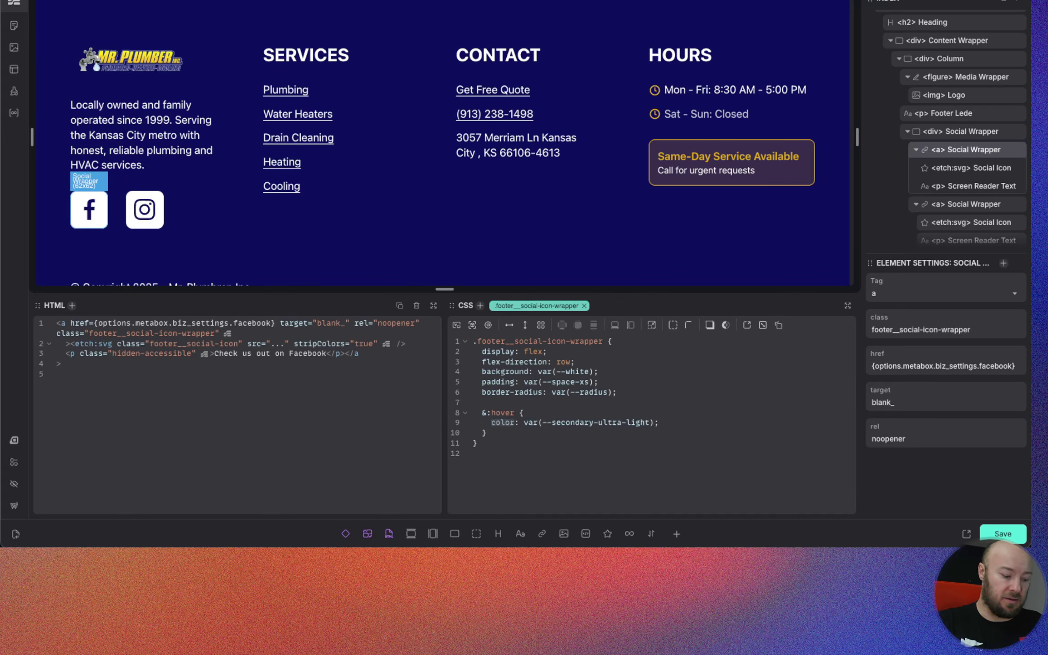
type("back")
key("Down")
key("Down")
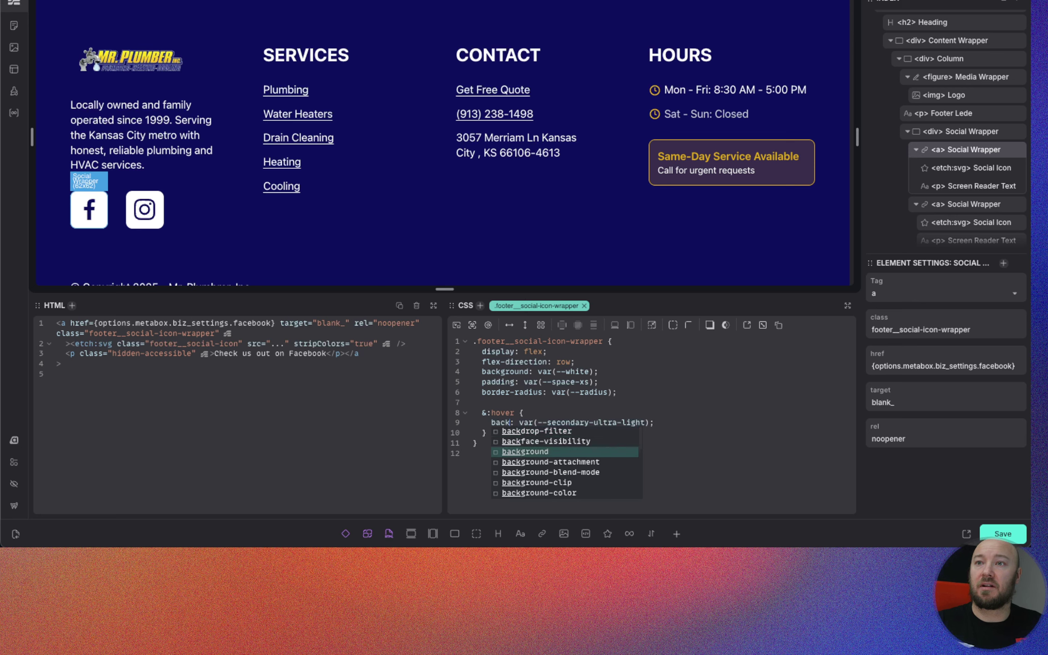
key("Return")
left_click(594, 481)
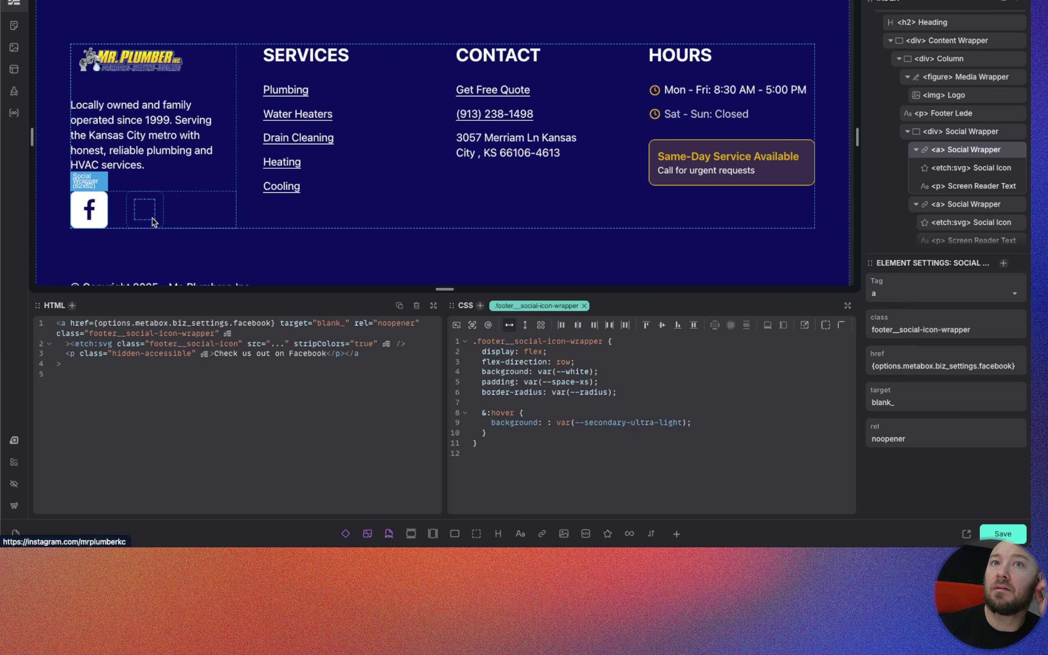
left_click(550, 423)
key("BackSpace")
key("BackSpace")
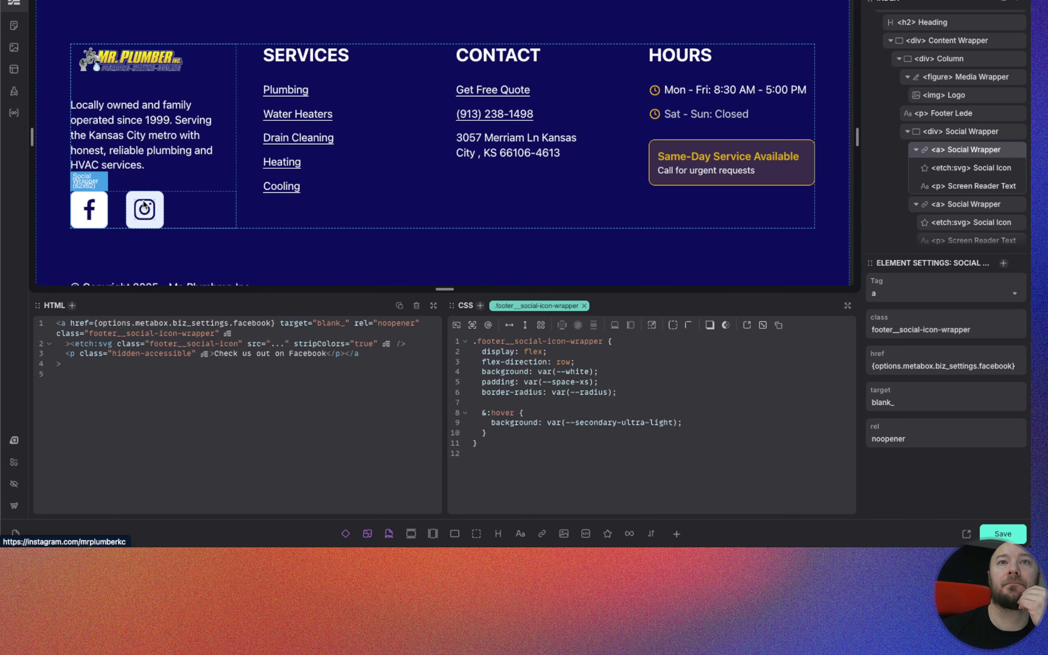
Step: Save the footer and check the social icons on the published page
left_click(1000, 532)
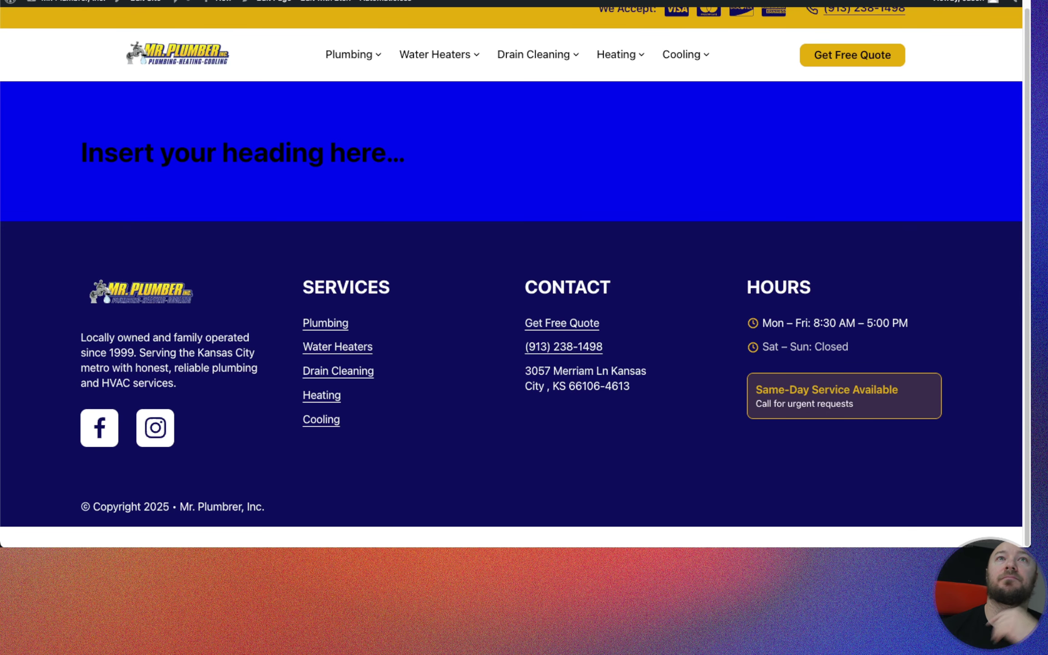
scroll(346, 367, "up", 1)
scroll(159, 445, "down", 1)
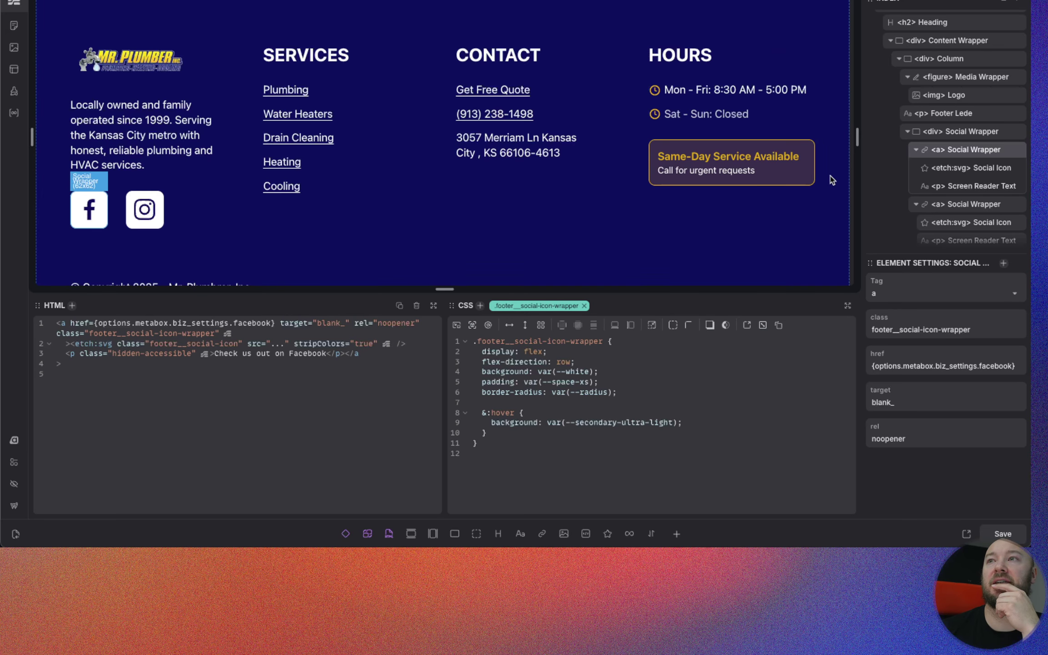
Step: Select the footer's Content Wrapper and cut the gap declaration from its .footer__content-wrapper CSS
scroll(976, 104, "up", 1)
scroll(975, 104, "up", 2)
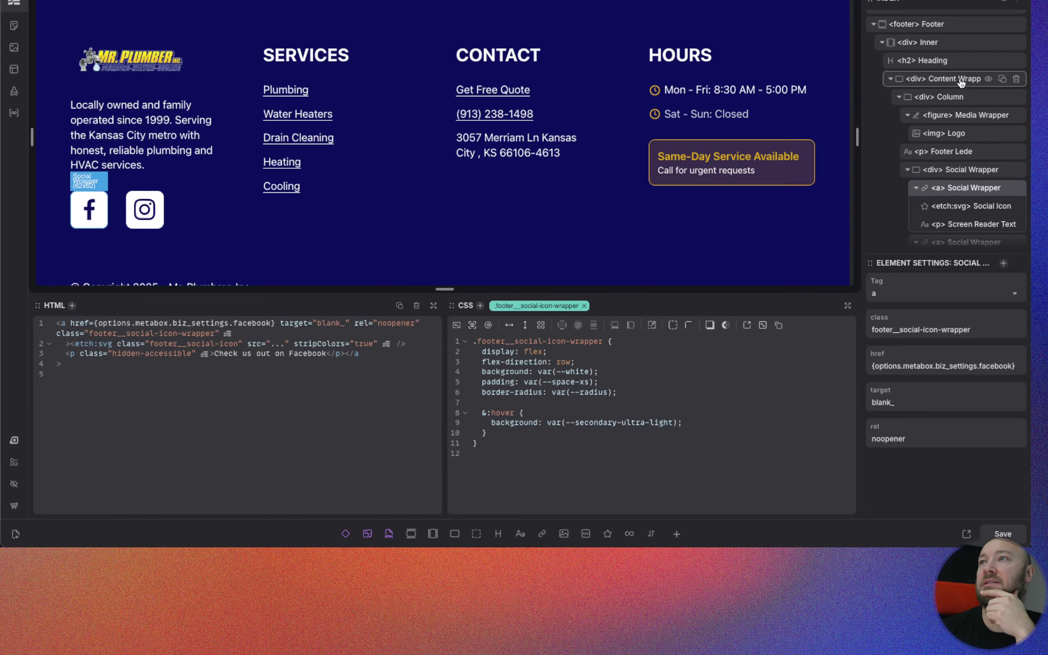
scroll(919, 180, "up", 1)
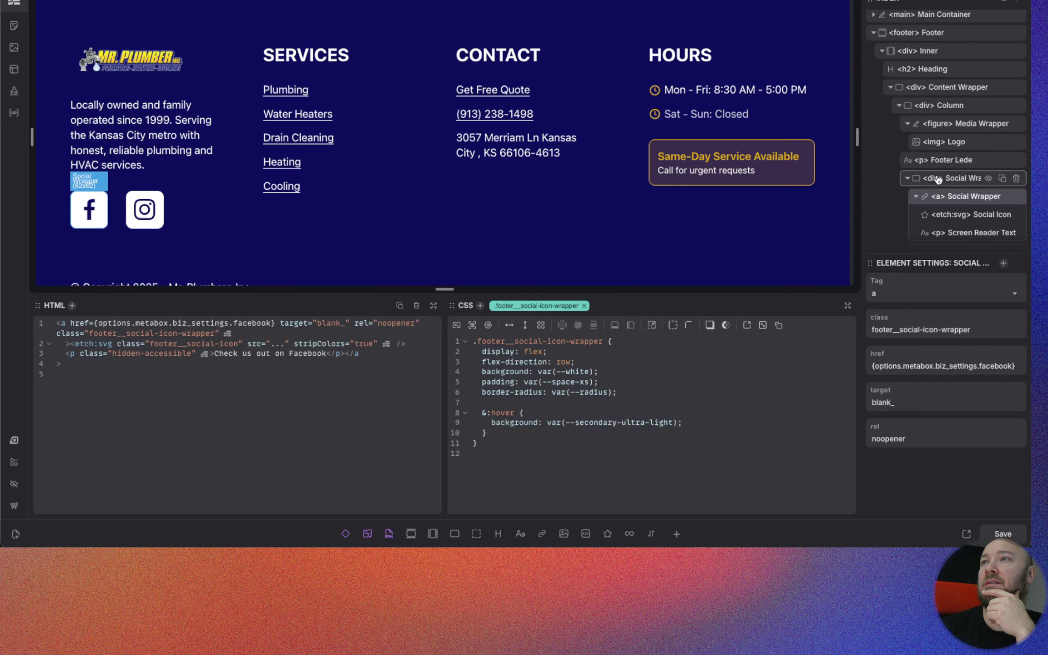
left_click(954, 53)
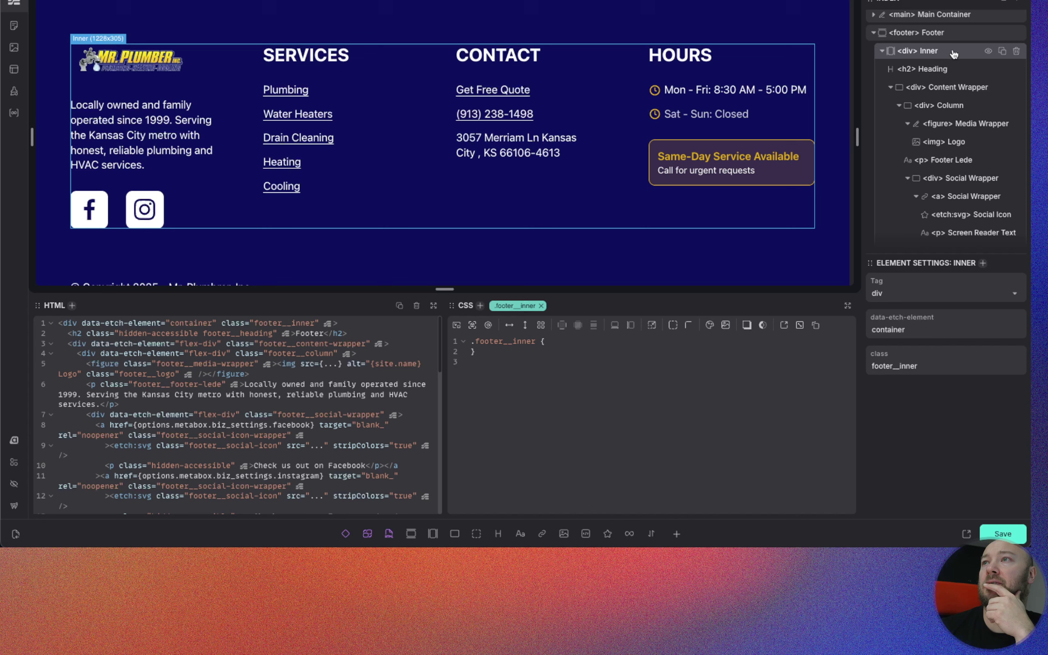
left_click(957, 89)
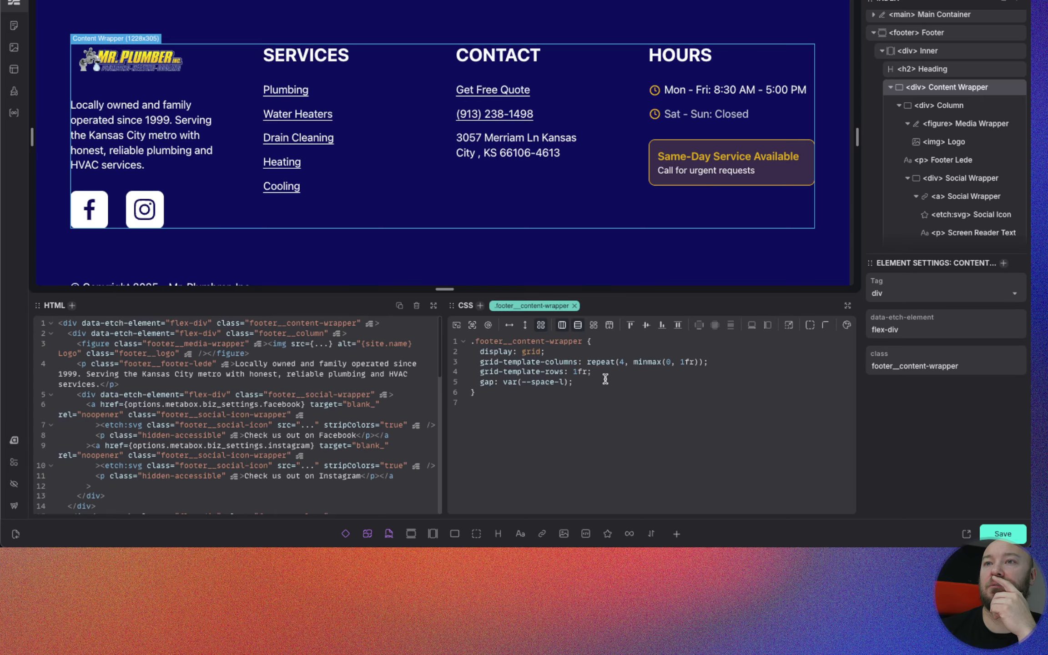
left_click_drag(608, 372, 480, 362)
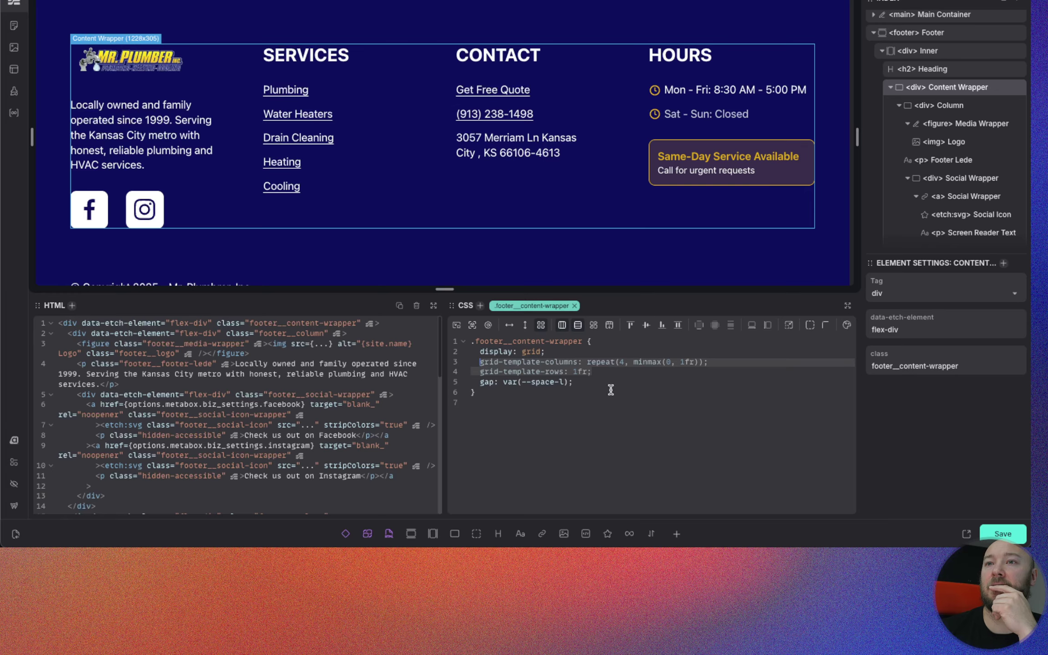
left_click_drag(578, 382, 484, 382)
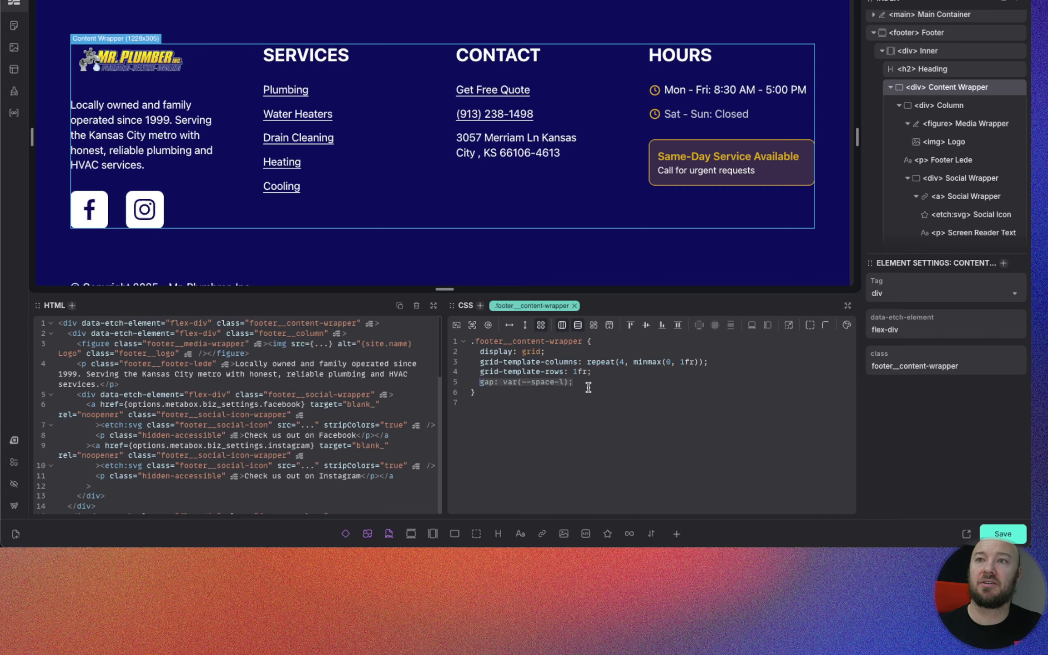
key("Delete")
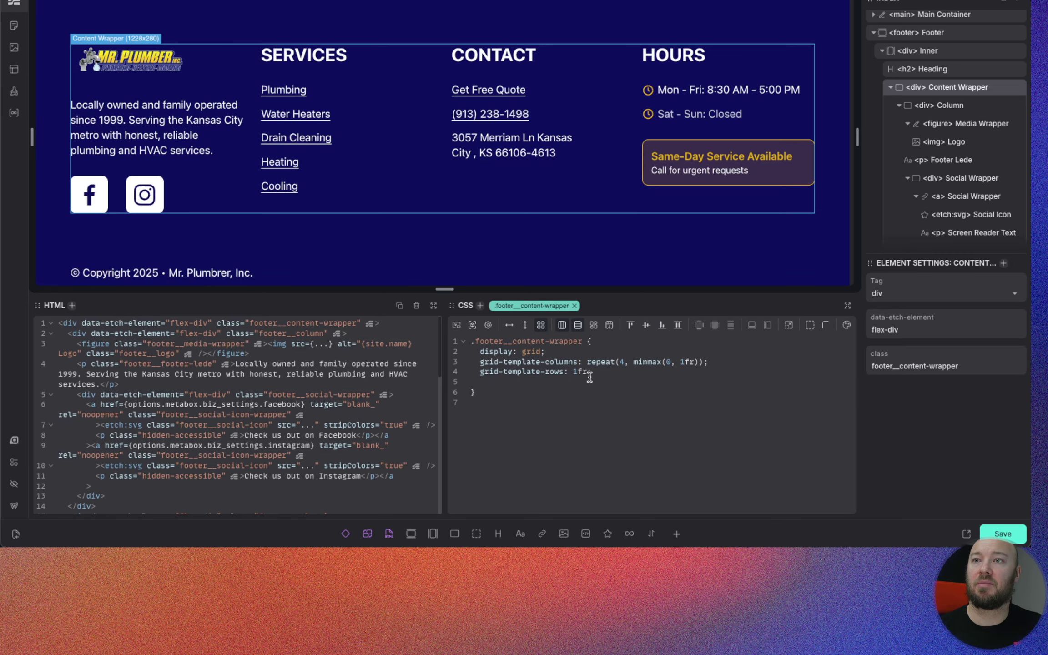
Step: Replace the display, grid-template-columns and grid-template-rows declarations in .footer__content-wrapper with the ?auto-grid recipe
left_click_drag(589, 382, 489, 349)
key("Delete")
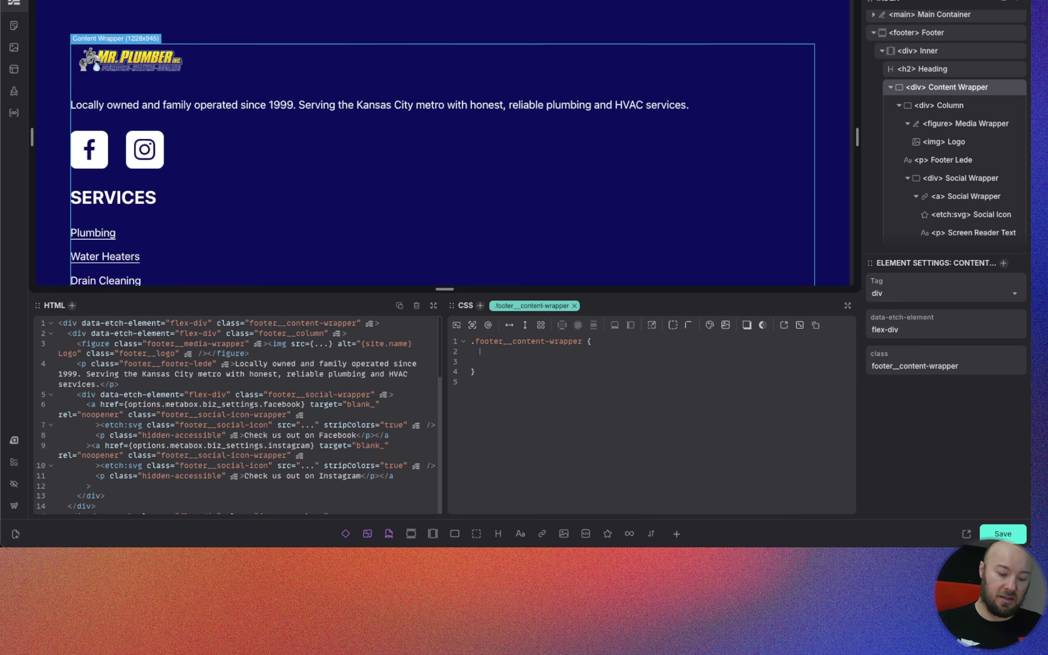
type("?au")
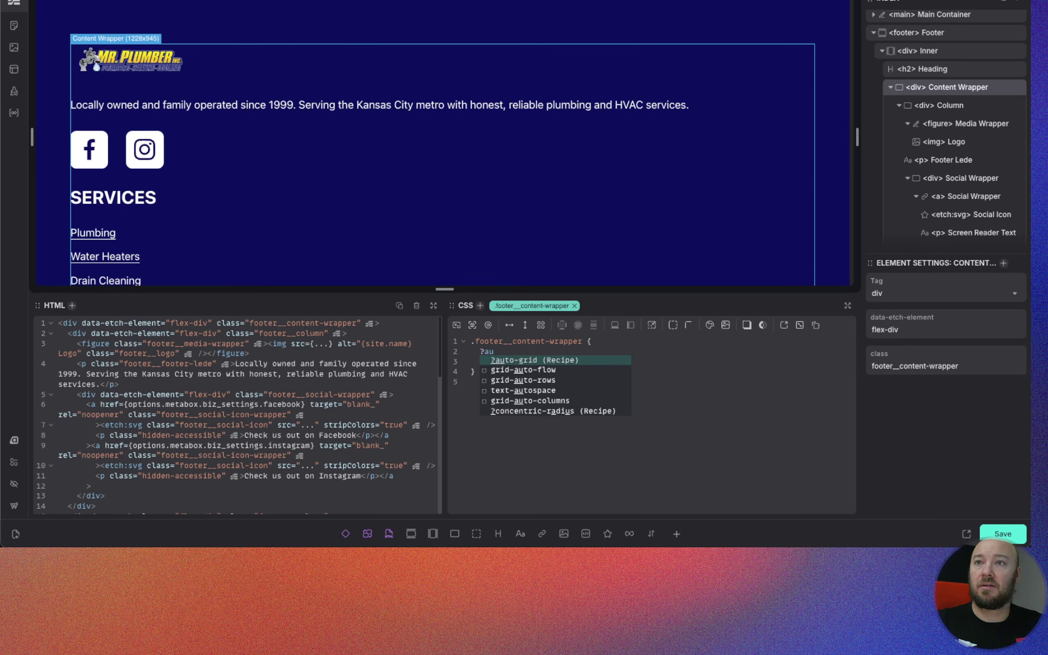
key("Return")
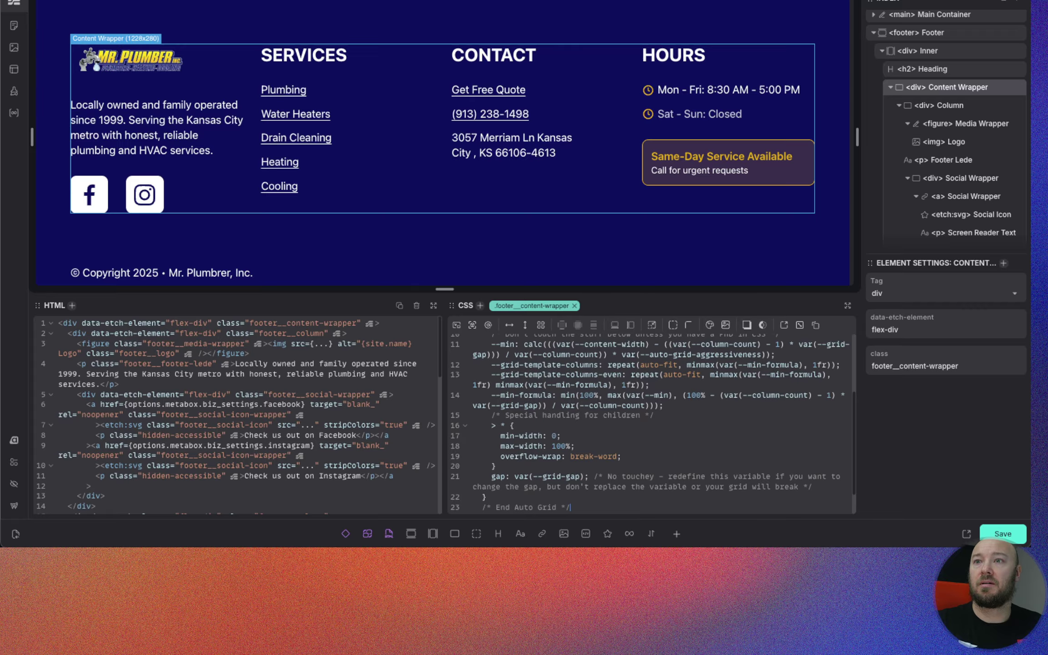
Step: Examine the inserted Auto Grid code, including its column count, stacking aggressiveness and the note on changing the gap
scroll(596, 398, "up", 5)
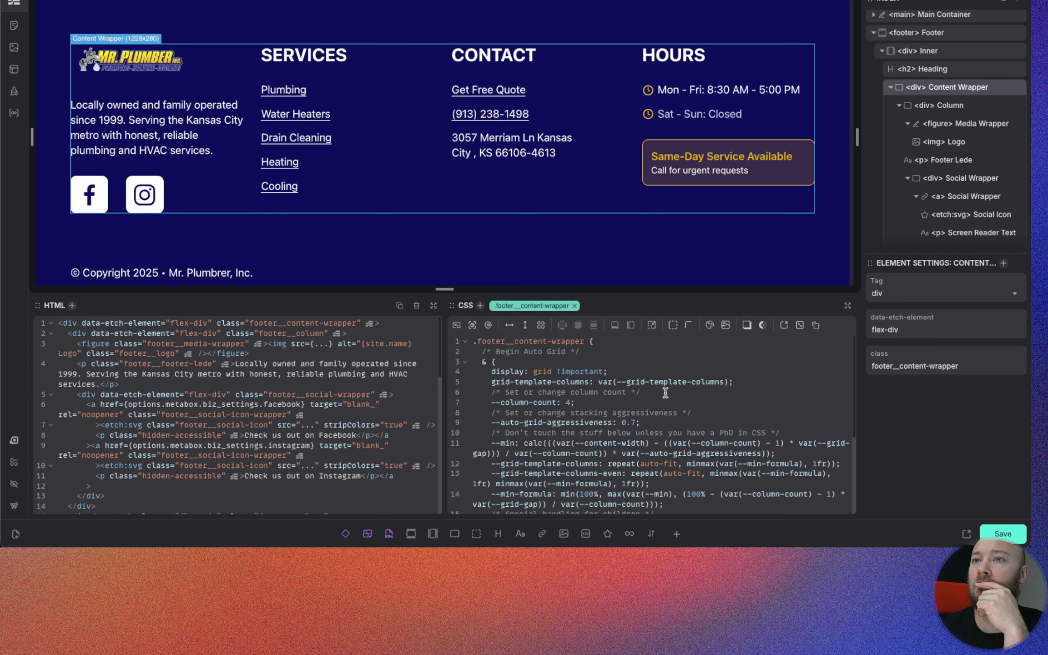
scroll(665, 393, "down", 1)
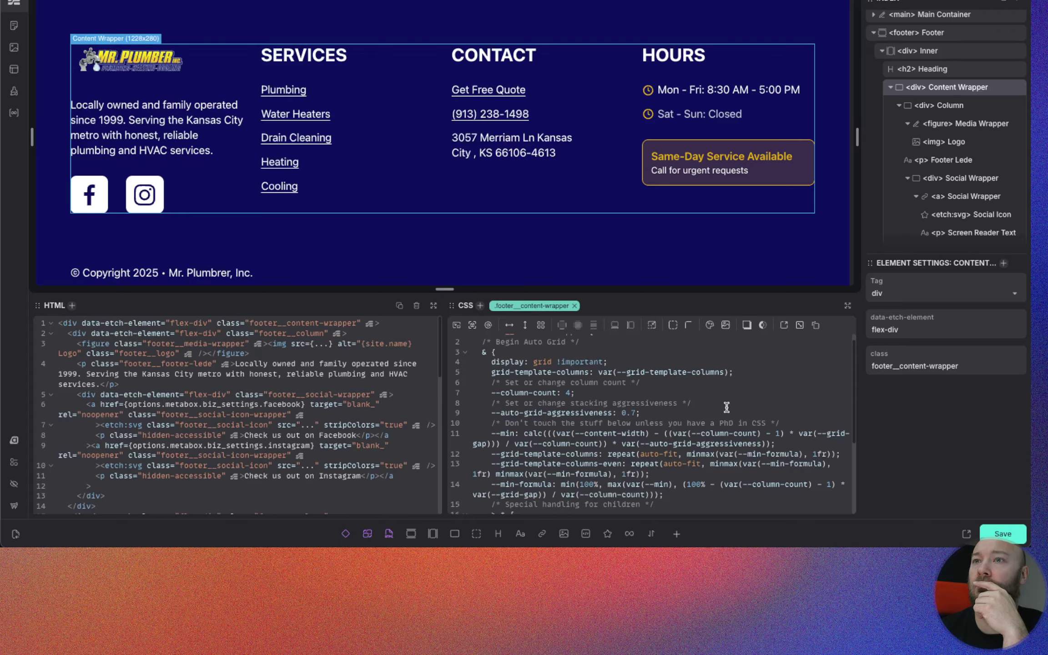
scroll(730, 404, "down", 1)
scroll(734, 403, "down", 2)
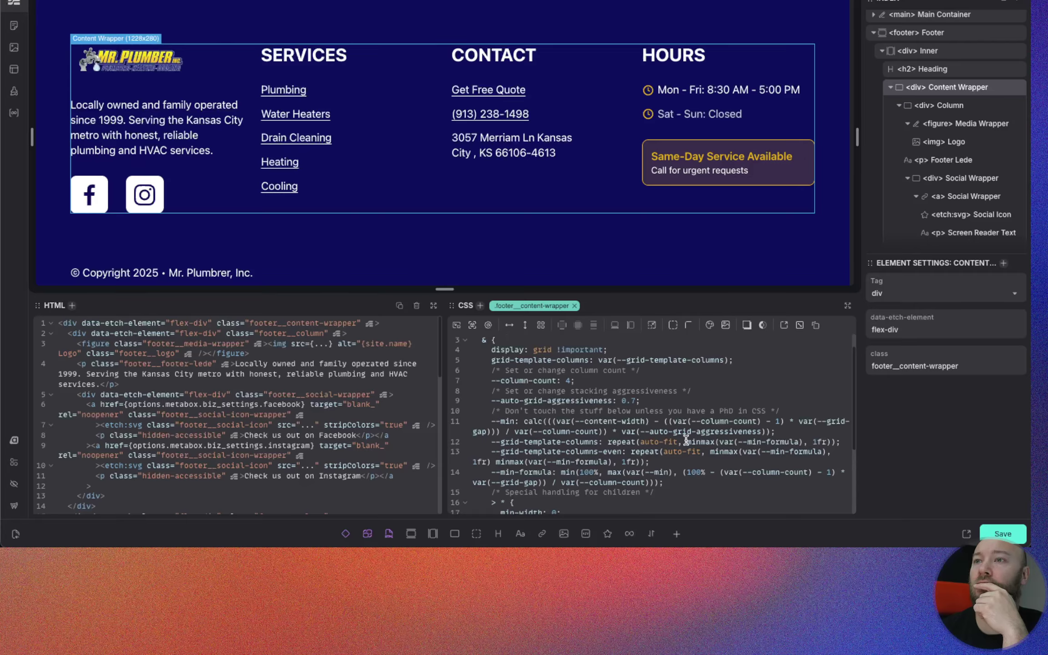
scroll(686, 441, "down", 4)
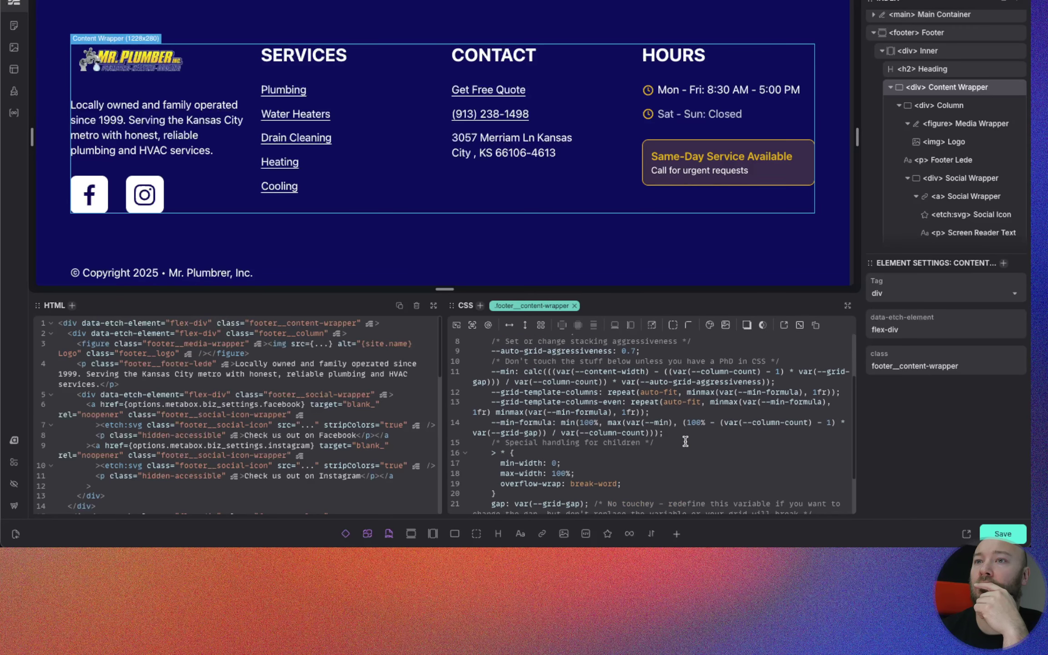
scroll(685, 441, "down", 5)
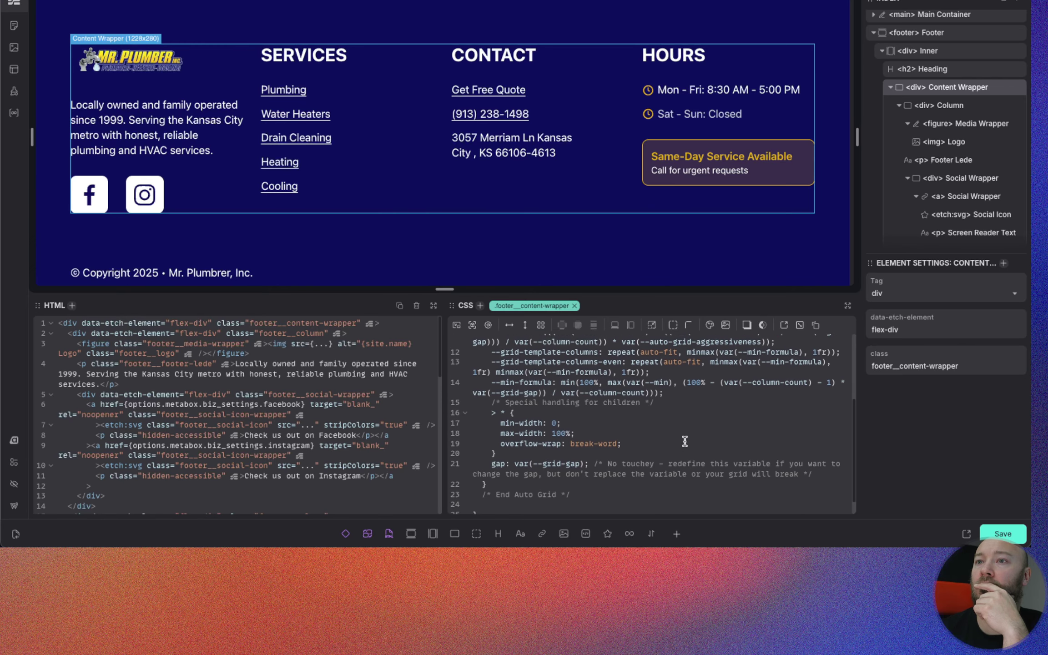
scroll(677, 428, "down", 1)
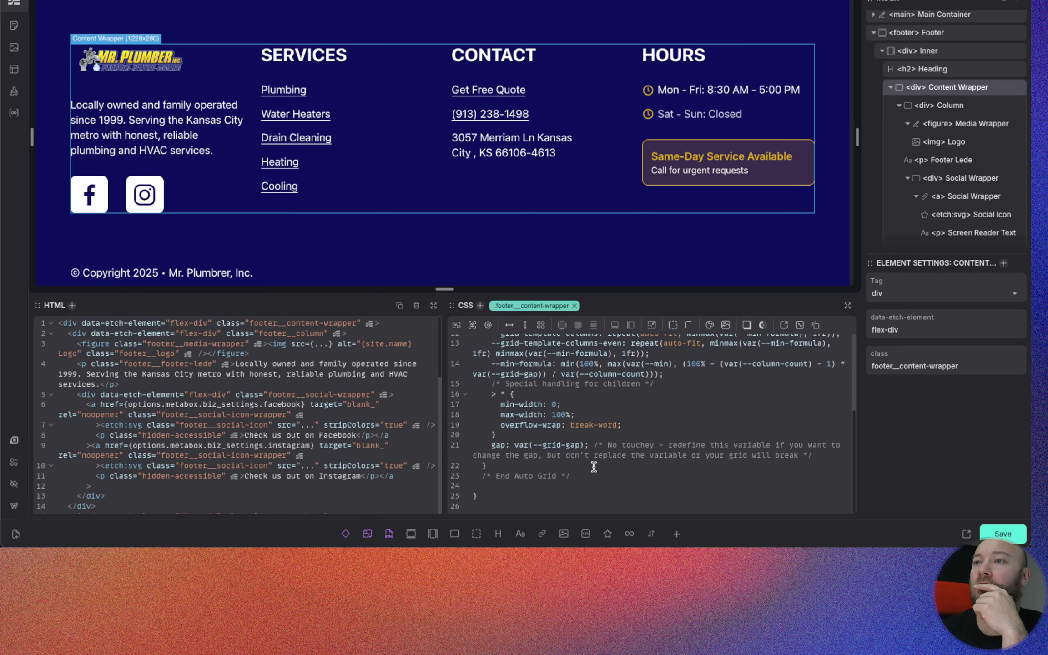
scroll(584, 473, "up", 5)
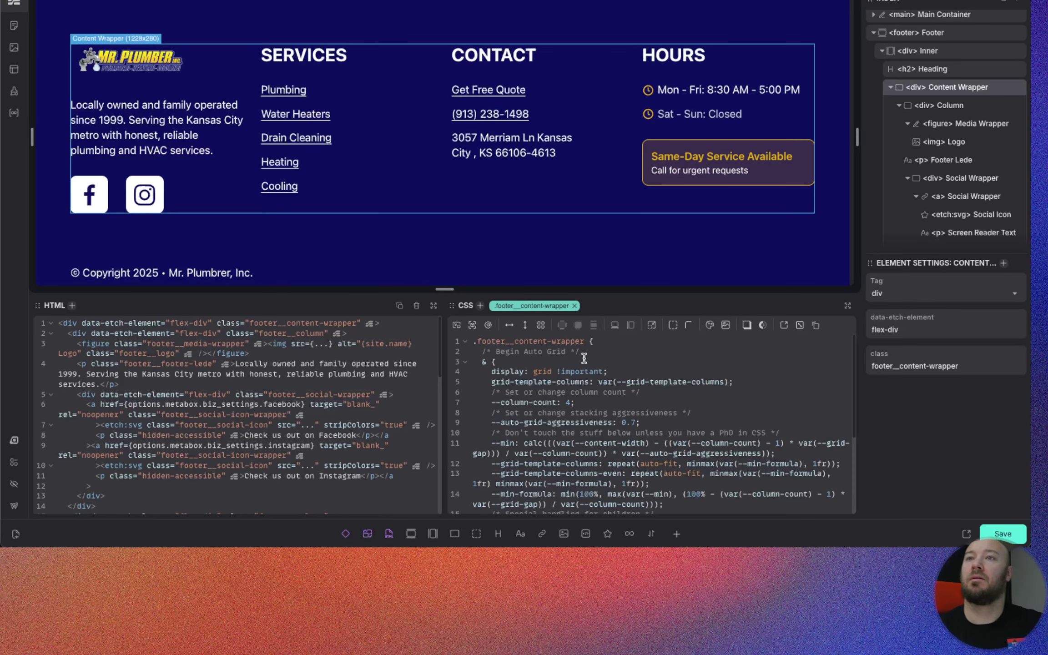
Step: Add --grid-gap: var(--space-l); as the first declaration of .footer__content-wrapper, above the Auto Grid code
left_click(604, 342)
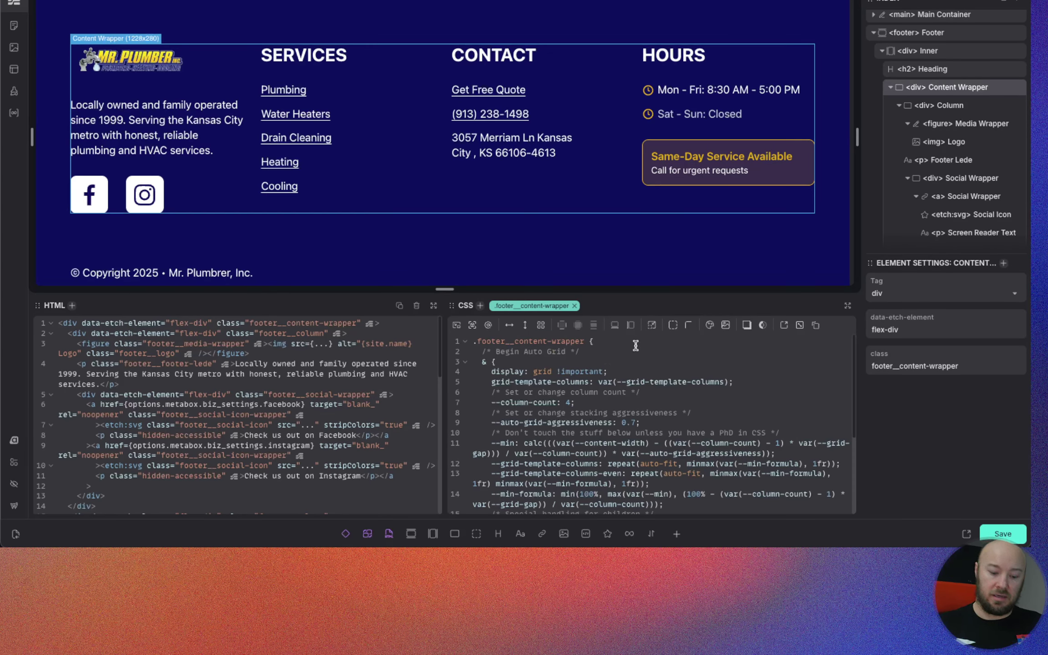
key("Return")
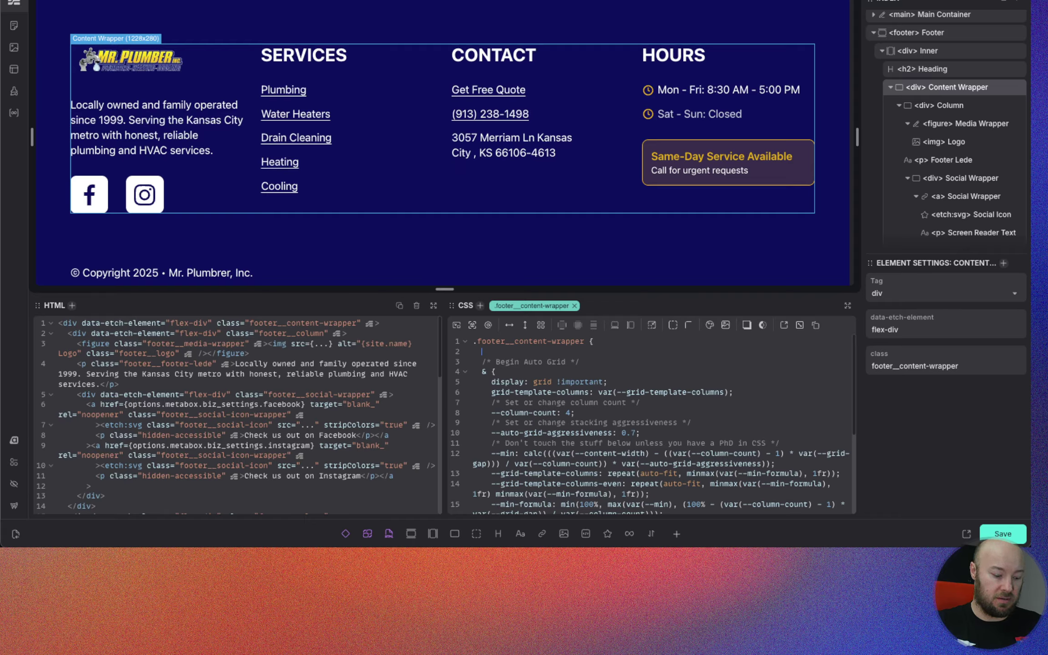
type("--g")
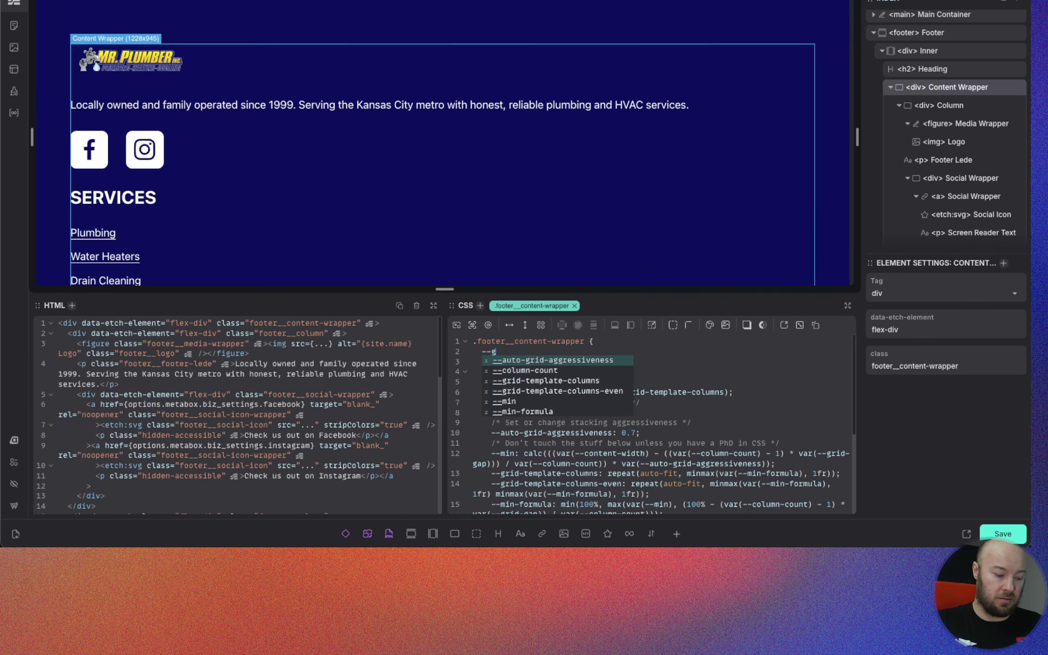
type("rid-gap: gap: var(--space-l);")
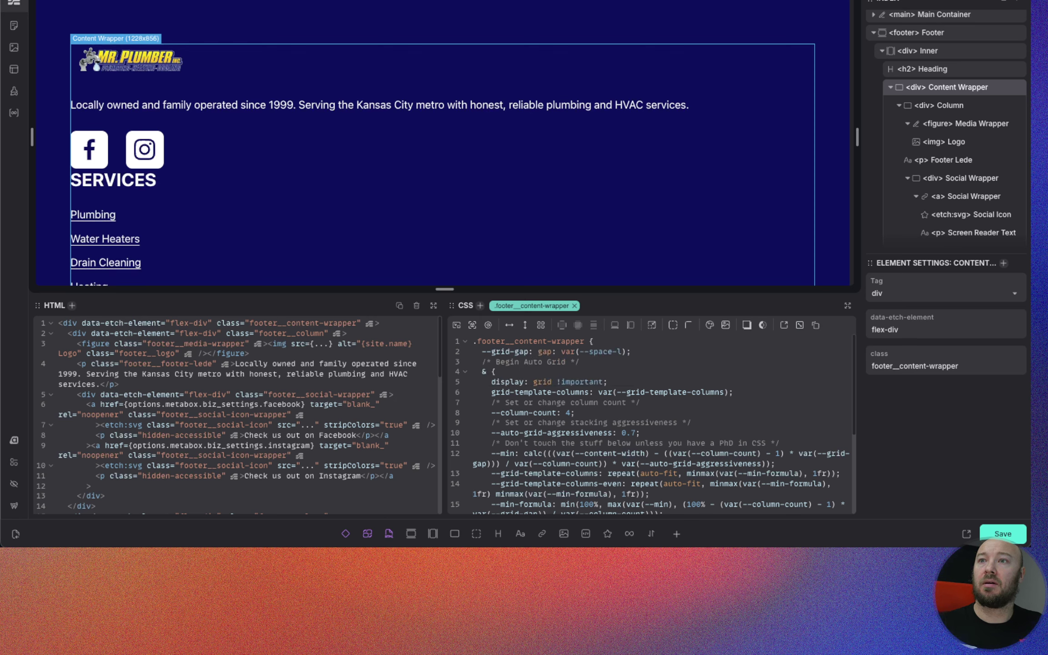
left_click(556, 351)
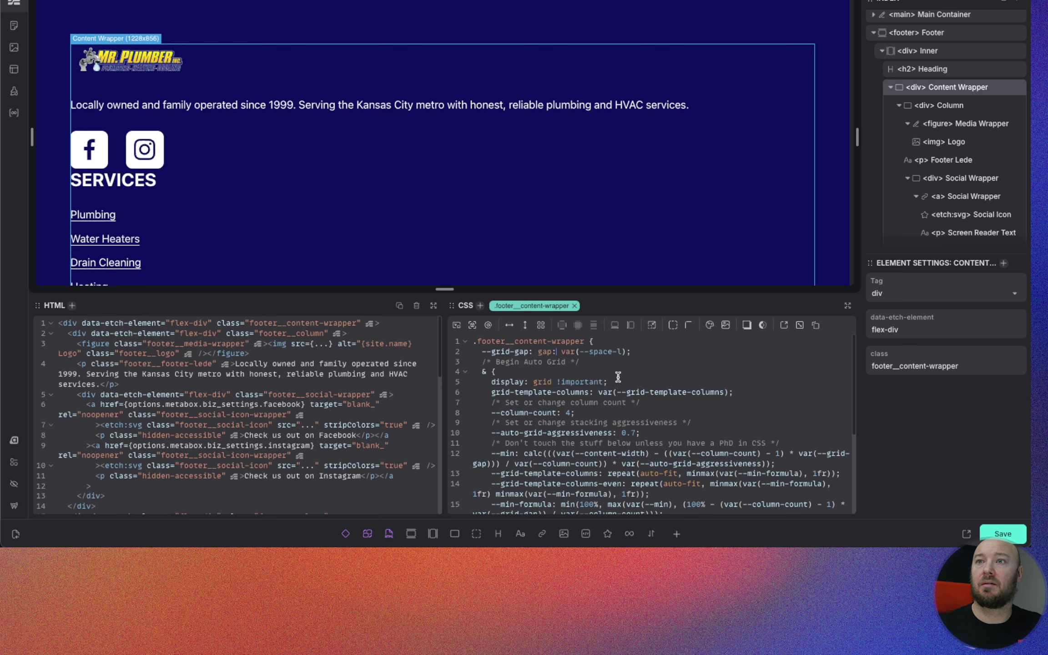
key("BackSpace")
key("BackSpace")
key("BackSpace")
key("BackSpace")
key("BackSpace")
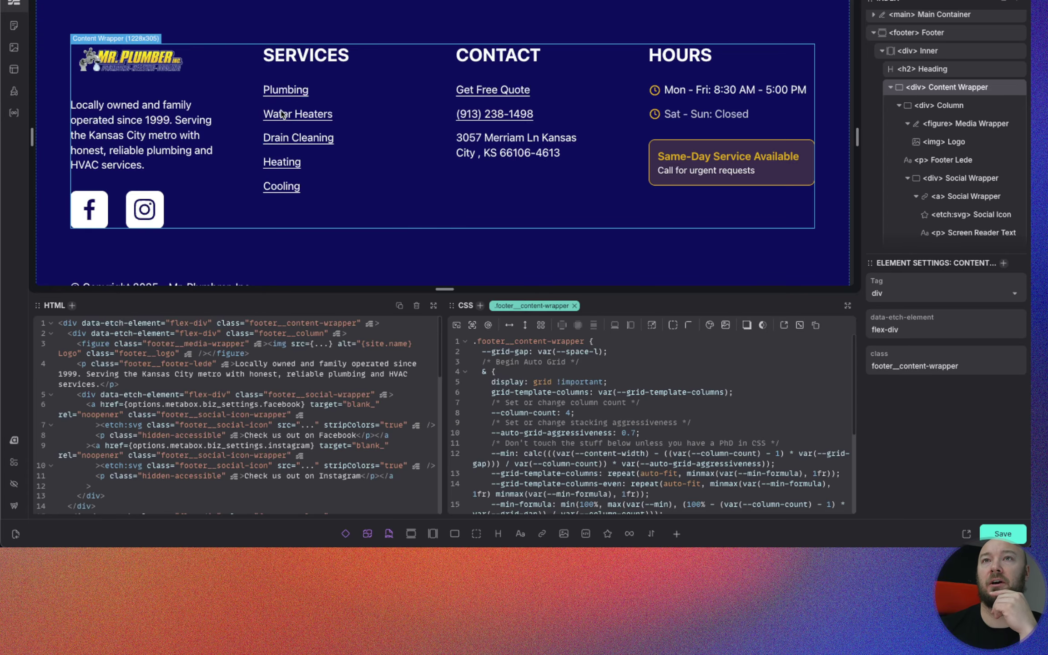
Step: Narrow the page preview to about 333 px wide and check how the footer columns stack down to the copyright line
left_click_drag(857, 136, 549, 138)
scroll(547, 134, "down", 1)
scroll(457, 155, "up", 5)
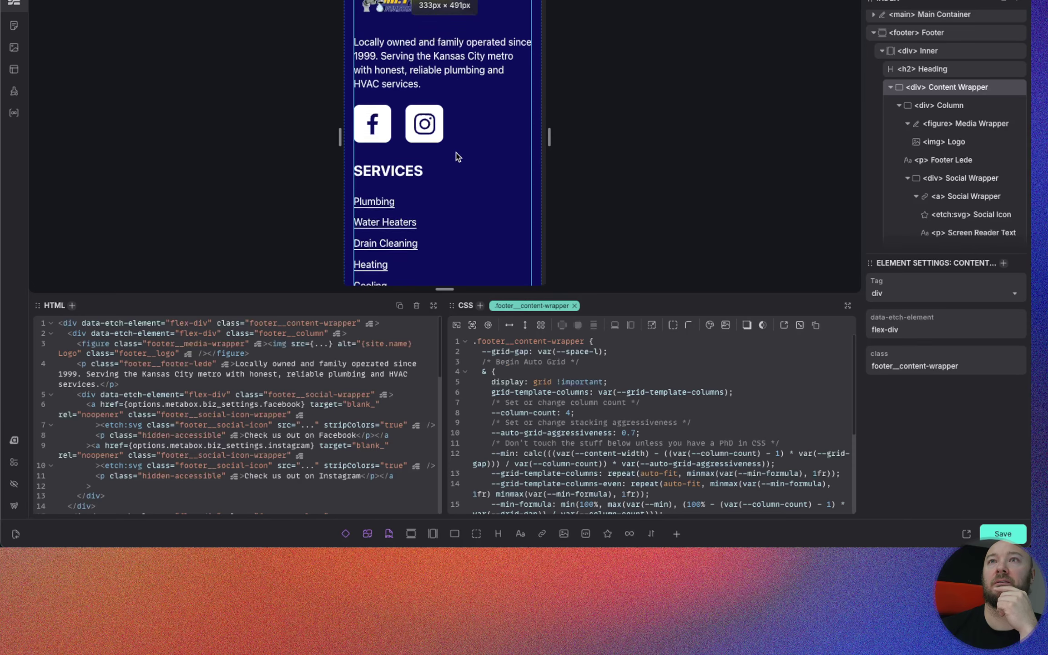
scroll(457, 154, "down", 10)
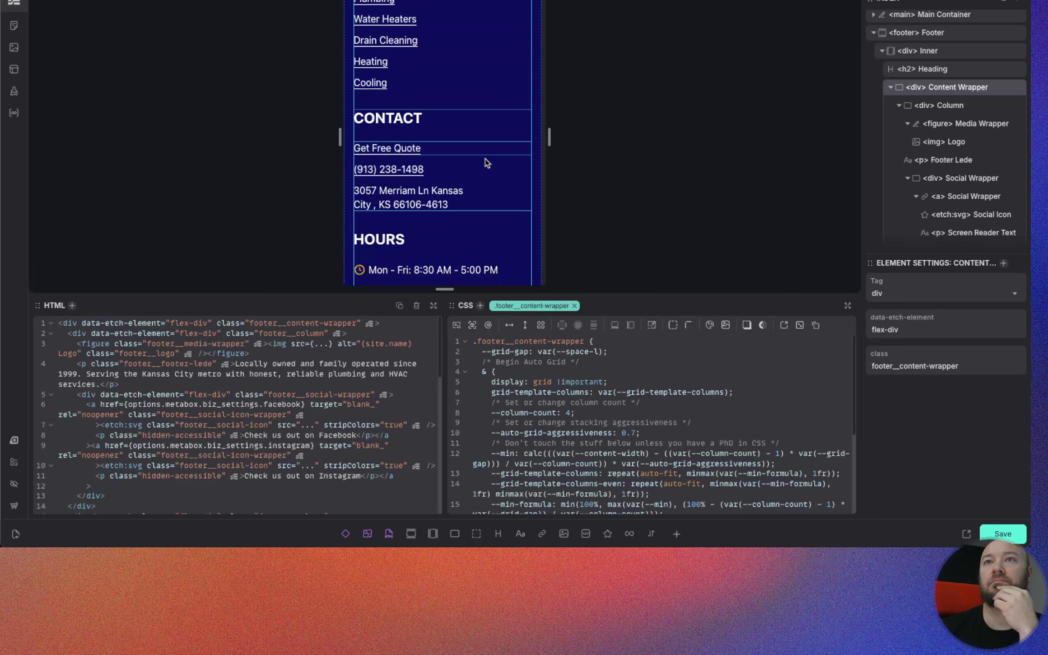
scroll(486, 162, "down", 1)
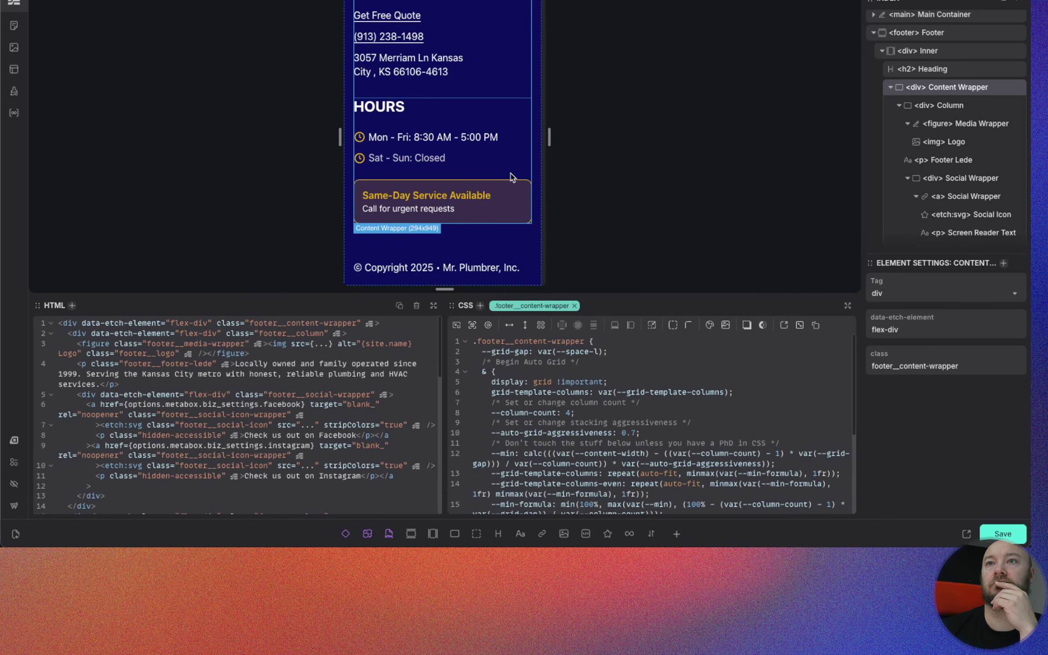
Step: Widen the page preview to about 1347 px and save the footer changes
left_click_drag(549, 137, 856, 136)
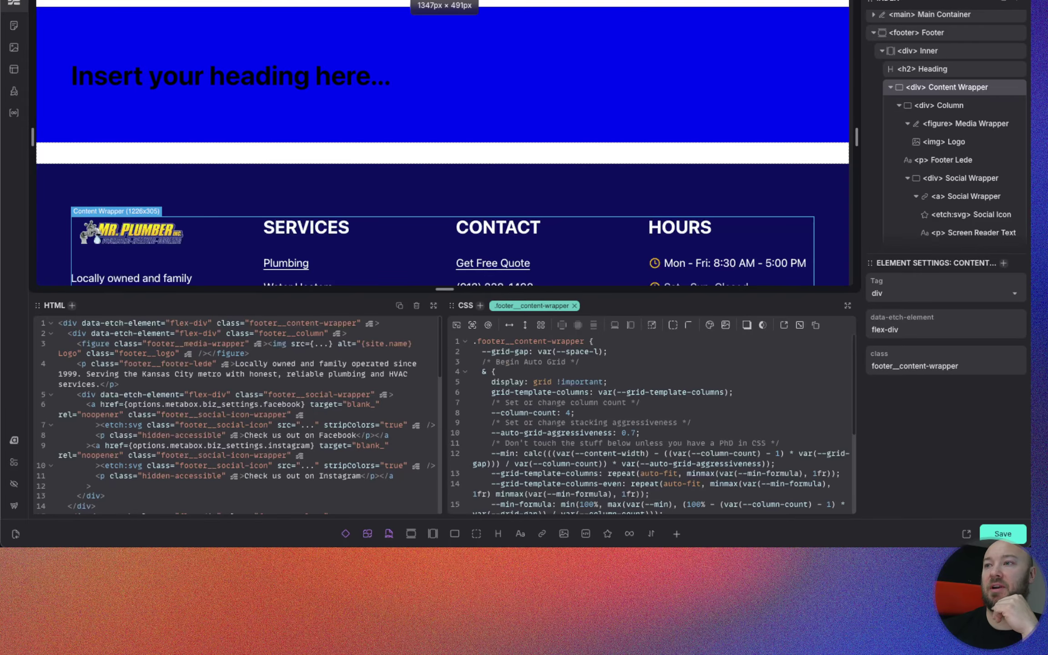
key("super+s")
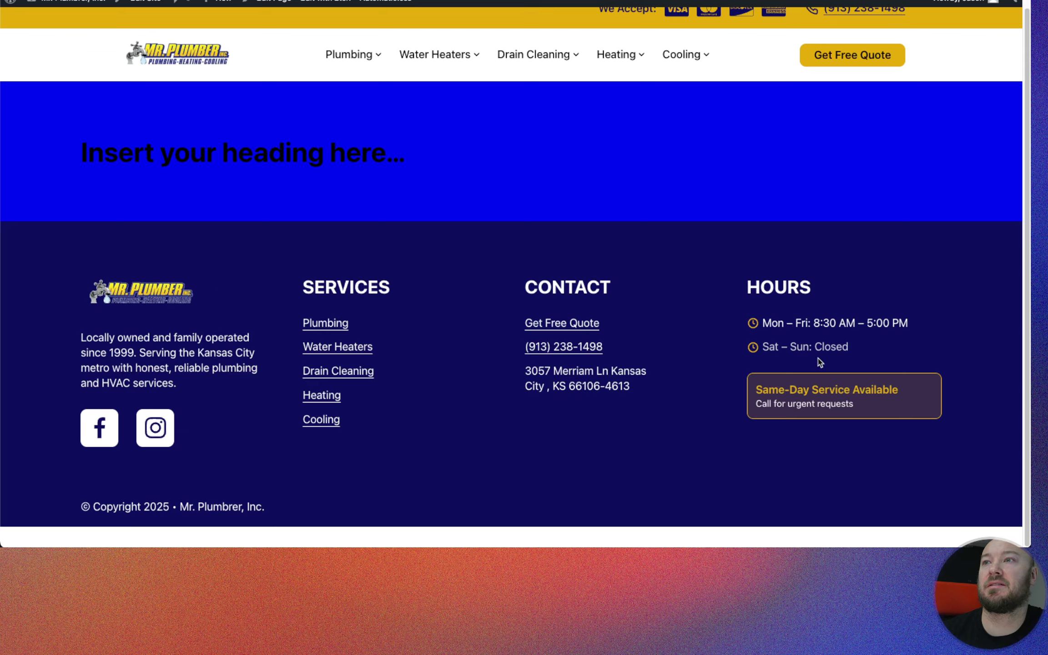
Step: On the live page, check the footer's Hours and Contact text and how the header's left edge aligns with the footer content
left_click_drag(915, 326, 574, 328)
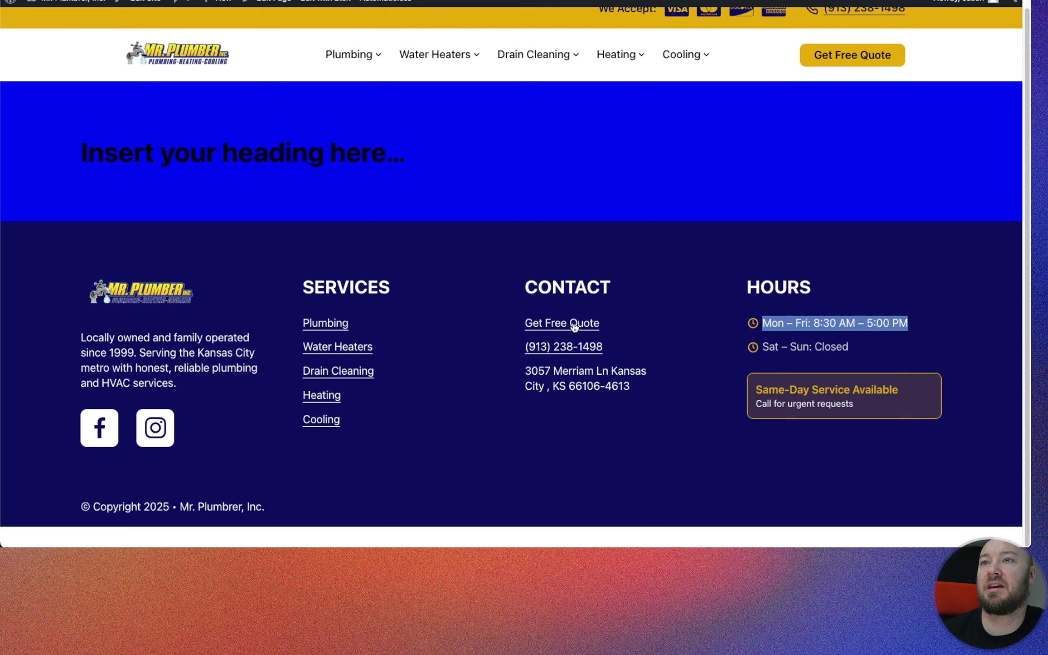
left_click_drag(632, 396, 517, 355)
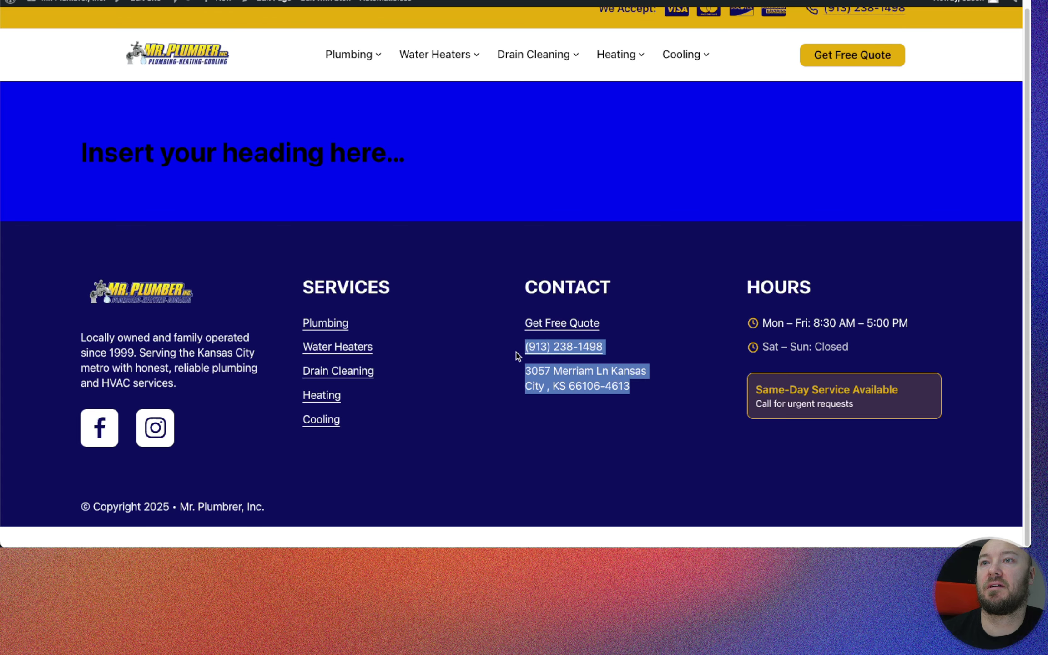
left_click(533, 440)
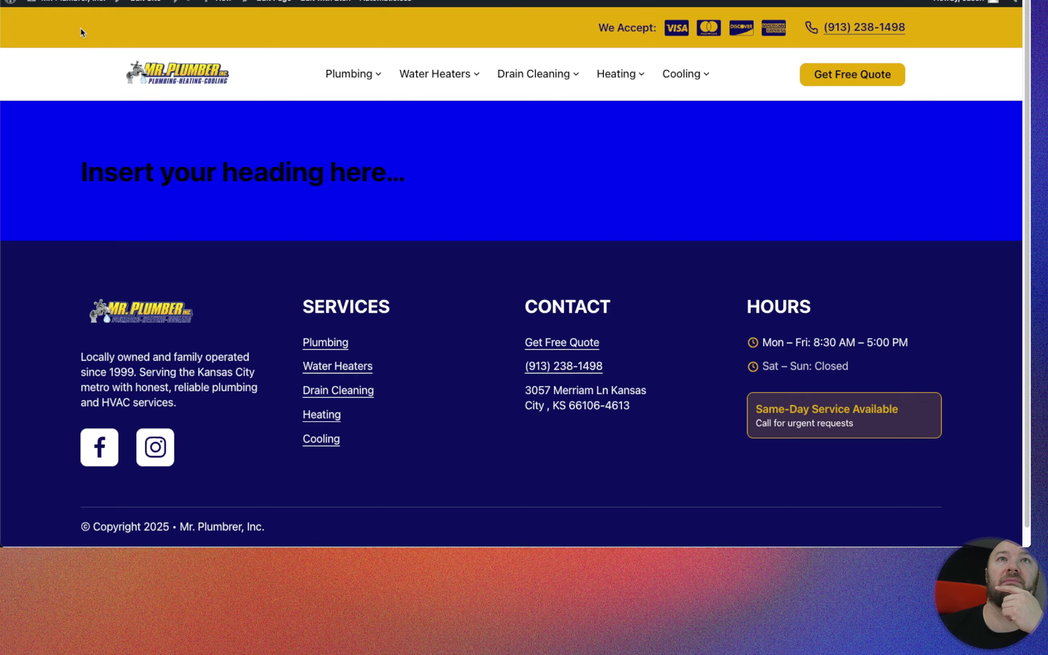
left_click_drag(82, 32, 91, 143)
left_click(101, 93)
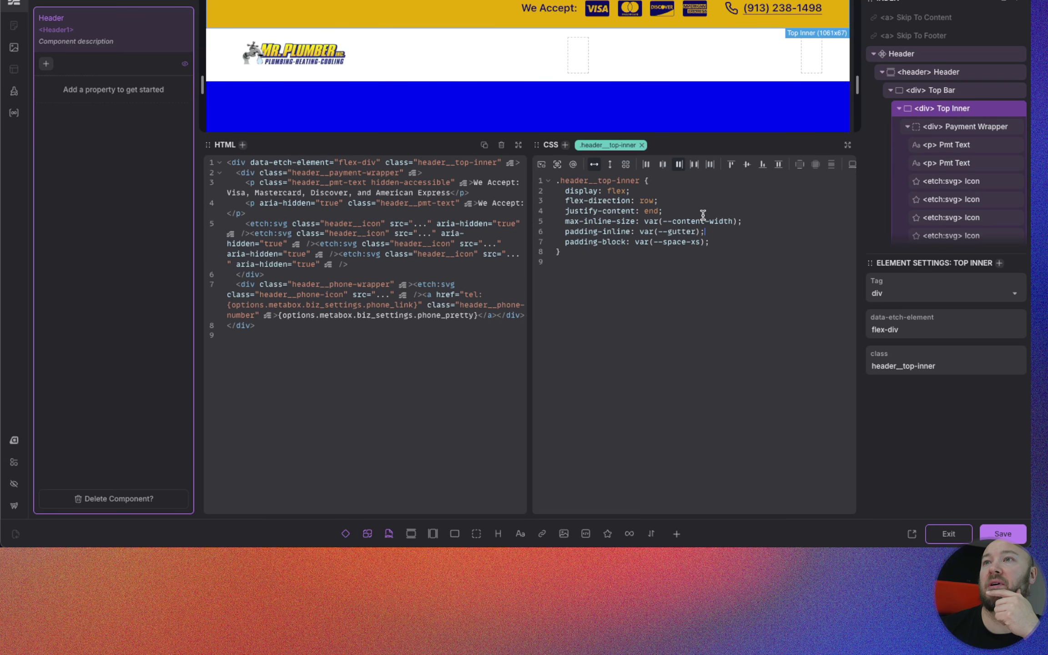
Step: Delete the padding-inline: var(--gutter); declaration from .header__top-inner in the Header component
left_click_drag(708, 232, 554, 234)
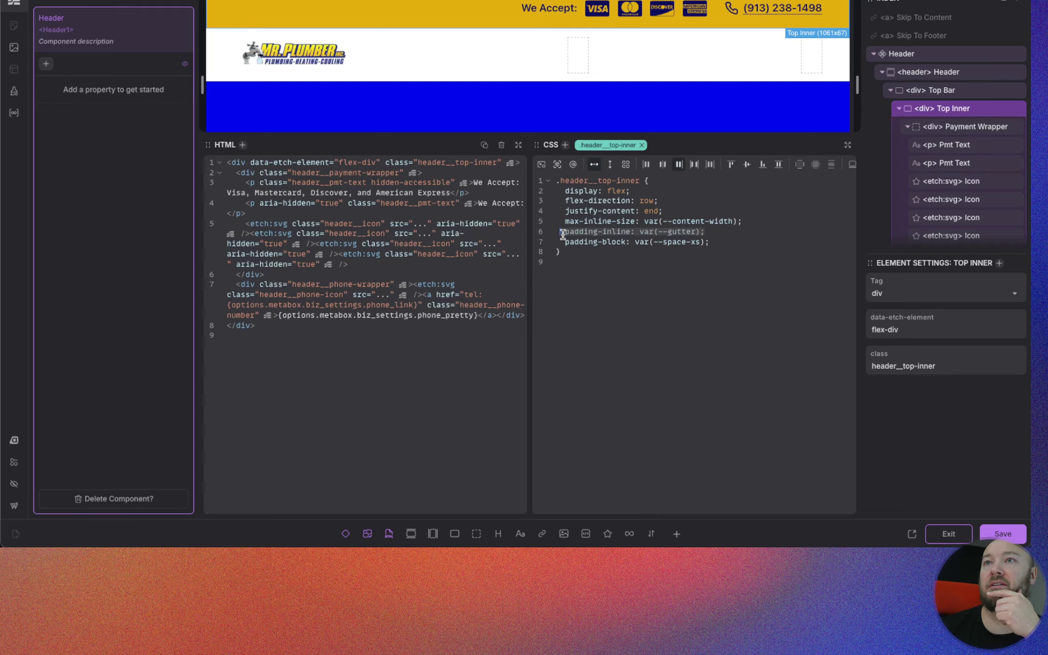
key("BackSpace")
key("BackSpace")
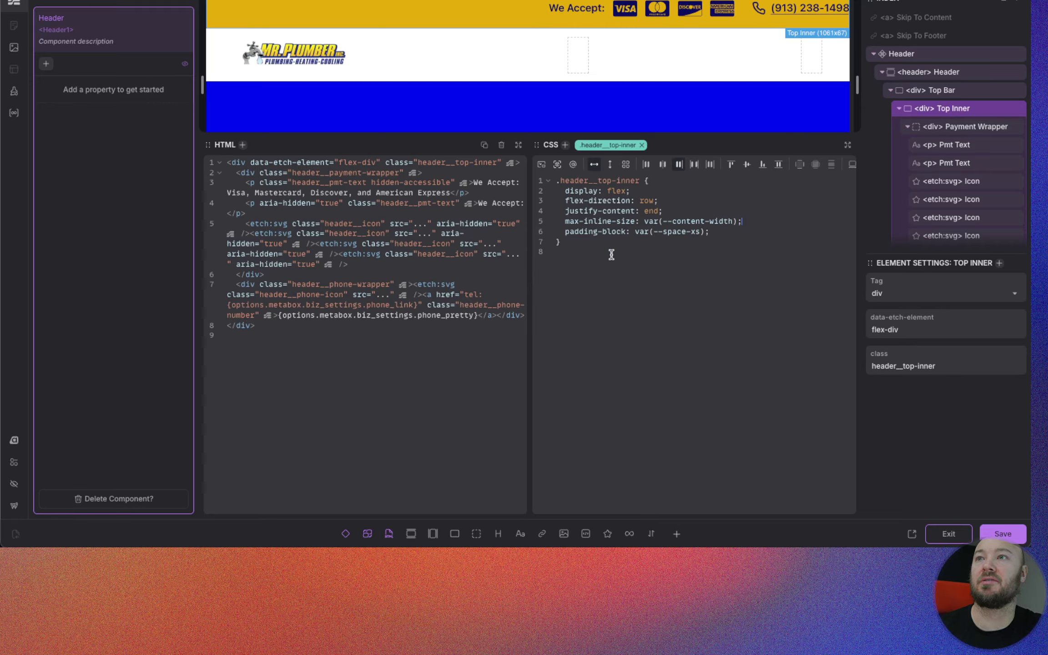
Step: Select the header's Inner div and delete the inline padding declaration from .header__inner, closing up the empty line
left_click(890, 90)
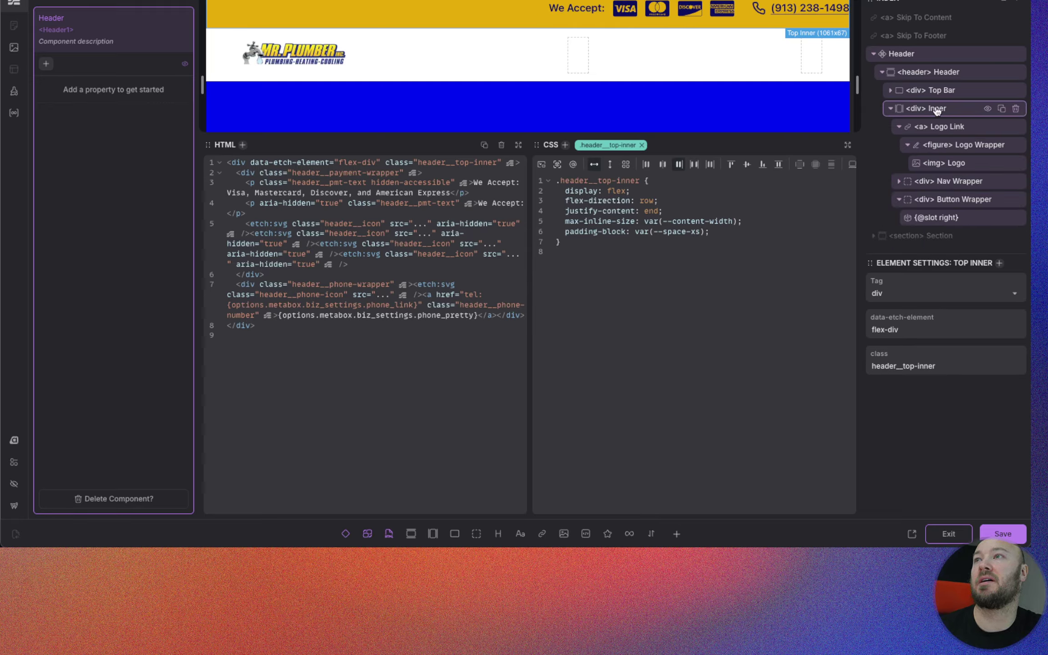
left_click(937, 108)
left_click_drag(715, 223, 565, 222)
key("BackSpace")
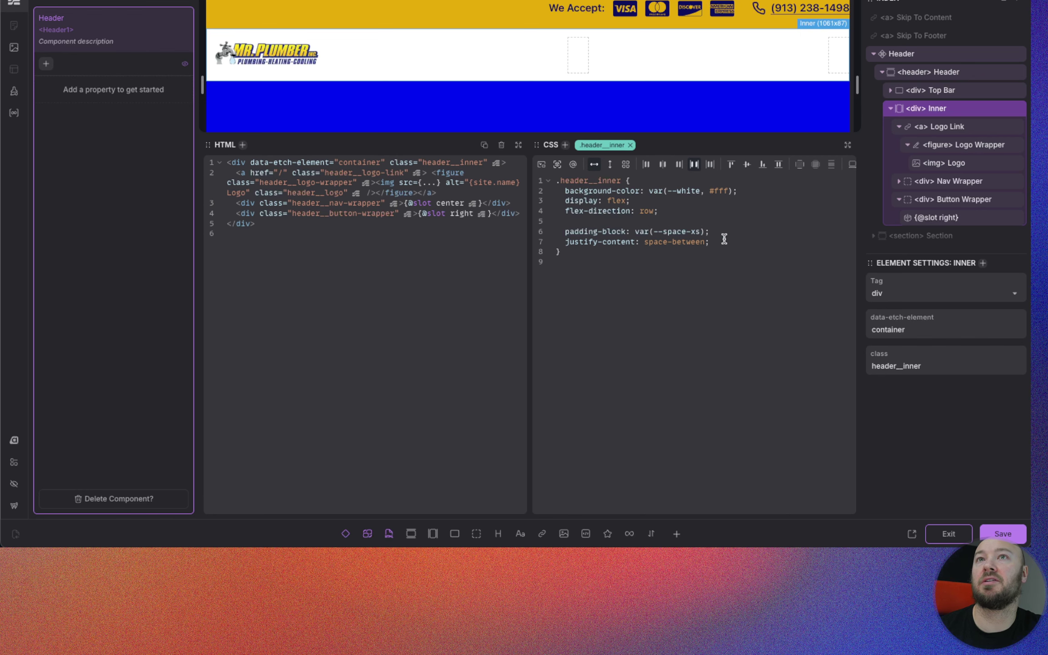
key("BackSpace")
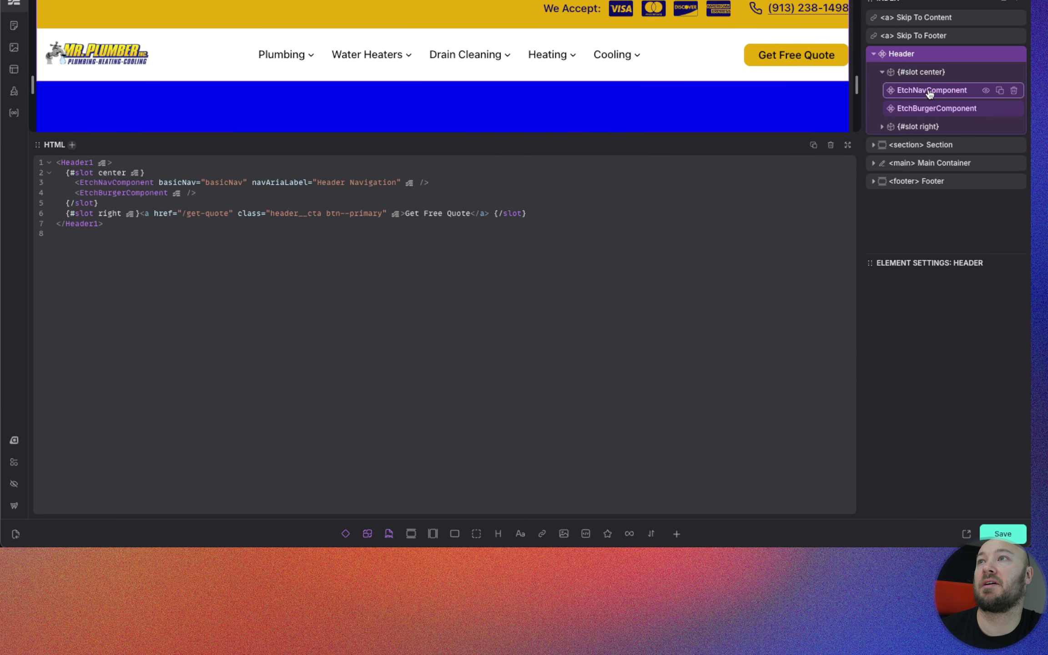
Step: Open EtchNavComponent for editing and find the Dropdown Hover Color rule in the .etch-nav CSS of its nav element
left_click(926, 90)
right_click(927, 91)
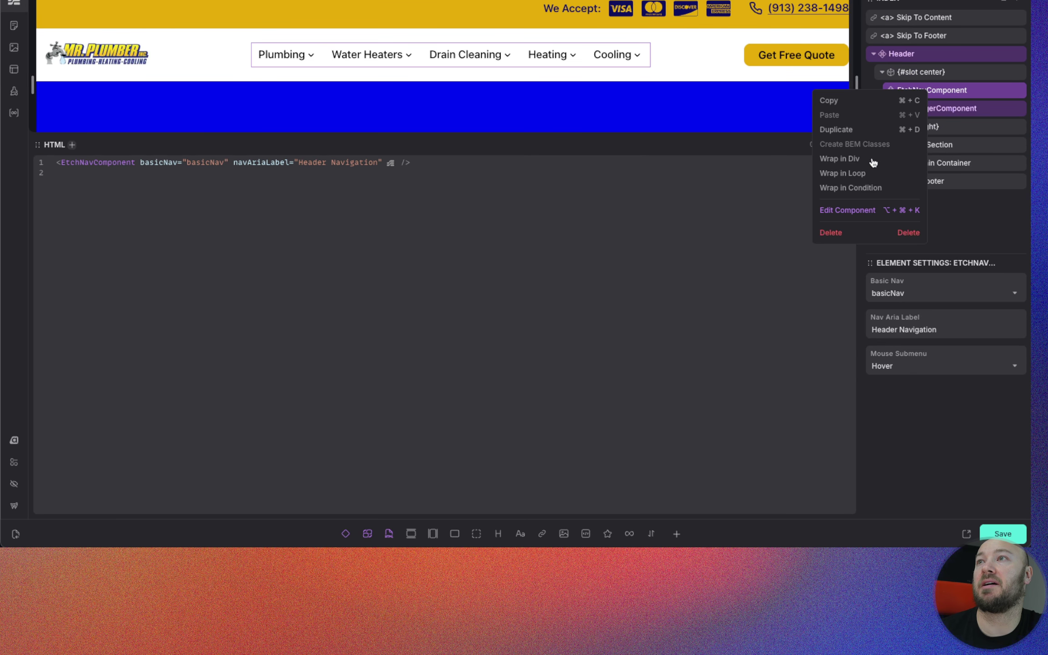
left_click(847, 210)
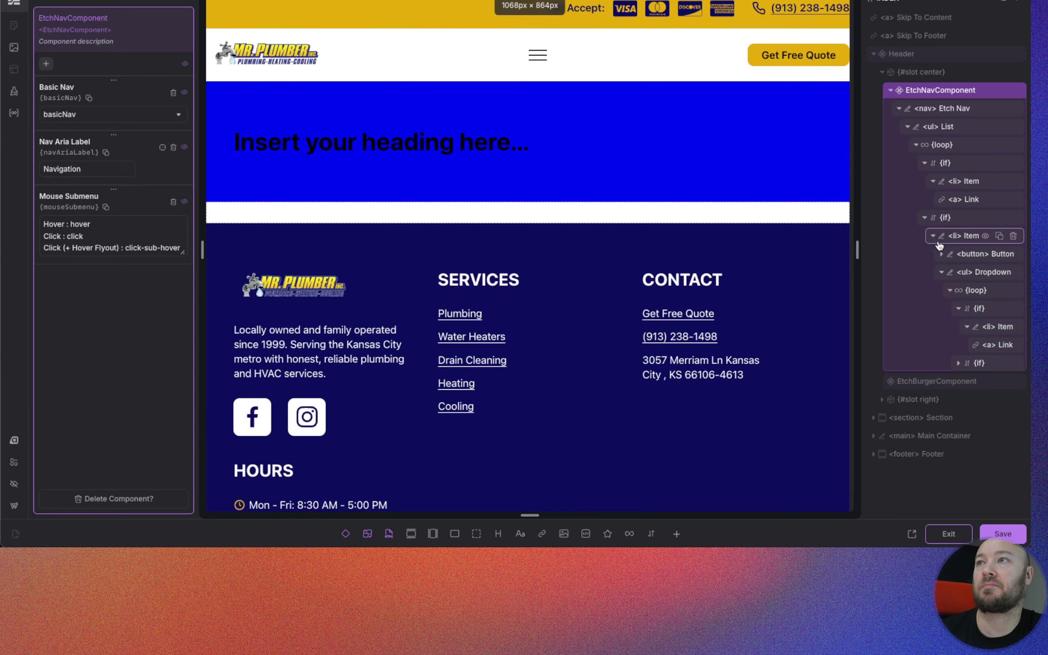
left_click(962, 107)
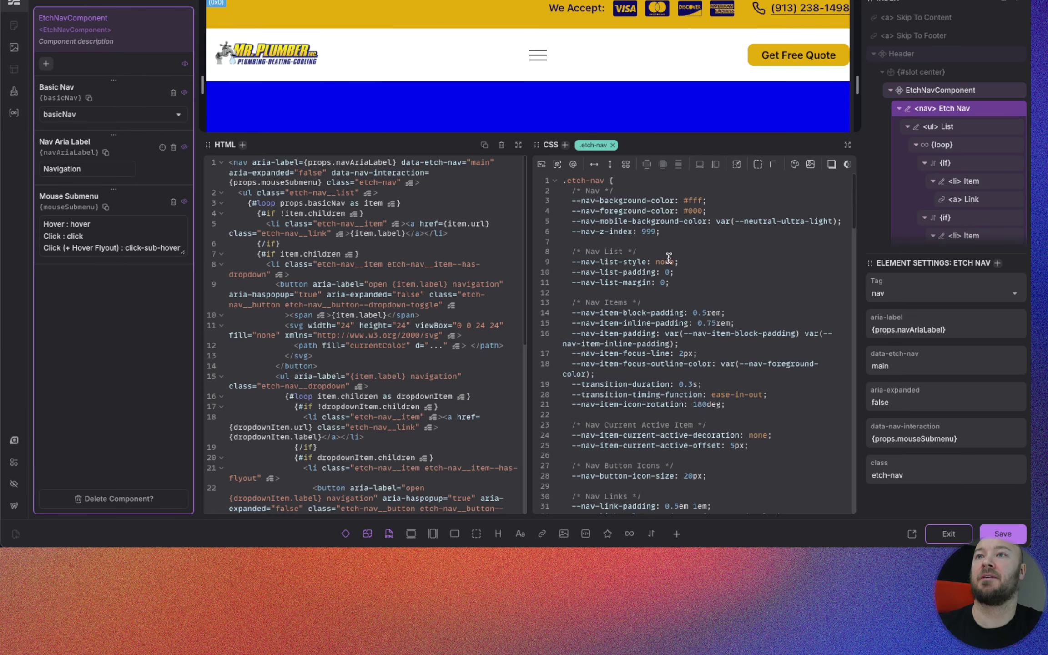
scroll(666, 258, "down", 10)
scroll(667, 258, "down", 10)
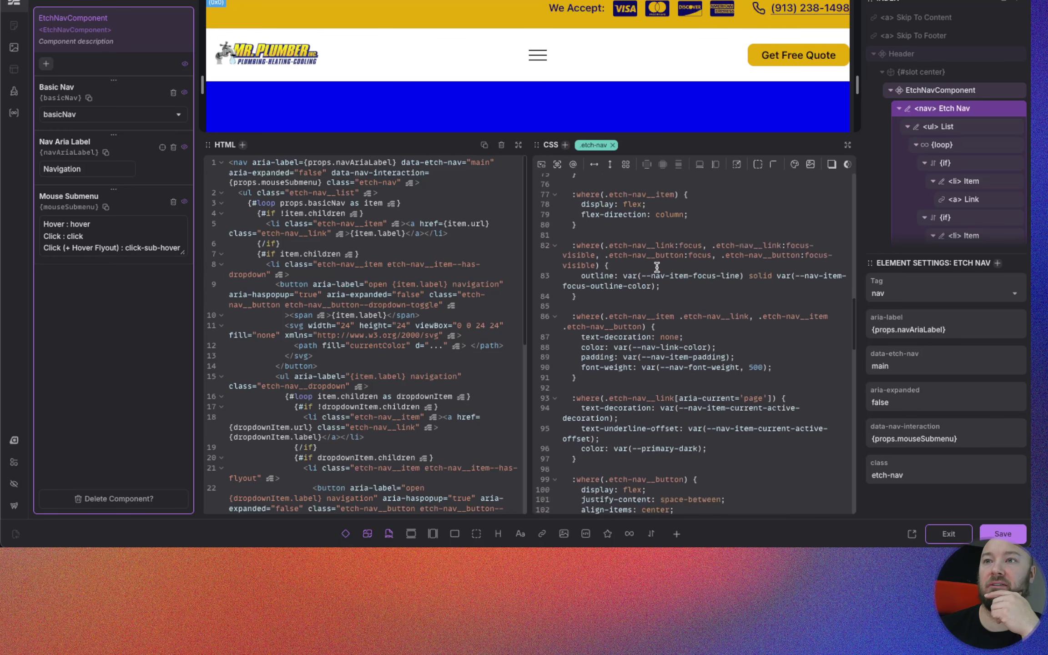
scroll(656, 267, "down", 5)
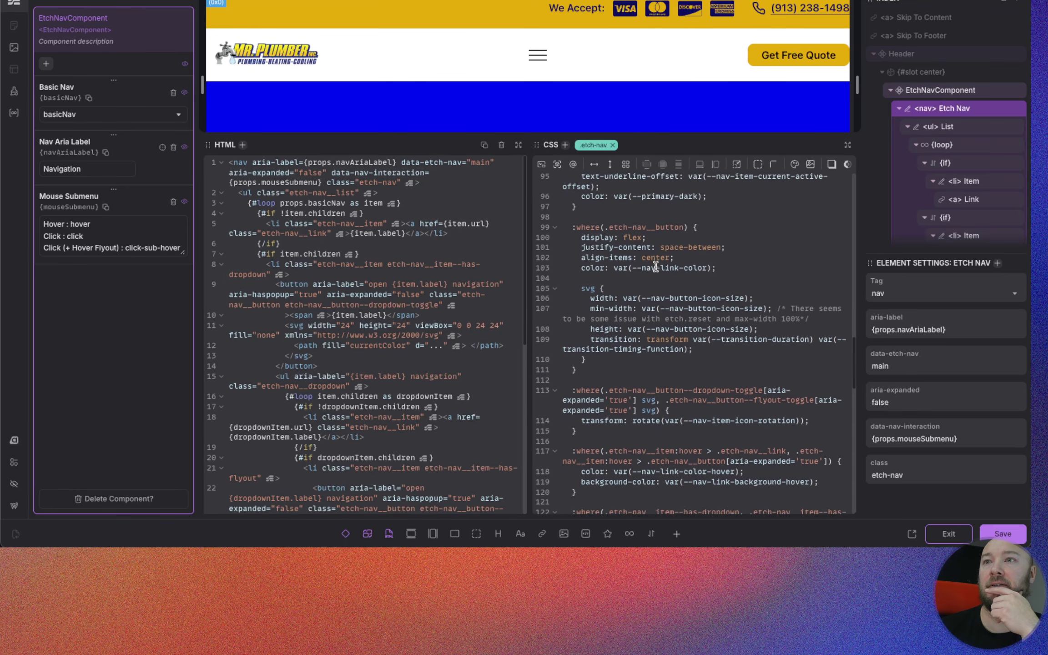
scroll(651, 270, "down", 4)
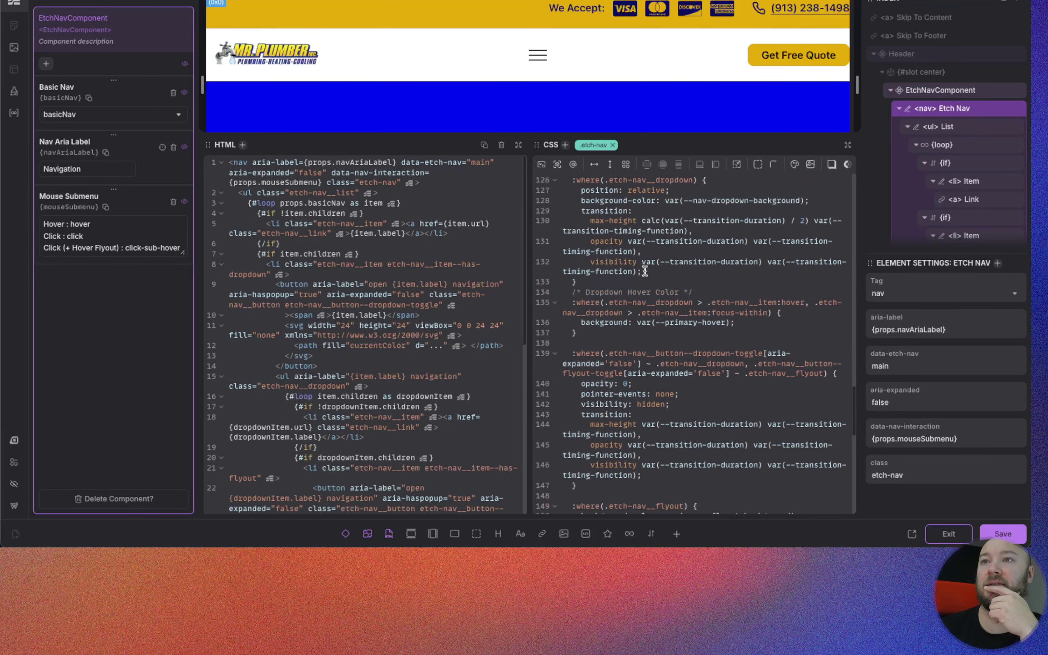
Step: Examine the Dropdown Hover Color rule, including its item hover and focus-within selectors and its background declaration
left_click_drag(572, 293, 701, 292)
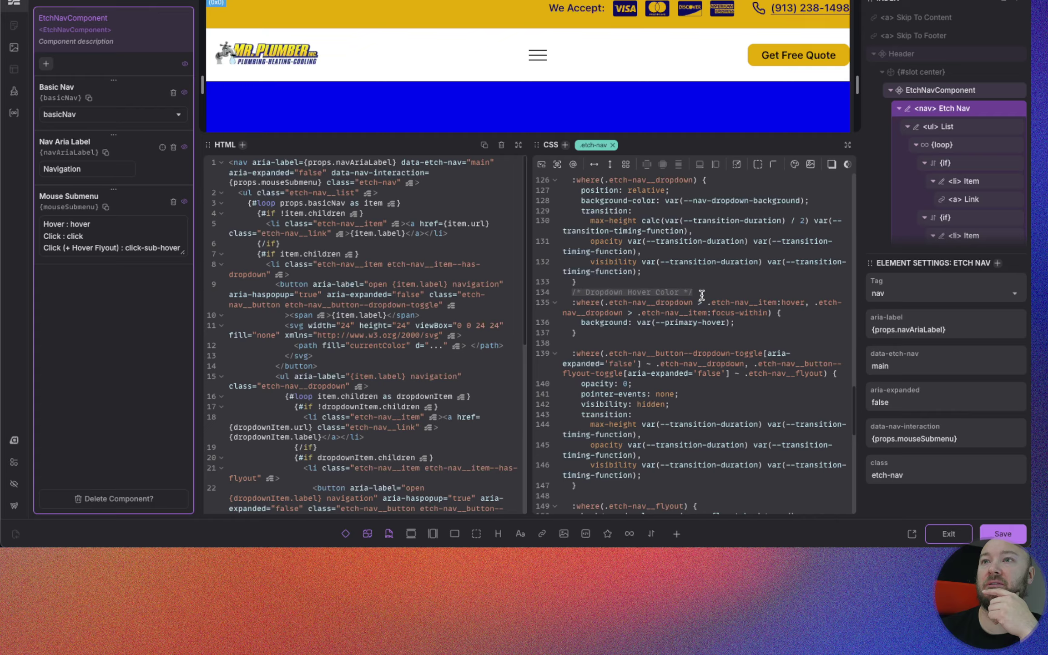
left_click(591, 303)
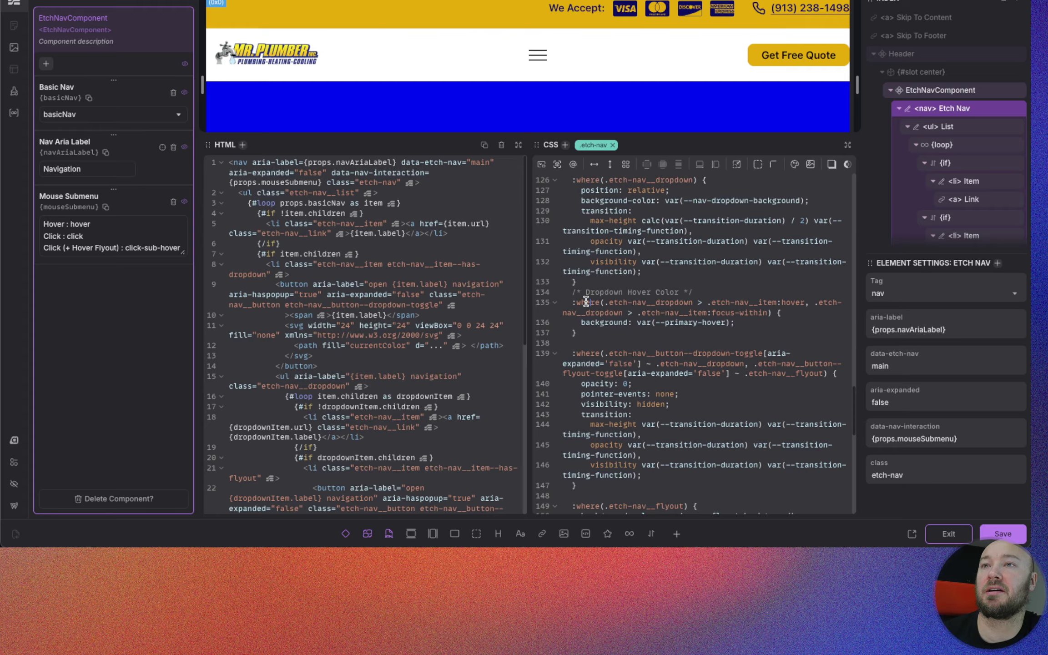
left_click_drag(610, 304, 692, 303)
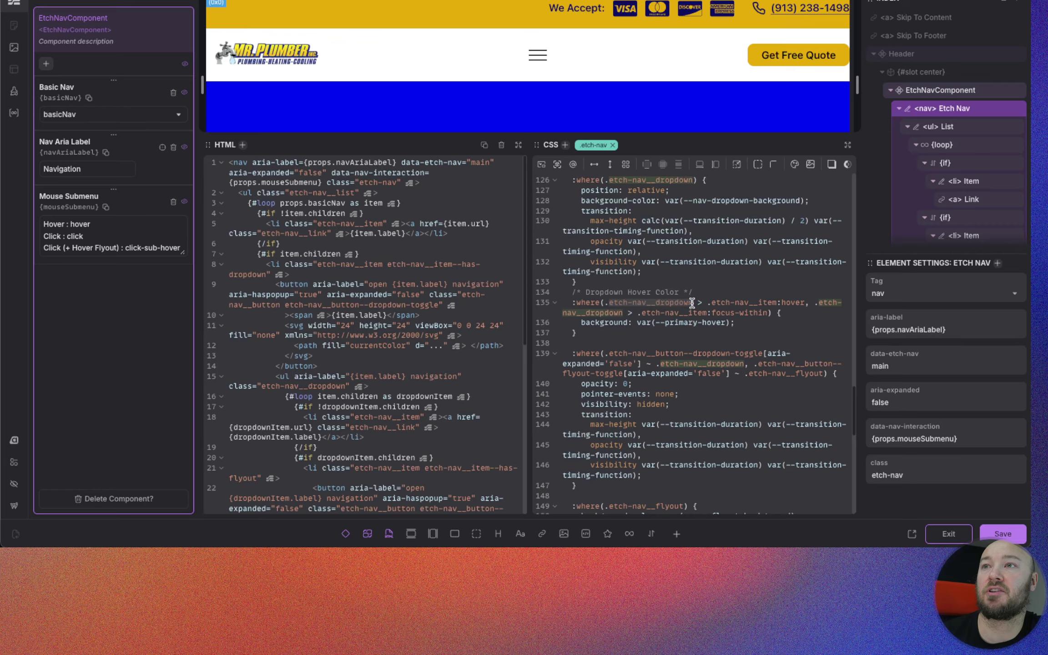
left_click(701, 304)
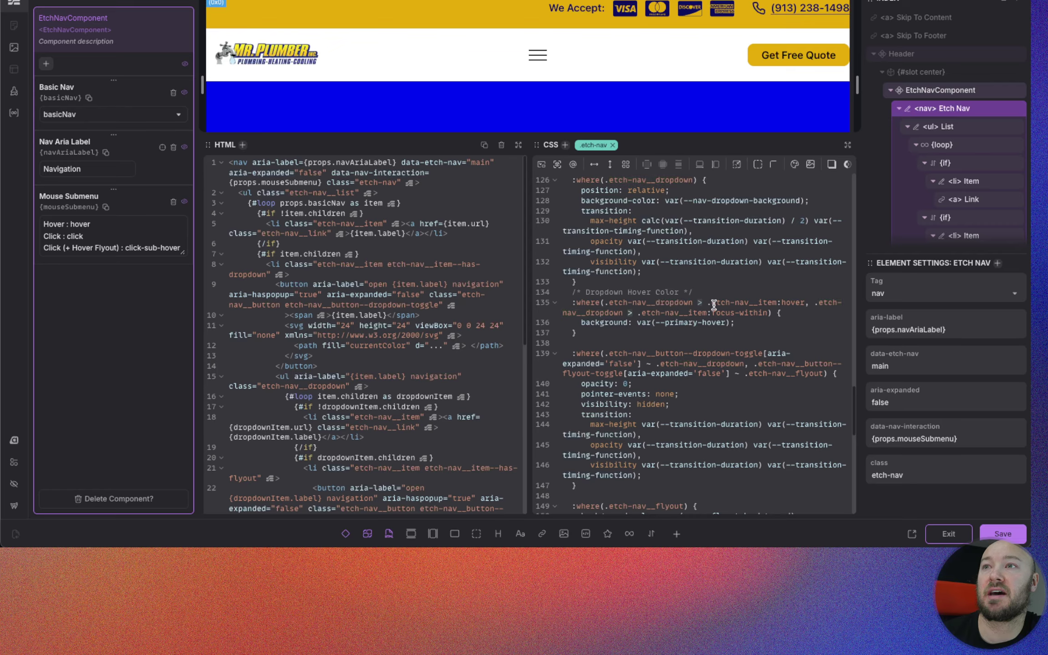
left_click_drag(708, 303, 805, 306)
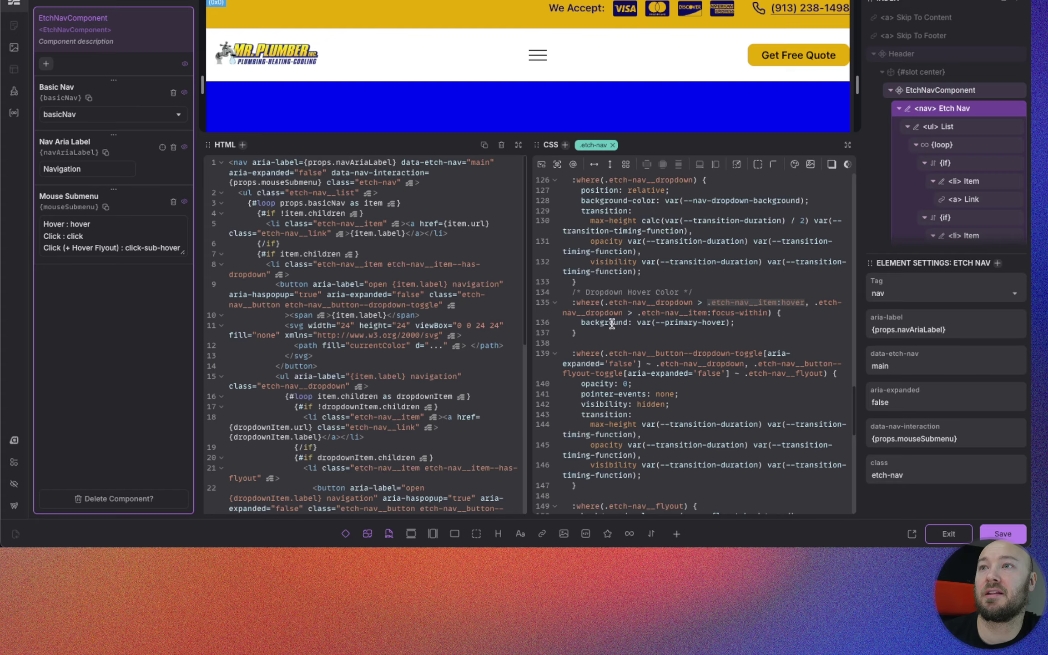
left_click_drag(681, 313, 765, 313)
left_click_drag(585, 322, 729, 322)
left_click(730, 324)
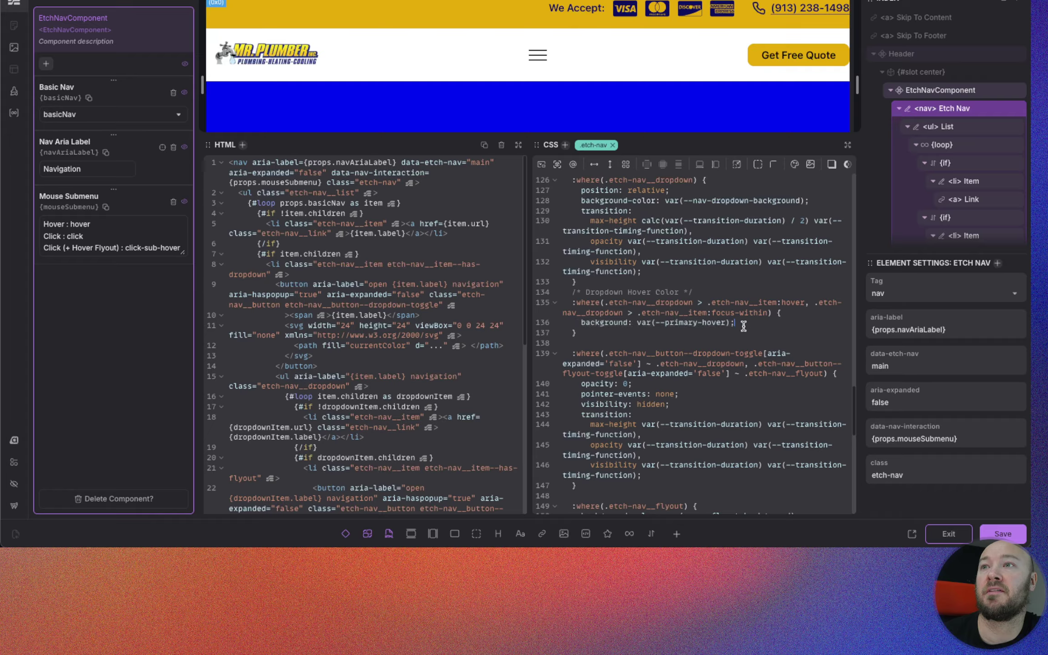
left_click_drag(584, 334, 572, 301)
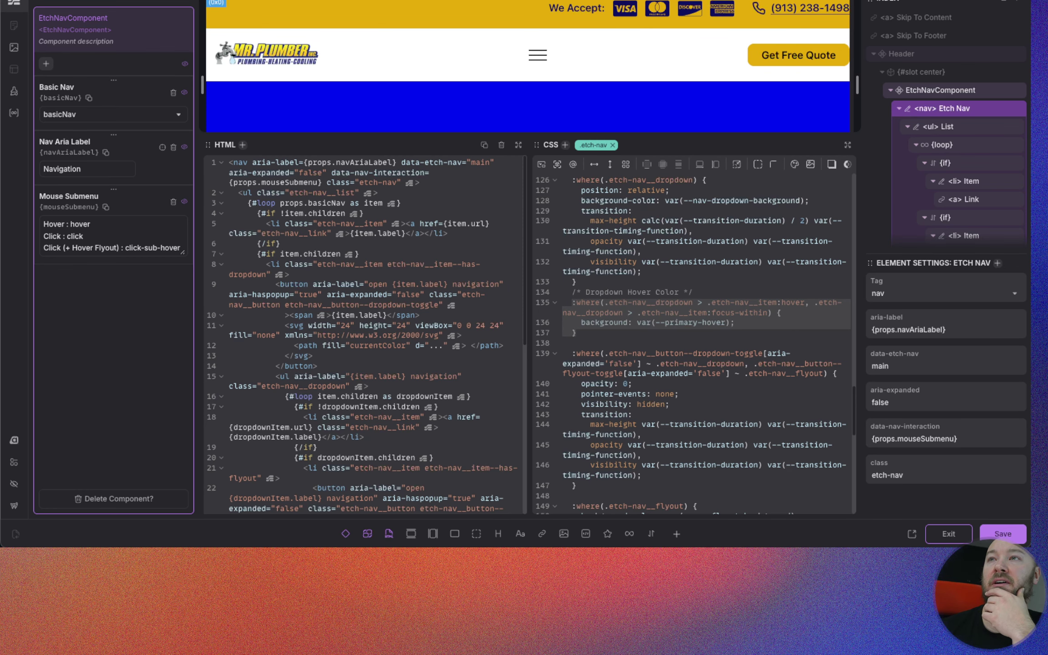
Step: On the live page, move keyboard focus through the Plumbing dropdown to check its item highlighting, then close it and view the footer
key("ctrl+Tab")
mouse_move(339, 89)
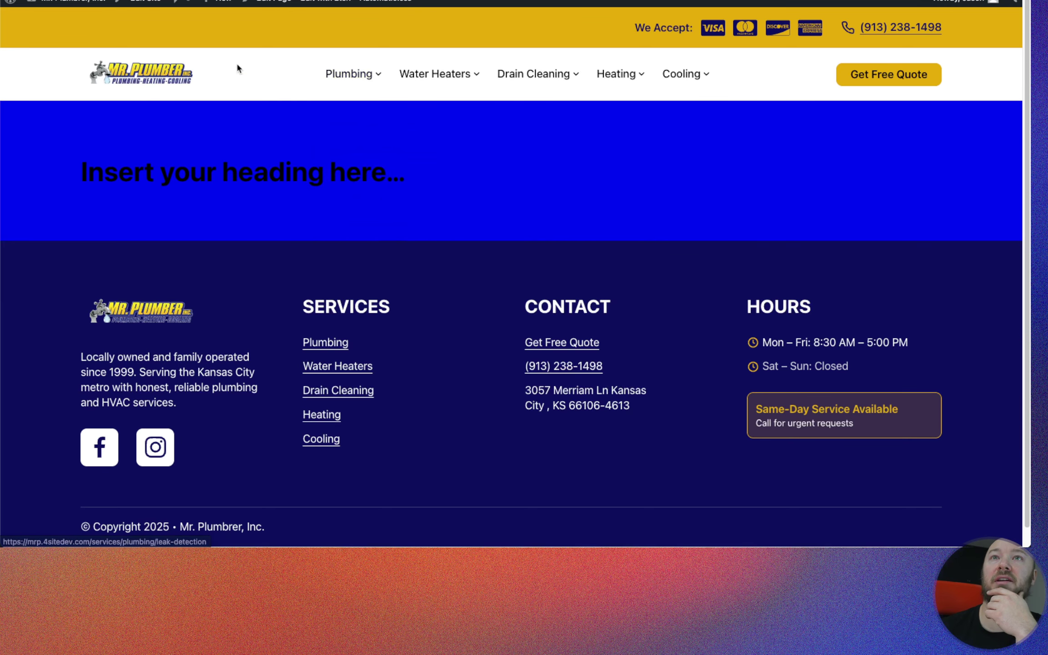
key("Tab")
key("Tab")
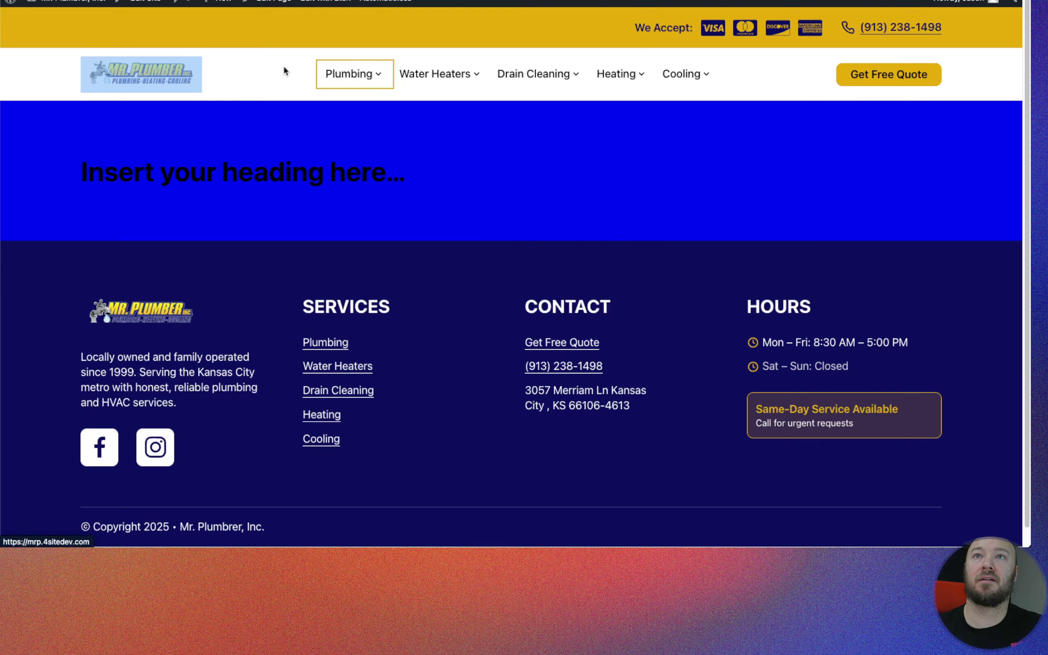
key("Tab")
key("Tab")
key("Tab")
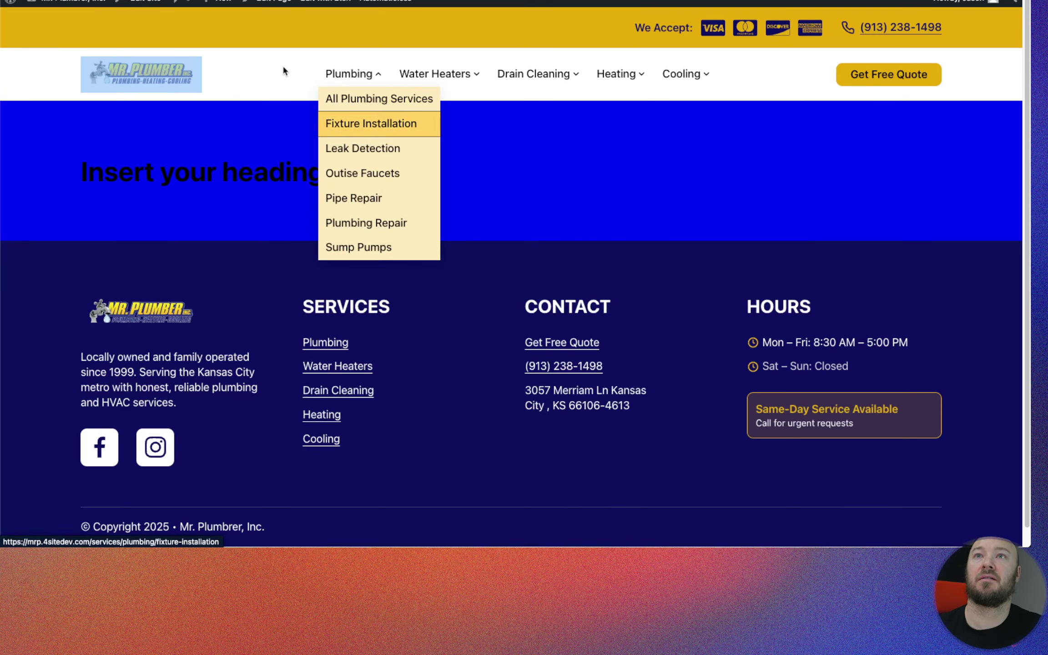
key("Tab")
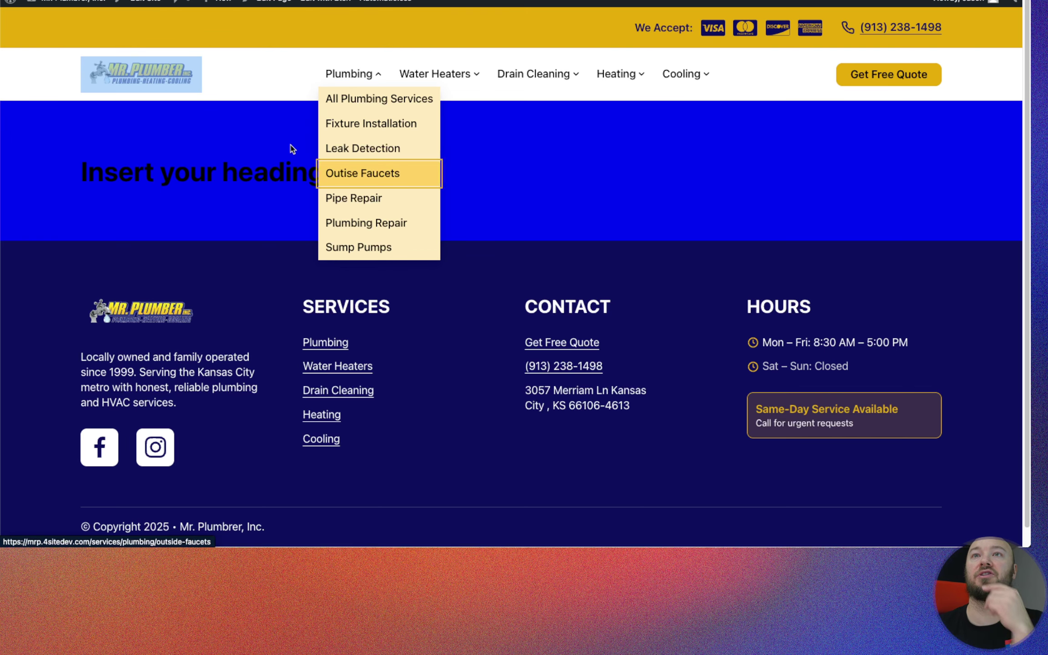
left_click(353, 37)
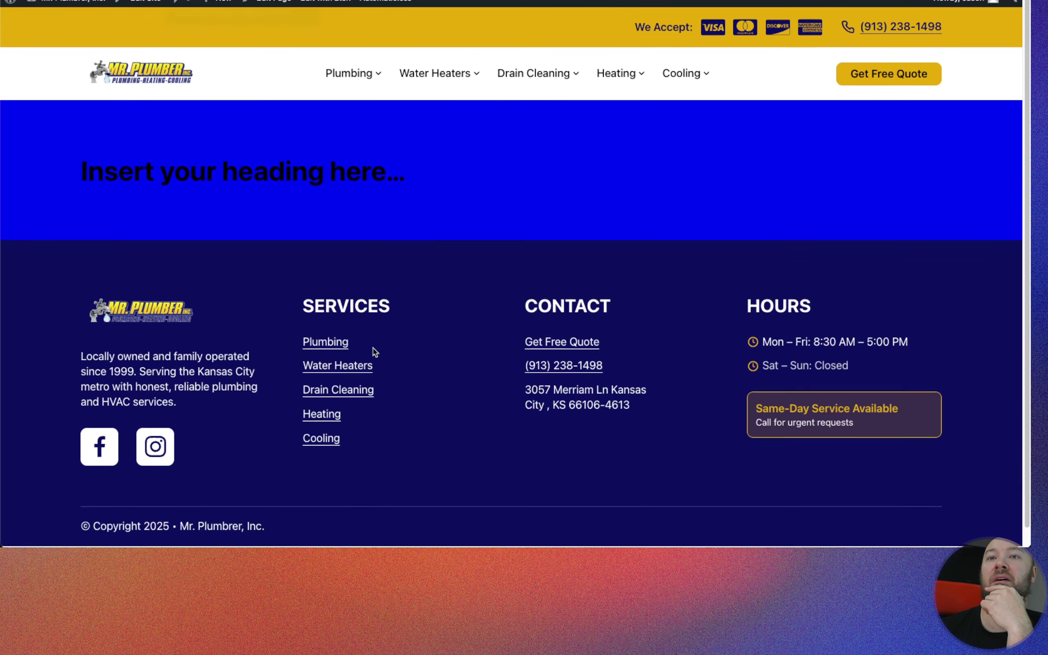
scroll(372, 351, "down", 1)
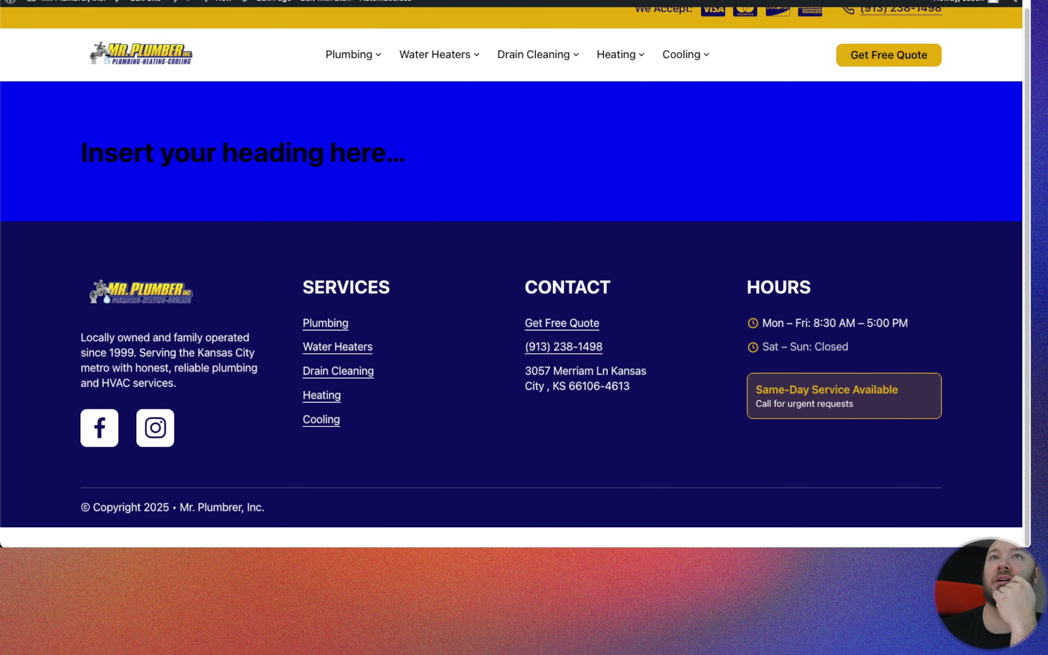
Step: Return to the Etch builder, save, and exit EtchNavComponent editing
left_click(263, 1)
left_click(996, 535)
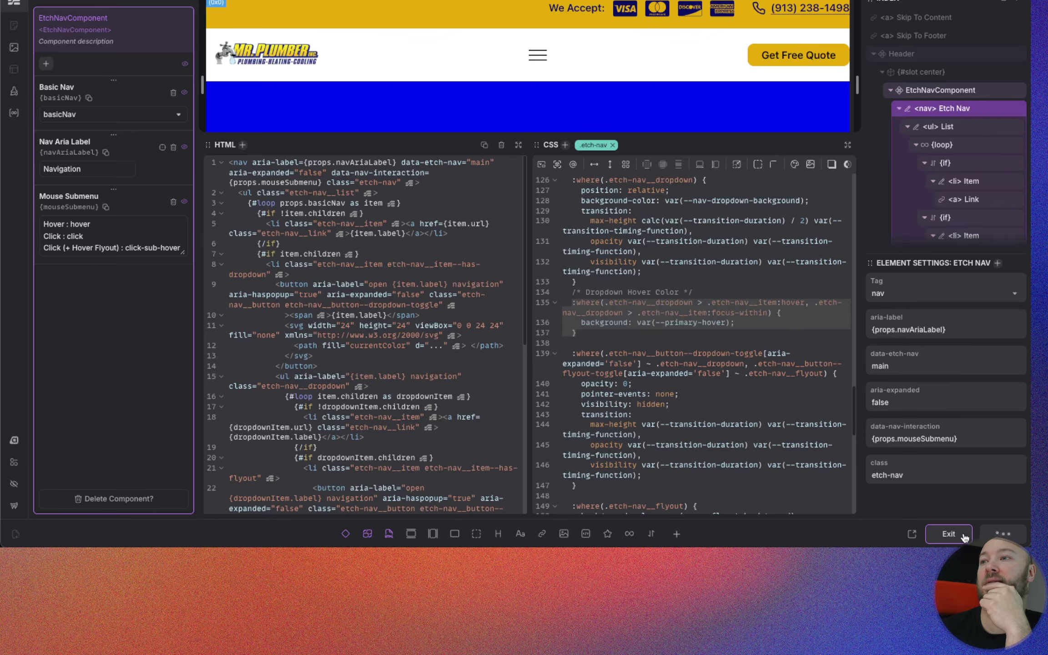
left_click(948, 534)
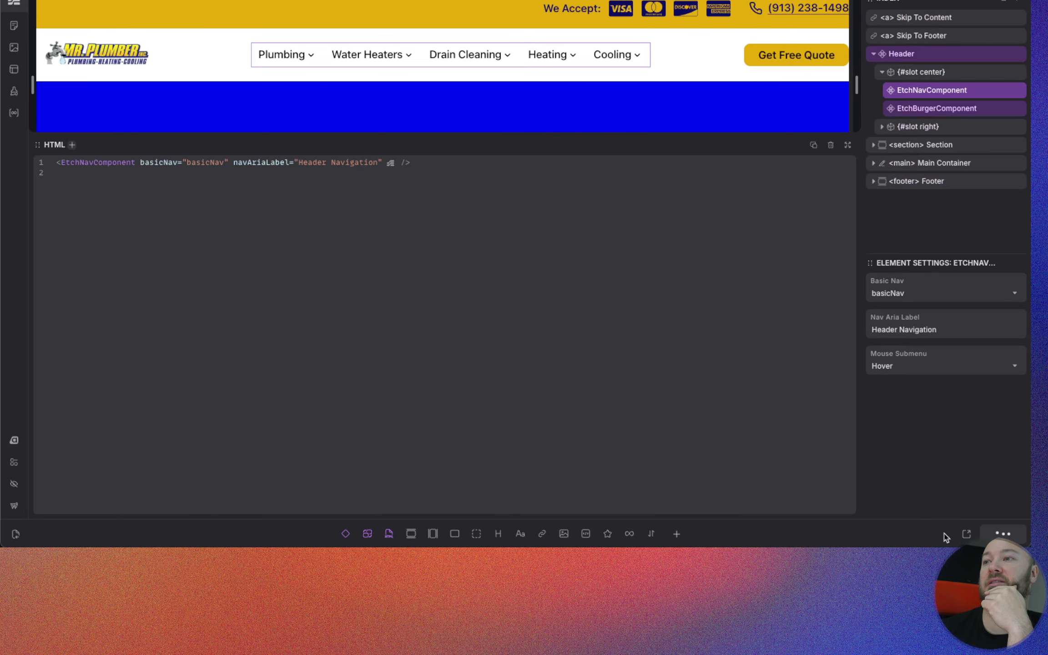
Step: Review the CSS of the footer's Bottom Bar div and switch to the Automatic.css documentation on the Global Divider System
left_click(930, 185)
scroll(932, 200, "down", 5)
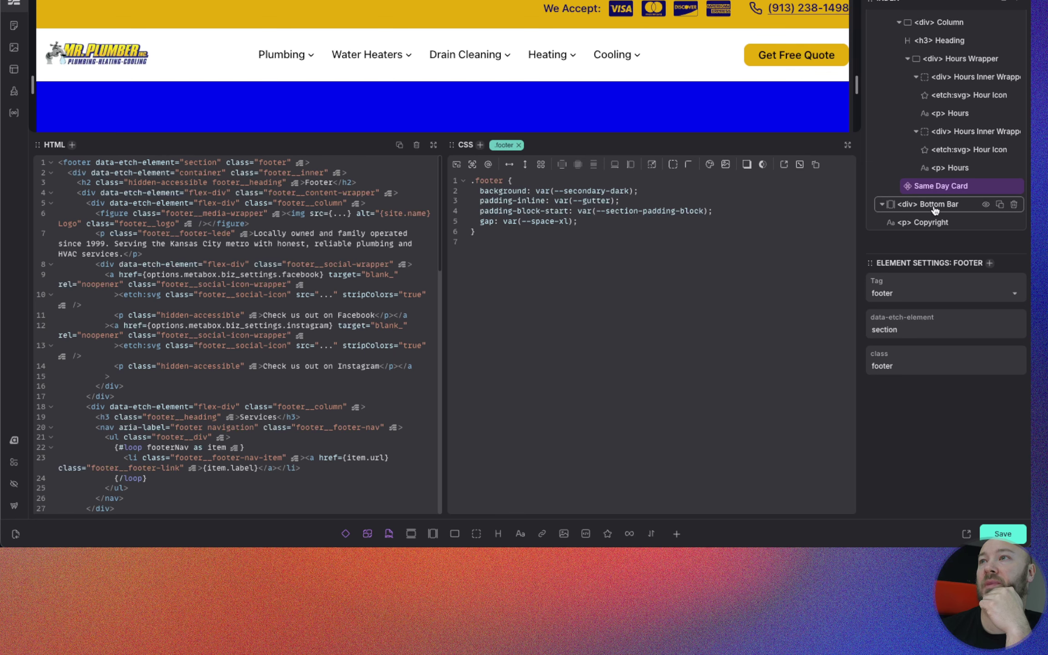
left_click(933, 206)
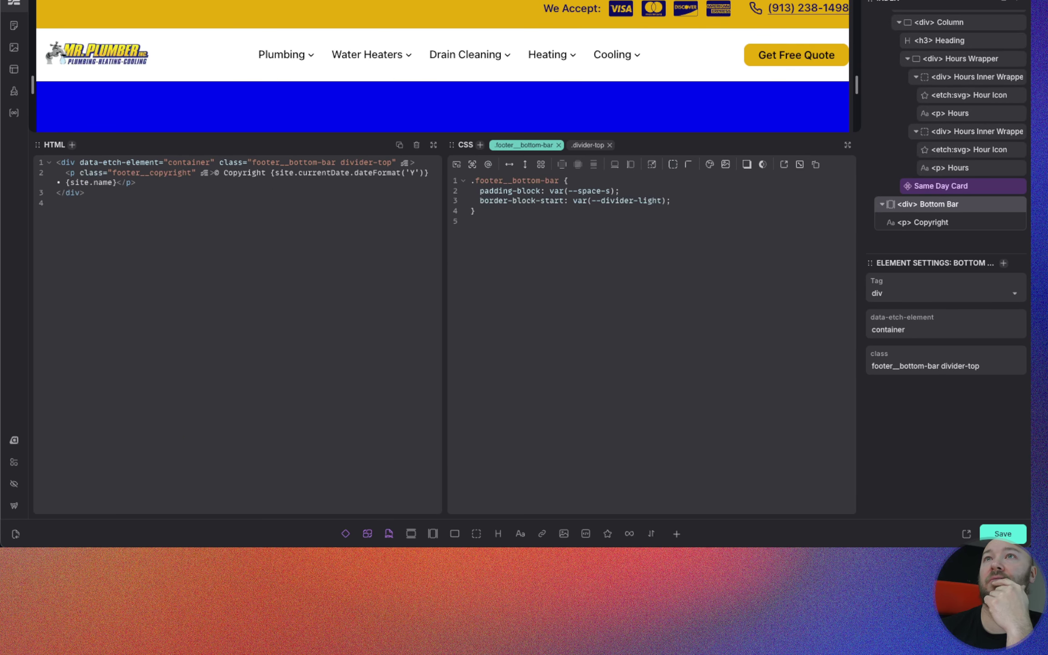
left_click(359, 1)
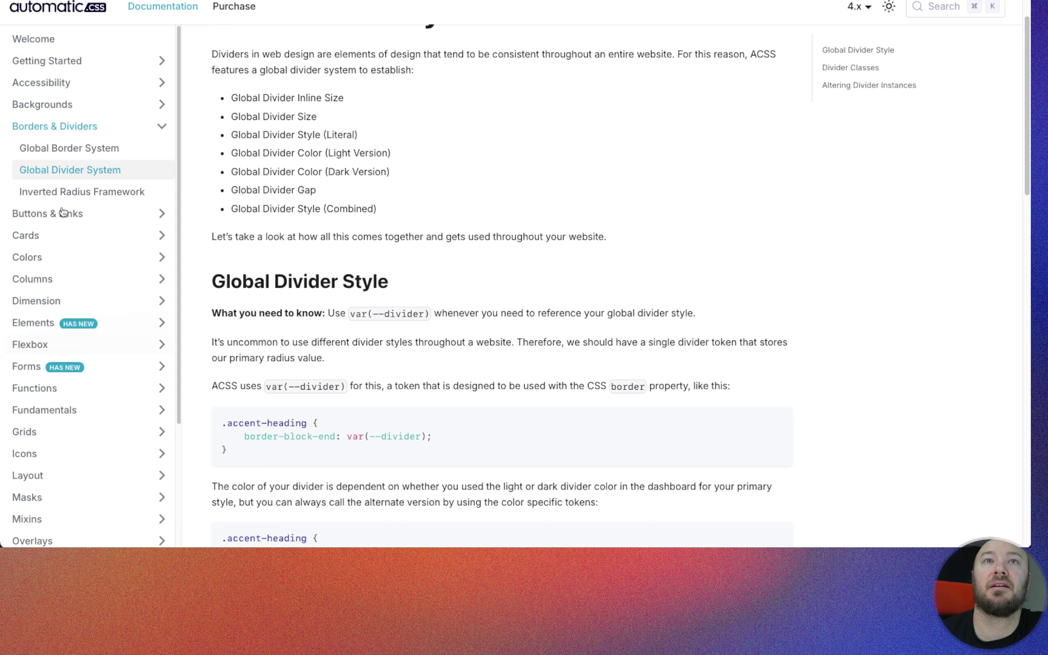
Step: Read the Global Divider Style documentation on the divider tokens, and return to Etch to review the Bottom Bar's border-block-start value
scroll(307, 271, "down", 3)
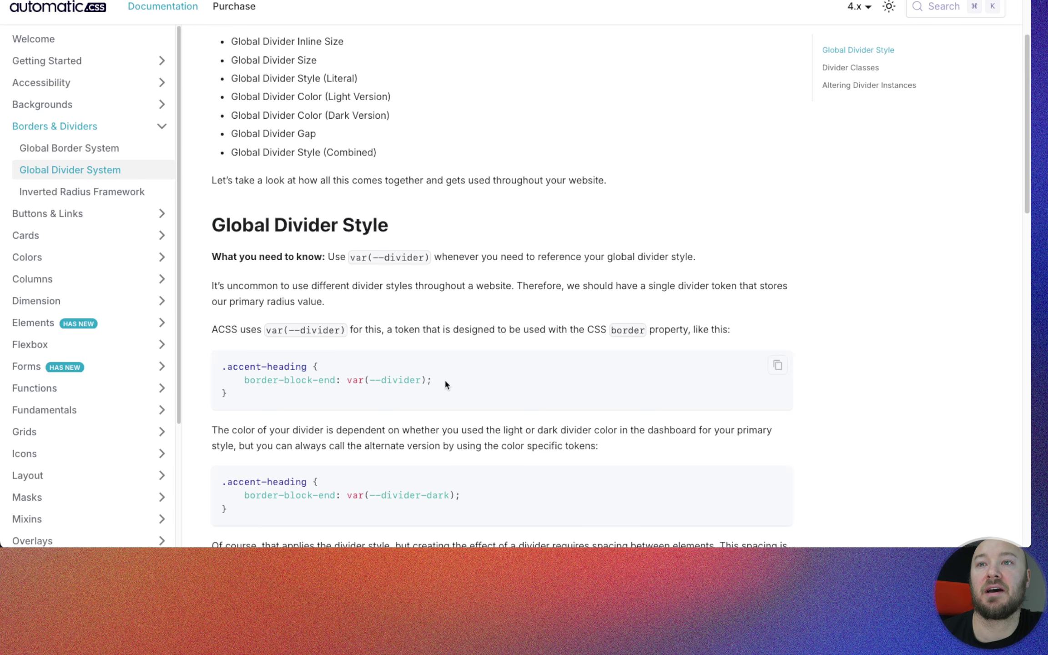
scroll(444, 380, "down", 2)
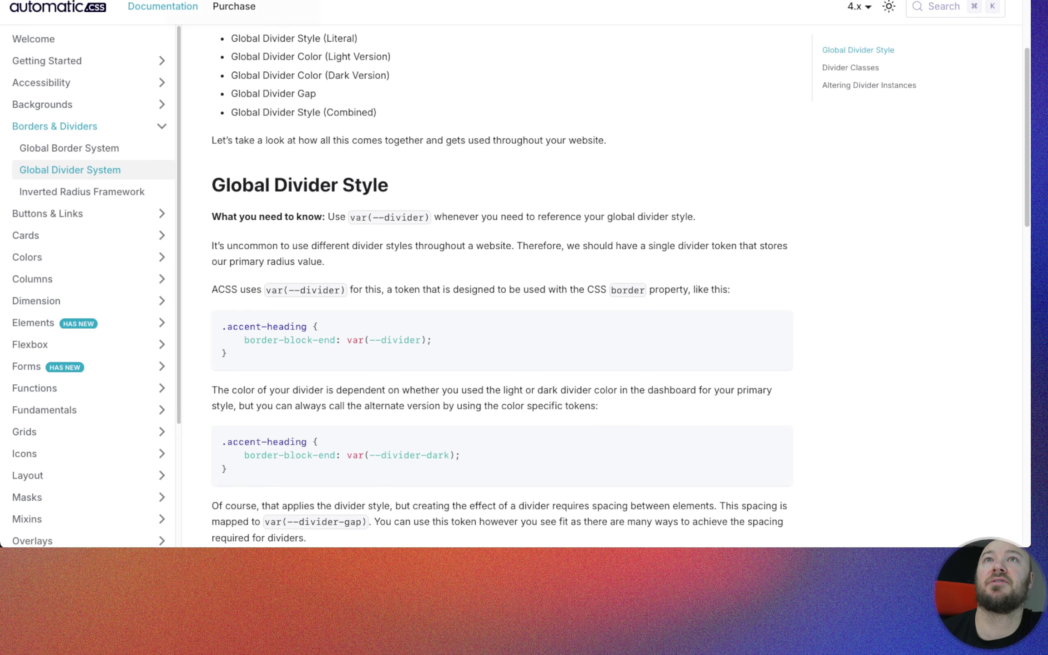
key("ctrl+Tab")
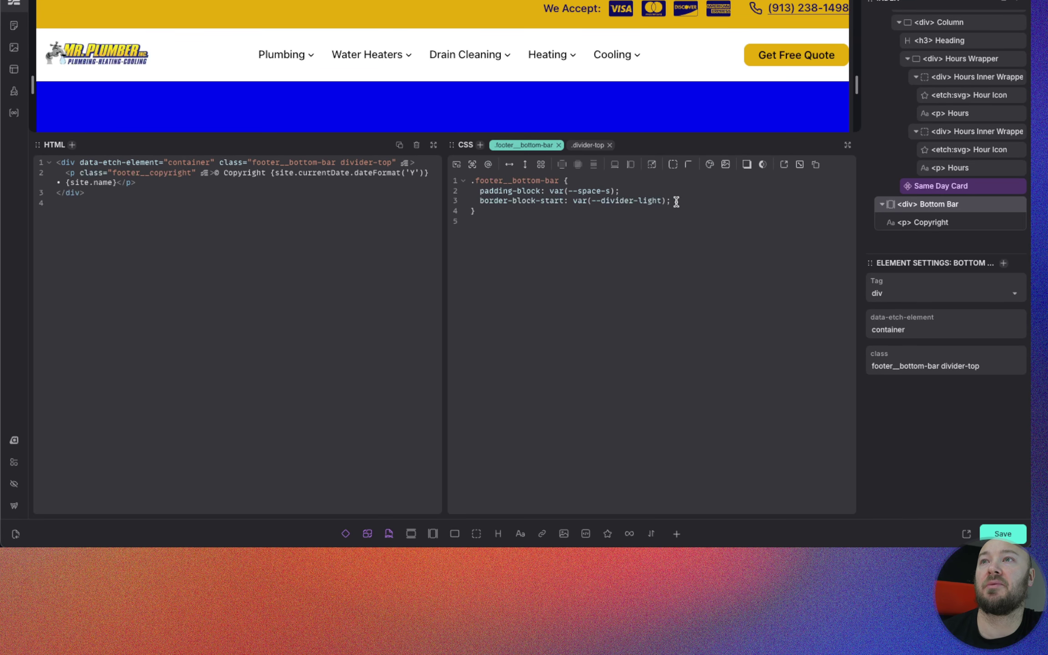
left_click_drag(676, 202, 574, 198)
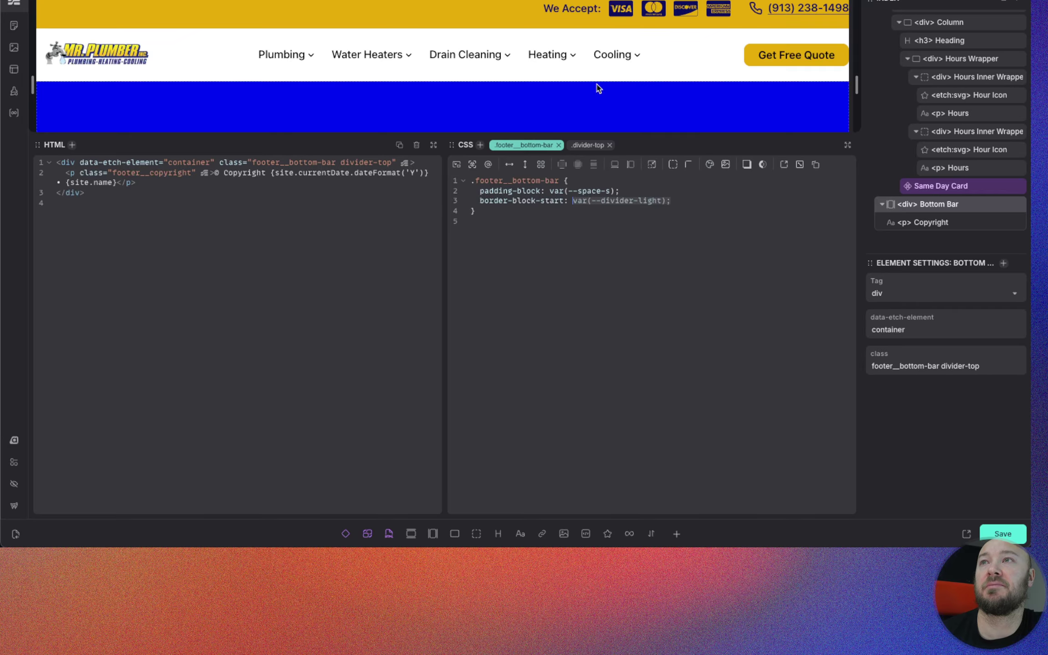
Step: Switch to the Figma design to examine the footer's bottom divider, and compare it with the footer on the live page
key("ctrl+Tab")
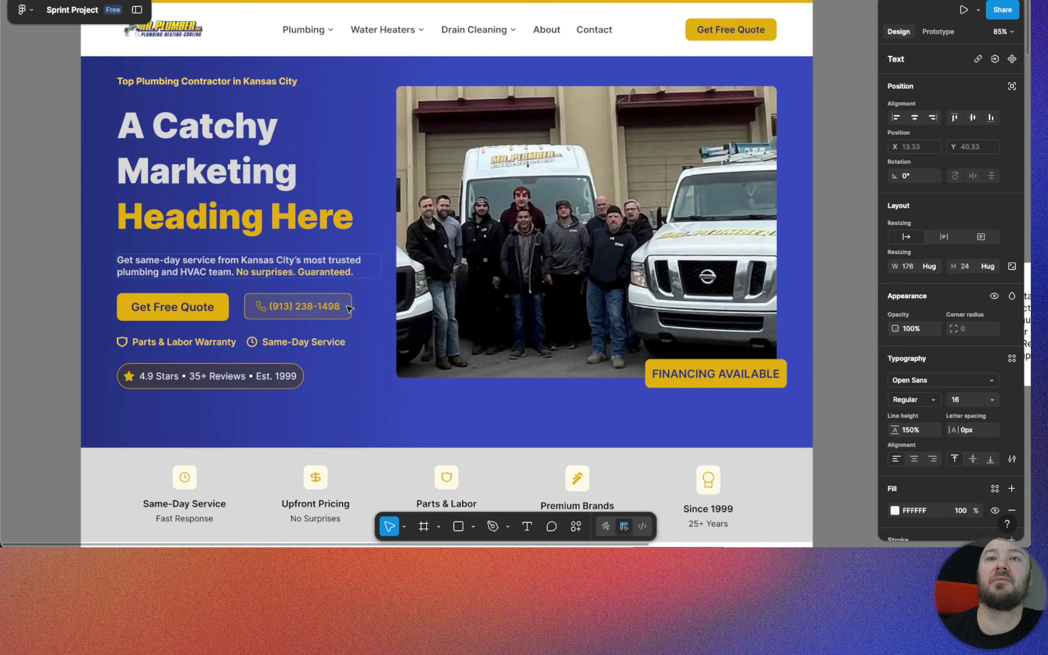
scroll(349, 309, "down", 20)
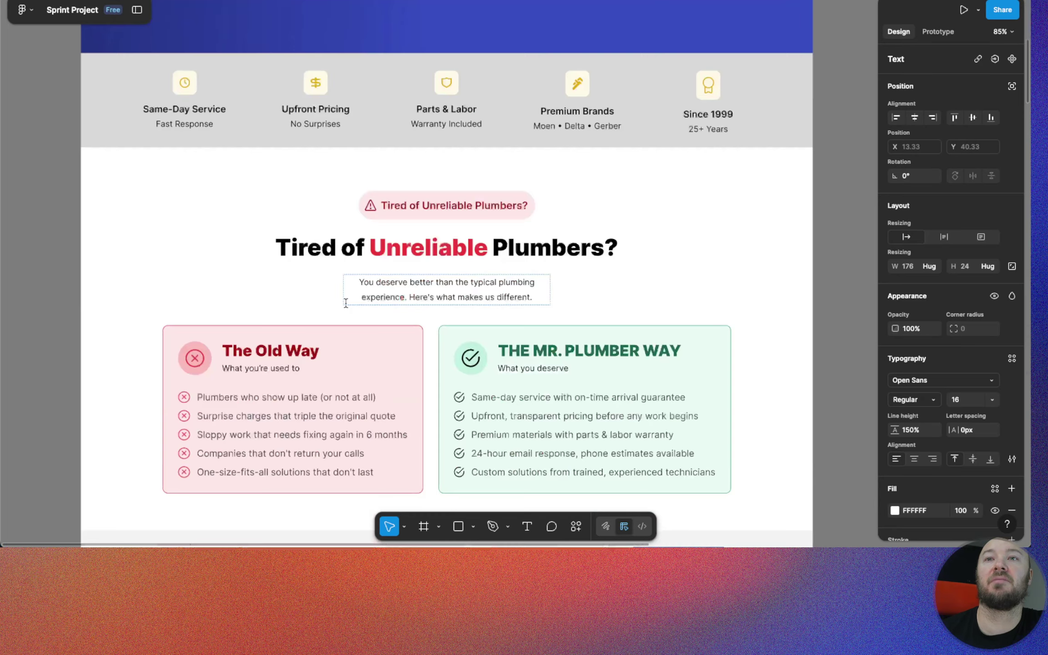
scroll(350, 309, "down", 20)
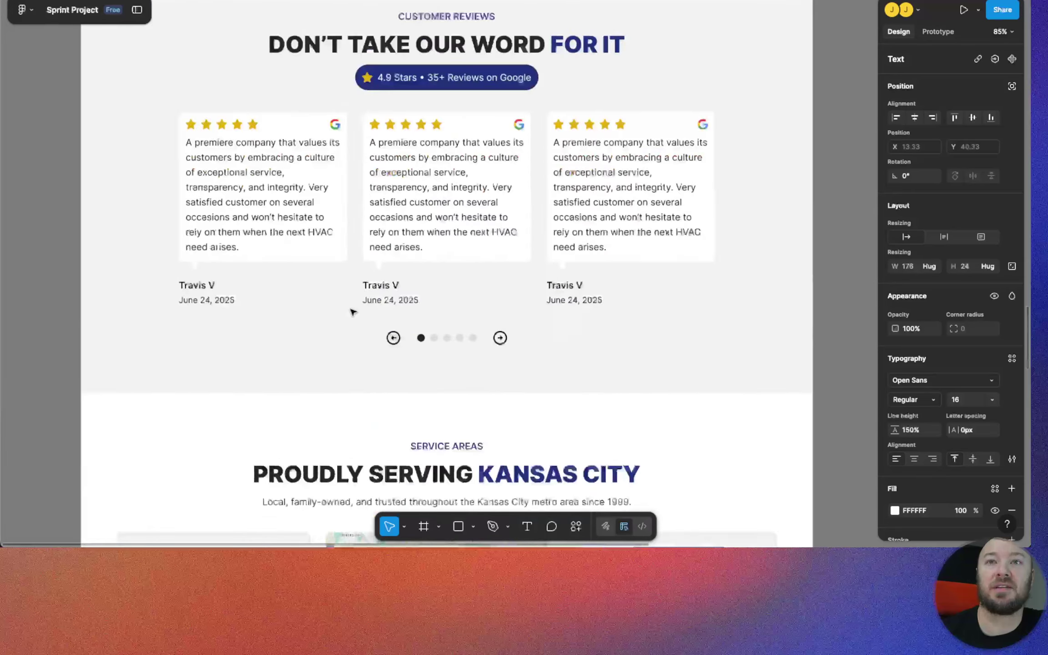
scroll(344, 309, "down", 5)
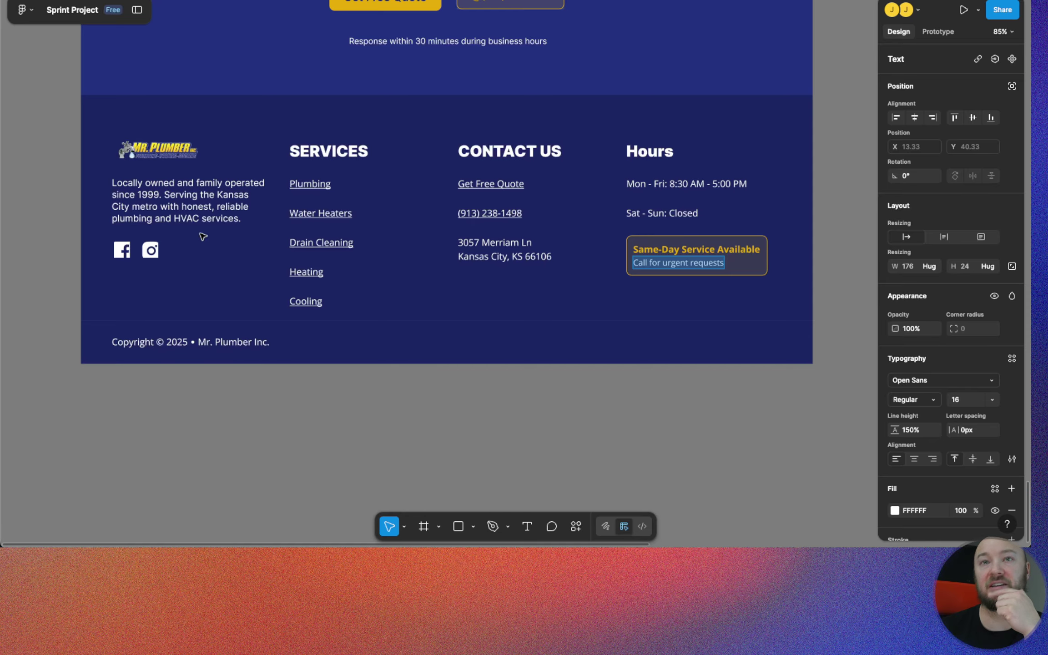
key("ctrl+Tab")
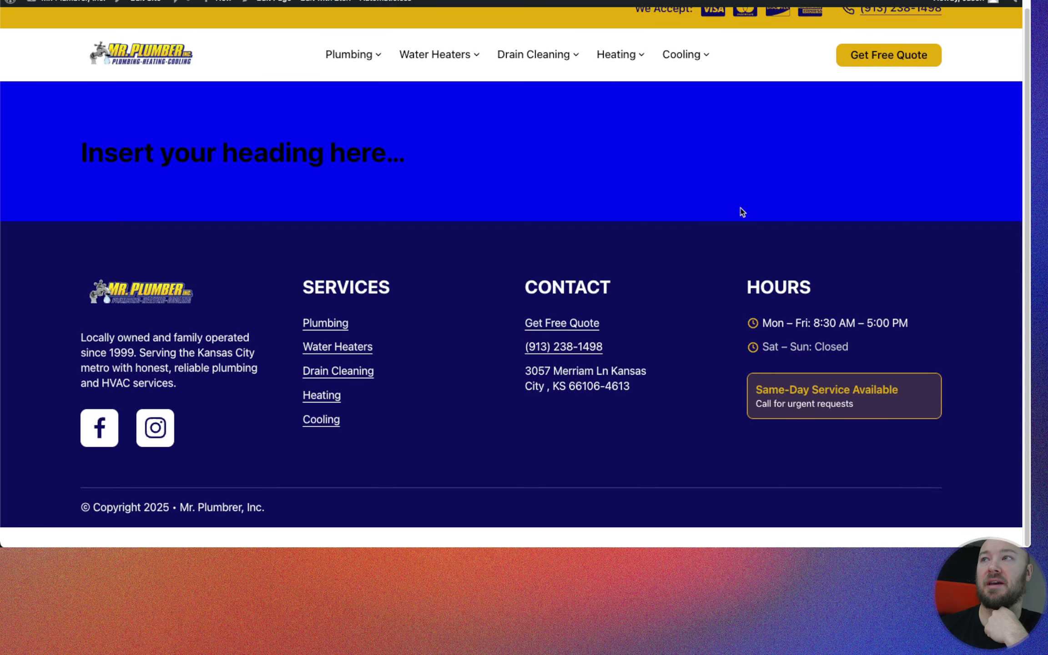
Step: Return to the Etch builder, convert the whole footer element into a component, and exit component editing
key("ctrl+Tab")
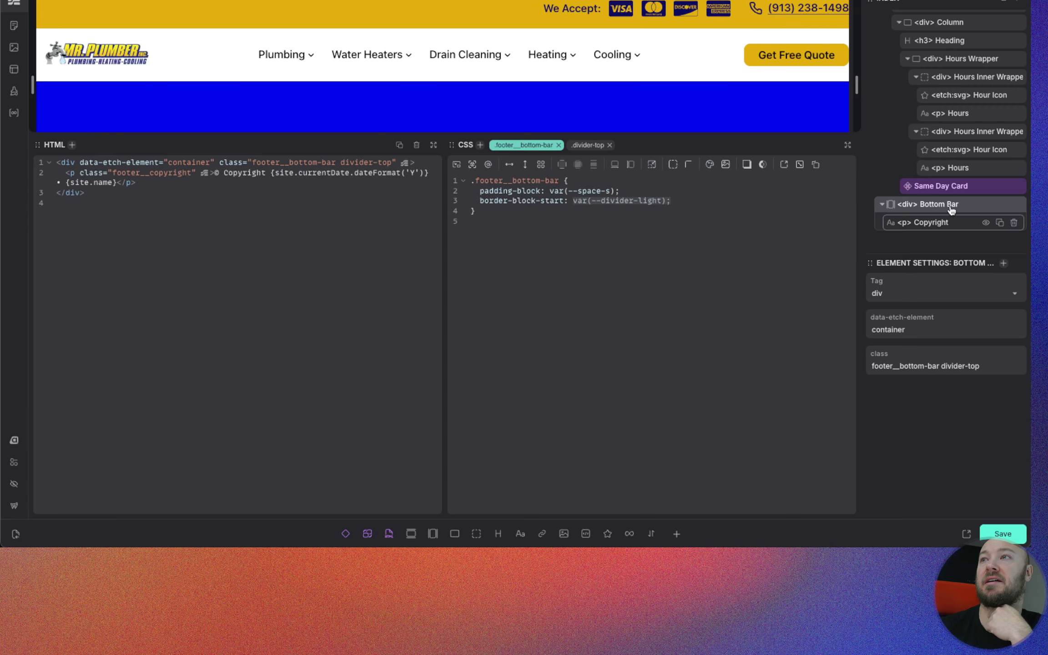
scroll(917, 177, "up", 10)
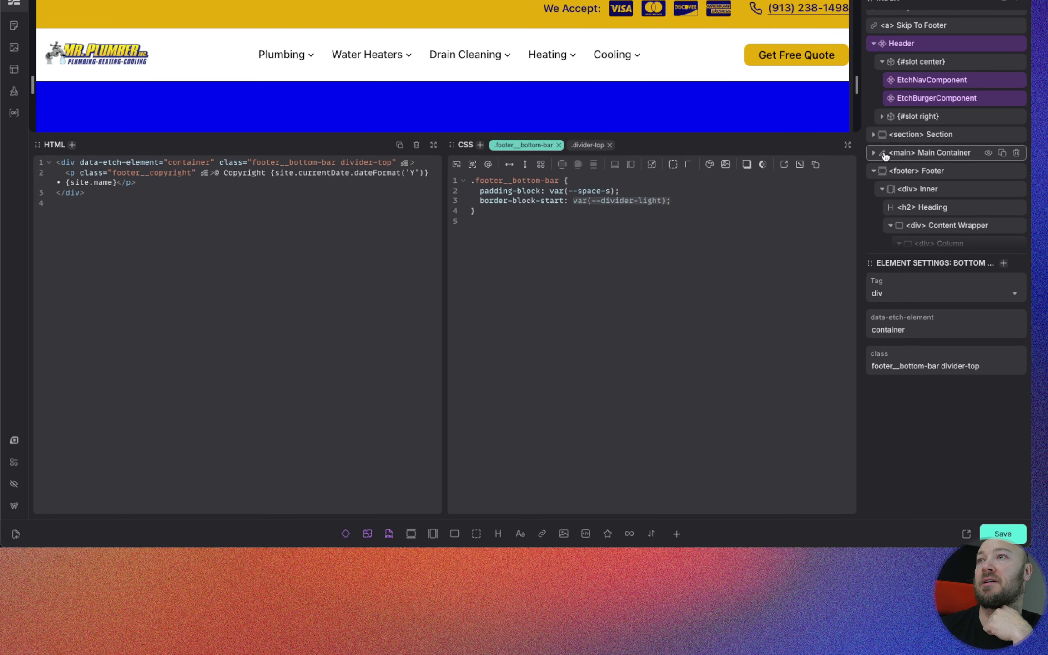
left_click(942, 173)
right_click(942, 172)
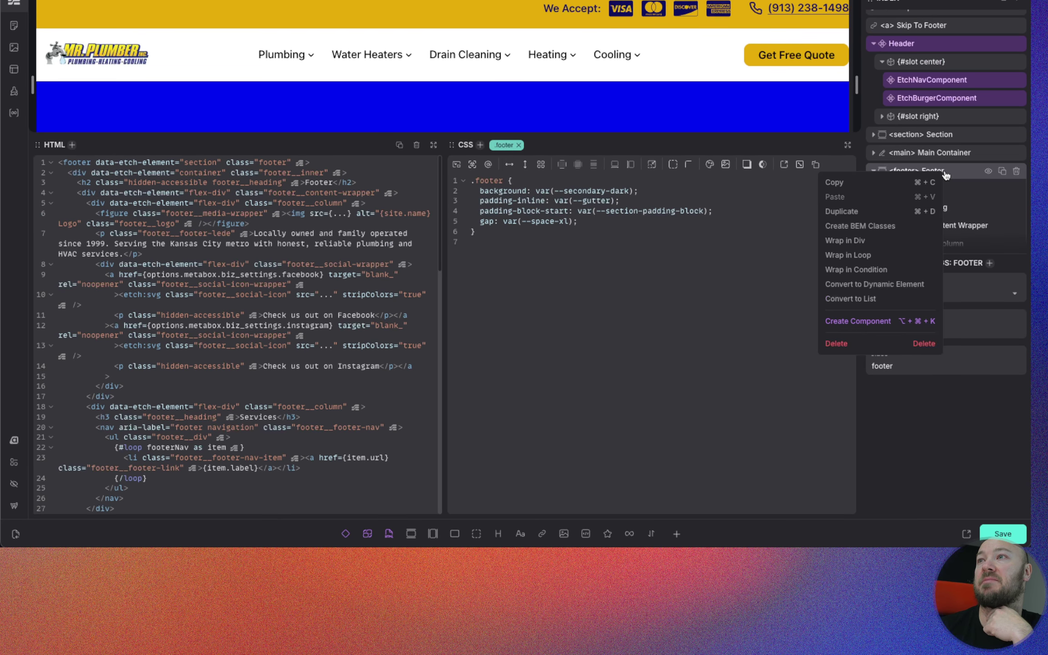
left_click(858, 321)
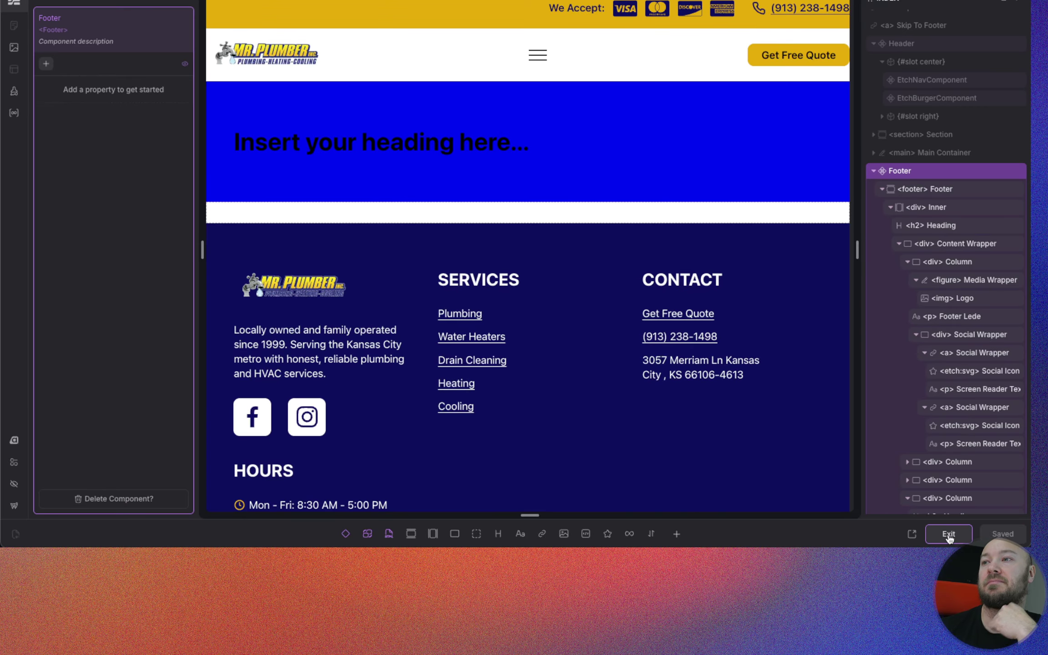
left_click(948, 534)
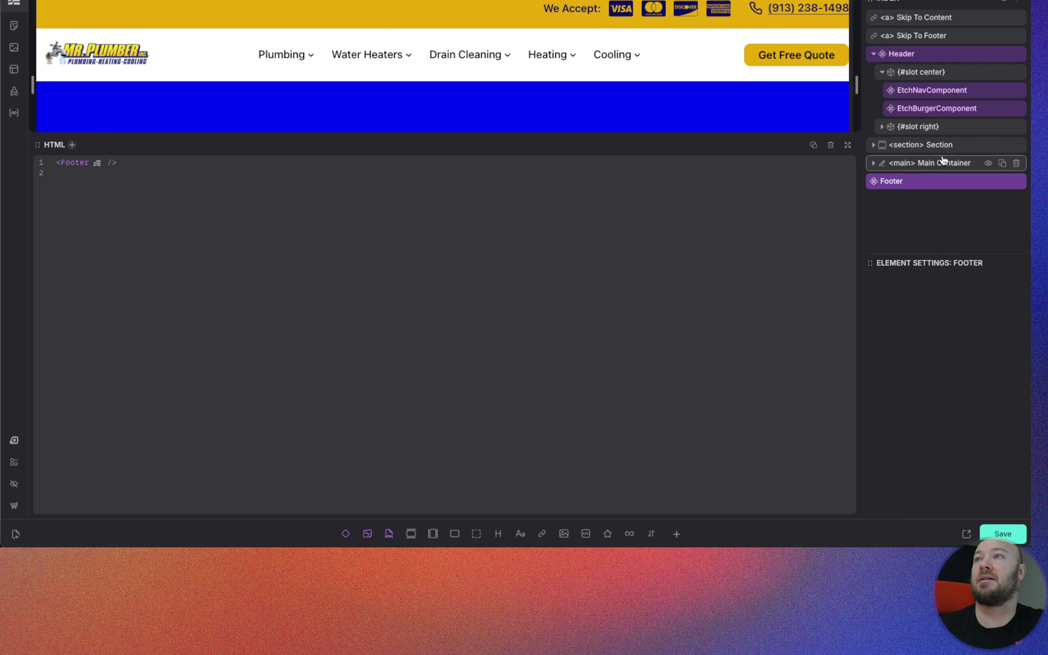
Step: Delete the placeholder section between the Header and the Main Container, and collapse the Header in the structure tree
left_click(972, 151)
left_click(1016, 145)
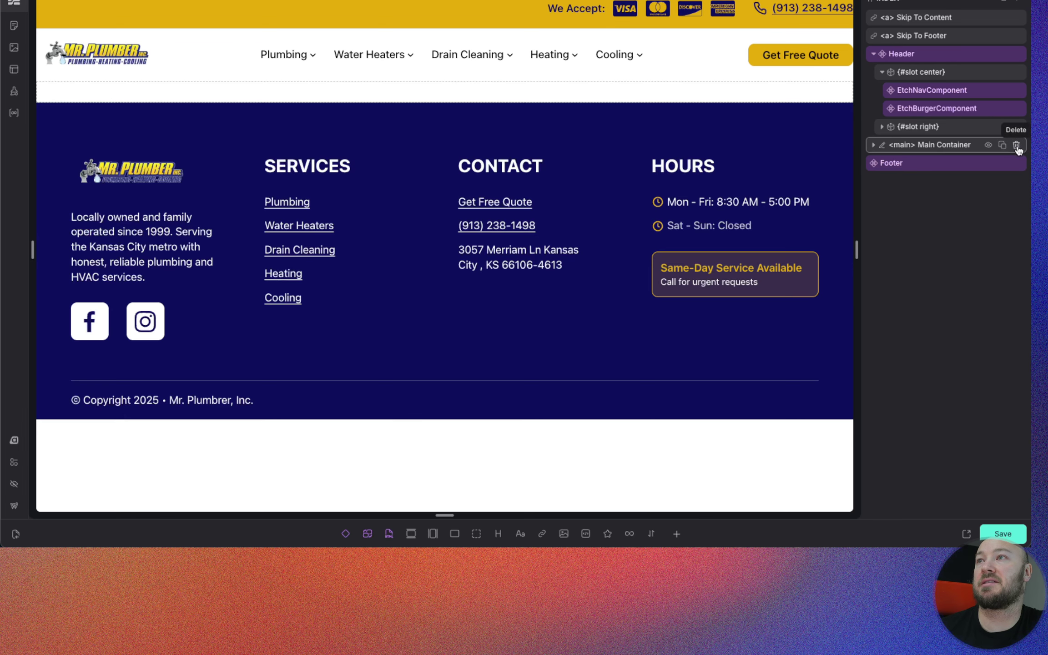
left_click(873, 53)
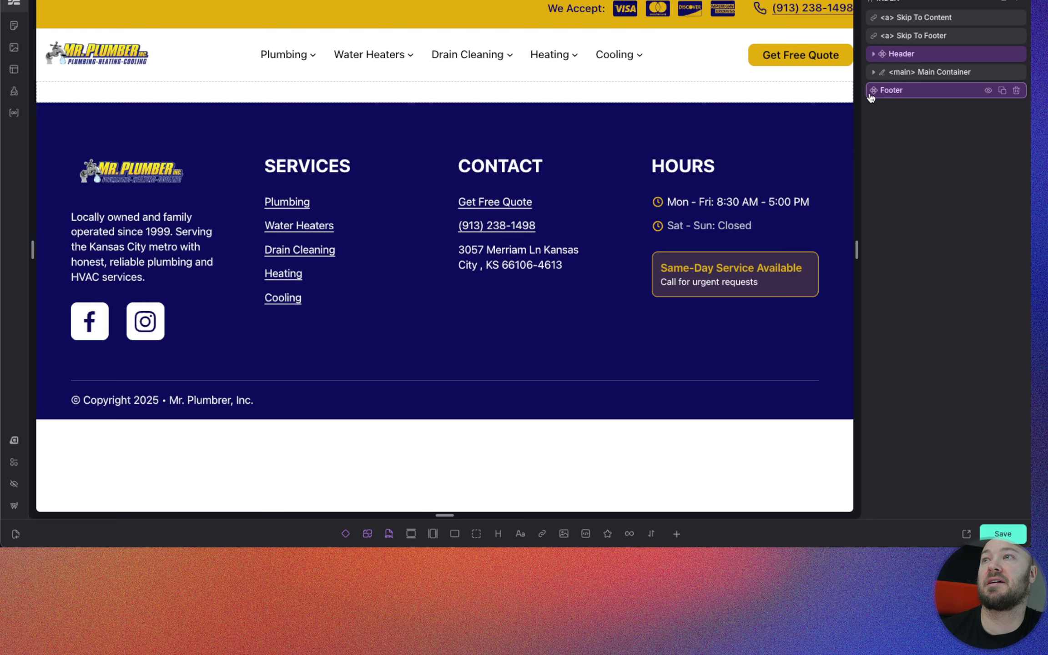
Step: Open the Footer component for editing and add a #footer selector to its footer element
left_click(916, 96)
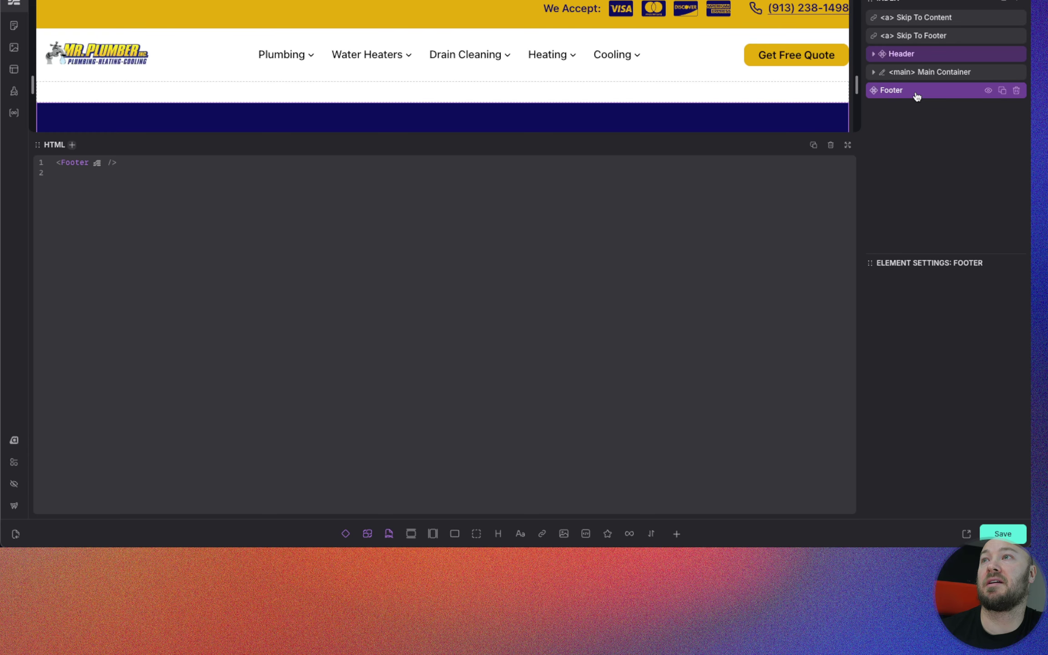
right_click(959, 94)
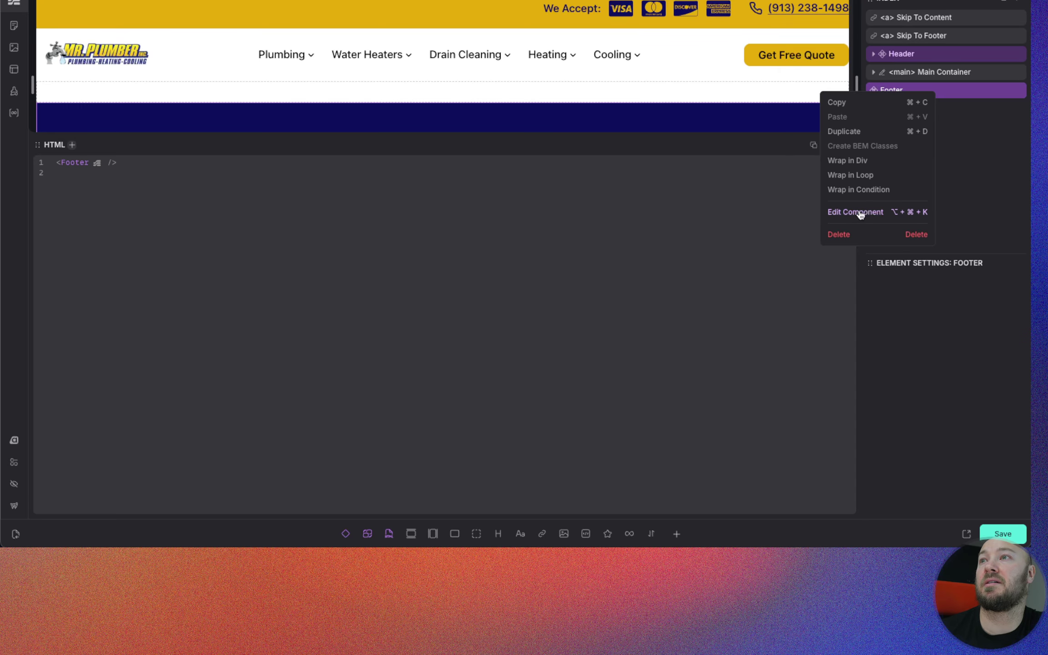
double_click(948, 96)
left_click(941, 111)
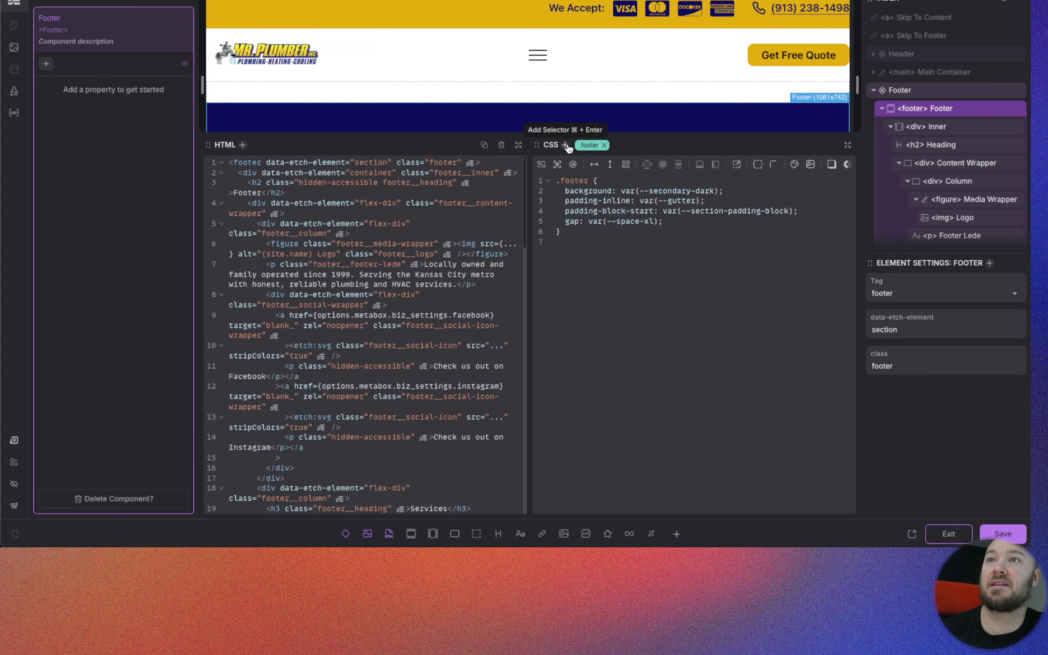
left_click(566, 145)
type("#footer")
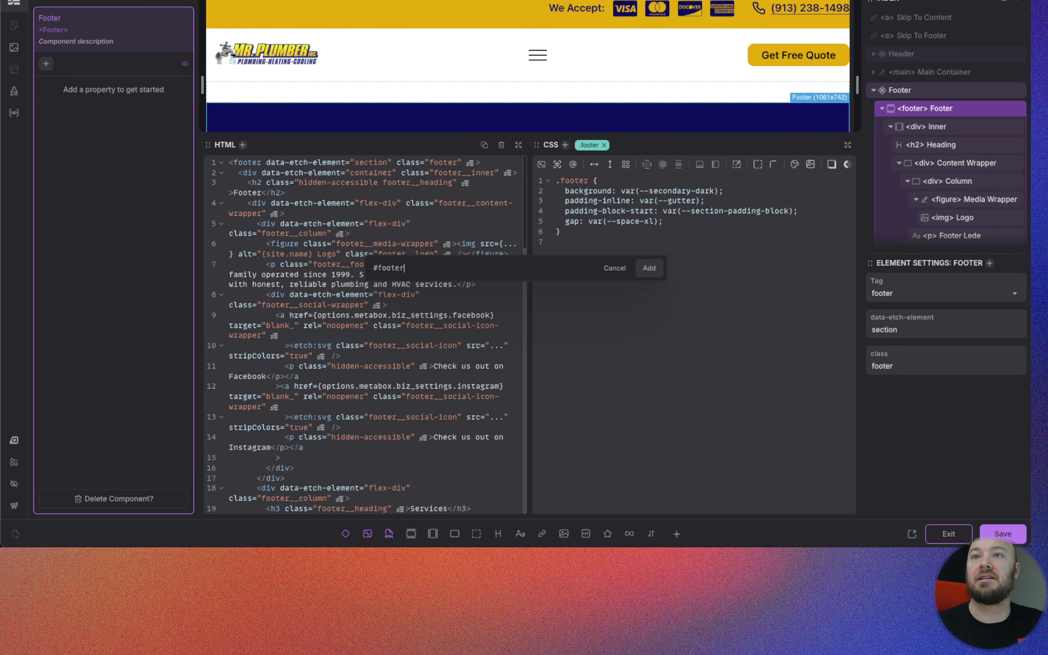
left_click(650, 269)
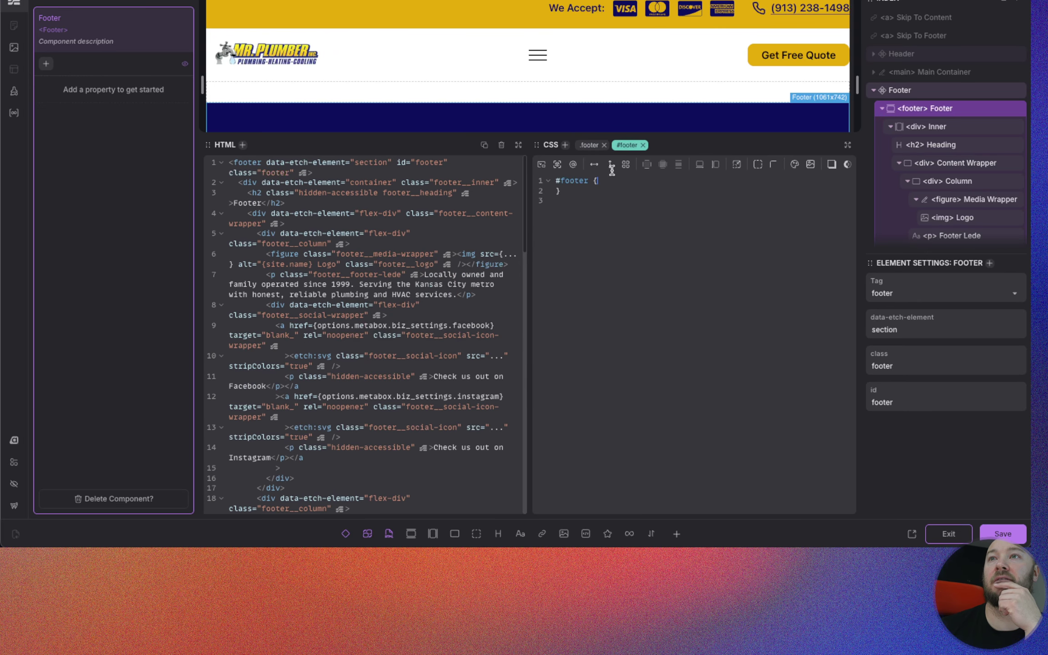
Step: Save and exit the Footer component, and check the Skip To Footer link's href before saving the template
left_click(992, 538)
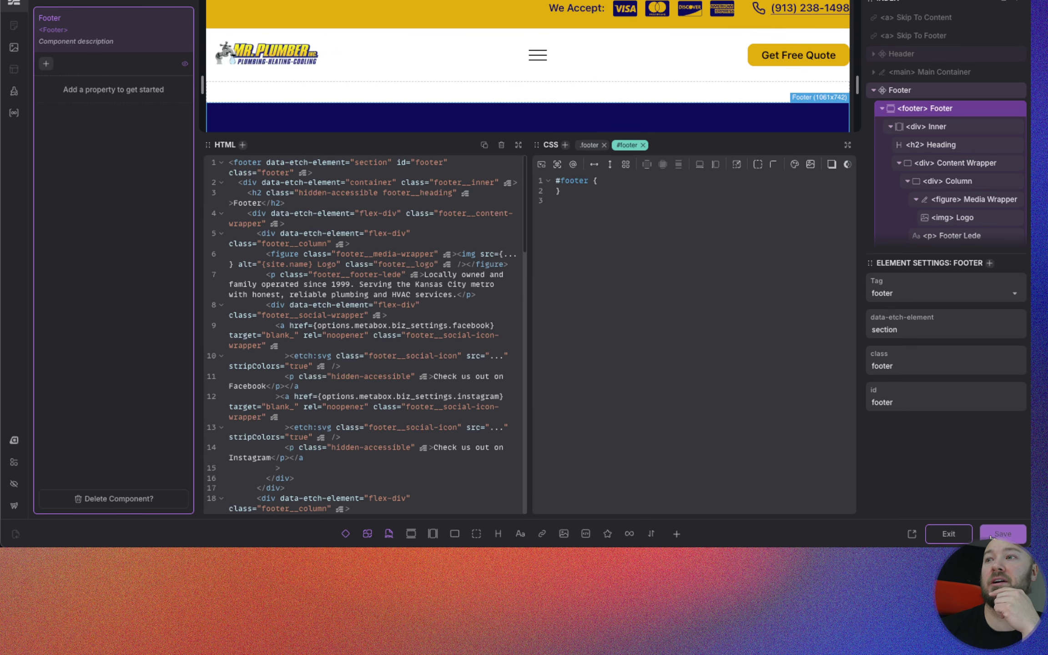
left_click(950, 534)
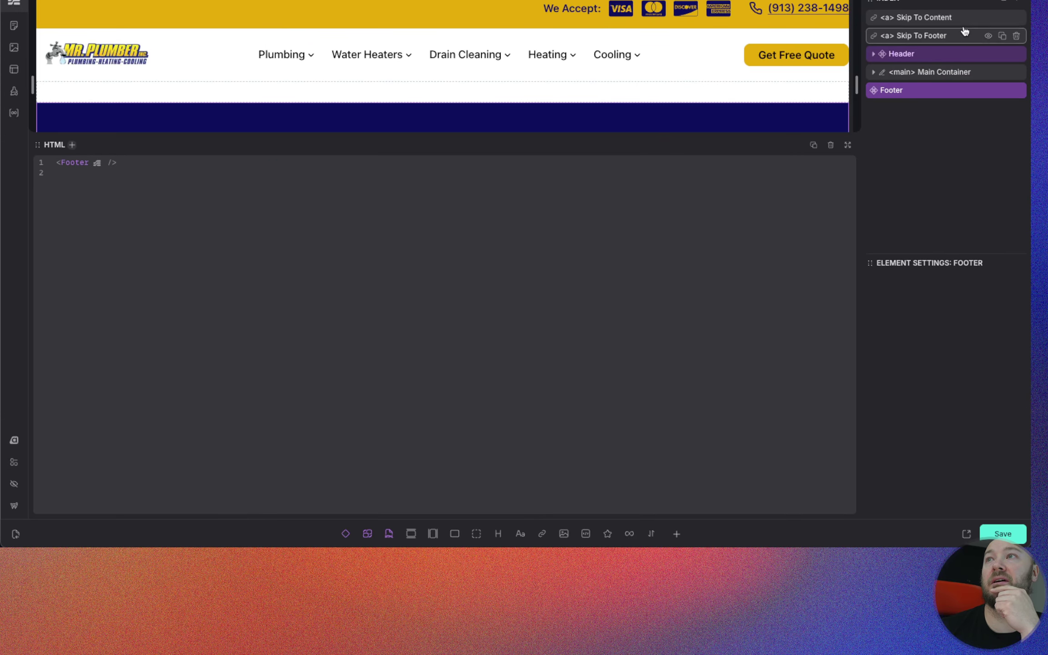
left_click(946, 39)
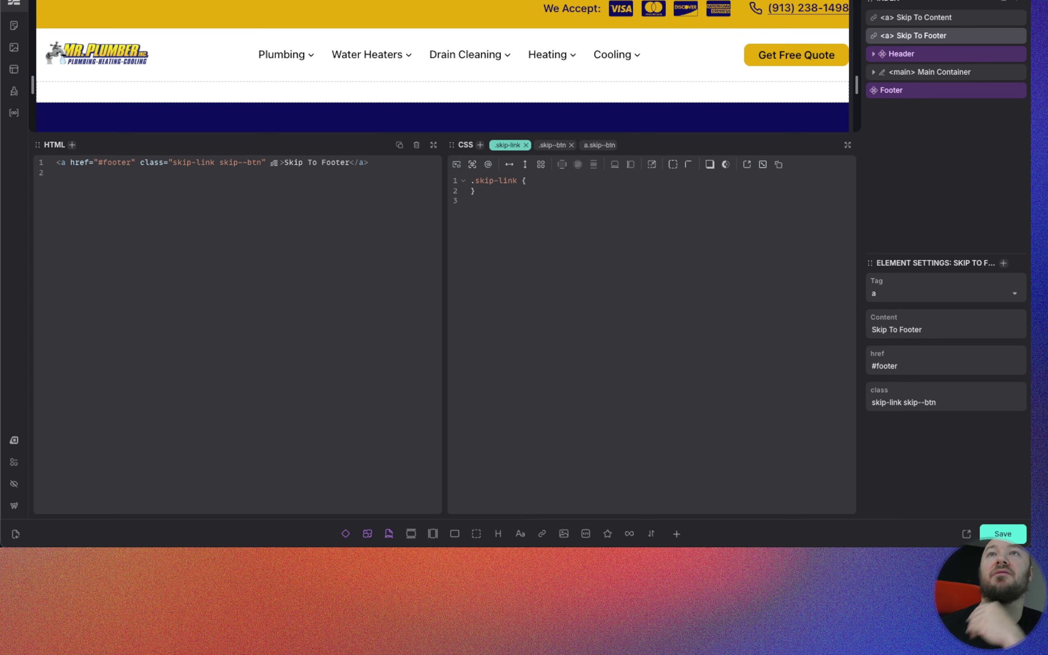
left_click(1018, 541)
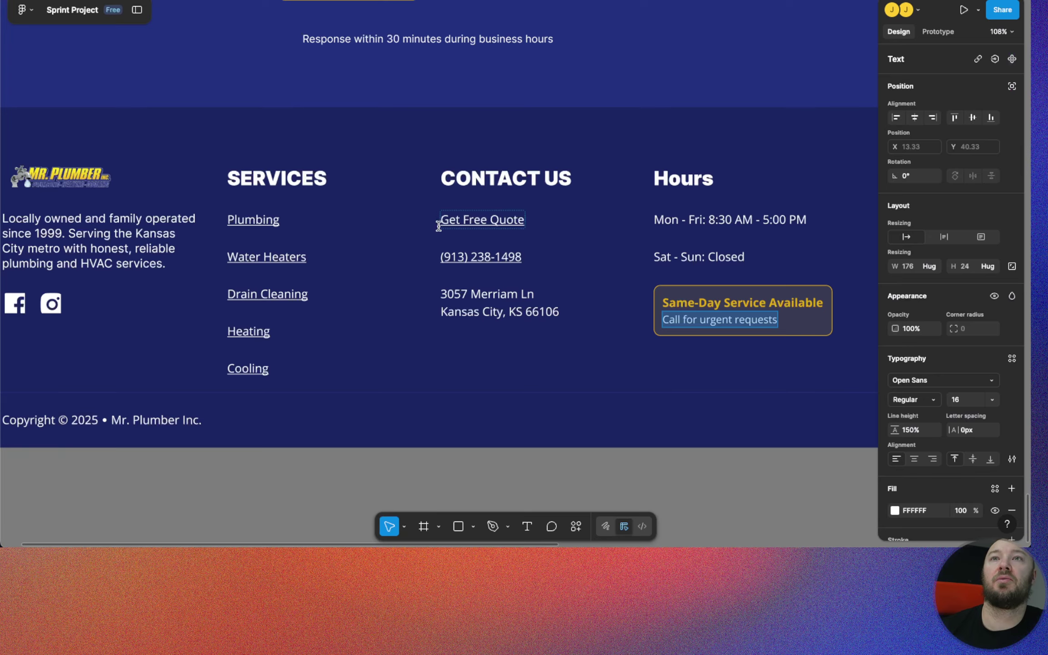
Step: In the Figma design, examine the Home page from the footer up to the hero section, framing the hero in view
scroll(438, 226, "up", 20)
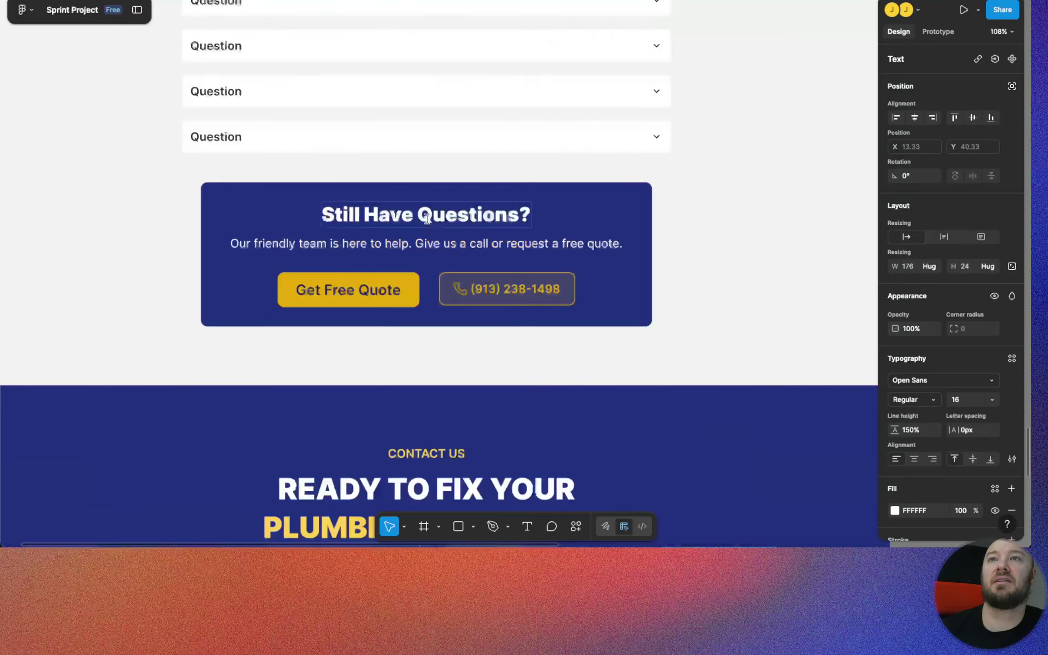
scroll(423, 222, "up", 20)
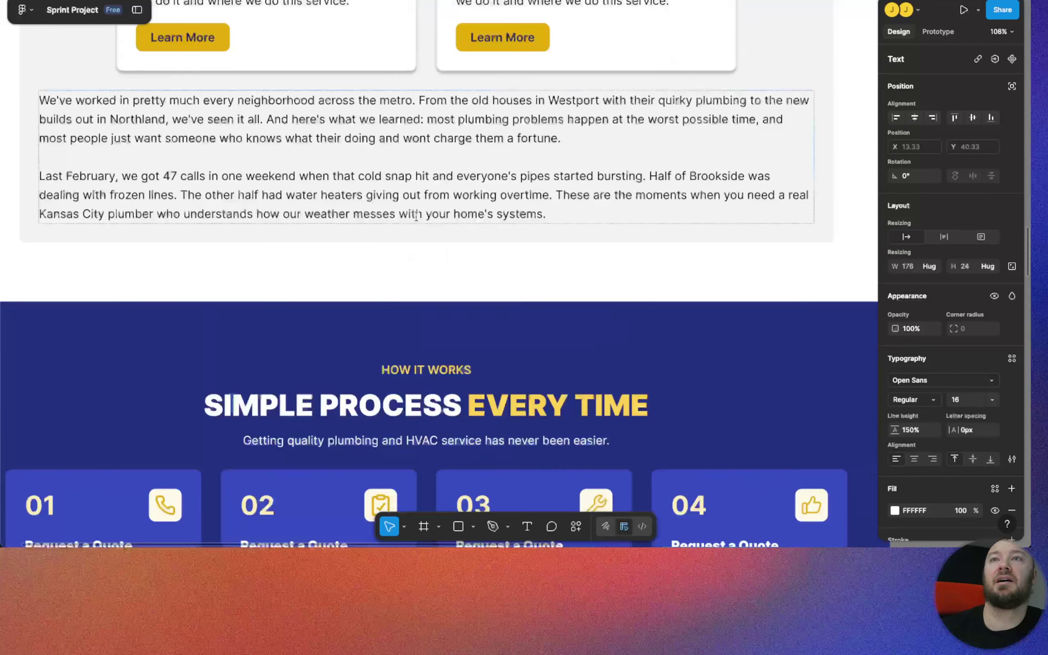
scroll(415, 218, "up", 20)
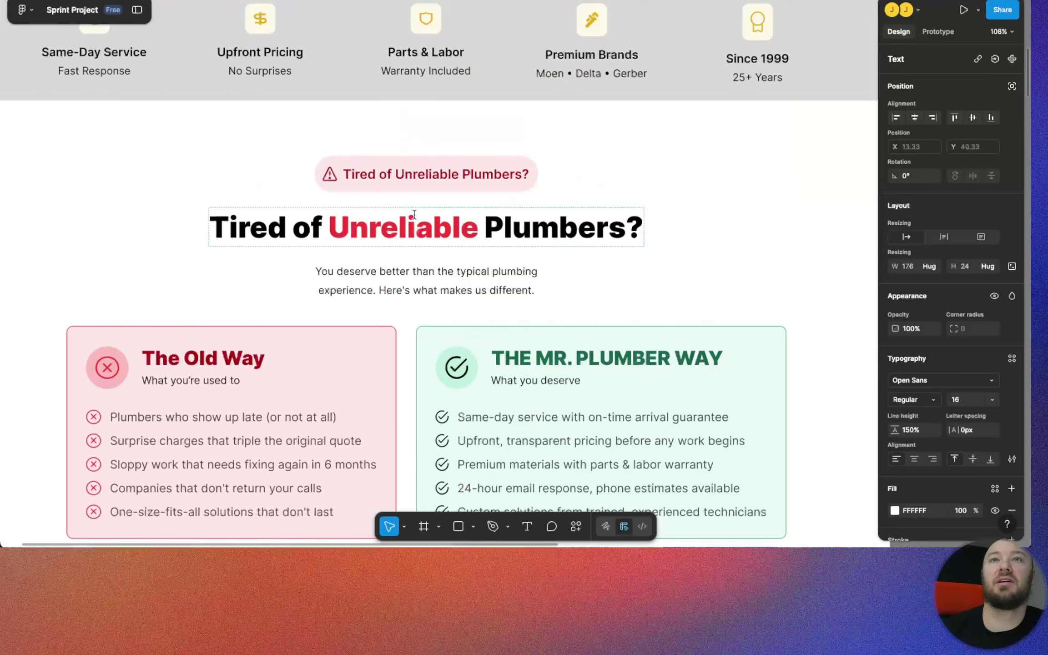
scroll(421, 213, "down", 5)
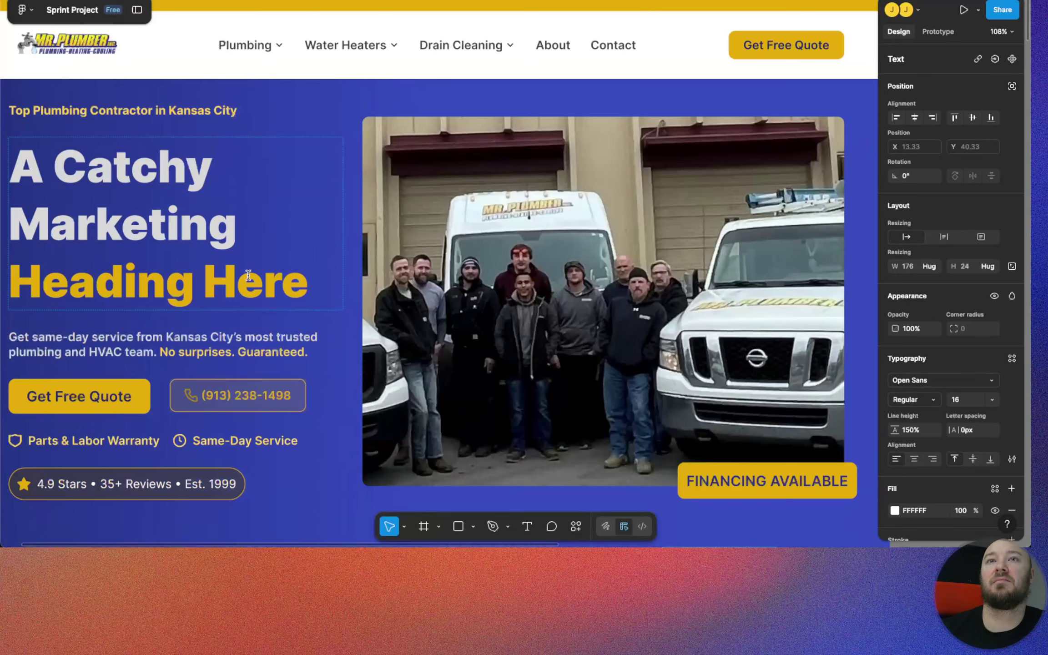
scroll(255, 257, "down", 1)
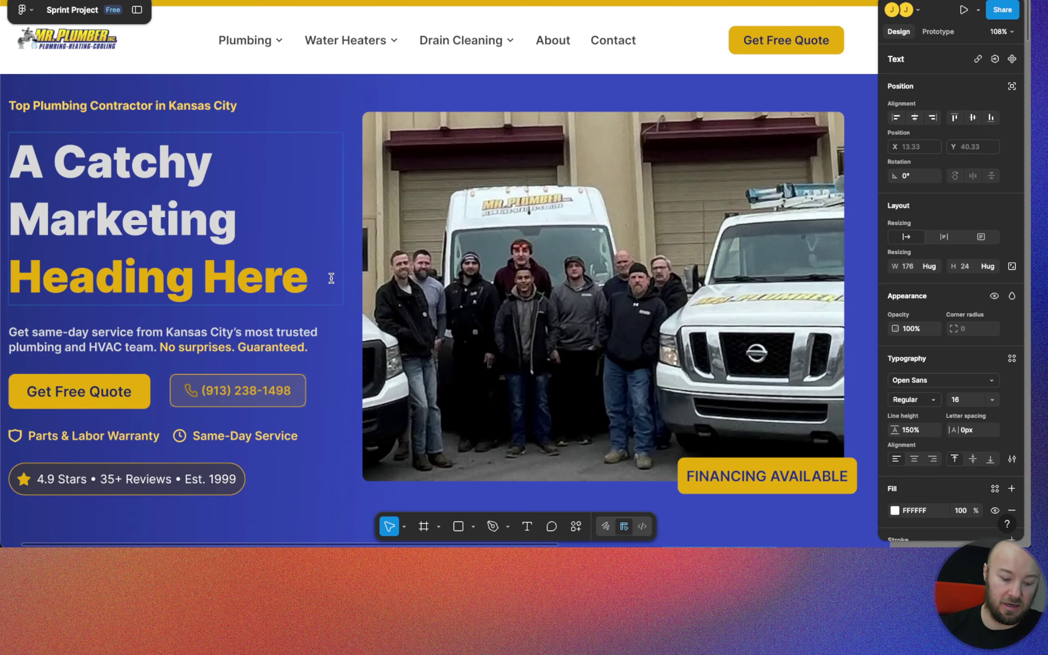
key("ctrl+minus")
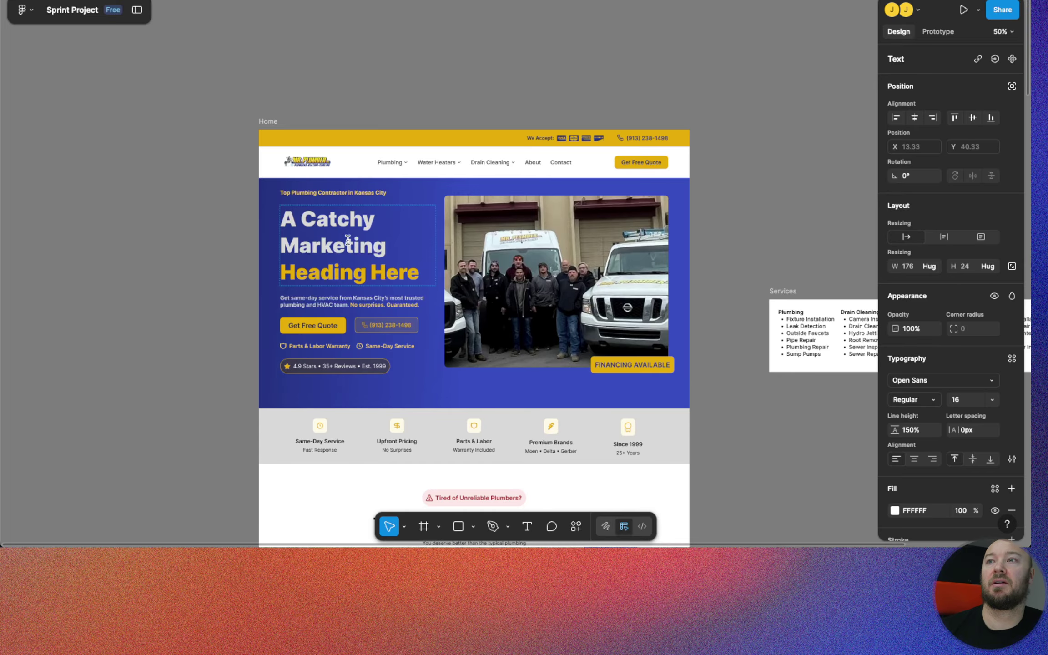
scroll(355, 227, "down", 3)
key("shift+0")
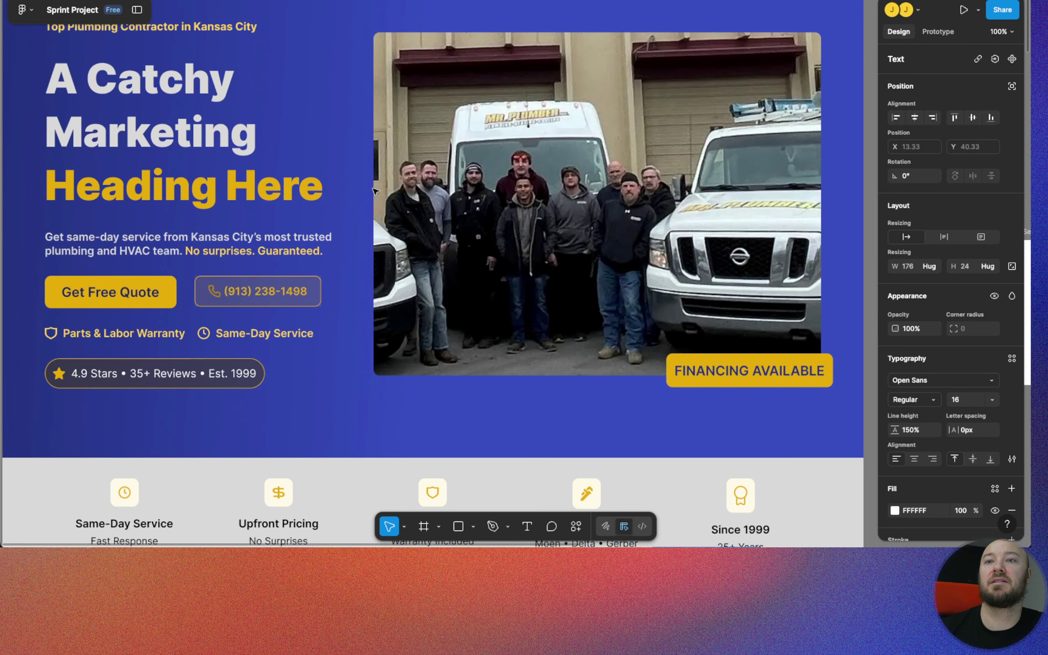
scroll(455, 205, "down", 1)
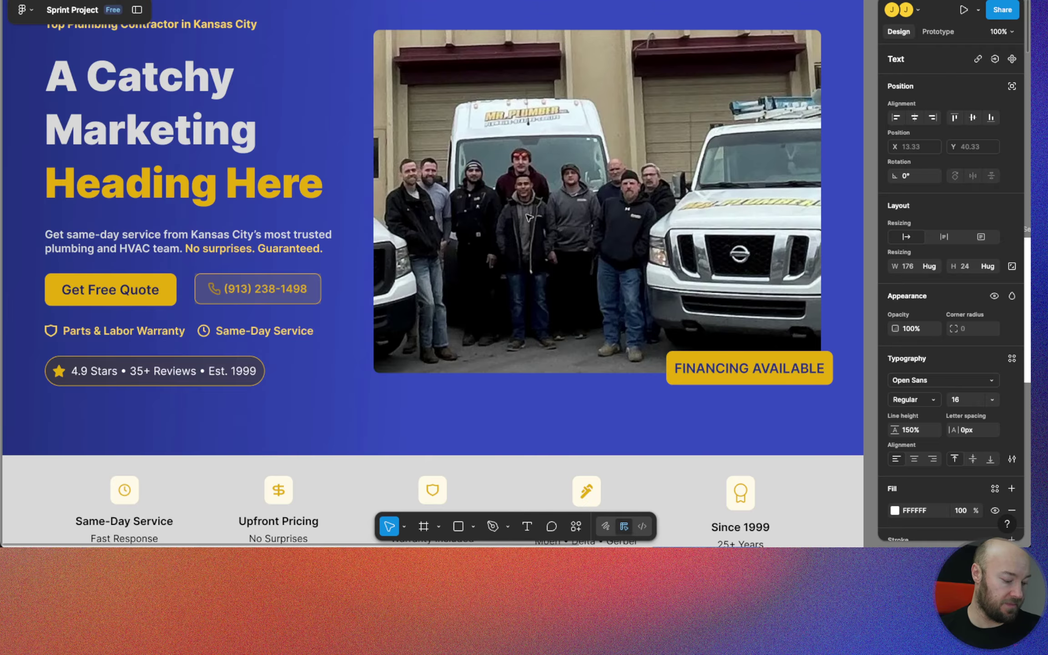
scroll(527, 216, "down", 3)
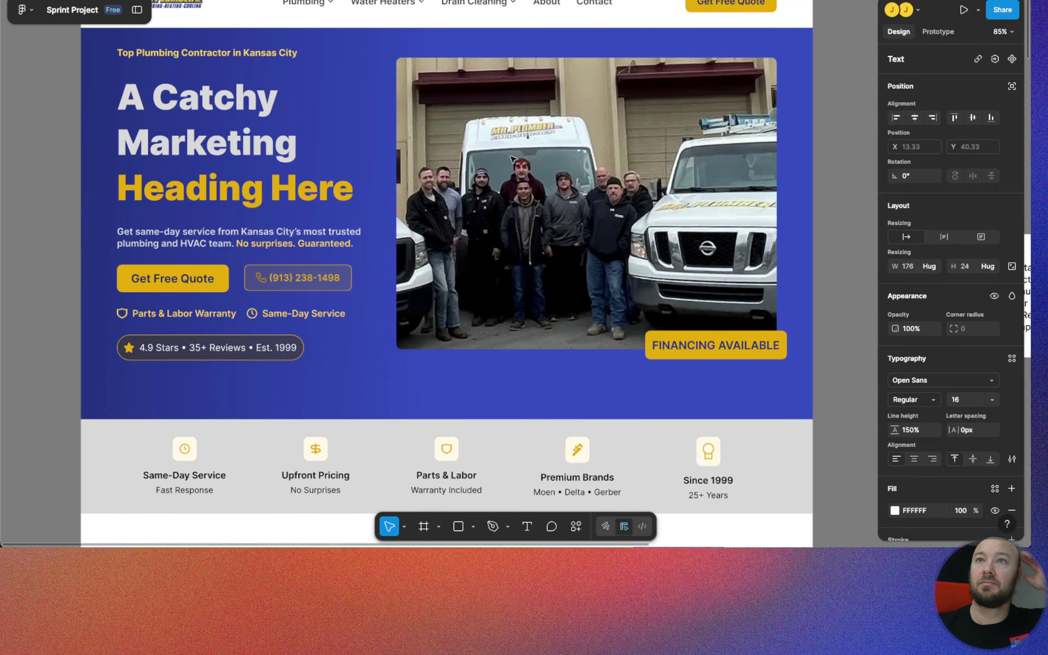
scroll(512, 157, "up", 1)
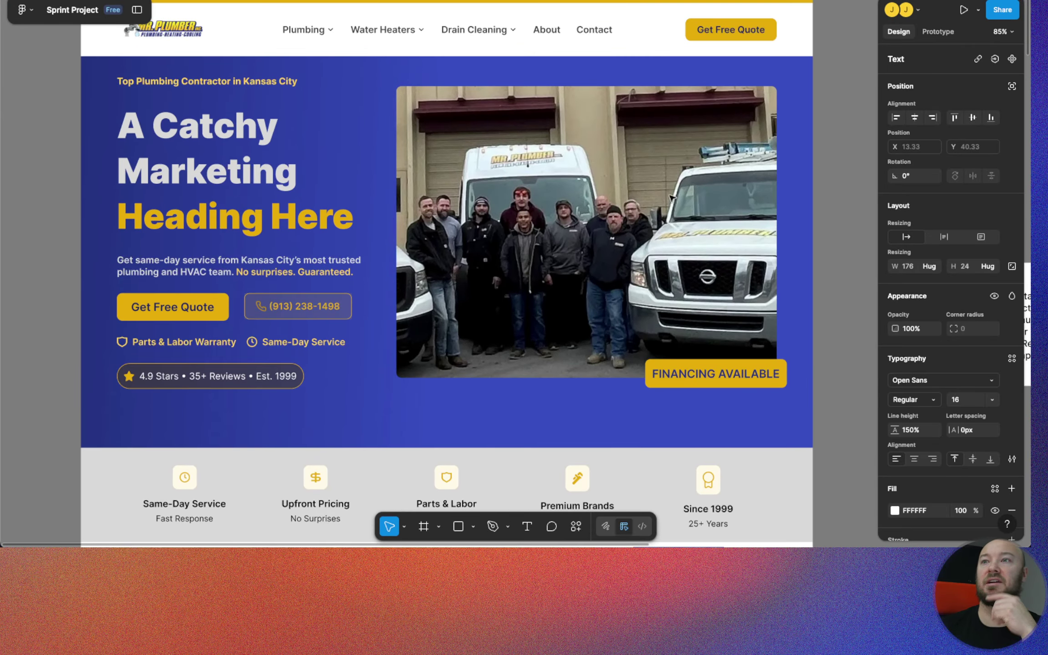